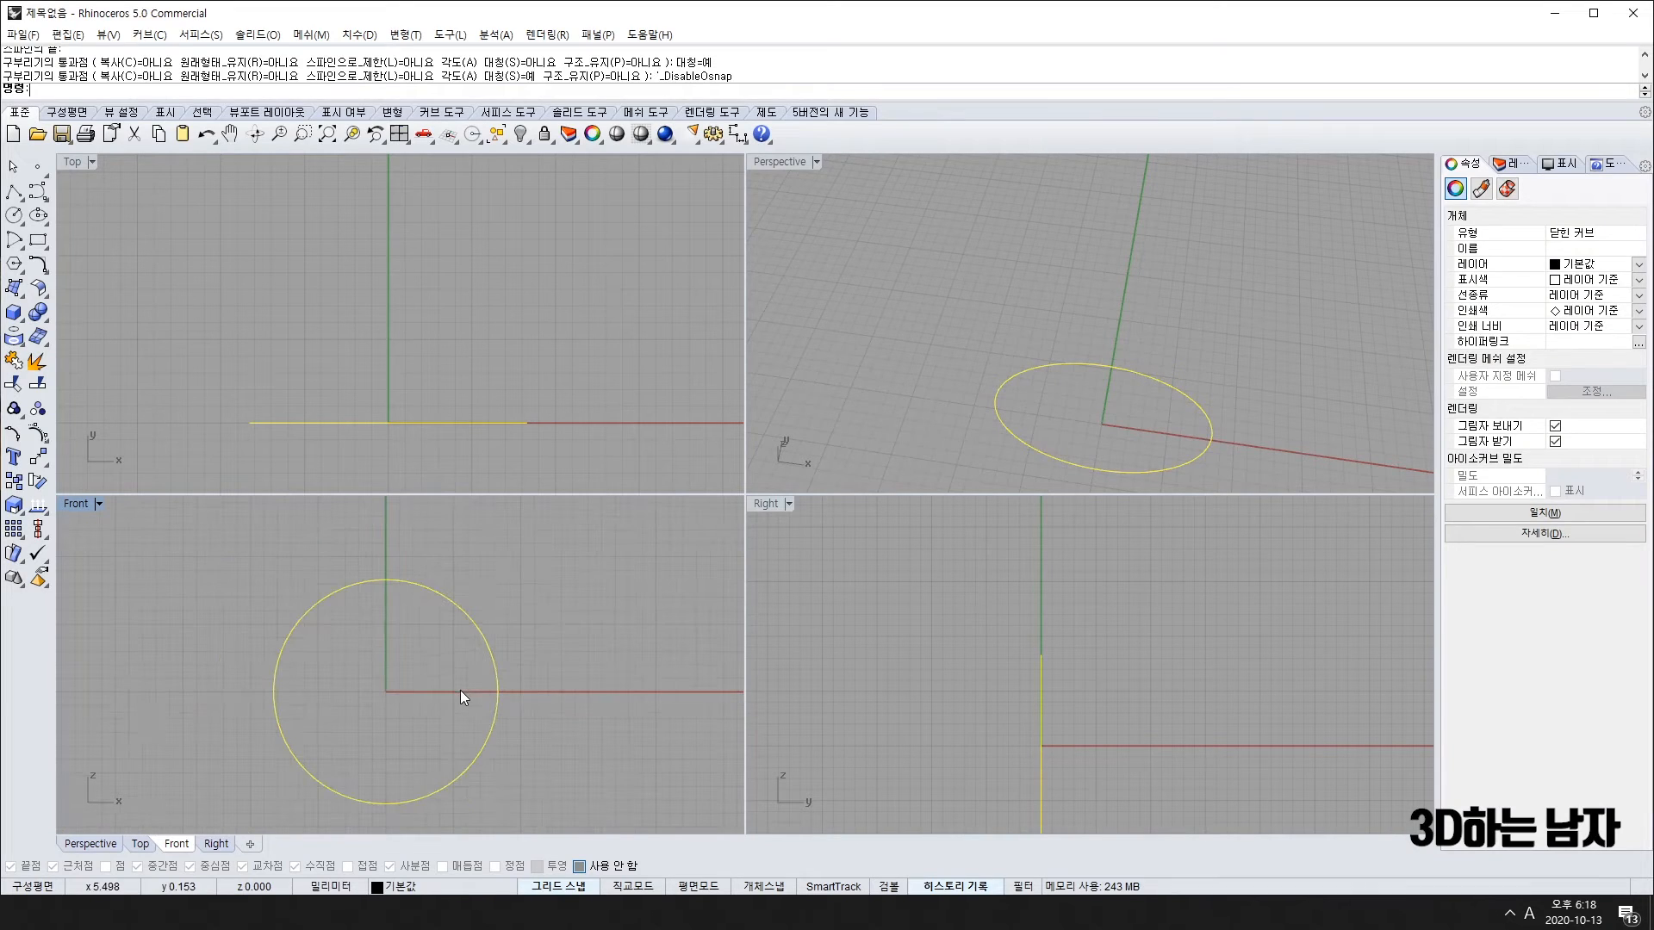
Step: Recentre the Front view and start an offset with the O alias, then cancel it
{"action": "mouse_move", "coordinate": [543, 661]}
{"action": "right_mouse_down"}
{"action": "mouse_move", "coordinate": [572, 675]}
{"action": "mouse_move", "coordinate": [535, 683]}
{"action": "right_mouse_up"}
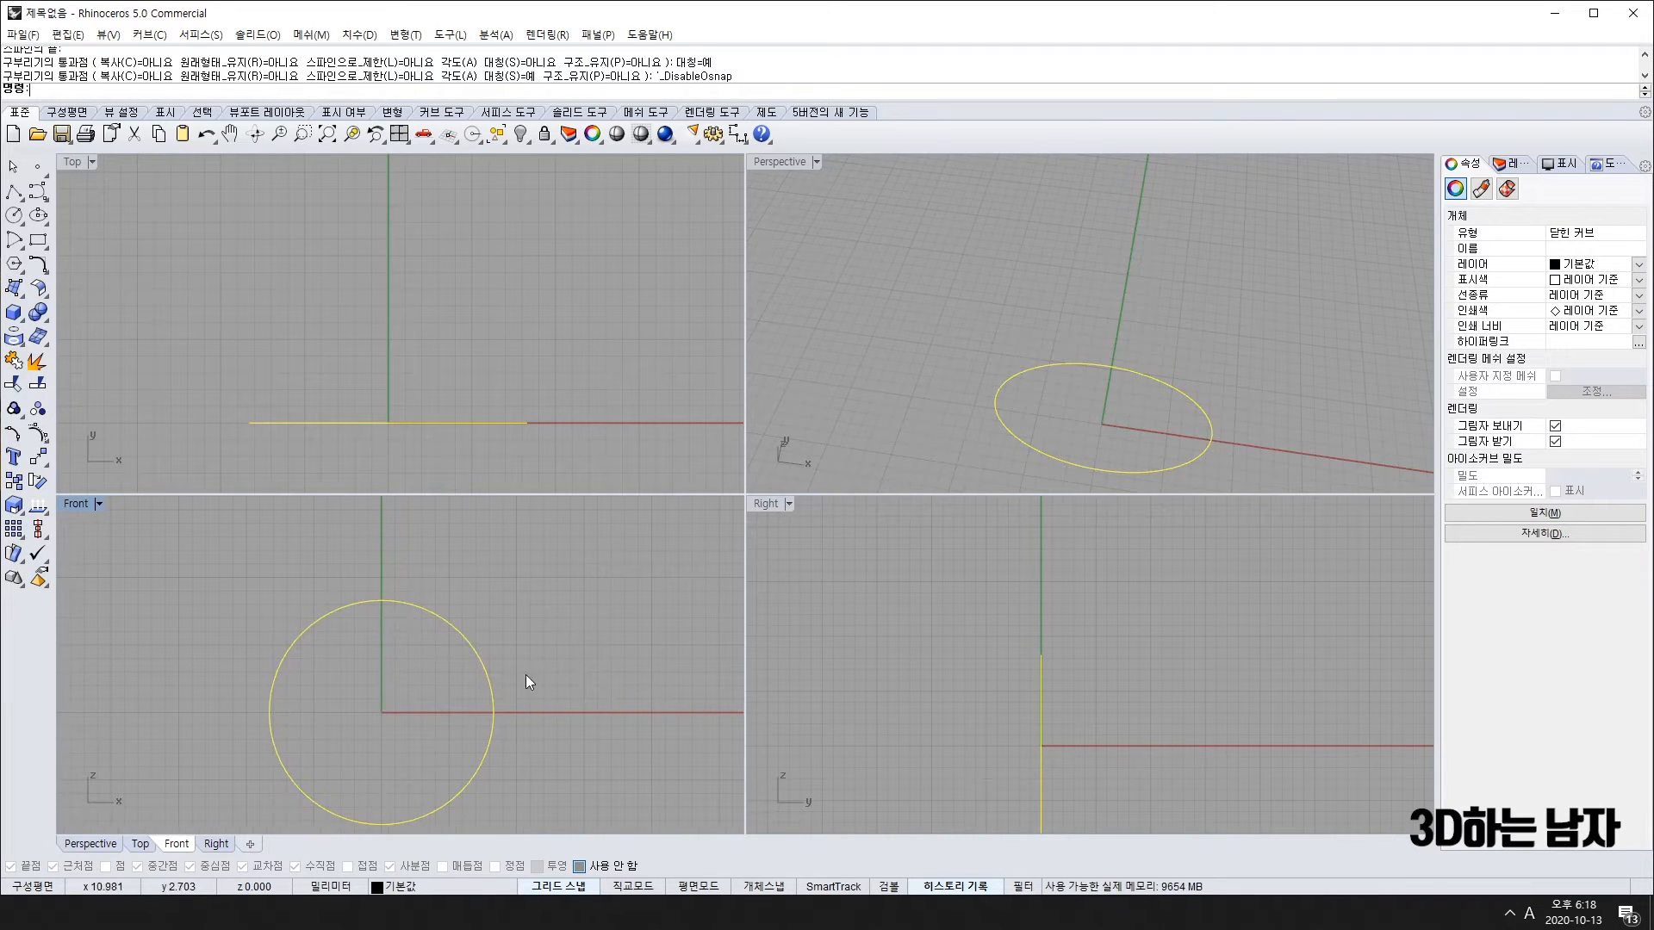
{"action": "type", "text": "o"}
{"action": "key", "text": "space"}
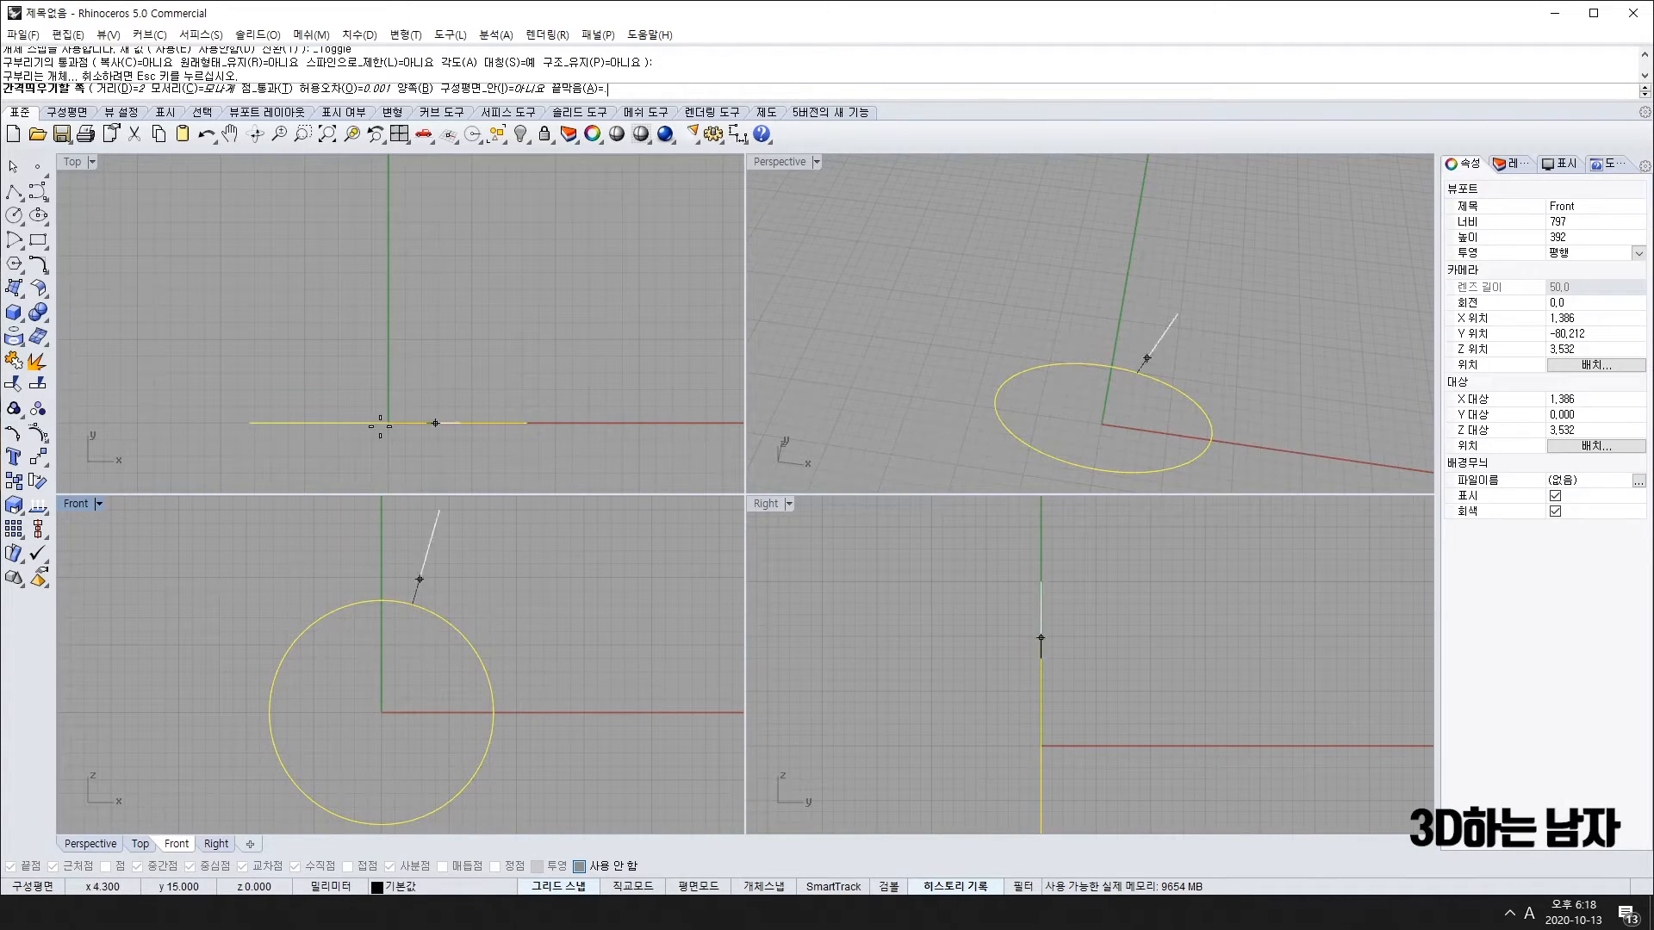
{"action": "key", "text": "Escape"}
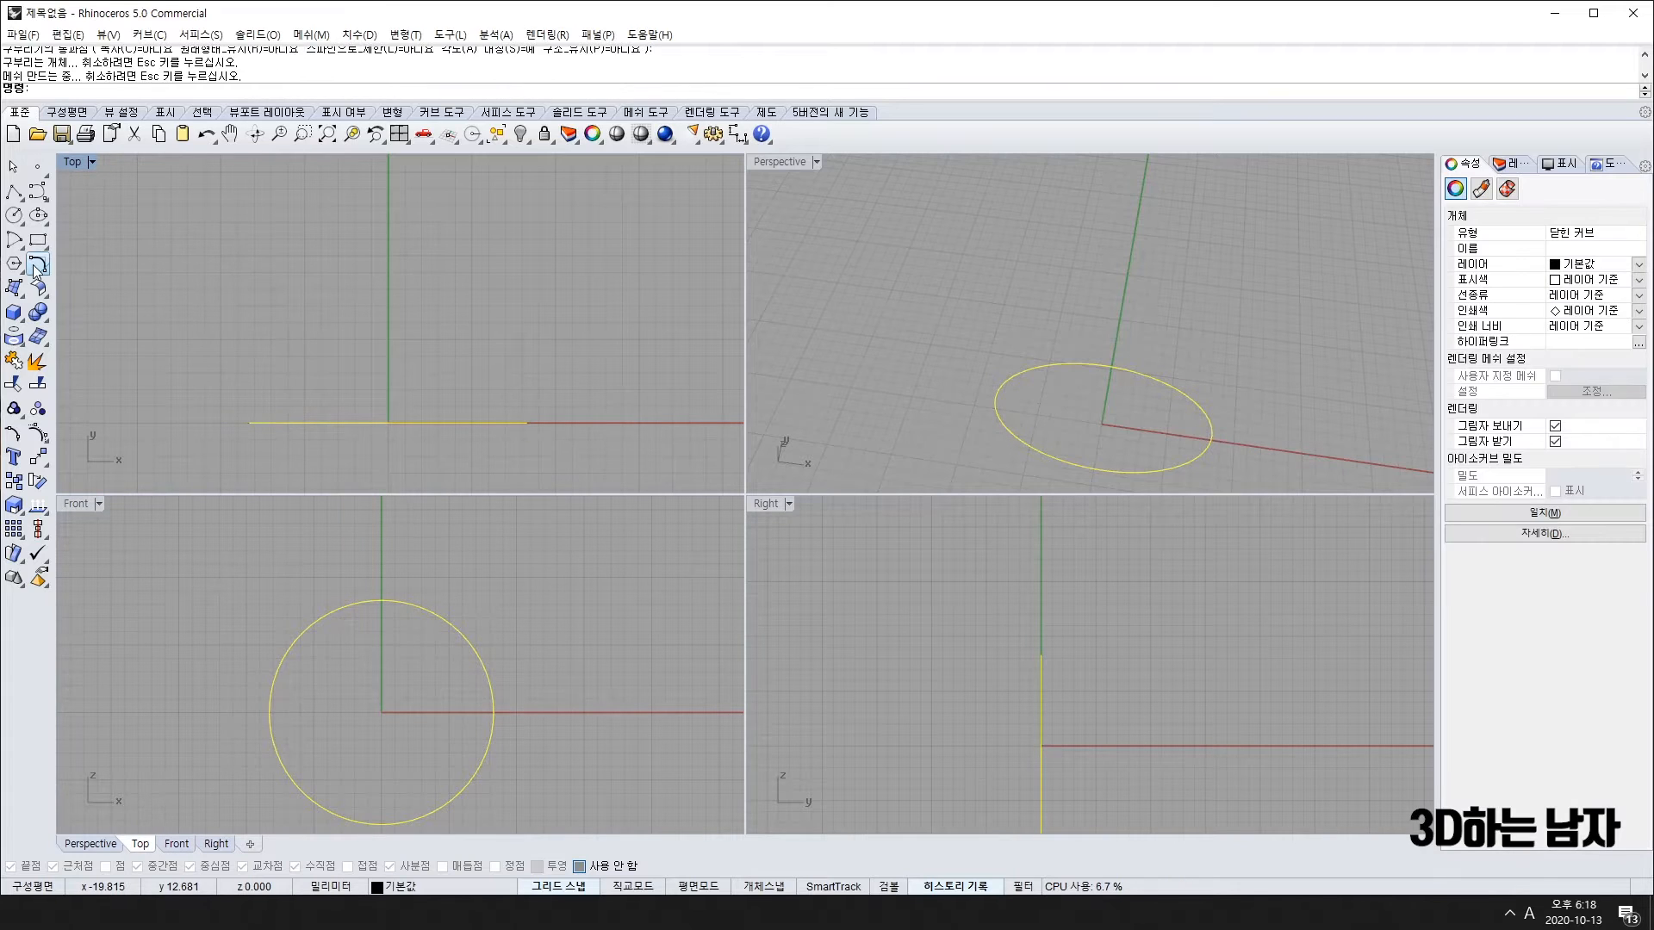
Step: Float the Curve Tools palette and start Offset Curve on the circle
{"action": "left_click", "coordinate": [36, 269]}
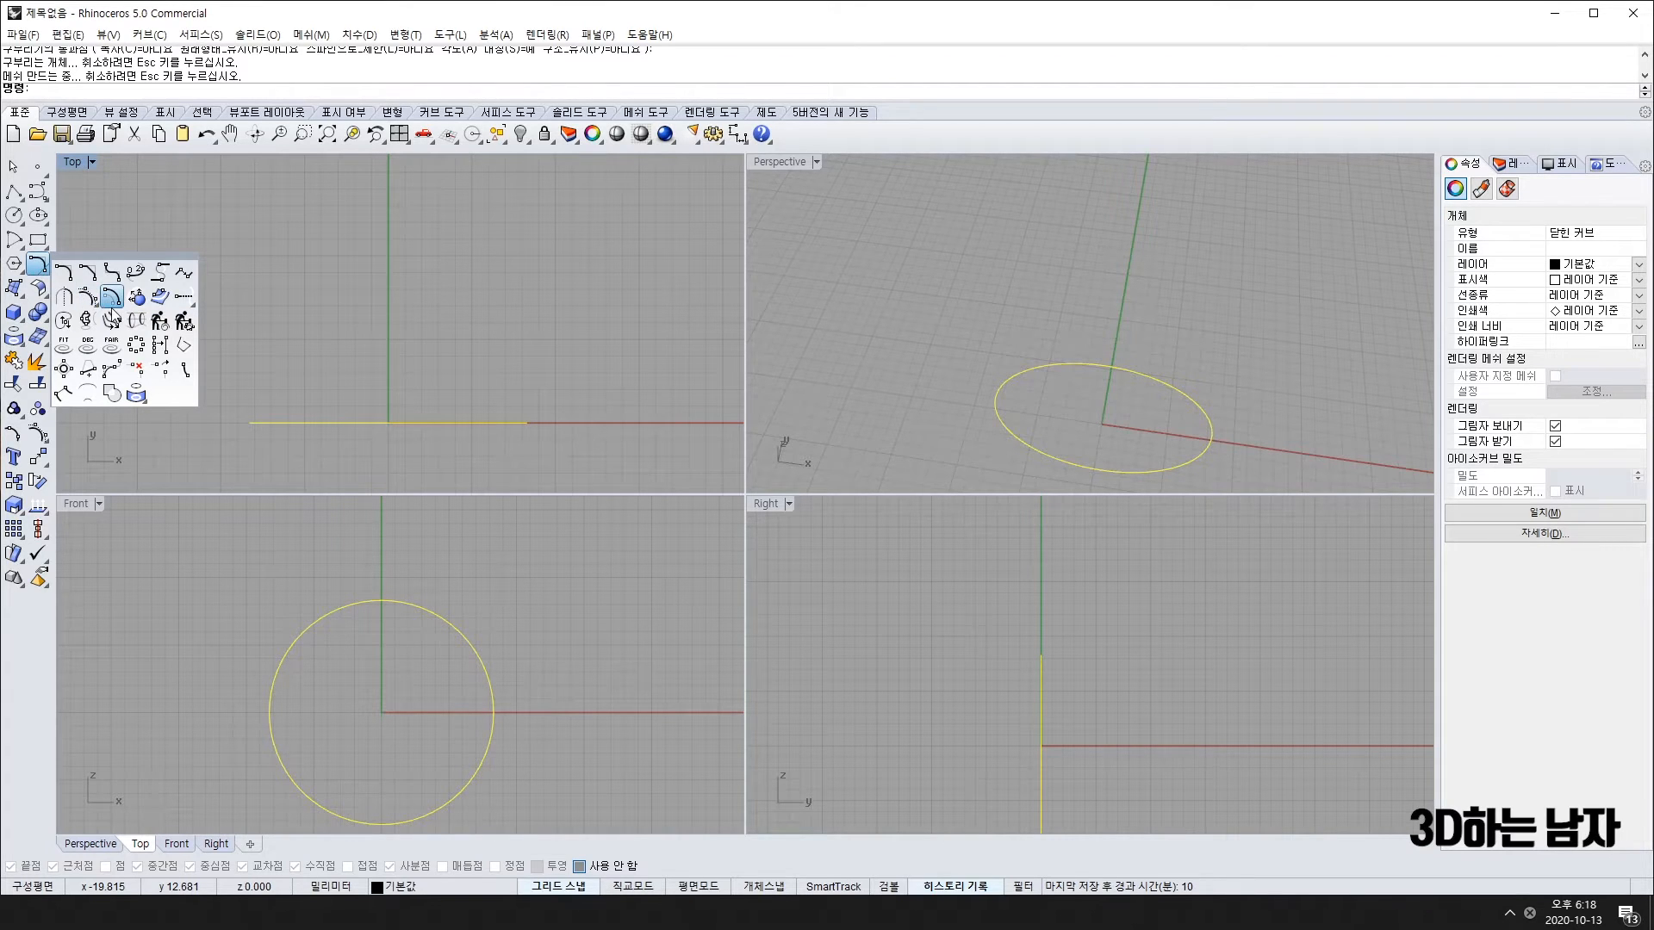
{"action": "left_click", "coordinate": [158, 251]}
{"action": "left_click", "coordinate": [38, 265]}
{"action": "left_click_drag", "start_coordinate": [99, 252], "coordinate": [142, 226]}
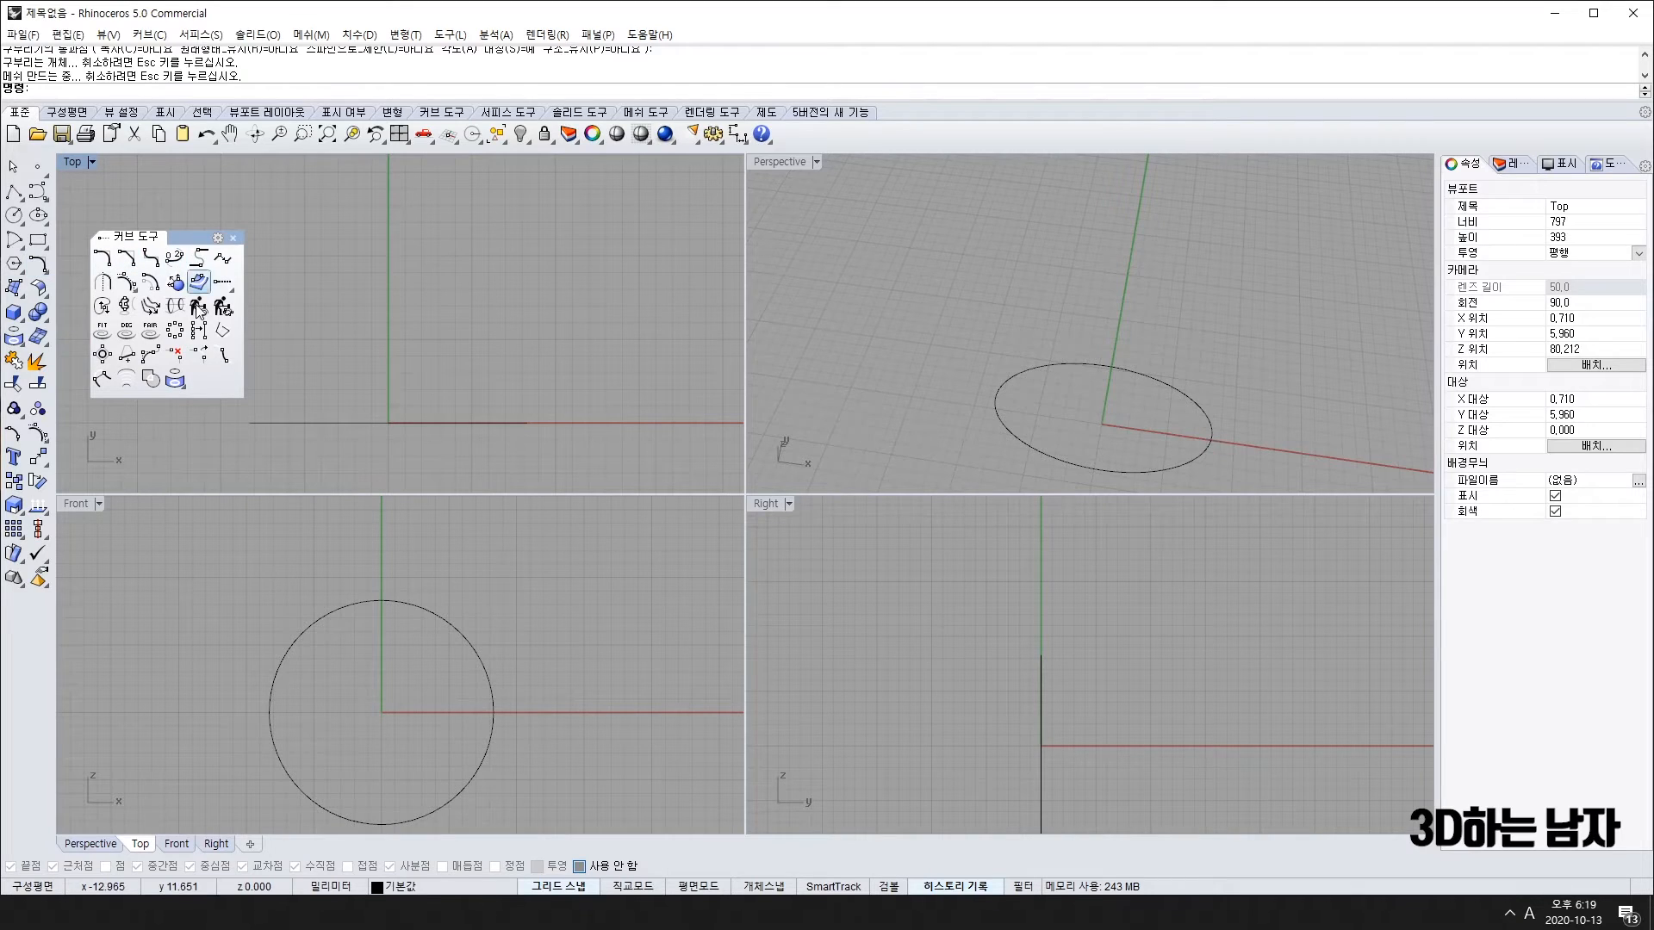
{"action": "left_click", "coordinate": [148, 278]}
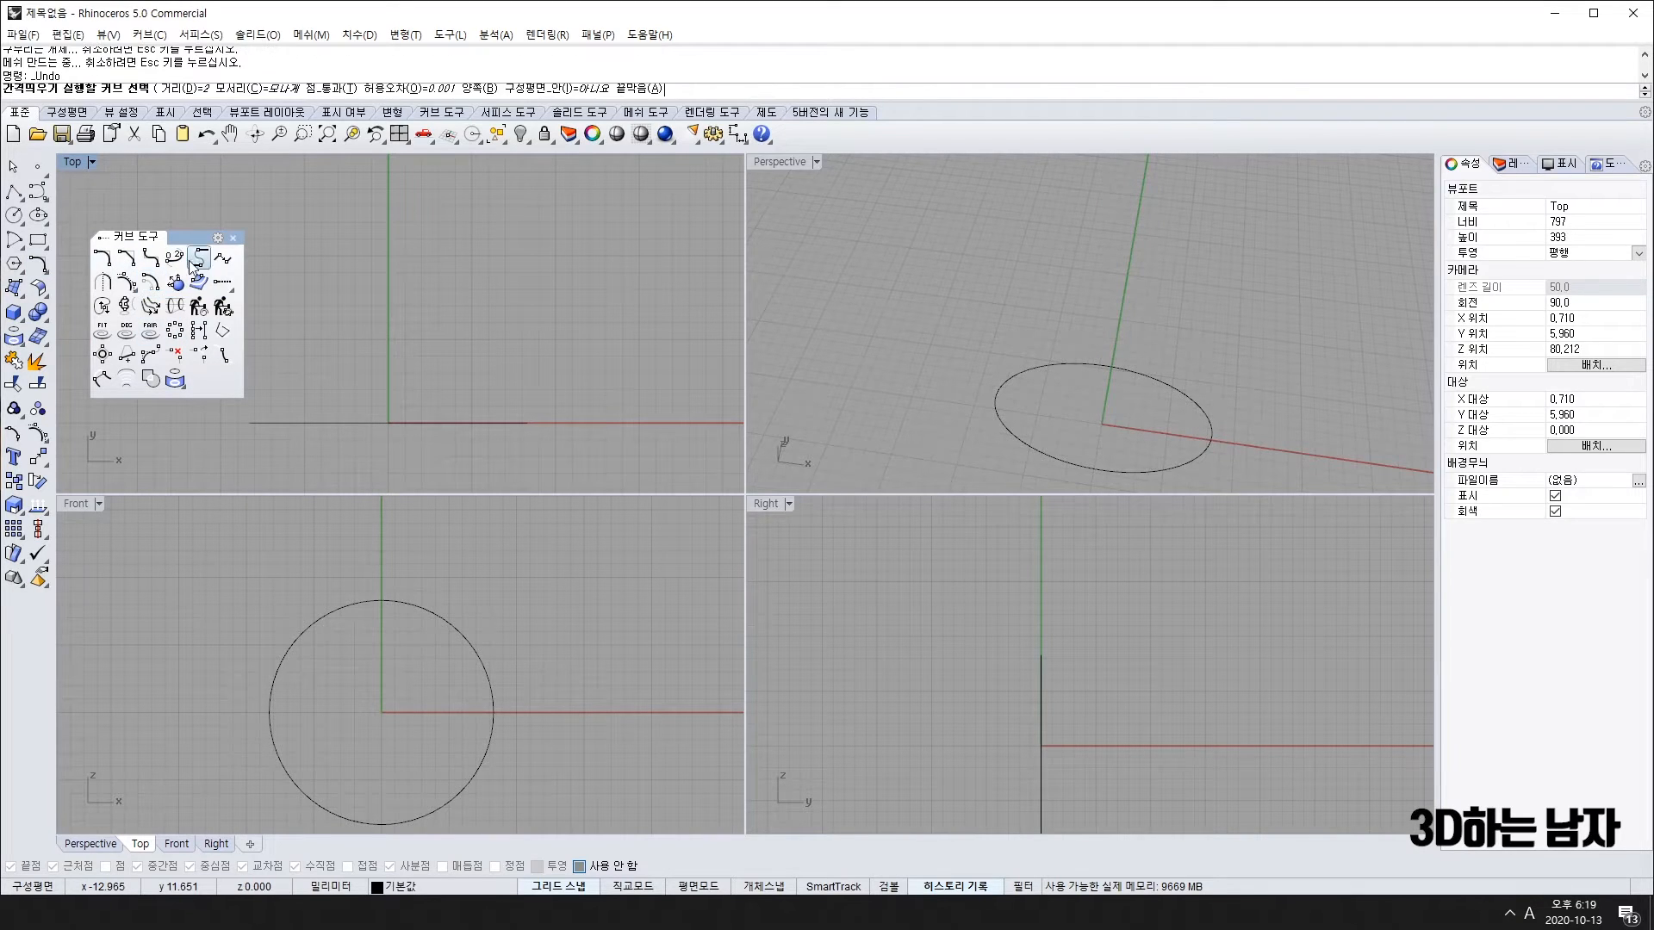
{"action": "left_click", "coordinate": [508, 717]}
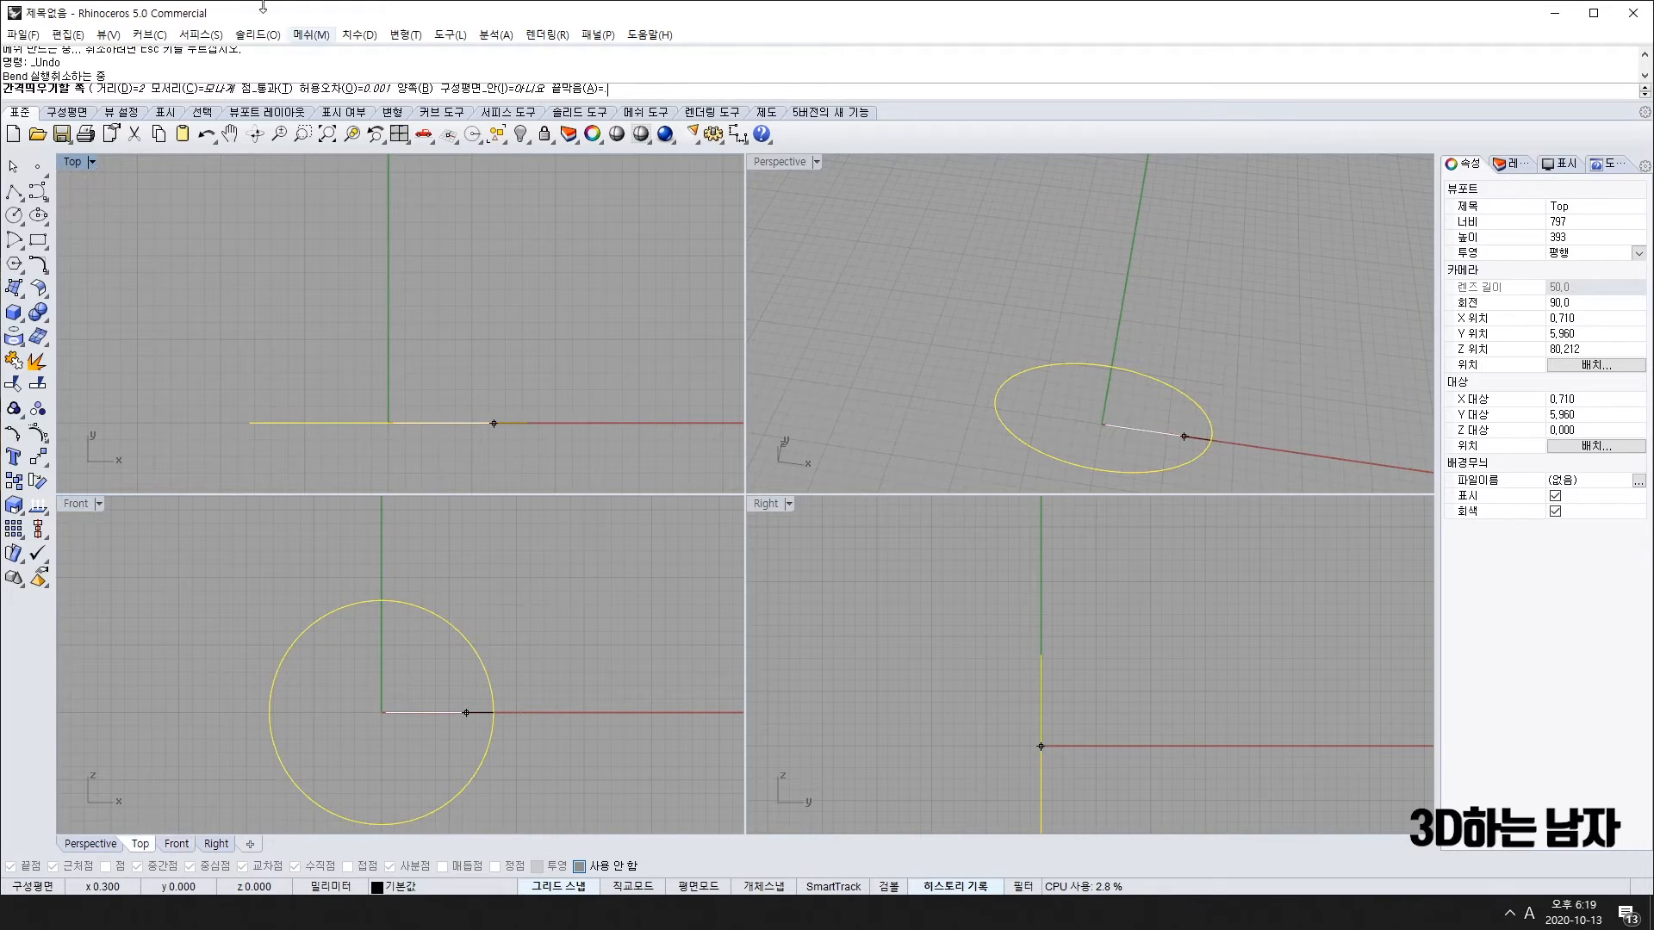
Step: Place the offset copy 2 away from the original circle and recentre the view
{"action": "left_click", "coordinate": [578, 708]}
{"action": "scroll", "coordinate": [579, 655], "scroll_direction": "down", "scroll_amount": 3}
{"action": "right_click_drag", "start_coordinate": [542, 672], "coordinate": [511, 670]}
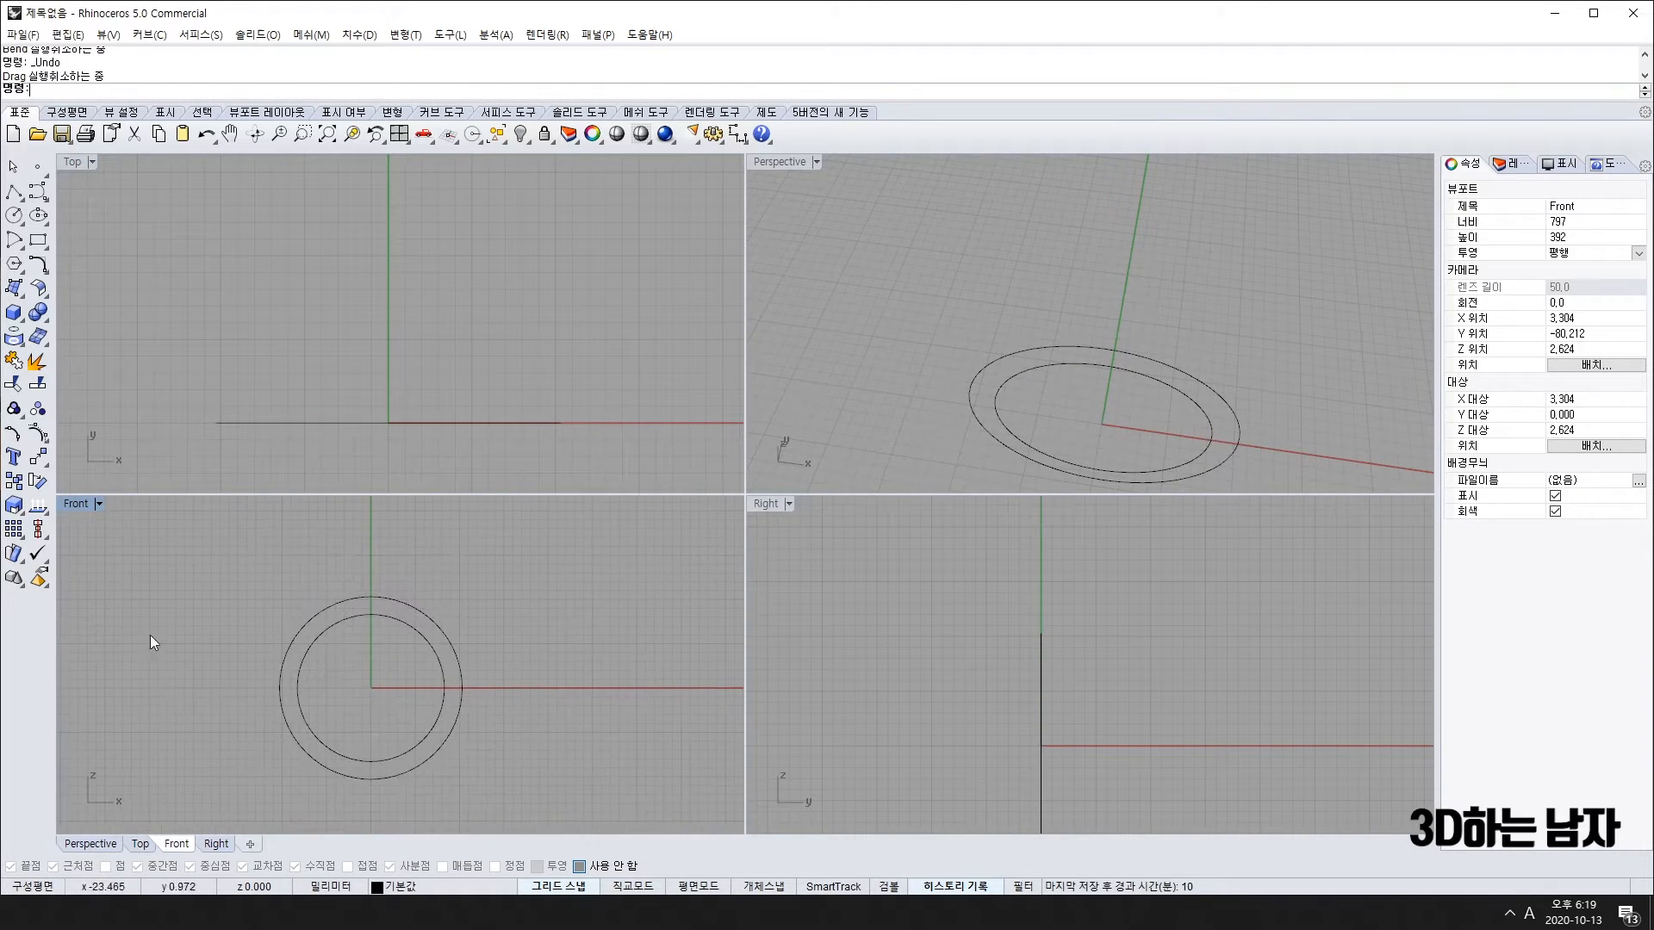
{"action": "scroll", "coordinate": [389, 617], "scroll_direction": "up", "scroll_amount": 2}
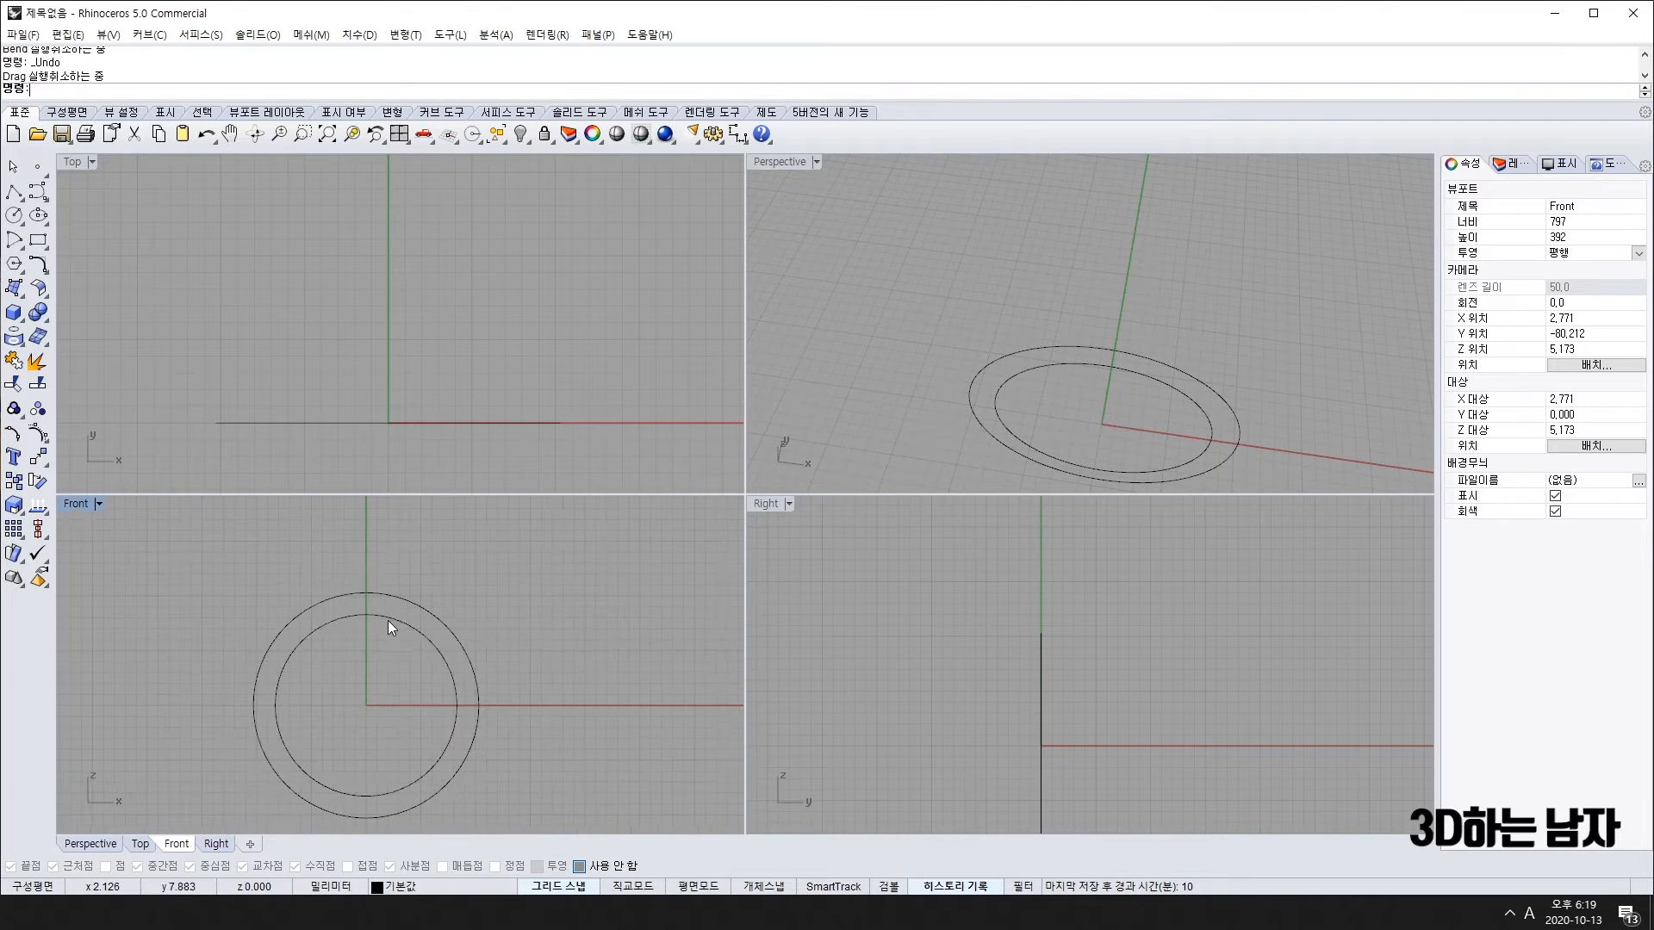
Step: Check the gap between the circles with three 2.00 linear dimensions at the top, side and bottom
{"action": "left_click", "coordinate": [737, 134]}
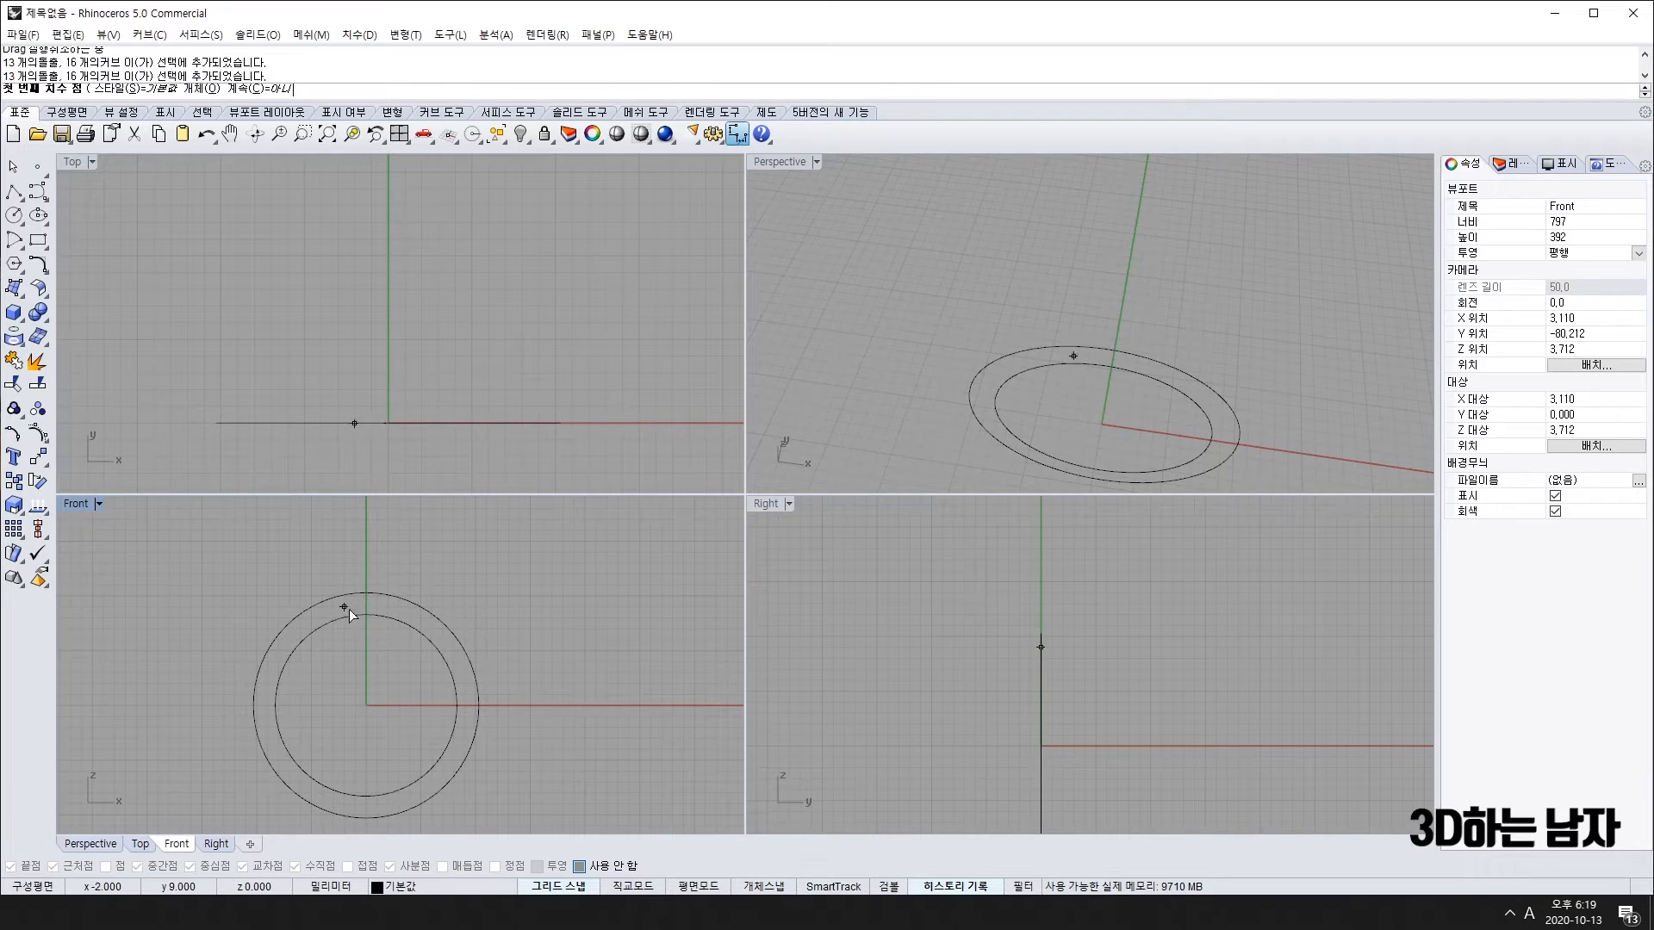
{"action": "left_click", "coordinate": [366, 615]}
{"action": "left_click", "coordinate": [366, 592]}
{"action": "left_click", "coordinate": [564, 605]}
{"action": "right_click", "coordinate": [430, 780]}
{"action": "left_click", "coordinate": [457, 706]}
{"action": "left_click", "coordinate": [479, 706]}
{"action": "left_click", "coordinate": [466, 552]}
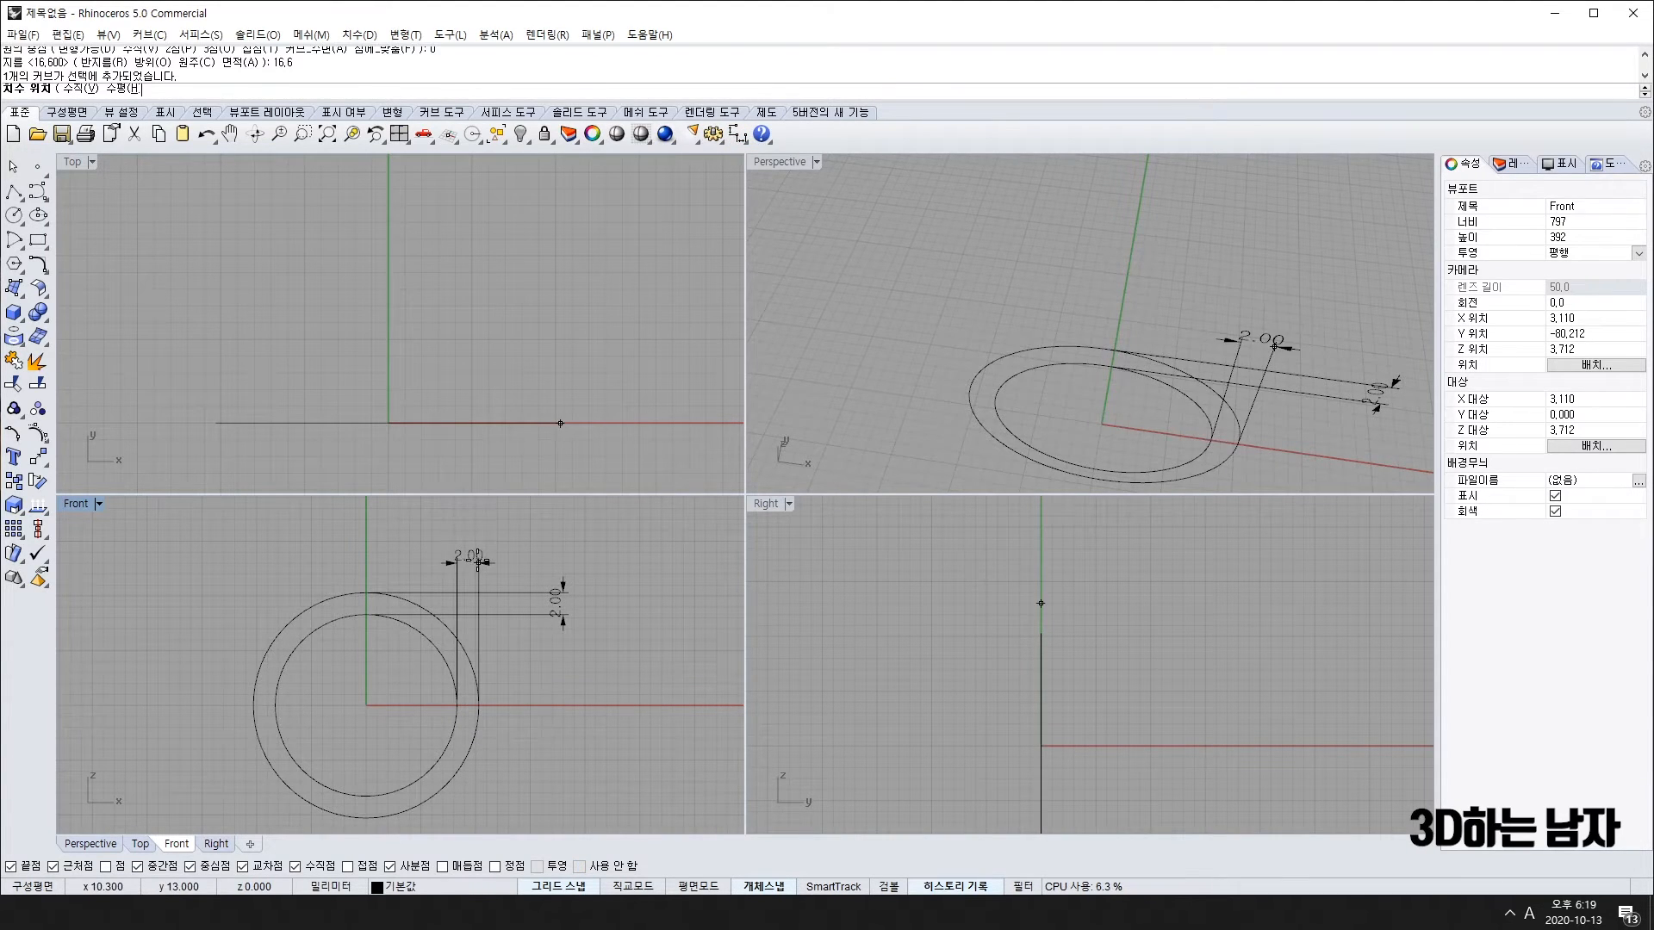
{"action": "left_click", "coordinate": [366, 819]}
{"action": "left_click", "coordinate": [366, 818]}
{"action": "left_click", "coordinate": [607, 807]}
Step: Delete the three check dimensions and reframe the Front view on the circles
{"action": "right_click_drag", "start_coordinate": [616, 752], "coordinate": [555, 725]}
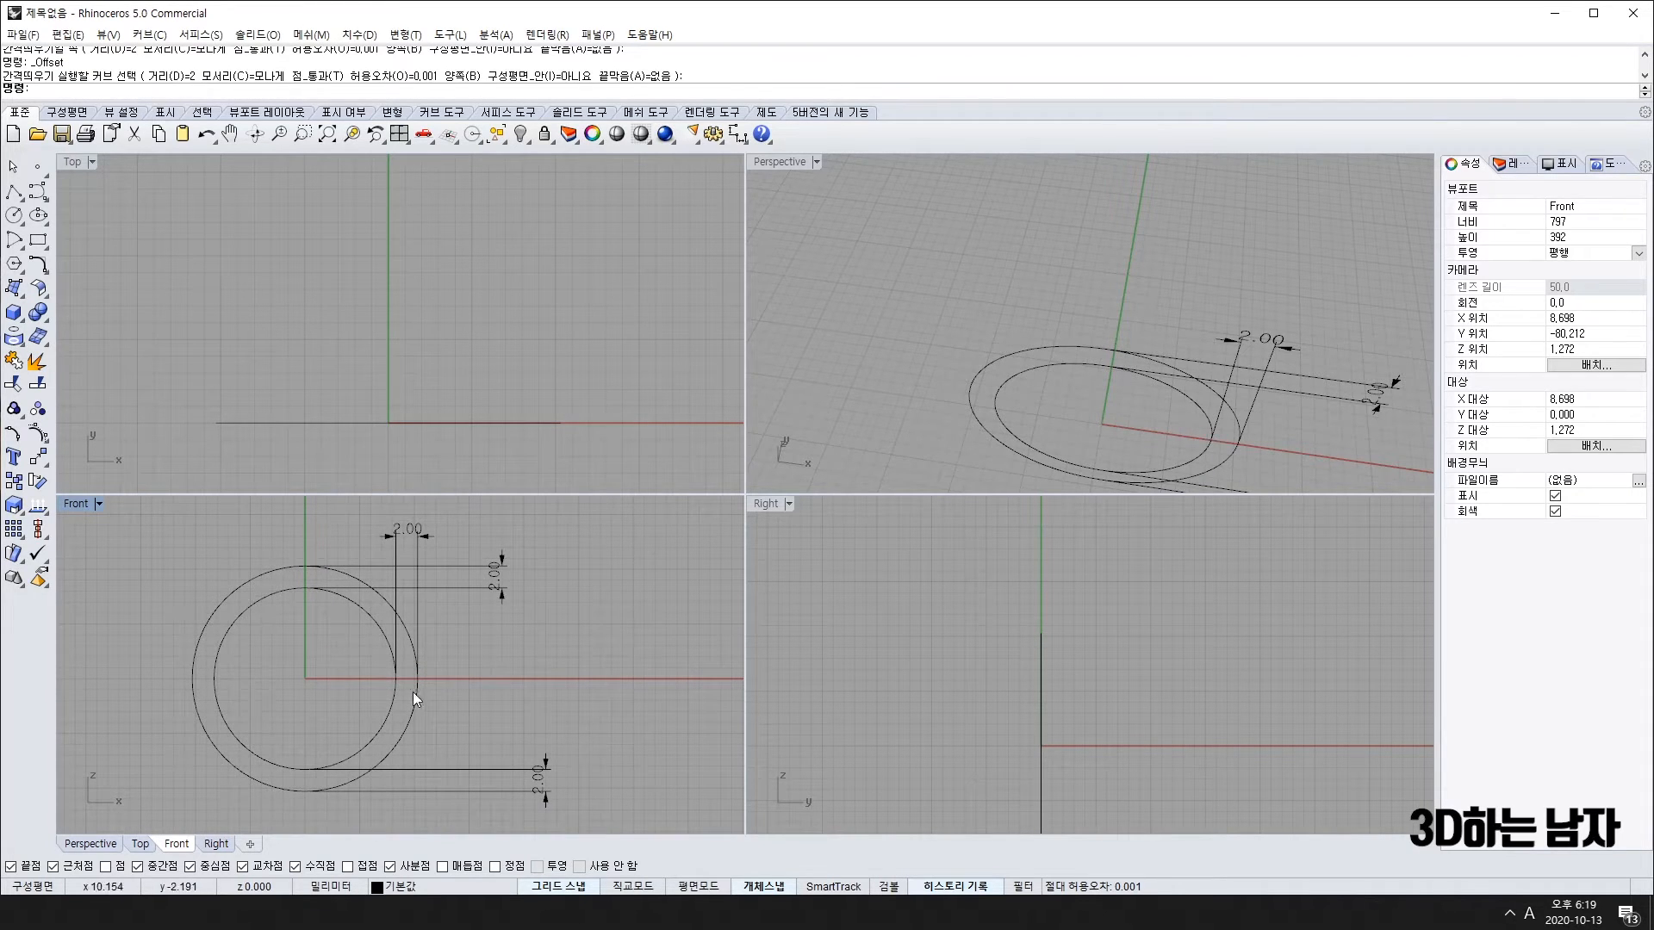
{"action": "left_click", "coordinate": [546, 769]}
{"action": "key", "text": "Delete"}
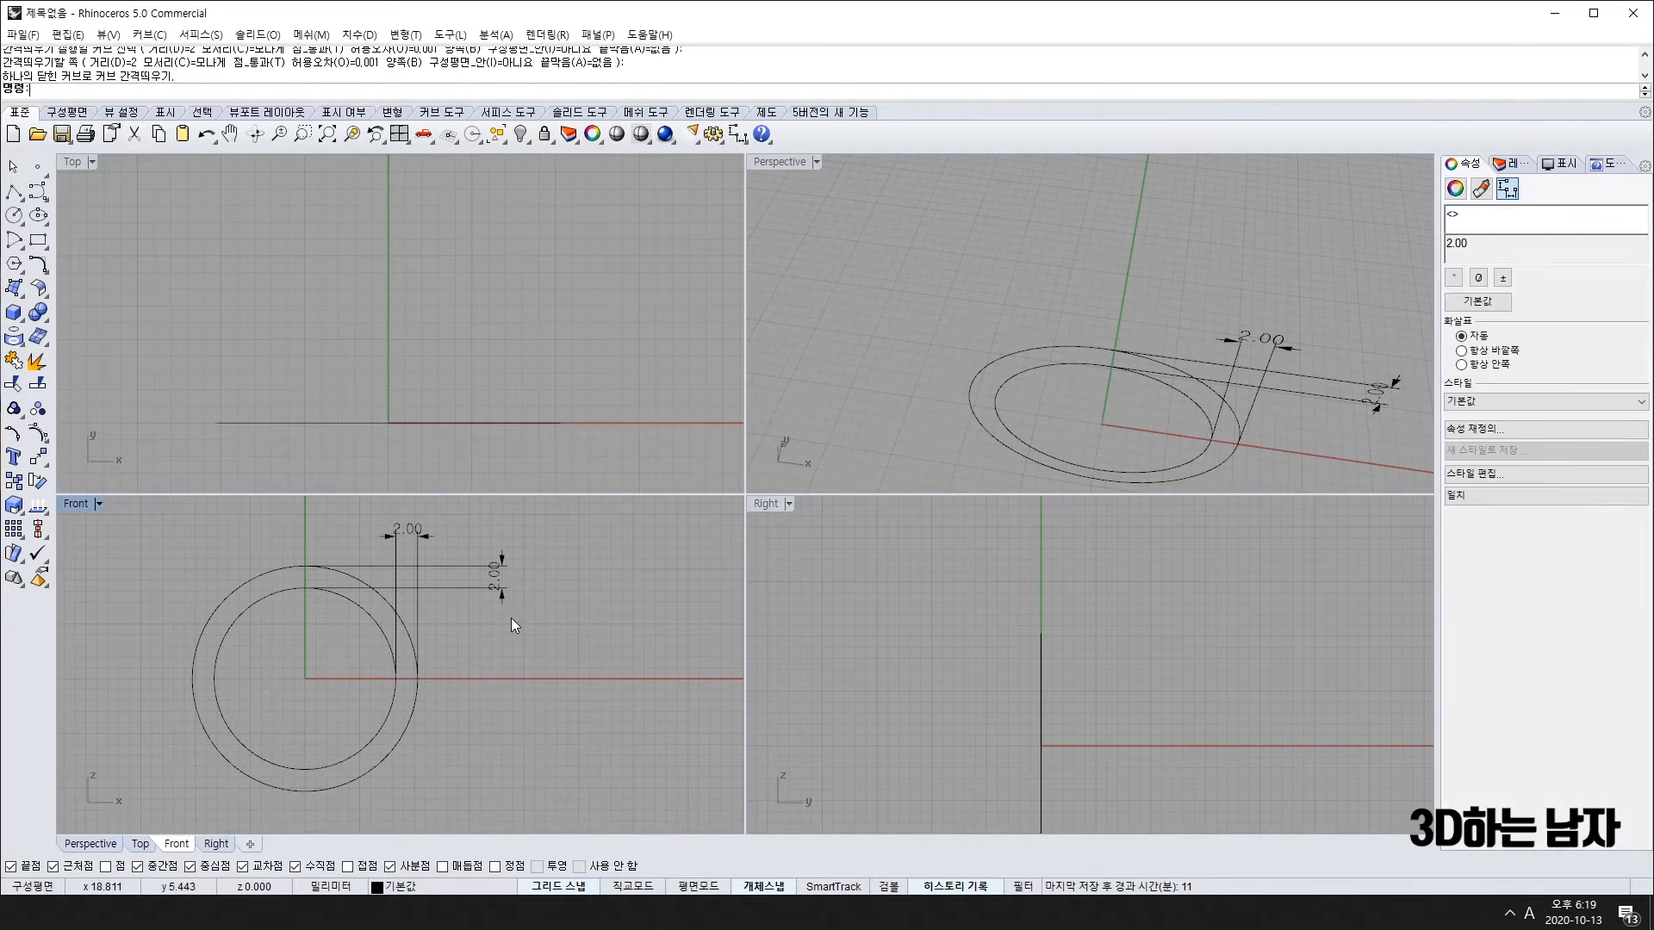
{"action": "left_click_drag", "start_coordinate": [550, 545], "coordinate": [458, 659]}
{"action": "key", "text": "Delete"}
{"action": "left_click_drag", "start_coordinate": [453, 534], "coordinate": [363, 553]}
{"action": "key", "text": "Delete"}
{"action": "right_click_drag", "start_coordinate": [229, 631], "coordinate": [317, 675]}
{"action": "right_click_drag", "start_coordinate": [348, 782], "coordinate": [373, 732]}
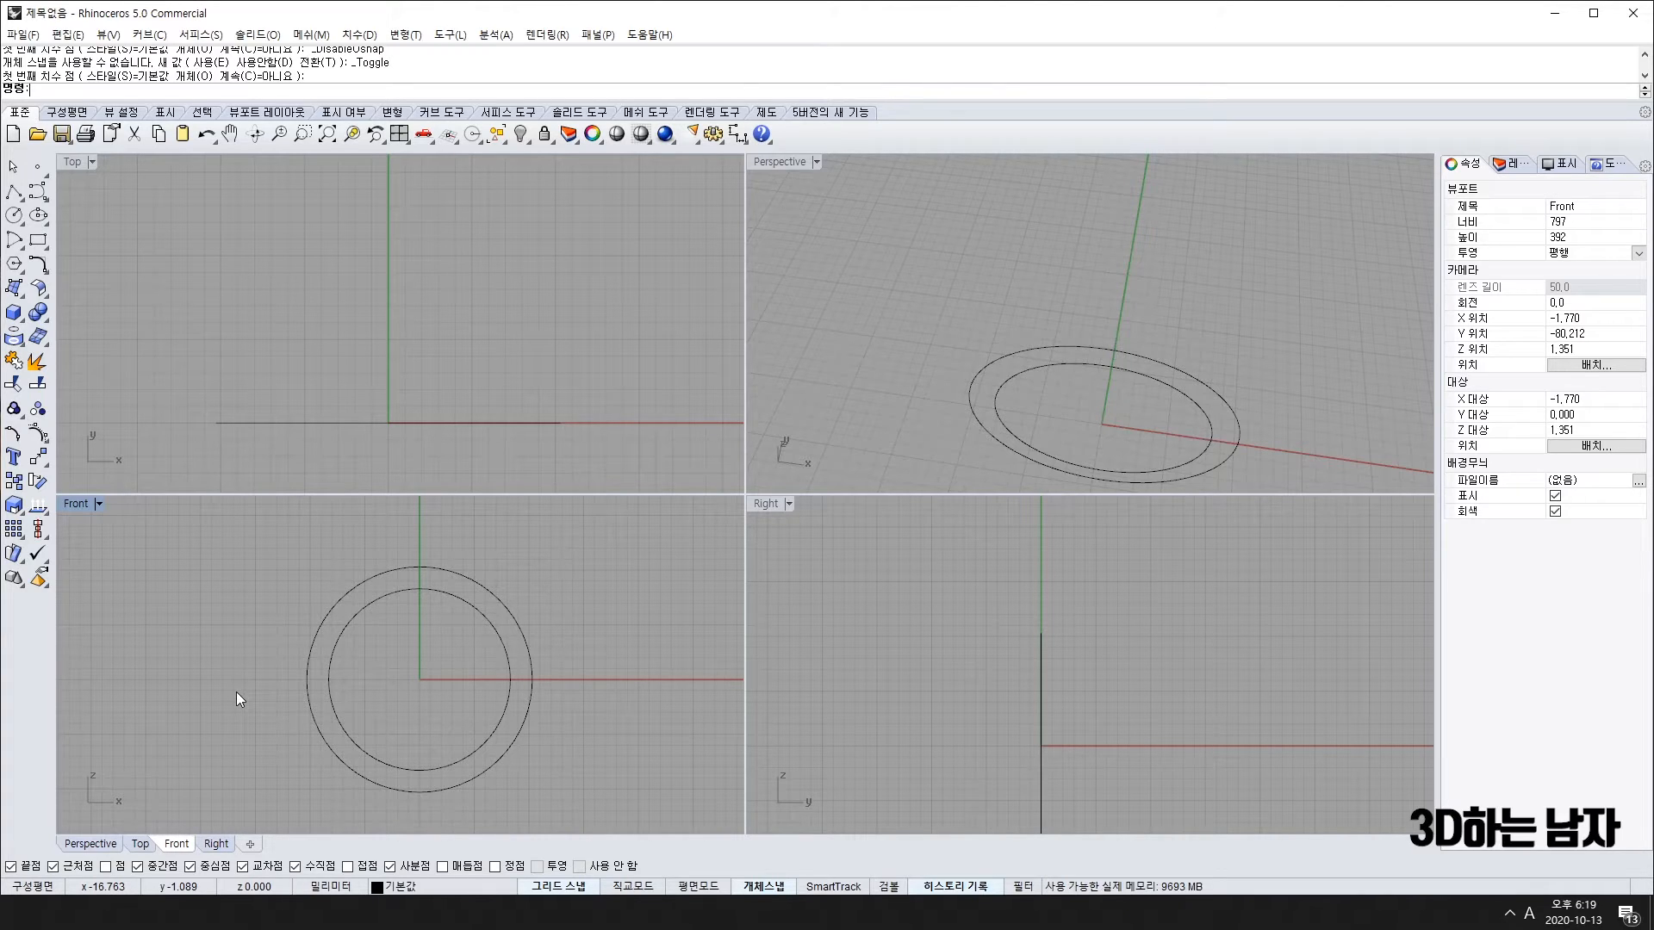
Step: Select both concentric circles and orbit the Perspective view until they stand upright
{"action": "left_click", "coordinate": [414, 570]}
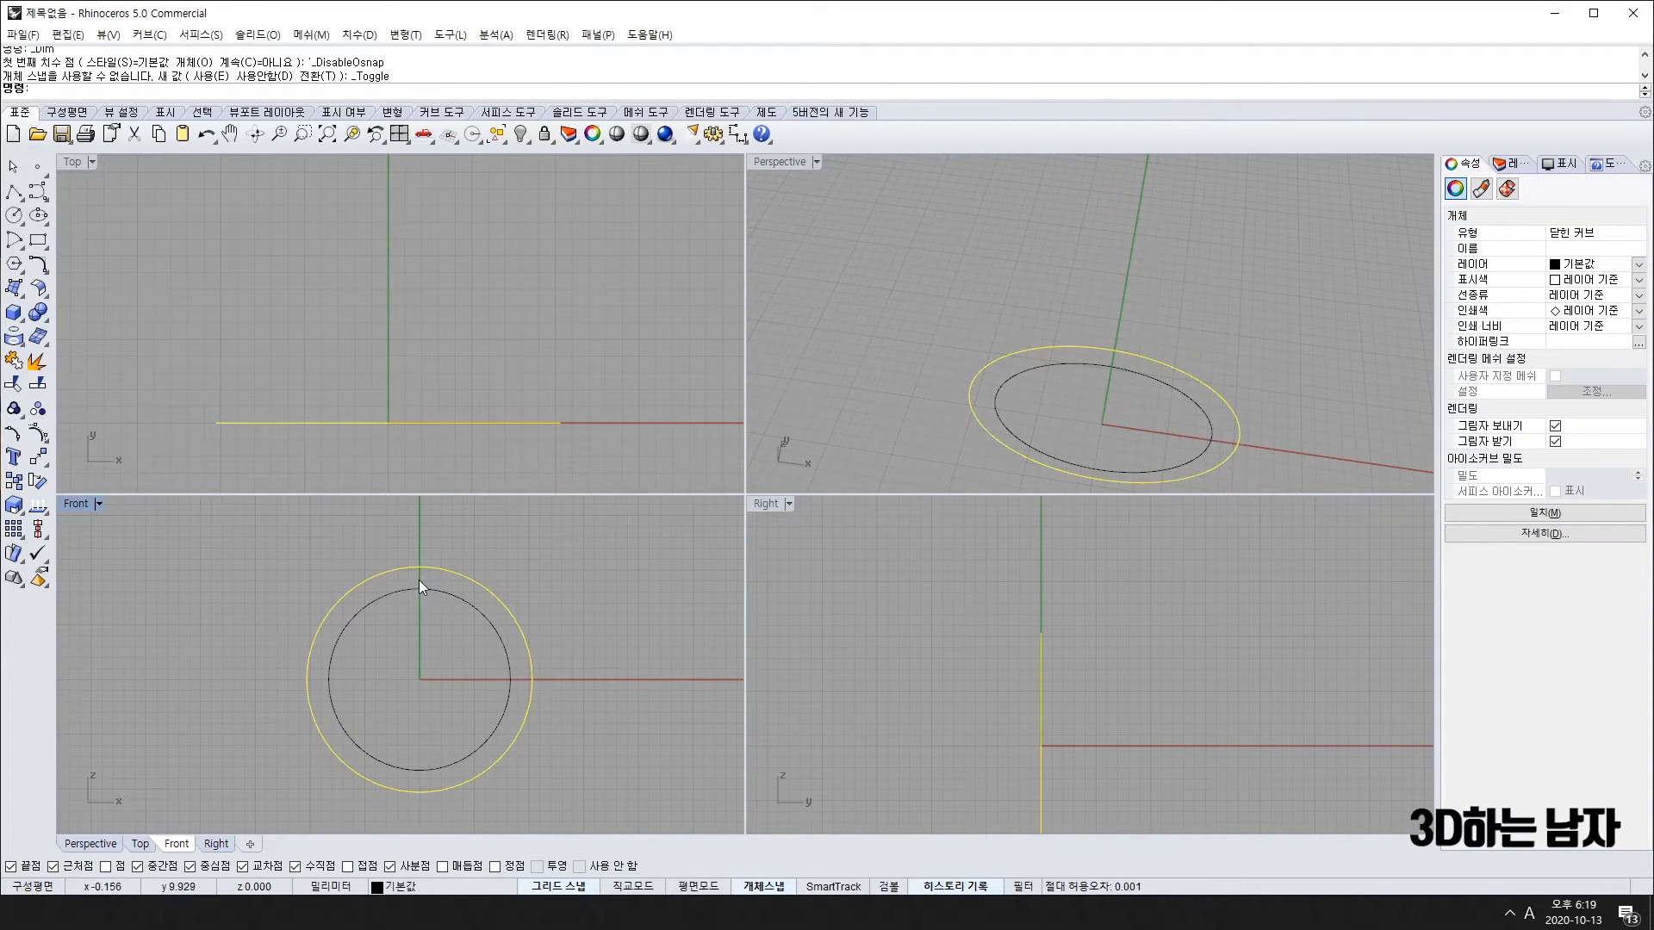
{"action": "key", "text": "Escape"}
{"action": "right_click_drag", "start_coordinate": [648, 618], "coordinate": [613, 630]}
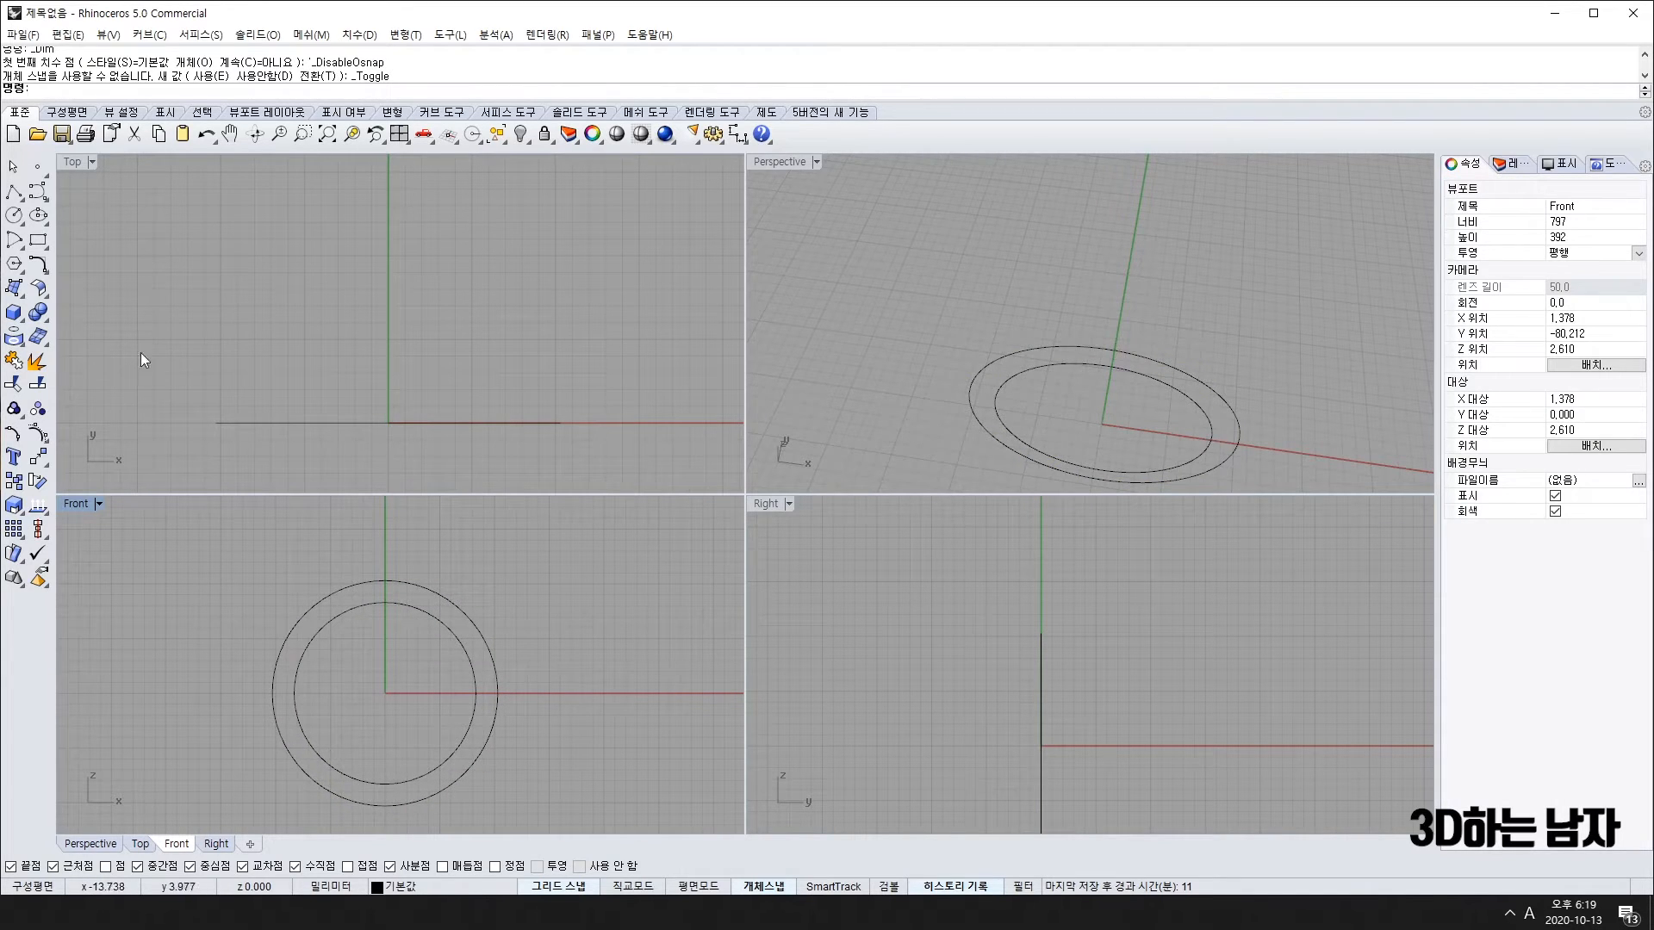
{"action": "left_click_drag", "start_coordinate": [446, 556], "coordinate": [380, 646]}
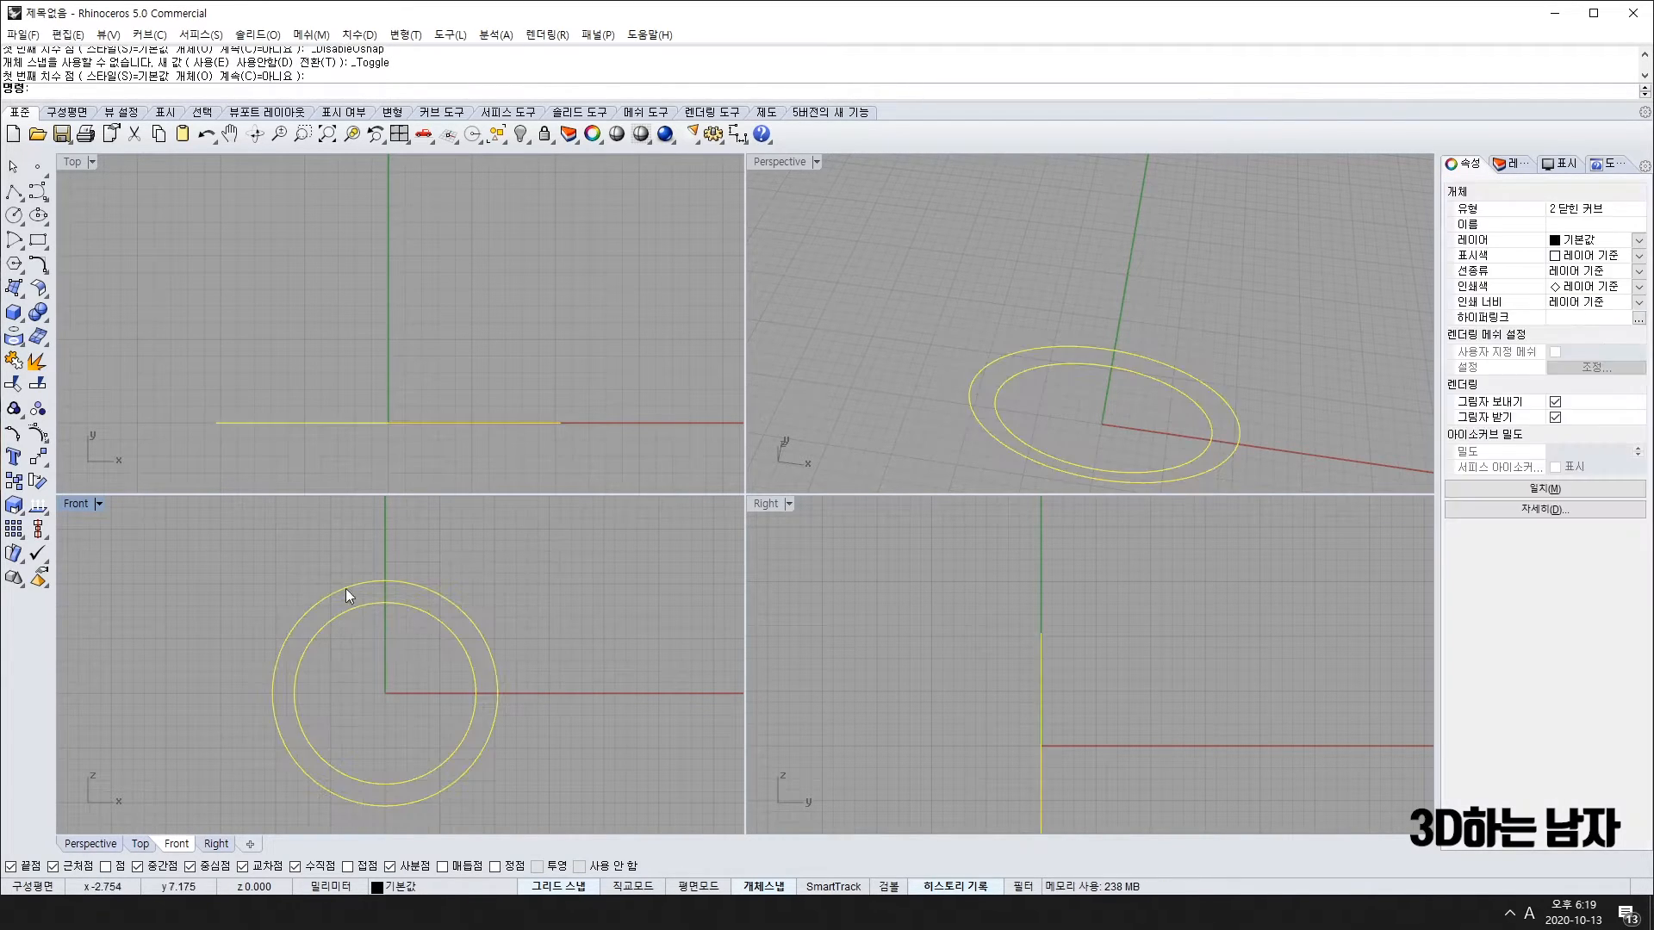
{"action": "right_click_drag", "start_coordinate": [1274, 403], "coordinate": [1168, 319]}
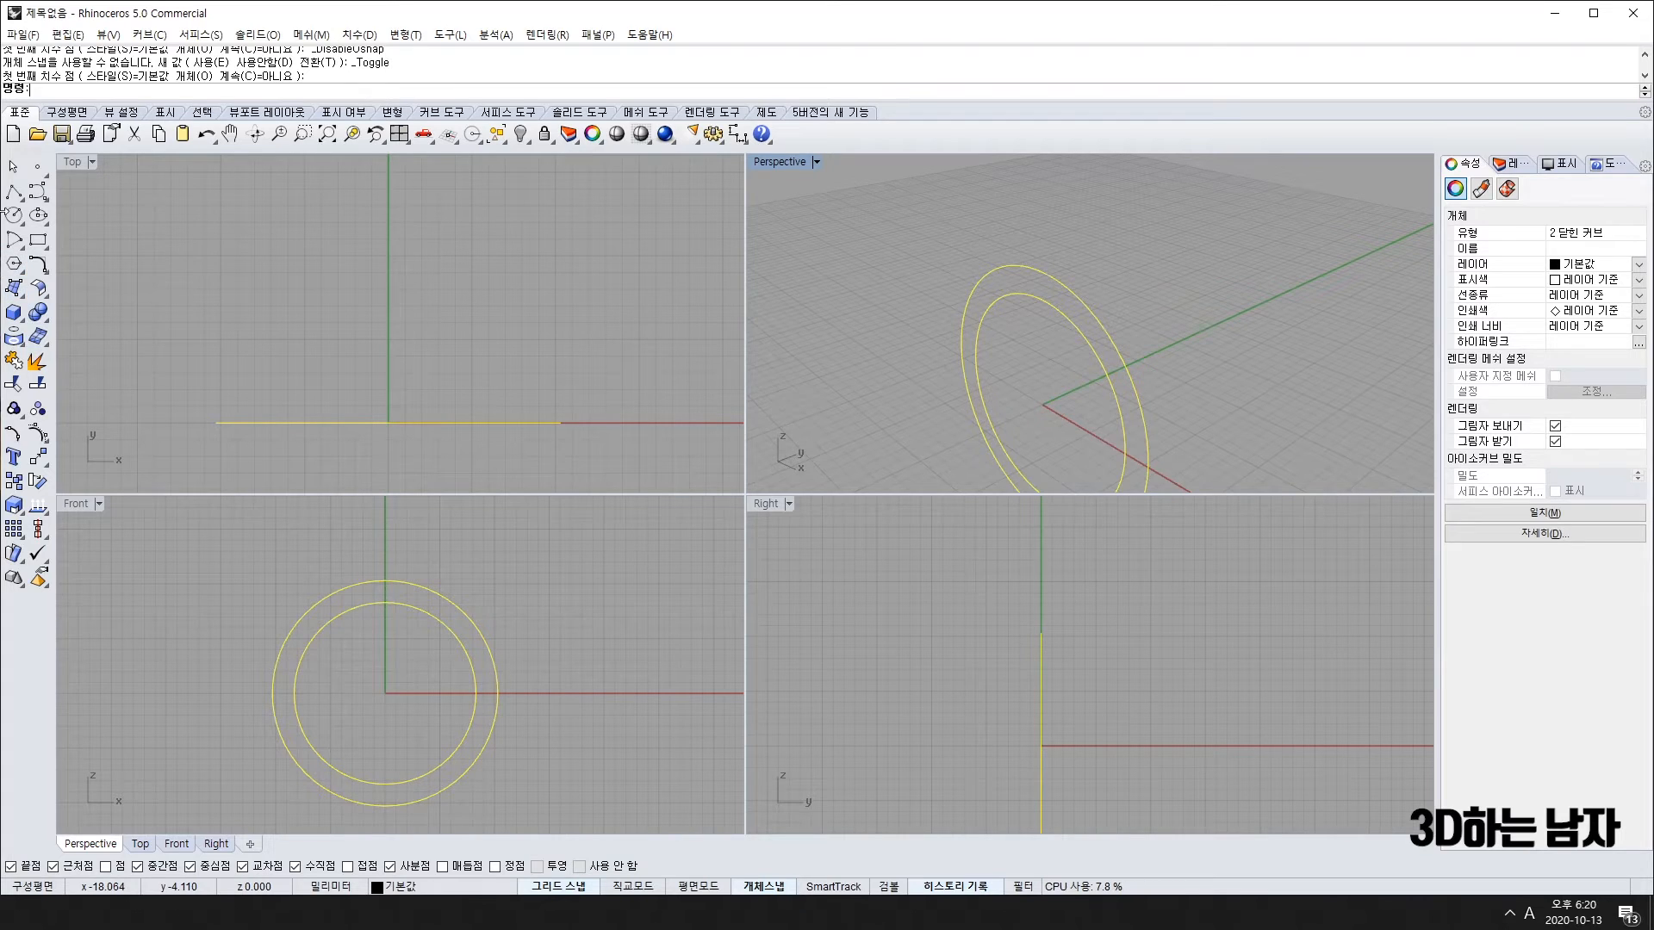
Step: Draw a small L-shaped polyline starting at the inner circle's top in the Right view
{"action": "left_click", "coordinate": [18, 188]}
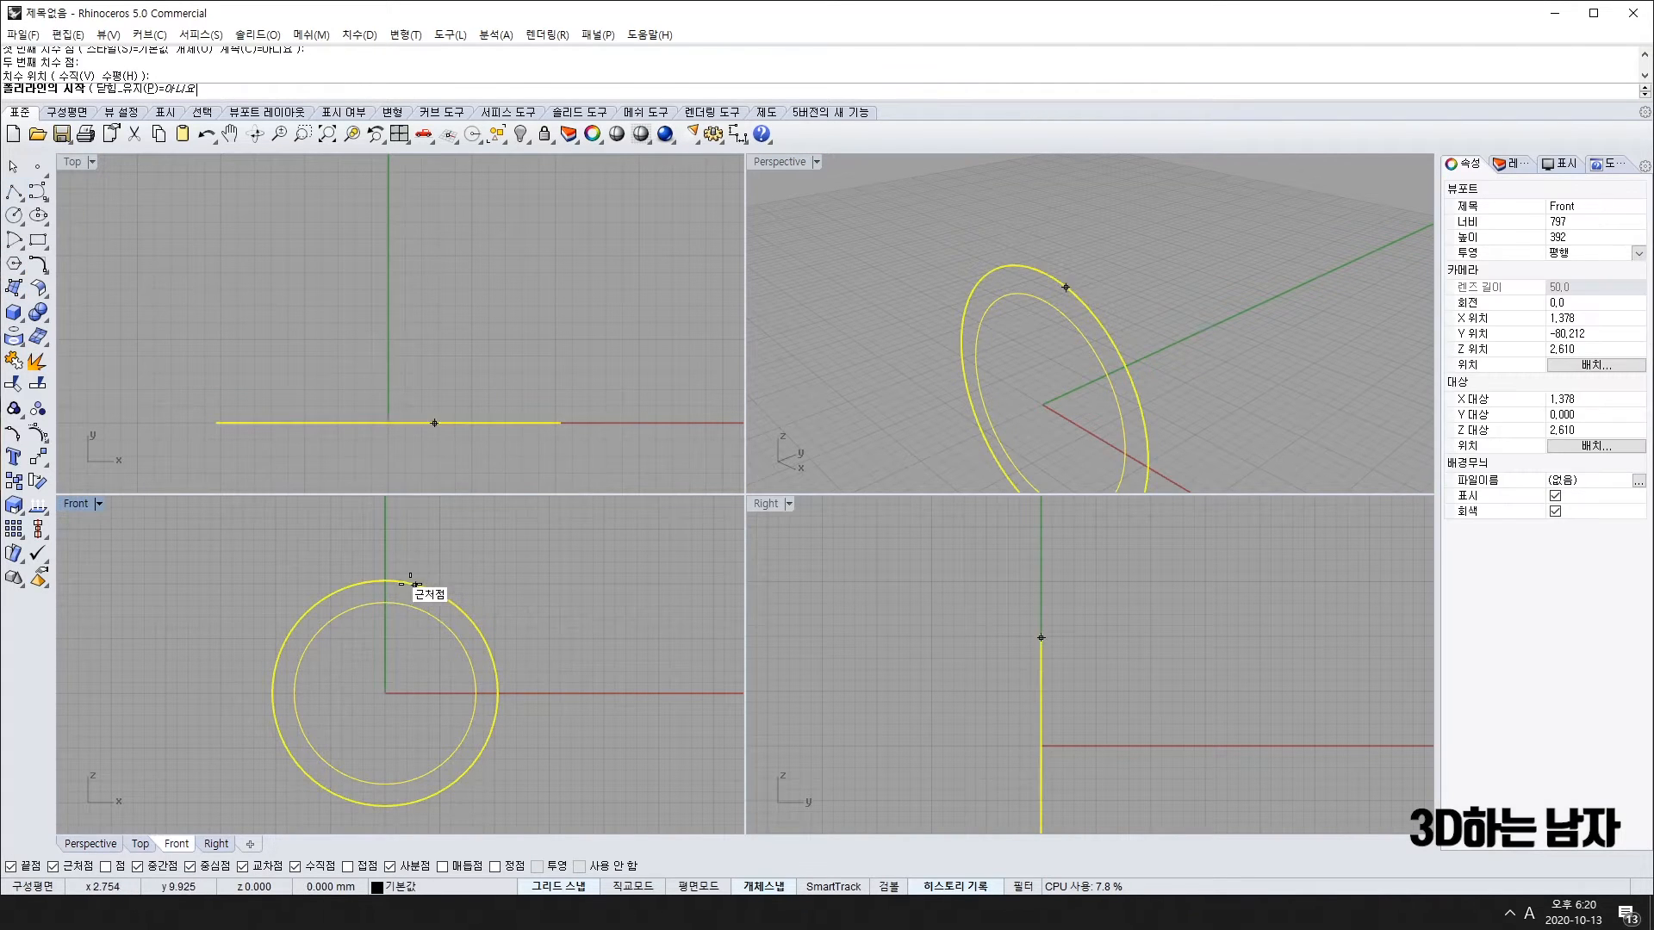
{"action": "left_click", "coordinate": [385, 602]}
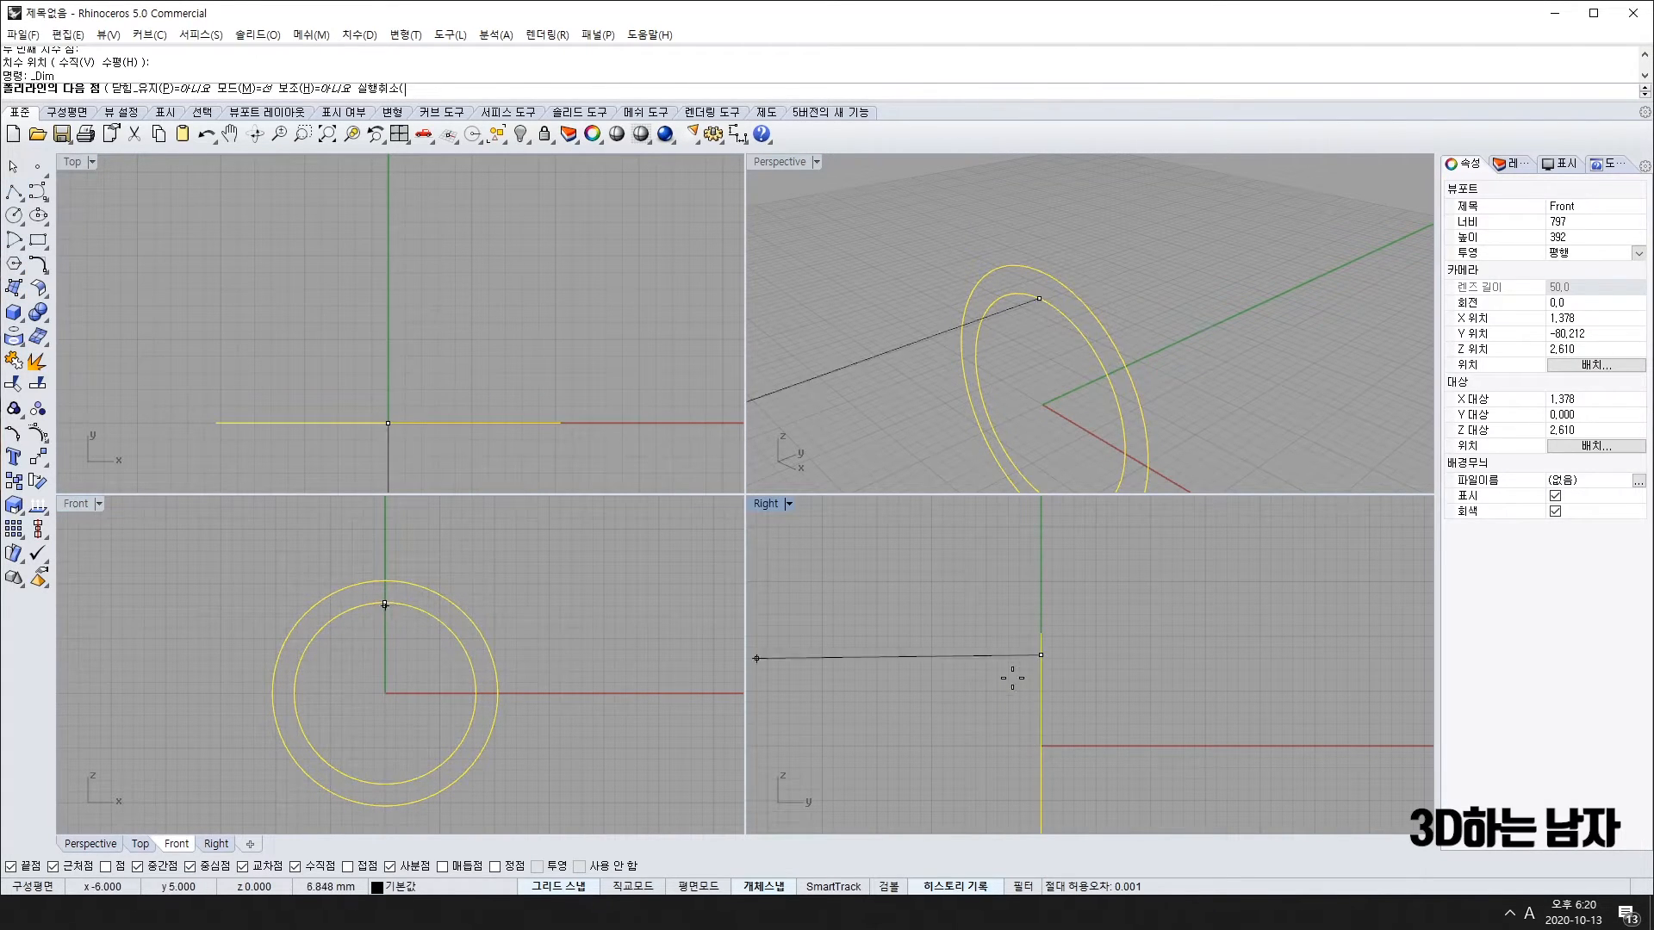
{"action": "left_click", "coordinate": [1074, 656]}
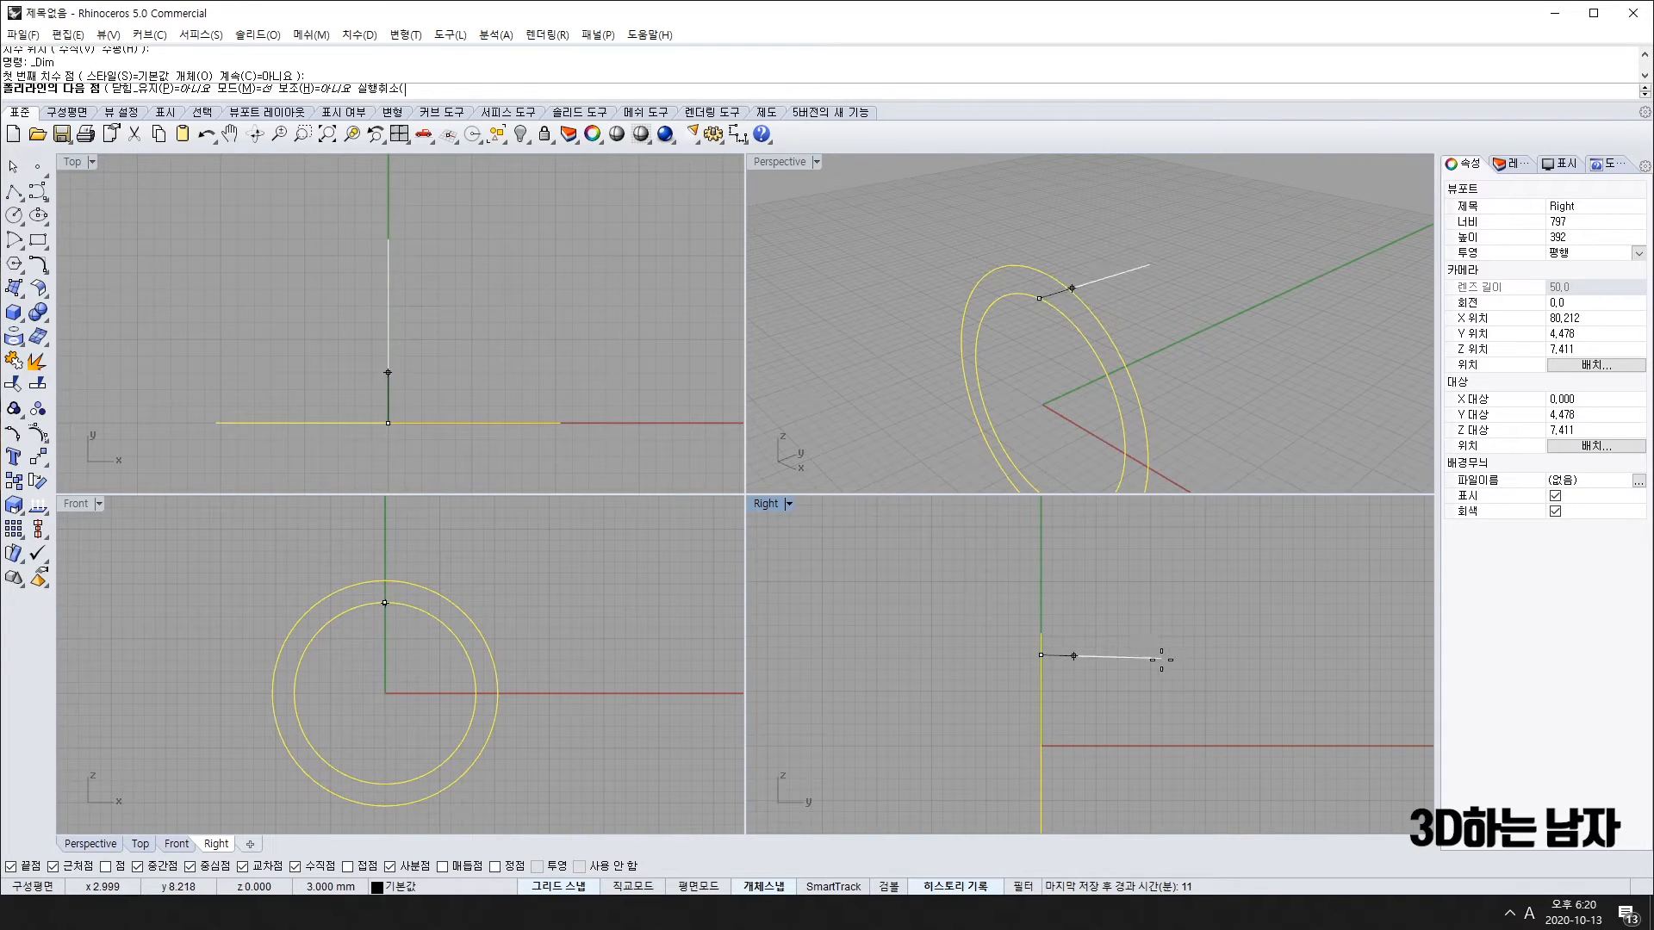
{"action": "left_click", "coordinate": [1074, 644]}
{"action": "key", "text": "Return"}
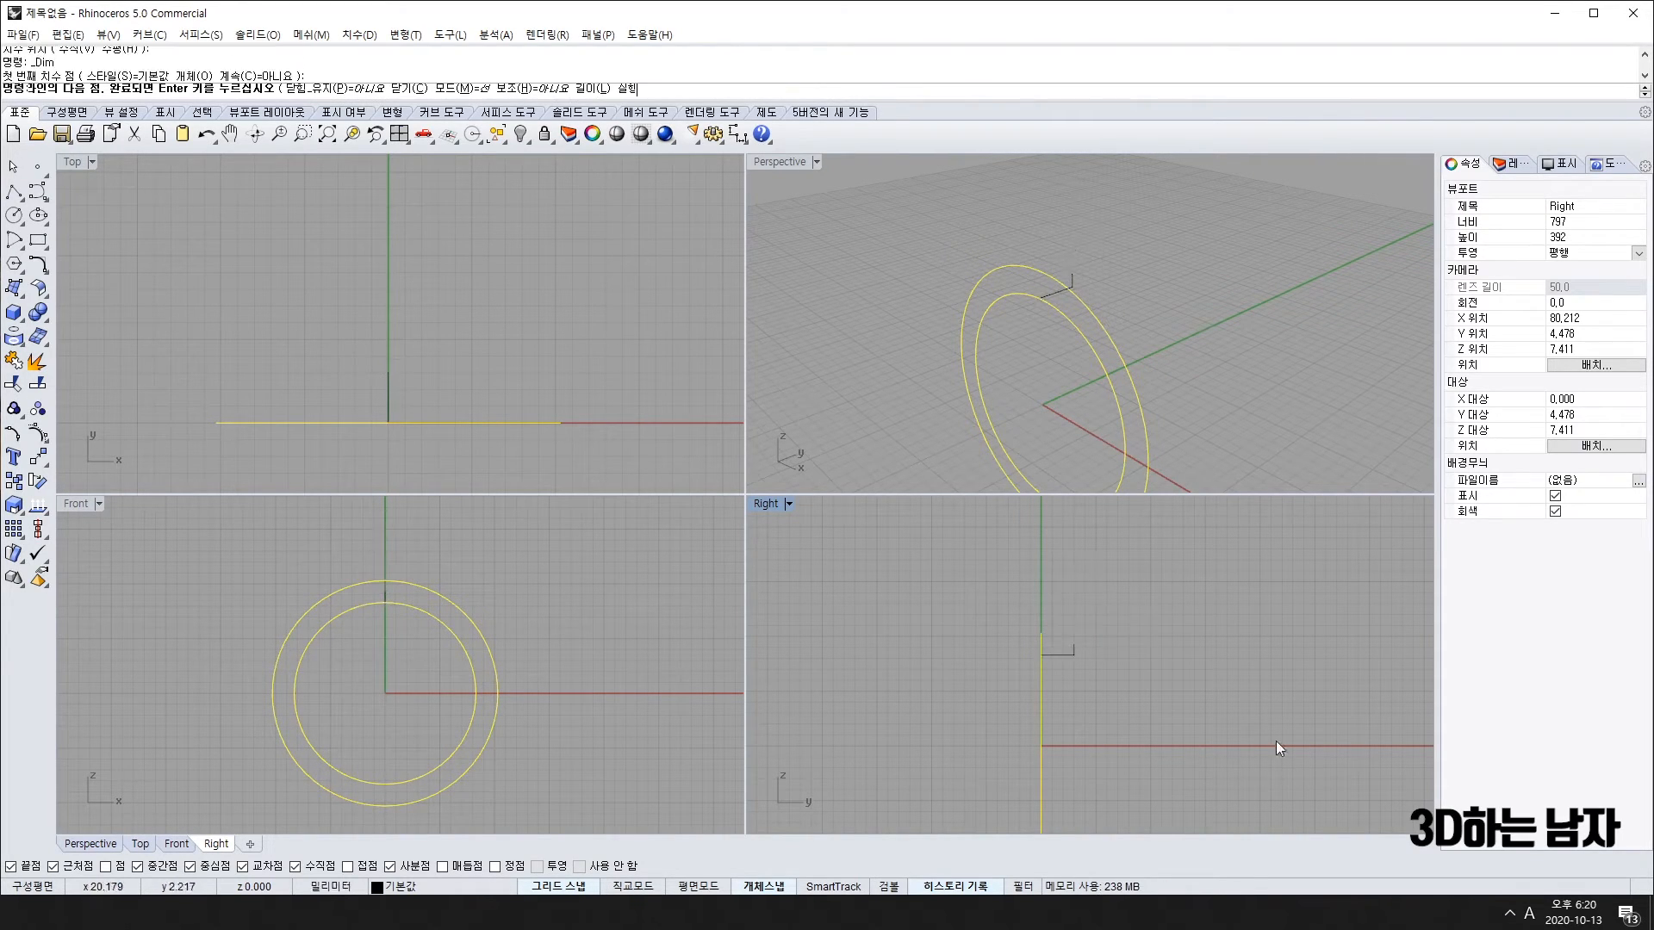
{"action": "left_click", "coordinate": [1071, 654]}
{"action": "scroll", "coordinate": [1078, 654], "scroll_direction": "up", "scroll_amount": 3}
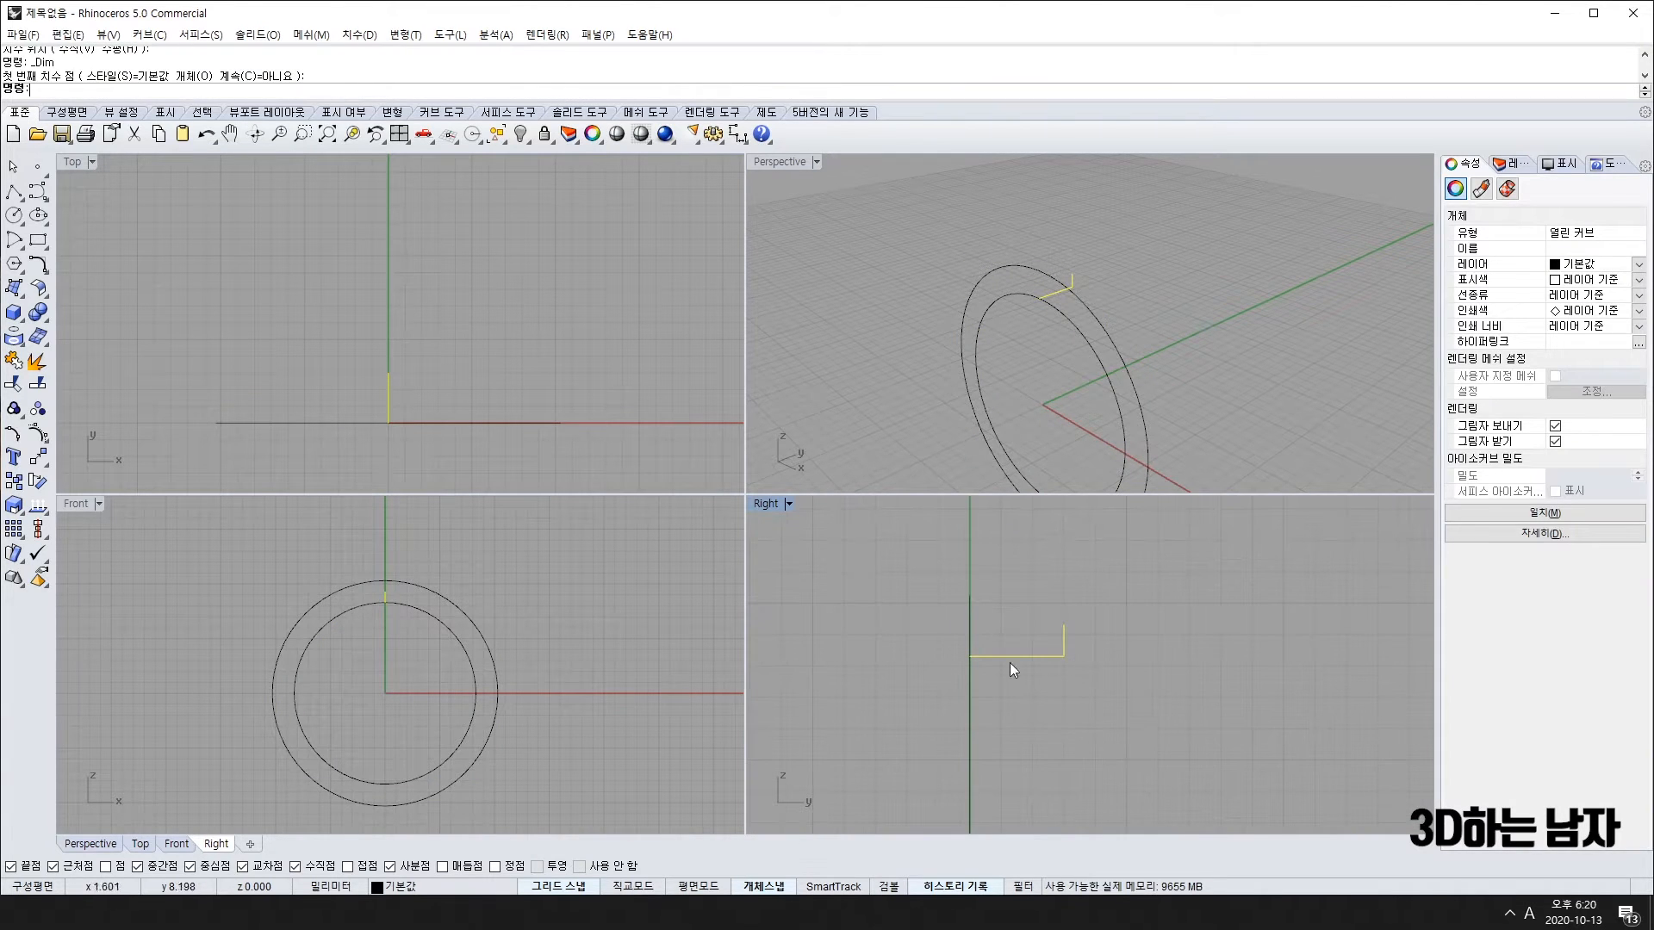
Step: Draw a bevelled polyline from the outer circle's top to the L-shape's end, then select both curves
{"action": "left_click", "coordinate": [14, 191]}
{"action": "left_click", "coordinate": [387, 581]}
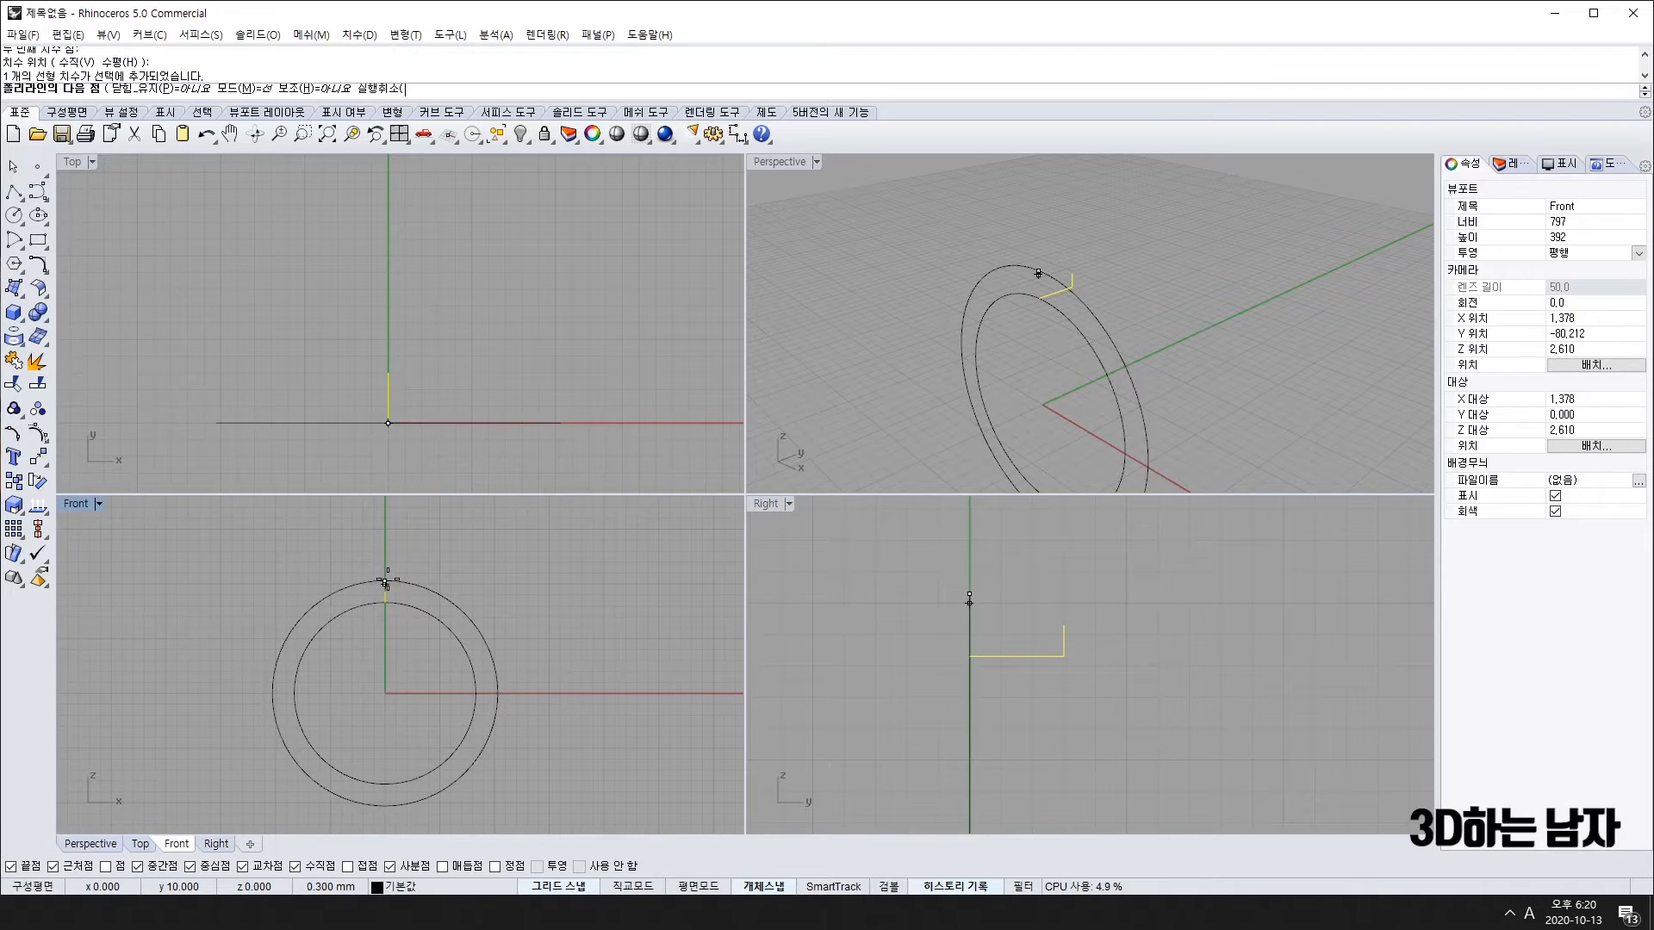
{"action": "left_click", "coordinate": [1032, 593]}
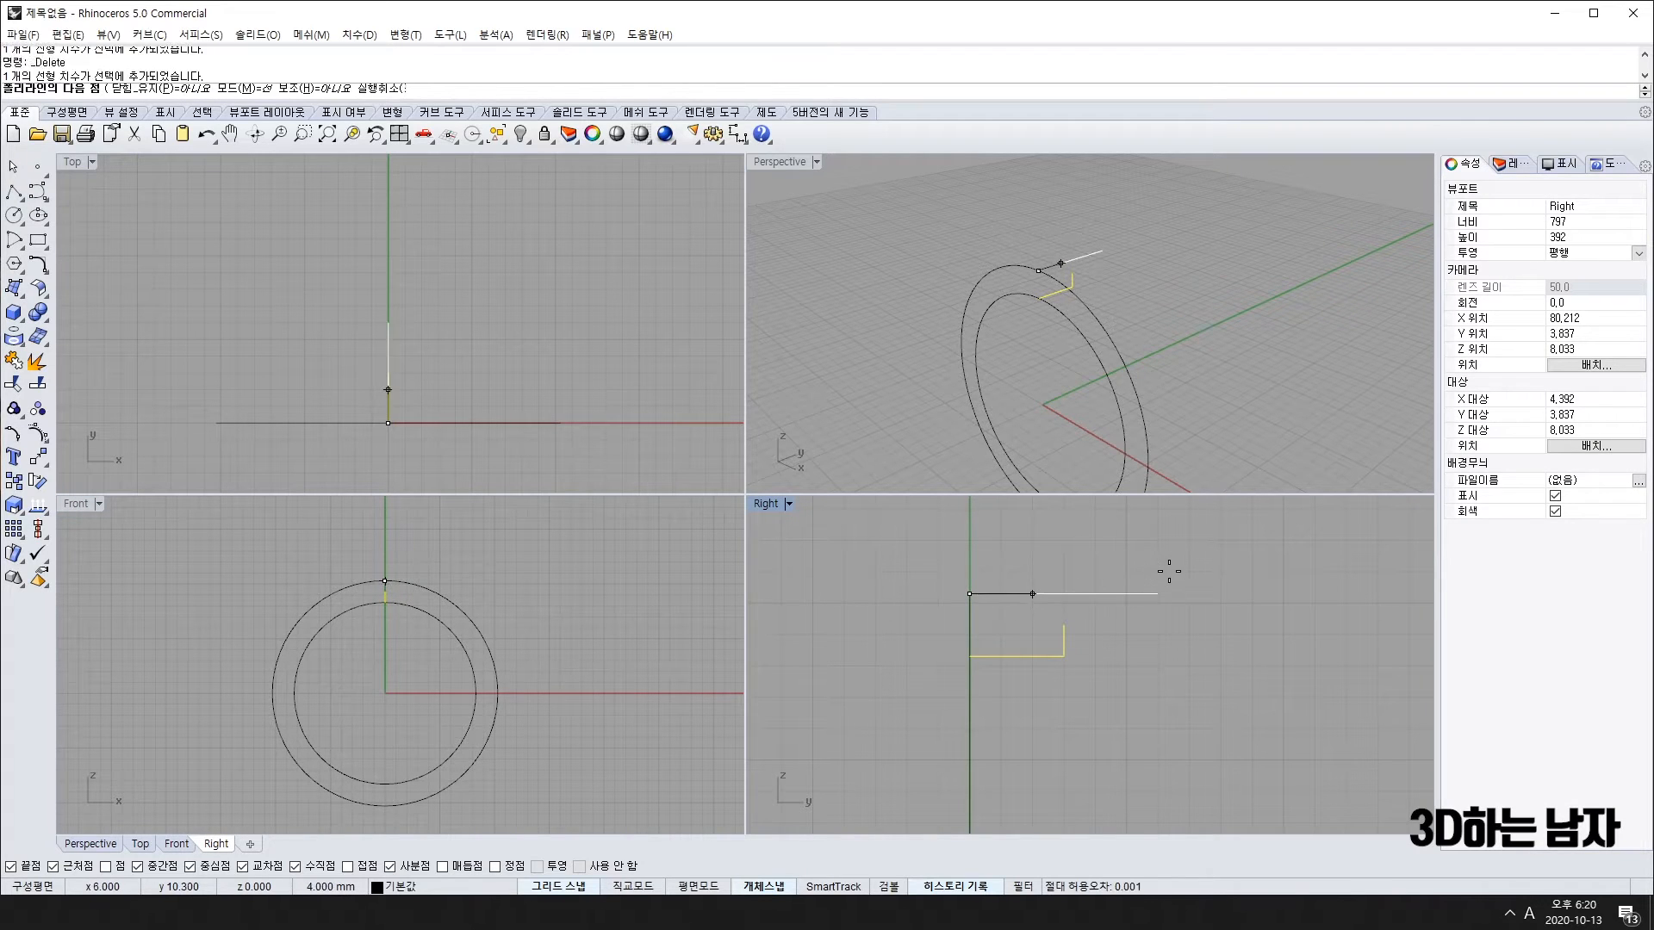
{"action": "left_click", "coordinate": [1063, 626]}
{"action": "right_click", "coordinate": [1154, 634]}
{"action": "left_click_drag", "start_coordinate": [1116, 558], "coordinate": [1000, 687]}
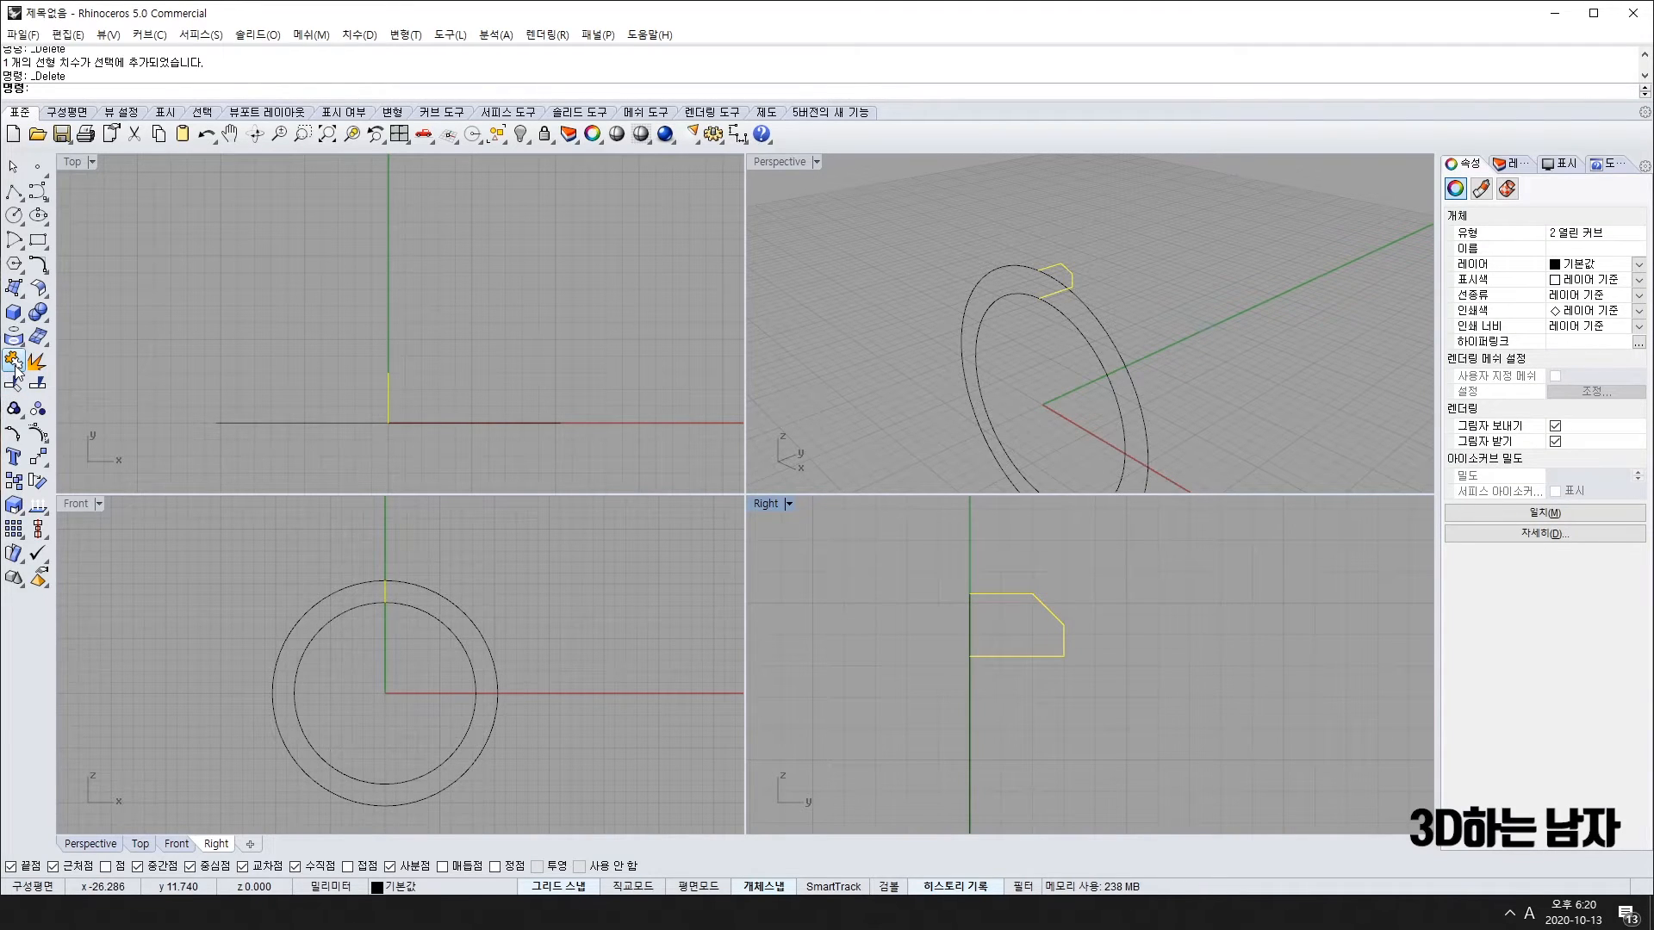
{"action": "left_click", "coordinate": [39, 459]}
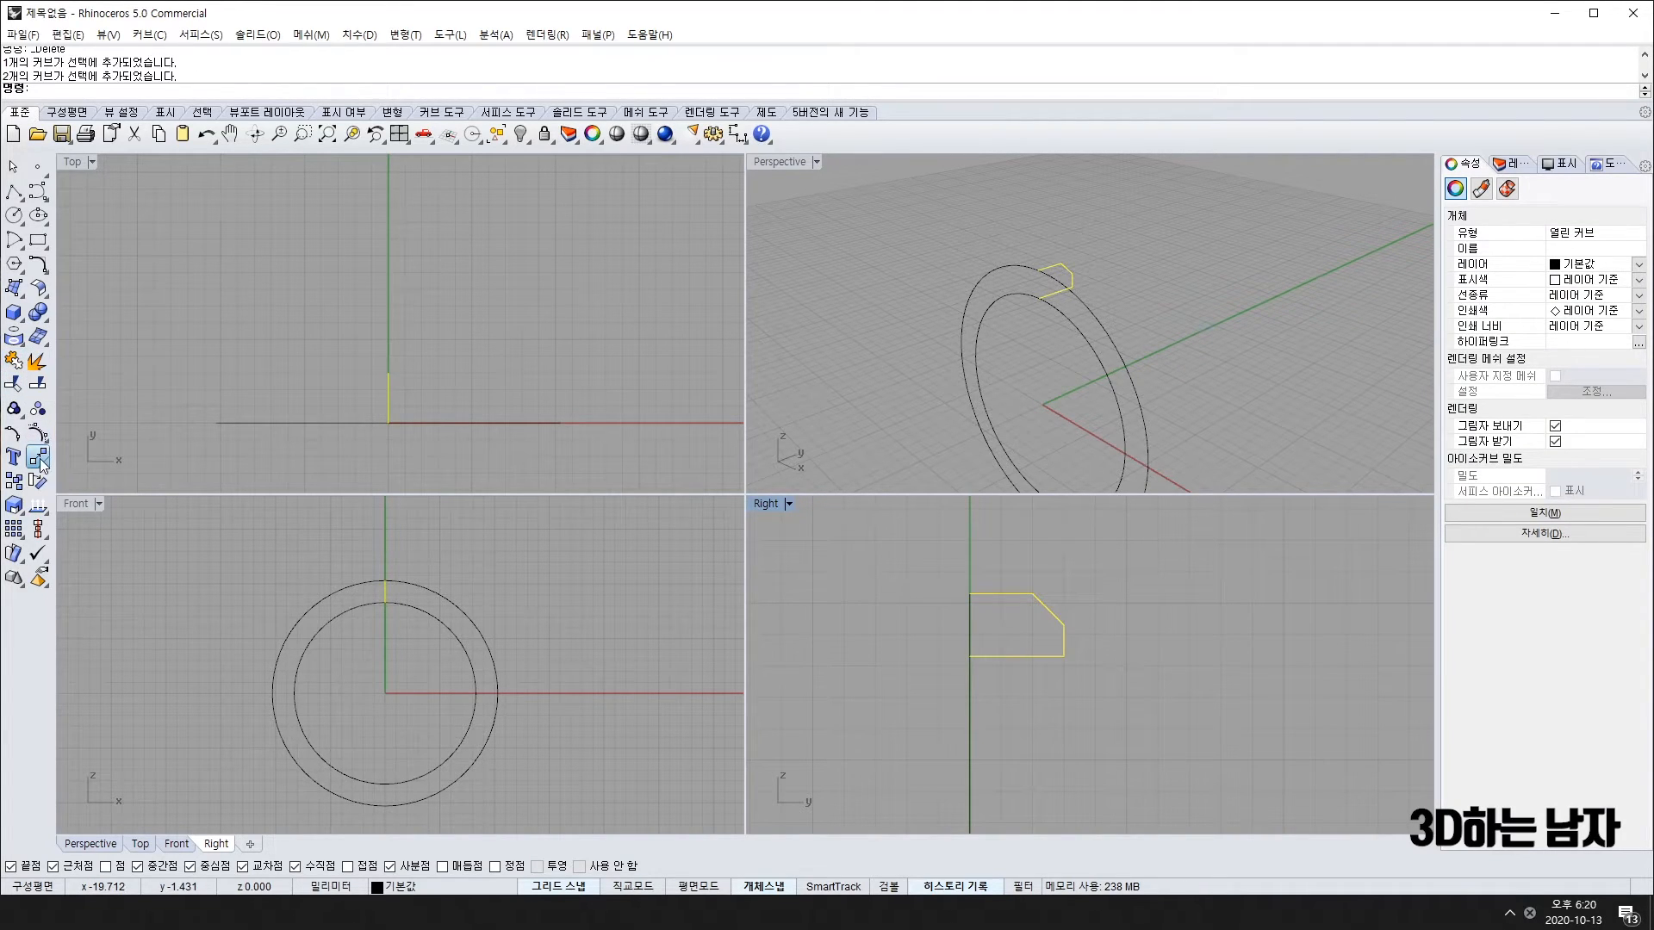
Step: Mirror the profile half across its top axis and join both halves into one closed curve
{"action": "left_click", "coordinate": [191, 465]}
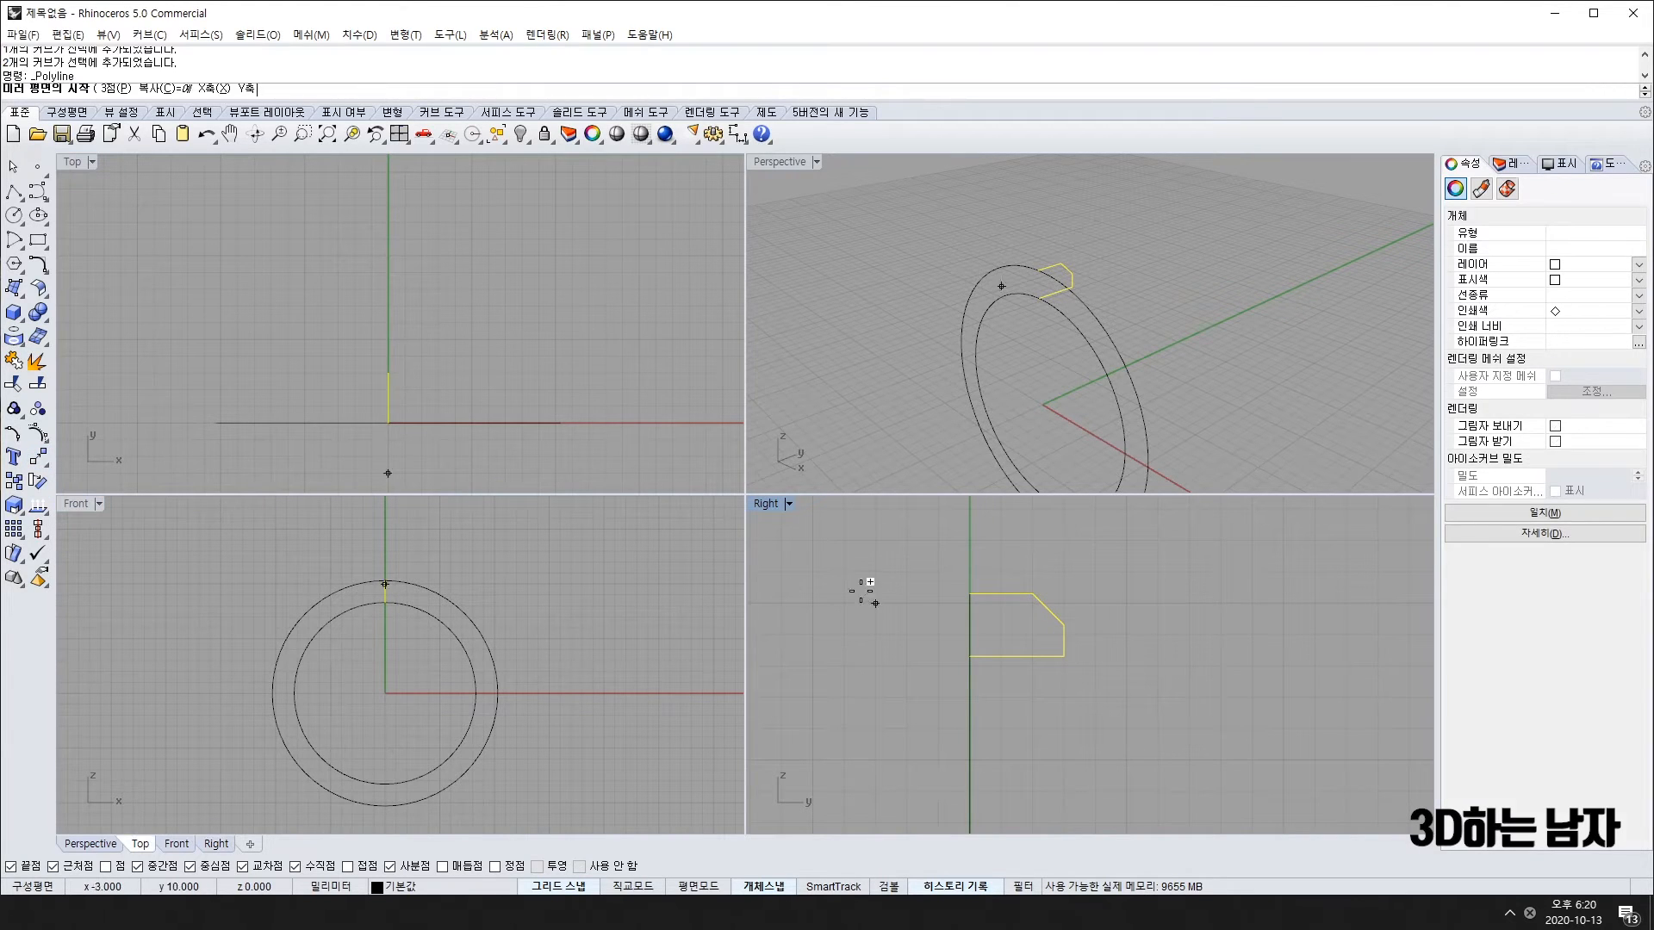
{"action": "left_click", "coordinate": [970, 593]}
{"action": "left_click", "coordinate": [962, 732]}
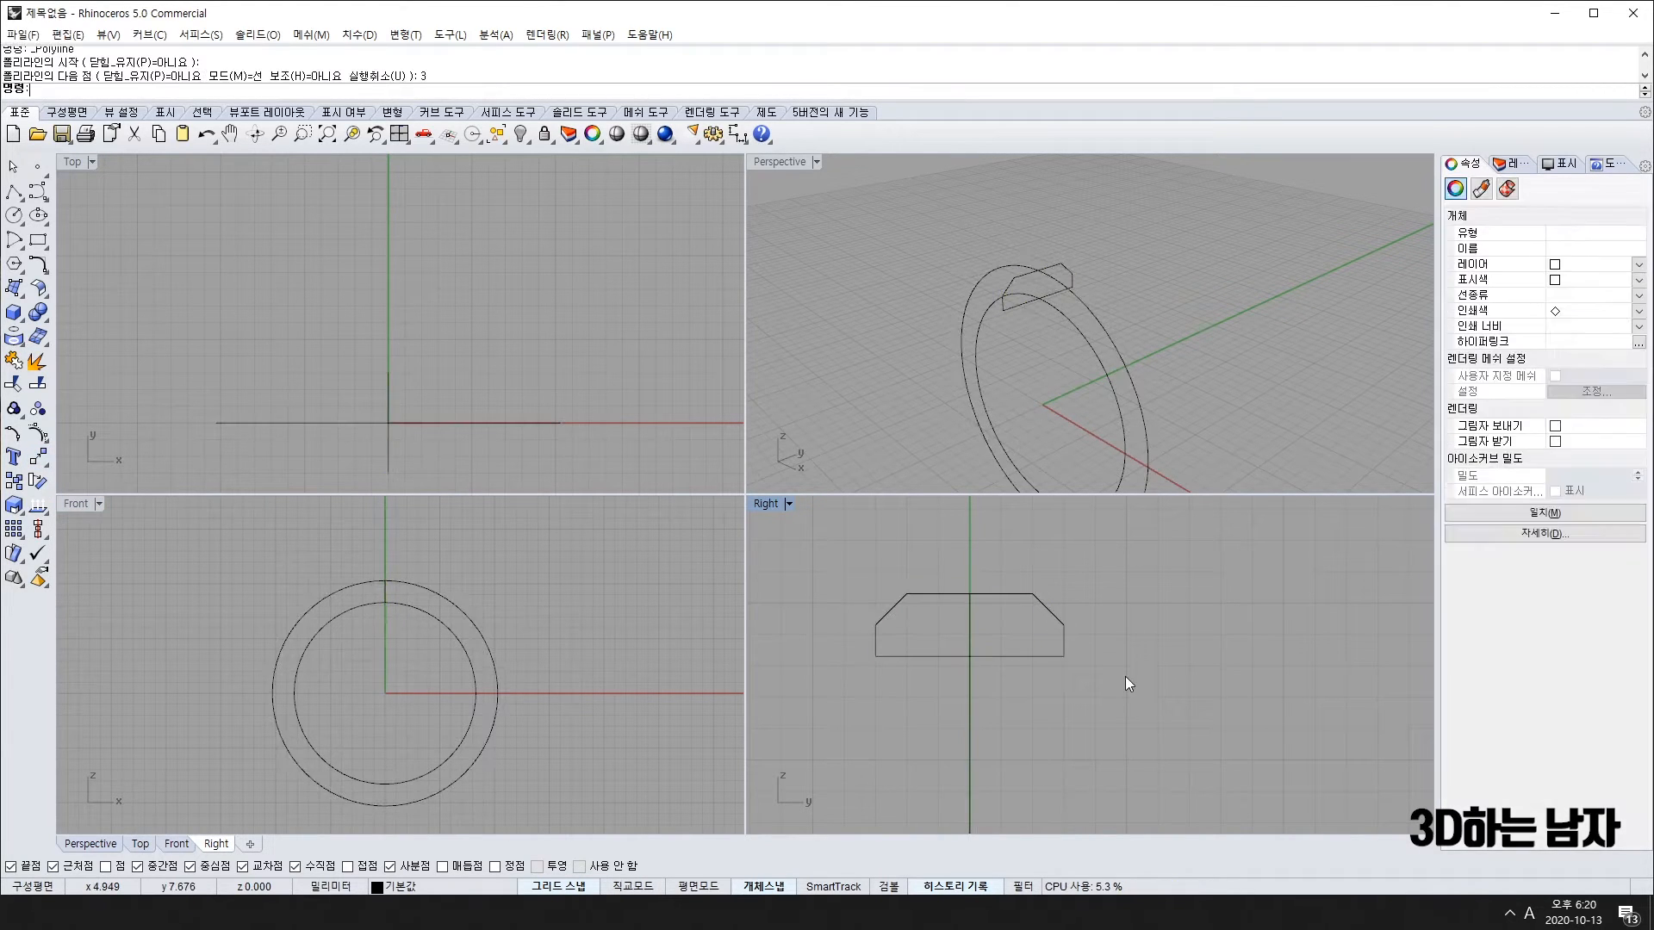
{"action": "left_click", "coordinate": [912, 591]}
{"action": "left_click", "coordinate": [990, 594], "text": "shift"}
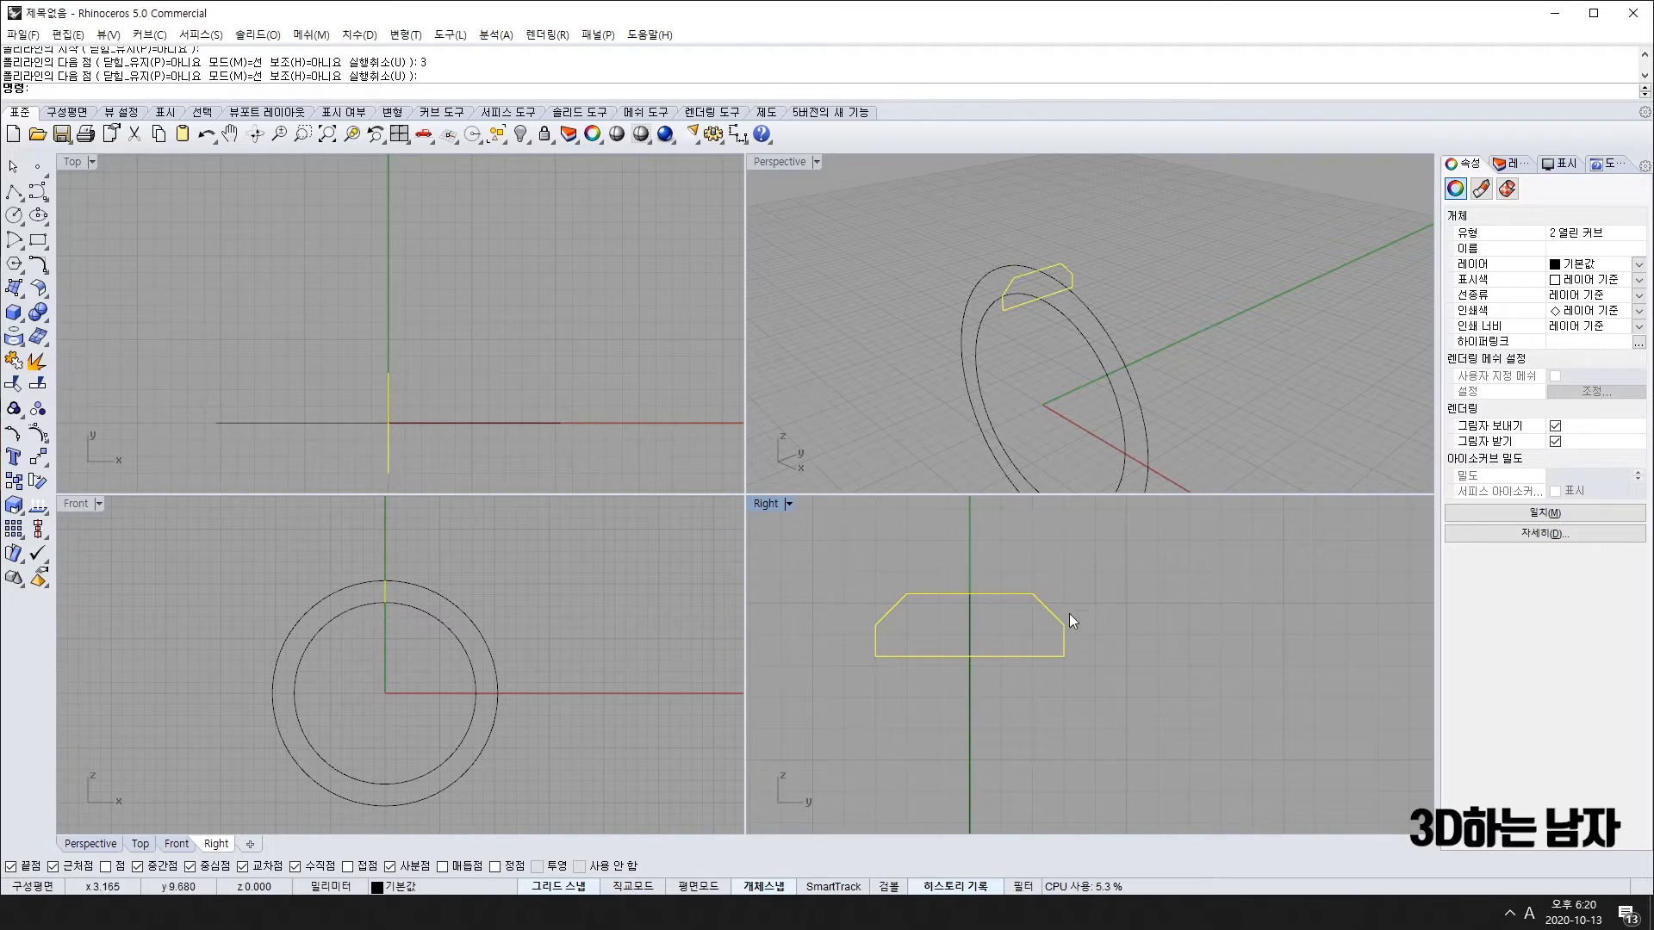
{"action": "left_click", "coordinate": [17, 385]}
Step: Orbit the Perspective view to inspect the closed profile, then select the inner circle
{"action": "left_click", "coordinate": [1106, 362]}
{"action": "right_click_drag", "start_coordinate": [1106, 362], "coordinate": [892, 519]}
{"action": "left_click", "coordinate": [1032, 237]}
{"action": "scroll", "coordinate": [385, 628], "scroll_direction": "down", "scroll_amount": 2}
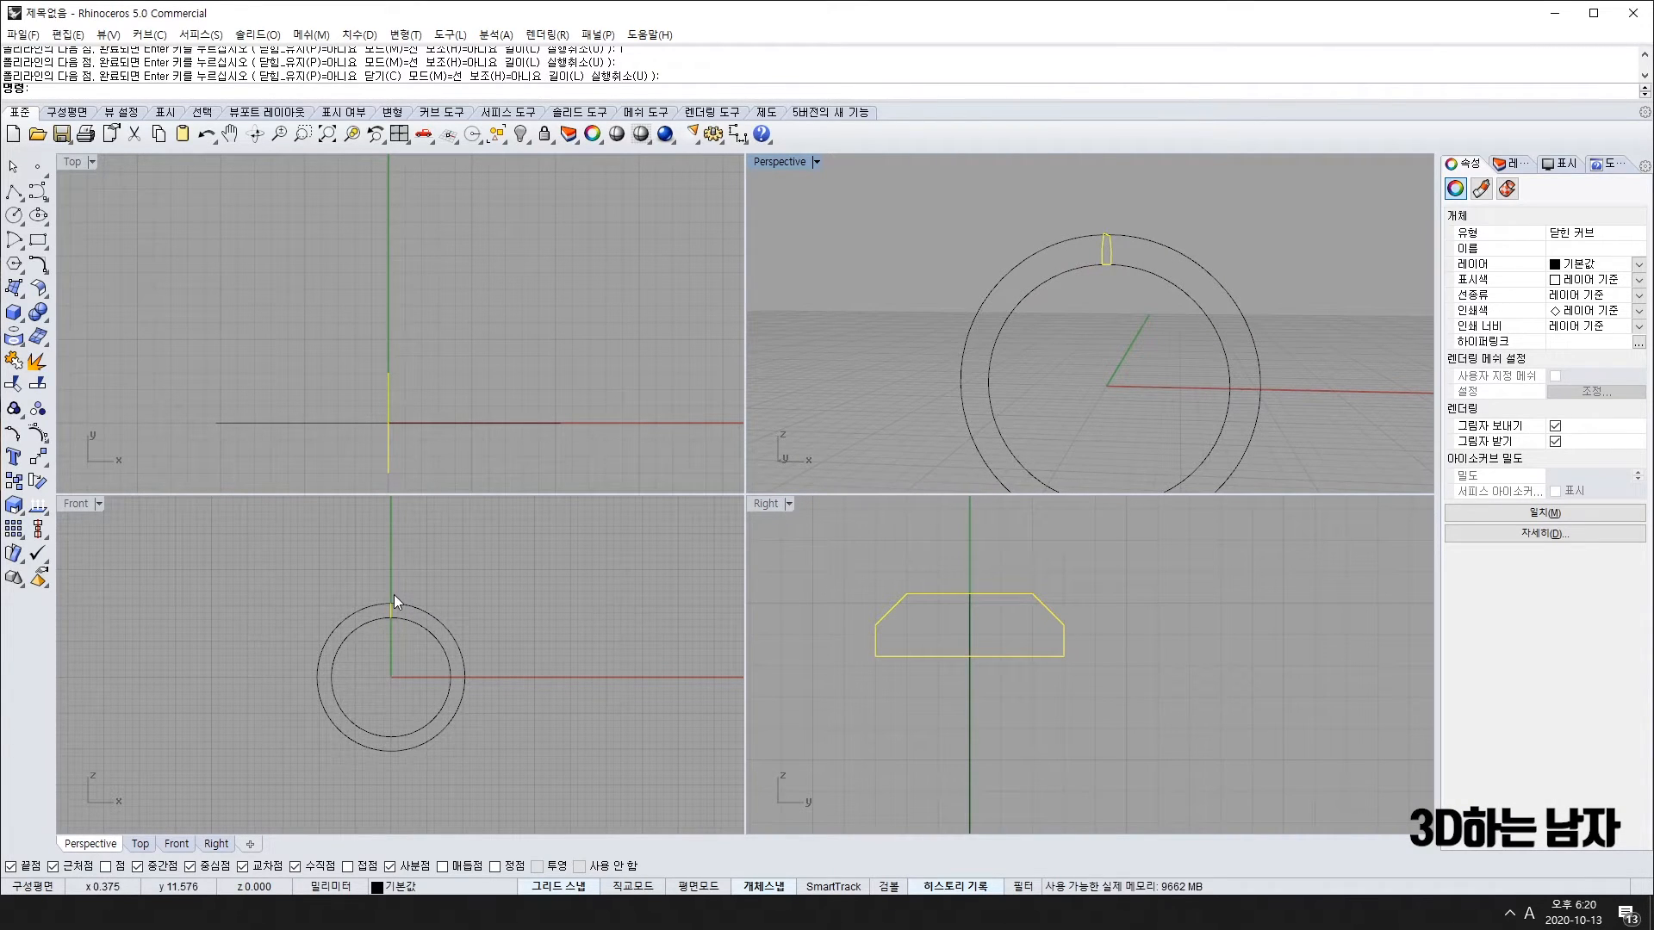
{"action": "scroll", "coordinate": [389, 594], "scroll_direction": "up", "scroll_amount": 5}
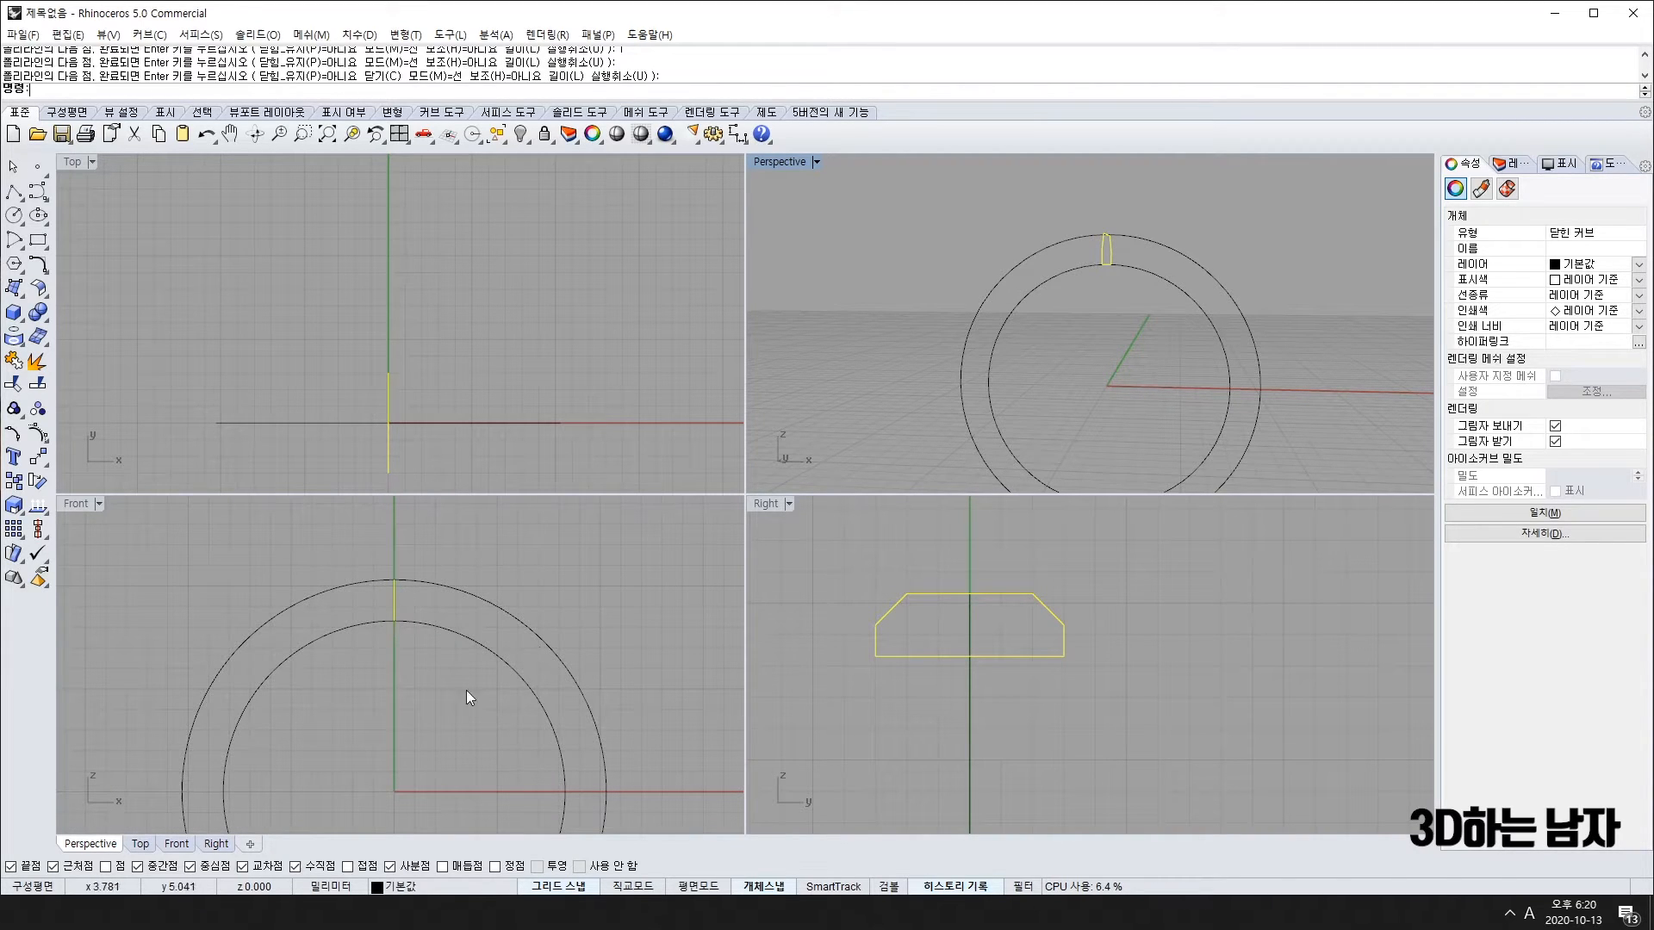
{"action": "scroll", "coordinate": [533, 720], "scroll_direction": "down", "scroll_amount": 2}
{"action": "right_click_drag", "start_coordinate": [471, 761], "coordinate": [468, 723]}
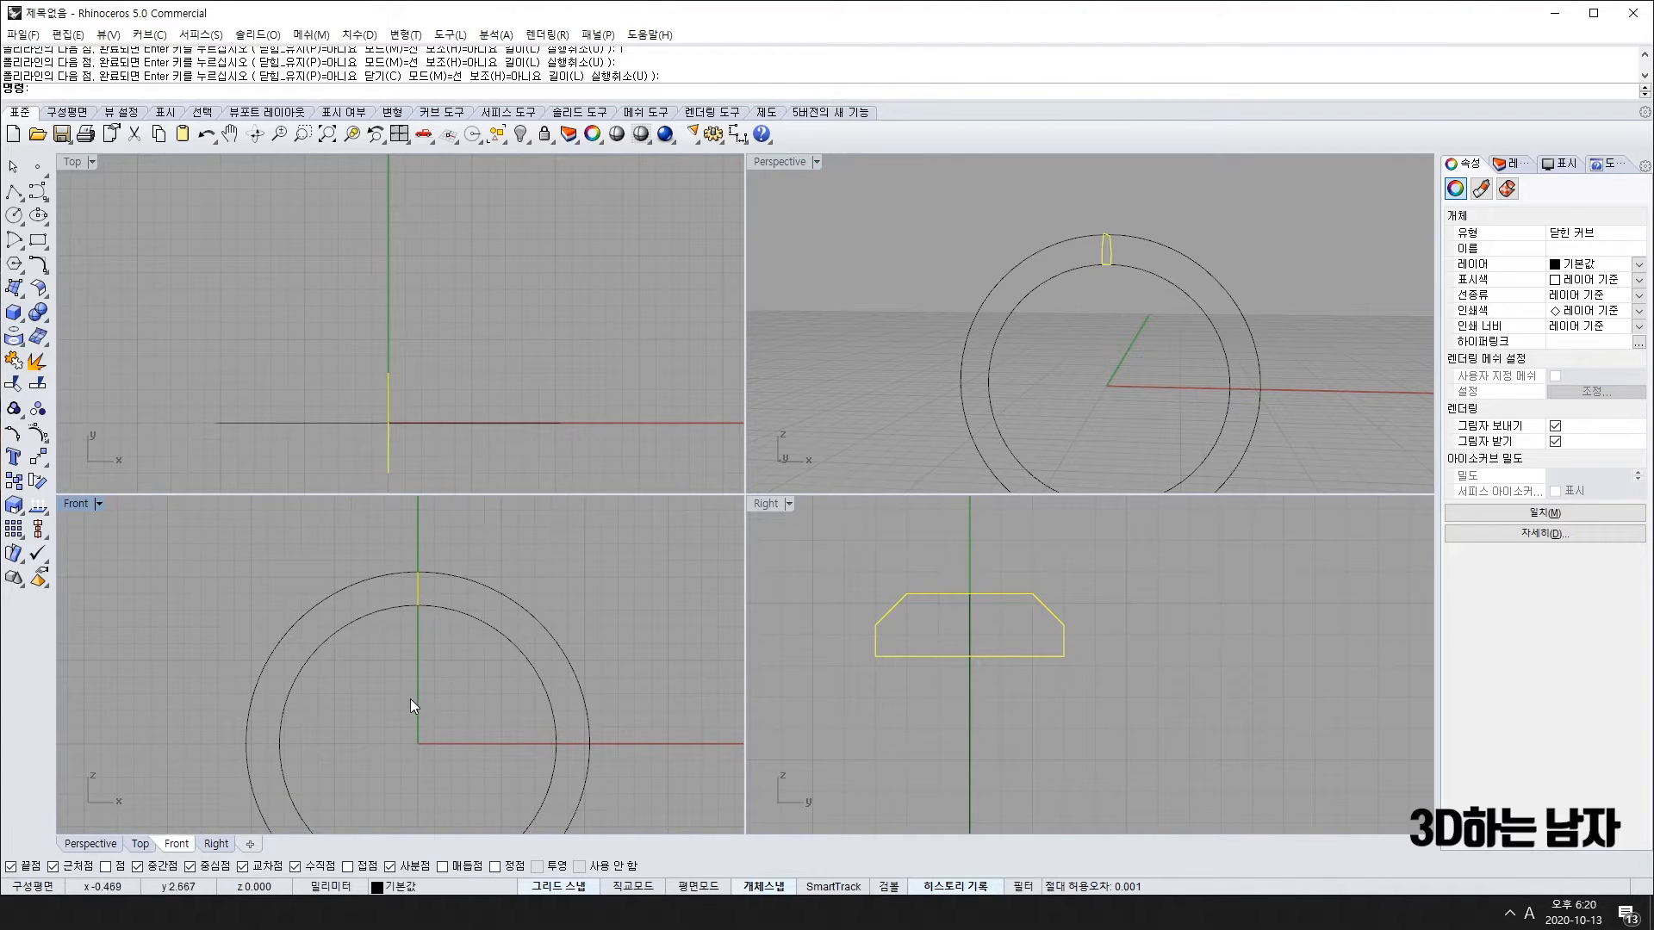
{"action": "left_click", "coordinate": [436, 612]}
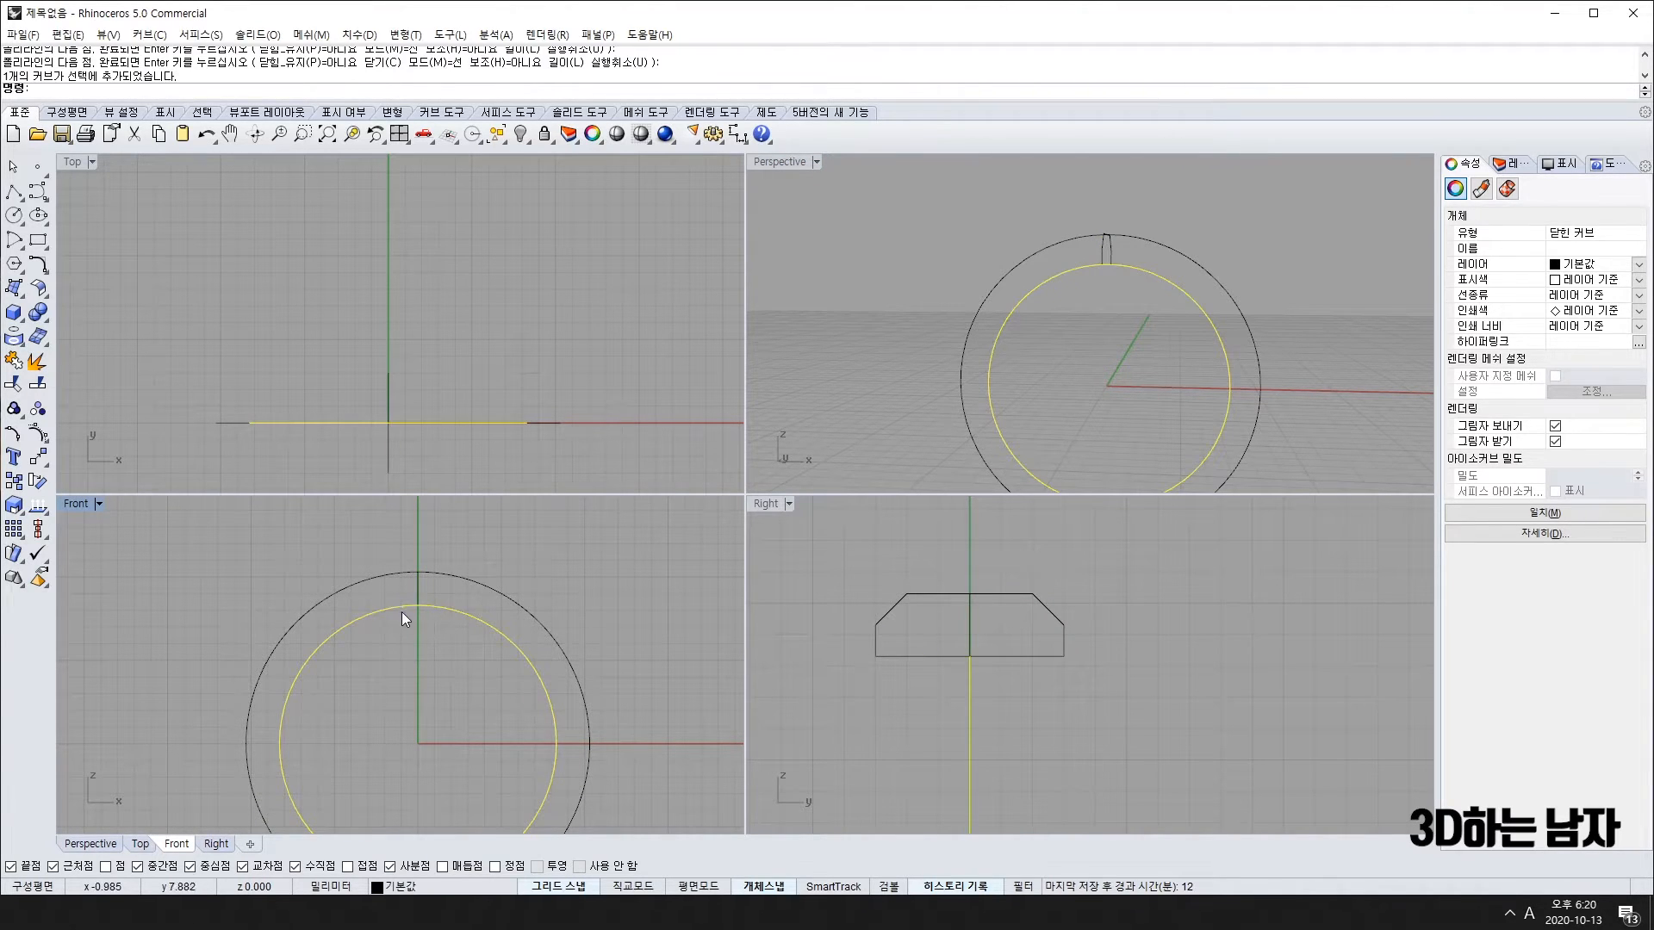
{"action": "type", "text": "sweep1"}
{"action": "key", "text": "Return"}
{"action": "left_click", "coordinate": [419, 584]}
{"action": "key", "text": "Return"}
{"action": "key", "text": "Return"}
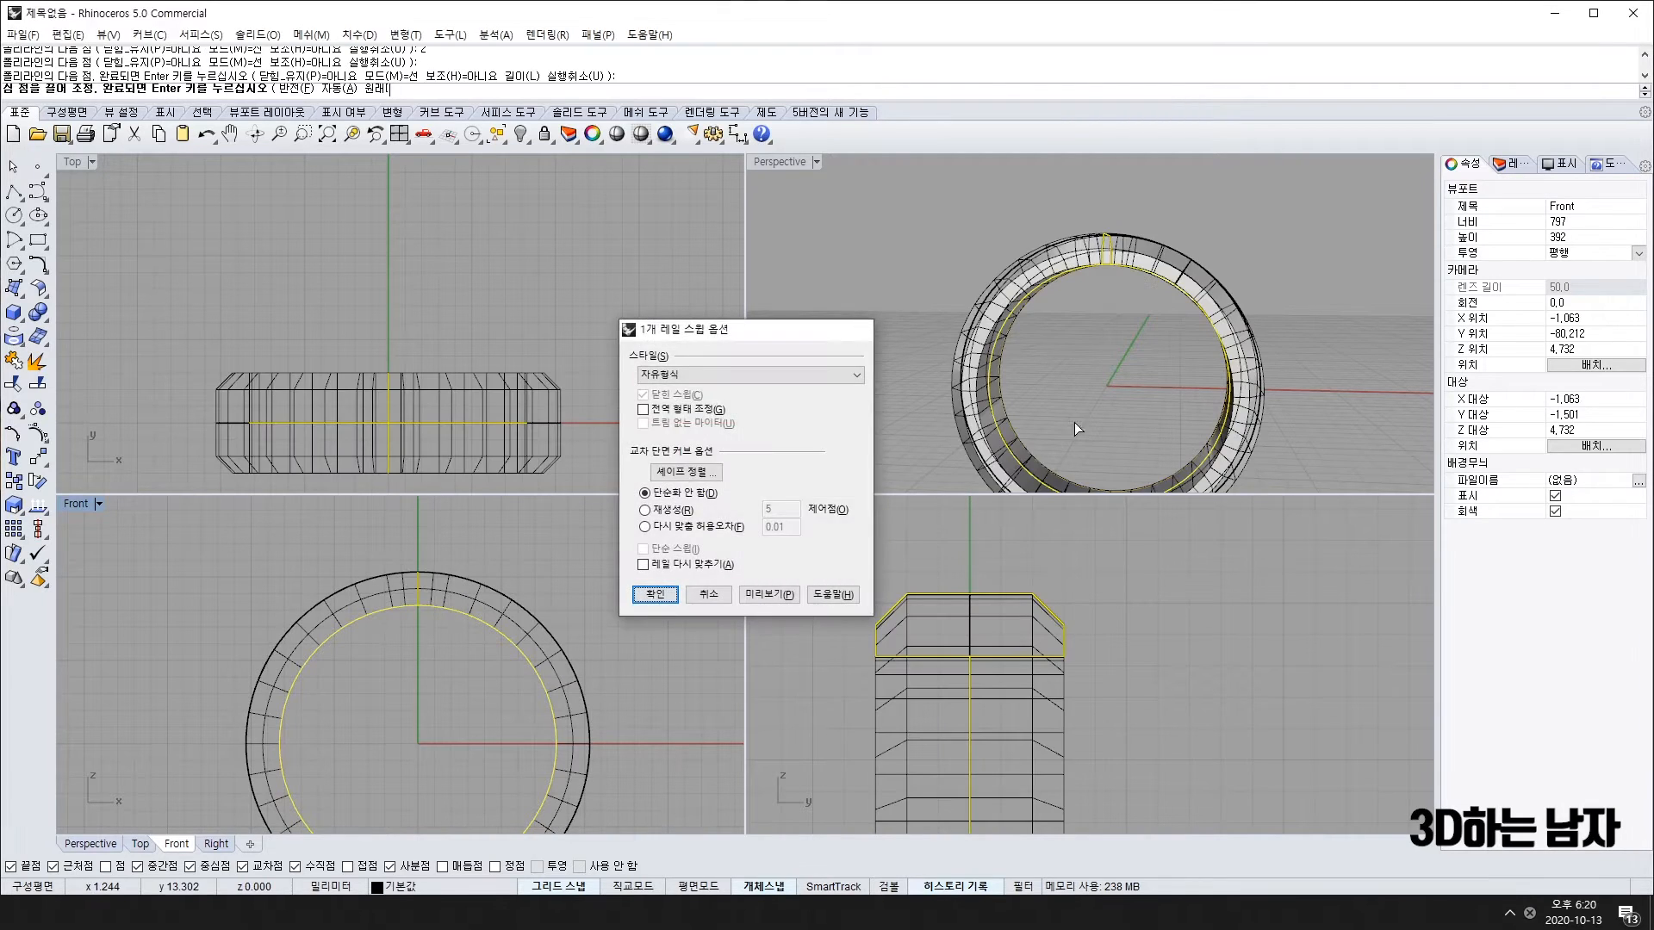
{"action": "key", "text": "Return"}
{"action": "right_click_drag", "start_coordinate": [1056, 452], "coordinate": [1081, 329]}
{"action": "scroll", "coordinate": [1096, 267], "scroll_direction": "up", "scroll_amount": 5}
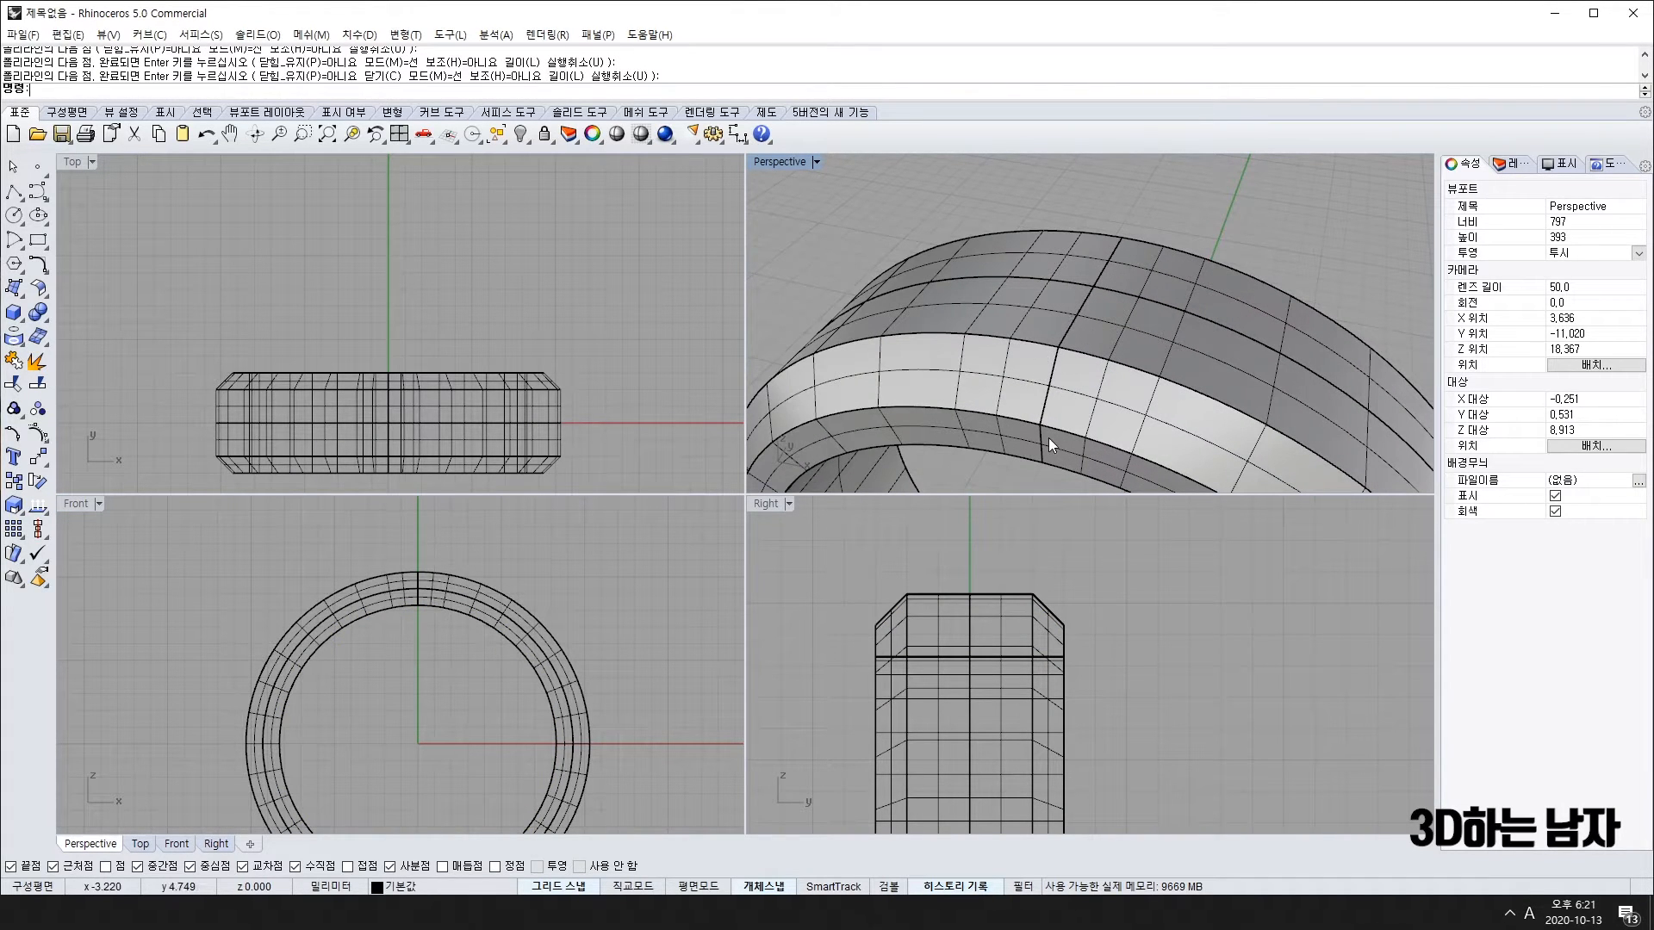
{"action": "scroll", "coordinate": [1047, 439], "scroll_direction": "down", "scroll_amount": 3}
{"action": "right_click_drag", "start_coordinate": [1047, 441], "coordinate": [1068, 474]}
{"action": "scroll", "coordinate": [1096, 318], "scroll_direction": "down", "scroll_amount": 2}
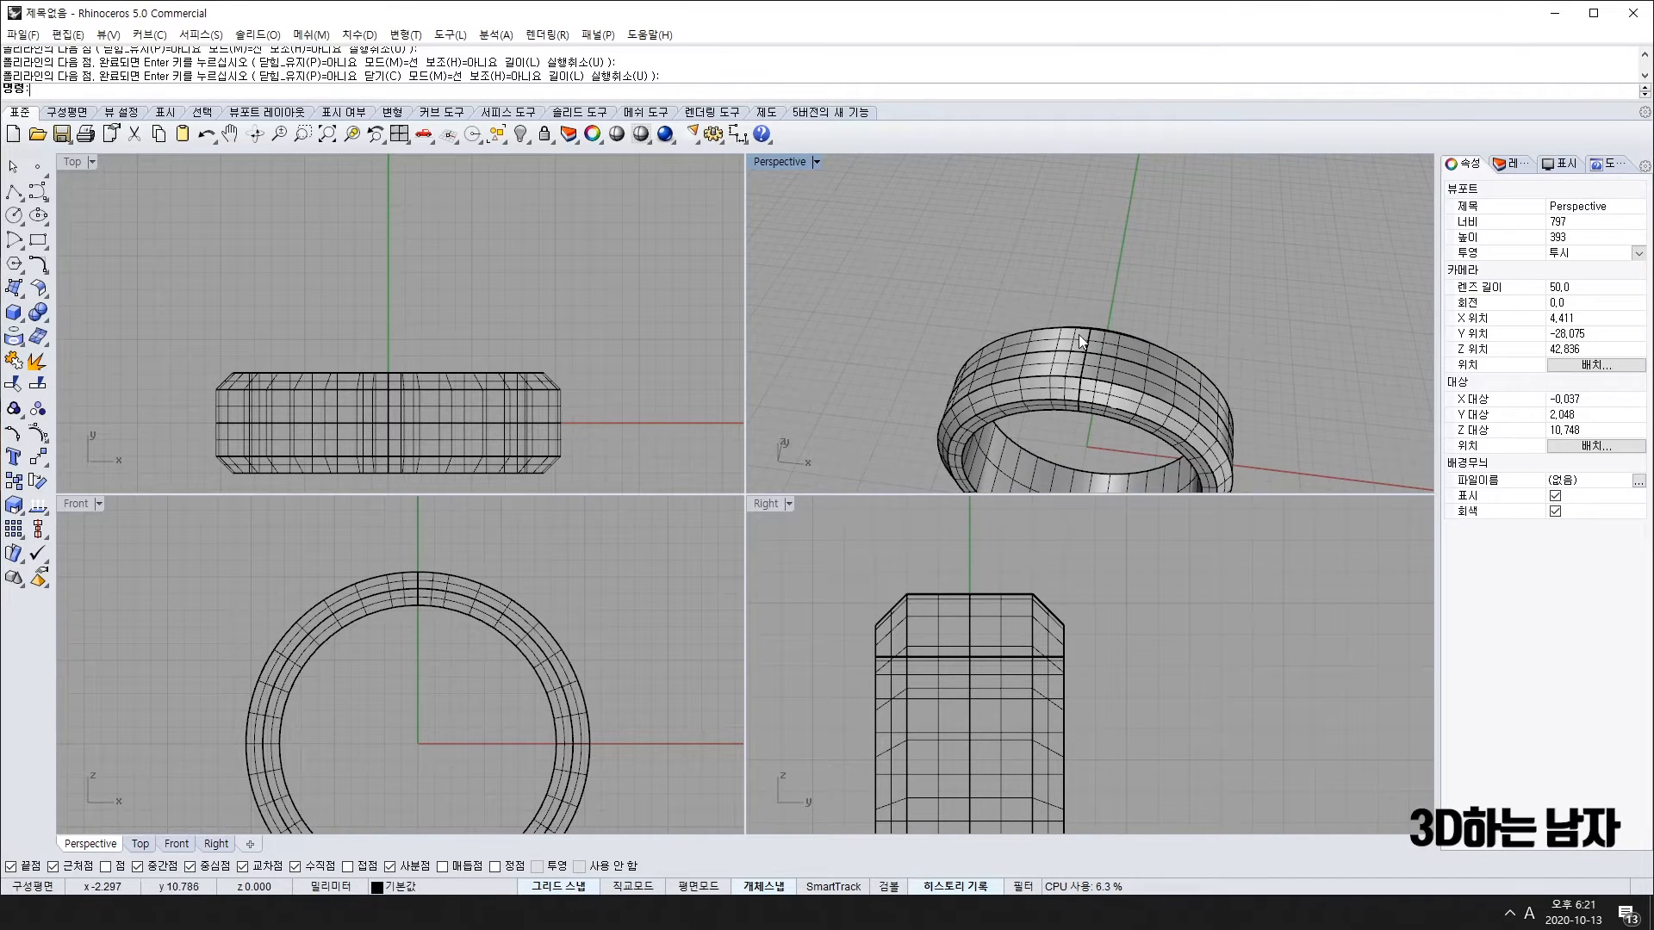
{"action": "scroll", "coordinate": [1079, 338], "scroll_direction": "up", "scroll_amount": 2}
{"action": "scroll", "coordinate": [1114, 376], "scroll_direction": "up", "scroll_amount": 1}
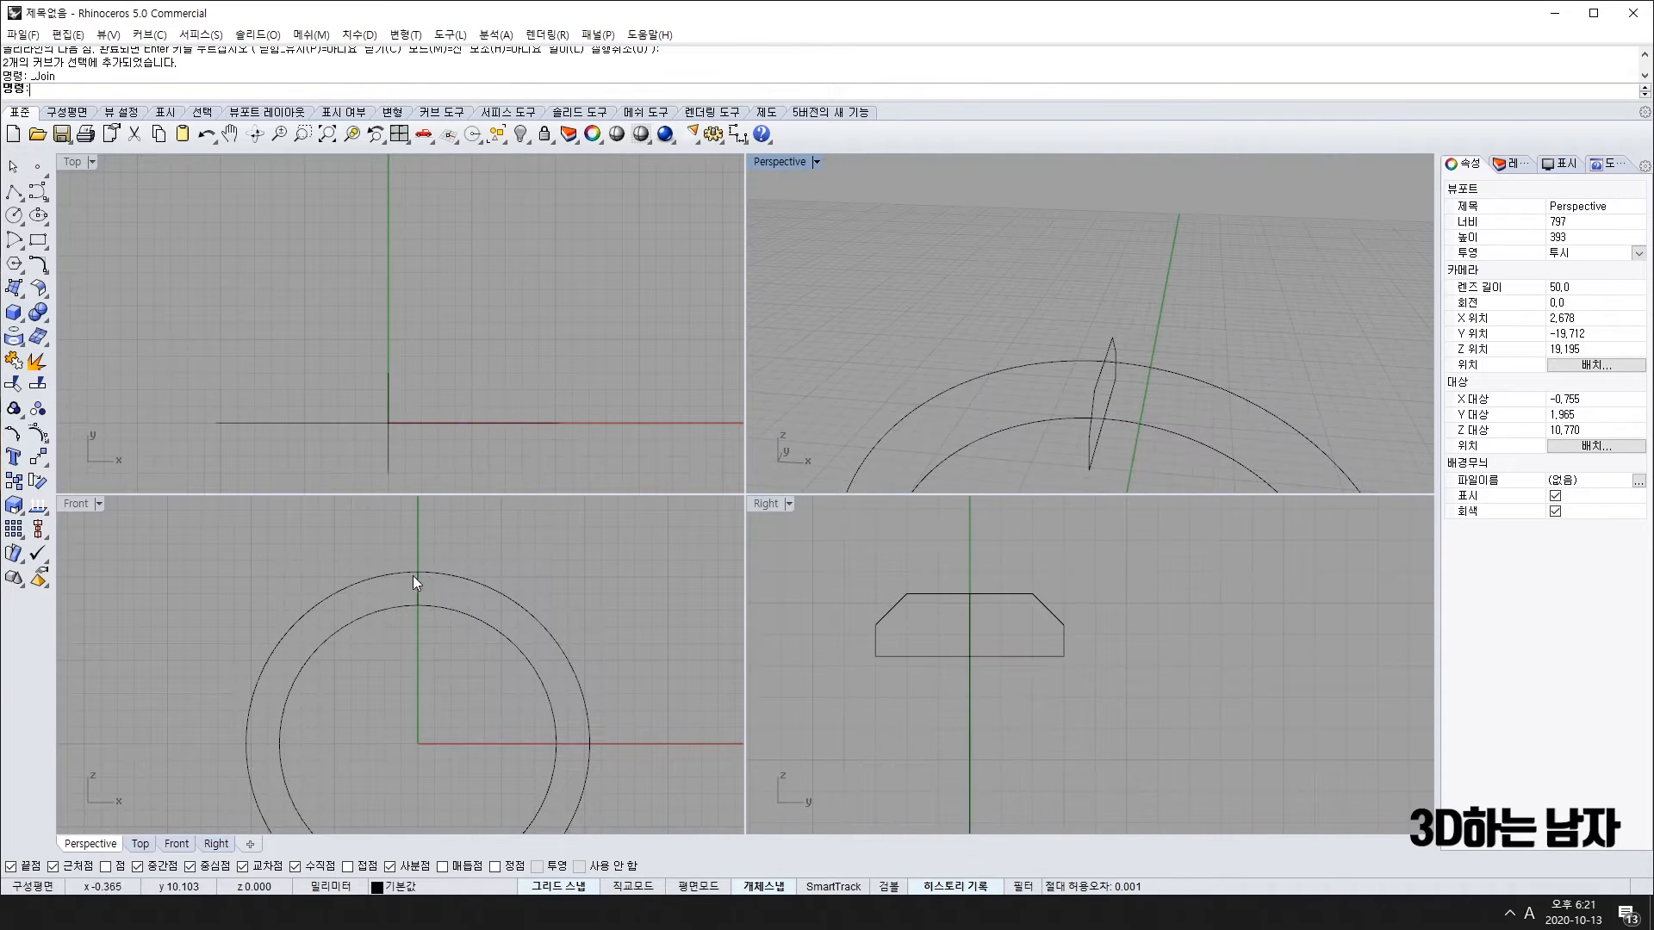
{"action": "left_click_drag", "start_coordinate": [412, 575], "coordinate": [419, 584]}
{"action": "key", "text": "ctrl+j"}
{"action": "scroll", "coordinate": [1185, 416], "scroll_direction": "down", "scroll_amount": 3}
{"action": "right_click_drag", "start_coordinate": [1236, 459], "coordinate": [1073, 336]}
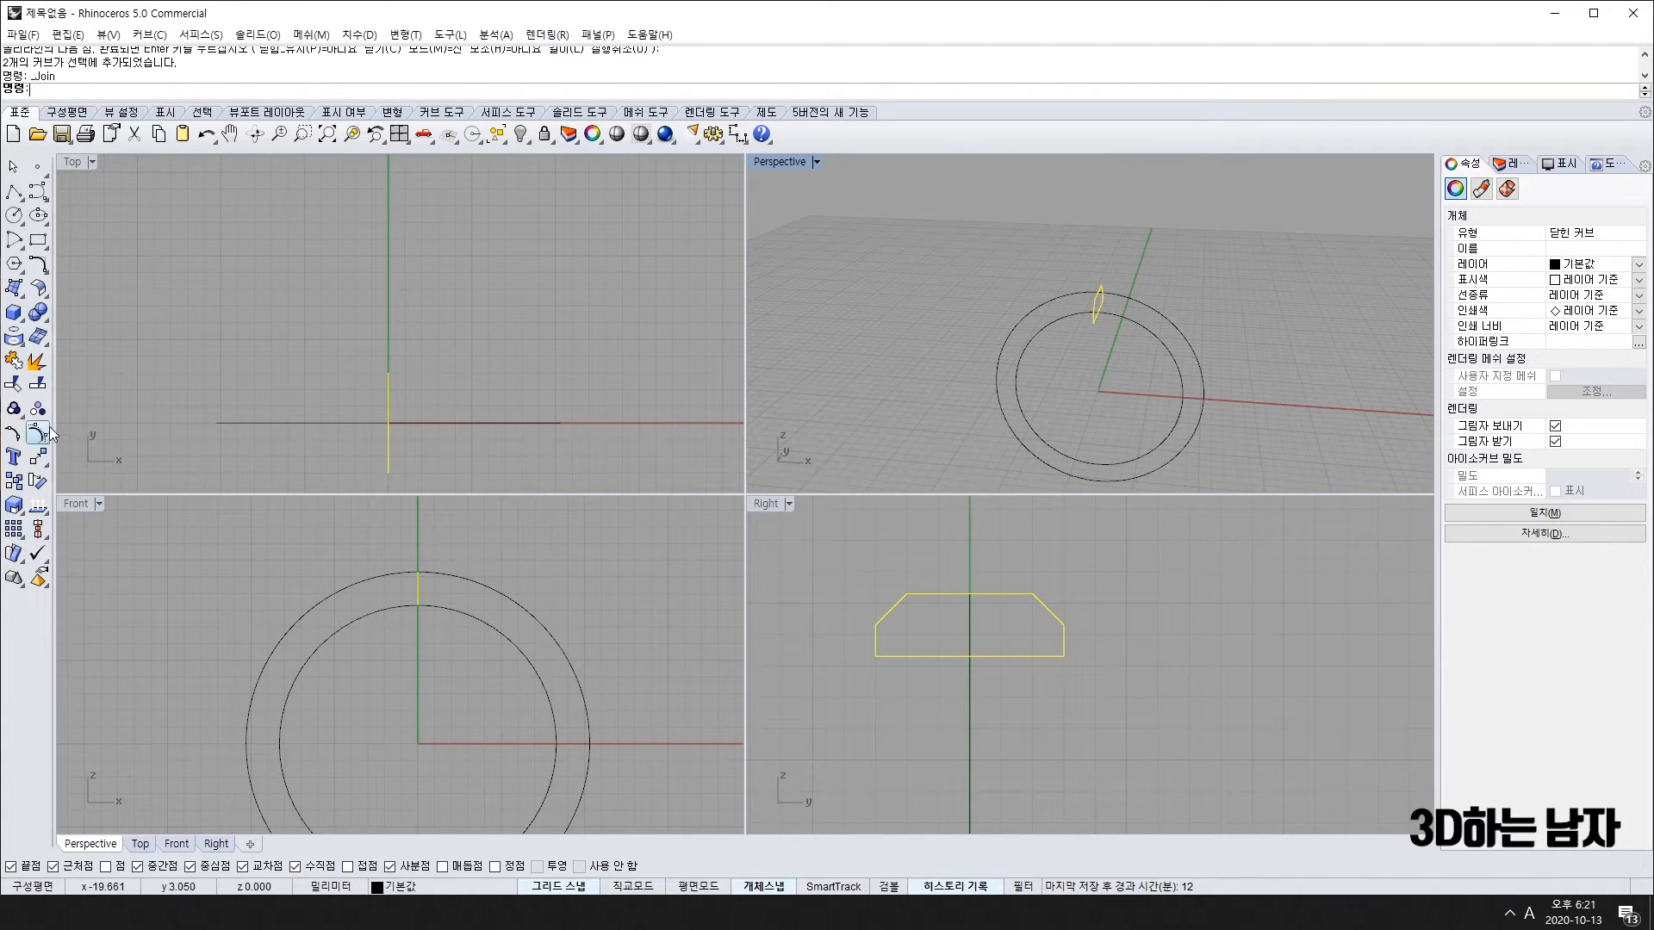
Step: Mirror the profile across the origin to create a copy at the bottom of the circles
{"action": "left_click", "coordinate": [40, 456]}
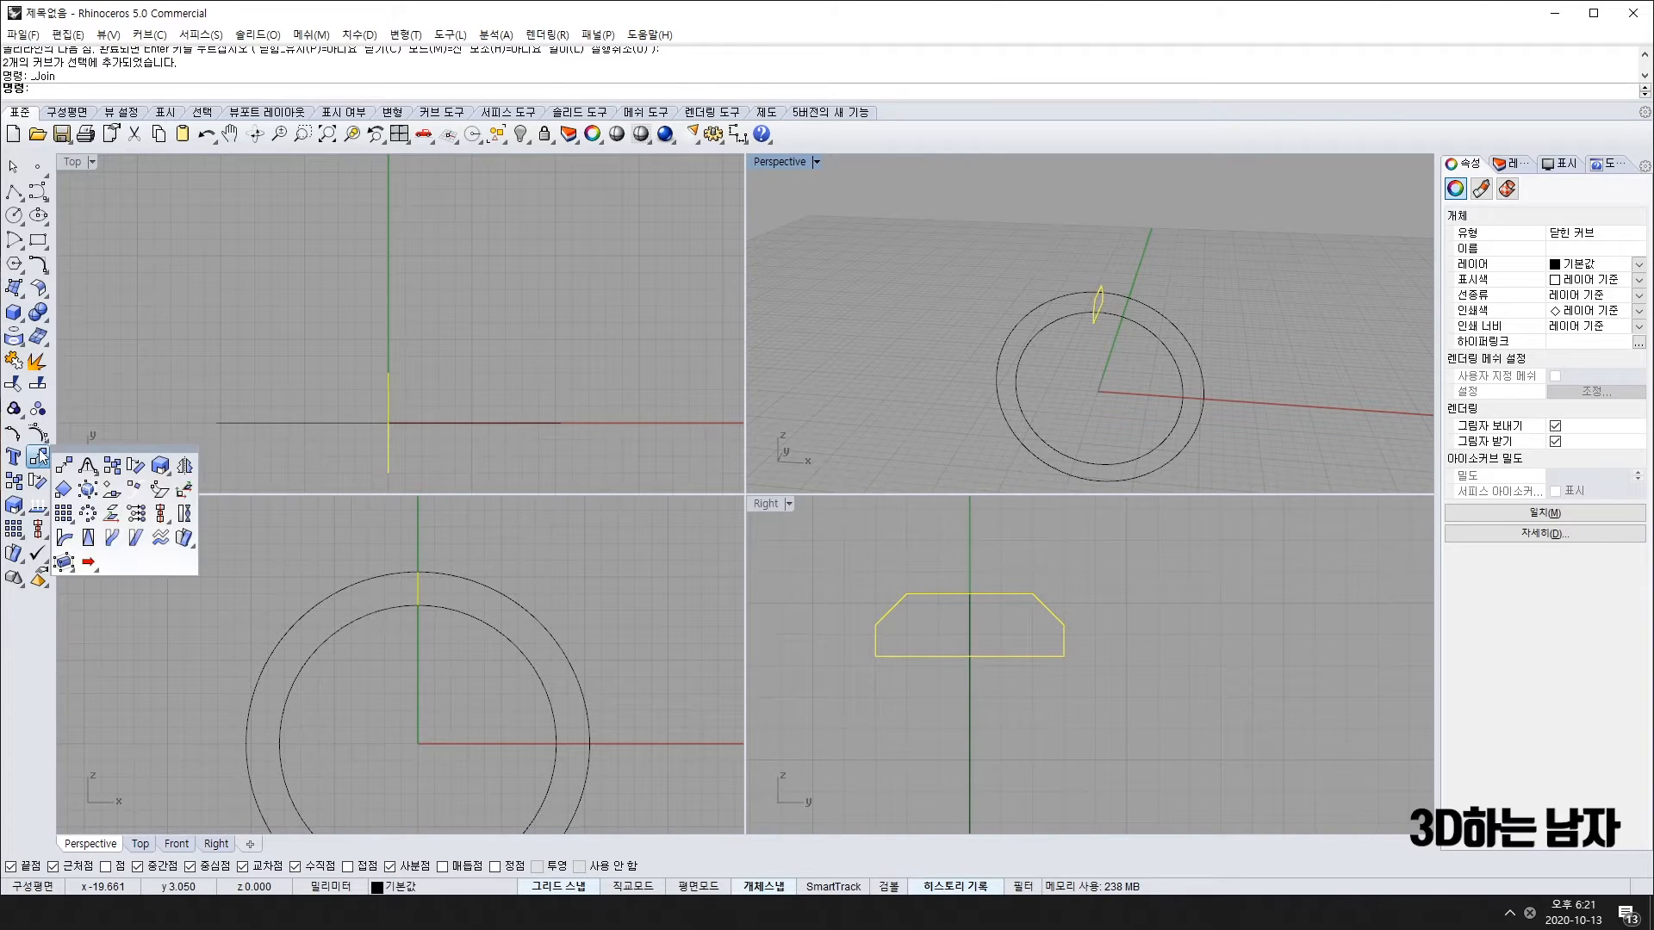
{"action": "left_click", "coordinate": [183, 466]}
{"action": "left_click", "coordinate": [417, 742]}
{"action": "right_click_drag", "start_coordinate": [652, 730], "coordinate": [547, 621]}
{"action": "scroll", "coordinate": [568, 618], "scroll_direction": "down", "scroll_amount": 4}
{"action": "left_click", "coordinate": [556, 627]}
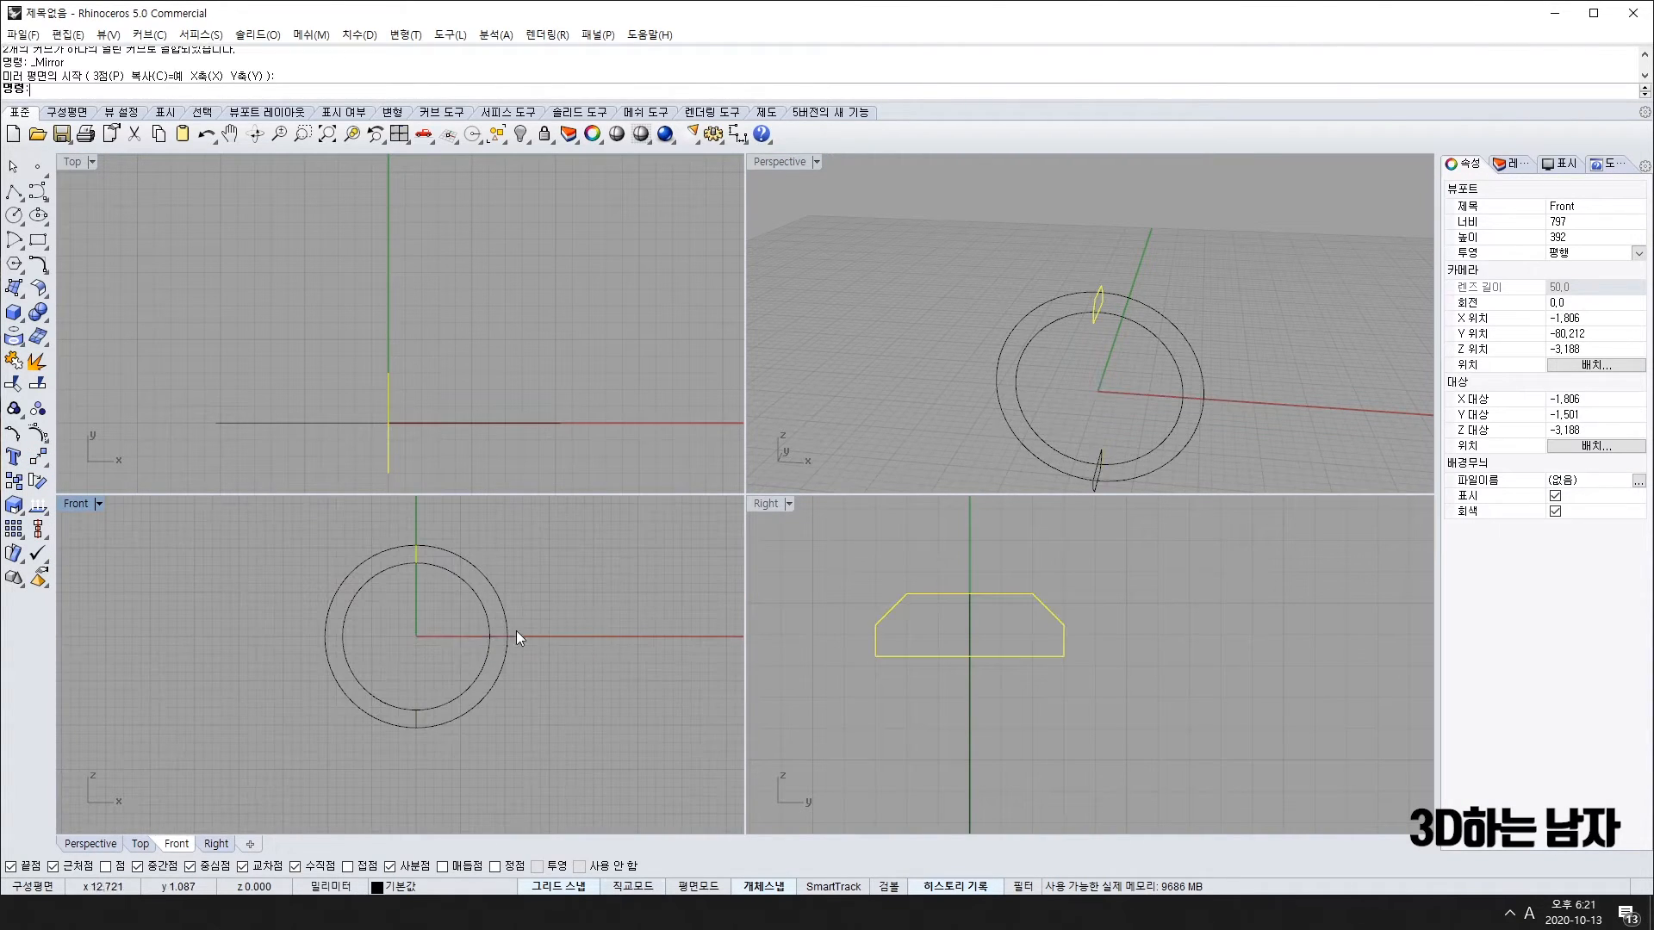
Step: Delete the original top profile, keeping only the bottom copy
{"action": "left_click", "coordinate": [414, 722]}
{"action": "scroll", "coordinate": [1022, 688], "scroll_direction": "down", "scroll_amount": 5}
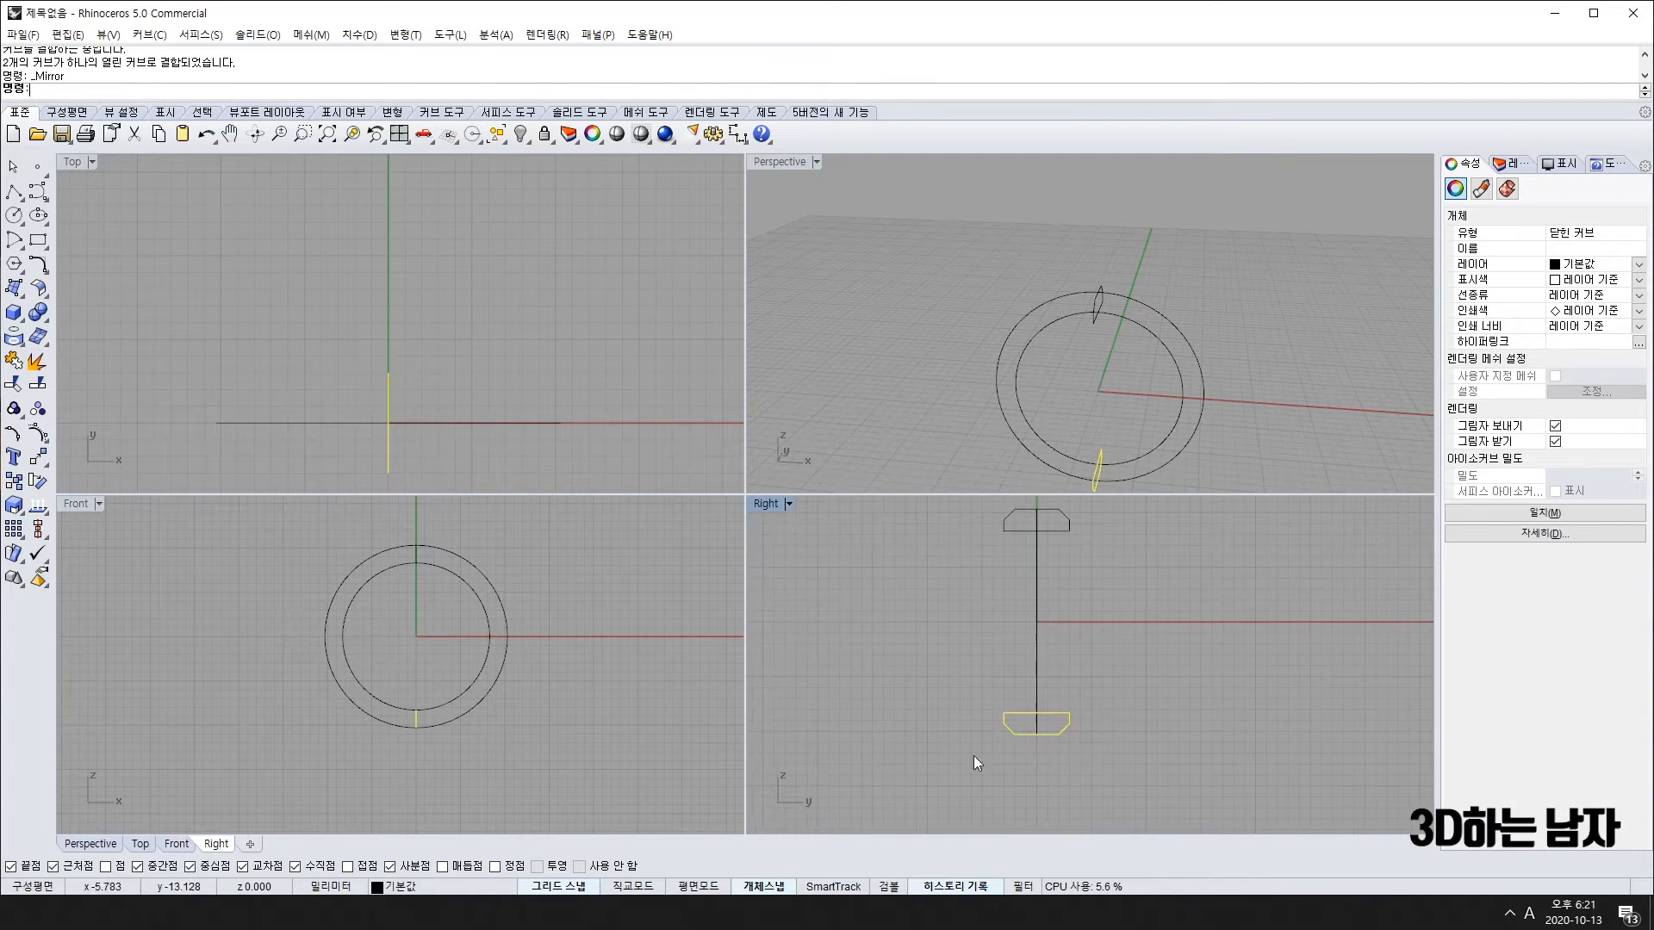
{"action": "right_click_drag", "start_coordinate": [1070, 654], "coordinate": [1046, 712]}
{"action": "left_click", "coordinate": [984, 577]}
{"action": "right_click", "coordinate": [984, 577]}
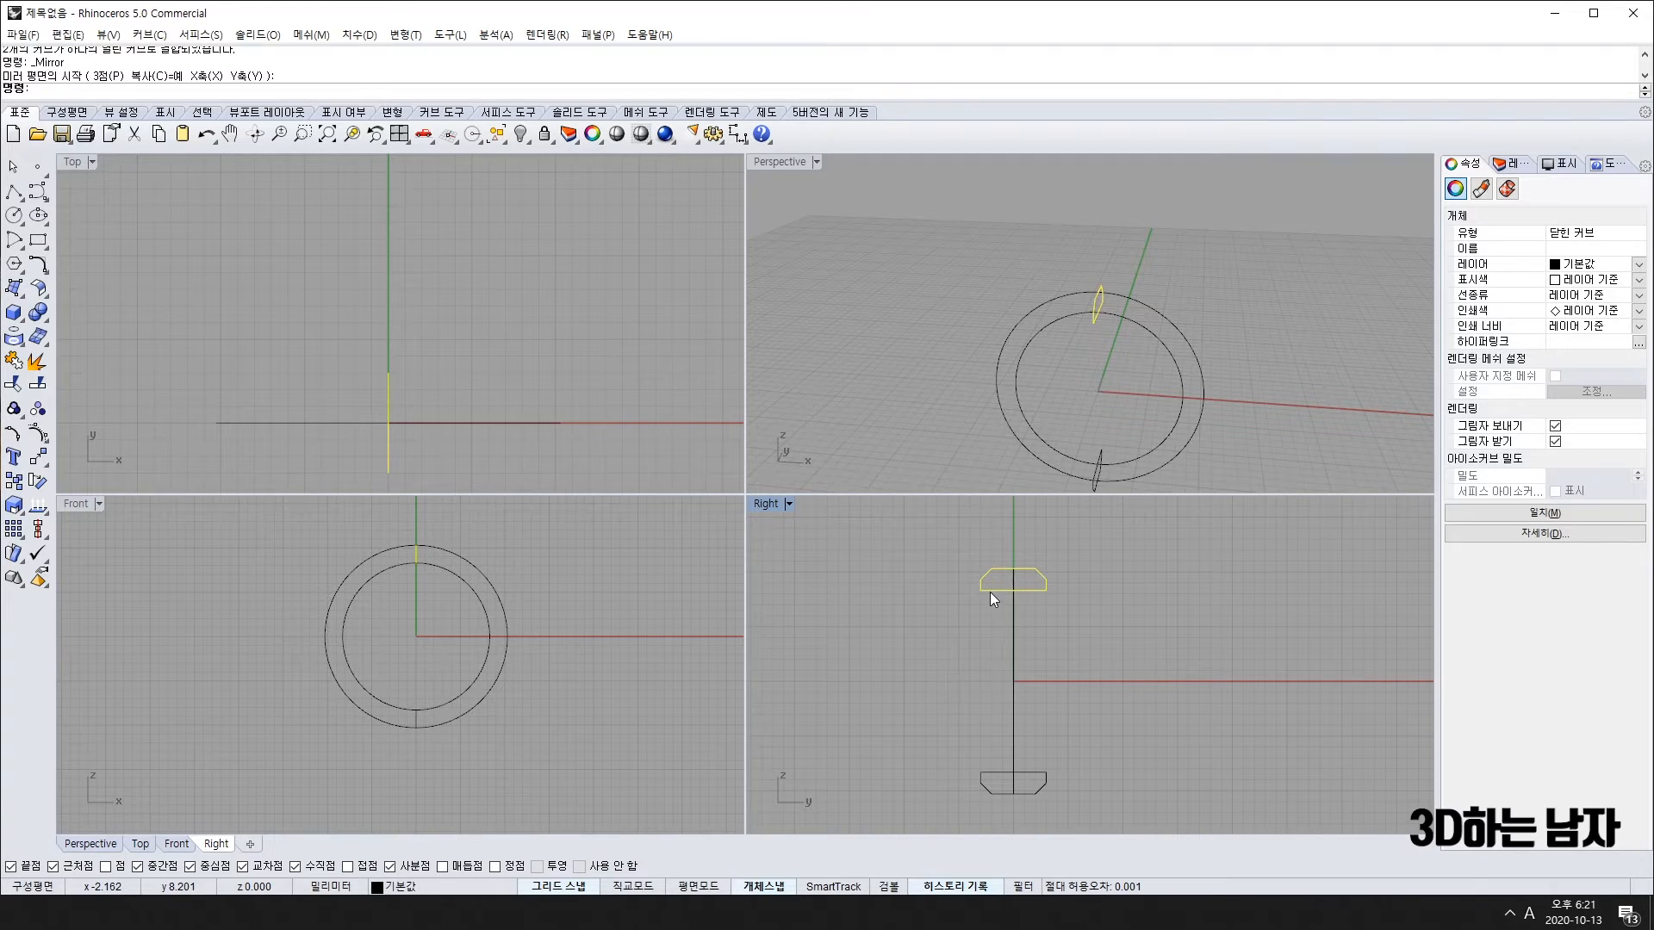
{"action": "key", "text": "Delete"}
Step: Select both circles and try joining them with Ctrl+J, then pick the inner circle alone
{"action": "right_click_drag", "start_coordinate": [1187, 372], "coordinate": [1139, 400]}
{"action": "scroll", "coordinate": [1074, 400], "scroll_direction": "up", "scroll_amount": 6}
{"action": "left_click", "coordinate": [1071, 337]}
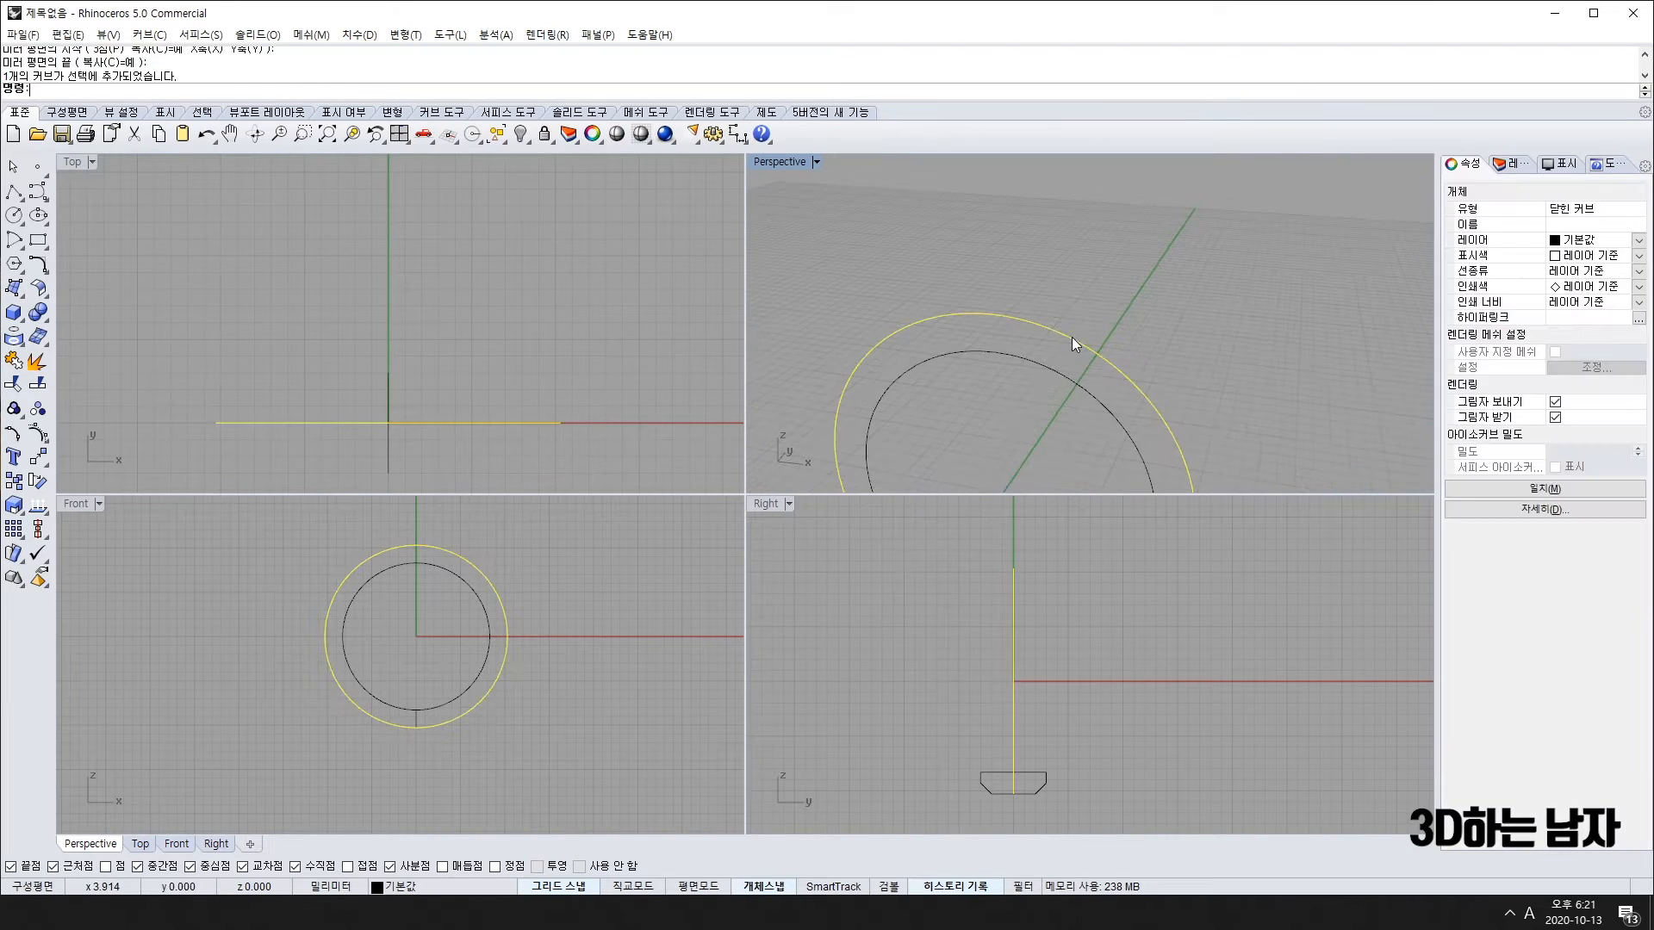
{"action": "left_click", "coordinate": [1051, 367], "text": "shift"}
{"action": "scroll", "coordinate": [1043, 388], "scroll_direction": "down", "scroll_amount": 3}
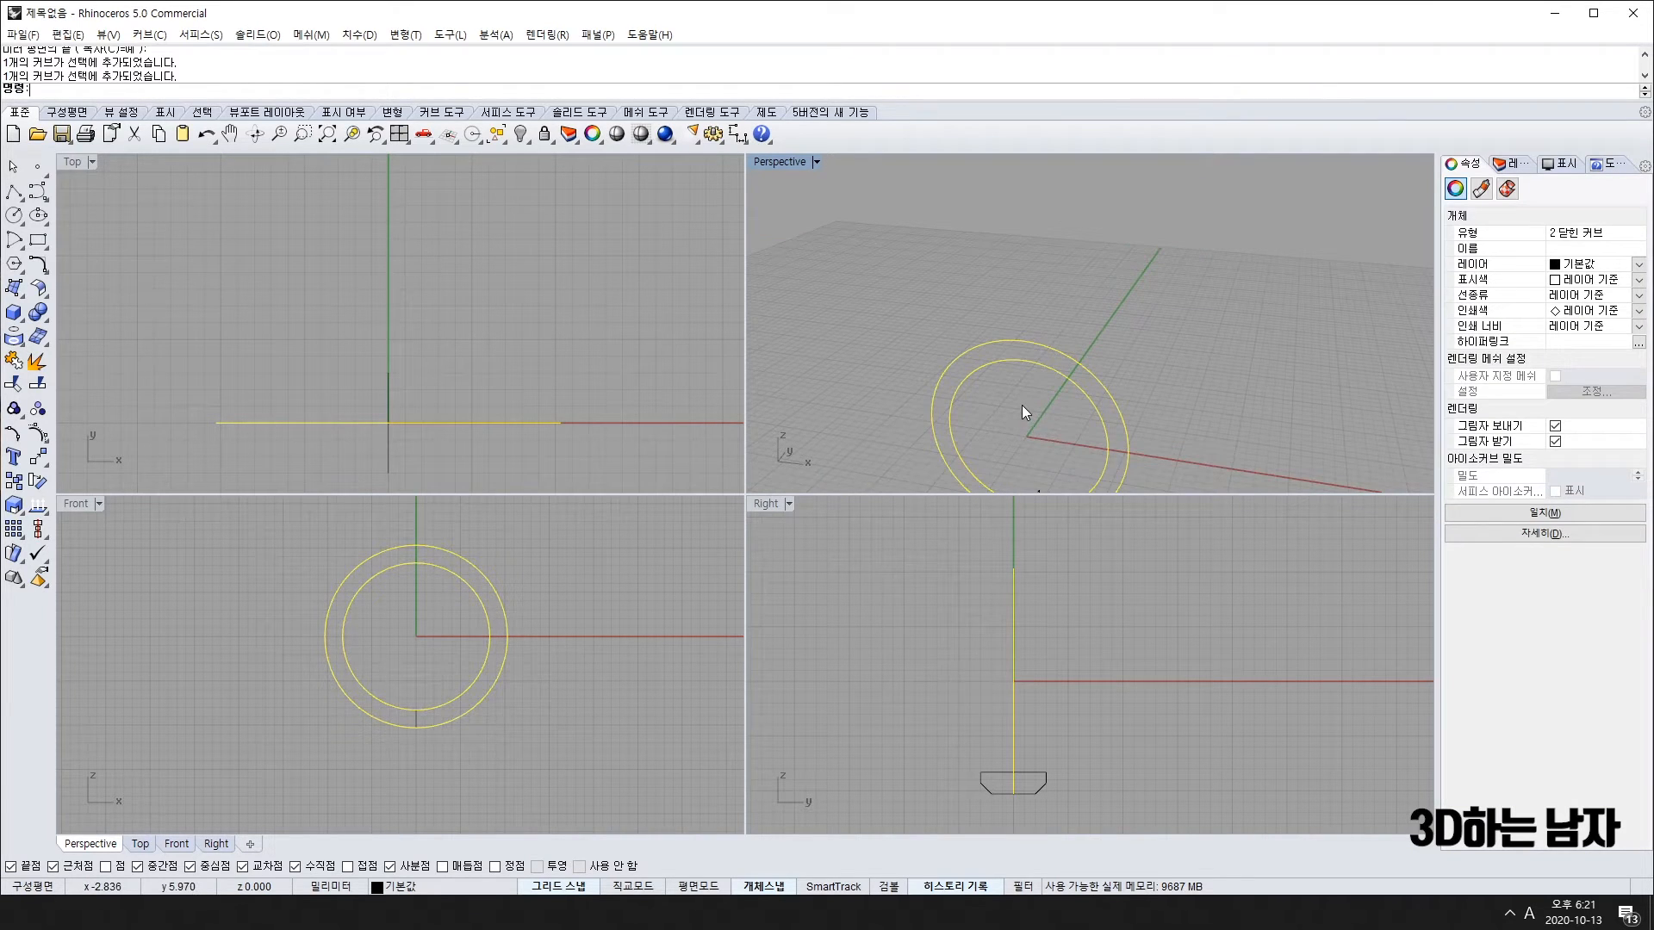
{"action": "key", "text": "ctrl+j"}
{"action": "left_click", "coordinate": [1030, 364]}
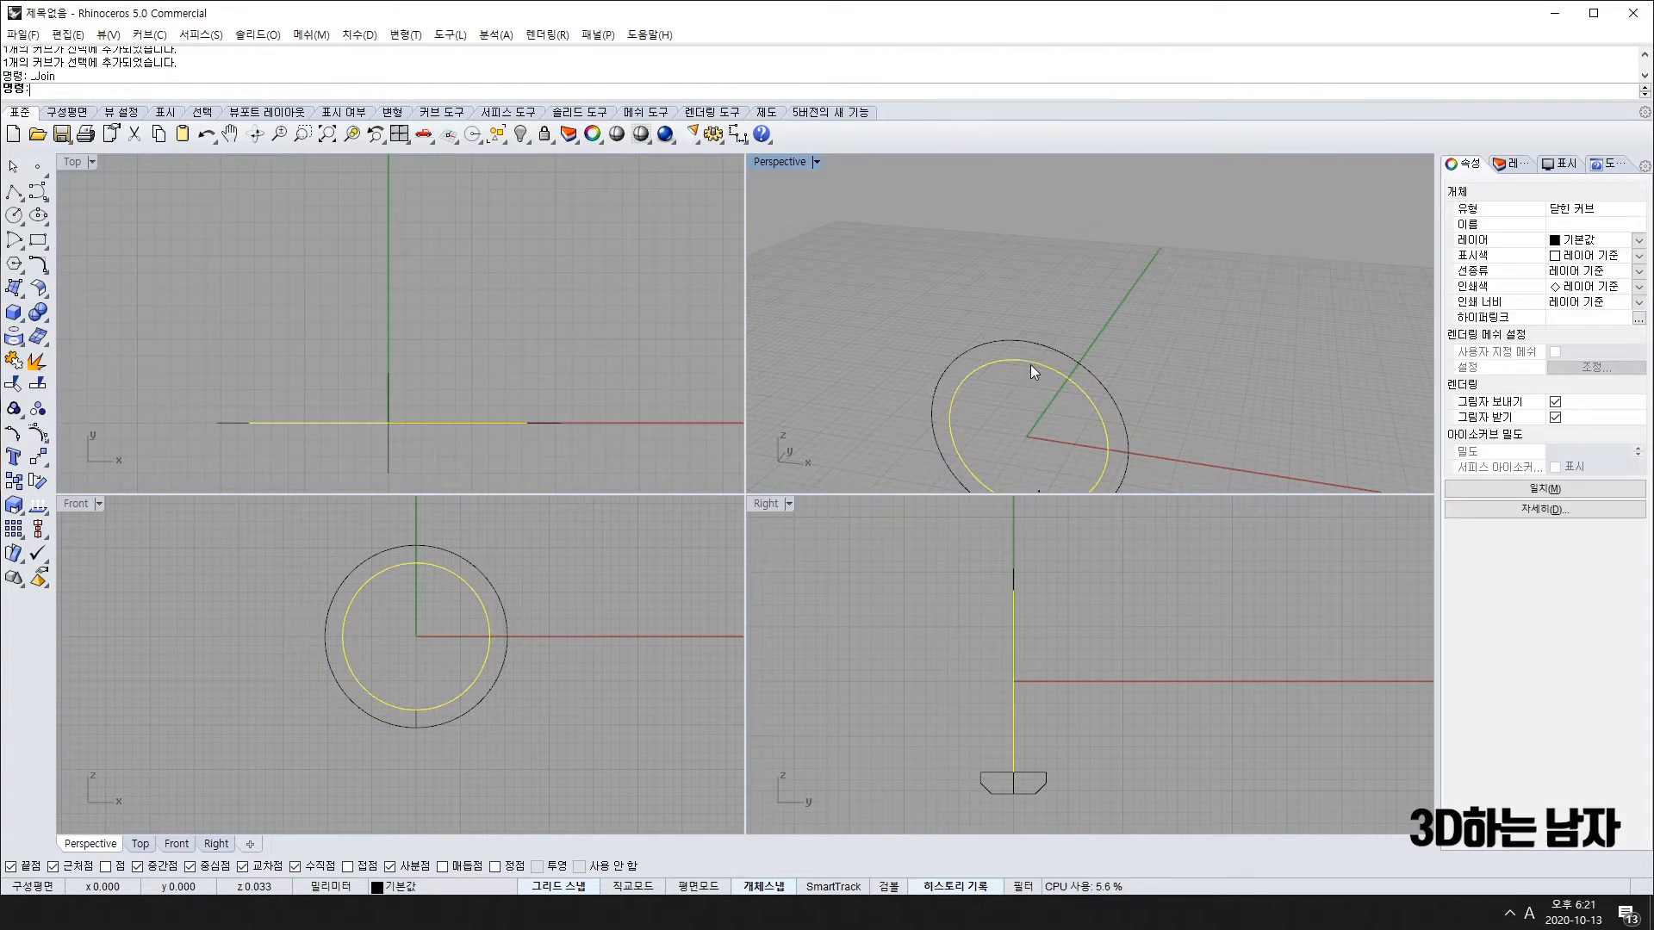
Step: Sweep the bottom profile along the inner circle with Sweep 1 Rail, accepting the default options
{"action": "left_click", "coordinate": [15, 292]}
{"action": "left_click", "coordinate": [43, 363]}
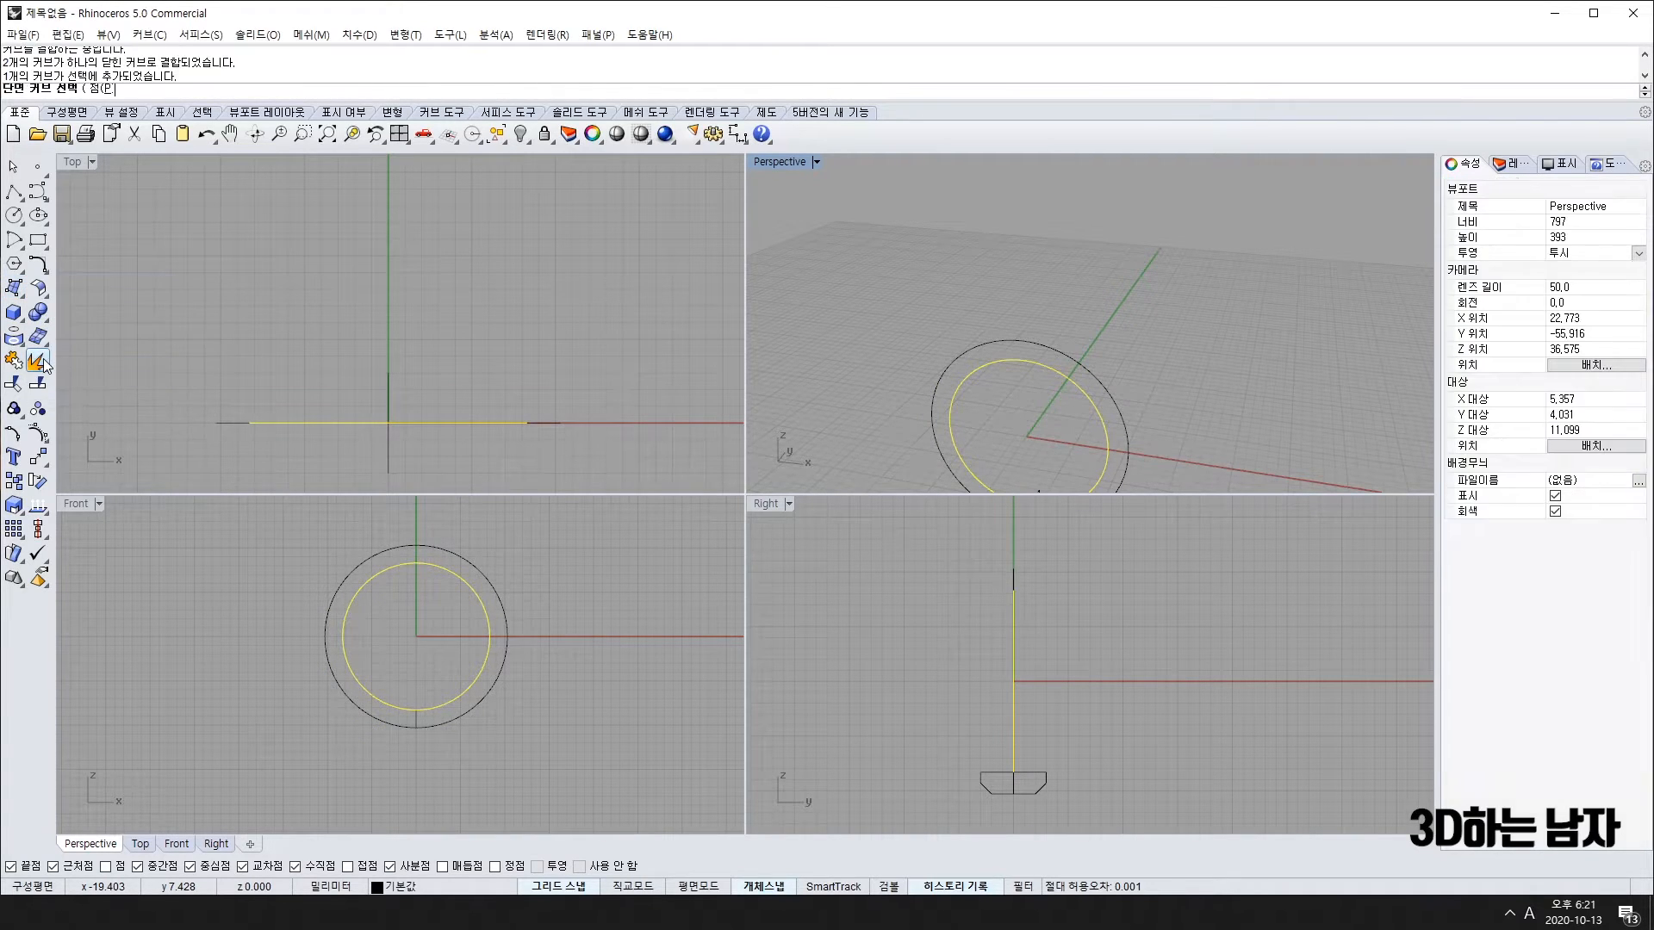
{"action": "left_click", "coordinate": [417, 722]}
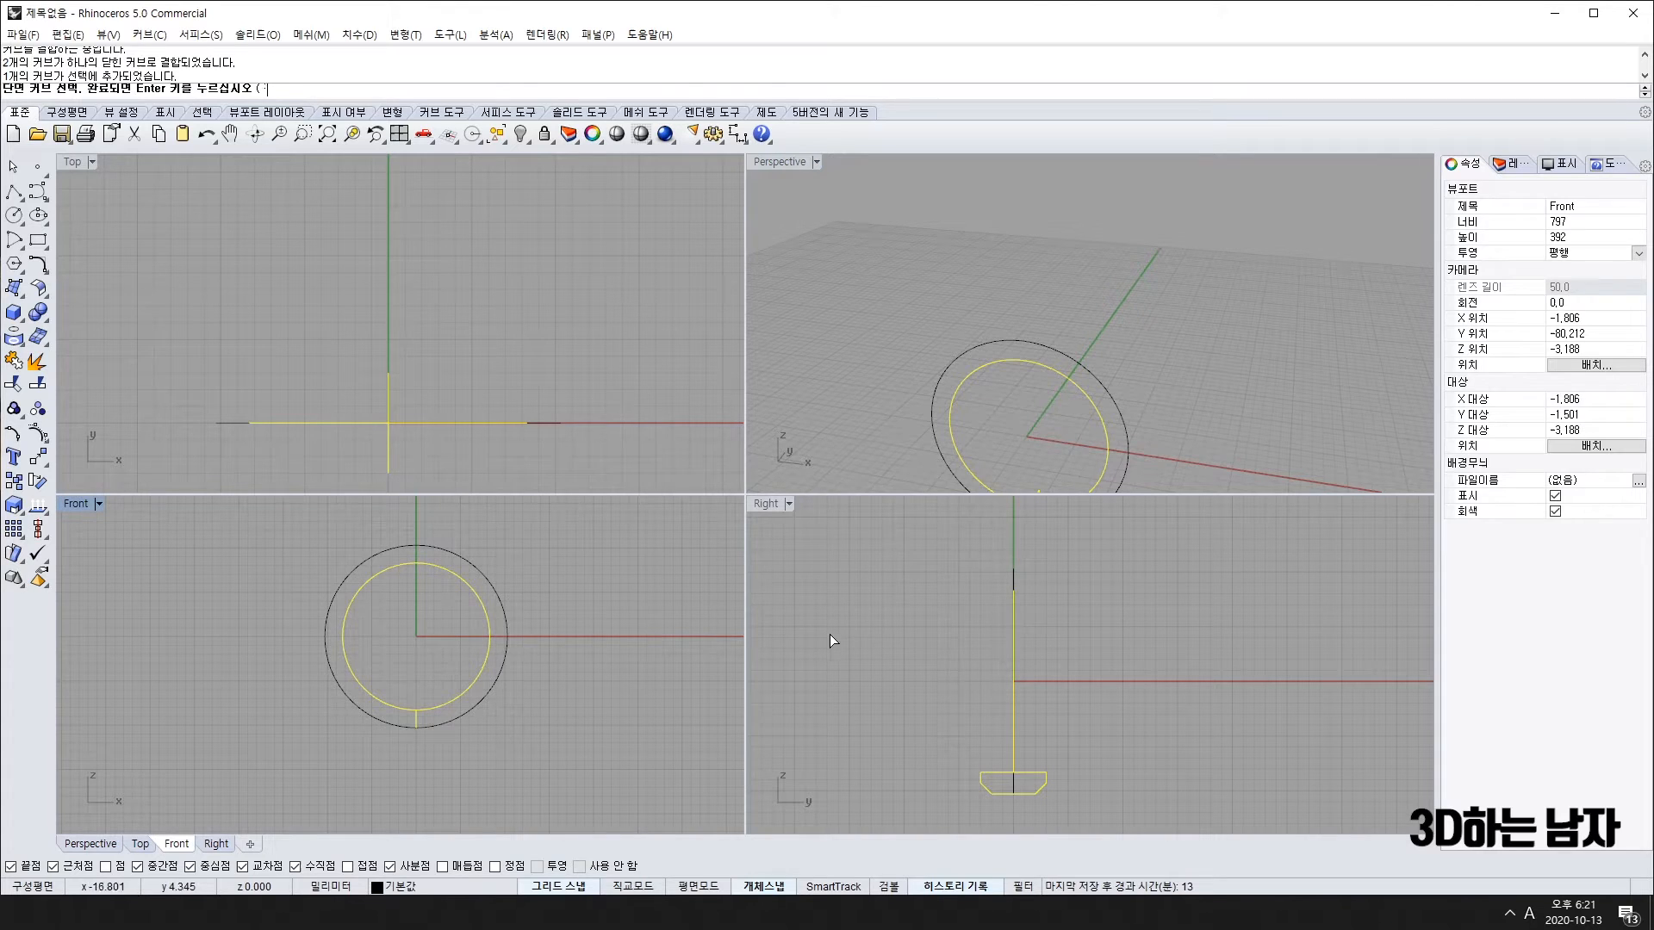
{"action": "key", "text": "Return"}
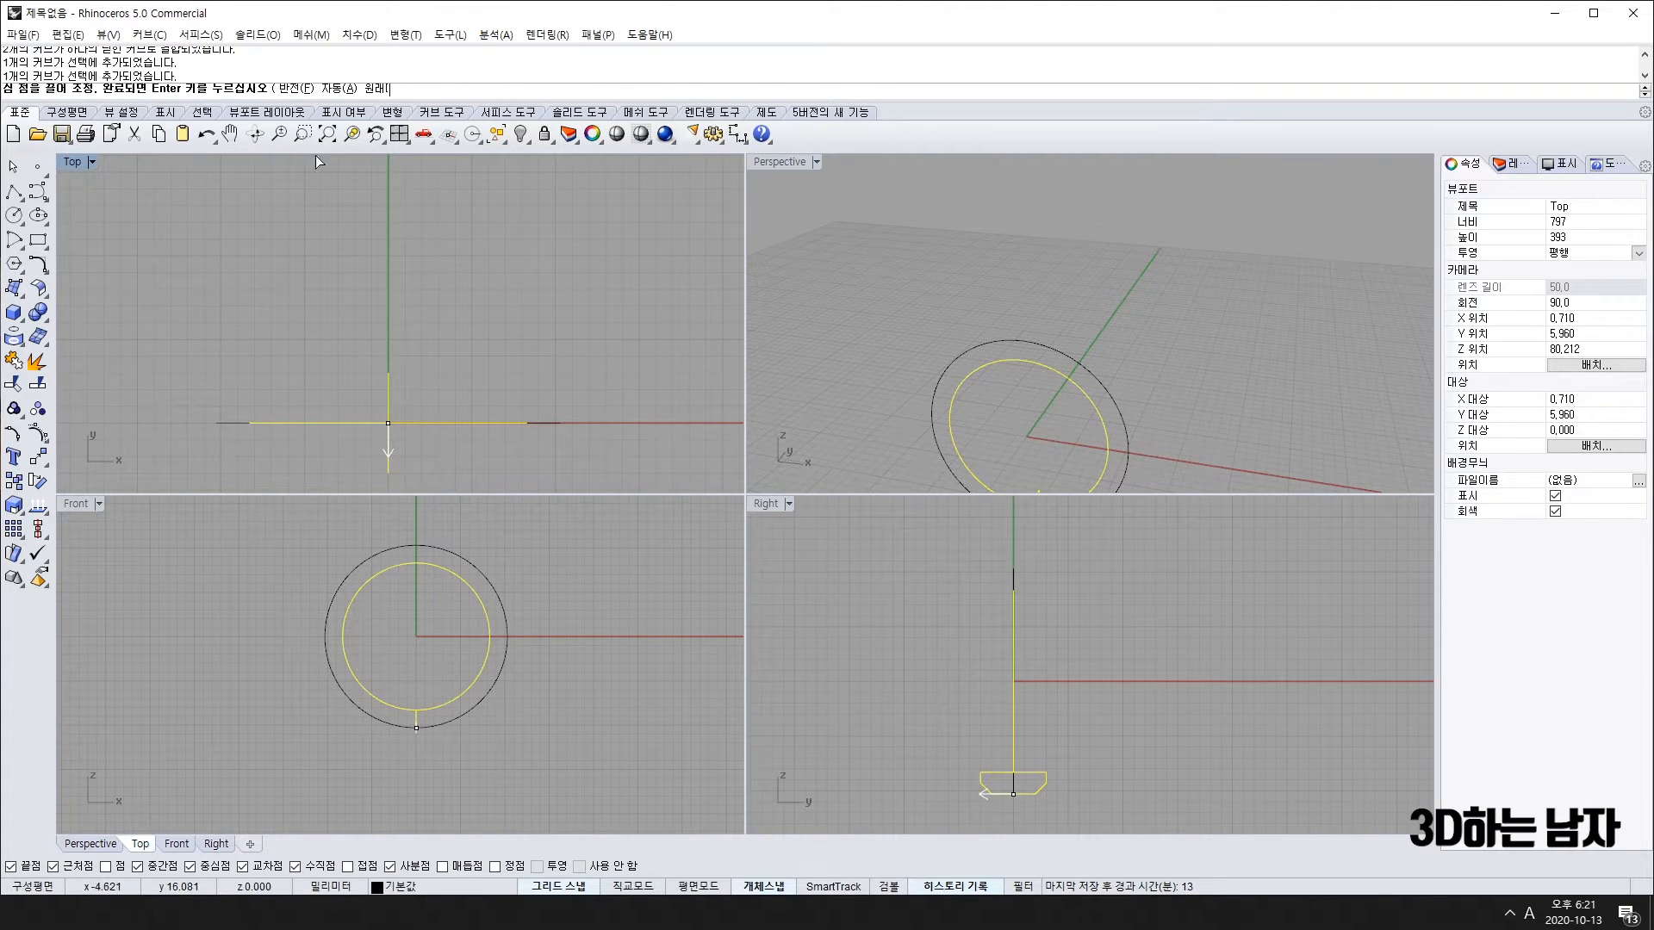
{"action": "key", "text": "Return"}
{"action": "right_click_drag", "start_coordinate": [1099, 270], "coordinate": [1292, 259]}
{"action": "scroll", "coordinate": [1292, 259], "scroll_direction": "up", "scroll_amount": 5}
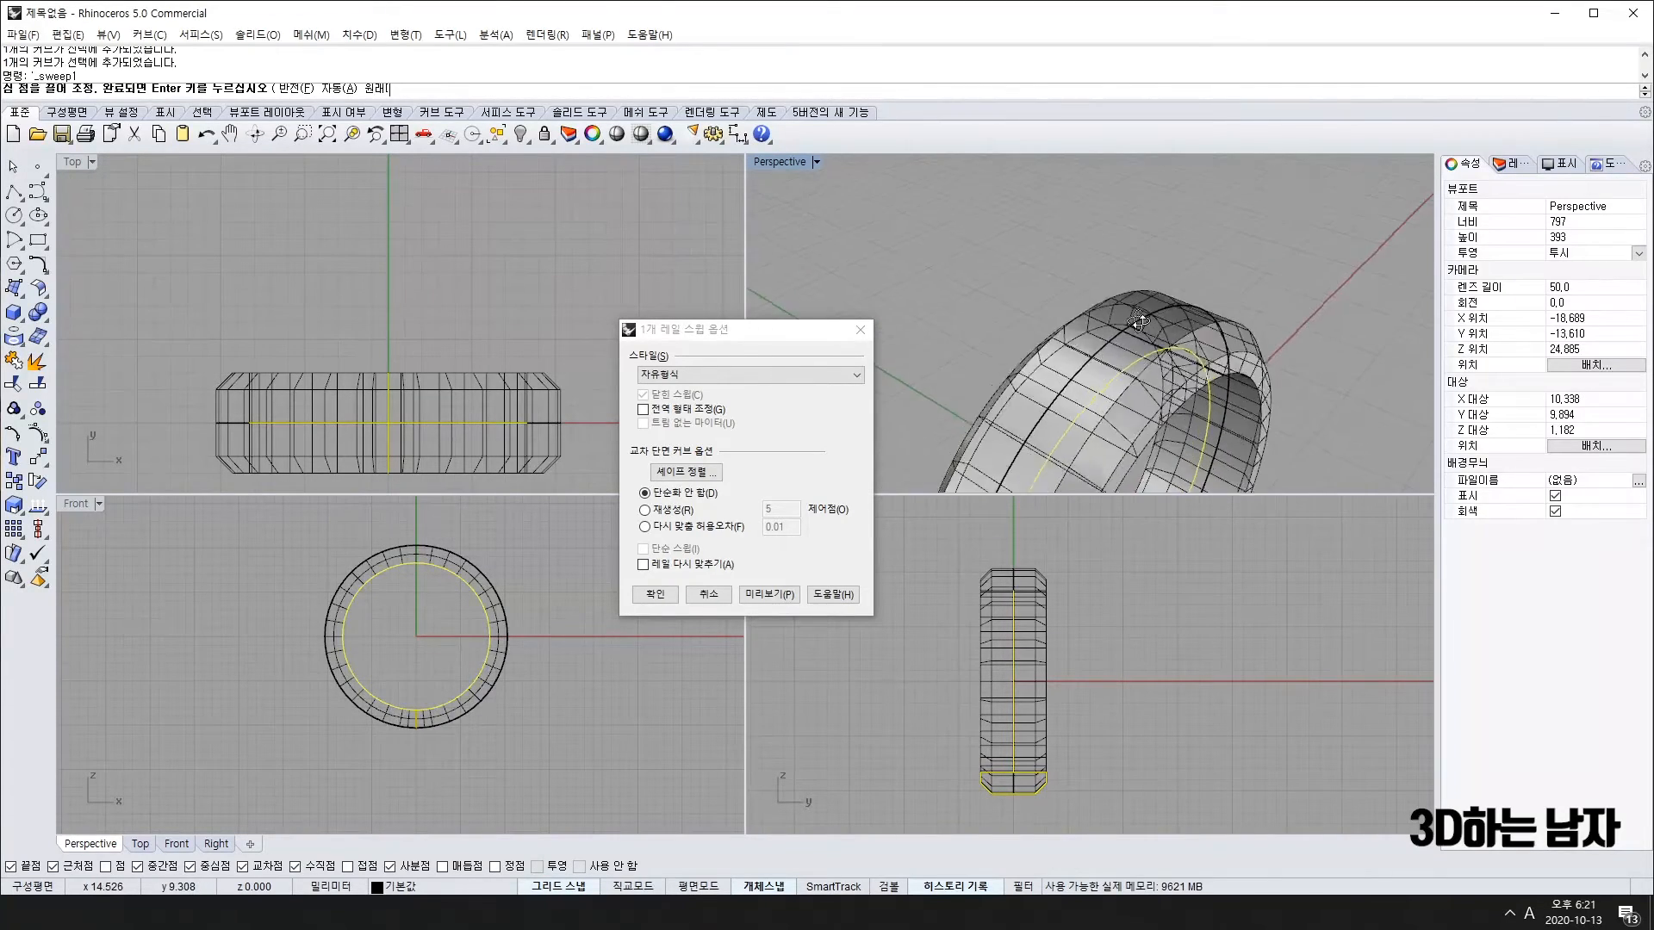
{"action": "left_click", "coordinate": [655, 595]}
Step: Orbit and zoom around the new ring band to inspect it from several sides
{"action": "scroll", "coordinate": [1153, 330], "scroll_direction": "down", "scroll_amount": 5}
{"action": "right_click_drag", "start_coordinate": [1152, 330], "coordinate": [938, 464]}
{"action": "right_click", "coordinate": [1047, 358]}
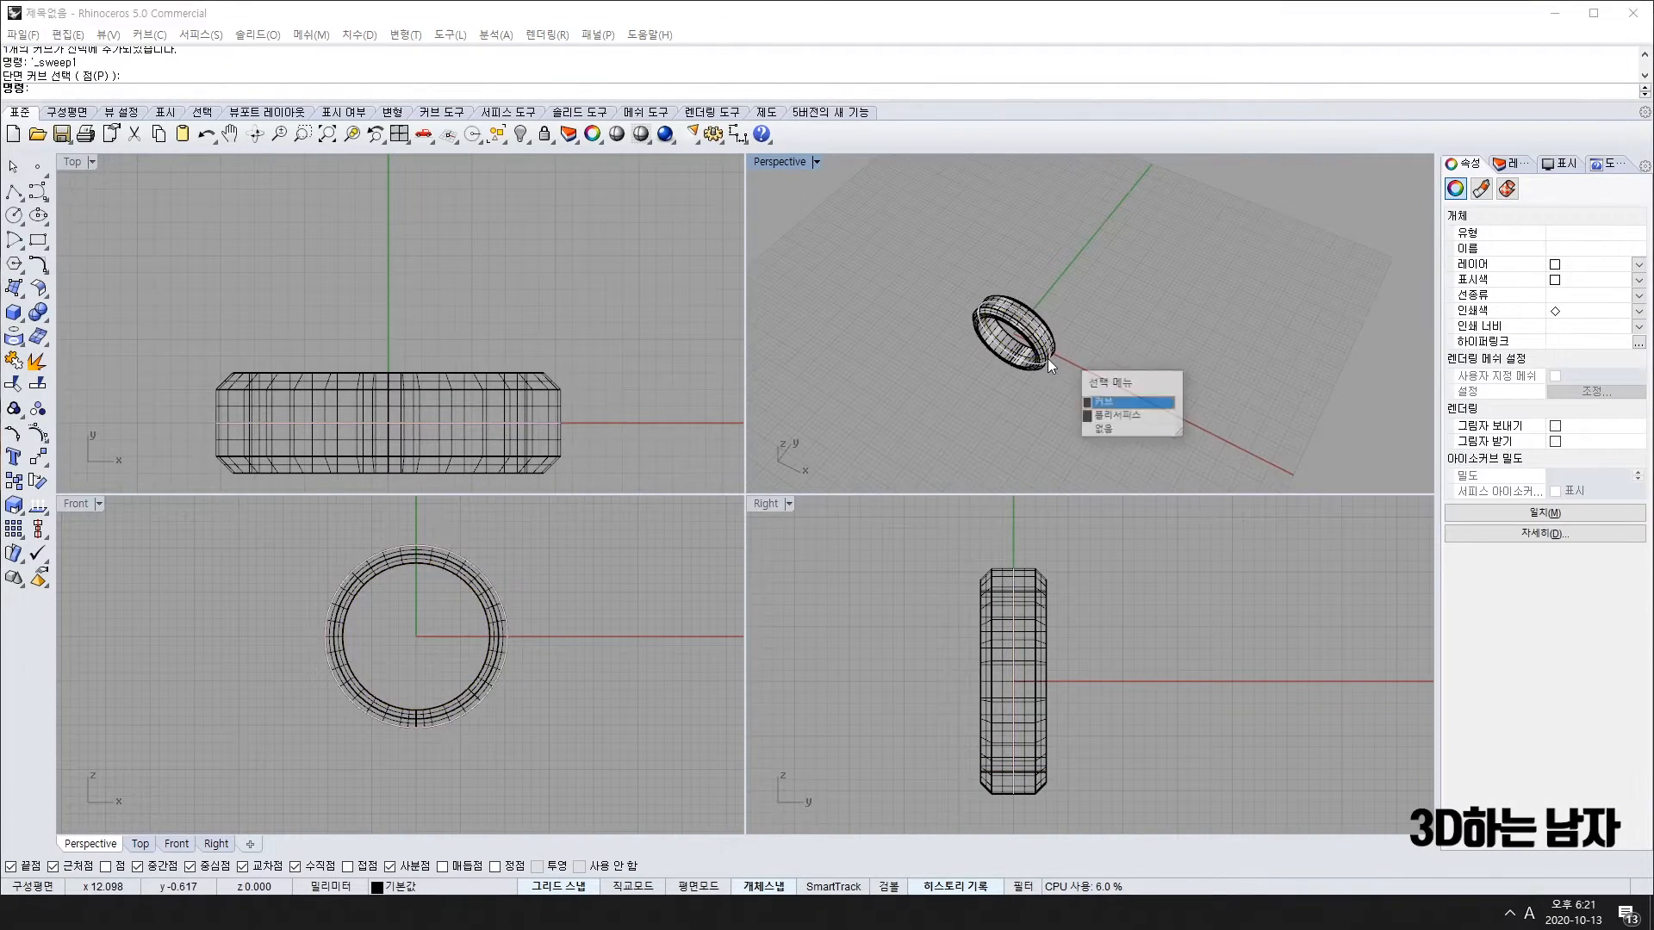
{"action": "key", "text": "Escape"}
{"action": "right_click_drag", "start_coordinate": [1140, 293], "coordinate": [1181, 177]}
{"action": "scroll", "coordinate": [1069, 307], "scroll_direction": "up", "scroll_amount": 5}
{"action": "scroll", "coordinate": [457, 265], "scroll_direction": "down", "scroll_amount": 5}
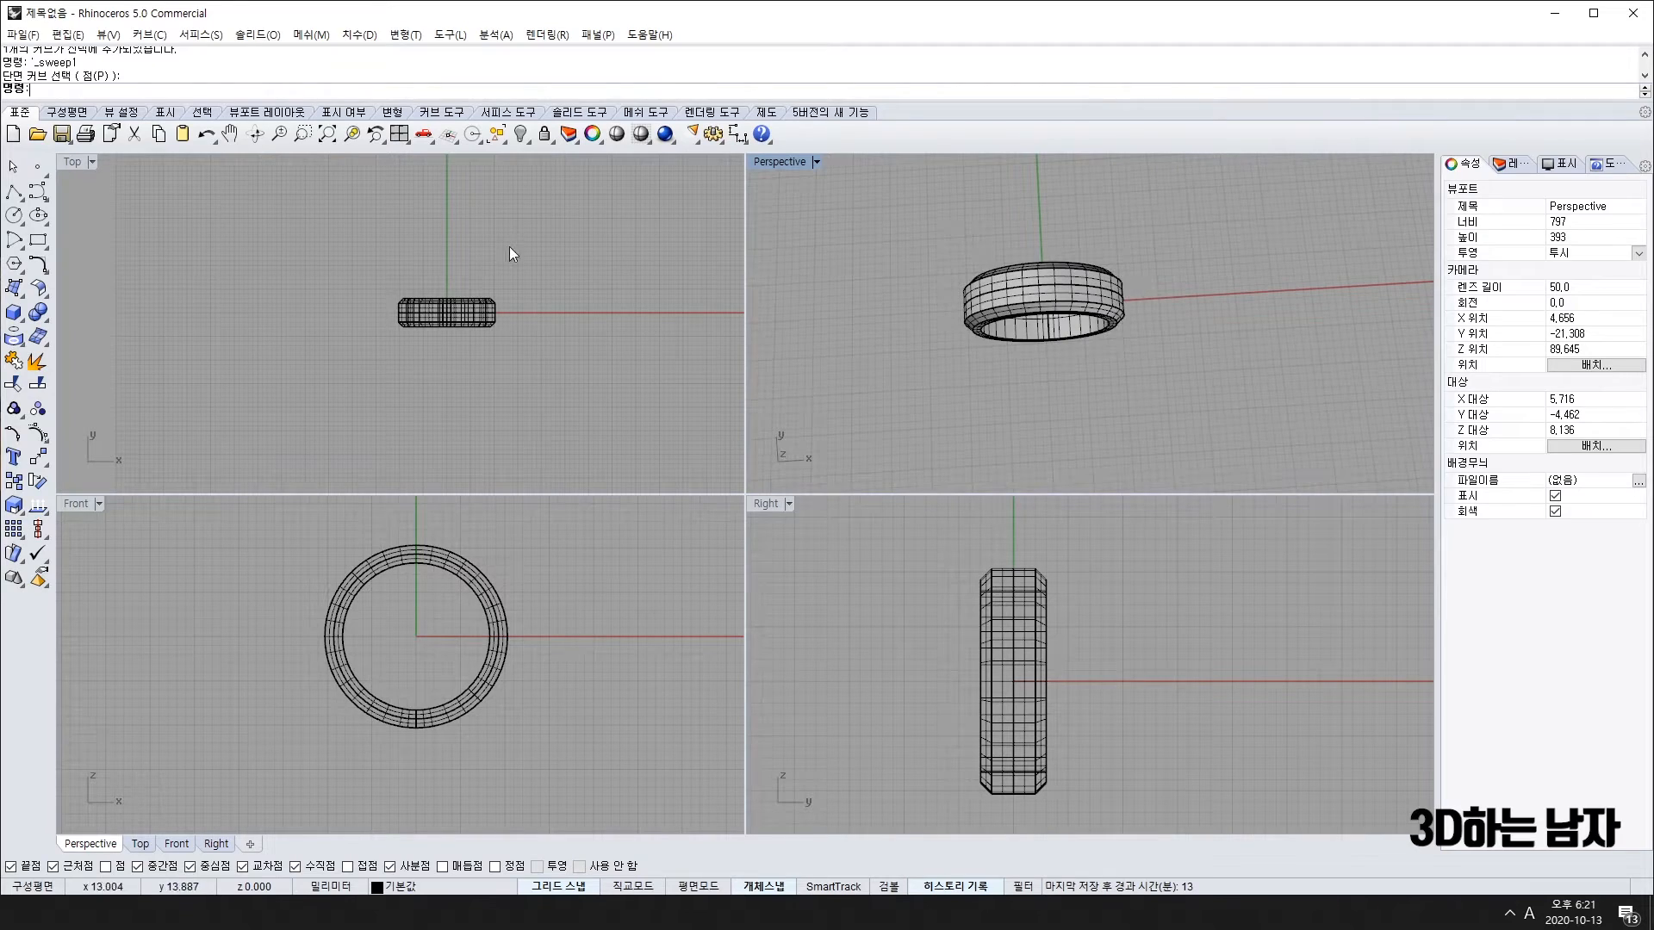
{"action": "scroll", "coordinate": [498, 250], "scroll_direction": "up", "scroll_amount": 3}
{"action": "scroll", "coordinate": [983, 250], "scroll_direction": "down", "scroll_amount": 2}
{"action": "right_click_drag", "start_coordinate": [983, 250], "coordinate": [1026, 329]}
{"action": "scroll", "coordinate": [1042, 310], "scroll_direction": "up", "scroll_amount": 5}
{"action": "scroll", "coordinate": [1054, 344], "scroll_direction": "up", "scroll_amount": 5}
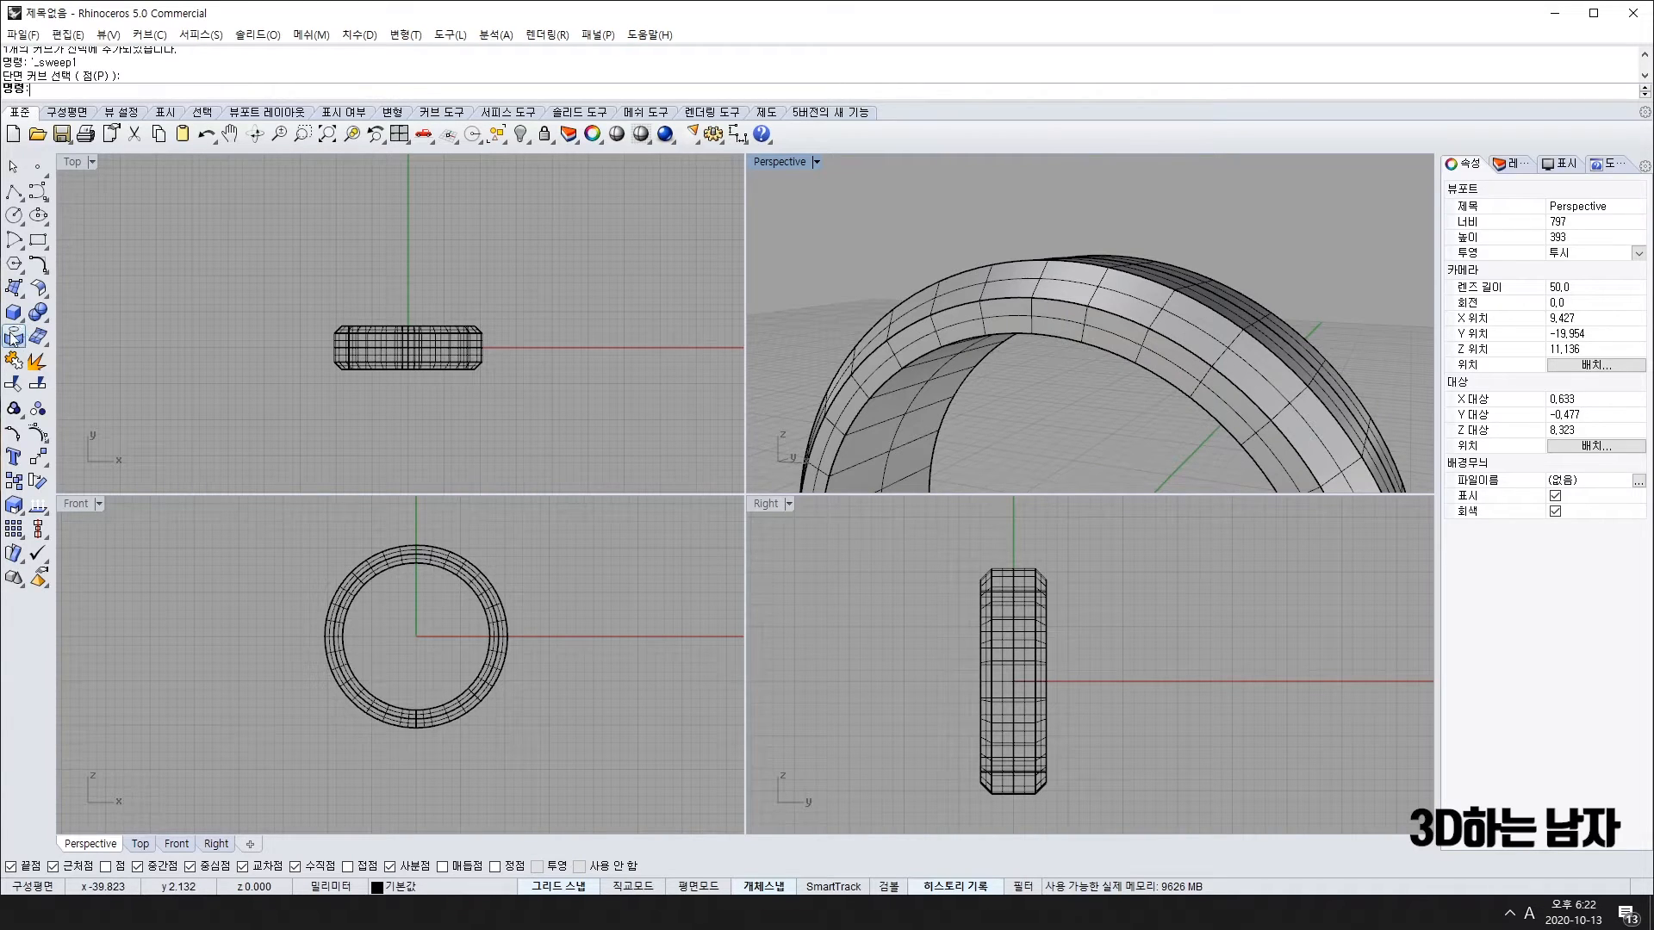
{"action": "left_click", "coordinate": [39, 319]}
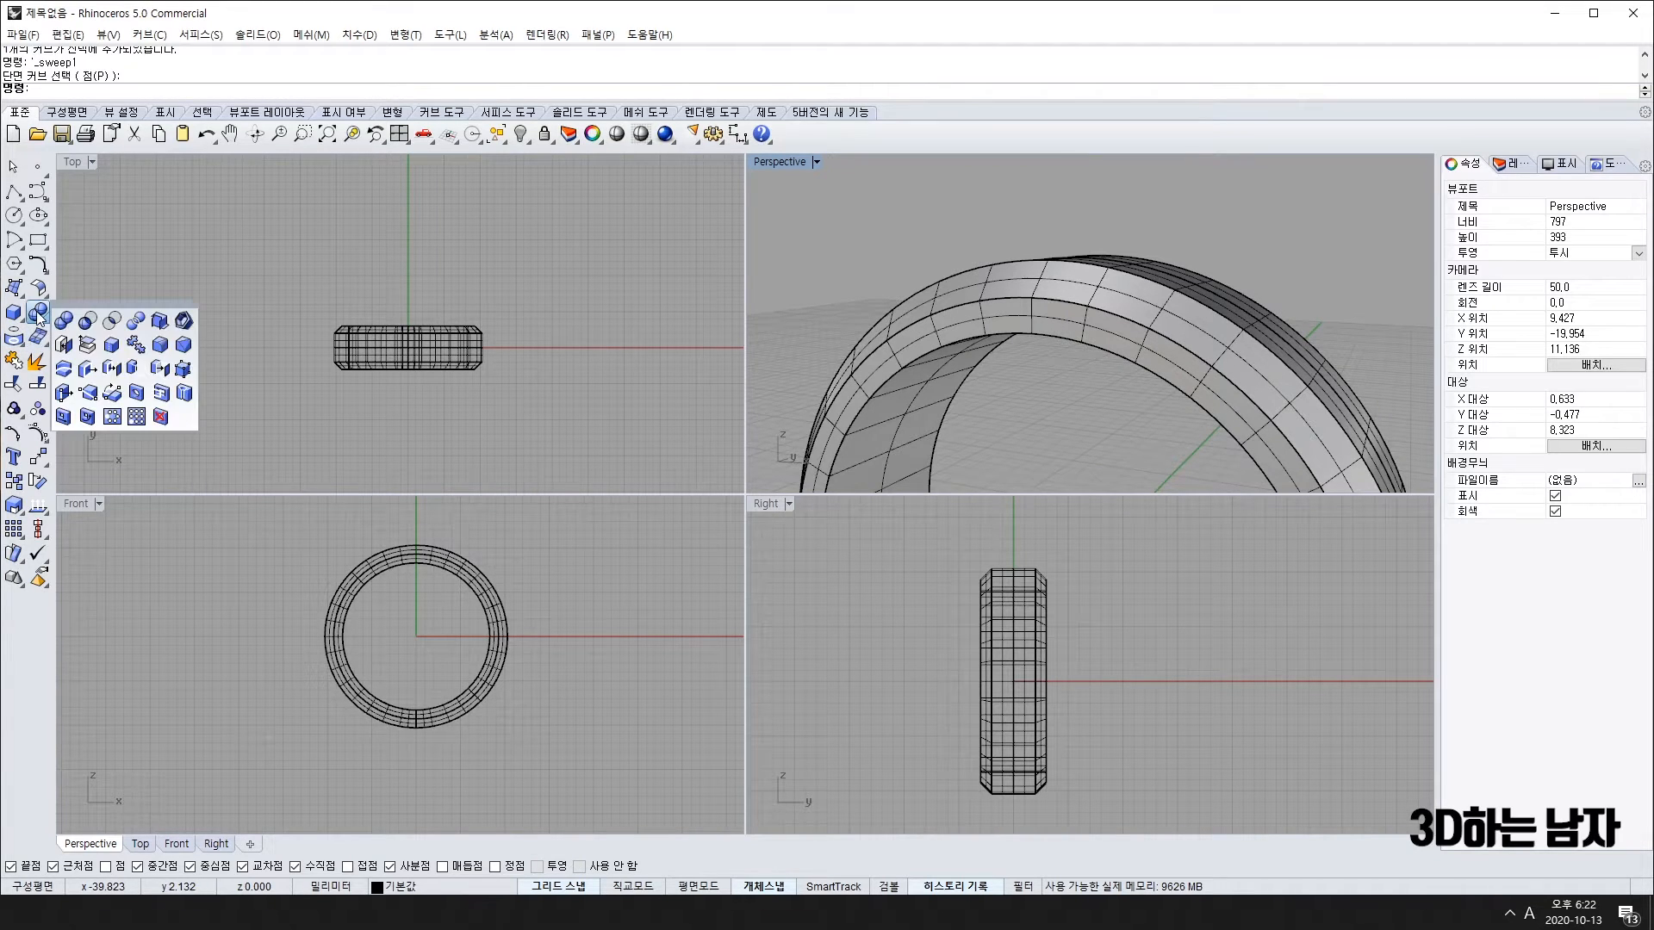
Step: Fillet both inner edges of the ring band with a 0.3 radius
{"action": "left_click", "coordinate": [160, 346]}
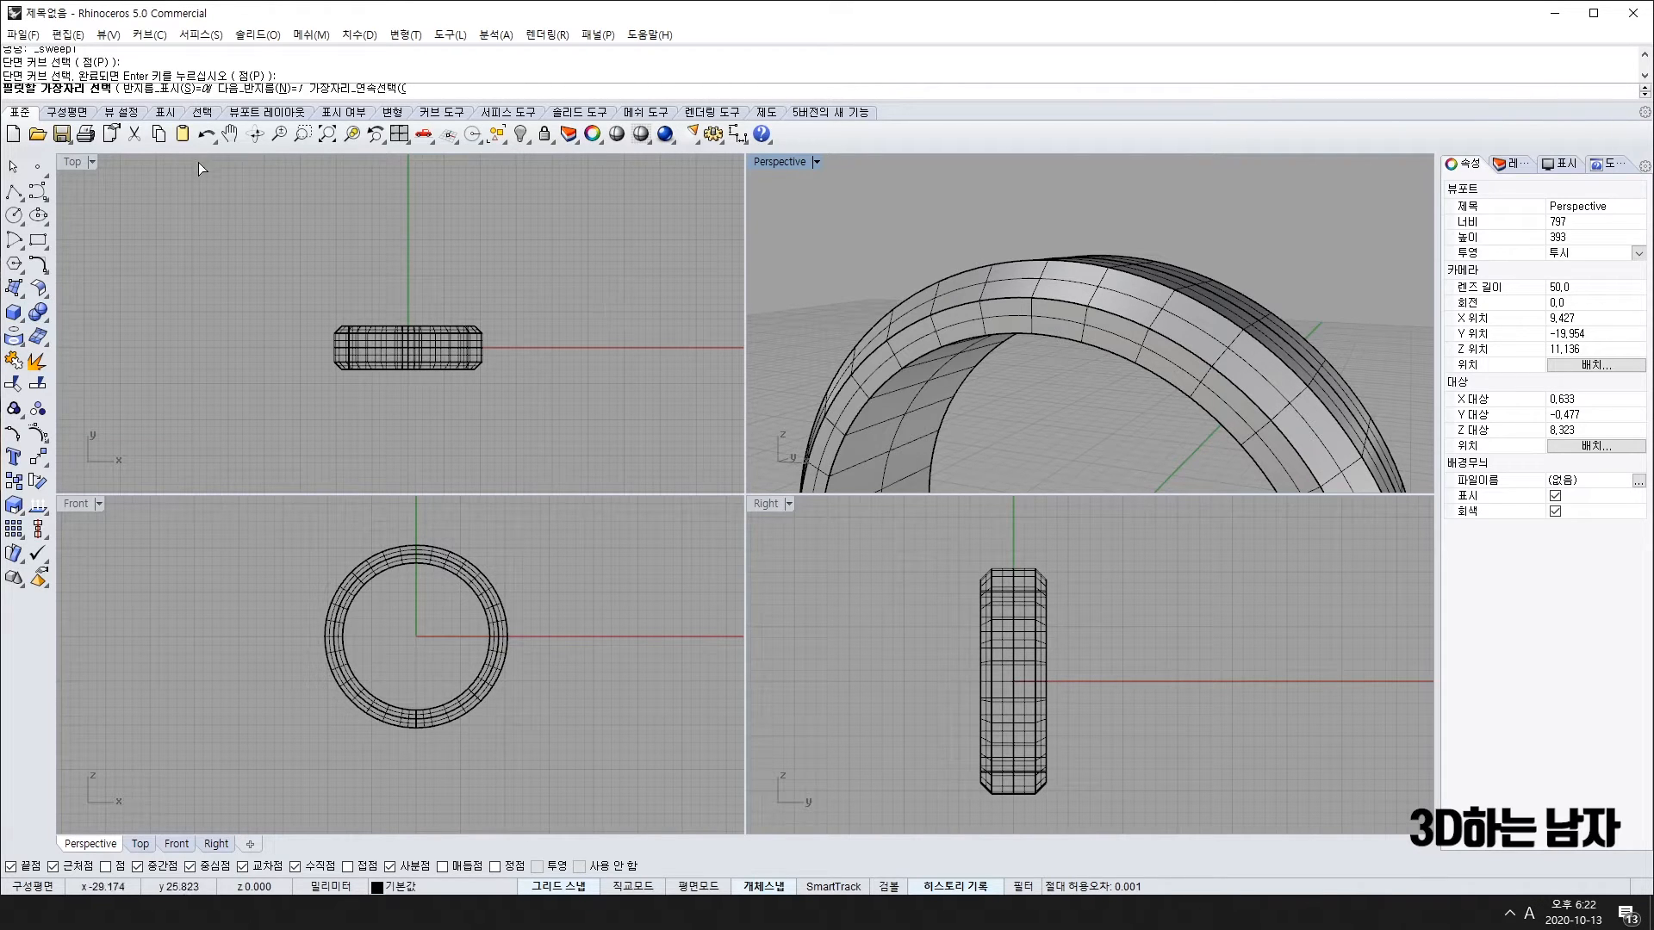
{"action": "type", "text": "0.3"}
{"action": "key", "text": "Return"}
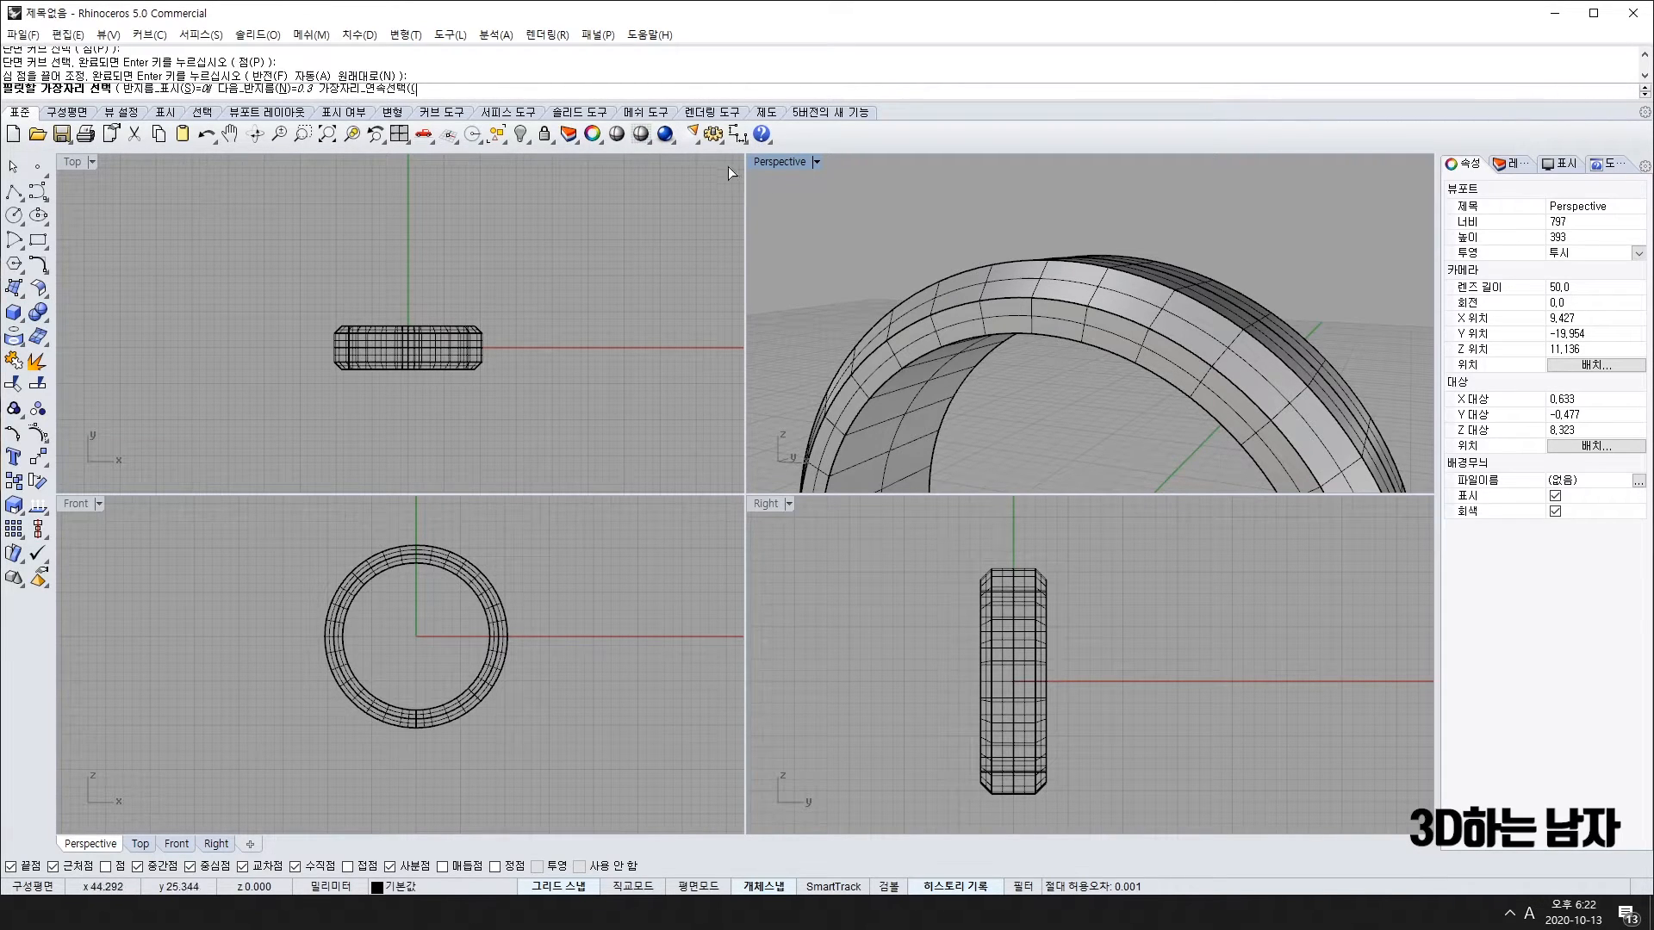
{"action": "left_click", "coordinate": [1072, 331]}
{"action": "key", "text": "Return"}
{"action": "key", "text": "Return"}
{"action": "right_click_drag", "start_coordinate": [1080, 343], "coordinate": [1300, 277]}
{"action": "key", "text": "Return"}
{"action": "left_click", "coordinate": [1102, 298]}
{"action": "key", "text": "Return"}
{"action": "key", "text": "Return"}
Step: Orbit and zoom out to view the whole filleted ring from near the top
{"action": "scroll", "coordinate": [1111, 298], "scroll_direction": "up", "scroll_amount": 7}
{"action": "scroll", "coordinate": [1177, 317], "scroll_direction": "down", "scroll_amount": 5}
{"action": "right_click_drag", "start_coordinate": [1176, 317], "coordinate": [1160, 362]}
{"action": "scroll", "coordinate": [1296, 212], "scroll_direction": "down", "scroll_amount": 5}
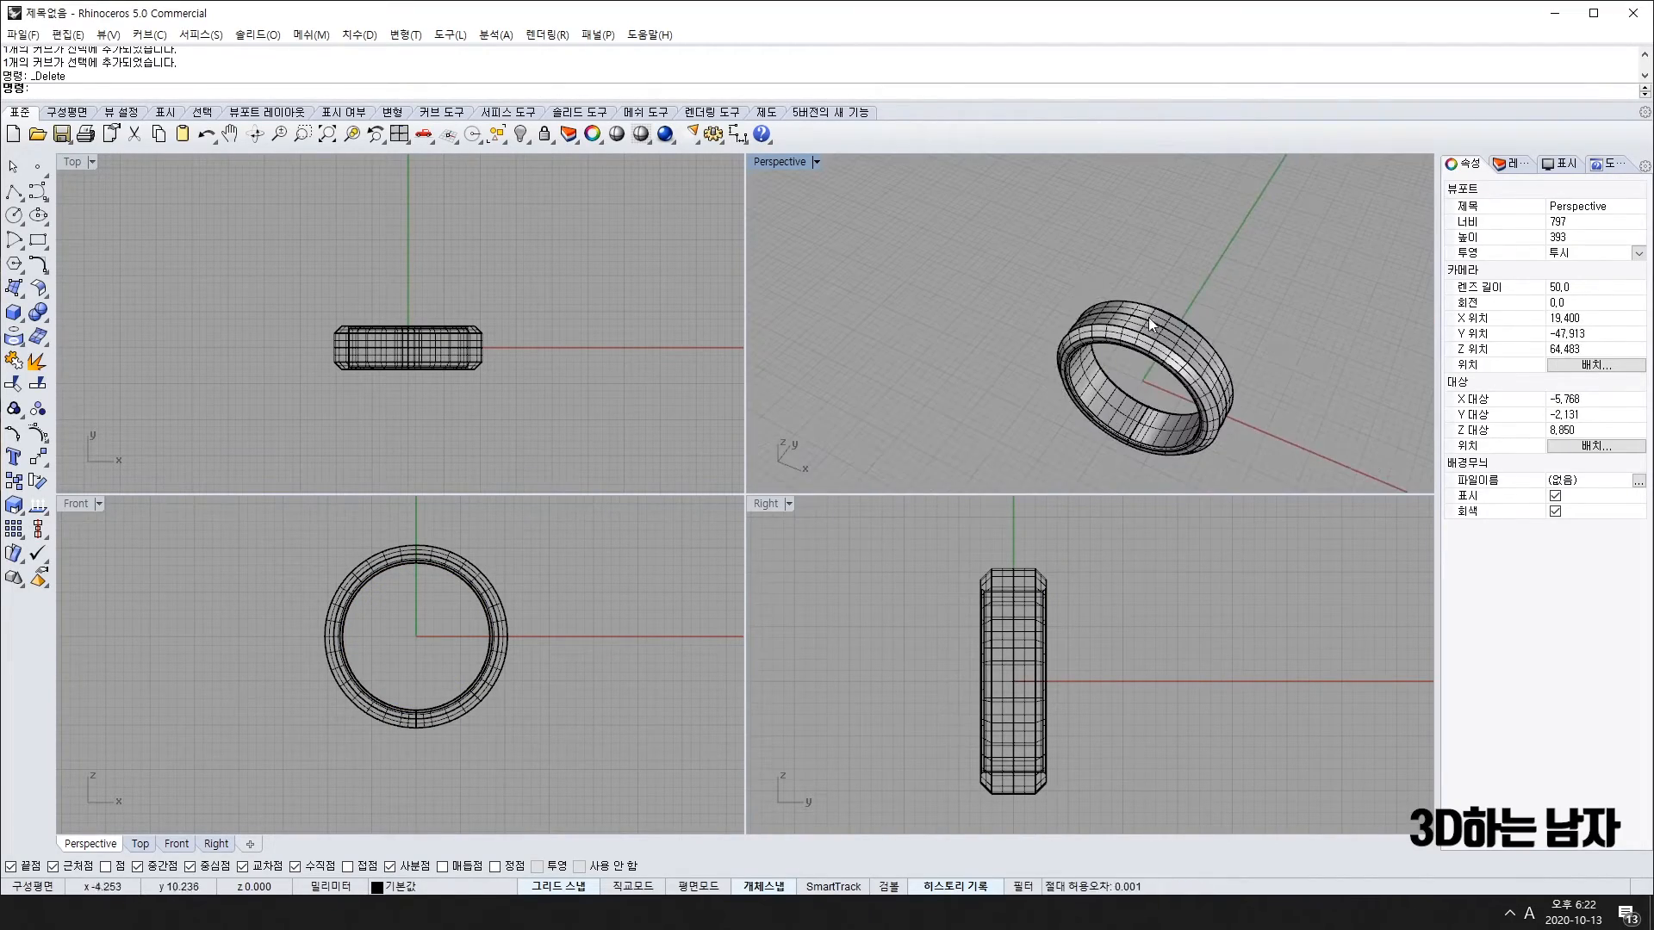
{"action": "scroll", "coordinate": [1055, 276], "scroll_direction": "up", "scroll_amount": 5}
{"action": "mouse_move", "coordinate": [549, 374]}
{"action": "right_mouse_down"}
{"action": "mouse_move", "coordinate": [495, 388]}
{"action": "mouse_move", "coordinate": [542, 385]}
{"action": "right_mouse_up"}
{"action": "right_click_drag", "start_coordinate": [1096, 338], "coordinate": [1173, 353]}
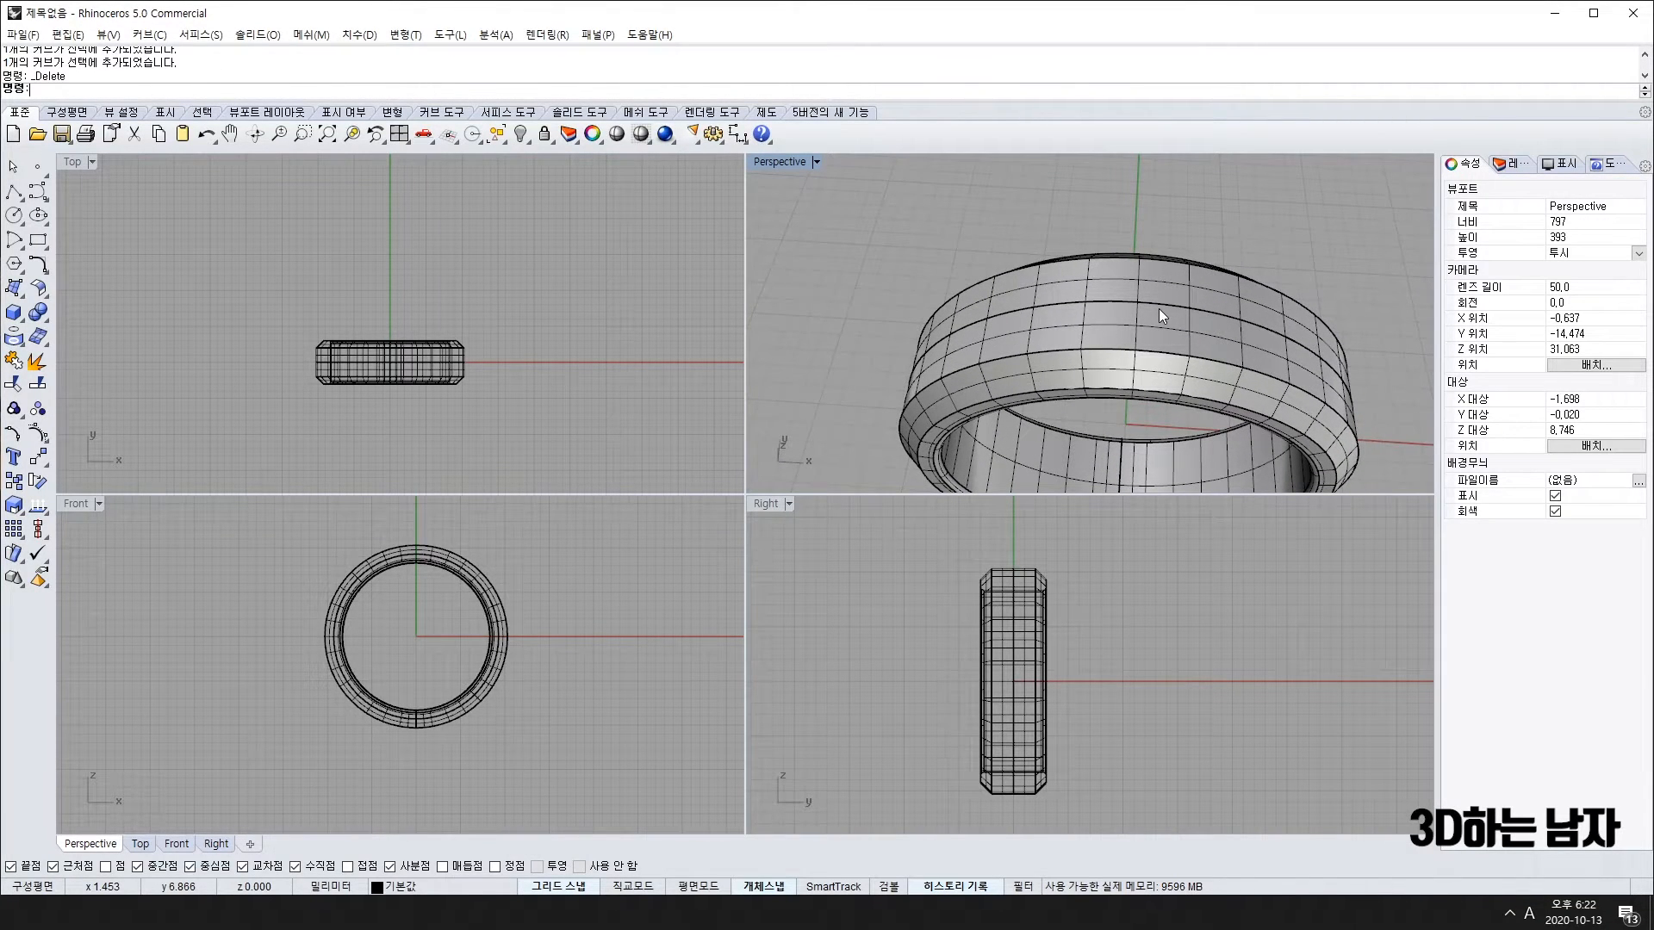
{"action": "left_click", "coordinate": [37, 314]}
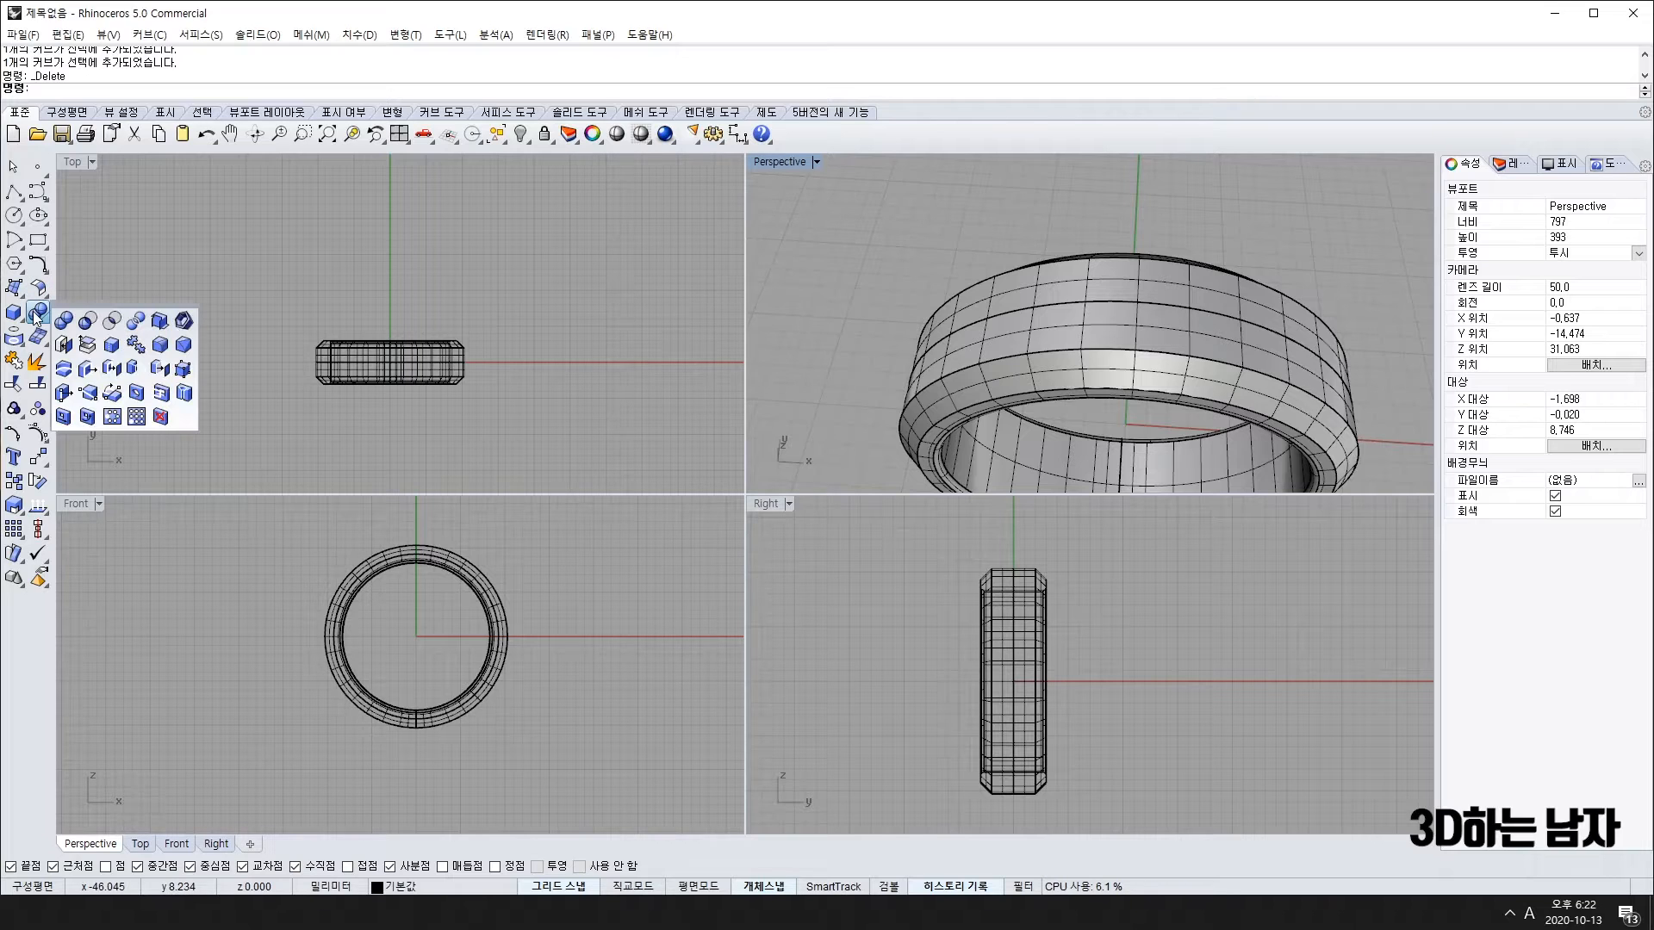
Step: Run ExtractSrf on two outer faces of the ring band
{"action": "left_click", "coordinate": [87, 344]}
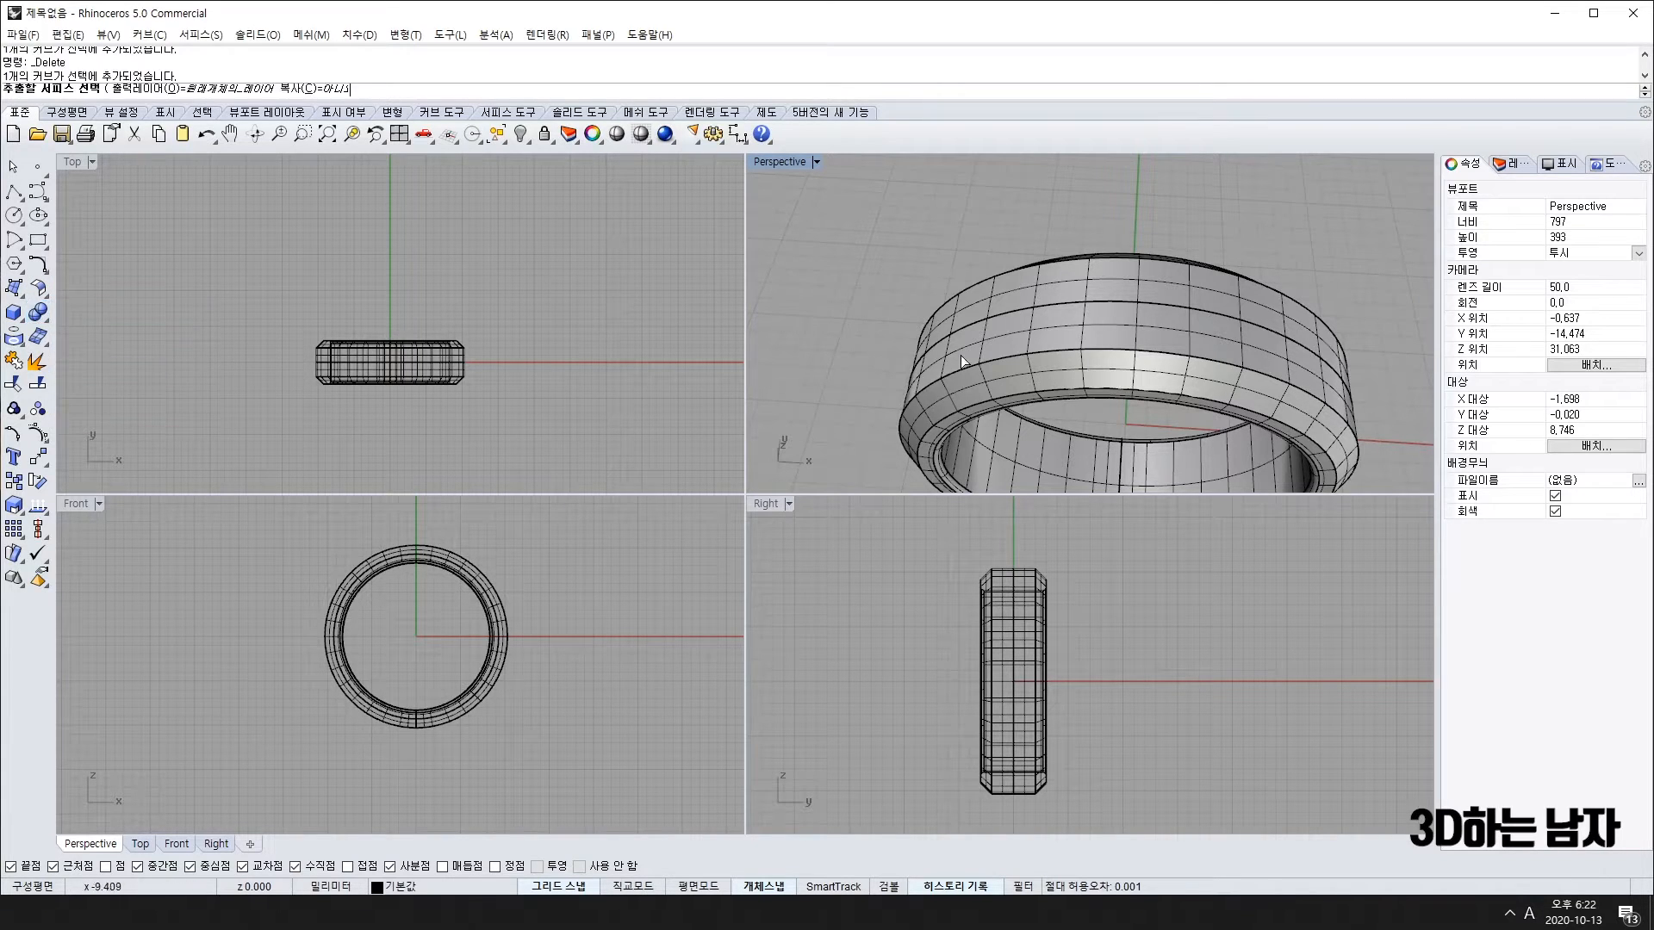
{"action": "left_click", "coordinate": [1100, 313]}
{"action": "left_click", "coordinate": [1206, 306]}
{"action": "right_click_drag", "start_coordinate": [1205, 307], "coordinate": [1189, 488]}
{"action": "scroll", "coordinate": [1137, 284], "scroll_direction": "down", "scroll_amount": 10}
{"action": "mouse_move", "coordinate": [1137, 284]}
{"action": "right_mouse_down"}
{"action": "mouse_move", "coordinate": [1136, 371]}
{"action": "mouse_move", "coordinate": [1109, 440]}
{"action": "mouse_move", "coordinate": [1004, 358]}
{"action": "mouse_move", "coordinate": [1031, 310]}
{"action": "mouse_move", "coordinate": [1135, 394]}
{"action": "mouse_move", "coordinate": [1014, 443]}
{"action": "right_mouse_up"}
{"action": "right_click", "coordinate": [968, 355]}
Step: Select and deselect the ring while orbiting to check the extraction
{"action": "left_click", "coordinate": [1116, 370]}
{"action": "key", "text": "Escape"}
{"action": "scroll", "coordinate": [1149, 334], "scroll_direction": "up", "scroll_amount": 5}
{"action": "mouse_move", "coordinate": [1149, 335]}
{"action": "right_mouse_down"}
{"action": "mouse_move", "coordinate": [1210, 332]}
{"action": "mouse_move", "coordinate": [1211, 248]}
{"action": "mouse_move", "coordinate": [1192, 325]}
{"action": "mouse_move", "coordinate": [1149, 320]}
{"action": "right_mouse_up"}
{"action": "scroll", "coordinate": [1175, 294], "scroll_direction": "up", "scroll_amount": 4}
{"action": "scroll", "coordinate": [1198, 360], "scroll_direction": "down", "scroll_amount": 5}
{"action": "left_click", "coordinate": [1218, 292]}
{"action": "left_click", "coordinate": [1277, 269]}
{"action": "right_click_drag", "start_coordinate": [1285, 374], "coordinate": [1219, 320]}
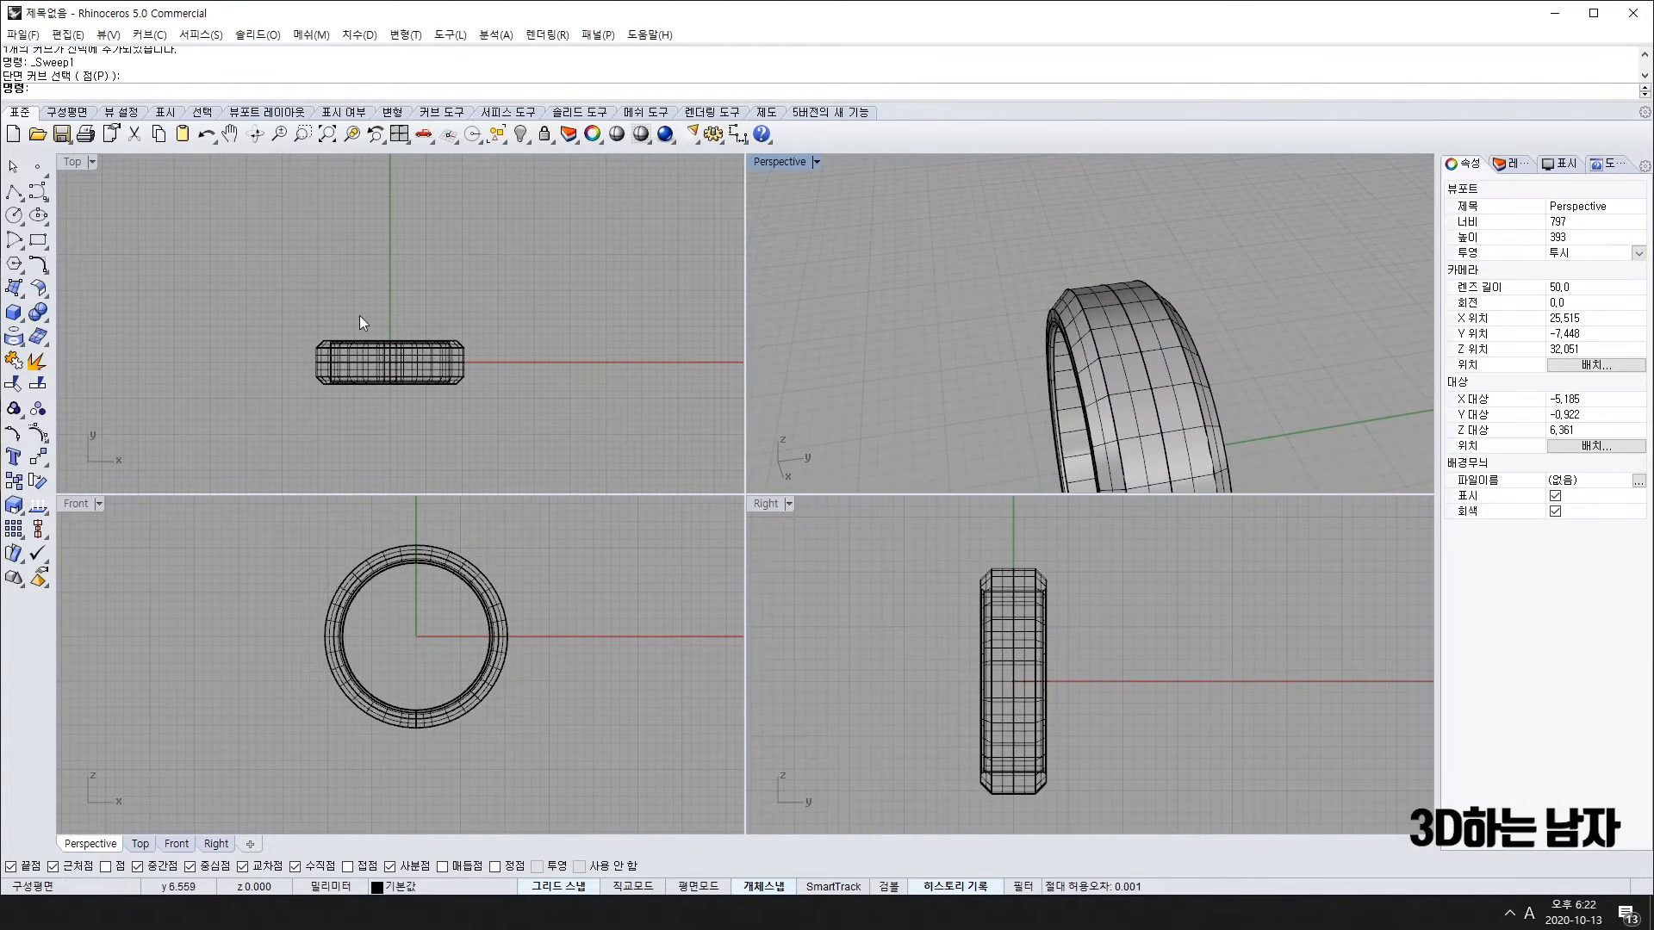
Step: Re-run ExtractSrf from the Solid flyout on the ring's two outer faces
{"action": "left_click", "coordinate": [39, 315]}
{"action": "left_click", "coordinate": [93, 348]}
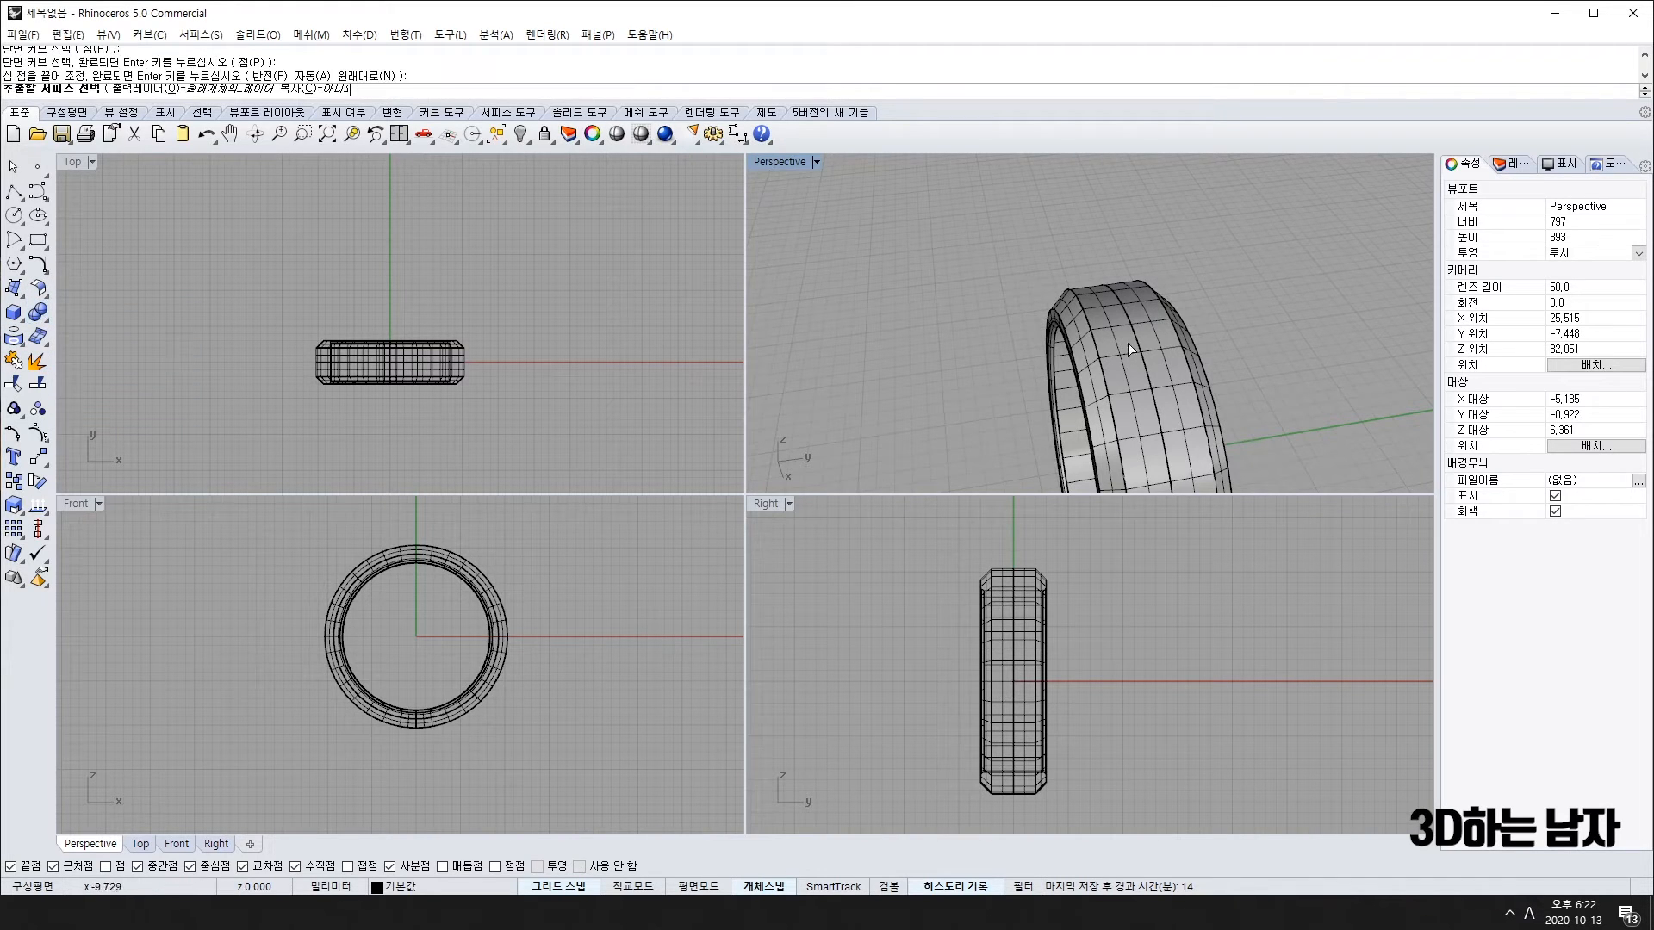
{"action": "left_click", "coordinate": [1118, 341]}
{"action": "left_click", "coordinate": [1156, 337]}
{"action": "right_click", "coordinate": [1156, 338]}
Step: Select the three extracted outer surfaces of the ring
{"action": "right_click_drag", "start_coordinate": [1156, 338], "coordinate": [826, 338]}
{"action": "left_click", "coordinate": [825, 338]}
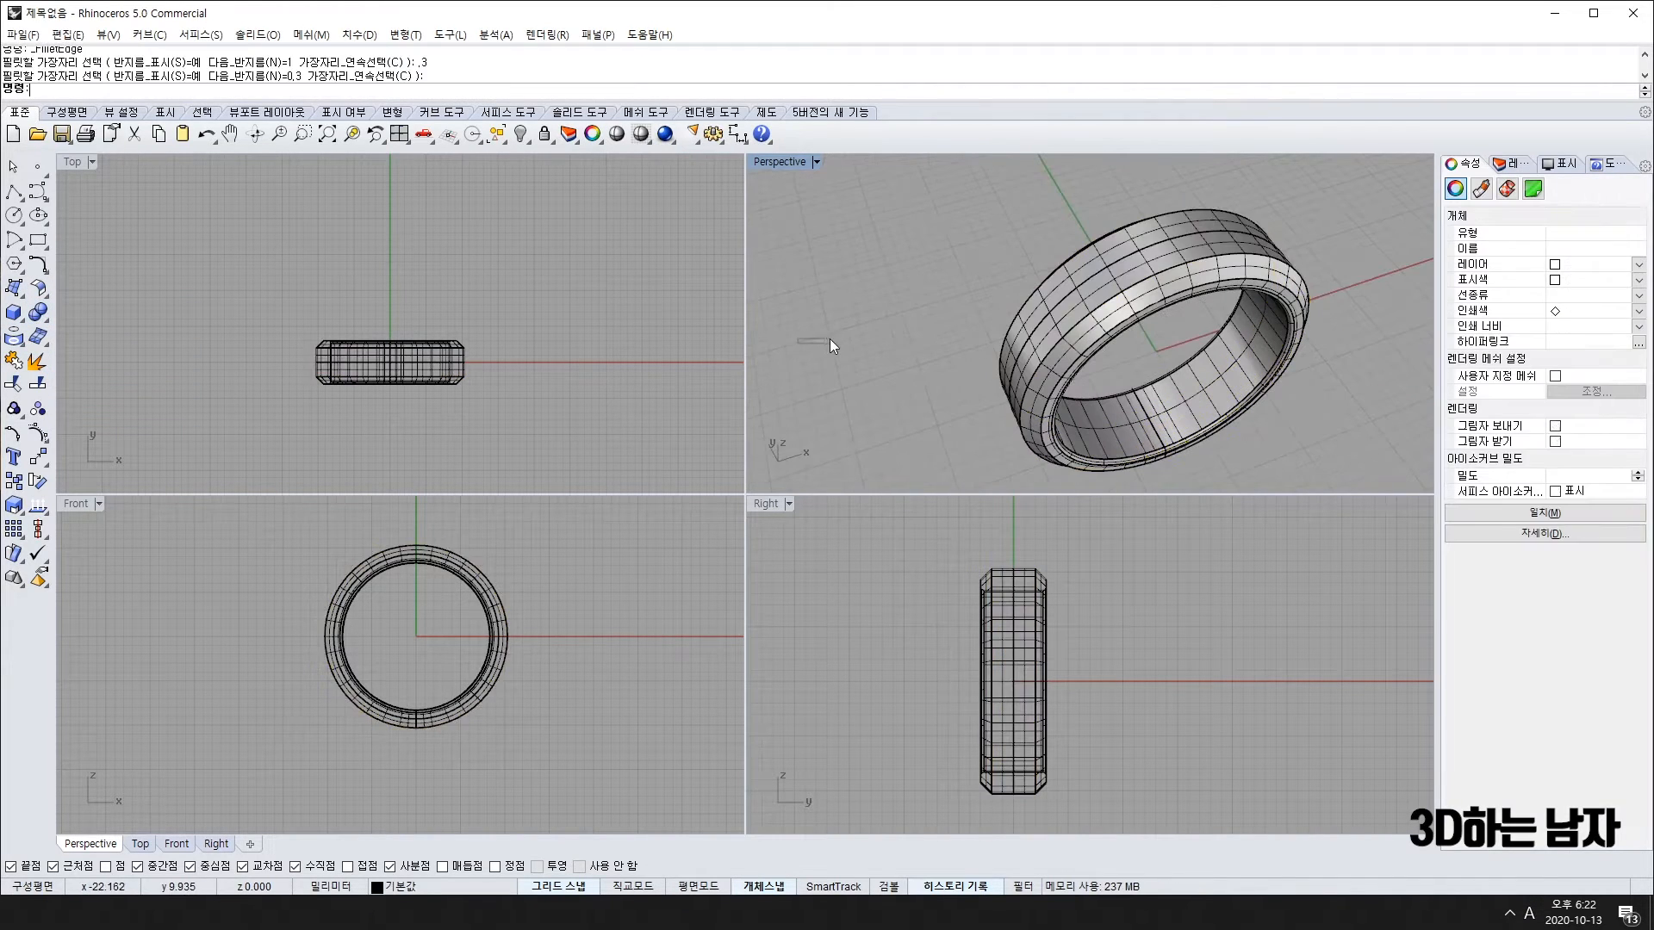
{"action": "left_click", "coordinate": [1123, 277]}
{"action": "left_click", "coordinate": [1120, 253]}
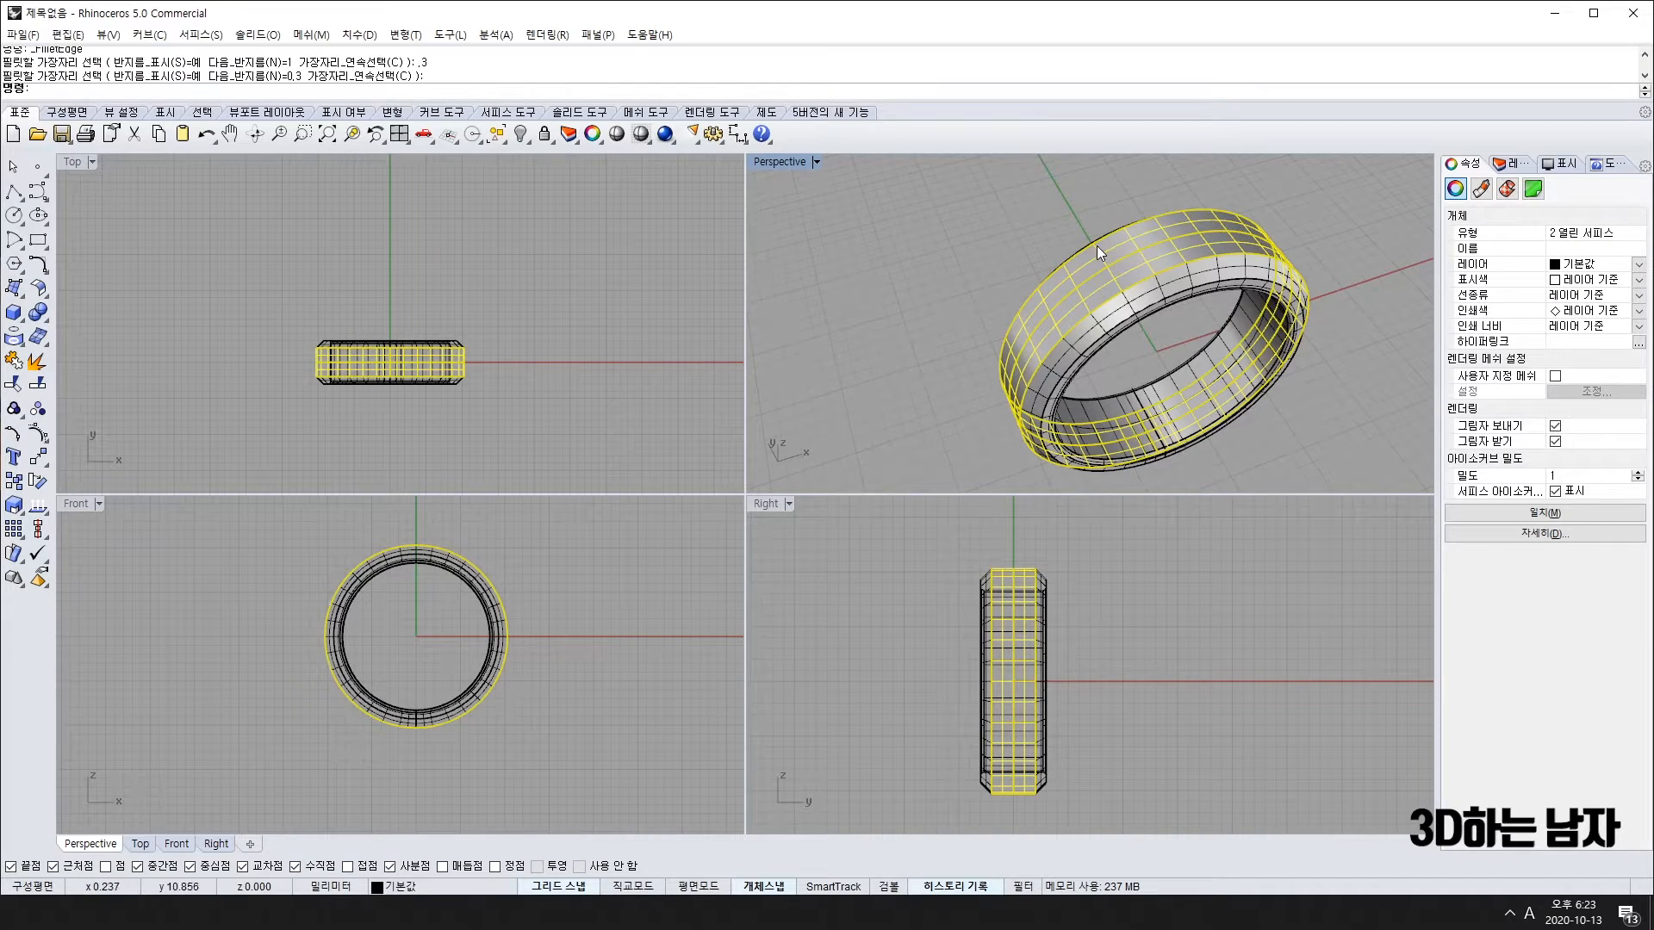
{"action": "right_click", "coordinate": [1077, 256]}
{"action": "right_click_drag", "start_coordinate": [908, 252], "coordinate": [1140, 303]}
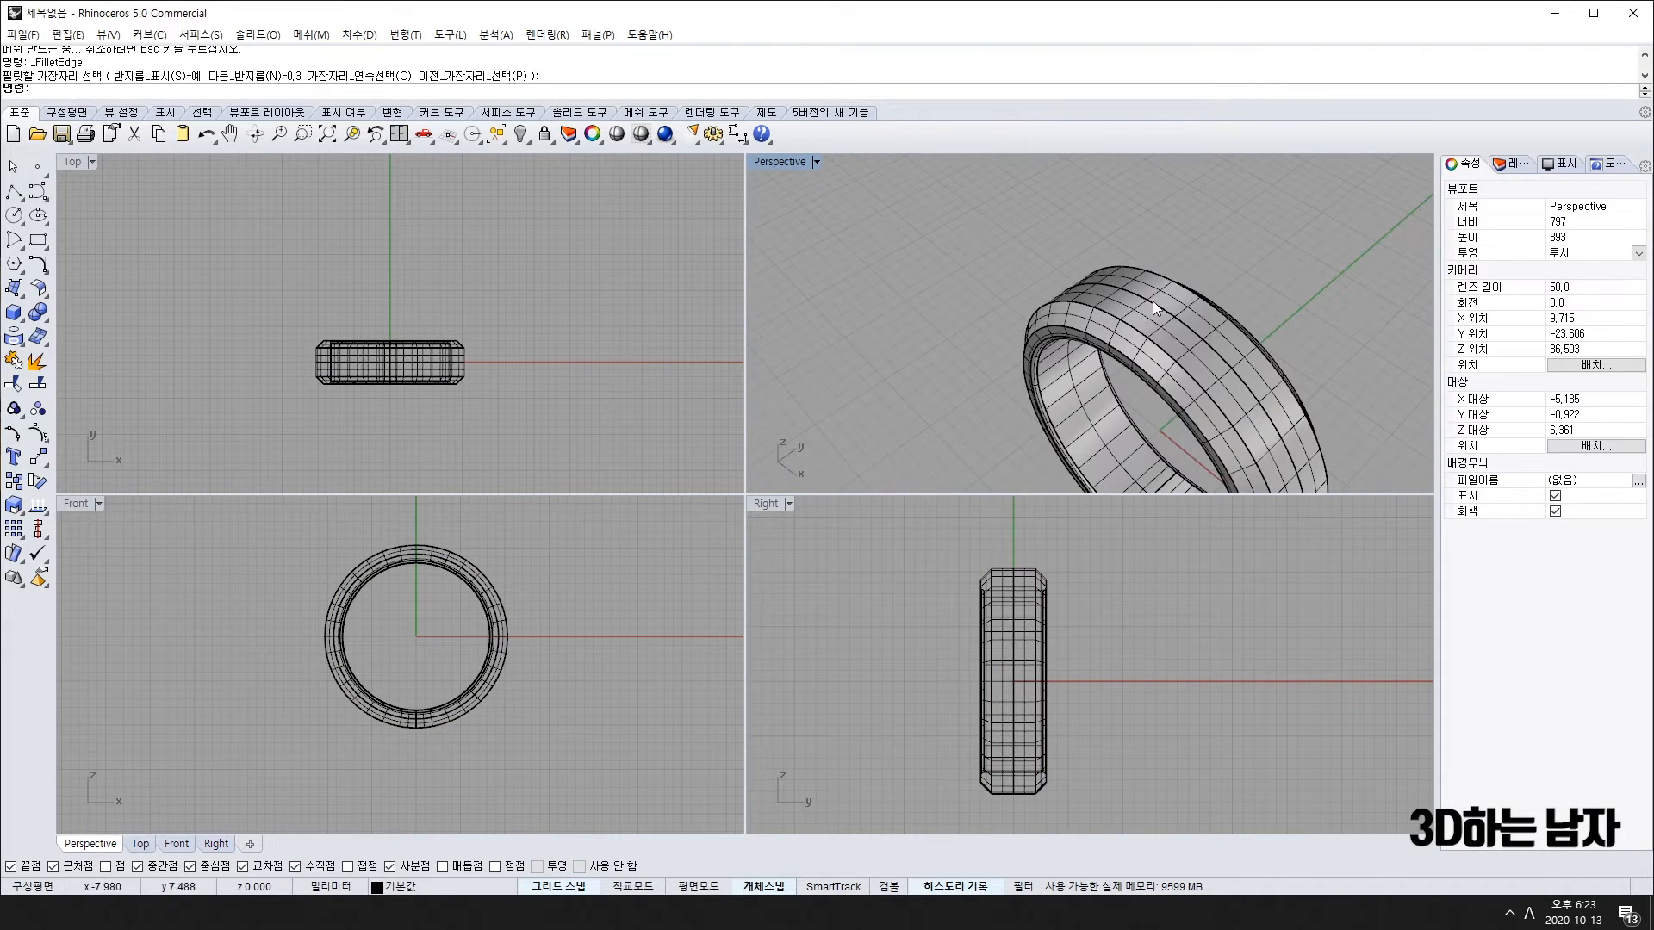
Step: Hide everything except the extracted outer surface
{"action": "left_click", "coordinate": [522, 135]}
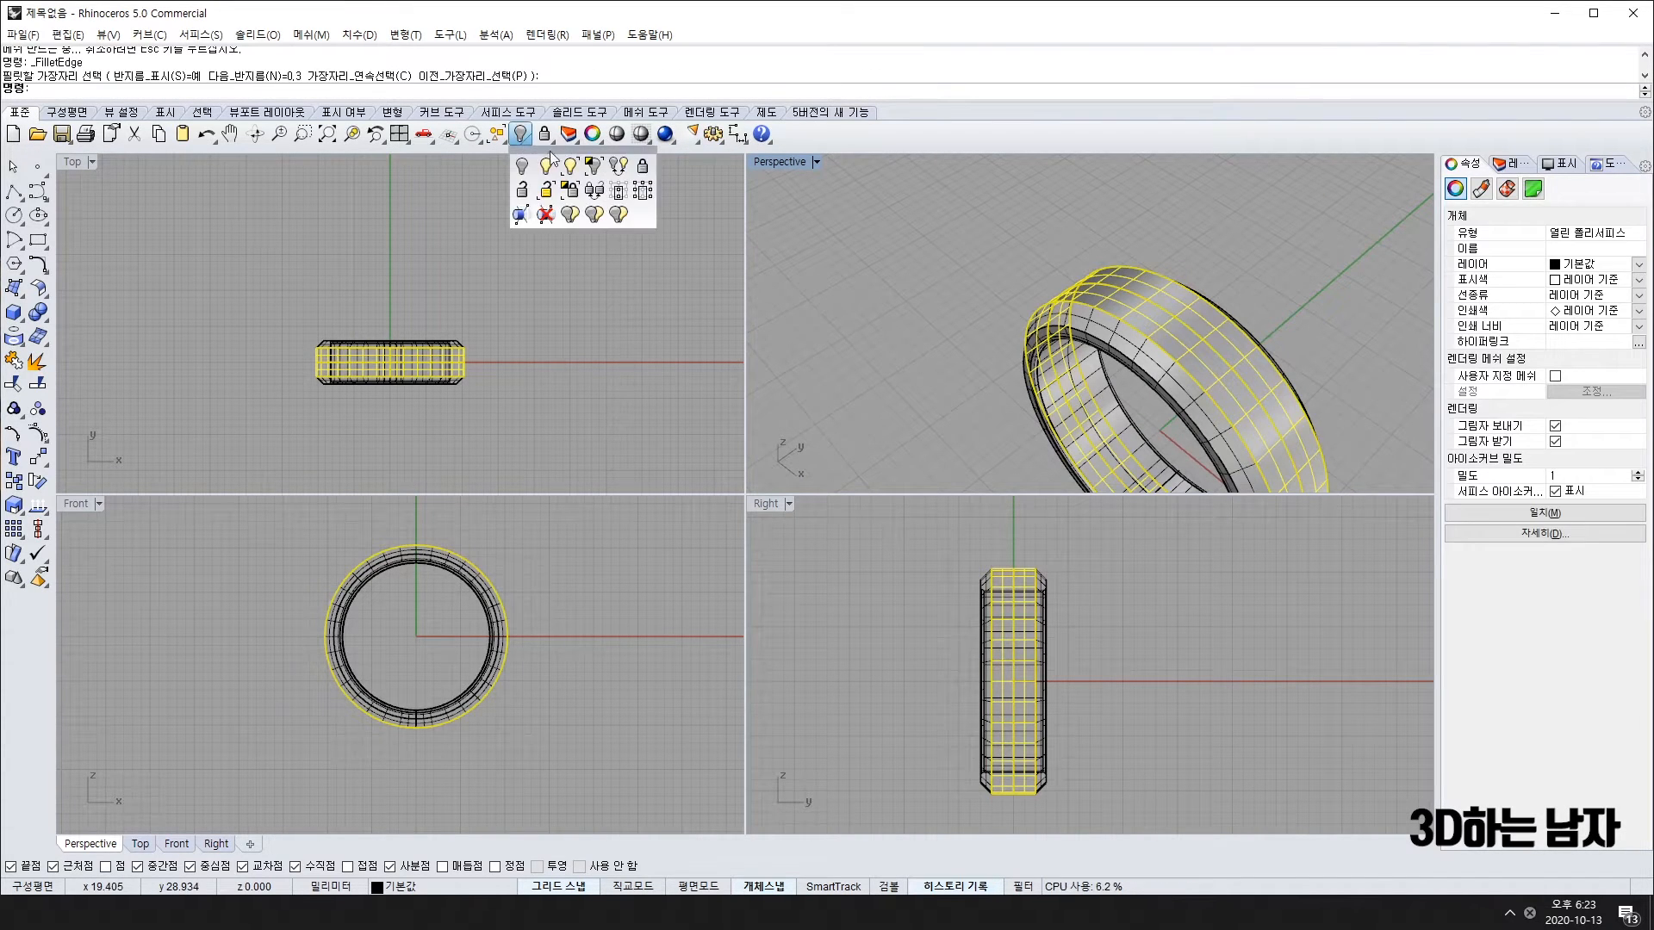
{"action": "left_click", "coordinate": [594, 165]}
{"action": "right_click_drag", "start_coordinate": [970, 320], "coordinate": [1036, 348]}
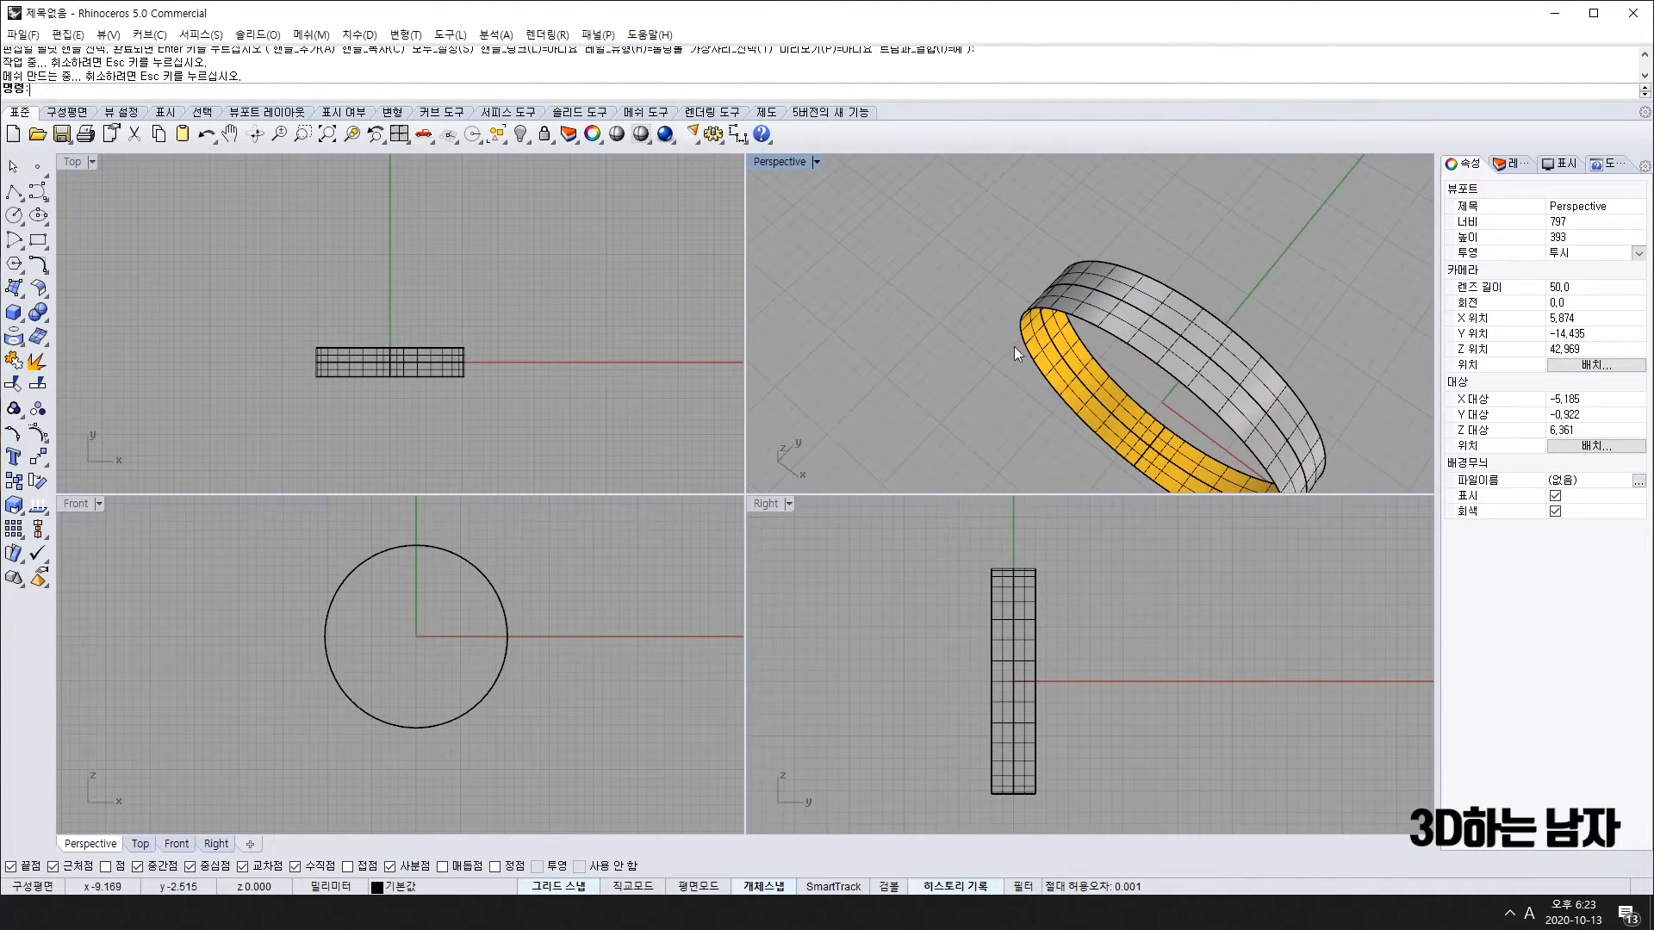
Step: Extract an isocurve circle around the band's middle, then hide the band surface
{"action": "left_click", "coordinate": [16, 335]}
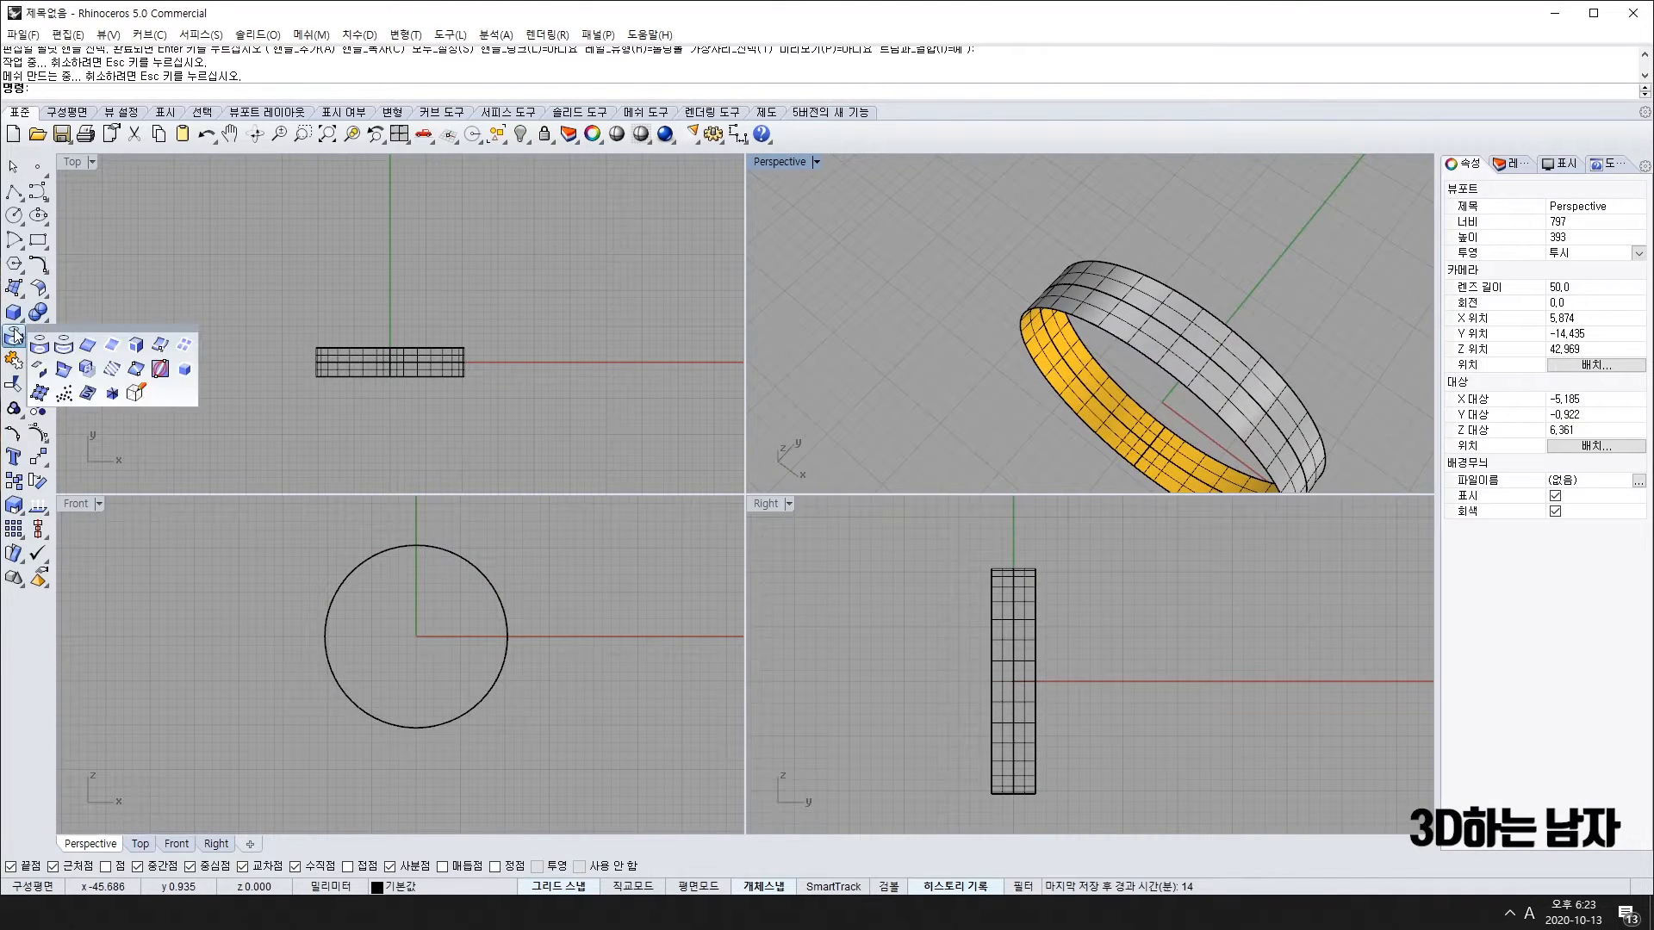
{"action": "left_click", "coordinate": [161, 344]}
{"action": "right_click_drag", "start_coordinate": [919, 427], "coordinate": [1033, 345]}
{"action": "left_click", "coordinate": [1179, 272]}
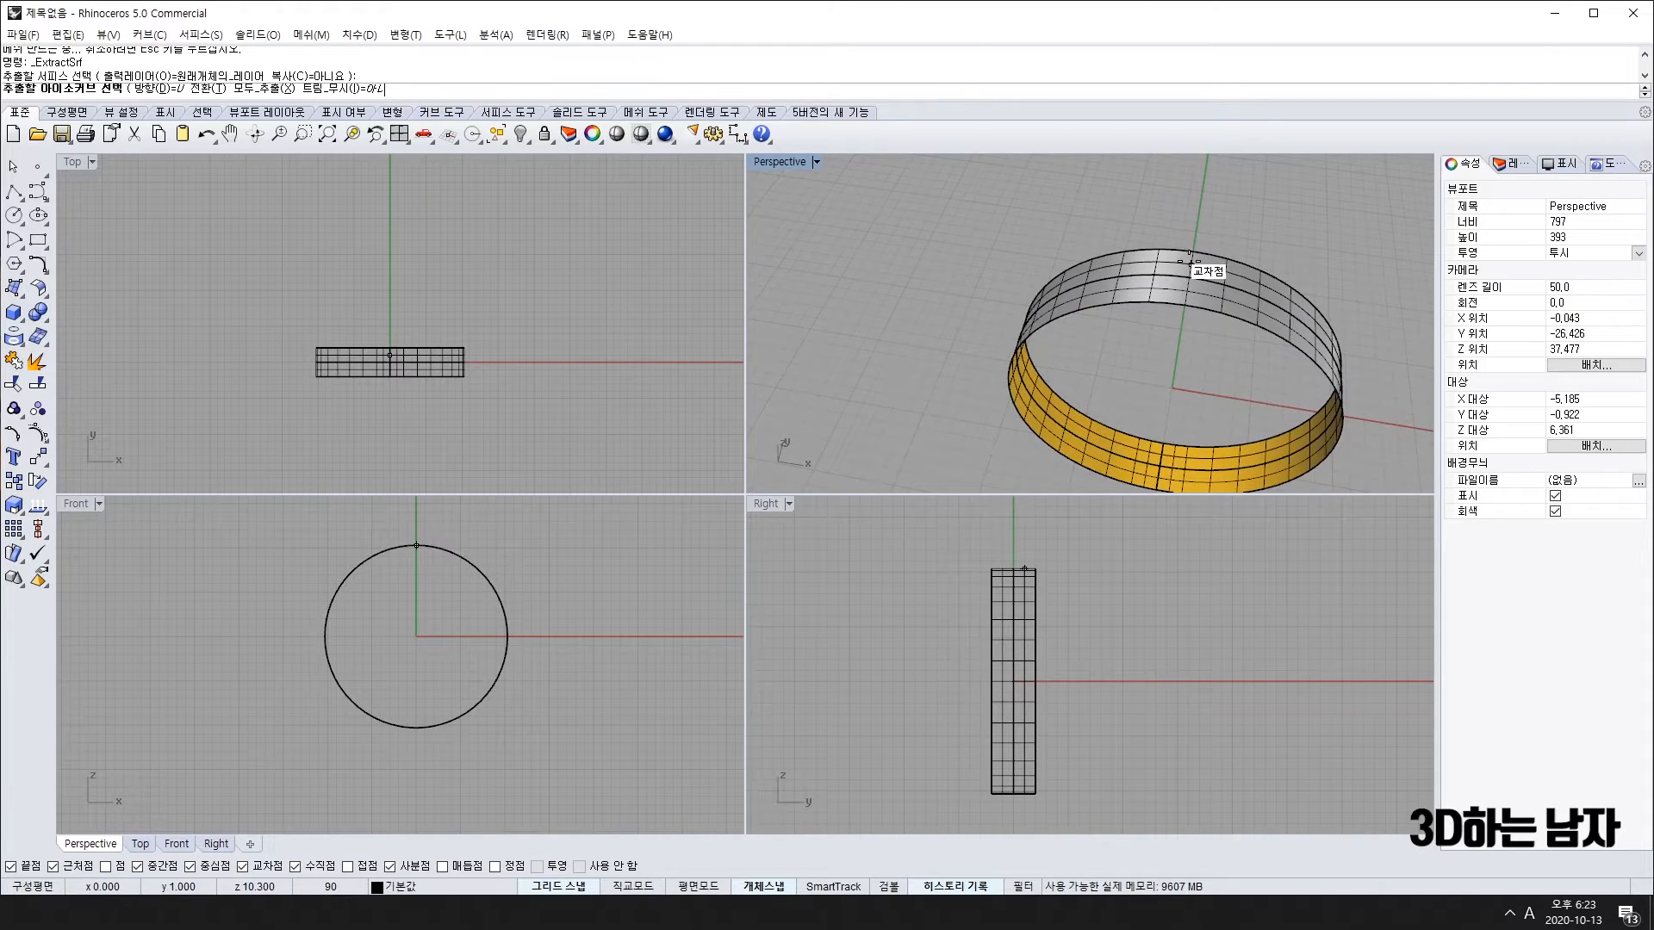
{"action": "scroll", "coordinate": [1219, 249], "scroll_direction": "up", "scroll_amount": 5}
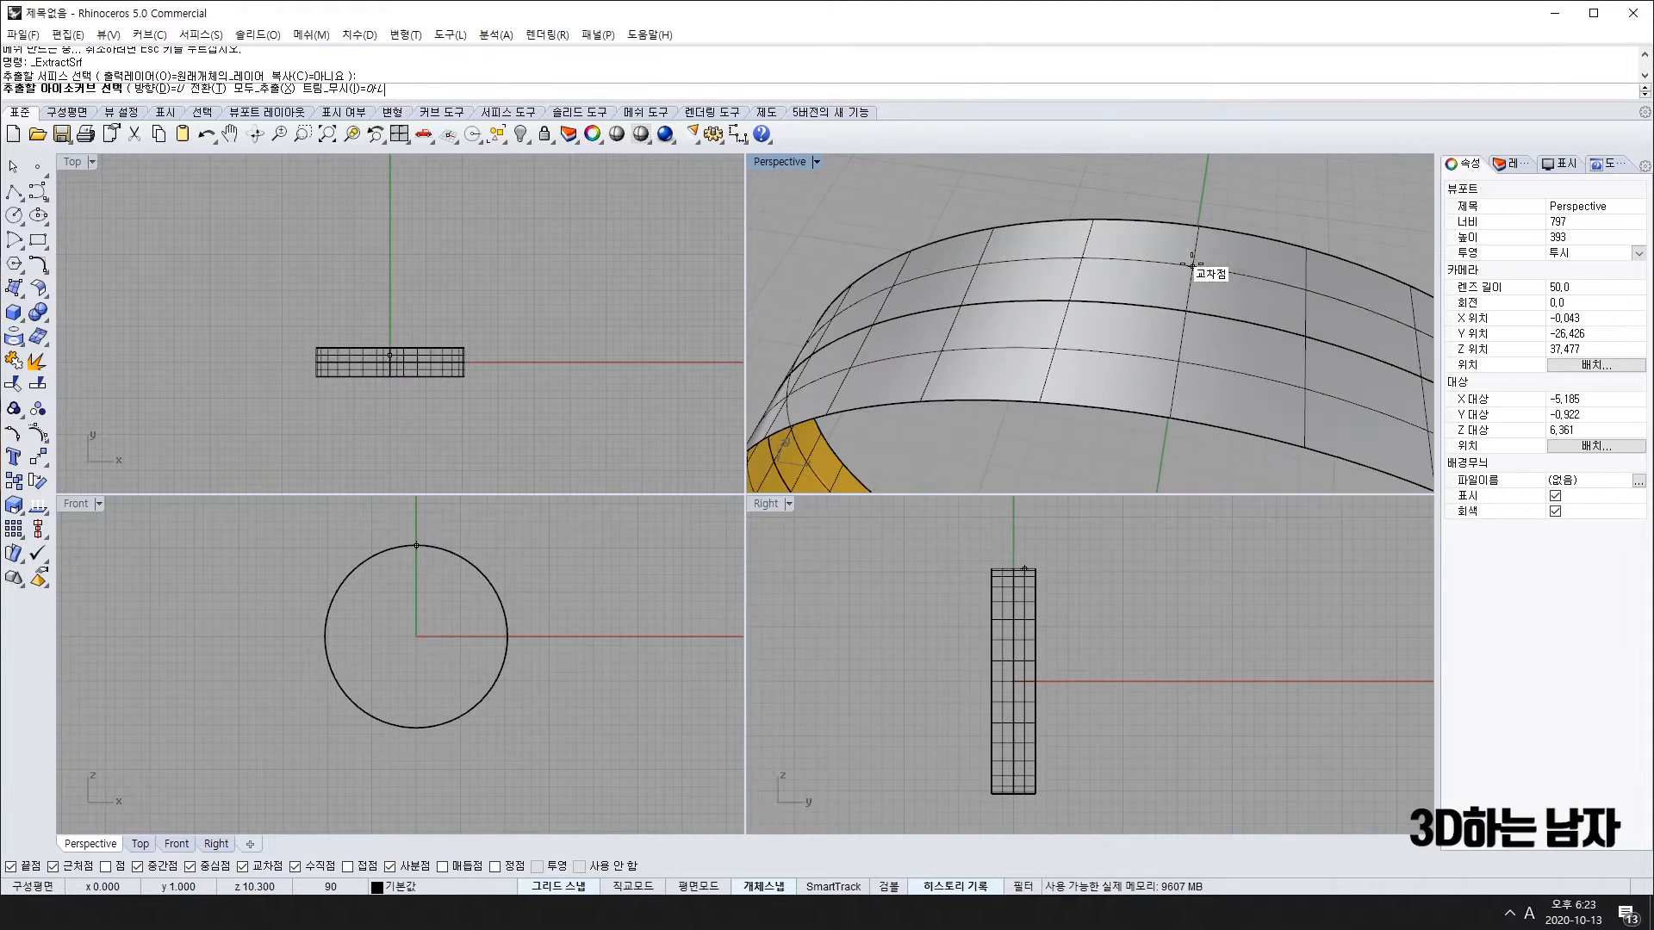
{"action": "left_click", "coordinate": [1186, 310]}
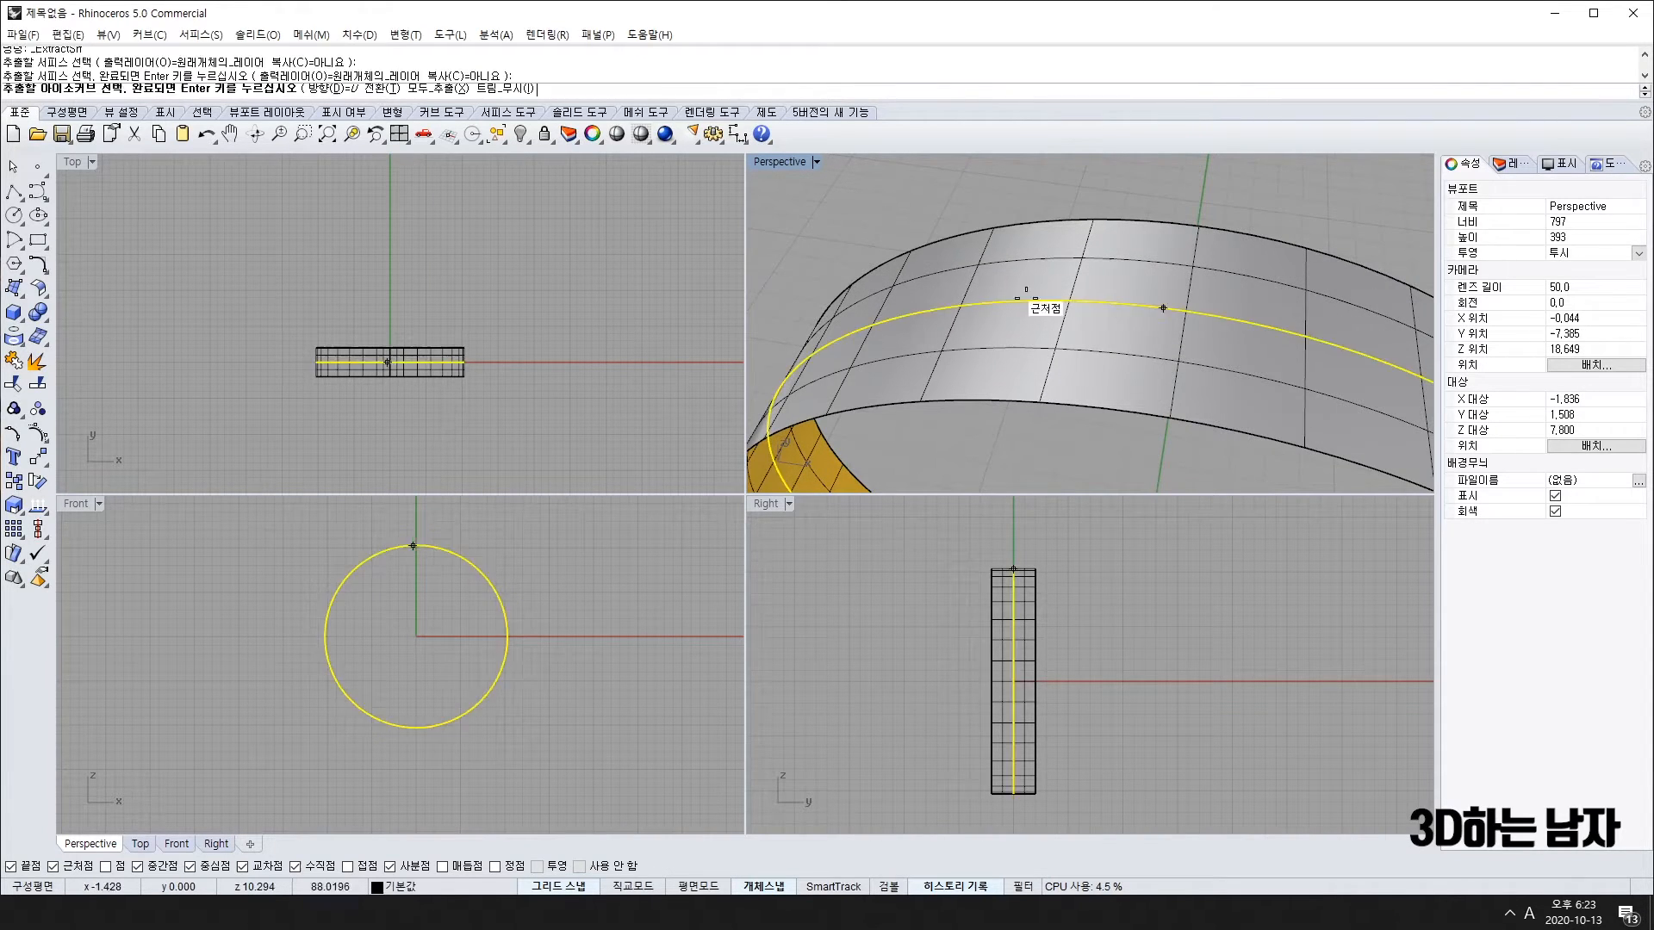
{"action": "key", "text": "Return"}
{"action": "right_click_drag", "start_coordinate": [965, 344], "coordinate": [1331, 328]}
{"action": "left_click", "coordinate": [1130, 323]}
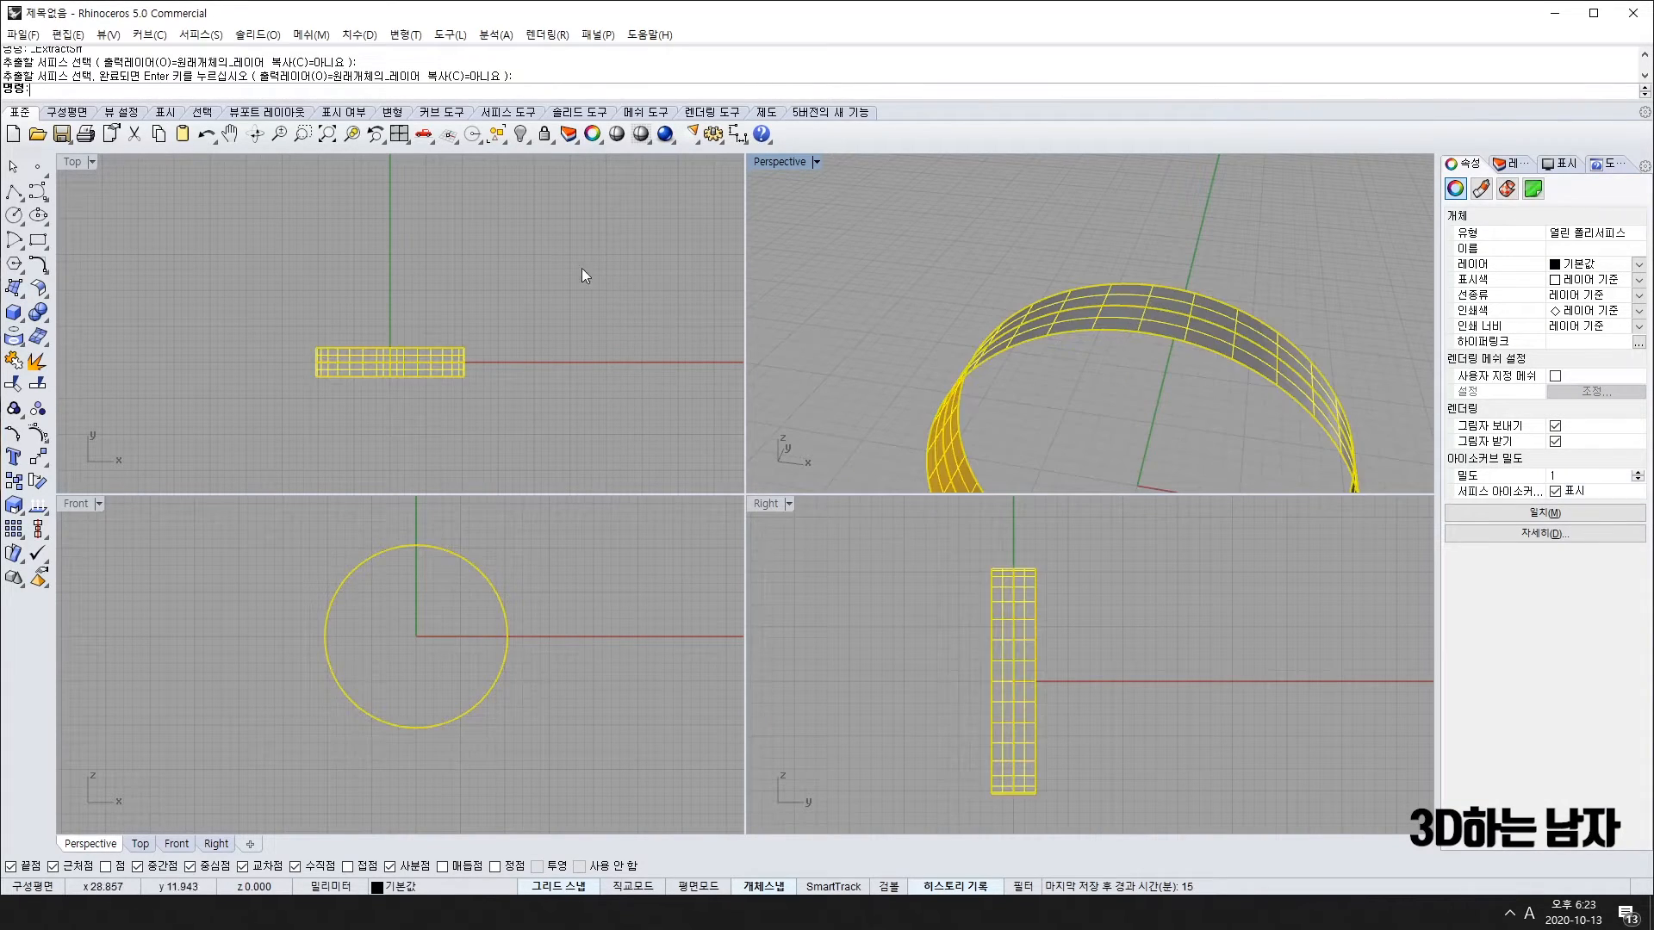
{"action": "left_click", "coordinate": [517, 138]}
Step: In Front view, draw a line rising diagonally outward from the circle's upper right
{"action": "left_click", "coordinate": [1215, 331]}
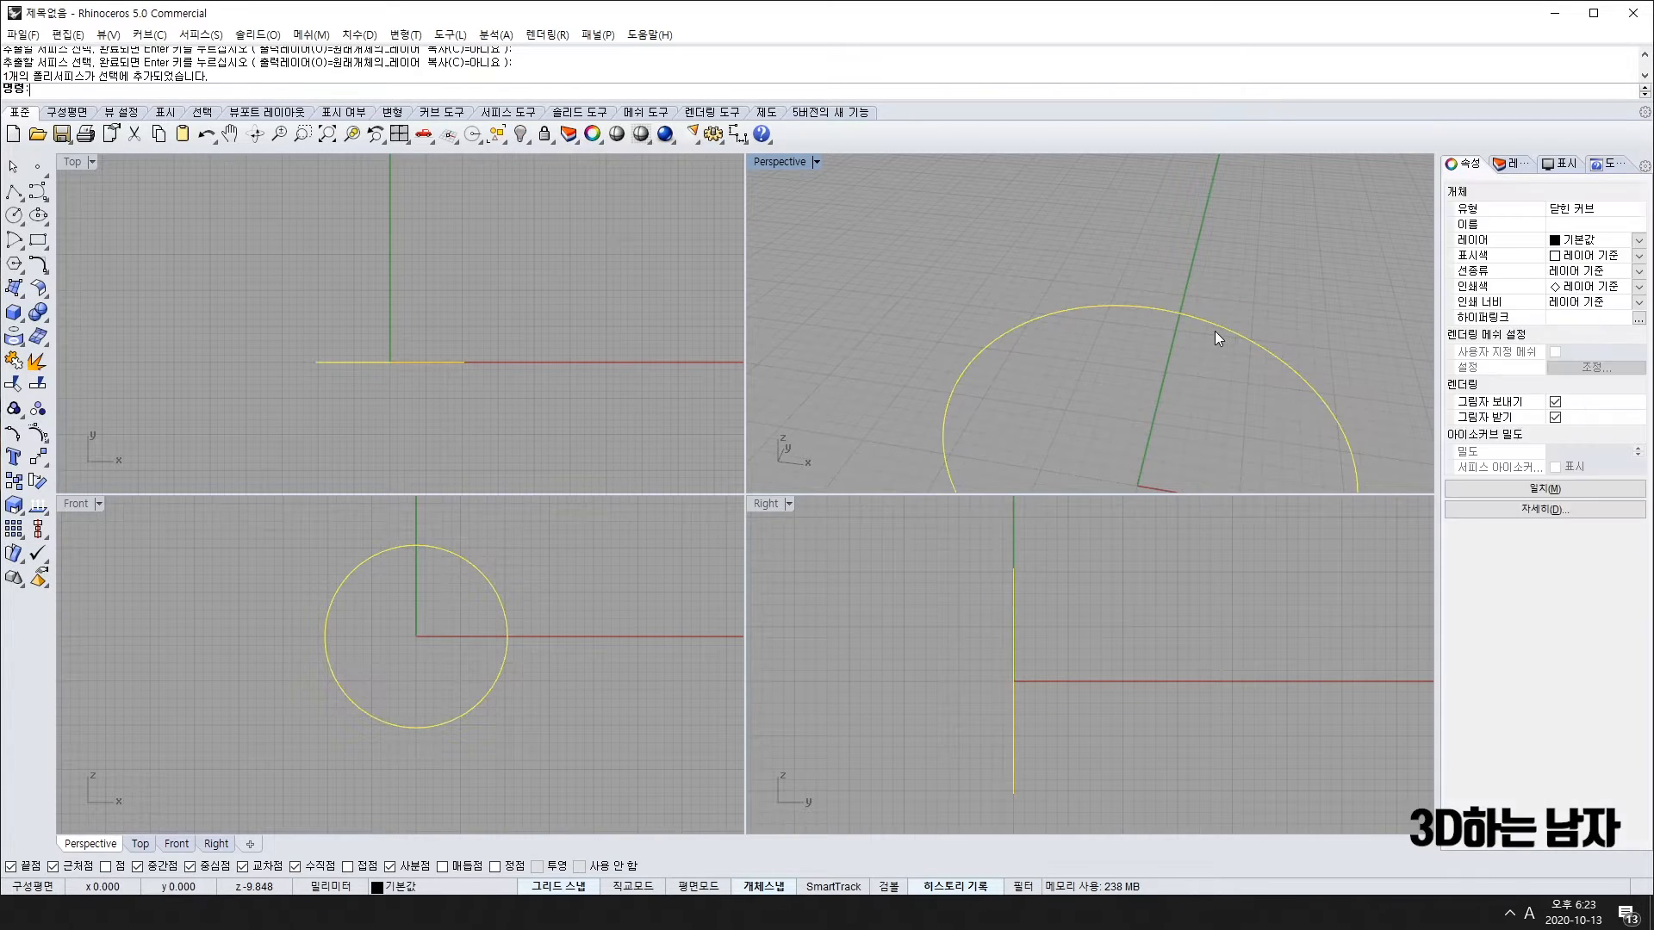
{"action": "right_click_drag", "start_coordinate": [407, 541], "coordinate": [420, 633]}
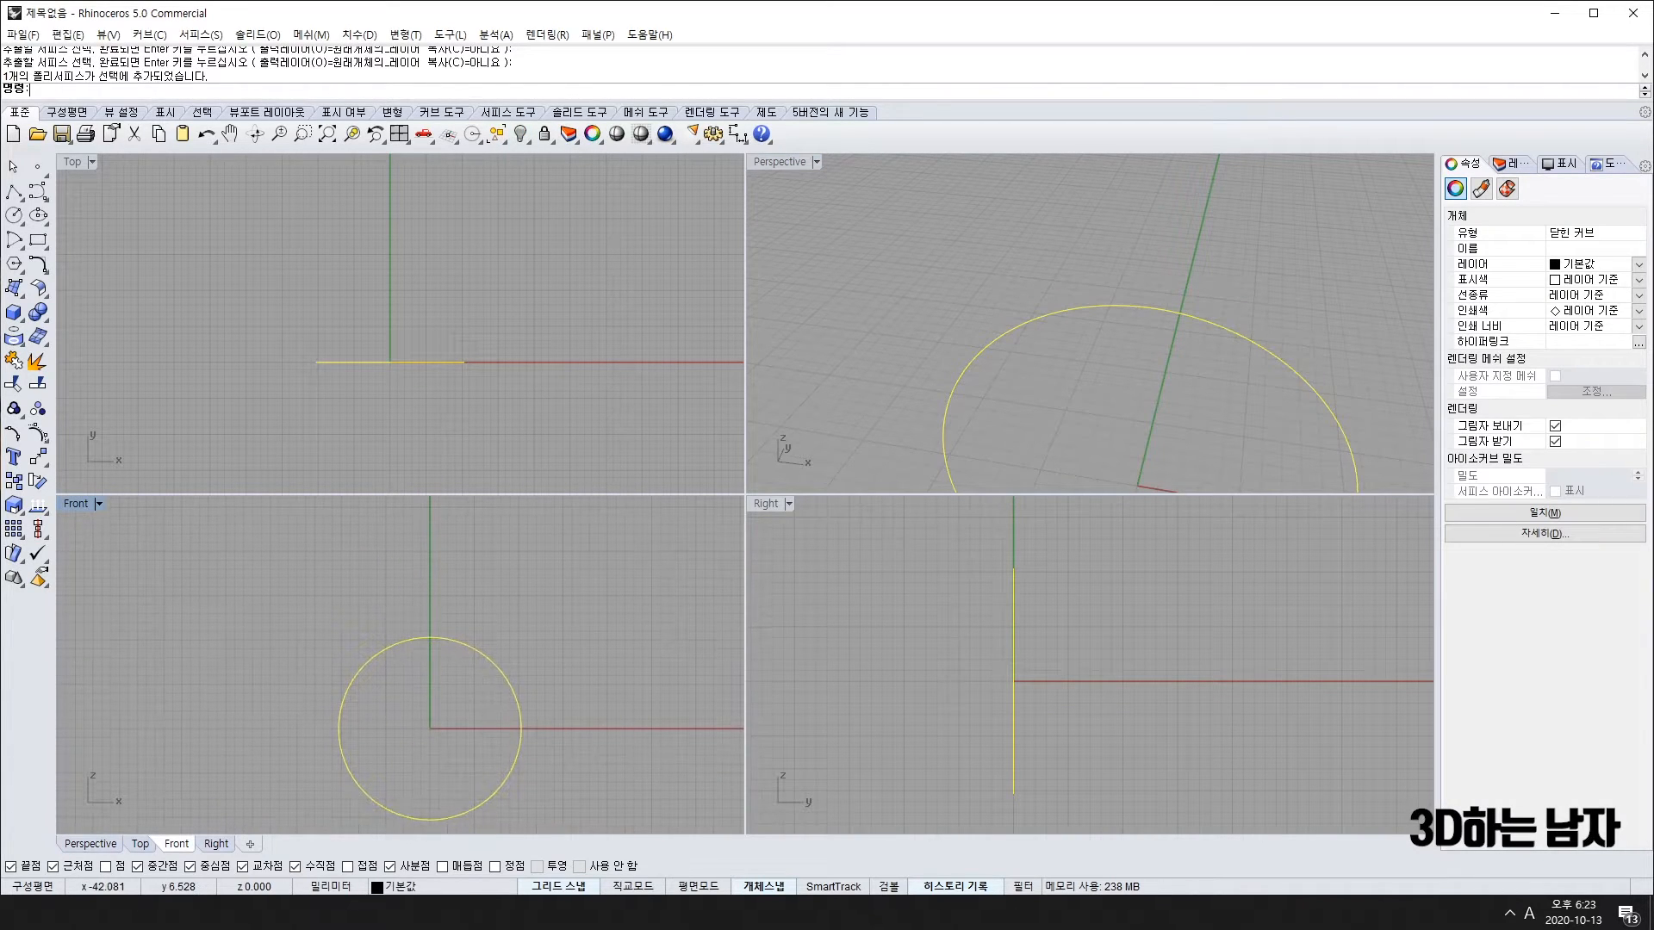
{"action": "left_click", "coordinate": [12, 191]}
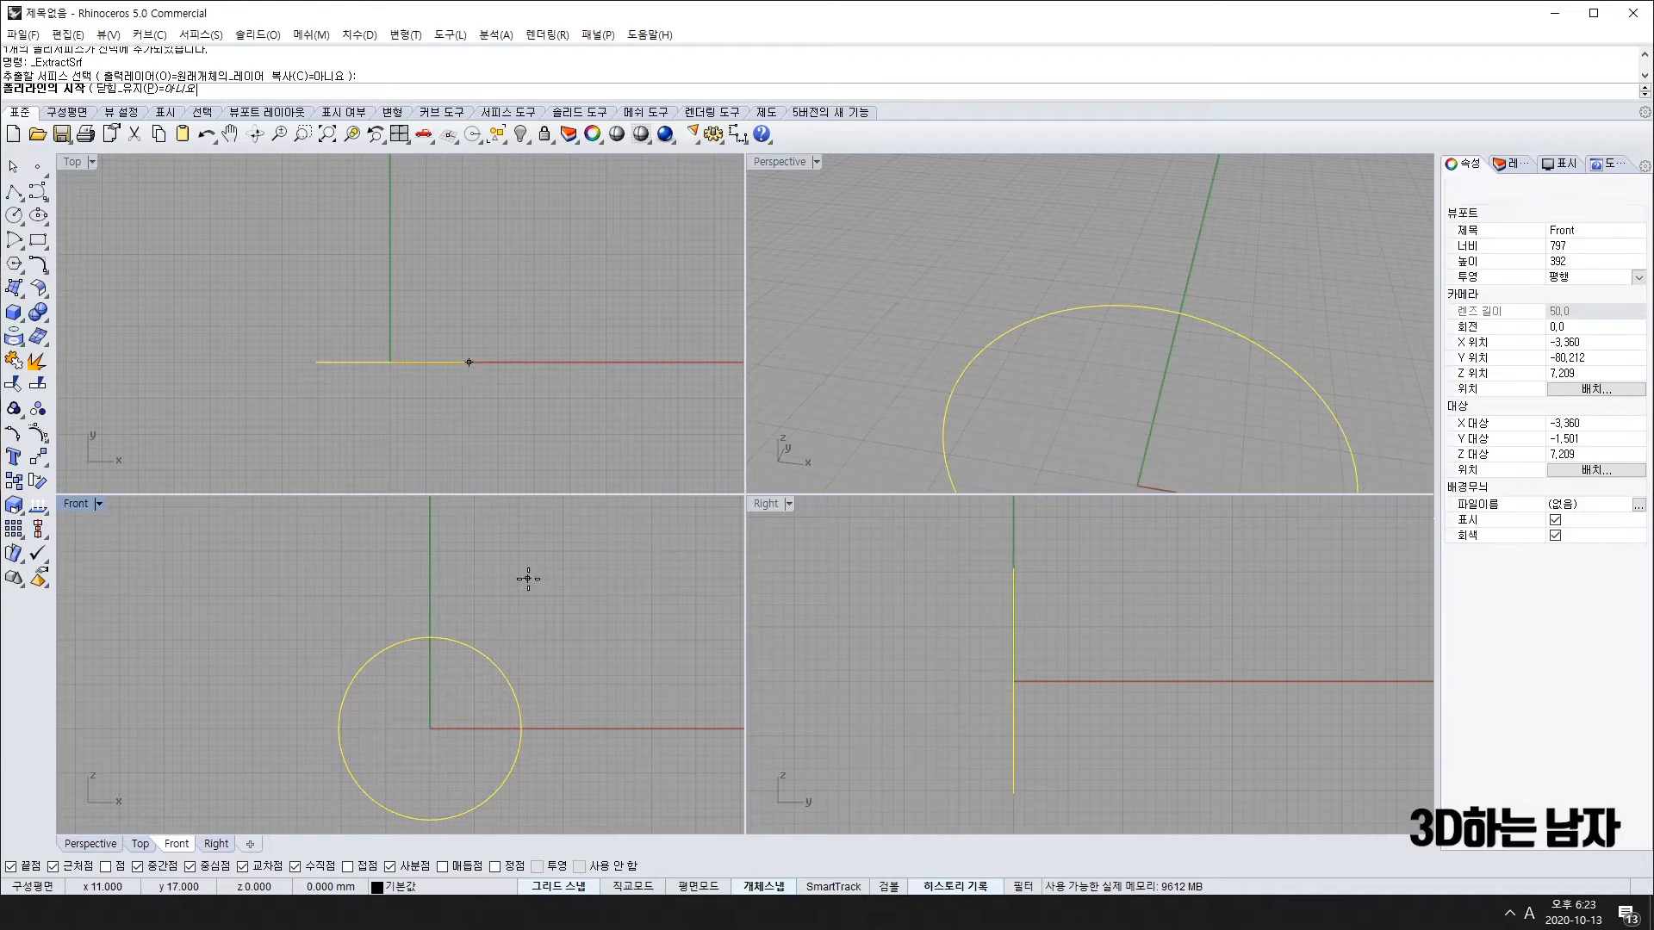
{"action": "left_click", "coordinate": [486, 657]}
{"action": "left_click", "coordinate": [544, 596]}
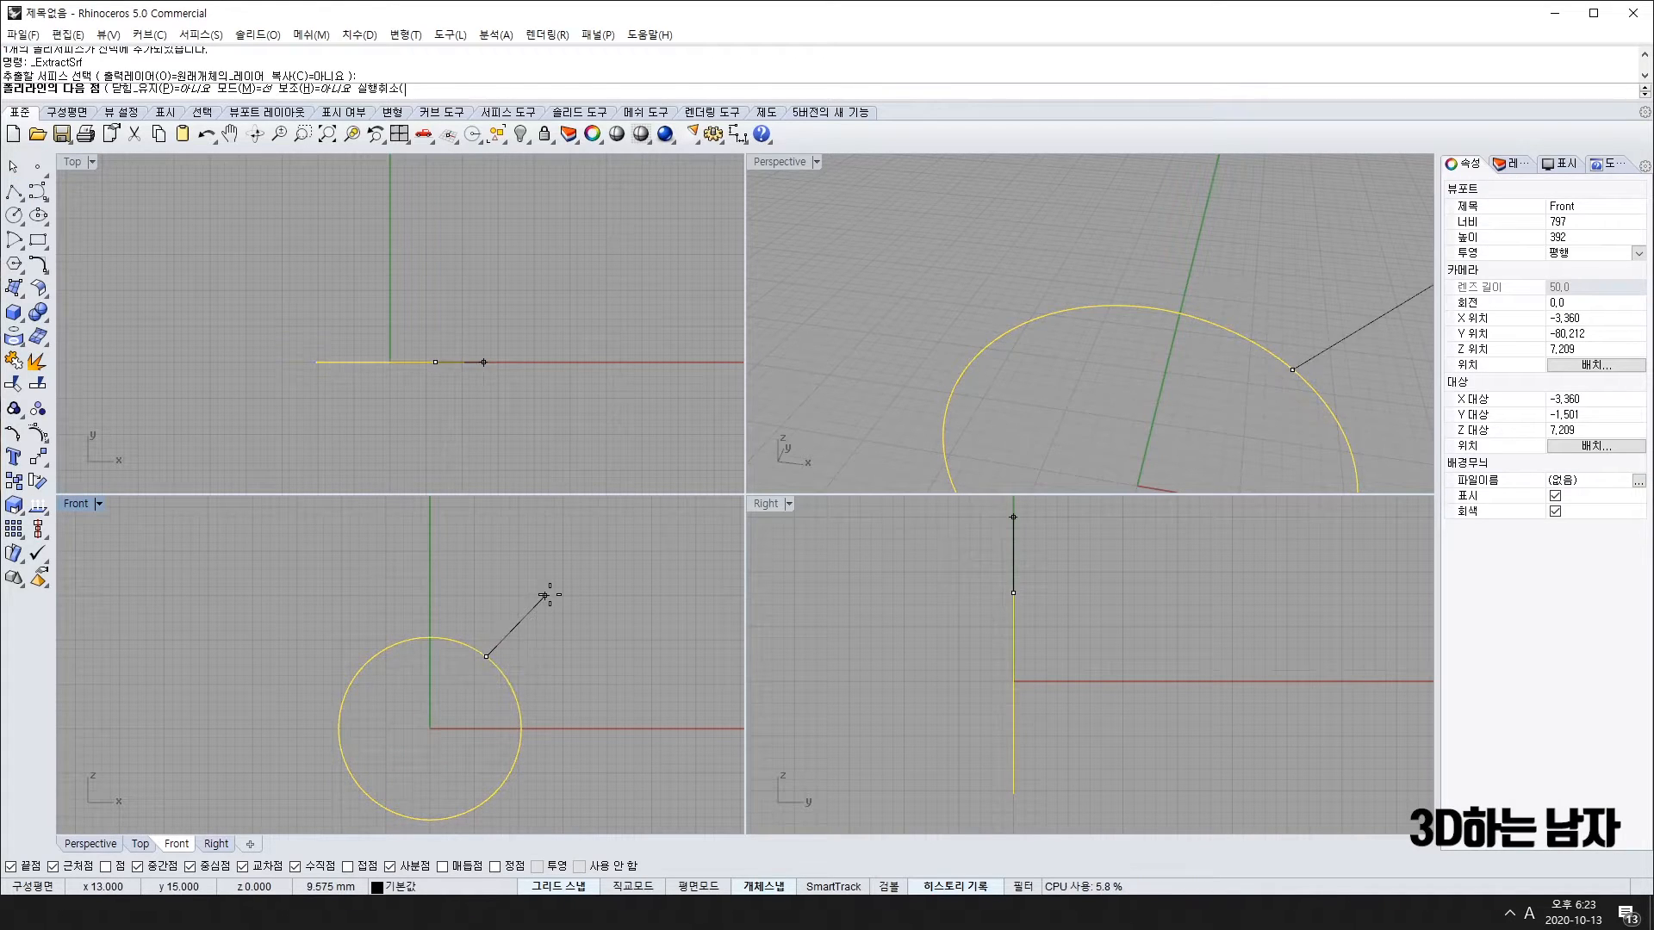
{"action": "key", "text": "Return"}
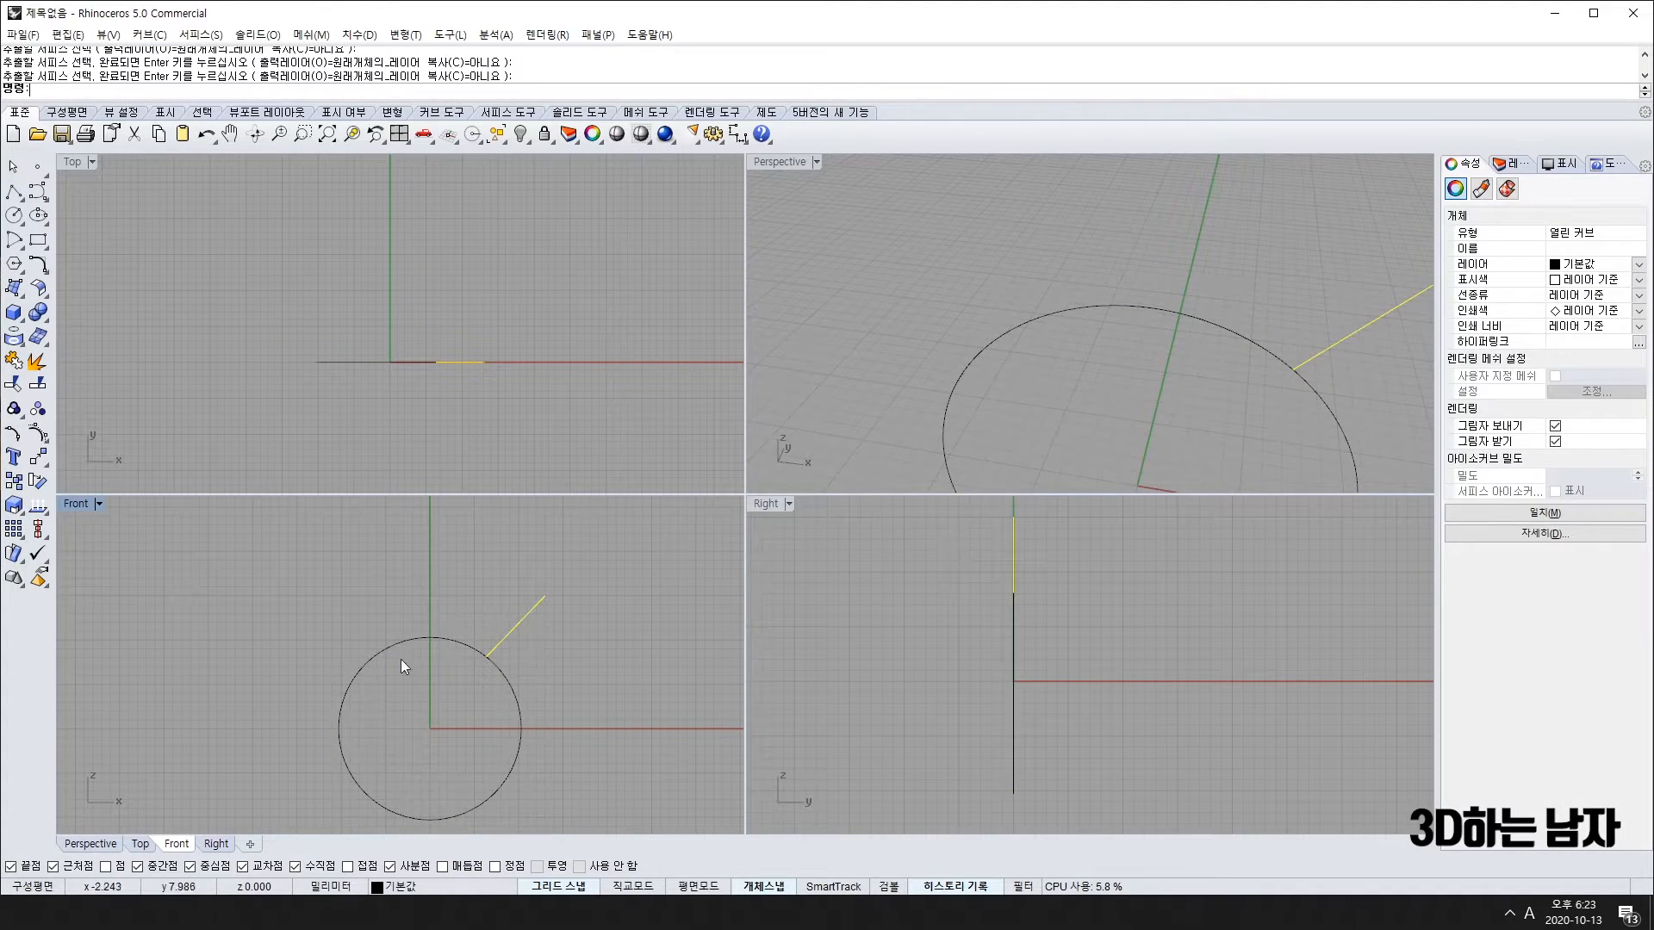
Step: Mirror the line about the vertical axis through the circle's centre
{"action": "key", "text": "Return"}
{"action": "left_click", "coordinate": [431, 639]}
{"action": "left_click", "coordinate": [437, 707]}
{"action": "key", "text": "Escape"}
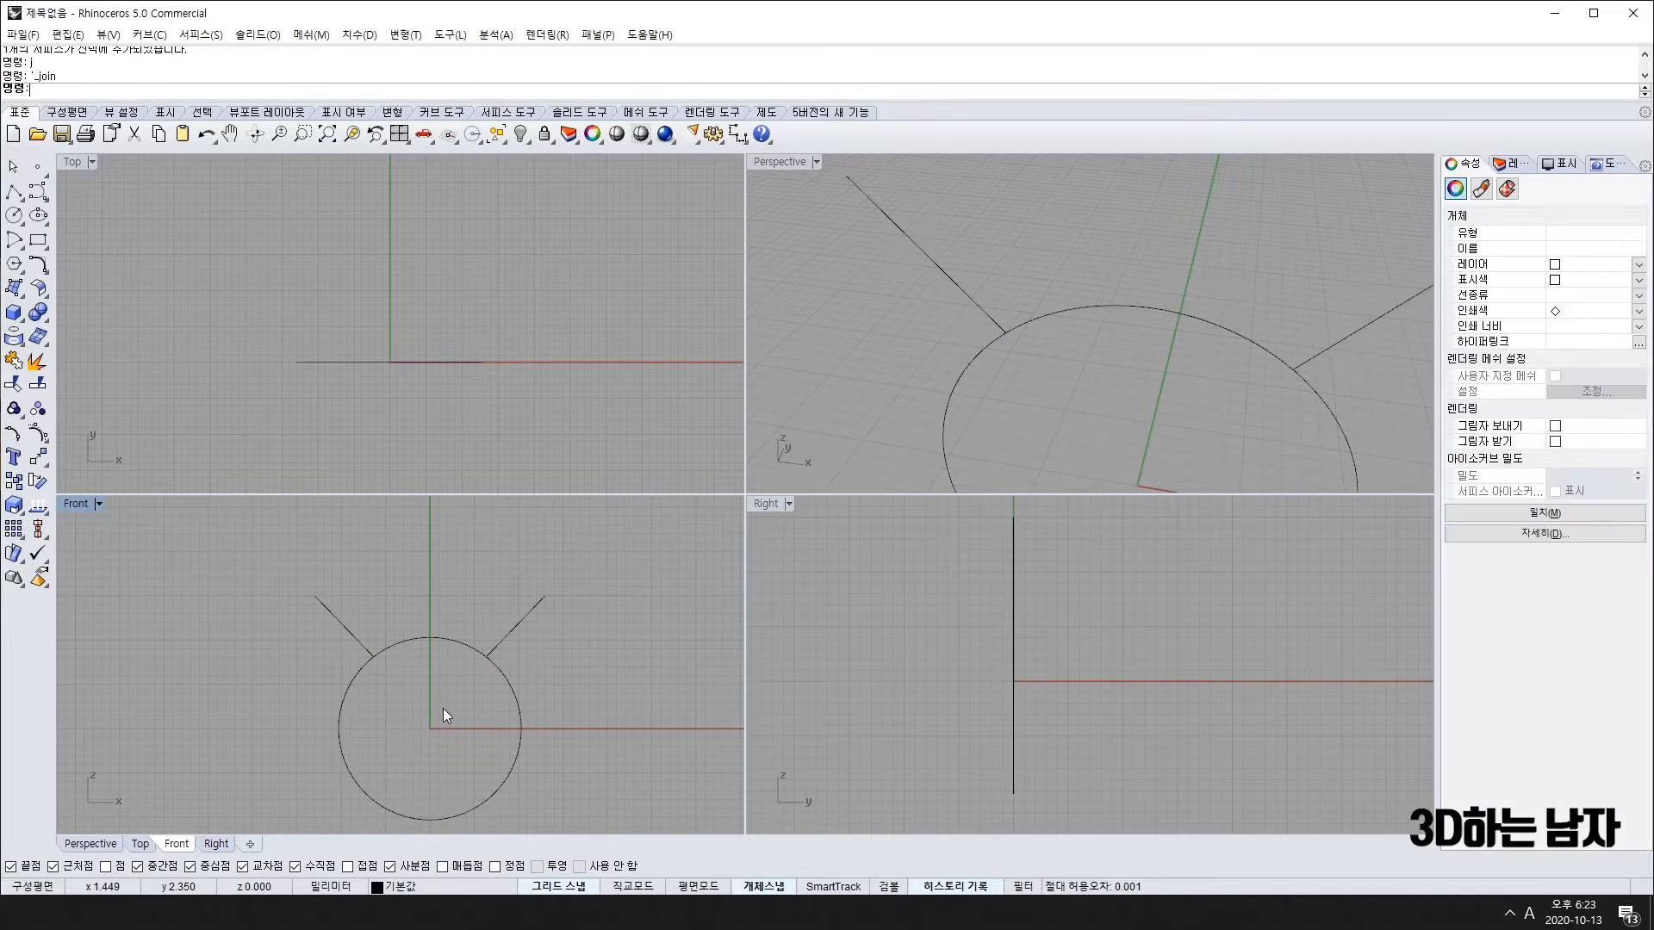
{"action": "scroll", "coordinate": [403, 653], "scroll_direction": "up", "scroll_amount": 3}
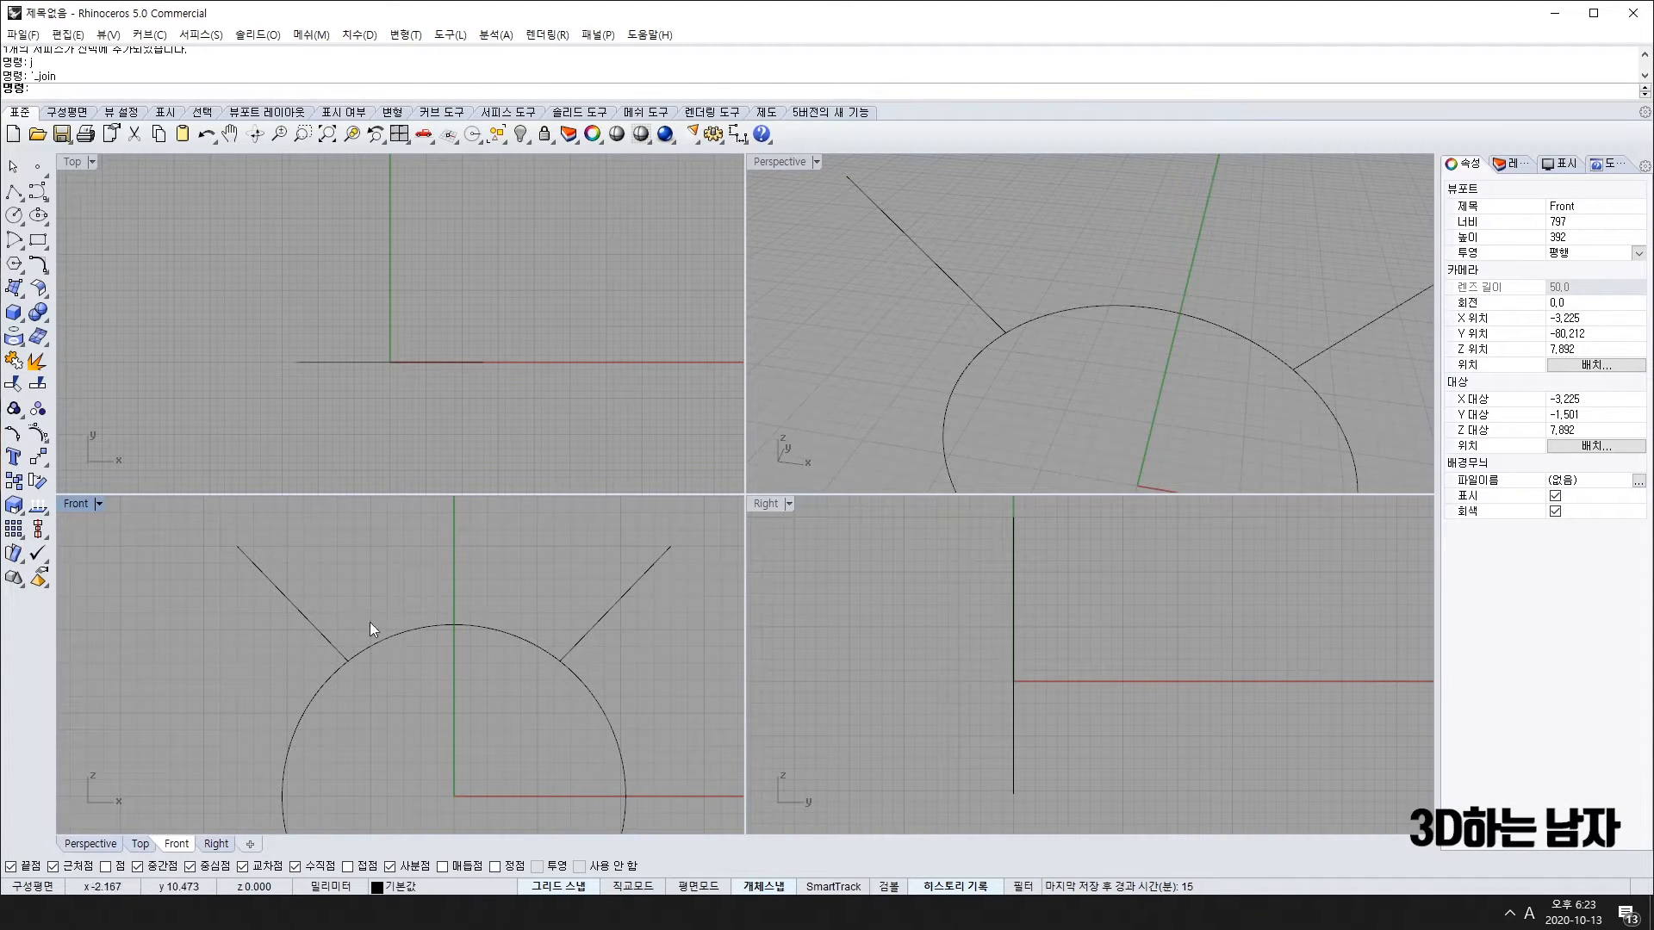
{"action": "scroll", "coordinate": [410, 688], "scroll_direction": "down", "scroll_amount": 5}
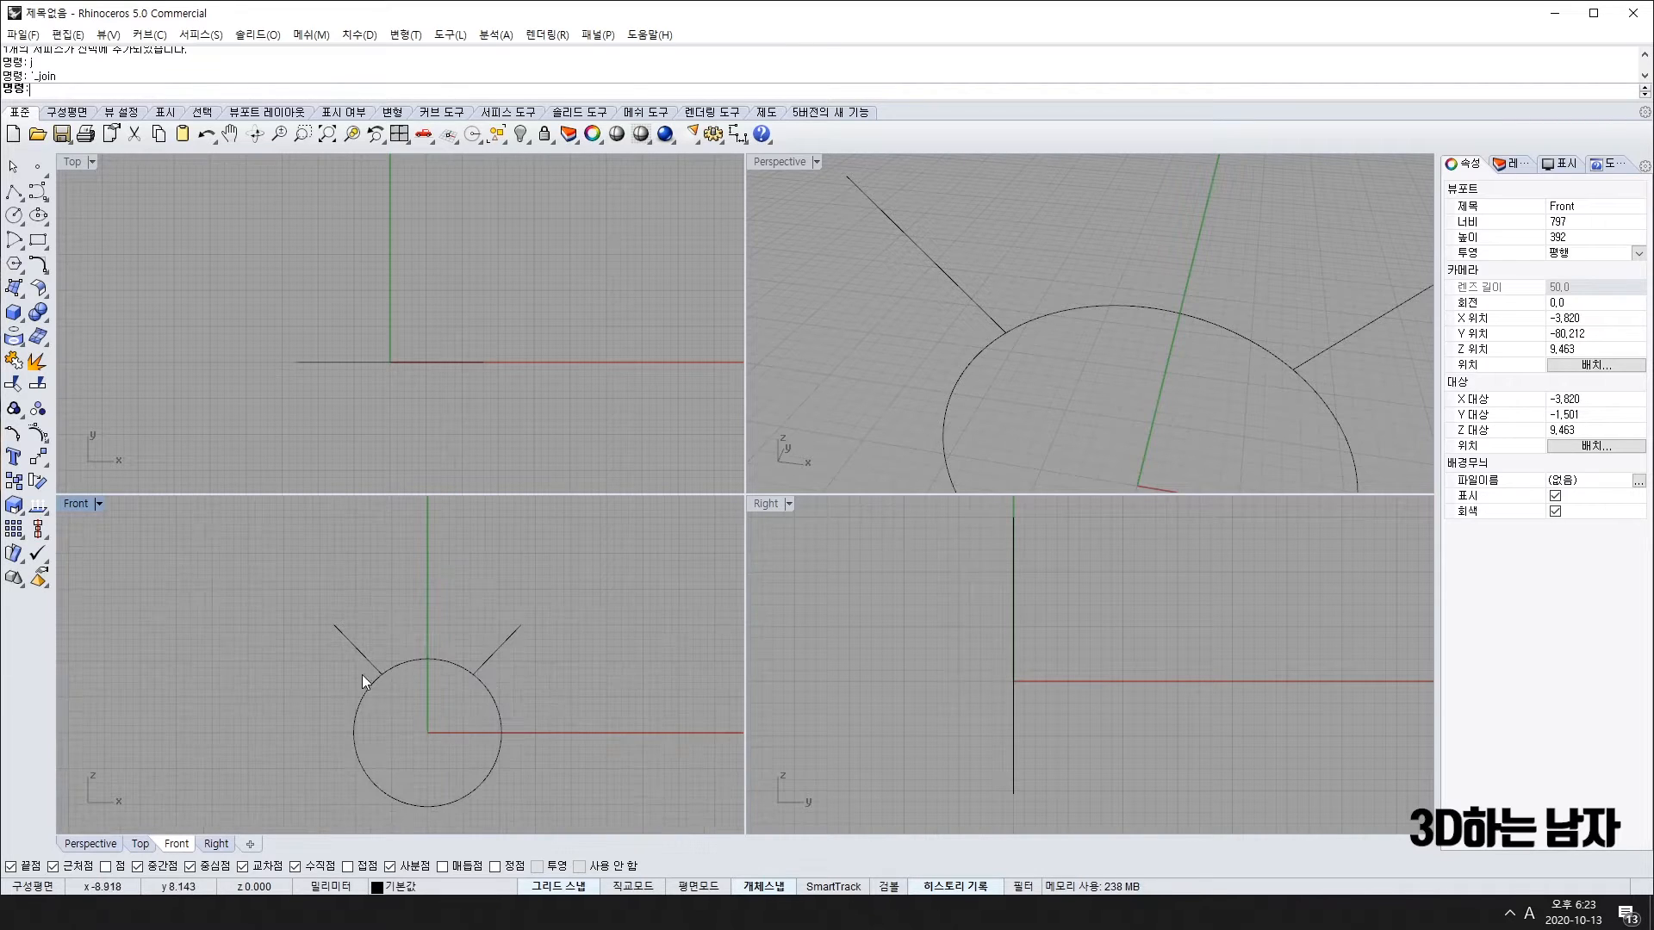
Step: Delete both diagonal lines
{"action": "left_click", "coordinate": [493, 654]}
{"action": "scroll", "coordinate": [406, 661], "scroll_direction": "up", "scroll_amount": 4}
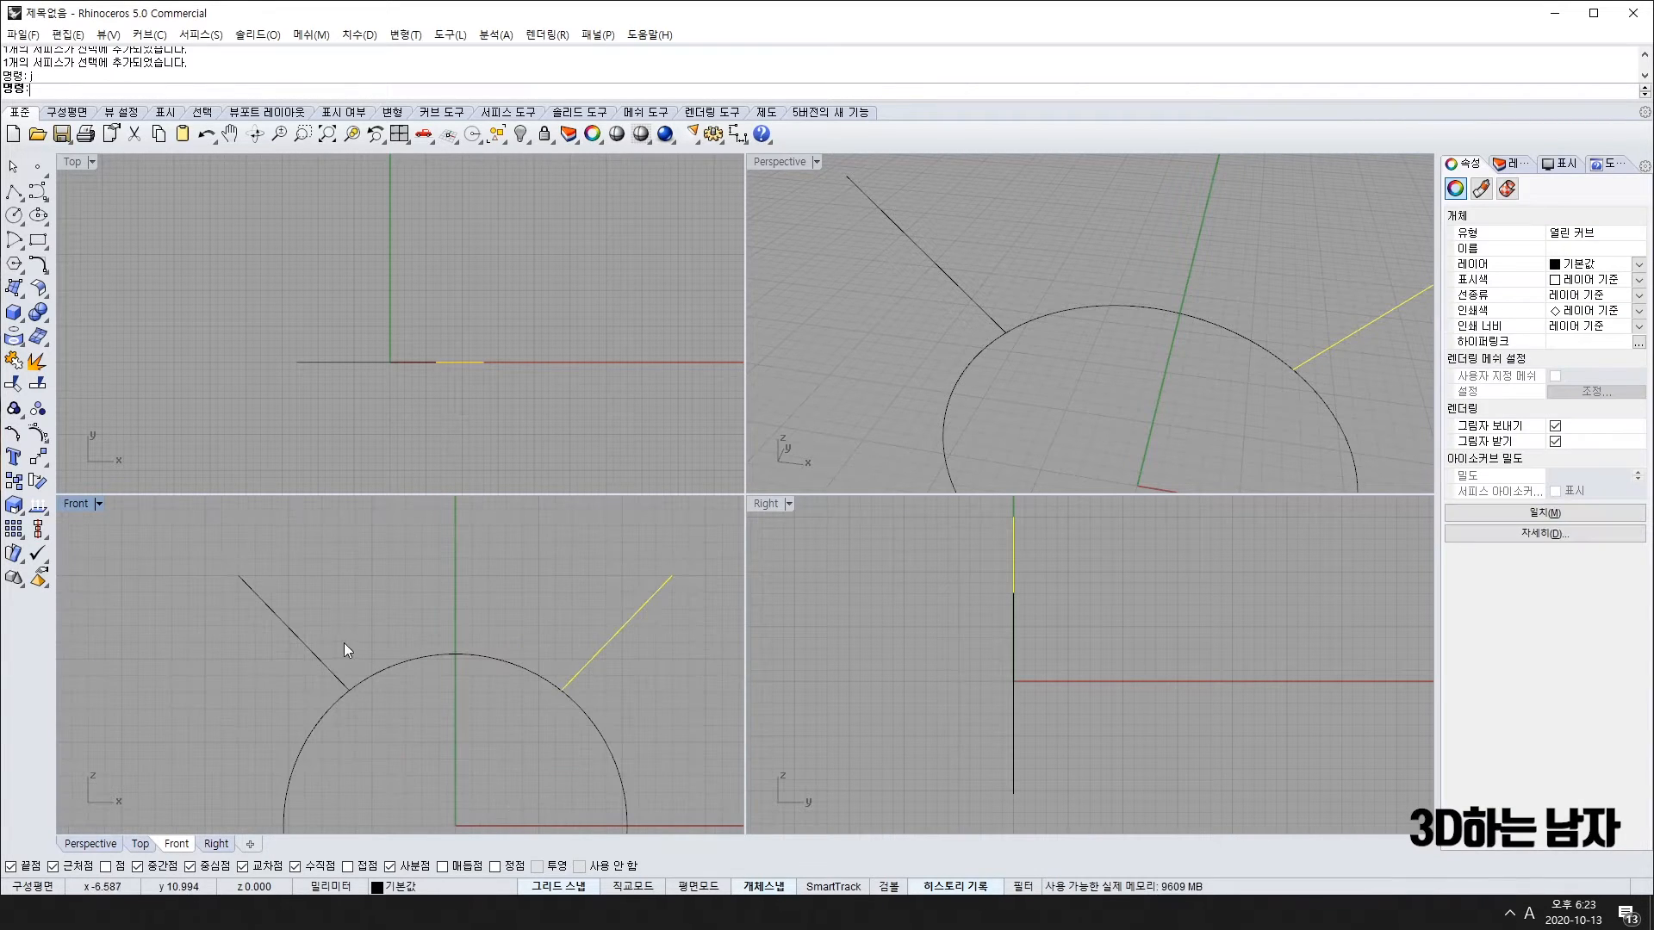
{"action": "key", "text": "Delete"}
{"action": "left_click", "coordinate": [308, 645]}
{"action": "key", "text": "Delete"}
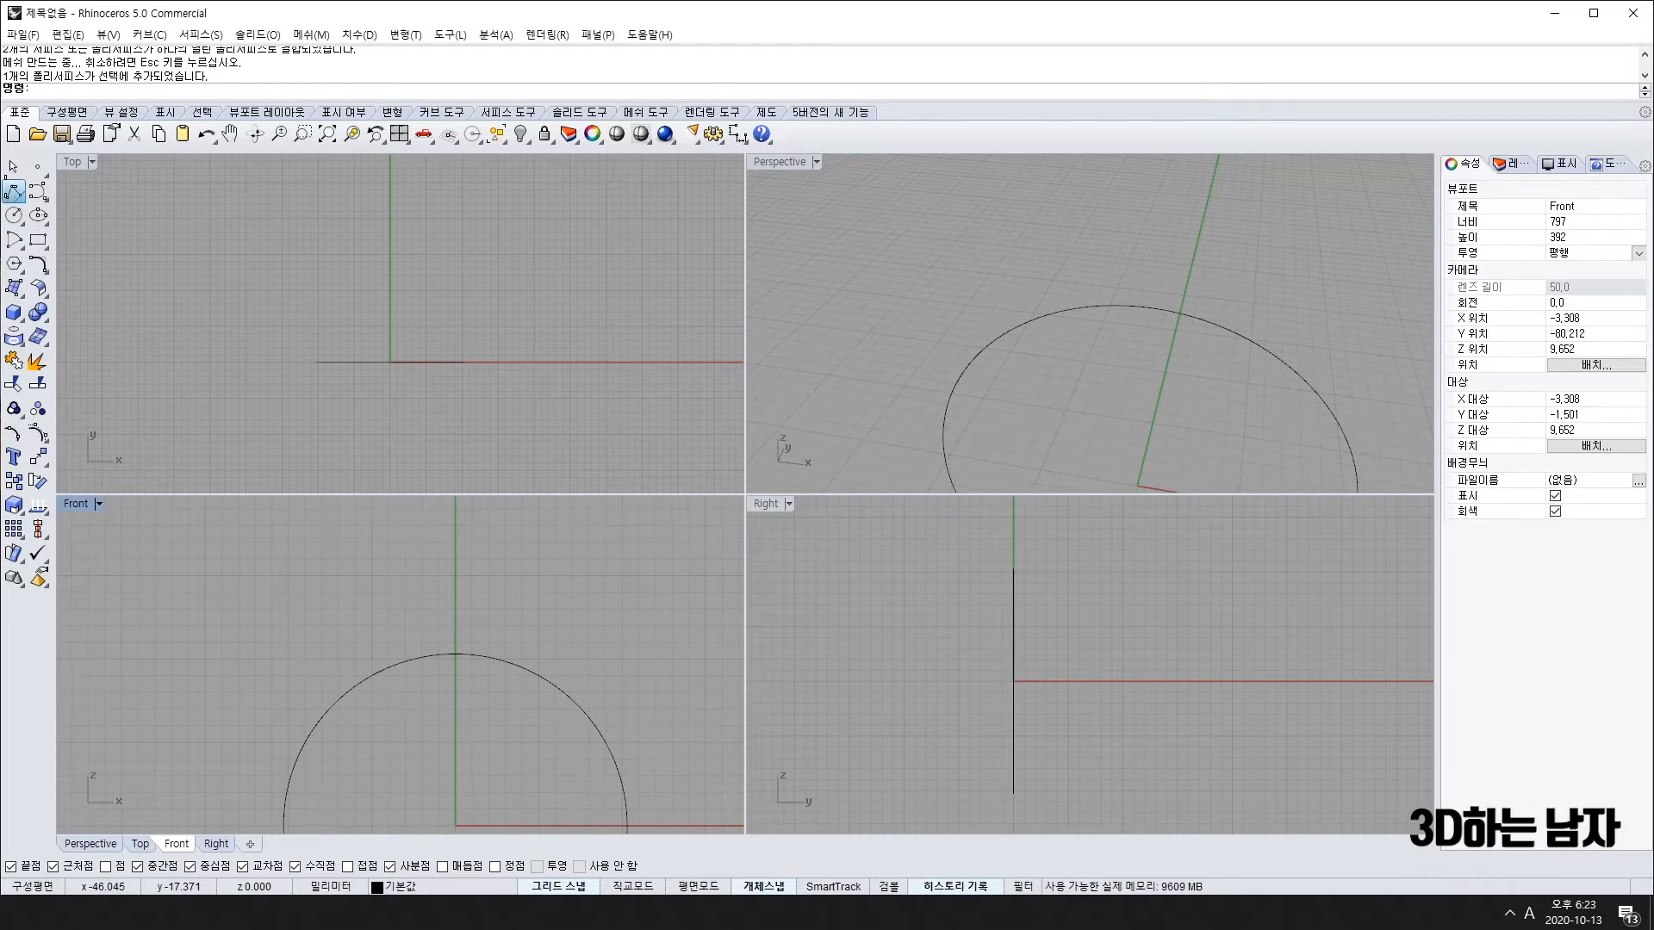
Step: Draw a new diagonal line from the circle outward to the upper right
{"action": "left_click", "coordinate": [14, 192]}
{"action": "left_click", "coordinate": [605, 731]}
{"action": "scroll", "coordinate": [689, 661], "scroll_direction": "down", "scroll_amount": 6}
{"action": "left_click", "coordinate": [660, 687]}
{"action": "key", "text": "Return"}
{"action": "right_click_drag", "start_coordinate": [664, 758], "coordinate": [591, 754]}
Step: Mirror the new line with MI about the vertical axis through the circle's centre
{"action": "left_click", "coordinate": [602, 669]}
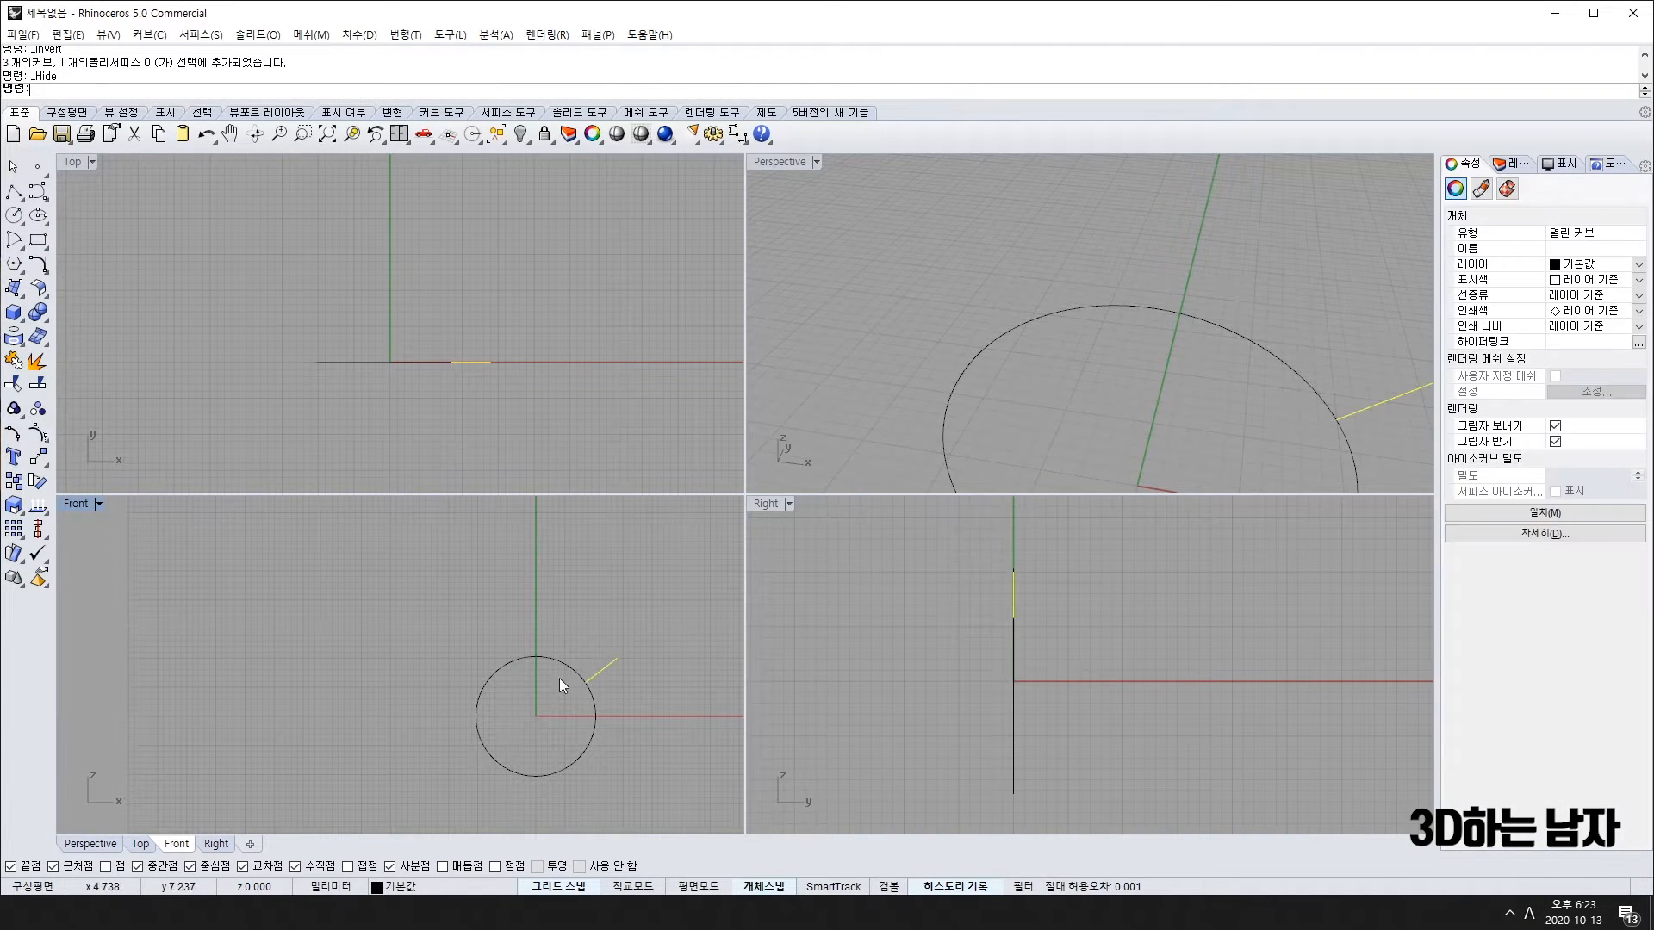
{"action": "type", "text": "mi"}
{"action": "key", "text": "space"}
{"action": "left_click", "coordinate": [502, 661]}
{"action": "left_click", "coordinate": [538, 569]}
{"action": "key", "text": "Escape"}
{"action": "scroll", "coordinate": [537, 683], "scroll_direction": "up", "scroll_amount": 3}
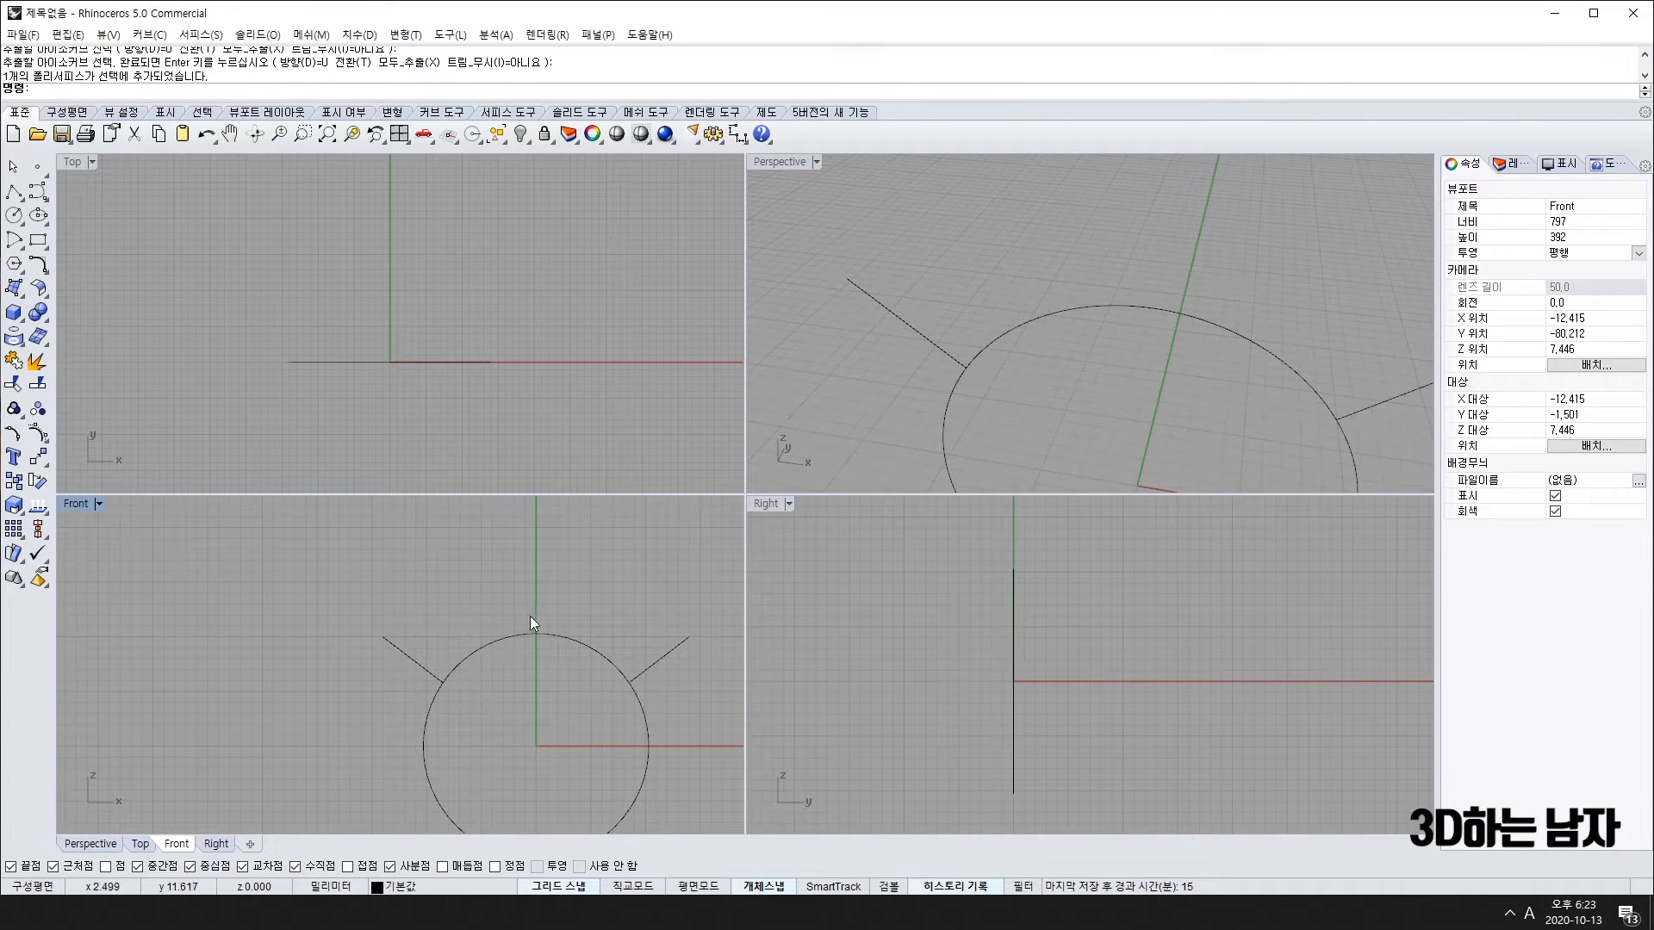
Step: Trim away the circle's lower part using both diagonal lines as cutters
{"action": "left_click", "coordinate": [669, 649]}
{"action": "left_click", "coordinate": [529, 645]}
{"action": "left_click", "coordinate": [536, 632]}
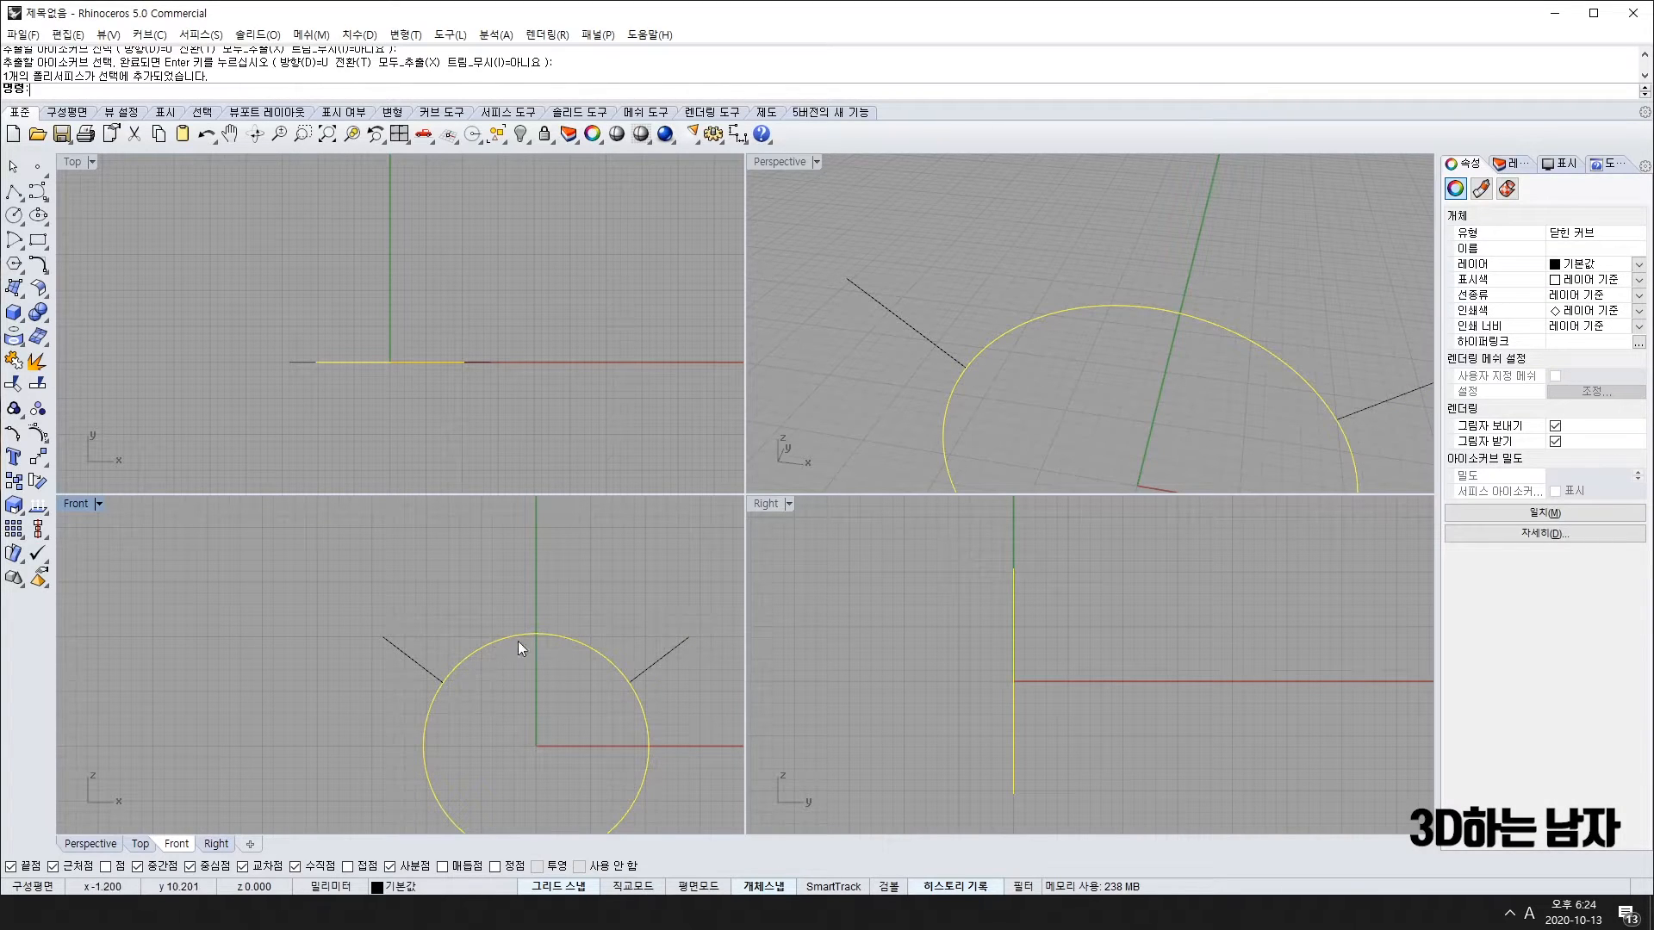
{"action": "left_click", "coordinate": [399, 651], "text": "shift"}
{"action": "left_click", "coordinate": [646, 661], "text": "shift"}
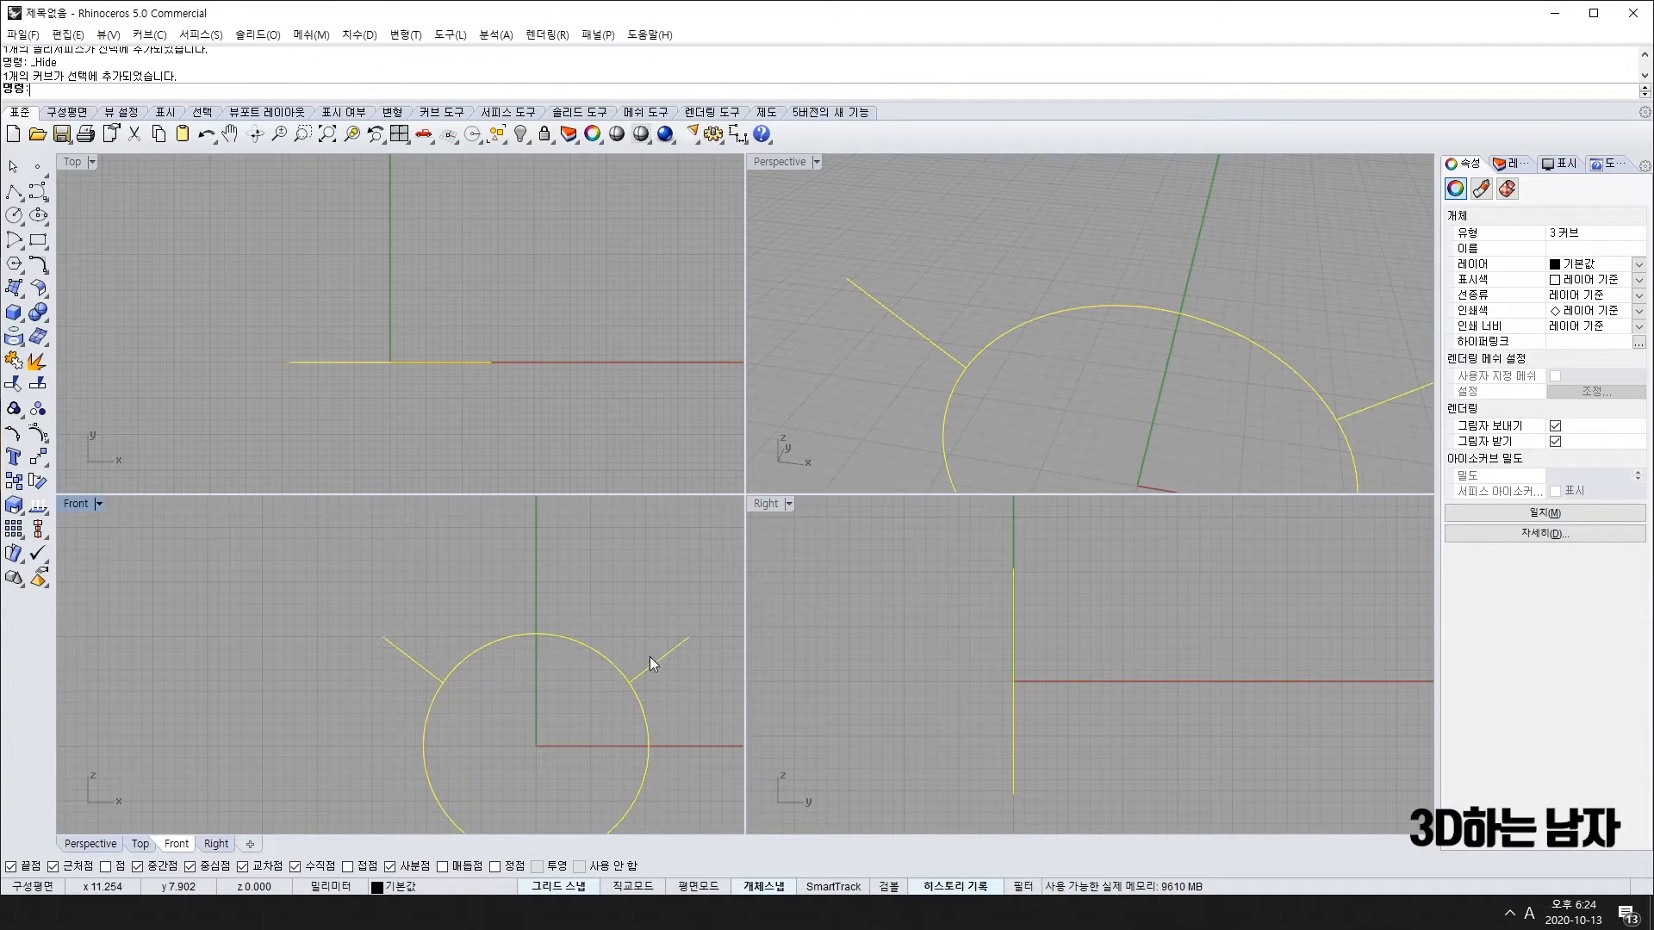
{"action": "left_click", "coordinate": [15, 384]}
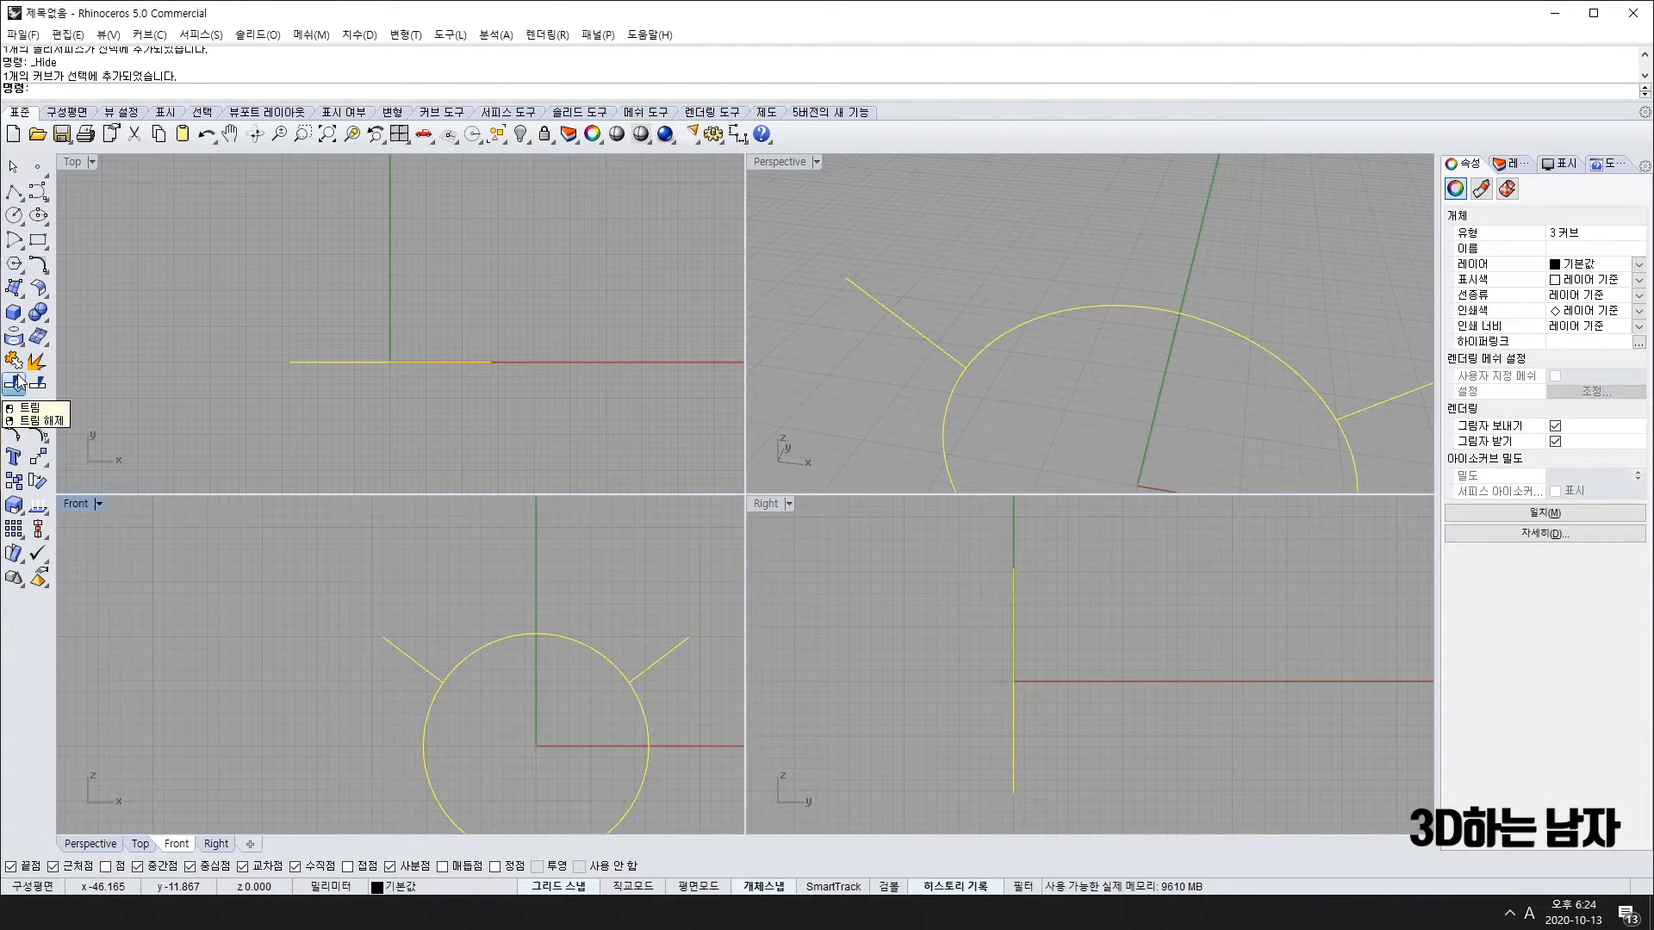
{"action": "left_click", "coordinate": [424, 718]}
{"action": "key", "text": "Return"}
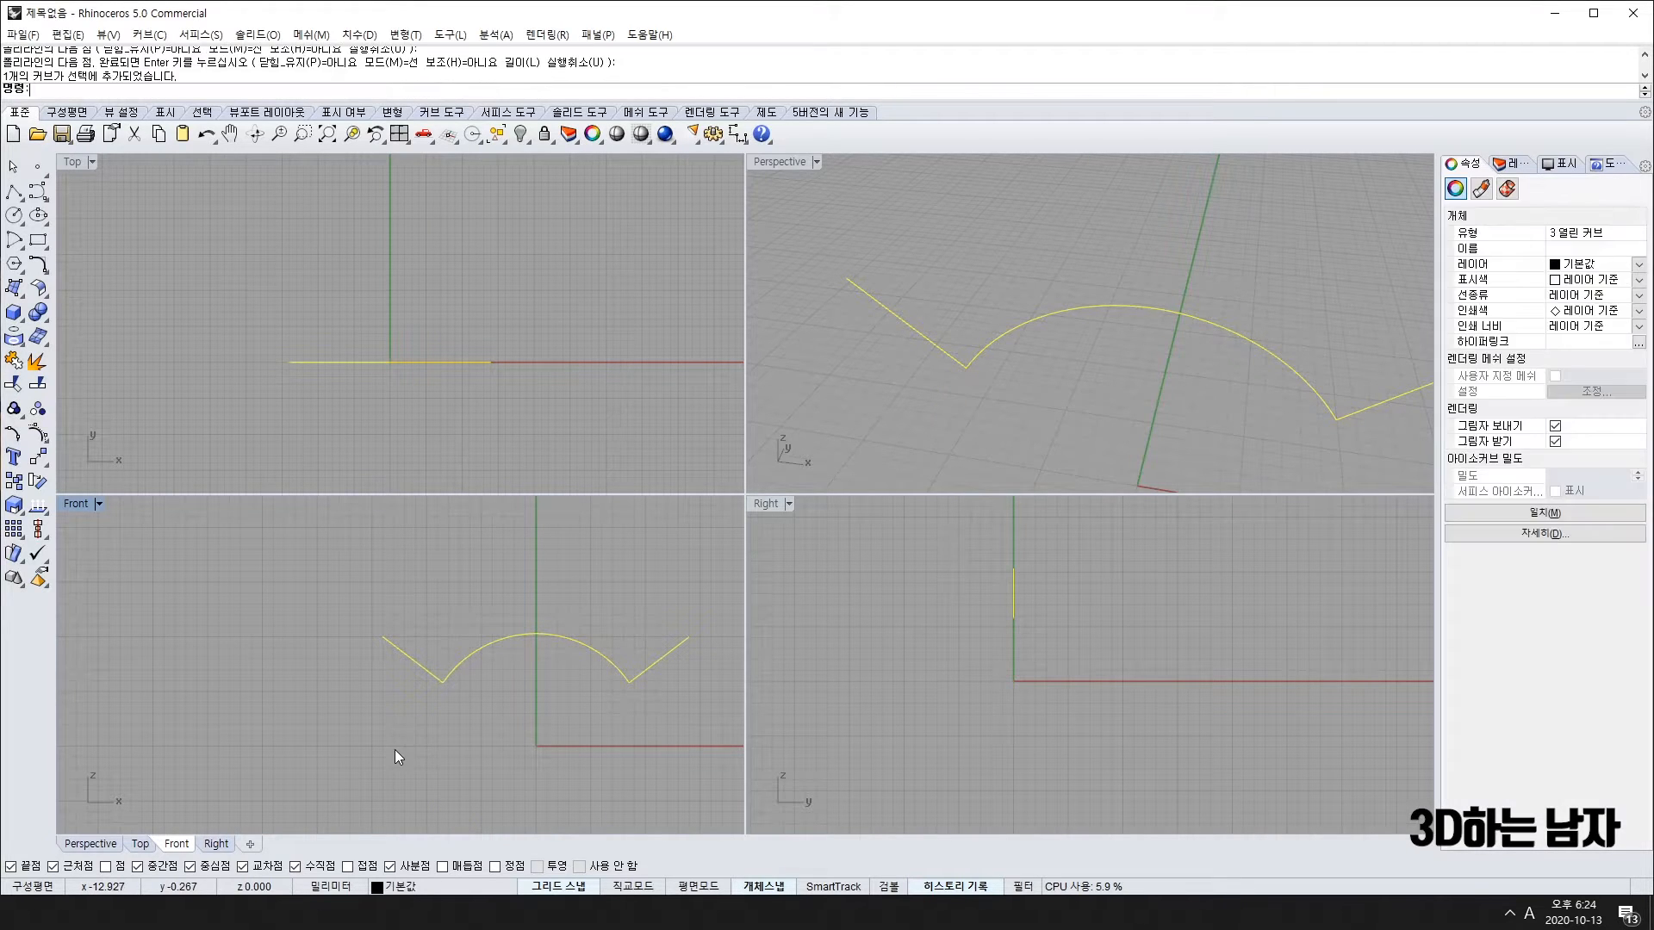
Step: Delete the diagonal lines and select the remaining upper arc
{"action": "left_click", "coordinate": [396, 656]}
{"action": "key", "text": "Delete"}
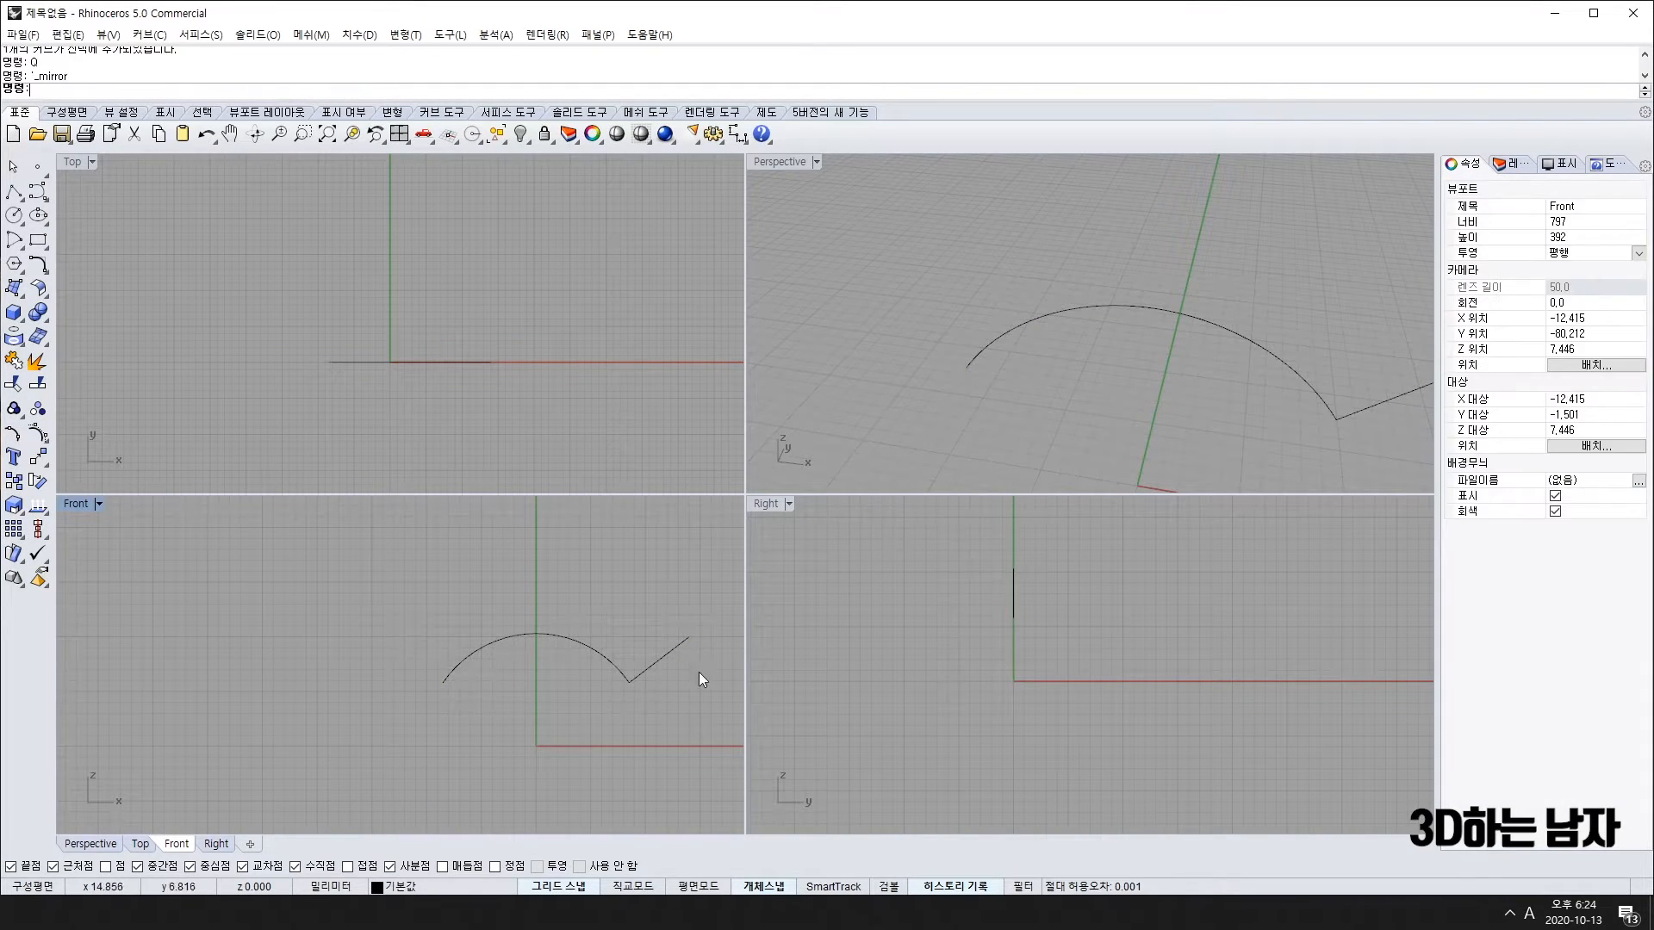
{"action": "left_click", "coordinate": [670, 648]}
{"action": "left_click", "coordinate": [595, 648]}
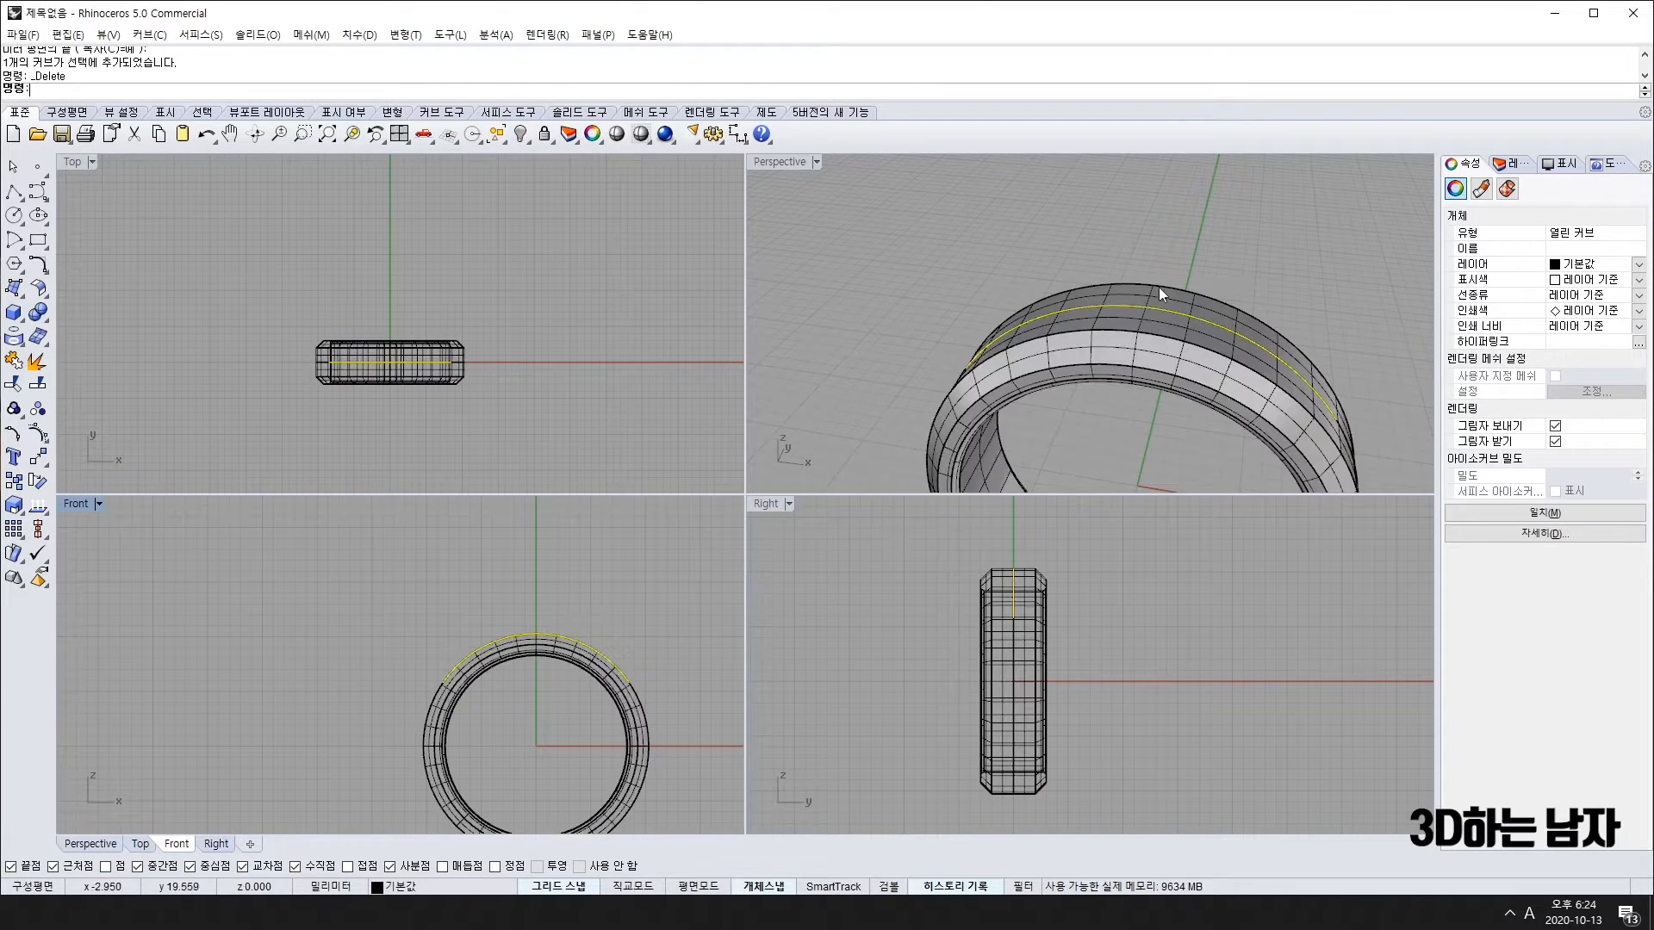
Step: Pick the closed curve lying on the ring from the selection menu and delete it
{"action": "left_click", "coordinate": [975, 265]}
{"action": "right_click_drag", "start_coordinate": [975, 265], "coordinate": [1062, 339]}
{"action": "left_click", "coordinate": [1064, 340]}
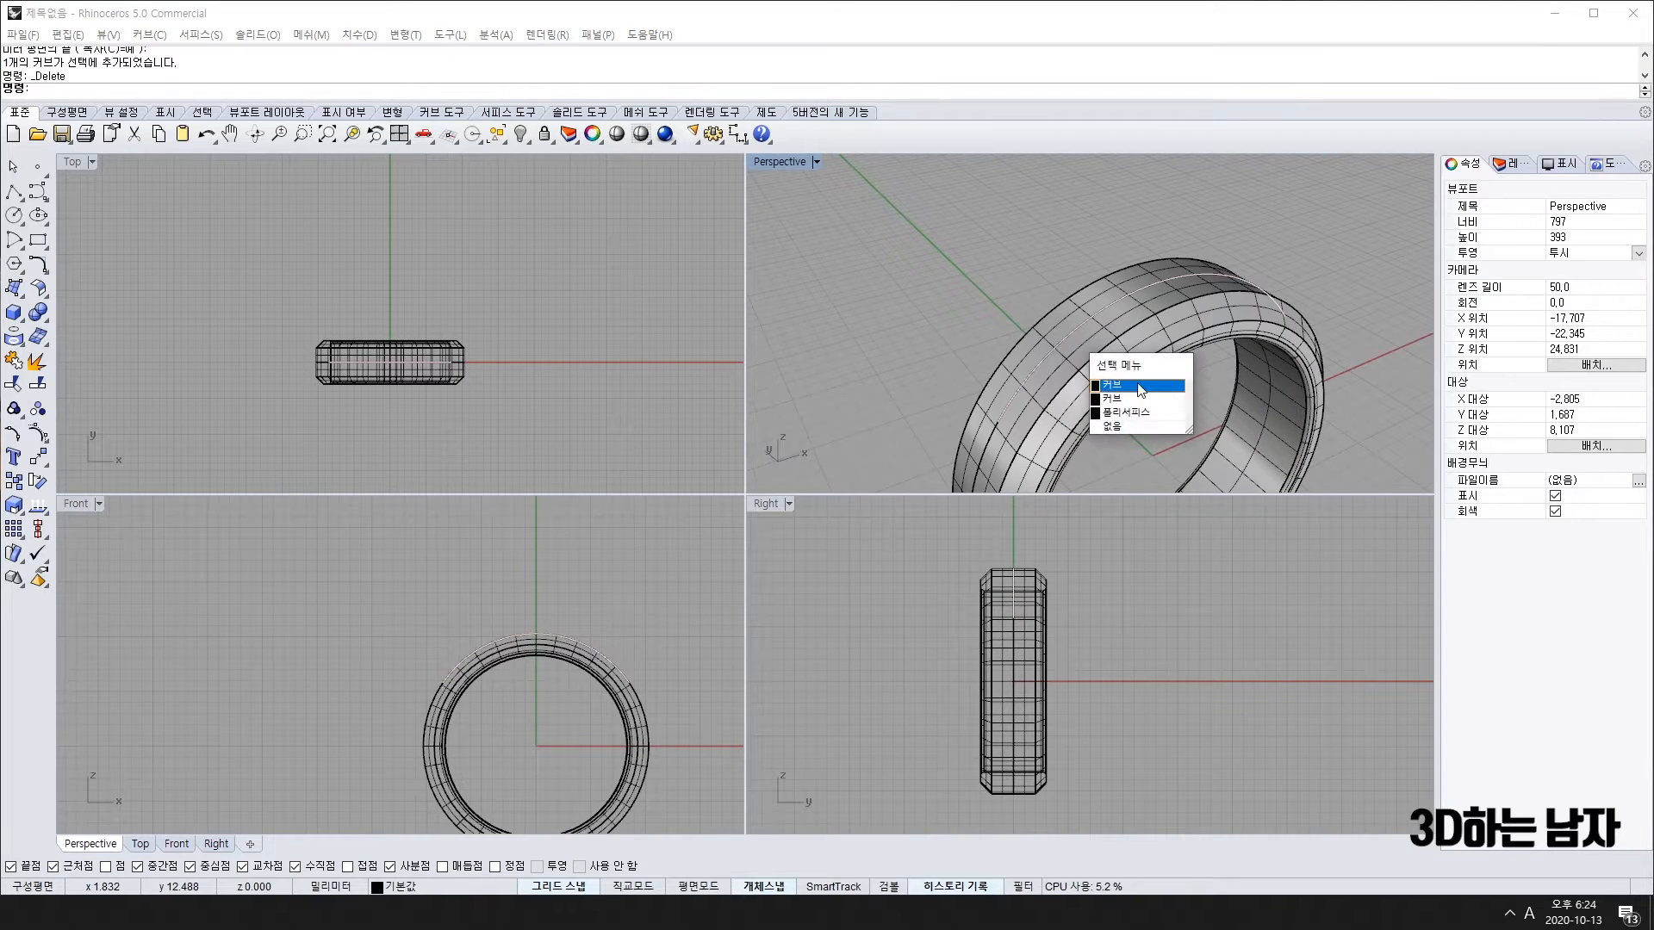
{"action": "left_click", "coordinate": [1094, 379]}
{"action": "left_click", "coordinate": [985, 439]}
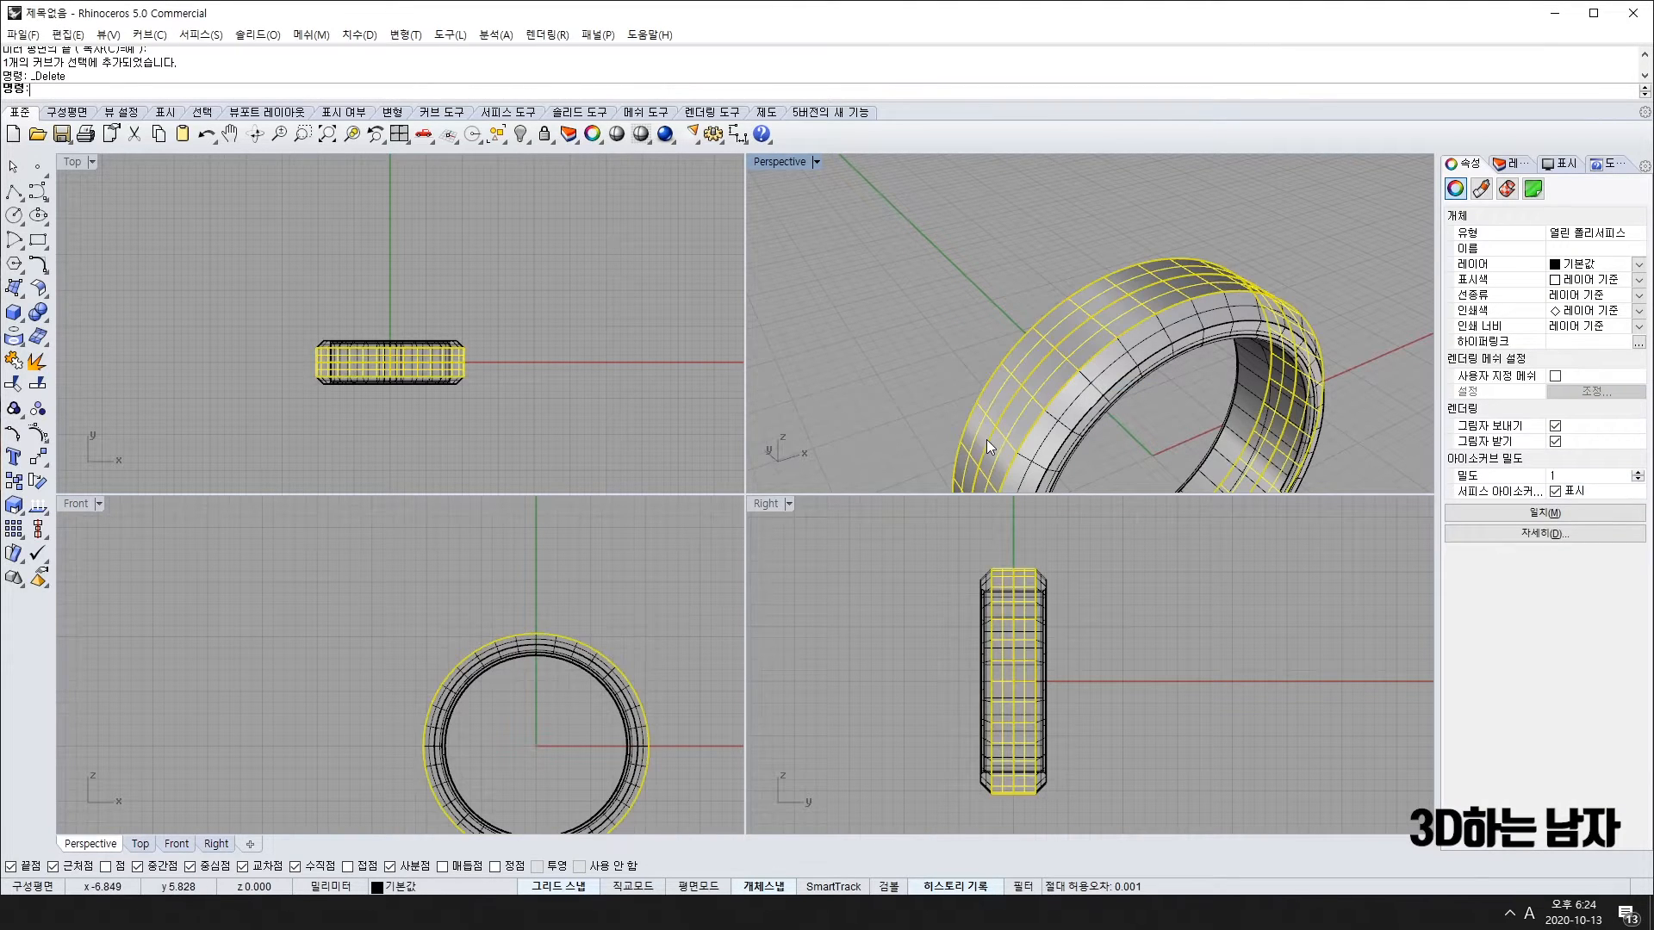
{"action": "left_click", "coordinate": [986, 439]}
{"action": "left_click", "coordinate": [990, 447]}
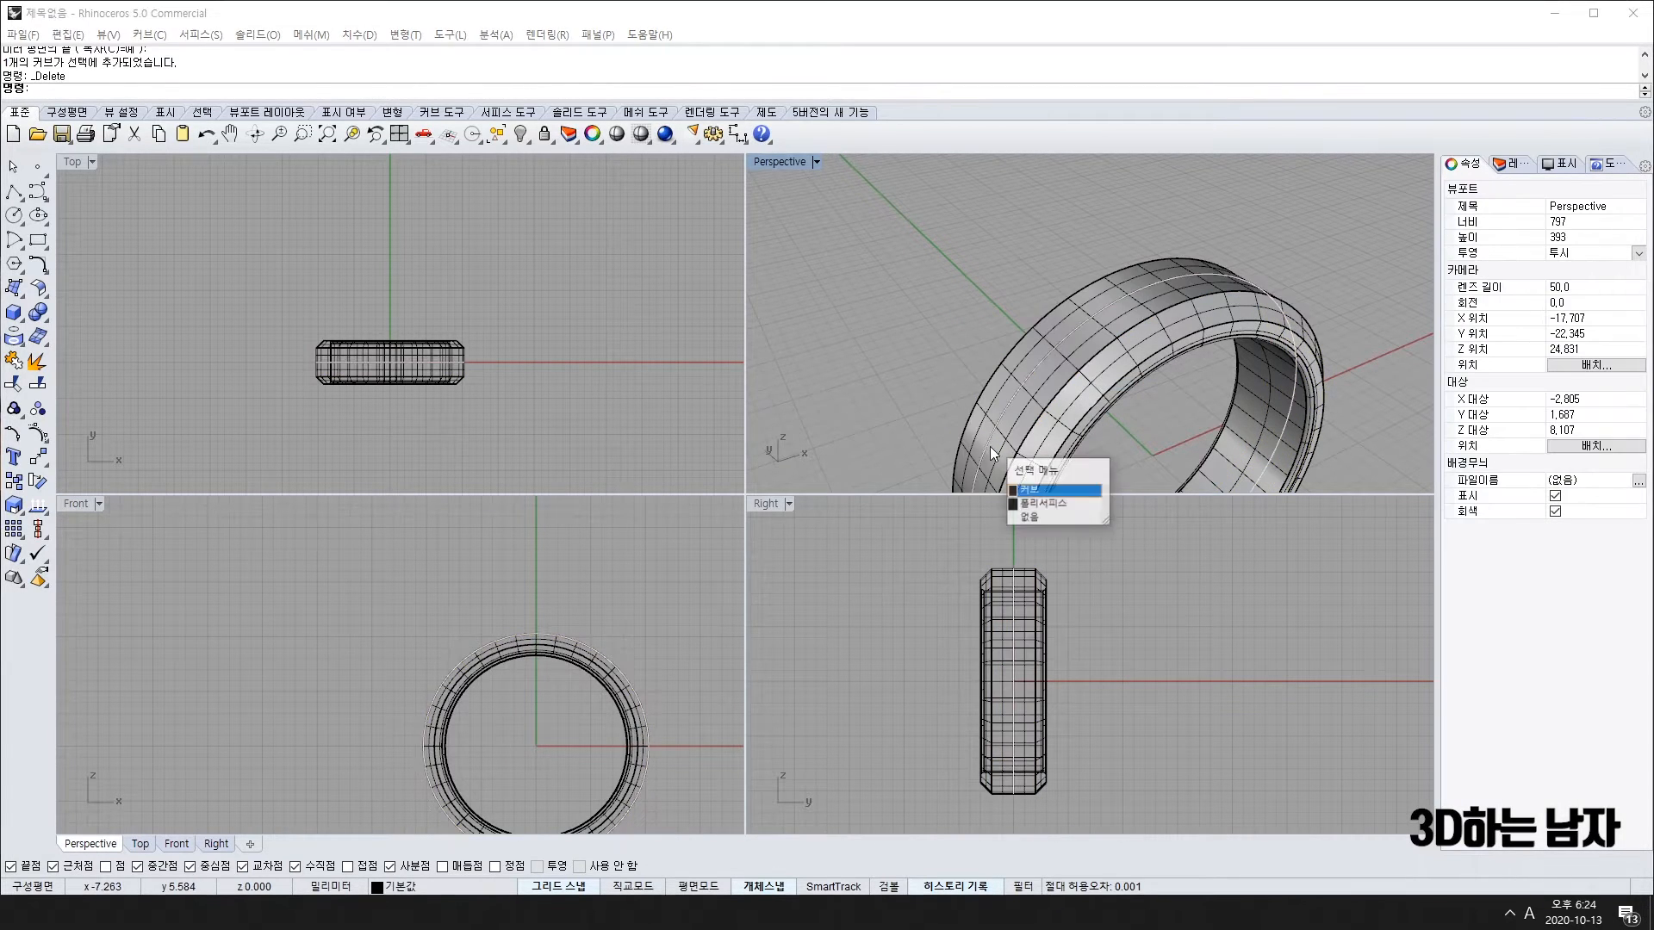
{"action": "left_click", "coordinate": [1047, 488]}
{"action": "right_click_drag", "start_coordinate": [1072, 472], "coordinate": [1078, 395]}
{"action": "key", "text": "Delete"}
Step: Cap the ring band's open ends into a closed solid
{"action": "scroll", "coordinate": [1085, 396], "scroll_direction": "up", "scroll_amount": 5}
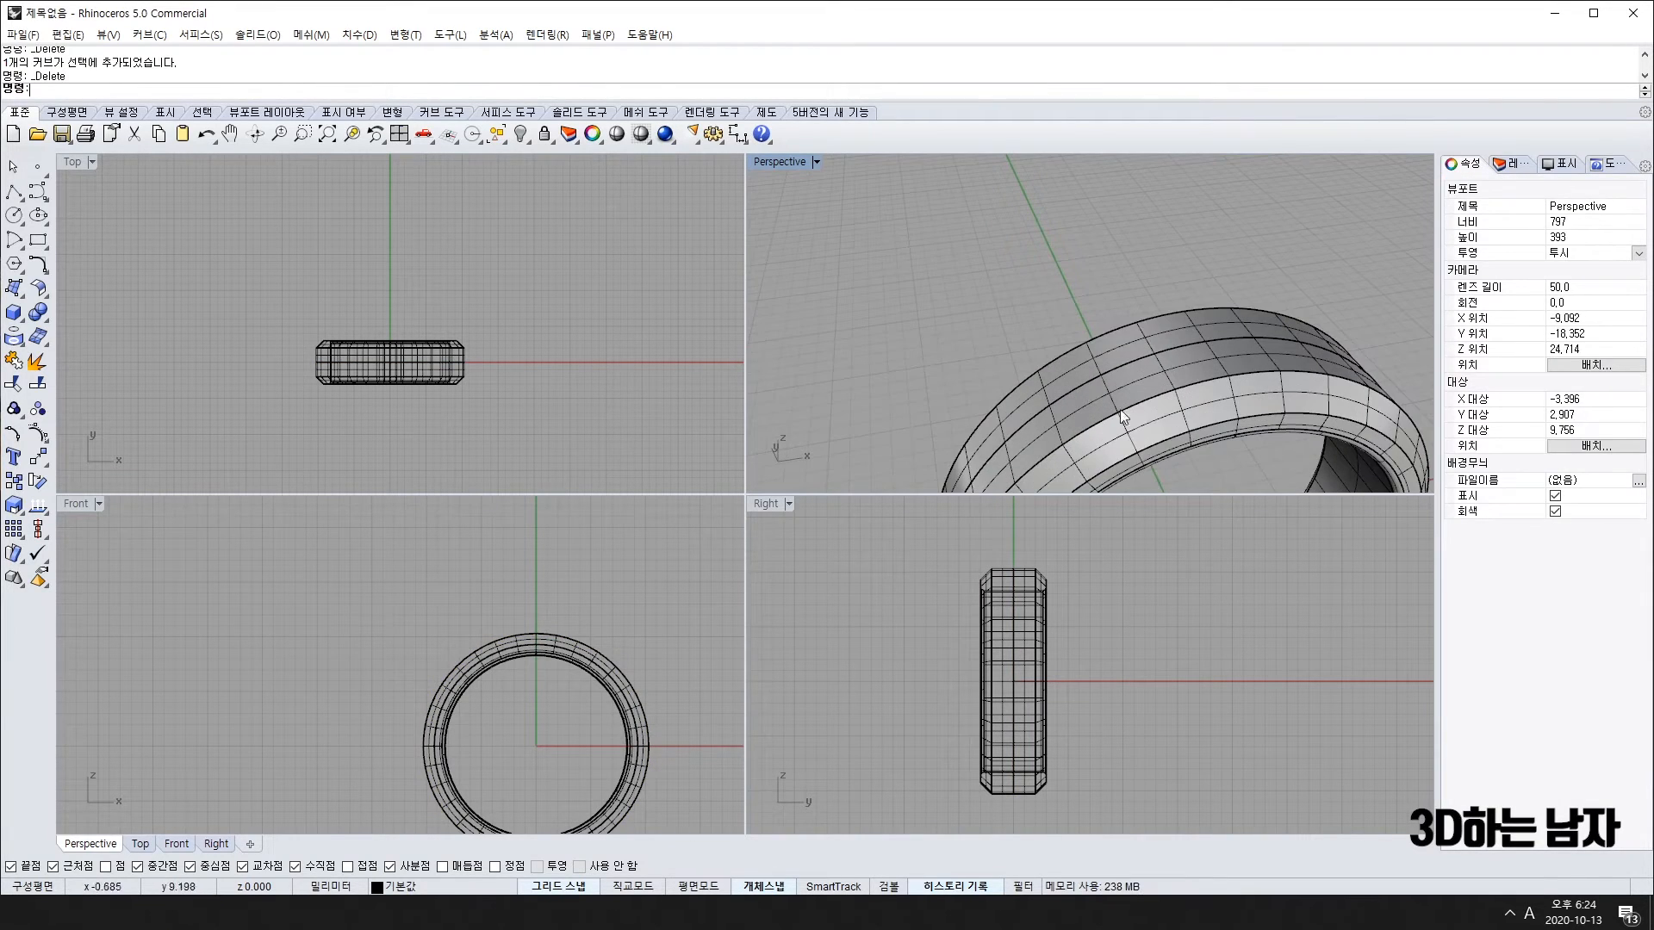
{"action": "left_click", "coordinate": [1160, 384]}
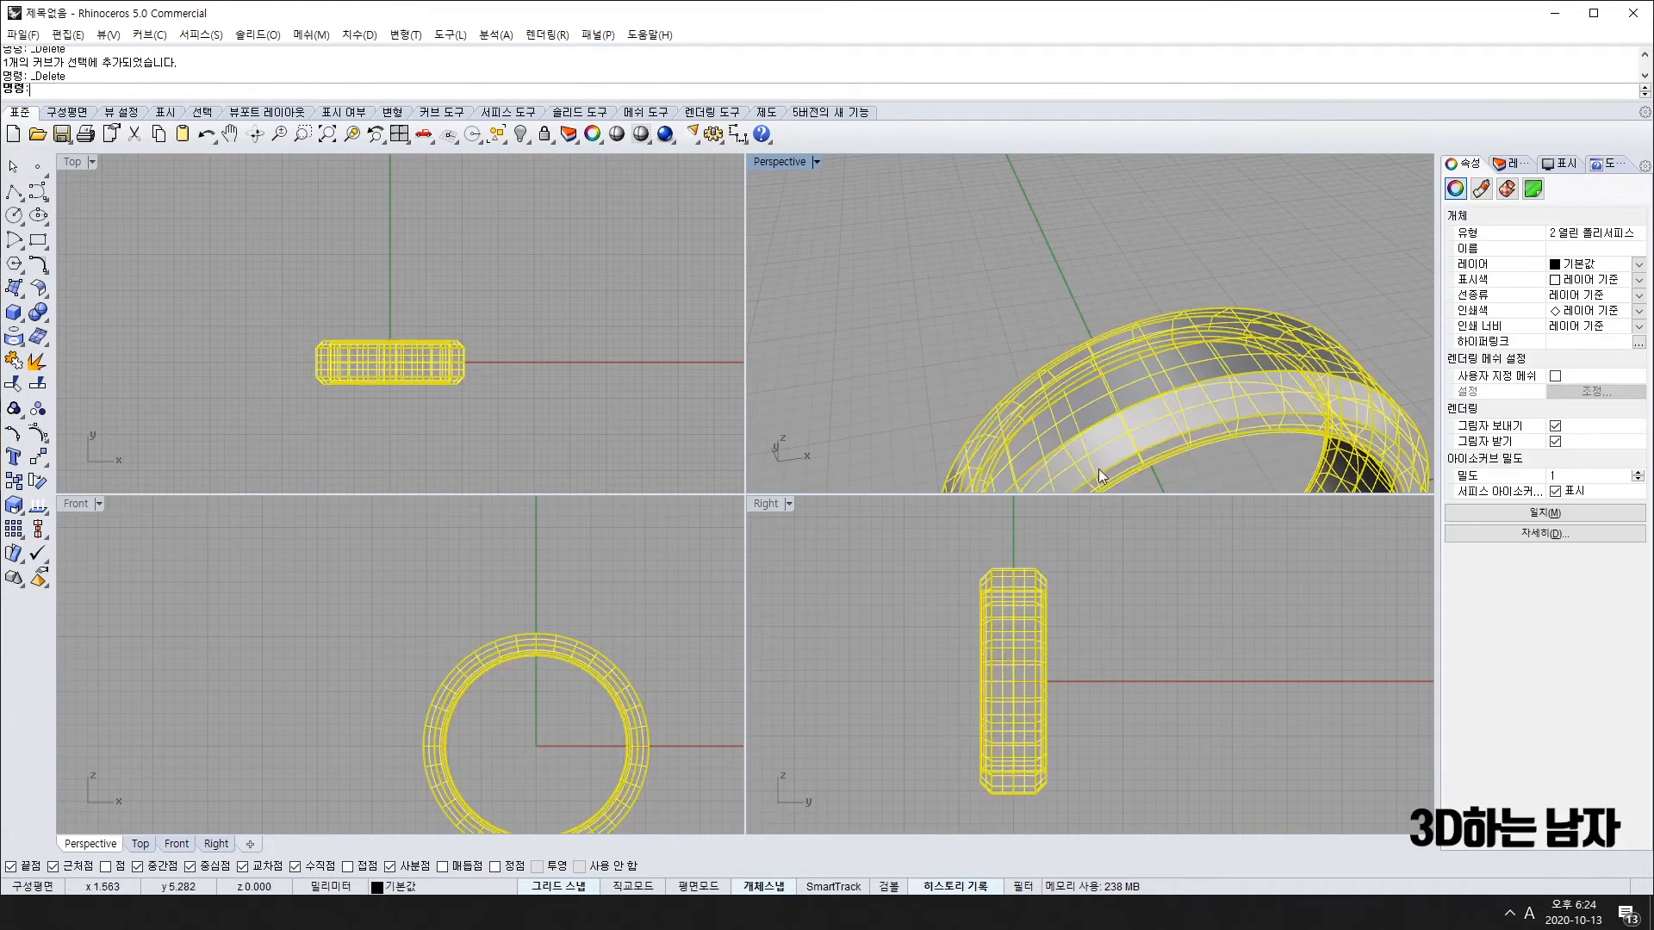
{"action": "left_click", "coordinate": [35, 387]}
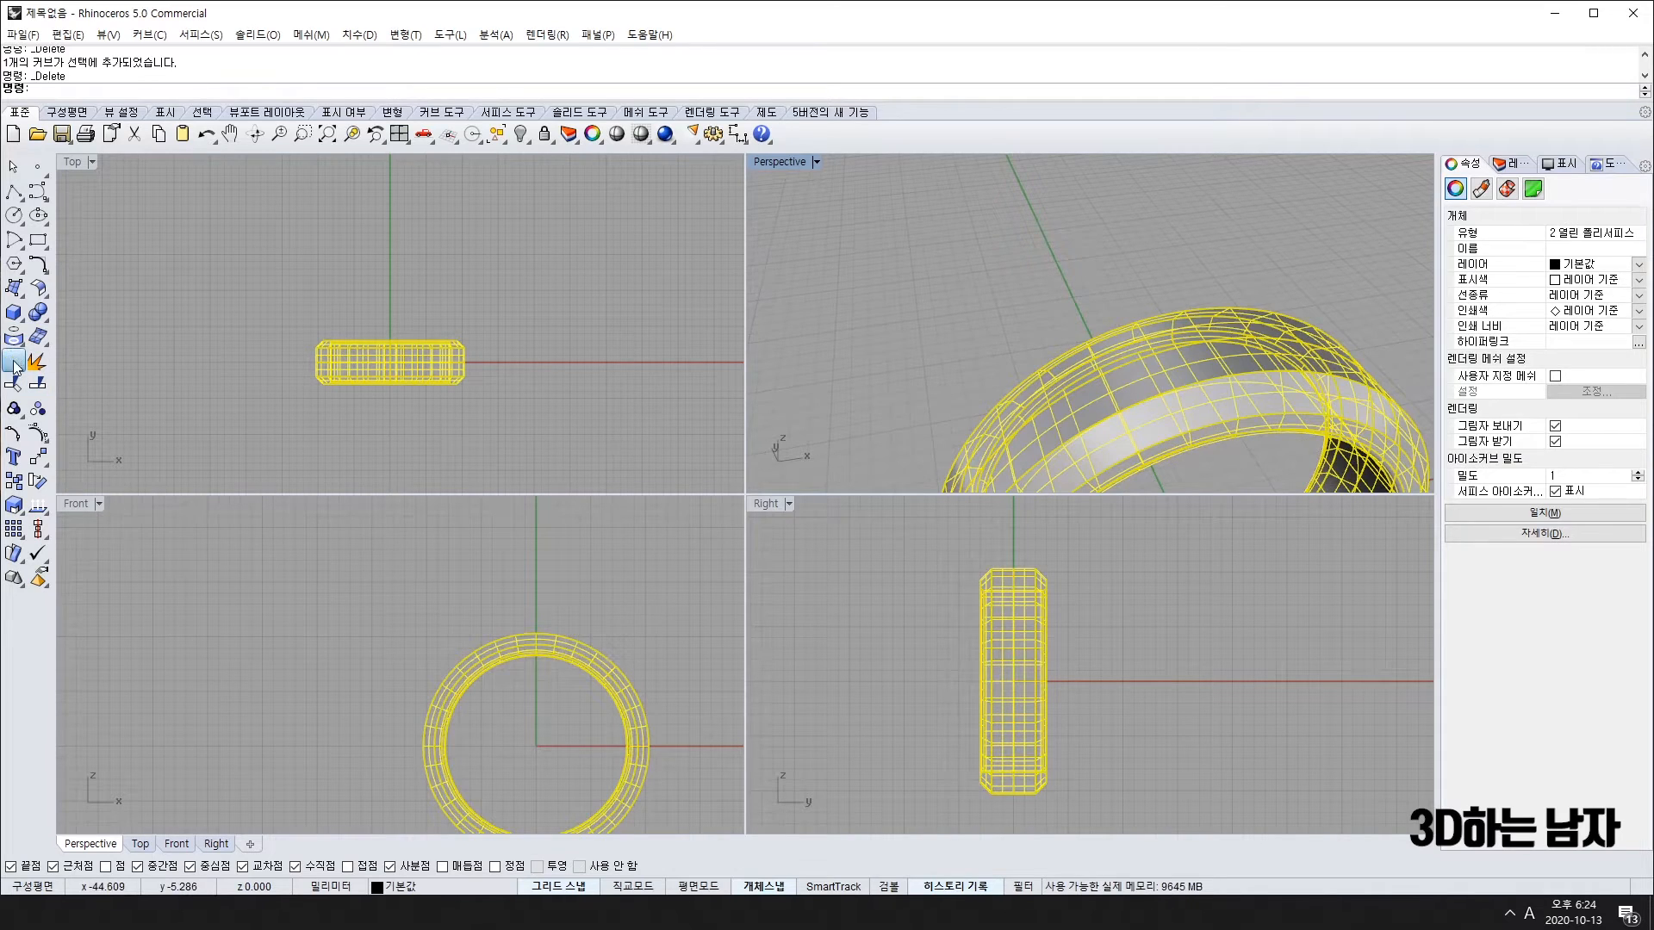
{"action": "left_click", "coordinate": [1123, 368]}
{"action": "key", "text": "Escape"}
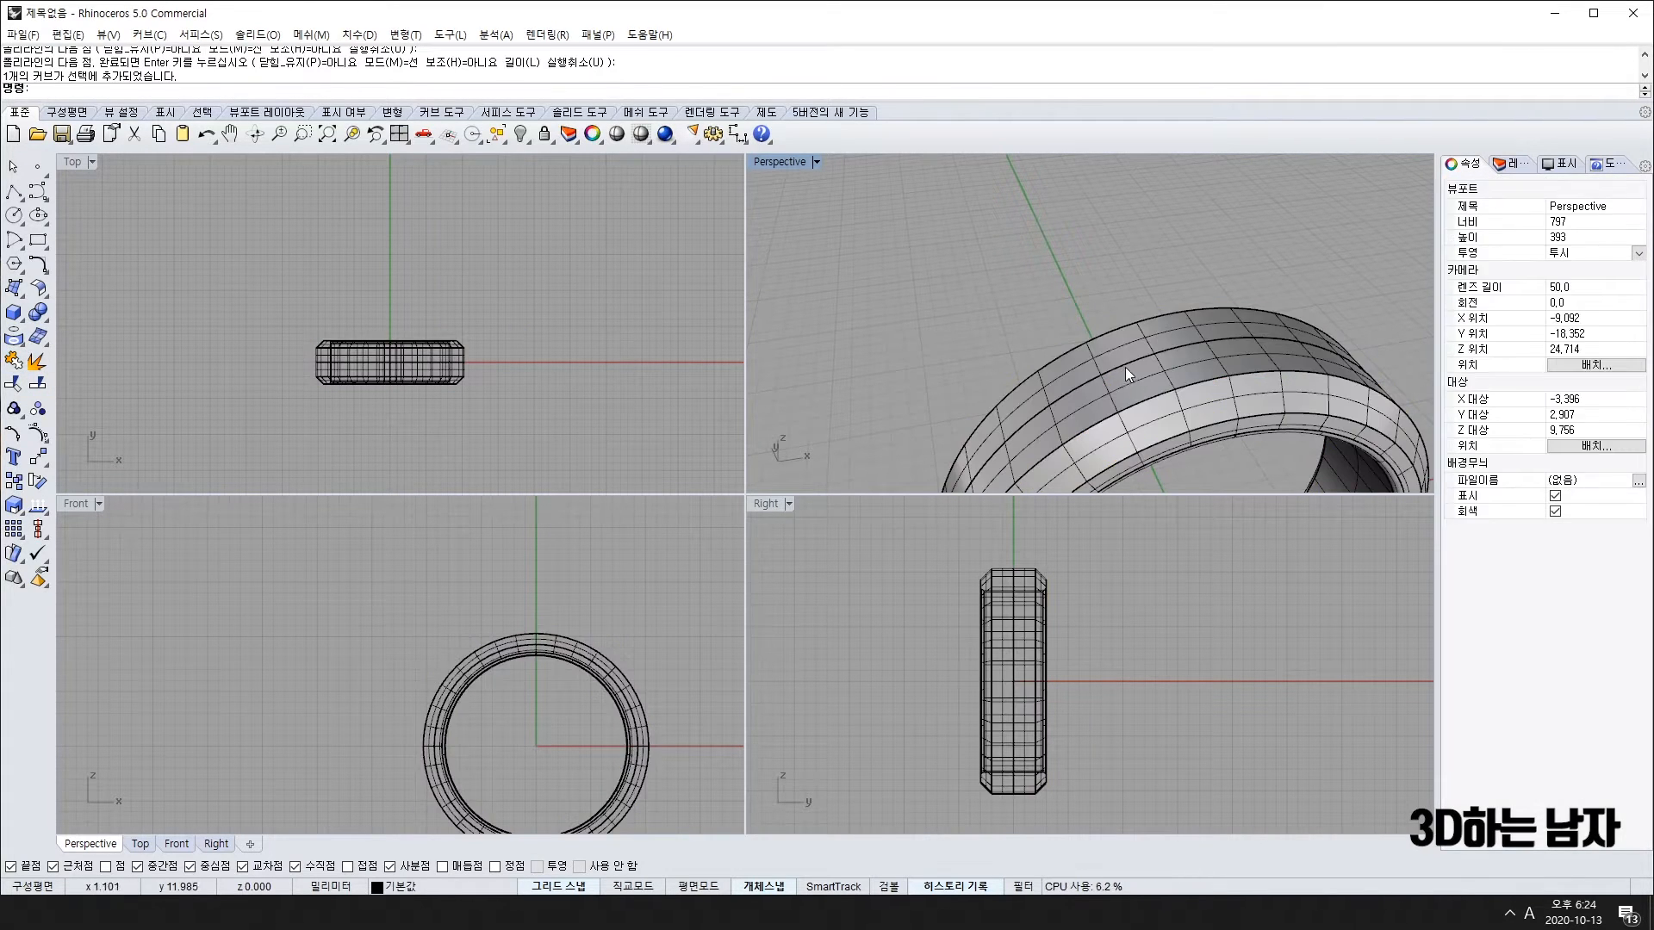
Step: Select only the arc curve lying along the ring's top
{"action": "left_click", "coordinate": [1125, 369]}
{"action": "left_click", "coordinate": [1139, 357]}
{"action": "left_click", "coordinate": [1206, 415]}
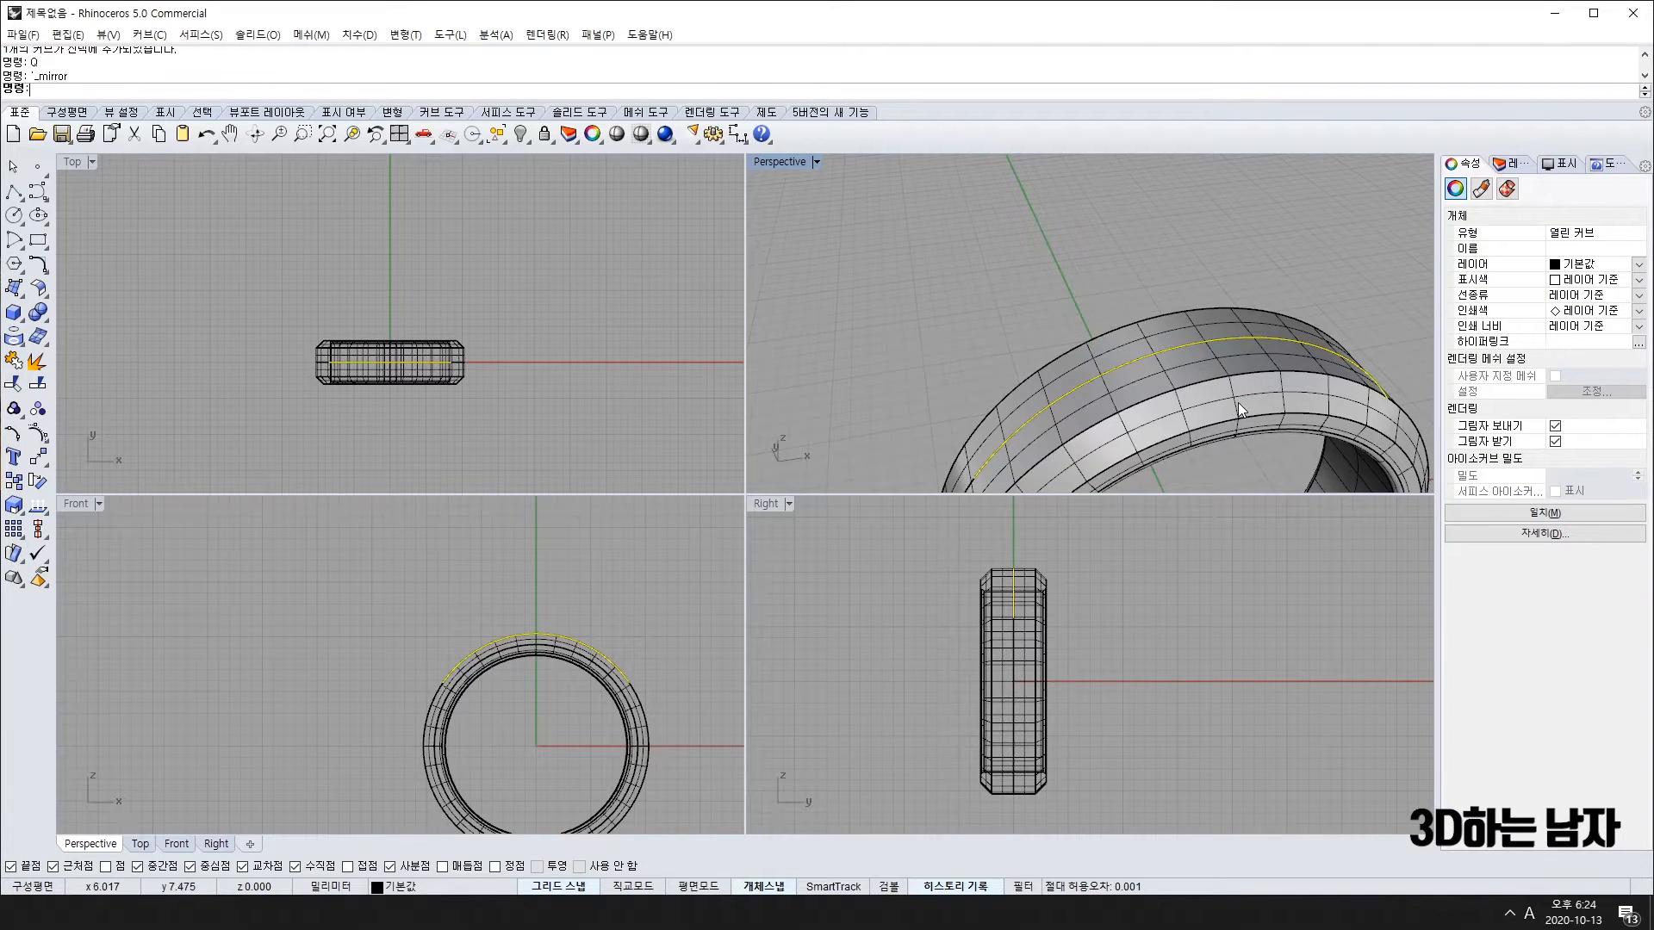
{"action": "left_click", "coordinate": [1280, 410], "text": "shift"}
{"action": "right_click_drag", "start_coordinate": [1280, 411], "coordinate": [1016, 361]}
{"action": "left_click", "coordinate": [1228, 375]}
{"action": "right_click_drag", "start_coordinate": [1228, 375], "coordinate": [987, 337]}
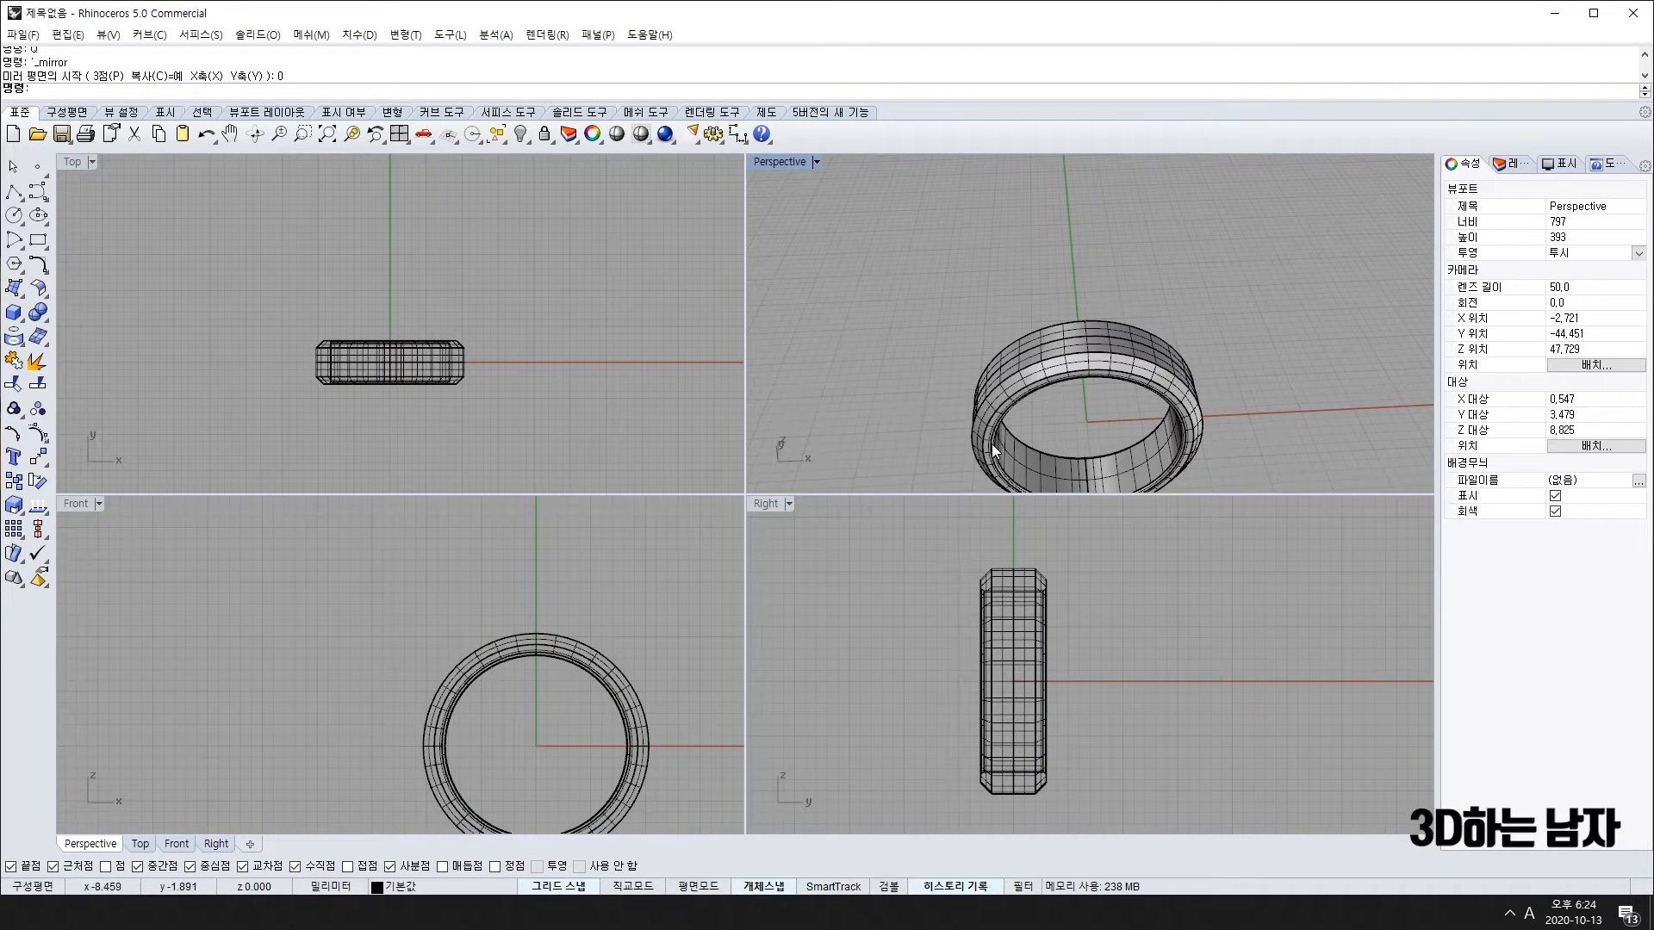
{"action": "left_click", "coordinate": [375, 367]}
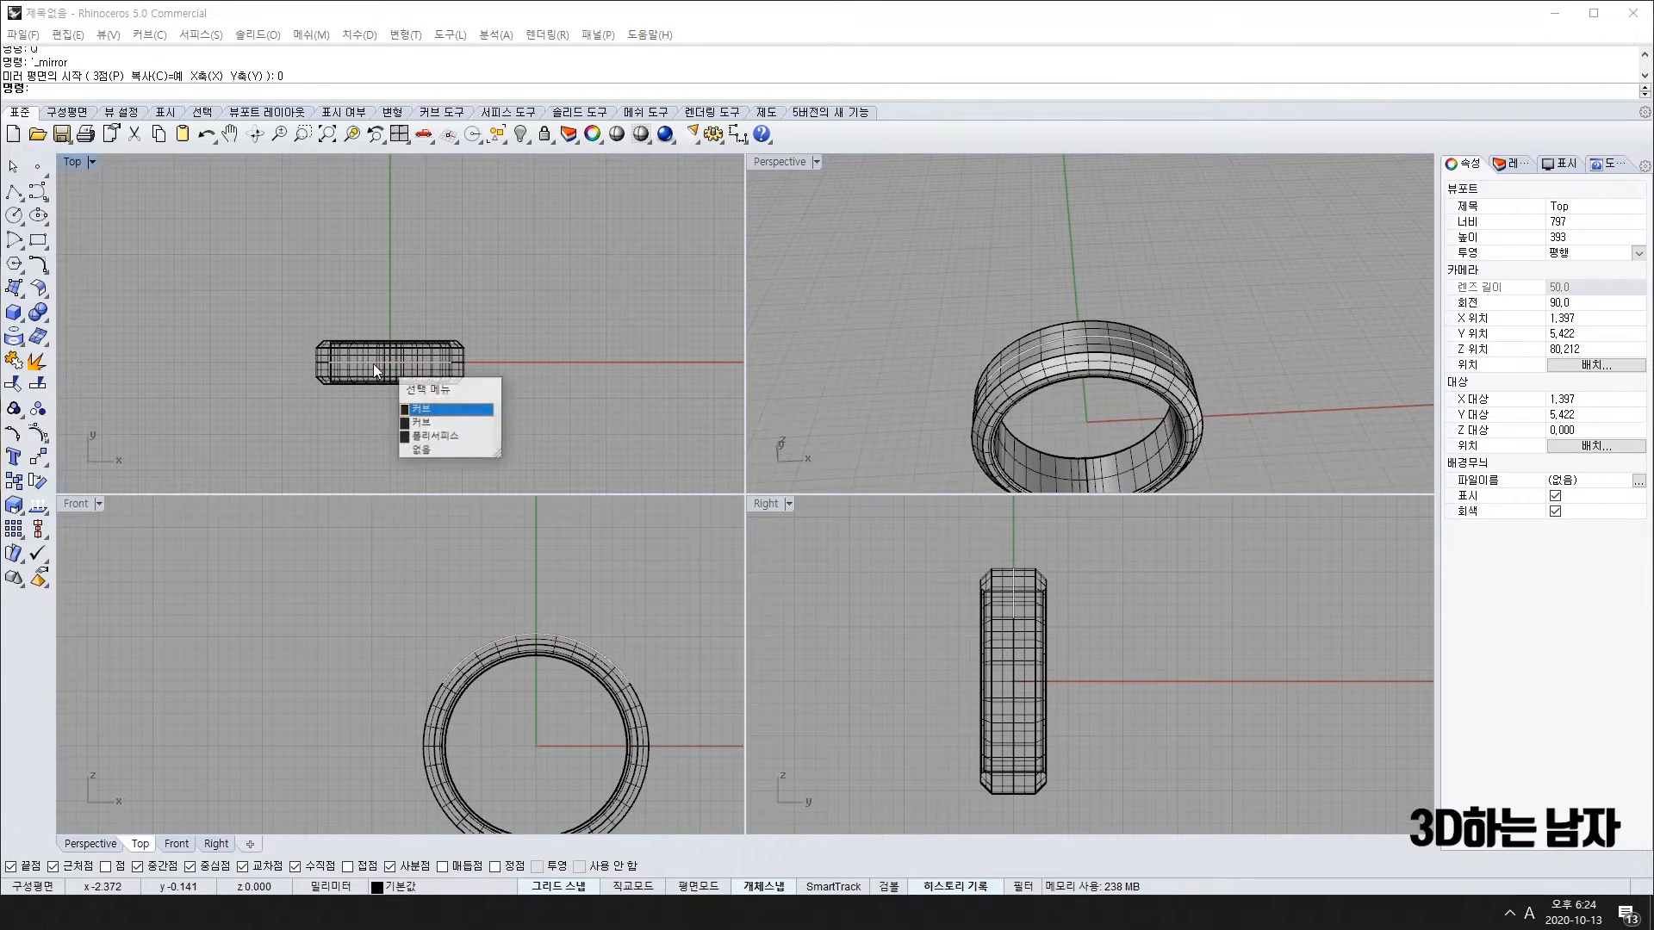
{"action": "left_click", "coordinate": [440, 408]}
{"action": "right_click_drag", "start_coordinate": [1137, 370], "coordinate": [990, 379]}
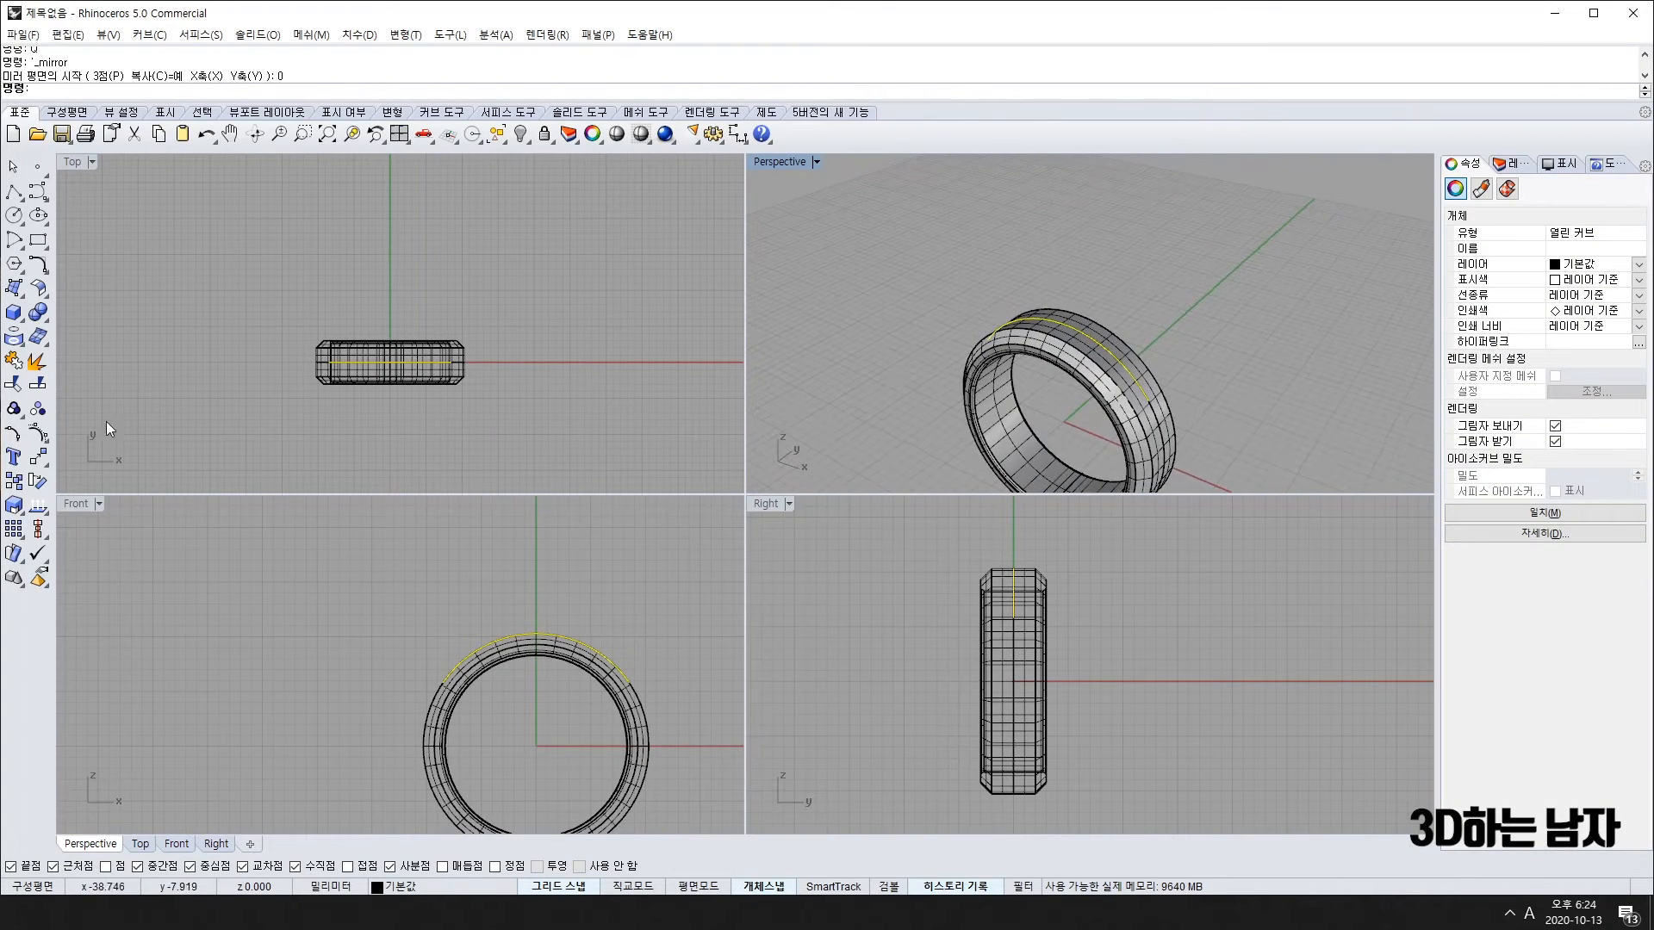
{"action": "left_click", "coordinate": [49, 512]}
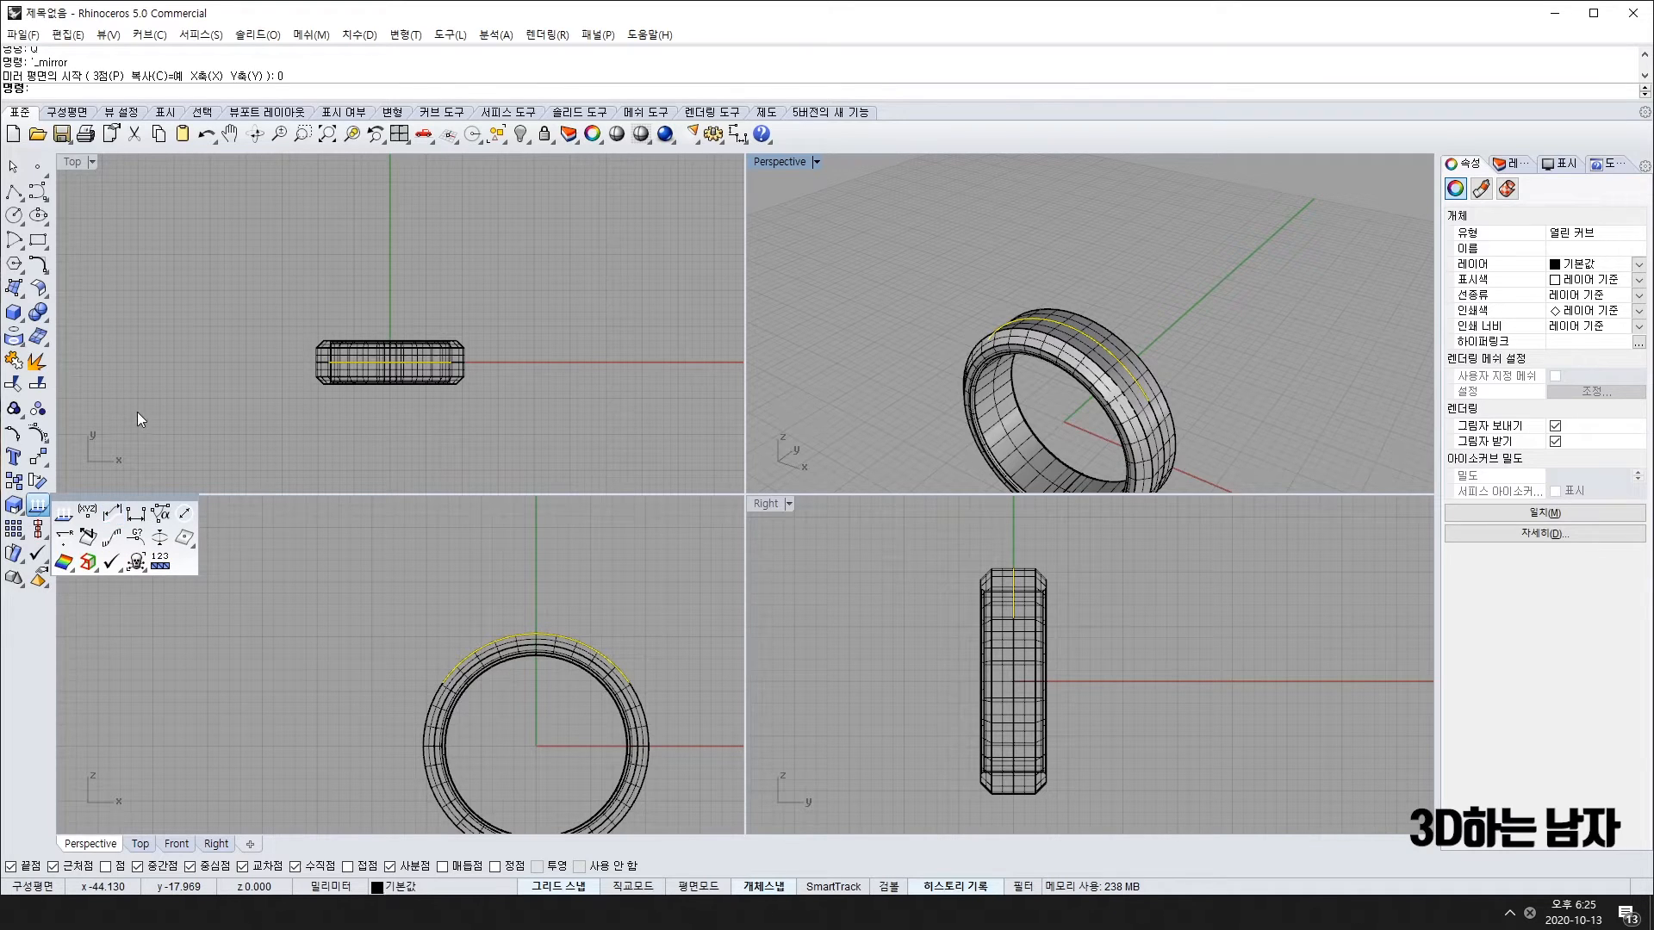
Step: Measure the selected top arc's length with Length: 20.026 mm
{"action": "left_click", "coordinate": [113, 516]}
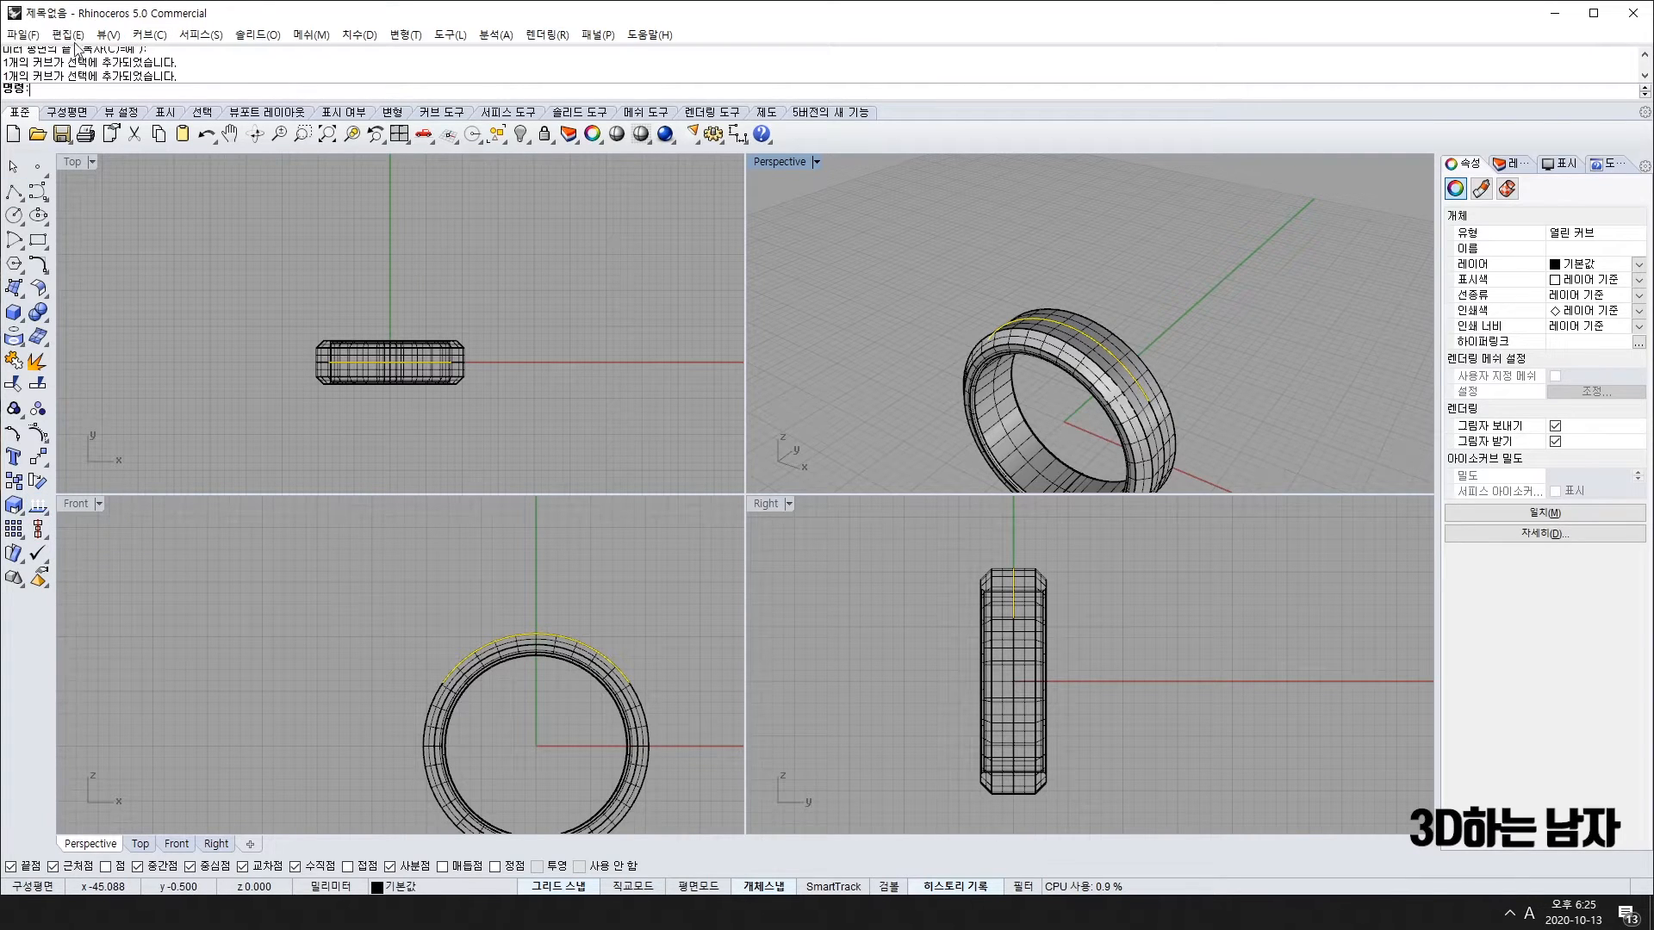
{"action": "scroll", "coordinate": [107, 73], "scroll_direction": "up", "scroll_amount": 5}
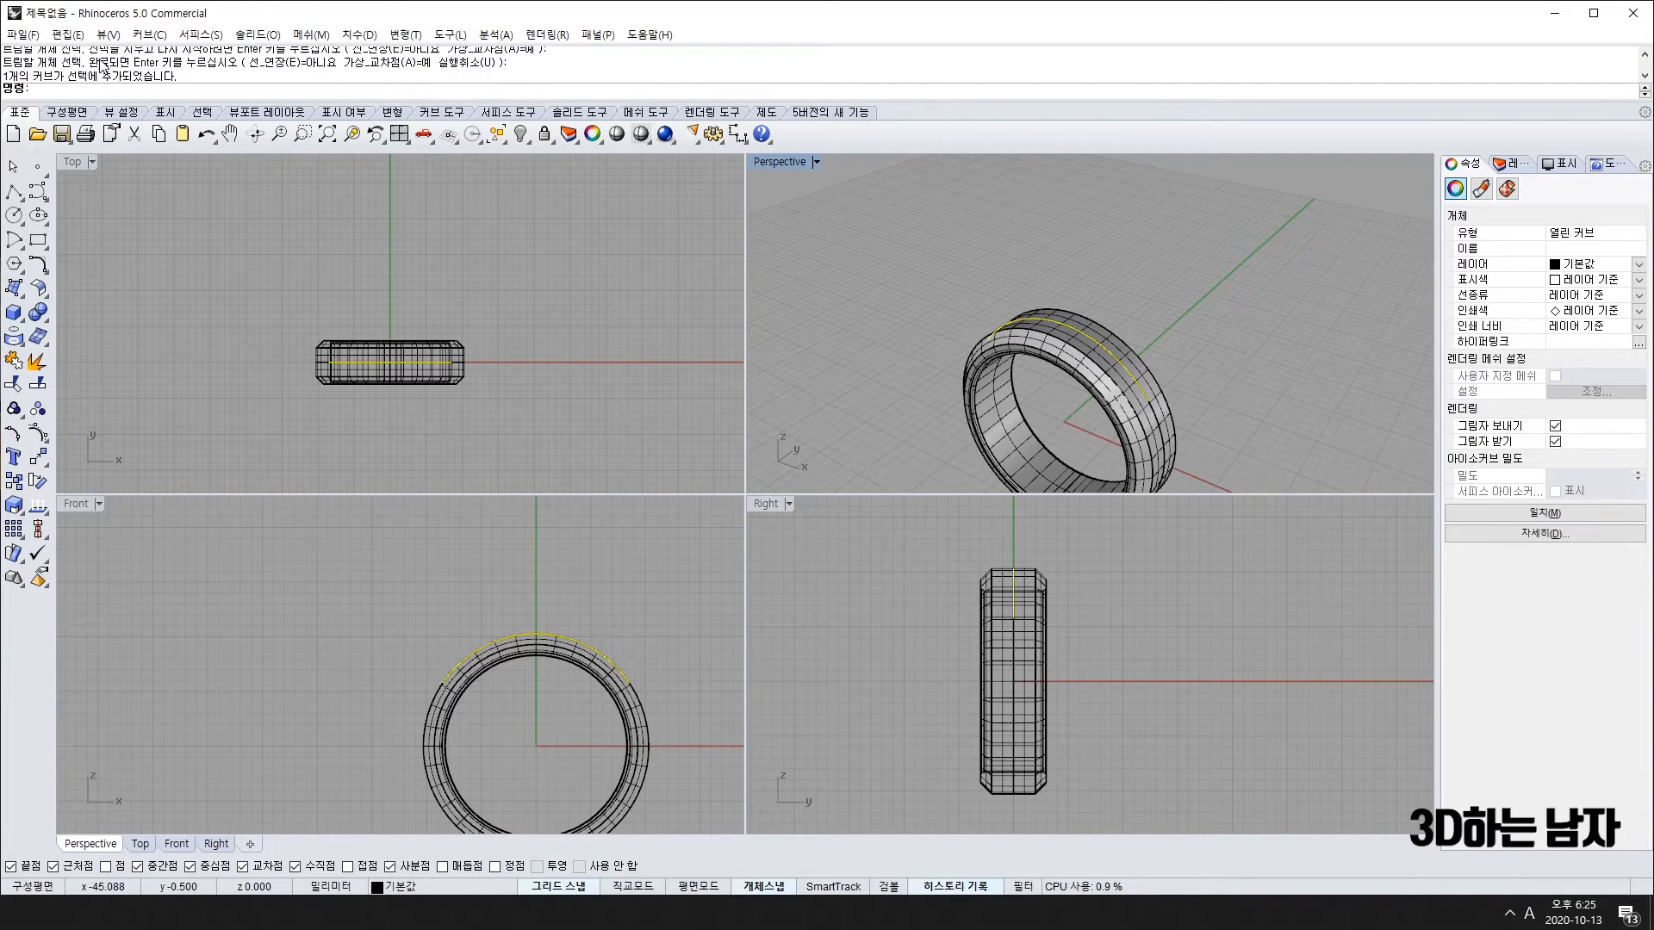
{"action": "scroll", "coordinate": [102, 66], "scroll_direction": "down", "scroll_amount": 5}
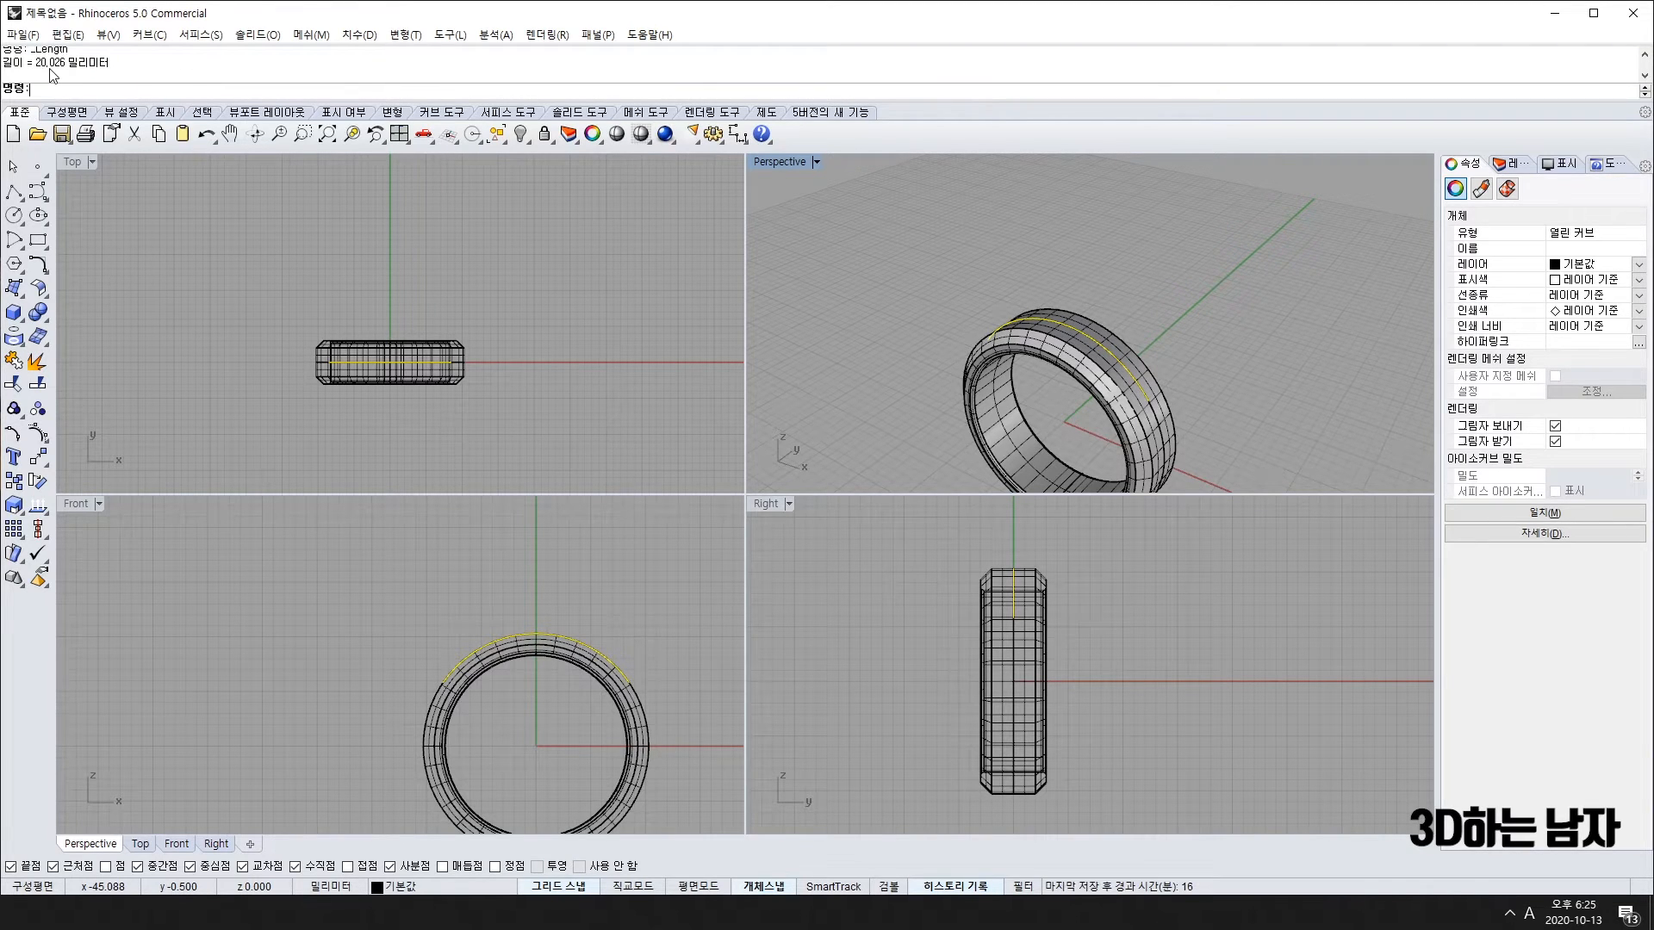
{"action": "right_click_drag", "start_coordinate": [928, 329], "coordinate": [997, 369]}
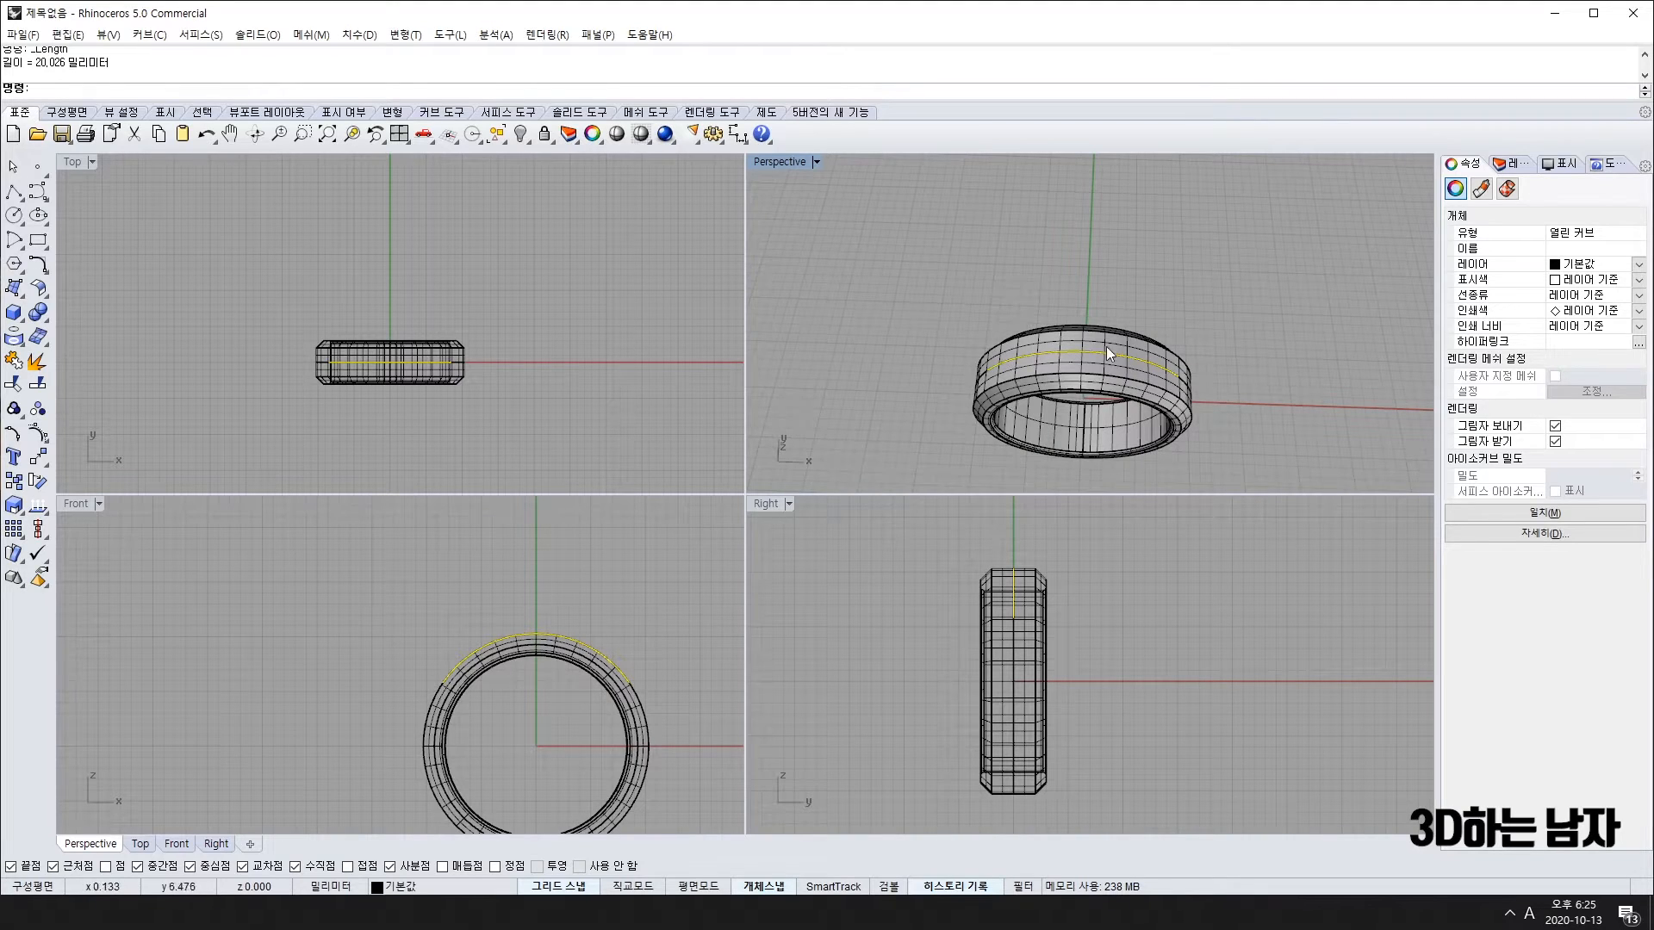
{"action": "left_click", "coordinate": [26, 189]}
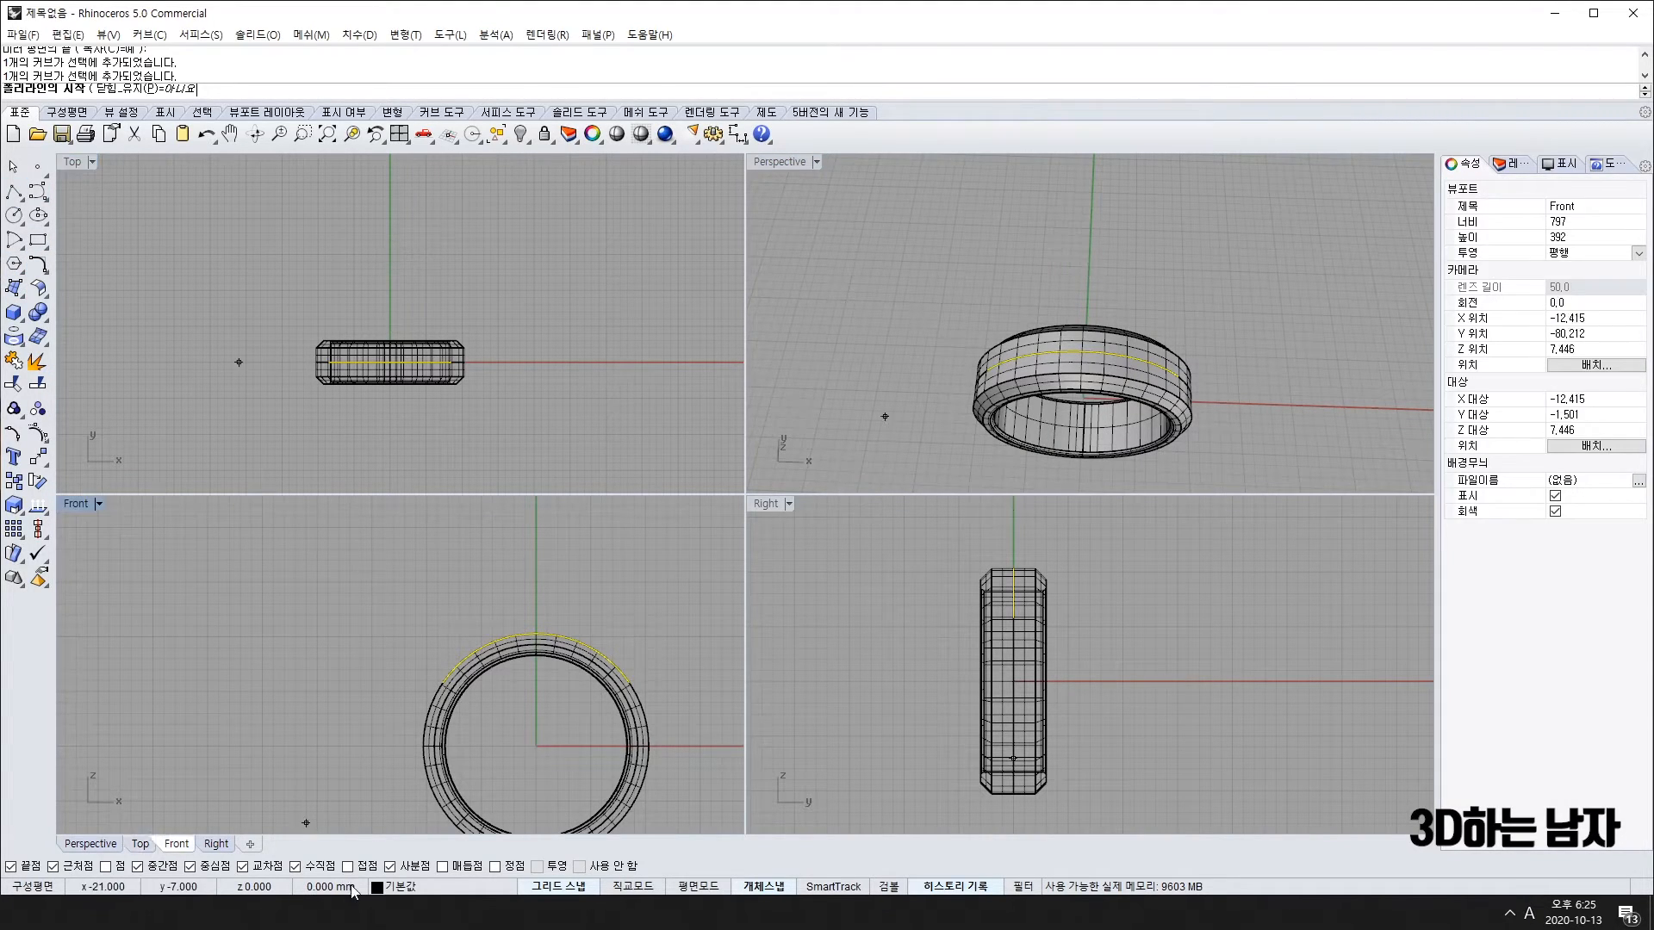
Step: Draw a straight 20.026 mm line starting at 0,10 in the Top view
{"action": "left_click", "coordinate": [391, 289]}
{"action": "scroll", "coordinate": [413, 289], "scroll_direction": "up", "scroll_amount": 3}
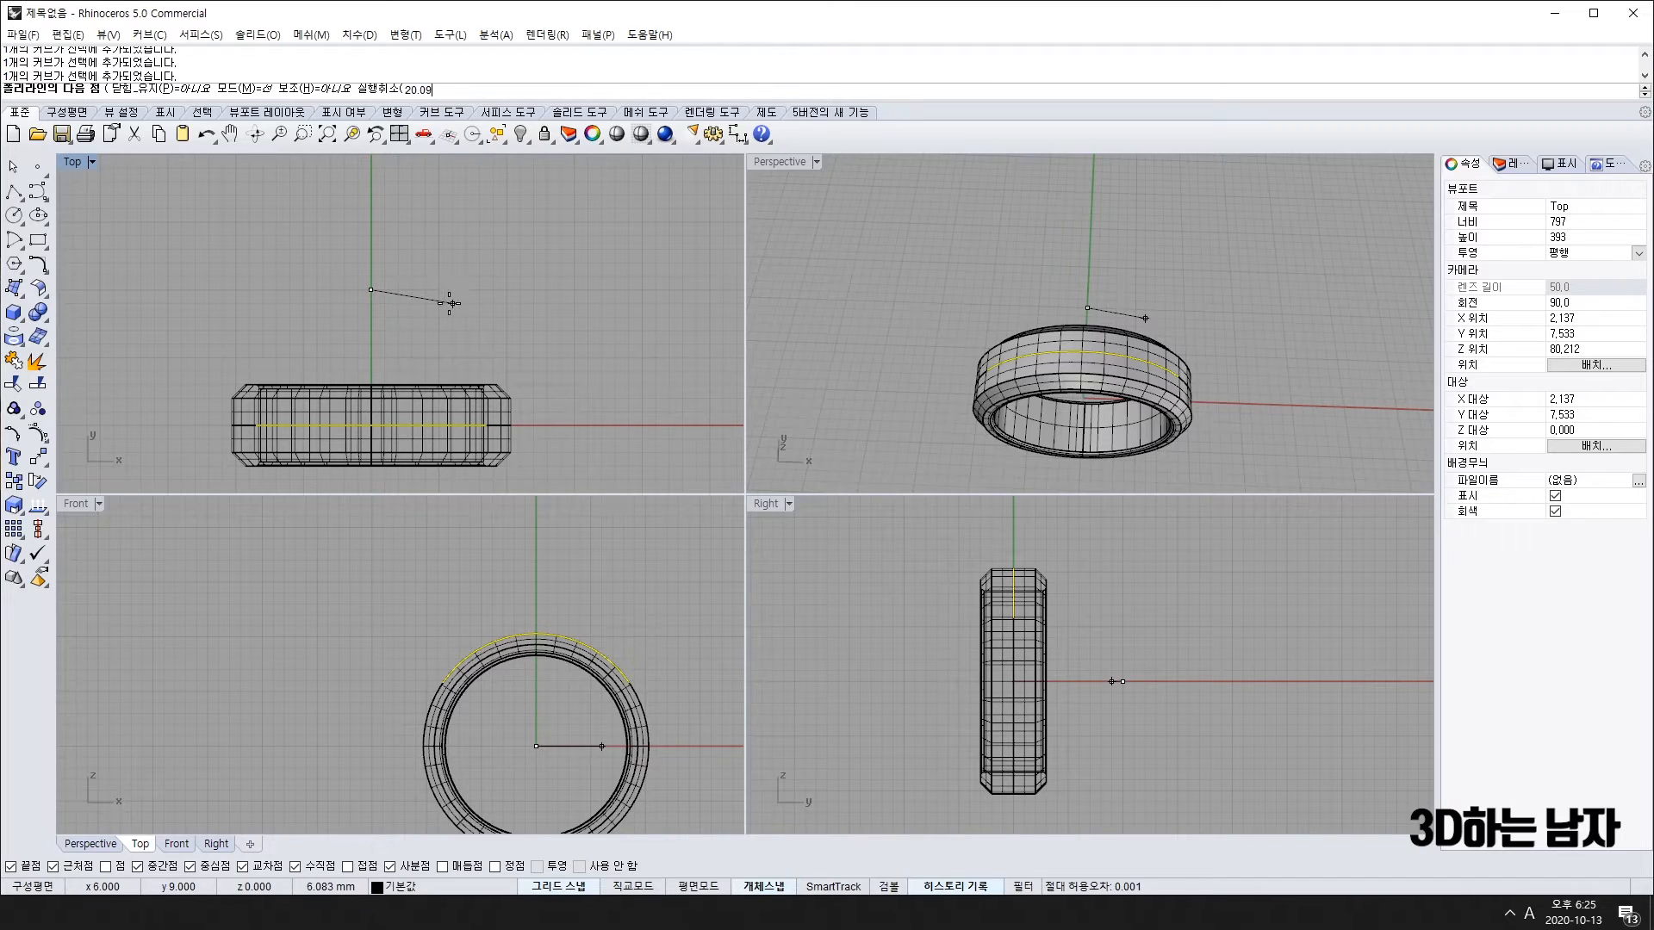
{"action": "type", "text": "20.026"}
{"action": "key", "text": "Return"}
{"action": "left_click", "coordinate": [692, 275], "text": "shift"}
{"action": "key", "text": "Return"}
Step: Move the line from its midpoint so it sits centred on the y axis
{"action": "left_click", "coordinate": [452, 292]}
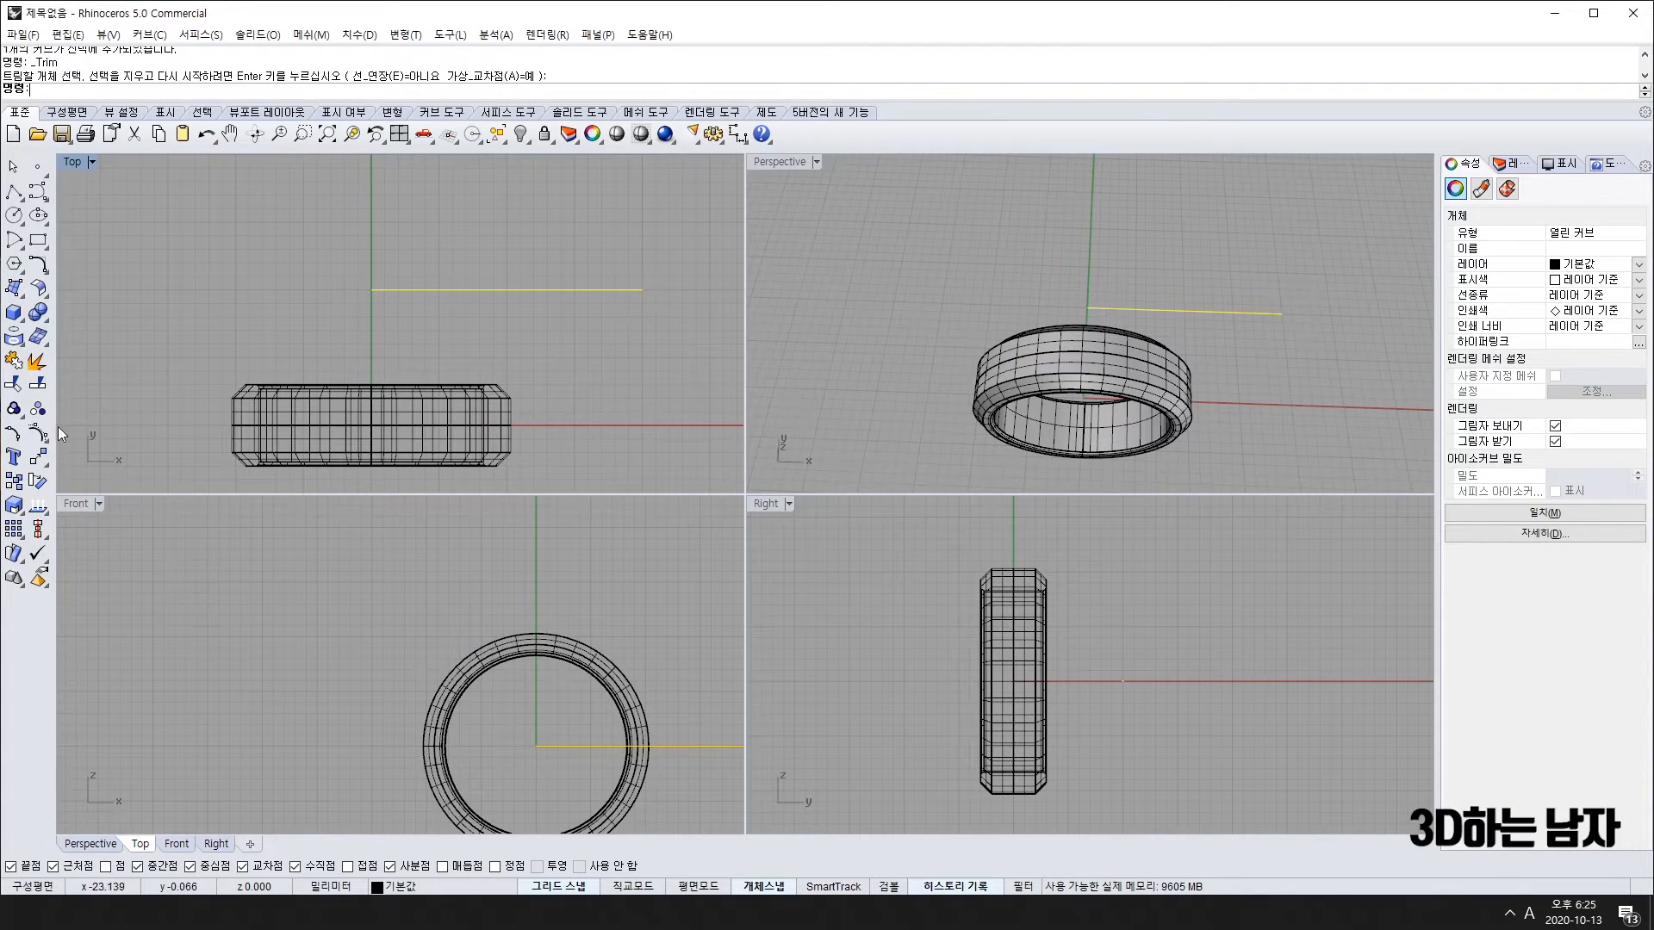
{"action": "left_click", "coordinate": [38, 480]}
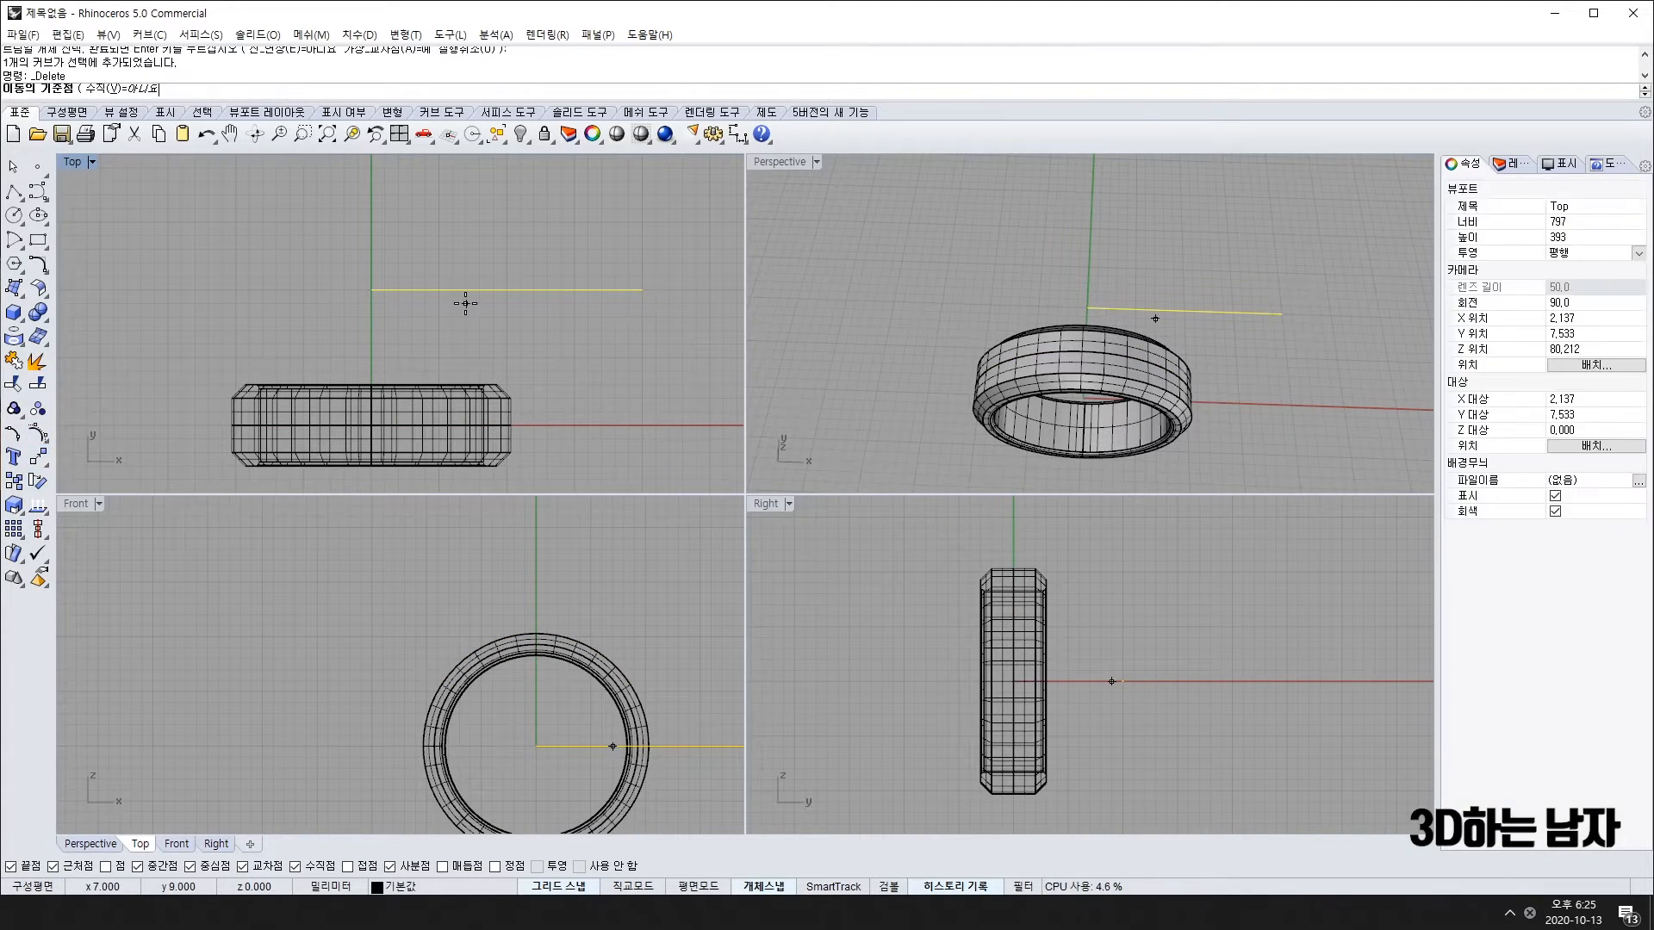
{"action": "left_click", "coordinate": [507, 290]}
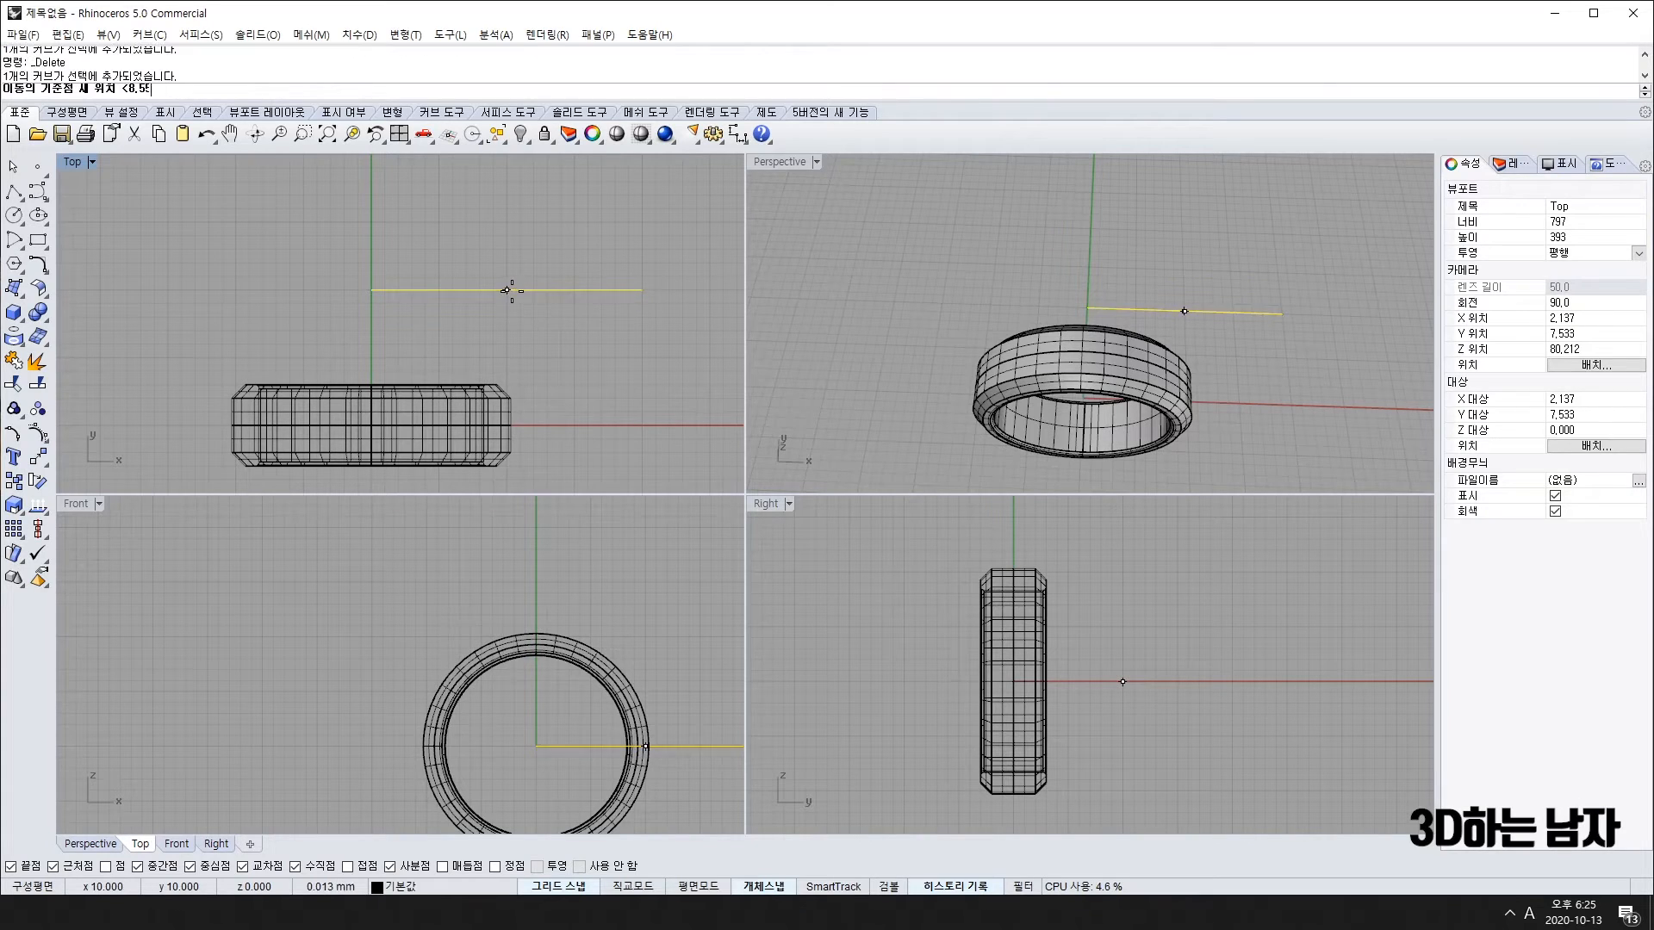
{"action": "left_click", "coordinate": [374, 322]}
{"action": "mouse_move", "coordinate": [561, 370]}
{"action": "right_mouse_down"}
{"action": "mouse_move", "coordinate": [556, 335]}
{"action": "mouse_move", "coordinate": [555, 354]}
{"action": "right_mouse_up"}
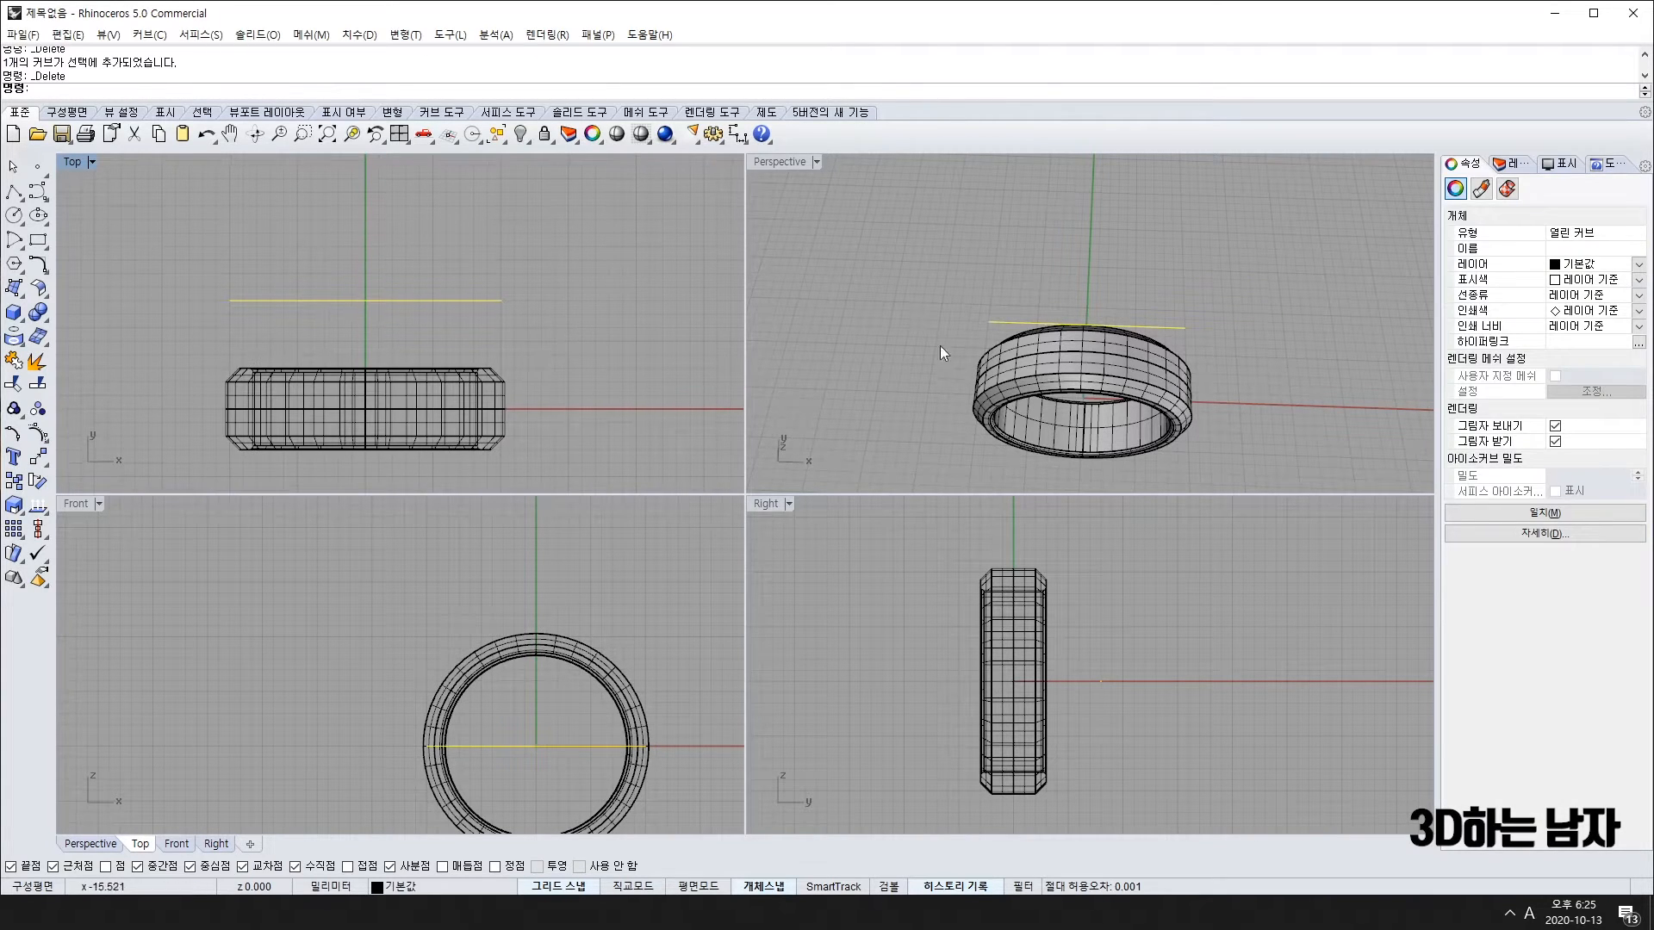
{"action": "right_click_drag", "start_coordinate": [1170, 389], "coordinate": [1180, 431]}
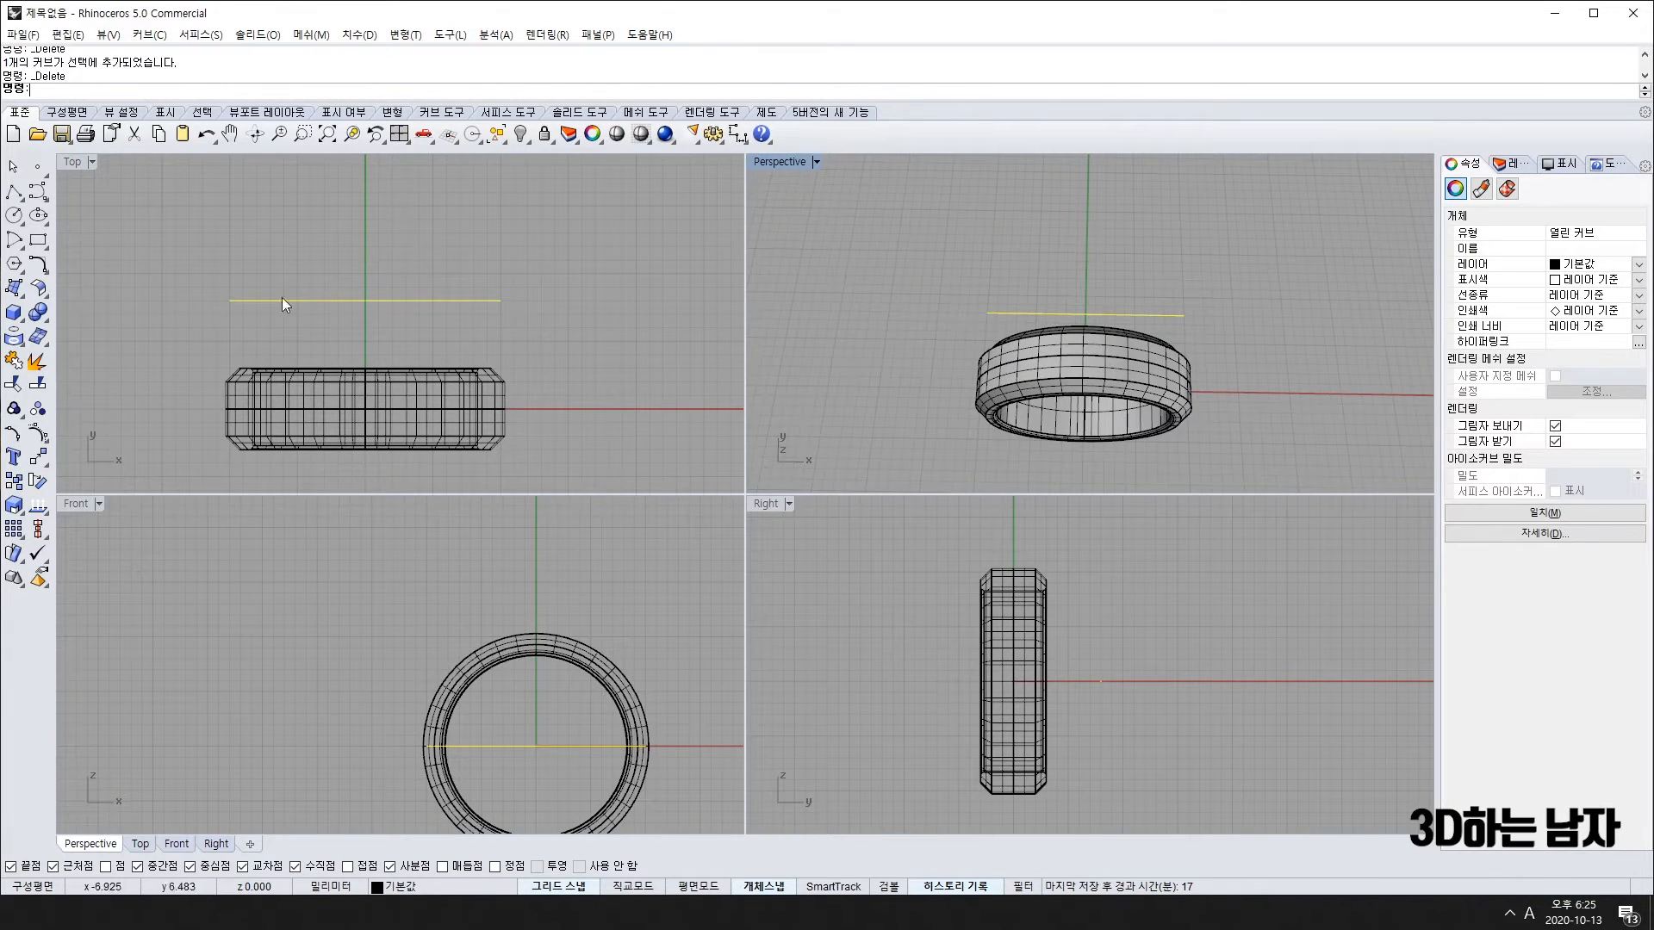
{"action": "left_click", "coordinate": [16, 459]}
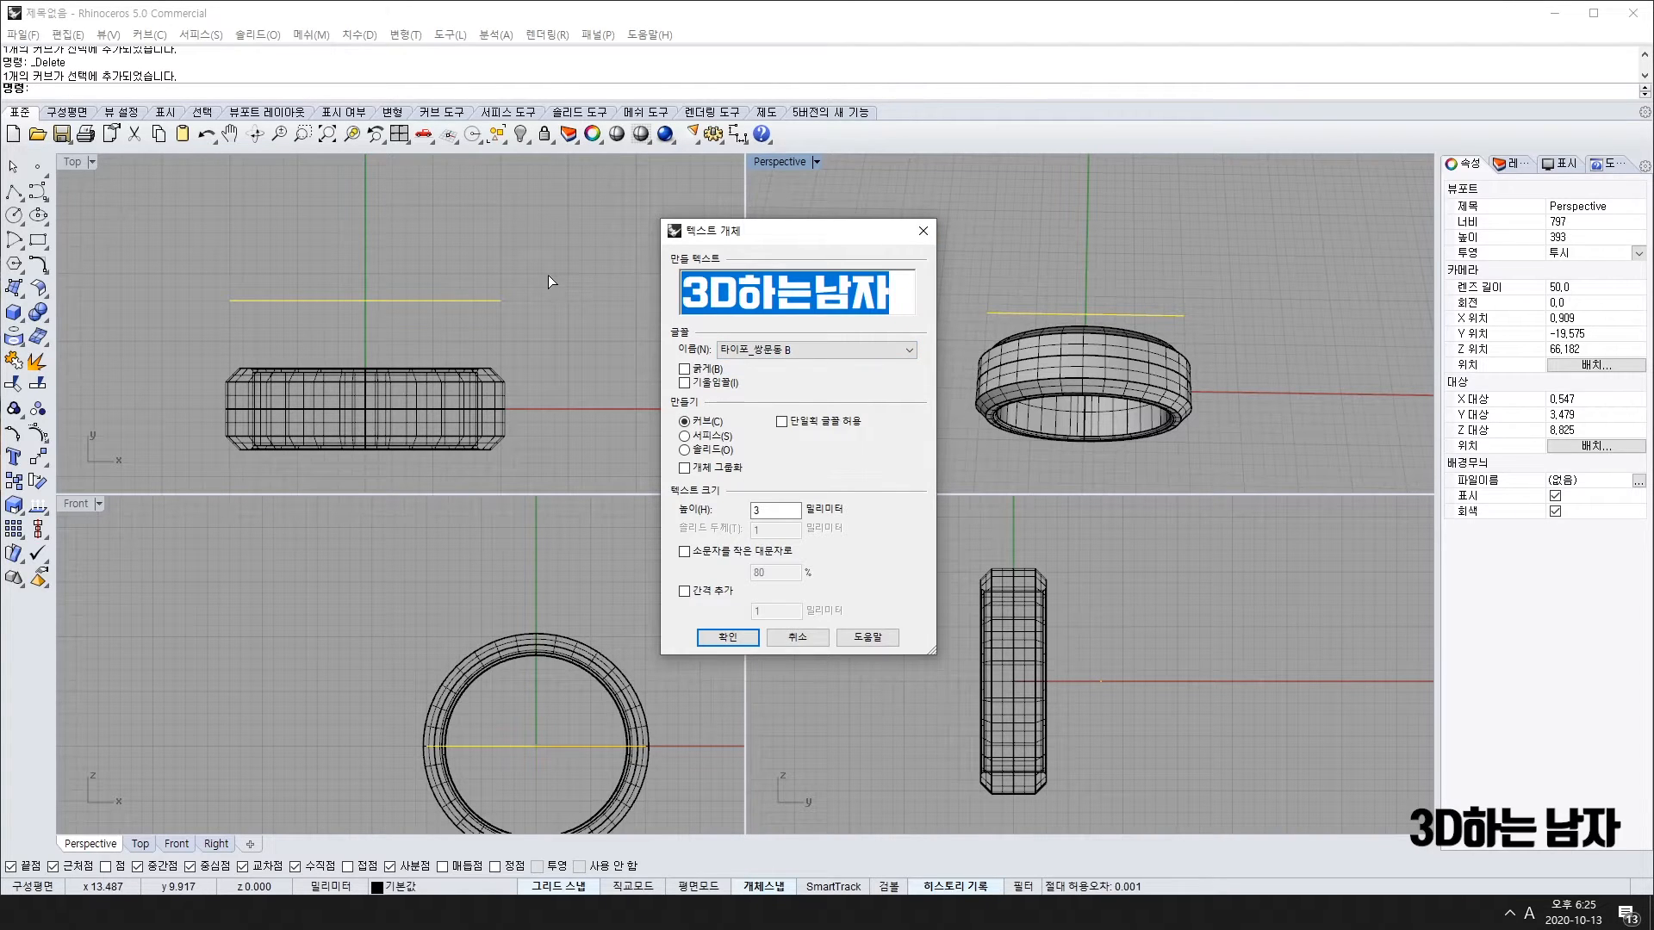
Step: Replace the sample text with the engraving name as 3 mm outline curves and confirm
{"action": "key", "text": "BackSpace"}
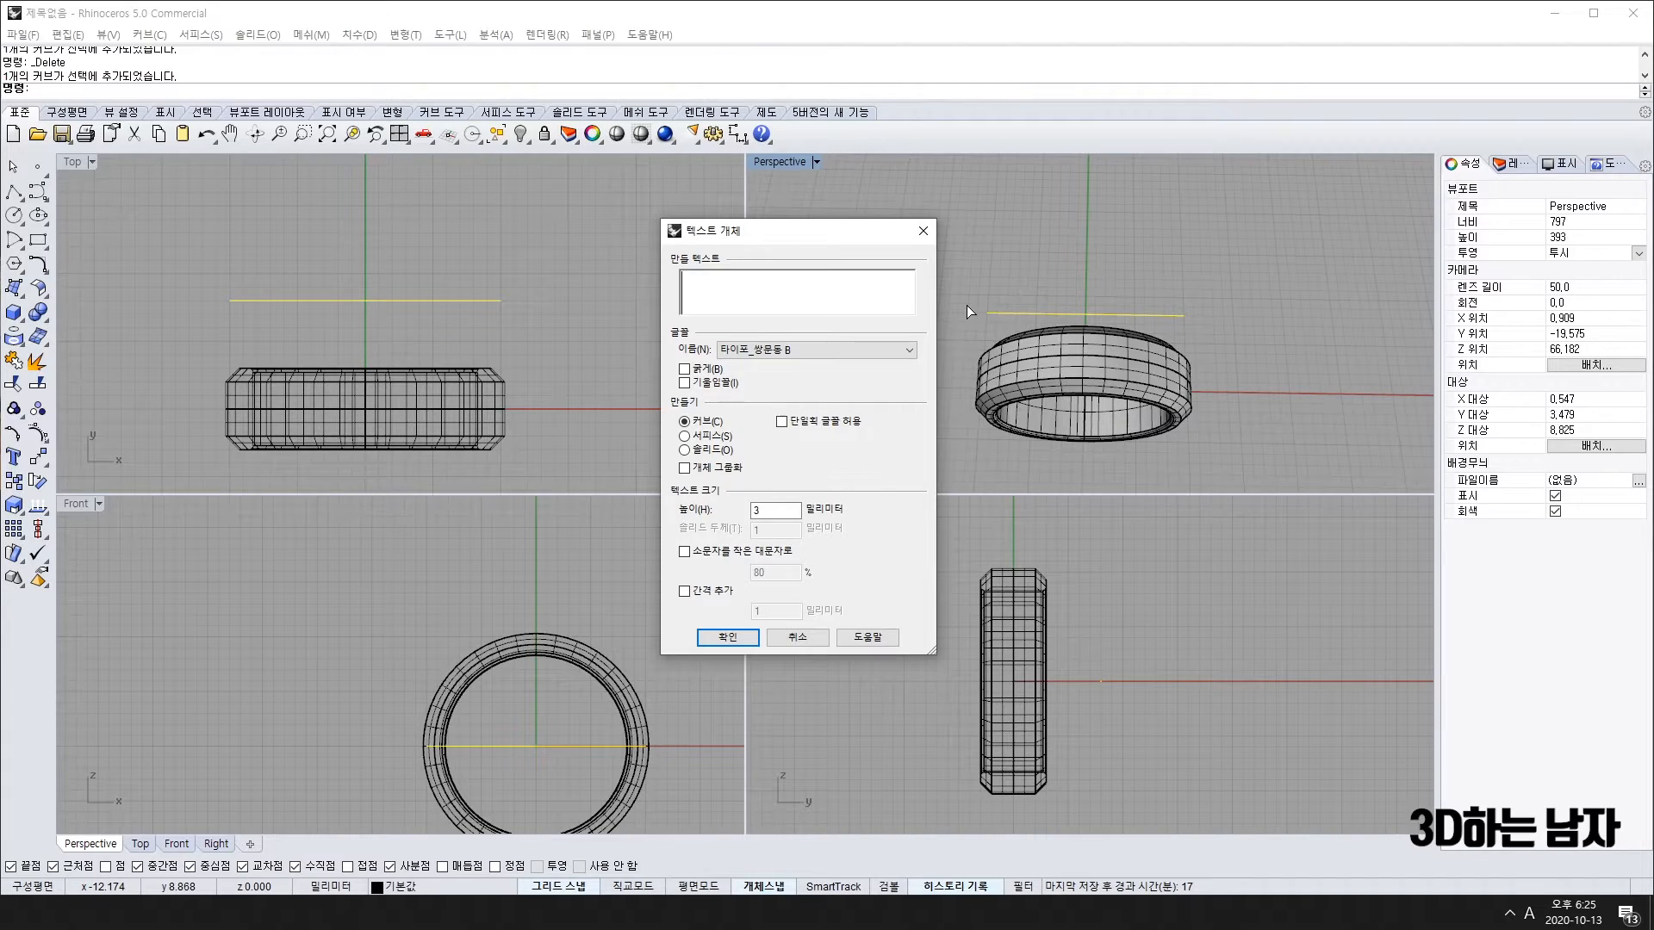
{"action": "type", "text": "dltj"}
{"action": "key", "text": "BackSpace"}
{"action": "key", "text": "BackSpace"}
{"action": "key", "text": "BackSpace"}
{"action": "key", "text": "BackSpace"}
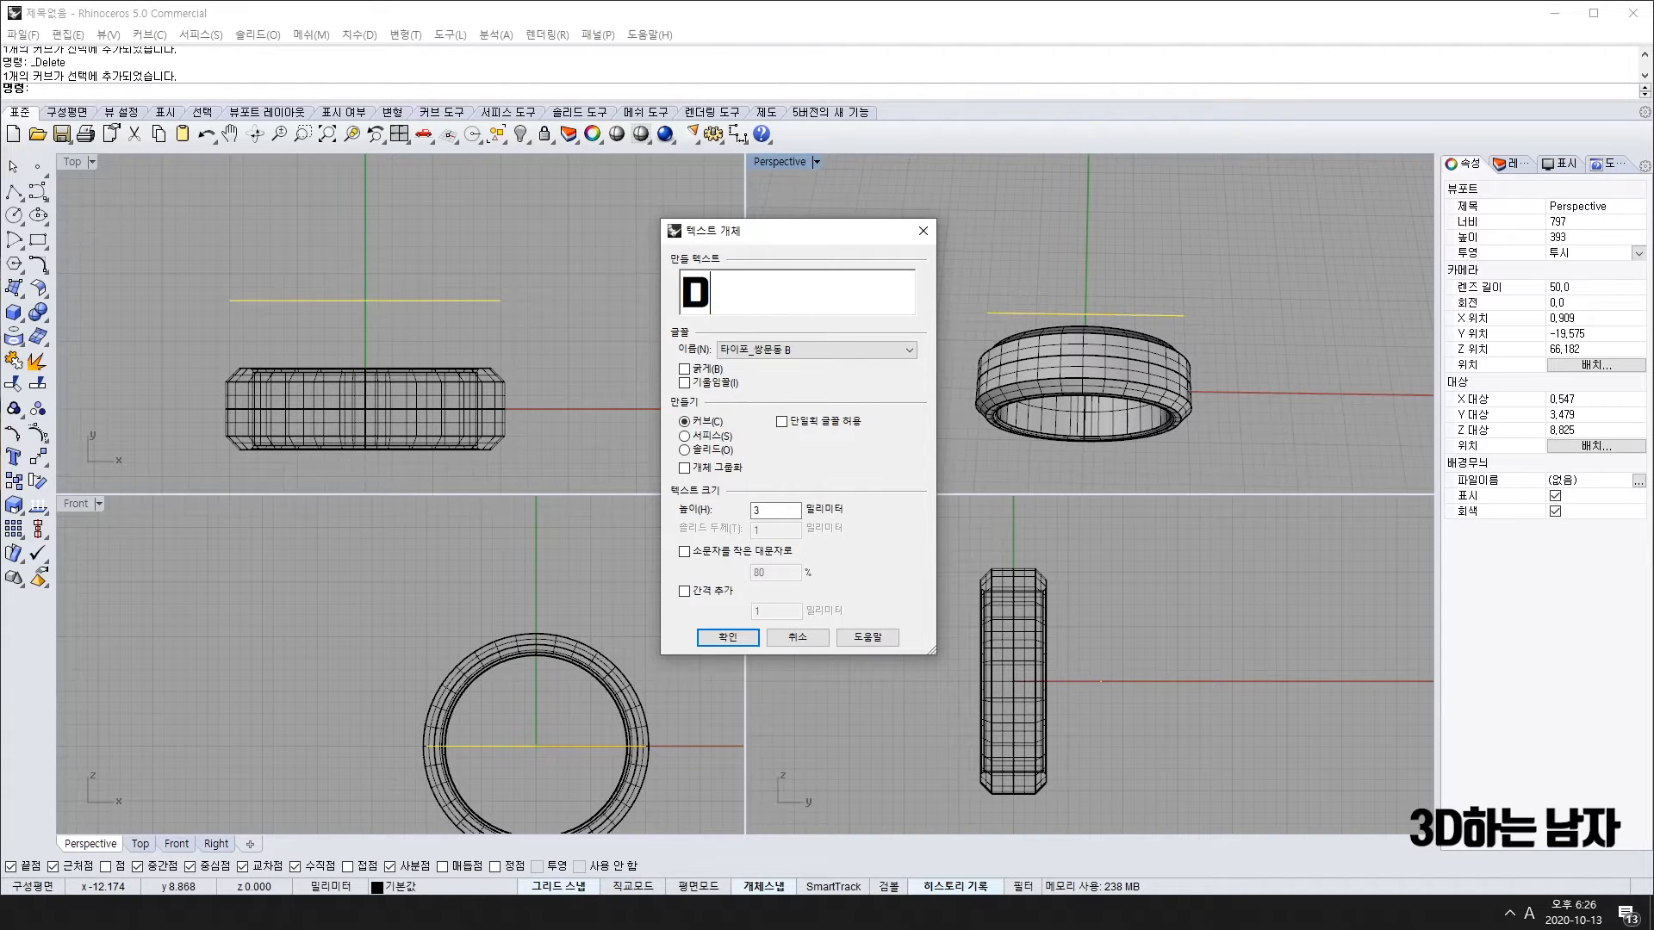
{"action": "key", "text": "Hangul"}
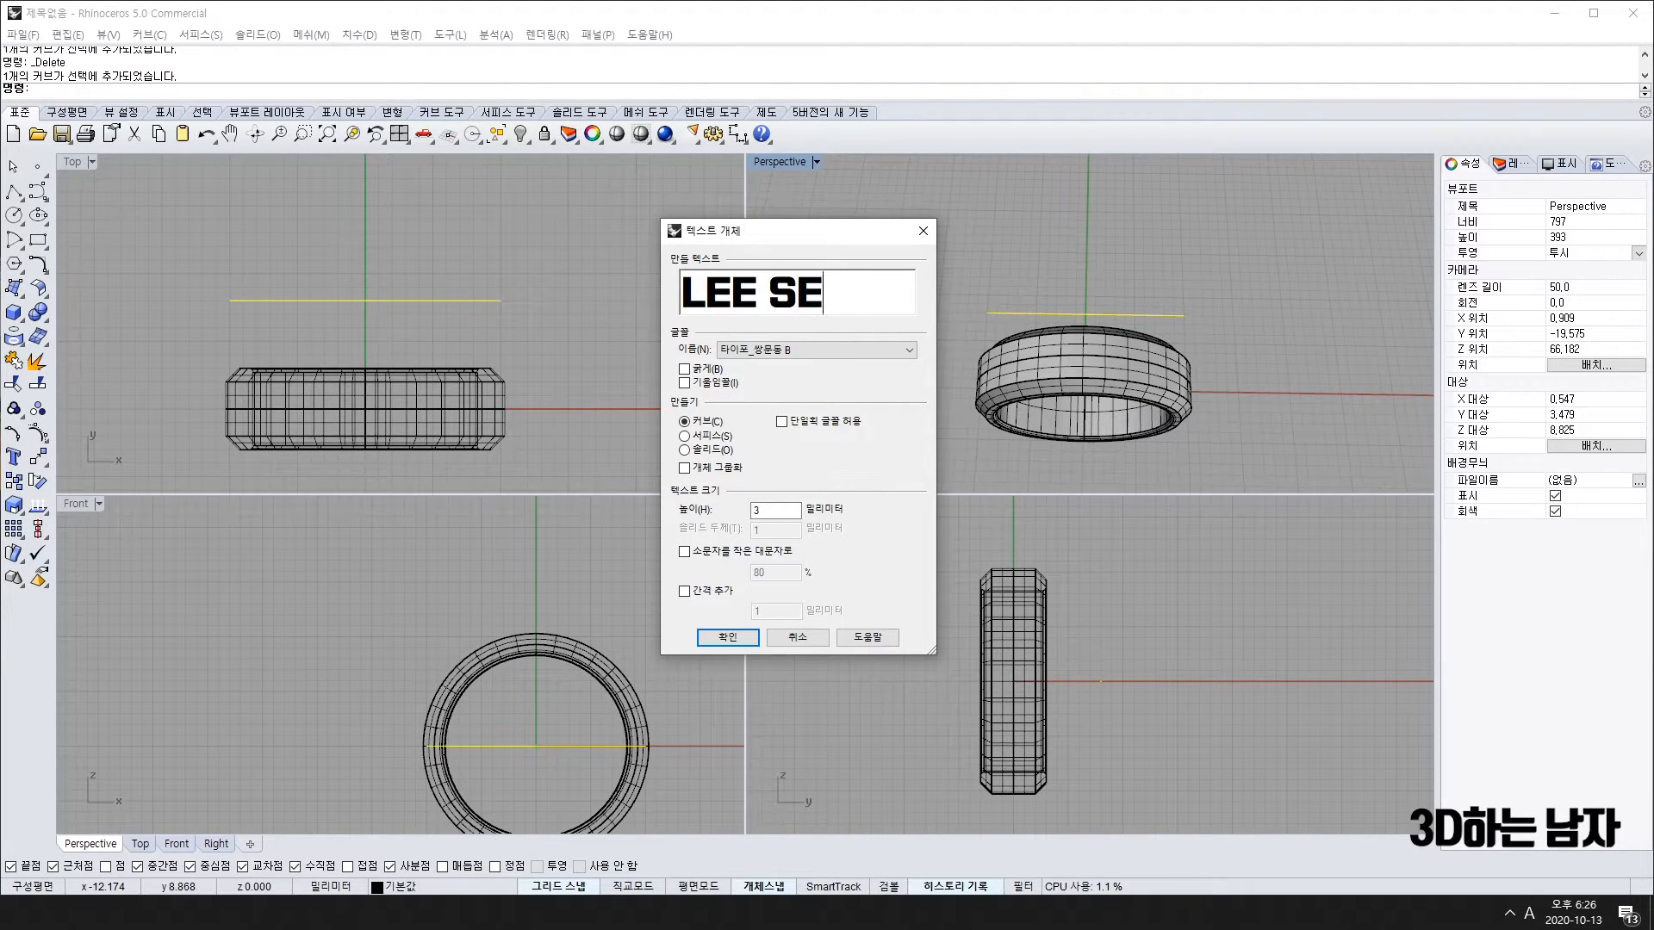
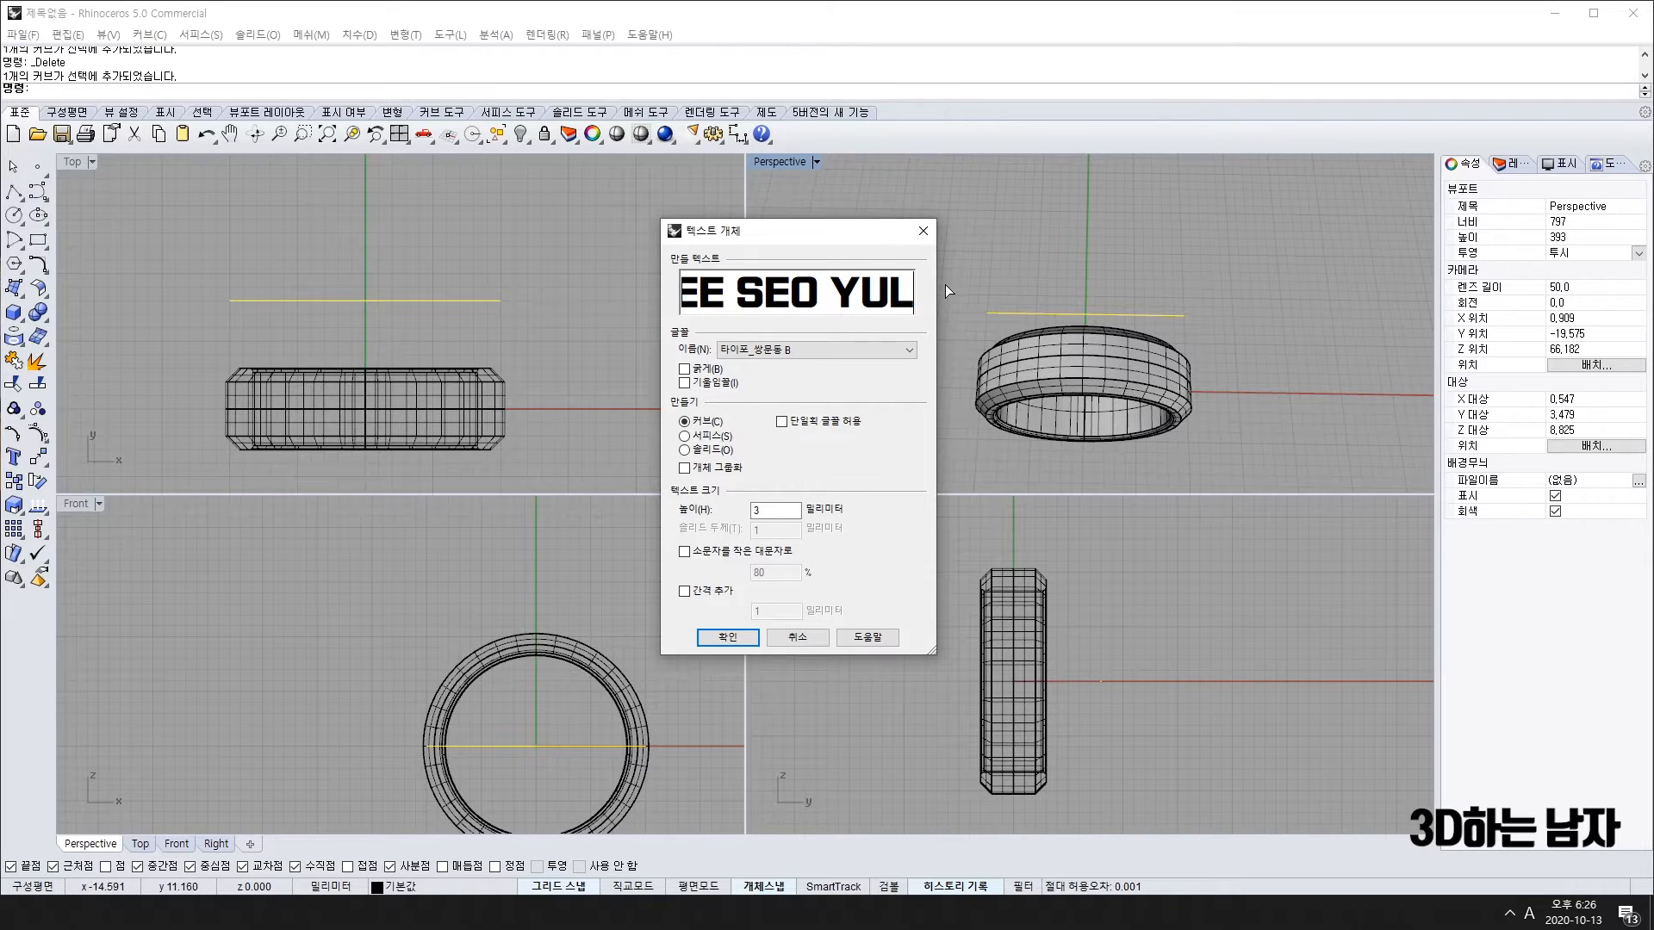
{"action": "left_click", "coordinate": [703, 641]}
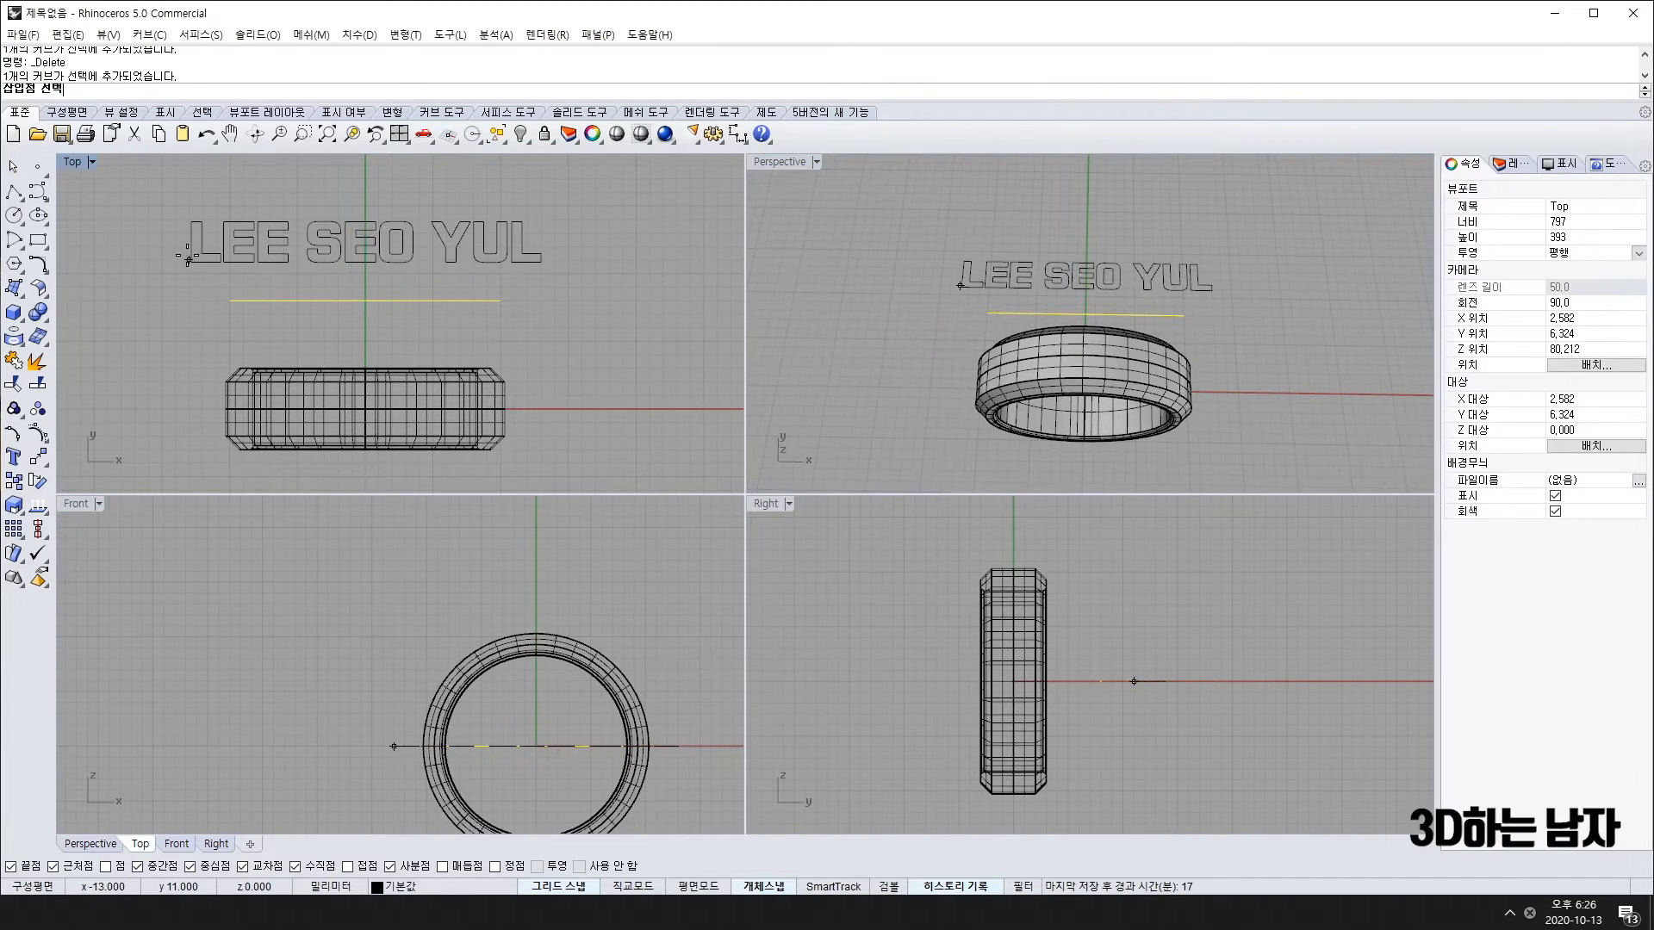
{"action": "left_click", "coordinate": [228, 261]}
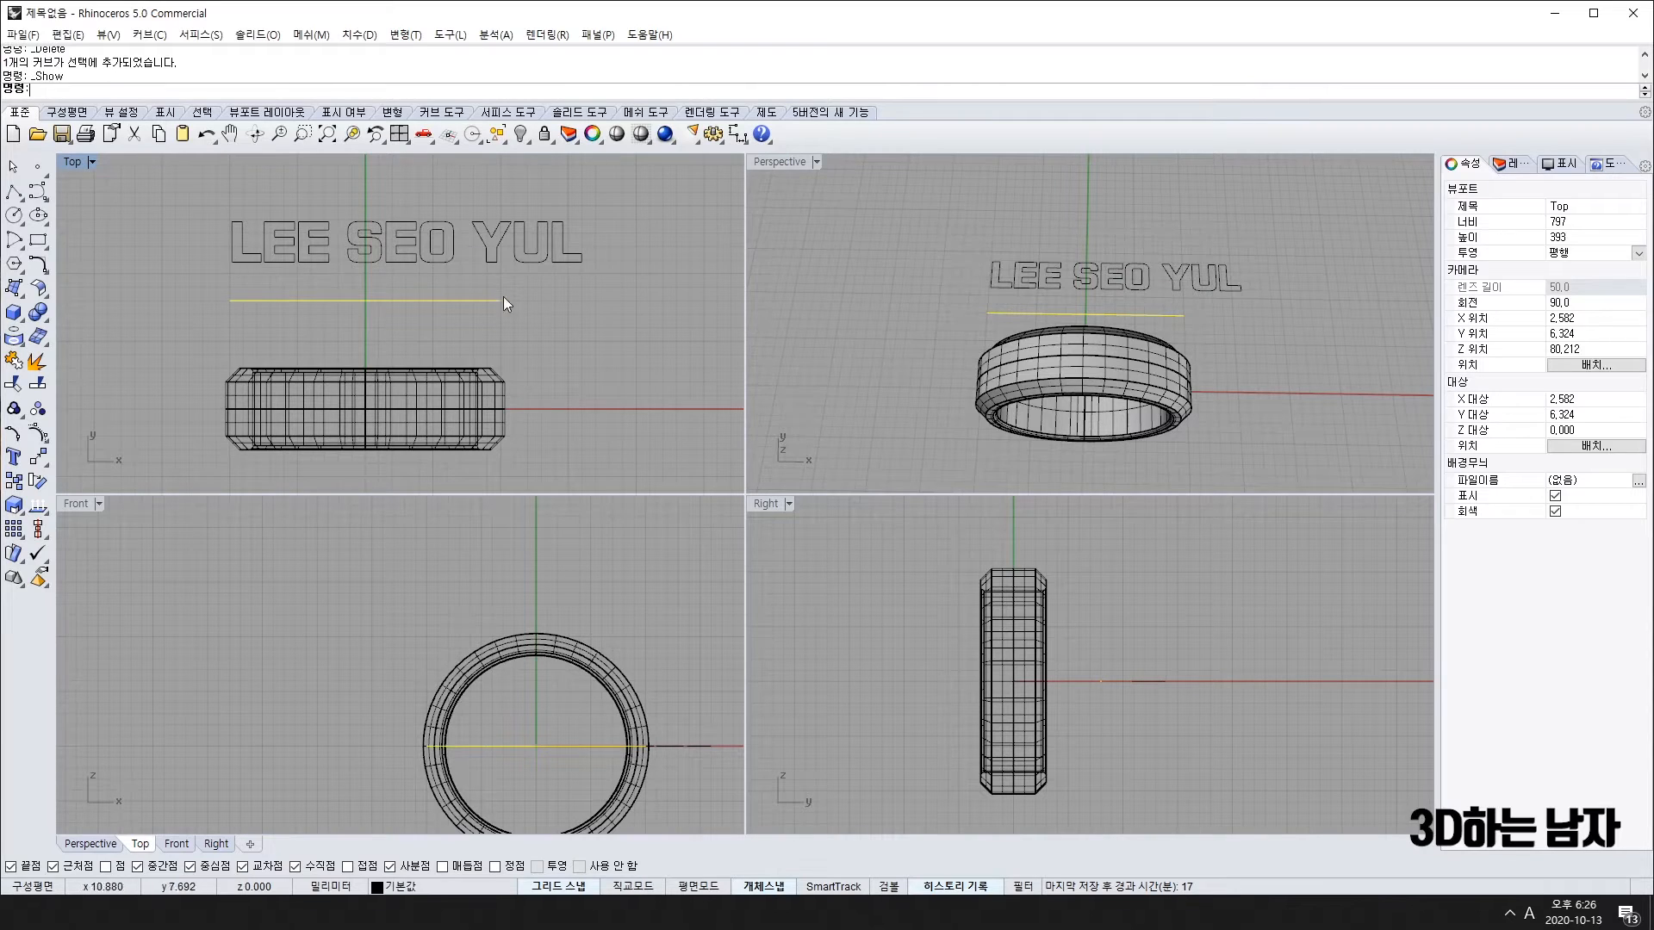
{"action": "left_click_drag", "start_coordinate": [222, 241], "coordinate": [633, 319]}
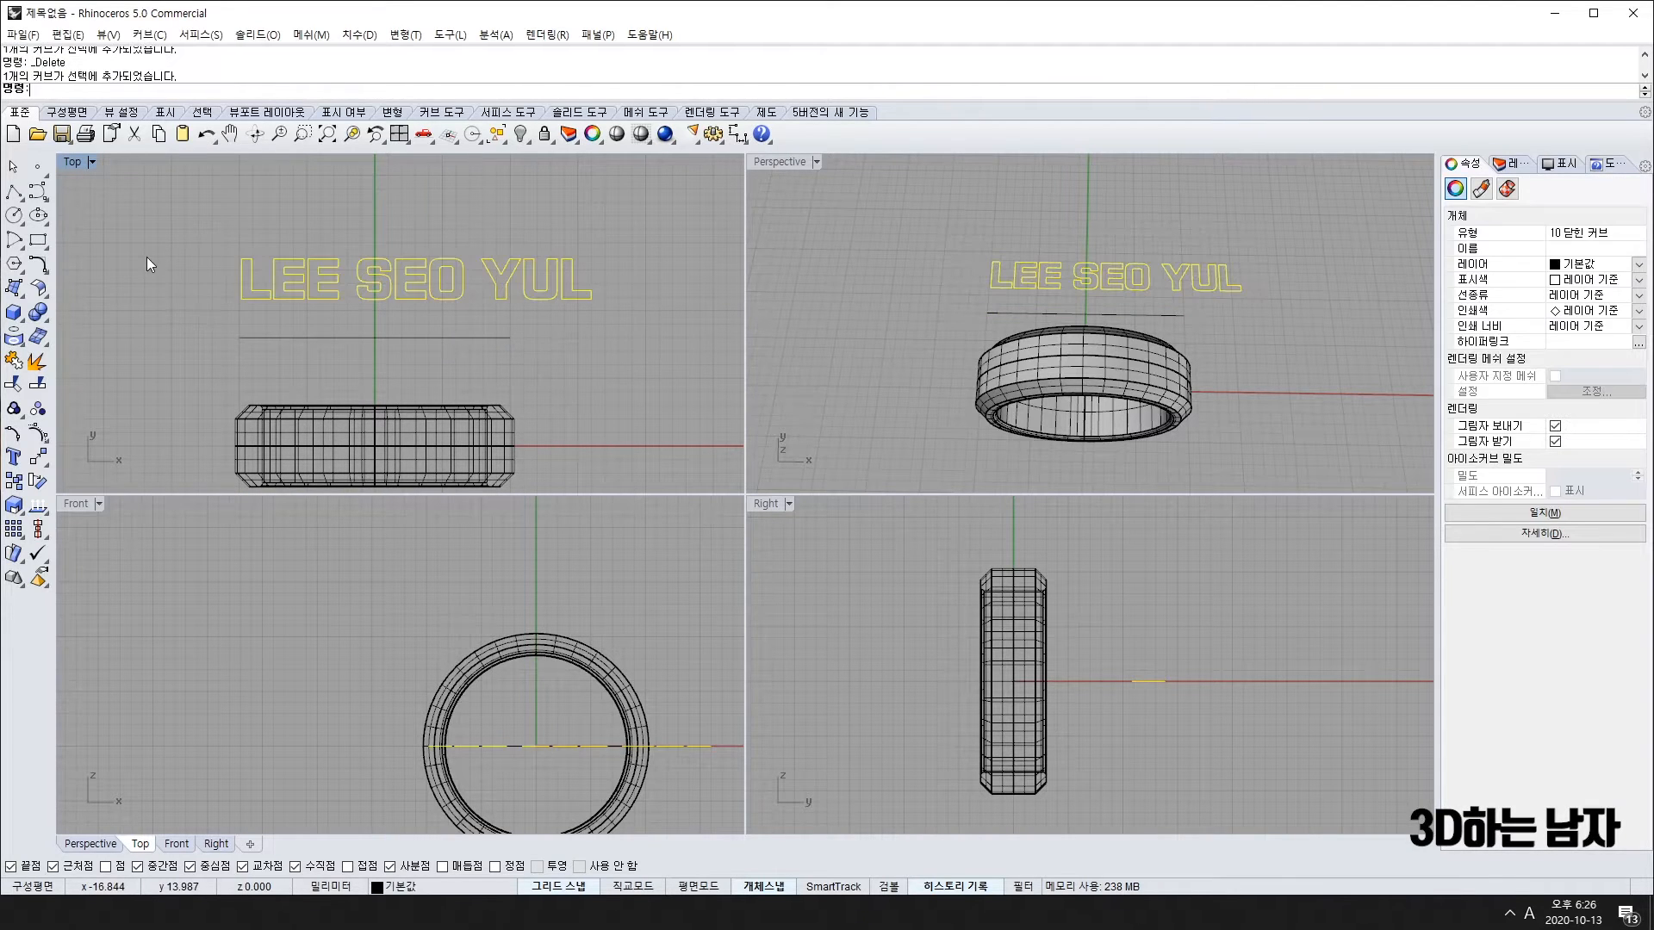
{"action": "scroll", "coordinate": [146, 256], "scroll_direction": "up", "scroll_amount": 3}
{"action": "type", "text": "m"}
{"action": "key", "text": "Return"}
{"action": "left_click", "coordinate": [325, 298]}
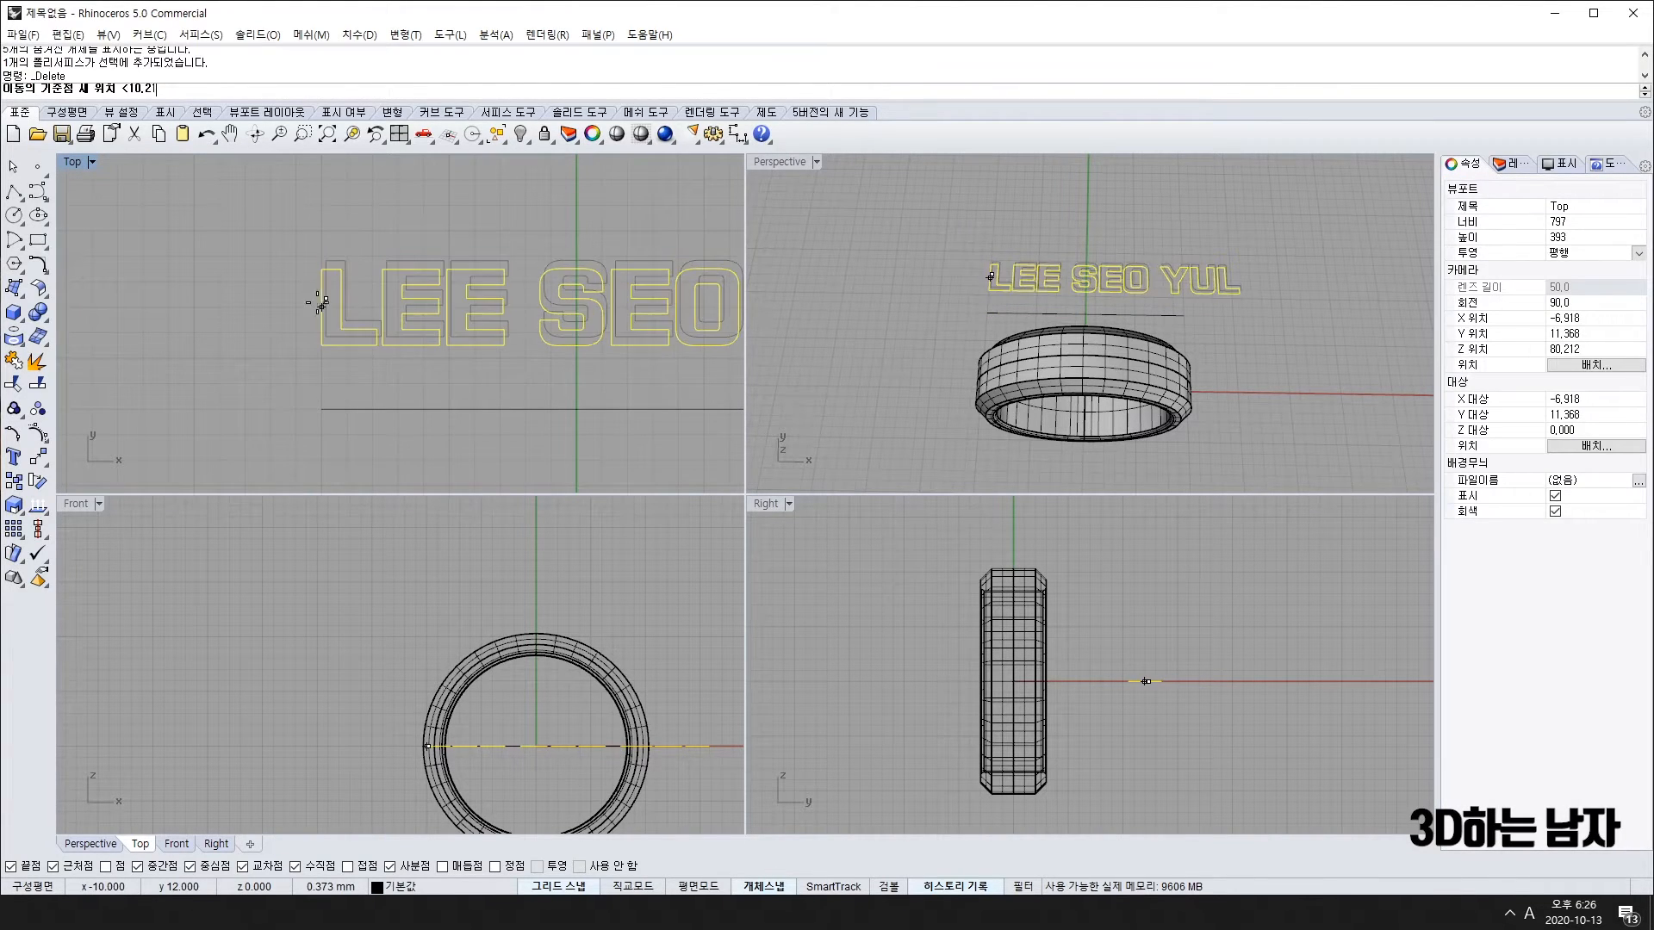
{"action": "left_click", "coordinate": [320, 410]}
{"action": "scroll", "coordinate": [462, 383], "scroll_direction": "down", "scroll_amount": 3}
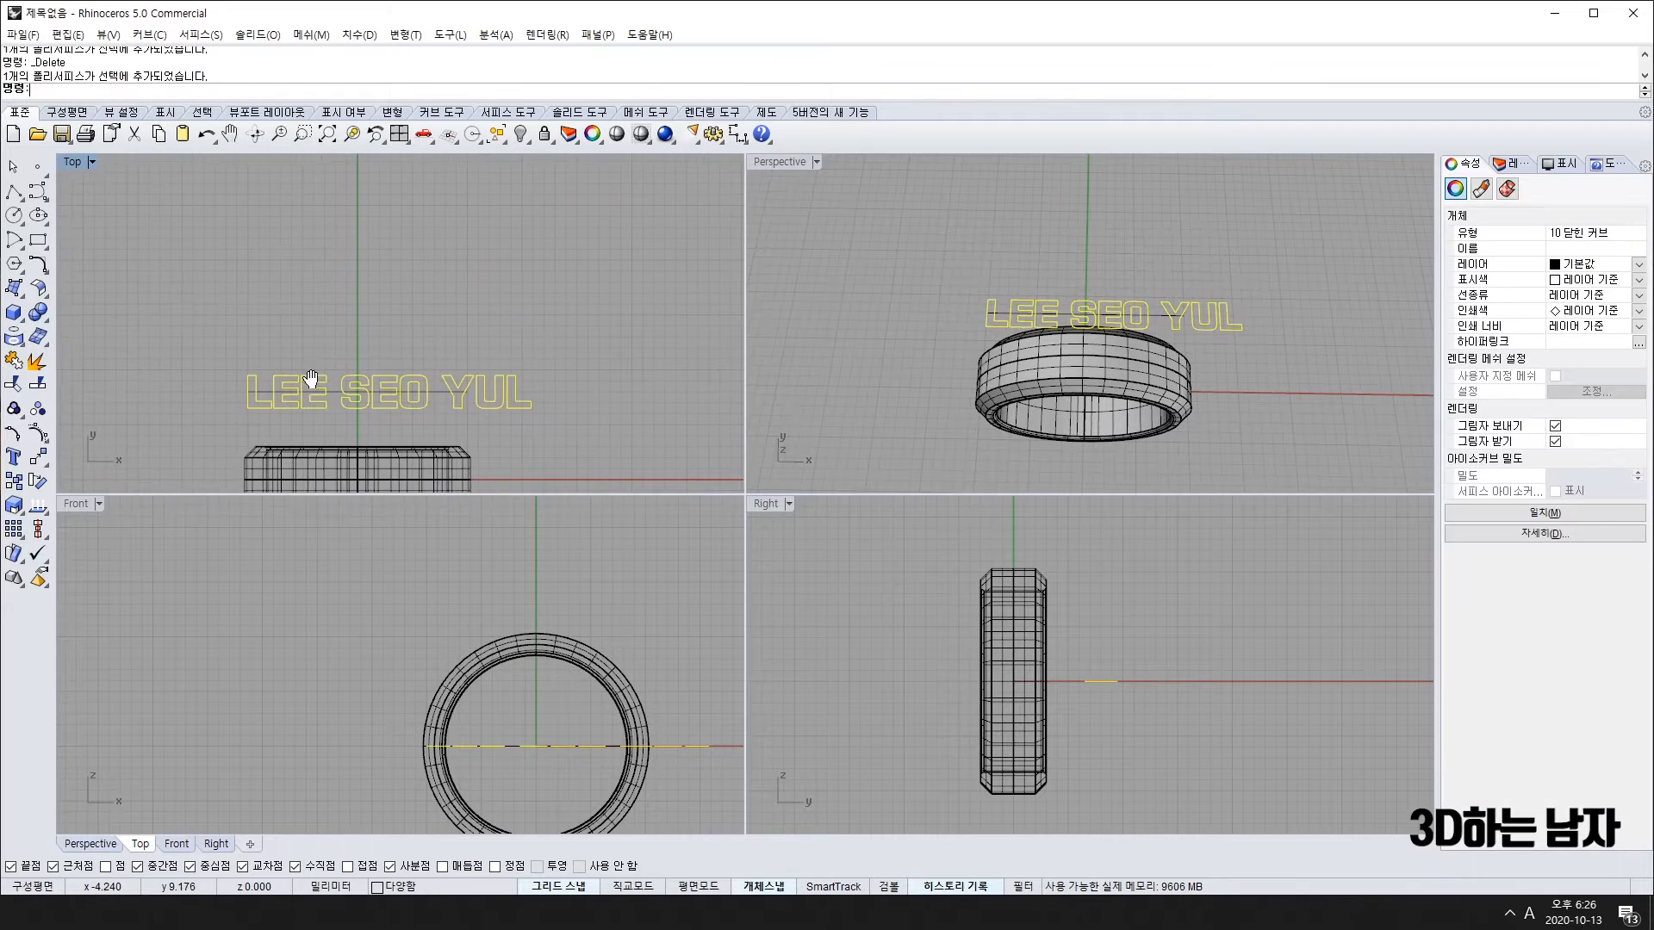
{"action": "scroll", "coordinate": [459, 394], "scroll_direction": "up", "scroll_amount": 4}
{"action": "scroll", "coordinate": [262, 394], "scroll_direction": "down", "scroll_amount": 4}
{"action": "right_click_drag", "start_coordinate": [81, 390], "coordinate": [193, 353]}
{"action": "scroll", "coordinate": [281, 375], "scroll_direction": "up", "scroll_amount": 8}
{"action": "scroll", "coordinate": [193, 354], "scroll_direction": "down", "scroll_amount": 4}
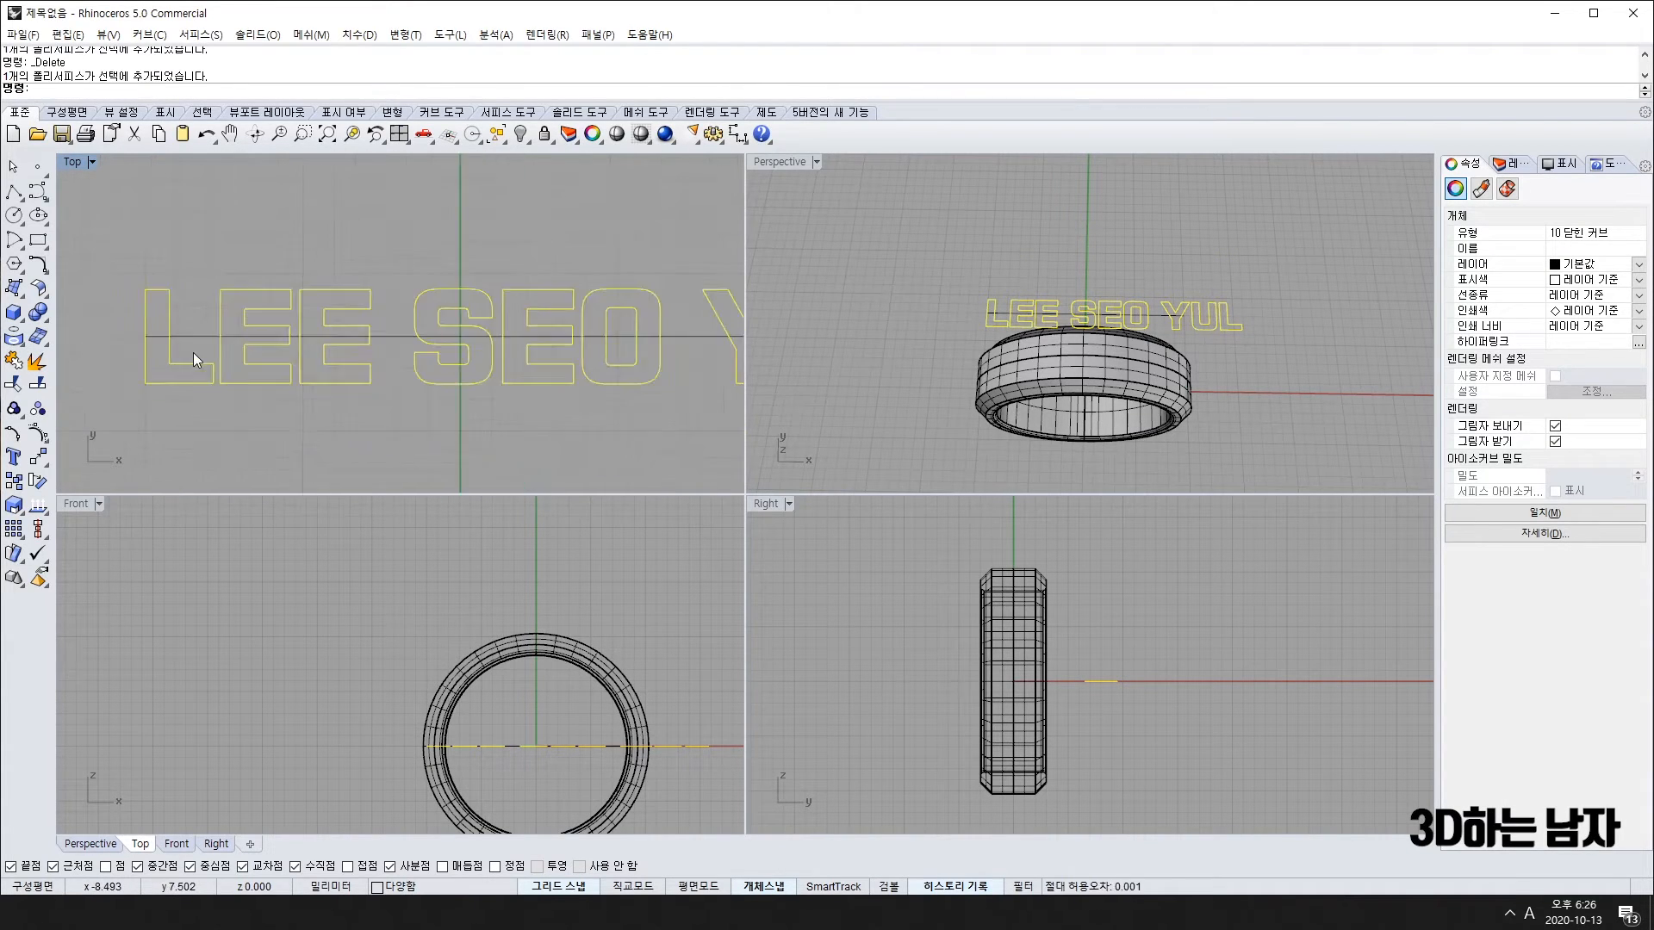
{"action": "scroll", "coordinate": [241, 362], "scroll_direction": "down", "scroll_amount": 4}
{"action": "scroll", "coordinate": [233, 353], "scroll_direction": "up", "scroll_amount": 2}
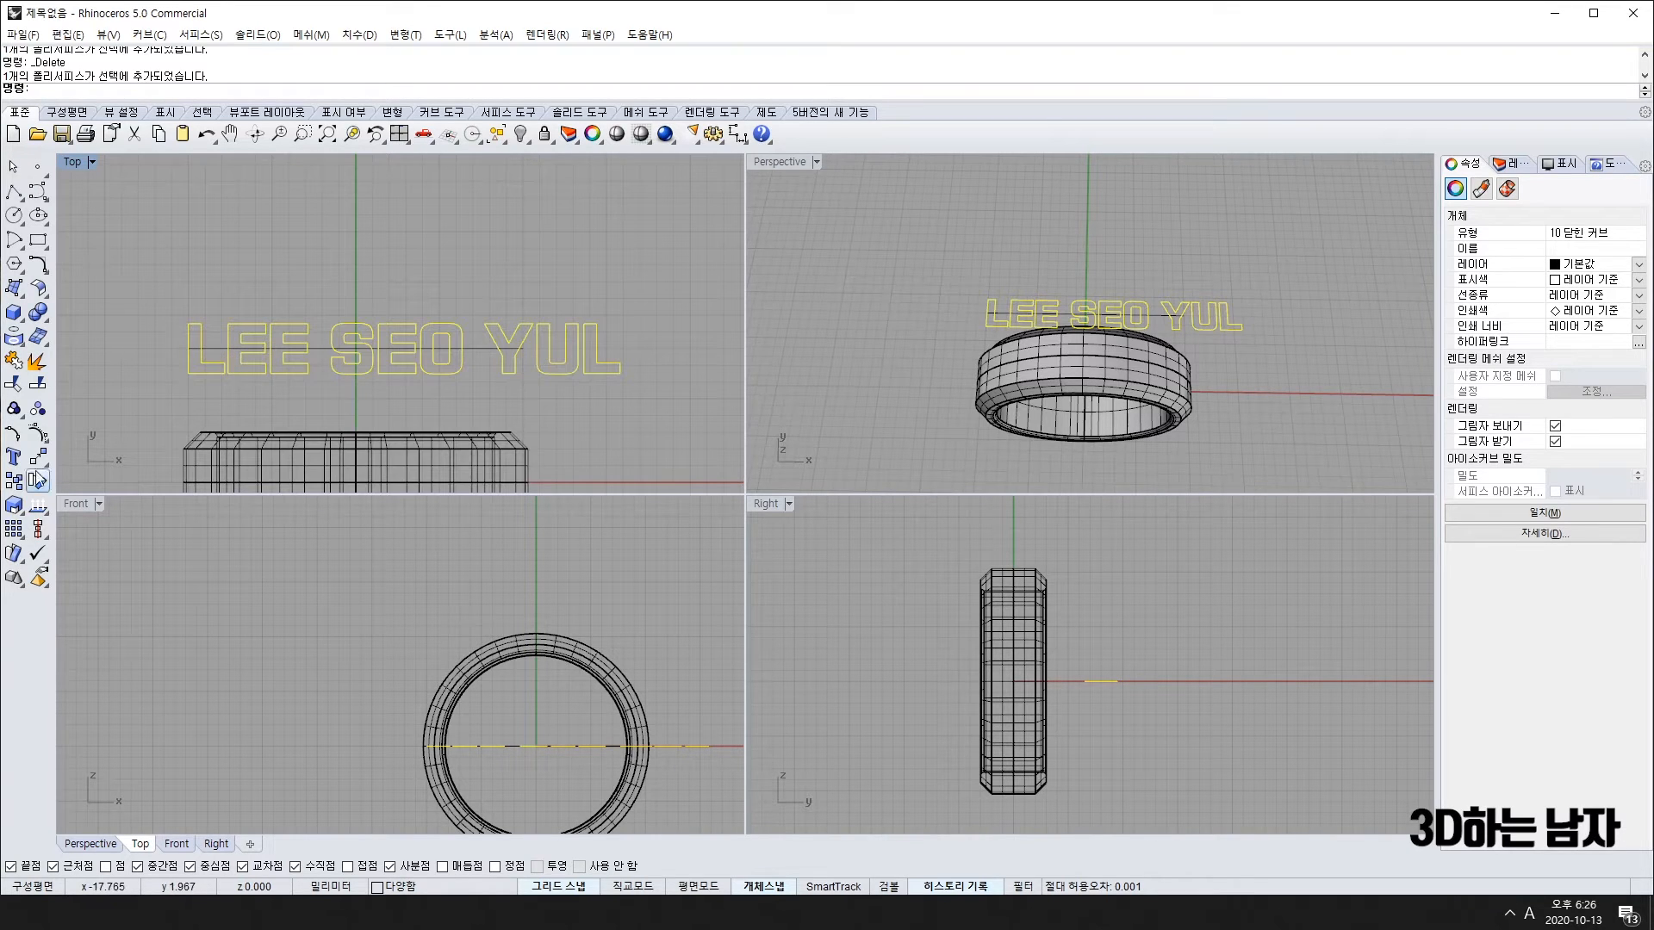
Step: Make a first attempt at scaling the text from its left end
{"action": "left_click", "coordinate": [14, 509]}
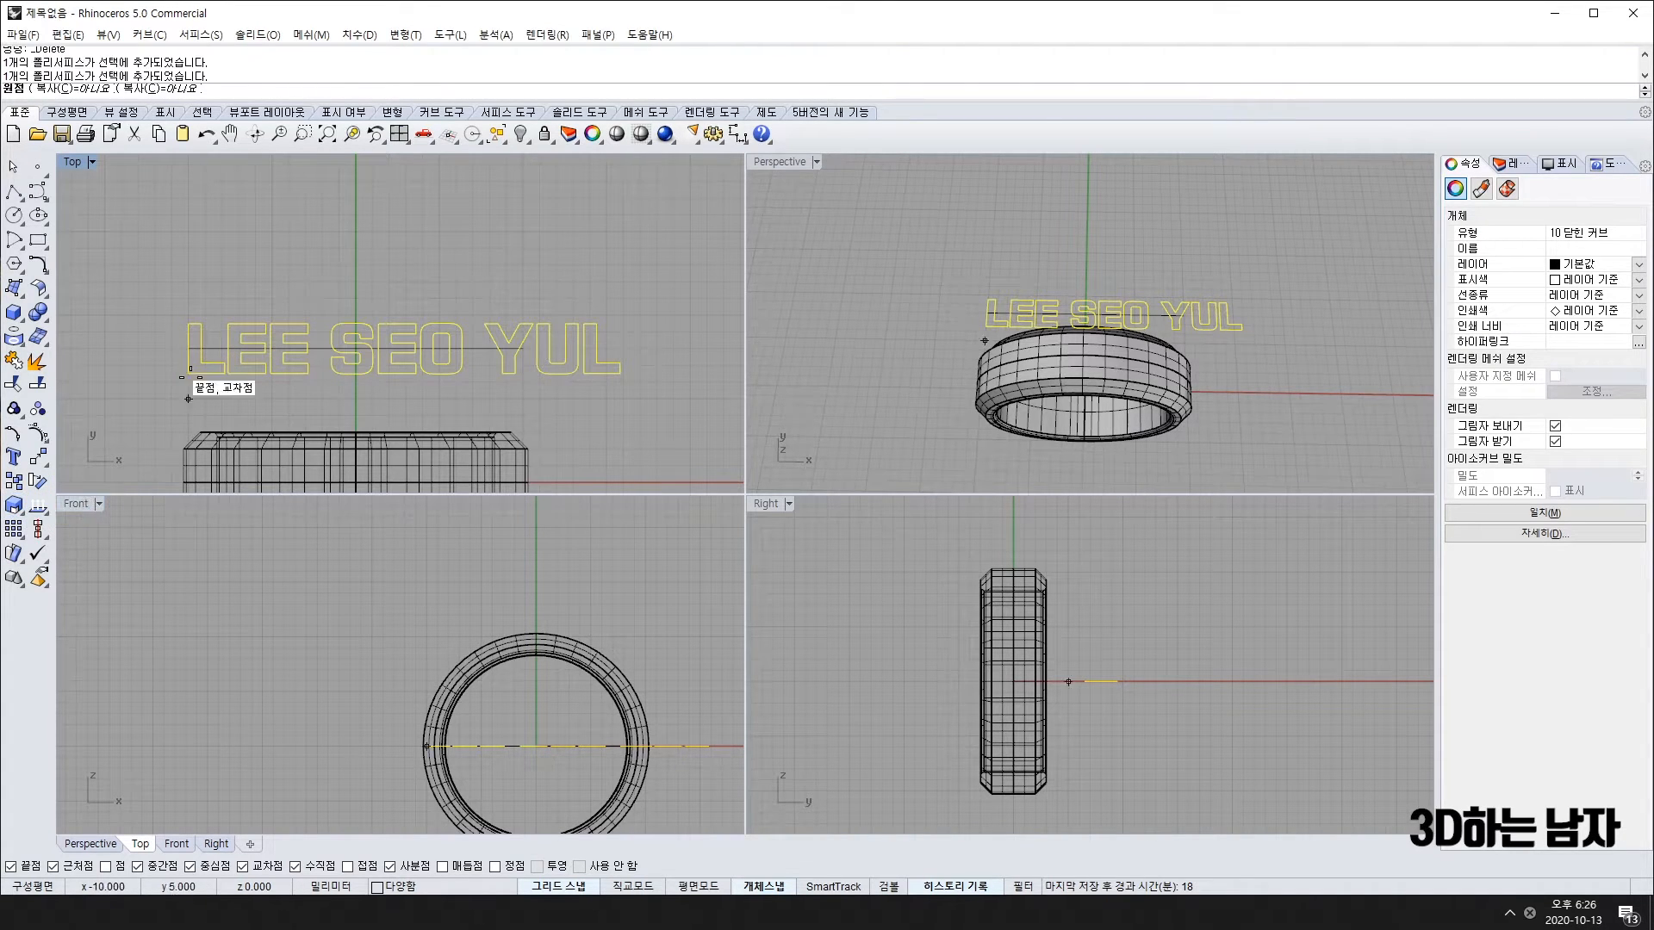
{"action": "left_click", "coordinate": [188, 348]}
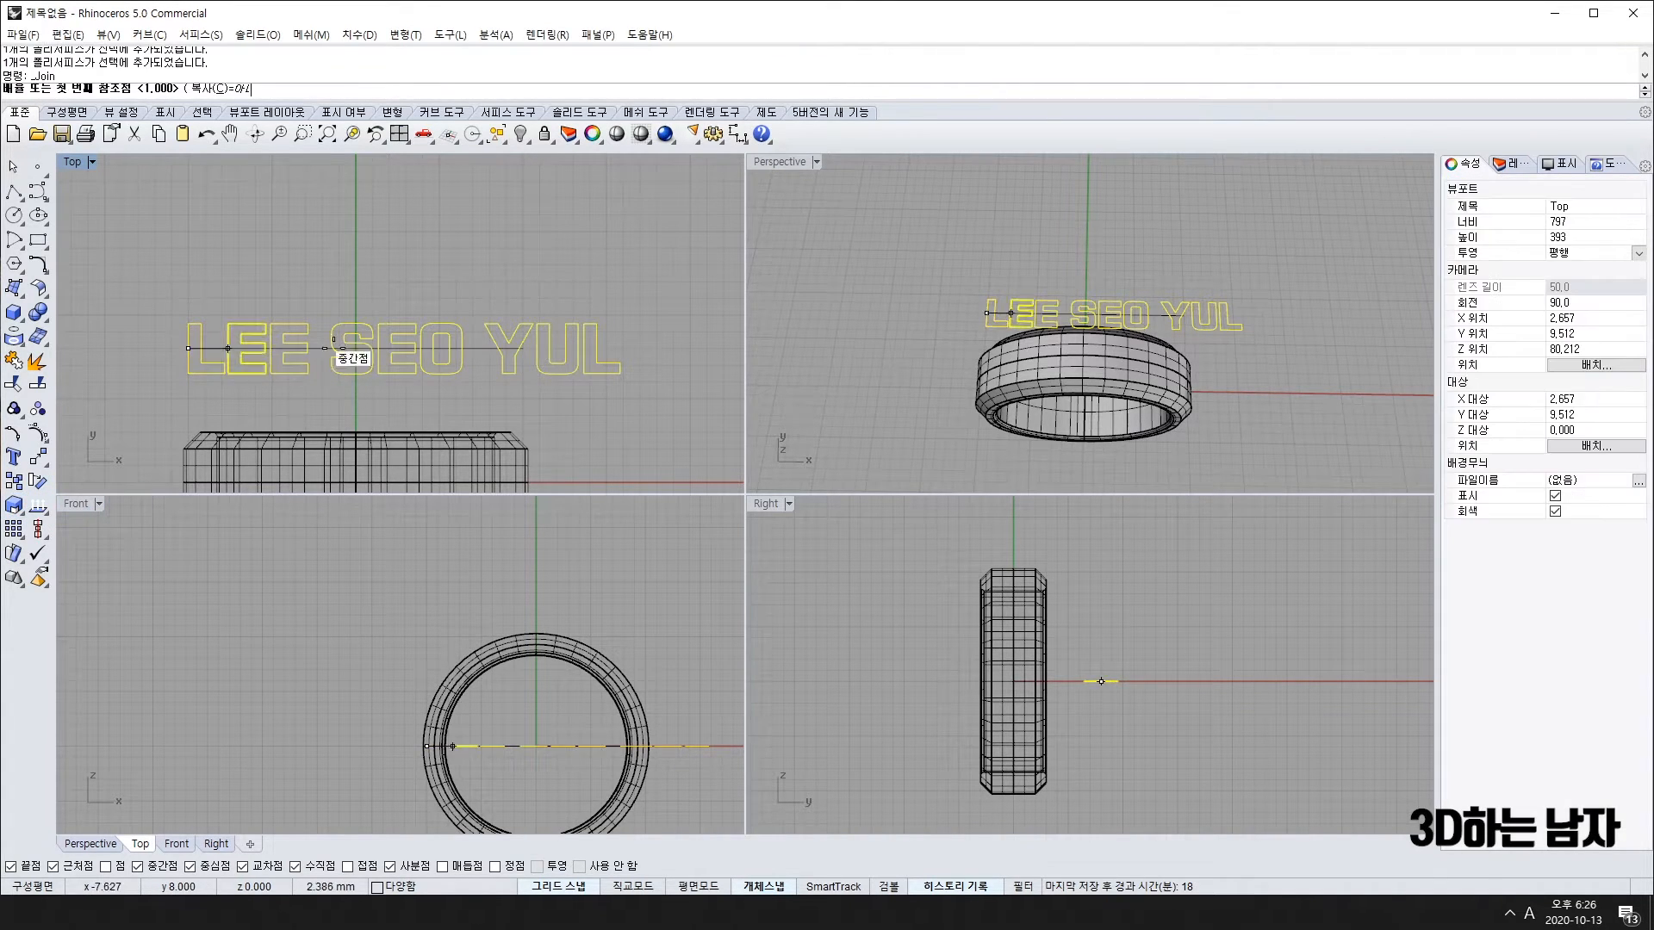
{"action": "left_click", "coordinate": [623, 344]}
{"action": "left_click", "coordinate": [594, 348]}
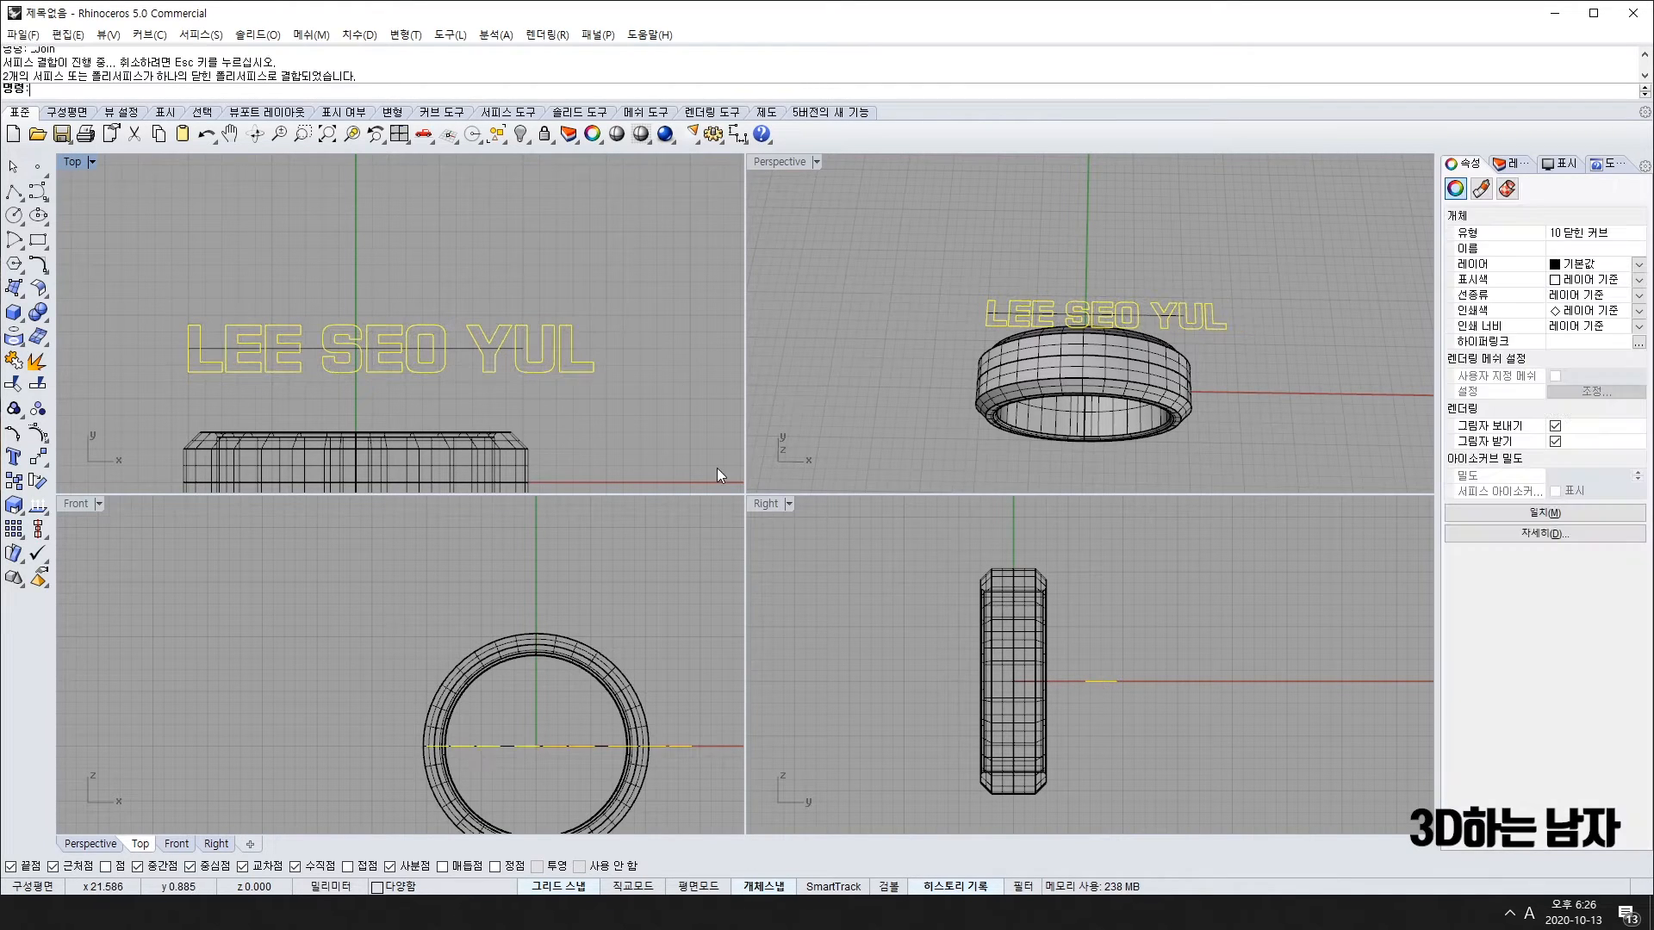
{"action": "scroll", "coordinate": [554, 371], "scroll_direction": "up", "scroll_amount": 7}
{"action": "scroll", "coordinate": [551, 379], "scroll_direction": "down", "scroll_amount": 7}
Step: Undo that scale and rescale the text with reference points to the ring's width
{"action": "key", "text": "ctrl+z"}
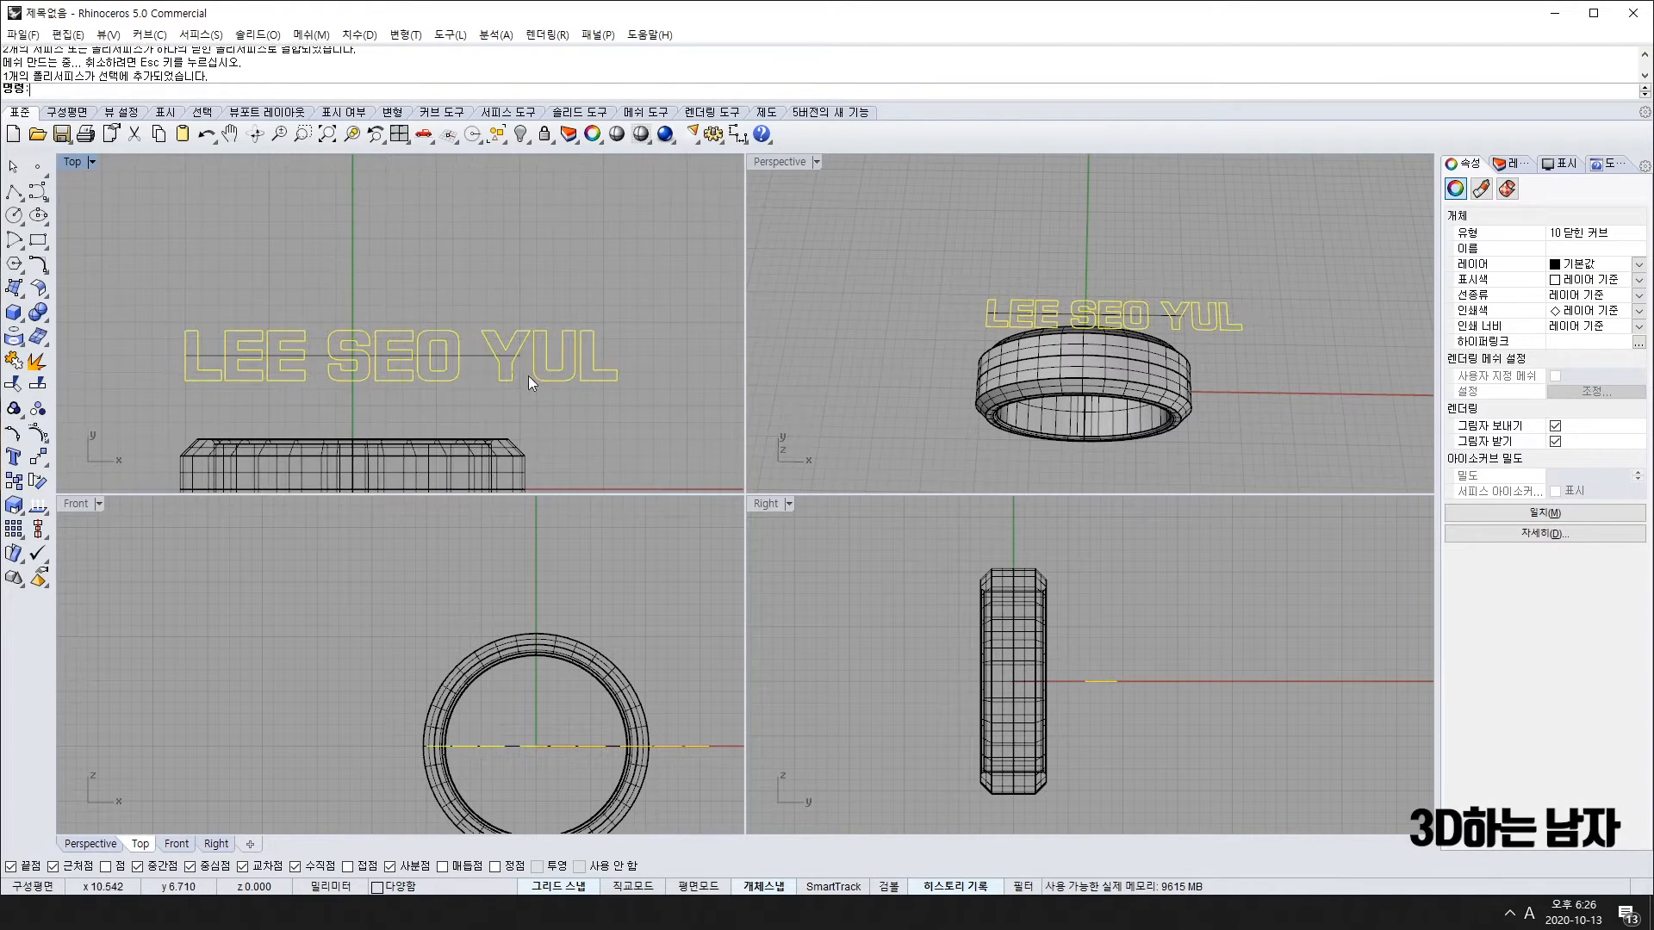
{"action": "key", "text": "Return"}
{"action": "left_click", "coordinate": [188, 353]}
{"action": "scroll", "coordinate": [612, 351], "scroll_direction": "up", "scroll_amount": 6}
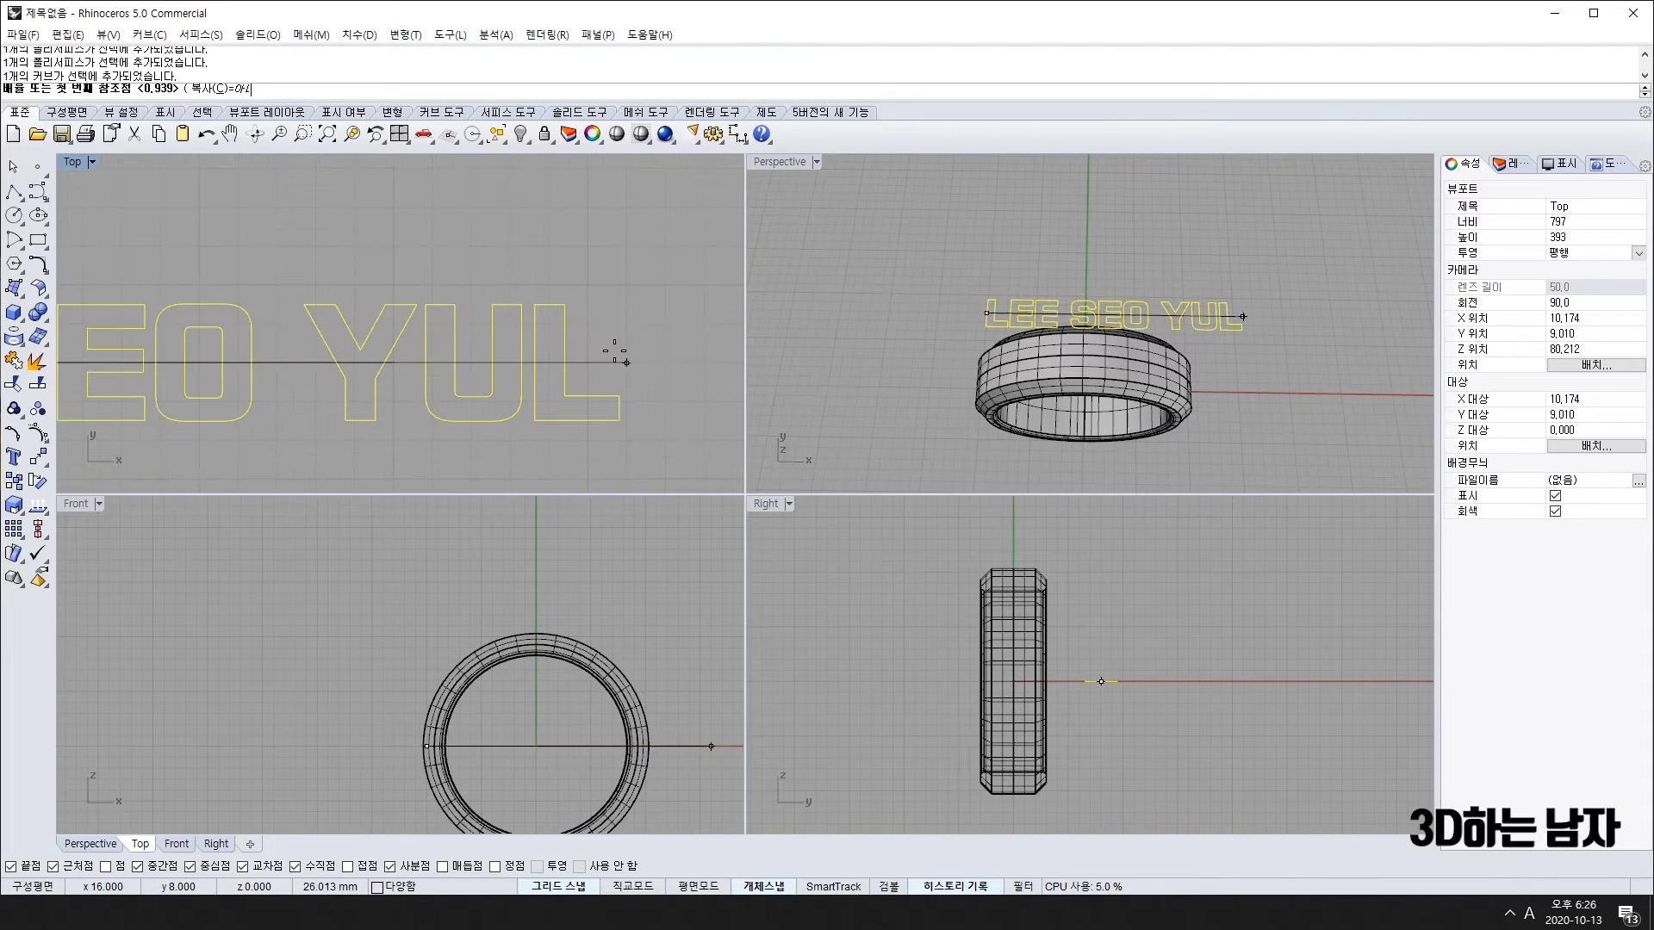
{"action": "left_click", "coordinate": [626, 363]}
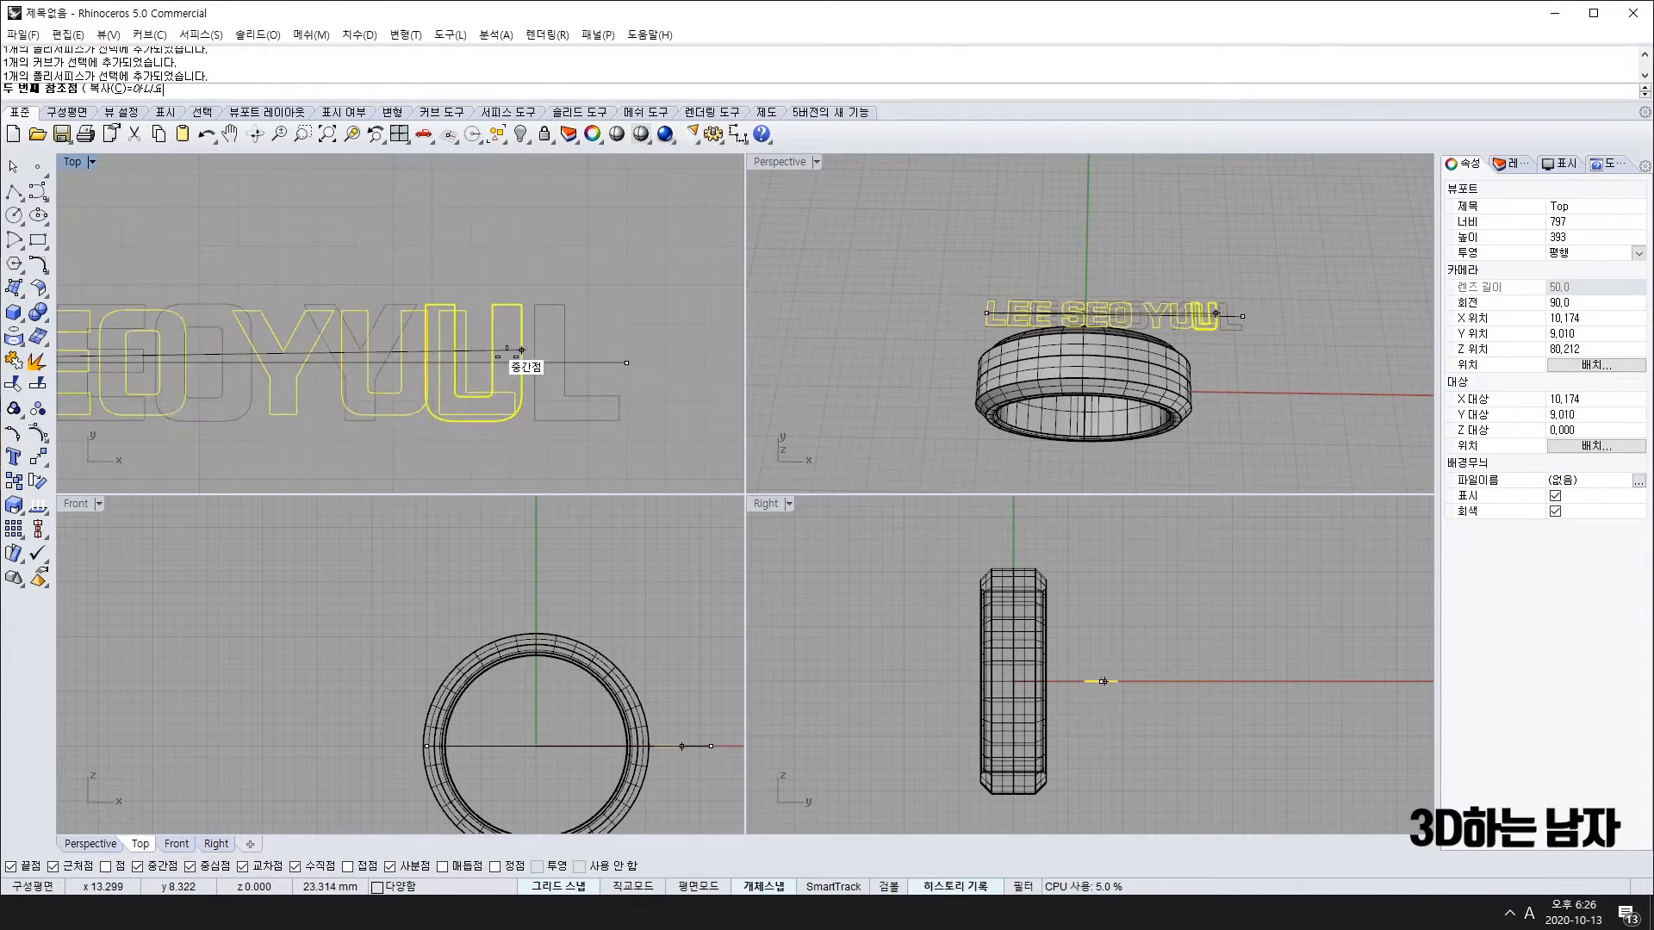
{"action": "left_click", "coordinate": [393, 363]}
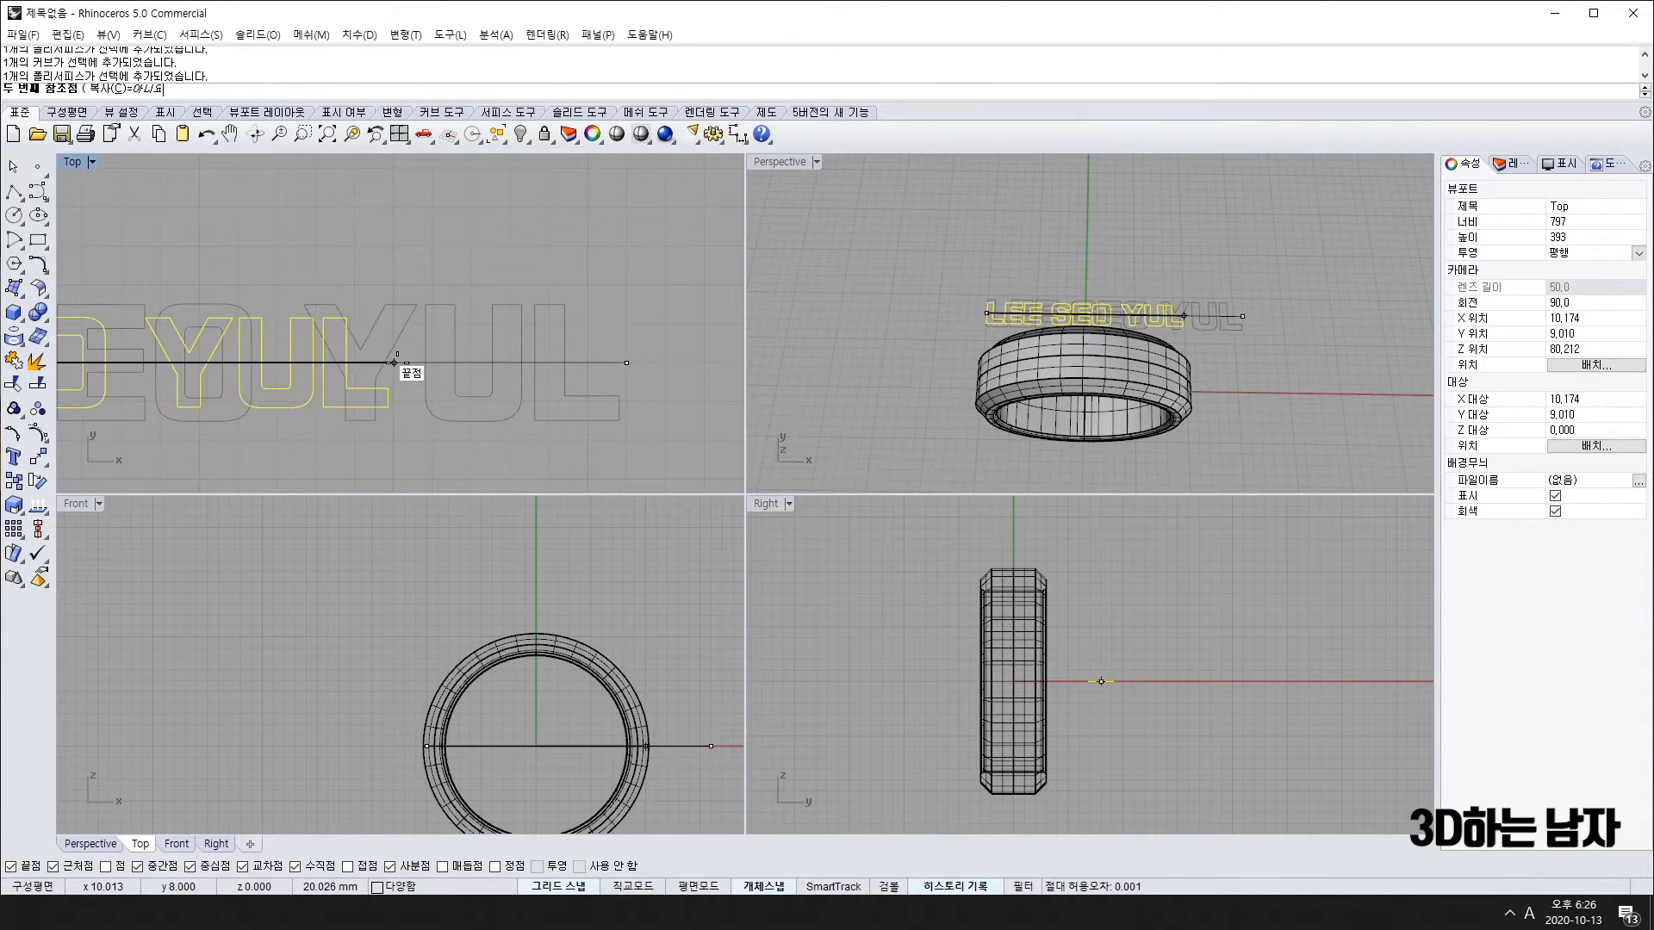
{"action": "scroll", "coordinate": [379, 390], "scroll_direction": "down", "scroll_amount": 4}
{"action": "scroll", "coordinate": [322, 374], "scroll_direction": "up", "scroll_amount": 3}
{"action": "scroll", "coordinate": [322, 374], "scroll_direction": "down", "scroll_amount": 3}
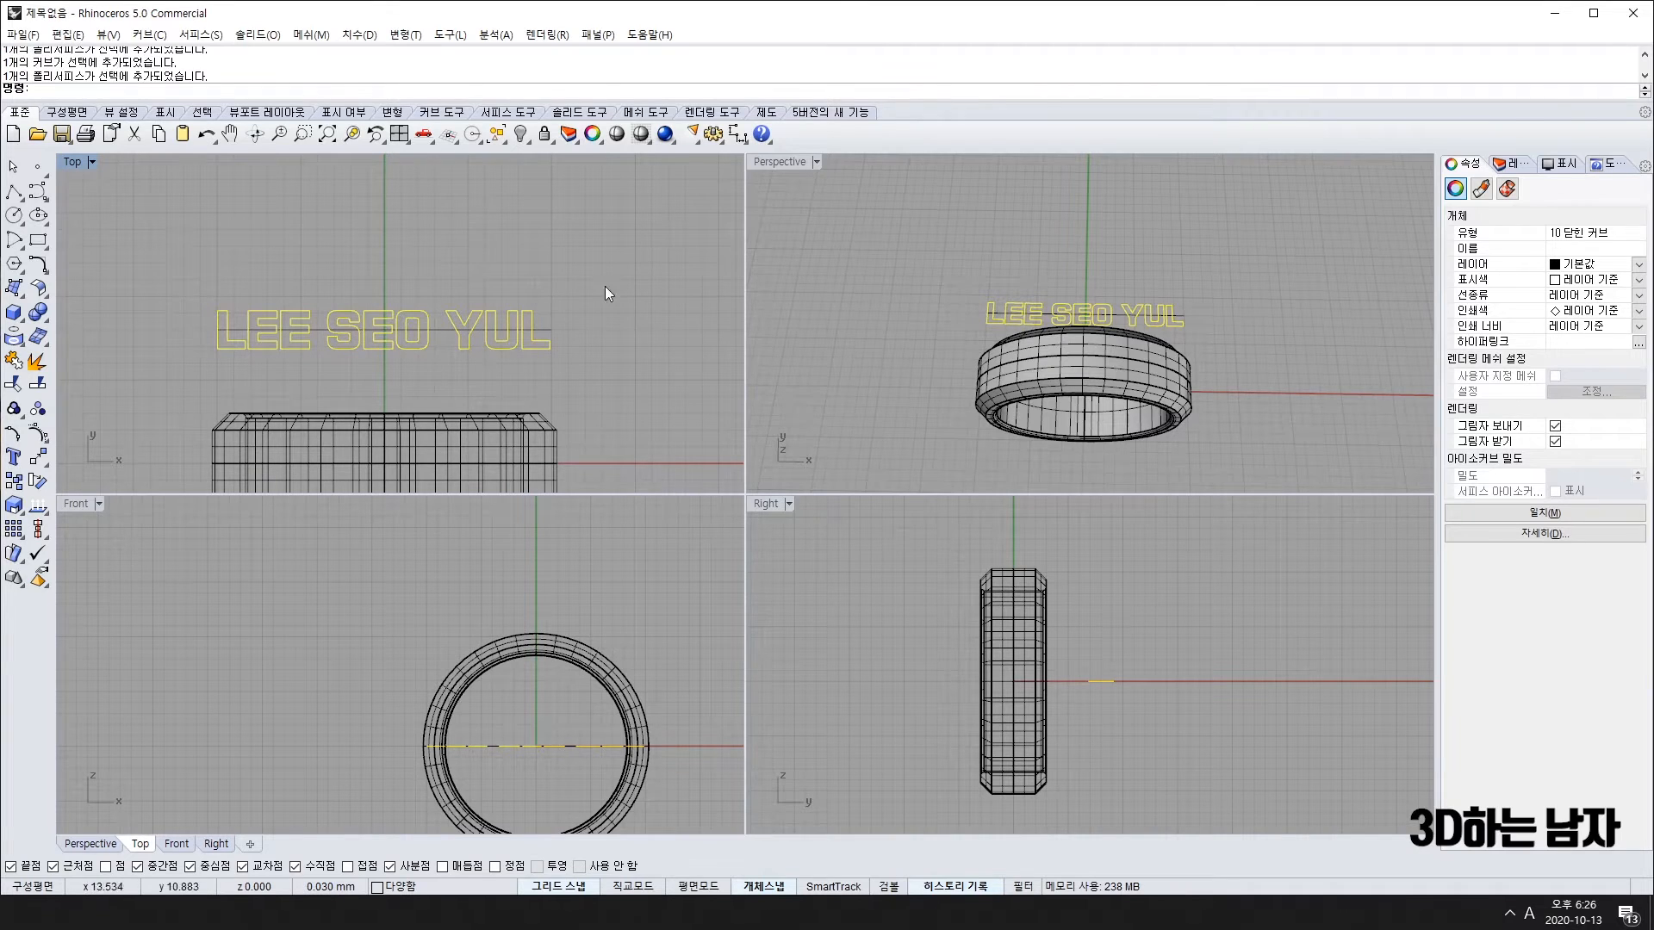
{"action": "right_click_drag", "start_coordinate": [1242, 371], "coordinate": [870, 284]}
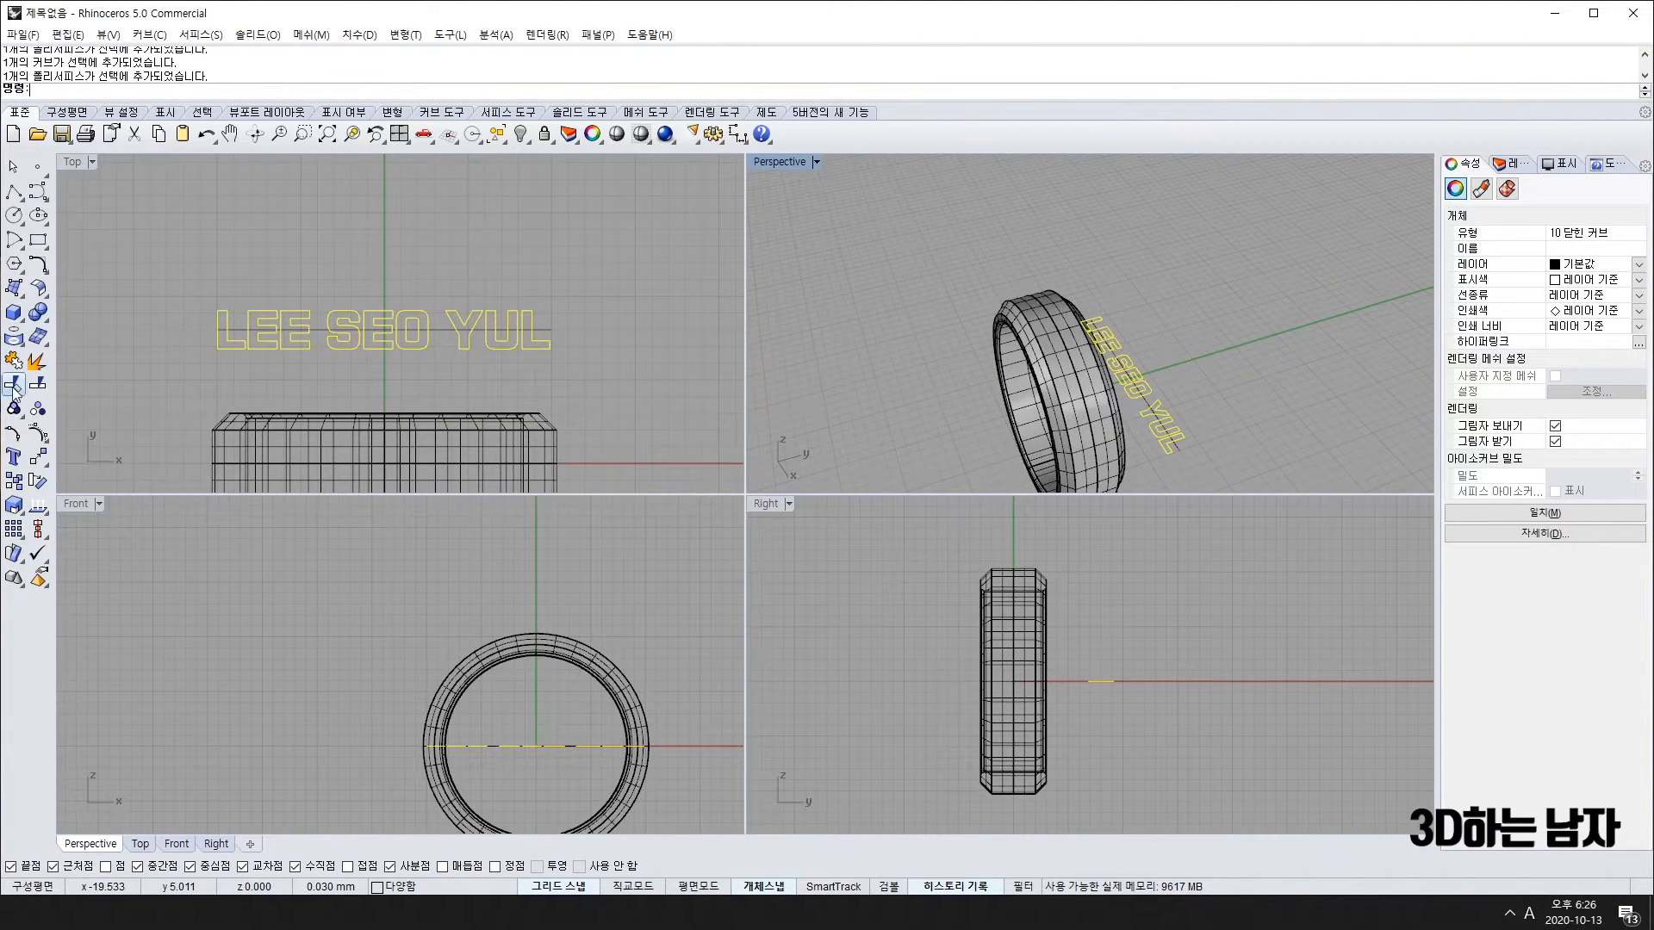
{"action": "left_click", "coordinate": [13, 289]}
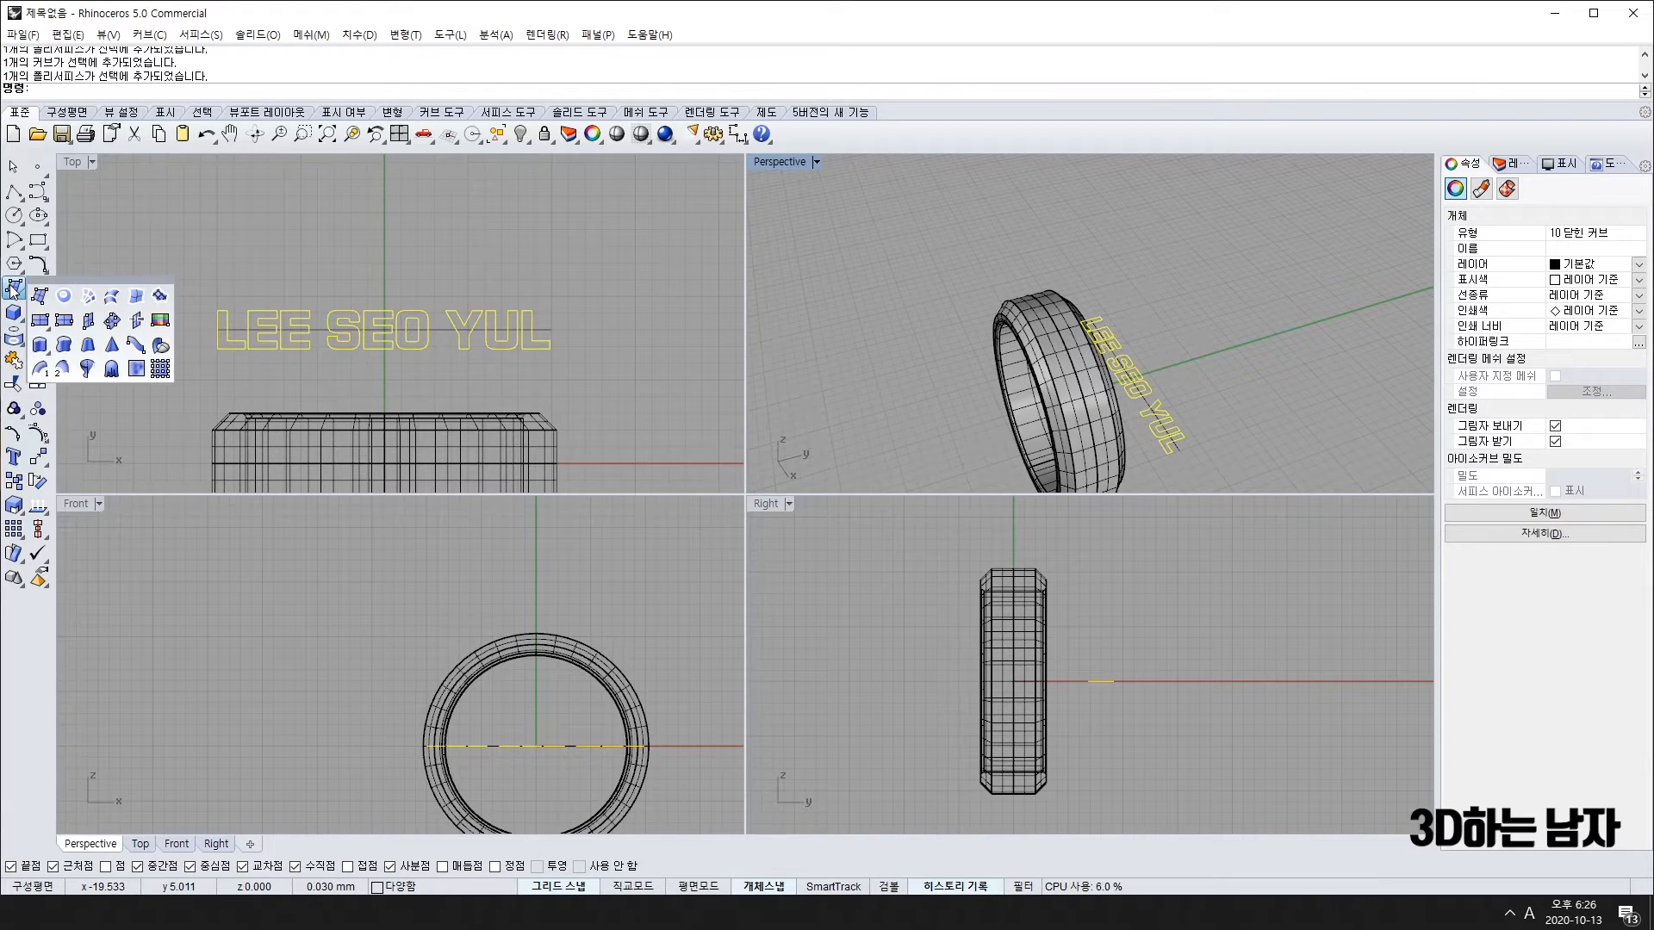
{"action": "left_click", "coordinate": [40, 344]}
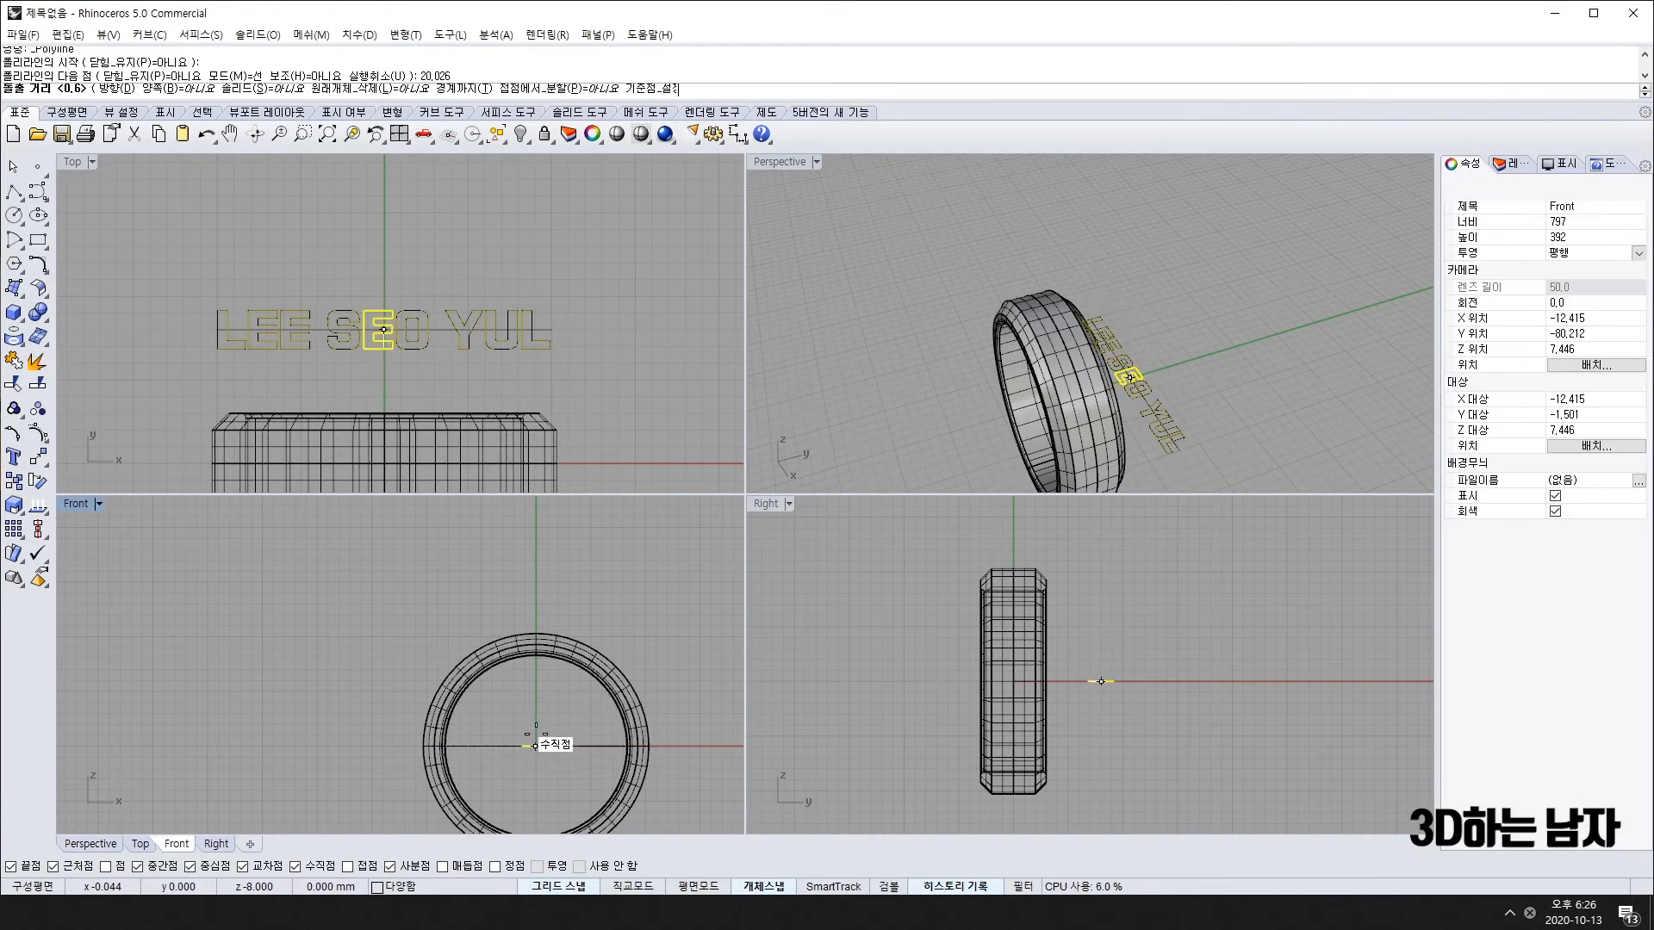
{"action": "left_click", "coordinate": [282, 93]}
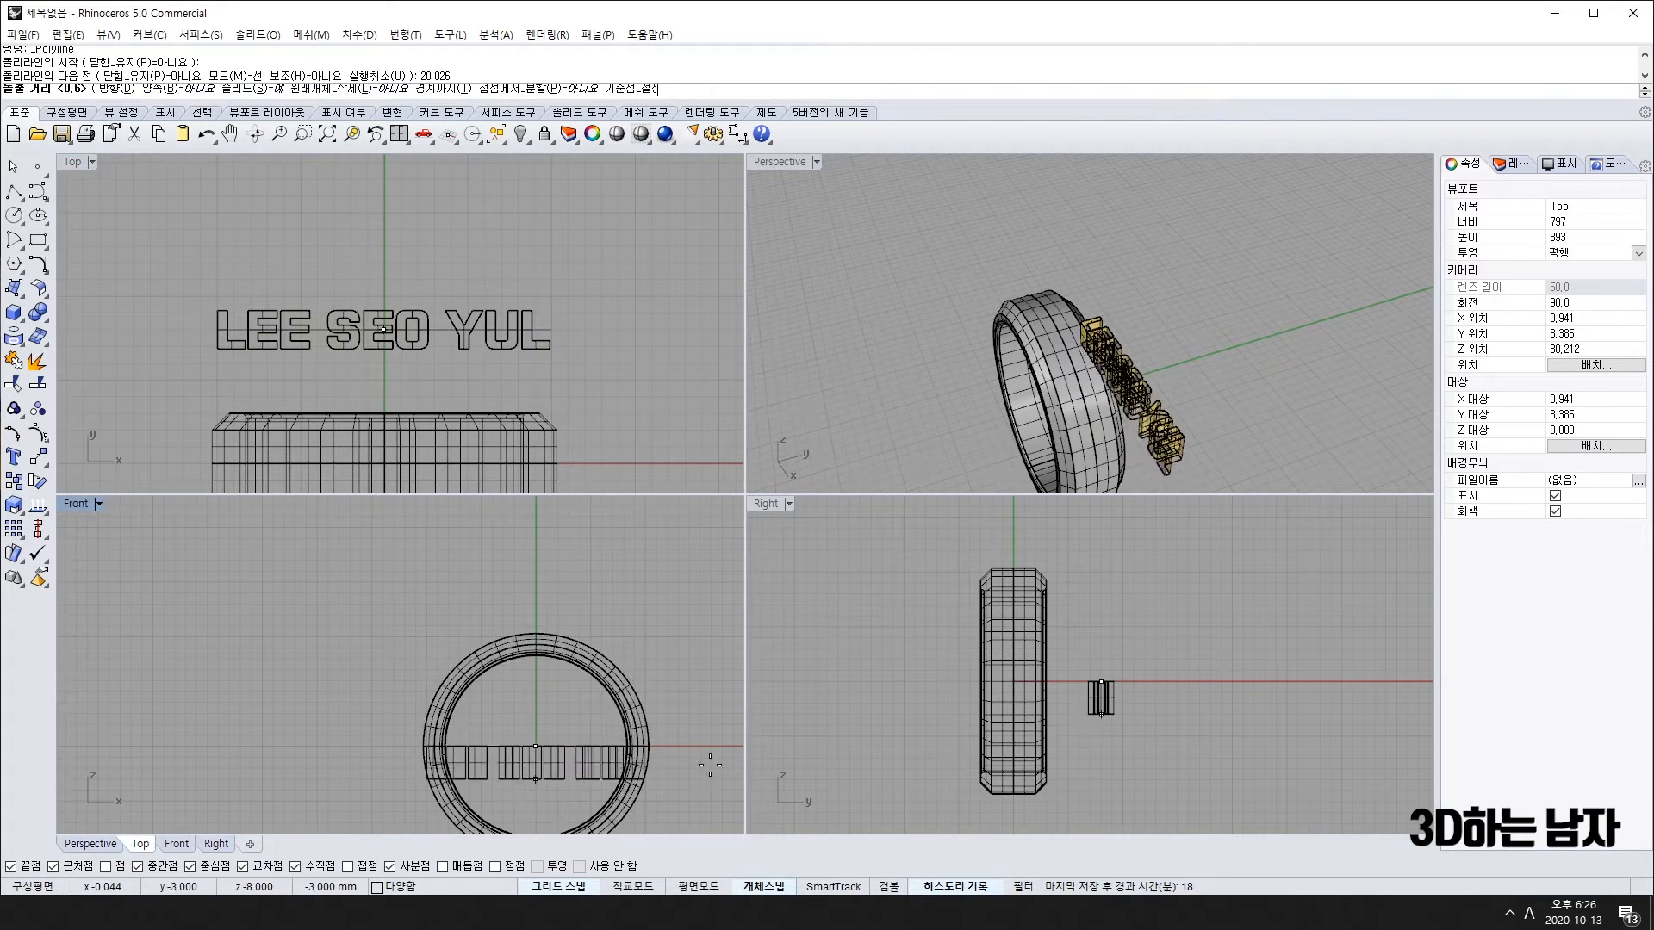
{"action": "scroll", "coordinate": [712, 779], "scroll_direction": "up", "scroll_amount": 5}
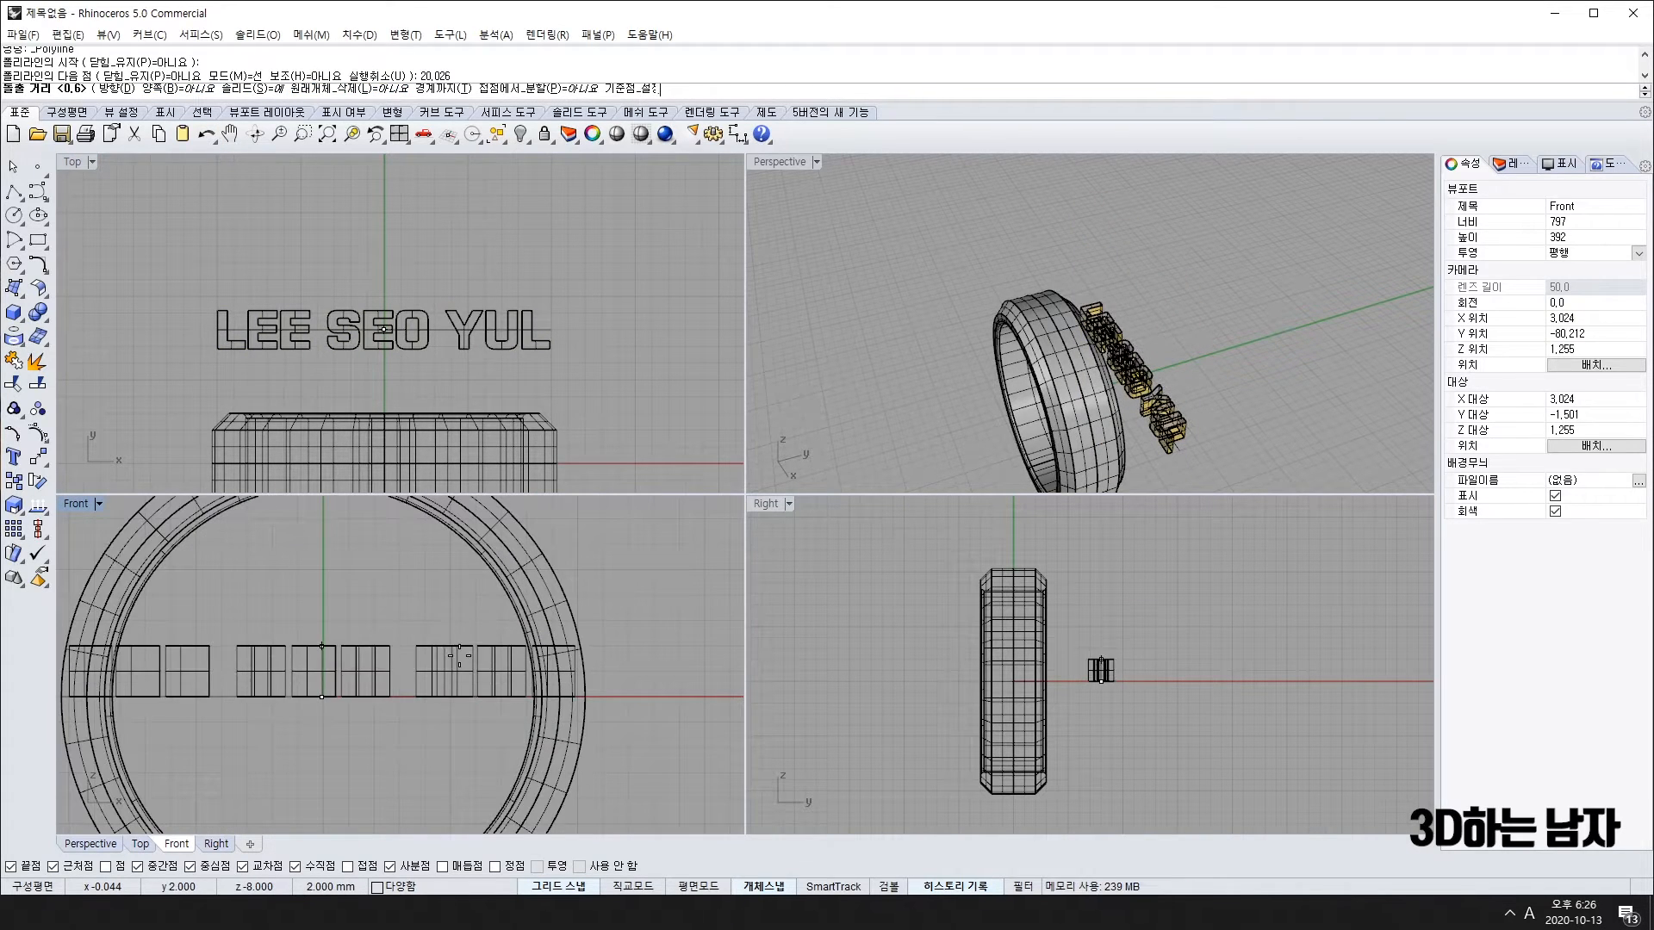
{"action": "type", "text": "0.6"}
{"action": "key", "text": "Return"}
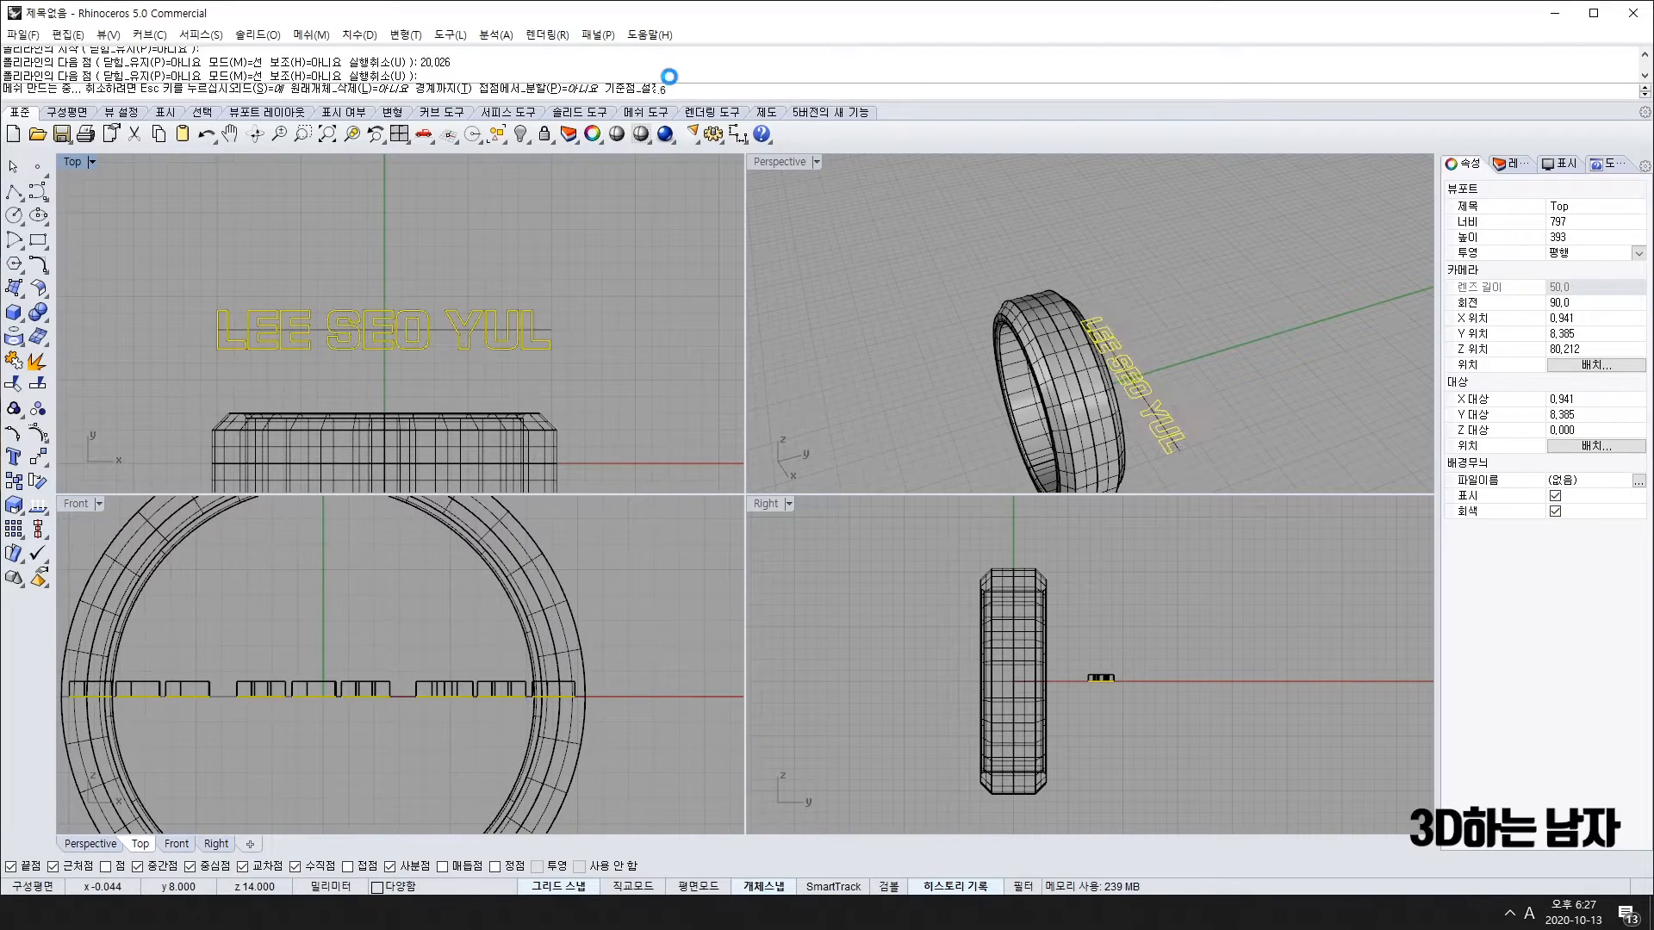
{"action": "right_click_drag", "start_coordinate": [1261, 384], "coordinate": [1149, 300]}
{"action": "key", "text": "Escape"}
{"action": "scroll", "coordinate": [1156, 405], "scroll_direction": "up", "scroll_amount": 5}
{"action": "right_click_drag", "start_coordinate": [1055, 462], "coordinate": [890, 379]}
{"action": "scroll", "coordinate": [1253, 299], "scroll_direction": "down", "scroll_amount": 5}
{"action": "scroll", "coordinate": [1310, 340], "scroll_direction": "down", "scroll_amount": 2}
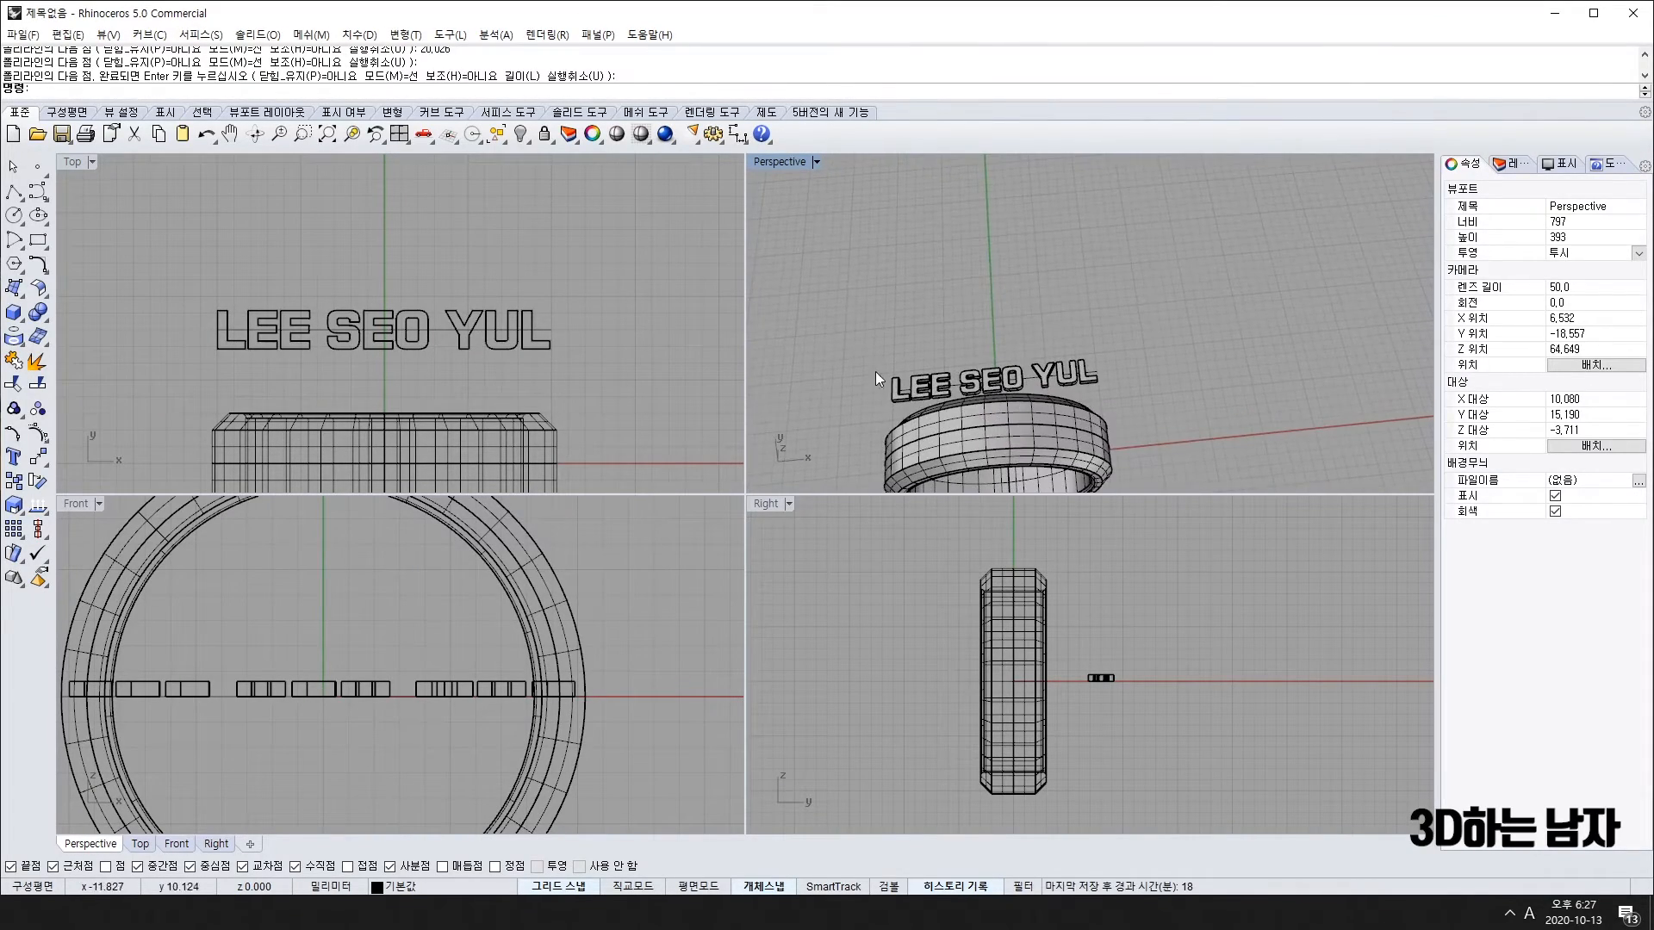
{"action": "left_click", "coordinate": [398, 329]}
{"action": "left_click_drag", "start_coordinate": [164, 261], "coordinate": [601, 386]}
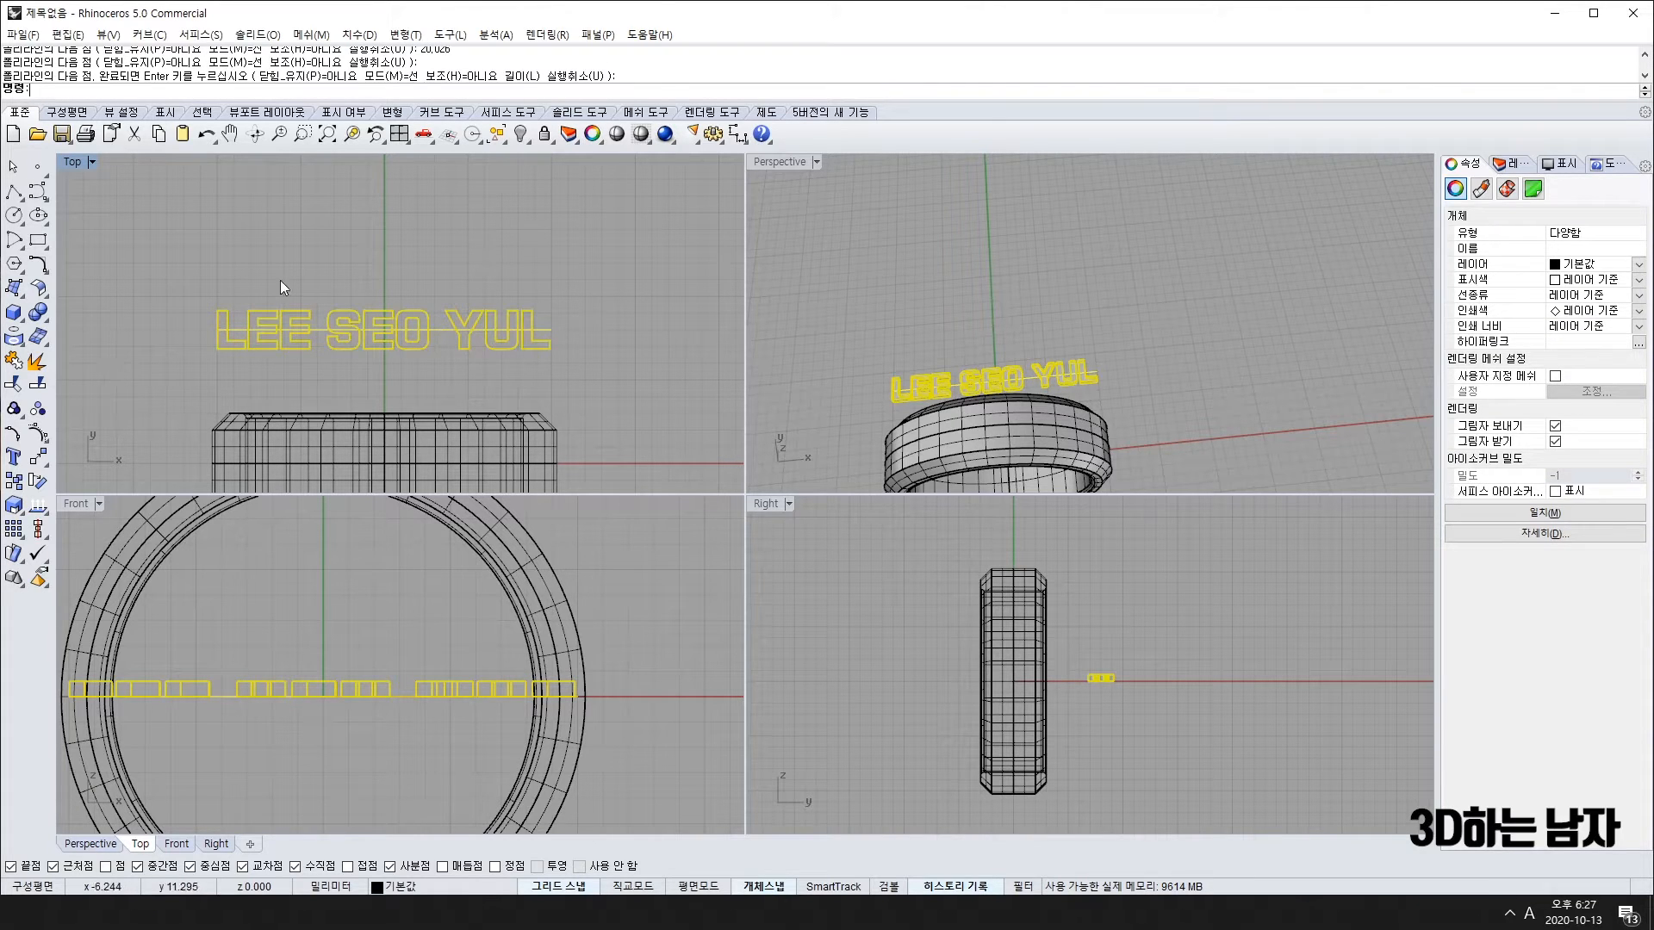
{"action": "left_click", "coordinate": [190, 329]}
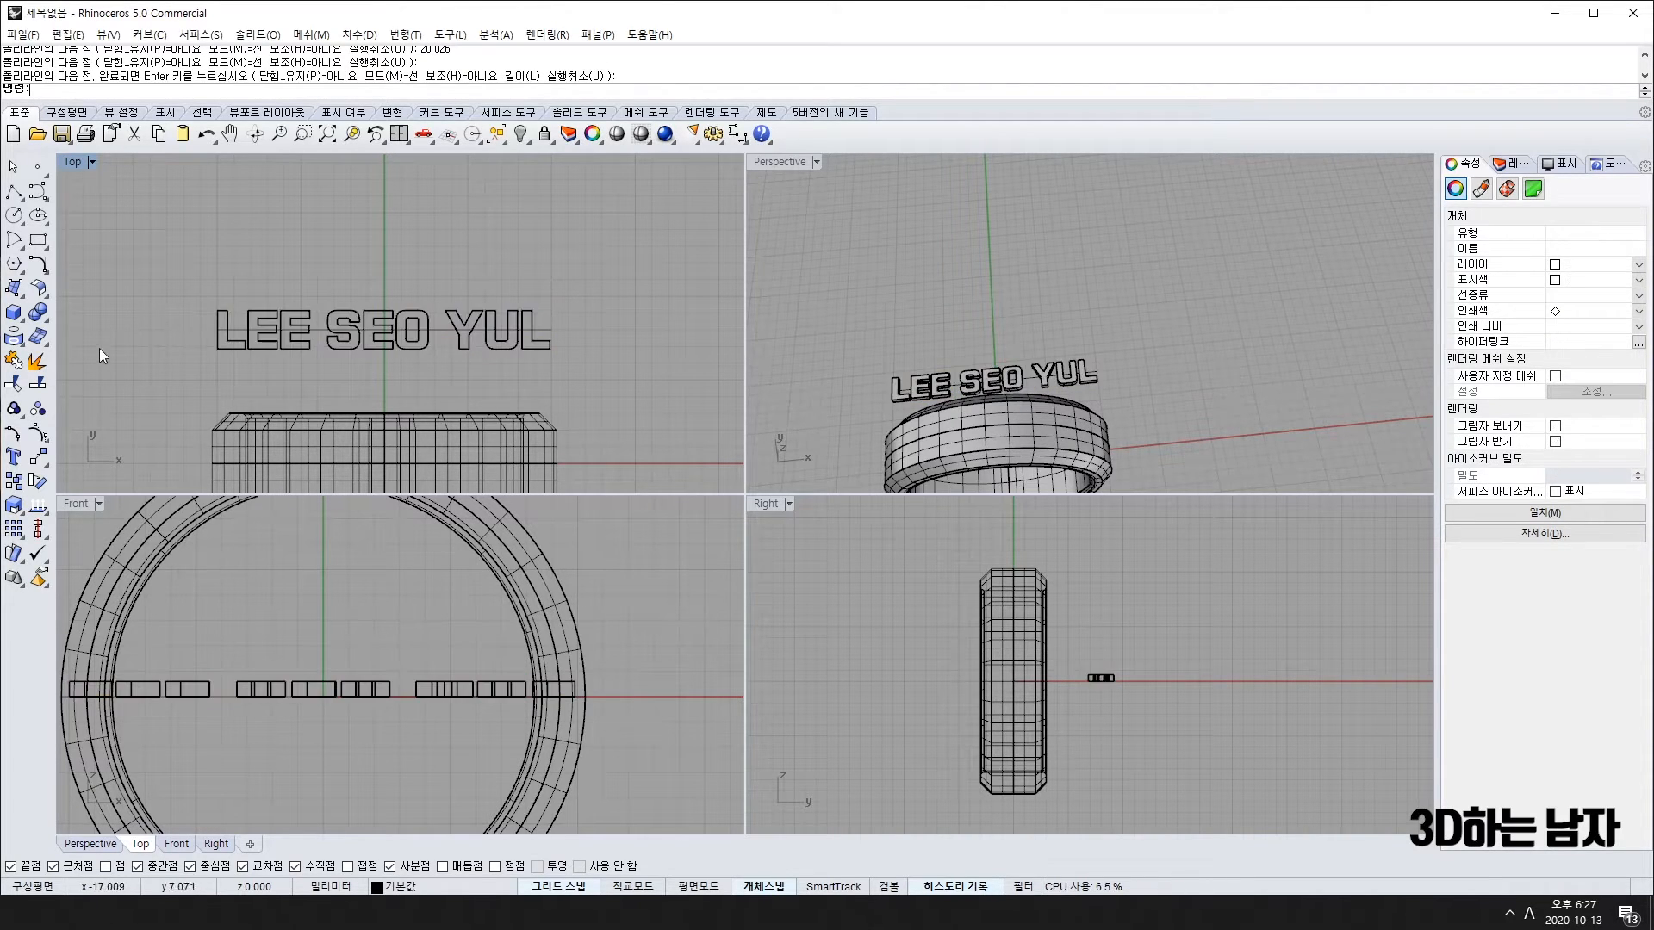
{"action": "left_click", "coordinate": [38, 456]}
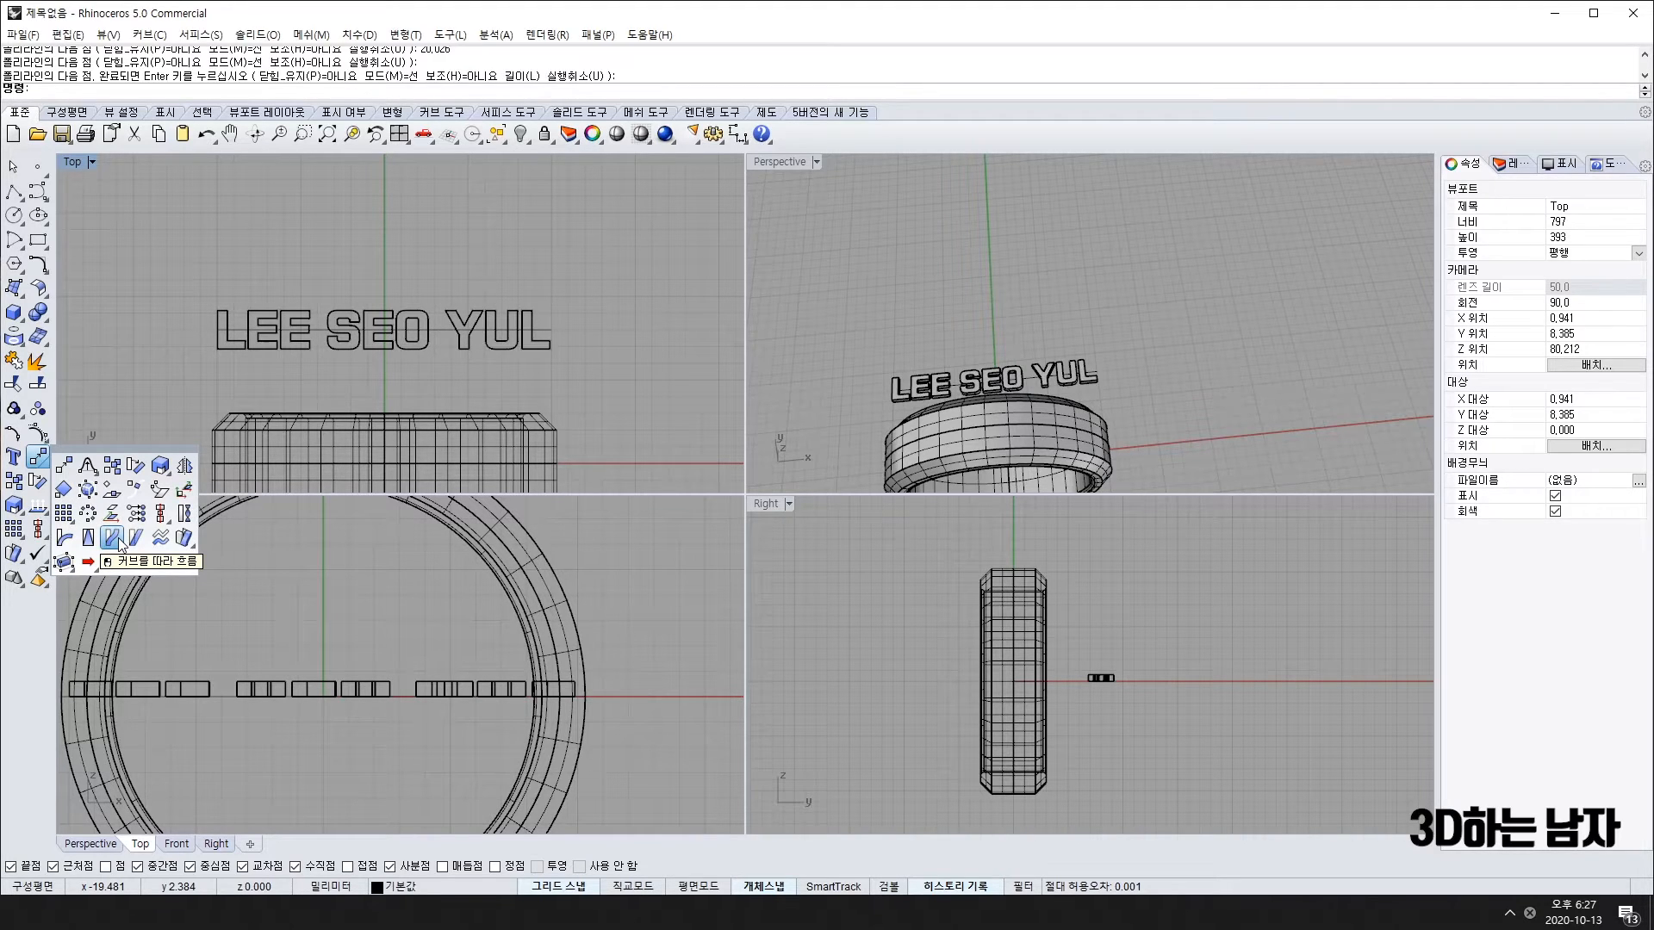
{"action": "left_click", "coordinate": [225, 331]}
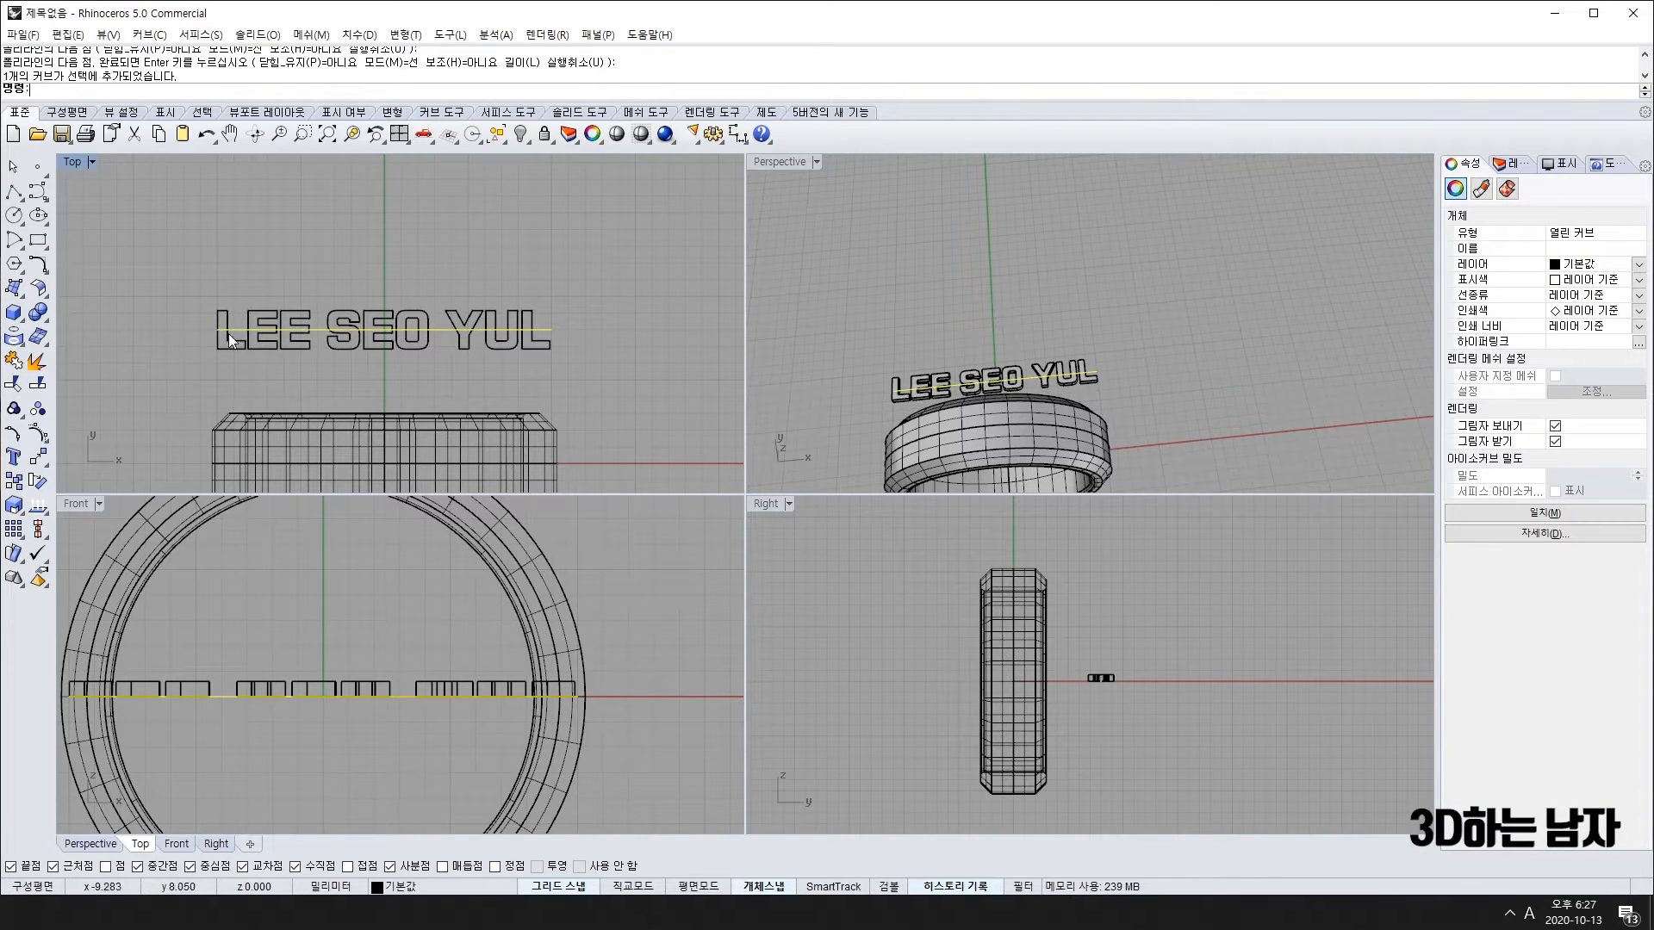
{"action": "key", "text": "Escape"}
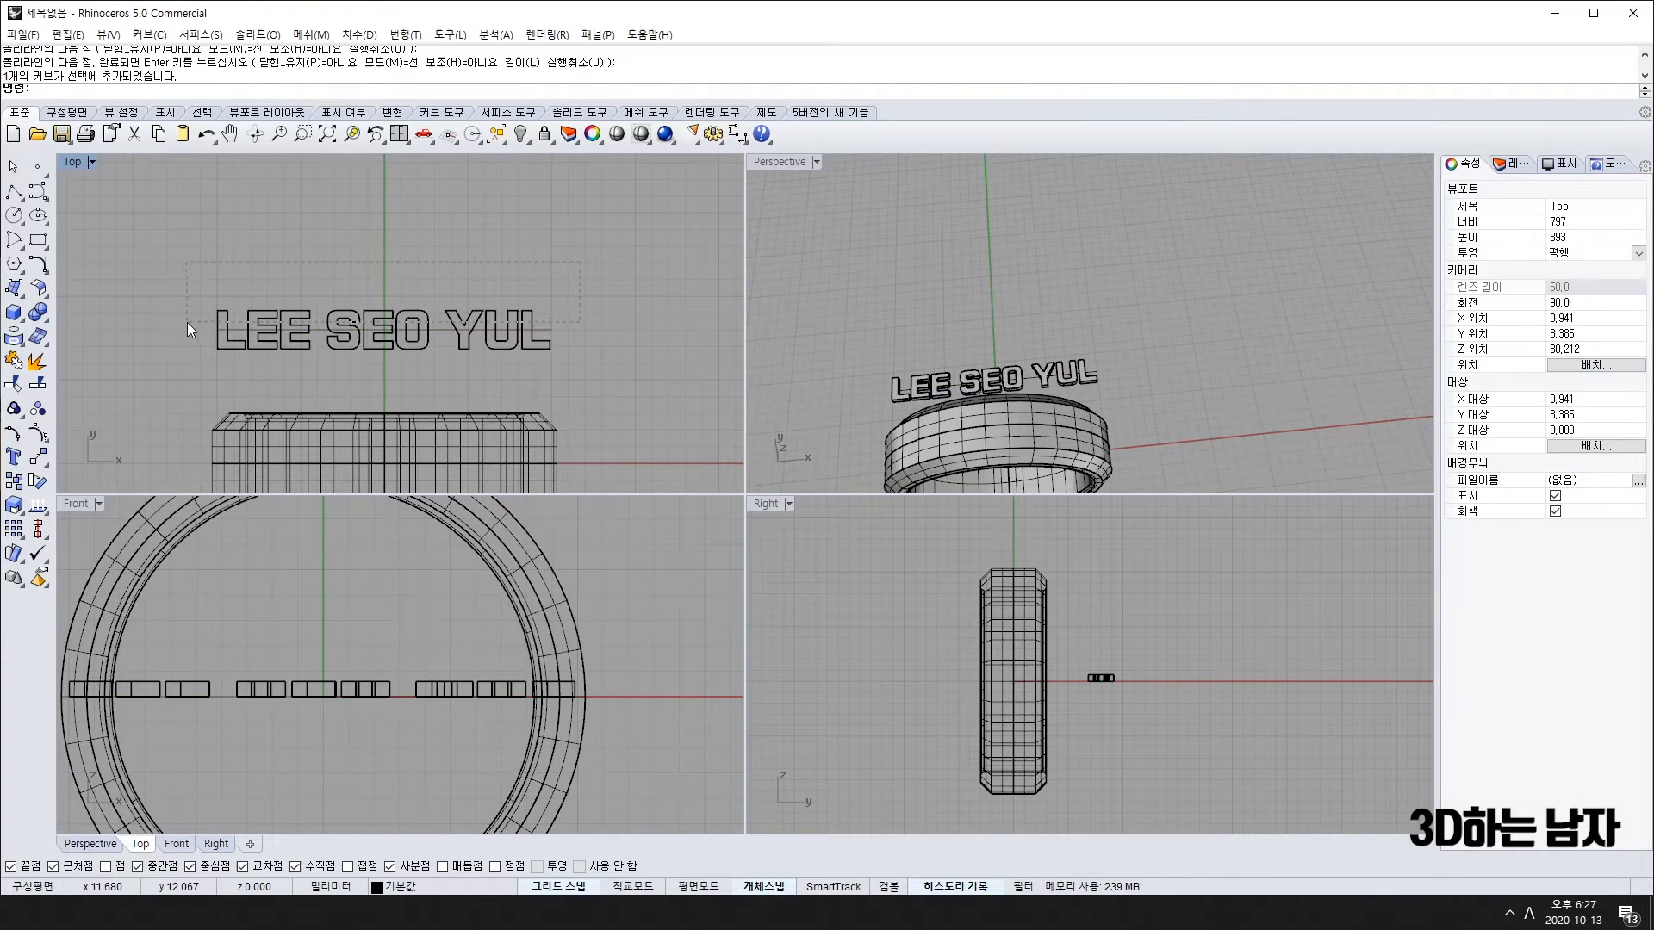
{"action": "left_click_drag", "start_coordinate": [189, 322], "coordinate": [188, 322]}
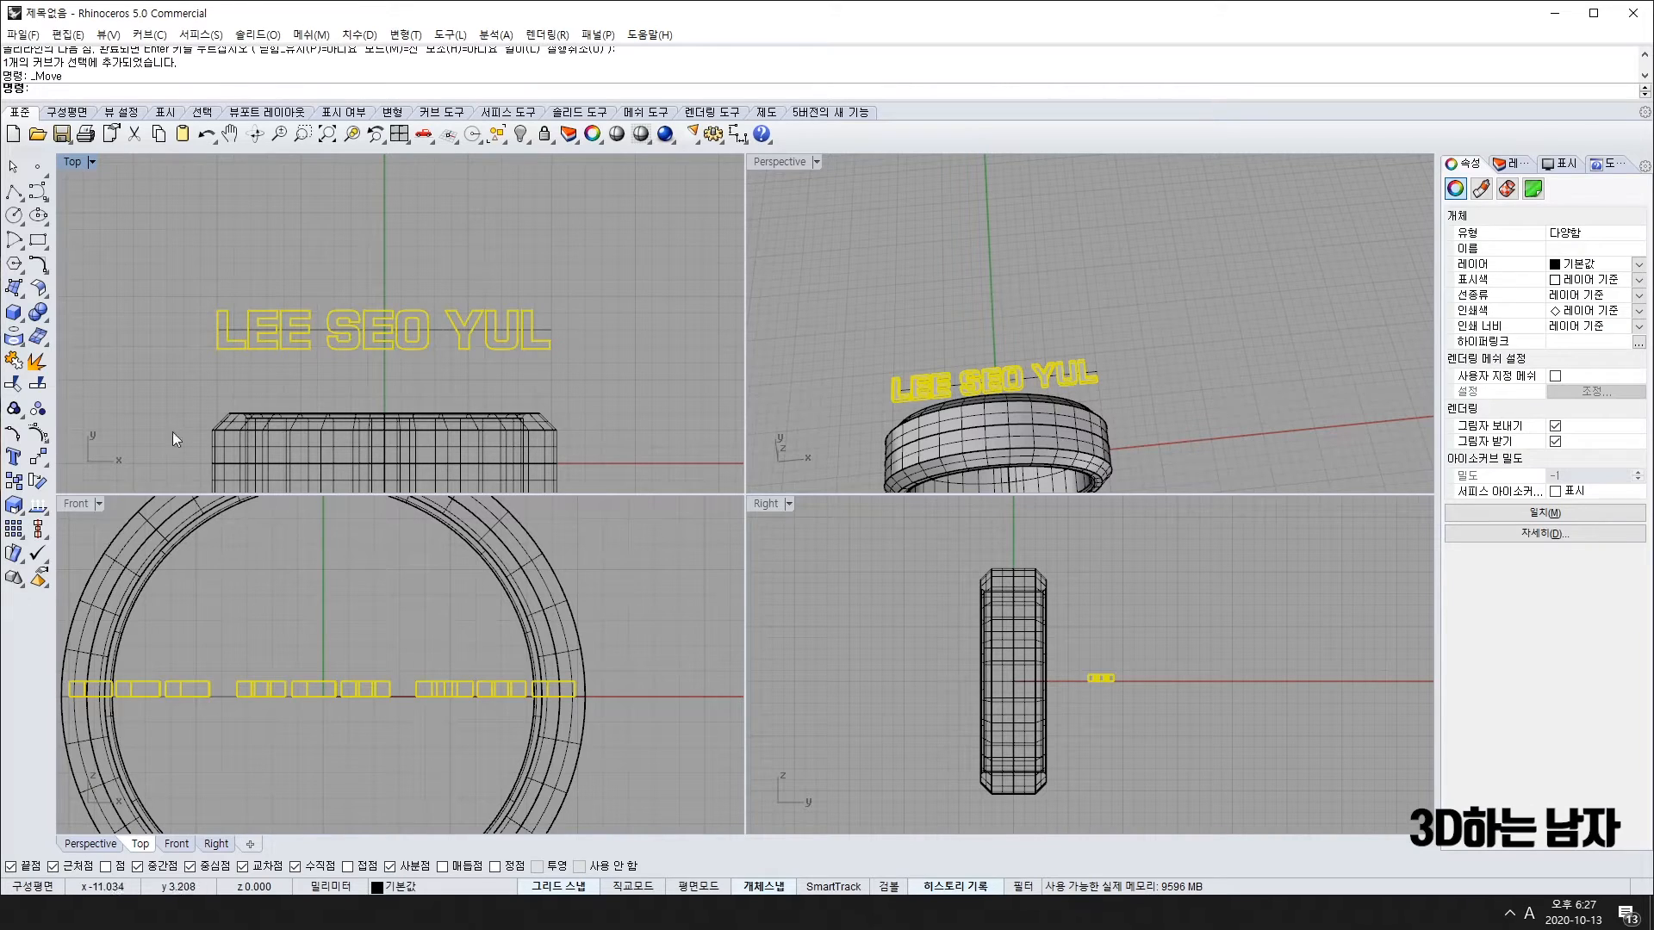
Step: Launch Flow Along Curve from the Transform tools, cancel it, then relaunch it
{"action": "left_click", "coordinate": [38, 457]}
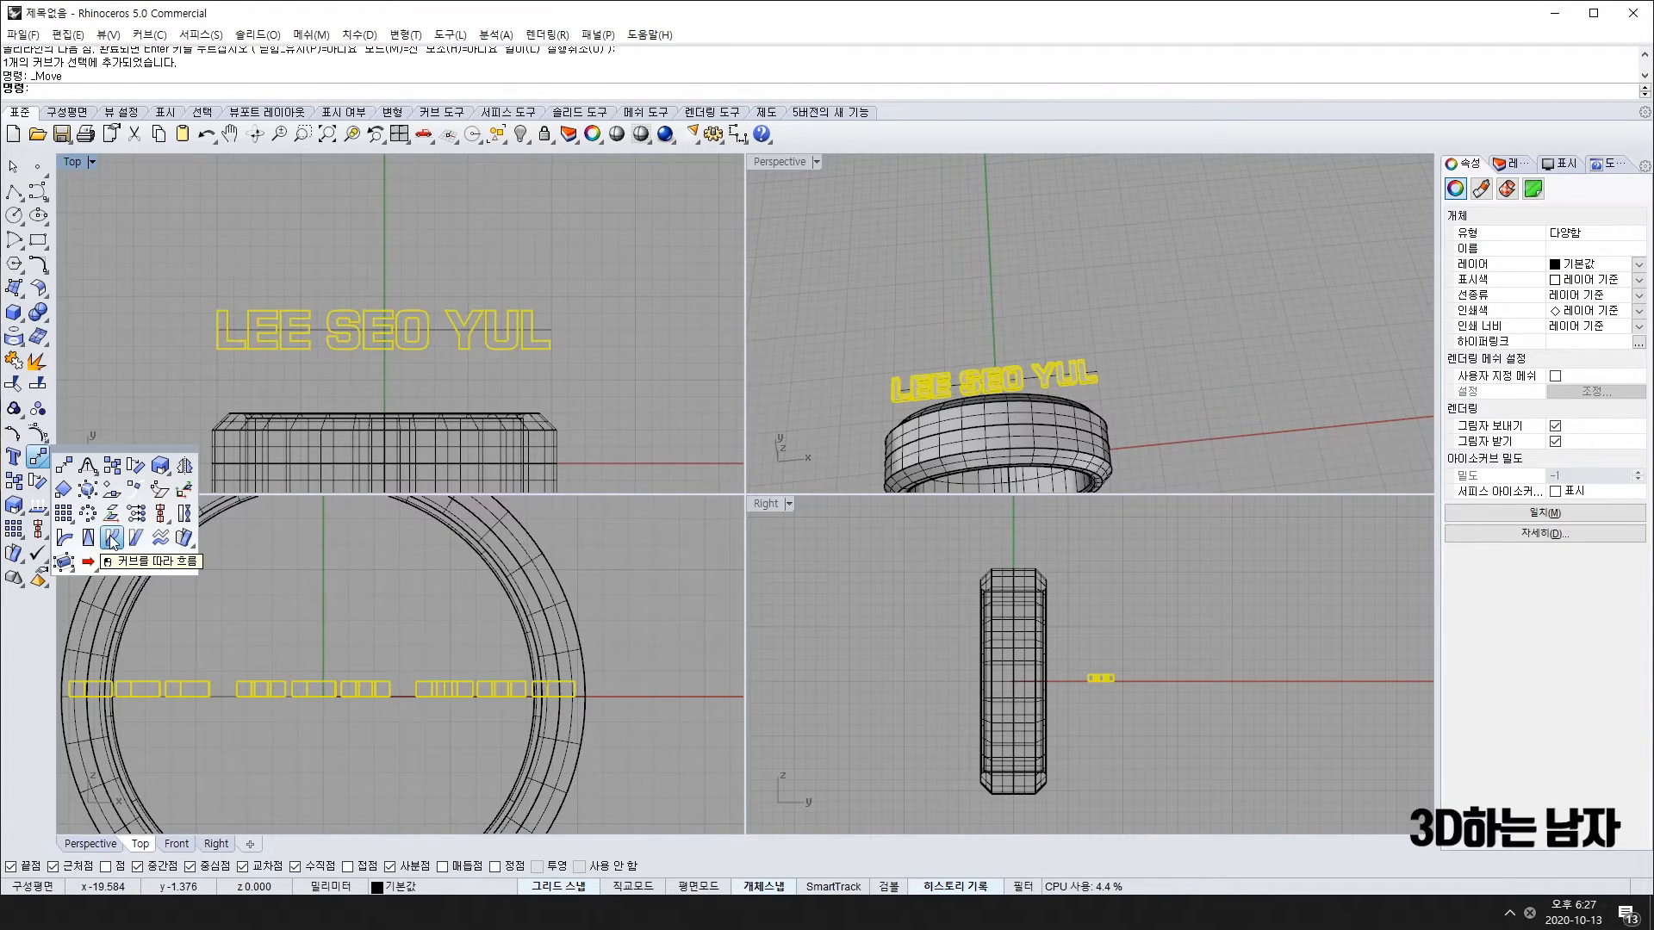
{"action": "left_click", "coordinate": [111, 538]}
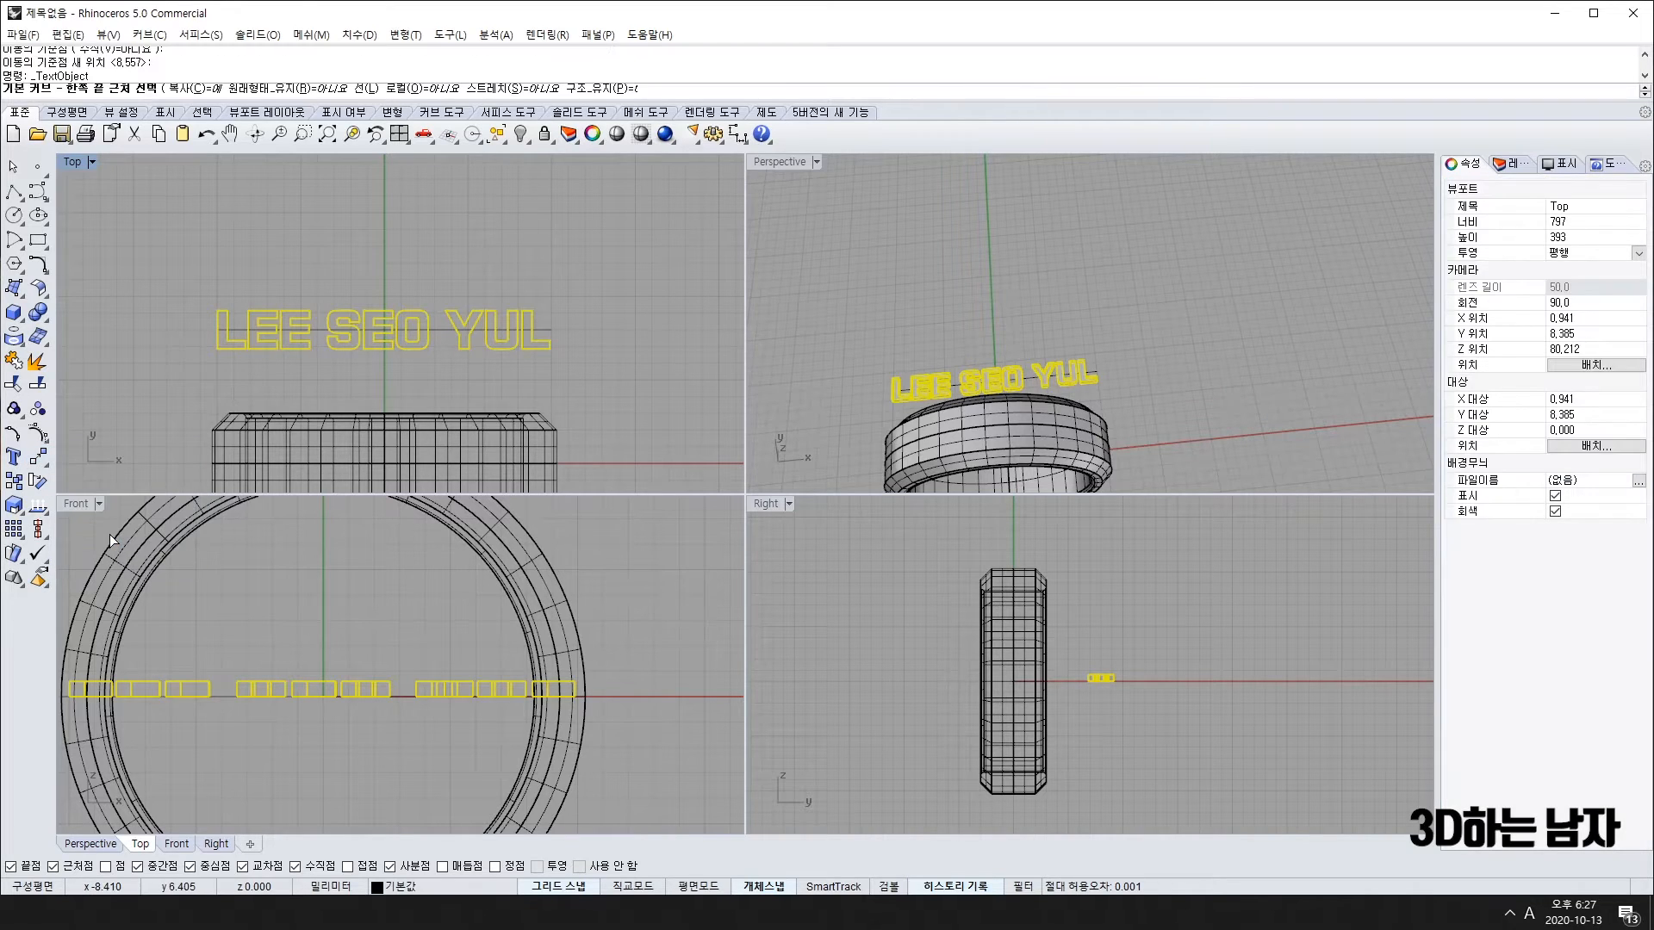
{"action": "scroll", "coordinate": [220, 334], "scroll_direction": "up", "scroll_amount": 3}
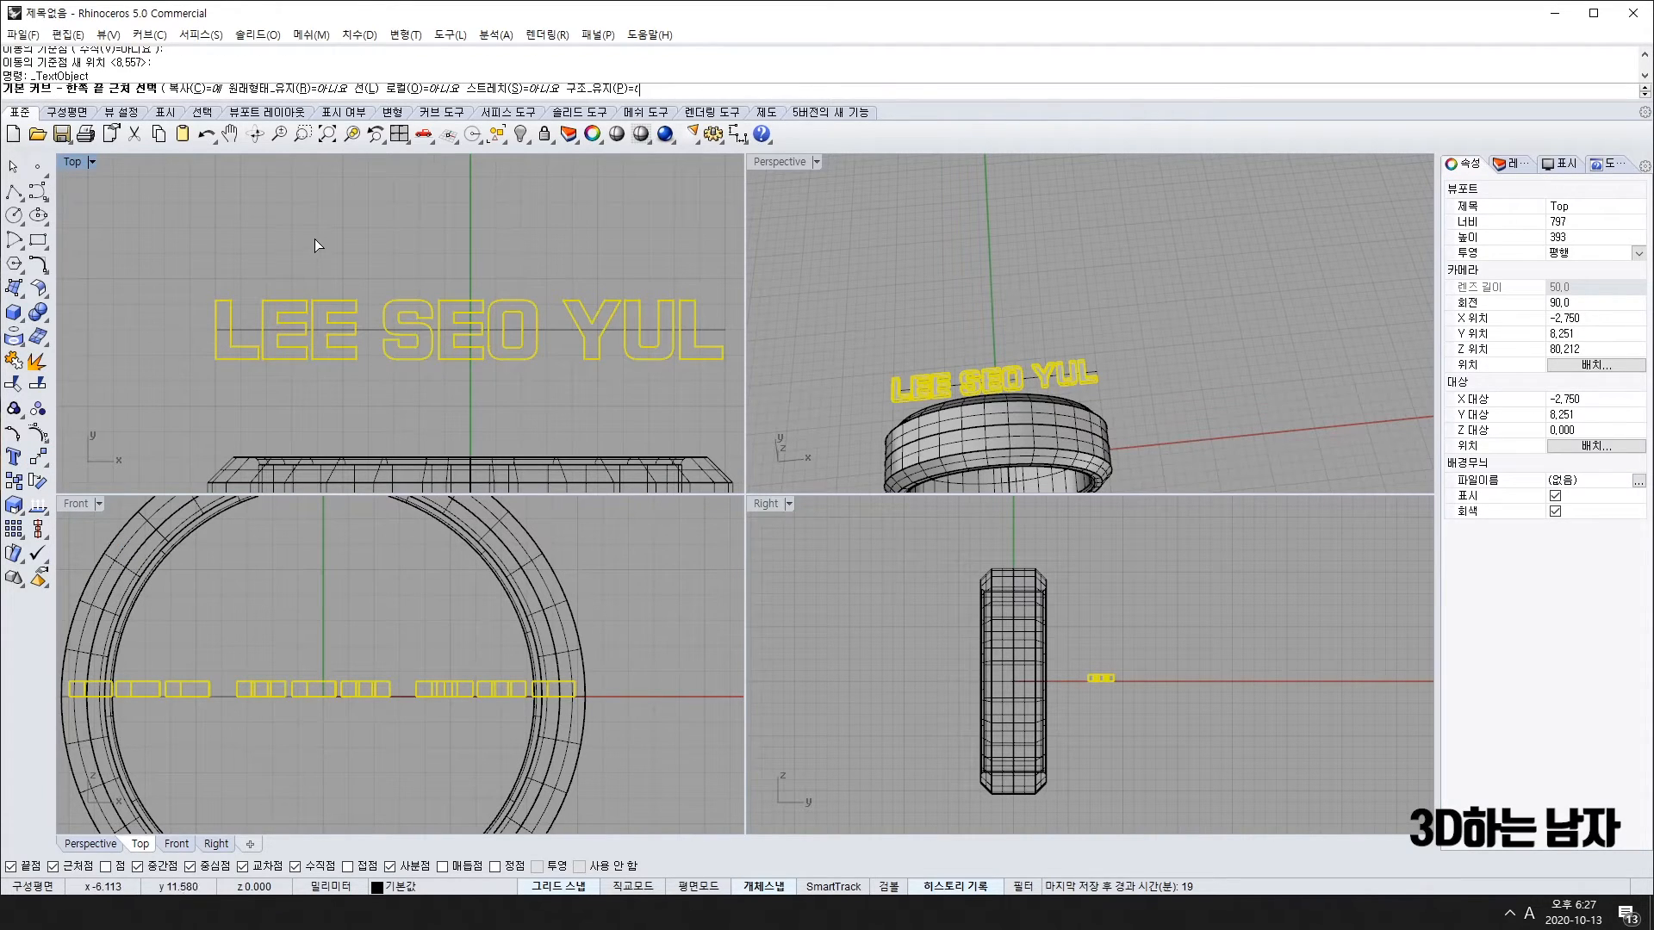
{"action": "key", "text": "Escape"}
{"action": "key", "text": "Escape"}
{"action": "right_click_drag", "start_coordinate": [359, 231], "coordinate": [328, 238]}
{"action": "left_click", "coordinate": [38, 456]}
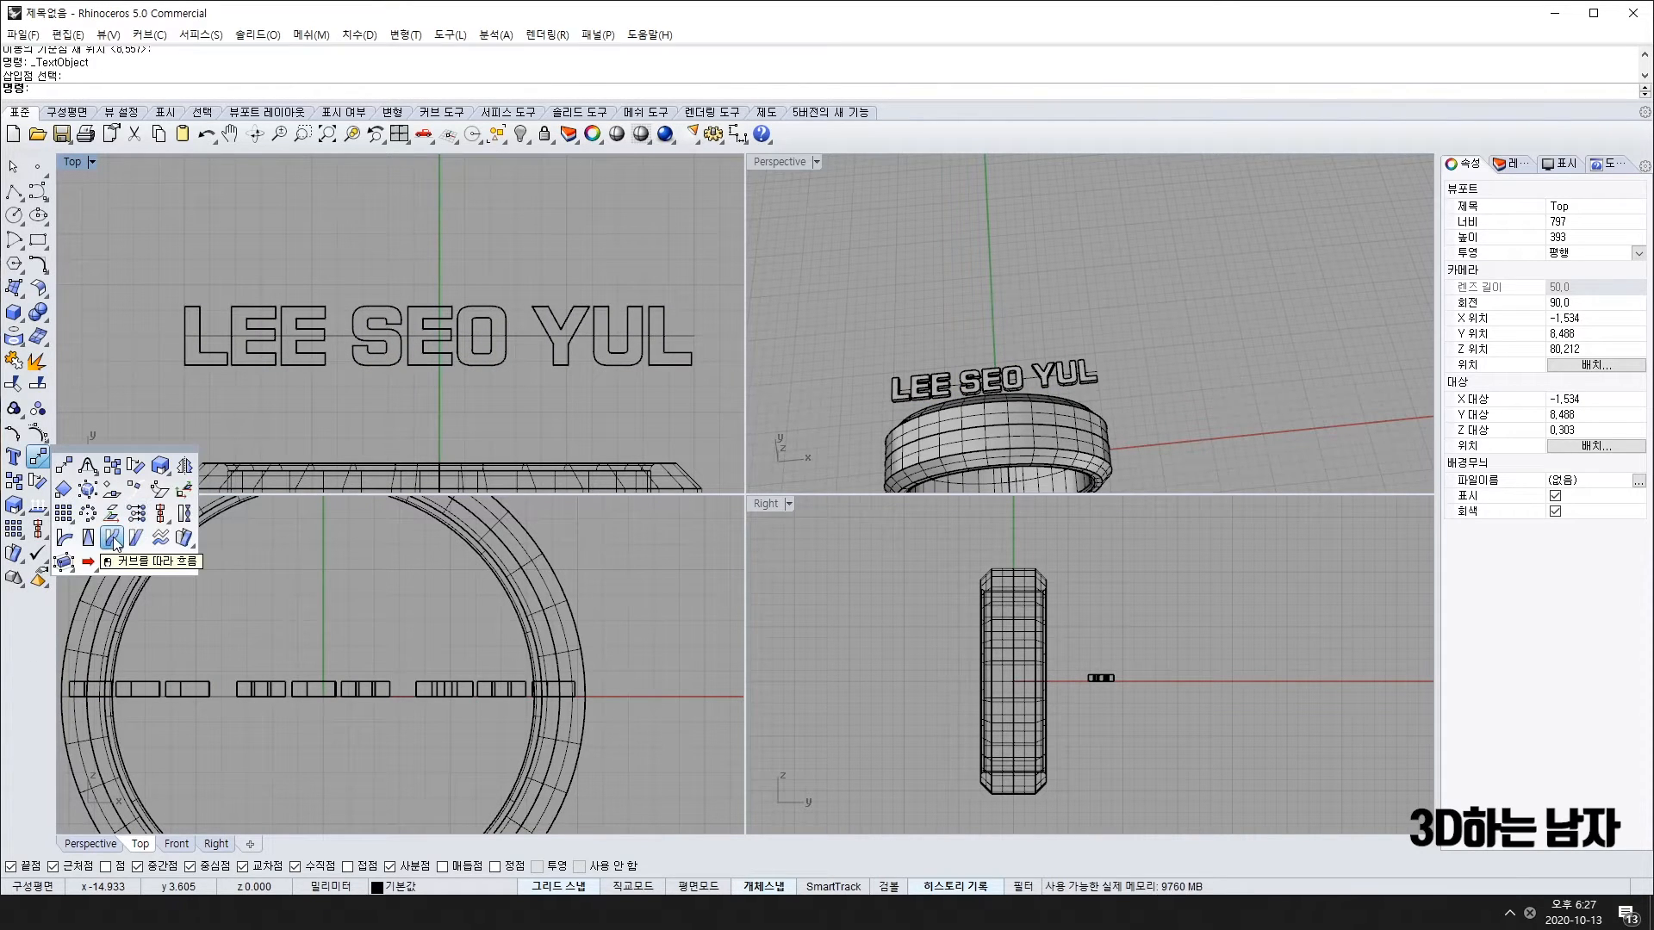
{"action": "left_click", "coordinate": [113, 539]}
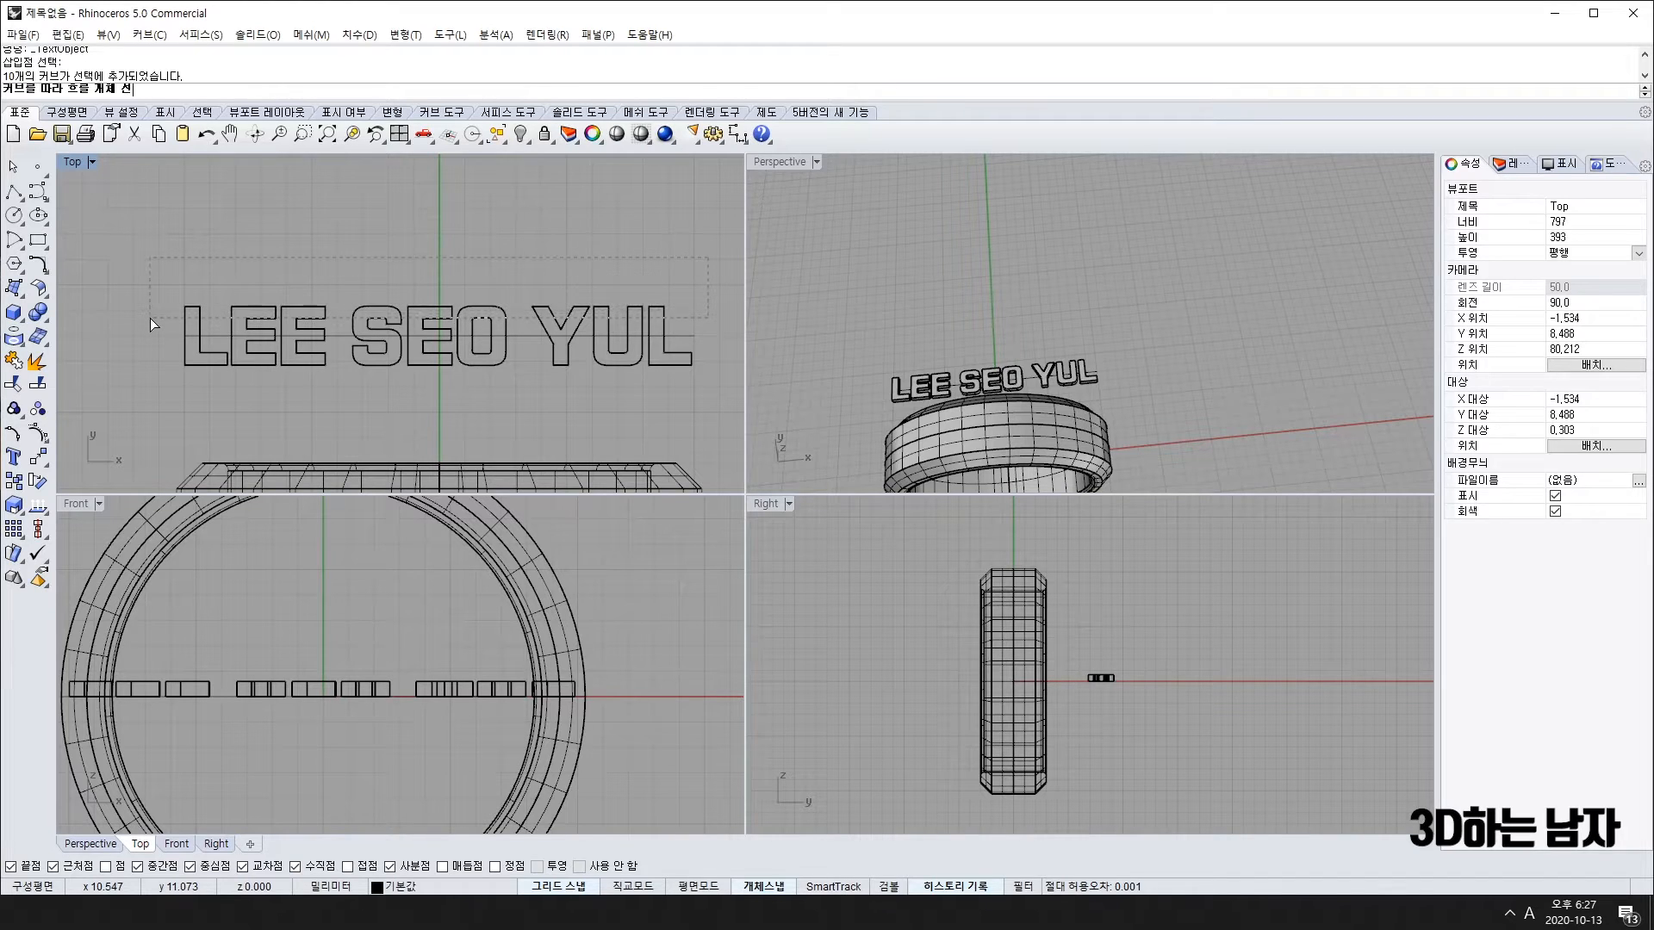
{"action": "left_click_drag", "start_coordinate": [150, 318], "coordinate": [150, 318]}
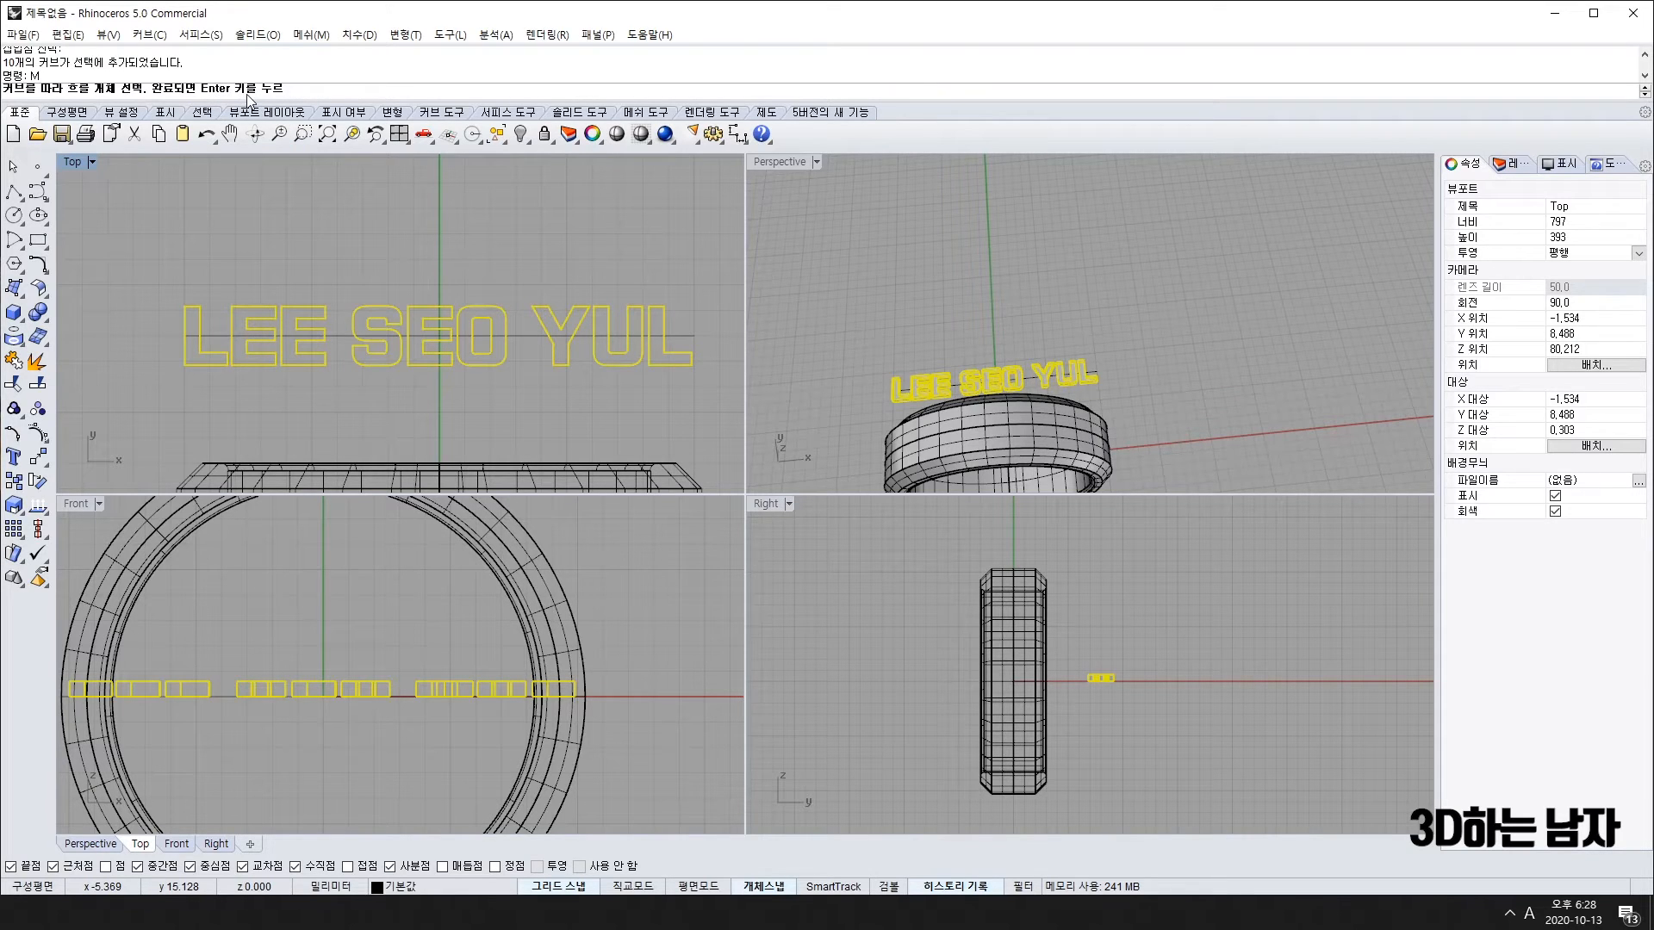
{"action": "key", "text": "Return"}
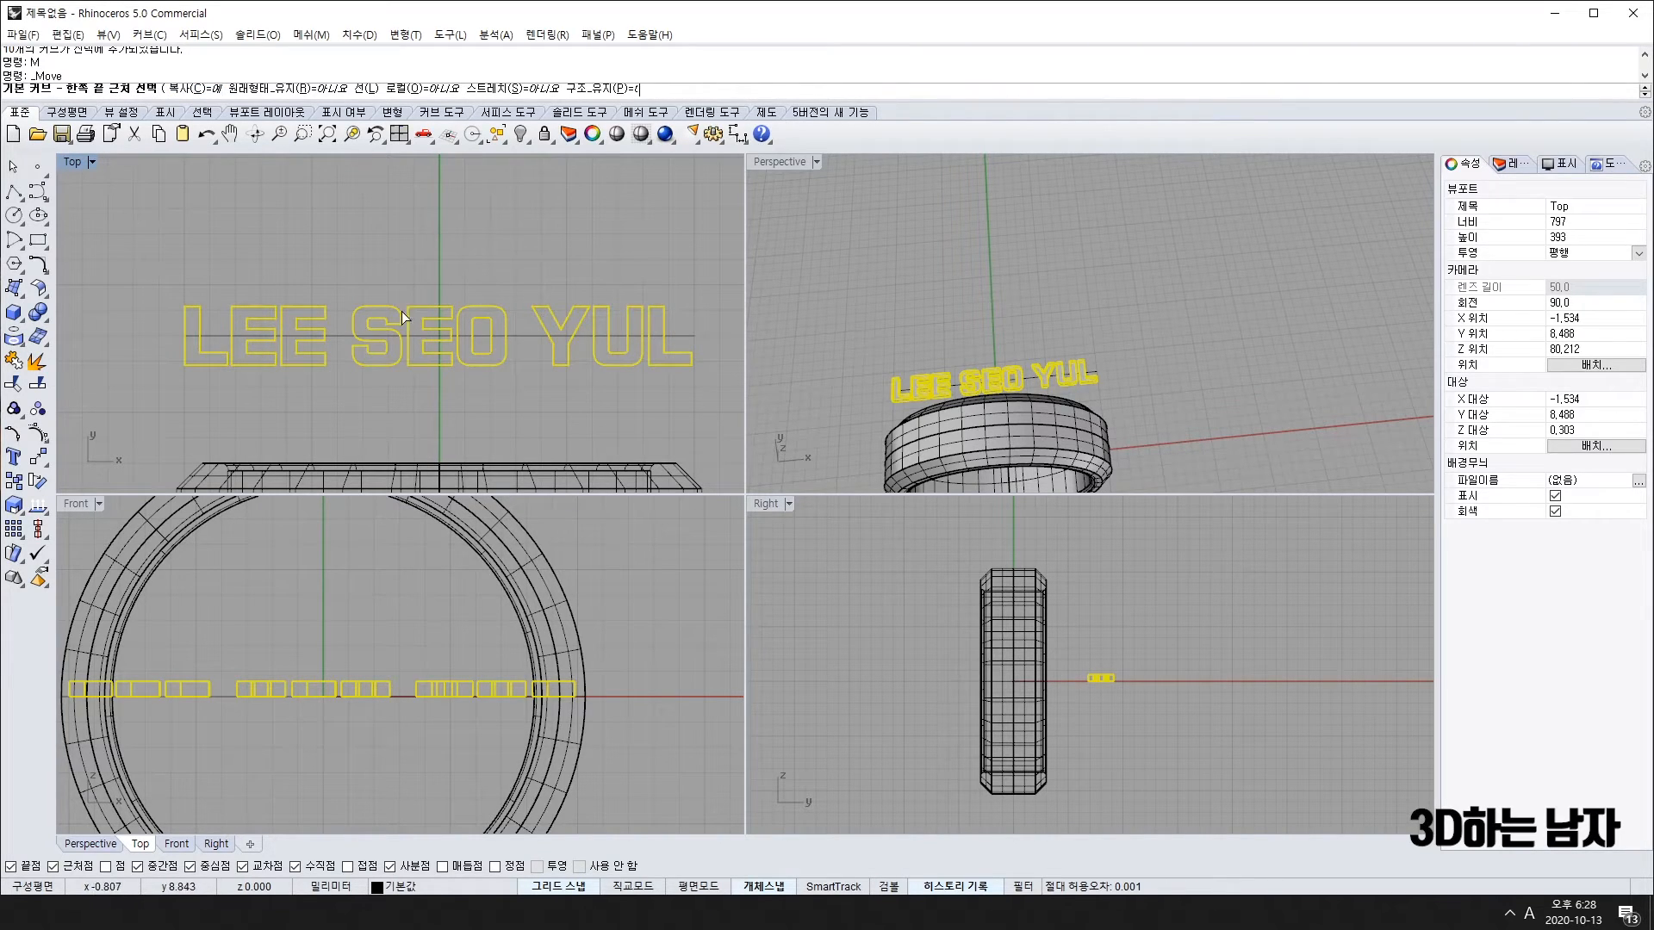
{"action": "left_click", "coordinate": [190, 334]}
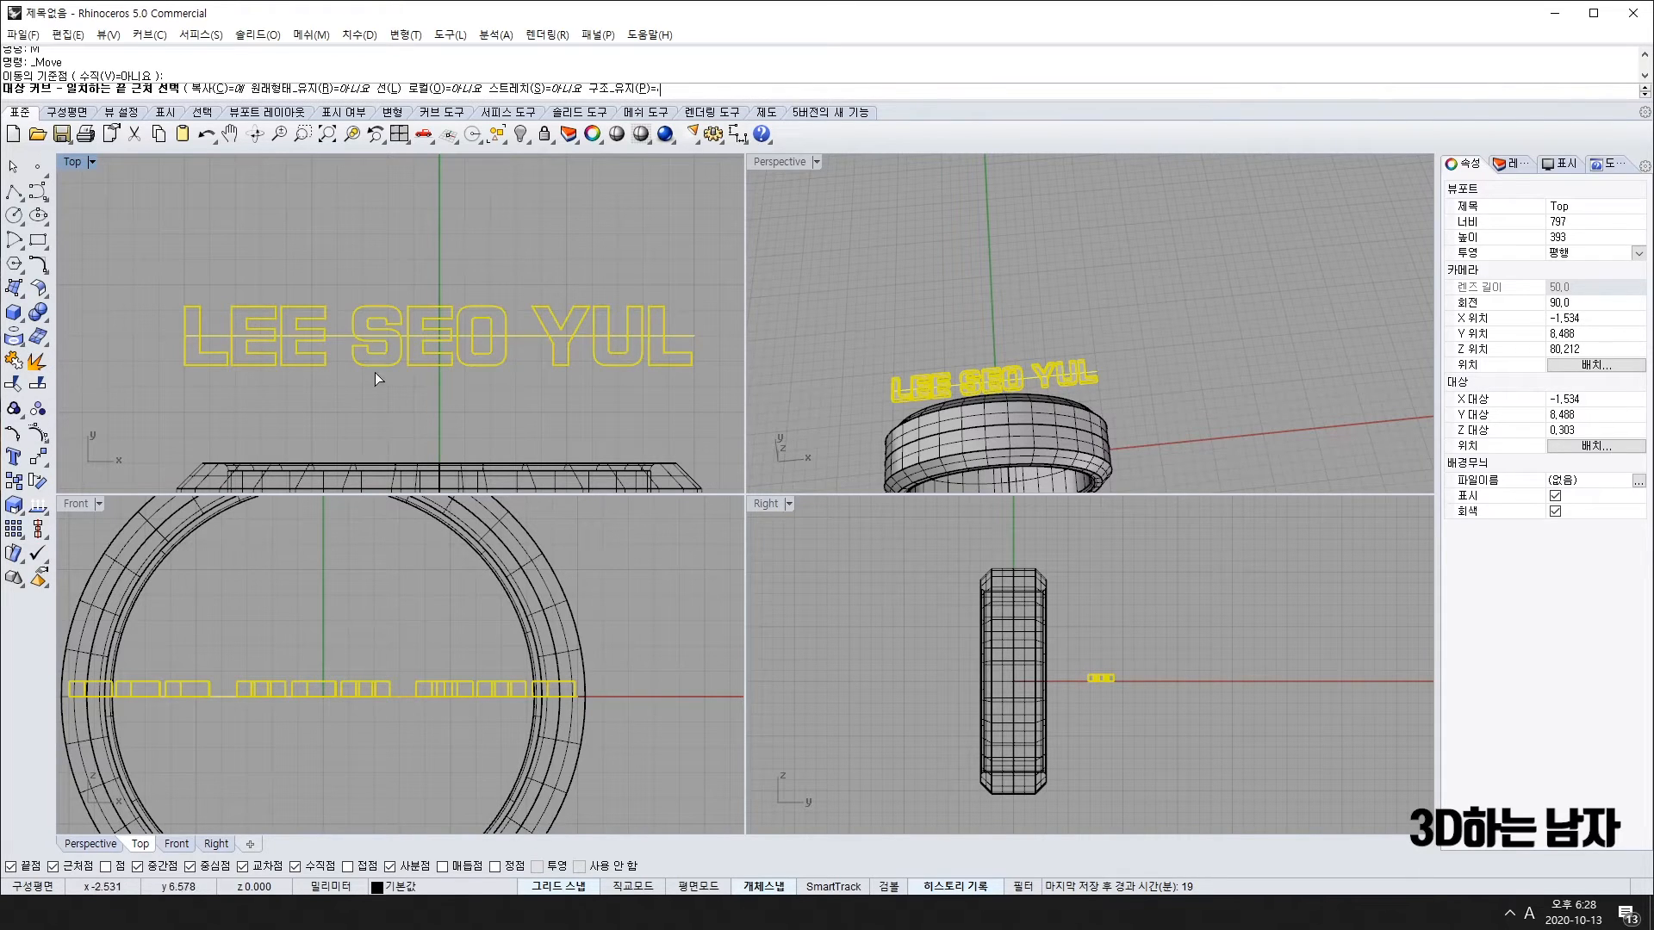
{"action": "right_click_drag", "start_coordinate": [943, 448], "coordinate": [1148, 307]}
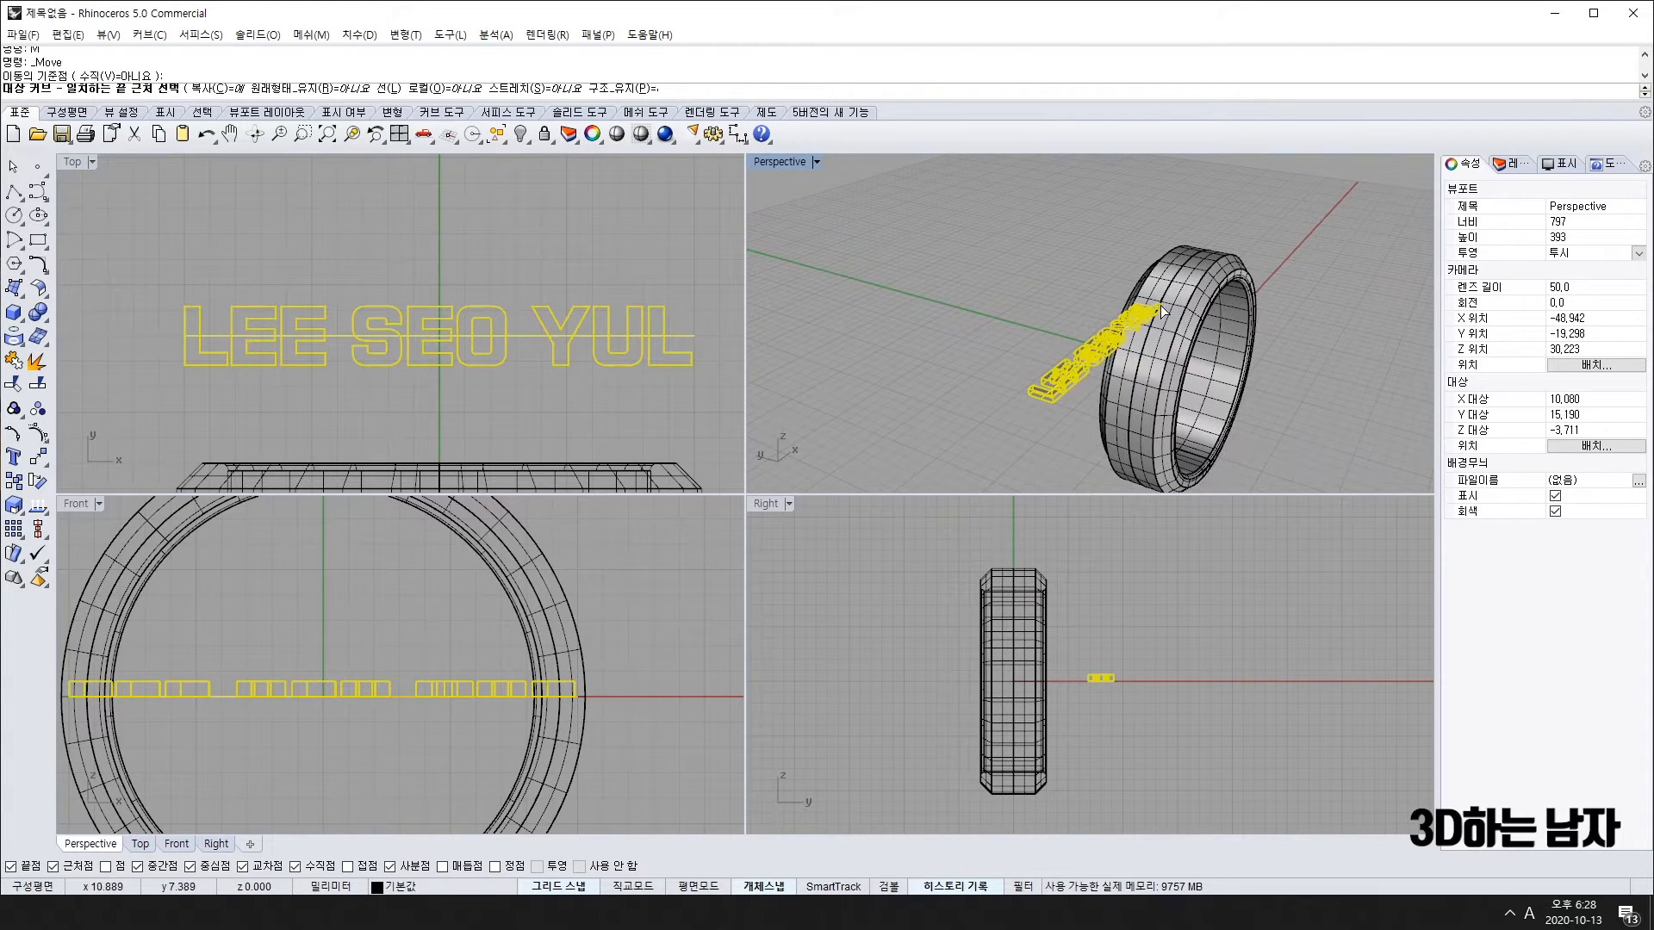
Step: Pick the ring's outer edge curve as target so the letters wrap onto the band
{"action": "left_click", "coordinate": [1197, 328]}
{"action": "left_click", "coordinate": [1206, 341]}
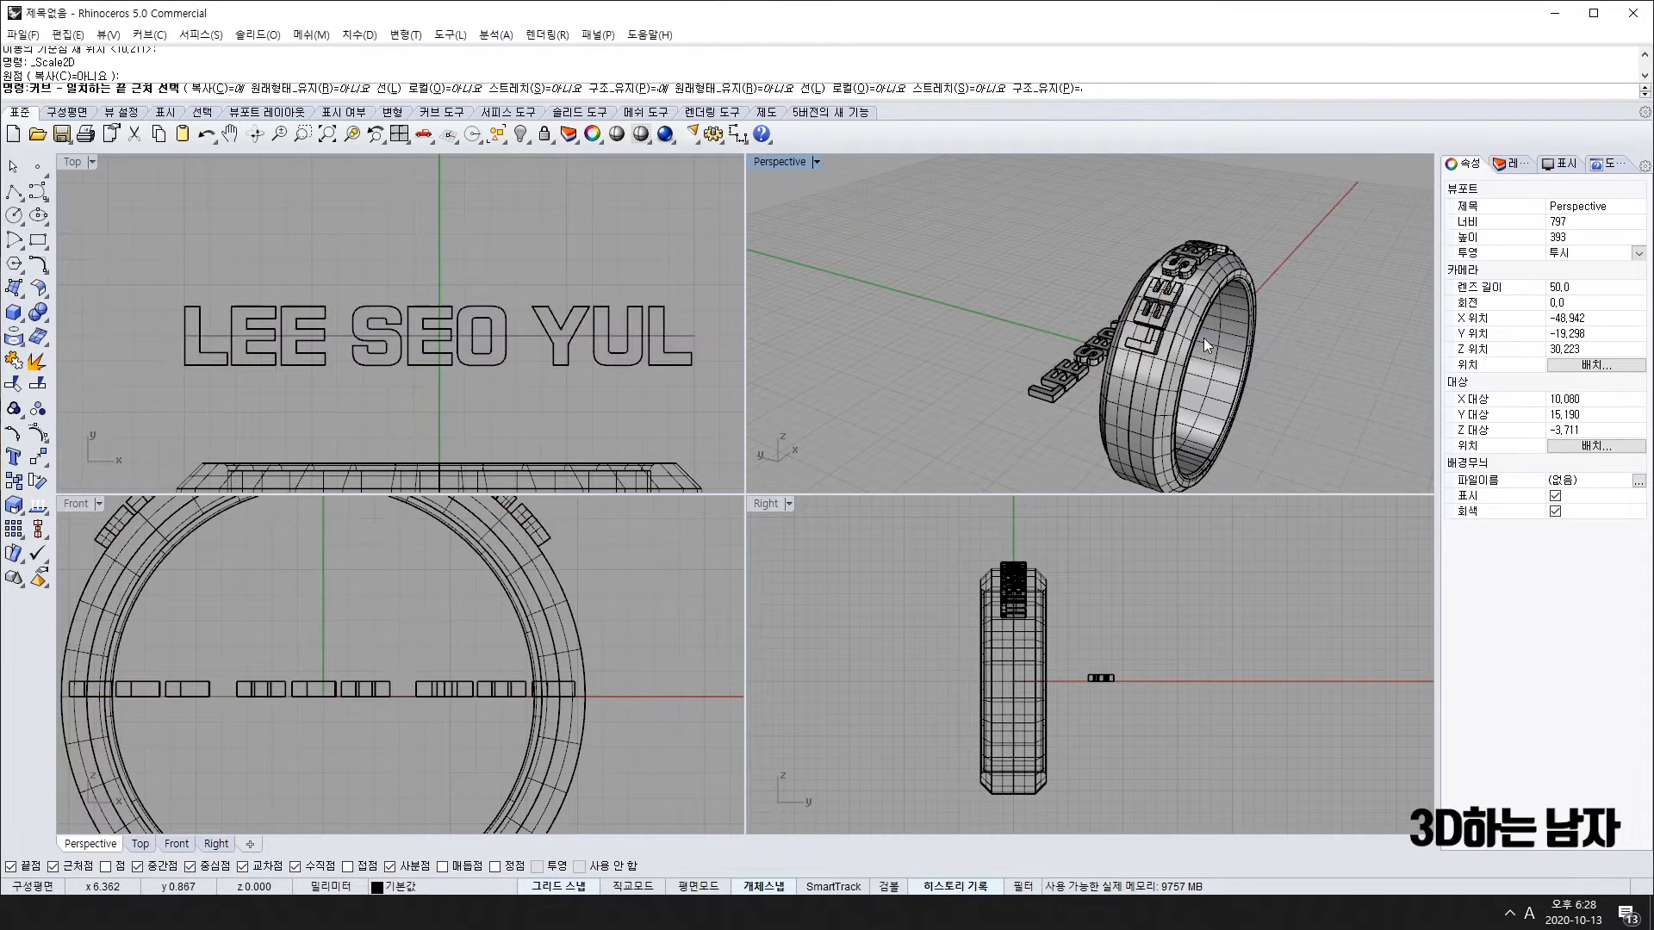
{"action": "right_click_drag", "start_coordinate": [1302, 327], "coordinate": [1064, 311]}
{"action": "scroll", "coordinate": [1004, 308], "scroll_direction": "up", "scroll_amount": 5}
{"action": "scroll", "coordinate": [1003, 283], "scroll_direction": "down", "scroll_amount": 5}
{"action": "scroll", "coordinate": [1030, 370], "scroll_direction": "down", "scroll_amount": 2}
{"action": "scroll", "coordinate": [1087, 353], "scroll_direction": "up", "scroll_amount": 3}
{"action": "scroll", "coordinate": [1082, 341], "scroll_direction": "up", "scroll_amount": 2}
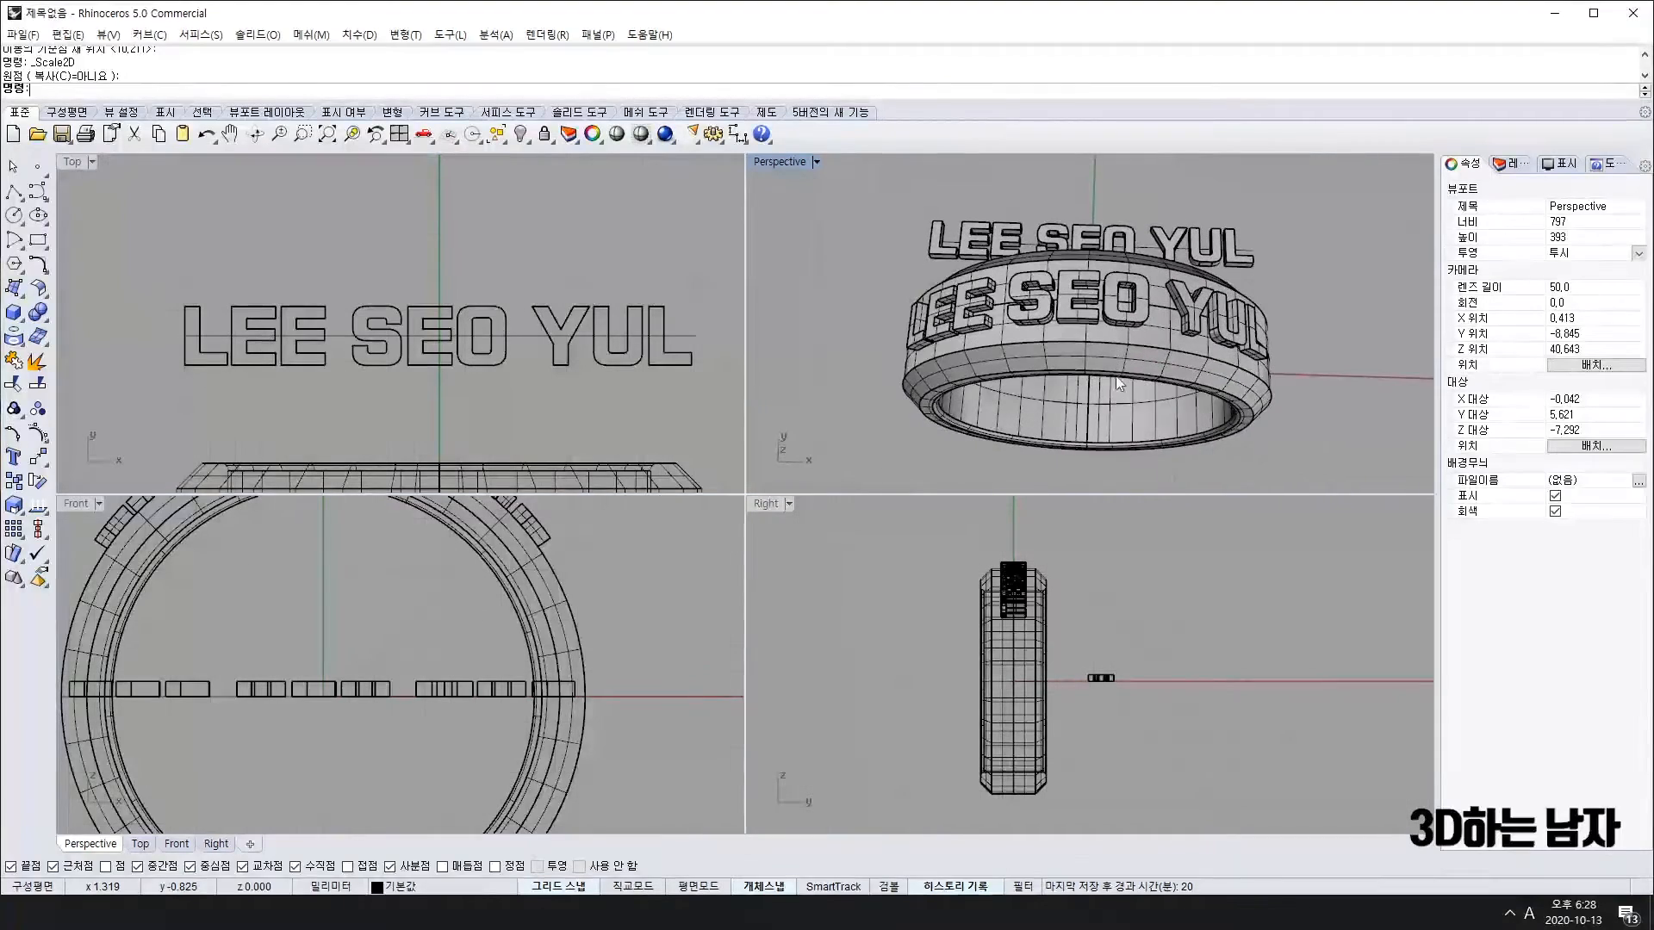
{"action": "scroll", "coordinate": [355, 680], "scroll_direction": "down", "scroll_amount": 2}
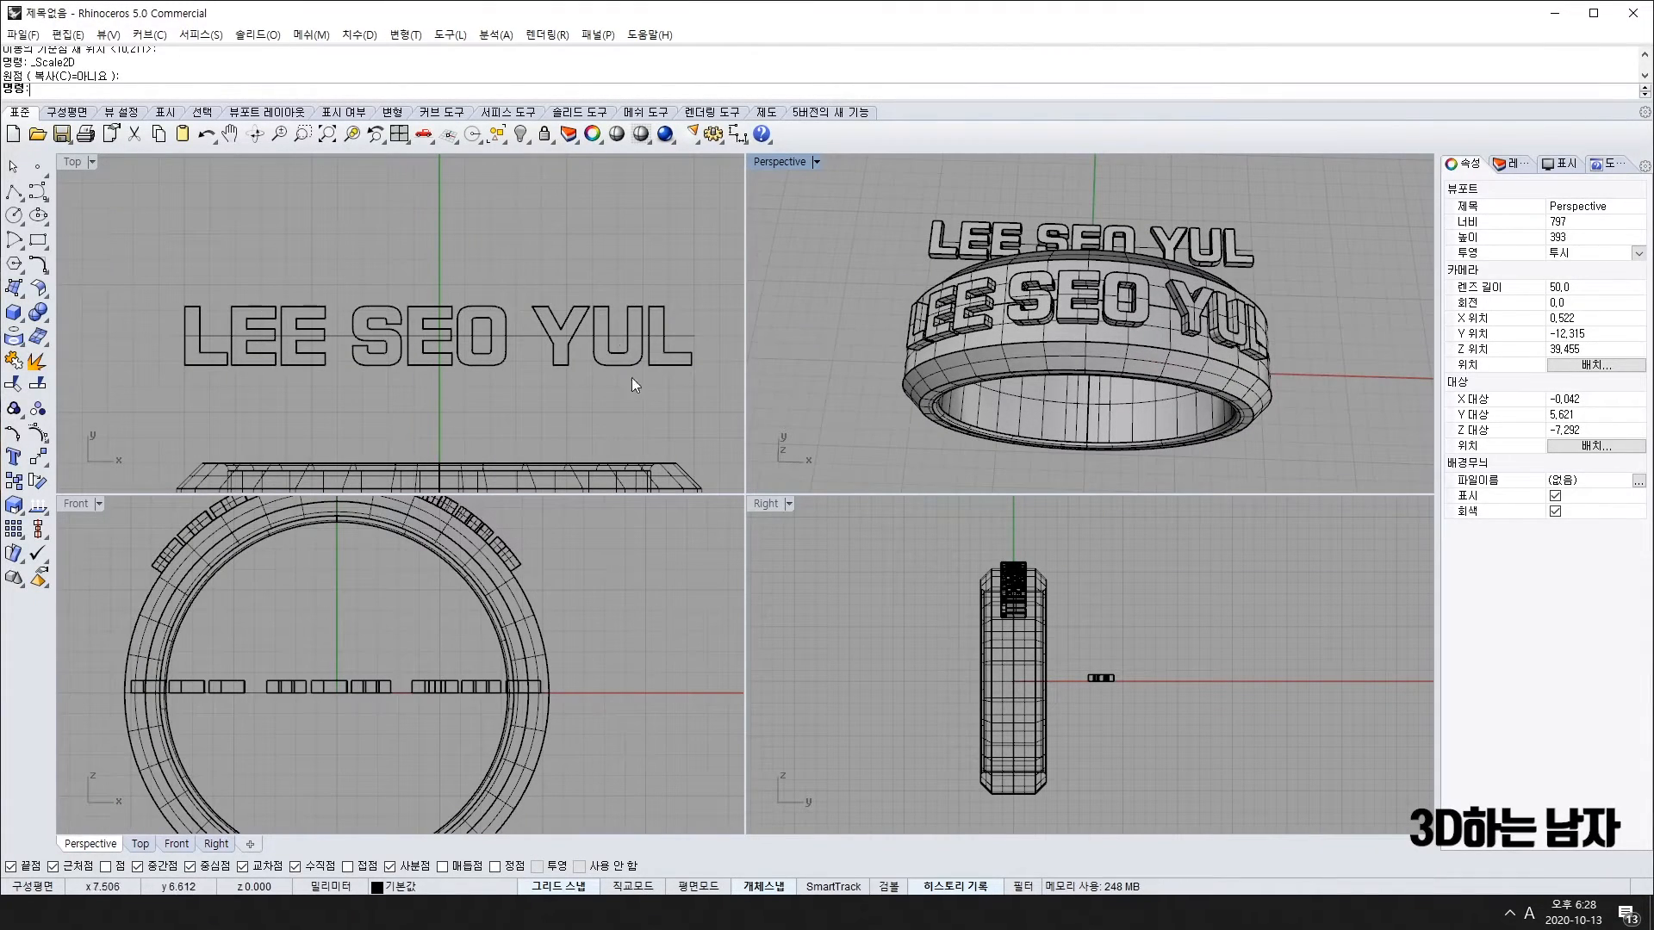
{"action": "left_click_drag", "start_coordinate": [717, 363], "coordinate": [141, 424]}
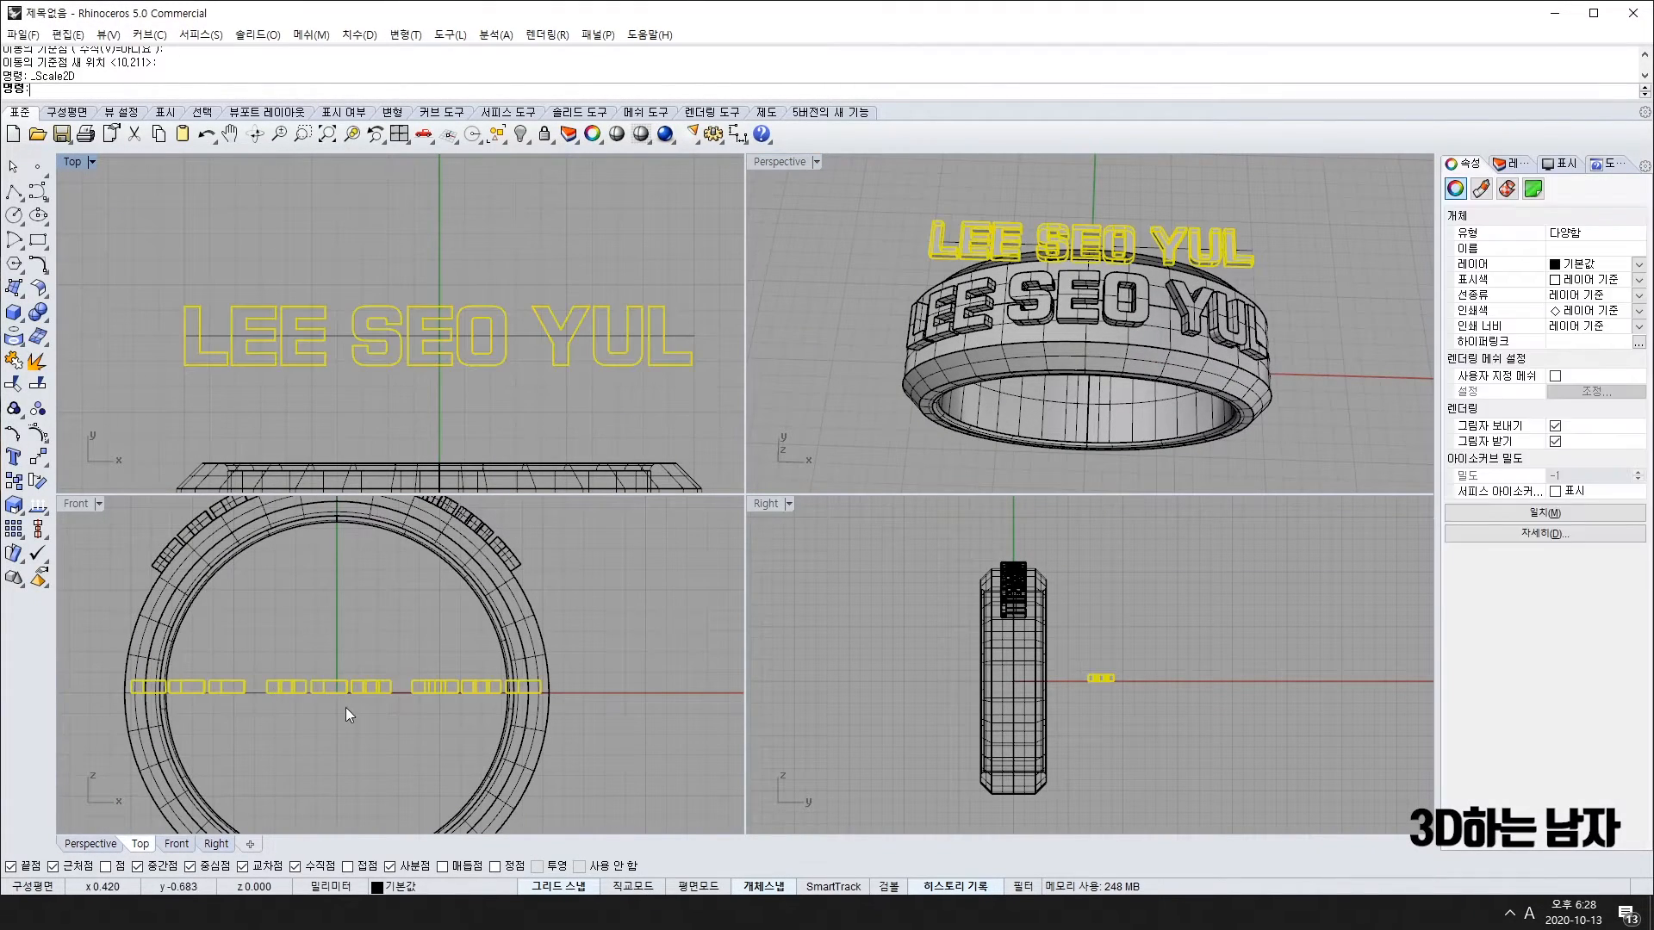
{"action": "scroll", "coordinate": [334, 680], "scroll_direction": "up", "scroll_amount": 3}
{"action": "scroll", "coordinate": [334, 680], "scroll_direction": "up", "scroll_amount": 2}
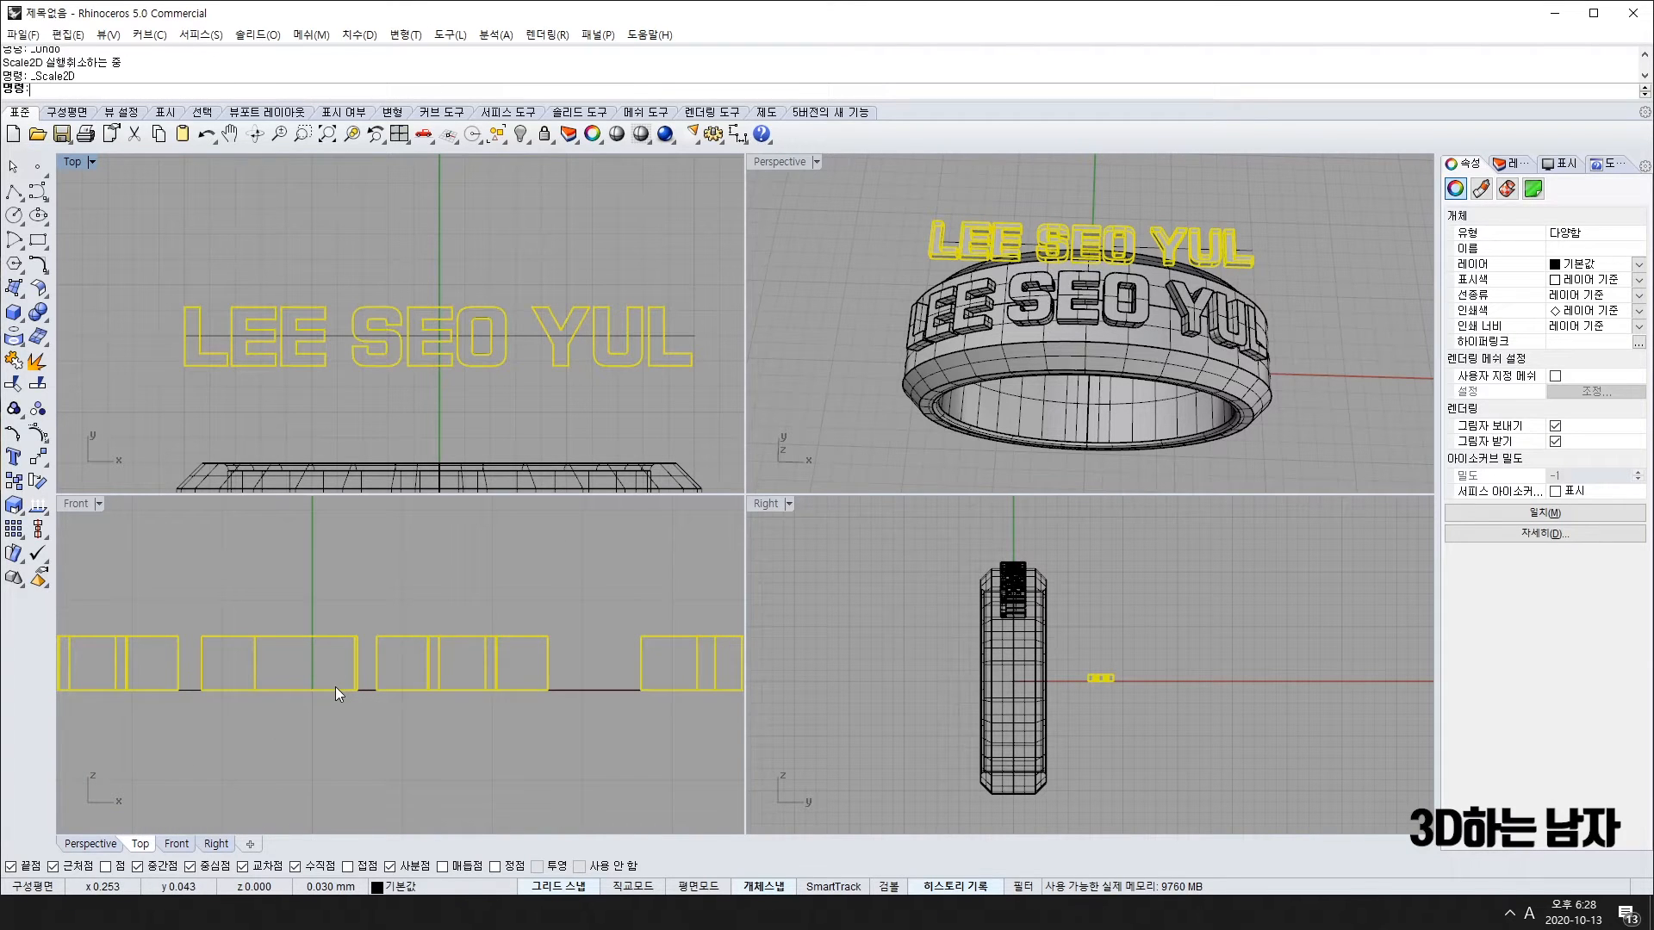
Step: Nudge the original lettering once with Alt+Up and inspect the wrapped letters
{"action": "right_click_drag", "start_coordinate": [344, 756], "coordinate": [383, 743]}
{"action": "right_click_drag", "start_coordinate": [1077, 405], "coordinate": [996, 684]}
{"action": "scroll", "coordinate": [1002, 617], "scroll_direction": "up", "scroll_amount": 2}
{"action": "scroll", "coordinate": [1001, 617], "scroll_direction": "up", "scroll_amount": 1}
{"action": "scroll", "coordinate": [474, 621], "scroll_direction": "down", "scroll_amount": 4}
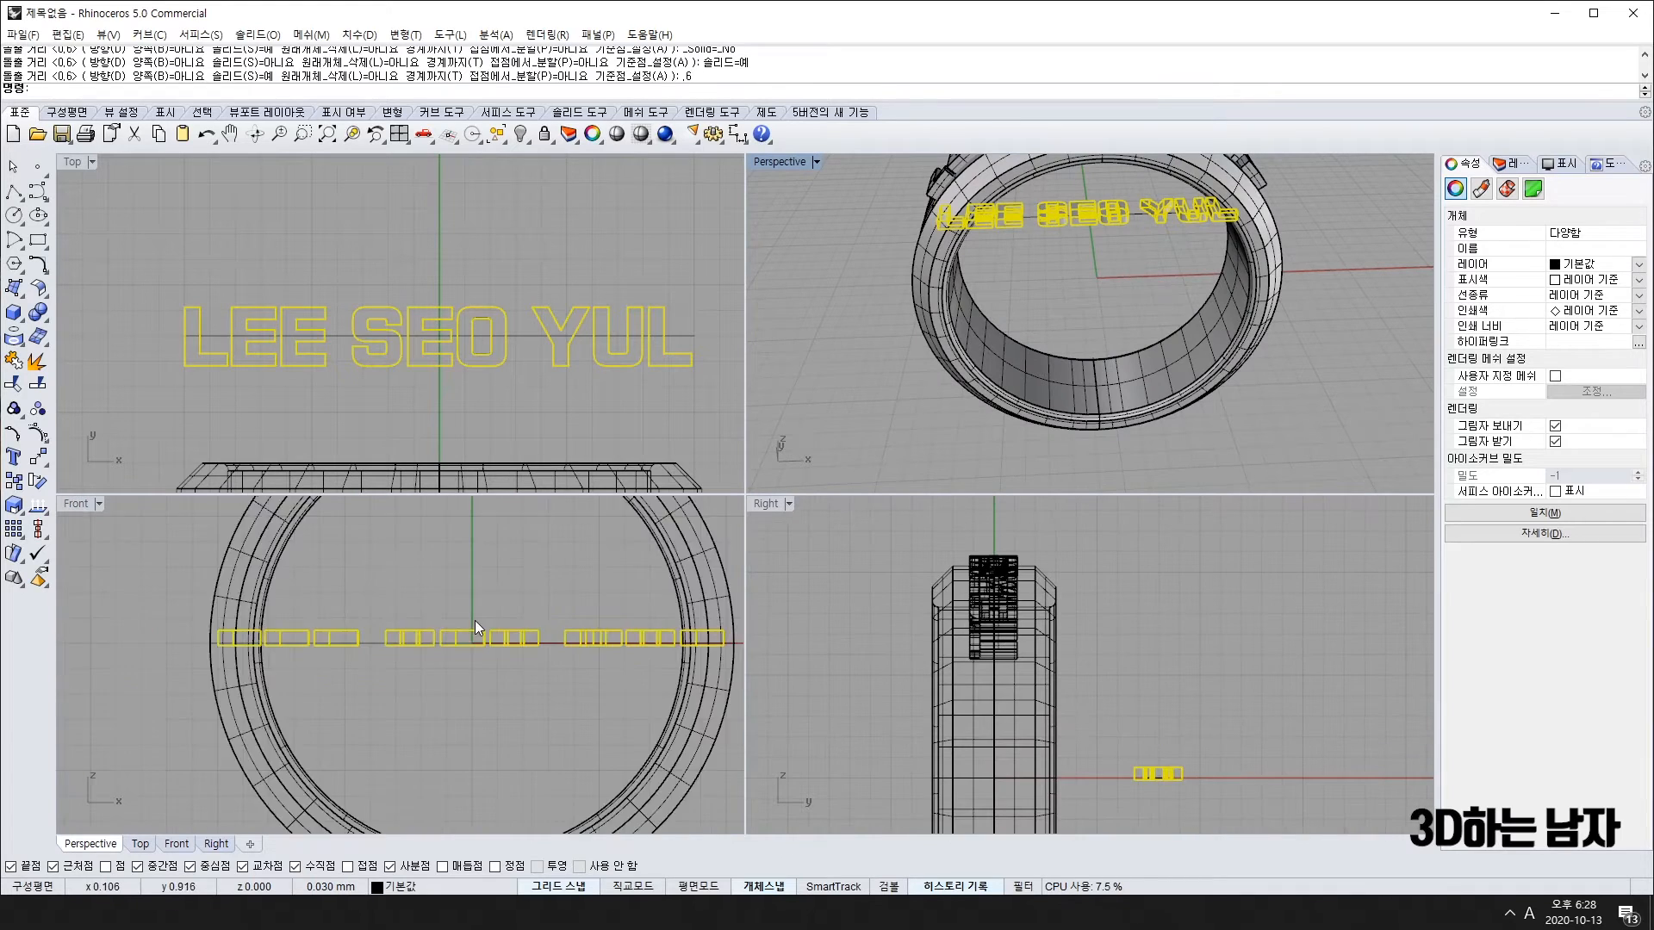
{"action": "scroll", "coordinate": [457, 637], "scroll_direction": "up", "scroll_amount": 5}
{"action": "scroll", "coordinate": [452, 648], "scroll_direction": "up", "scroll_amount": 3}
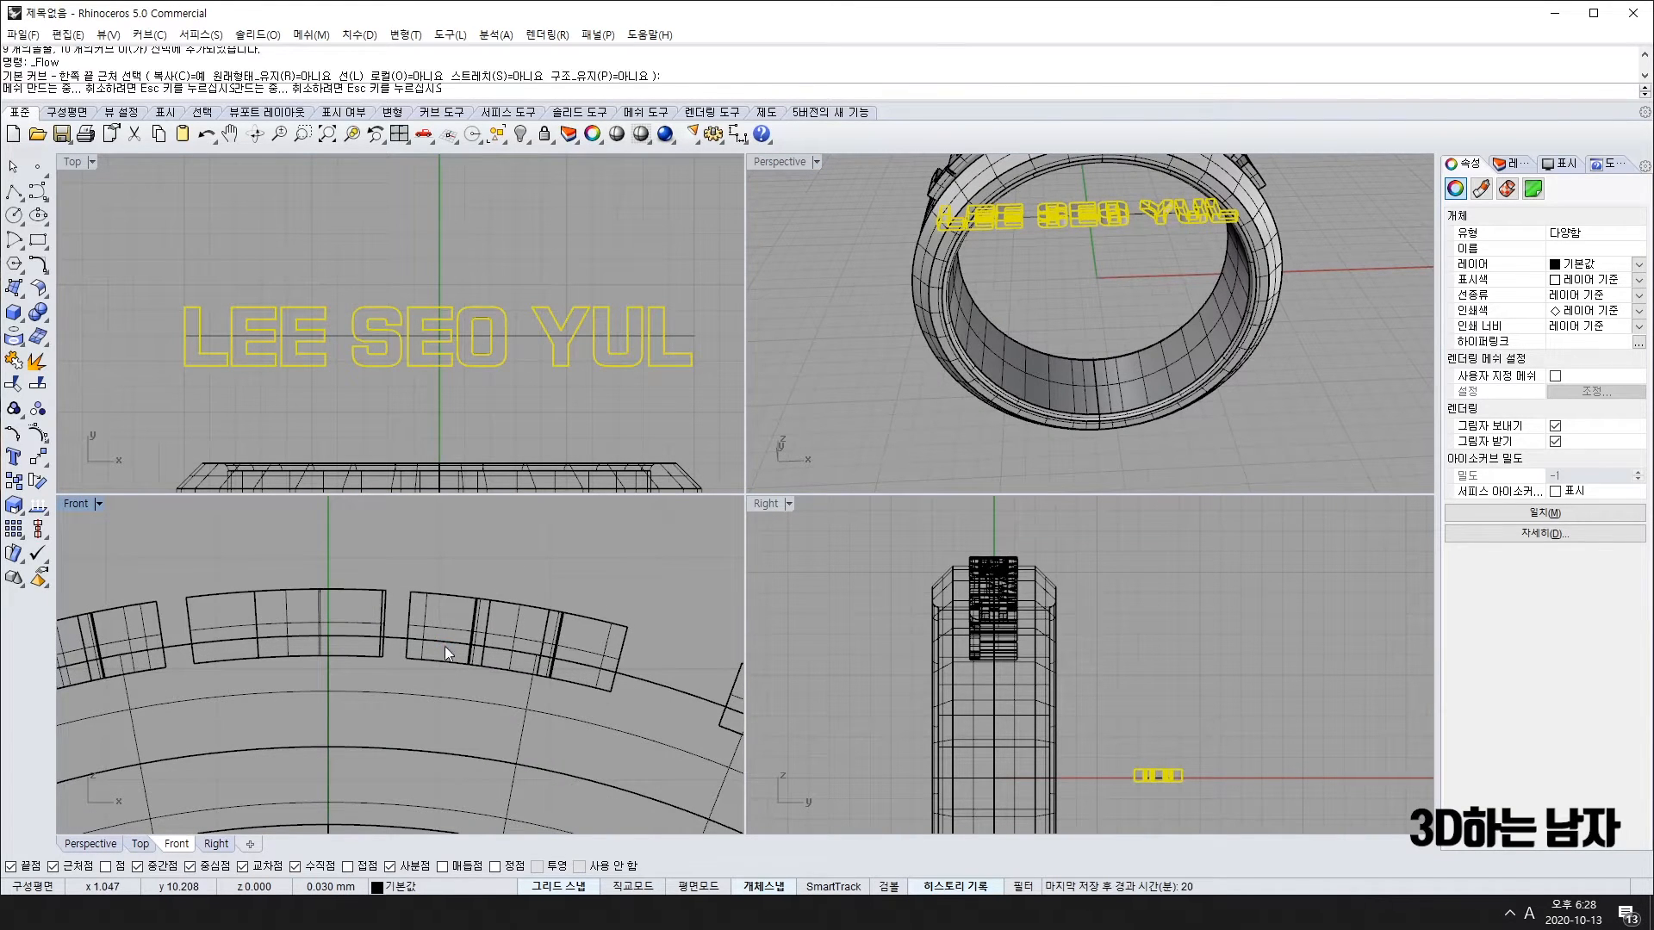
{"action": "right_click", "coordinate": [444, 646]}
{"action": "key", "text": "alt+Up"}
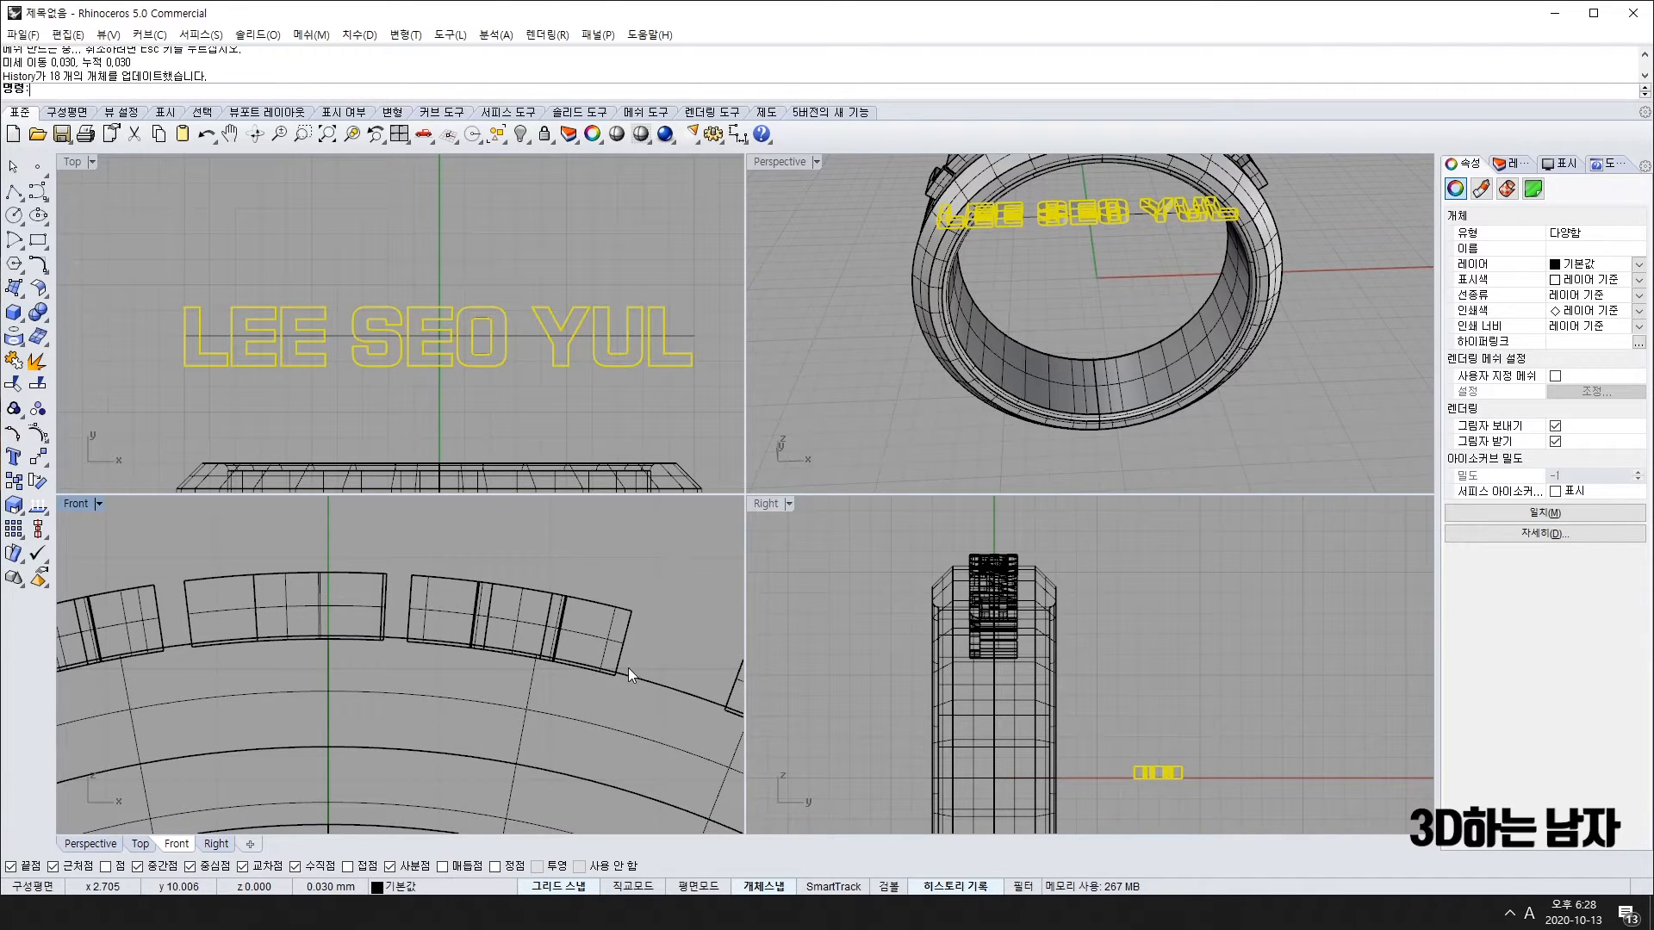
{"action": "scroll", "coordinate": [616, 676], "scroll_direction": "up", "scroll_amount": 3}
{"action": "scroll", "coordinate": [603, 684], "scroll_direction": "up", "scroll_amount": 2}
{"action": "scroll", "coordinate": [598, 675], "scroll_direction": "down", "scroll_amount": 5}
{"action": "scroll", "coordinate": [512, 747], "scroll_direction": "down", "scroll_amount": 4}
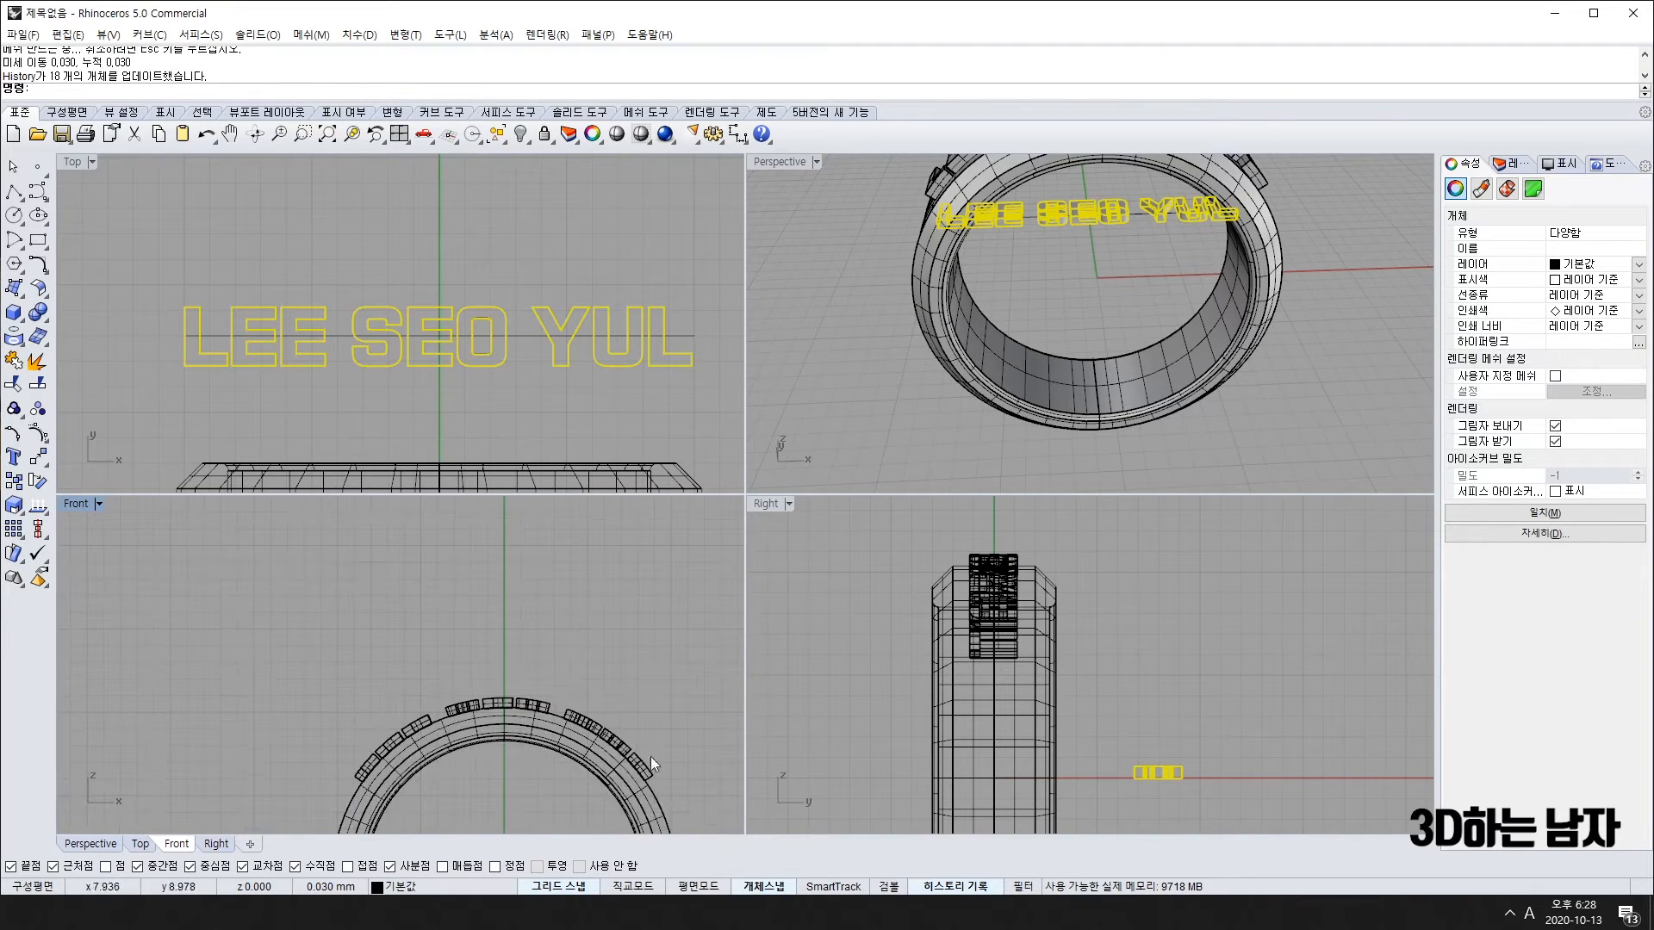
Step: Nudge the lettering twice more with Alt+Right so history shifts the wrapped letters
{"action": "mouse_move", "coordinate": [1242, 436]}
{"action": "right_mouse_down"}
{"action": "mouse_move", "coordinate": [1240, 388]}
{"action": "mouse_move", "coordinate": [1242, 434]}
{"action": "right_mouse_up"}
{"action": "scroll", "coordinate": [517, 646], "scroll_direction": "up", "scroll_amount": 3}
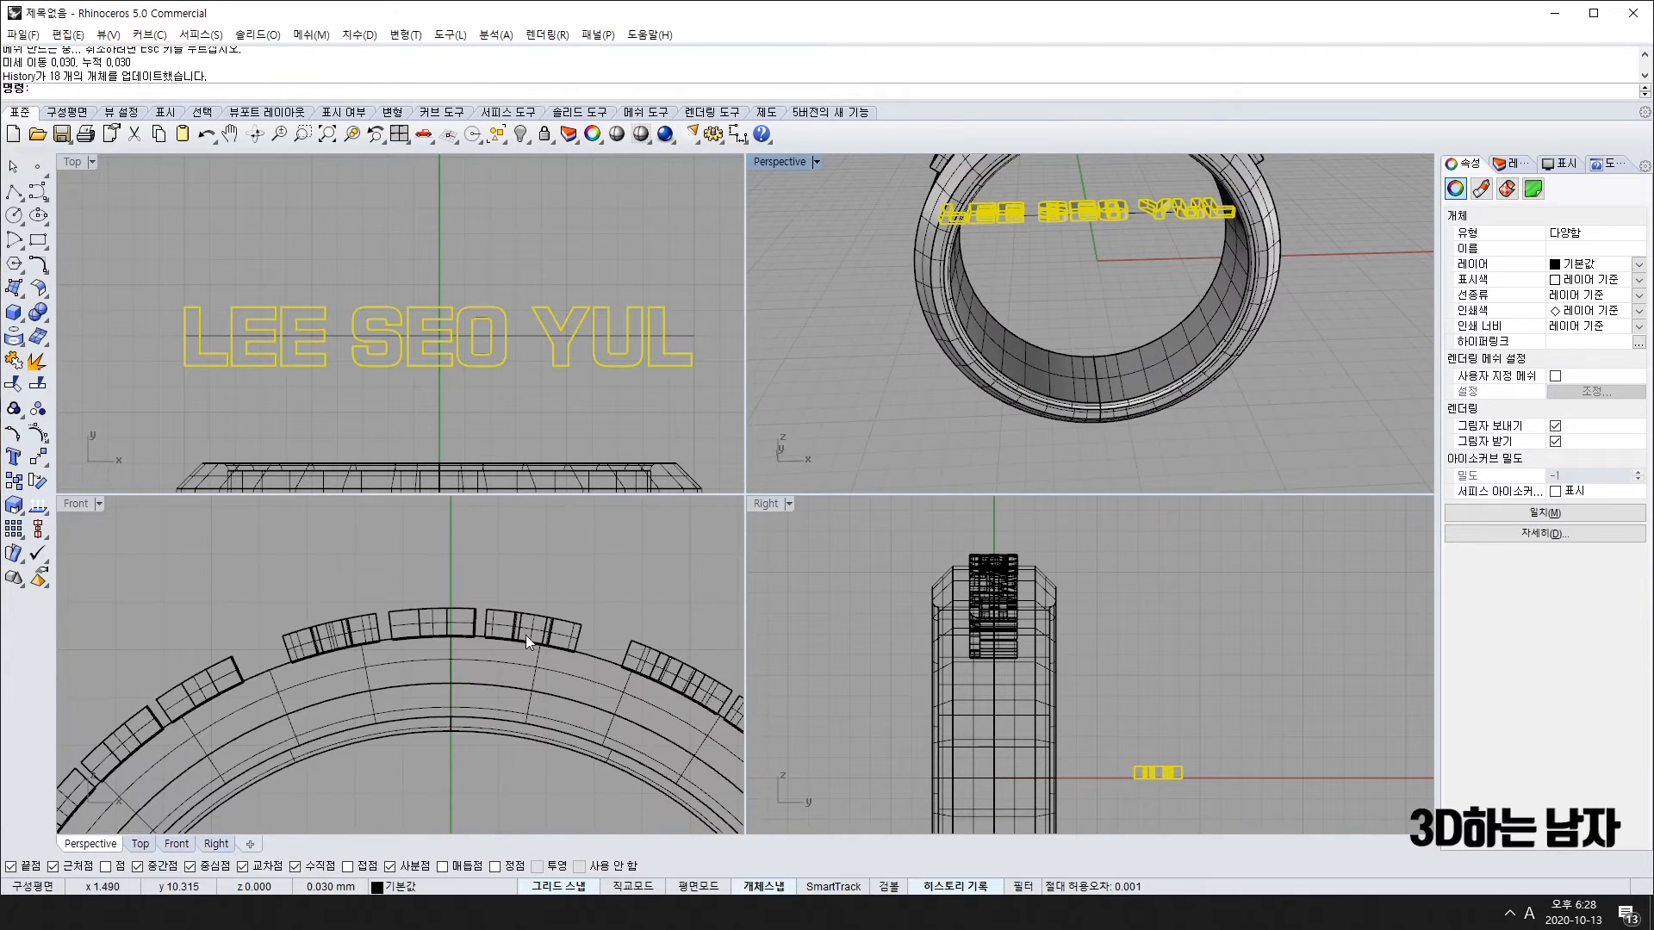
{"action": "scroll", "coordinate": [517, 645], "scroll_direction": "up", "scroll_amount": 3}
{"action": "scroll", "coordinate": [481, 752], "scroll_direction": "down", "scroll_amount": 3}
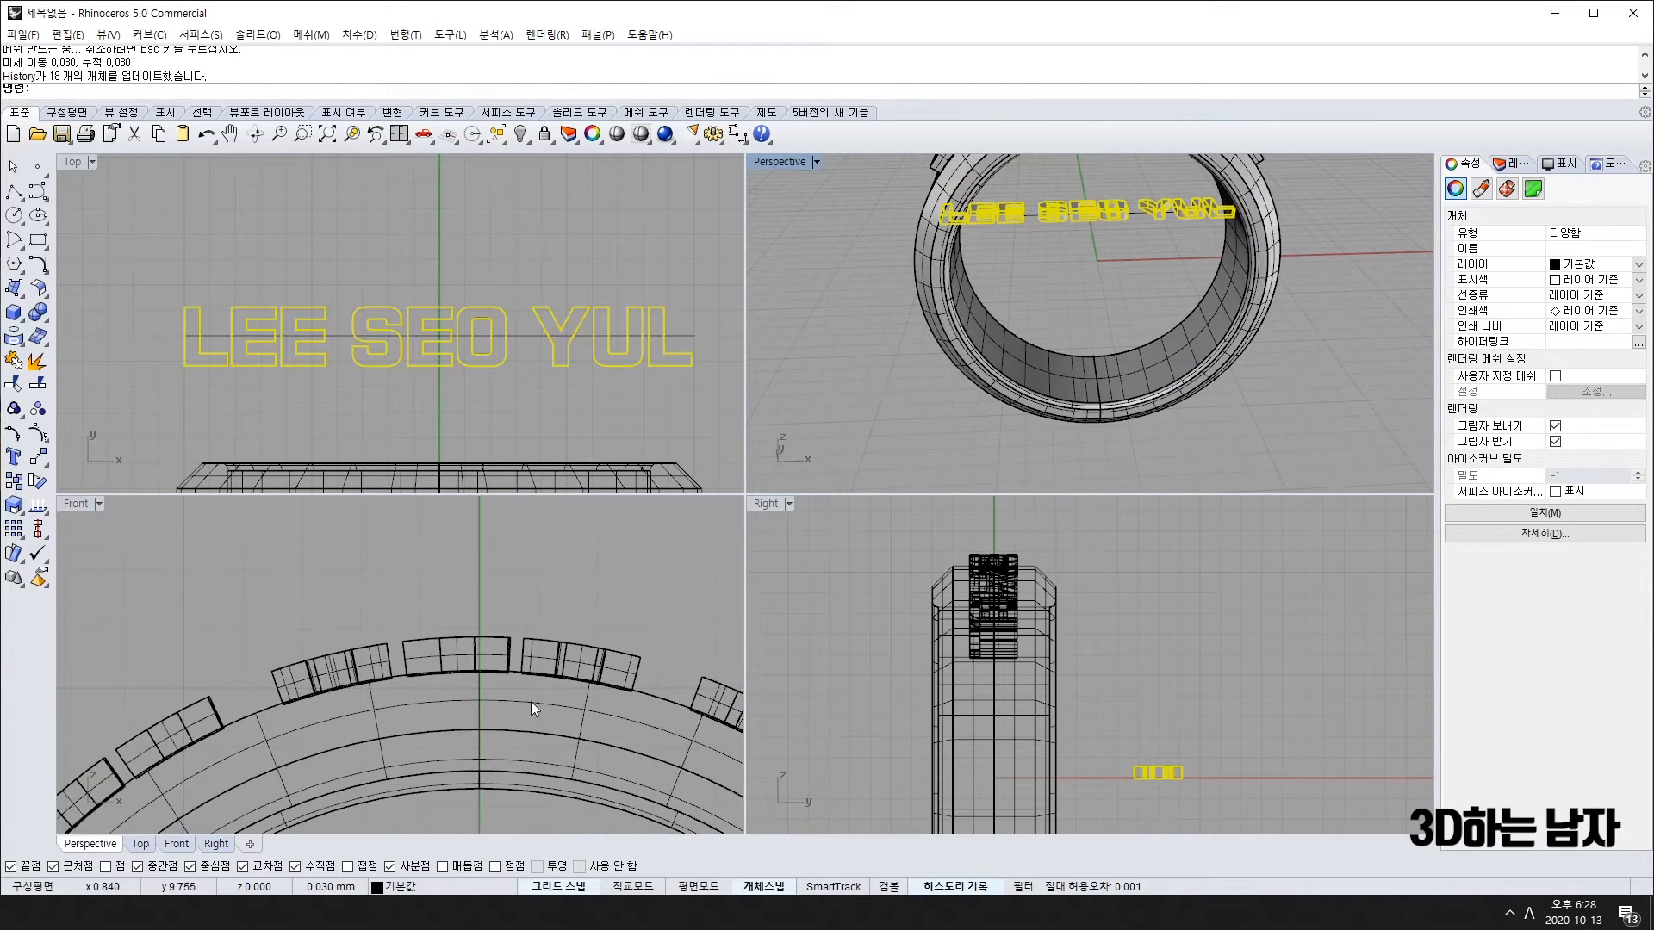
{"action": "scroll", "coordinate": [501, 689], "scroll_direction": "up", "scroll_amount": 2}
{"action": "scroll", "coordinate": [572, 680], "scroll_direction": "down", "scroll_amount": 5}
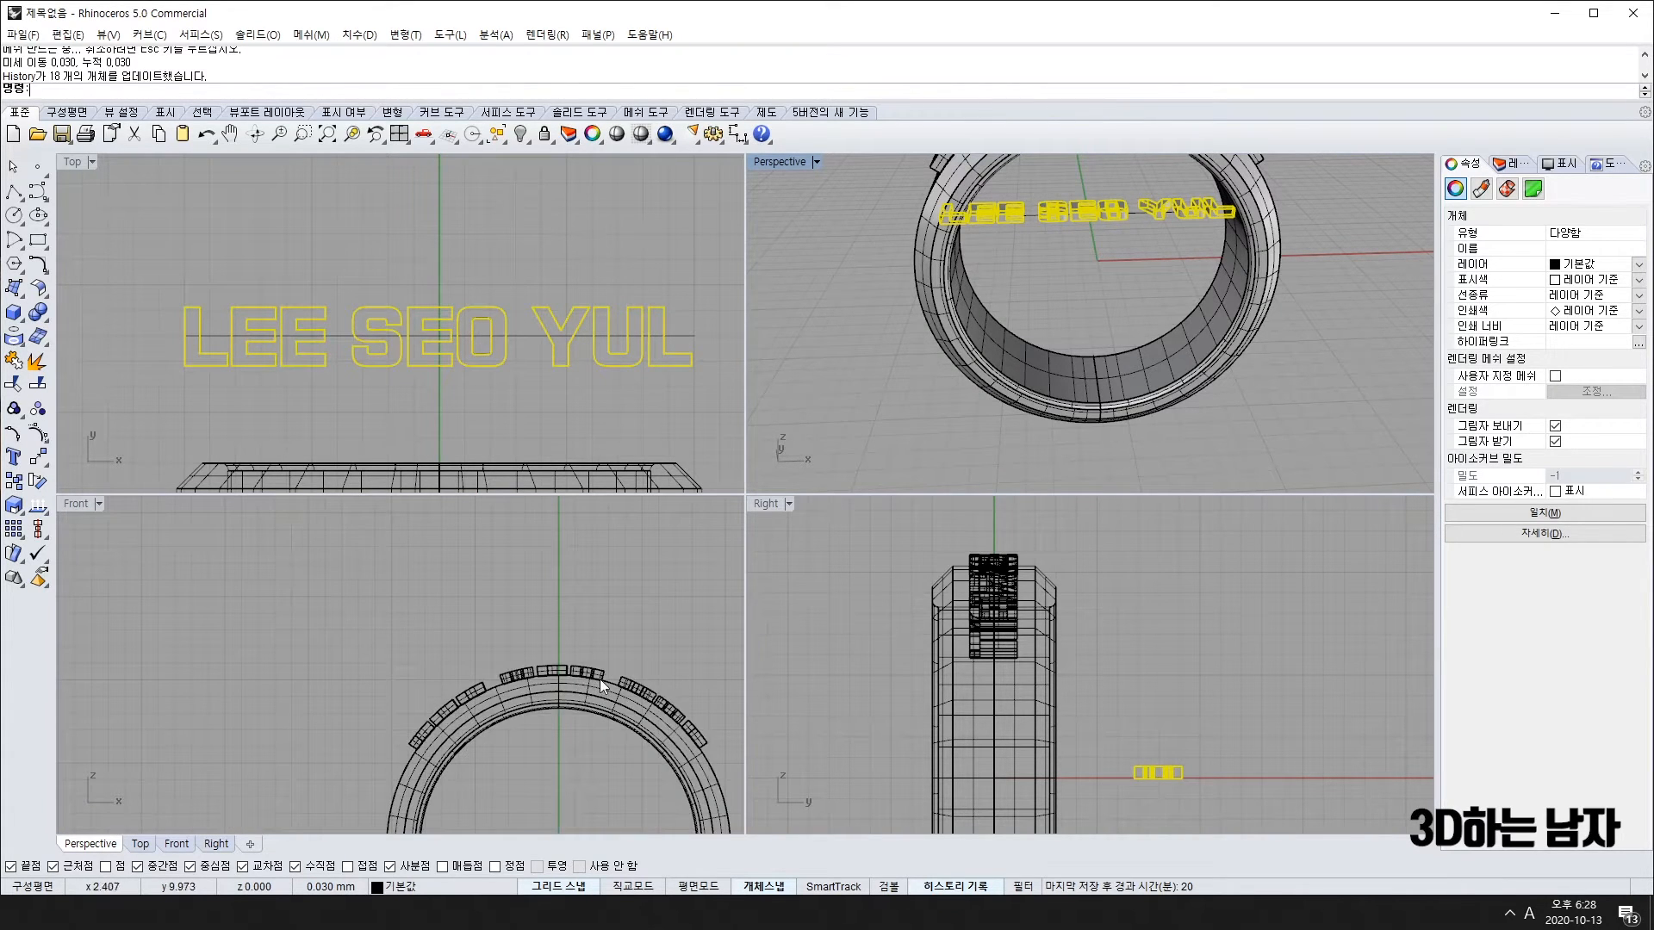
{"action": "scroll", "coordinate": [594, 689], "scroll_direction": "up", "scroll_amount": 8}
{"action": "key", "text": "alt+Right"}
{"action": "key", "text": "alt+Right"}
{"action": "scroll", "coordinate": [603, 694], "scroll_direction": "down", "scroll_amount": 5}
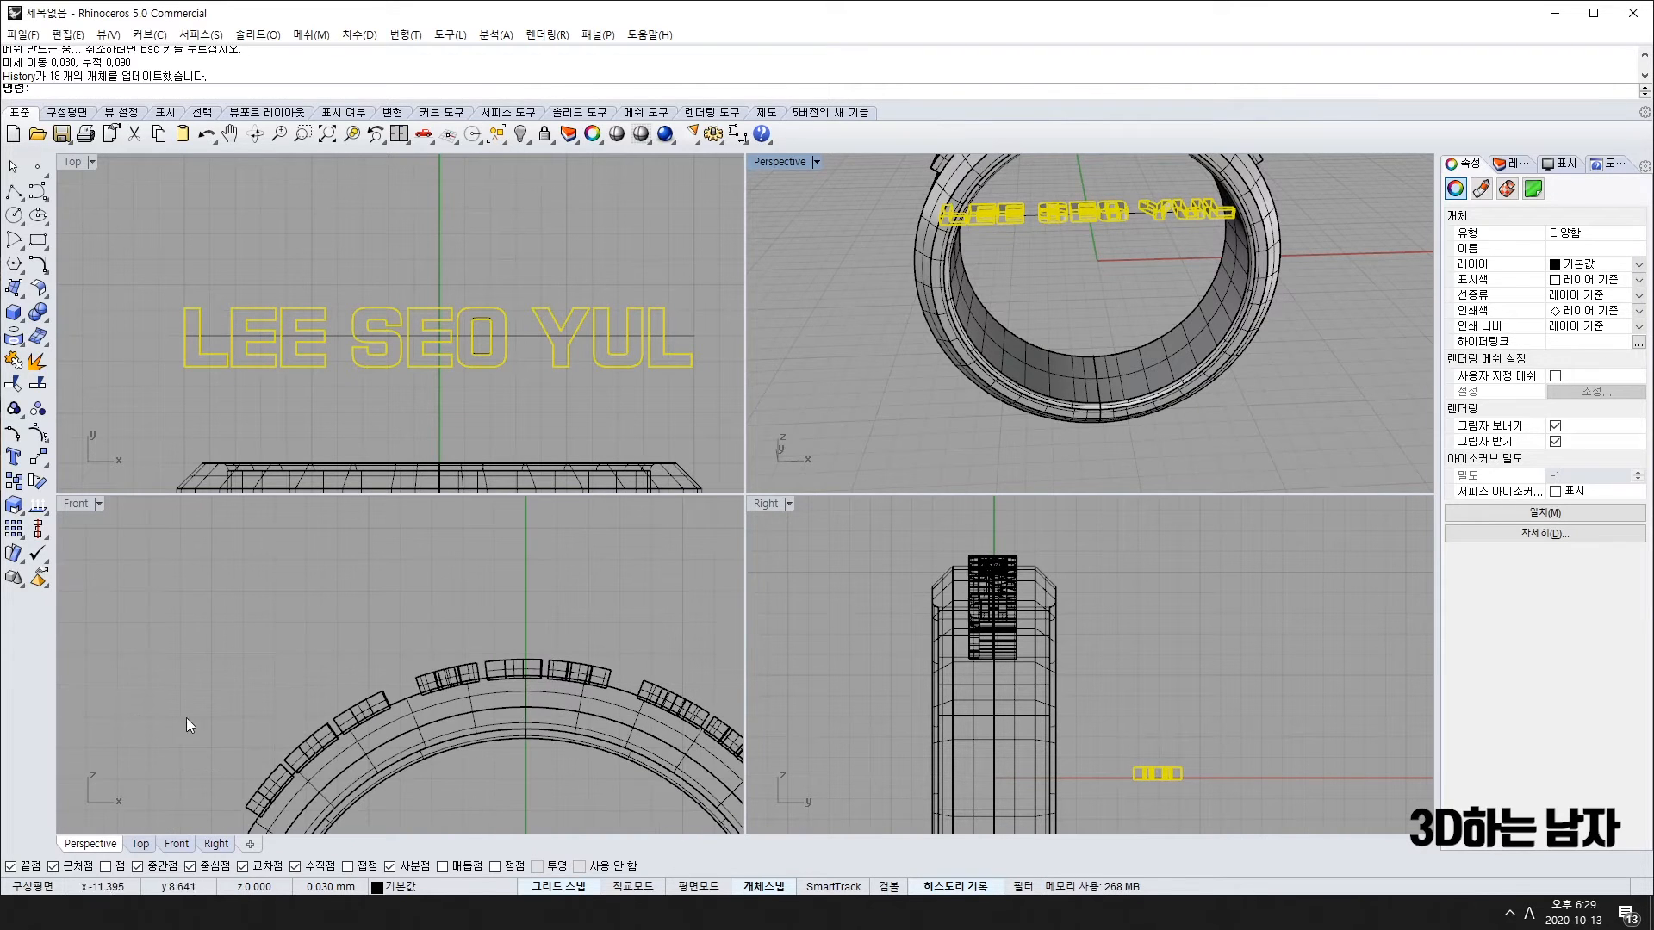
{"action": "scroll", "coordinate": [1140, 359], "scroll_direction": "down", "scroll_amount": 10}
{"action": "key", "text": "alt+Right"}
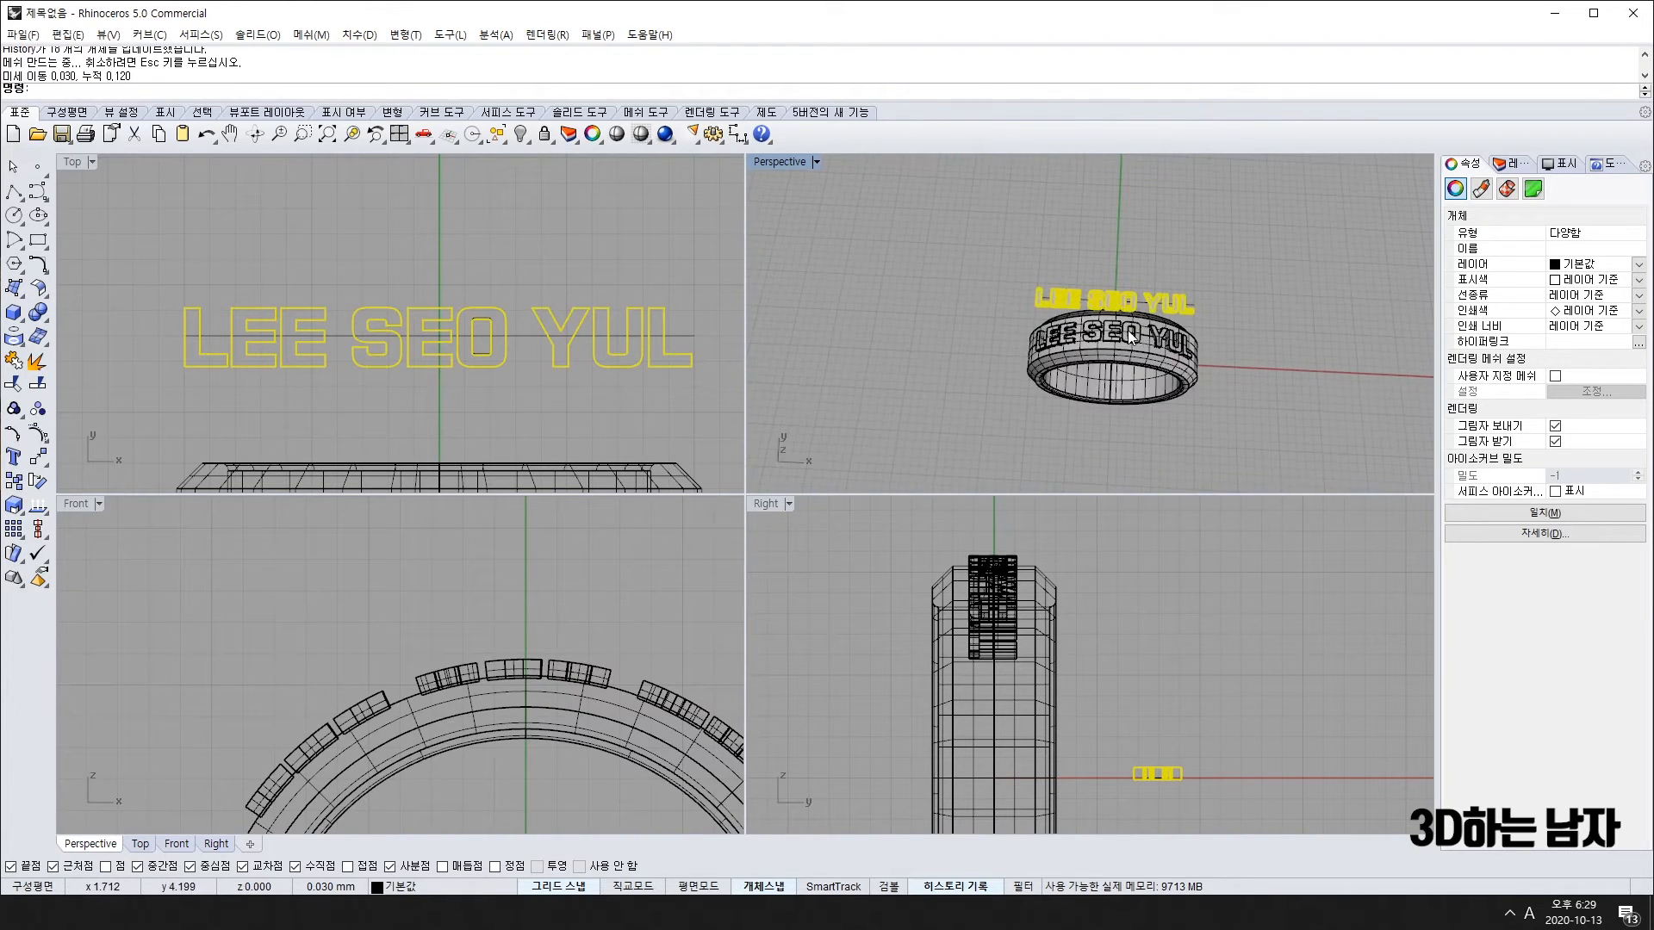
{"action": "scroll", "coordinate": [1064, 361], "scroll_direction": "up", "scroll_amount": 10}
{"action": "scroll", "coordinate": [1066, 372], "scroll_direction": "down", "scroll_amount": 10}
{"action": "scroll", "coordinate": [980, 333], "scroll_direction": "up", "scroll_amount": 3}
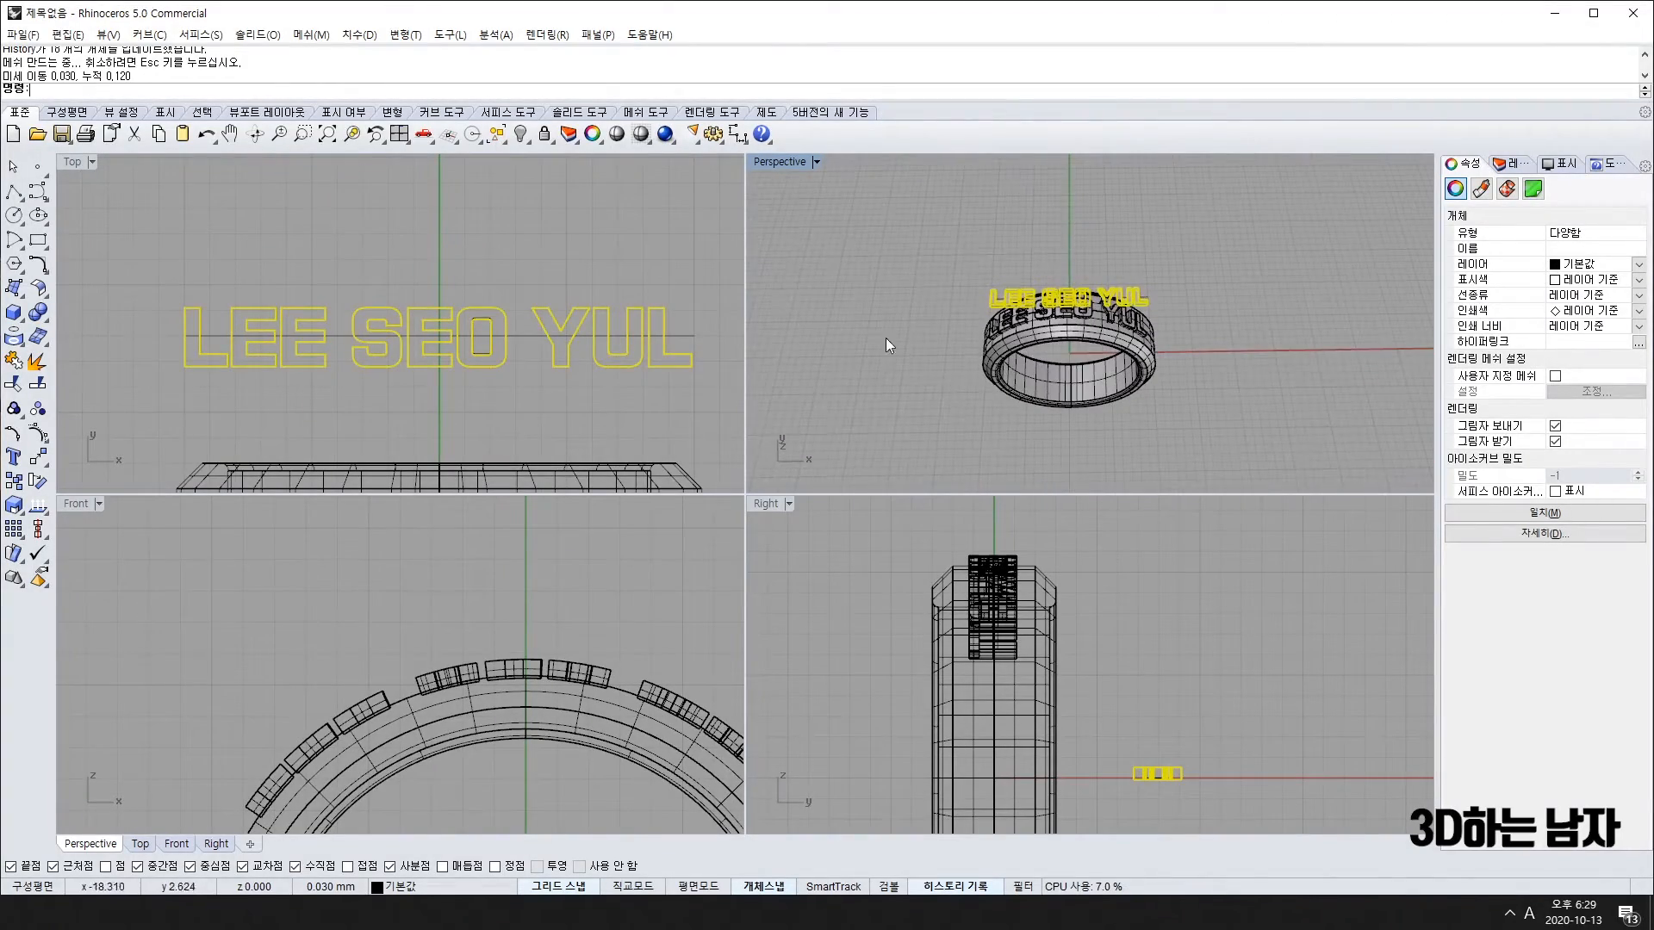
{"action": "scroll", "coordinate": [499, 381], "scroll_direction": "down", "scroll_amount": 3}
{"action": "scroll", "coordinate": [448, 422], "scroll_direction": "up", "scroll_amount": 6}
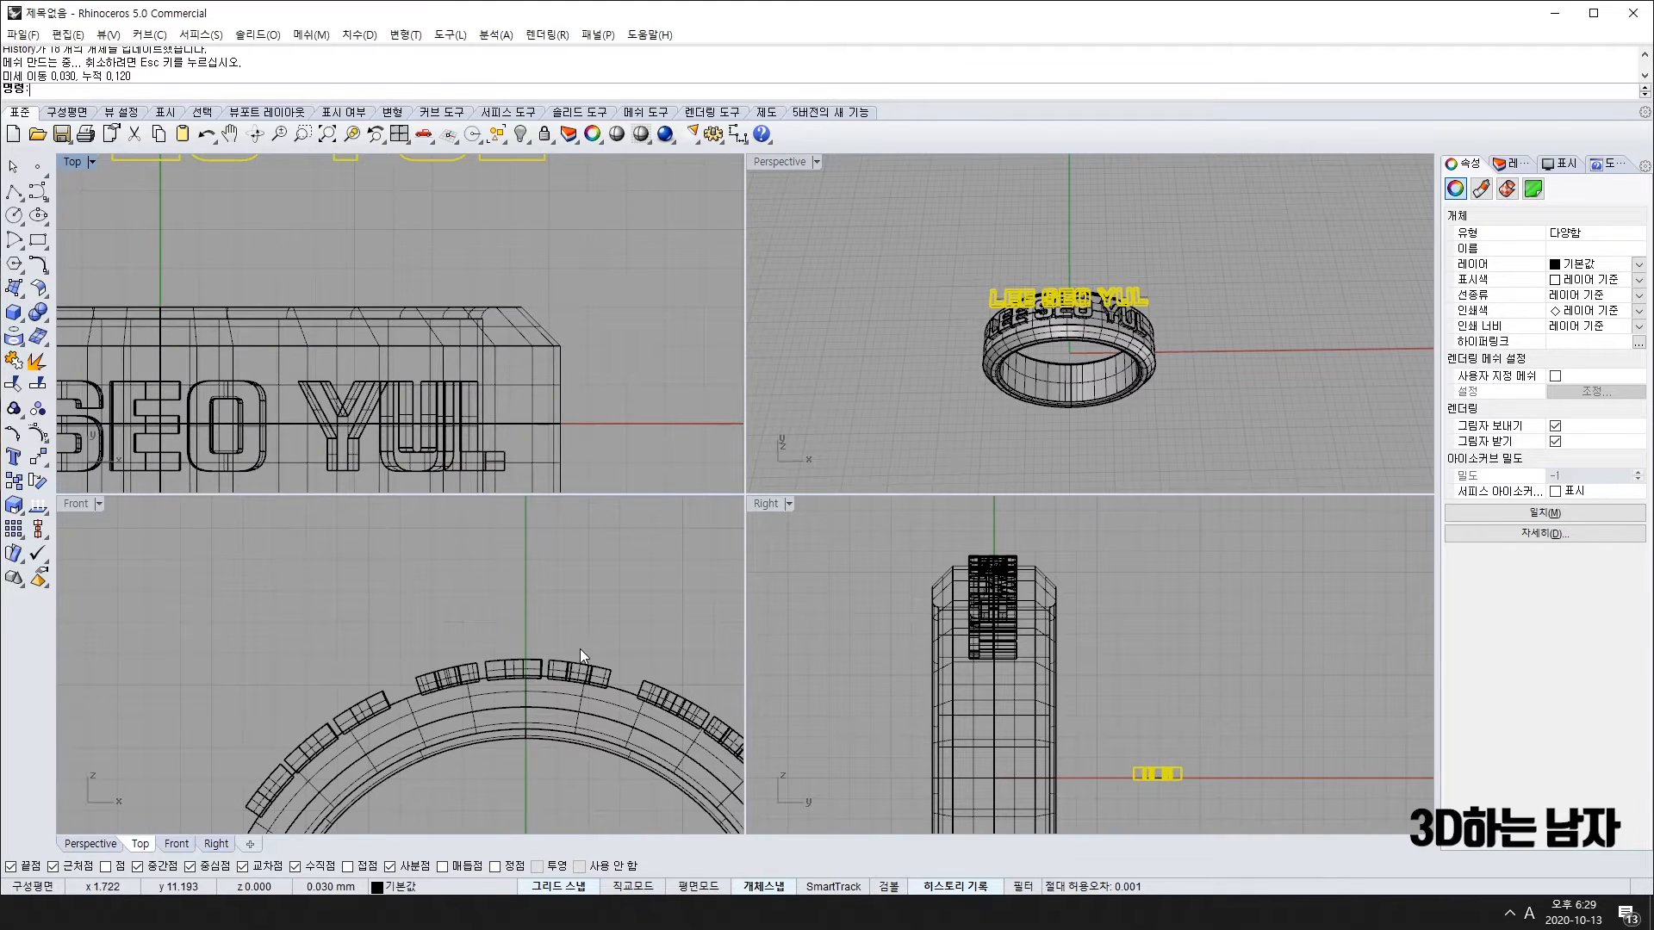
{"action": "scroll", "coordinate": [580, 648], "scroll_direction": "down", "scroll_amount": 5}
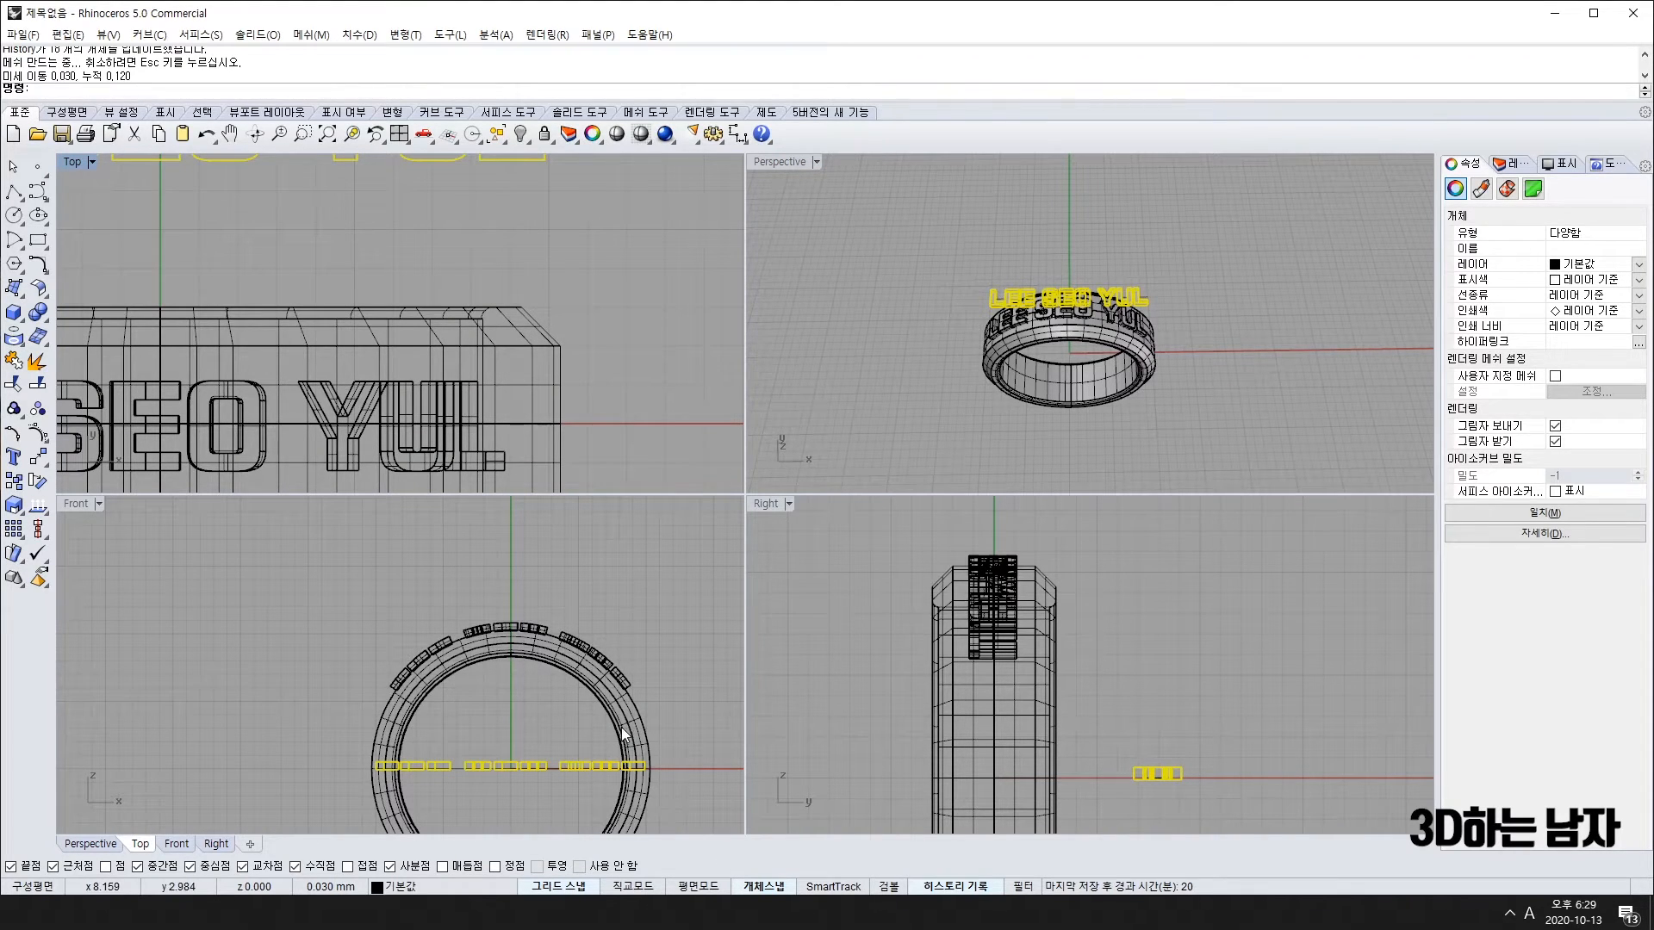
{"action": "left_click", "coordinate": [43, 465]}
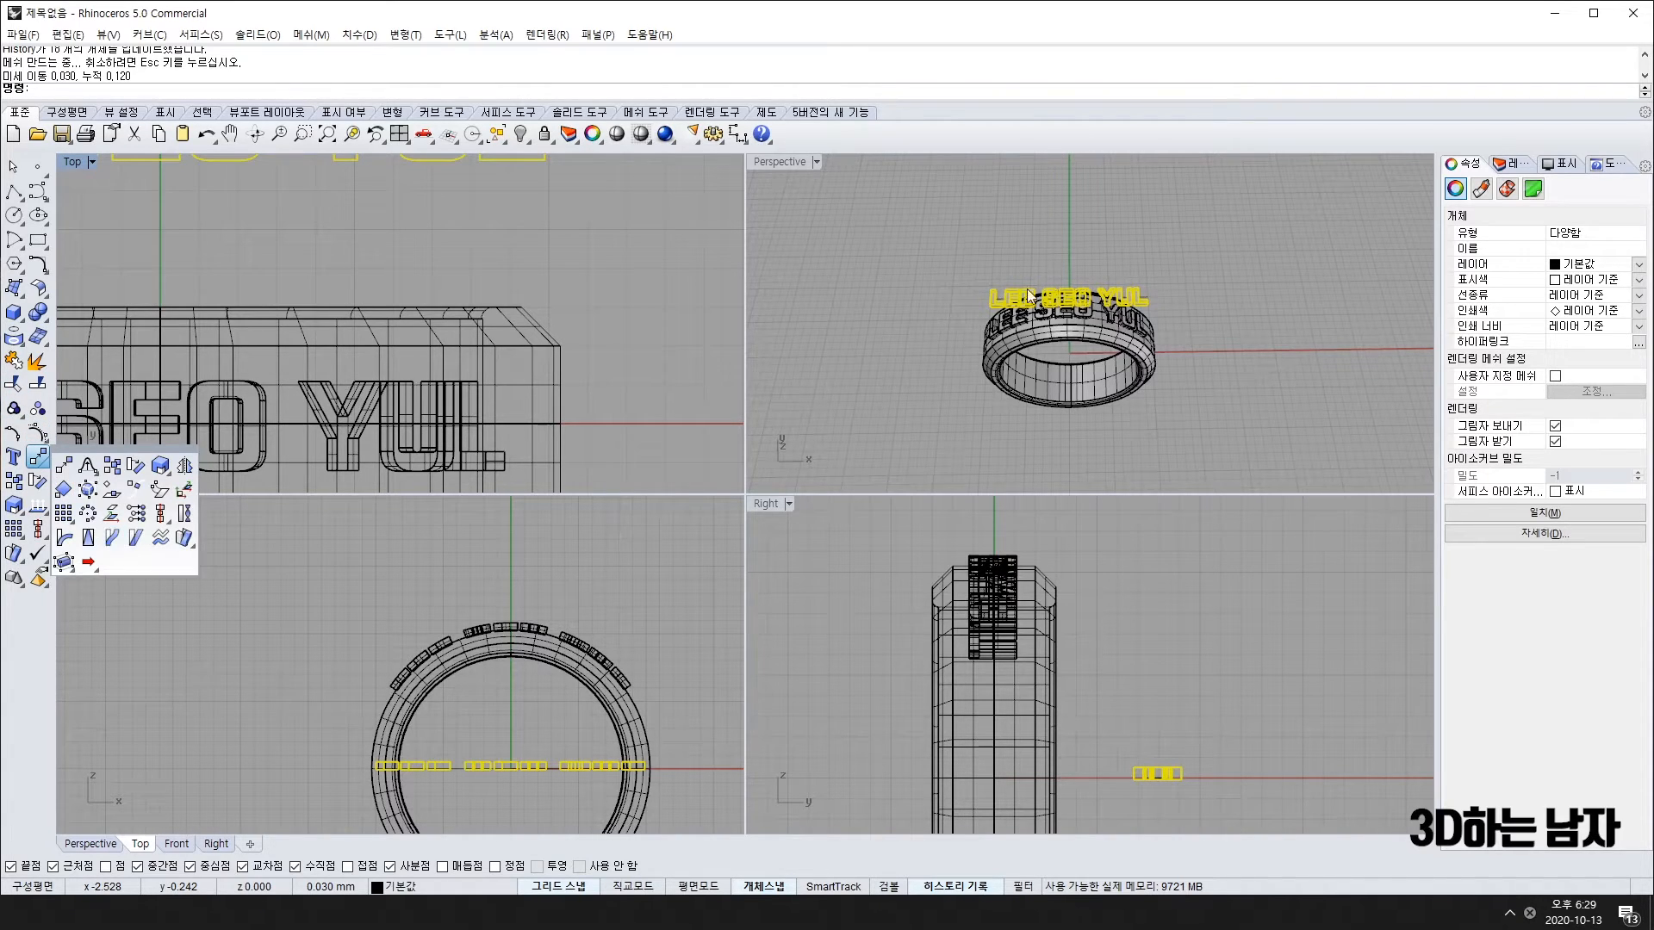
{"action": "left_click", "coordinate": [830, 343]}
{"action": "scroll", "coordinate": [177, 295], "scroll_direction": "down", "scroll_amount": 6}
{"action": "right_click_drag", "start_coordinate": [177, 295], "coordinate": [369, 405]}
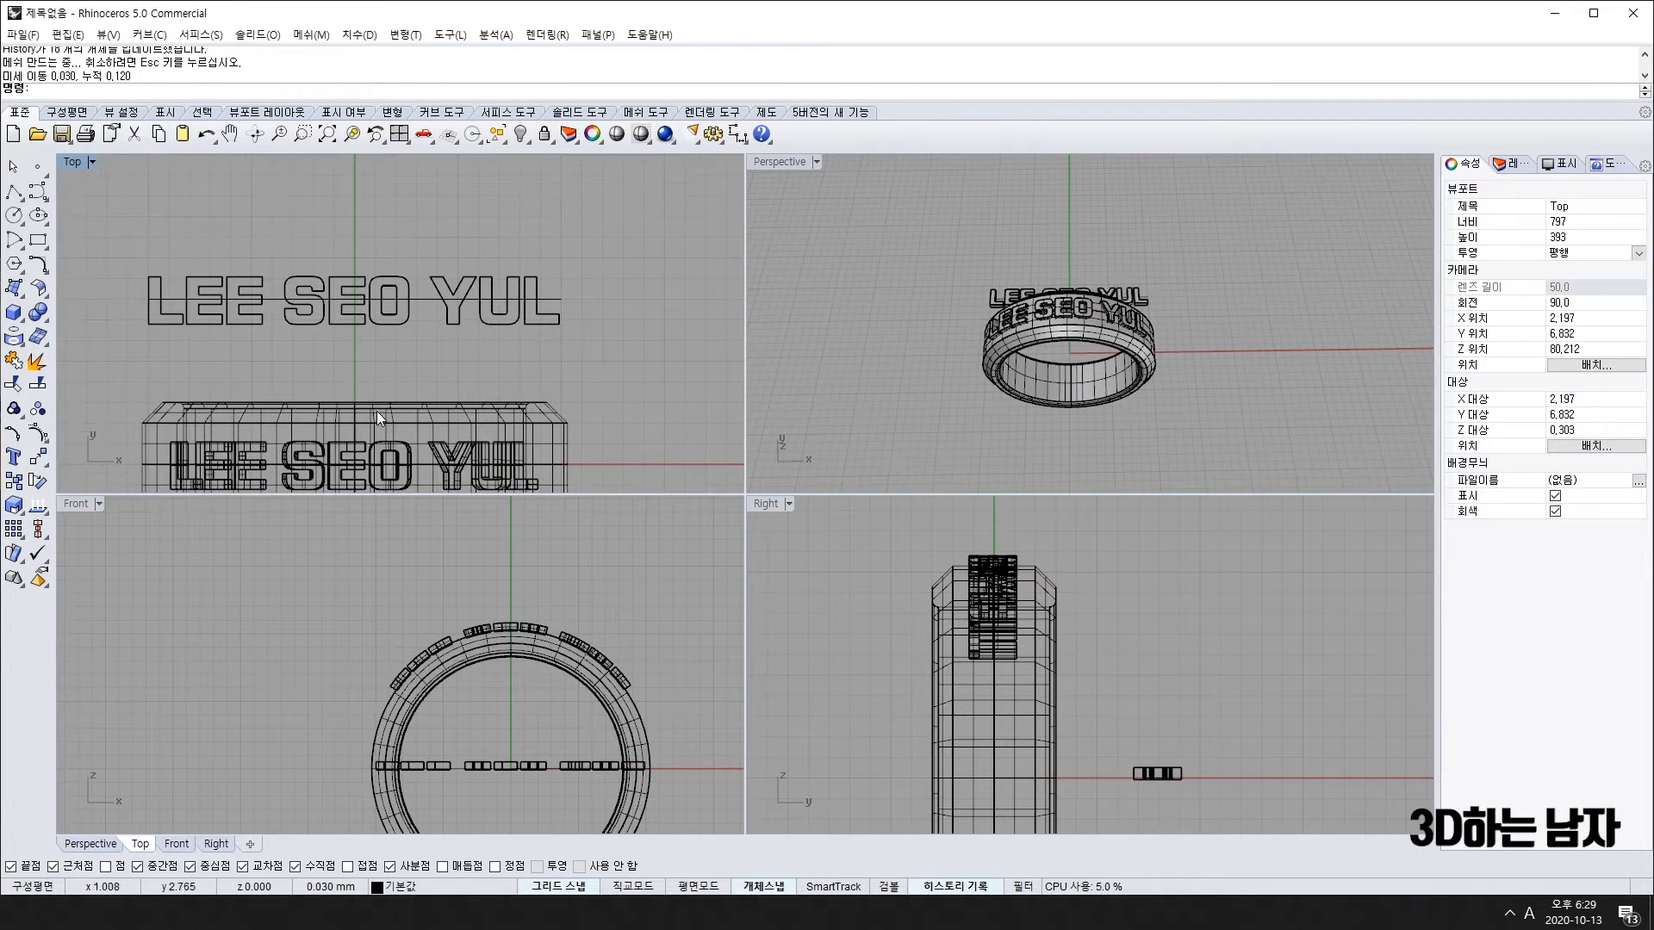
{"action": "right_click_drag", "start_coordinate": [660, 398], "coordinate": [631, 365]}
{"action": "left_click_drag", "start_coordinate": [631, 365], "coordinate": [516, 285]}
{"action": "key", "text": "alt+Up"}
{"action": "key", "text": "alt+Up"}
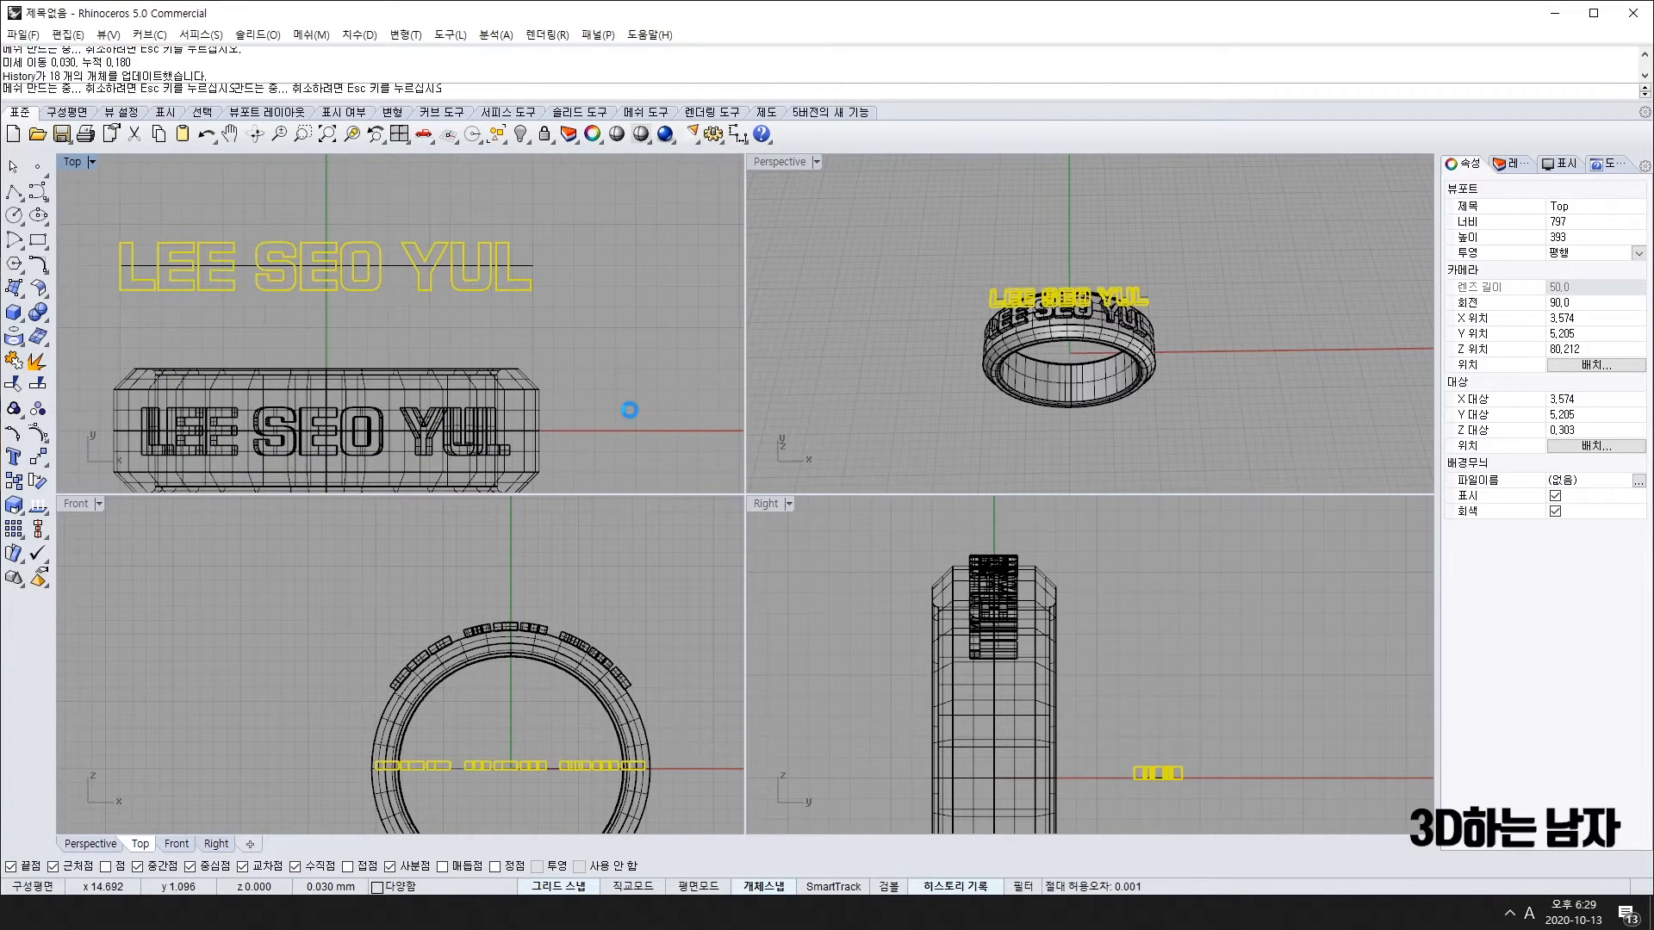
{"action": "key", "text": "ctrl+z"}
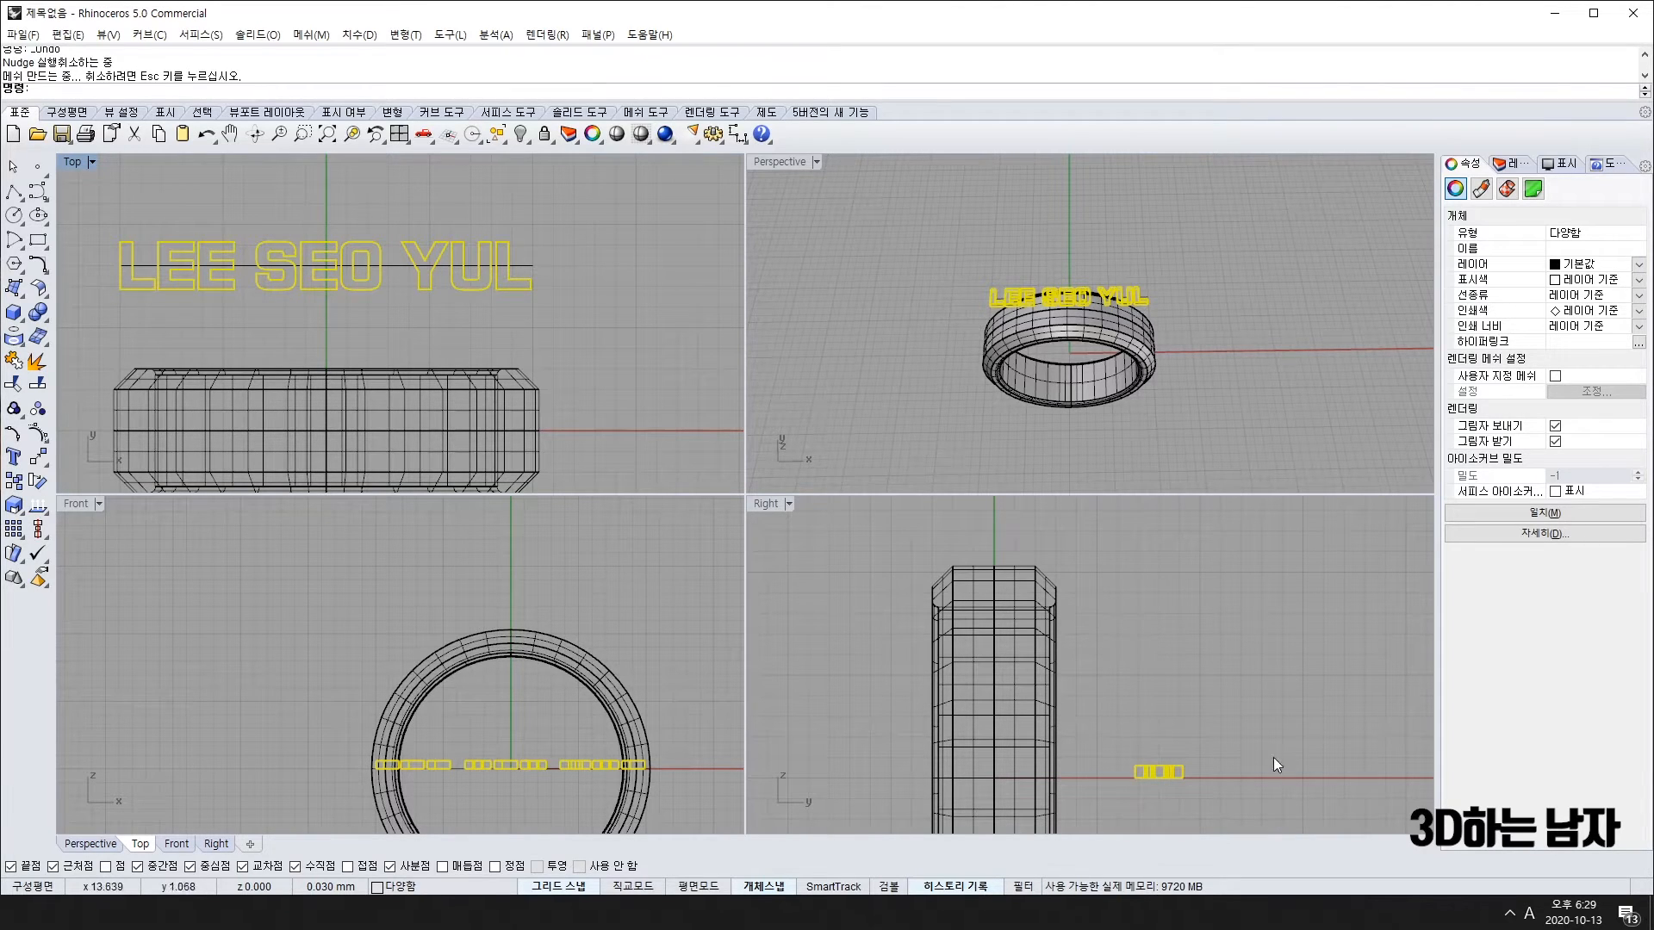
Step: Undo the letters' last two changes with the Right view active
{"action": "left_click", "coordinate": [1159, 768]}
{"action": "key", "text": "ctrl+z"}
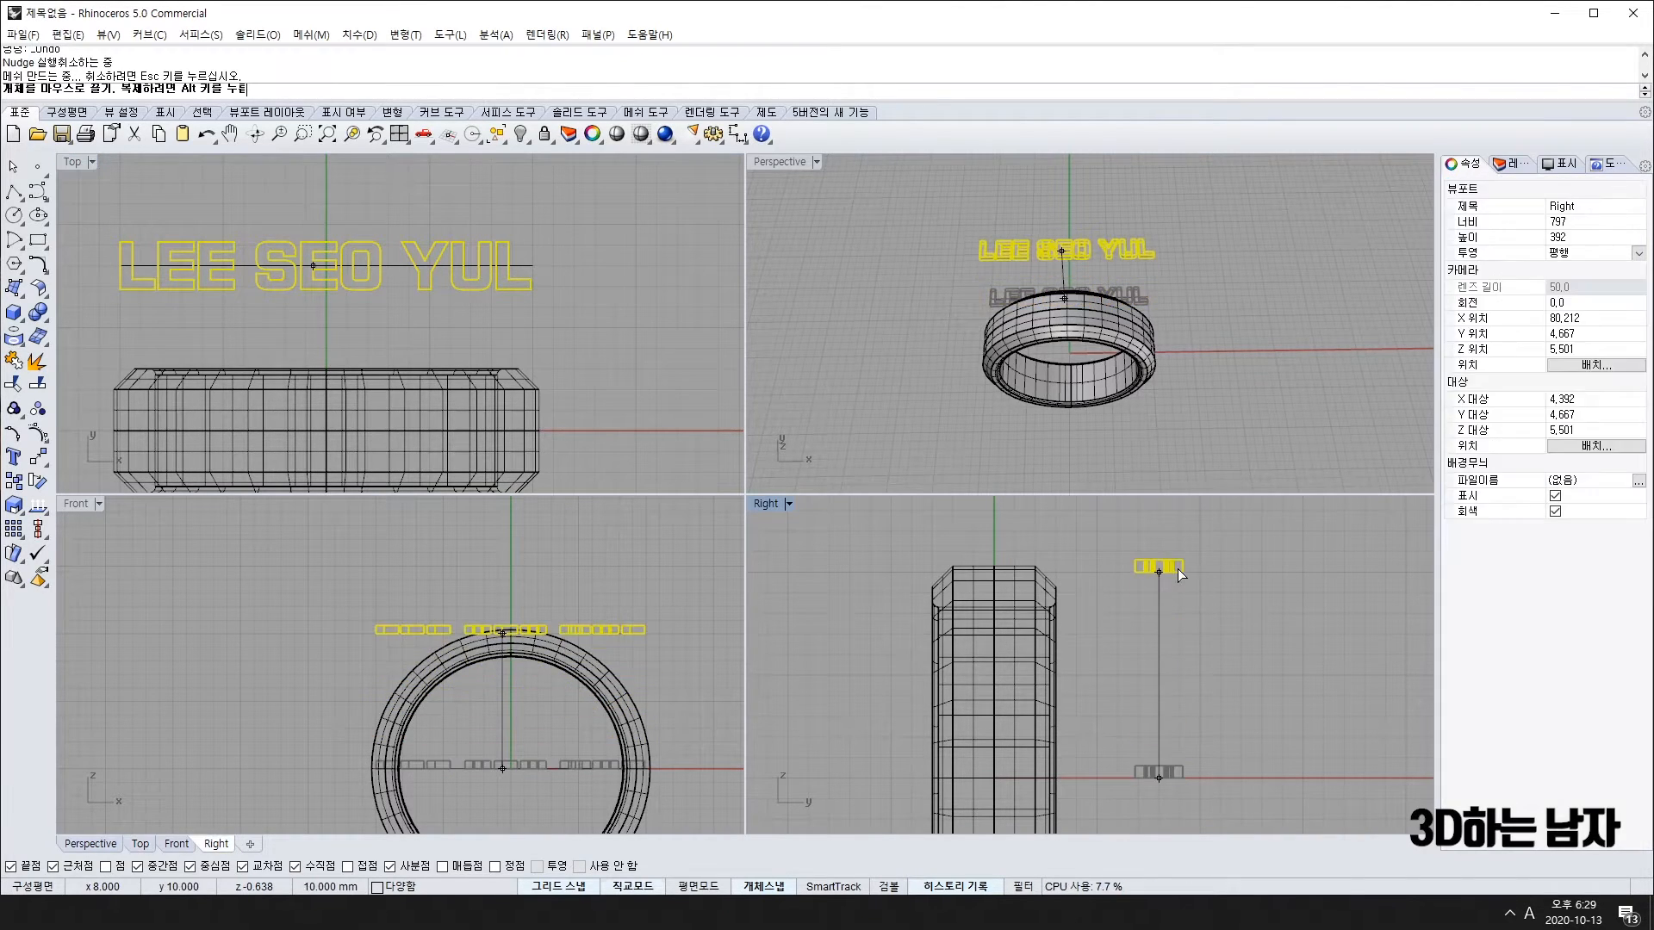
{"action": "scroll", "coordinate": [534, 637], "scroll_direction": "up", "scroll_amount": 6}
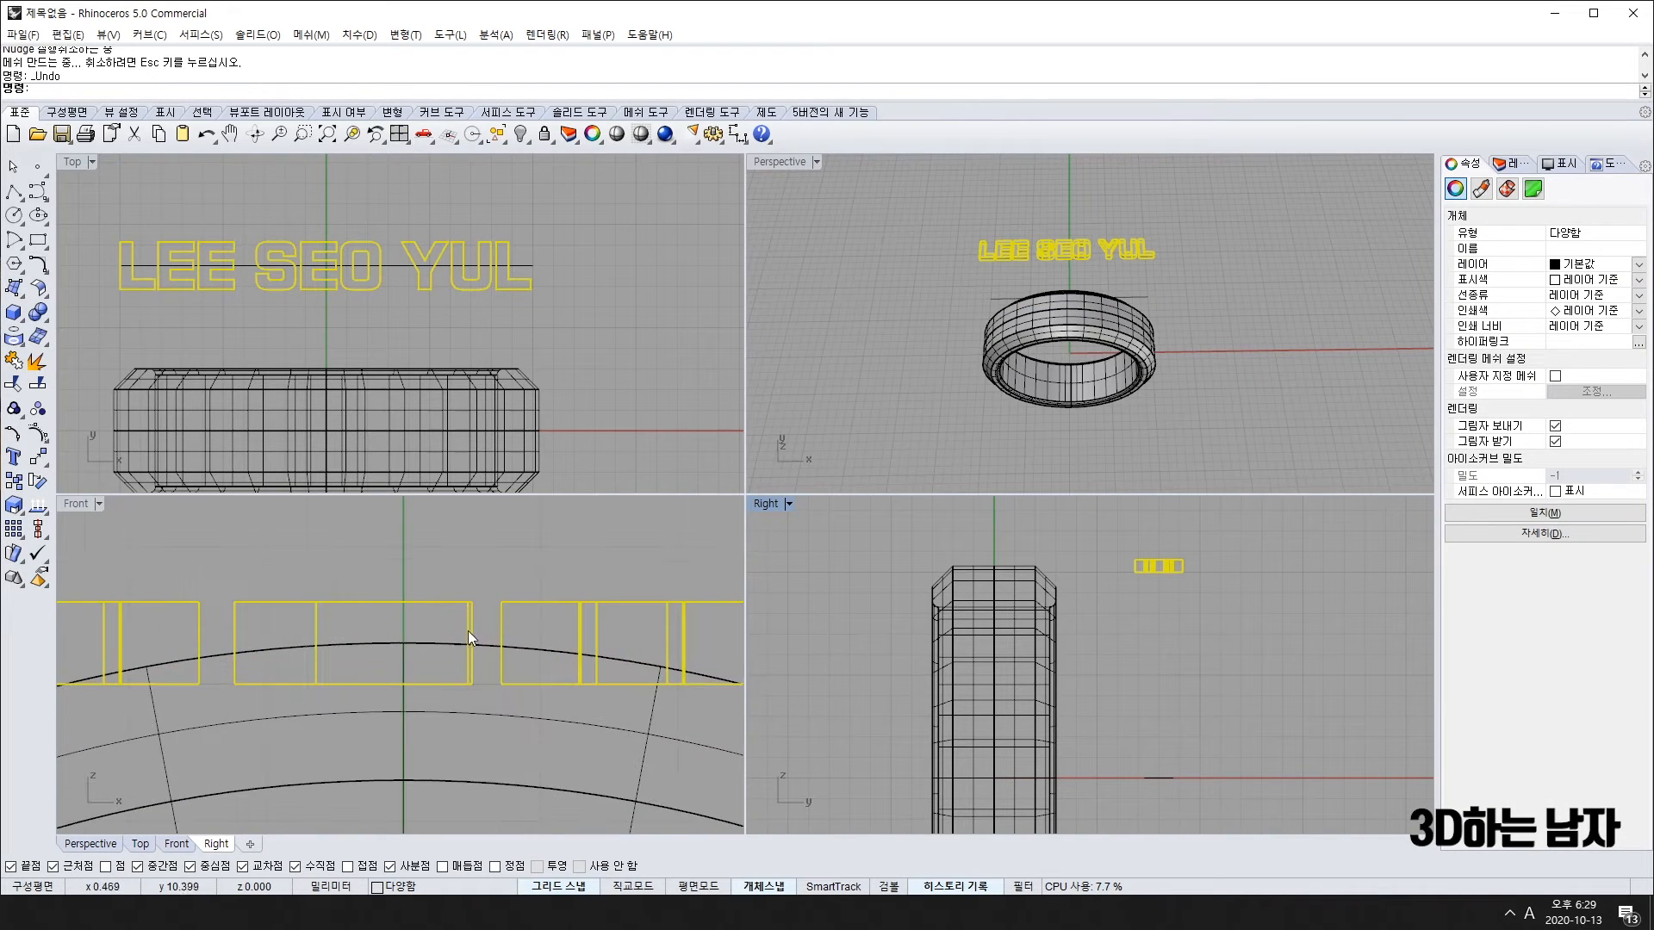
{"action": "key", "text": "ctrl+z"}
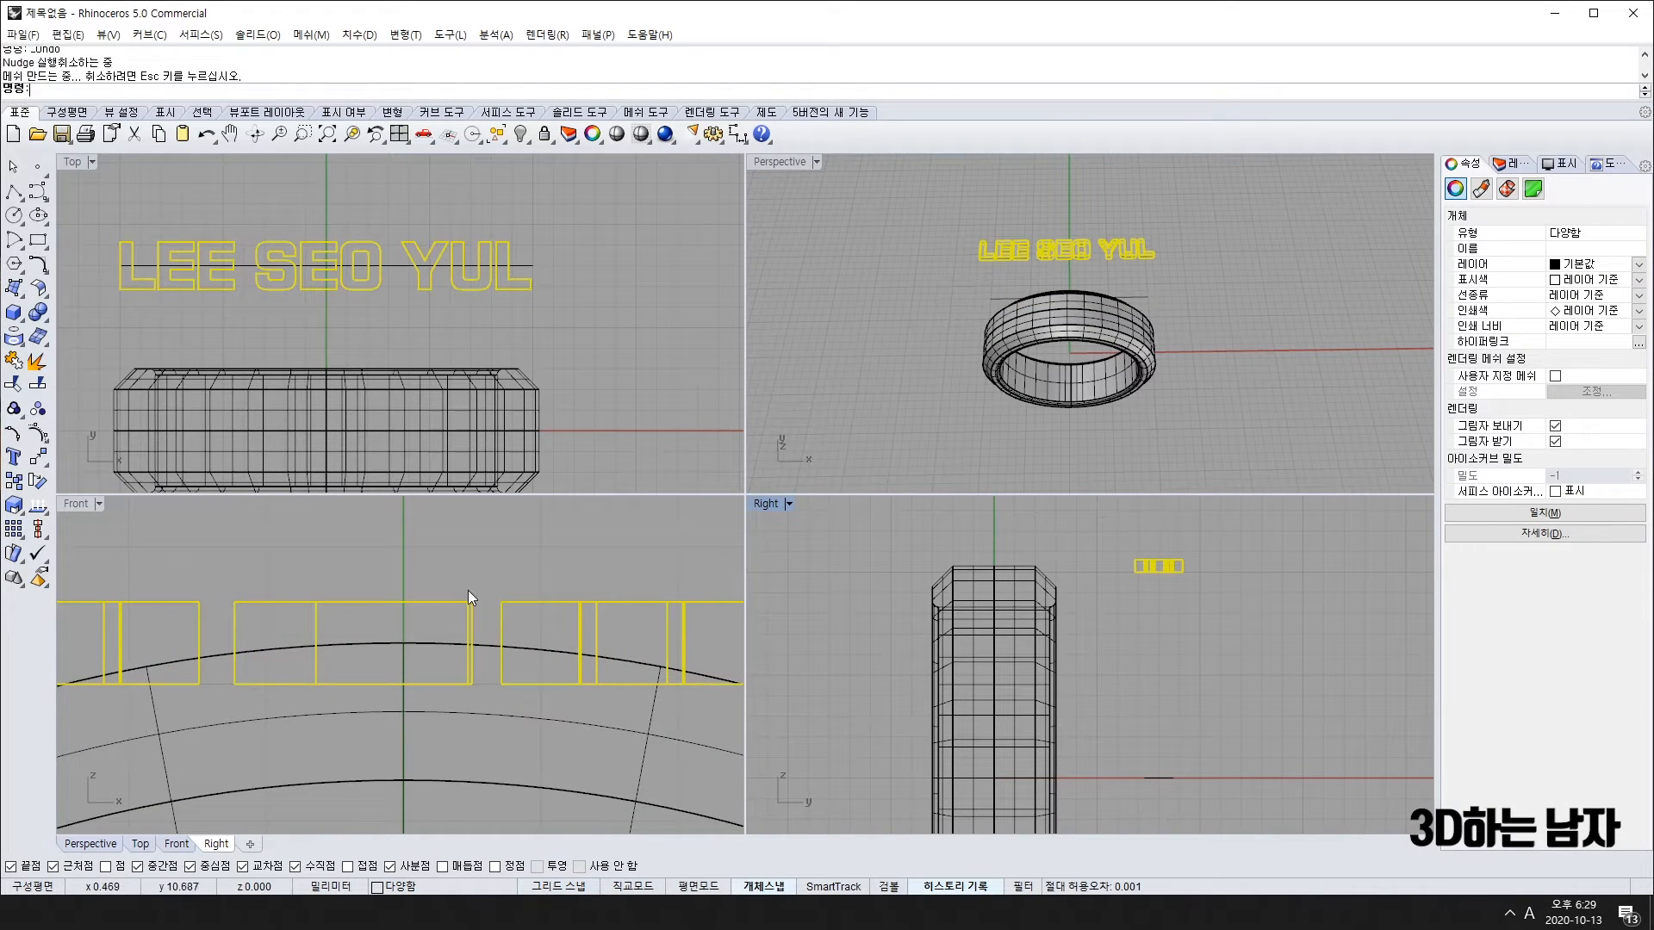
Step: Drag the letter solids upward in the Front and Right views onto the ring's top
{"action": "left_click_drag", "start_coordinate": [467, 632], "coordinate": [467, 601]}
{"action": "key", "text": "ctrl+z"}
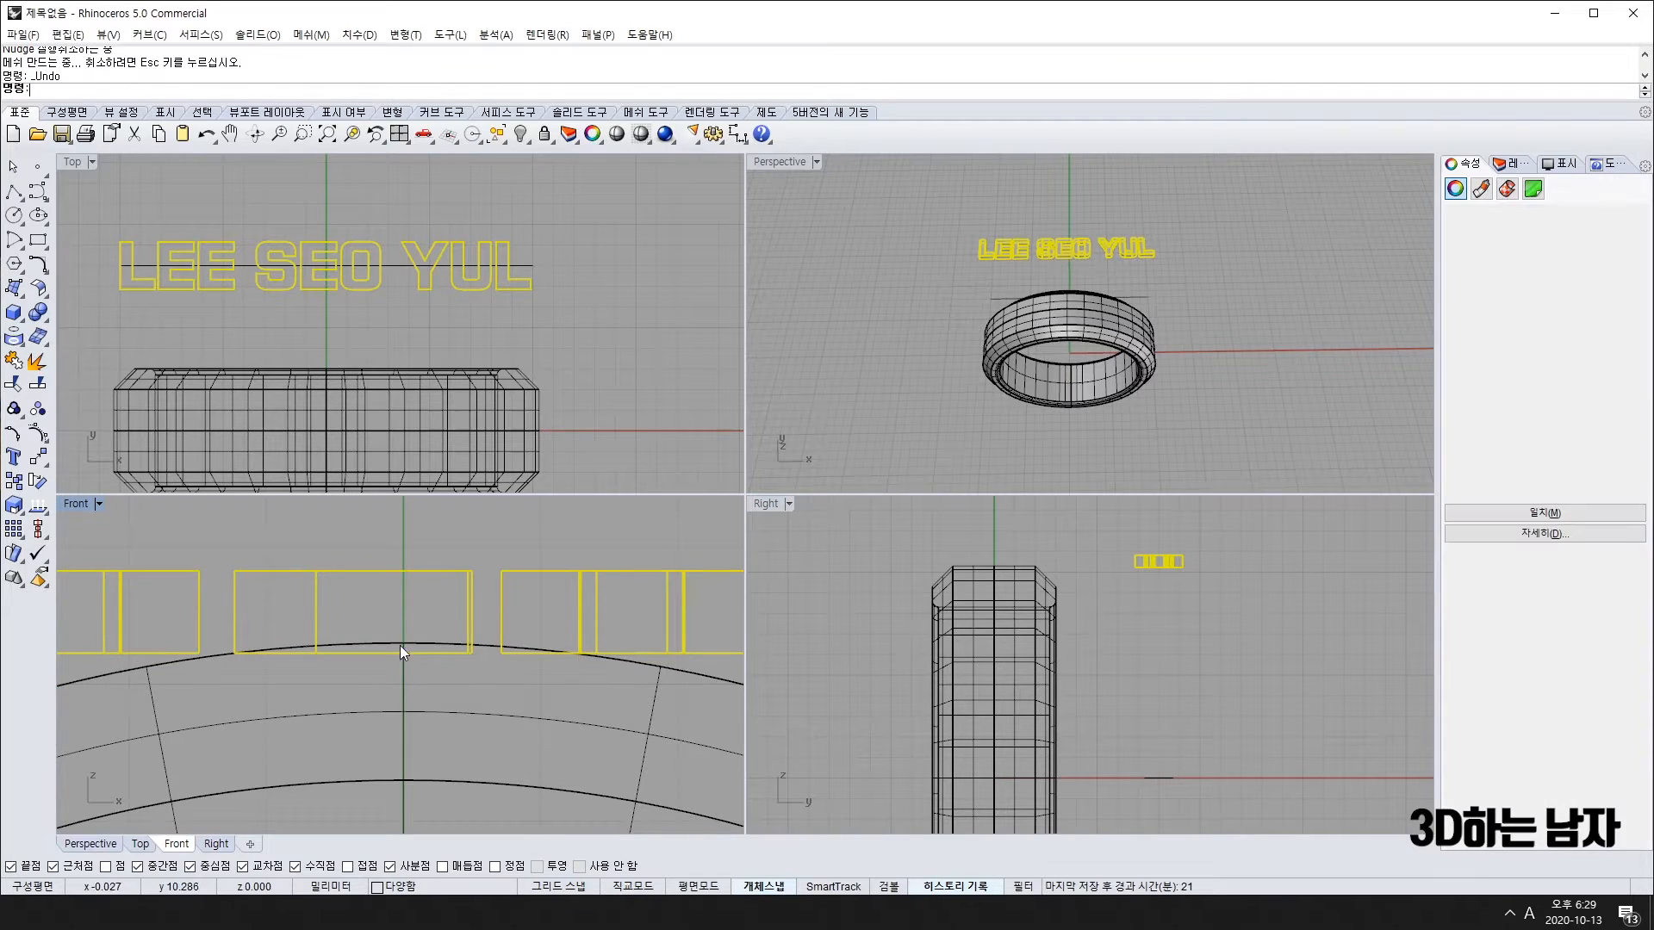
{"action": "left_click_drag", "start_coordinate": [1165, 562], "coordinate": [1004, 565]}
{"action": "scroll", "coordinate": [1056, 332], "scroll_direction": "up", "scroll_amount": 10}
{"action": "mouse_move", "coordinate": [1058, 333]}
{"action": "right_mouse_down"}
{"action": "mouse_move", "coordinate": [1067, 360]}
{"action": "mouse_move", "coordinate": [1064, 310]}
{"action": "right_mouse_up"}
{"action": "scroll", "coordinate": [474, 446], "scroll_direction": "down", "scroll_amount": 10}
{"action": "scroll", "coordinate": [522, 627], "scroll_direction": "down", "scroll_amount": 5}
{"action": "scroll", "coordinate": [523, 628], "scroll_direction": "up", "scroll_amount": 4}
{"action": "scroll", "coordinate": [354, 638], "scroll_direction": "down", "scroll_amount": 6}
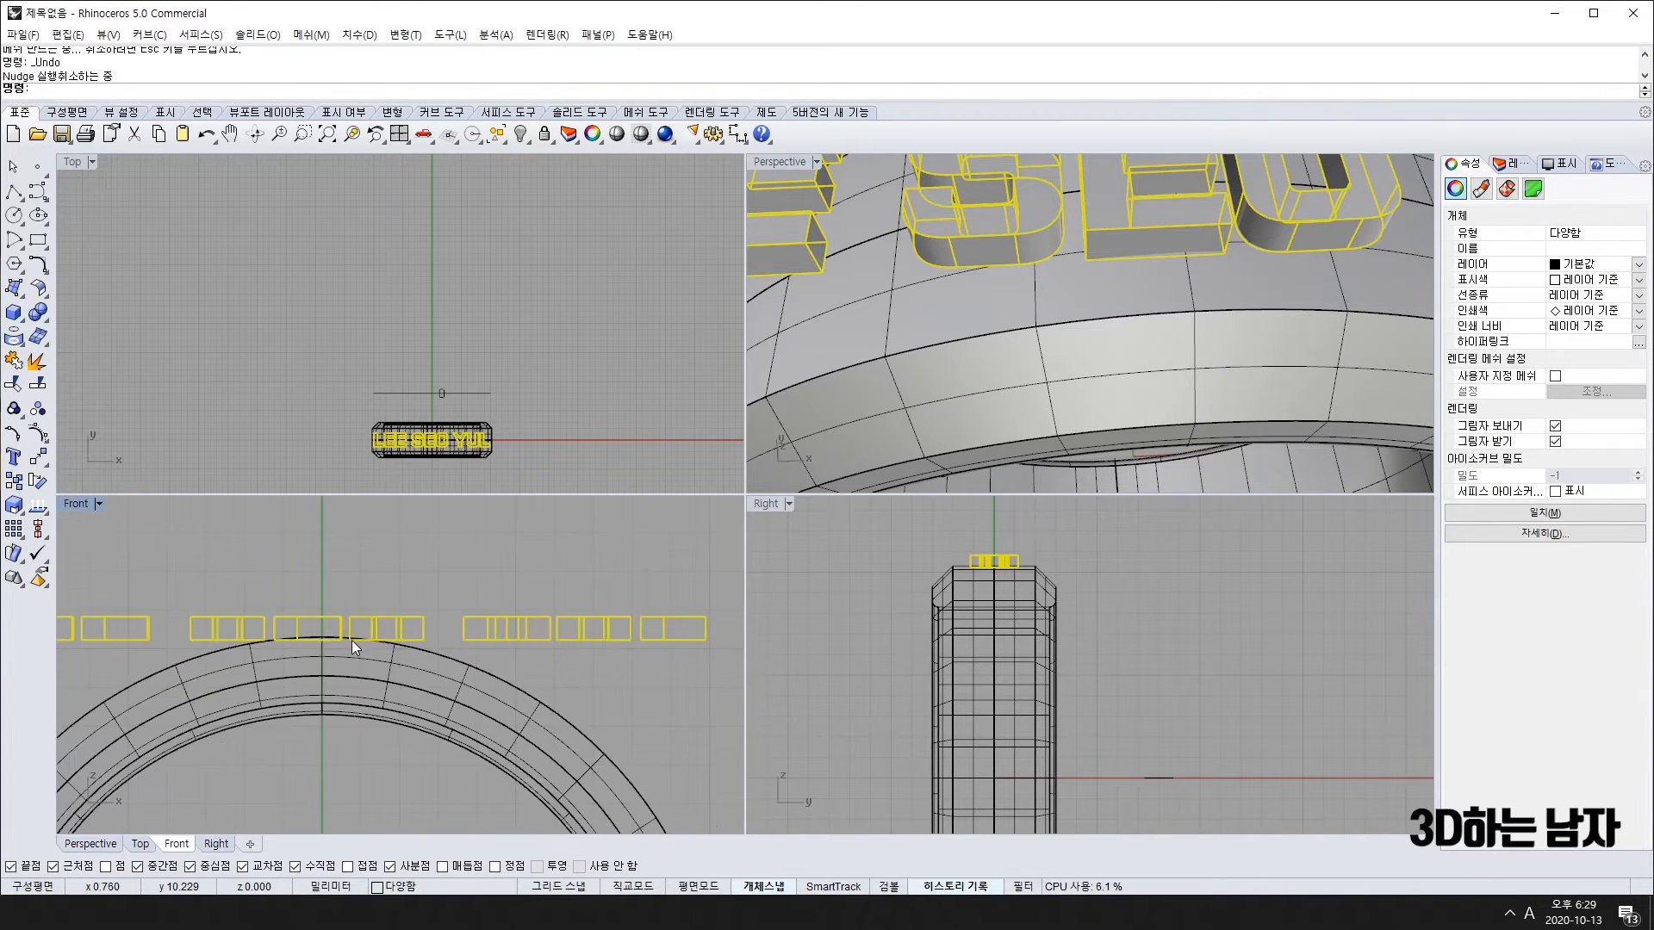
Step: Start Bend on the letters with Osnap off, spine from above the ring's centre rightward
{"action": "left_click", "coordinate": [40, 460]}
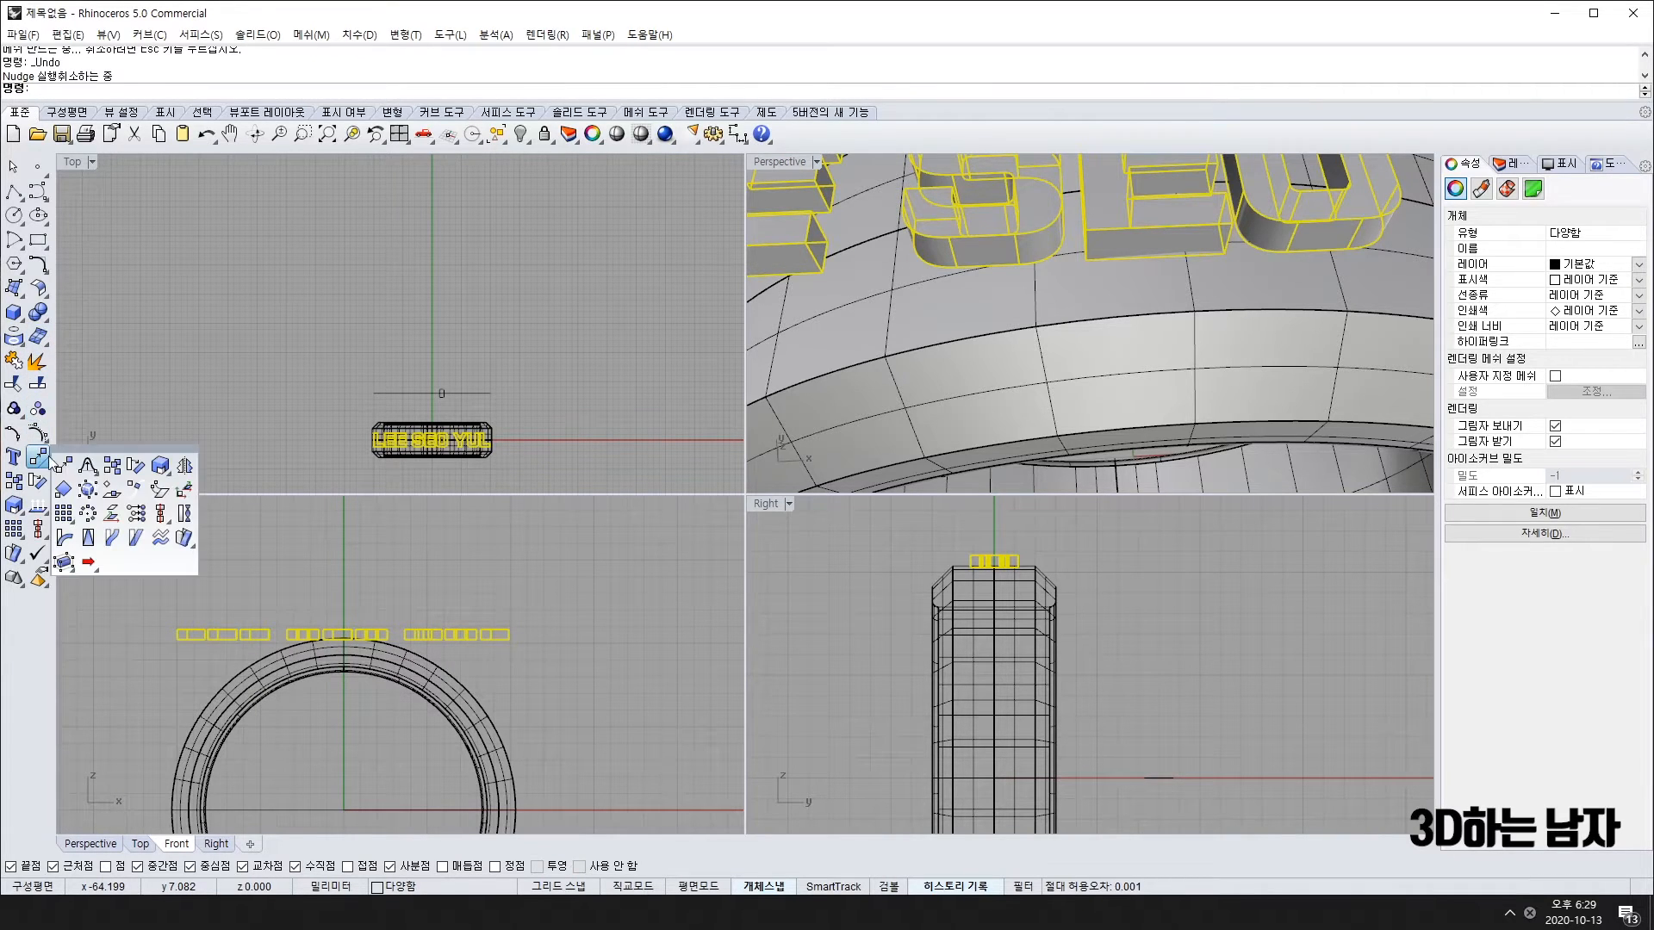
{"action": "left_click", "coordinate": [65, 540]}
{"action": "scroll", "coordinate": [338, 641], "scroll_direction": "up", "scroll_amount": 4}
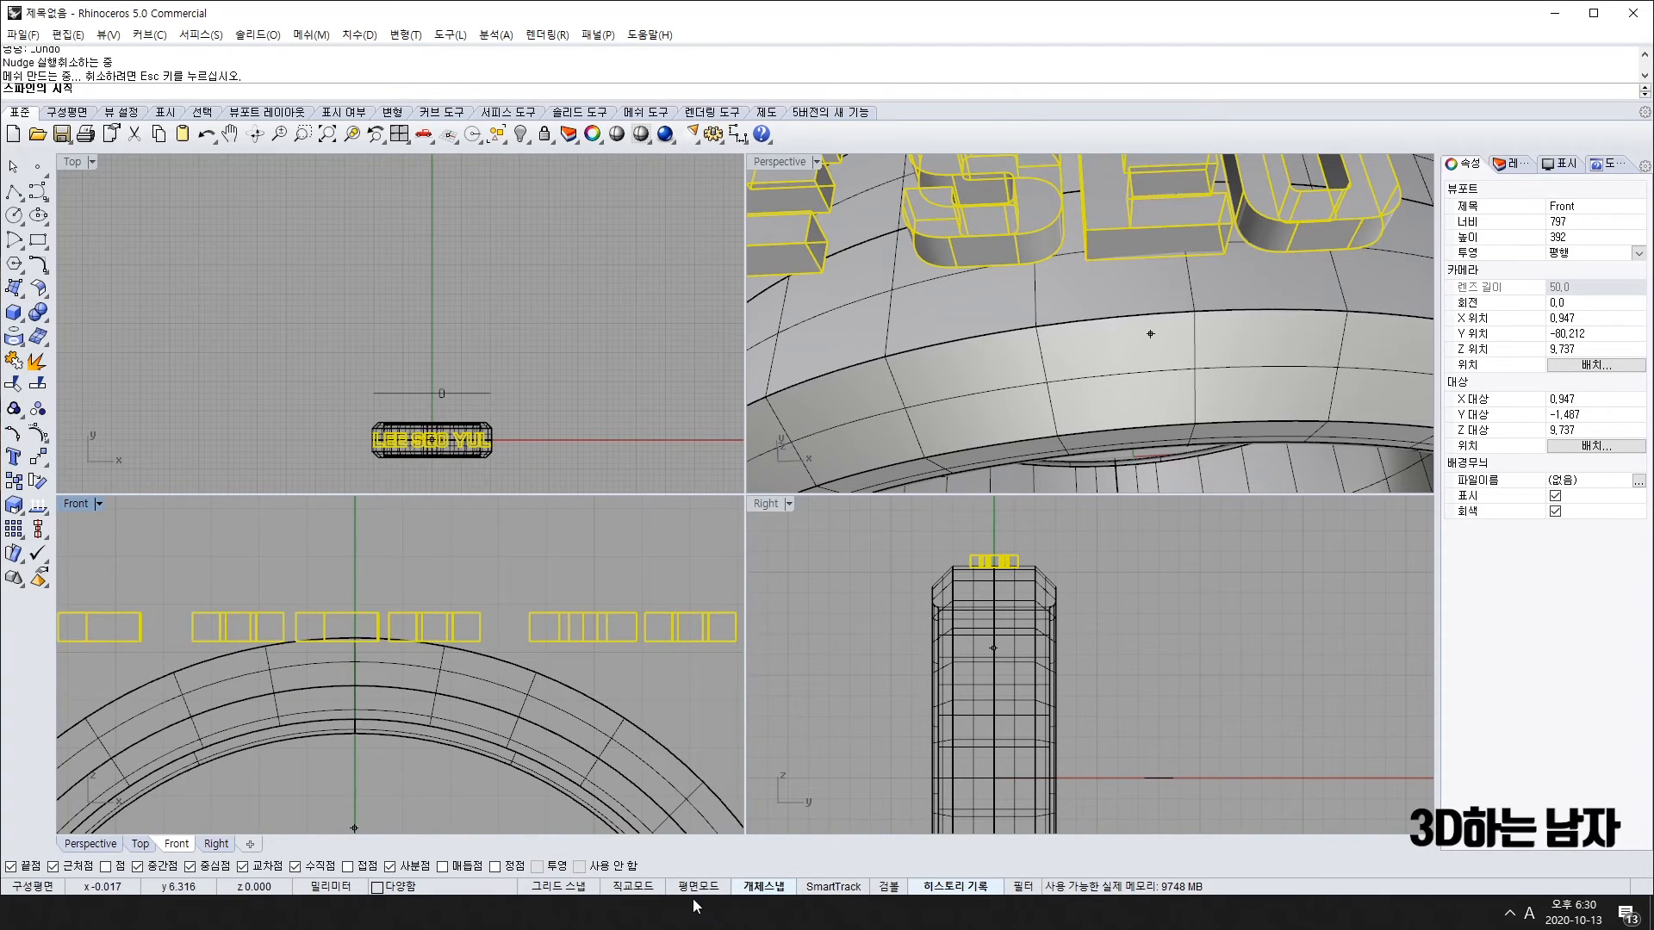
{"action": "left_click", "coordinate": [764, 886]}
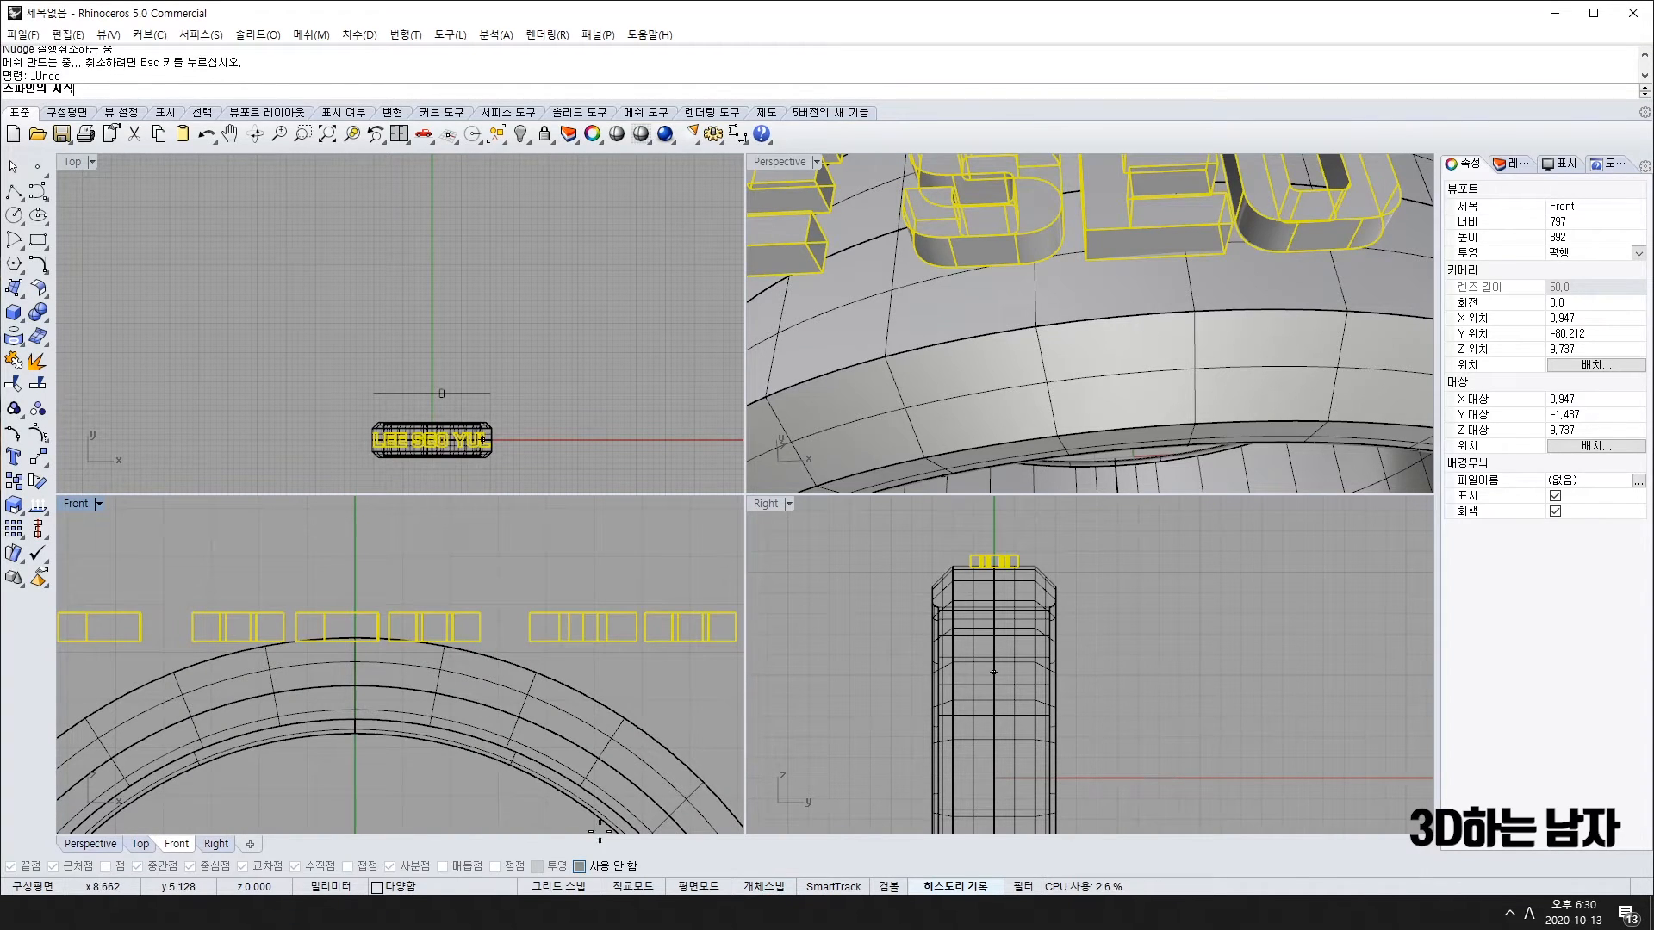
{"action": "scroll", "coordinate": [354, 650], "scroll_direction": "down", "scroll_amount": 3}
{"action": "left_click", "coordinate": [355, 649]}
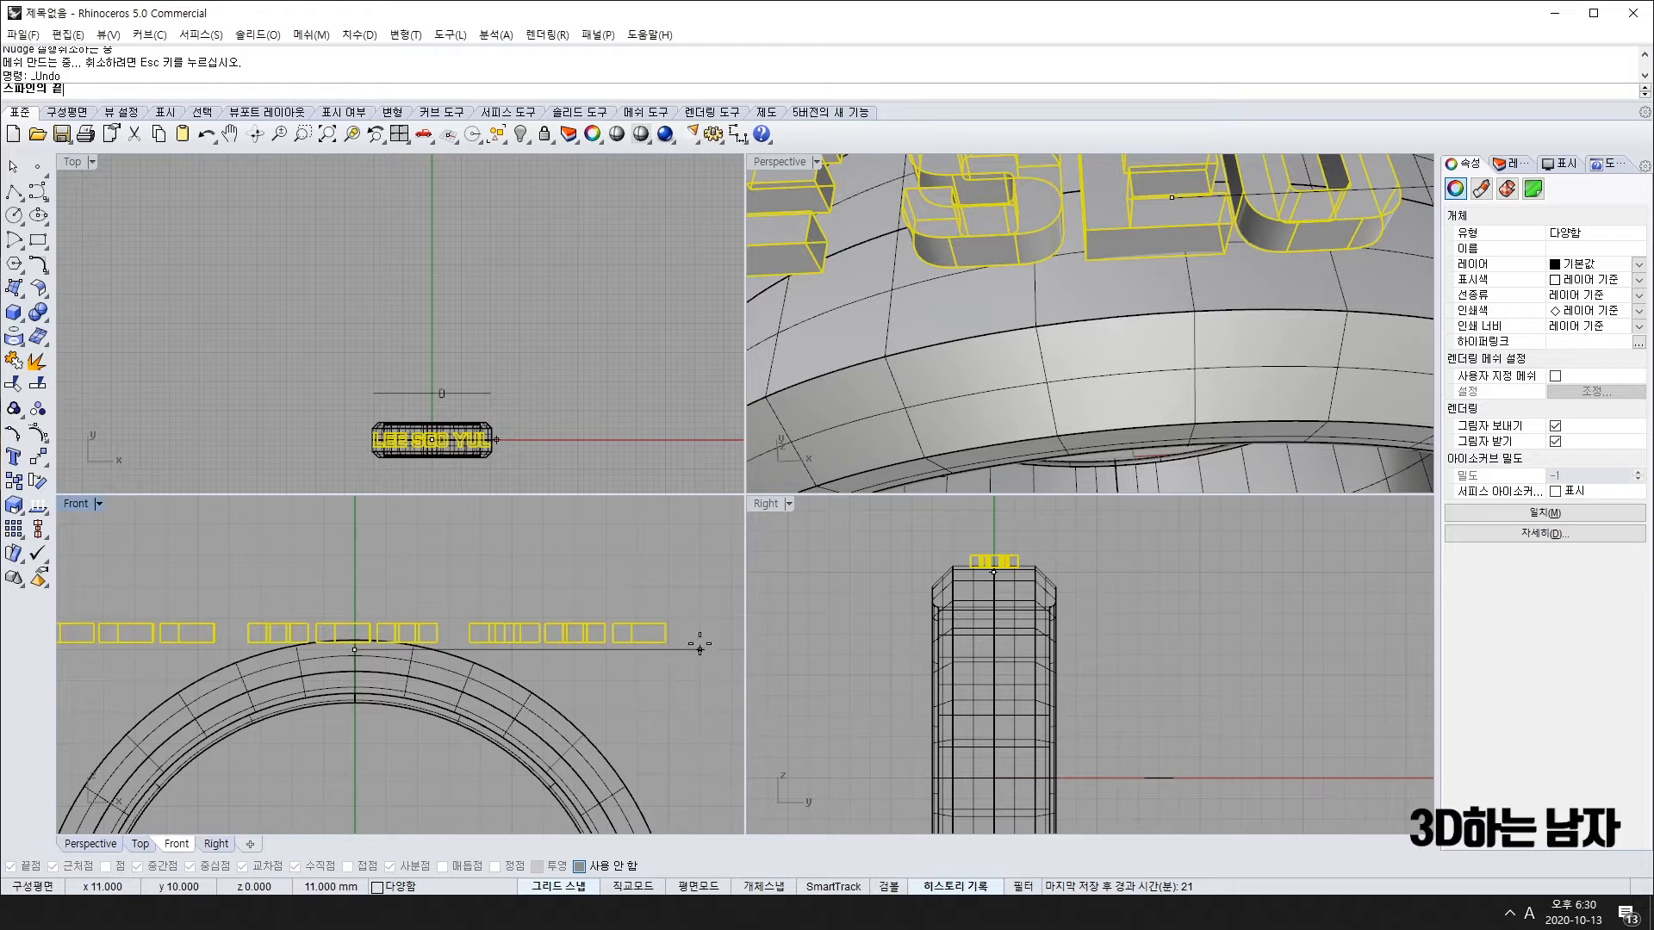
{"action": "left_click", "coordinate": [699, 649]}
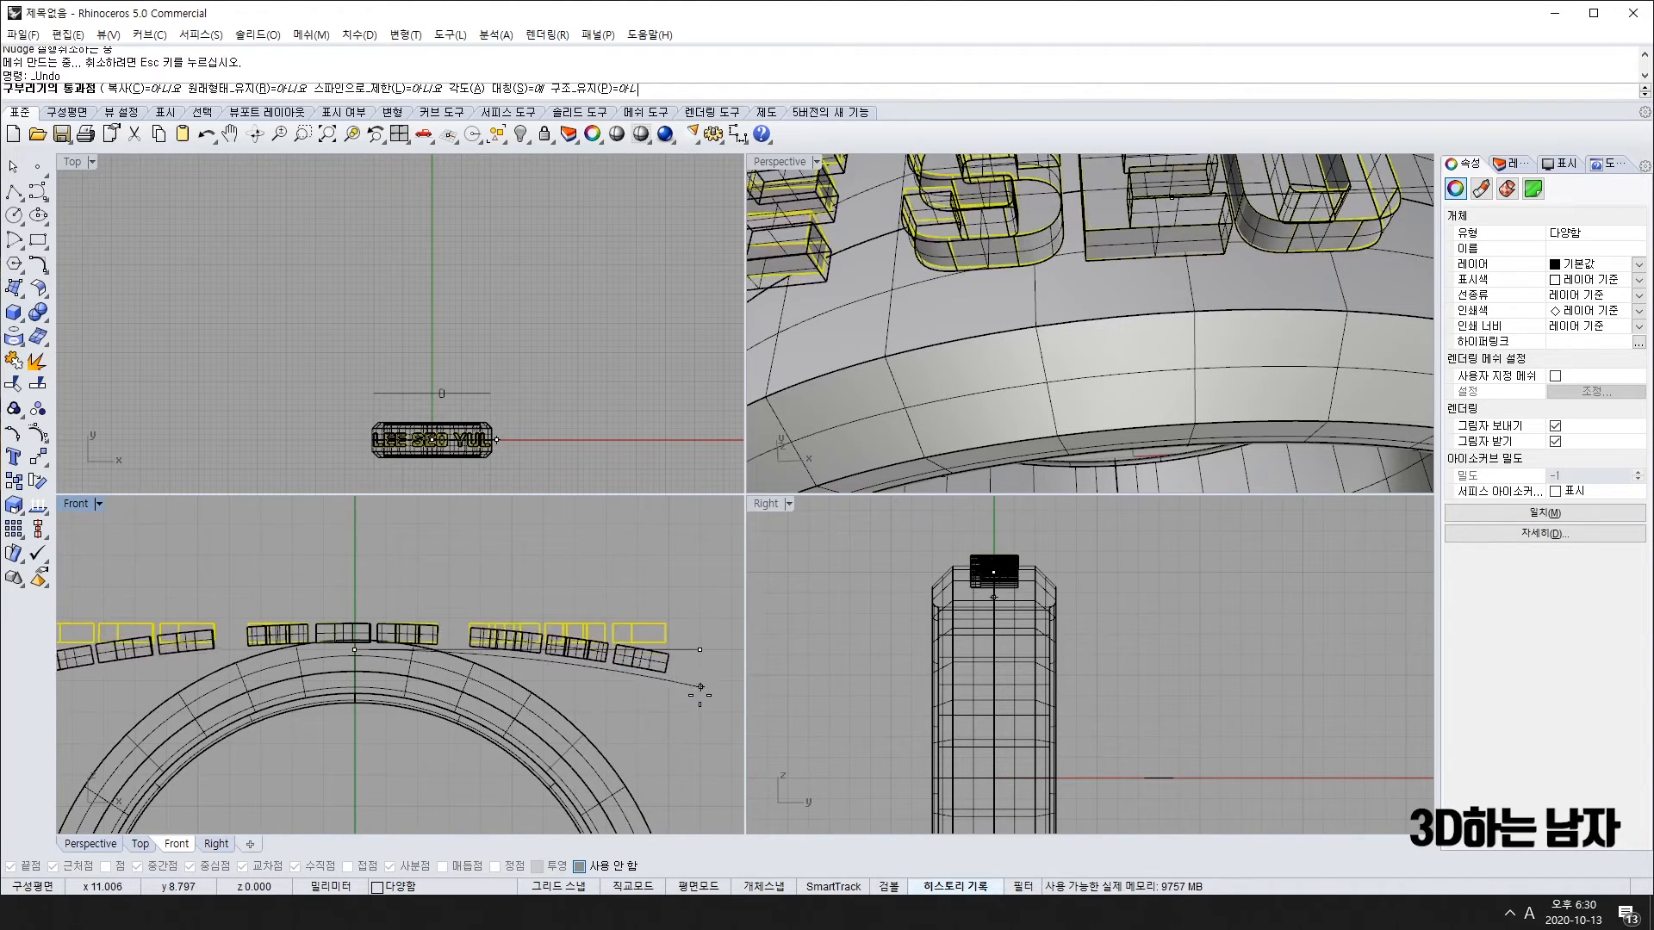
Step: With Symmetric=Yes, pick the bend point so the letters follow the ring's curve
{"action": "right_click_drag", "start_coordinate": [664, 813], "coordinate": [606, 736]}
{"action": "scroll", "coordinate": [605, 686], "scroll_direction": "down", "scroll_amount": 2}
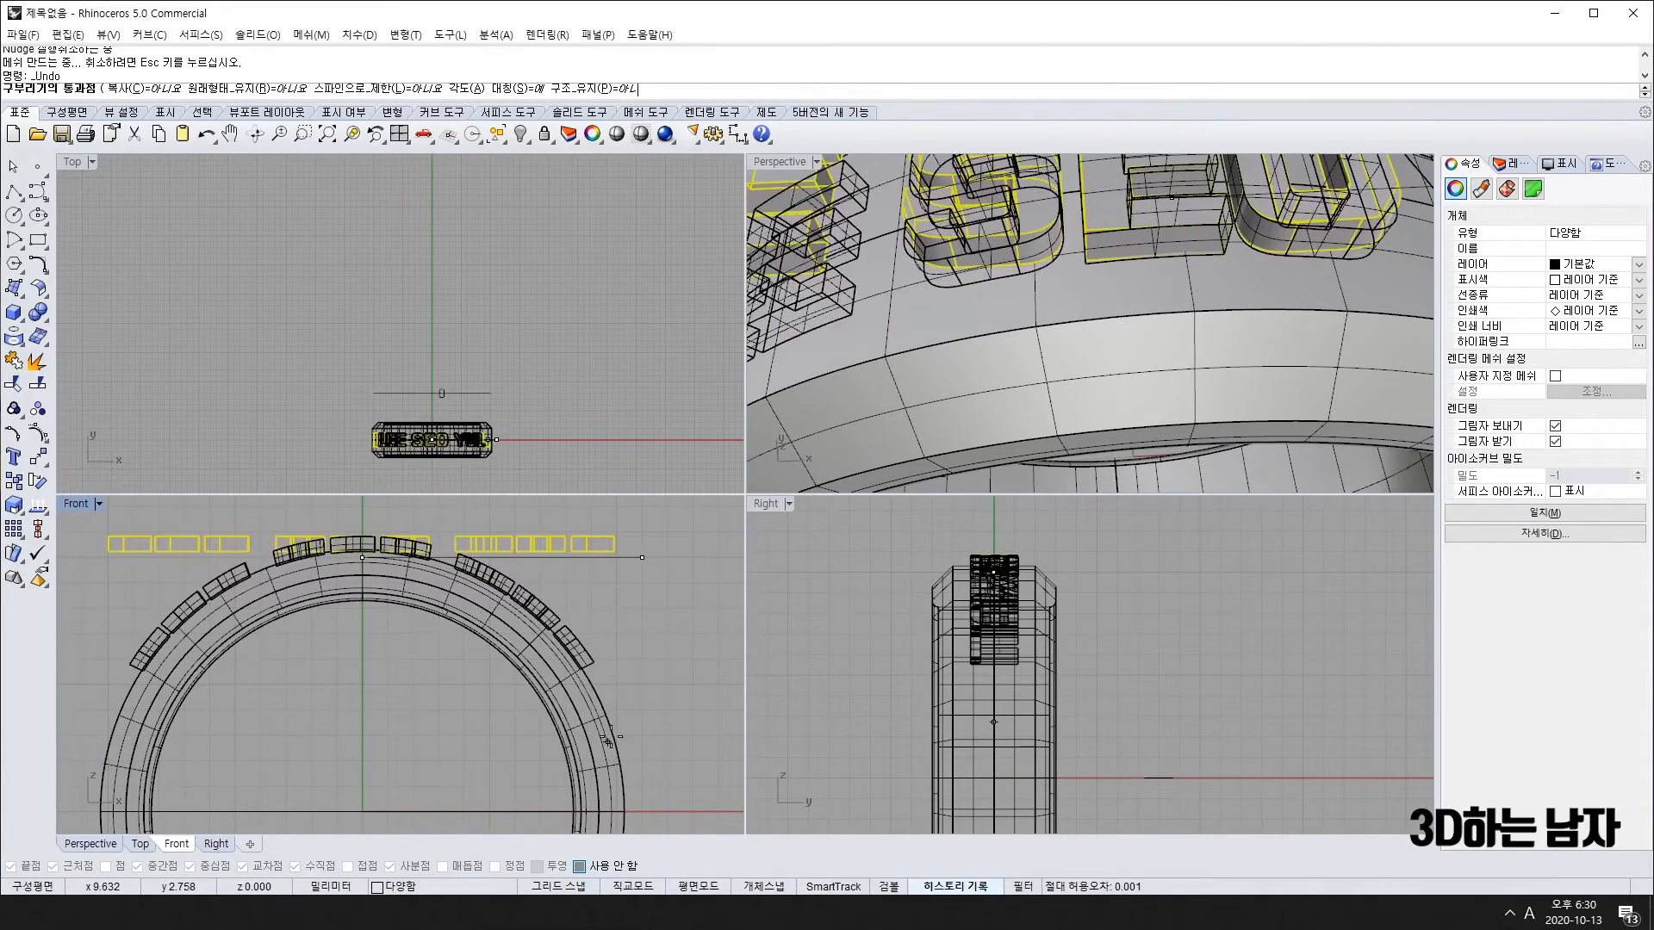
{"action": "left_click", "coordinate": [515, 90]}
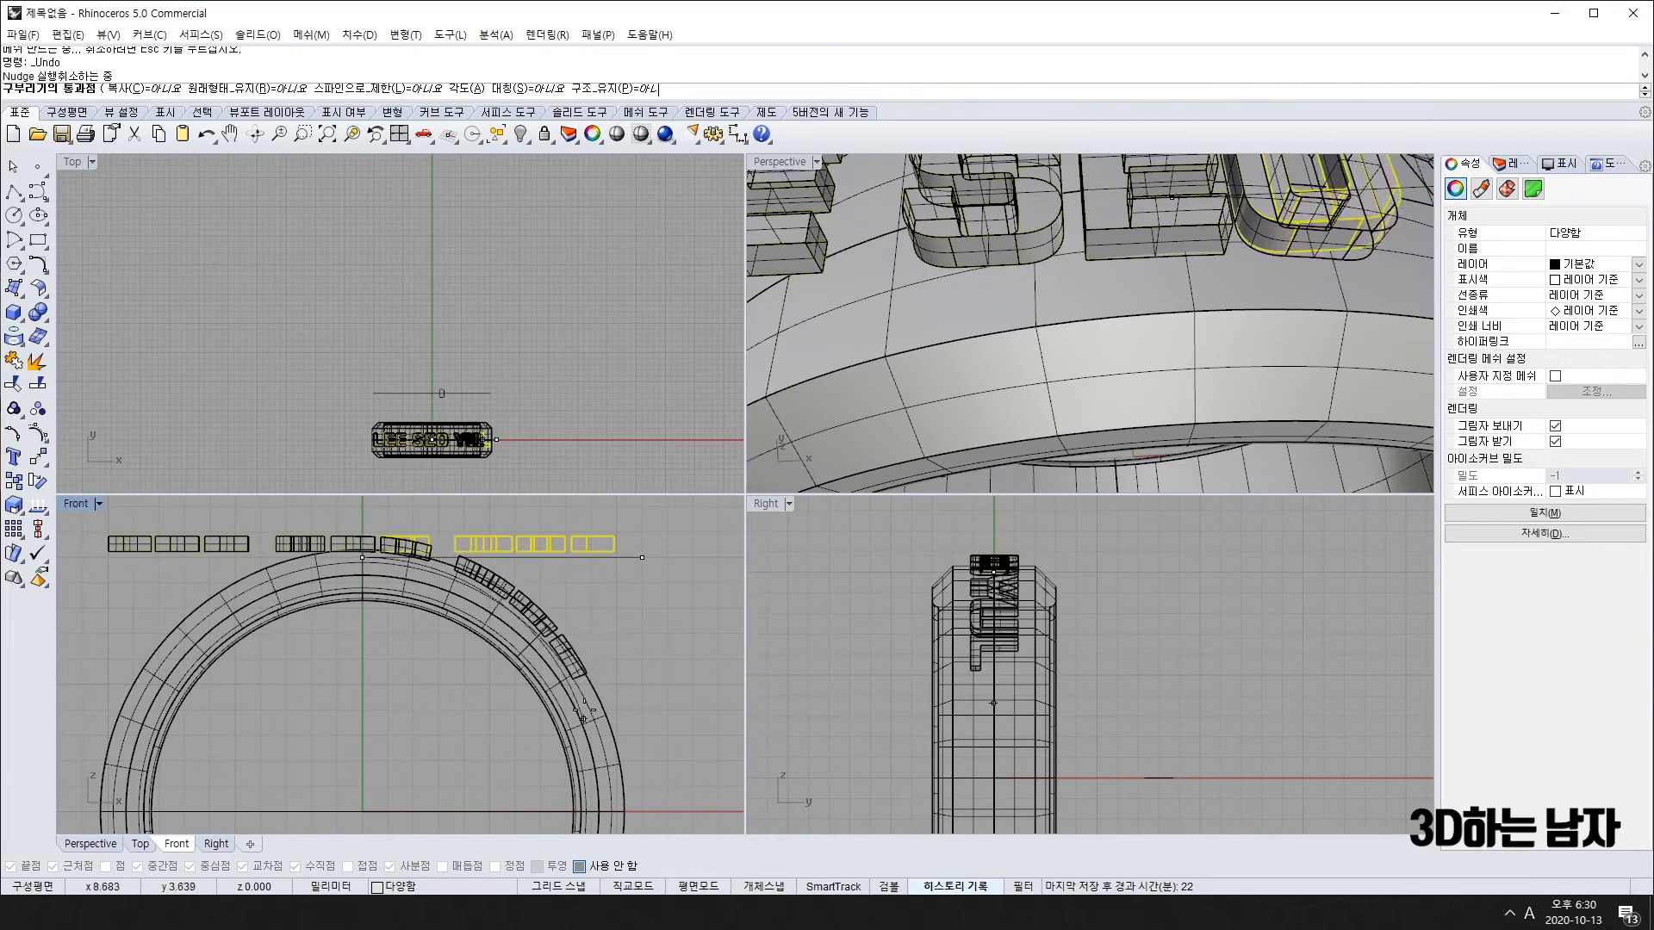
{"action": "left_click", "coordinate": [514, 89]}
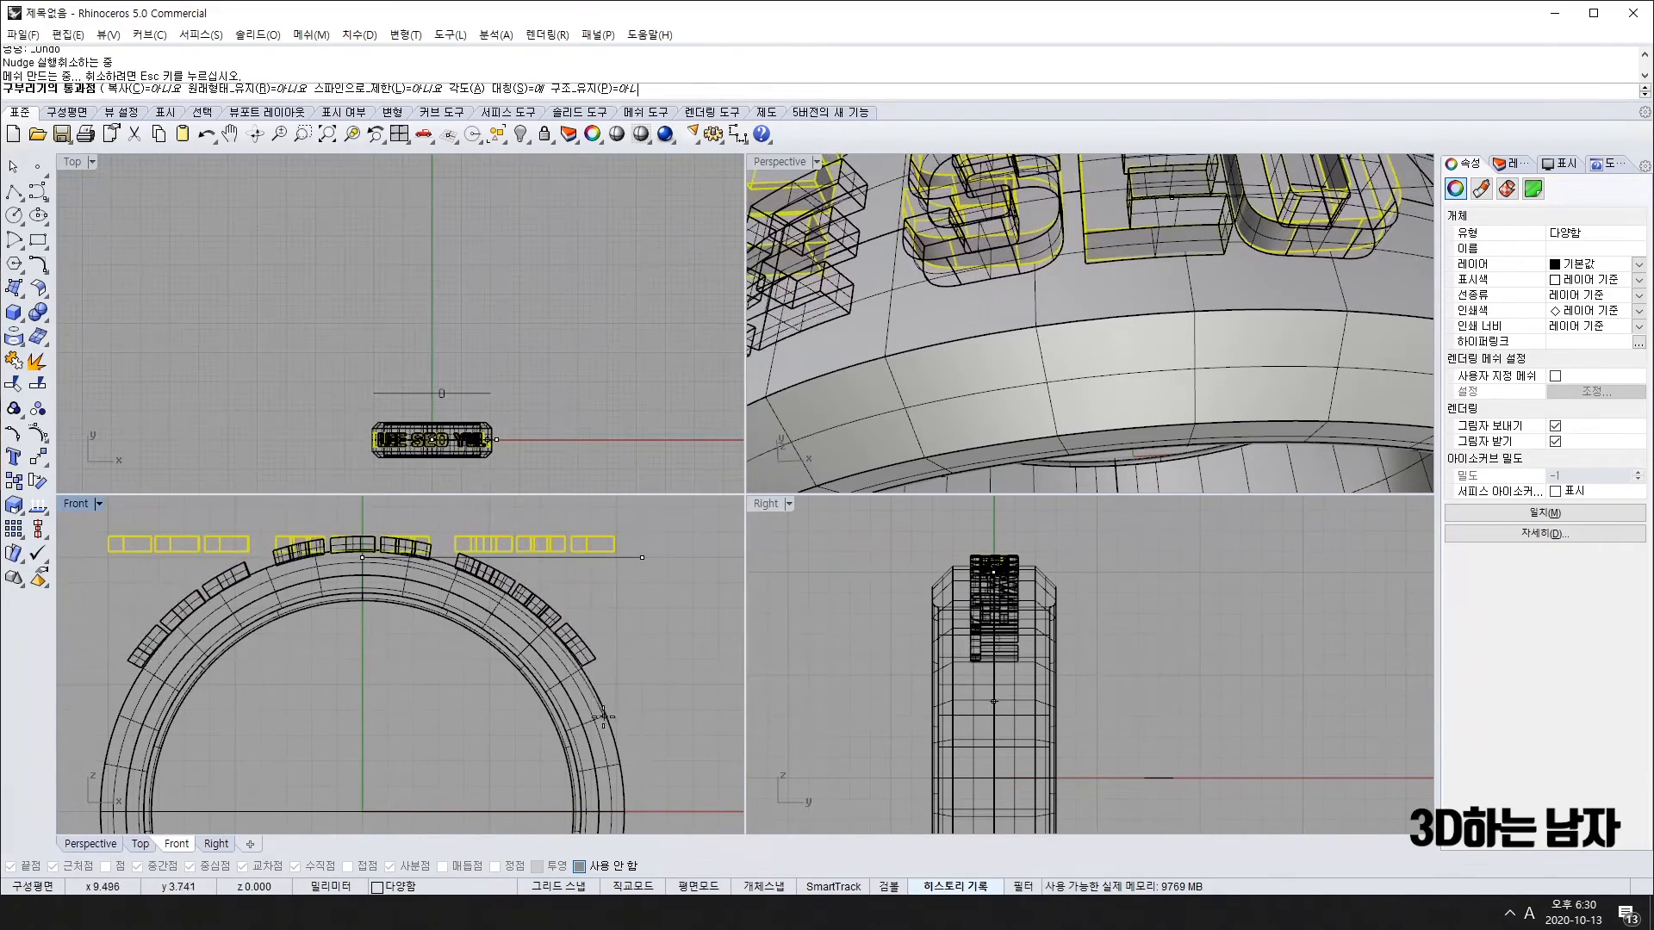
{"action": "scroll", "coordinate": [604, 716], "scroll_direction": "up", "scroll_amount": 3}
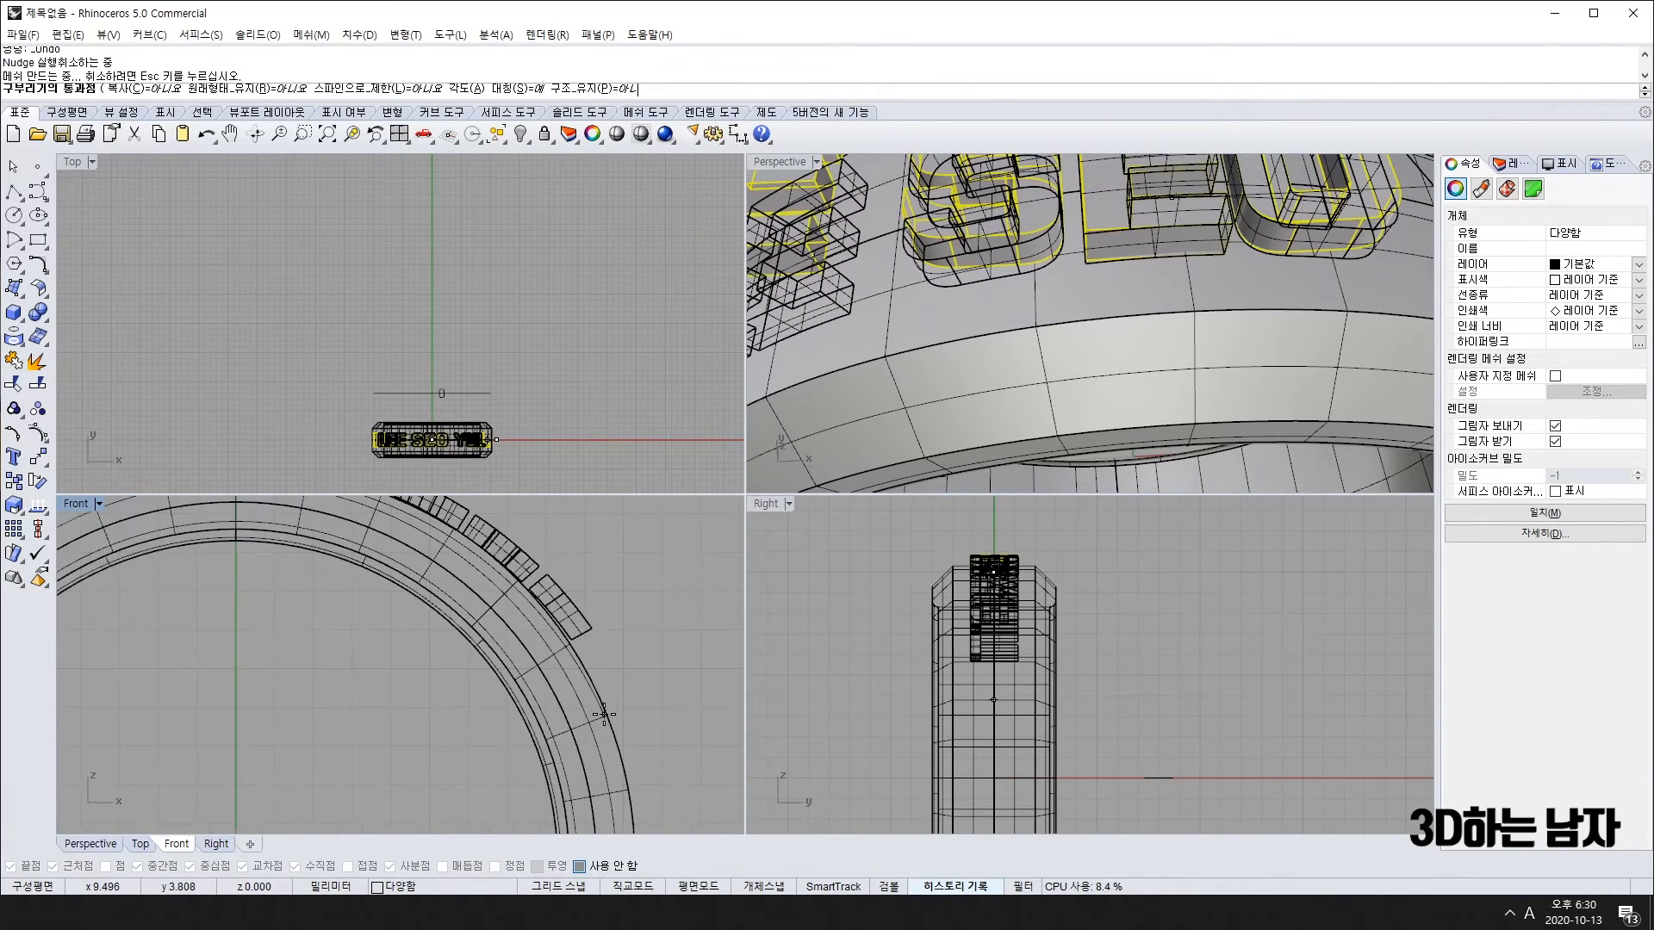
{"action": "scroll", "coordinate": [603, 716], "scroll_direction": "up", "scroll_amount": 2}
{"action": "left_click", "coordinate": [593, 731]}
{"action": "scroll", "coordinate": [255, 584], "scroll_direction": "down", "scroll_amount": 5}
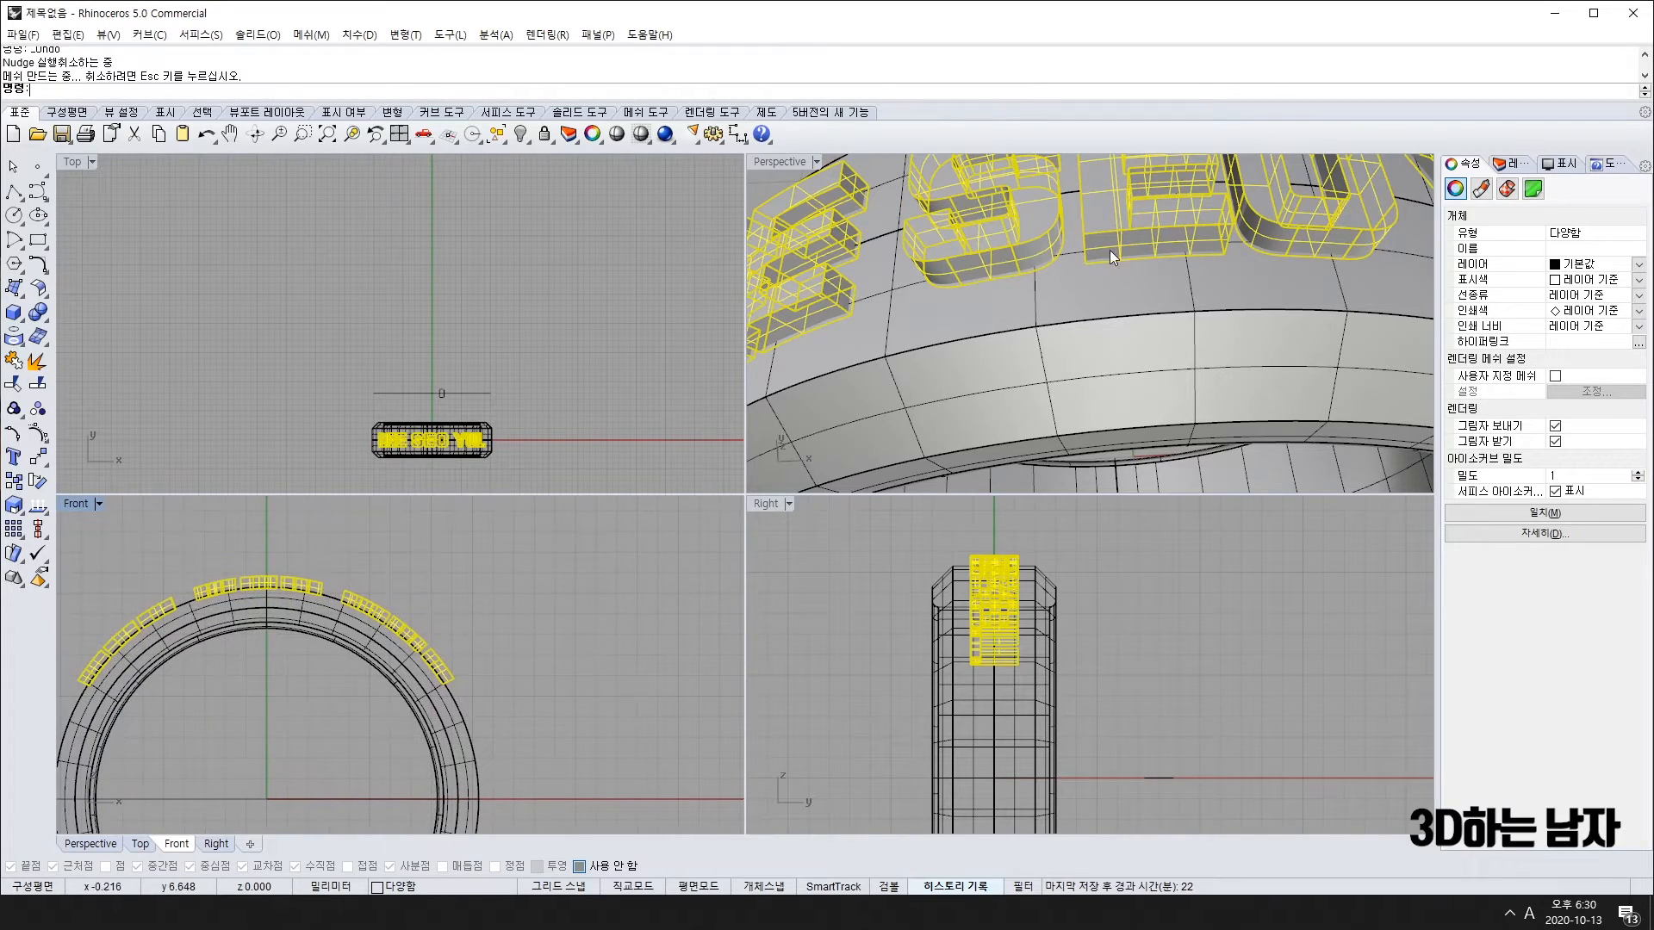
{"action": "scroll", "coordinate": [1151, 245], "scroll_direction": "down", "scroll_amount": 5}
{"action": "key", "text": "ctrl+z"}
{"action": "right_click_drag", "start_coordinate": [1151, 244], "coordinate": [1071, 324]}
{"action": "scroll", "coordinate": [1071, 324], "scroll_direction": "up", "scroll_amount": 5}
{"action": "scroll", "coordinate": [1071, 324], "scroll_direction": "down", "scroll_amount": 5}
{"action": "scroll", "coordinate": [1113, 291], "scroll_direction": "down", "scroll_amount": 2}
{"action": "scroll", "coordinate": [1120, 359], "scroll_direction": "up", "scroll_amount": 6}
{"action": "right_click_drag", "start_coordinate": [1111, 404], "coordinate": [1030, 362]}
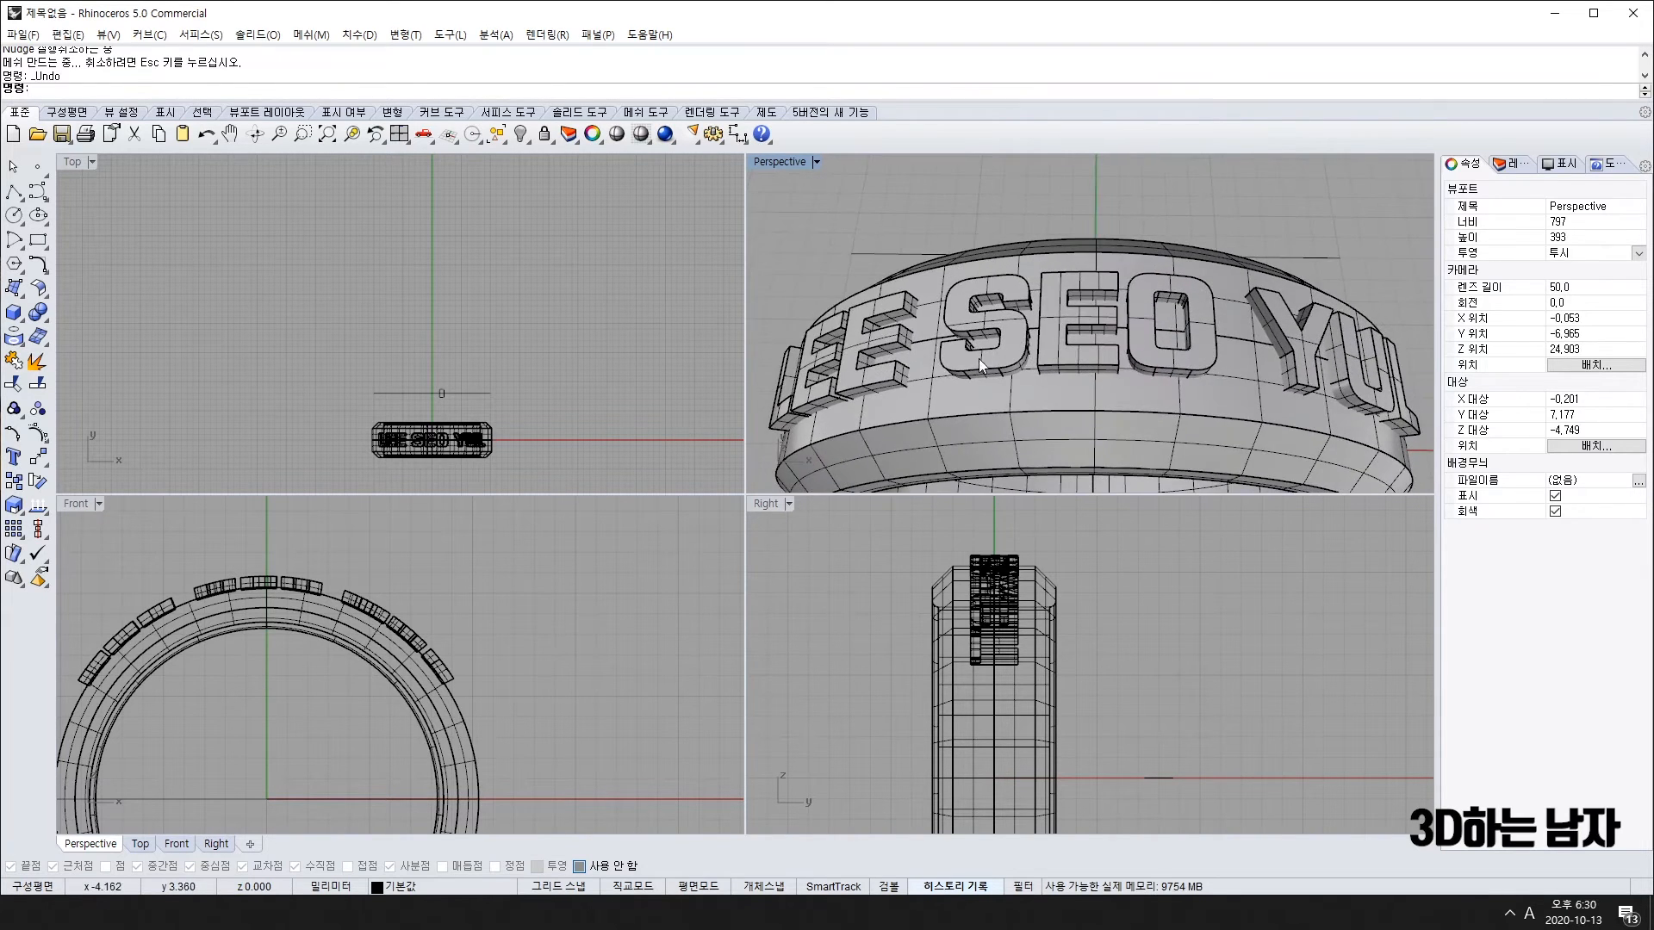
{"action": "scroll", "coordinate": [999, 353], "scroll_direction": "down", "scroll_amount": 3}
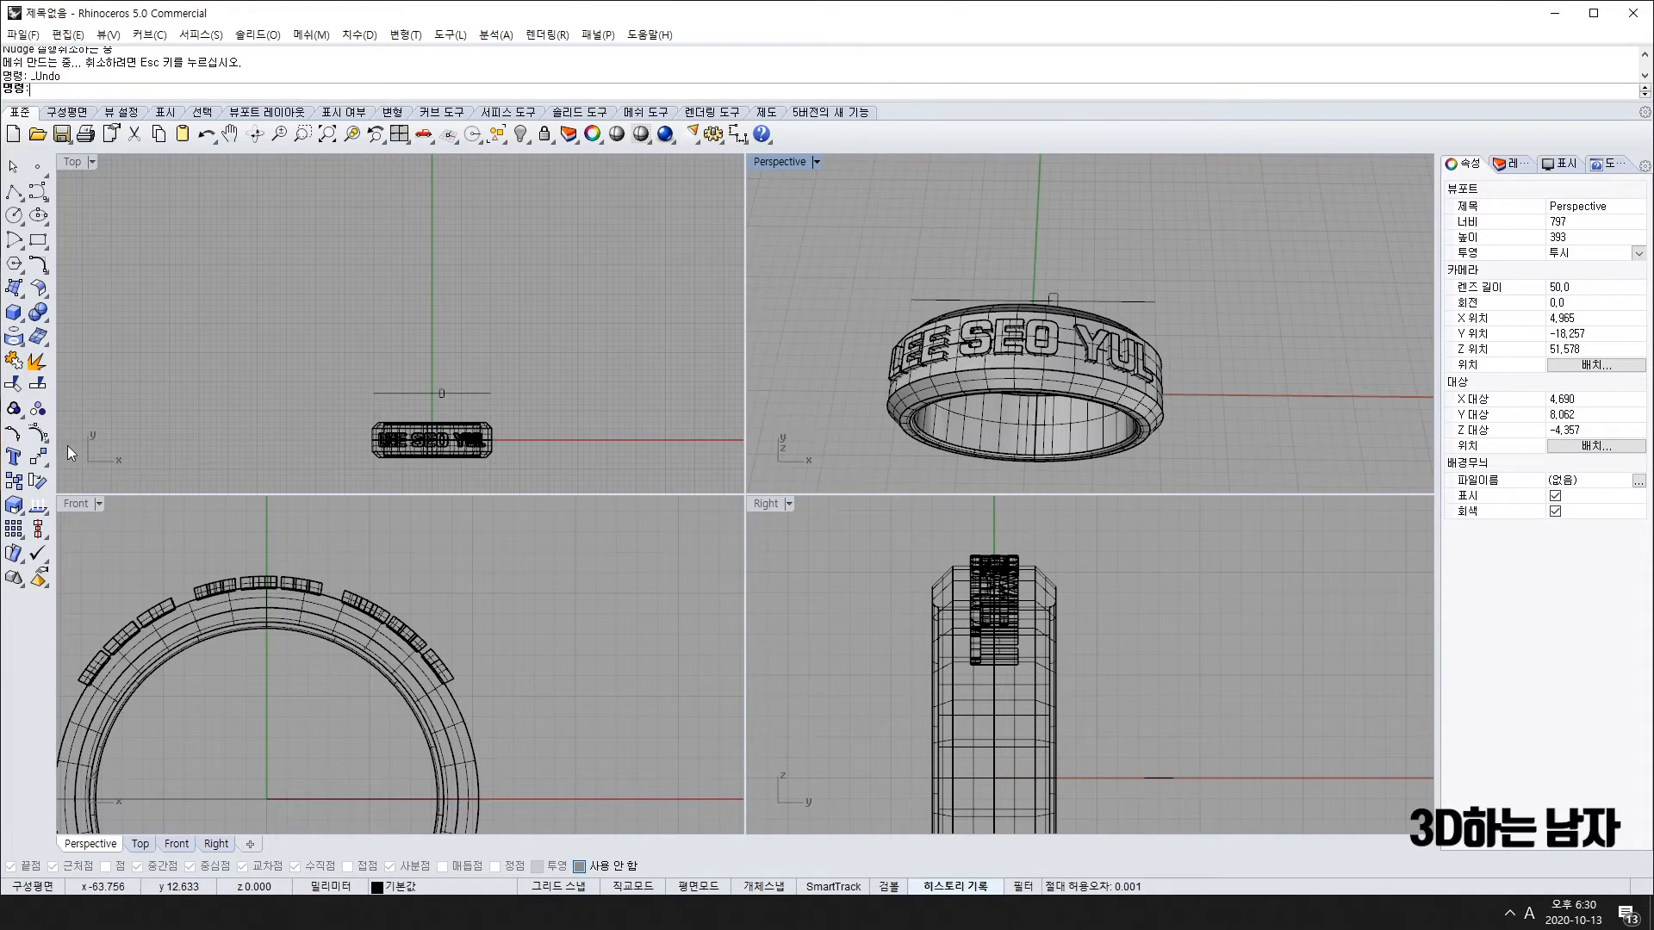
{"action": "right_click_drag", "start_coordinate": [1164, 356], "coordinate": [1009, 365]}
{"action": "scroll", "coordinate": [1038, 362], "scroll_direction": "up", "scroll_amount": 5}
{"action": "scroll", "coordinate": [1039, 362], "scroll_direction": "down", "scroll_amount": 6}
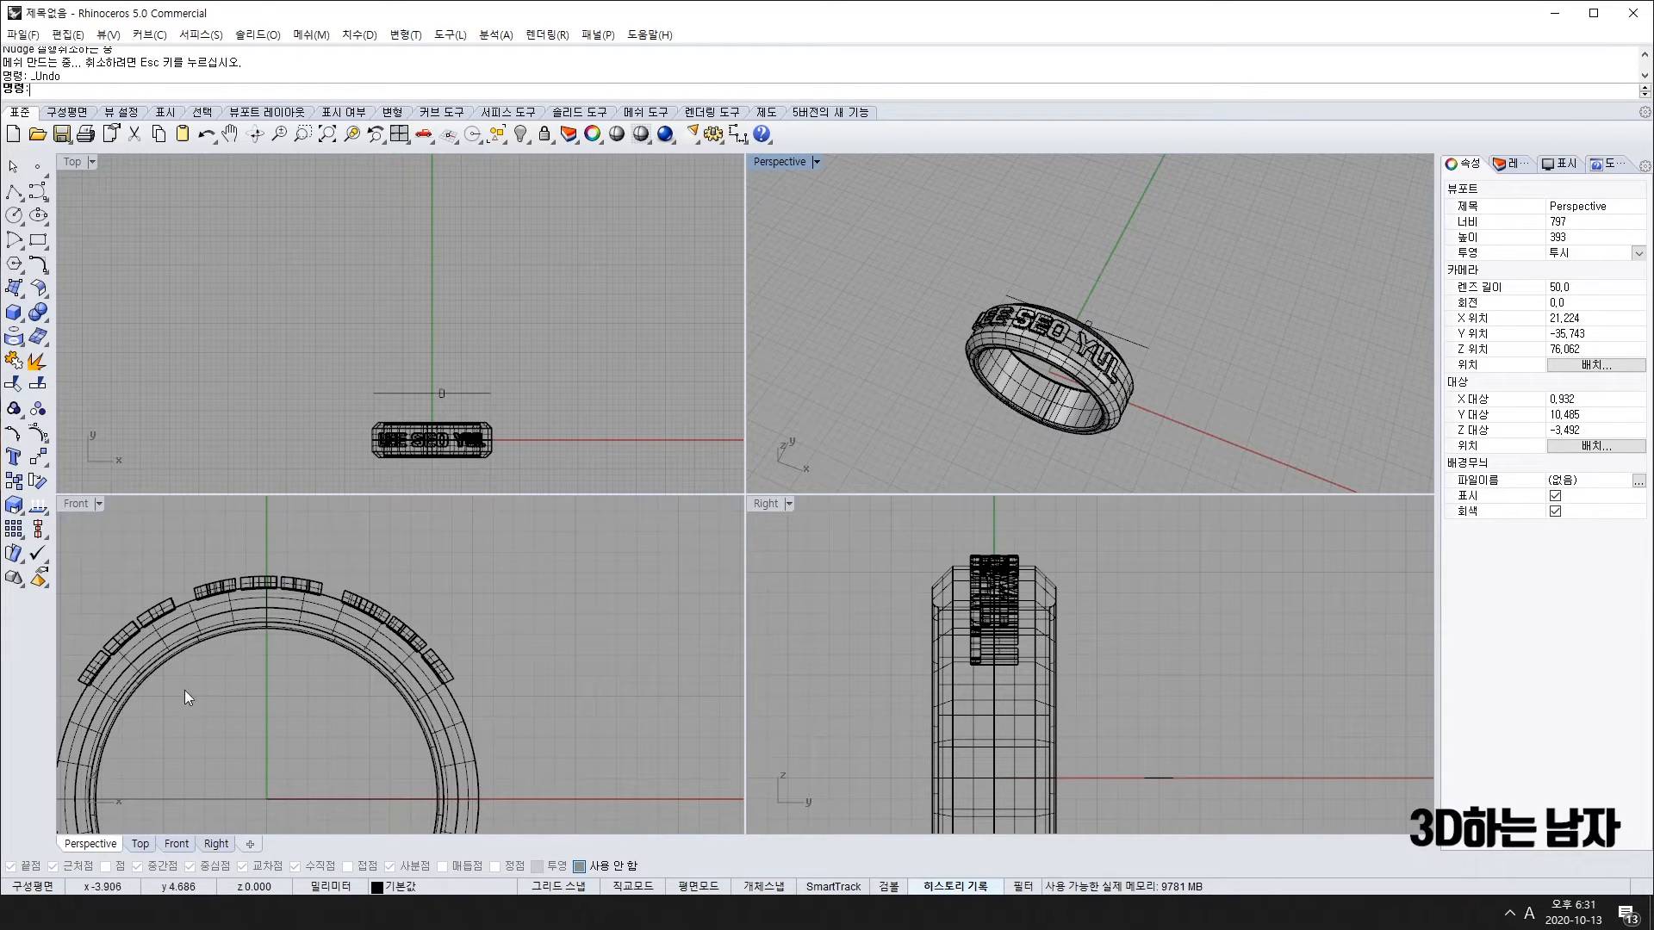
{"action": "right_click_drag", "start_coordinate": [219, 732], "coordinate": [349, 750]}
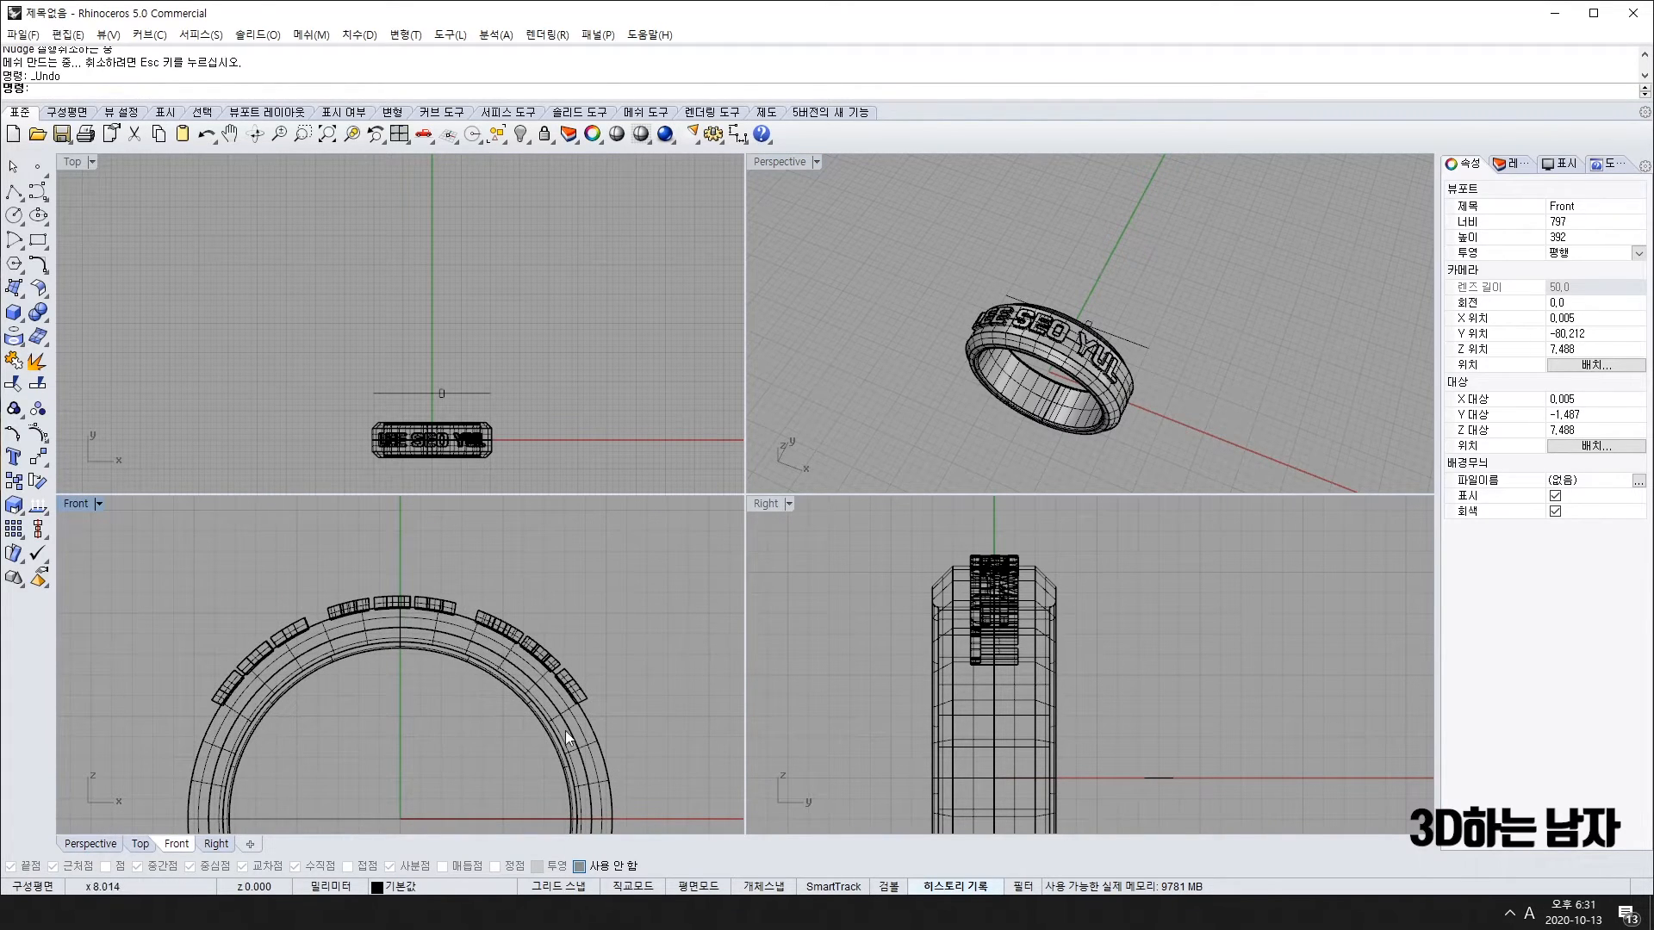
{"action": "right_click_drag", "start_coordinate": [995, 357], "coordinate": [1036, 377]}
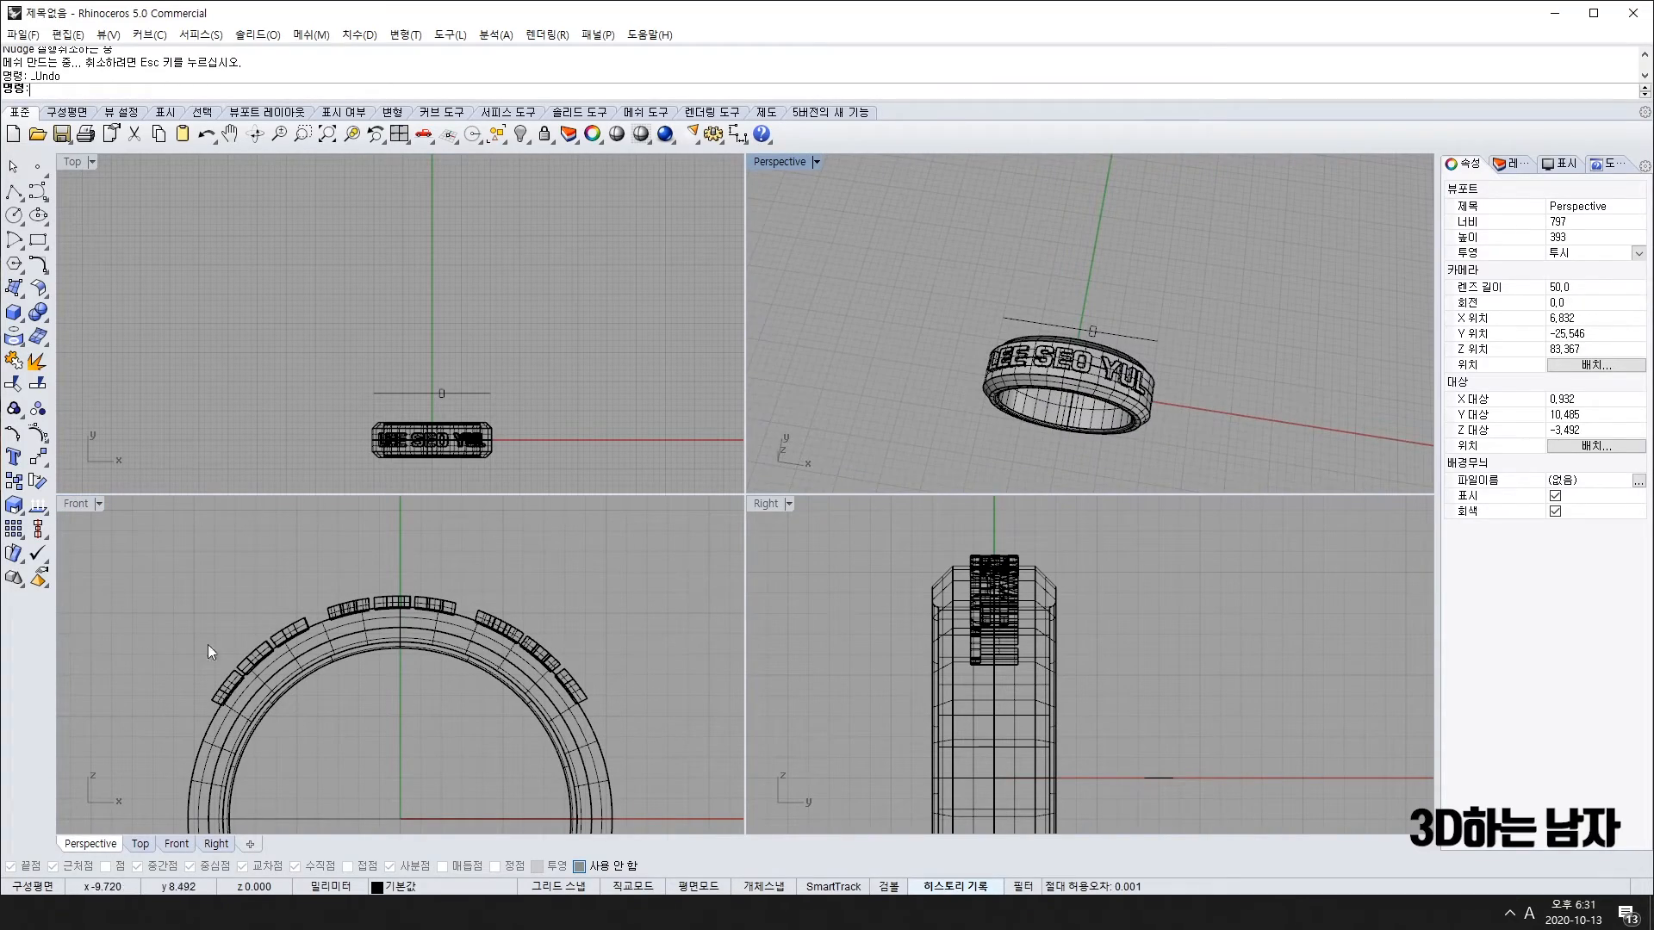
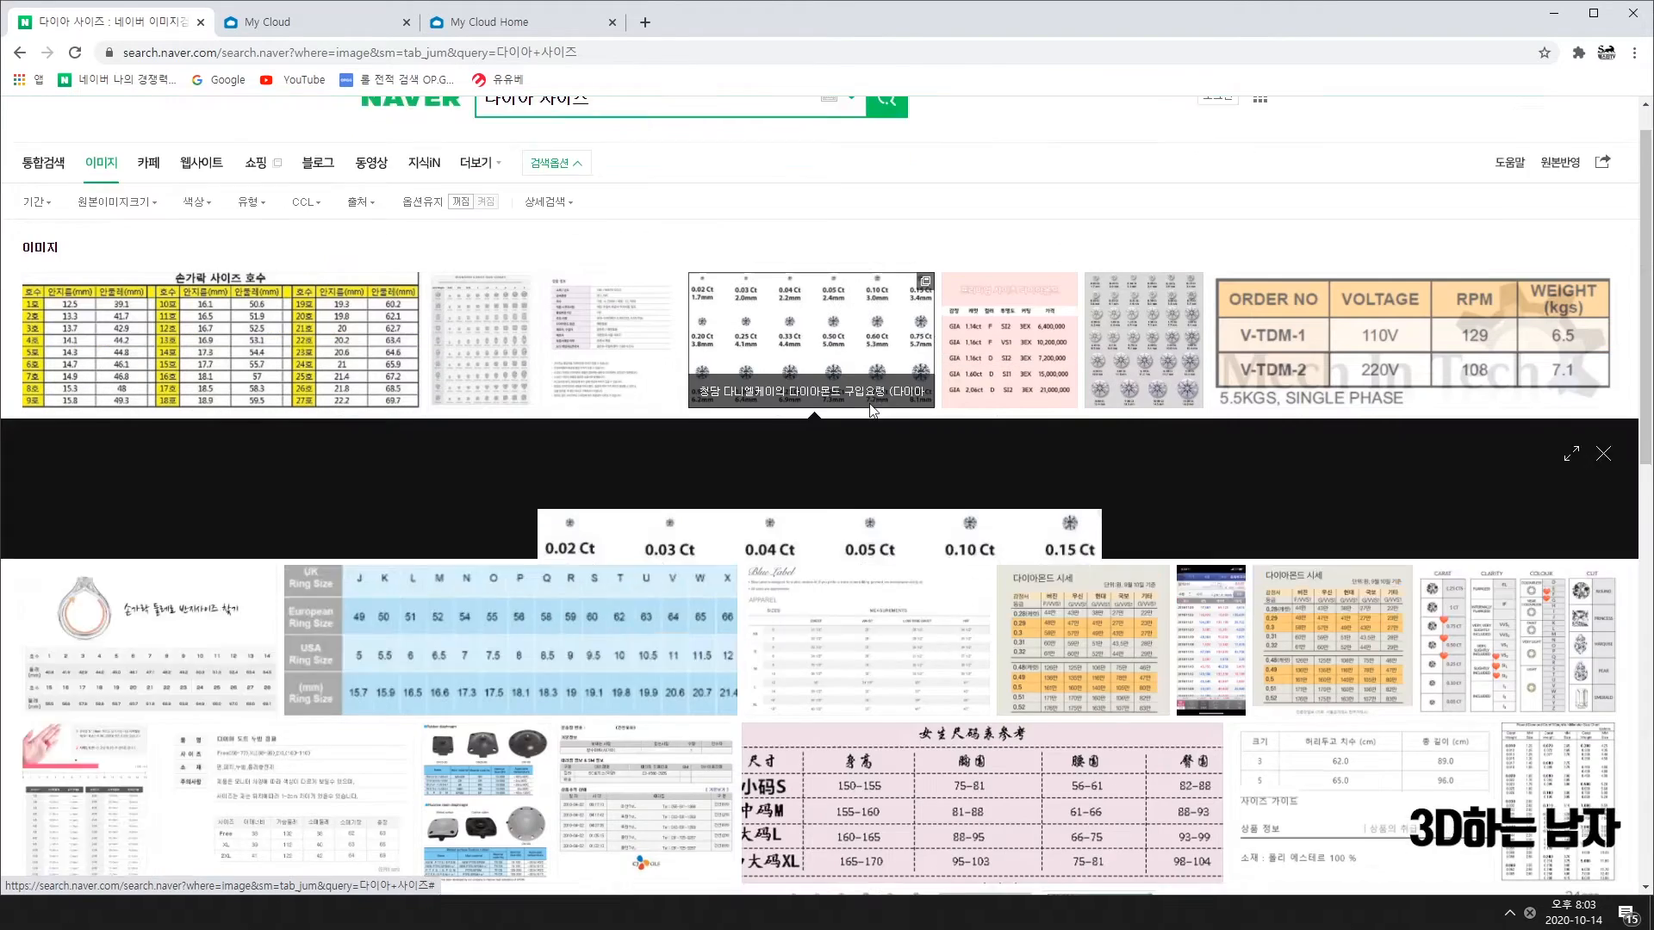
Step: Enlarge the Naver diamond size chart (0.02–2.00 Ct vs 1.7–8.1 mm), checking the lecture slides briefly
{"action": "left_click", "coordinate": [866, 405]}
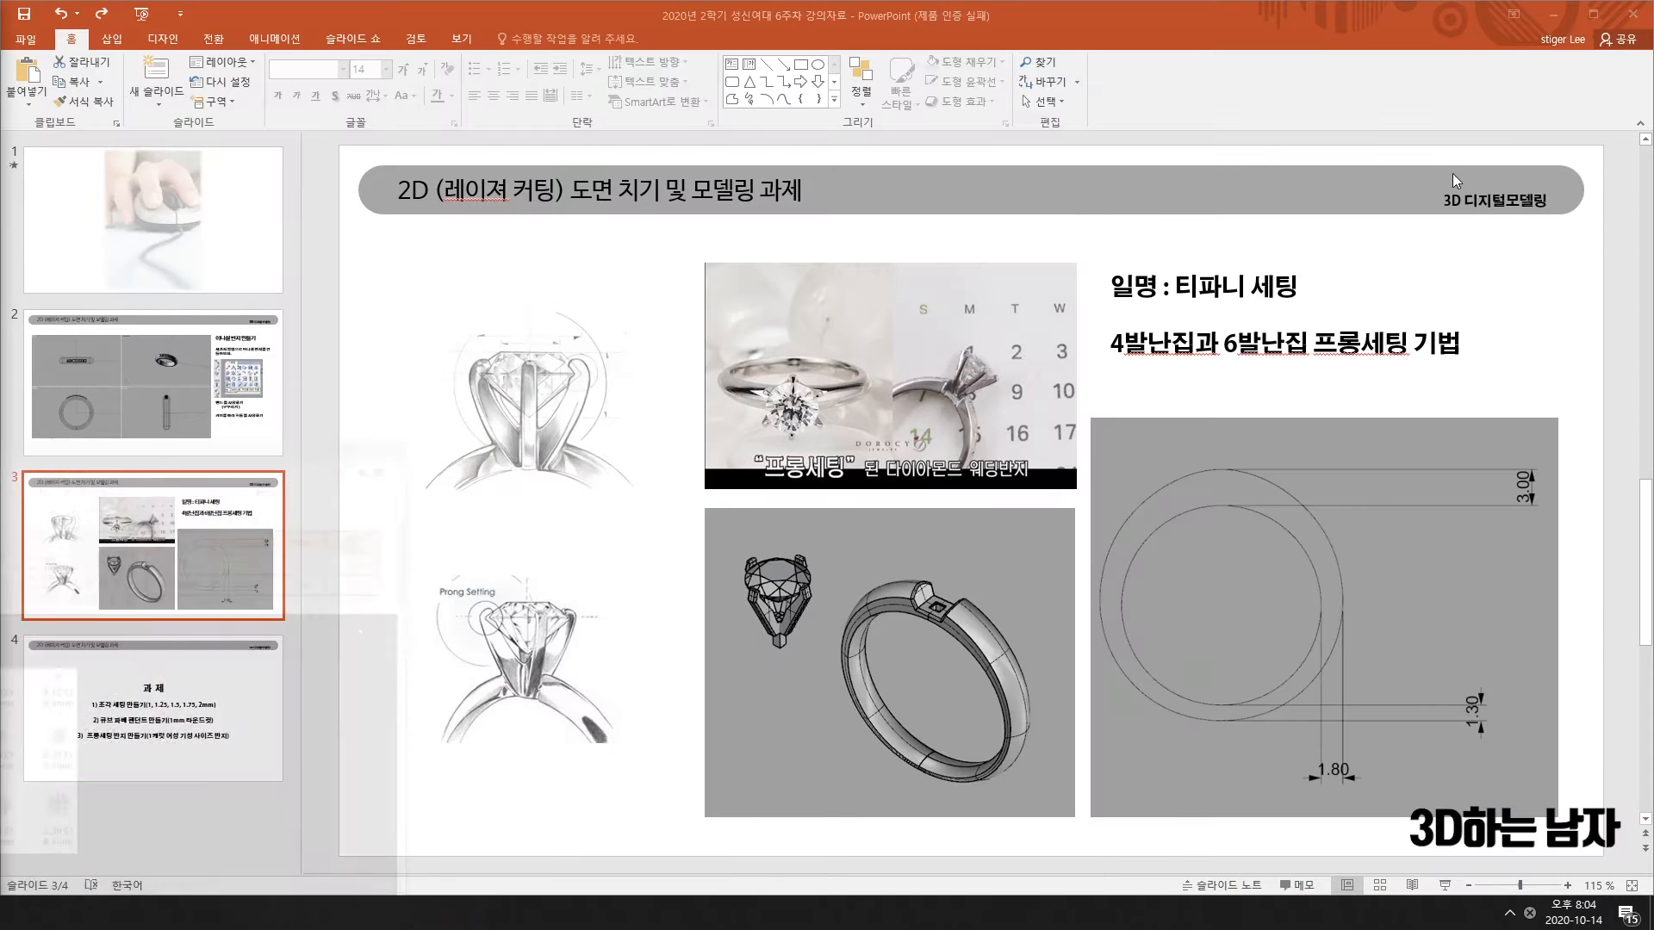
{"action": "left_click", "coordinate": [1555, 13]}
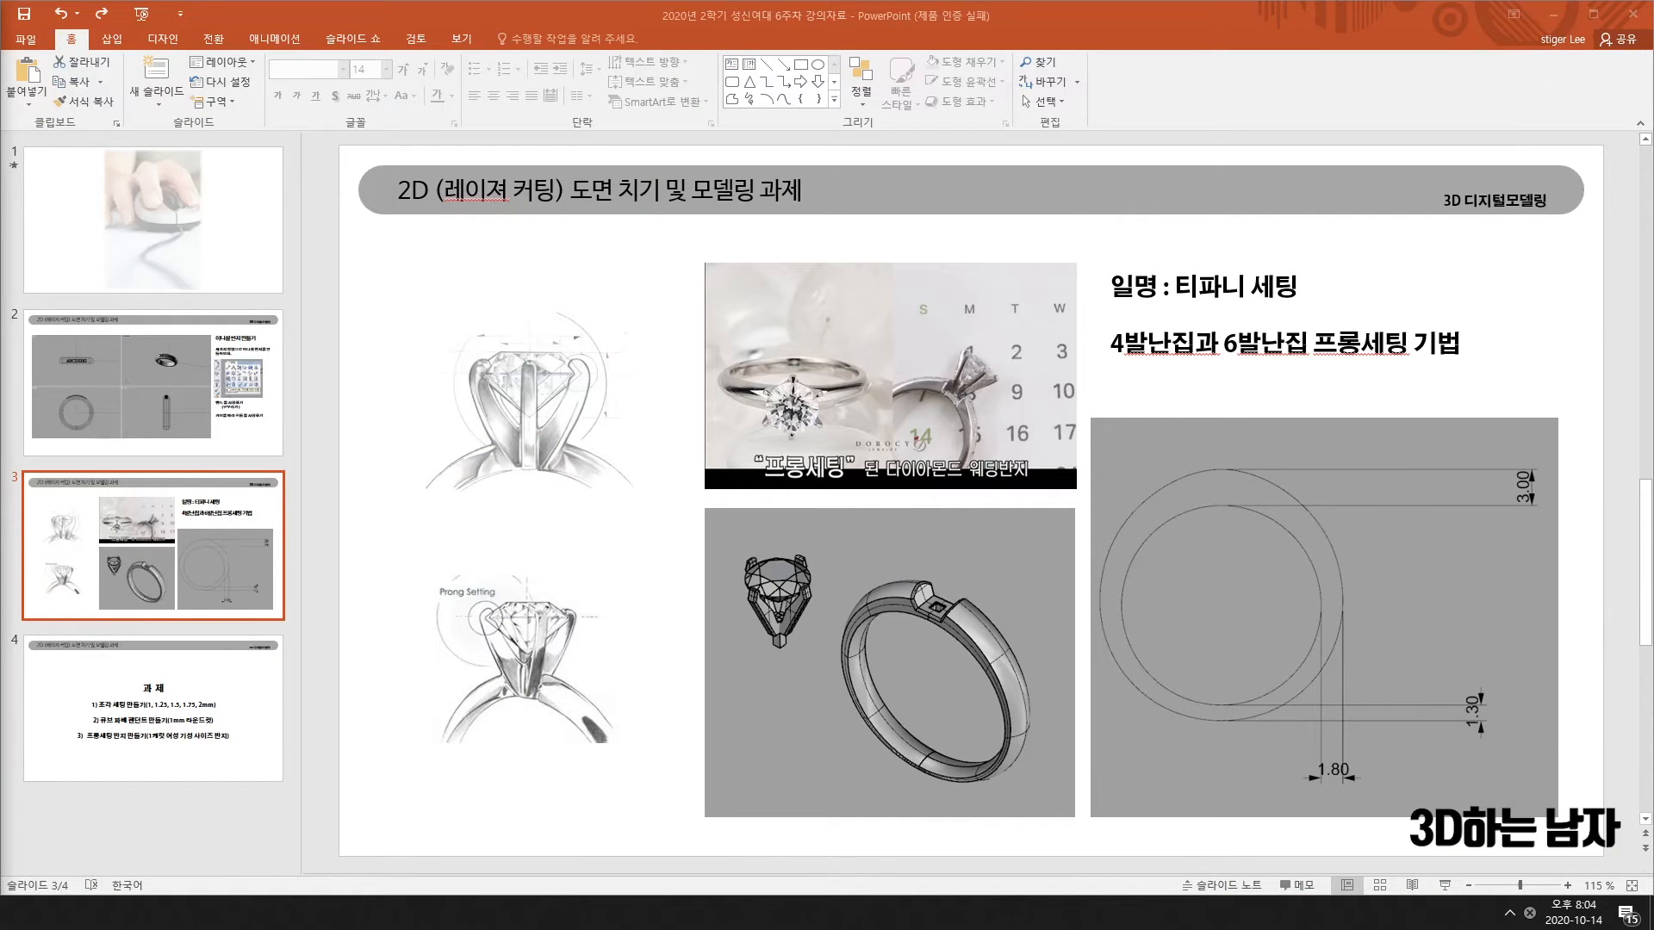
{"action": "key", "text": "alt+Tab"}
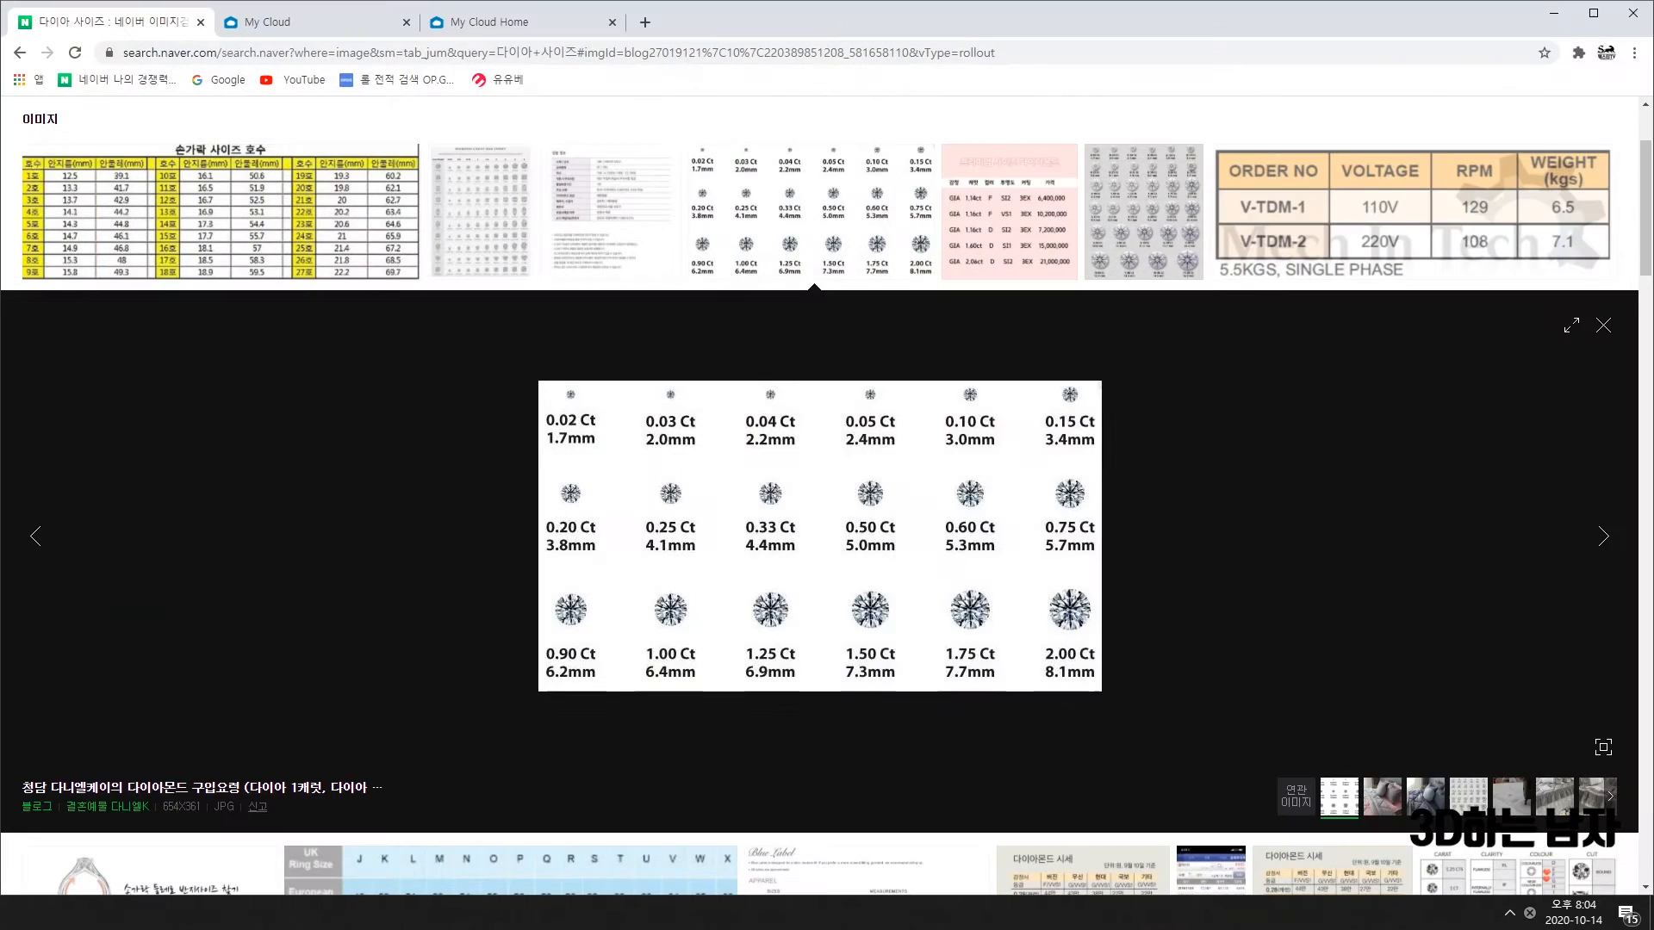
Step: In My Cloud Home, go to 성신여자대학교 > 수업 예제 자료 > 라이노예제폴더, then minimize Chrome
{"action": "left_click", "coordinate": [482, 23]}
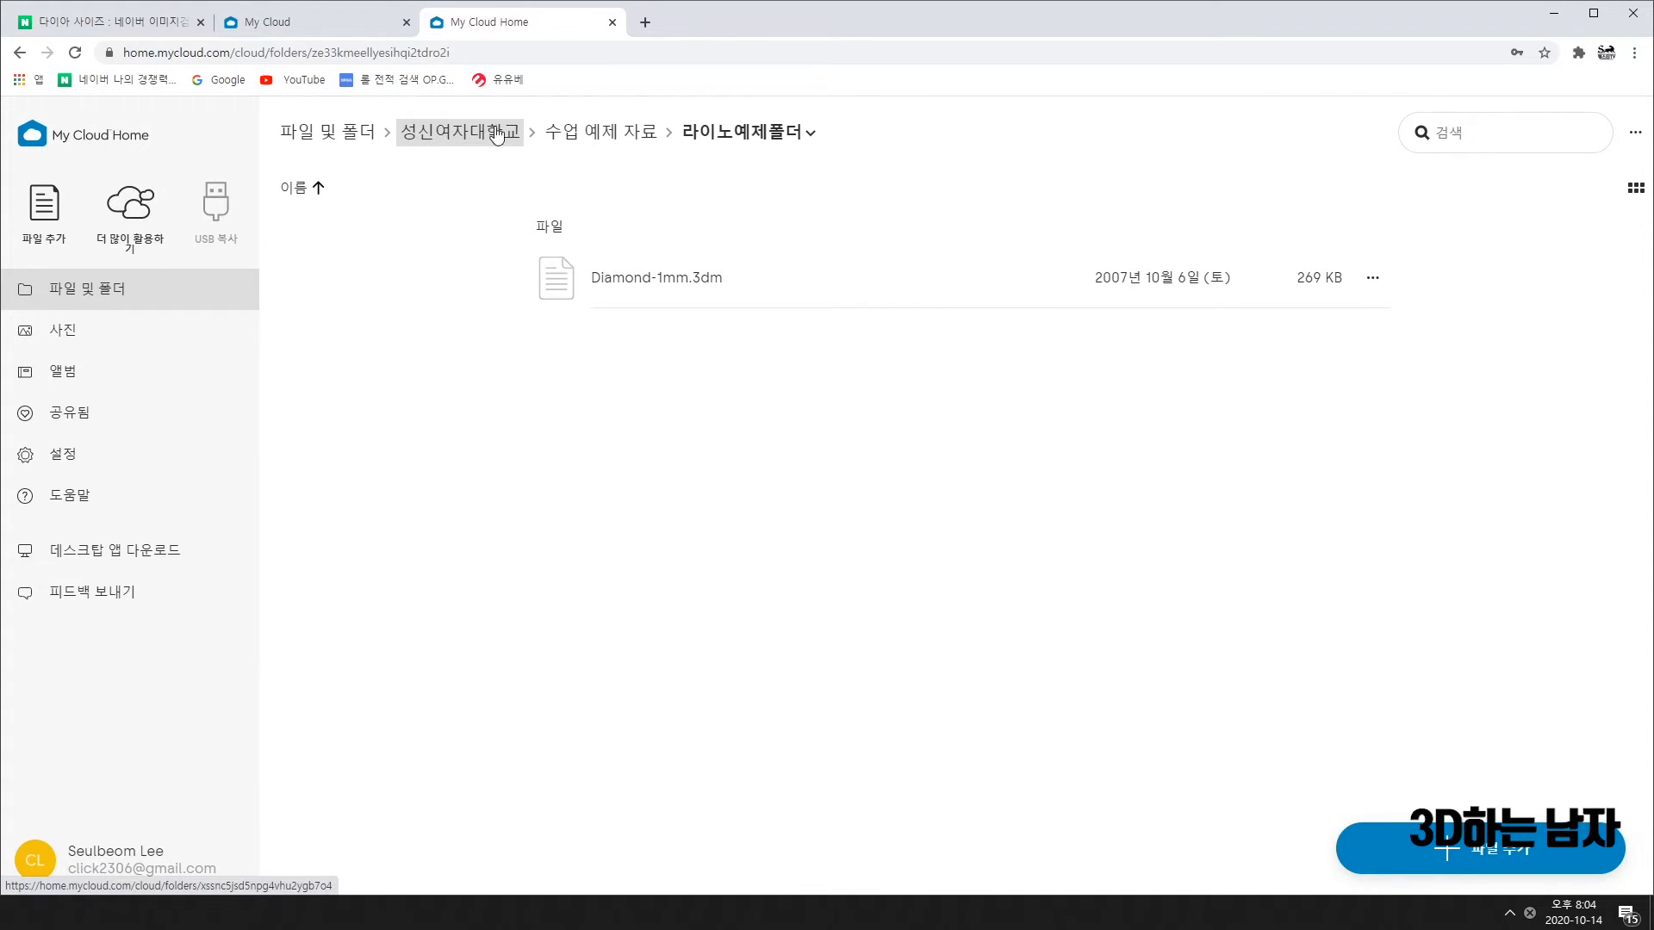
{"action": "left_click", "coordinate": [438, 134]}
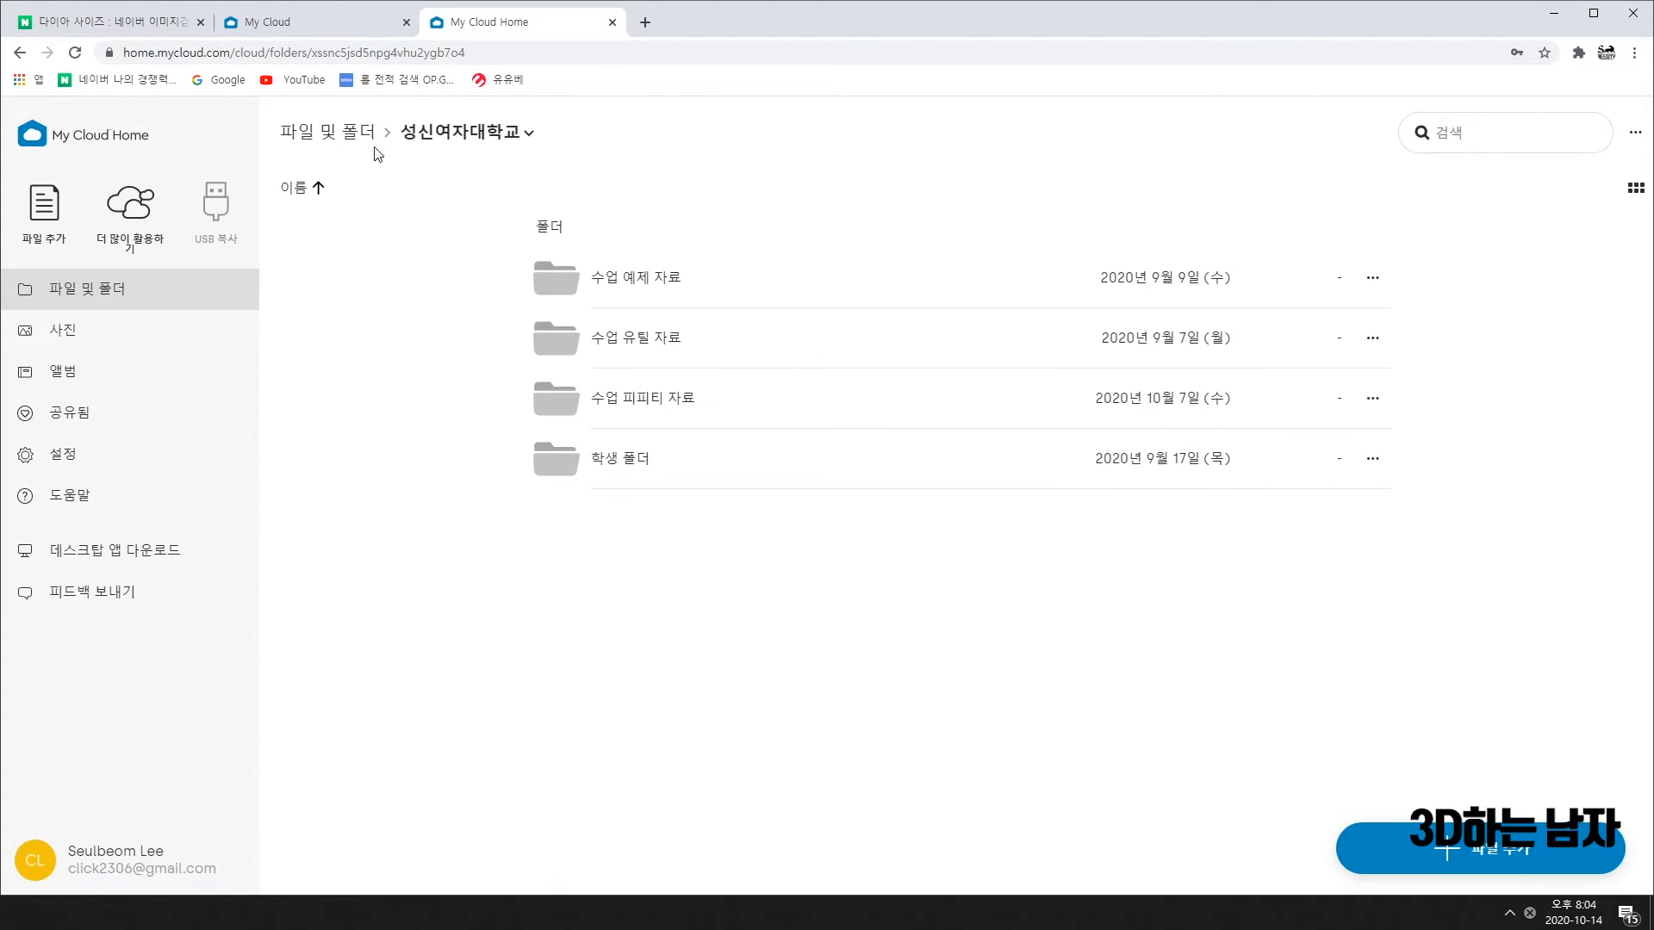
{"action": "left_click", "coordinate": [354, 136]}
{"action": "left_click", "coordinate": [631, 282]}
{"action": "left_click", "coordinate": [641, 284]}
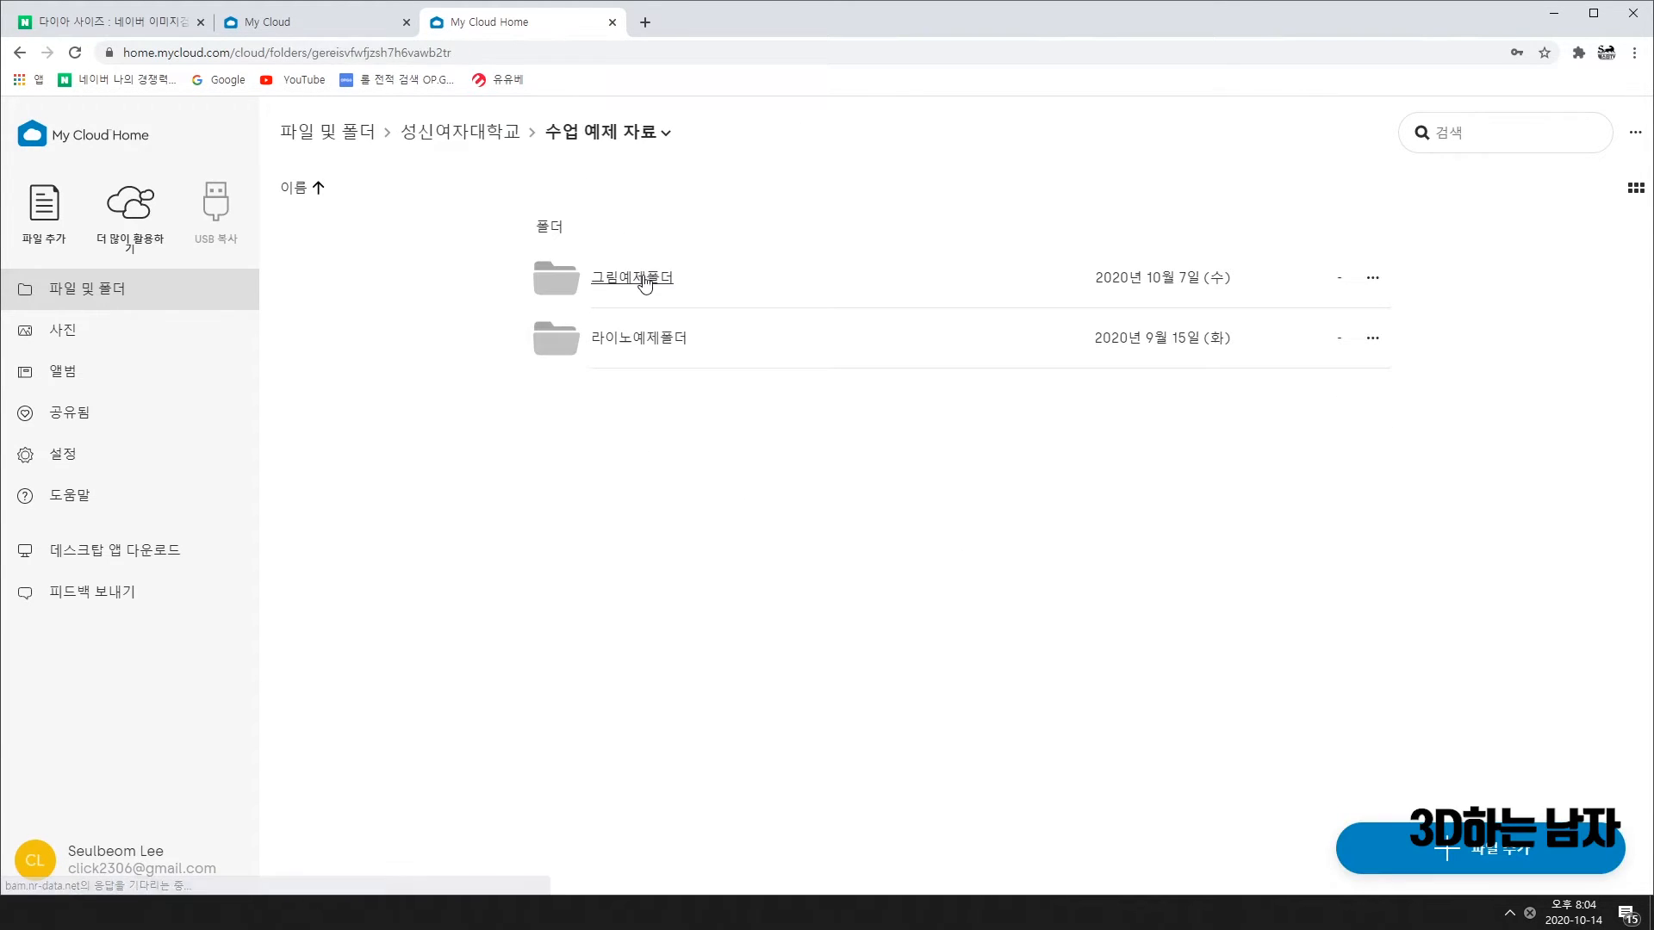
{"action": "left_click", "coordinate": [646, 344]}
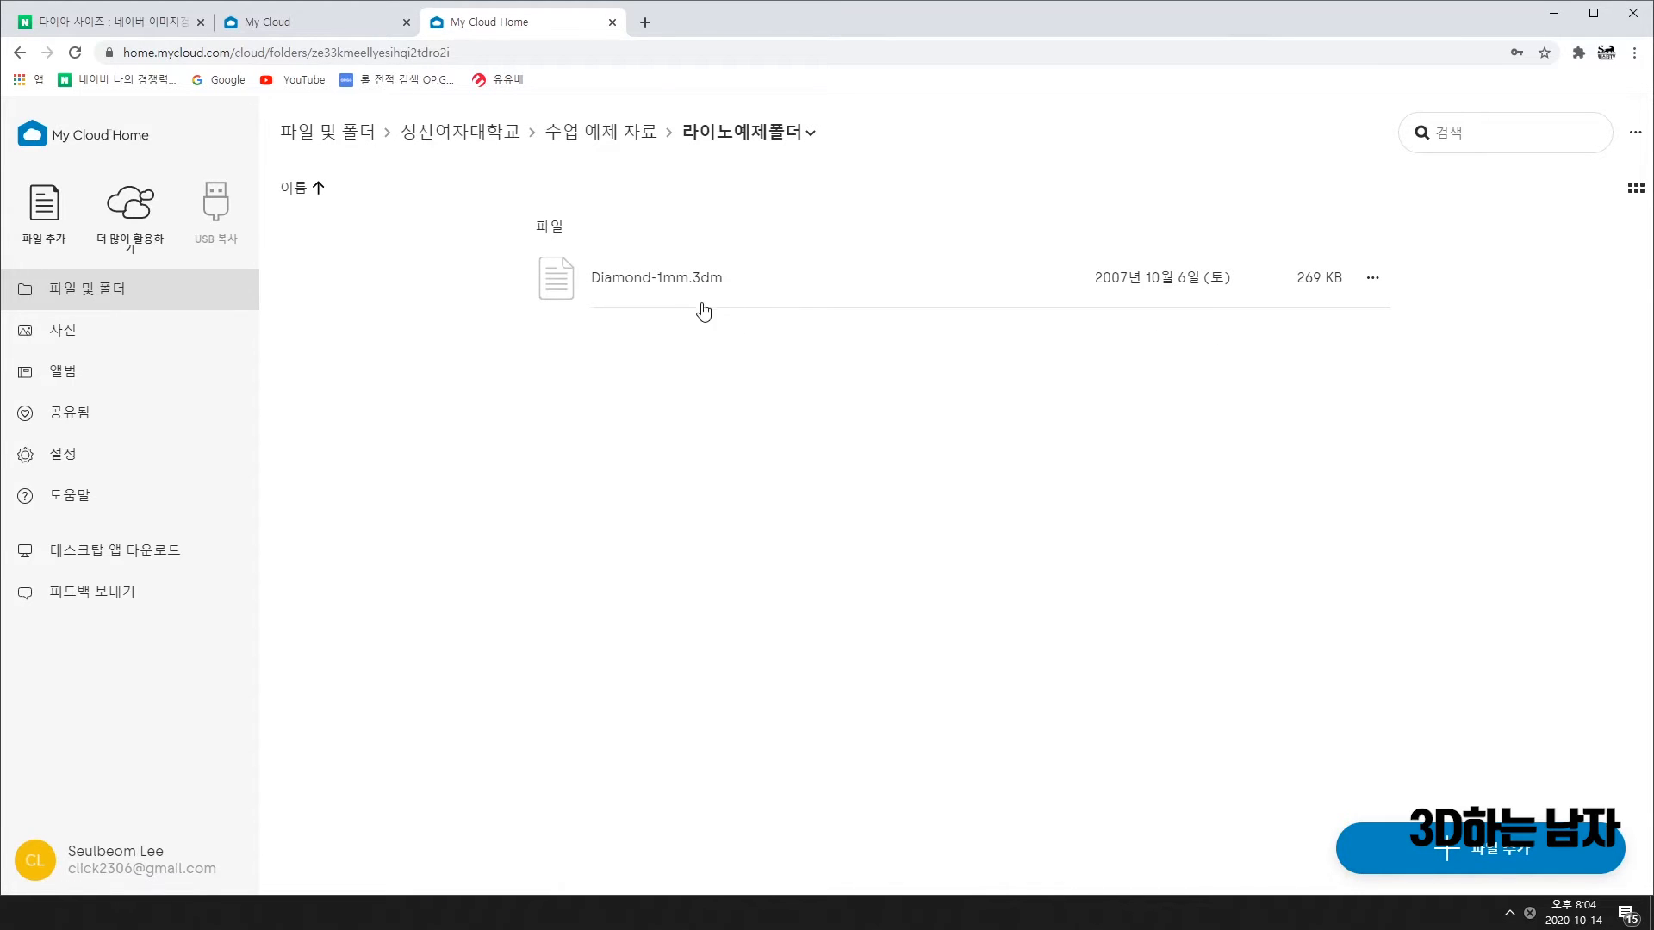
{"action": "left_click", "coordinate": [1555, 17]}
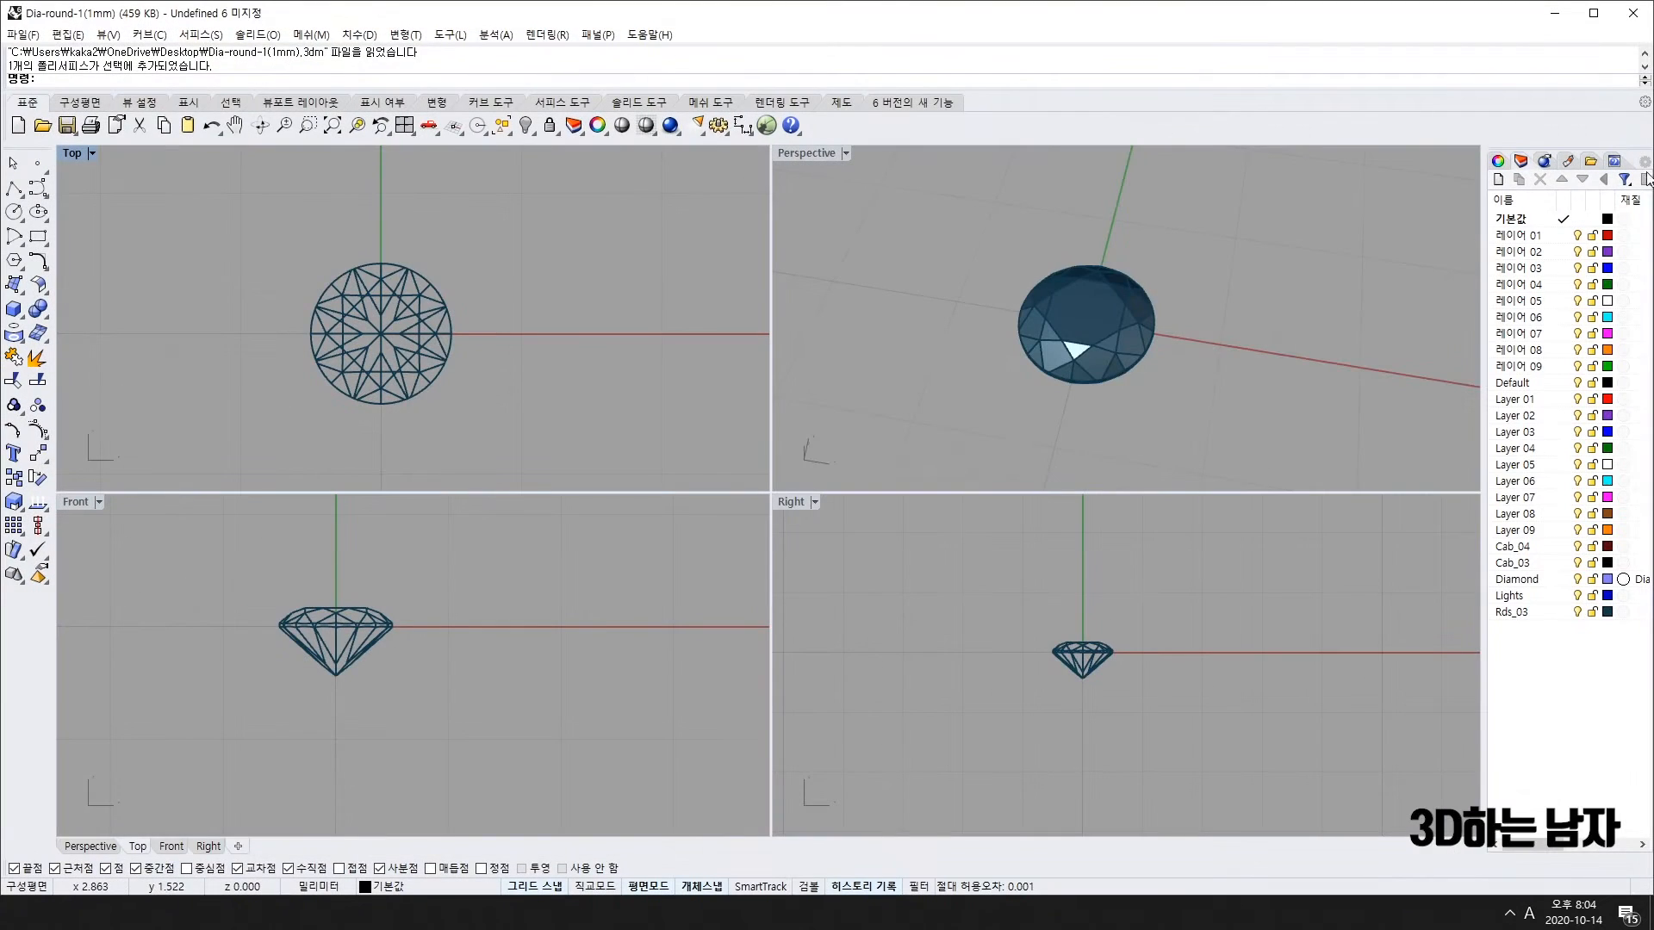
Step: Copy the round diamond in Rhino 6 and switch to the empty Rhino 5.0 file
{"action": "key", "text": "ctrl+c"}
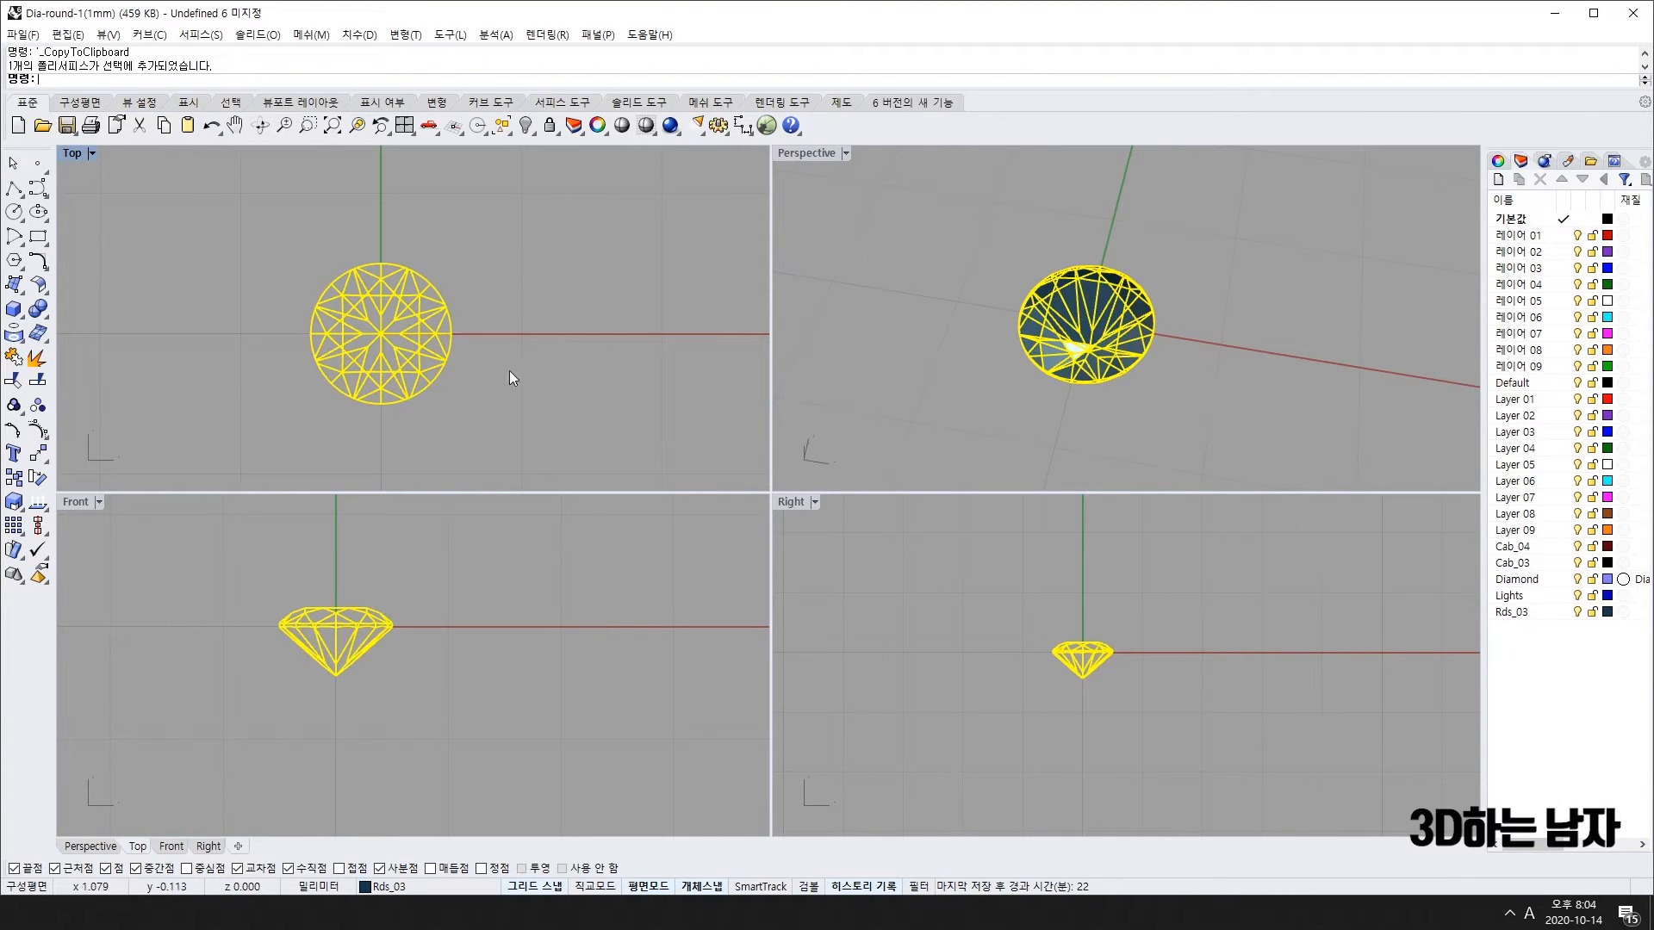
{"action": "left_click", "coordinate": [1555, 13]}
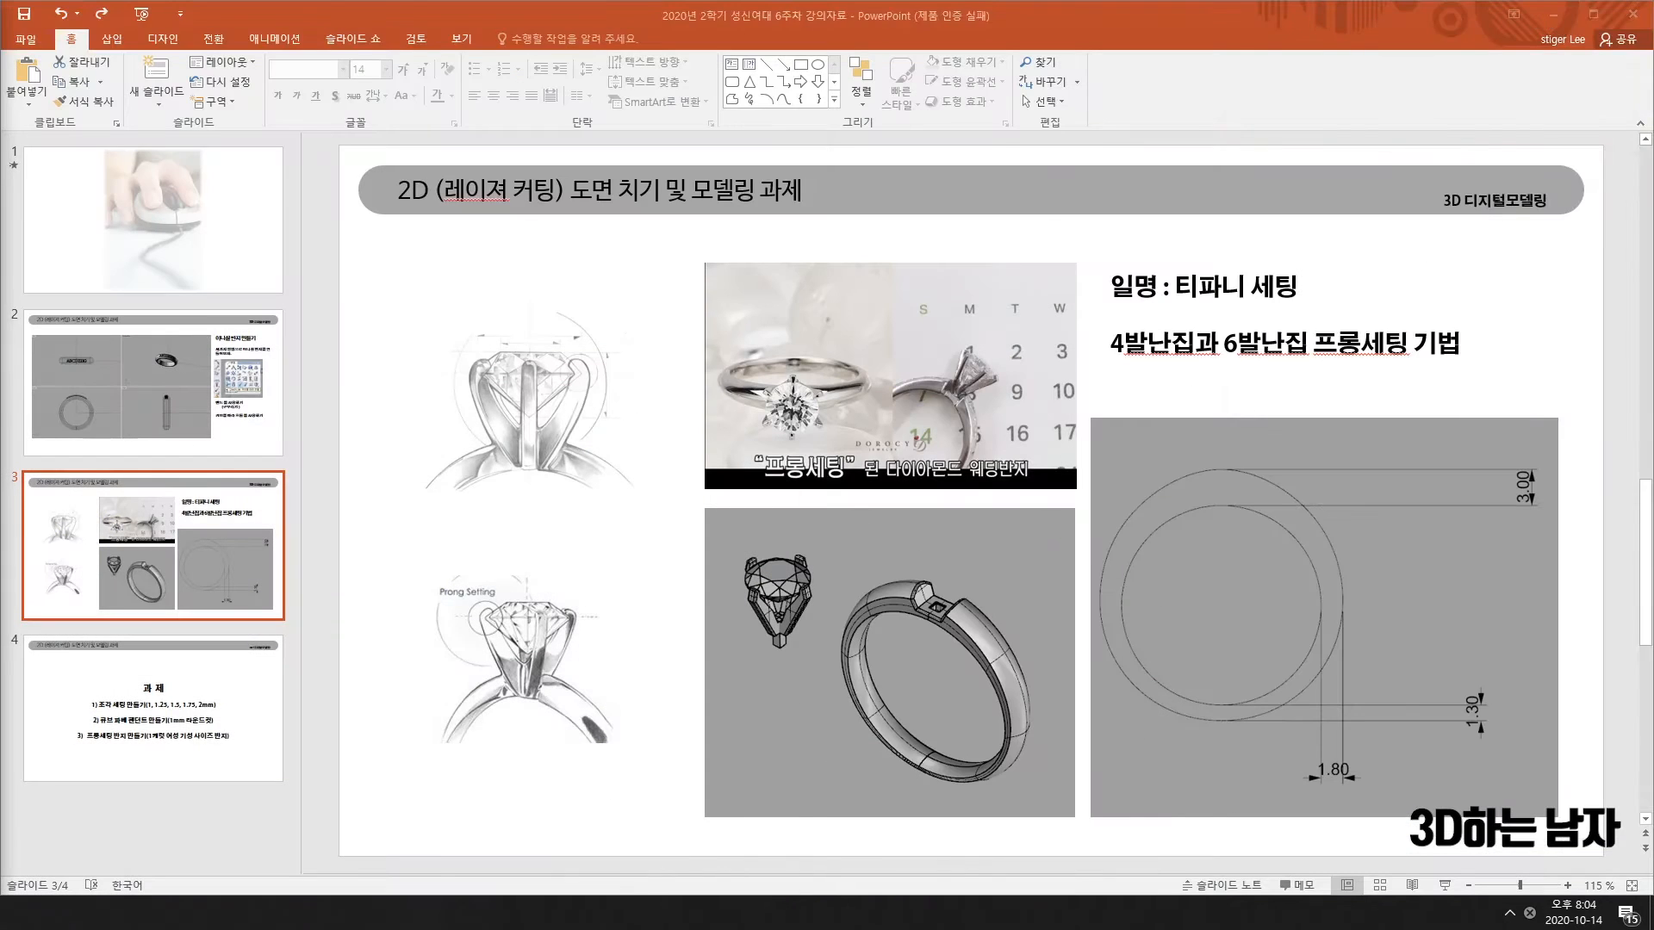
{"action": "key", "text": "alt+Tab"}
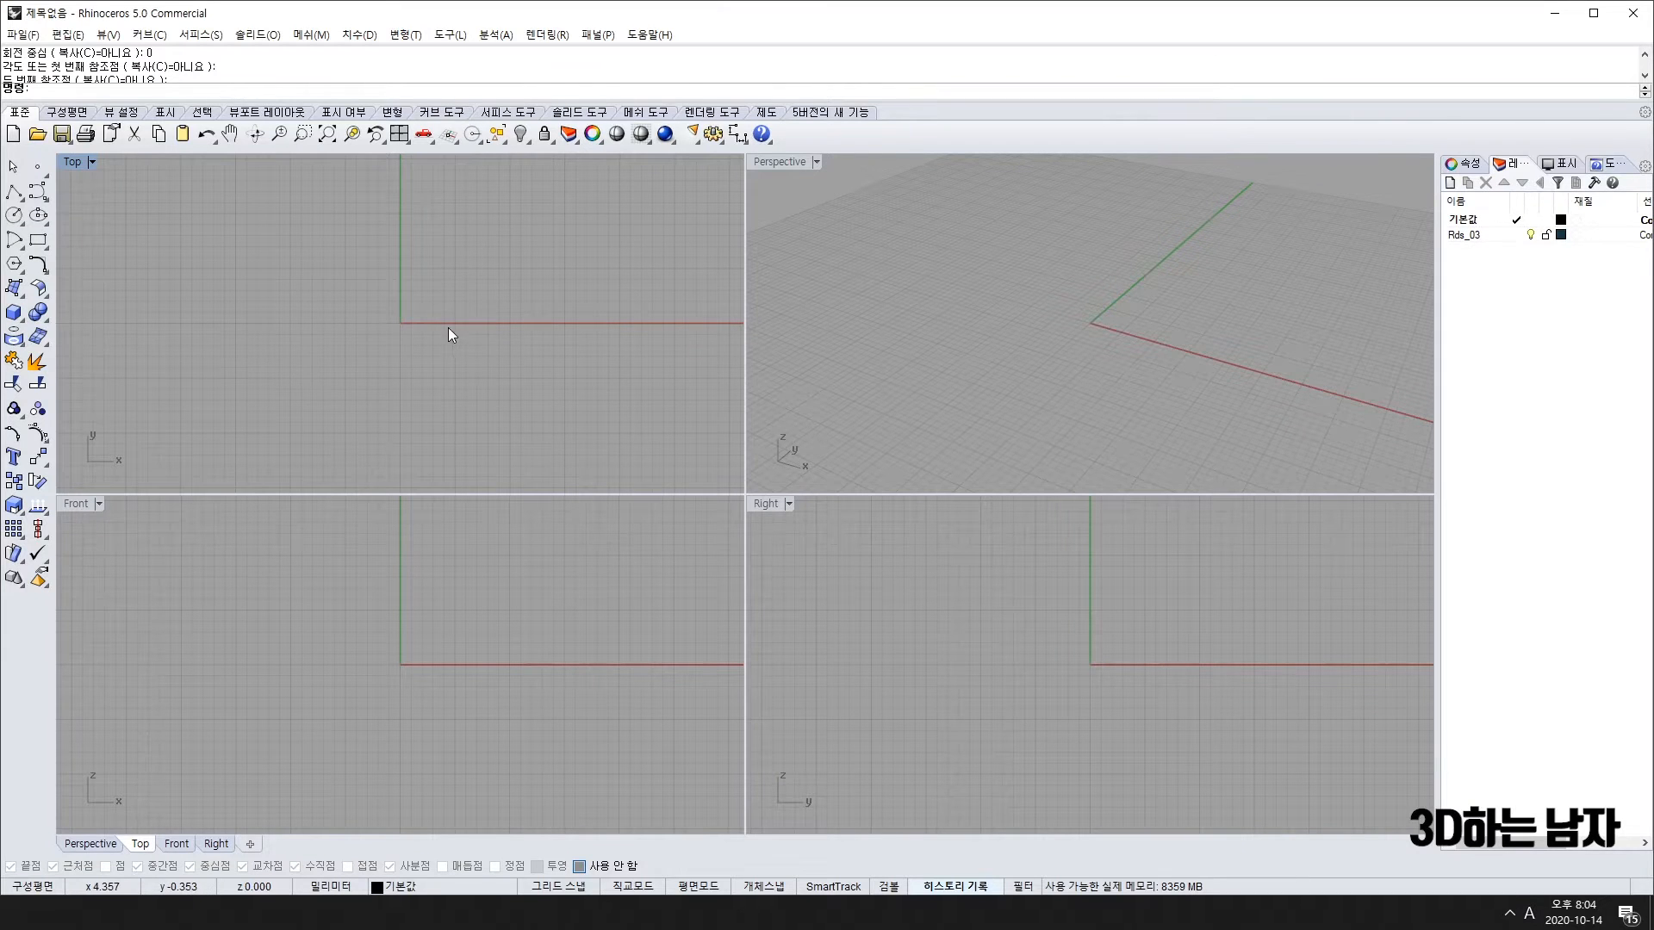
Step: Find the tiny pasted diamond, measure its width as 1.00, then delete that dimension
{"action": "right_click_drag", "start_coordinate": [448, 327], "coordinate": [491, 303]}
{"action": "left_click", "coordinate": [443, 298]}
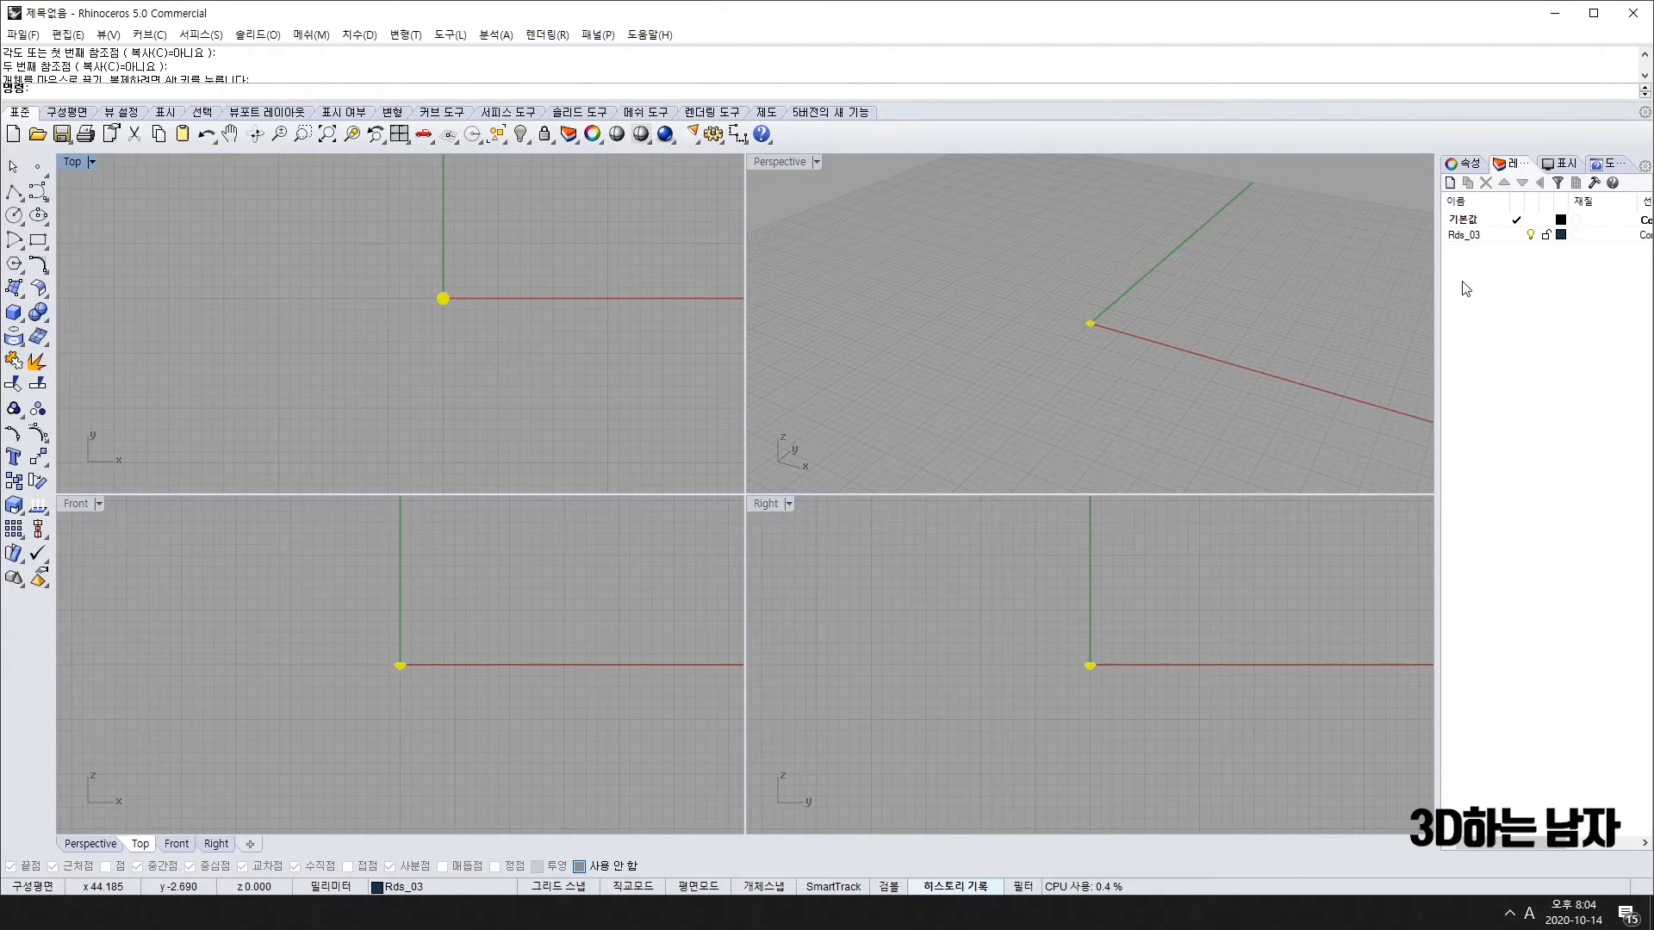
{"action": "scroll", "coordinate": [437, 283], "scroll_direction": "up", "scroll_amount": 10}
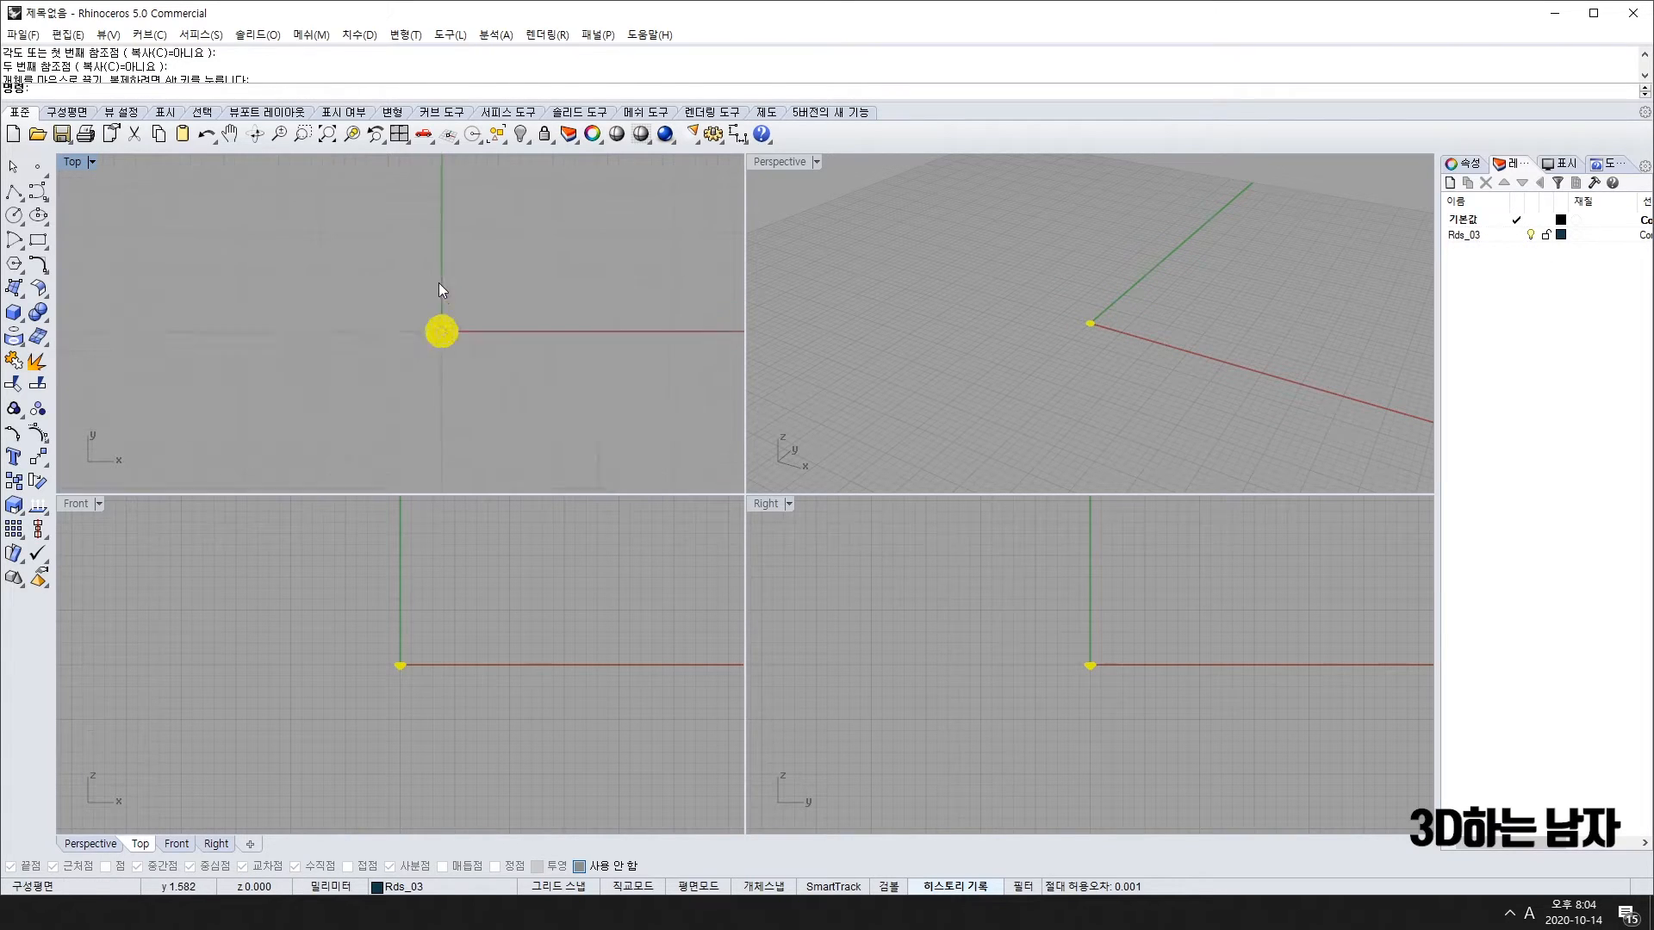
{"action": "scroll", "coordinate": [387, 680], "scroll_direction": "up", "scroll_amount": 5}
{"action": "scroll", "coordinate": [388, 680], "scroll_direction": "up", "scroll_amount": 6}
{"action": "right_click_drag", "start_coordinate": [468, 560], "coordinate": [469, 683]}
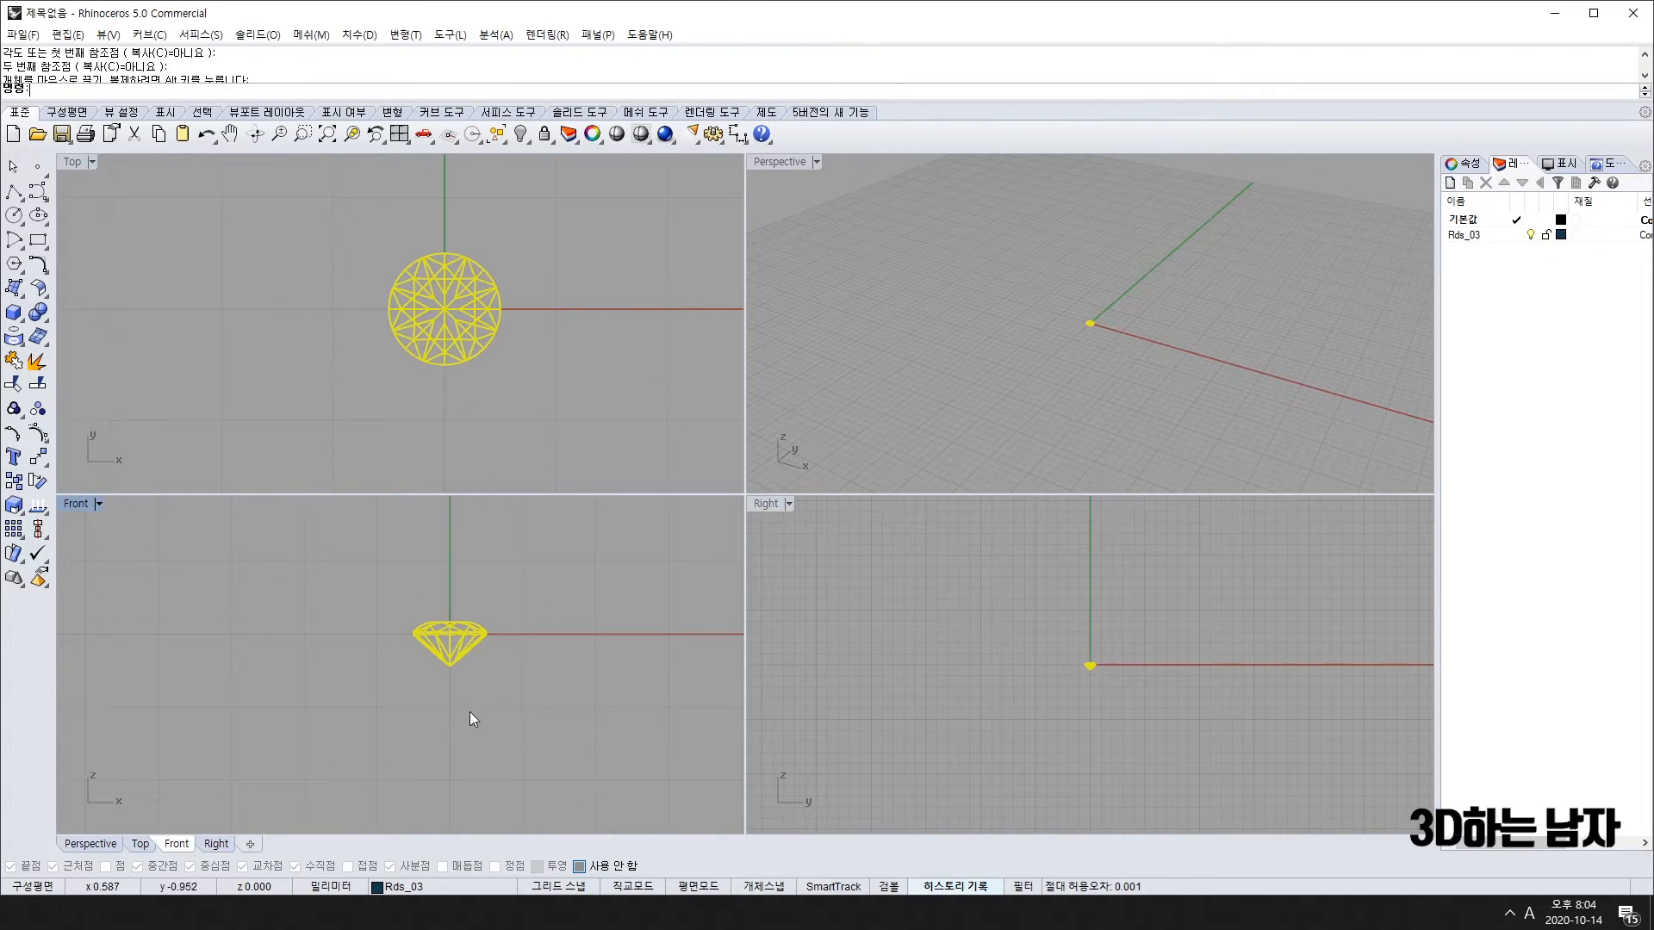
{"action": "left_click", "coordinate": [737, 133]}
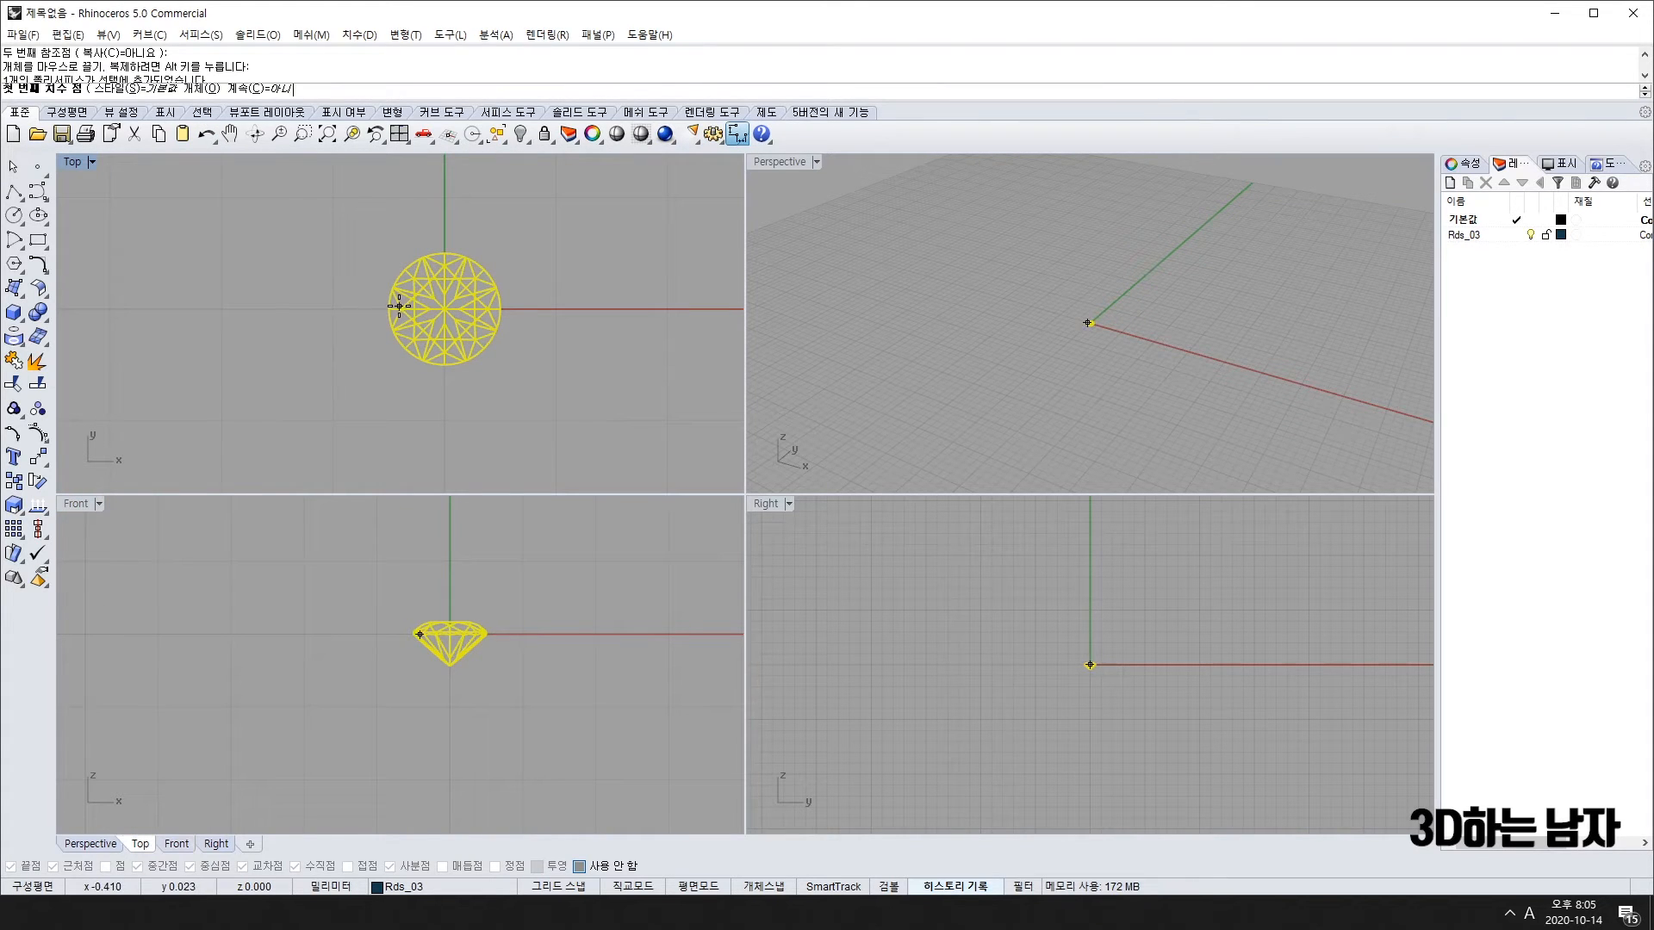
{"action": "left_click", "coordinate": [391, 307]}
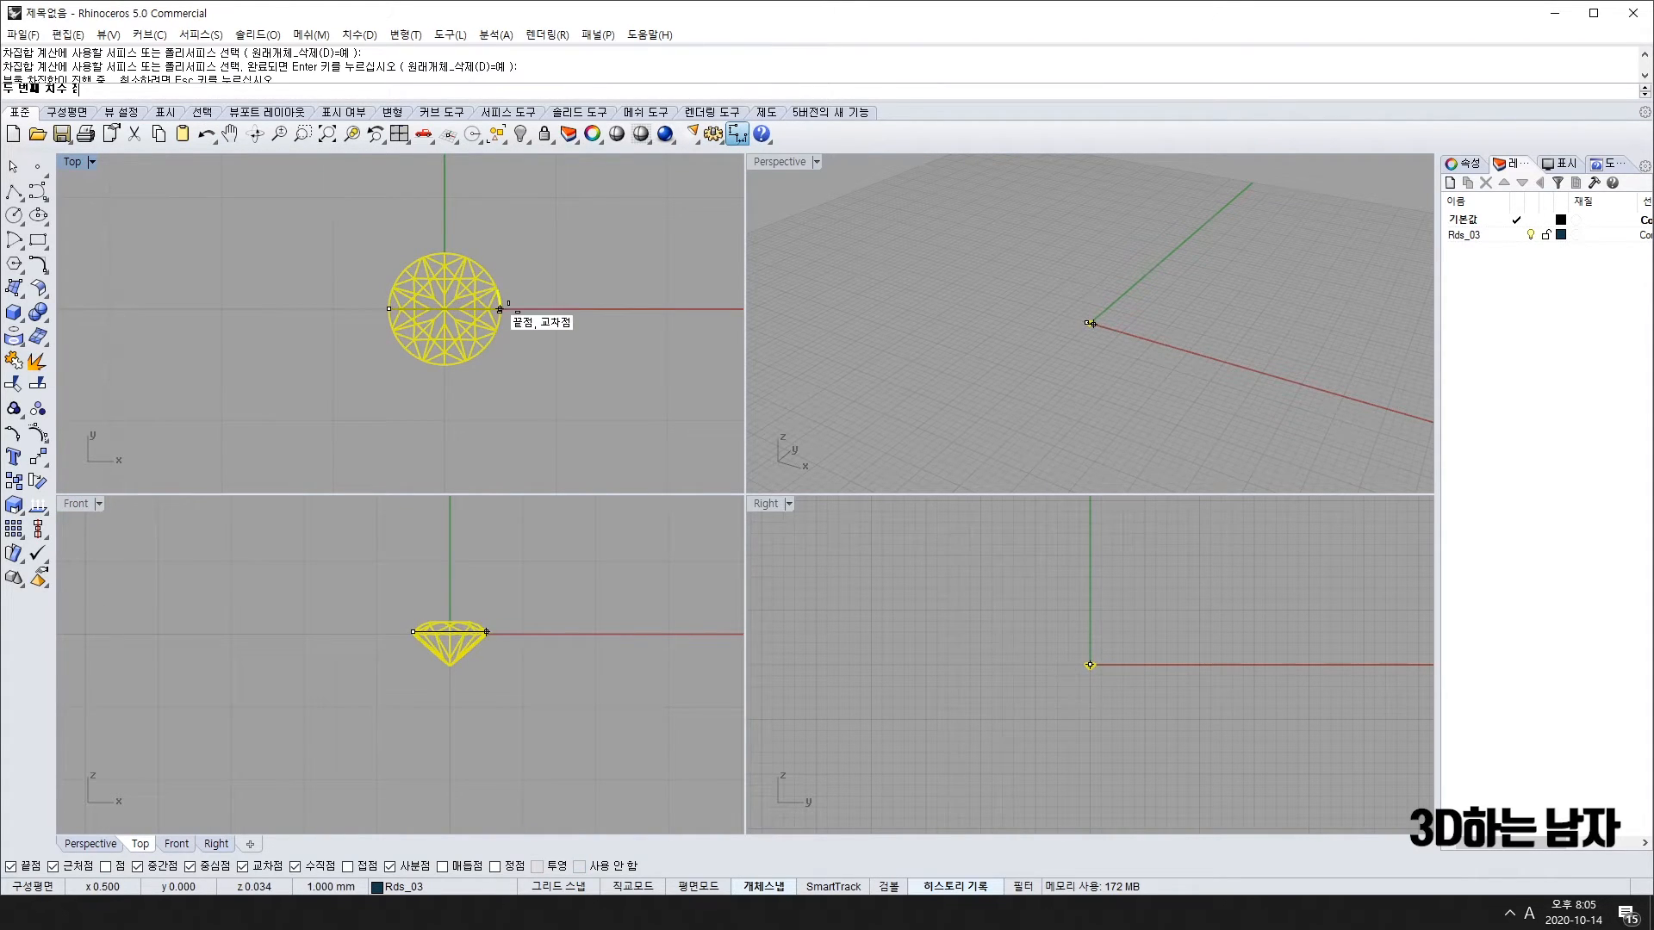
{"action": "left_click", "coordinate": [492, 299]}
{"action": "scroll", "coordinate": [494, 313], "scroll_direction": "down", "scroll_amount": 5}
{"action": "left_click", "coordinate": [509, 311]}
{"action": "left_click", "coordinate": [509, 311]}
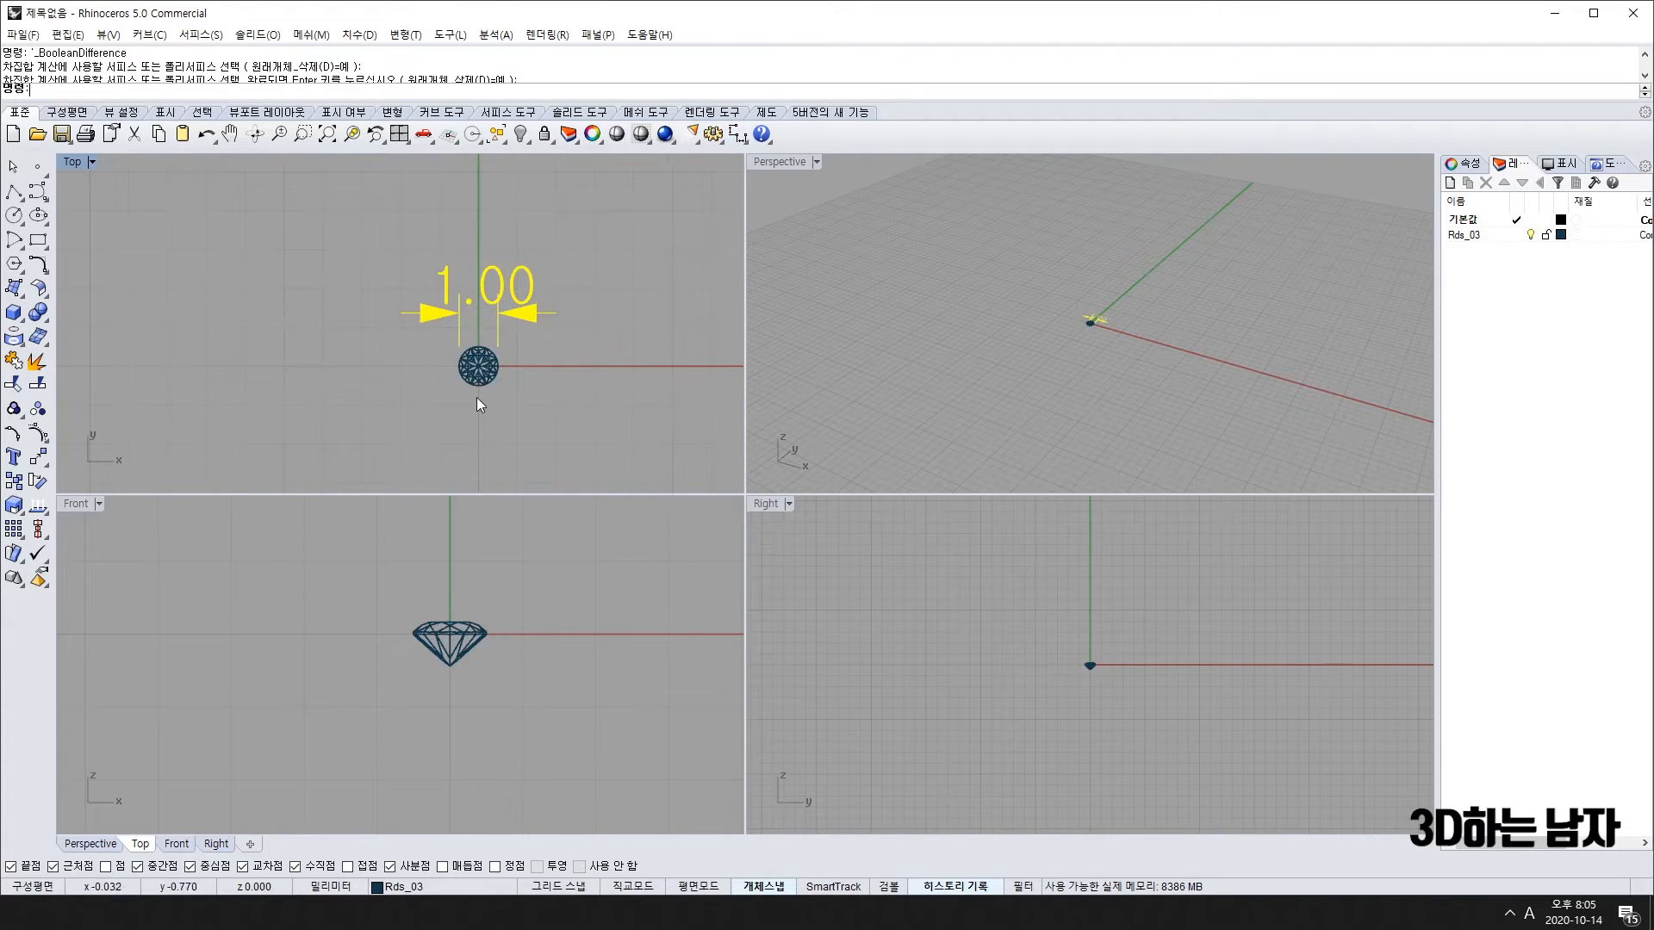
{"action": "key", "text": "Delete"}
Step: Scale the gem uniformly in 3D by a factor of 5 about its centre
{"action": "left_click", "coordinate": [491, 366]}
{"action": "scroll", "coordinate": [493, 364], "scroll_direction": "up", "scroll_amount": 11}
{"action": "right_click_drag", "start_coordinate": [347, 415], "coordinate": [389, 360]}
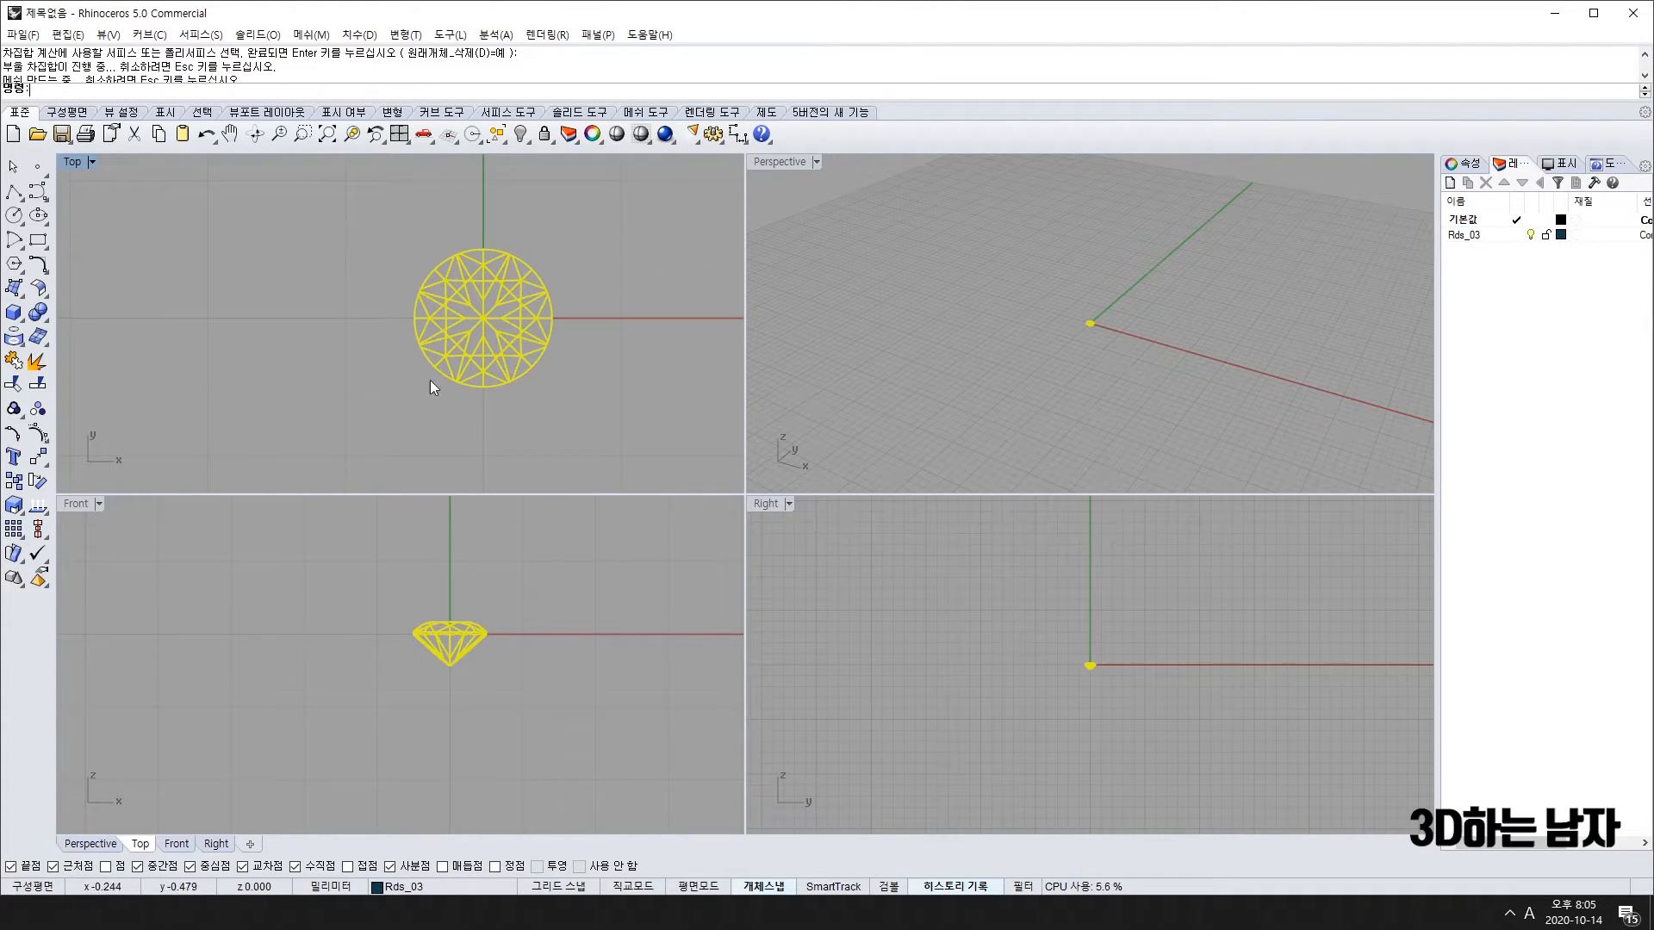
{"action": "left_click", "coordinate": [17, 508]}
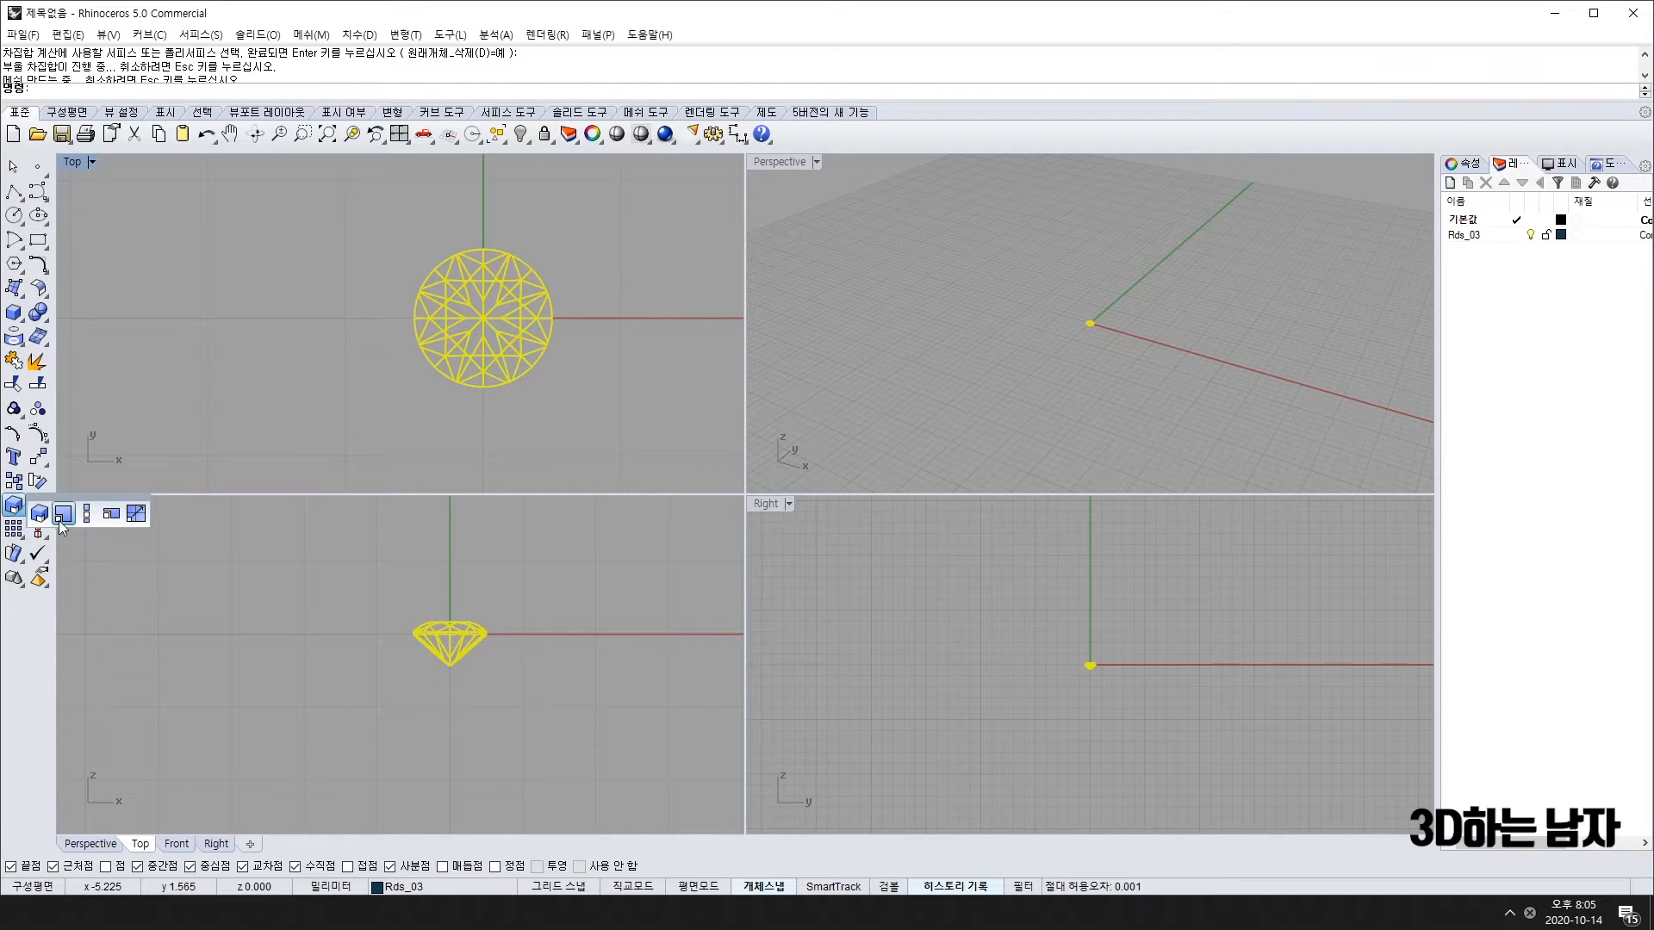
{"action": "left_click", "coordinate": [40, 514]}
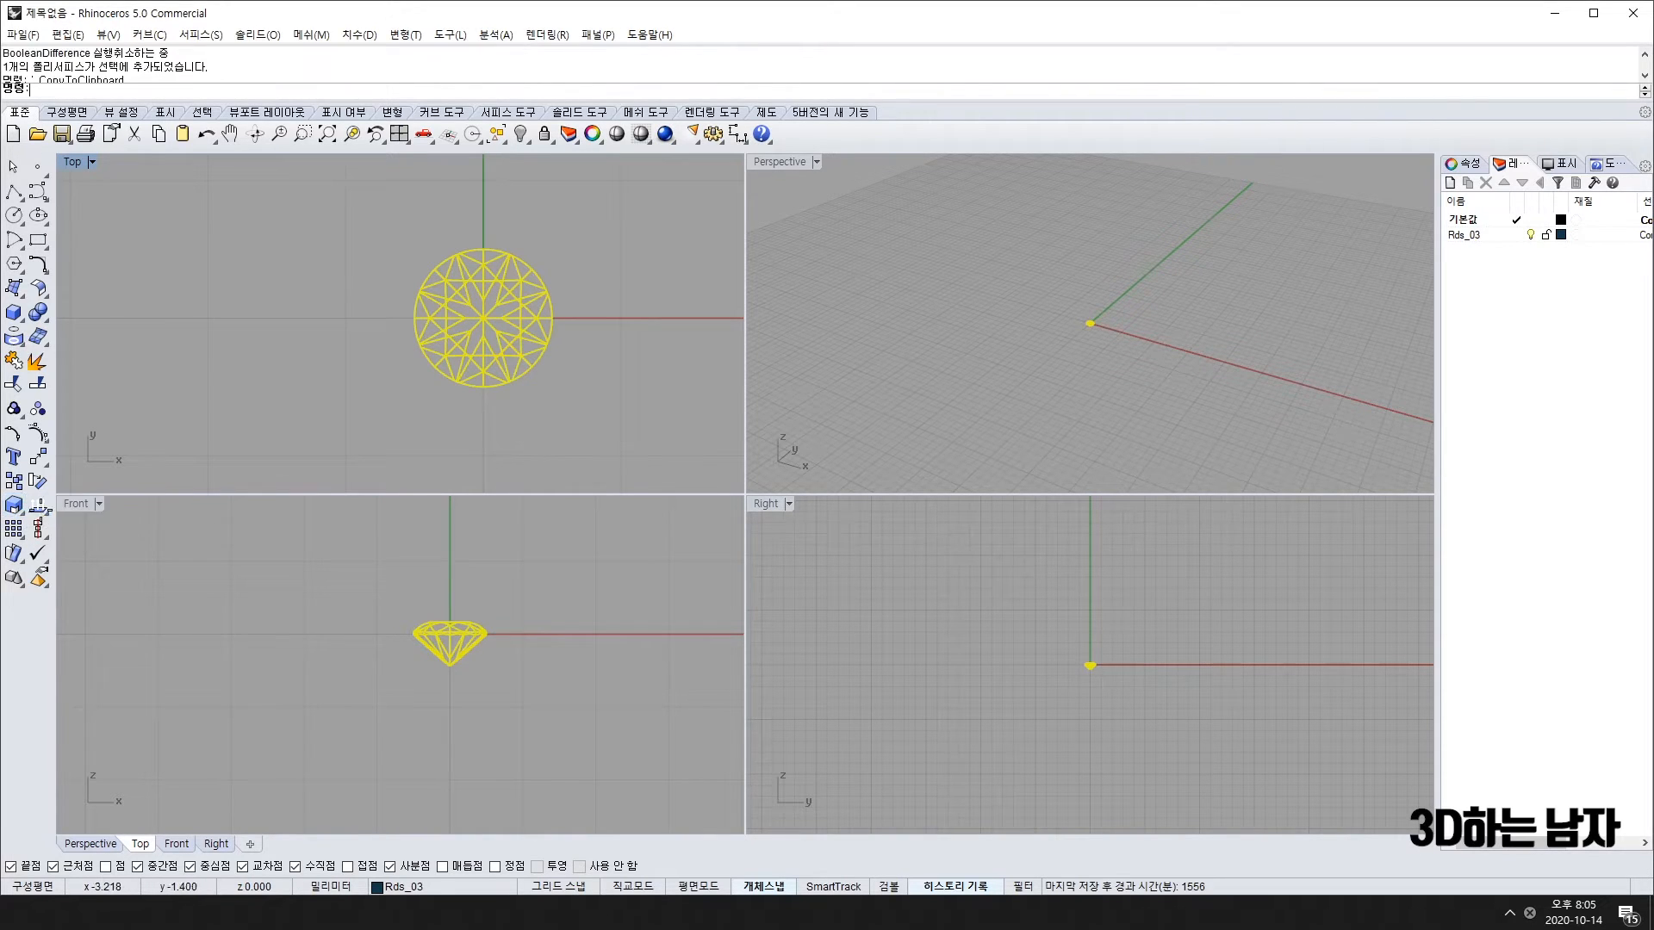
{"action": "left_click", "coordinate": [478, 312]}
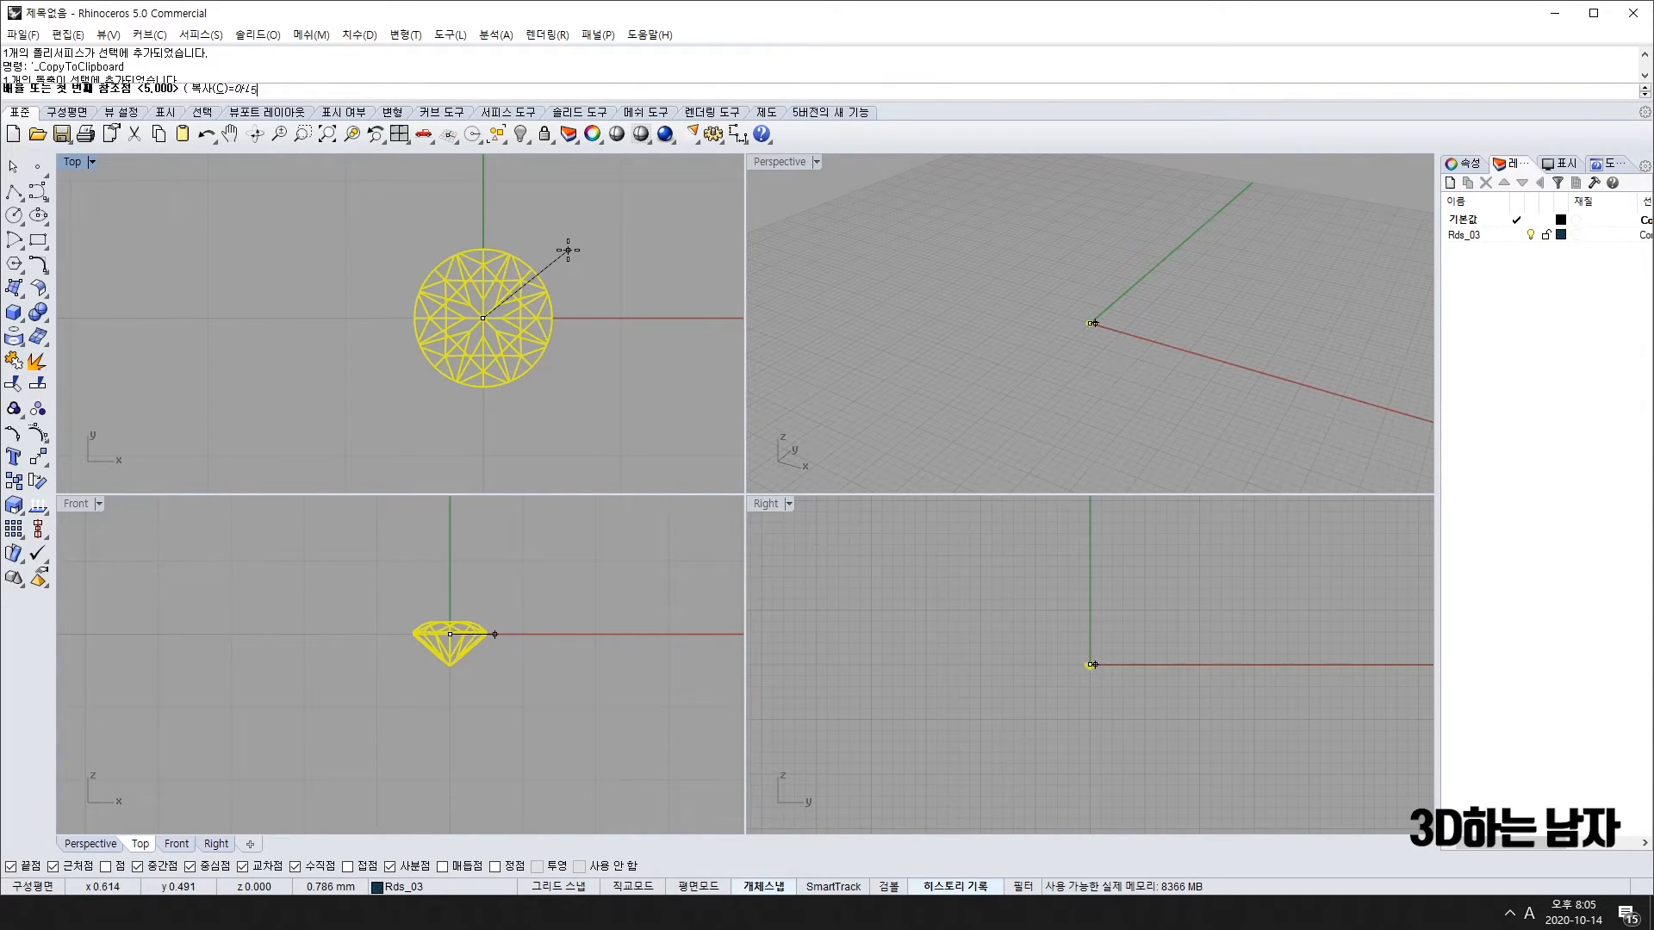
{"action": "key", "text": "Return"}
{"action": "scroll", "coordinate": [539, 324], "scroll_direction": "down", "scroll_amount": 3}
{"action": "right_click_drag", "start_coordinate": [540, 325], "coordinate": [479, 369]}
Step: Dimension the enlarged gem across its girdle, confirming a 5.00 mm width
{"action": "type", "text": "dim"}
{"action": "key", "text": "Return"}
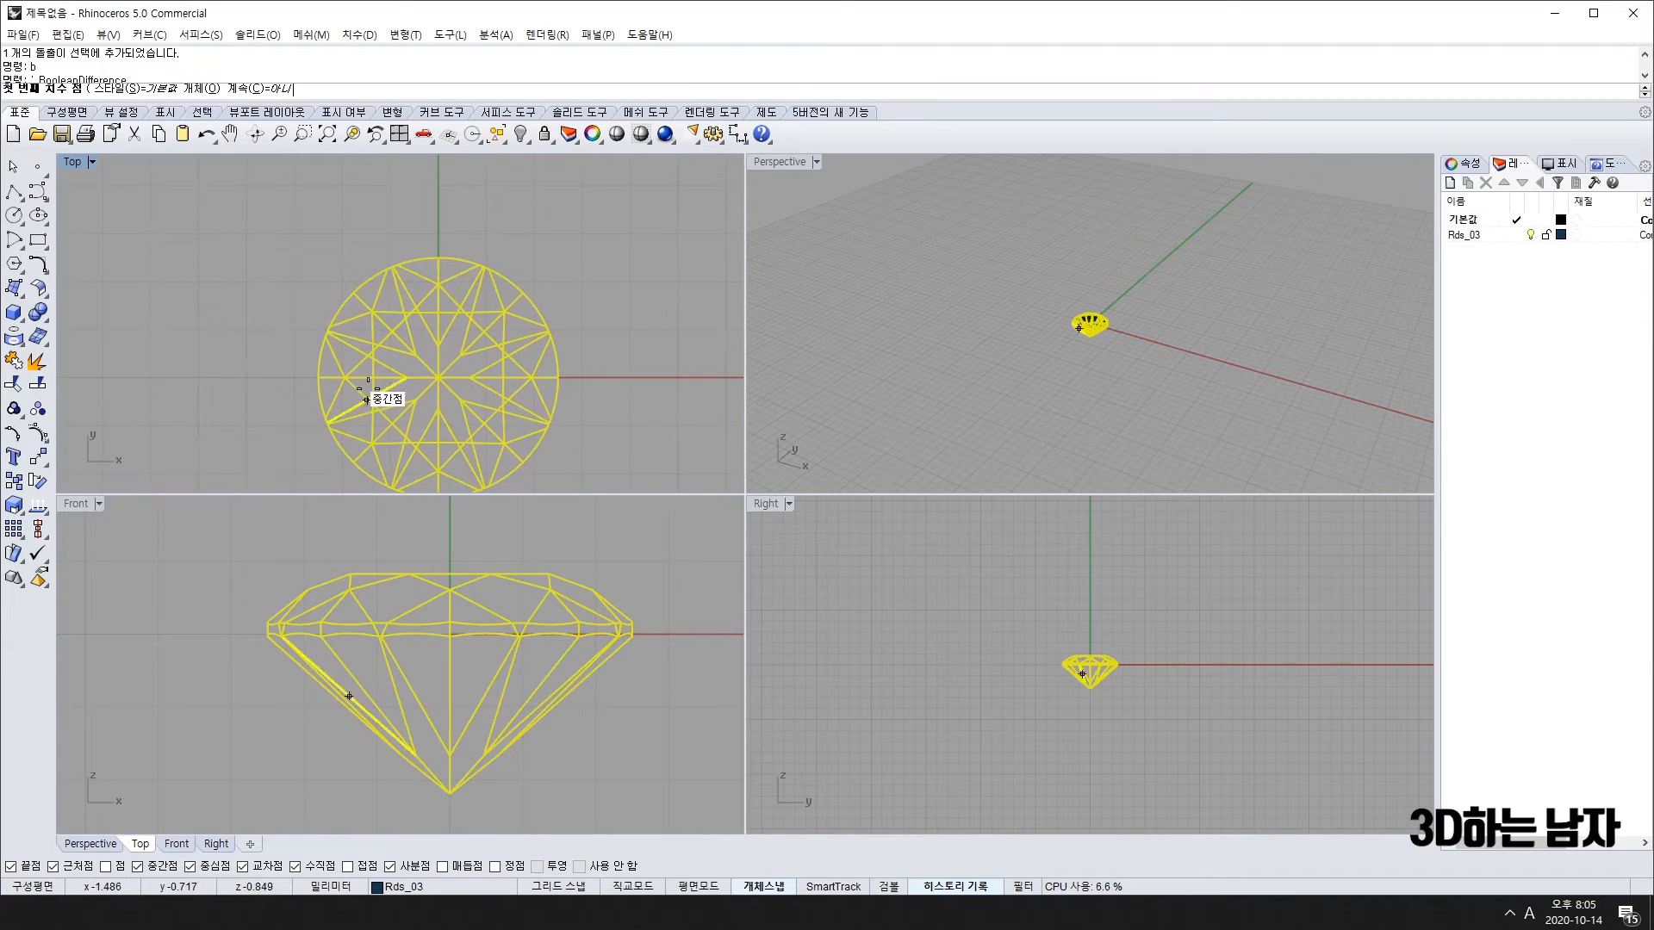
{"action": "left_click", "coordinate": [318, 376]}
{"action": "left_click", "coordinate": [558, 375]}
{"action": "left_click", "coordinate": [536, 226]}
{"action": "scroll", "coordinate": [536, 226], "scroll_direction": "down", "scroll_amount": 2}
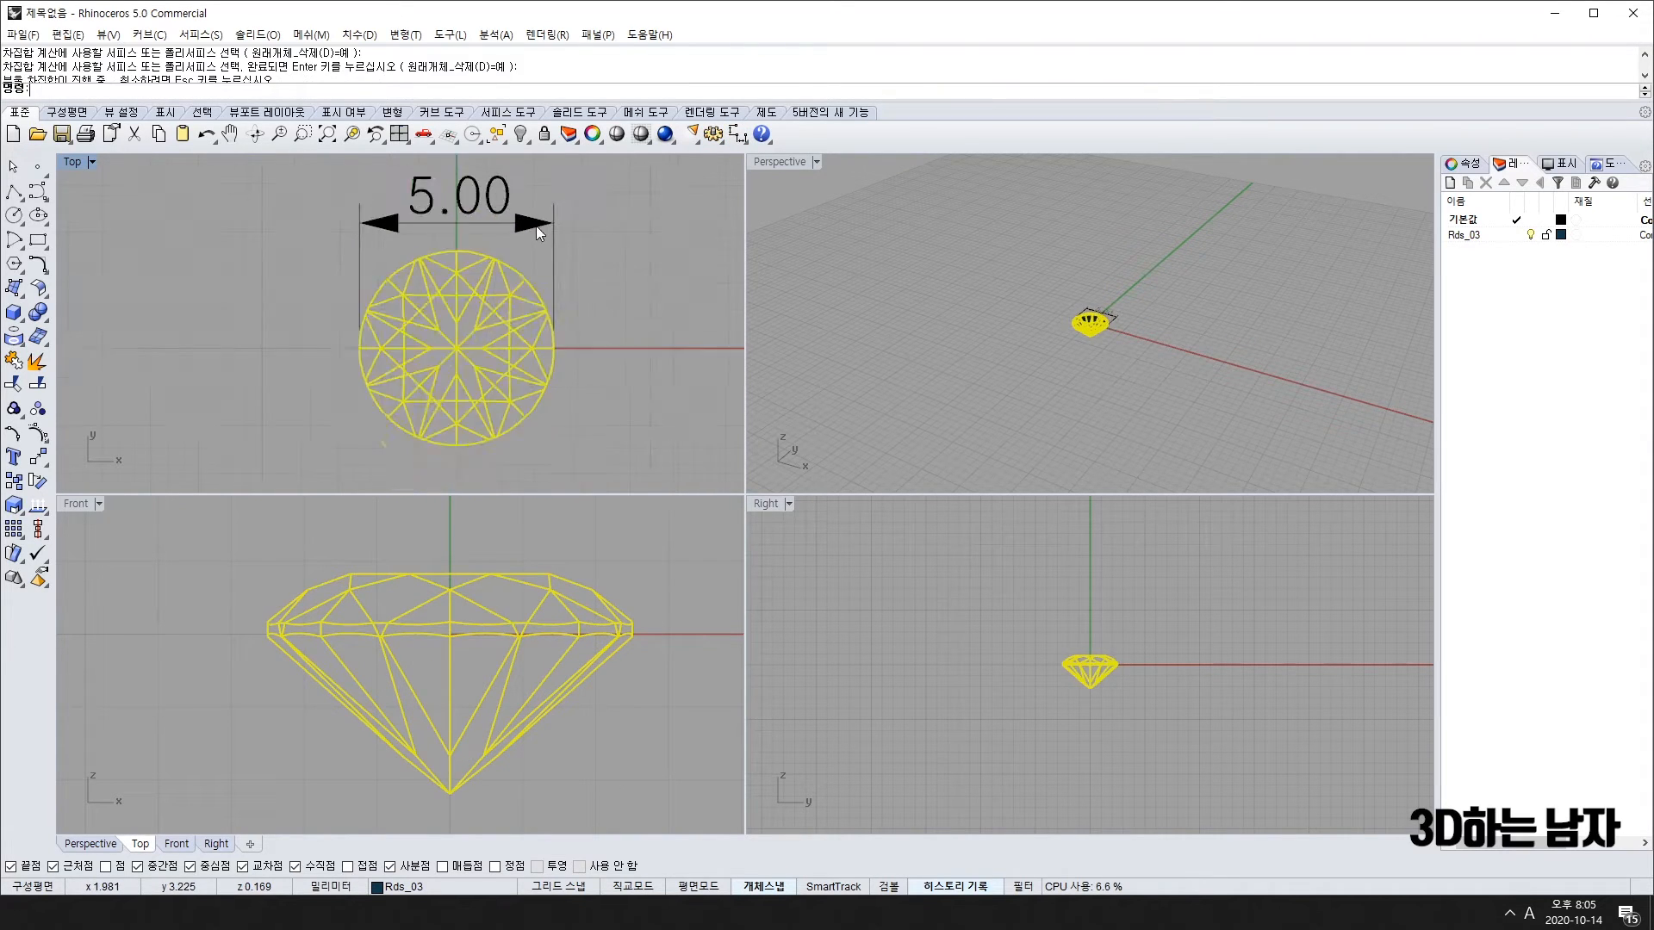
{"action": "left_click", "coordinate": [536, 226]}
{"action": "scroll", "coordinate": [541, 258], "scroll_direction": "up", "scroll_amount": 3}
Step: Delete the 5.00 dimension and group the diamond's parts together
{"action": "key", "text": "Delete"}
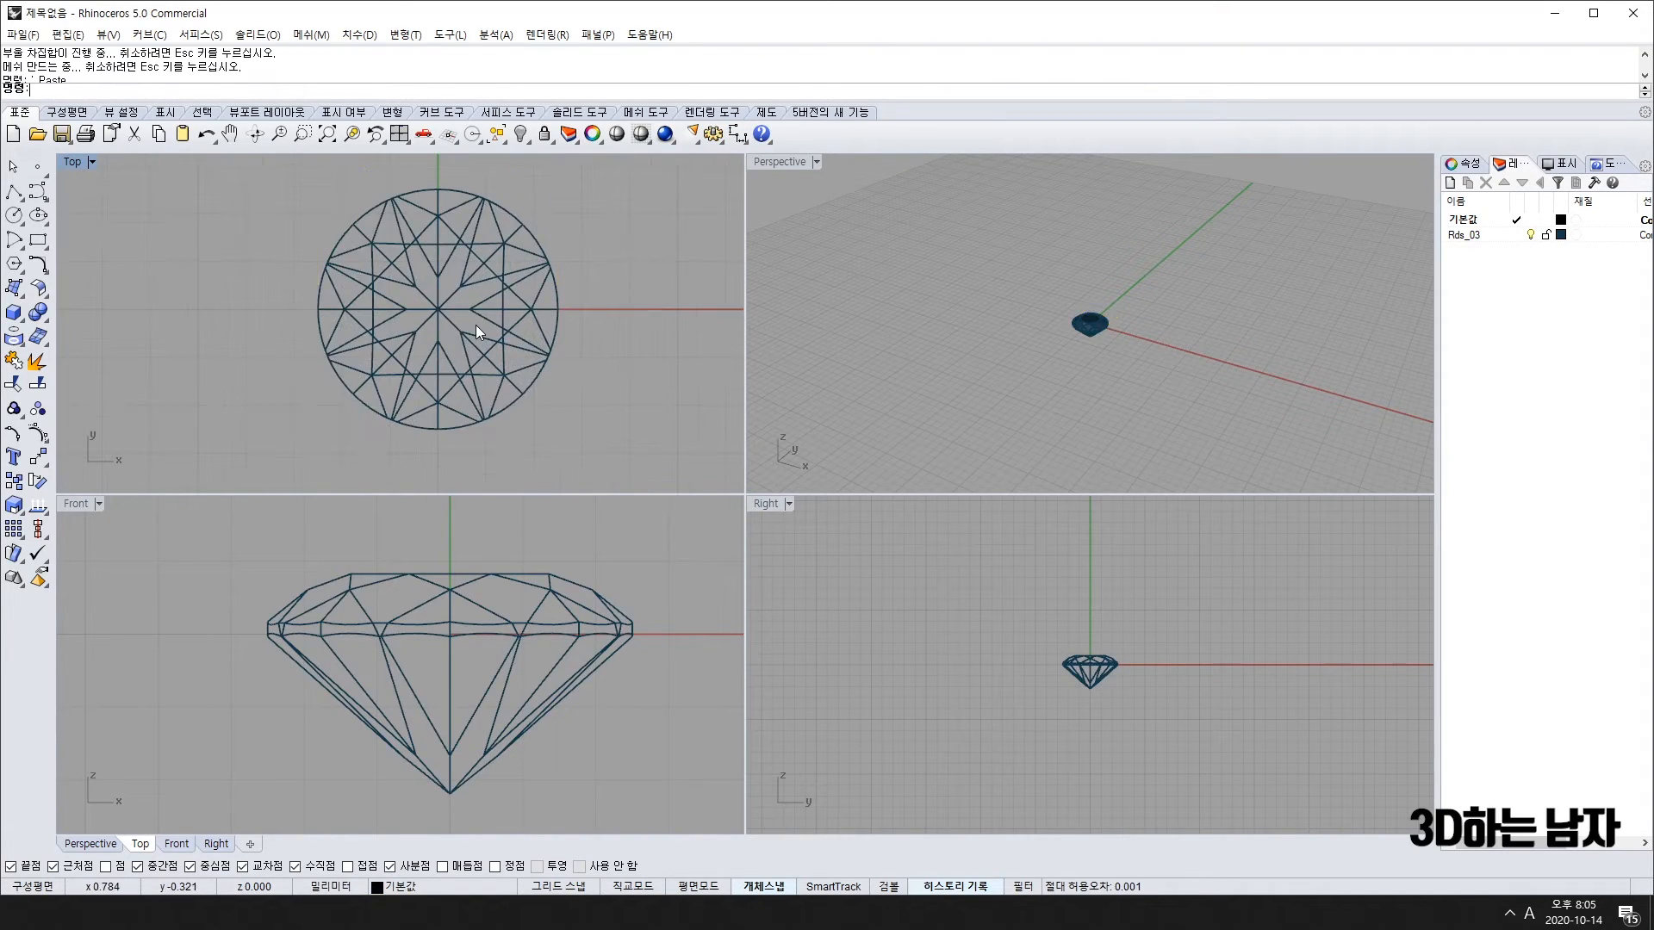
{"action": "left_click", "coordinate": [475, 324]}
{"action": "scroll", "coordinate": [1089, 325], "scroll_direction": "up", "scroll_amount": 2}
{"action": "right_click_drag", "start_coordinate": [1021, 428], "coordinate": [1011, 391]}
{"action": "key", "text": "Escape"}
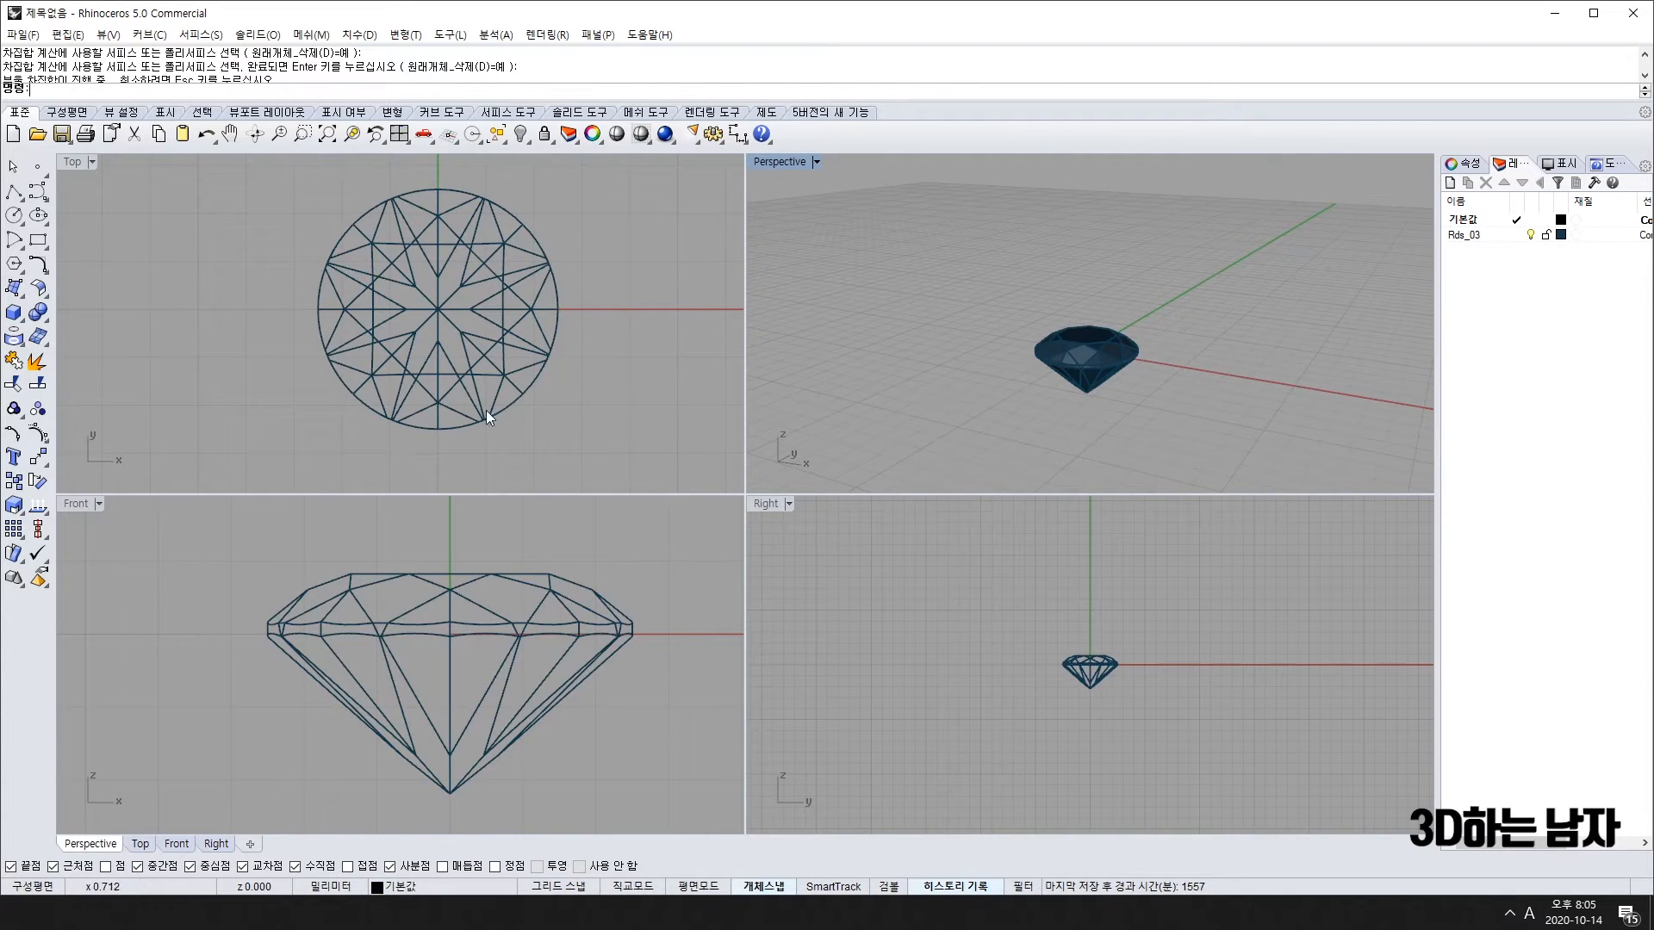
{"action": "scroll", "coordinate": [456, 711], "scroll_direction": "down", "scroll_amount": 5}
{"action": "left_click", "coordinate": [455, 636]}
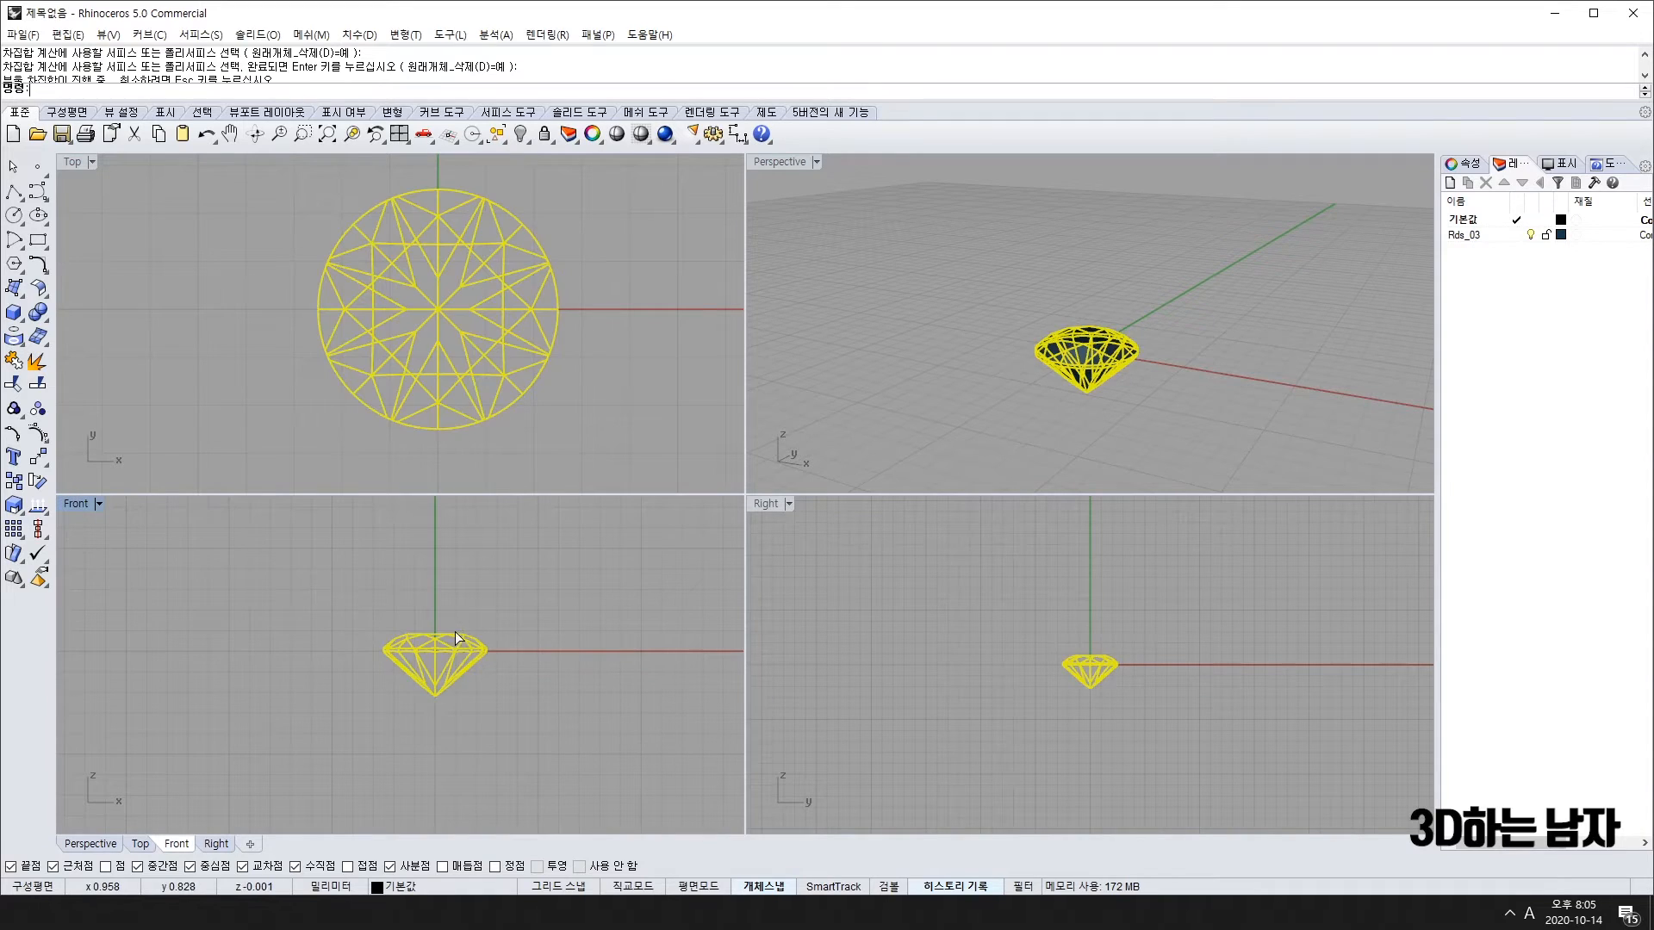
{"action": "scroll", "coordinate": [458, 758], "scroll_direction": "up", "scroll_amount": 5}
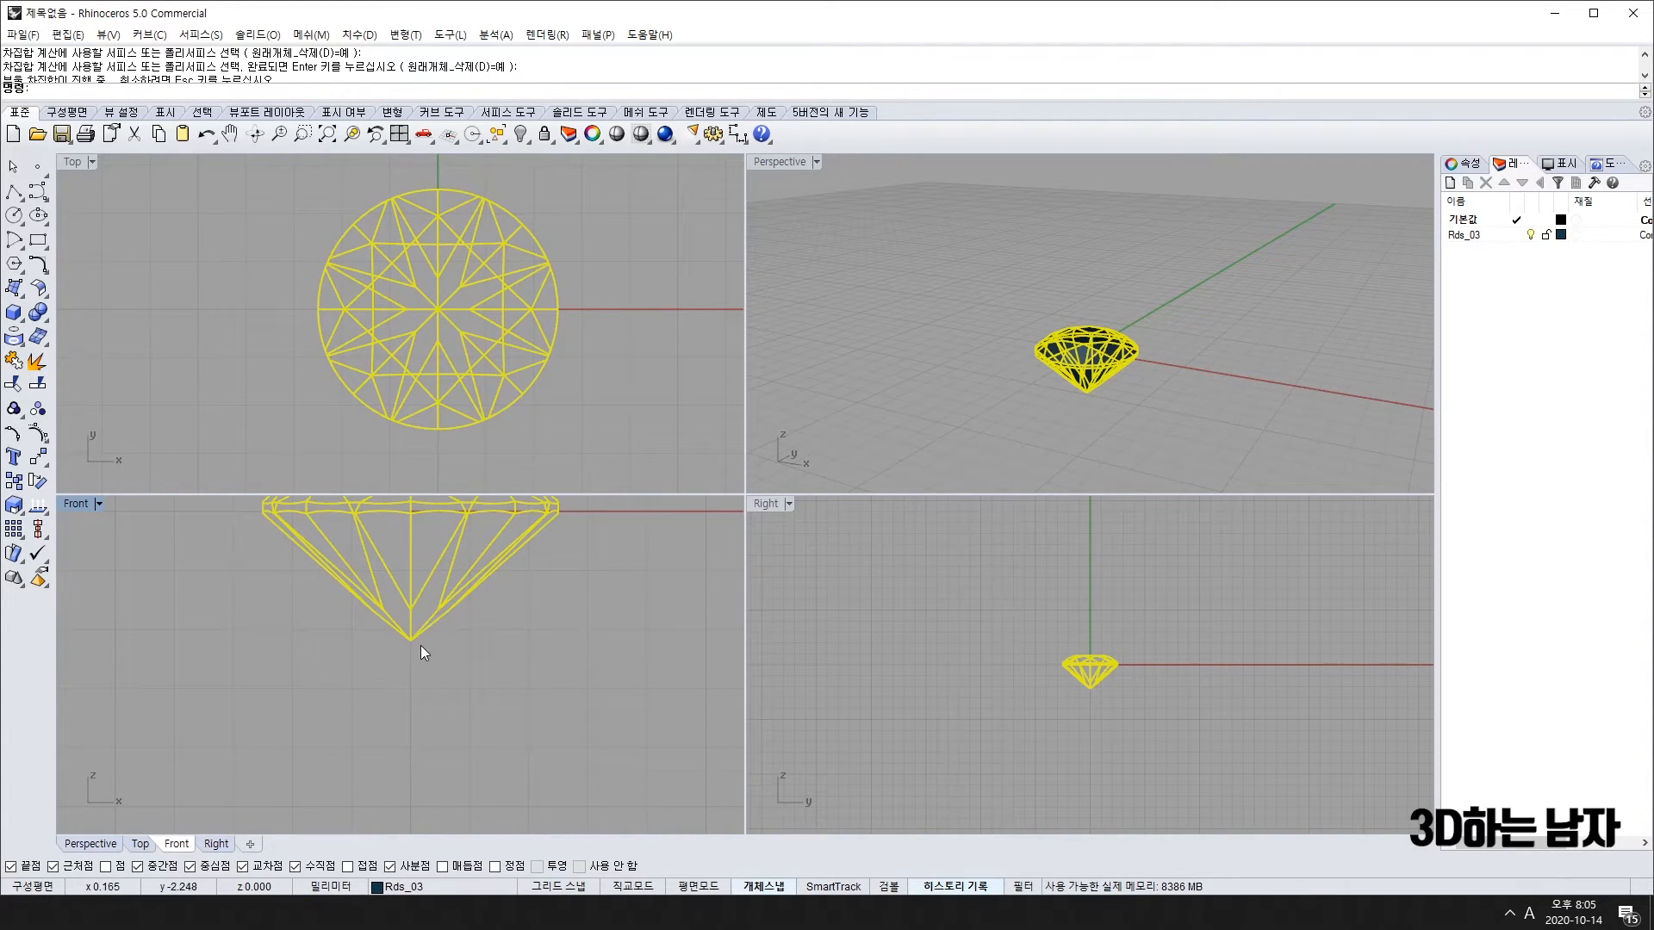
{"action": "scroll", "coordinate": [412, 721], "scroll_direction": "down", "scroll_amount": 3}
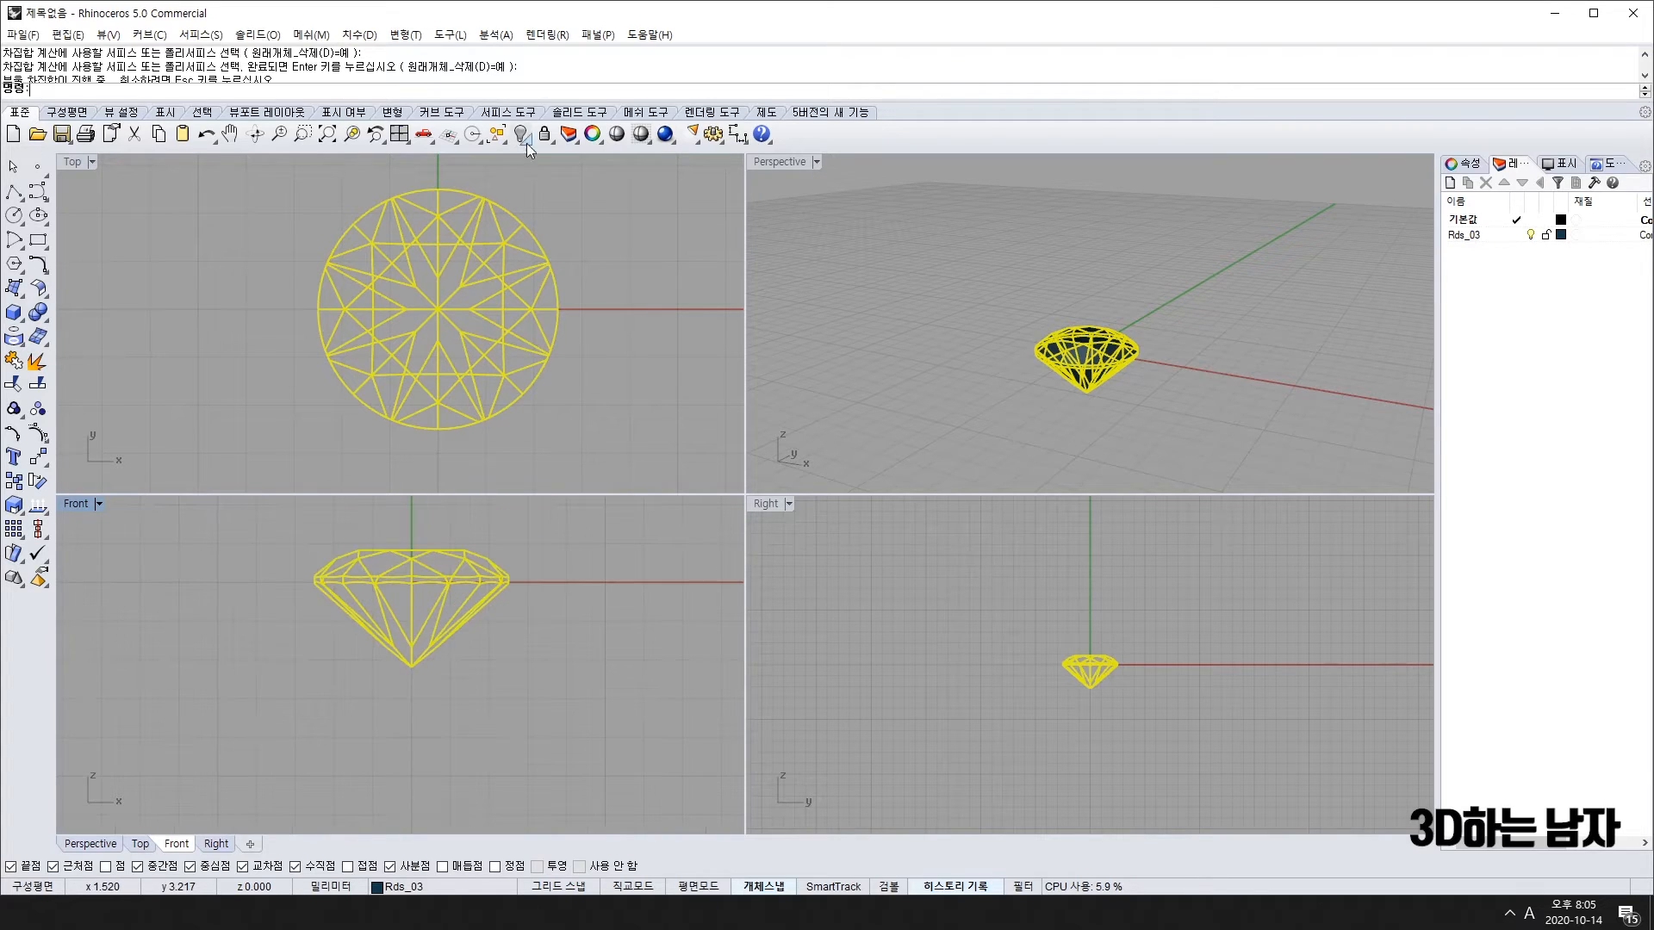
{"action": "type", "text": "g"}
{"action": "key", "text": "Return"}
Step: Measure the gem's 6.80 height, cancel it, and undo the pasted copy
{"action": "left_click", "coordinate": [737, 133]}
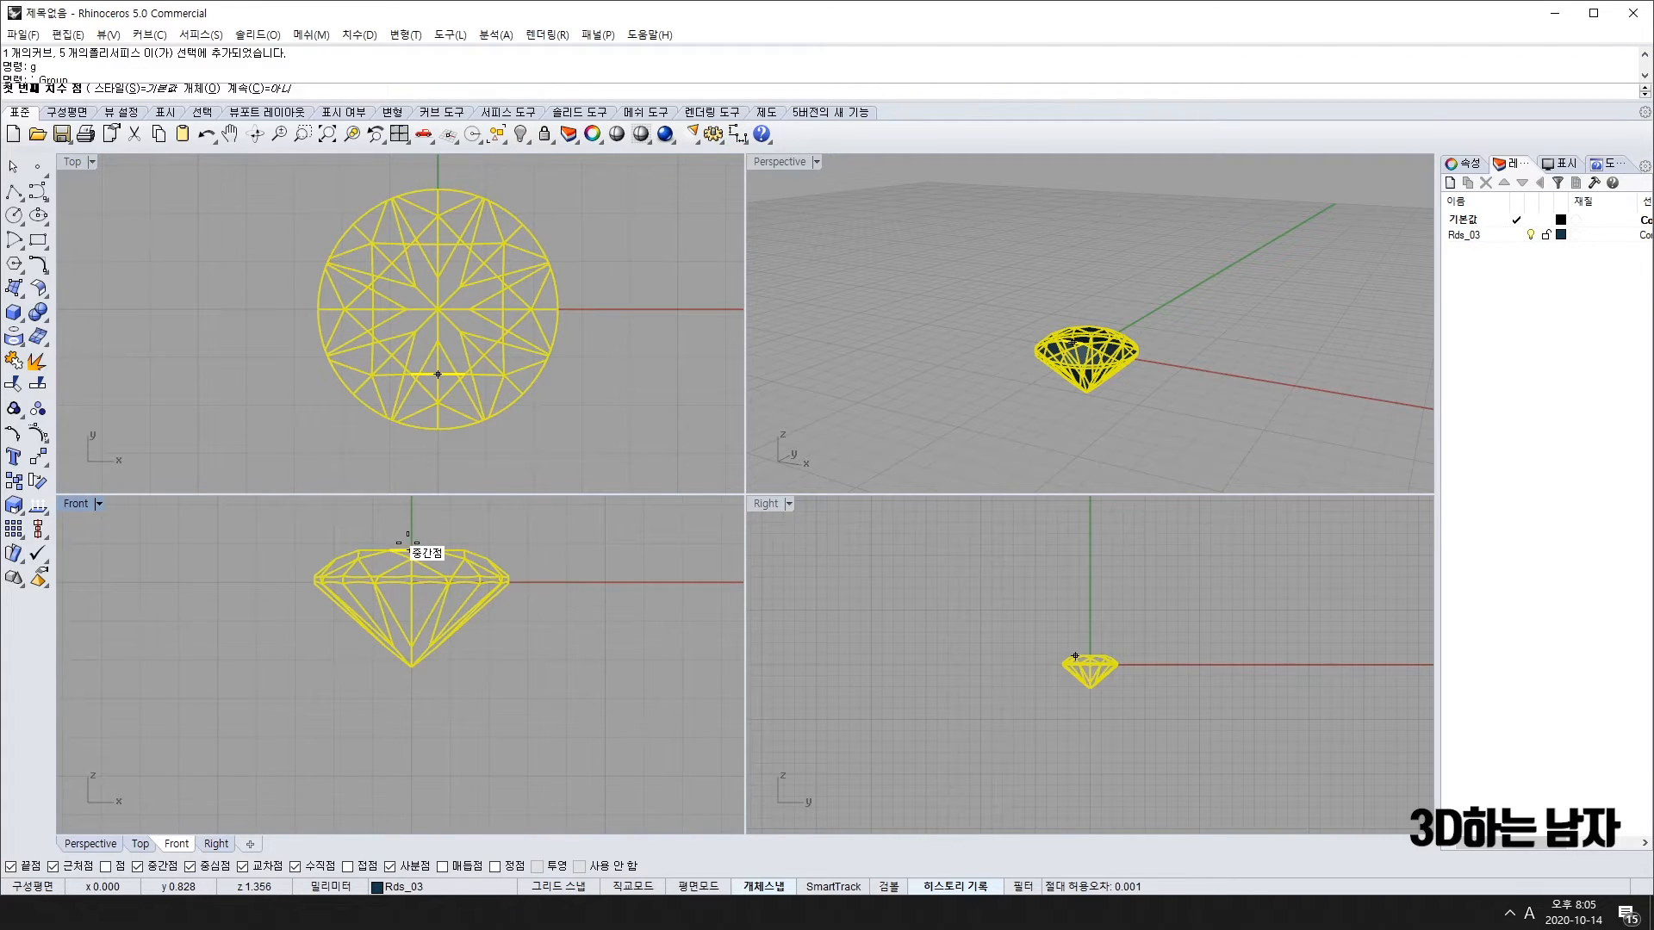
{"action": "left_click", "coordinate": [410, 550]}
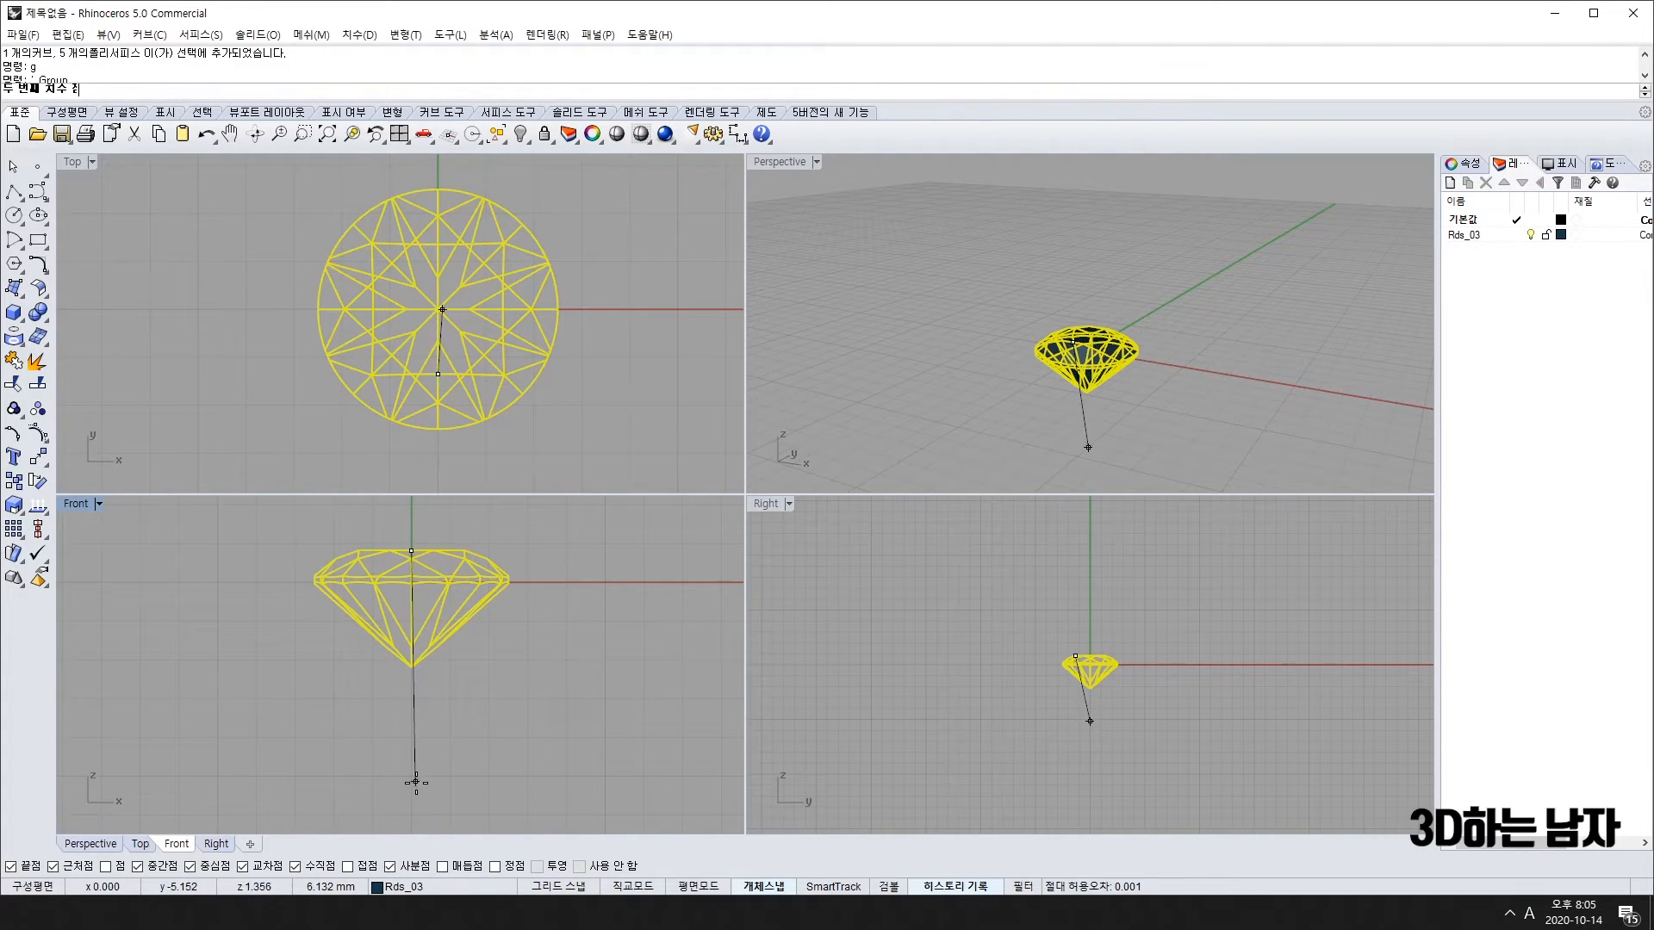
{"action": "left_click", "coordinate": [411, 812]}
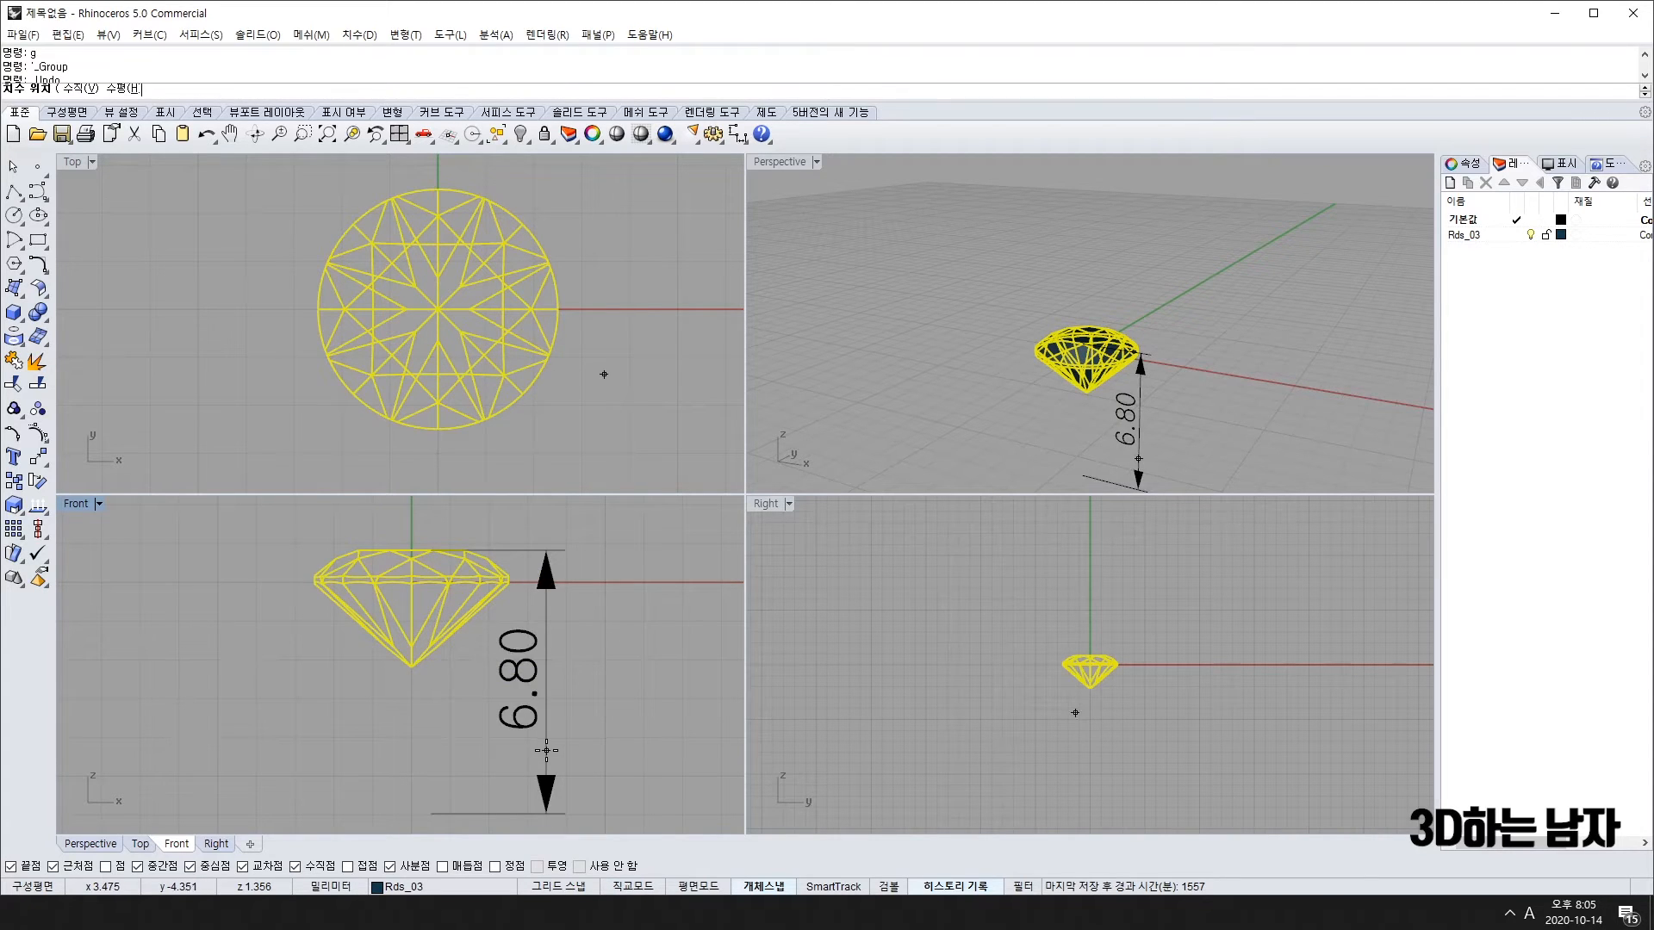
{"action": "key", "text": "Escape"}
{"action": "key", "text": "ctrl+z"}
Step: Draw an L-shaped polyline from the diamond's origin, straight up then right
{"action": "type", "text": "pl"}
{"action": "key", "text": "Return"}
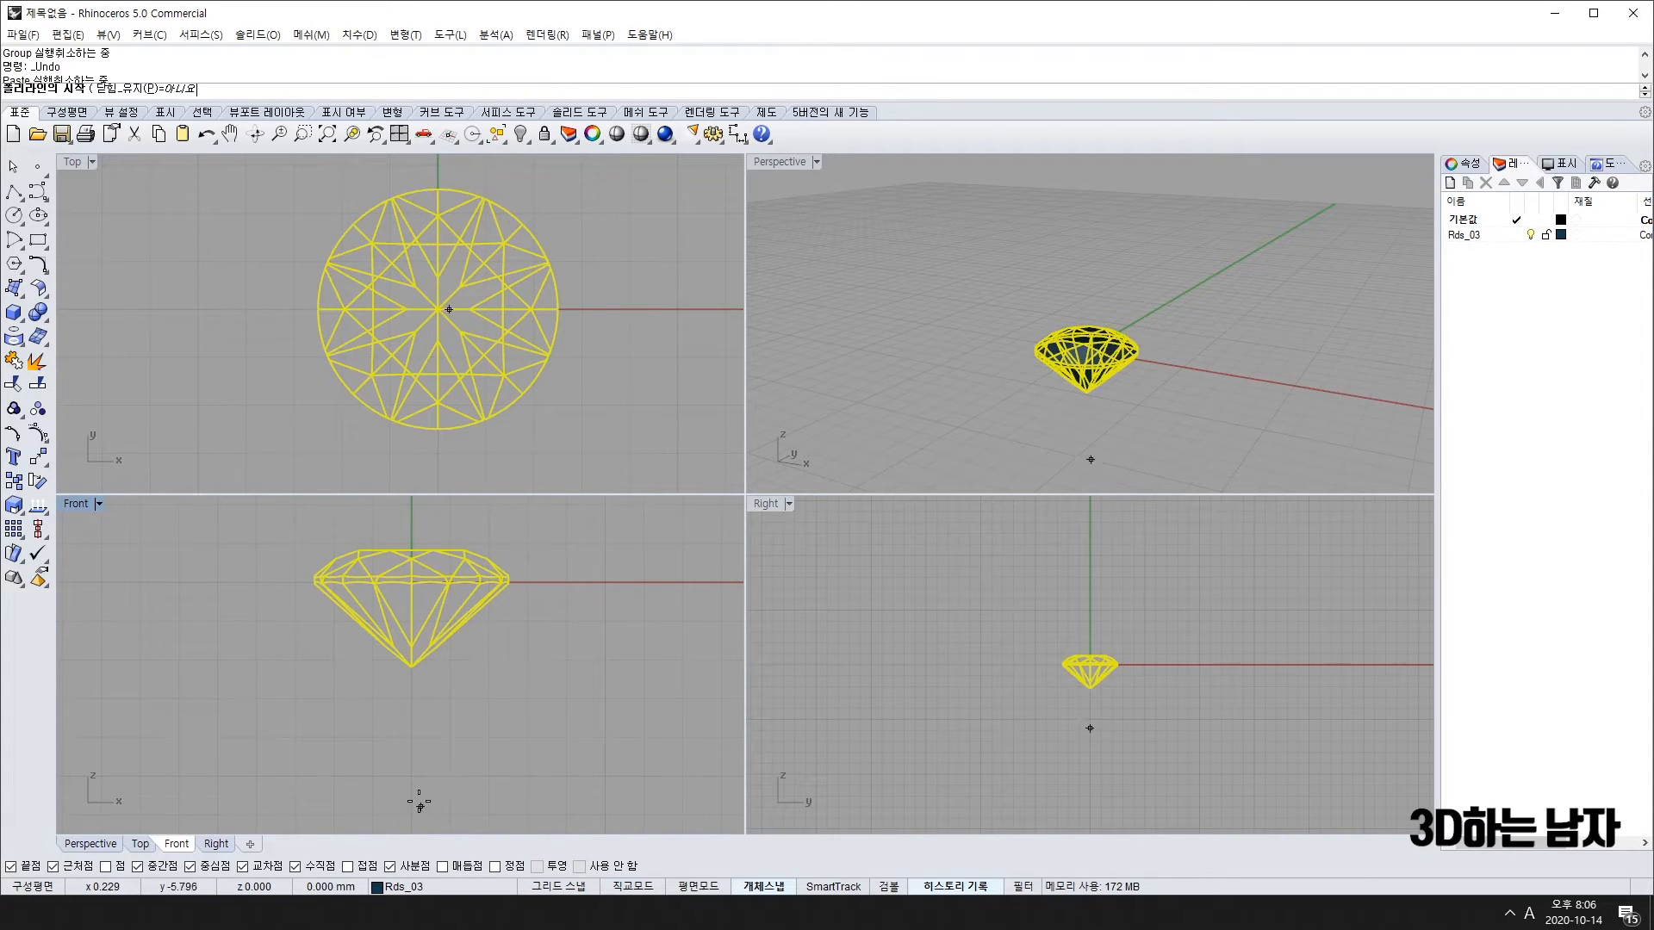
{"action": "scroll", "coordinate": [425, 801], "scroll_direction": "down", "scroll_amount": 5}
{"action": "left_click", "coordinate": [390, 648]}
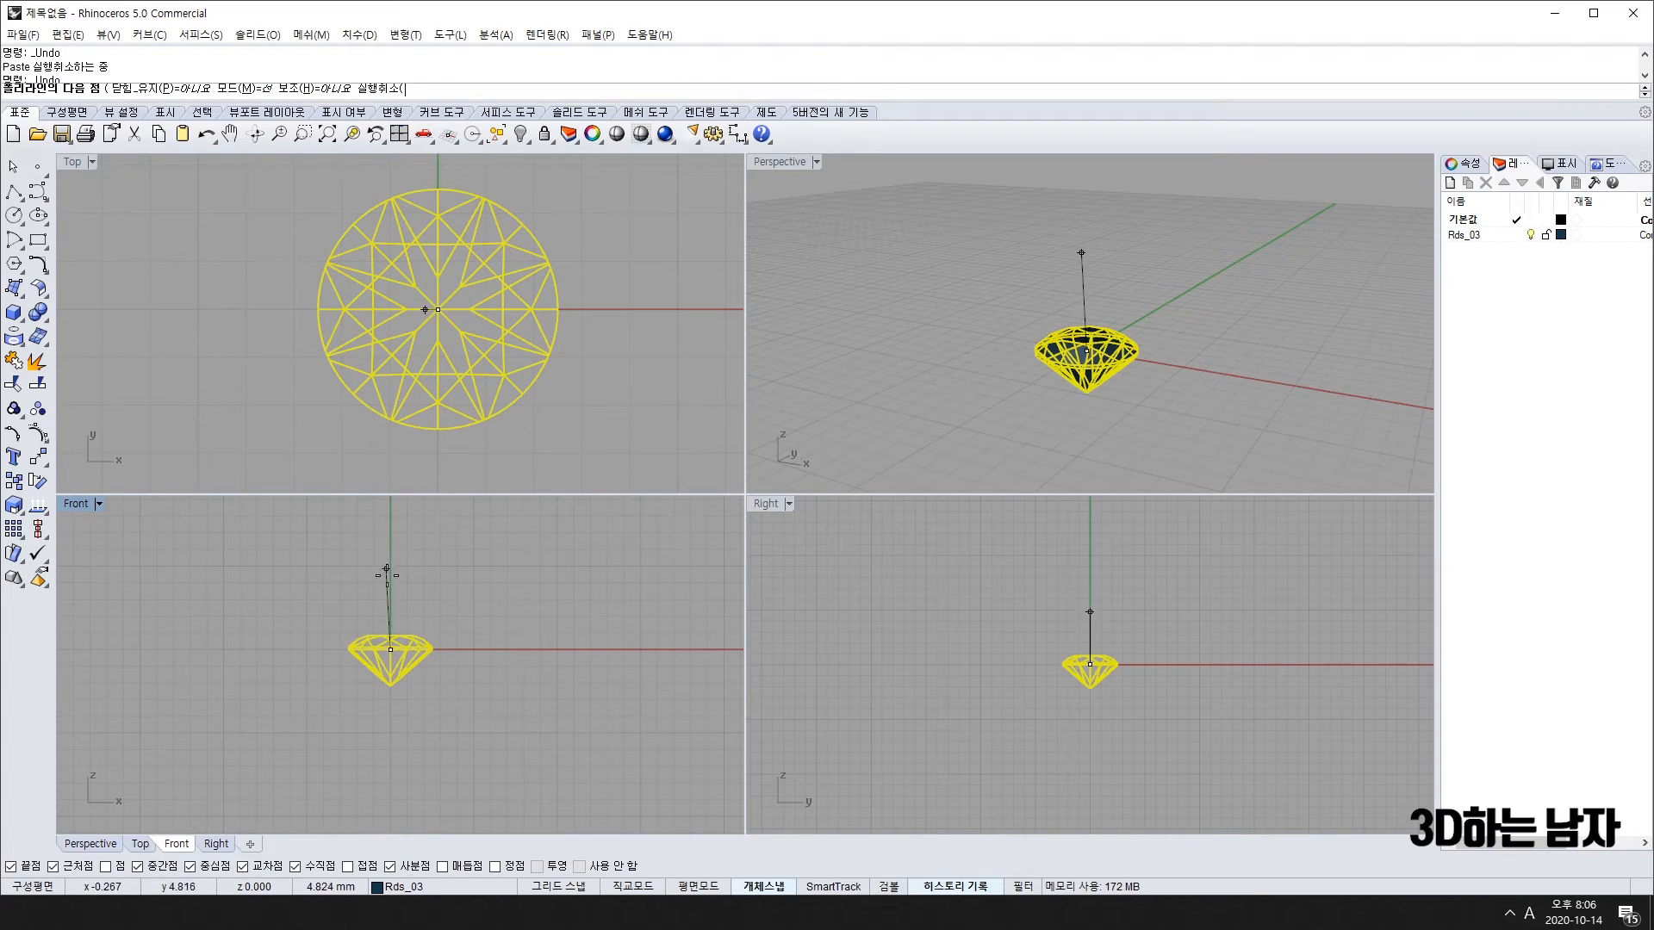
{"action": "scroll", "coordinate": [391, 595], "scroll_direction": "up", "scroll_amount": 3}
{"action": "left_click", "coordinate": [388, 511]}
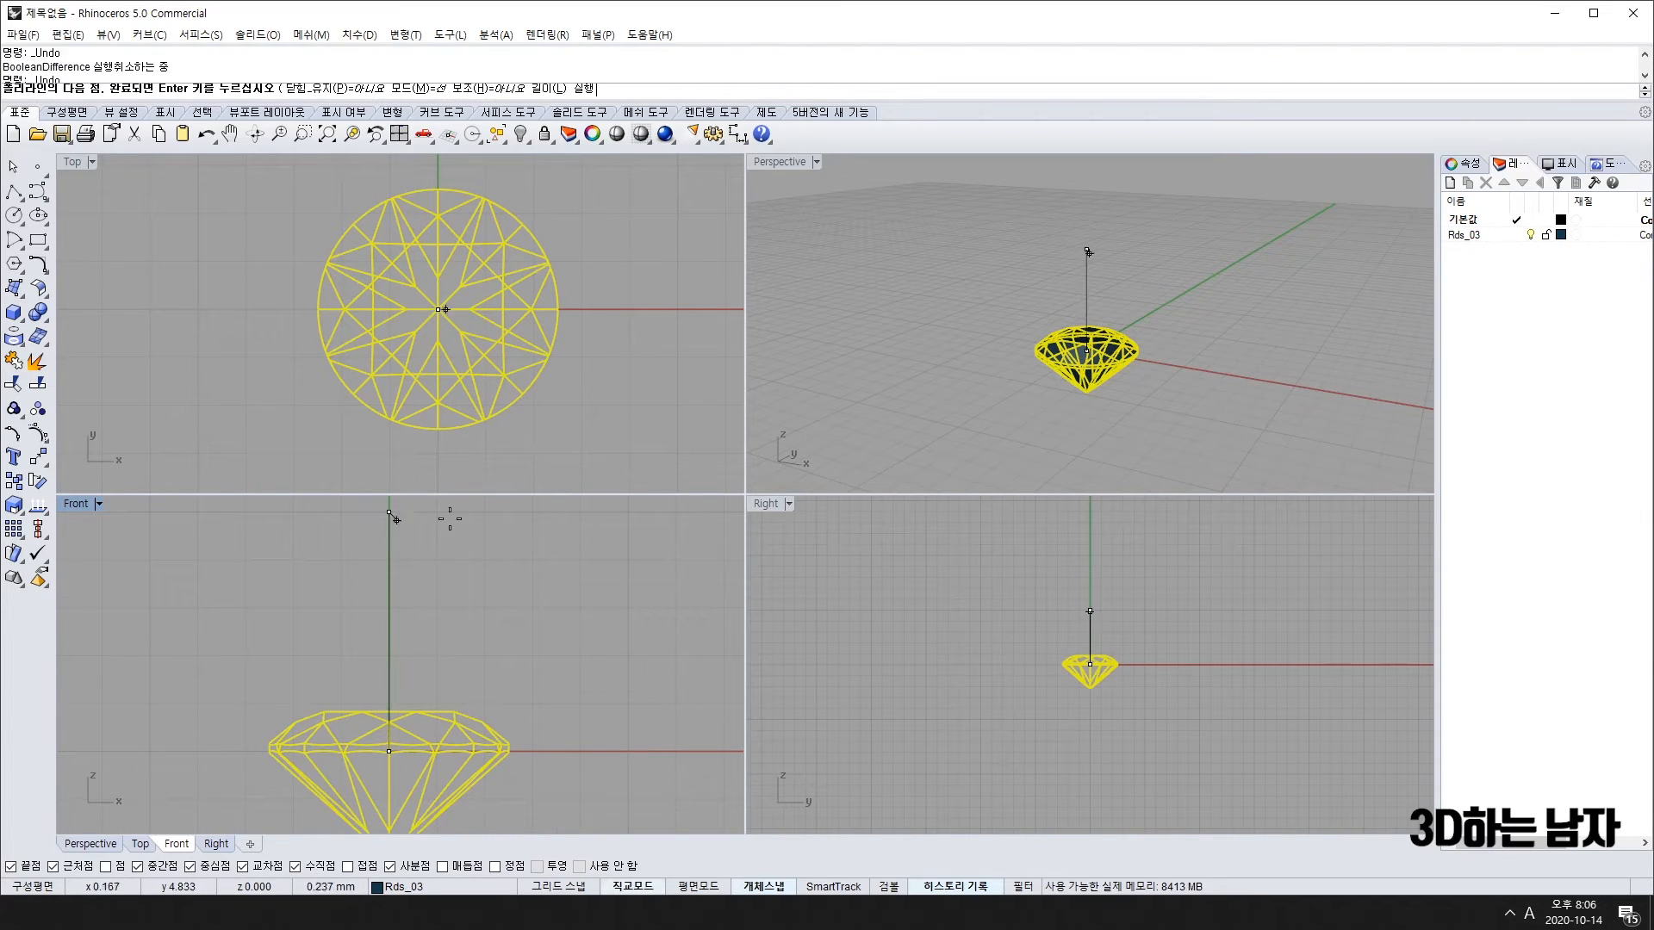
{"action": "left_click", "coordinate": [567, 512]}
{"action": "key", "text": "Return"}
Step: Try moving the diamond up in the Front view, then undo and move it back down
{"action": "left_click_drag", "start_coordinate": [438, 752], "coordinate": [448, 554]}
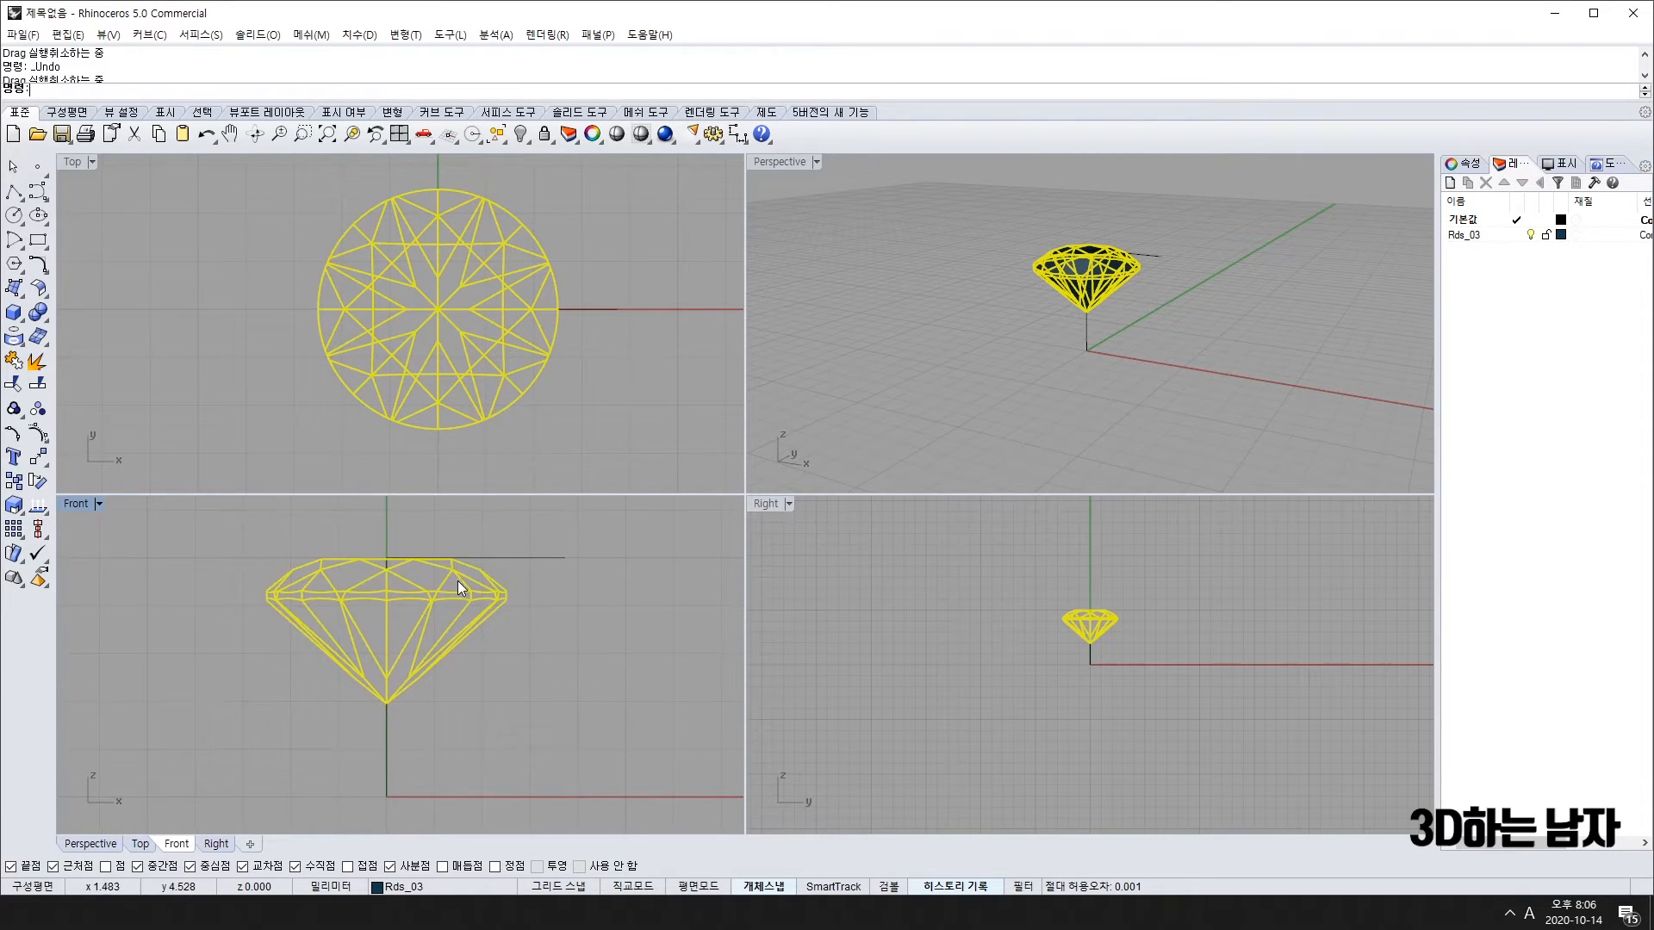
{"action": "scroll", "coordinate": [457, 579], "scroll_direction": "up", "scroll_amount": 5}
{"action": "left_click_drag", "start_coordinate": [441, 613], "coordinate": [440, 576]}
{"action": "key", "text": "ctrl+z"}
{"action": "scroll", "coordinate": [452, 674], "scroll_direction": "down", "scroll_amount": 5}
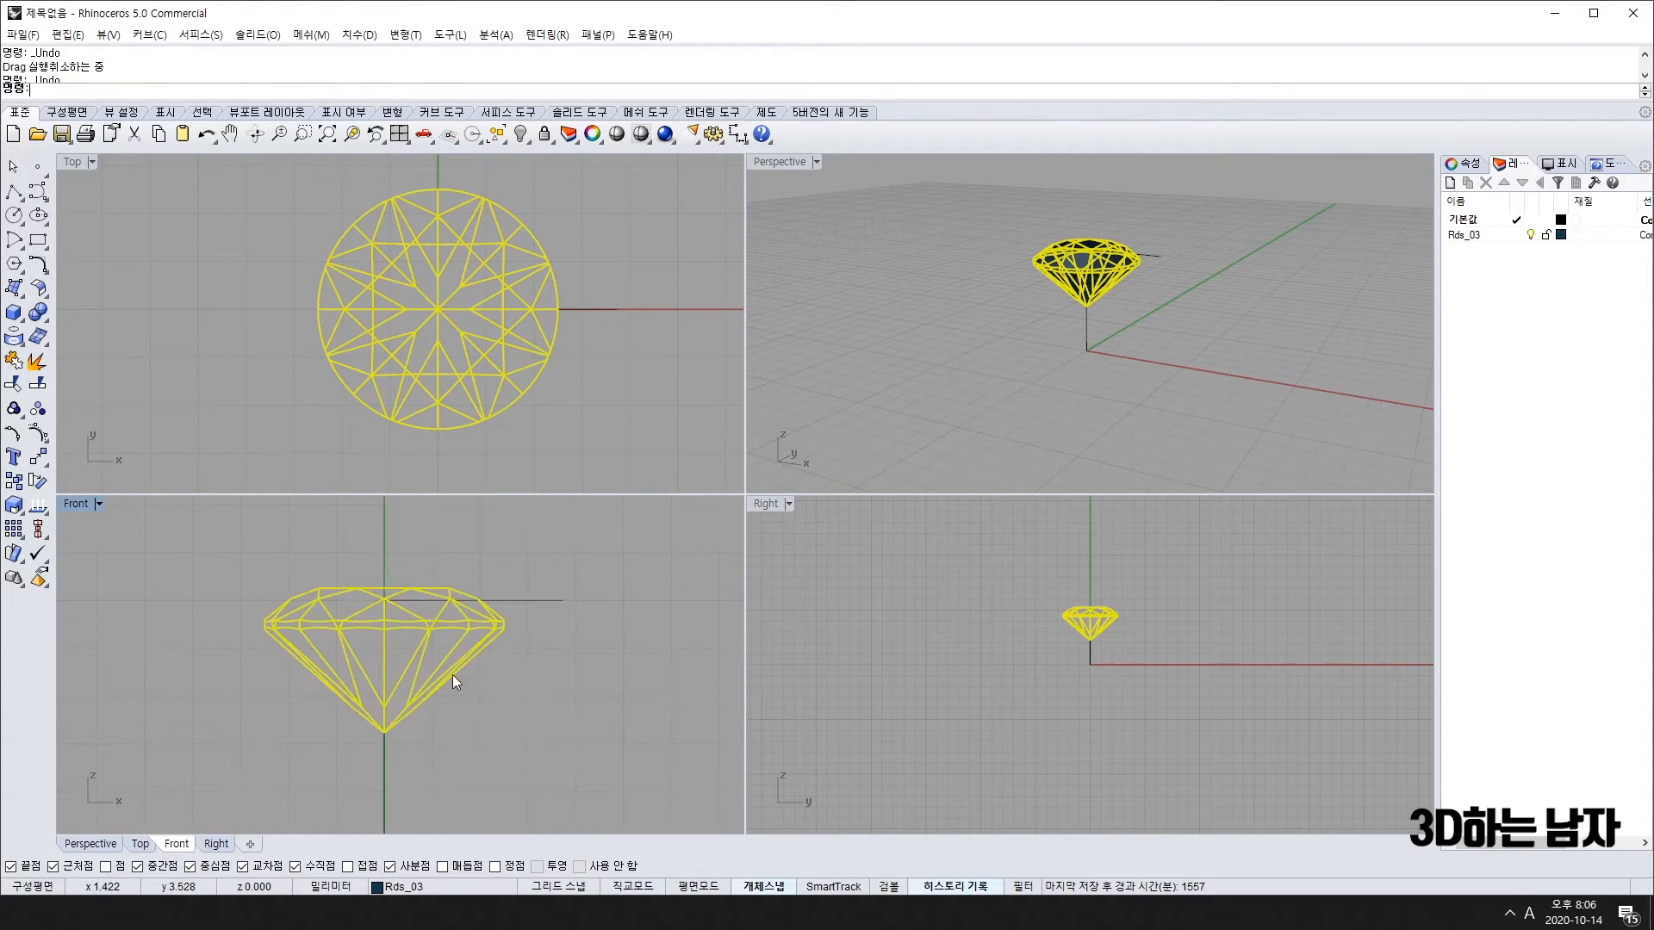
{"action": "scroll", "coordinate": [425, 713], "scroll_direction": "up", "scroll_amount": 2}
{"action": "scroll", "coordinate": [422, 731], "scroll_direction": "down", "scroll_amount": 6}
{"action": "scroll", "coordinate": [417, 705], "scroll_direction": "up", "scroll_amount": 4}
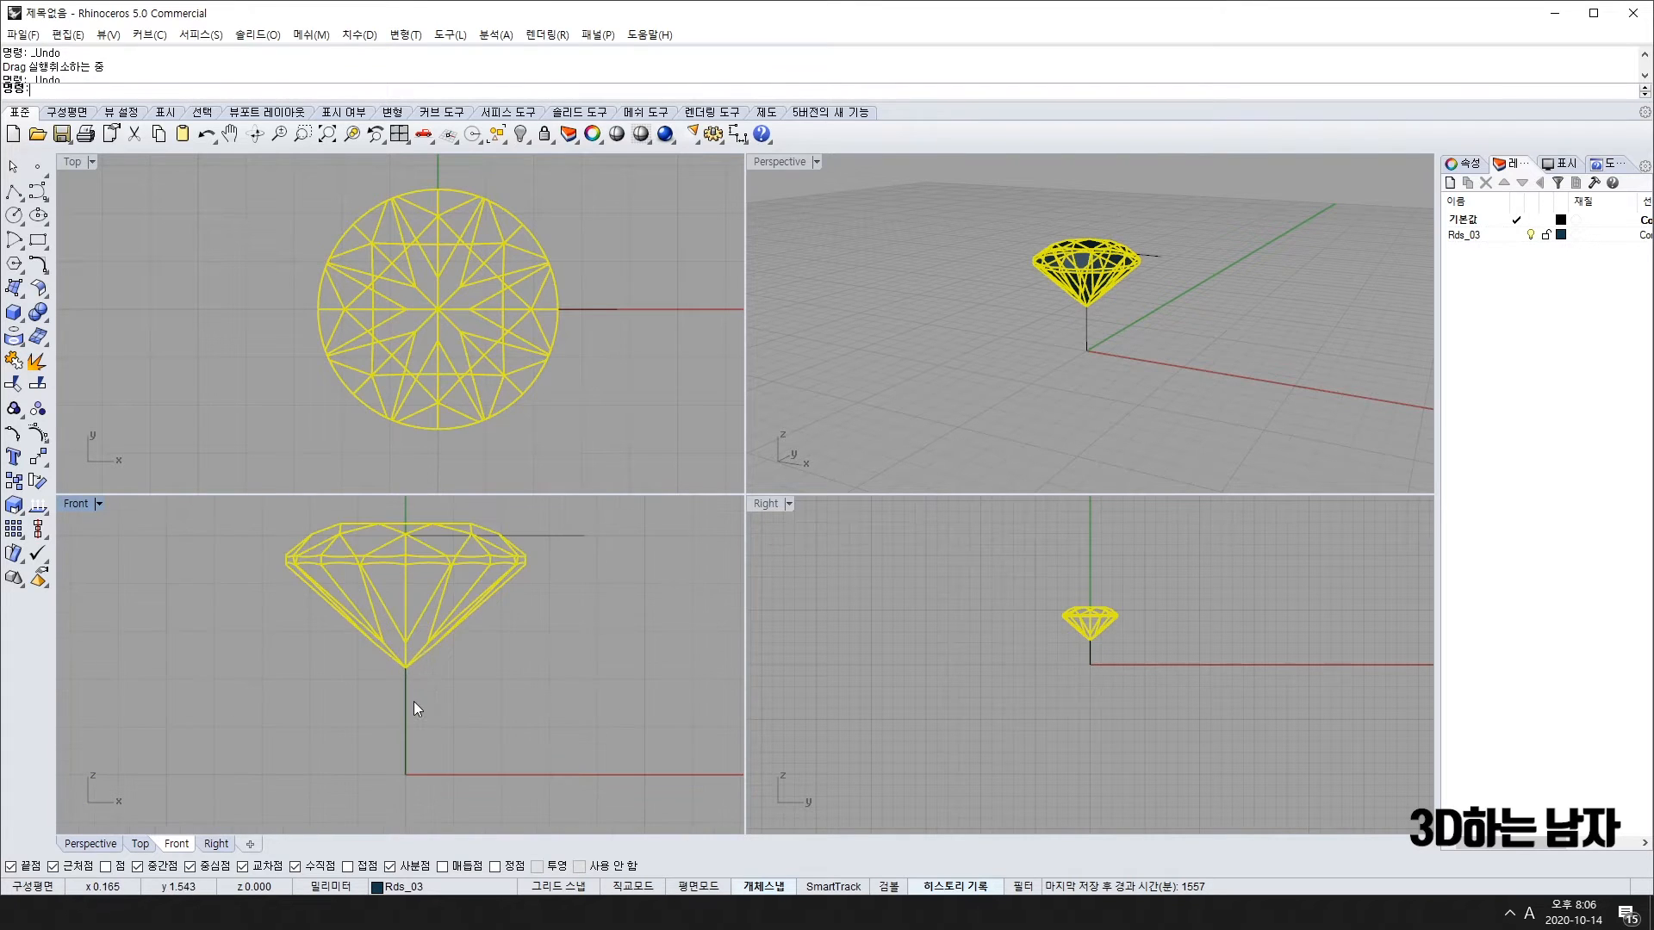
{"action": "left_click_drag", "start_coordinate": [432, 631], "coordinate": [437, 656]}
{"action": "key", "text": "Escape"}
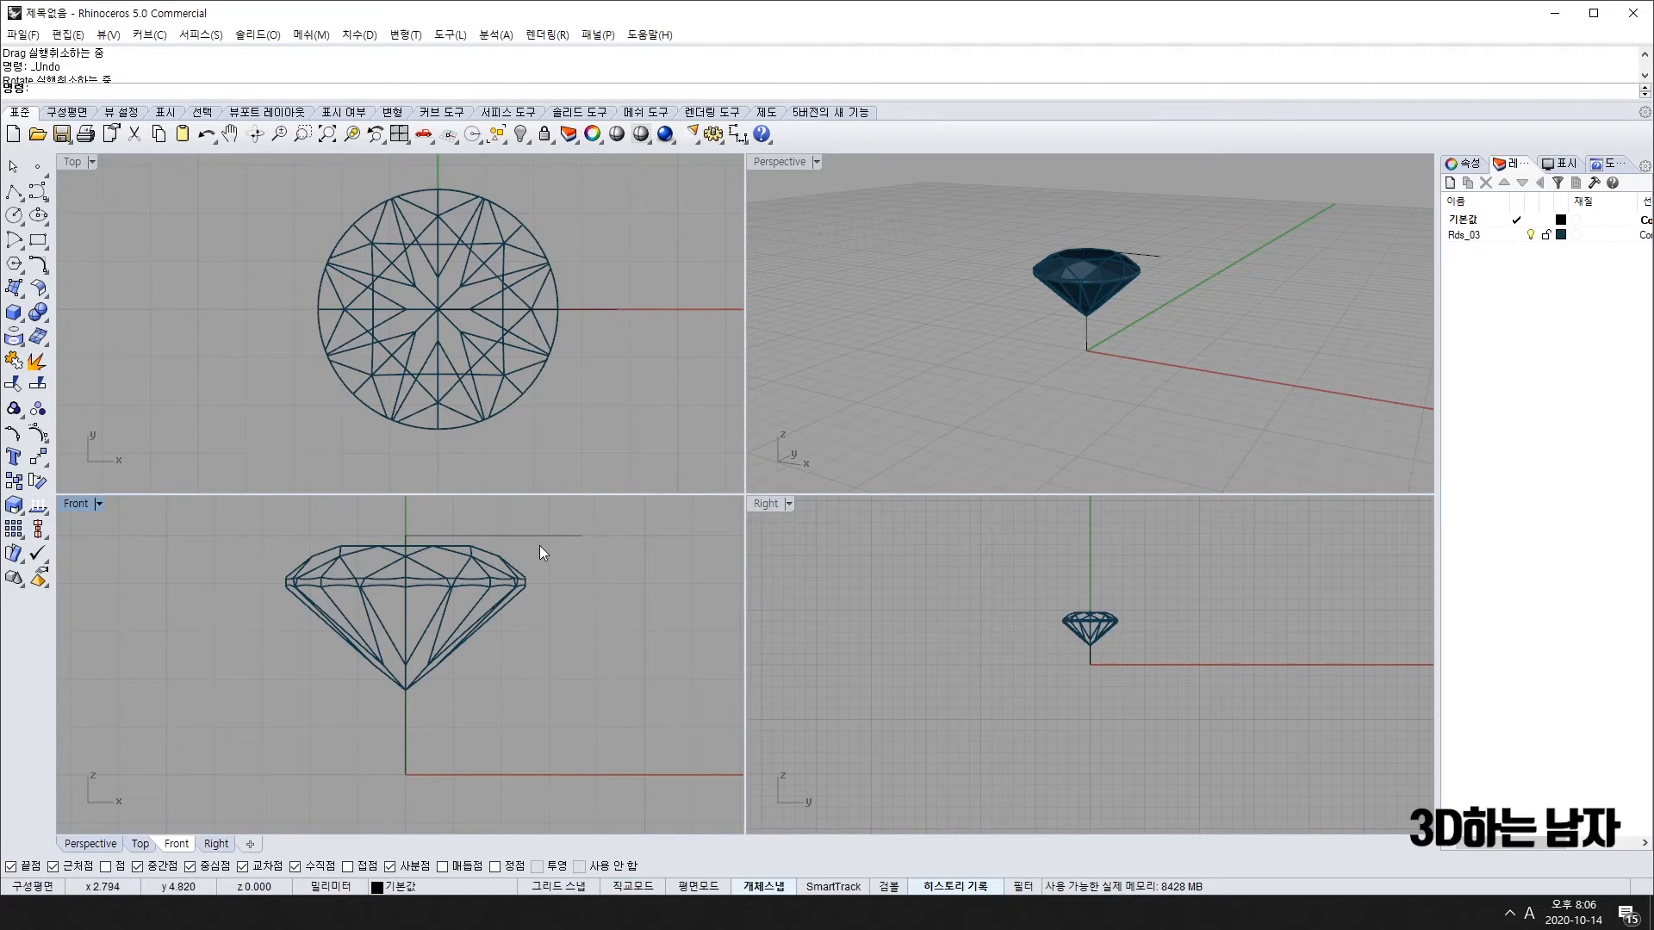
Step: Delete the L-shaped guide line
{"action": "left_click", "coordinate": [552, 539]}
{"action": "mouse_move", "coordinate": [477, 586]}
{"action": "left_mouse_down"}
{"action": "mouse_move", "coordinate": [480, 566]}
{"action": "mouse_move", "coordinate": [465, 600]}
{"action": "mouse_move", "coordinate": [469, 575]}
{"action": "left_mouse_up"}
{"action": "key", "text": "Escape"}
{"action": "key", "text": "Escape"}
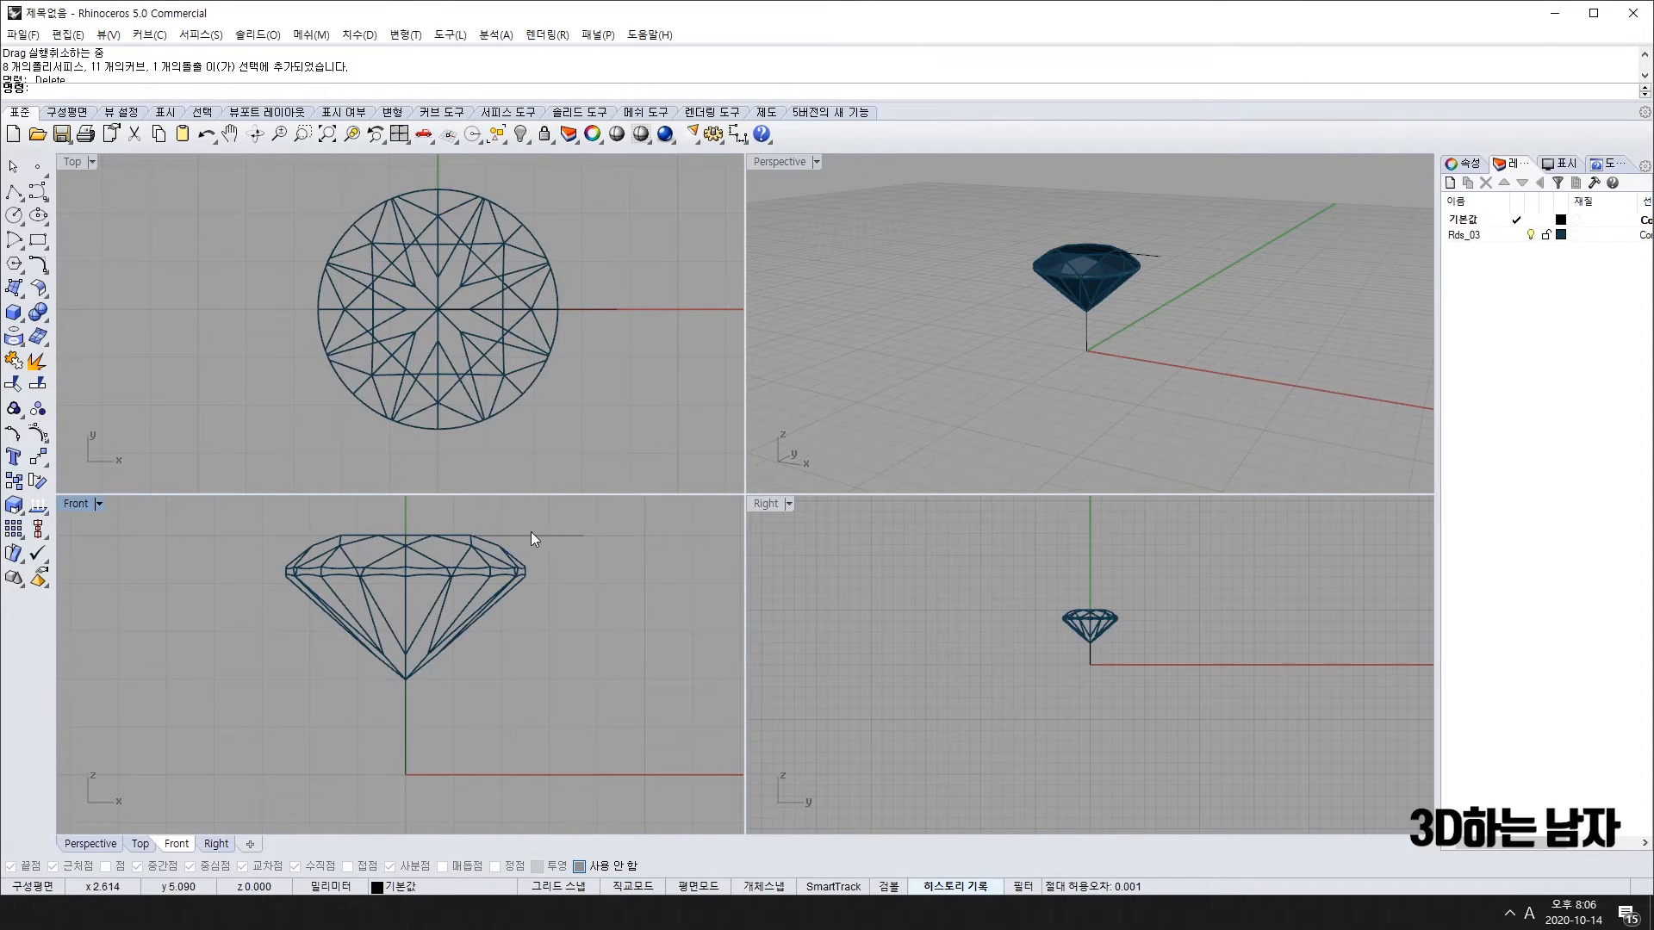
{"action": "left_click", "coordinate": [531, 536]}
{"action": "key", "text": "Delete"}
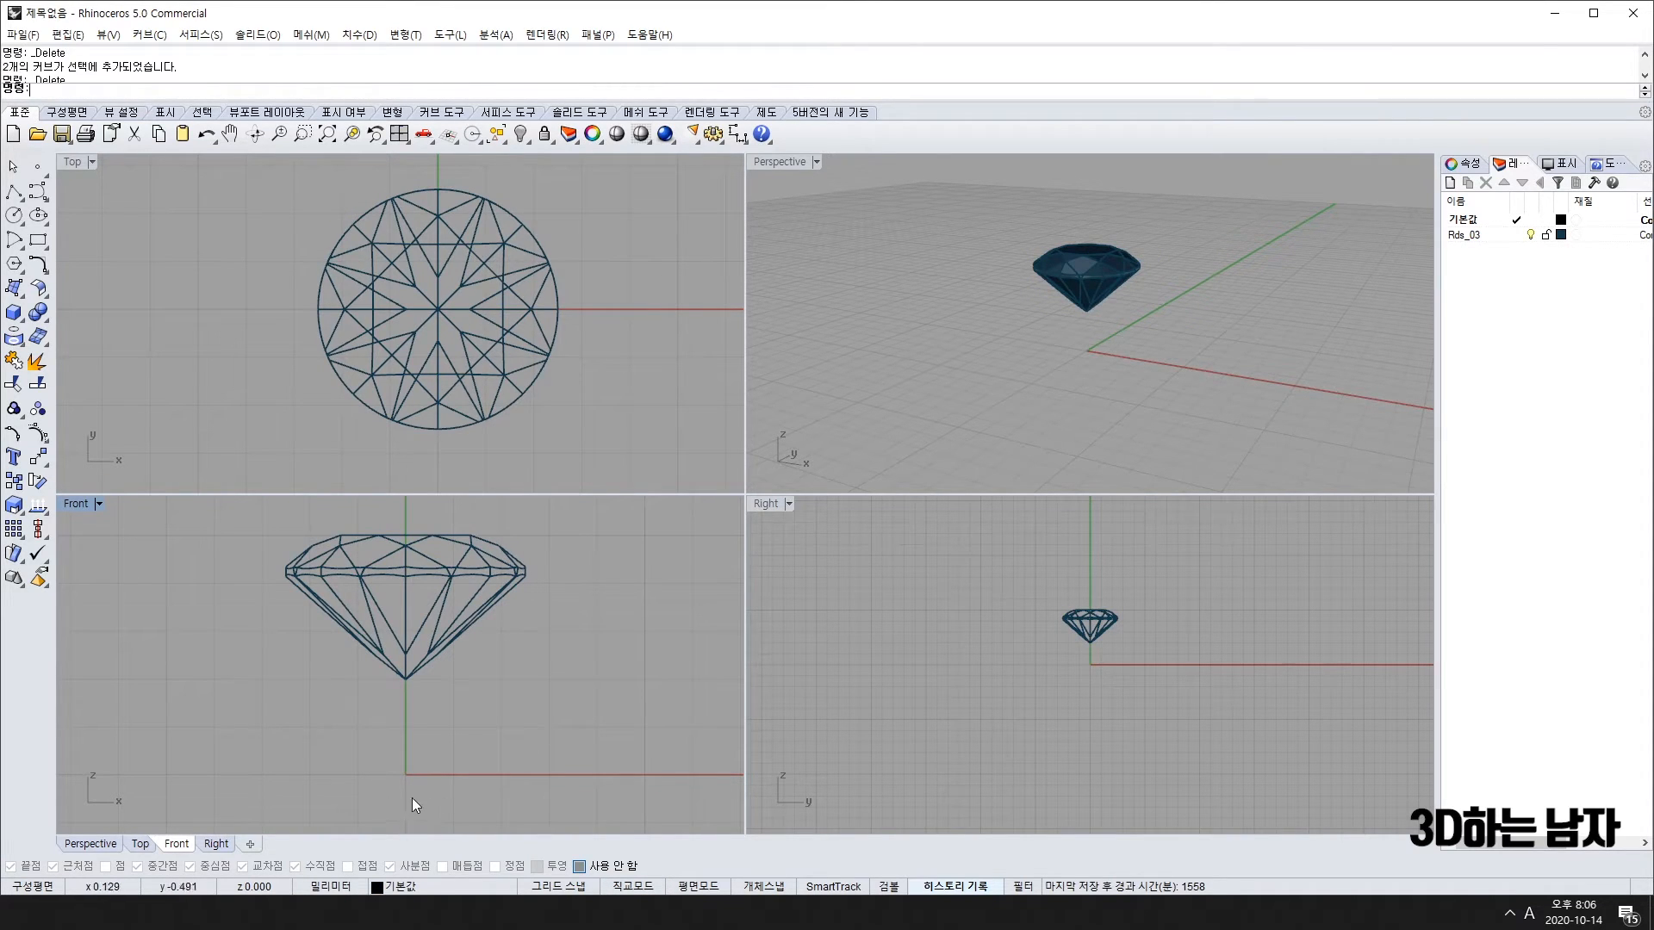
Step: Start a new polyline (pl) below the diamond on its axis
{"action": "type", "text": "pl"}
{"action": "key", "text": "Return"}
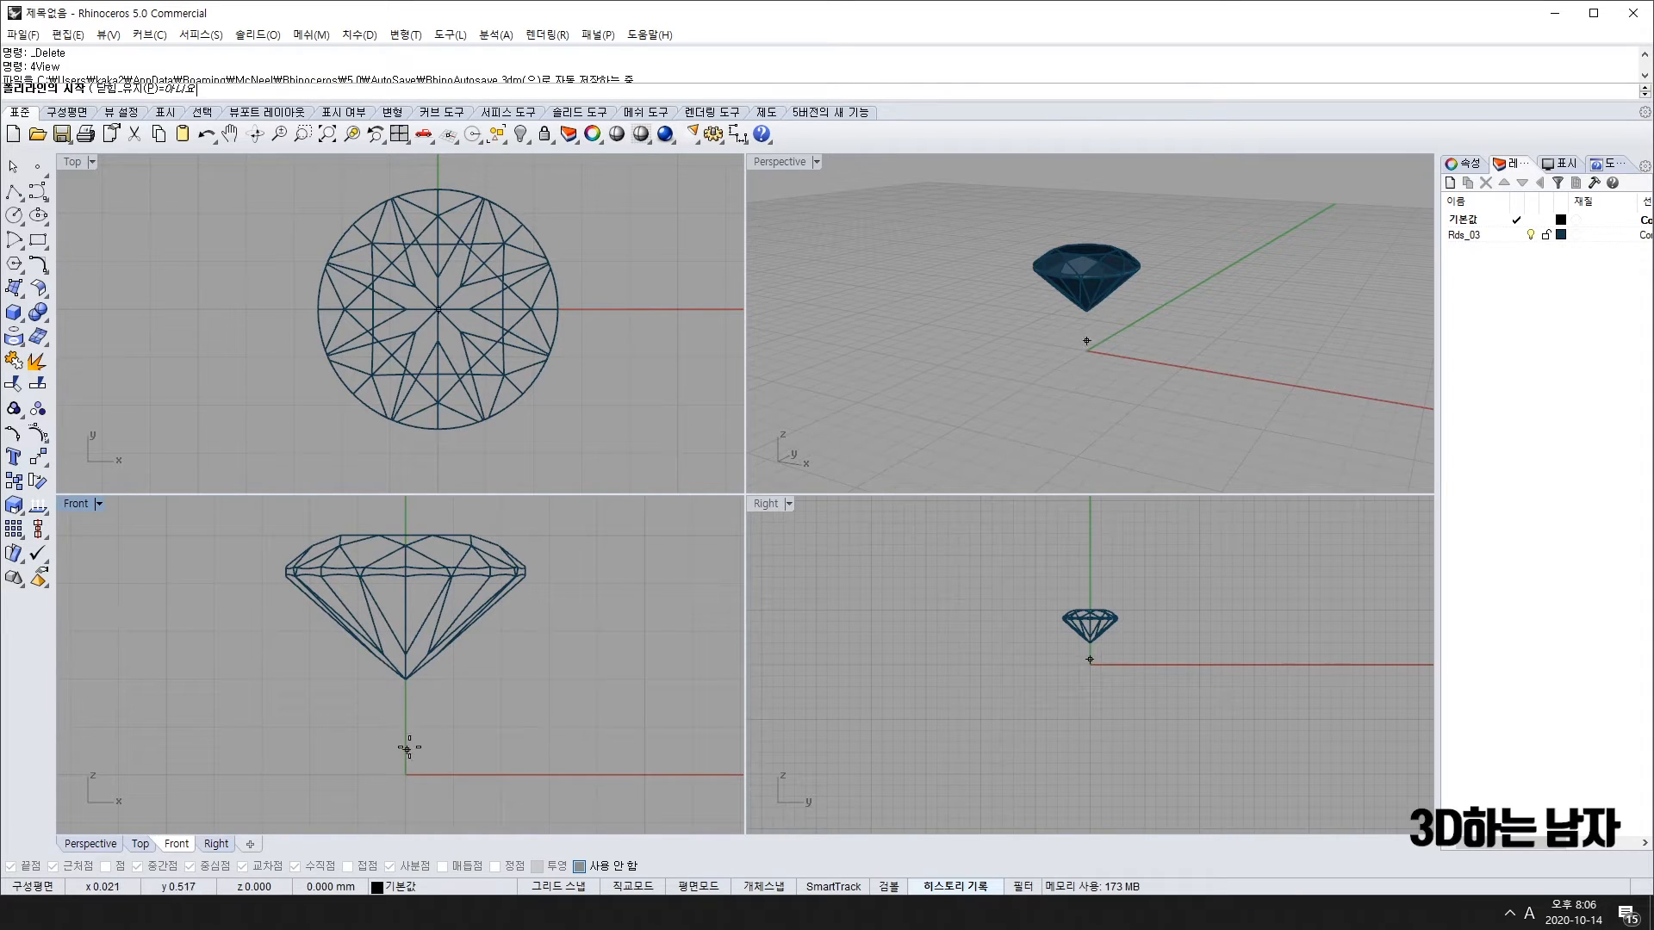
{"action": "left_click", "coordinate": [405, 726]}
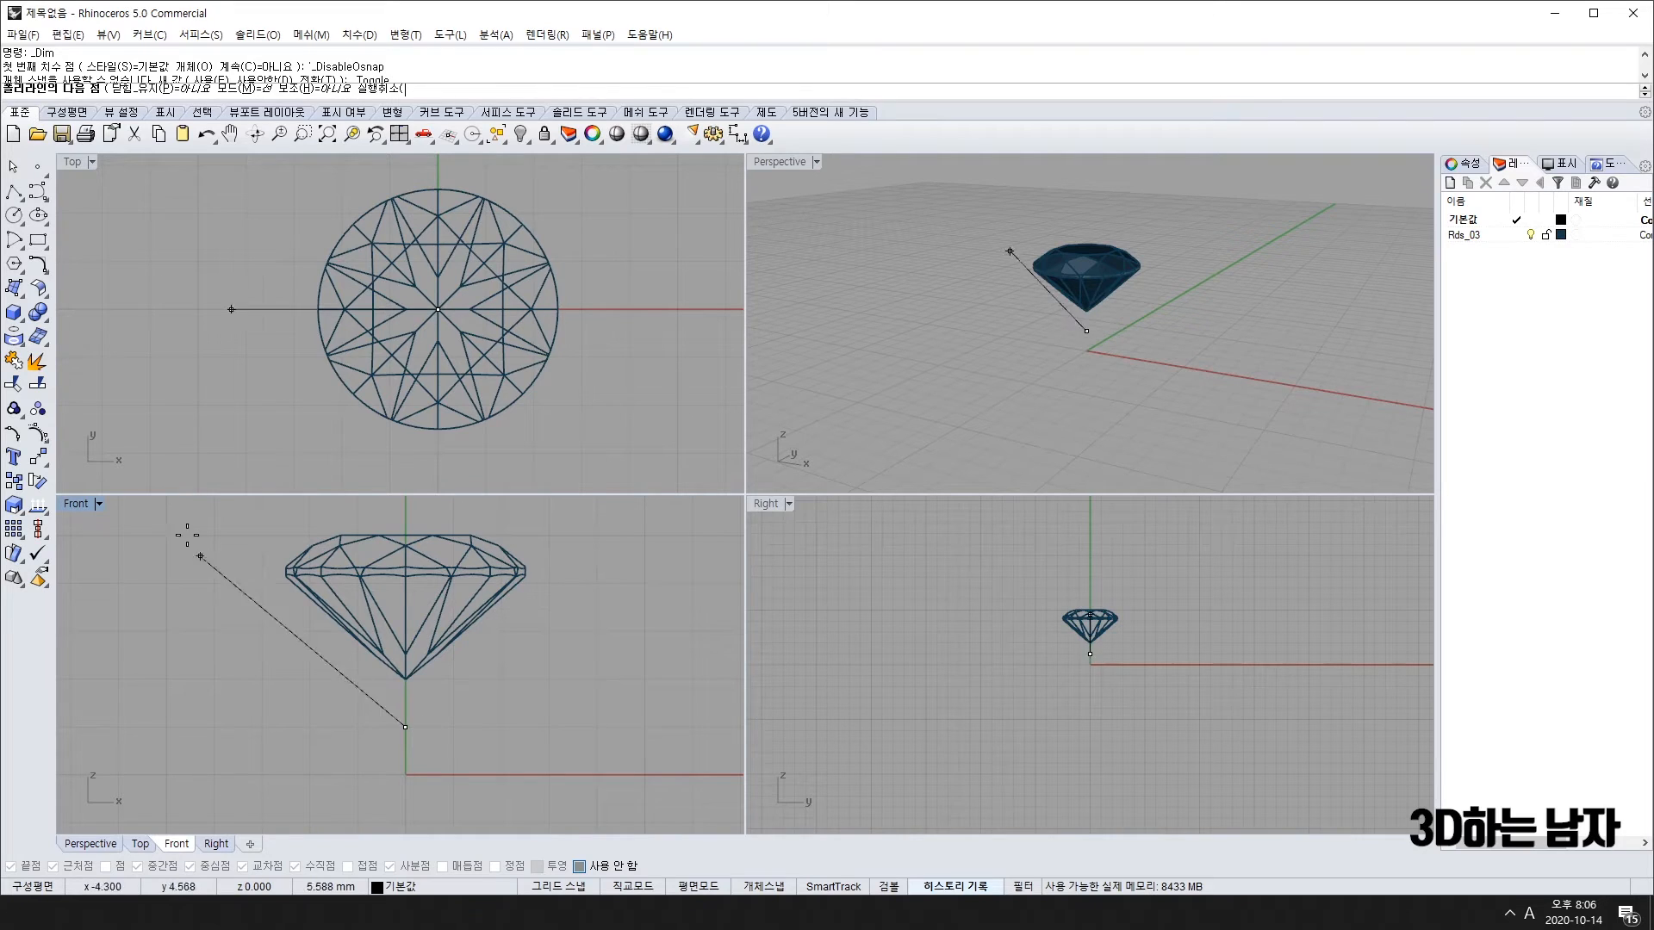
Step: Draw a three-point curve in Front from below the diamond up to its right girdle edge
{"action": "left_click", "coordinate": [38, 191]}
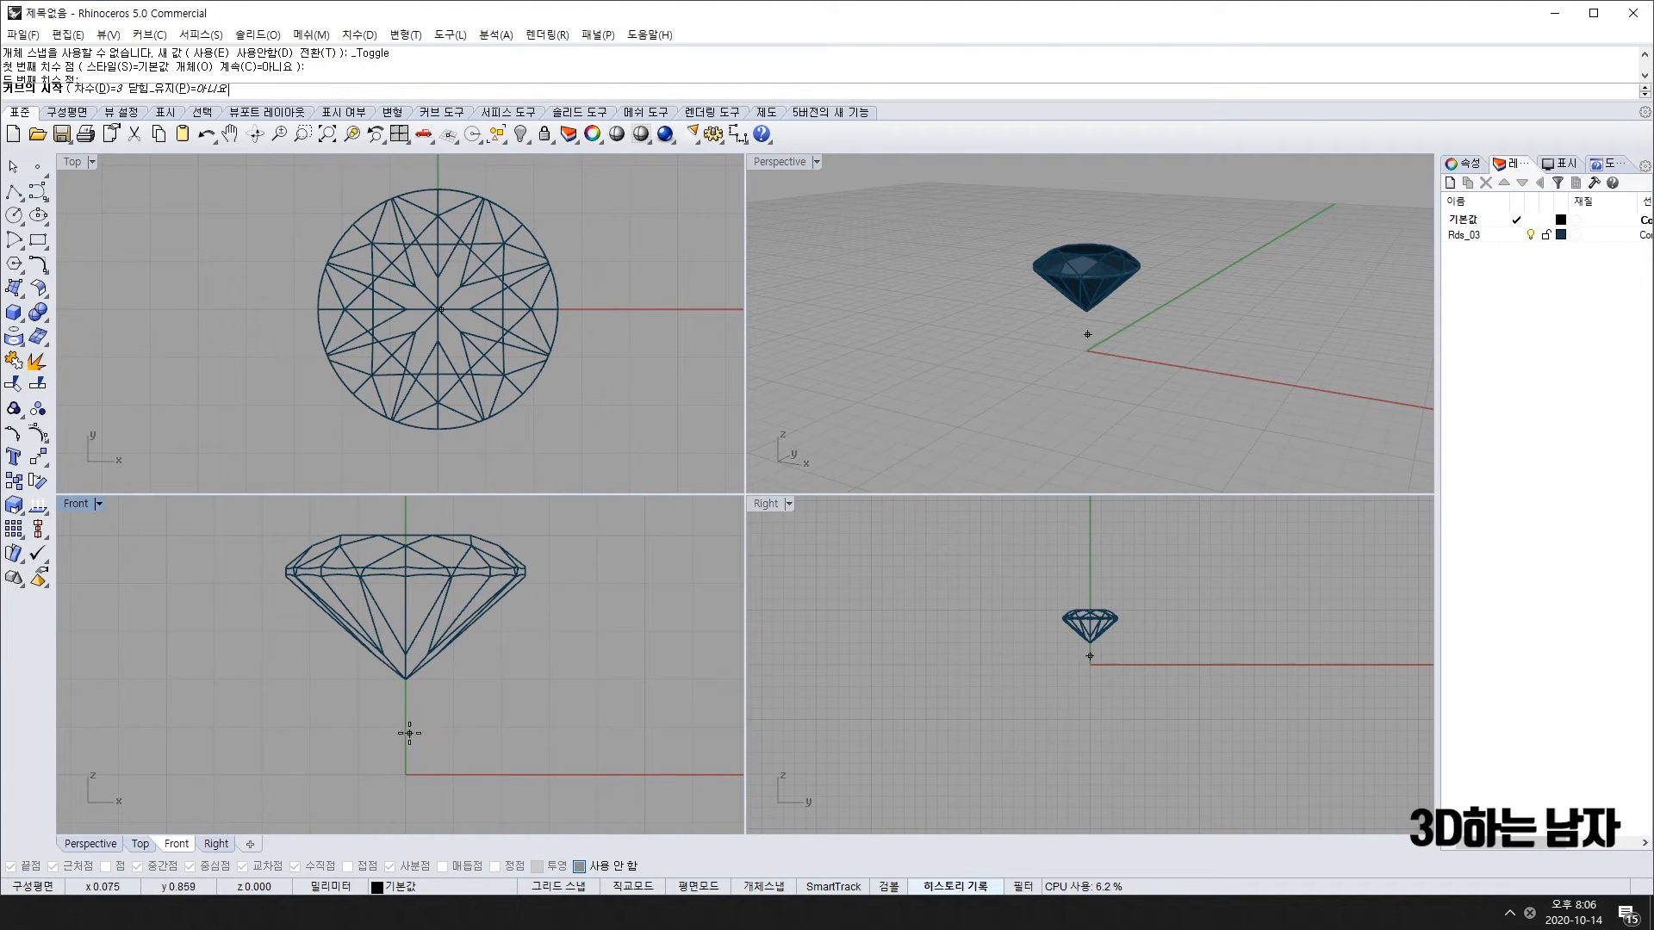
{"action": "left_click", "coordinate": [409, 731]}
{"action": "left_click", "coordinate": [480, 675]}
{"action": "scroll", "coordinate": [507, 611], "scroll_direction": "up", "scroll_amount": 3}
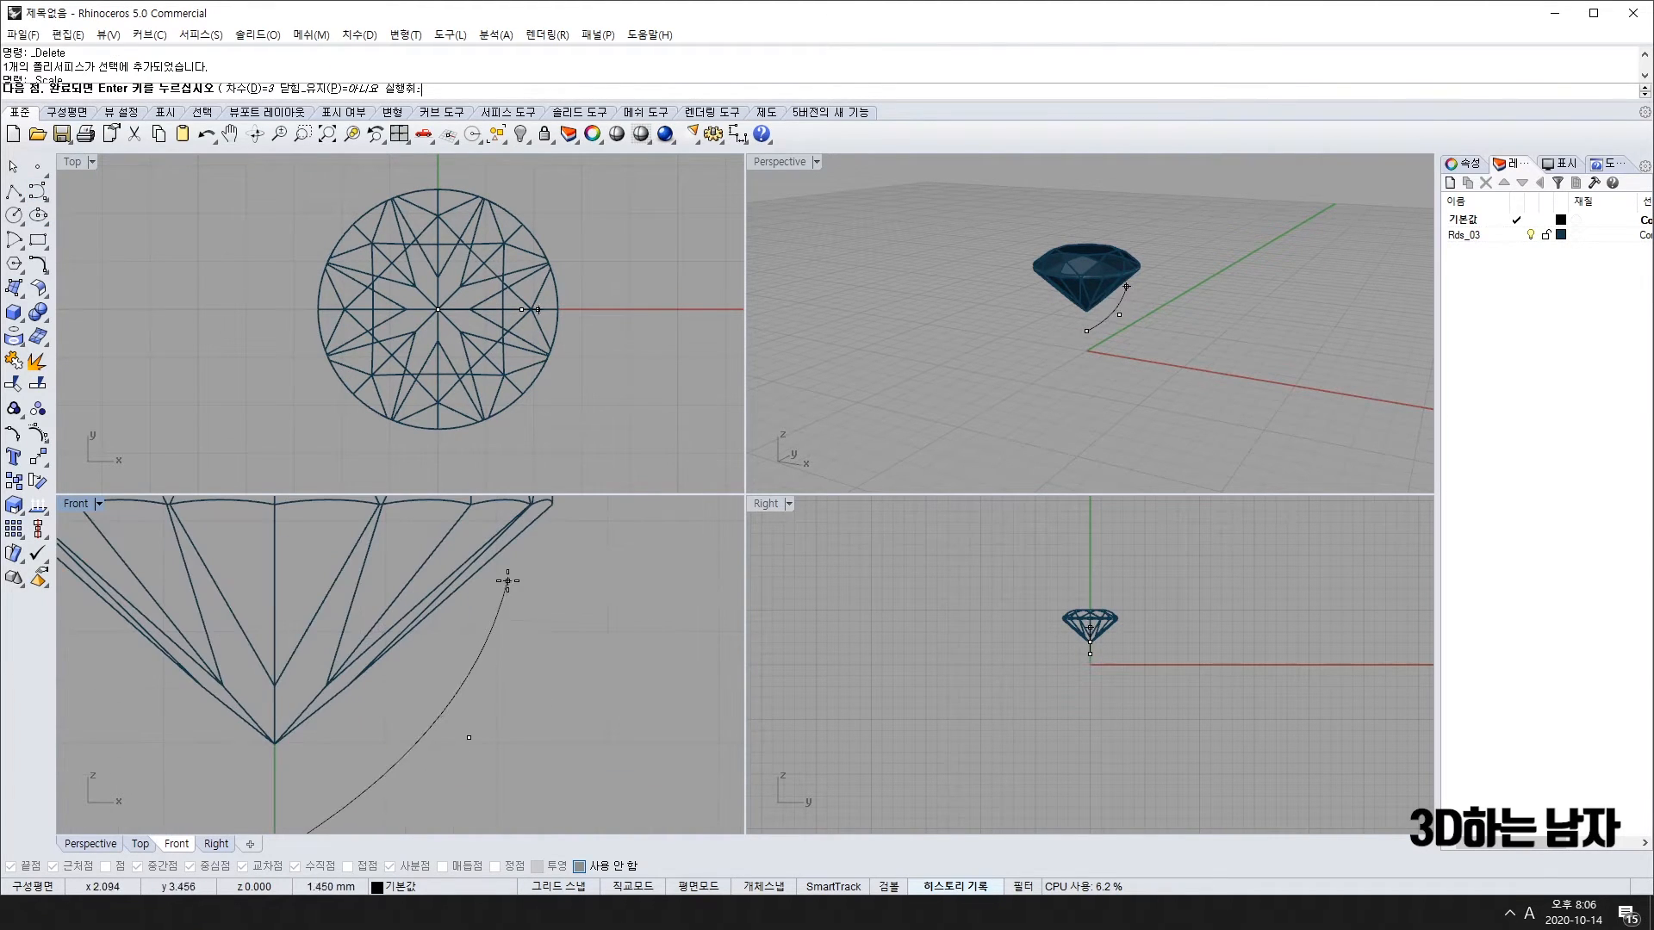
{"action": "left_click", "coordinate": [491, 558]}
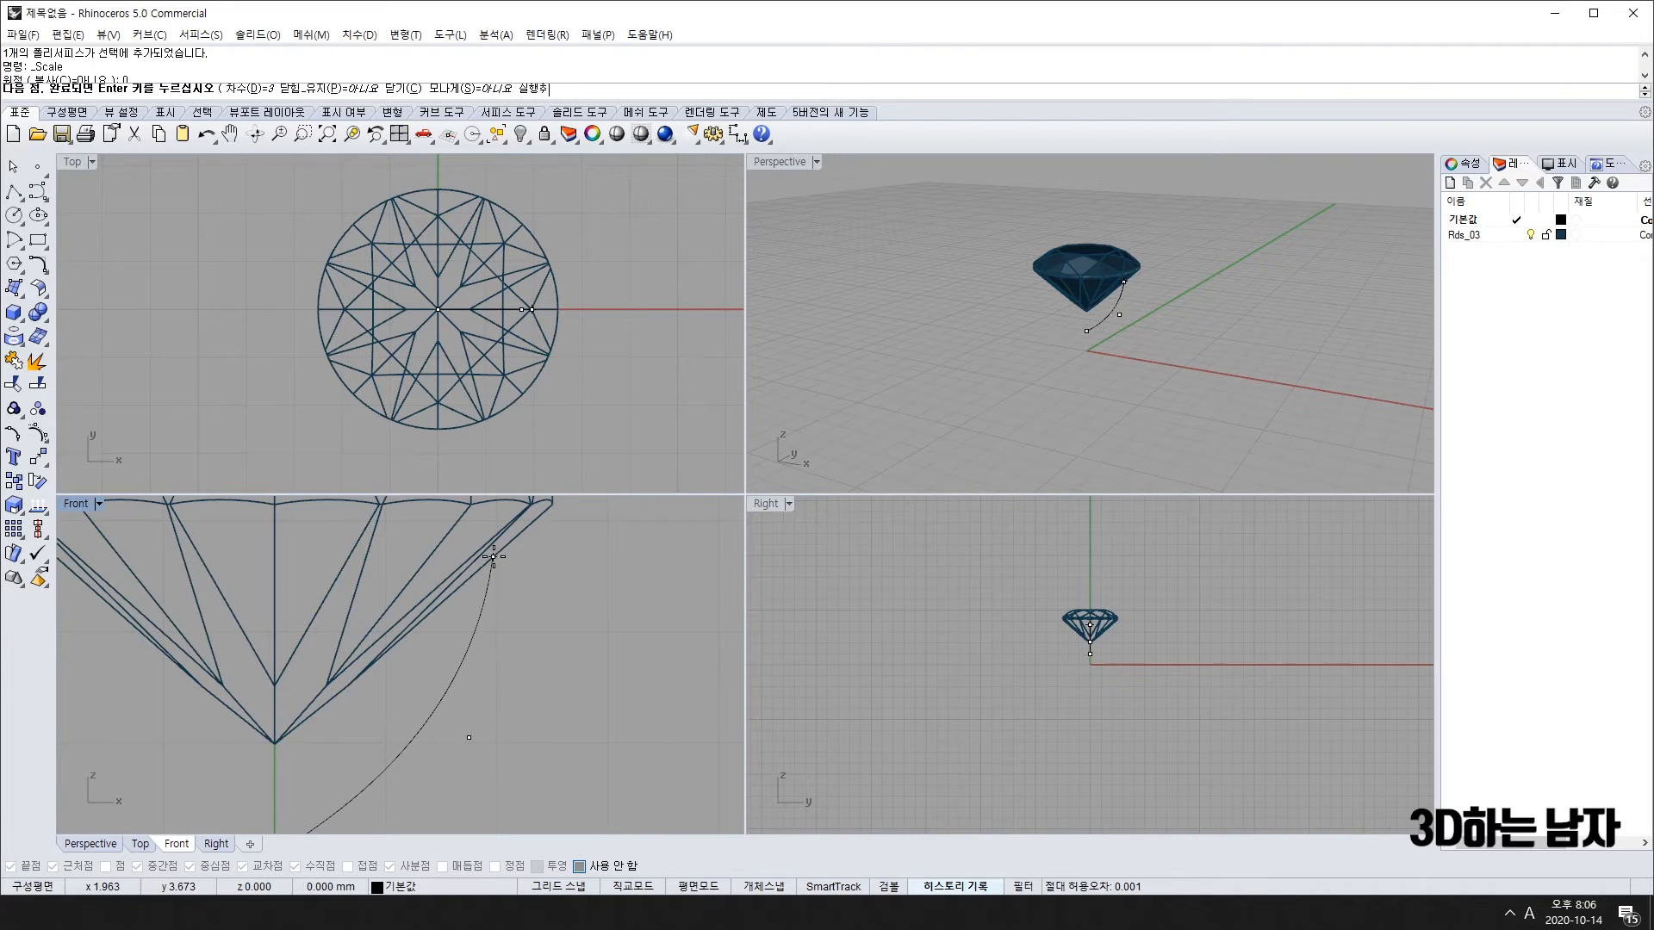
{"action": "key", "text": "Return"}
{"action": "scroll", "coordinate": [476, 739], "scroll_direction": "down", "scroll_amount": 3}
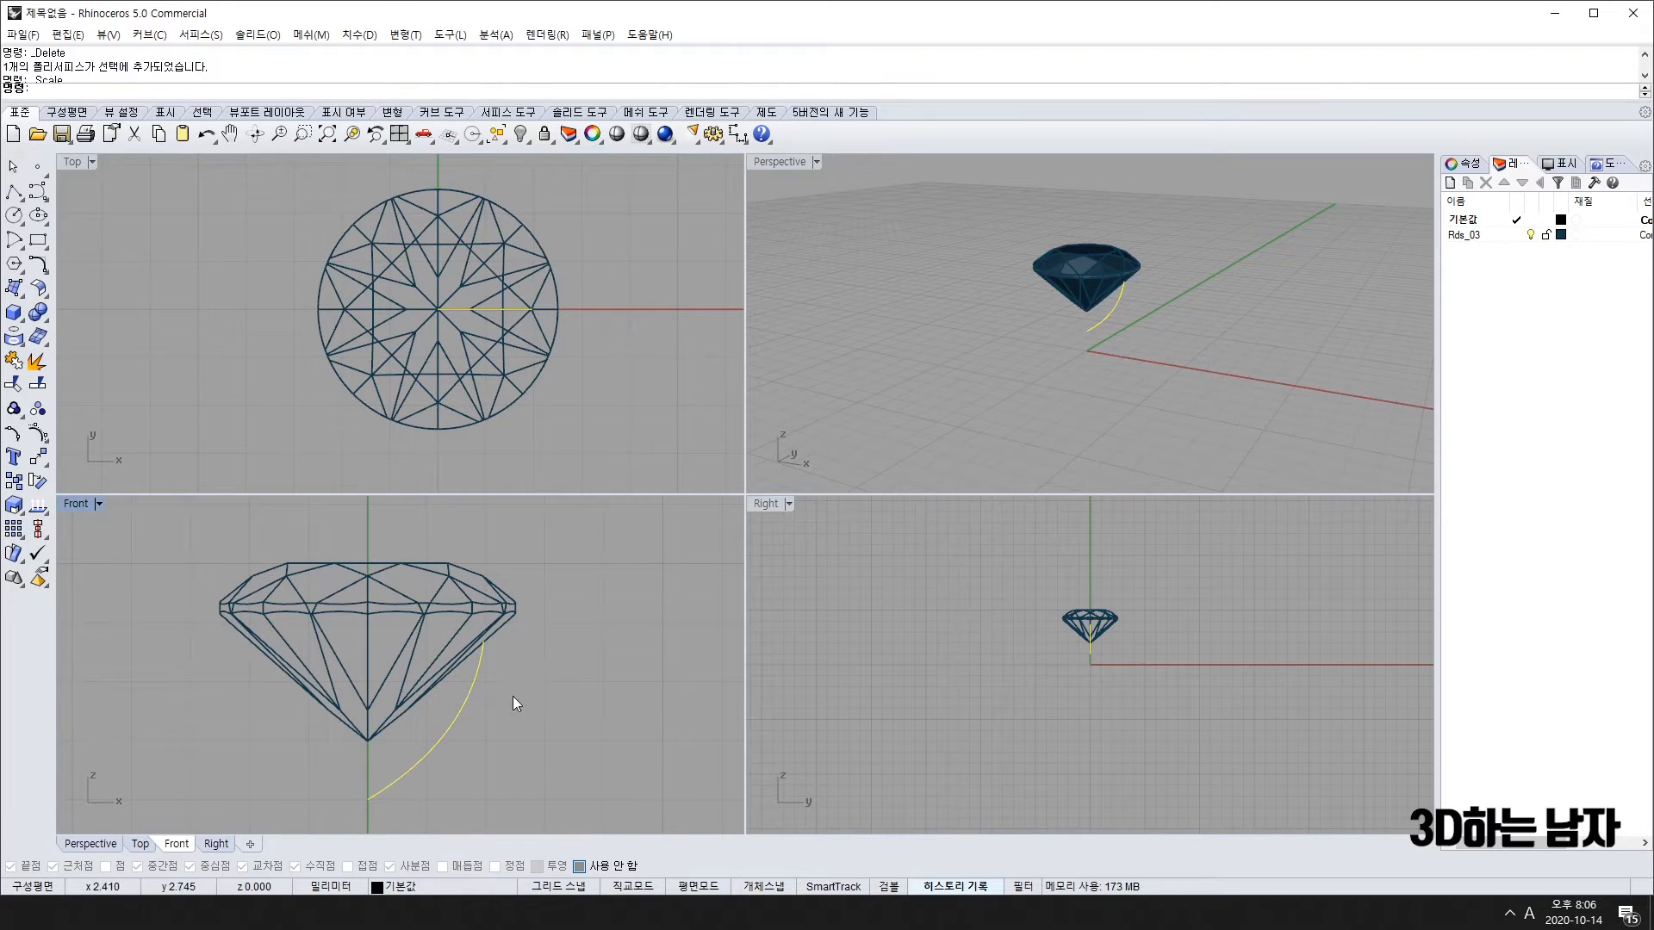
{"action": "scroll", "coordinate": [515, 655], "scroll_direction": "up", "scroll_amount": 4}
Step: With Osnap off, draw a polyline from the curve's top end to the girdle edge, then up
{"action": "left_click", "coordinate": [16, 191]}
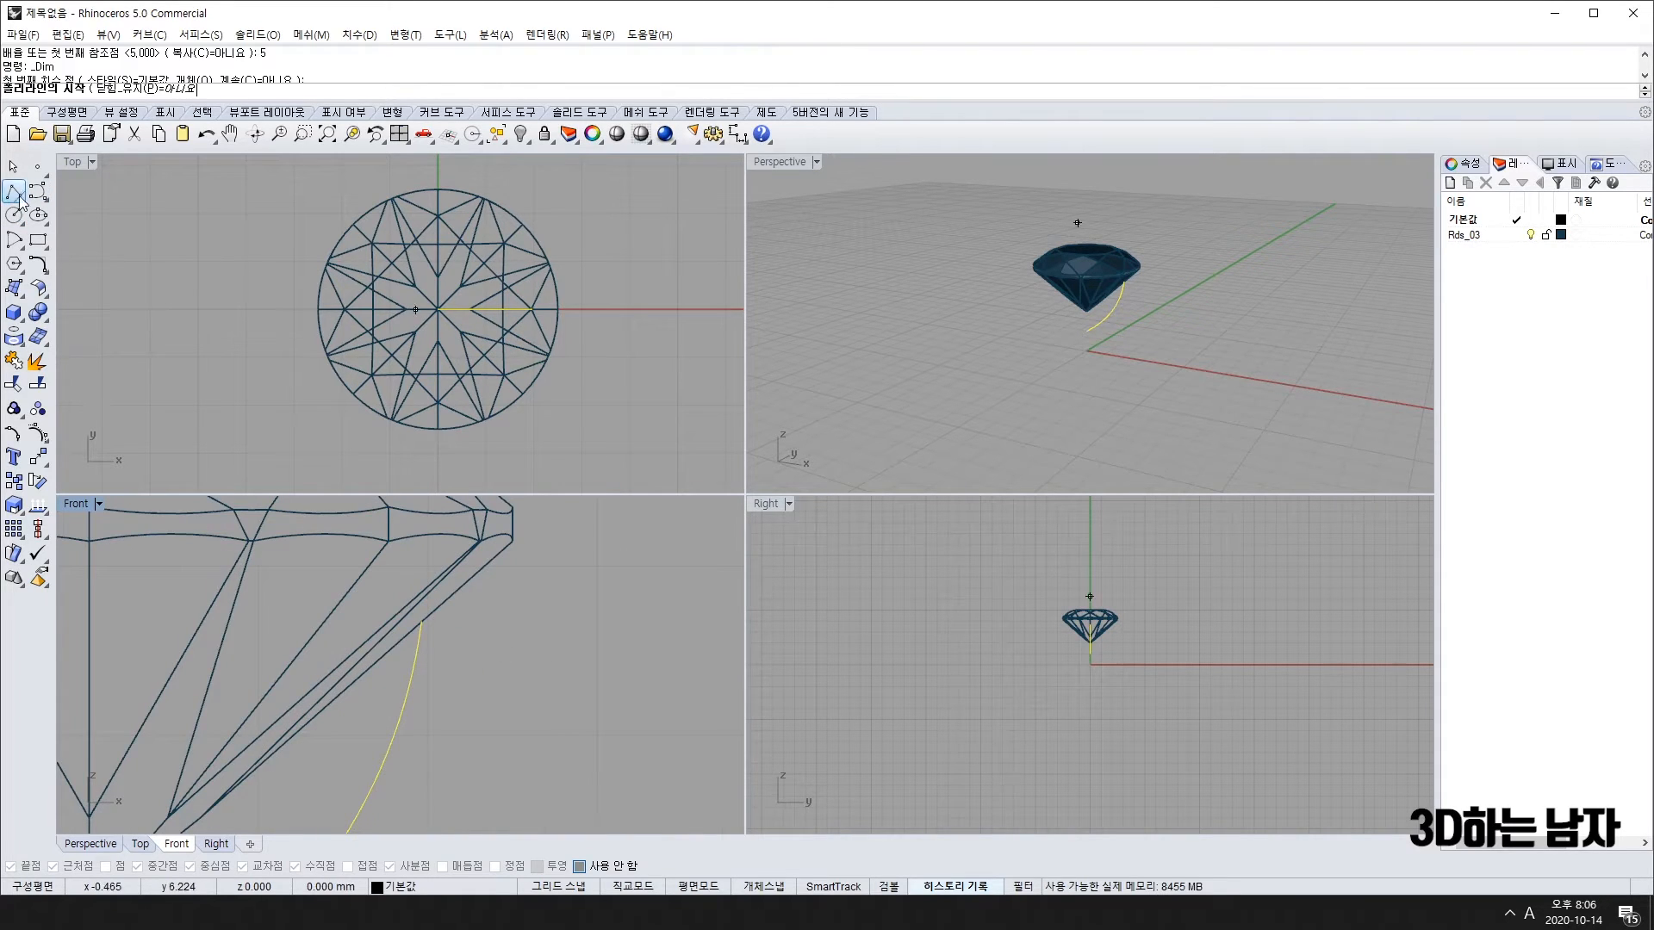
{"action": "scroll", "coordinate": [479, 631], "scroll_direction": "up", "scroll_amount": 2}
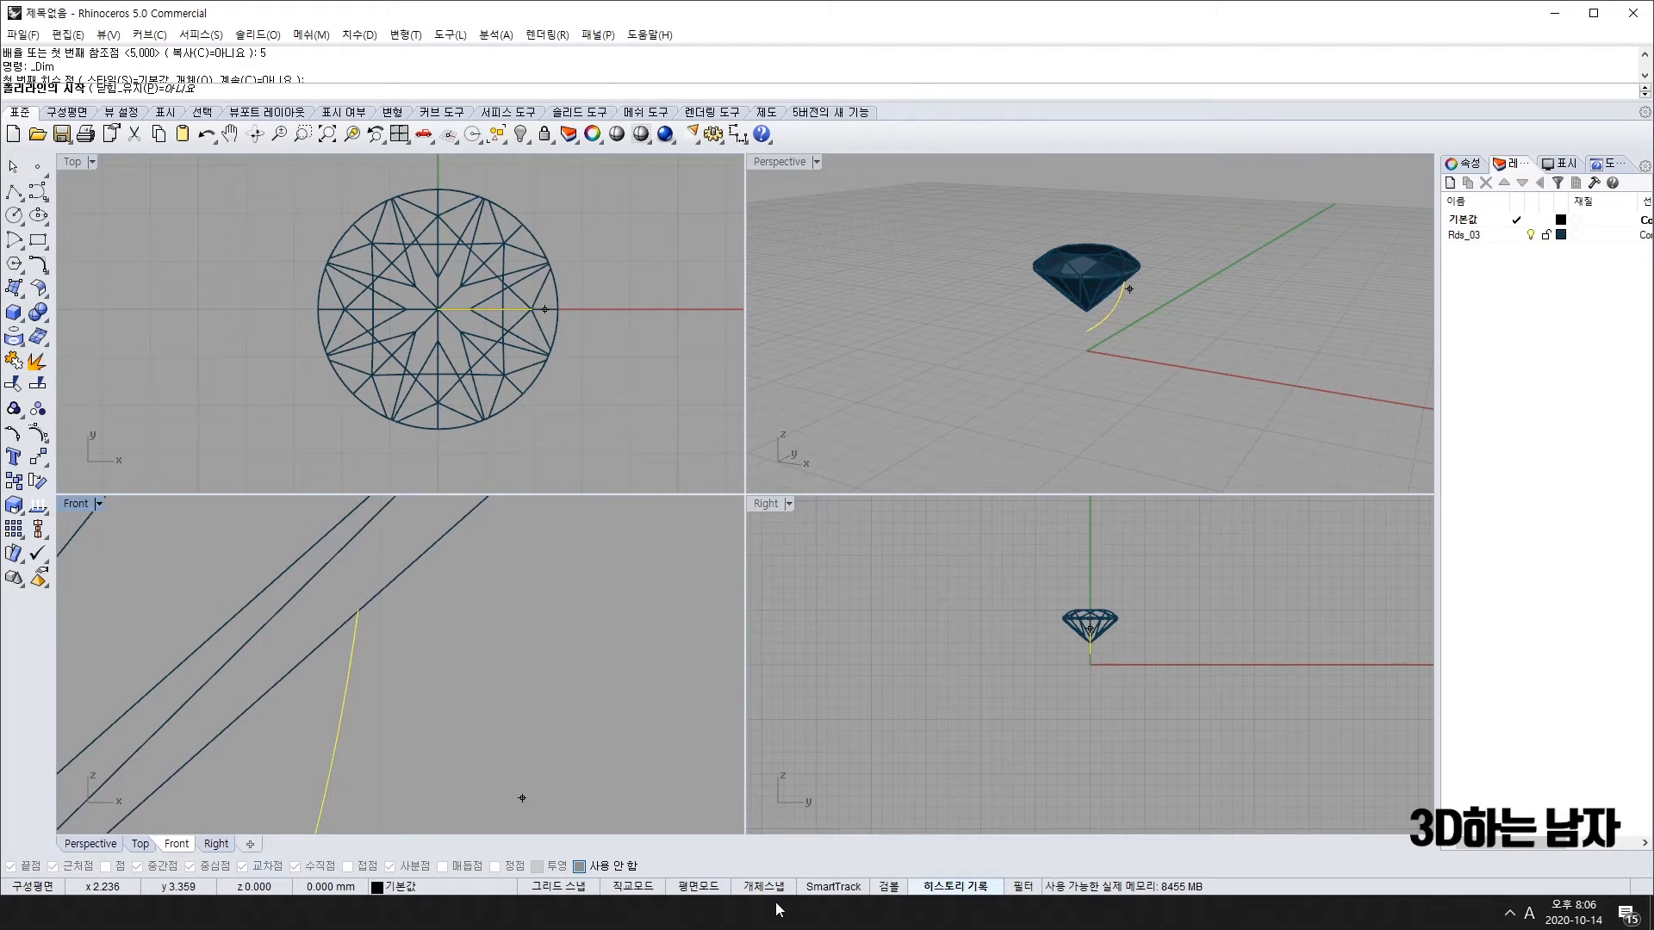
{"action": "left_click", "coordinate": [366, 611]}
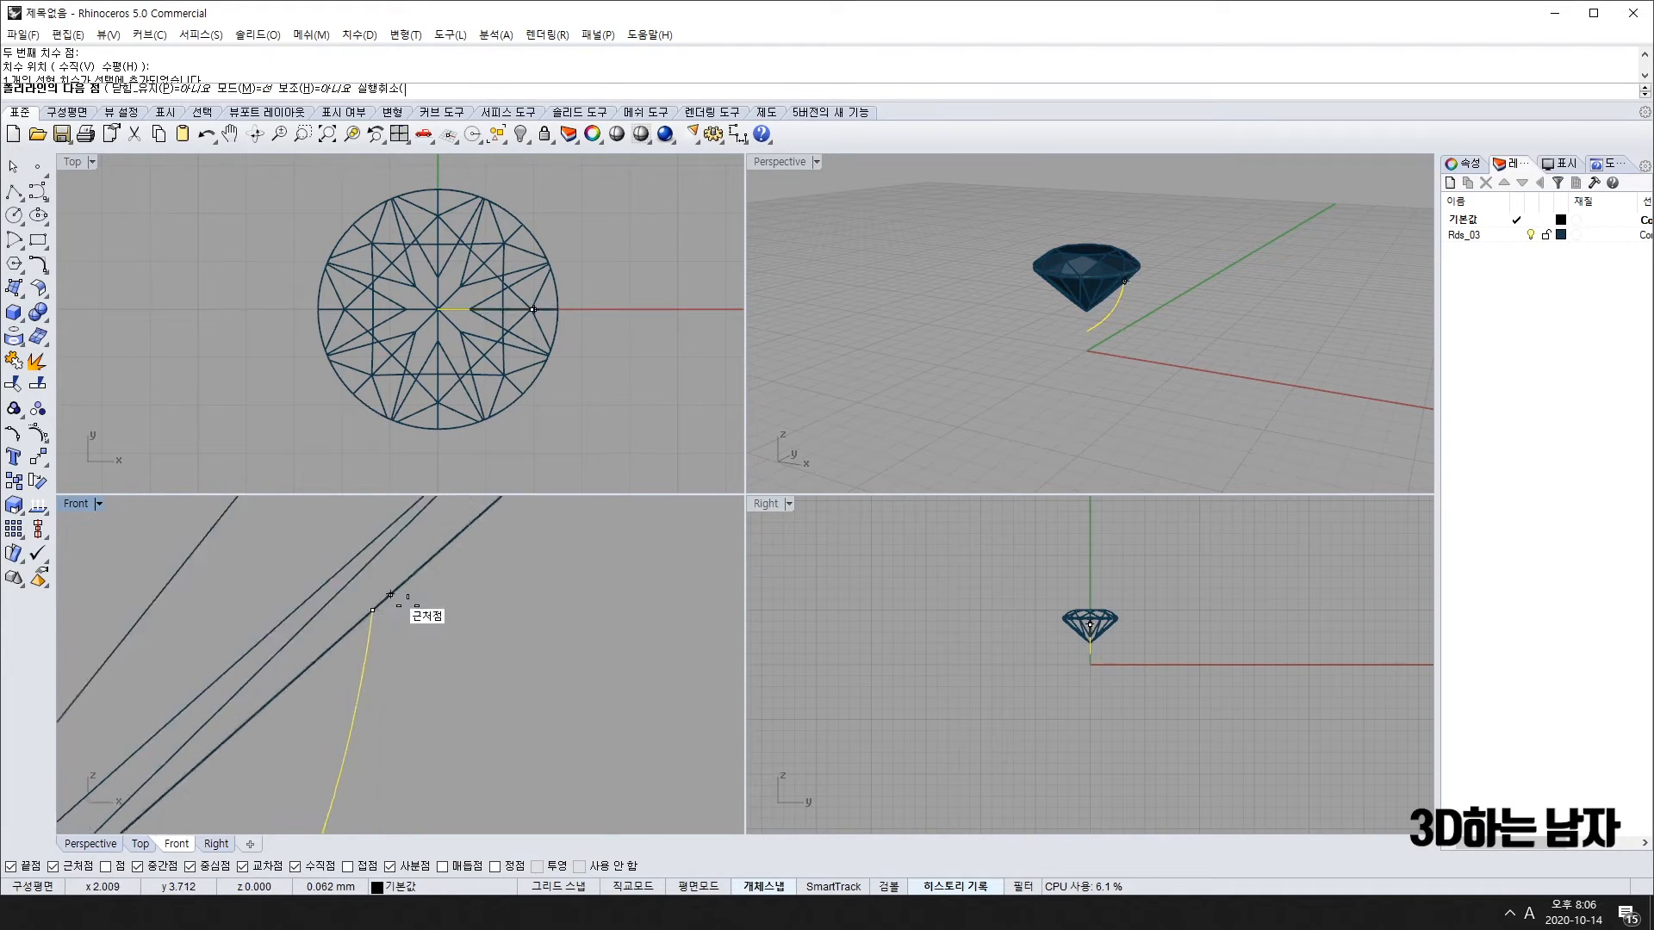
{"action": "scroll", "coordinate": [517, 577], "scroll_direction": "down", "scroll_amount": 3}
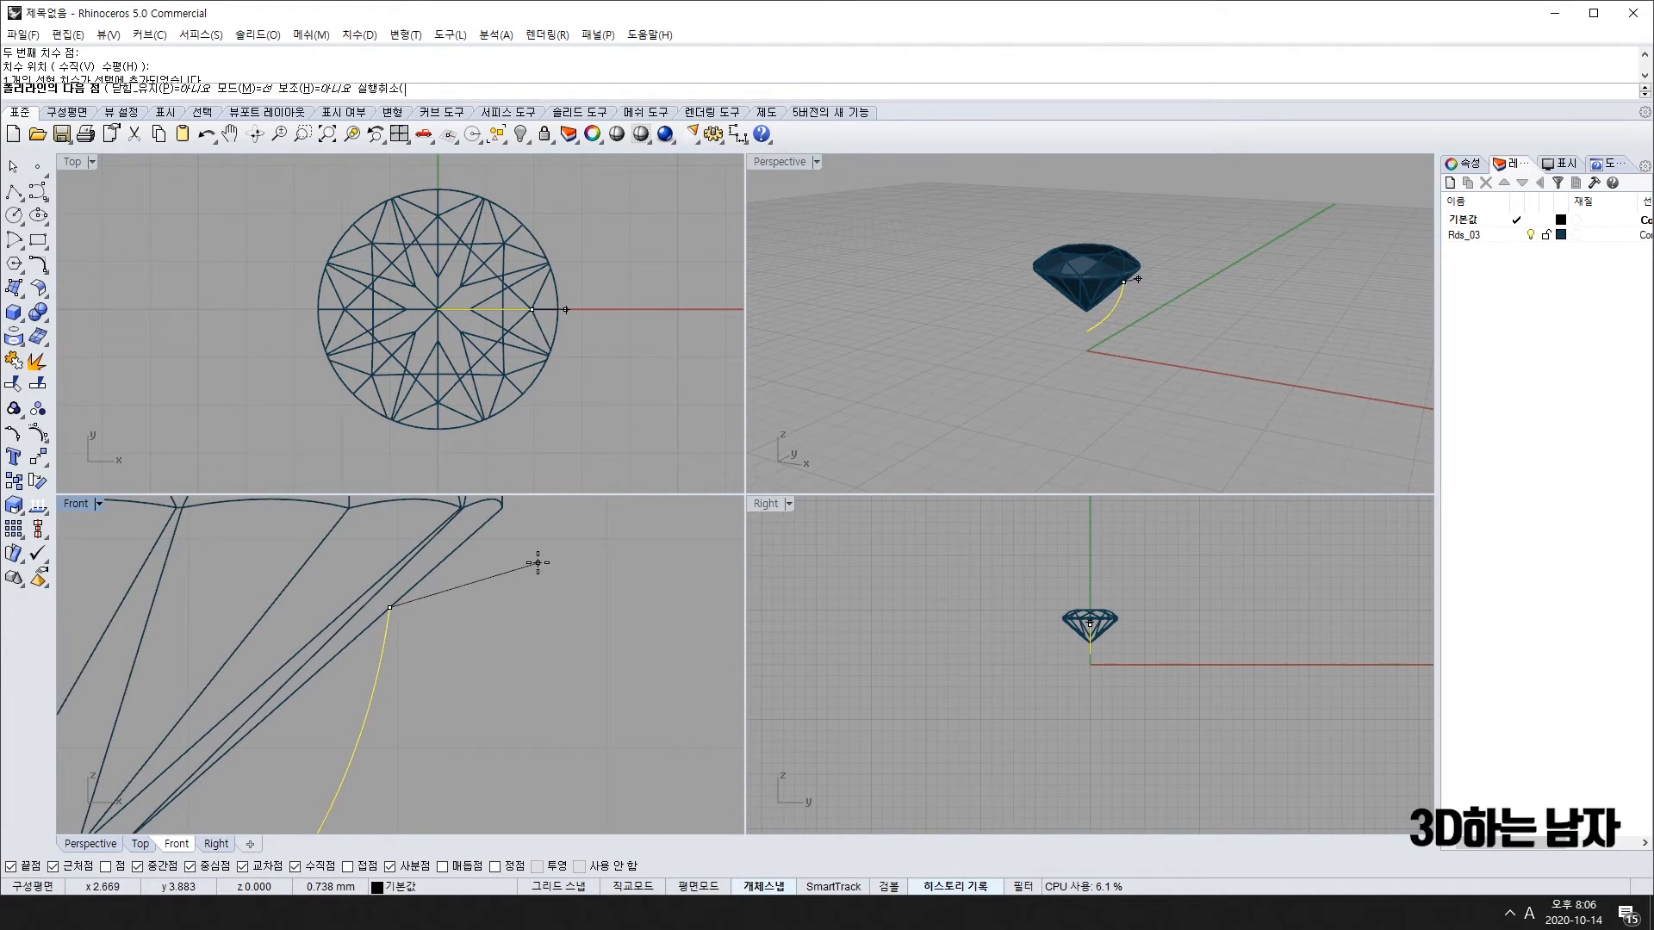
{"action": "left_click", "coordinate": [772, 888]}
{"action": "scroll", "coordinate": [503, 573], "scroll_direction": "up", "scroll_amount": 6}
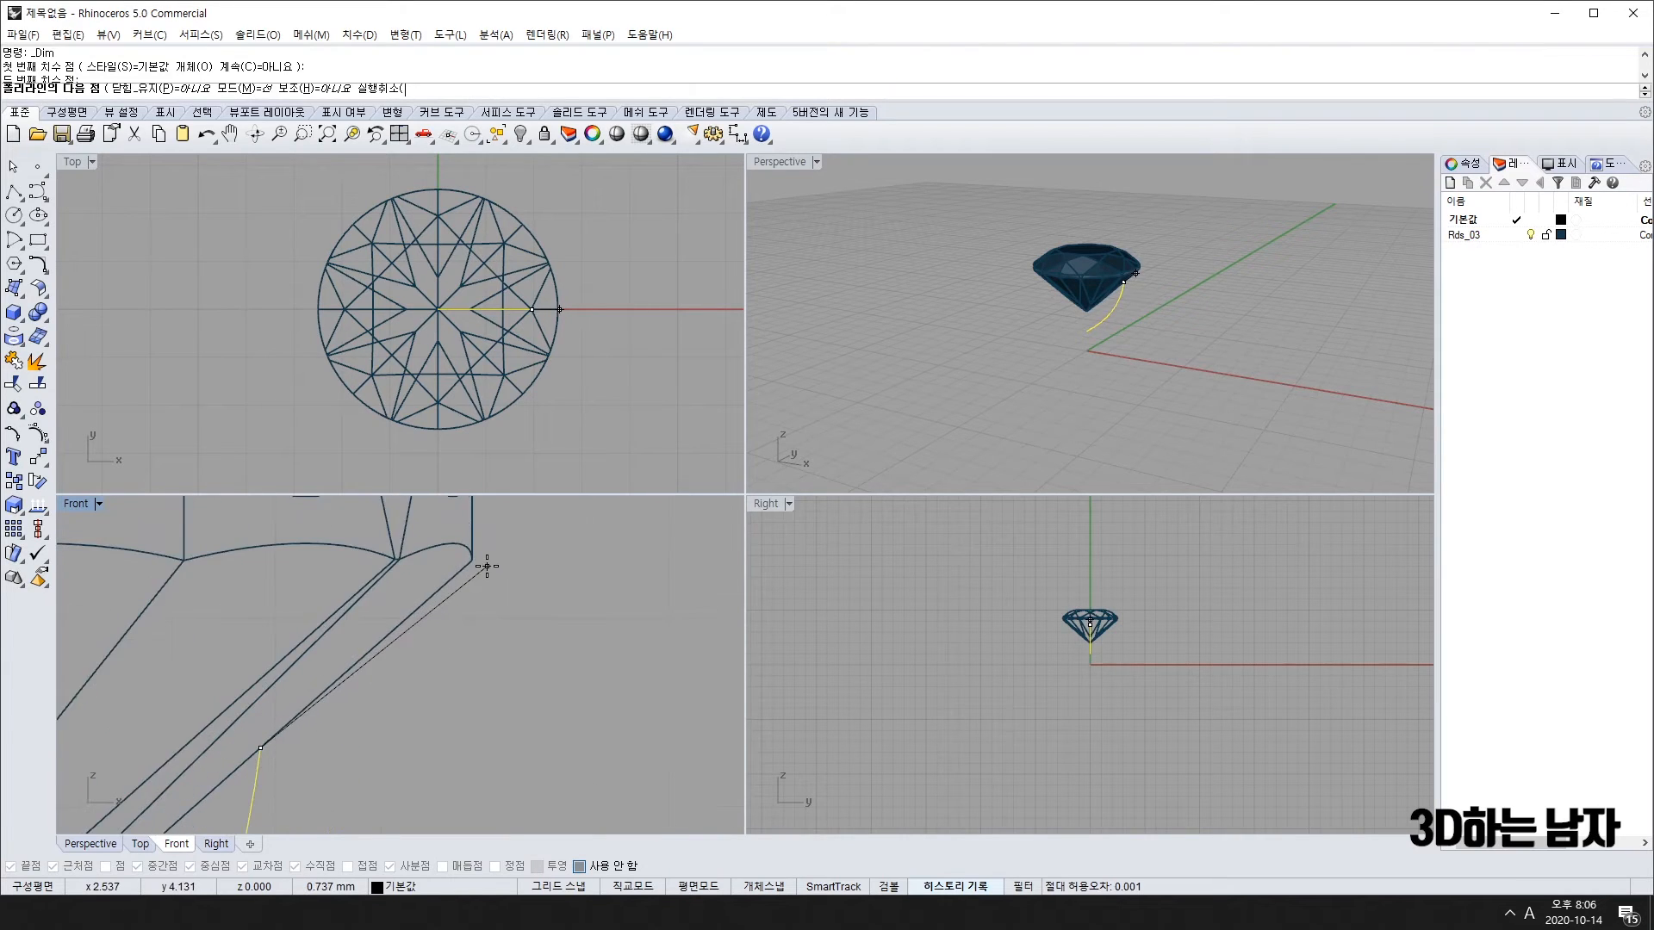
{"action": "scroll", "coordinate": [487, 568], "scroll_direction": "down", "scroll_amount": 2}
{"action": "left_click", "coordinate": [476, 559]}
{"action": "scroll", "coordinate": [485, 608], "scroll_direction": "up", "scroll_amount": 2}
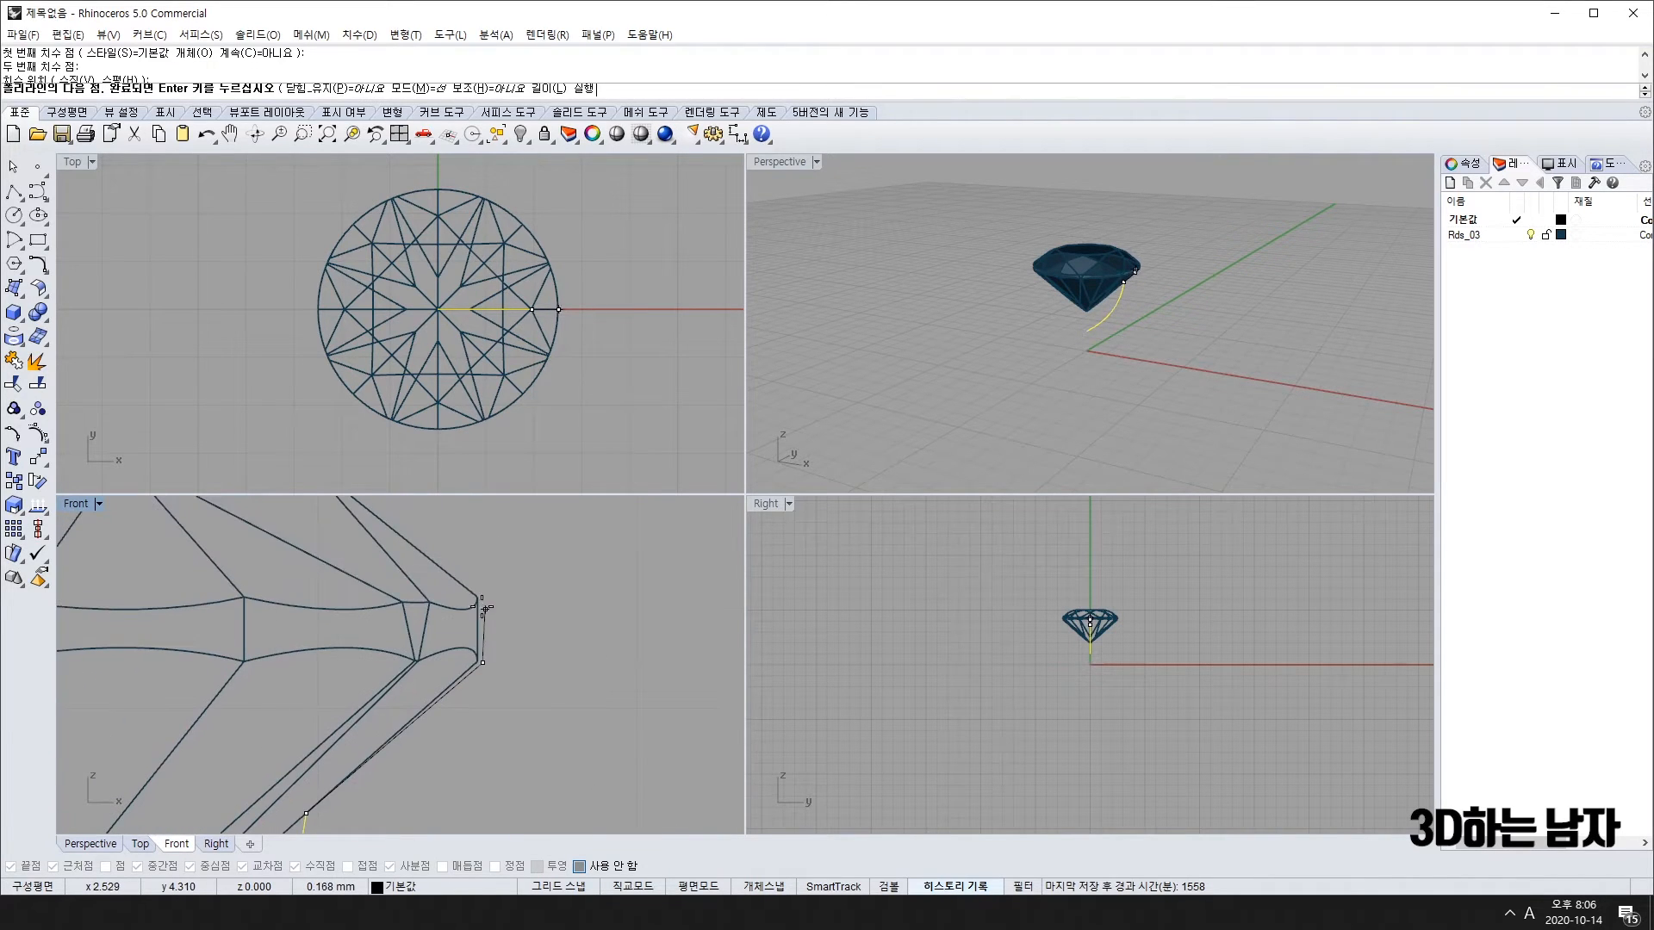
{"action": "scroll", "coordinate": [483, 590], "scroll_direction": "down", "scroll_amount": 3}
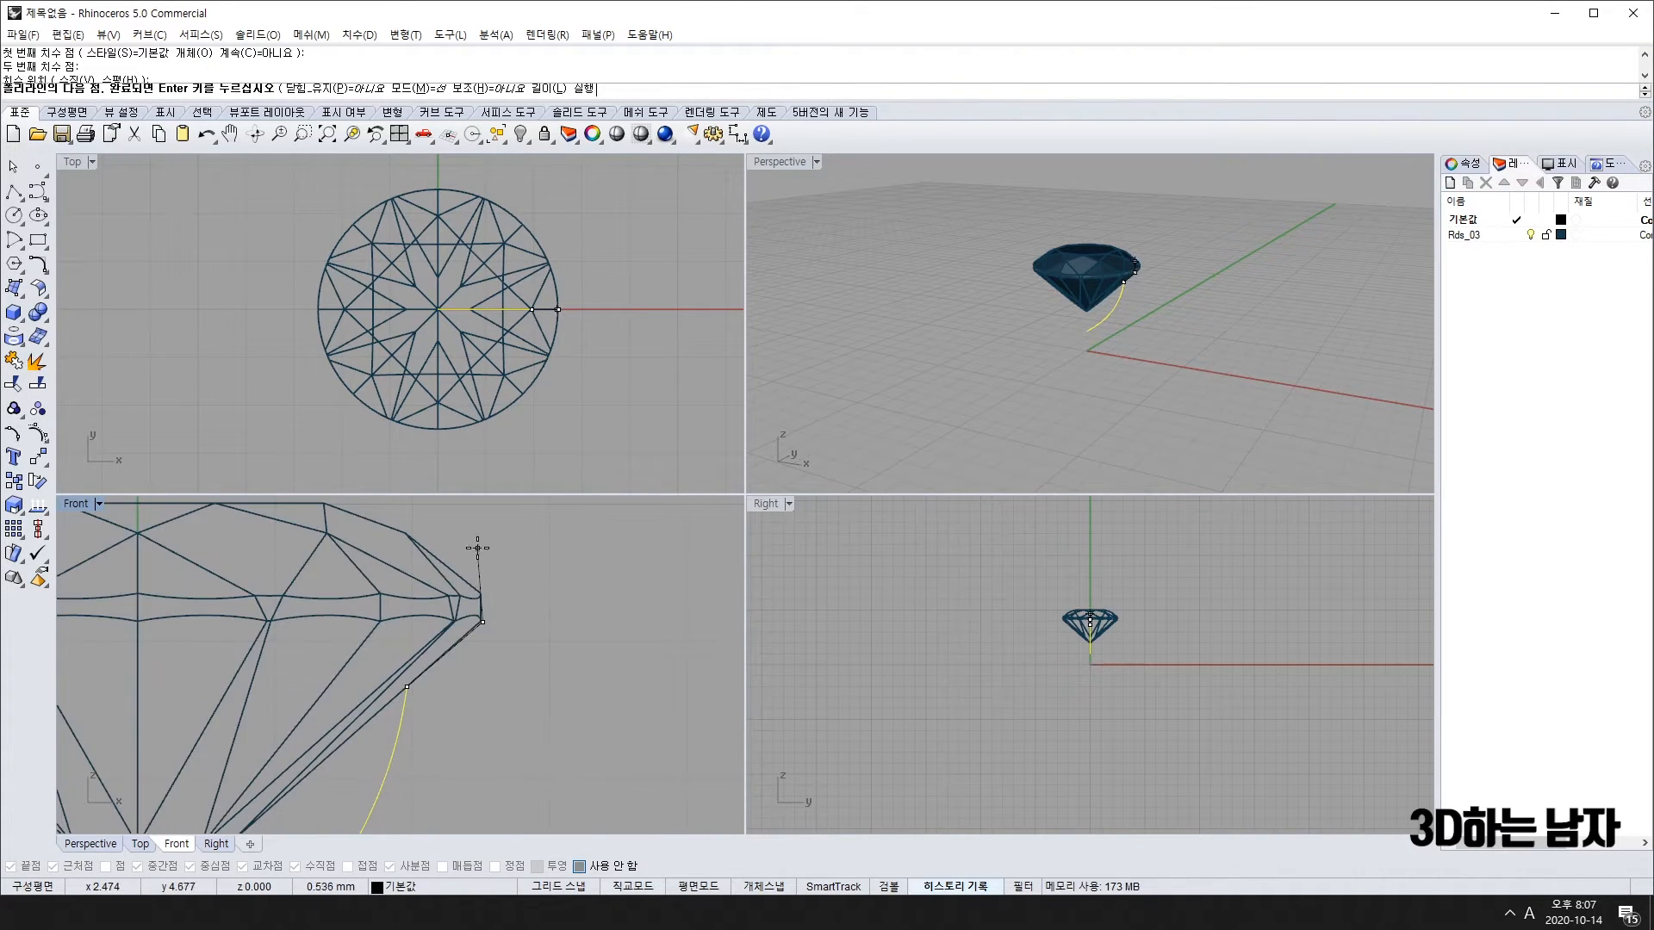
{"action": "scroll", "coordinate": [484, 551], "scroll_direction": "down", "scroll_amount": 2}
{"action": "left_click", "coordinate": [484, 548]}
{"action": "key", "text": "Return"}
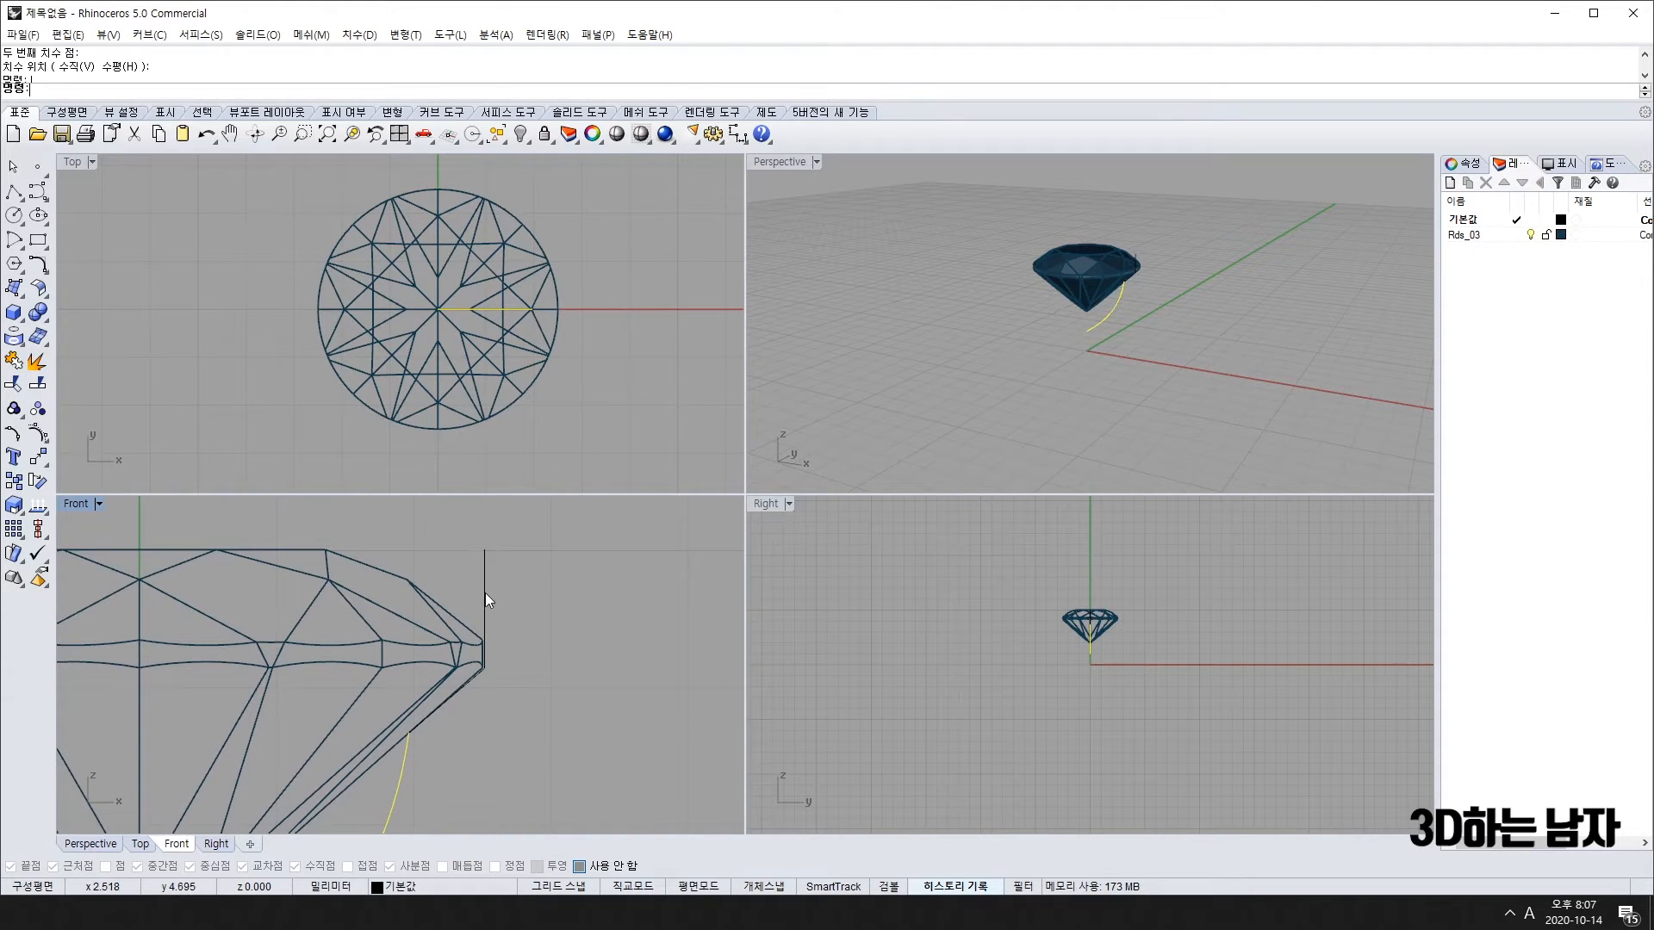
Step: Pick a measurement's second point and shift the Front view upward
{"action": "scroll", "coordinate": [485, 621], "scroll_direction": "down", "scroll_amount": 4}
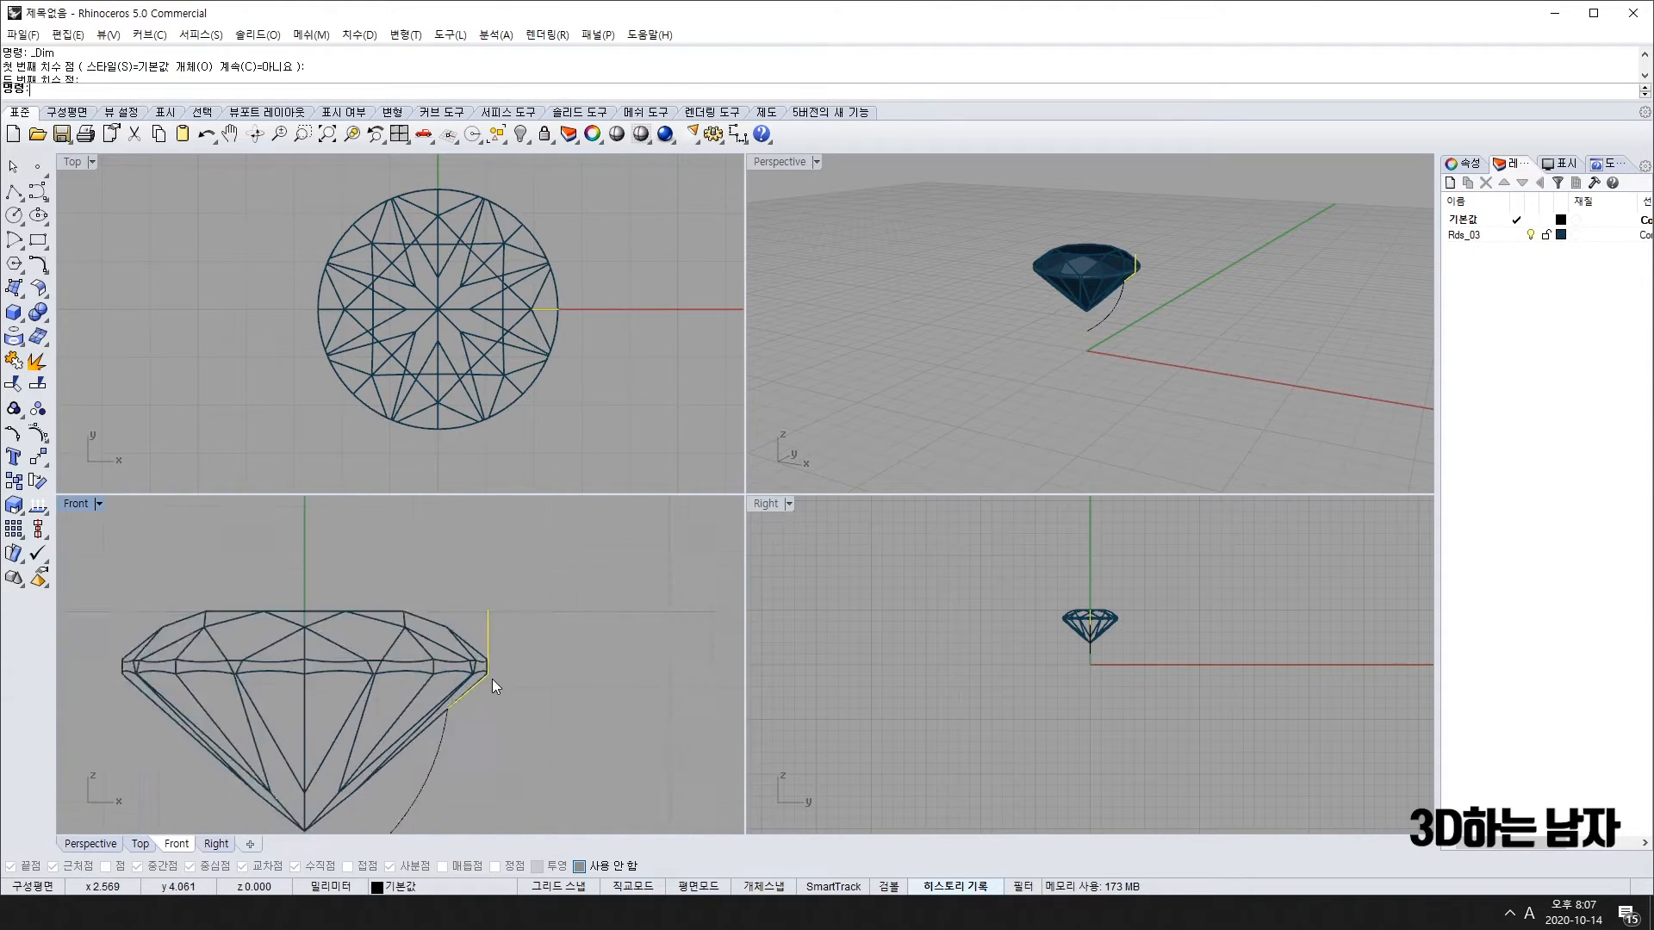
{"action": "left_click", "coordinate": [441, 766]}
{"action": "scroll", "coordinate": [446, 792], "scroll_direction": "down", "scroll_amount": 3}
{"action": "right_click_drag", "start_coordinate": [446, 792], "coordinate": [454, 670]}
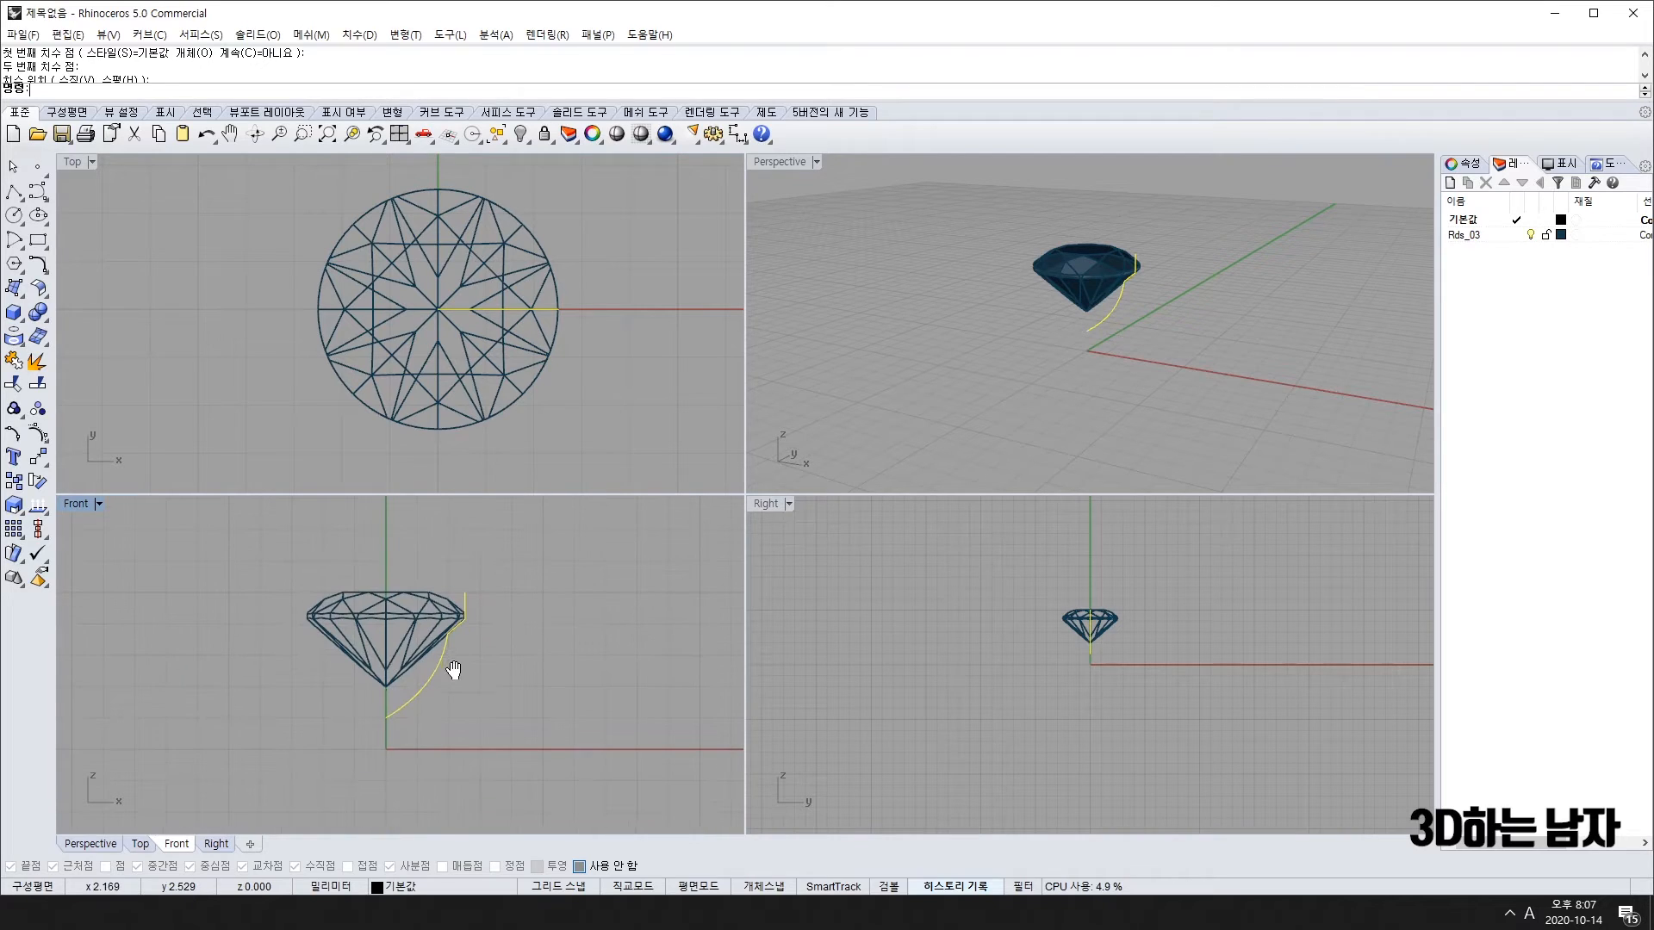
{"action": "left_click", "coordinate": [13, 361]}
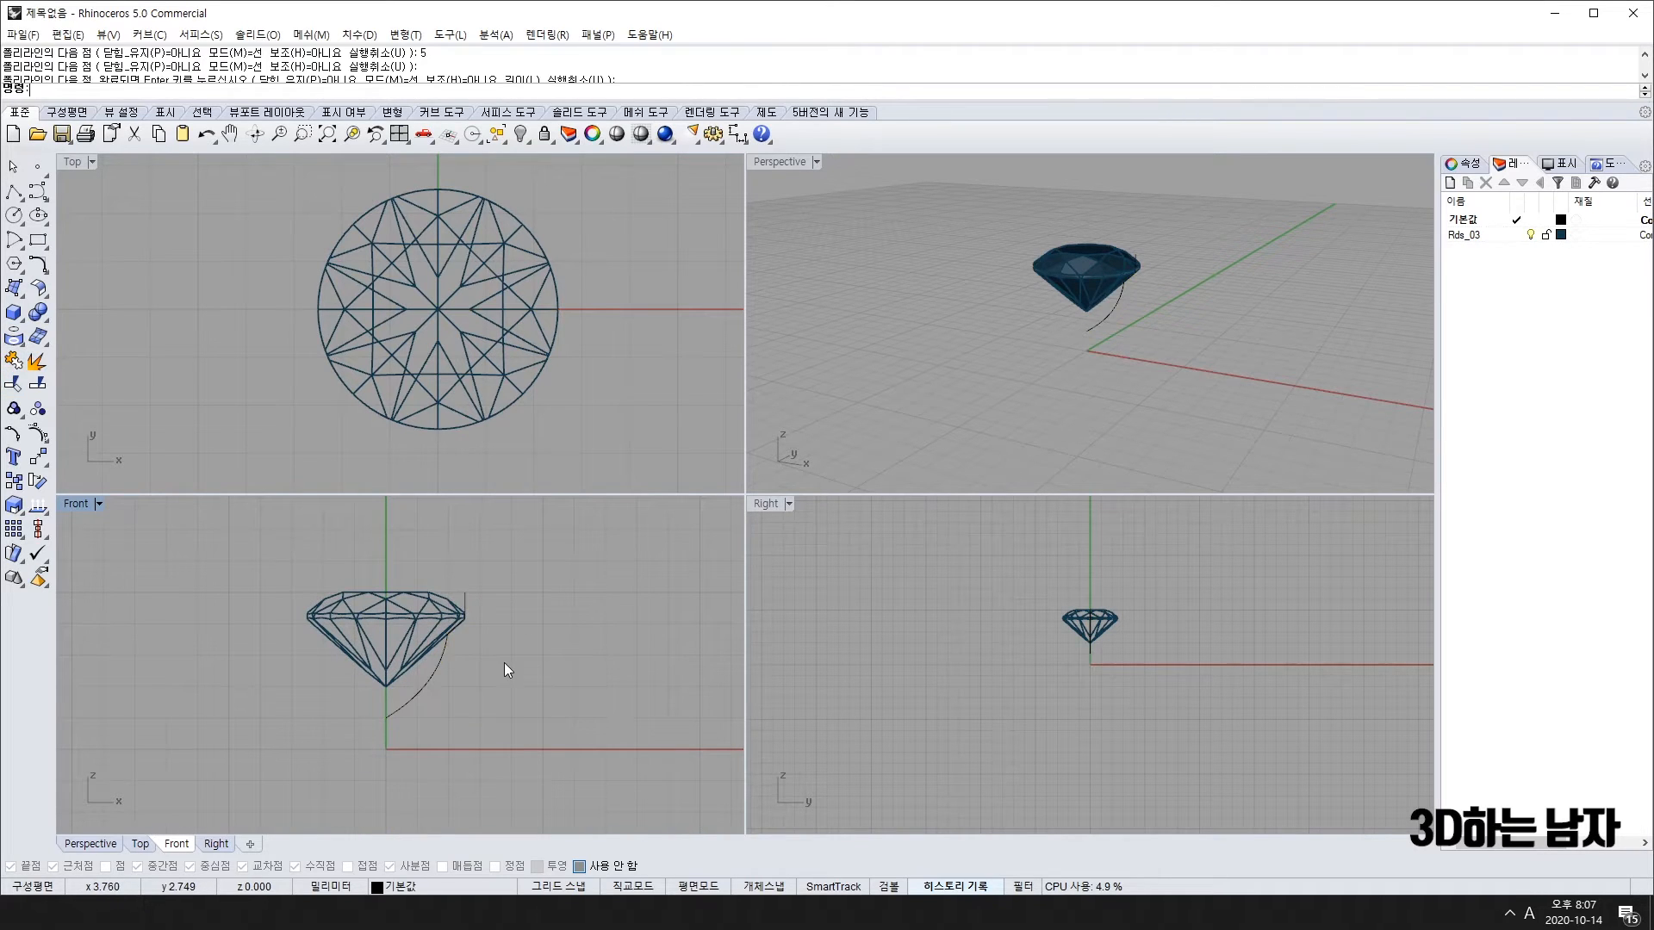
{"action": "scroll", "coordinate": [465, 579], "scroll_direction": "up", "scroll_amount": 5}
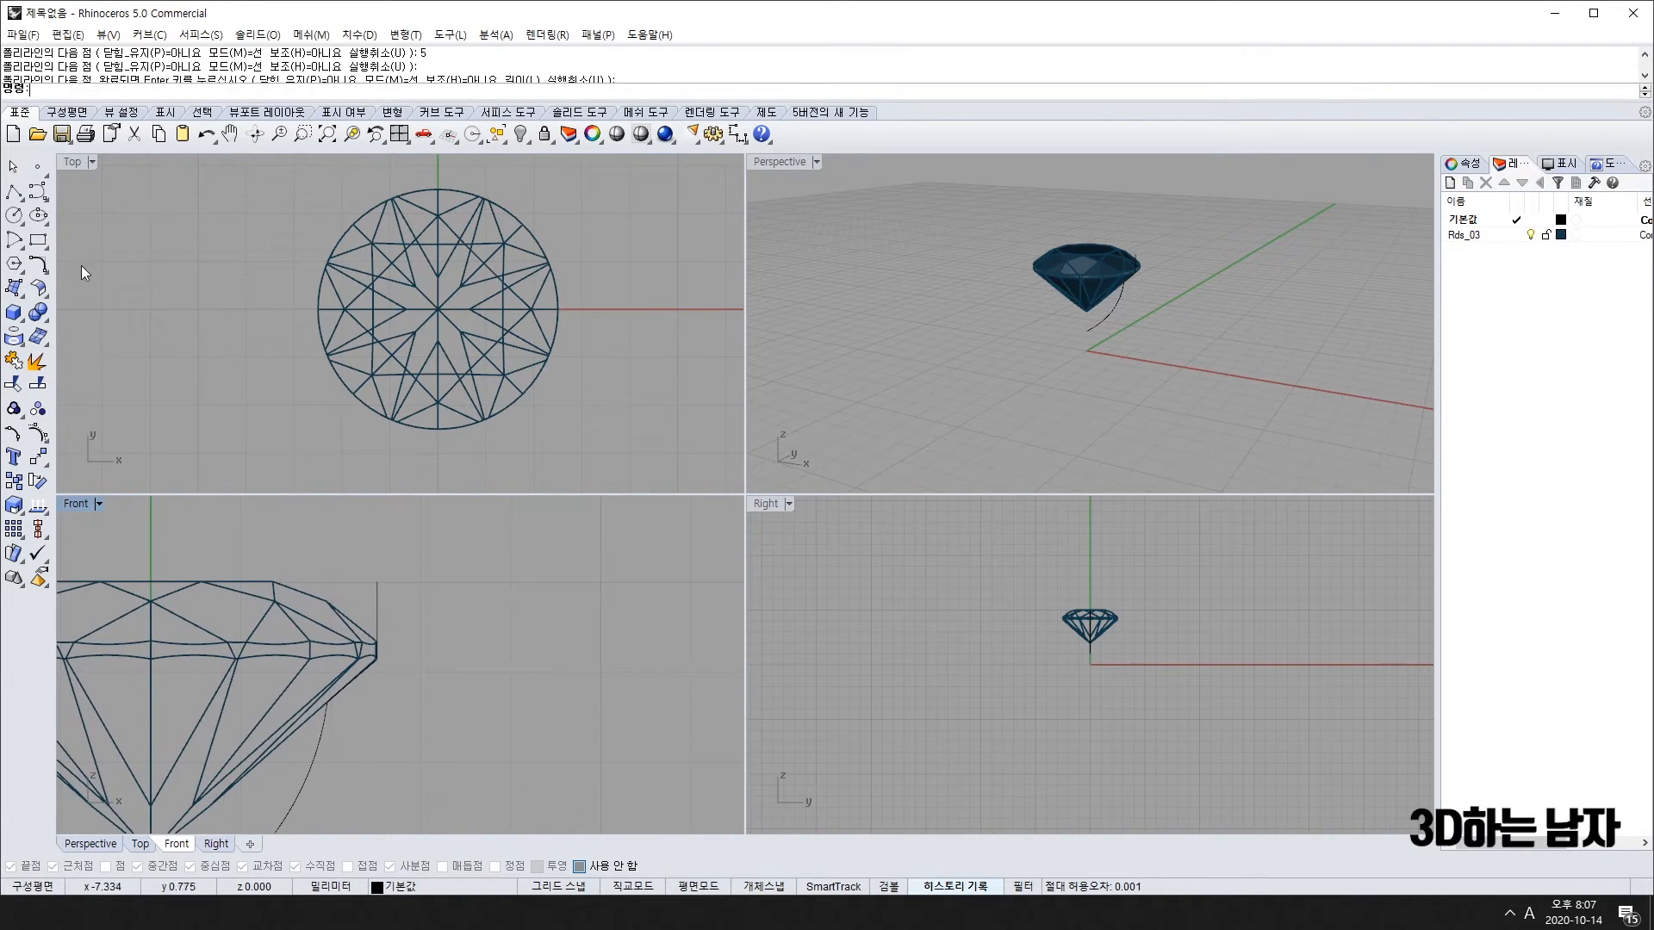
Step: Draw a short horizontal line rightward from the girdle corner
{"action": "left_click", "coordinate": [14, 192]}
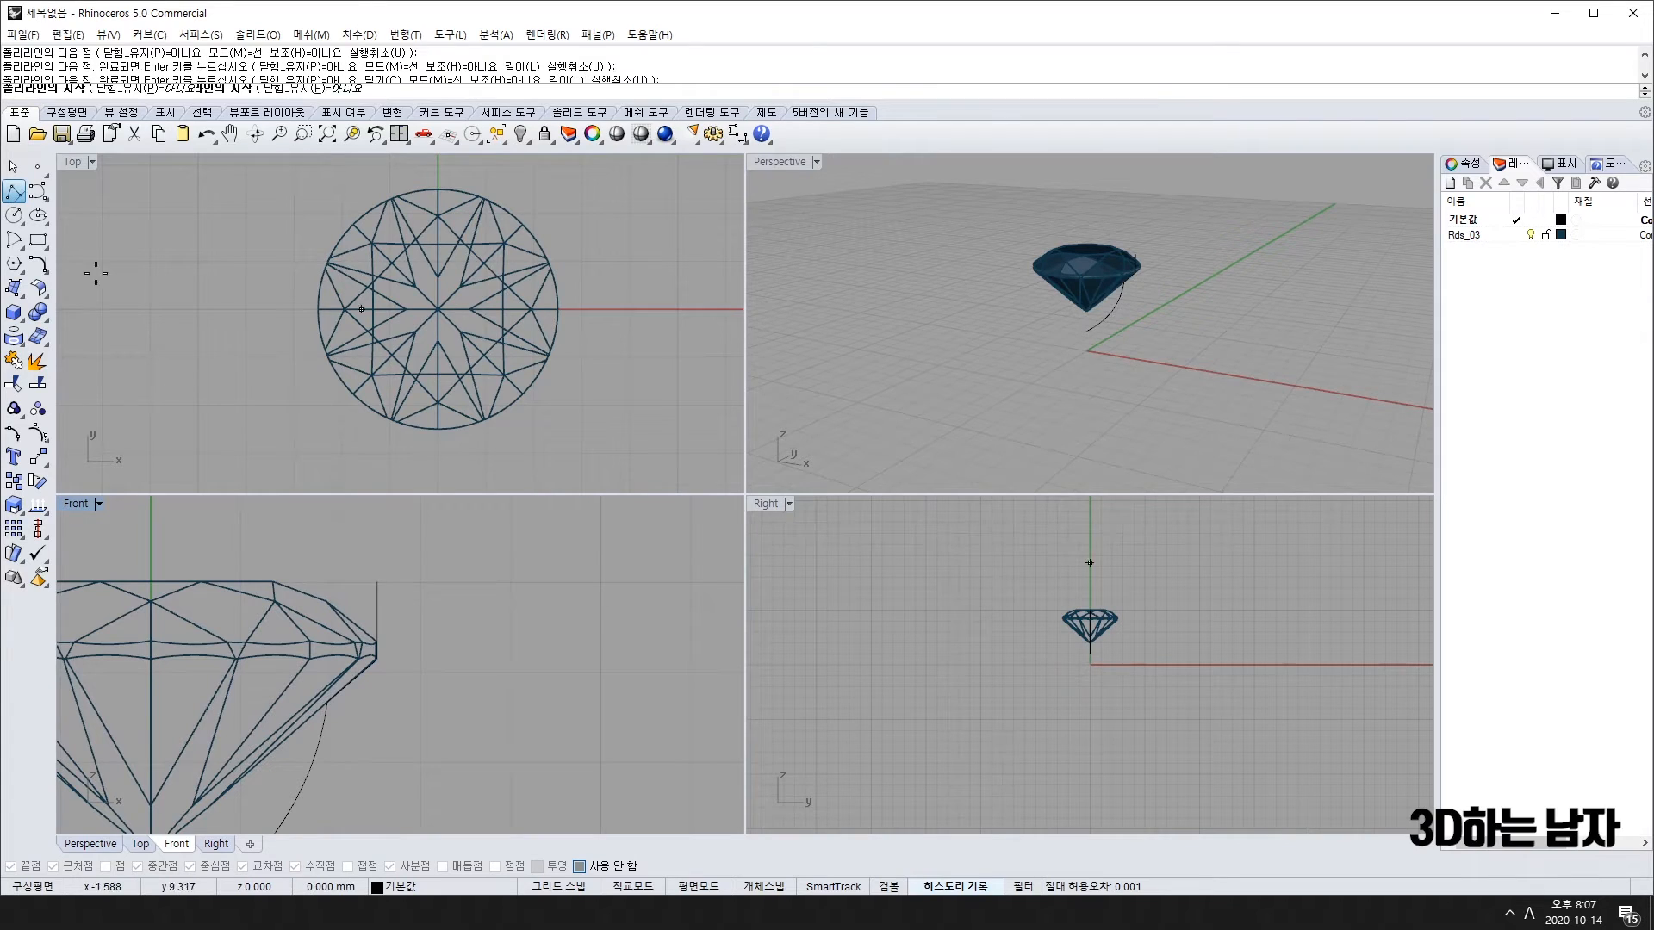
{"action": "left_click", "coordinate": [379, 582]}
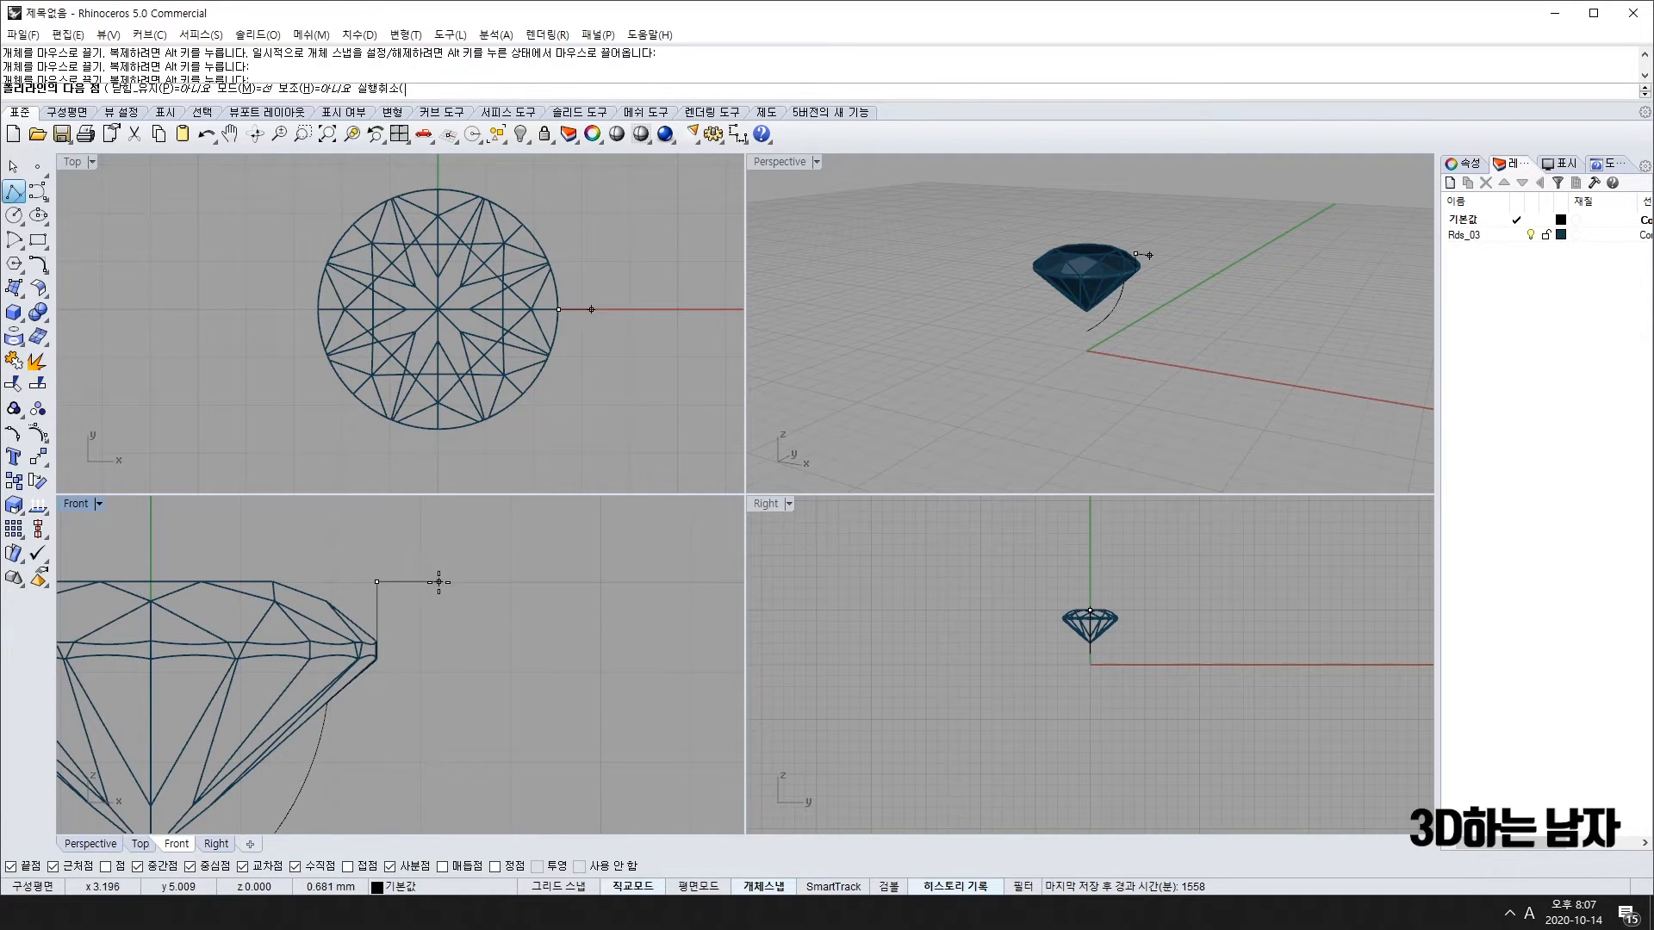
{"action": "left_click", "coordinate": [438, 583]}
{"action": "key", "text": "Return"}
Step: Measure the short line as 0.71, delete that dimension, and select the curve beside the girdle
{"action": "scroll", "coordinate": [443, 694], "scroll_direction": "down", "scroll_amount": 2}
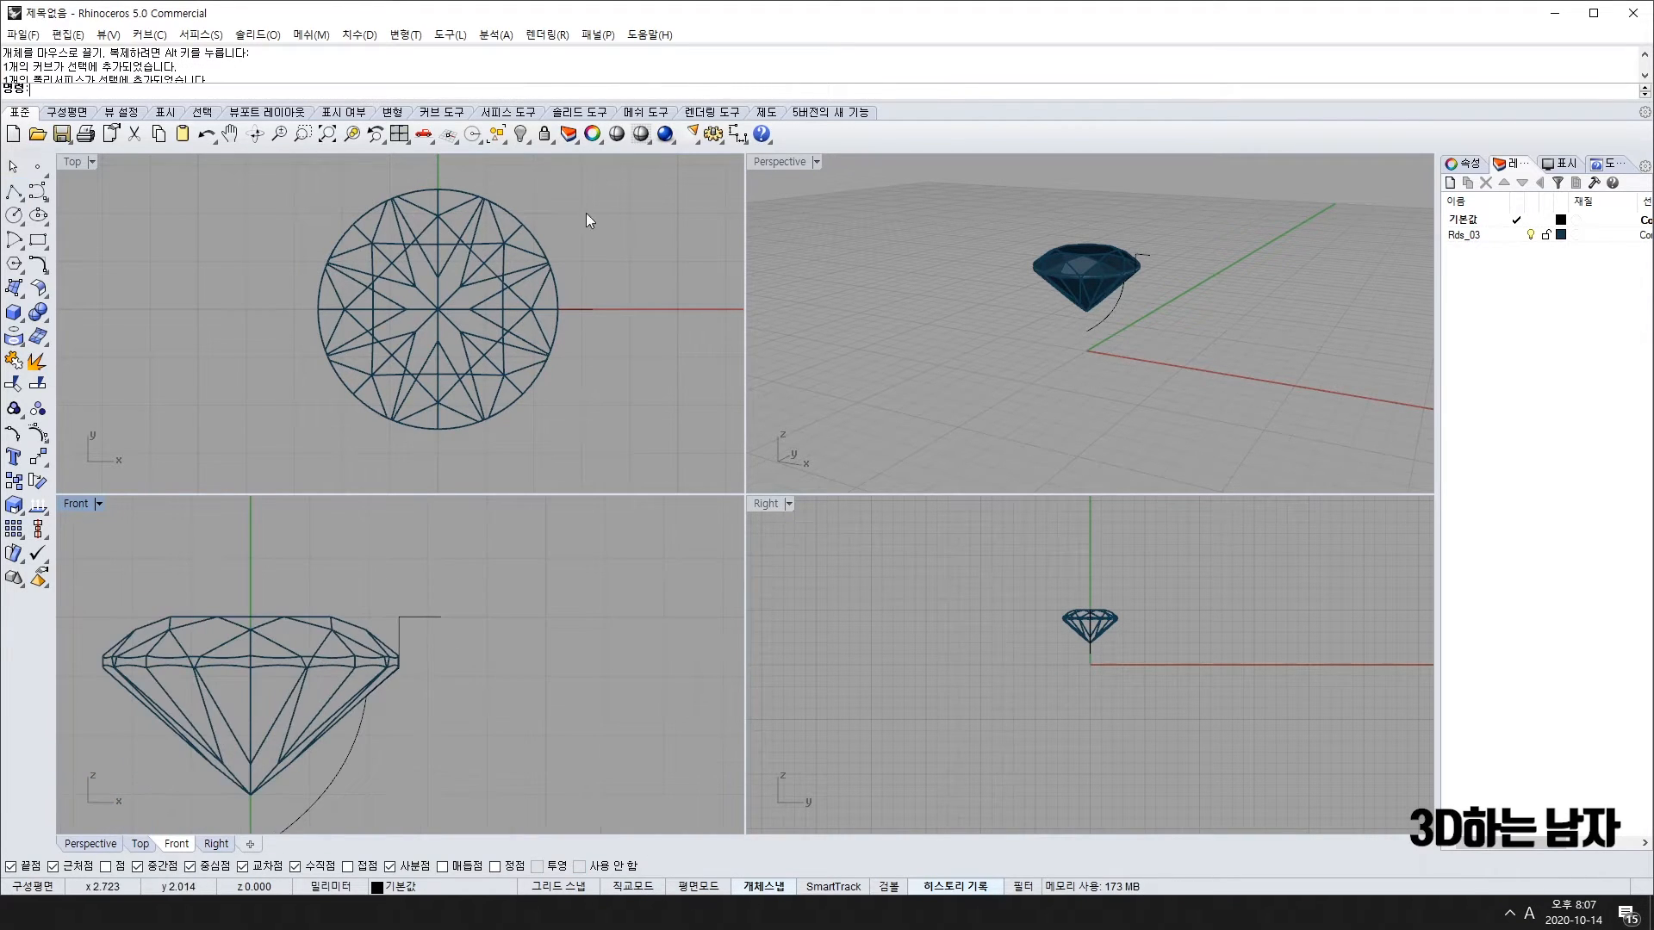
{"action": "left_click", "coordinate": [738, 133]}
{"action": "left_click", "coordinate": [398, 616]}
{"action": "left_click", "coordinate": [441, 617]}
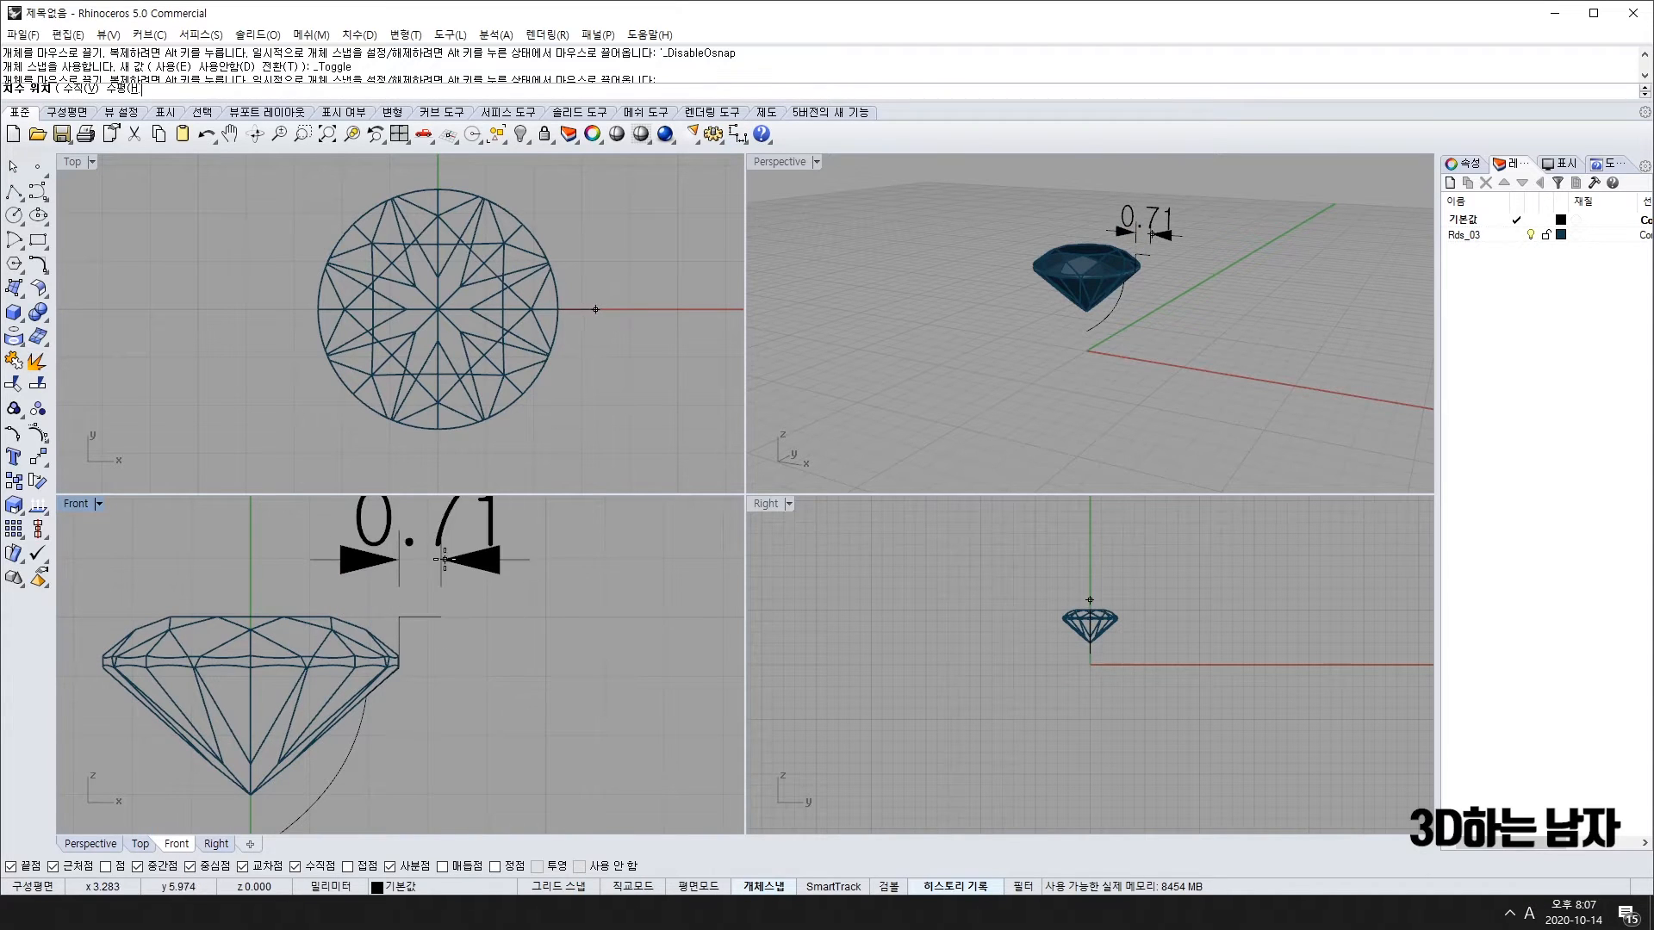
{"action": "left_click", "coordinate": [444, 559]}
{"action": "scroll", "coordinate": [453, 561], "scroll_direction": "down", "scroll_amount": 3}
{"action": "scroll", "coordinate": [467, 601], "scroll_direction": "up", "scroll_amount": 4}
{"action": "scroll", "coordinate": [452, 638], "scroll_direction": "down", "scroll_amount": 2}
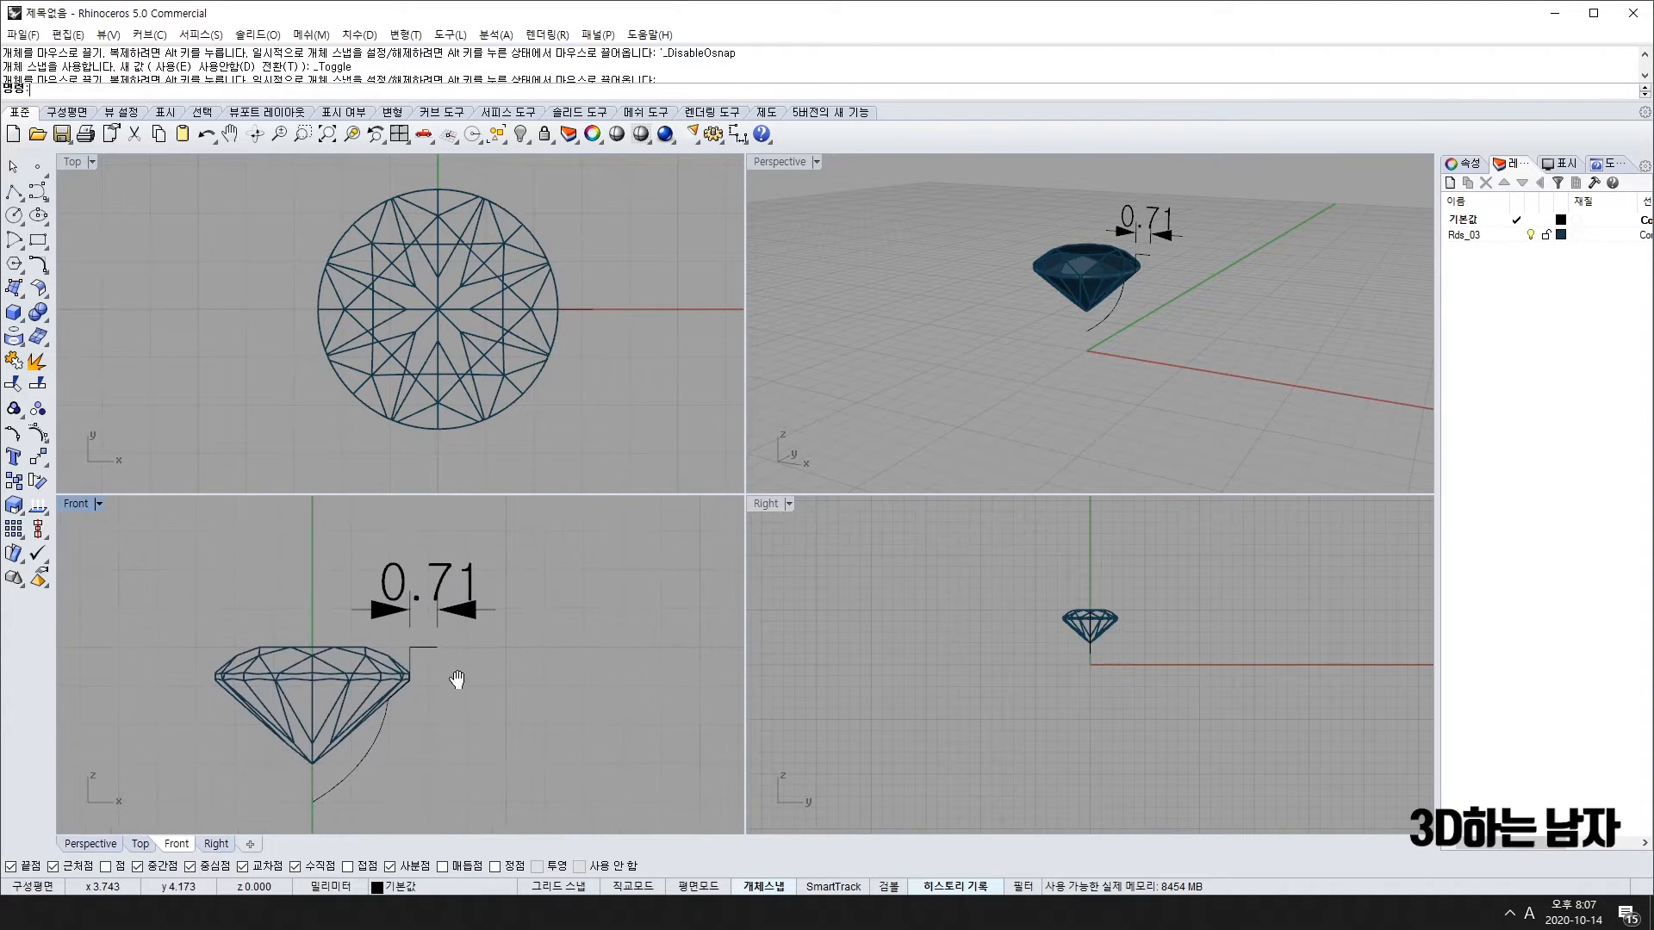
{"action": "left_click", "coordinate": [454, 591]}
{"action": "key", "text": "Delete"}
{"action": "scroll", "coordinate": [445, 617], "scroll_direction": "up", "scroll_amount": 4}
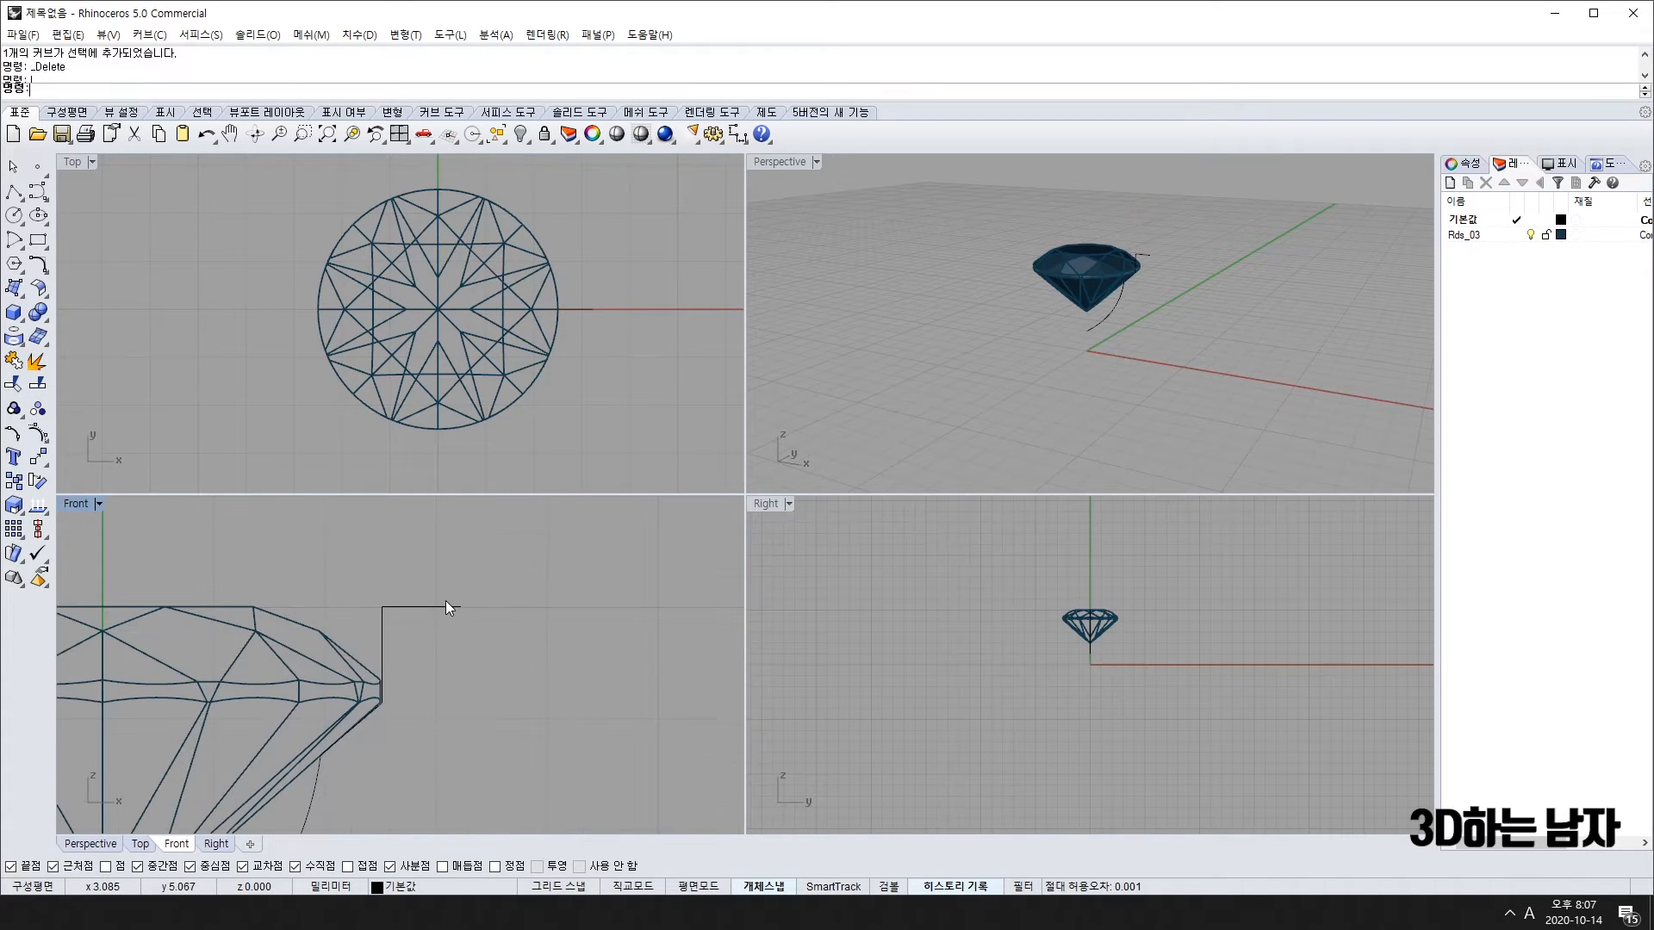
{"action": "left_click", "coordinate": [445, 606]}
{"action": "scroll", "coordinate": [444, 606], "scroll_direction": "down", "scroll_amount": 3}
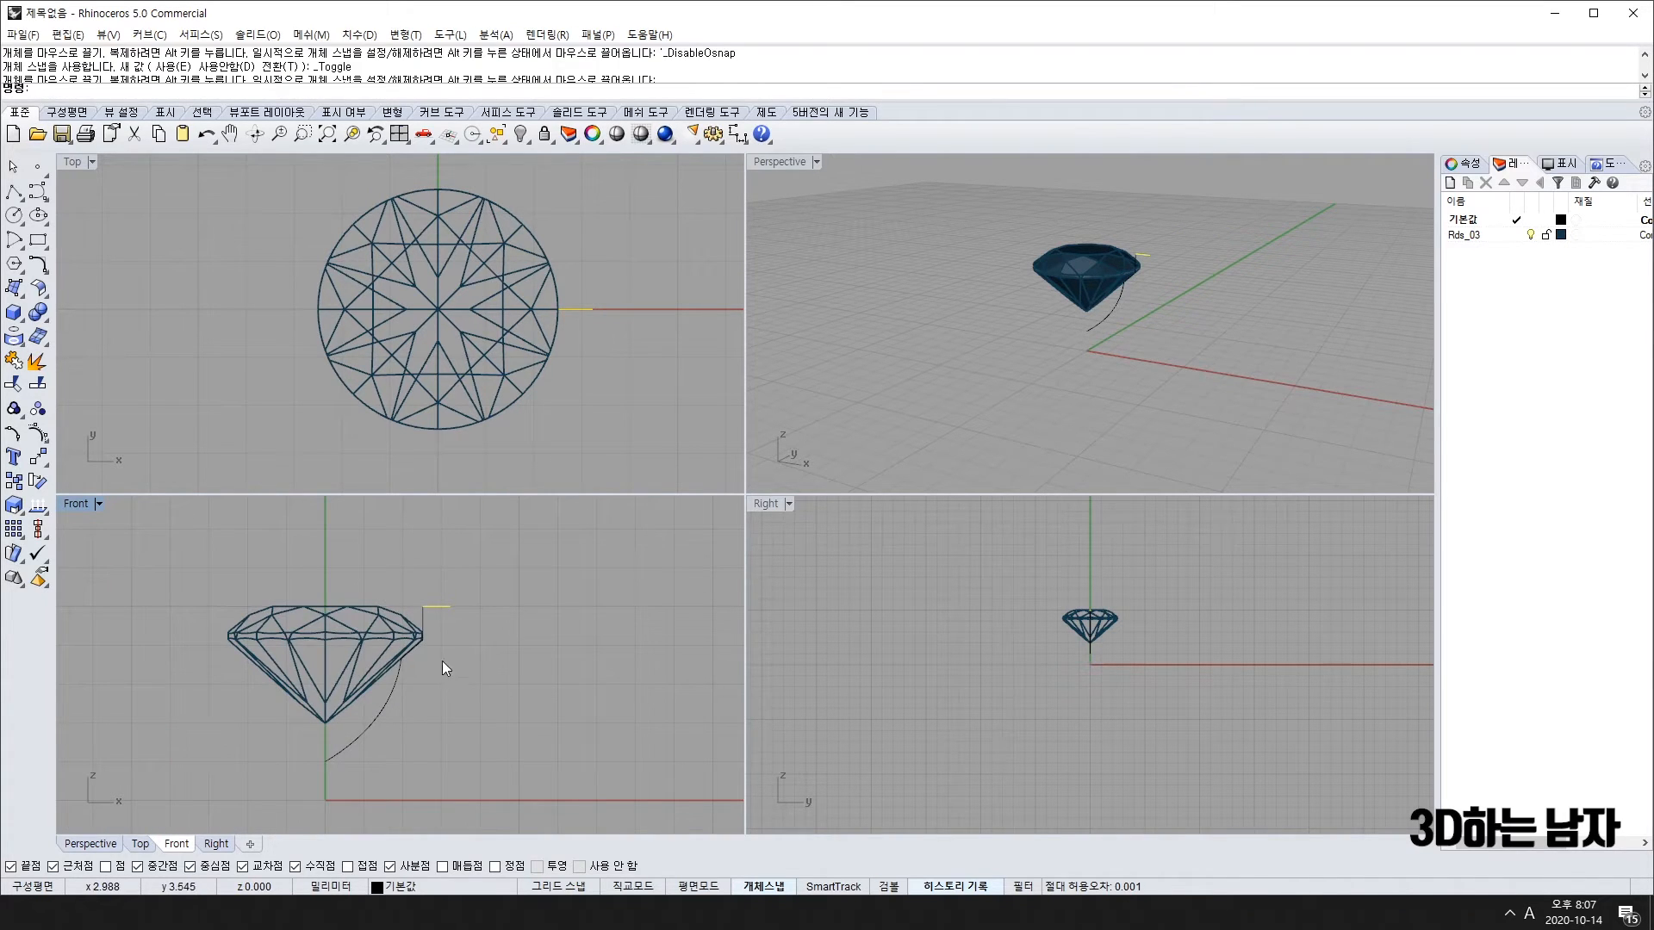
Step: Draw a grid-snapped curve from the corner beside the girdle down to the x-axis
{"action": "key", "text": "p"}
{"action": "key", "text": "F9"}
{"action": "left_click", "coordinate": [450, 607]}
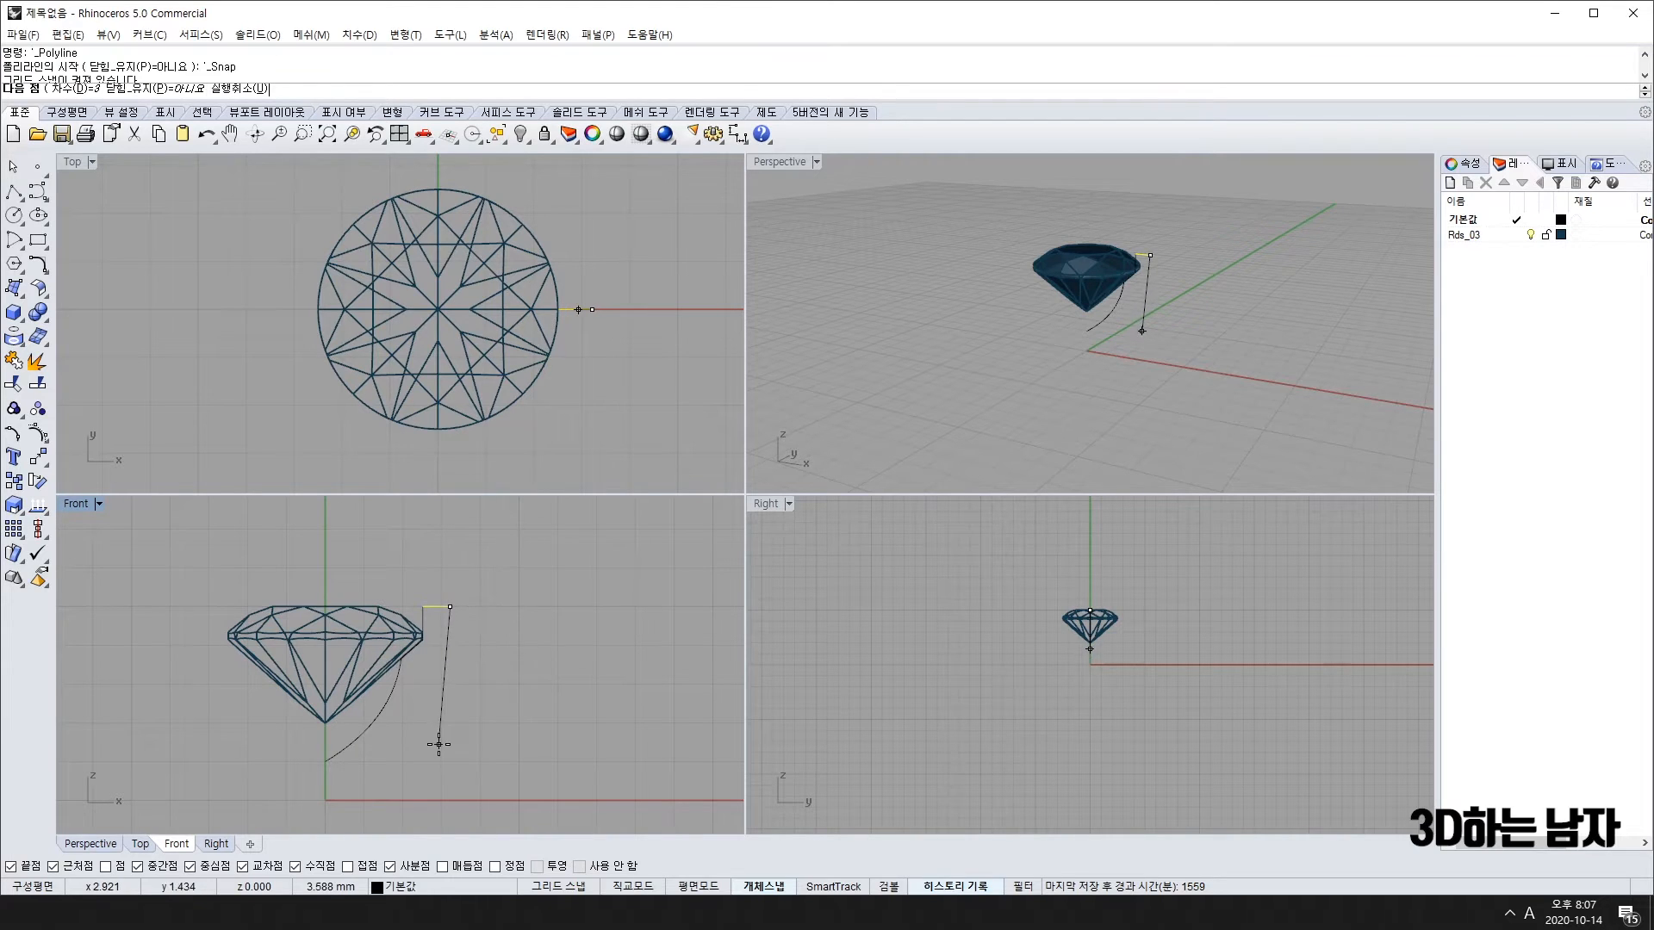
{"action": "left_click", "coordinate": [440, 691]}
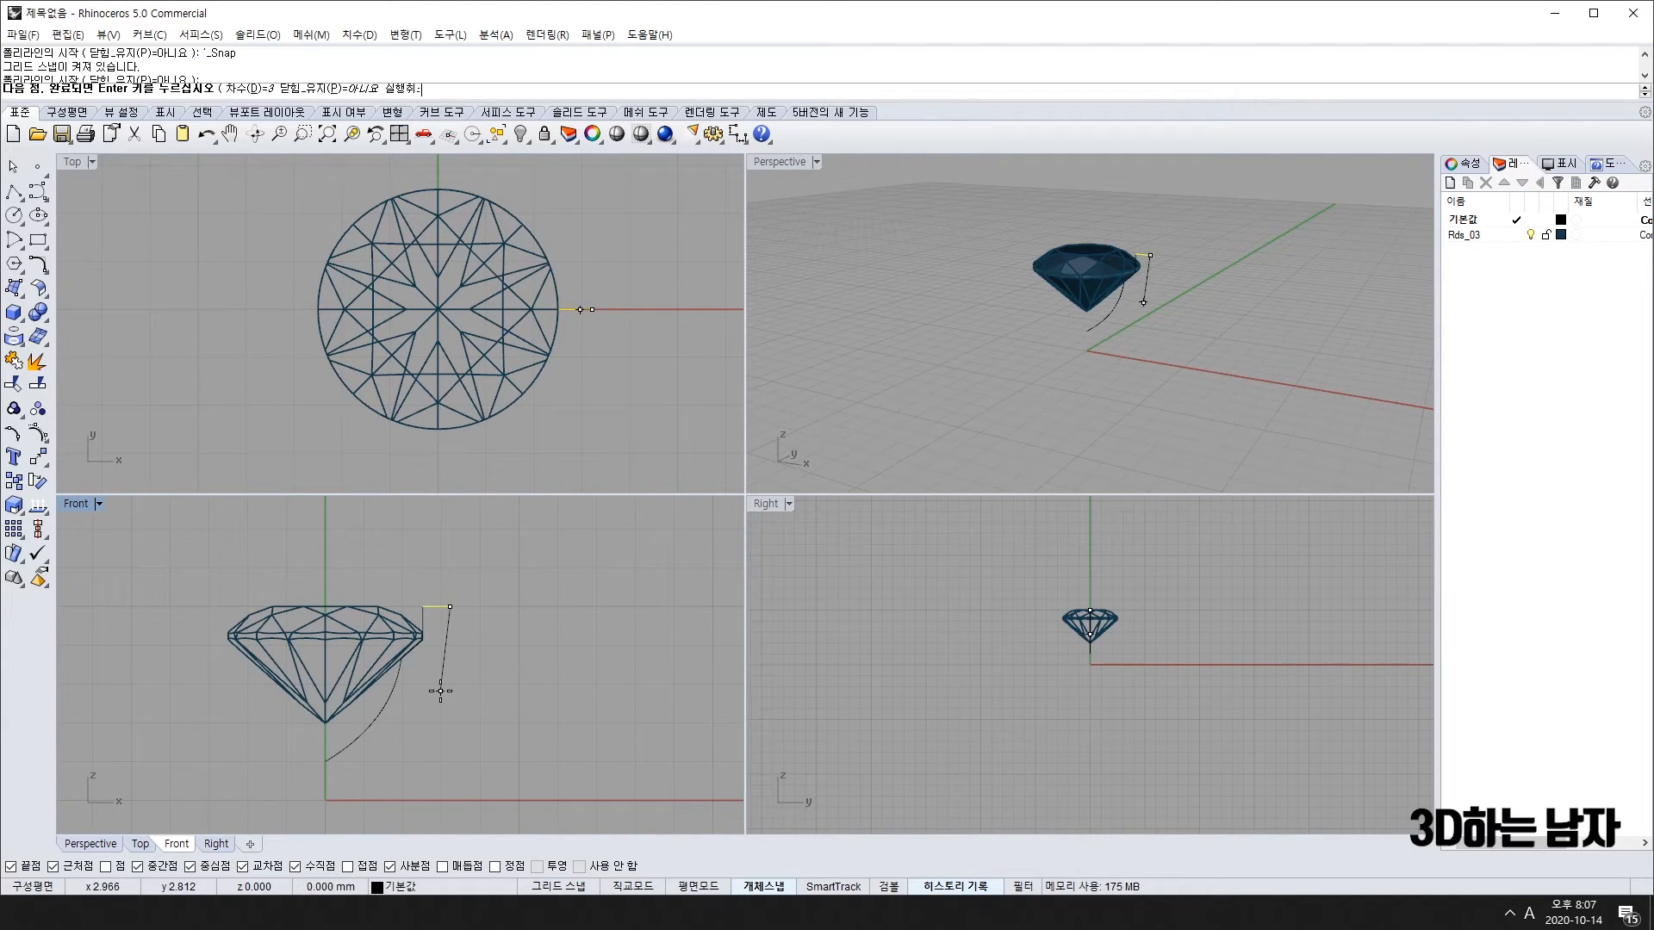
{"action": "left_click", "coordinate": [421, 751]}
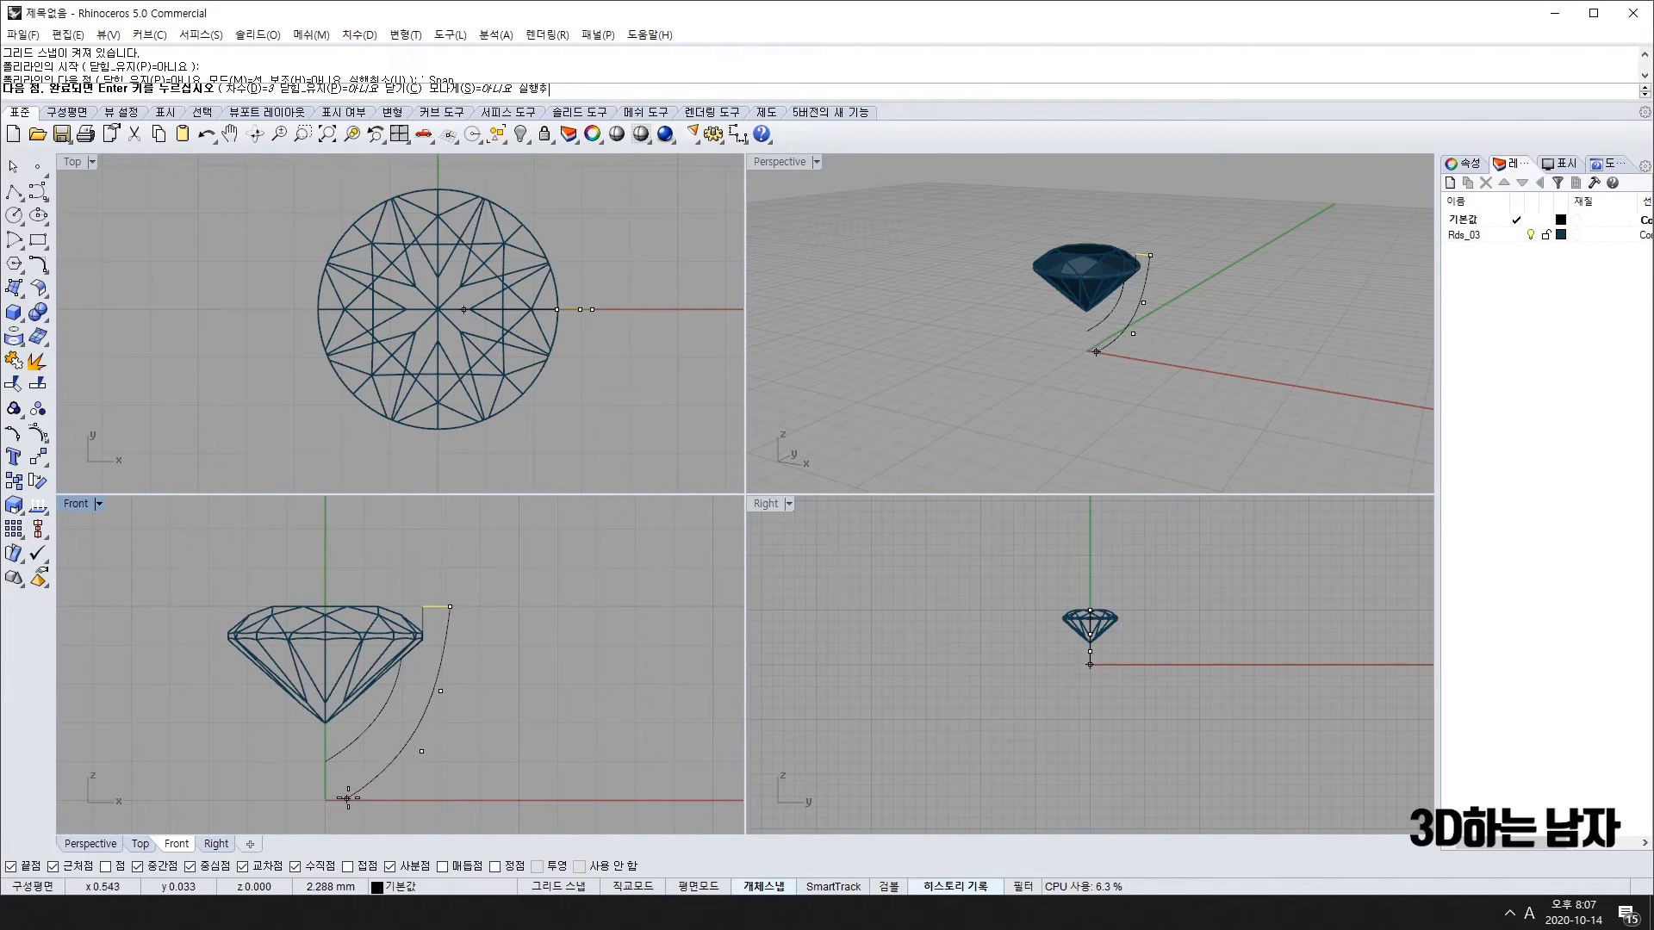
{"action": "scroll", "coordinate": [349, 788], "scroll_direction": "up", "scroll_amount": 5}
{"action": "scroll", "coordinate": [358, 767], "scroll_direction": "down", "scroll_amount": 3}
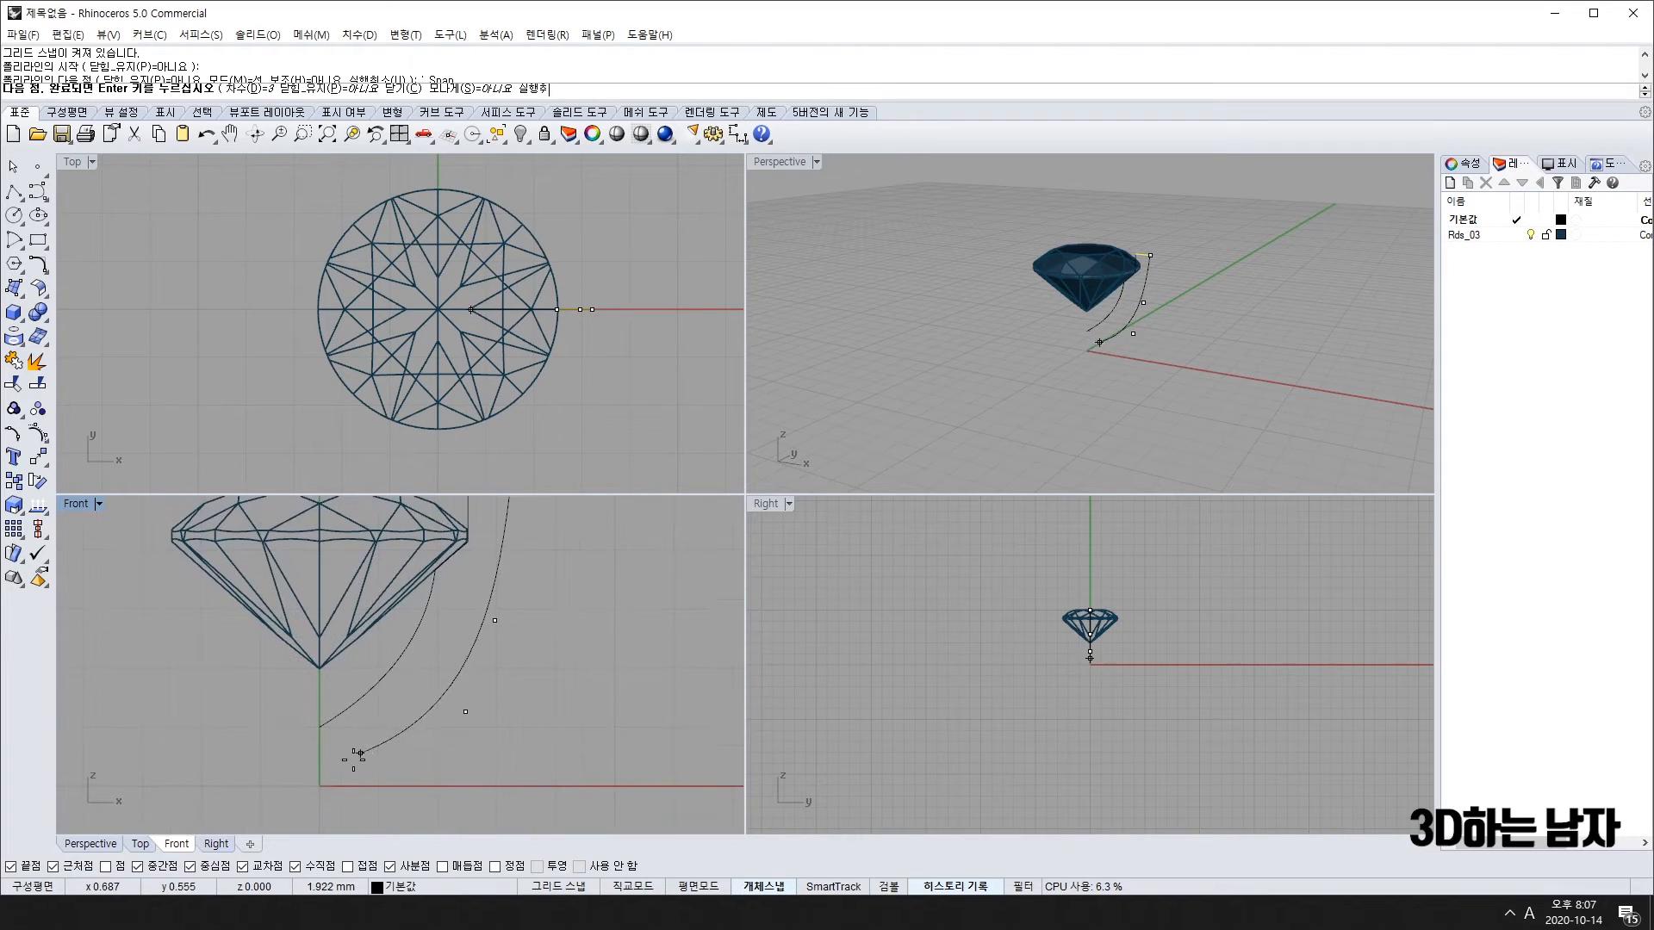
{"action": "key", "text": "F9"}
{"action": "left_click", "coordinate": [362, 795]}
{"action": "key", "text": "Return"}
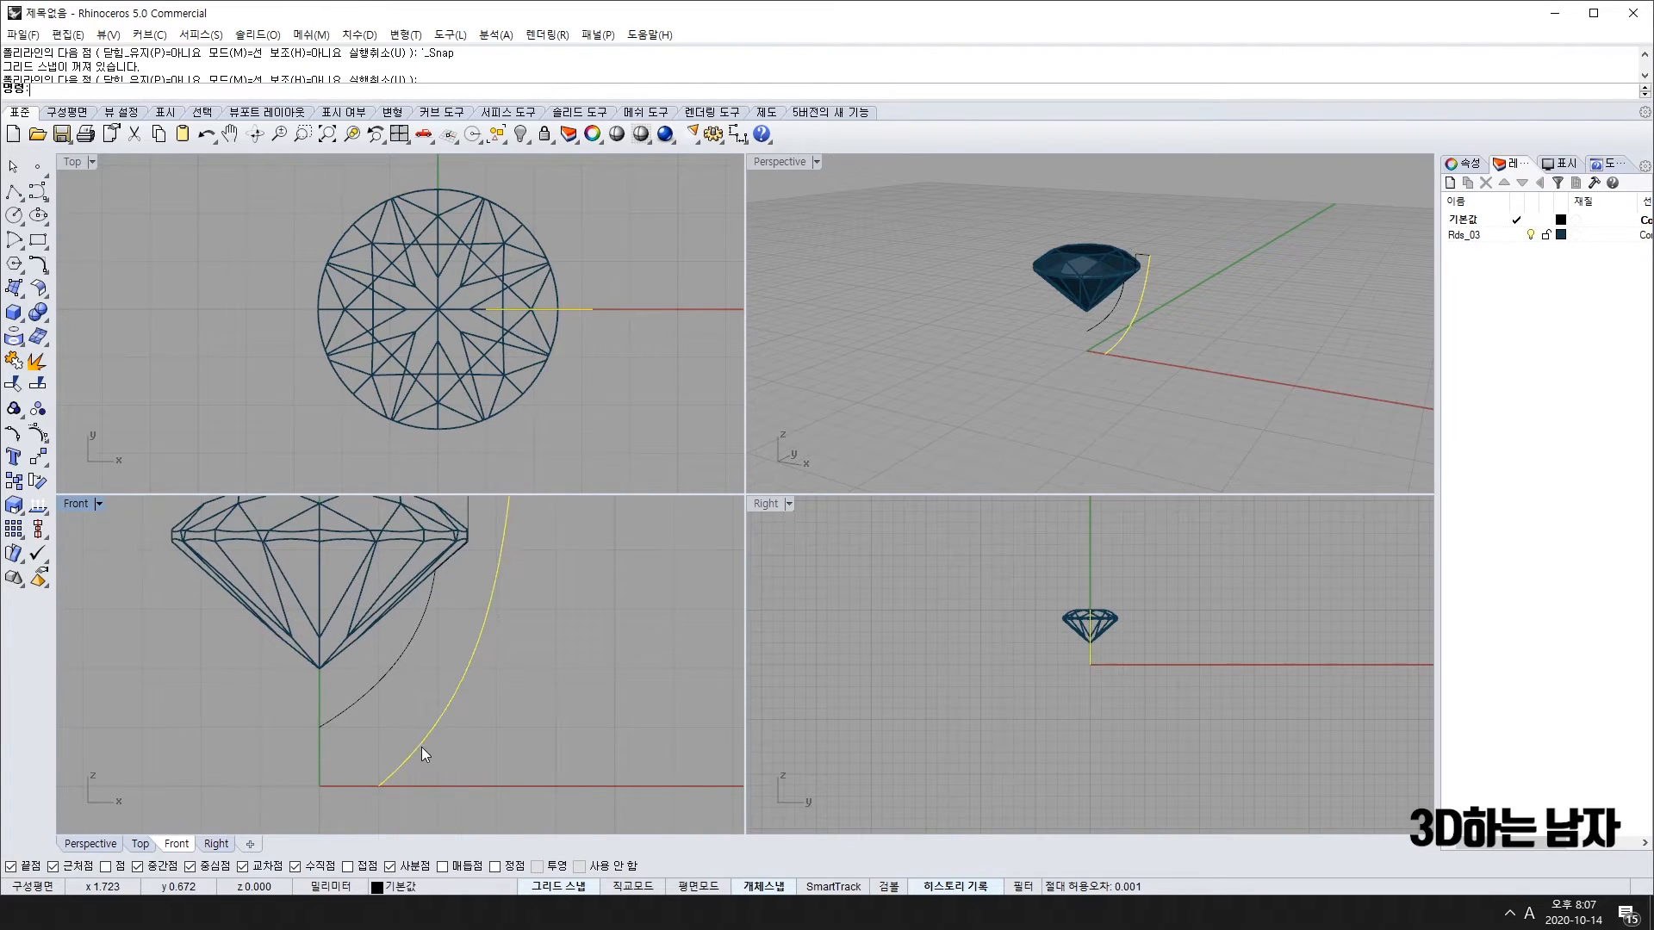
Step: Nudge the new curve's end point twice to the left along the x-axis
{"action": "scroll", "coordinate": [421, 747], "scroll_direction": "down", "scroll_amount": 4}
{"action": "scroll", "coordinate": [415, 754], "scroll_direction": "up", "scroll_amount": 4}
{"action": "key", "text": "F10"}
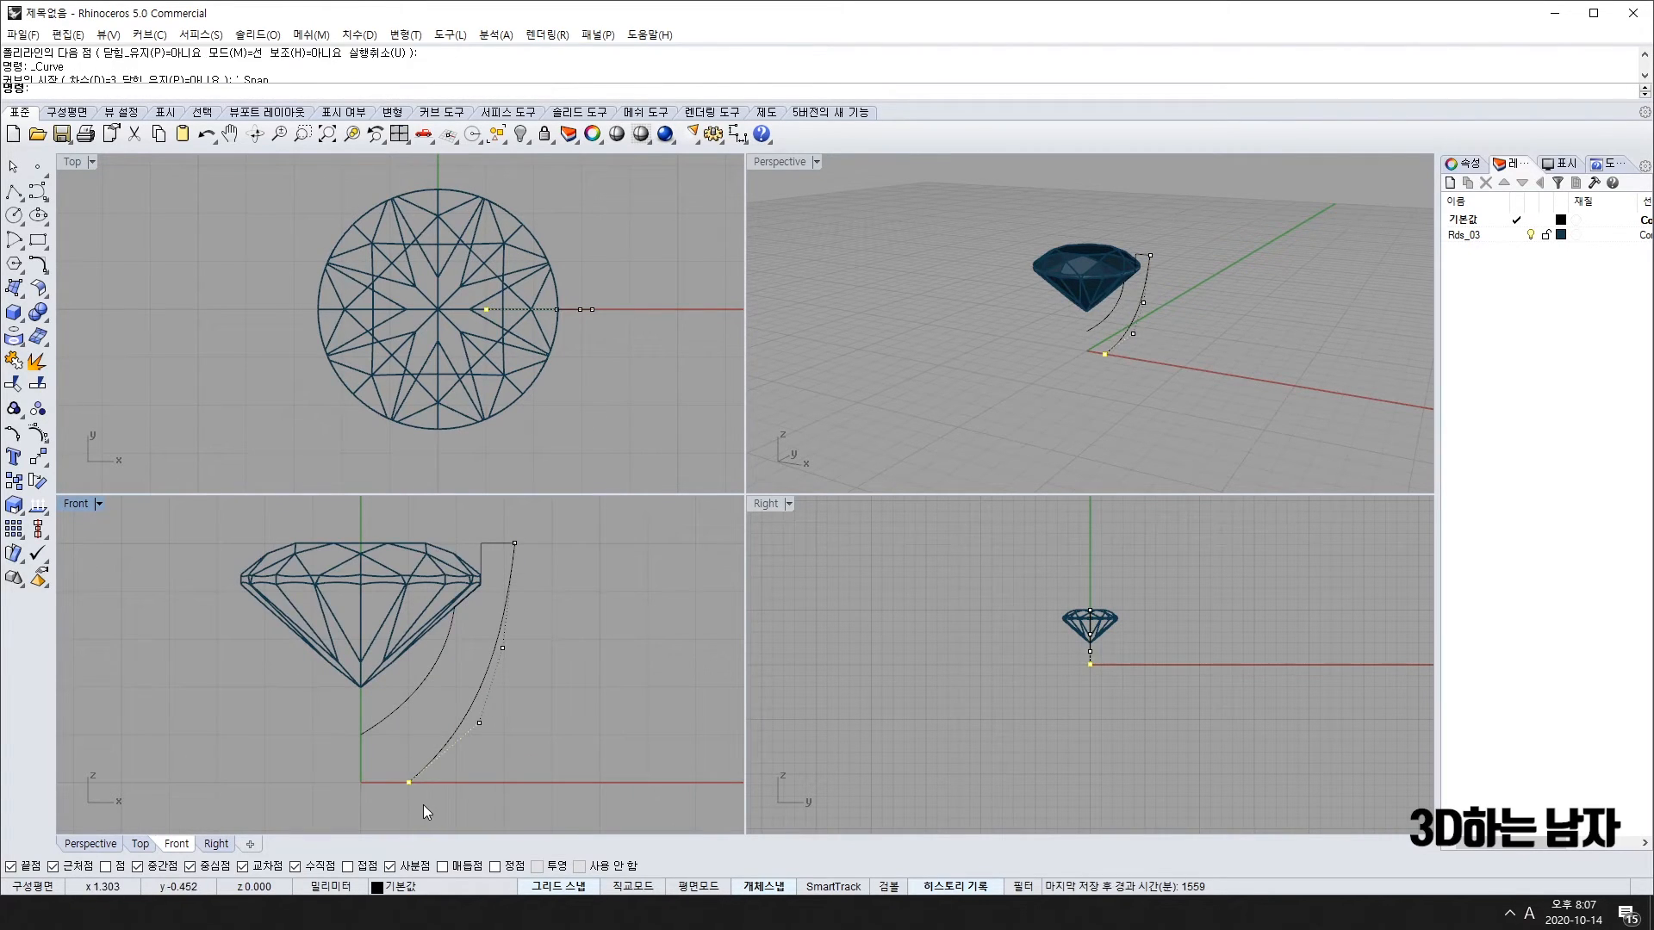
{"action": "key", "text": "alt+Left"}
{"action": "key", "text": "alt+Left"}
{"action": "key", "text": "alt+Left"}
{"action": "key", "text": "alt+Left"}
{"action": "key", "text": "alt+Left"}
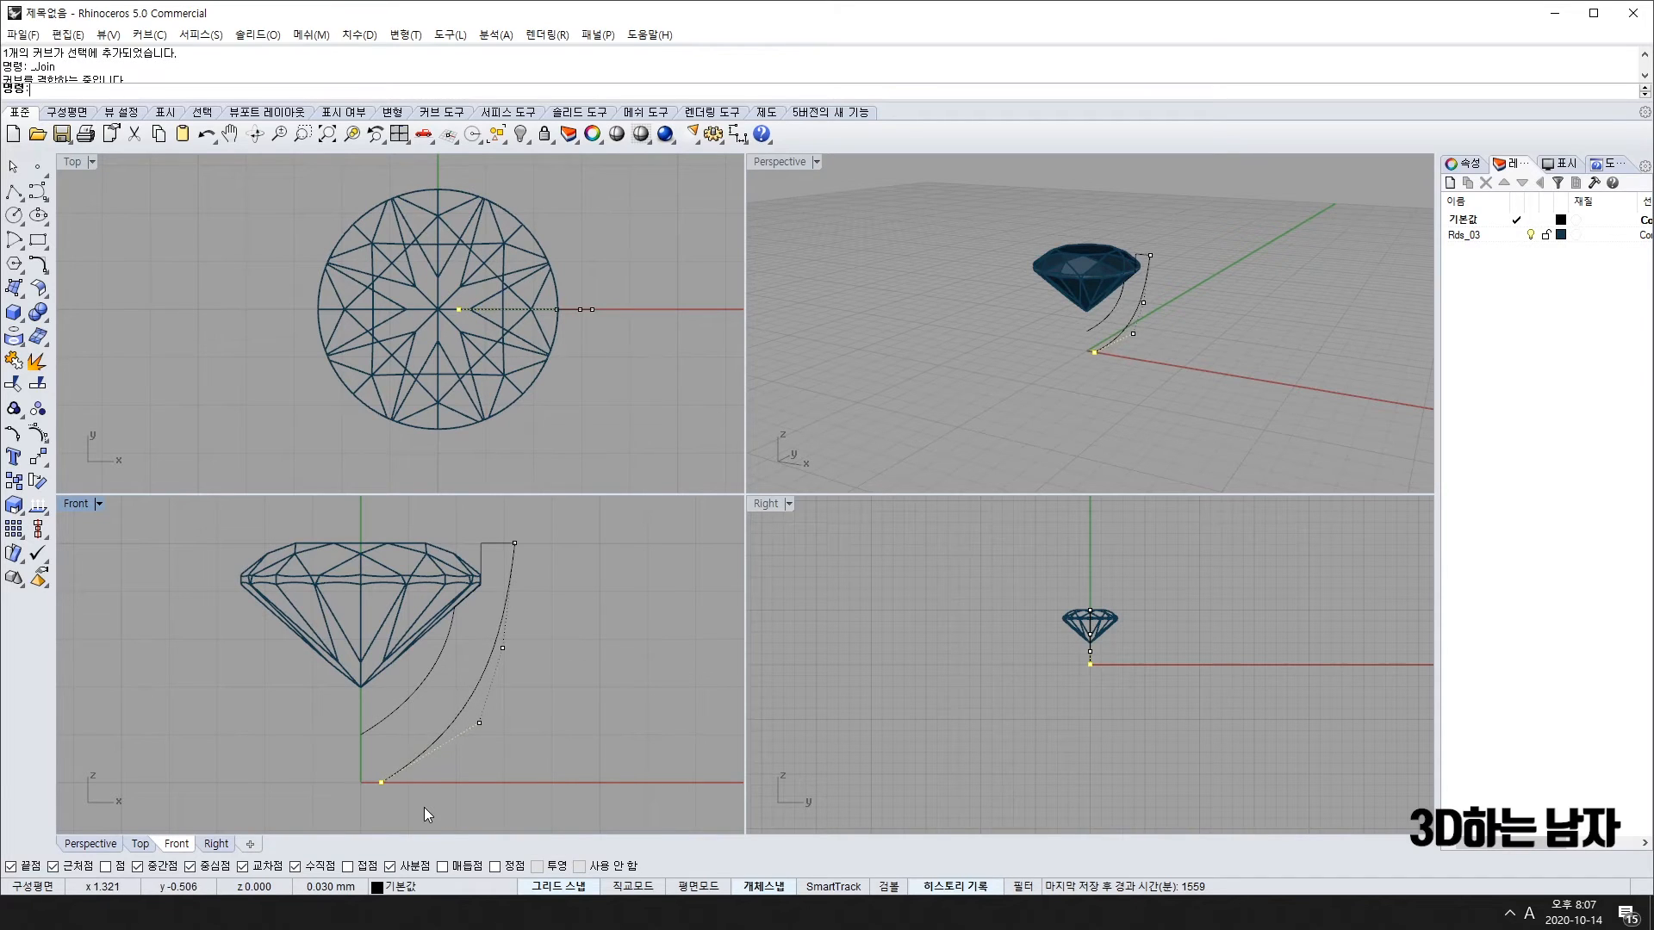
{"action": "key", "text": "alt+Left"}
{"action": "scroll", "coordinate": [517, 568], "scroll_direction": "down", "scroll_amount": 6}
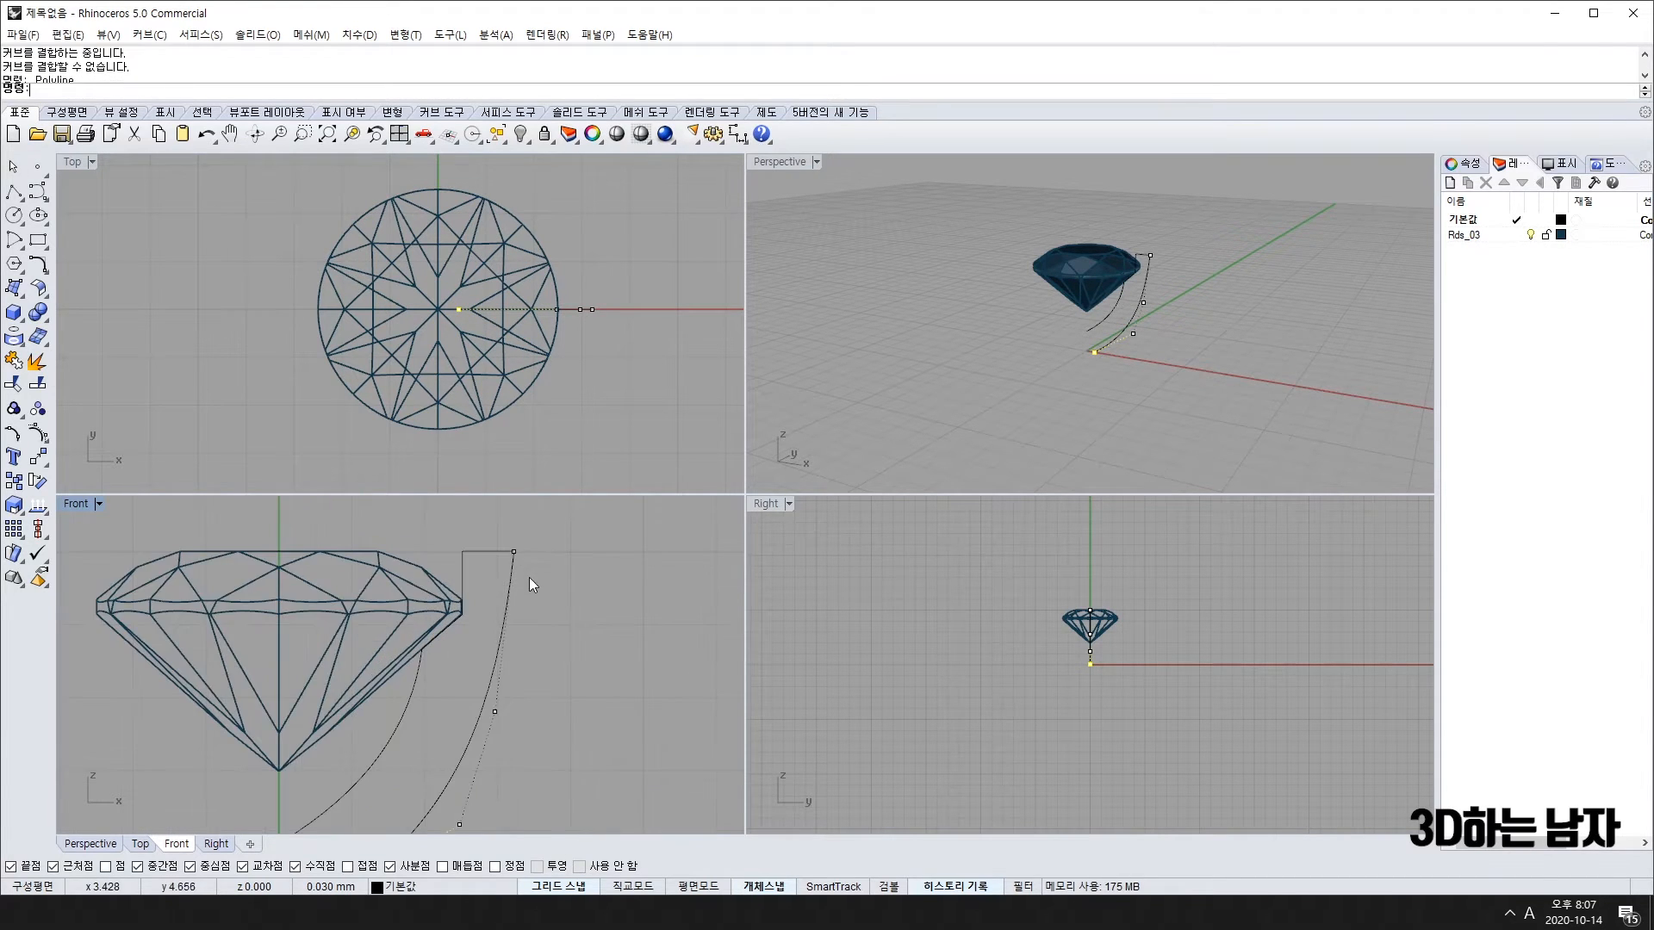
{"action": "key", "text": "Escape"}
{"action": "scroll", "coordinate": [520, 743], "scroll_direction": "up", "scroll_amount": 10}
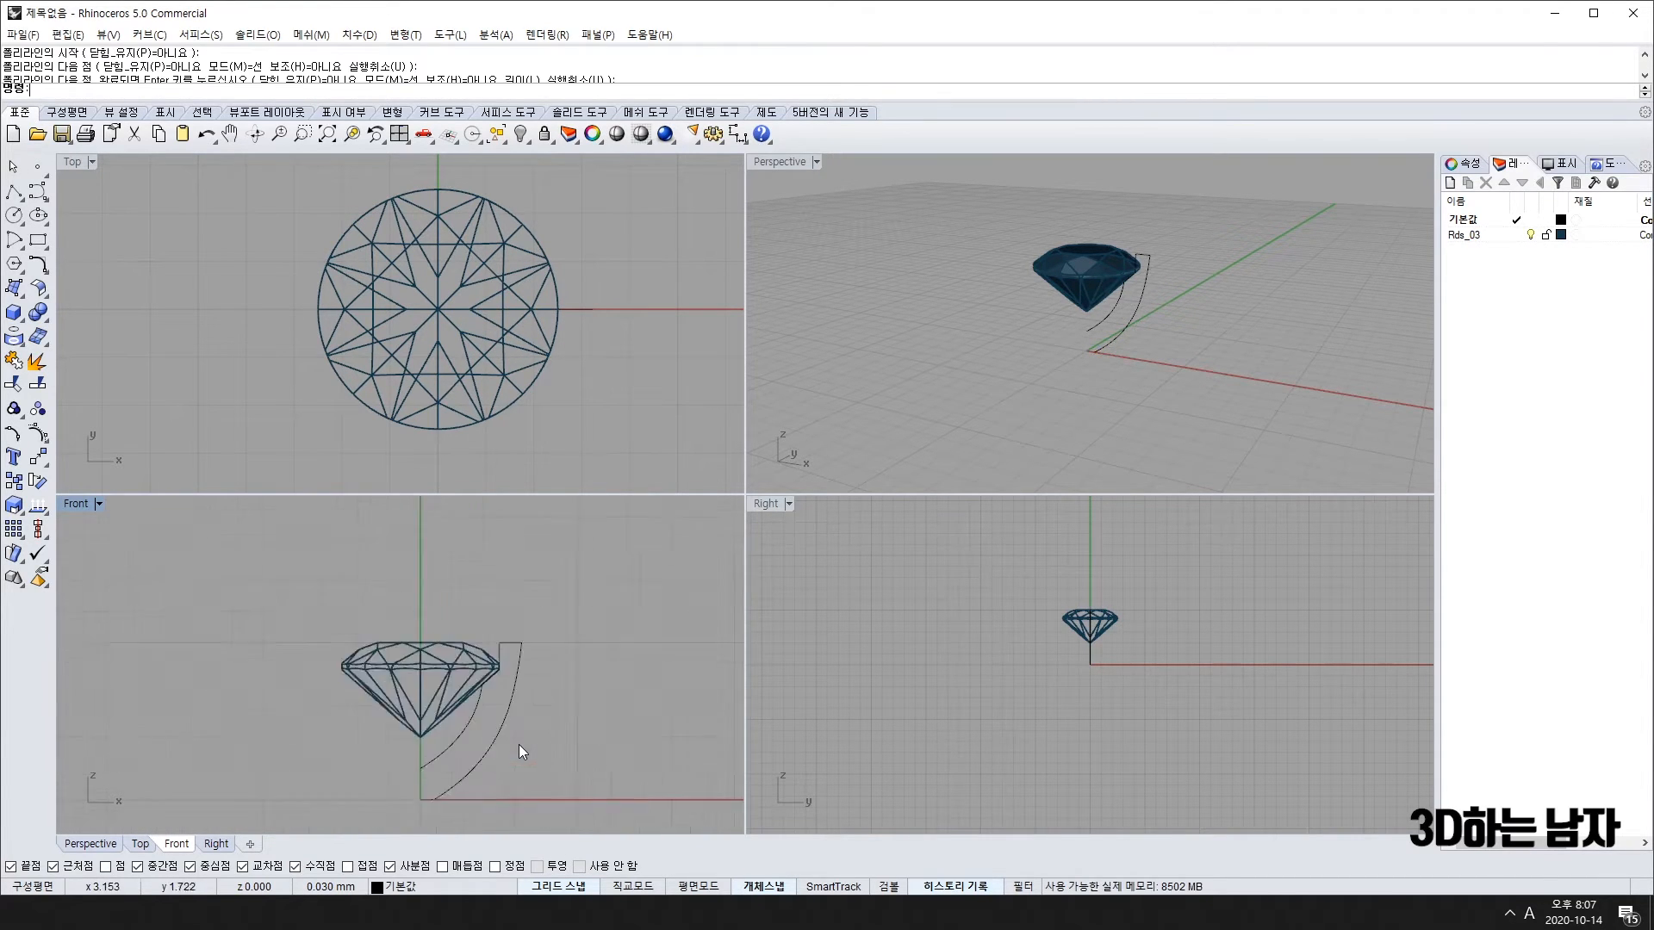
{"action": "left_click", "coordinate": [509, 686]}
Step: Reshape the outer curve by dragging a middle control point down and adjusting its top point
{"action": "key", "text": "F10"}
{"action": "left_click", "coordinate": [512, 701]}
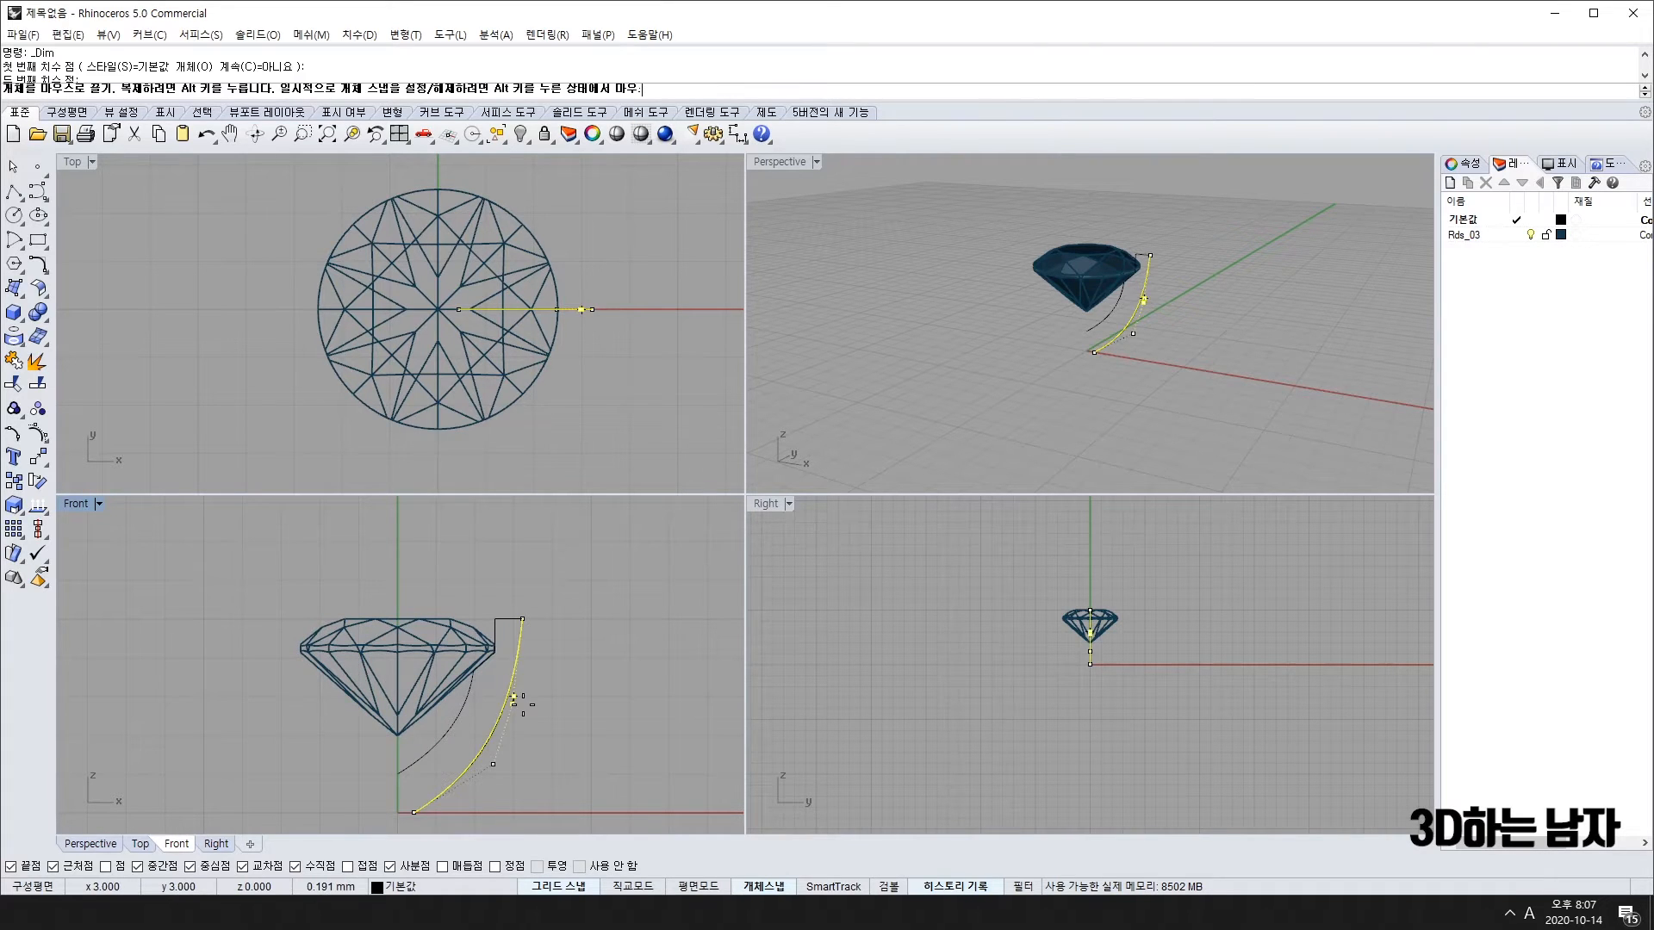
{"action": "mouse_move", "coordinate": [526, 698]}
{"action": "left_mouse_down"}
{"action": "mouse_move", "coordinate": [537, 715]}
{"action": "mouse_move", "coordinate": [519, 722]}
{"action": "left_mouse_up"}
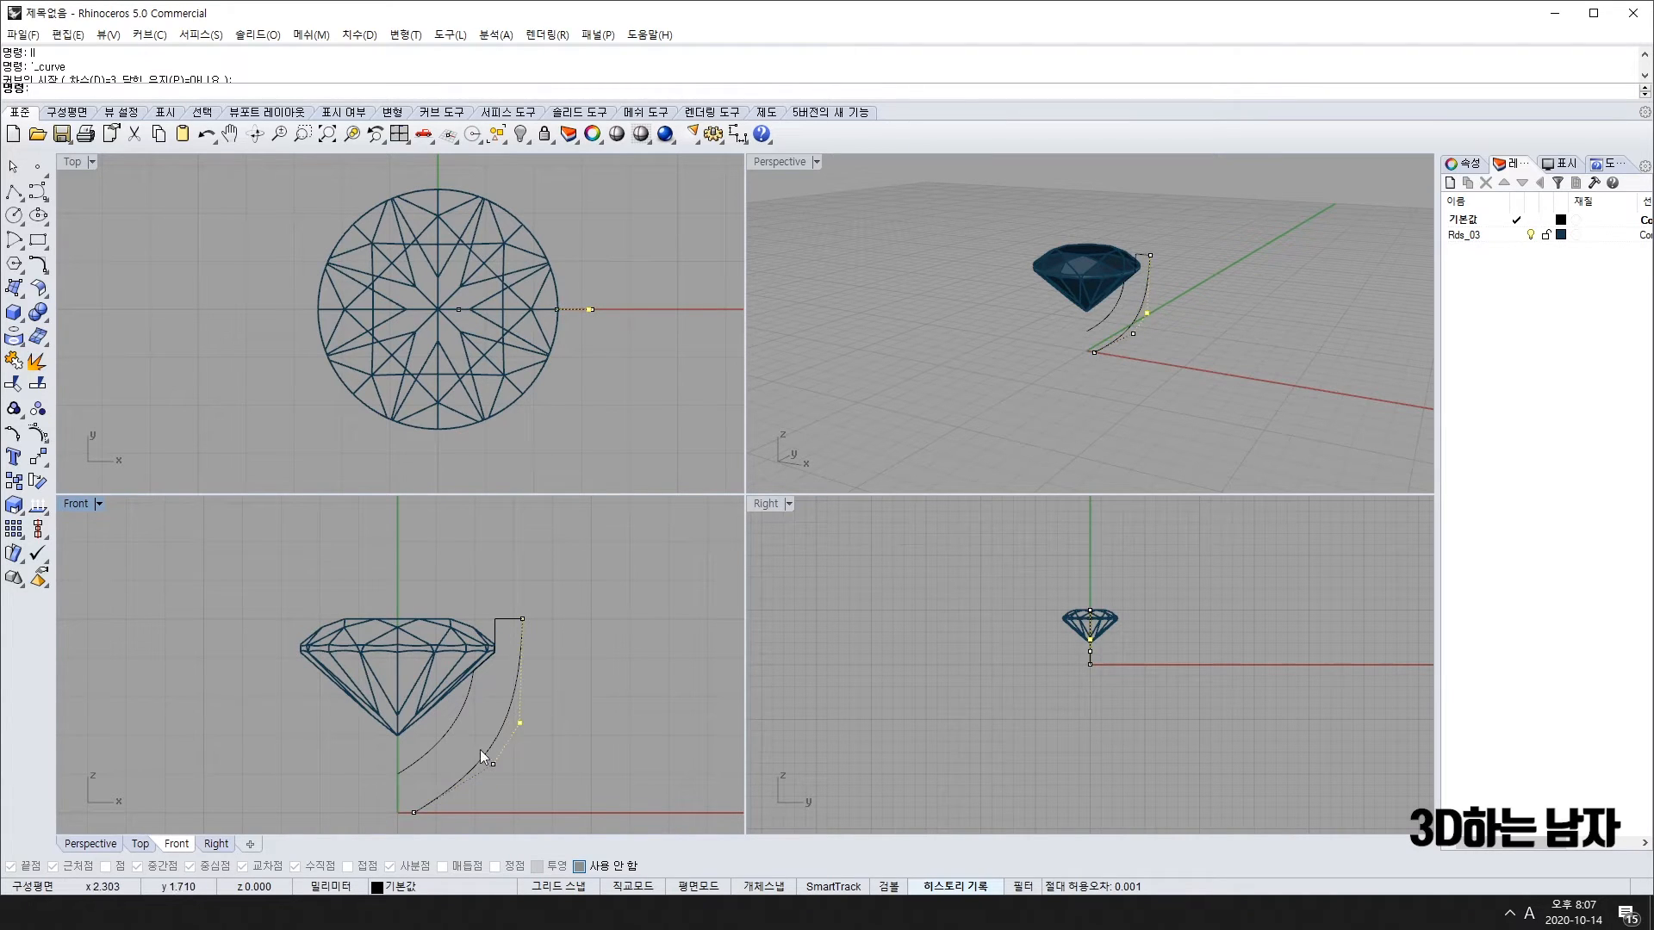
{"action": "left_click", "coordinate": [522, 619]}
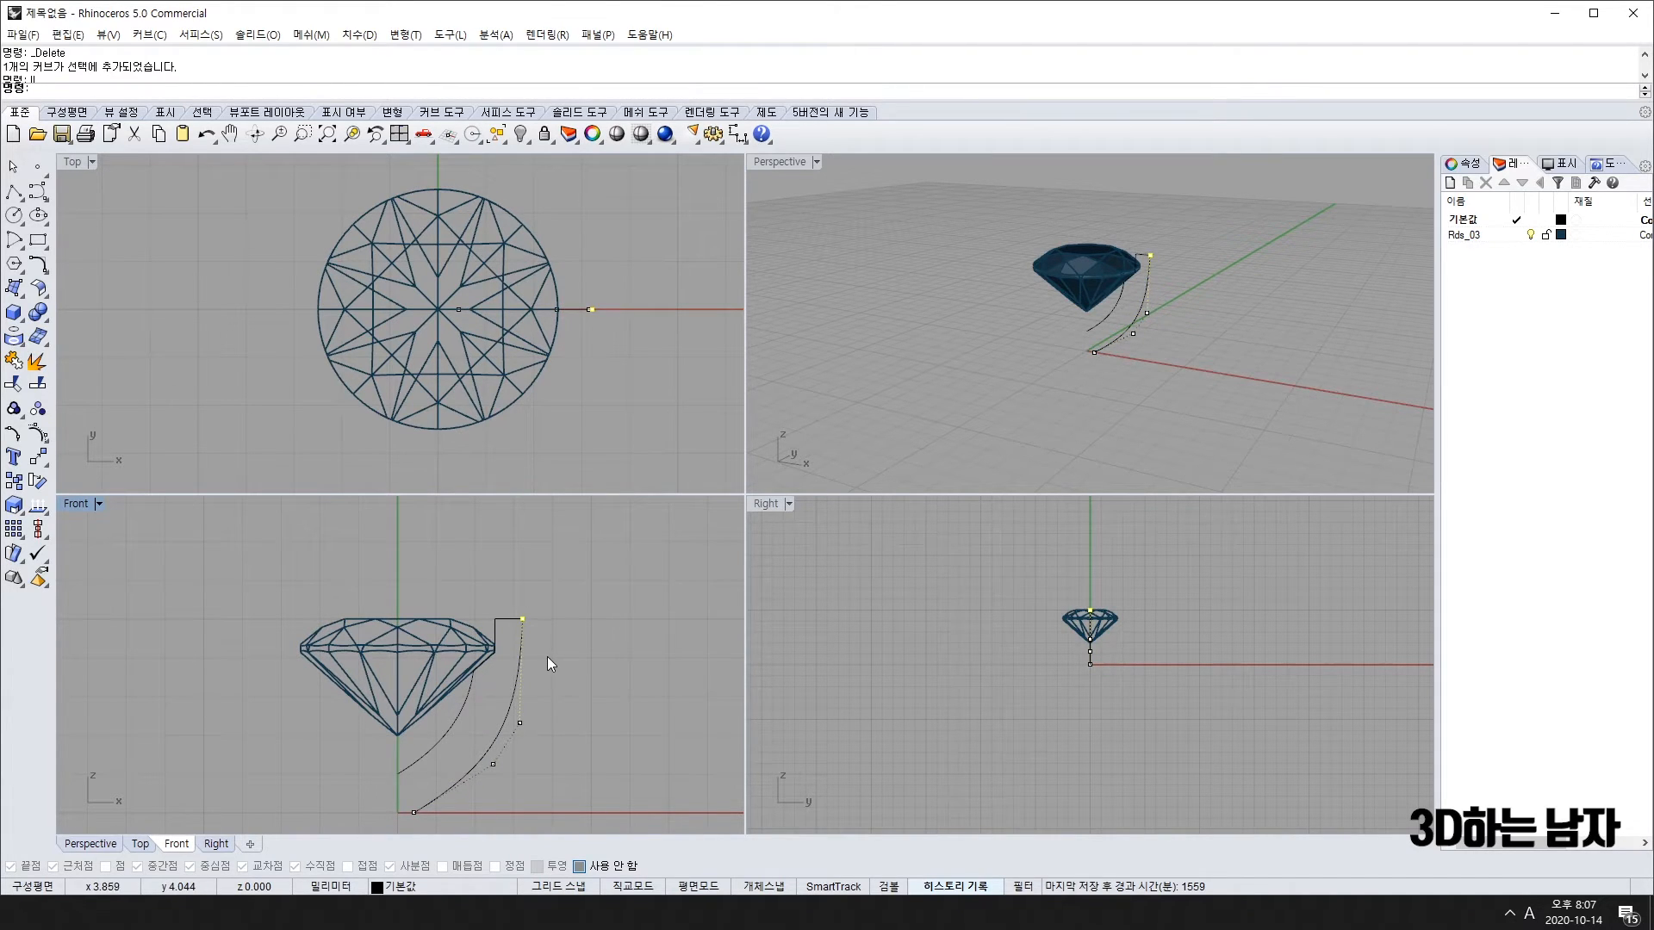
{"action": "key", "text": "alt+Left"}
{"action": "key", "text": "alt+Left"}
{"action": "key", "text": "alt+Left"}
{"action": "key", "text": "alt+Right"}
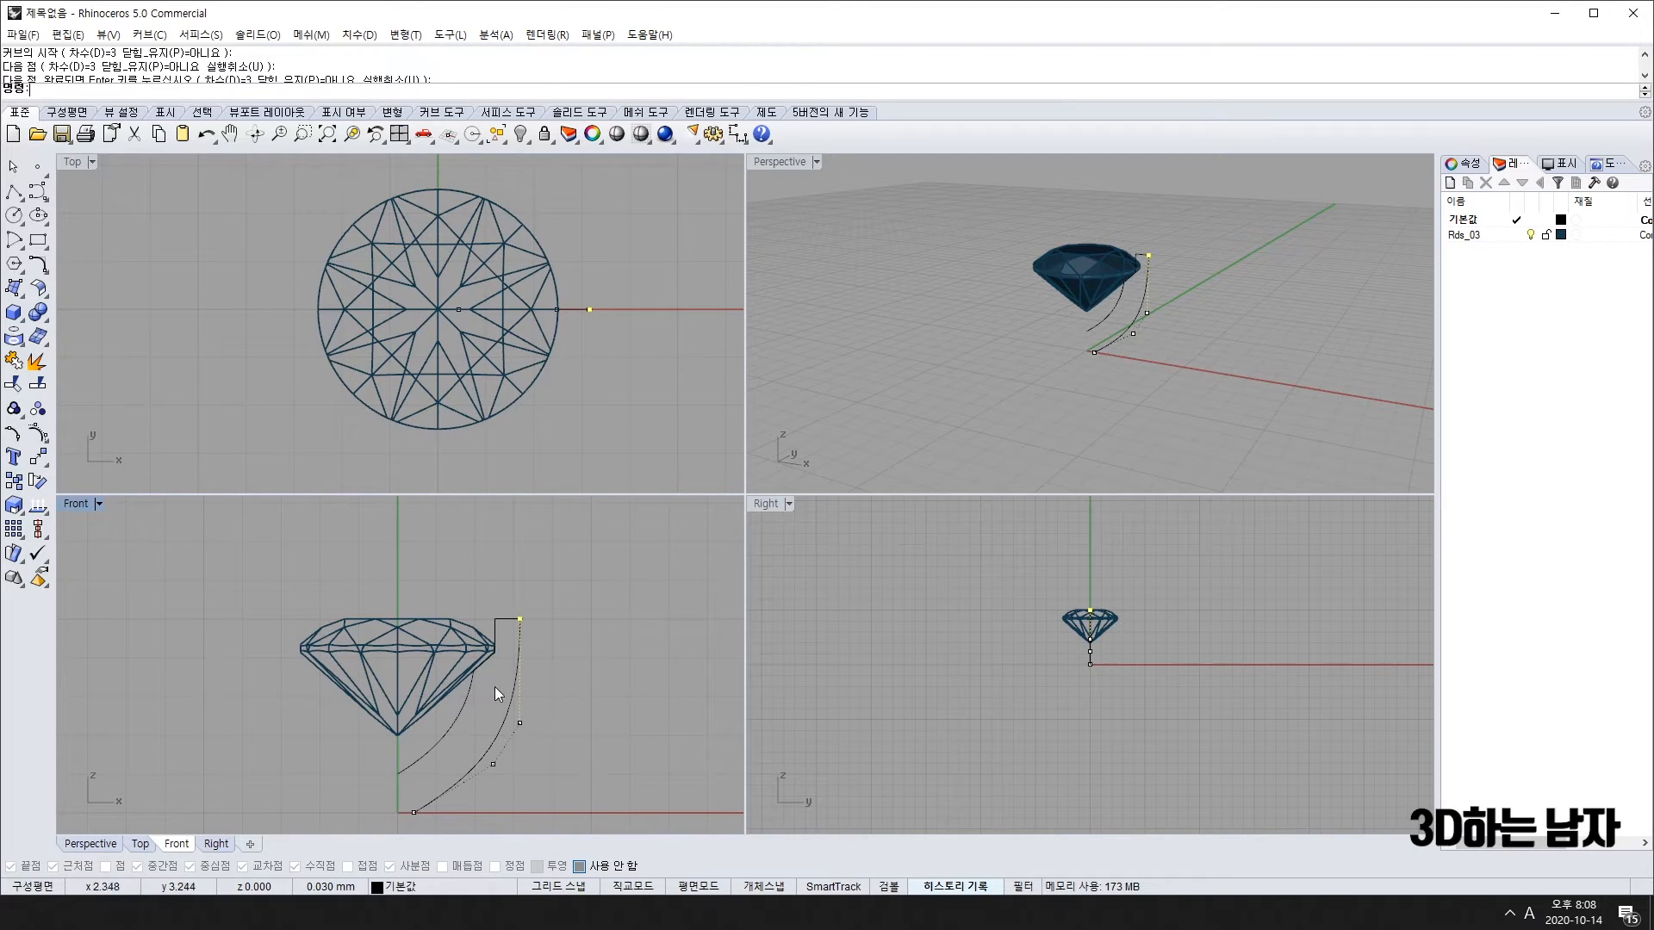
Step: Nudge the next control point down the curve up and right, then slightly down
{"action": "left_click_drag", "start_coordinate": [494, 686], "coordinate": [561, 748]}
{"action": "key", "text": "alt+Up"}
{"action": "key", "text": "alt+Up"}
{"action": "key", "text": "alt+Up"}
{"action": "key", "text": "alt+Up"}
{"action": "key", "text": "alt+Up"}
{"action": "key", "text": "alt+Up"}
{"action": "key", "text": "alt+Up"}
{"action": "key", "text": "alt+Up"}
{"action": "key", "text": "alt+Up"}
{"action": "key", "text": "alt+Up"}
{"action": "key", "text": "alt+Up"}
{"action": "key", "text": "alt+Up"}
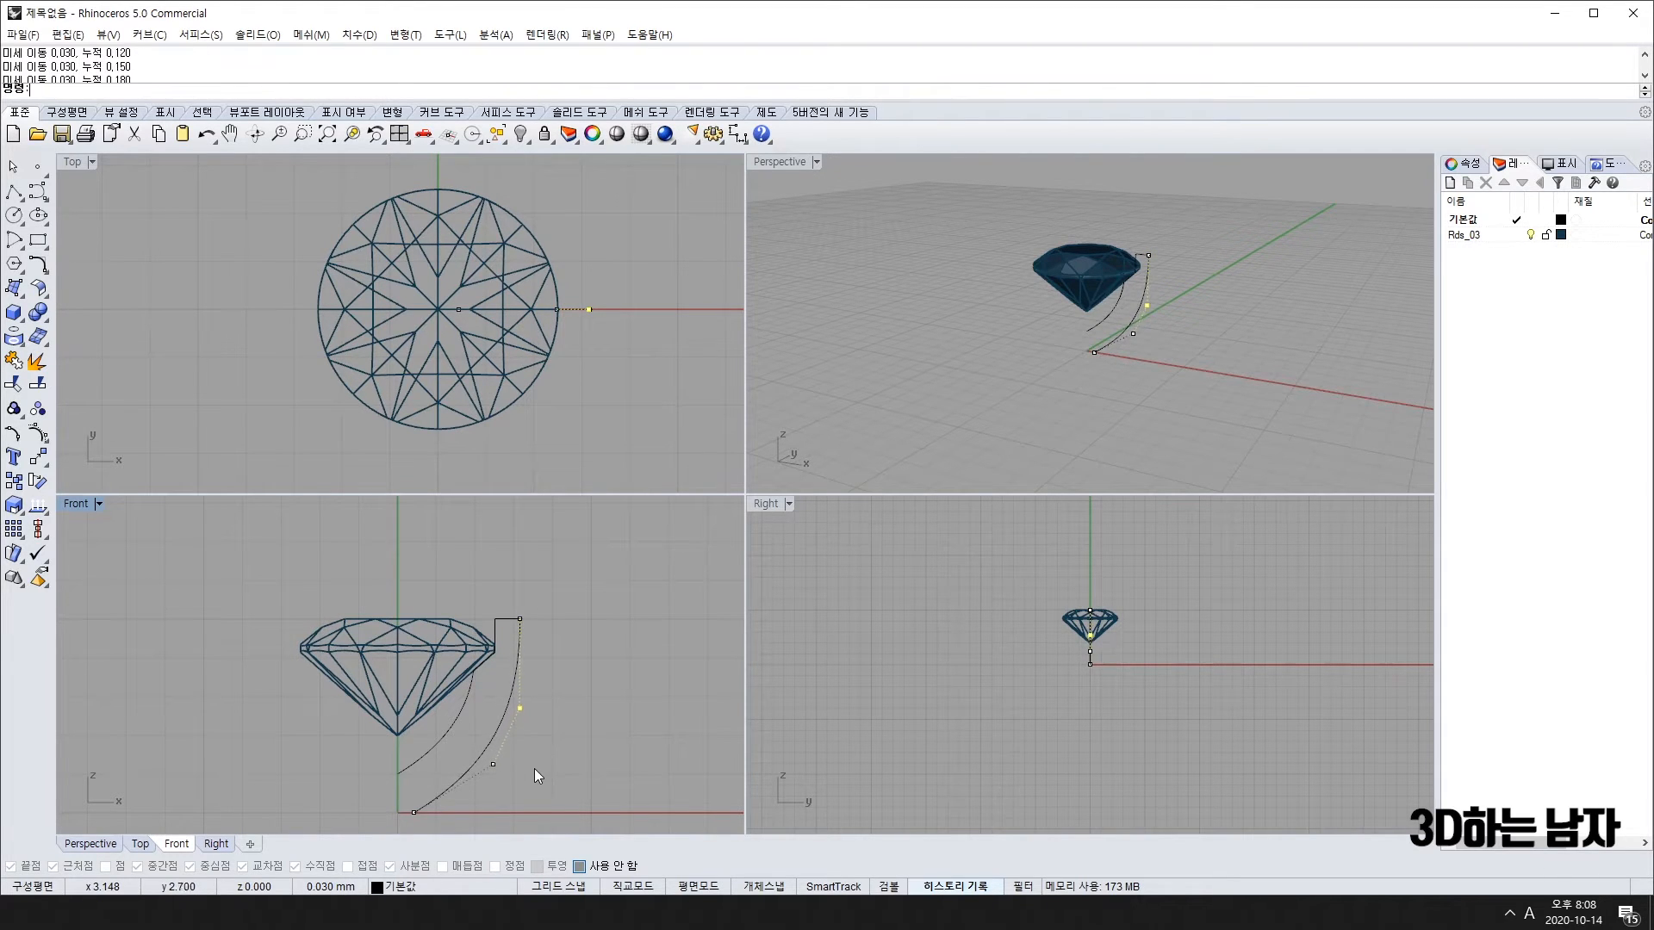
{"action": "key", "text": "alt+Up"}
{"action": "key", "text": "alt+Up"}
{"action": "key", "text": "alt+Up"}
{"action": "key", "text": "alt+Up"}
{"action": "key", "text": "alt+Up"}
{"action": "key", "text": "alt+Up"}
{"action": "key", "text": "alt+Up"}
{"action": "key", "text": "alt+Up"}
{"action": "key", "text": "alt+Up"}
{"action": "key", "text": "alt+Up"}
{"action": "key", "text": "alt+Up"}
{"action": "key", "text": "alt+Up"}
{"action": "key", "text": "alt+Up"}
{"action": "key", "text": "alt+Up"}
{"action": "key", "text": "alt+Up"}
{"action": "key", "text": "alt+Up"}
{"action": "key", "text": "alt+Up"}
{"action": "key", "text": "alt+Up"}
{"action": "key", "text": "alt+Up"}
{"action": "key", "text": "alt+Up"}
{"action": "key", "text": "alt+Right"}
{"action": "key", "text": "alt+Right"}
{"action": "key", "text": "alt+Right"}
{"action": "key", "text": "alt+Right"}
{"action": "key", "text": "alt+Right"}
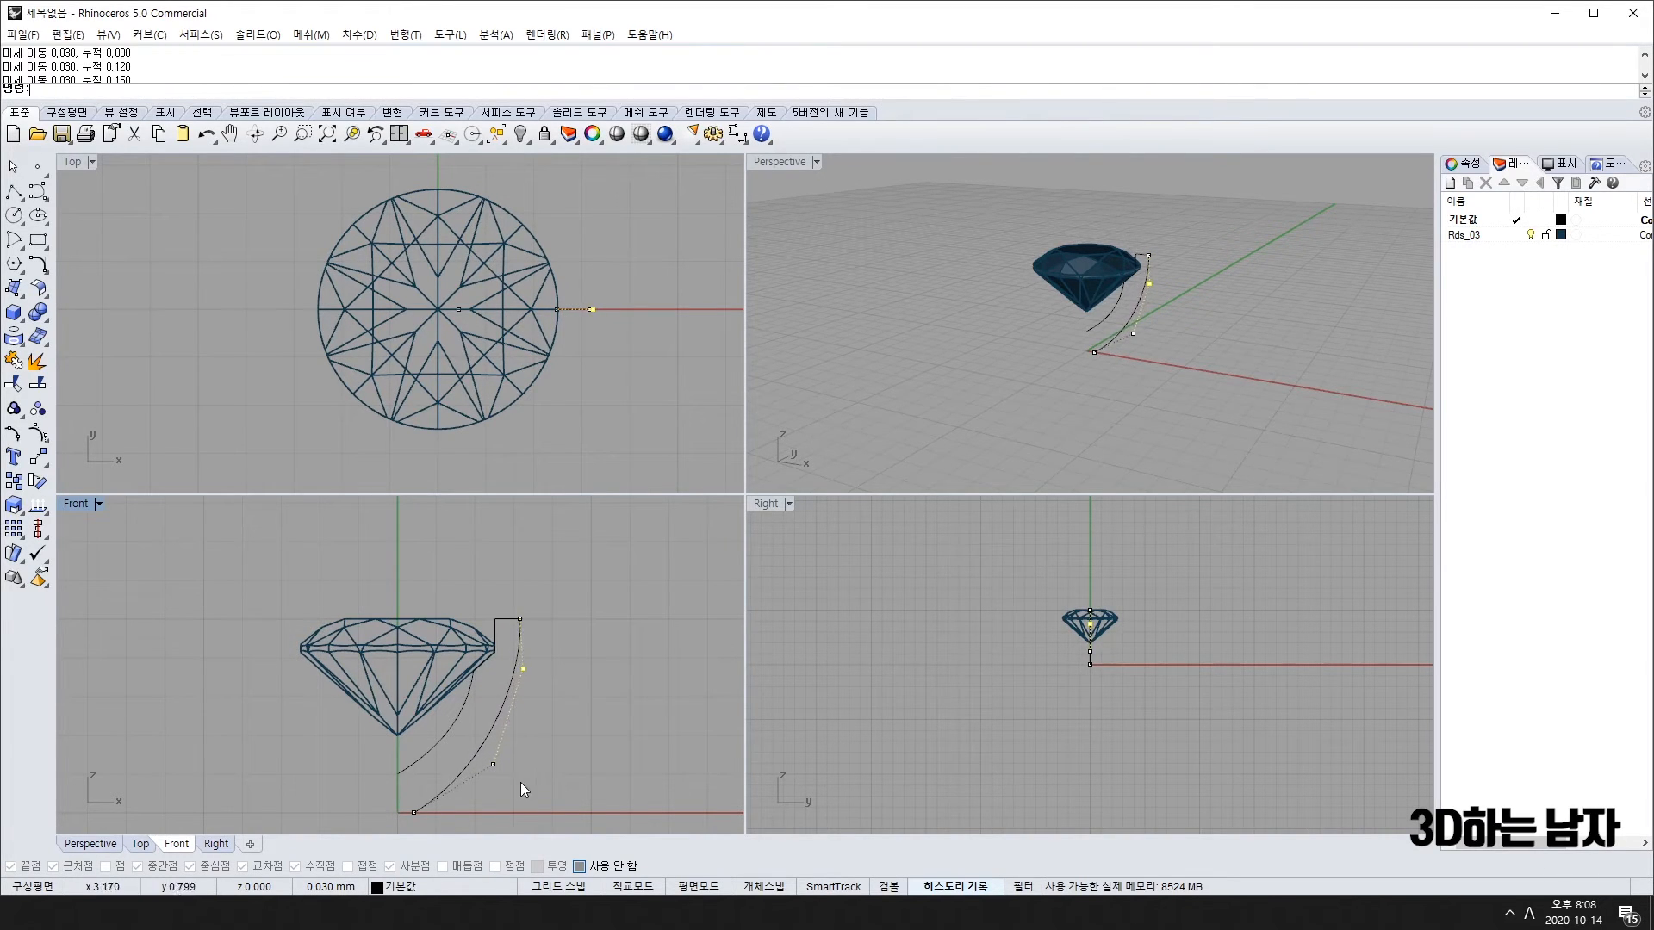
{"action": "key", "text": "alt+Right"}
{"action": "key", "text": "alt+Right"}
{"action": "key", "text": "alt+Right"}
{"action": "key", "text": "alt+Right"}
{"action": "key", "text": "alt+Right"}
{"action": "key", "text": "alt+Right"}
{"action": "key", "text": "alt+Right"}
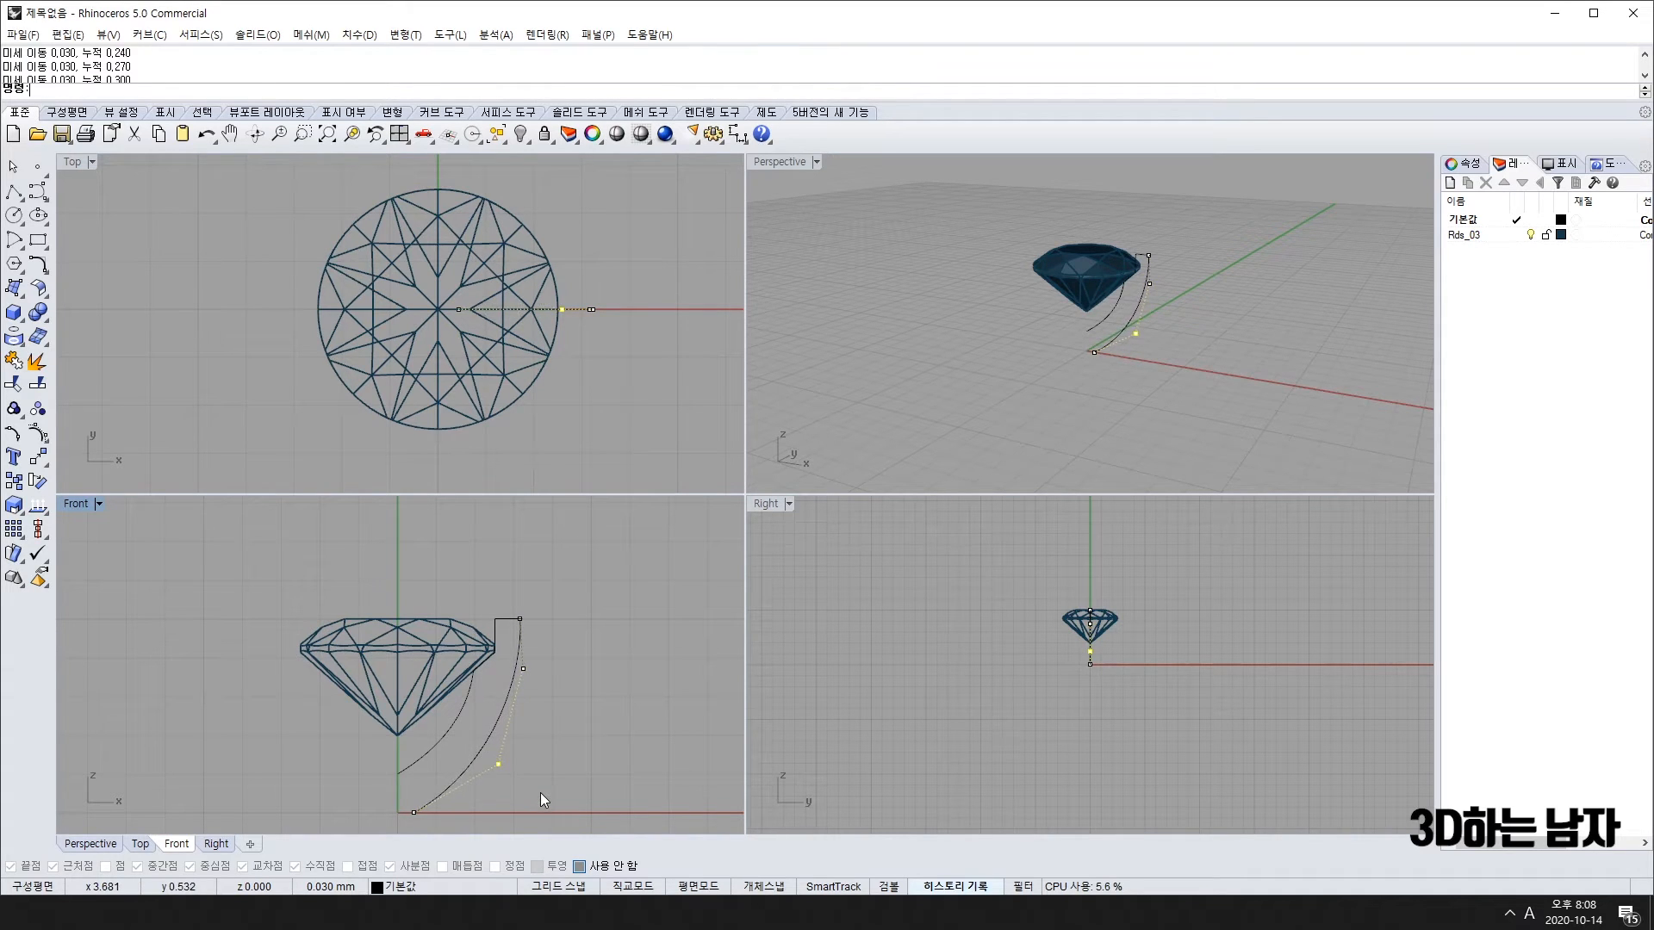
{"action": "key", "text": "alt+Down"}
{"action": "key", "text": "alt+Down"}
{"action": "key", "text": "alt+Down"}
{"action": "key", "text": "alt+Down"}
{"action": "key", "text": "alt+Down"}
{"action": "key", "text": "alt+Down"}
{"action": "key", "text": "alt+Down"}
{"action": "key", "text": "alt+Down"}
{"action": "key", "text": "alt+Down"}
{"action": "key", "text": "alt+Down"}
{"action": "key", "text": "alt+Down"}
{"action": "key", "text": "alt+Down"}
{"action": "key", "text": "alt+Down"}
{"action": "key", "text": "alt+Down"}
{"action": "scroll", "coordinate": [453, 749], "scroll_direction": "down", "scroll_amount": 3}
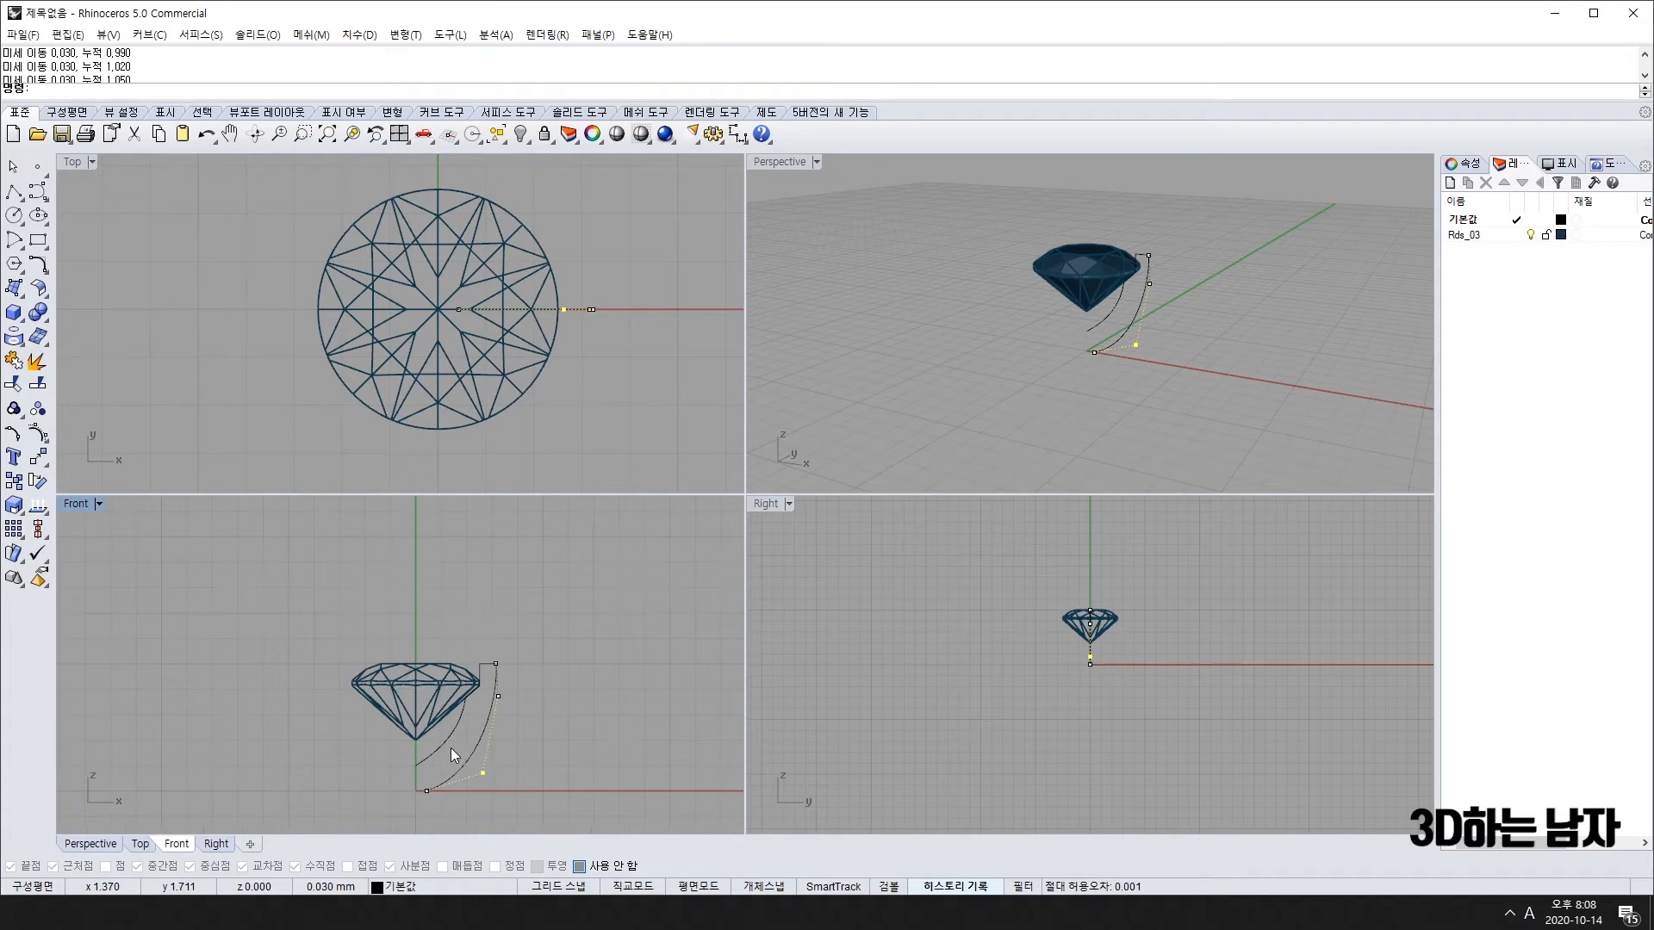
{"action": "key", "text": "alt+Down"}
{"action": "key", "text": "alt+Down"}
{"action": "key", "text": "Escape"}
{"action": "key", "text": "Escape"}
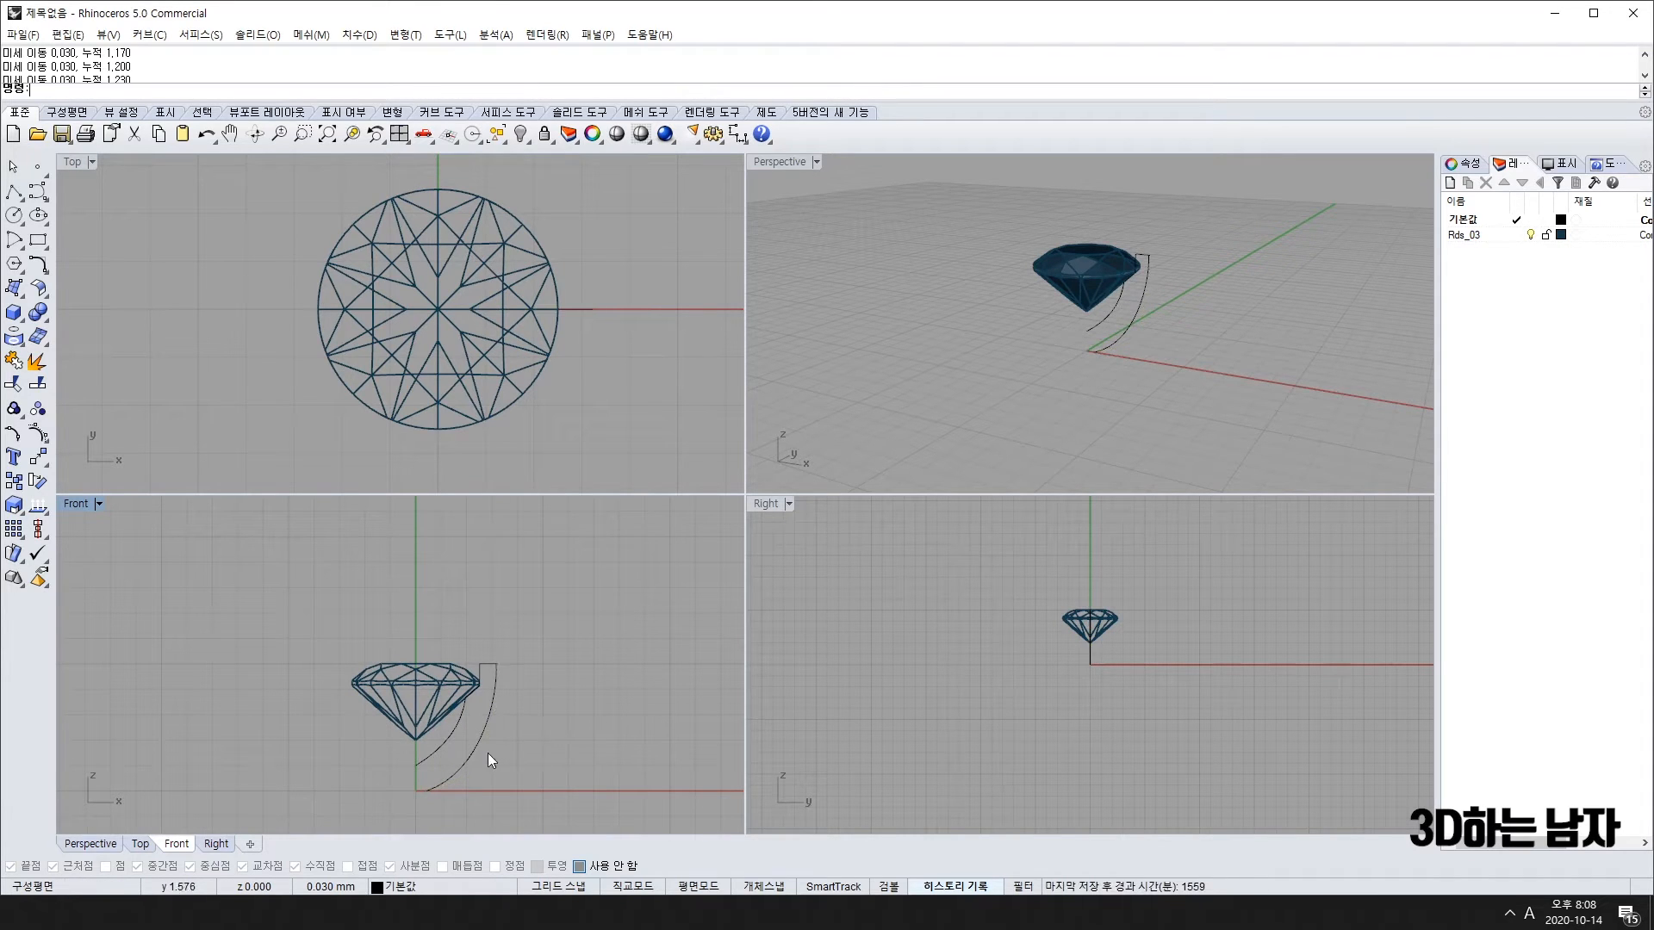
{"action": "scroll", "coordinate": [478, 751], "scroll_direction": "up", "scroll_amount": 8}
Step: Nudge the outer curve down and drop the top line's corner point into place
{"action": "left_click", "coordinate": [471, 745]}
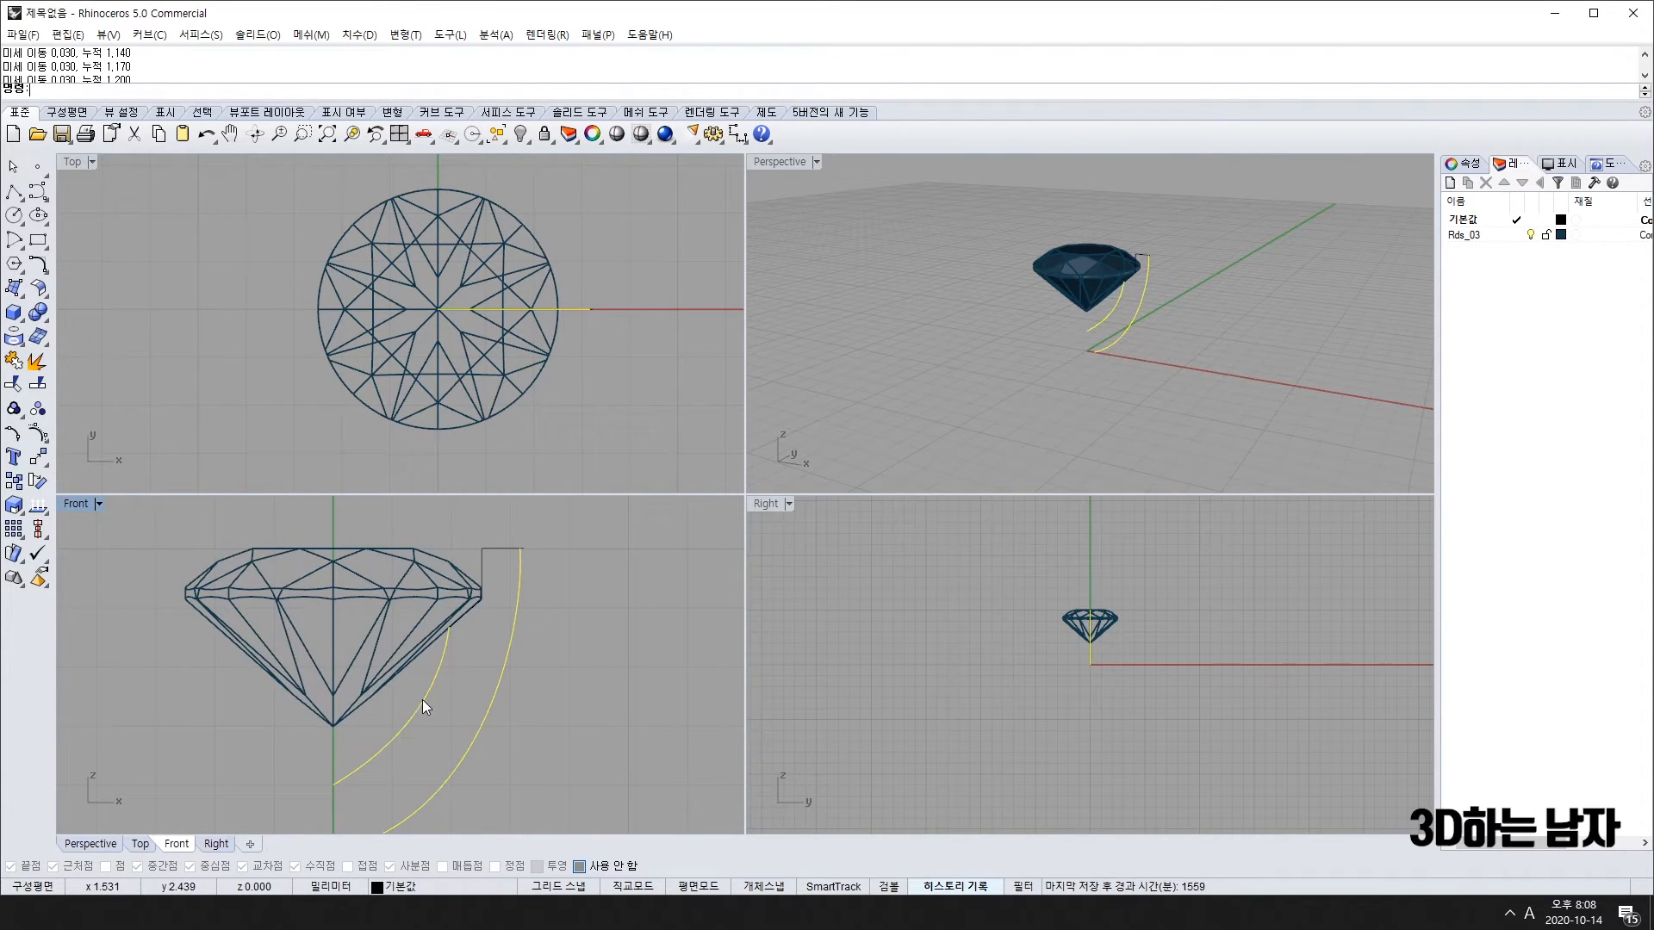
{"action": "key", "text": "alt+Down"}
{"action": "scroll", "coordinate": [536, 567], "scroll_direction": "up", "scroll_amount": 10}
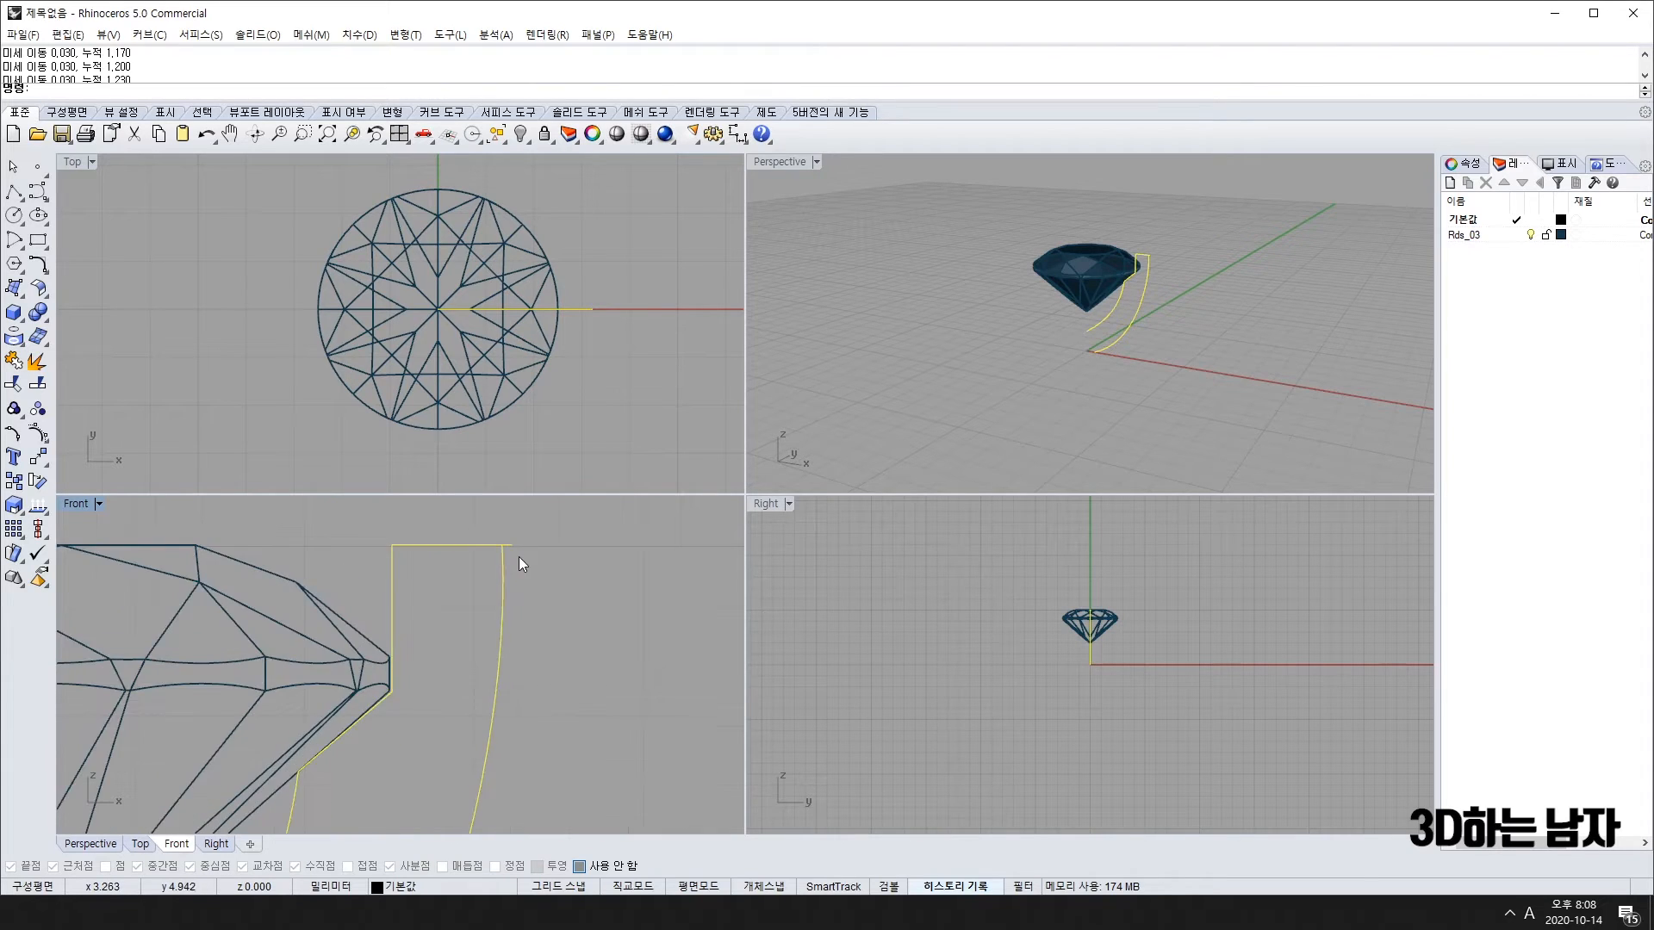
{"action": "right_click_drag", "start_coordinate": [519, 556], "coordinate": [509, 629]}
{"action": "key", "text": "F10"}
{"action": "left_click", "coordinate": [487, 604]}
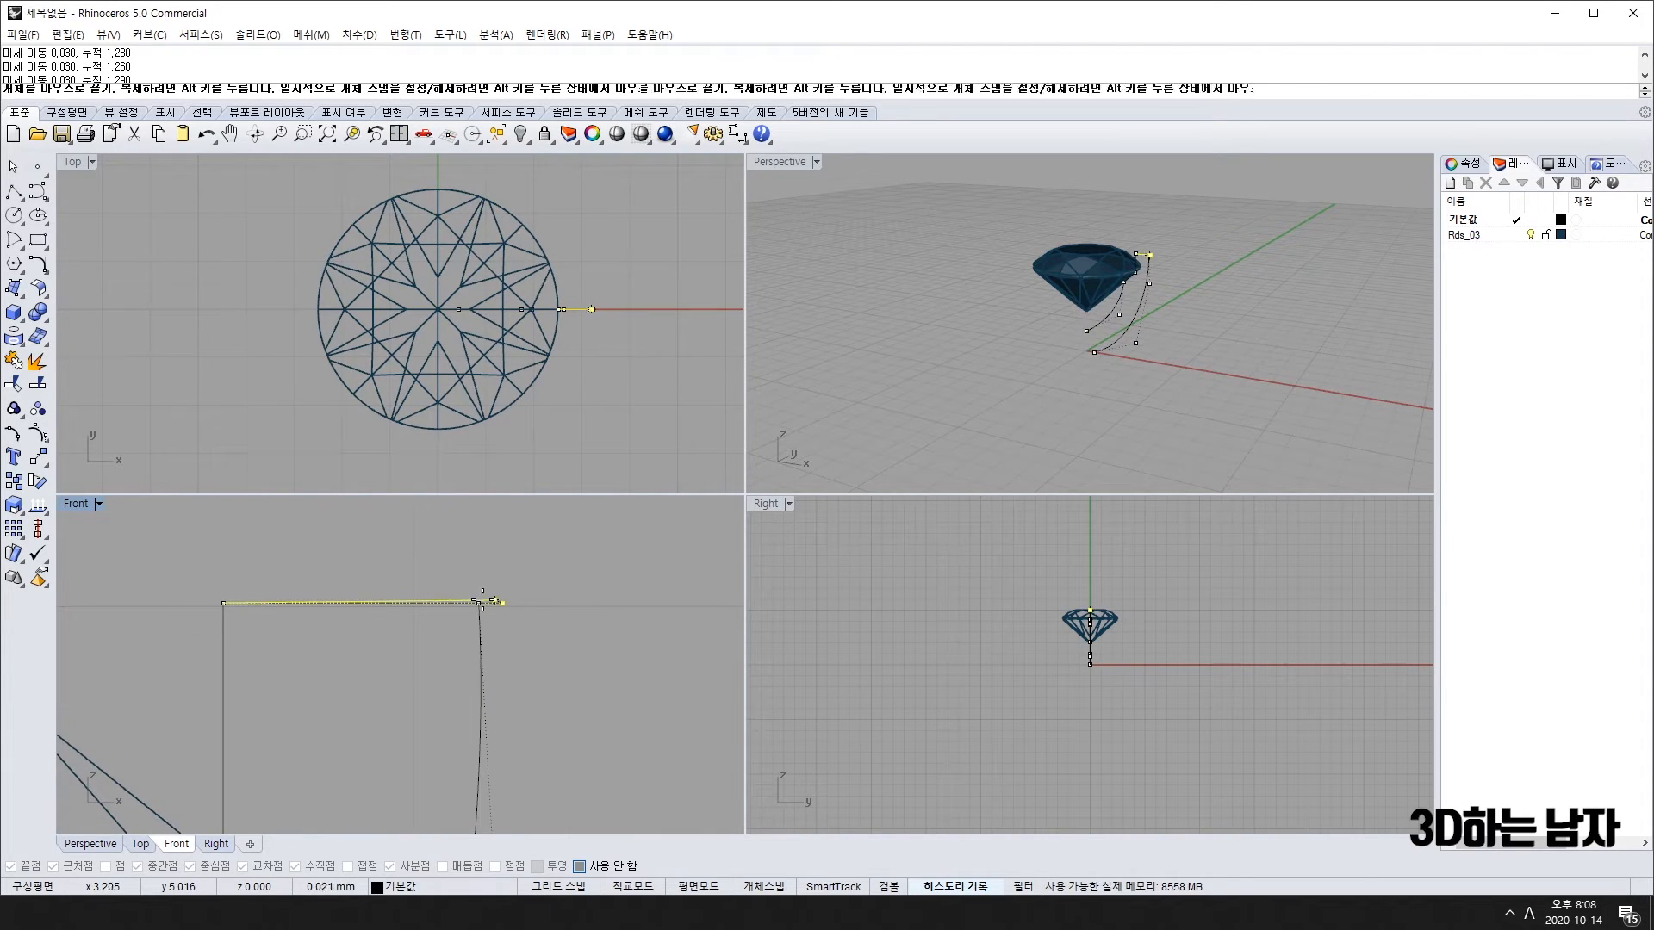
{"action": "key", "text": "alt+Down"}
{"action": "key", "text": "alt+Down"}
{"action": "key", "text": "alt+Down"}
{"action": "key", "text": "alt+Down"}
{"action": "key", "text": "alt+Down"}
{"action": "key", "text": "alt+Down"}
{"action": "key", "text": "alt+Down"}
{"action": "key", "text": "alt+Down"}
{"action": "scroll", "coordinate": [522, 629], "scroll_direction": "down", "scroll_amount": 6}
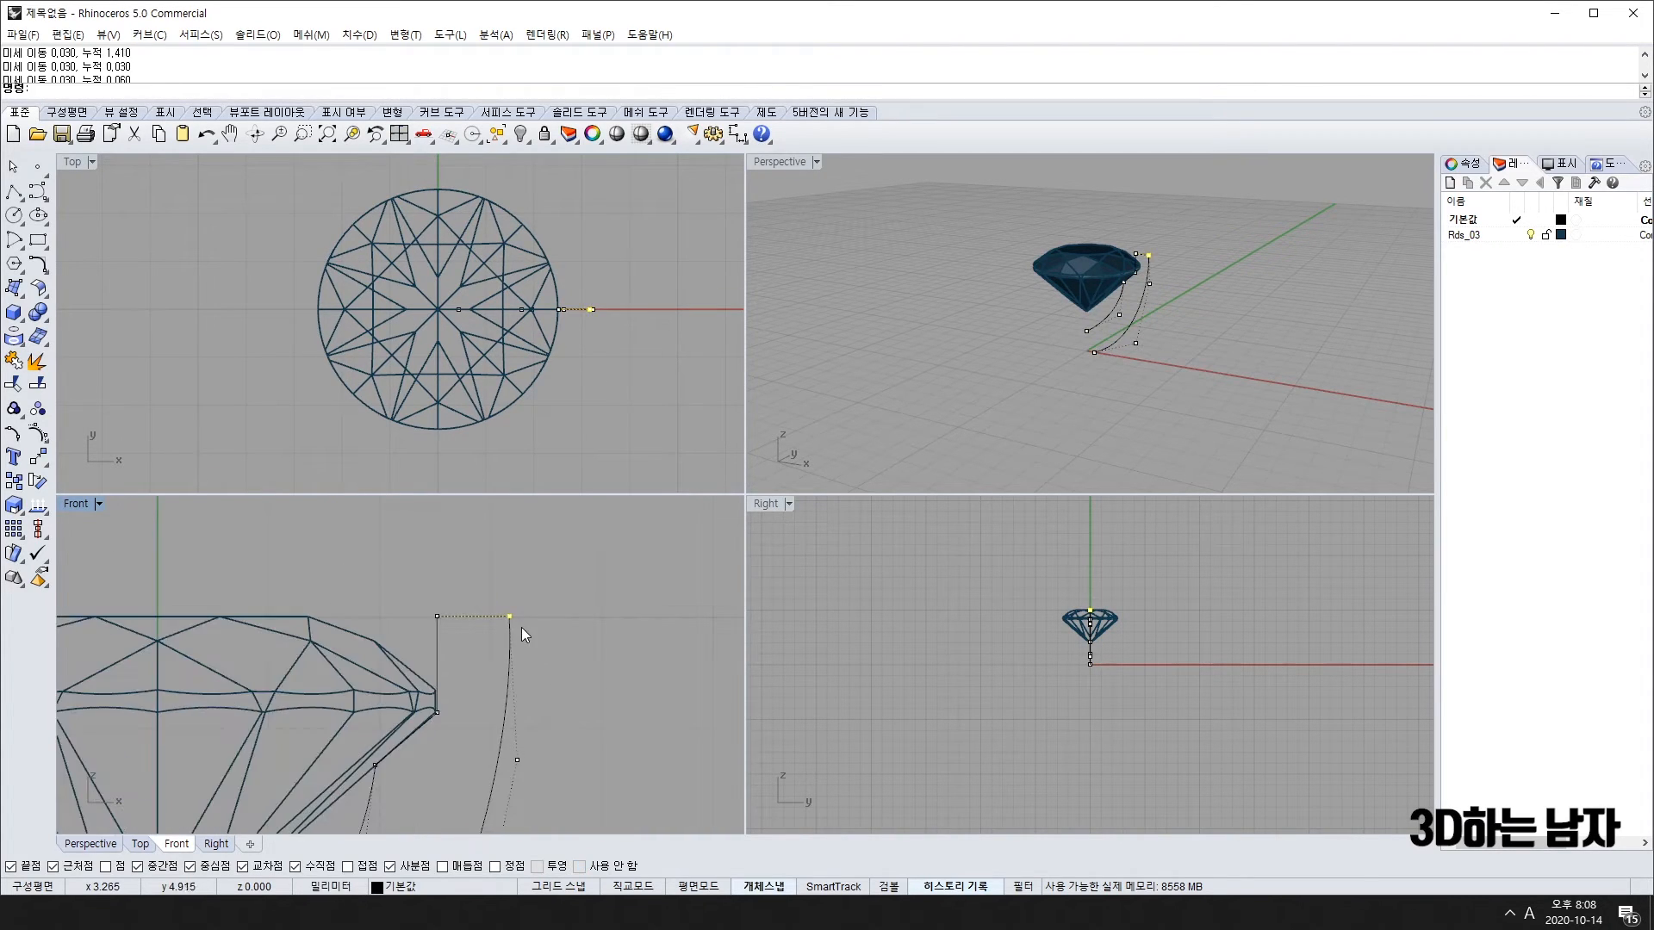
Step: Select both the outer curve and the thin inner curve
{"action": "left_click", "coordinate": [439, 648]}
{"action": "scroll", "coordinate": [439, 648], "scroll_direction": "down", "scroll_amount": 3}
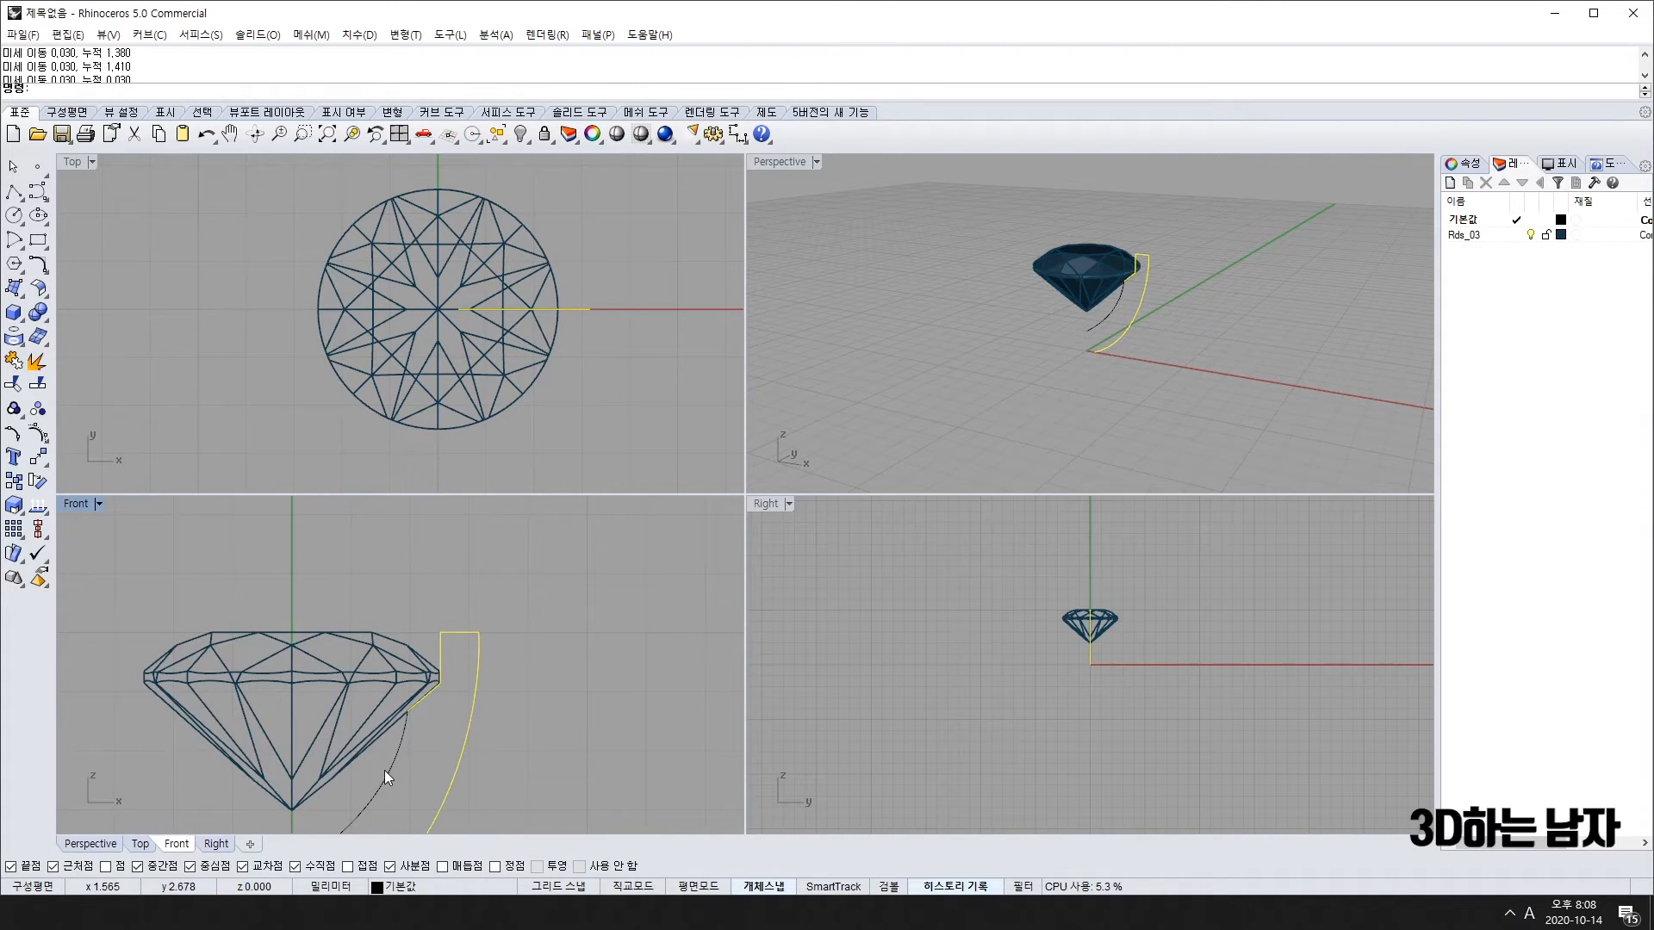
{"action": "left_click", "coordinate": [384, 770], "text": "shift"}
{"action": "scroll", "coordinate": [427, 752], "scroll_direction": "up", "scroll_amount": 4}
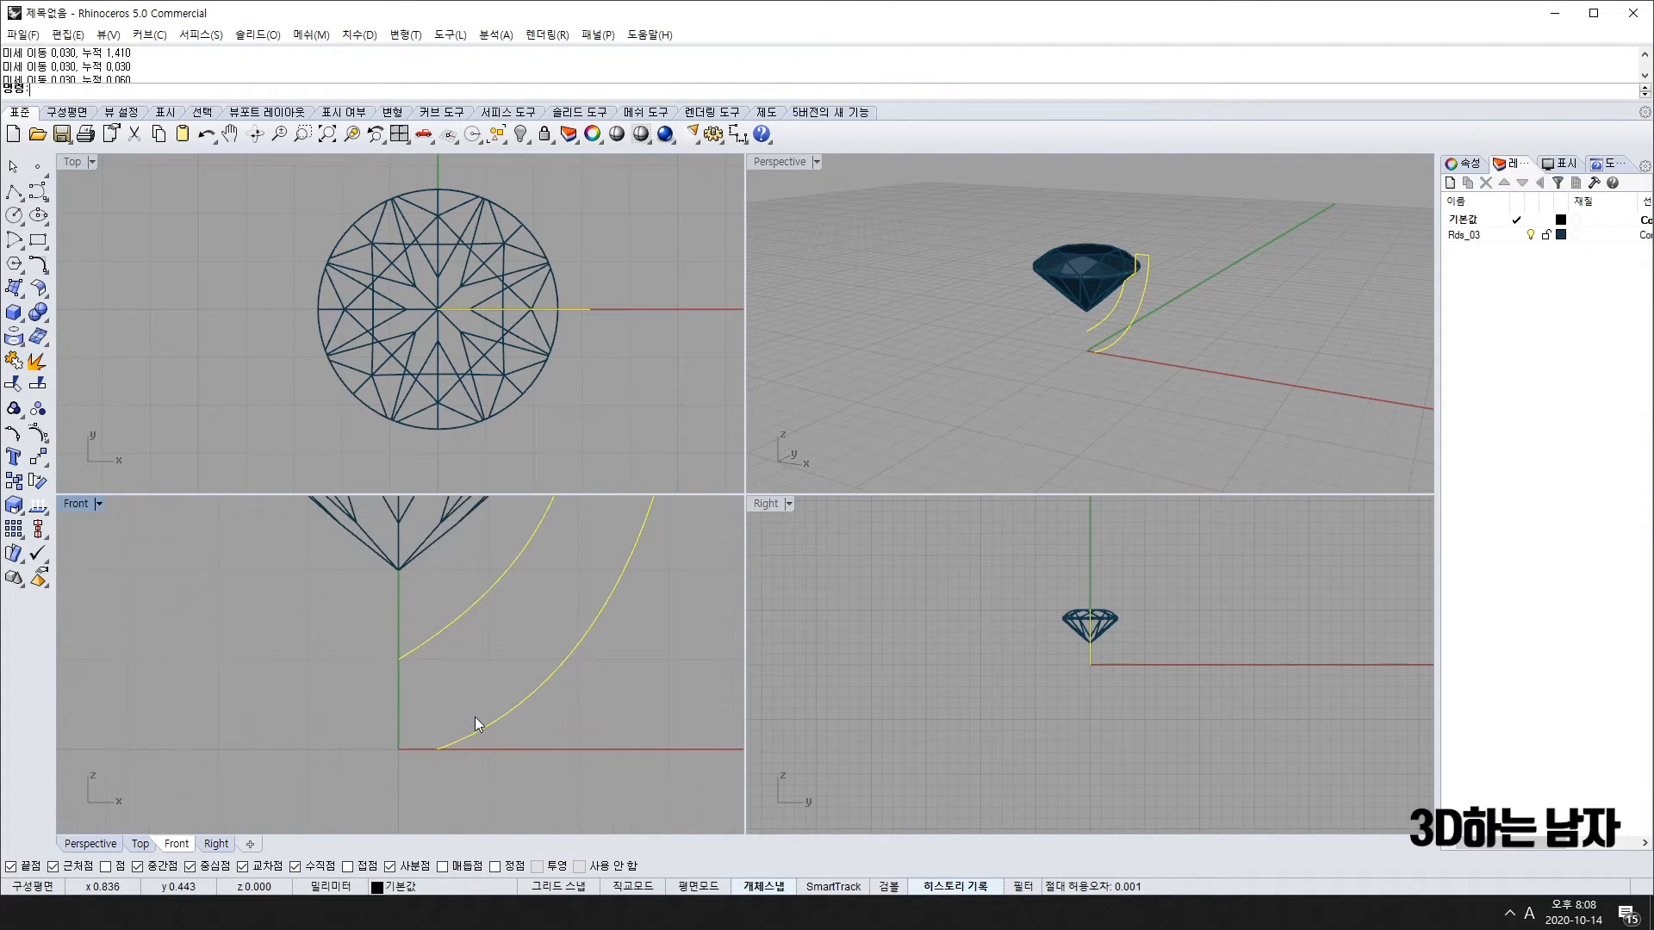
Step: Draw a polyline from the outer curve's end through the origin up to the inner curve's end
{"action": "right_click", "coordinate": [430, 759]}
{"action": "left_click", "coordinate": [438, 750]}
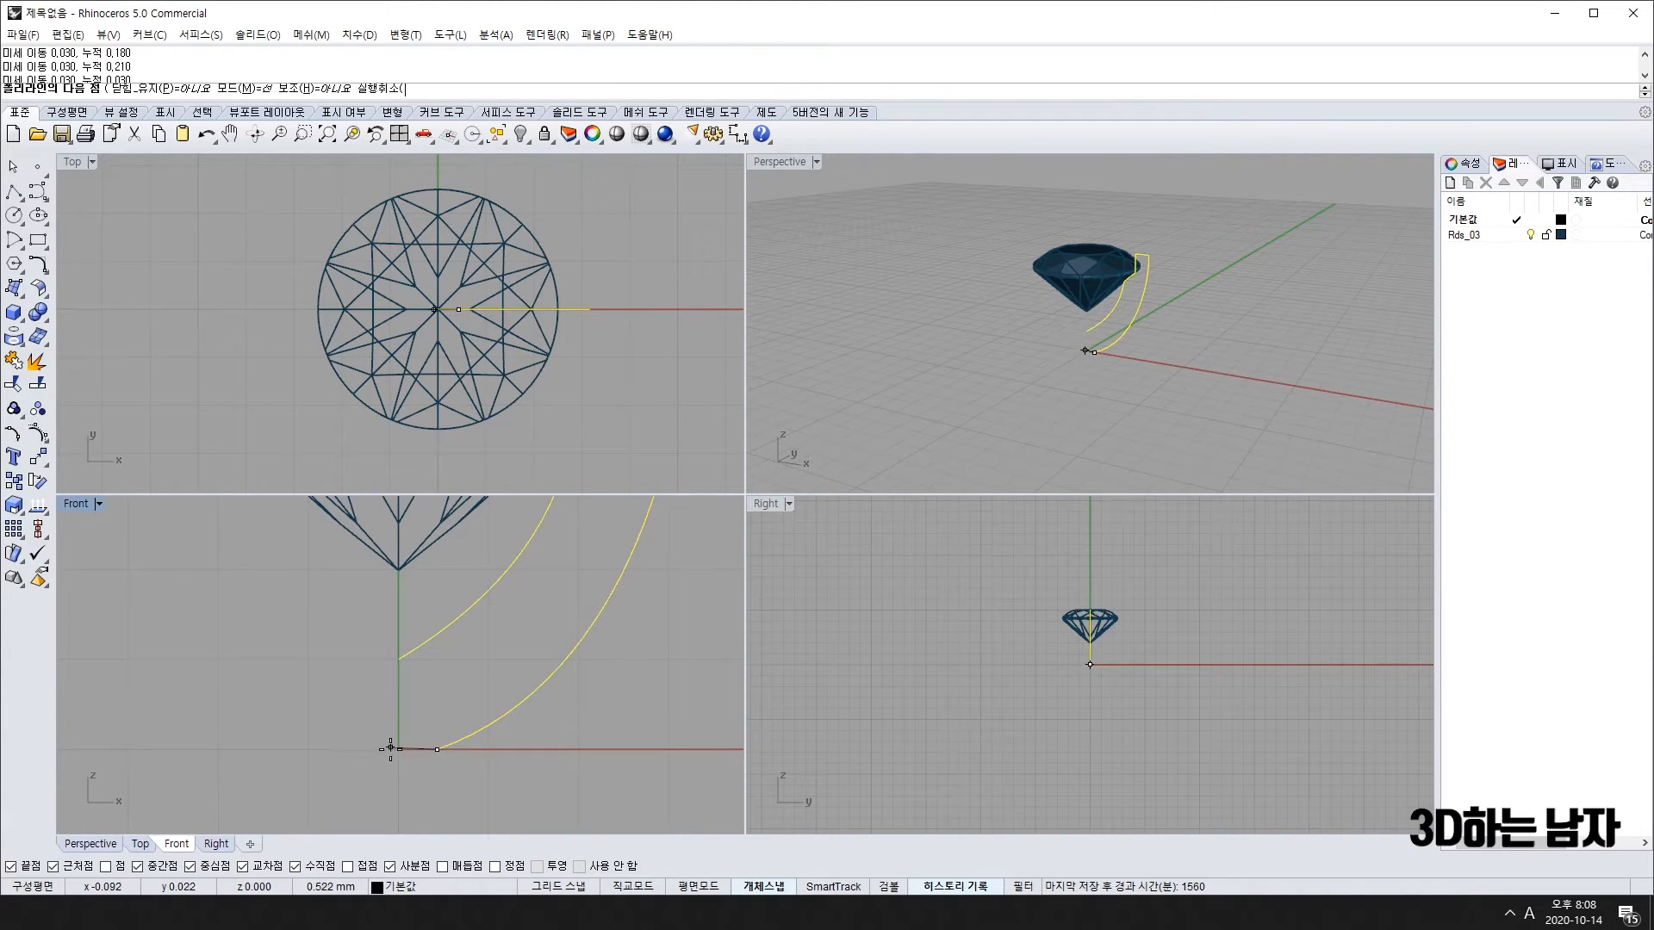
{"action": "key", "text": "F9"}
{"action": "left_click", "coordinate": [399, 749]}
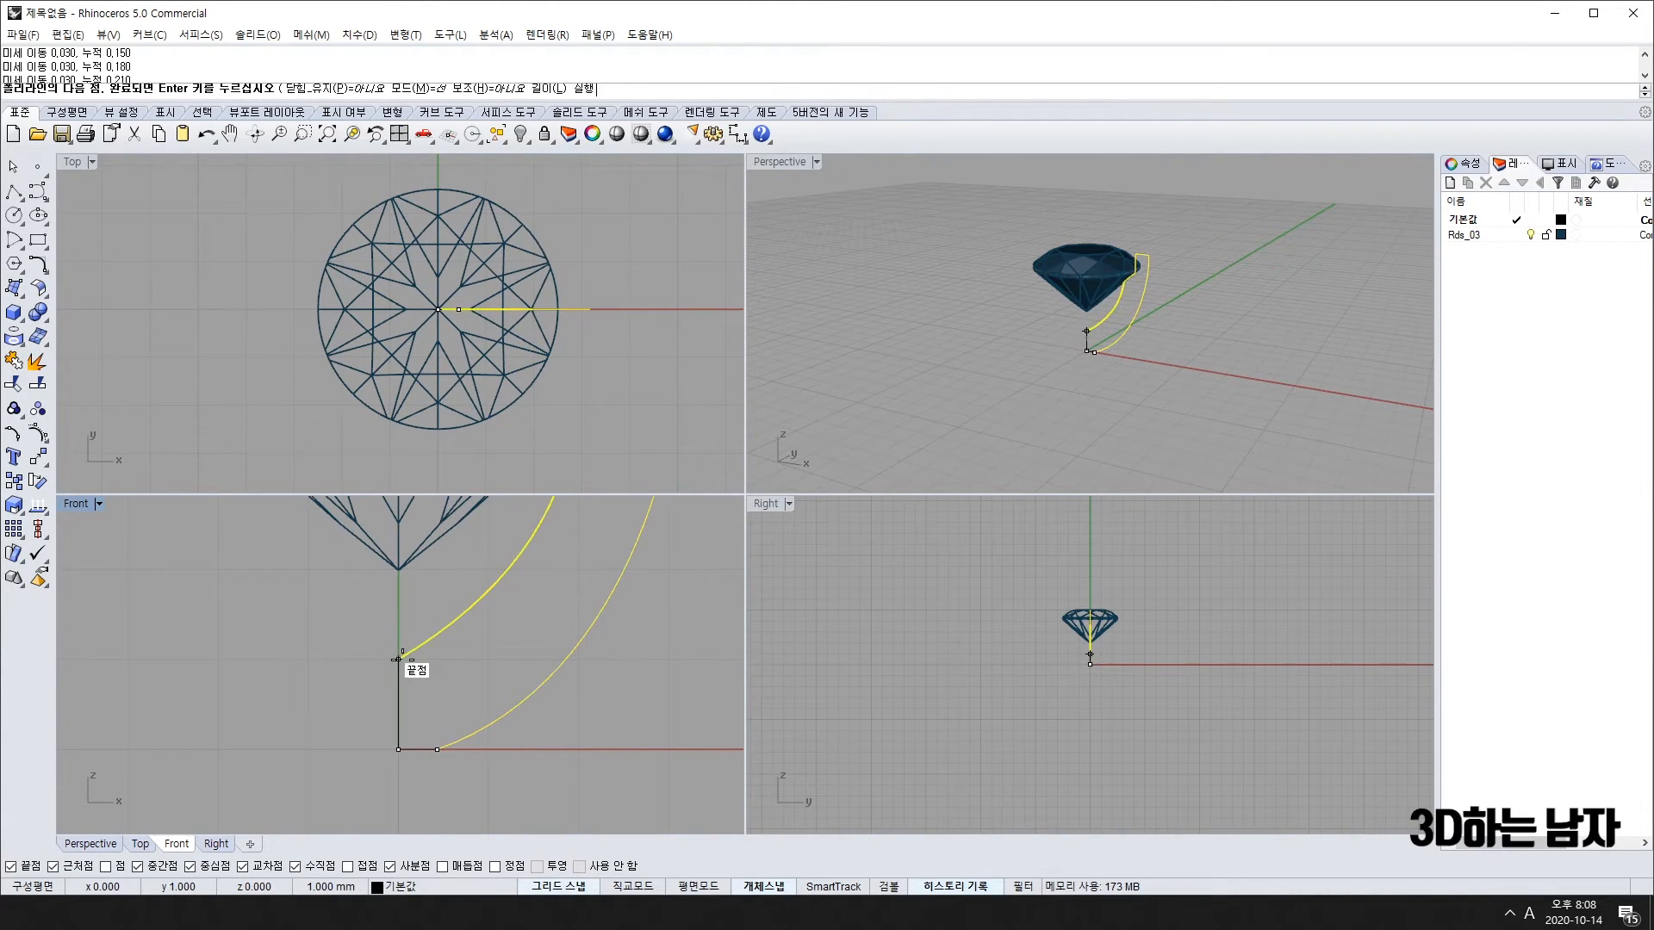
{"action": "left_click", "coordinate": [399, 661]}
{"action": "right_click", "coordinate": [402, 670]}
Step: Select the closed profile and orbit the Perspective view around the gem
{"action": "left_click_drag", "start_coordinate": [493, 658], "coordinate": [402, 781]}
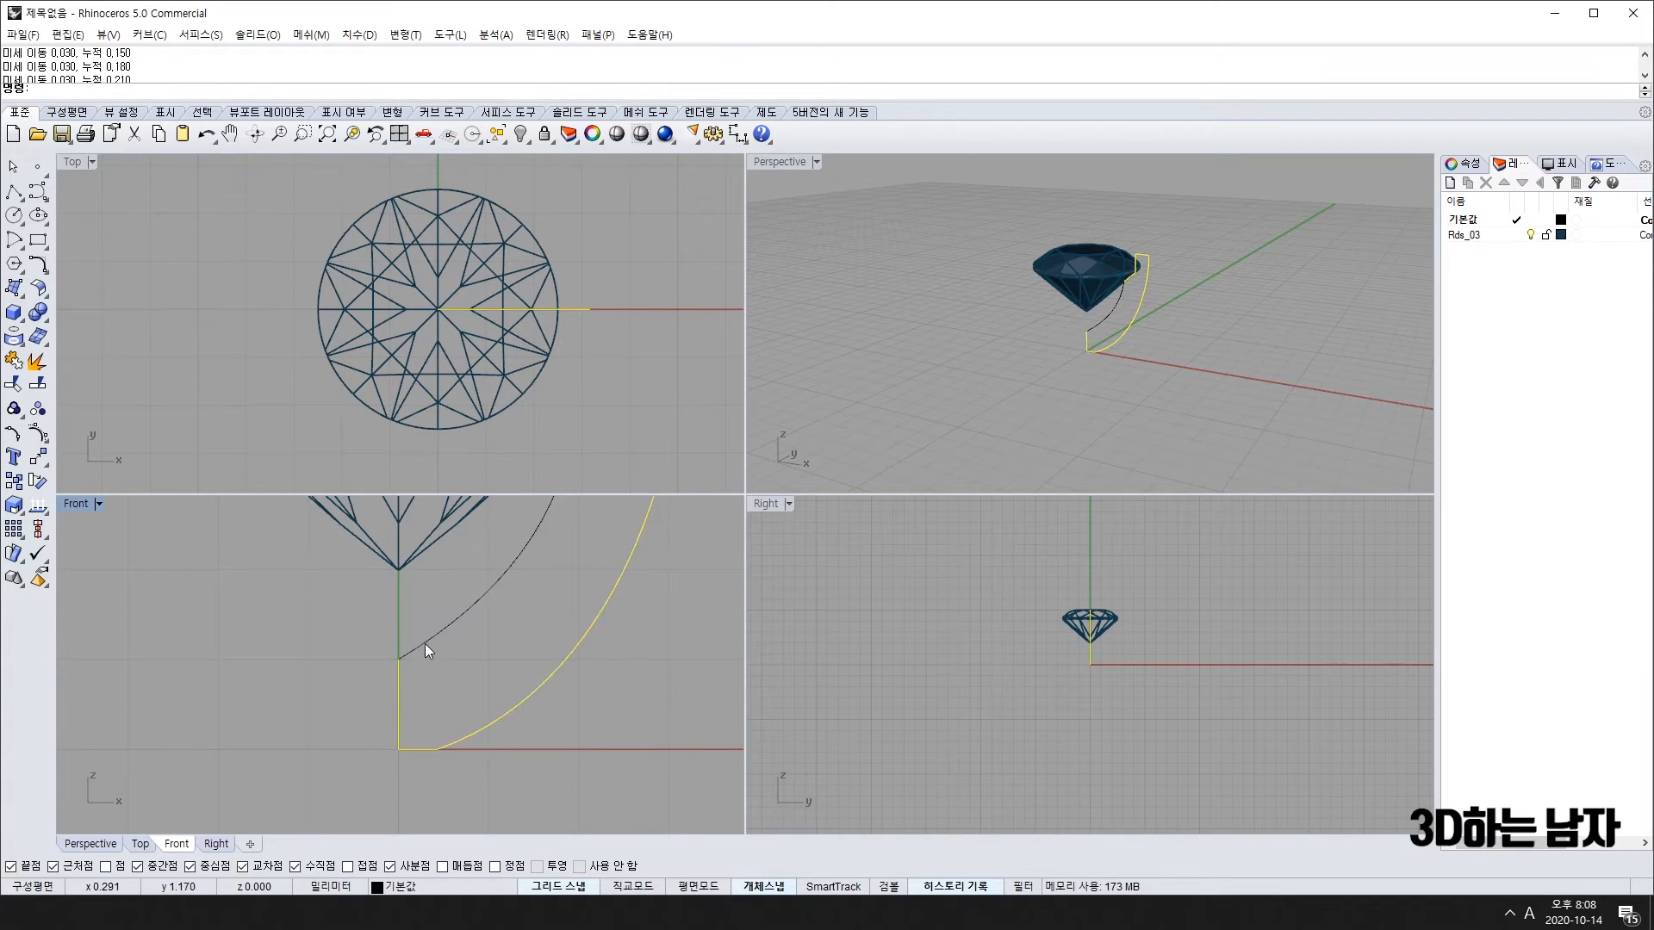
{"action": "left_click", "coordinate": [425, 644], "text": "shift"}
{"action": "scroll", "coordinate": [457, 655], "scroll_direction": "down", "scroll_amount": 5}
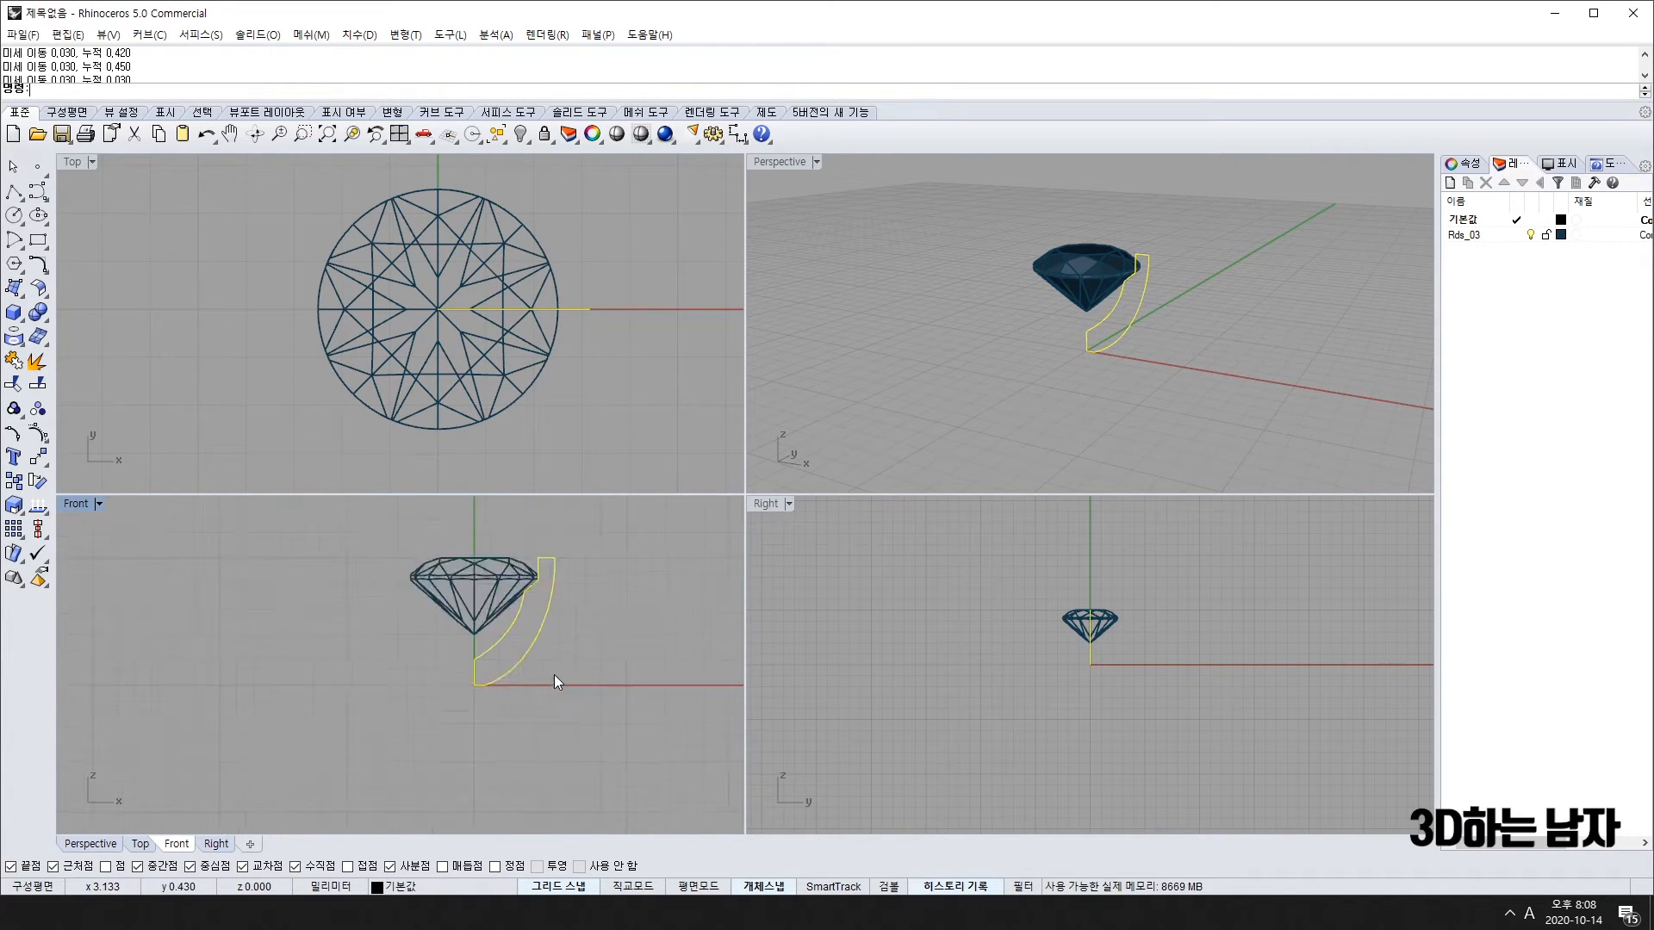
{"action": "left_click", "coordinate": [555, 675]}
{"action": "right_click_drag", "start_coordinate": [553, 679], "coordinate": [516, 695]}
{"action": "left_click", "coordinate": [512, 669]}
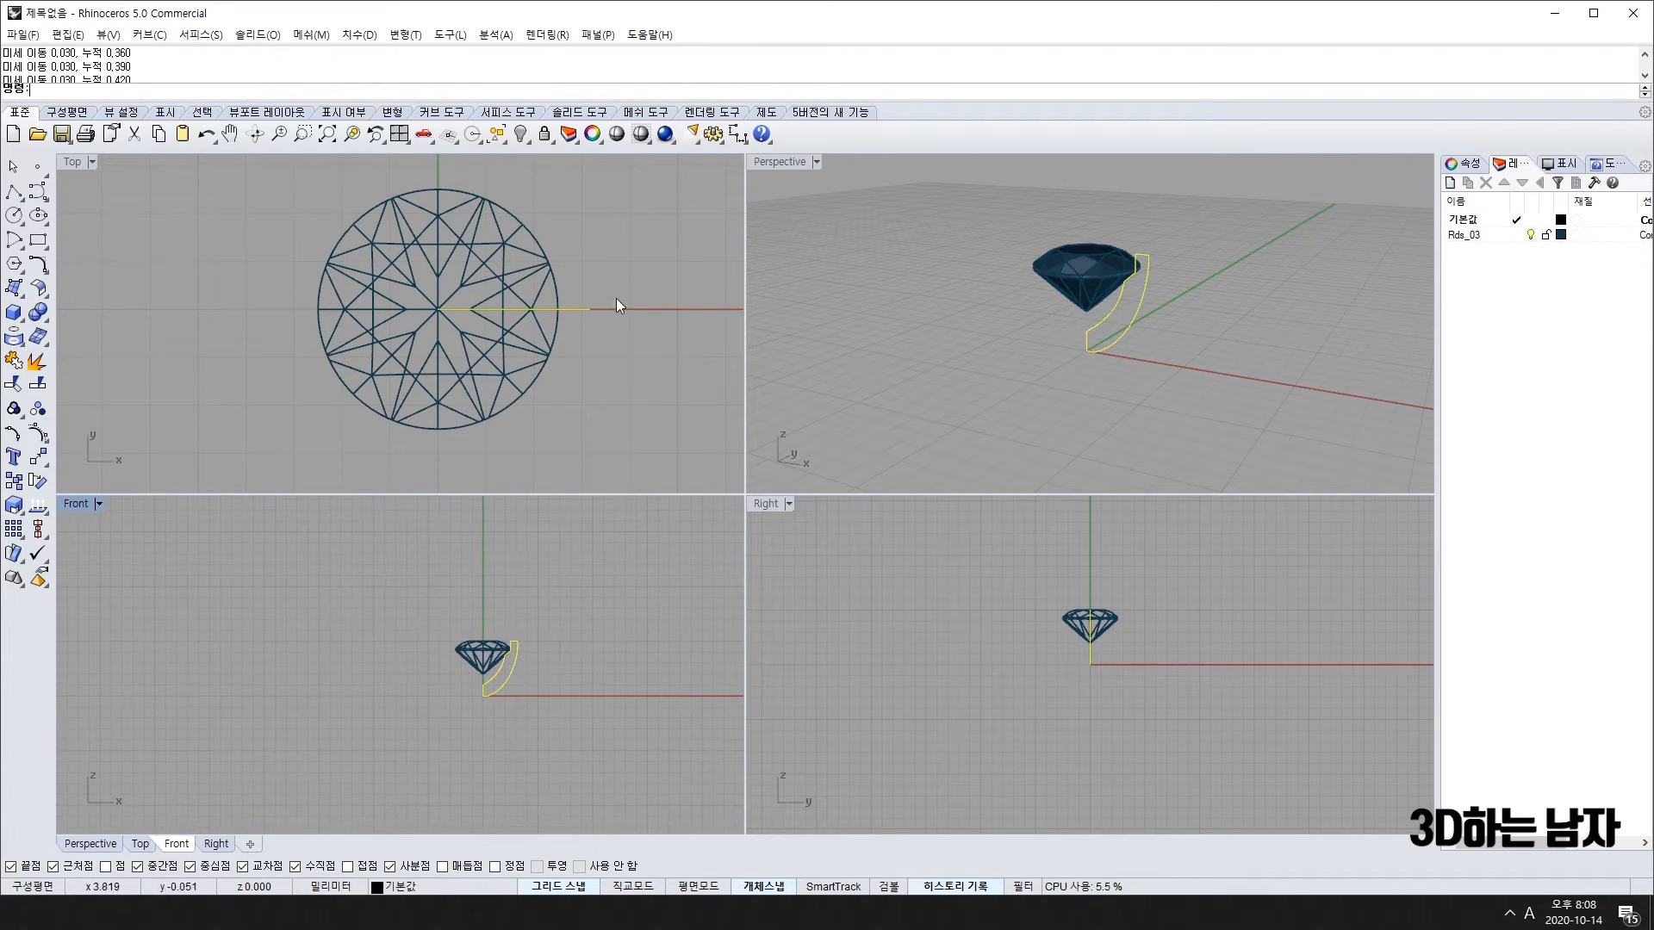
{"action": "right_click_drag", "start_coordinate": [1145, 343], "coordinate": [1192, 418]}
{"action": "scroll", "coordinate": [617, 292], "scroll_direction": "up", "scroll_amount": 6}
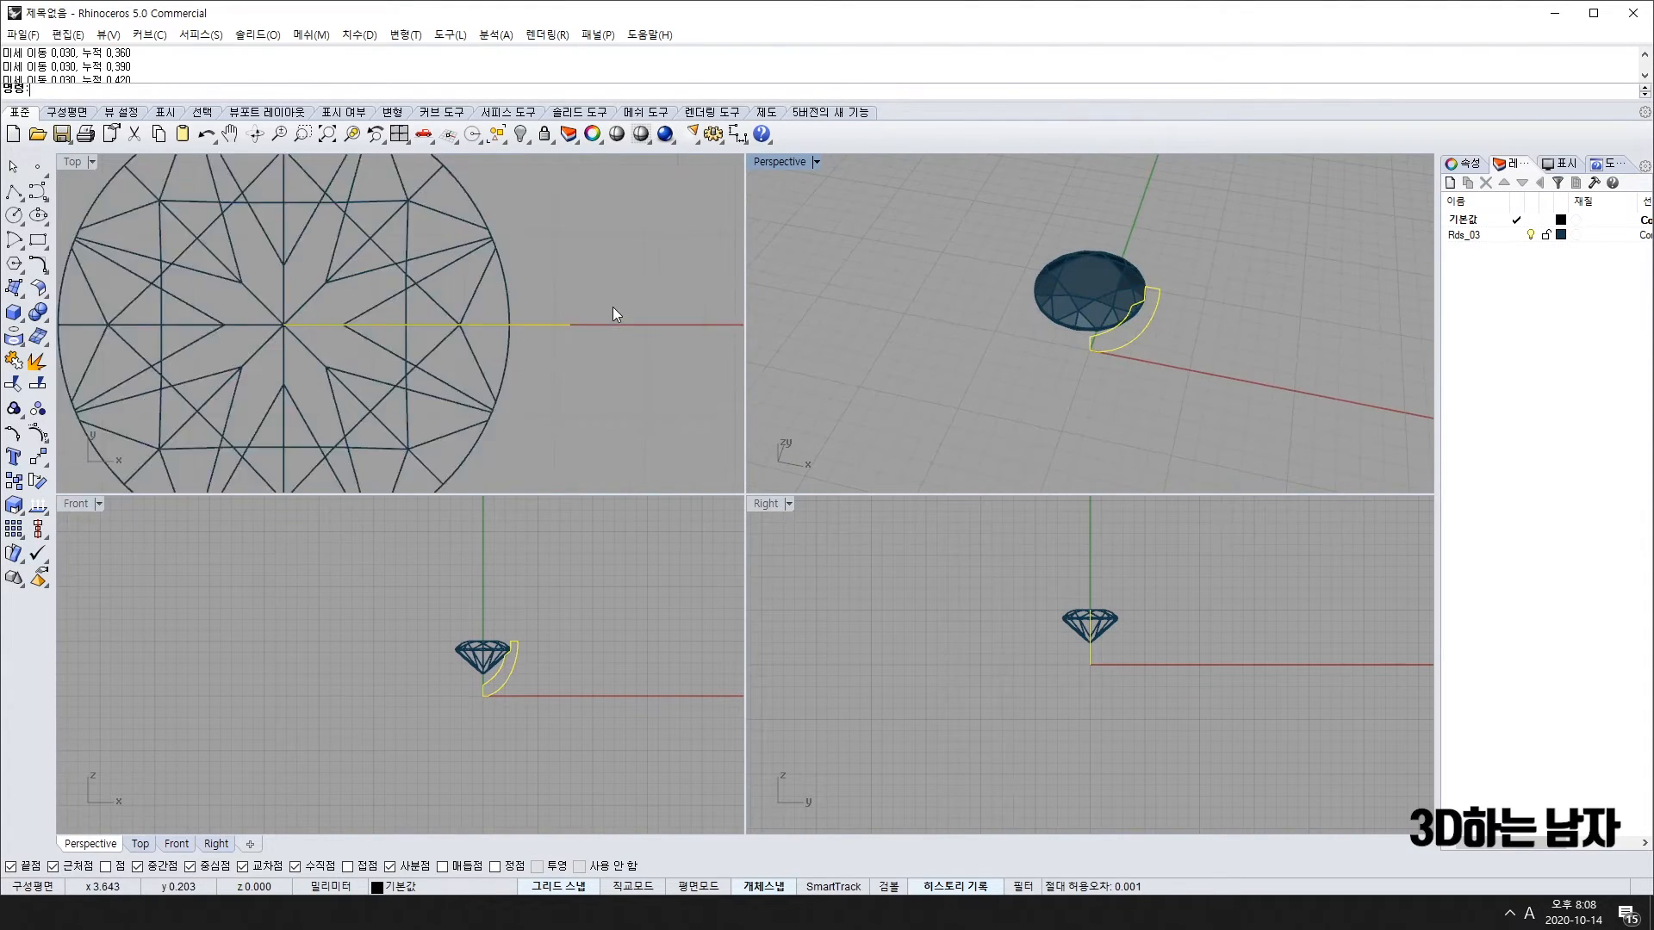
{"action": "scroll", "coordinate": [612, 307], "scroll_direction": "down", "scroll_amount": 4}
{"action": "right_click_drag", "start_coordinate": [603, 319], "coordinate": [515, 345]}
Step: Decline extruding the self-intersecting profile and inspect its control points
{"action": "right_click", "coordinate": [525, 320]}
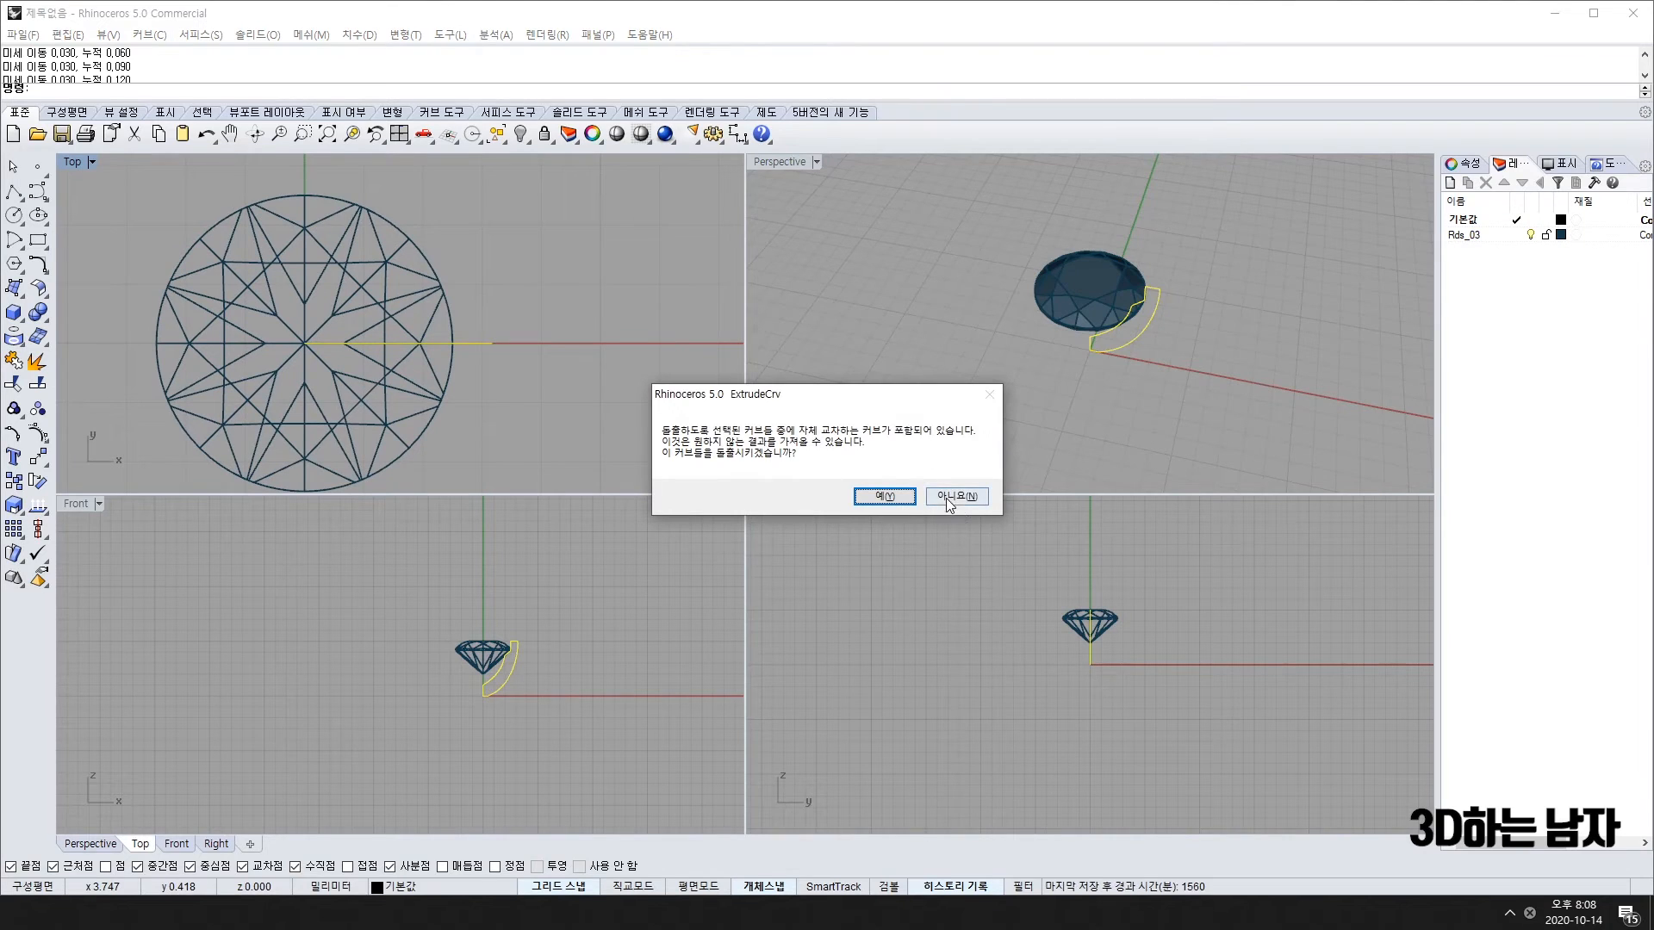
{"action": "left_click", "coordinate": [952, 494]}
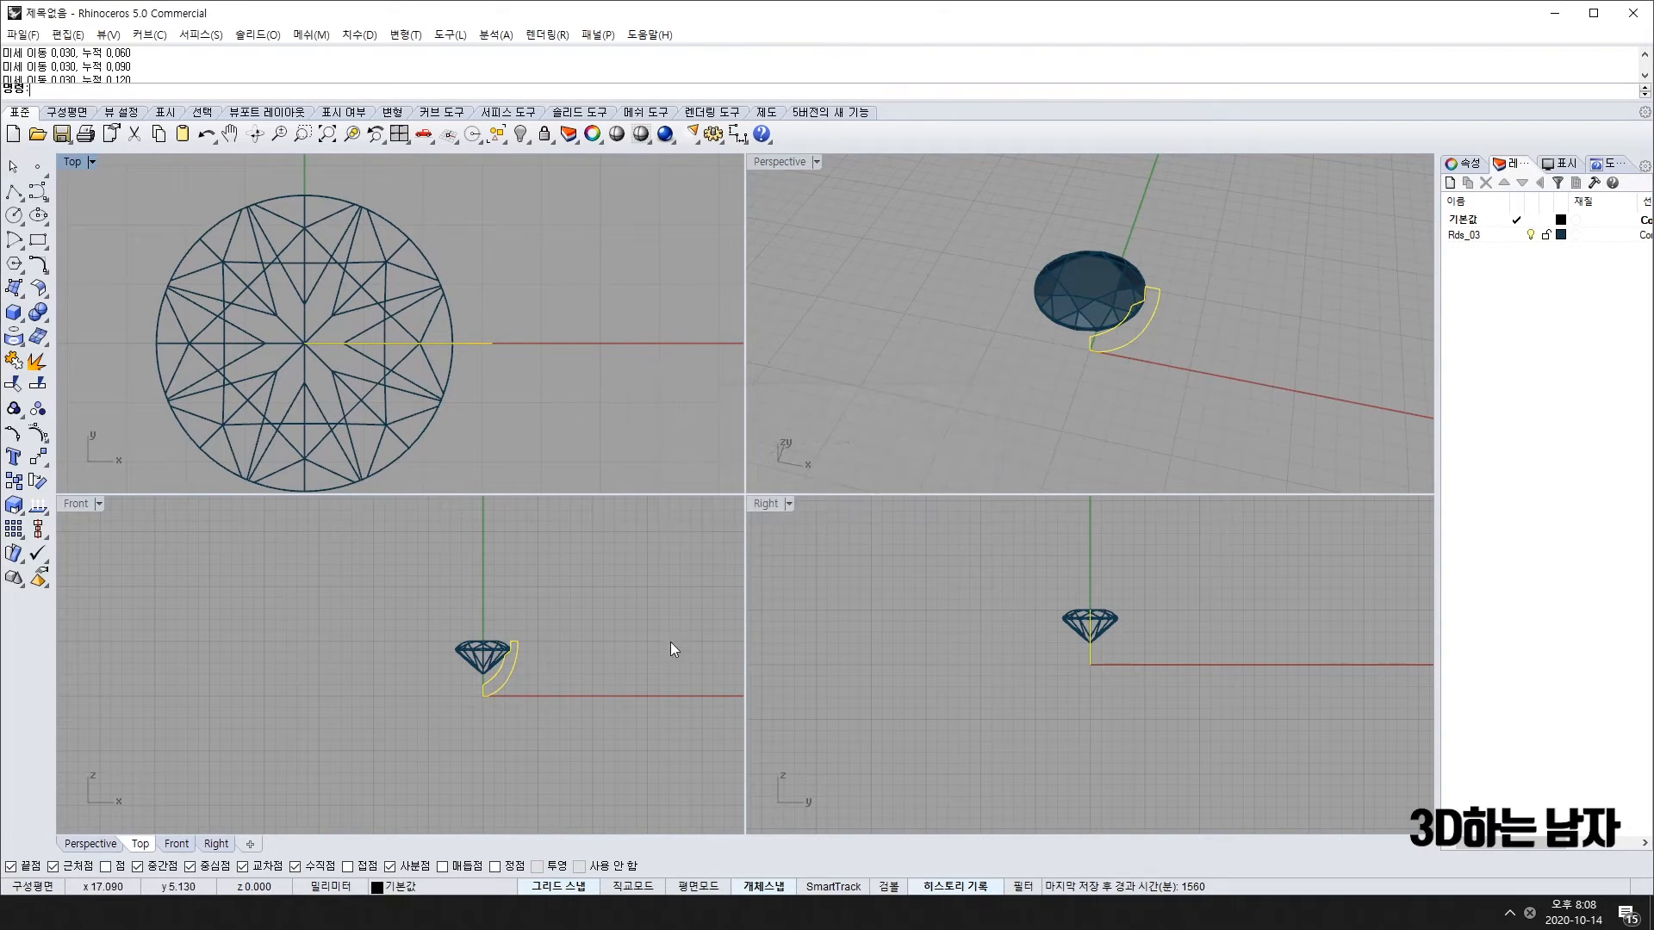
{"action": "scroll", "coordinate": [474, 644], "scroll_direction": "up", "scroll_amount": 5}
{"action": "key", "text": "F10"}
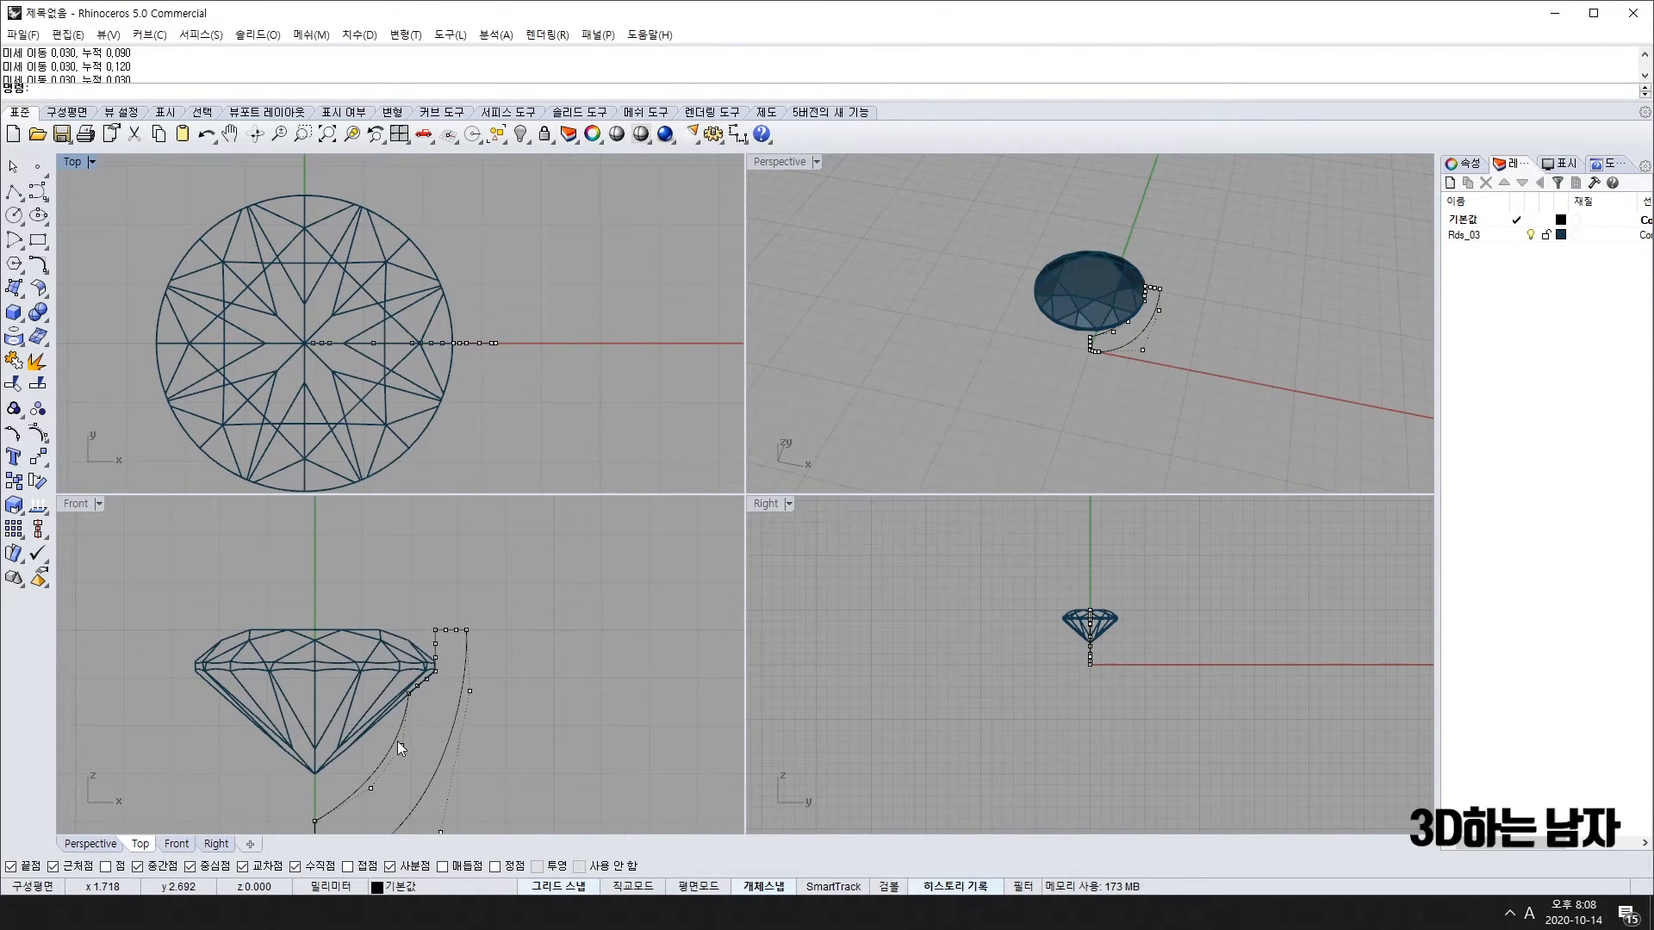
{"action": "scroll", "coordinate": [410, 727], "scroll_direction": "up", "scroll_amount": 6}
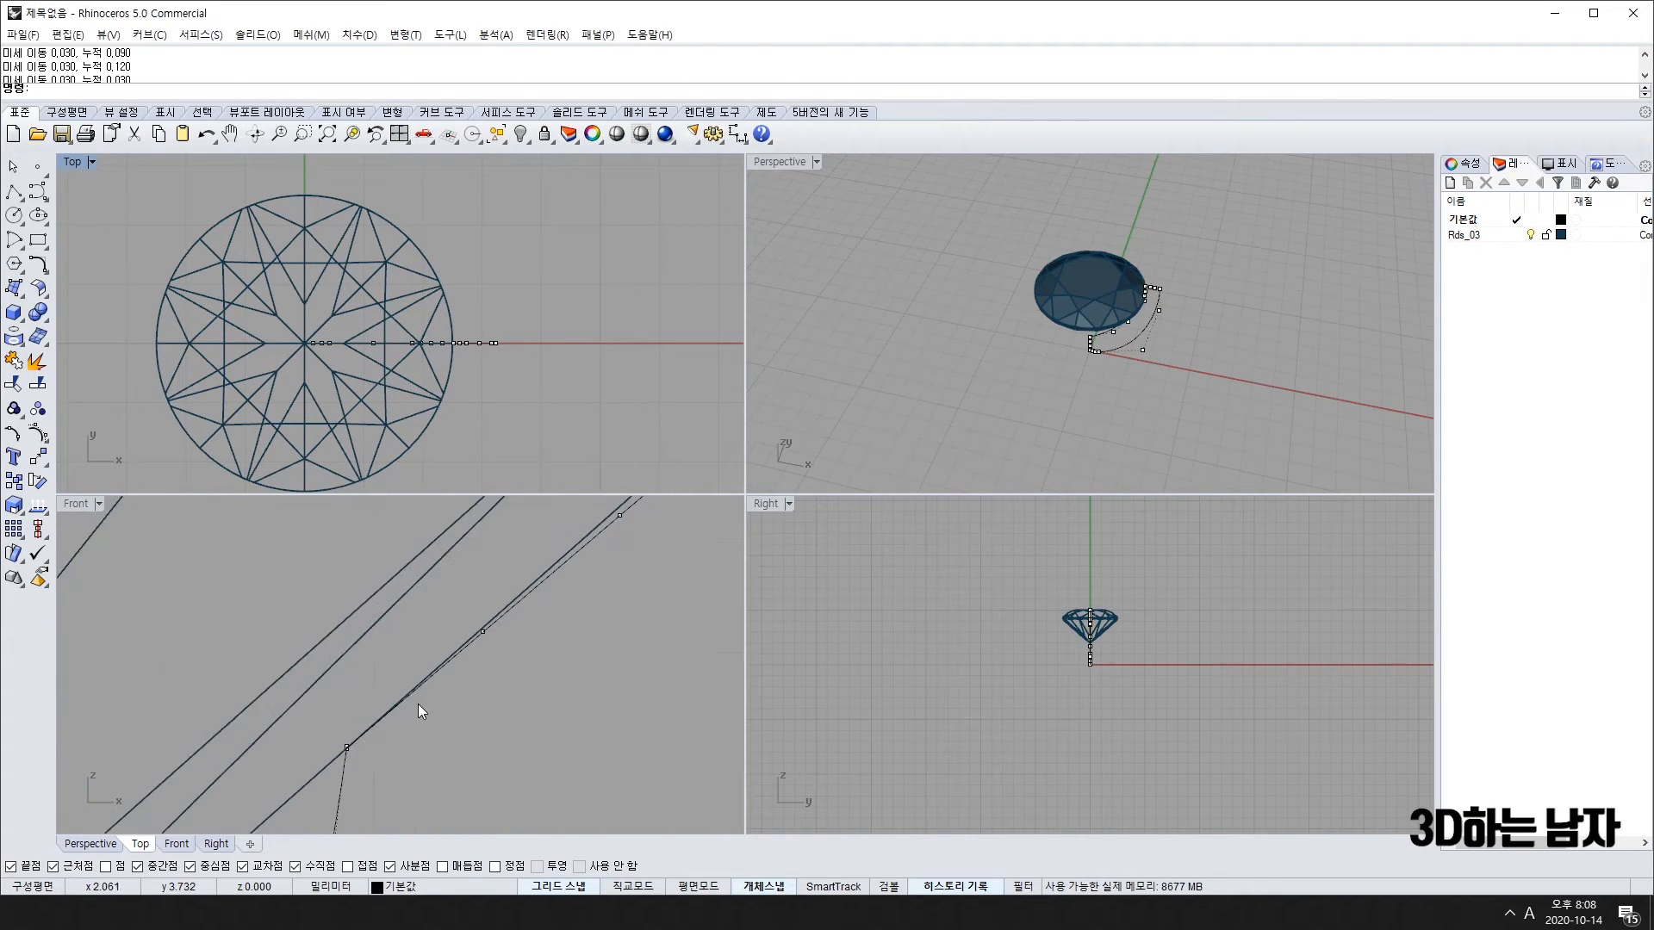
{"action": "scroll", "coordinate": [420, 710], "scroll_direction": "down", "scroll_amount": 3}
{"action": "scroll", "coordinate": [391, 729], "scroll_direction": "up", "scroll_amount": 6}
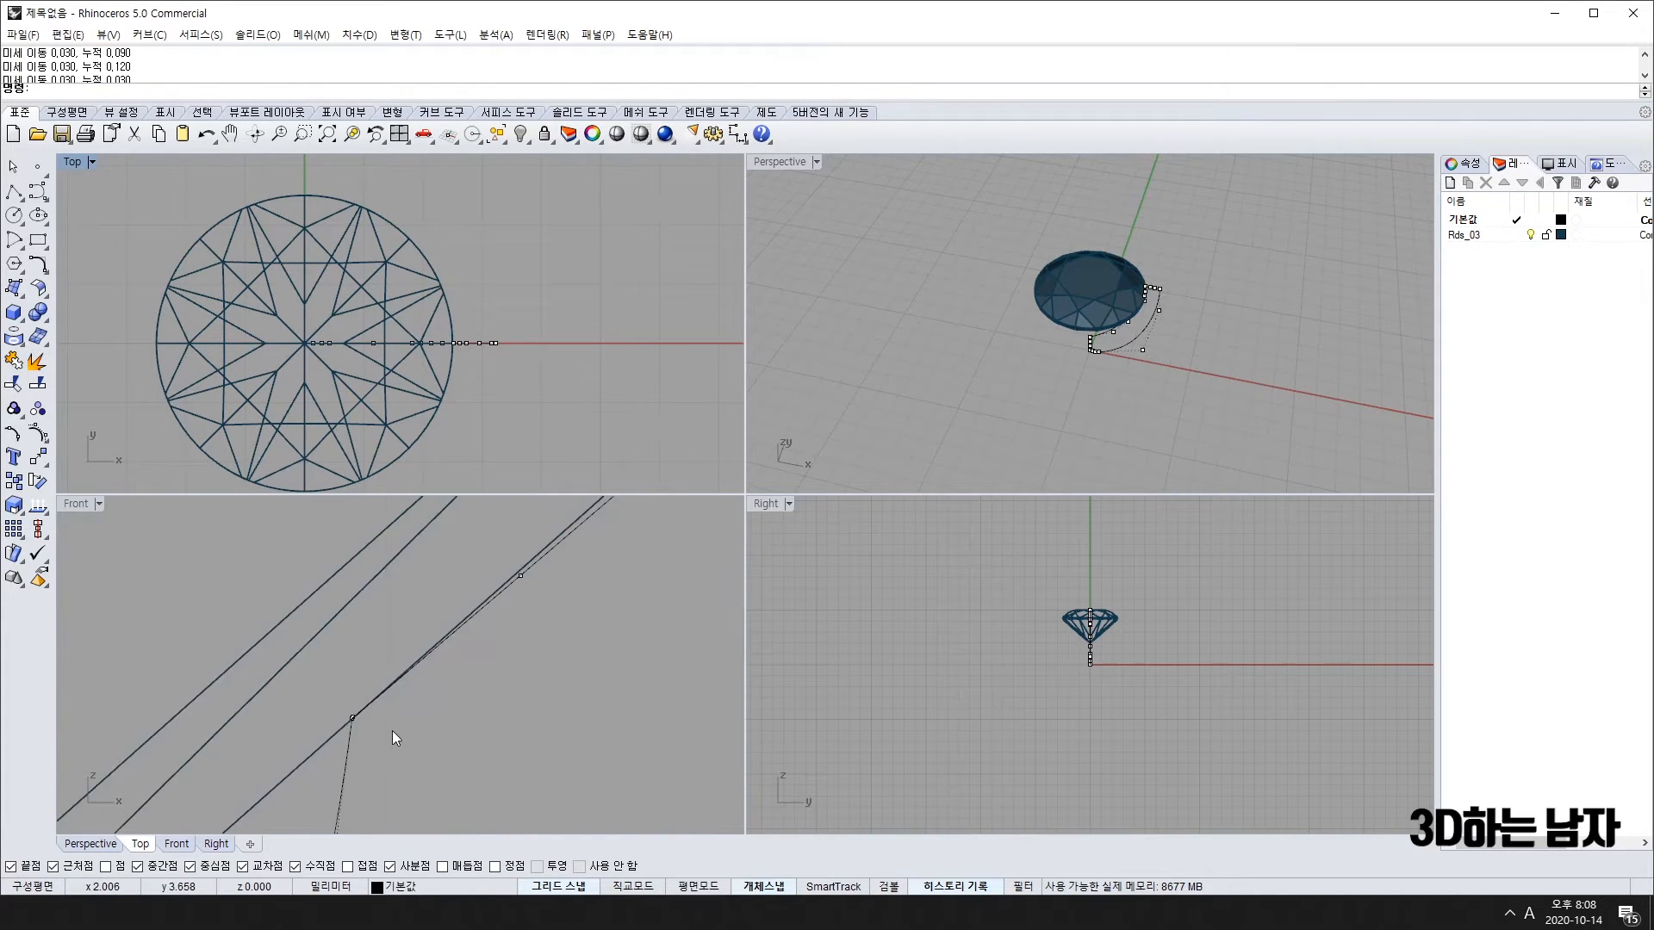
{"action": "scroll", "coordinate": [380, 713], "scroll_direction": "down", "scroll_amount": 1}
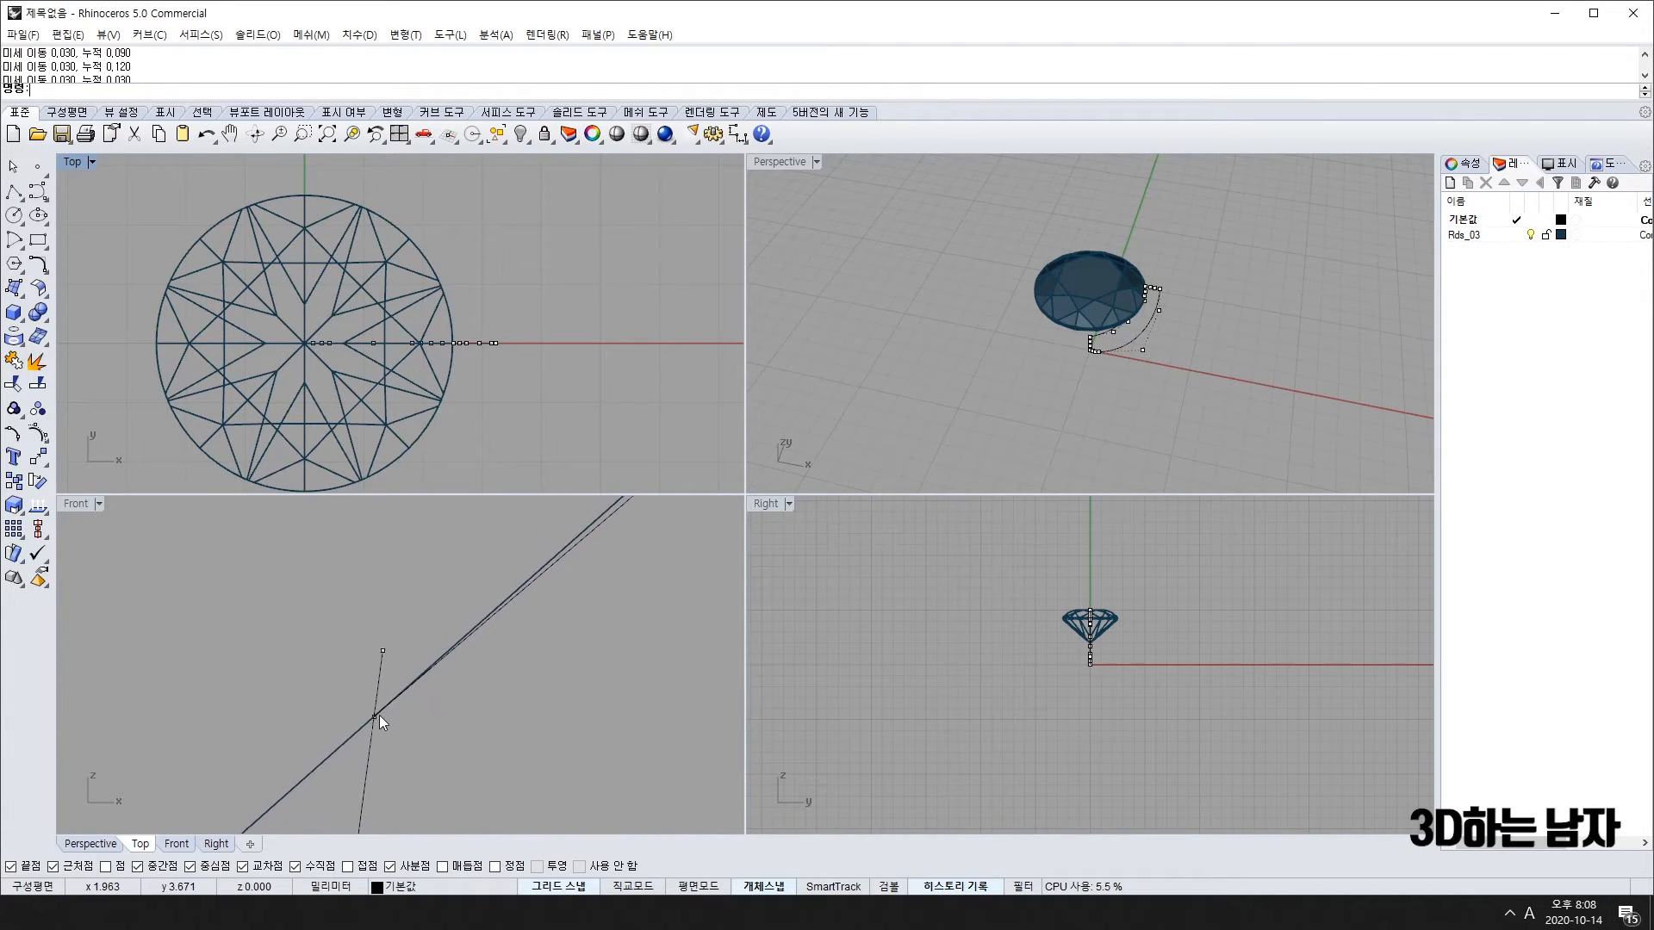
Step: Select the shank profile and undo to remove its tail past the crossing
{"action": "key", "text": "Escape"}
{"action": "left_click", "coordinate": [367, 765]}
{"action": "scroll", "coordinate": [373, 711], "scroll_direction": "up", "scroll_amount": 1}
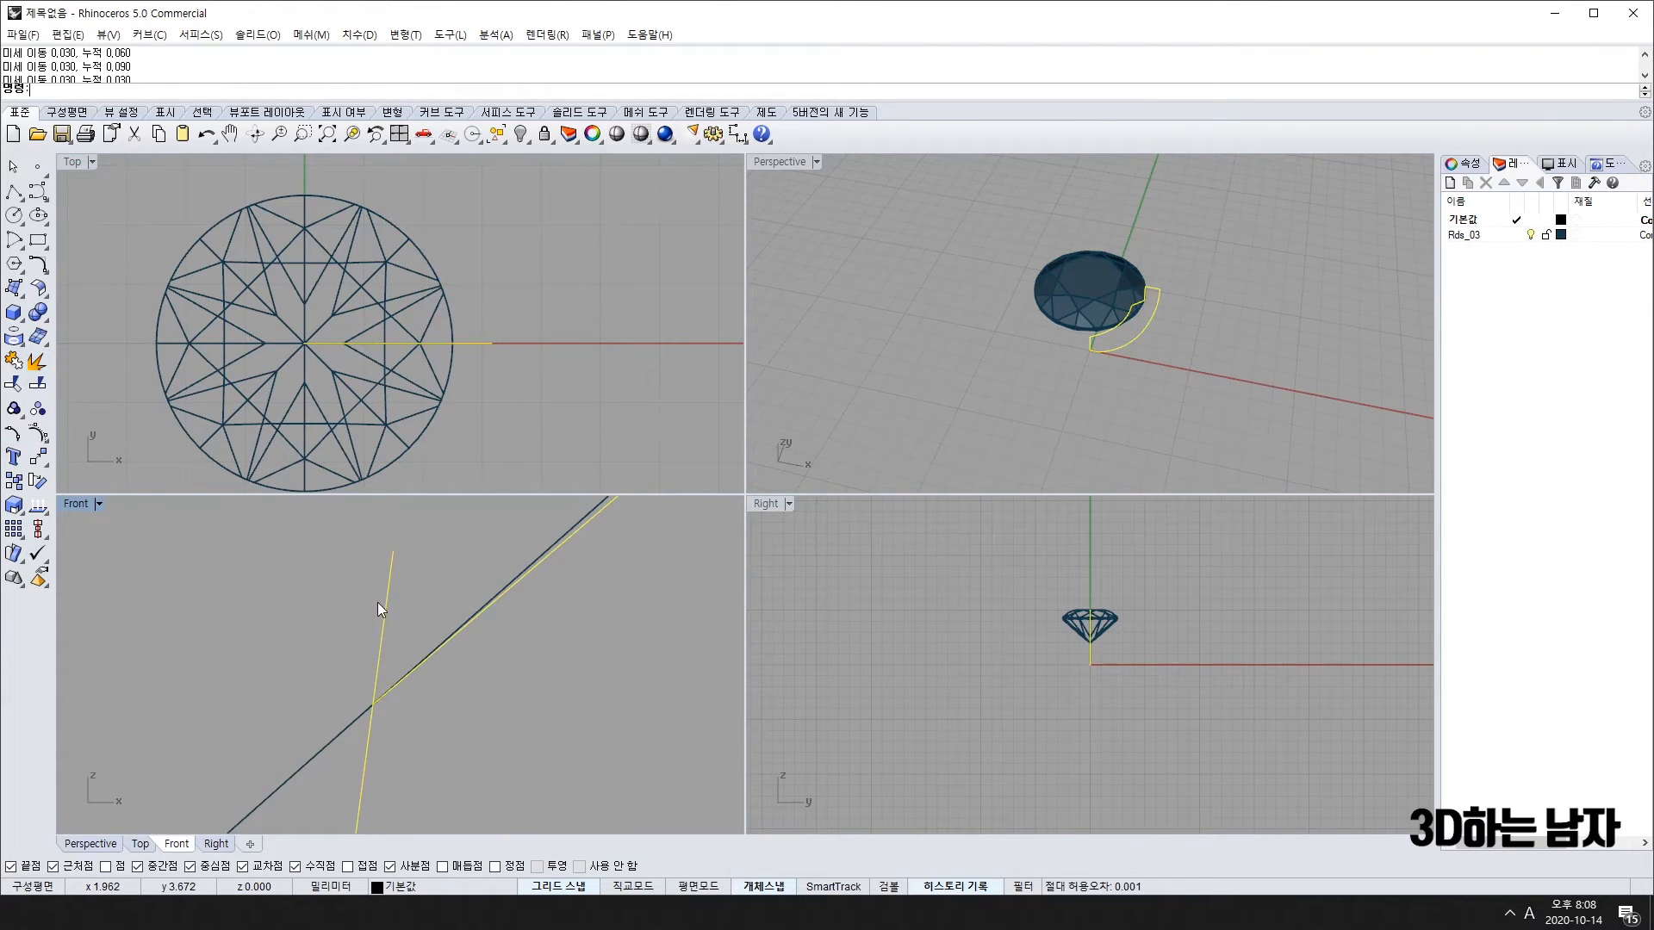
{"action": "key", "text": "ctrl+z"}
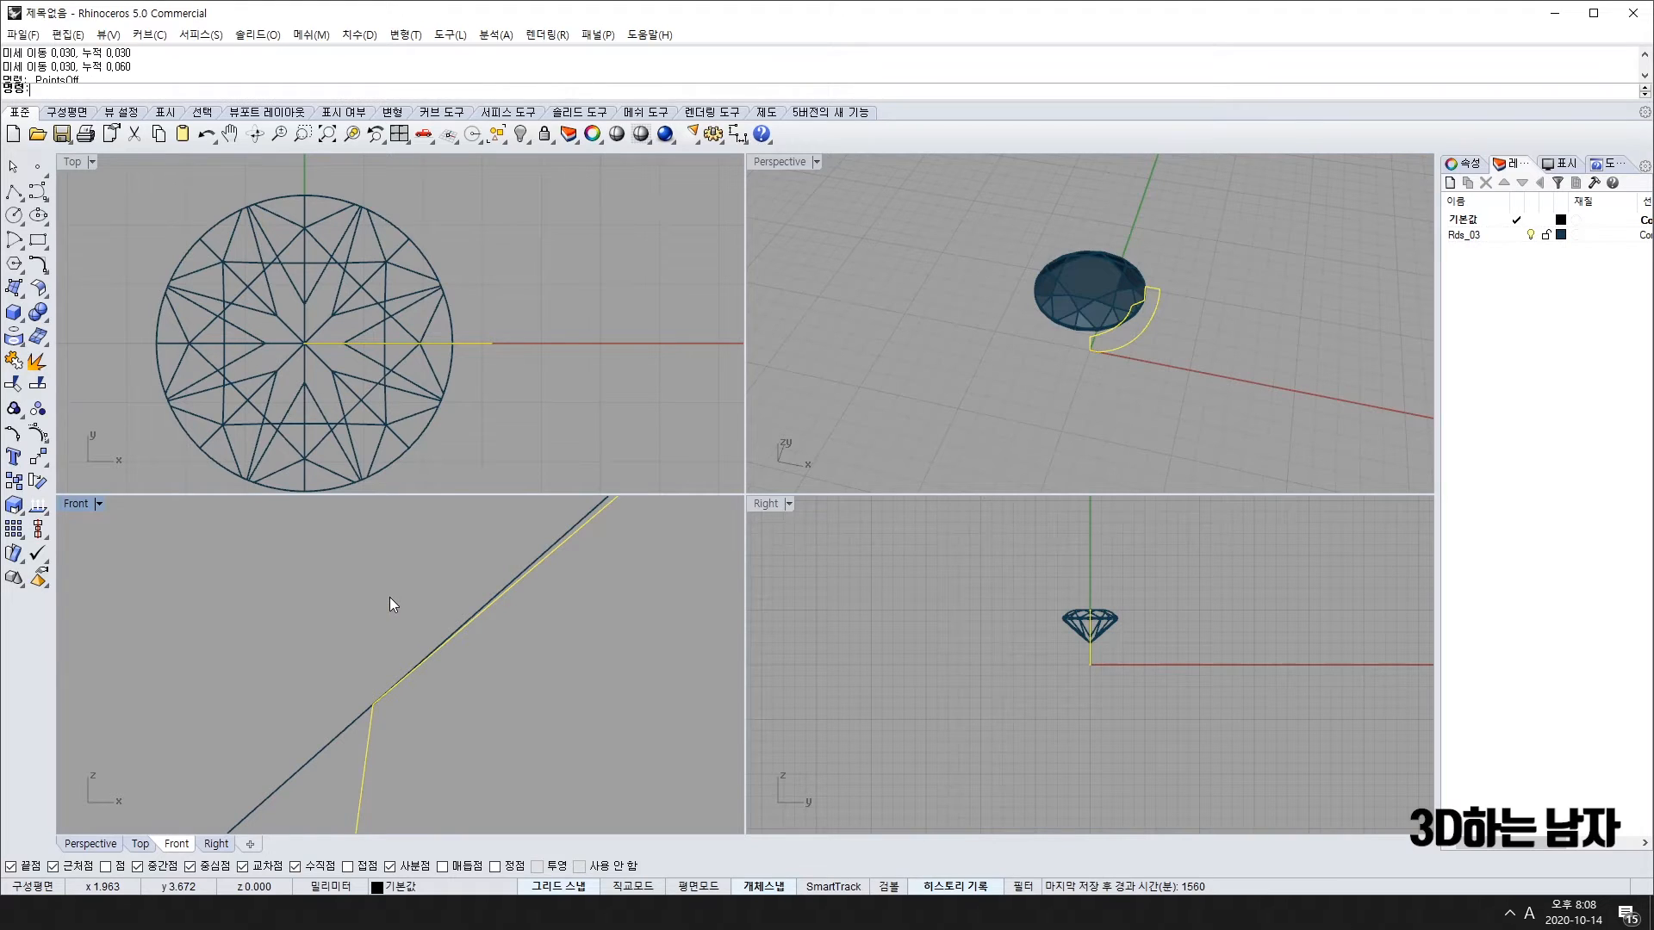
{"action": "scroll", "coordinate": [383, 584], "scroll_direction": "up", "scroll_amount": 4}
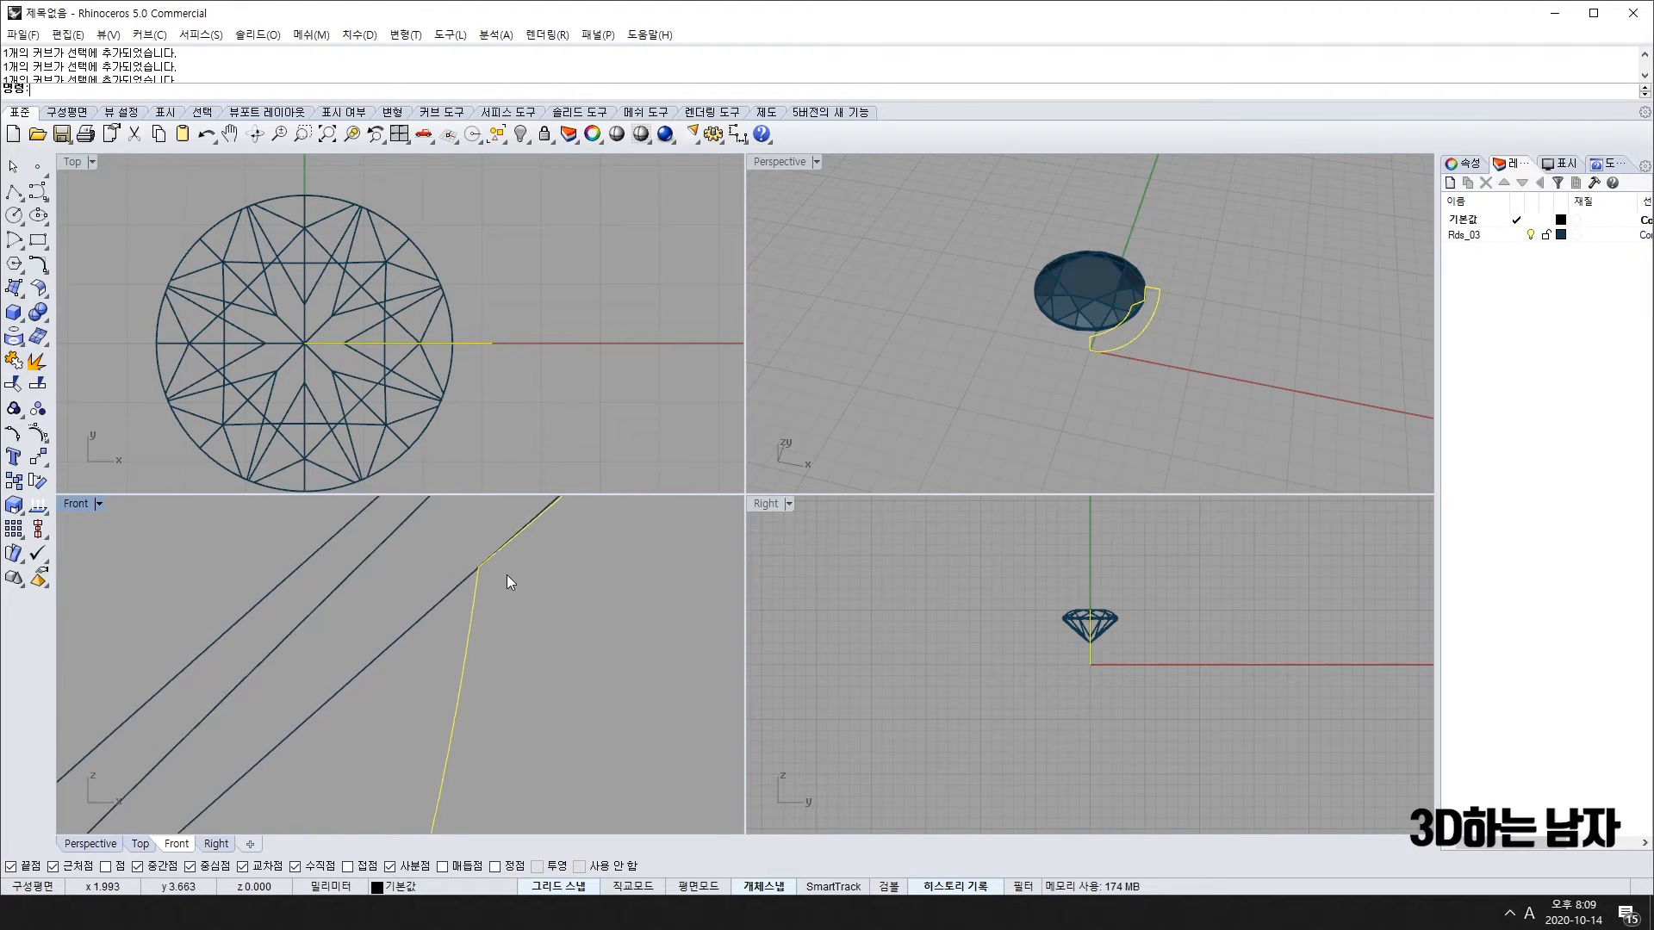
{"action": "scroll", "coordinate": [551, 570], "scroll_direction": "down", "scroll_amount": 6}
{"action": "scroll", "coordinate": [526, 668], "scroll_direction": "up", "scroll_amount": 3}
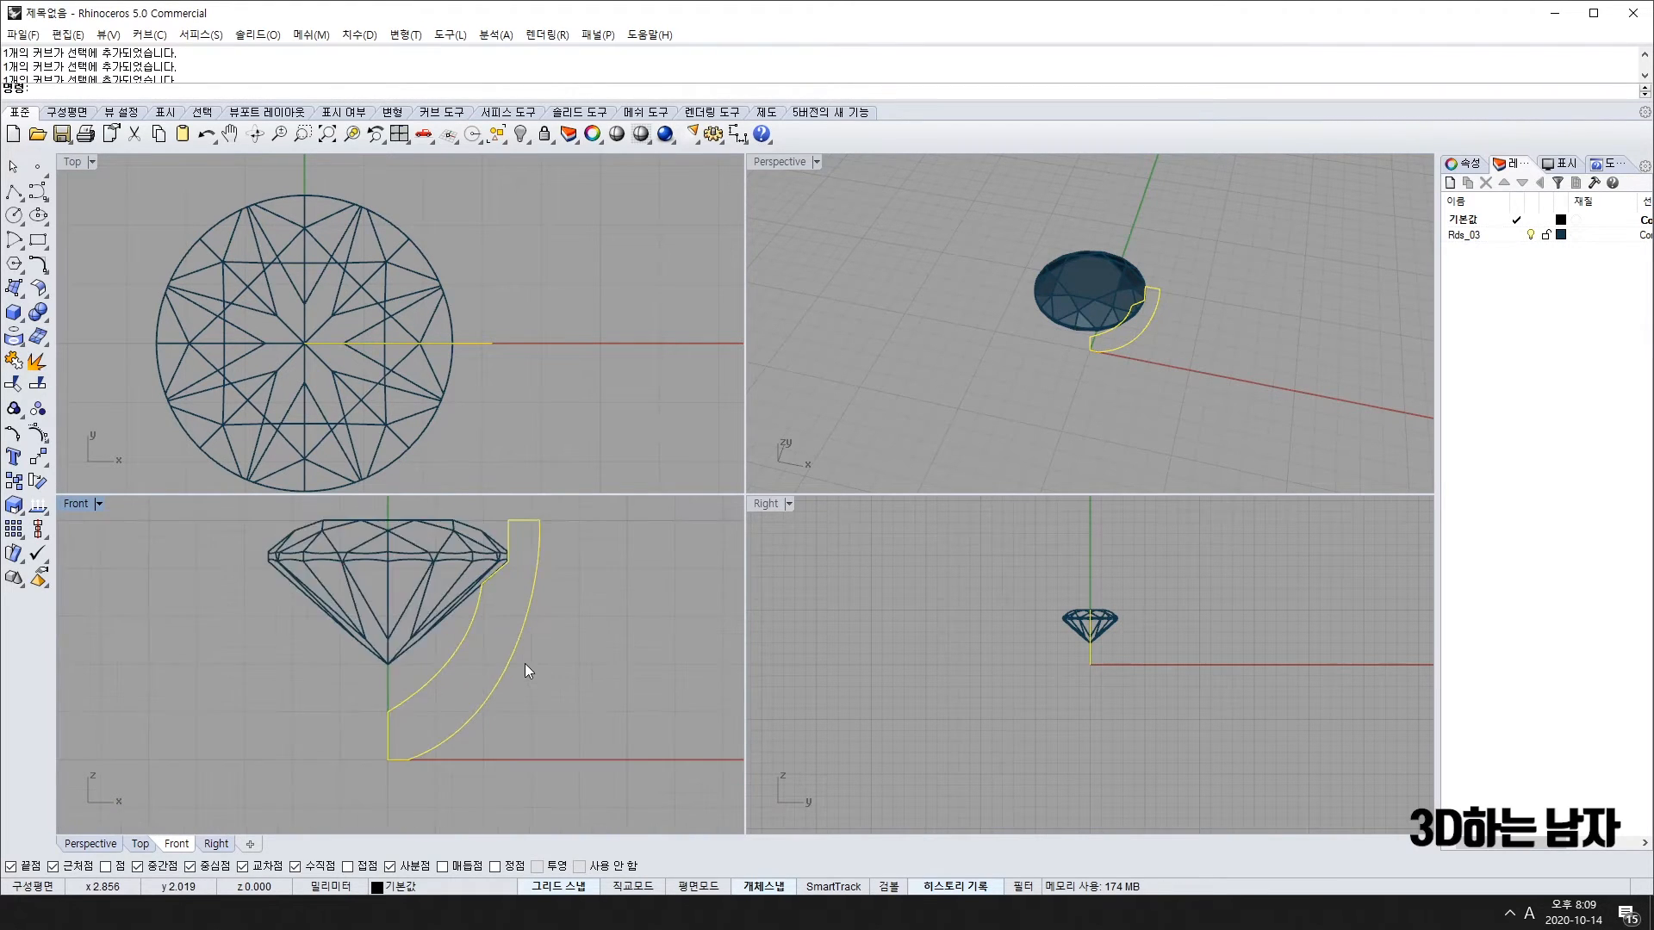
Step: Extrude the profile as a solid 2 units thick, then undo the too-thick result
{"action": "left_click", "coordinate": [12, 291]}
{"action": "left_click", "coordinate": [38, 288]}
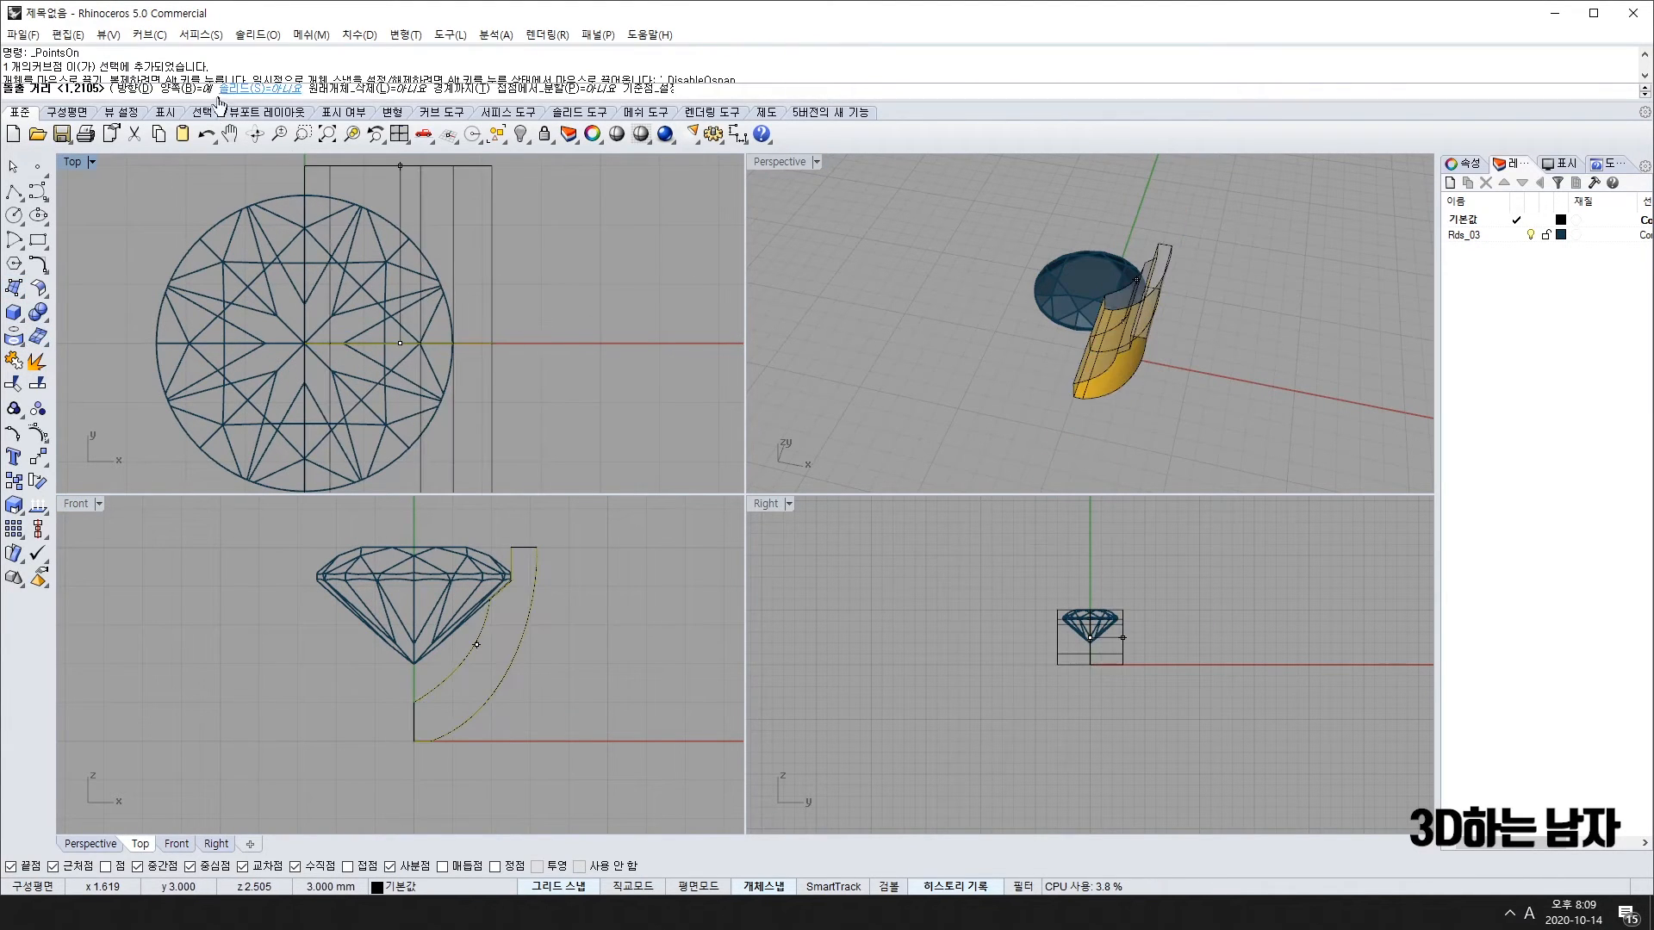
{"action": "left_click", "coordinate": [260, 89]}
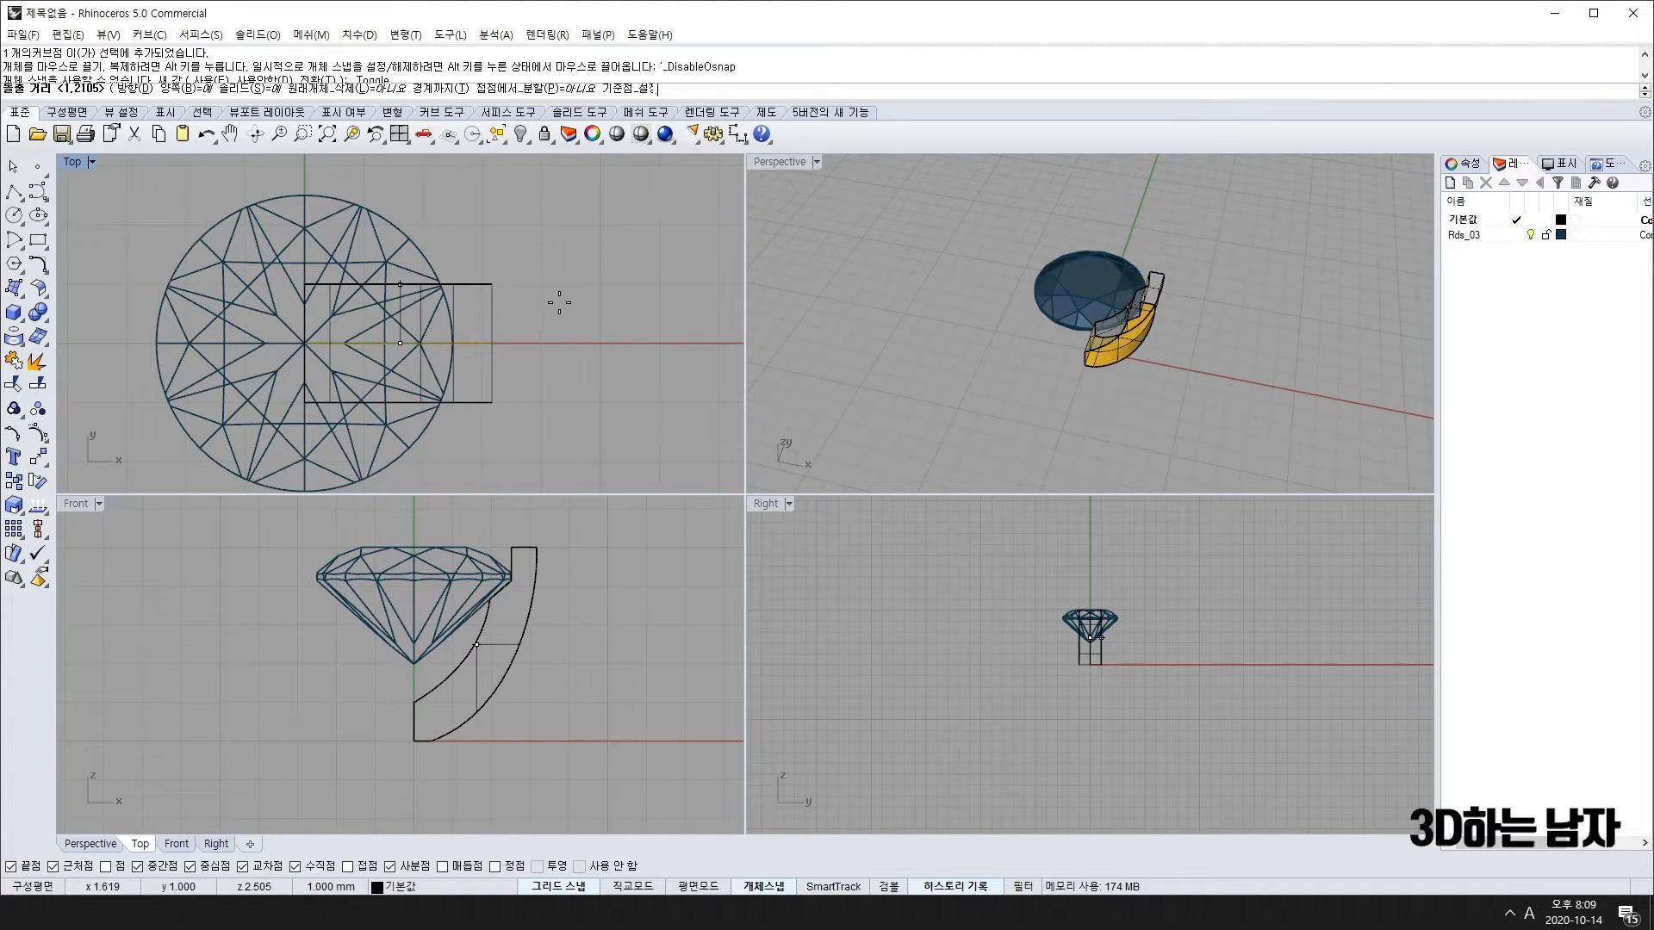
{"action": "type", "text": "2"}
{"action": "key", "text": "Return"}
{"action": "key", "text": "ctrl+z"}
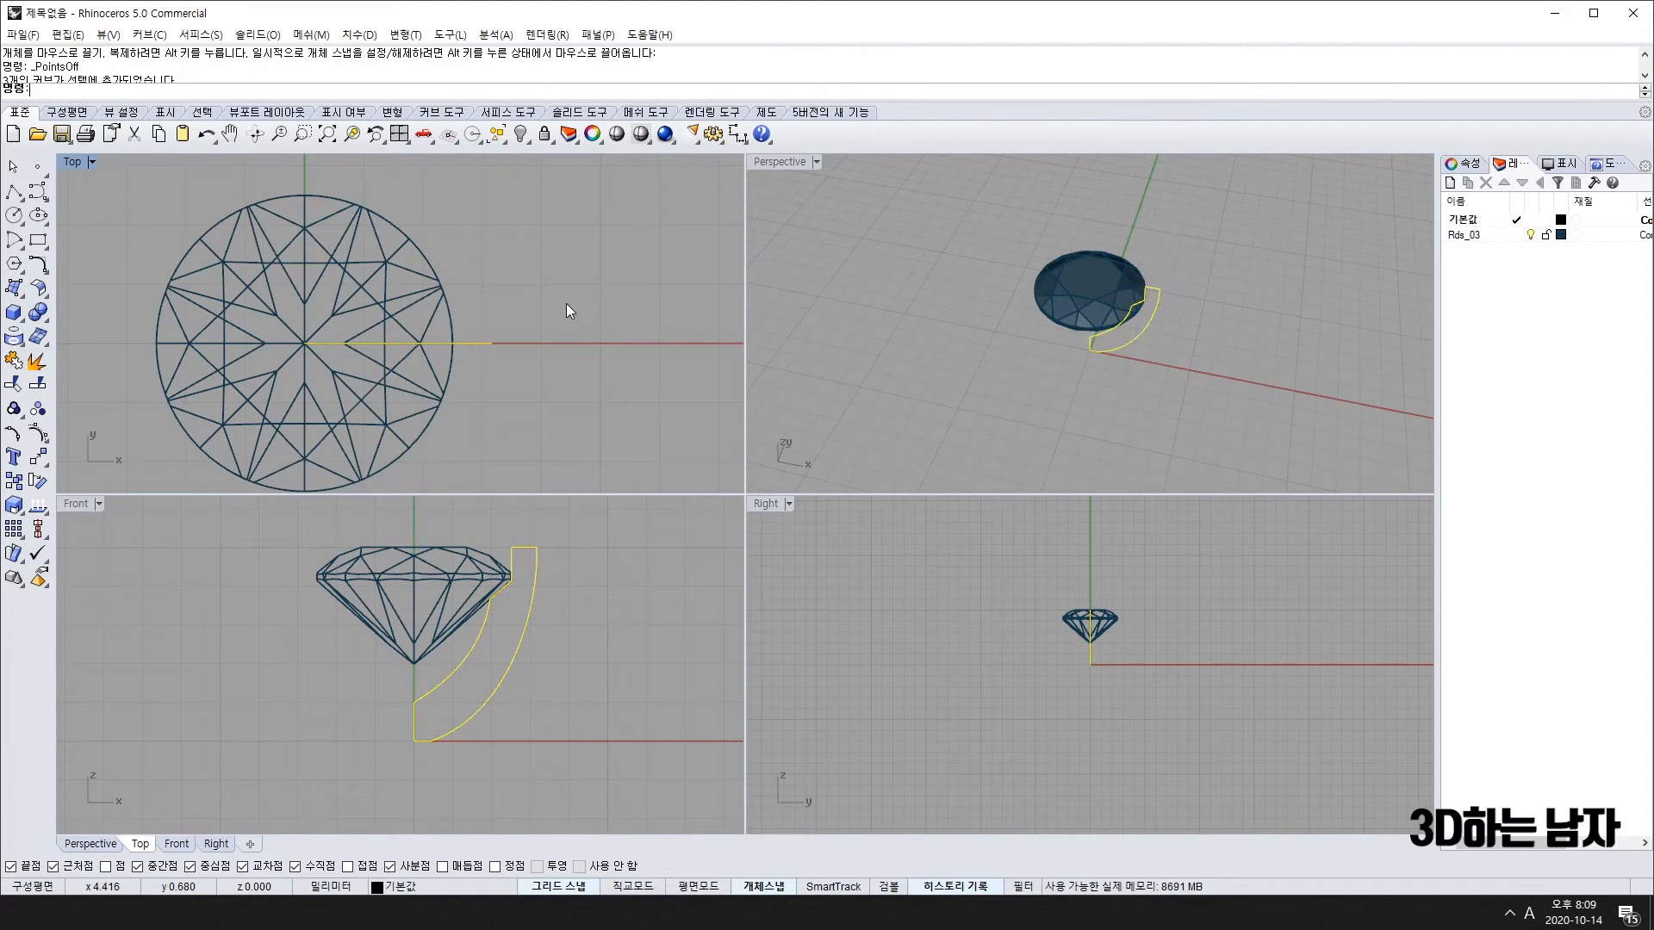
Step: Extrude the profile again at a thinner distance and join the result
{"action": "key", "text": "Return"}
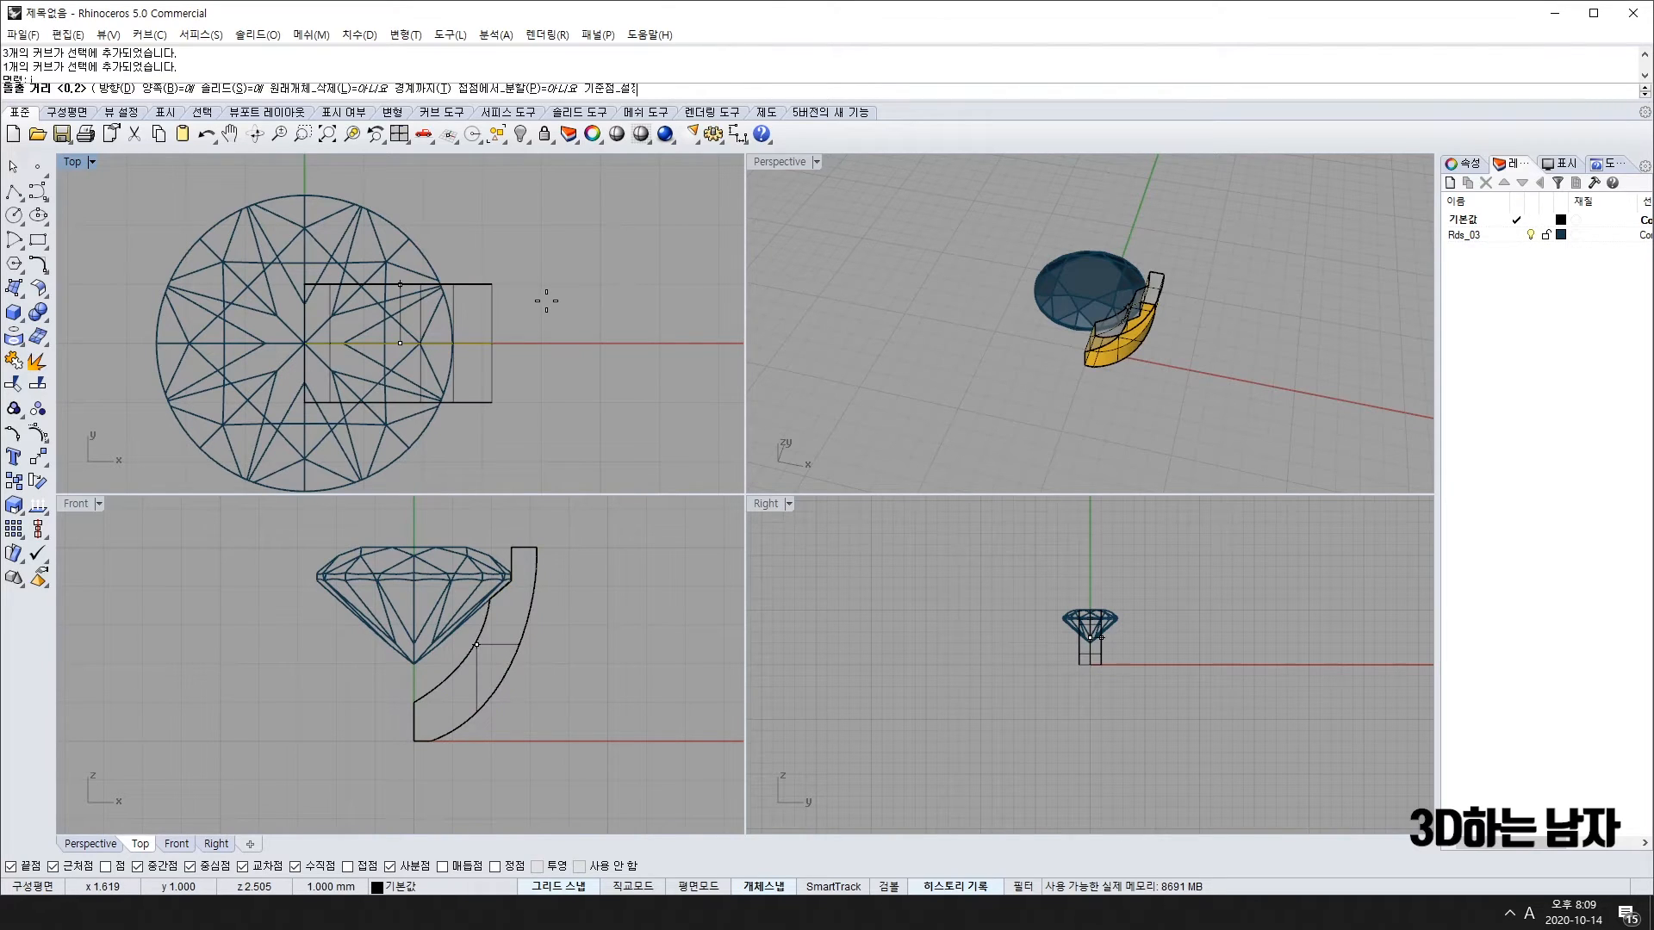
{"action": "key", "text": "Return"}
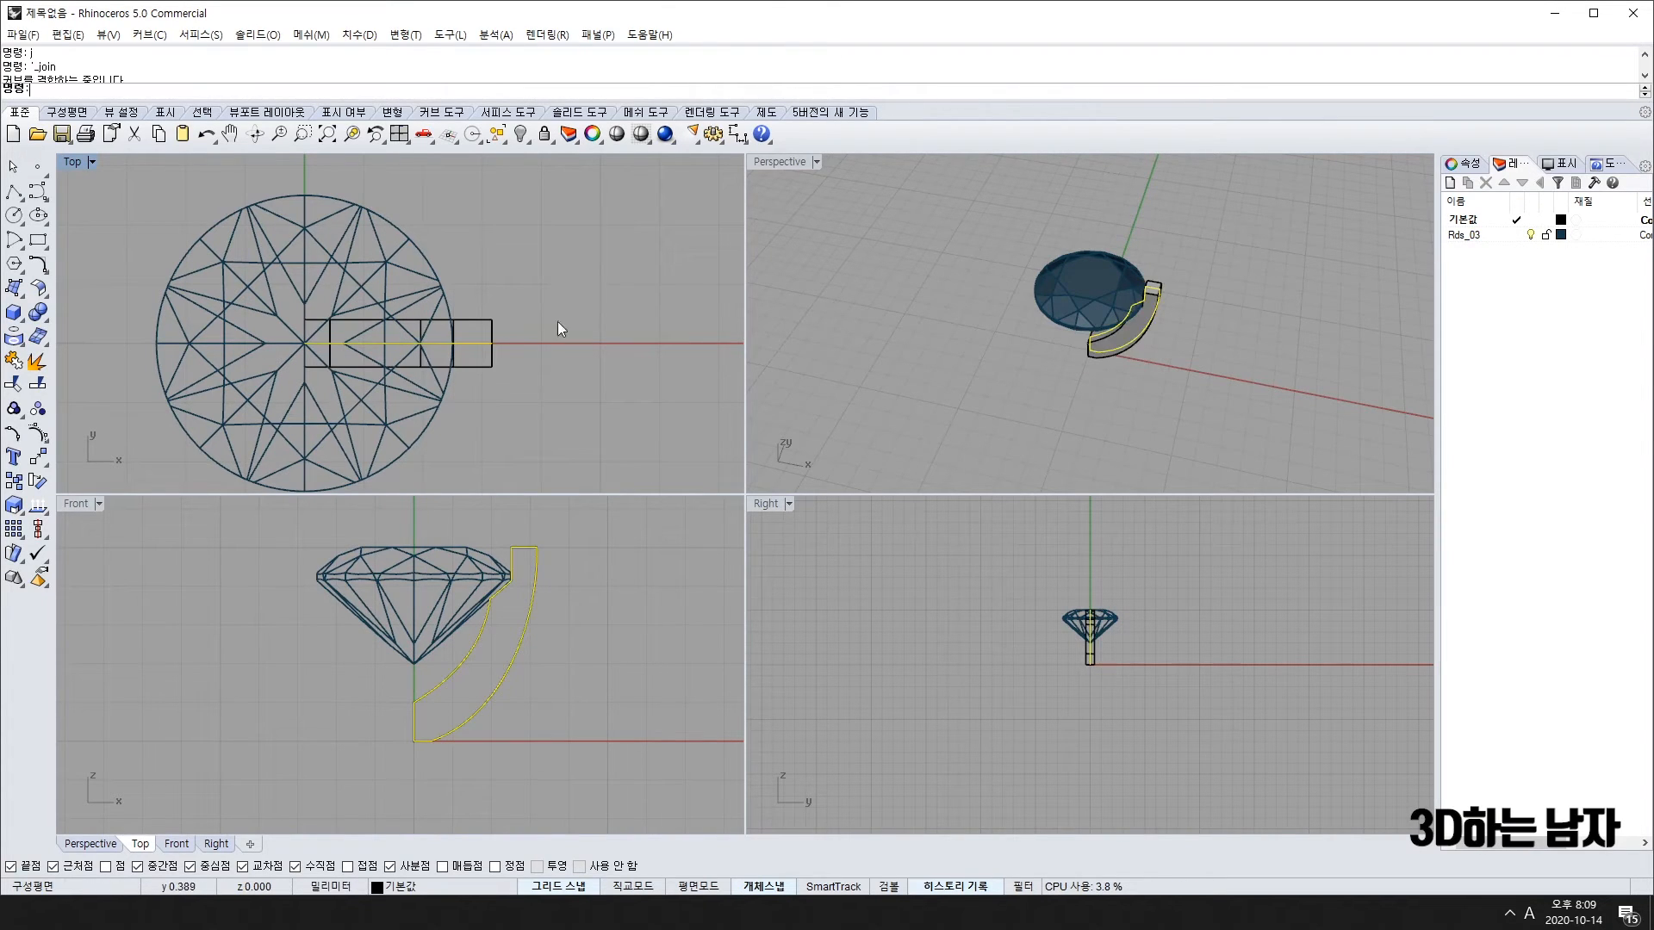
{"action": "type", "text": "j"}
{"action": "key", "text": "Return"}
{"action": "scroll", "coordinate": [479, 344], "scroll_direction": "up", "scroll_amount": 3}
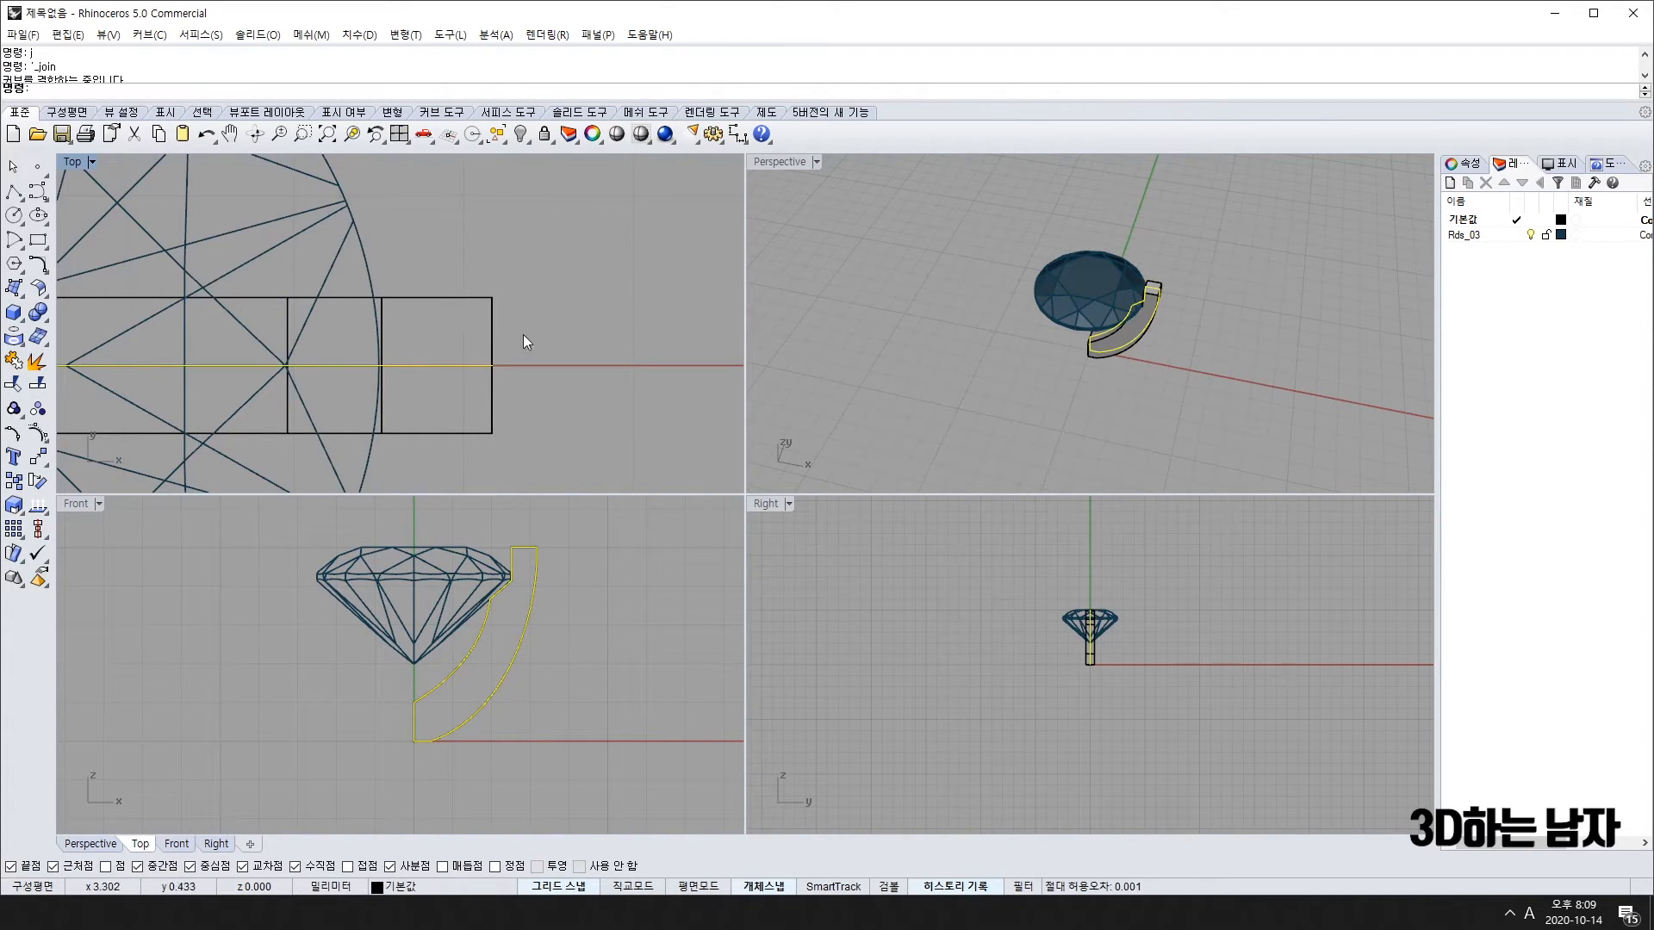
Step: Orbit the Perspective view to inspect the new band piece, then select it
{"action": "left_click", "coordinate": [1211, 324]}
{"action": "mouse_move", "coordinate": [1211, 324]}
{"action": "right_mouse_down"}
{"action": "mouse_move", "coordinate": [1216, 284]}
{"action": "mouse_move", "coordinate": [1240, 323]}
{"action": "mouse_move", "coordinate": [1225, 346]}
{"action": "right_mouse_up"}
{"action": "scroll", "coordinate": [1141, 291], "scroll_direction": "up", "scroll_amount": 6}
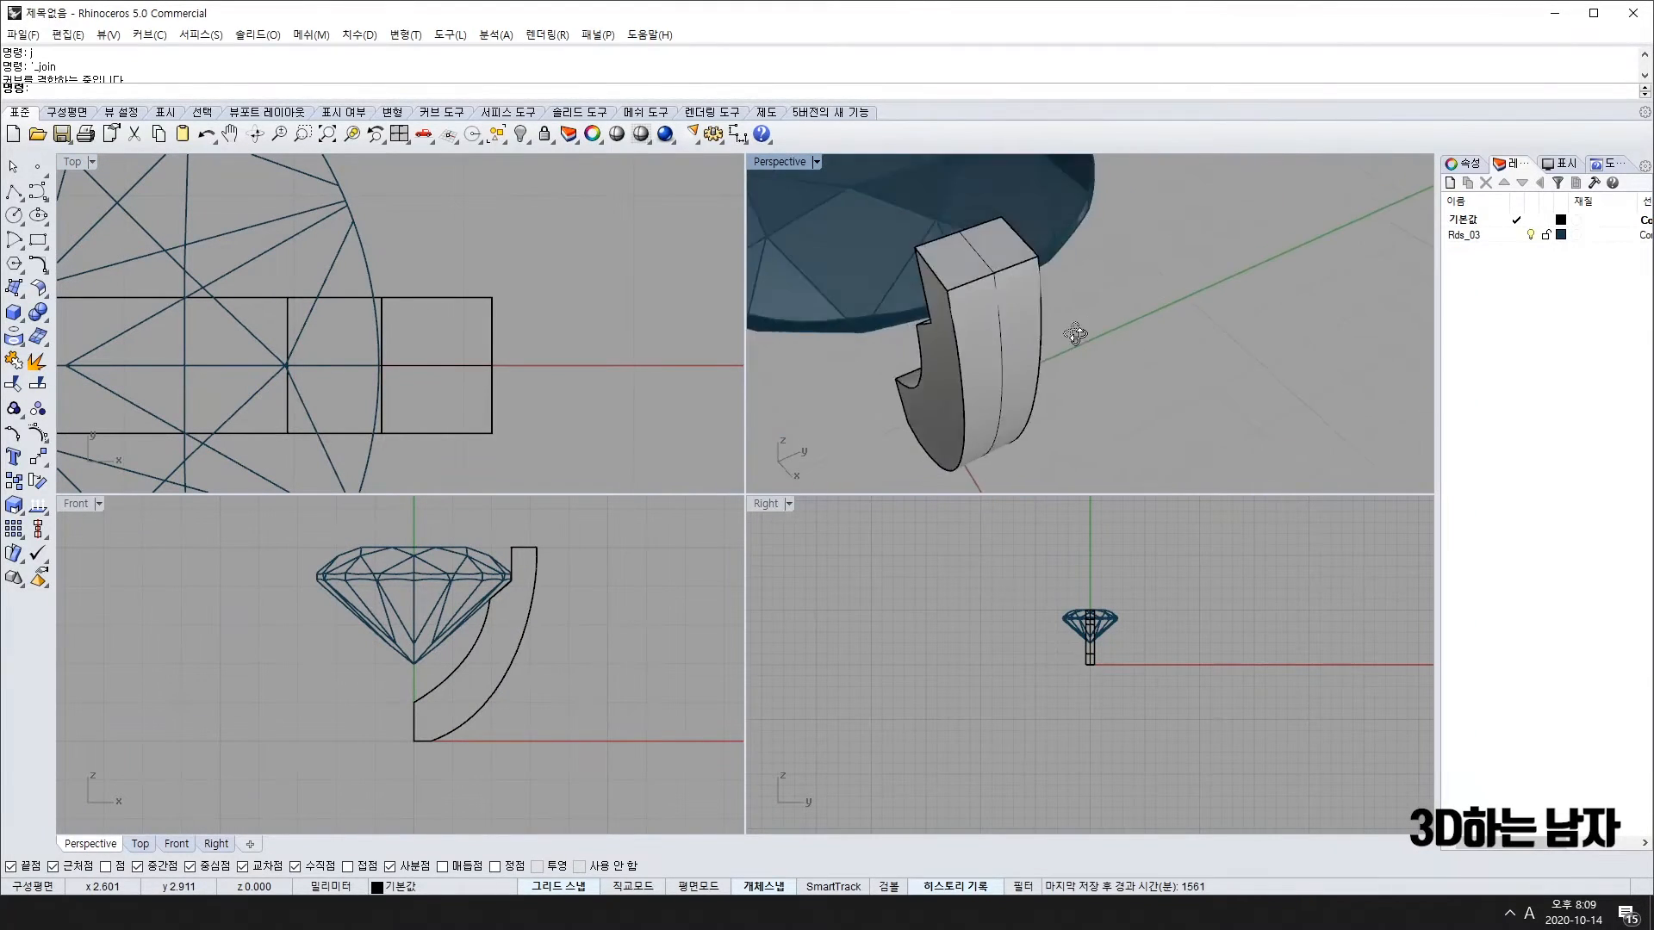
{"action": "scroll", "coordinate": [1167, 349], "scroll_direction": "down", "scroll_amount": 8}
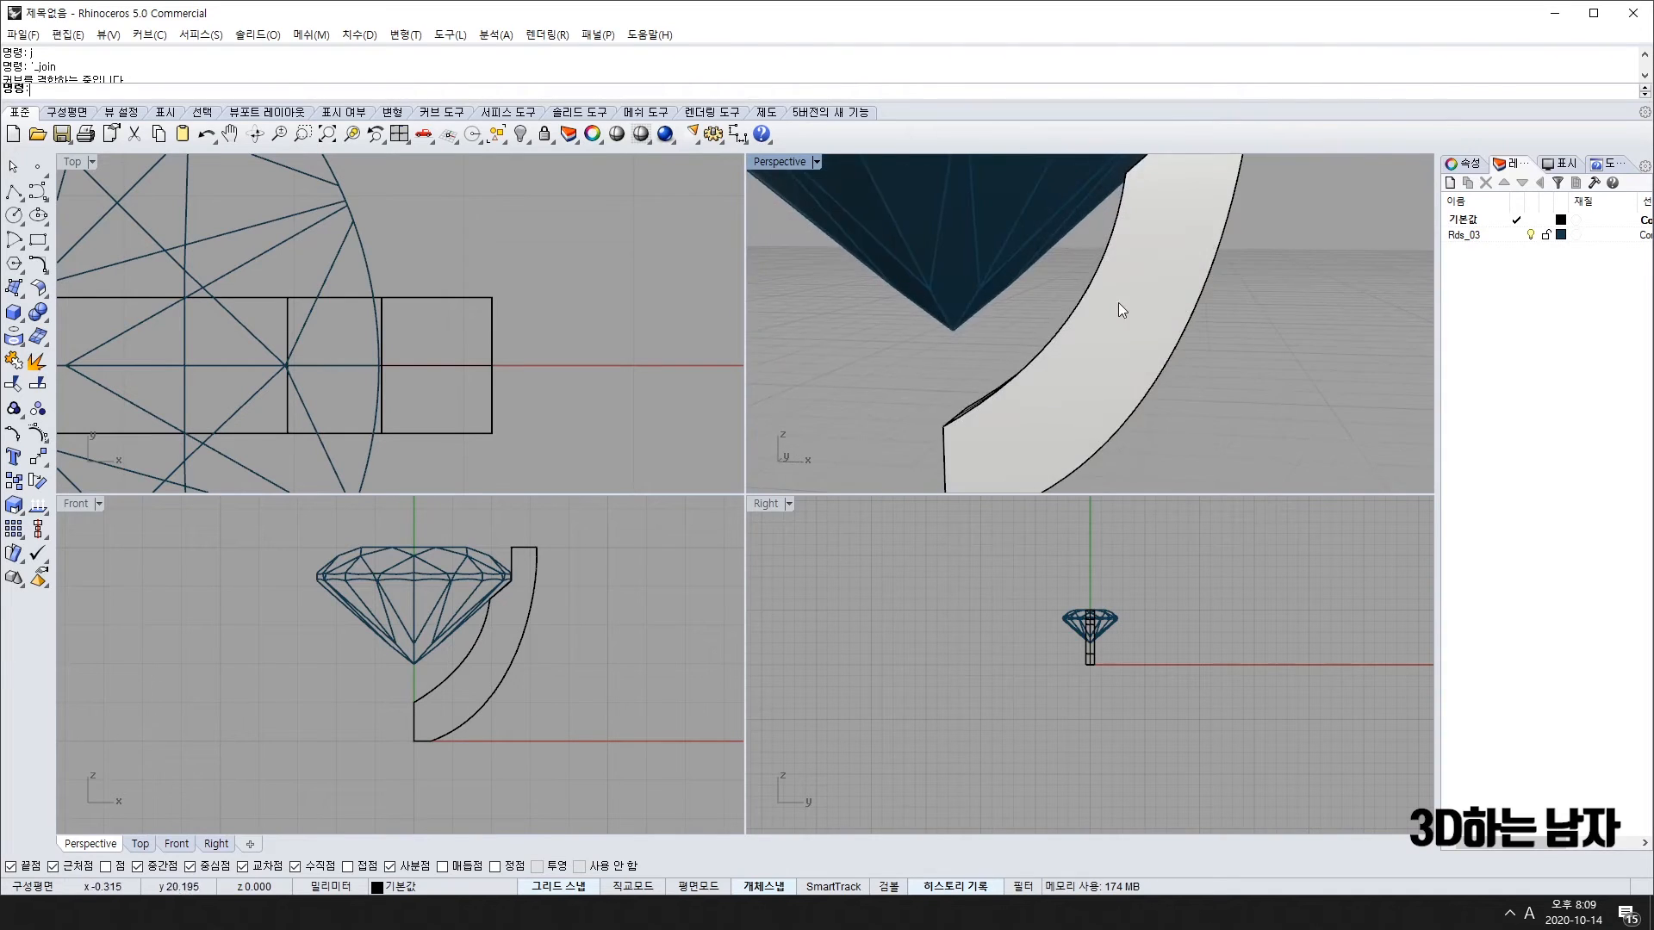
{"action": "right_click_drag", "start_coordinate": [1047, 356], "coordinate": [1016, 336]}
{"action": "left_click", "coordinate": [1087, 349]}
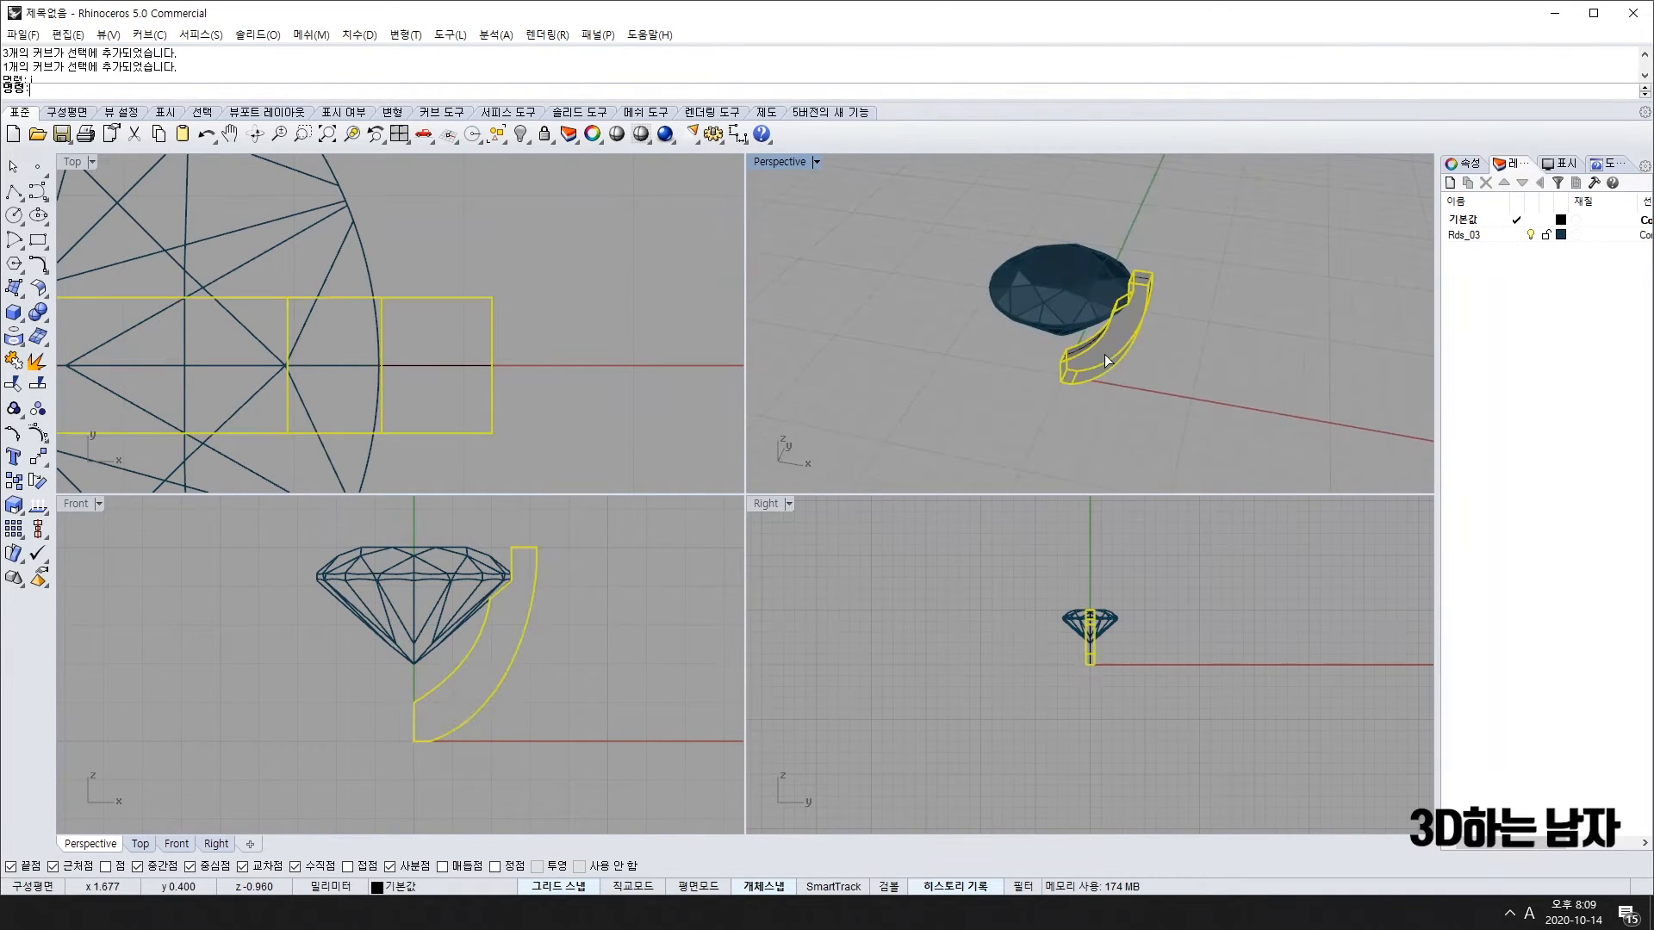
{"action": "scroll", "coordinate": [381, 388], "scroll_direction": "down", "scroll_amount": 4}
{"action": "scroll", "coordinate": [380, 387], "scroll_direction": "down", "scroll_amount": 4}
Step: Polar-array the band piece into 4 copies over 360° around the diamond's centre
{"action": "type", "text": "l"}
{"action": "key", "text": "Return"}
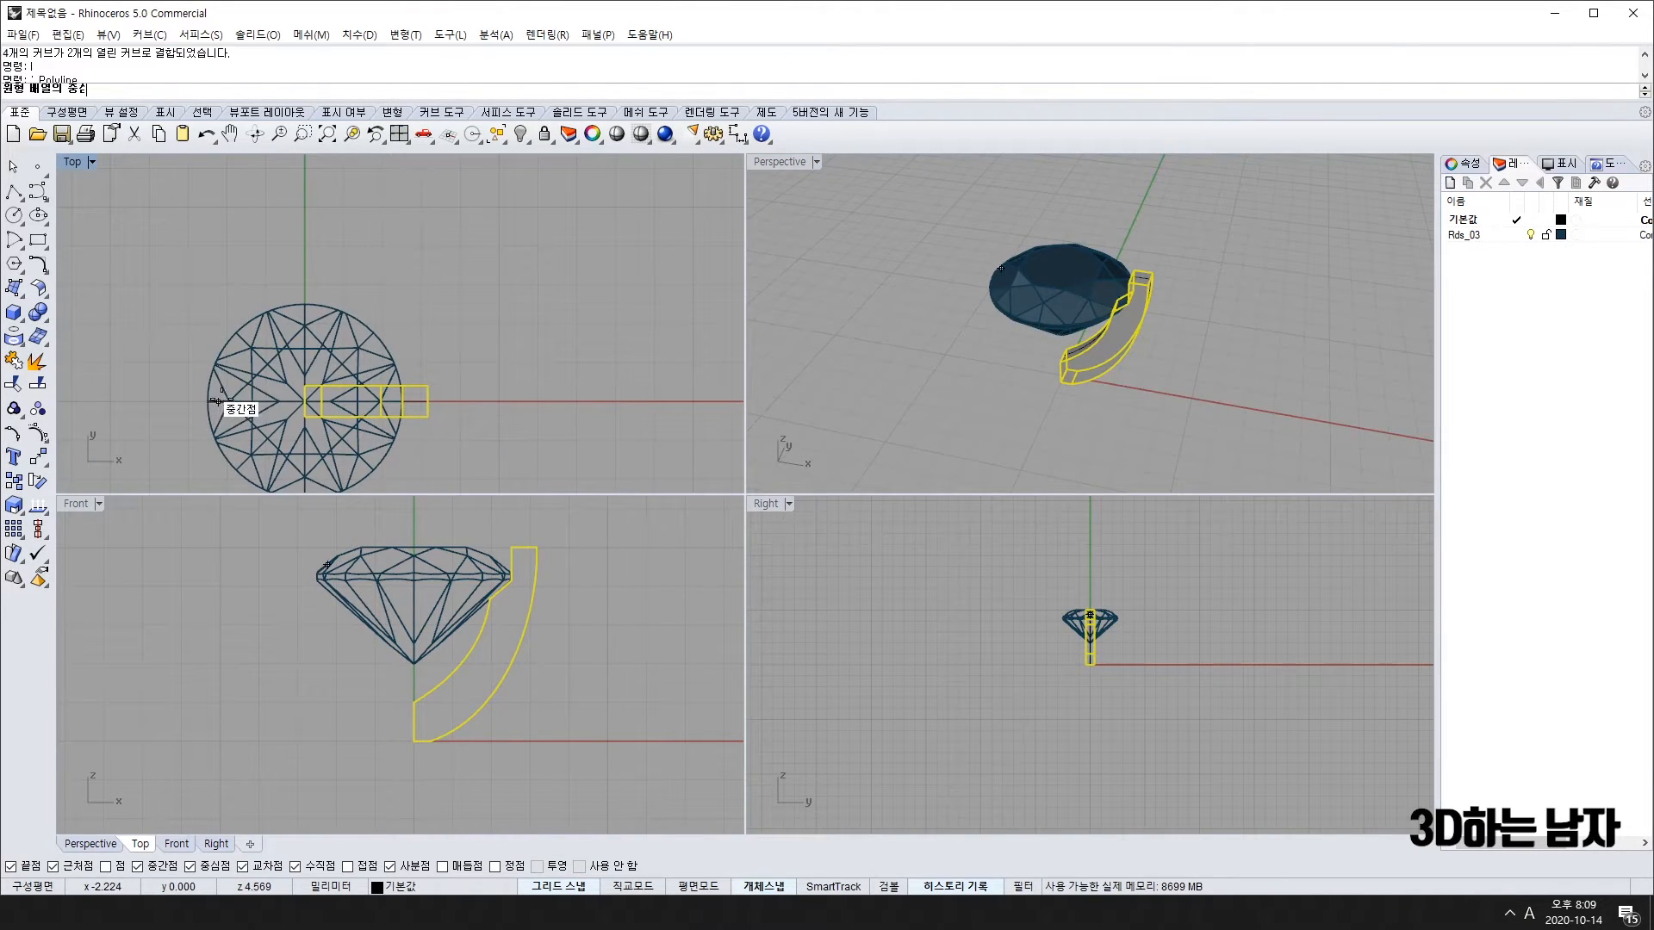
{"action": "key", "text": "Return"}
{"action": "key", "text": "Return"}
{"action": "right_click", "coordinate": [1025, 367]}
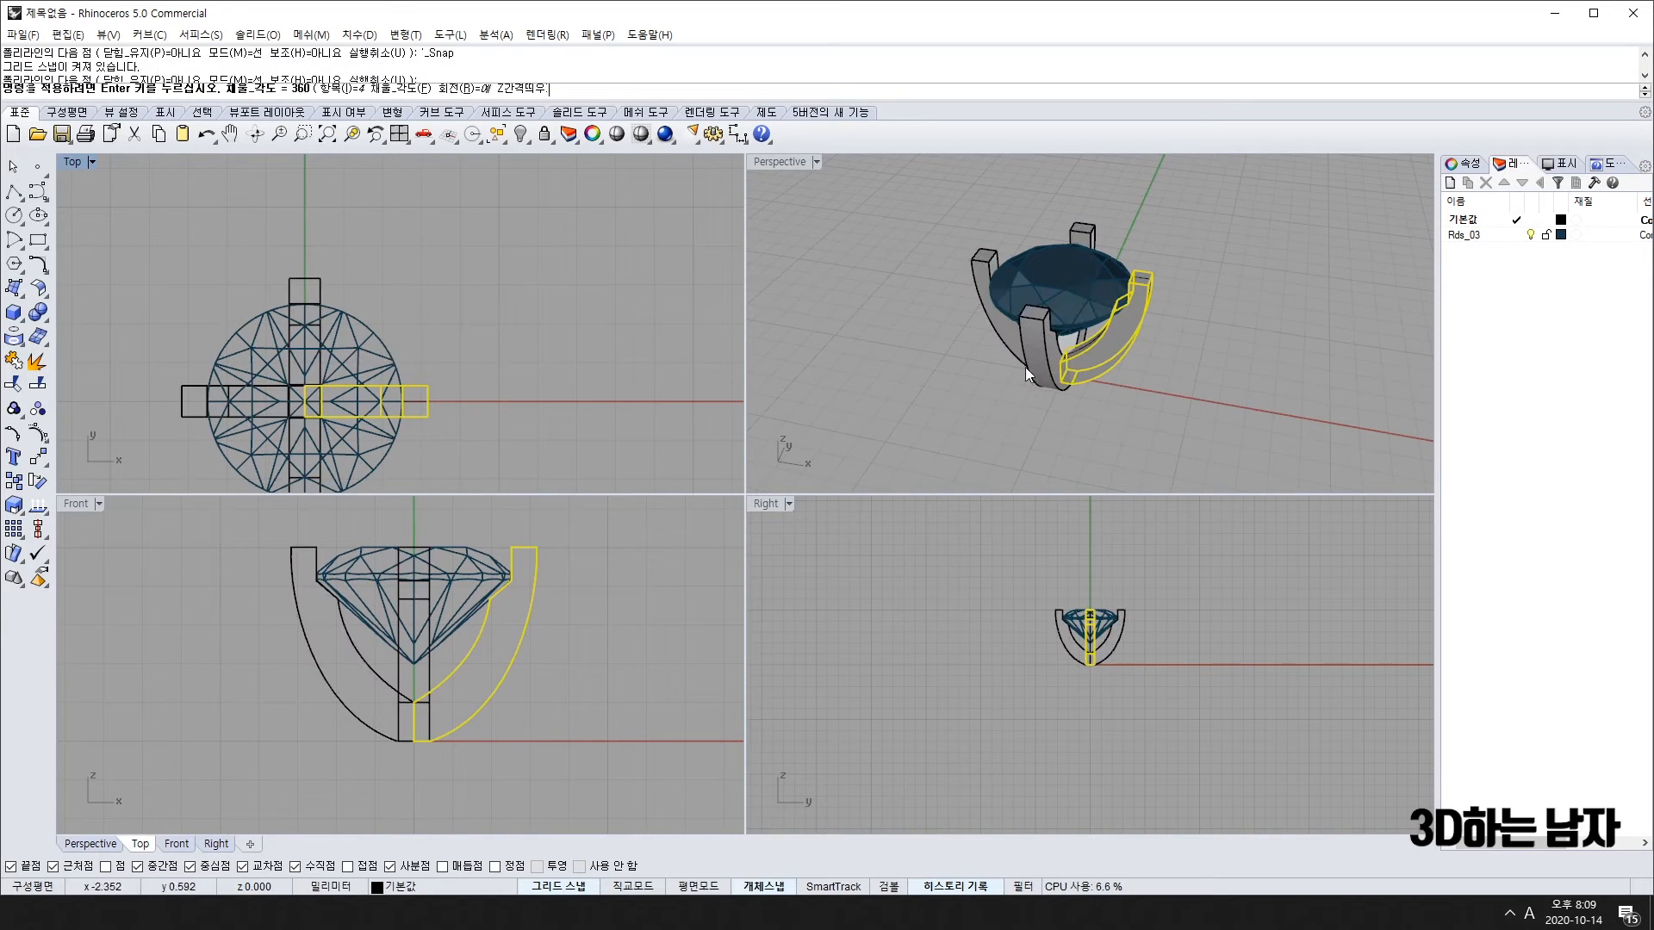
{"action": "right_click_drag", "start_coordinate": [1095, 409], "coordinate": [1156, 312]}
{"action": "scroll", "coordinate": [1159, 288], "scroll_direction": "up", "scroll_amount": 3}
{"action": "scroll", "coordinate": [431, 563], "scroll_direction": "up", "scroll_amount": 5}
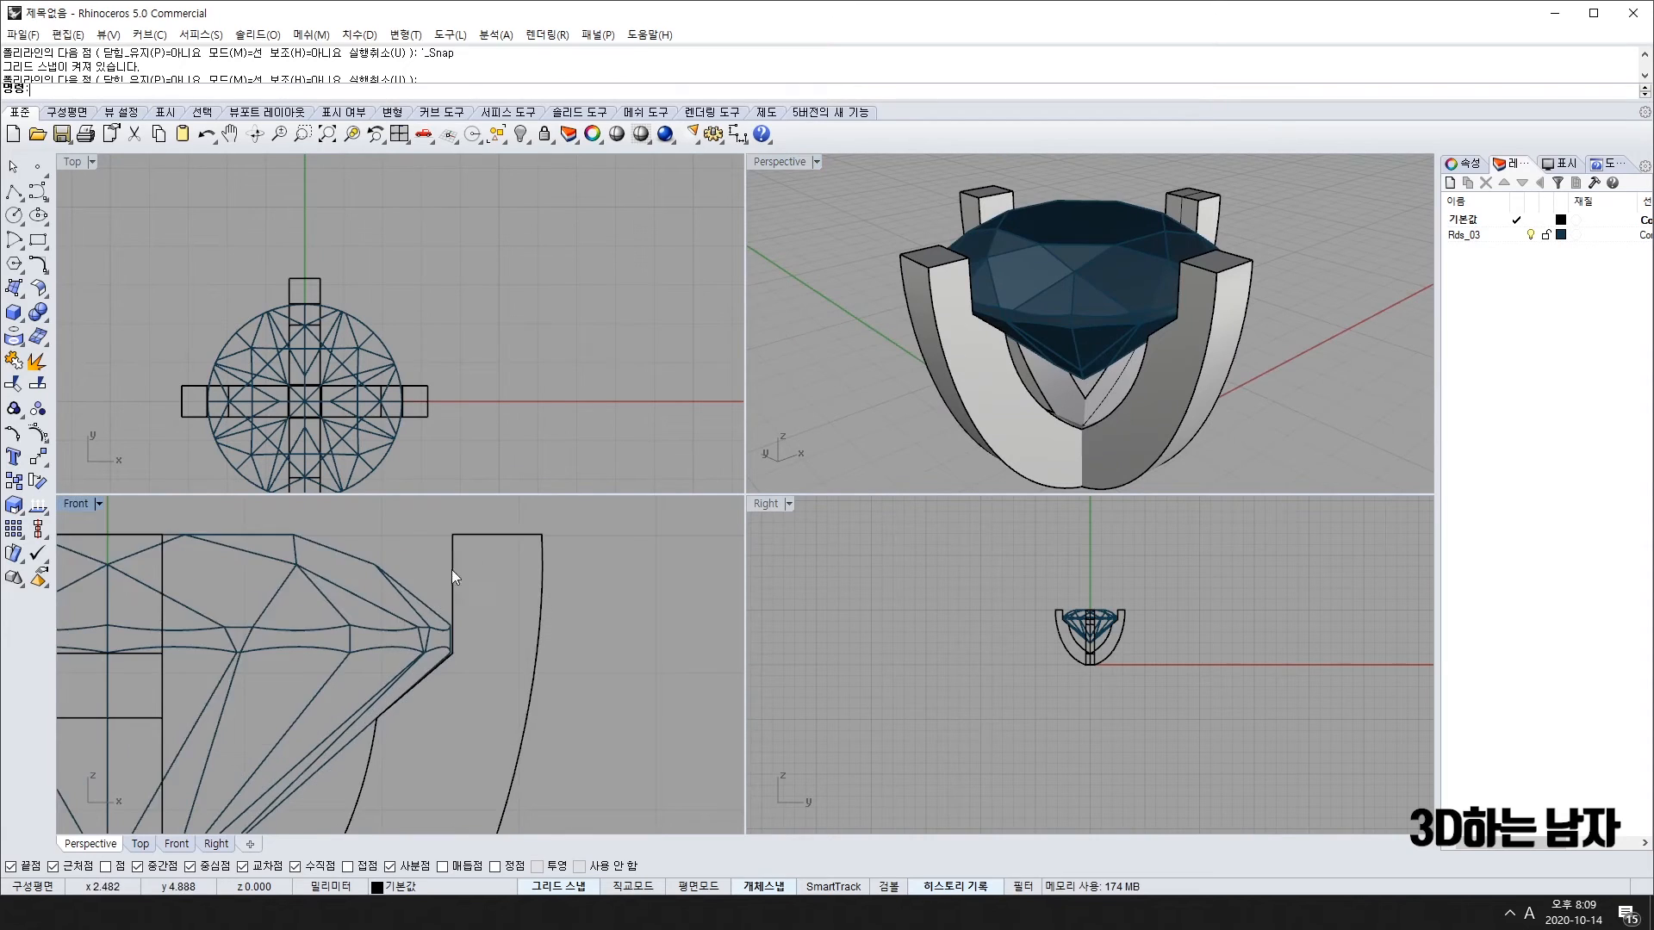
{"action": "key", "text": "Return"}
{"action": "key", "text": "Return"}
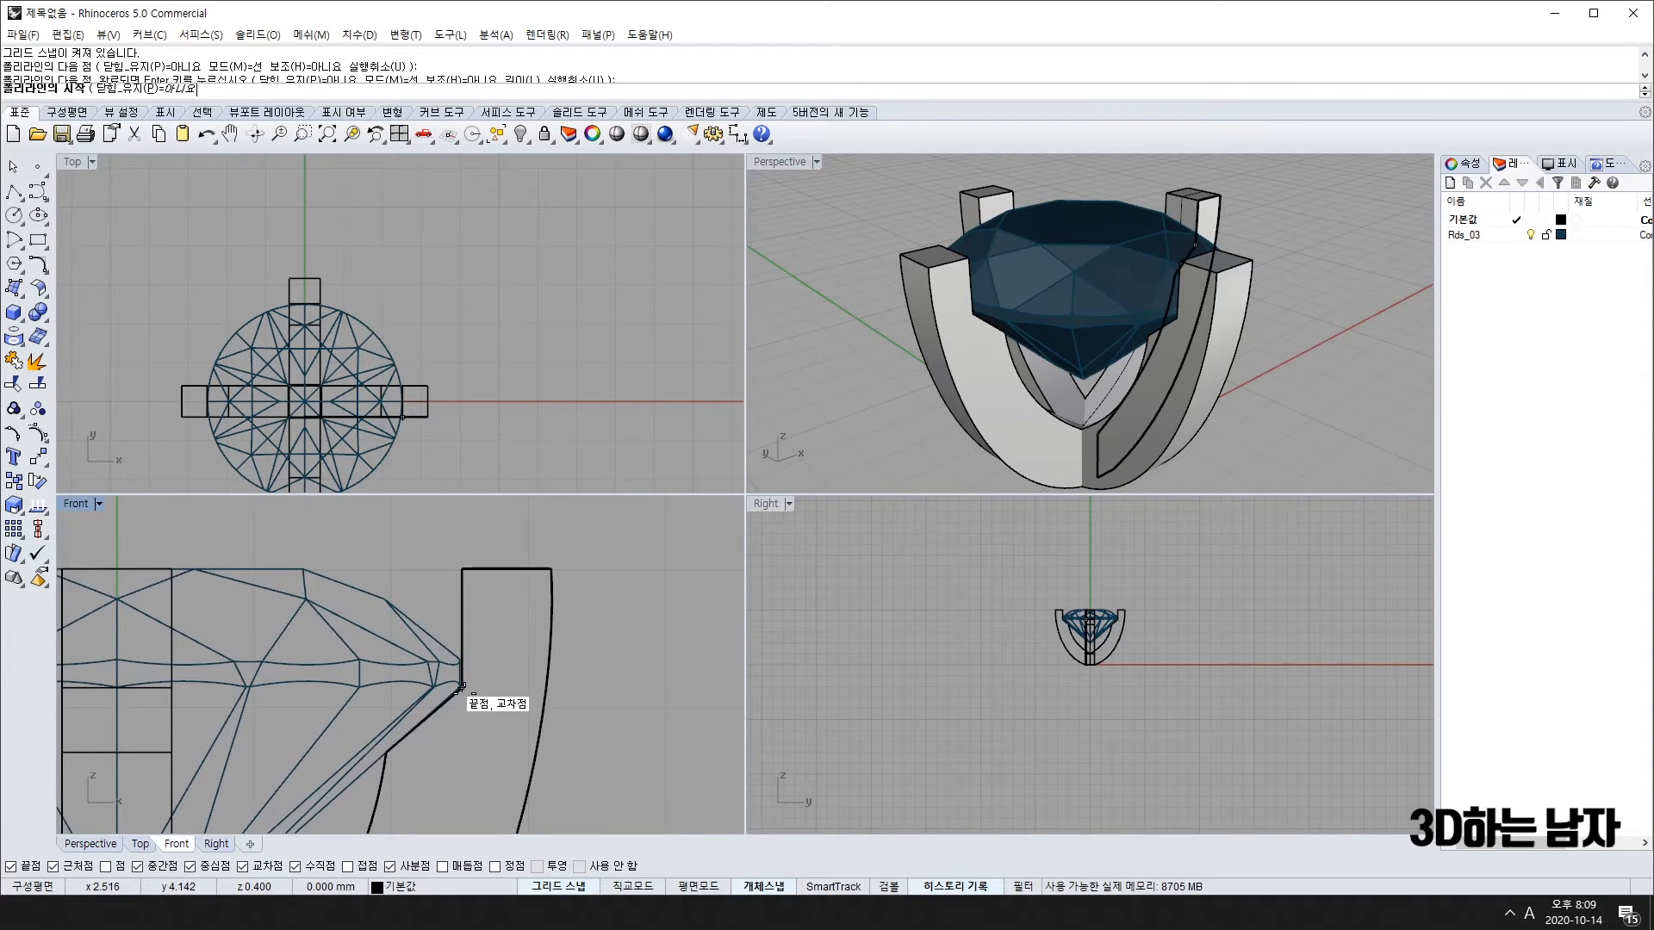
{"action": "left_click", "coordinate": [461, 687]}
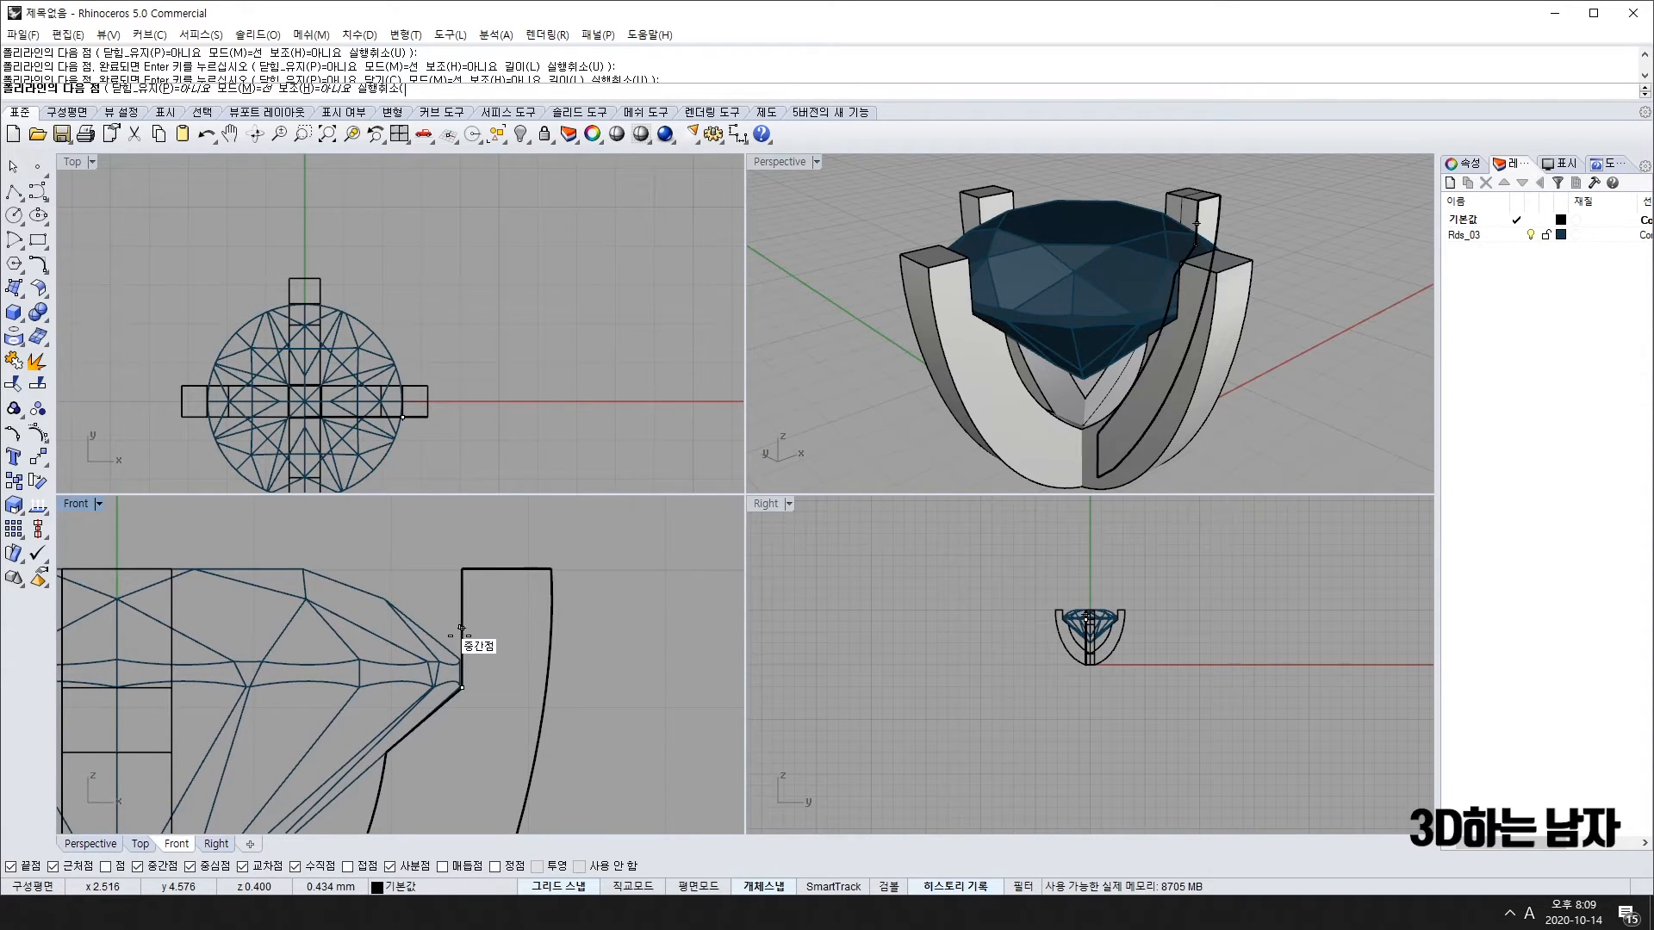
{"action": "key", "text": "alt"}
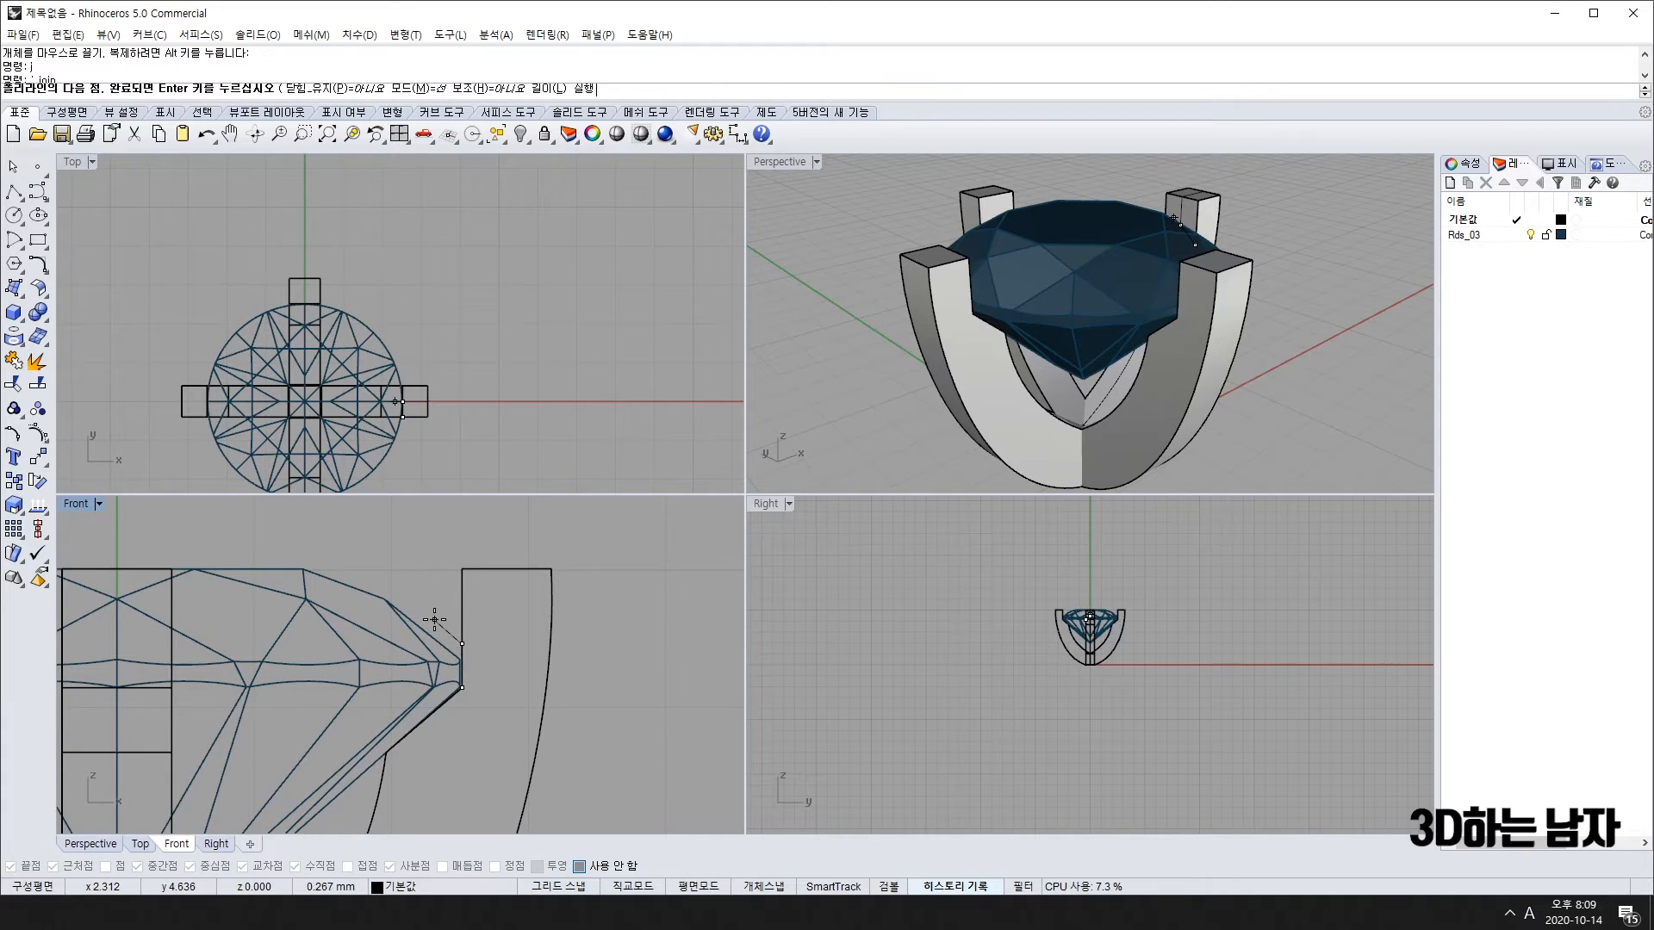
{"action": "left_click", "coordinate": [435, 619]}
{"action": "left_click", "coordinate": [407, 584]}
{"action": "left_click", "coordinate": [443, 554]}
{"action": "left_click", "coordinate": [515, 544]}
{"action": "left_click", "coordinate": [537, 591]}
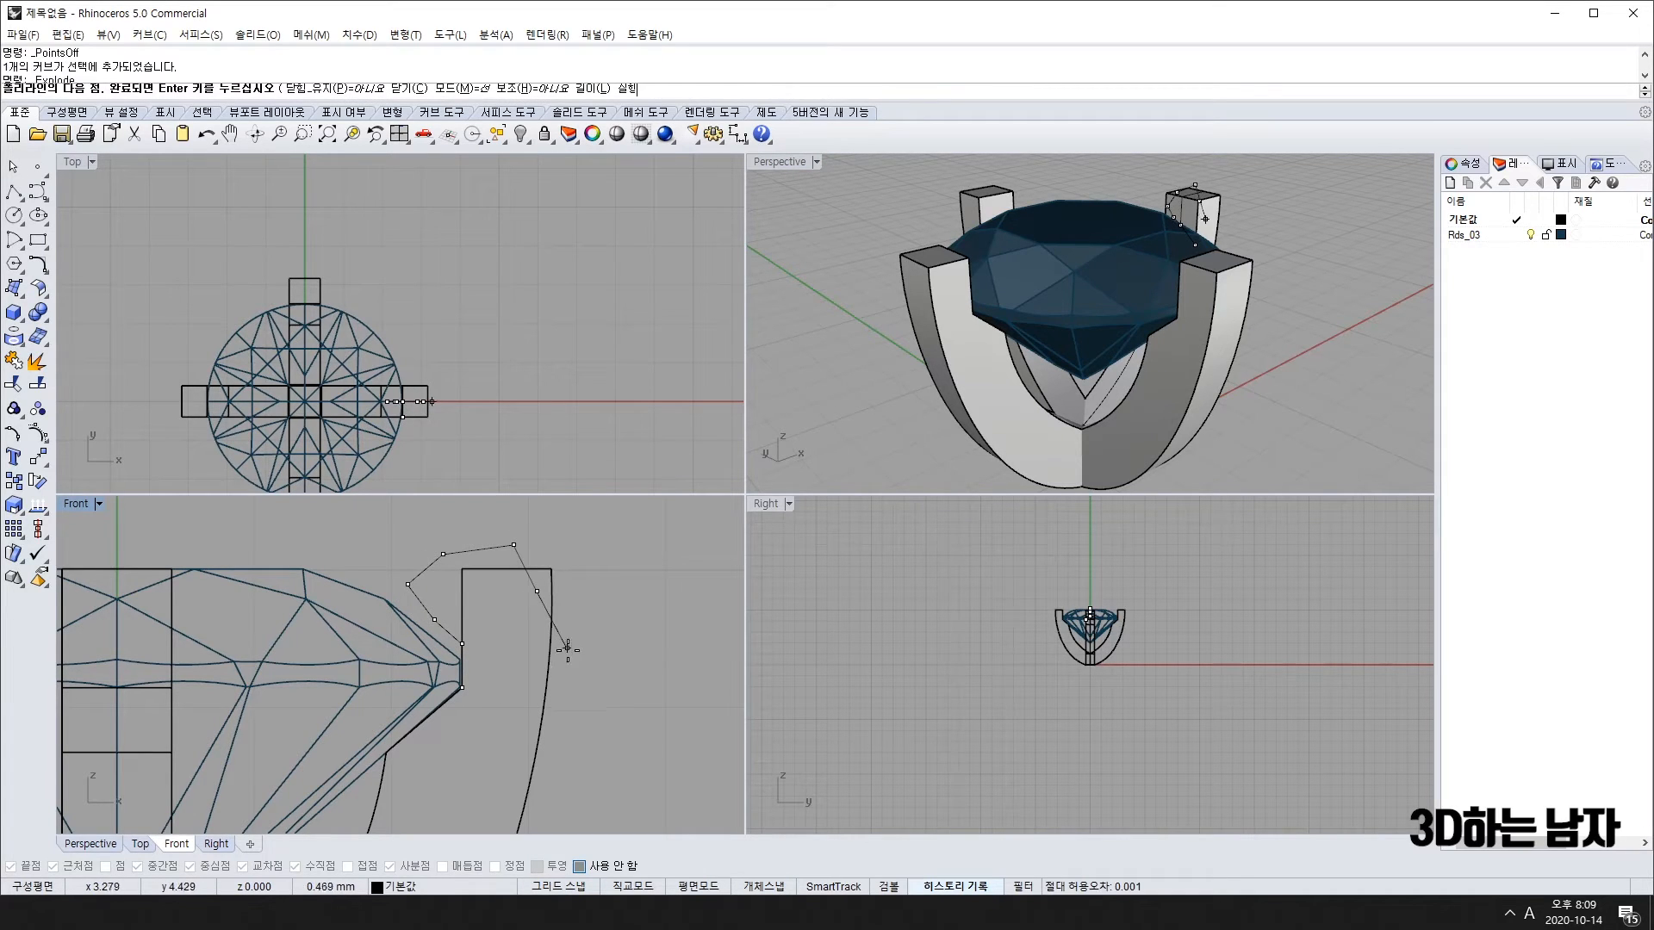
{"action": "key", "text": "Return"}
{"action": "type", "text": "t"}
{"action": "key", "text": "Return"}
{"action": "key", "text": "Escape"}
{"action": "scroll", "coordinate": [498, 664], "scroll_direction": "down", "scroll_amount": 4}
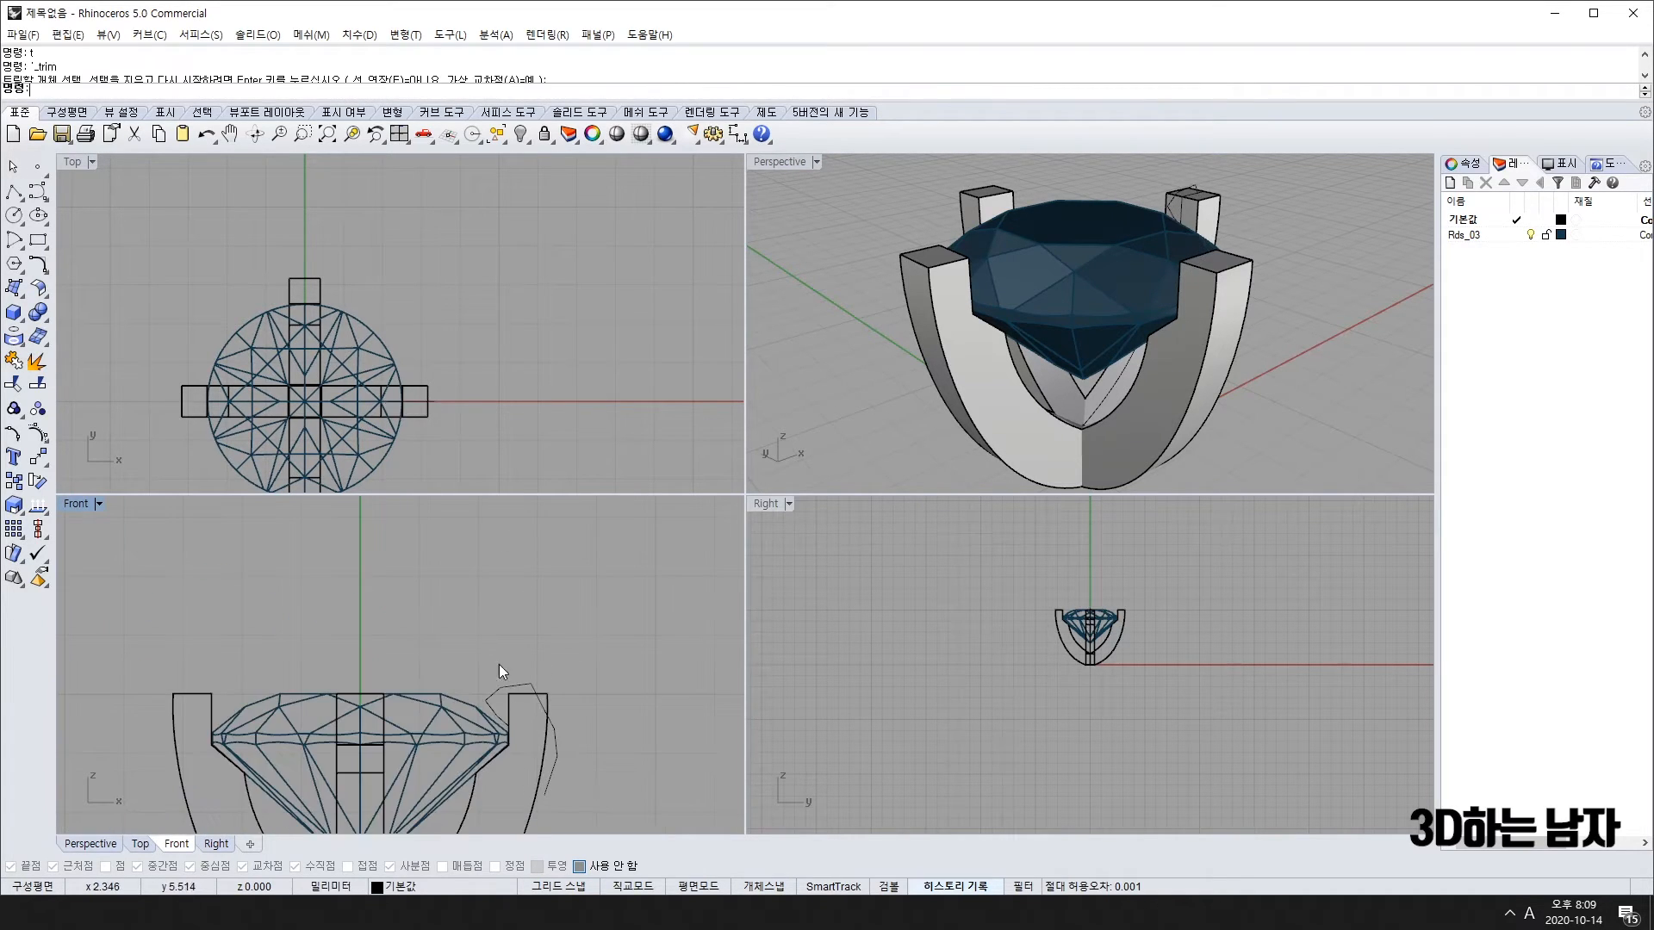
{"action": "left_click", "coordinate": [493, 701]}
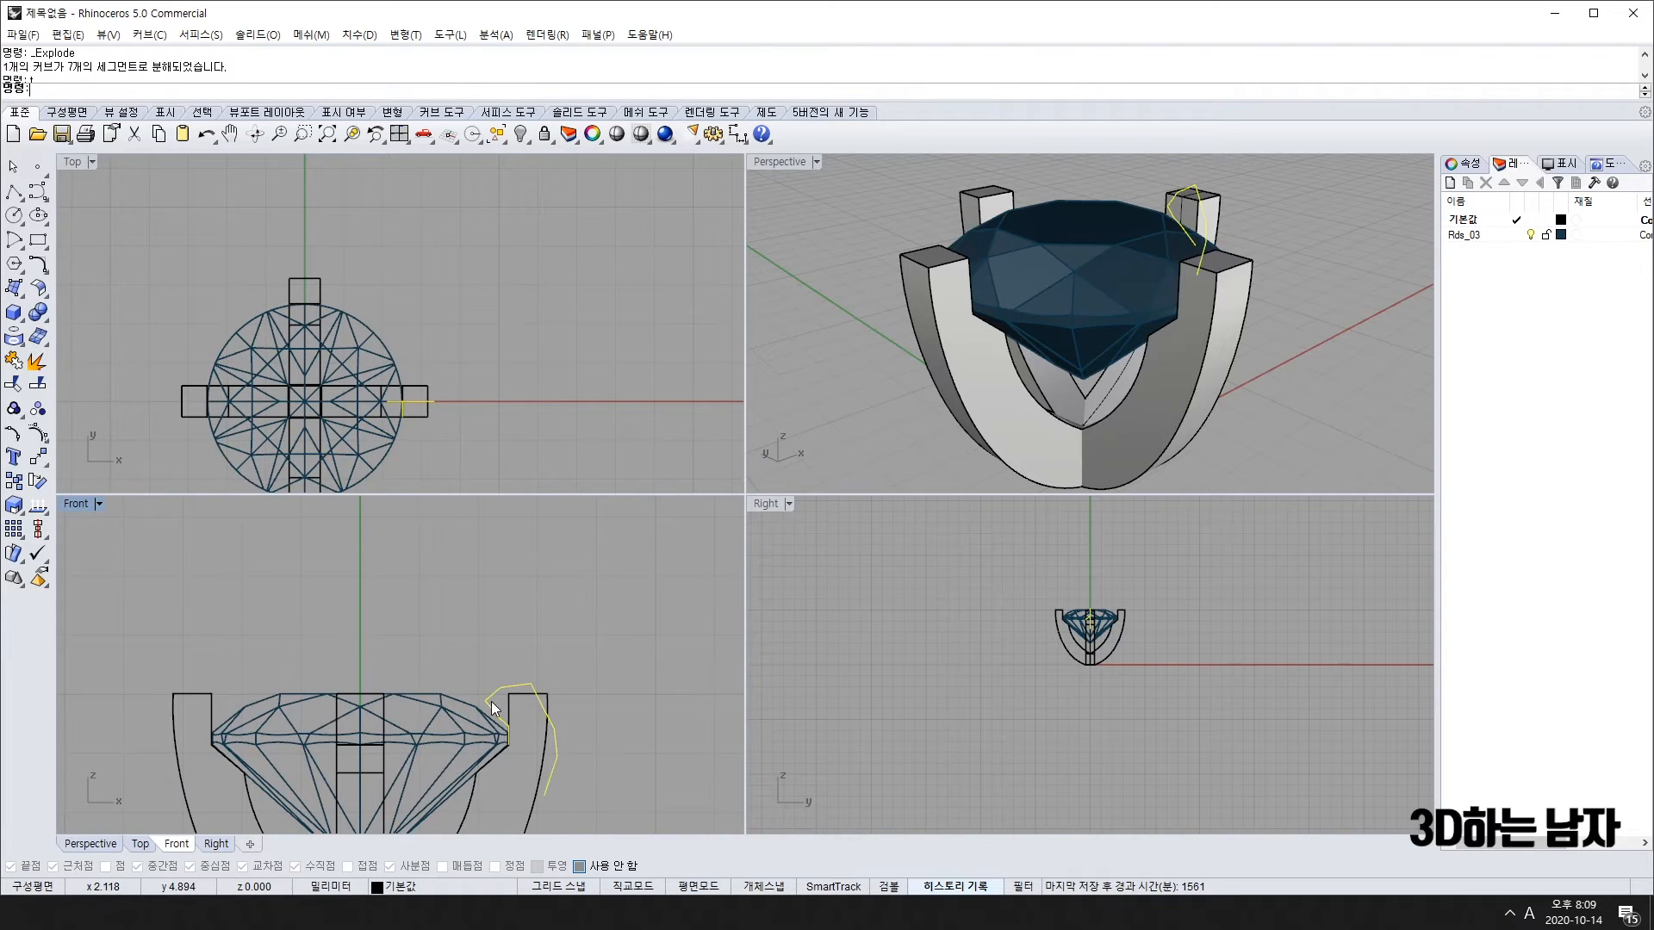
{"action": "key", "text": "Return"}
{"action": "scroll", "coordinate": [515, 722], "scroll_direction": "up", "scroll_amount": 4}
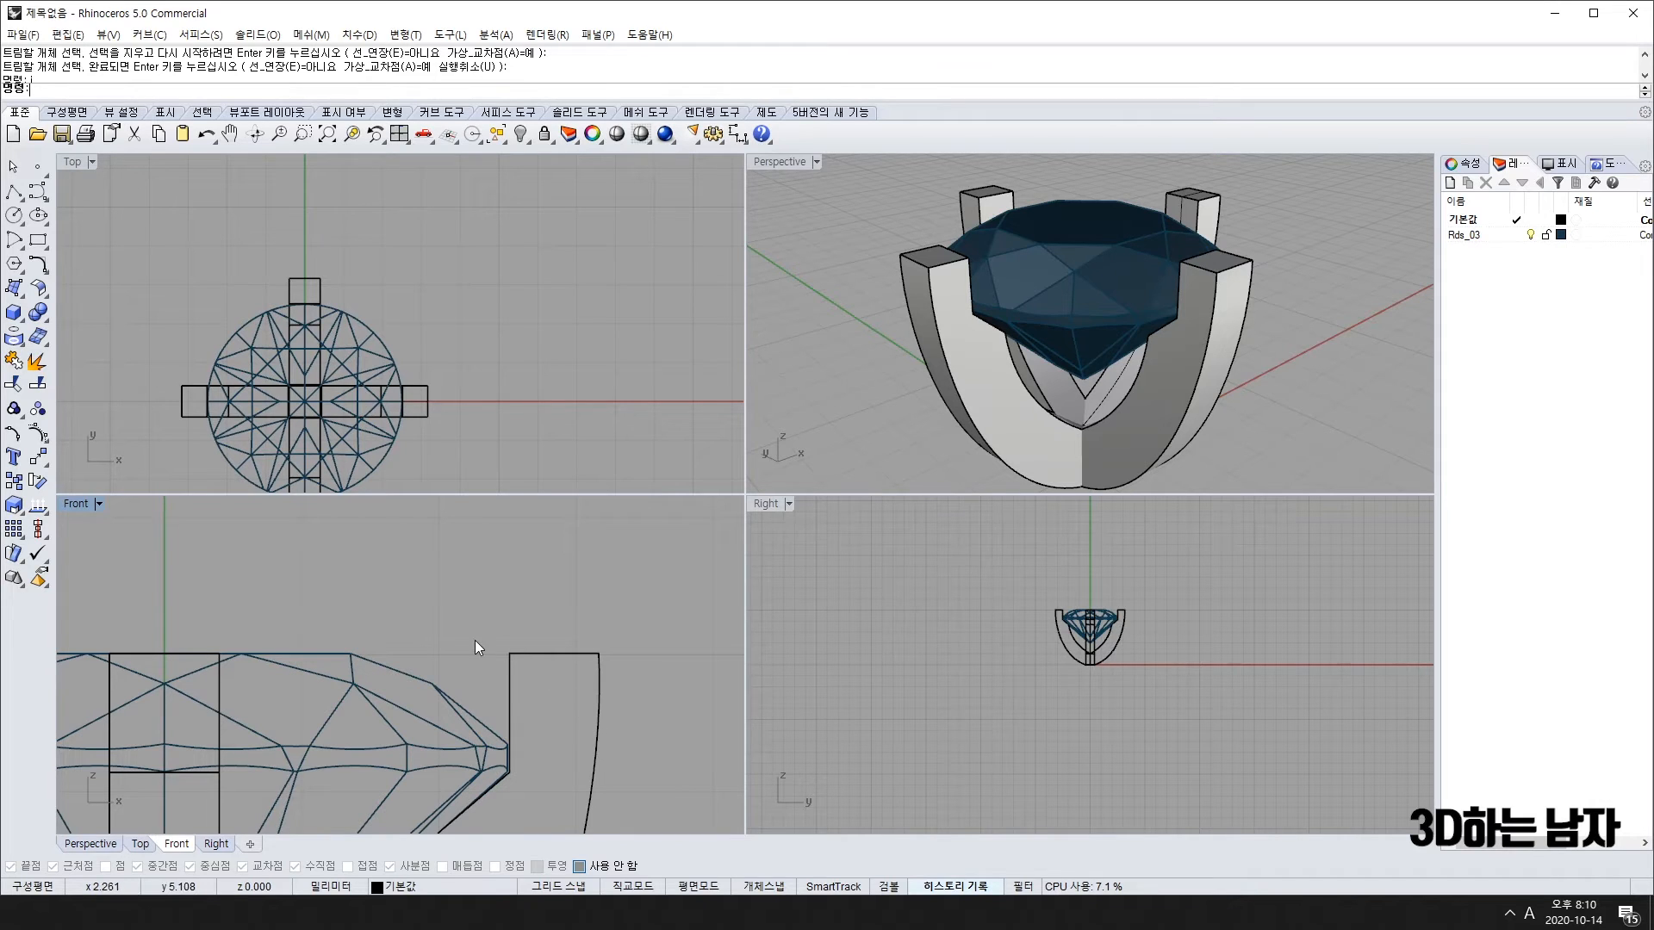
{"action": "scroll", "coordinate": [1111, 331], "scroll_direction": "down", "scroll_amount": 10}
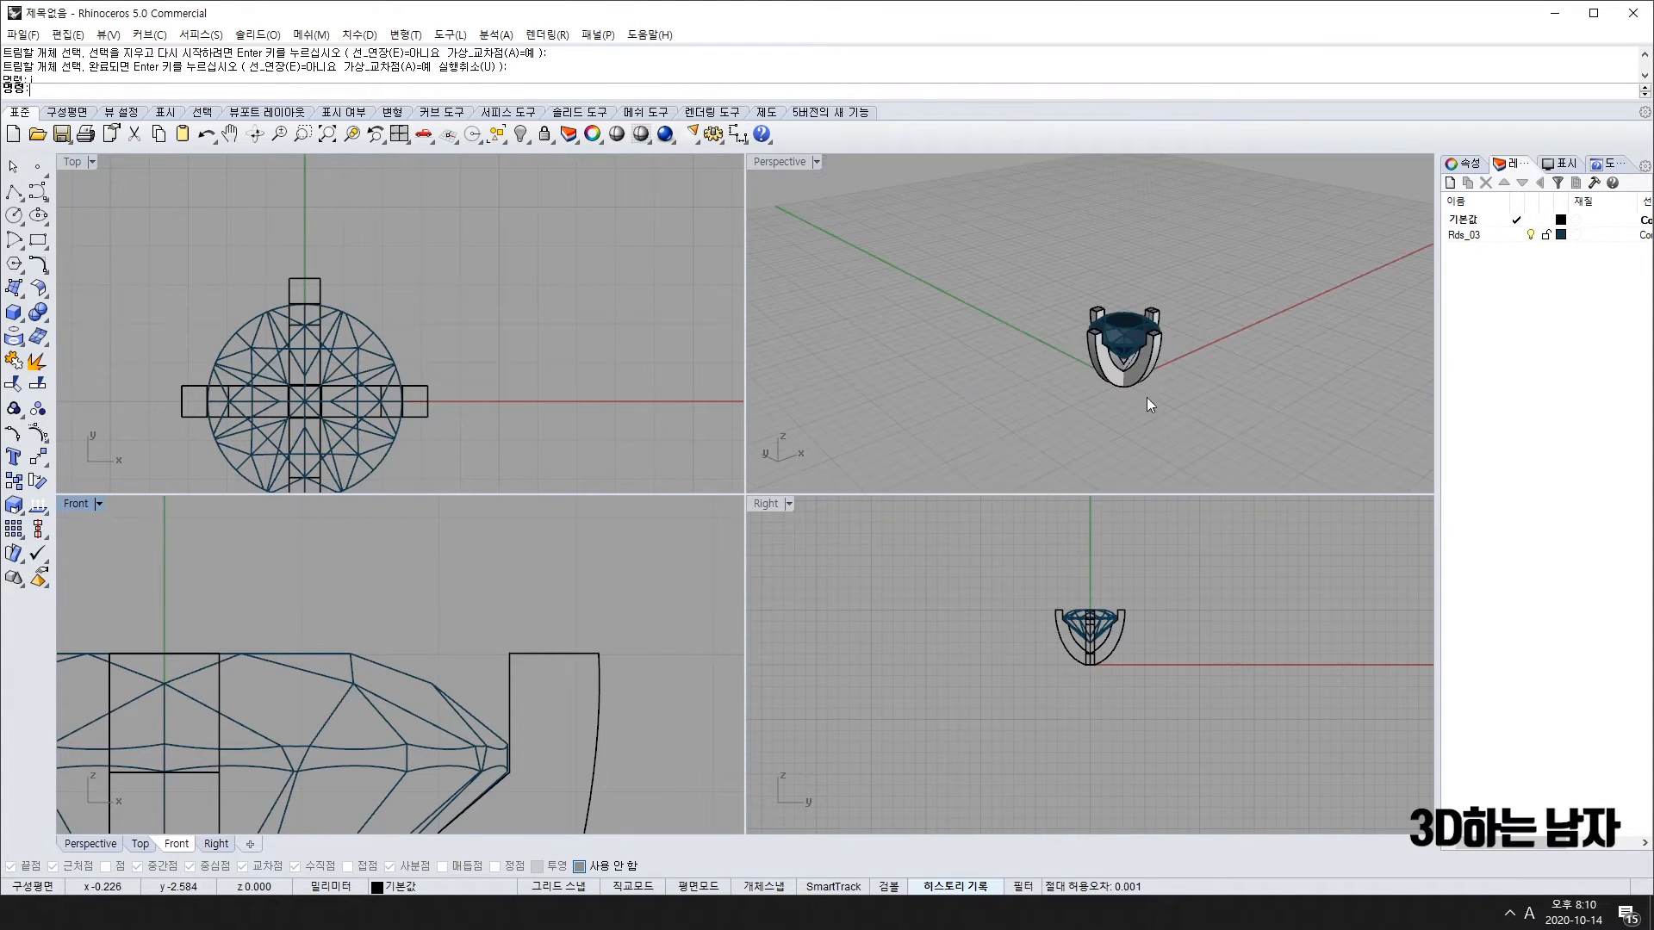
{"action": "mouse_move", "coordinate": [1146, 397]}
{"action": "right_mouse_down"}
{"action": "mouse_move", "coordinate": [912, 259]}
{"action": "mouse_move", "coordinate": [1215, 367]}
{"action": "mouse_move", "coordinate": [1173, 320]}
{"action": "mouse_move", "coordinate": [1187, 376]}
{"action": "mouse_move", "coordinate": [1183, 327]}
{"action": "mouse_move", "coordinate": [1183, 346]}
{"action": "mouse_move", "coordinate": [1123, 377]}
{"action": "right_mouse_up"}
{"action": "scroll", "coordinate": [1171, 318], "scroll_direction": "up", "scroll_amount": 10}
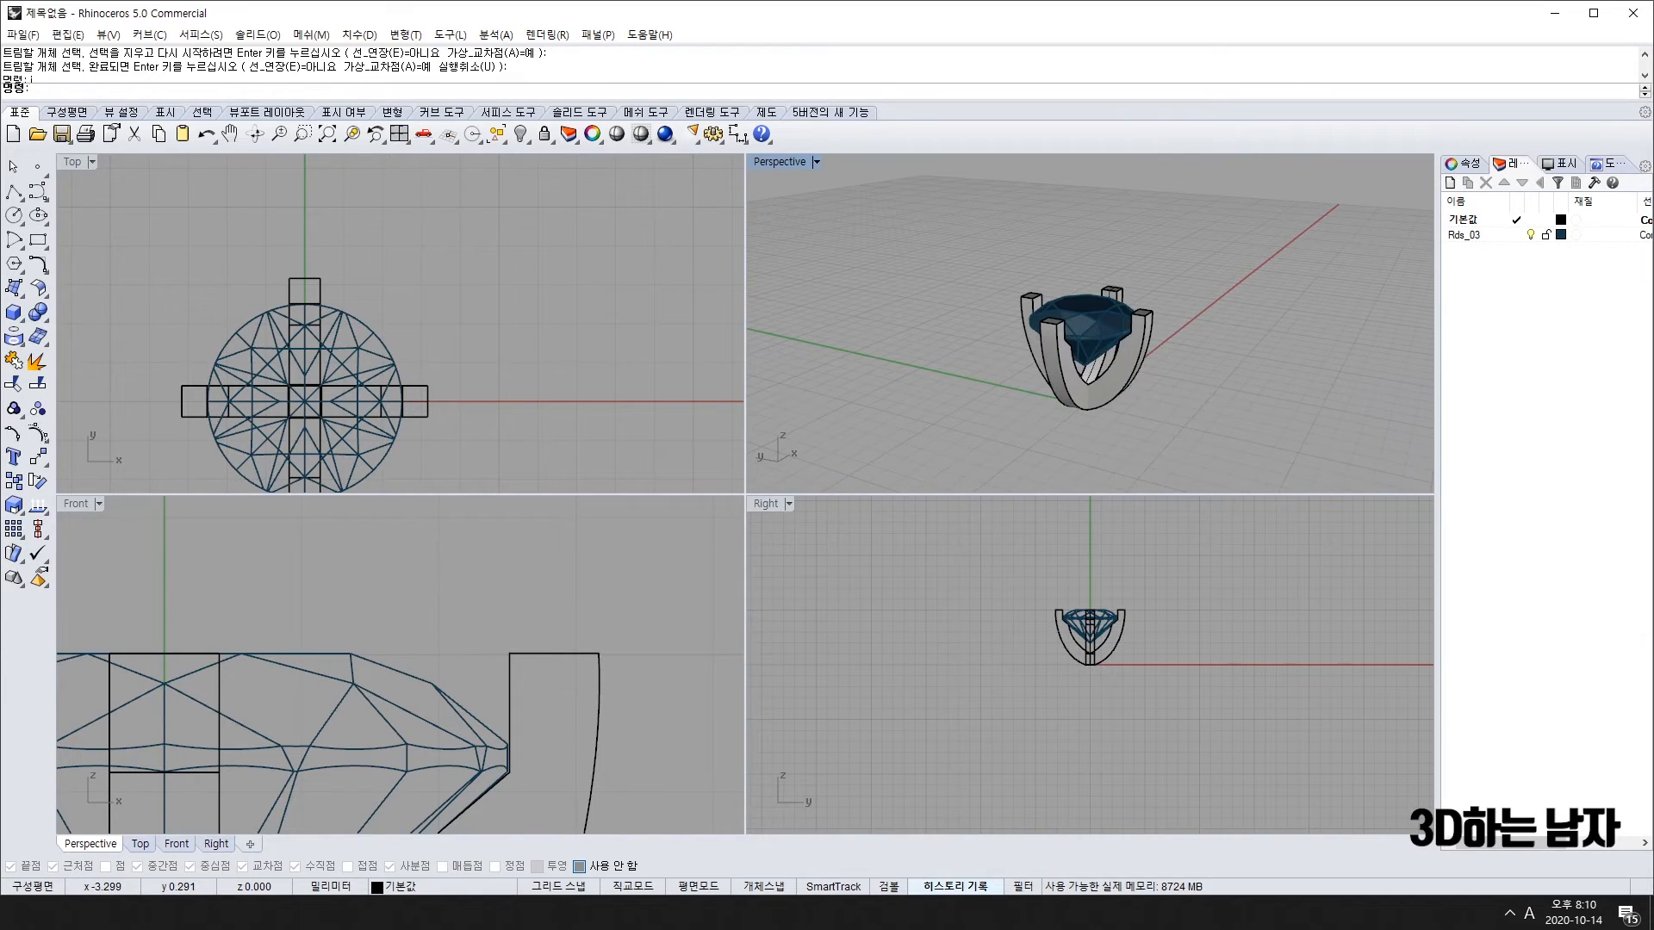
Step: Start a 0.2 edge fillet and pick the prong's two top edges and outer vertical edge
{"action": "left_click", "coordinate": [39, 311]}
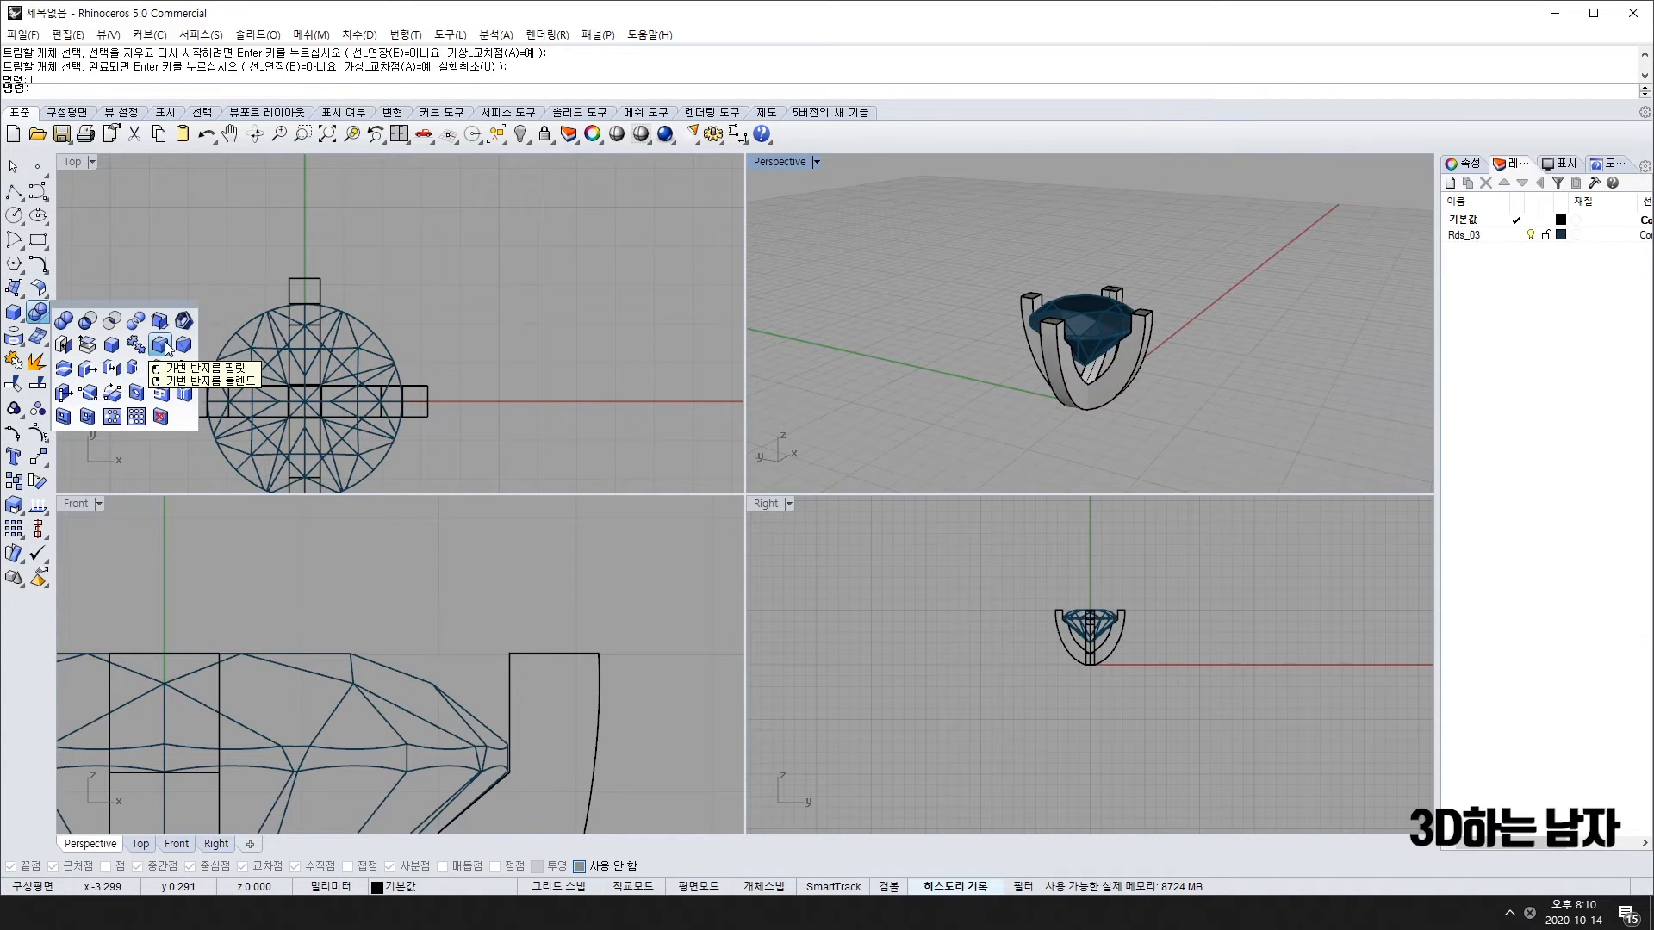
{"action": "left_click", "coordinate": [161, 346]}
{"action": "scroll", "coordinate": [1042, 318], "scroll_direction": "up", "scroll_amount": 5}
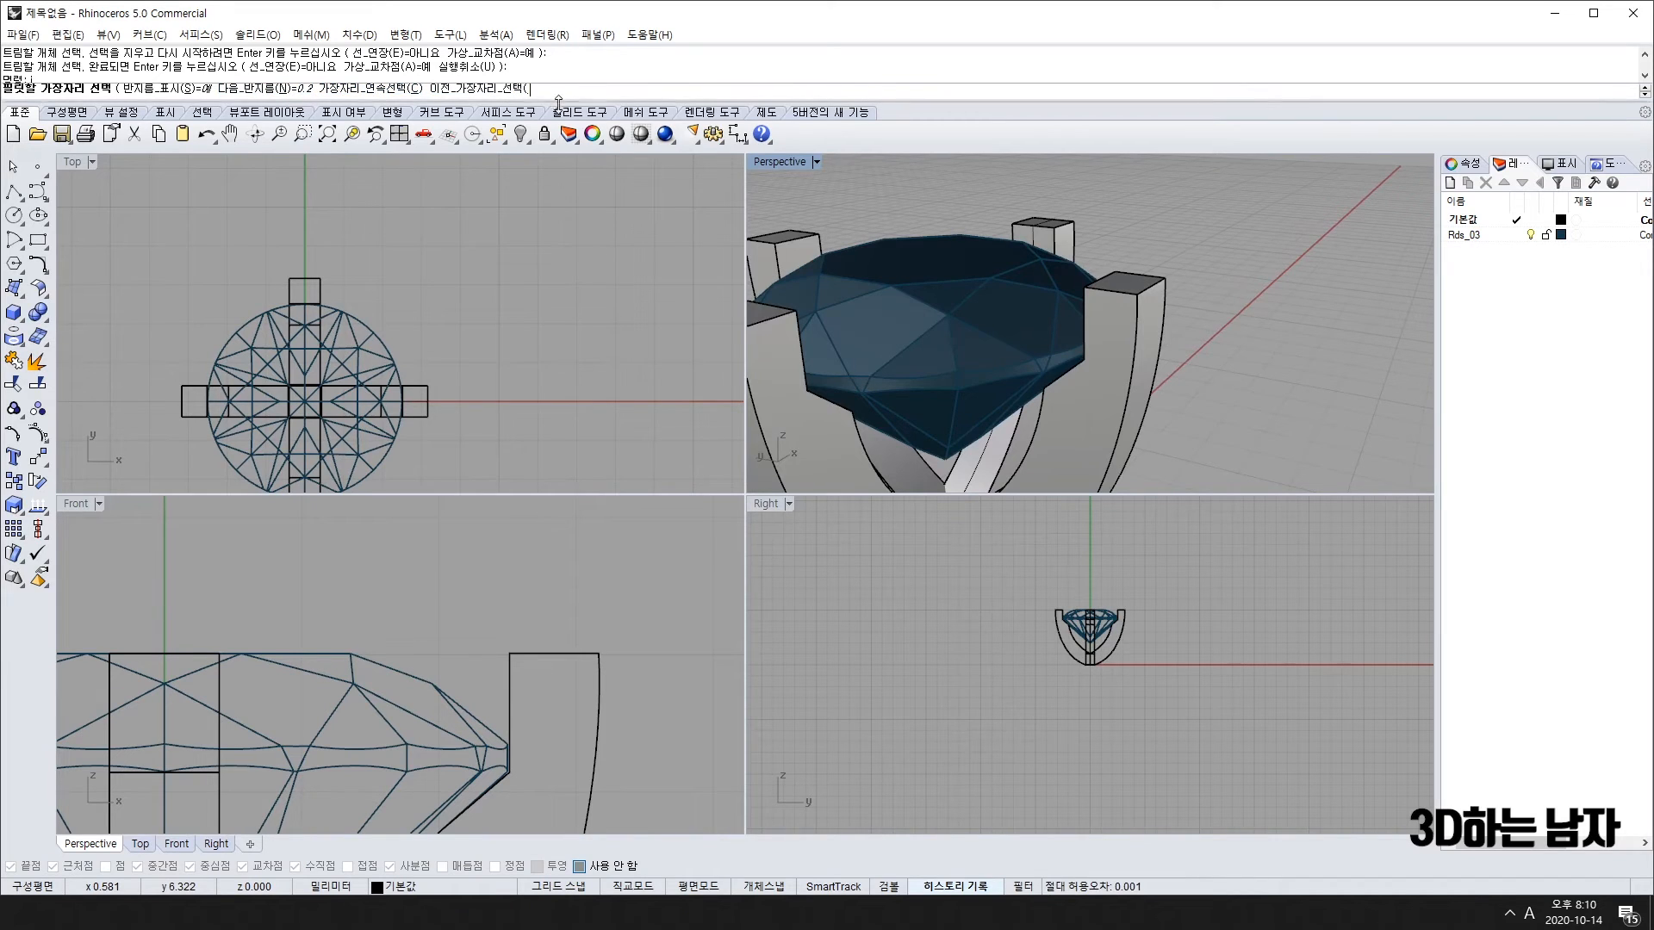
{"action": "type", "text": "2"}
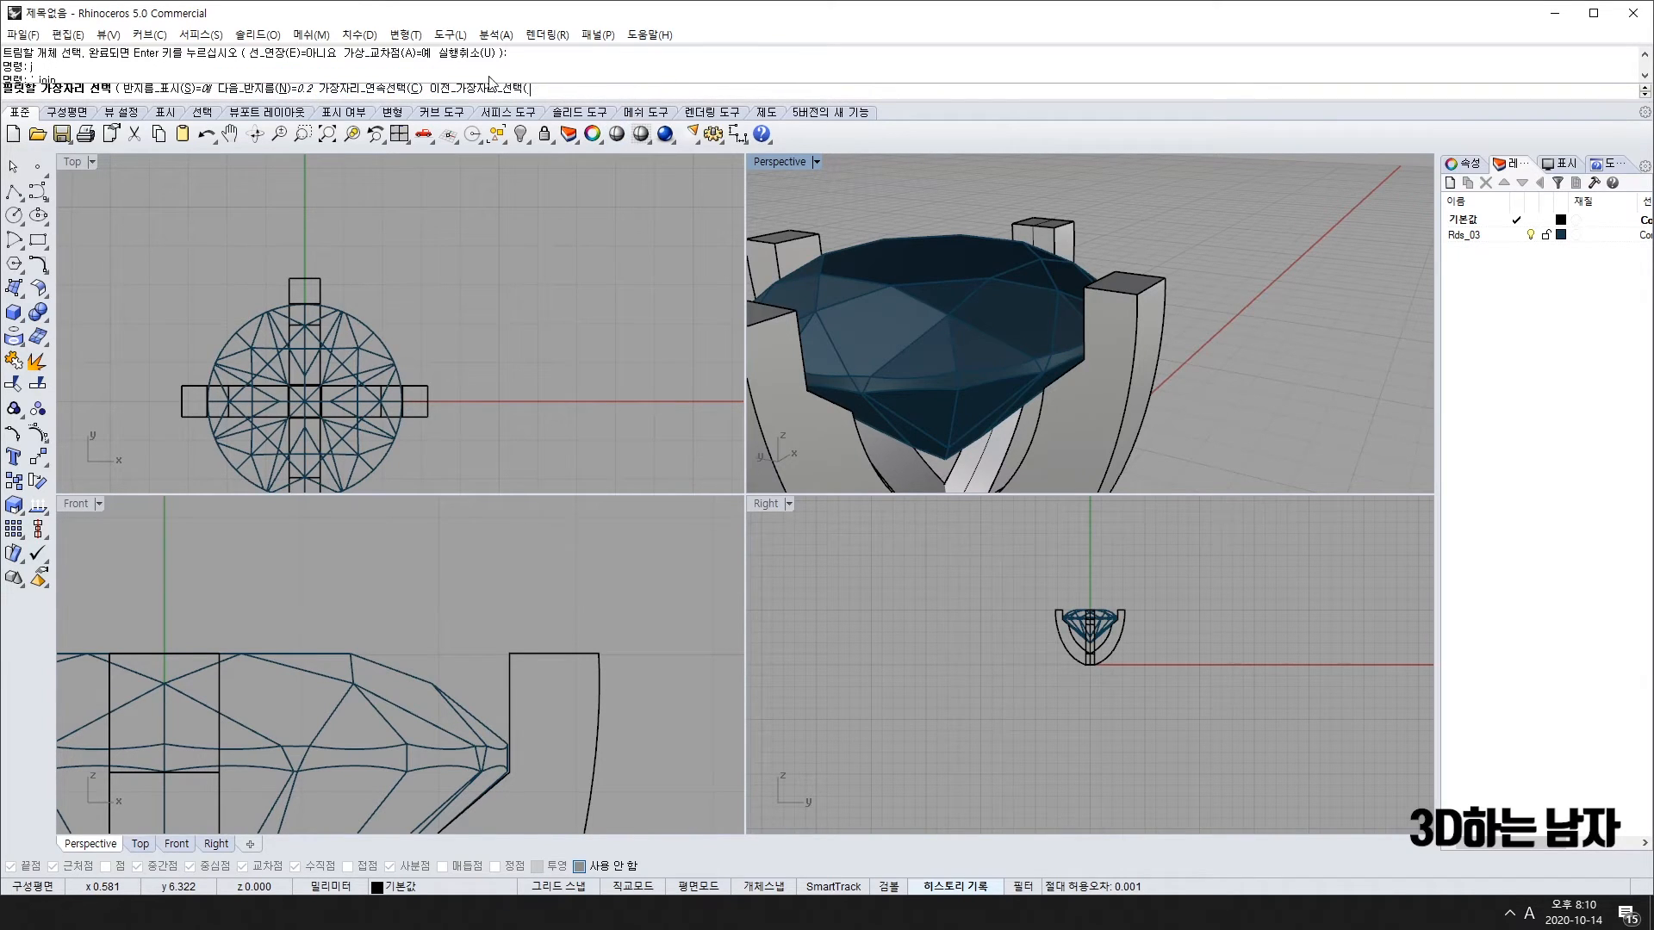
{"action": "left_click", "coordinate": [1116, 288]}
{"action": "left_click", "coordinate": [1140, 285]}
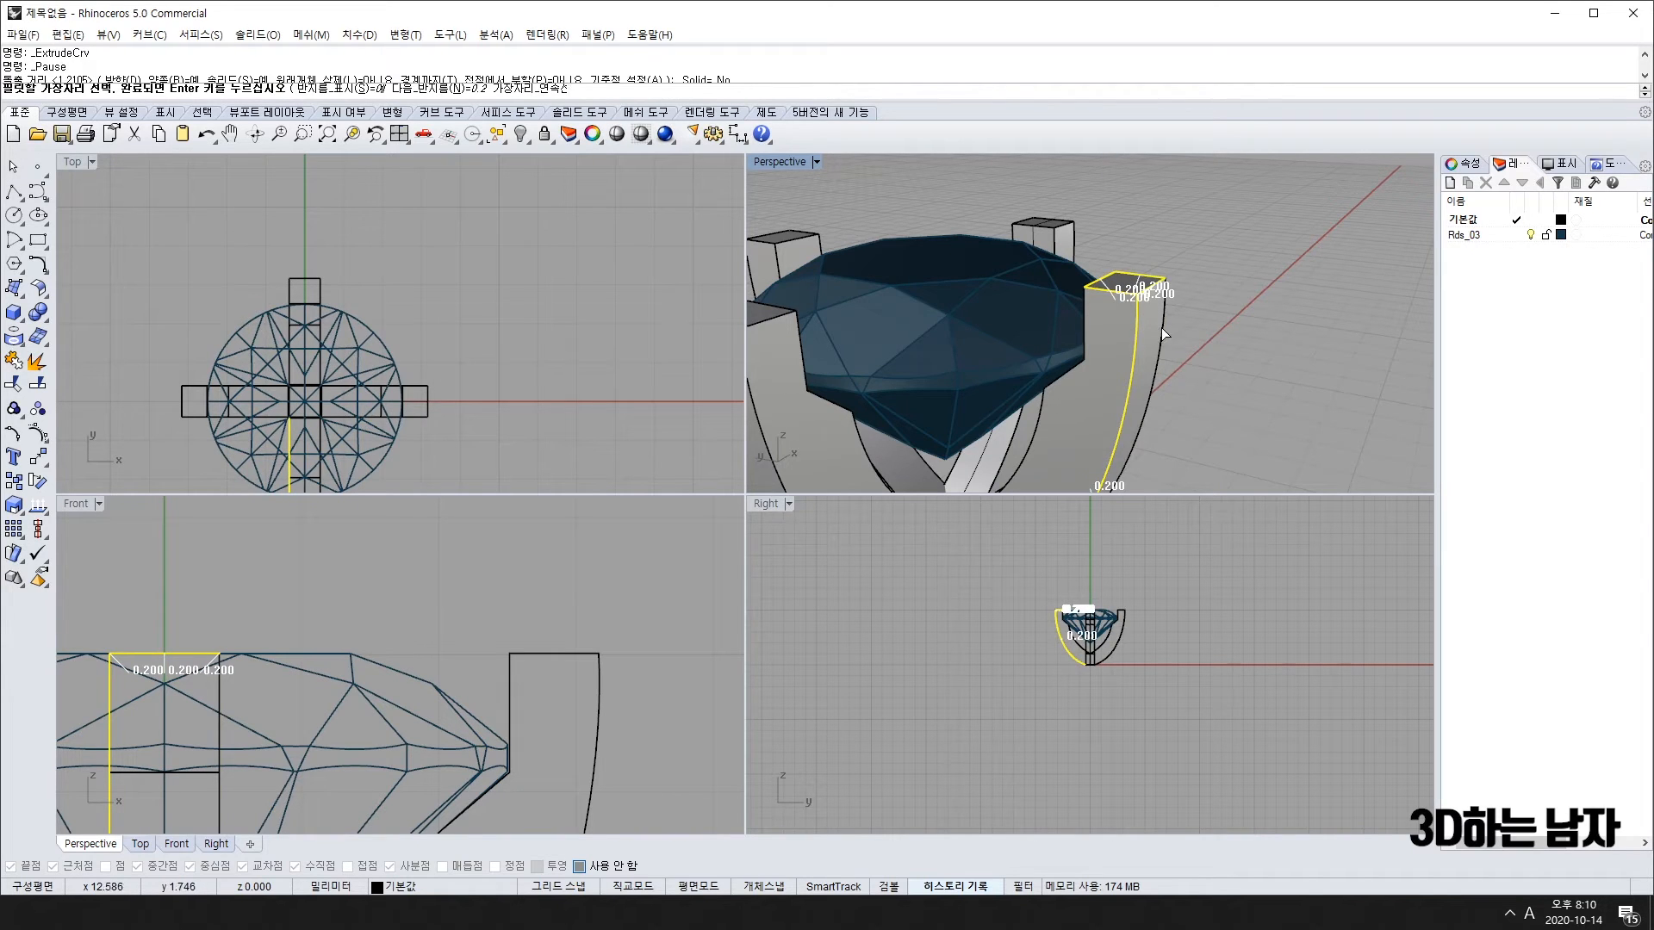
{"action": "left_click", "coordinate": [1161, 327]}
Step: Add the prong's inner vertical edge from the other side and finish the edge selection
{"action": "right_click_drag", "start_coordinate": [1085, 319], "coordinate": [892, 279]}
{"action": "left_click", "coordinate": [887, 279]}
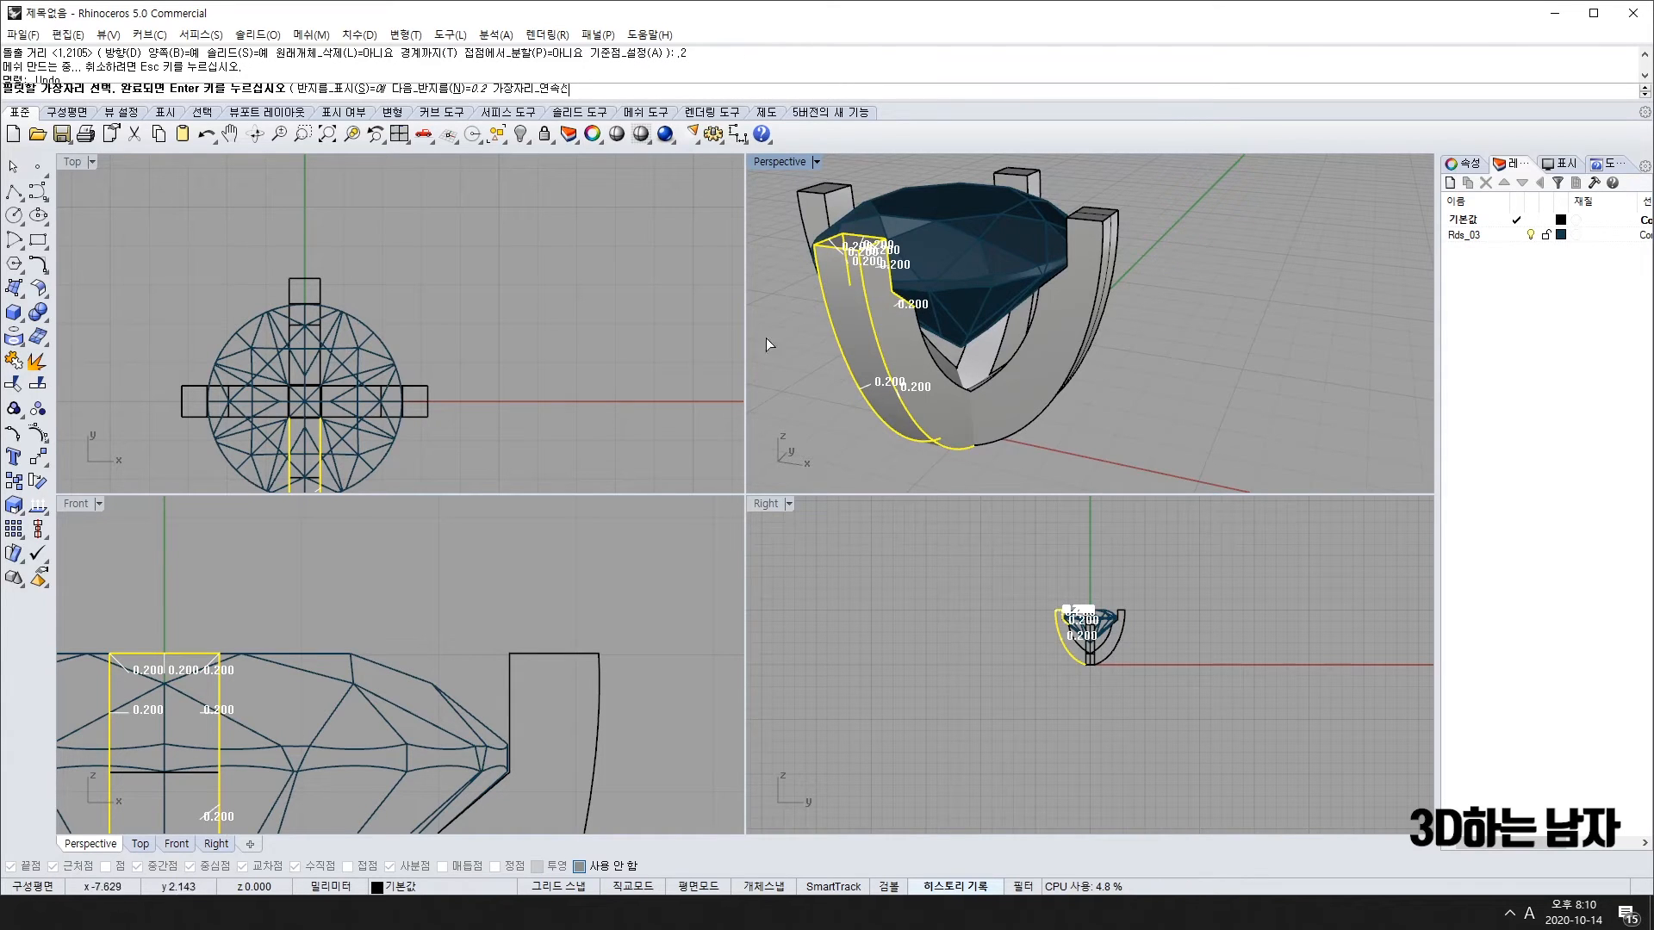
{"action": "key", "text": "Home"}
{"action": "key", "text": "Home"}
{"action": "key", "text": "Home"}
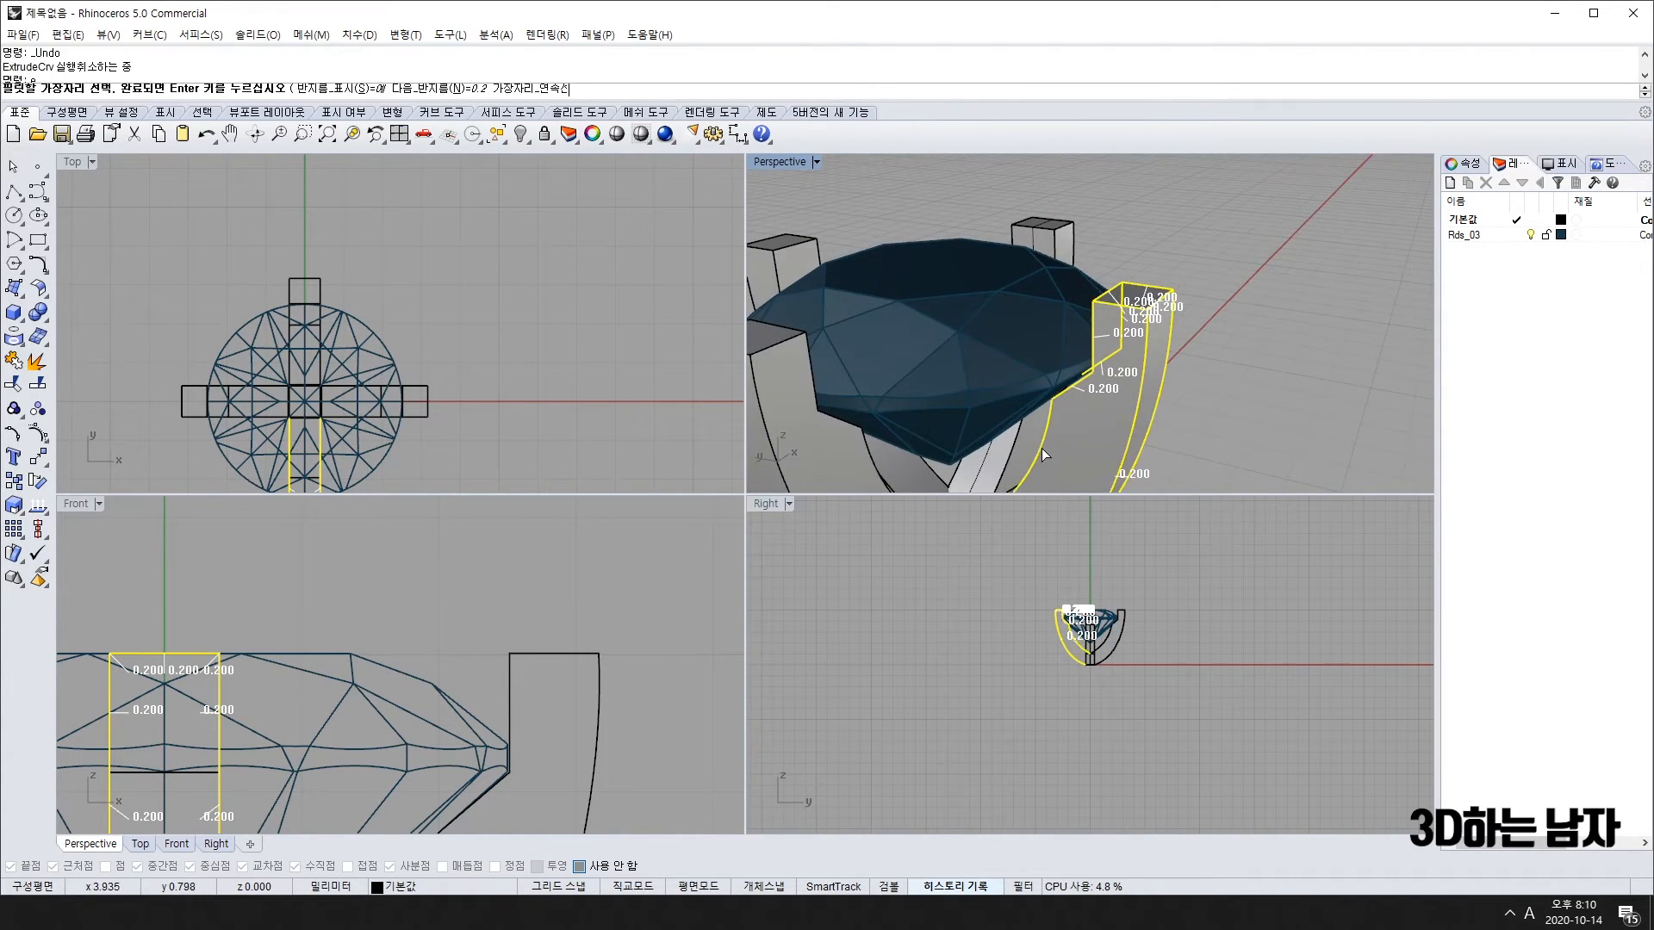
{"action": "key", "text": "Home"}
{"action": "key", "text": "Home"}
{"action": "key", "text": "Home"}
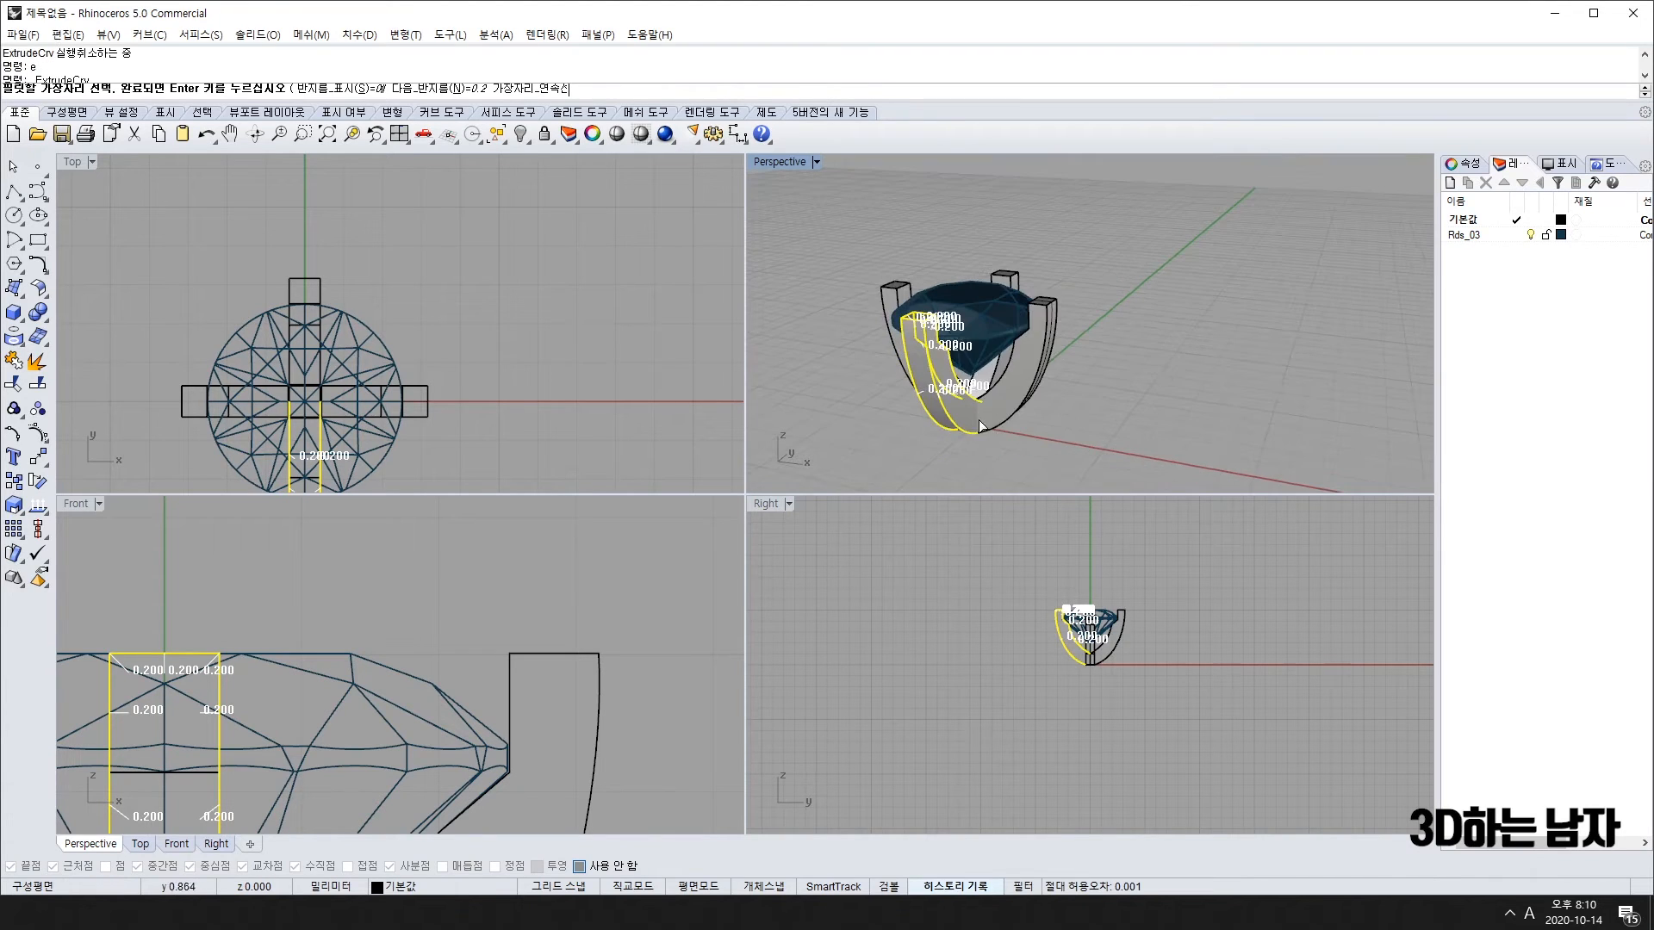
{"action": "right_click_drag", "start_coordinate": [1125, 386], "coordinate": [1034, 522]}
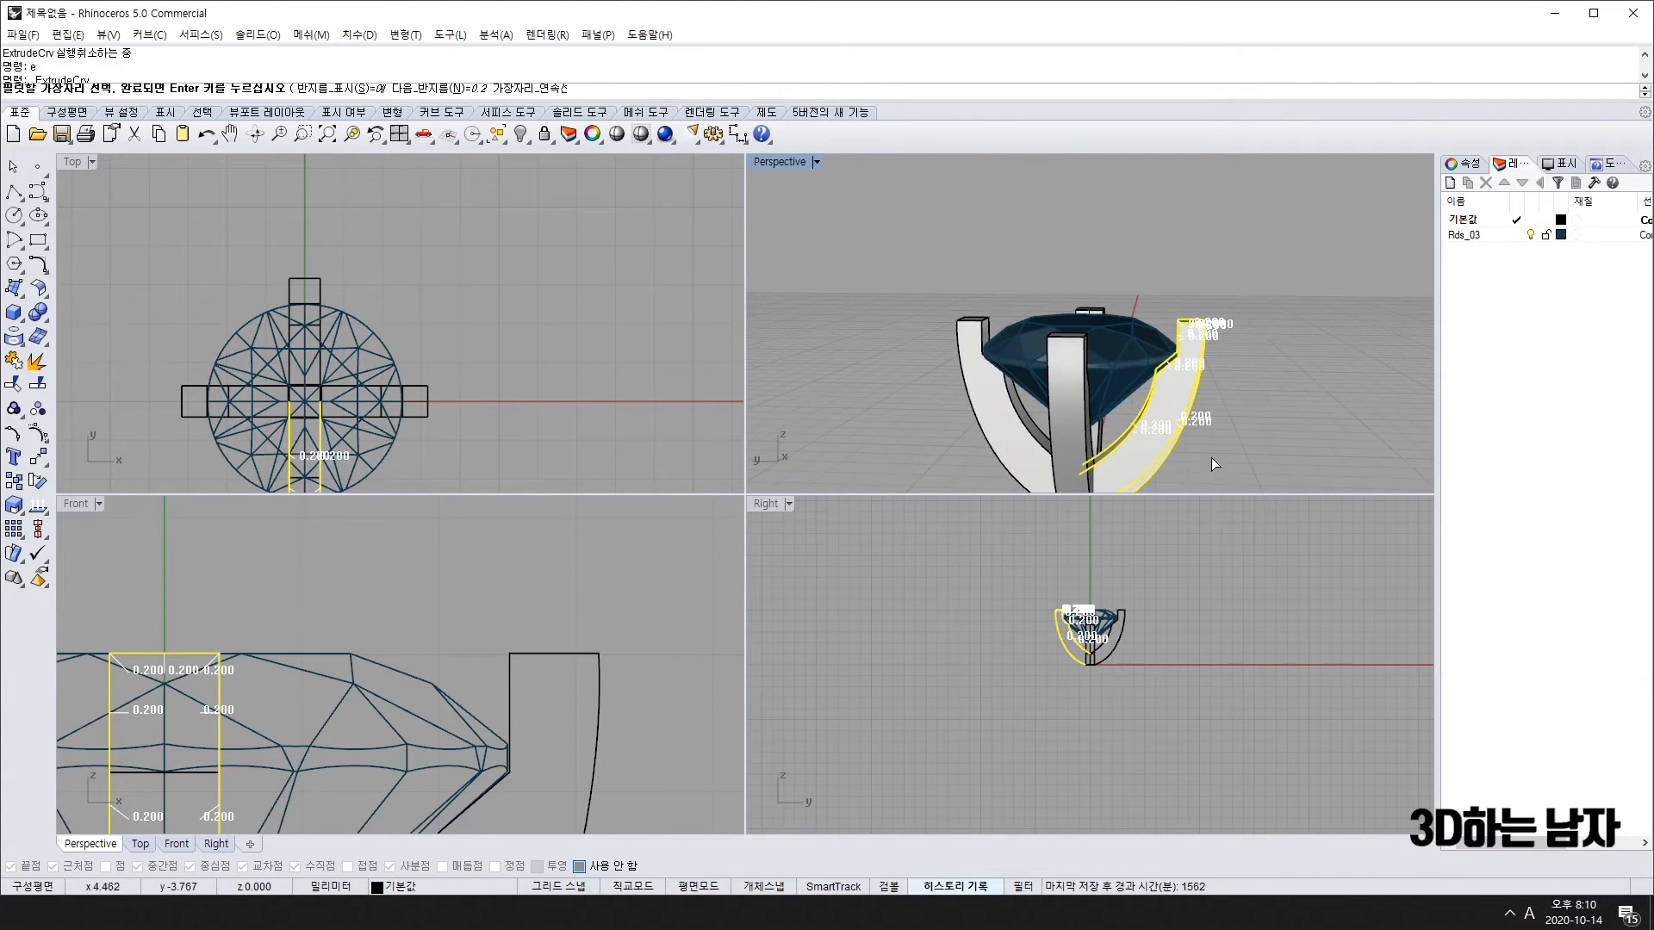
{"action": "right_click_drag", "start_coordinate": [1211, 457], "coordinate": [1144, 322]}
{"action": "key", "text": "Return"}
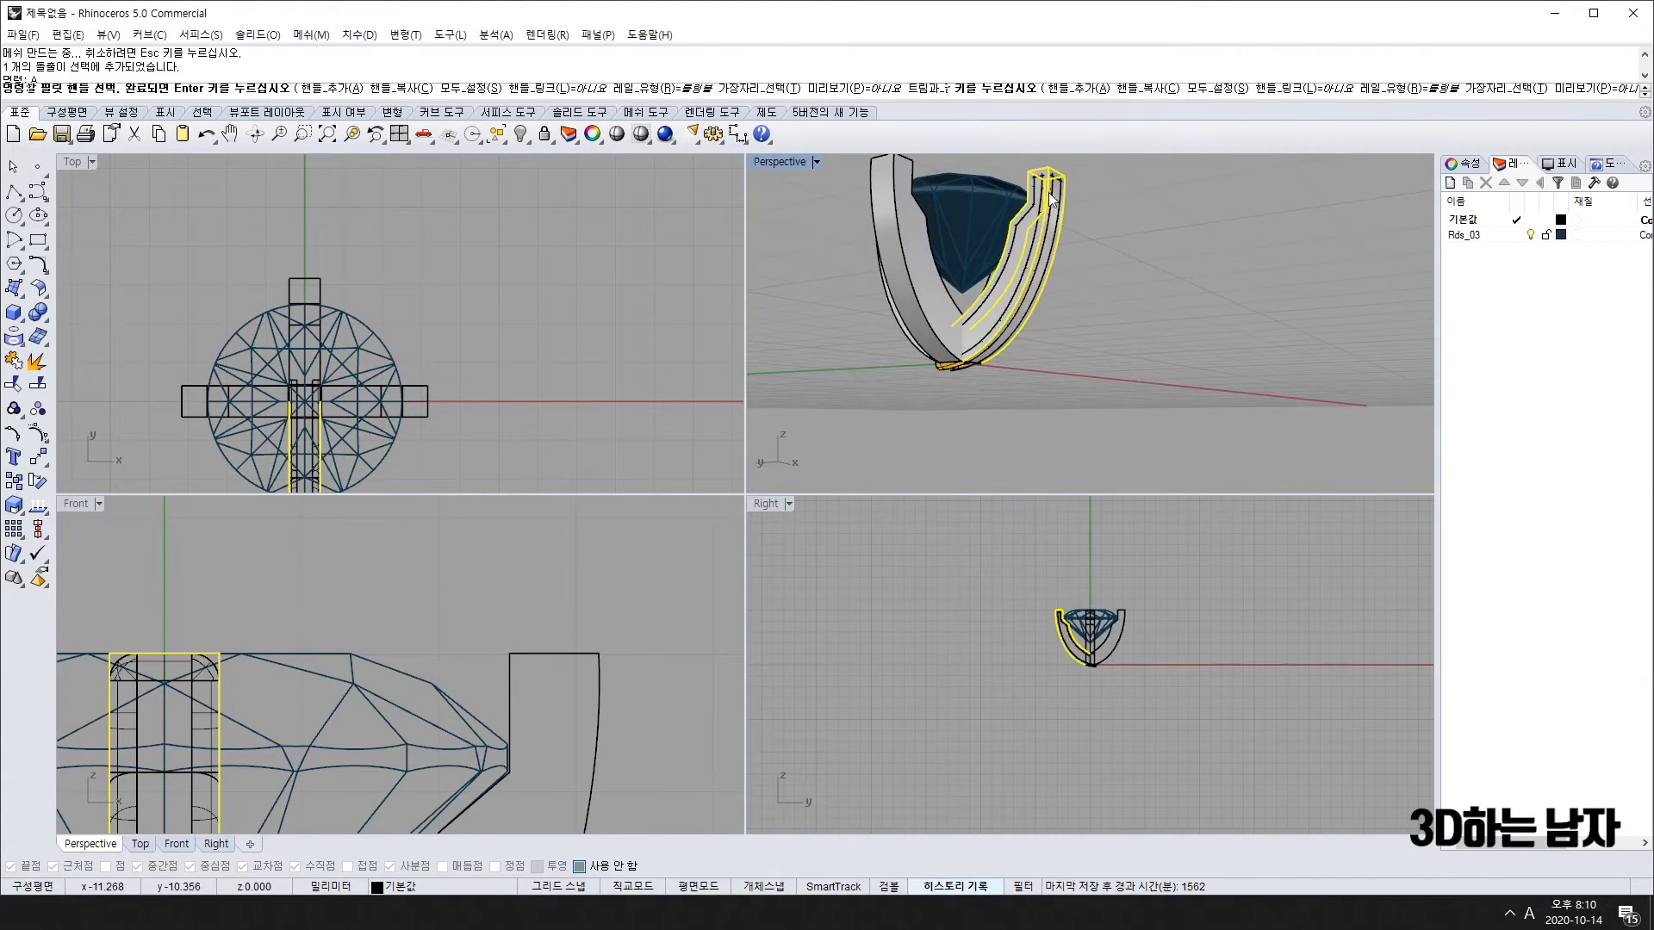
Step: Try a 0.2 fillet on the prong's top and side edges, then undo it
{"action": "key", "text": "Home"}
{"action": "key", "text": "Home"}
{"action": "right_click_drag", "start_coordinate": [1139, 358], "coordinate": [1072, 389]}
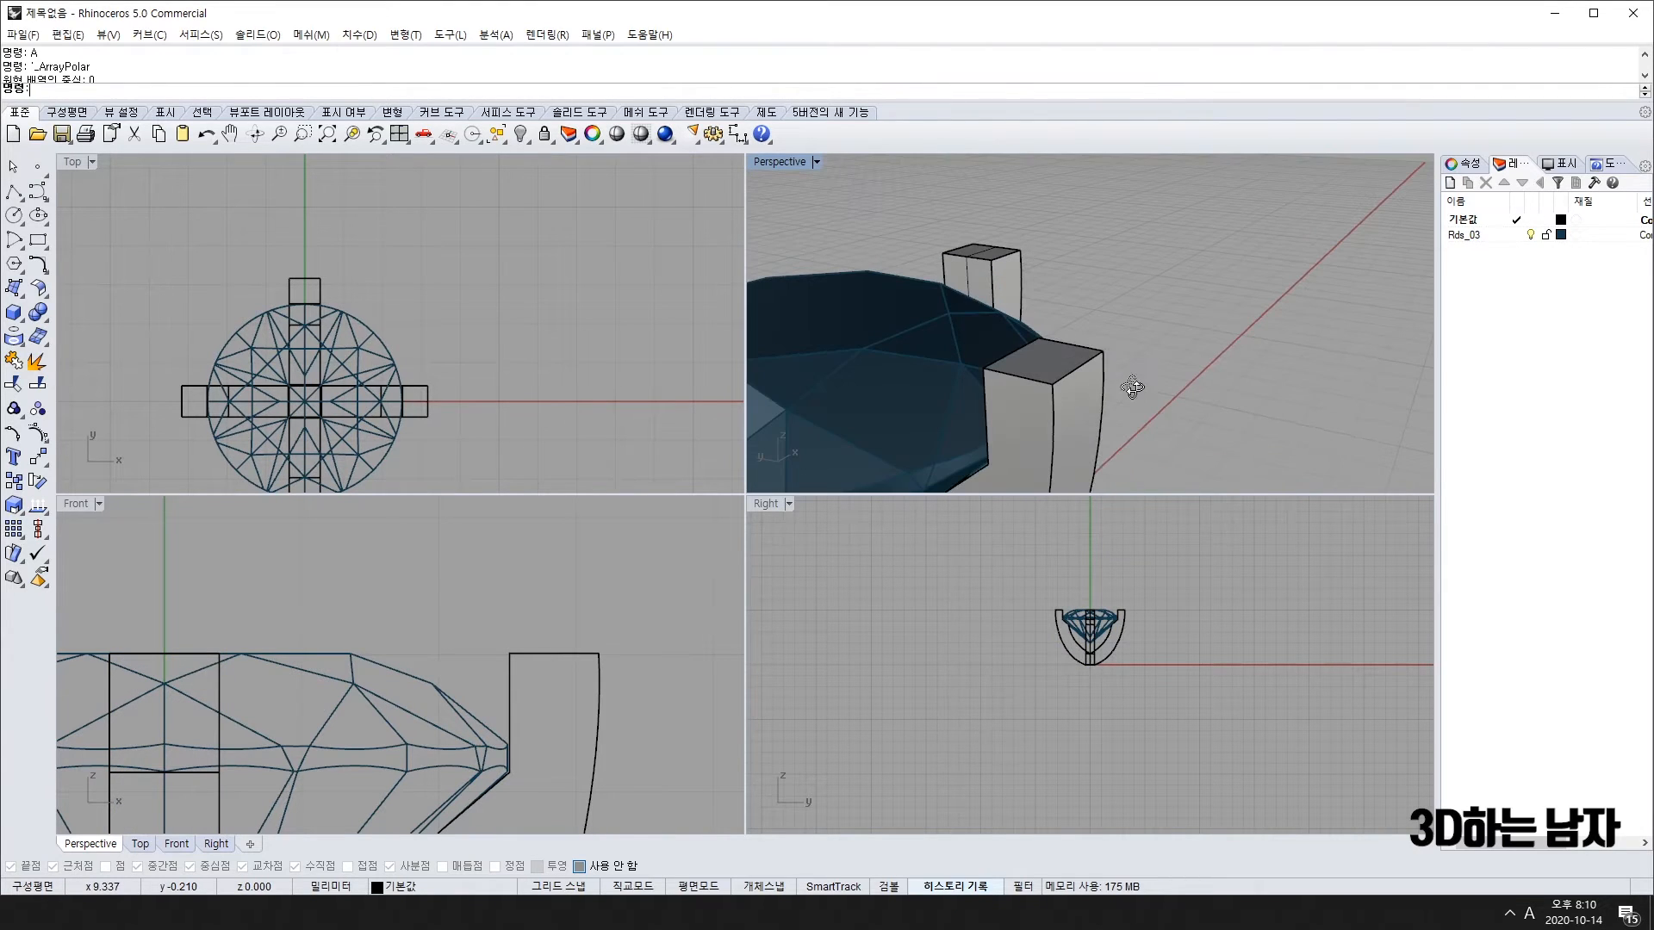
{"action": "key", "text": "Return"}
{"action": "left_click", "coordinate": [1027, 382]}
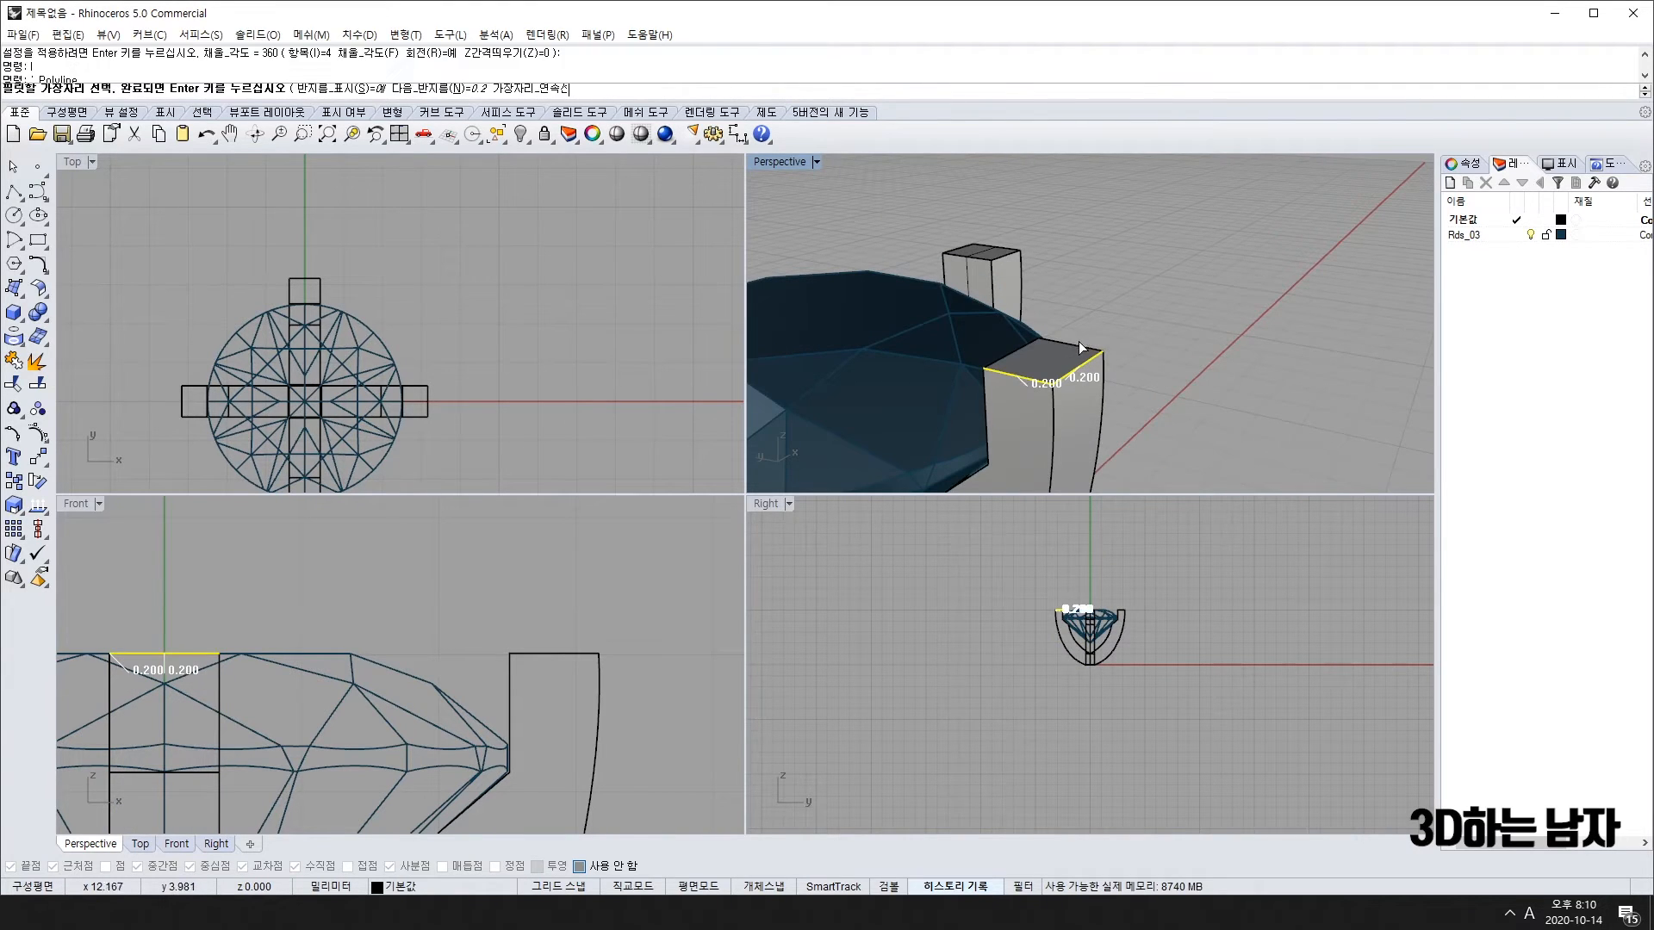
{"action": "left_click", "coordinate": [1101, 396]}
{"action": "right_click_drag", "start_coordinate": [1102, 397], "coordinate": [1025, 379]}
{"action": "key", "text": "Return"}
{"action": "key", "text": "Return"}
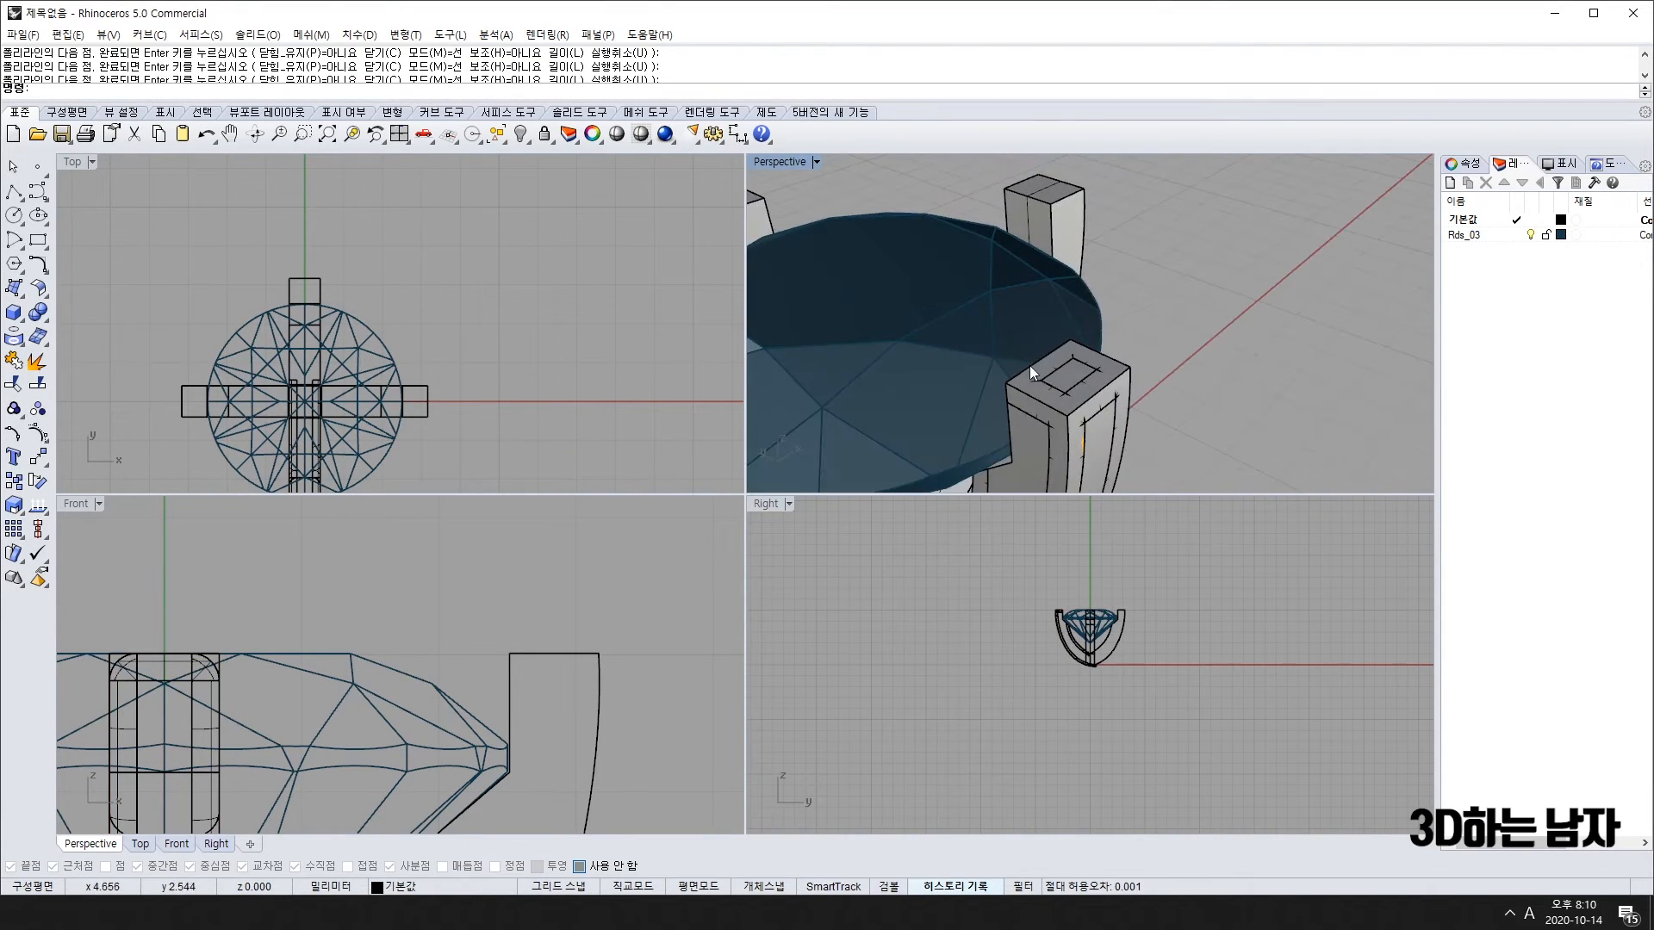
{"action": "key", "text": "ctrl+z"}
{"action": "key", "text": "Return"}
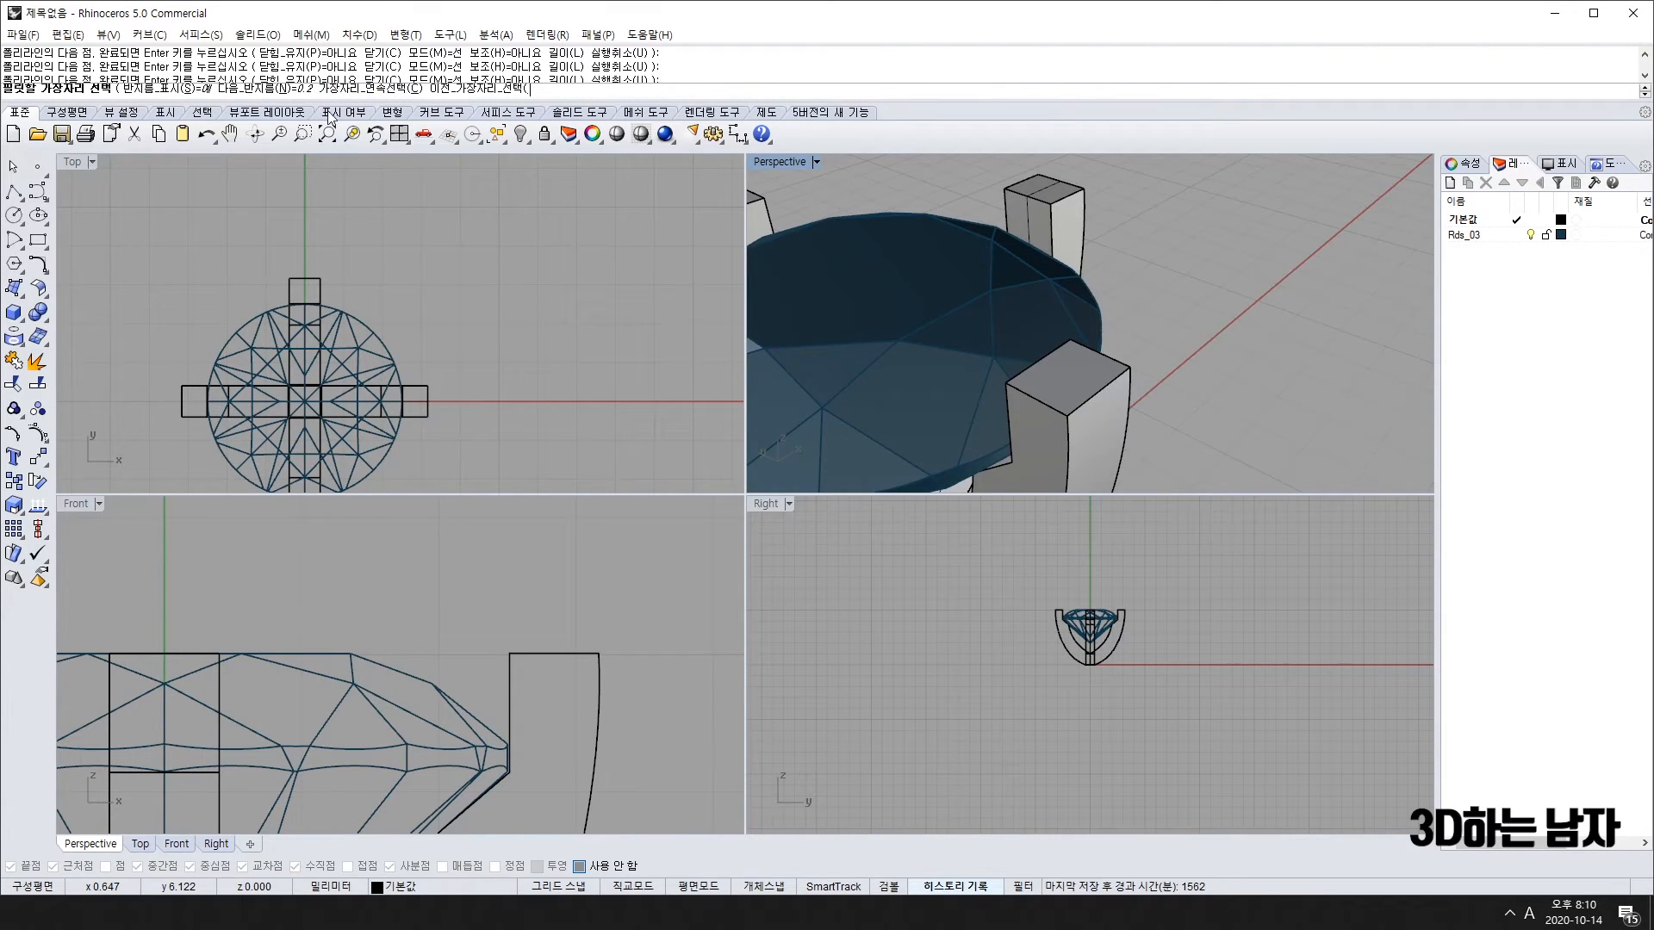
Step: Set the fillet radius to 0.15 and pick the prong's top and vertical edges
{"action": "type", "text": ".15"}
{"action": "key", "text": "Return"}
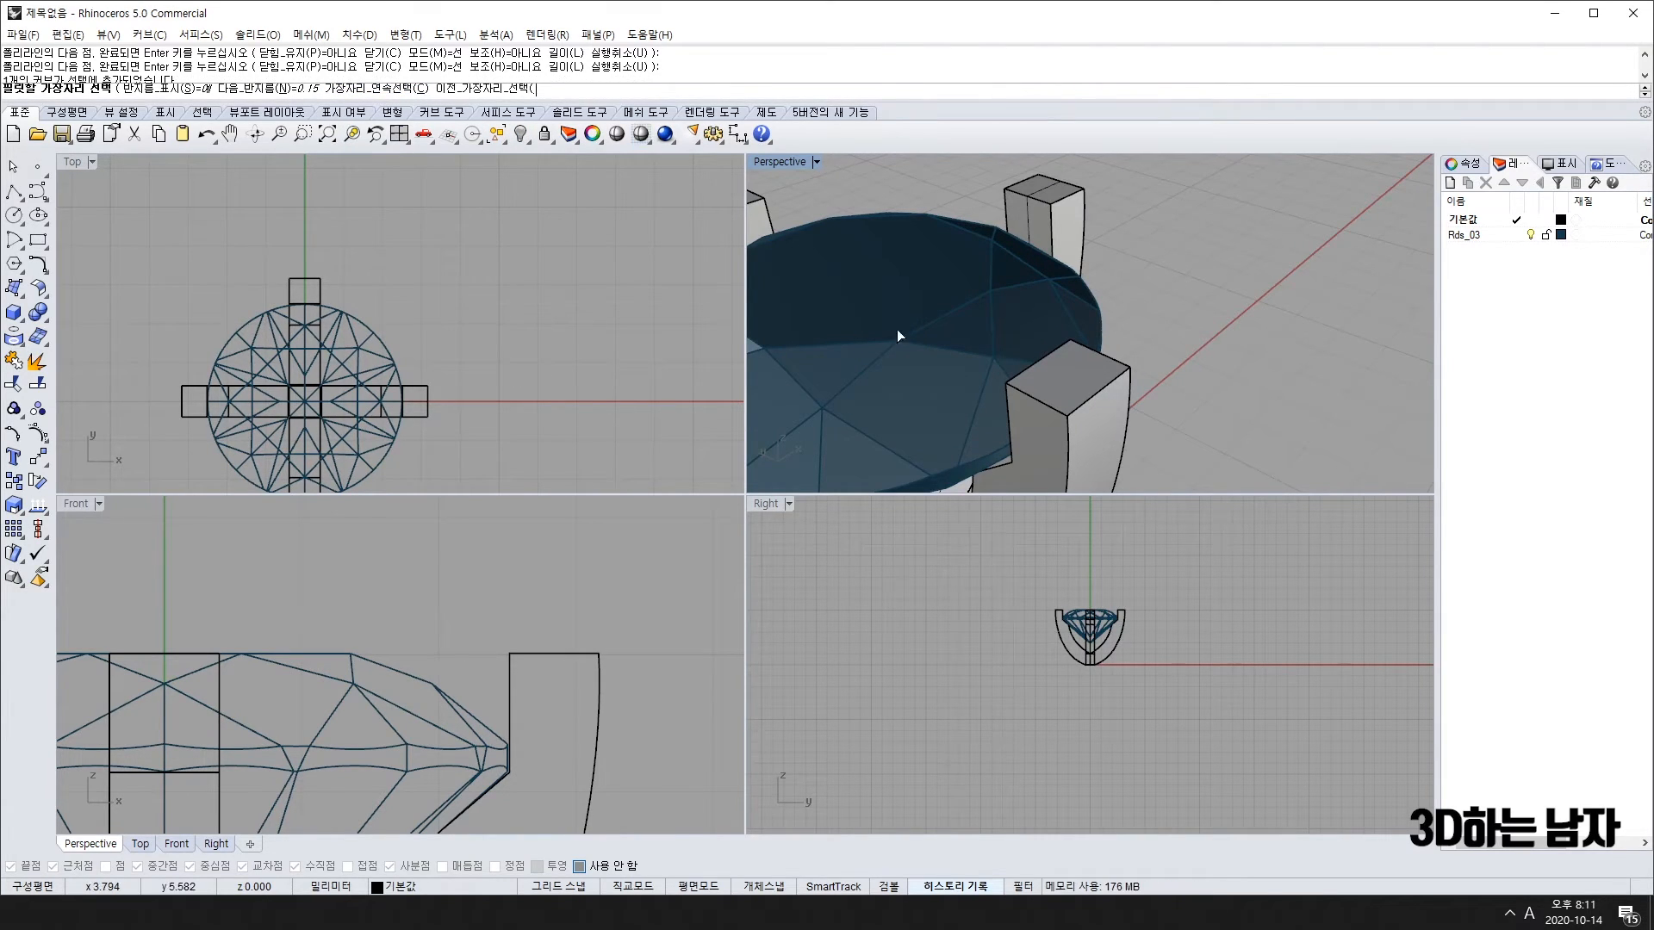
{"action": "left_click", "coordinate": [1118, 359]}
{"action": "left_click", "coordinate": [1094, 386]}
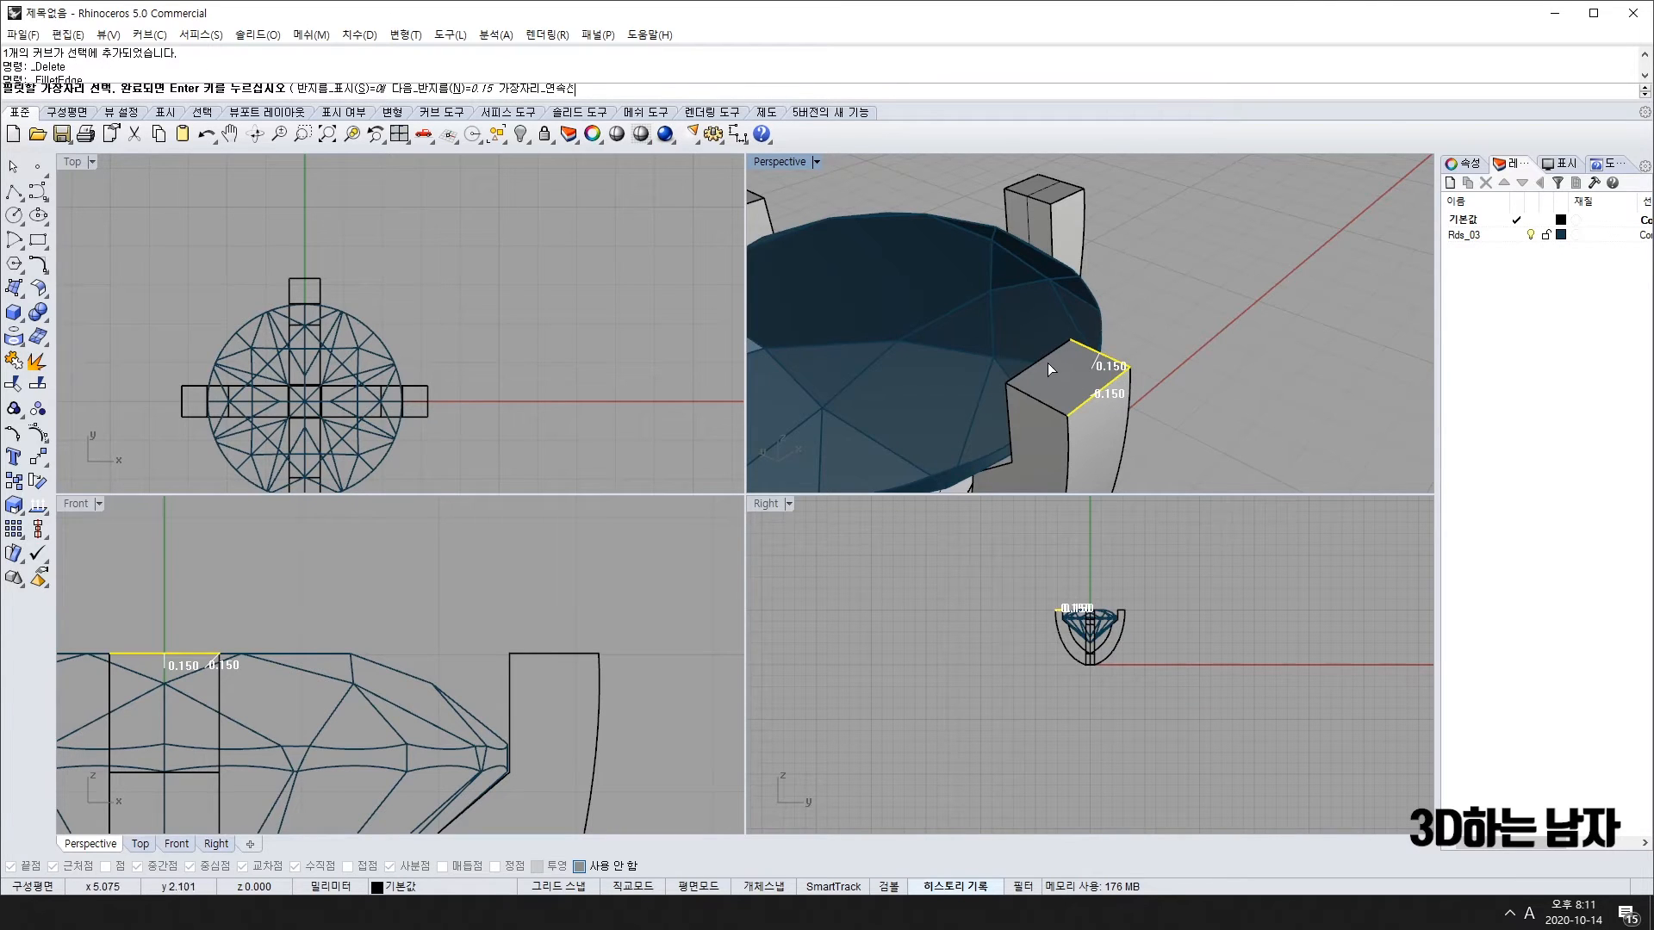
{"action": "left_click", "coordinate": [1047, 363]}
{"action": "left_click", "coordinate": [1037, 398]}
{"action": "left_click", "coordinate": [1067, 446]}
{"action": "left_click", "coordinate": [1130, 420]}
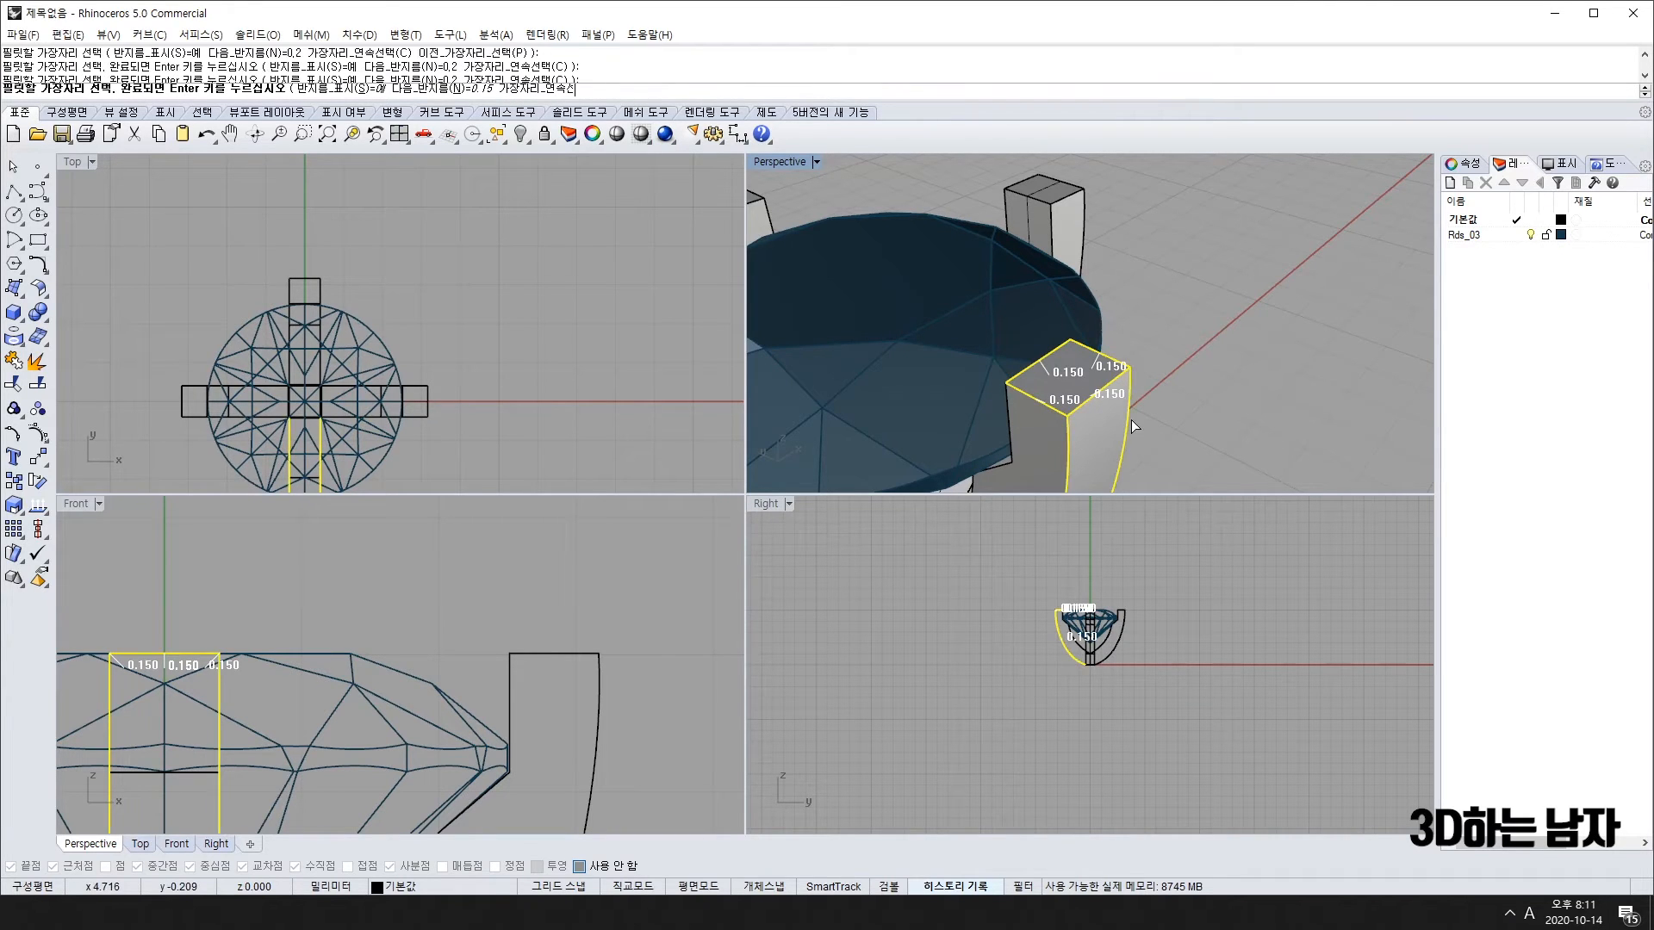
{"action": "left_click", "coordinate": [1015, 431]}
Step: Add the prong's far edge, apply the 0.15 fillet, then undo it
{"action": "right_click_drag", "start_coordinate": [1016, 431], "coordinate": [841, 277]}
{"action": "left_click", "coordinate": [840, 277]}
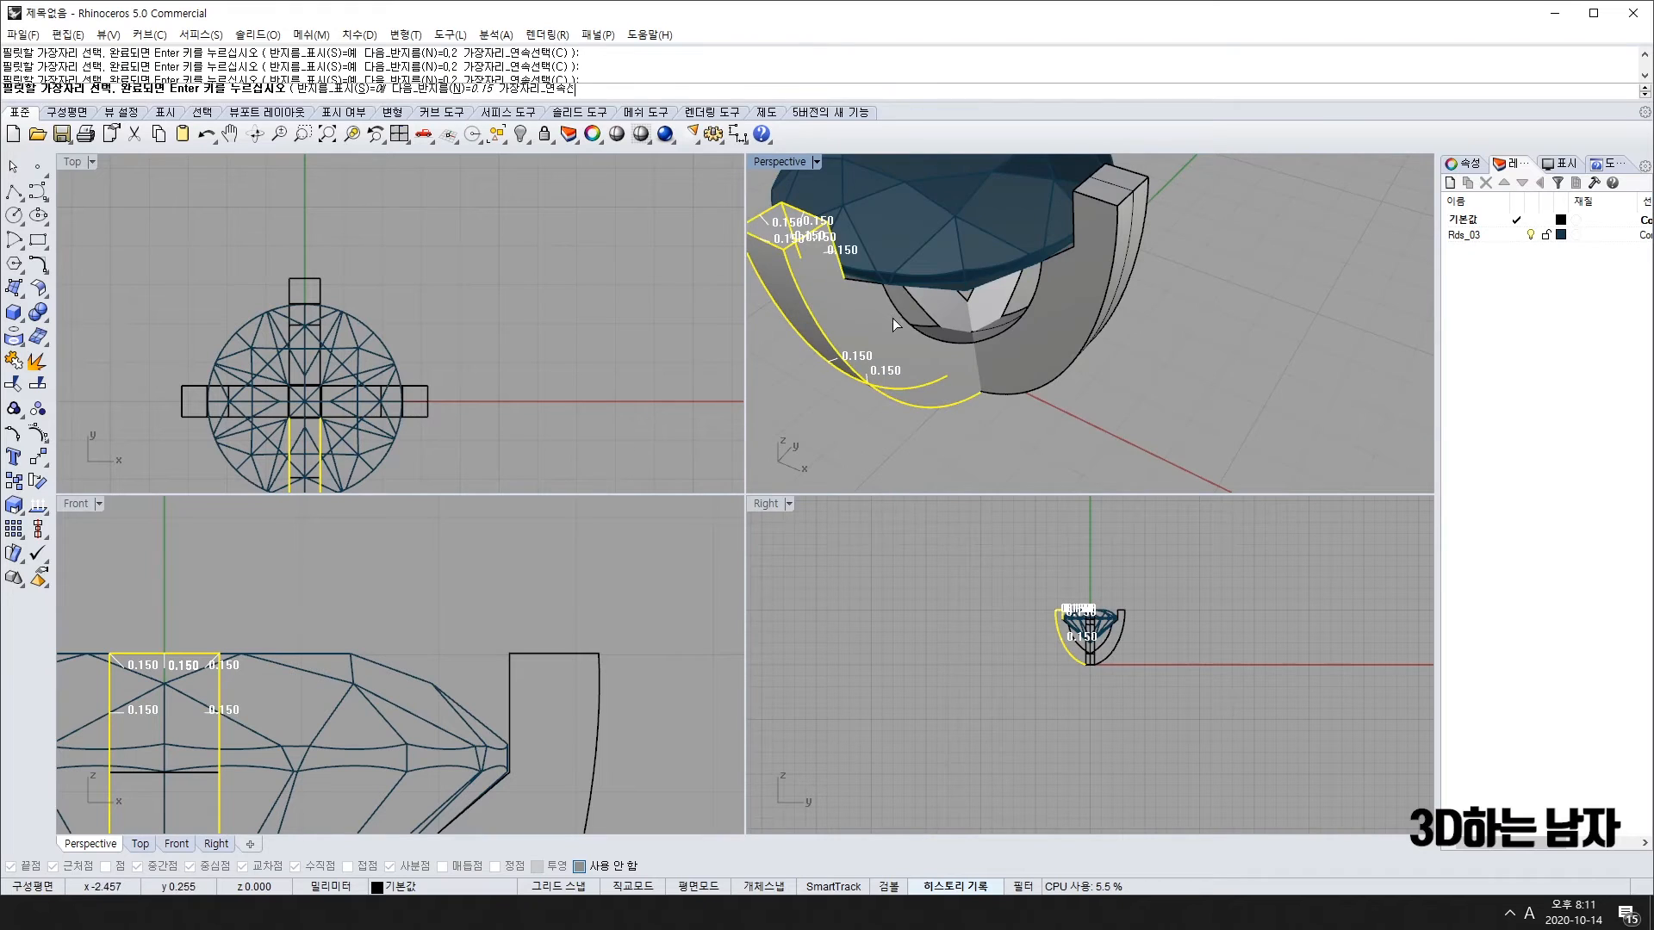
{"action": "right_click_drag", "start_coordinate": [770, 320], "coordinate": [1166, 379]}
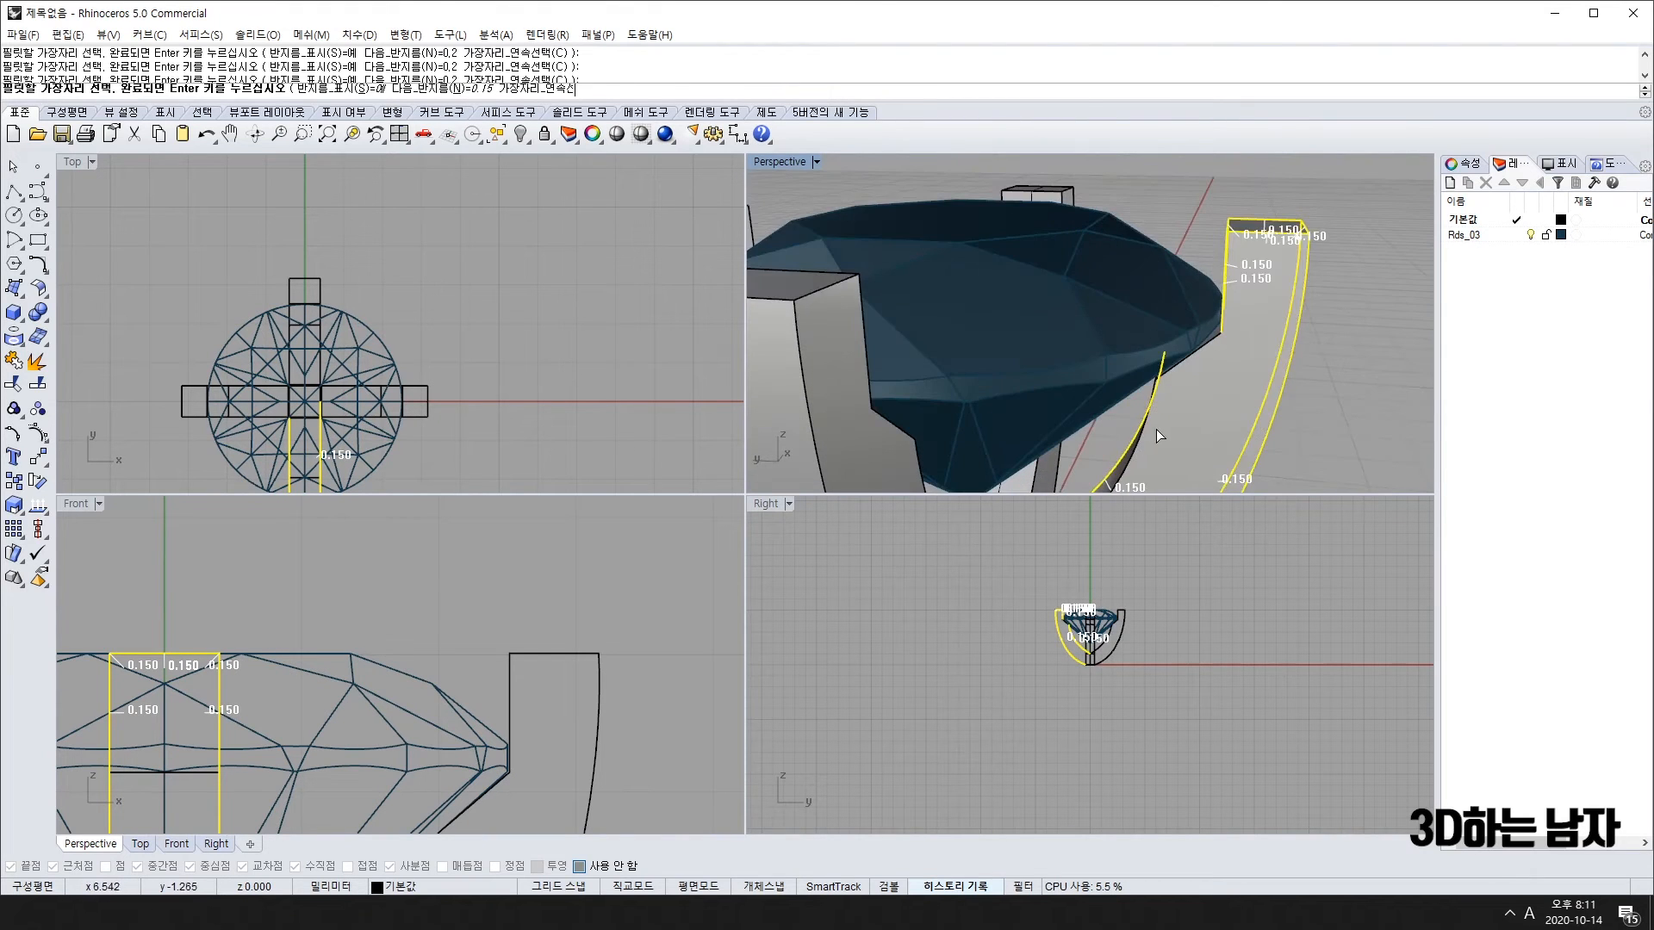
{"action": "right_click_drag", "start_coordinate": [1156, 435], "coordinate": [1210, 340]}
{"action": "key", "text": "Return"}
{"action": "key", "text": "Return"}
{"action": "scroll", "coordinate": [1232, 288], "scroll_direction": "up", "scroll_amount": 9}
{"action": "key", "text": "ctrl+z"}
Step: Fillet one prong's four top edges with a 0.1 radius
{"action": "key", "text": "Return"}
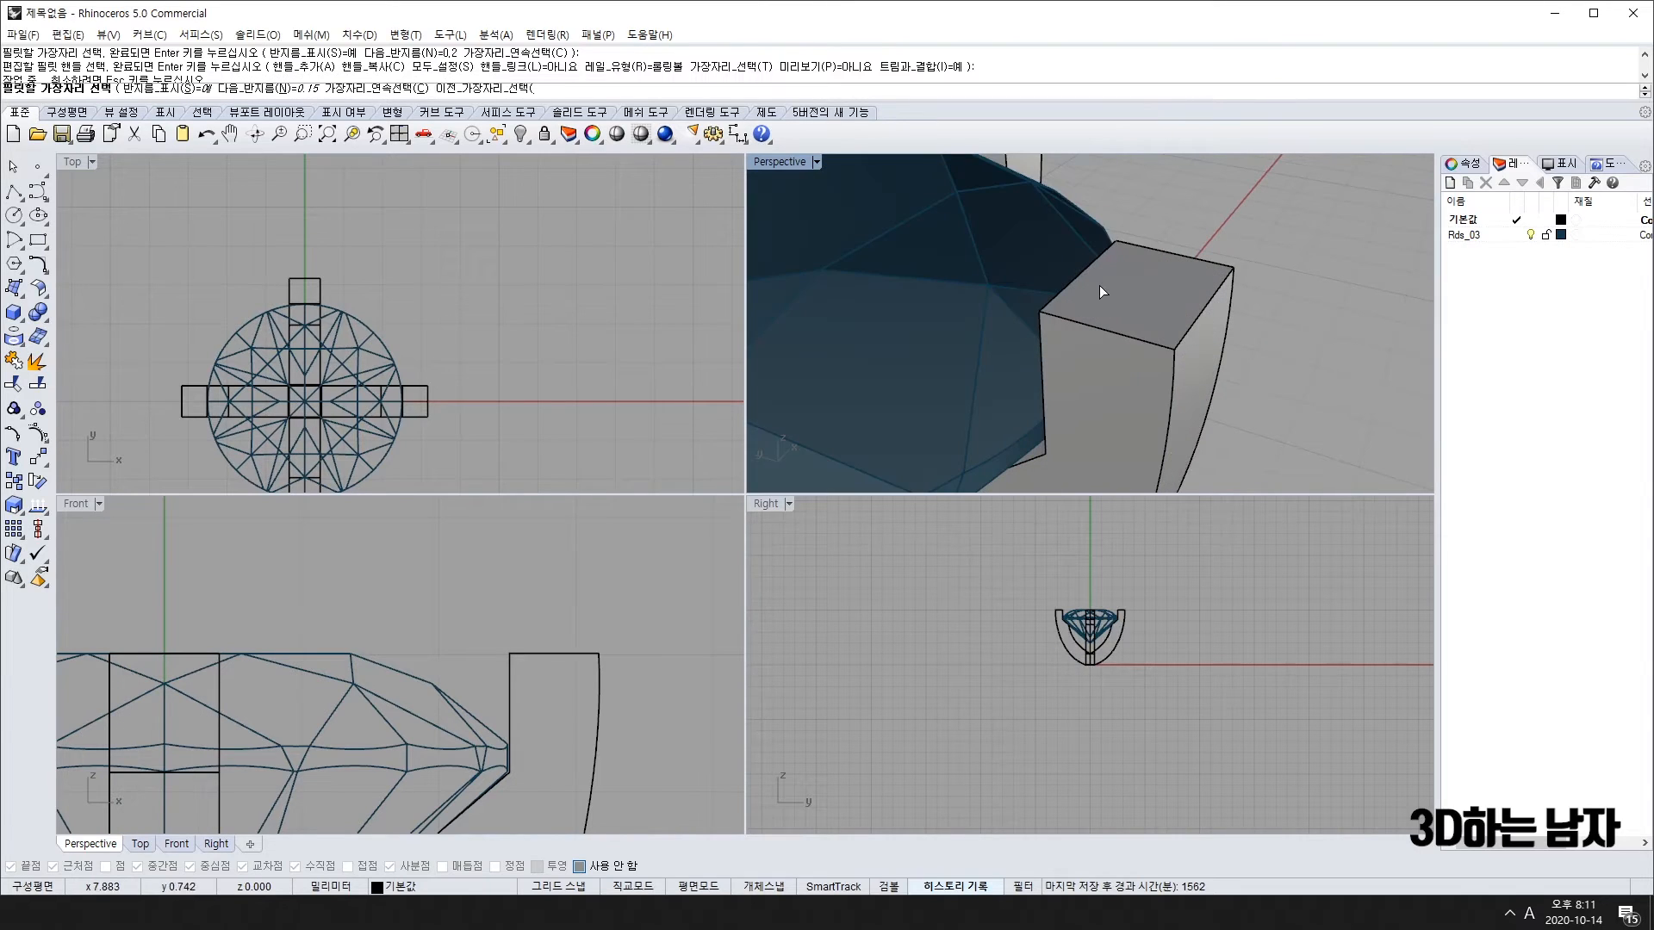
{"action": "type", "text": ".1"}
{"action": "key", "text": "Return"}
{"action": "left_click", "coordinate": [1209, 305]}
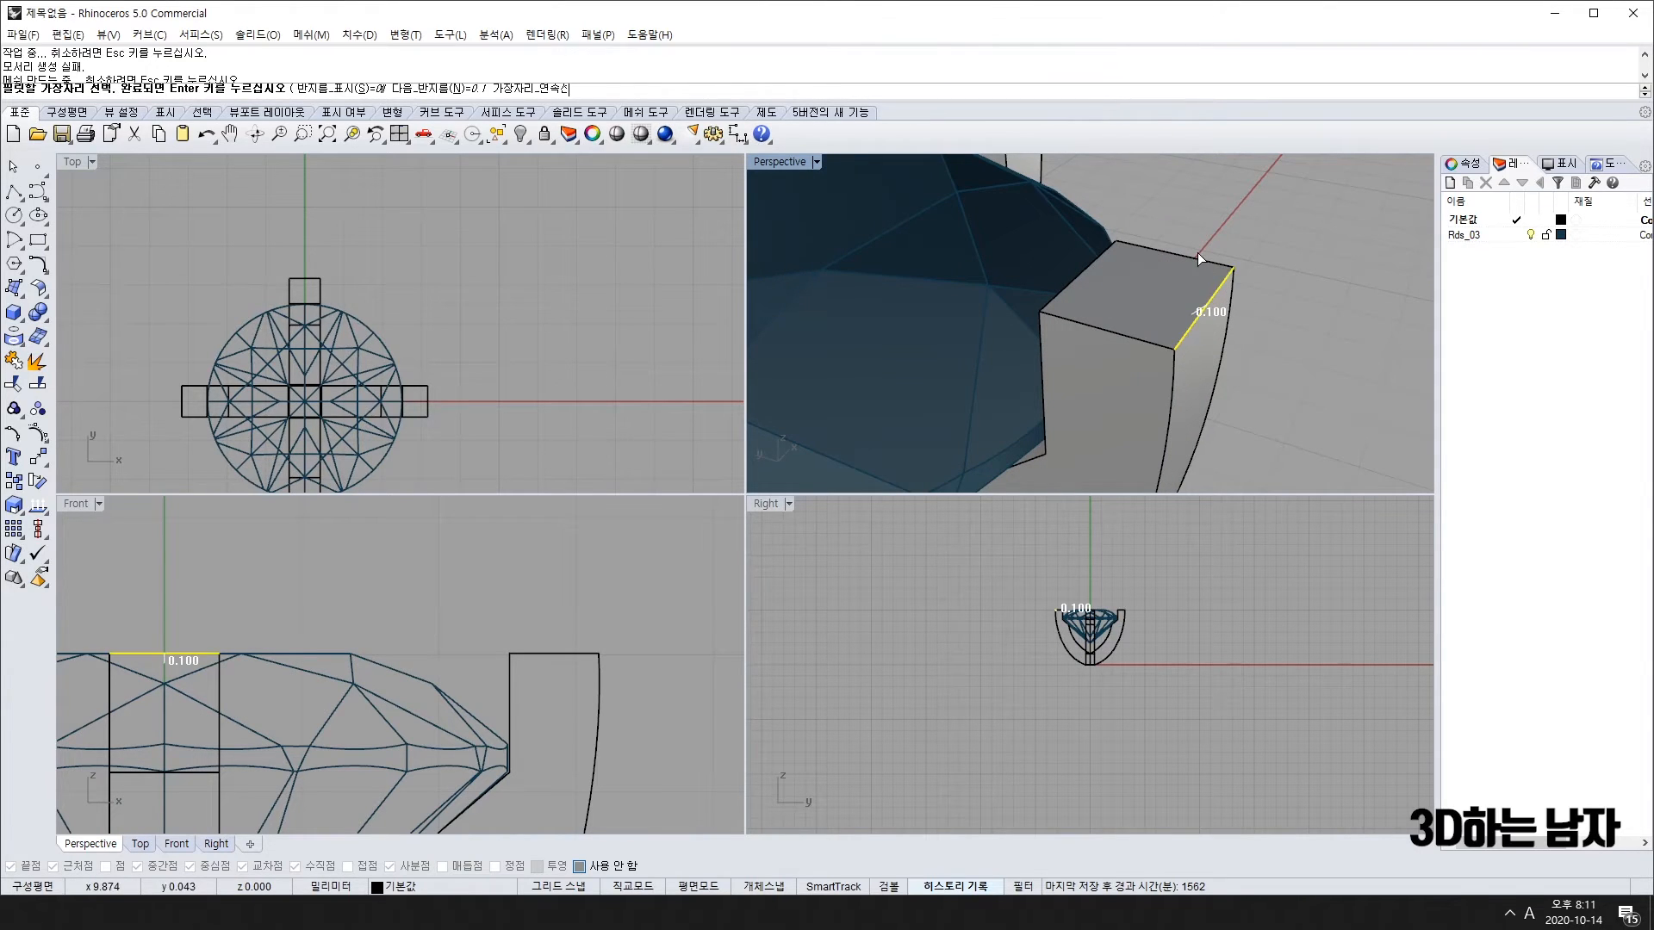
{"action": "left_click", "coordinate": [1176, 253]}
{"action": "left_click", "coordinate": [1094, 267]}
{"action": "left_click", "coordinate": [1124, 335]}
{"action": "key", "text": "Return"}
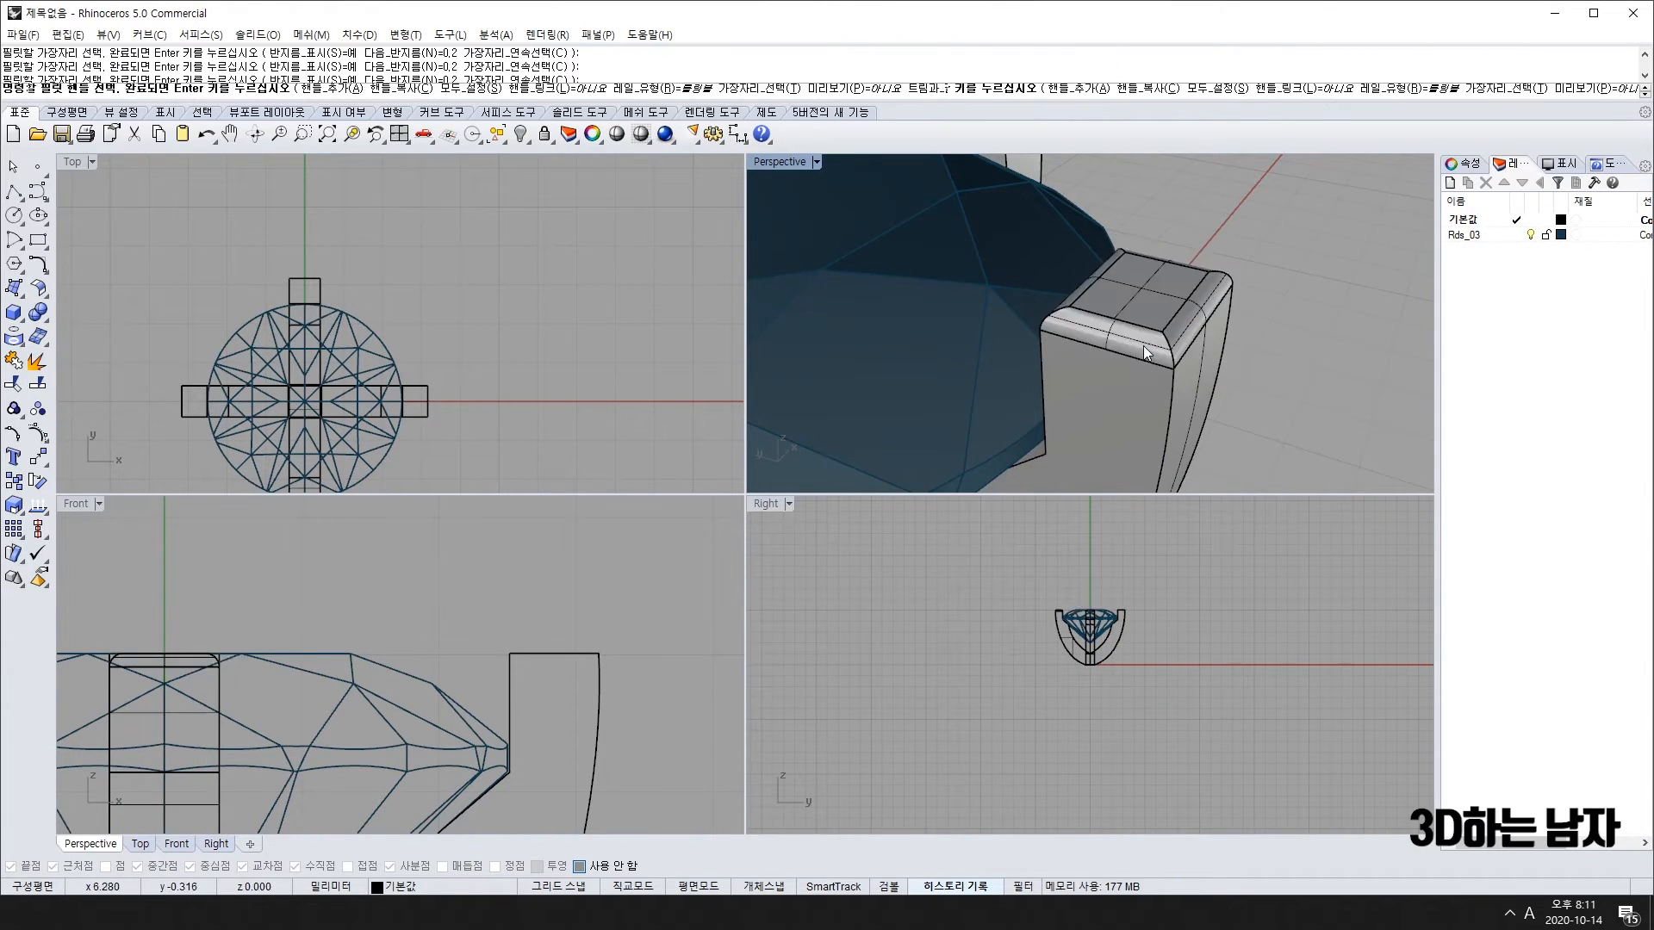
{"action": "right_click_drag", "start_coordinate": [1144, 345], "coordinate": [1218, 355]}
{"action": "scroll", "coordinate": [1232, 370], "scroll_direction": "down", "scroll_amount": 5}
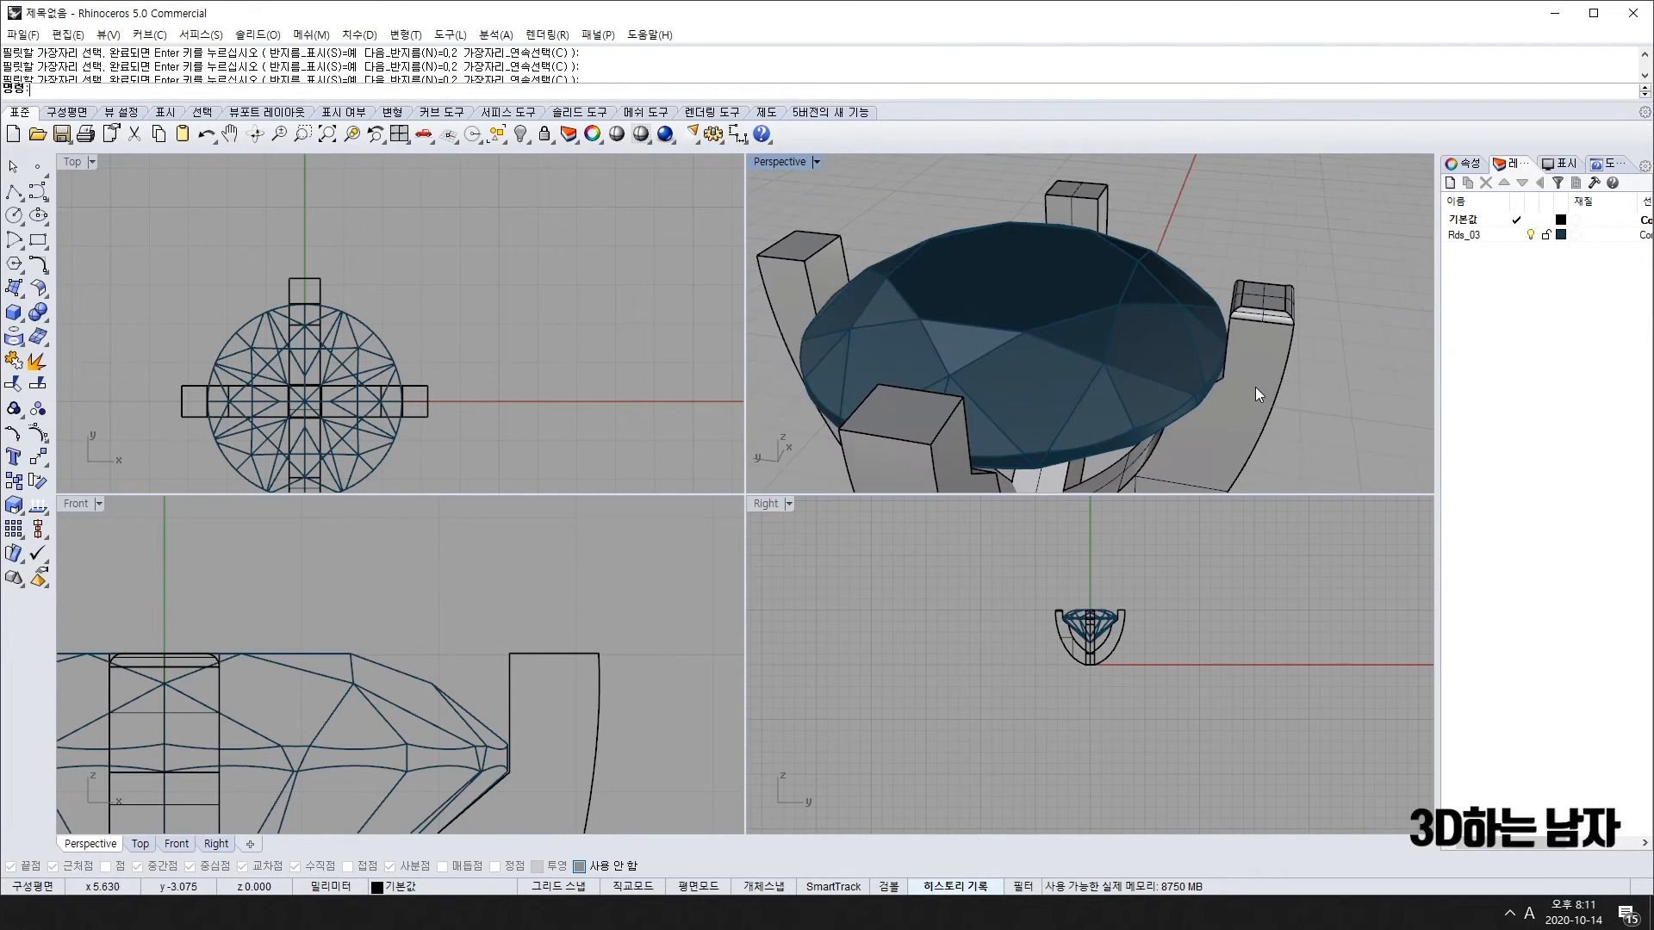
Step: Round another prong's top and long outer edges with the same 0.1 fillet
{"action": "key", "text": "Return"}
{"action": "left_click", "coordinate": [1251, 311]}
{"action": "left_click", "coordinate": [1233, 295]}
{"action": "left_click", "coordinate": [1261, 280]}
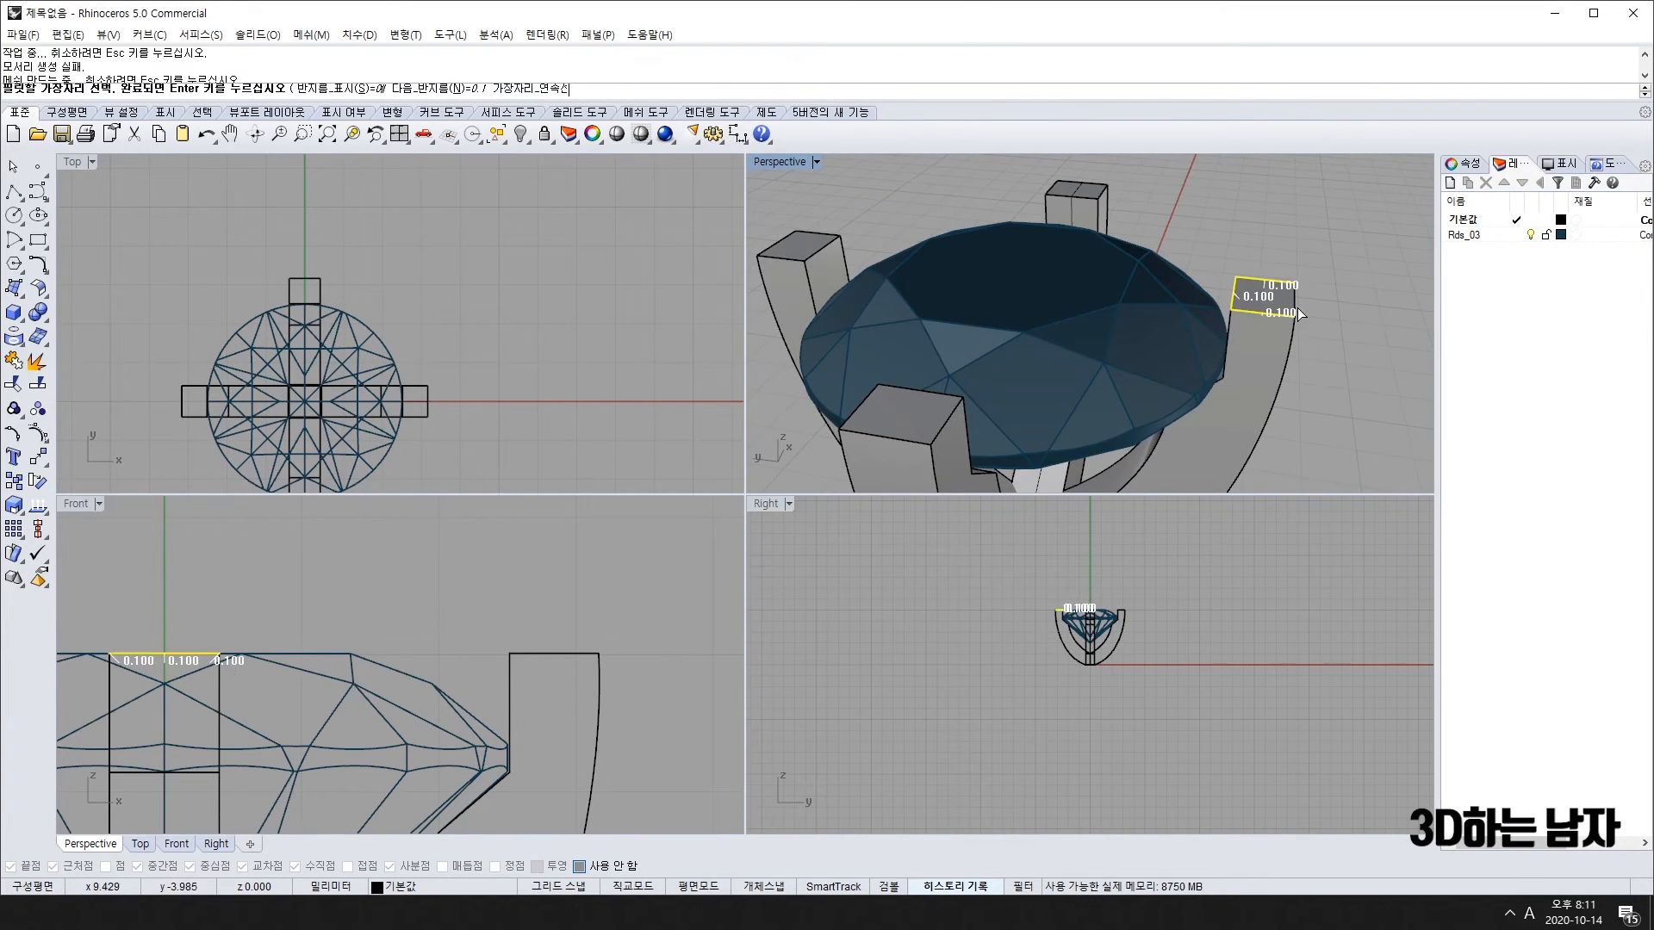
{"action": "left_click", "coordinate": [1295, 310]}
{"action": "left_click", "coordinate": [1292, 343]}
{"action": "right_click_drag", "start_coordinate": [1292, 344], "coordinate": [1201, 351]}
{"action": "left_click", "coordinate": [1173, 355]}
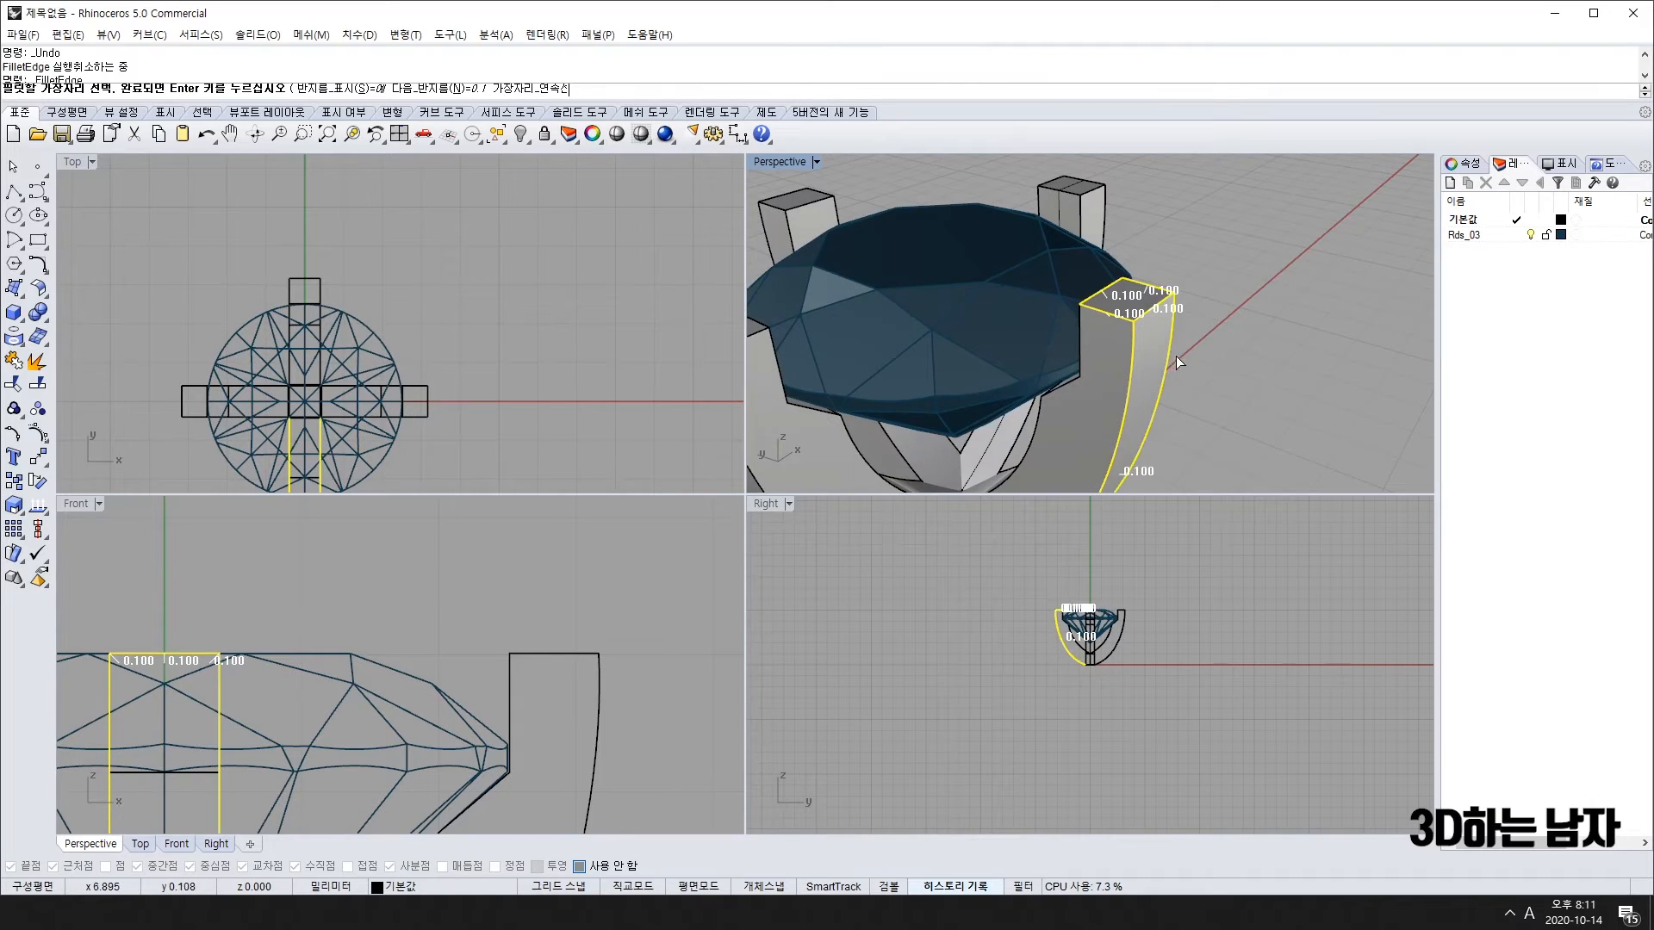
{"action": "right_click_drag", "start_coordinate": [1087, 338], "coordinate": [1098, 392]}
{"action": "left_click", "coordinate": [878, 333]}
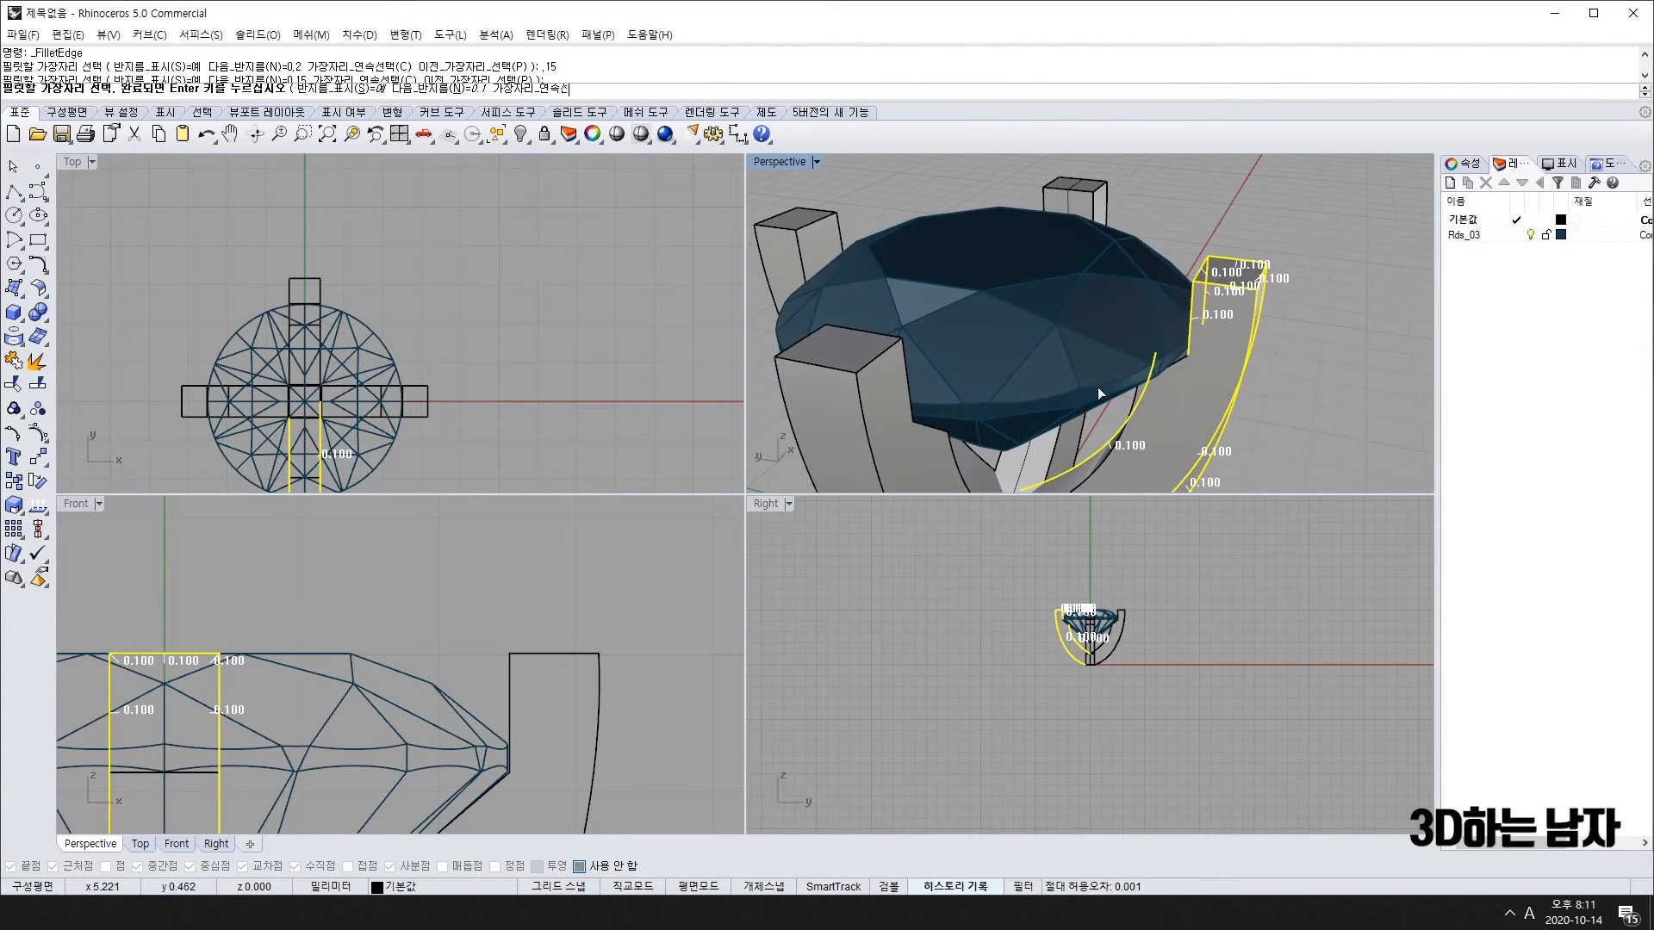
{"action": "left_click", "coordinate": [1102, 465]}
{"action": "key", "text": "Return"}
{"action": "key", "text": "Return"}
Step: Inspect the rounded prong and select an extra prong for removal
{"action": "scroll", "coordinate": [1237, 292], "scroll_direction": "up", "scroll_amount": 10}
{"action": "scroll", "coordinate": [1237, 293], "scroll_direction": "down", "scroll_amount": 12}
{"action": "right_click_drag", "start_coordinate": [1255, 352], "coordinate": [1090, 338]}
{"action": "left_click", "coordinate": [1085, 334]}
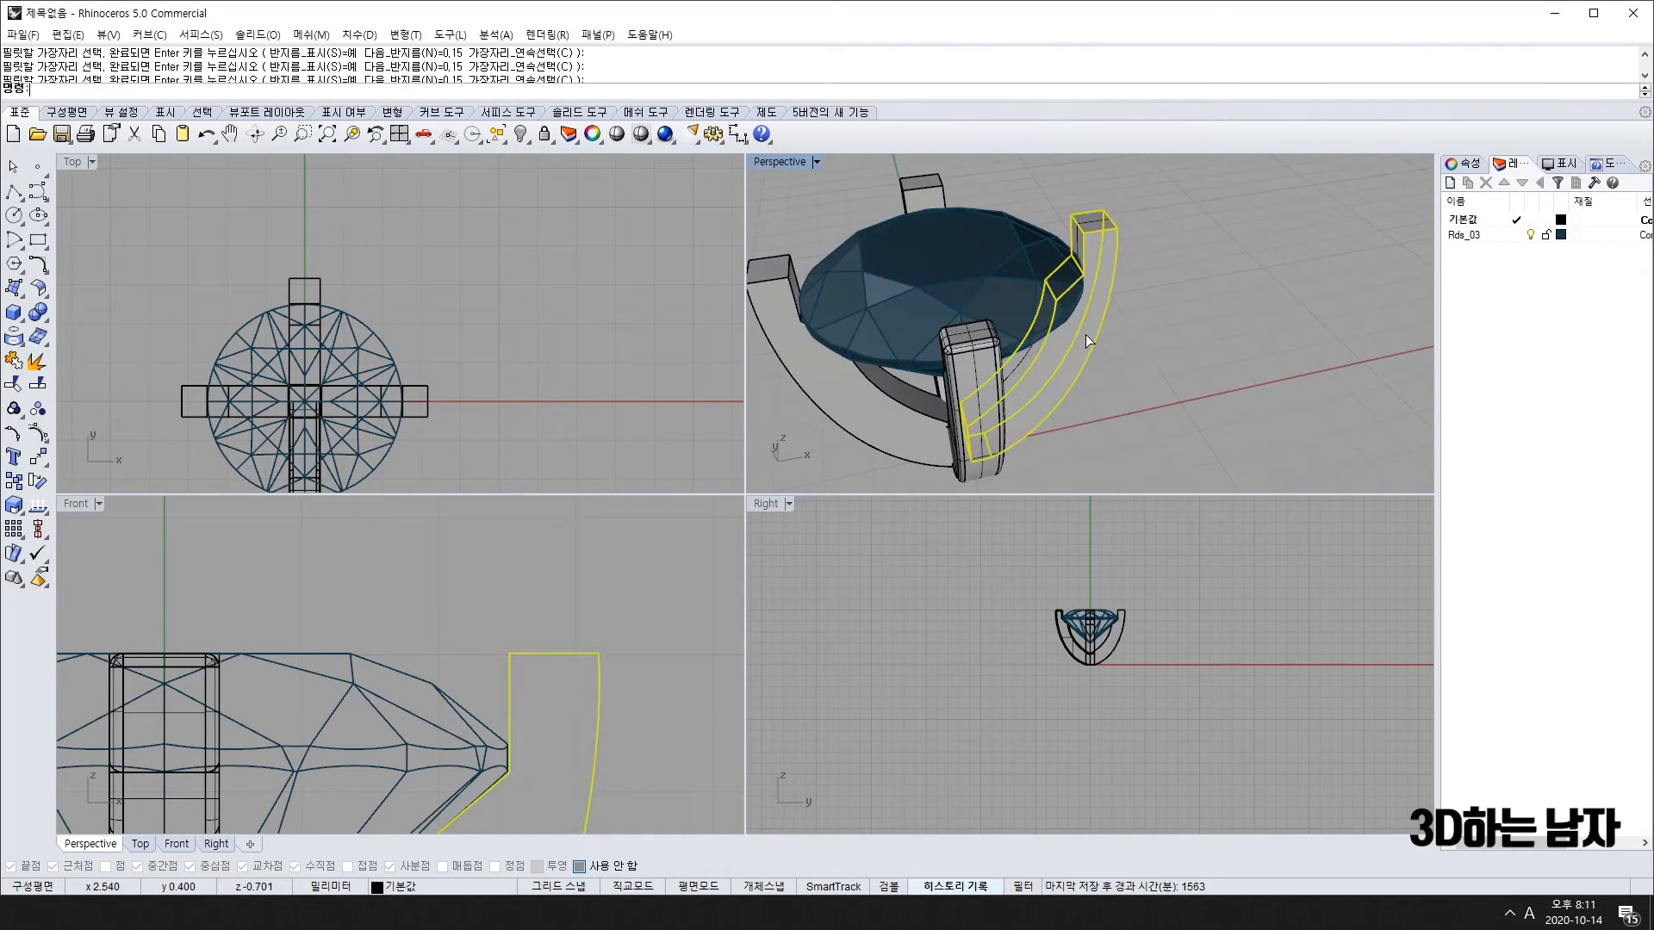
Step: Delete the extra prongs and arm, leaving the rounded prong selected
{"action": "left_click", "coordinate": [935, 193], "text": "shift"}
{"action": "left_click", "coordinate": [779, 334], "text": "shift"}
{"action": "key", "text": "Delete"}
{"action": "left_click", "coordinate": [970, 420]}
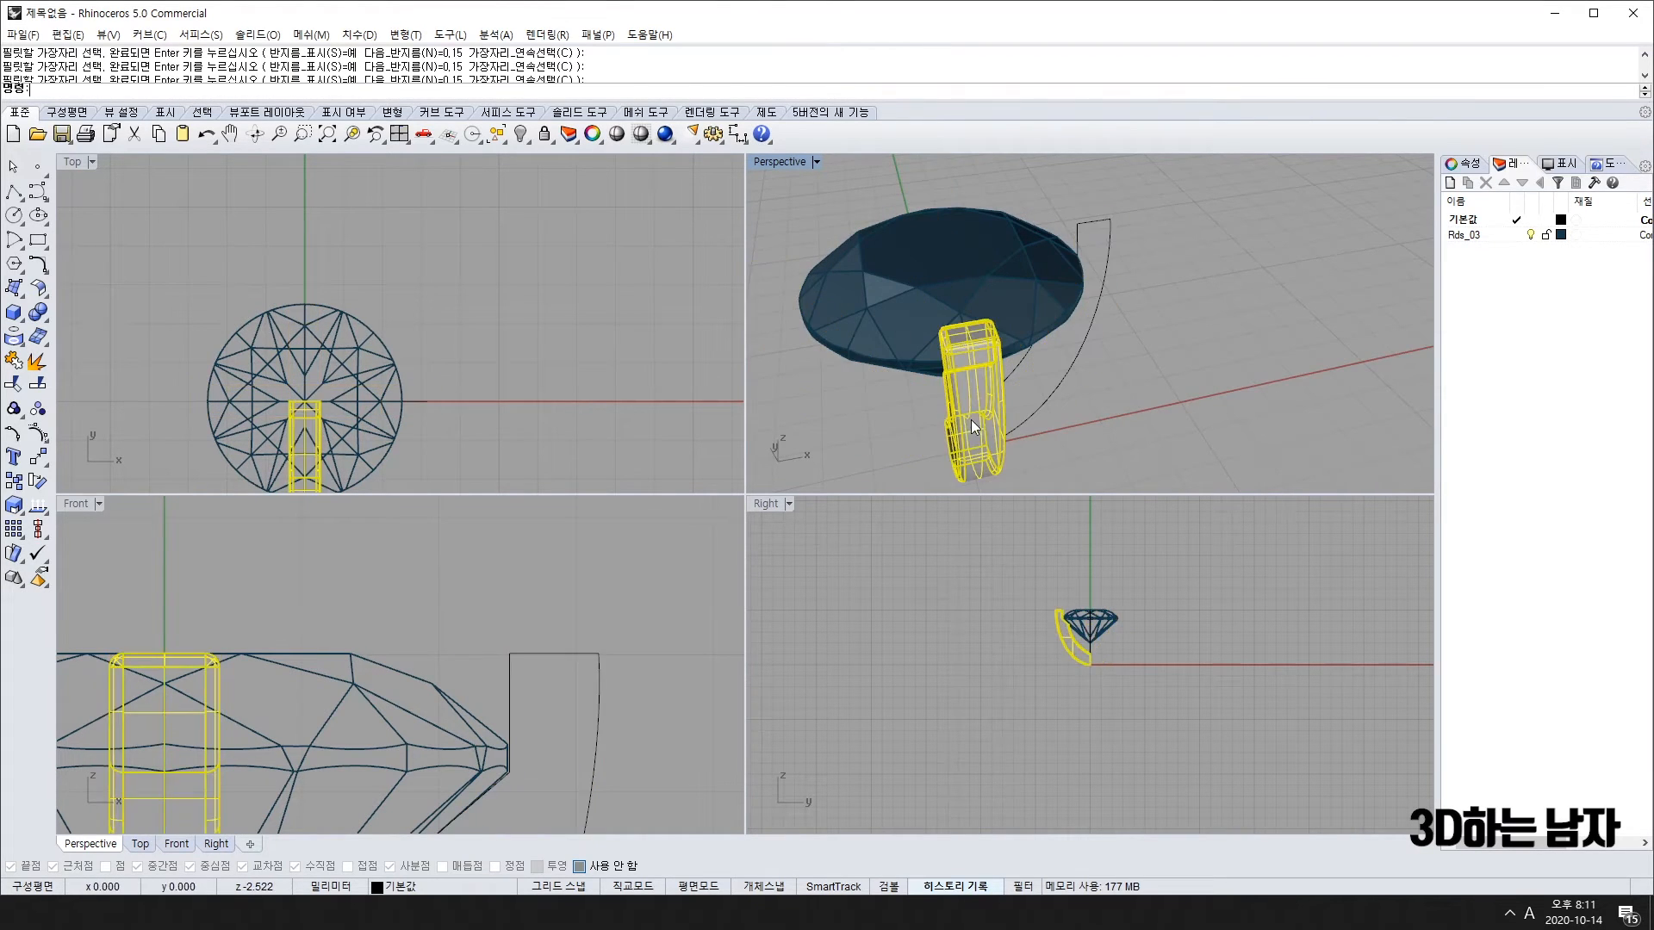
{"action": "scroll", "coordinate": [510, 374], "scroll_direction": "down", "scroll_amount": 4}
{"action": "right_click_drag", "start_coordinate": [326, 409], "coordinate": [328, 388]}
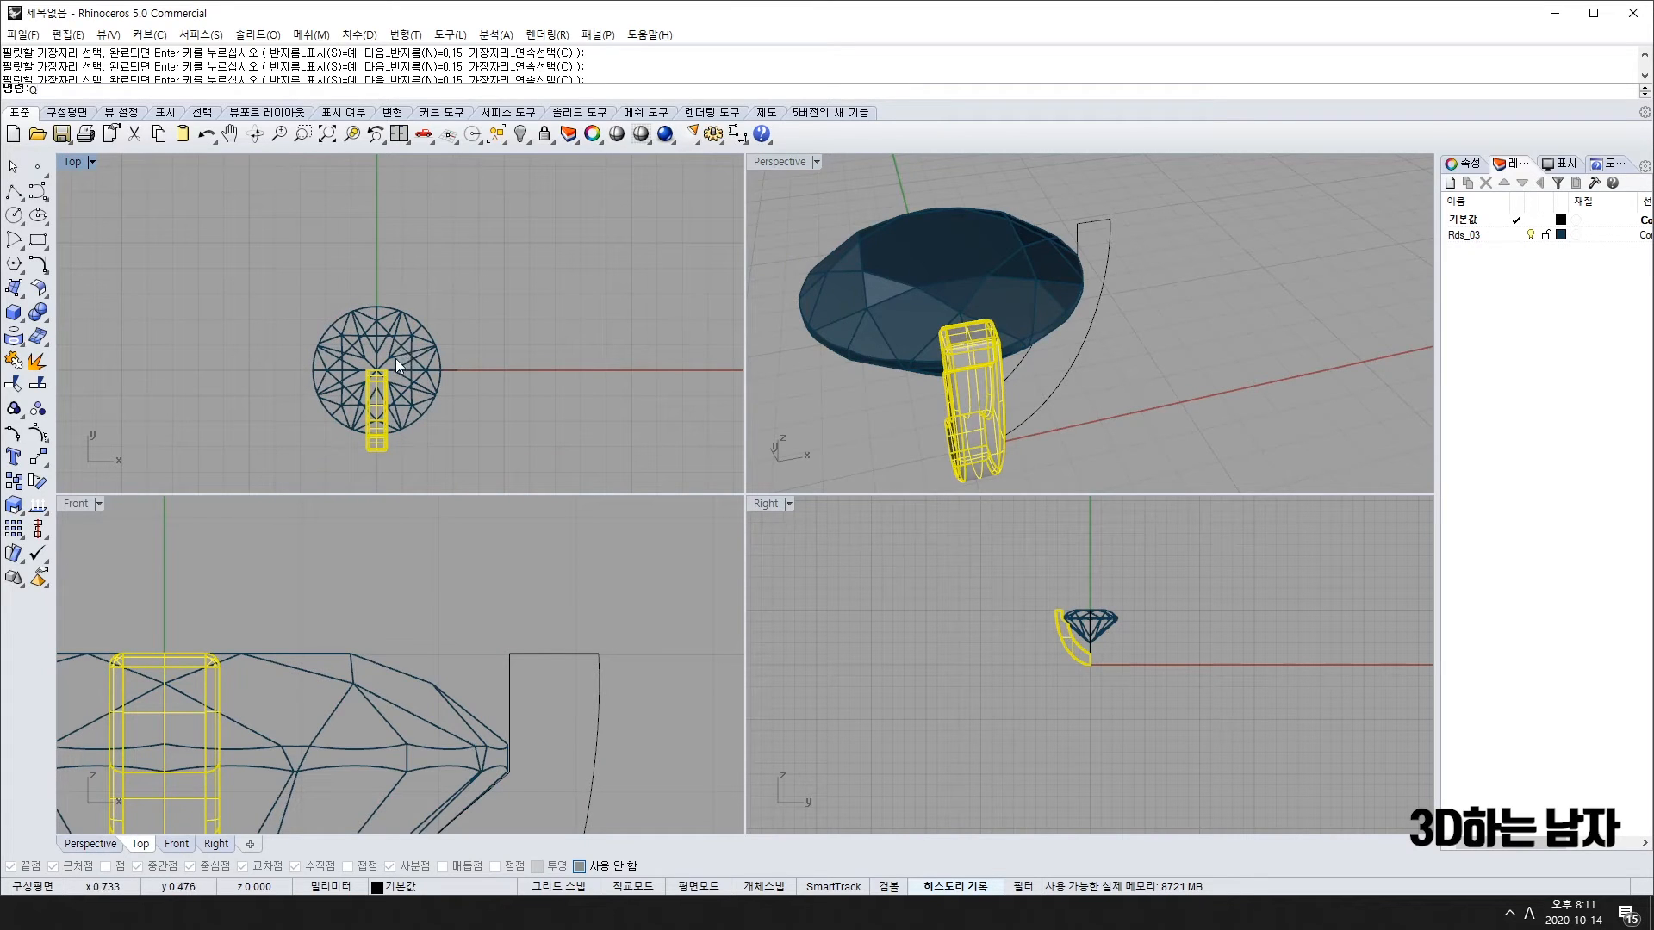
Step: Try a four-copy polar array of the prong, then undo it
{"action": "key", "text": "Return"}
{"action": "type", "text": "0"}
{"action": "key", "text": "Return"}
{"action": "key", "text": "Return"}
{"action": "key", "text": "Return"}
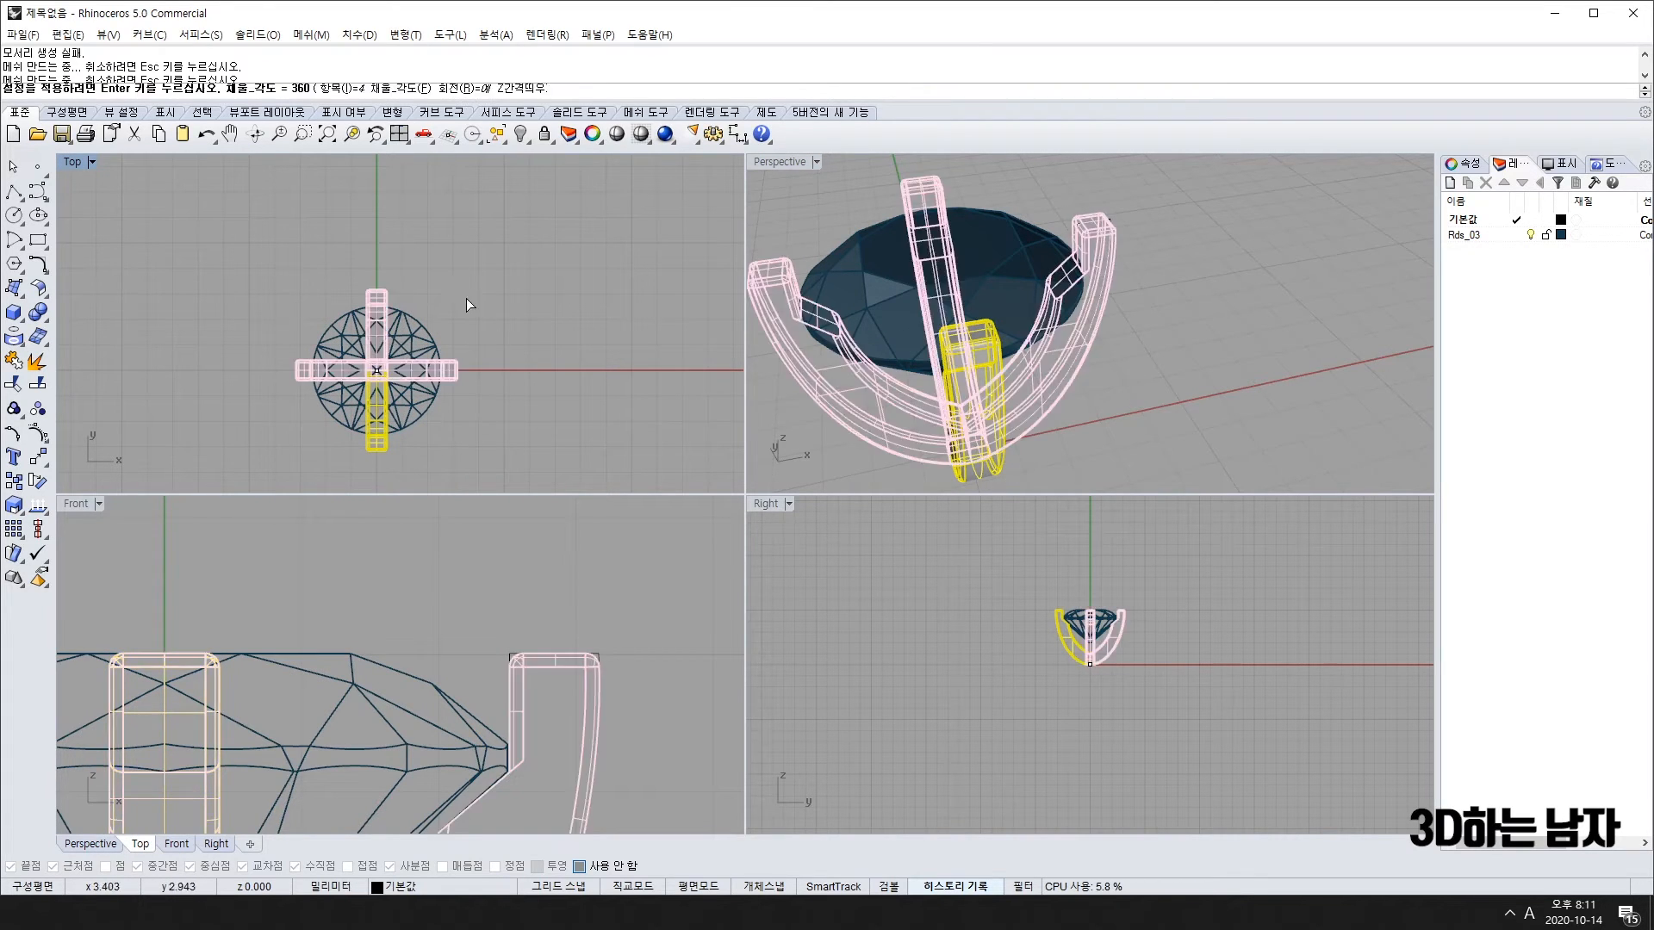
{"action": "key", "text": "Return"}
{"action": "right_click_drag", "start_coordinate": [973, 379], "coordinate": [1106, 311]}
{"action": "scroll", "coordinate": [1155, 320], "scroll_direction": "down", "scroll_amount": 7}
{"action": "key", "text": "ctrl+z"}
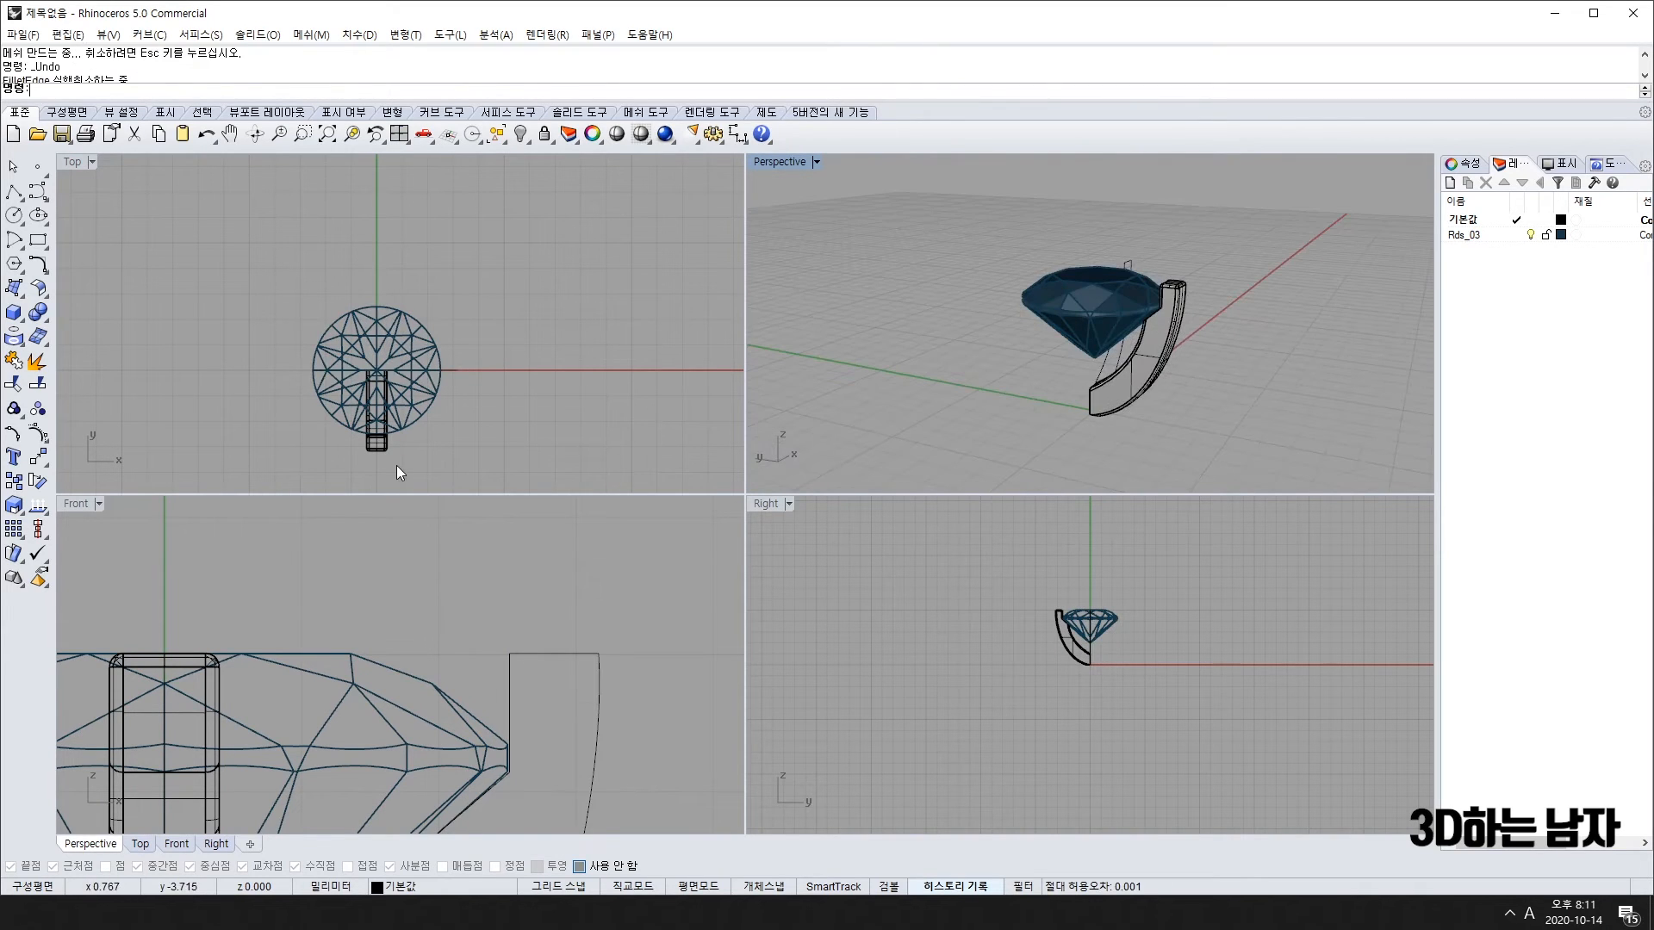
Step: Polar-array the rounded prong around the stone's centre with Transform > Polar Array
{"action": "left_click", "coordinate": [371, 454]}
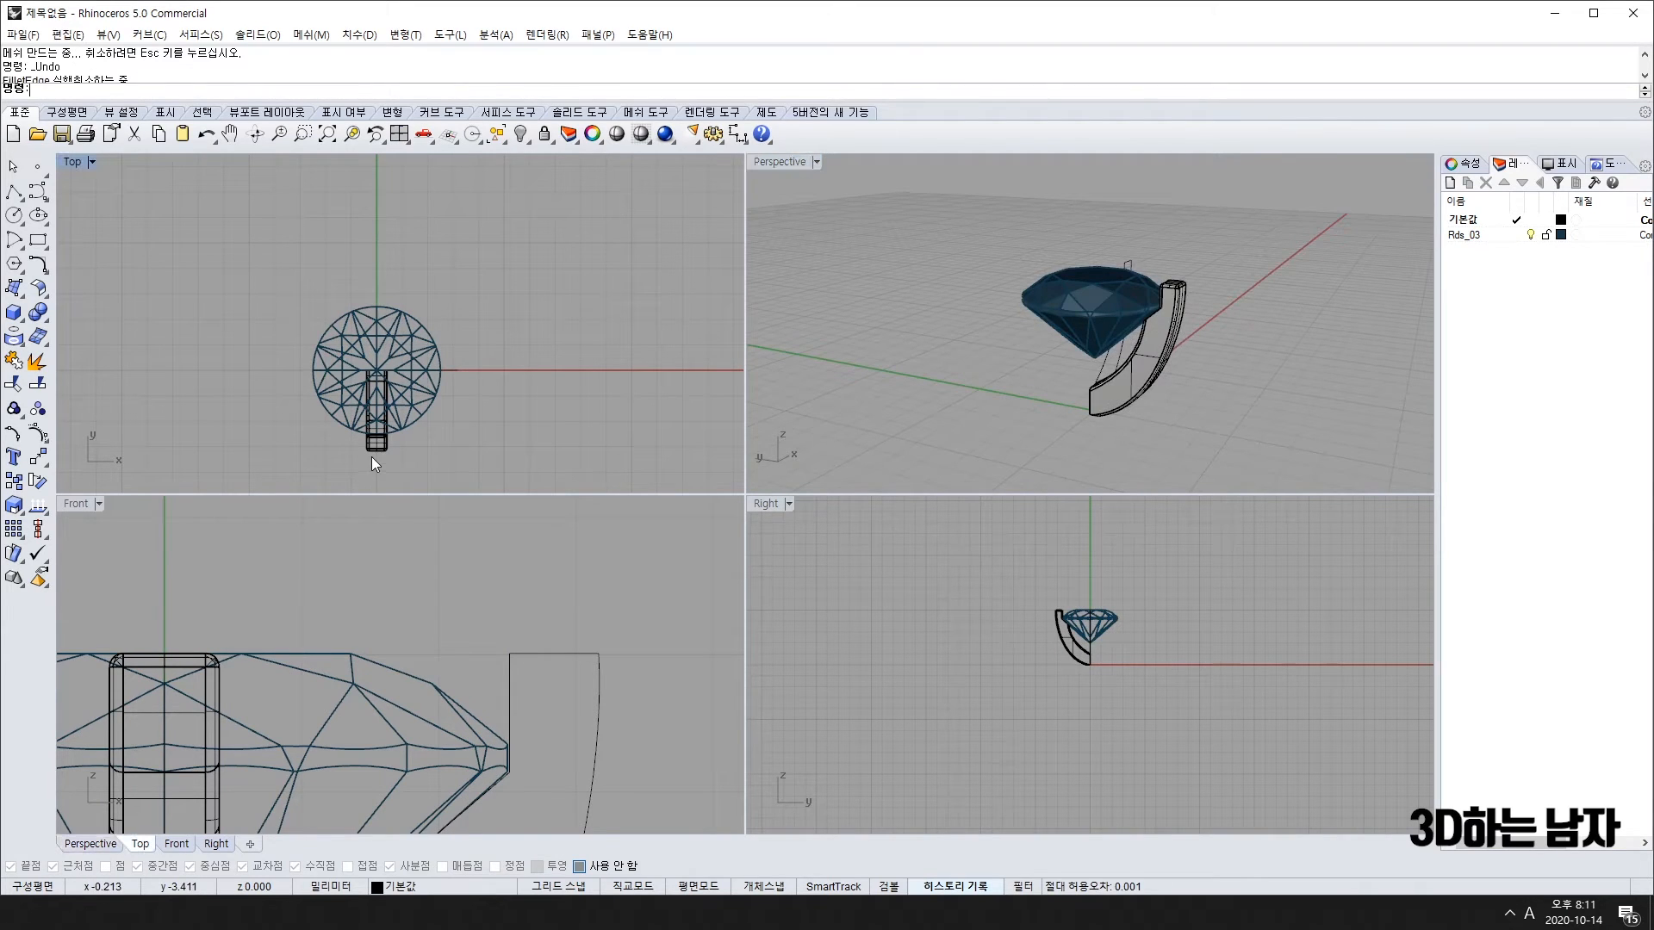
{"action": "left_click", "coordinate": [38, 458]}
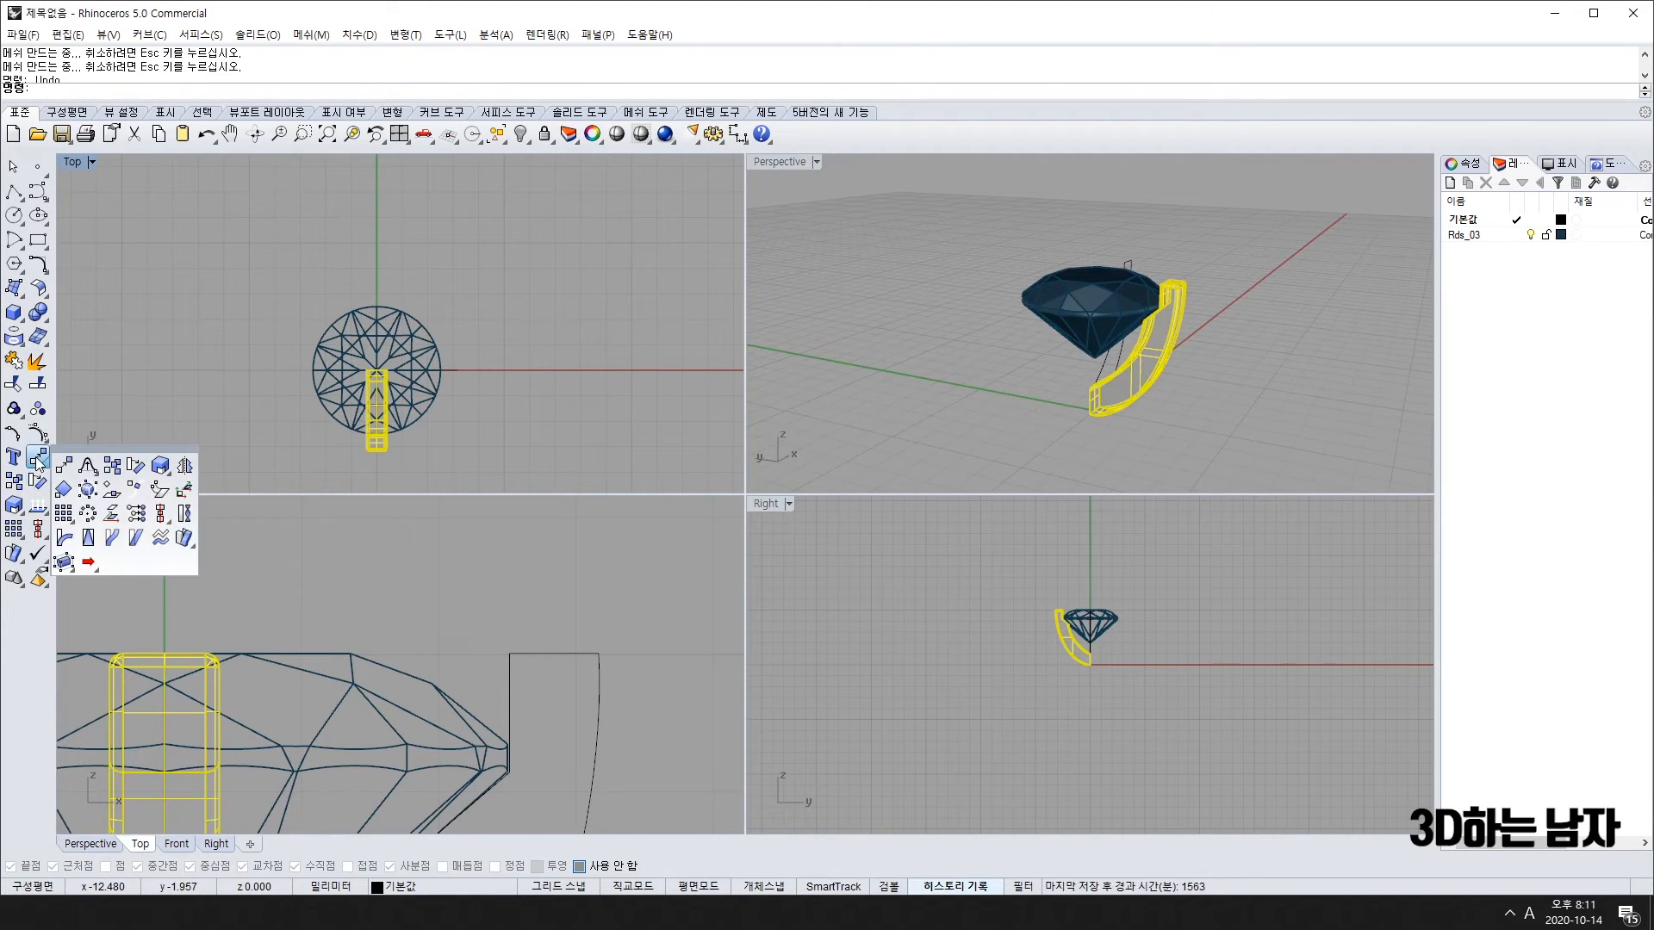
{"action": "left_click", "coordinate": [89, 514]}
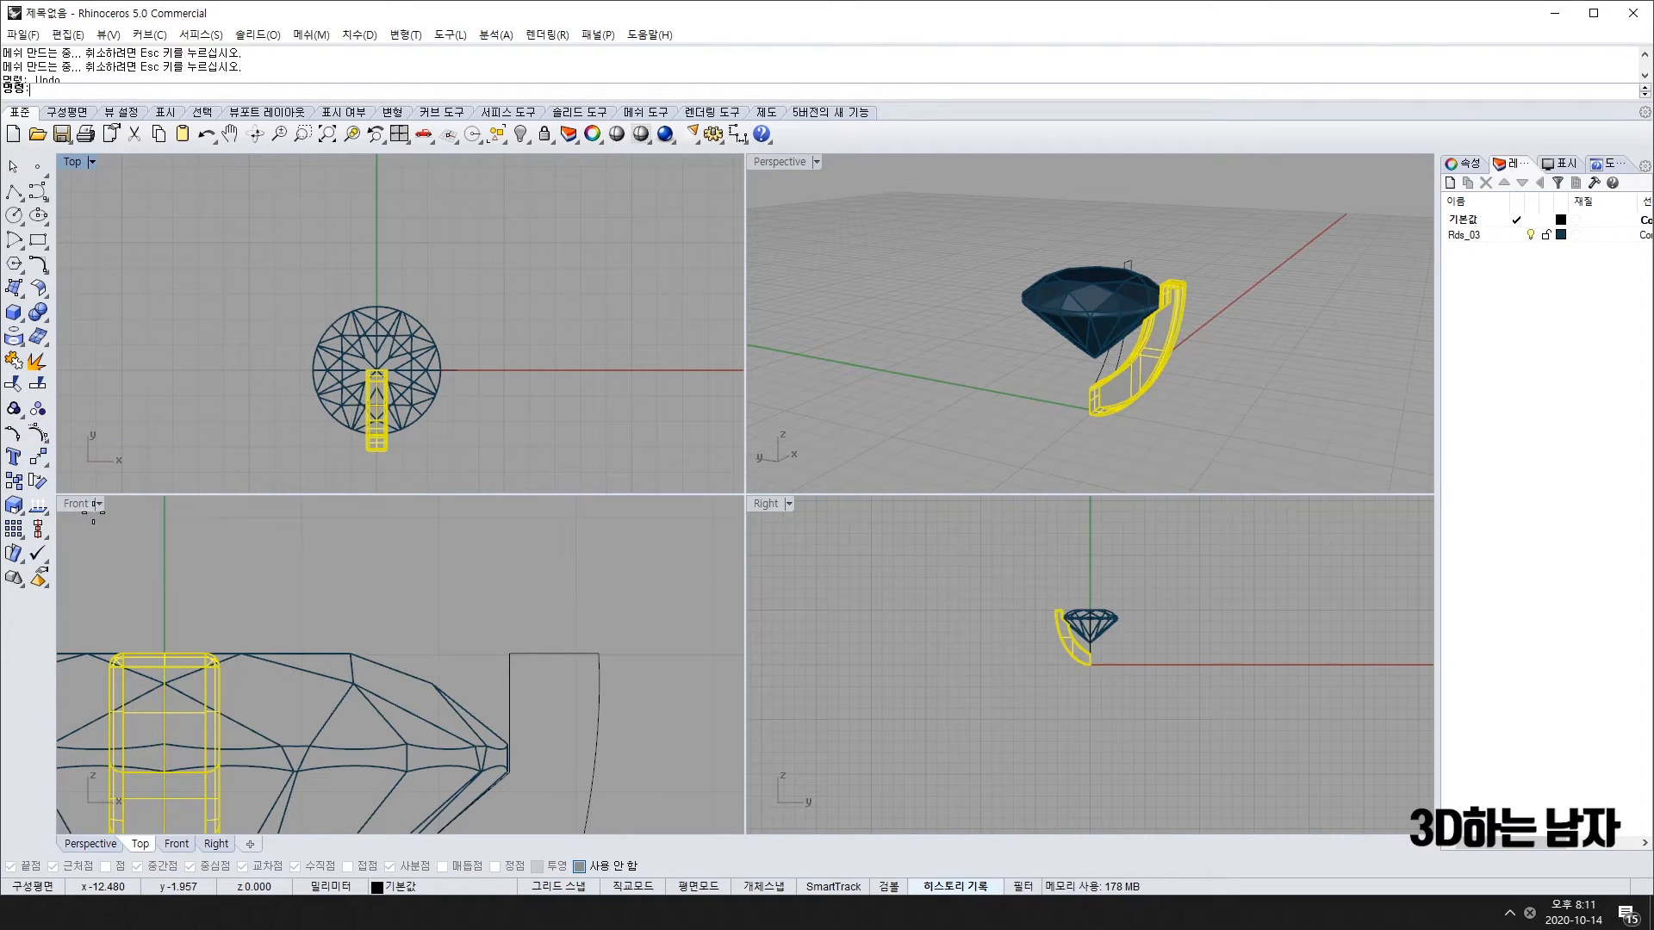
{"action": "left_click", "coordinate": [439, 386]}
{"action": "key", "text": "Return"}
{"action": "key", "text": "Return"}
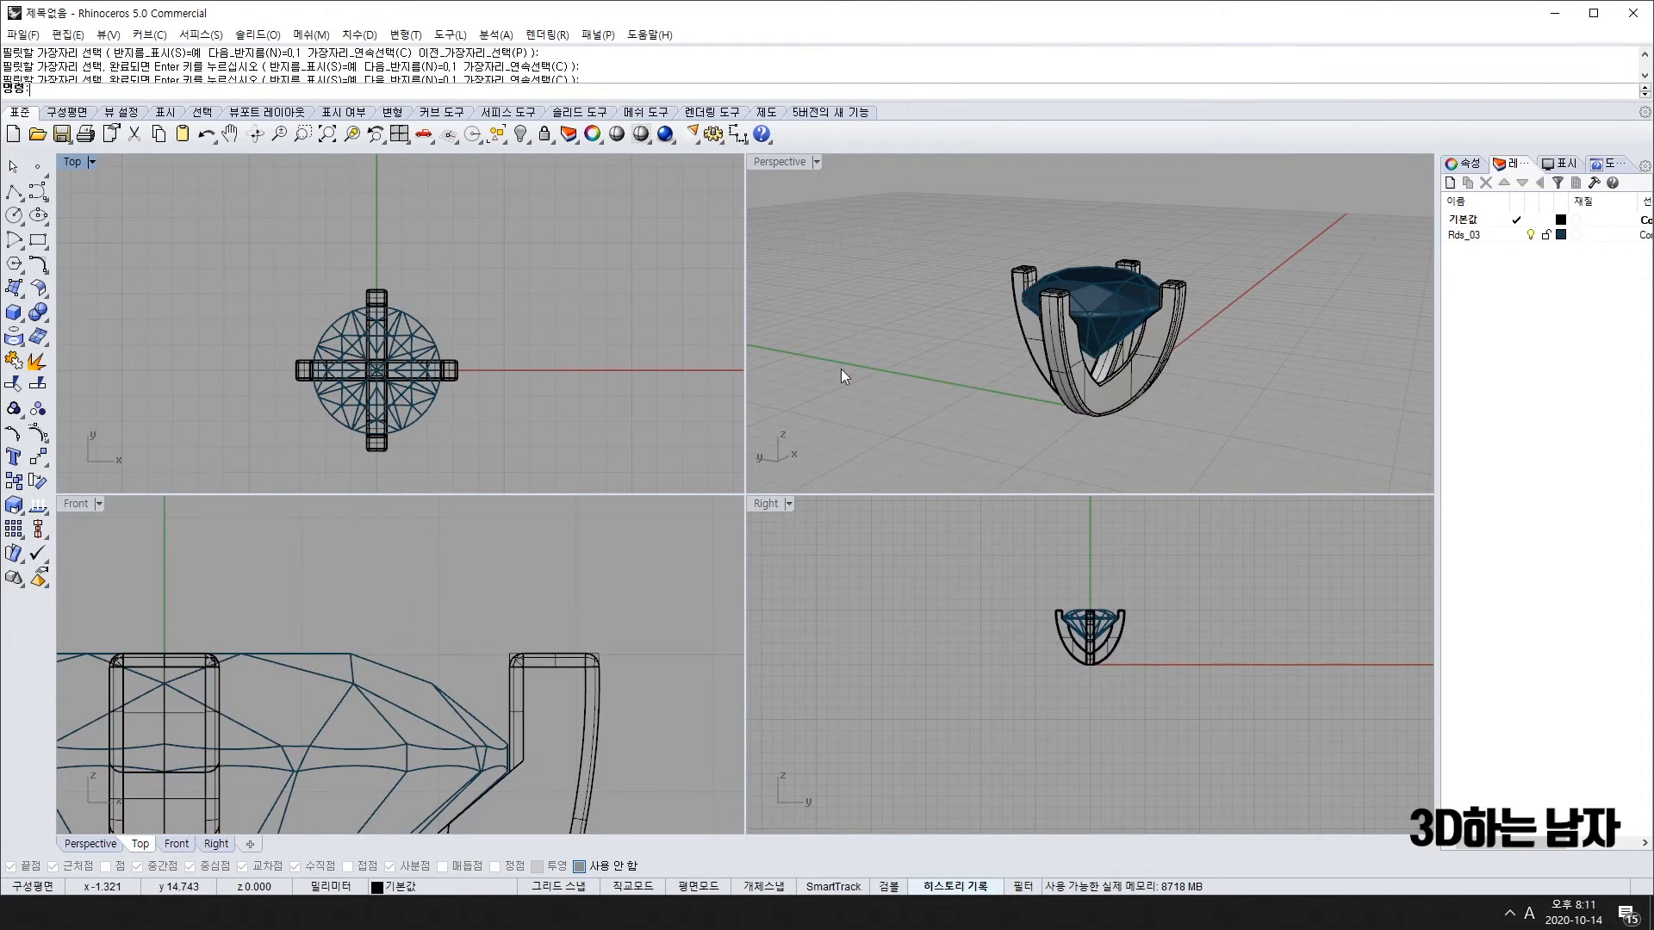
{"action": "right_click_drag", "start_coordinate": [842, 369], "coordinate": [1085, 277]}
{"action": "scroll", "coordinate": [1161, 313], "scroll_direction": "up", "scroll_amount": 3}
{"action": "scroll", "coordinate": [1075, 270], "scroll_direction": "up", "scroll_amount": 3}
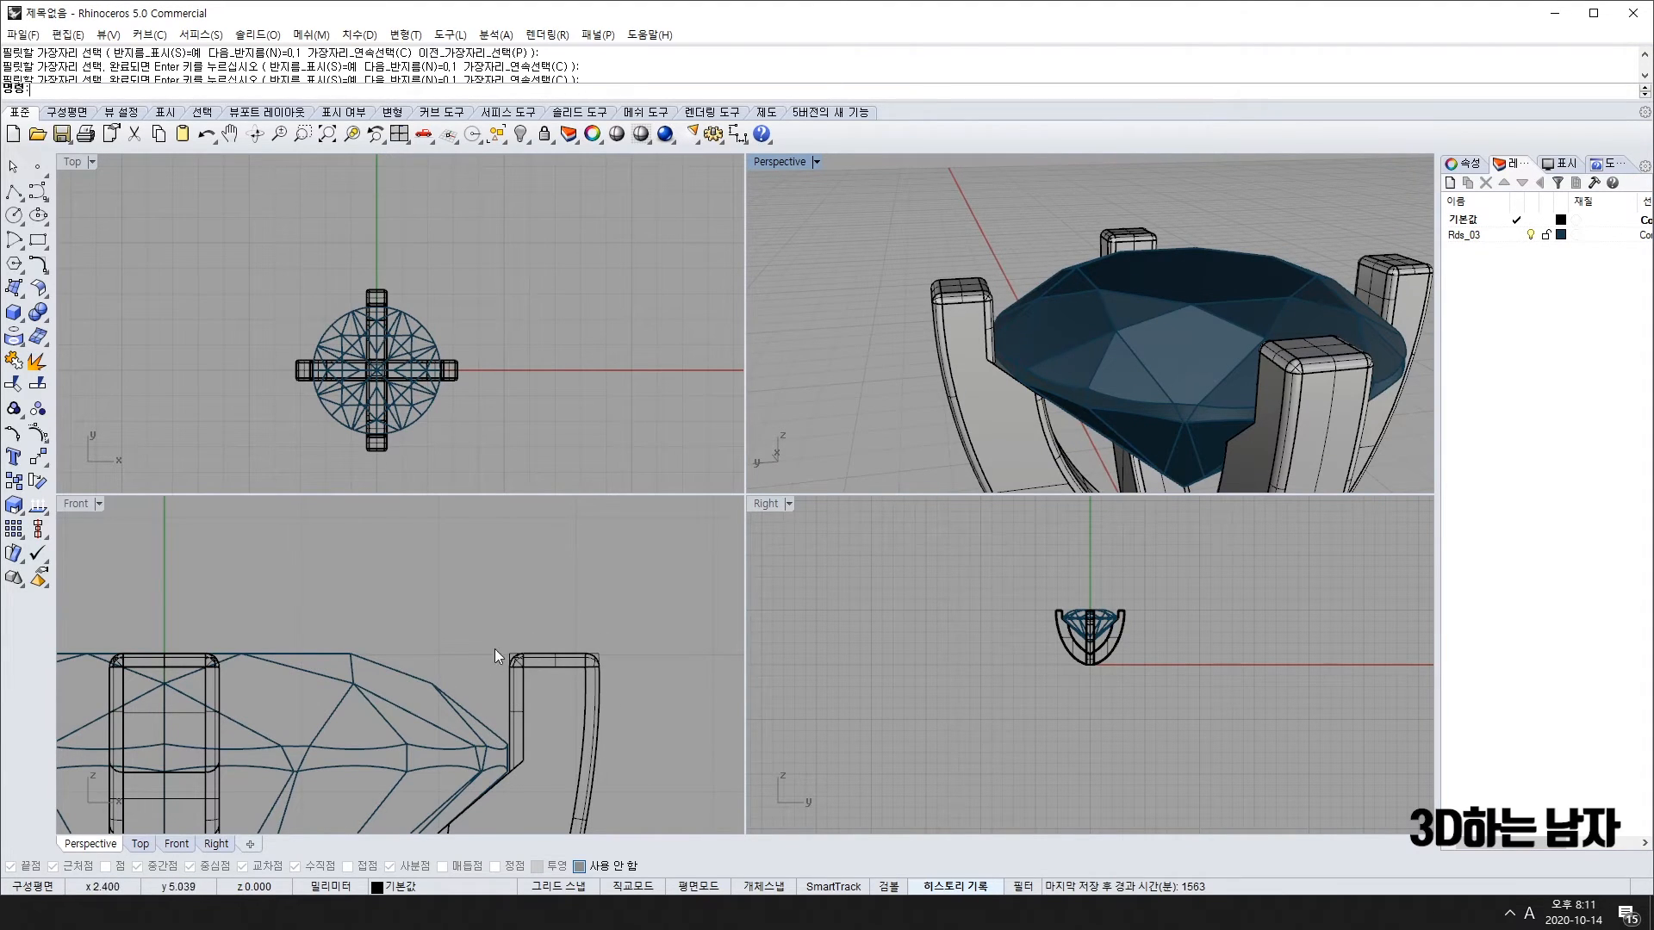
{"action": "scroll", "coordinate": [1113, 386], "scroll_direction": "down", "scroll_amount": 9}
{"action": "right_click_drag", "start_coordinate": [1054, 438], "coordinate": [1227, 327]}
{"action": "scroll", "coordinate": [622, 407], "scroll_direction": "down", "scroll_amount": 4}
{"action": "scroll", "coordinate": [405, 524], "scroll_direction": "down", "scroll_amount": 6}
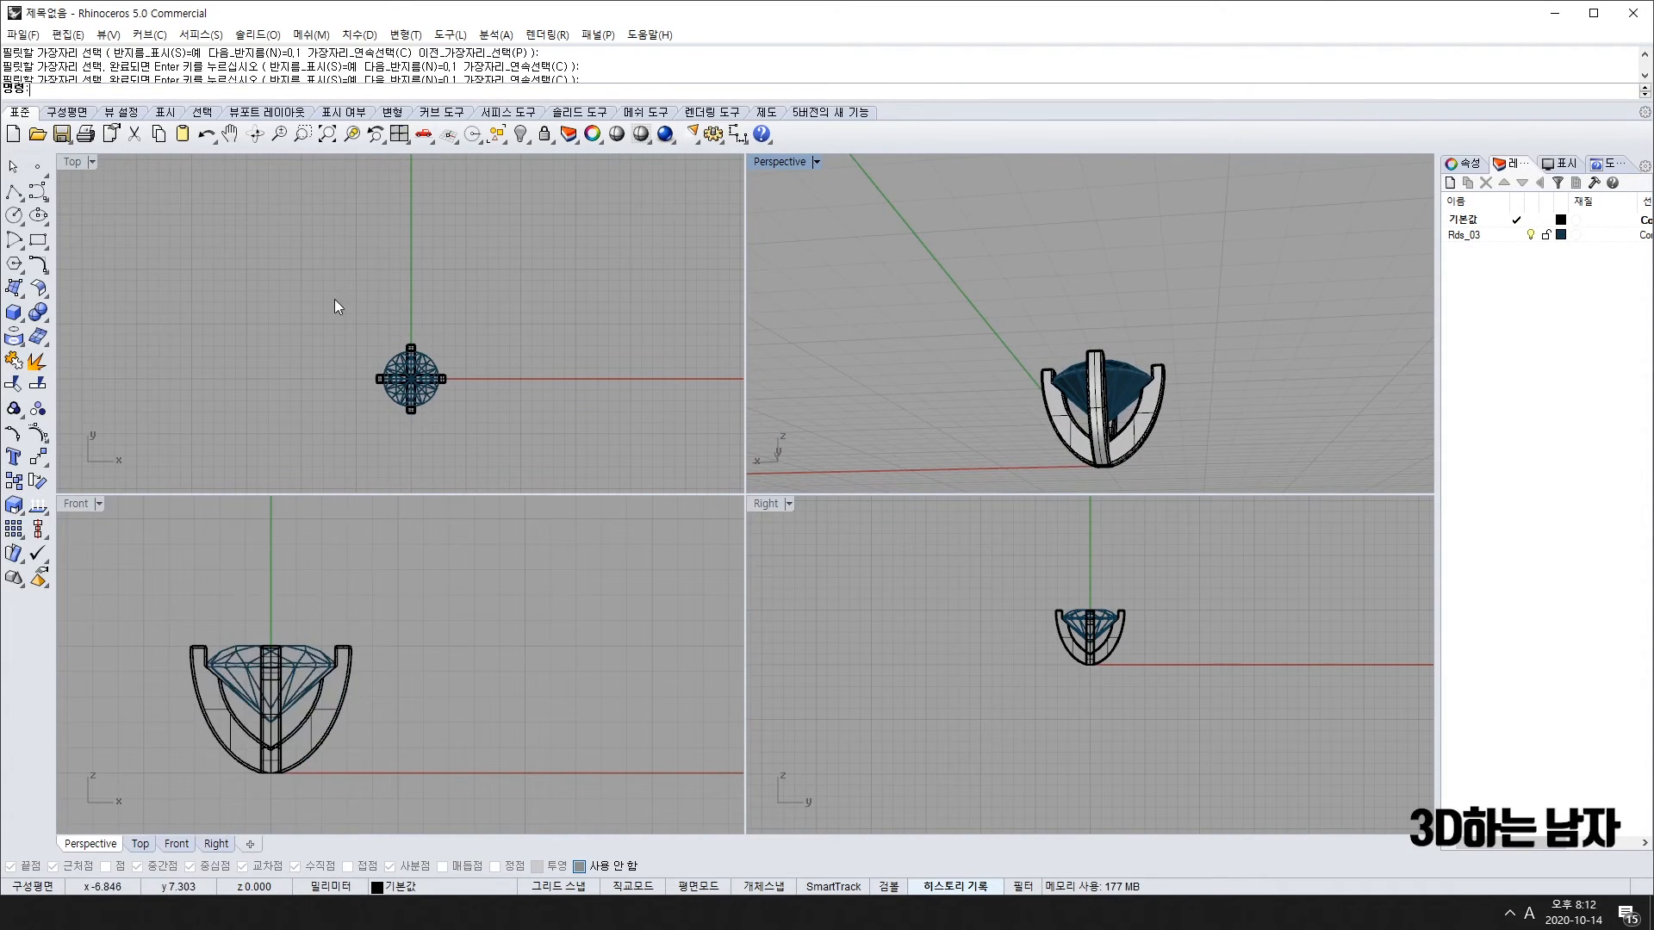
{"action": "left_click_drag", "start_coordinate": [334, 298], "coordinate": [504, 472]}
{"action": "scroll", "coordinate": [414, 383], "scroll_direction": "up", "scroll_amount": 5}
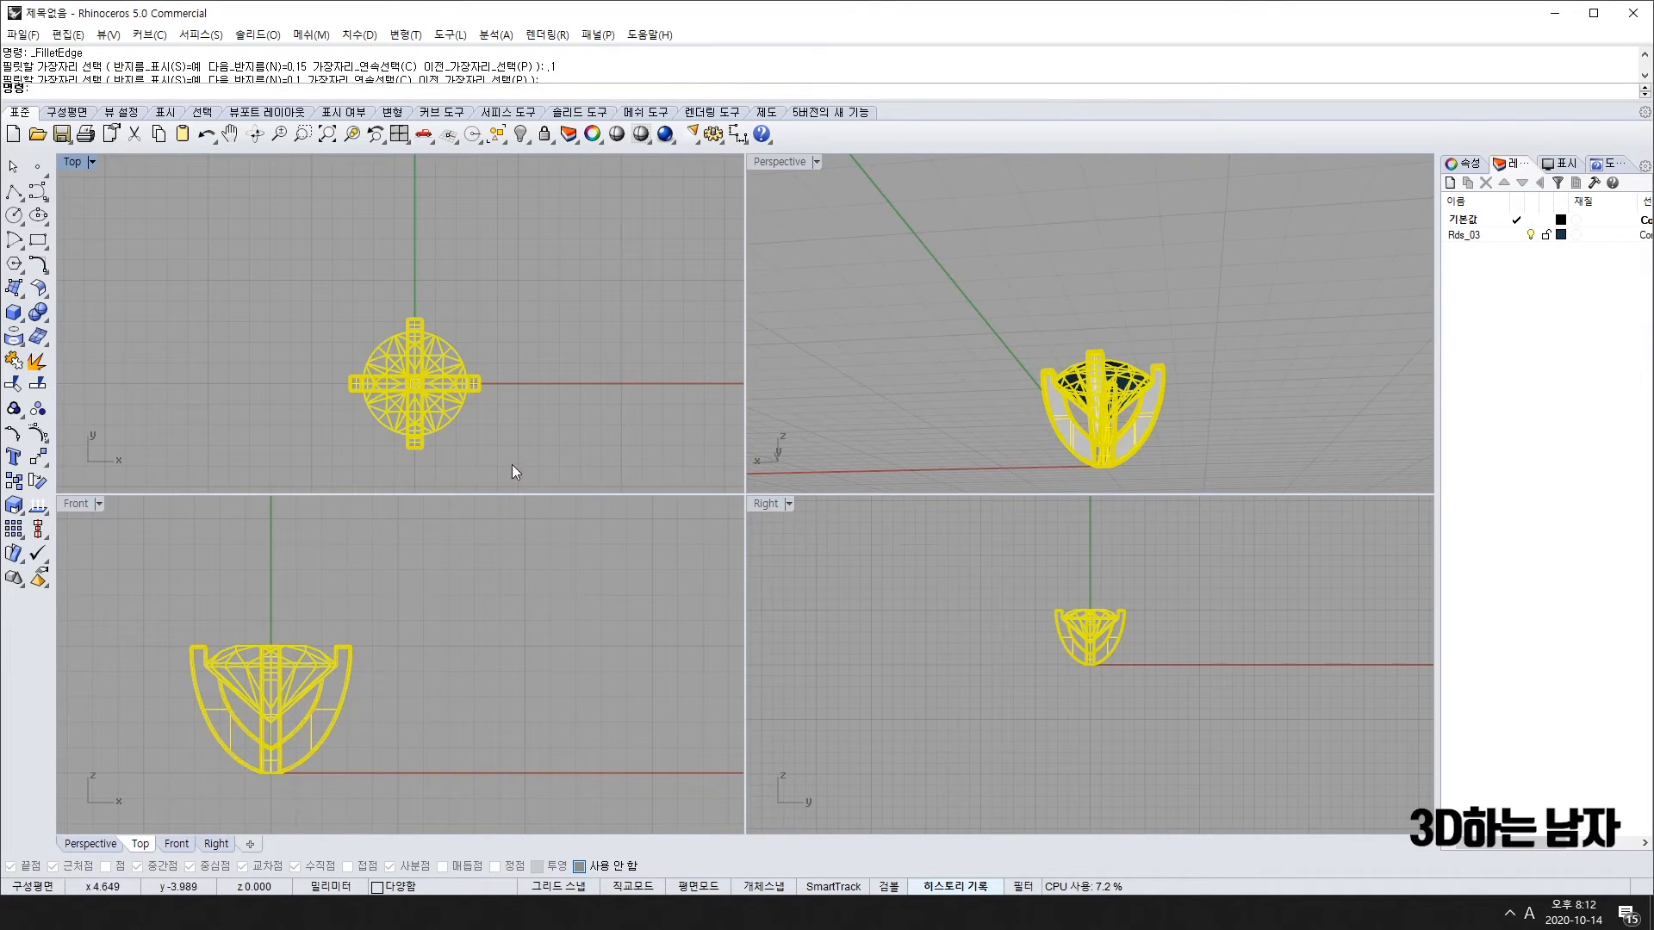
Step: Delete the top and left prongs, undo the last fillet, and select the remaining prong
{"action": "left_click", "coordinate": [422, 318]}
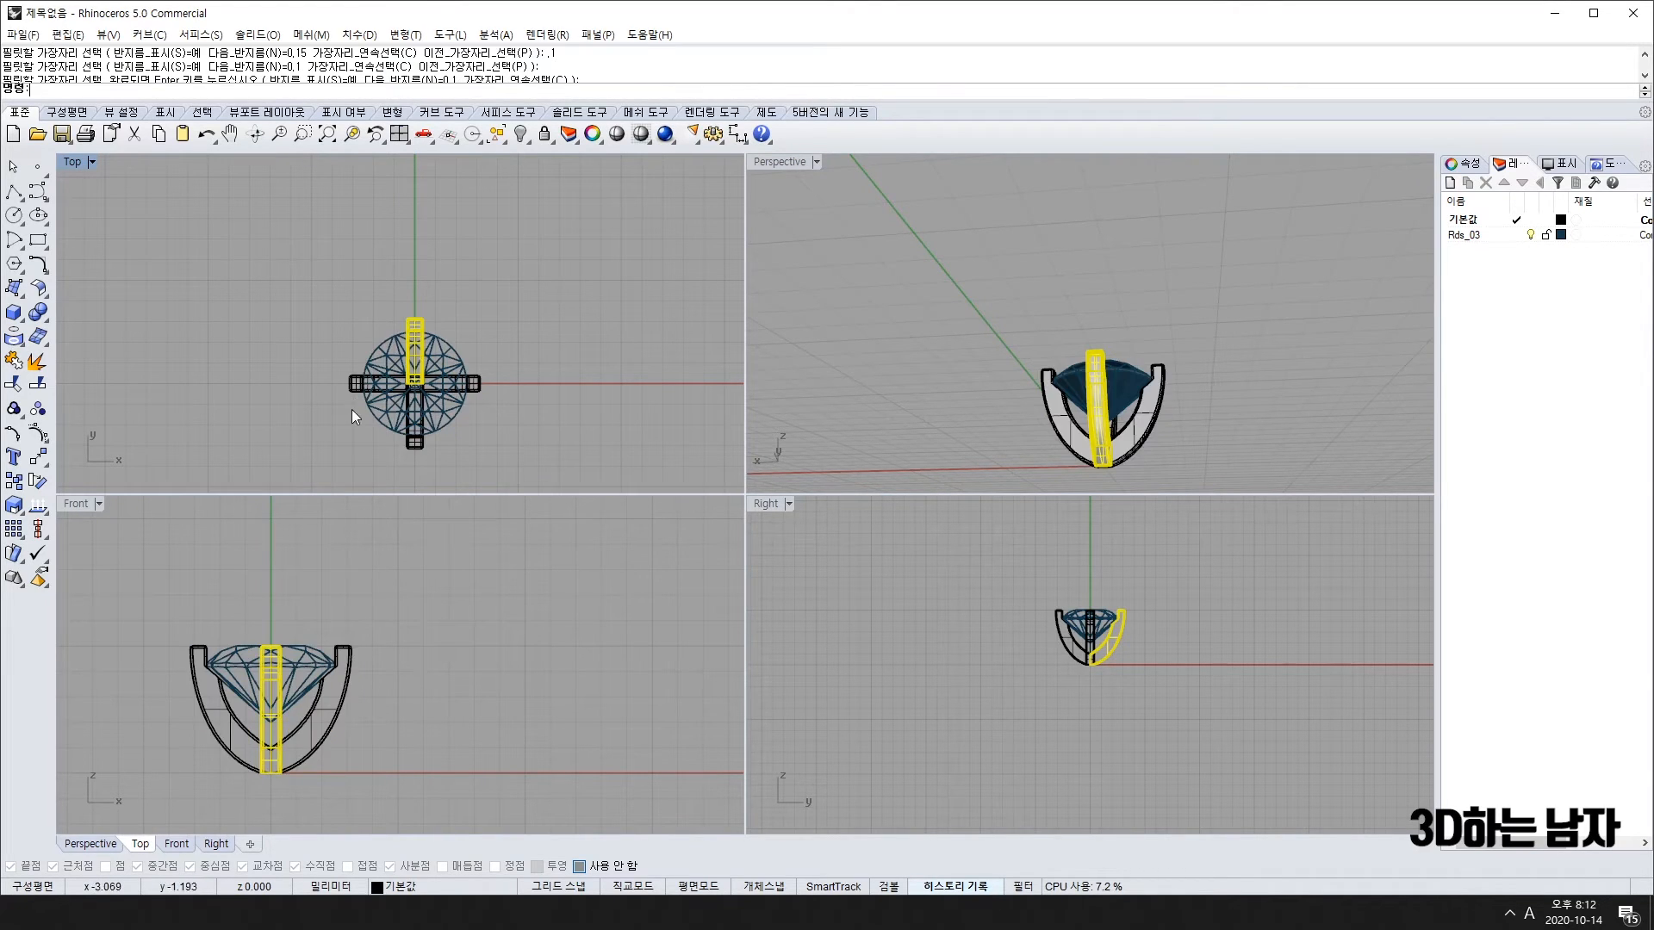
{"action": "key", "text": "Delete"}
{"action": "left_click", "coordinate": [354, 391]}
{"action": "key", "text": "Delete"}
{"action": "key", "text": "ctrl+z"}
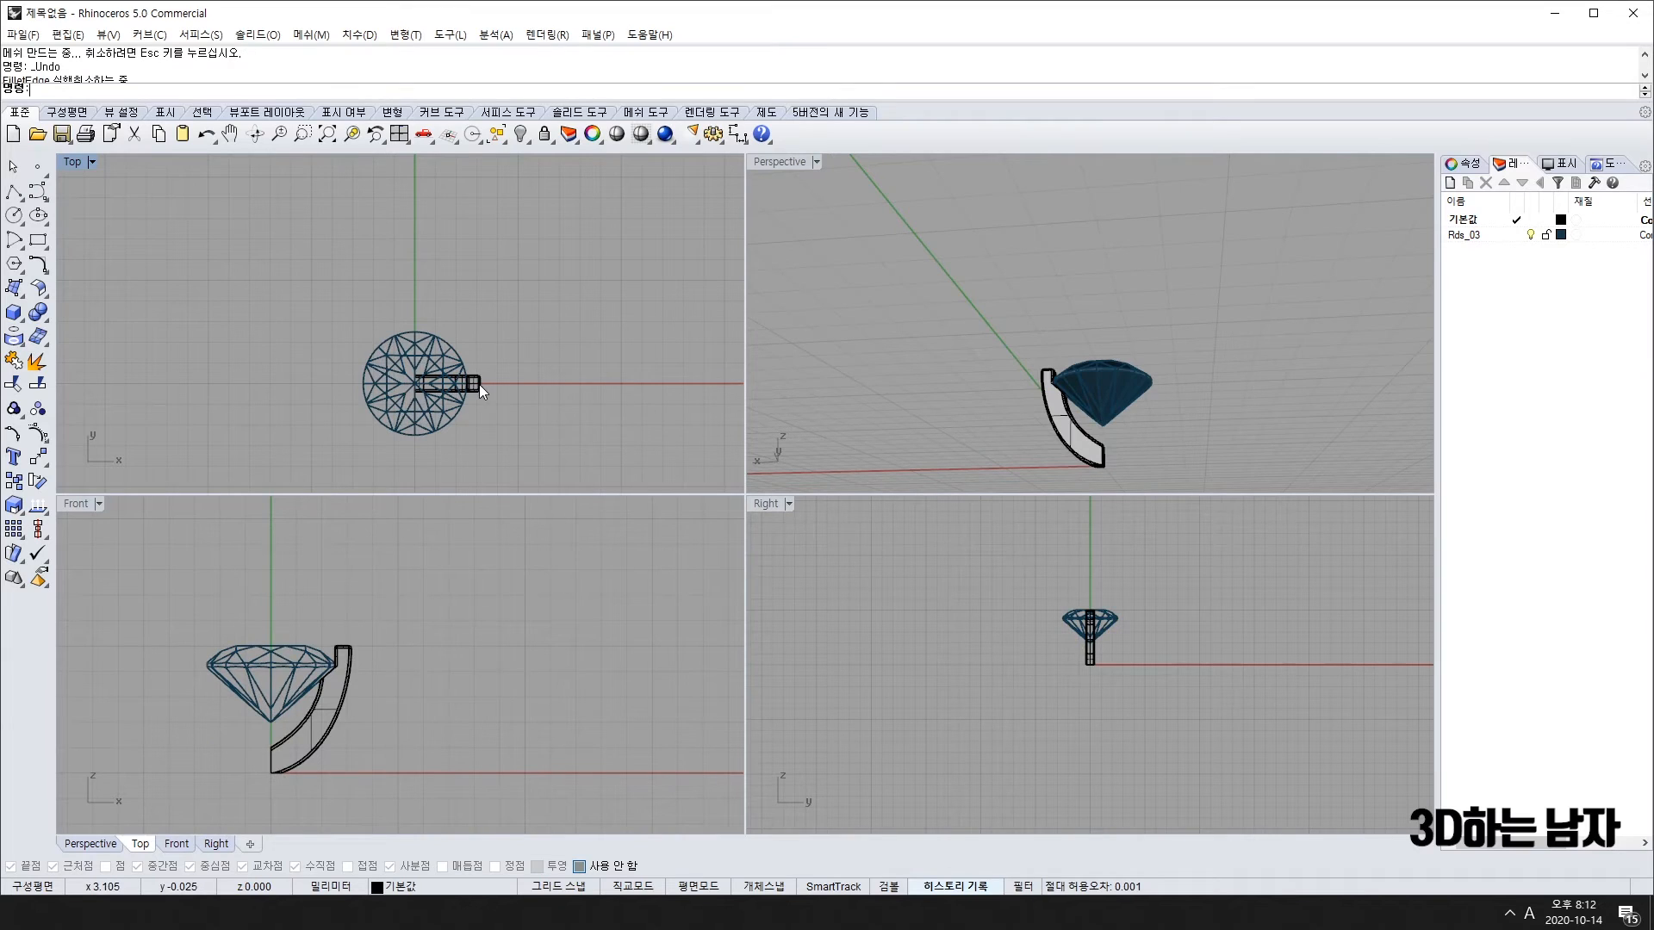
{"action": "left_click", "coordinate": [479, 384]}
{"action": "key", "text": "Return"}
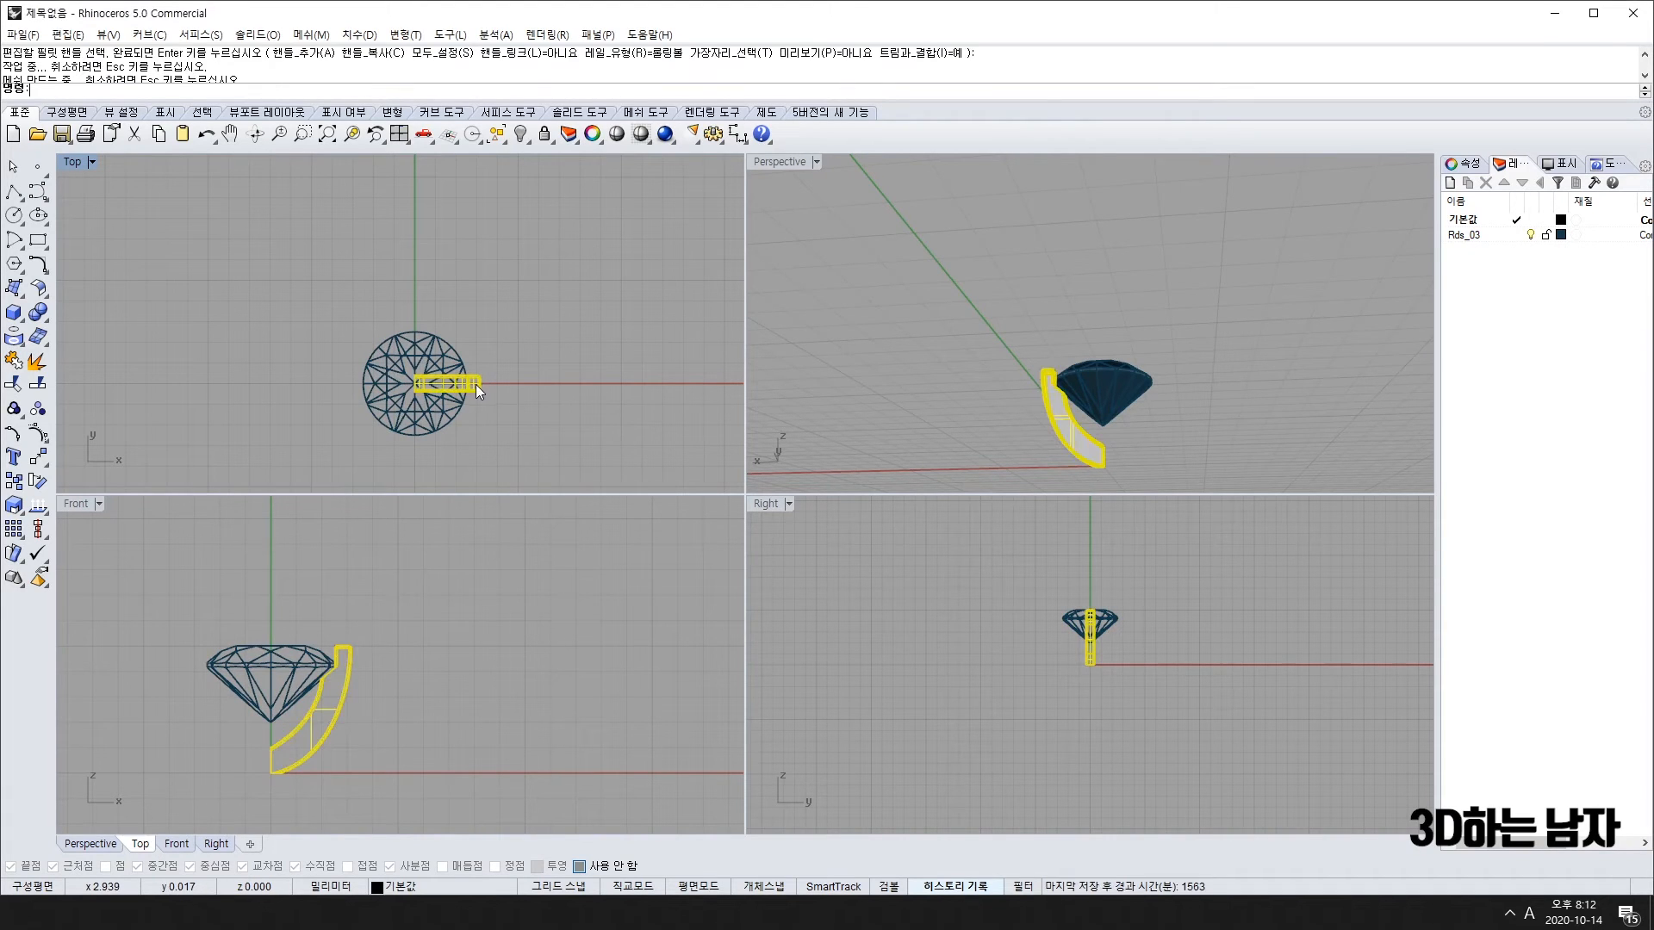
Step: Try a 6-item polar array of the prong about the gem centre, then undo it
{"action": "left_click", "coordinate": [46, 461]}
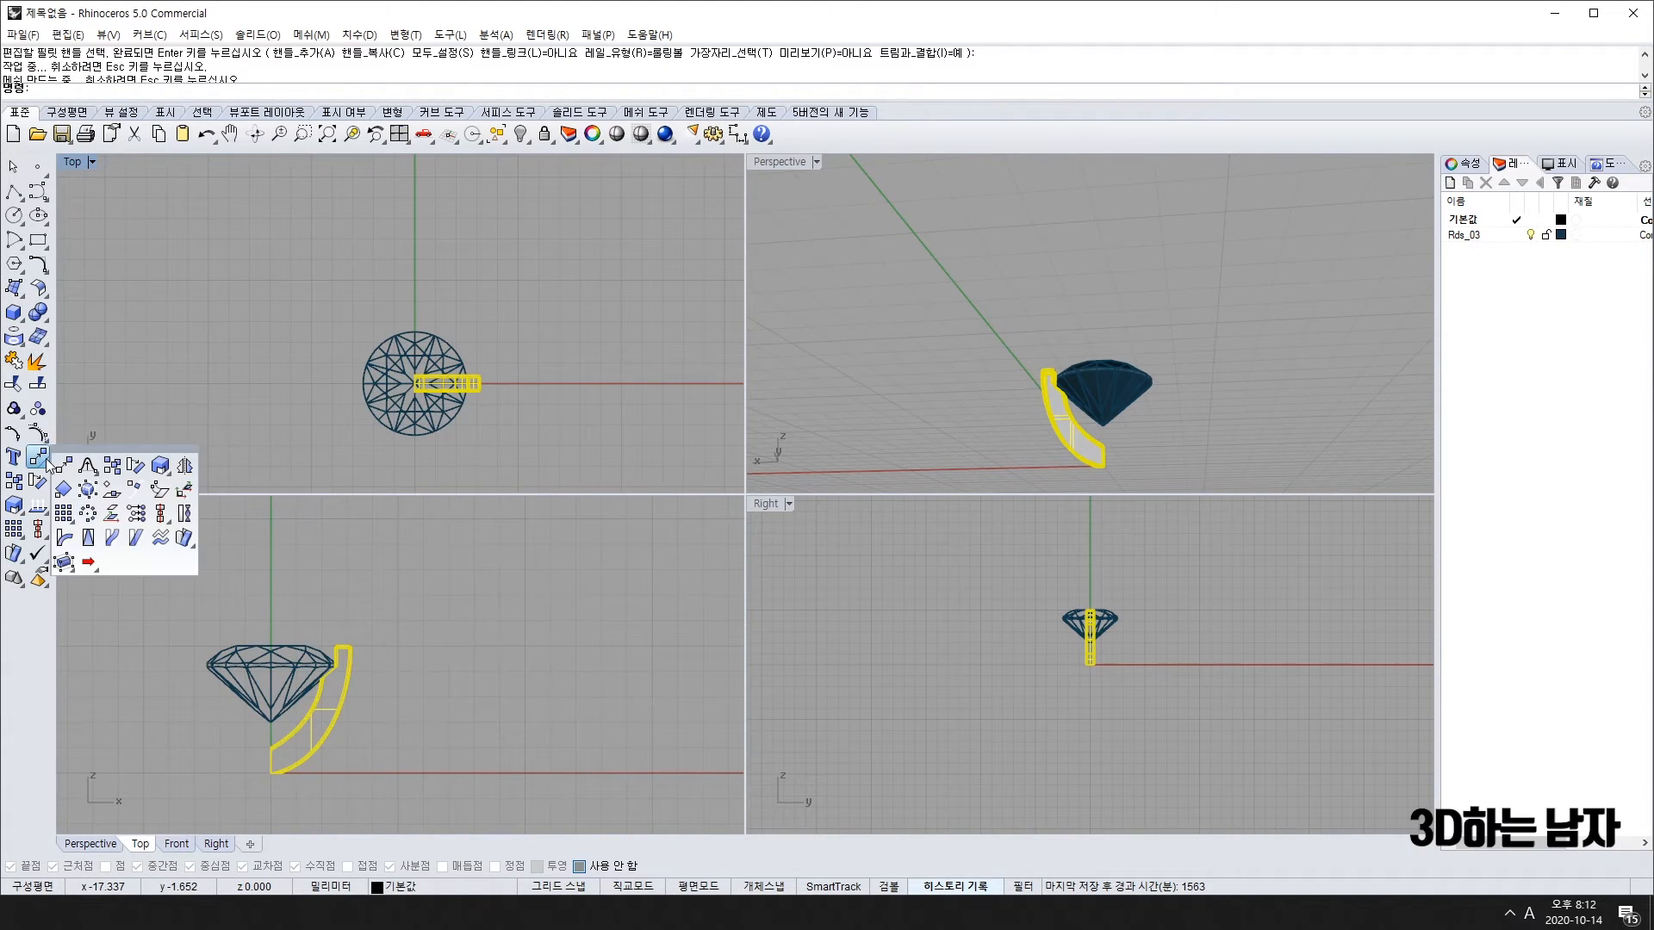
{"action": "left_click", "coordinate": [65, 515]}
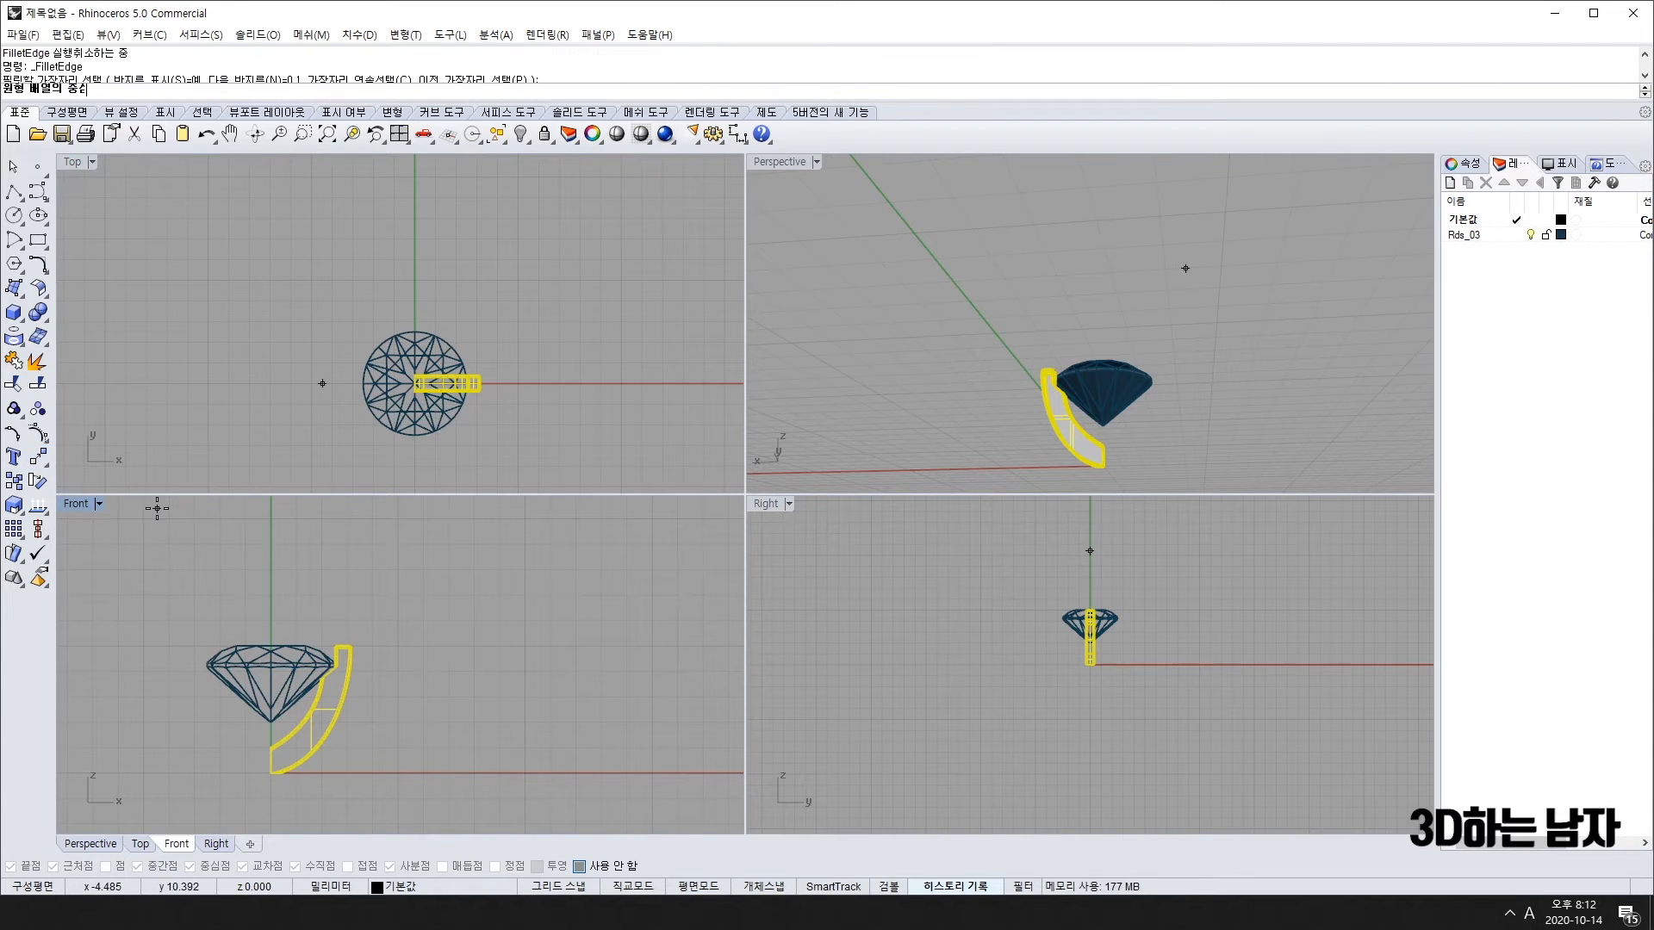
{"action": "left_click", "coordinate": [371, 419]}
{"action": "type", "text": "6"}
{"action": "key", "text": "Return"}
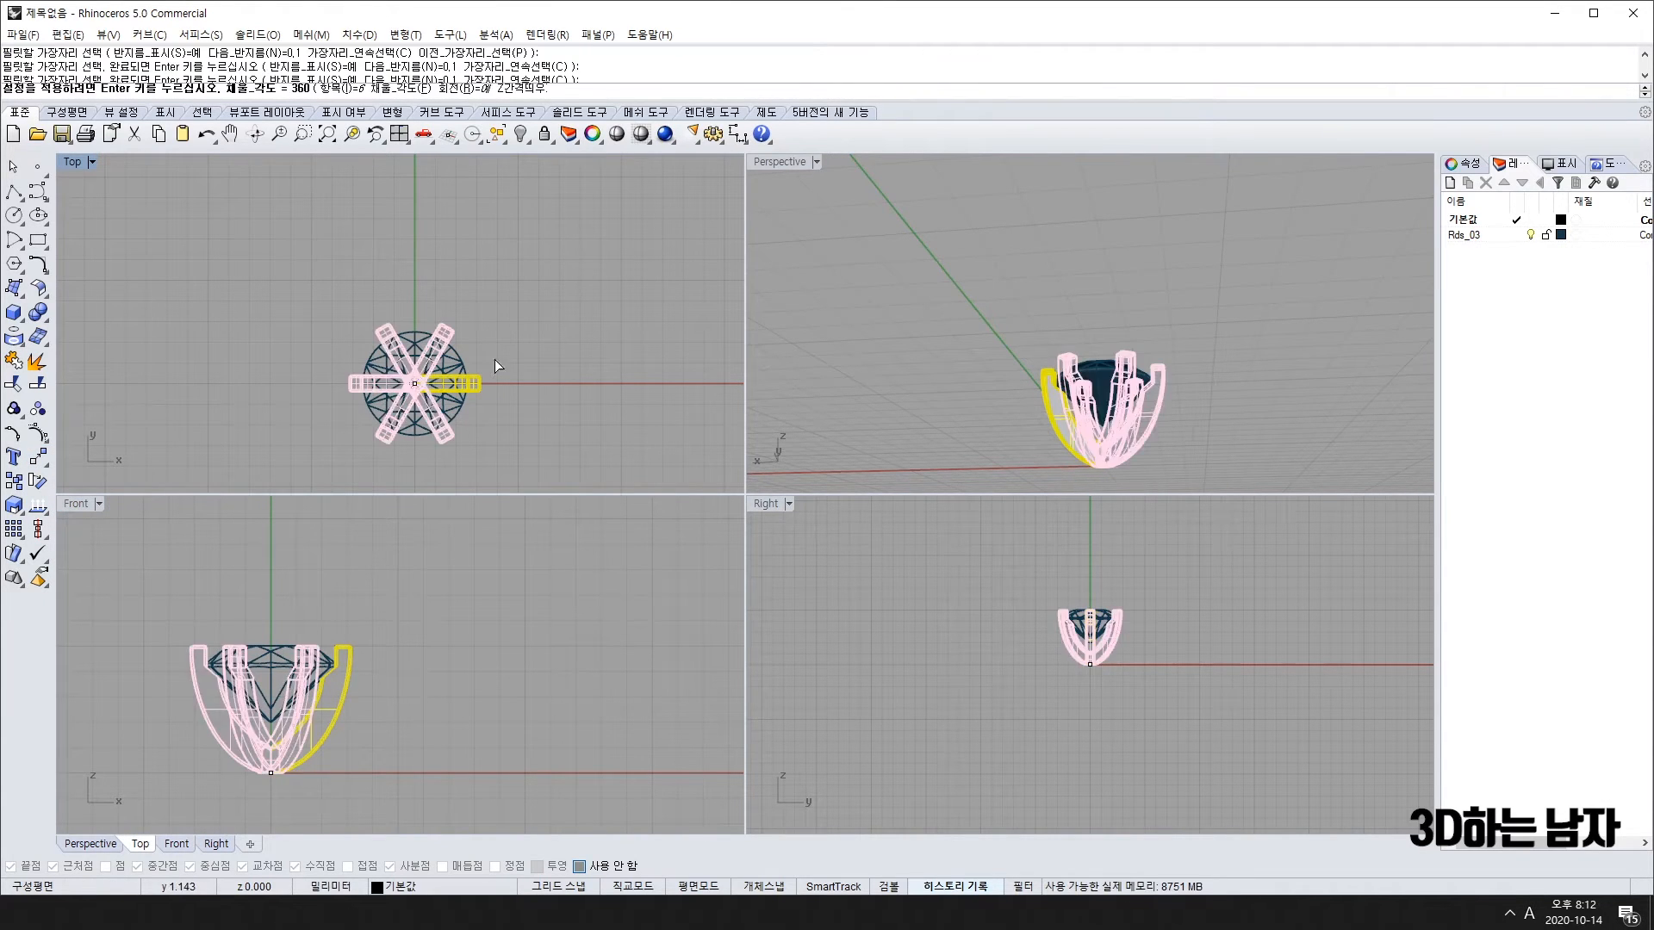
{"action": "key", "text": "Return"}
{"action": "key", "text": "Return"}
{"action": "right_click_drag", "start_coordinate": [990, 215], "coordinate": [1189, 334]}
{"action": "key", "text": "ctrl+z"}
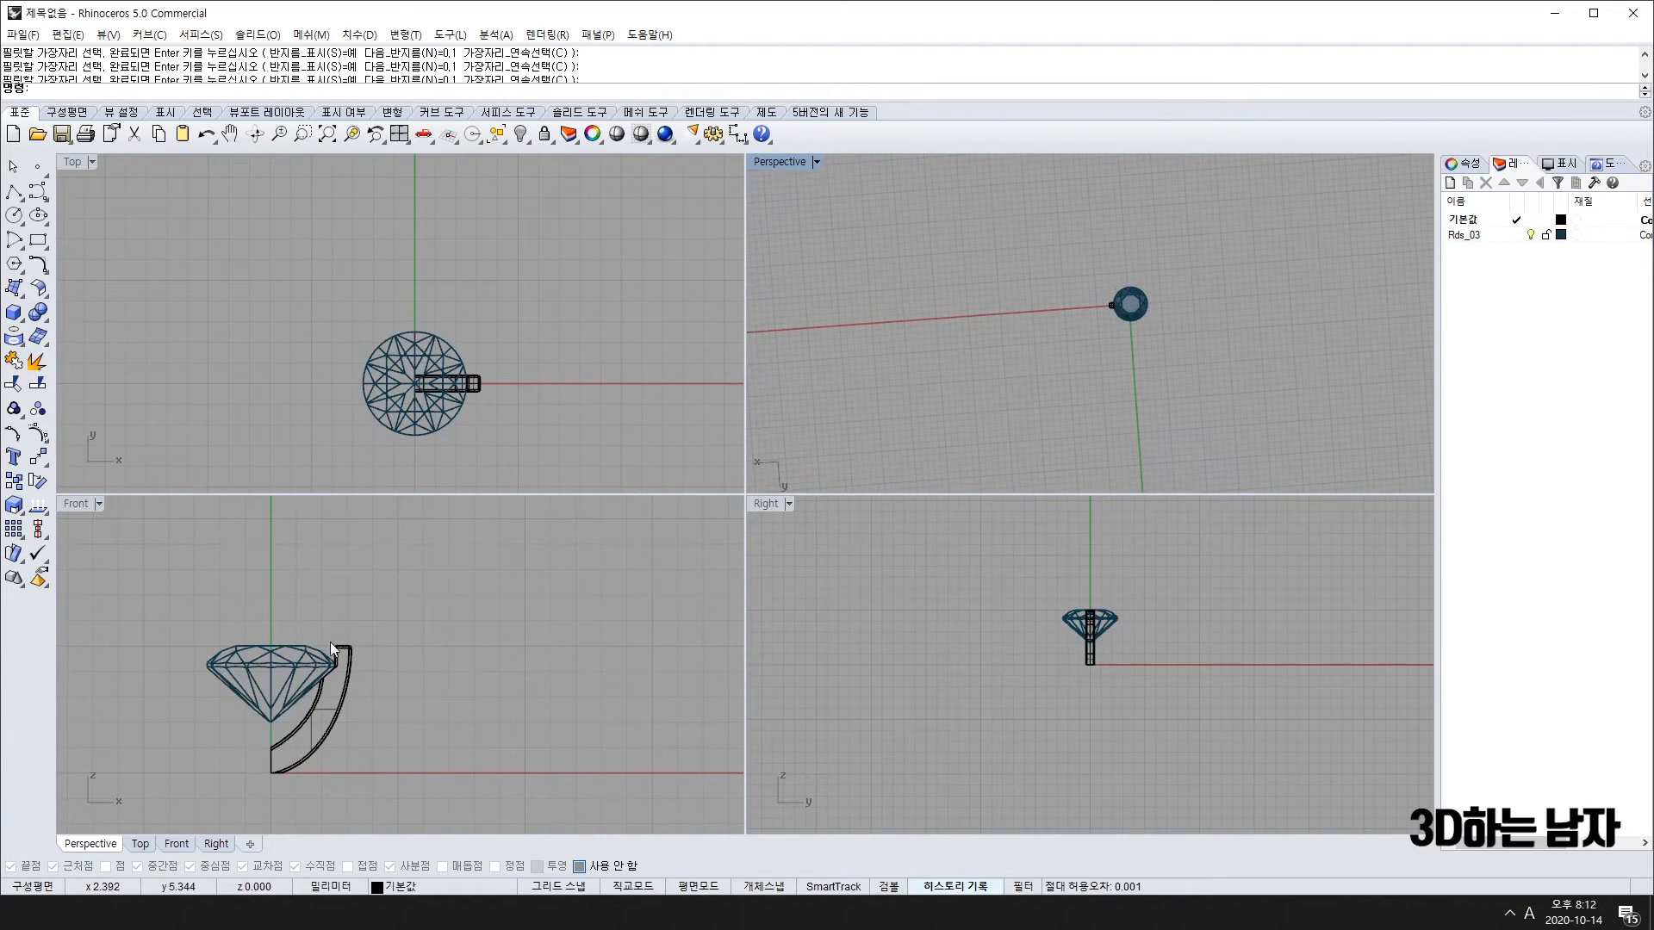
Step: Array the single prong into 4 evenly spaced copies around the gem, then select the setting
{"action": "left_click", "coordinate": [334, 722]}
{"action": "left_click", "coordinate": [392, 767]}
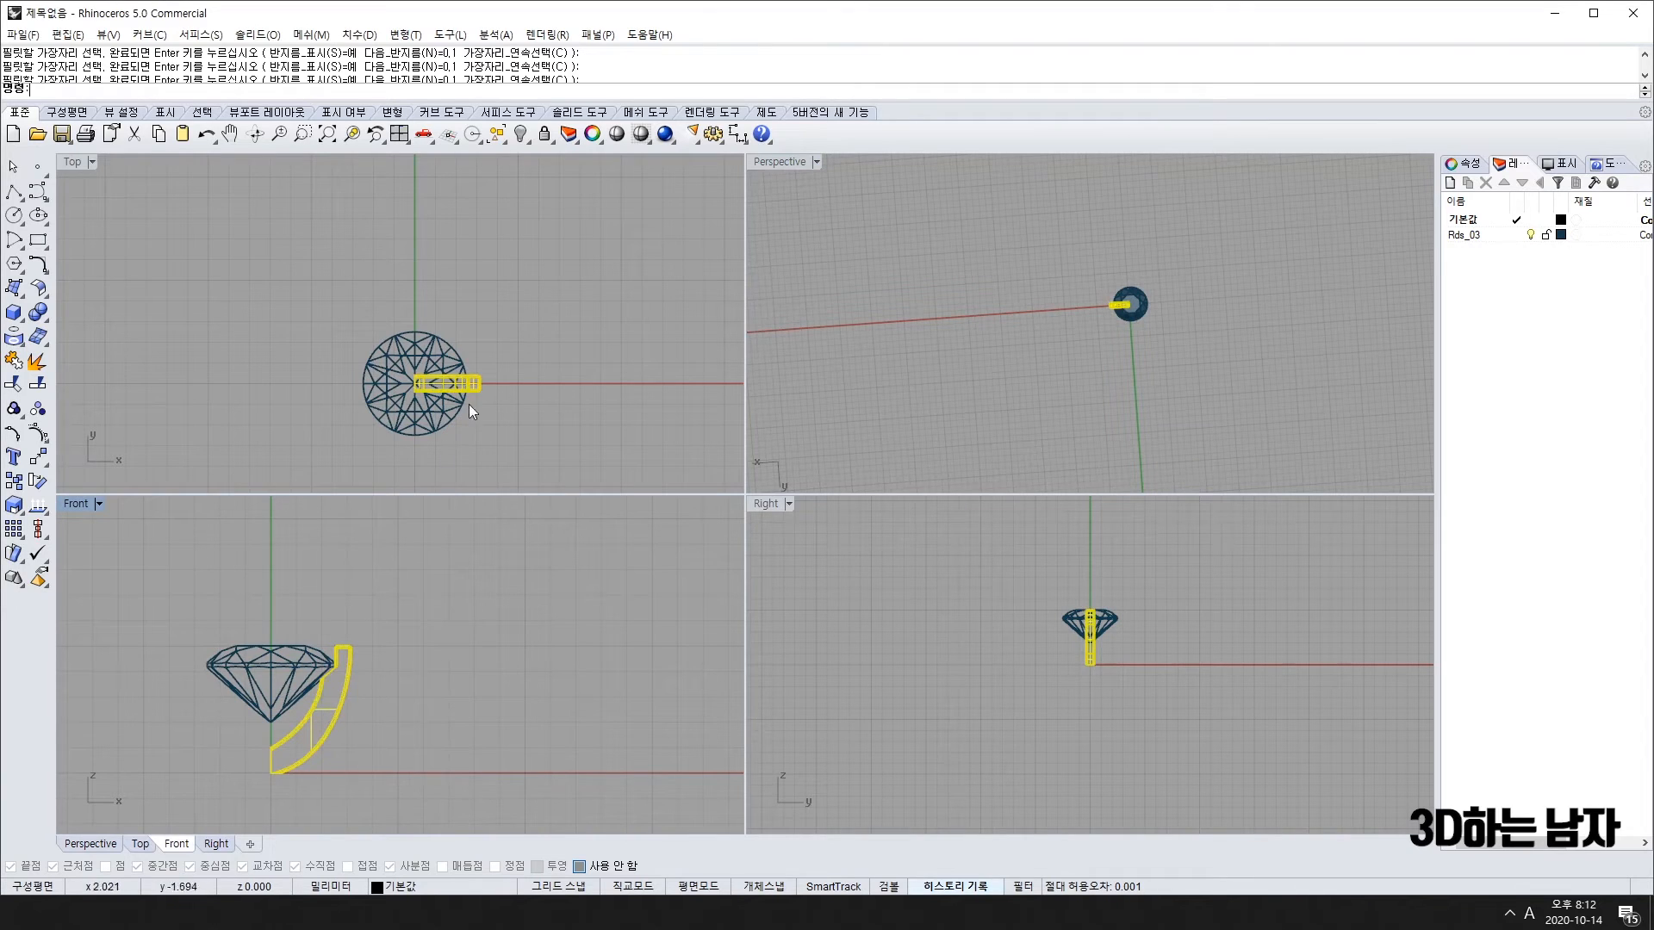
{"action": "right_click_drag", "start_coordinate": [523, 341], "coordinate": [513, 337]}
{"action": "right_click", "coordinate": [512, 339]}
{"action": "type", "text": "4"}
{"action": "key", "text": "Return"}
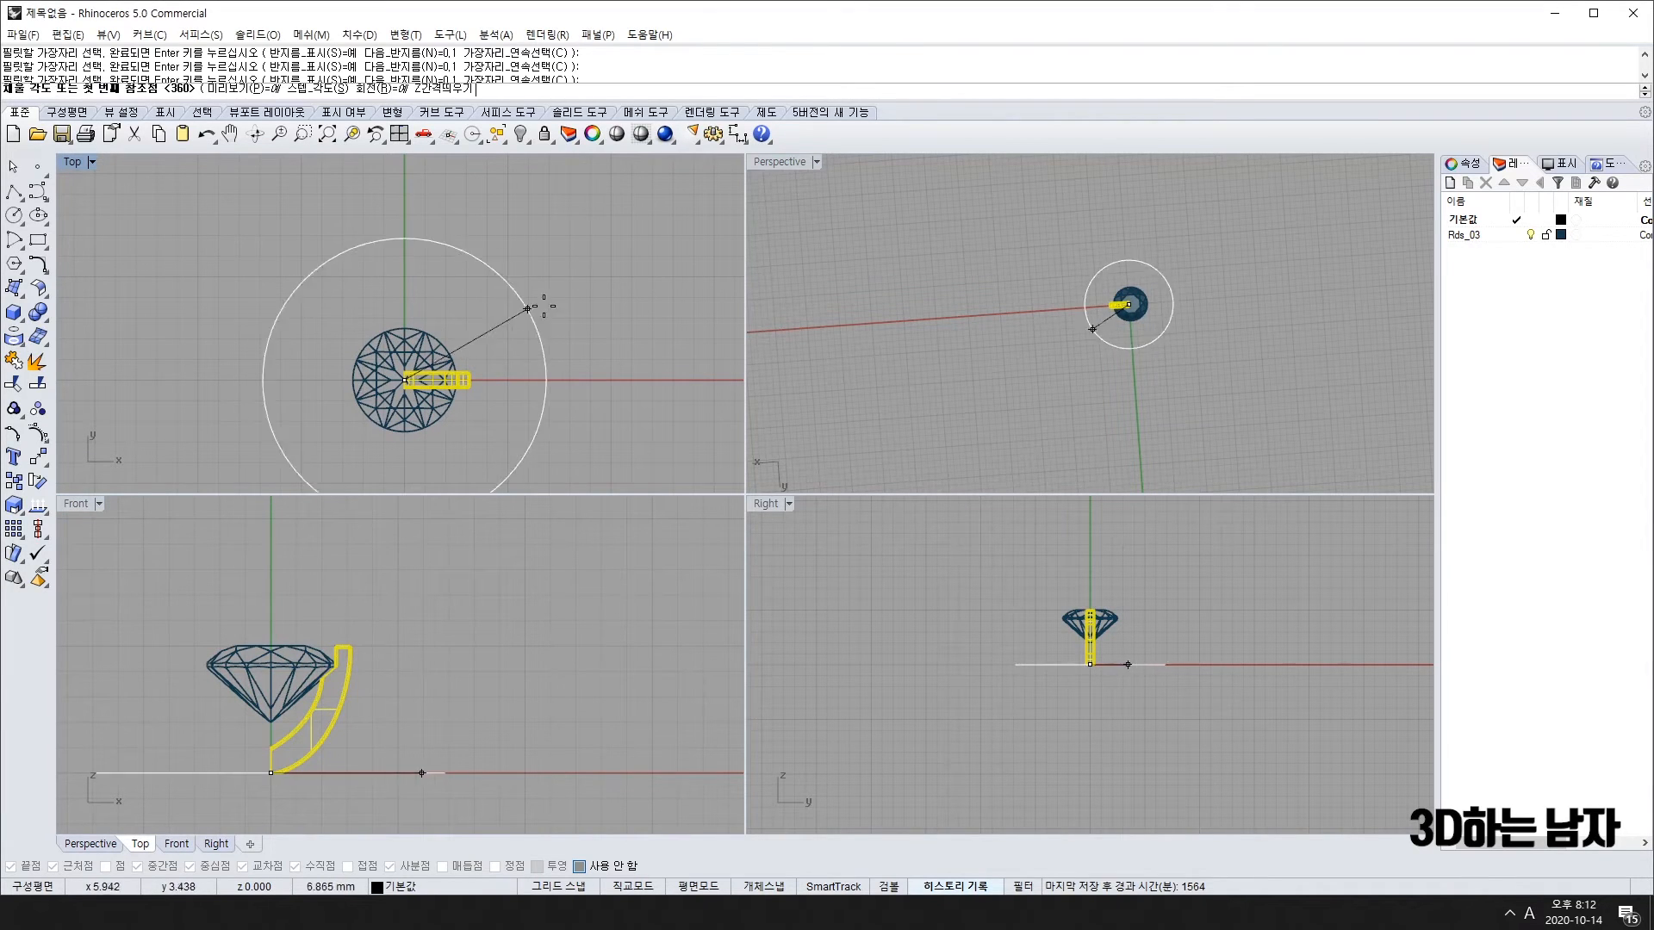
{"action": "key", "text": "Return"}
{"action": "left_click", "coordinate": [1136, 402]}
{"action": "right_click_drag", "start_coordinate": [1136, 401], "coordinate": [1190, 170]}
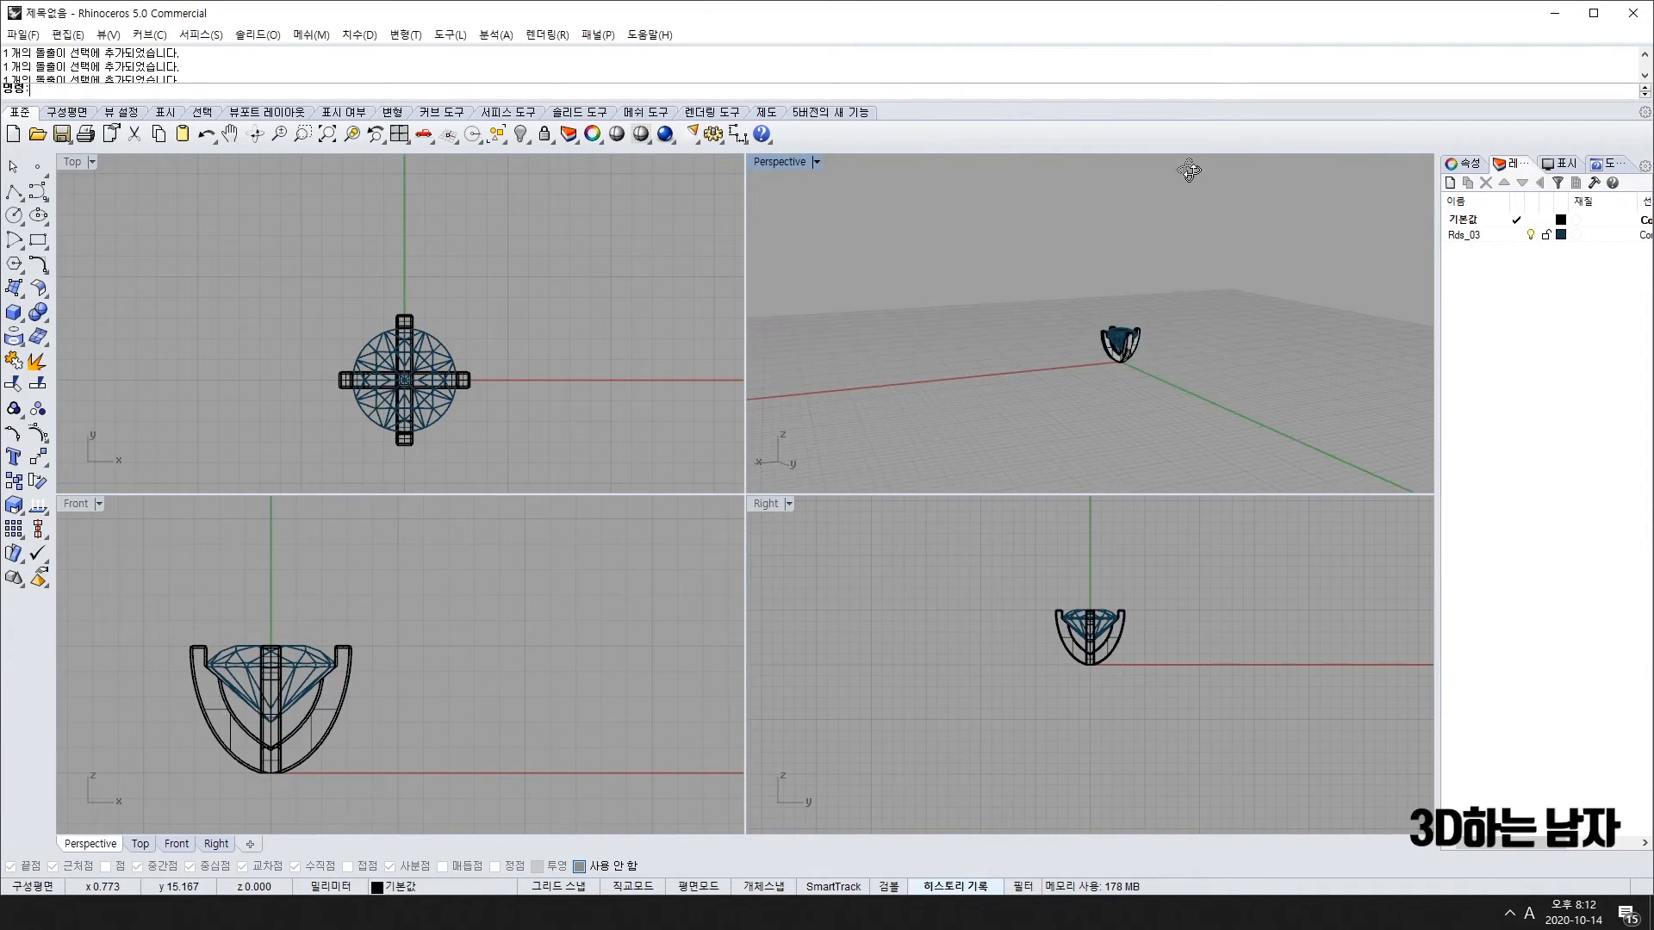
{"action": "left_click_drag", "start_coordinate": [287, 225], "coordinate": [542, 531]}
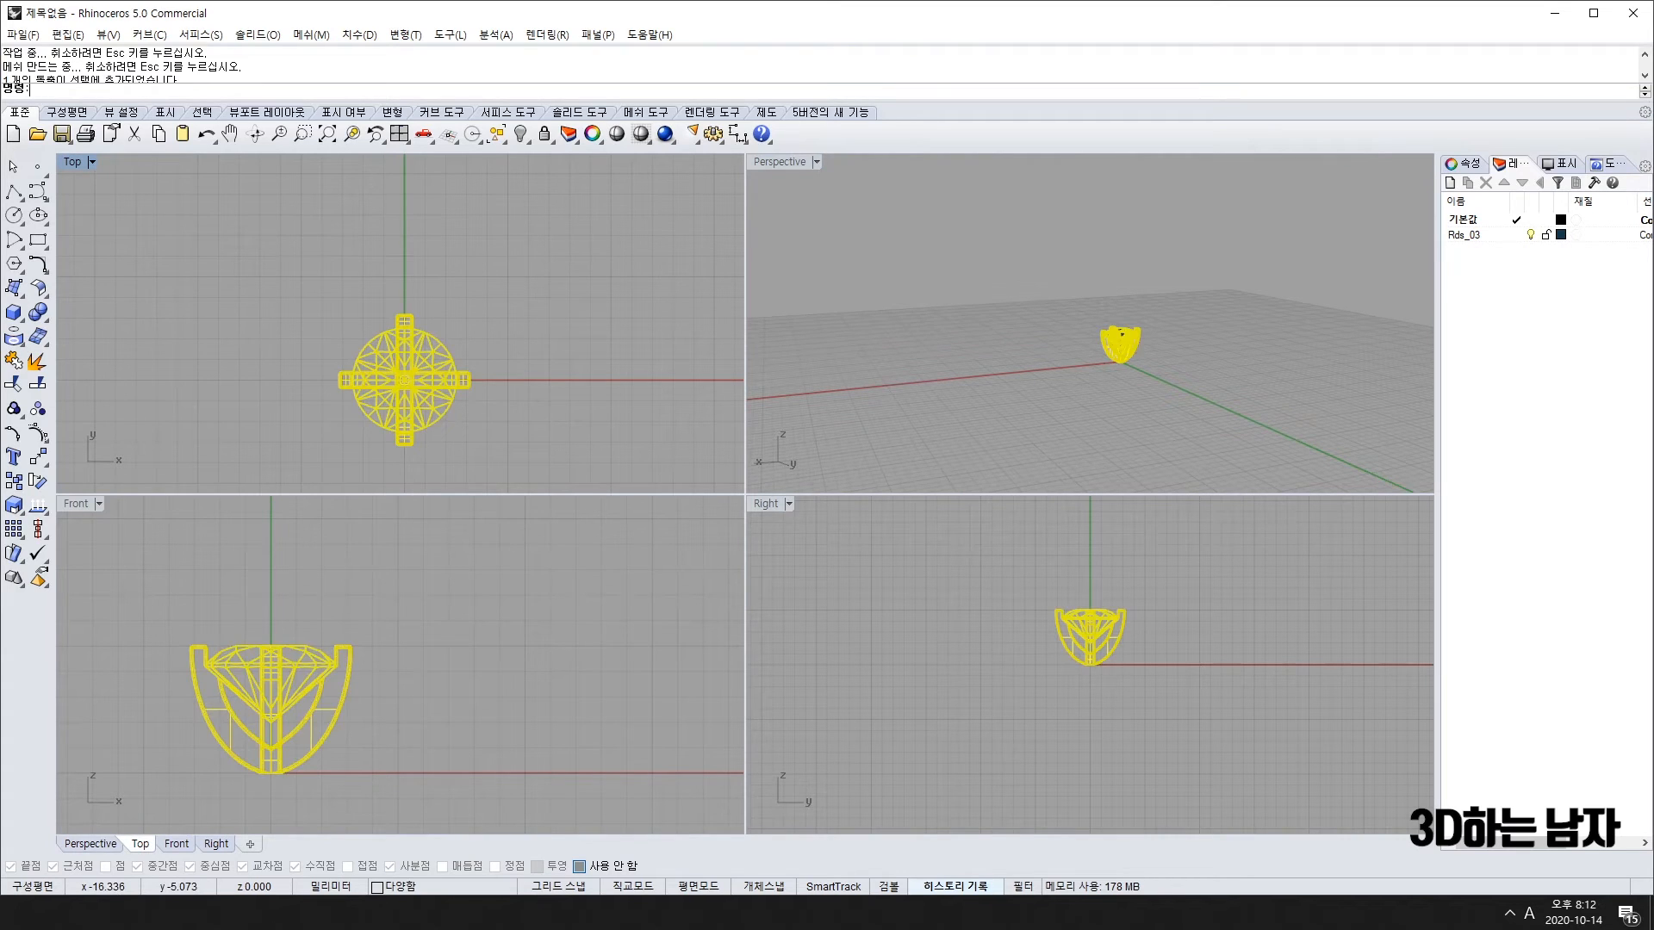
Step: Rotate the whole setting 45° about the origin
{"action": "left_click", "coordinate": [37, 481]}
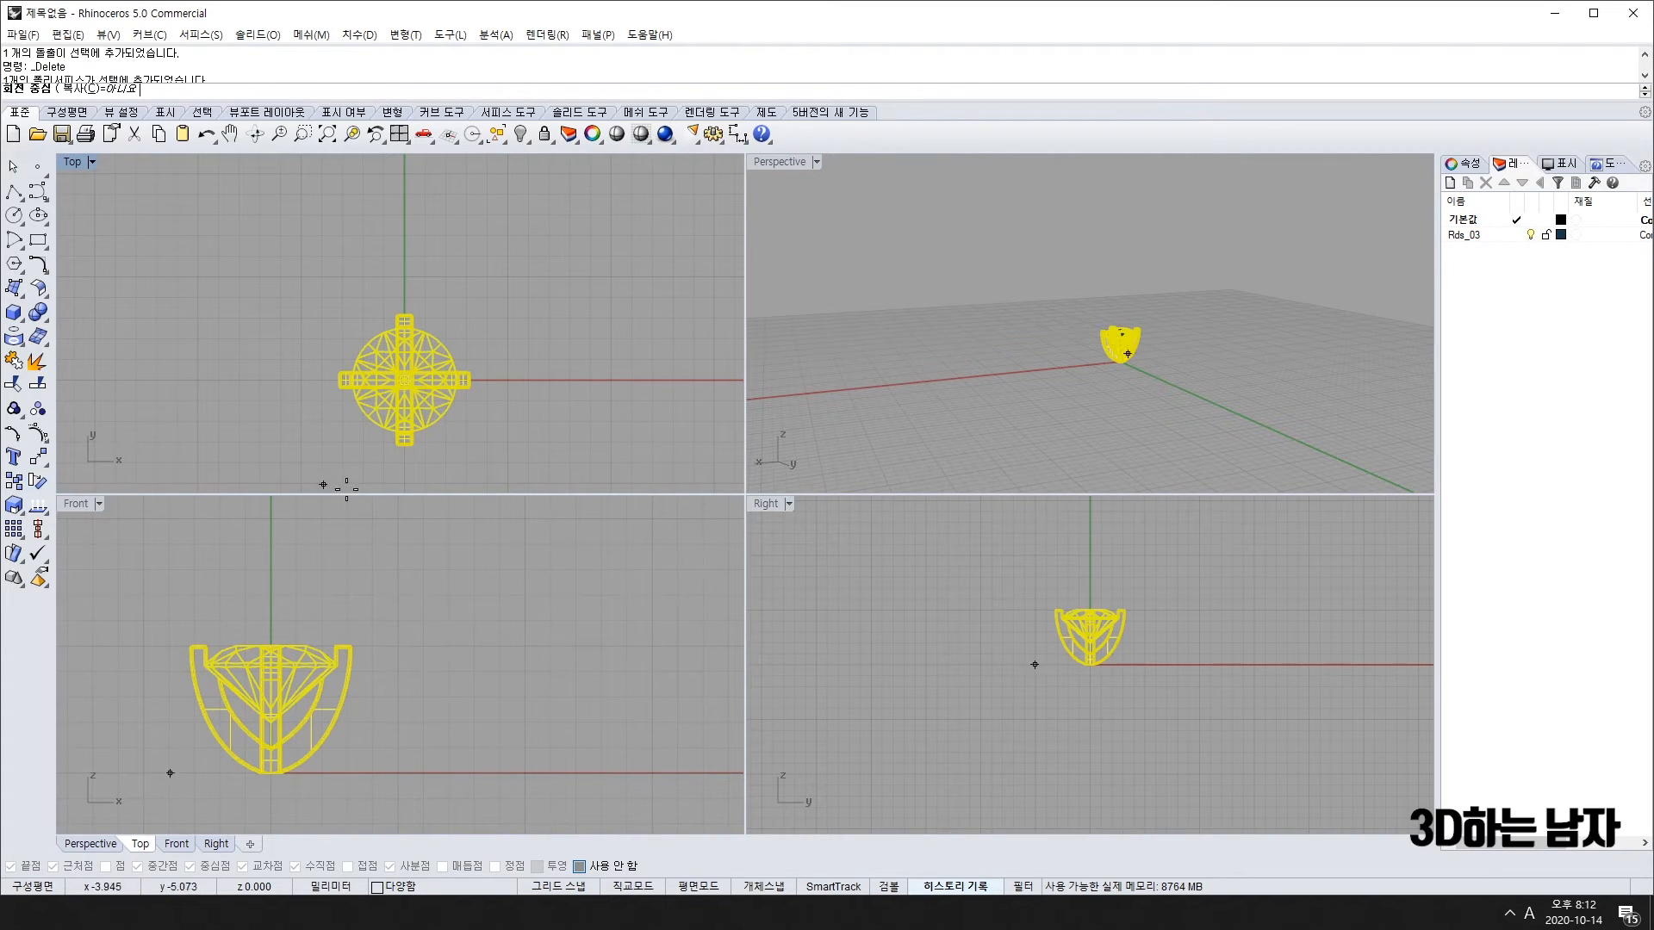
{"action": "left_click", "coordinate": [404, 380]}
{"action": "left_click", "coordinate": [404, 207]}
{"action": "left_click", "coordinate": [526, 258]}
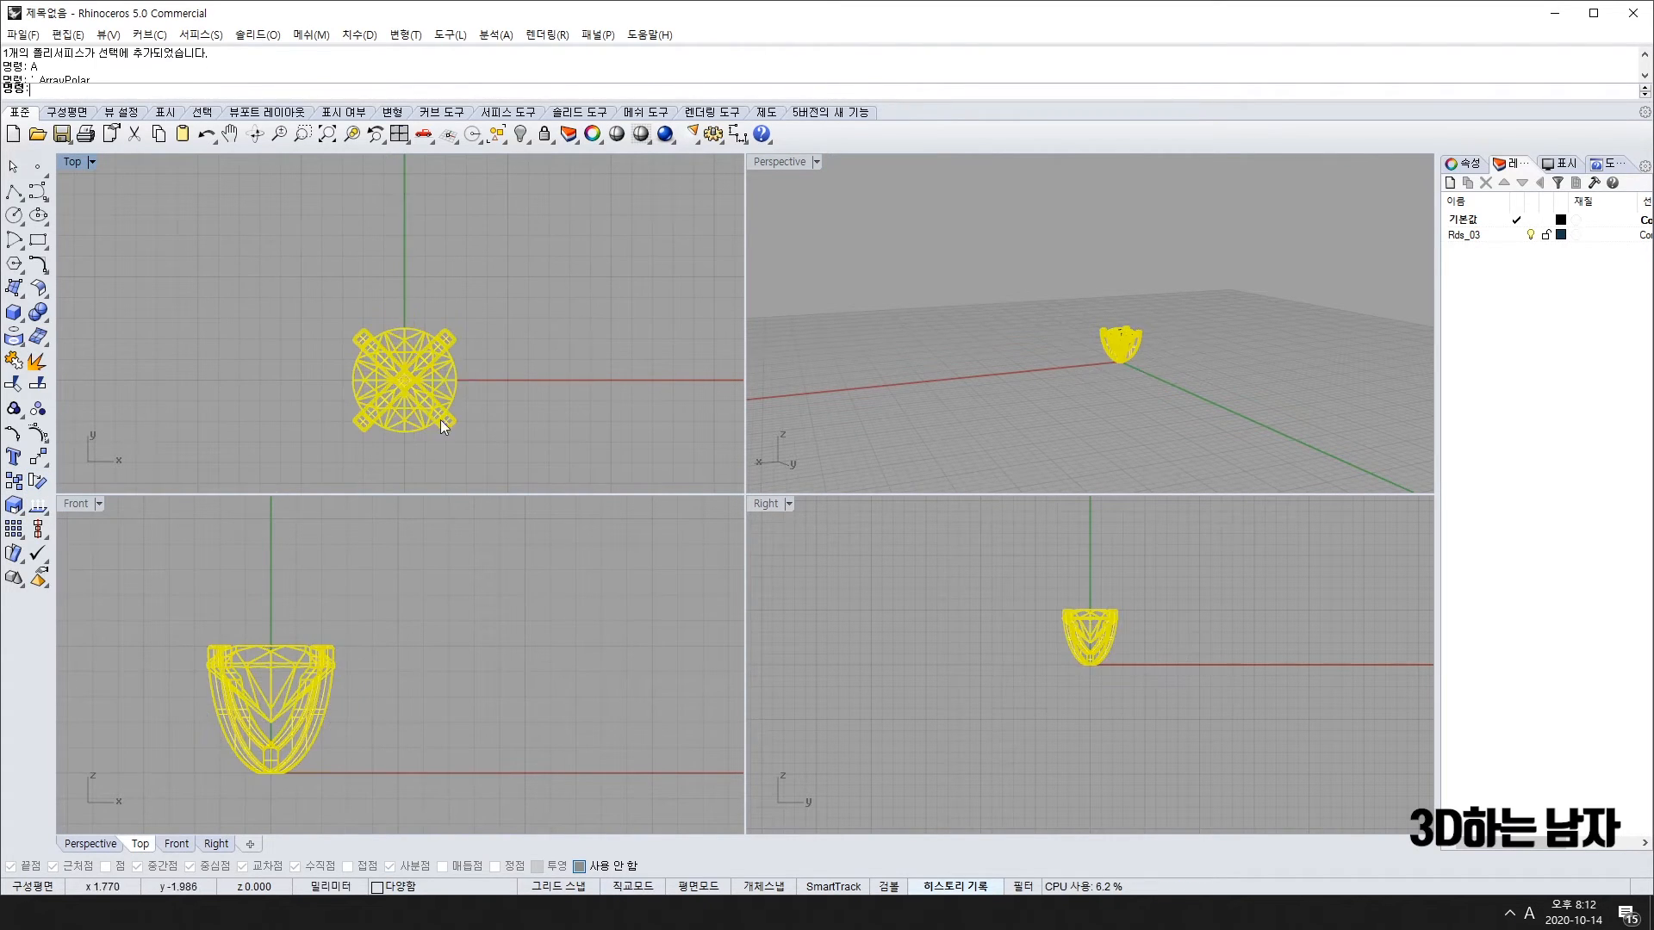
{"action": "key", "text": "Escape"}
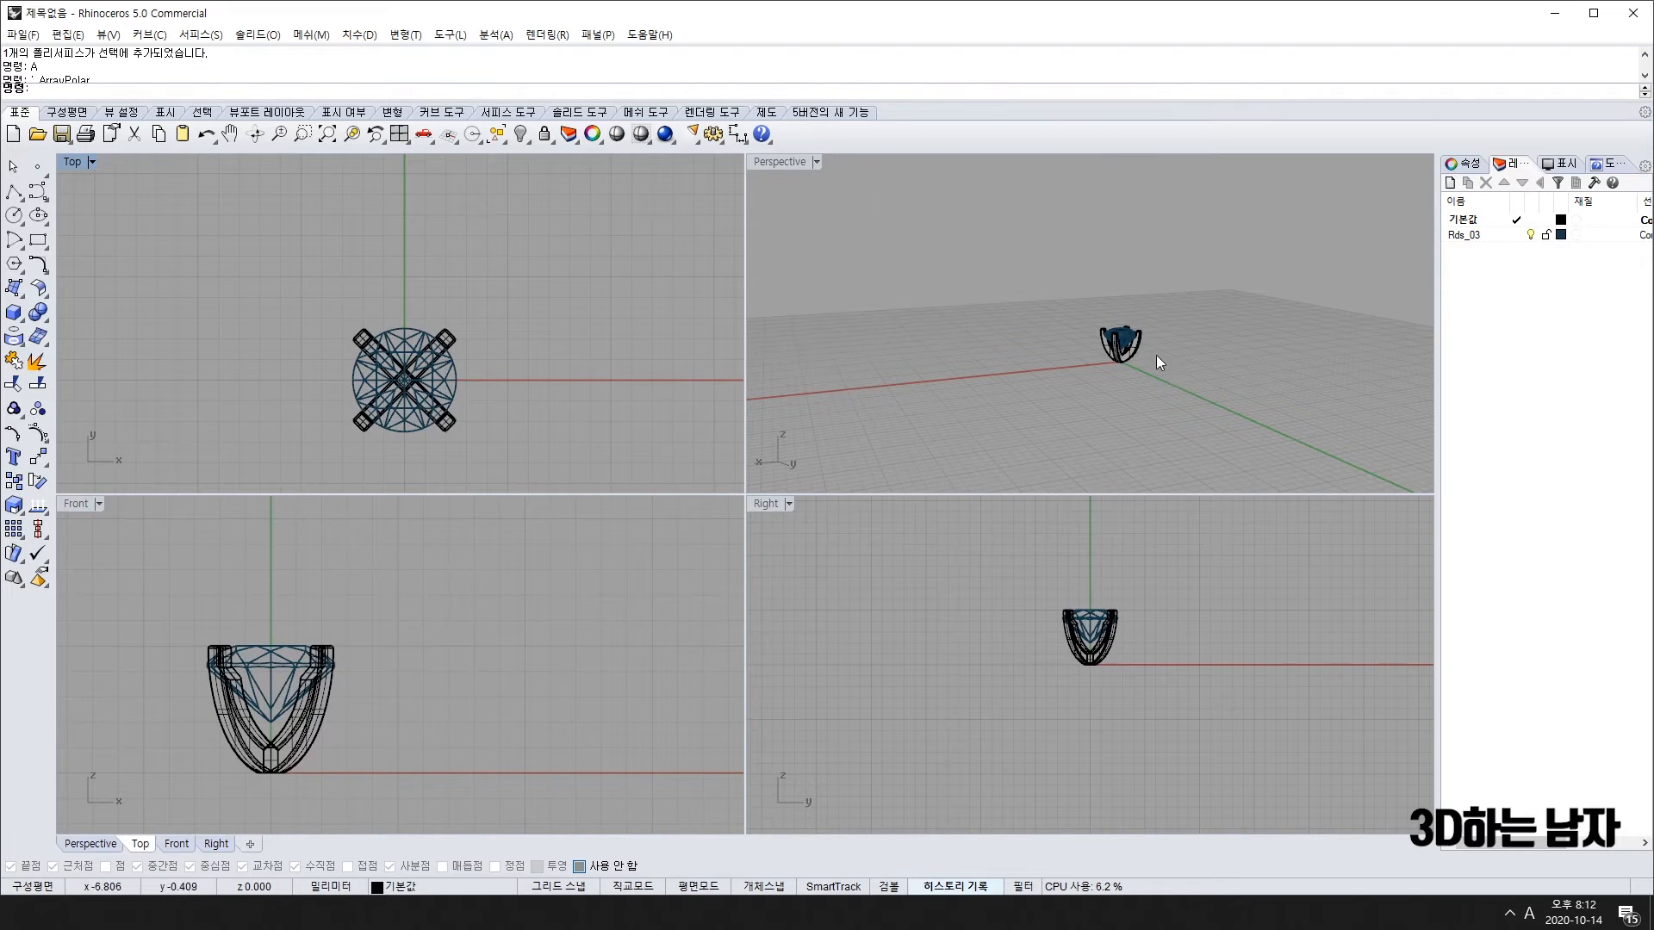
Step: Inspect the rotated prongs in perspective and frame the setting in the Front view
{"action": "right_click_drag", "start_coordinate": [1156, 355], "coordinate": [1143, 269]}
{"action": "scroll", "coordinate": [1149, 312], "scroll_direction": "up", "scroll_amount": 3}
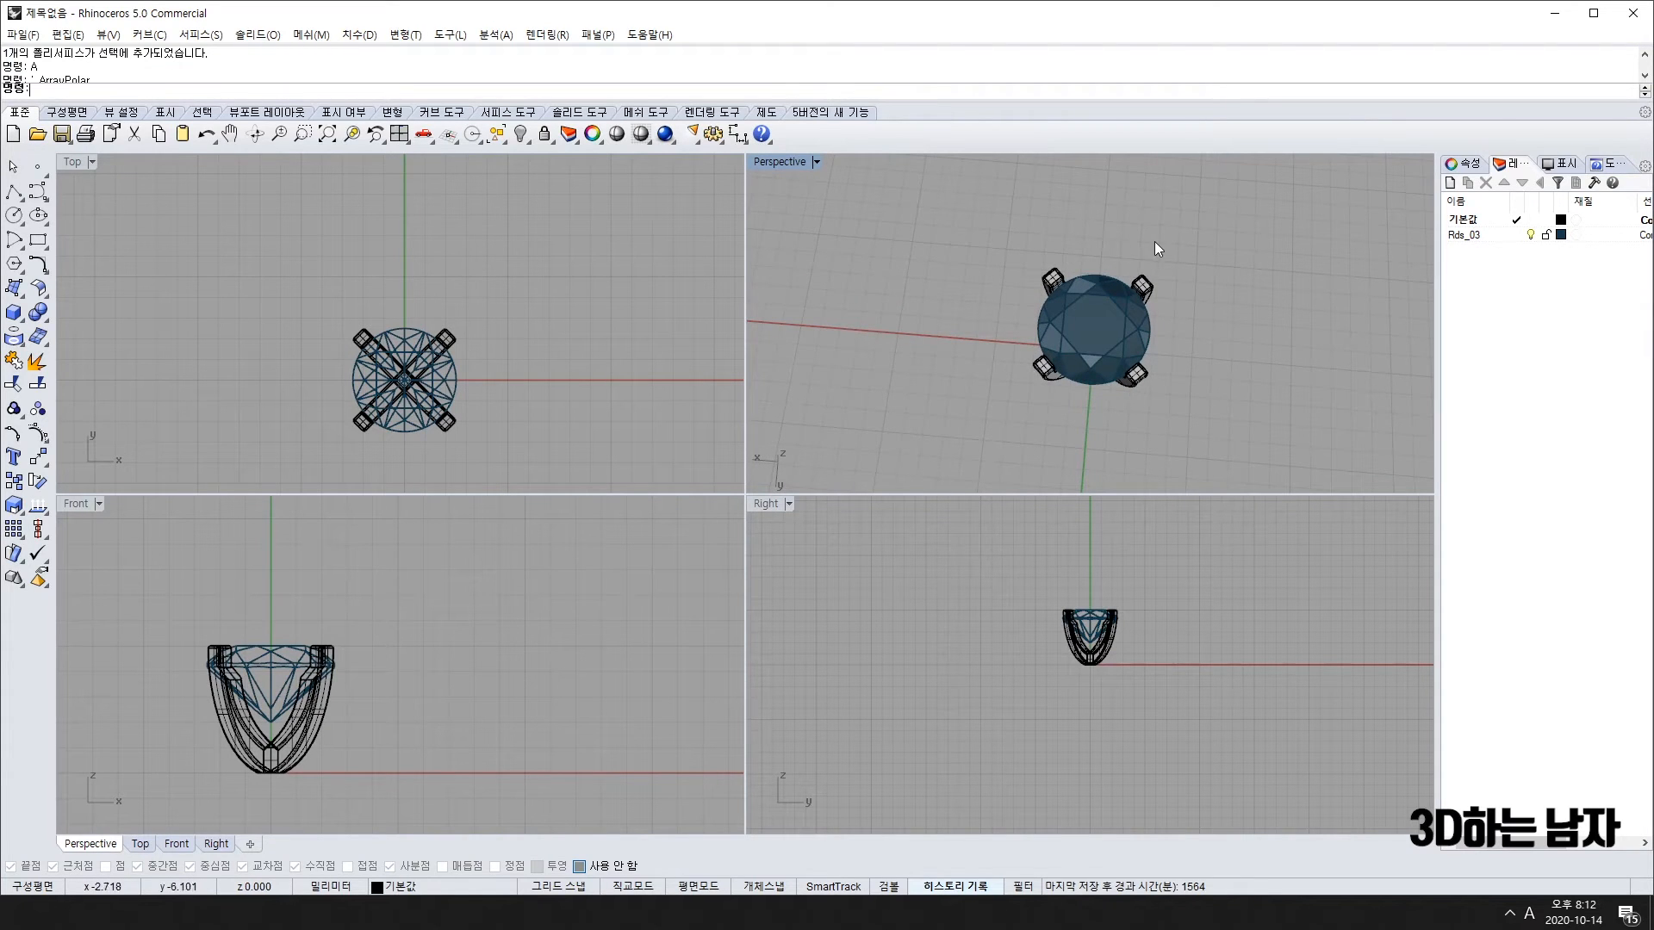
{"action": "right_click_drag", "start_coordinate": [1083, 447], "coordinate": [1046, 392]}
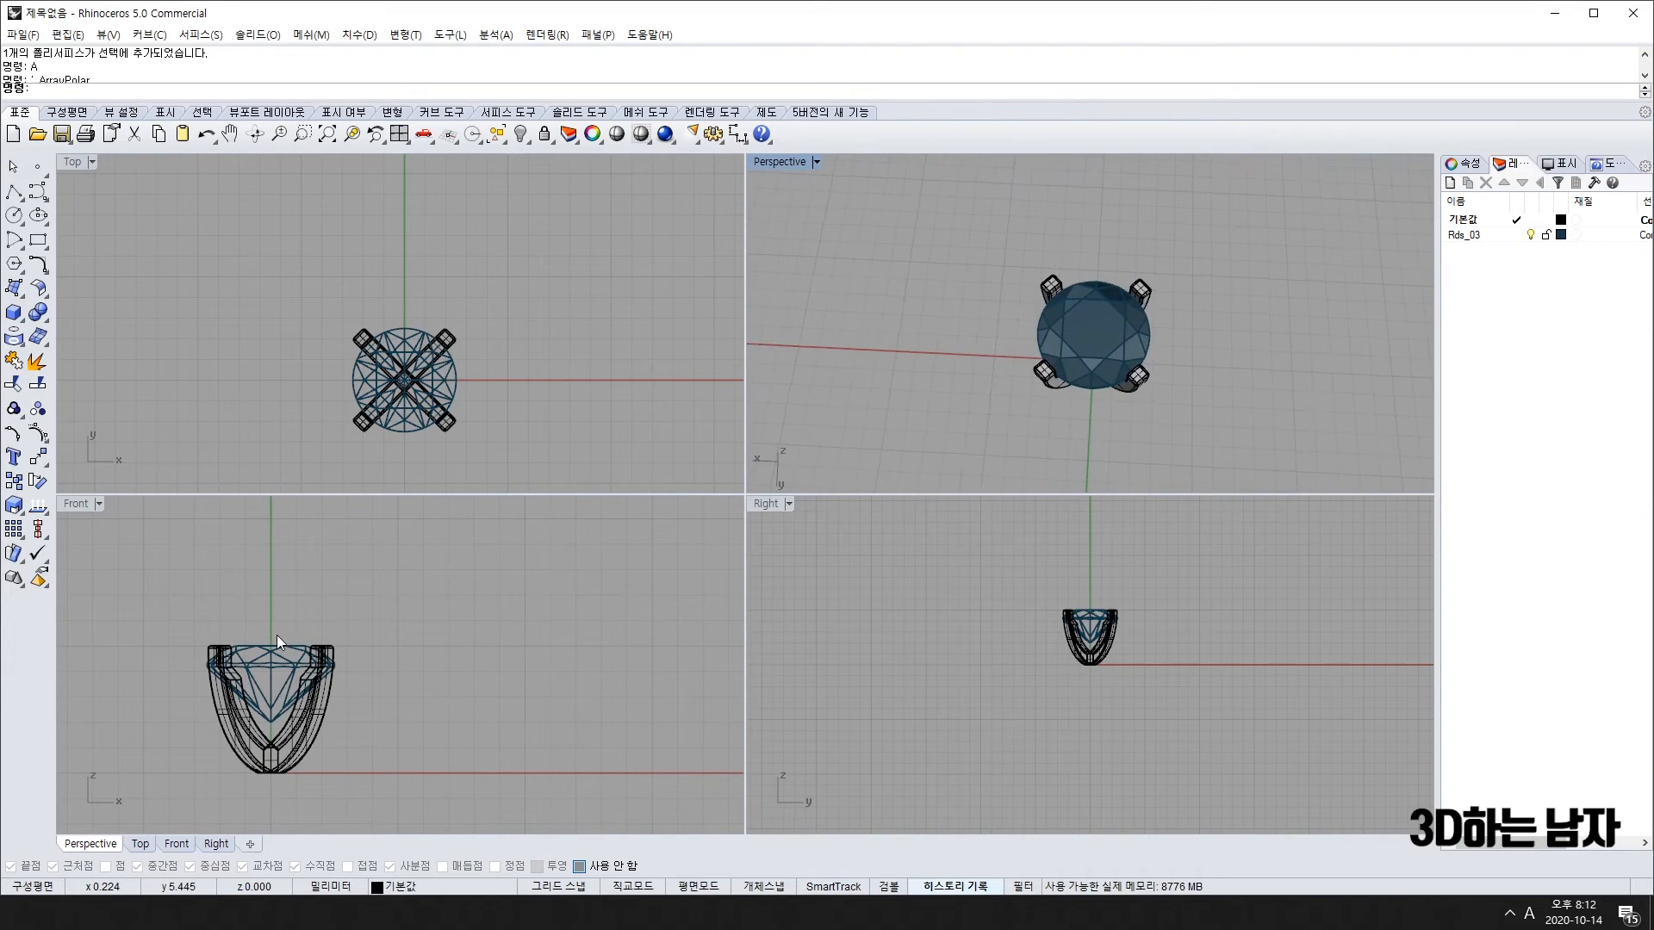
{"action": "scroll", "coordinate": [267, 637], "scroll_direction": "down", "scroll_amount": 5}
{"action": "key", "text": "ctrl+a"}
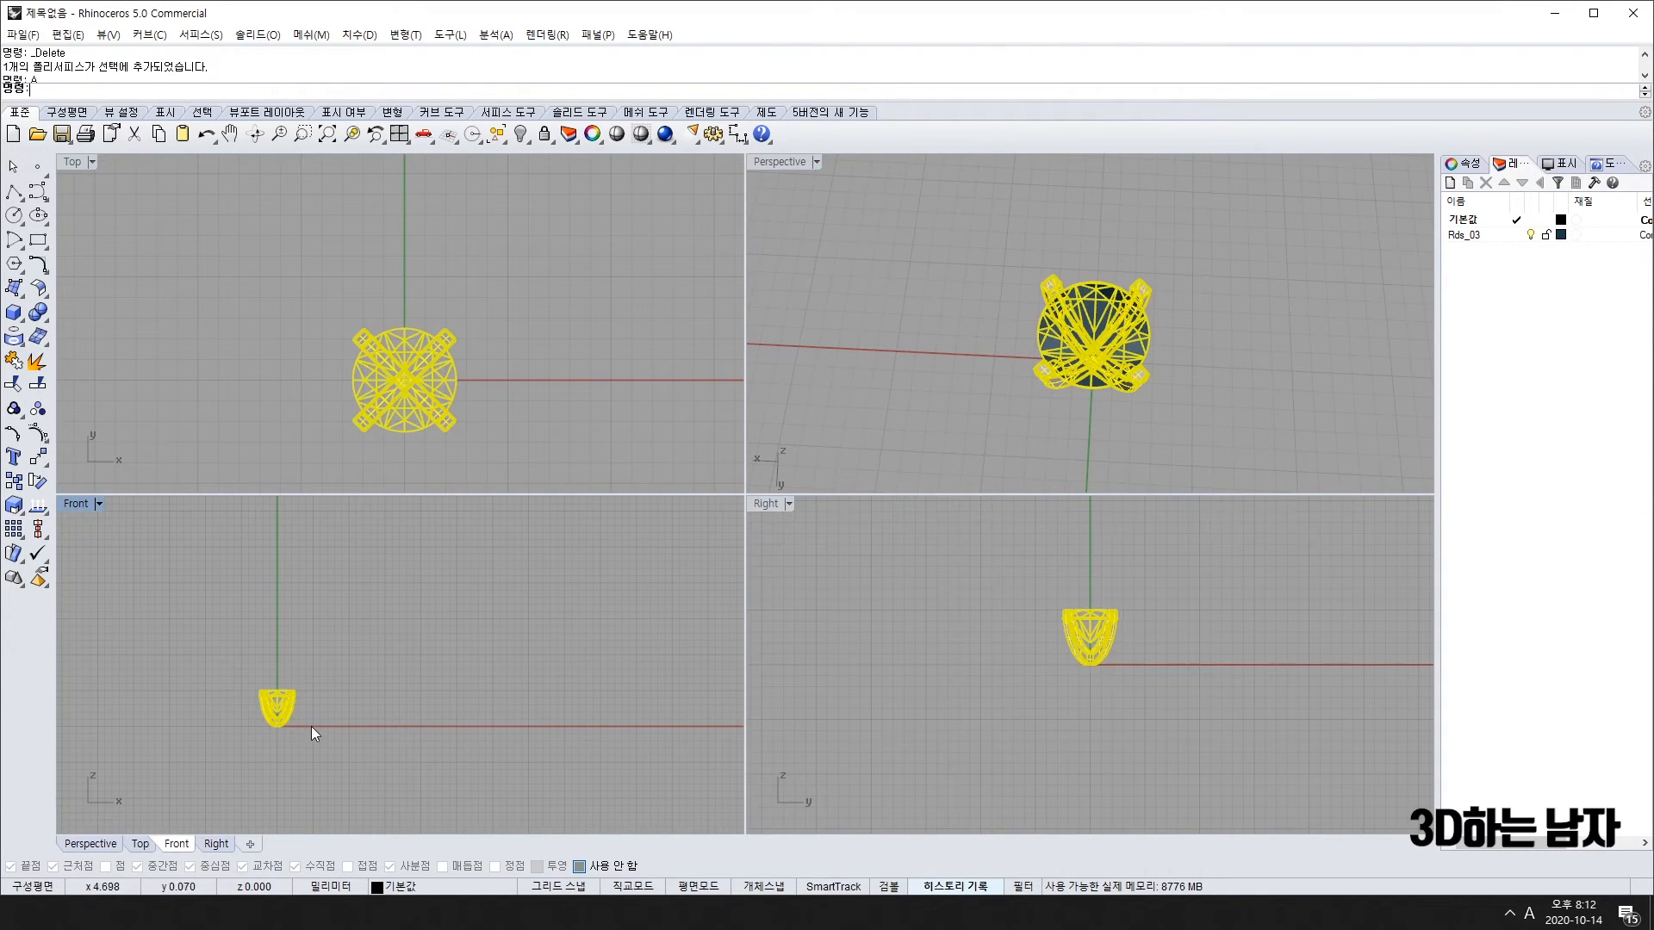
{"action": "right_click_drag", "start_coordinate": [385, 648], "coordinate": [437, 627]}
{"action": "key", "text": "Escape"}
{"action": "scroll", "coordinate": [290, 651], "scroll_direction": "up", "scroll_amount": 6}
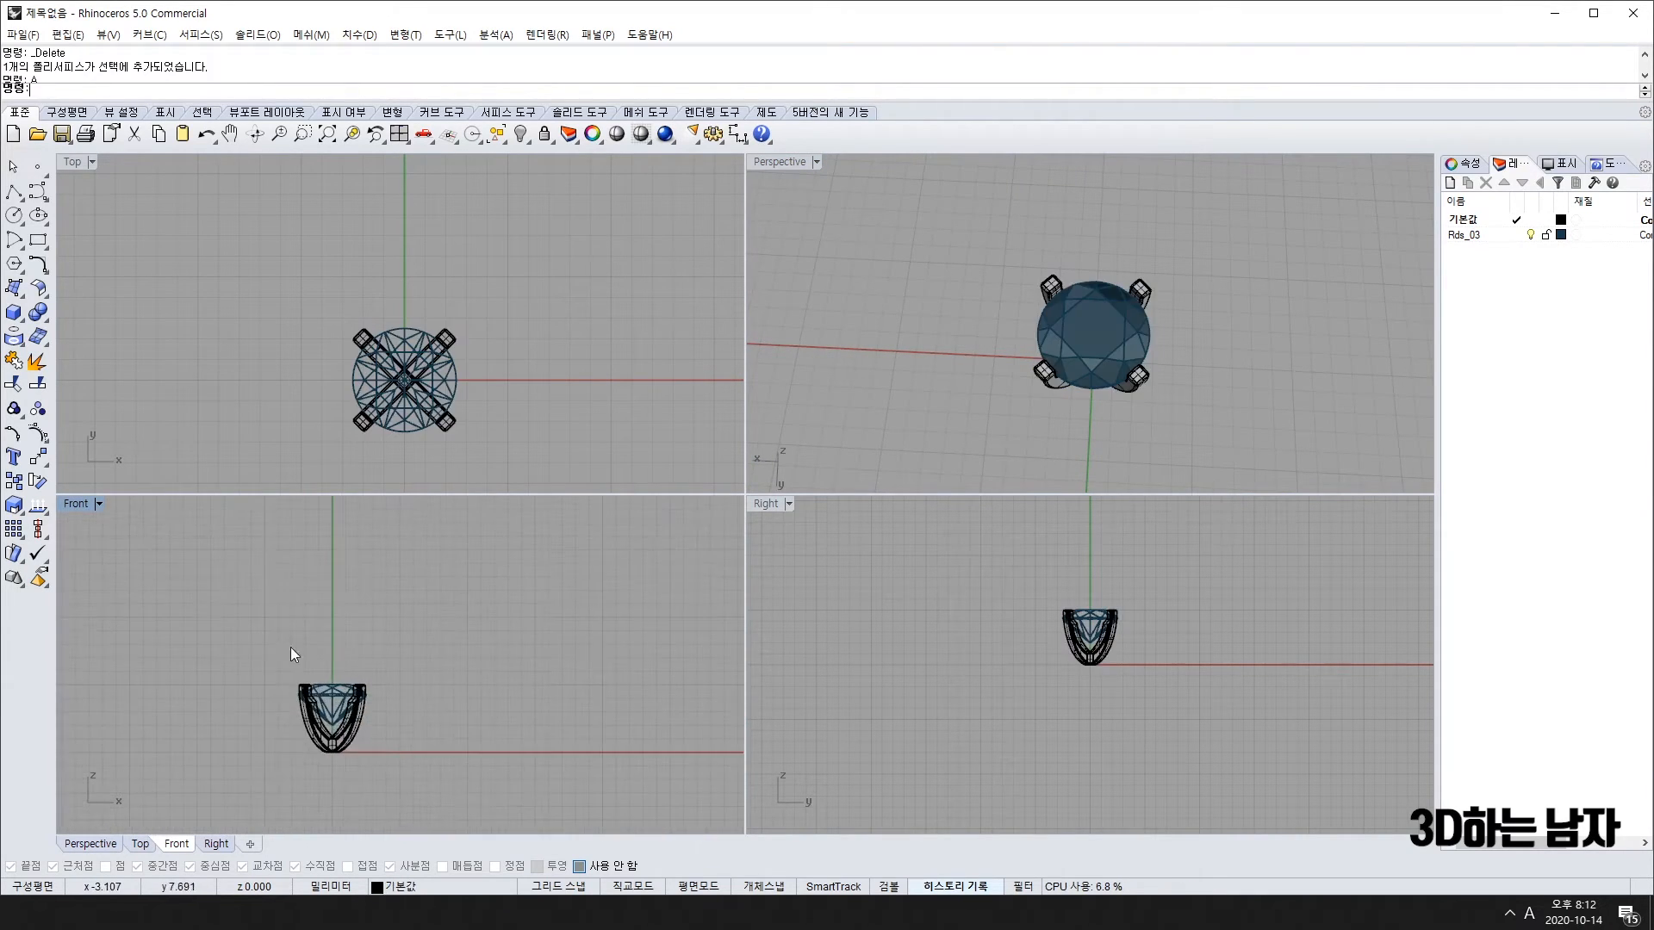
{"action": "right_click_drag", "start_coordinate": [291, 647], "coordinate": [348, 664]}
Step: Draw a circle at the Front-view origin and offset it into a larger concentric circle
{"action": "type", "text": "C"}
{"action": "key", "text": "Return"}
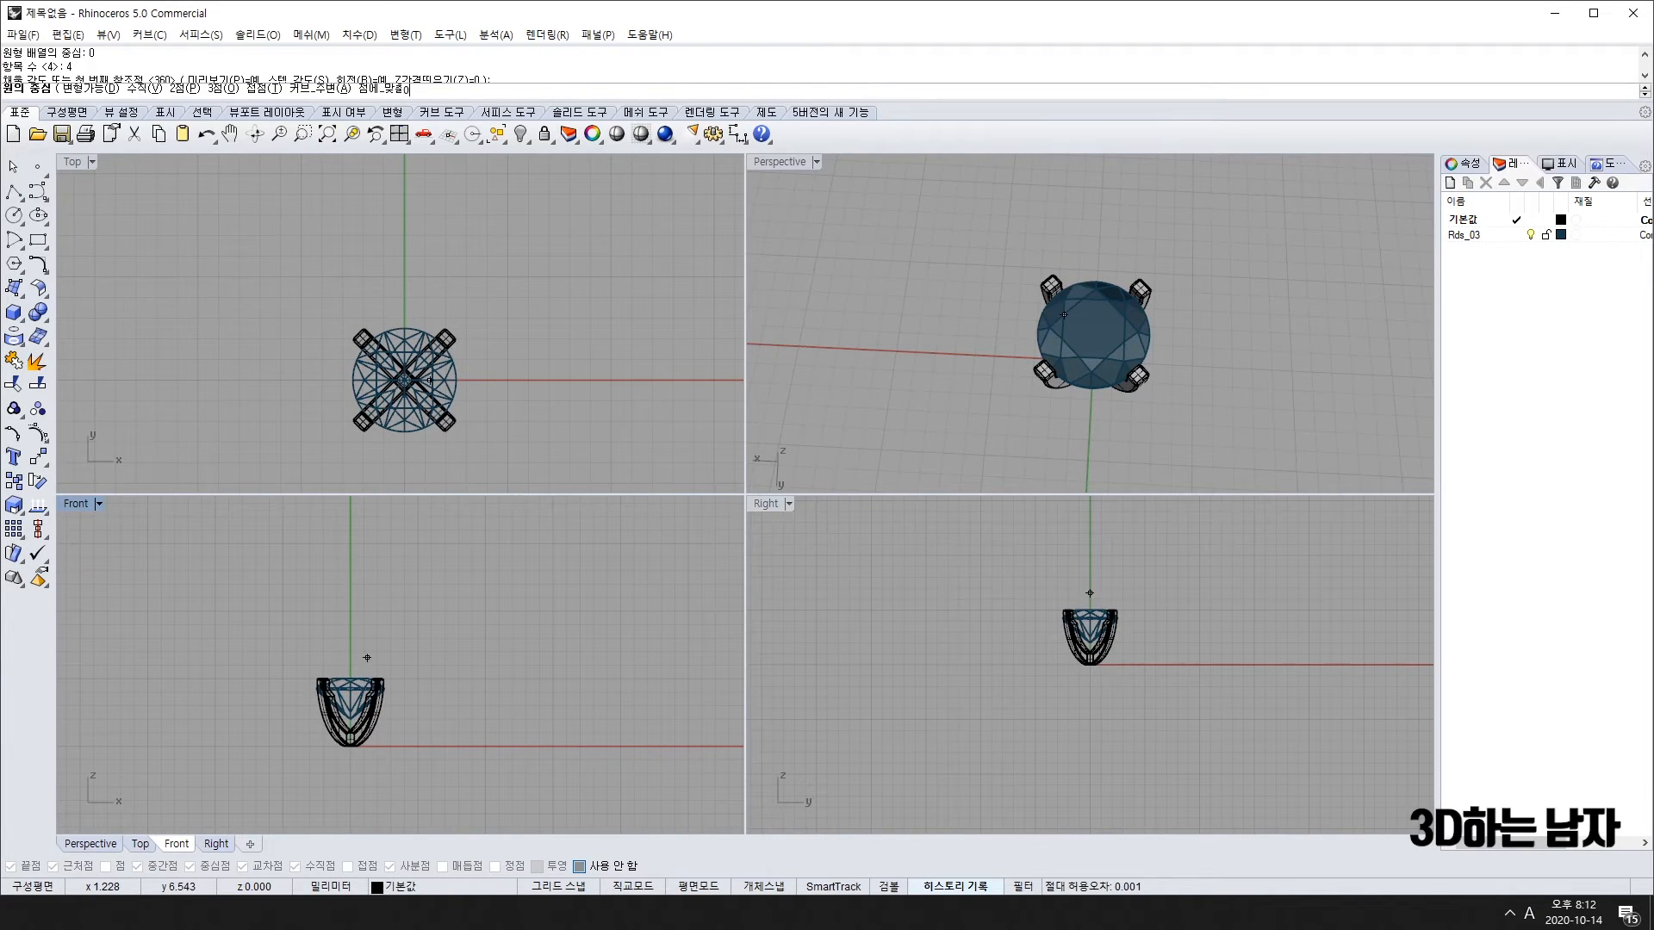
{"action": "left_click", "coordinate": [349, 745]}
{"action": "key", "text": "ctrl+z"}
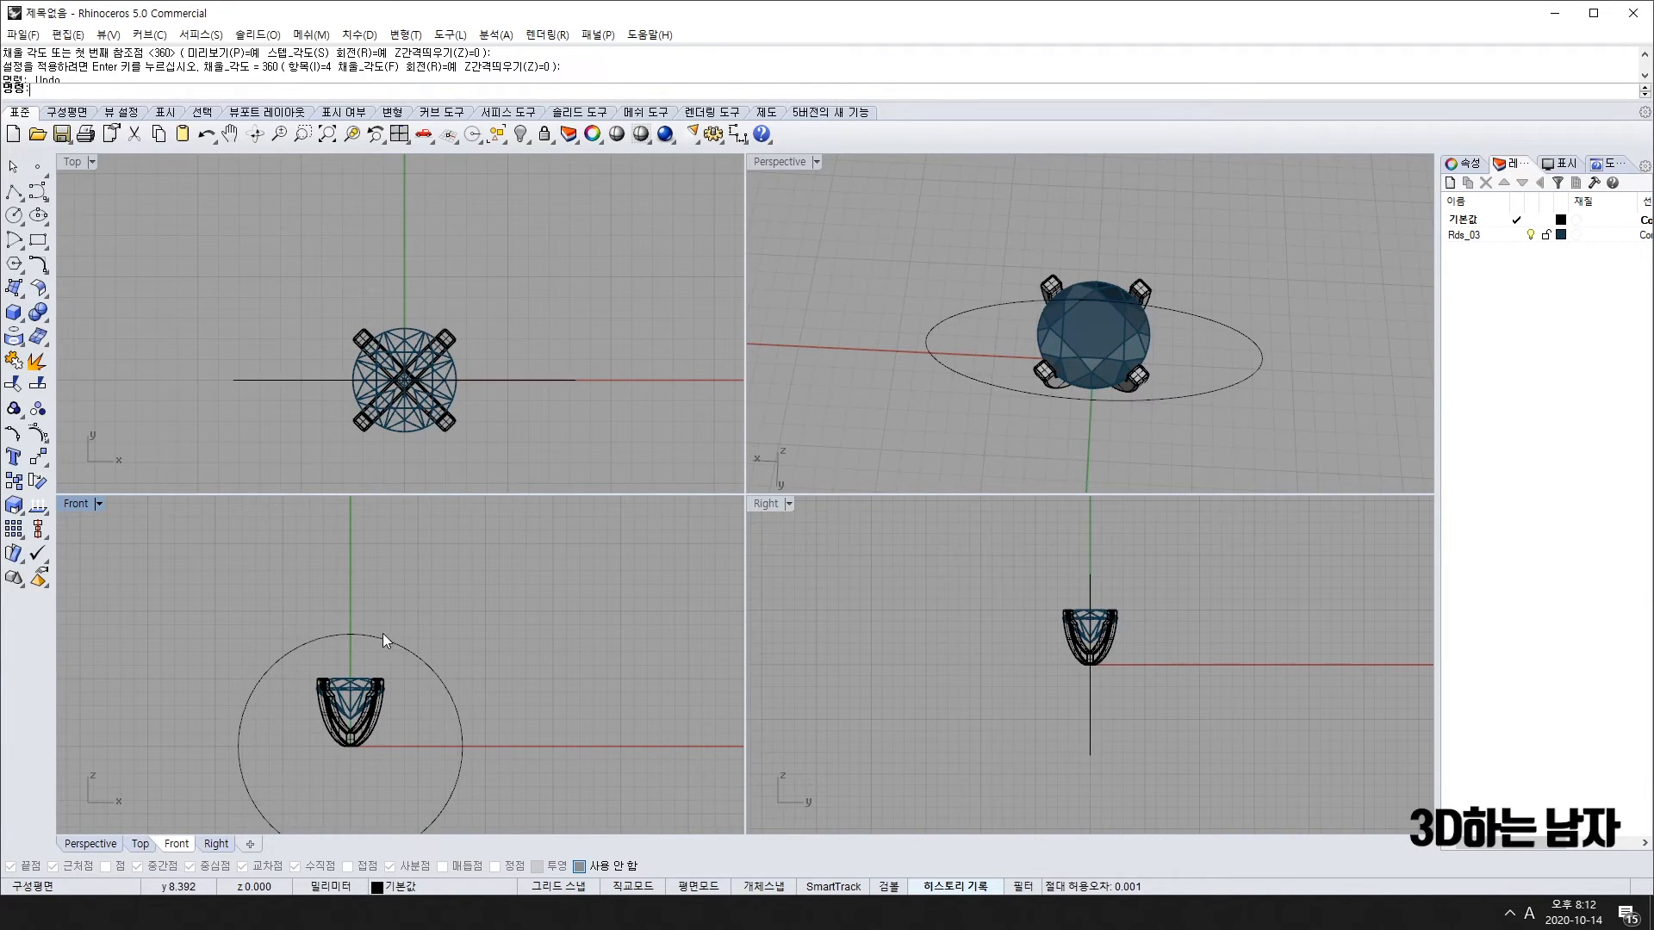
{"action": "left_click", "coordinate": [458, 715]}
{"action": "right_click_drag", "start_coordinate": [406, 684], "coordinate": [363, 679]}
{"action": "key", "text": "Return"}
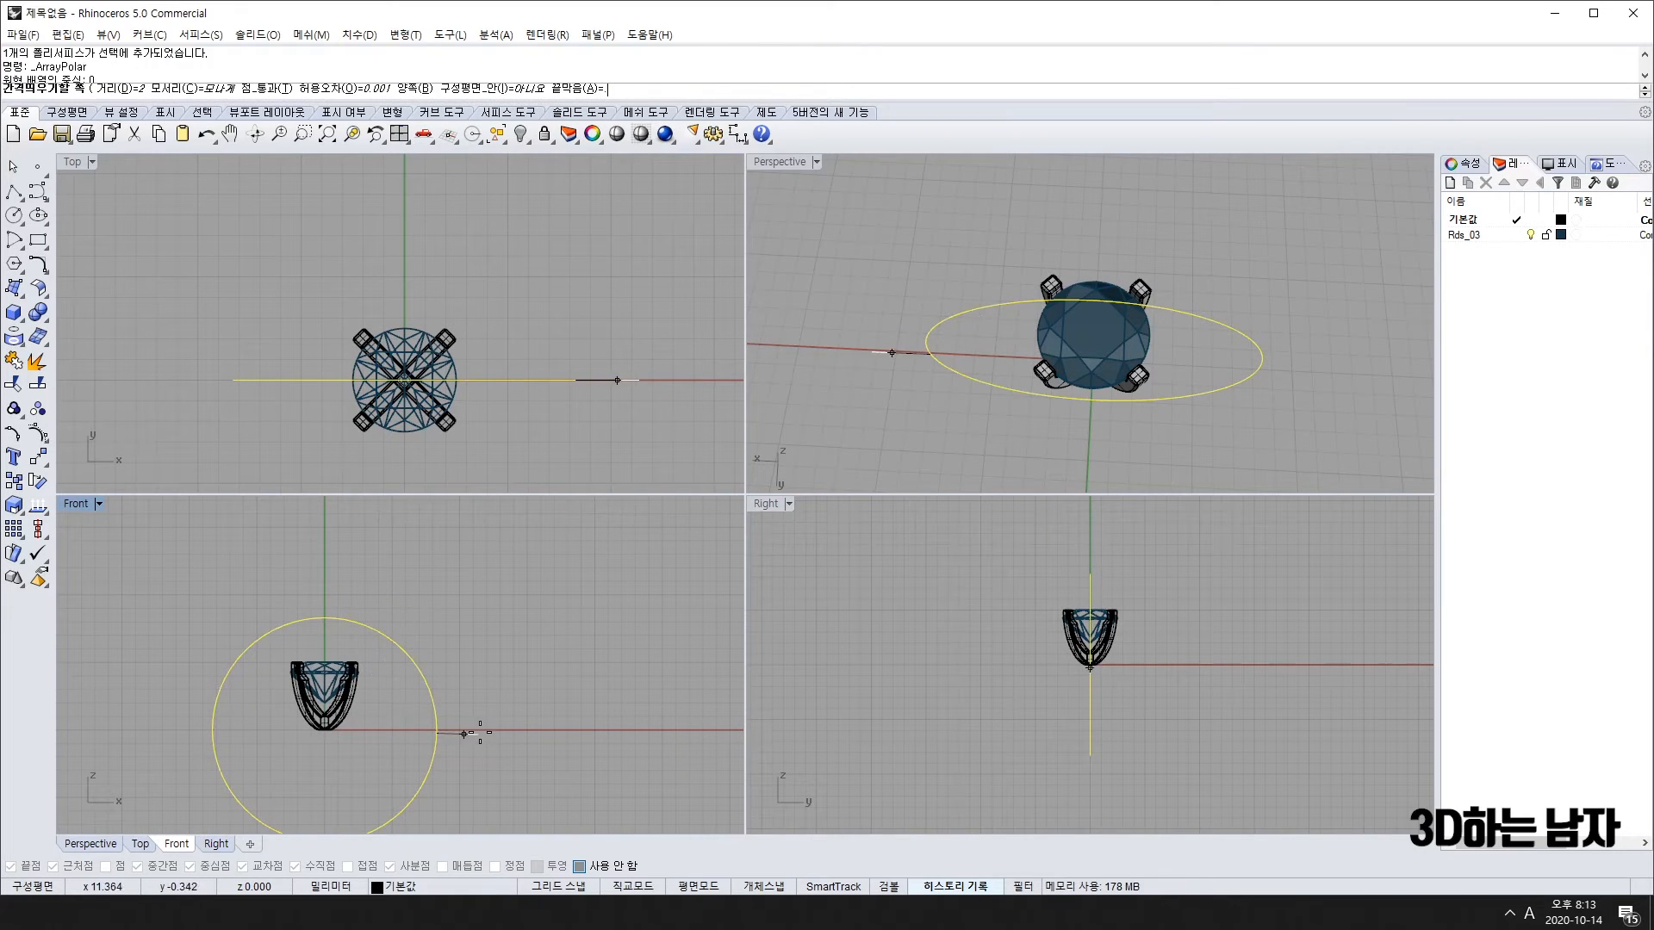
{"action": "key", "text": "Return"}
{"action": "scroll", "coordinate": [479, 636], "scroll_direction": "down", "scroll_amount": 5}
{"action": "scroll", "coordinate": [479, 712], "scroll_direction": "up", "scroll_amount": 4}
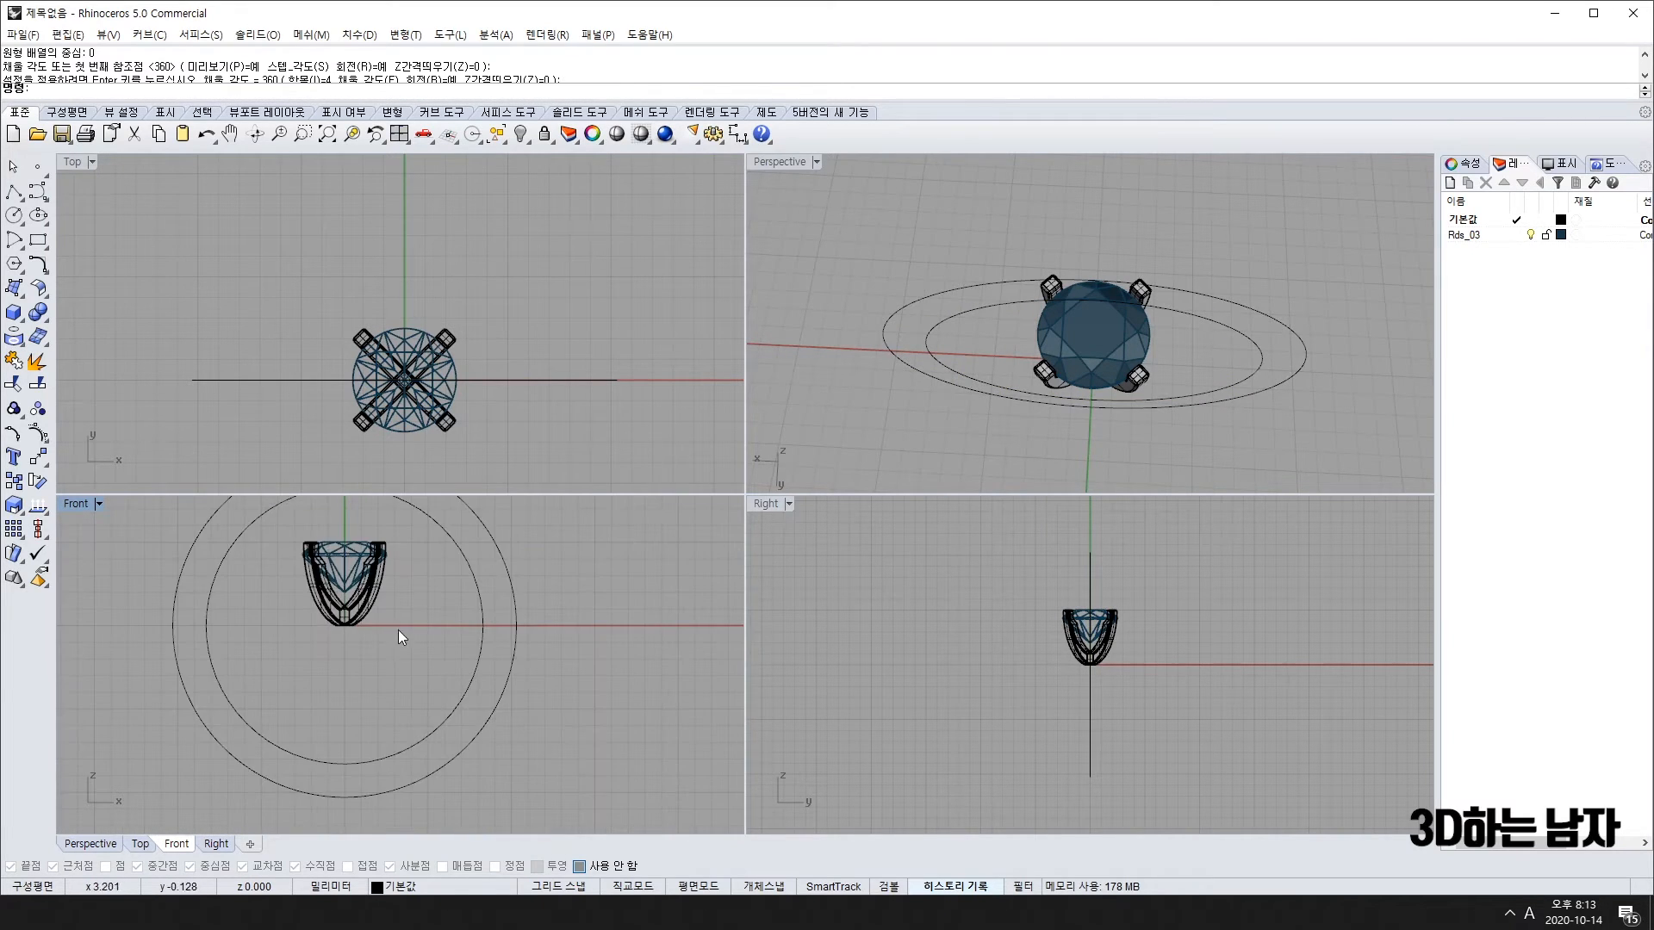
{"action": "right_click_drag", "start_coordinate": [398, 628], "coordinate": [382, 755]}
Step: Move the stone and prong head up onto the outer circle and reselect it
{"action": "left_click", "coordinate": [351, 694]}
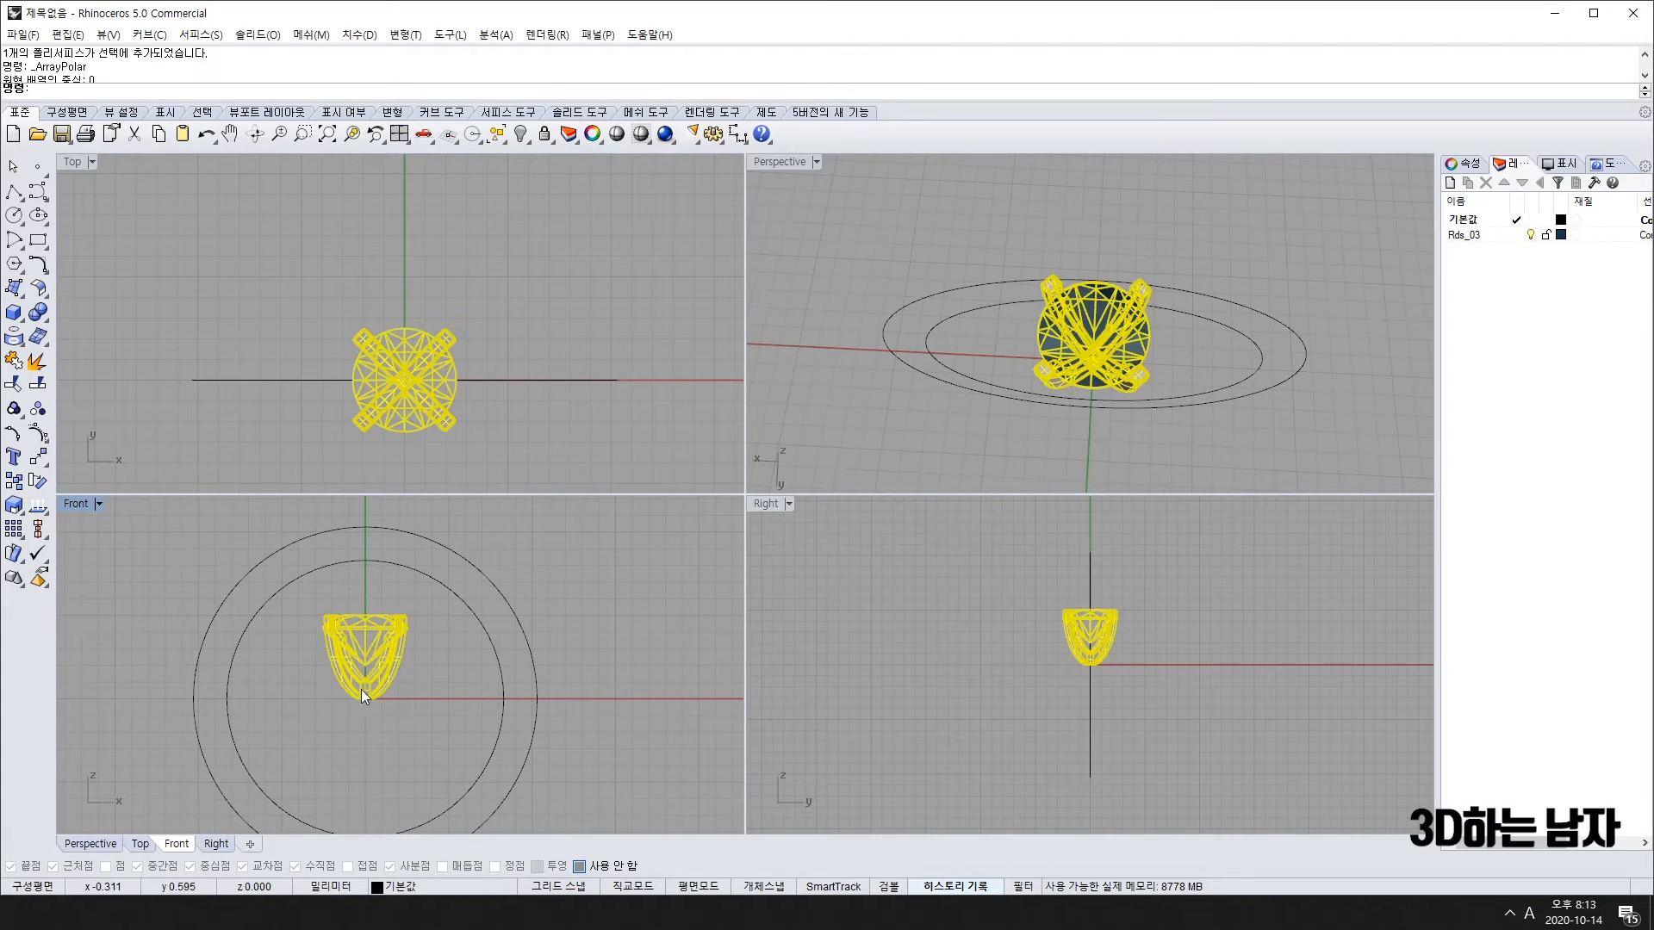
{"action": "scroll", "coordinate": [360, 689], "scroll_direction": "down", "scroll_amount": 3}
{"action": "left_click_drag", "start_coordinate": [361, 721], "coordinate": [362, 608]}
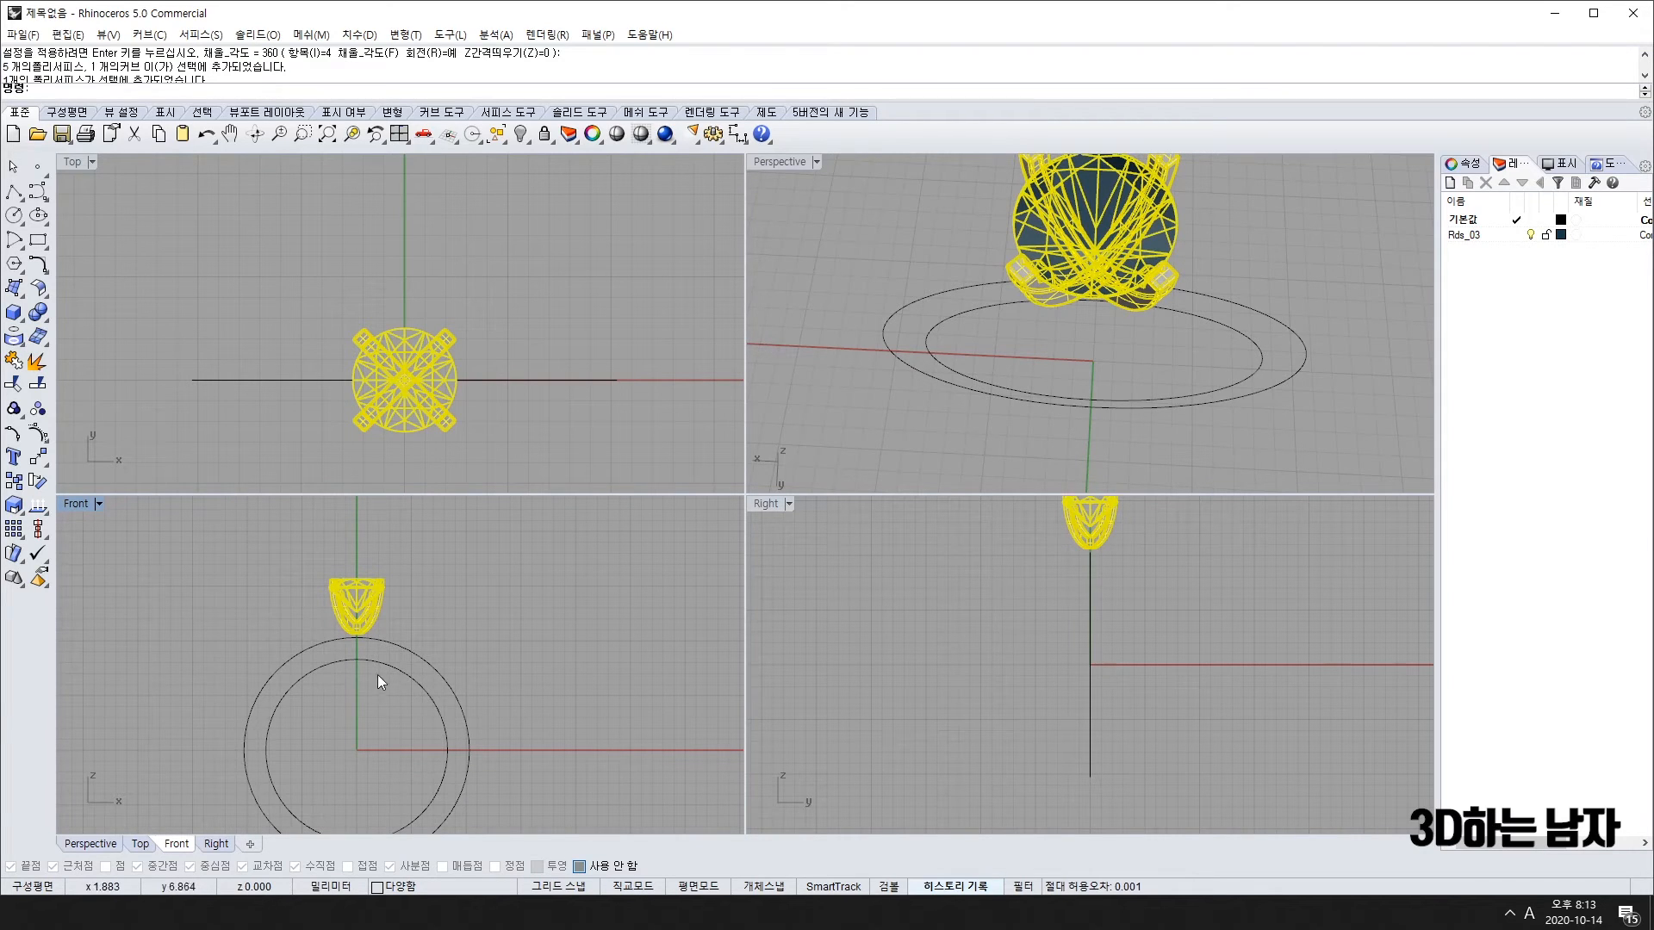
{"action": "scroll", "coordinate": [372, 635], "scroll_direction": "up", "scroll_amount": 5}
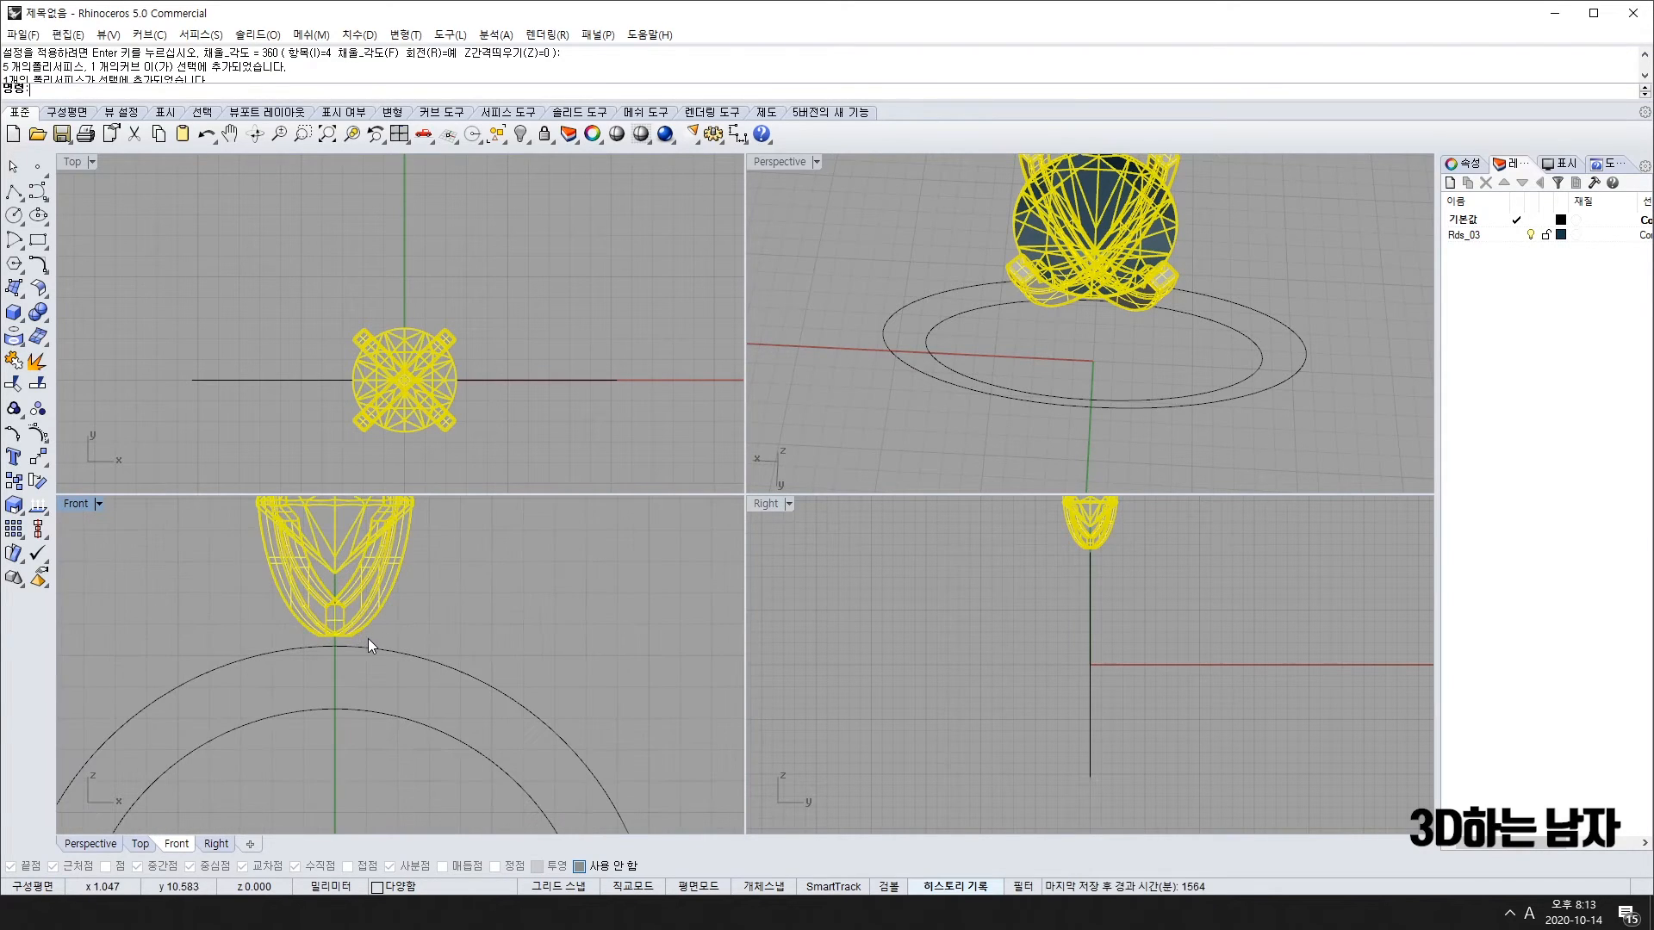
{"action": "key", "text": "Escape"}
{"action": "scroll", "coordinate": [392, 639], "scroll_direction": "down", "scroll_amount": 5}
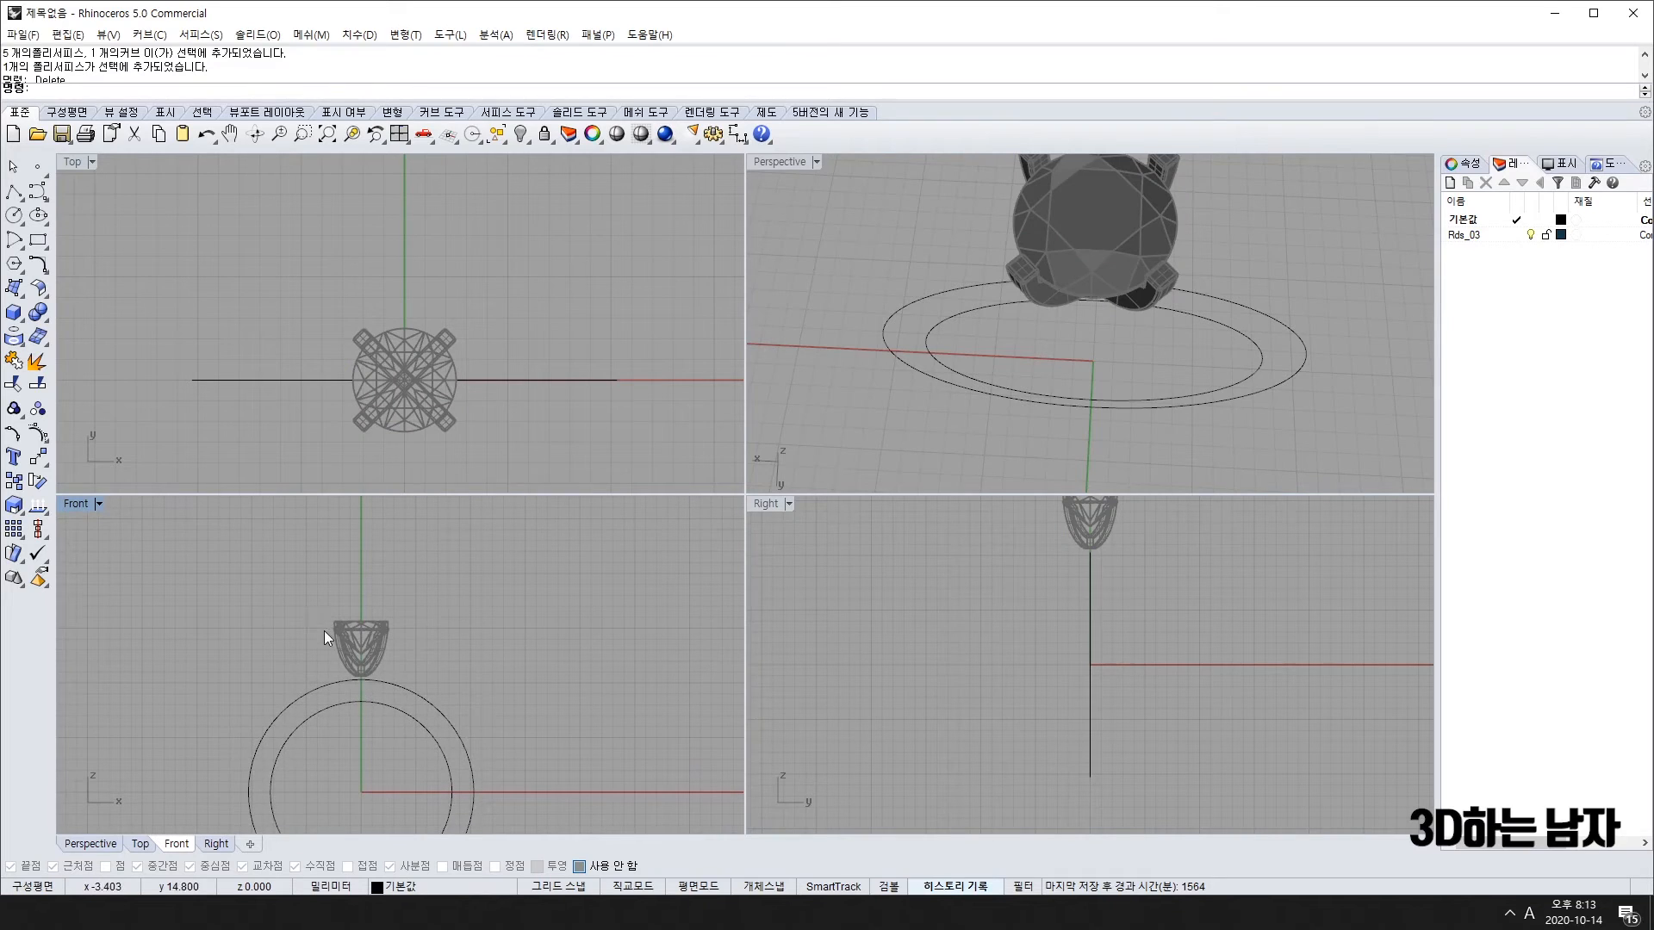
{"action": "left_click_drag", "start_coordinate": [274, 603], "coordinate": [443, 703]}
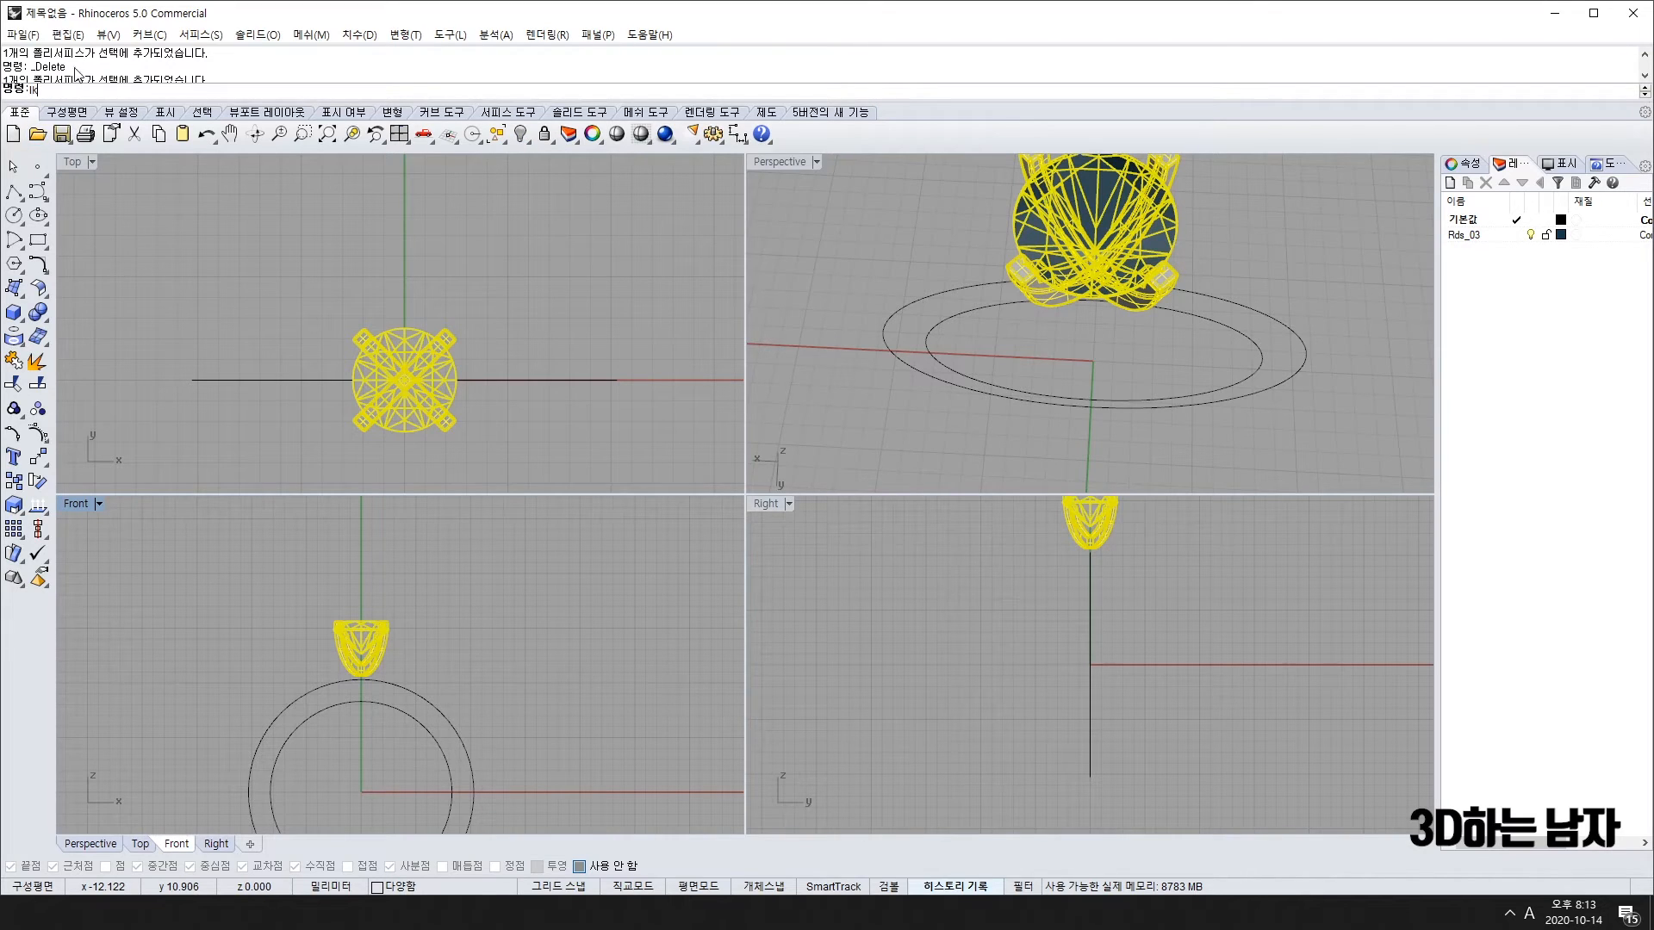
Step: Lock the setting and select both ring circles
{"action": "key", "text": "Return"}
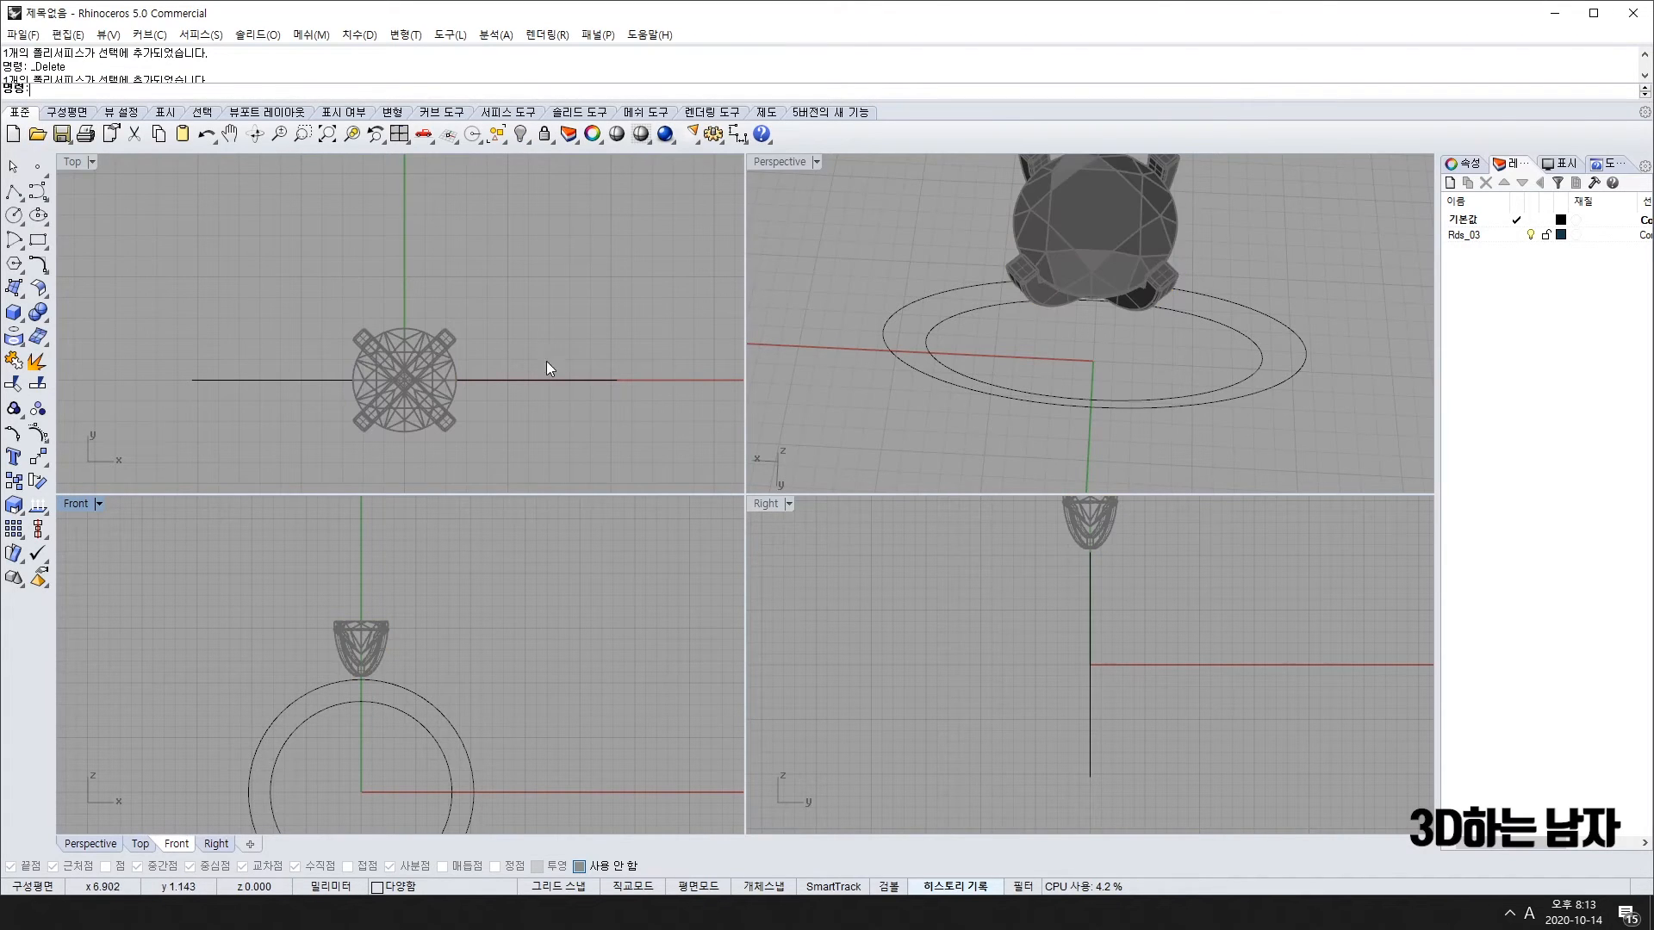
{"action": "right_click_drag", "start_coordinate": [419, 790], "coordinate": [425, 747]}
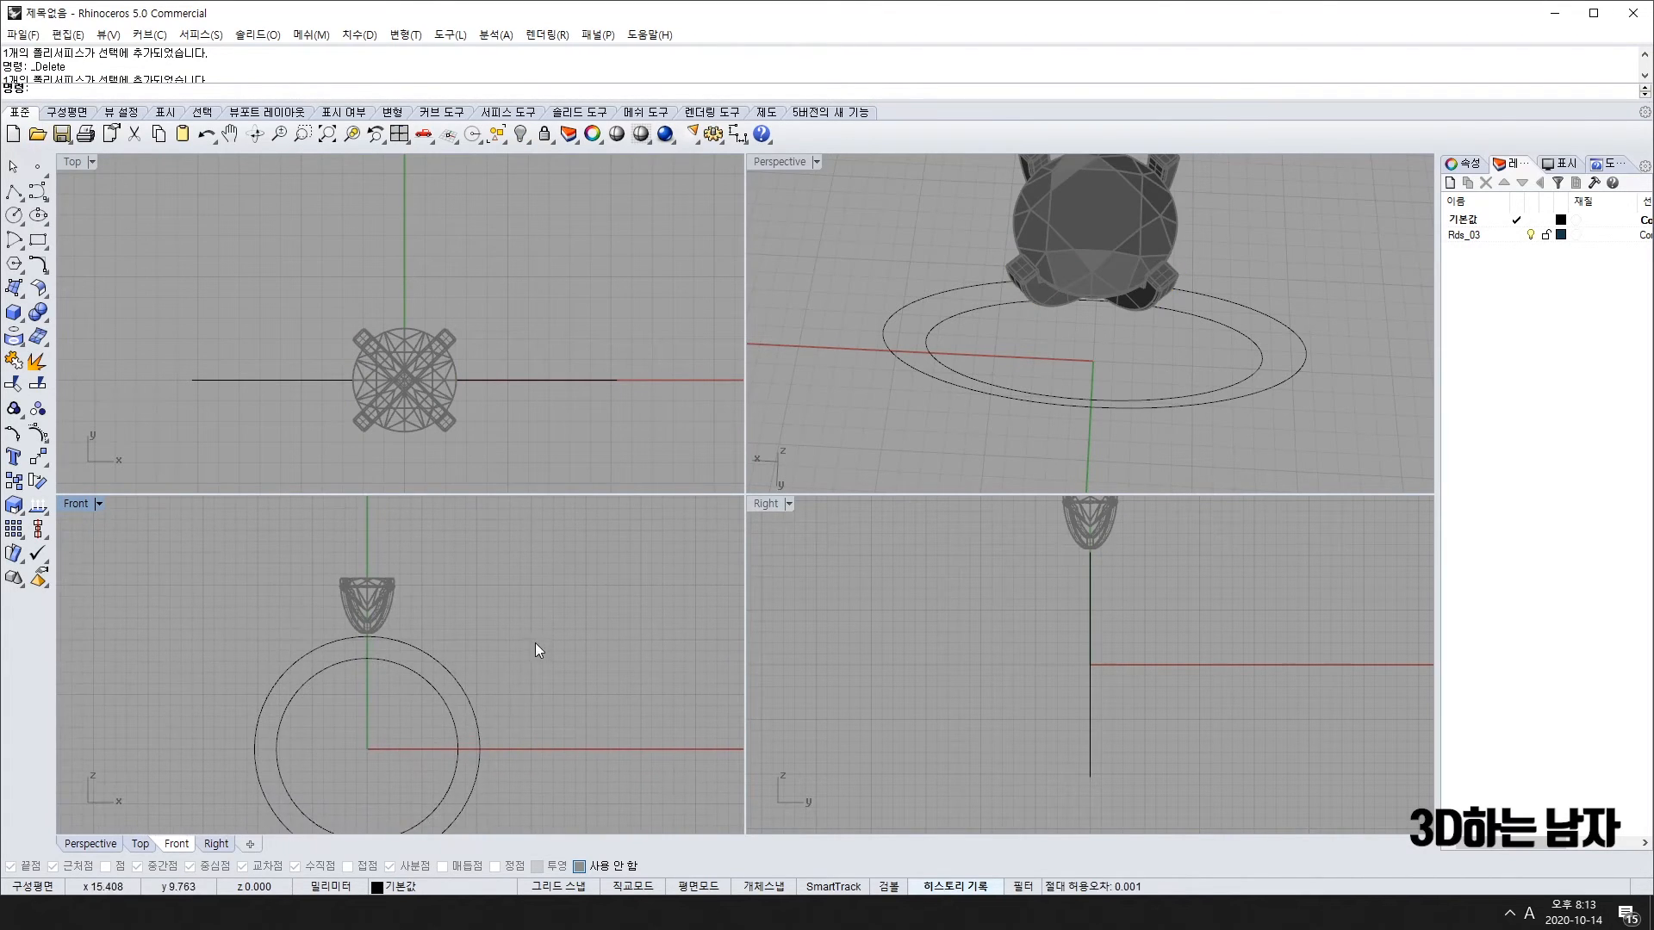
{"action": "left_click_drag", "start_coordinate": [535, 643], "coordinate": [410, 752]}
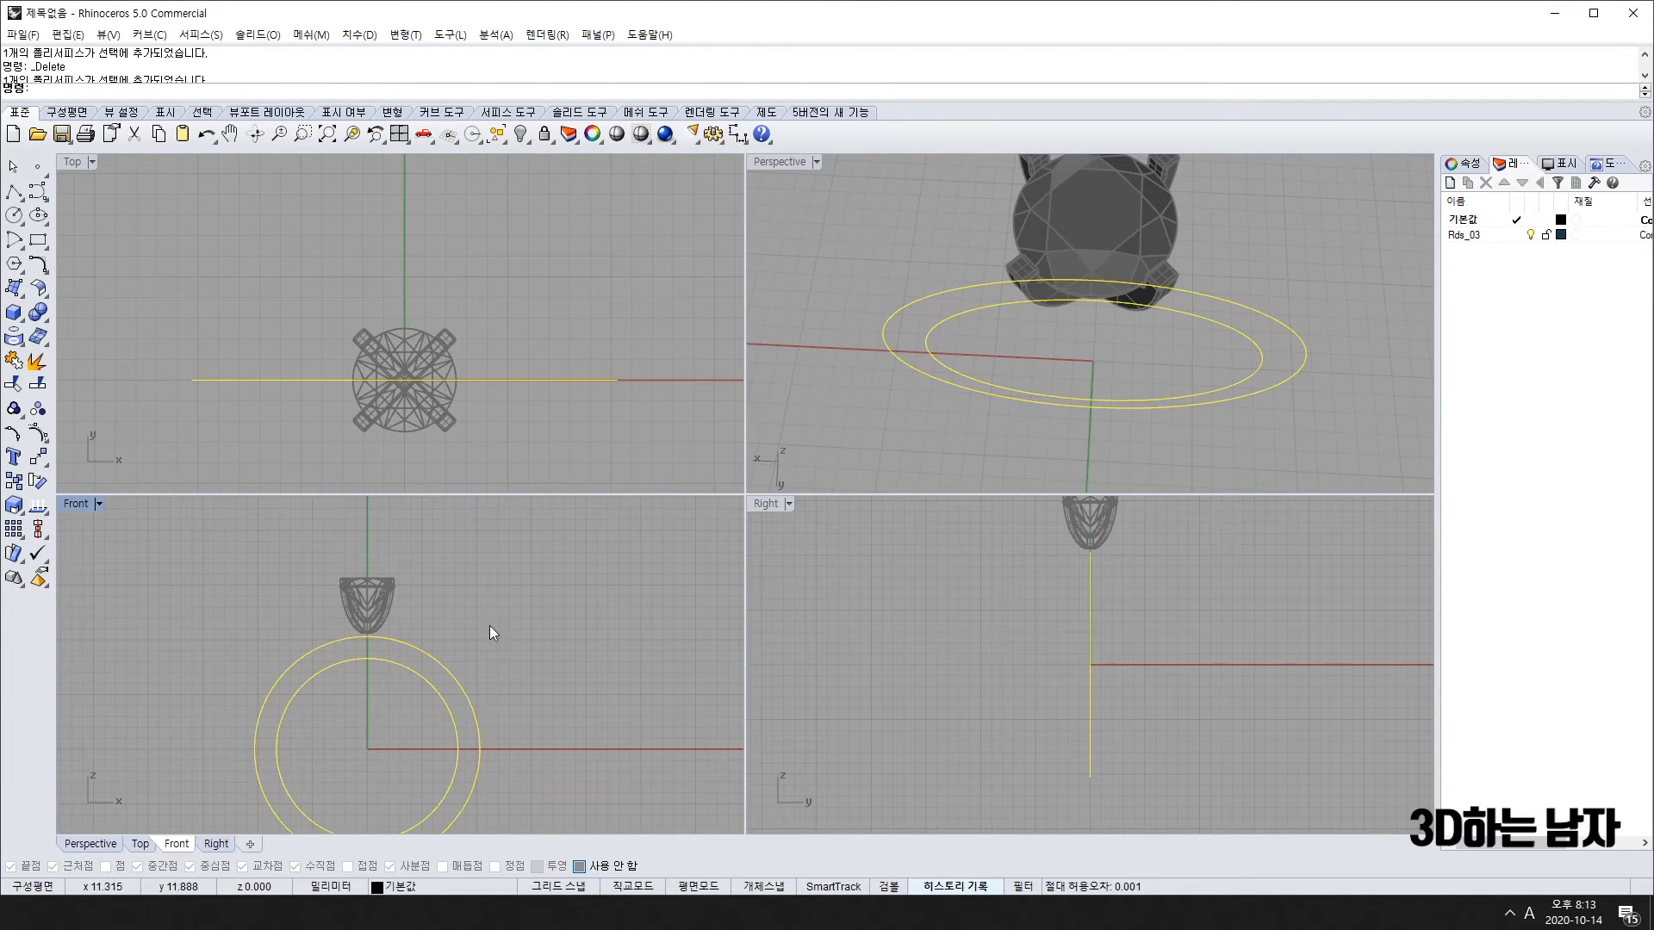
{"action": "scroll", "coordinate": [429, 651], "scroll_direction": "up", "scroll_amount": 4}
{"action": "left_click", "coordinate": [415, 649]}
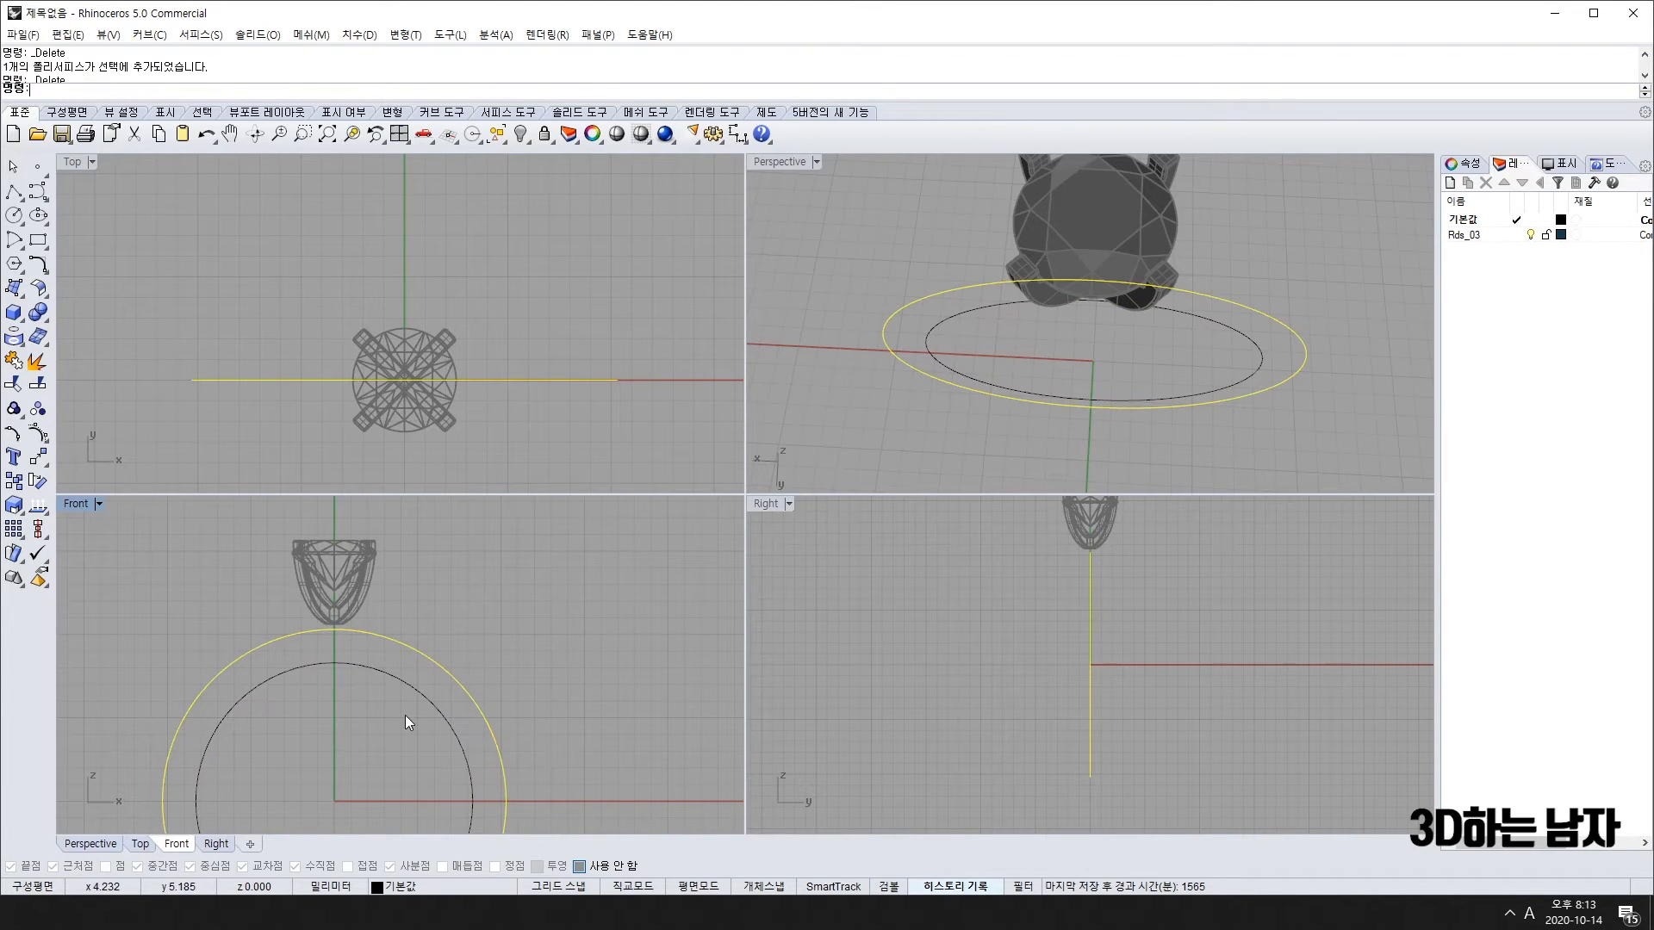
{"action": "left_click_drag", "start_coordinate": [581, 674], "coordinate": [375, 798]}
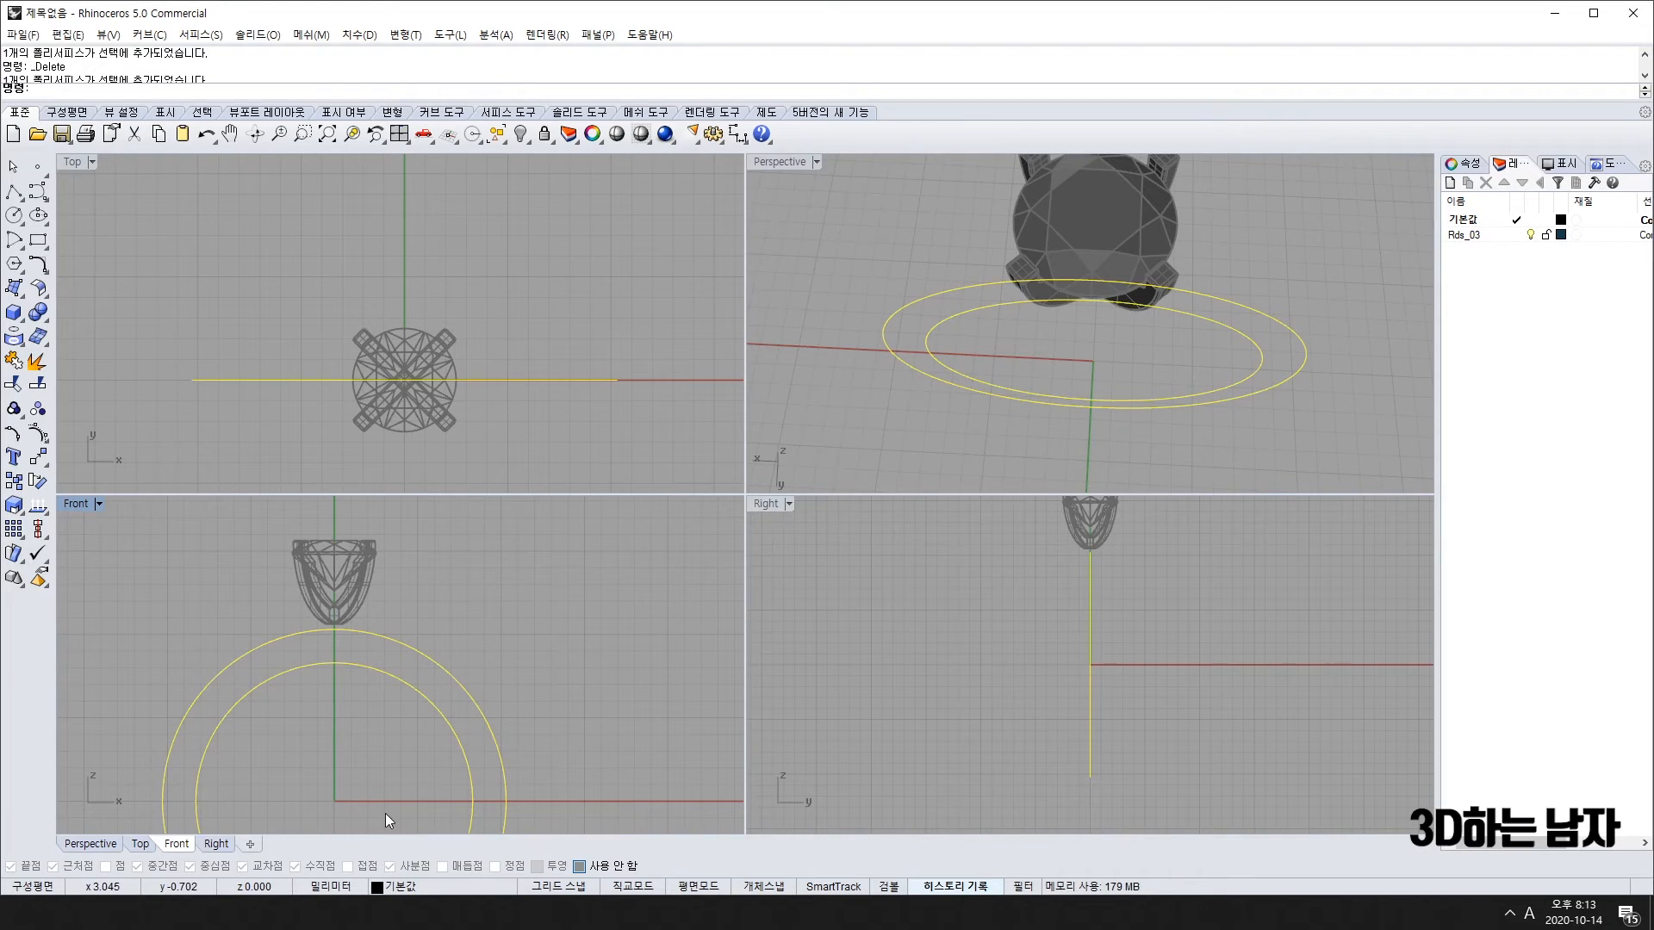
Step: Rebuild both circles with 12 points at degree 3
{"action": "key", "text": "Return"}
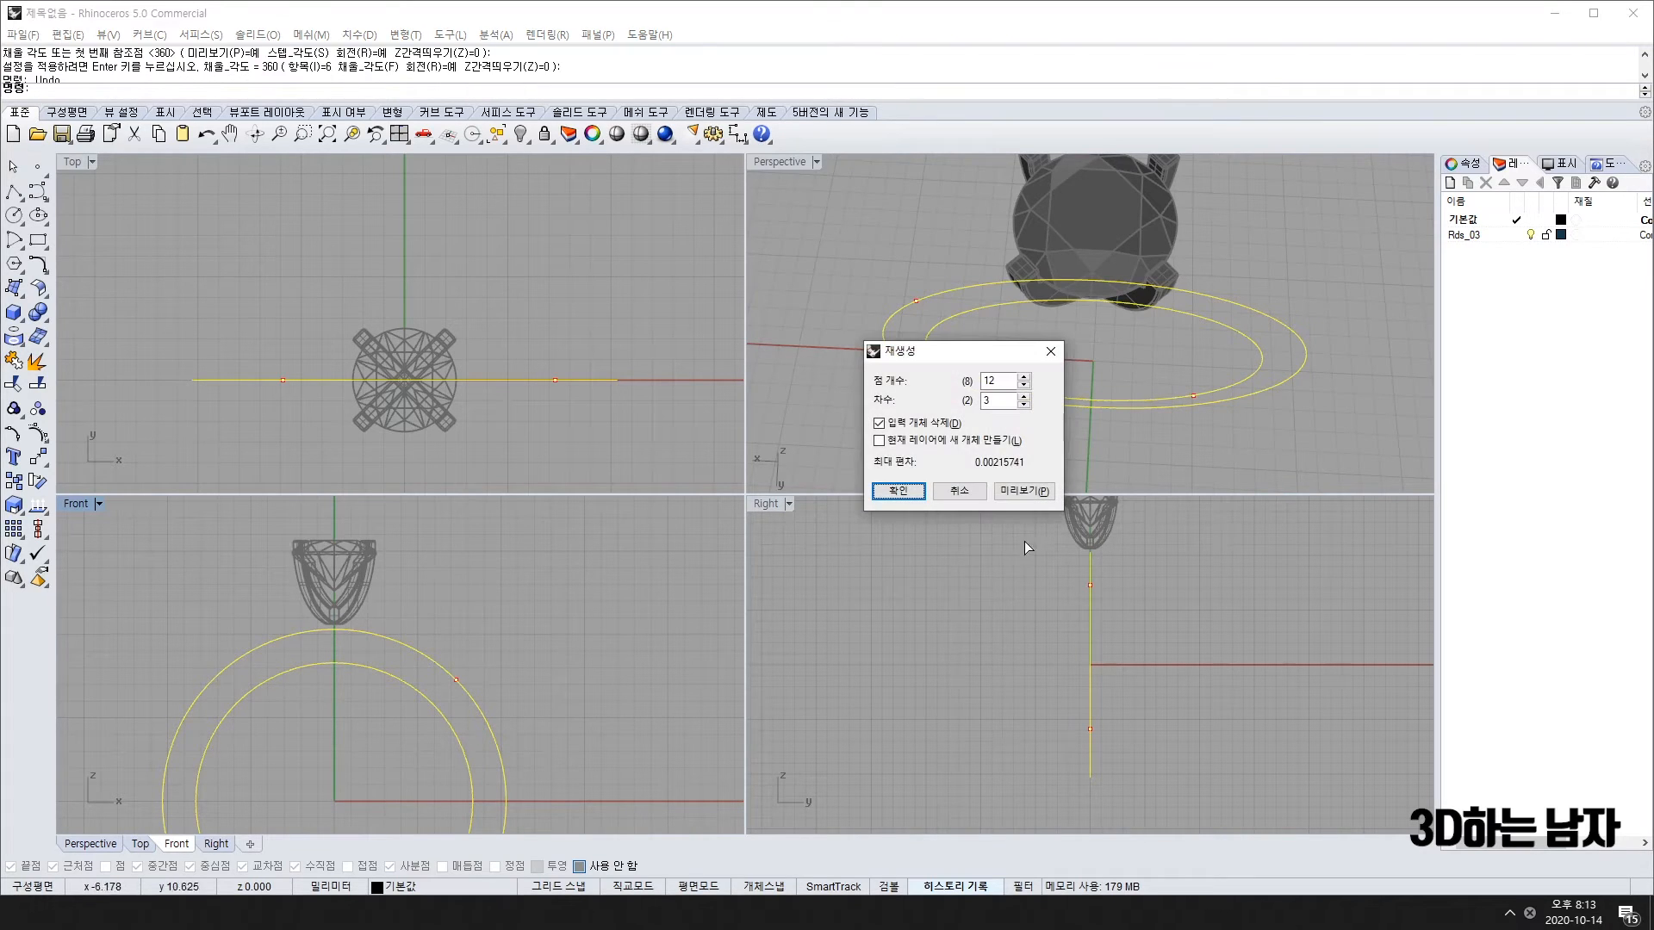
{"action": "key", "text": "Return"}
{"action": "left_click", "coordinate": [38, 264]}
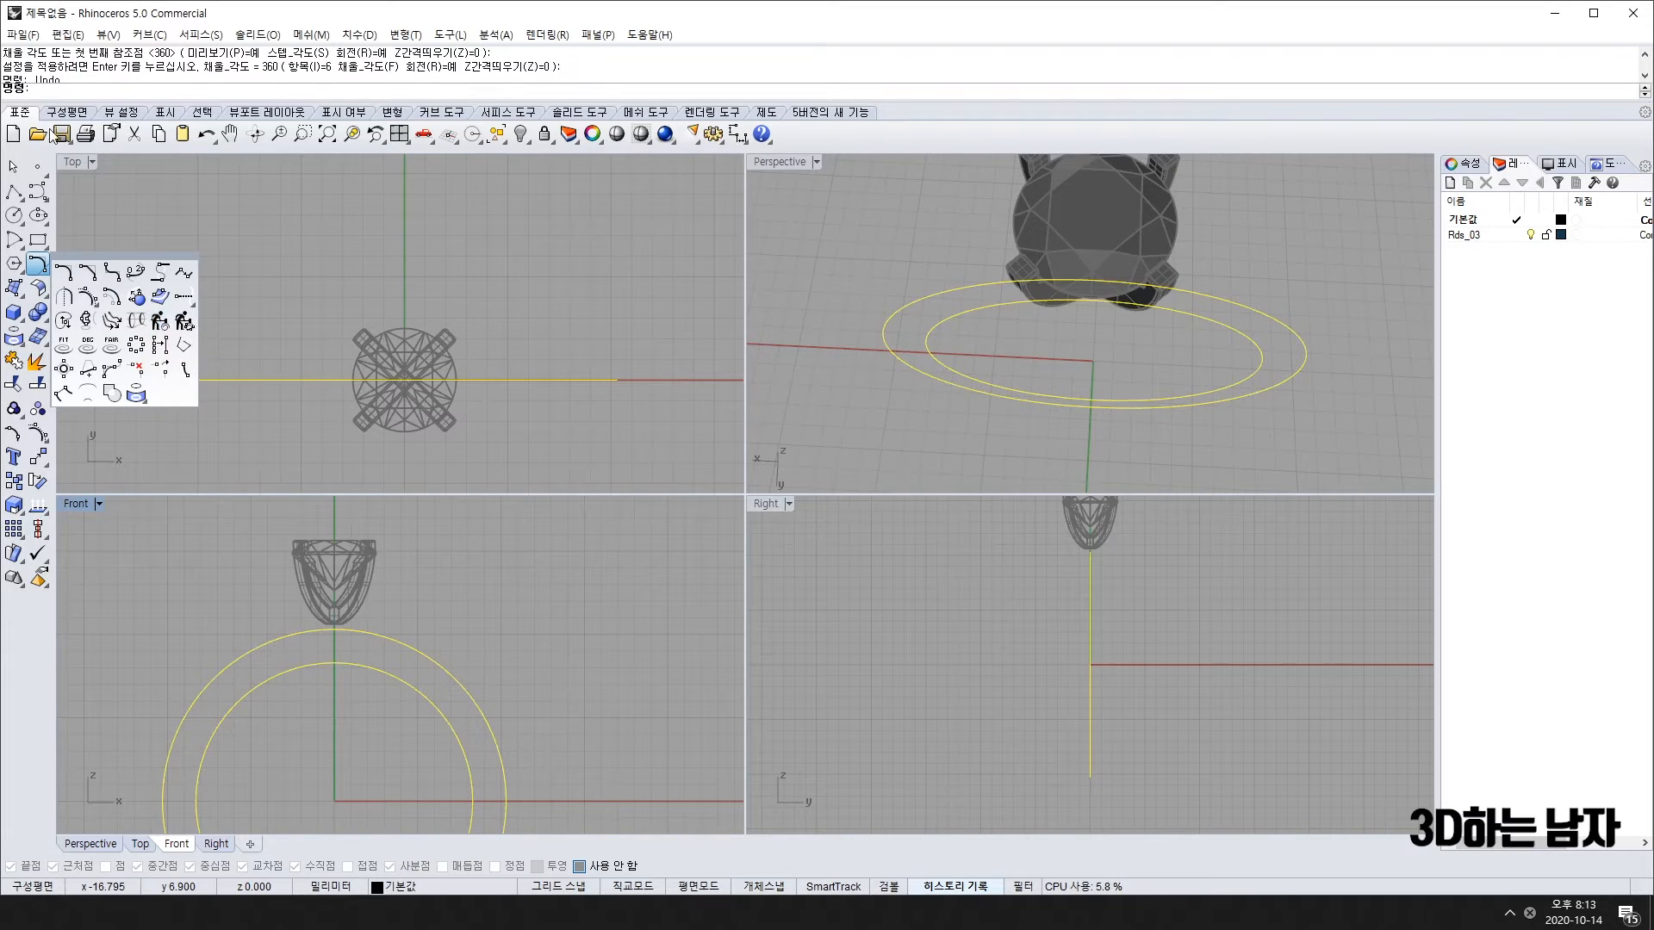
{"action": "left_click", "coordinate": [49, 92]}
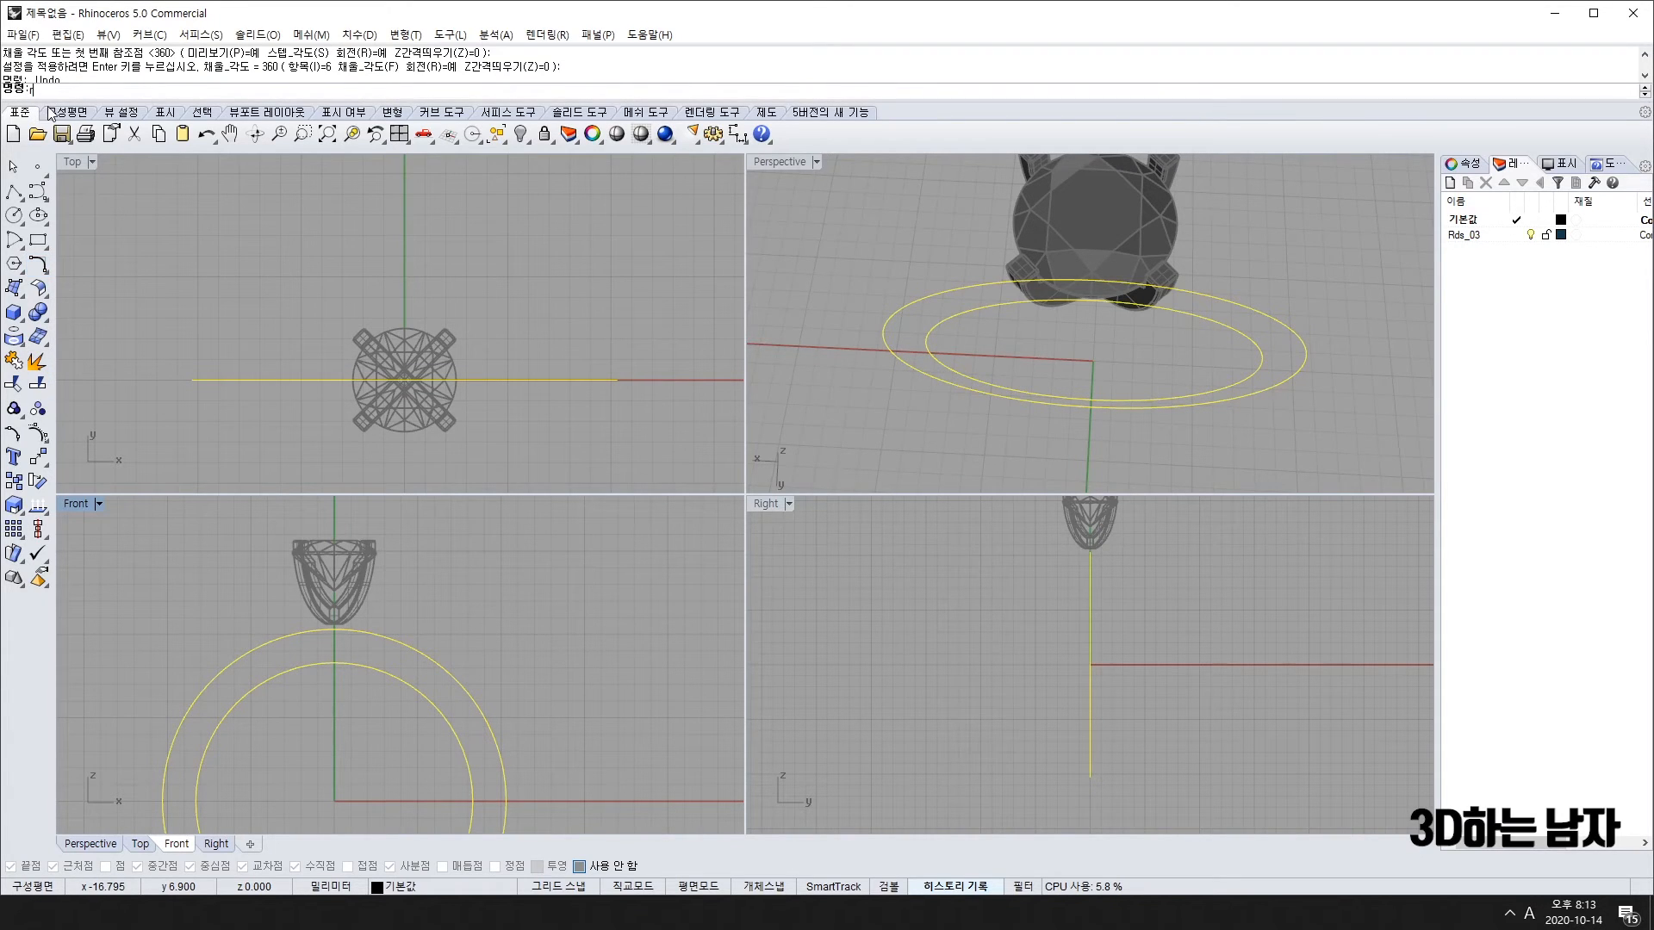
{"action": "type", "text": "rebuild"}
{"action": "key", "text": "Return"}
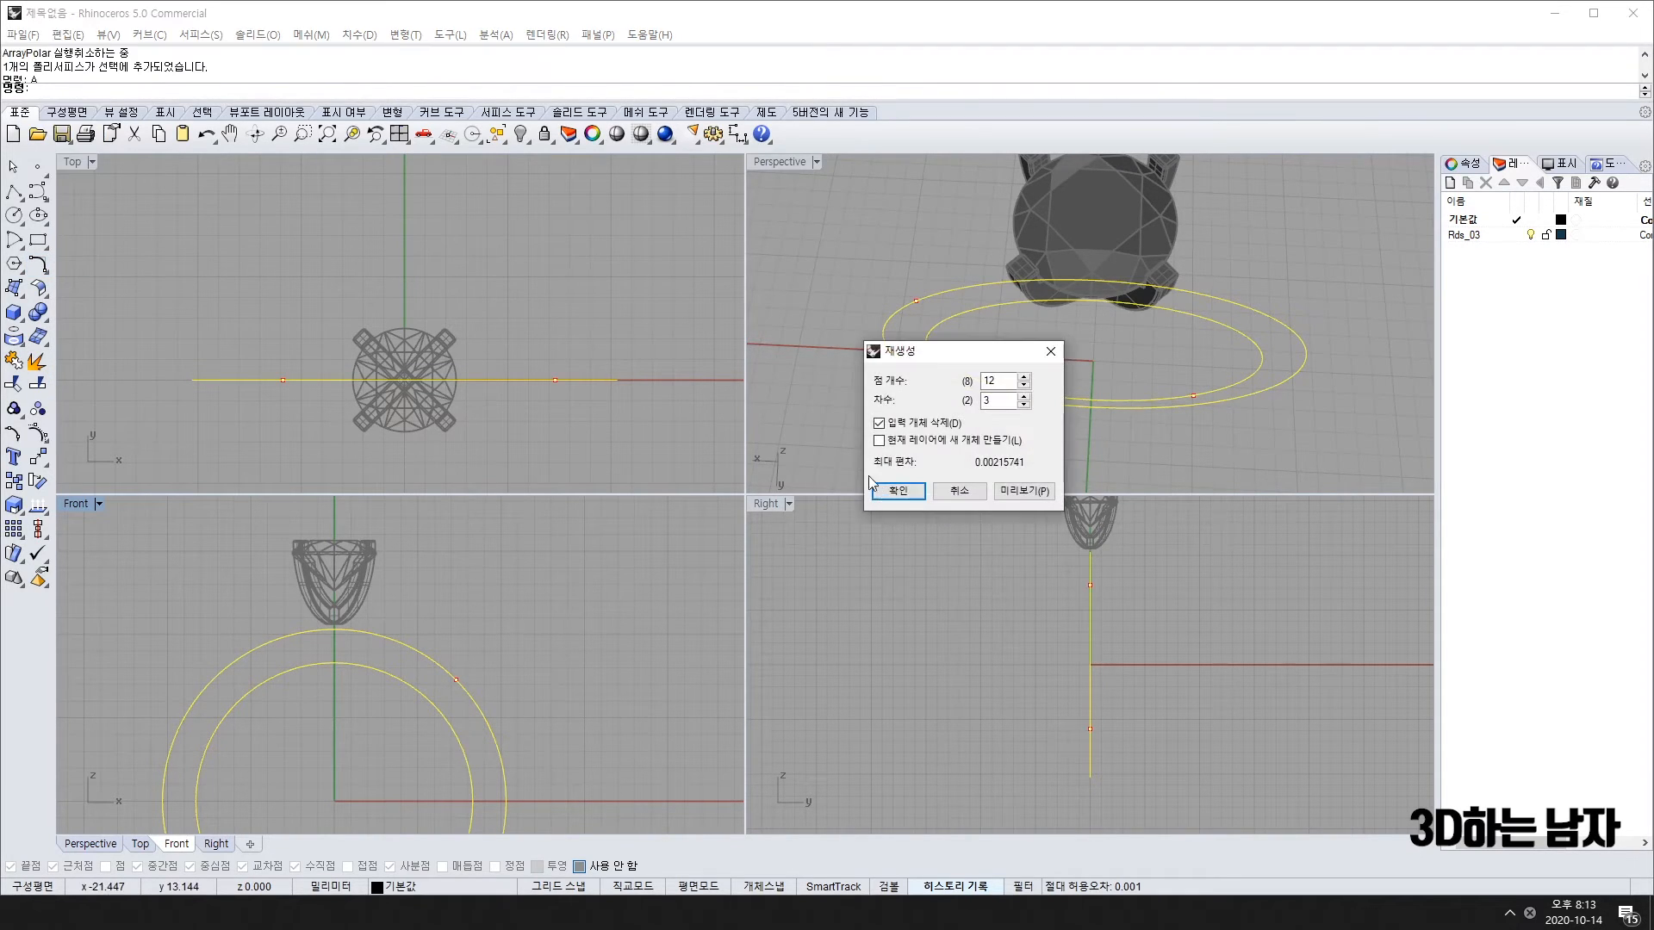
{"action": "left_click_drag", "start_coordinate": [952, 356], "coordinate": [624, 375]}
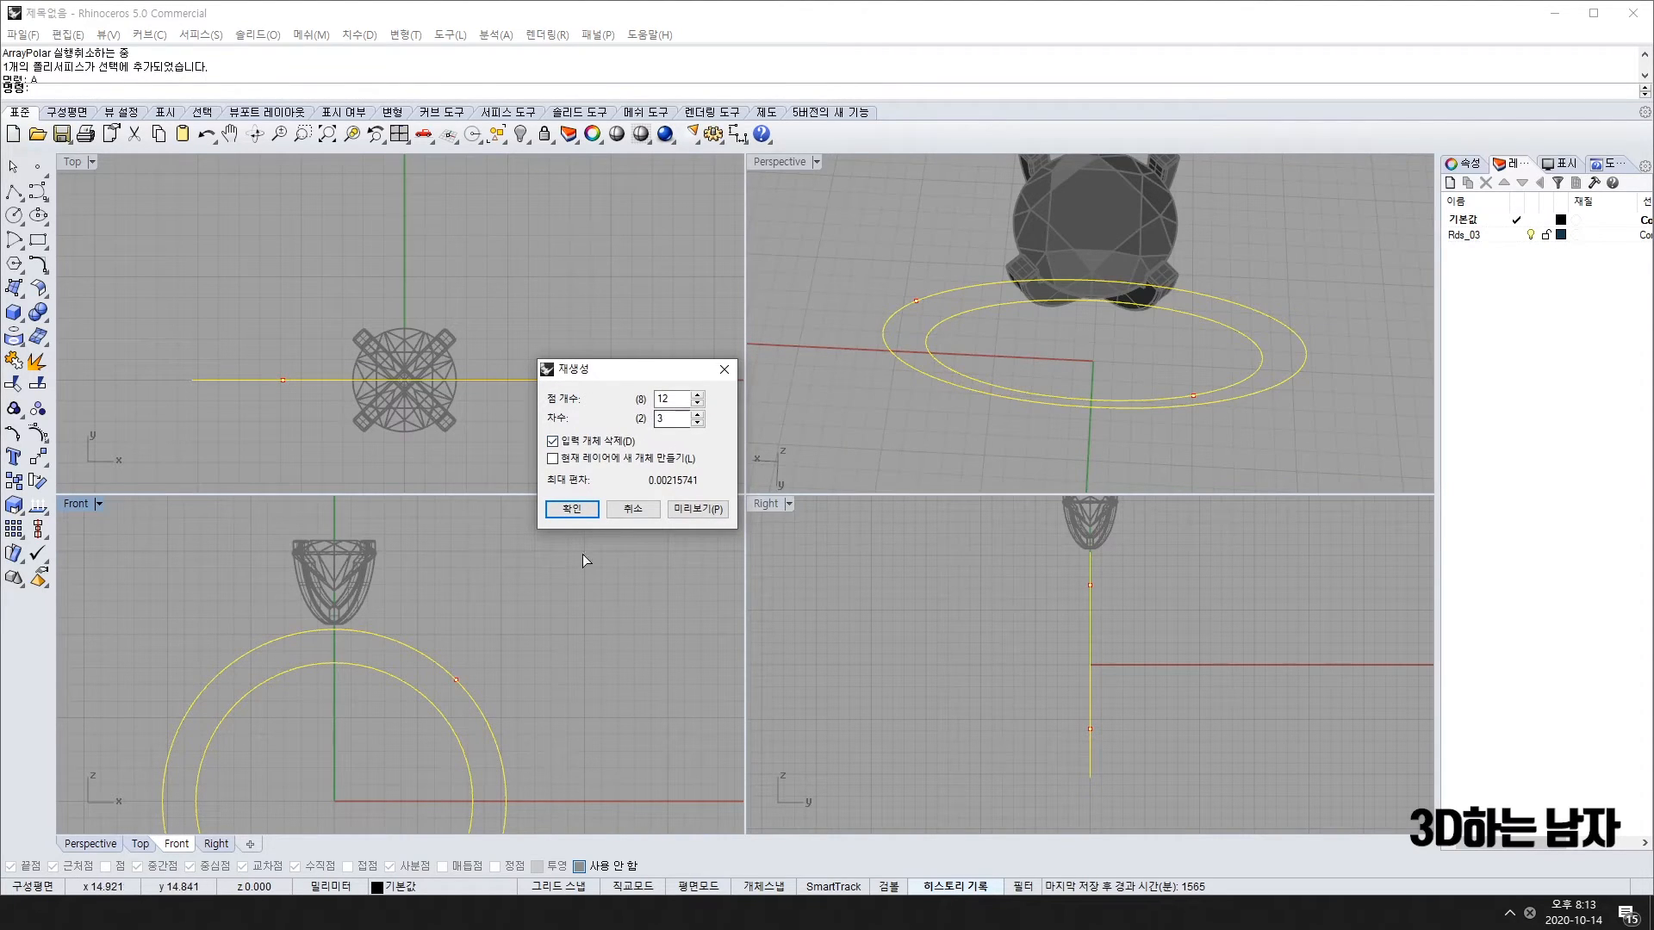
{"action": "left_click", "coordinate": [572, 508]}
Step: Stretch the outer ring's top five control points upward with Scale1D (s1)
{"action": "left_click", "coordinate": [446, 679]}
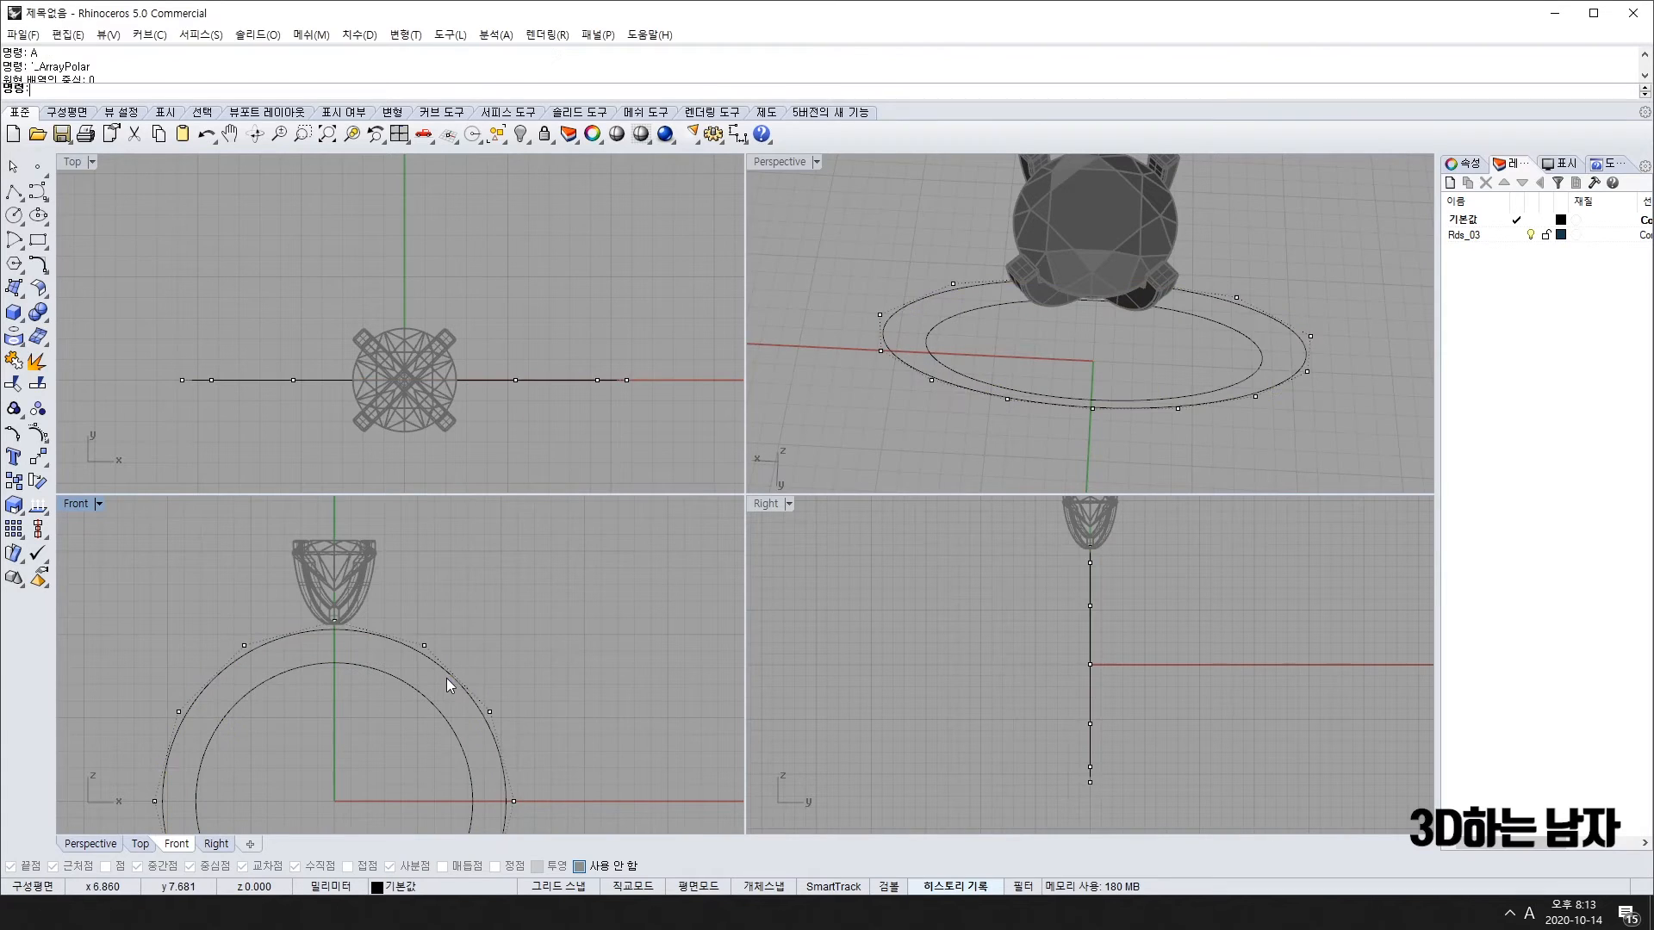
{"action": "scroll", "coordinate": [446, 679], "scroll_direction": "down", "scroll_amount": 3}
{"action": "left_click_drag", "start_coordinate": [291, 618], "coordinate": [469, 716]}
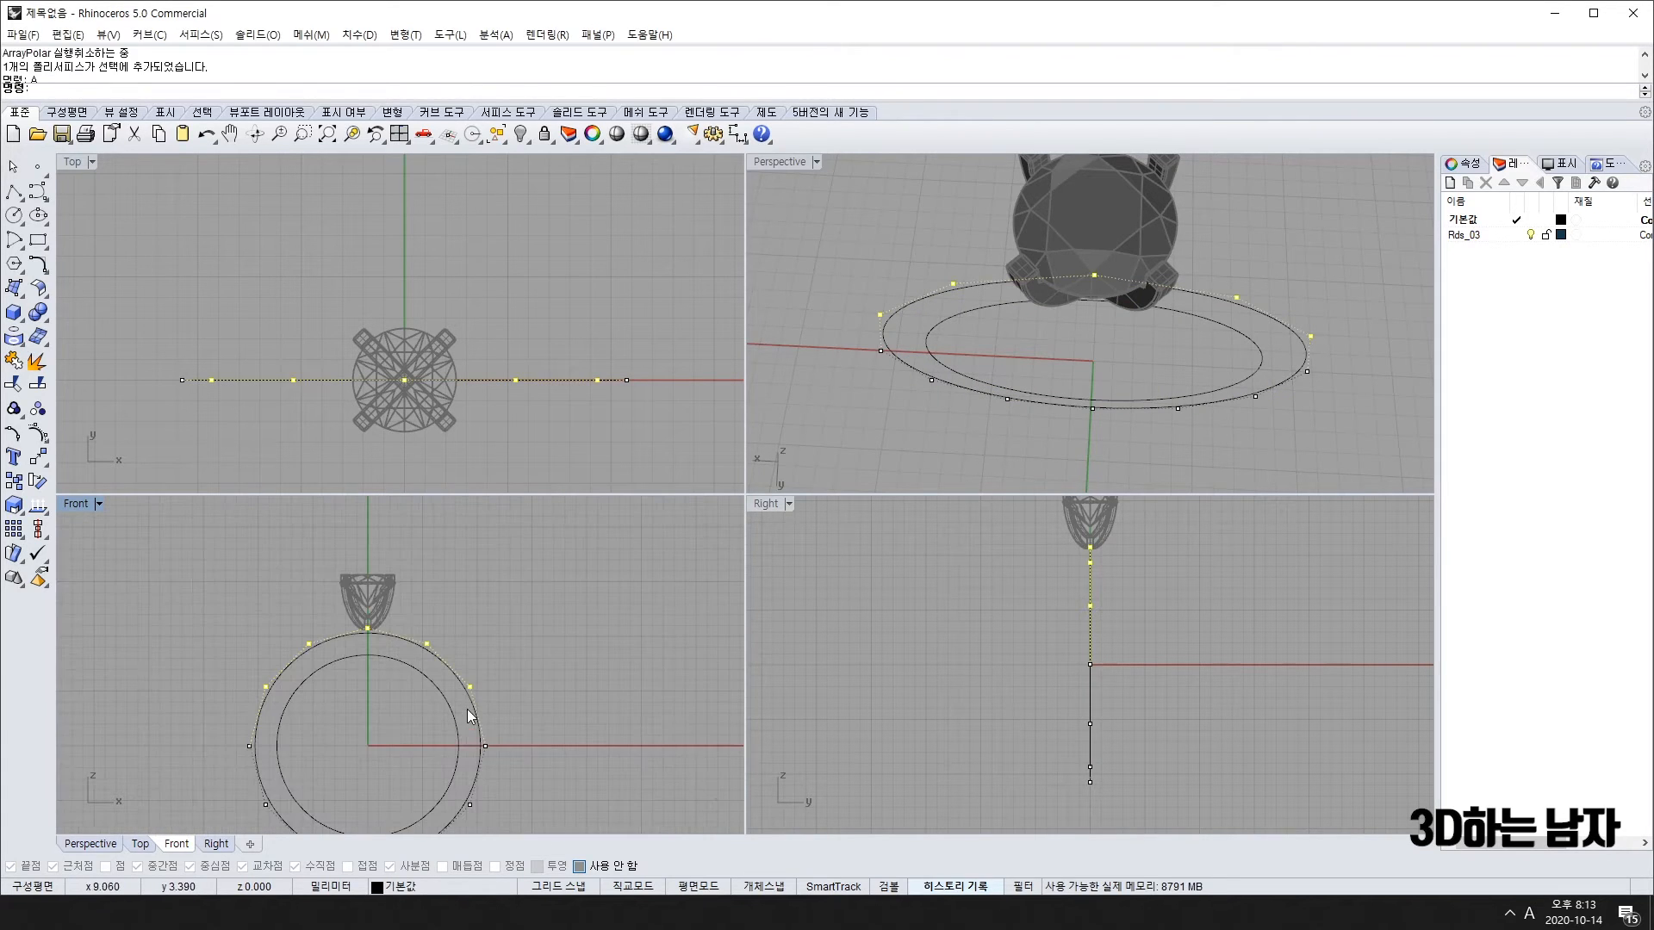
{"action": "type", "text": "s1"}
{"action": "key", "text": "space"}
{"action": "left_click", "coordinate": [518, 770]}
{"action": "left_click", "coordinate": [502, 602], "text": "shift"}
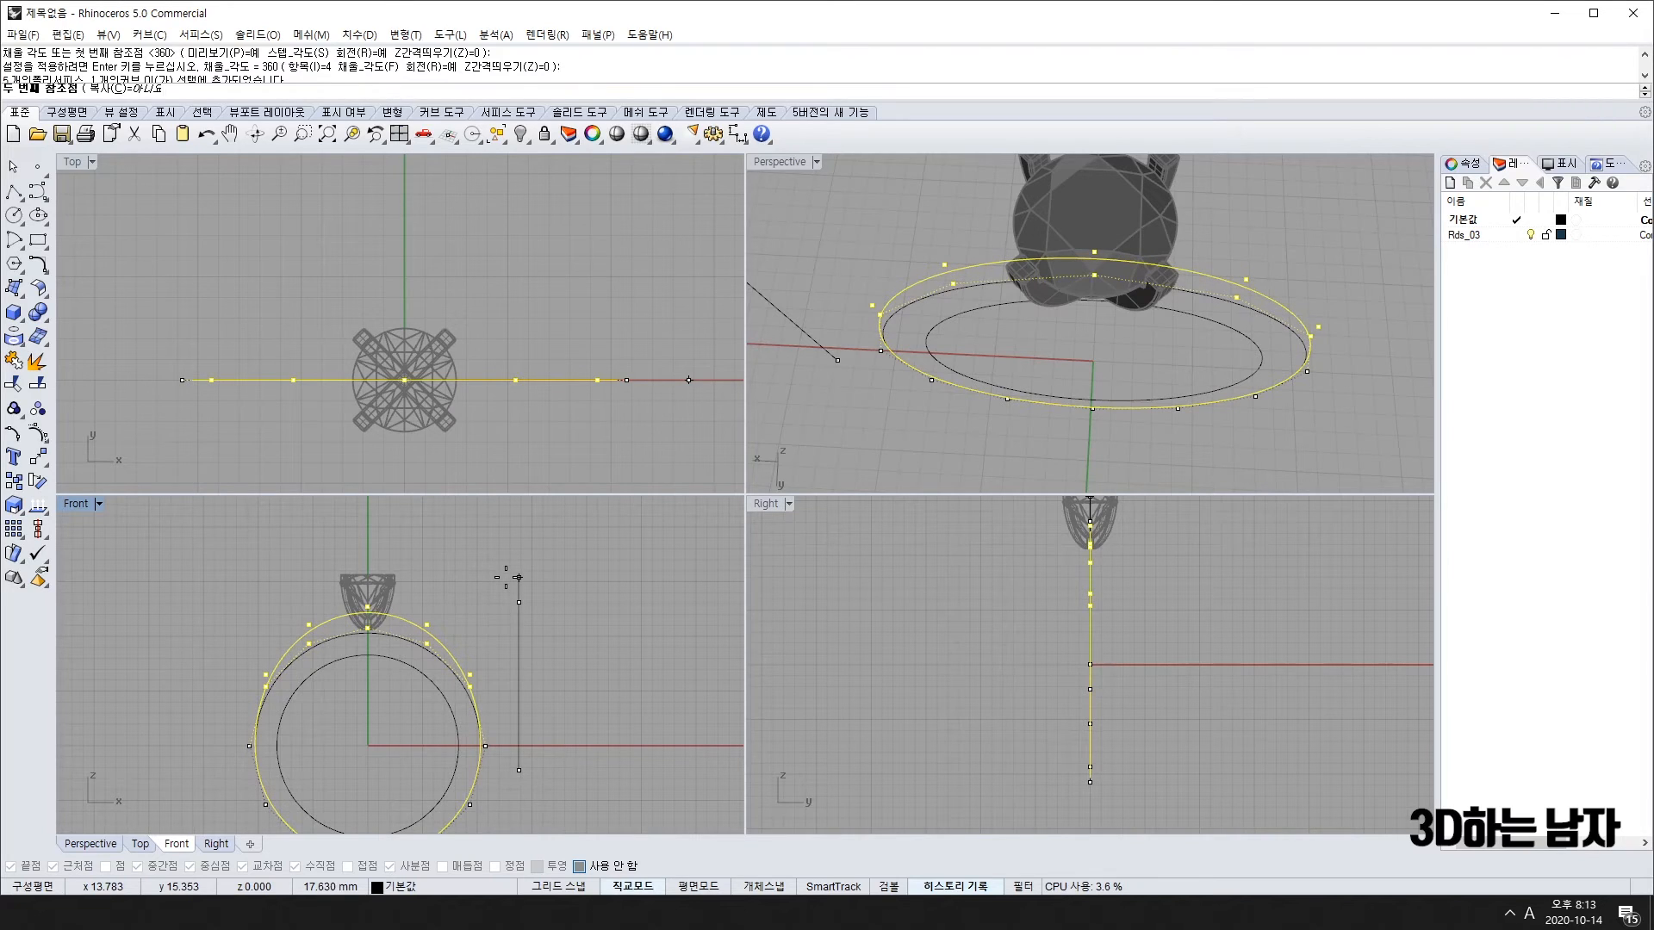
{"action": "left_click", "coordinate": [517, 577]}
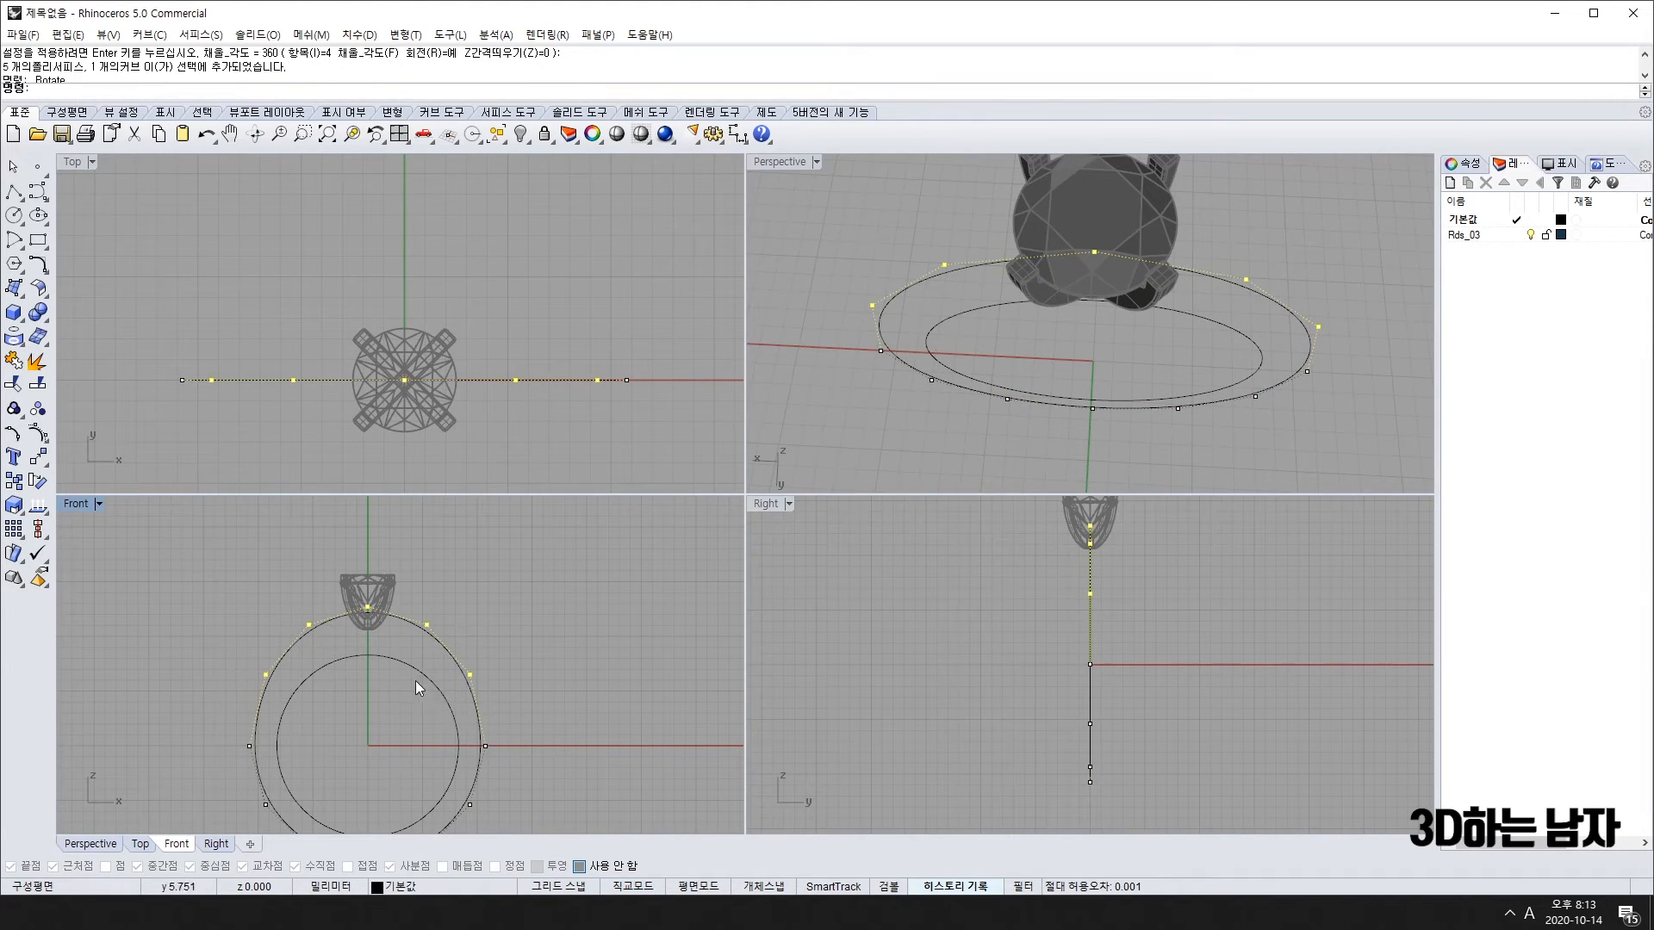
Step: Scale the outer ring's lower five control points vertically, then clear the selection
{"action": "scroll", "coordinate": [380, 649], "scroll_direction": "up", "scroll_amount": 5}
{"action": "scroll", "coordinate": [333, 665], "scroll_direction": "down", "scroll_amount": 6}
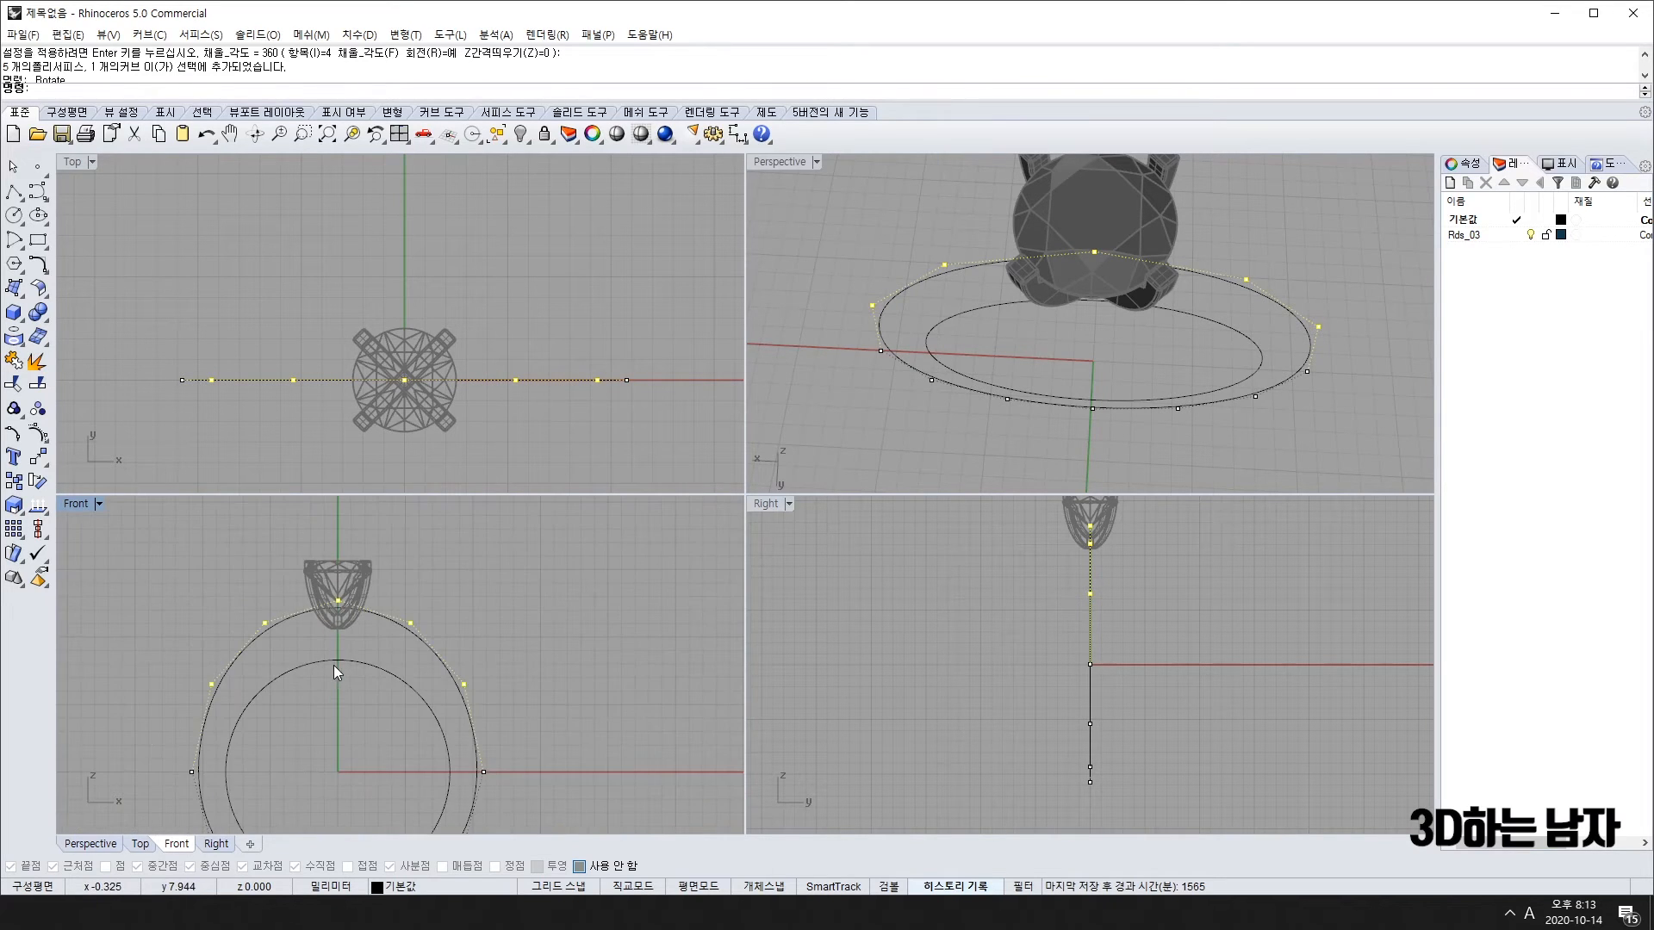
{"action": "scroll", "coordinate": [344, 670], "scroll_direction": "up", "scroll_amount": 8}
{"action": "scroll", "coordinate": [344, 670], "scroll_direction": "down", "scroll_amount": 10}
{"action": "right_click_drag", "start_coordinate": [418, 722], "coordinate": [412, 665]}
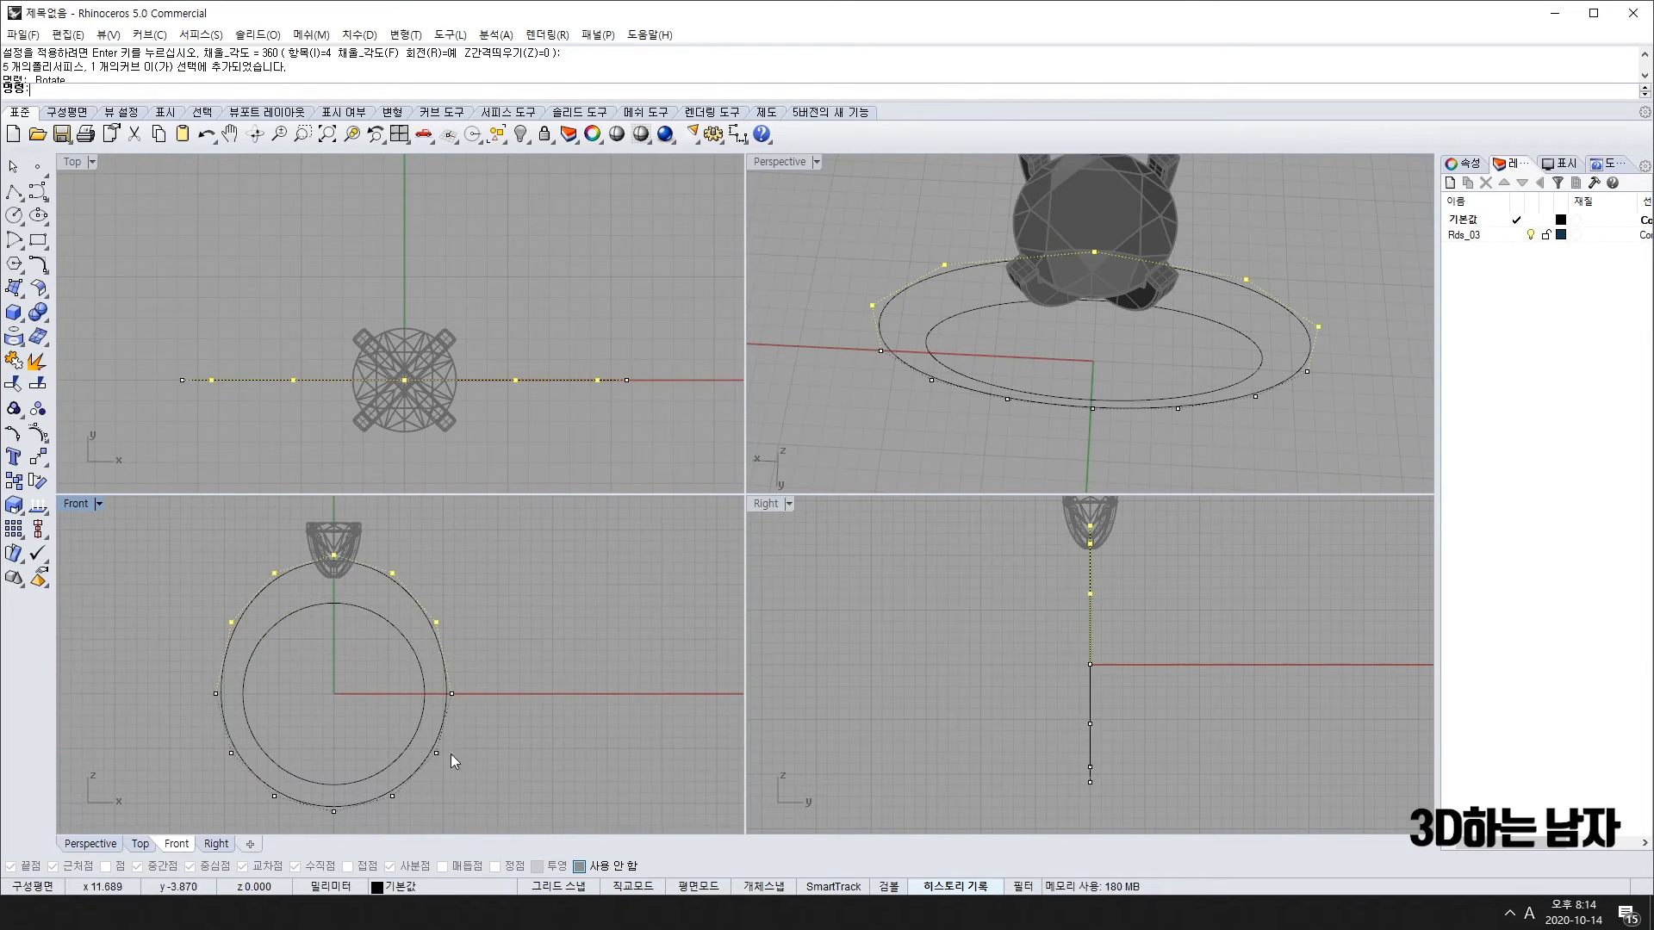
{"action": "right_click_drag", "start_coordinate": [451, 752], "coordinate": [462, 677]}
{"action": "left_click_drag", "start_coordinate": [209, 659], "coordinate": [486, 777]}
{"action": "right_click_drag", "start_coordinate": [487, 752], "coordinate": [487, 733]}
{"action": "right_click", "coordinate": [484, 683]}
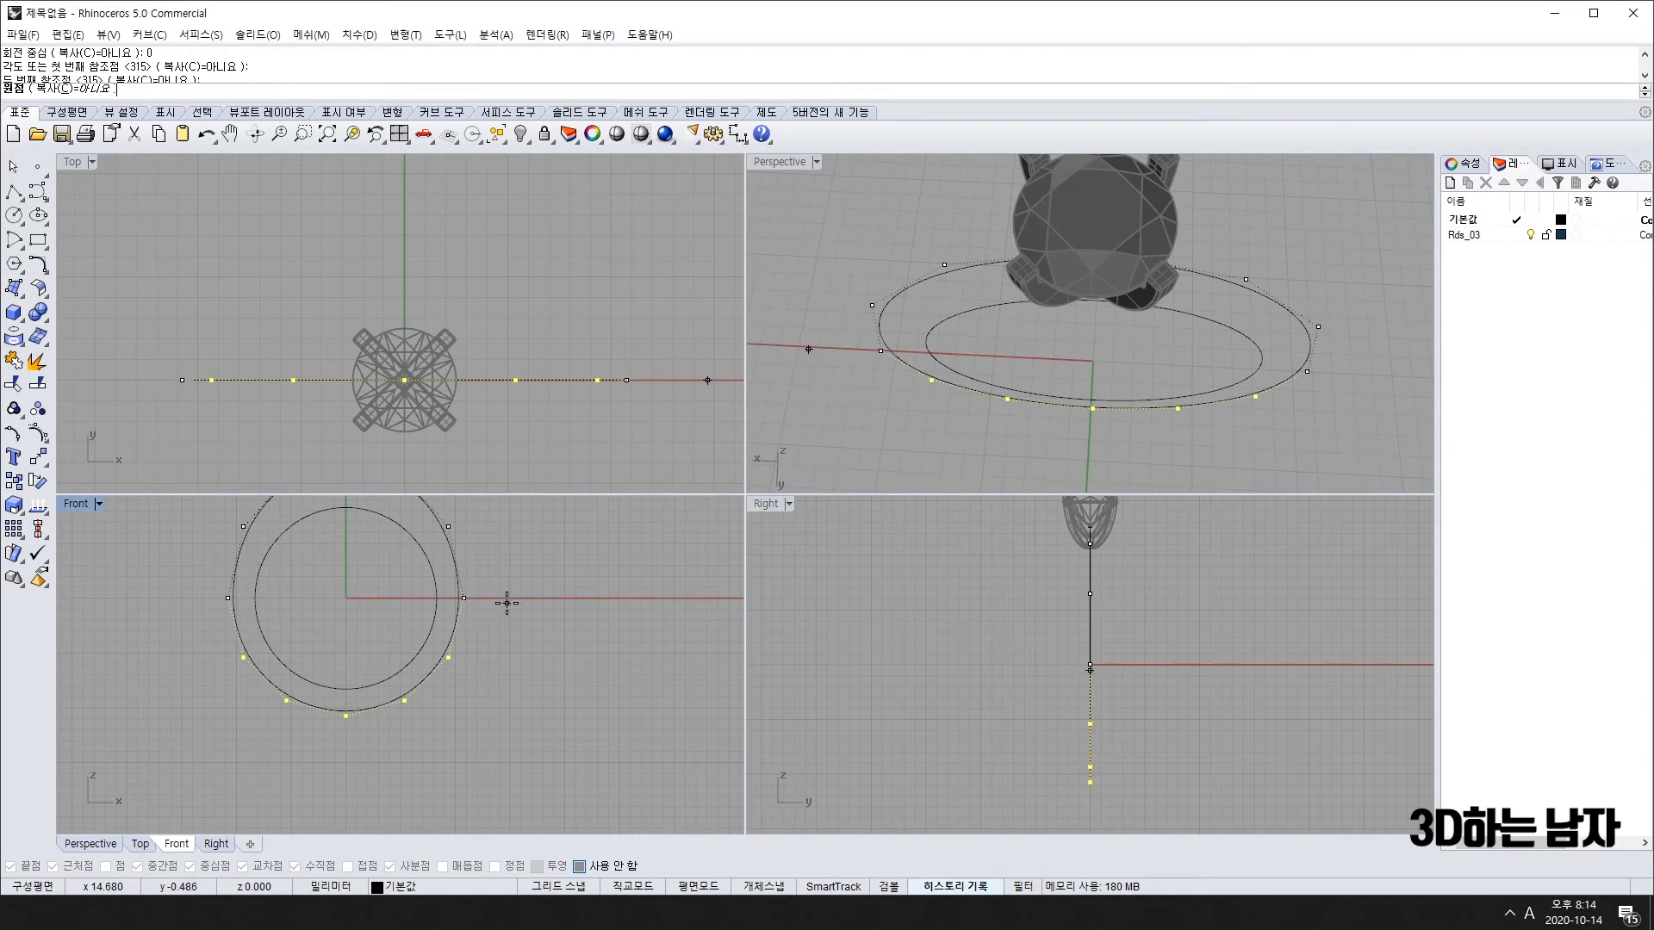
{"action": "left_click", "coordinate": [506, 603]}
{"action": "left_click", "coordinate": [506, 798], "text": "shift"}
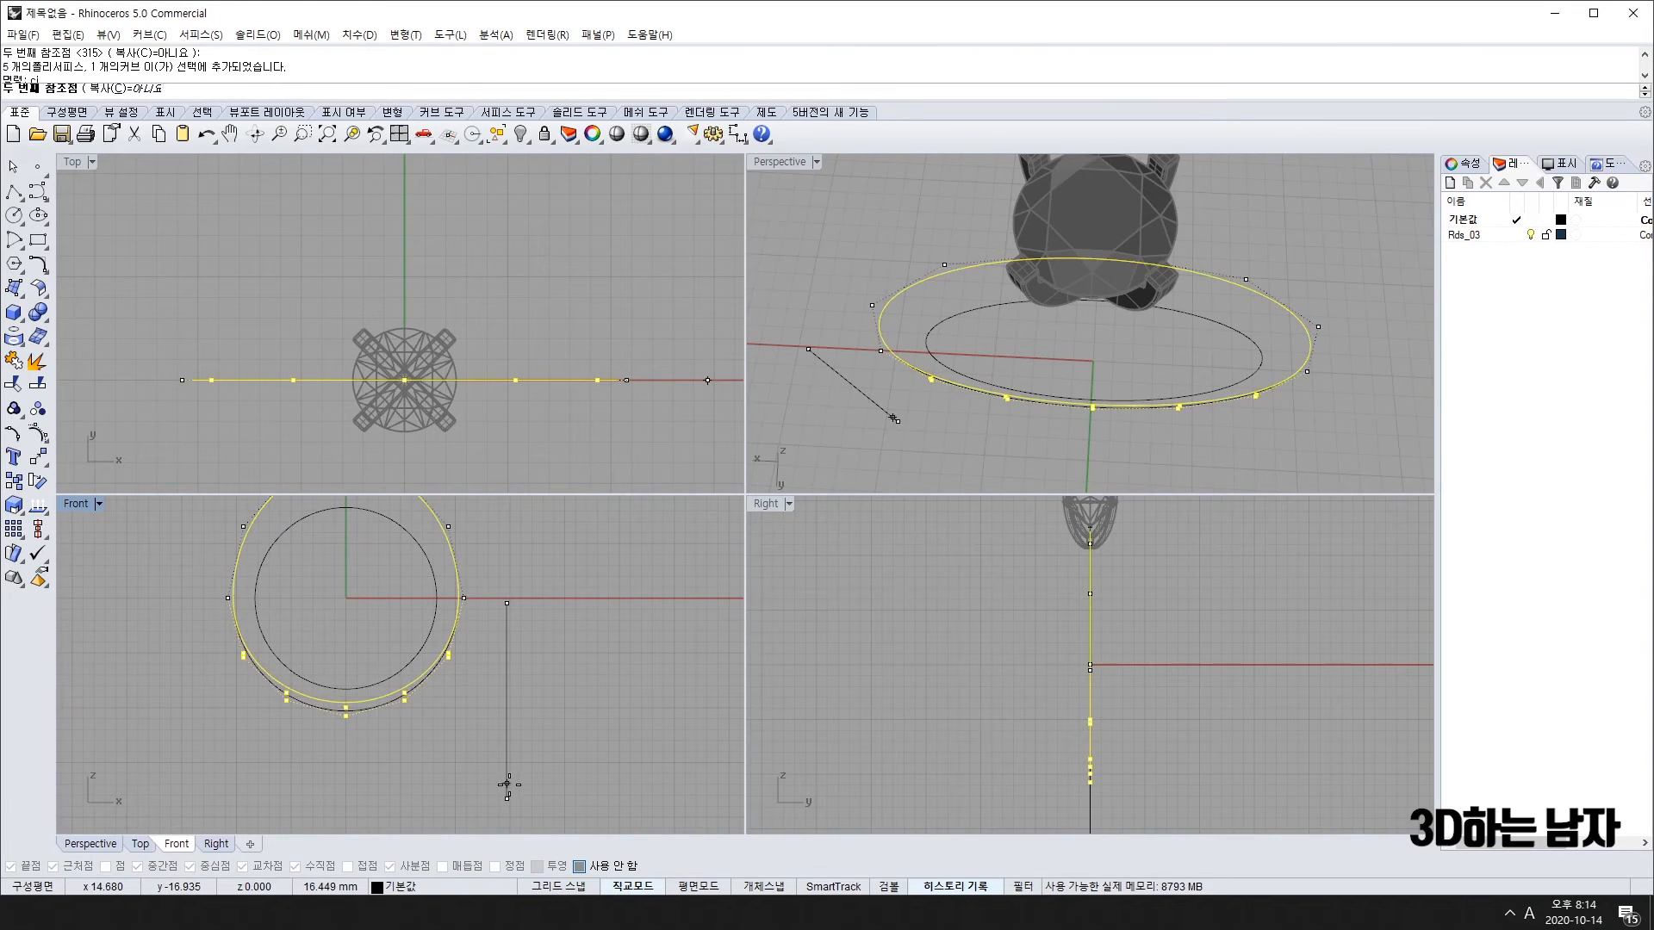
{"action": "left_click", "coordinate": [507, 783]}
{"action": "scroll", "coordinate": [500, 774], "scroll_direction": "down", "scroll_amount": 2}
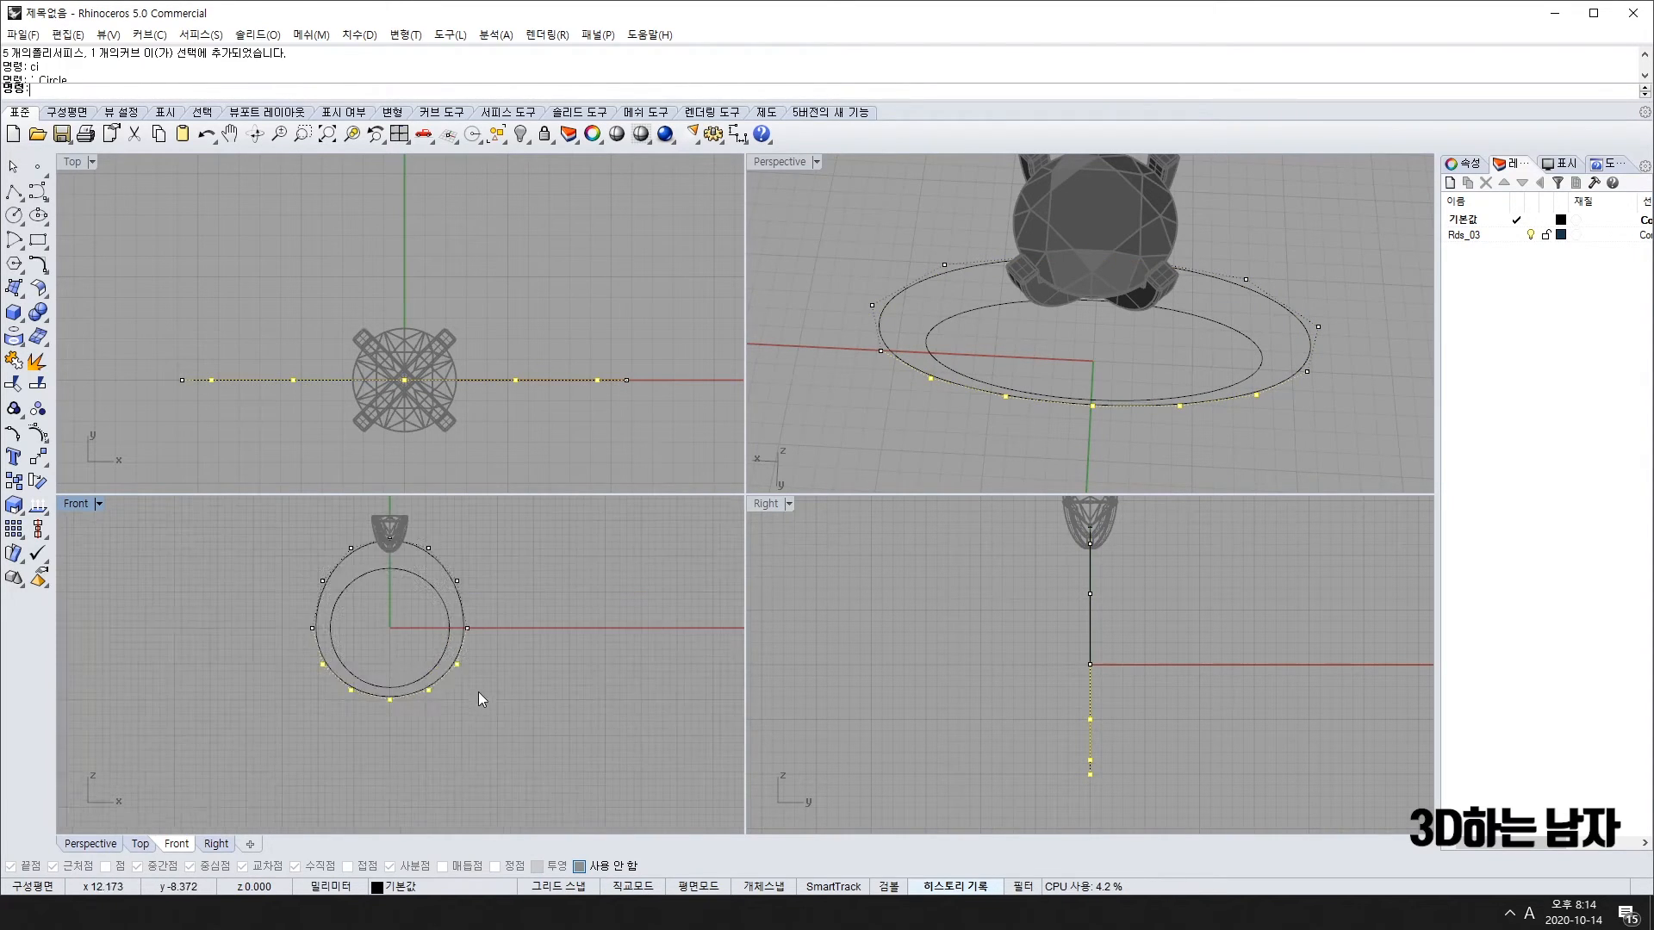
{"action": "right_click_drag", "start_coordinate": [478, 691], "coordinate": [523, 730]}
{"action": "key", "text": "Escape"}
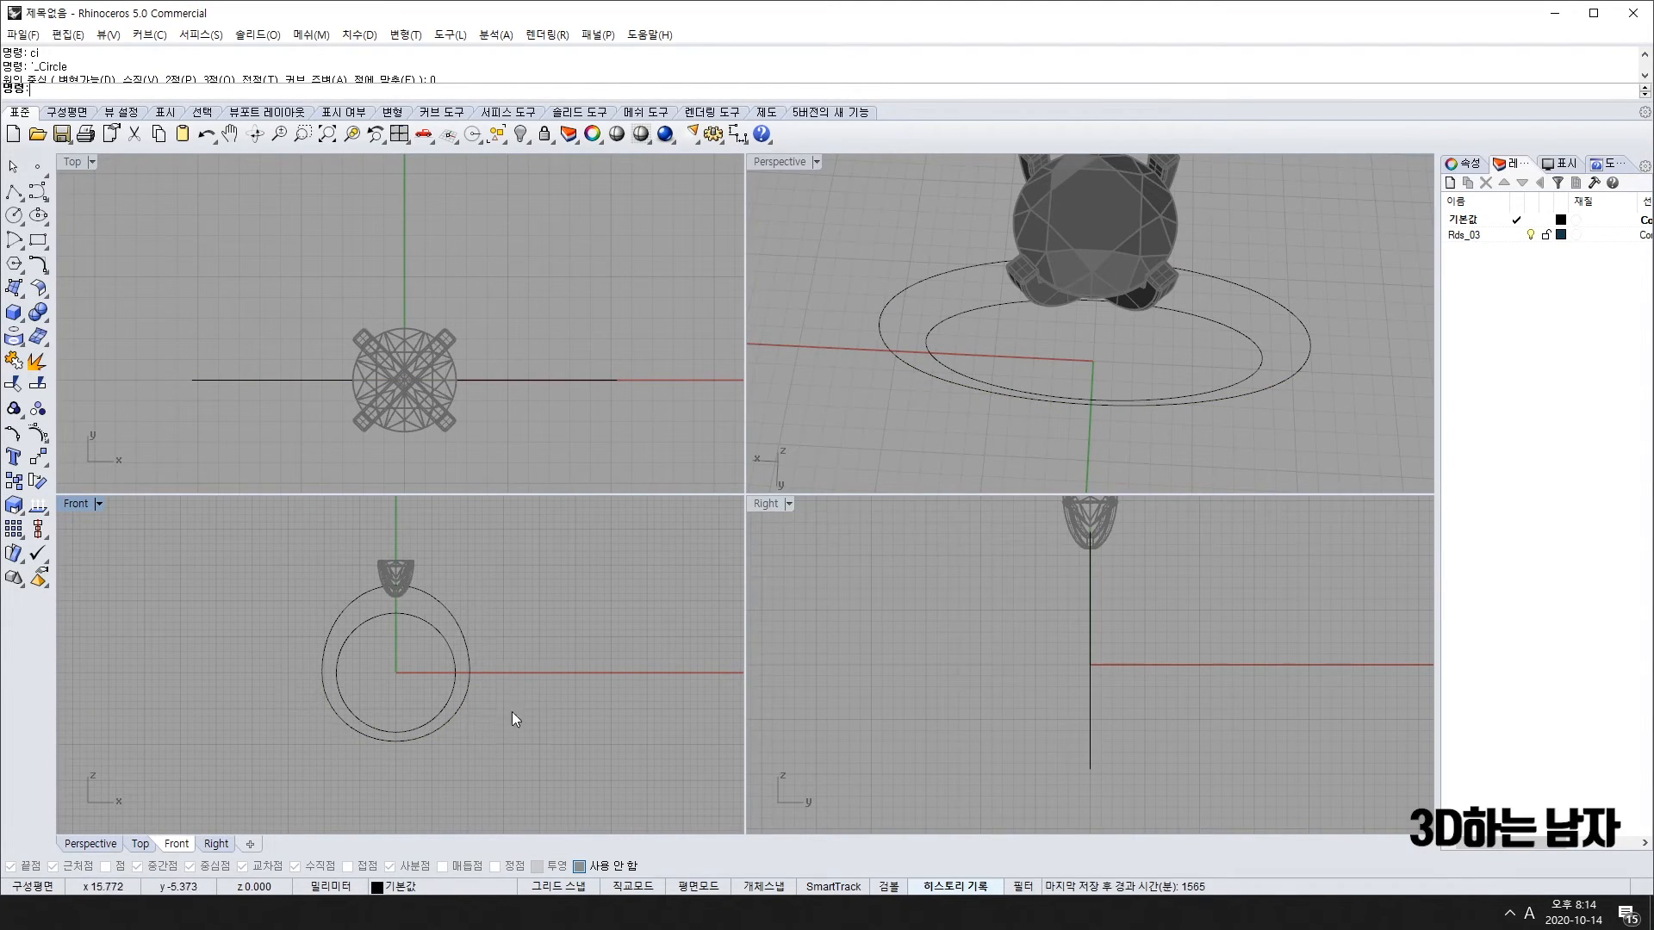
Step: Dimension the top band thickness between inner and outer circles as 3.87
{"action": "right_click_drag", "start_coordinate": [509, 715], "coordinate": [466, 683]}
{"action": "mouse_move", "coordinate": [1205, 339]}
{"action": "right_mouse_down"}
{"action": "mouse_move", "coordinate": [1220, 378]}
{"action": "mouse_move", "coordinate": [1053, 277]}
{"action": "mouse_move", "coordinate": [1212, 307]}
{"action": "right_mouse_up"}
{"action": "scroll", "coordinate": [353, 592], "scroll_direction": "up", "scroll_amount": 5}
{"action": "right_click_drag", "start_coordinate": [353, 593], "coordinate": [384, 694]}
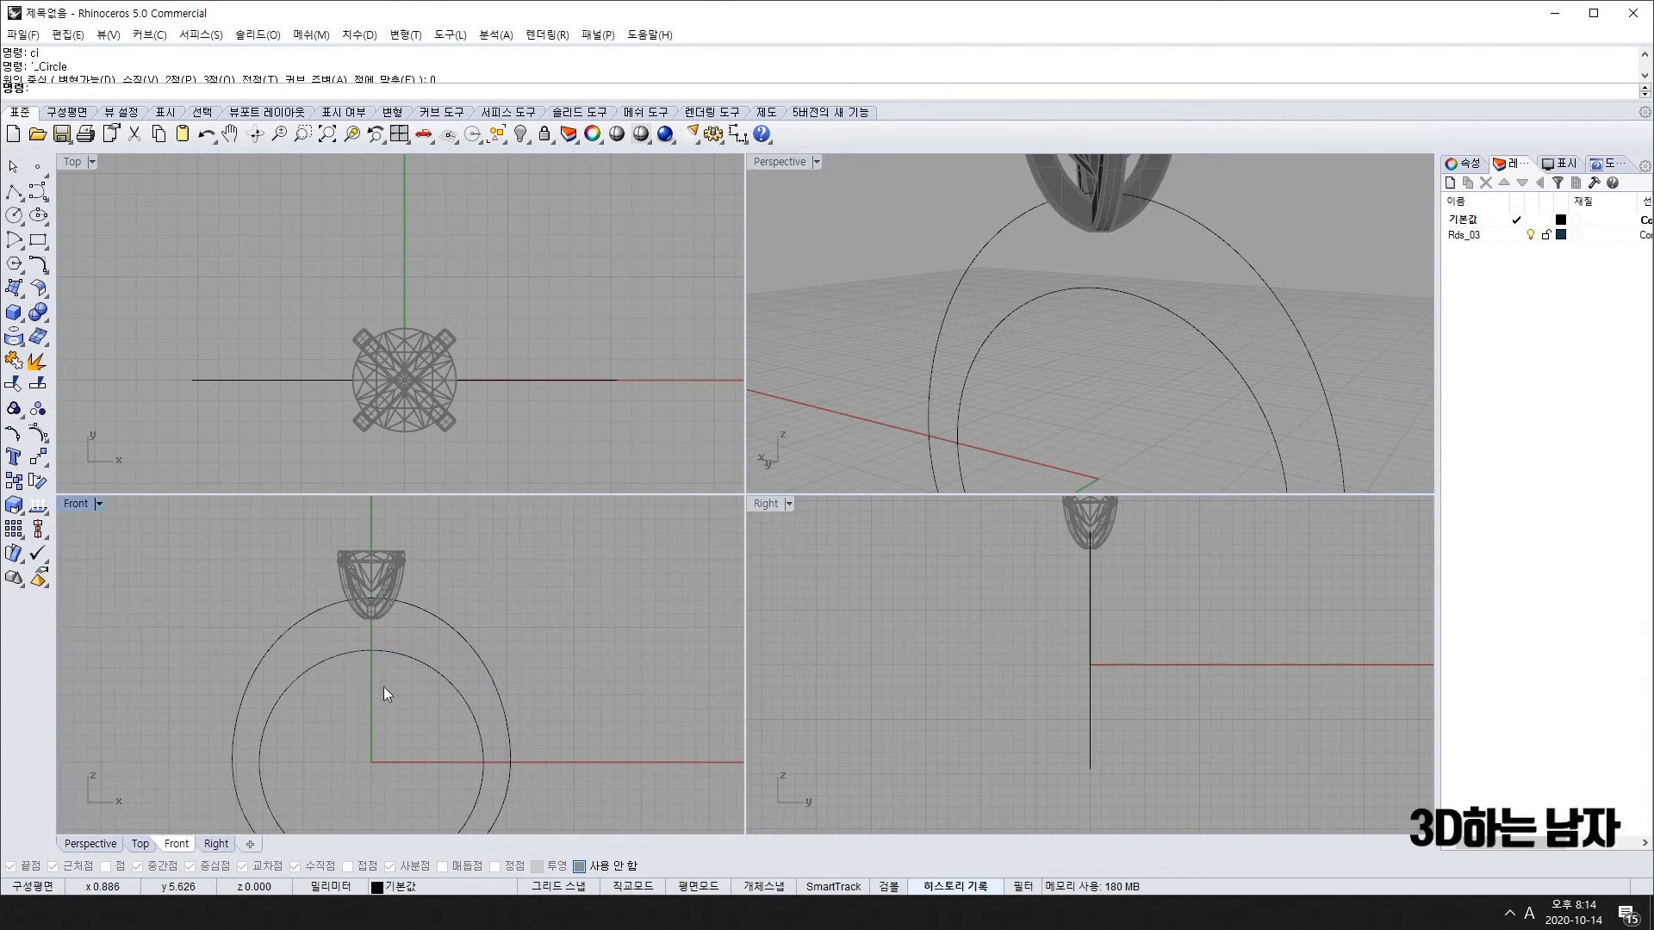
{"action": "scroll", "coordinate": [472, 727], "scroll_direction": "down", "scroll_amount": 3}
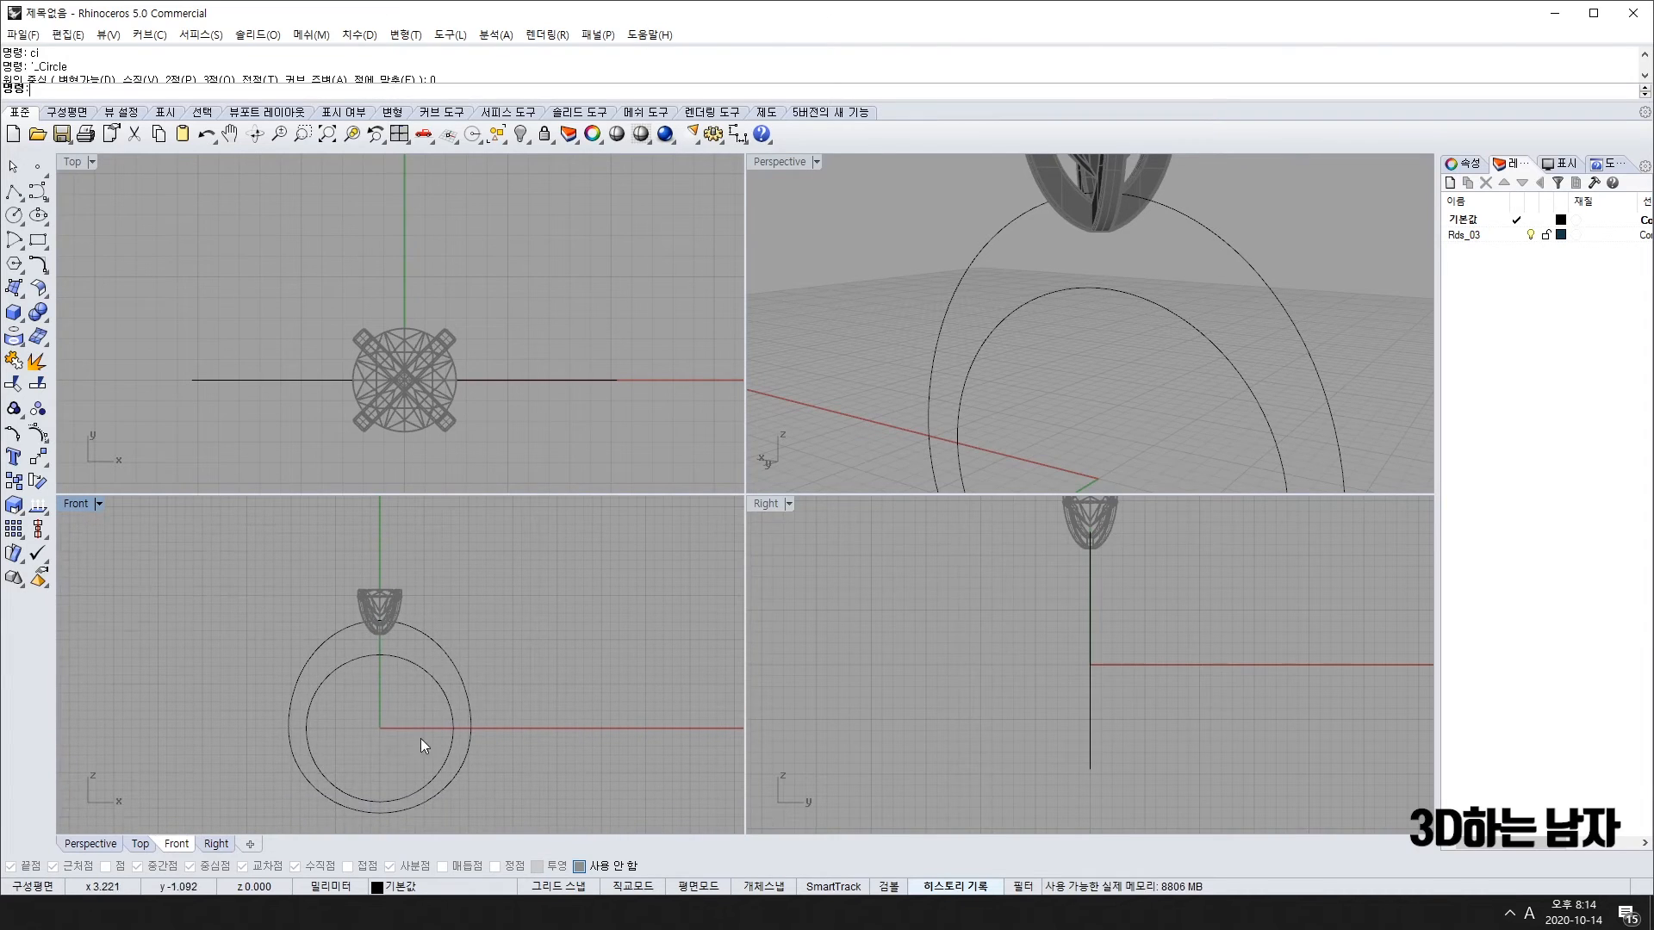
{"action": "scroll", "coordinate": [459, 727], "scroll_direction": "up", "scroll_amount": 2}
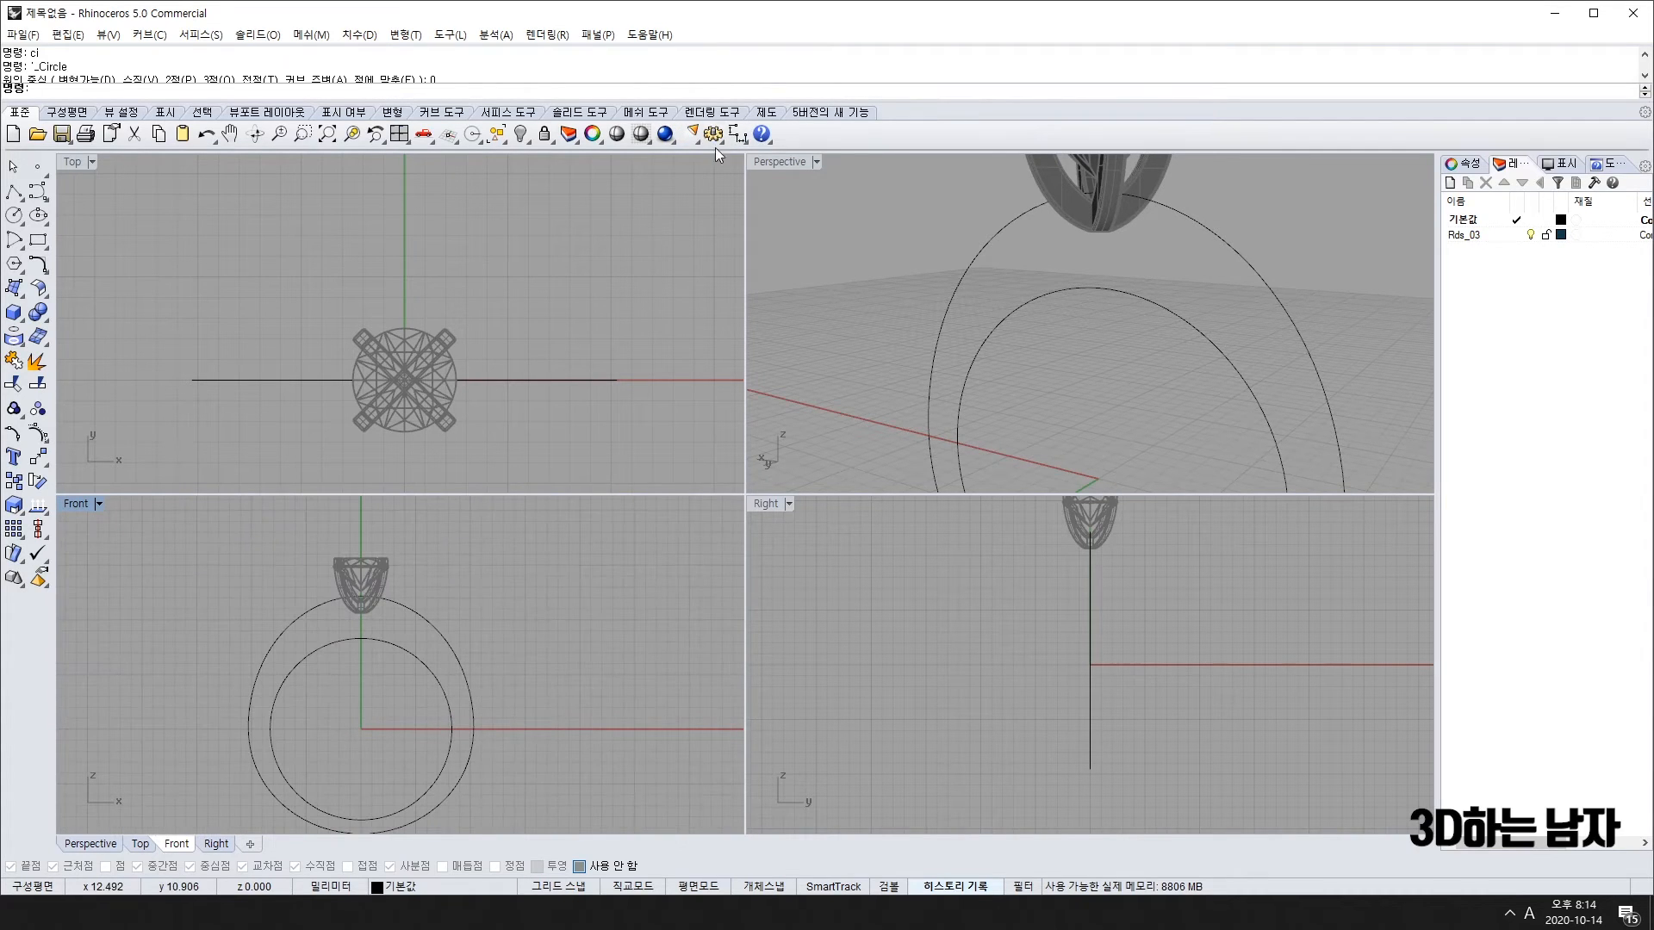
{"action": "left_click", "coordinate": [736, 135]}
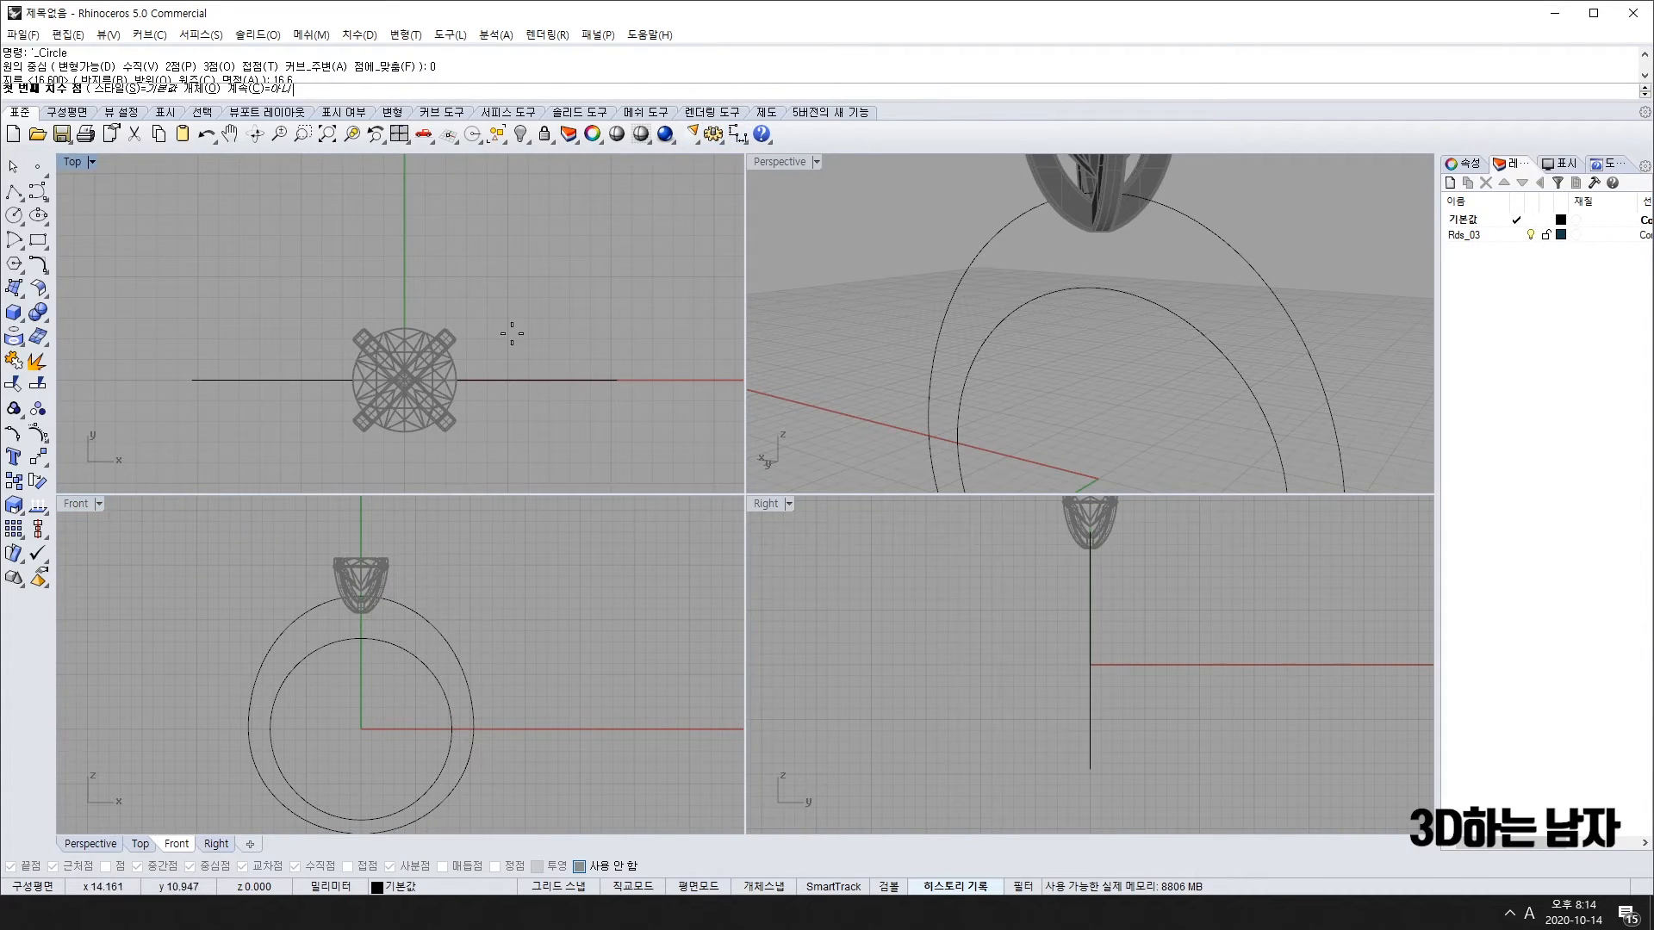
{"action": "left_click", "coordinate": [360, 639]}
{"action": "scroll", "coordinate": [359, 624], "scroll_direction": "up", "scroll_amount": 5}
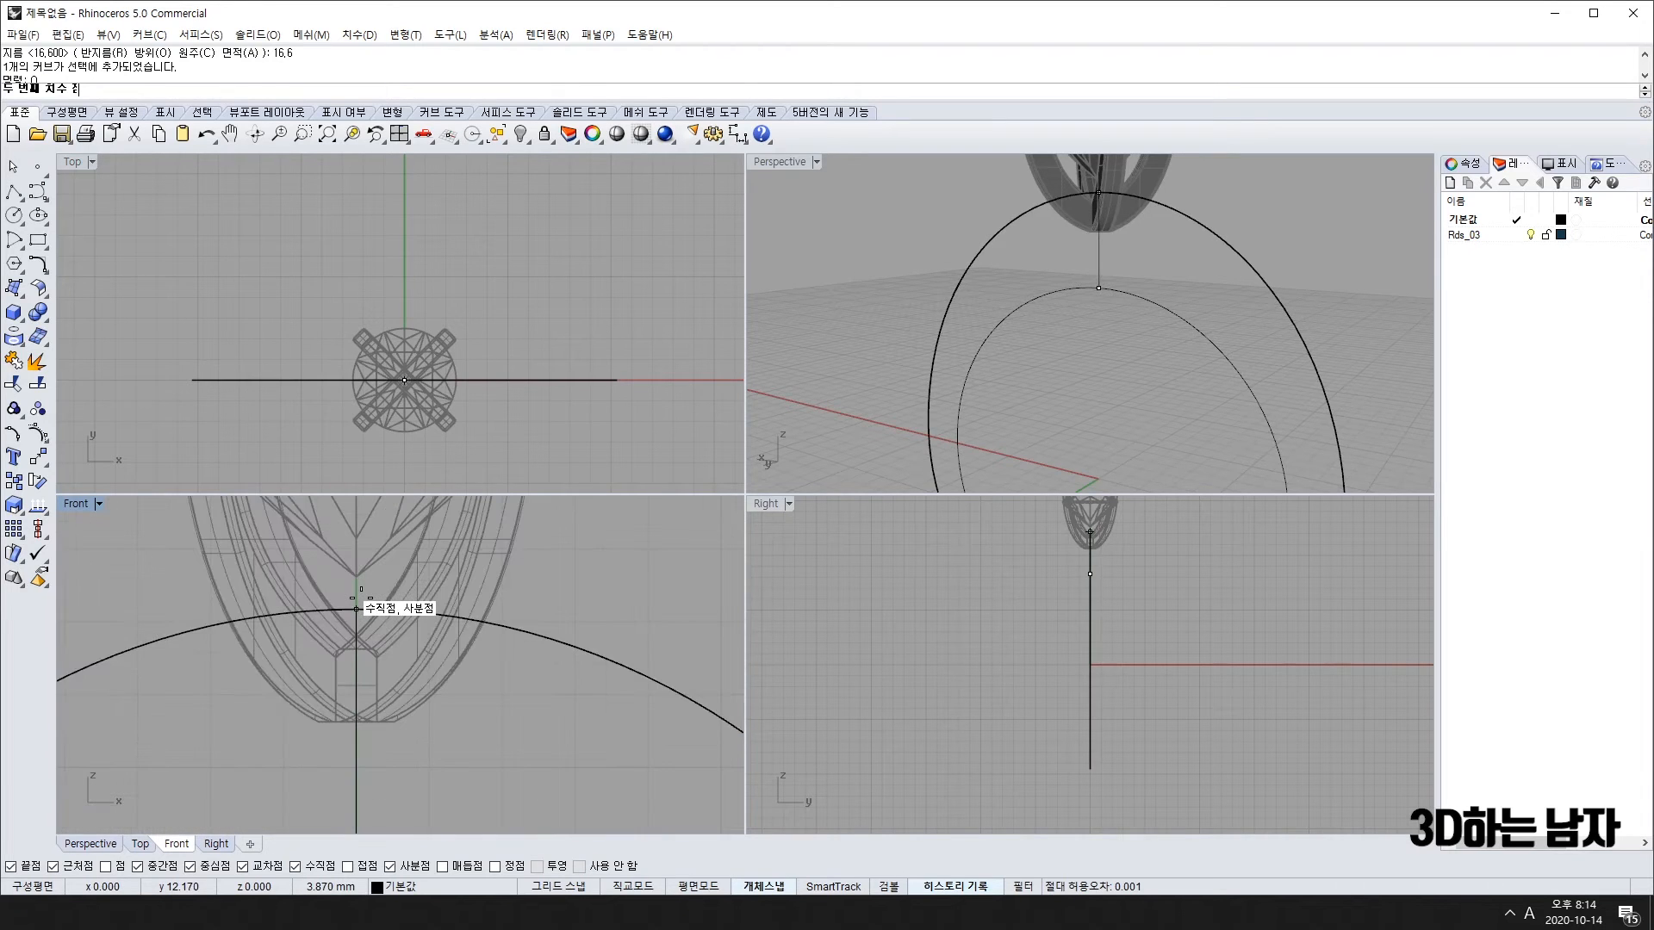
{"action": "left_click", "coordinate": [361, 598]}
{"action": "scroll", "coordinate": [458, 618], "scroll_direction": "down", "scroll_amount": 8}
{"action": "left_click", "coordinate": [617, 636]}
Step: Add the 2.00 side and 1.27 bottom thickness dimensions using quadrant points
{"action": "right_click_drag", "start_coordinate": [585, 764], "coordinate": [532, 647]}
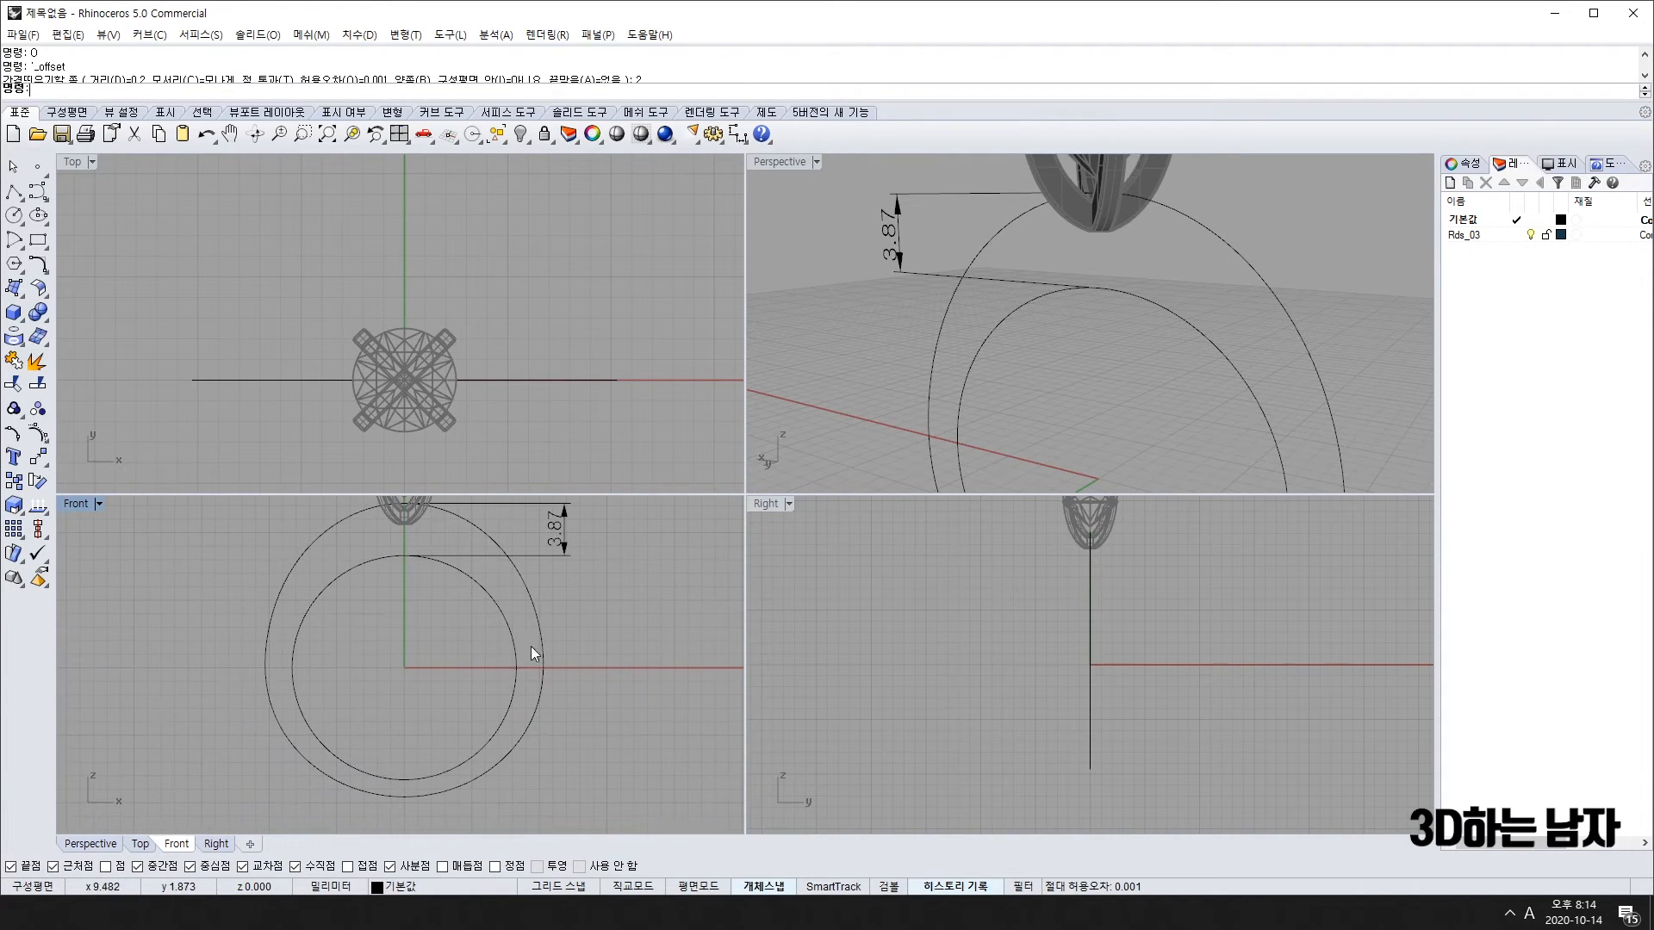
{"action": "right_click", "coordinate": [517, 670]}
{"action": "left_click", "coordinate": [517, 668]}
{"action": "left_click", "coordinate": [543, 666]}
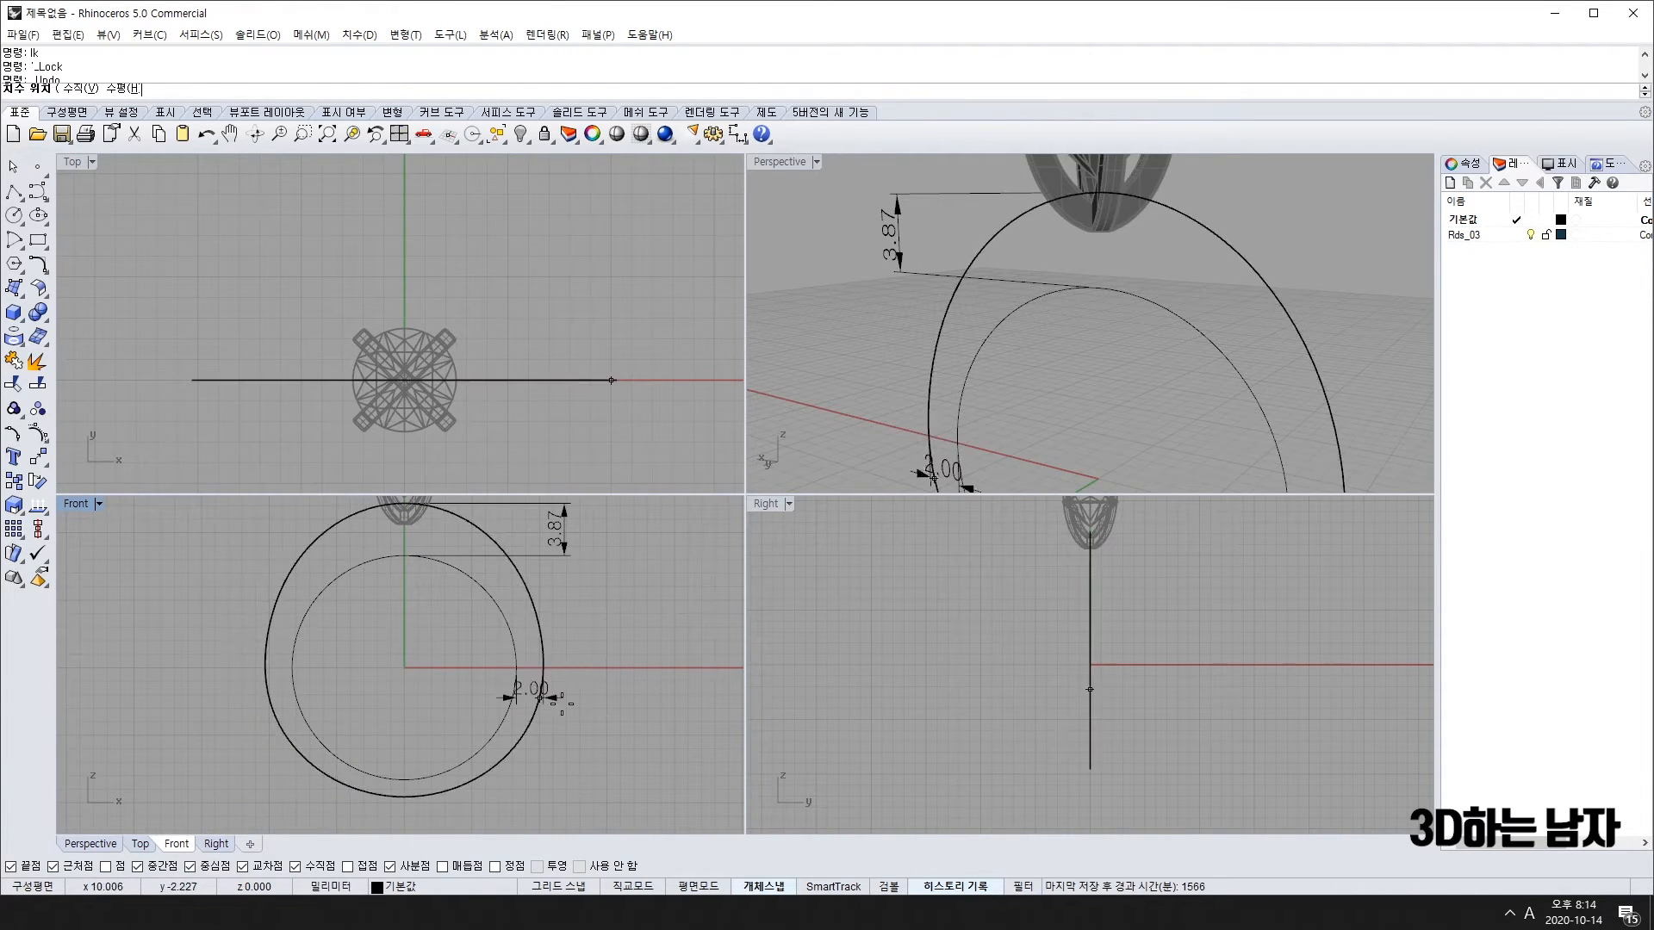
{"action": "left_click", "coordinate": [552, 586]}
{"action": "right_click", "coordinate": [551, 595]}
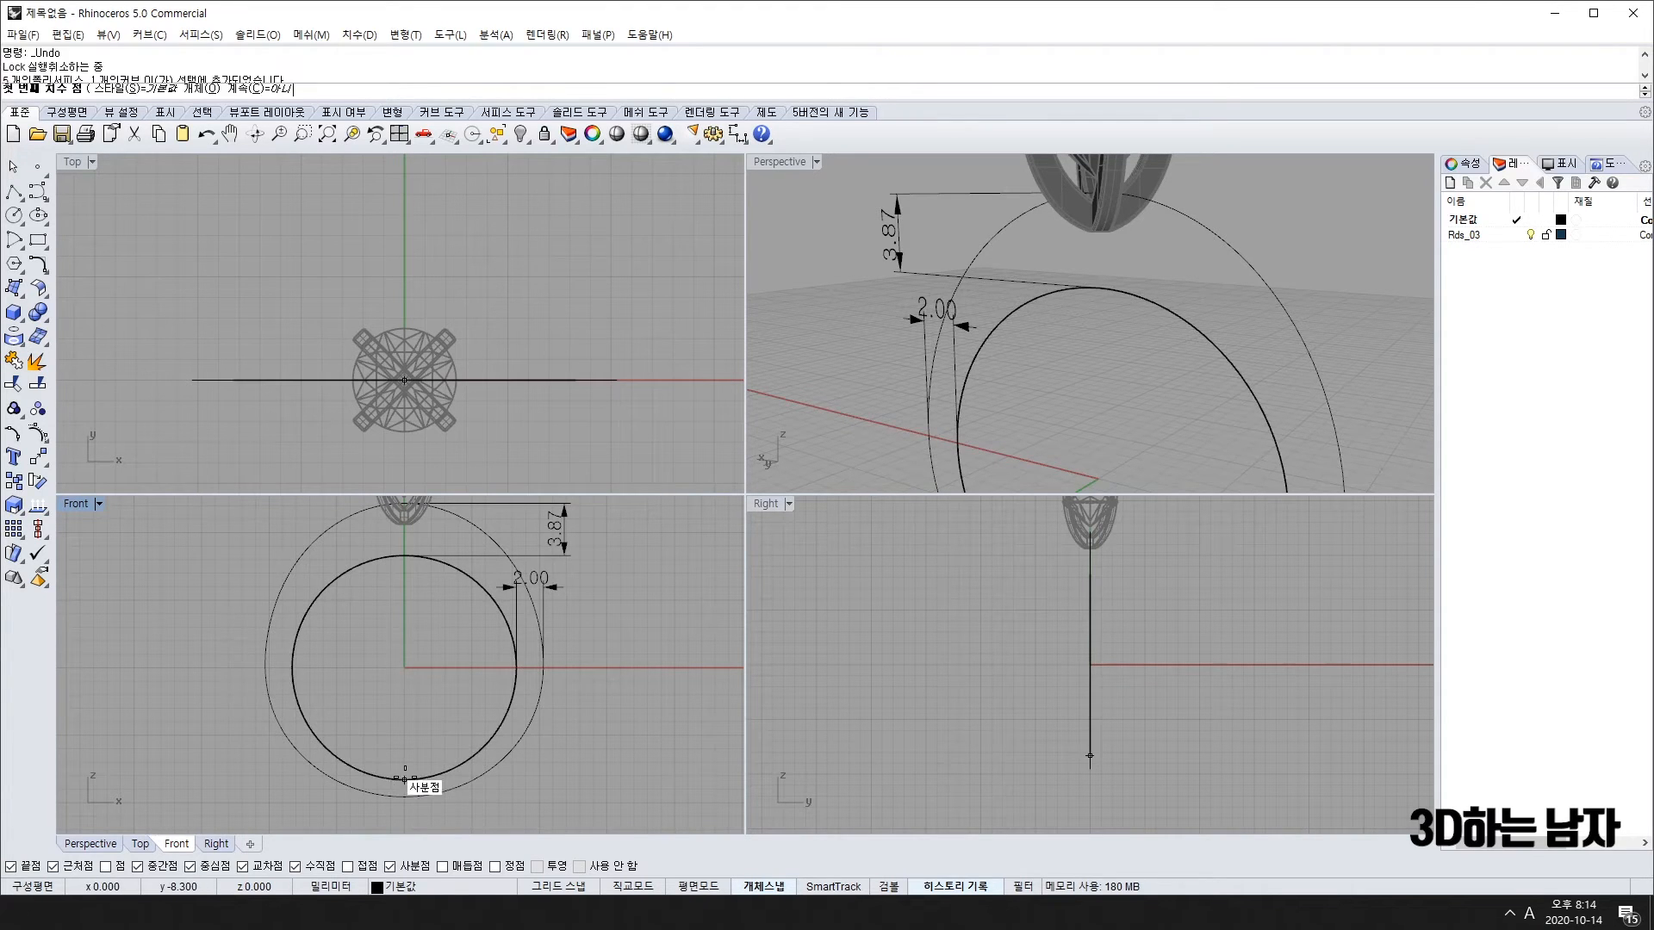
{"action": "left_click", "coordinate": [405, 779]}
{"action": "left_click", "coordinate": [404, 796]}
{"action": "left_click", "coordinate": [653, 779]}
Step: Run the lk command to lock the selected objects
{"action": "type", "text": "lk"}
{"action": "key", "text": "Return"}
{"action": "scroll", "coordinate": [638, 792], "scroll_direction": "up", "scroll_amount": 3}
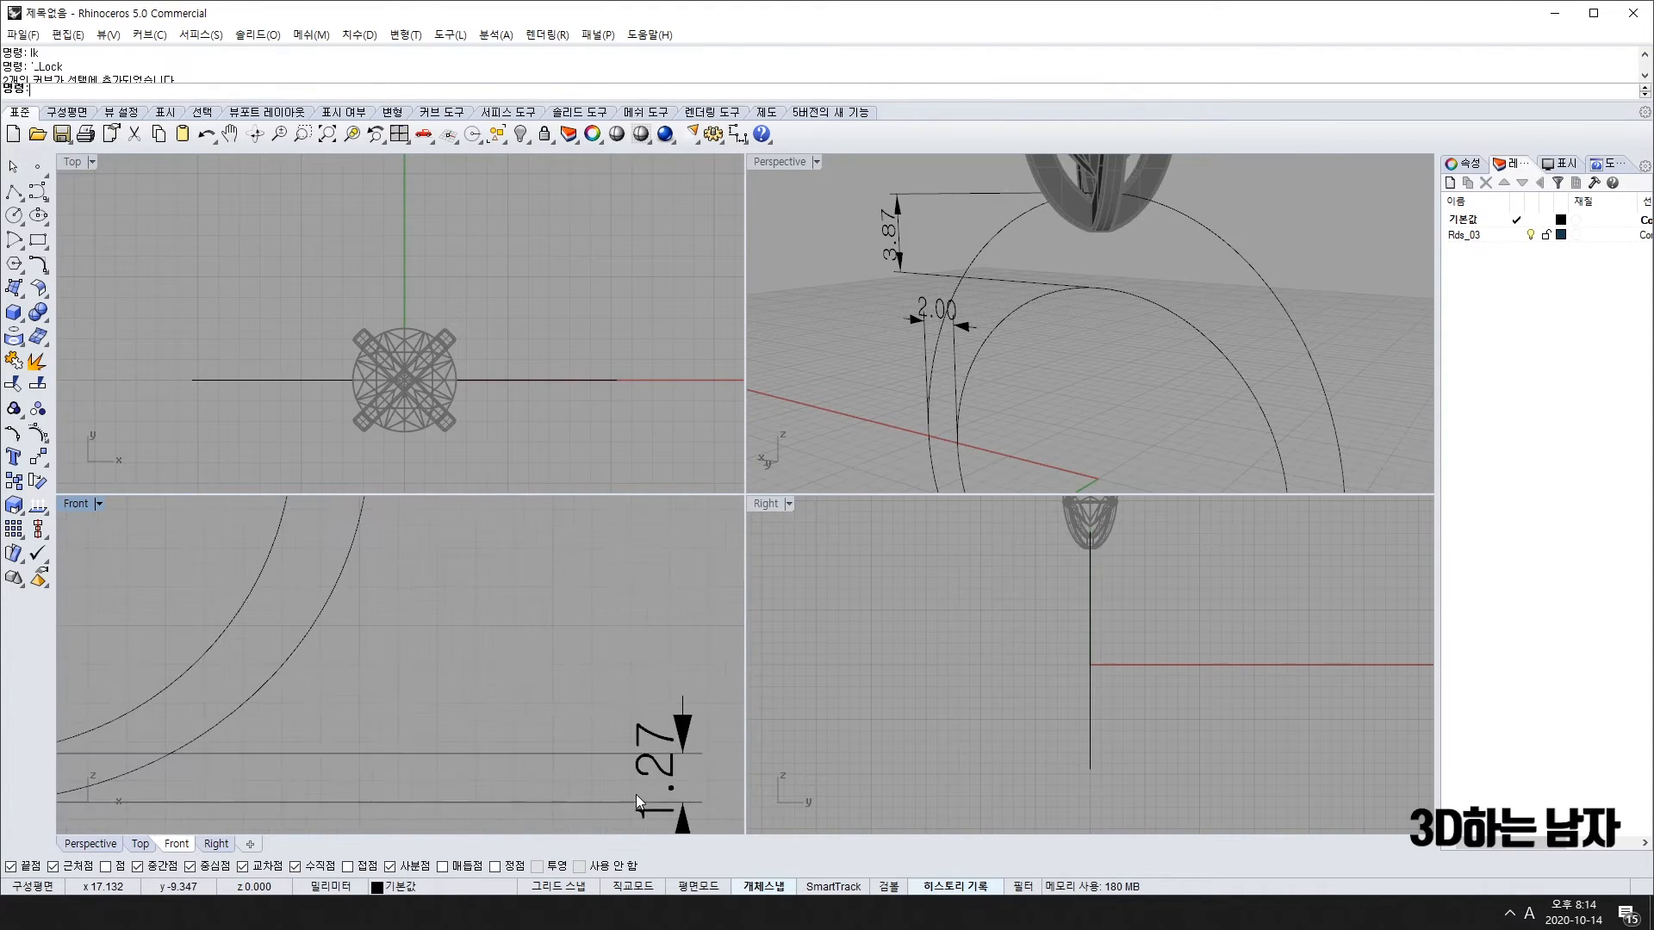
{"action": "scroll", "coordinate": [636, 794], "scroll_direction": "down", "scroll_amount": 3}
Step: Undo the lock and rebuild the outer ring's lower control points
{"action": "key", "text": "ctrl+z"}
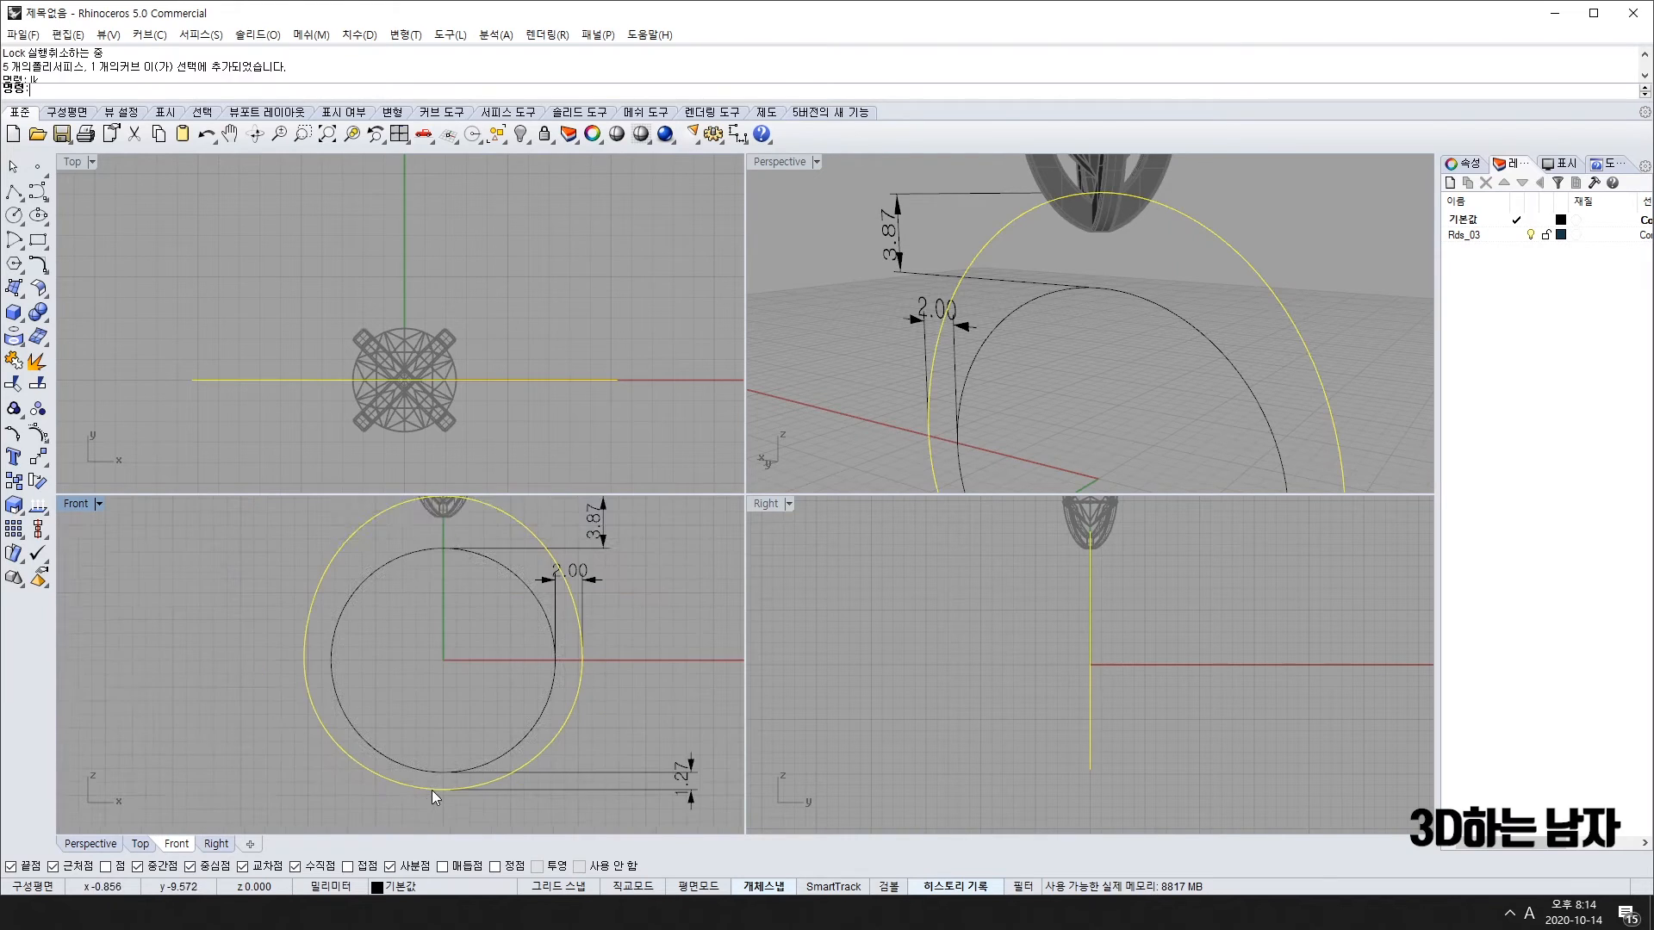
{"action": "key", "text": "F10"}
{"action": "left_click_drag", "start_coordinate": [566, 787], "coordinate": [227, 747]}
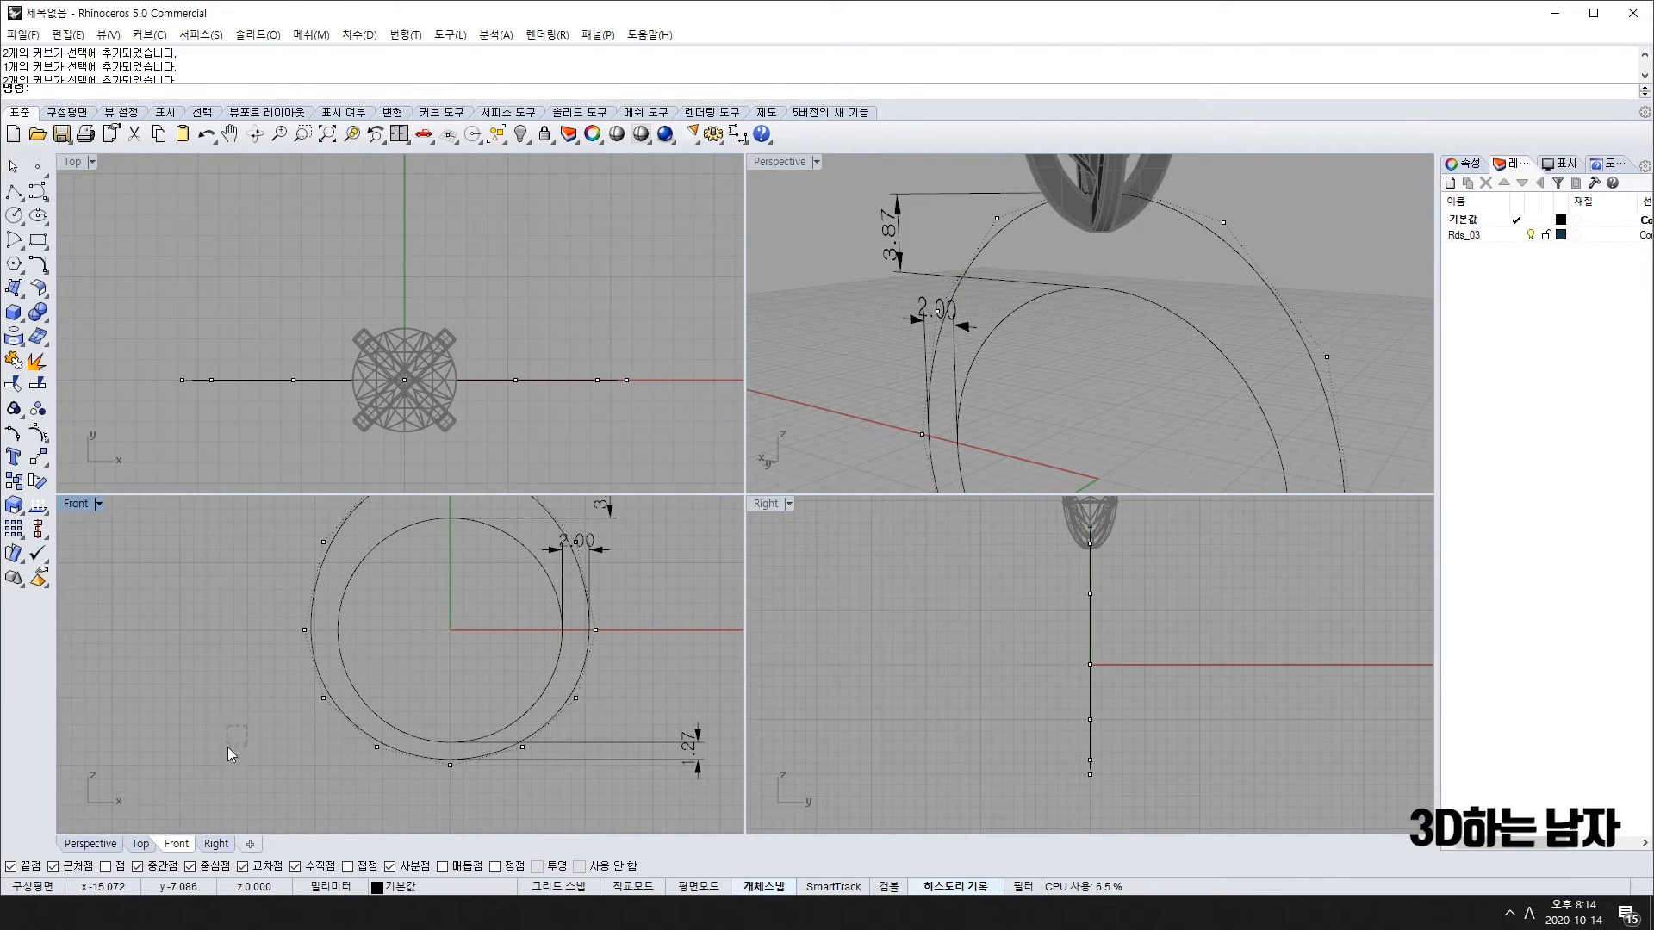
{"action": "left_click_drag", "start_coordinate": [393, 748], "coordinate": [601, 812]}
{"action": "type", "text": "rb"}
{"action": "key", "text": "Return"}
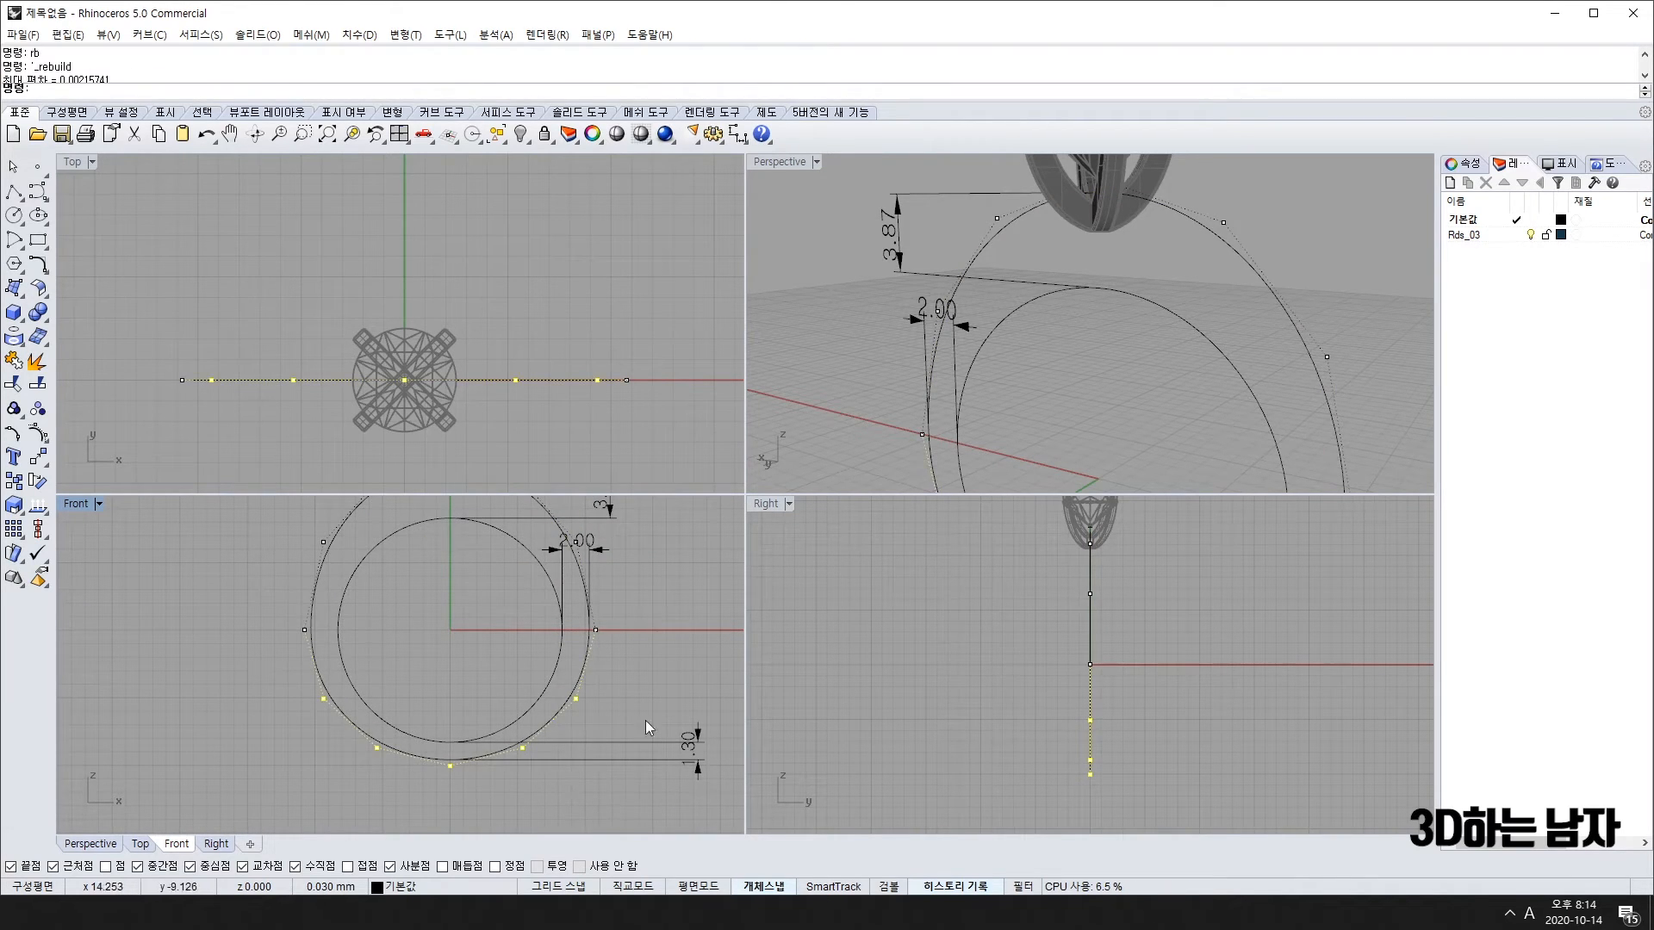
{"action": "key", "text": "Escape"}
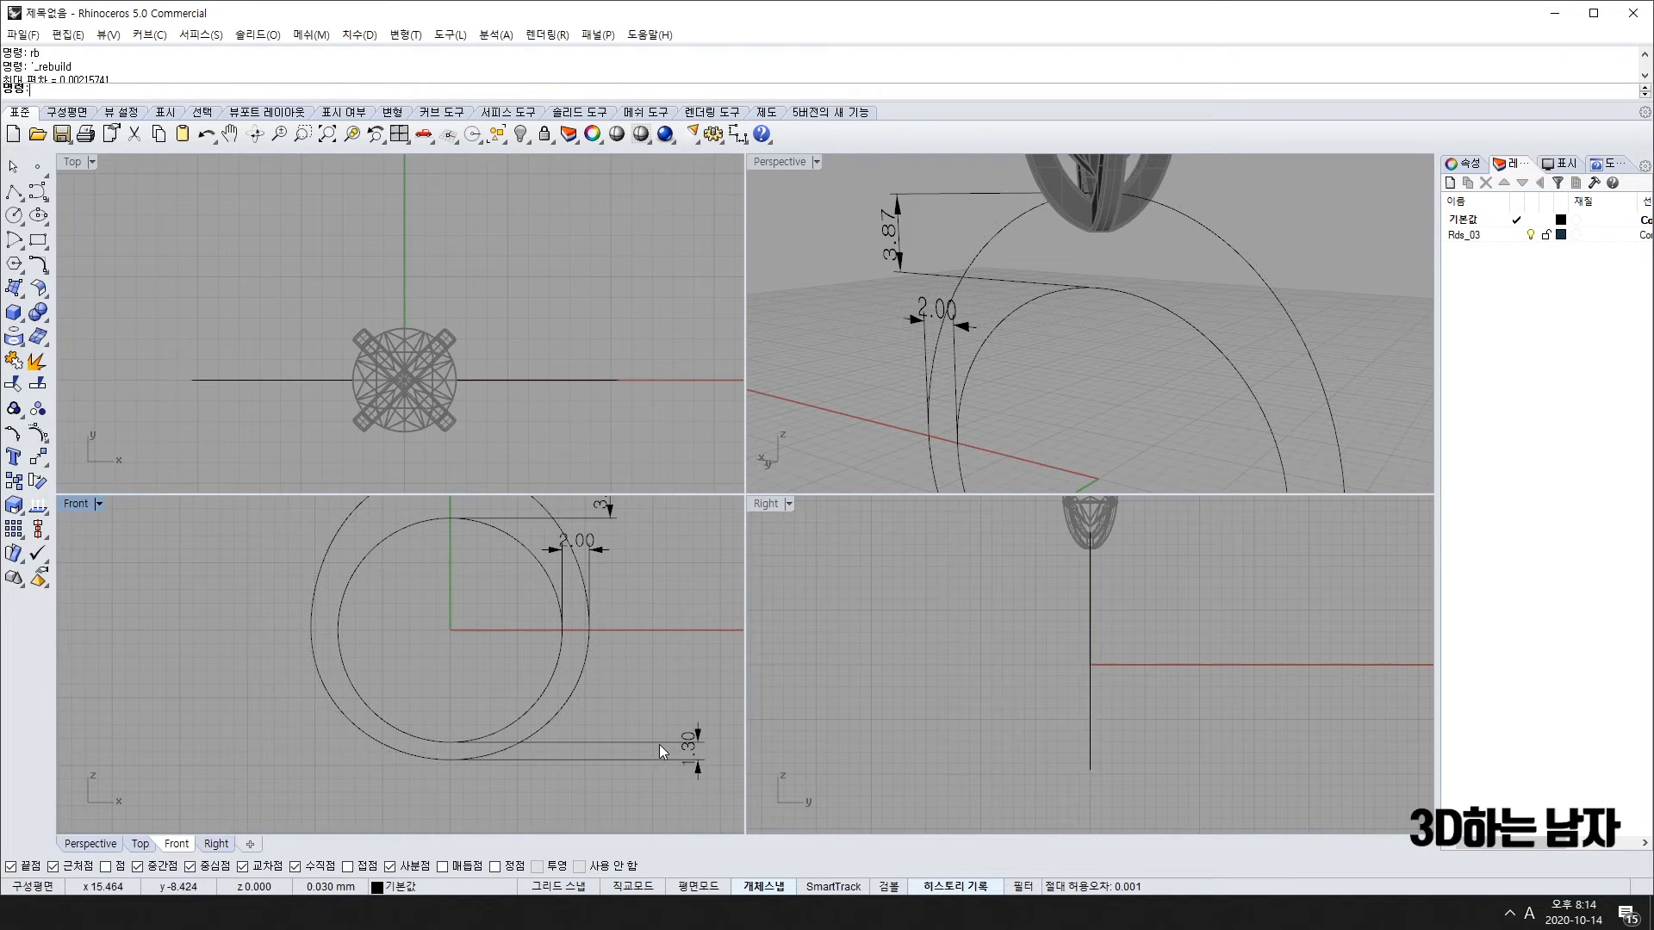
Step: Delete the 3.87 and 2.00 dimensions and recentre the ring in the Front view
{"action": "left_click", "coordinate": [659, 743]}
{"action": "scroll", "coordinate": [508, 741], "scroll_direction": "down", "scroll_amount": 2}
{"action": "scroll", "coordinate": [484, 651], "scroll_direction": "up", "scroll_amount": 2}
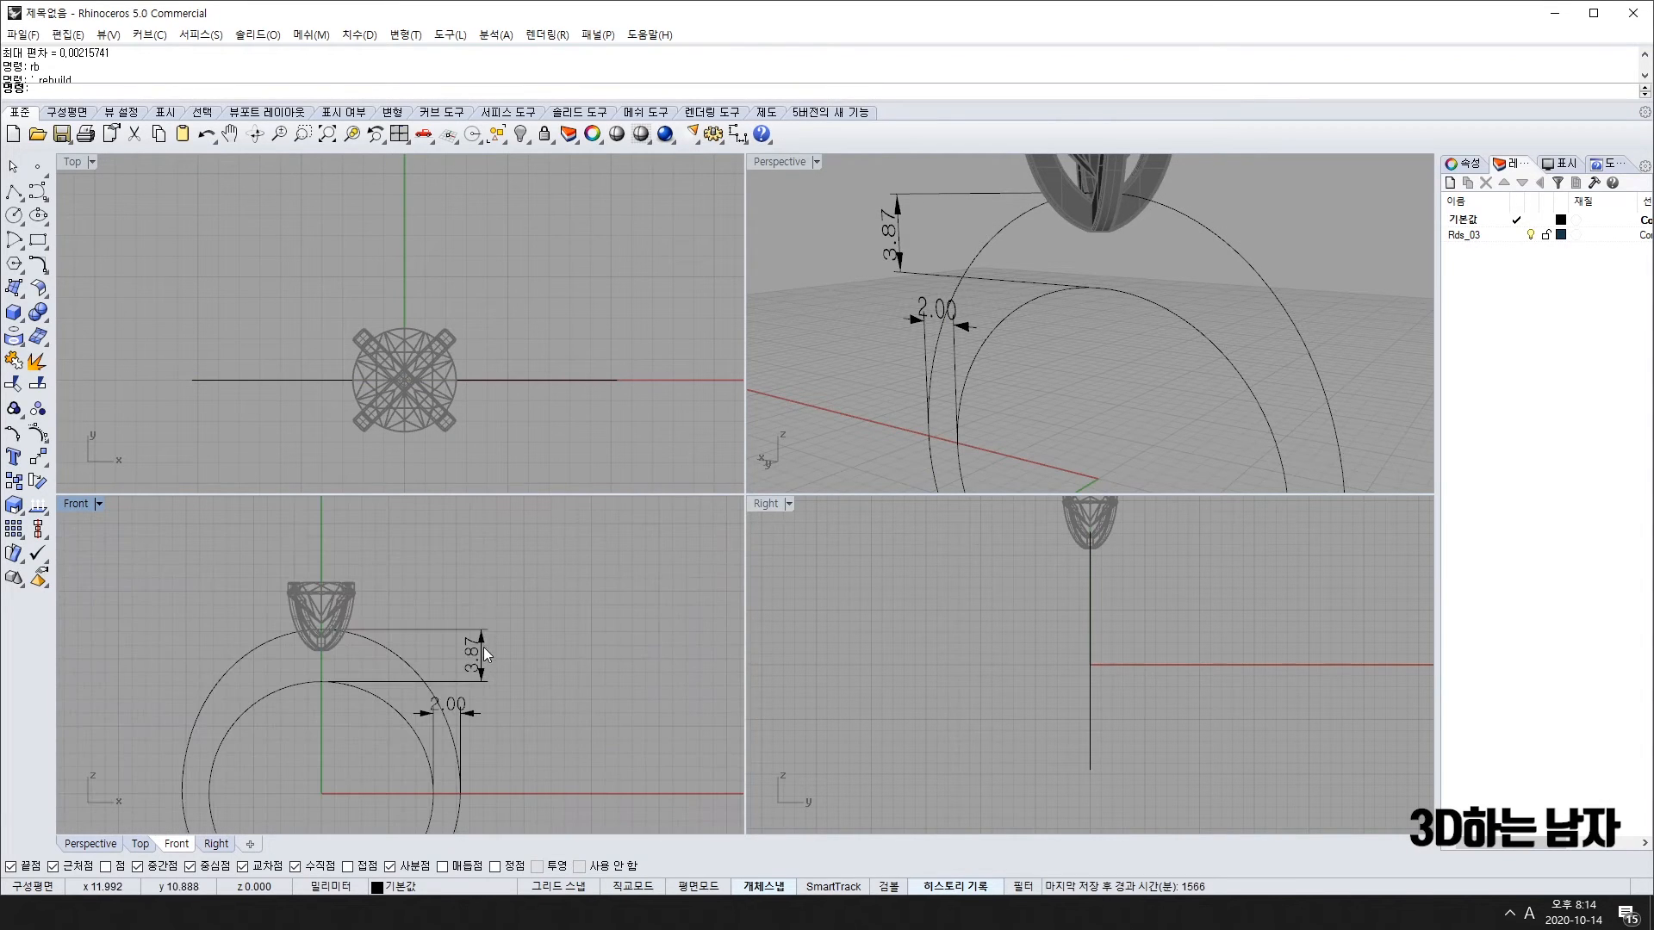
{"action": "left_click", "coordinate": [483, 648]}
{"action": "key", "text": "Delete"}
{"action": "left_click", "coordinate": [467, 701]}
{"action": "key", "text": "Delete"}
{"action": "scroll", "coordinate": [469, 699], "scroll_direction": "down", "scroll_amount": 8}
{"action": "right_click_drag", "start_coordinate": [436, 783], "coordinate": [411, 707]}
{"action": "scroll", "coordinate": [416, 670], "scroll_direction": "up", "scroll_amount": 4}
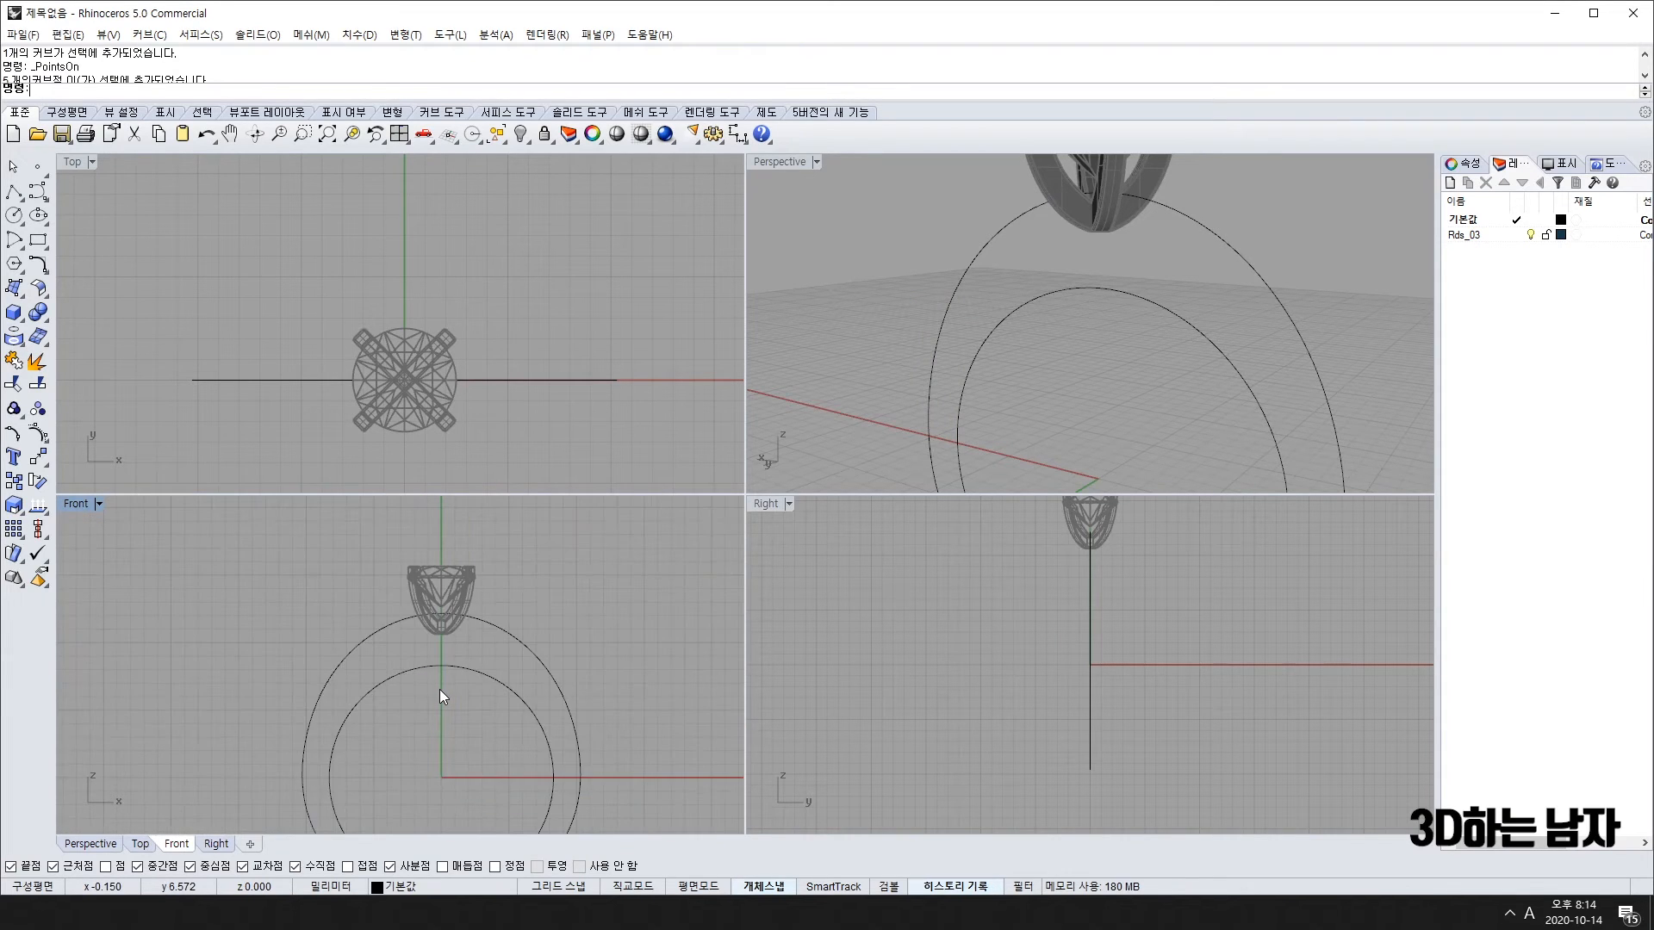
{"action": "right_click_drag", "start_coordinate": [413, 741], "coordinate": [405, 712]}
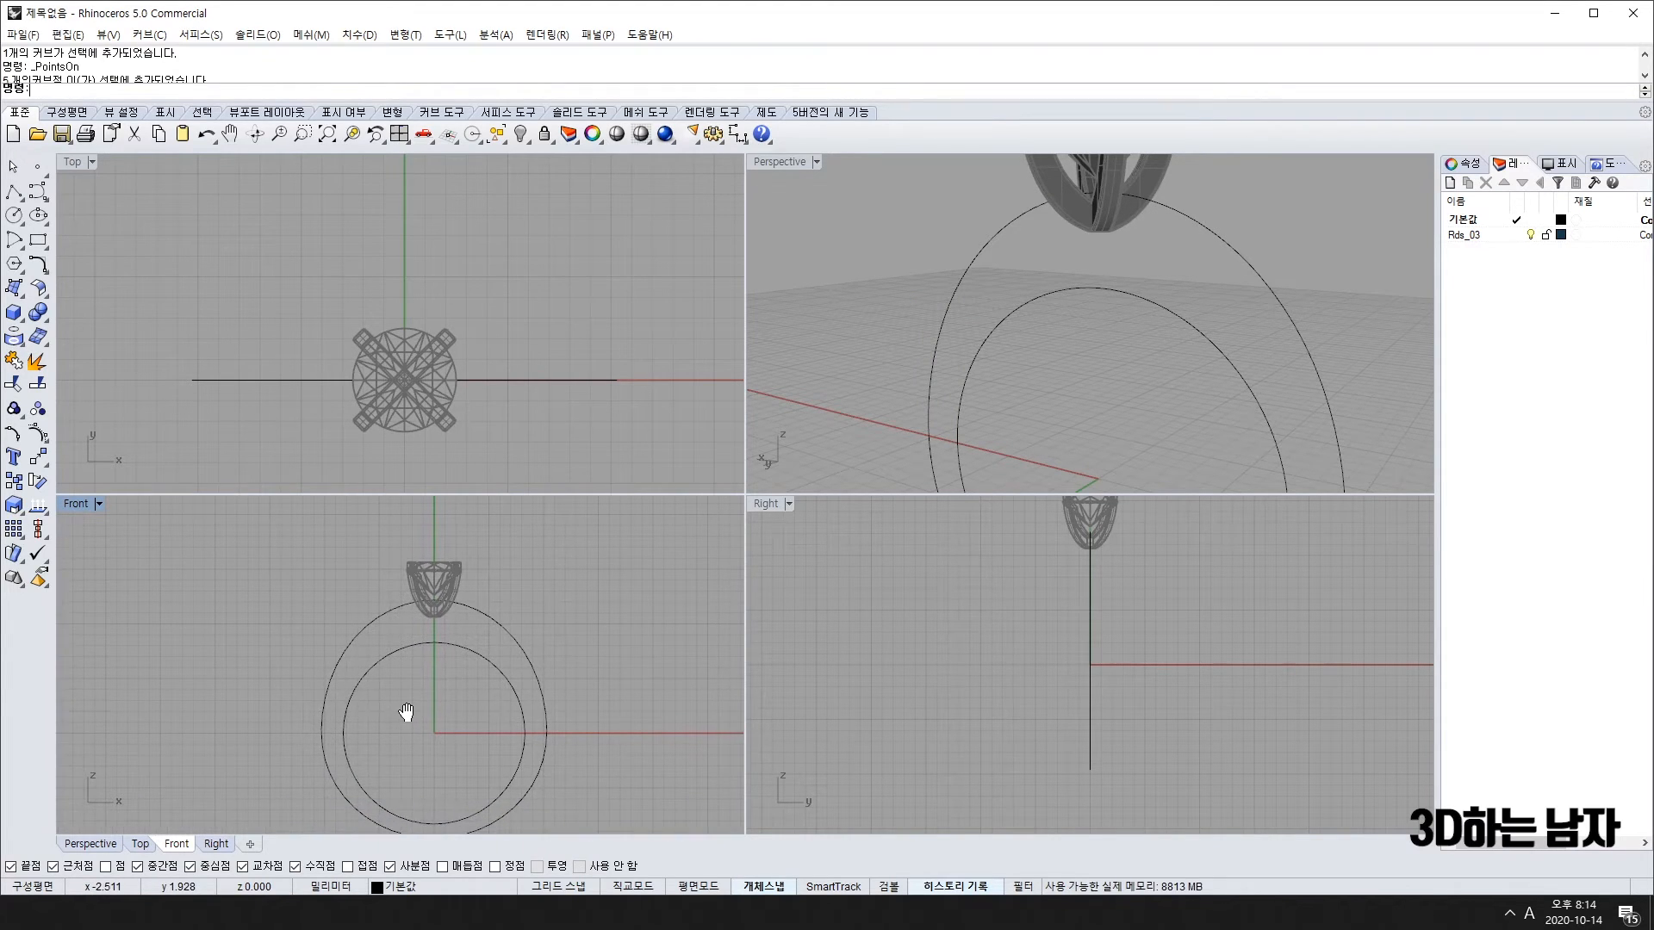
Step: Offset the inner ring circle by a distance of 0.7
{"action": "left_click", "coordinate": [453, 646]}
{"action": "type", "text": "o"}
{"action": "key", "text": "Return"}
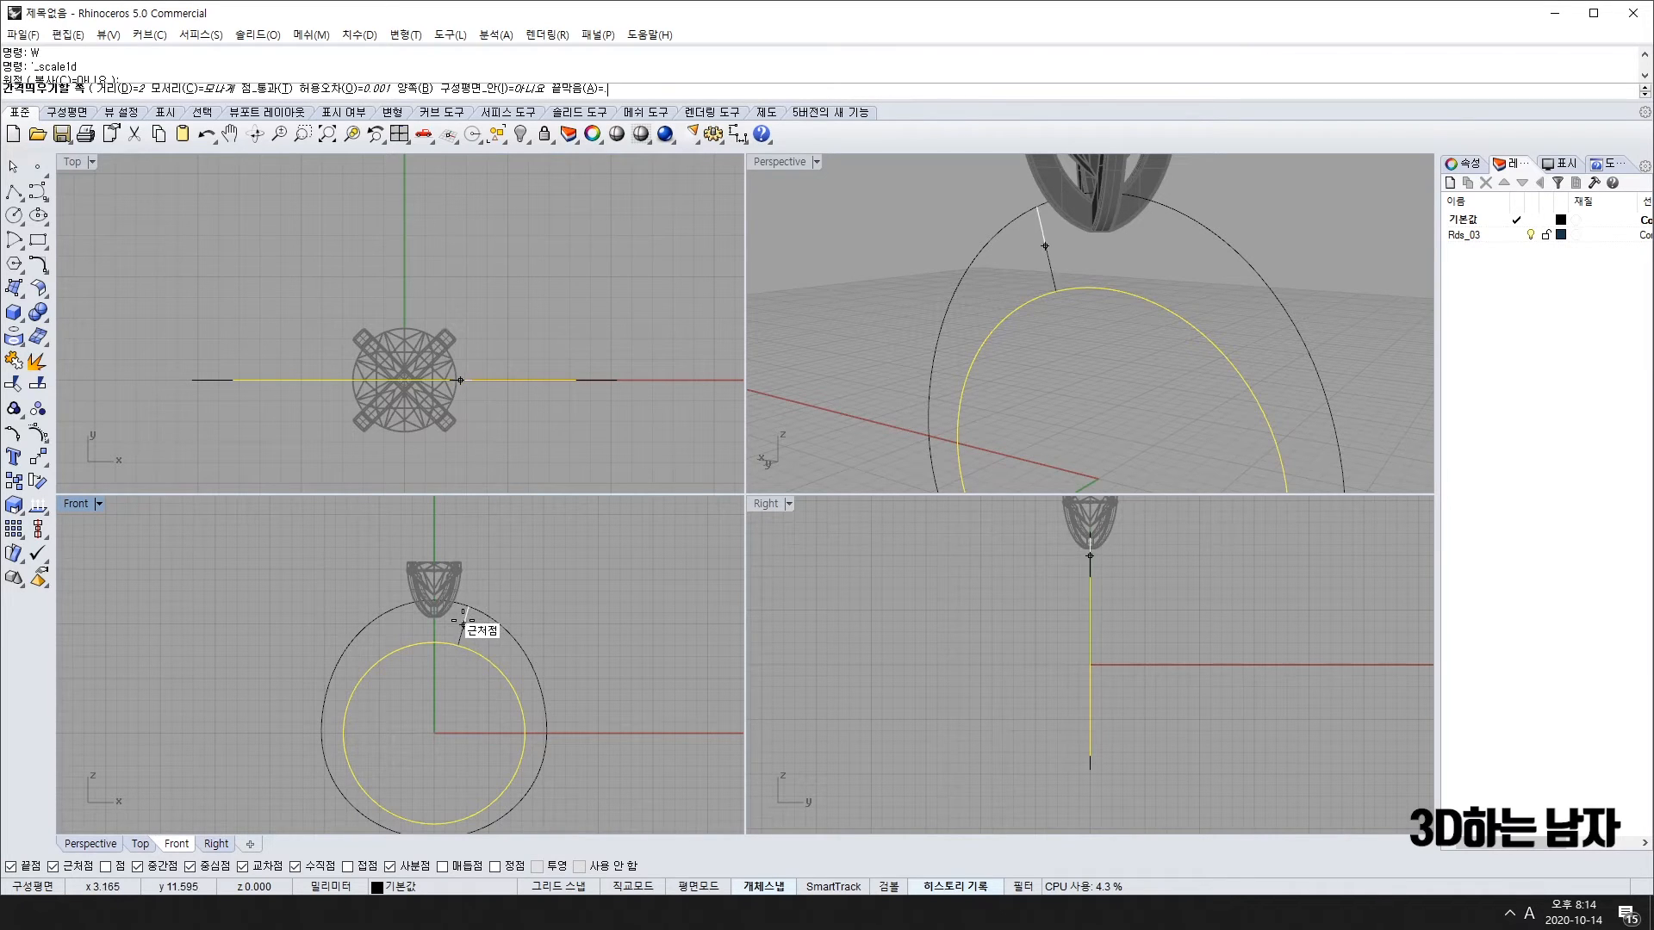
{"action": "scroll", "coordinate": [448, 620], "scroll_direction": "up", "scroll_amount": 3}
{"action": "scroll", "coordinate": [446, 627], "scroll_direction": "up", "scroll_amount": 2}
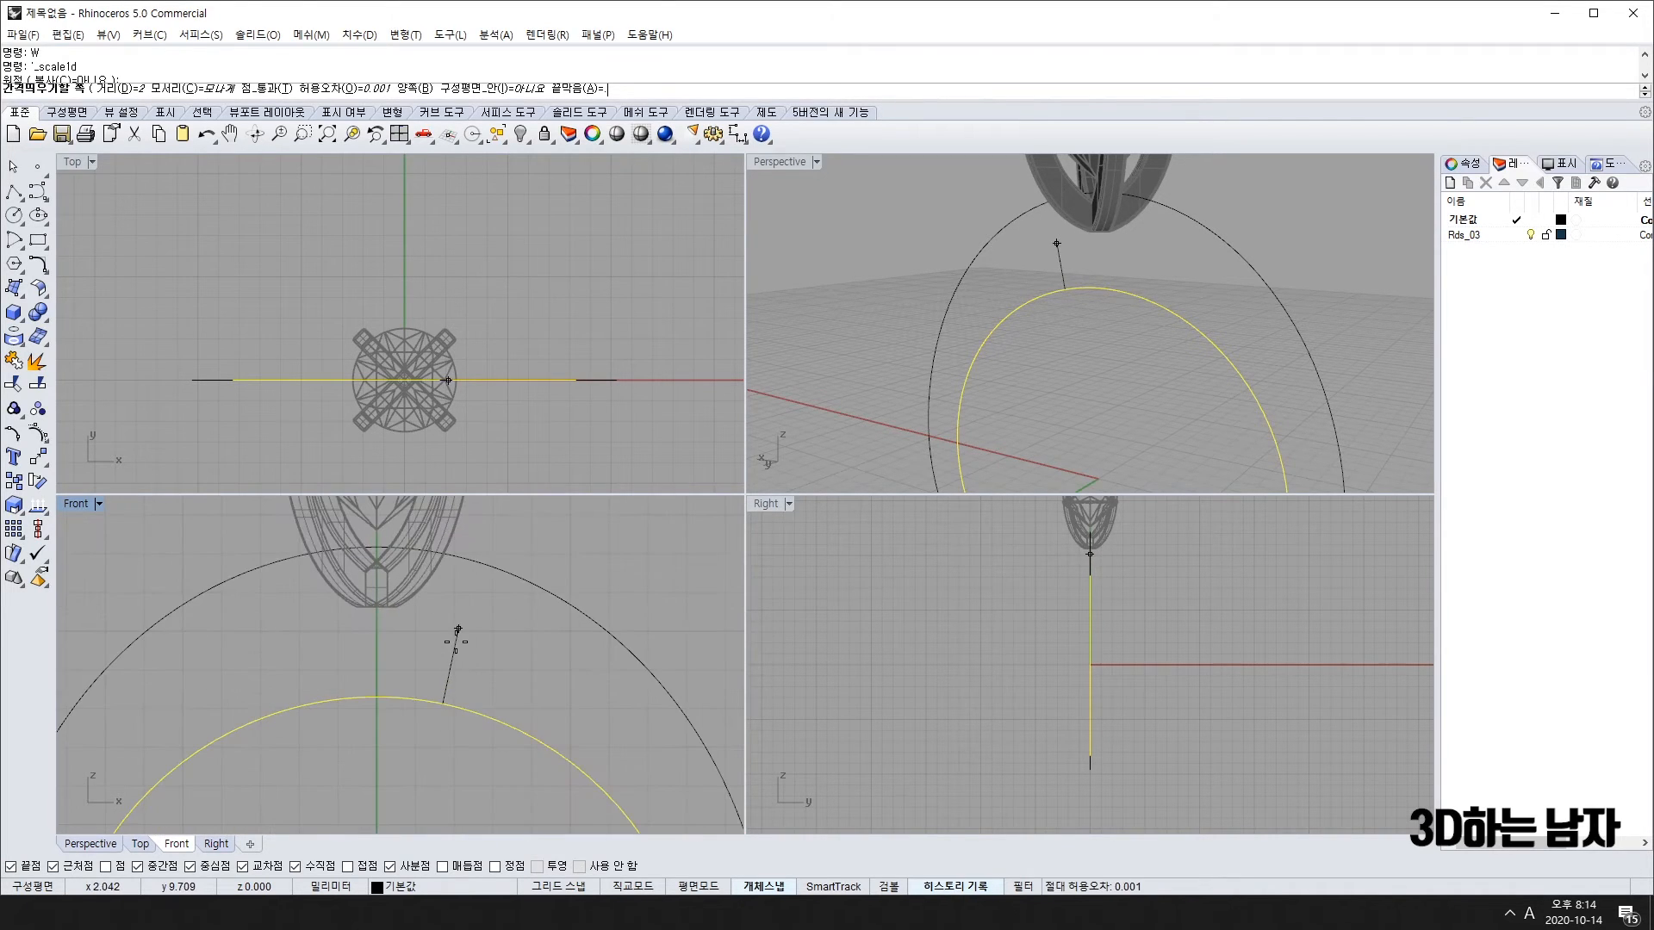
{"action": "type", "text": ".7"}
{"action": "key", "text": "Return"}
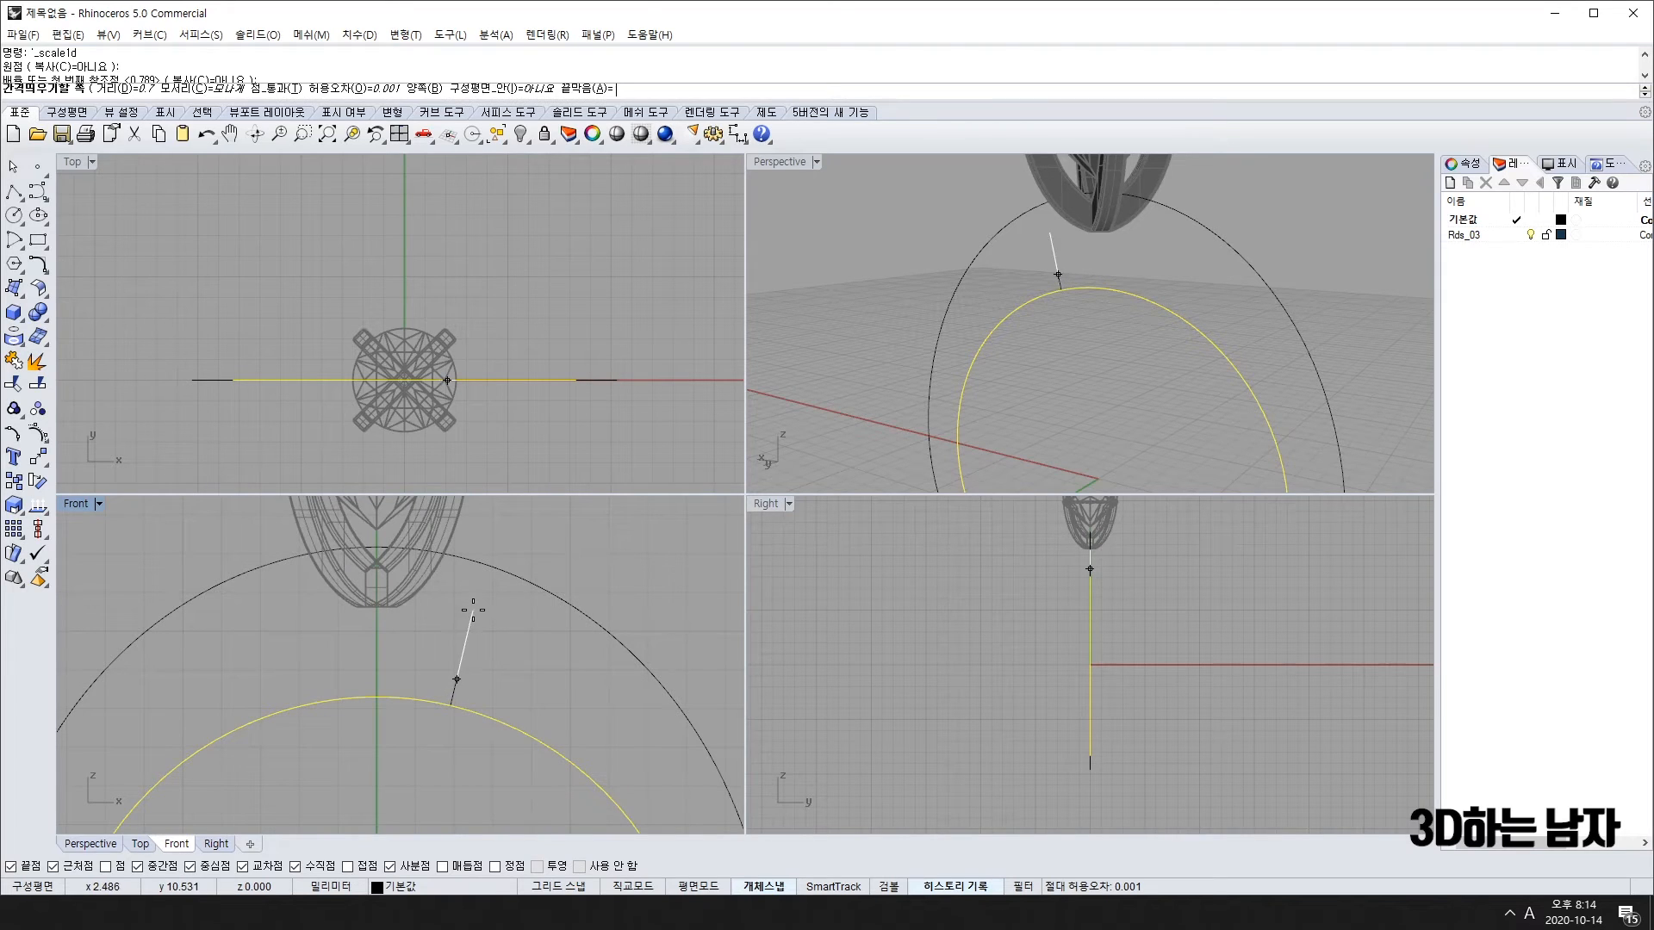
{"action": "left_click", "coordinate": [421, 617]}
{"action": "scroll", "coordinate": [467, 654], "scroll_direction": "down", "scroll_amount": 6}
{"action": "left_click", "coordinate": [420, 767]}
{"action": "scroll", "coordinate": [423, 775], "scroll_direction": "down", "scroll_amount": 3}
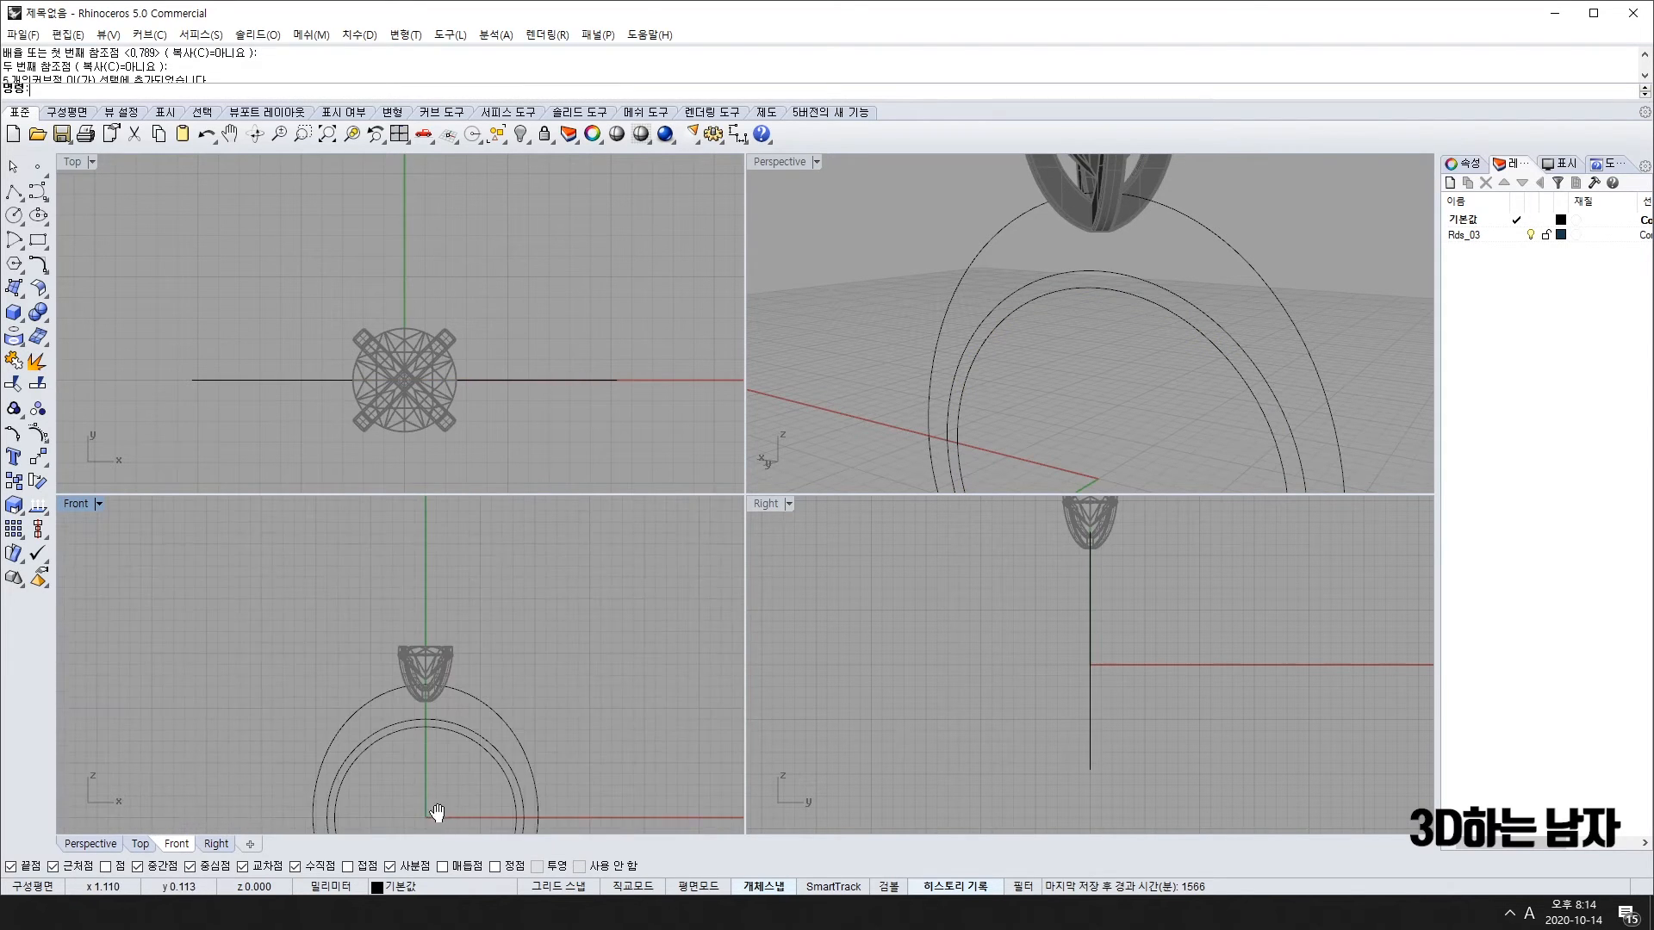
{"action": "scroll", "coordinate": [439, 621], "scroll_direction": "up", "scroll_amount": 6}
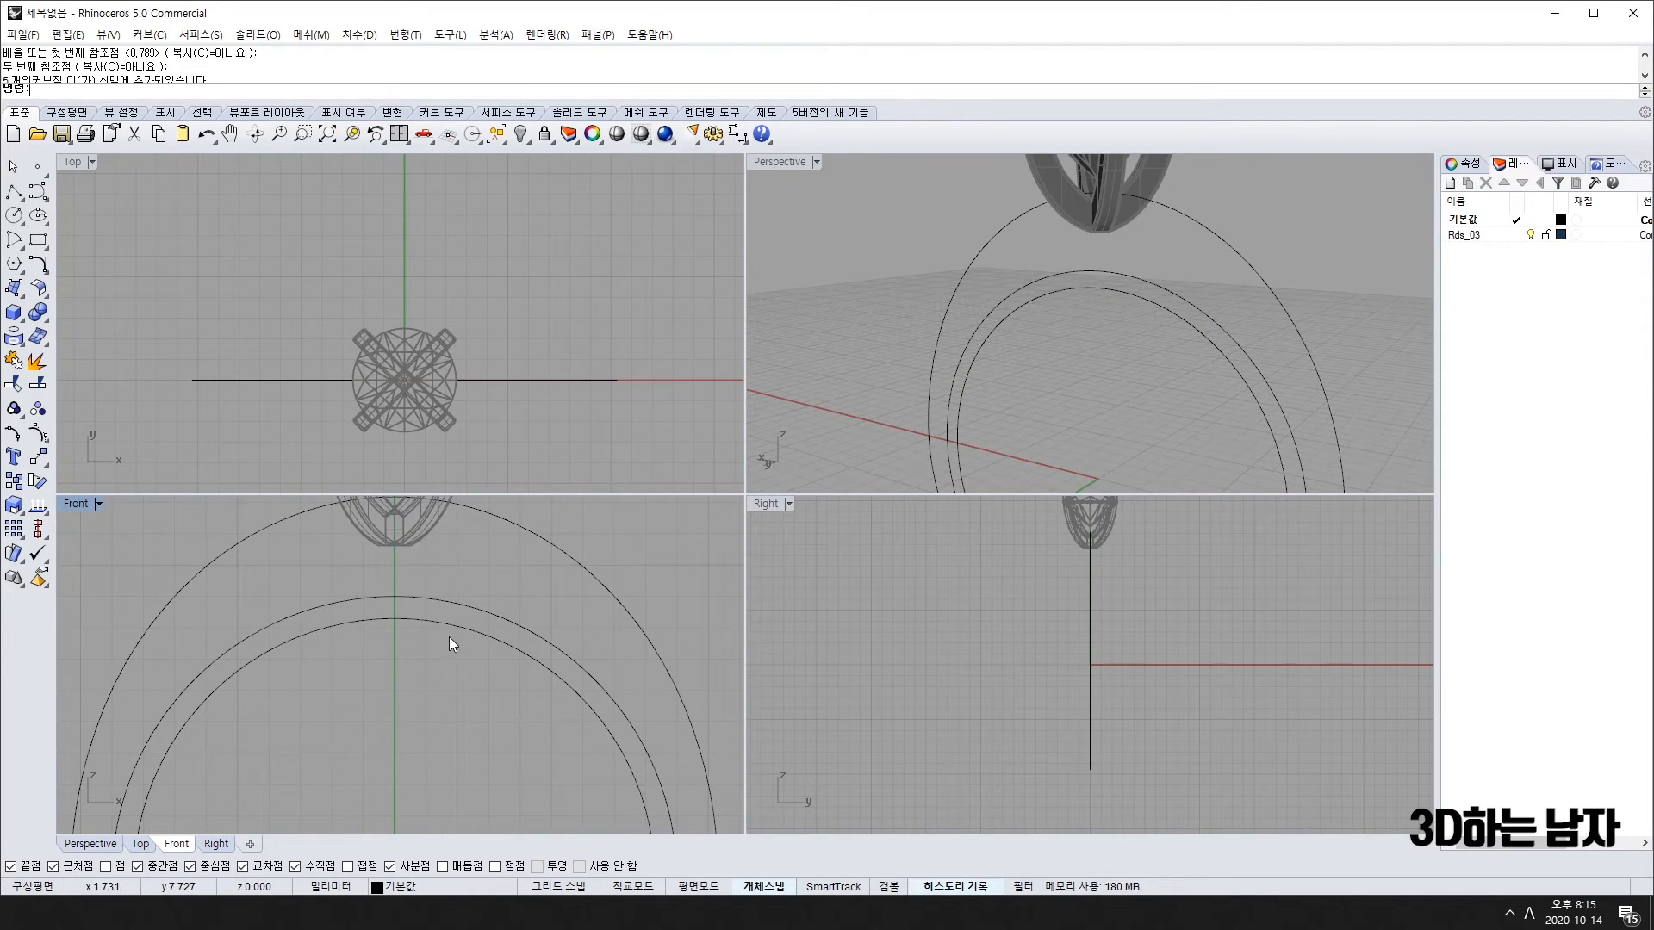
Step: Delete the wrong-side offset arc and offset the inner arc outward instead
{"action": "left_click", "coordinate": [420, 602]}
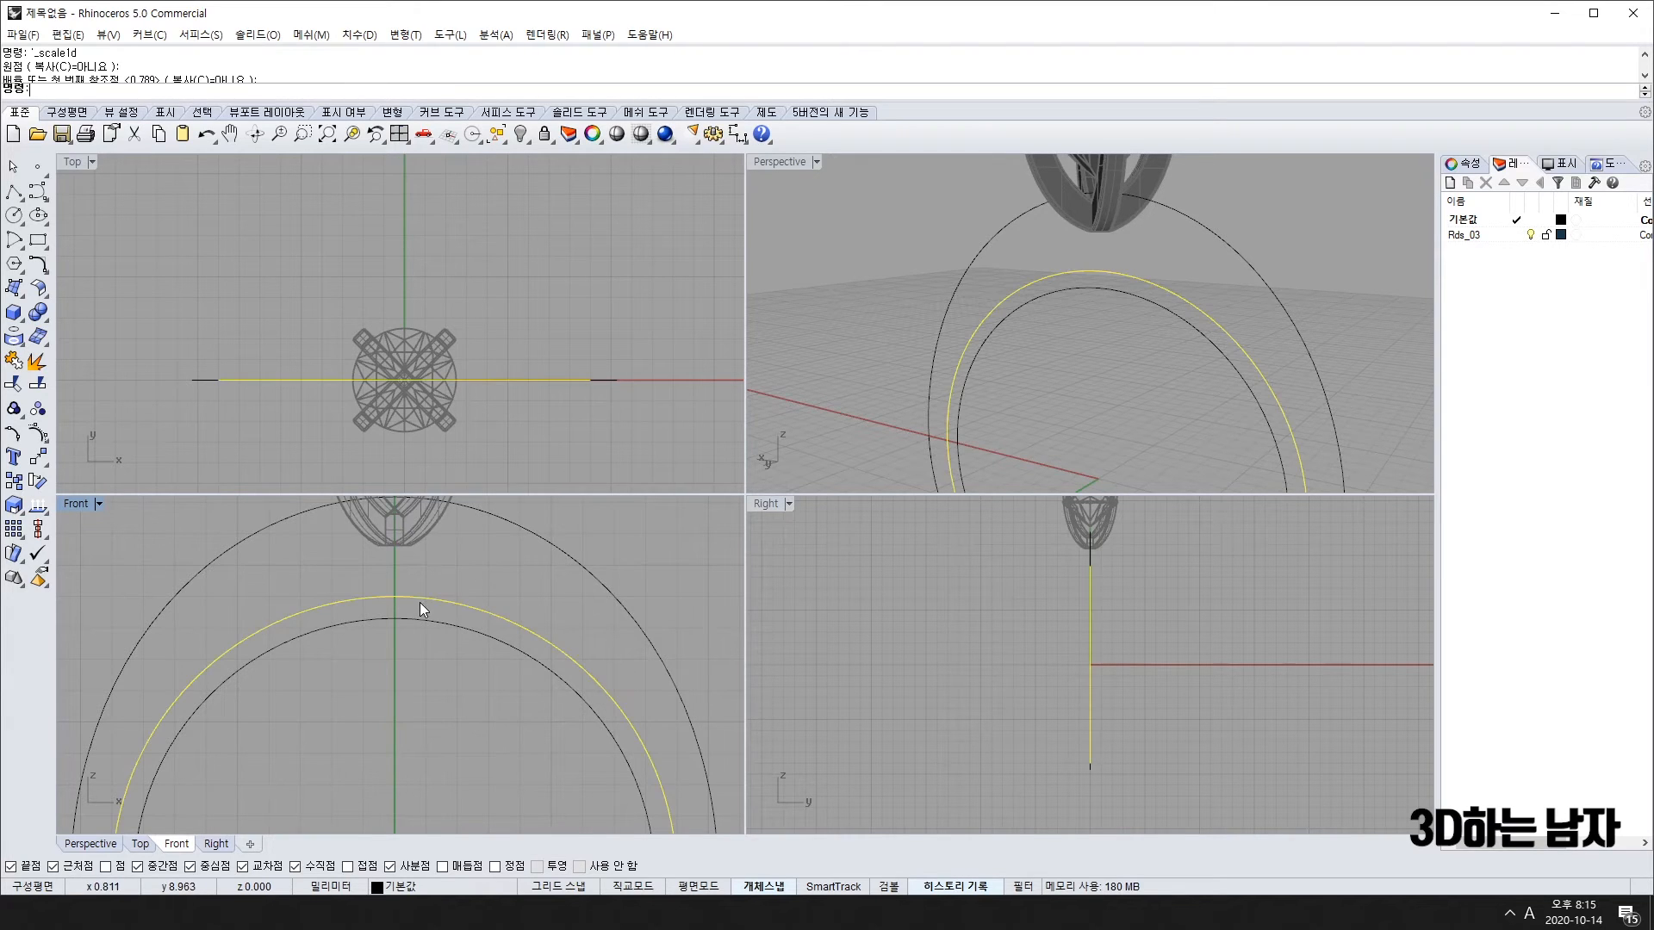
{"action": "key", "text": "Delete"}
{"action": "left_click", "coordinate": [419, 618]}
{"action": "type", "text": "o"}
{"action": "key", "text": "space"}
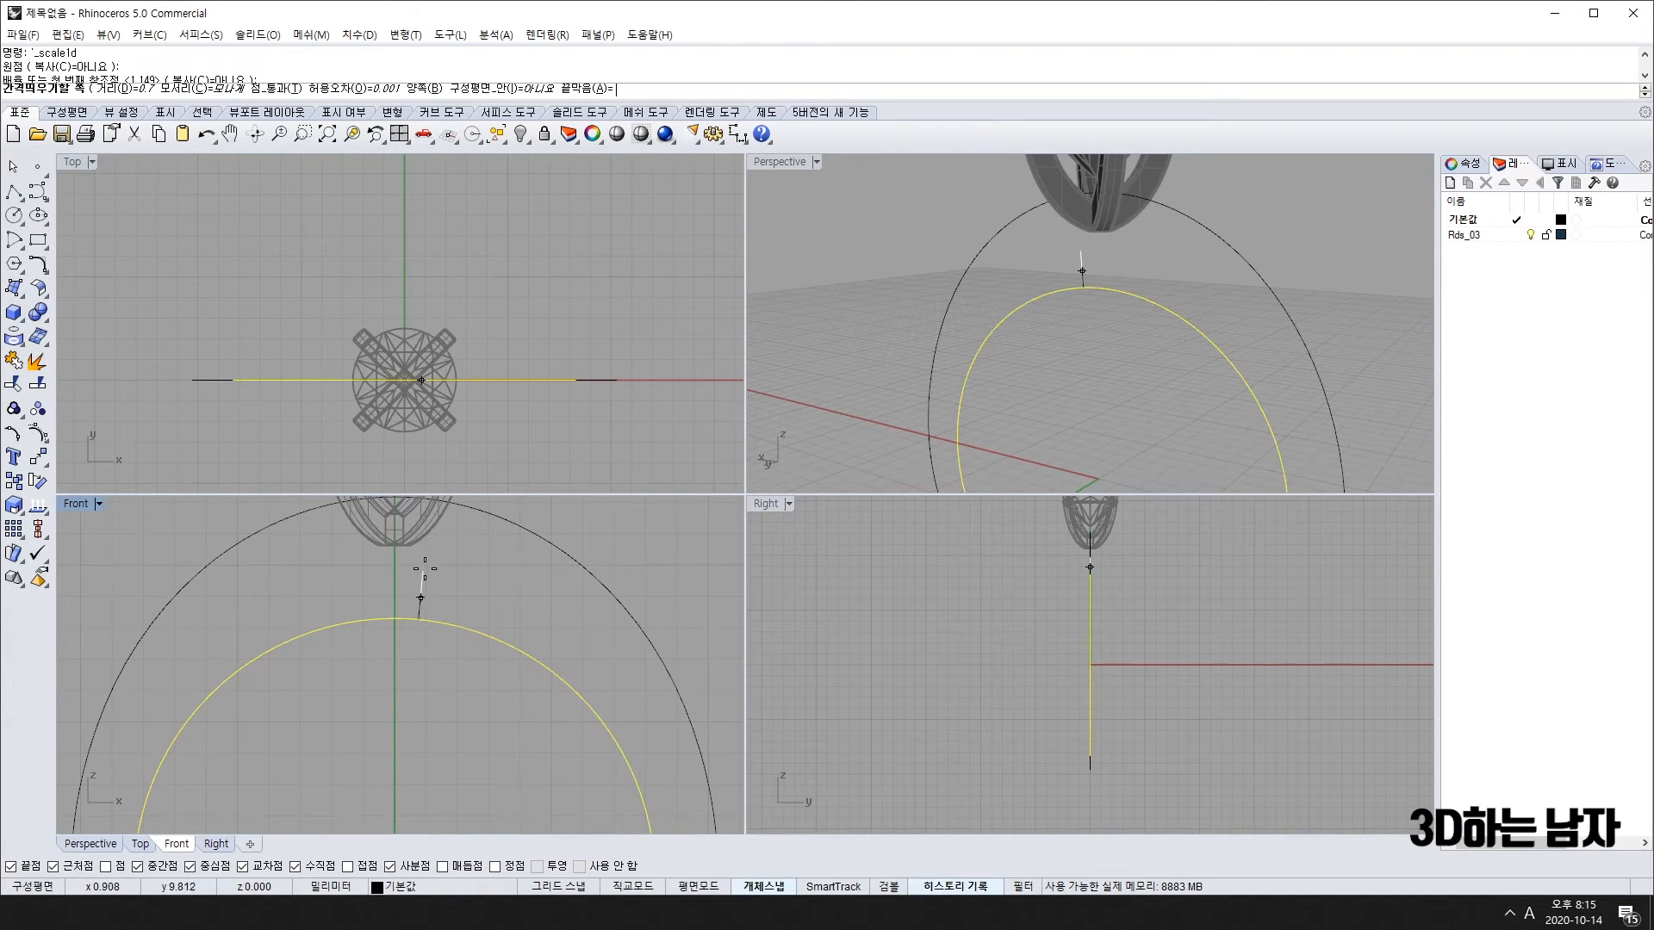
{"action": "left_click", "coordinate": [426, 567]}
{"action": "left_click", "coordinate": [384, 690]}
{"action": "scroll", "coordinate": [384, 690], "scroll_direction": "down", "scroll_amount": 10}
{"action": "right_click_drag", "start_coordinate": [392, 799], "coordinate": [394, 762]}
{"action": "scroll", "coordinate": [400, 720], "scroll_direction": "up", "scroll_amount": 8}
{"action": "scroll", "coordinate": [400, 720], "scroll_direction": "down", "scroll_amount": 6}
{"action": "right_click_drag", "start_coordinate": [385, 657], "coordinate": [370, 730]}
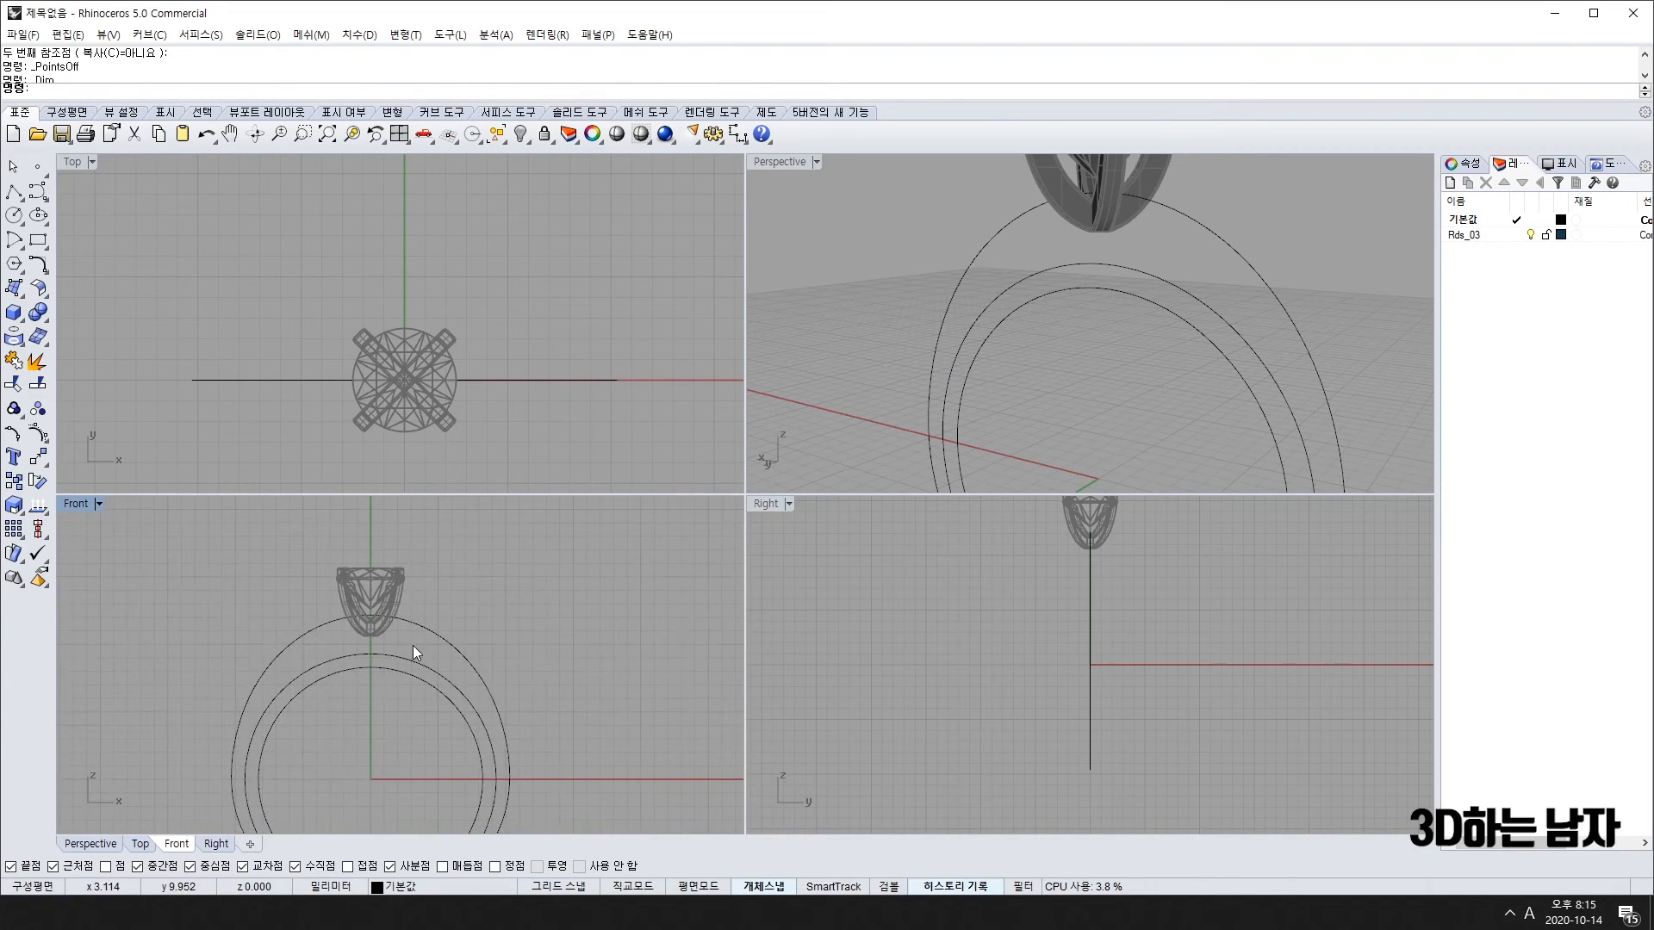
Step: Select the two inner ring arcs and pick a first dimension point near their base
{"action": "scroll", "coordinate": [412, 645], "scroll_direction": "up", "scroll_amount": 10}
{"action": "left_click_drag", "start_coordinate": [411, 645], "coordinate": [346, 758]}
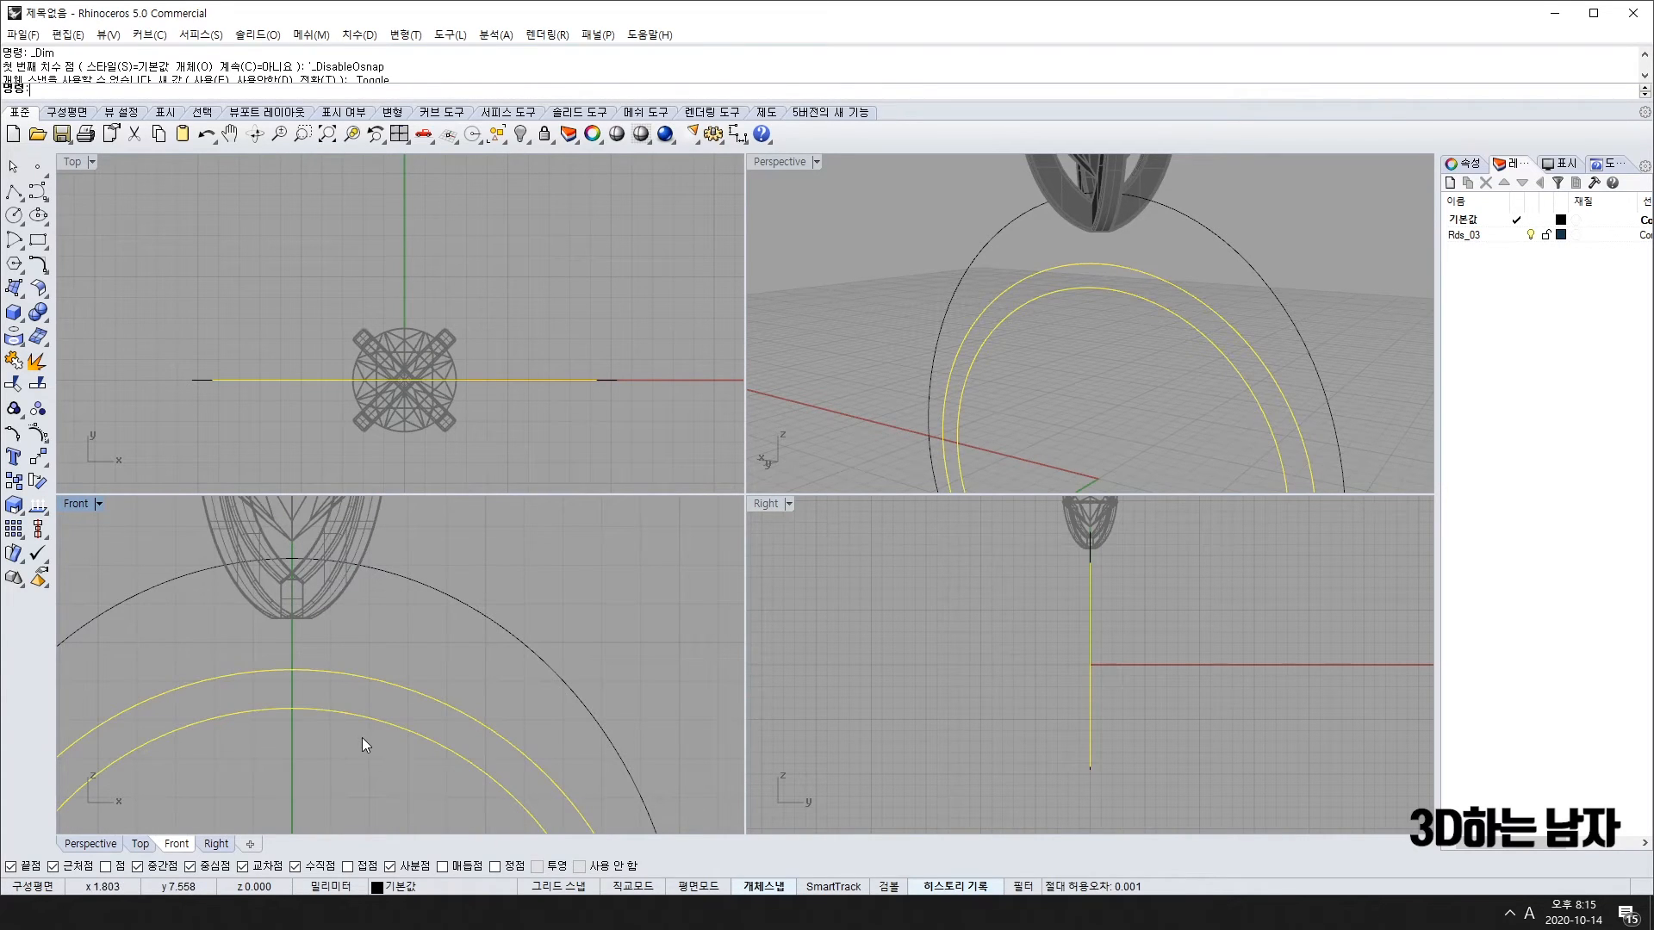
{"action": "scroll", "coordinate": [379, 684], "scroll_direction": "down", "scroll_amount": 3}
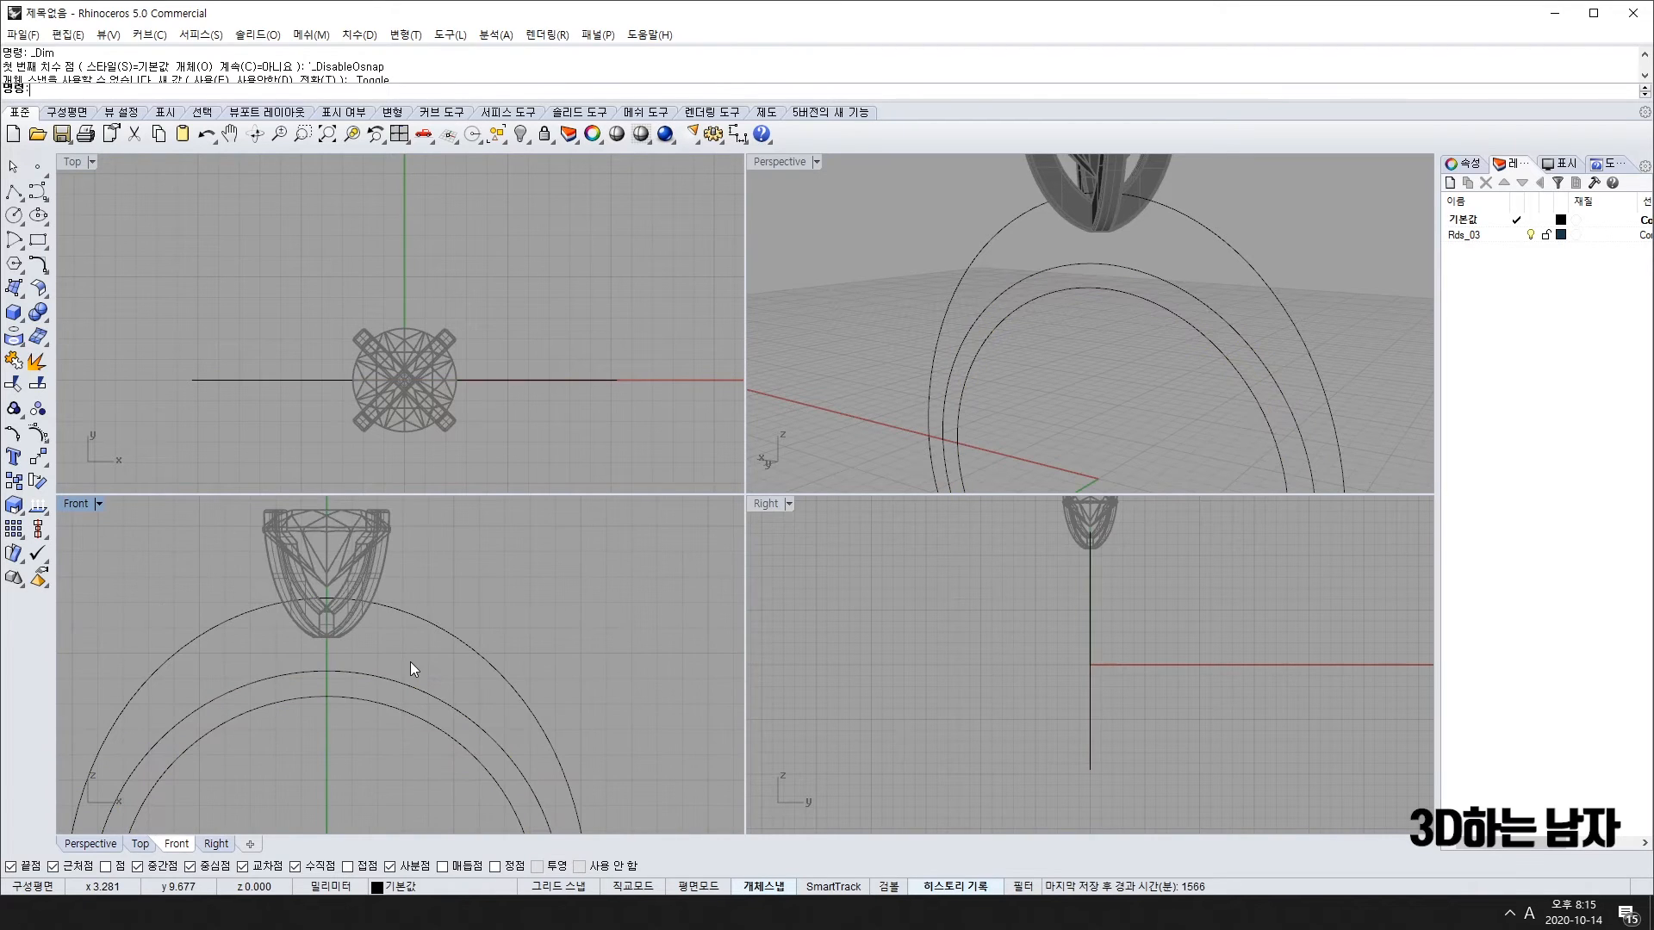
{"action": "left_click", "coordinate": [349, 748]}
{"action": "scroll", "coordinate": [381, 685], "scroll_direction": "up", "scroll_amount": 3}
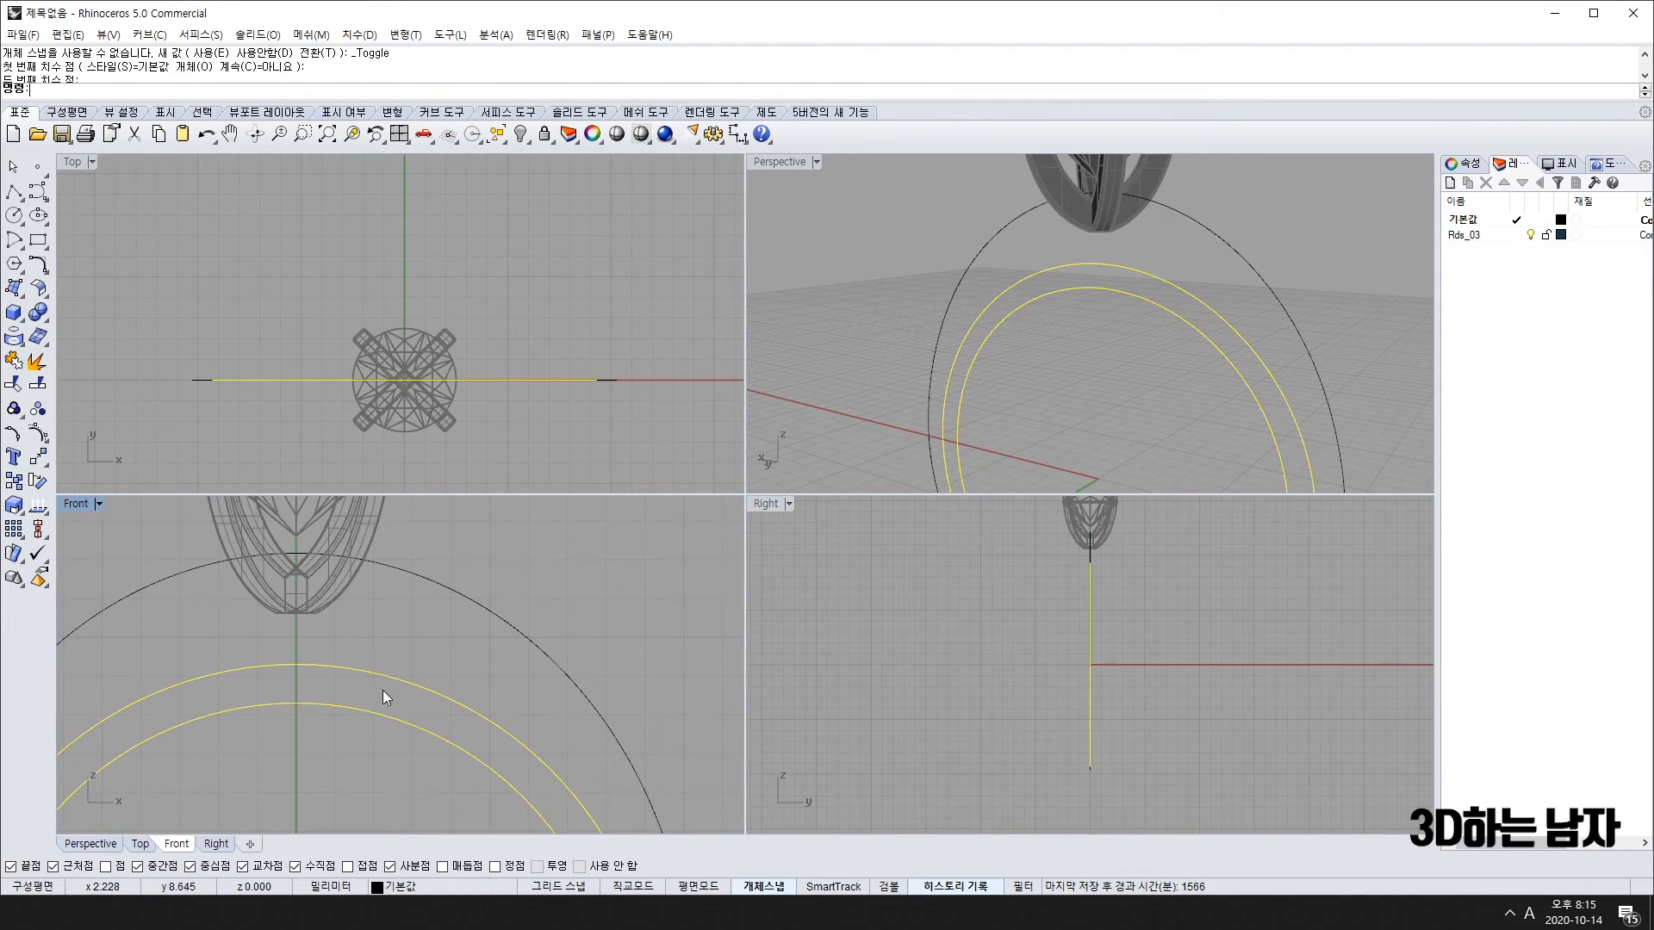
{"action": "scroll", "coordinate": [379, 689], "scroll_direction": "down", "scroll_amount": 5}
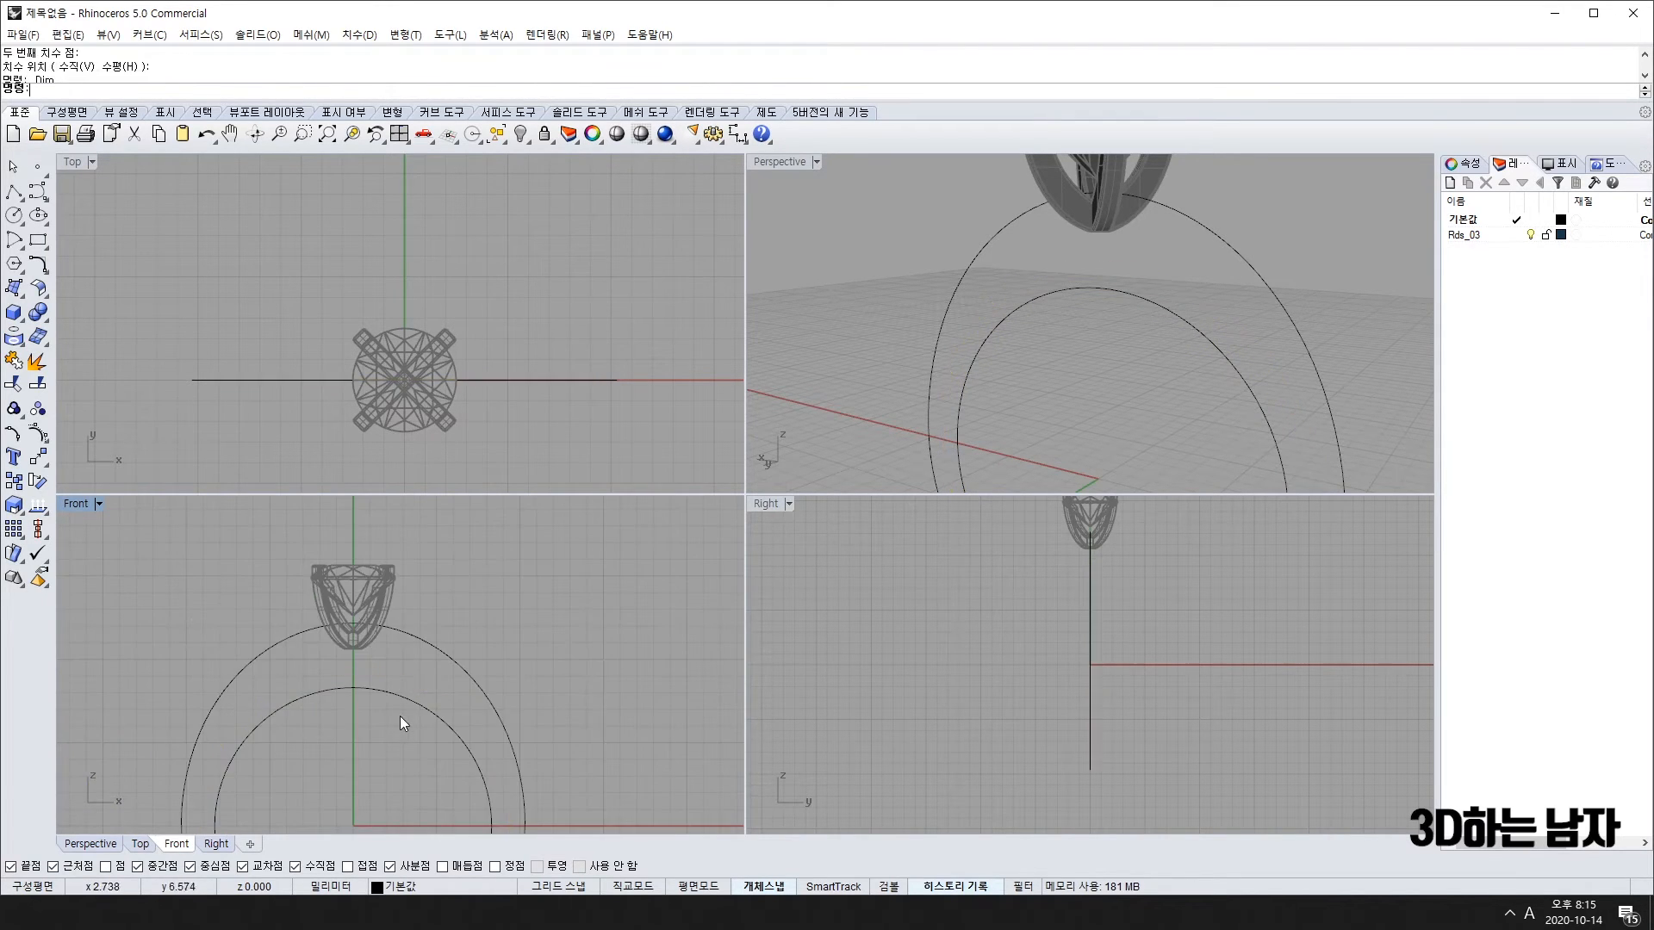
{"action": "scroll", "coordinate": [453, 701], "scroll_direction": "up", "scroll_amount": 3}
{"action": "scroll", "coordinate": [441, 671], "scroll_direction": "down", "scroll_amount": 3}
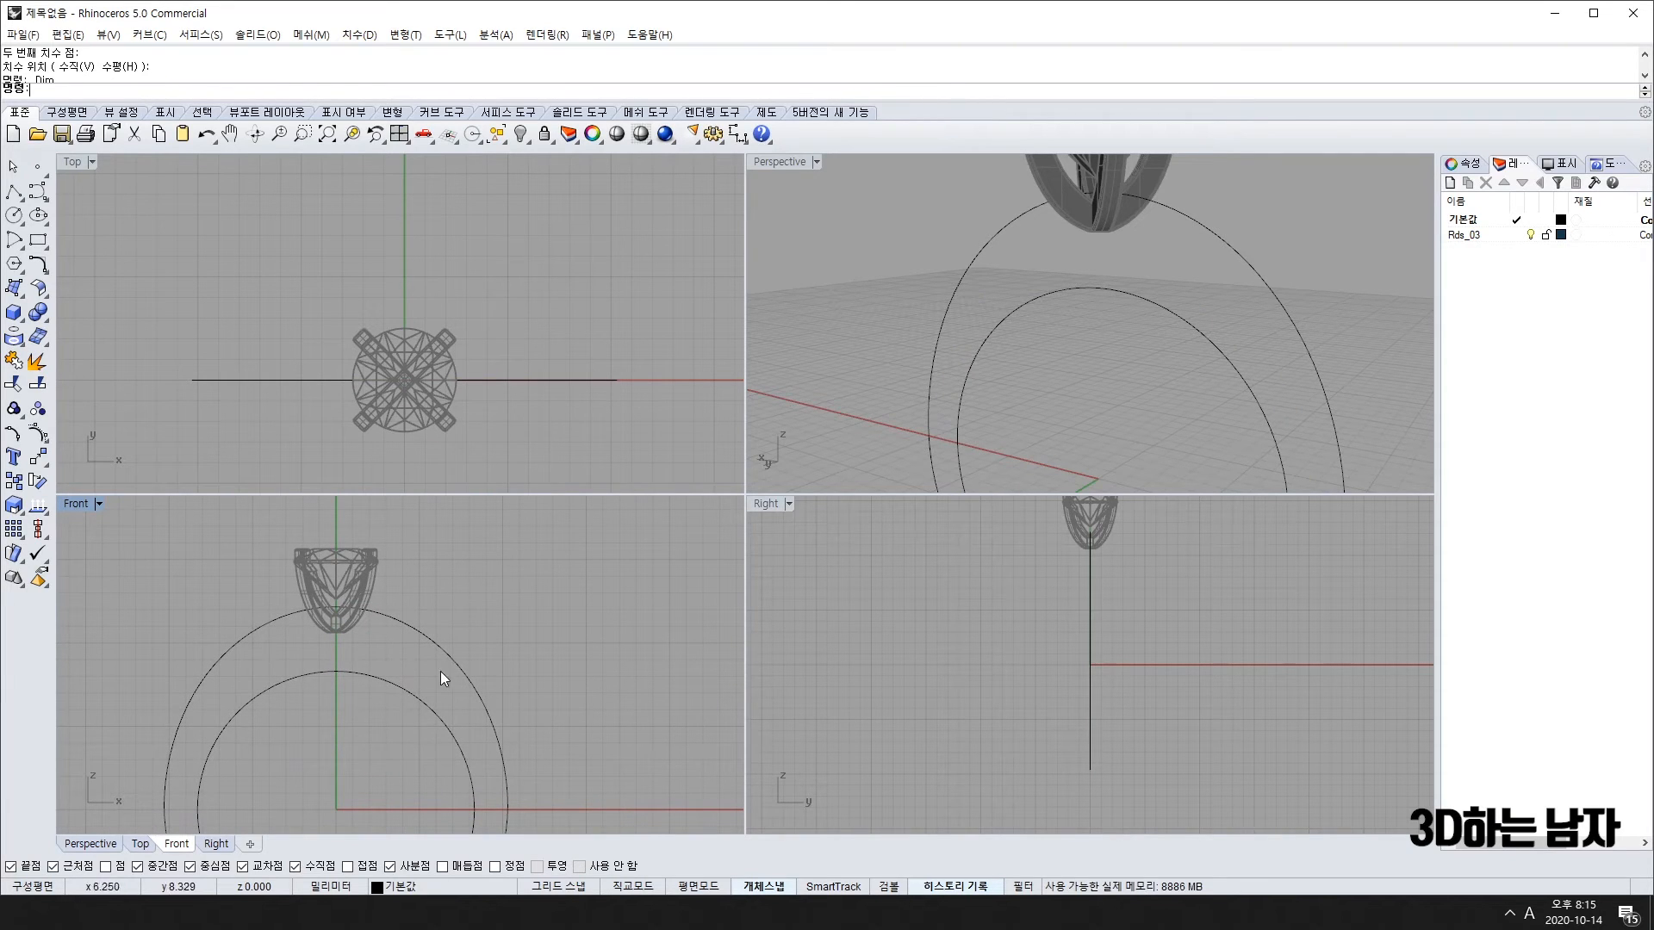
{"action": "scroll", "coordinate": [375, 691], "scroll_direction": "down", "scroll_amount": 4}
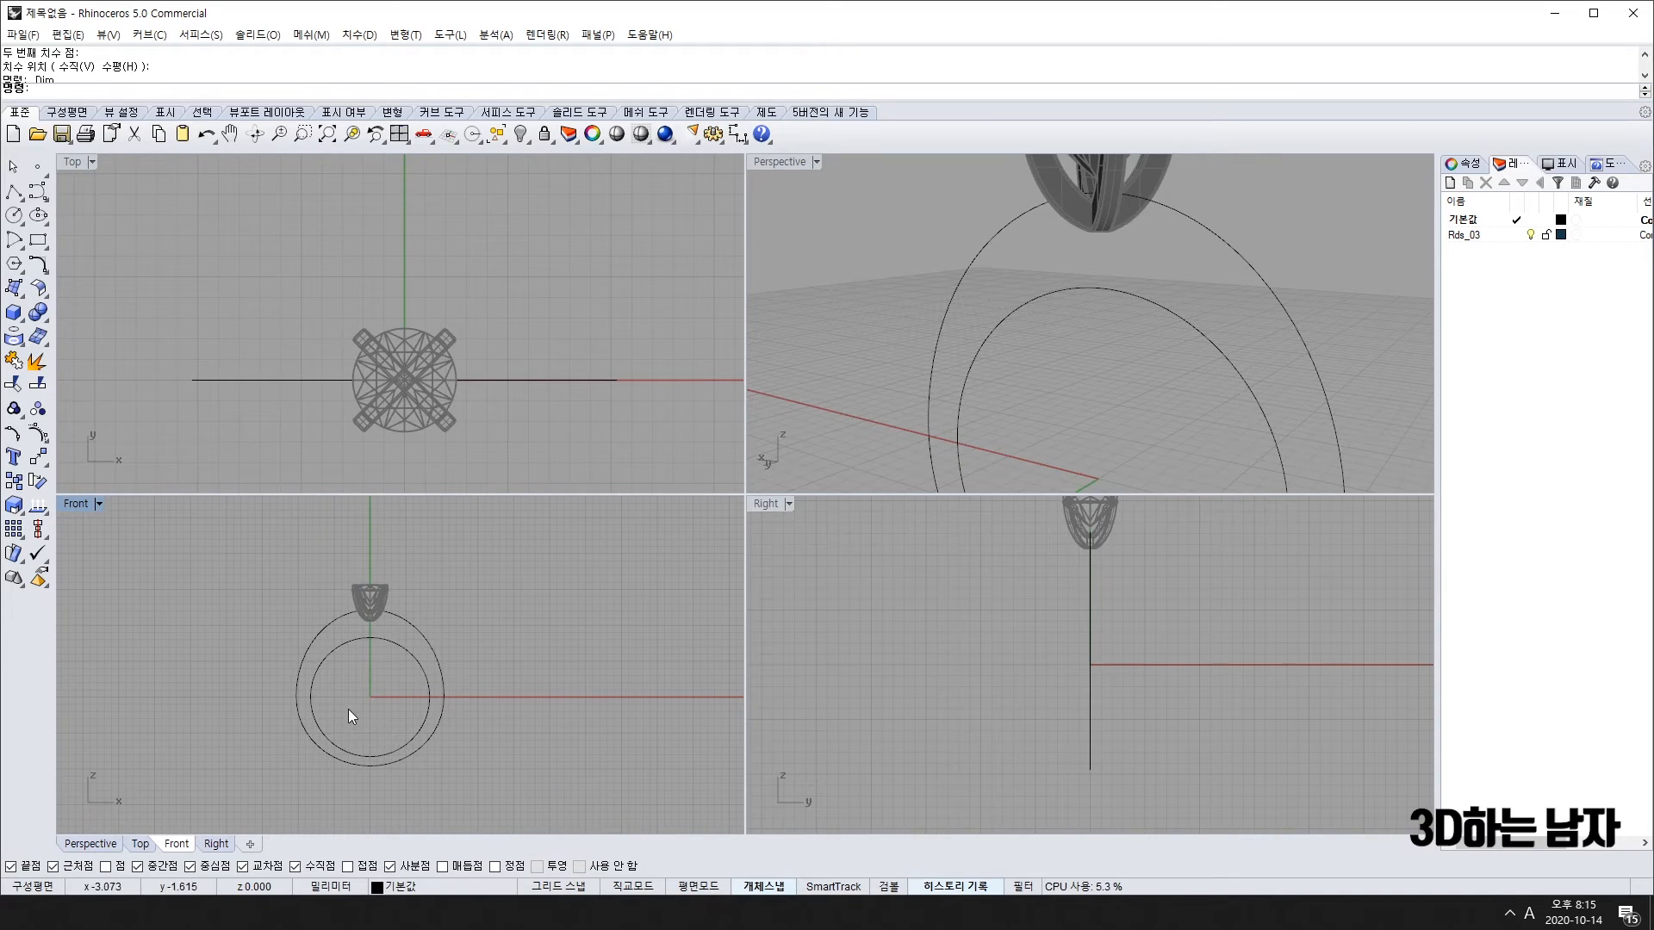
Step: Draw a vertical line from the ring centre and move it down through the whole ring
{"action": "key", "text": "space"}
{"action": "left_click", "coordinate": [366, 641]}
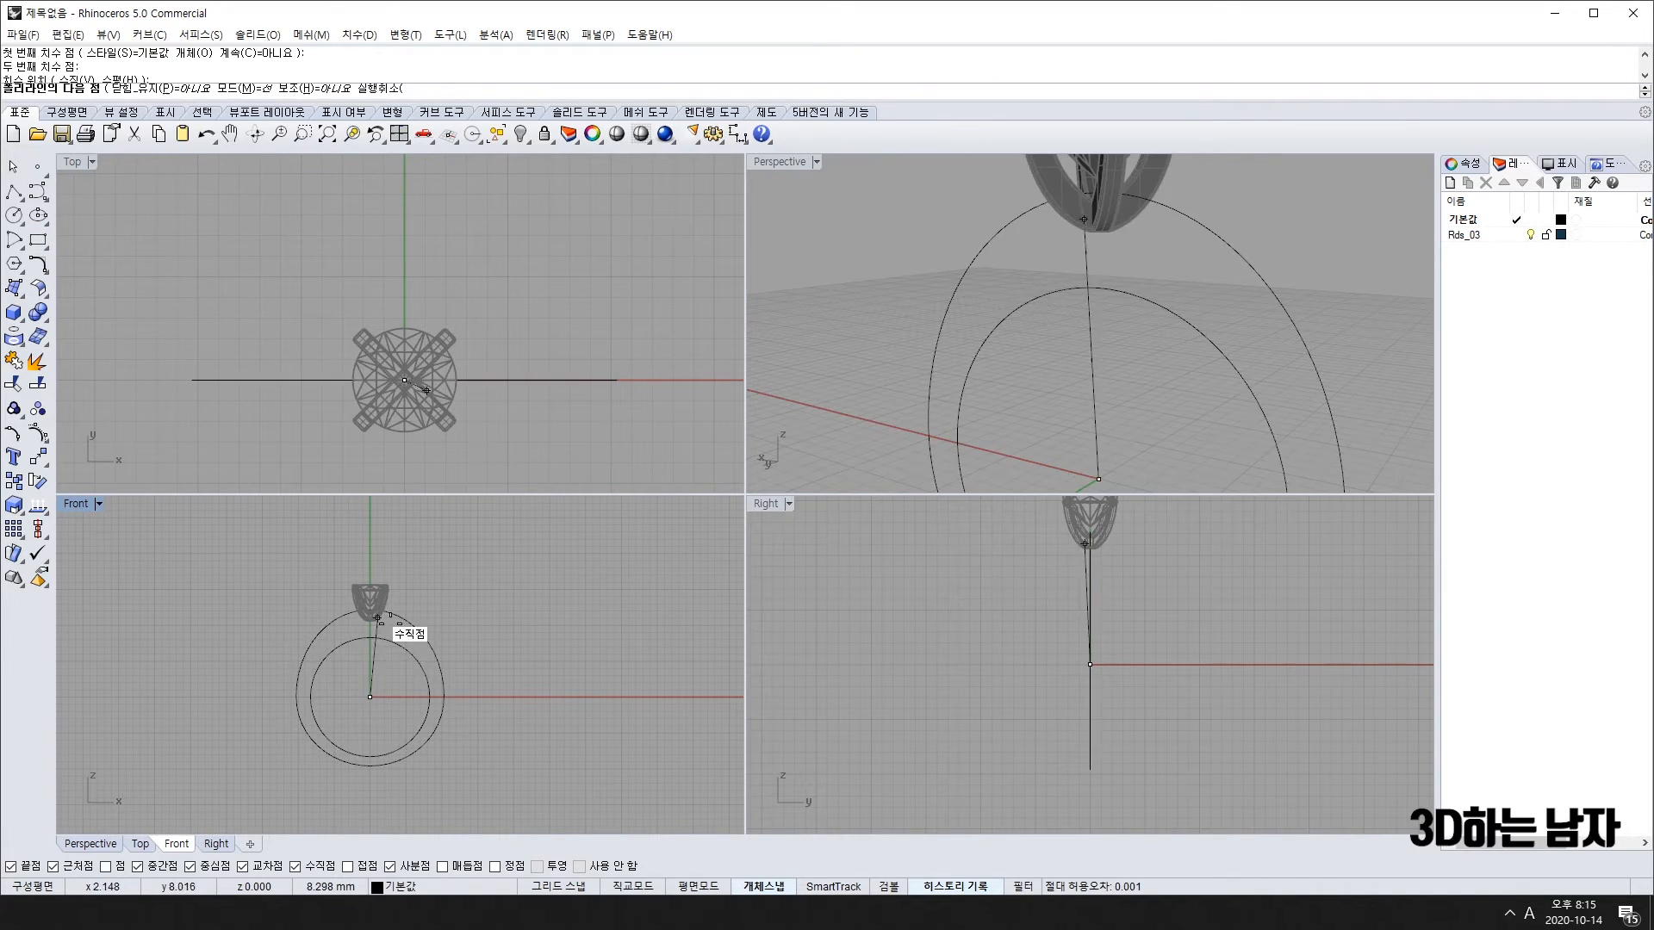
{"action": "left_click", "coordinate": [371, 519]}
{"action": "key", "text": "Return"}
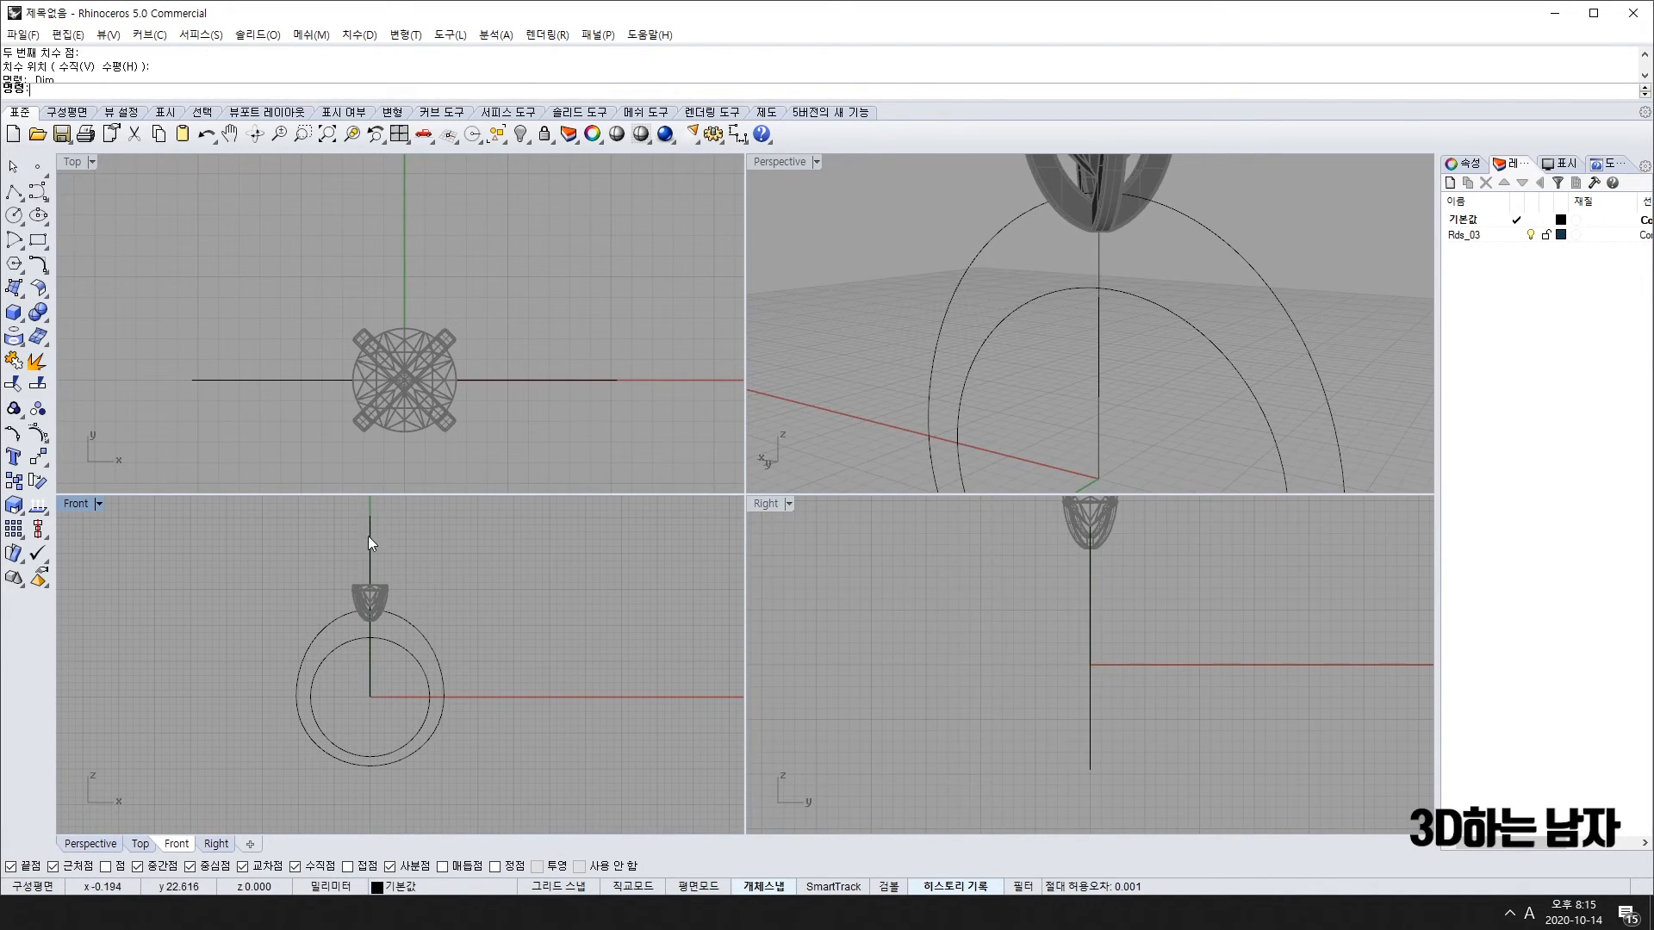
{"action": "left_click_drag", "start_coordinate": [374, 530], "coordinate": [382, 607]}
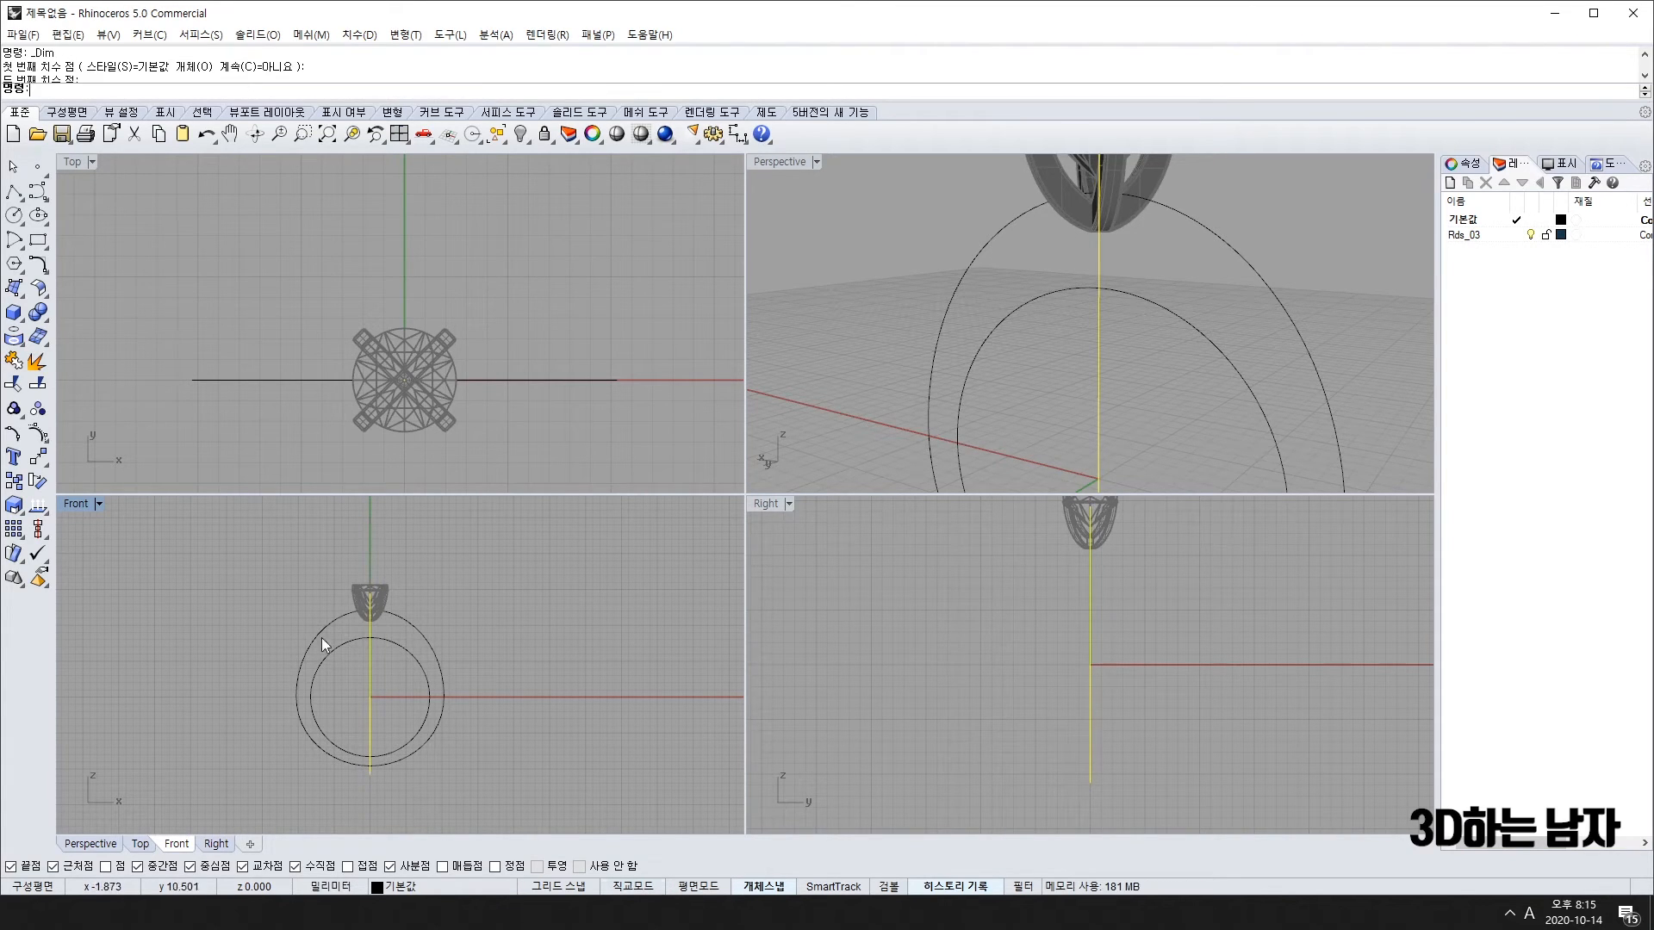
Step: Trim away the left halves of both ring circles along the vertical line
{"action": "left_click", "coordinate": [18, 380]}
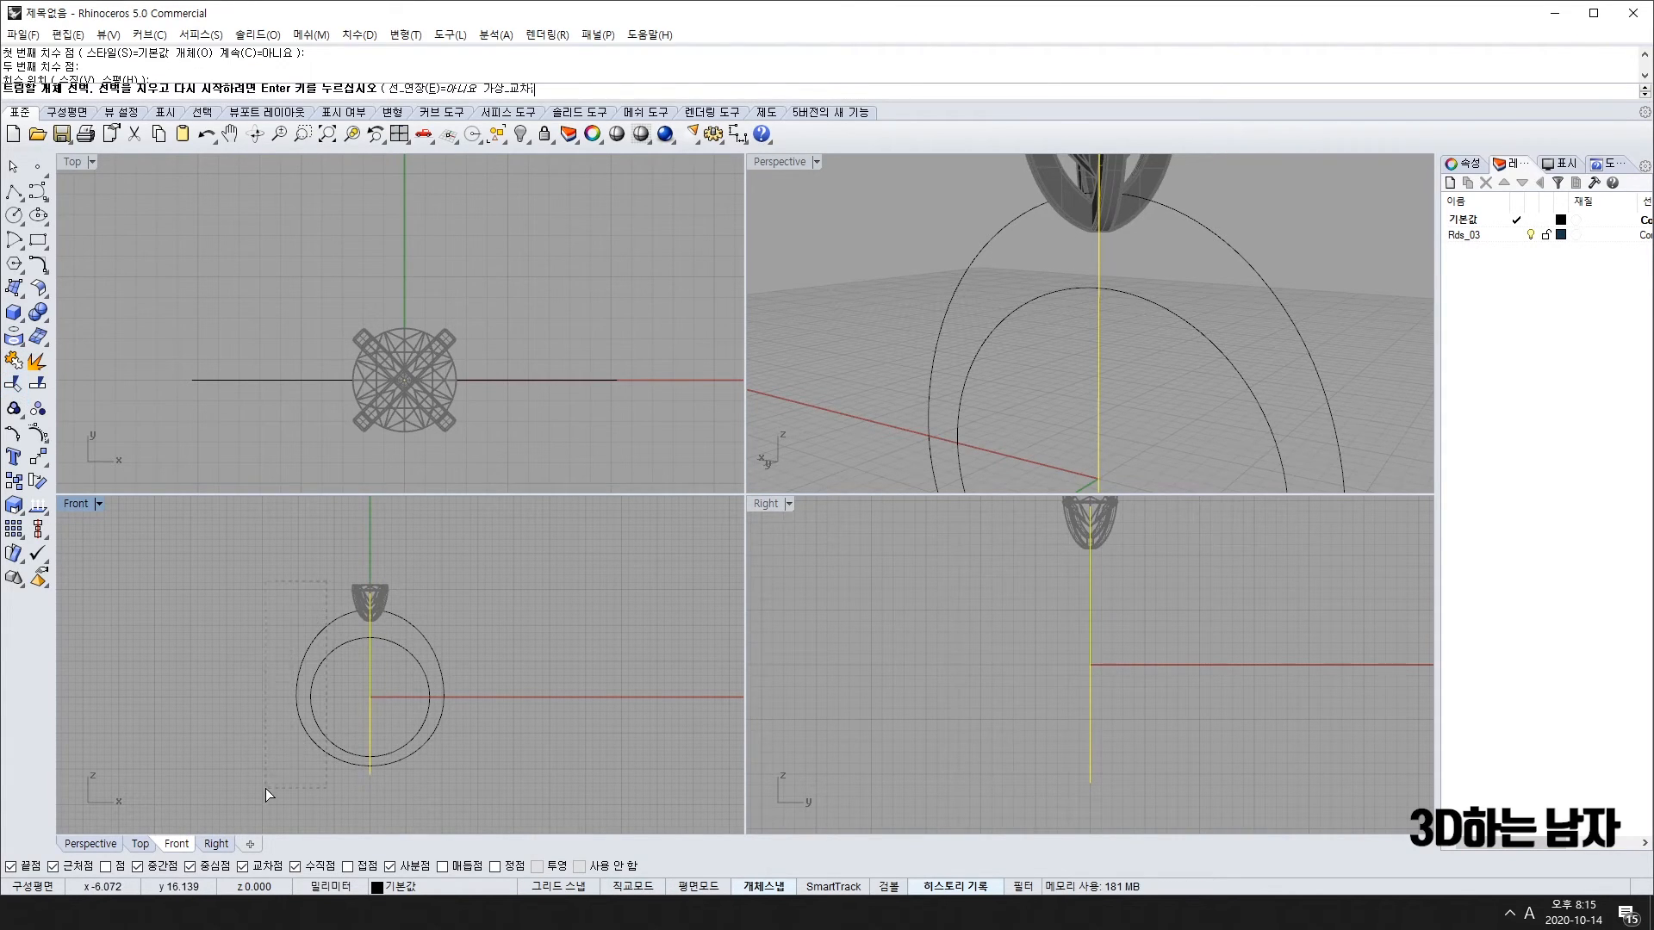
{"action": "left_click_drag", "start_coordinate": [265, 788], "coordinate": [265, 788]}
{"action": "key", "text": "Return"}
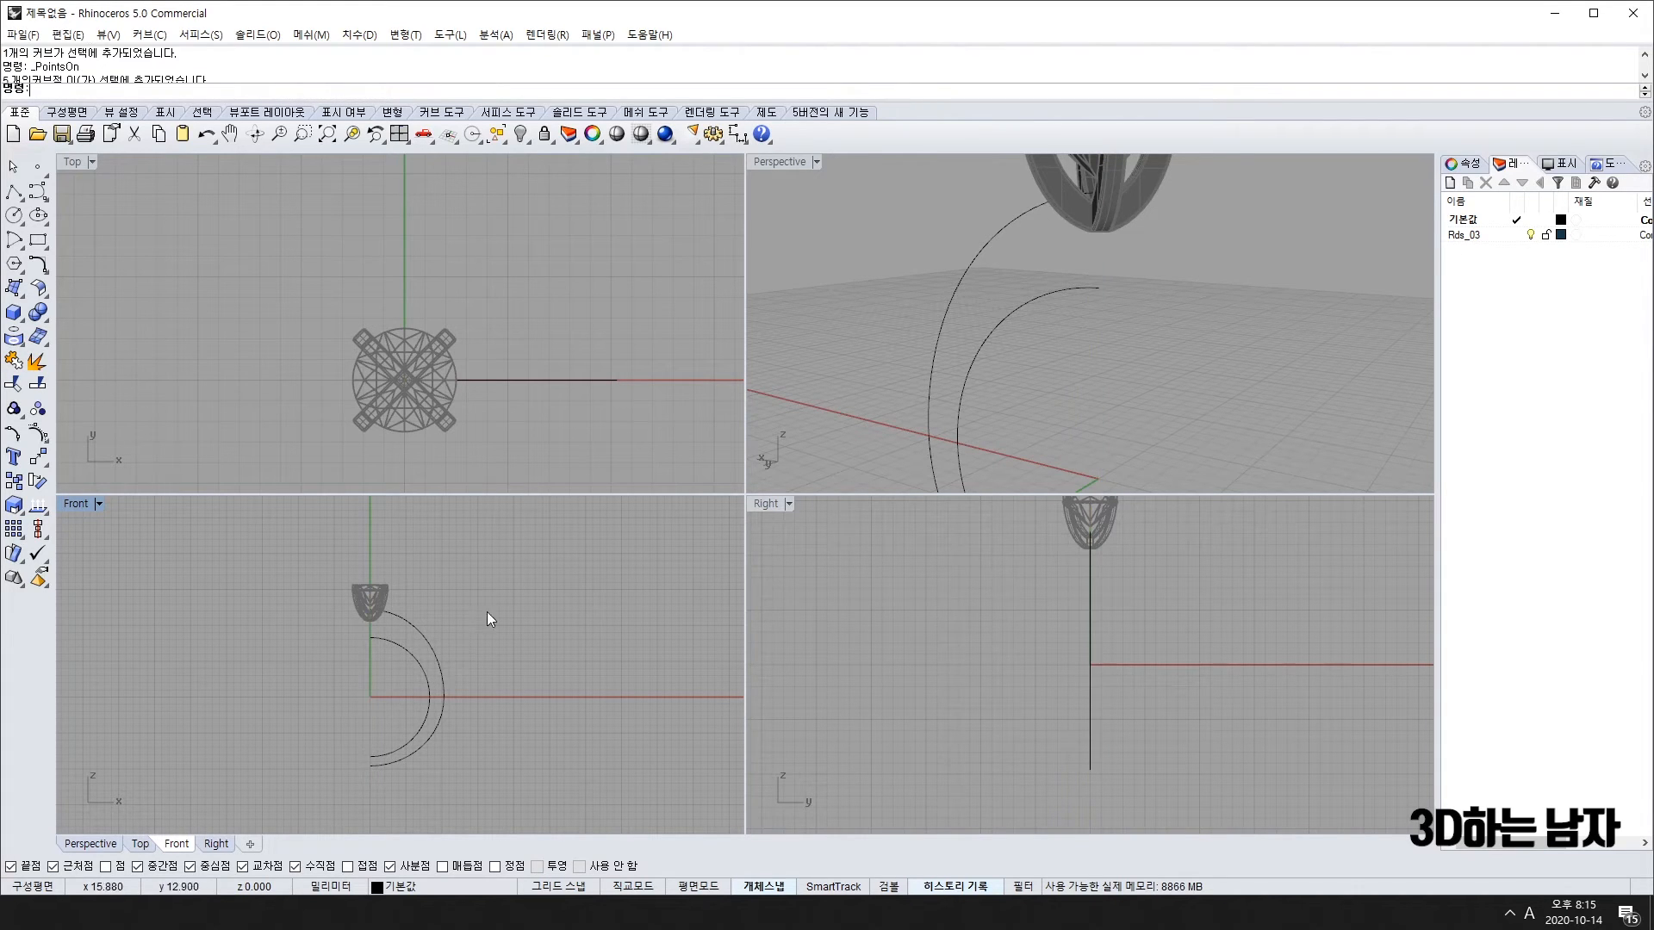
{"action": "key", "text": "ctrl+a"}
{"action": "scroll", "coordinate": [385, 659], "scroll_direction": "up", "scroll_amount": 5}
{"action": "scroll", "coordinate": [412, 624], "scroll_direction": "down", "scroll_amount": 3}
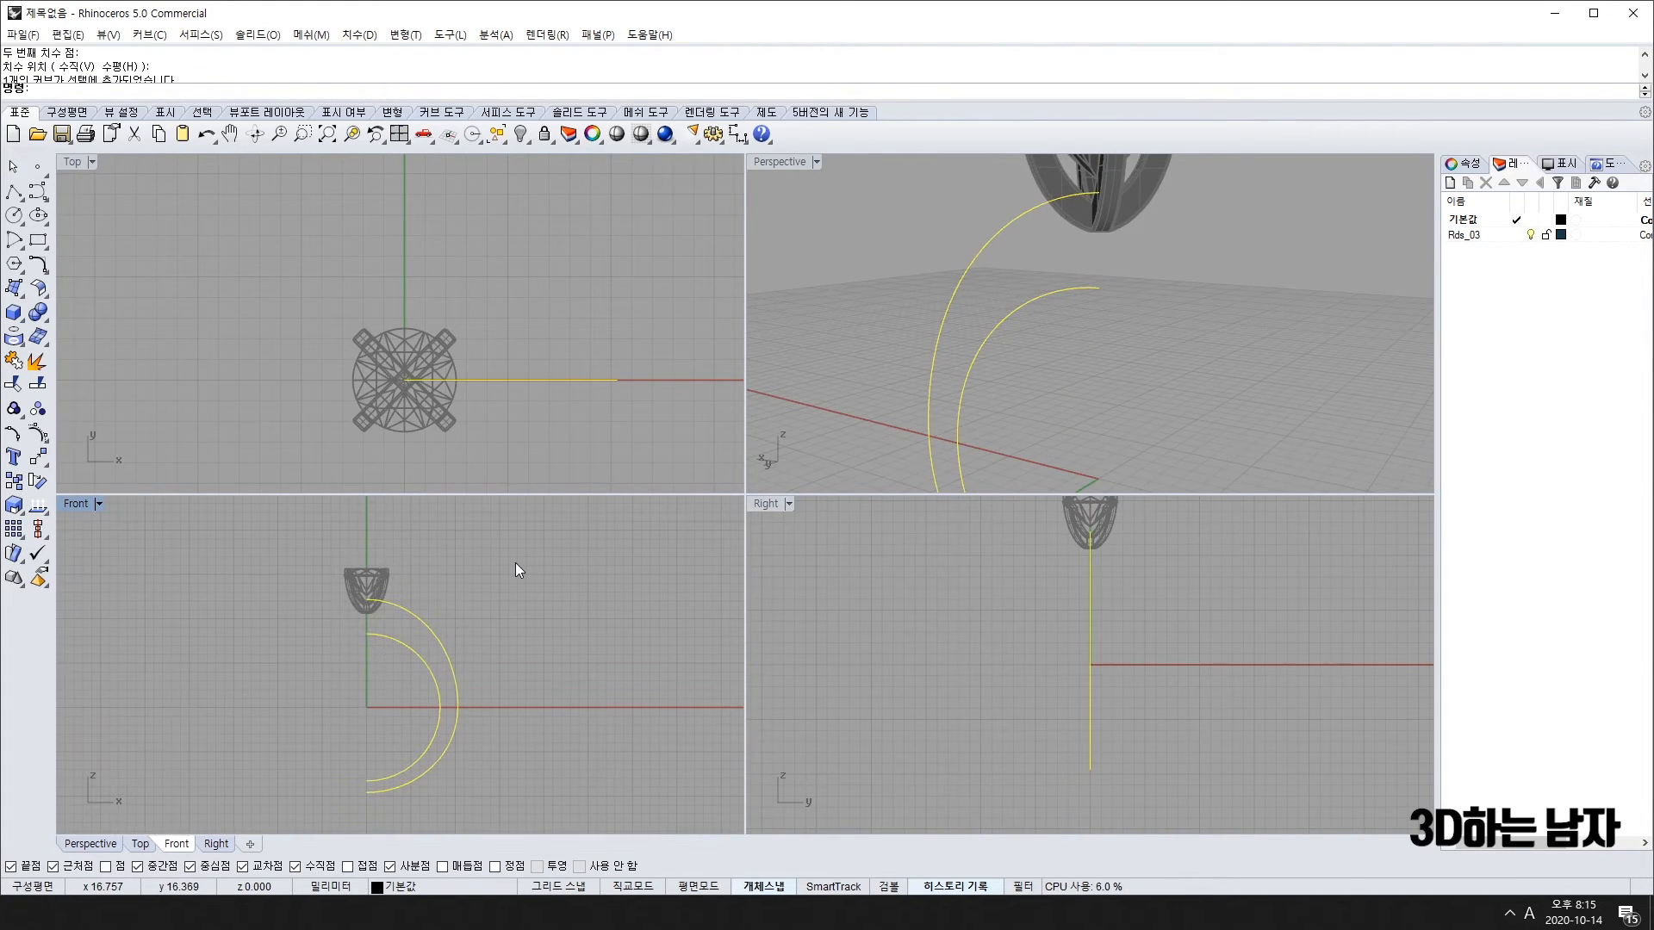
{"action": "scroll", "coordinate": [376, 603], "scroll_direction": "up", "scroll_amount": 5}
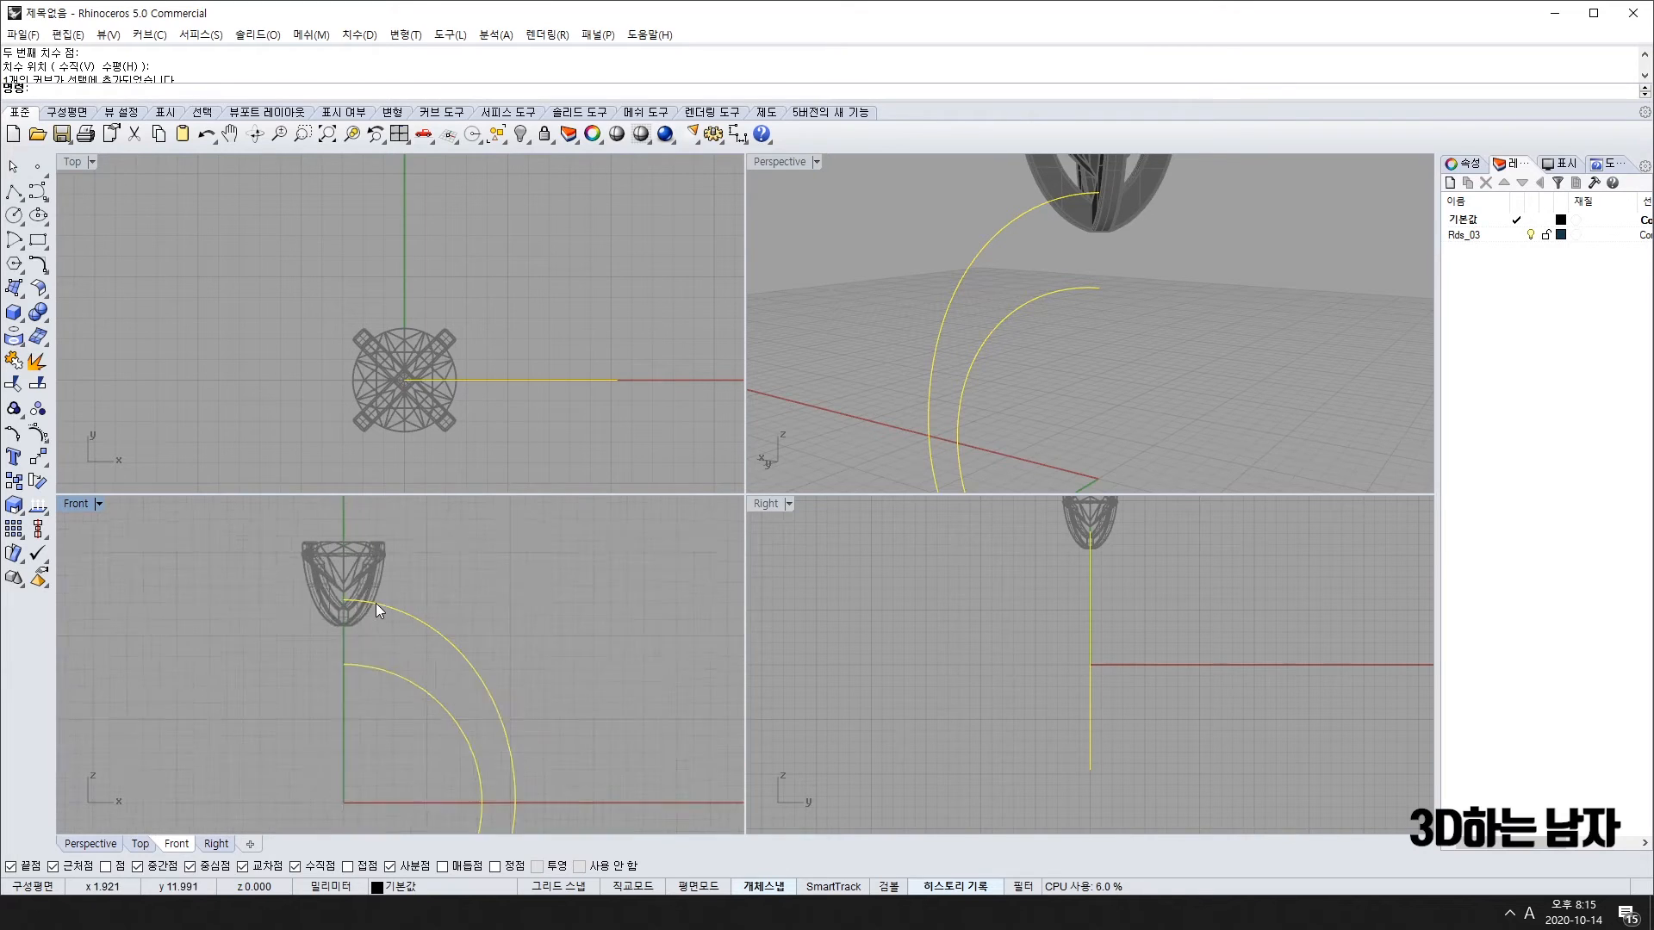
{"action": "scroll", "coordinate": [424, 690], "scroll_direction": "down", "scroll_amount": 4}
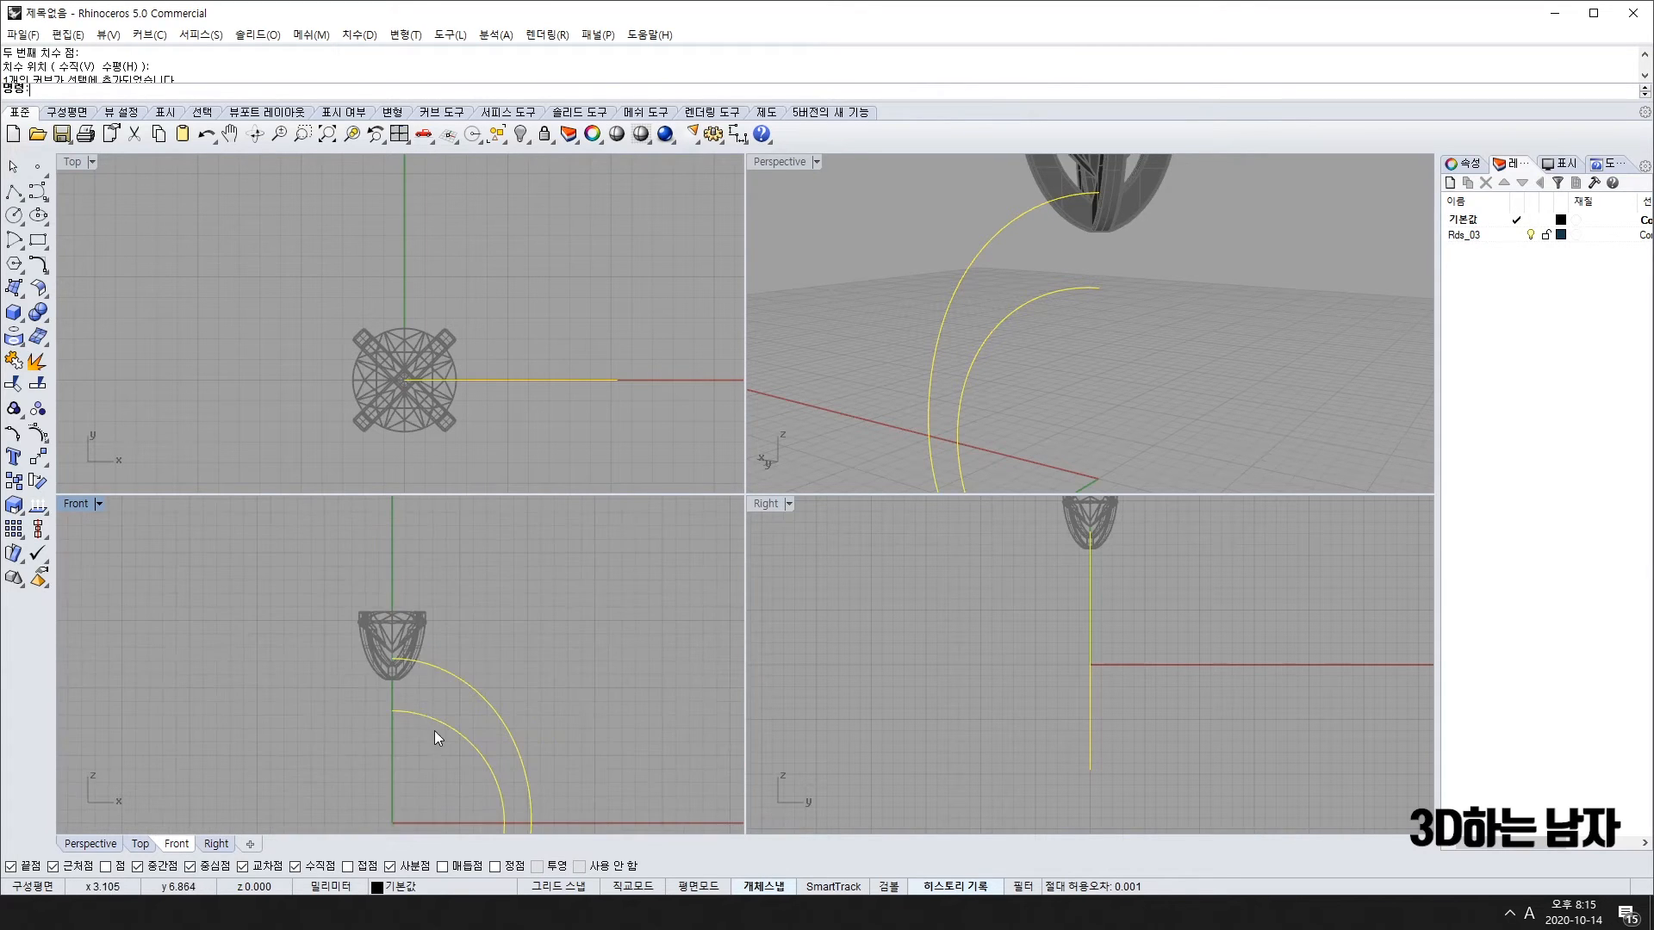
{"action": "left_click", "coordinate": [150, 723]}
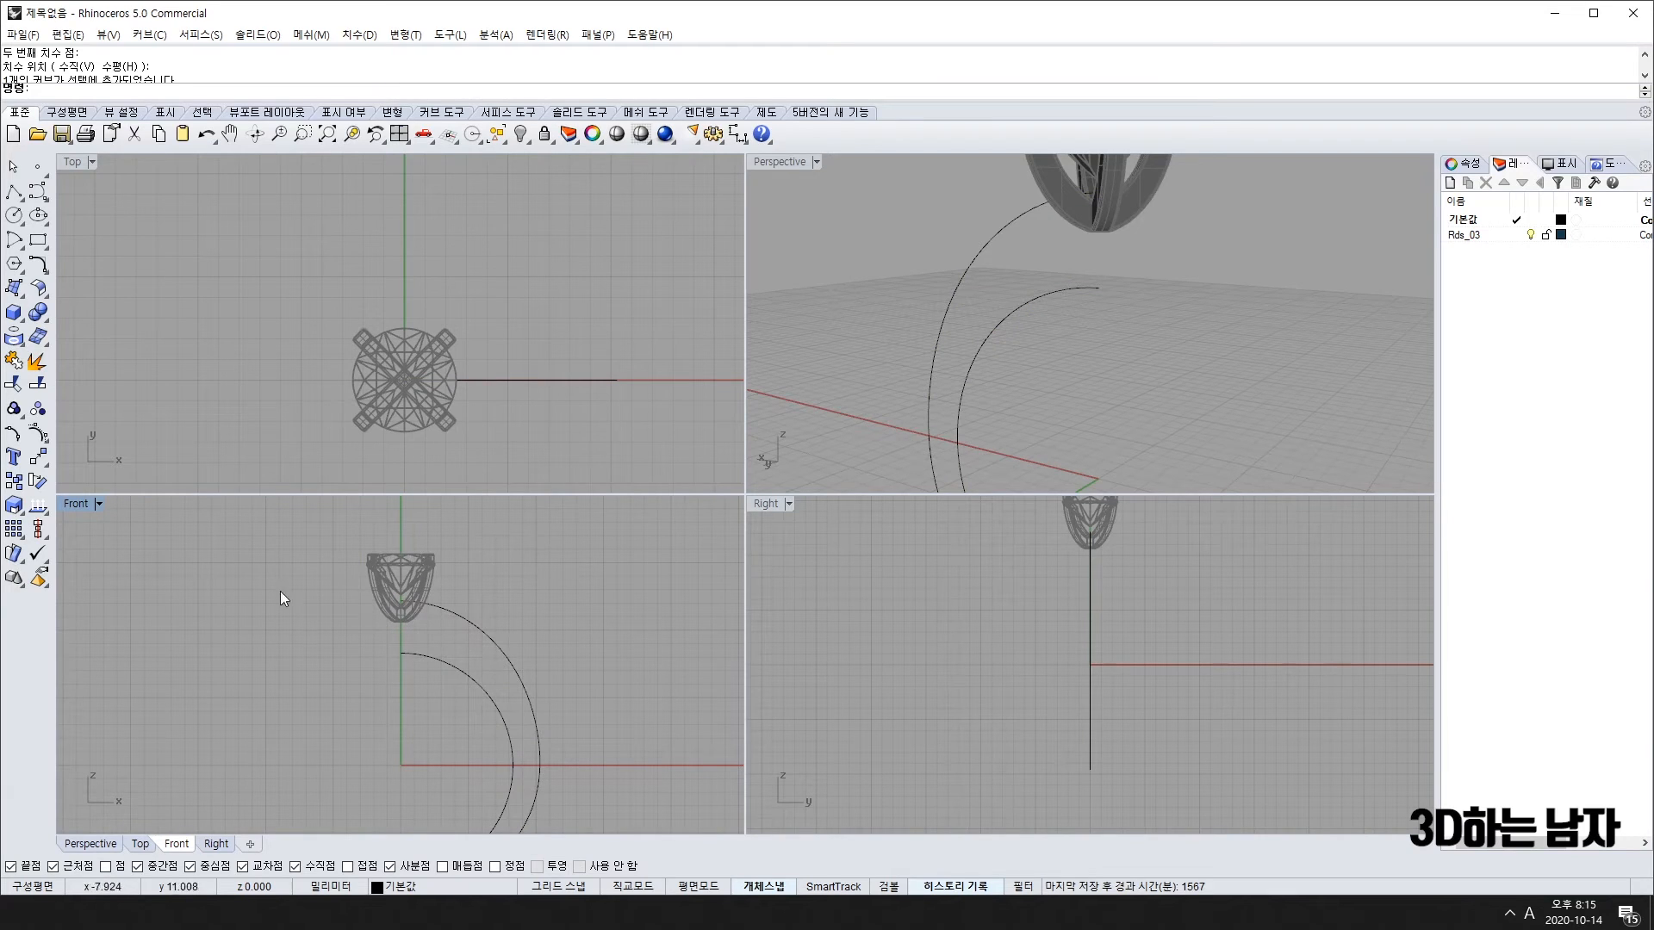
Step: Unlock the prong head, drag one of its control points to reshape it, then turn points off
{"action": "right_click", "coordinate": [545, 135]}
{"action": "left_click_drag", "start_coordinate": [329, 526], "coordinate": [420, 576]}
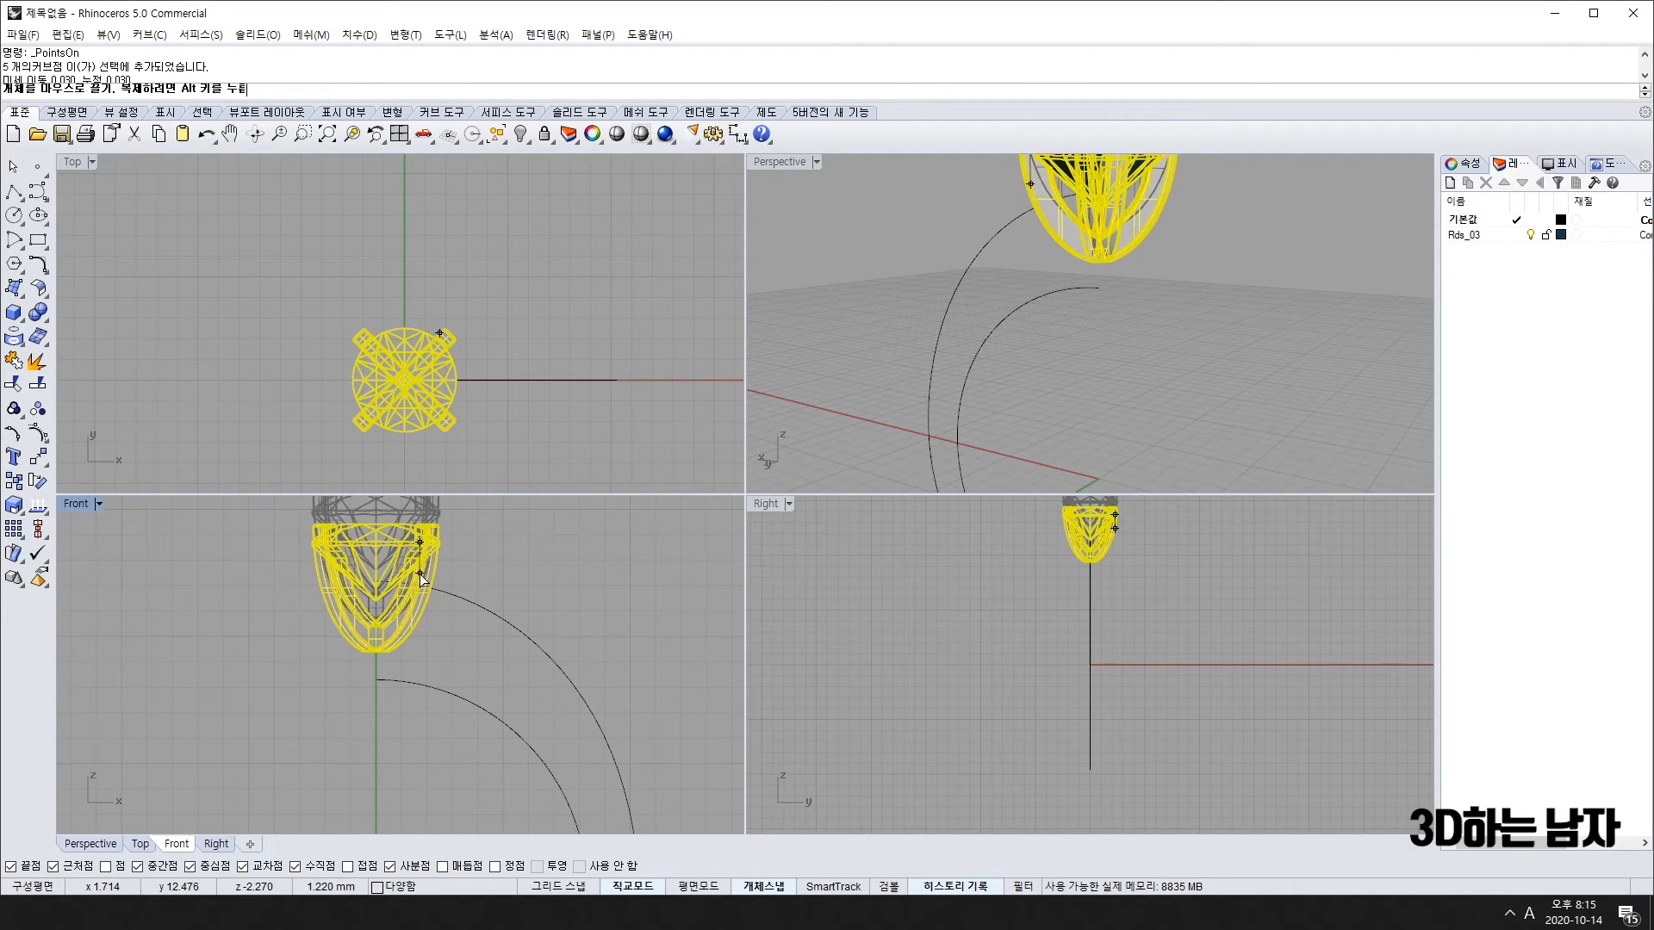
{"action": "key", "text": "F11"}
{"action": "scroll", "coordinate": [384, 689], "scroll_direction": "up", "scroll_amount": 3}
Step: Offset the shank curve inward and delete the extra inner arc
{"action": "left_click", "coordinate": [391, 669]}
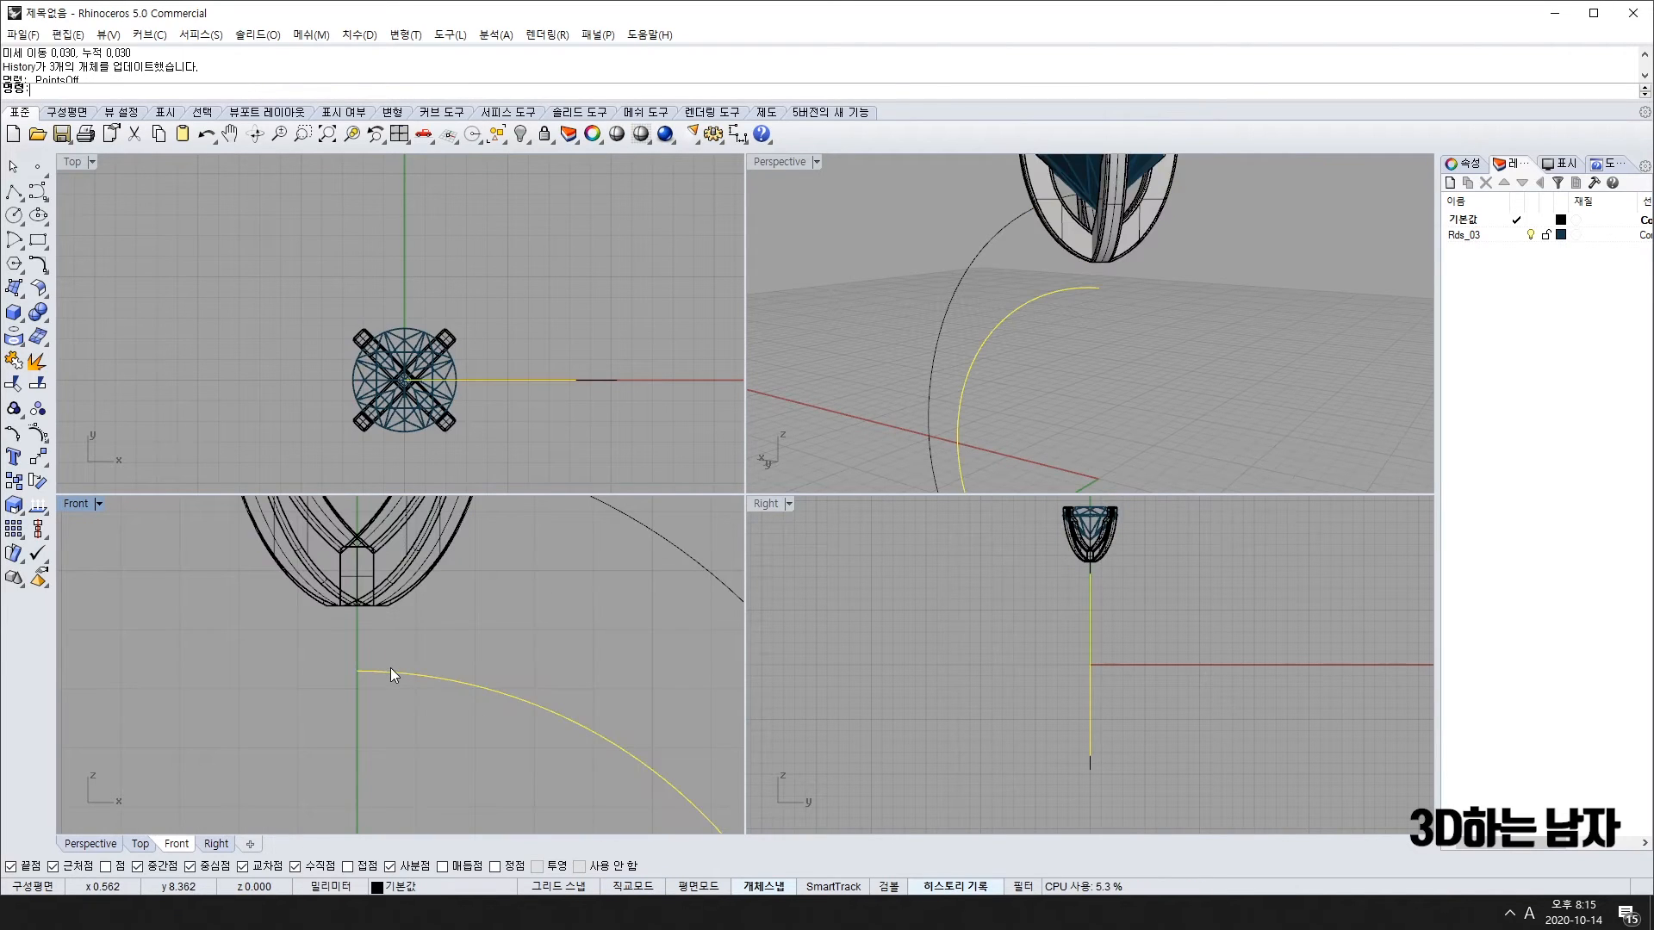
{"action": "type", "text": "offset"}
{"action": "key", "text": "Return"}
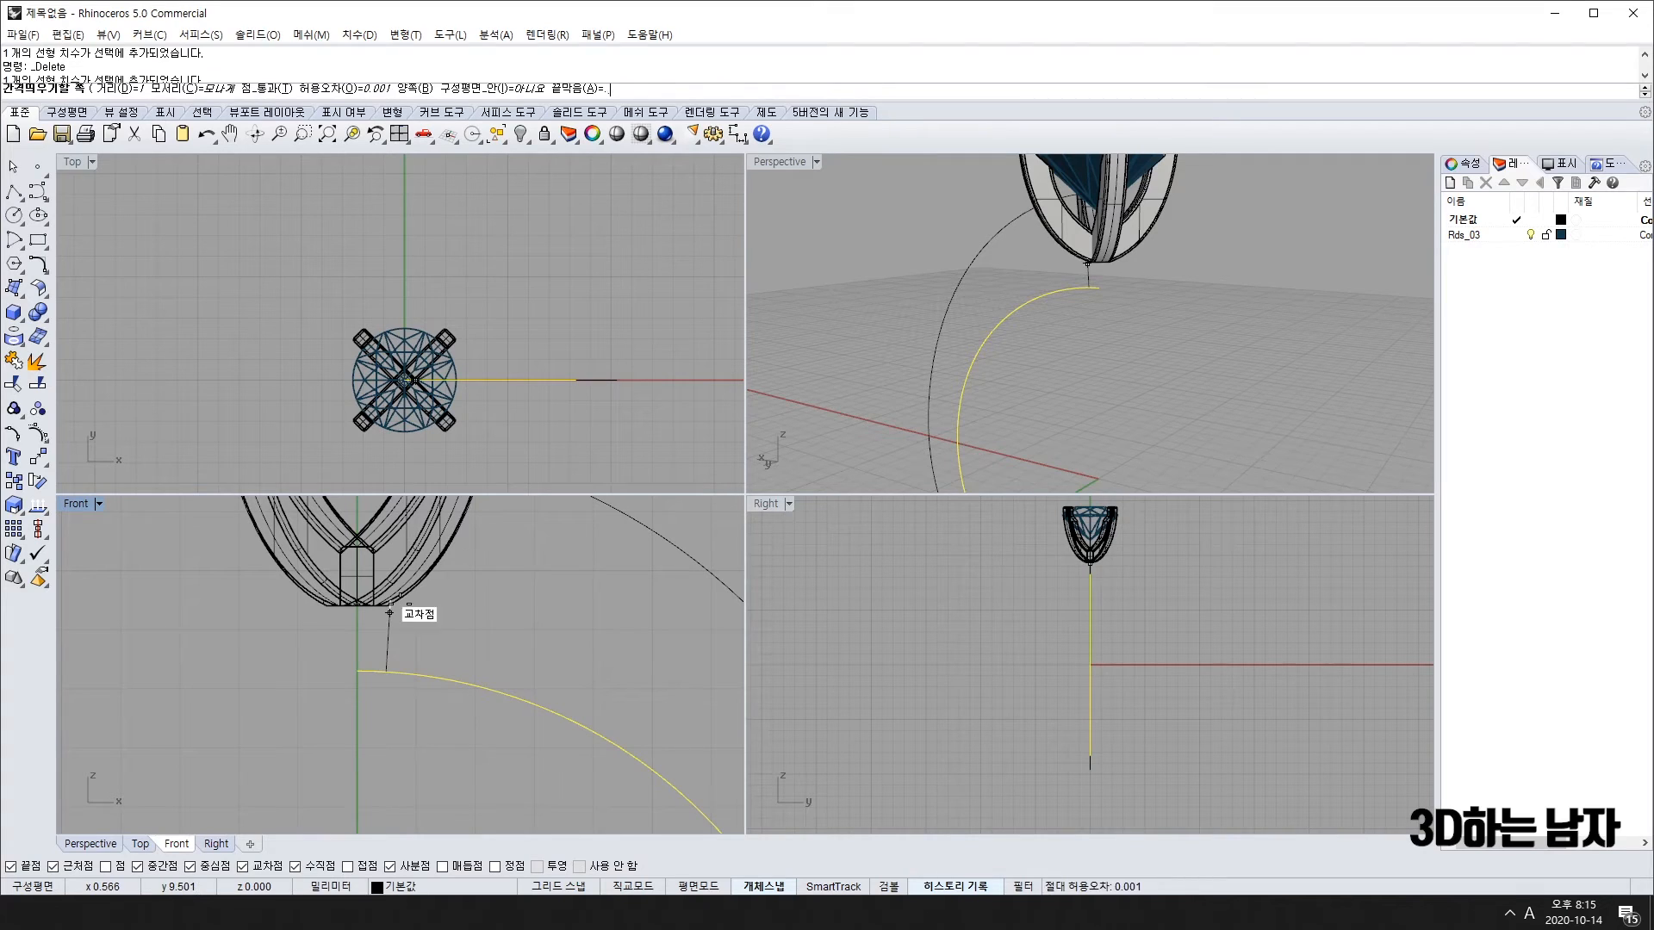
{"action": "left_click", "coordinate": [390, 612]}
{"action": "scroll", "coordinate": [423, 622], "scroll_direction": "down", "scroll_amount": 3}
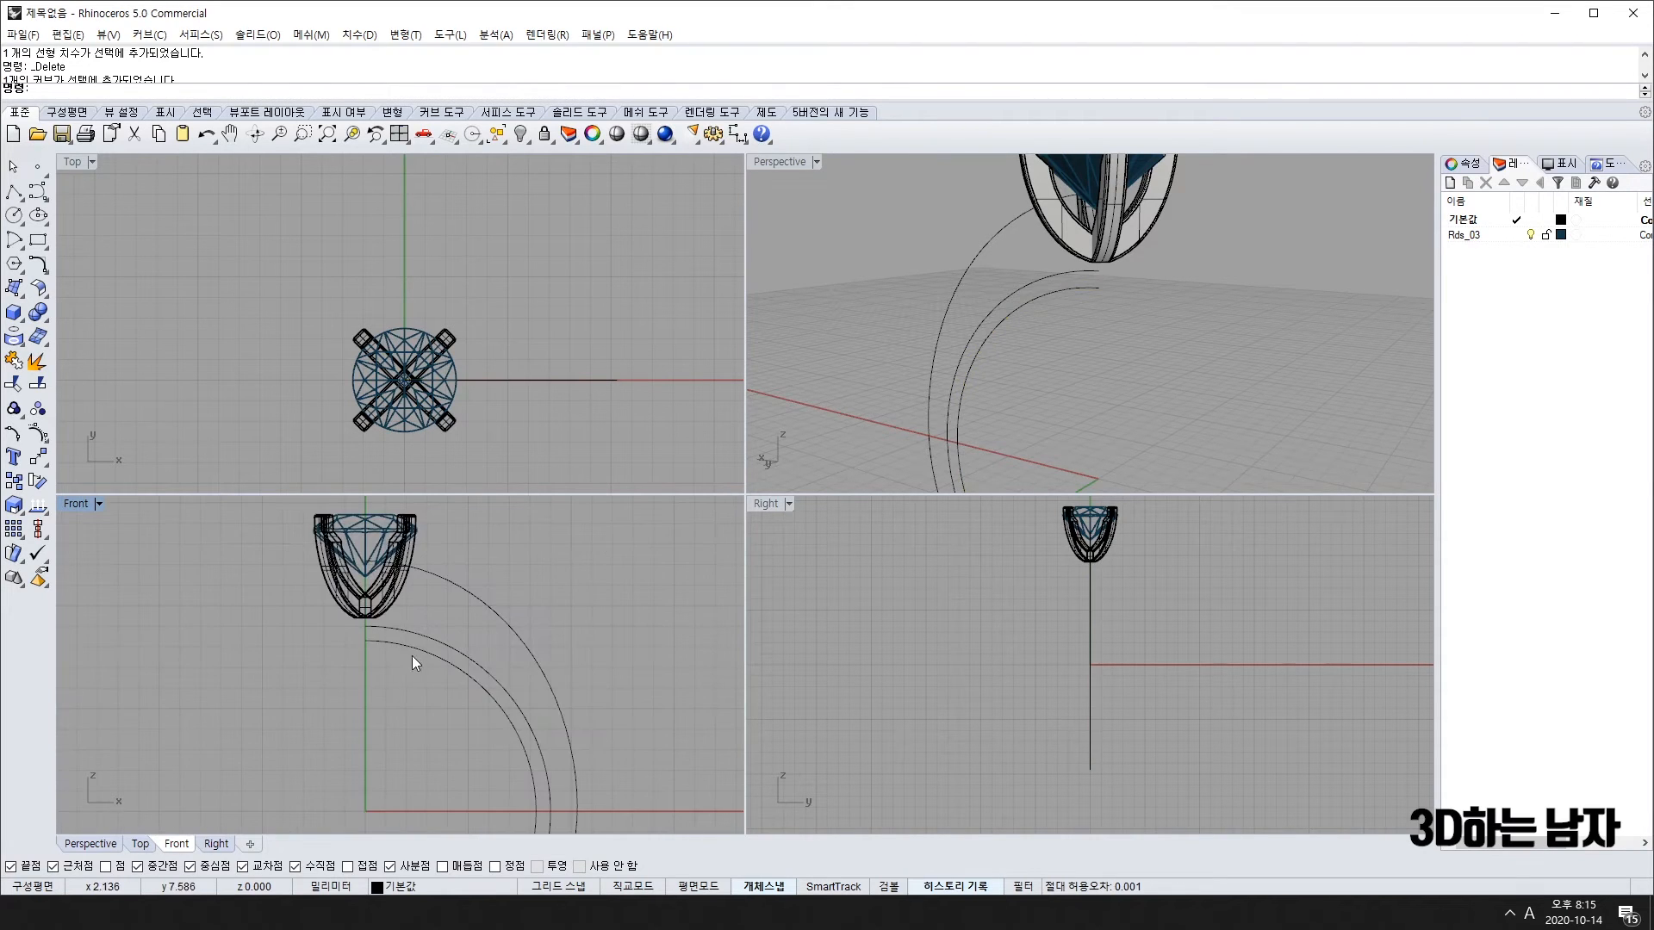
{"action": "scroll", "coordinate": [414, 642], "scroll_direction": "up", "scroll_amount": 3}
{"action": "left_click", "coordinate": [369, 663]}
{"action": "key", "text": "Delete"}
Step: Offset the remaining inner arc again to create a fresh arc beside it
{"action": "left_click", "coordinate": [363, 648]}
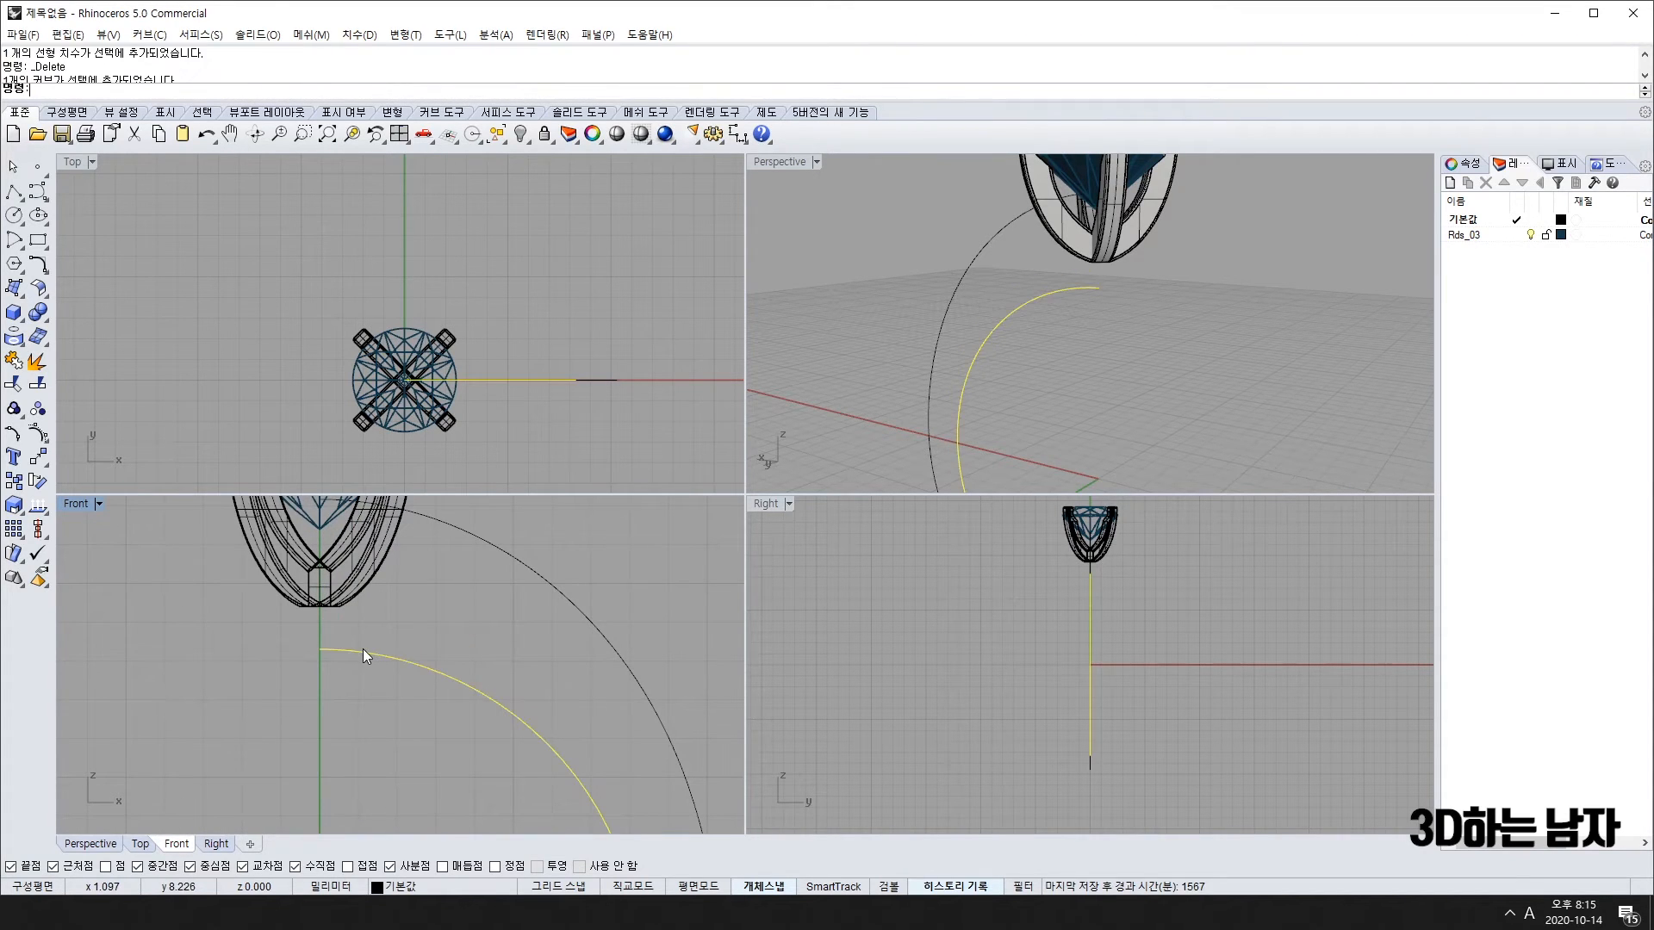
{"action": "type", "text": "o"}
{"action": "key", "text": "Return"}
{"action": "left_click", "coordinate": [419, 623]}
{"action": "scroll", "coordinate": [332, 615], "scroll_direction": "up", "scroll_amount": 5}
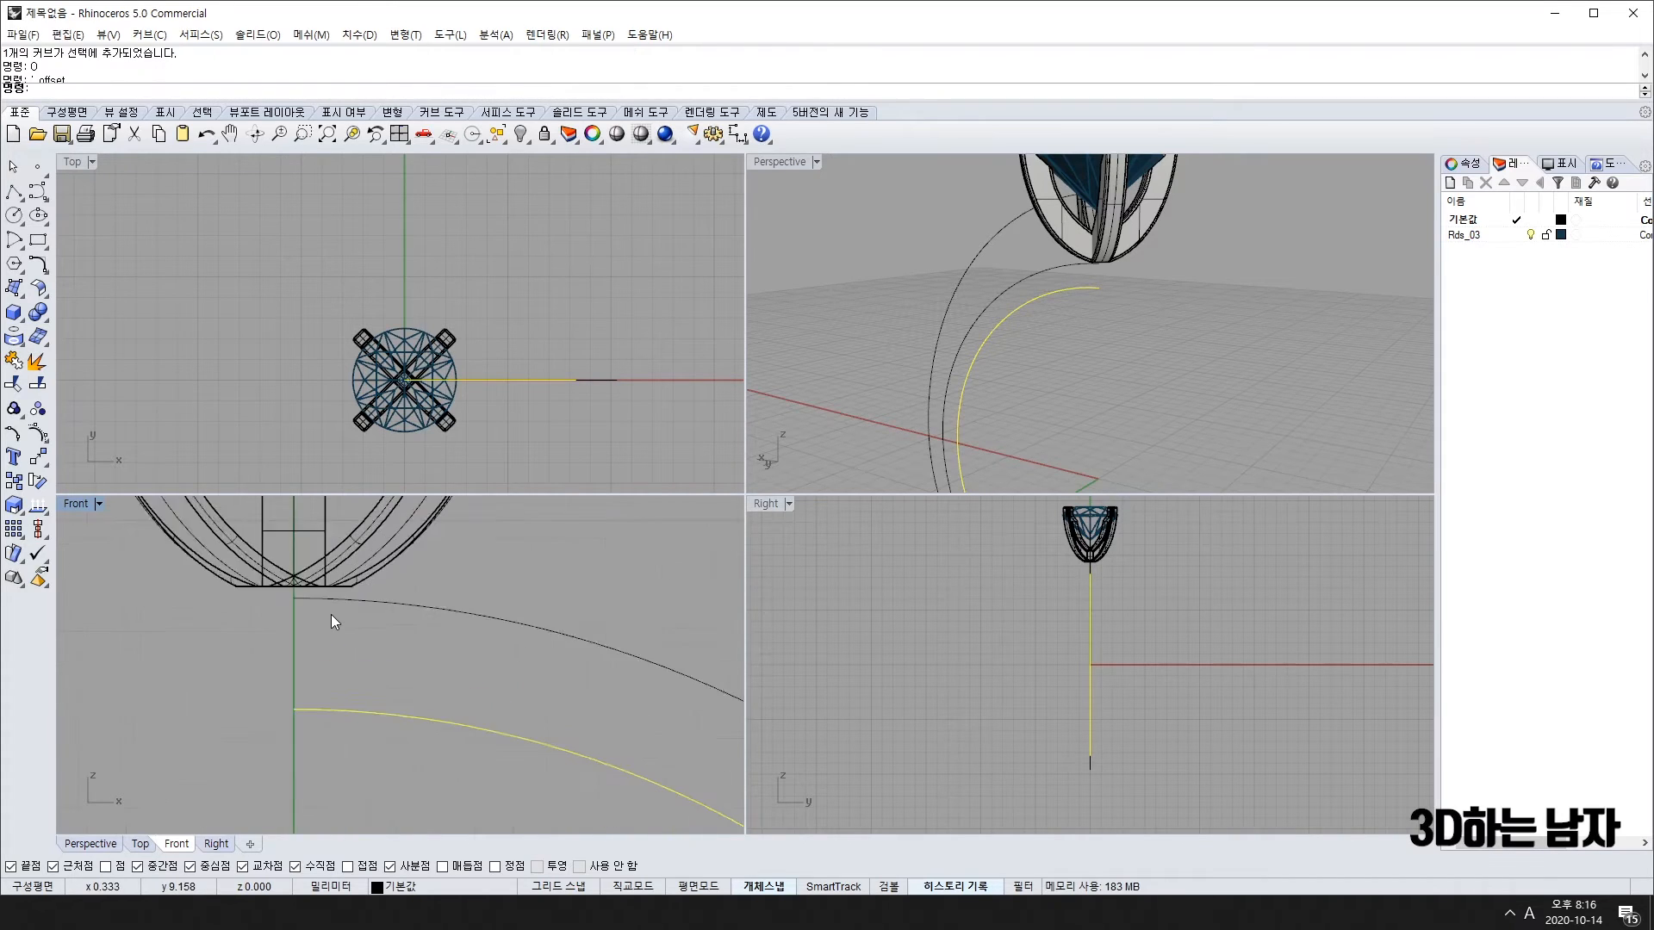
{"action": "scroll", "coordinate": [509, 602], "scroll_direction": "down", "scroll_amount": 4}
Step: Centre the ring in the front view and reselect the gem and prong head
{"action": "right_click_drag", "start_coordinate": [433, 602], "coordinate": [397, 660]}
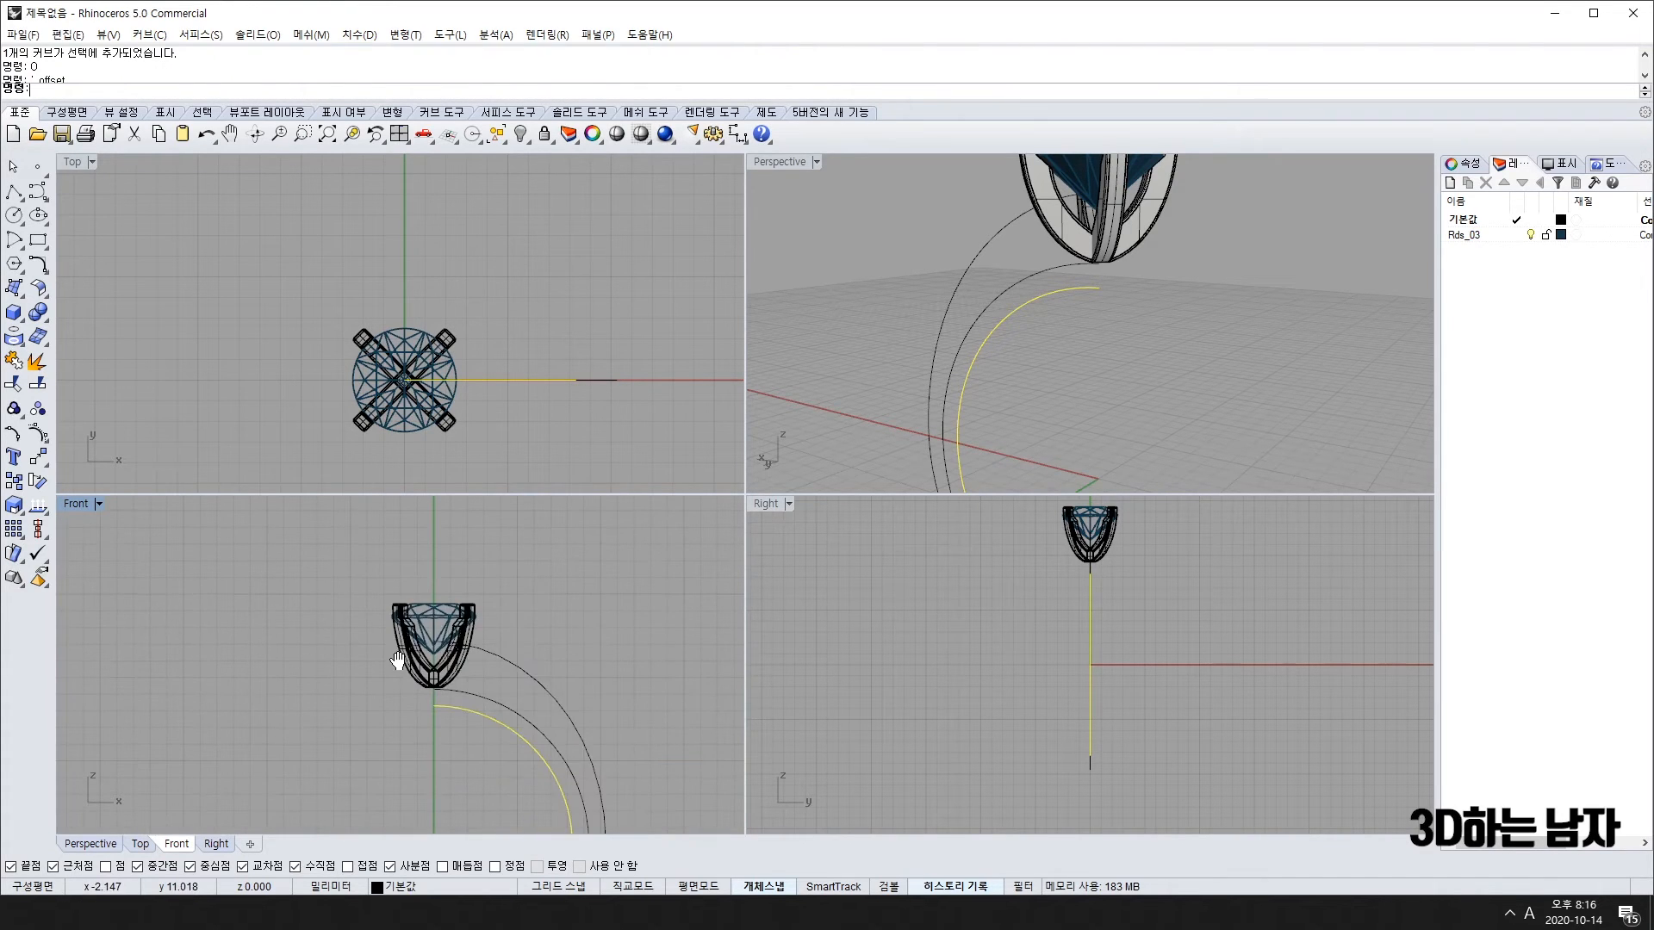
{"action": "left_click_drag", "start_coordinate": [339, 579], "coordinate": [513, 700]}
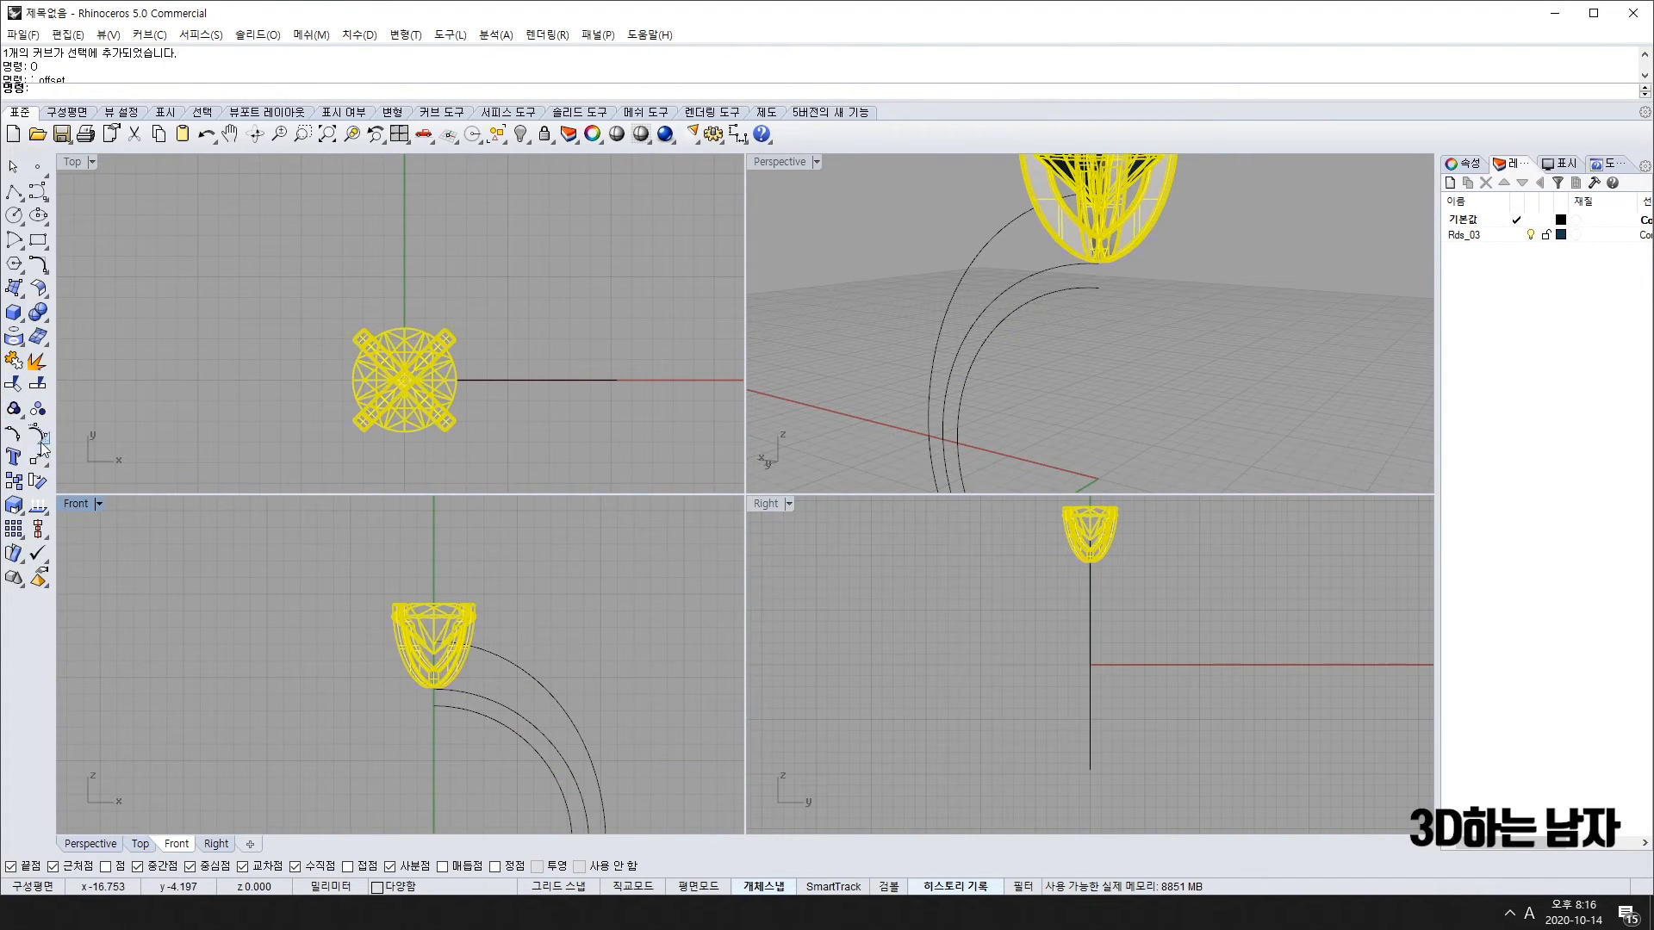
{"action": "left_click", "coordinate": [245, 581]}
{"action": "left_click", "coordinate": [441, 620]}
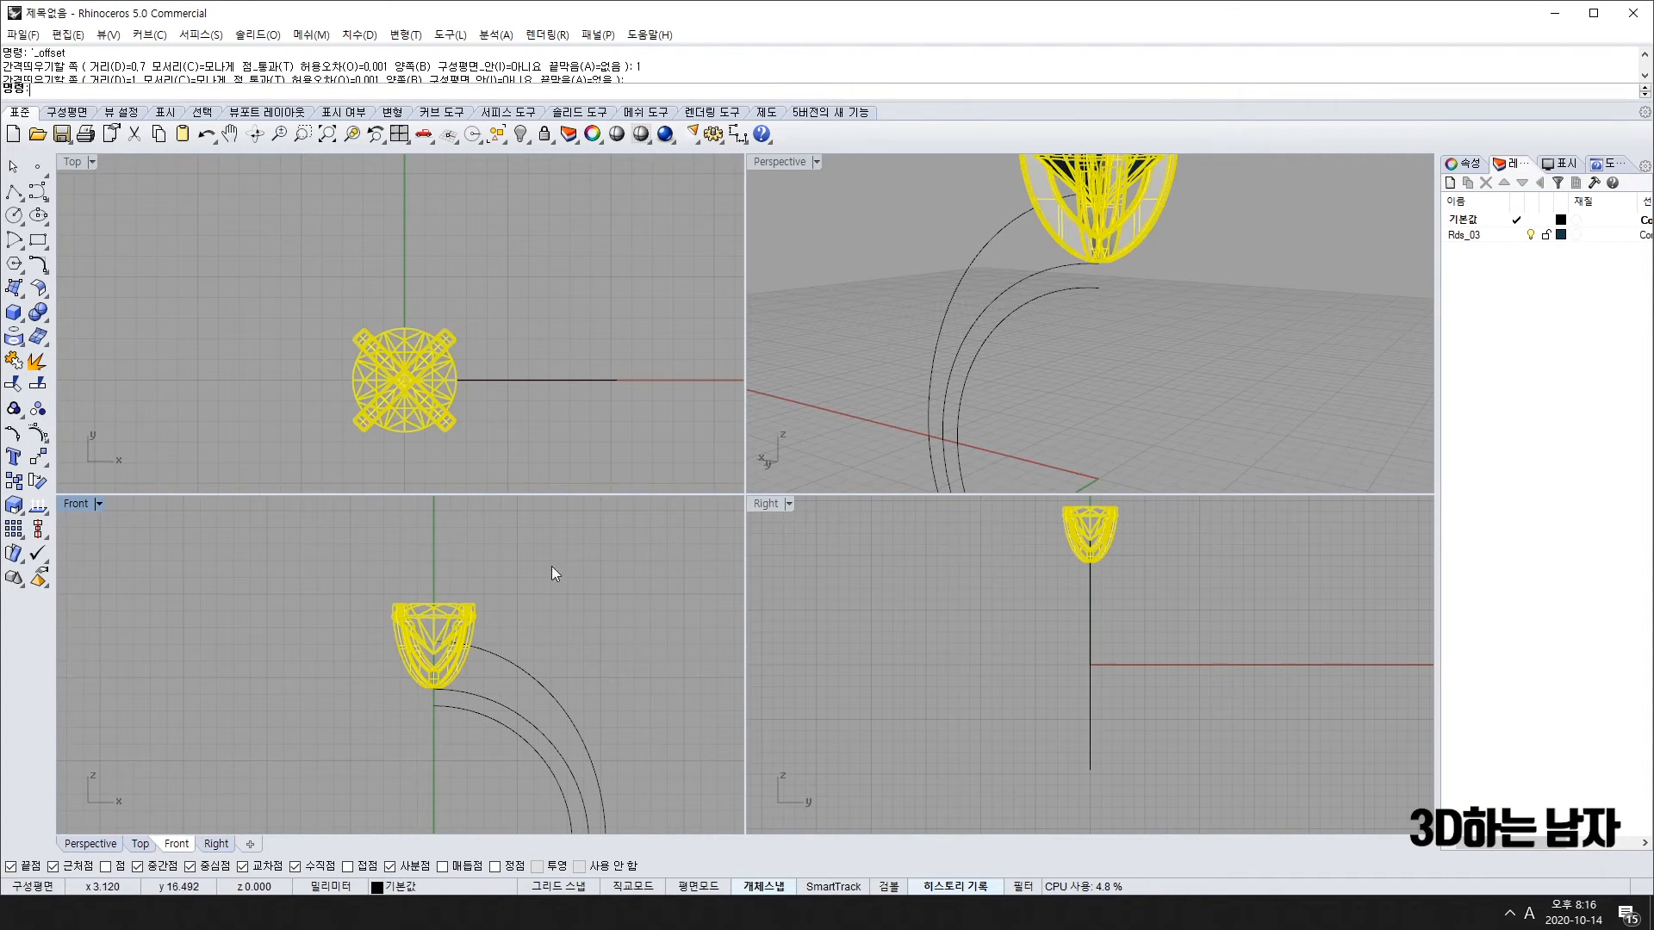
{"action": "scroll", "coordinate": [432, 660], "scroll_direction": "up", "scroll_amount": 5}
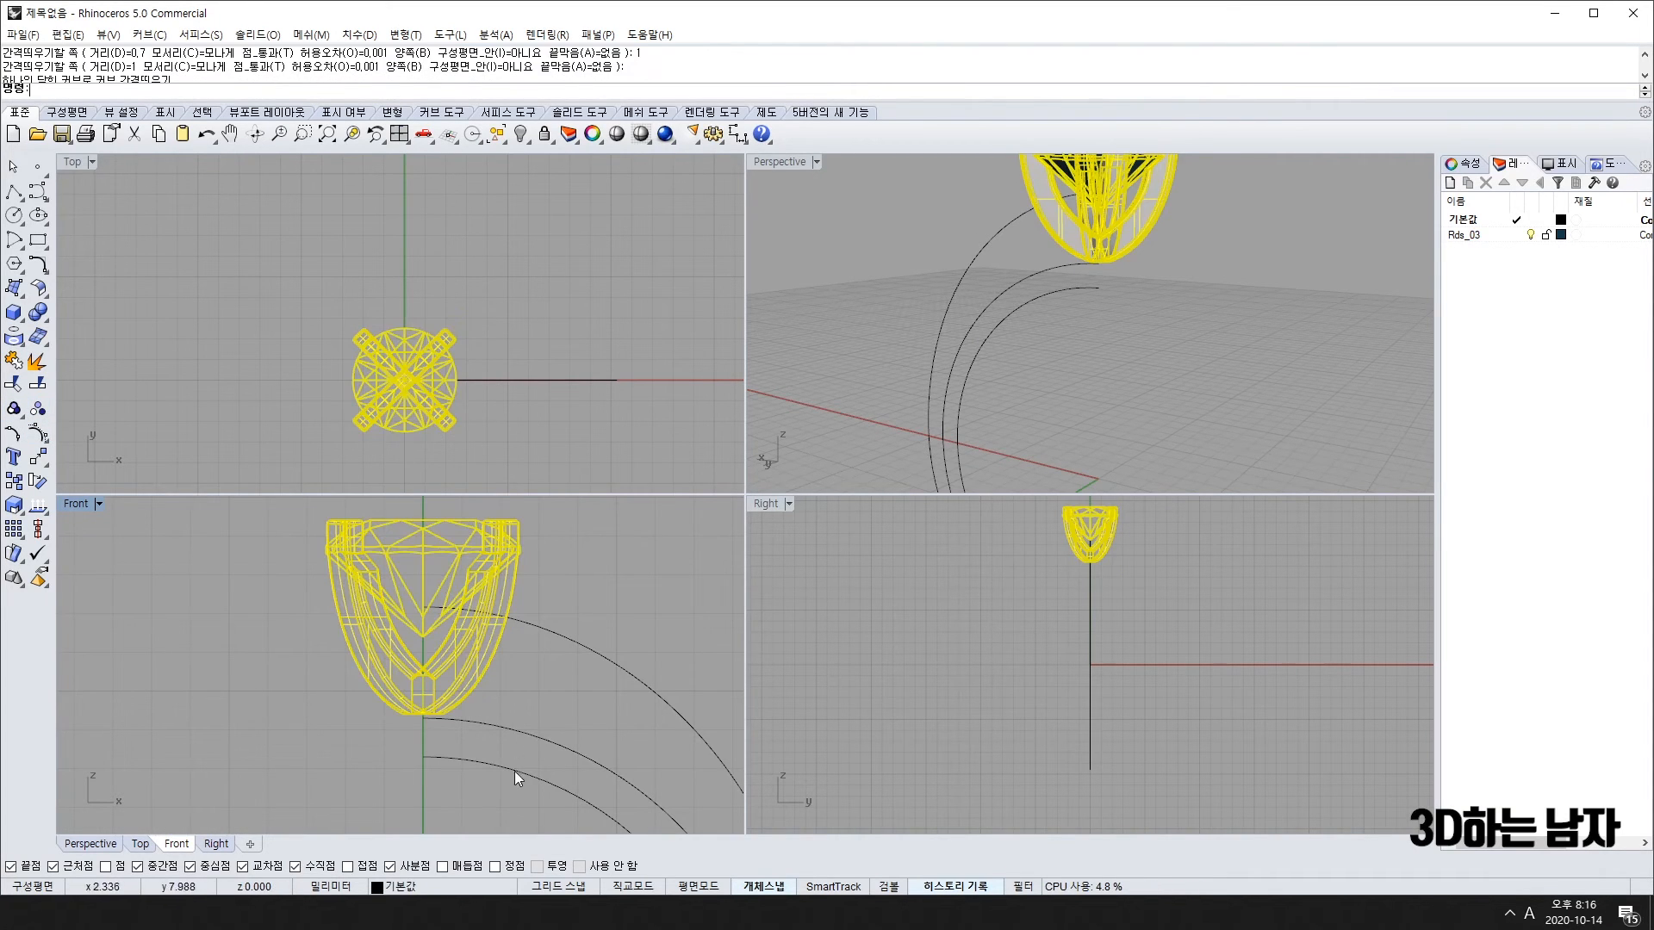
{"action": "scroll", "coordinate": [472, 717], "scroll_direction": "up", "scroll_amount": 4}
Step: Copy the gem curves and delete the duplicate lower gem curve
{"action": "left_click_drag", "start_coordinate": [437, 615], "coordinate": [437, 628], "text": "shift"}
{"action": "key", "text": "ctrl+c"}
{"action": "scroll", "coordinate": [435, 794], "scroll_direction": "down", "scroll_amount": 4}
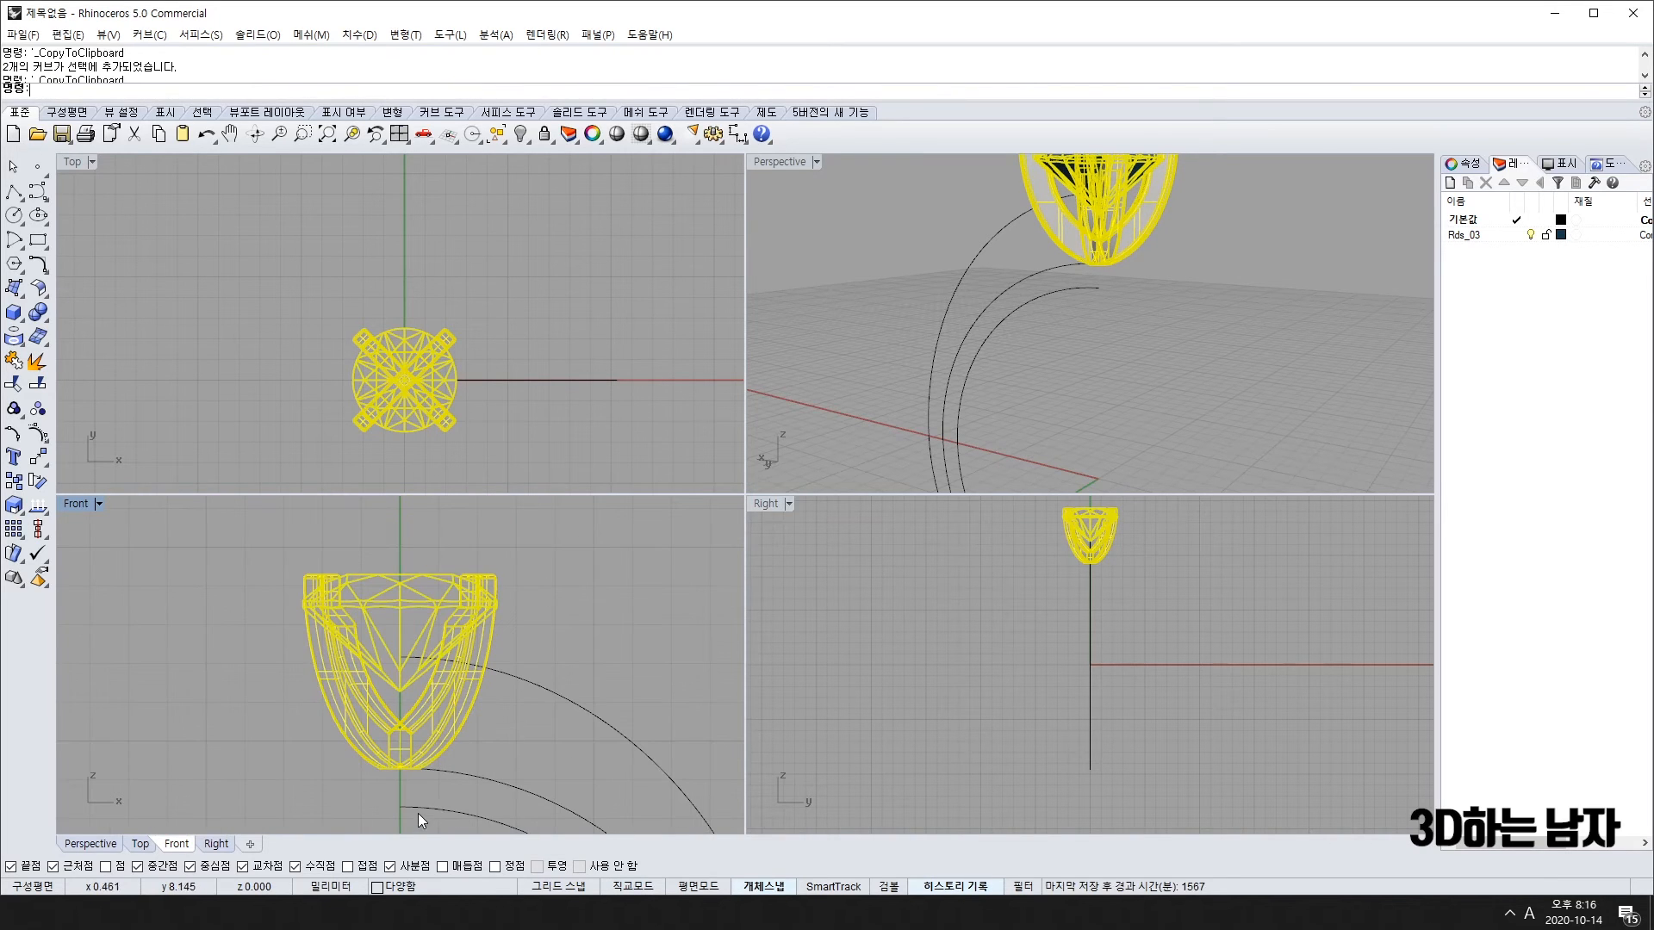
{"action": "scroll", "coordinate": [429, 762], "scroll_direction": "up", "scroll_amount": 5}
{"action": "left_click_drag", "start_coordinate": [441, 763], "coordinate": [440, 762], "text": "shift"}
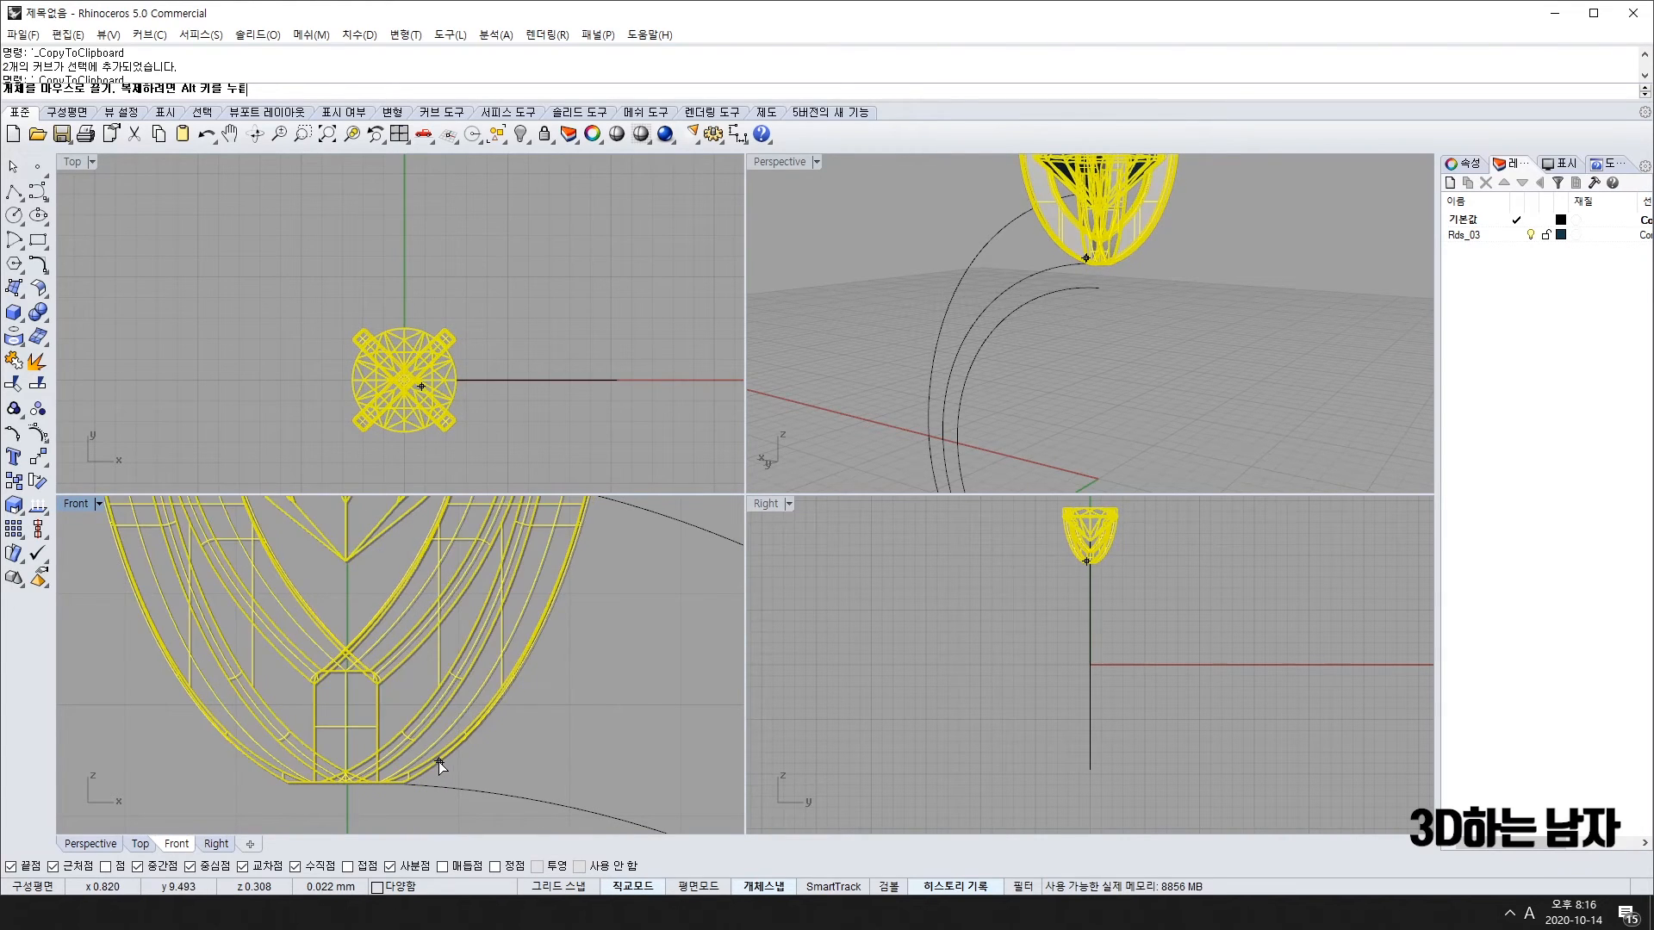
{"action": "left_click", "coordinate": [437, 761]}
{"action": "key", "text": "Delete"}
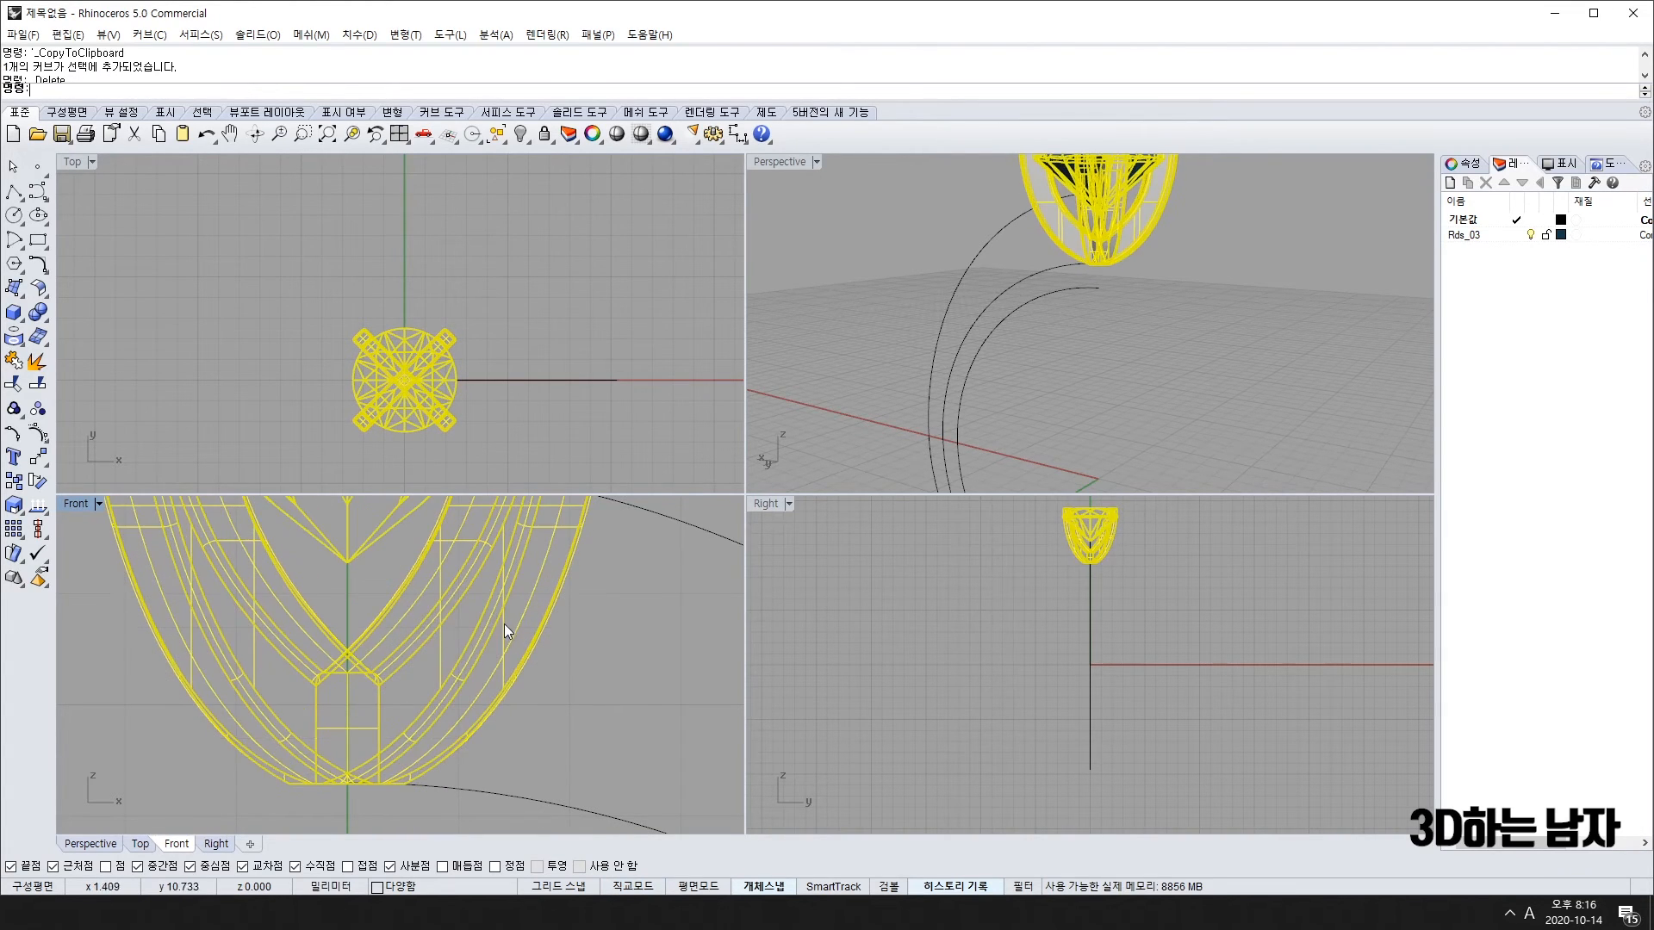
Step: Deselect the gem, select the shank curve and start a polyline at origin 0
{"action": "left_click", "coordinate": [504, 585]}
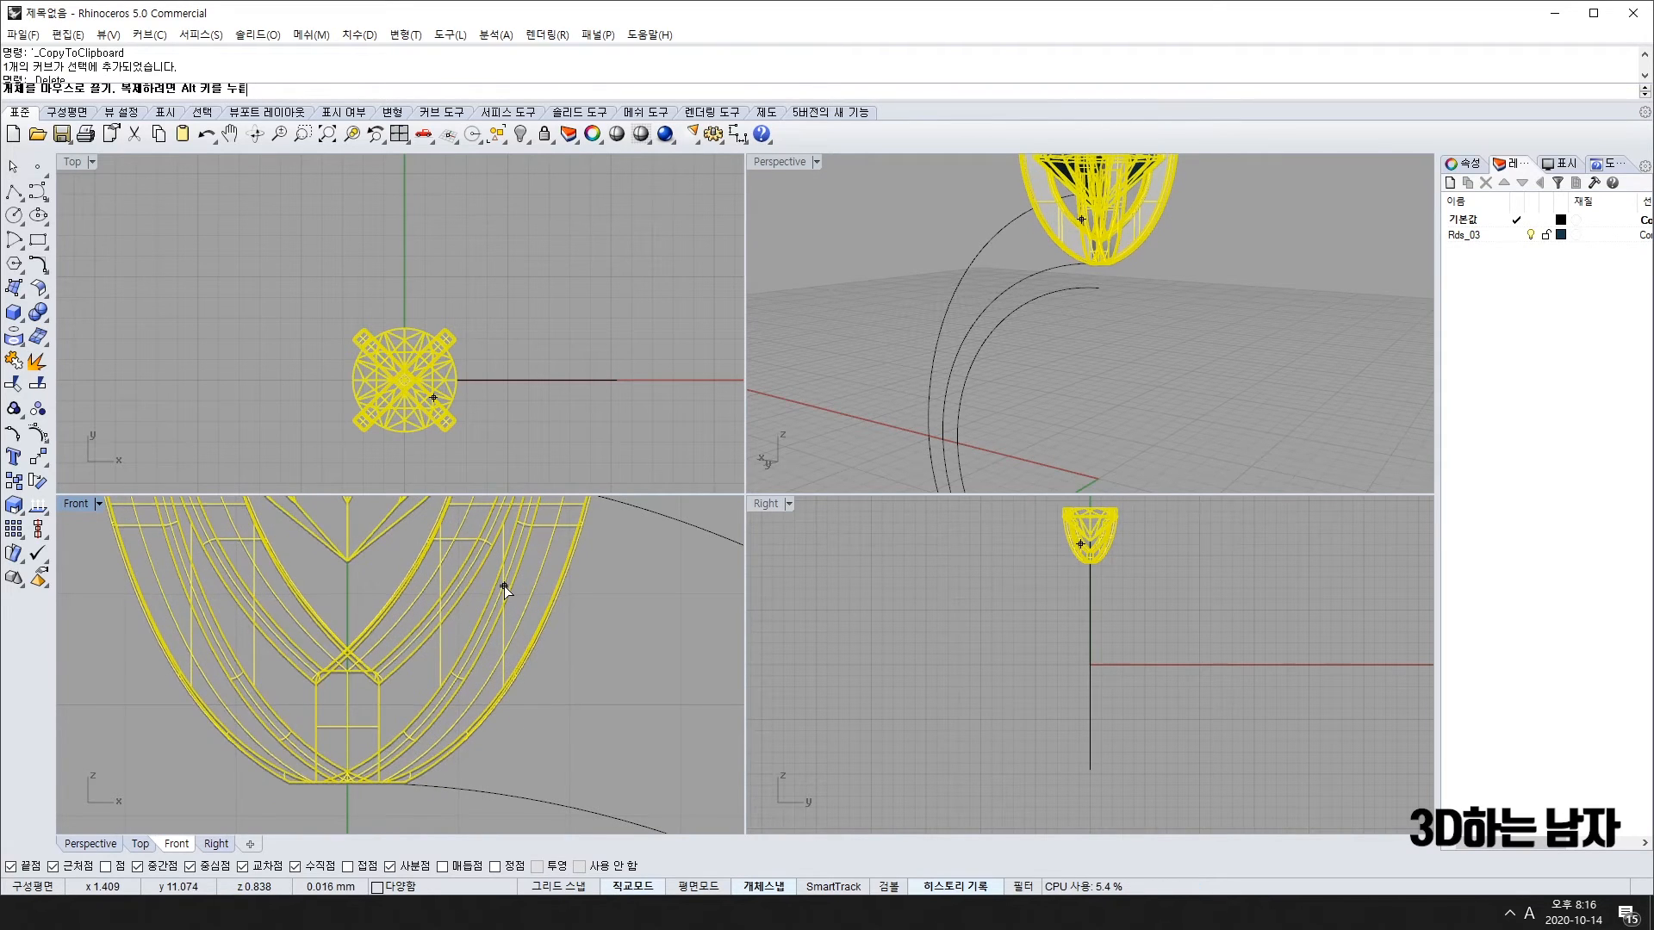
{"action": "left_click", "coordinate": [641, 698]}
{"action": "scroll", "coordinate": [634, 708], "scroll_direction": "down", "scroll_amount": 3}
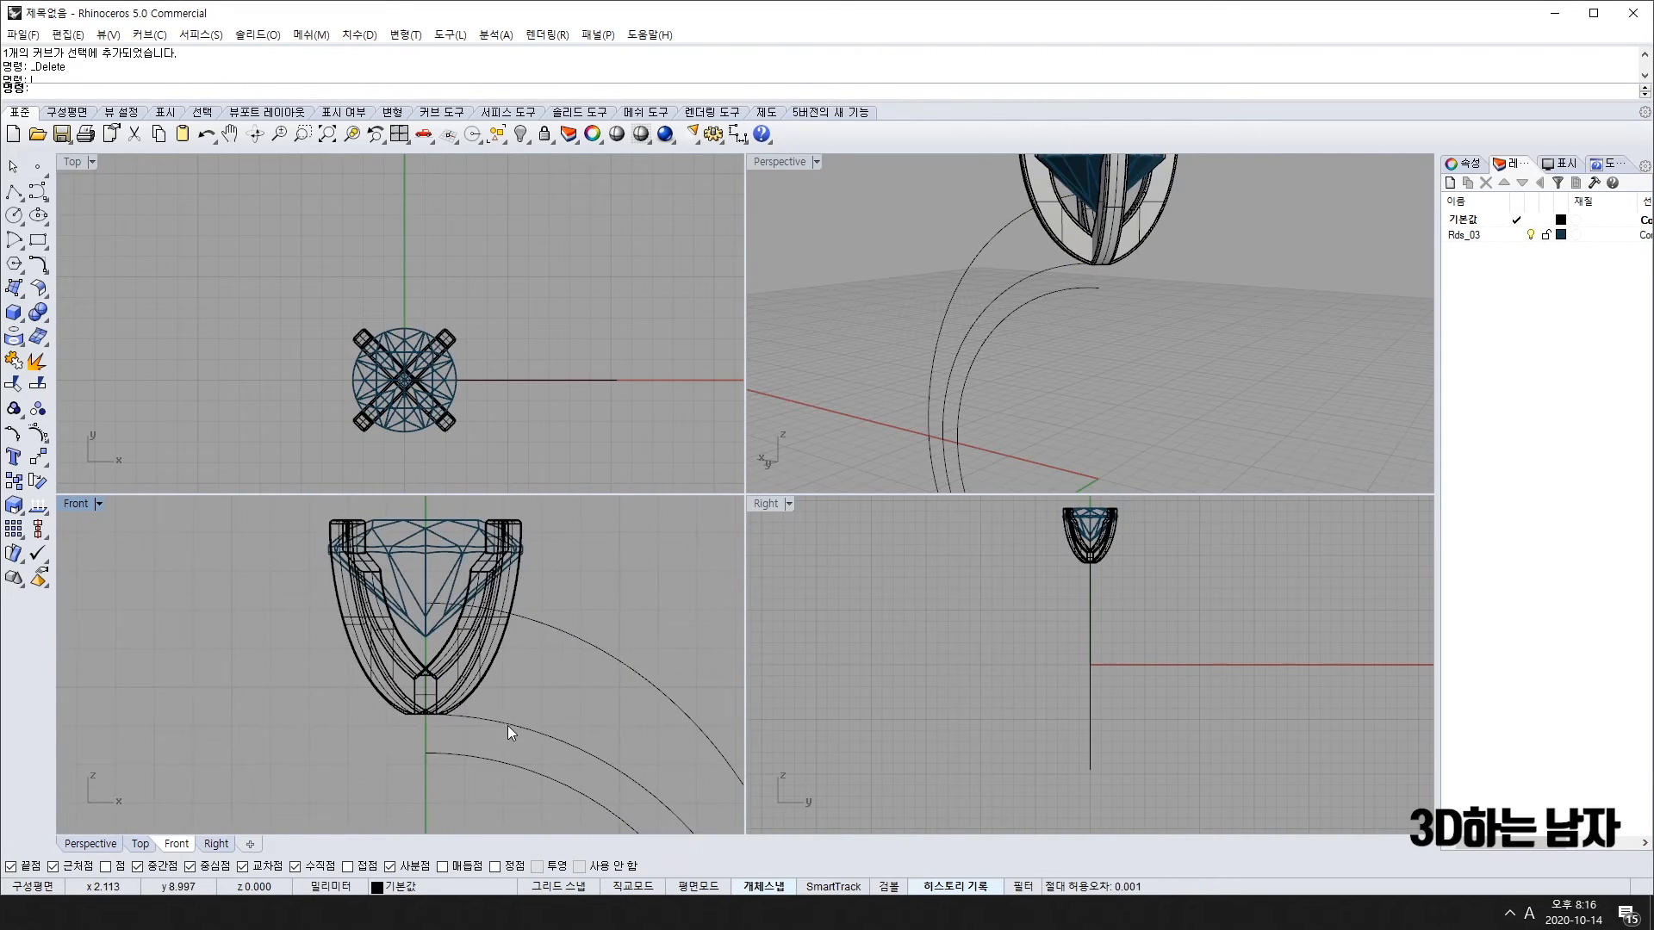
{"action": "left_click", "coordinate": [506, 727]}
{"action": "scroll", "coordinate": [480, 738], "scroll_direction": "down", "scroll_amount": 3}
{"action": "right_click_drag", "start_coordinate": [480, 738], "coordinate": [399, 687]}
{"action": "type", "text": "l"}
{"action": "key", "text": "Return"}
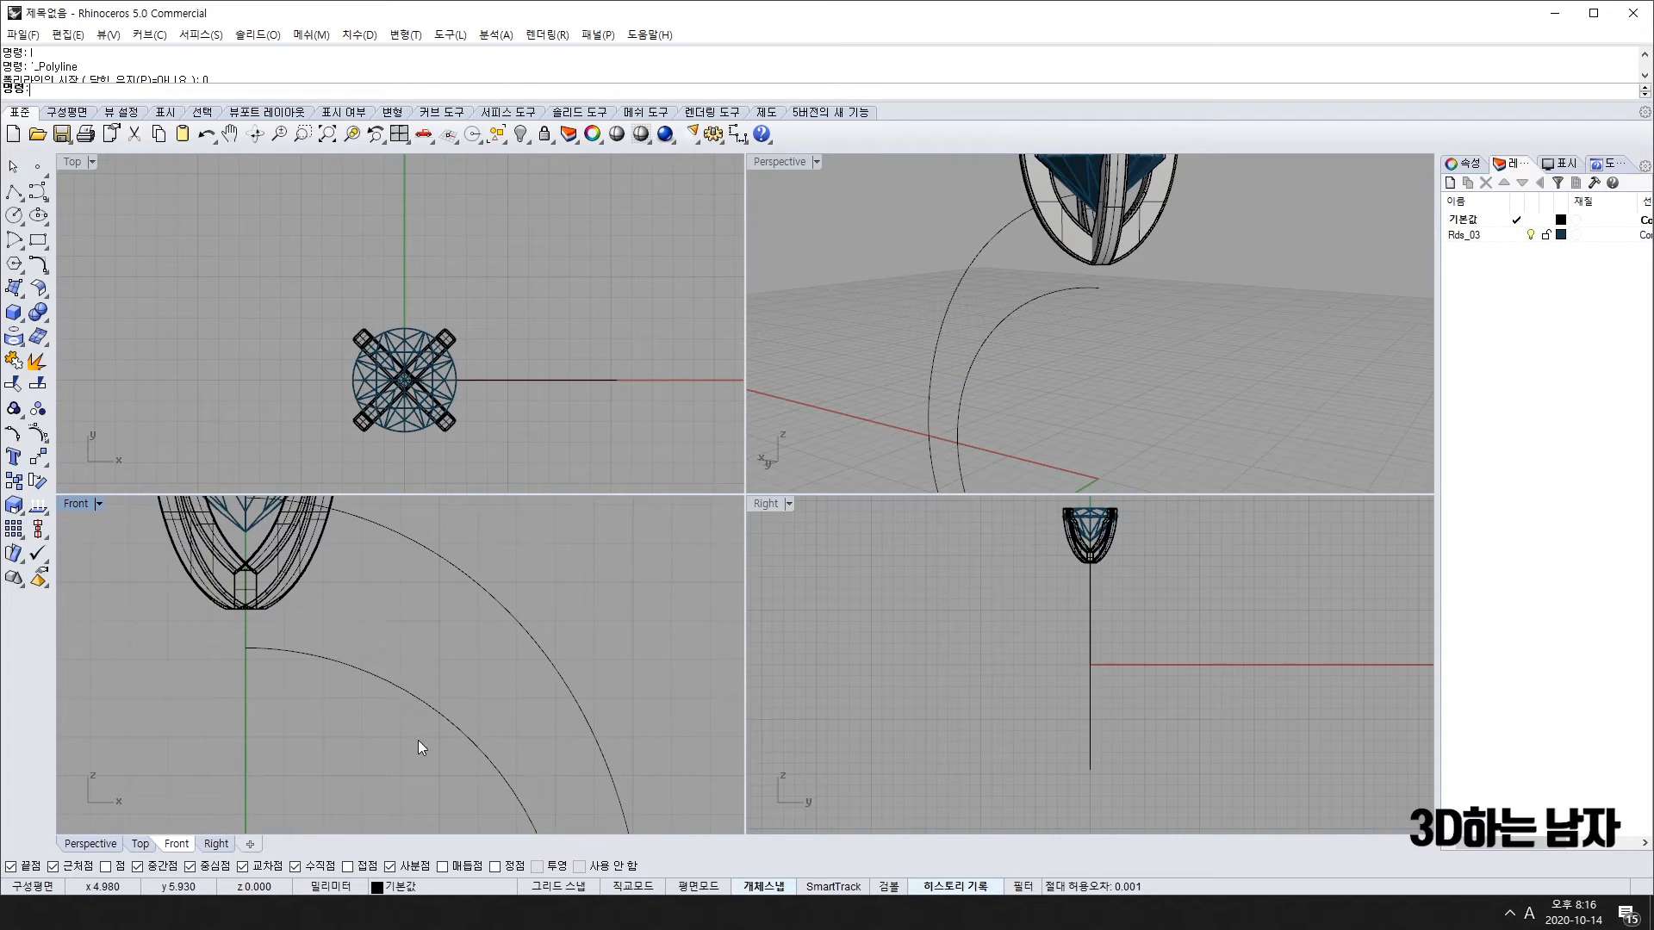
{"action": "type", "text": "0"}
{"action": "key", "text": "Return"}
Step: Window-select the gem and prong head and lock them
{"action": "right_click_drag", "start_coordinate": [260, 643], "coordinate": [415, 611]}
{"action": "scroll", "coordinate": [396, 617], "scroll_direction": "up", "scroll_amount": 3}
{"action": "scroll", "coordinate": [396, 618], "scroll_direction": "down", "scroll_amount": 2}
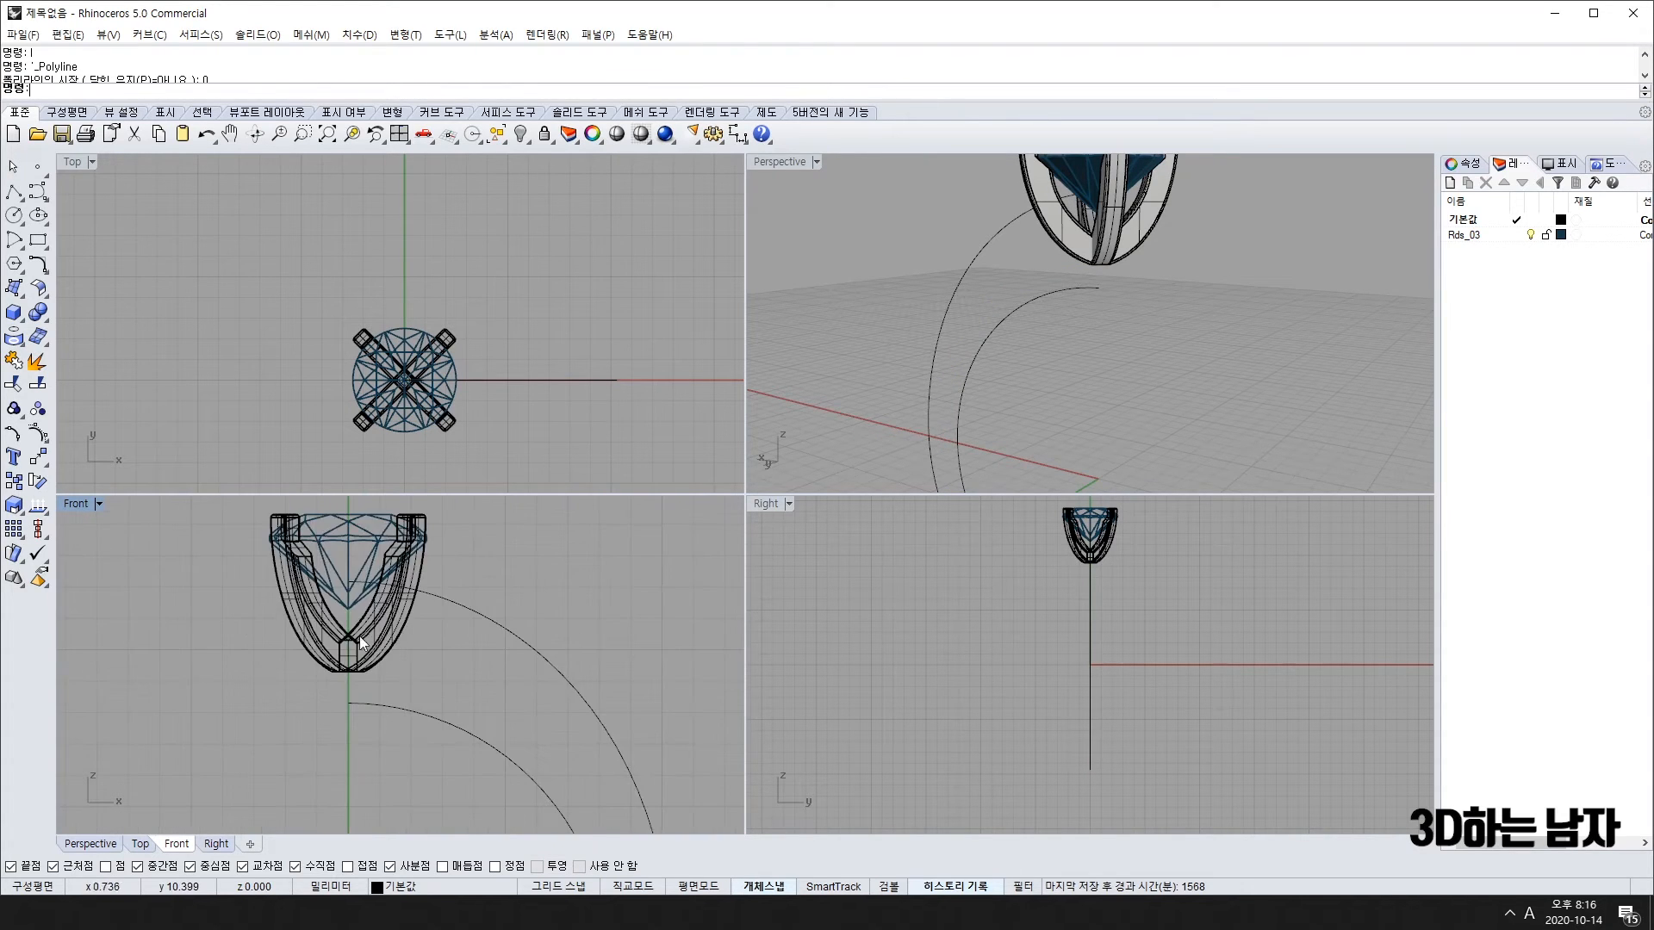
{"action": "right_click_drag", "start_coordinate": [231, 548], "coordinate": [282, 625]}
{"action": "left_click_drag", "start_coordinate": [248, 569], "coordinate": [487, 782]}
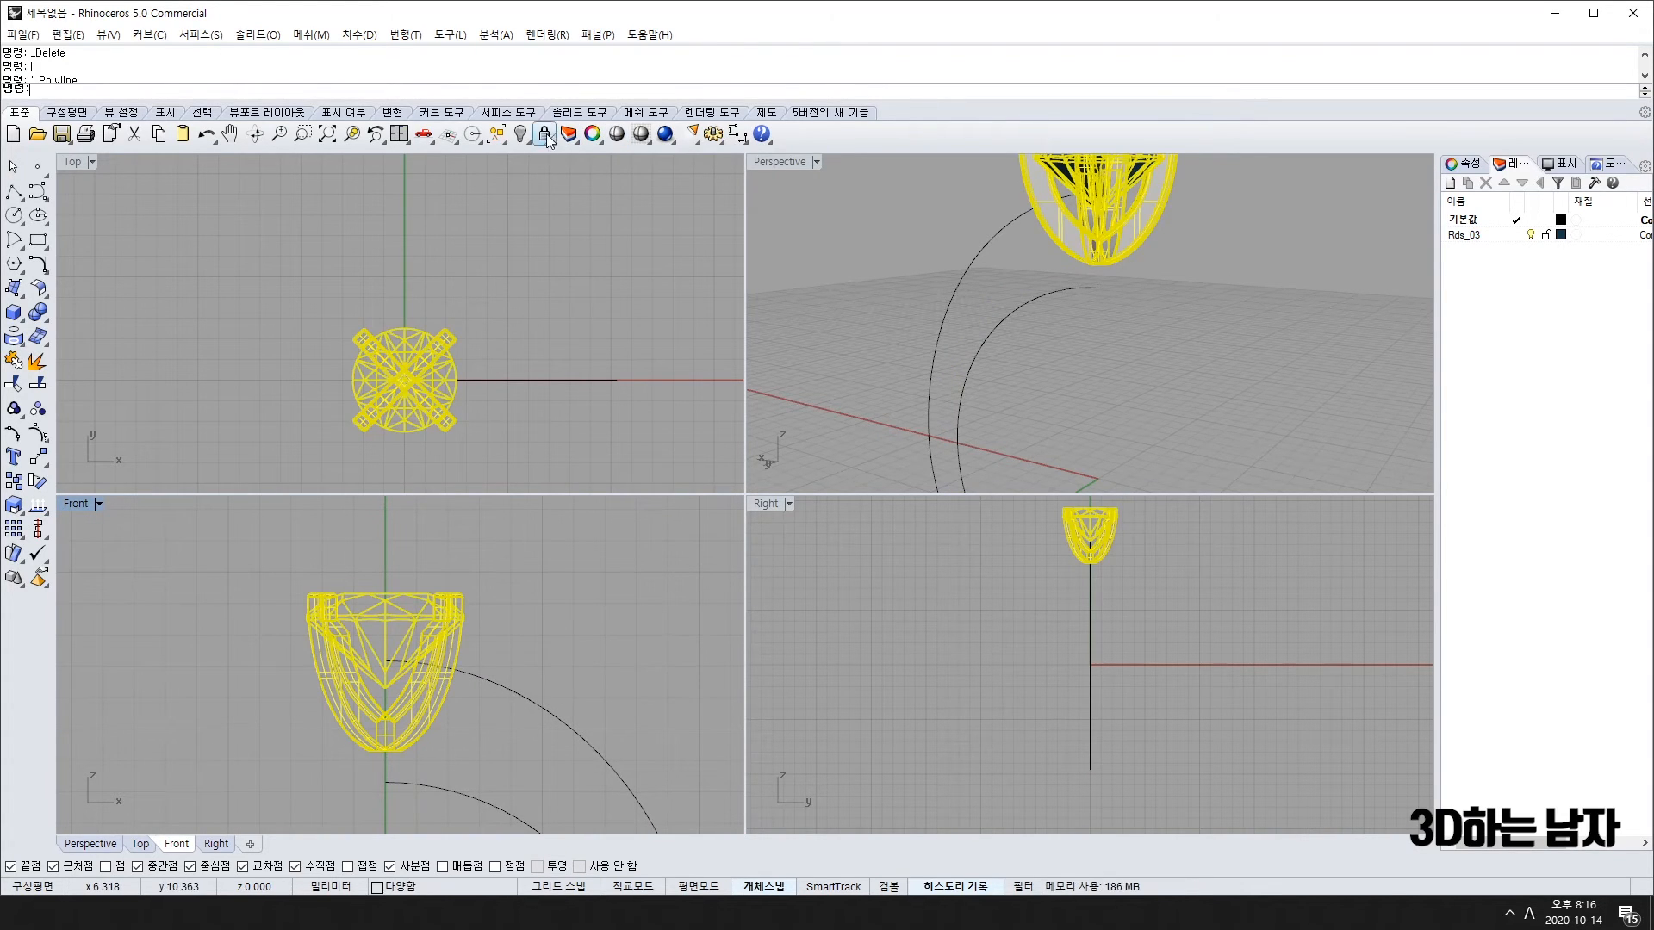
{"action": "left_click", "coordinate": [544, 134]}
{"action": "scroll", "coordinate": [447, 676], "scroll_direction": "down", "scroll_amount": 2}
{"action": "scroll", "coordinate": [434, 701], "scroll_direction": "up", "scroll_amount": 2}
{"action": "right_click_drag", "start_coordinate": [434, 701], "coordinate": [505, 593]}
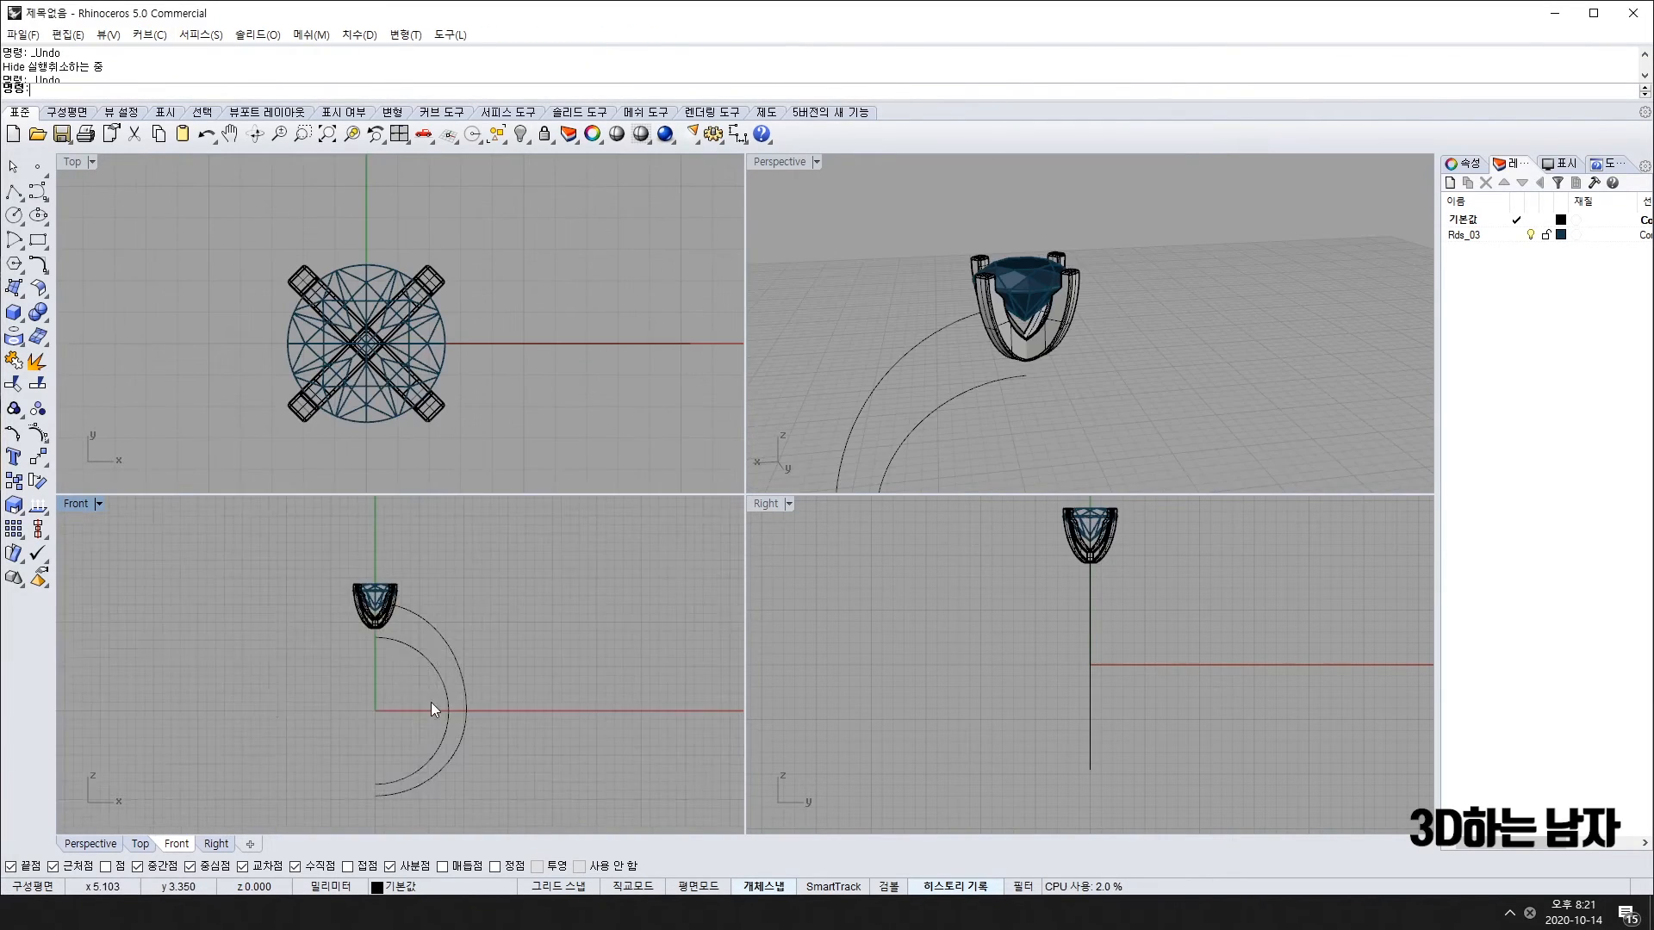
Step: Undo the earlier Show and Hide steps
{"action": "scroll", "coordinate": [431, 701], "scroll_direction": "up", "scroll_amount": 3}
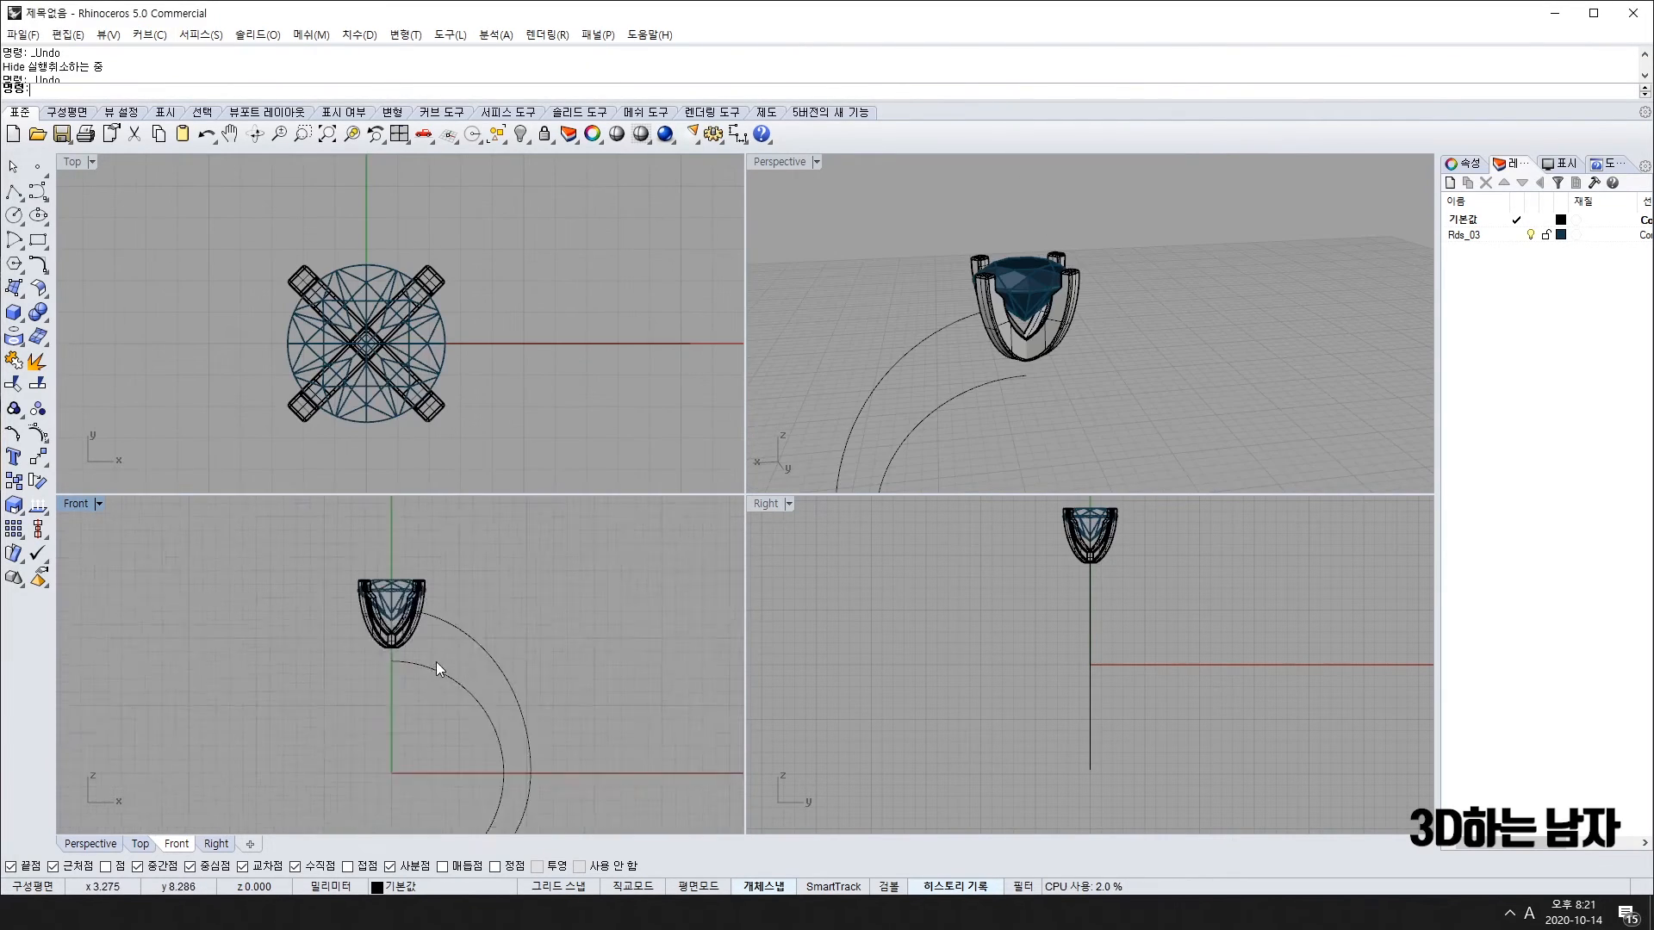
{"action": "right_click_drag", "start_coordinate": [451, 644], "coordinate": [416, 674]}
{"action": "key", "text": "ctrl+z"}
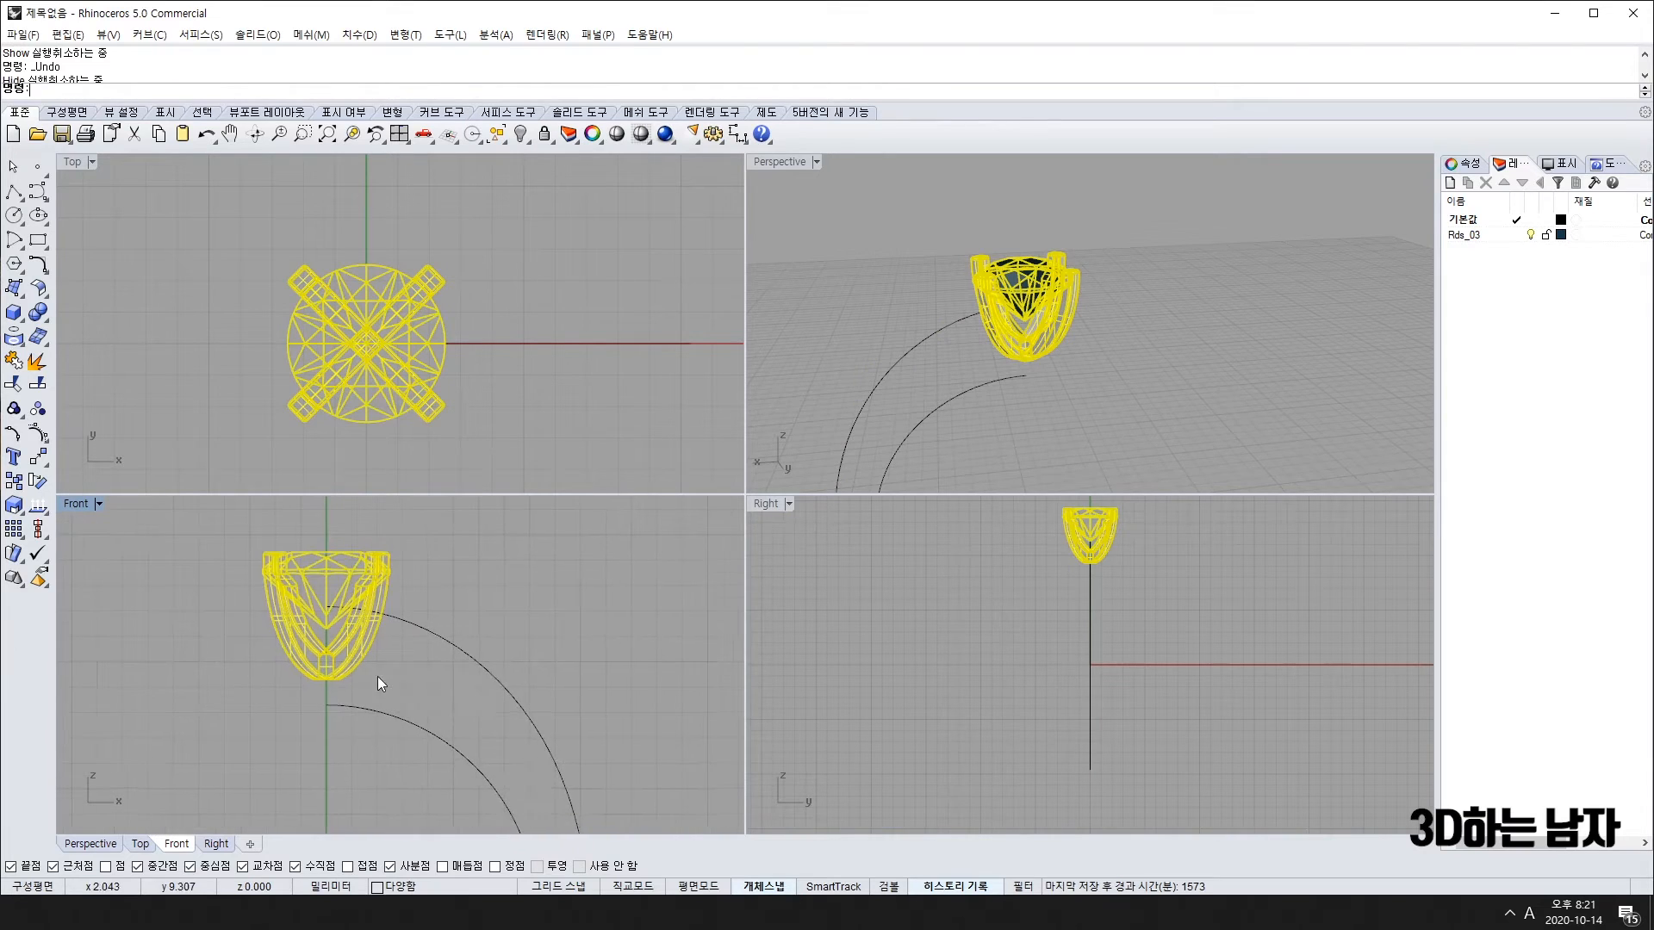
{"action": "scroll", "coordinate": [377, 675], "scroll_direction": "up", "scroll_amount": 3}
{"action": "scroll", "coordinate": [402, 685], "scroll_direction": "down", "scroll_amount": 4}
{"action": "scroll", "coordinate": [384, 638], "scroll_direction": "up", "scroll_amount": 2}
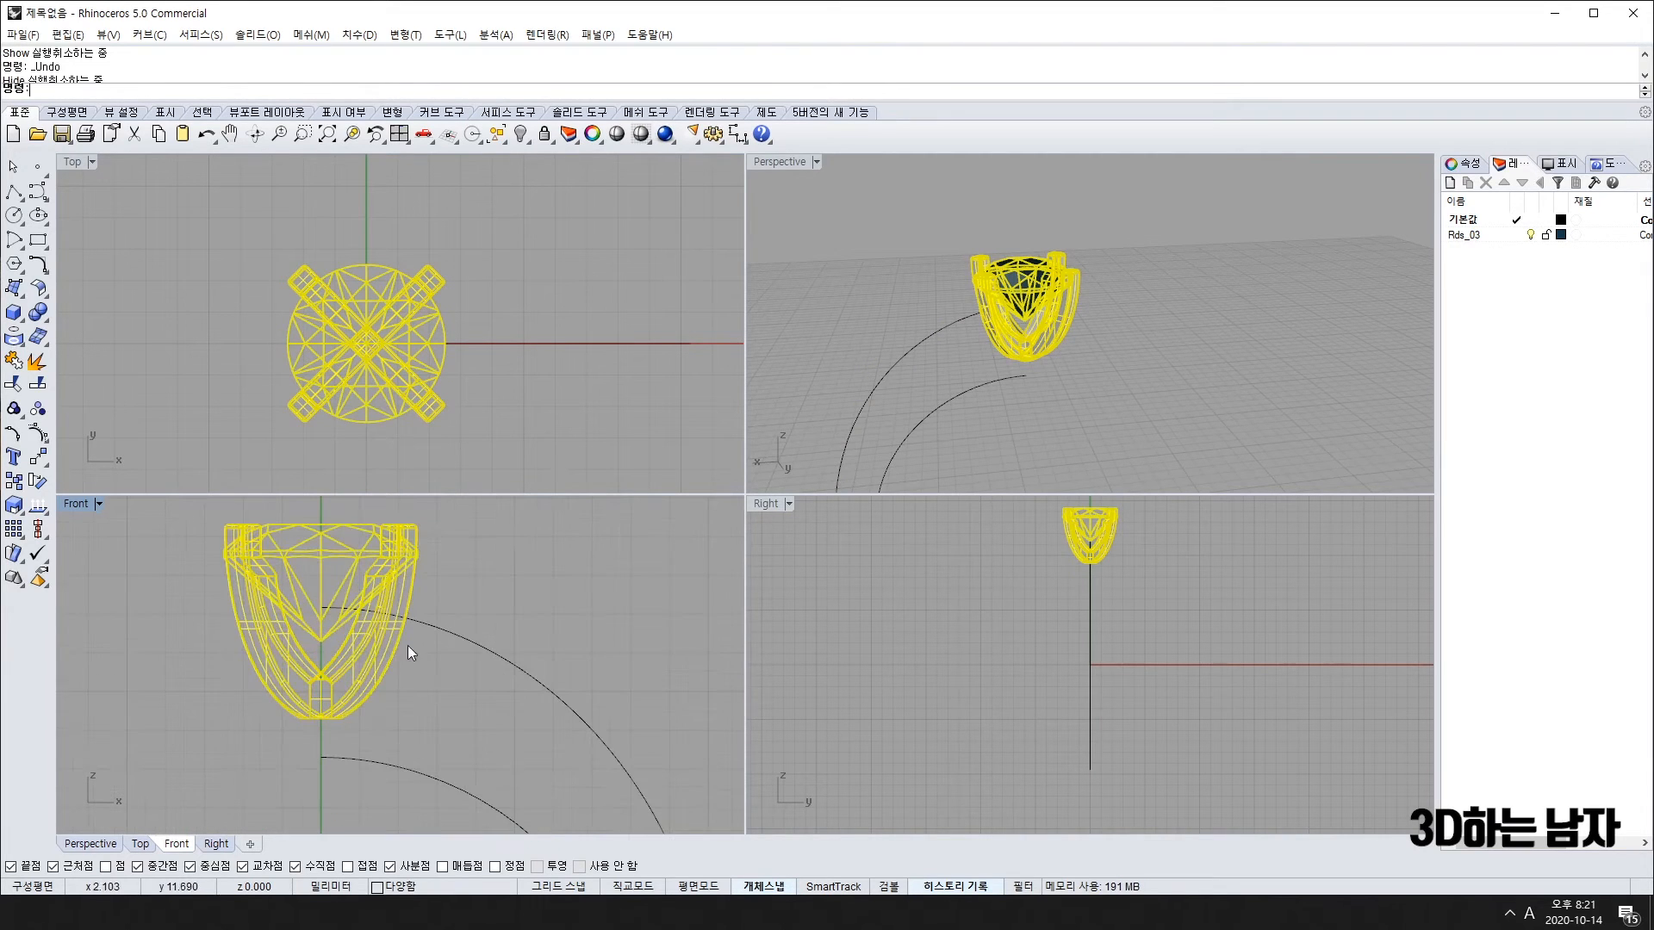
{"action": "key", "text": "ctrl+z"}
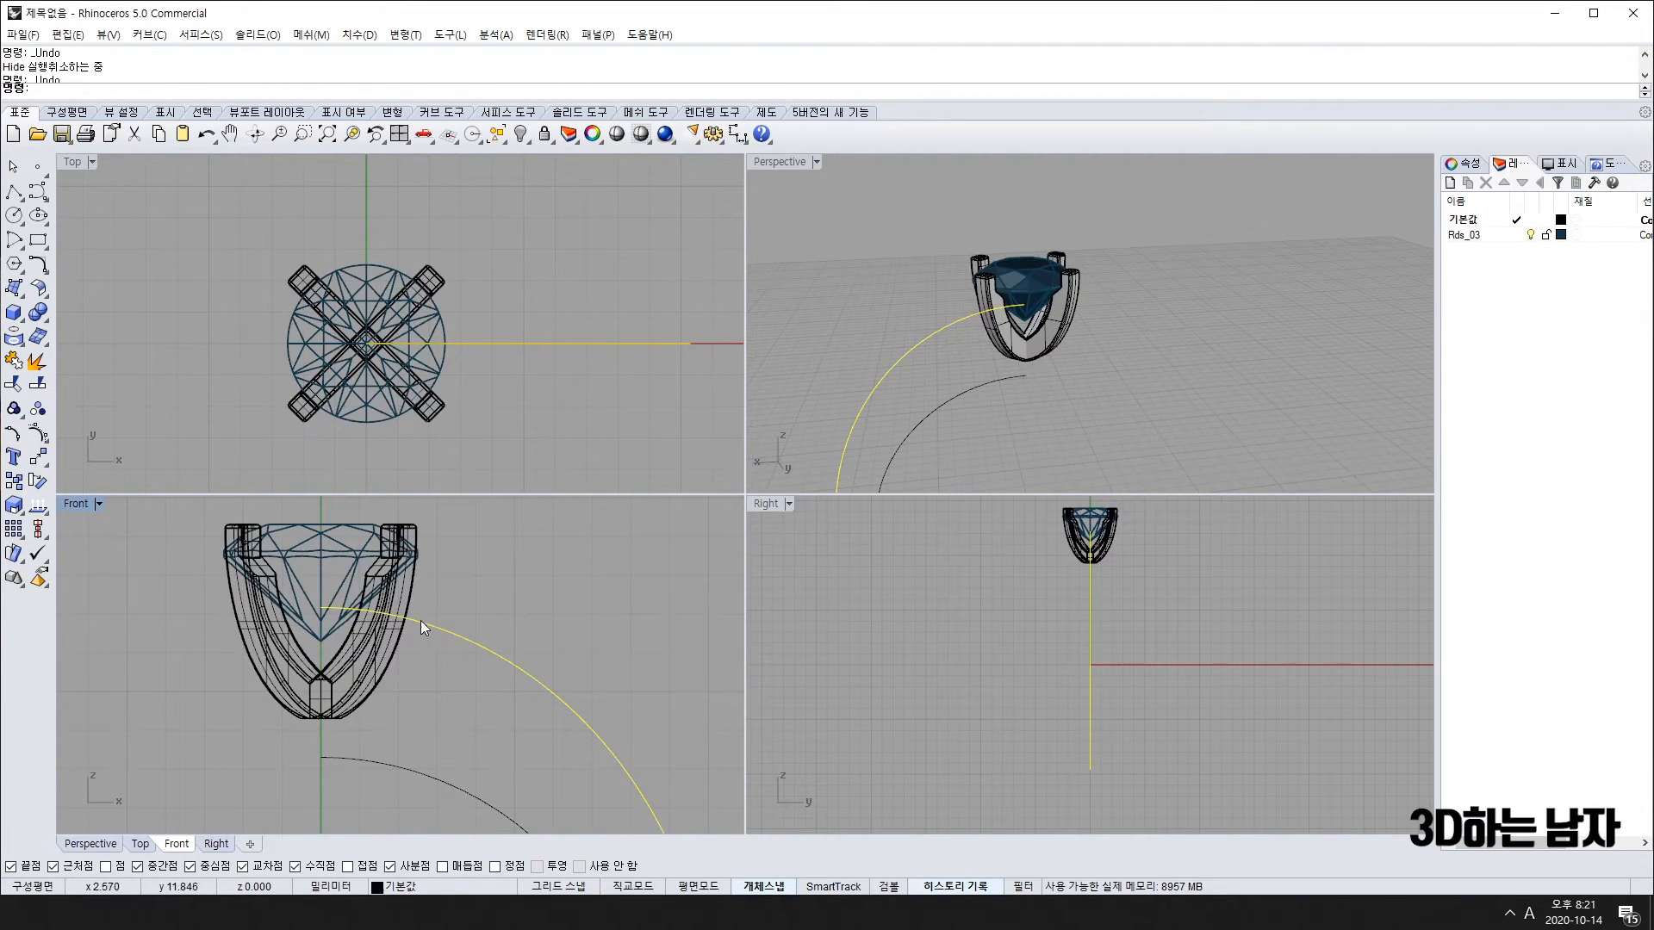
Step: Undo the shank join, extrusion and trim to restore the untrimmed outer arc
{"action": "right_click_drag", "start_coordinate": [304, 607], "coordinate": [347, 650]}
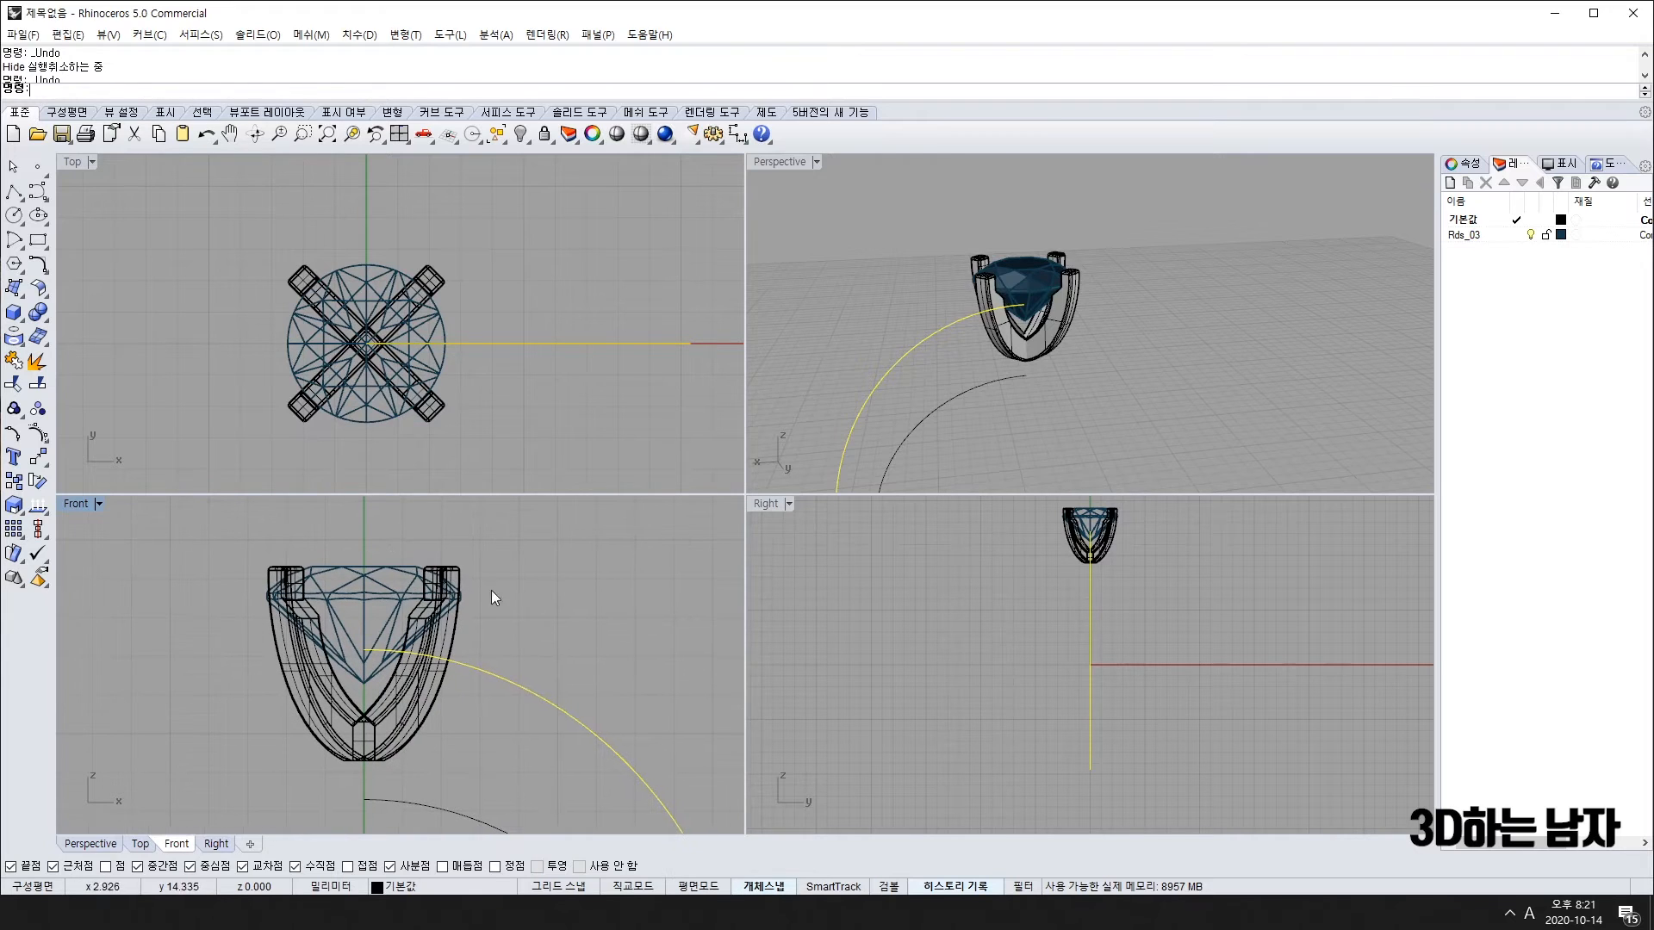
{"action": "right_click_drag", "start_coordinate": [397, 717], "coordinate": [330, 663]}
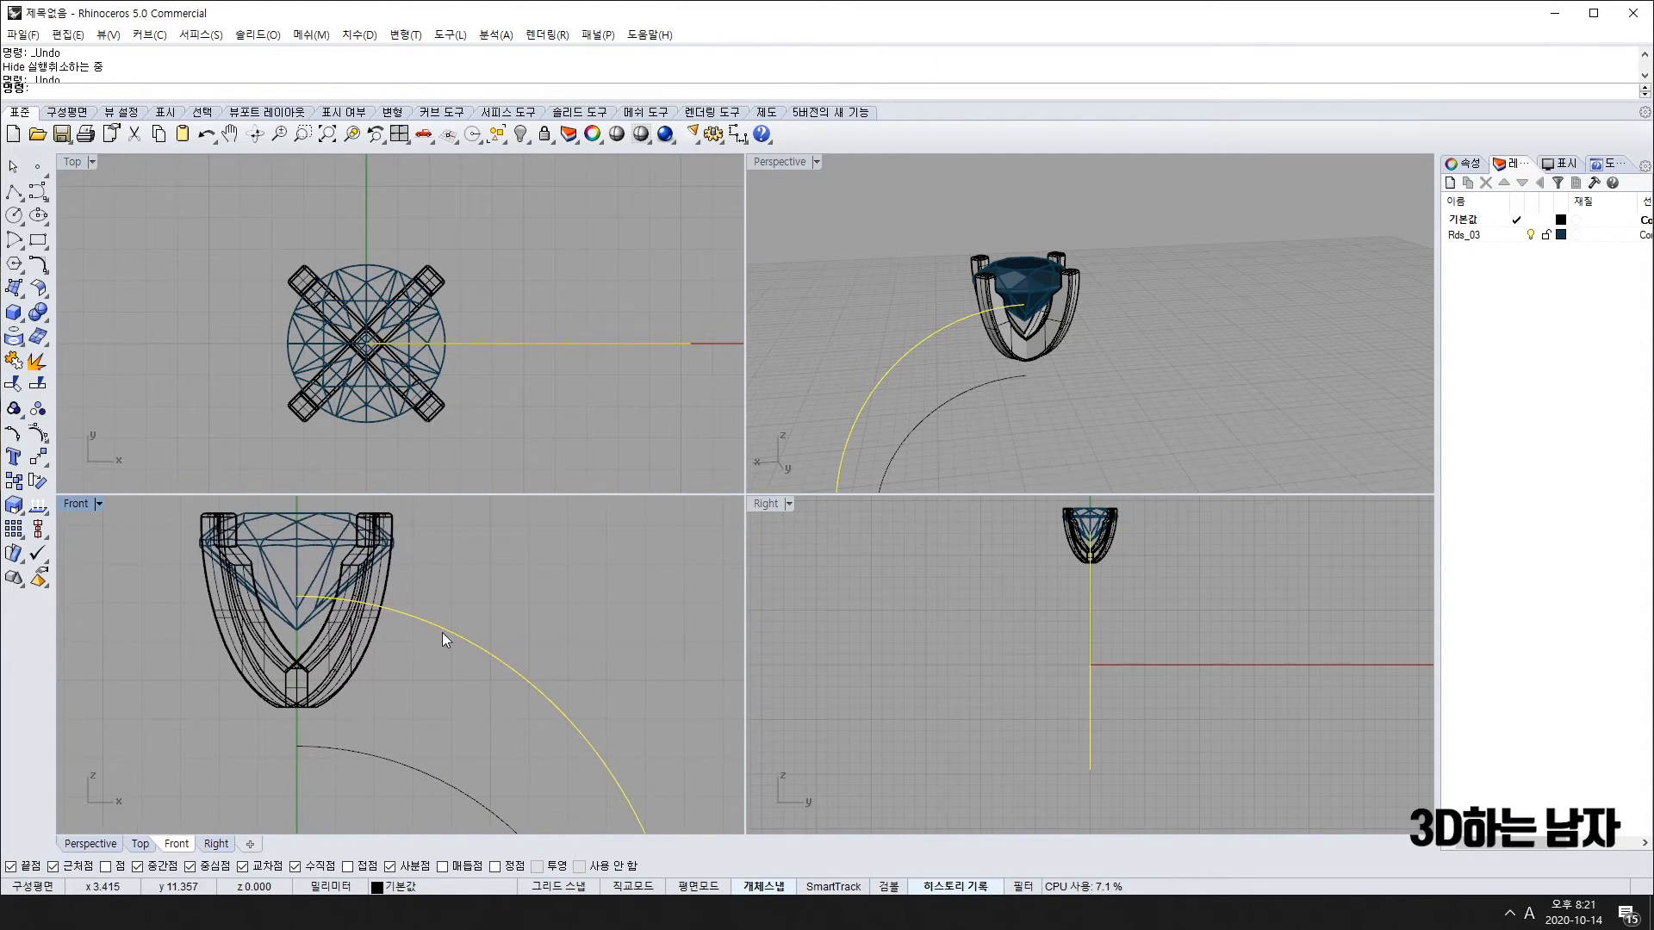
{"action": "scroll", "coordinate": [465, 732], "scroll_direction": "down", "scroll_amount": 3}
{"action": "key", "text": "ctrl+z"}
{"action": "right_click_drag", "start_coordinate": [492, 792], "coordinate": [437, 736]}
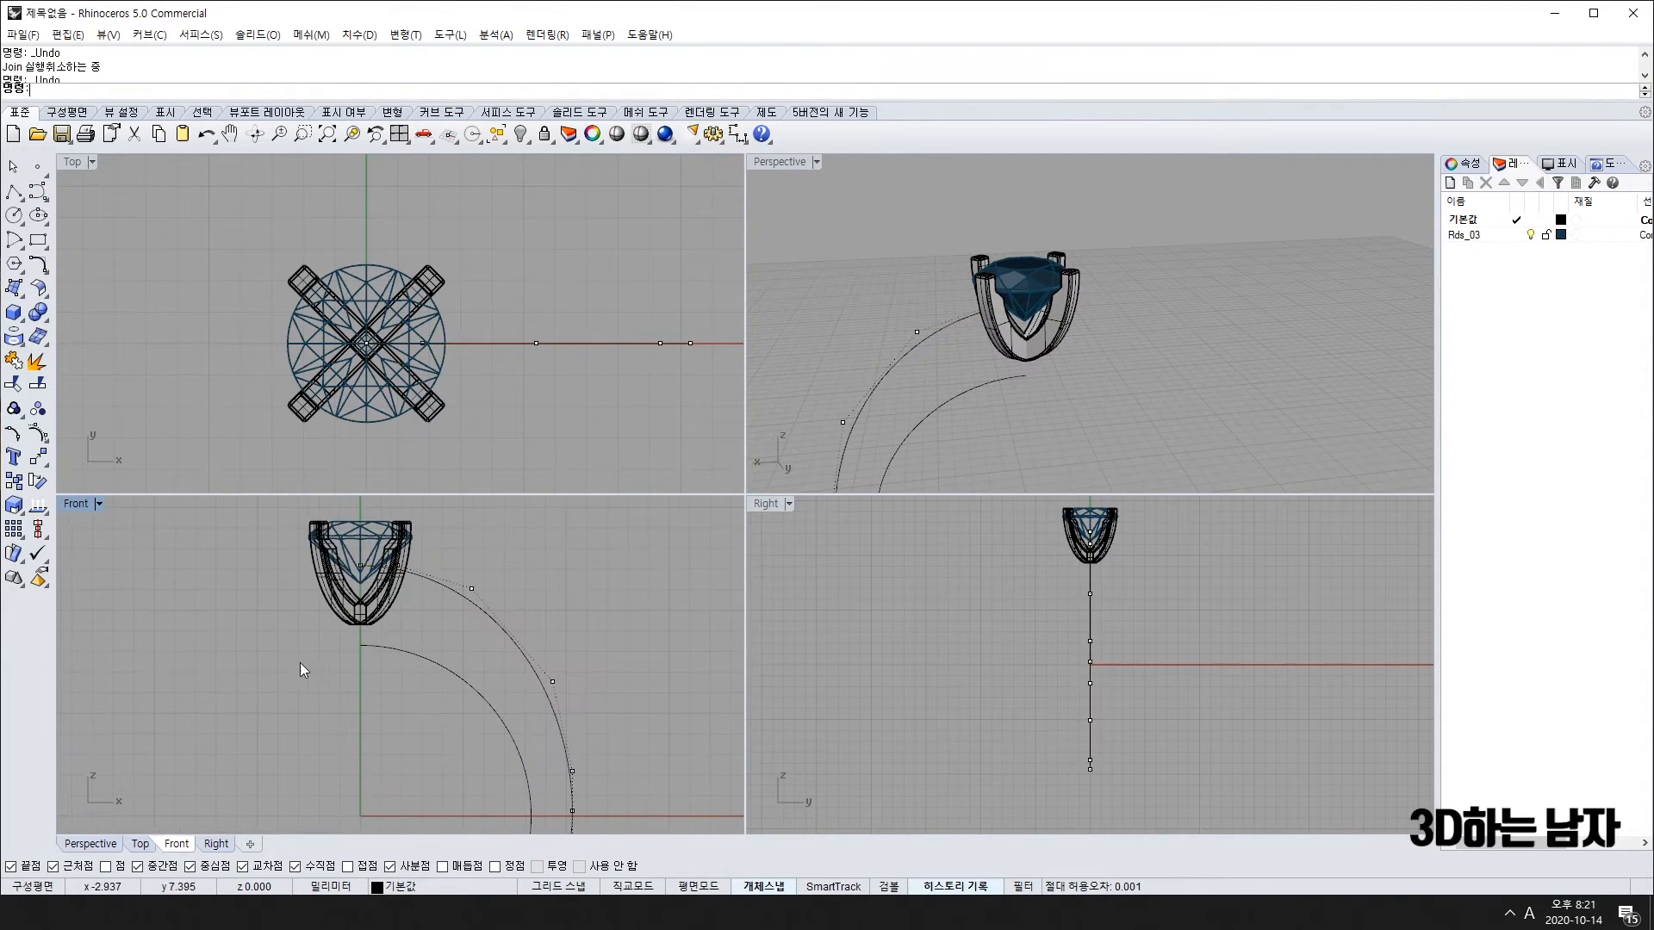
{"action": "right_click_drag", "start_coordinate": [299, 663], "coordinate": [336, 721]}
{"action": "key", "text": "ctrl+z"}
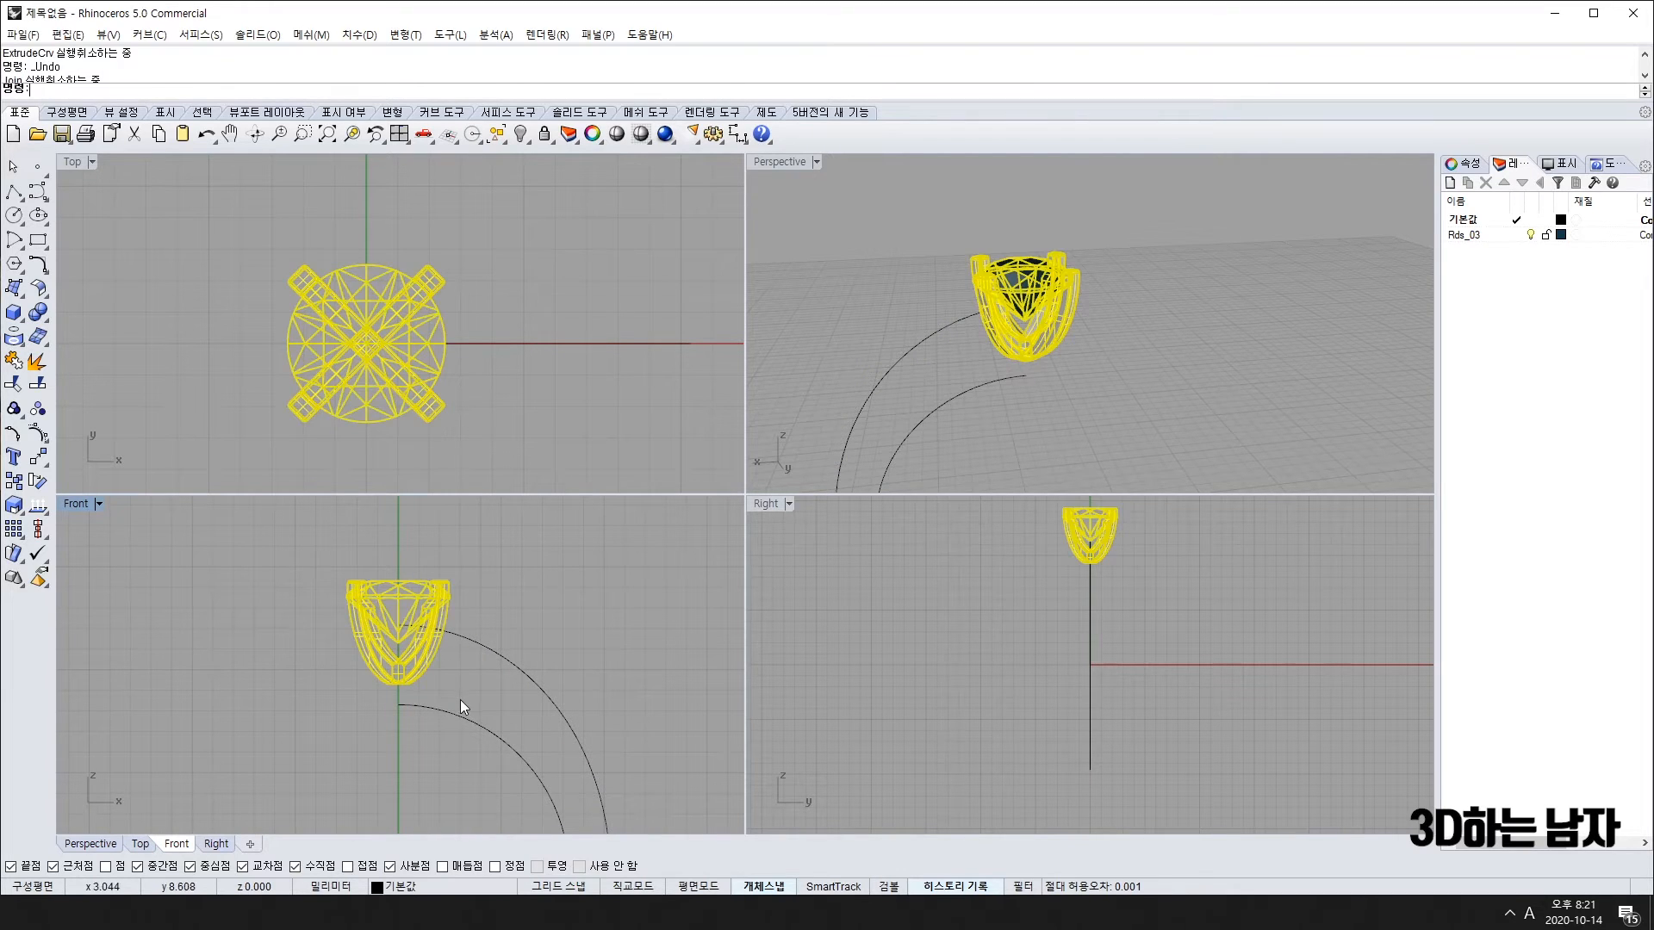
{"action": "key", "text": "ctrl+z"}
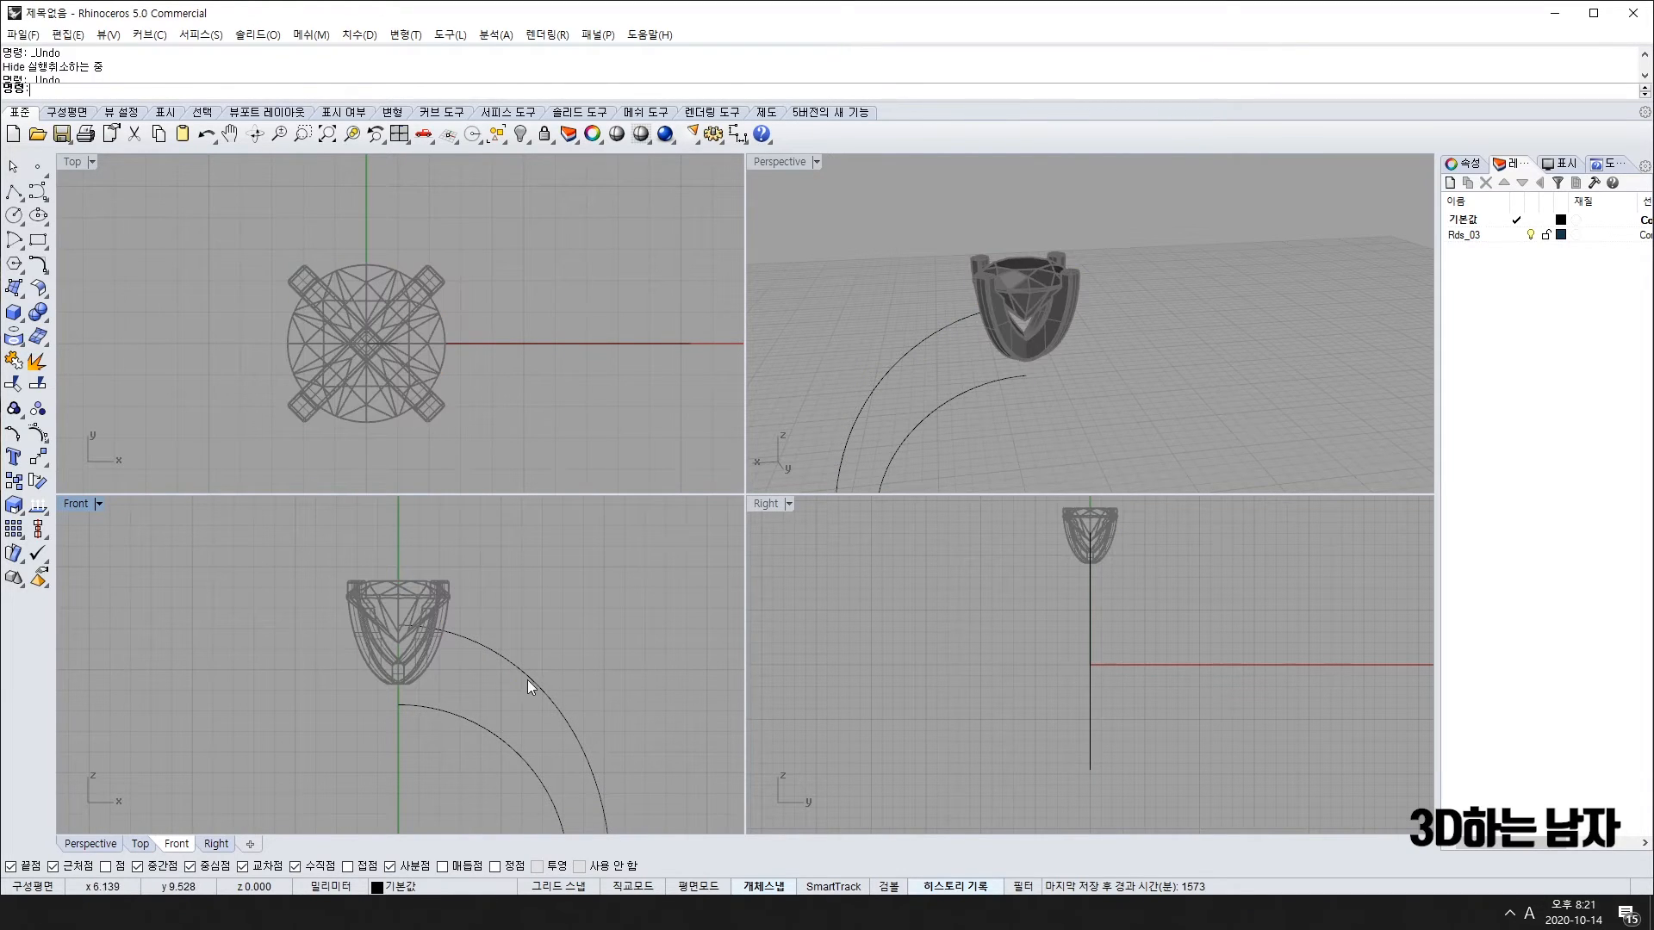
Step: Undo the mirror and paste, then start and cancel a new mirror of the band curve
{"action": "left_click", "coordinate": [523, 679]}
{"action": "scroll", "coordinate": [388, 653], "scroll_direction": "down", "scroll_amount": 3}
{"action": "key", "text": "ctrl+z"}
{"action": "key", "text": "ctrl+z"}
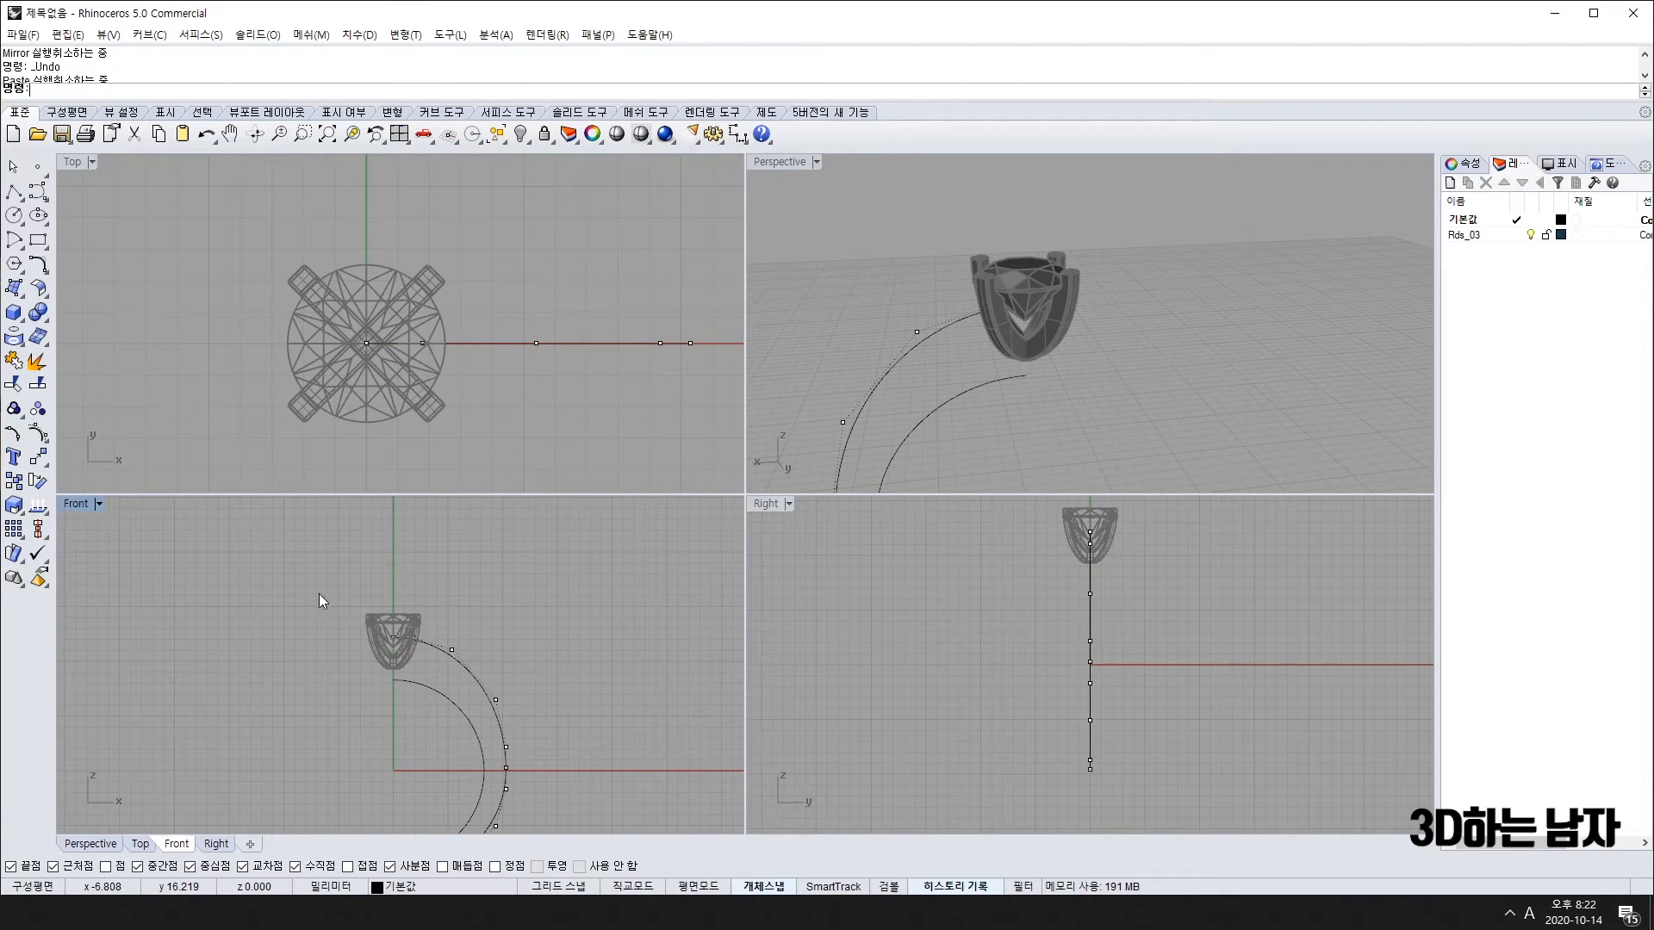
{"action": "left_click_drag", "start_coordinate": [319, 594], "coordinate": [567, 732]}
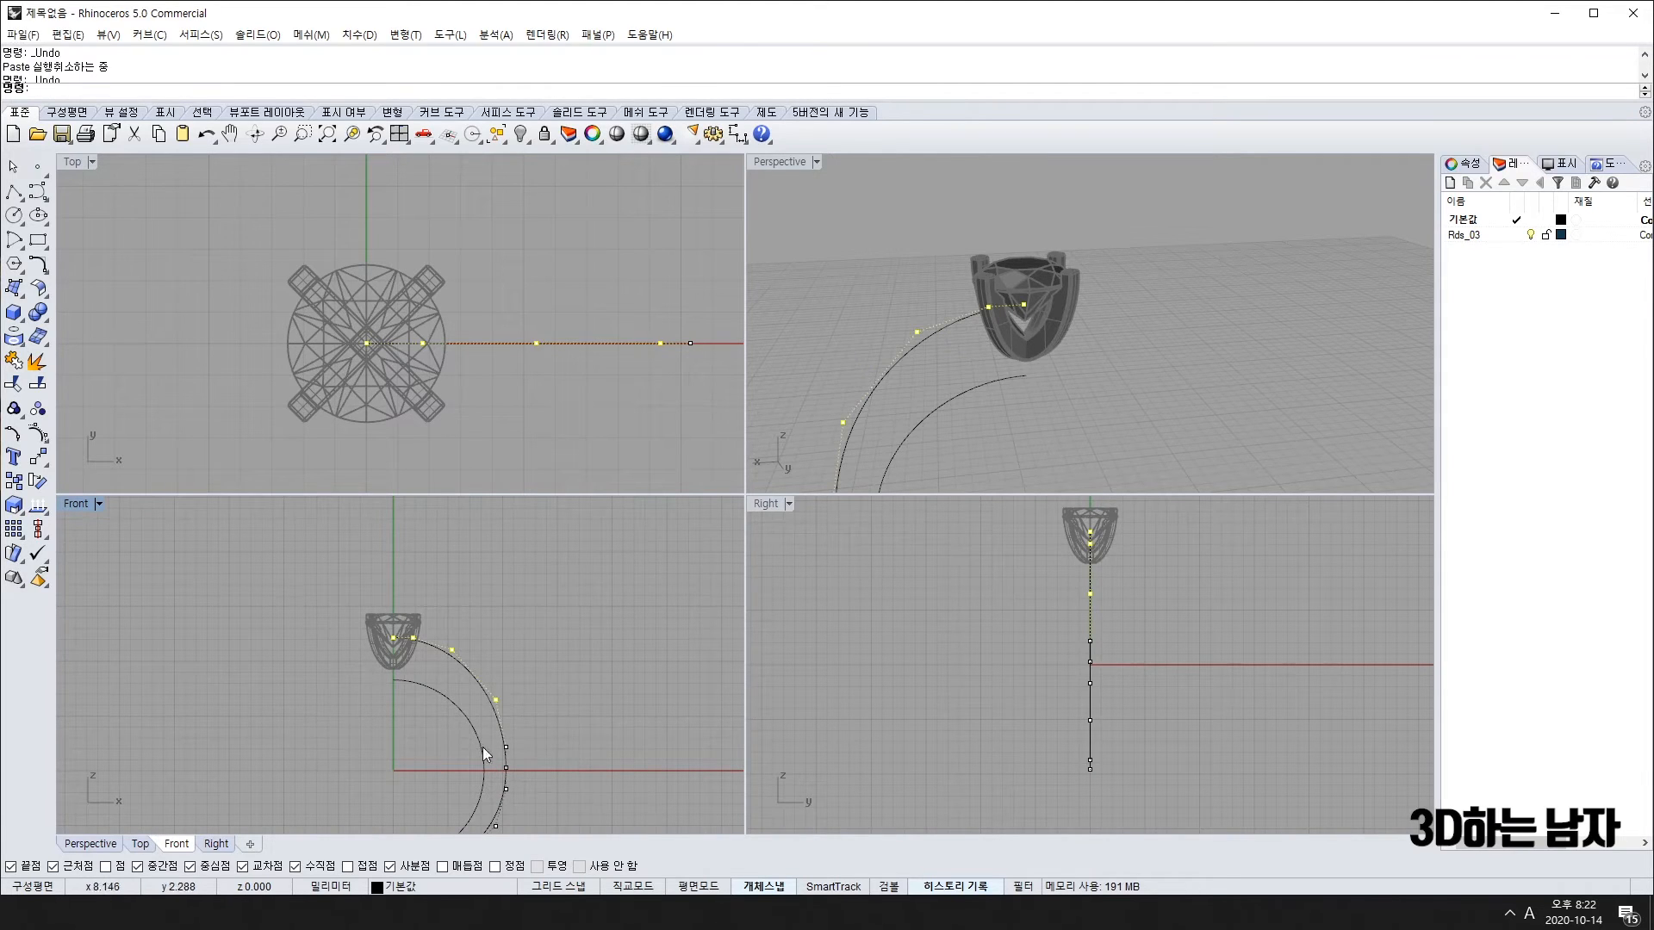
{"action": "scroll", "coordinate": [565, 763], "scroll_direction": "up", "scroll_amount": 2}
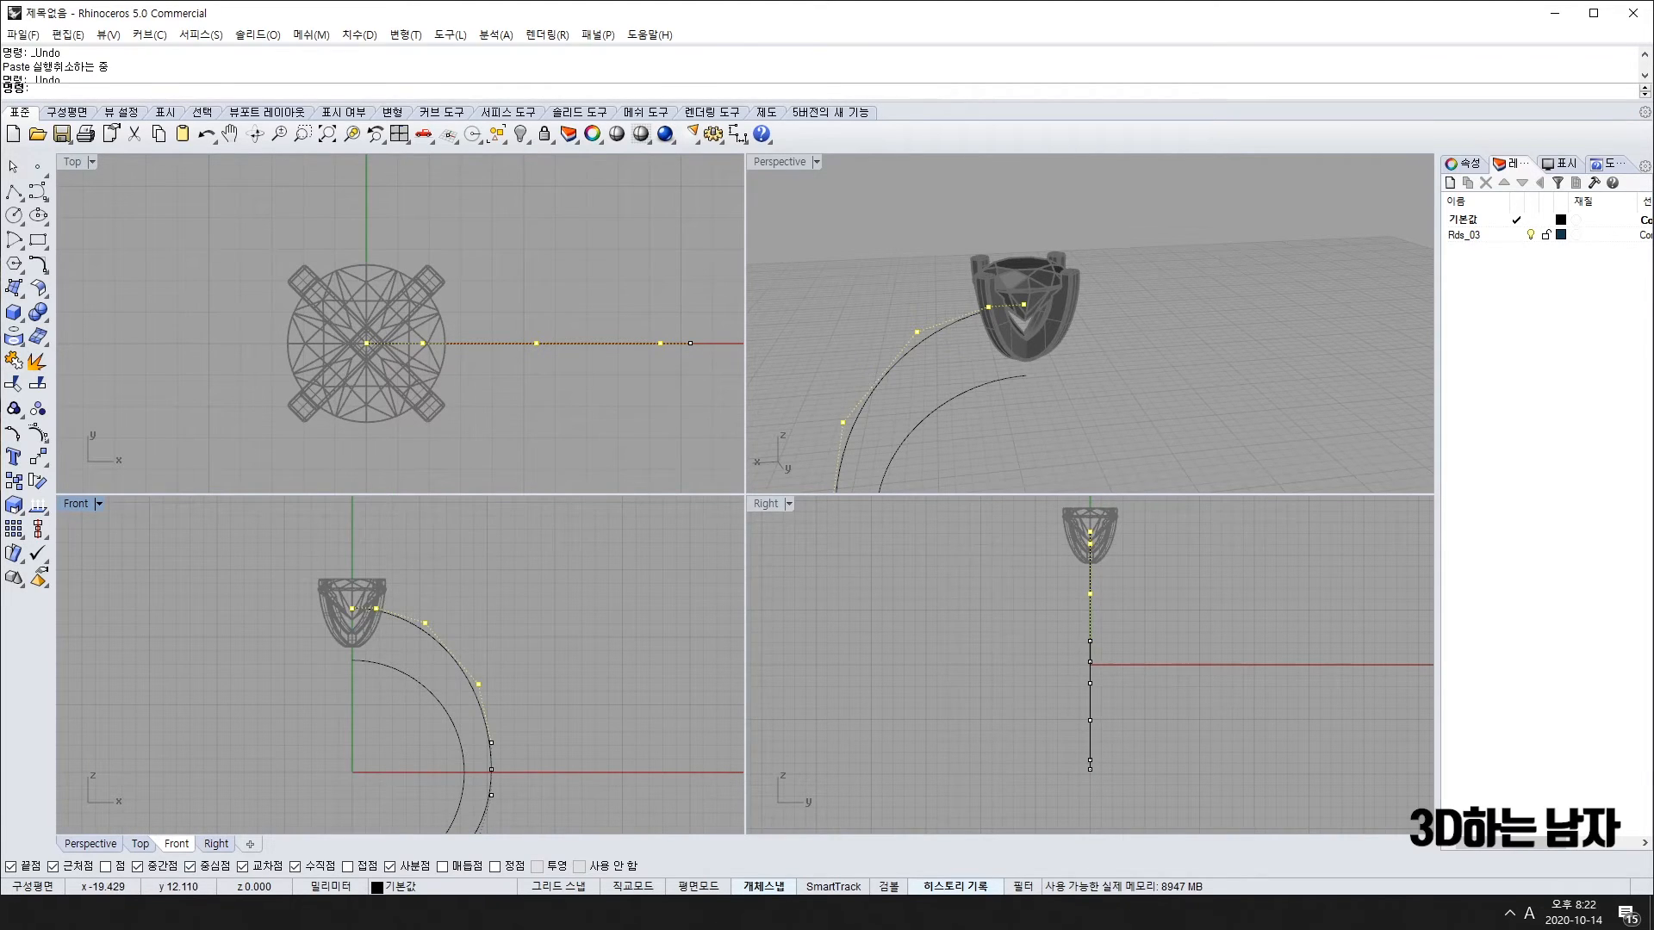
{"action": "left_click", "coordinate": [14, 506]}
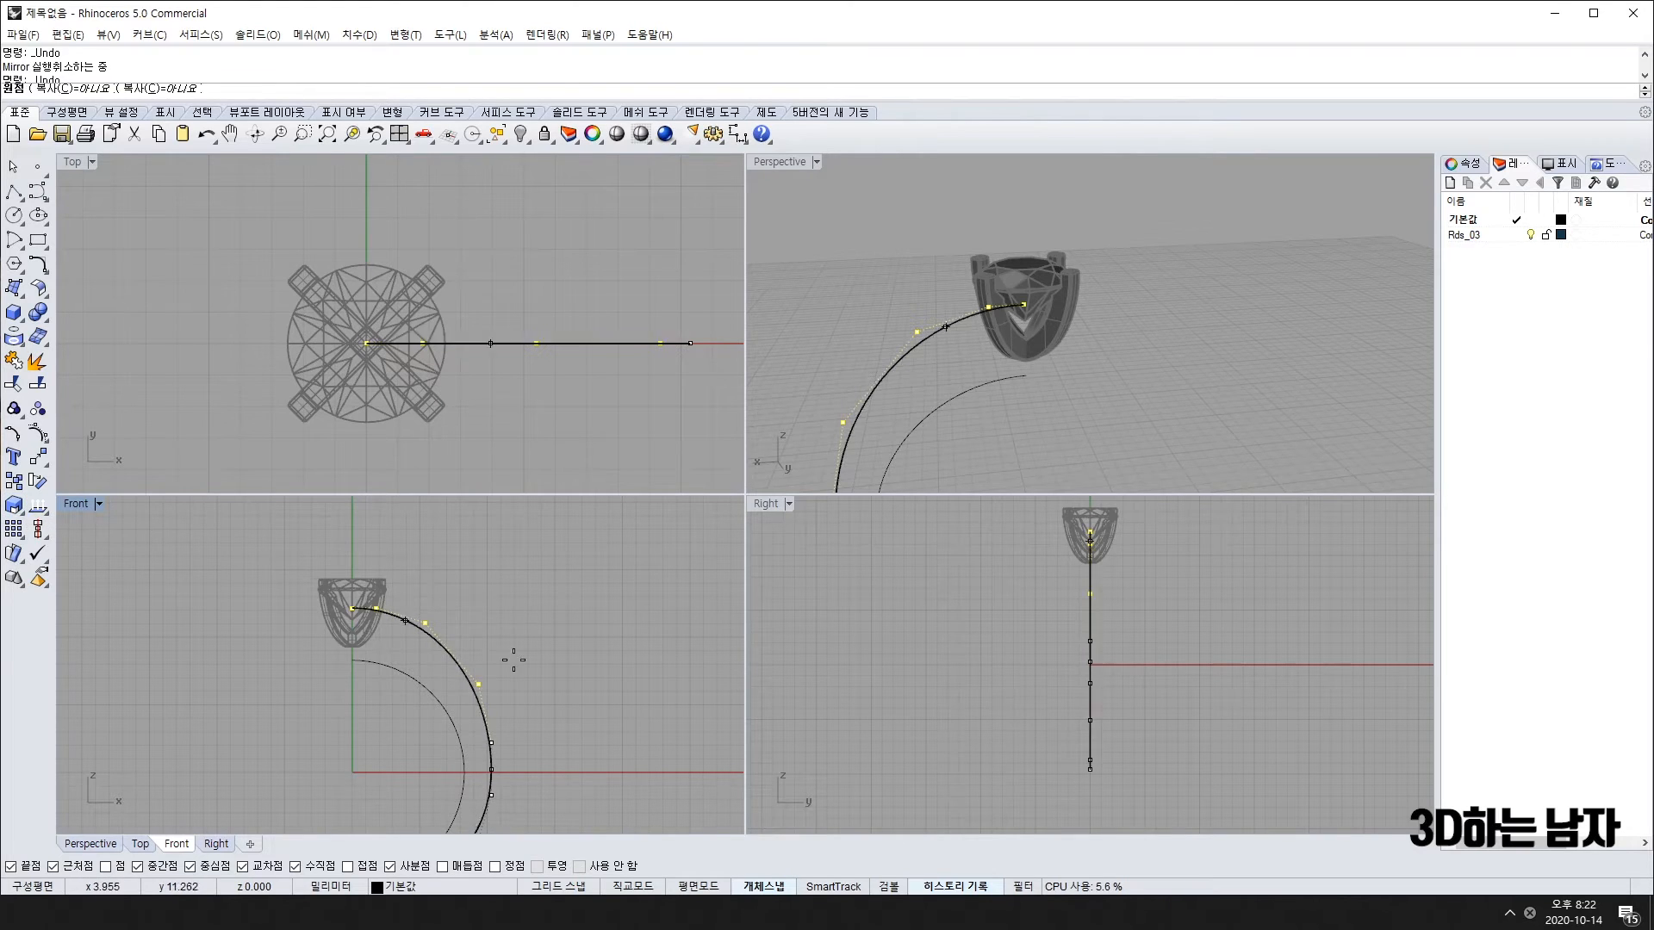
{"action": "left_click", "coordinate": [551, 762]}
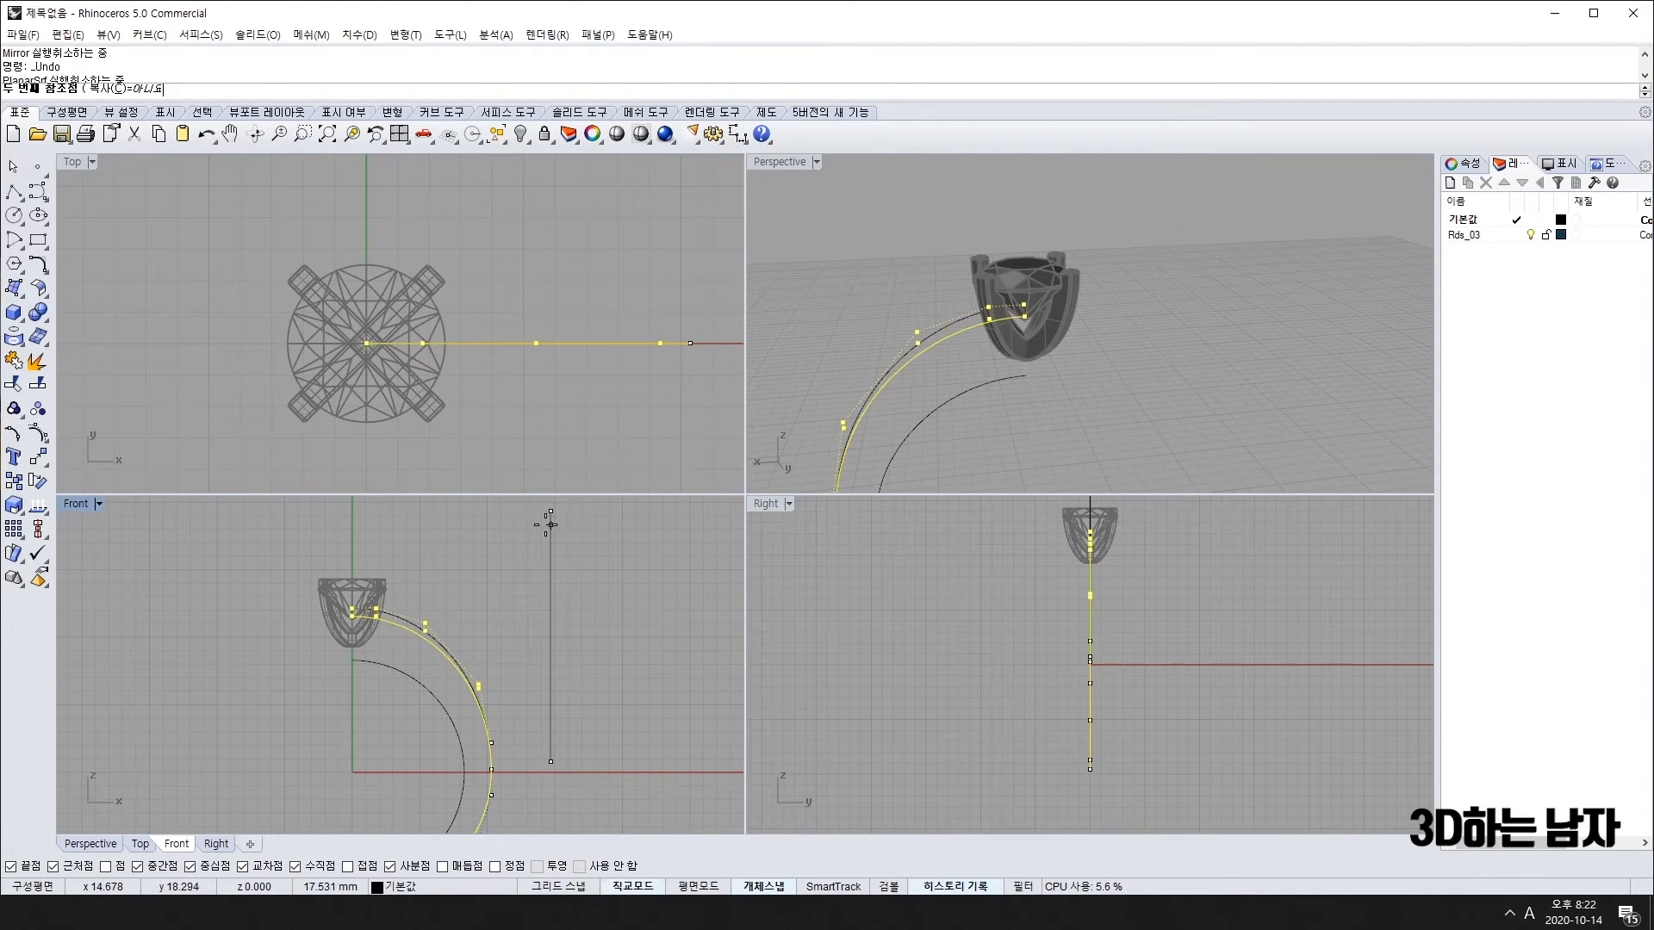
{"action": "key", "text": "Escape"}
Step: Clear the selection and undo the previous mirror
{"action": "scroll", "coordinate": [539, 573], "scroll_direction": "down", "scroll_amount": 3}
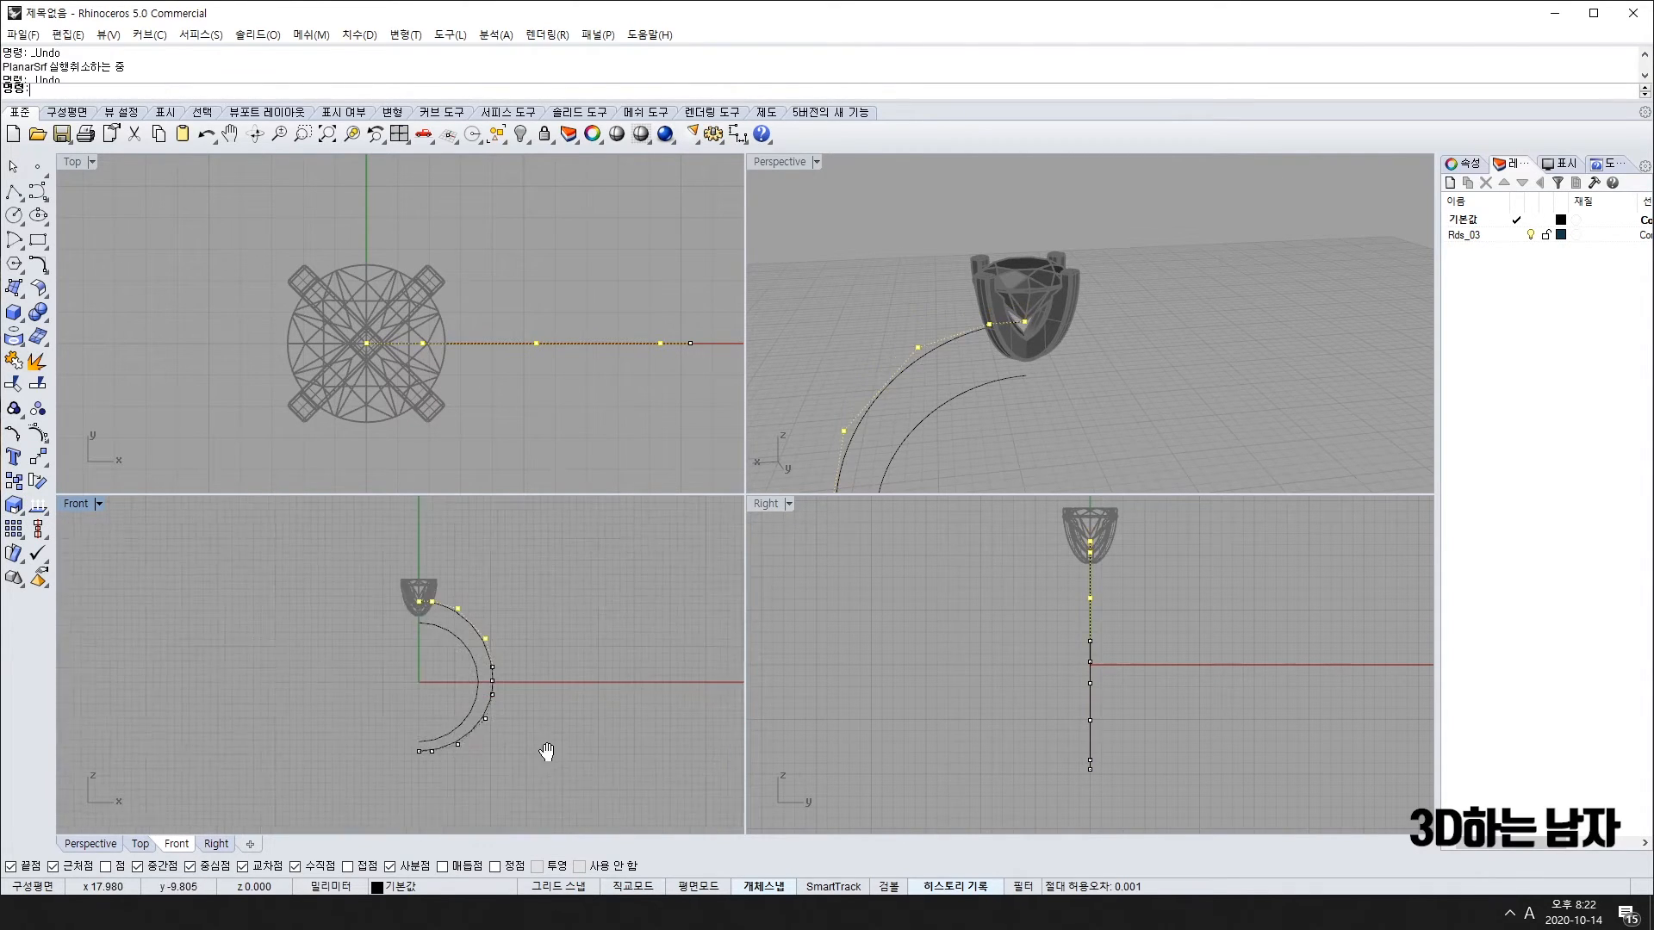
{"action": "scroll", "coordinate": [491, 713], "scroll_direction": "up", "scroll_amount": 5}
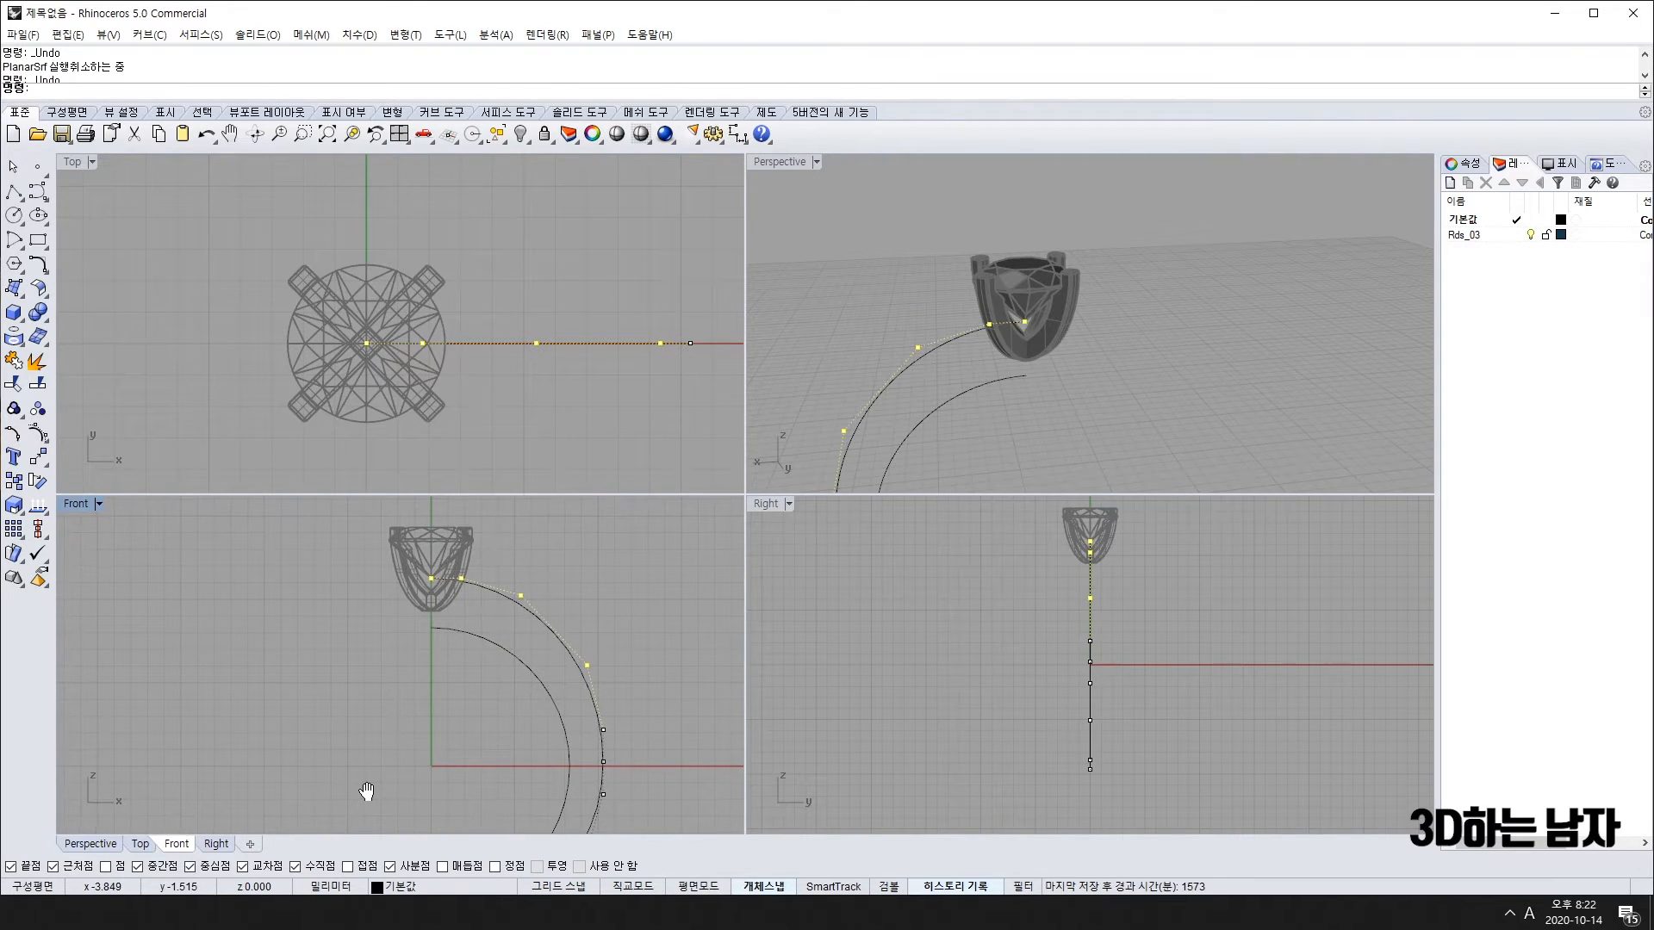
{"action": "scroll", "coordinate": [460, 592], "scroll_direction": "down", "scroll_amount": 3}
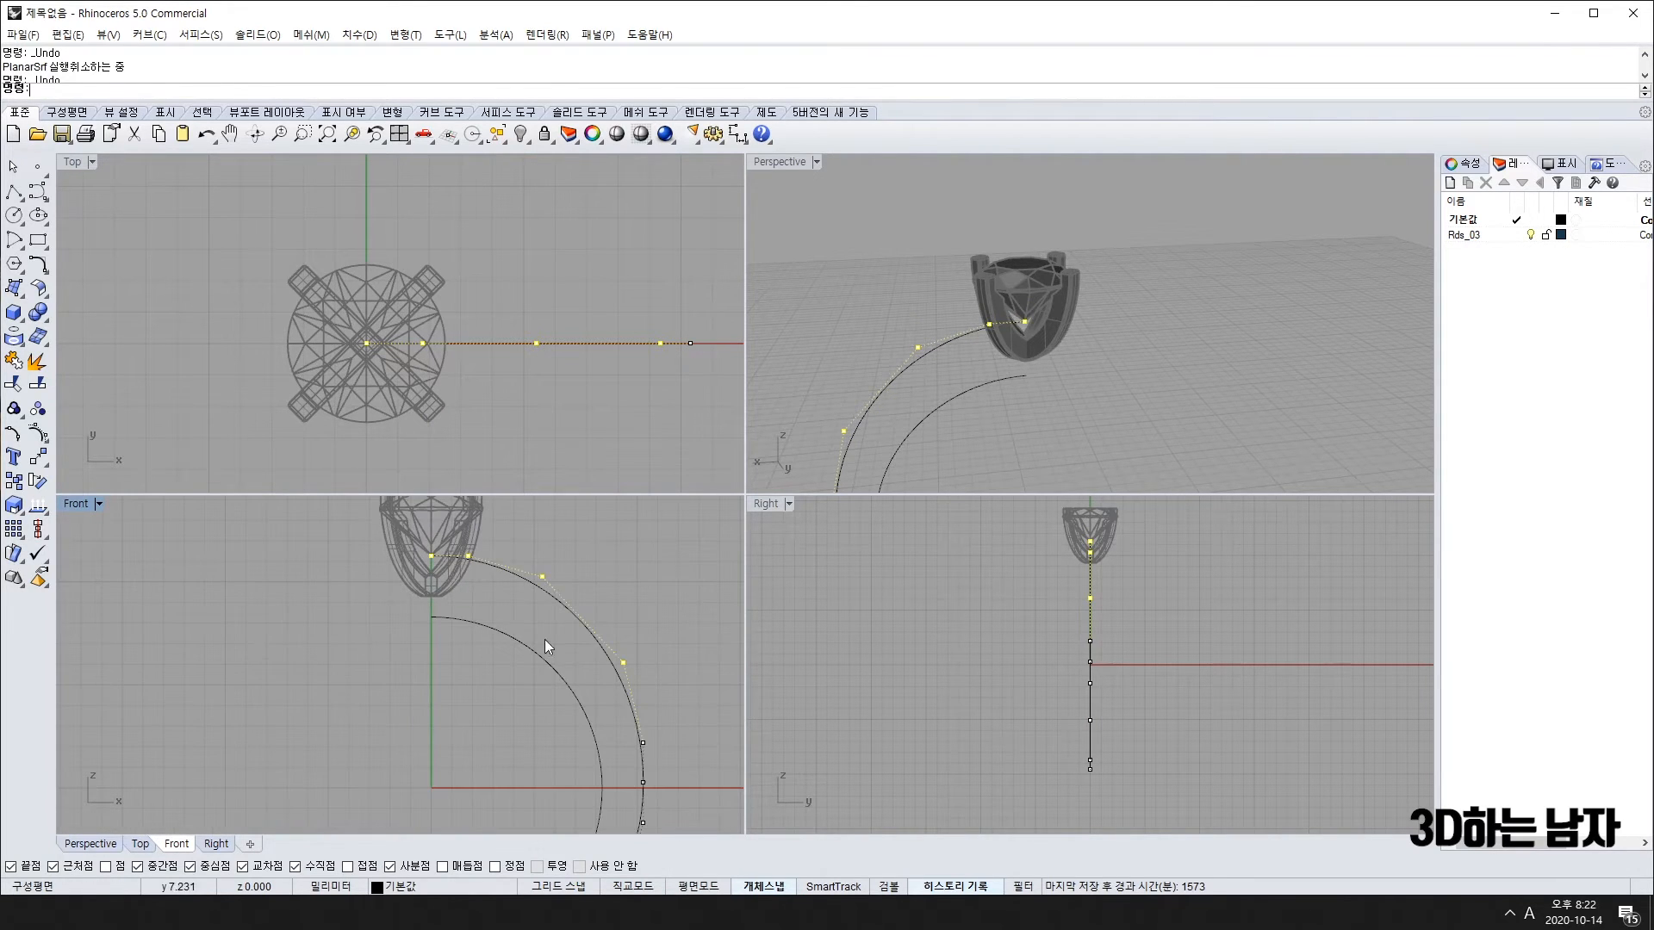
{"action": "left_click_drag", "start_coordinate": [534, 544], "coordinate": [628, 723]}
{"action": "key", "text": "ctrl+z"}
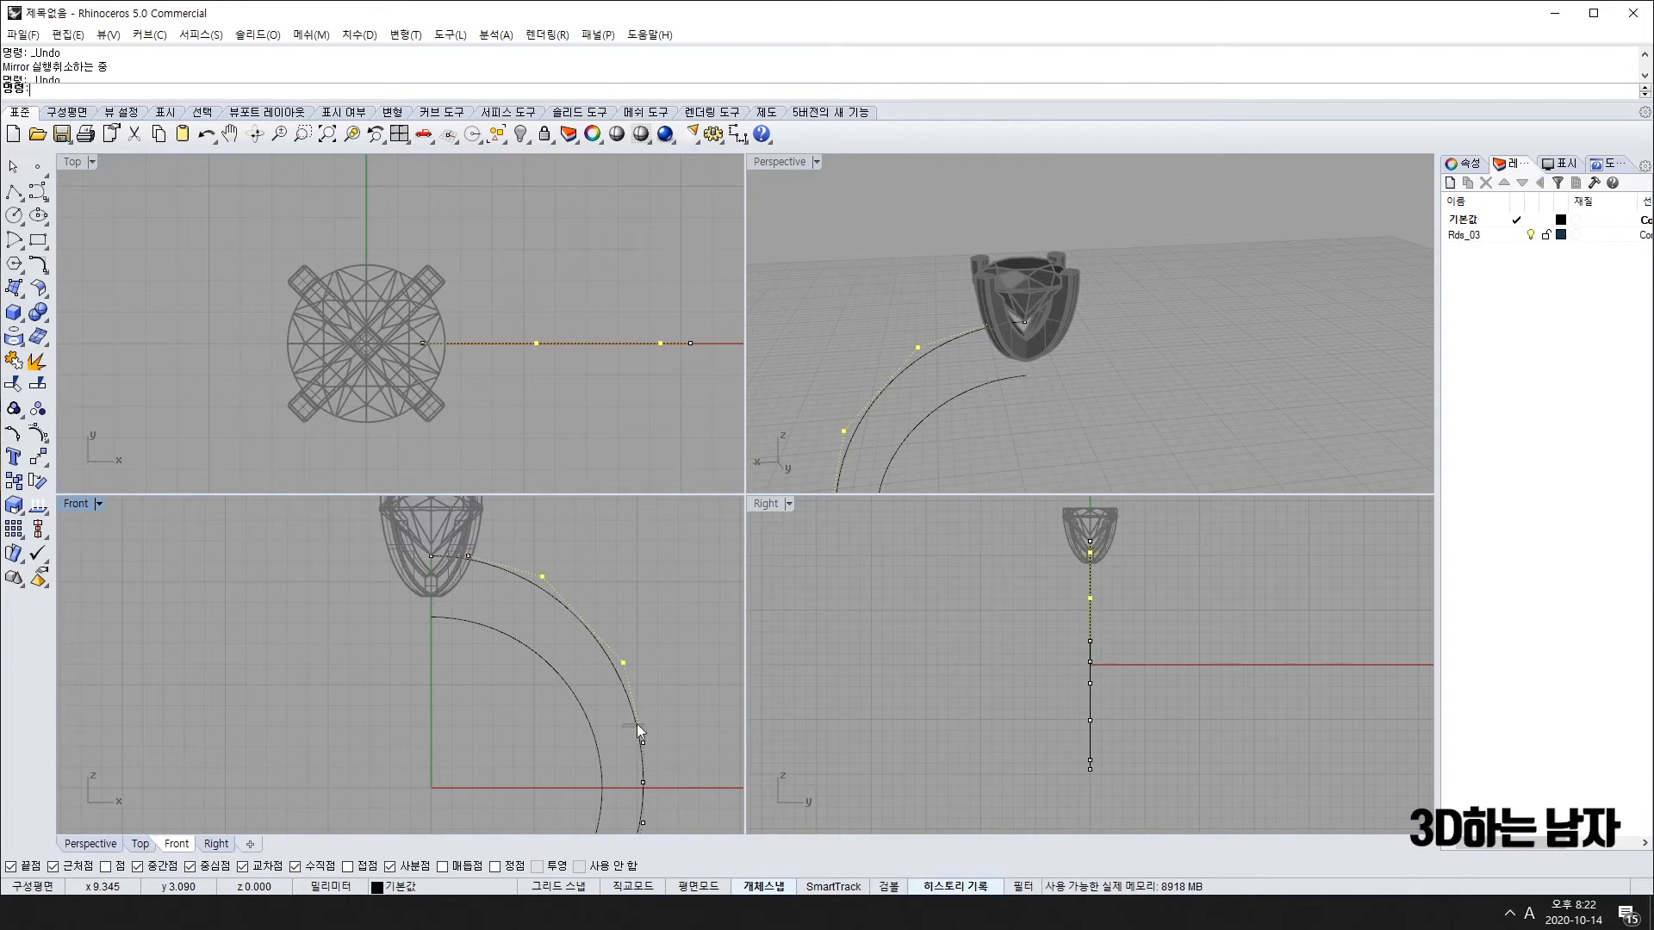
Step: Scale the band curve one-directionally from the origin, then undo that scaling
{"action": "right_click_drag", "start_coordinate": [431, 770], "coordinate": [352, 752]}
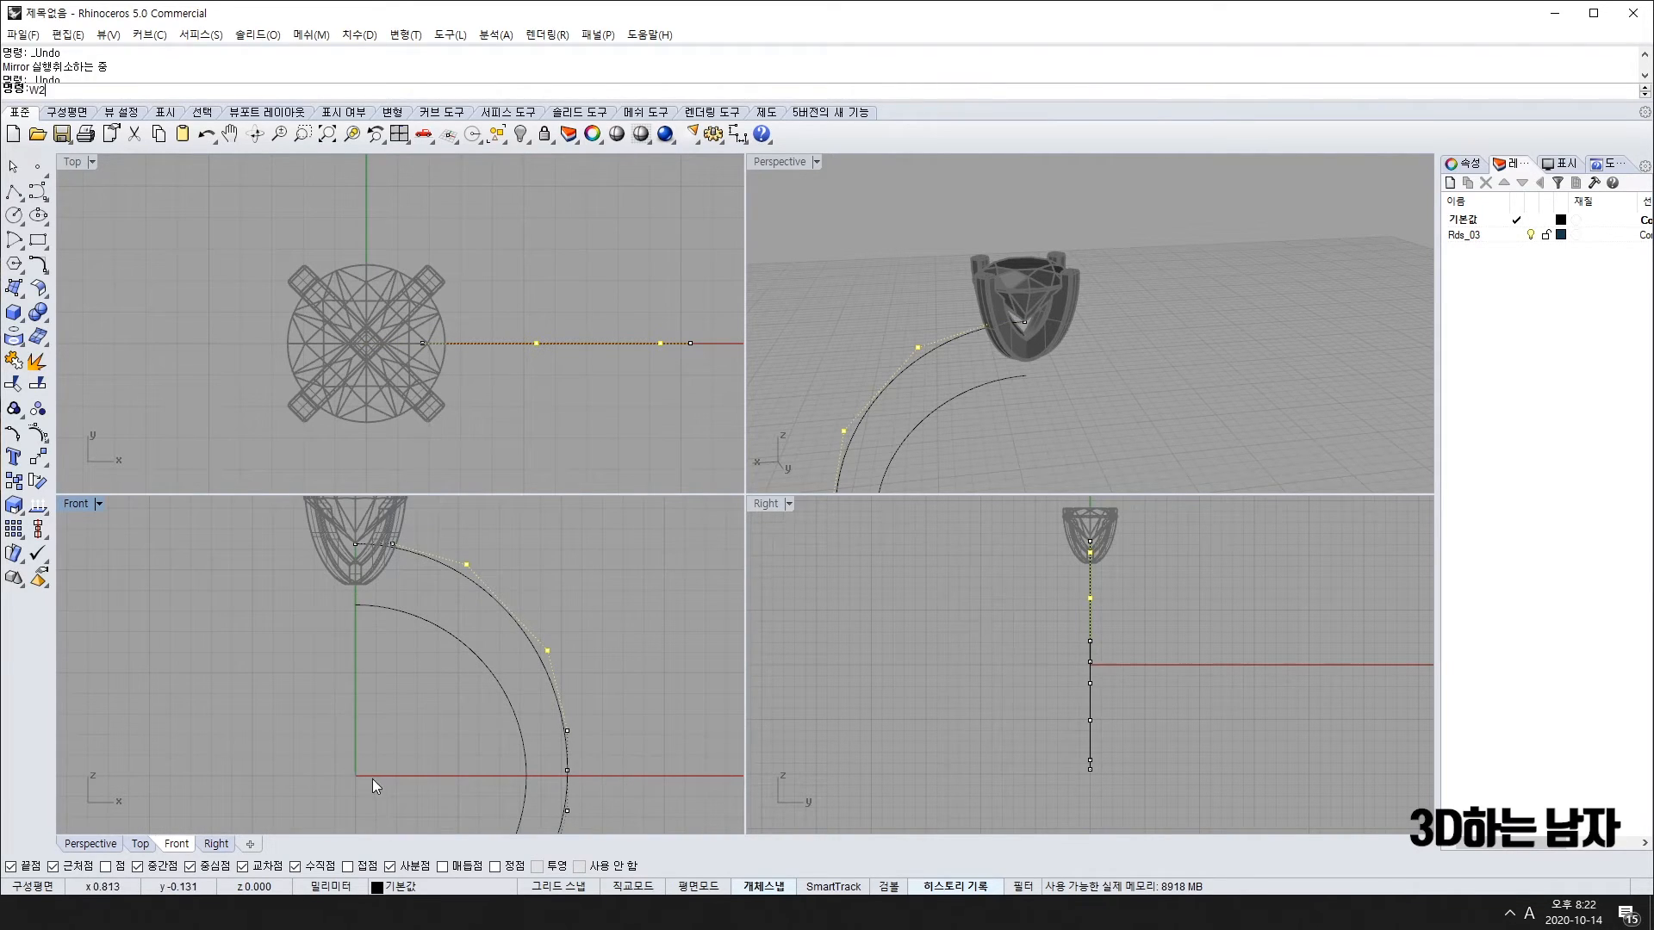
{"action": "key", "text": "Return"}
{"action": "left_click", "coordinate": [355, 776]}
{"action": "left_click", "coordinate": [623, 512], "text": "shift"}
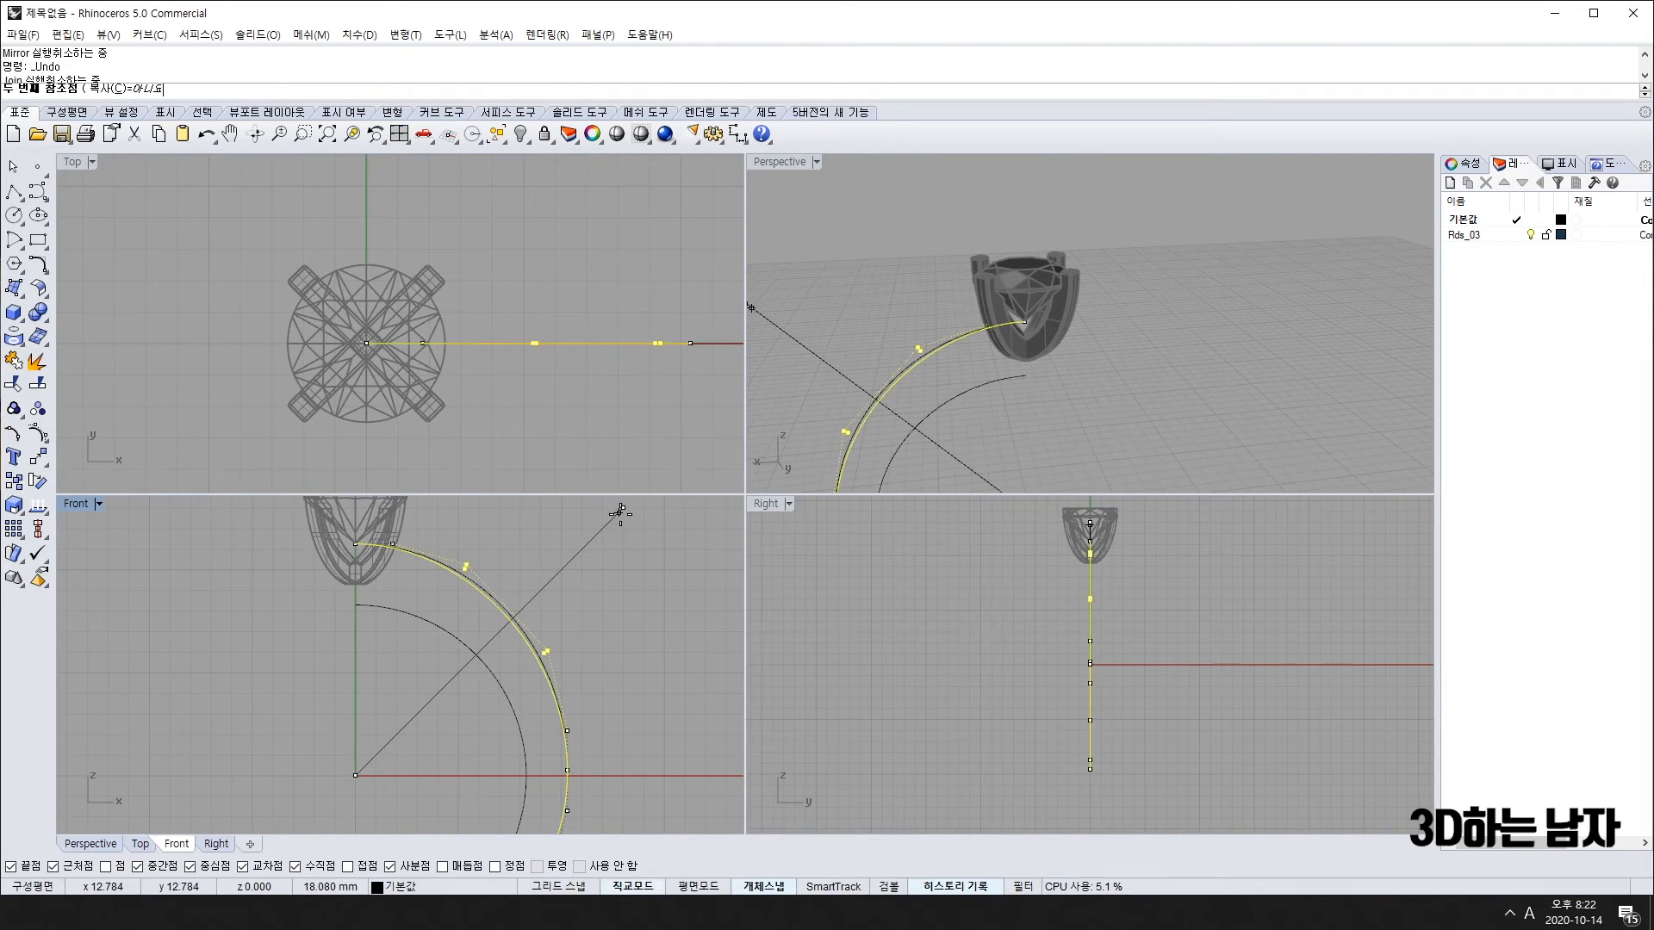
{"action": "left_click", "coordinate": [617, 514], "text": "shift"}
{"action": "scroll", "coordinate": [621, 633], "scroll_direction": "down", "scroll_amount": 6}
{"action": "right_click_drag", "start_coordinate": [637, 752], "coordinate": [557, 749]}
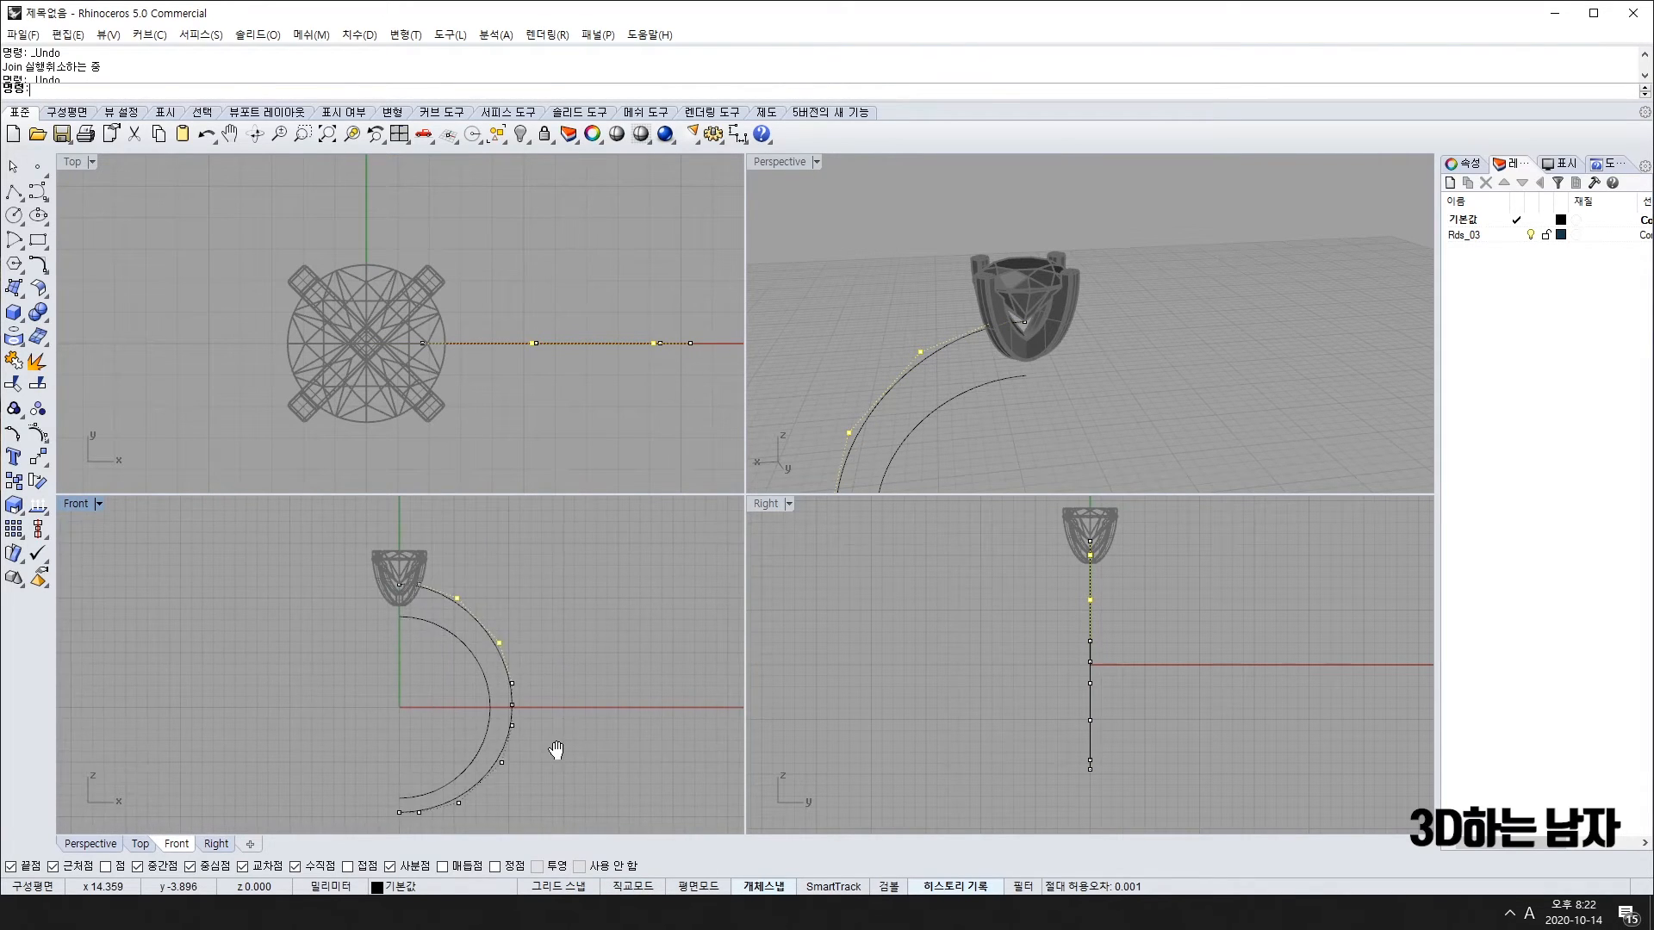
{"action": "scroll", "coordinate": [556, 747], "scroll_direction": "down", "scroll_amount": 6}
{"action": "key", "text": "ctrl+z"}
{"action": "scroll", "coordinate": [551, 715], "scroll_direction": "up", "scroll_amount": 6}
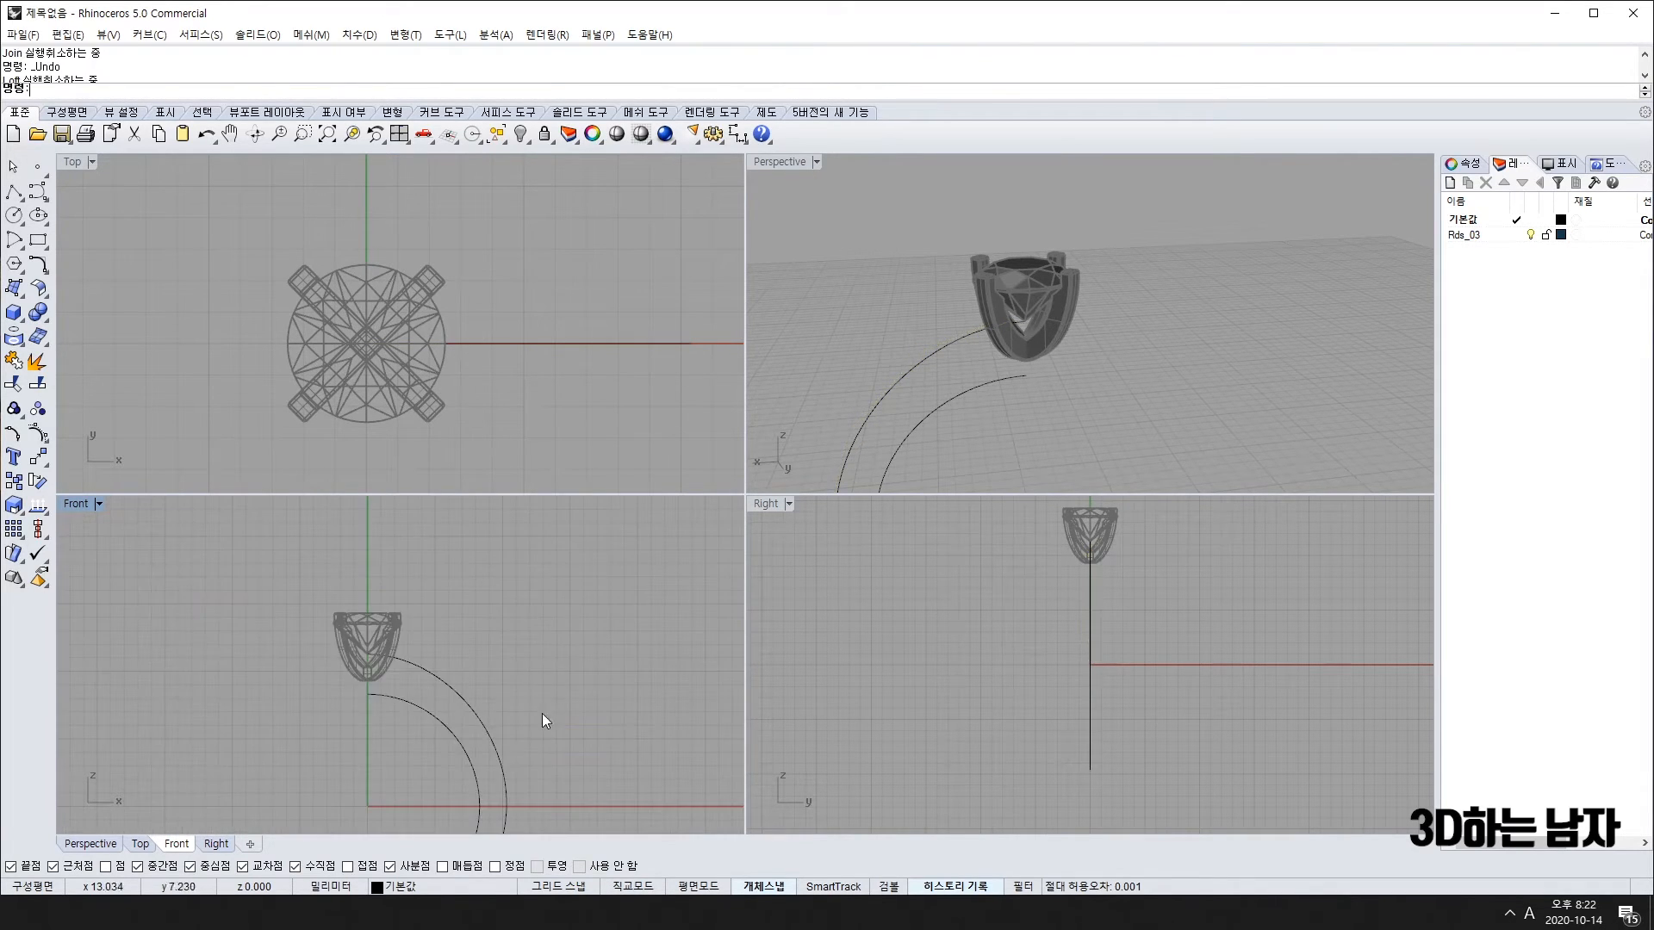
Step: Show the outer arc's control points and undo the earlier point move, polyline and lock
{"action": "left_click", "coordinate": [464, 580]}
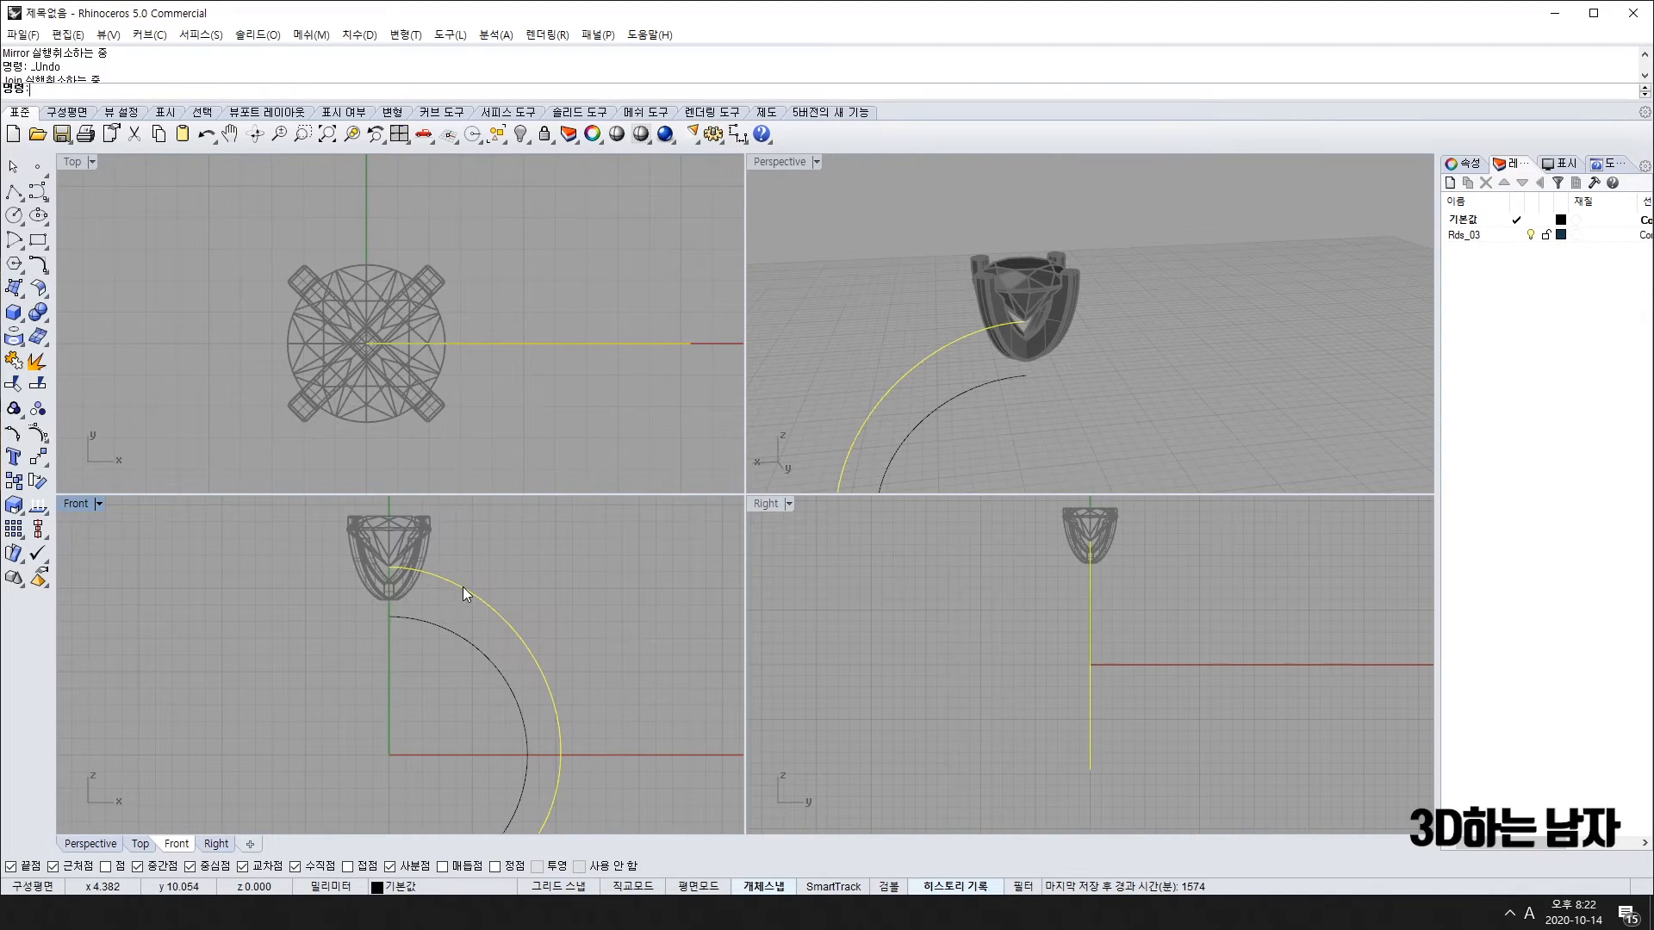
{"action": "key", "text": "F10"}
{"action": "scroll", "coordinate": [386, 567], "scroll_direction": "up", "scroll_amount": 5}
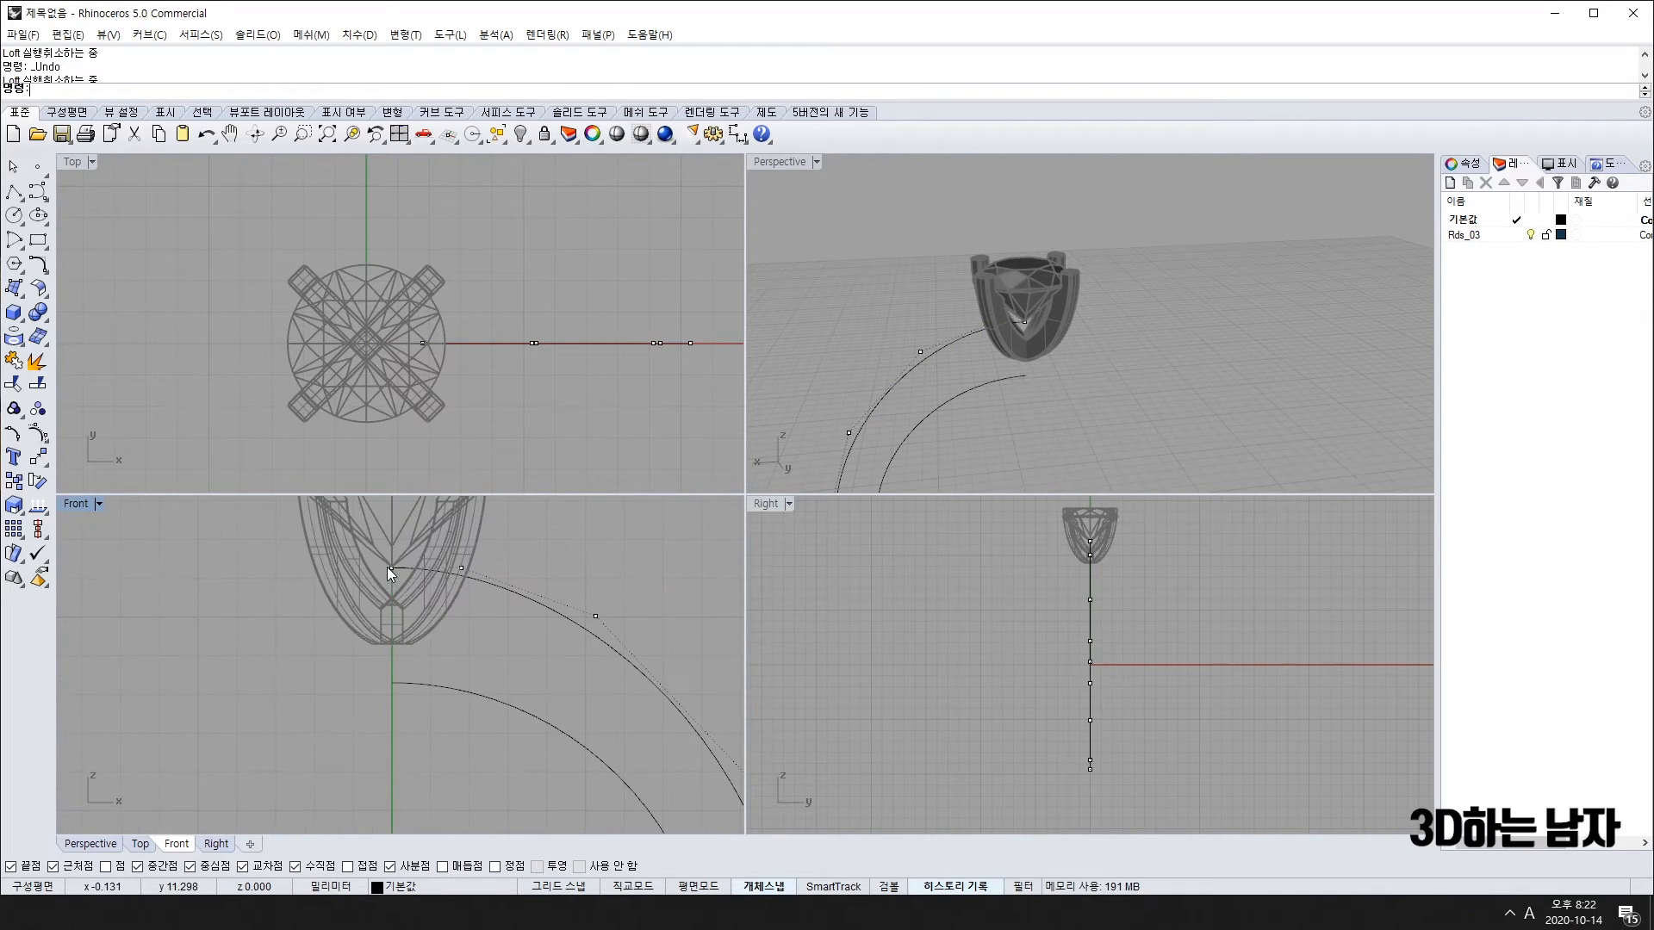
{"action": "left_click", "coordinate": [462, 574]}
{"action": "key", "text": "ctrl+z"}
{"action": "key", "text": "ctrl+z"}
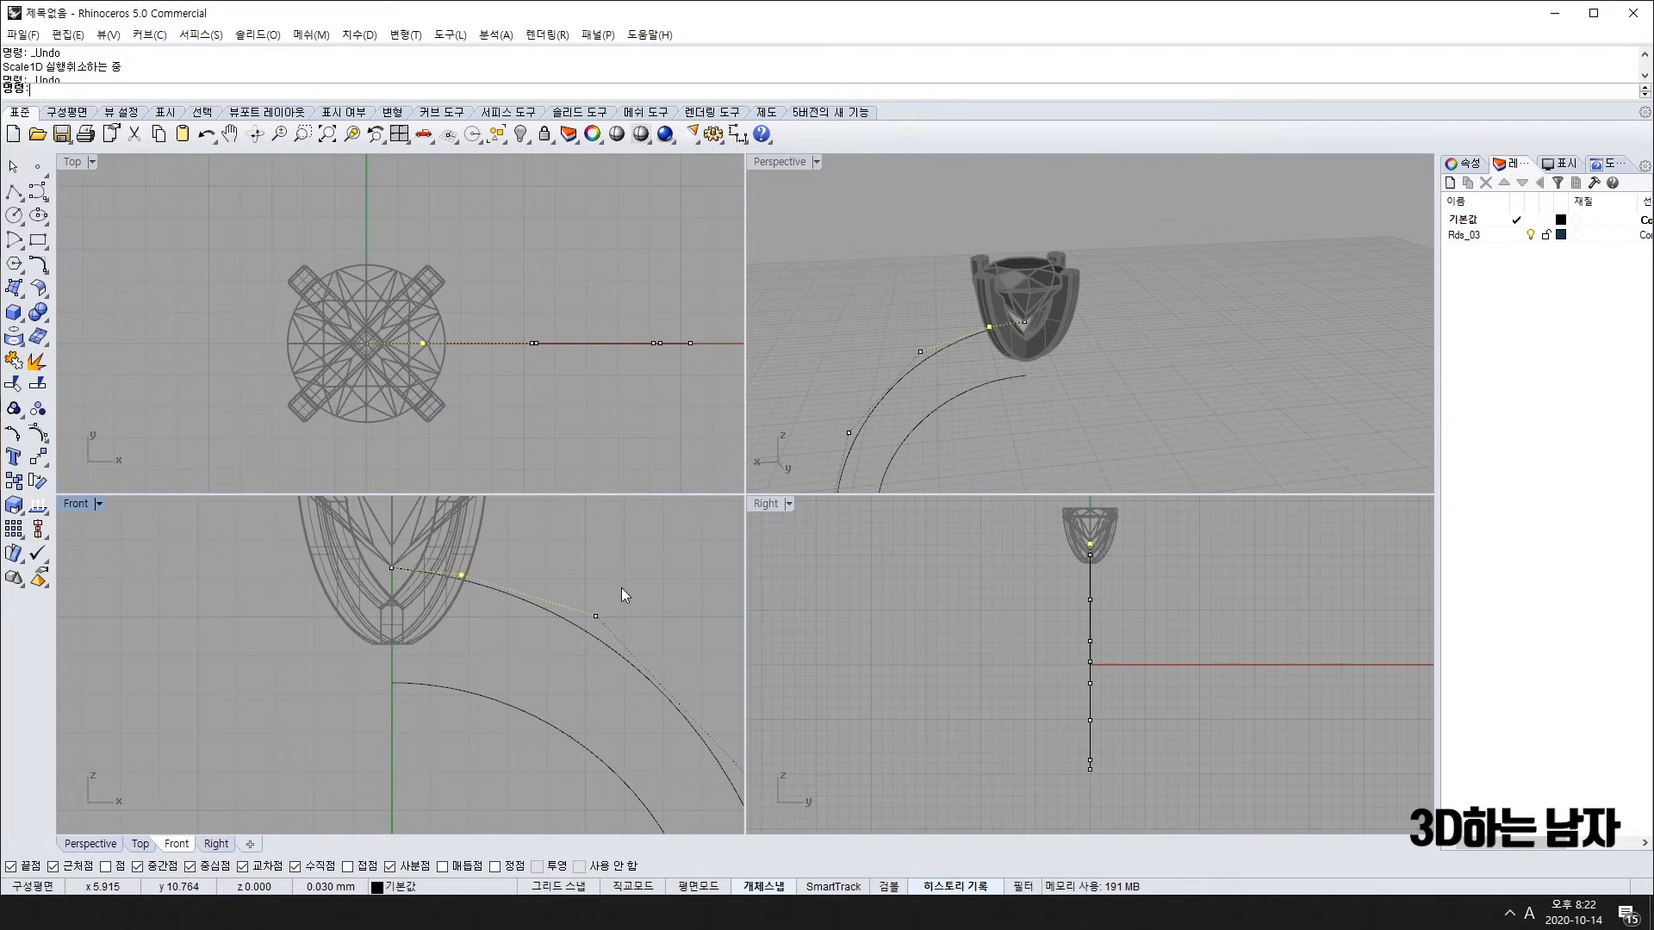
{"action": "key", "text": "ctrl+z"}
{"action": "key", "text": "ctrl+z"}
{"action": "scroll", "coordinate": [664, 664], "scroll_direction": "down", "scroll_amount": 3}
{"action": "right_click_drag", "start_coordinate": [665, 664], "coordinate": [498, 677]}
{"action": "key", "text": "ctrl+z"}
{"action": "key", "text": "ctrl+z"}
{"action": "key", "text": "ctrl+z"}
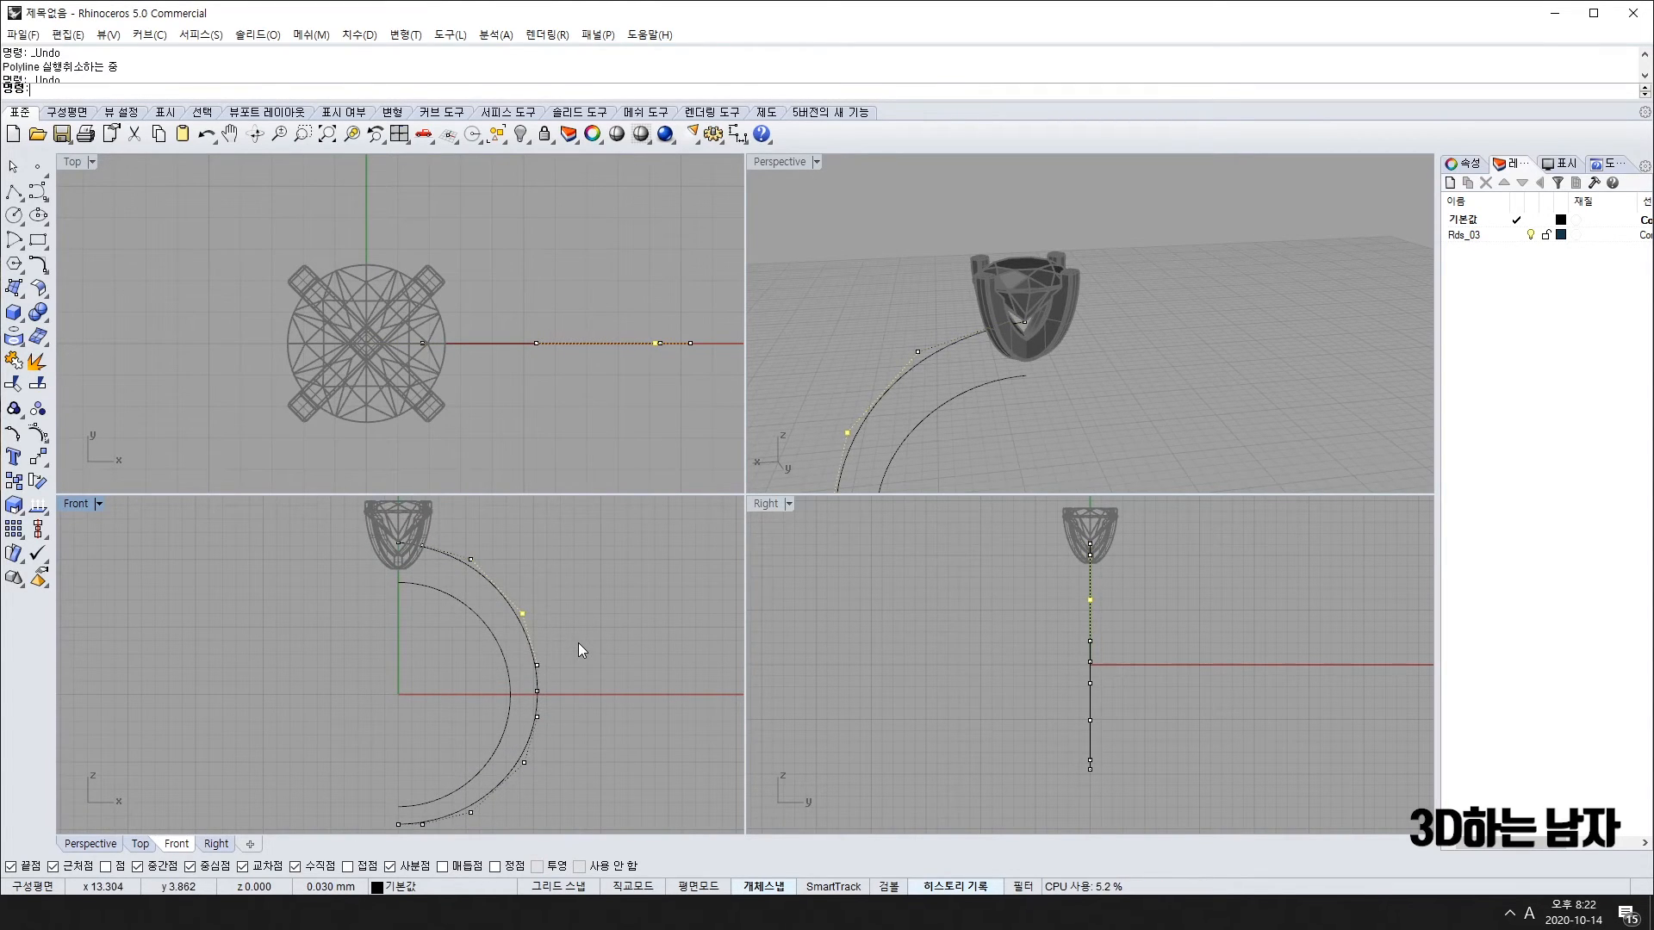
{"action": "key", "text": "ctrl+z"}
{"action": "key", "text": "ctrl+z"}
{"action": "key", "text": "Escape"}
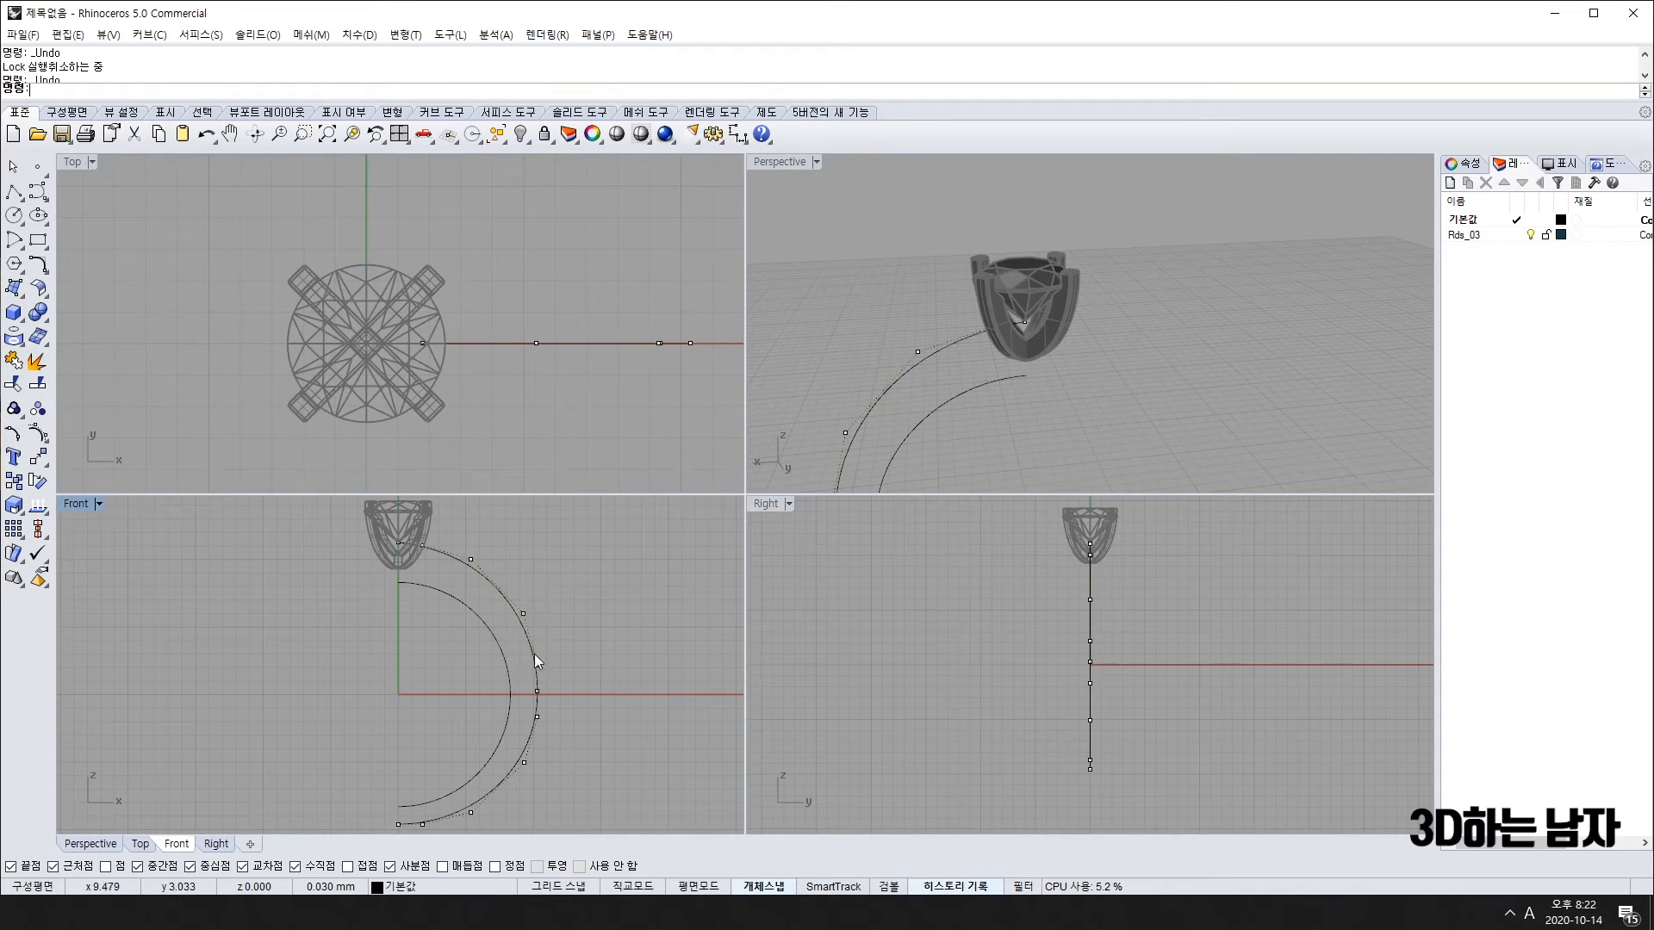
{"action": "scroll", "coordinate": [518, 655], "scroll_direction": "up", "scroll_amount": 2}
{"action": "scroll", "coordinate": [454, 651], "scroll_direction": "up", "scroll_amount": 2}
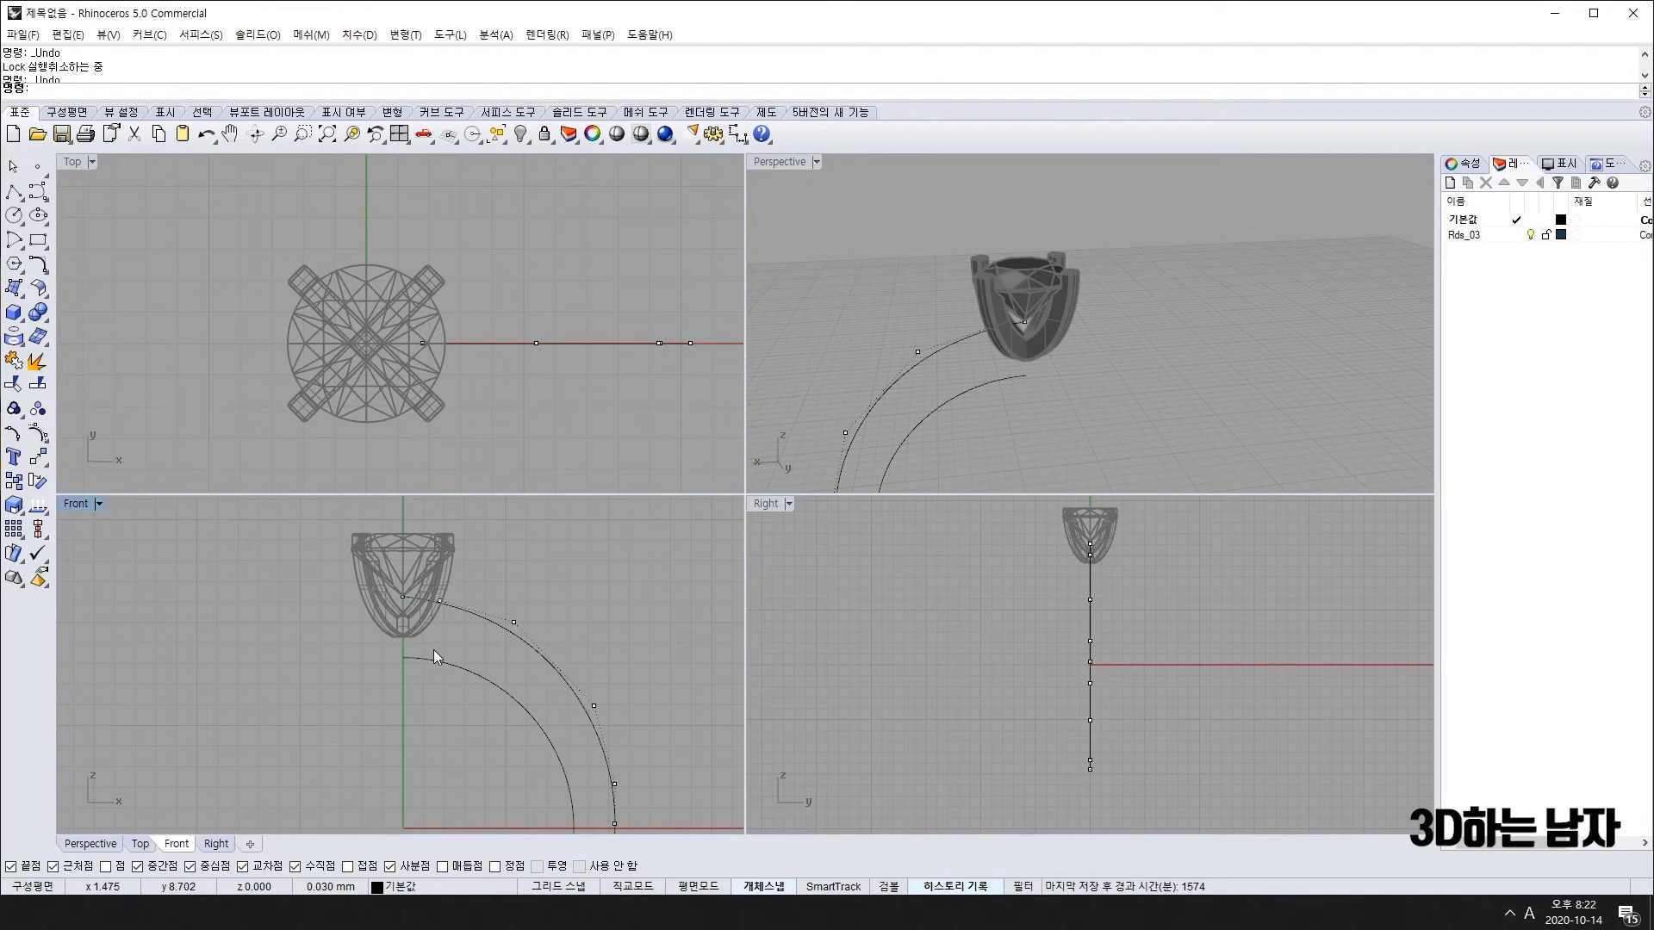
{"action": "scroll", "coordinate": [442, 601], "scroll_direction": "up", "scroll_amount": 5}
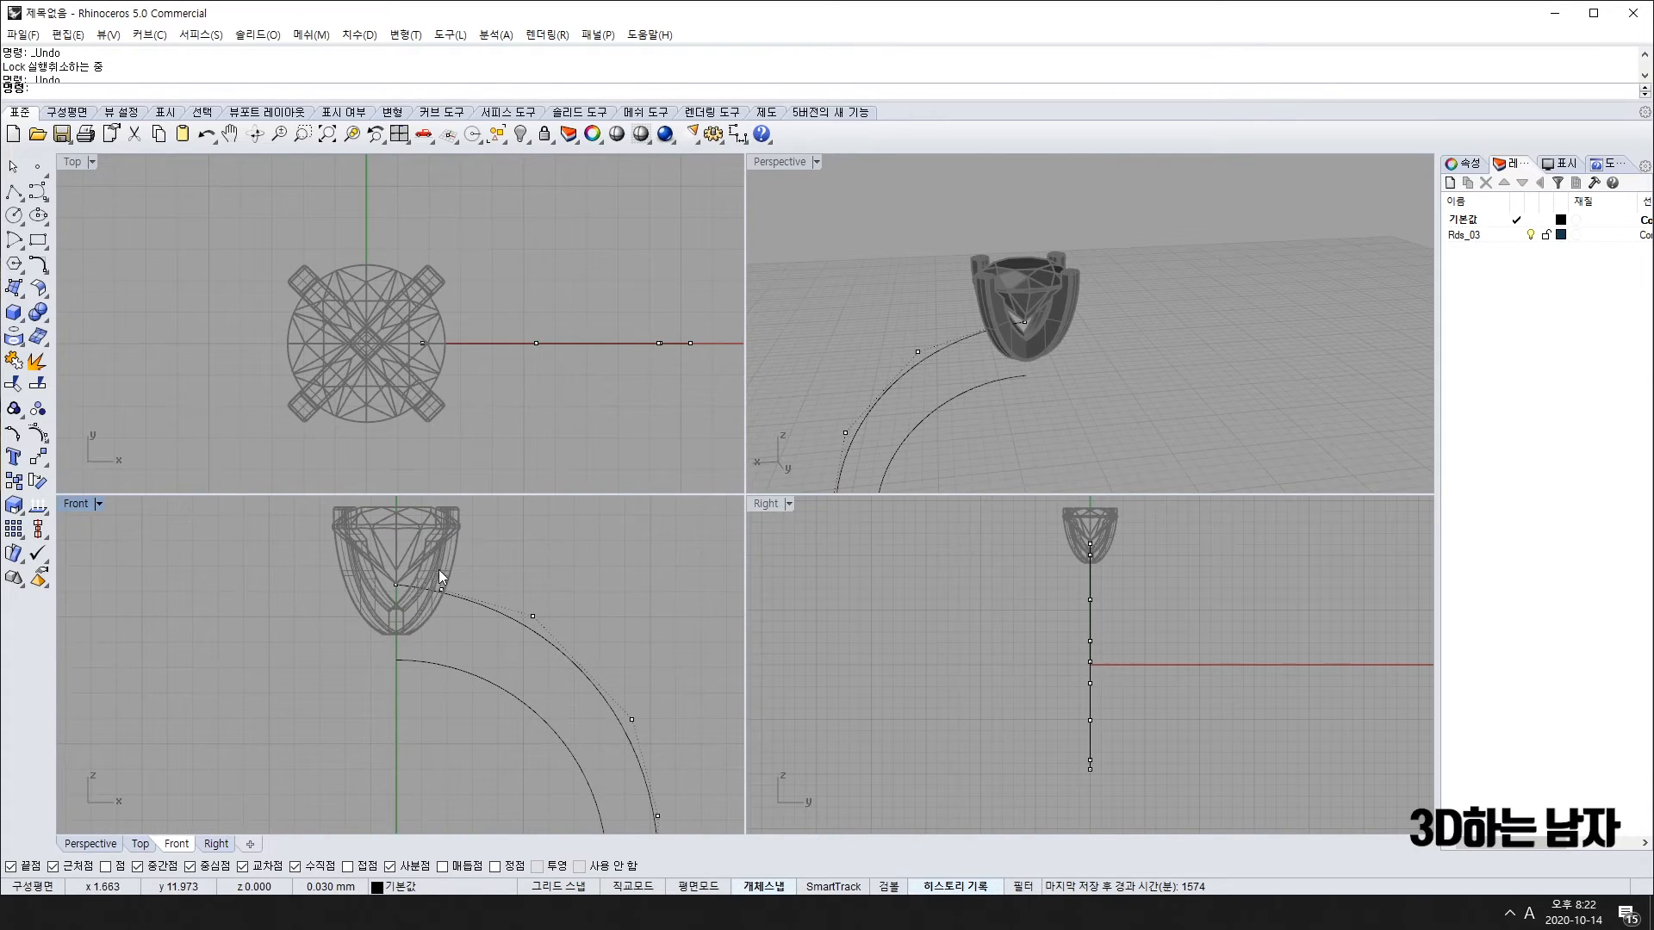
Step: Push the control point beside the head outward with a one-direction scale and nudge
{"action": "left_click_drag", "start_coordinate": [424, 581], "coordinate": [477, 624]}
{"action": "right_click", "coordinate": [477, 624]}
{"action": "left_click", "coordinate": [270, 577]}
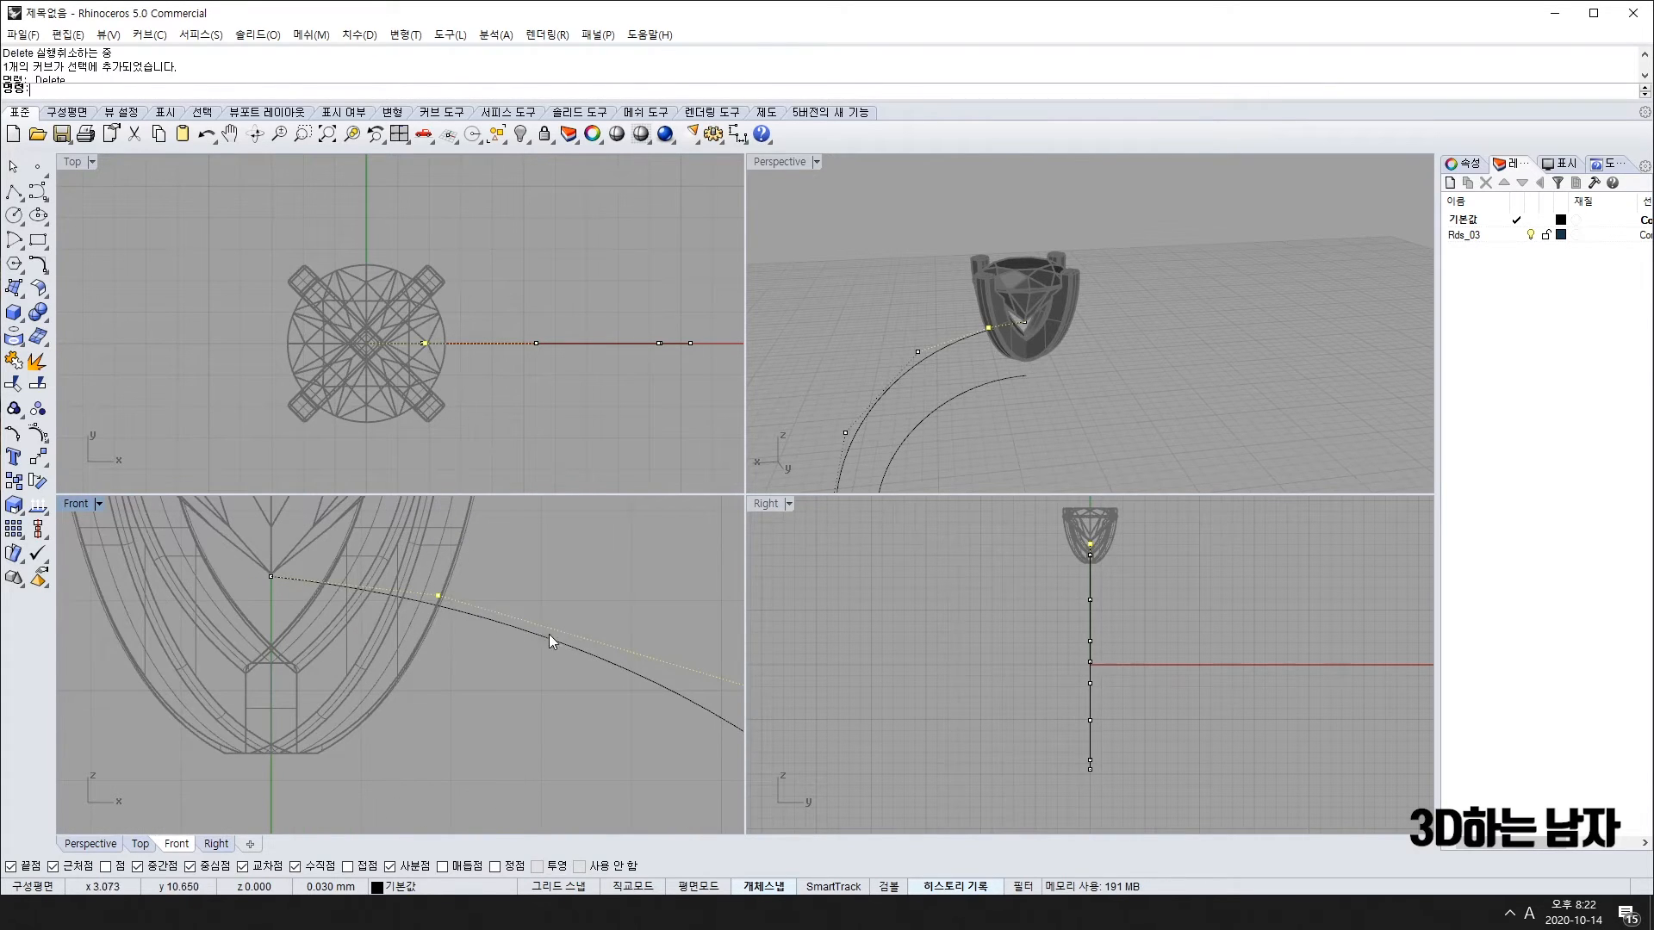
{"action": "left_click", "coordinate": [549, 634]}
{"action": "scroll", "coordinate": [552, 636], "scroll_direction": "down", "scroll_amount": 2}
{"action": "left_click", "coordinate": [558, 639]}
{"action": "scroll", "coordinate": [544, 672], "scroll_direction": "down", "scroll_amount": 10}
{"action": "key", "text": "alt+Left"}
{"action": "right_click_drag", "start_coordinate": [594, 747], "coordinate": [543, 703]}
Step: Nudge the arc's end control points in 0.030 steps until the band meets the gem head
{"action": "left_click_drag", "start_coordinate": [531, 598], "coordinate": [633, 691]}
{"action": "key", "text": "alt+Right"}
{"action": "key", "text": "alt+Right"}
{"action": "key", "text": "alt+Right"}
{"action": "key", "text": "alt+Right"}
{"action": "key", "text": "alt+Right"}
{"action": "key", "text": "alt+Right"}
{"action": "key", "text": "alt+Right"}
{"action": "key", "text": "alt+Right"}
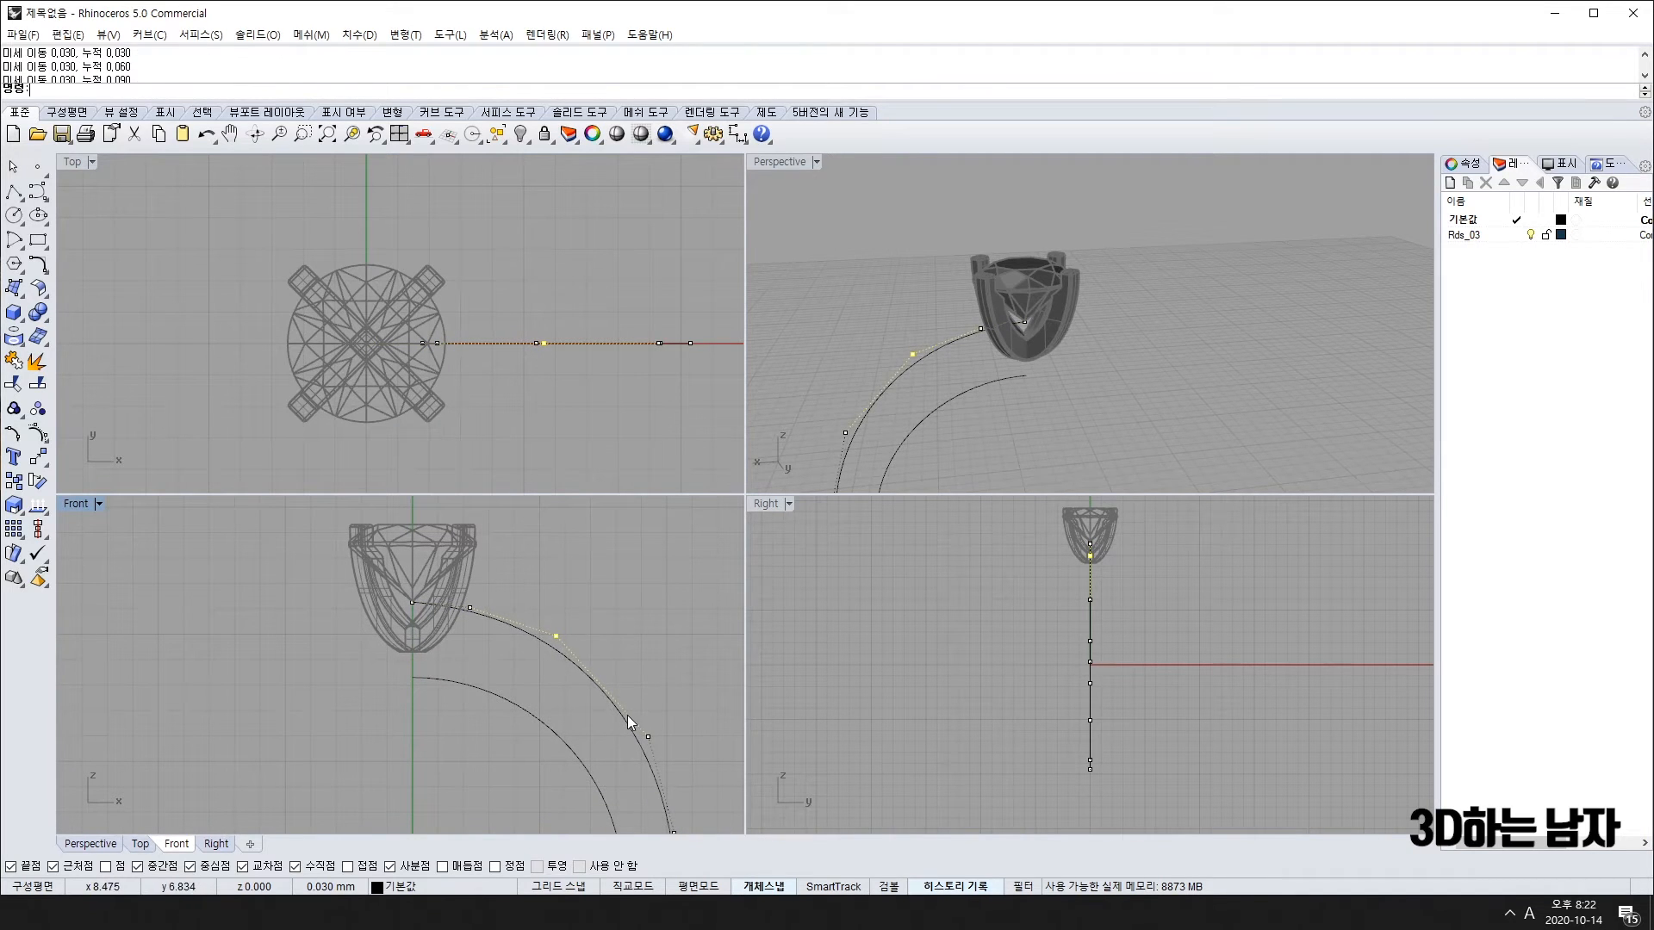
{"action": "scroll", "coordinate": [622, 710], "scroll_direction": "down", "scroll_amount": 3}
{"action": "right_click_drag", "start_coordinate": [622, 710], "coordinate": [519, 674]}
{"action": "scroll", "coordinate": [491, 680], "scroll_direction": "down", "scroll_amount": 4}
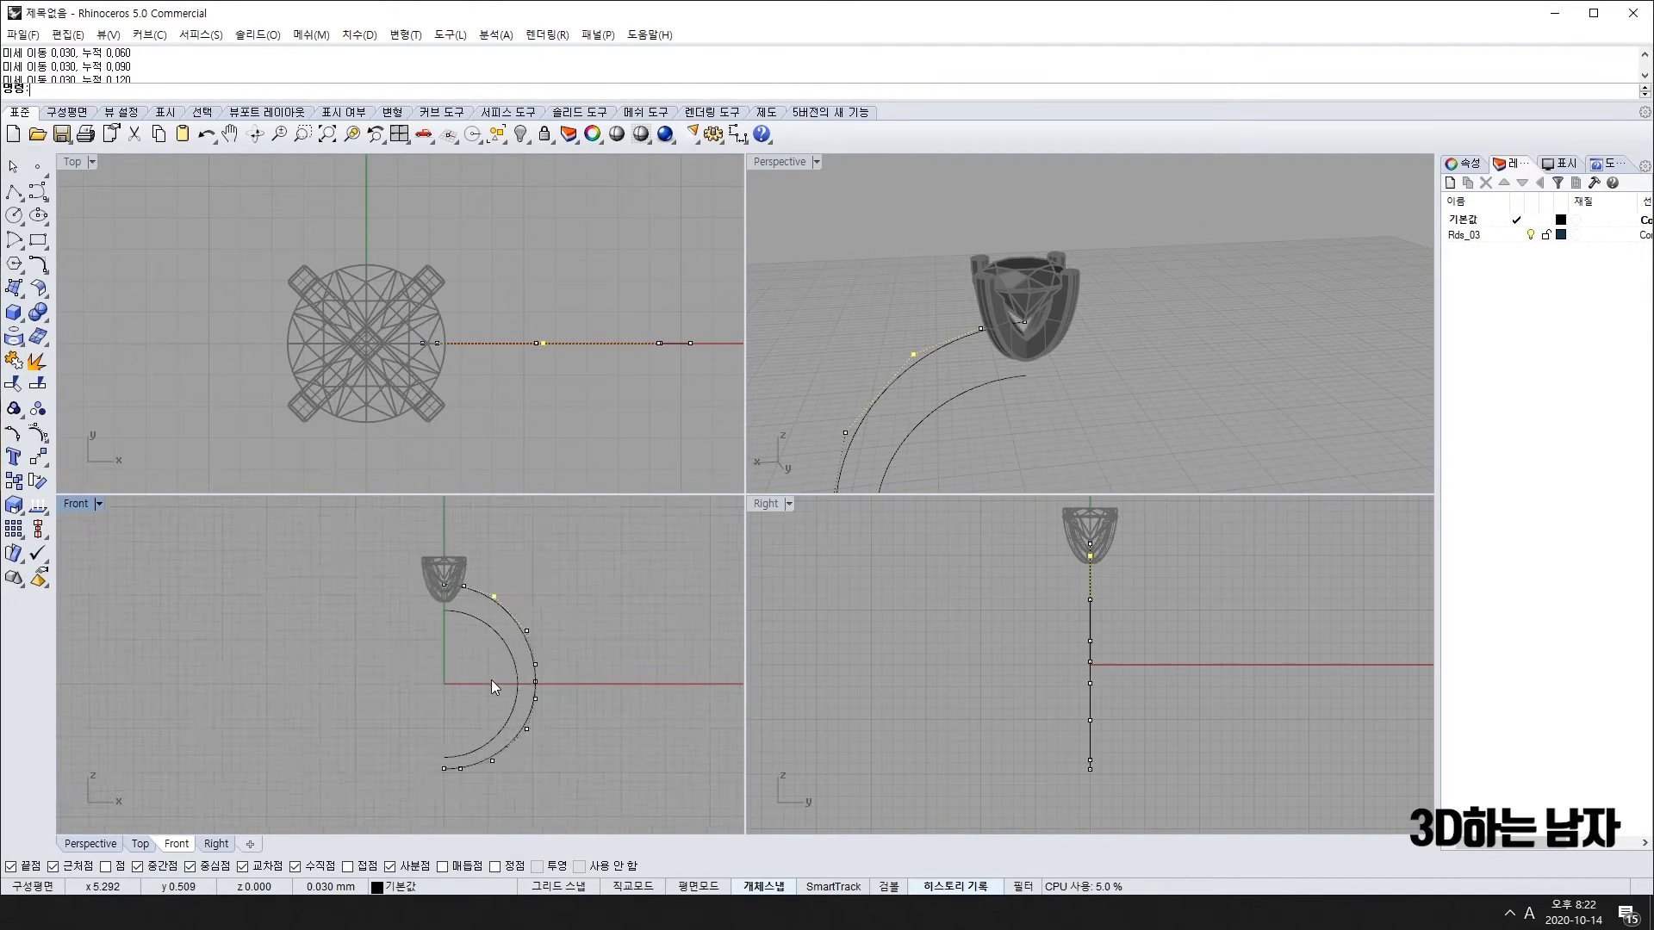
{"action": "scroll", "coordinate": [472, 606], "scroll_direction": "up", "scroll_amount": 8}
{"action": "scroll", "coordinate": [462, 586], "scroll_direction": "up", "scroll_amount": 4}
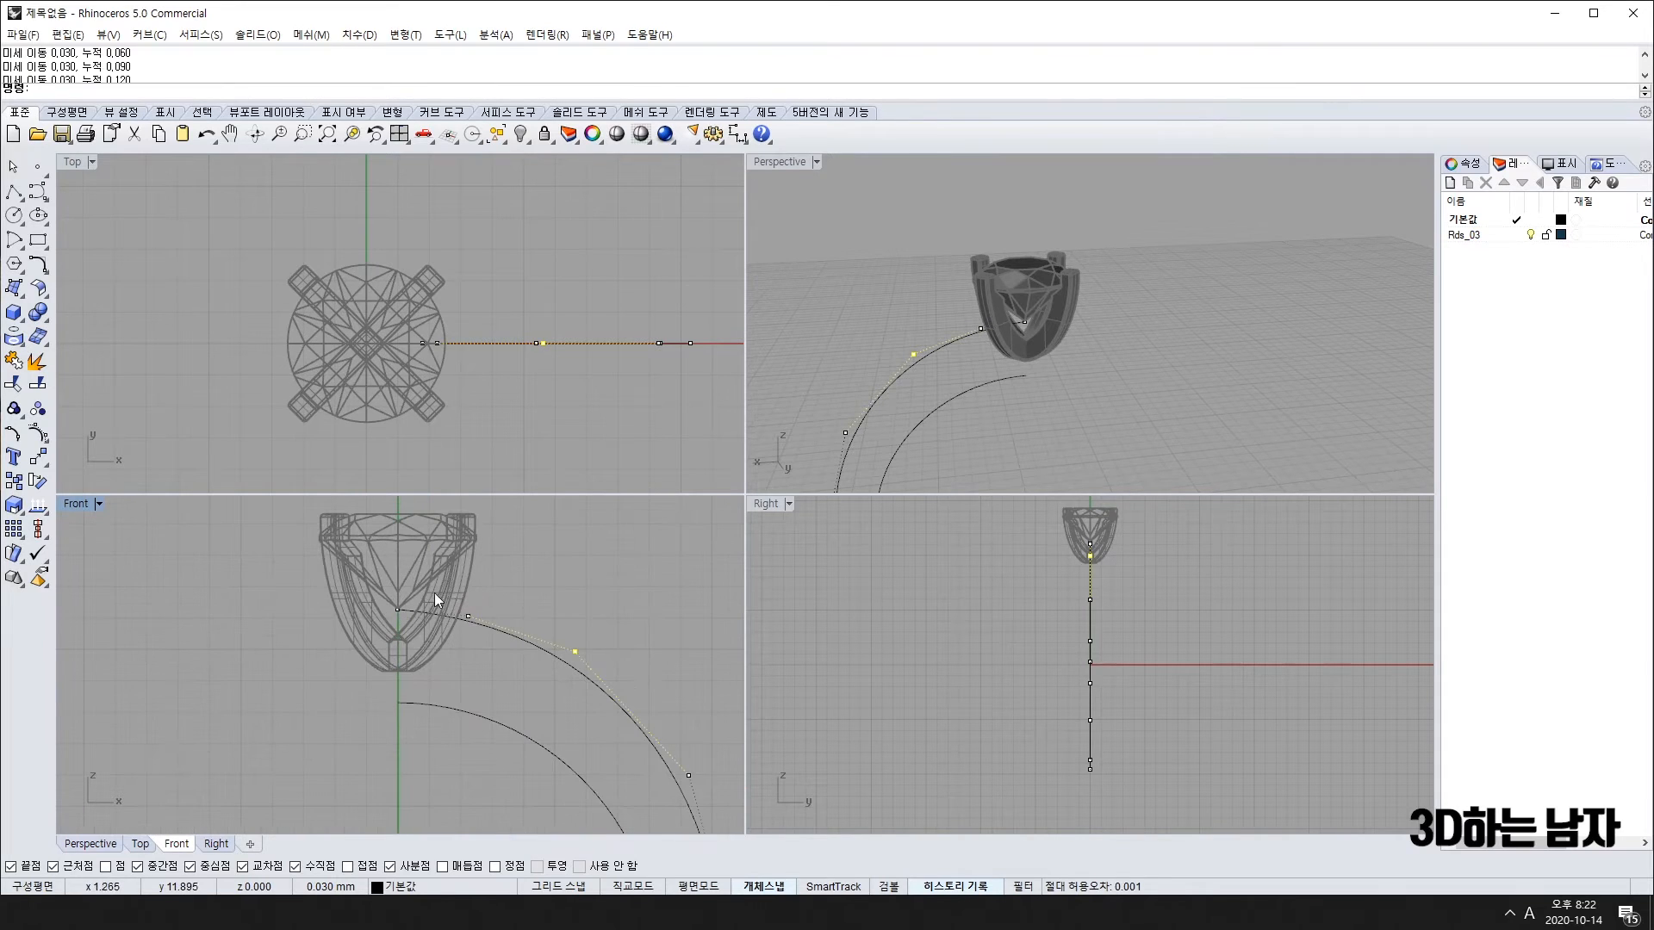
{"action": "left_click_drag", "start_coordinate": [305, 581], "coordinate": [526, 649]}
{"action": "key", "text": "alt+Up"}
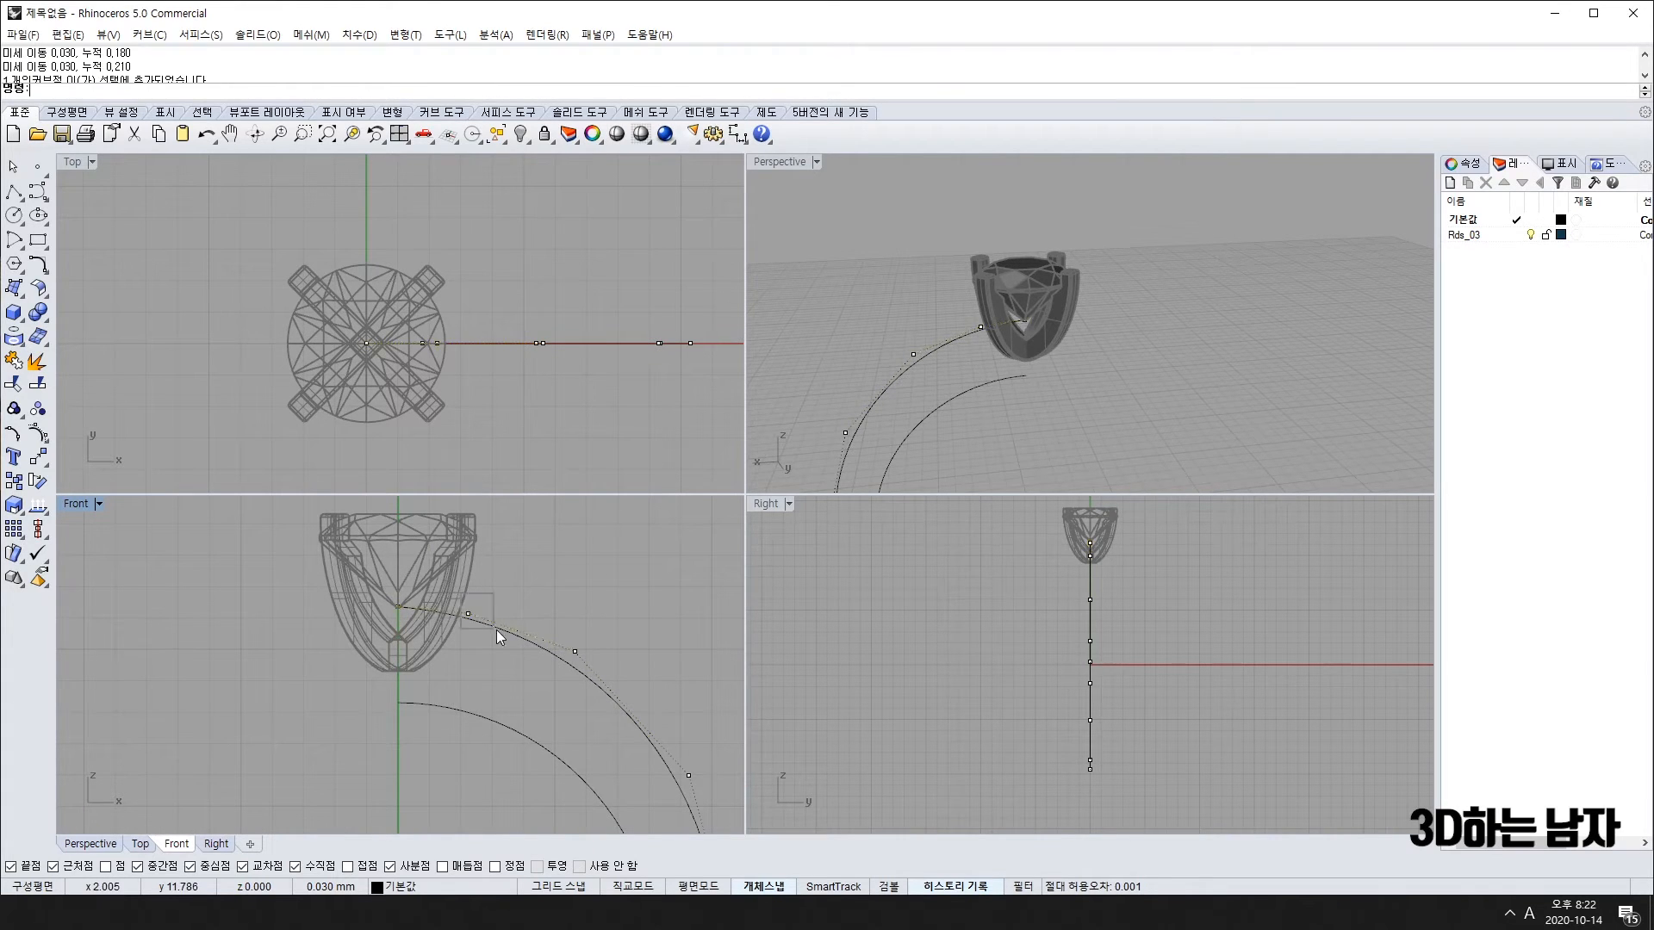
{"action": "key", "text": "alt+Right"}
{"action": "key", "text": "alt+Right"}
{"action": "key", "text": "alt+Right"}
{"action": "key", "text": "alt+Right"}
Step: Hide the outer arc's control points and check the reshaped band under the head
{"action": "scroll", "coordinate": [512, 637], "scroll_direction": "down", "scroll_amount": 5}
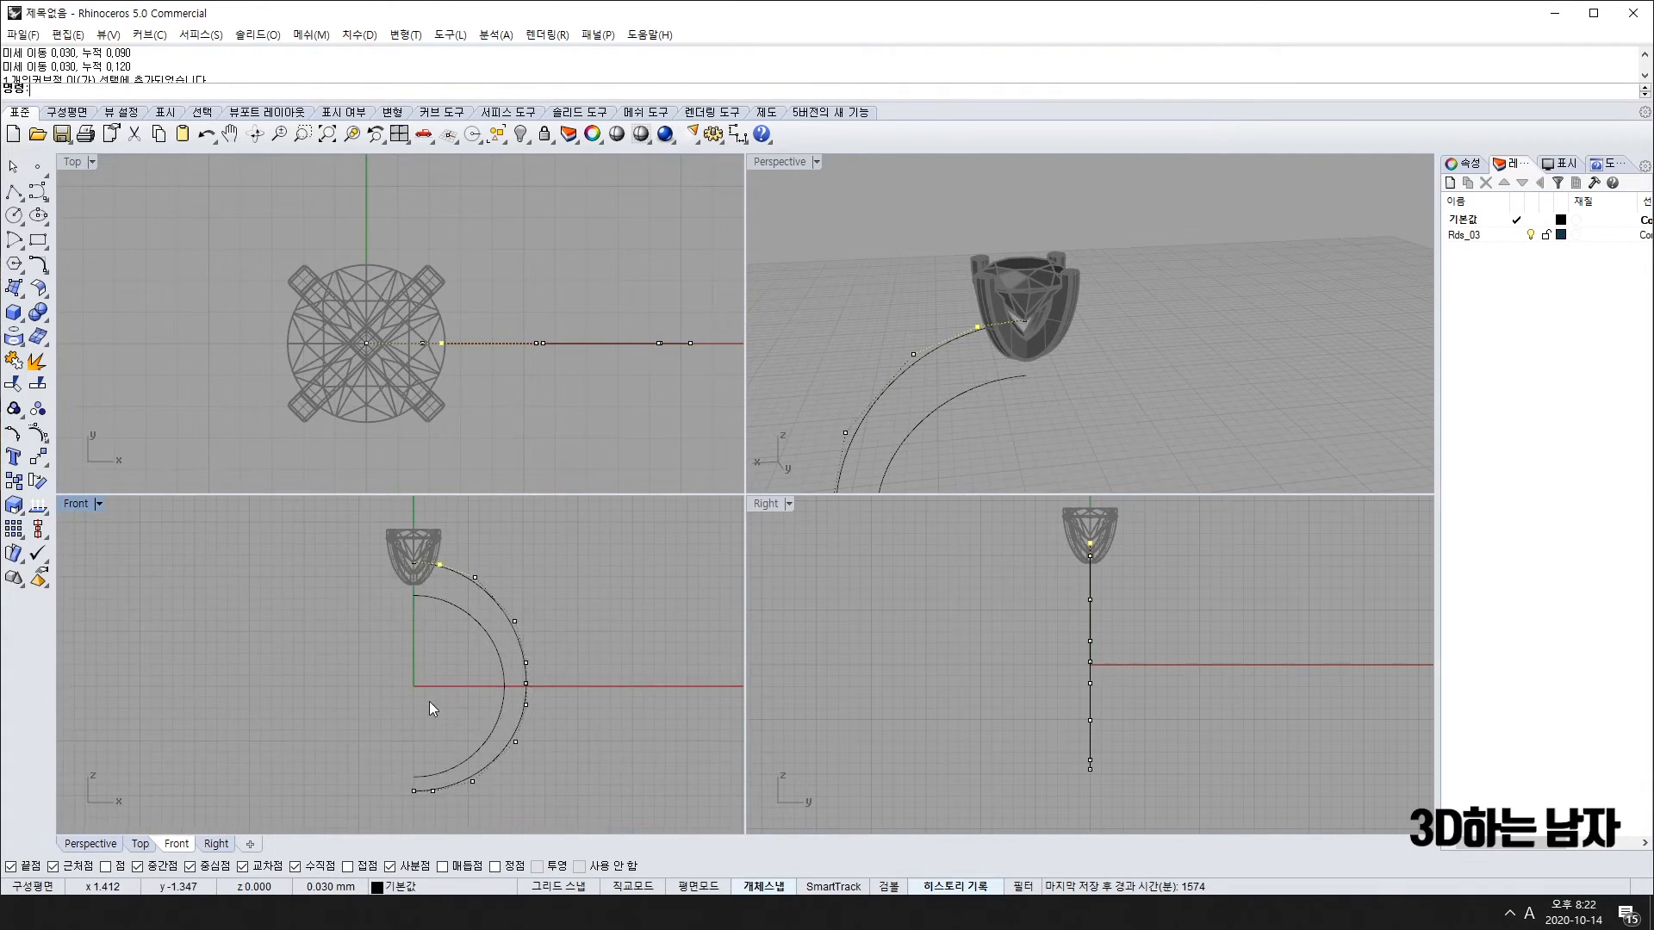
{"action": "key", "text": "Escape"}
{"action": "scroll", "coordinate": [433, 665], "scroll_direction": "up", "scroll_amount": 3}
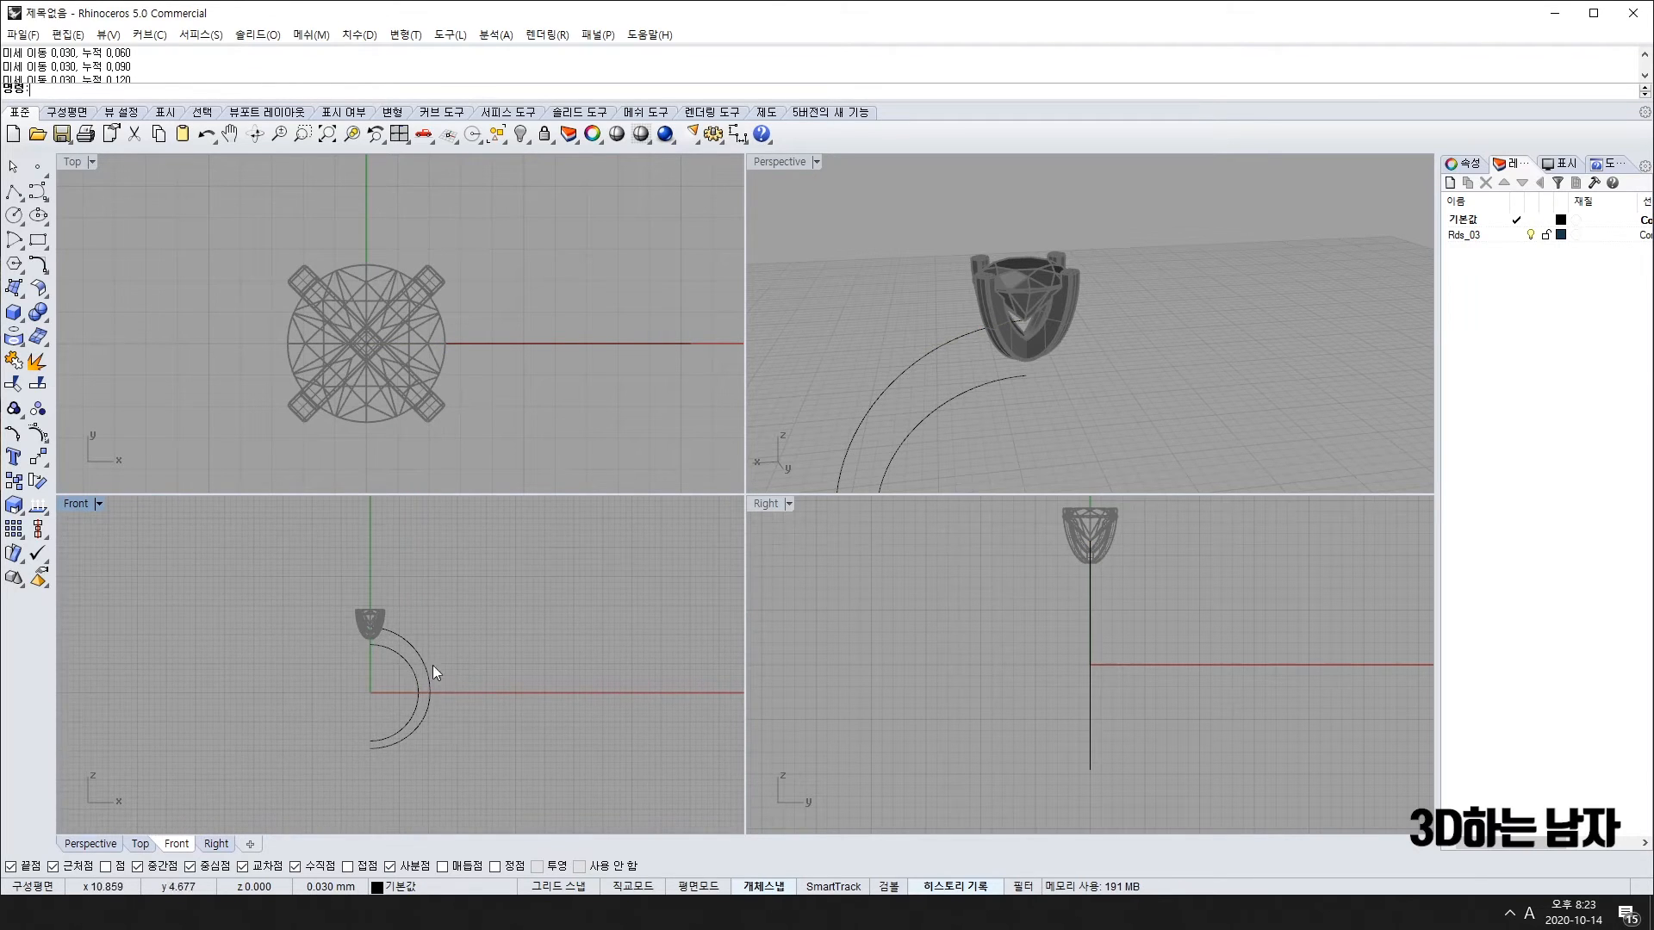
{"action": "scroll", "coordinate": [313, 603], "scroll_direction": "up", "scroll_amount": 2}
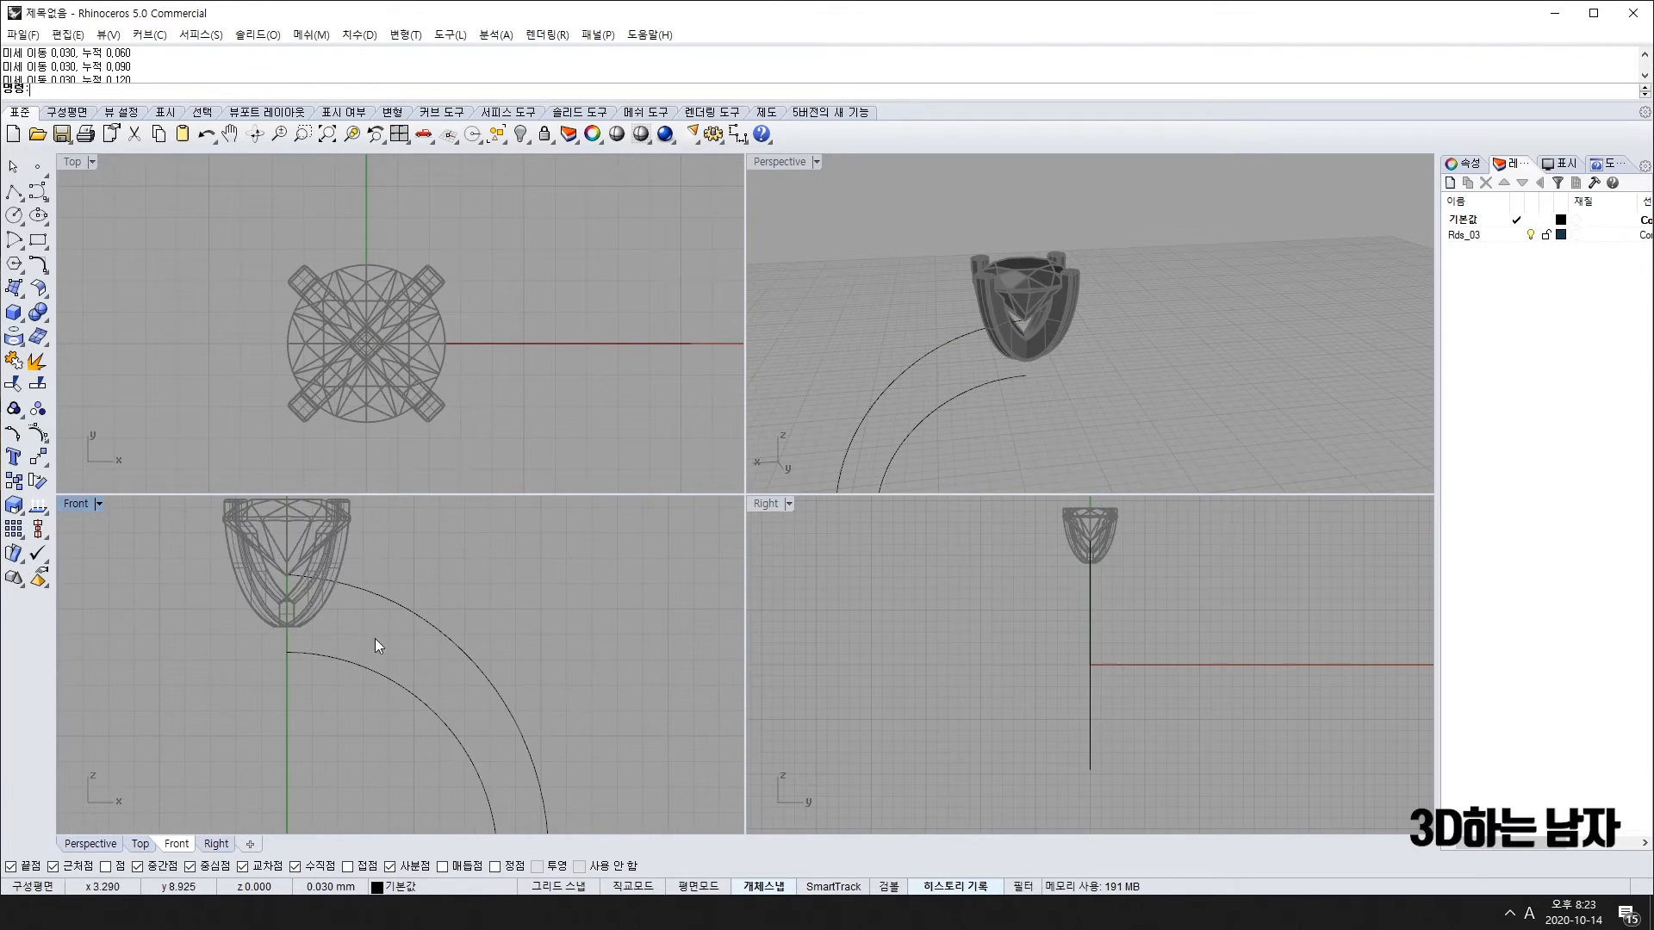
{"action": "scroll", "coordinate": [469, 678], "scroll_direction": "down", "scroll_amount": 3}
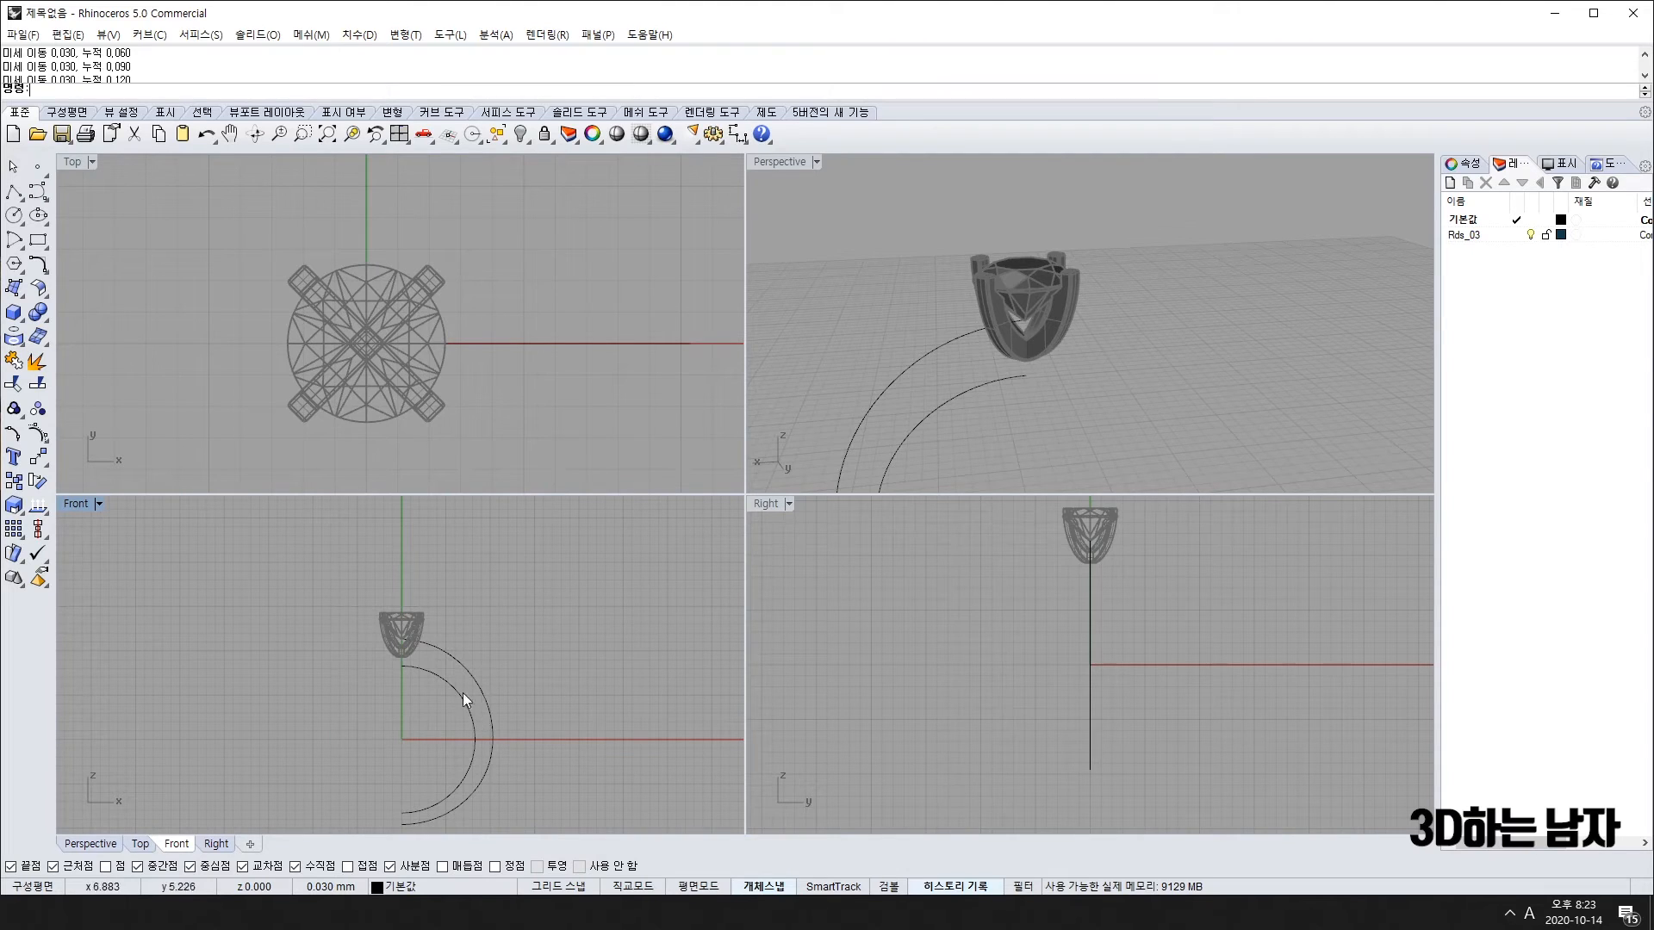
{"action": "scroll", "coordinate": [406, 656], "scroll_direction": "up", "scroll_amount": 4}
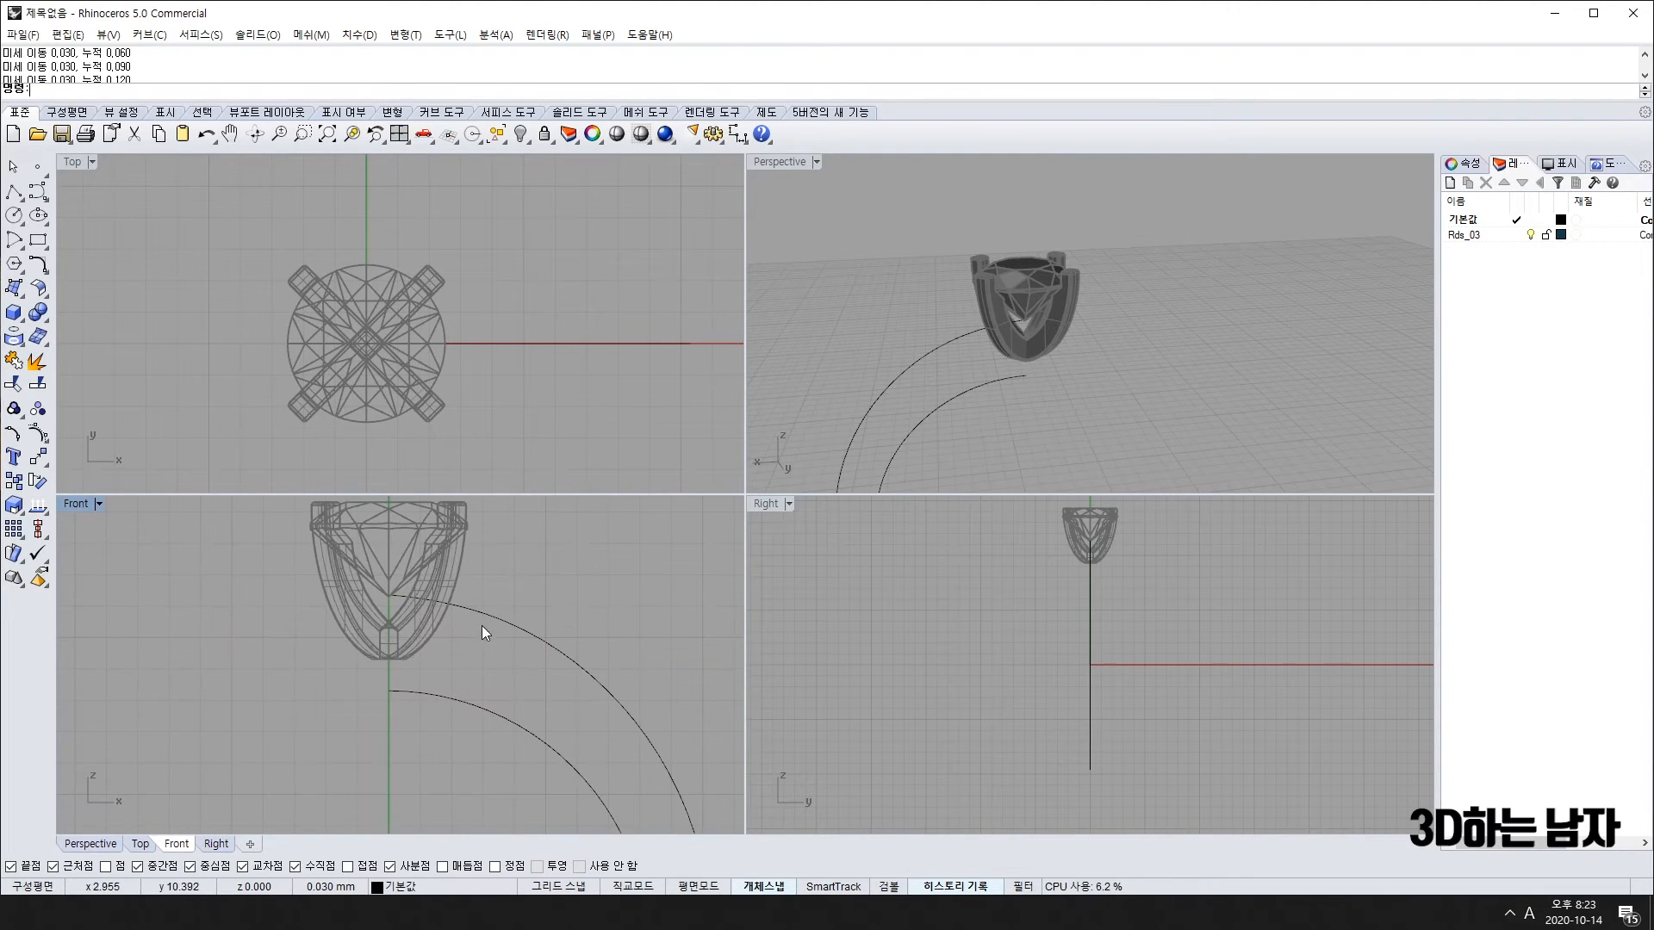
{"action": "scroll", "coordinate": [445, 607], "scroll_direction": "up", "scroll_amount": 3}
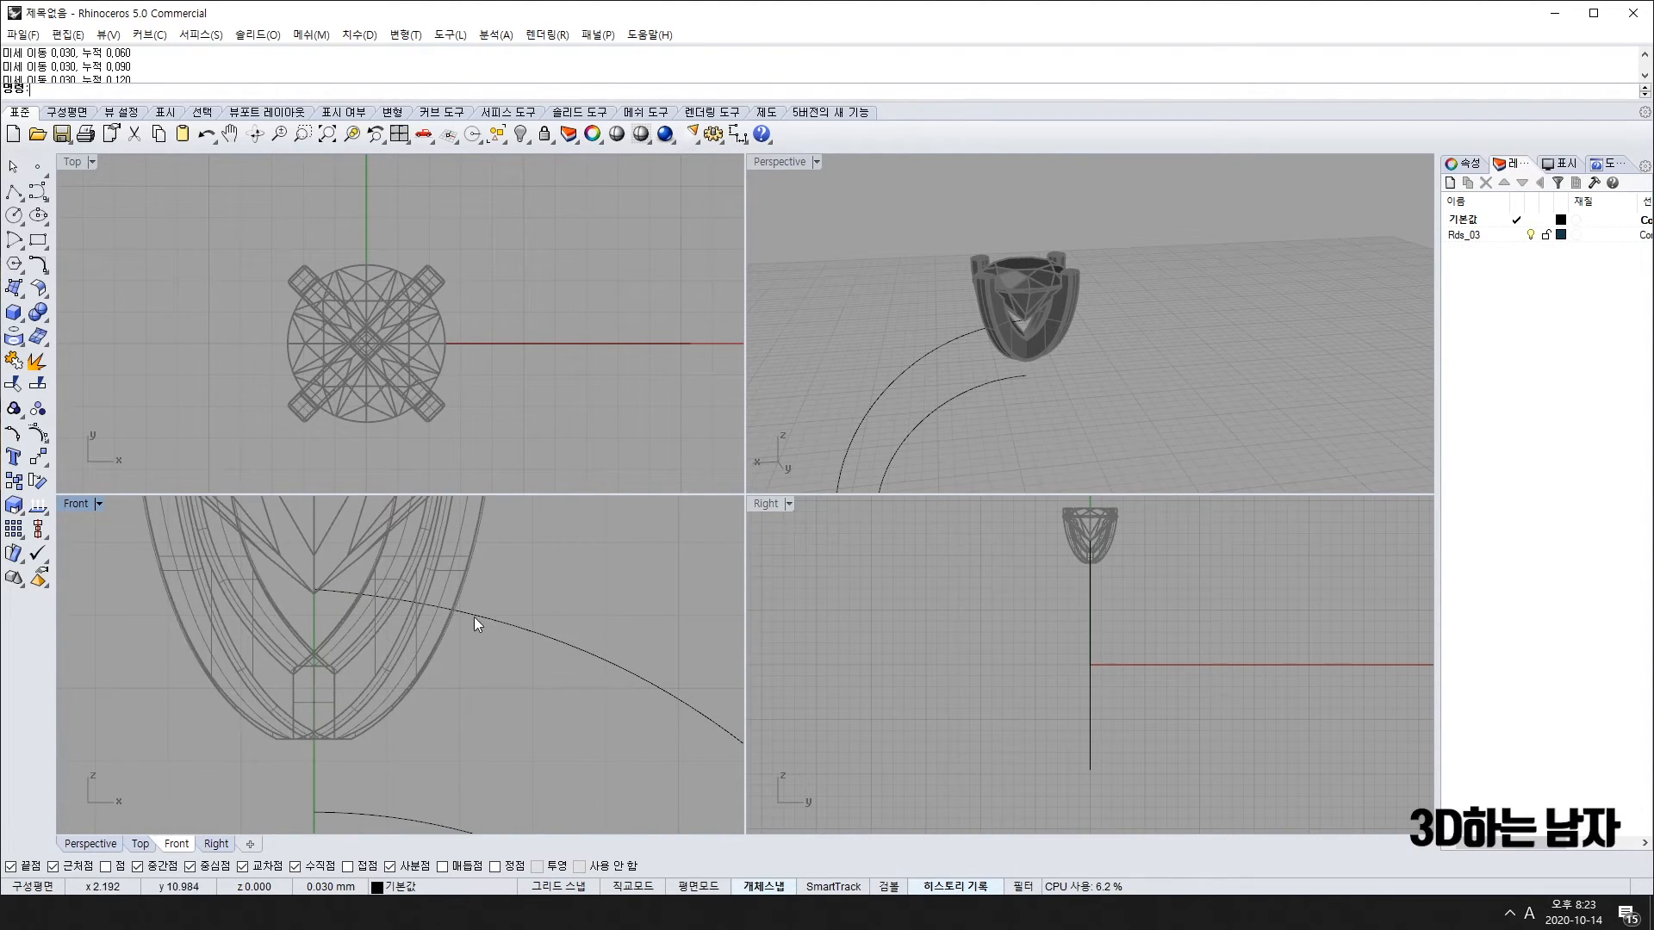
Step: Draw a polyline cutting line from the arcs' intersection perpendicular to the lower arc
{"action": "type", "text": "l"}
{"action": "key", "text": "Return"}
{"action": "scroll", "coordinate": [454, 607], "scroll_direction": "up", "scroll_amount": 5}
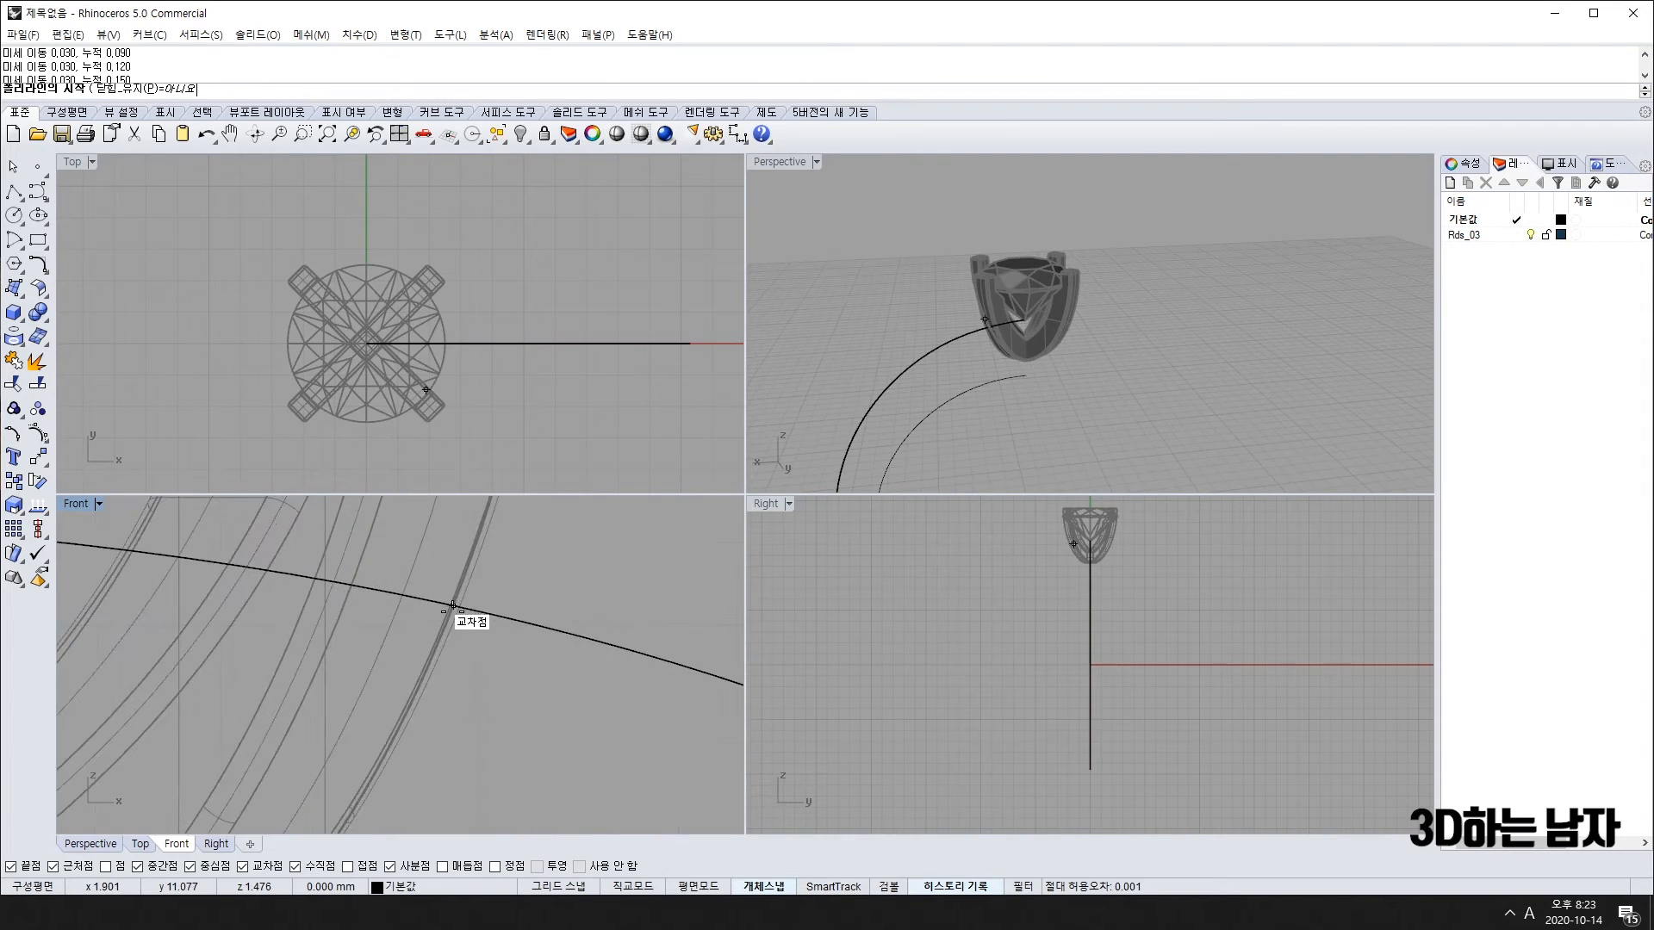
{"action": "scroll", "coordinate": [453, 607], "scroll_direction": "up", "scroll_amount": 3}
{"action": "left_click", "coordinate": [457, 624]}
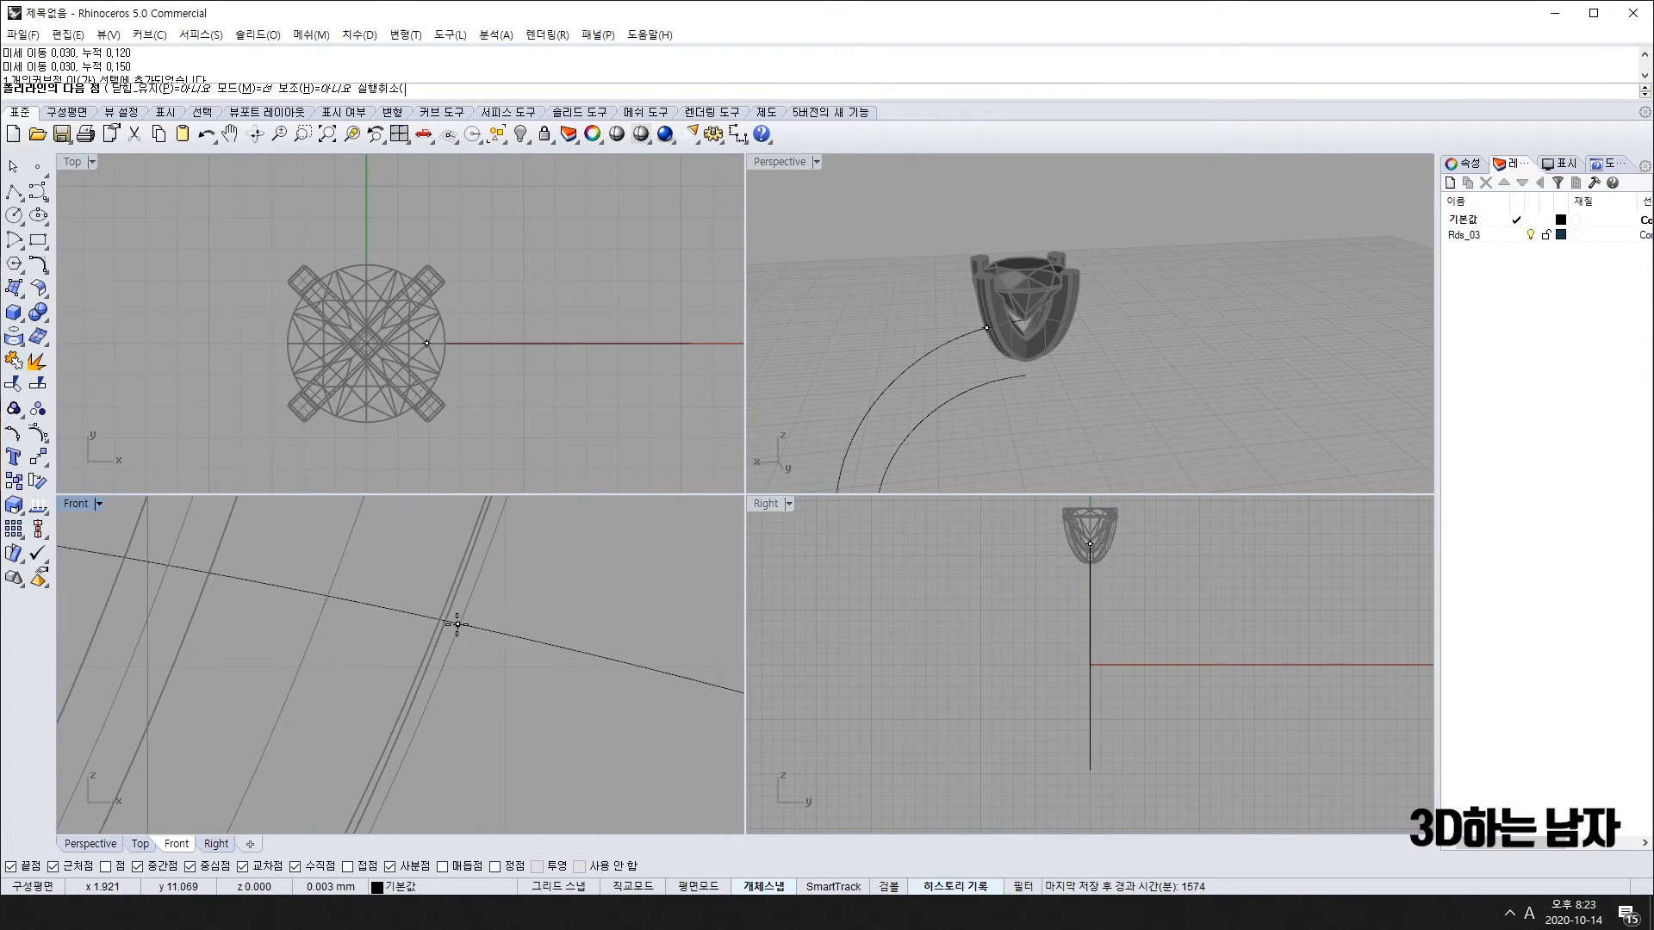
{"action": "scroll", "coordinate": [456, 624], "scroll_direction": "down", "scroll_amount": 6}
{"action": "right_click_drag", "start_coordinate": [452, 775], "coordinate": [473, 620]}
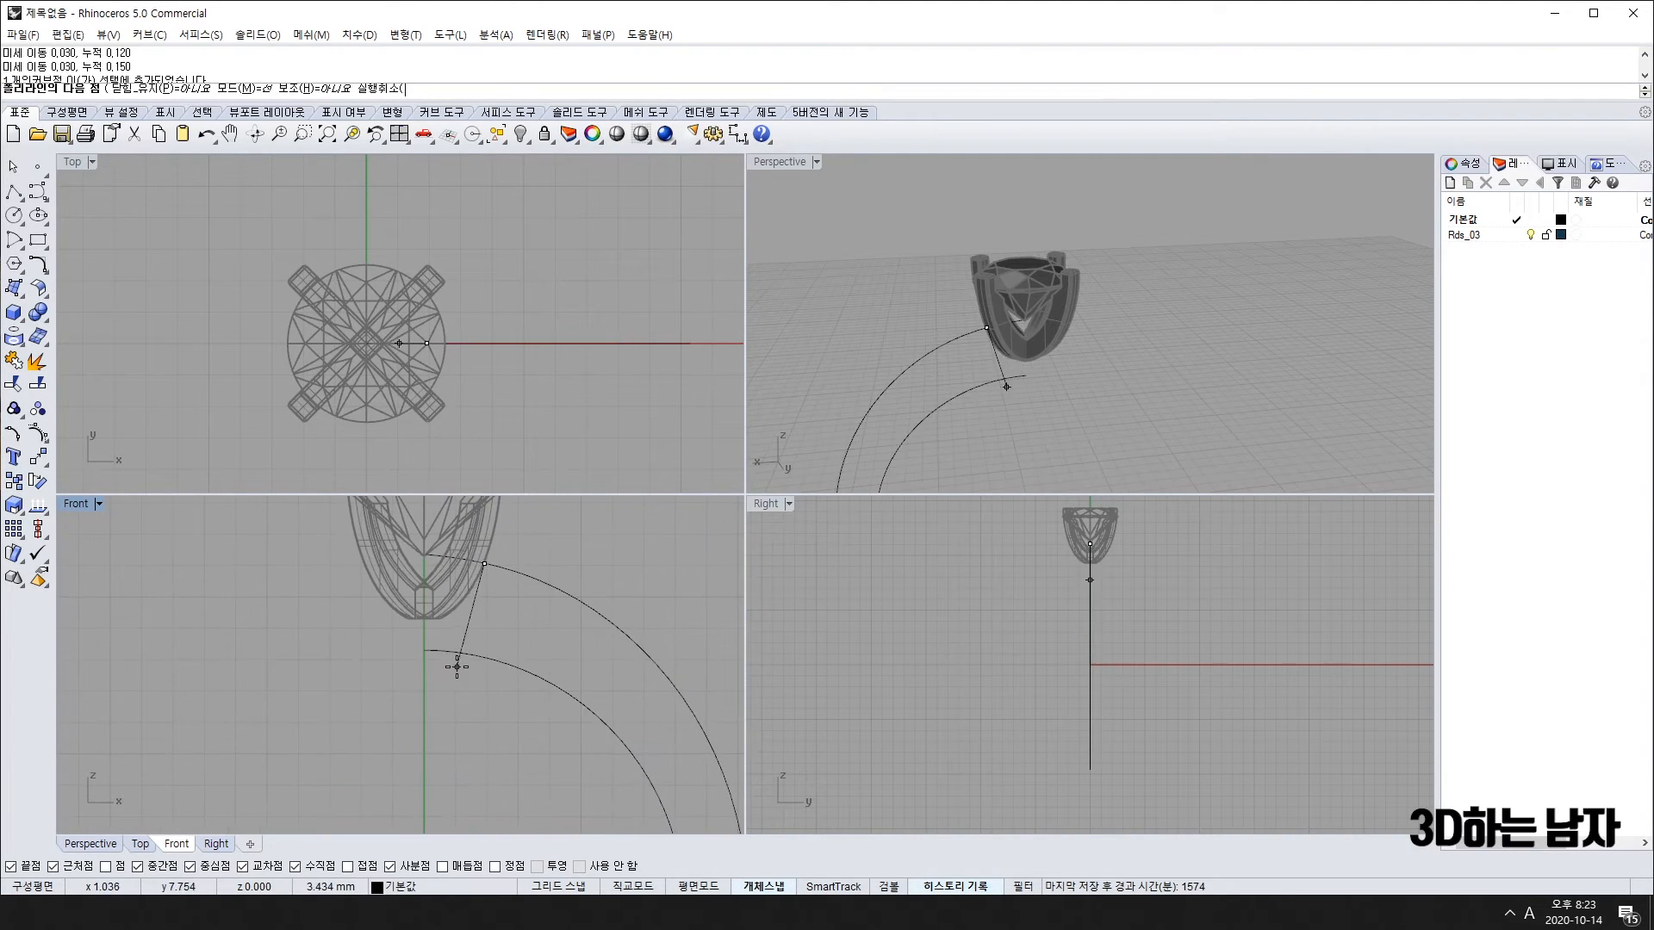
{"action": "left_click", "coordinate": [459, 642]}
{"action": "key", "text": "Return"}
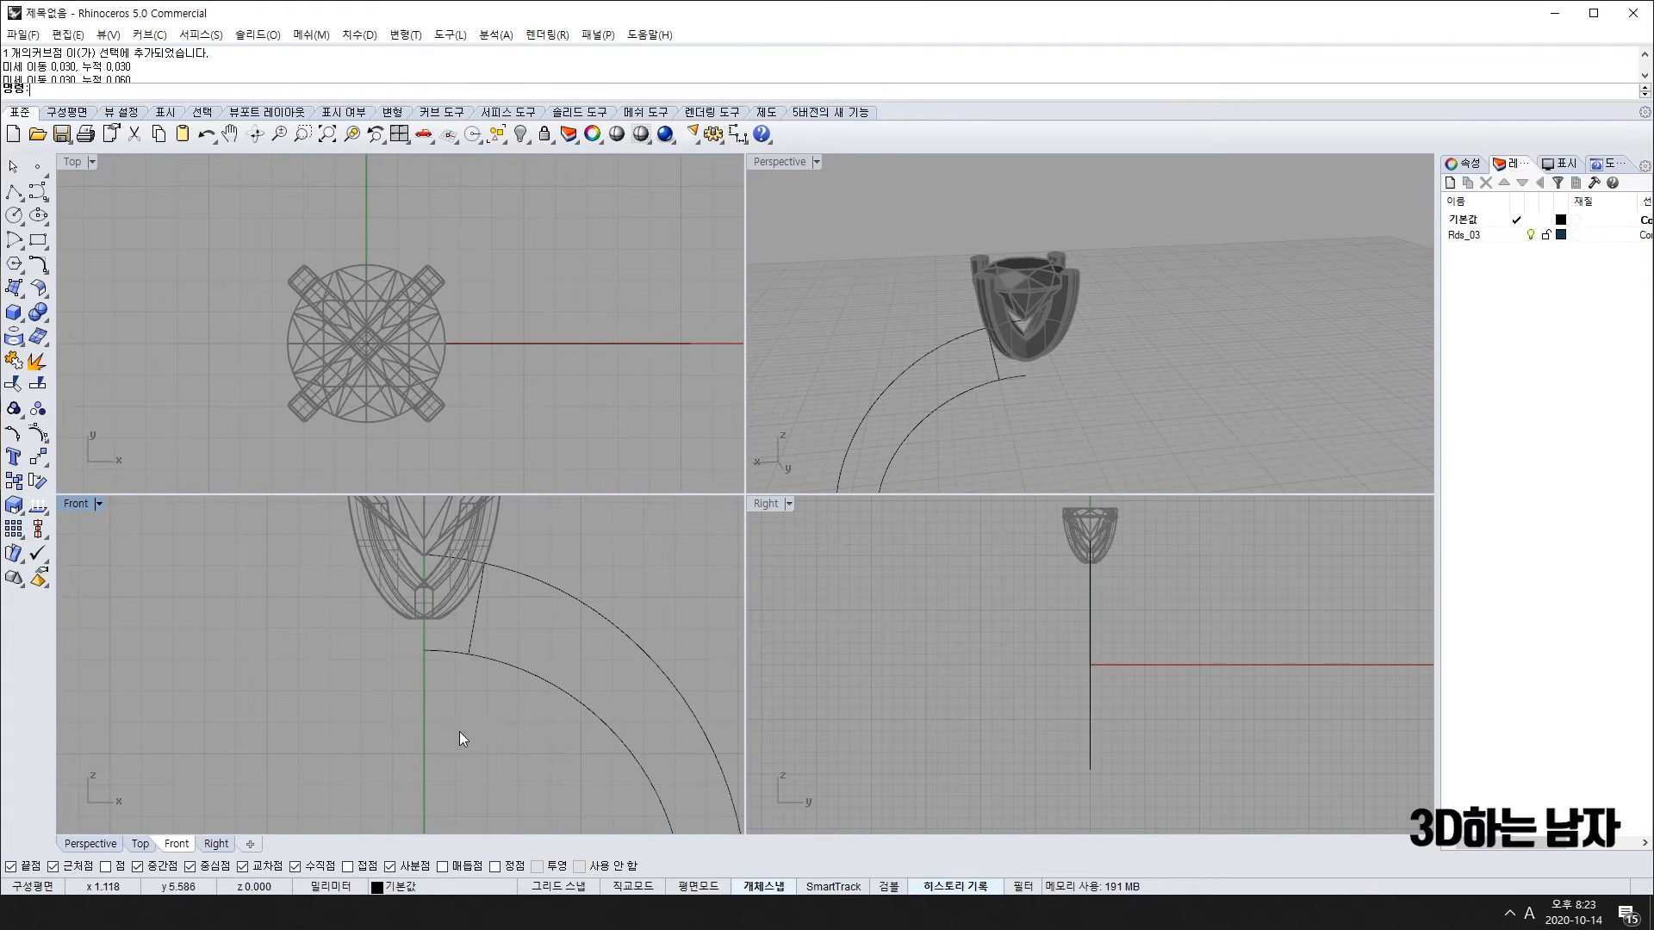
Step: Trim the upper shank arc's end inside the head back to the cutting line
{"action": "scroll", "coordinate": [458, 731], "scroll_direction": "down", "scroll_amount": 4}
{"action": "scroll", "coordinate": [472, 763], "scroll_direction": "up", "scroll_amount": 3}
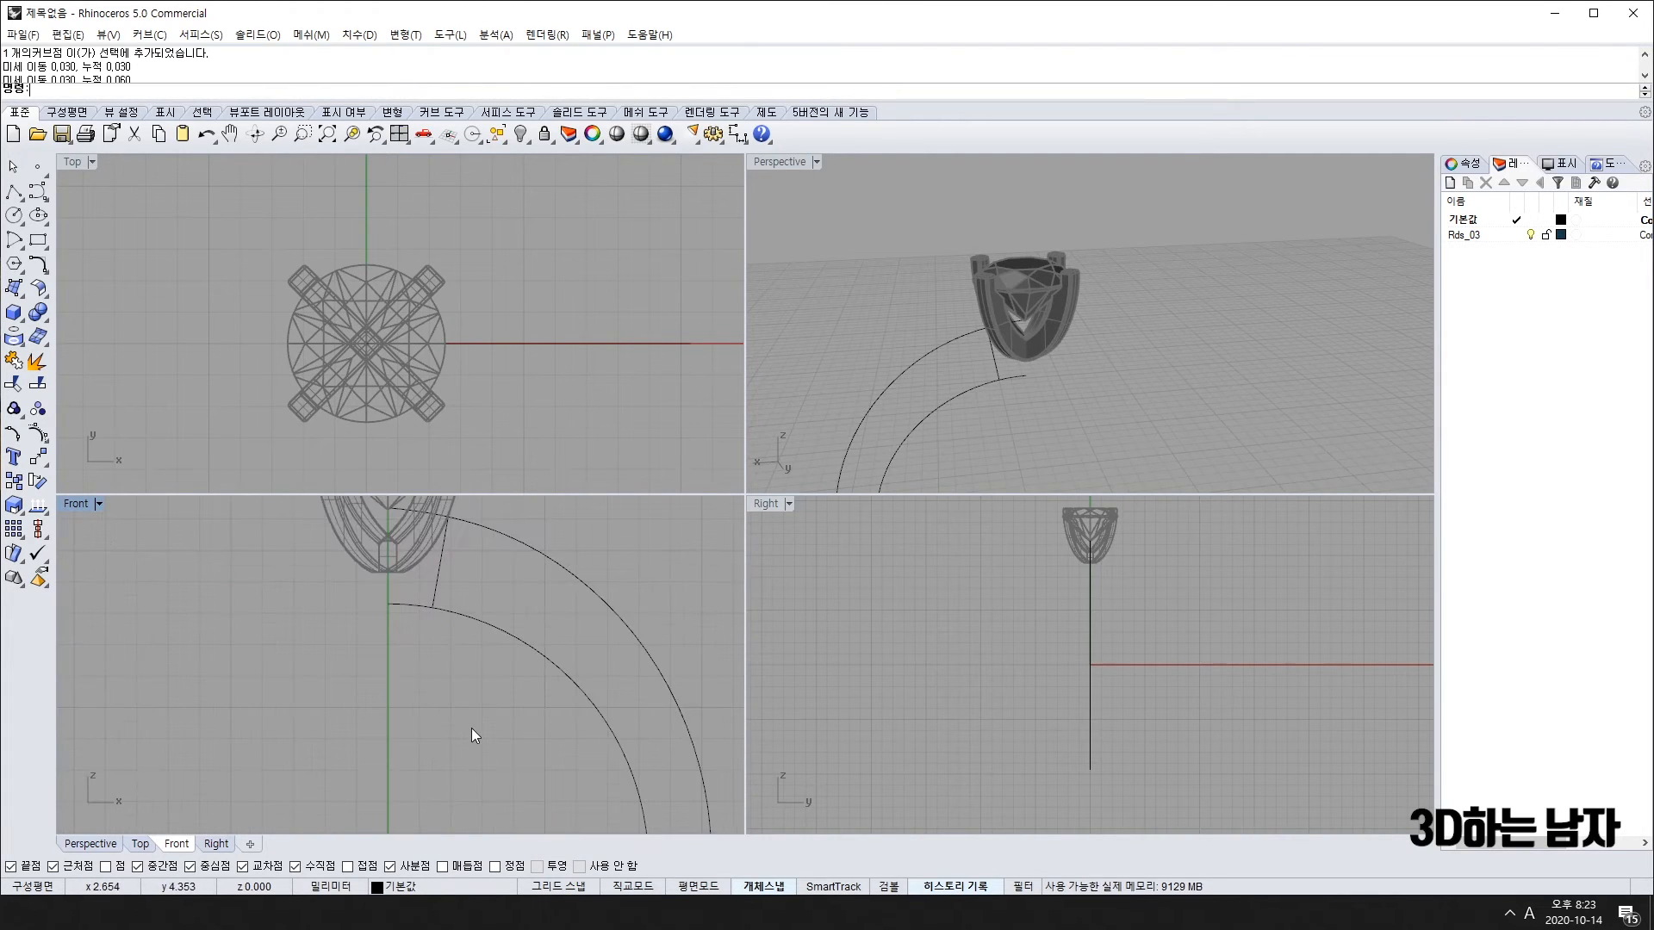
{"action": "scroll", "coordinate": [472, 727], "scroll_direction": "up", "scroll_amount": 2}
{"action": "scroll", "coordinate": [463, 673], "scroll_direction": "down", "scroll_amount": 3}
{"action": "left_click", "coordinate": [432, 619]}
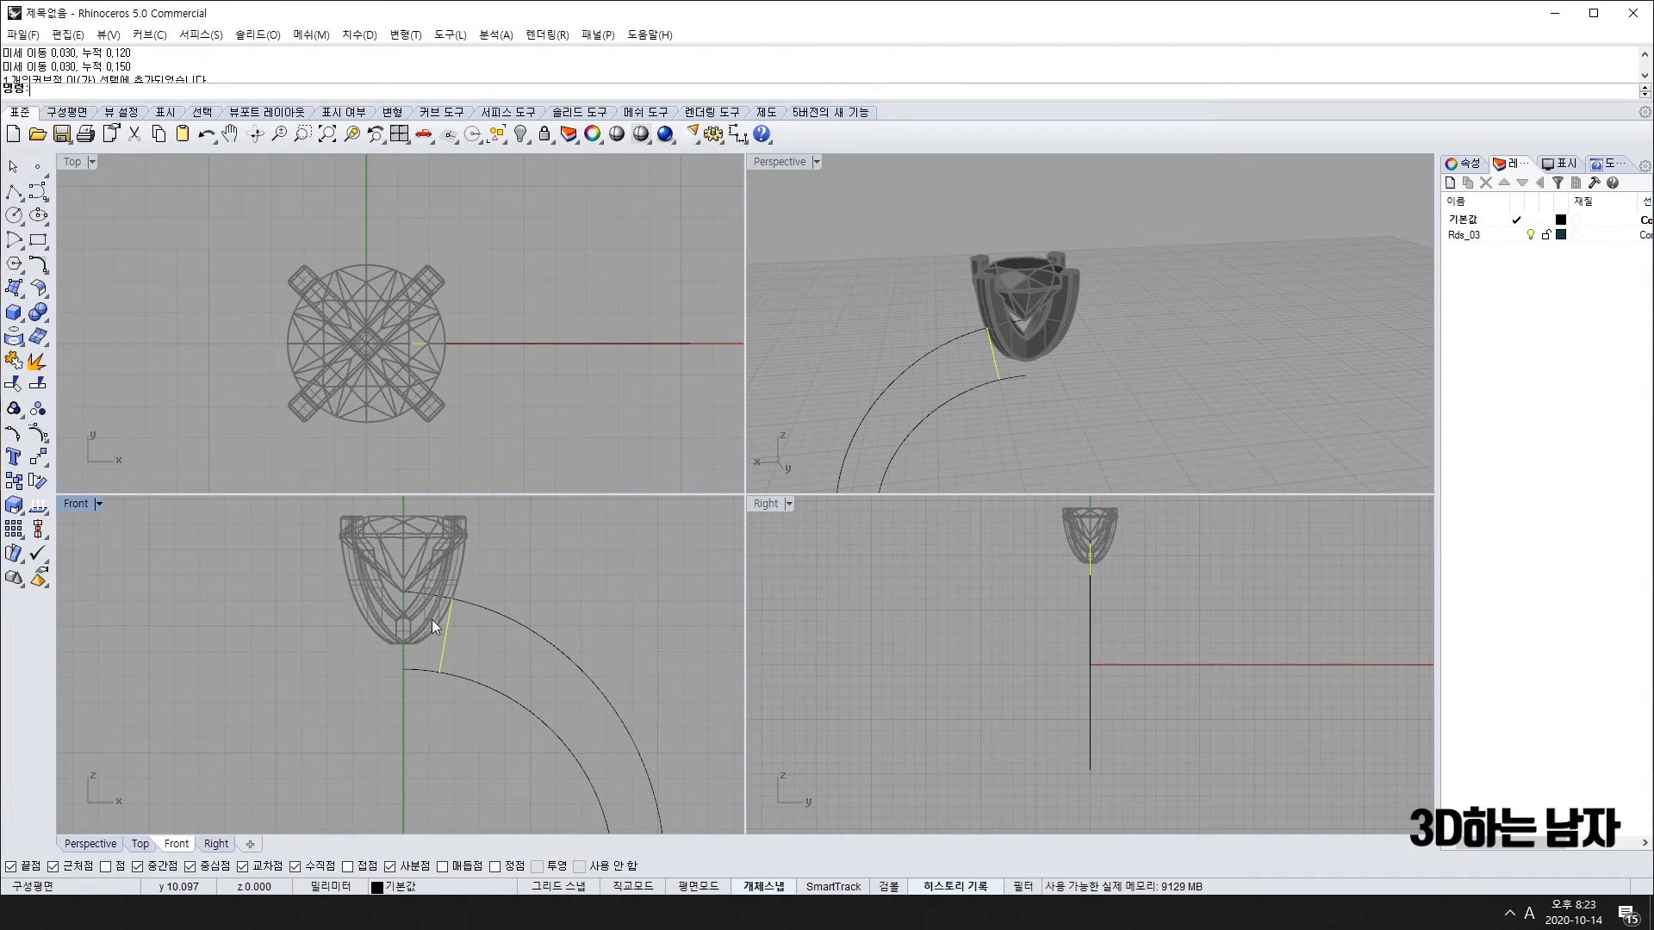
{"action": "scroll", "coordinate": [432, 618], "scroll_direction": "up", "scroll_amount": 4}
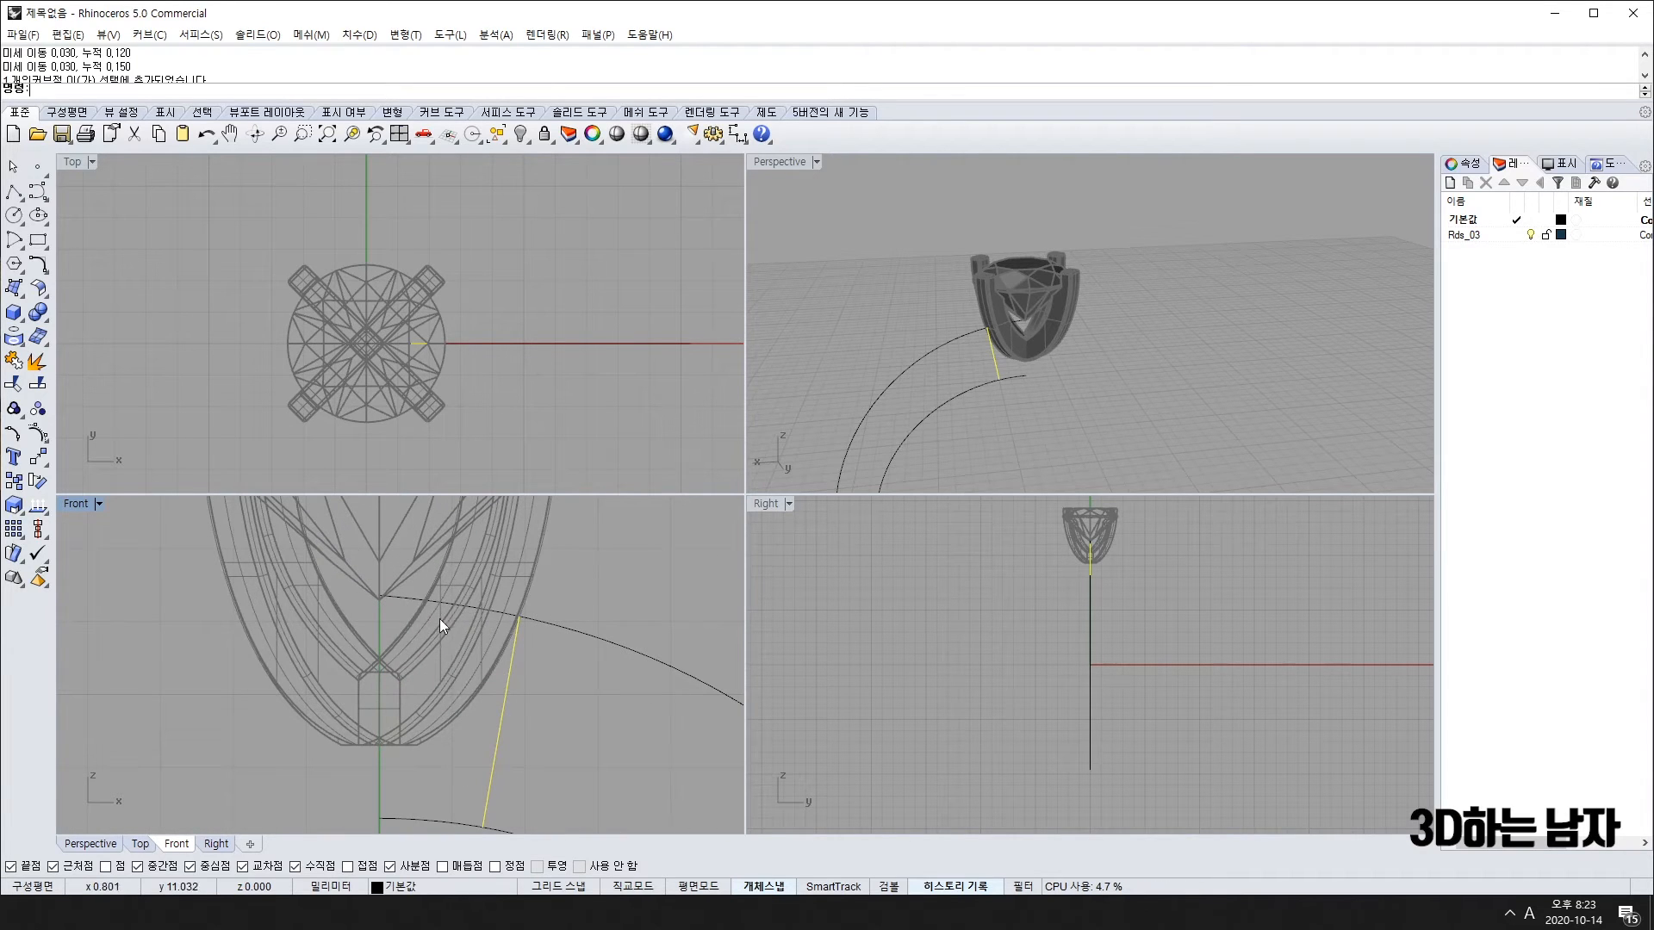
{"action": "key", "text": "space"}
{"action": "left_click", "coordinate": [412, 596]}
{"action": "key", "text": "space"}
Step: Trim away the lower shank arc's left end at the cutting line
{"action": "scroll", "coordinate": [548, 764], "scroll_direction": "down", "scroll_amount": 4}
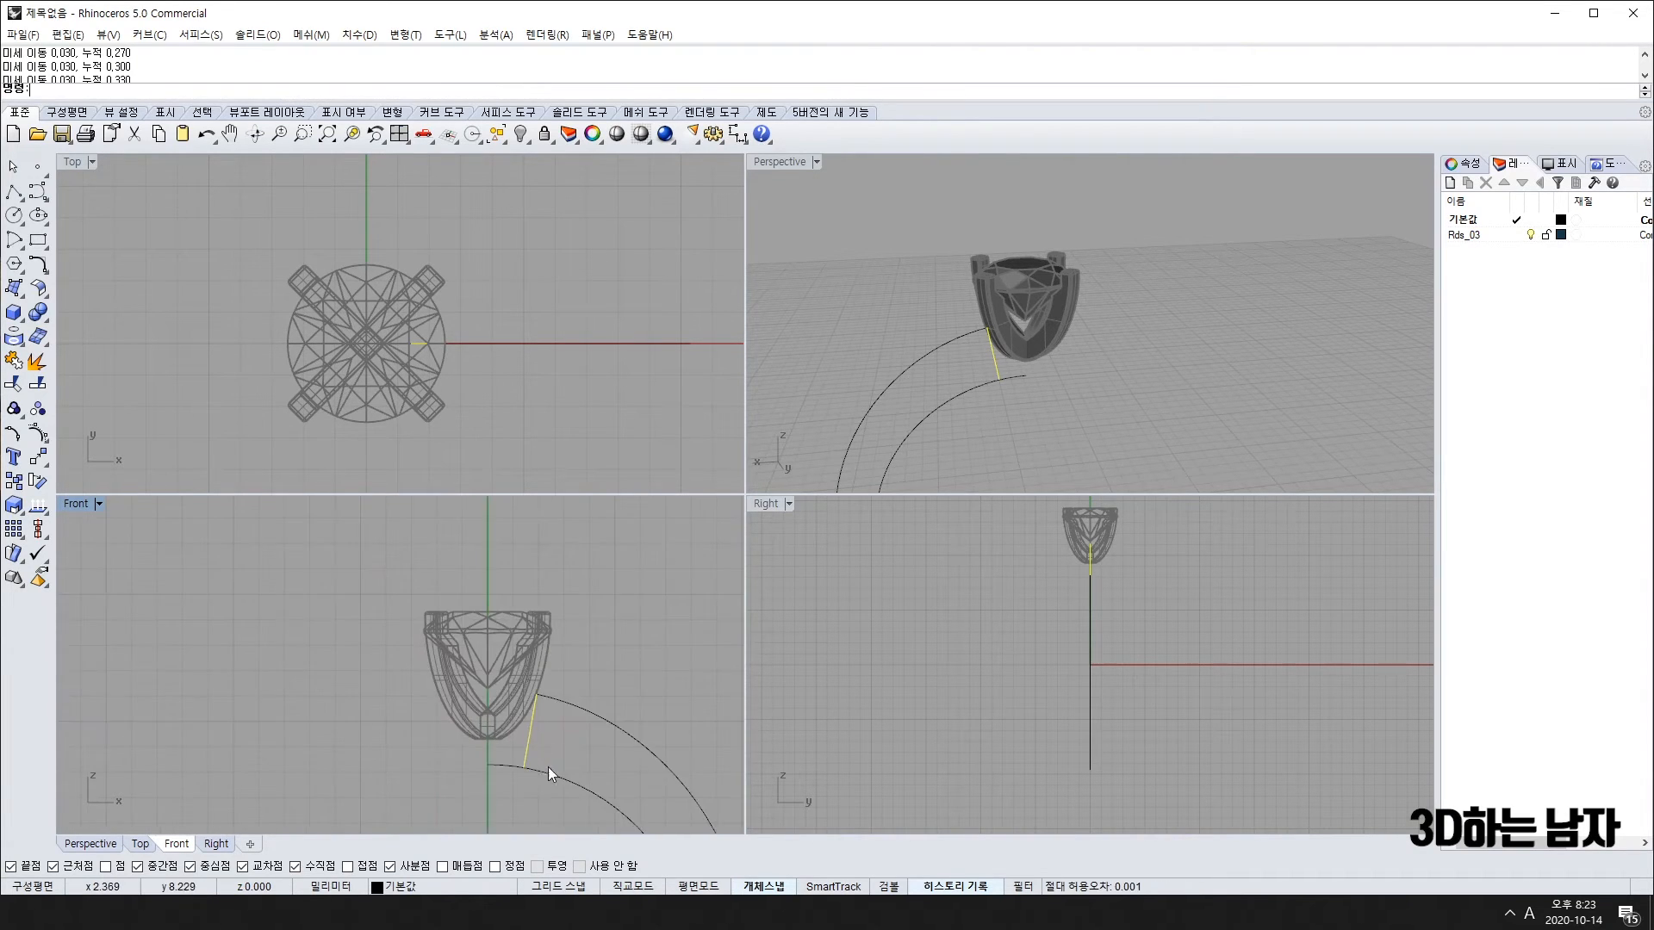
{"action": "right_click_drag", "start_coordinate": [548, 766], "coordinate": [496, 696]}
{"action": "scroll", "coordinate": [460, 702], "scroll_direction": "up", "scroll_amount": 5}
{"action": "key", "text": "space"}
{"action": "left_click", "coordinate": [456, 684]}
{"action": "key", "text": "space"}
{"action": "key", "text": "Escape"}
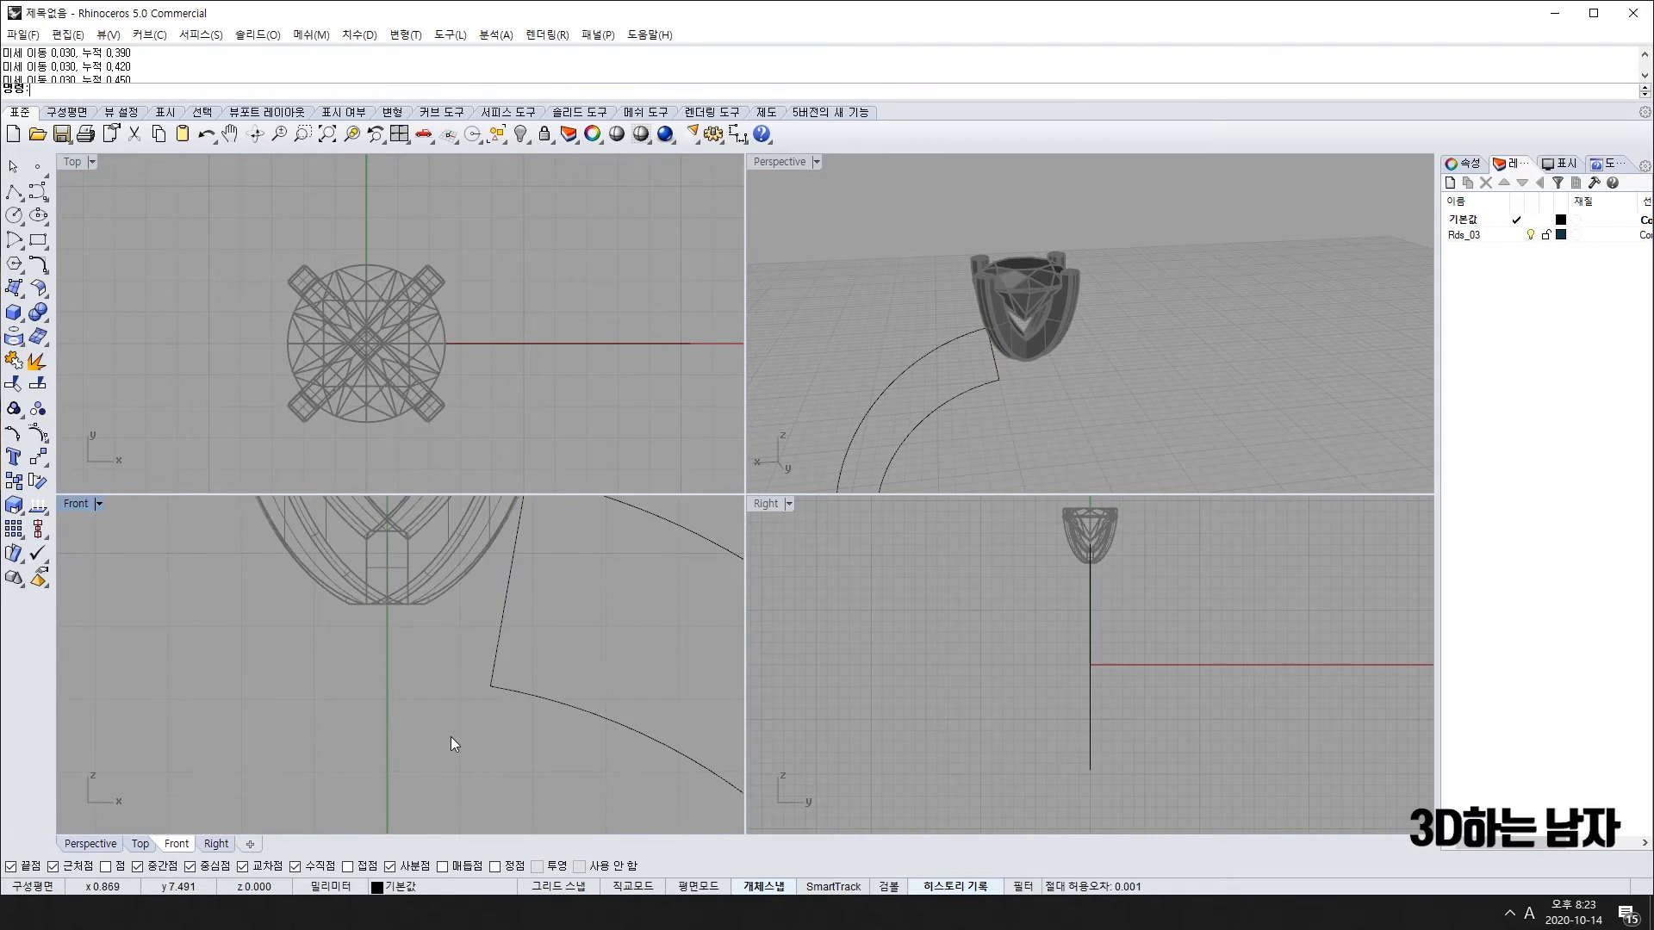
Step: Delete the cutting line and select both shank arcs
{"action": "scroll", "coordinate": [451, 736], "scroll_direction": "down", "scroll_amount": 5}
{"action": "scroll", "coordinate": [449, 722], "scroll_direction": "down", "scroll_amount": 5}
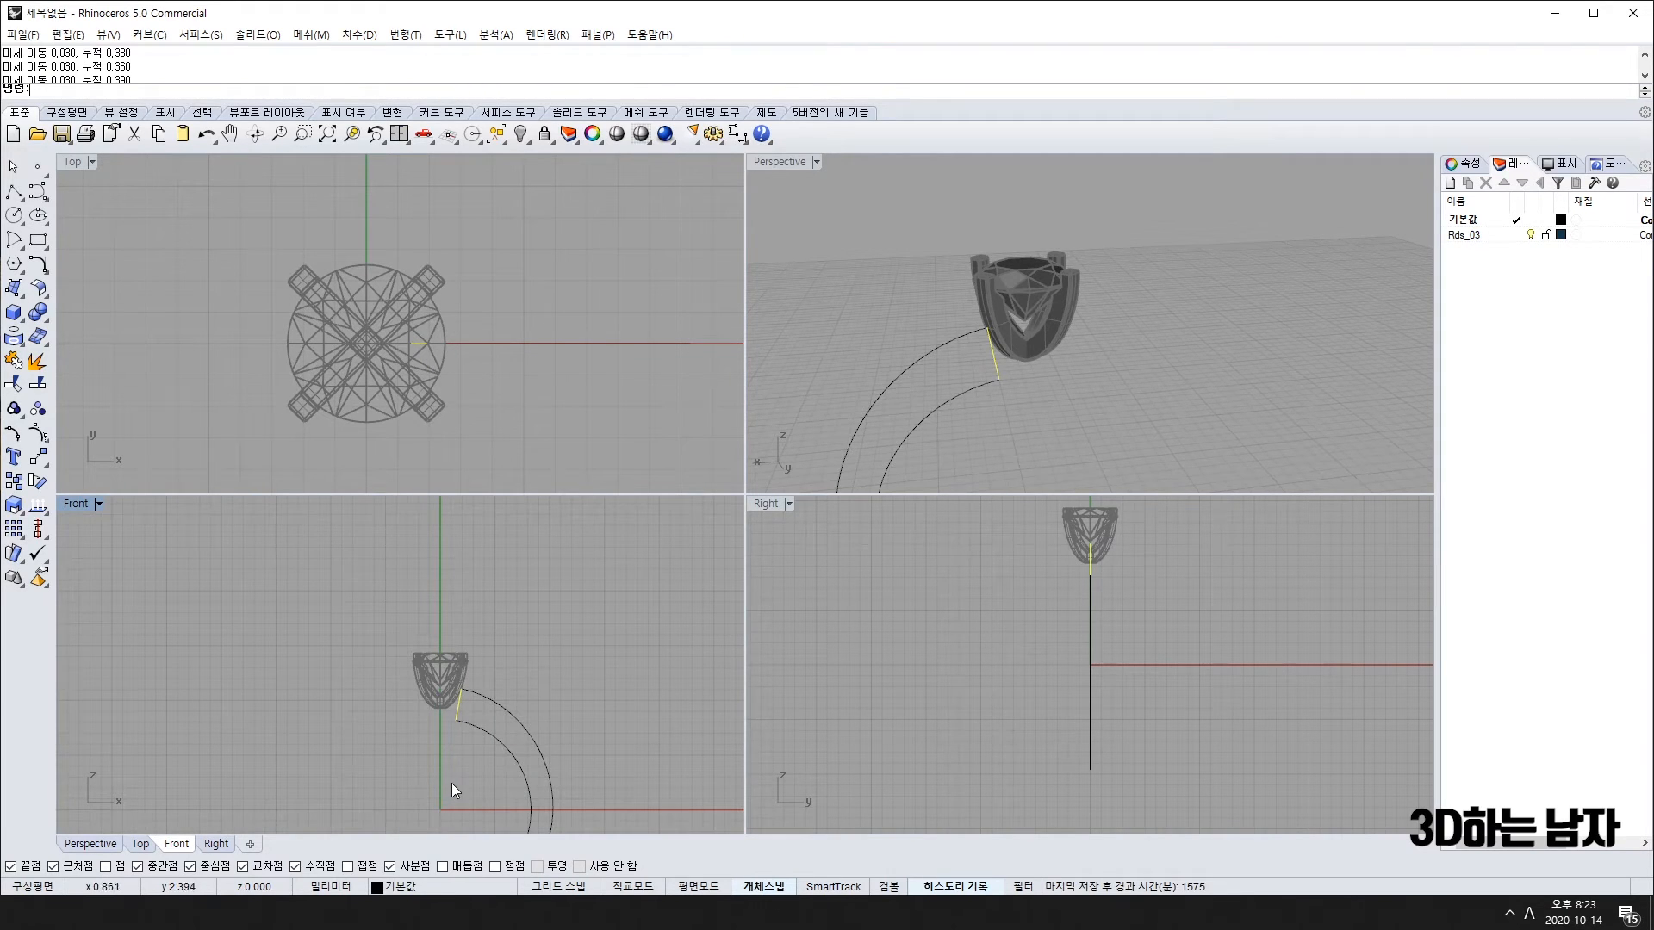
{"action": "key", "text": "Delete"}
{"action": "right_click_drag", "start_coordinate": [500, 793], "coordinate": [539, 650]}
{"action": "left_click_drag", "start_coordinate": [539, 649], "coordinate": [425, 726]}
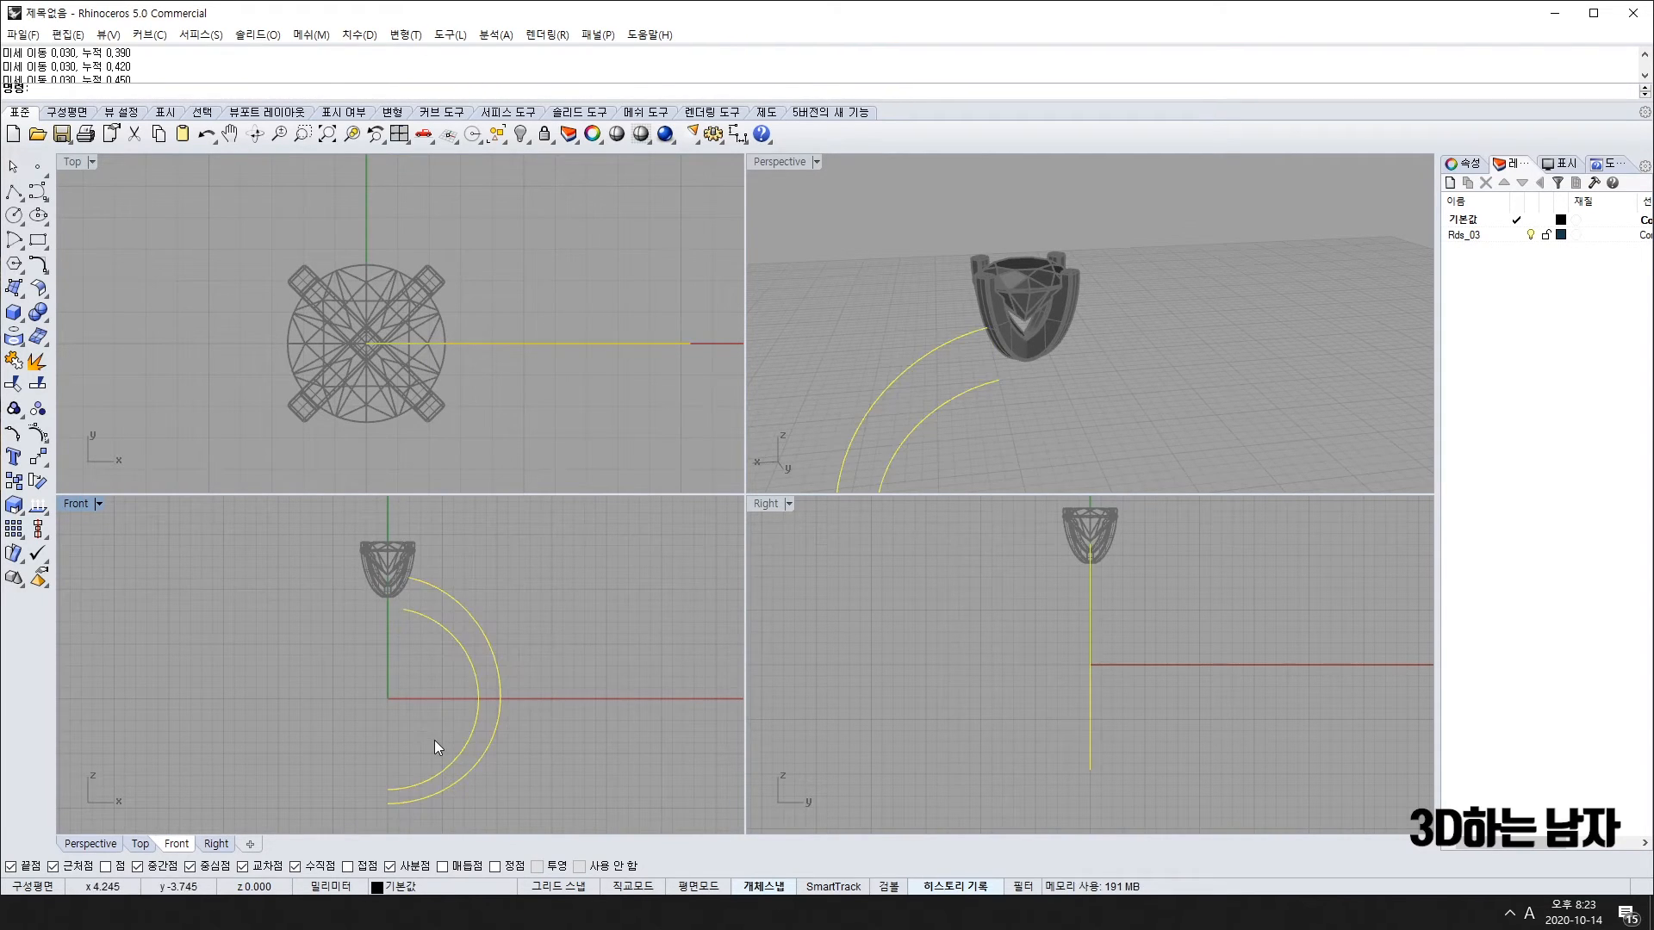
Step: Extrude both selected shank arcs into 1.5 mm wide band surfaces
{"action": "key", "text": "Return"}
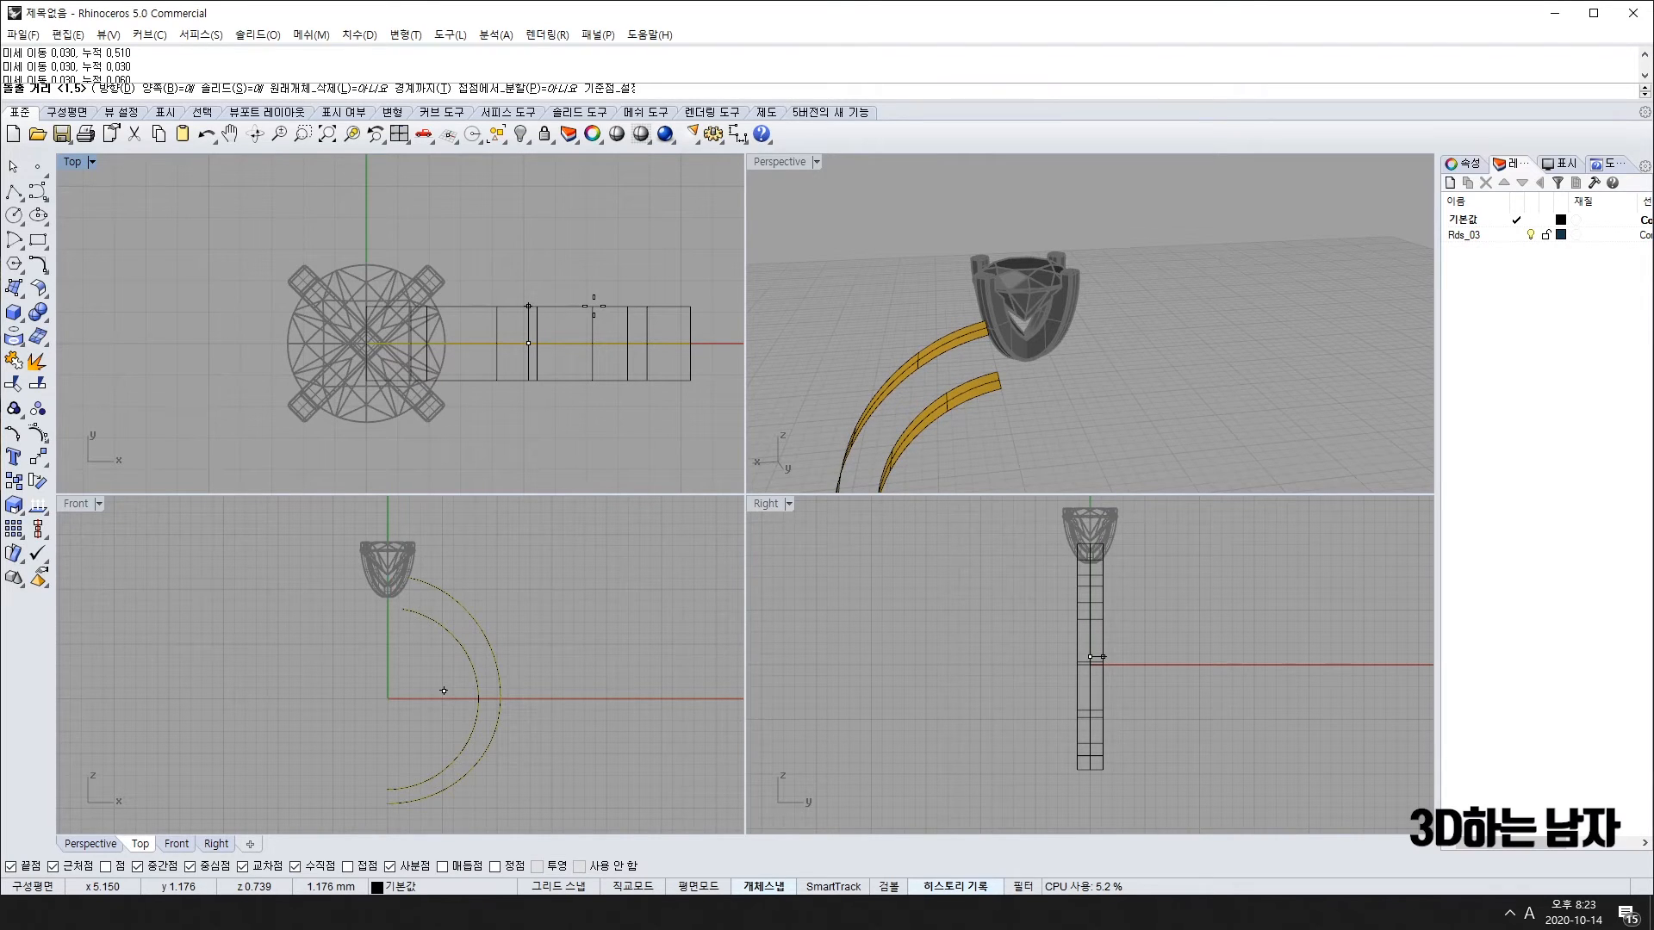
{"action": "key", "text": "Return"}
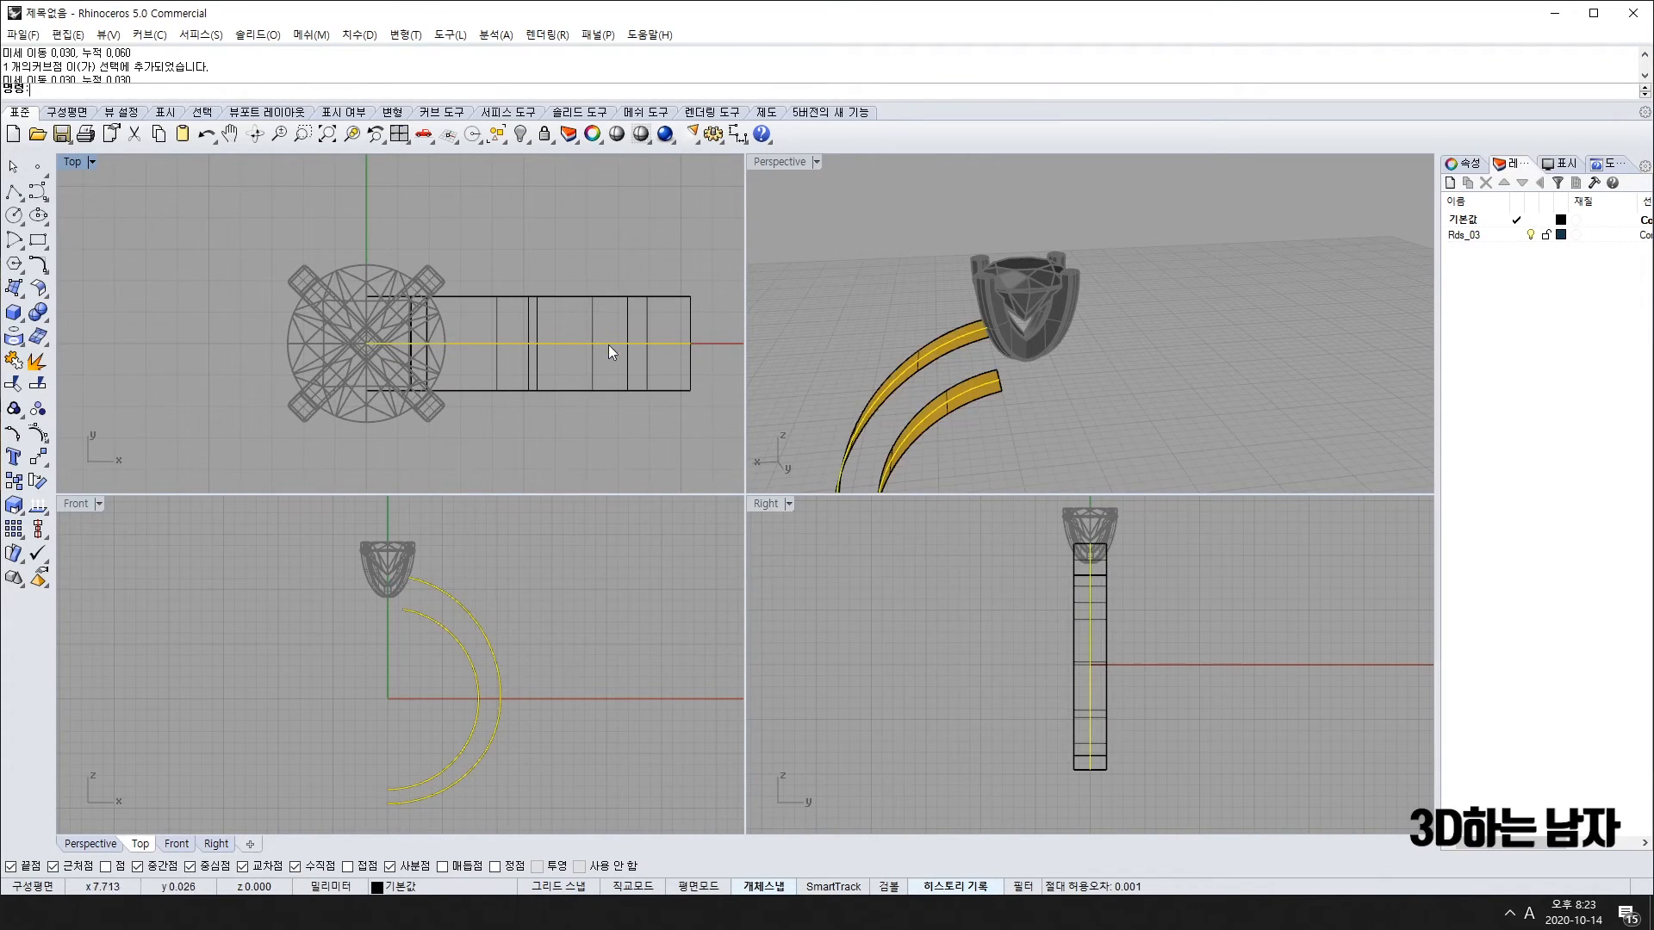
{"action": "scroll", "coordinate": [689, 333], "scroll_direction": "up", "scroll_amount": 5}
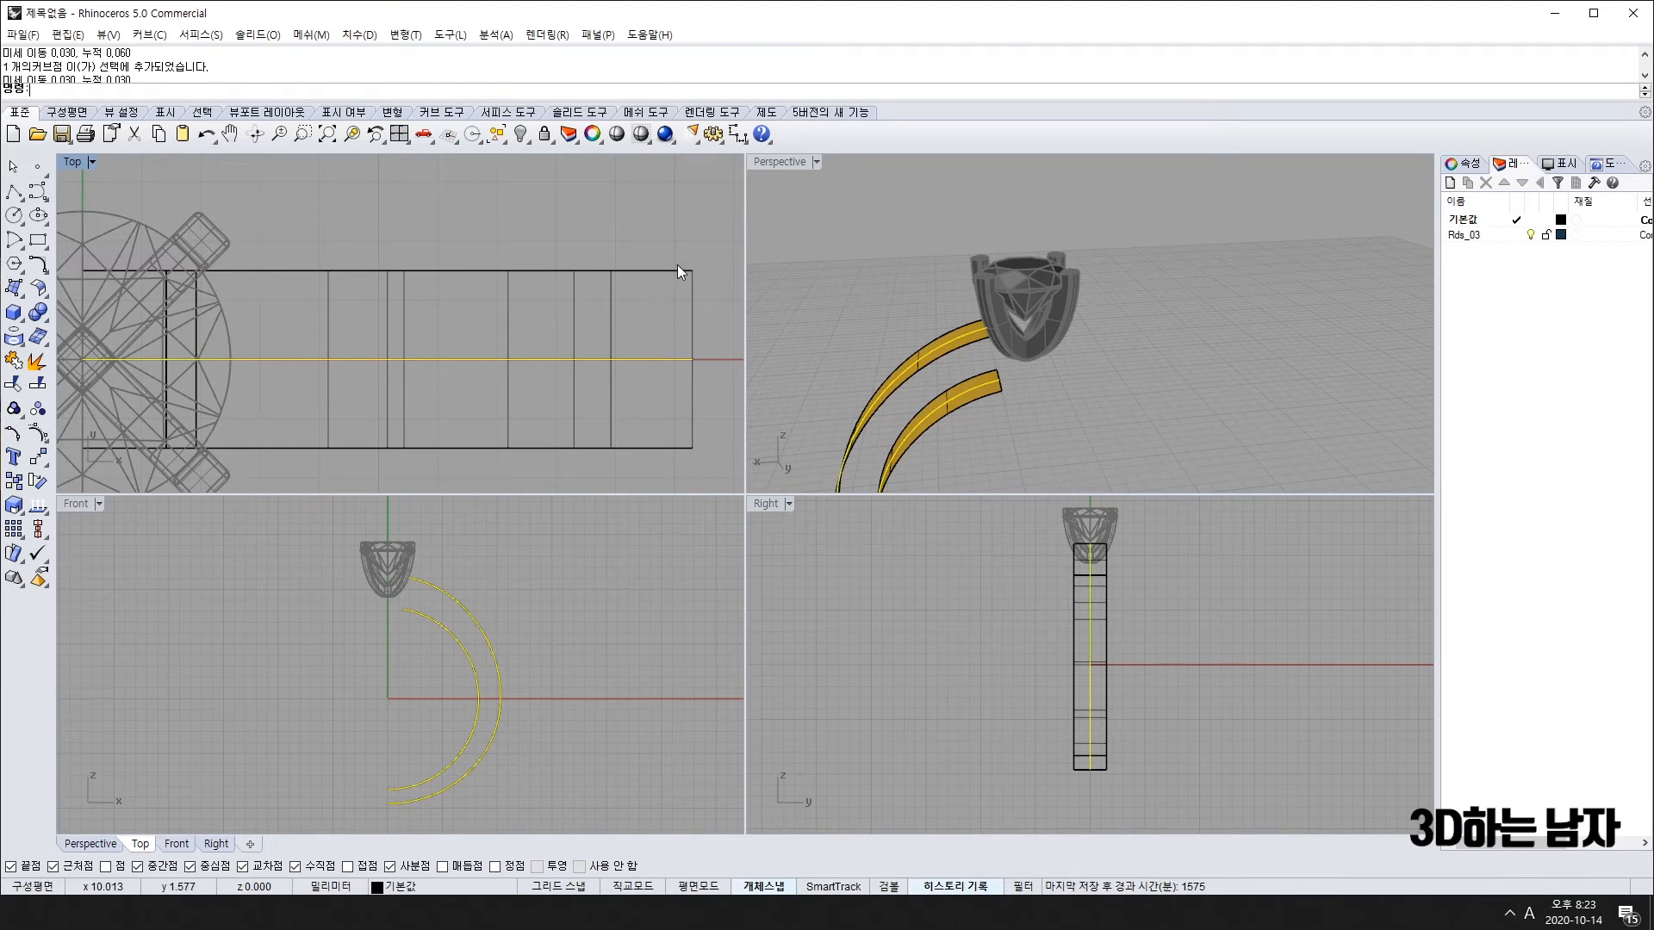
{"action": "scroll", "coordinate": [686, 302], "scroll_direction": "down", "scroll_amount": 6}
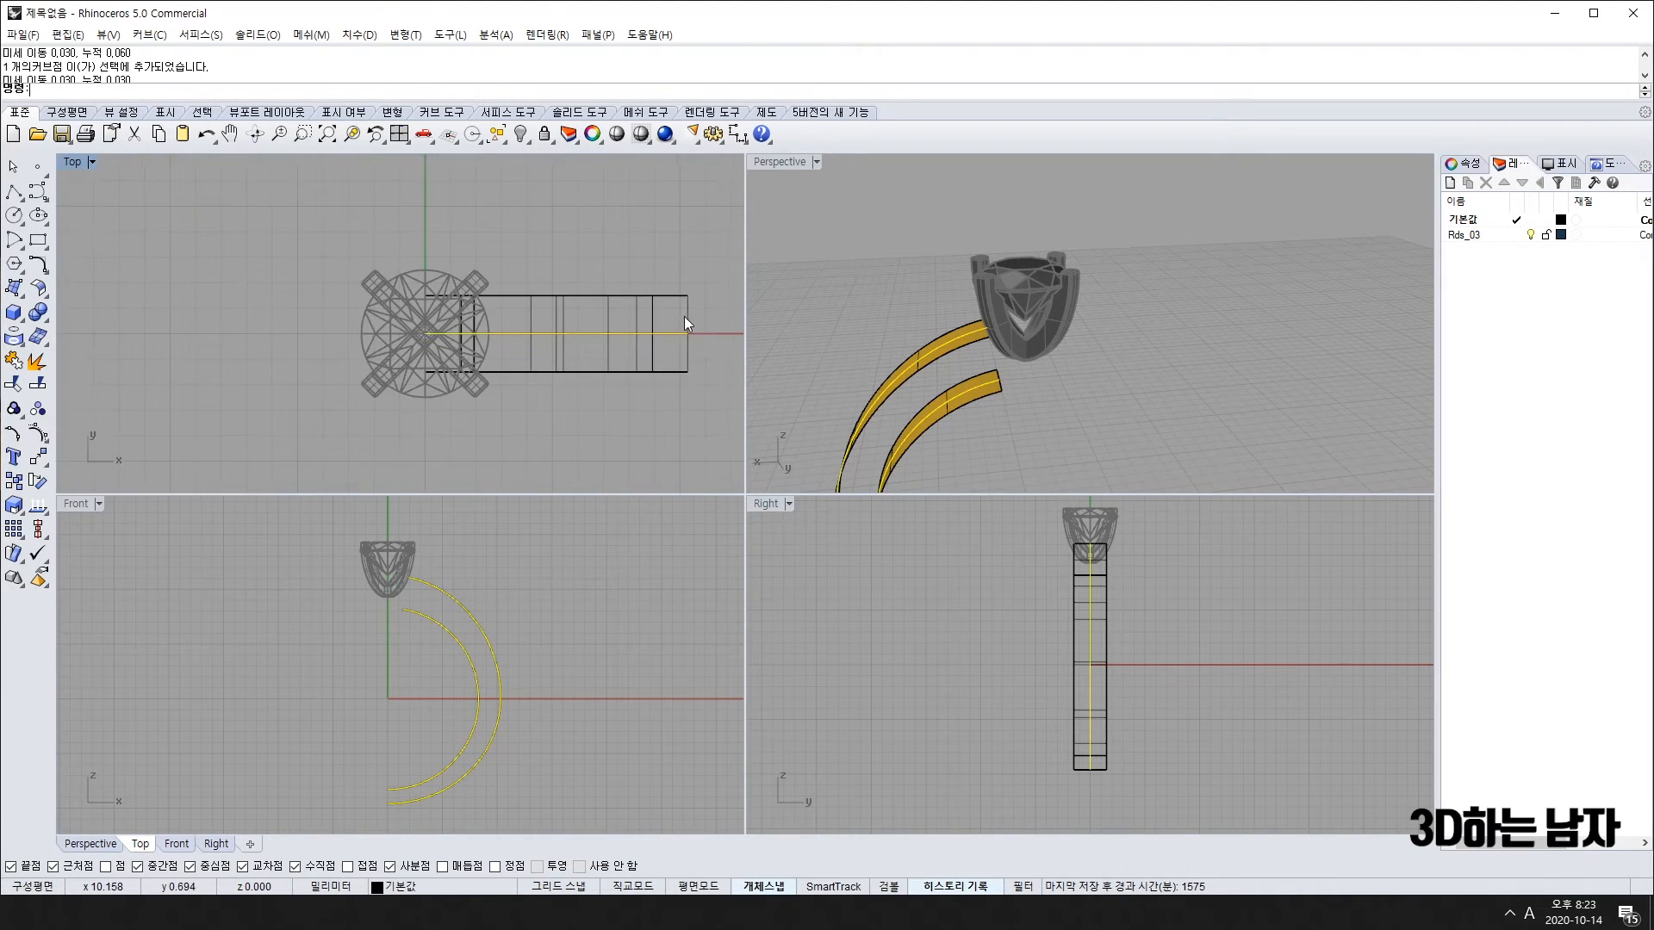
{"action": "right_click_drag", "start_coordinate": [683, 317], "coordinate": [592, 339]}
{"action": "scroll", "coordinate": [637, 319], "scroll_direction": "up", "scroll_amount": 3}
{"action": "scroll", "coordinate": [637, 327], "scroll_direction": "down", "scroll_amount": 3}
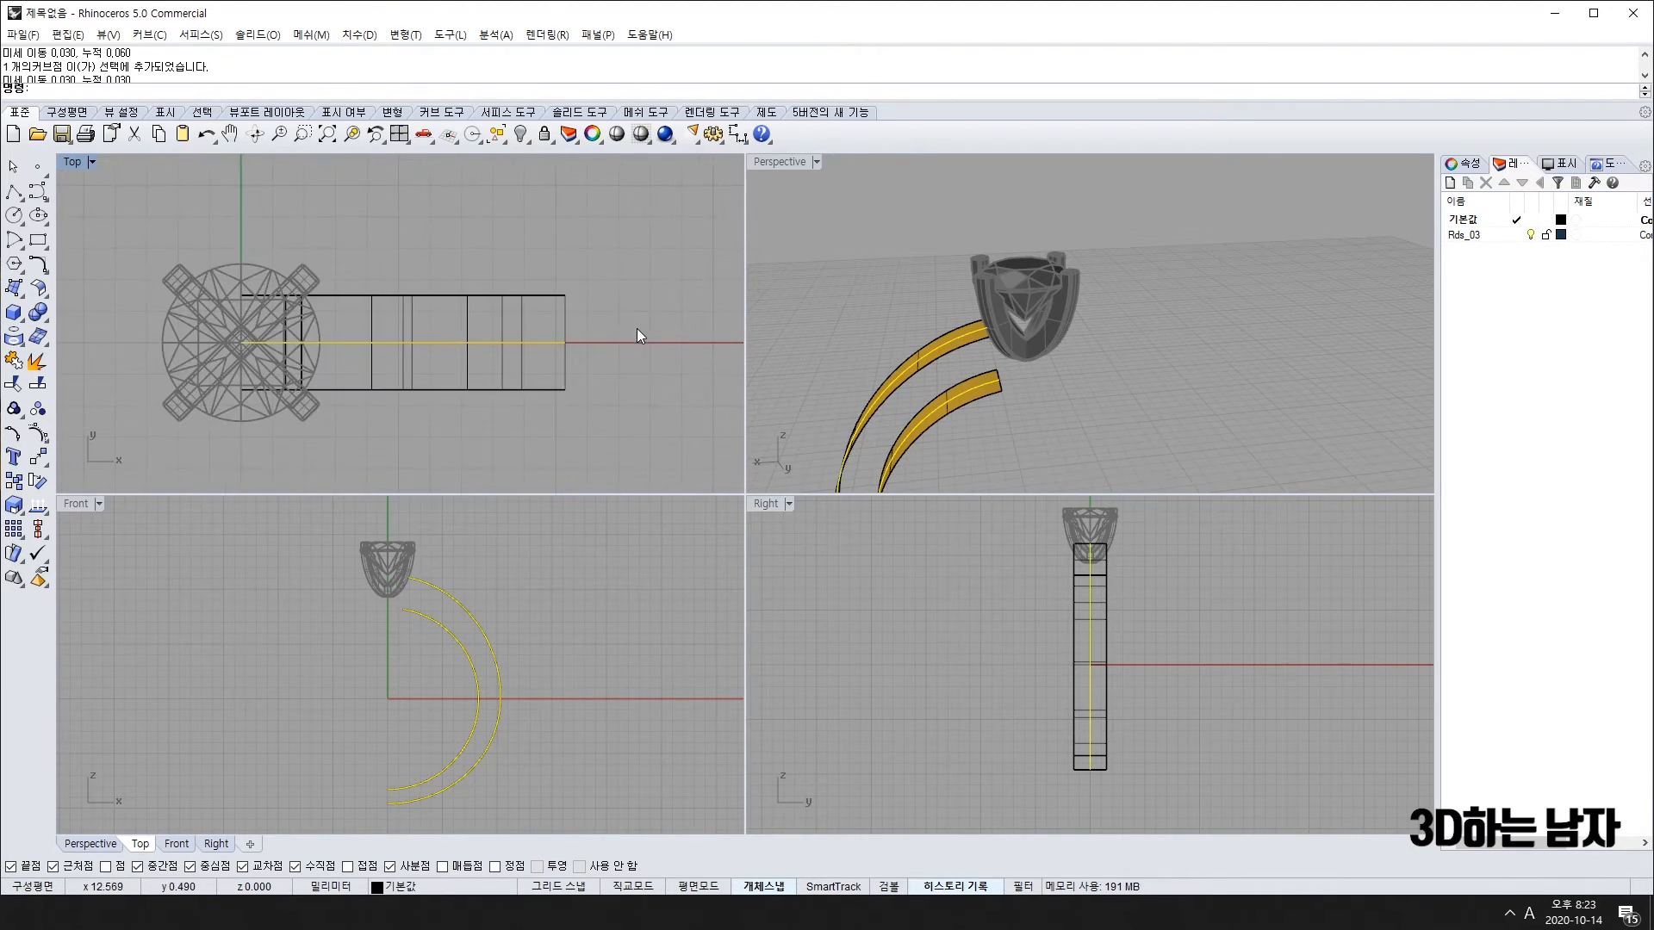
{"action": "scroll", "coordinate": [584, 325], "scroll_direction": "up", "scroll_amount": 5}
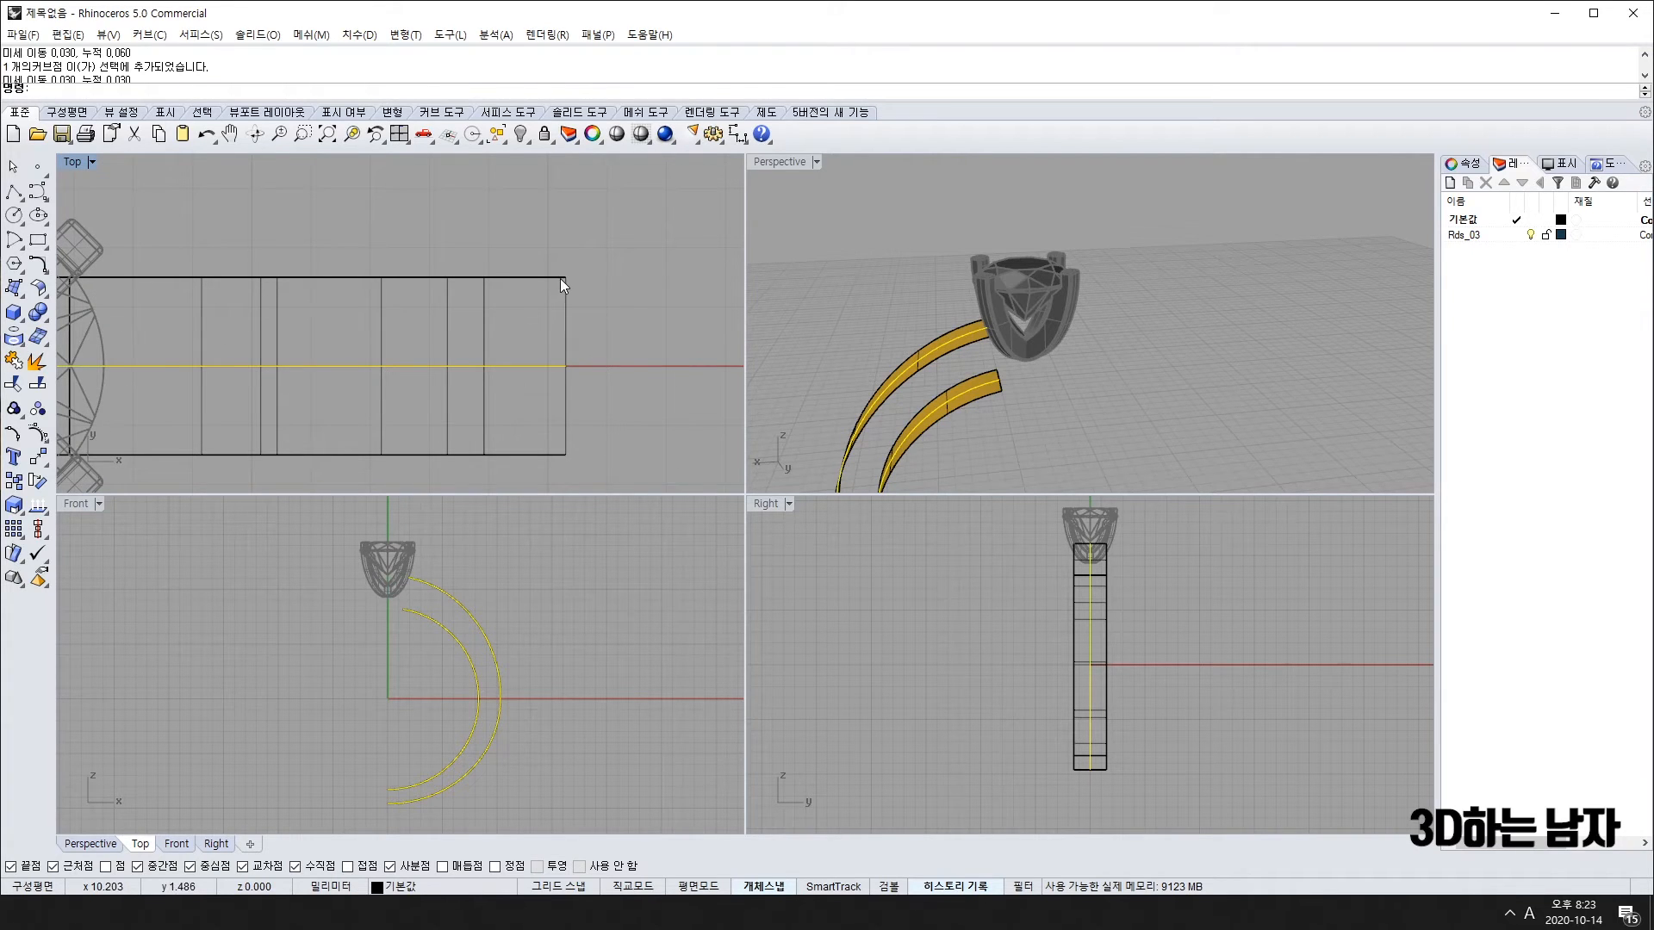
{"action": "scroll", "coordinate": [546, 337], "scroll_direction": "down", "scroll_amount": 4}
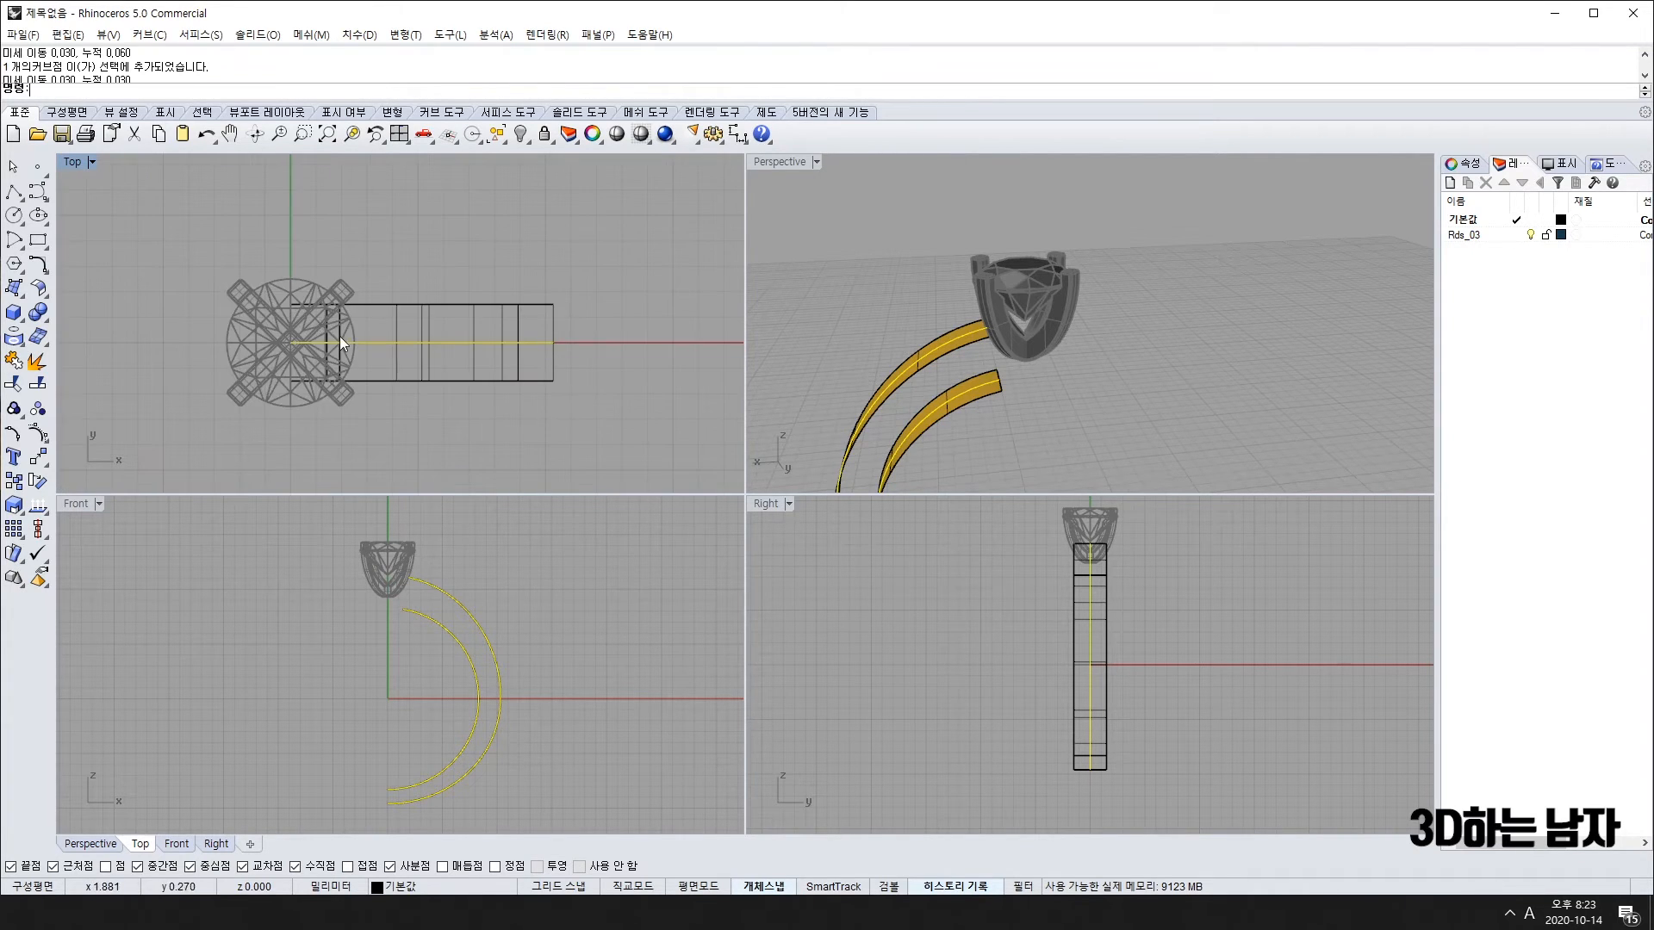
{"action": "scroll", "coordinate": [340, 336], "scroll_direction": "up", "scroll_amount": 3}
Step: Orbit the perspective view to inspect the new bands from above, briefly hiding them
{"action": "right_click_drag", "start_coordinate": [1043, 391], "coordinate": [1134, 414]}
{"action": "scroll", "coordinate": [1115, 365], "scroll_direction": "down", "scroll_amount": 6}
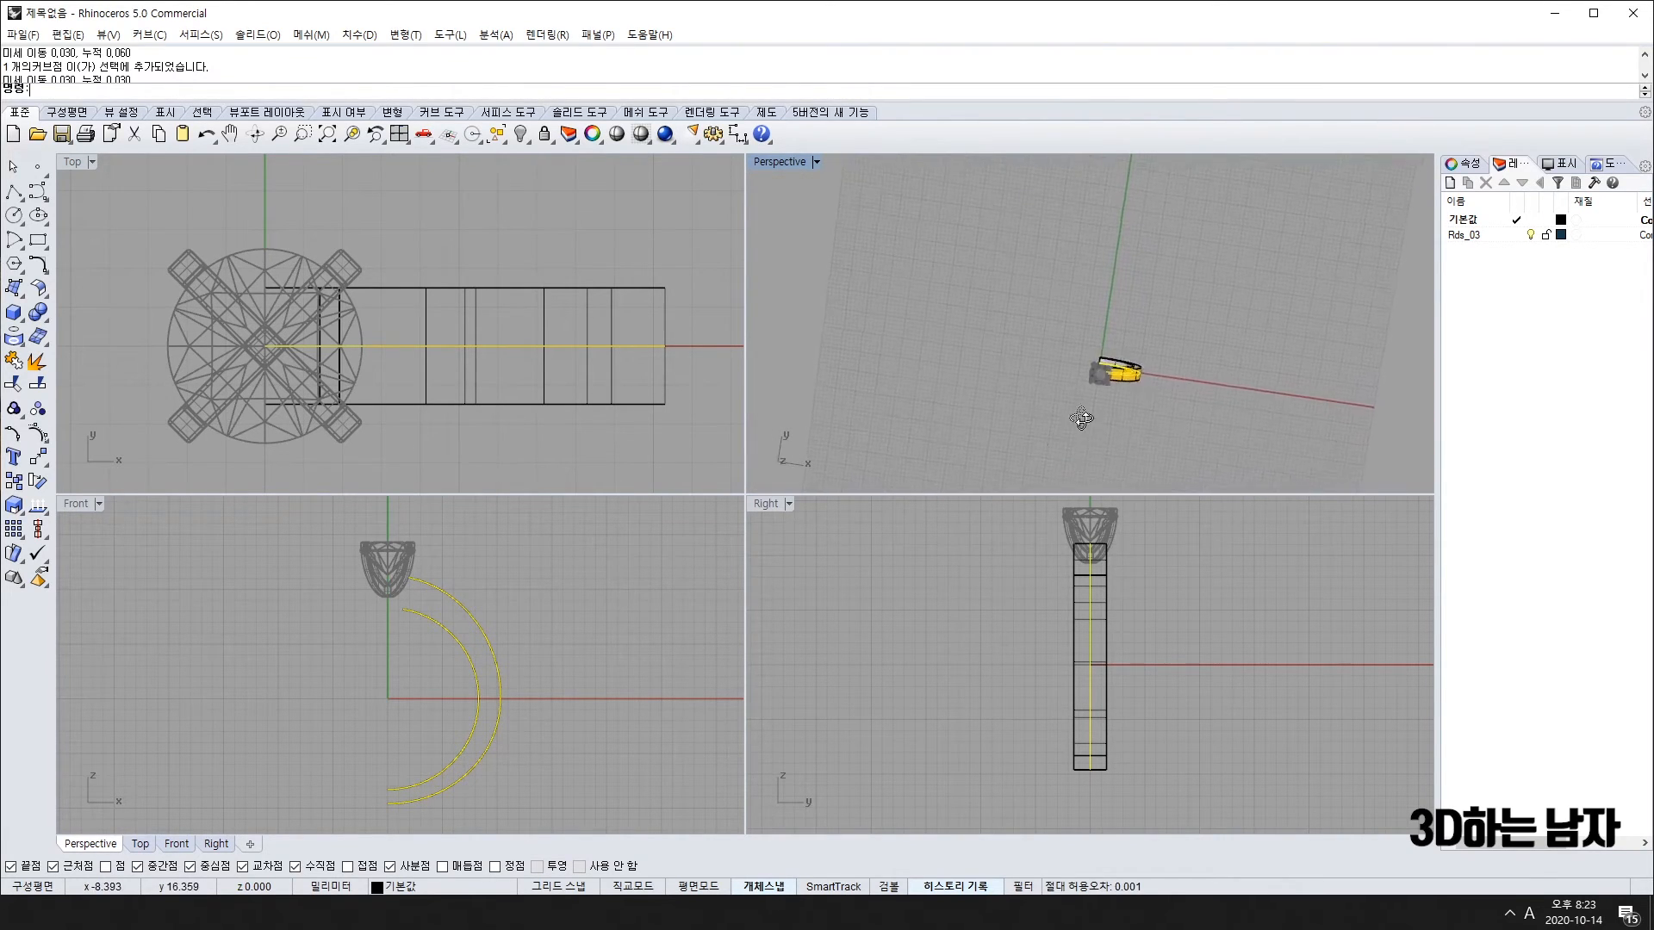
{"action": "right_click_drag", "start_coordinate": [1073, 353], "coordinate": [1071, 363]}
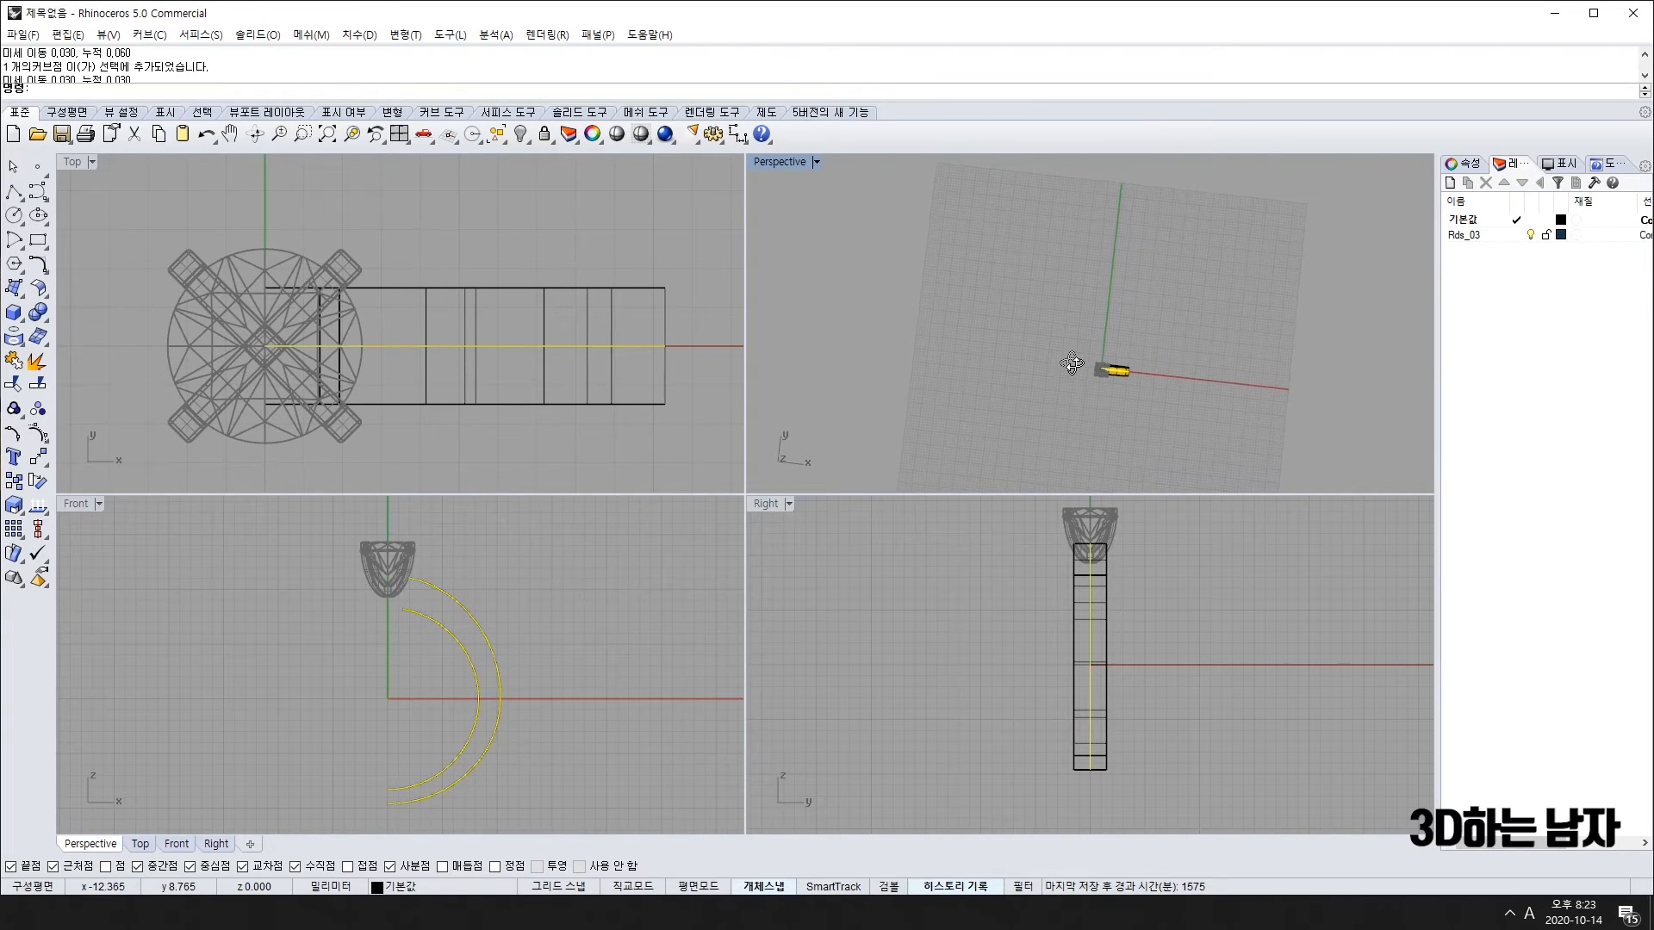
{"action": "scroll", "coordinate": [1137, 416], "scroll_direction": "up", "scroll_amount": 3}
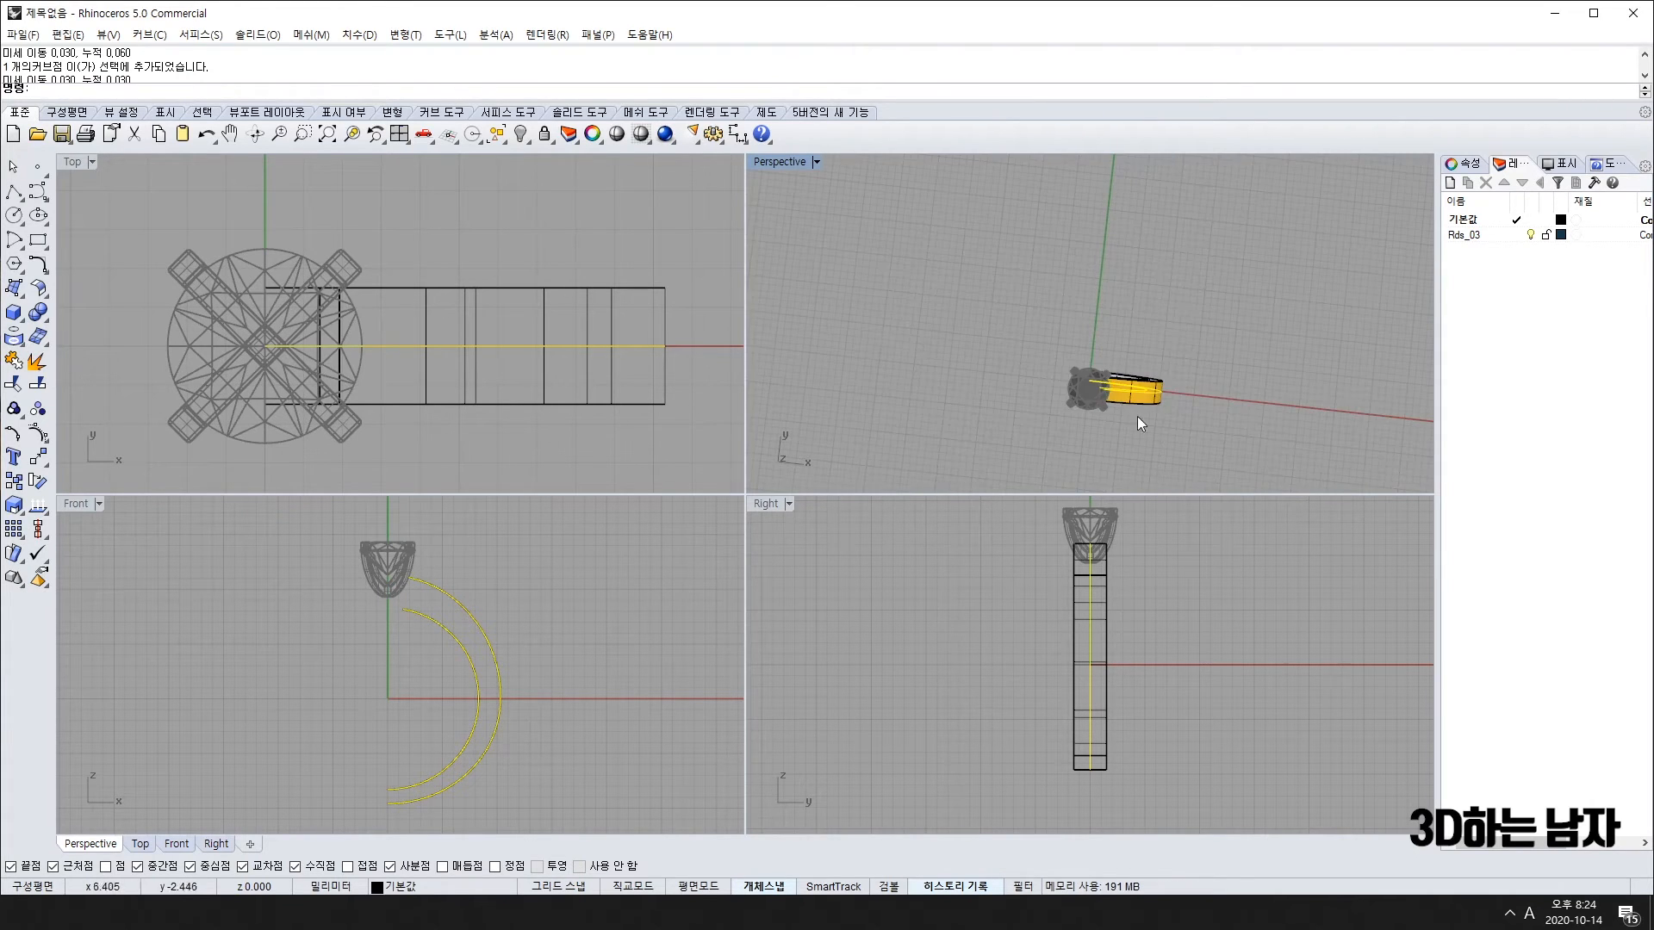
{"action": "right_click_drag", "start_coordinate": [1137, 416], "coordinate": [1142, 272]}
{"action": "key", "text": "alt+Up"}
{"action": "key", "text": "alt+Up"}
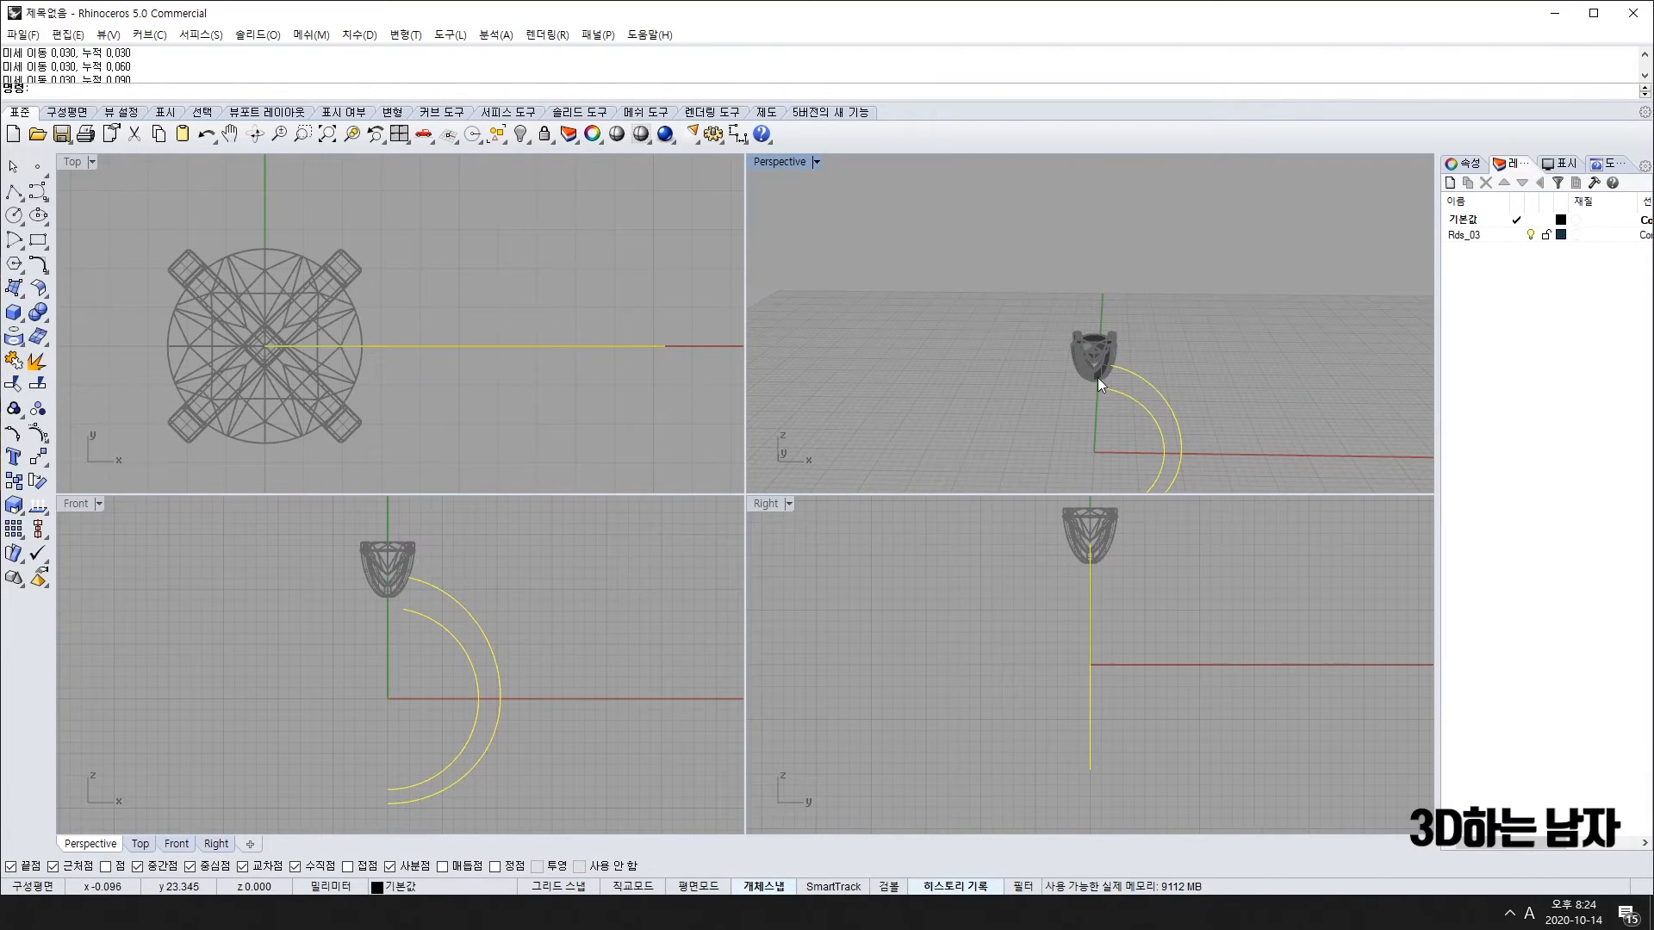
{"action": "key", "text": "alt+Up"}
{"action": "key", "text": "alt+Up"}
{"action": "scroll", "coordinate": [1151, 384], "scroll_direction": "up", "scroll_amount": 3}
{"action": "key", "text": "Escape"}
{"action": "right_click_drag", "start_coordinate": [1175, 370], "coordinate": [1013, 417]}
Step: Lock the two source arcs under the bands, then select the band surfaces
{"action": "left_click", "coordinate": [1035, 395]}
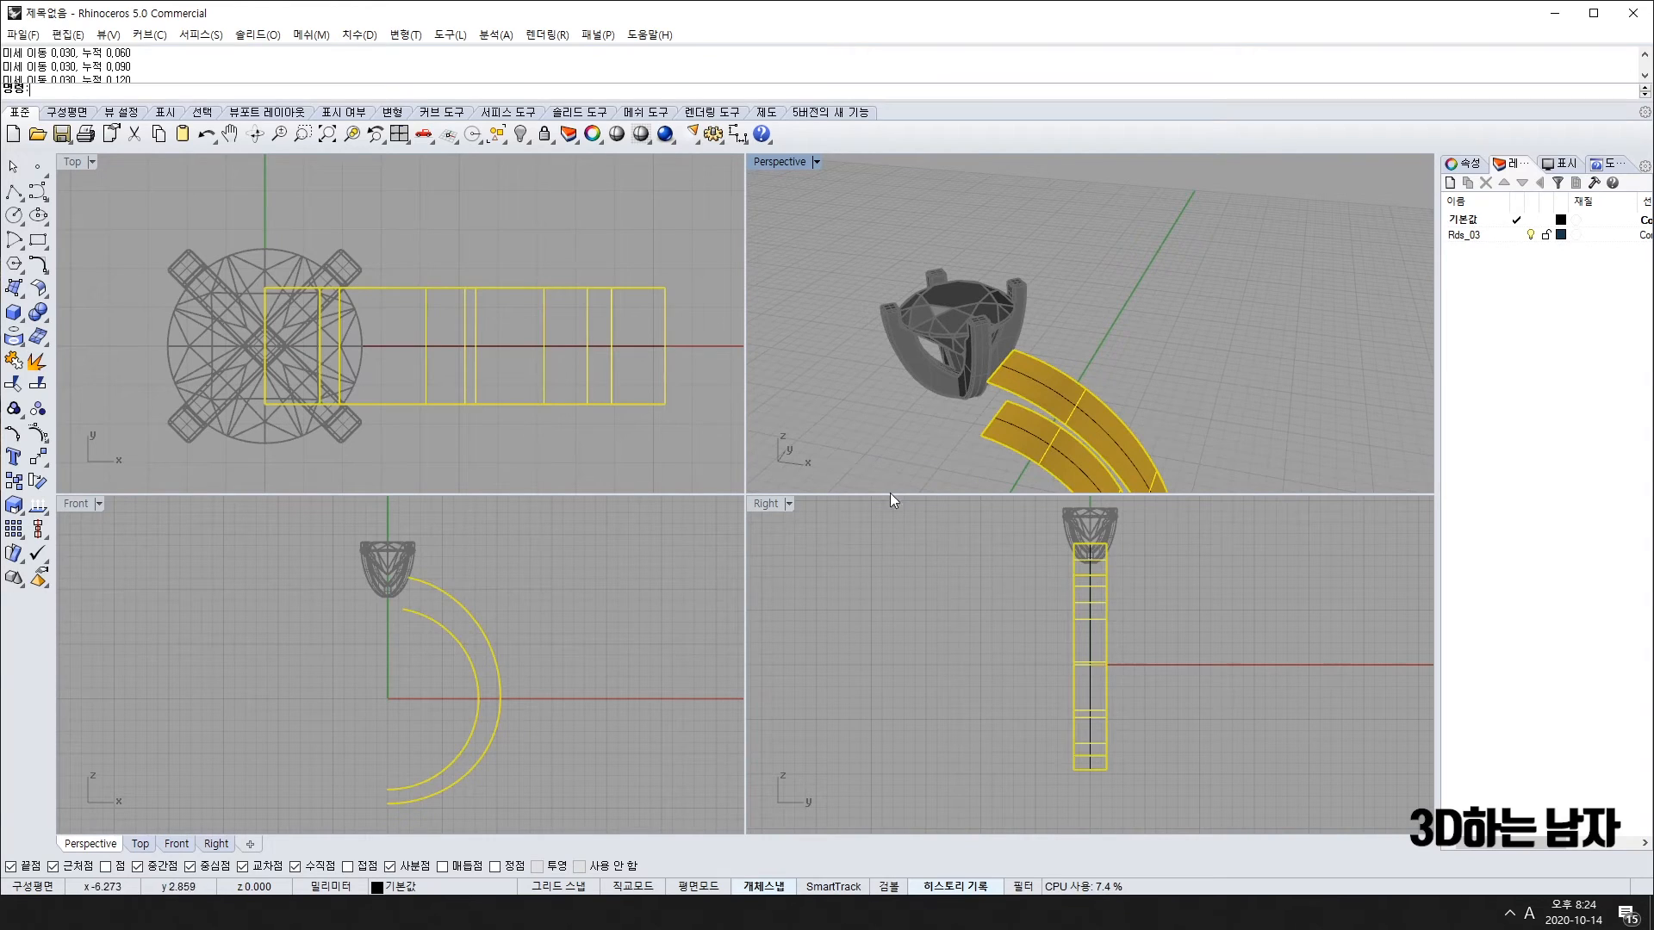
{"action": "left_click", "coordinate": [1011, 427]}
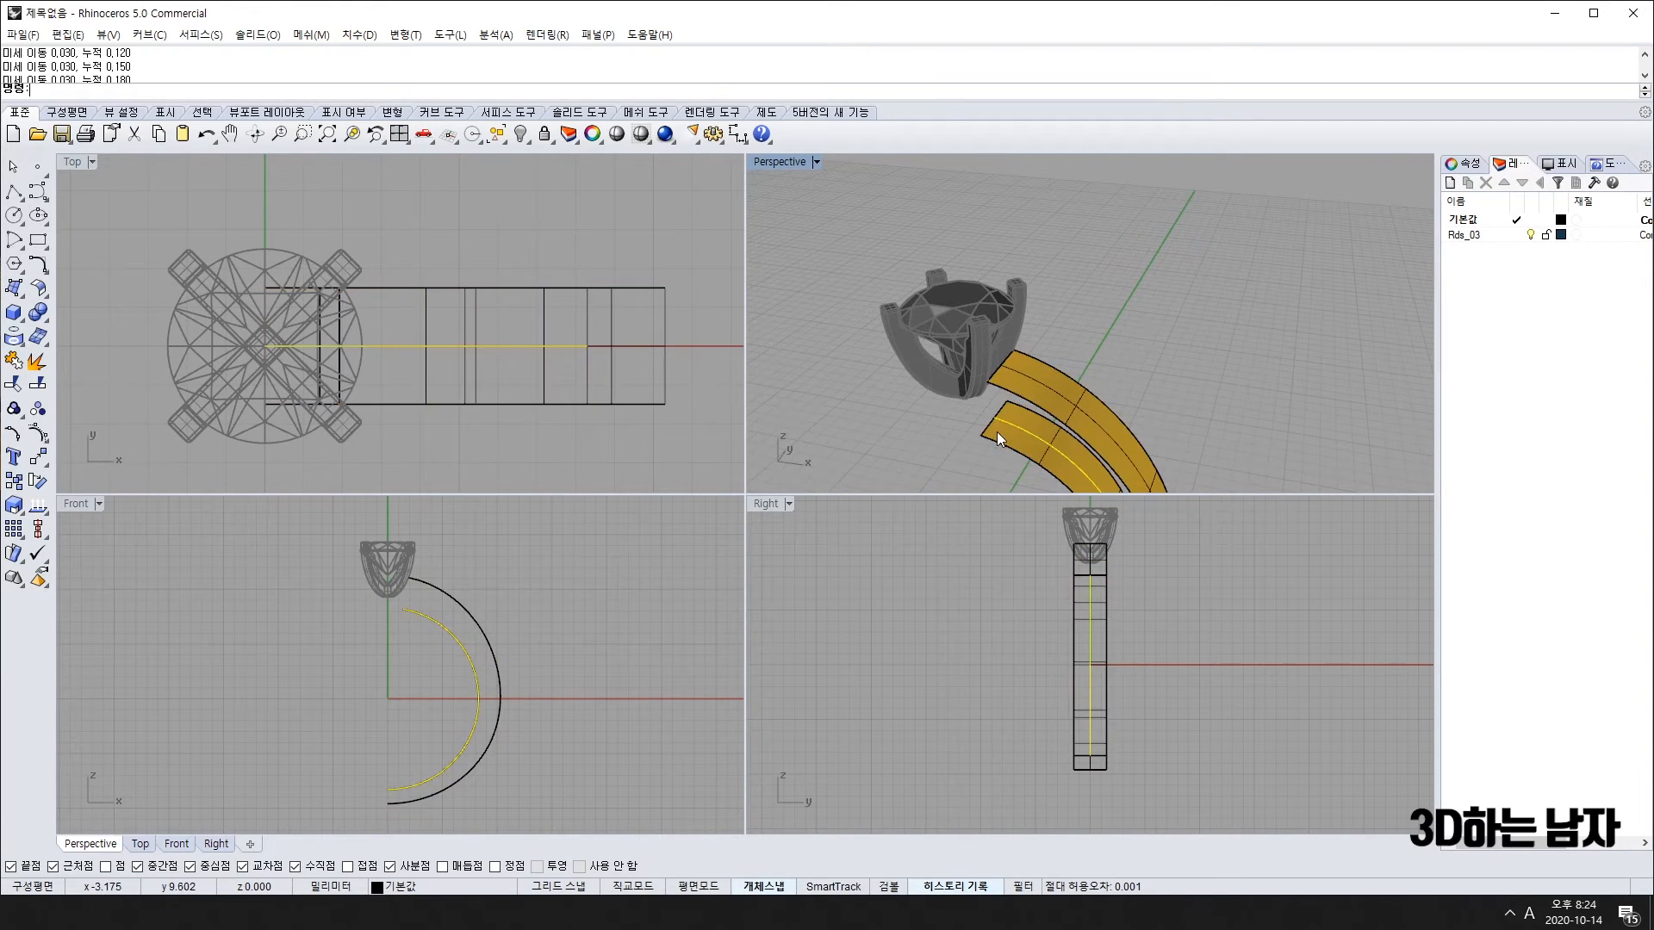
{"action": "left_click", "coordinate": [1036, 385], "text": "shift"}
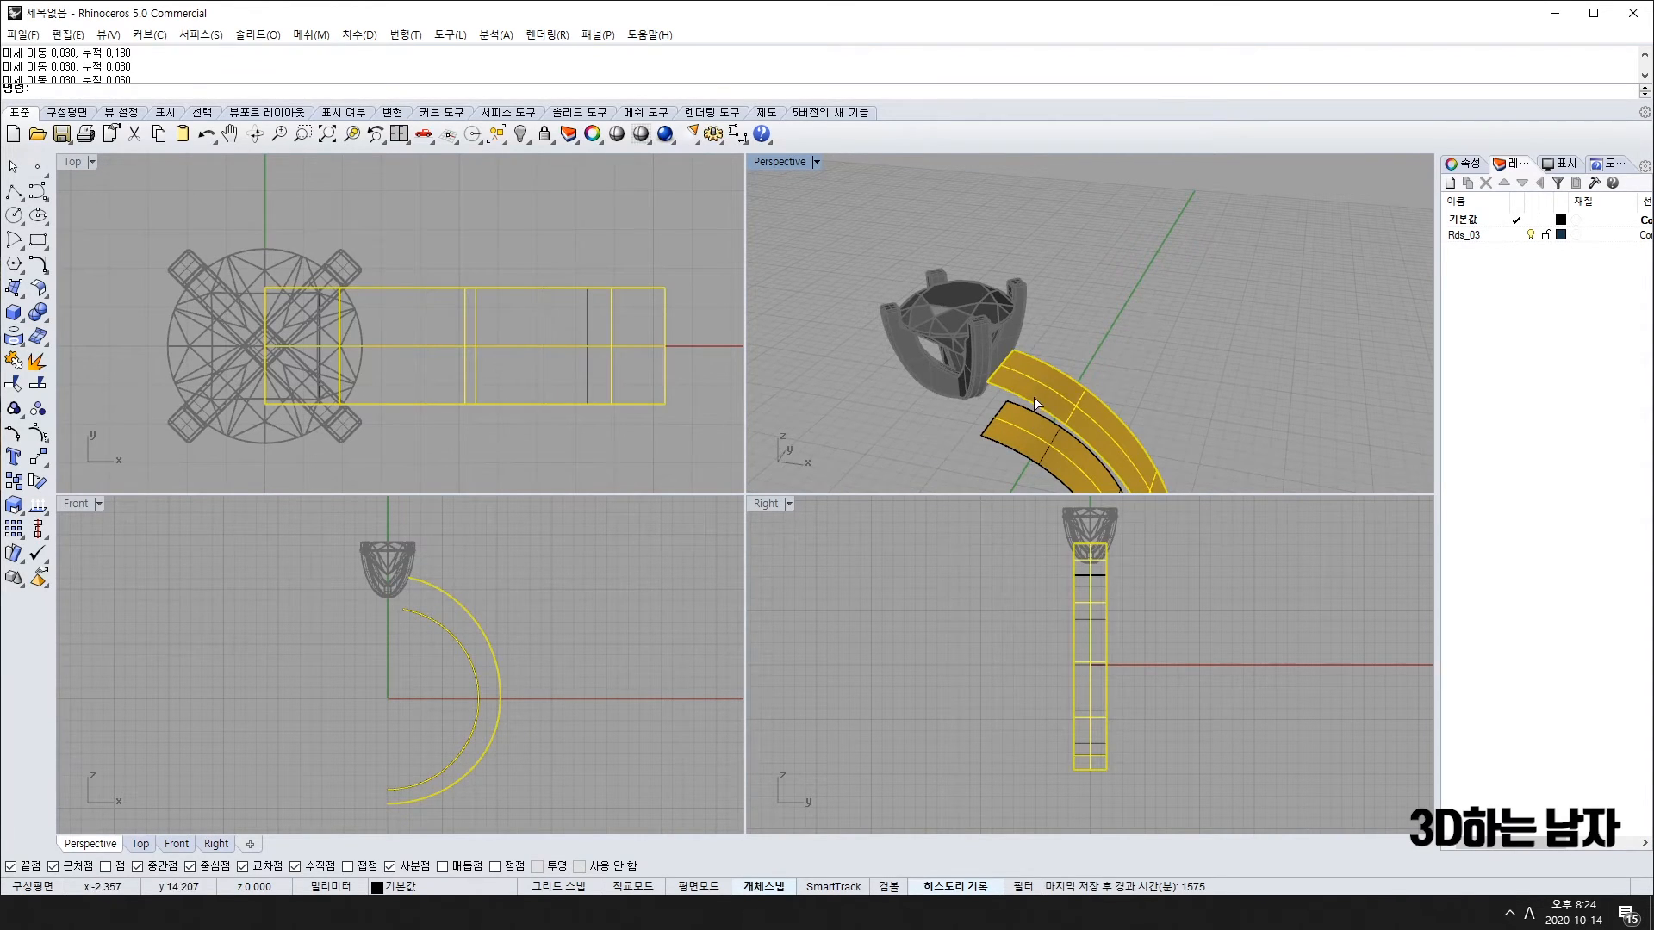
{"action": "key", "text": "alt+Up"}
{"action": "key", "text": "alt+Up"}
{"action": "key", "text": "alt+Up"}
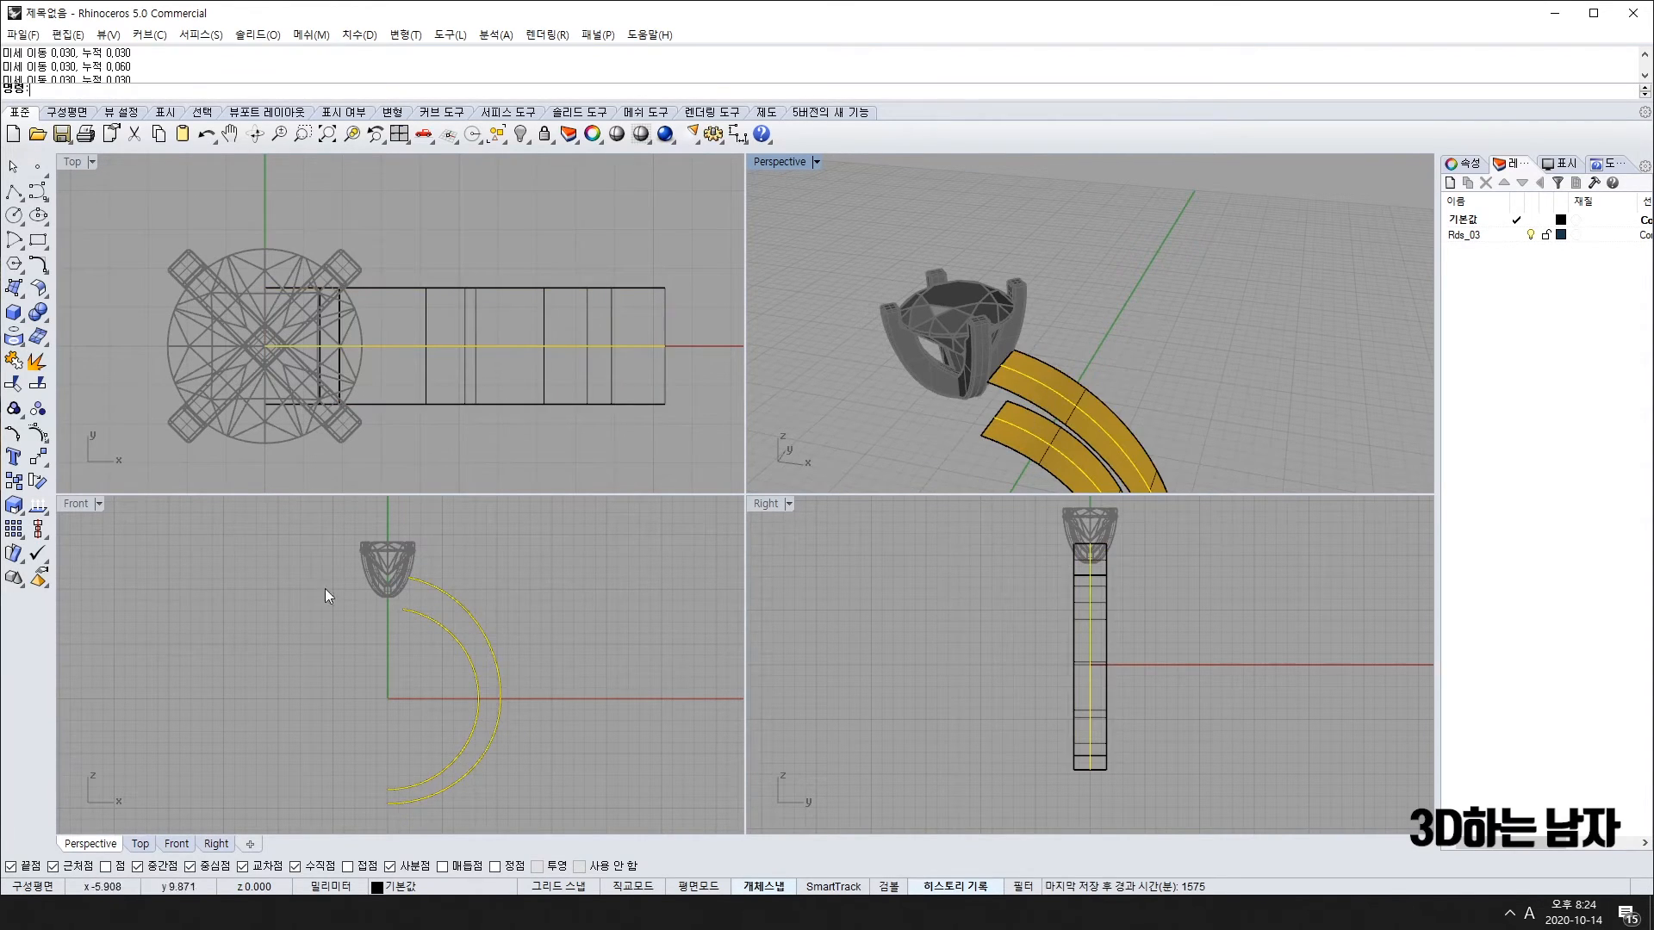
{"action": "left_click", "coordinate": [545, 134]}
{"action": "left_click", "coordinate": [1027, 424]}
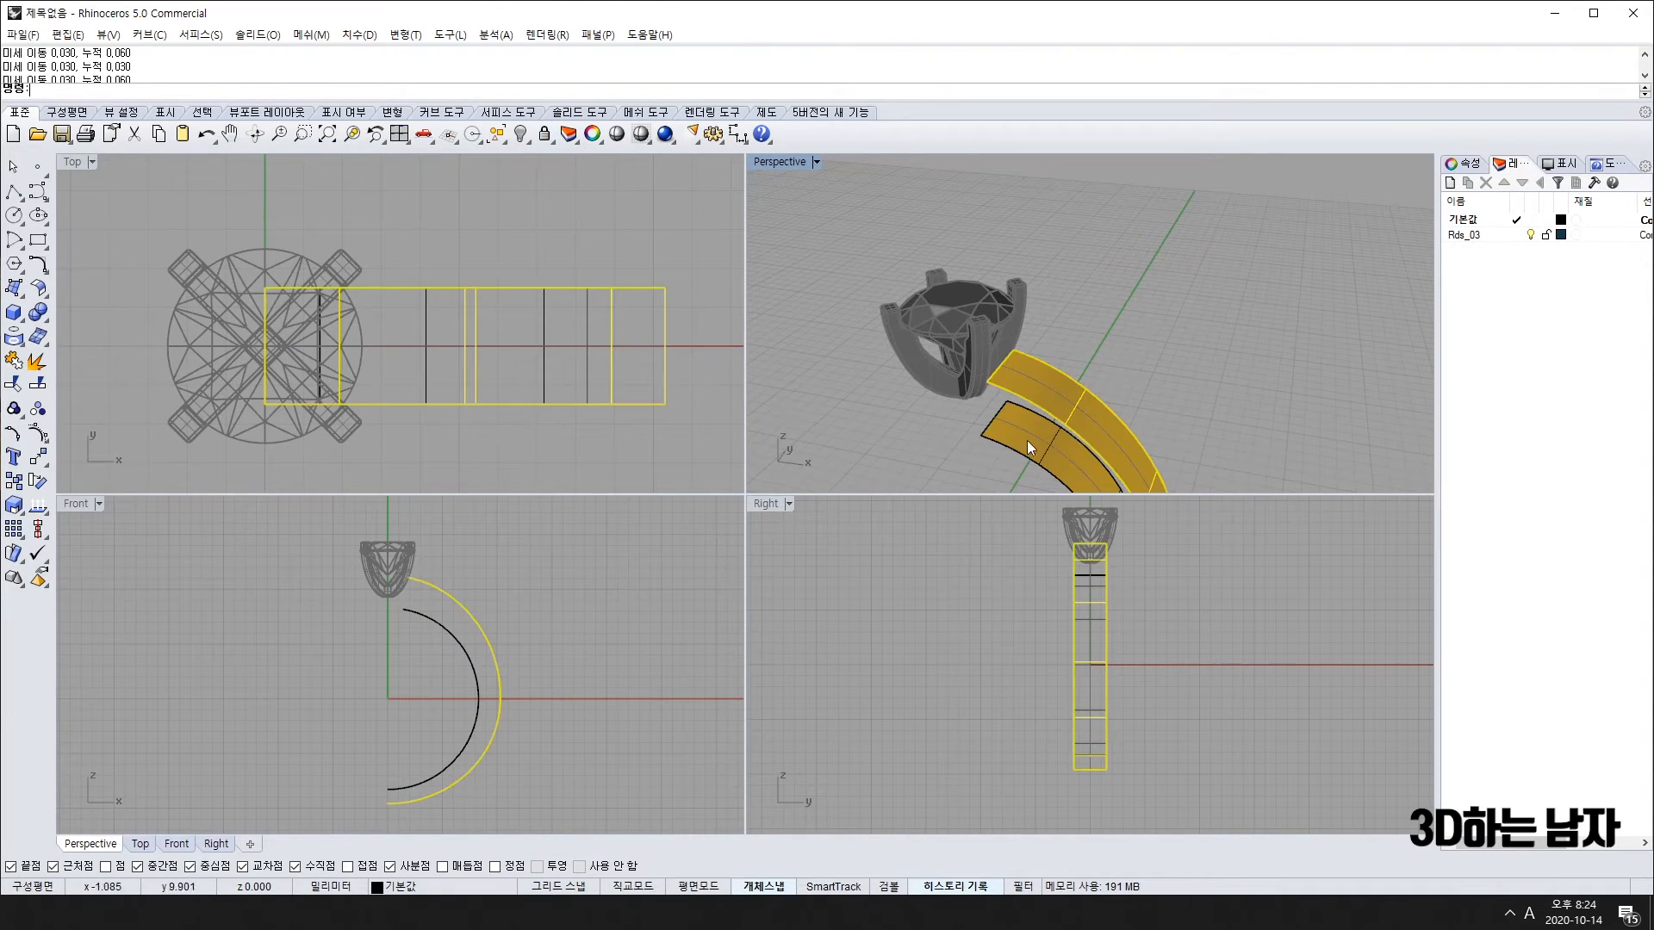
{"action": "left_click", "coordinate": [38, 287]}
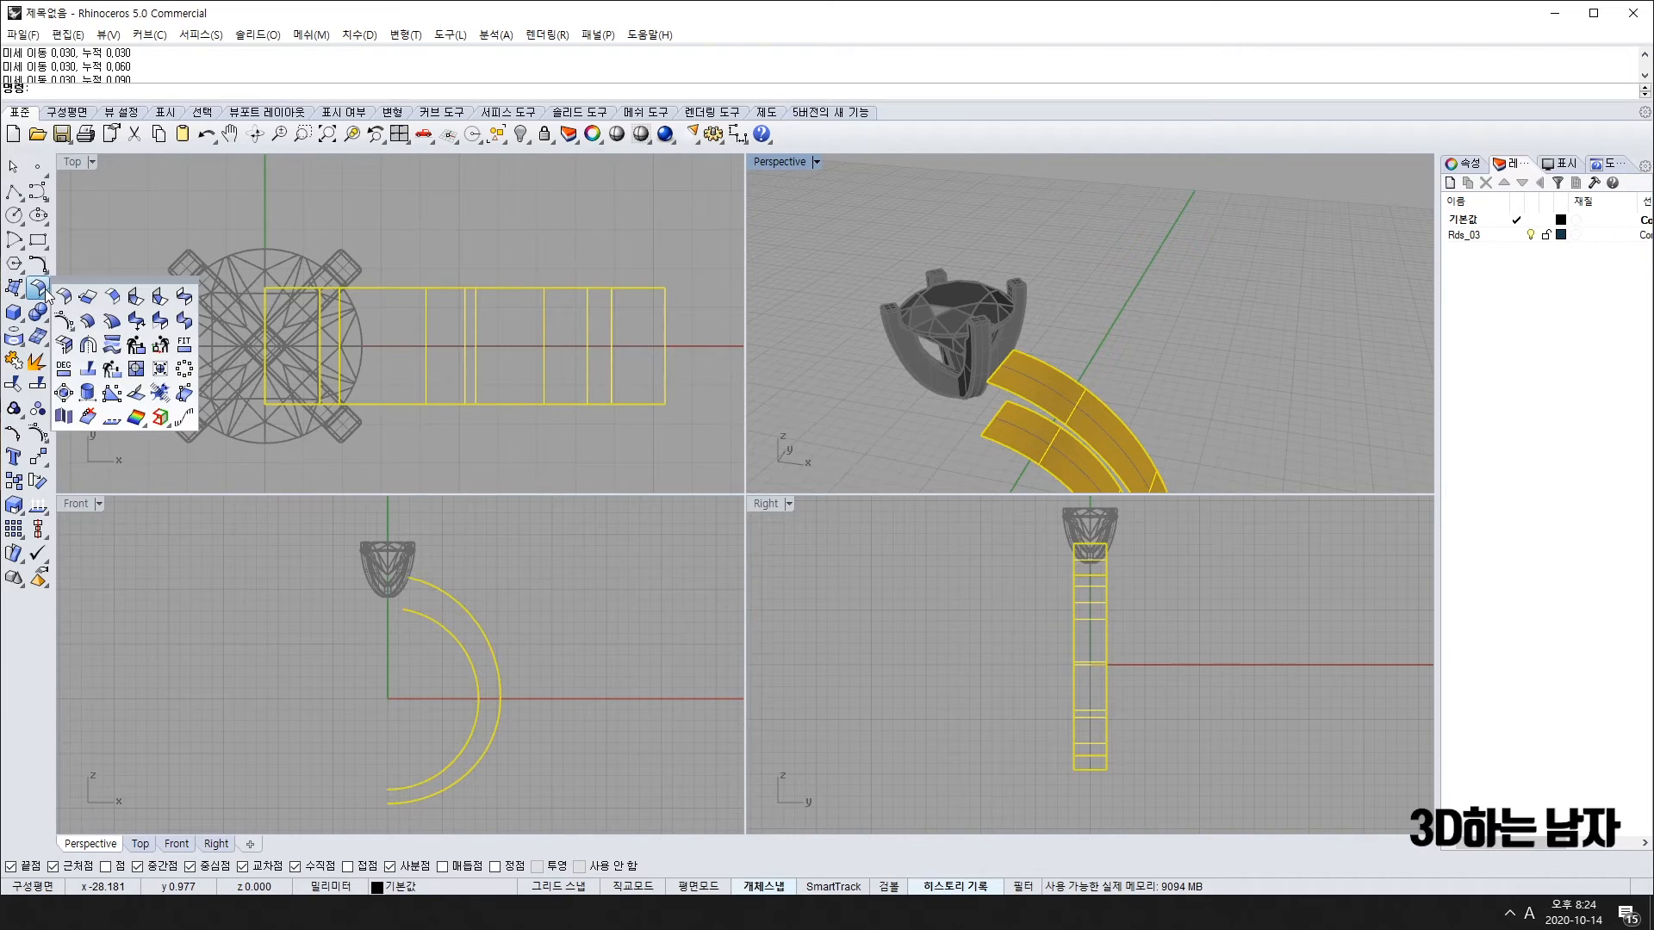
Step: Change the band surfaces' degree, keeping U degree 3, and show their control points
{"action": "left_click", "coordinate": [64, 369]}
{"action": "key", "text": "Return"}
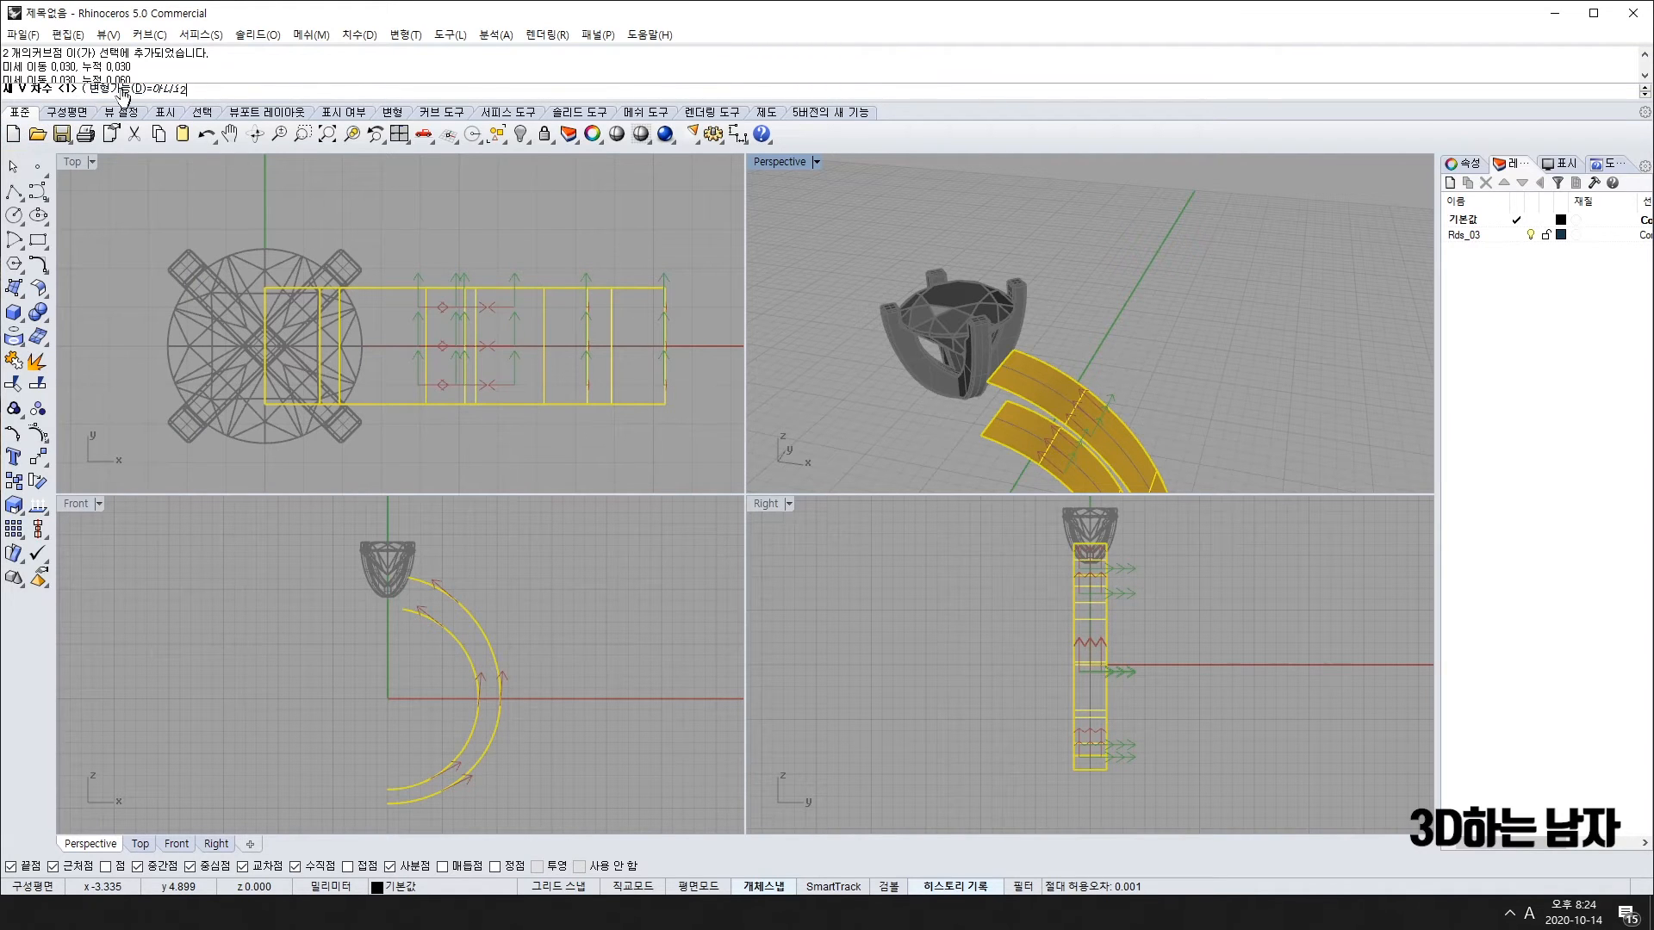
{"action": "key", "text": "Return"}
{"action": "right_click_drag", "start_coordinate": [1075, 445], "coordinate": [1025, 456]}
{"action": "right_click_drag", "start_coordinate": [495, 318], "coordinate": [479, 333]}
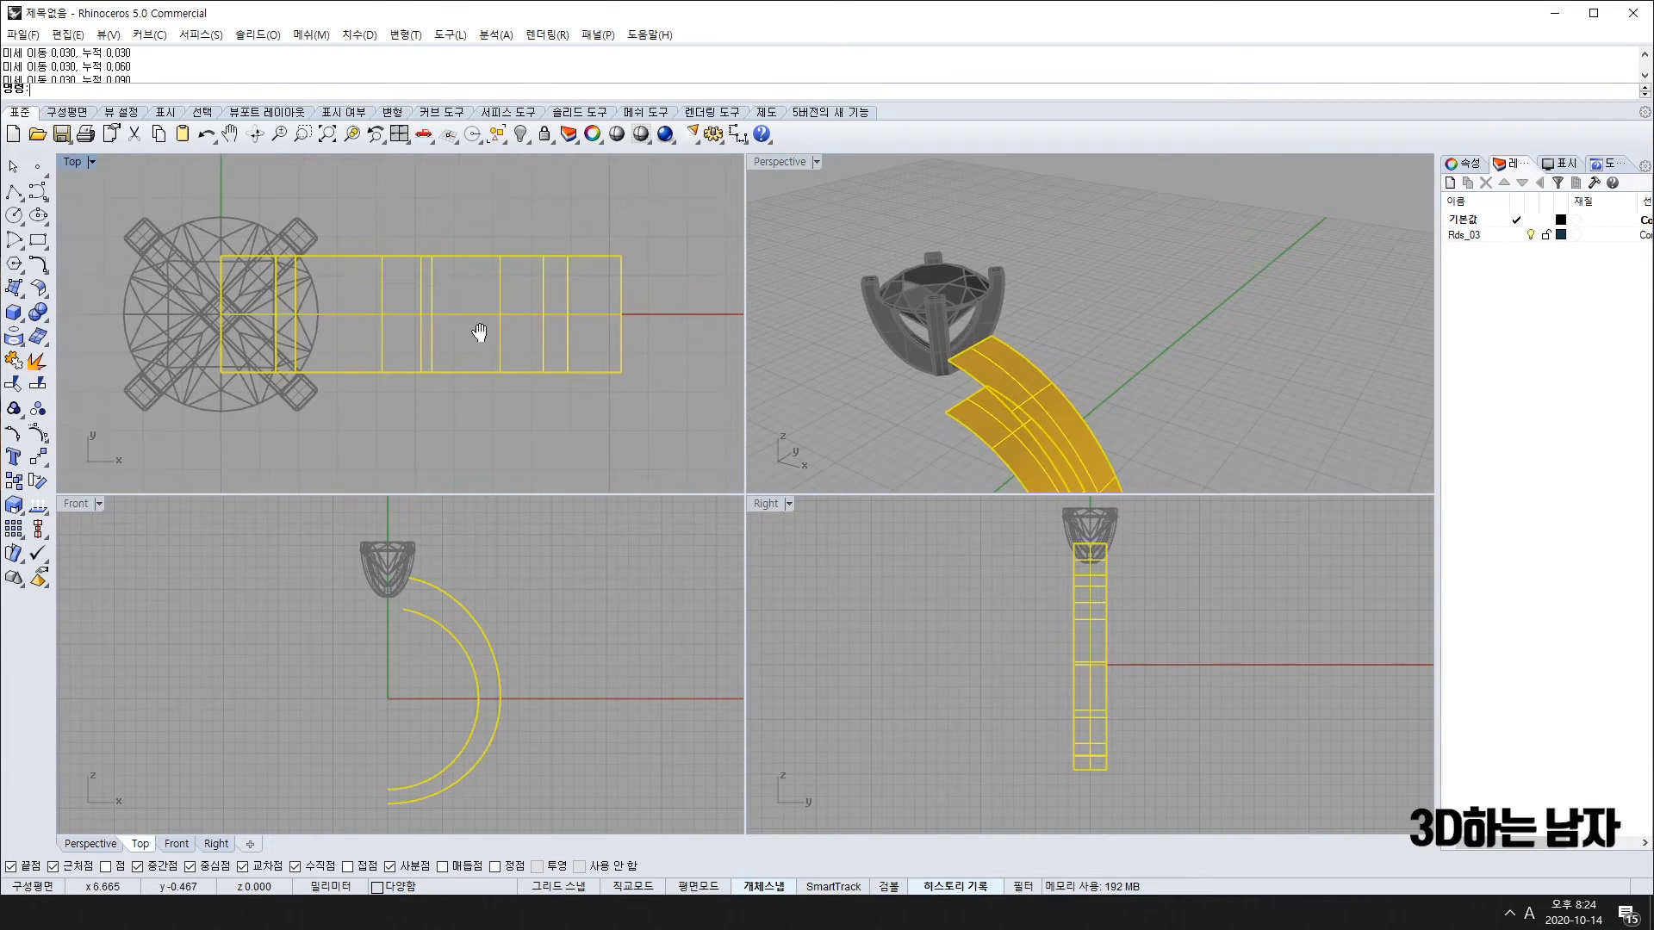
{"action": "left_click", "coordinate": [1027, 370]}
{"action": "key", "text": "F10"}
Step: Select the band's control-point rows and try a scale from the inner arc's lower end, then cancel
{"action": "scroll", "coordinate": [229, 219], "scroll_direction": "down", "scroll_amount": 4}
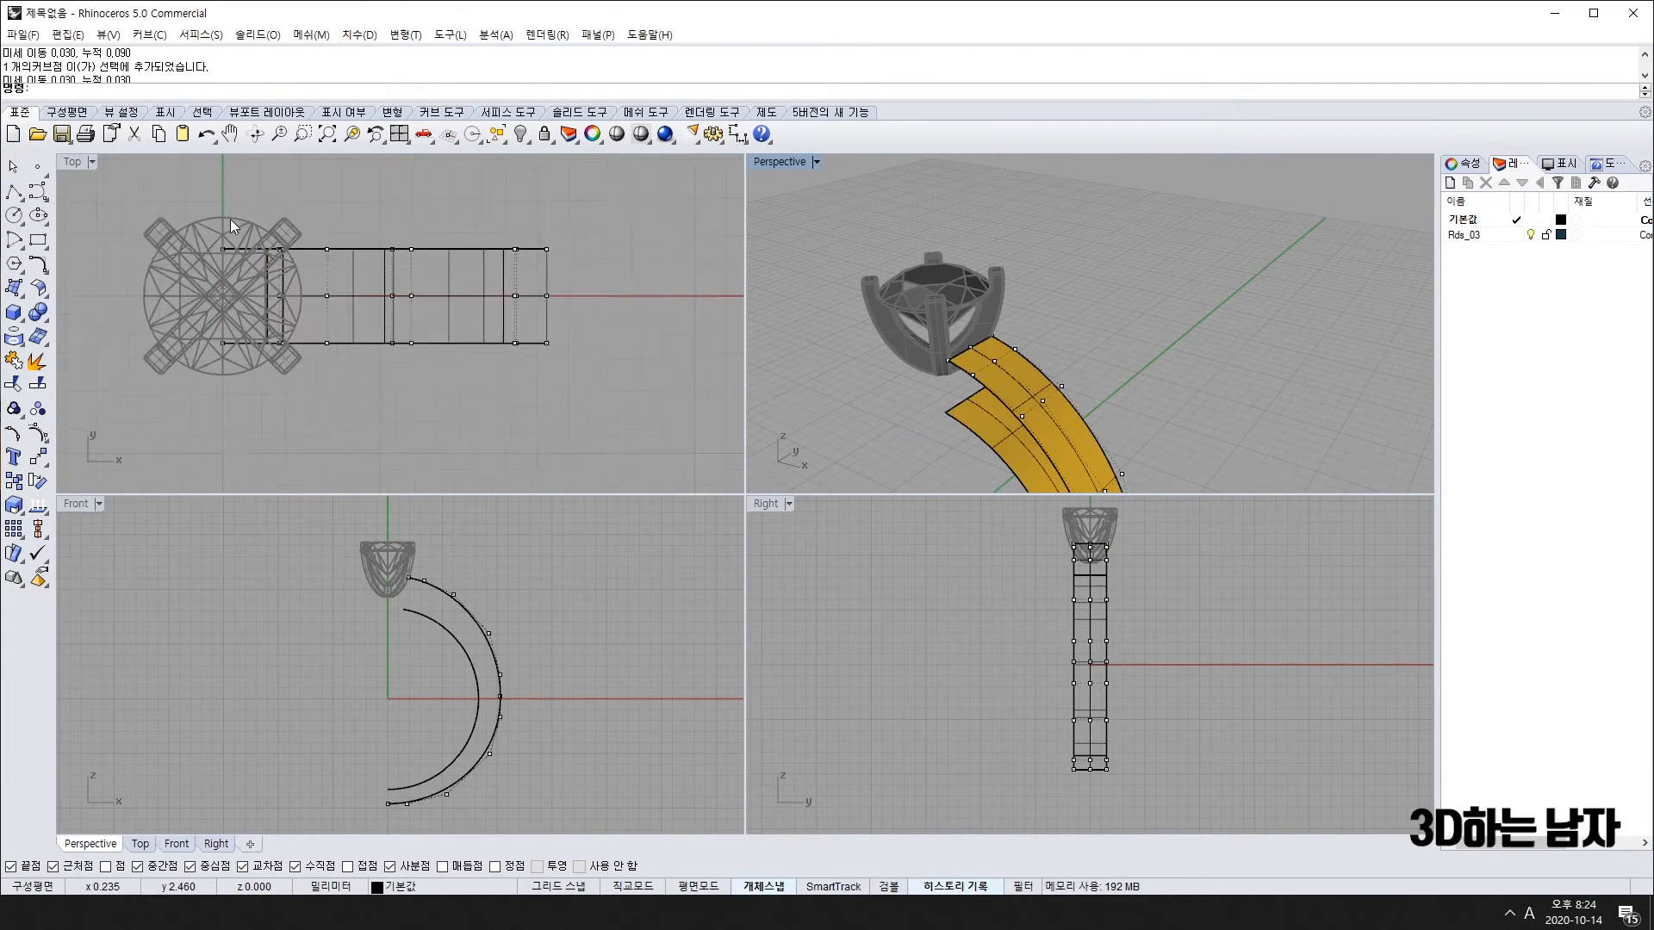
{"action": "left_click_drag", "start_coordinate": [231, 210], "coordinate": [535, 286]}
{"action": "left_click_drag", "start_coordinate": [116, 291], "coordinate": [520, 382], "text": "shift"}
{"action": "right_click_drag", "start_coordinate": [412, 773], "coordinate": [344, 749]}
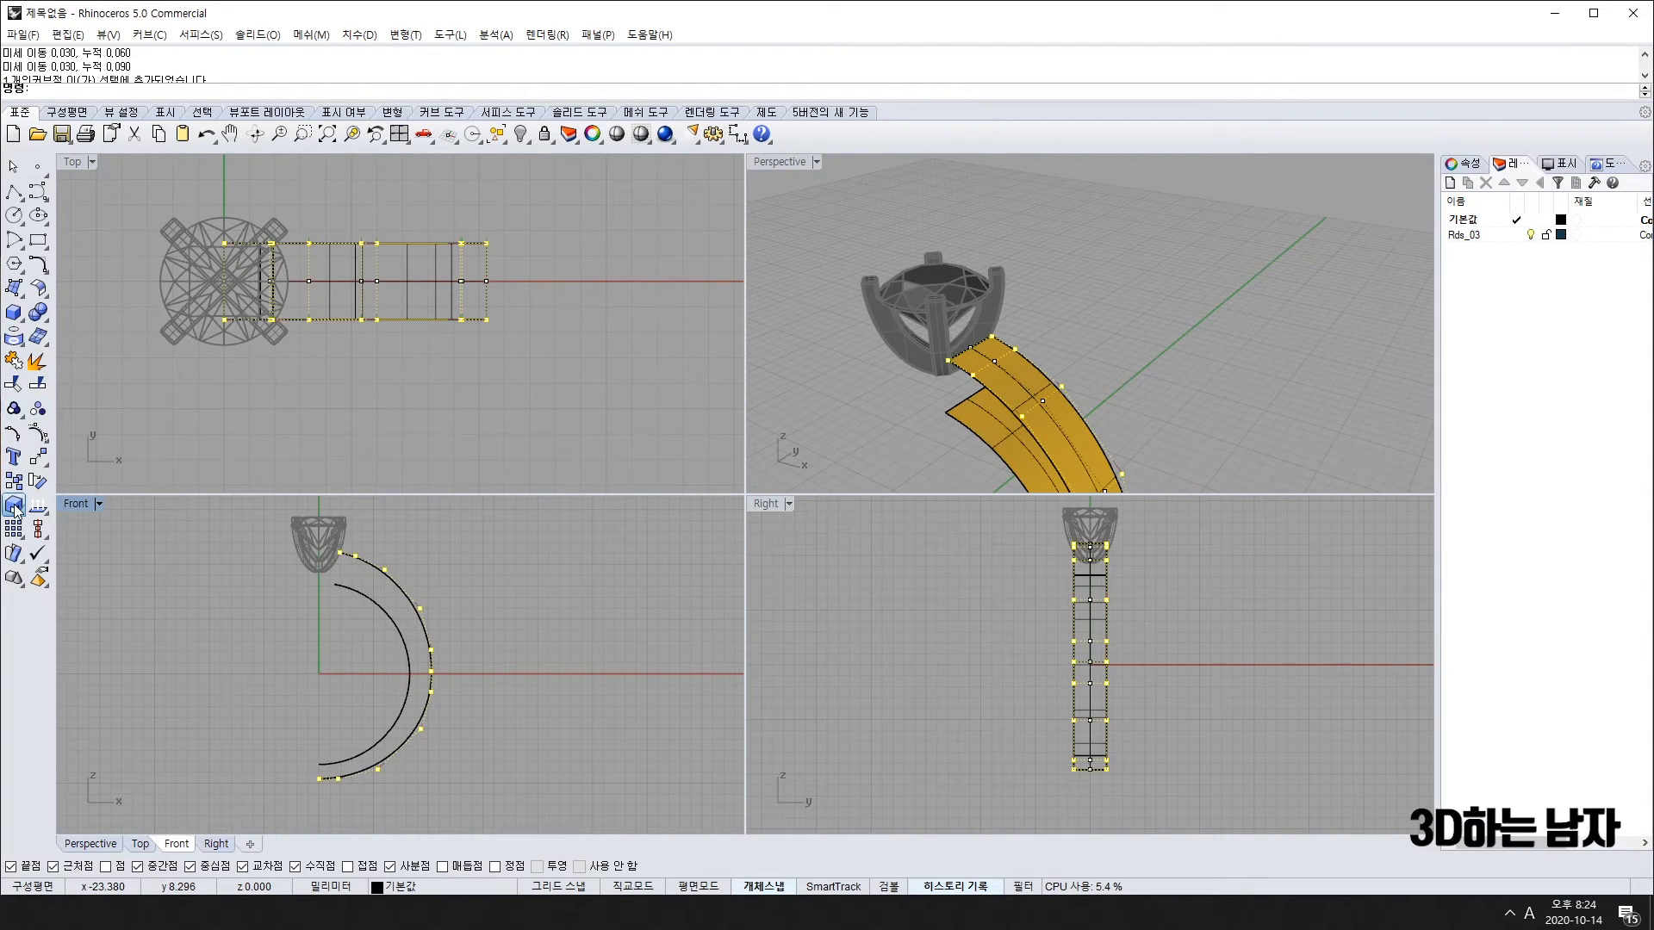
{"action": "left_click", "coordinate": [15, 508]}
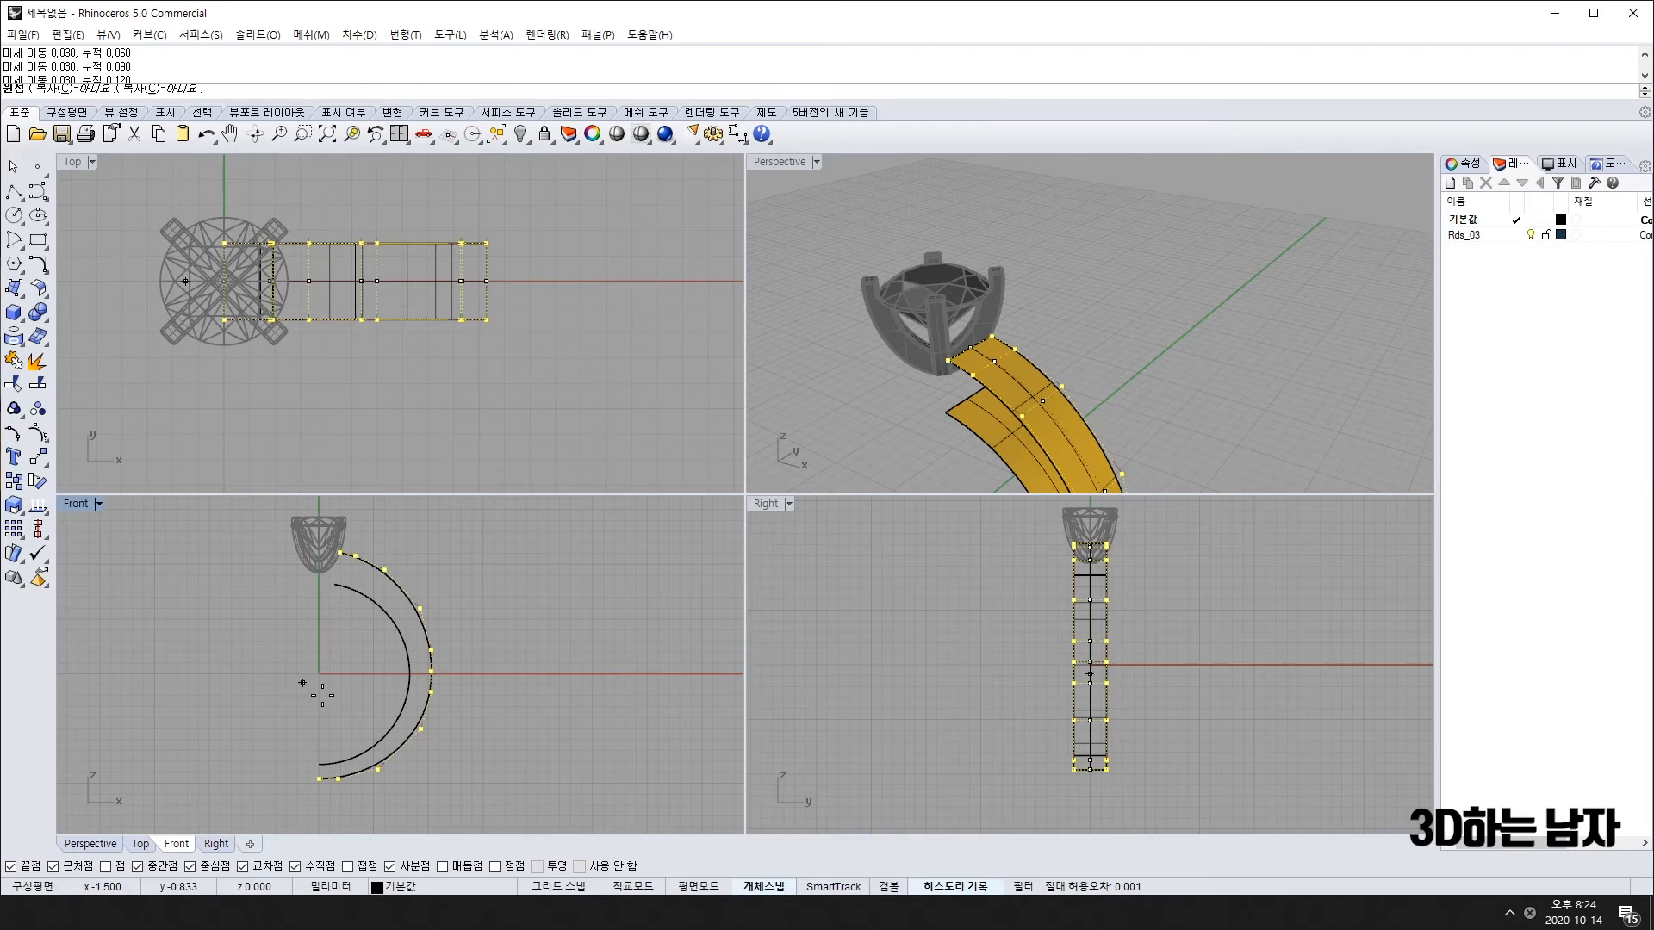
{"action": "left_click", "coordinate": [318, 764]}
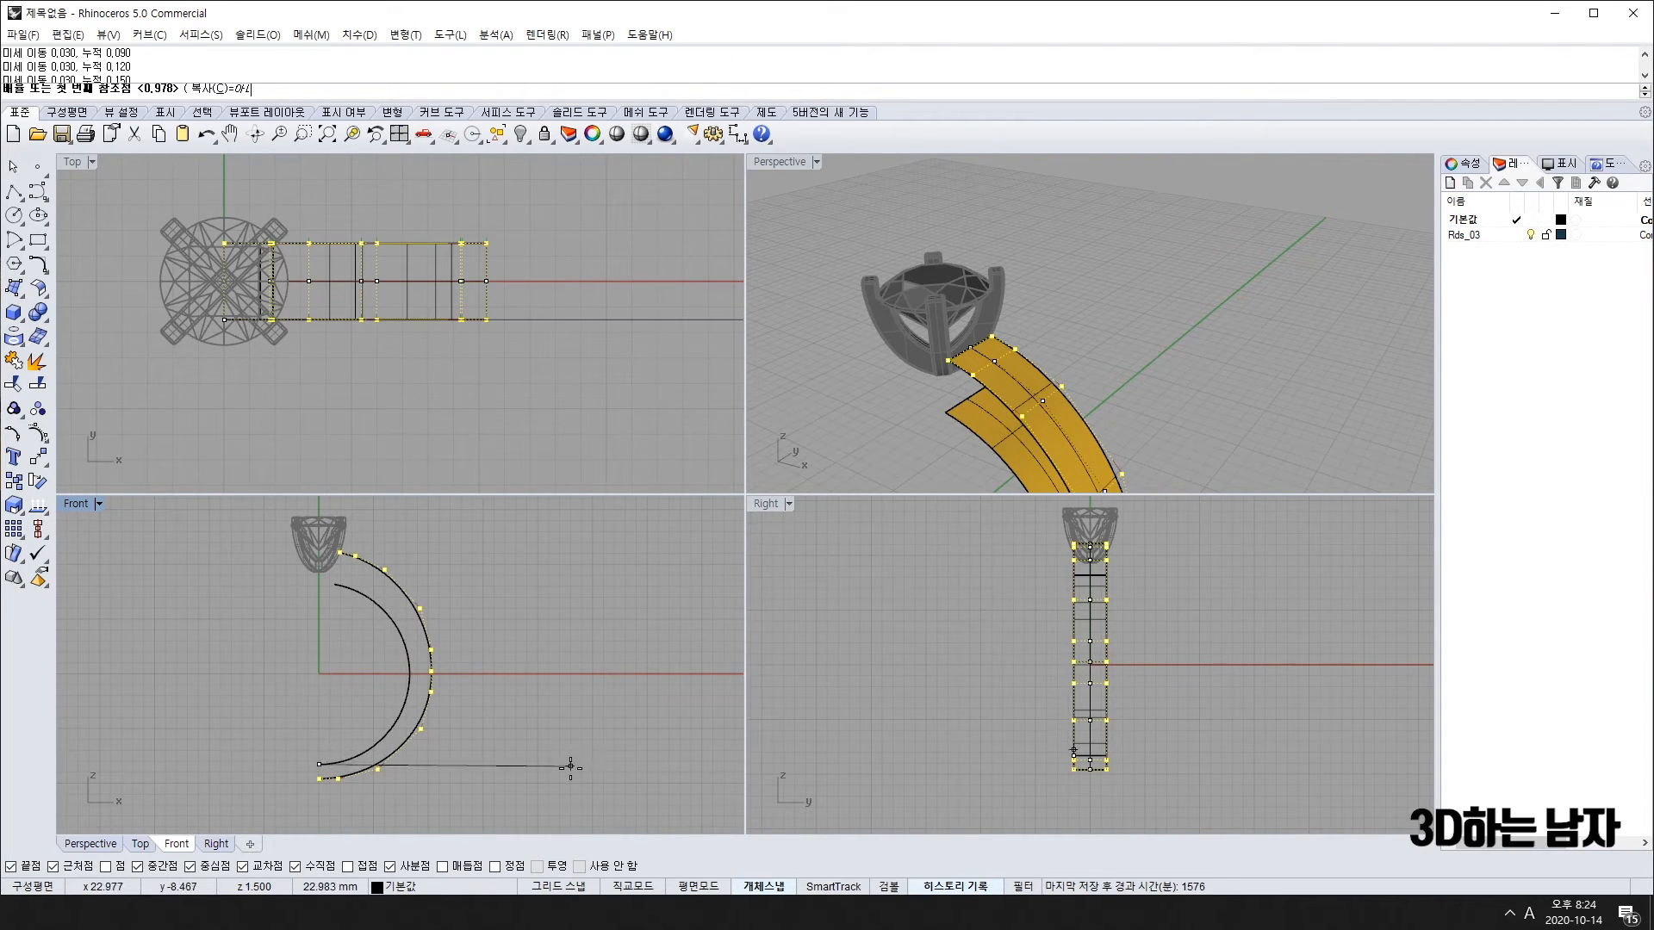
{"action": "left_click", "coordinate": [544, 539]}
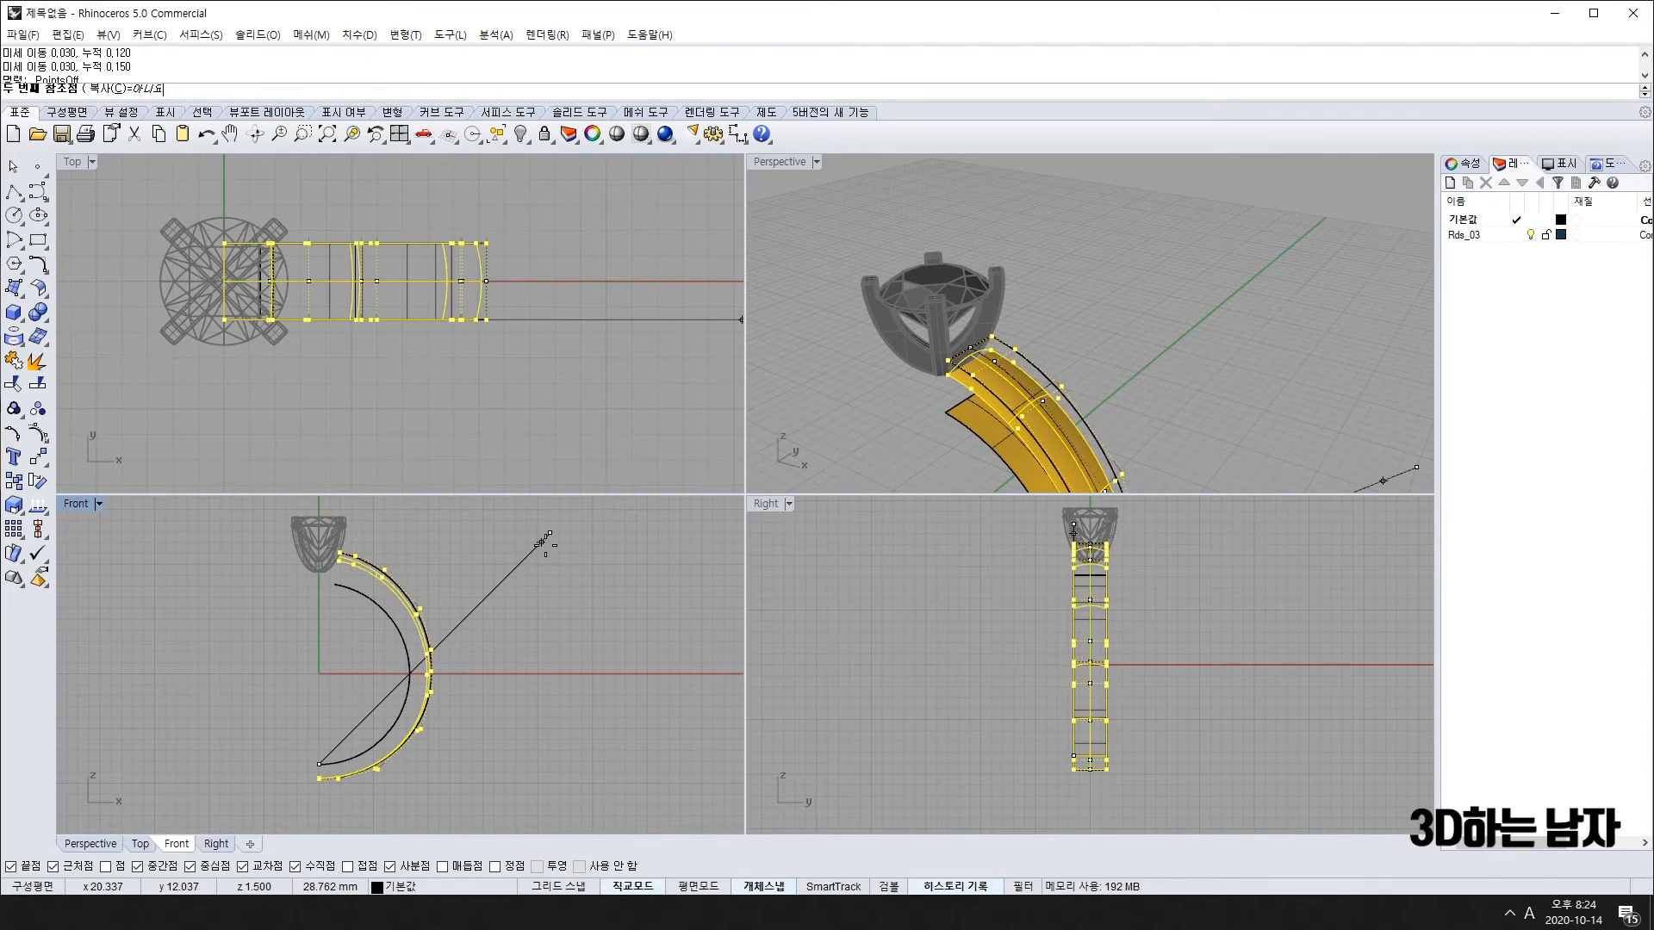
{"action": "key", "text": "Escape"}
{"action": "key", "text": "Escape"}
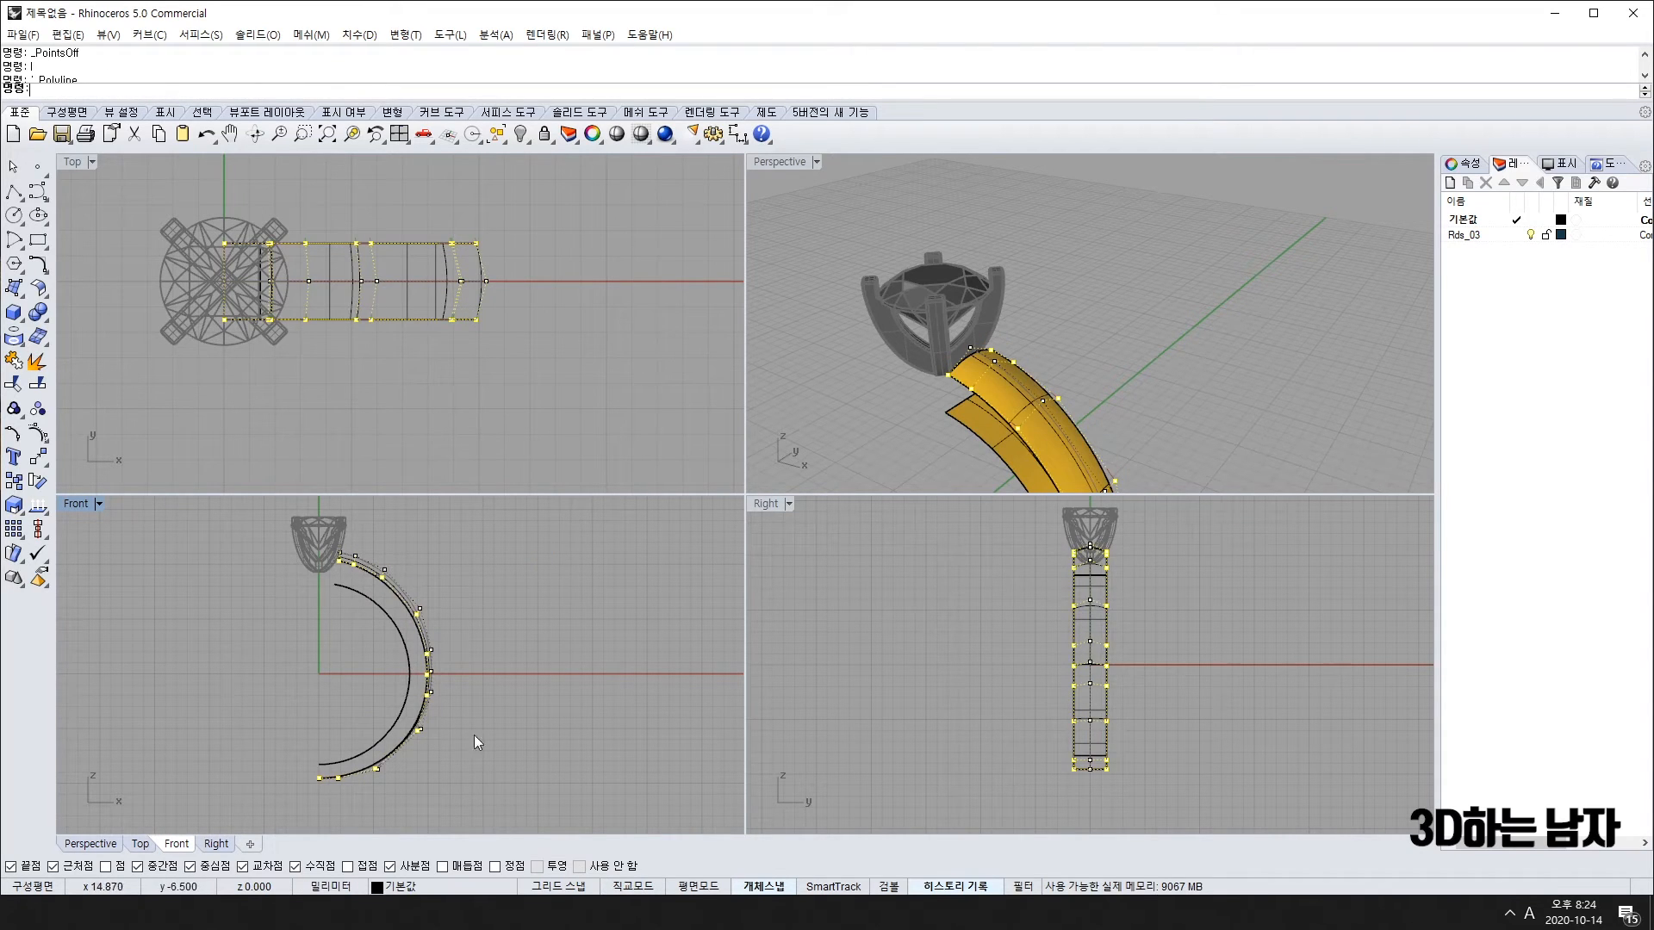
Step: Scale the band's middle control-point row from the arc's lower endpoint
{"action": "scroll", "coordinate": [365, 577], "scroll_direction": "up", "scroll_amount": 5}
{"action": "scroll", "coordinate": [369, 565], "scroll_direction": "down", "scroll_amount": 4}
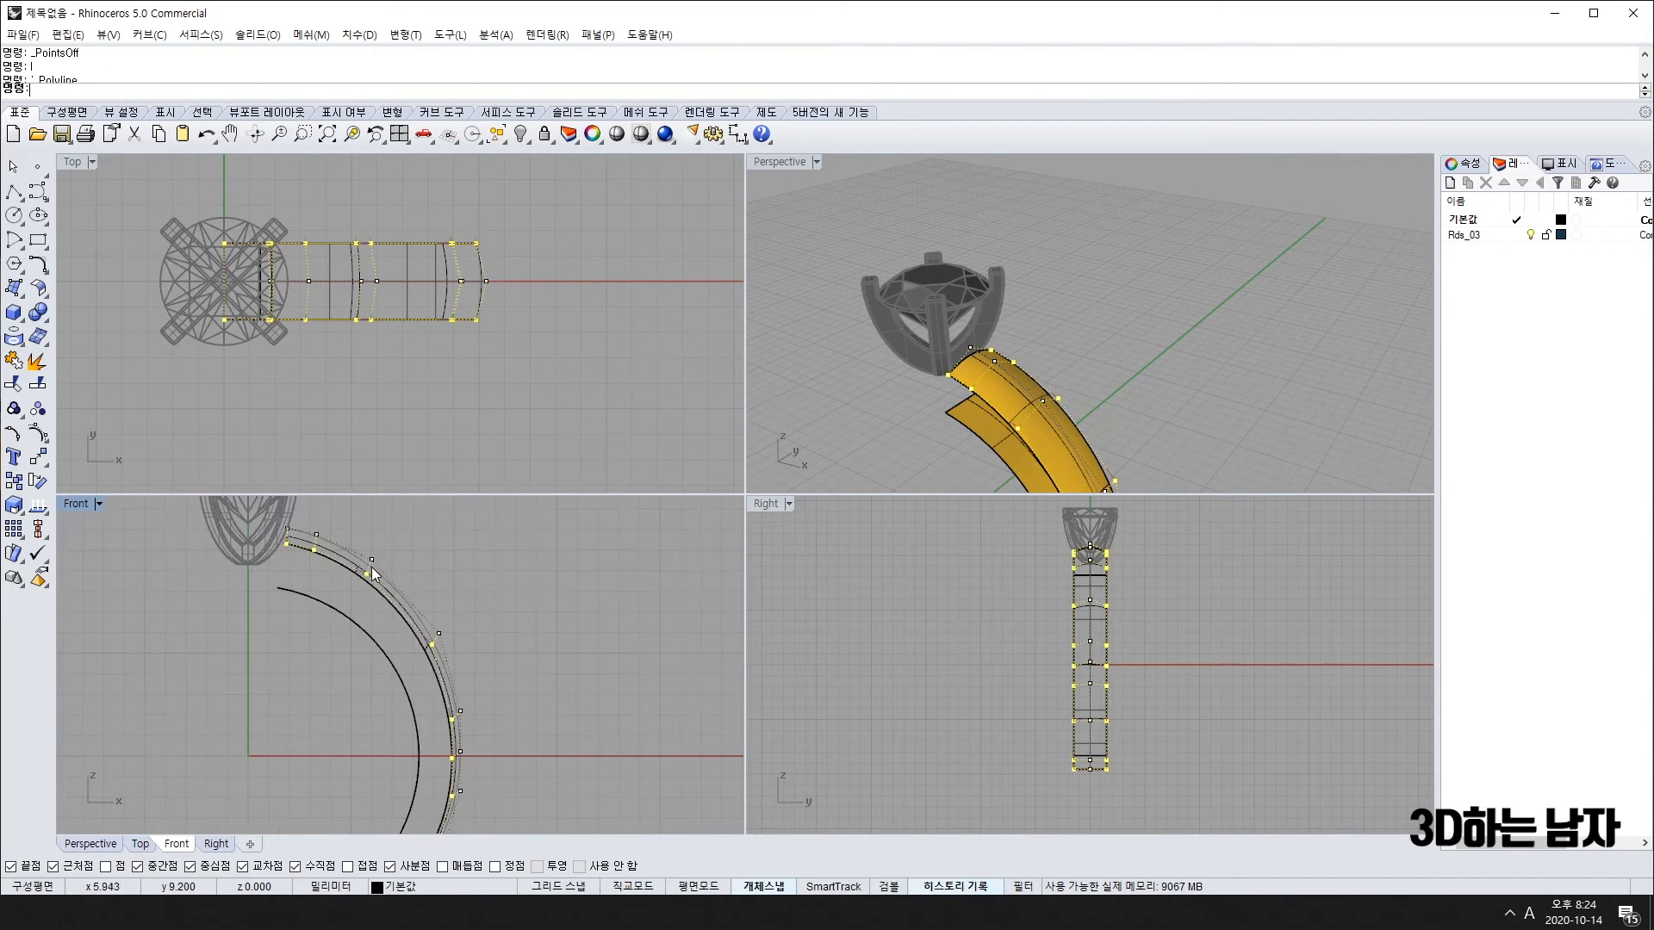
{"action": "left_click_drag", "start_coordinate": [135, 256], "coordinate": [492, 299]}
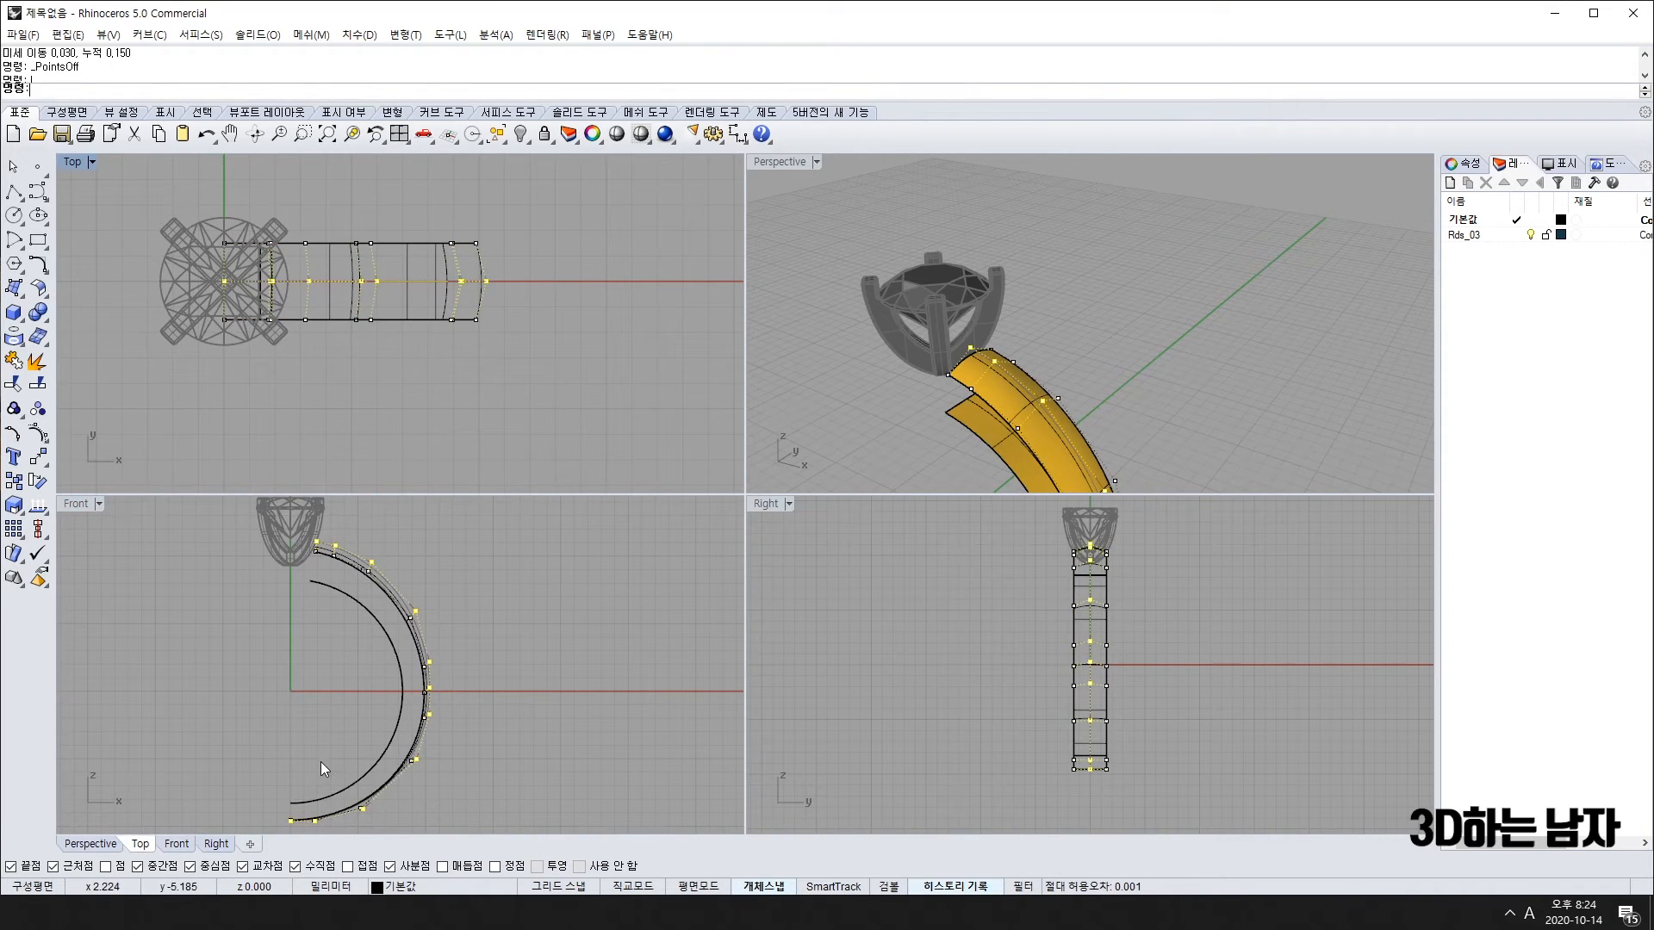
{"action": "right_click", "coordinate": [222, 716]}
{"action": "left_click", "coordinate": [291, 803]}
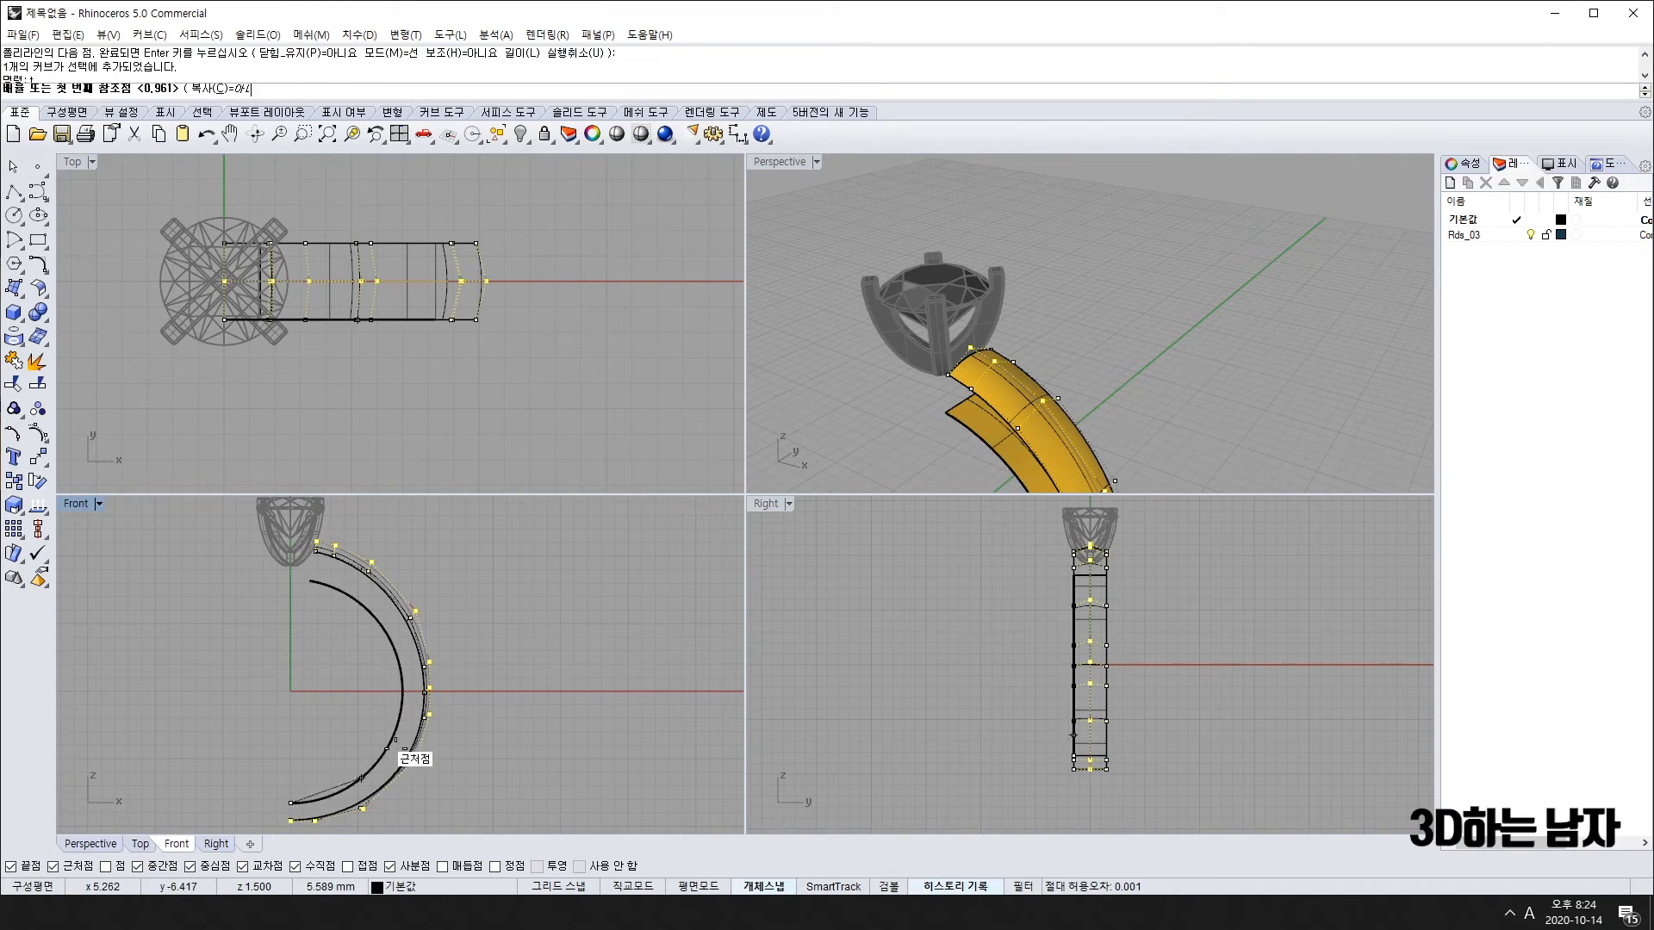
{"action": "left_click", "coordinate": [521, 572]}
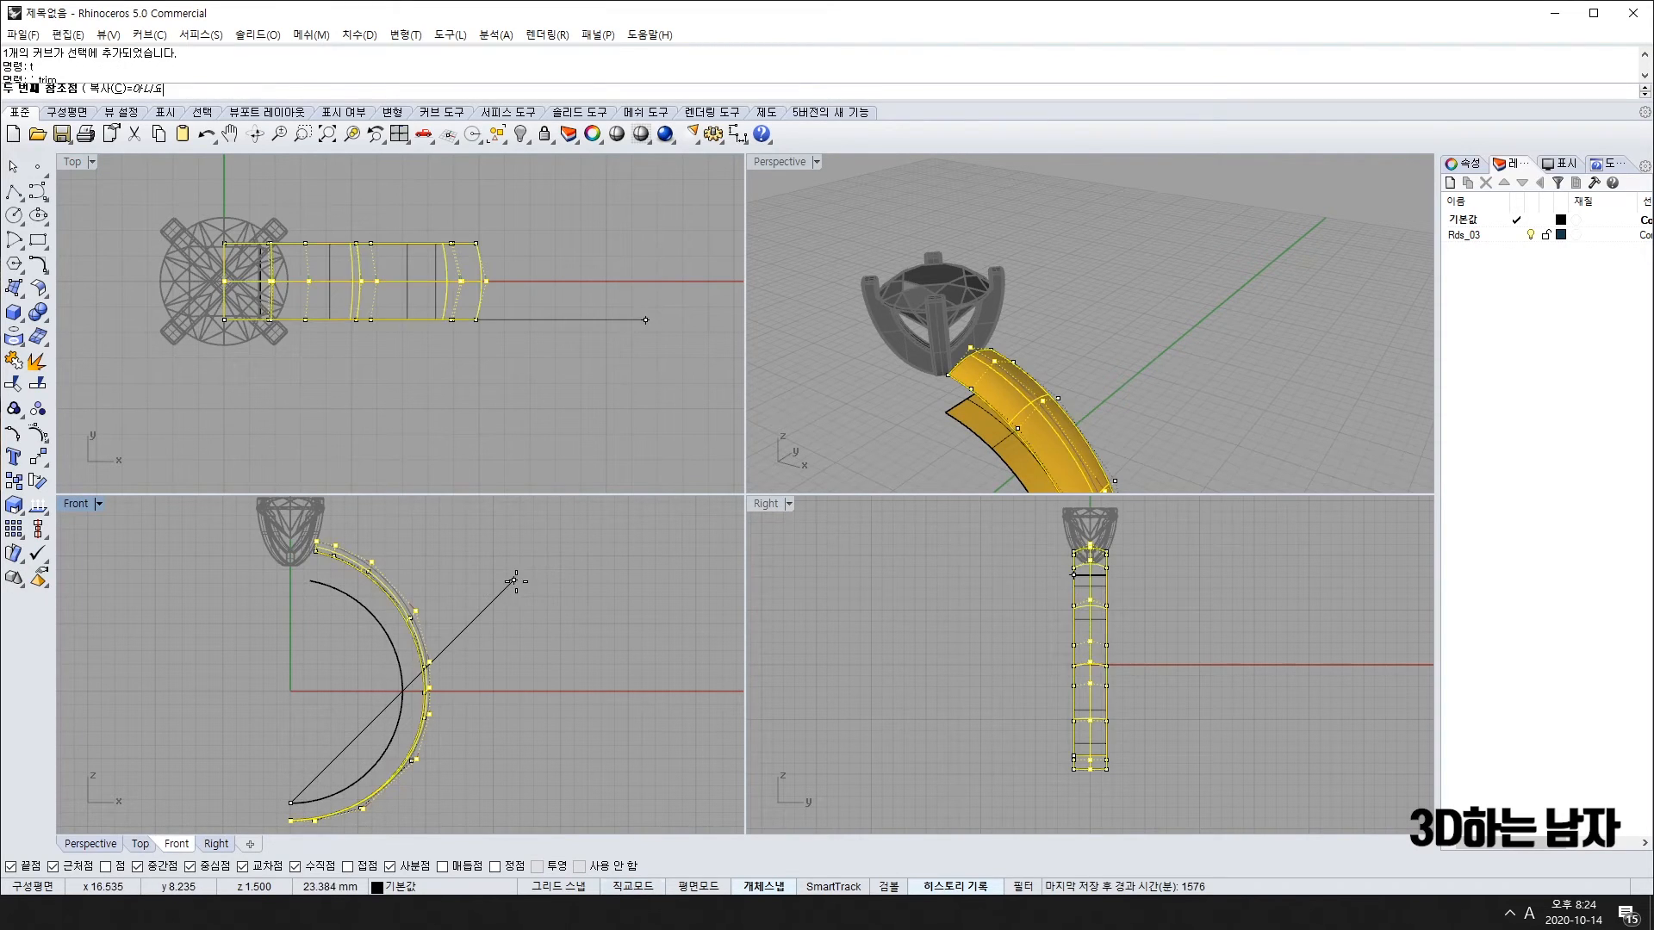
{"action": "left_click", "coordinate": [521, 571]}
Step: Orbit to inspect the reshaped band and turn off the control points
{"action": "scroll", "coordinate": [400, 593], "scroll_direction": "up", "scroll_amount": 3}
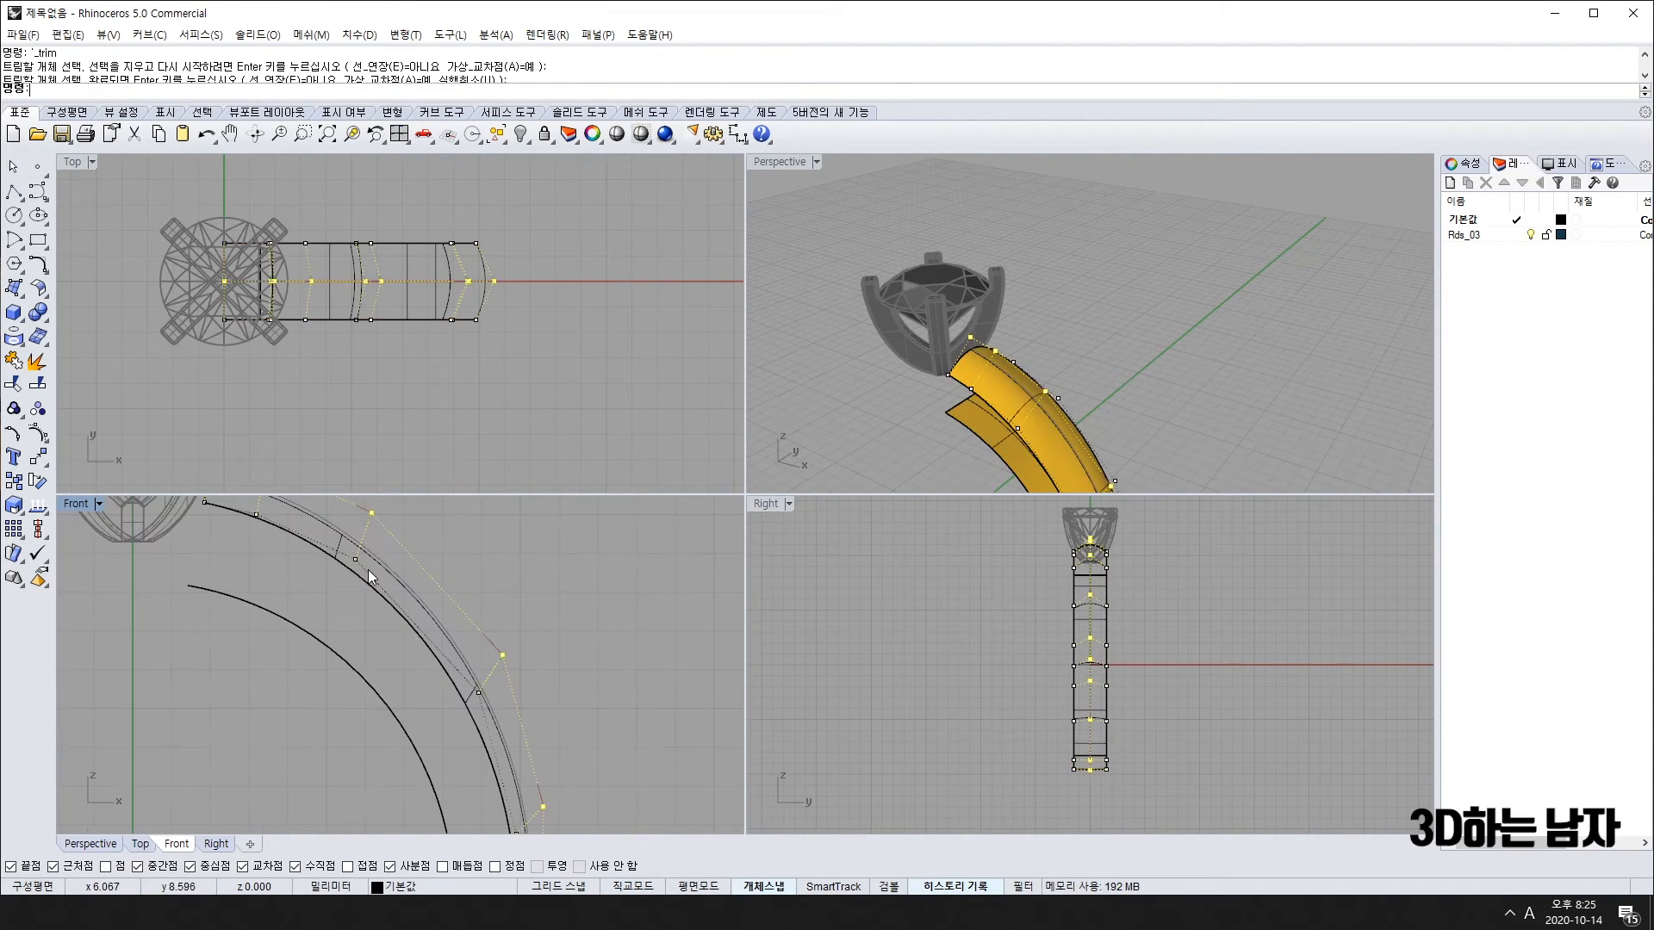
{"action": "scroll", "coordinate": [385, 779], "scroll_direction": "up", "scroll_amount": 6}
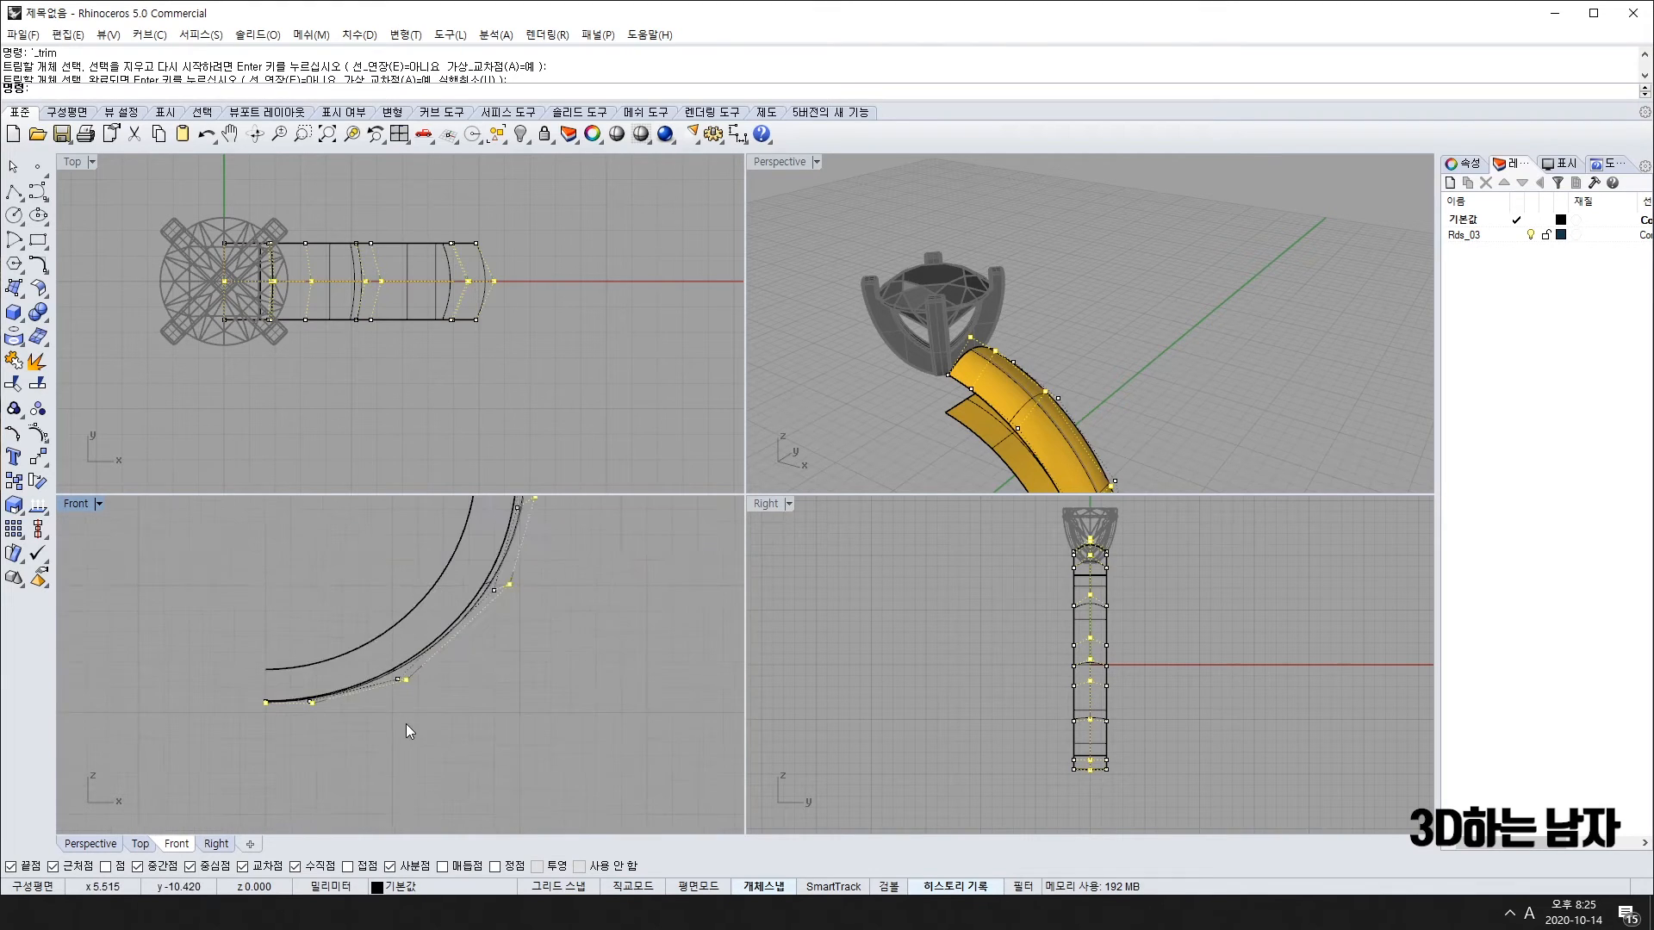
{"action": "scroll", "coordinate": [268, 689], "scroll_direction": "up", "scroll_amount": 3}
{"action": "right_click_drag", "start_coordinate": [965, 413], "coordinate": [1010, 353]}
{"action": "key", "text": "Escape"}
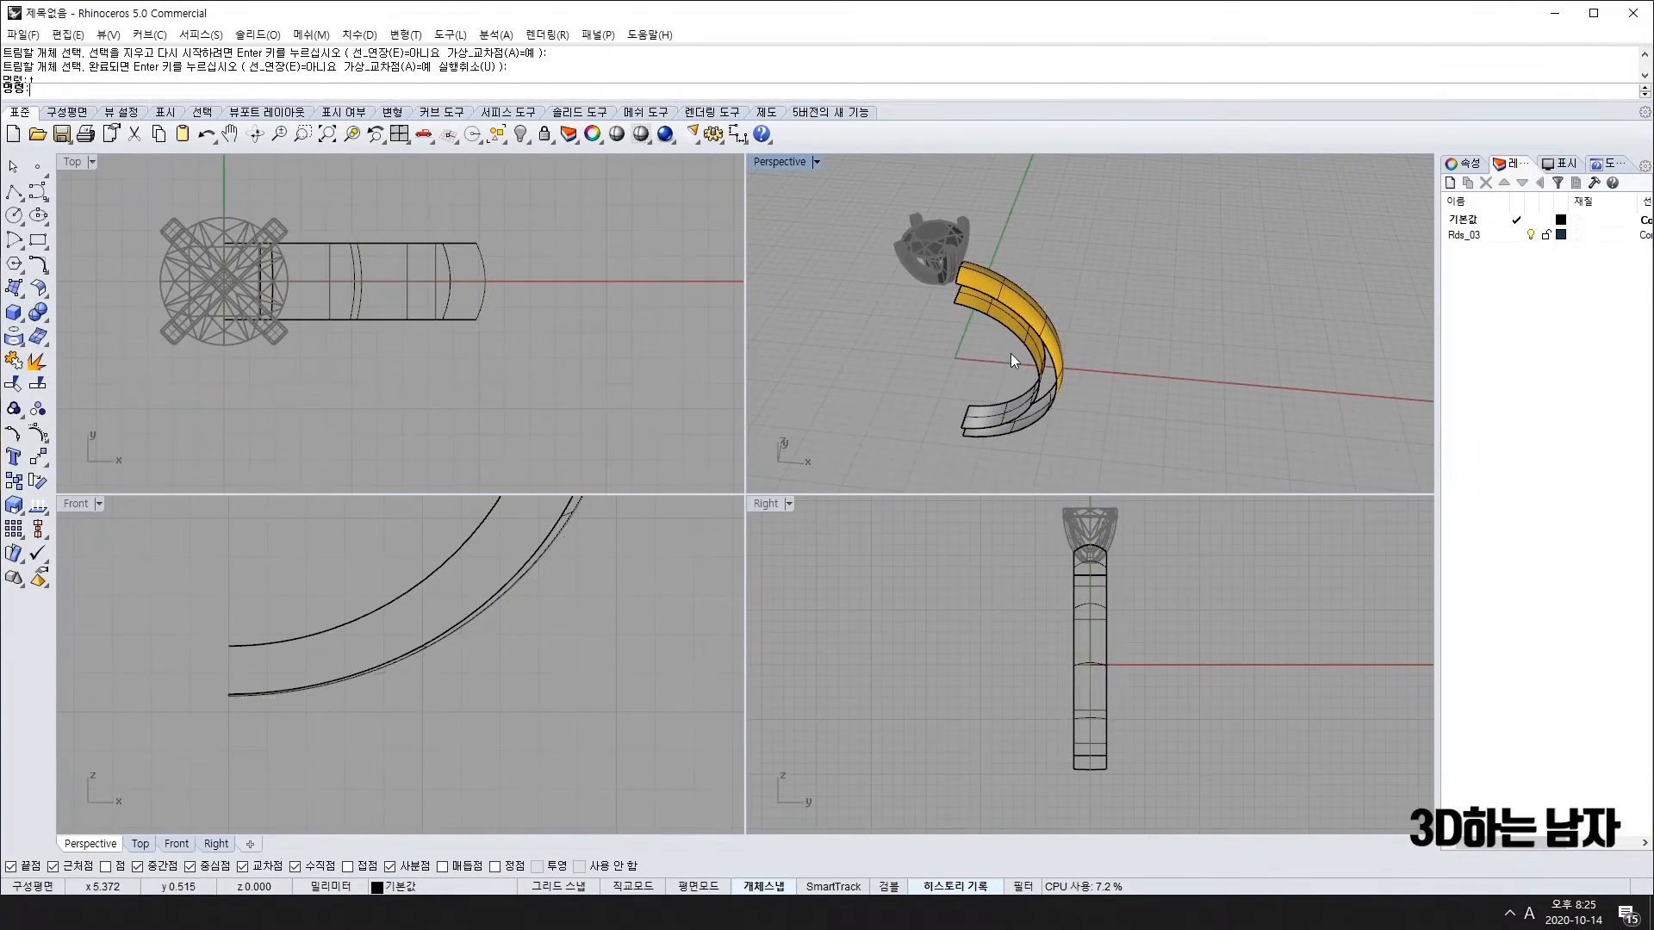
Step: Pick the inner band surface and select its upper and lower control-point rows
{"action": "type", "text": "t"}
{"action": "key", "text": "Return"}
{"action": "left_click", "coordinate": [989, 312]}
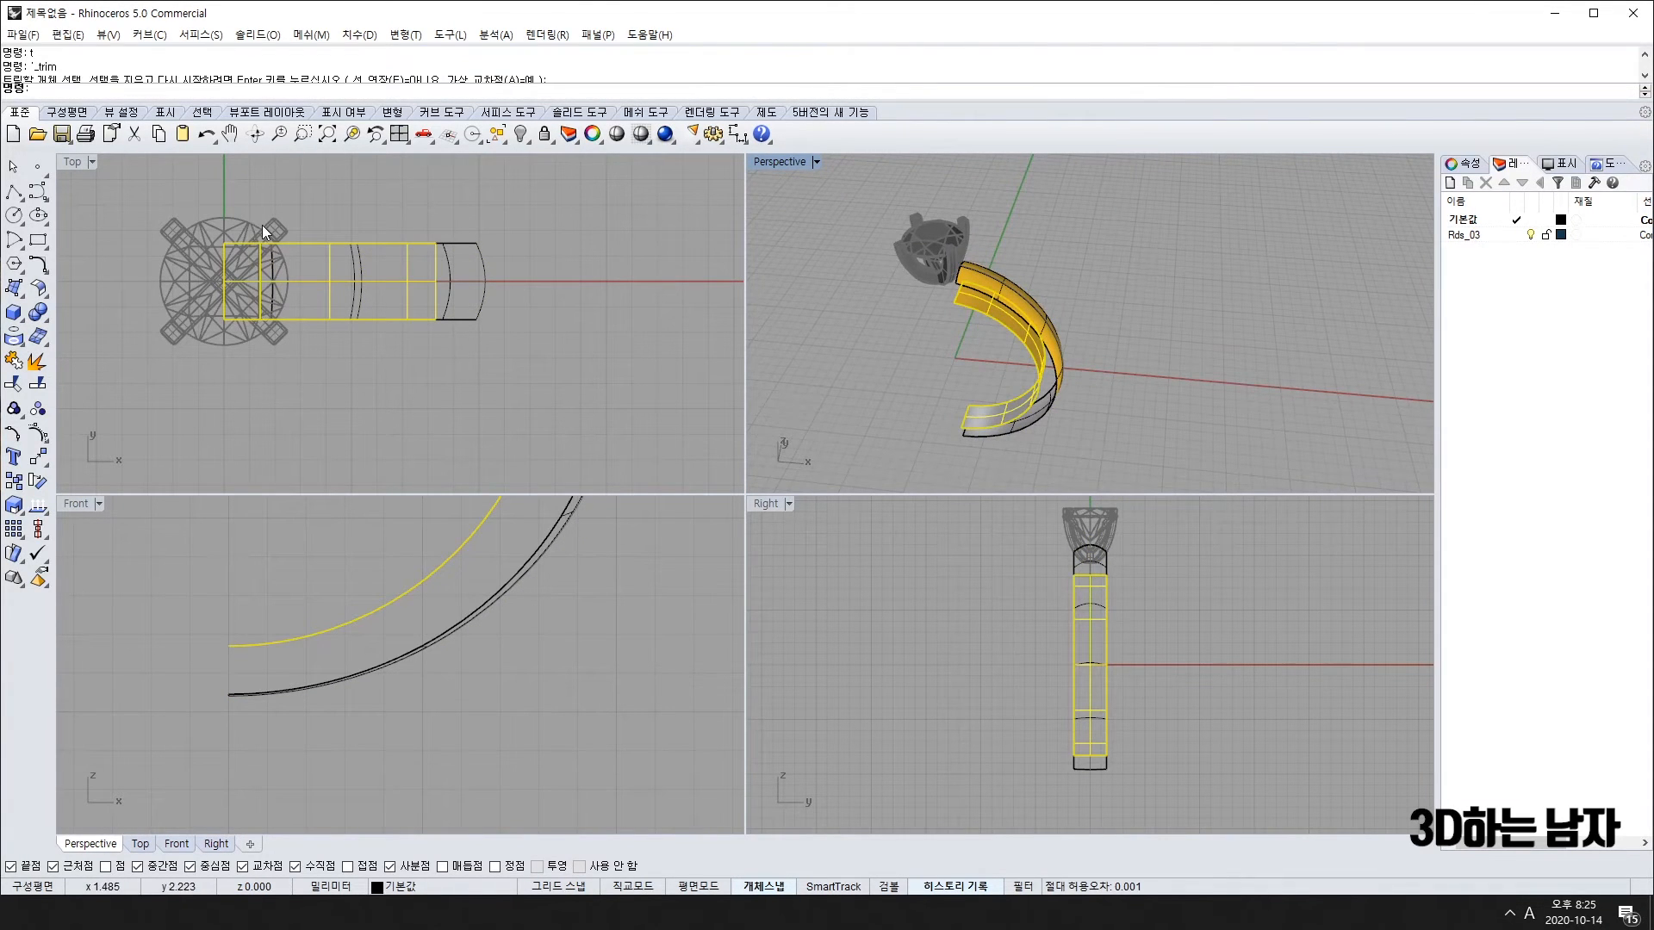
{"action": "key", "text": "F10"}
{"action": "left_click_drag", "start_coordinate": [177, 191], "coordinate": [506, 252]}
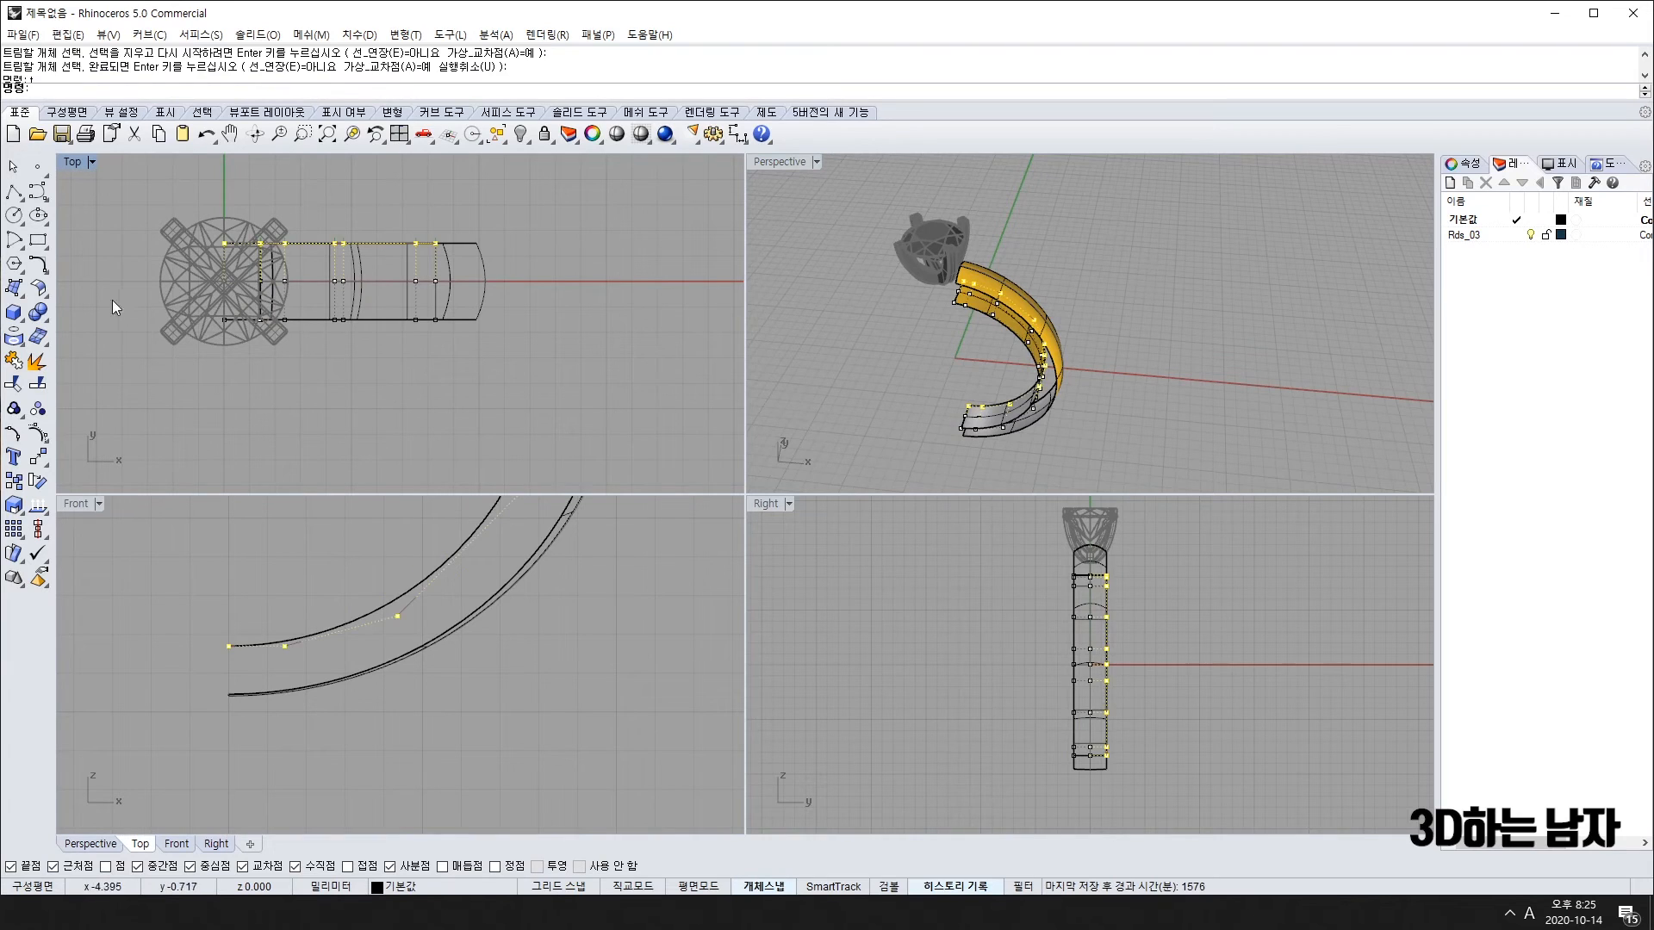
{"action": "left_click_drag", "start_coordinate": [535, 388], "coordinate": [535, 389]}
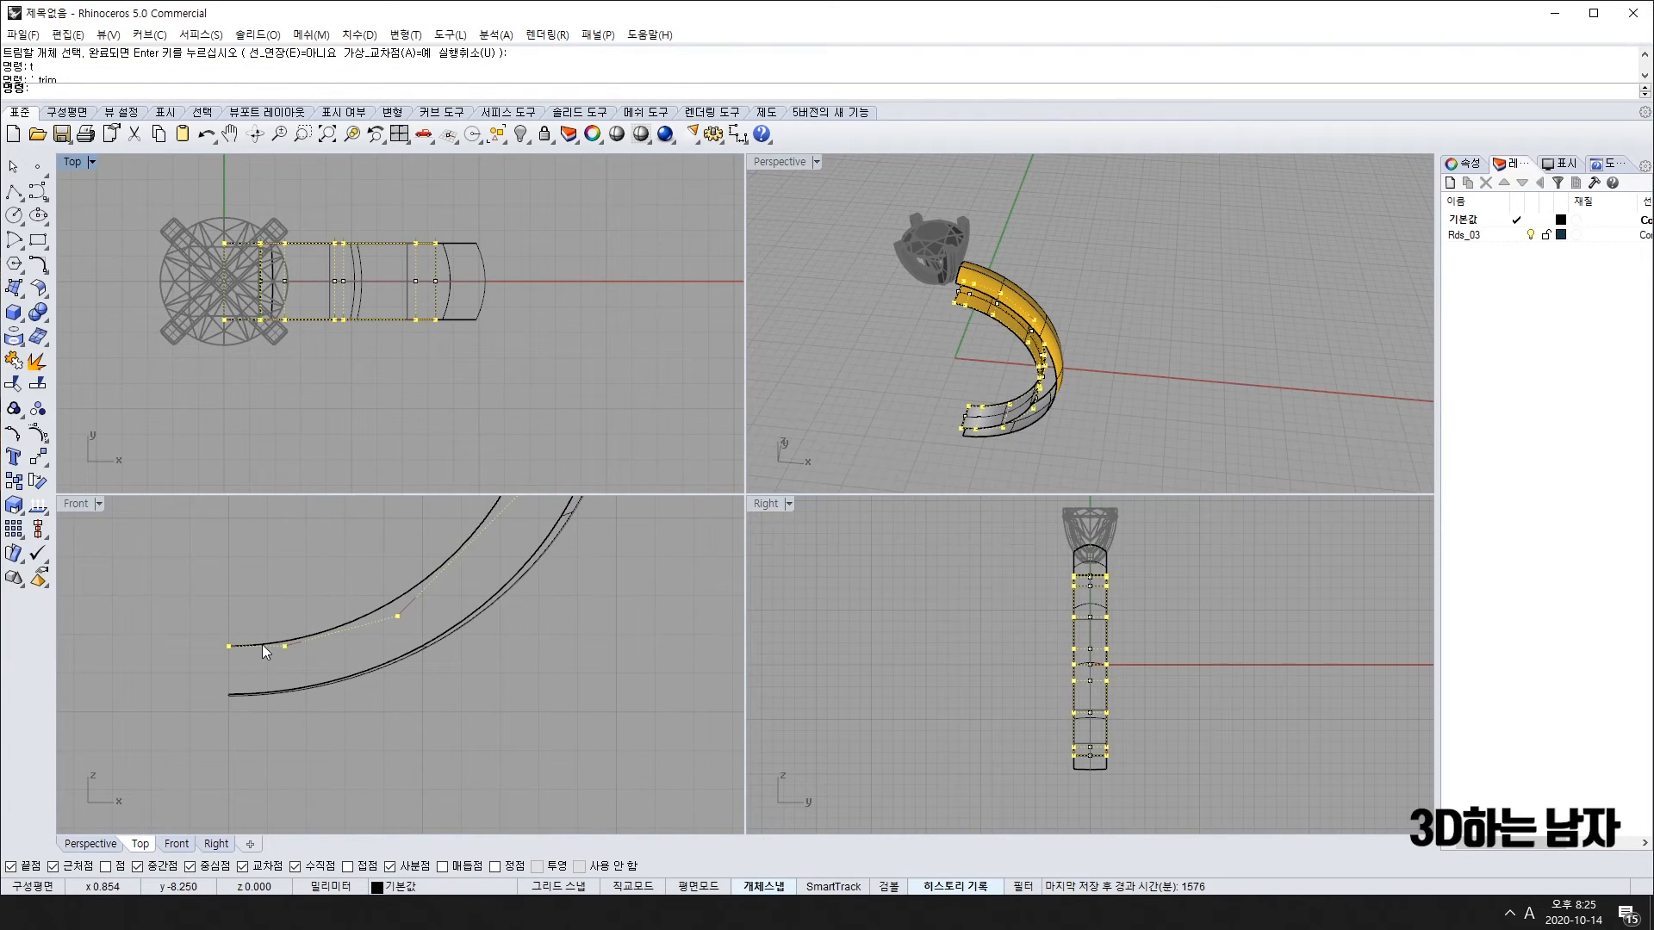
Step: Try scaling the points from the world origin, then cancel and undo the attempt
{"action": "type", "text": "s"}
{"action": "key", "text": "Return"}
{"action": "scroll", "coordinate": [254, 637], "scroll_direction": "down", "scroll_amount": 4}
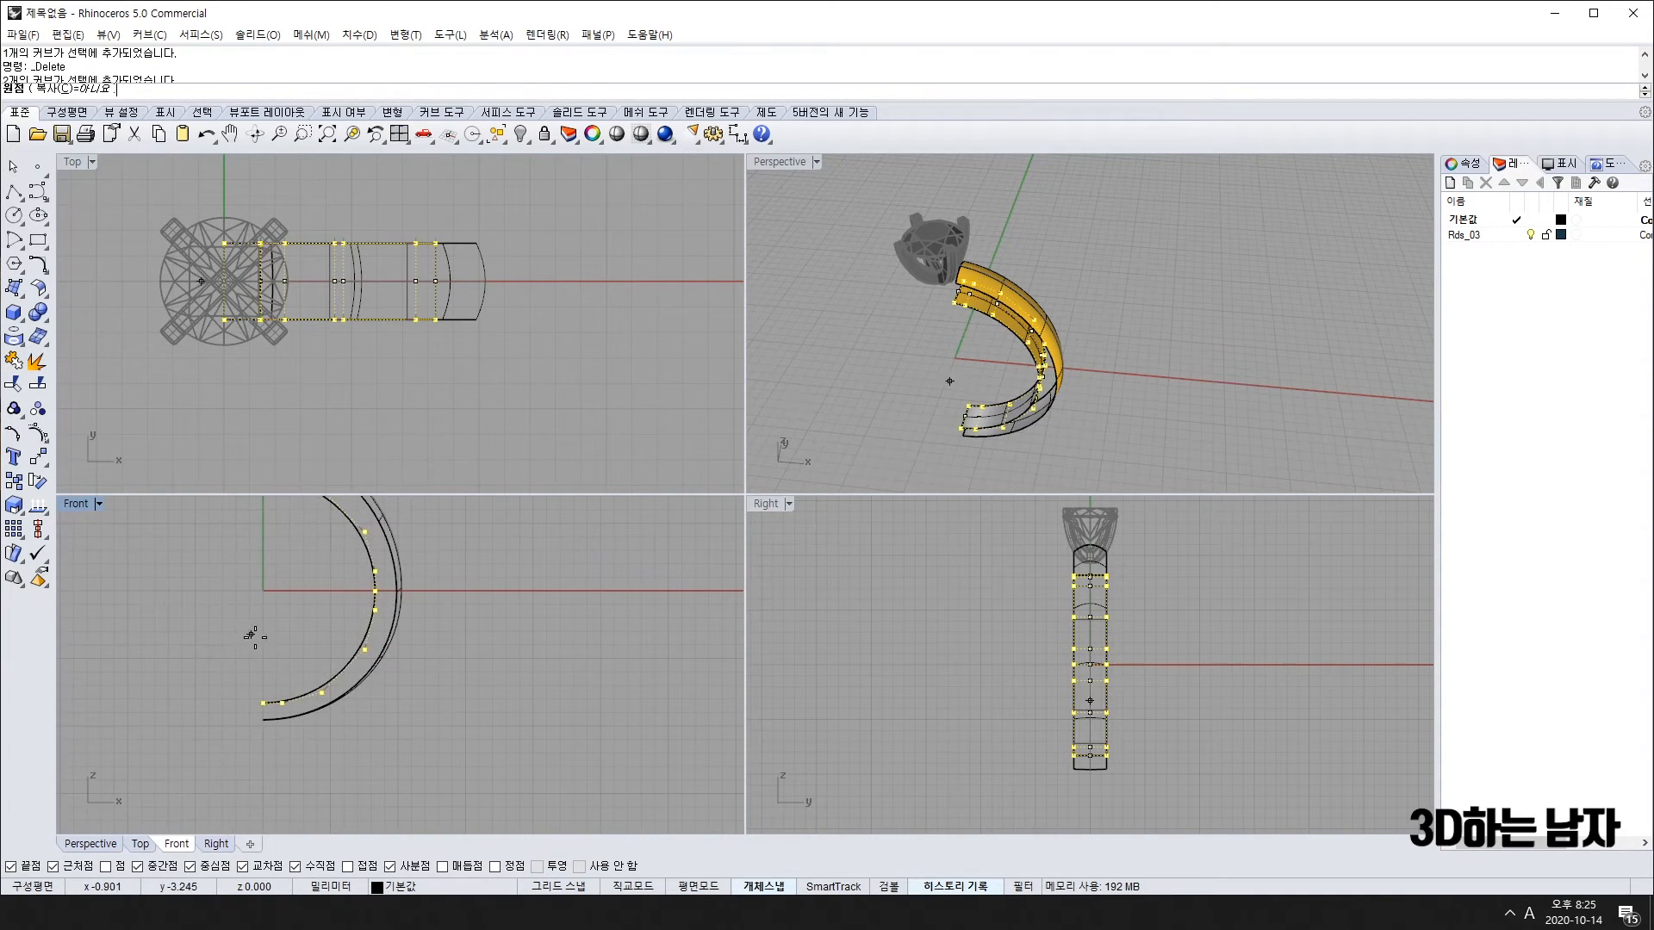
{"action": "left_click", "coordinate": [263, 591]}
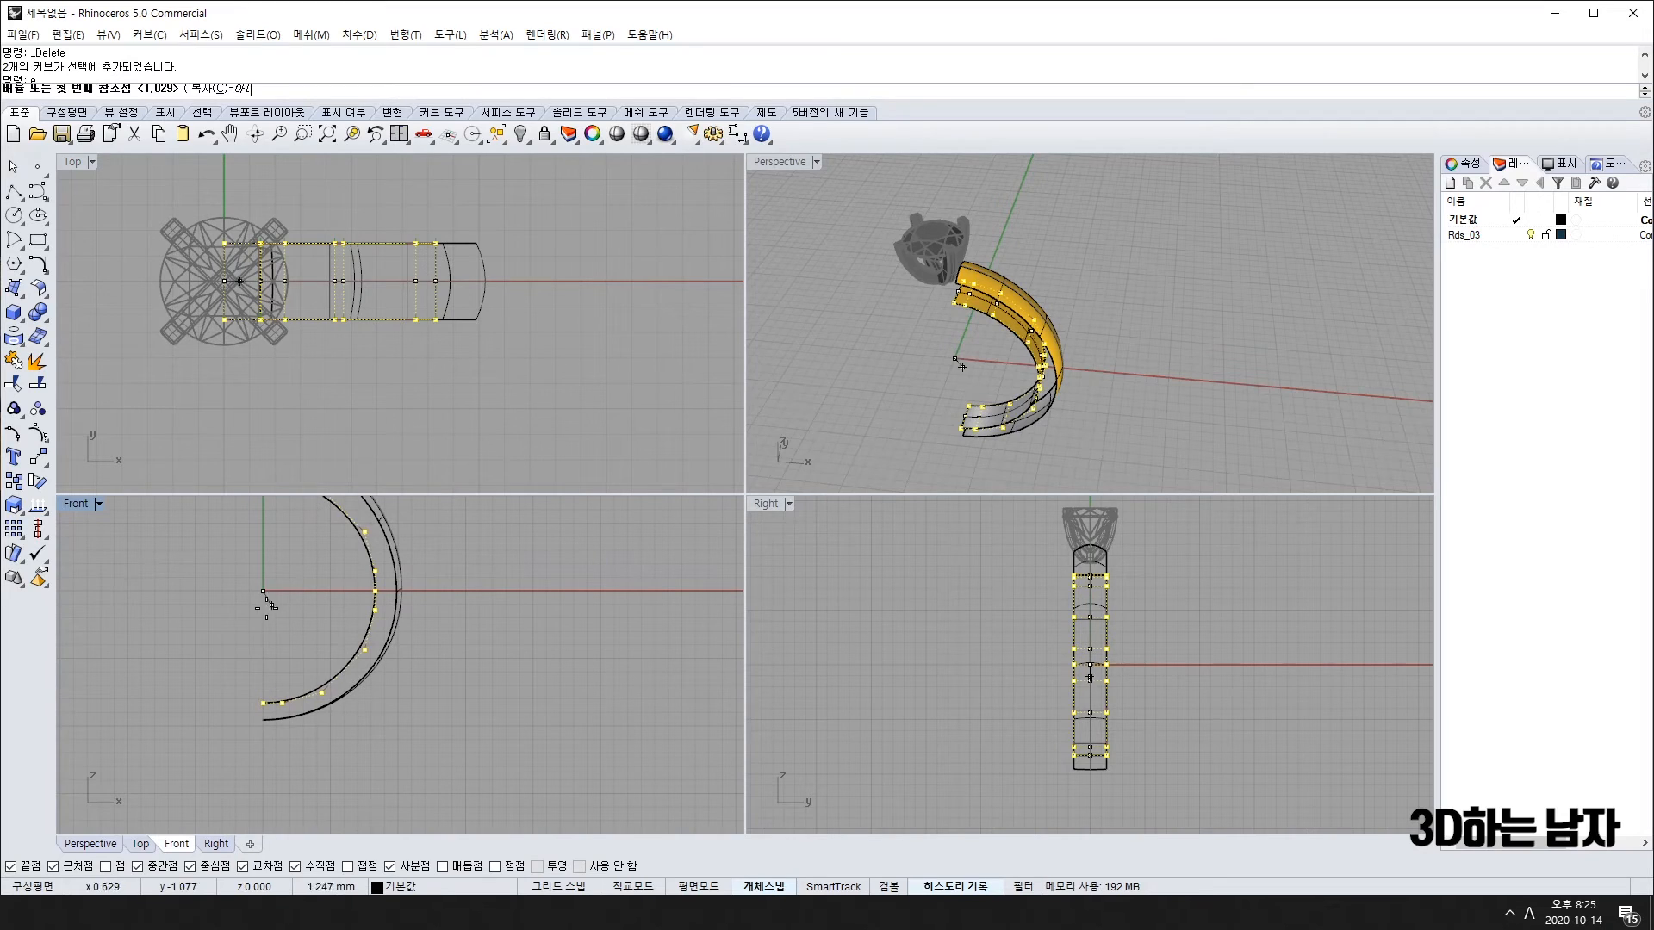
{"action": "left_click", "coordinate": [546, 591]}
{"action": "key", "text": "Escape"}
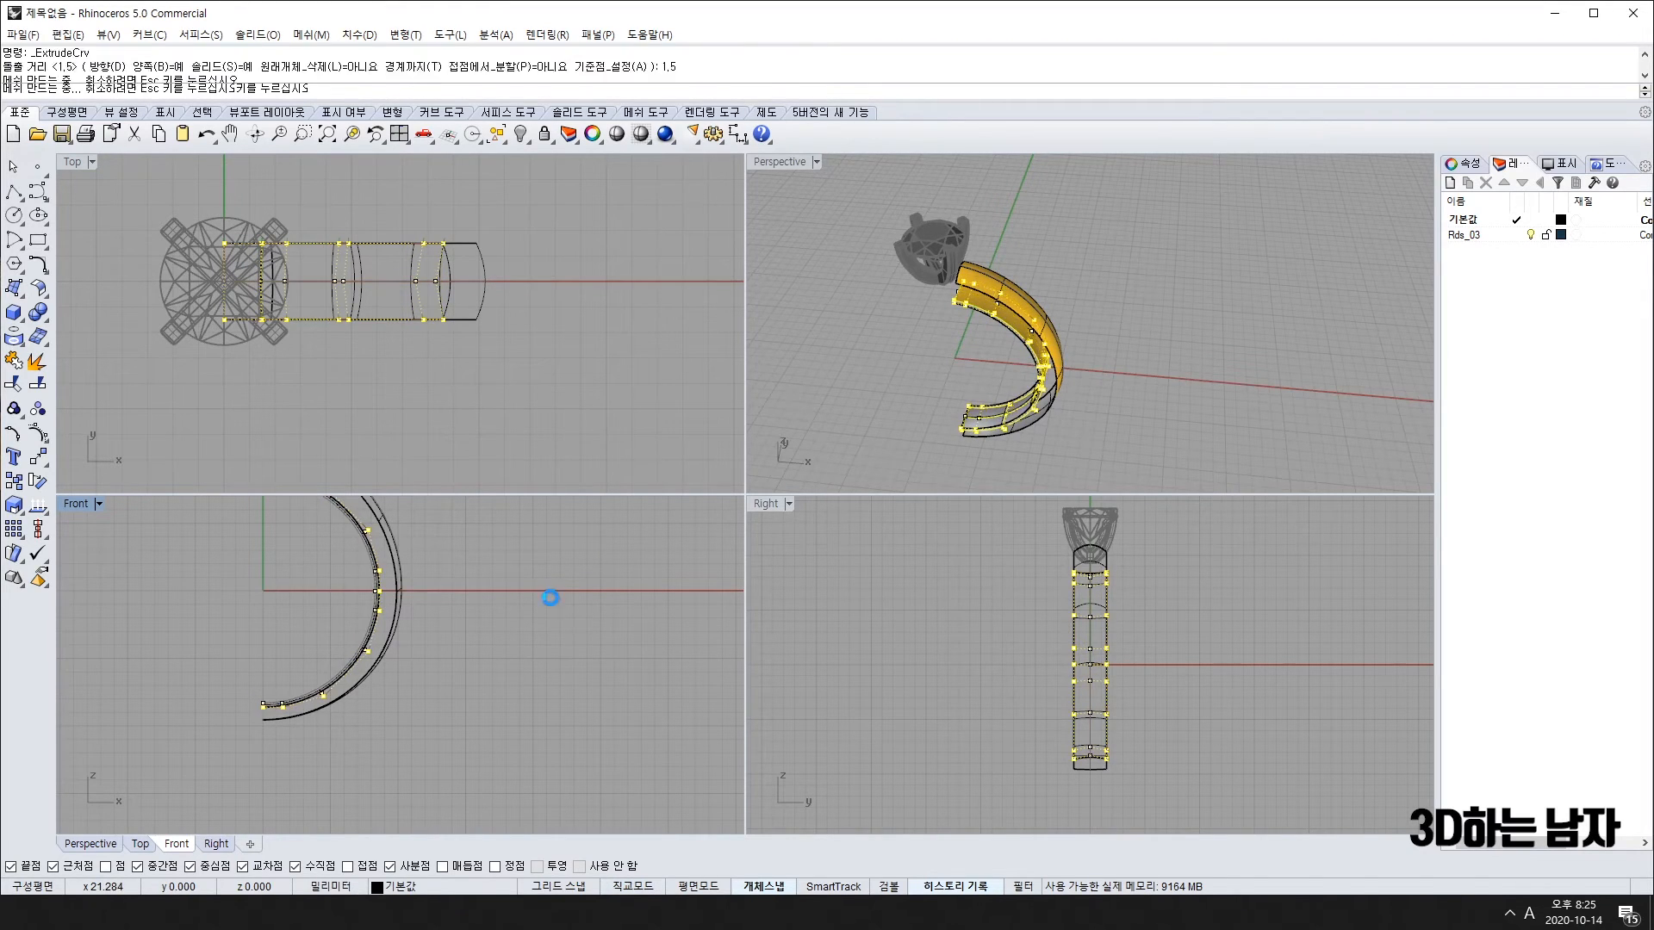
{"action": "key", "text": "ctrl+z"}
{"action": "key", "text": "ctrl+y"}
{"action": "scroll", "coordinate": [379, 612], "scroll_direction": "up", "scroll_amount": 3}
{"action": "left_click", "coordinate": [162, 277]}
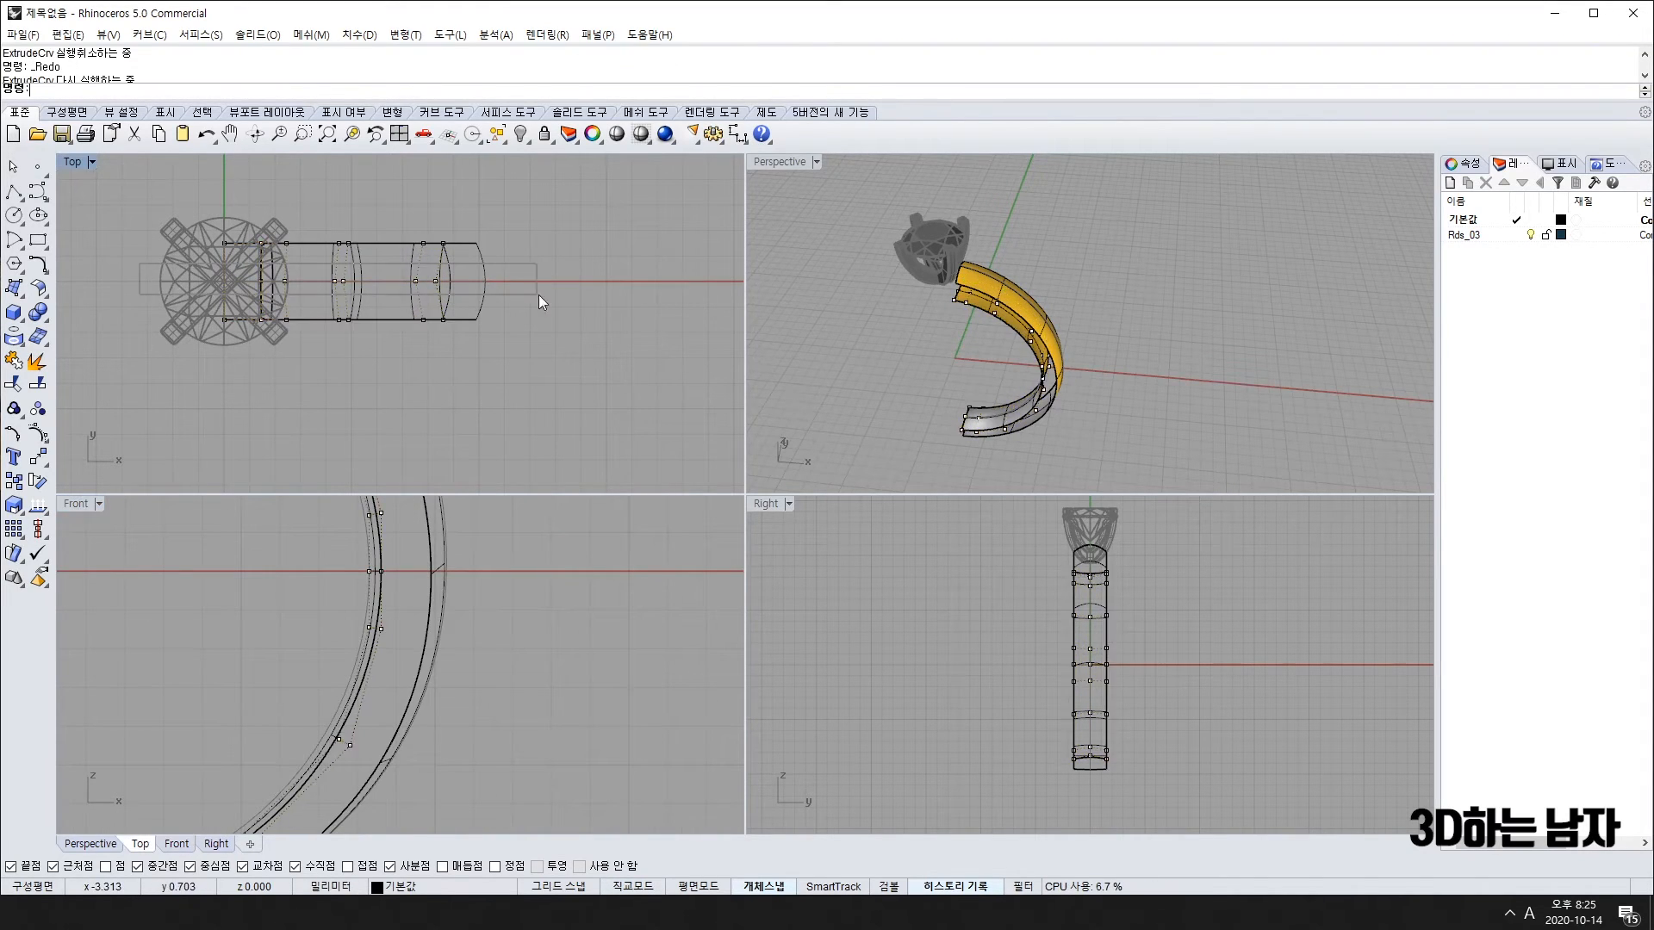
{"action": "key", "text": "ctrl+z"}
{"action": "scroll", "coordinate": [380, 580], "scroll_direction": "up", "scroll_amount": 5}
{"action": "scroll", "coordinate": [376, 629], "scroll_direction": "down", "scroll_amount": 3}
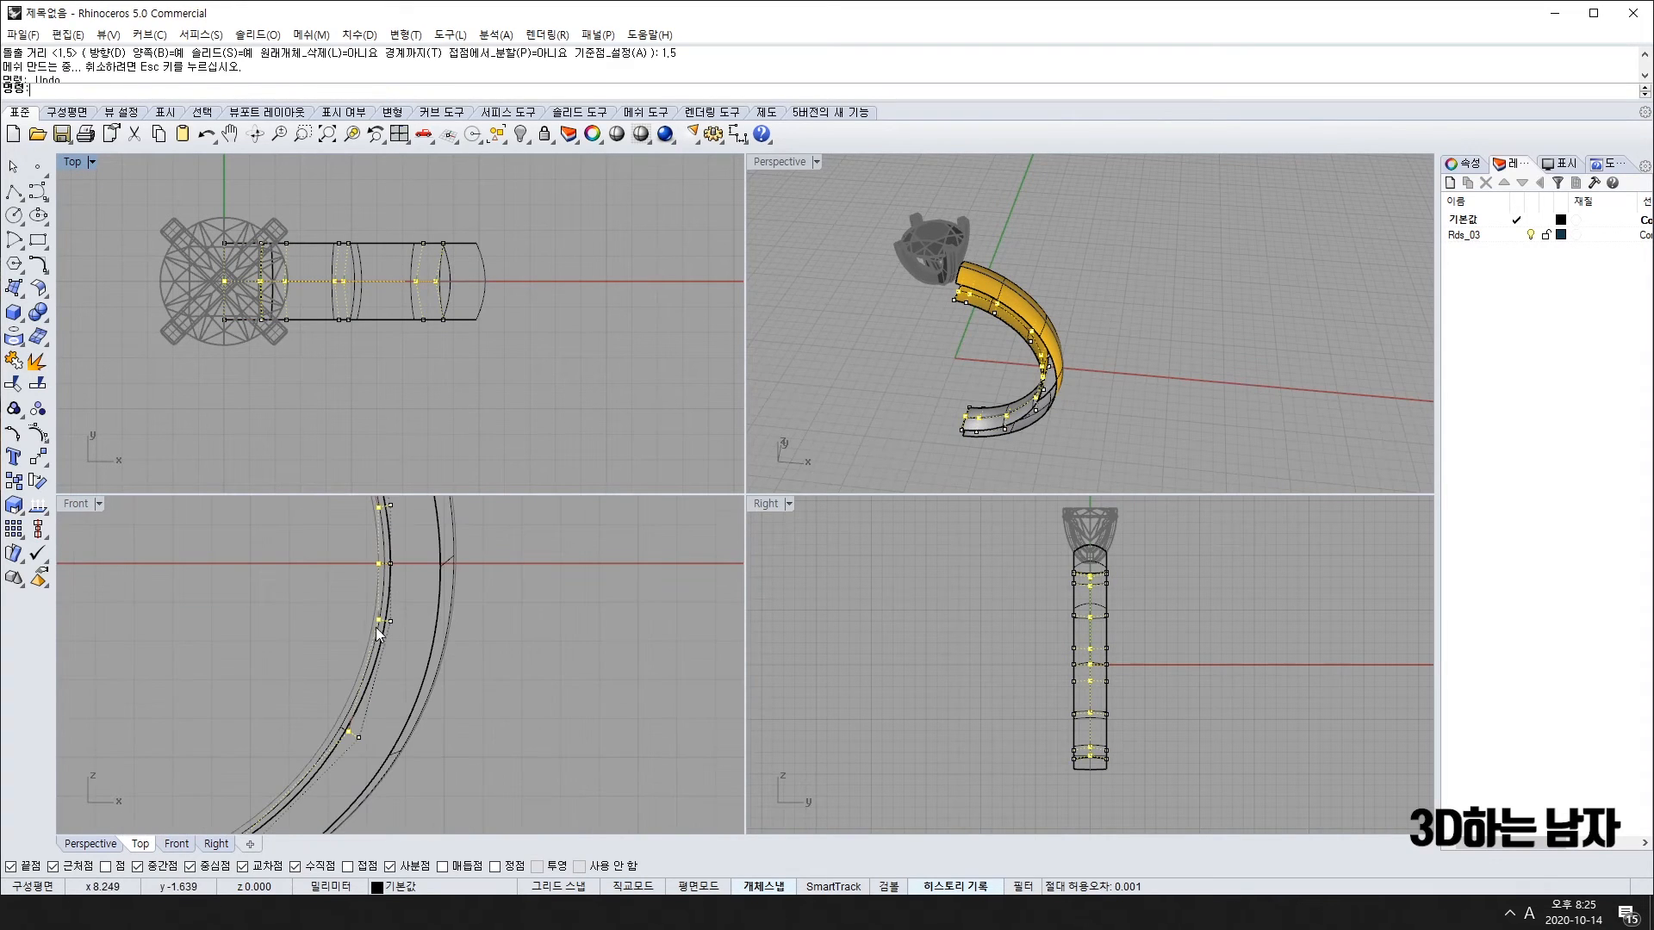
Step: Stretch the selected points in one direction with Scale1D from origin 0
{"action": "type", "text": "WE"}
{"action": "key", "text": "Return"}
{"action": "type", "text": "0"}
{"action": "key", "text": "Return"}
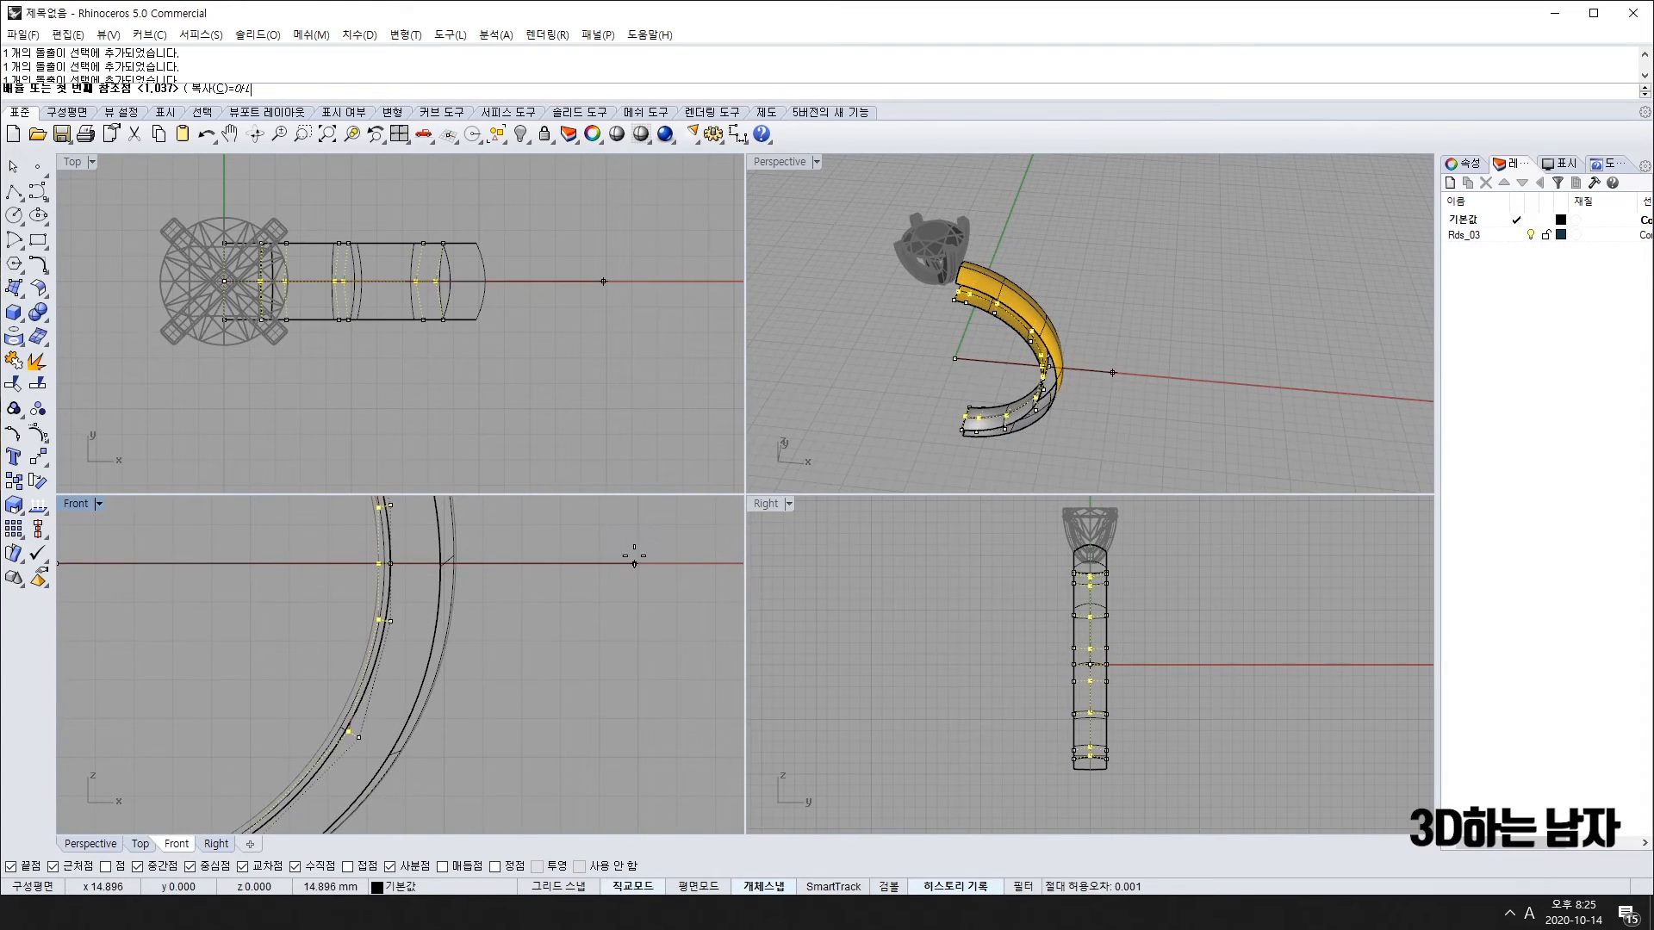
{"action": "scroll", "coordinate": [587, 567], "scroll_direction": "up", "scroll_amount": 5}
{"action": "scroll", "coordinate": [405, 580], "scroll_direction": "down", "scroll_amount": 8}
{"action": "right_click_drag", "start_coordinate": [367, 602], "coordinate": [600, 619]}
{"action": "scroll", "coordinate": [592, 611], "scroll_direction": "up", "scroll_amount": 8}
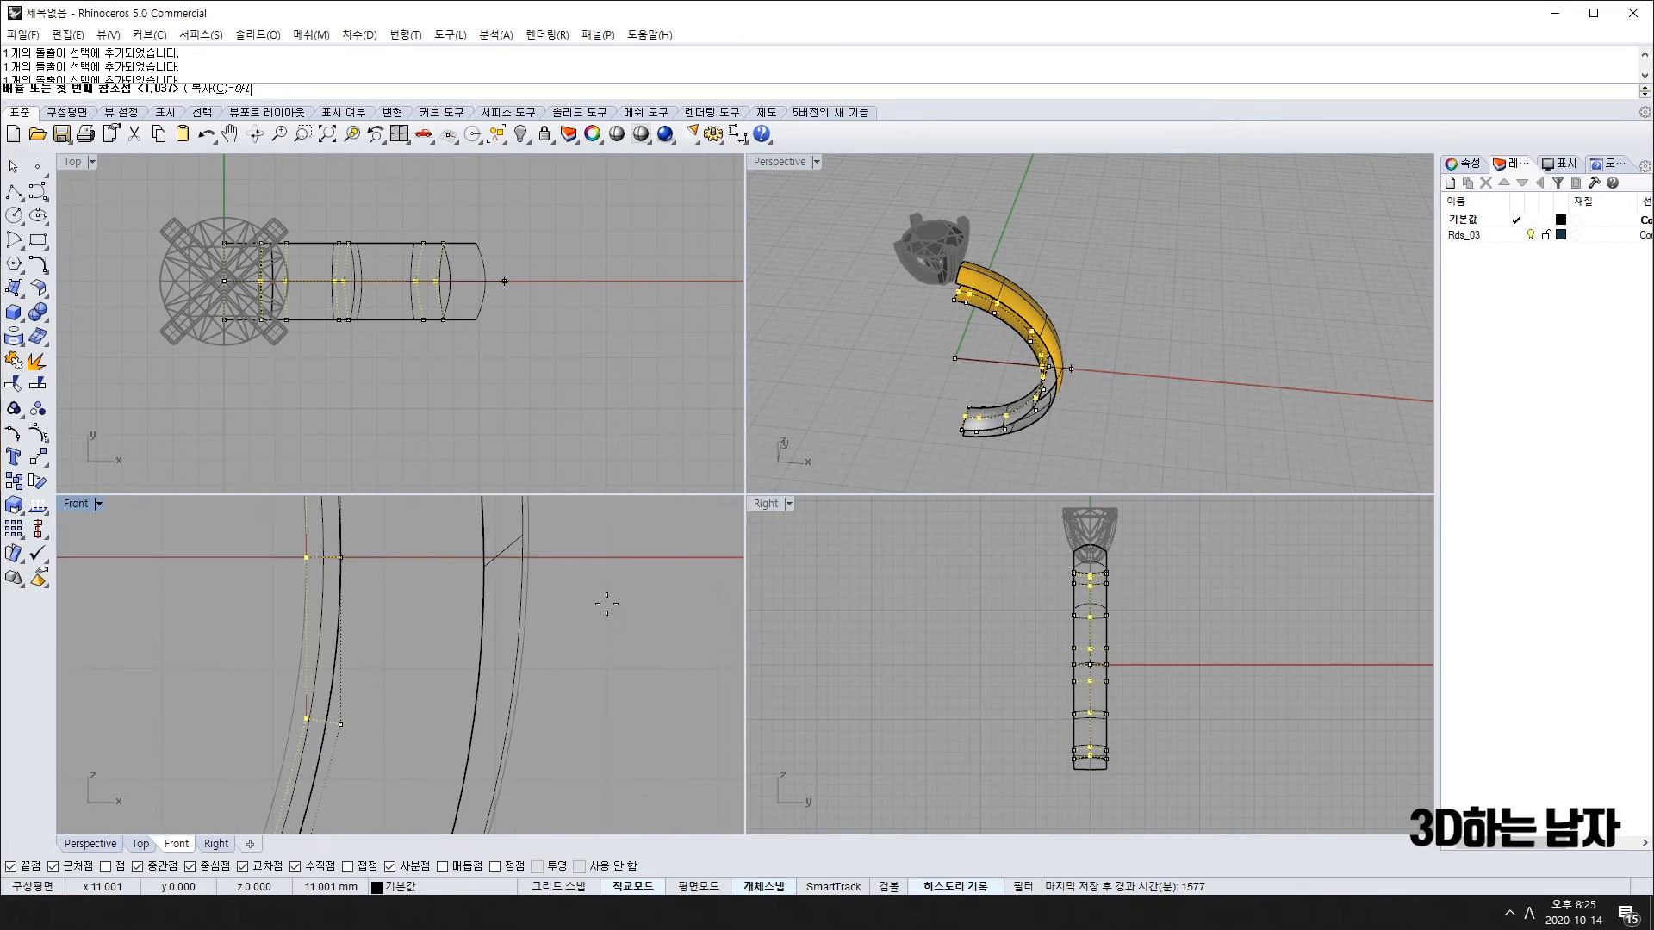
{"action": "left_click", "coordinate": [606, 602]}
{"action": "left_click", "coordinate": [568, 601]}
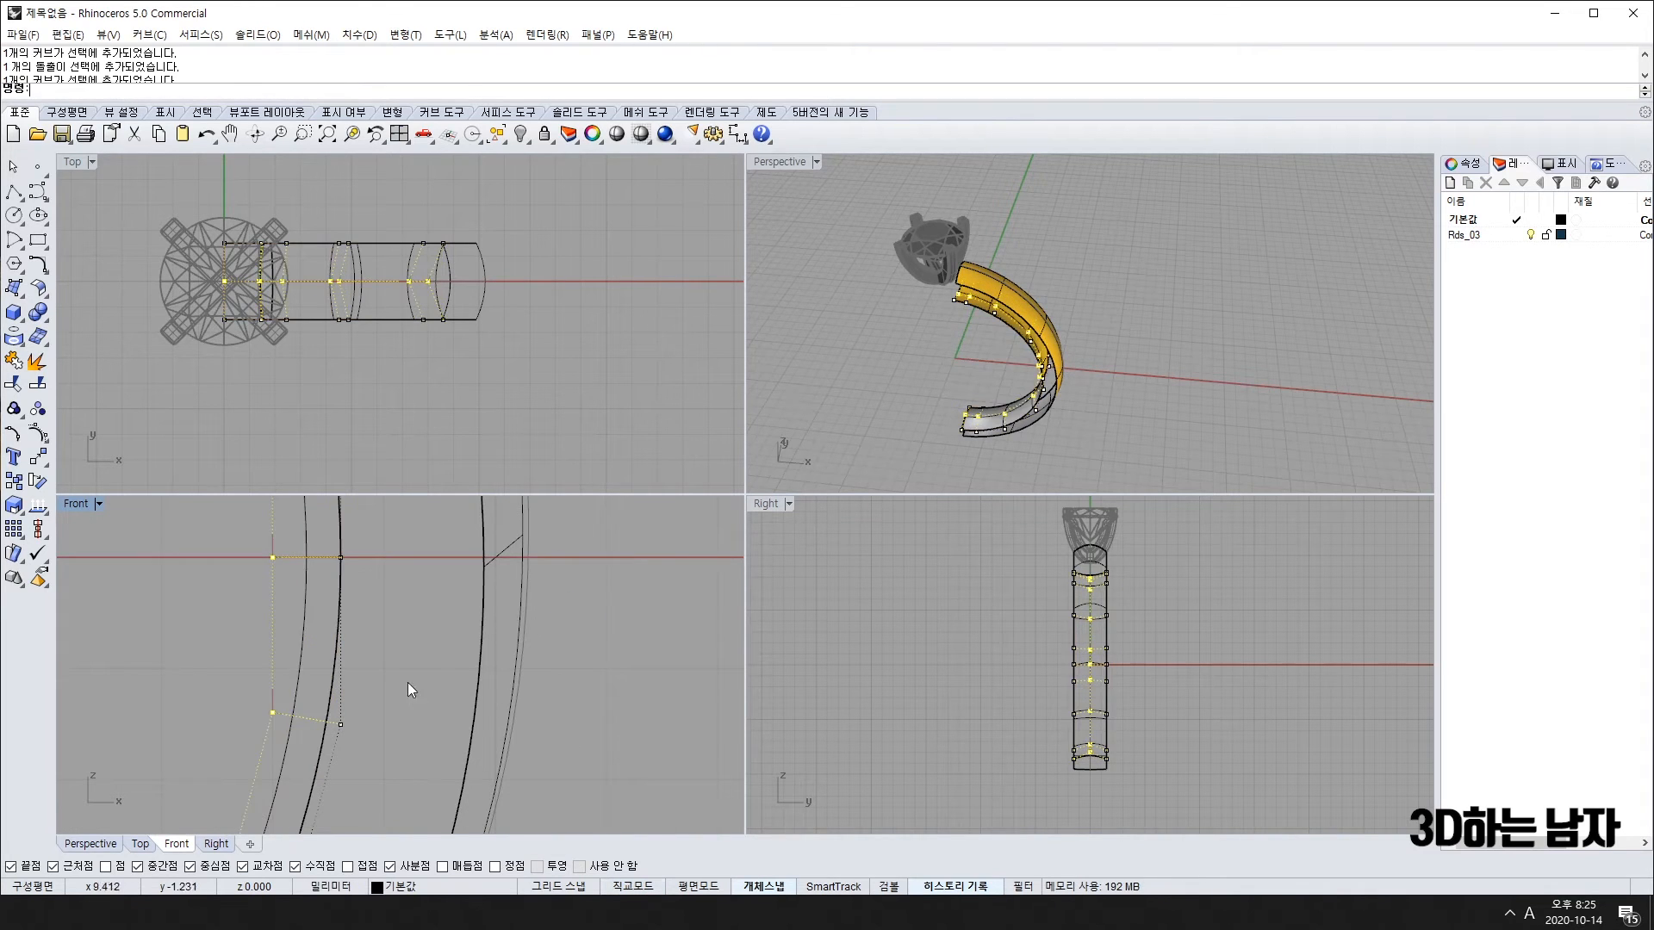
Step: Orbit to check the stretched band and hide the control points
{"action": "scroll", "coordinate": [323, 618], "scroll_direction": "down", "scroll_amount": 4}
{"action": "right_click_drag", "start_coordinate": [292, 737], "coordinate": [334, 748]}
{"action": "scroll", "coordinate": [276, 758], "scroll_direction": "up", "scroll_amount": 3}
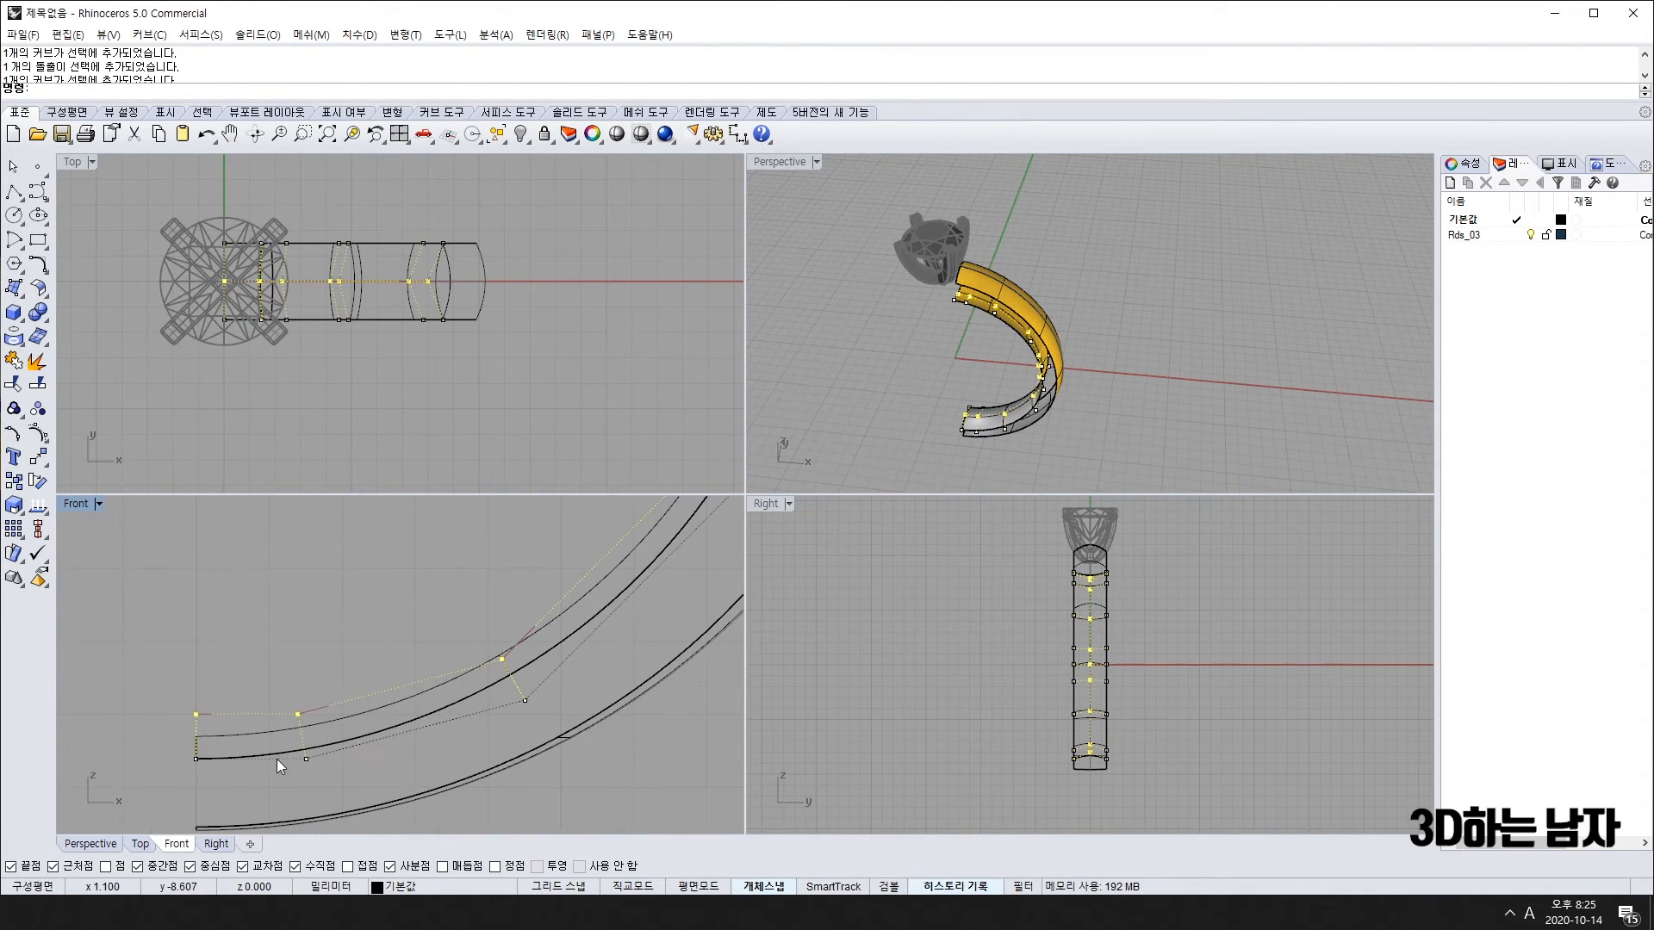
{"action": "scroll", "coordinate": [483, 719], "scroll_direction": "down", "scroll_amount": 2}
{"action": "scroll", "coordinate": [1065, 410], "scroll_direction": "up", "scroll_amount": 3}
{"action": "right_click_drag", "start_coordinate": [1065, 410], "coordinate": [970, 433]}
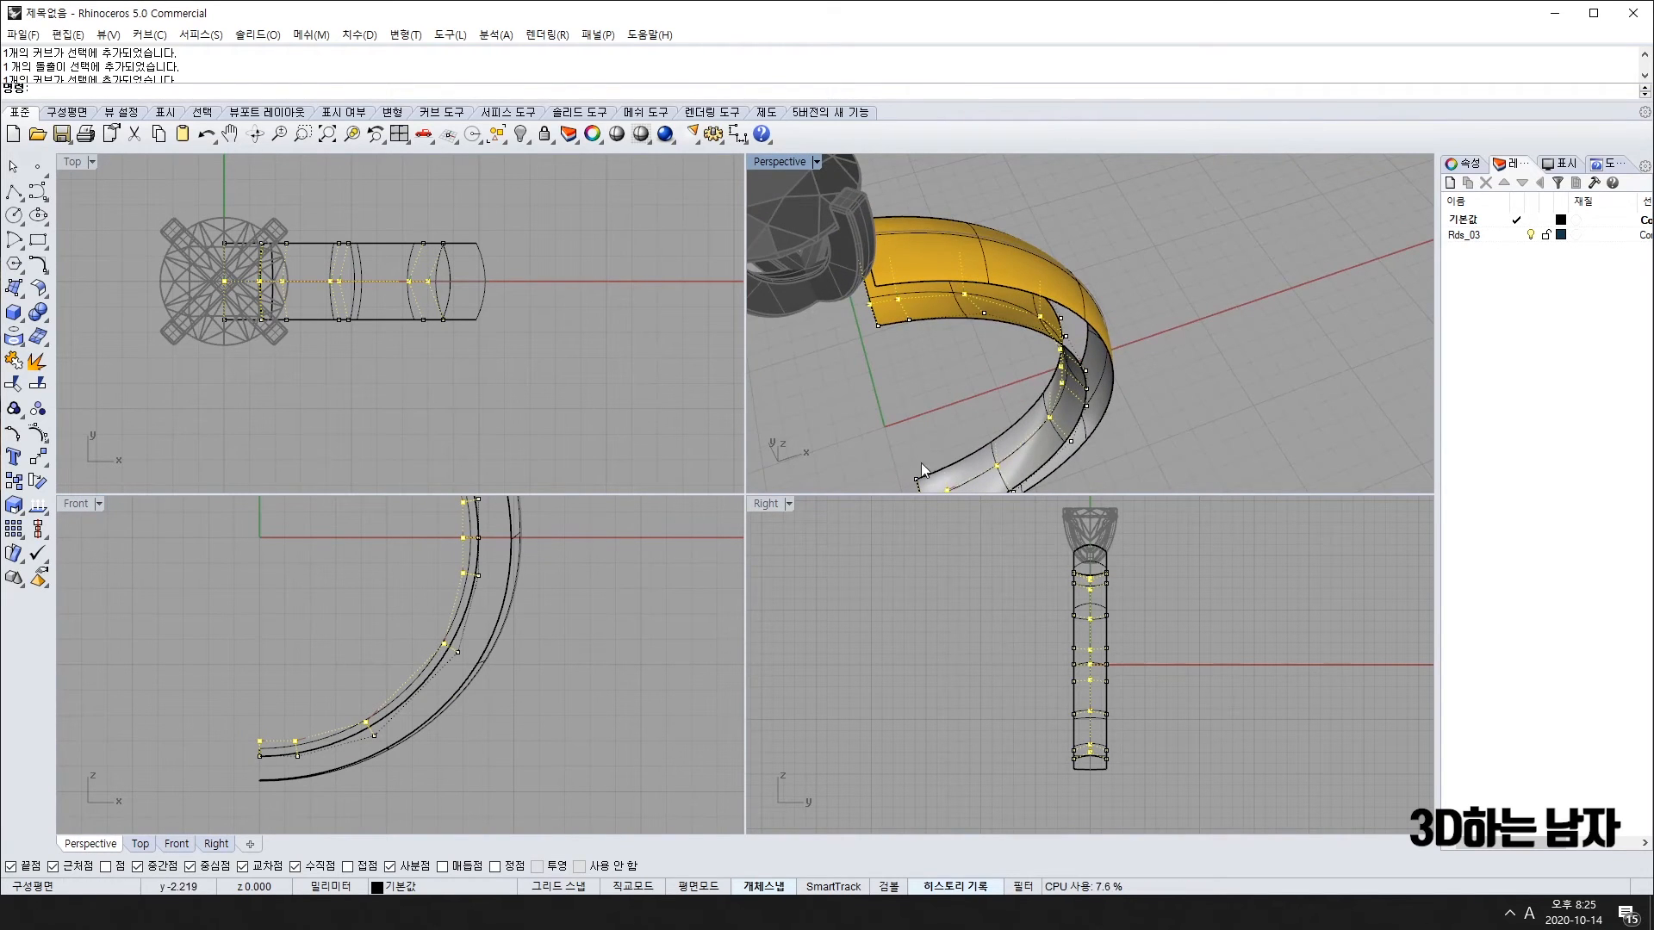
{"action": "key", "text": "Escape"}
Step: Rescale the inner band surface from a picked origin in the top view
{"action": "right_click_drag", "start_coordinate": [780, 332], "coordinate": [1036, 221]}
{"action": "left_click", "coordinate": [1036, 221]}
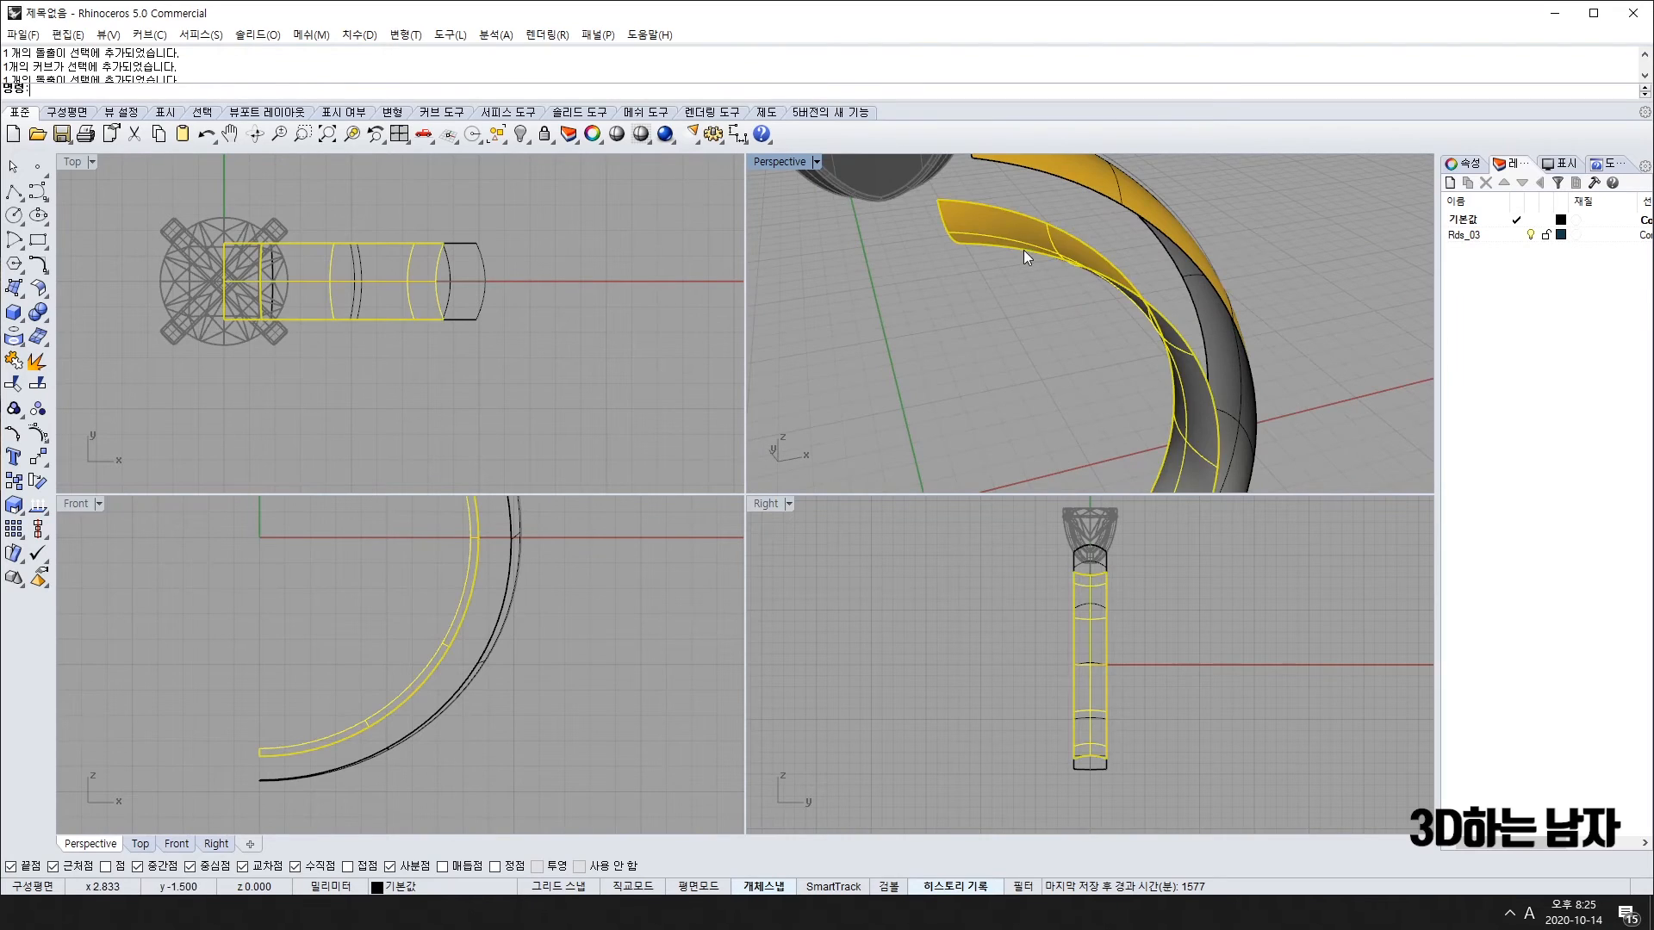
{"action": "right_click_drag", "start_coordinate": [202, 308], "coordinate": [277, 316]}
{"action": "type", "text": "scale"}
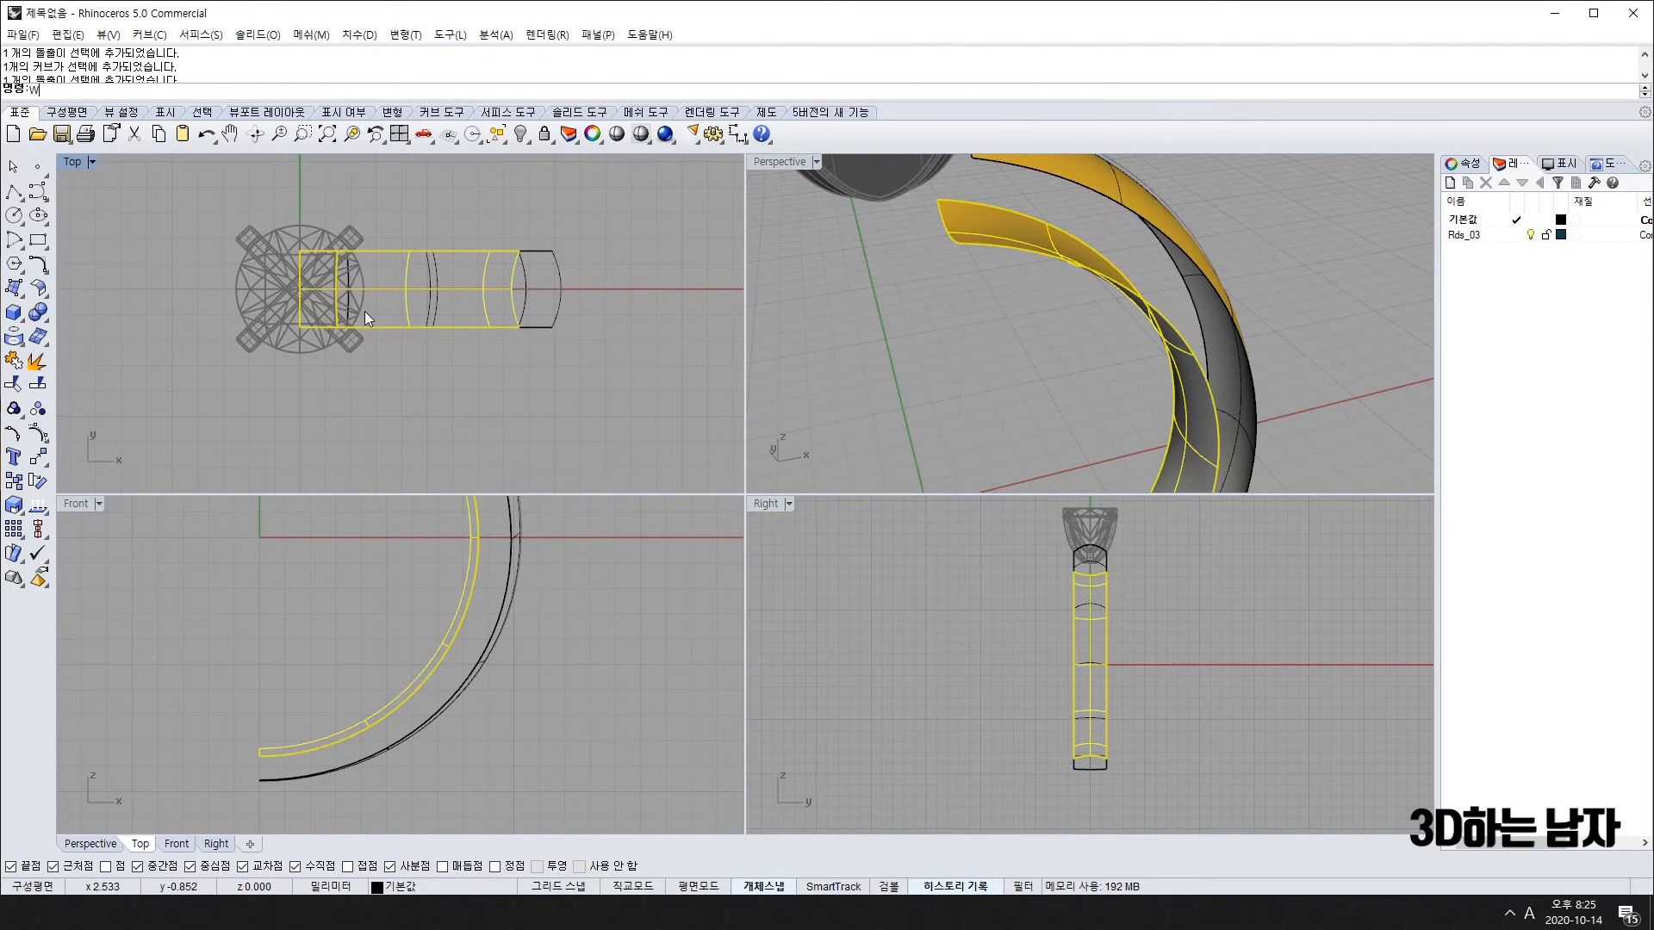
{"action": "key", "text": "Return"}
{"action": "left_click", "coordinate": [299, 289]}
{"action": "key", "text": "Return"}
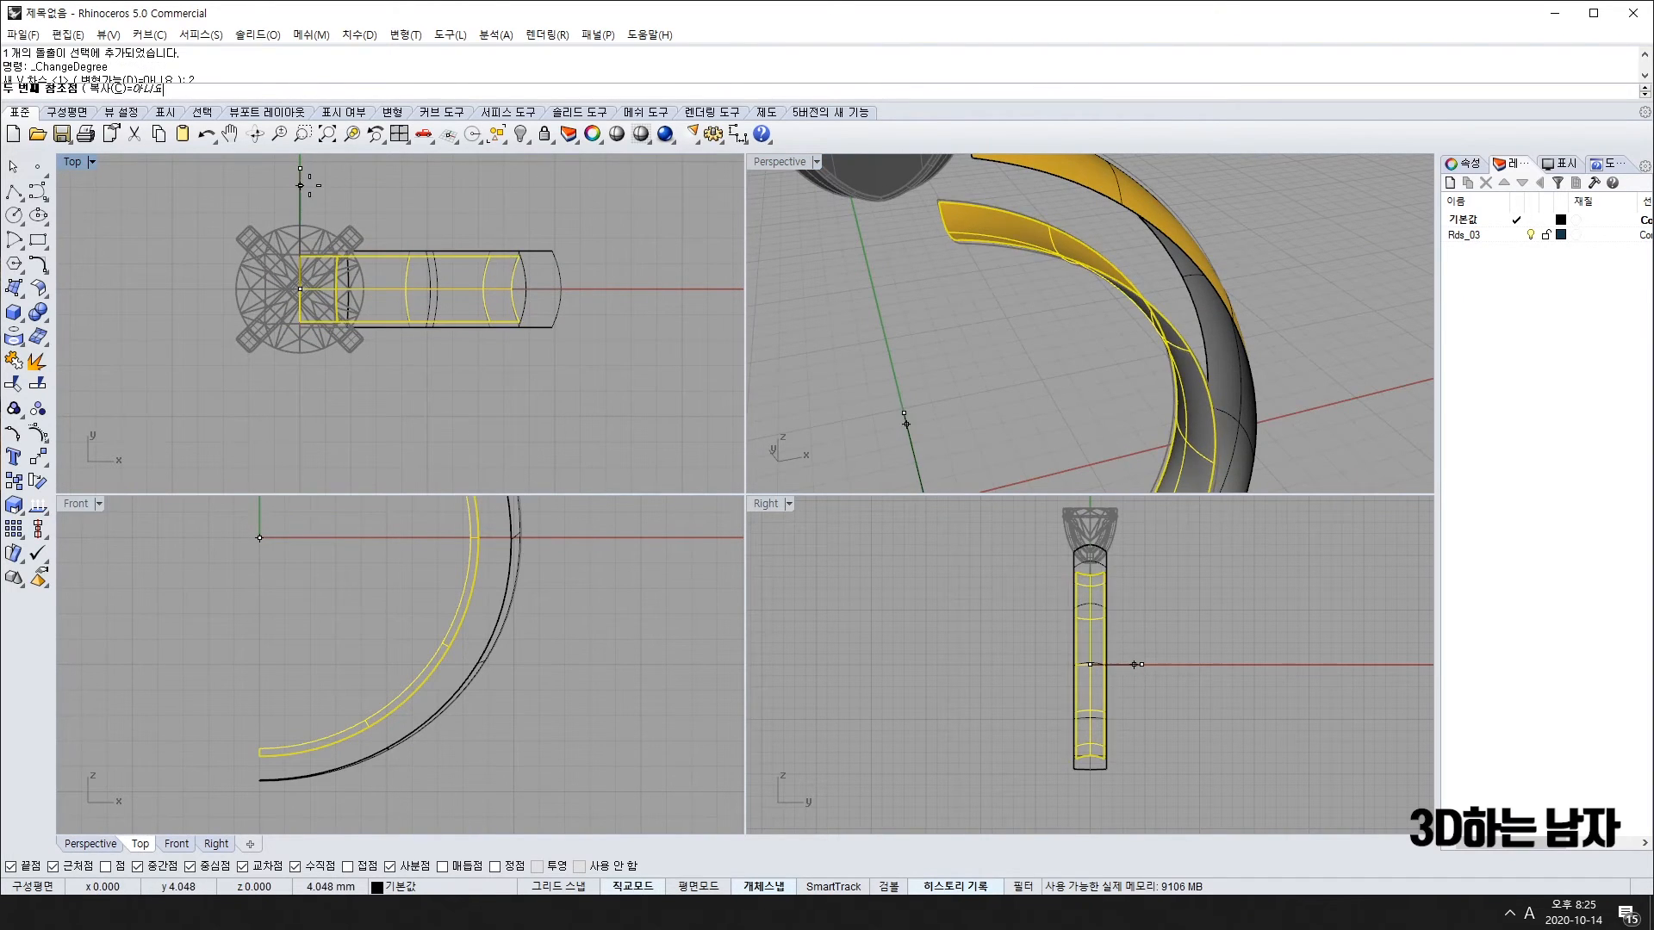
{"action": "right_click_drag", "start_coordinate": [1039, 275], "coordinate": [1023, 372]}
{"action": "key", "text": "Escape"}
Step: Begin a curve on the band surface, placing its first point at the shank's top end
{"action": "scroll", "coordinate": [1046, 370], "scroll_direction": "down", "scroll_amount": 3}
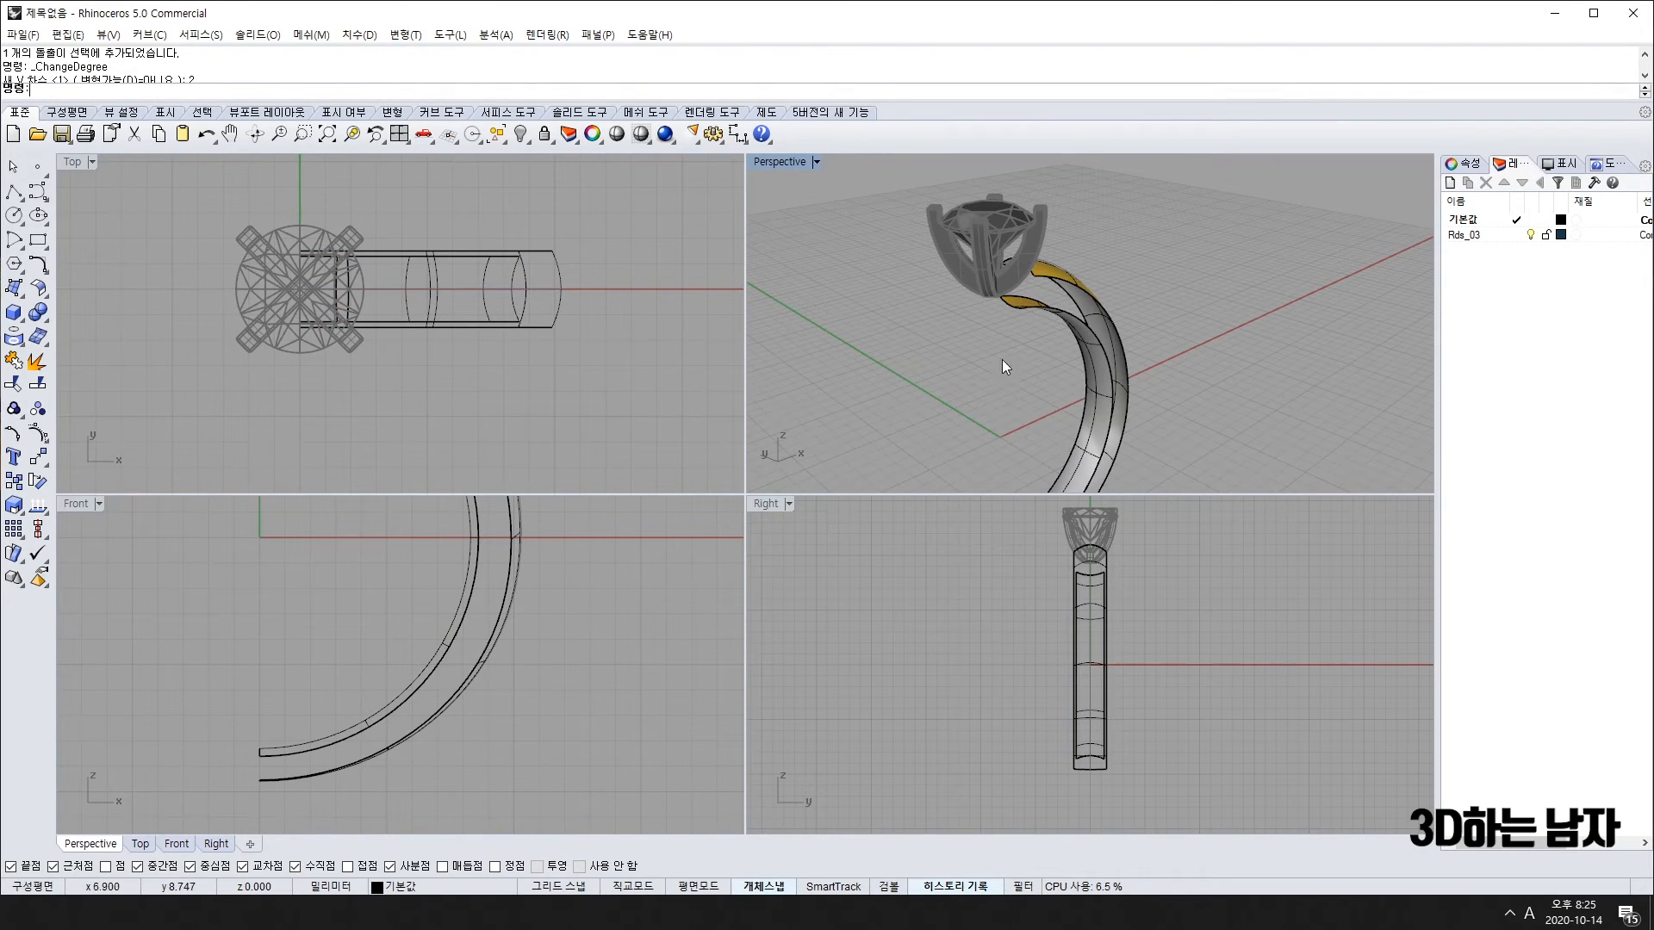
{"action": "scroll", "coordinate": [1065, 629], "scroll_direction": "up", "scroll_amount": 5}
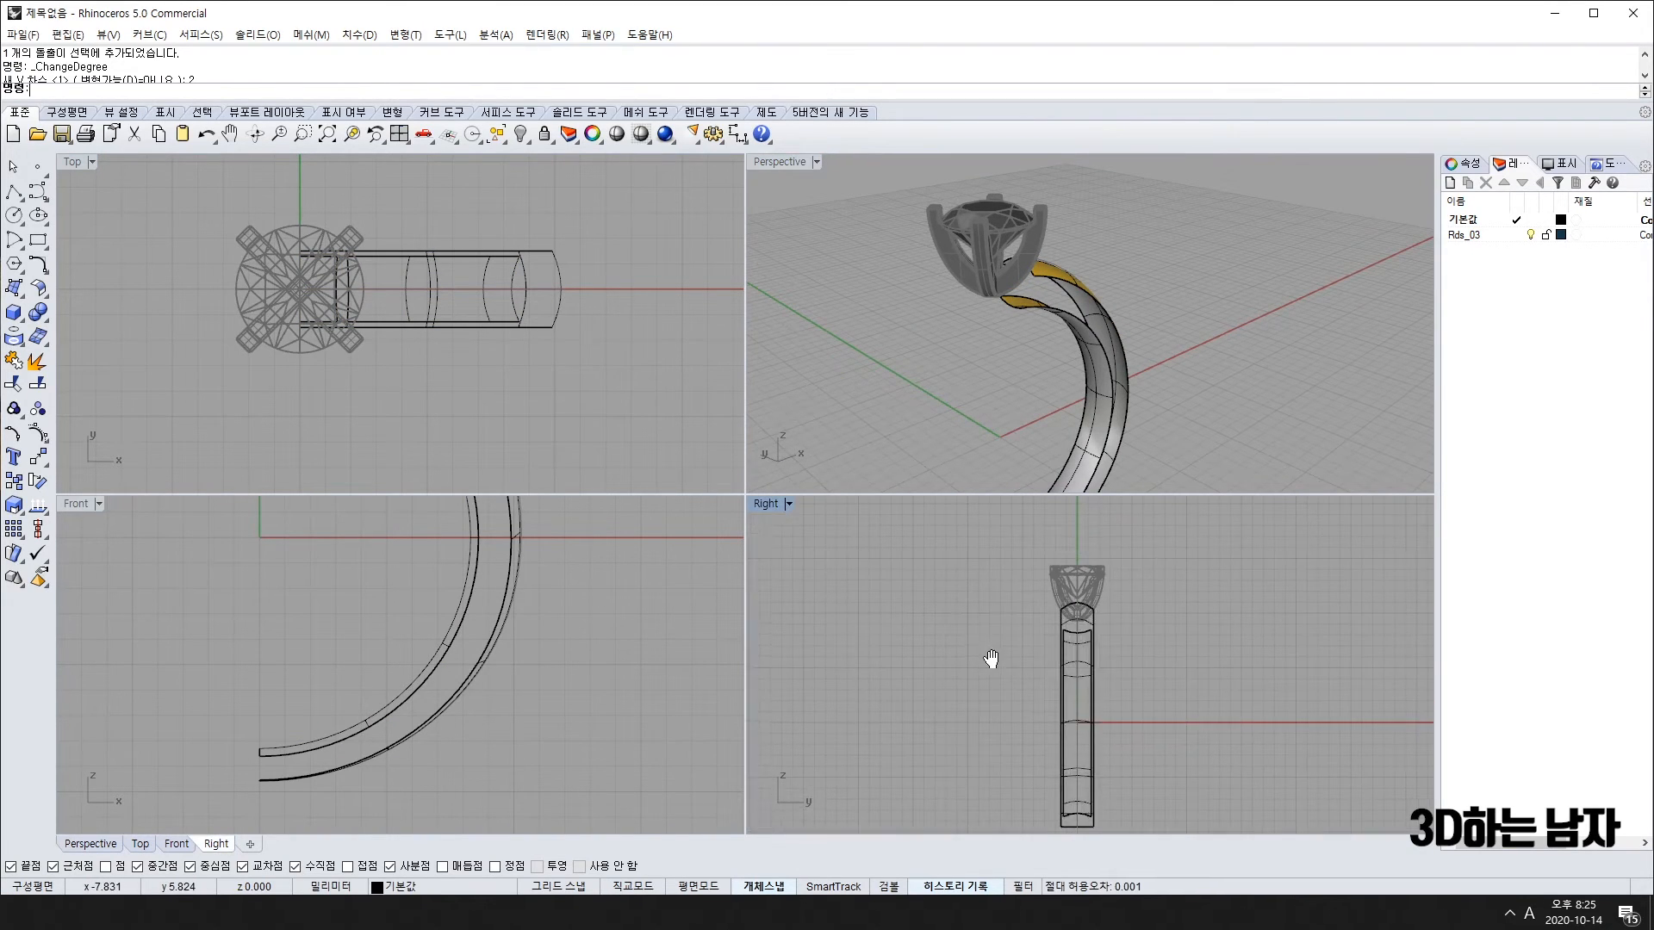
{"action": "left_click", "coordinate": [38, 195]}
{"action": "left_click", "coordinate": [1065, 638]}
{"action": "left_click", "coordinate": [1066, 633]}
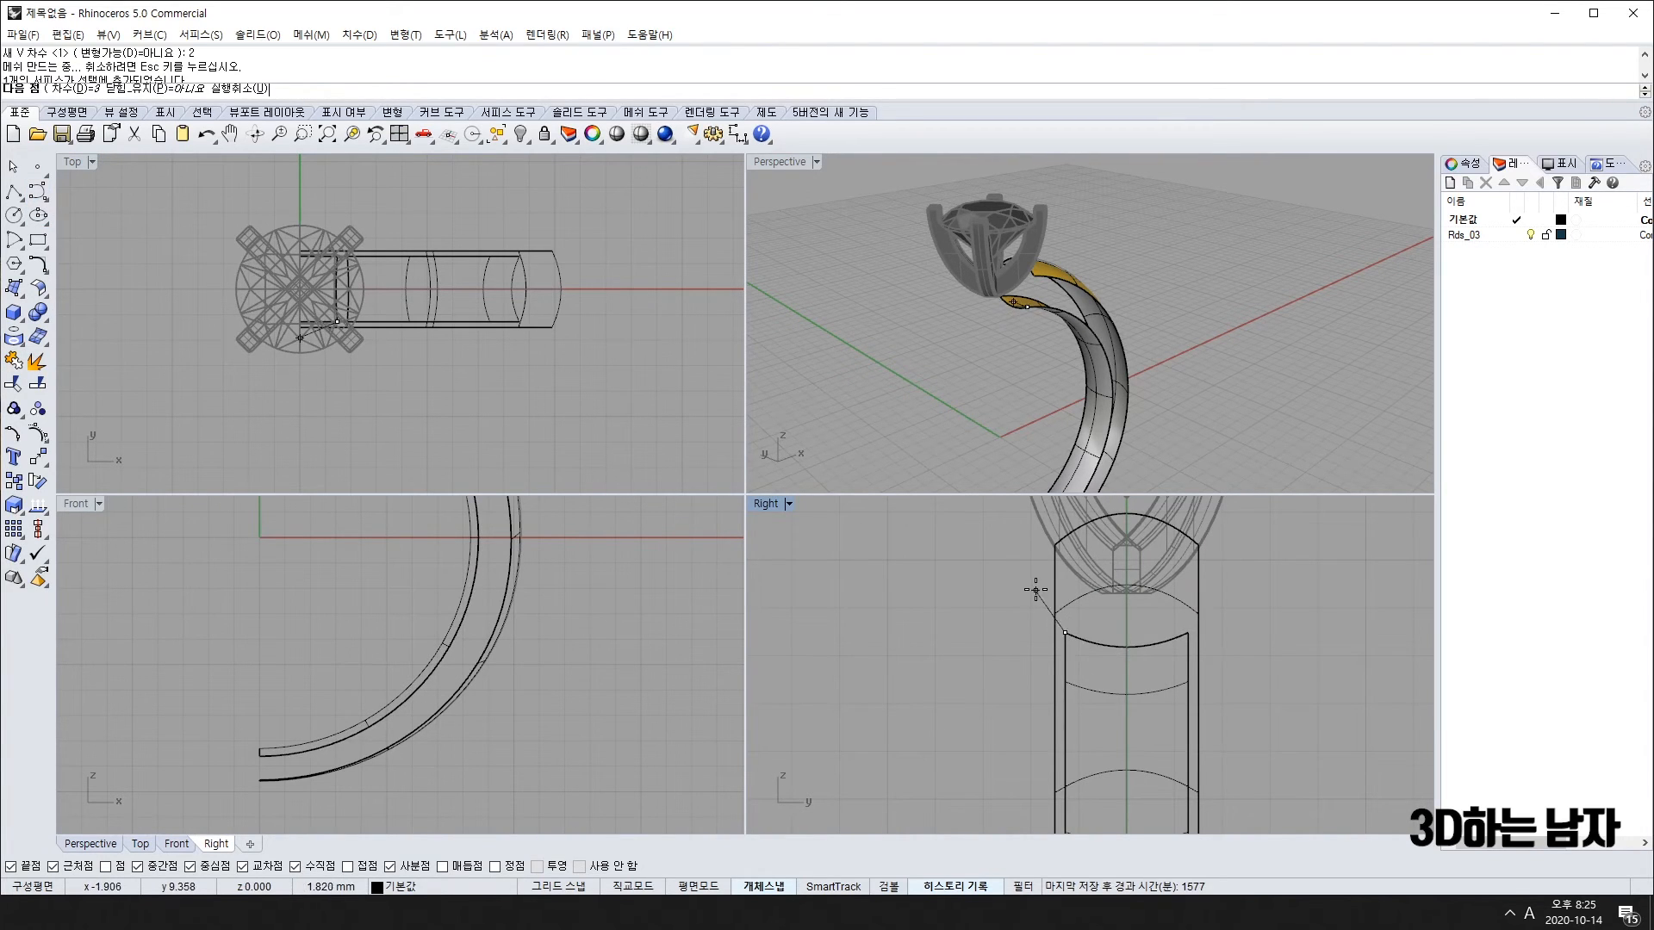
{"action": "scroll", "coordinate": [1035, 590], "scroll_direction": "up", "scroll_amount": 2}
{"action": "scroll", "coordinate": [499, 633], "scroll_direction": "down", "scroll_amount": 3}
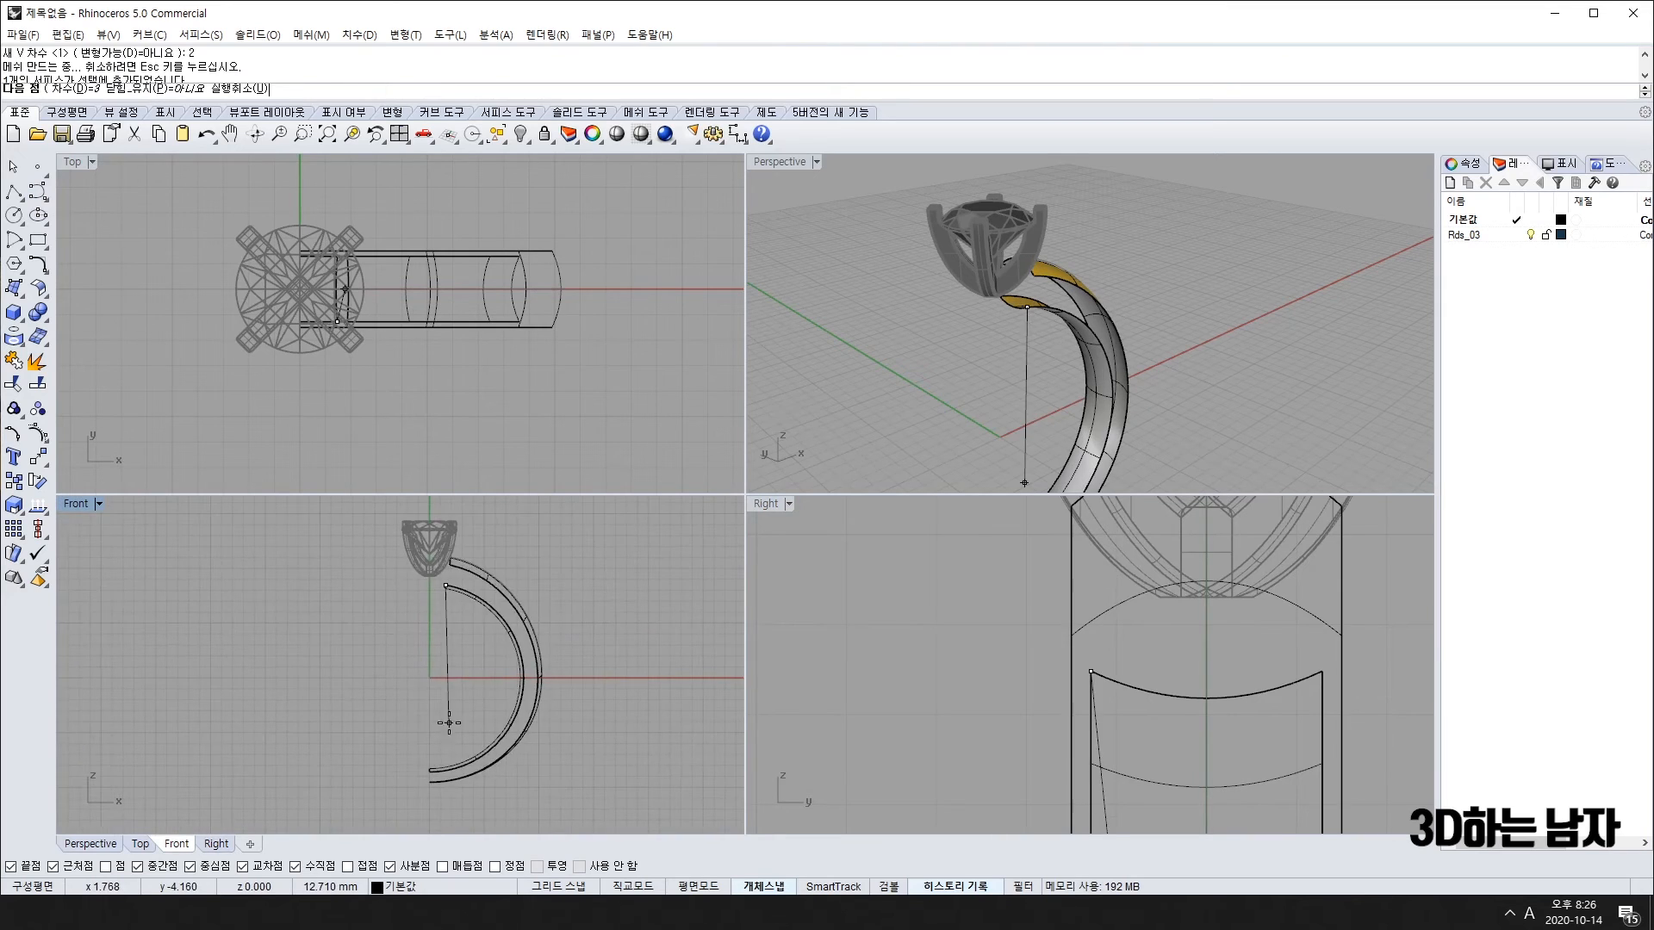
{"action": "scroll", "coordinate": [457, 602], "scroll_direction": "up", "scroll_amount": 6}
{"action": "scroll", "coordinate": [451, 613], "scroll_direction": "up", "scroll_amount": 2}
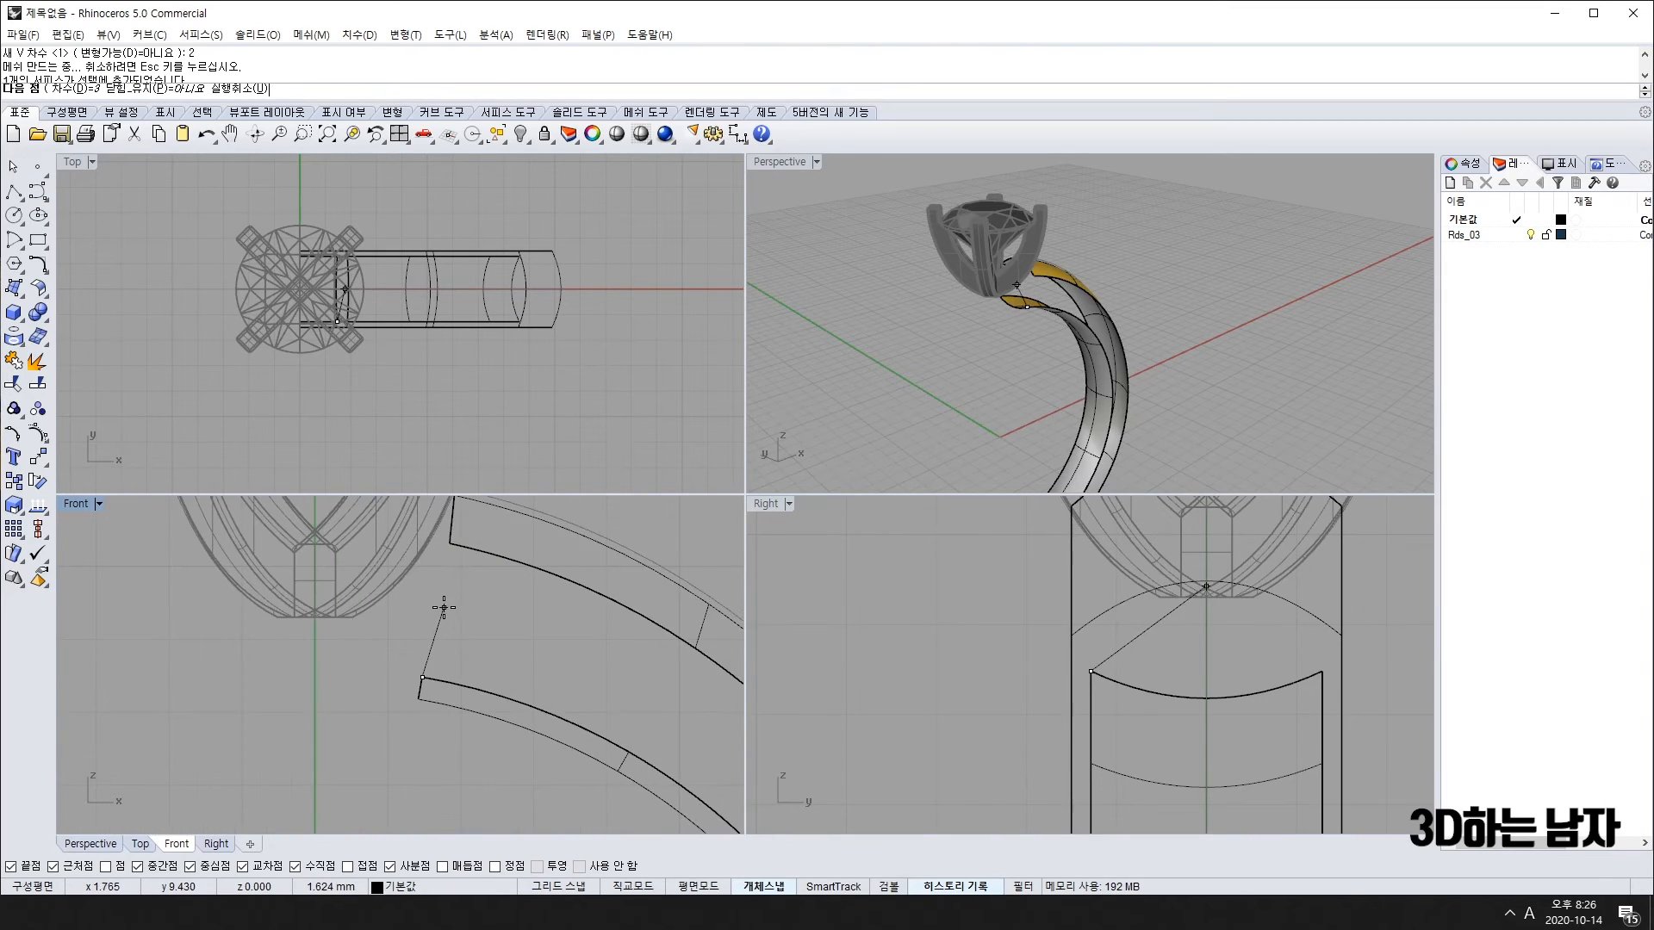
Step: Finish the connecting curve at the lower band point and insert a knot at its midpoint
{"action": "left_click", "coordinate": [450, 544]}
{"action": "key", "text": "Return"}
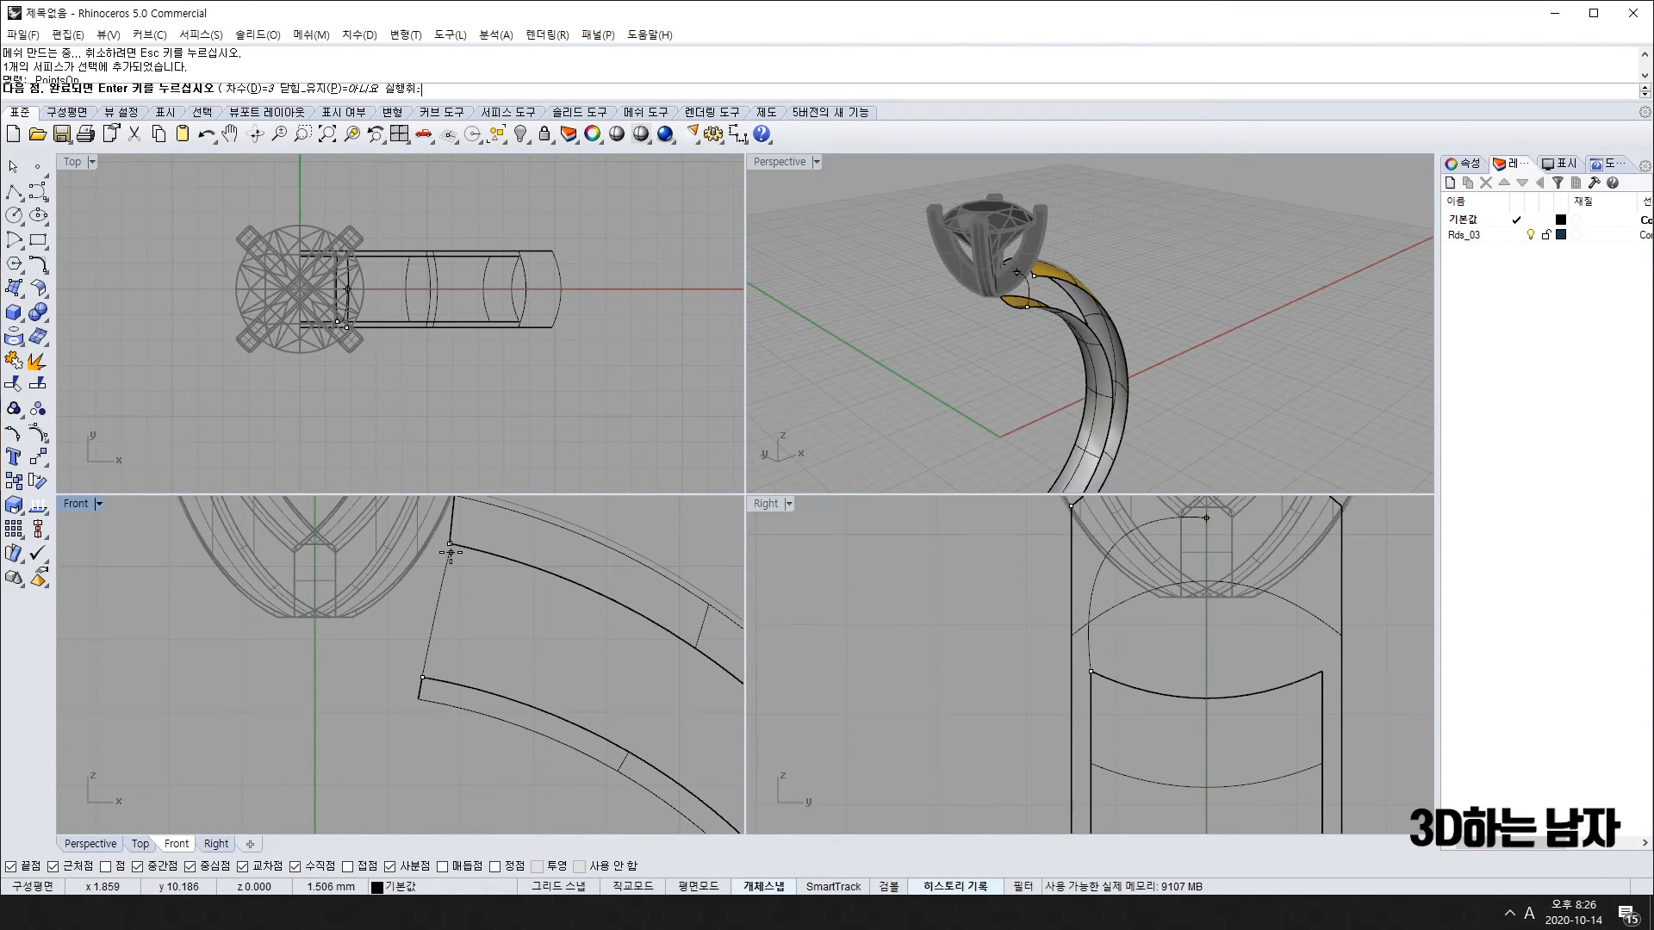
{"action": "left_click", "coordinate": [427, 619]}
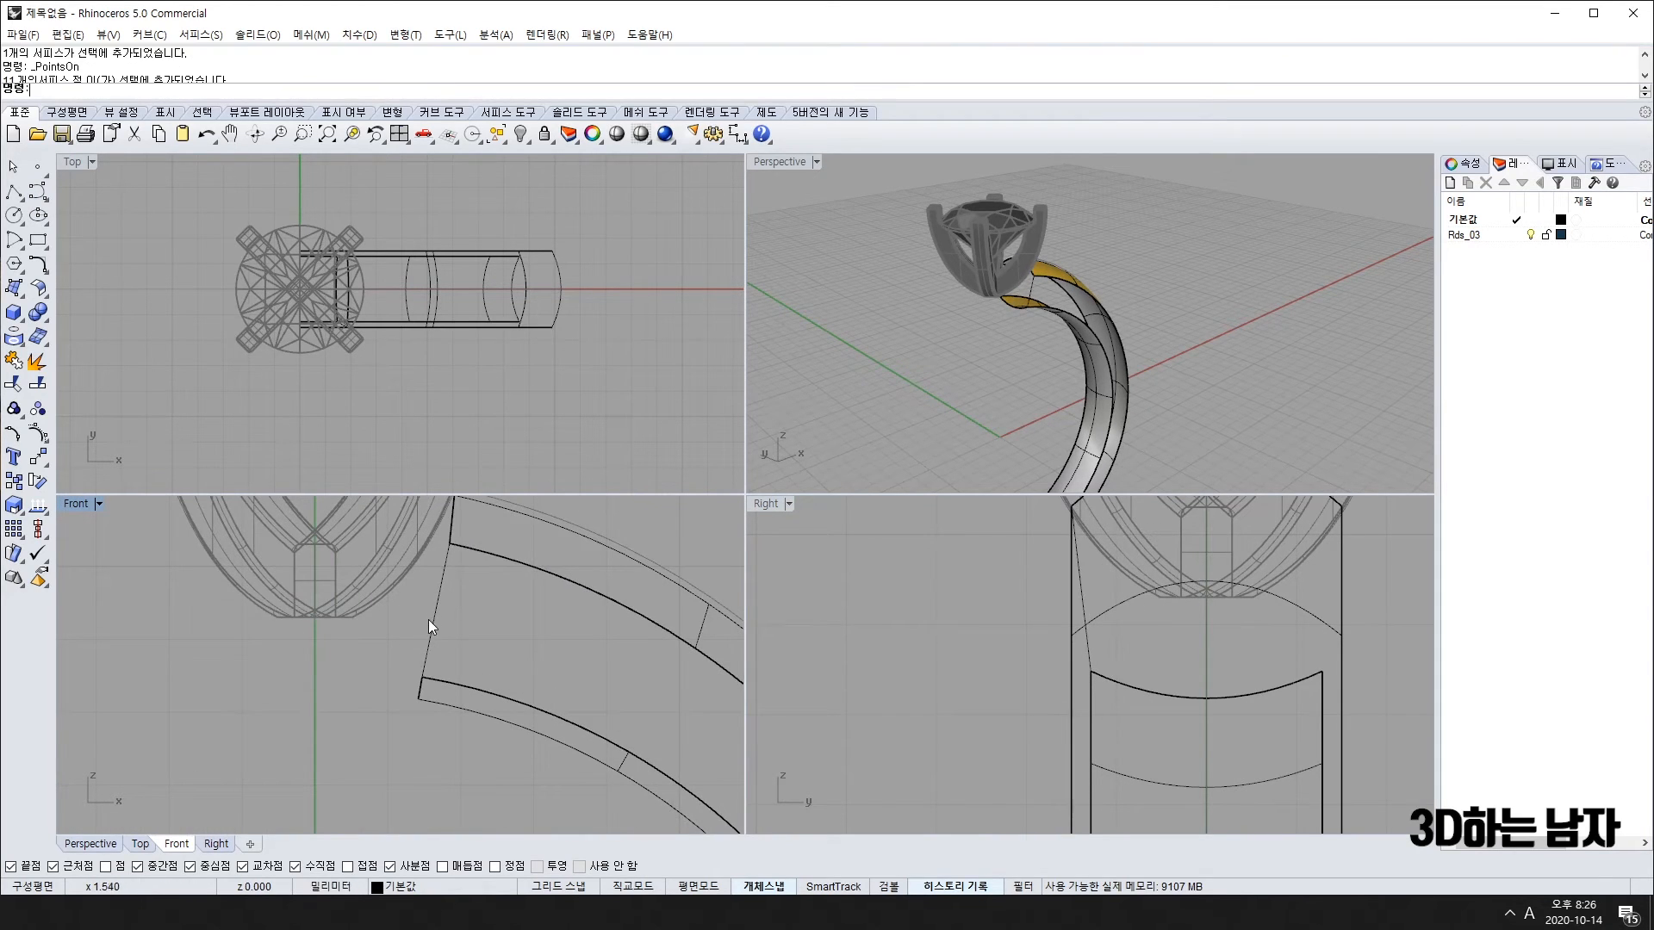
{"action": "left_click", "coordinate": [38, 443]}
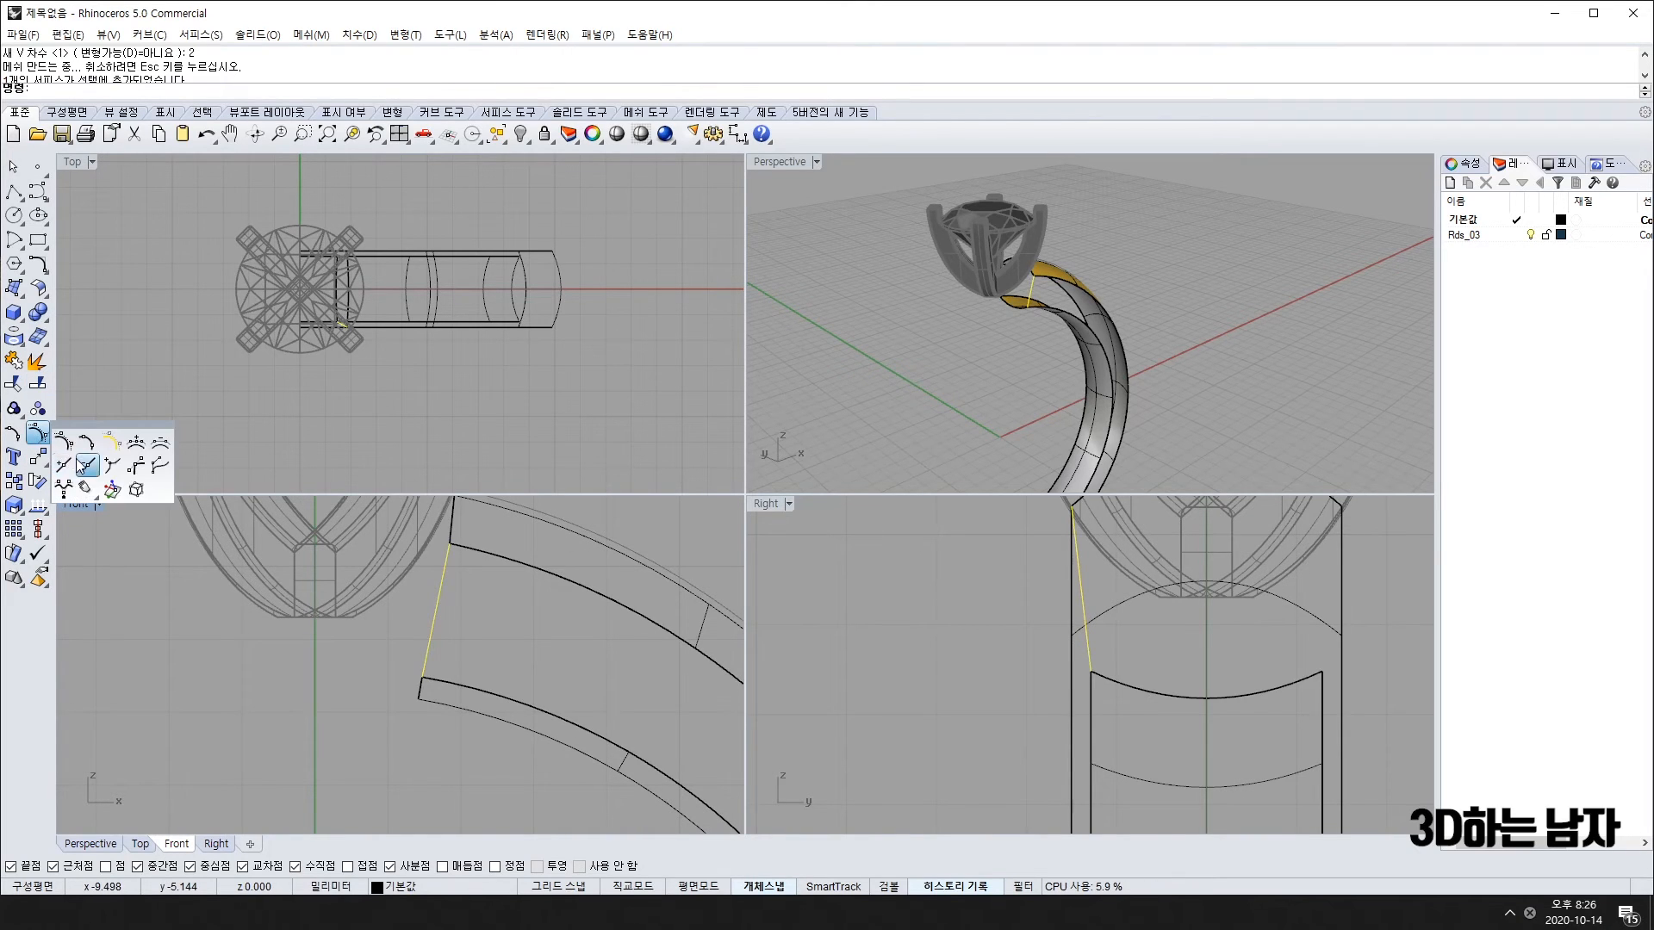
{"action": "left_click", "coordinate": [64, 466]}
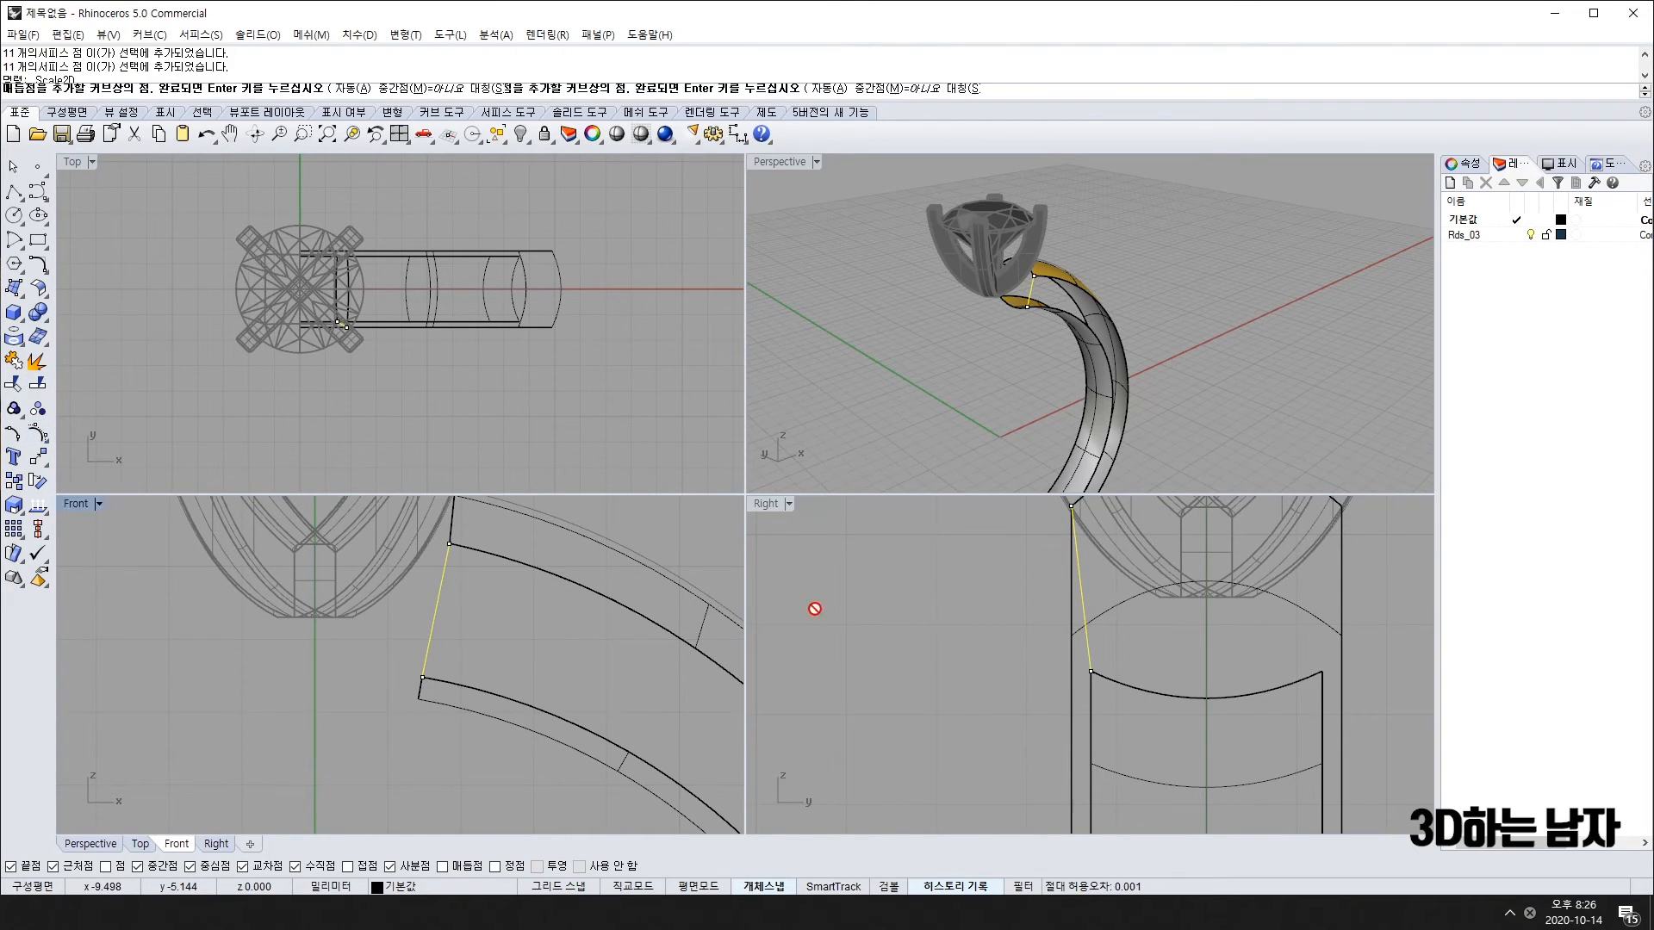
{"action": "left_click", "coordinate": [1081, 588]}
{"action": "key", "text": "Return"}
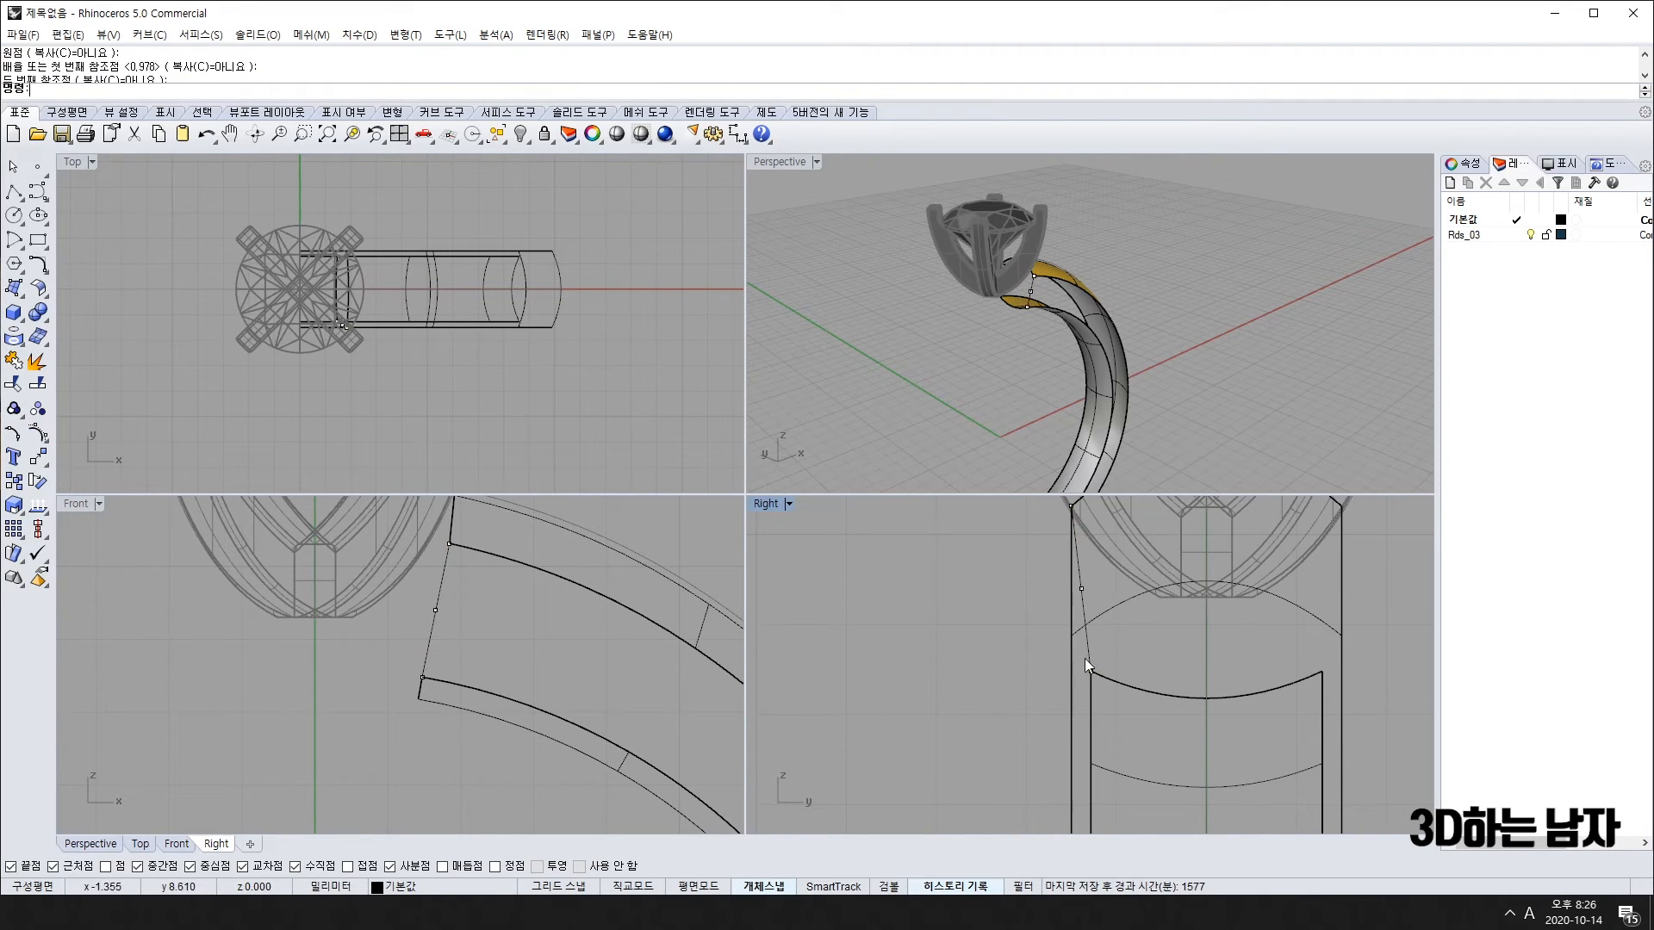
Step: Nudge the curve's middle control point down and back up with Alt+arrow keys, then hide points
{"action": "scroll", "coordinate": [1078, 593], "scroll_direction": "up", "scroll_amount": 5}
{"action": "left_click", "coordinate": [1085, 593]}
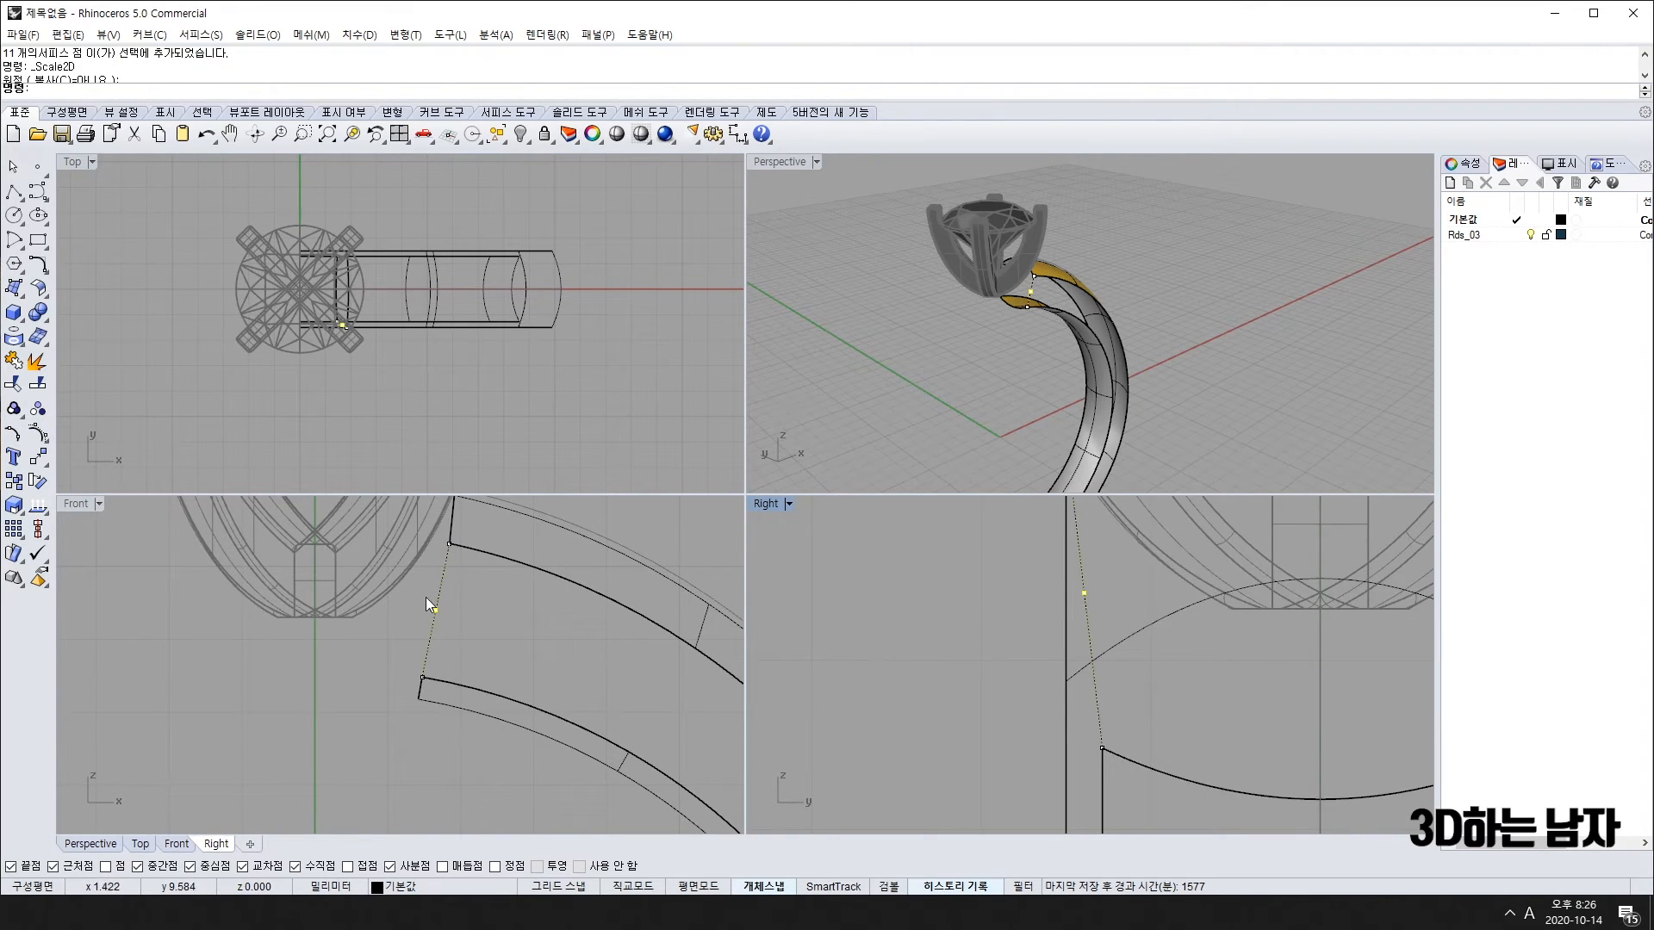
{"action": "right_click_drag", "start_coordinate": [995, 335], "coordinate": [1137, 314]}
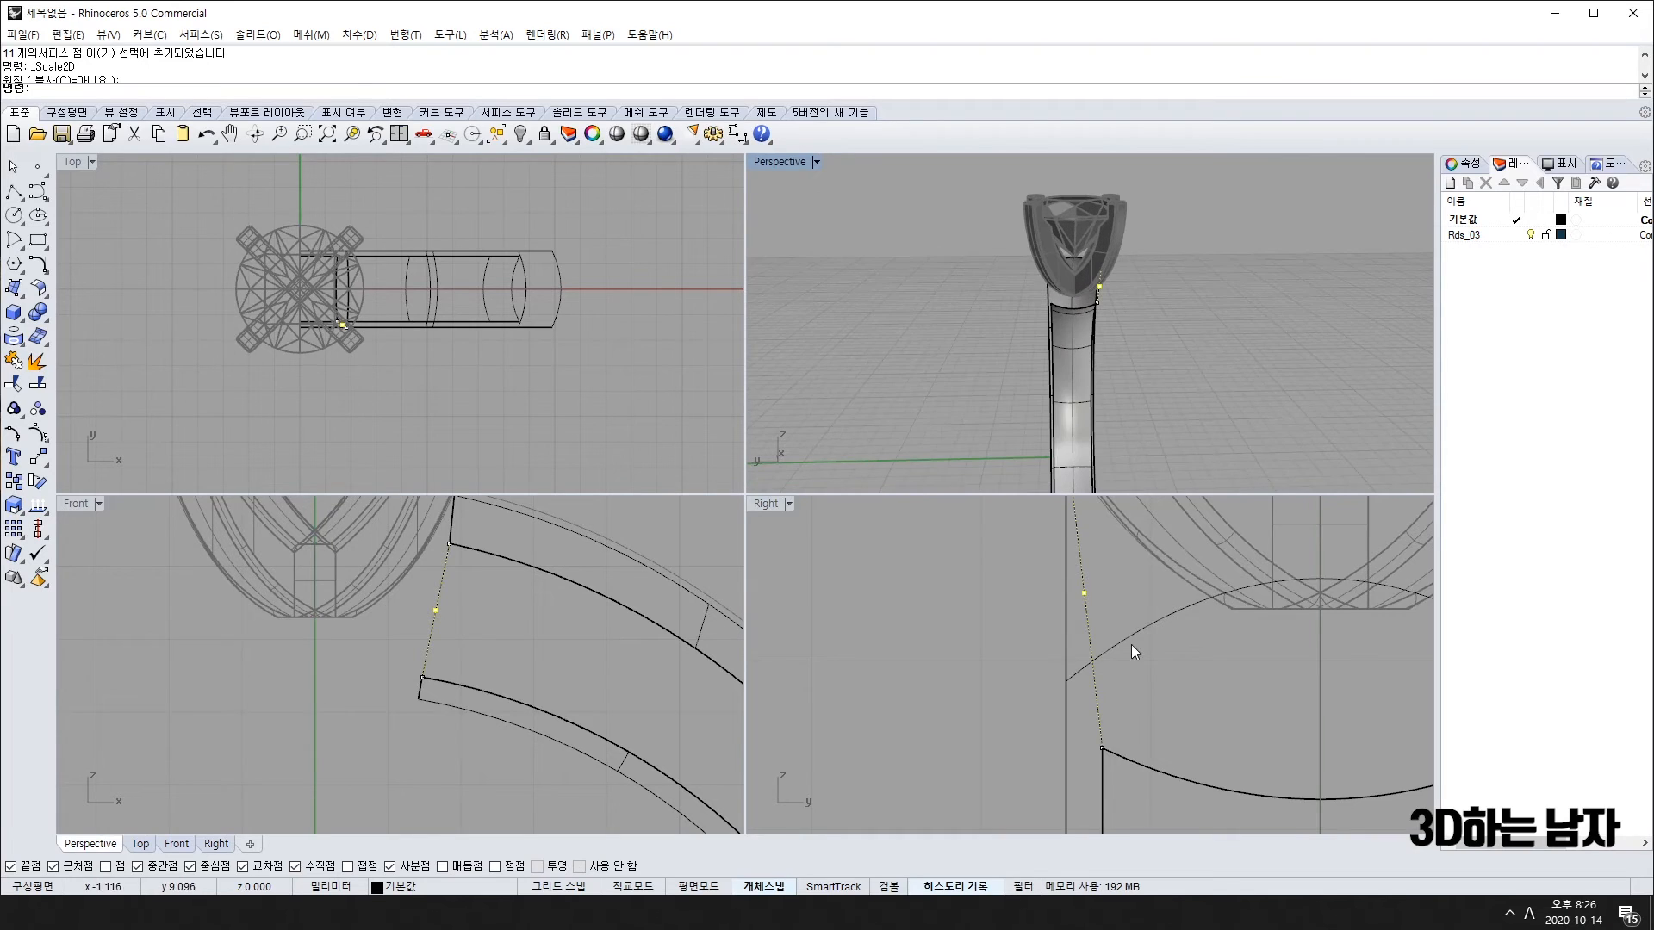
{"action": "right_click_drag", "start_coordinate": [1133, 639], "coordinate": [1017, 727]}
{"action": "scroll", "coordinate": [980, 715], "scroll_direction": "up", "scroll_amount": 7}
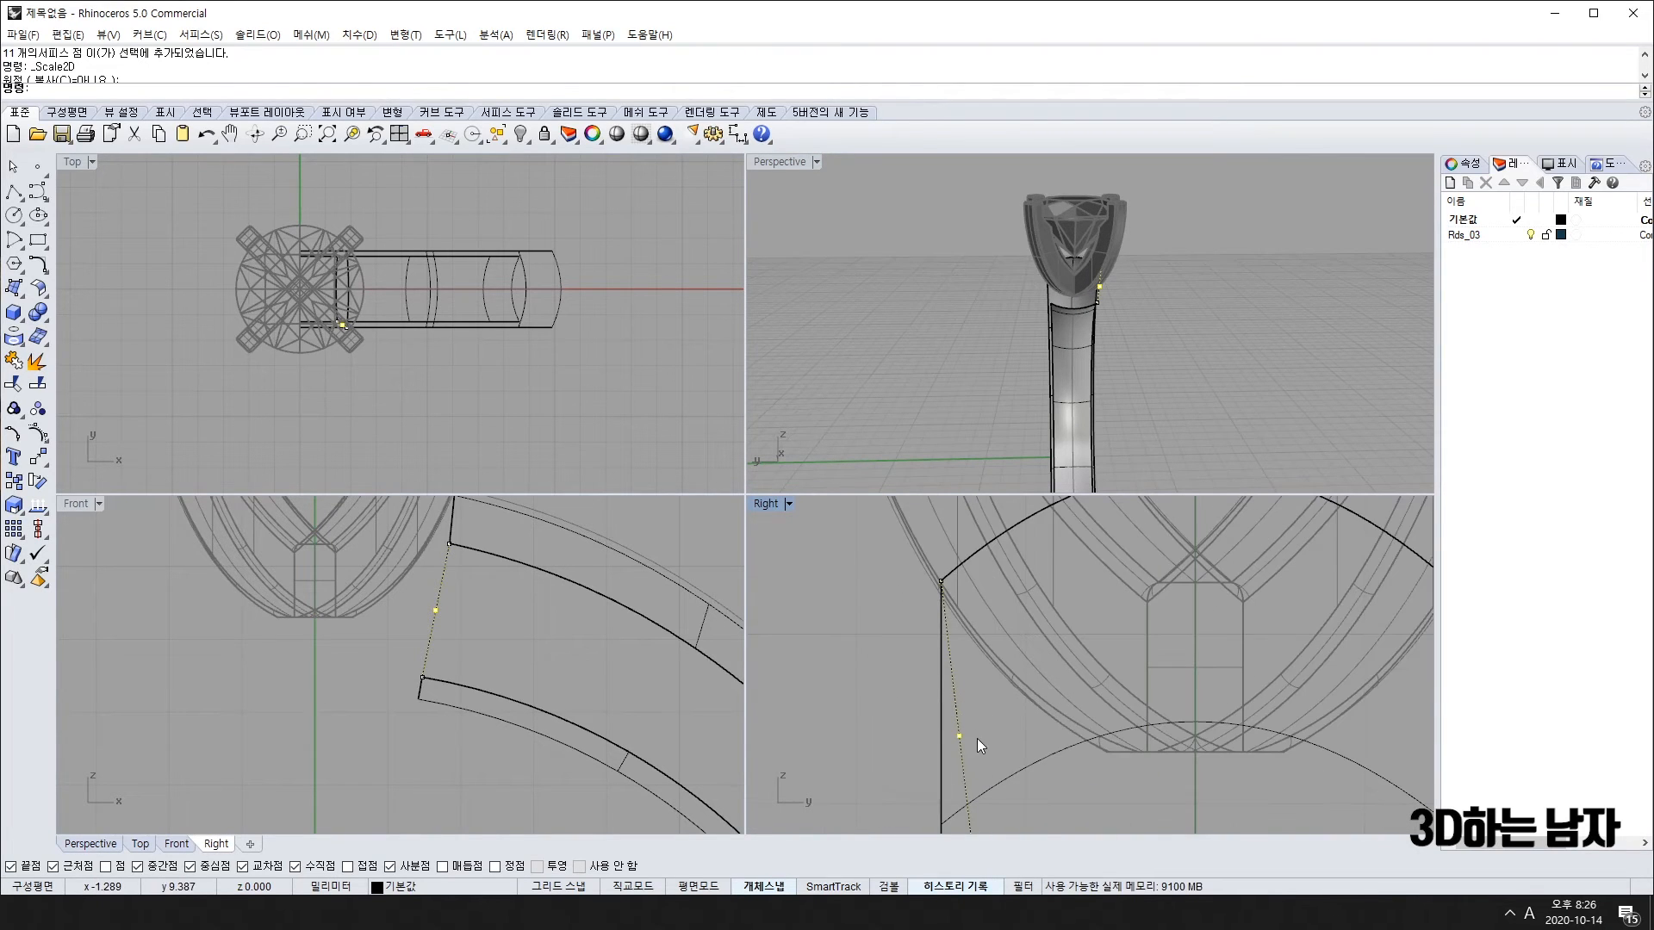
{"action": "key", "text": "alt+Down"}
{"action": "key", "text": "alt+Down"}
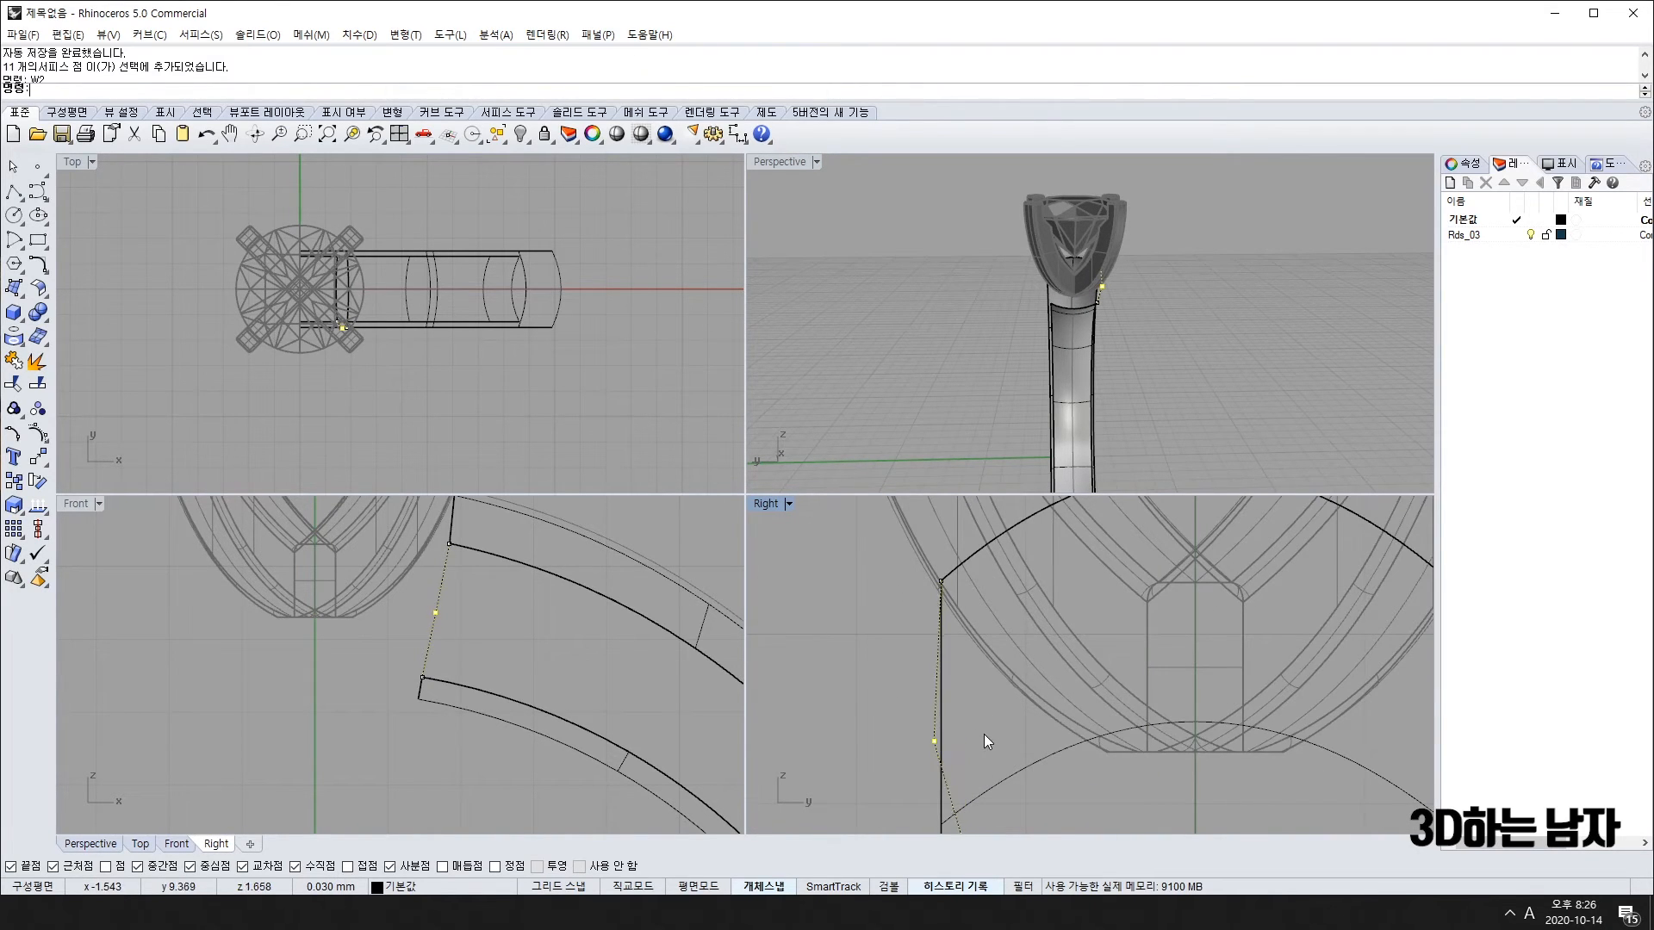
{"action": "scroll", "coordinate": [983, 734], "scroll_direction": "down", "scroll_amount": 6}
{"action": "right_click_drag", "start_coordinate": [1010, 768], "coordinate": [992, 696]}
{"action": "key", "text": "alt+Up"}
{"action": "key", "text": "alt+Up"}
{"action": "key", "text": "alt+Up"}
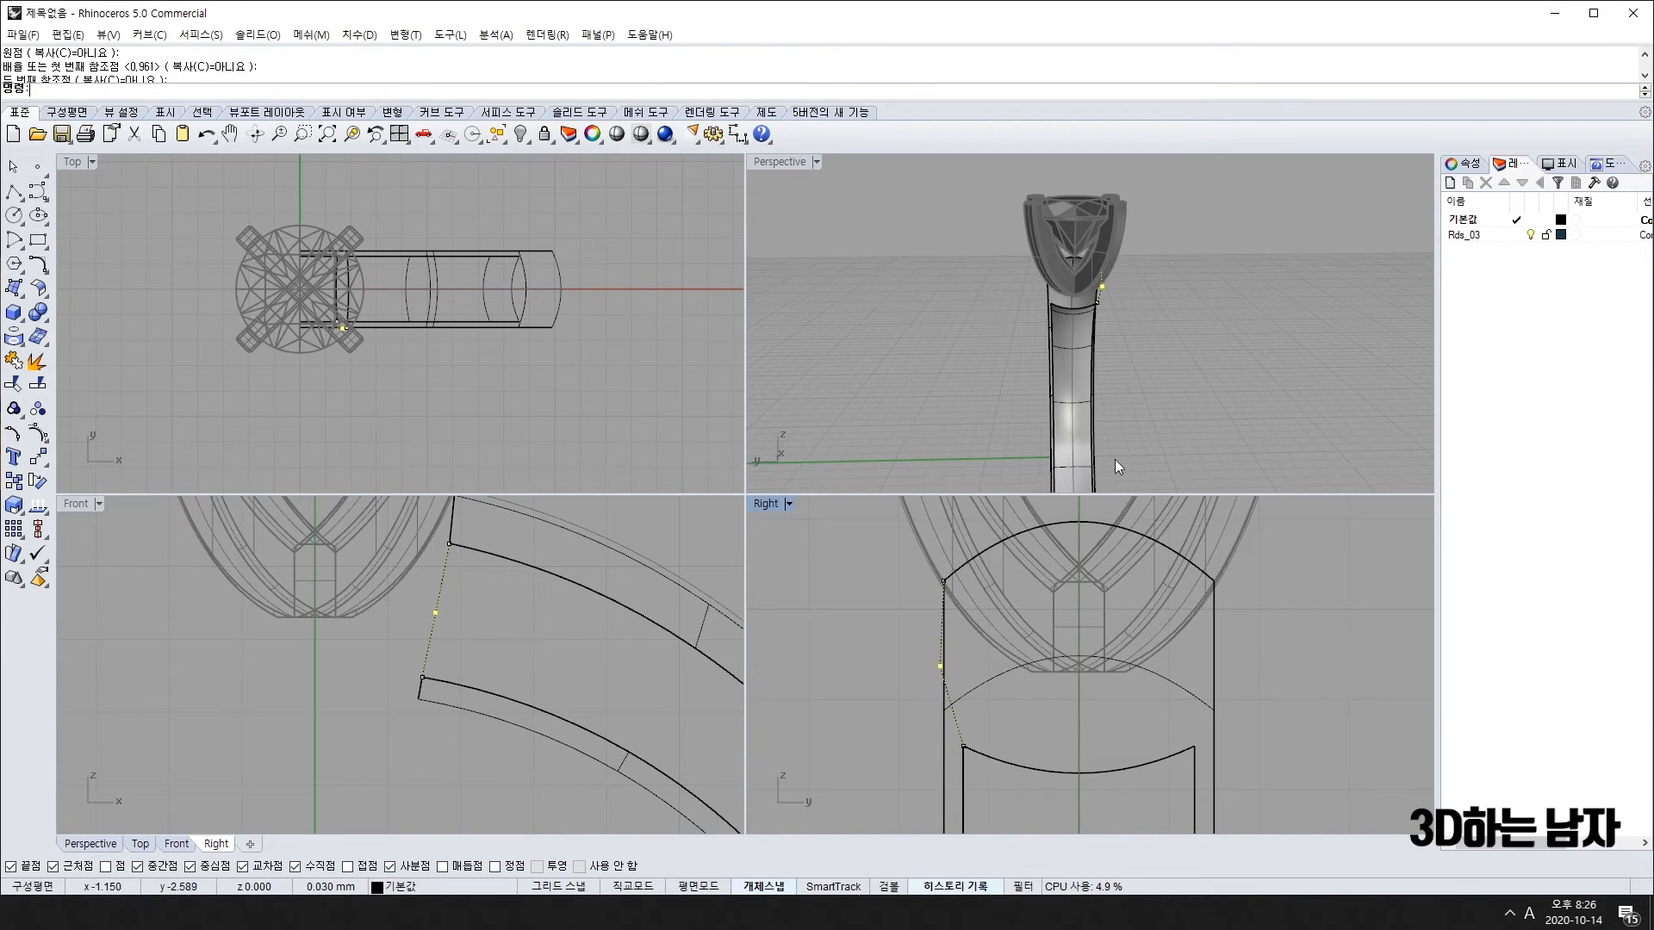
{"action": "right_click_drag", "start_coordinate": [1207, 356], "coordinate": [966, 368]}
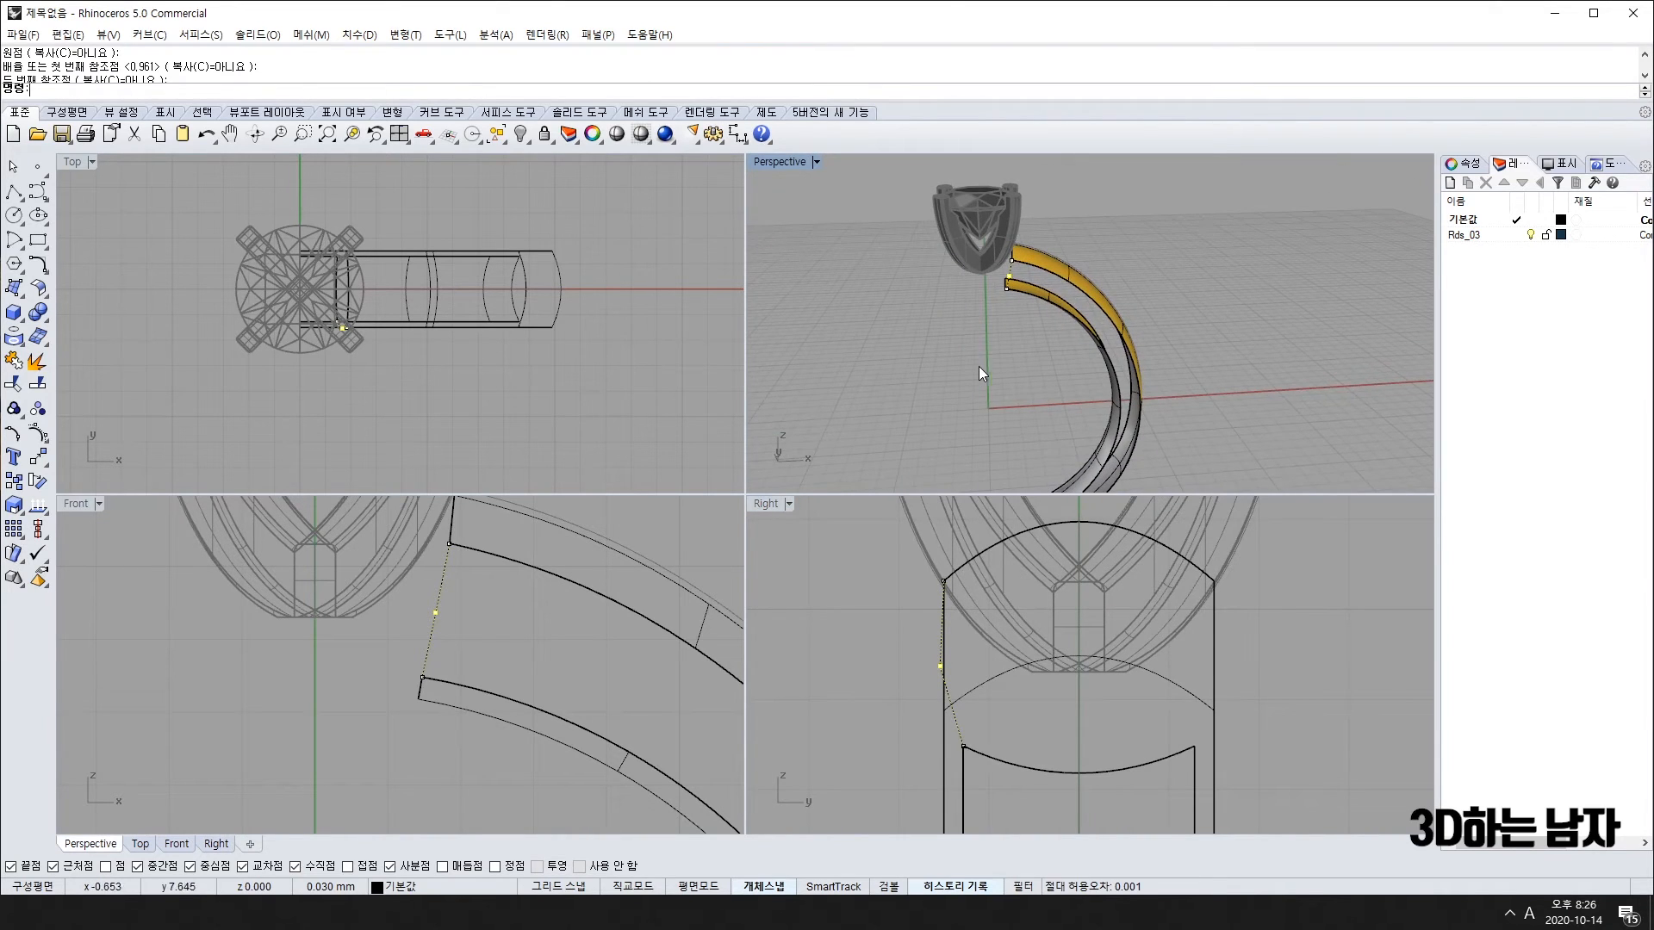
{"action": "key", "text": "F11"}
{"action": "scroll", "coordinate": [1047, 302], "scroll_direction": "up", "scroll_amount": 2}
{"action": "left_click", "coordinate": [15, 289]}
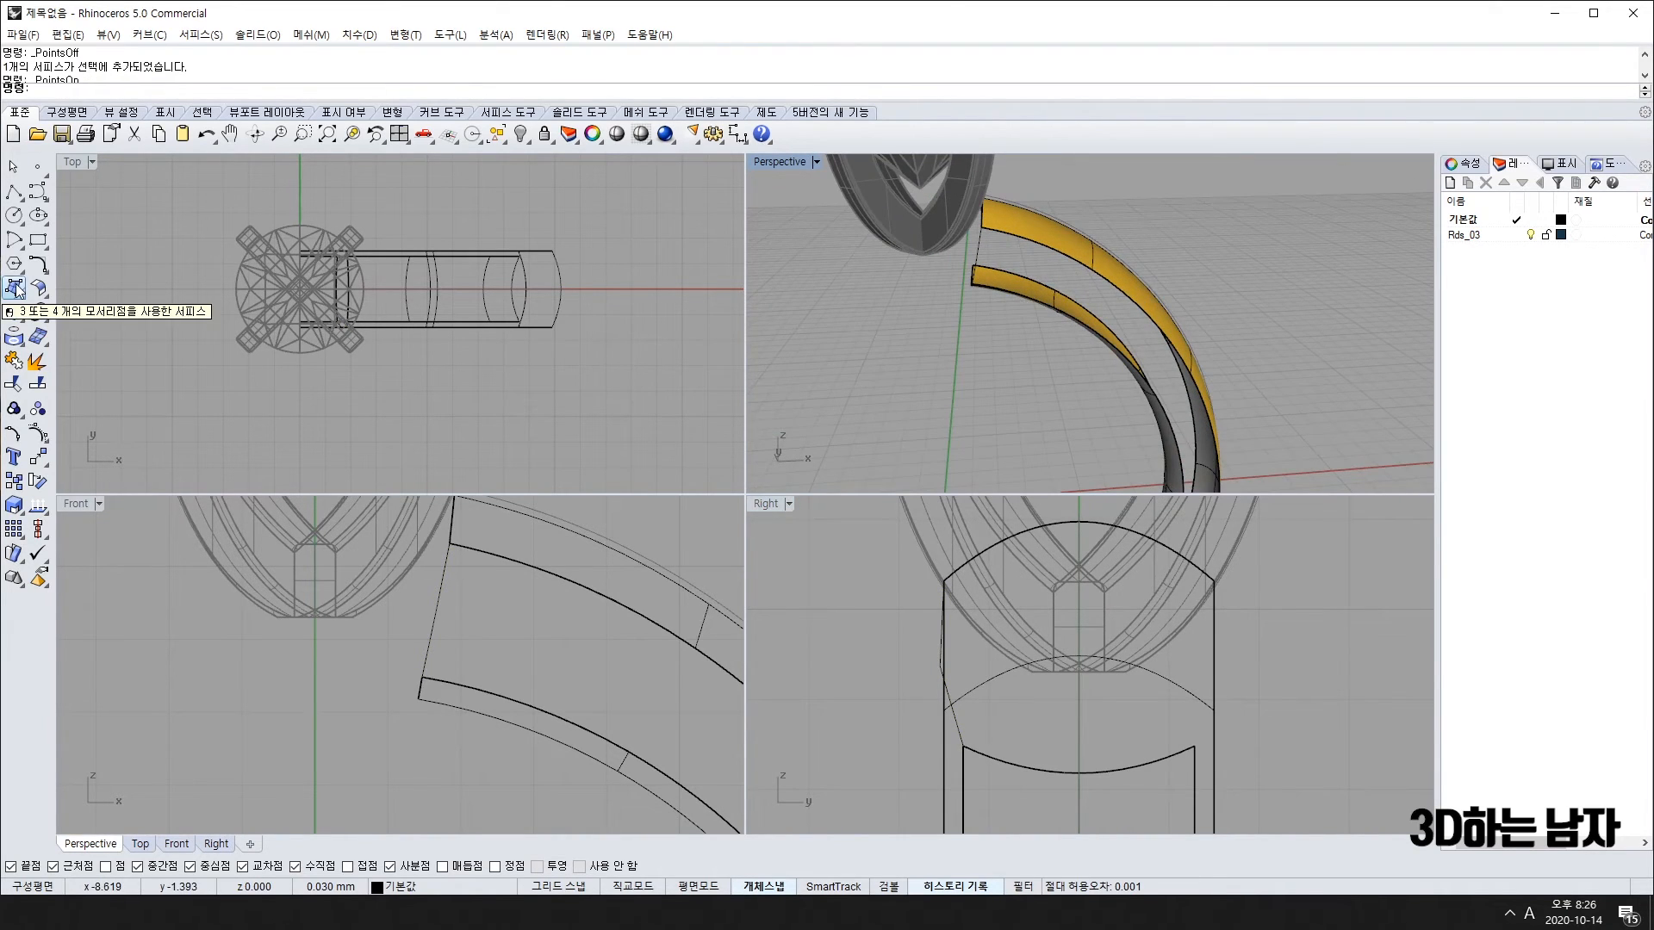
{"action": "left_click", "coordinate": [62, 370]}
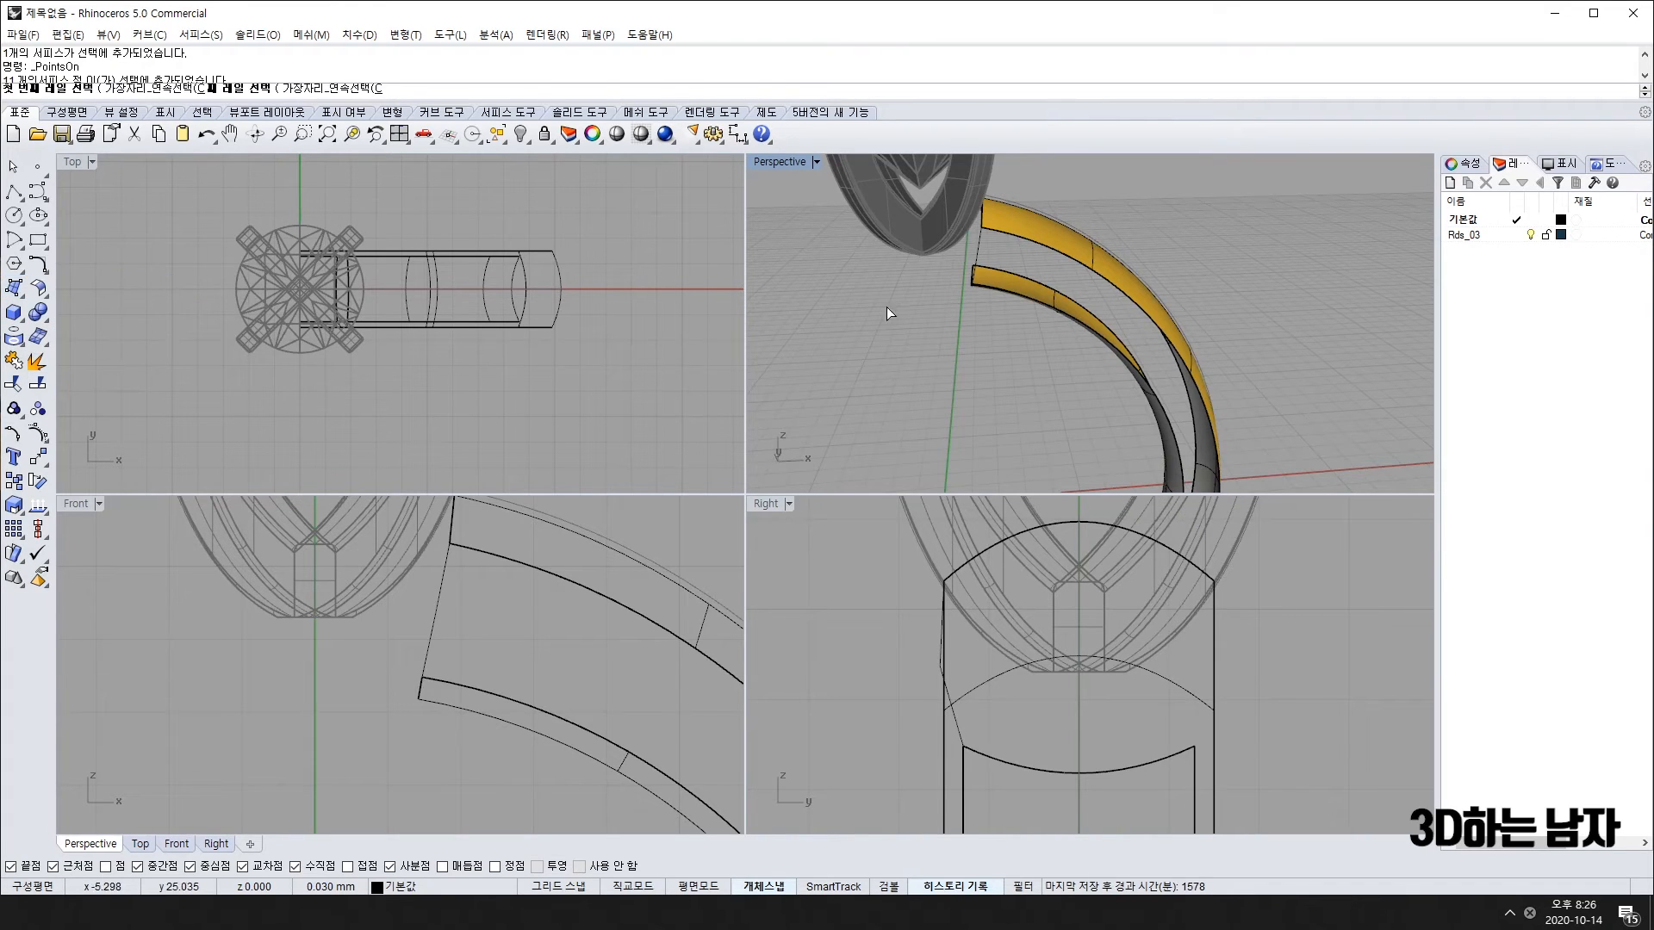
{"action": "right_click_drag", "start_coordinate": [1035, 301], "coordinate": [1016, 276]}
{"action": "left_click", "coordinate": [1010, 271]}
{"action": "left_click", "coordinate": [1019, 230]}
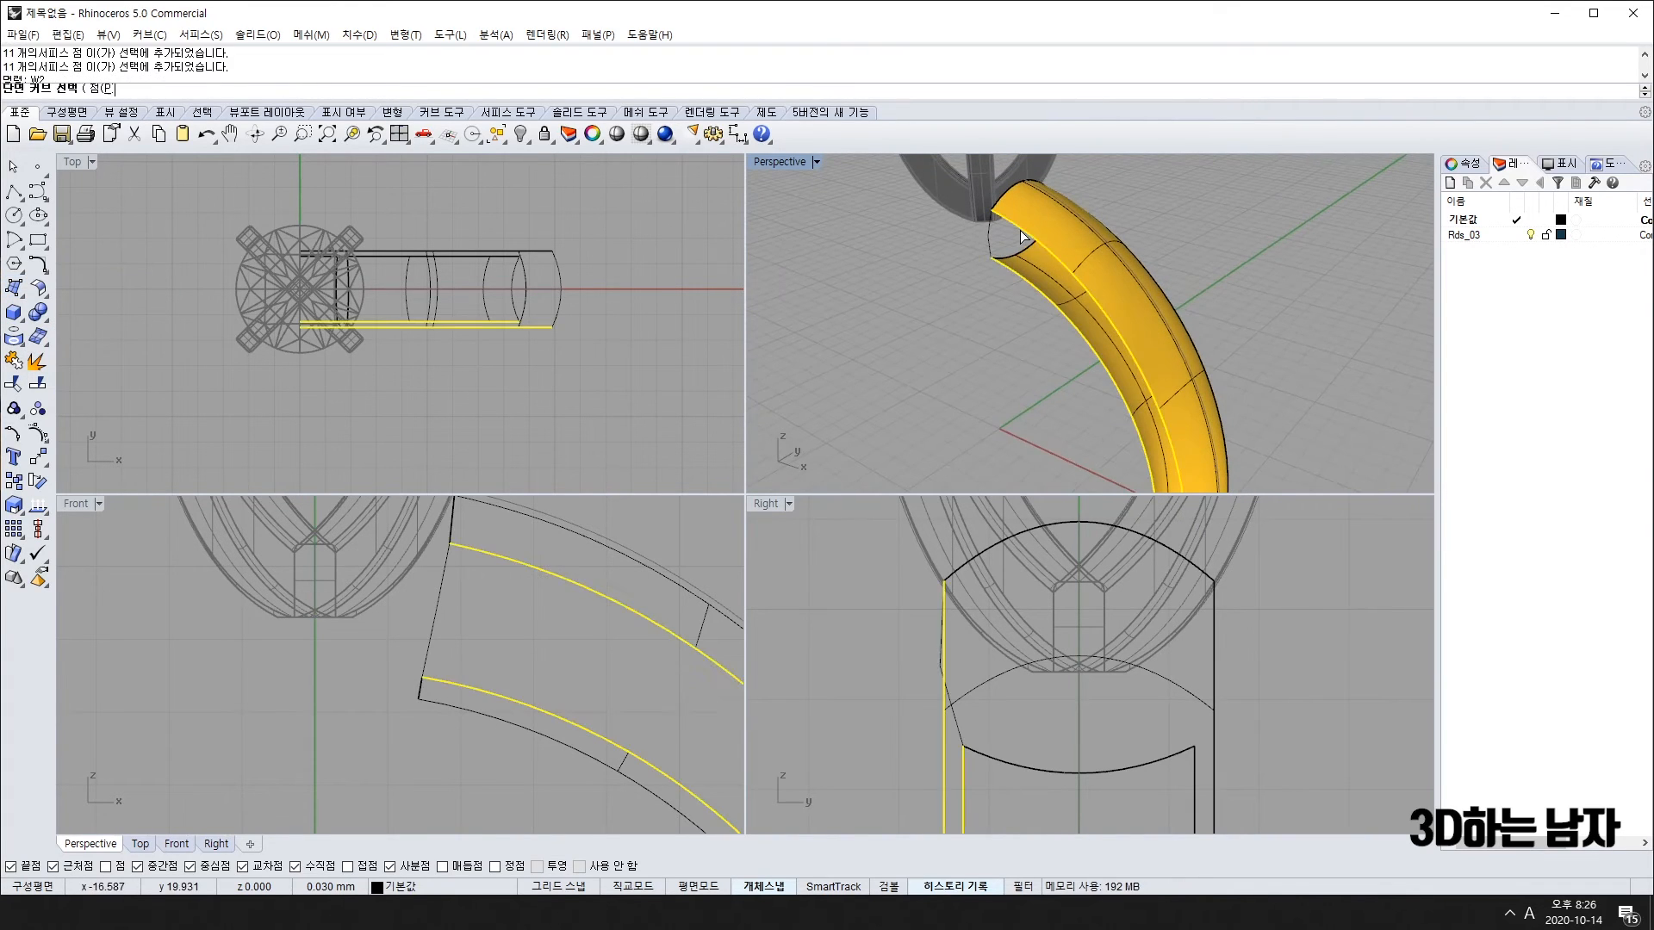
{"action": "left_click", "coordinate": [984, 241]}
{"action": "scroll", "coordinate": [975, 308], "scroll_direction": "down", "scroll_amount": 4}
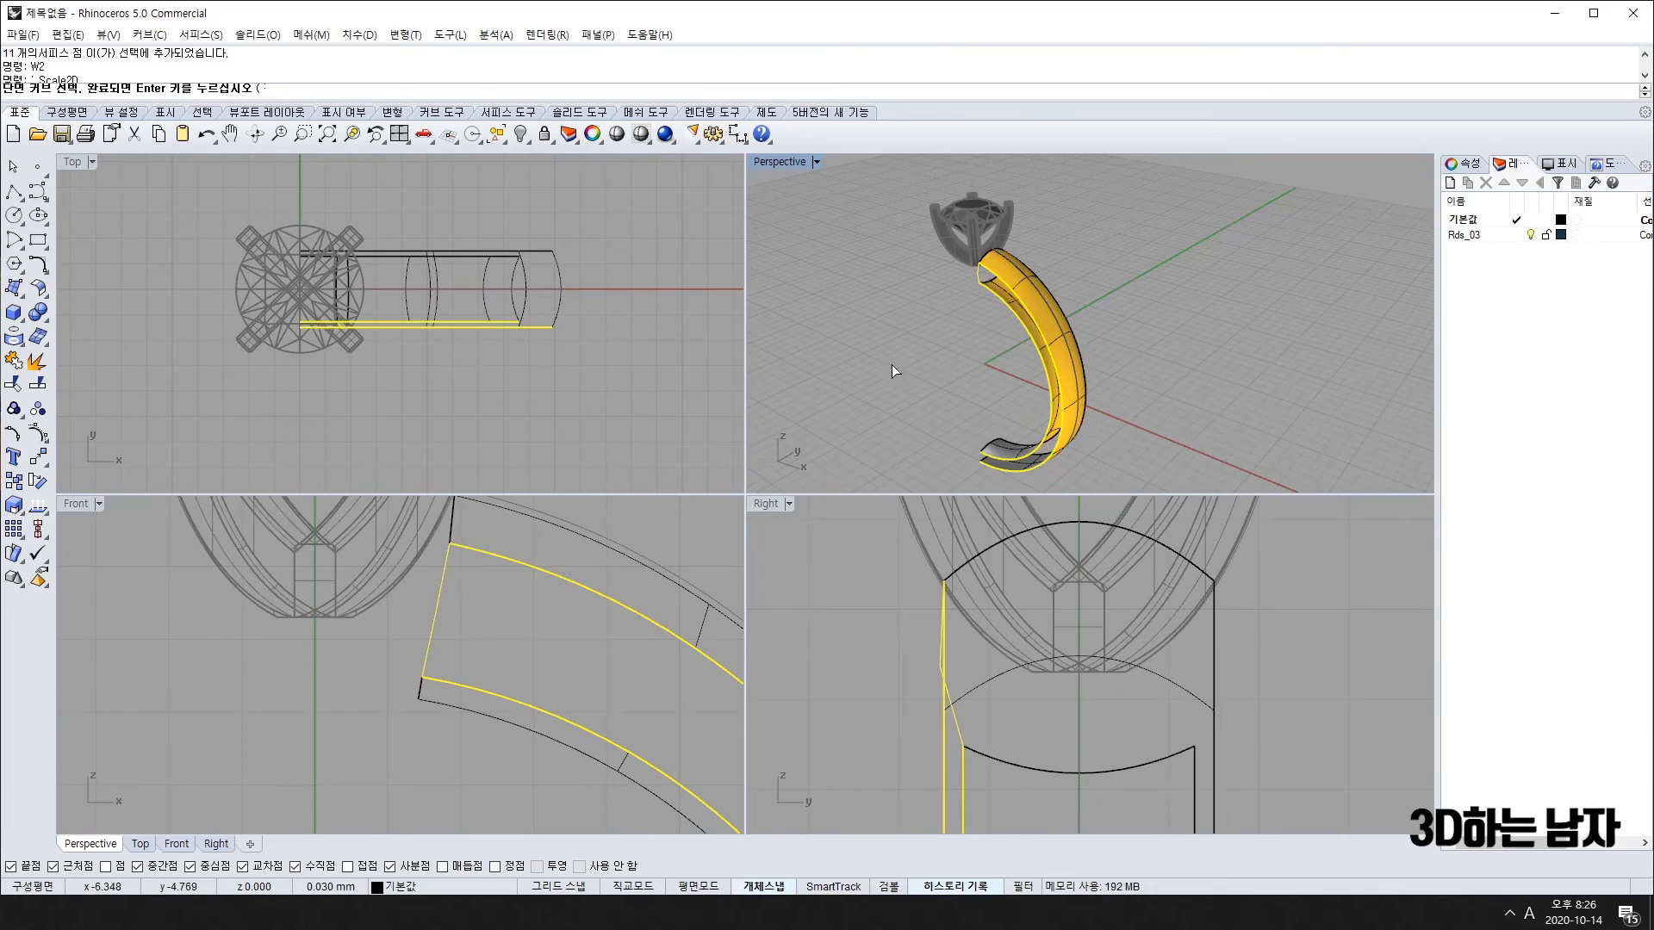
{"action": "right_click", "coordinate": [891, 364]}
{"action": "key", "text": "Return"}
{"action": "right_click_drag", "start_coordinate": [932, 363], "coordinate": [1127, 336]}
{"action": "scroll", "coordinate": [1079, 274], "scroll_direction": "up", "scroll_amount": 6}
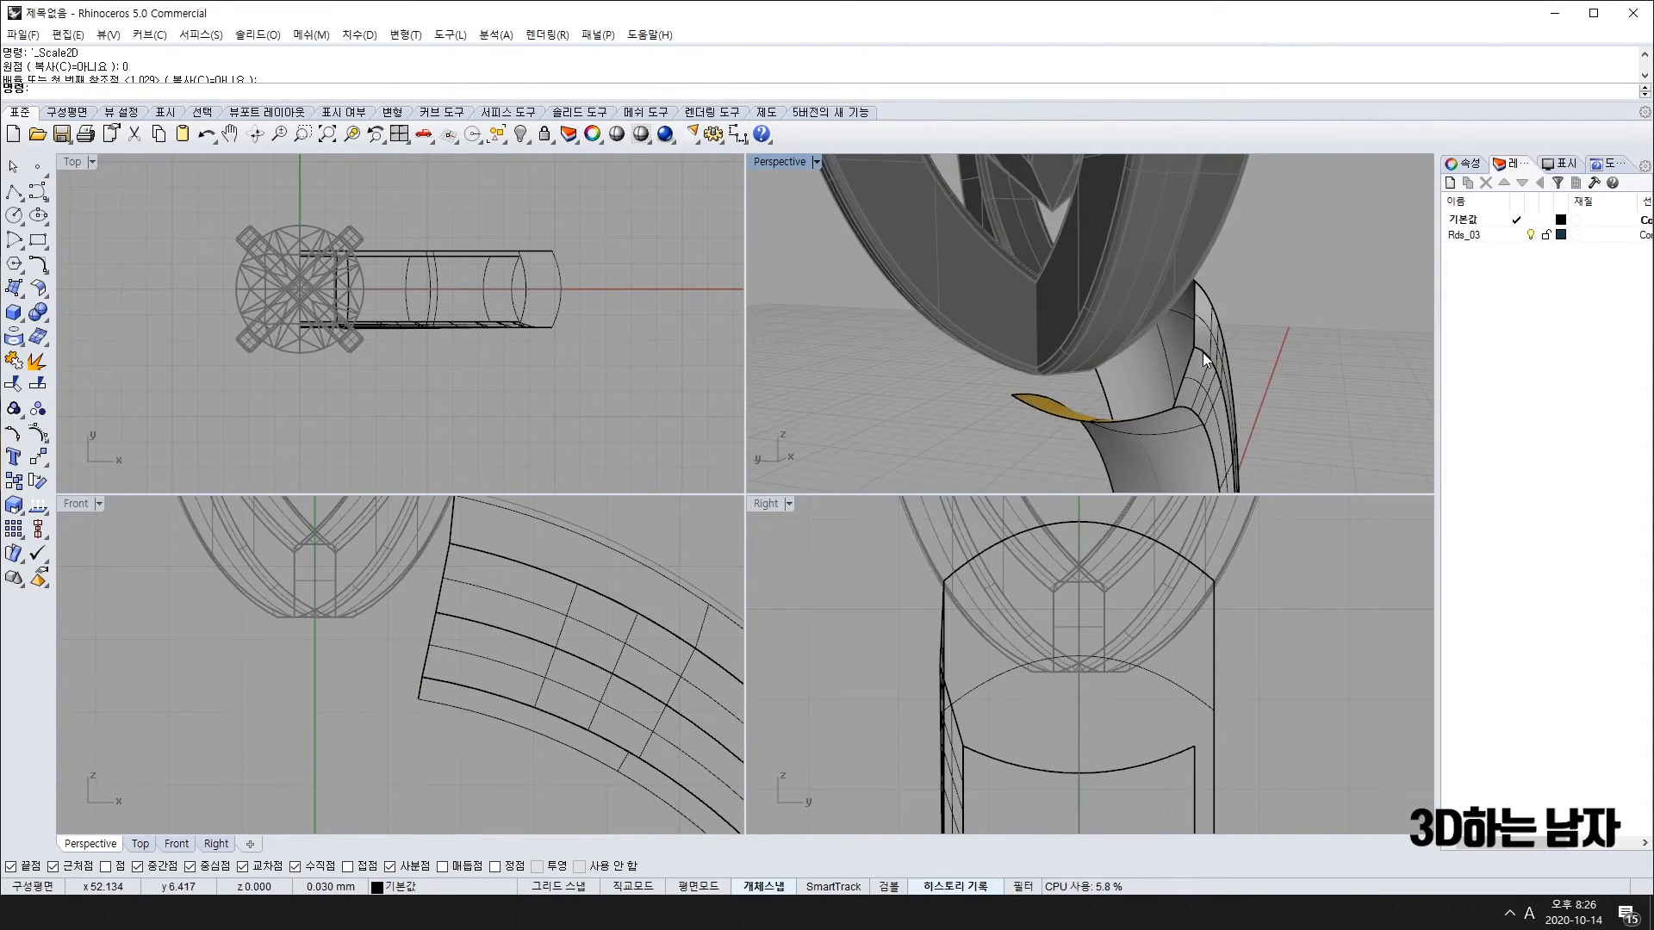
{"action": "scroll", "coordinate": [1194, 336], "scroll_direction": "up", "scroll_amount": 7}
{"action": "key", "text": "ctrl+z"}
{"action": "left_click", "coordinate": [1186, 355]}
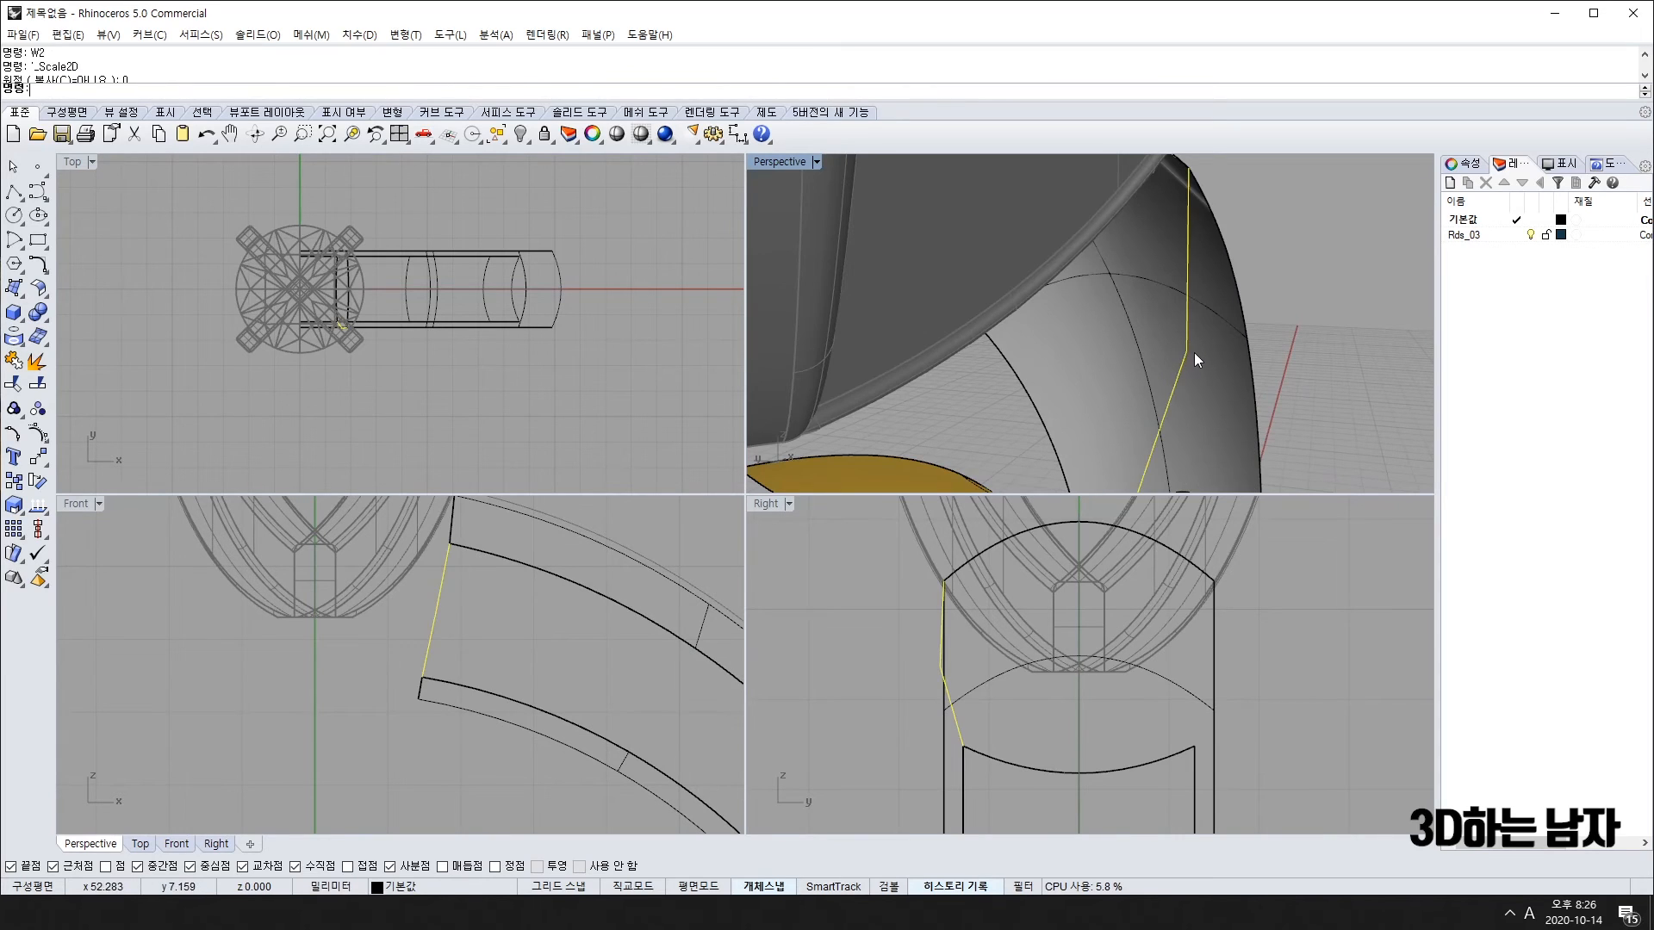
{"action": "scroll", "coordinate": [1194, 365], "scroll_direction": "down", "scroll_amount": 5}
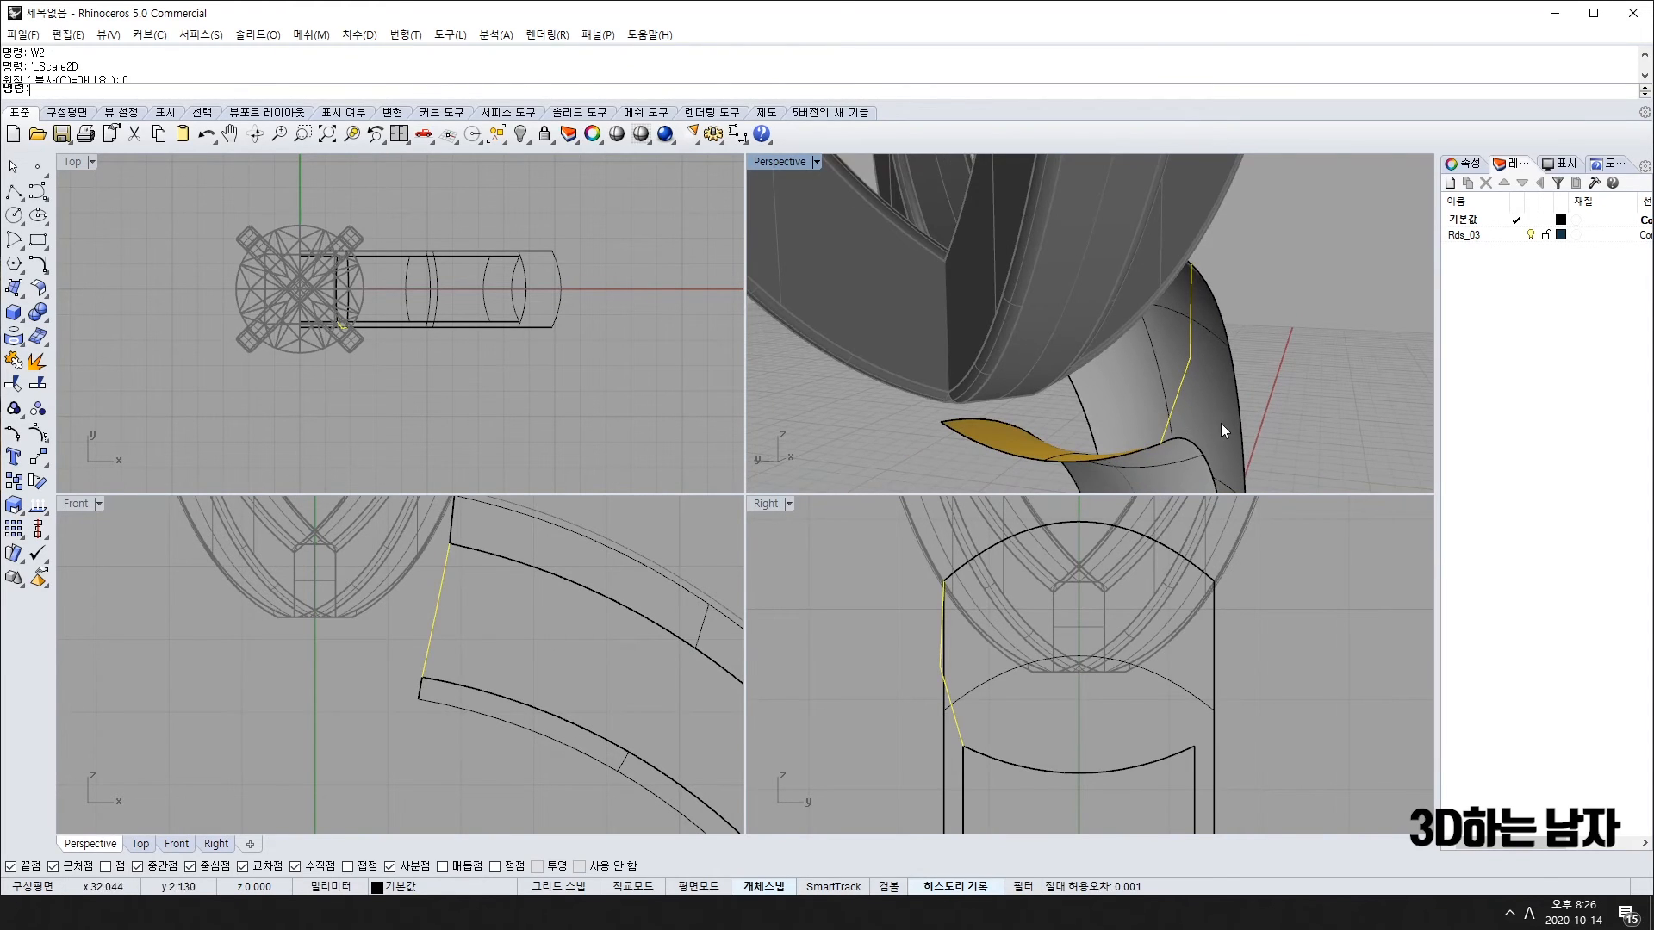
{"action": "key", "text": "Delete"}
Step: Draw a new two-point curve from the band's end corner to the lower corner
{"action": "left_click", "coordinate": [43, 189]}
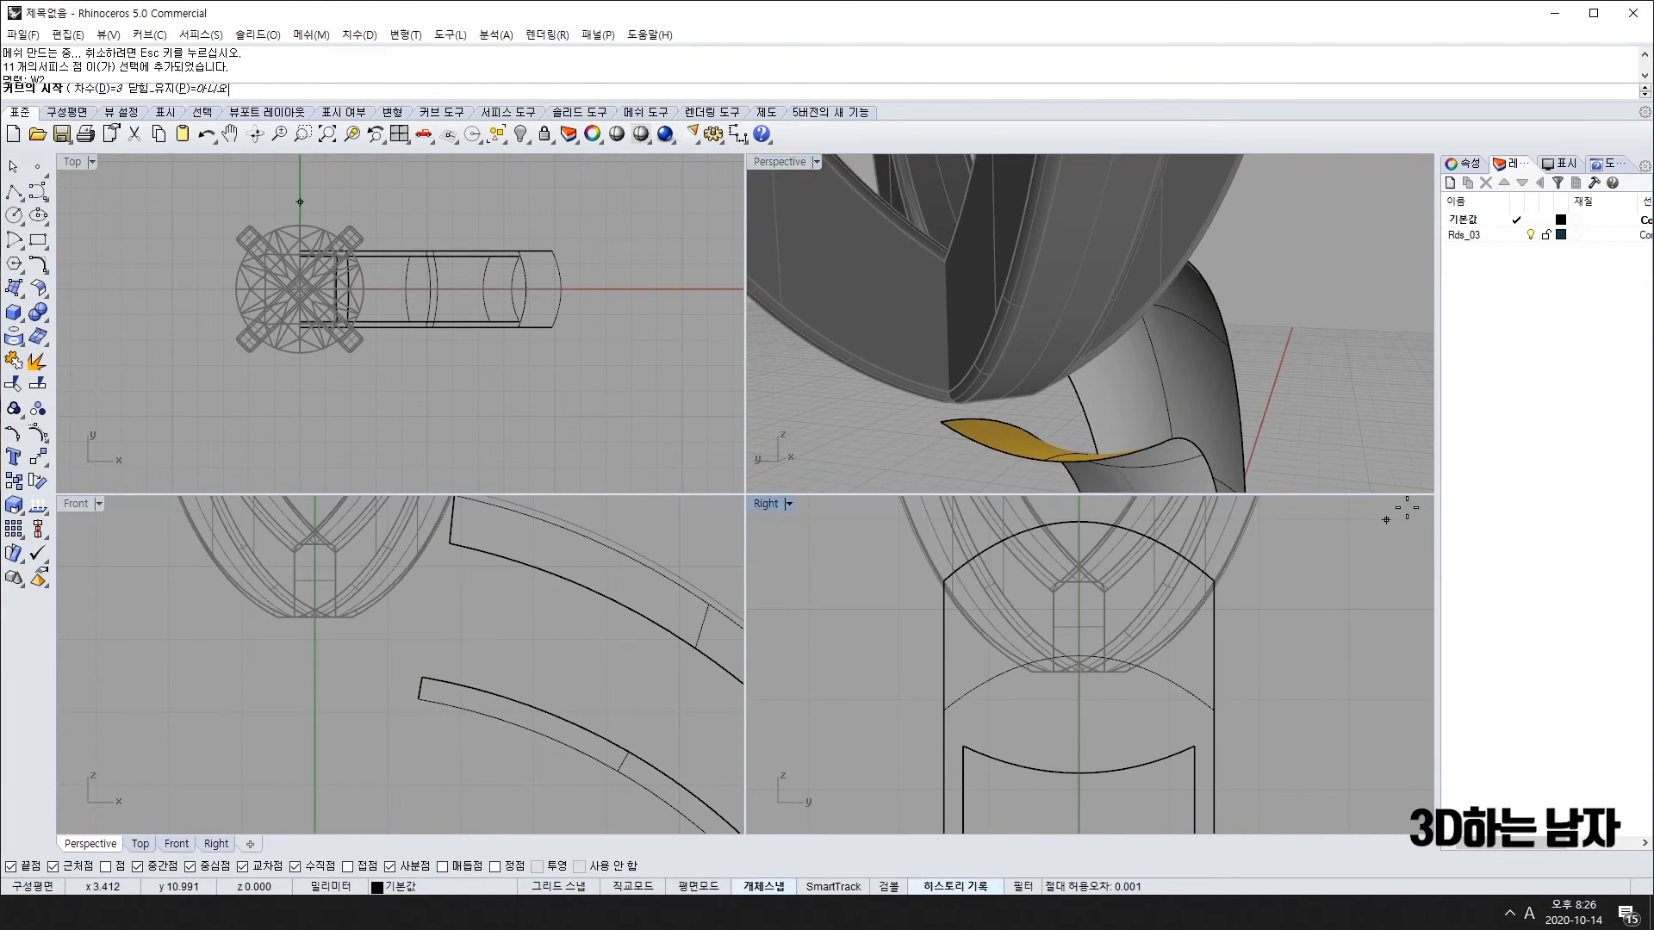
{"action": "left_click", "coordinate": [1161, 443]}
{"action": "right_click_drag", "start_coordinate": [1309, 289], "coordinate": [1160, 362]}
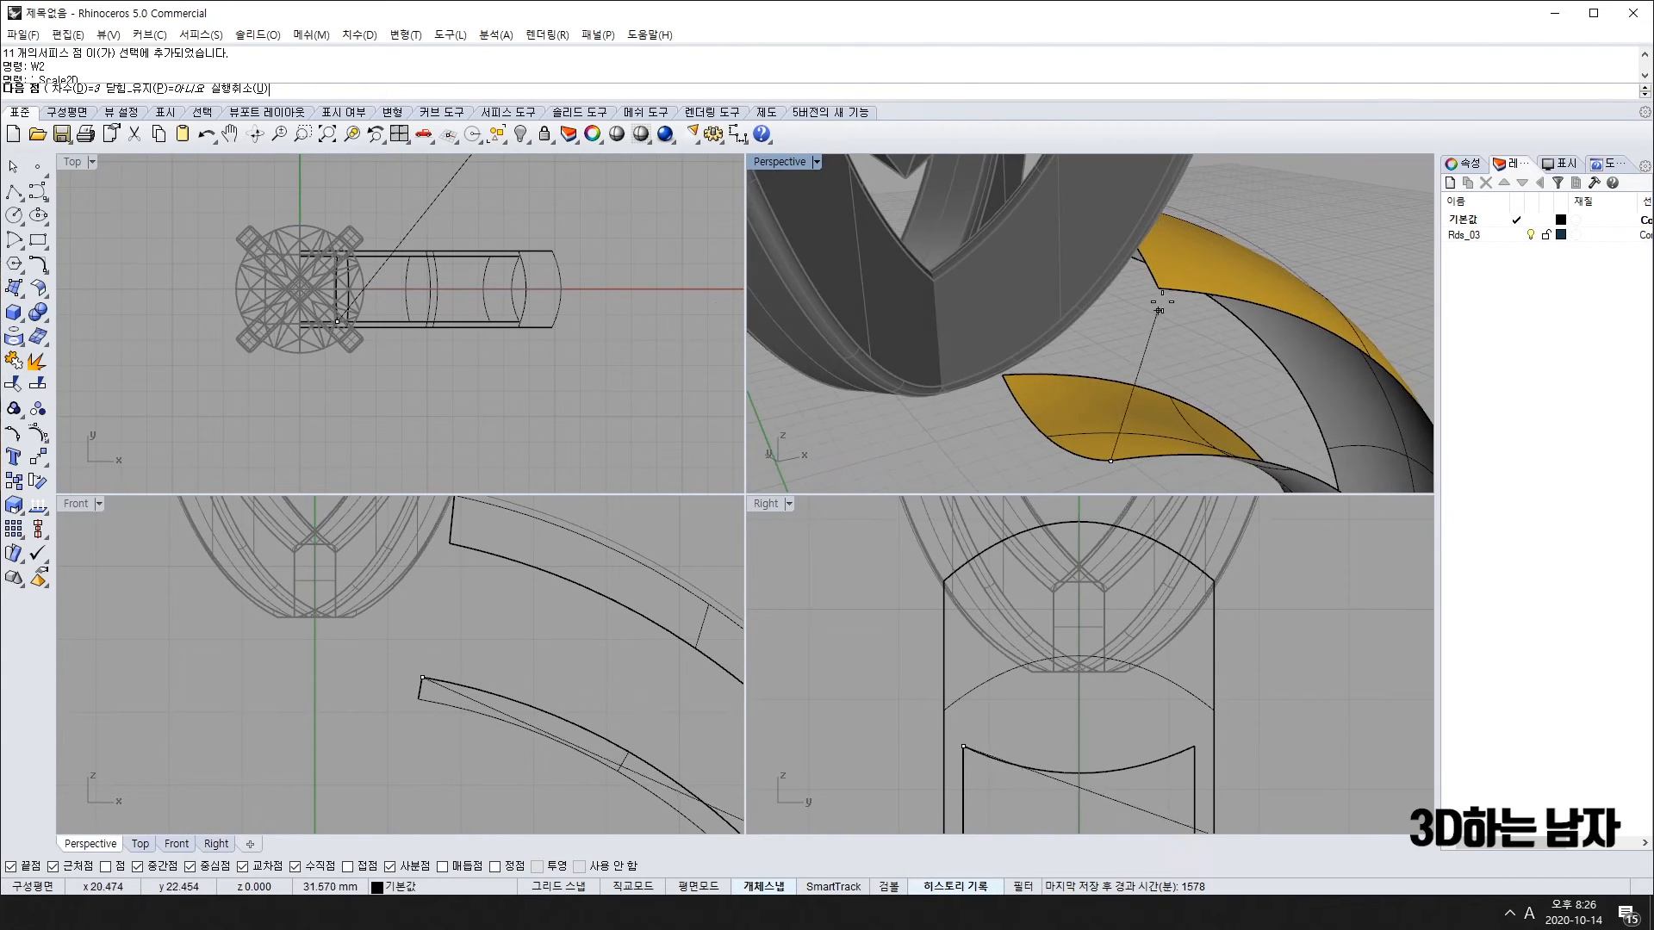
{"action": "left_click", "coordinate": [1159, 310]}
{"action": "key", "text": "Return"}
{"action": "scroll", "coordinate": [960, 611], "scroll_direction": "up", "scroll_amount": 2}
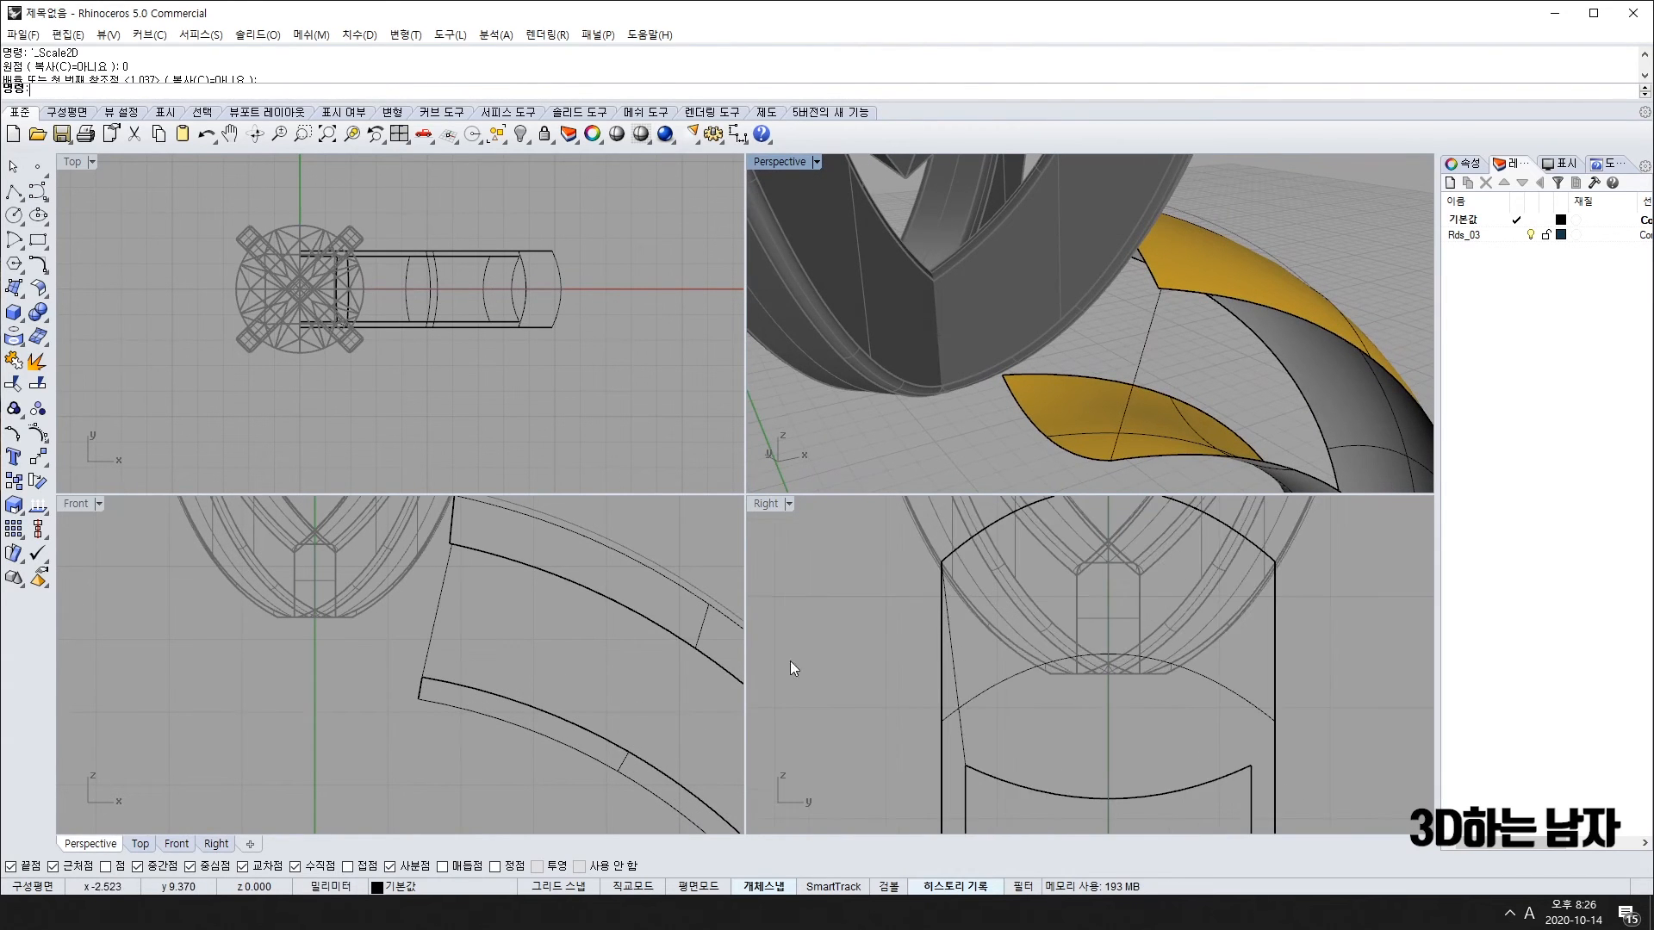
Step: Add an edit point to the new curve and try dragging it left, then undo the move
{"action": "left_click", "coordinate": [35, 437]}
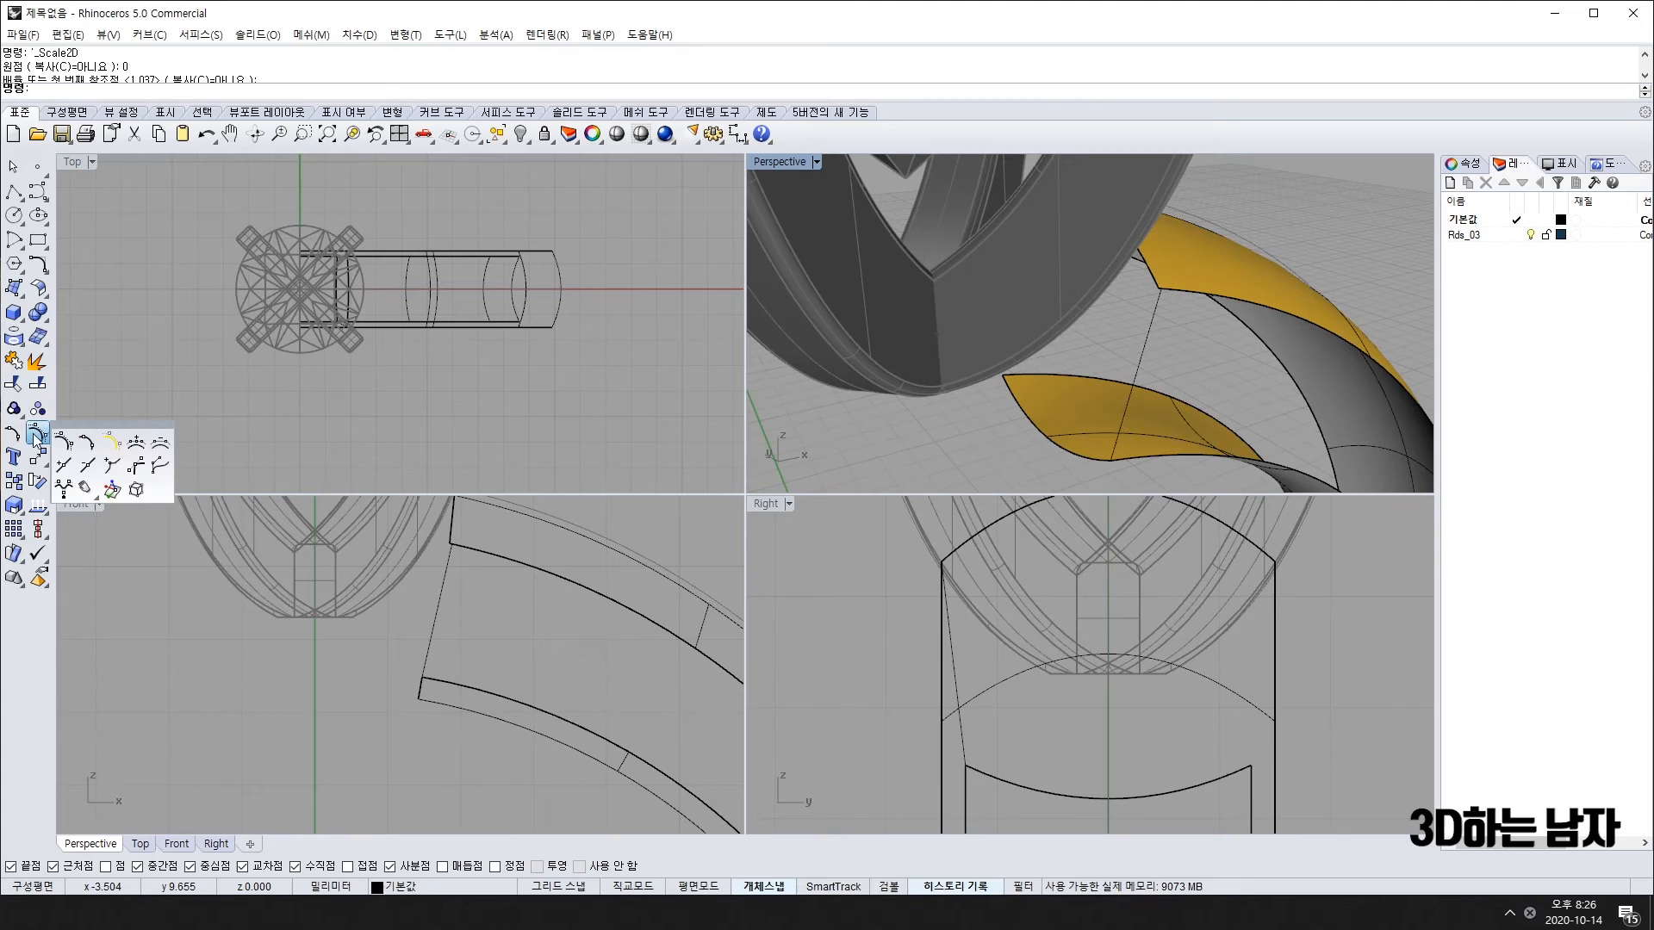
{"action": "left_click", "coordinate": [89, 471]}
{"action": "left_click", "coordinate": [953, 674]}
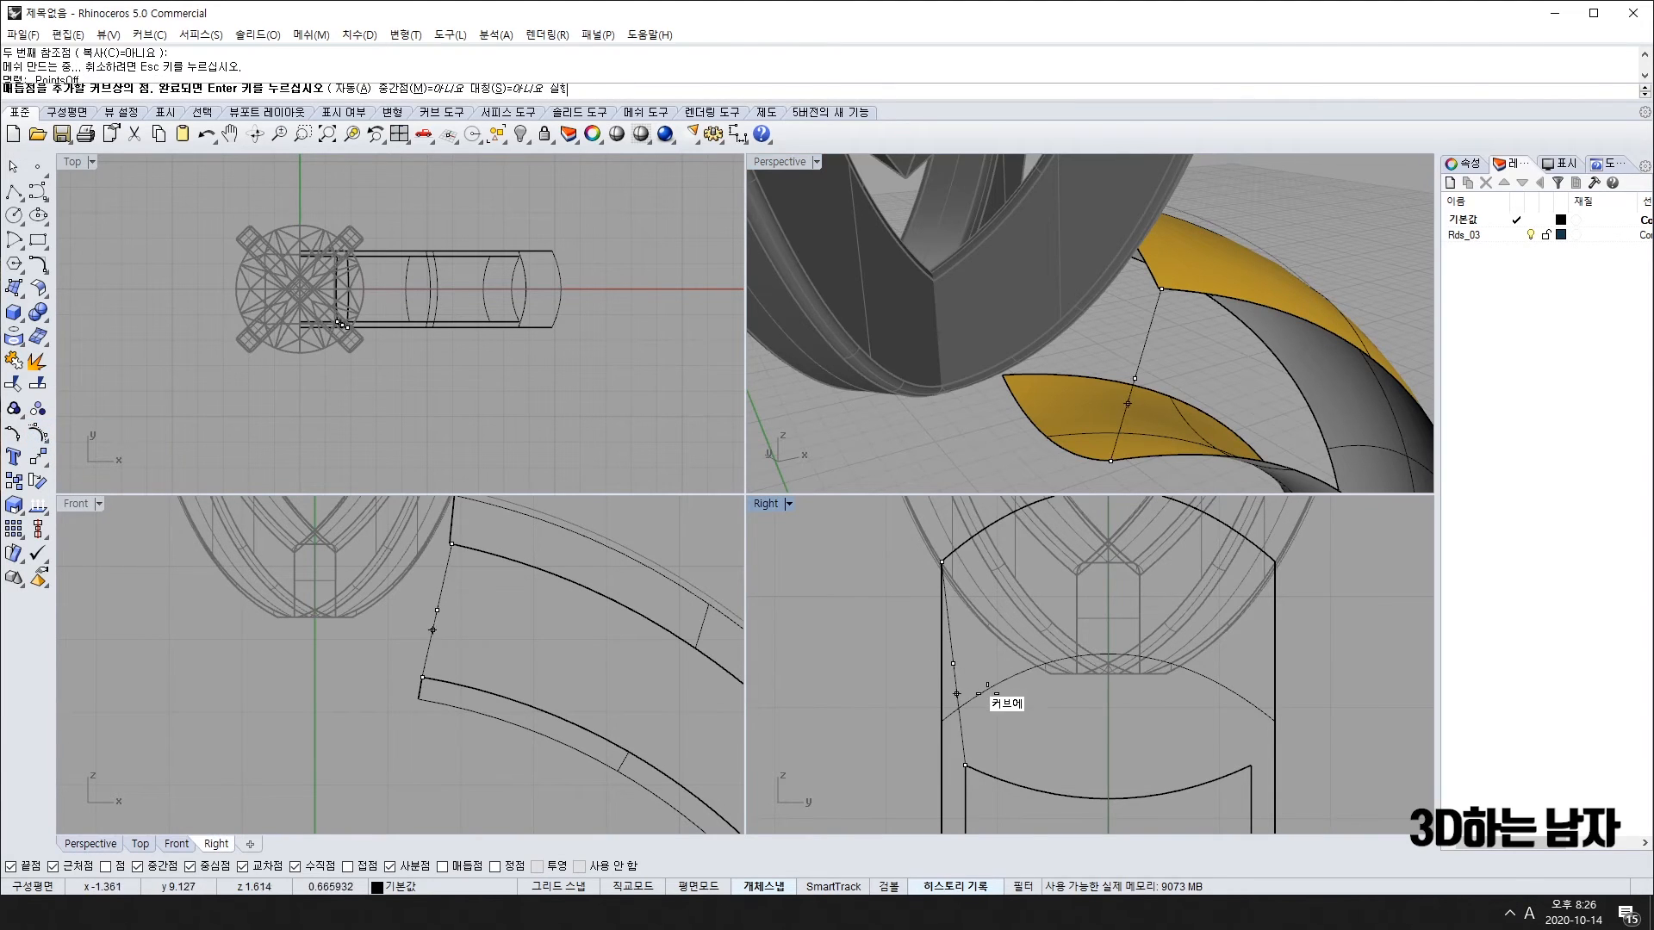
{"action": "key", "text": "F10"}
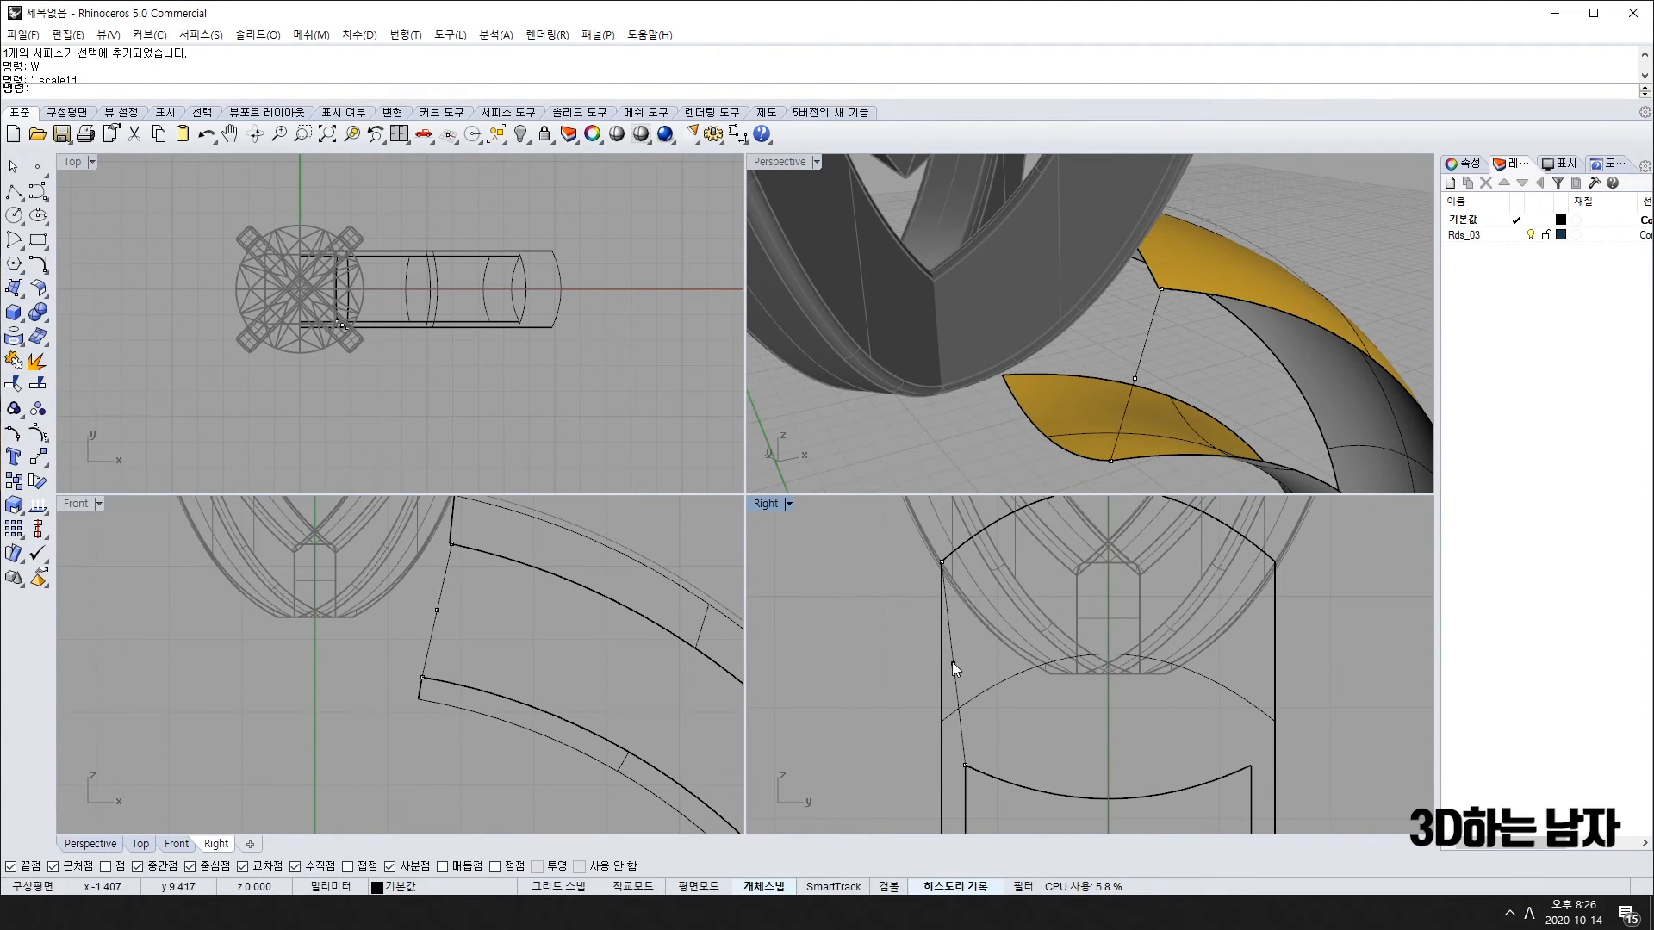
{"action": "left_click_drag", "start_coordinate": [952, 661], "coordinate": [901, 675]}
{"action": "key", "text": "ctrl+z"}
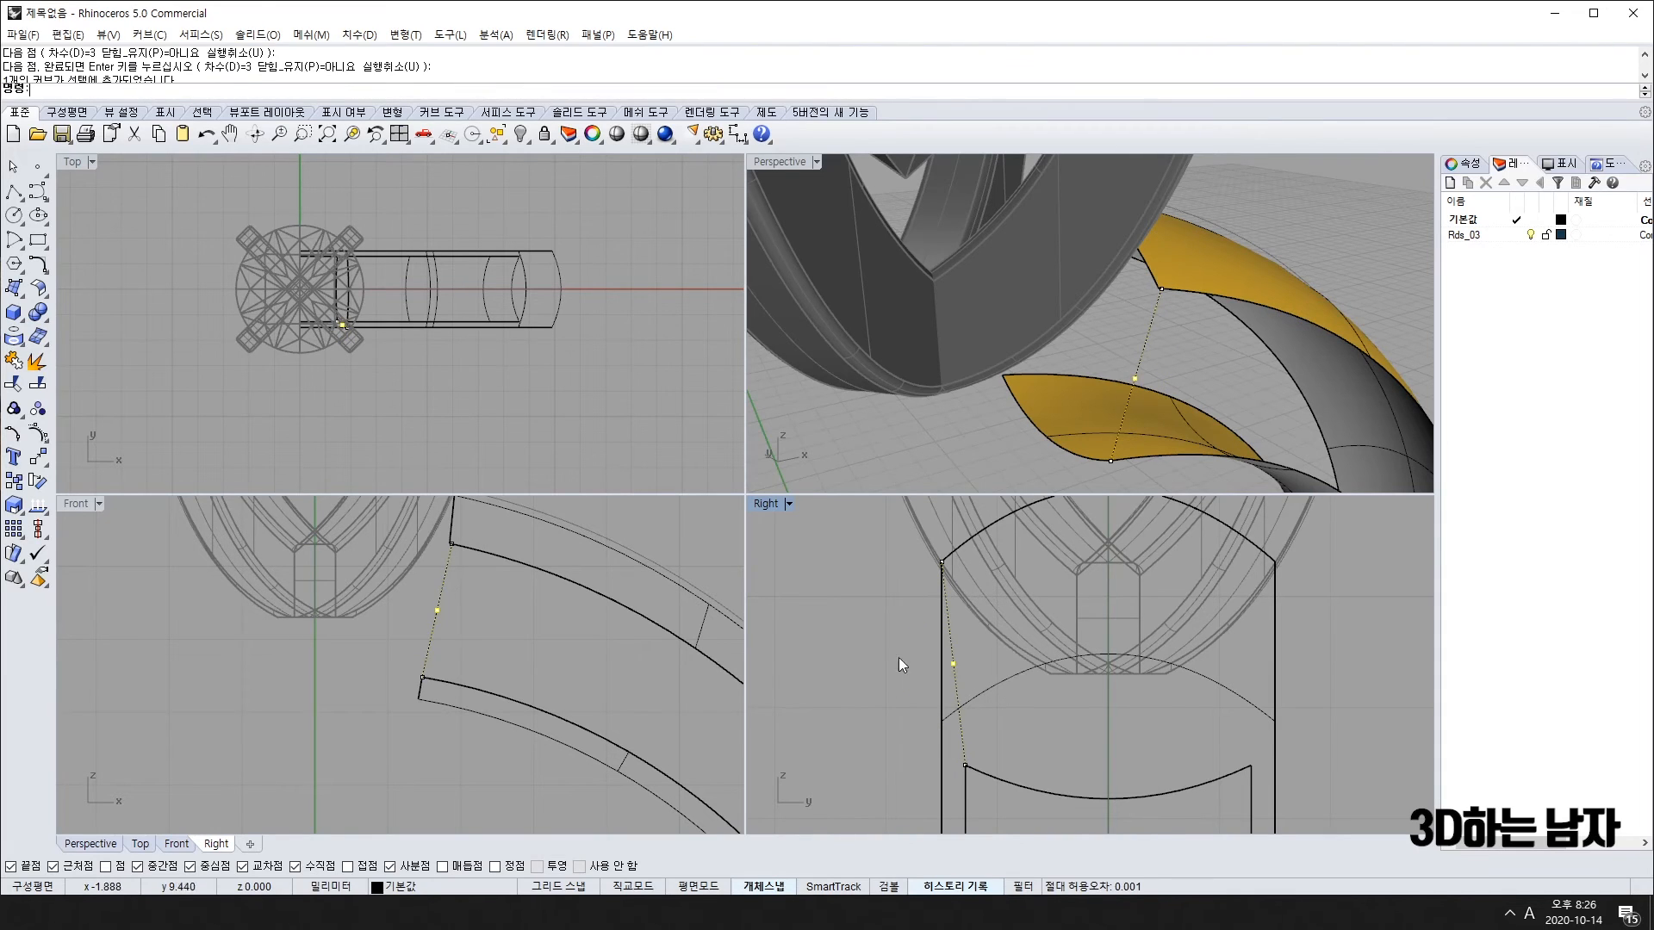
Step: Rebuild the connecting curve to 3 points at degree 2
{"action": "left_click", "coordinate": [956, 679]}
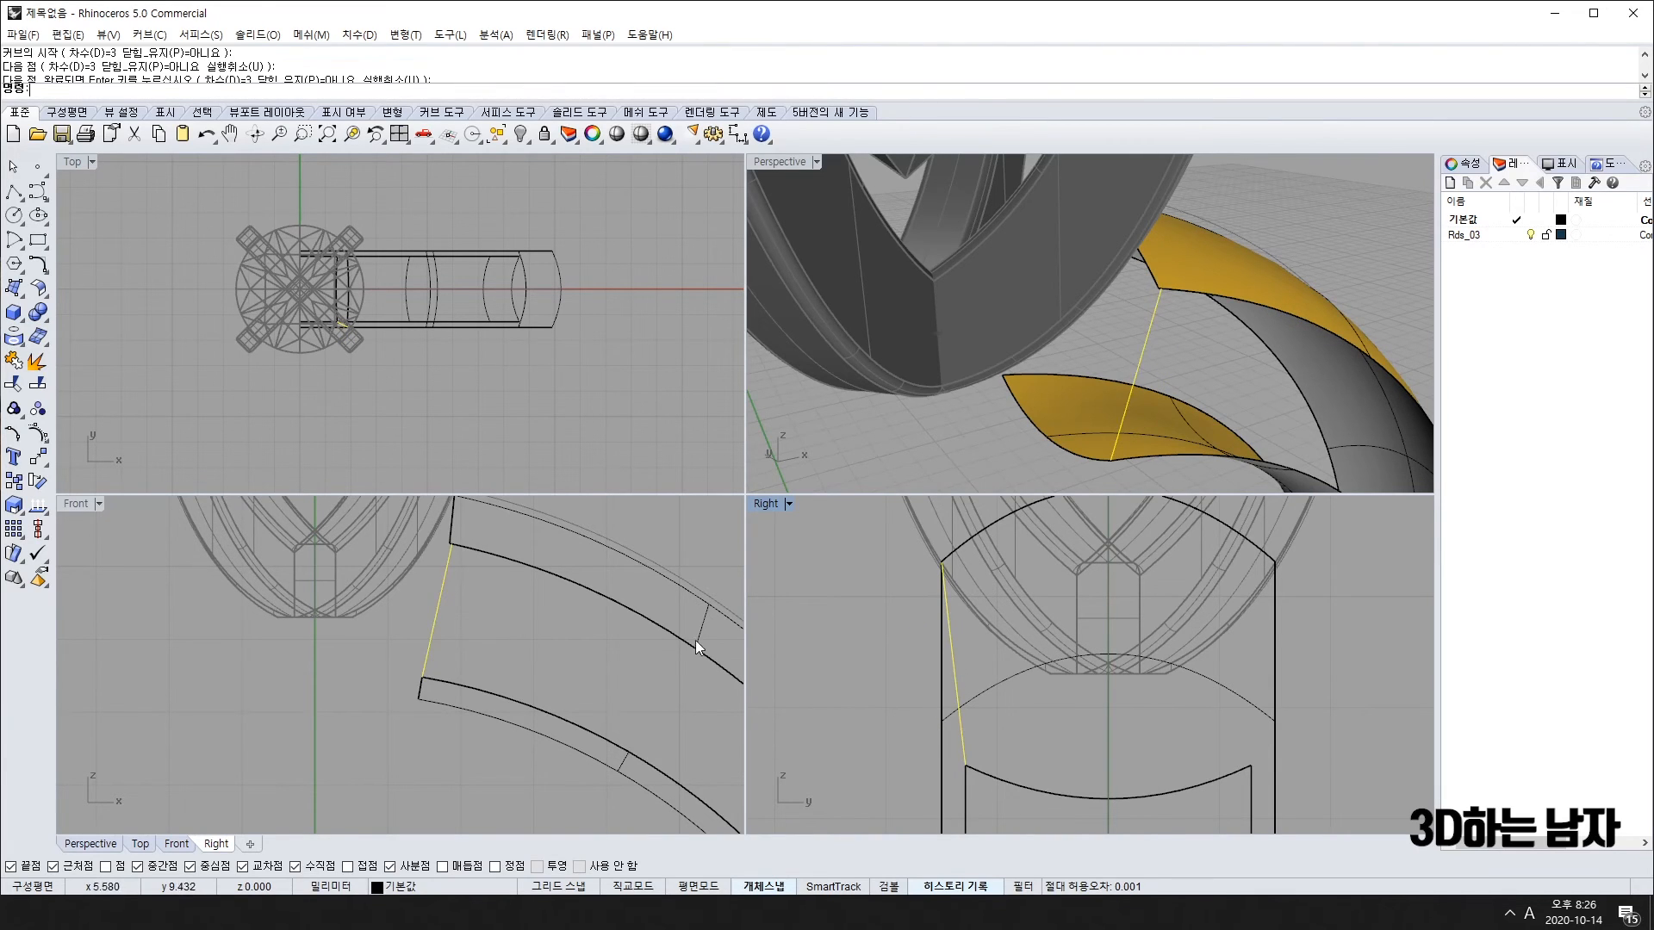
{"action": "left_click", "coordinate": [47, 269]}
{"action": "left_click", "coordinate": [160, 323]}
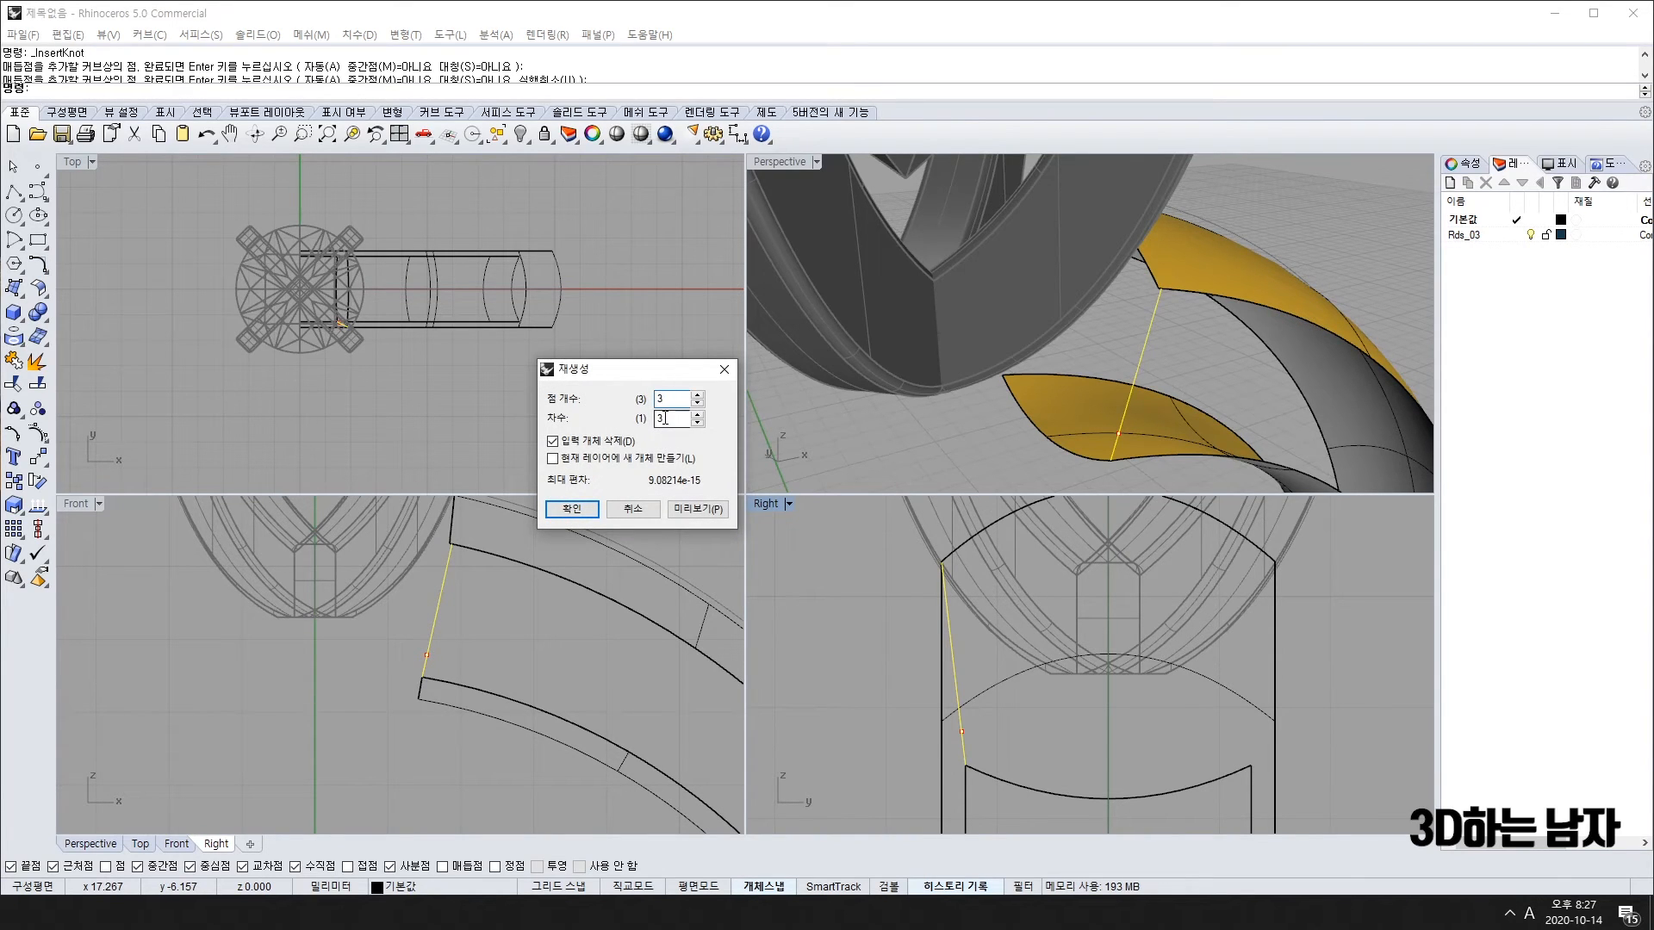
{"action": "key", "text": "Return"}
{"action": "type", "text": "2"}
{"action": "left_click", "coordinate": [587, 516]}
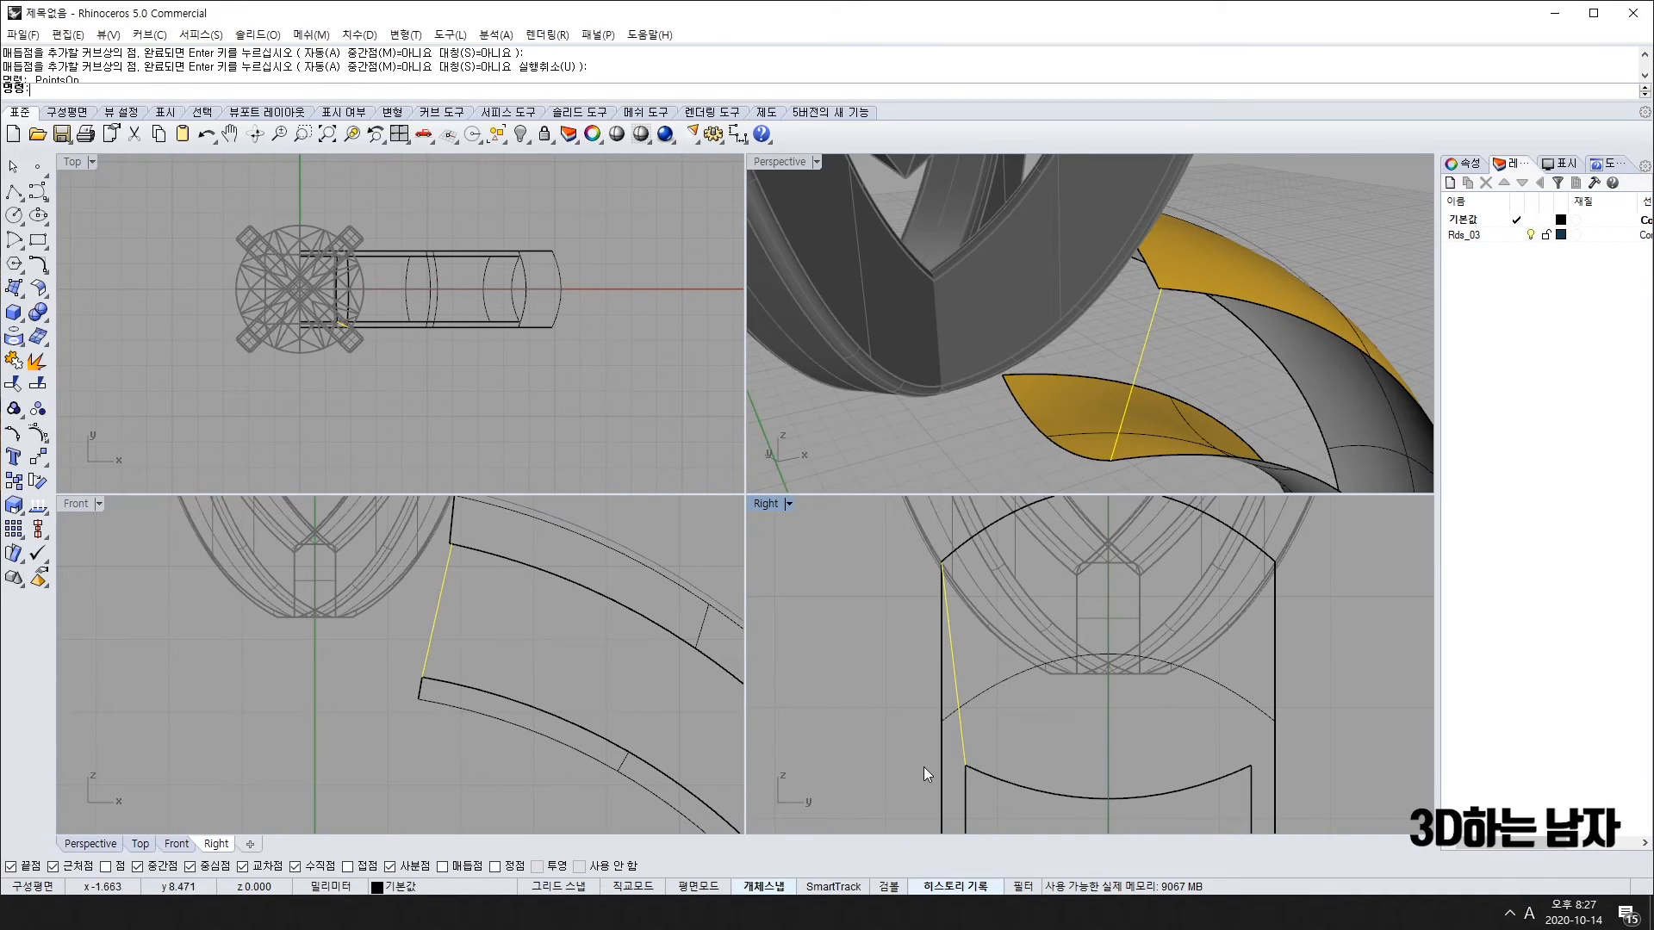
Step: Nudge the curve's middle control point three steps left and one down, then hide points
{"action": "key", "text": "F10"}
{"action": "scroll", "coordinate": [931, 684], "scroll_direction": "up", "scroll_amount": 6}
{"action": "left_click_drag", "start_coordinate": [956, 603], "coordinate": [1000, 690]}
{"action": "key", "text": "Left"}
{"action": "key", "text": "Left"}
{"action": "key", "text": "Left"}
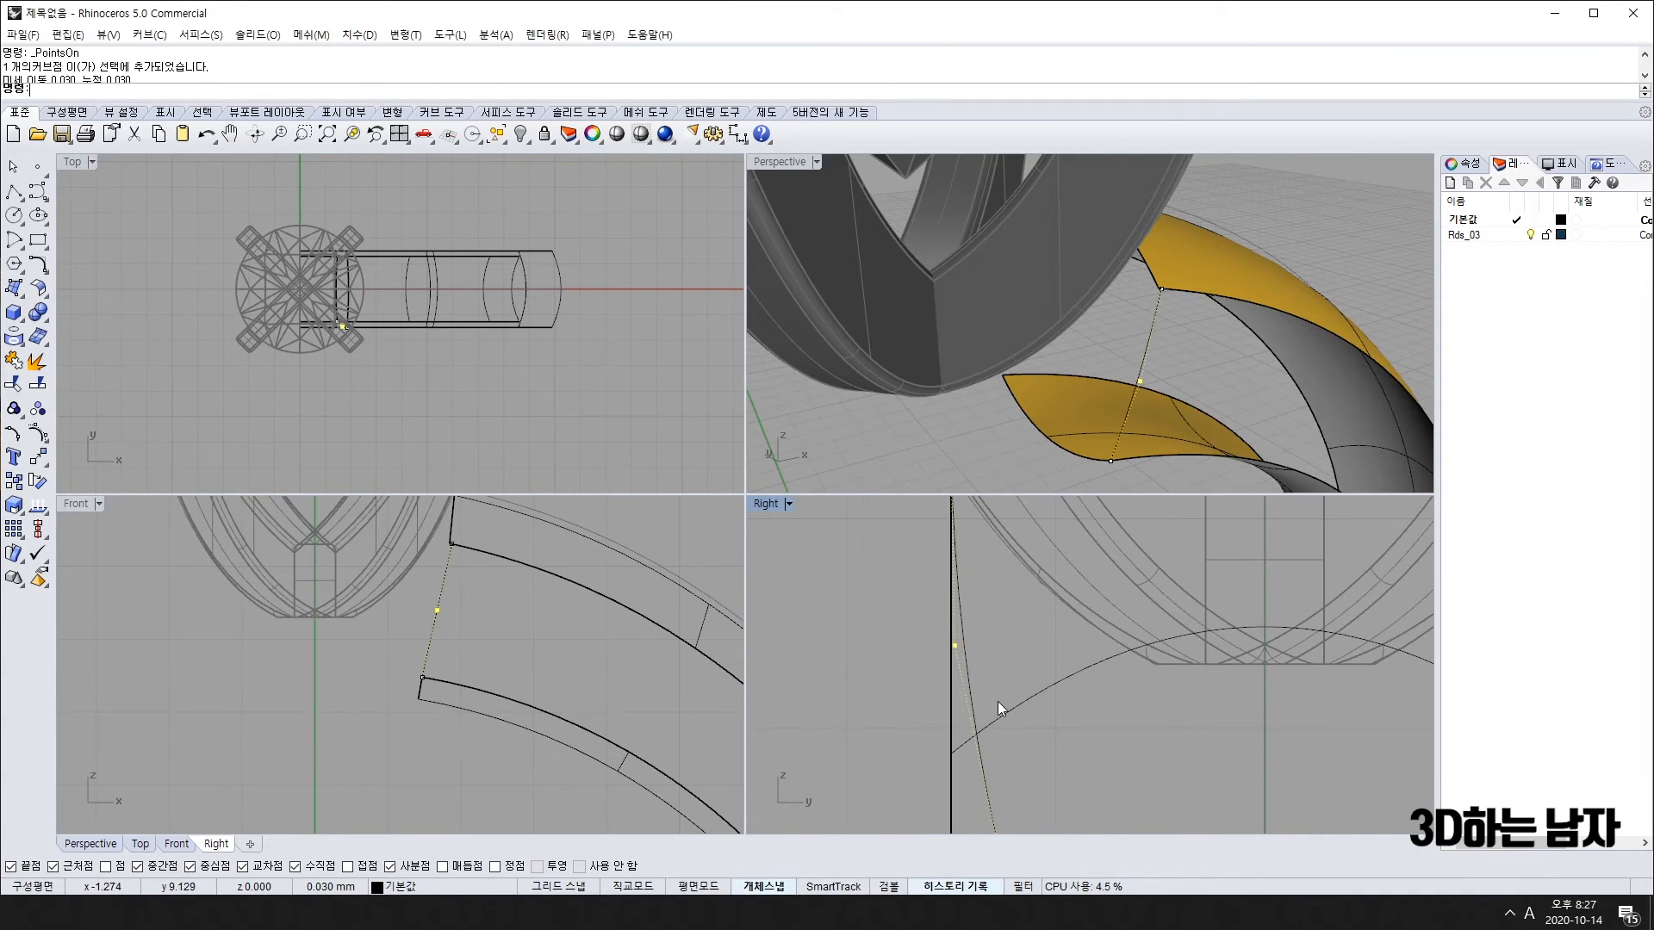
{"action": "key", "text": "Left"}
{"action": "key", "text": "Left"}
{"action": "key", "text": "Left"}
{"action": "key", "text": "Left"}
{"action": "scroll", "coordinate": [990, 705], "scroll_direction": "down", "scroll_amount": 10}
{"action": "key", "text": "Left"}
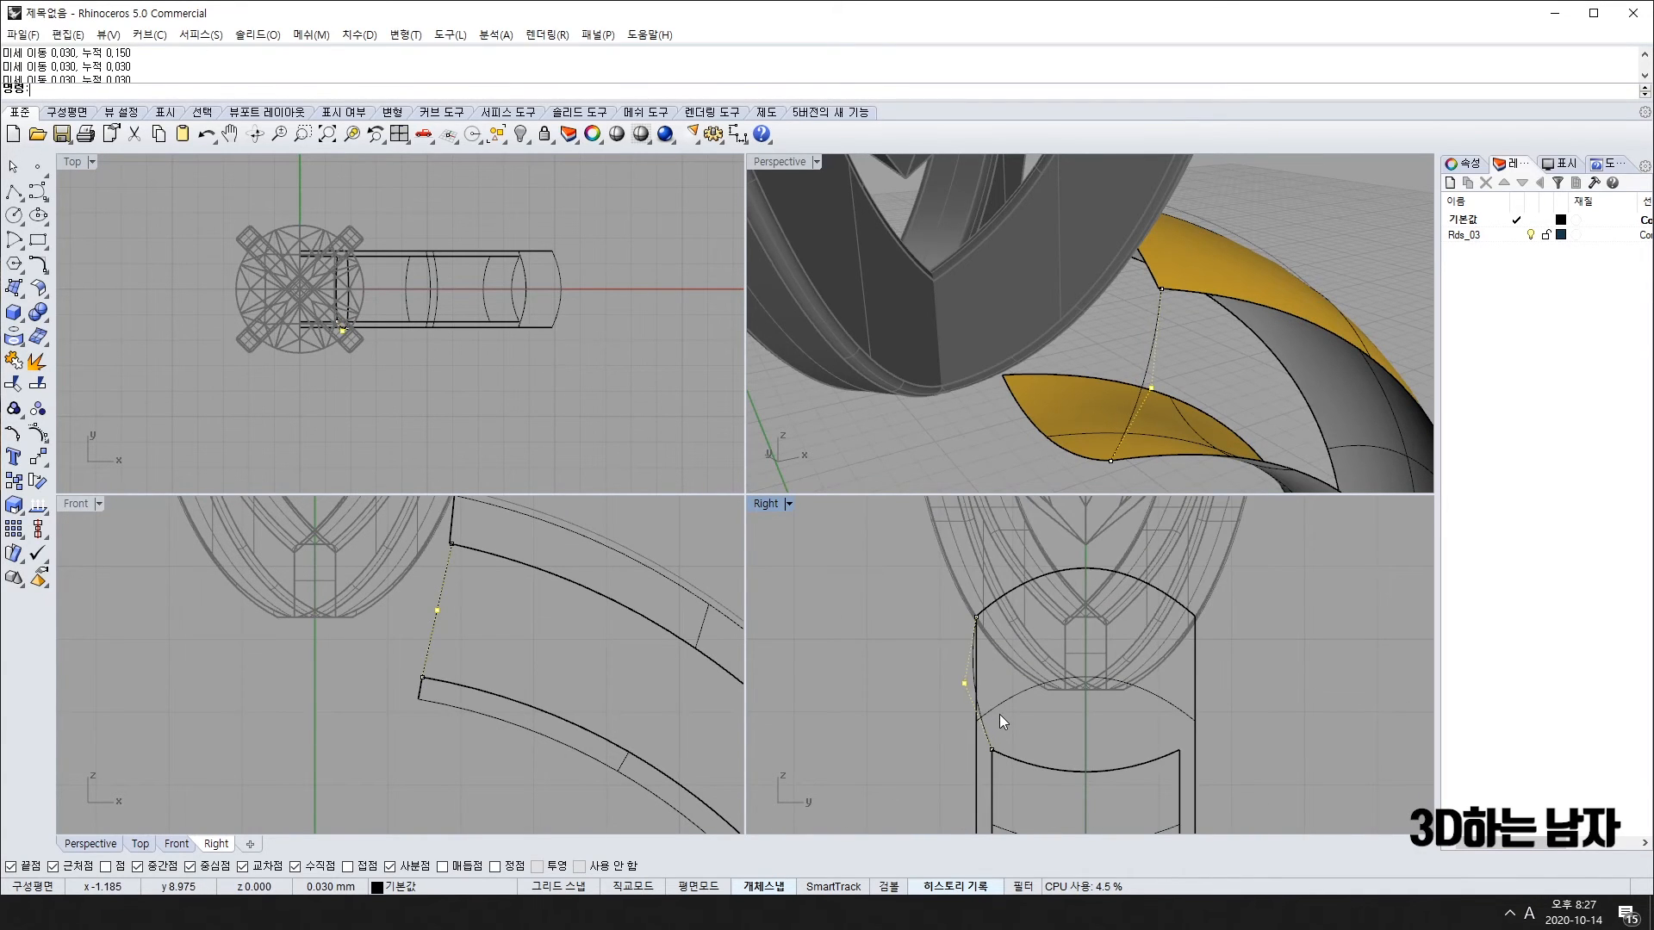
{"action": "key", "text": "Down"}
{"action": "key", "text": "F11"}
{"action": "right_click_drag", "start_coordinate": [1201, 480], "coordinate": [1147, 383]}
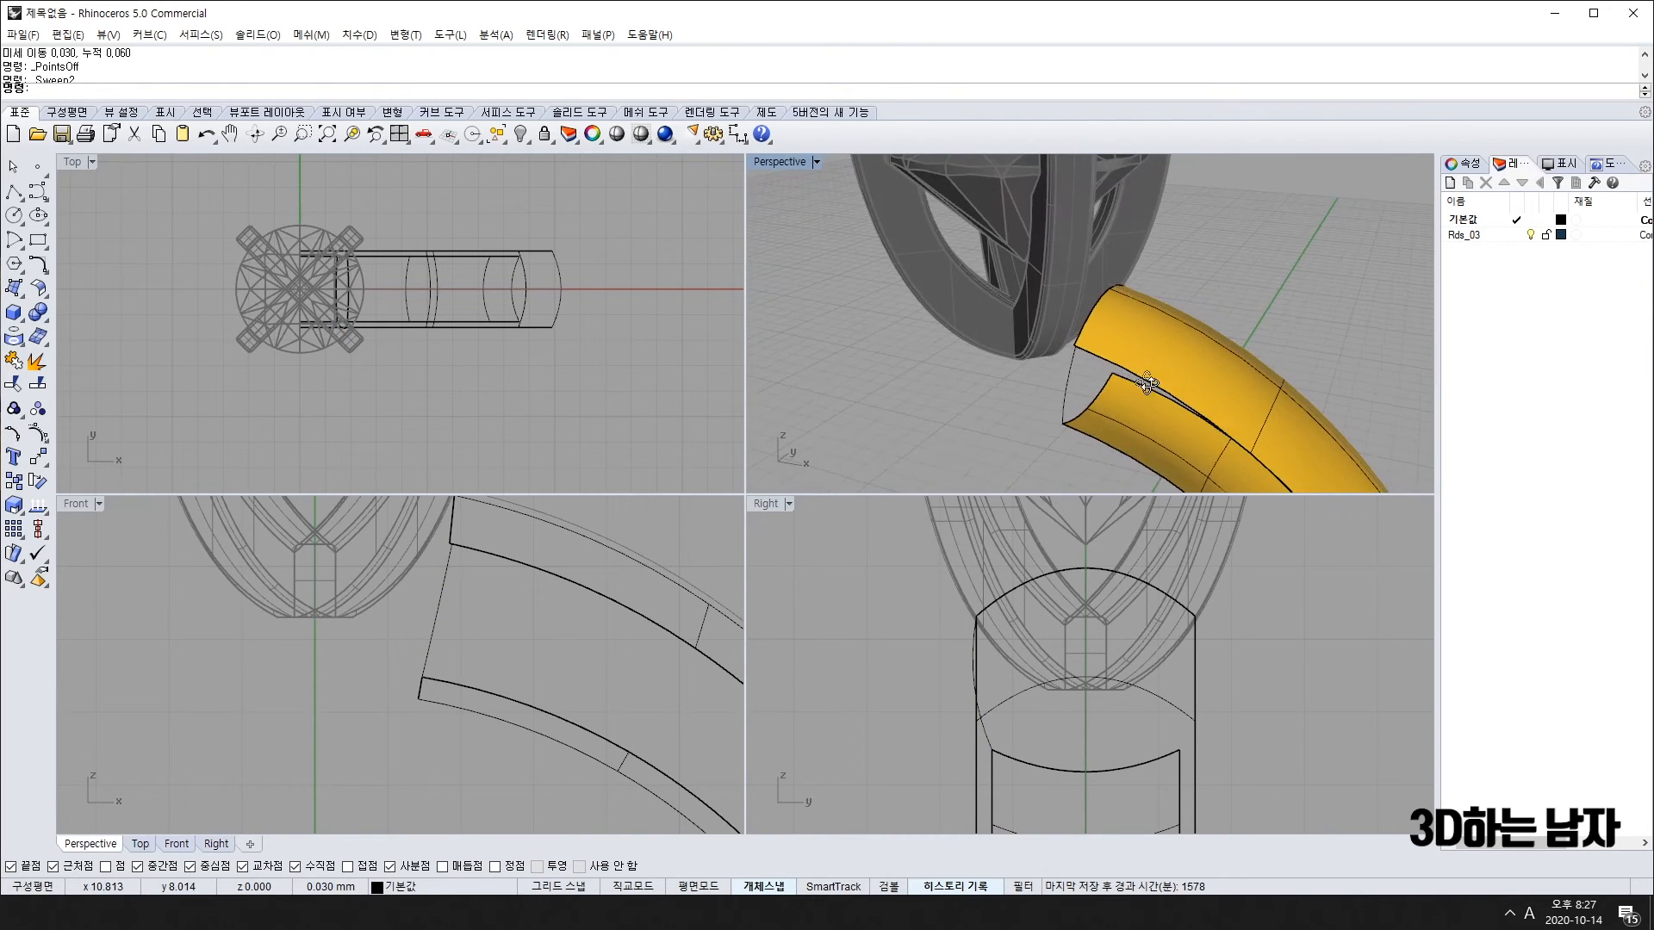
Step: Build a Sweep2 surface from the two band rails and the cross-section curve
{"action": "left_click", "coordinate": [15, 288]}
{"action": "left_click", "coordinate": [62, 370]}
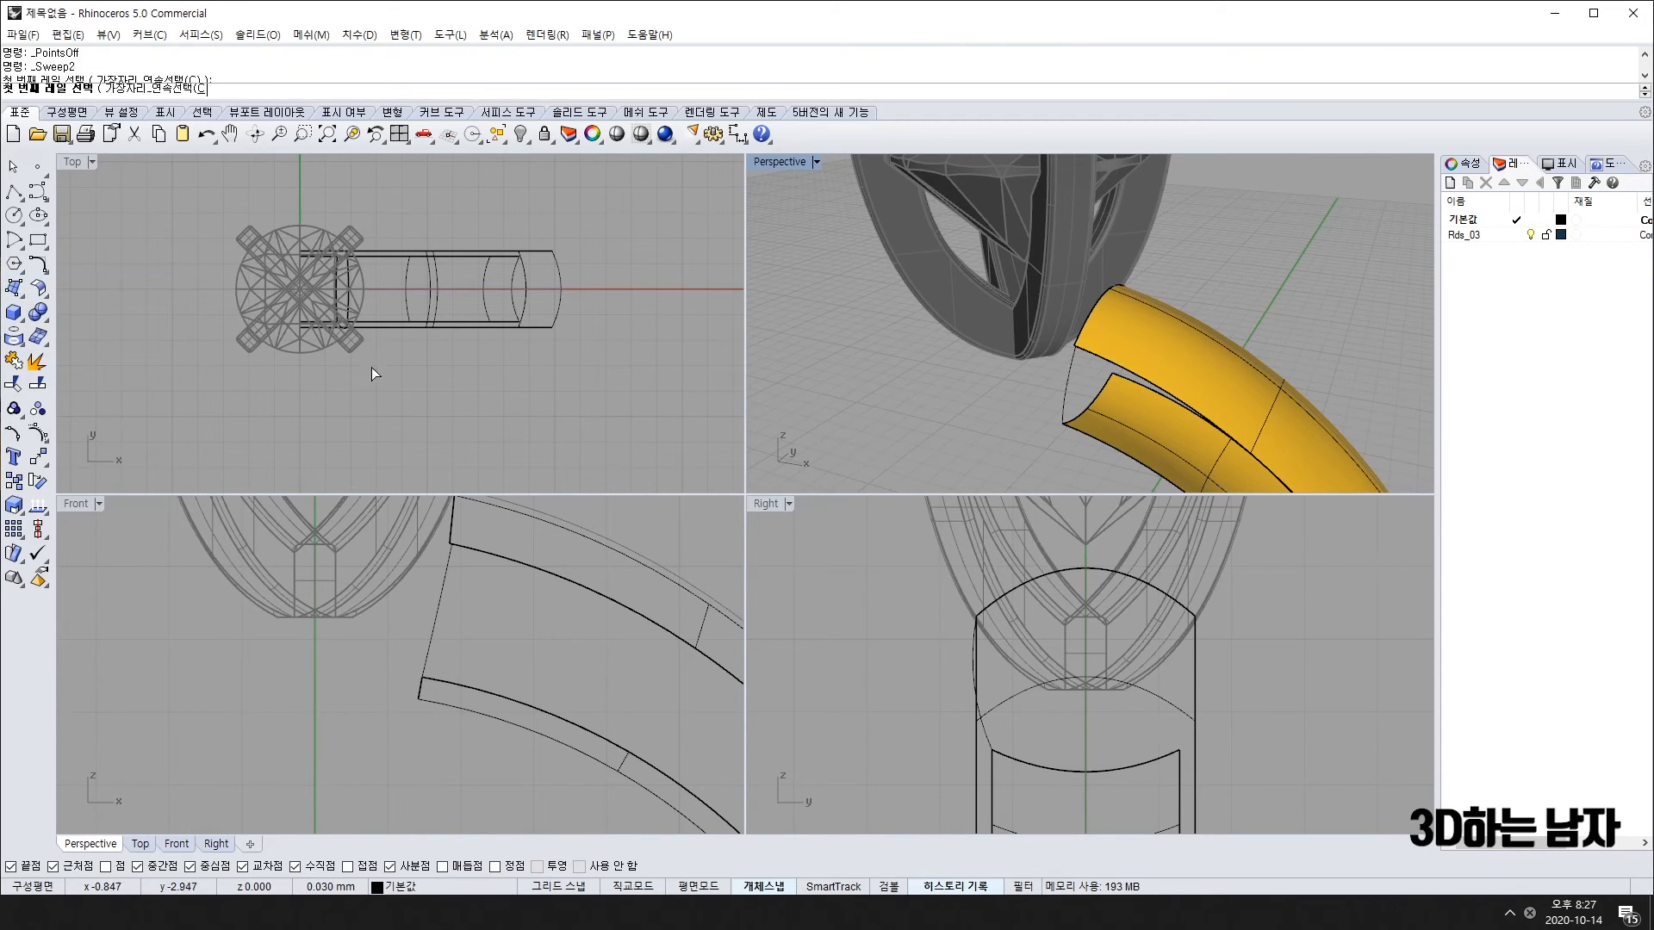
{"action": "left_click", "coordinate": [1108, 448]}
{"action": "left_click", "coordinate": [1144, 392]}
{"action": "left_click", "coordinate": [1068, 380]}
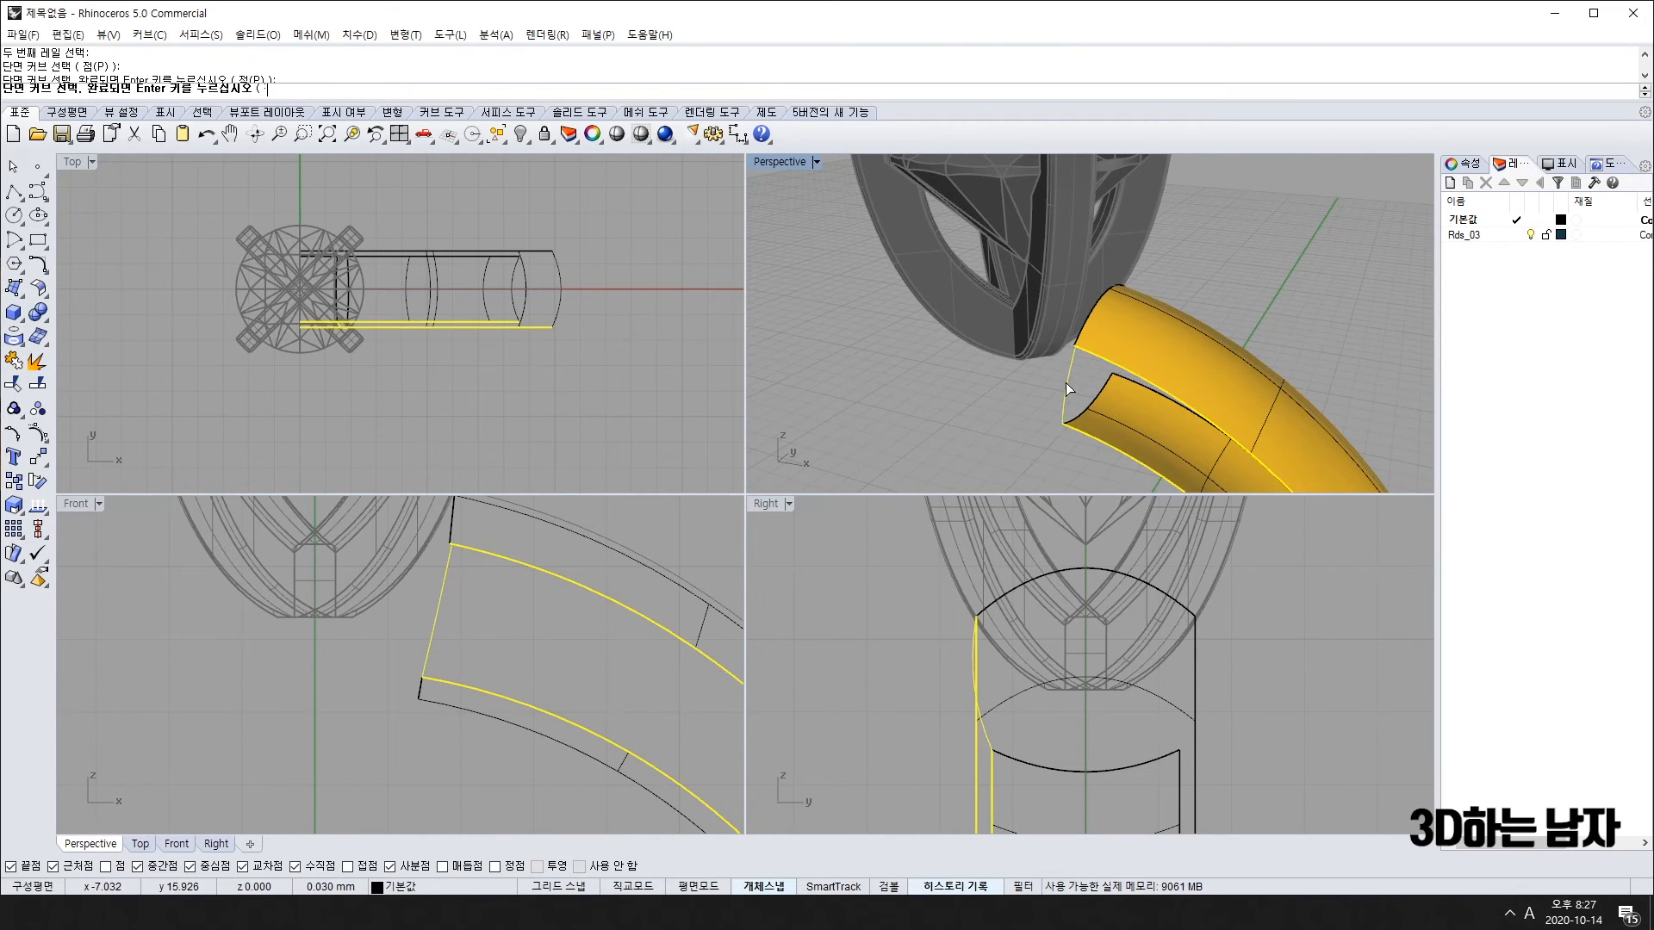
{"action": "scroll", "coordinate": [1072, 397], "scroll_direction": "down", "scroll_amount": 3}
{"action": "key", "text": "Return"}
{"action": "key", "text": "Return"}
{"action": "right_click_drag", "start_coordinate": [1063, 432], "coordinate": [1178, 317]}
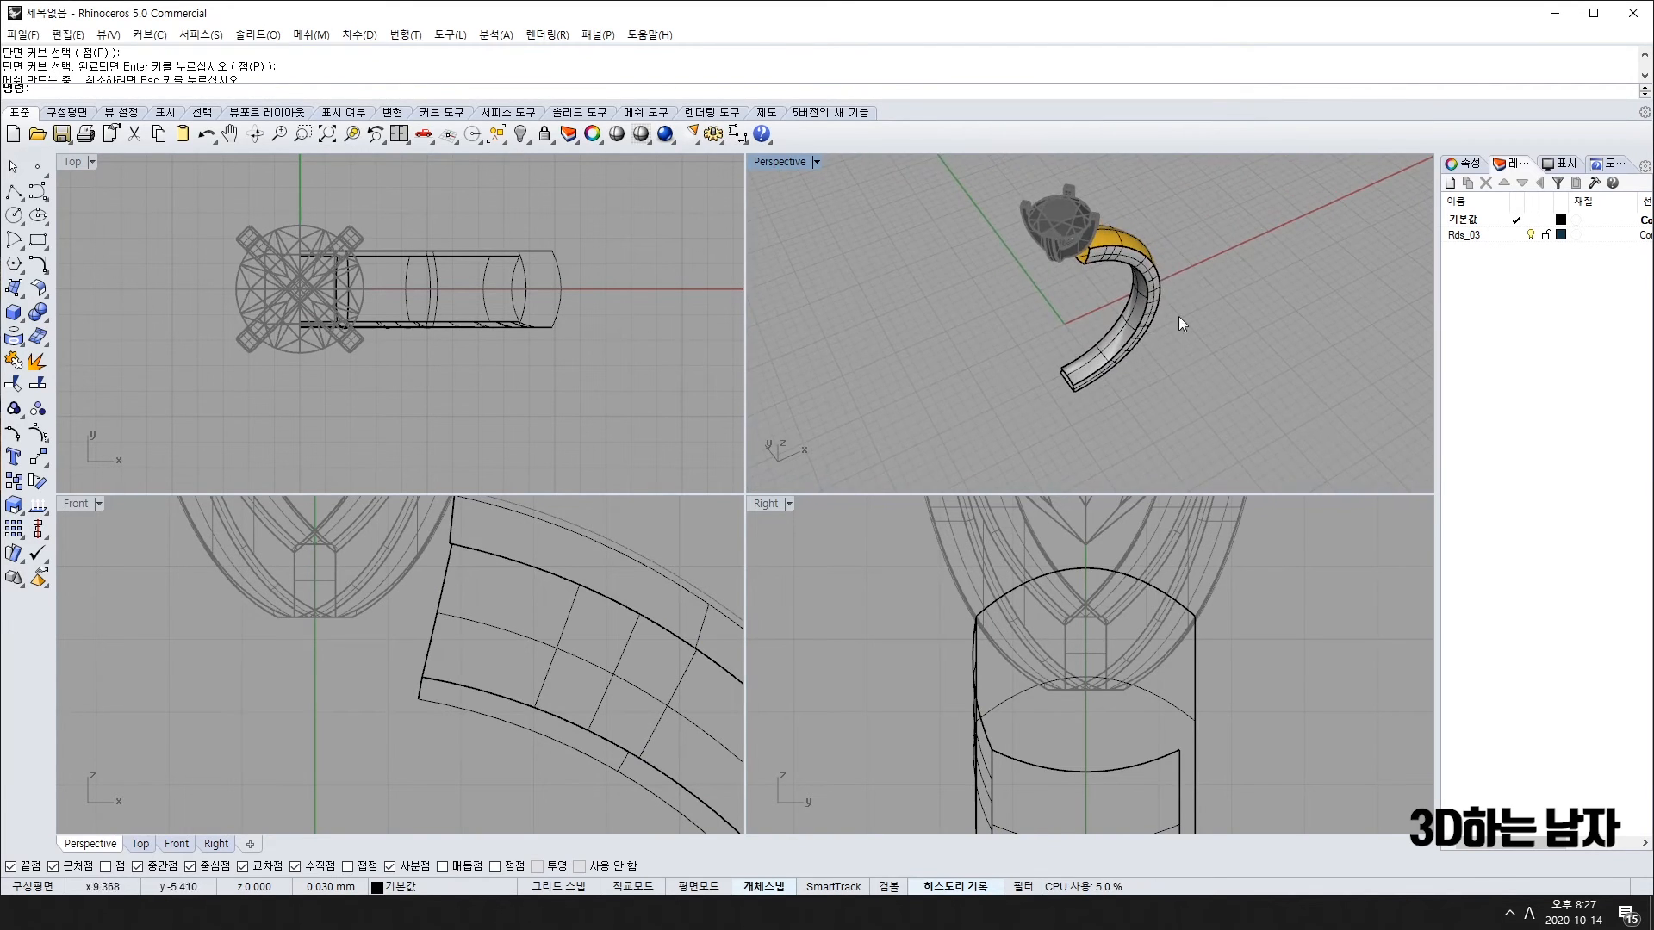
{"action": "scroll", "coordinate": [1130, 241], "scroll_direction": "up", "scroll_amount": 3}
{"action": "left_click", "coordinate": [1130, 241]}
Step: Undo the sweep, delete the connecting curve, and restore the band surfaces
{"action": "right_click_drag", "start_coordinate": [360, 315], "coordinate": [391, 325]}
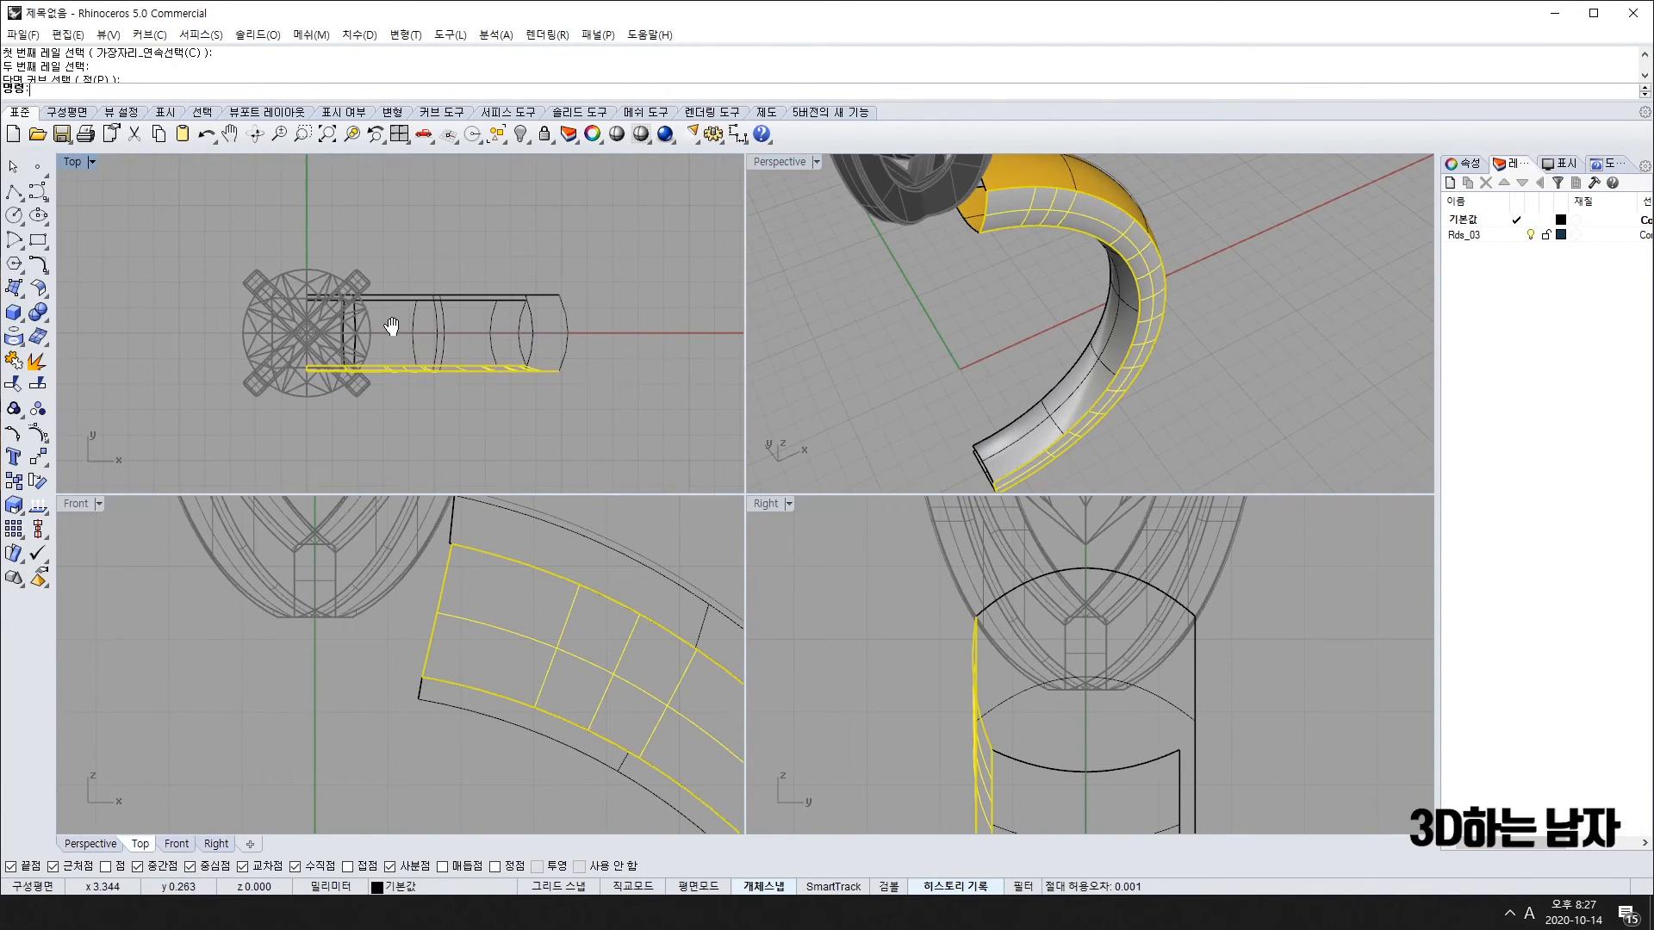
{"action": "left_click", "coordinate": [34, 461]}
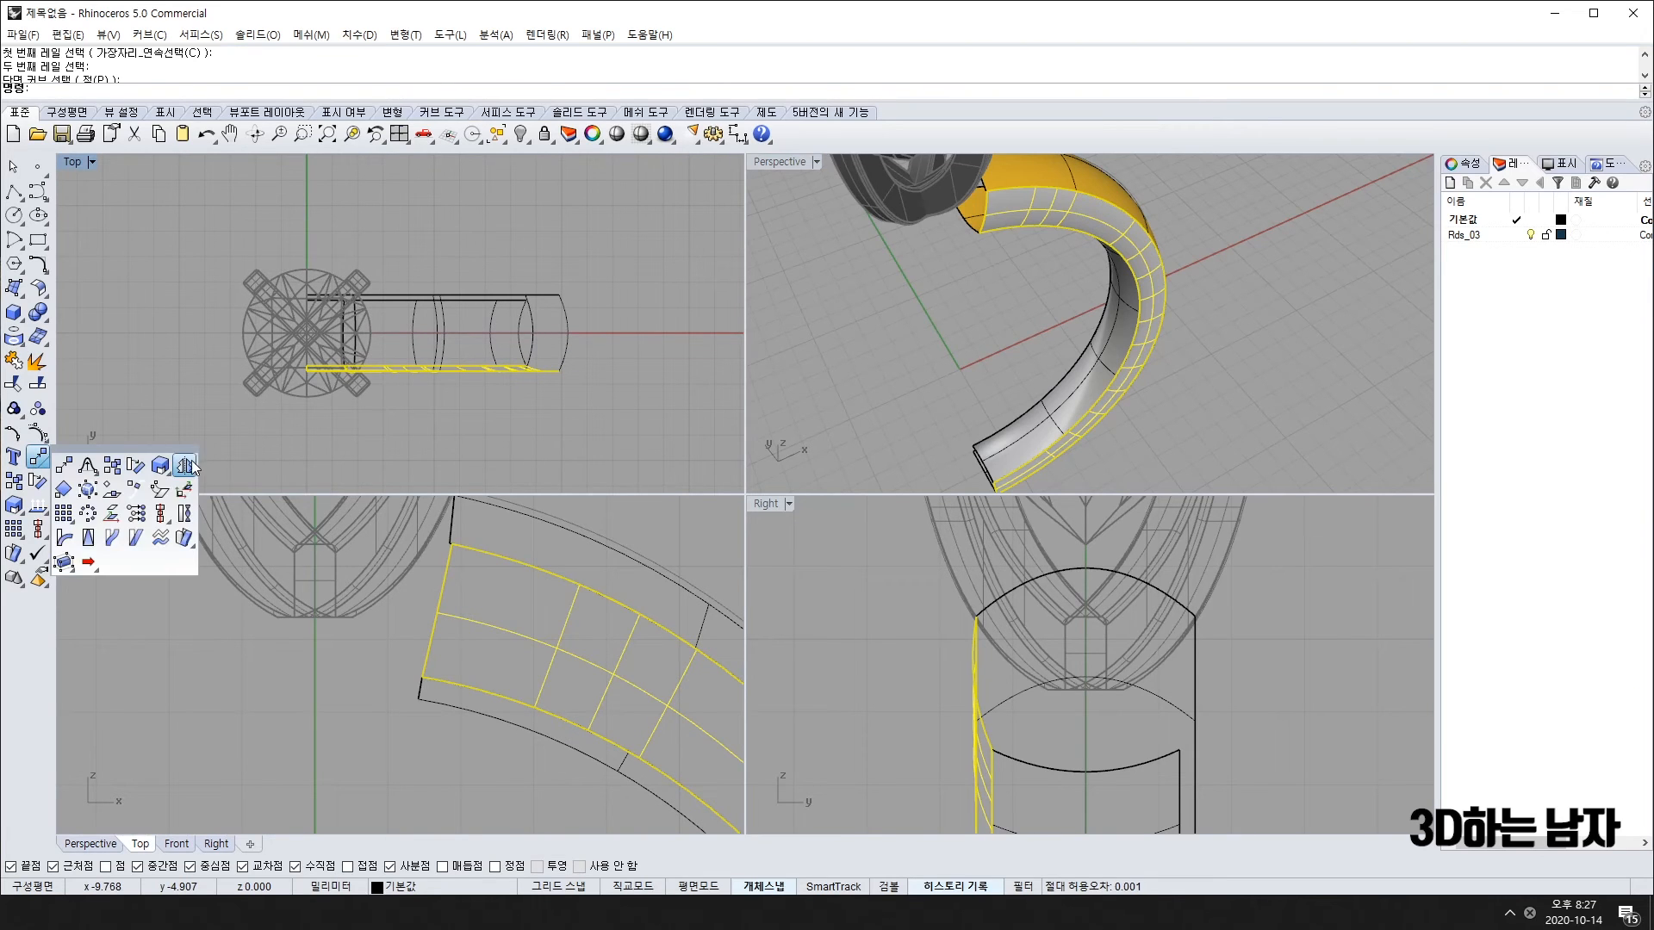
{"action": "key", "text": "ctrl+z"}
{"action": "key", "text": "Delete"}
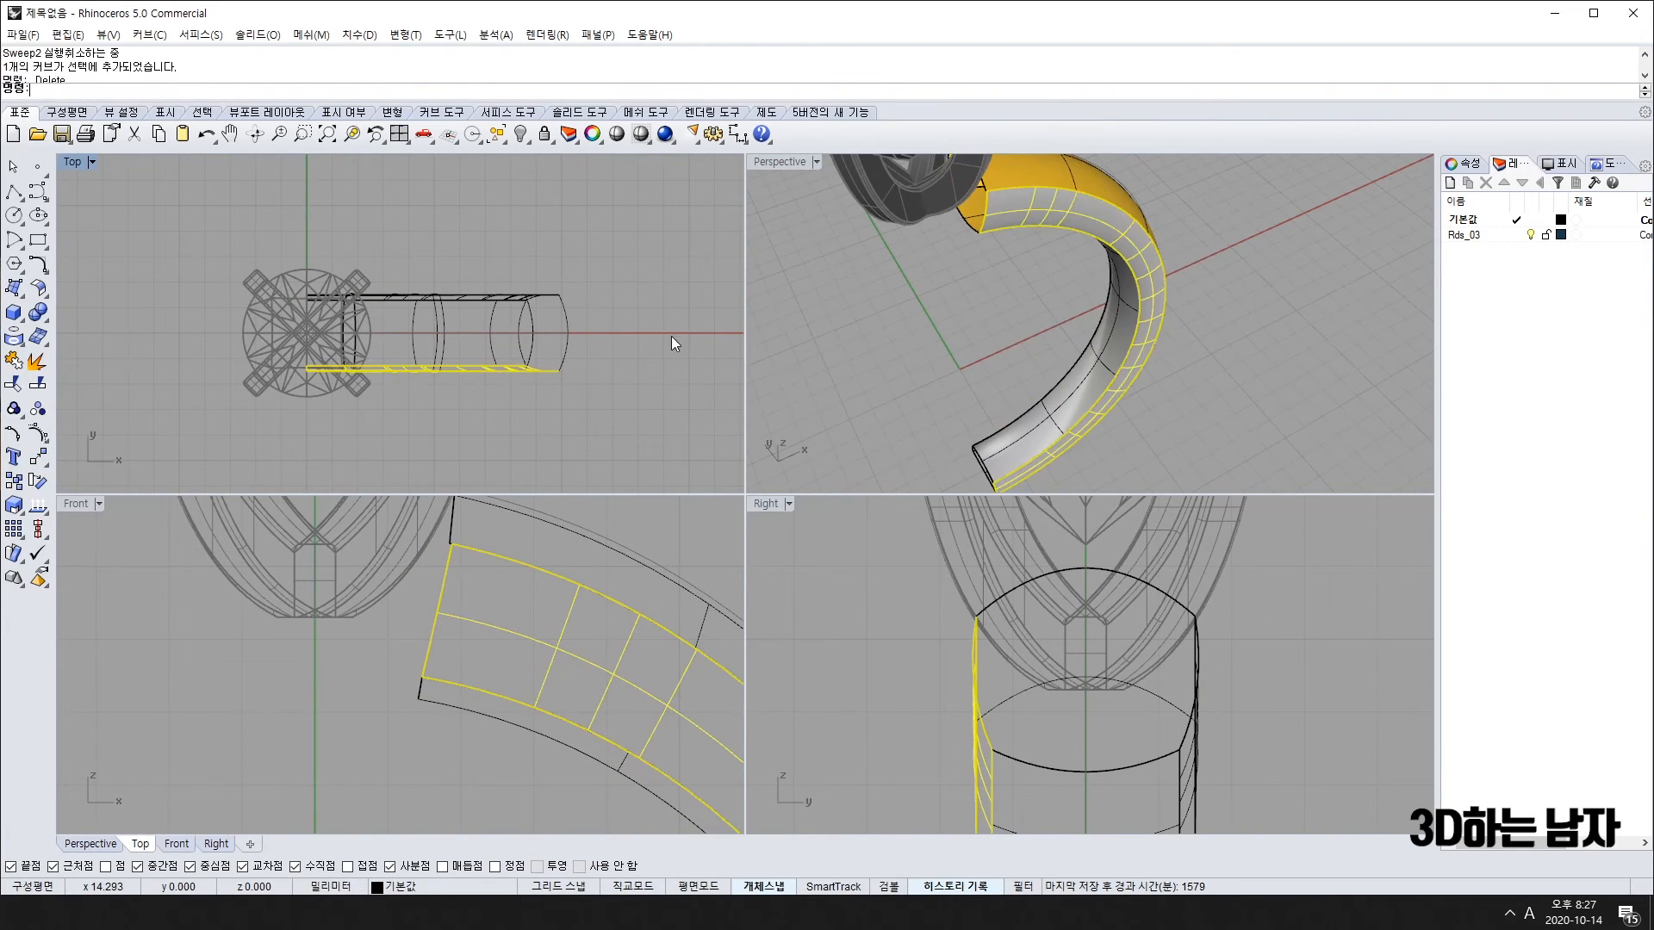
{"action": "right_click_drag", "start_coordinate": [930, 319], "coordinate": [1103, 341]}
{"action": "left_click", "coordinate": [1290, 227]}
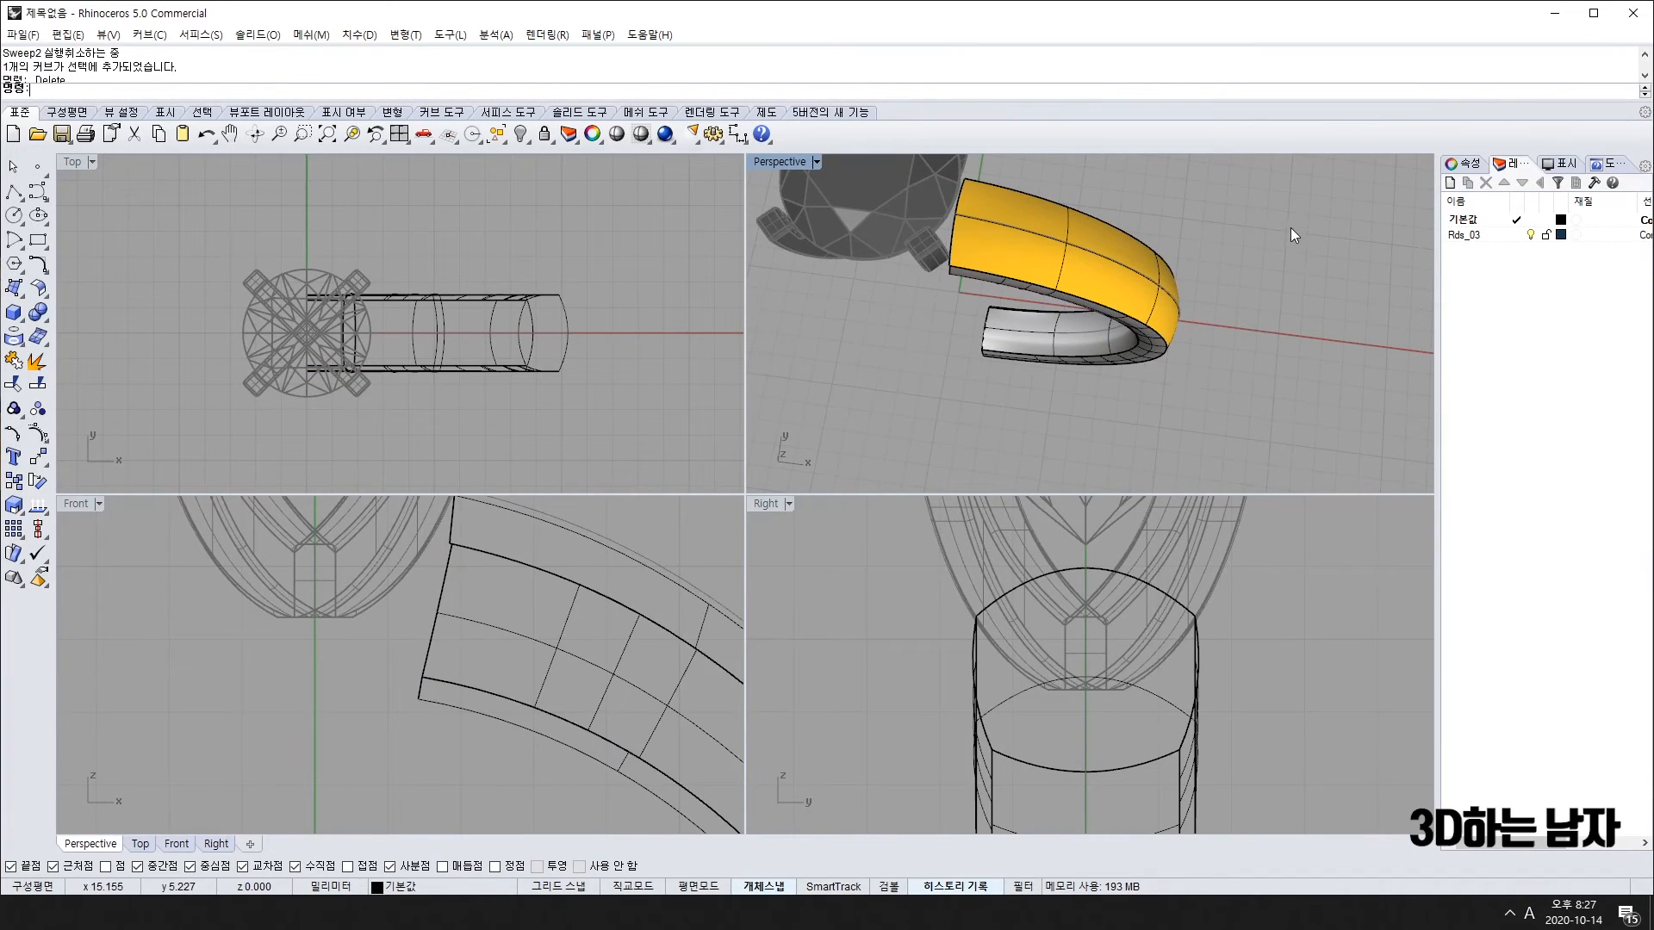
{"action": "key", "text": "ctrl+z"}
{"action": "left_click", "coordinate": [37, 192]}
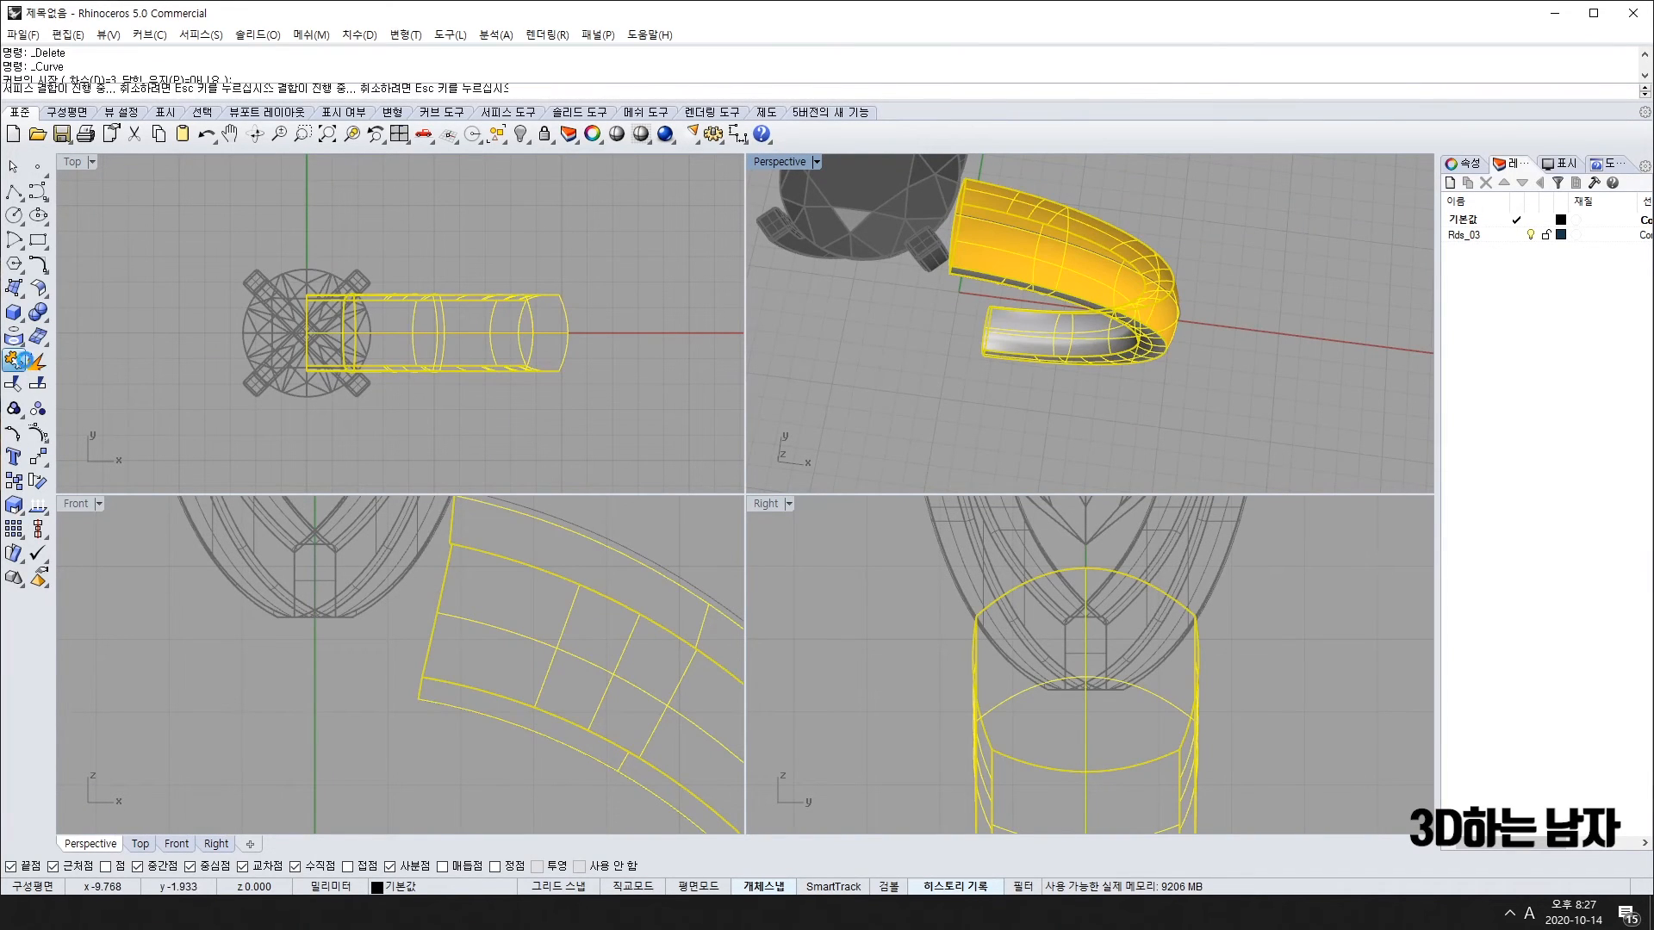
{"action": "right_click_drag", "start_coordinate": [990, 344], "coordinate": [1099, 251]}
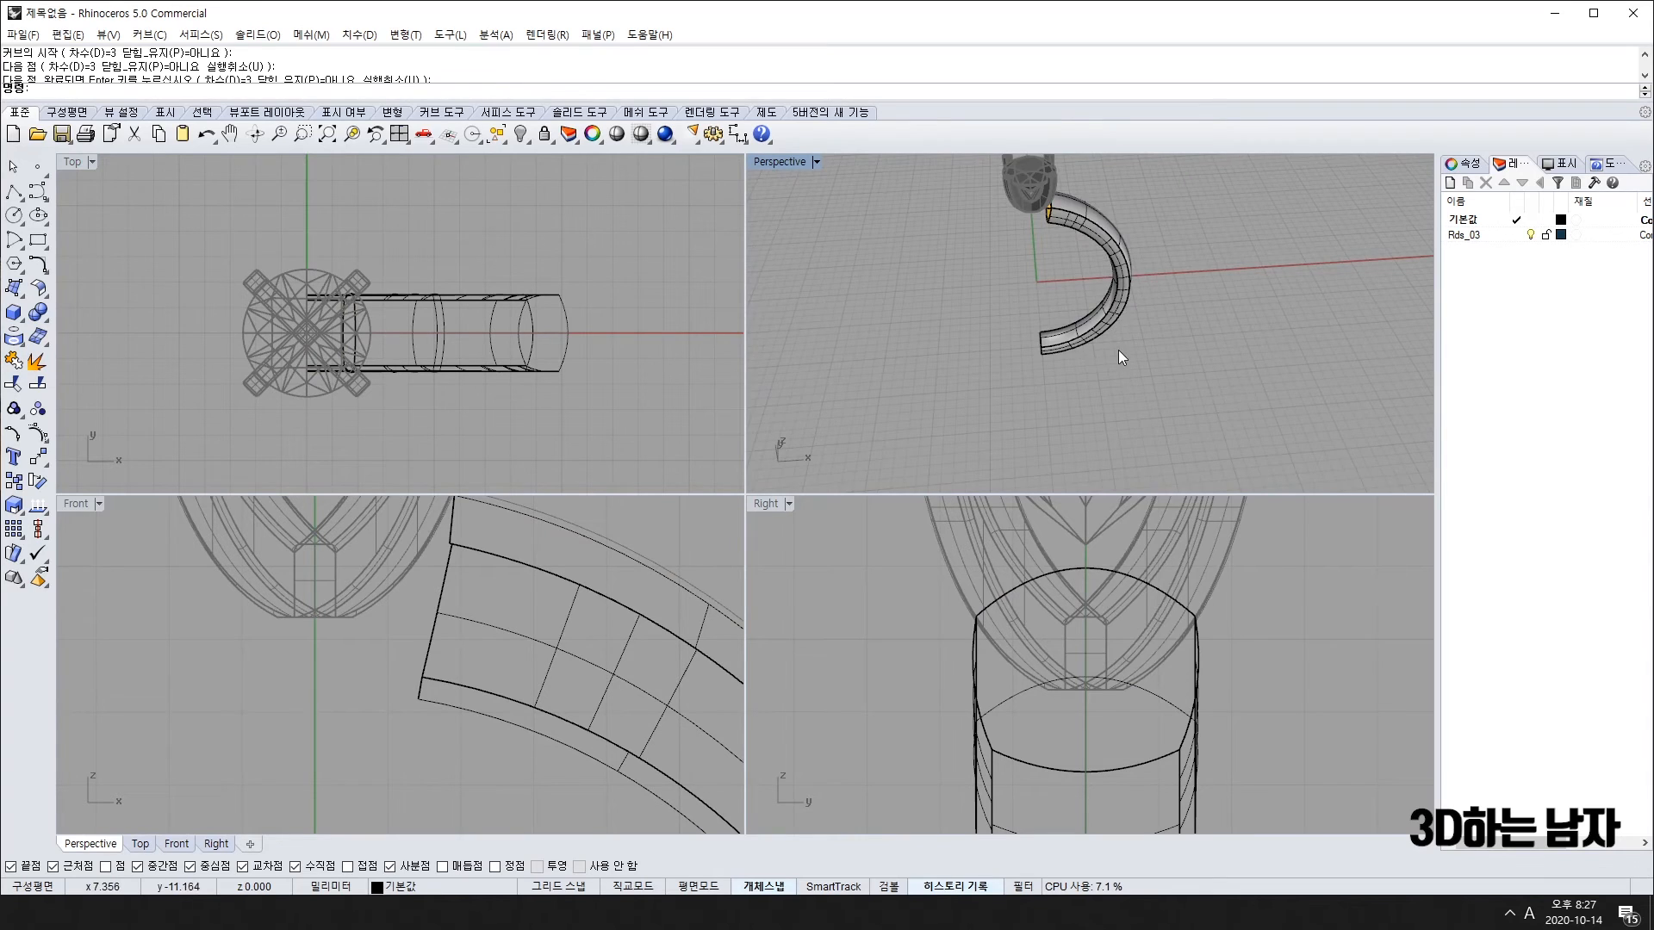
{"action": "right_click_drag", "start_coordinate": [1119, 350], "coordinate": [1000, 319]}
Step: Mirror the shank half across the vertical axis through the origin in Top view
{"action": "key", "text": "Escape"}
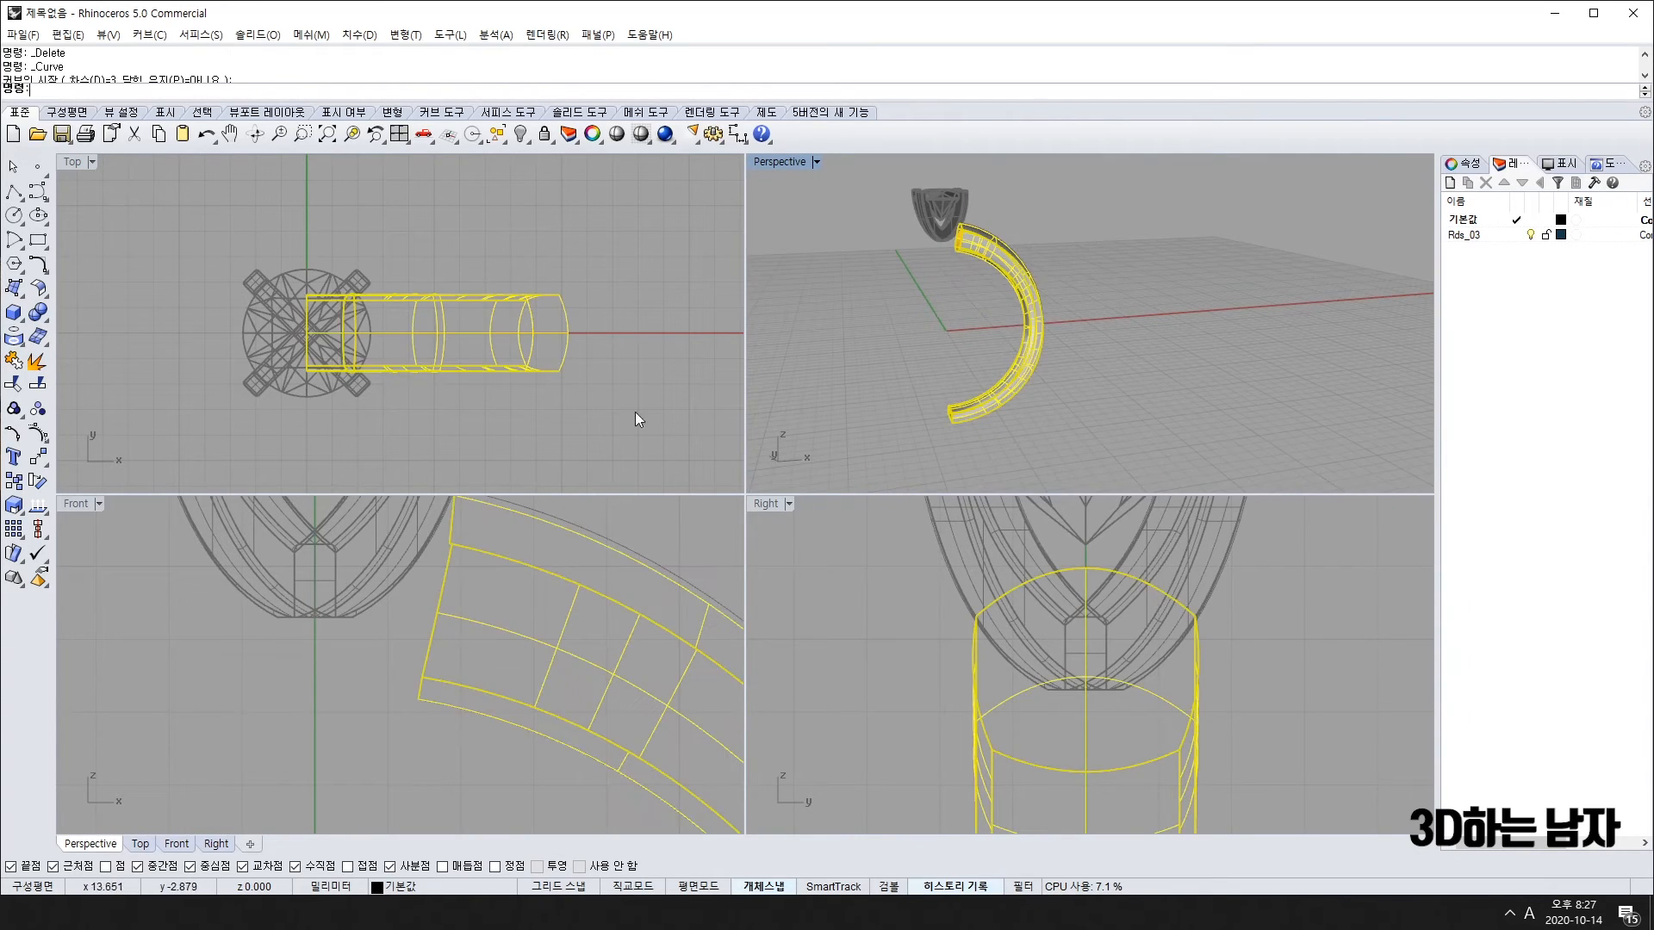
{"action": "left_click", "coordinate": [39, 464]}
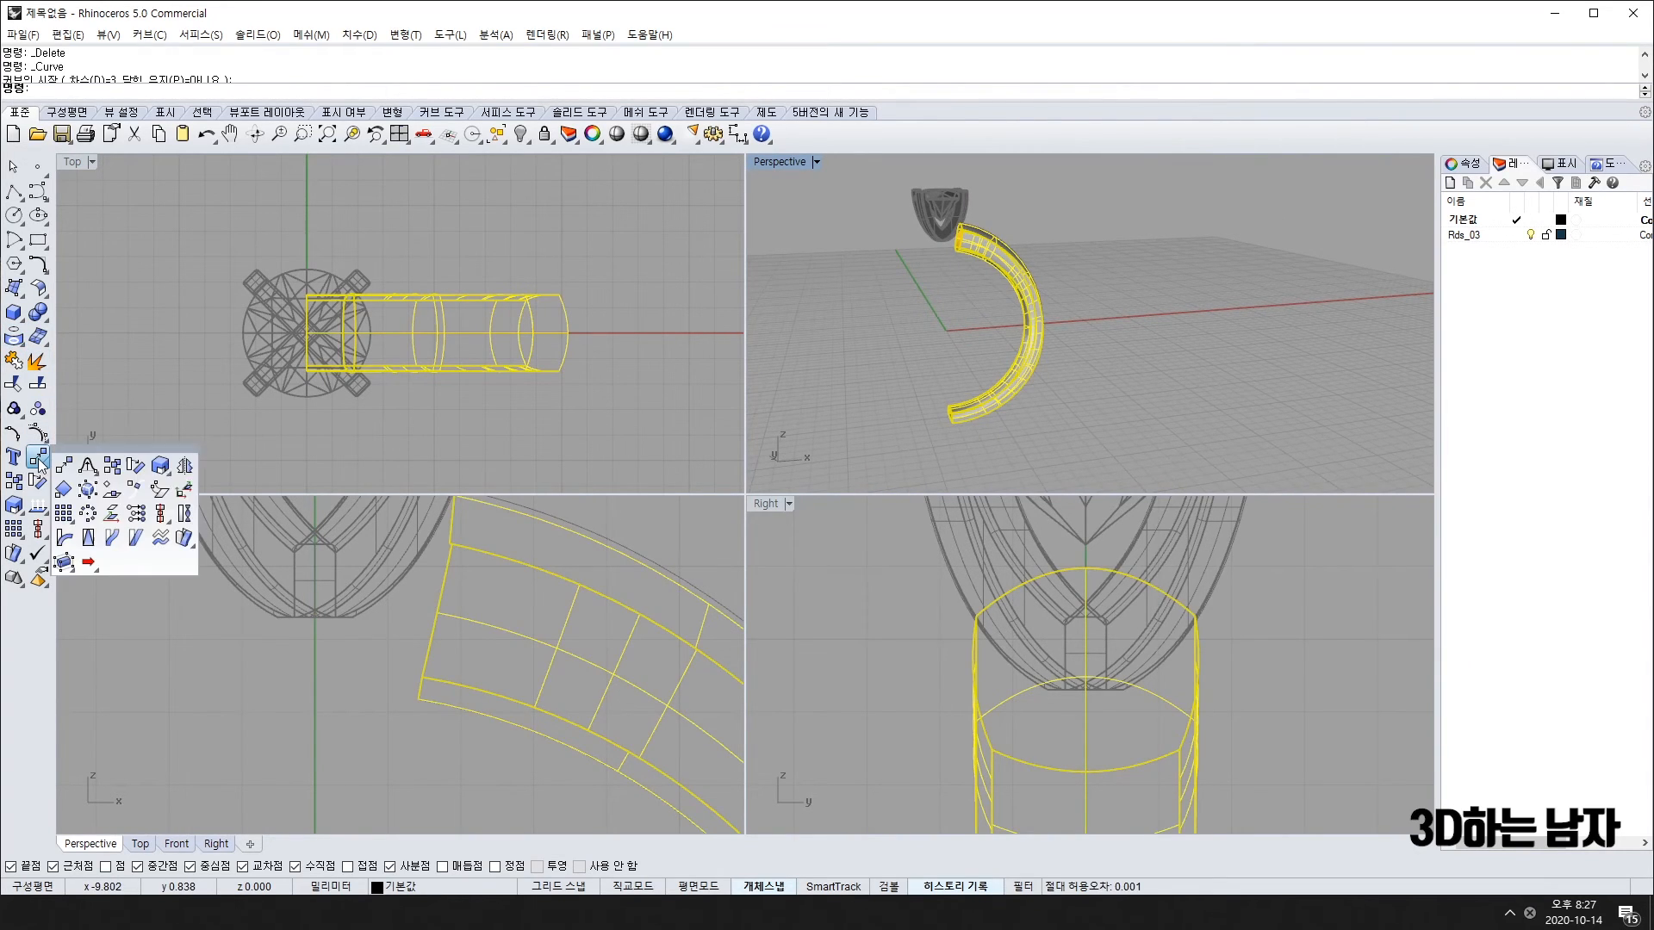
{"action": "left_click", "coordinate": [186, 466]}
{"action": "left_click", "coordinate": [306, 332]}
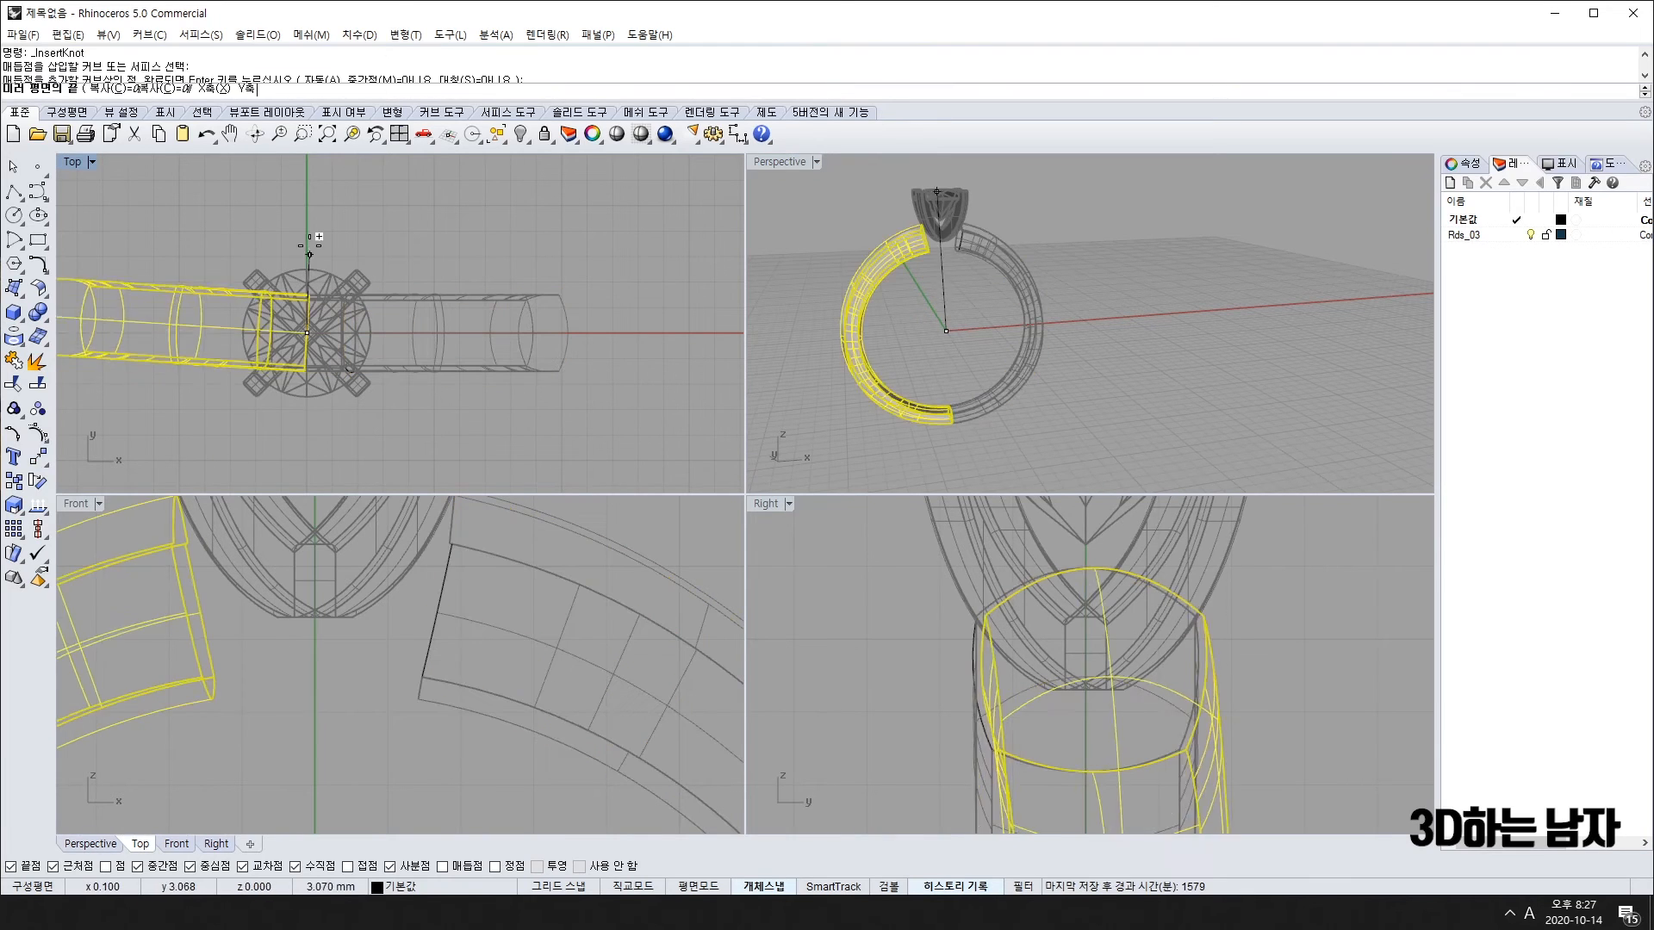
{"action": "left_click", "coordinate": [307, 207]}
{"action": "scroll", "coordinate": [363, 597], "scroll_direction": "down", "scroll_amount": 3}
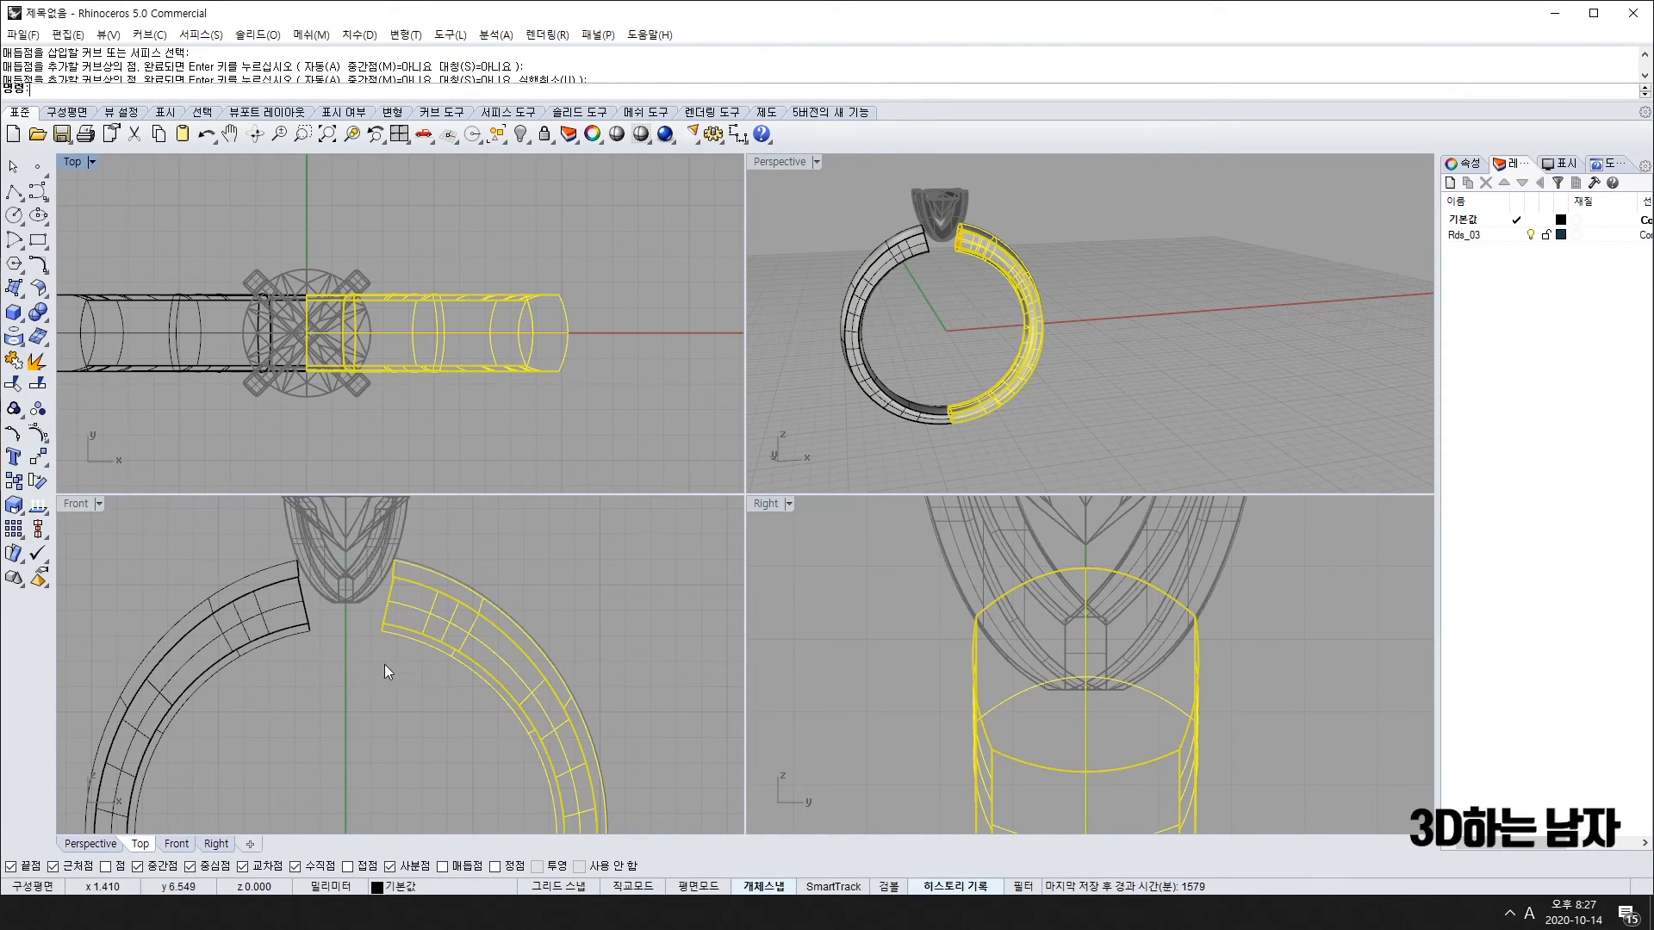
{"action": "scroll", "coordinate": [384, 664], "scroll_direction": "up", "scroll_amount": 3}
{"action": "scroll", "coordinate": [393, 560], "scroll_direction": "up", "scroll_amount": 3}
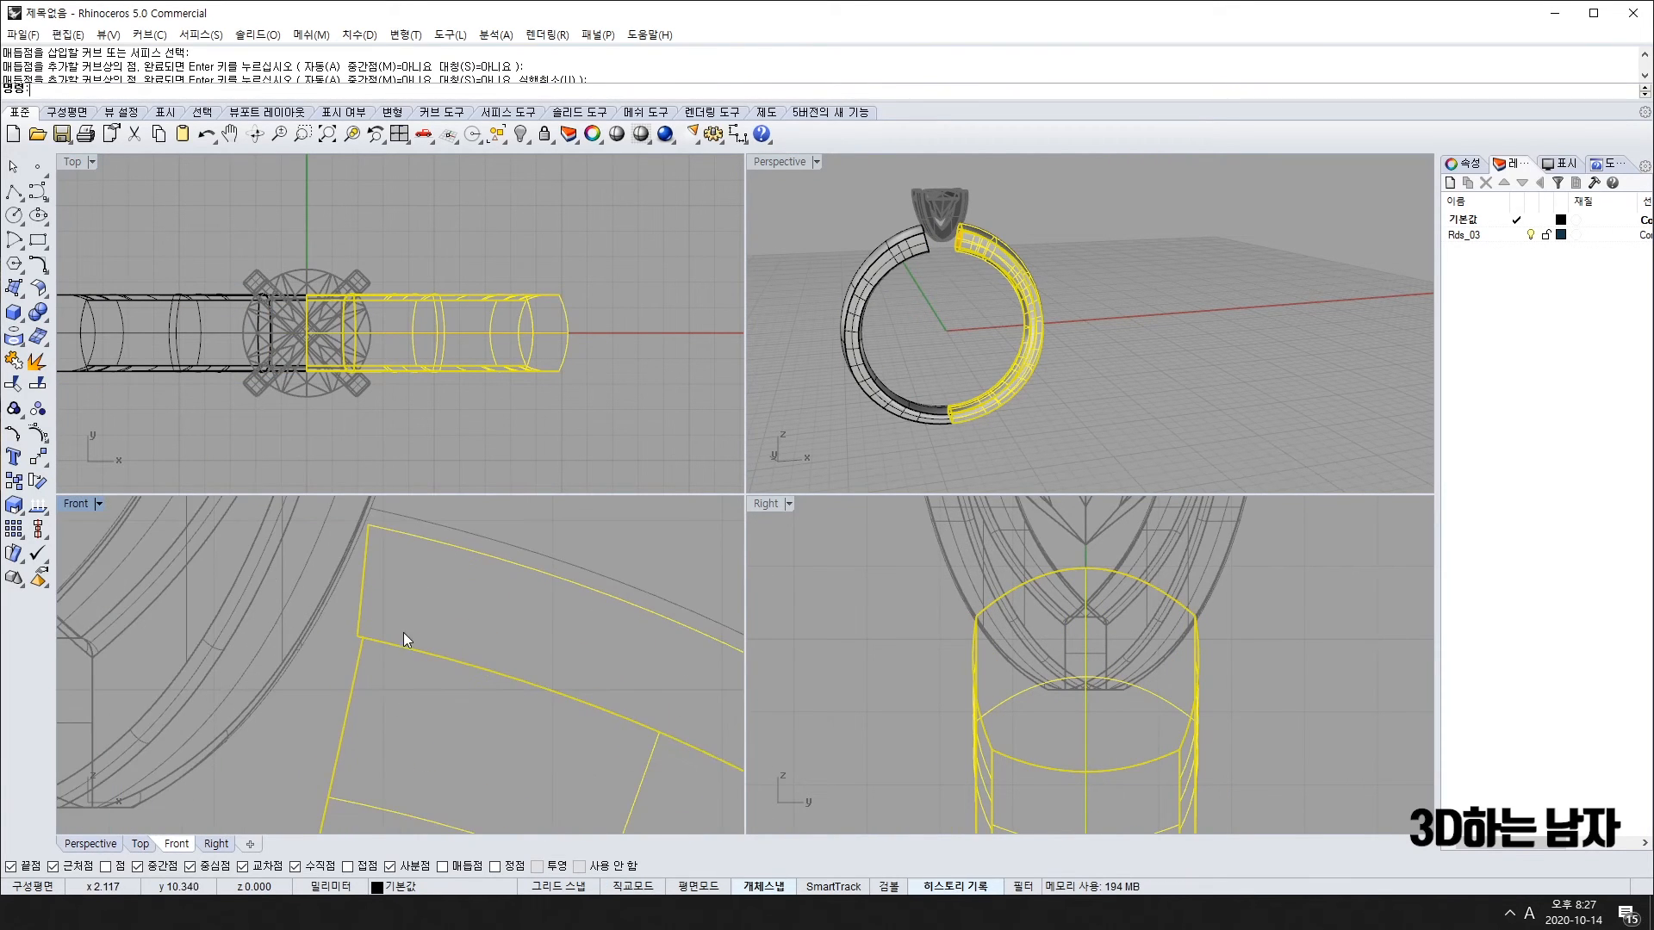
Step: Clear the selection and select the band surface
{"action": "left_click", "coordinate": [1103, 351]}
{"action": "scroll", "coordinate": [959, 228], "scroll_direction": "up", "scroll_amount": 8}
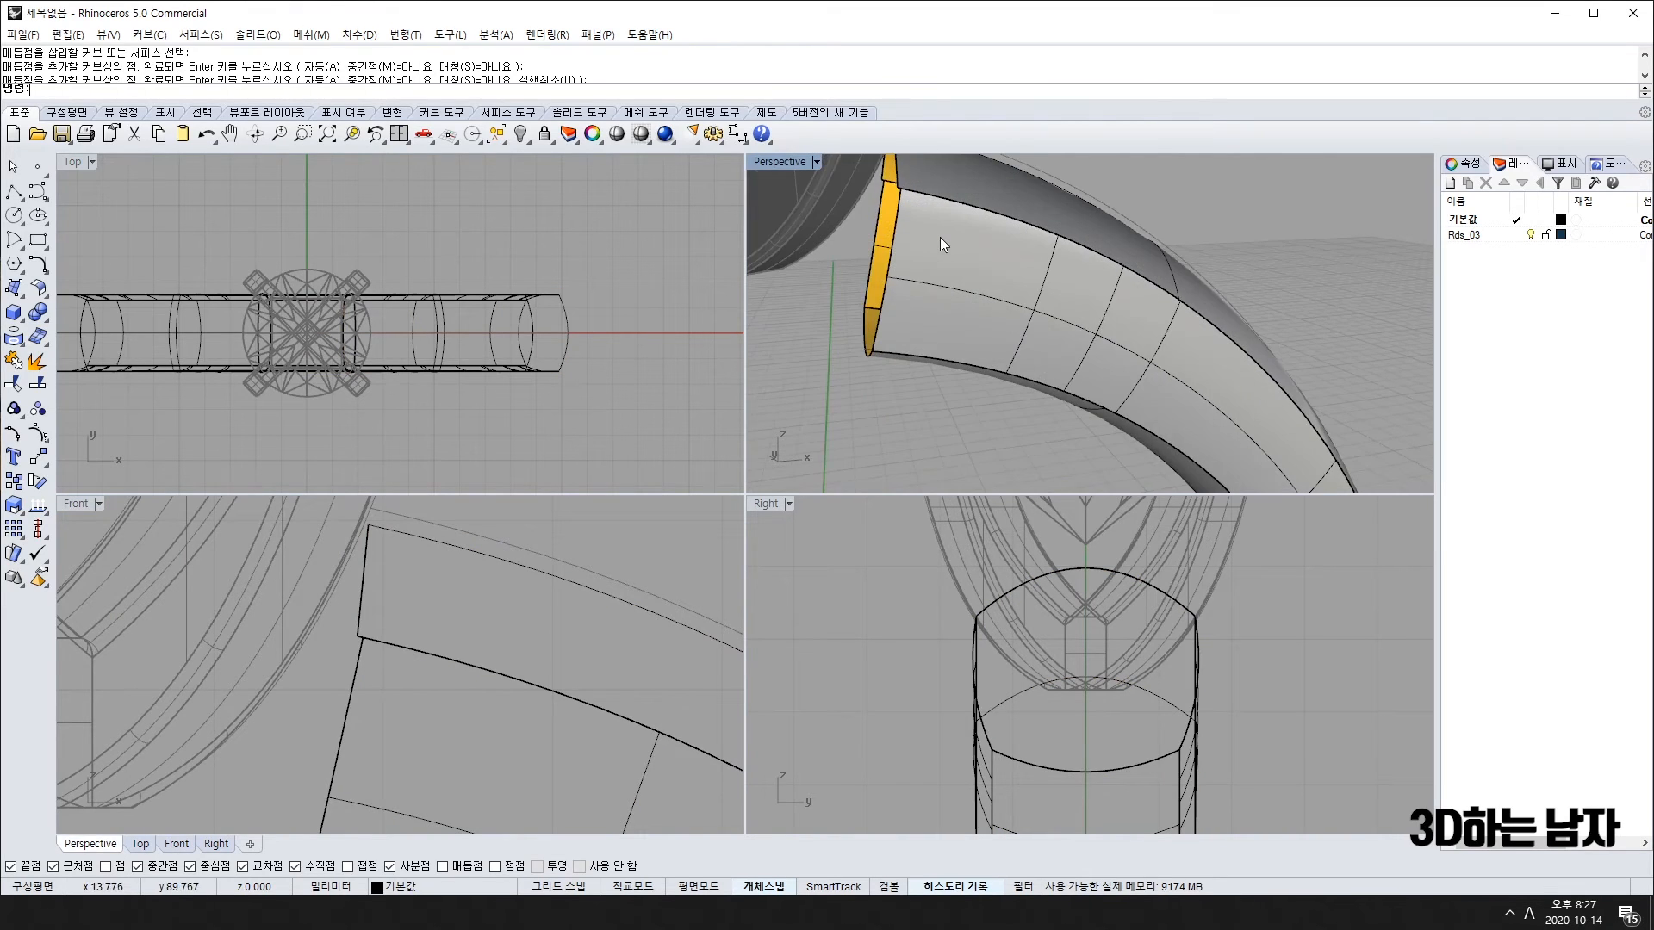
{"action": "scroll", "coordinate": [952, 211], "scroll_direction": "up", "scroll_amount": 2}
{"action": "scroll", "coordinate": [853, 206], "scroll_direction": "up", "scroll_amount": 3}
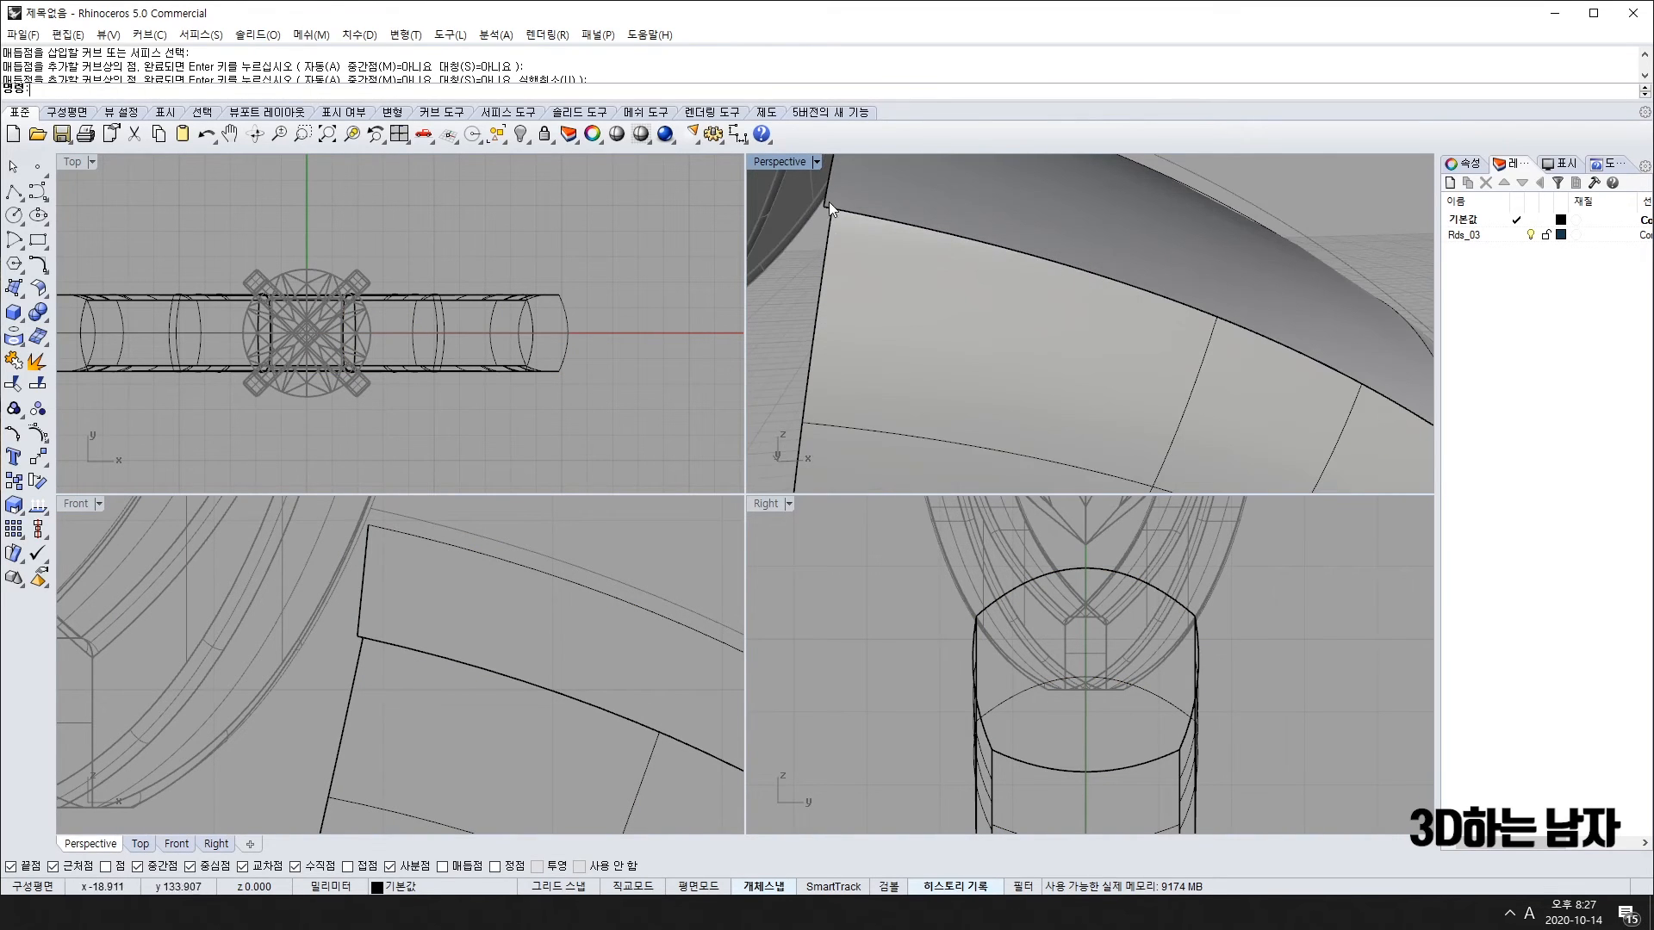
{"action": "scroll", "coordinate": [879, 291], "scroll_direction": "down", "scroll_amount": 5}
{"action": "left_click", "coordinate": [879, 291]}
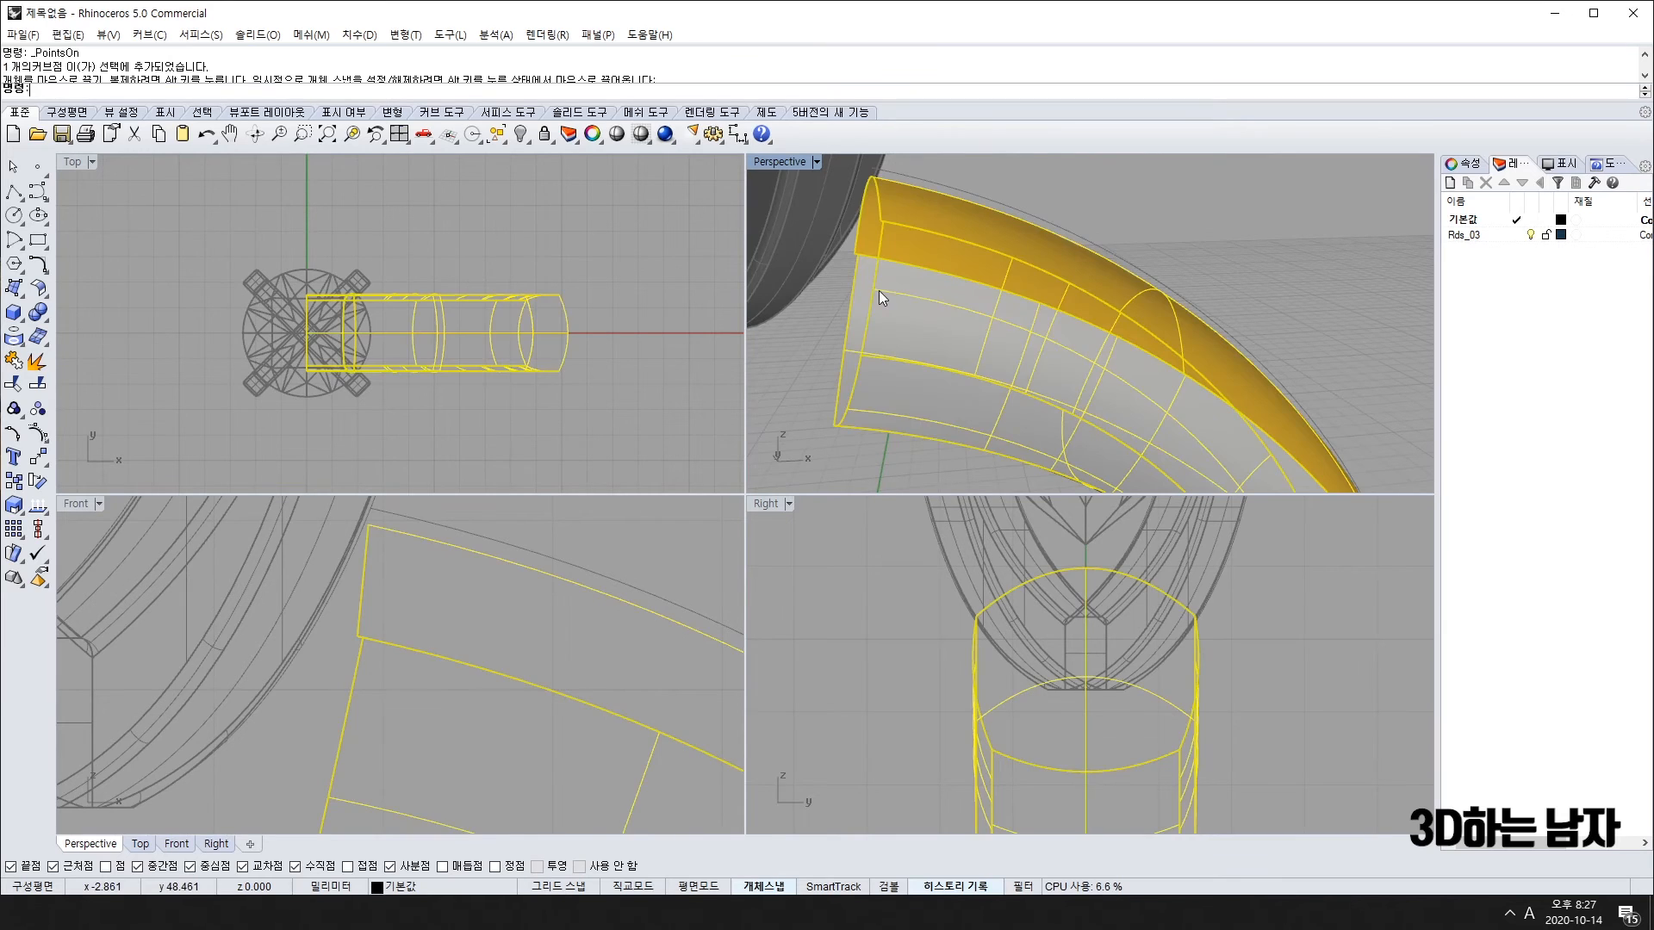
Step: Undo the side surfaces and inspect the band-end curve's control points
{"action": "key", "text": "ctrl+z"}
{"action": "key", "text": "ctrl+z"}
{"action": "left_click", "coordinate": [810, 370]}
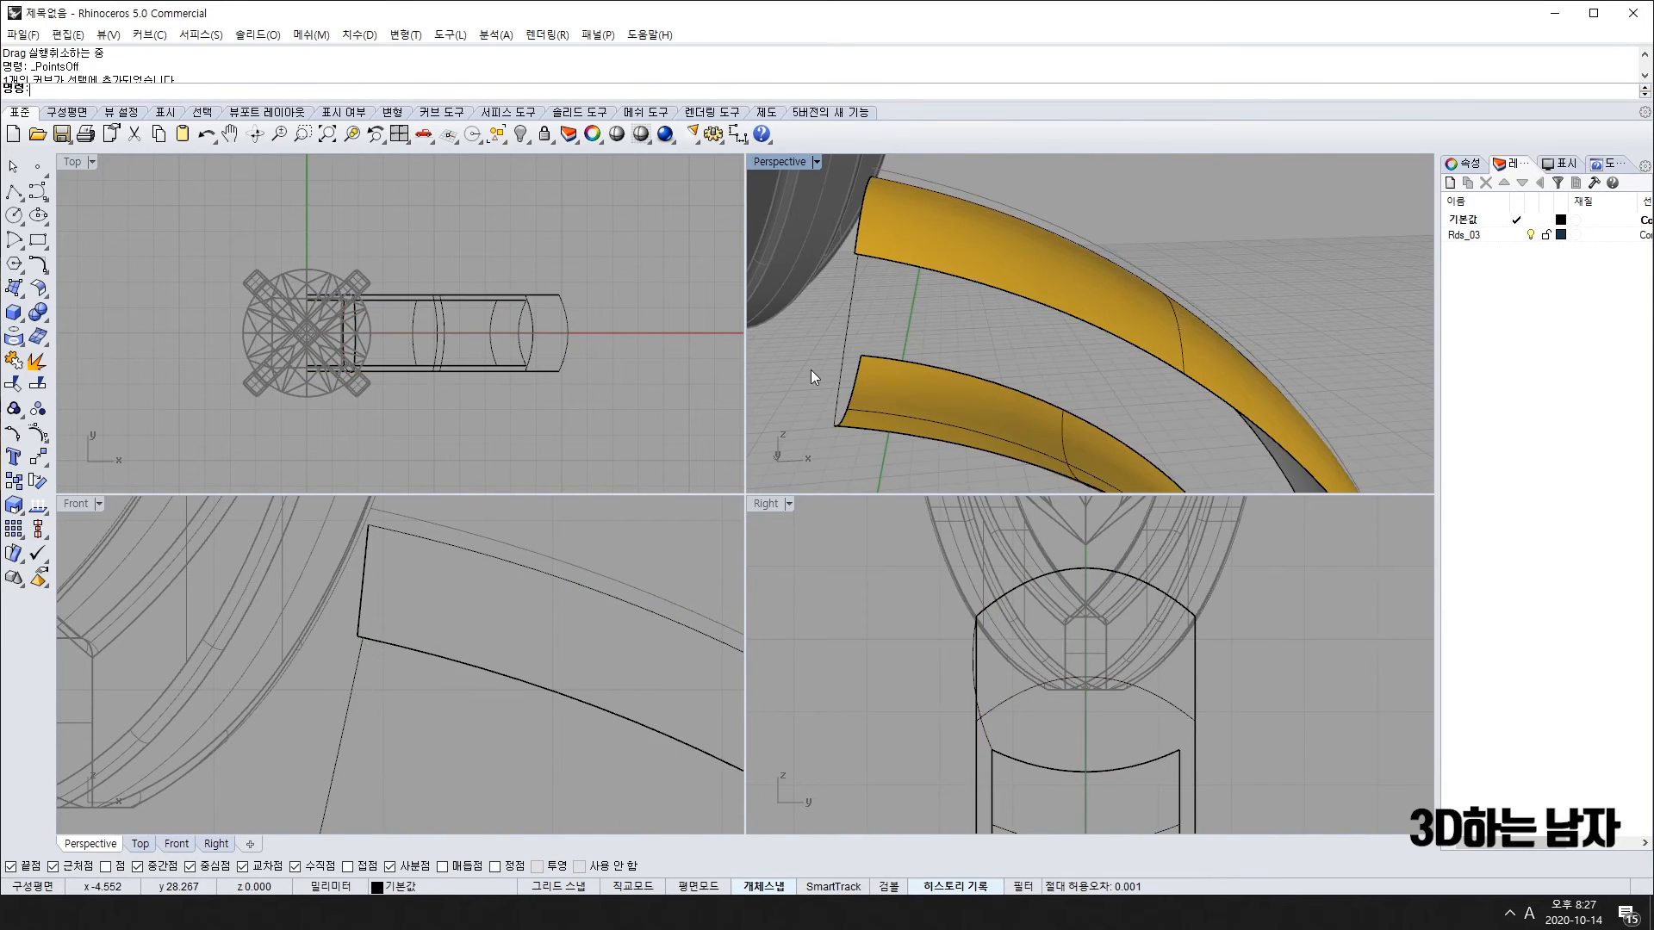
{"action": "scroll", "coordinate": [861, 353], "scroll_direction": "up", "scroll_amount": 3}
{"action": "left_click", "coordinate": [908, 340]}
{"action": "scroll", "coordinate": [917, 271], "scroll_direction": "up", "scroll_amount": 2}
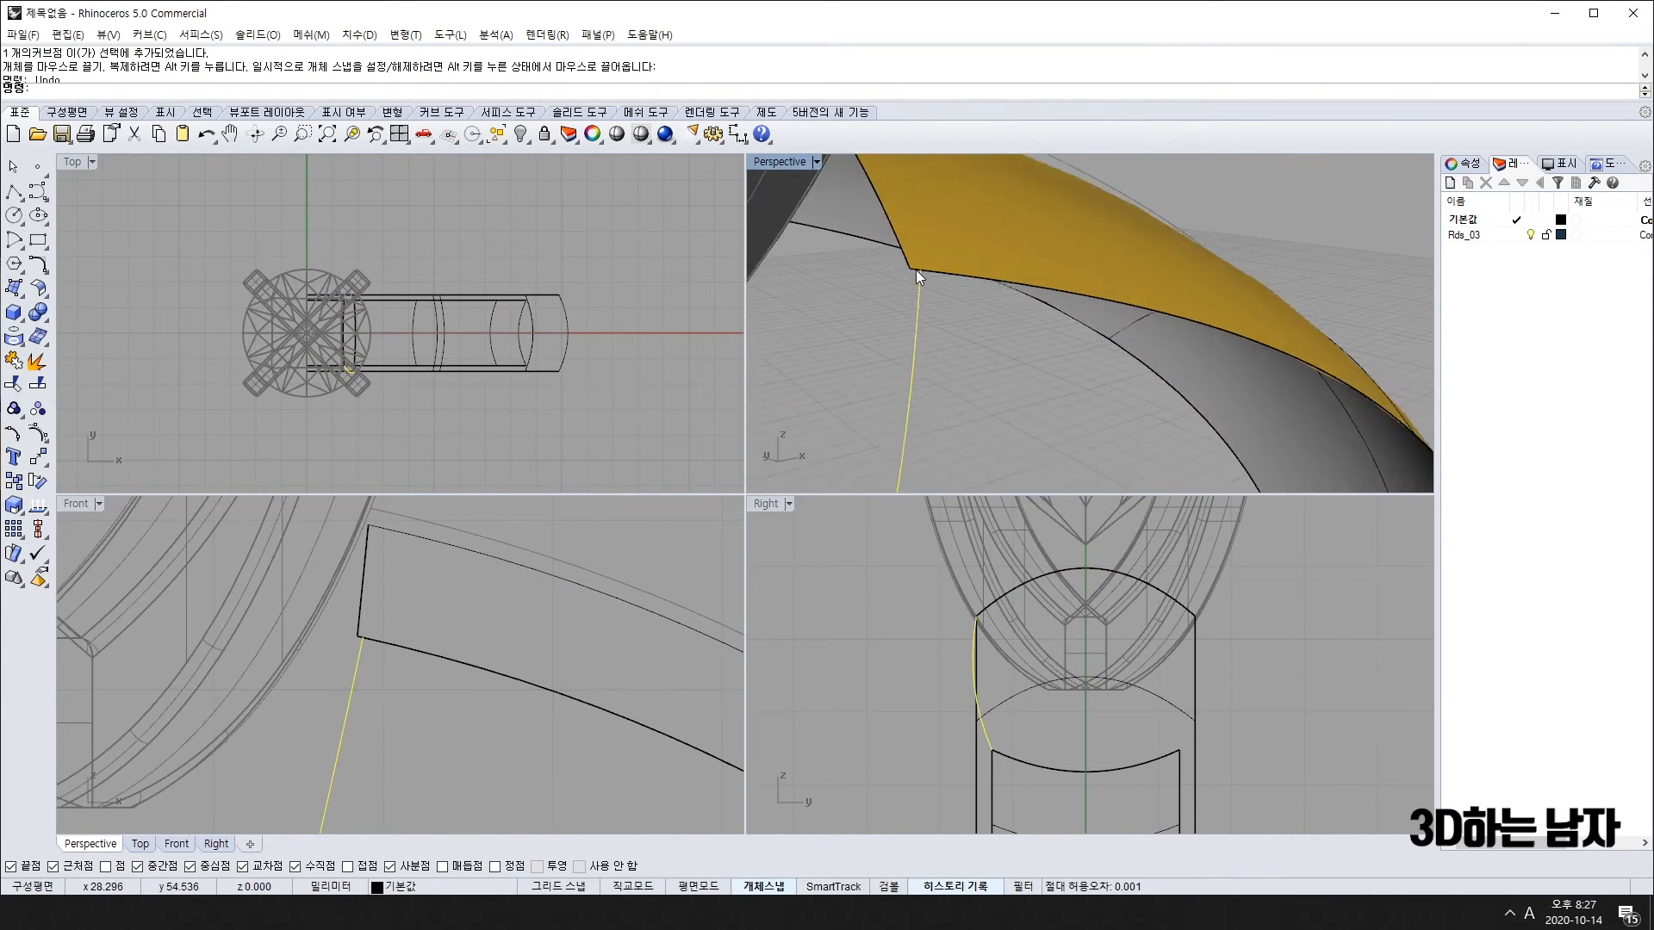
{"action": "key", "text": "F10"}
{"action": "left_click", "coordinate": [923, 270]}
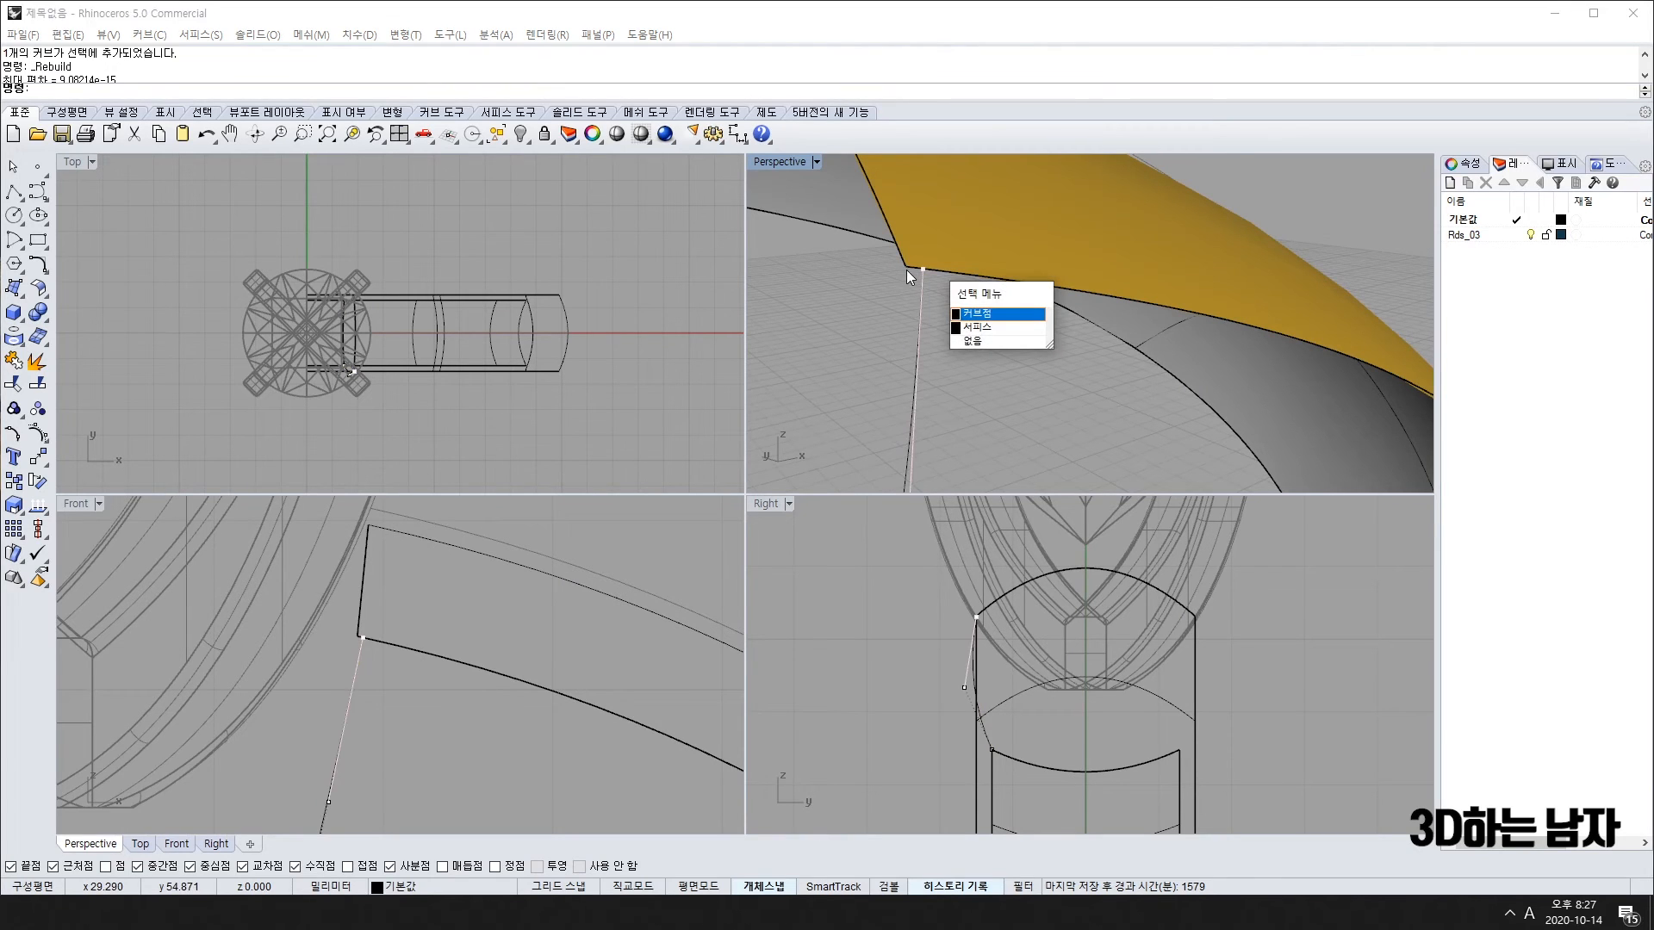
{"action": "left_click", "coordinate": [971, 317]}
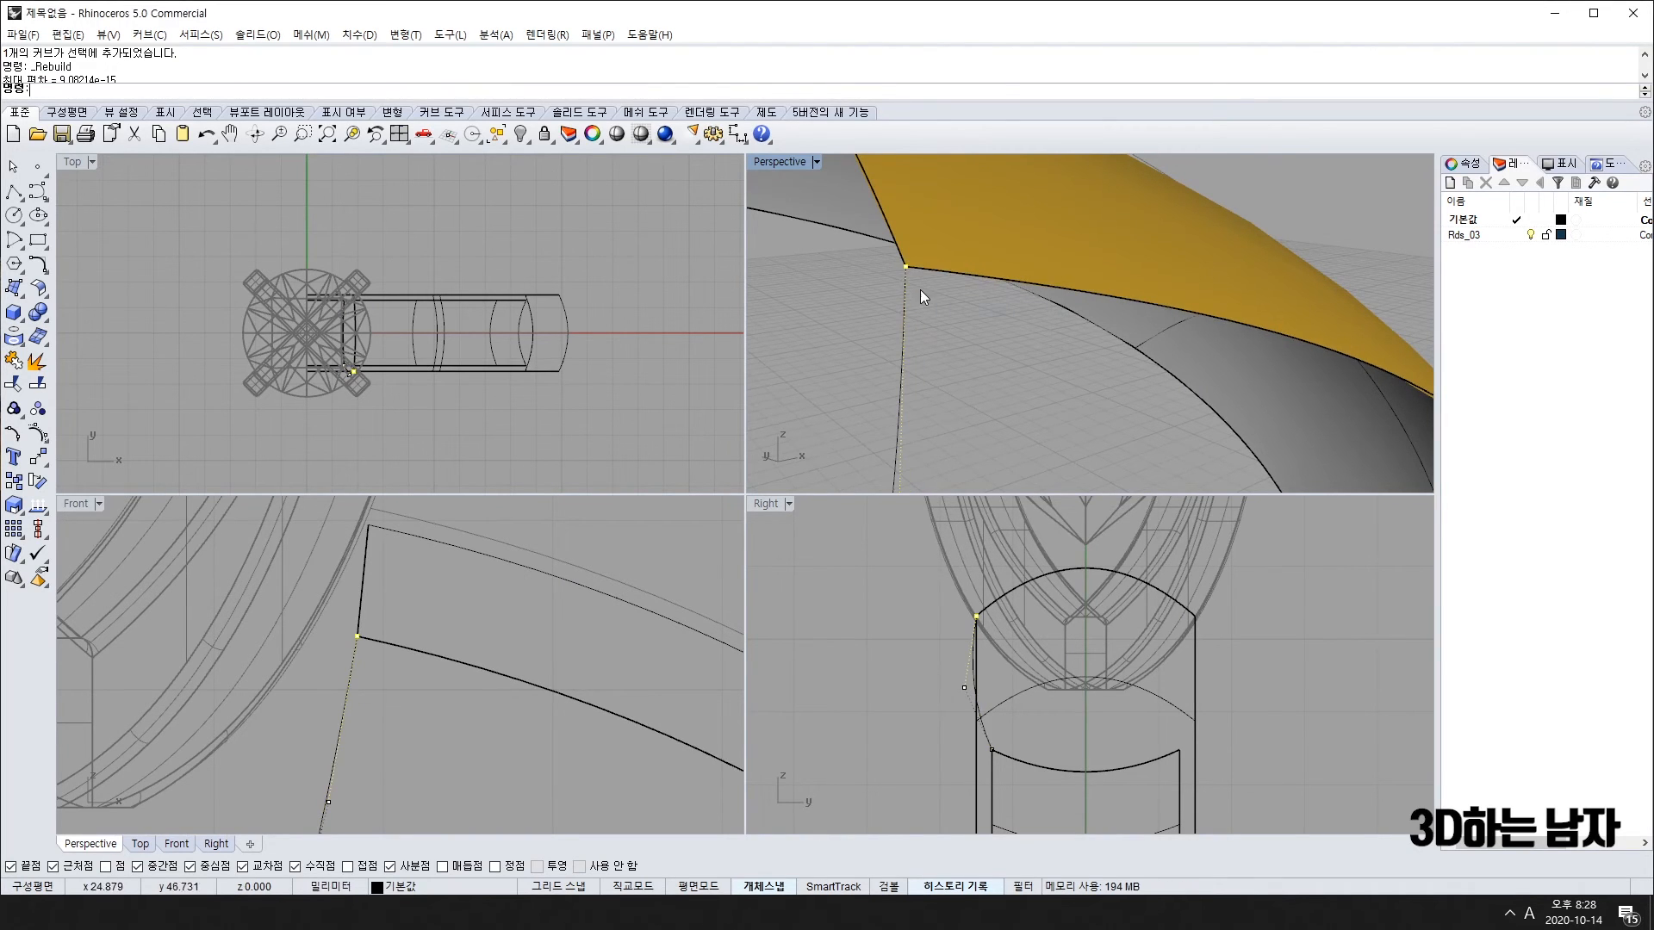
{"action": "scroll", "coordinate": [962, 382], "scroll_direction": "down", "scroll_amount": 5}
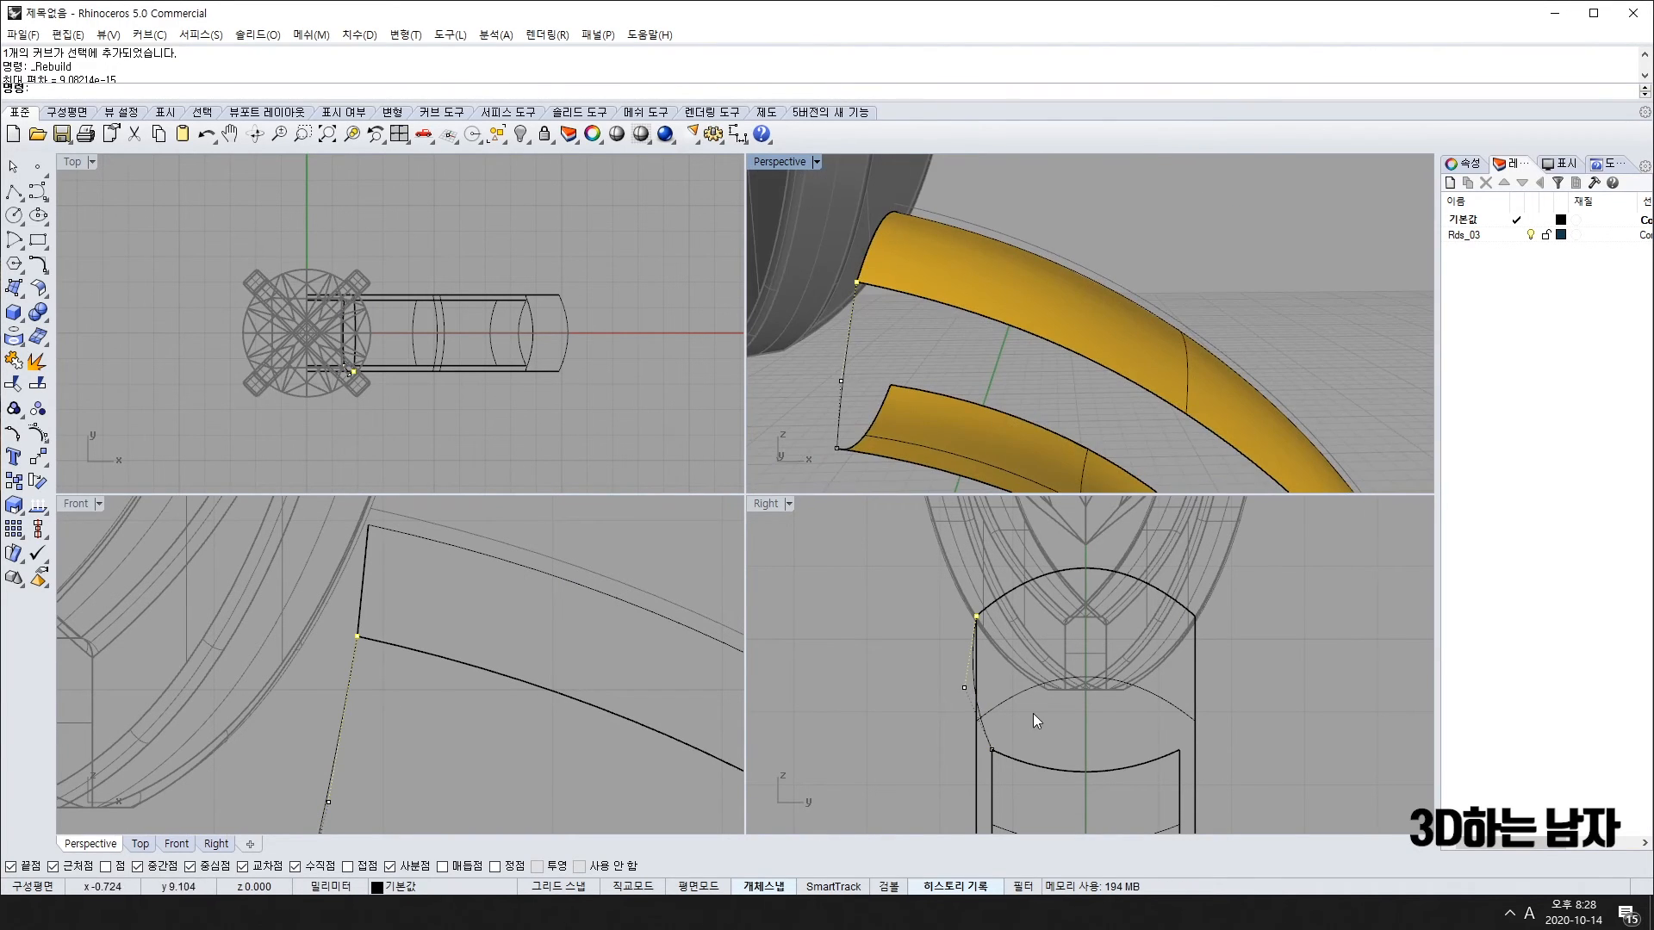
{"action": "key", "text": "F11"}
Step: Delete the band-end curve, then start a replacement curve and cancel it
{"action": "left_click", "coordinate": [990, 737]}
{"action": "key", "text": "Delete"}
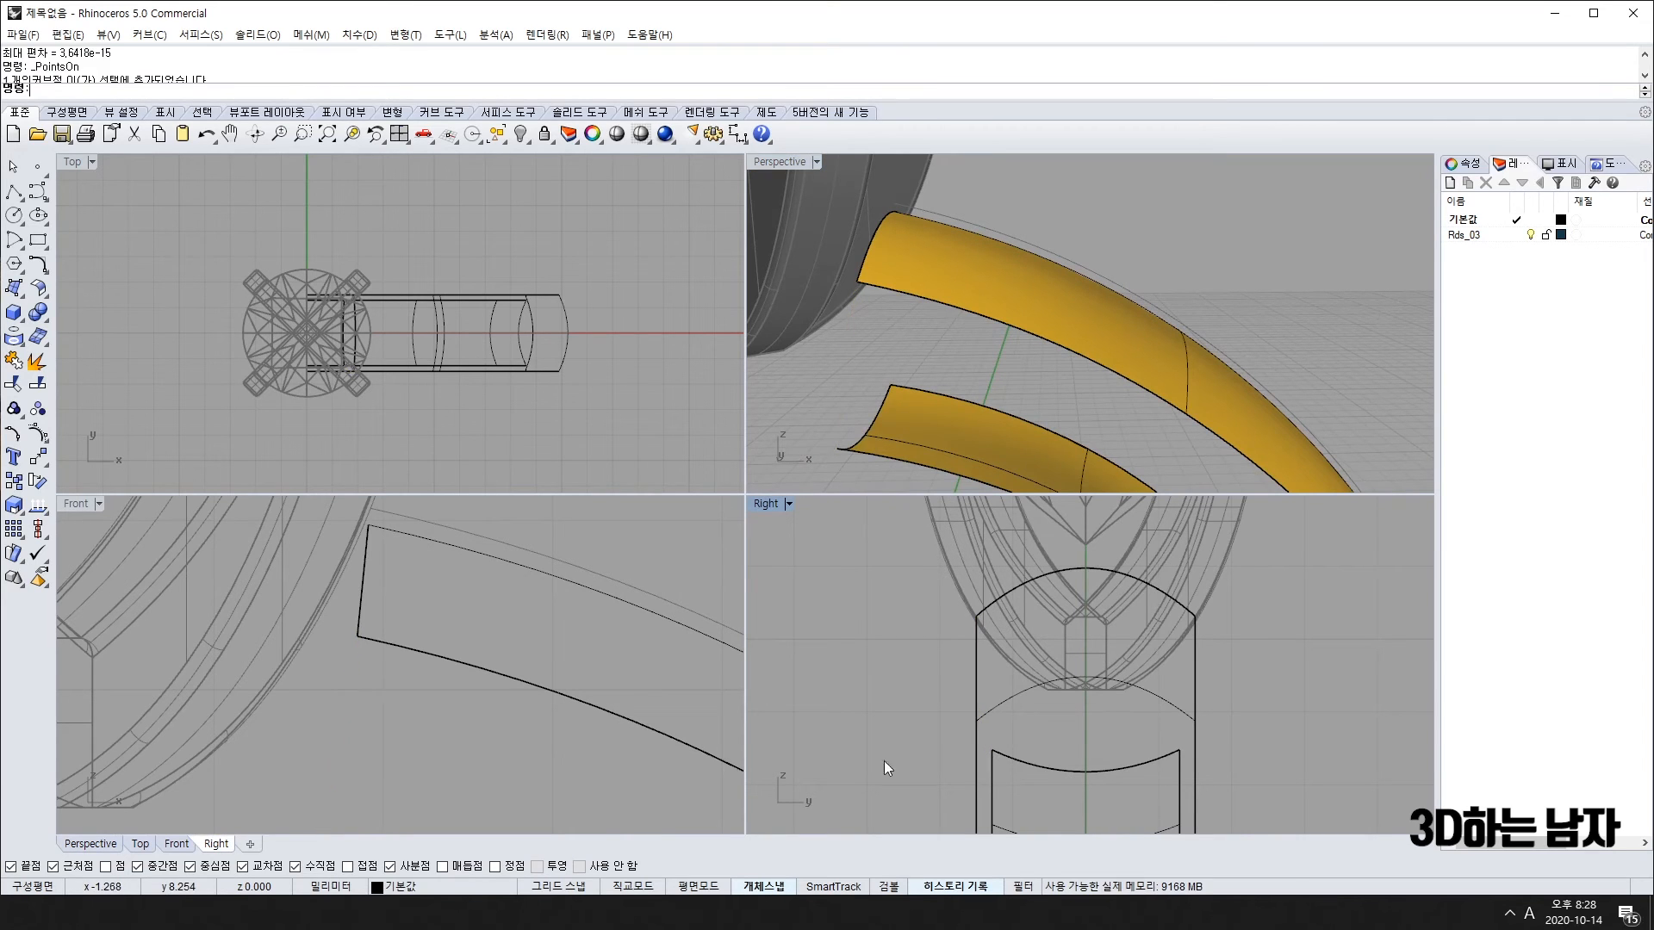
{"action": "left_click", "coordinate": [37, 191]}
{"action": "left_click", "coordinate": [992, 751]}
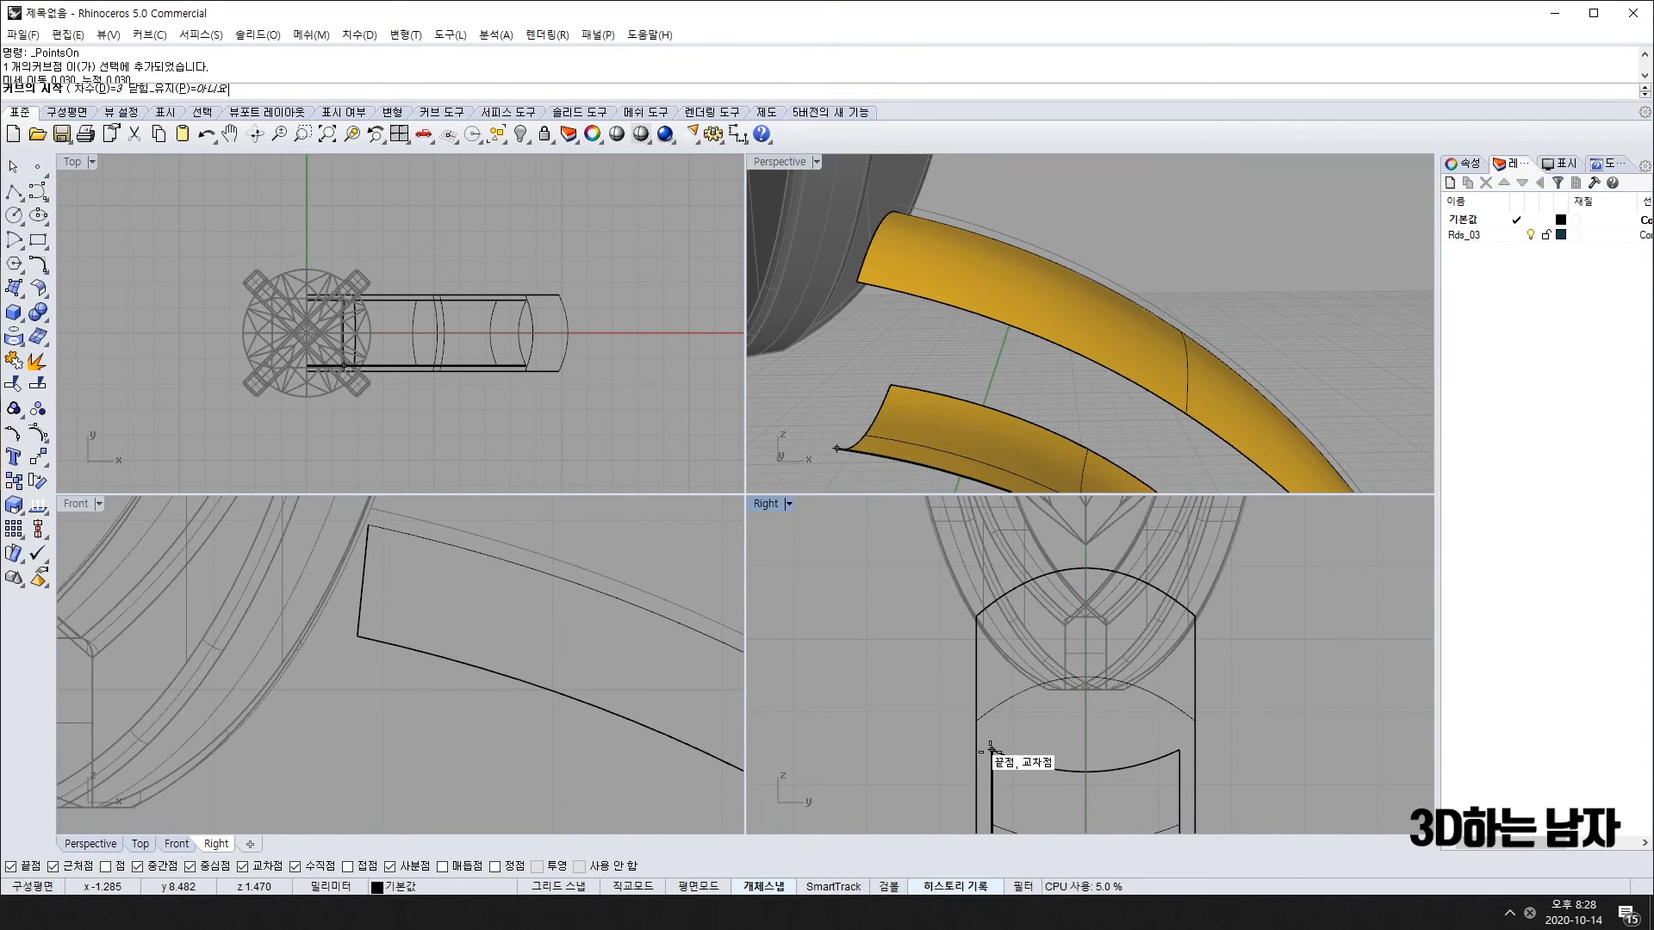
{"action": "scroll", "coordinate": [956, 633], "scroll_direction": "up", "scroll_amount": 6}
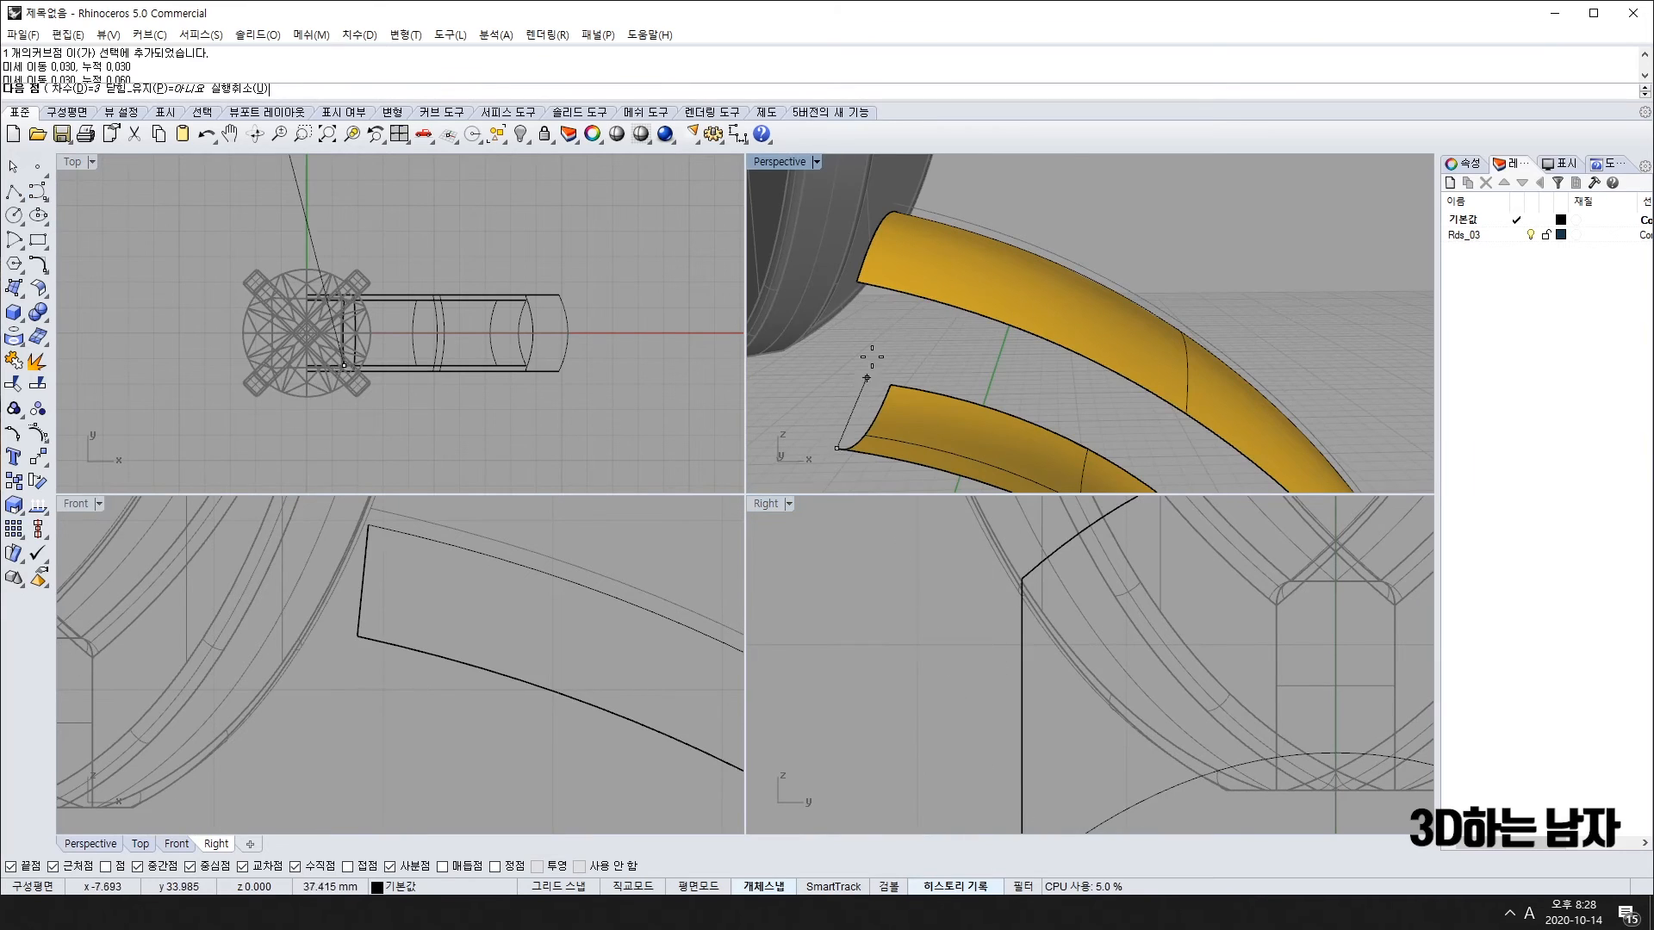
{"action": "scroll", "coordinate": [852, 276], "scroll_direction": "up", "scroll_amount": 5}
{"action": "key", "text": "Escape"}
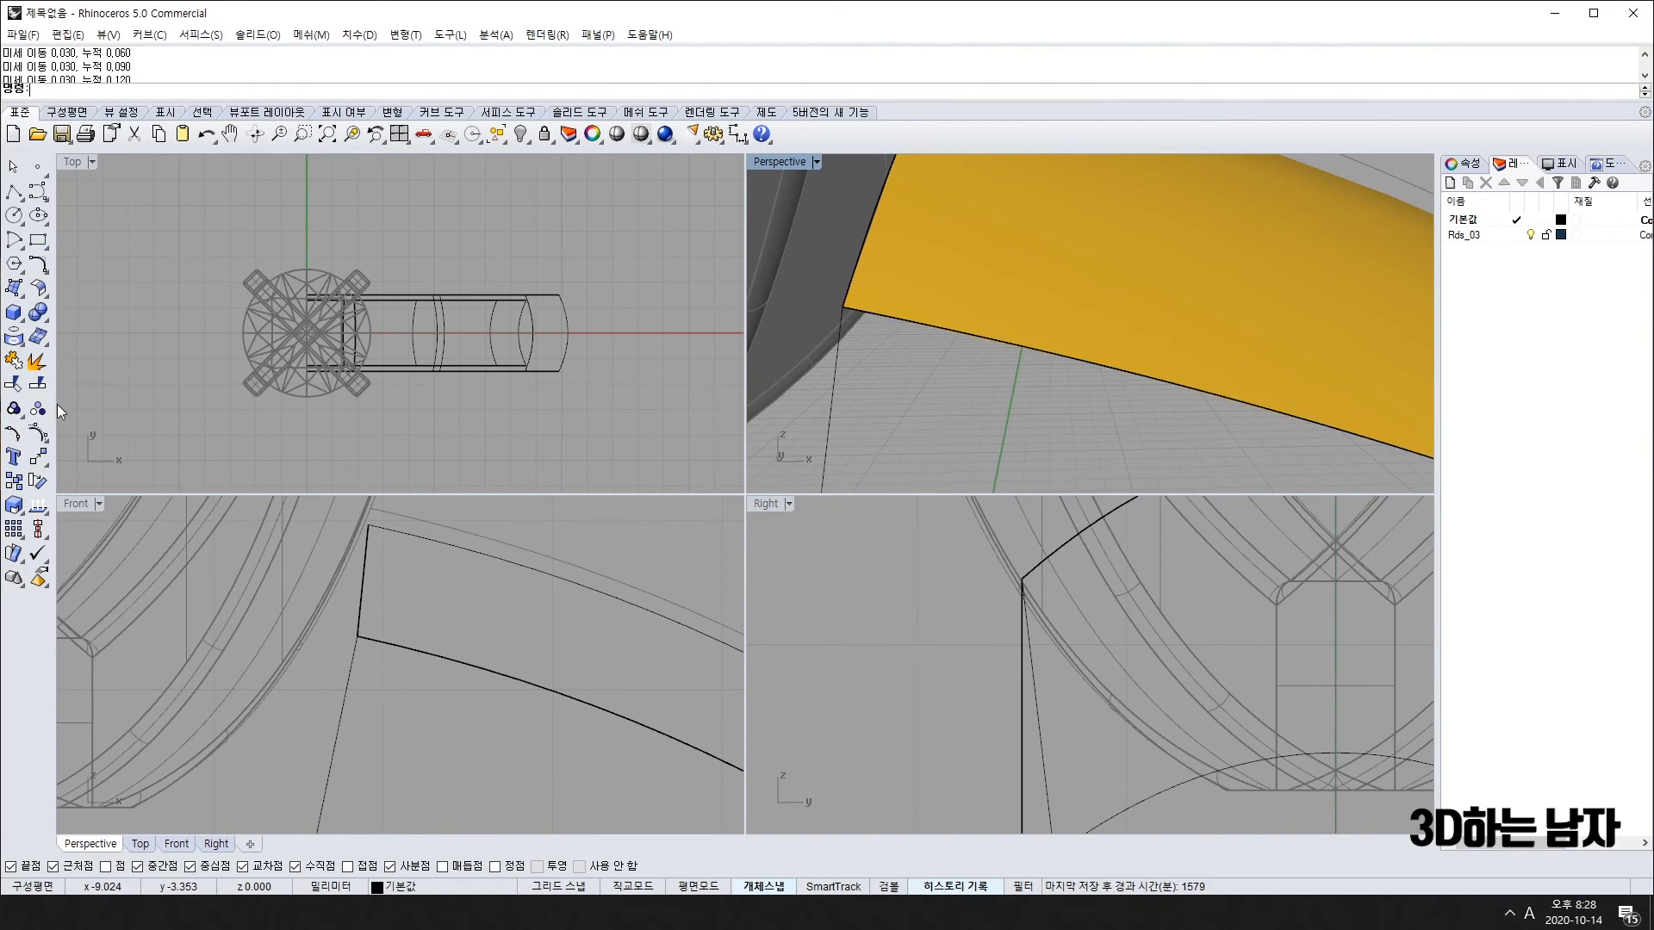
Step: Insert a knot at the curve's midpoint
{"action": "left_click", "coordinate": [38, 435]}
{"action": "left_click", "coordinate": [77, 465]}
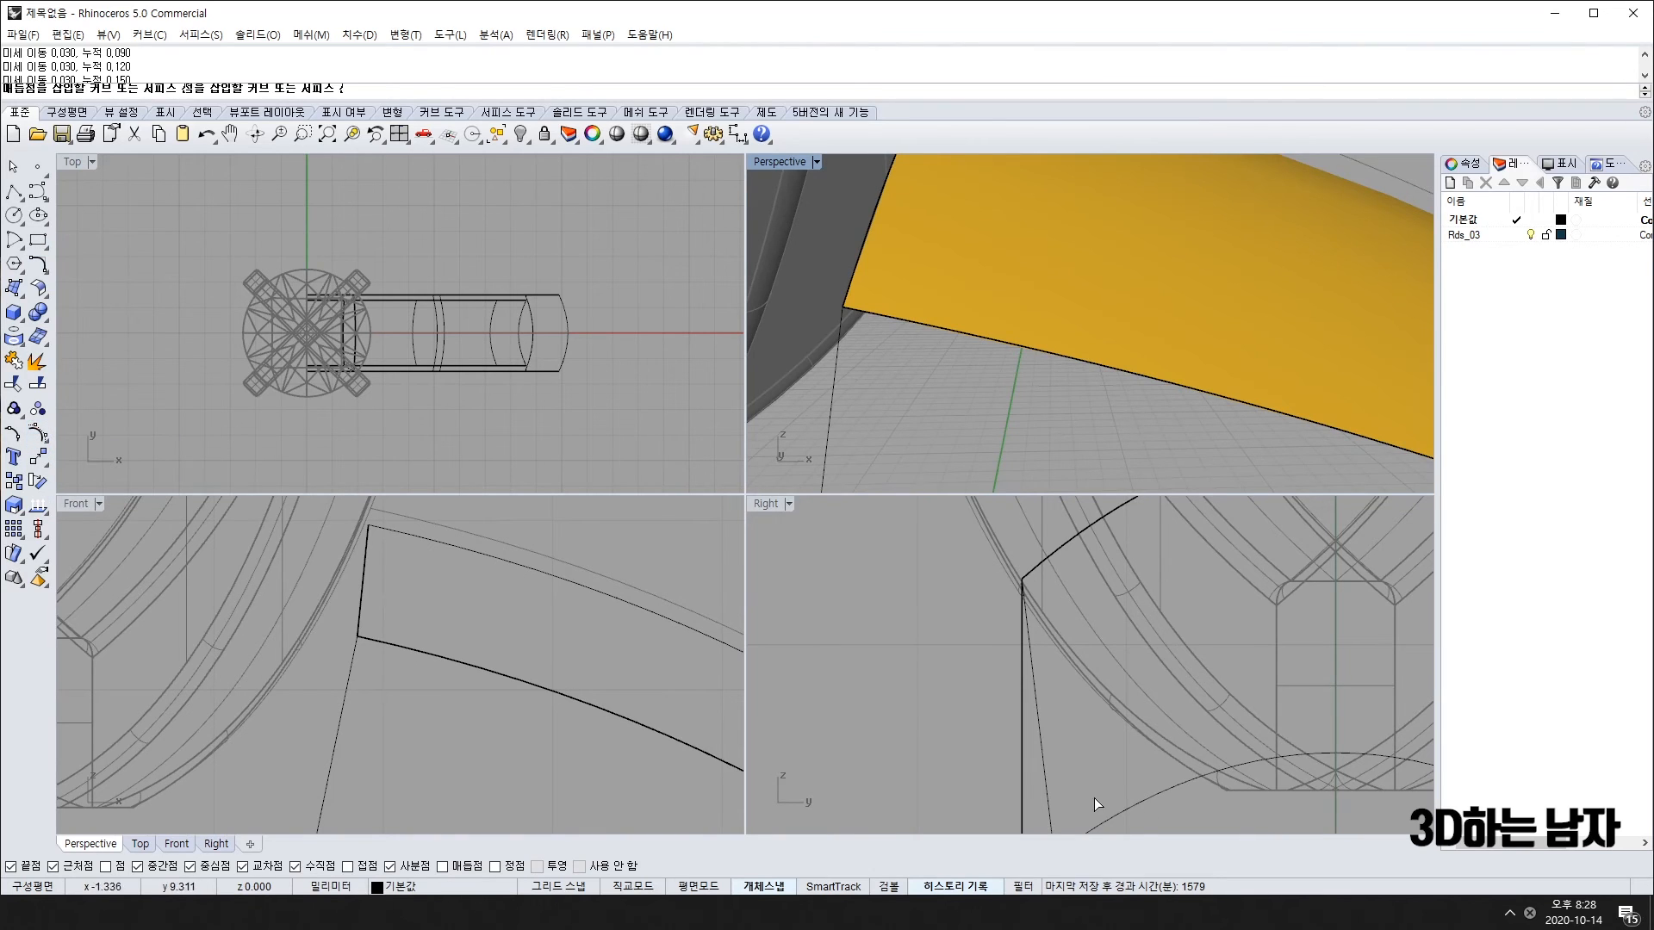
{"action": "scroll", "coordinate": [1031, 718], "scroll_direction": "down", "scroll_amount": 5}
{"action": "left_click", "coordinate": [1037, 741]}
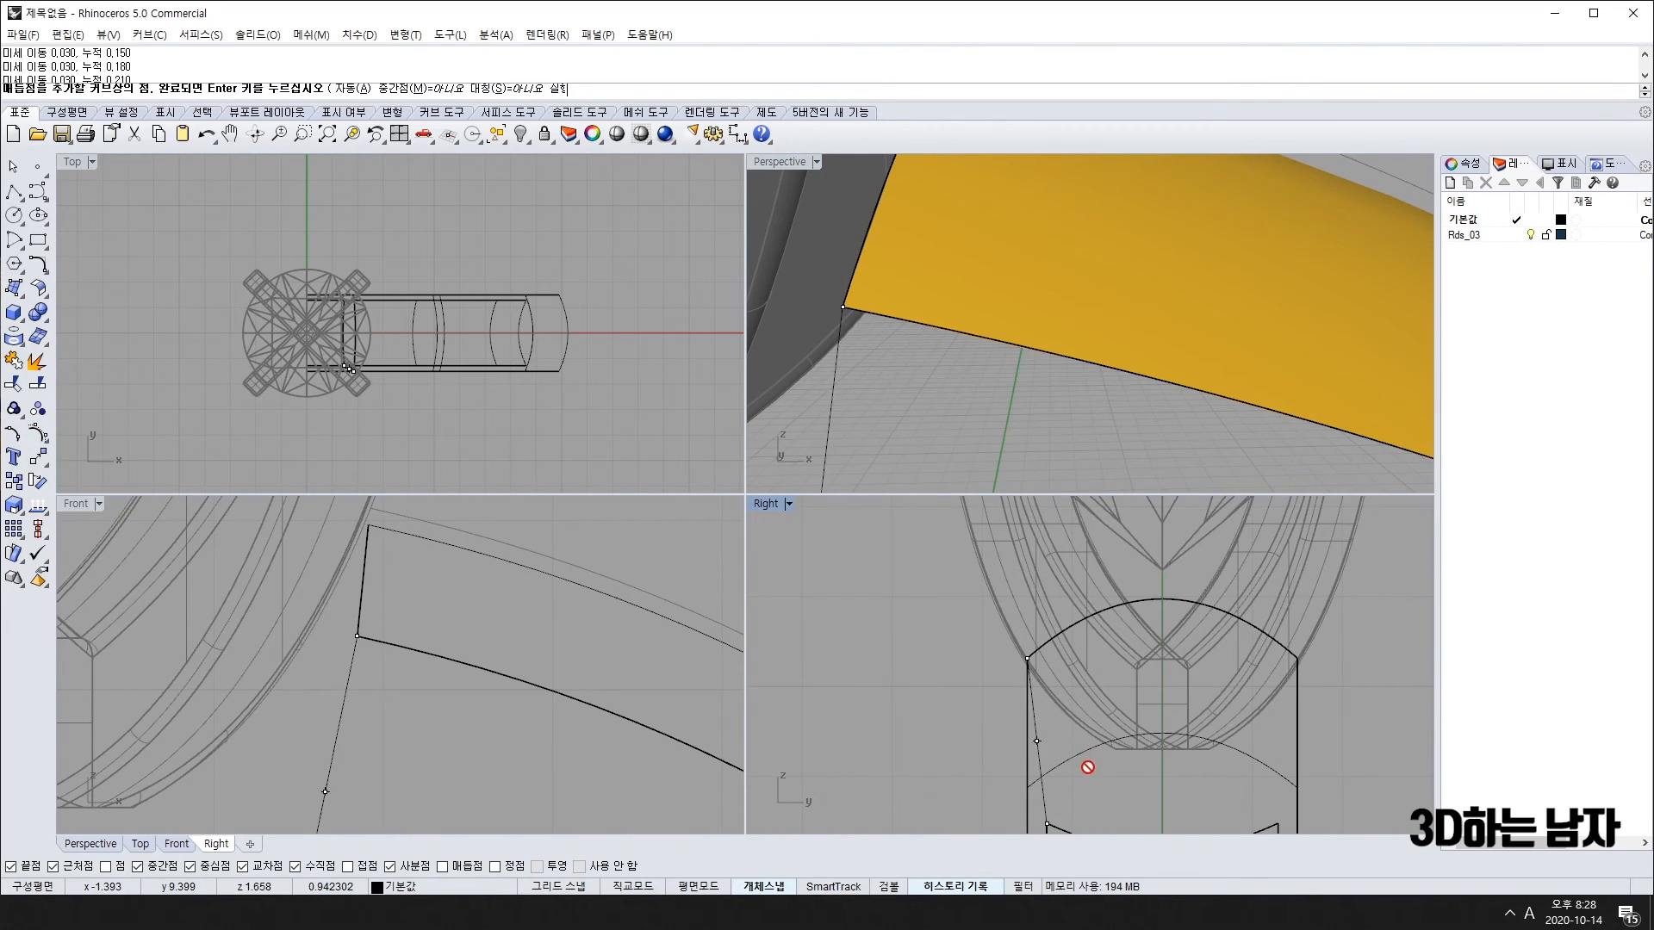
{"action": "key", "text": "Return"}
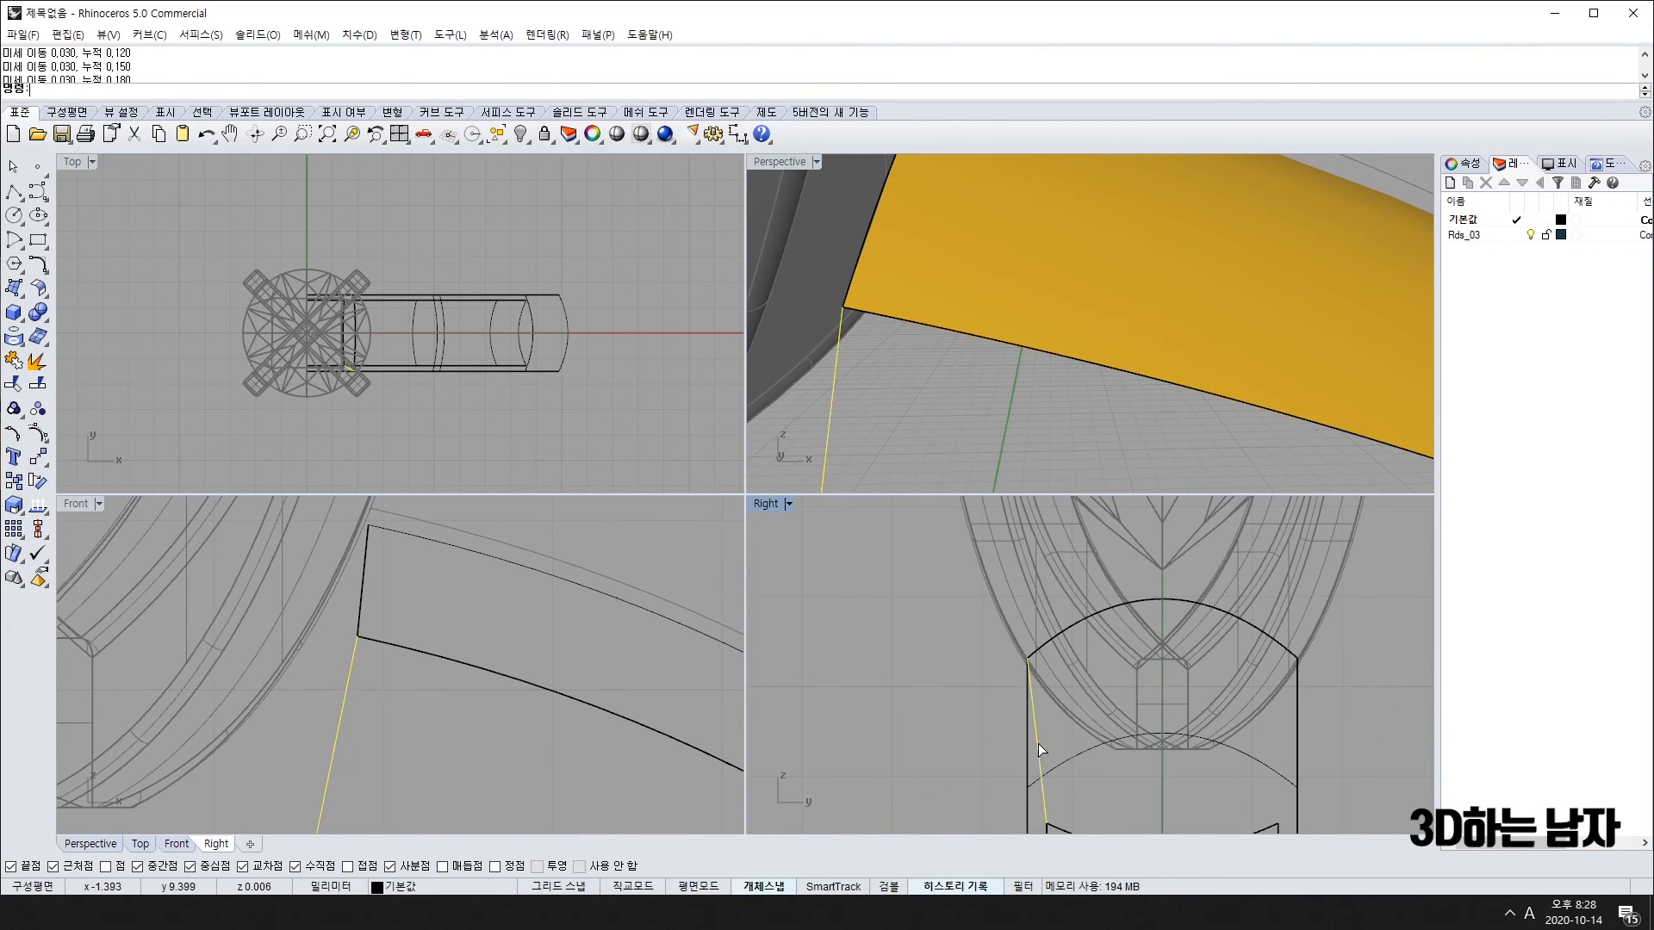
Step: Rebuild the curve to 3 points at degree 2 and shift its middle control point left
{"action": "left_click", "coordinate": [38, 269]}
{"action": "left_click", "coordinate": [158, 323]}
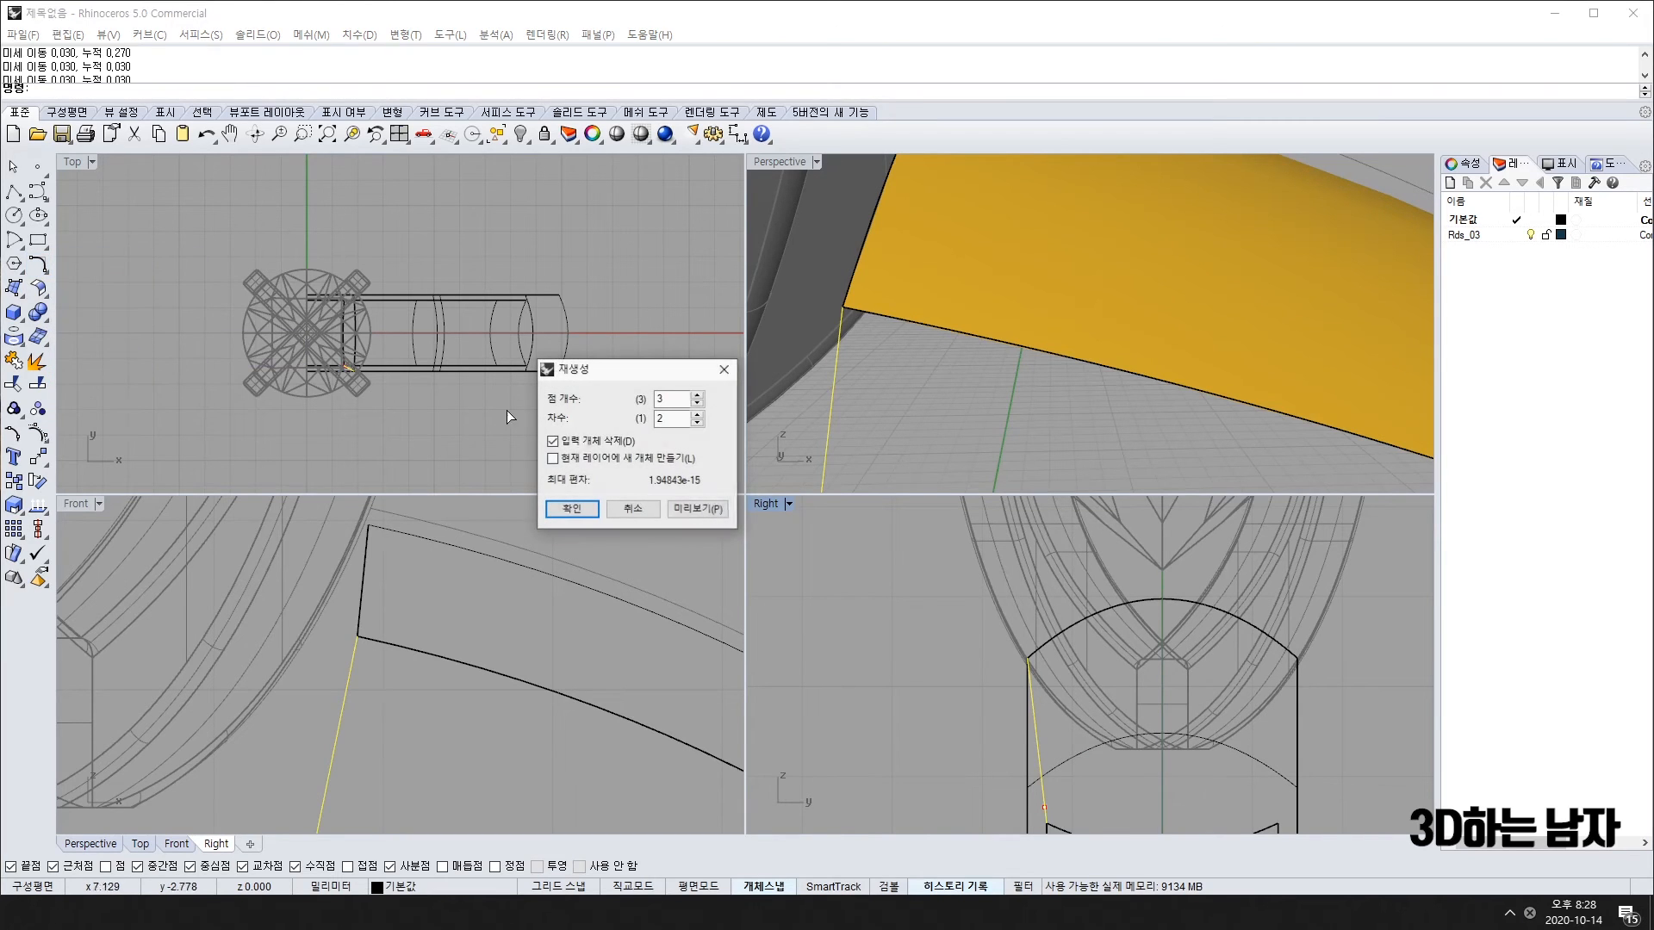
{"action": "left_click", "coordinate": [571, 510]}
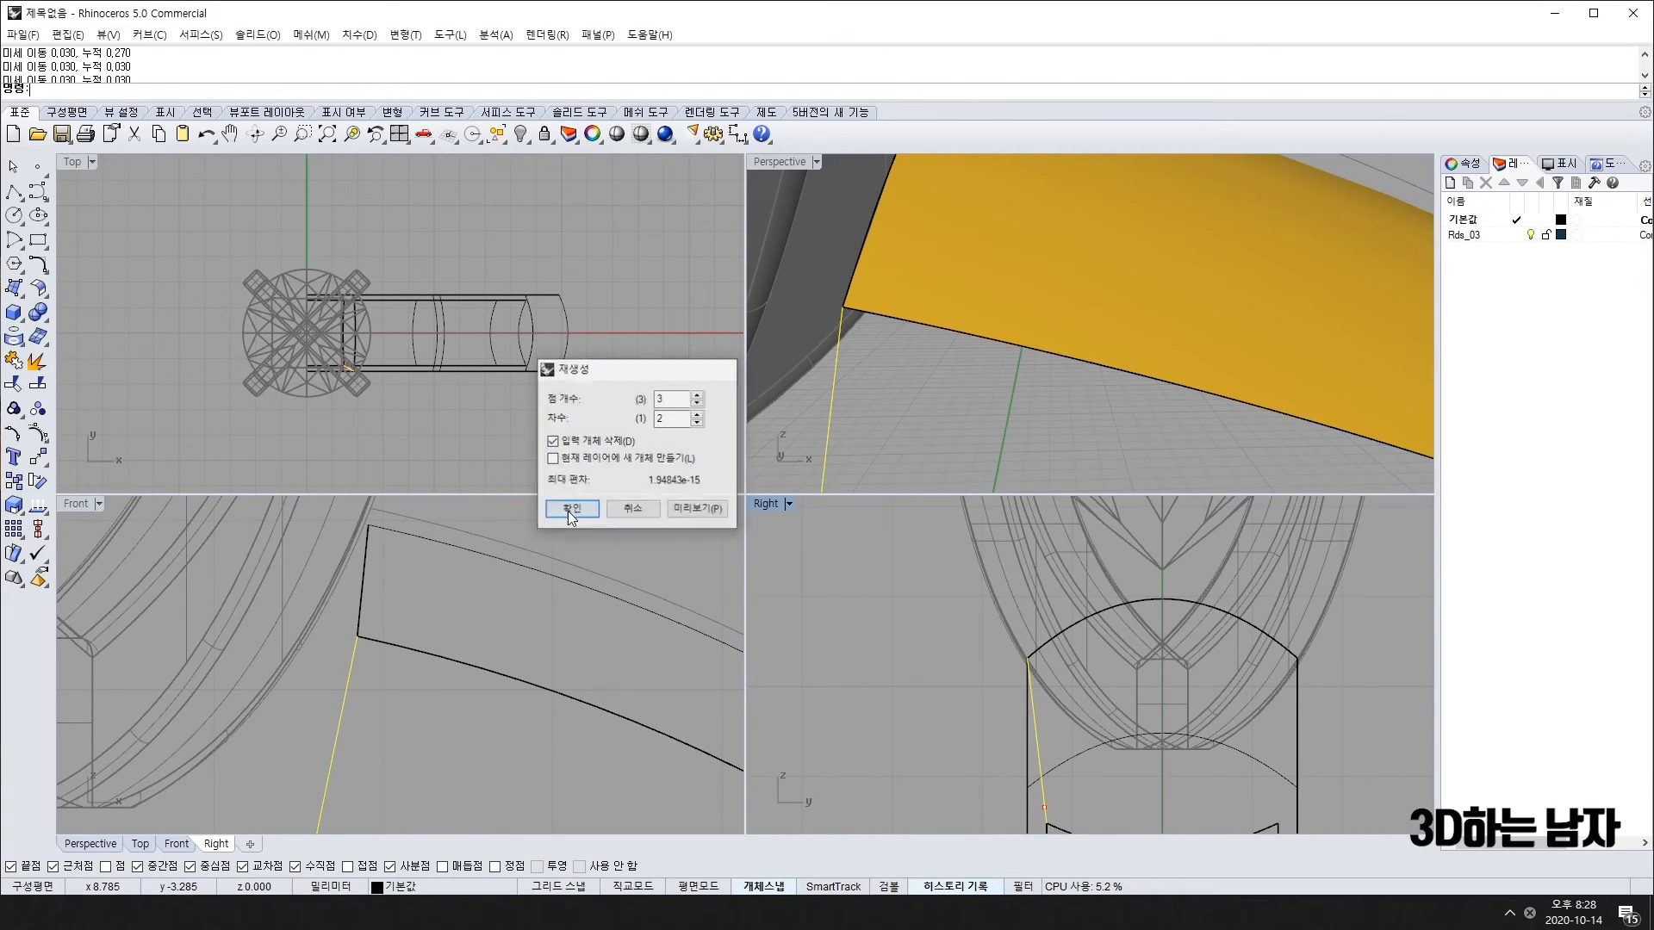
{"action": "right_click_drag", "start_coordinate": [1049, 775], "coordinate": [1017, 720]}
{"action": "key", "text": "F10"}
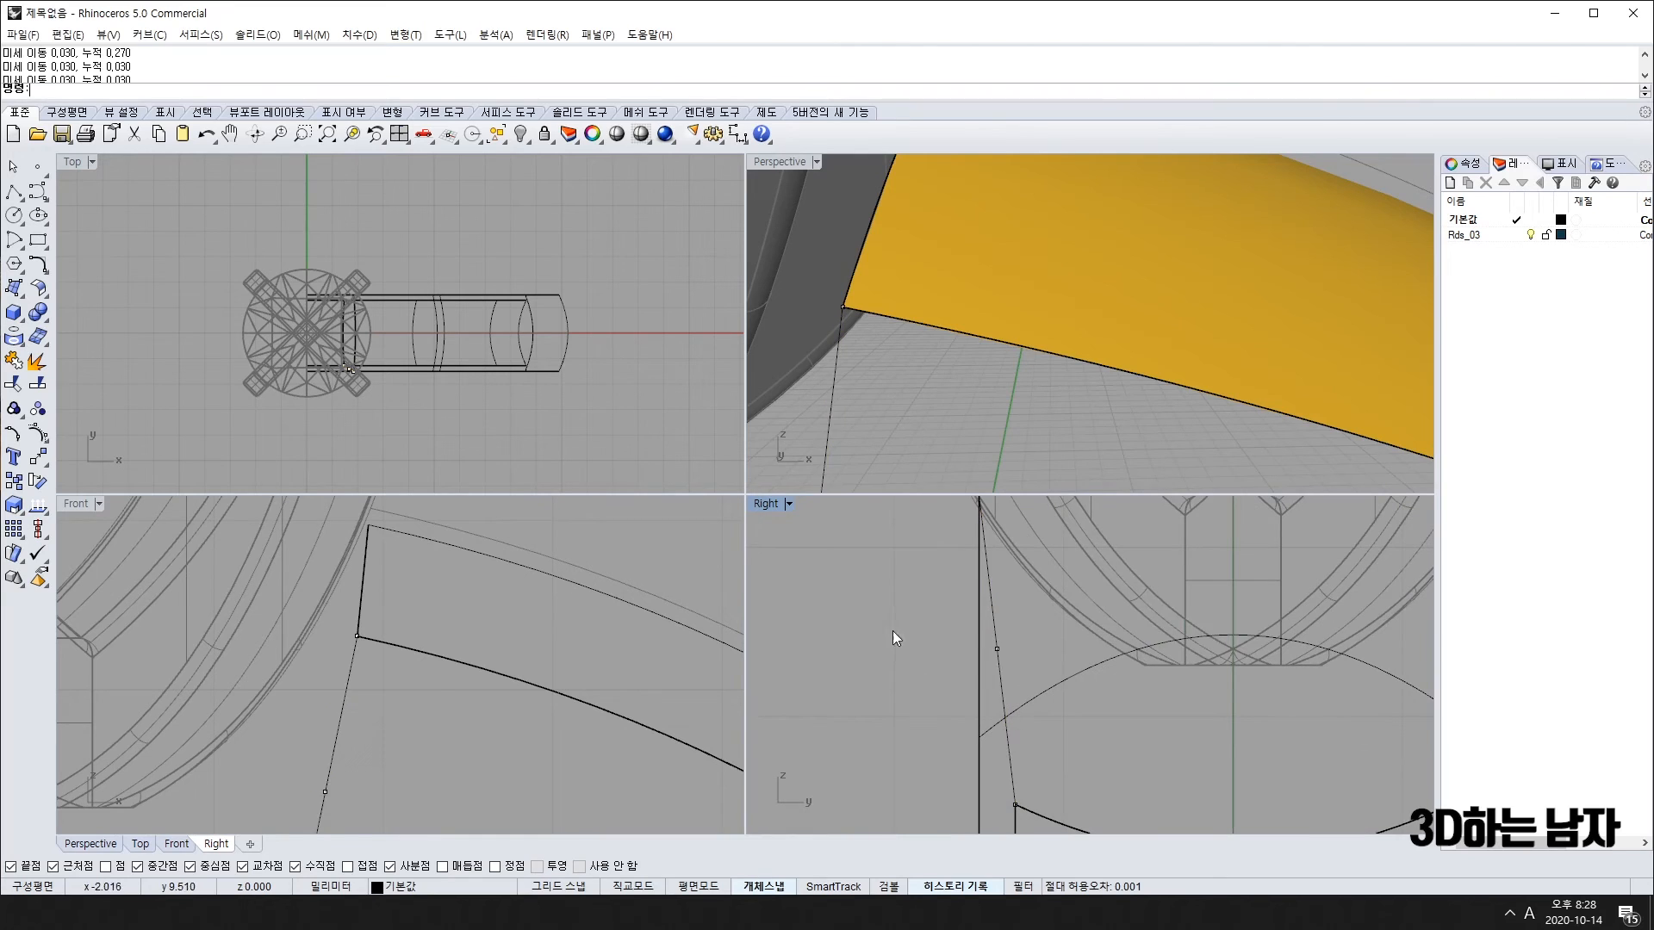
{"action": "left_click_drag", "start_coordinate": [893, 630], "coordinate": [1026, 680]}
{"action": "key", "text": "Left"}
{"action": "key", "text": "Left"}
{"action": "key", "text": "Left"}
{"action": "key", "text": "Left"}
{"action": "key", "text": "Left"}
{"action": "key", "text": "Left"}
{"action": "key", "text": "Left"}
Step: Nudge the middle control point slightly down and exit point editing
{"action": "key", "text": "Down"}
{"action": "key", "text": "Down"}
{"action": "key", "text": "Down"}
{"action": "key", "text": "Down"}
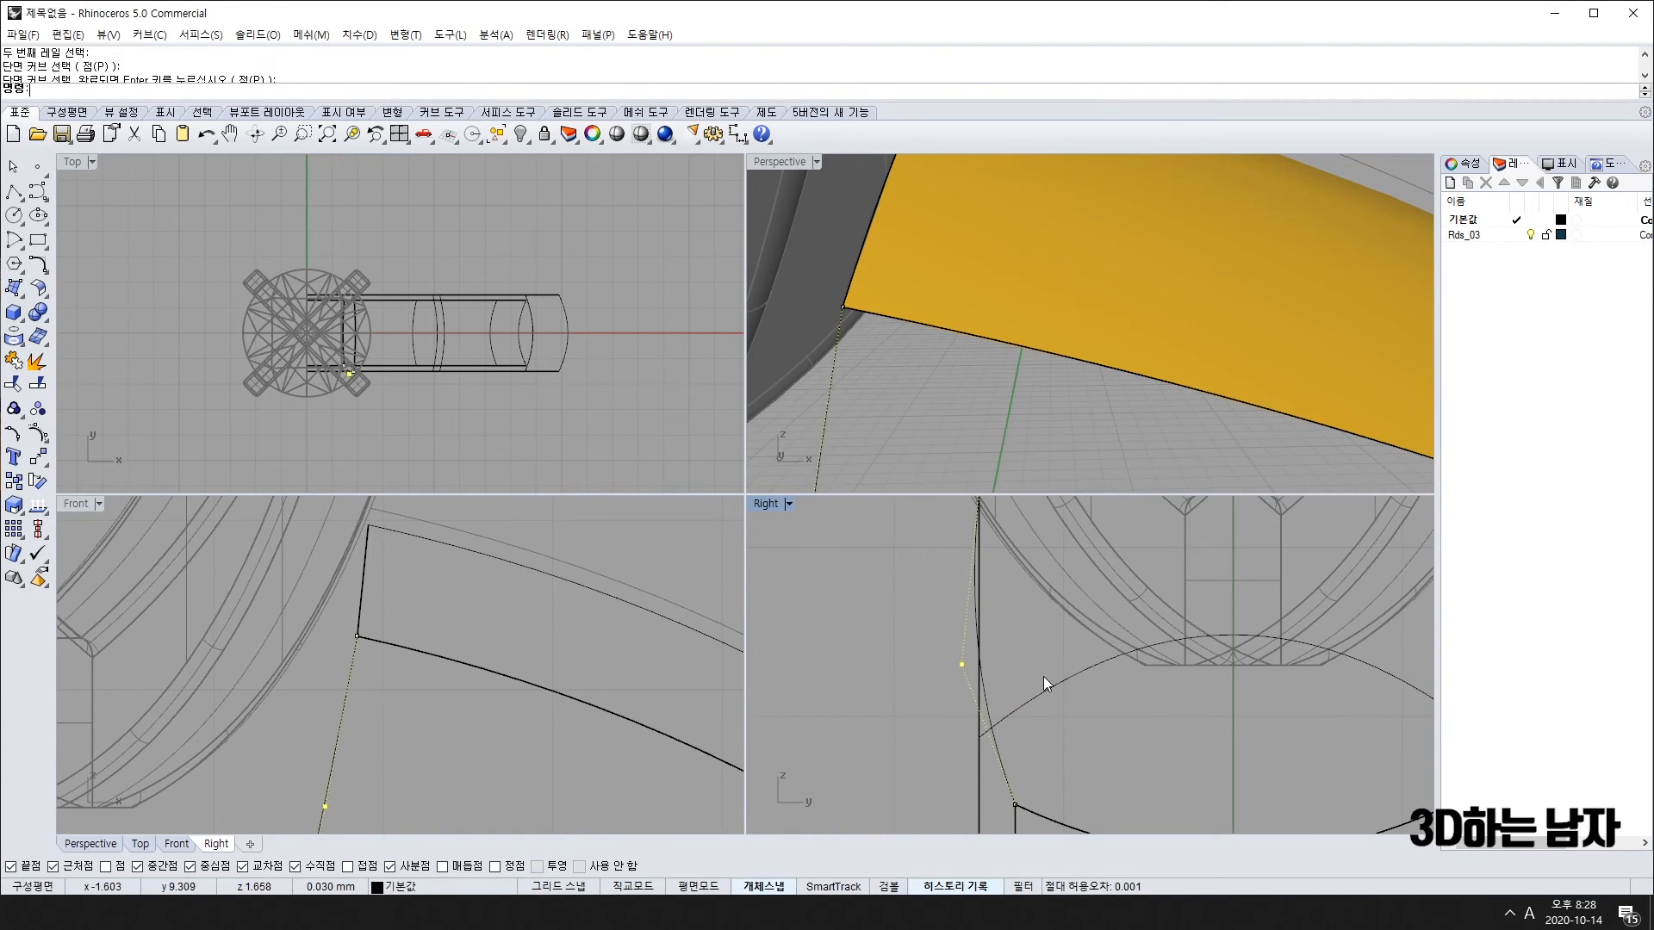
{"action": "key", "text": "Escape"}
{"action": "key", "text": "Escape"}
{"action": "right_click_drag", "start_coordinate": [894, 659], "coordinate": [1026, 718]}
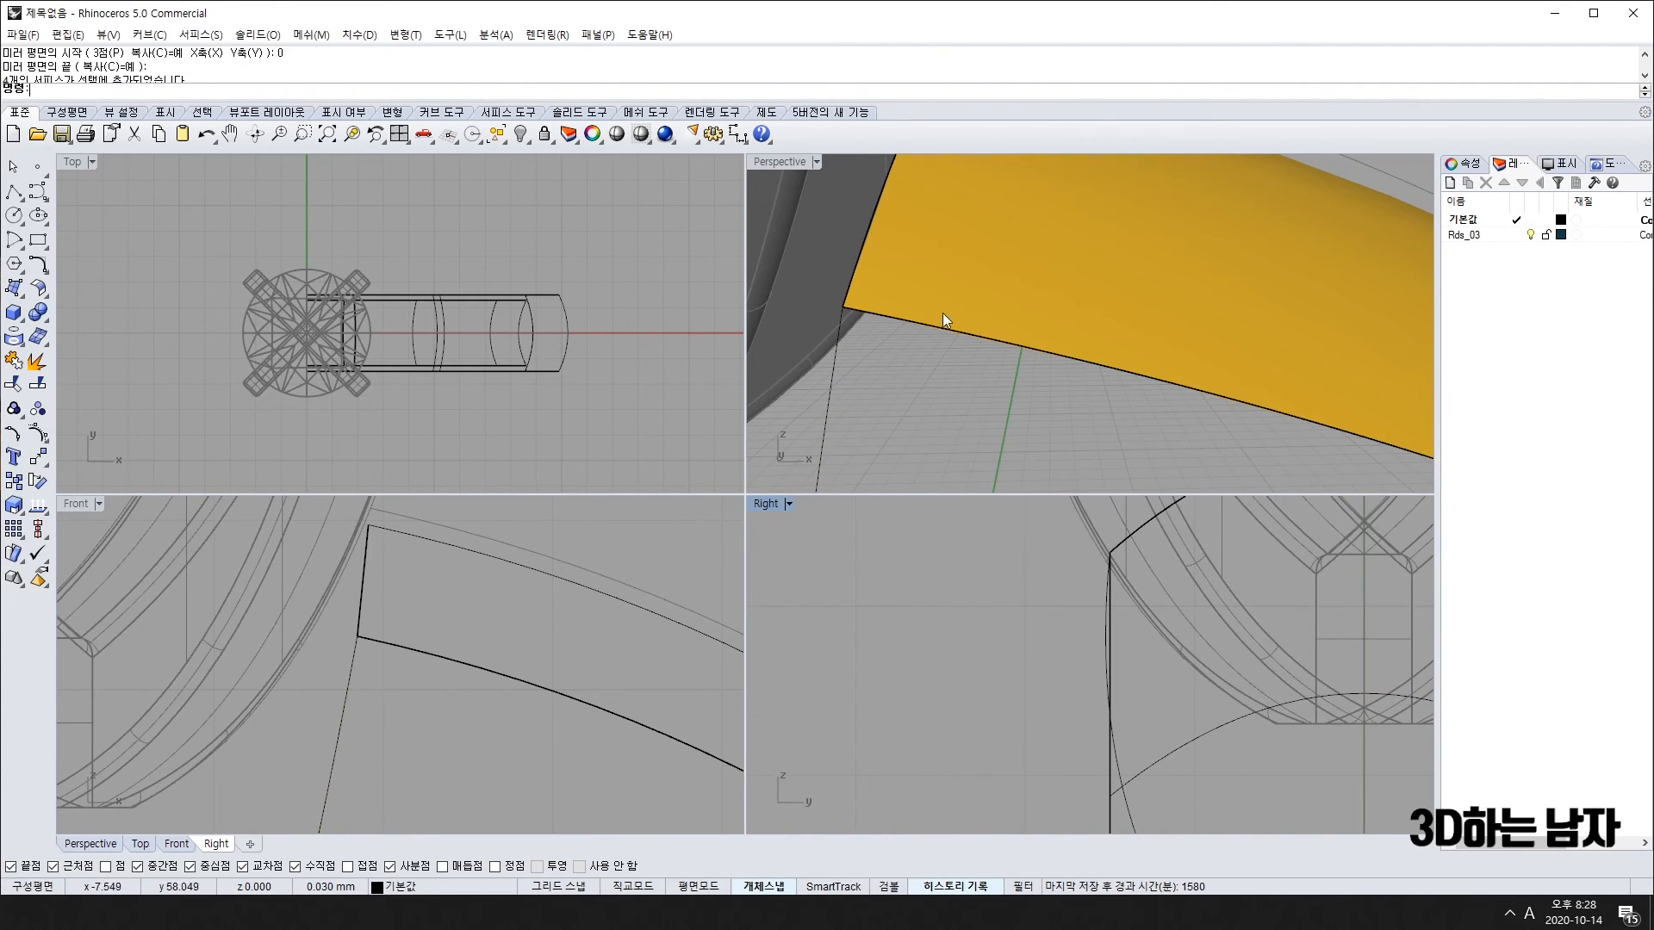
{"action": "scroll", "coordinate": [336, 660], "scroll_direction": "up", "scroll_amount": 4}
{"action": "scroll", "coordinate": [348, 634], "scroll_direction": "down", "scroll_amount": 15}
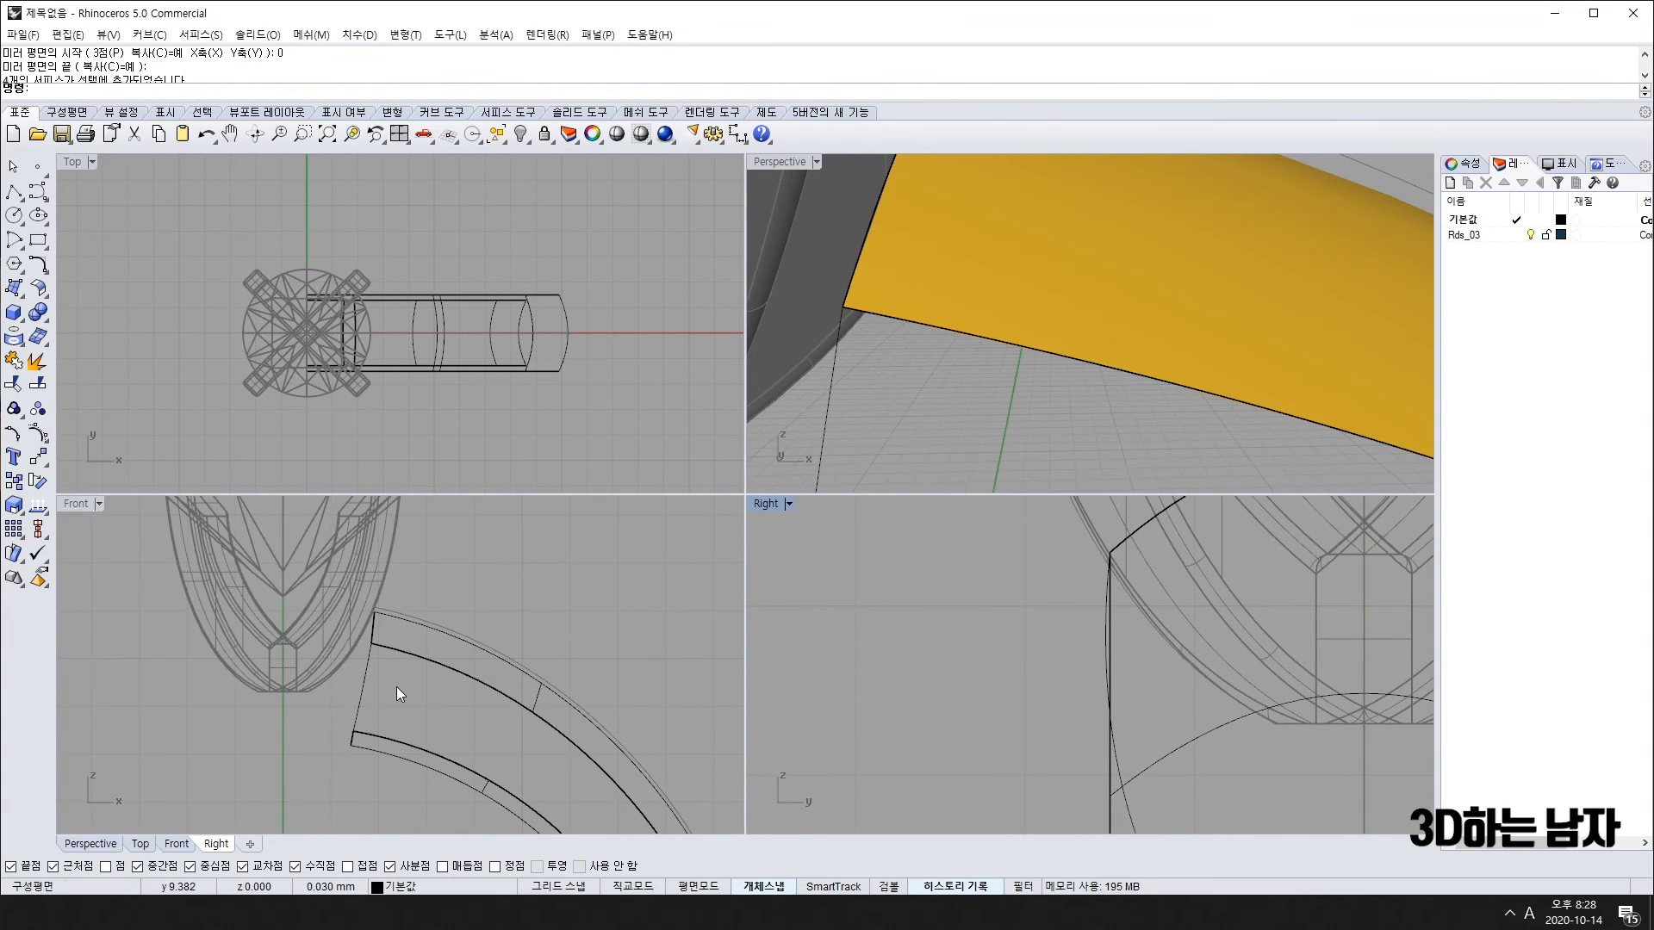
{"action": "scroll", "coordinate": [374, 649], "scroll_direction": "up", "scroll_amount": 7}
{"action": "right_click_drag", "start_coordinate": [938, 303], "coordinate": [1102, 375]}
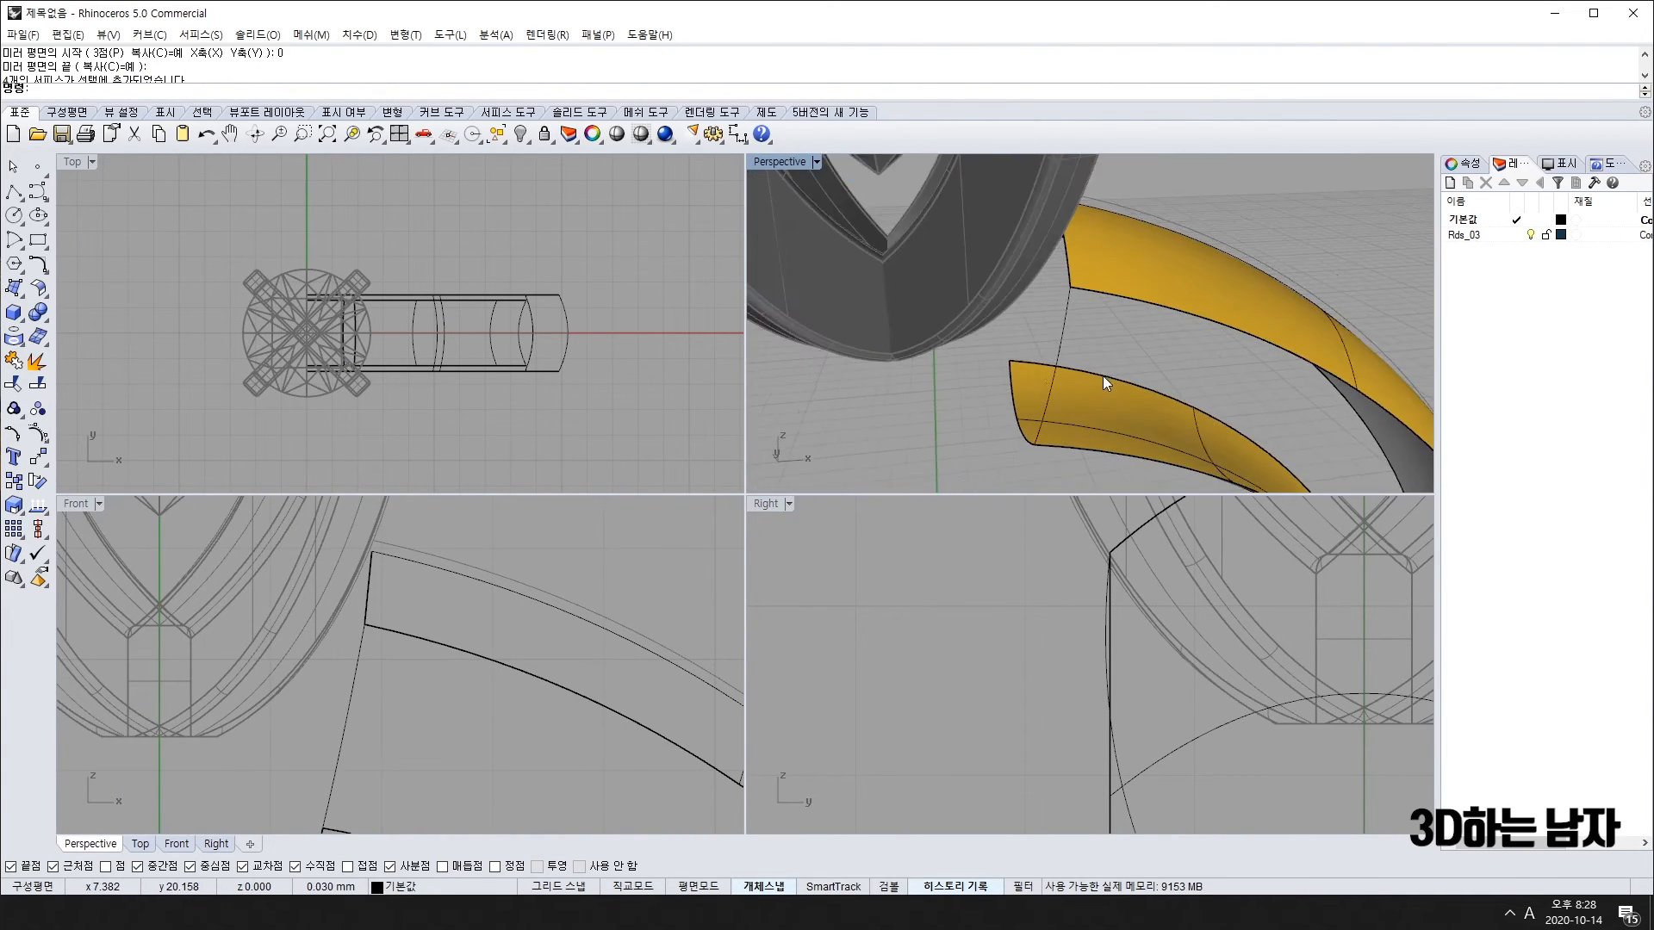
Step: Sweep a surface along two band edges with the lower surface's top edge as cross-section
{"action": "left_click", "coordinate": [14, 287]}
{"action": "left_click", "coordinate": [62, 368]}
{"action": "left_click", "coordinate": [1115, 298]}
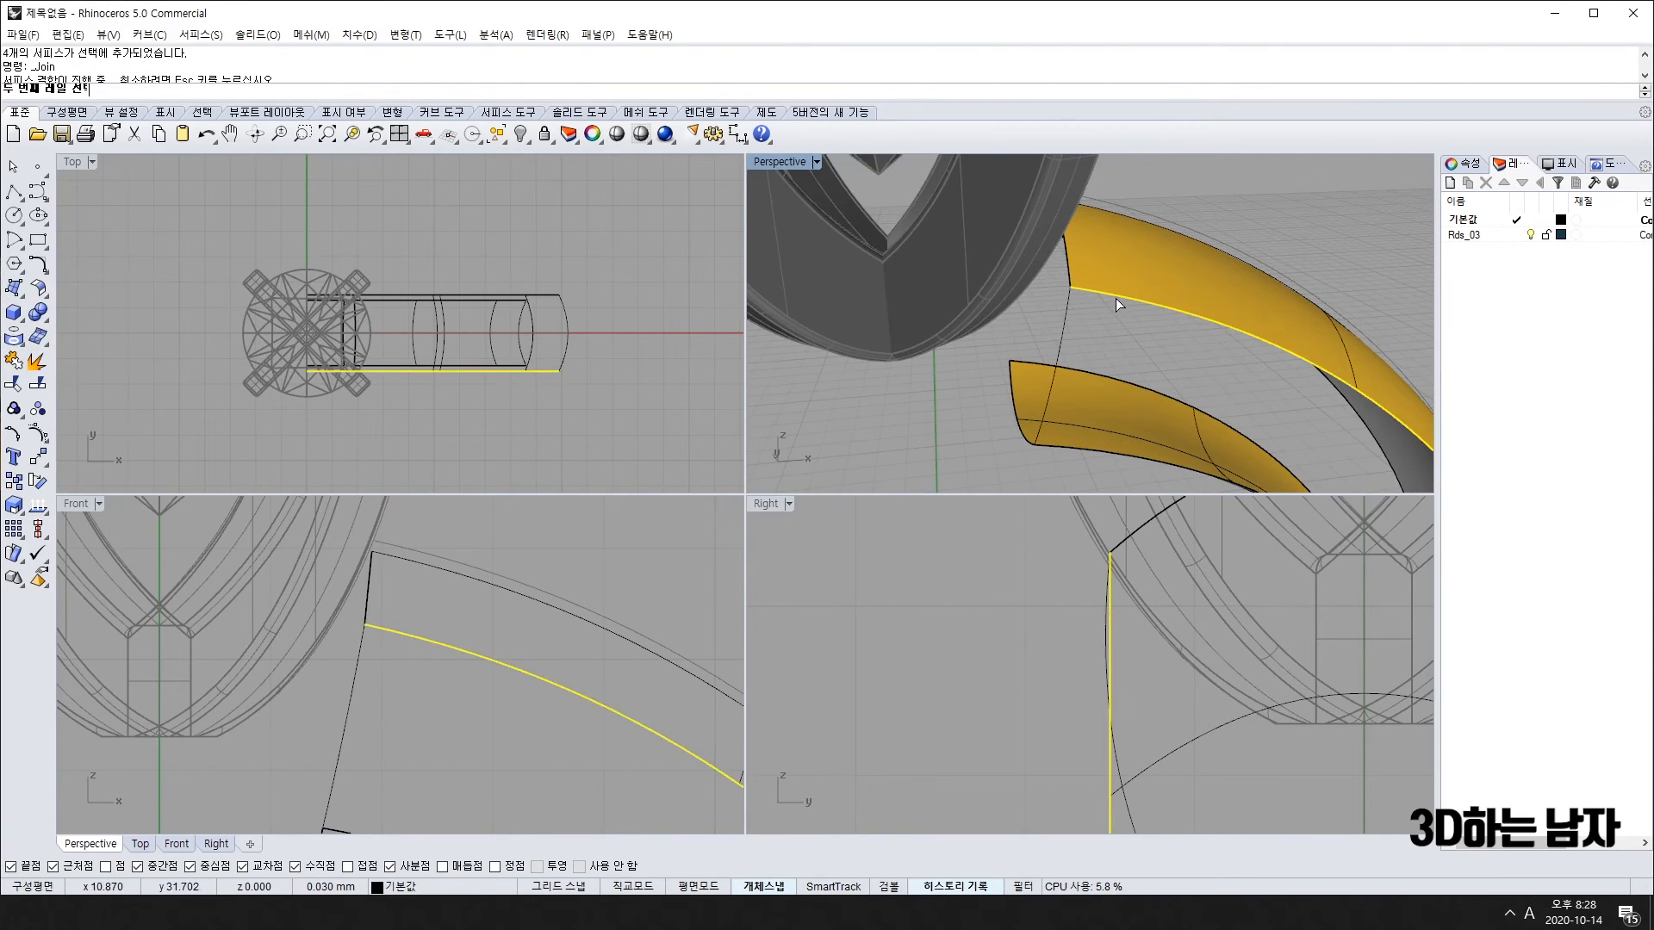
{"action": "left_click", "coordinate": [1083, 448]}
{"action": "left_click", "coordinate": [1061, 364]}
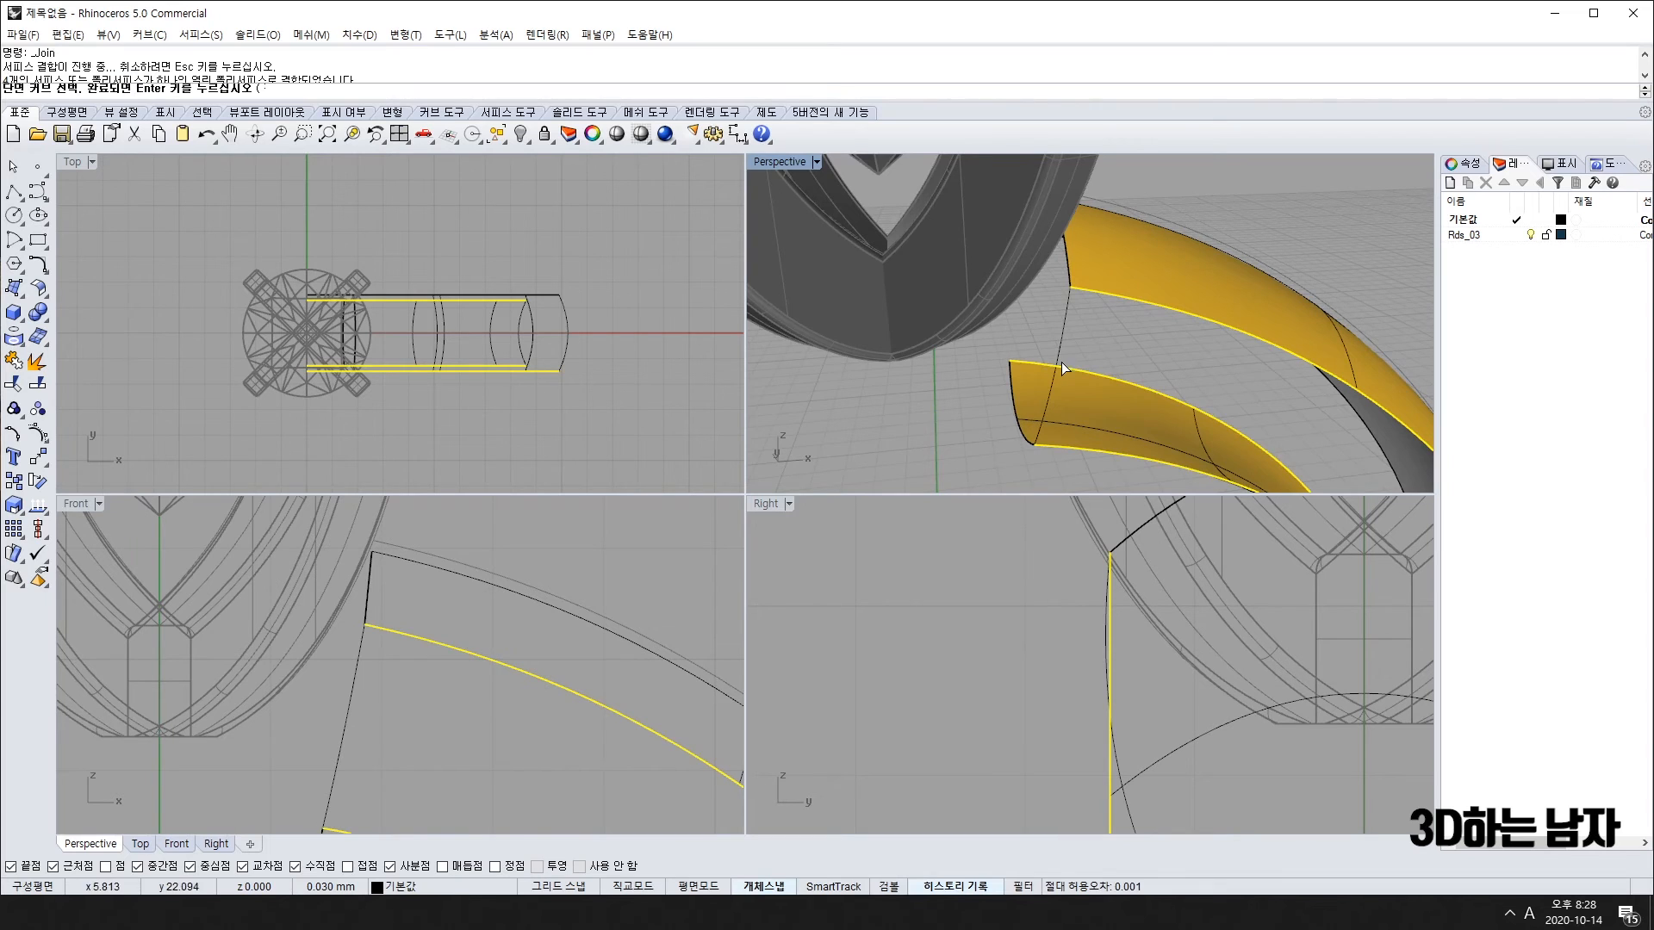
{"action": "key", "text": "Return"}
{"action": "key", "text": "Return"}
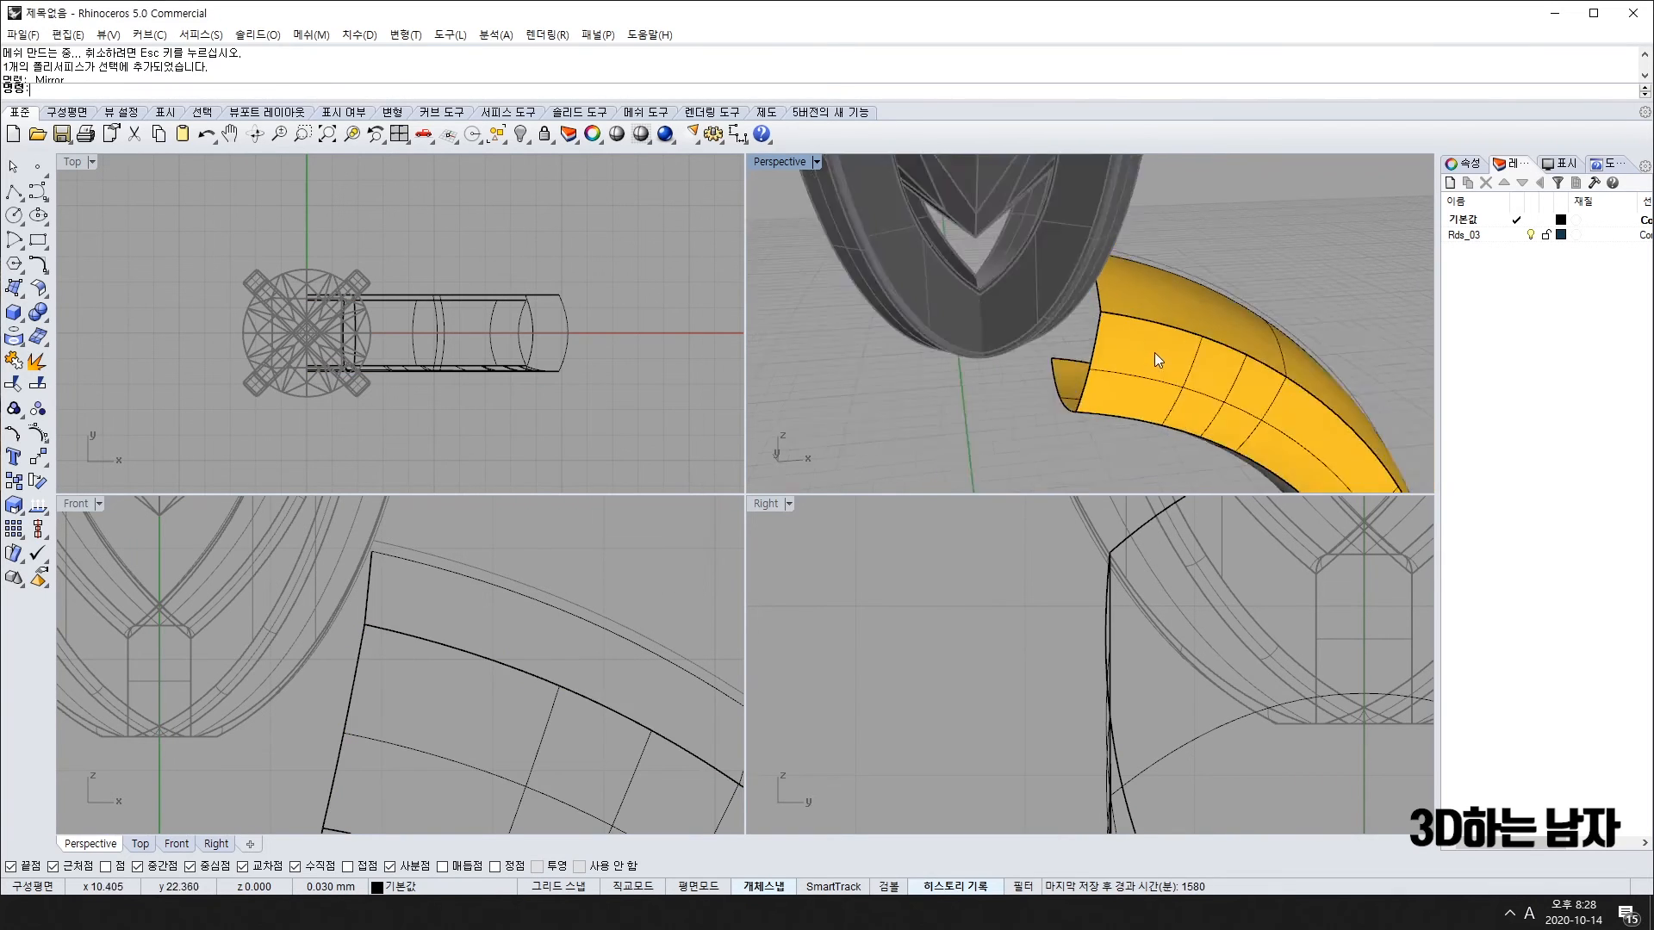
{"action": "scroll", "coordinate": [1154, 353], "scroll_direction": "down", "scroll_amount": 6}
{"action": "right_click_drag", "start_coordinate": [1155, 355], "coordinate": [1132, 400]}
{"action": "left_click", "coordinate": [1132, 400]}
Step: Undo the last operation, then crossing-select the band pieces and join them
{"action": "right_click_drag", "start_coordinate": [415, 337], "coordinate": [377, 351]}
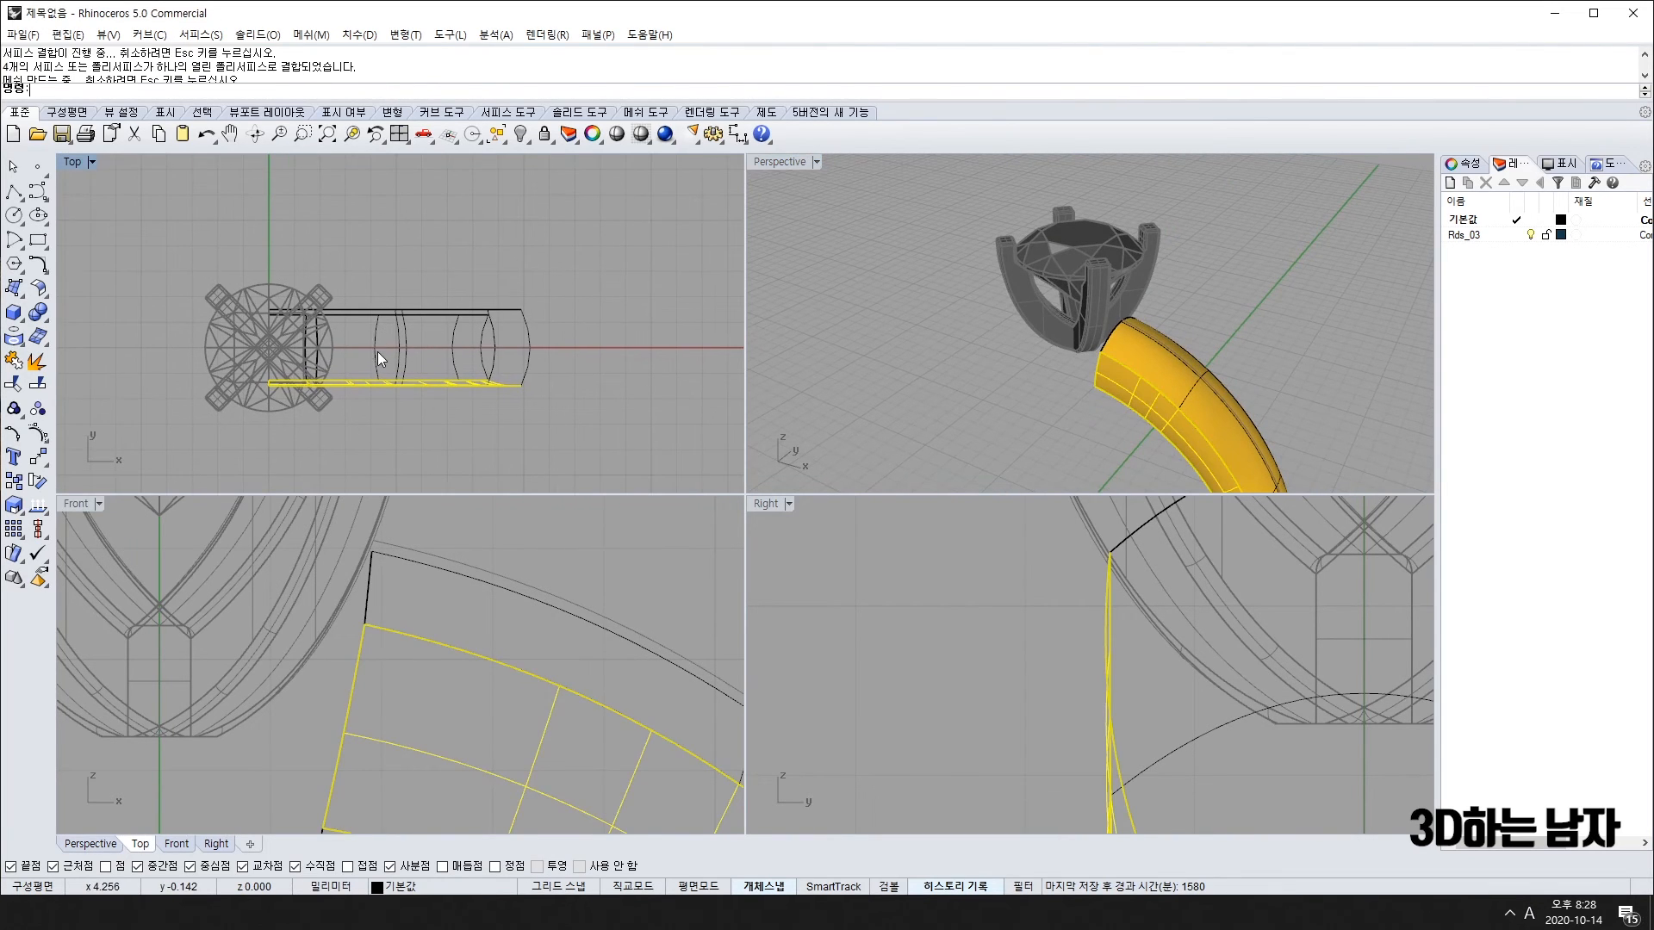
{"action": "key", "text": "ctrl+z"}
{"action": "key", "text": "ctrl+z"}
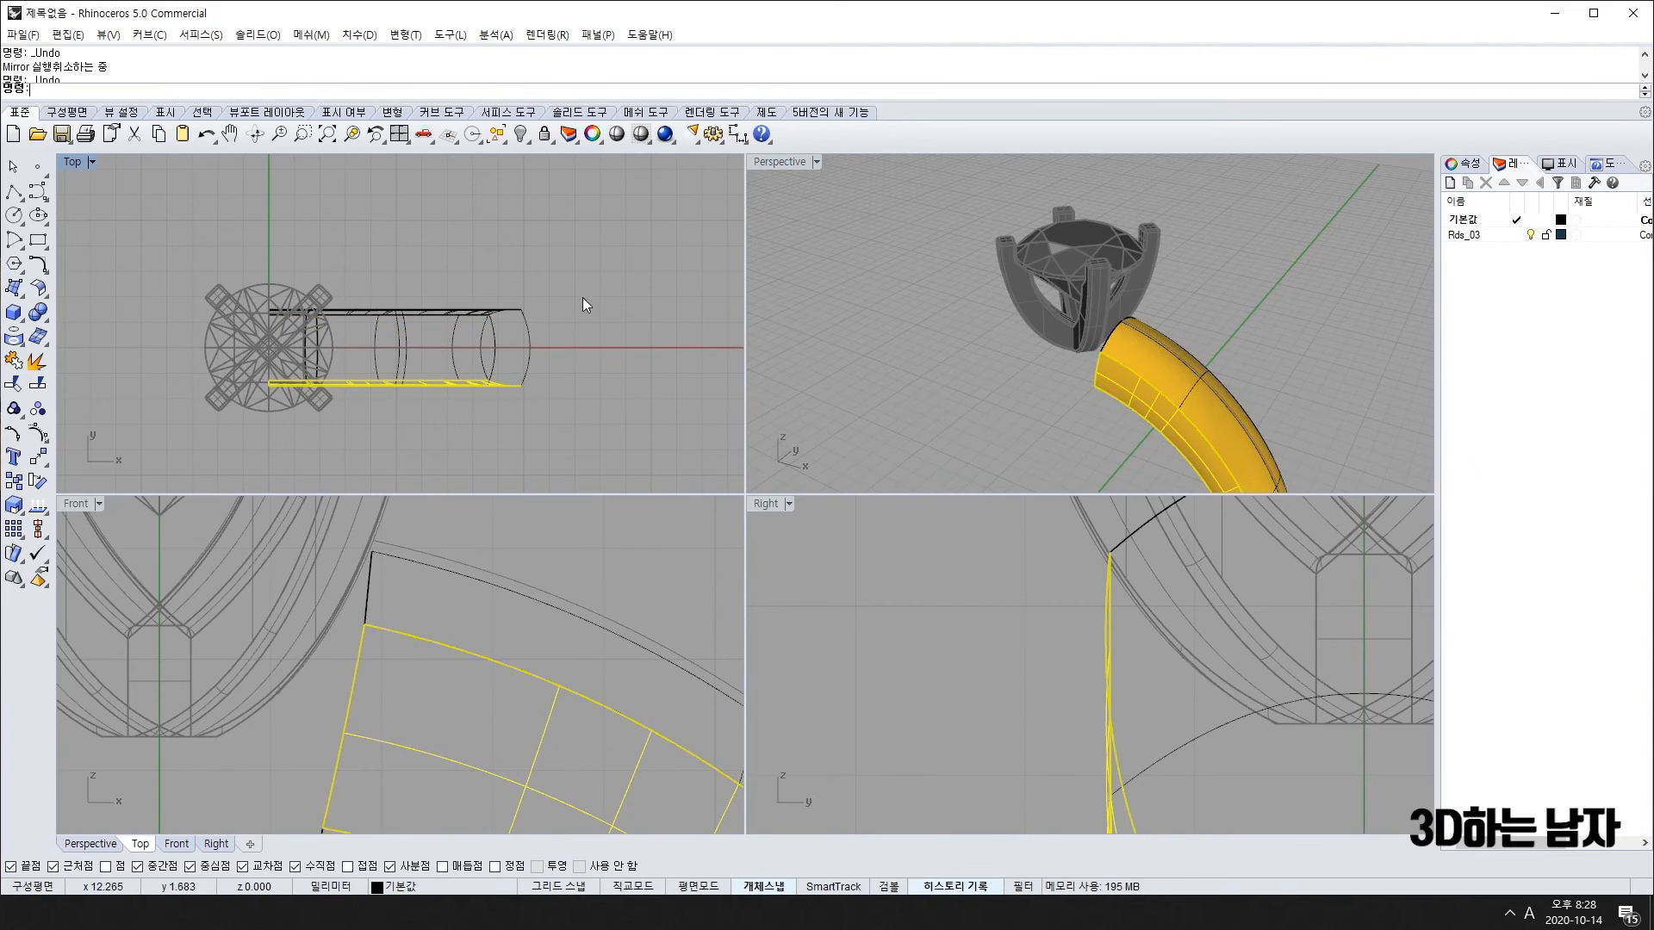
{"action": "left_click_drag", "start_coordinate": [583, 299], "coordinate": [433, 433]}
{"action": "left_click", "coordinate": [12, 361]}
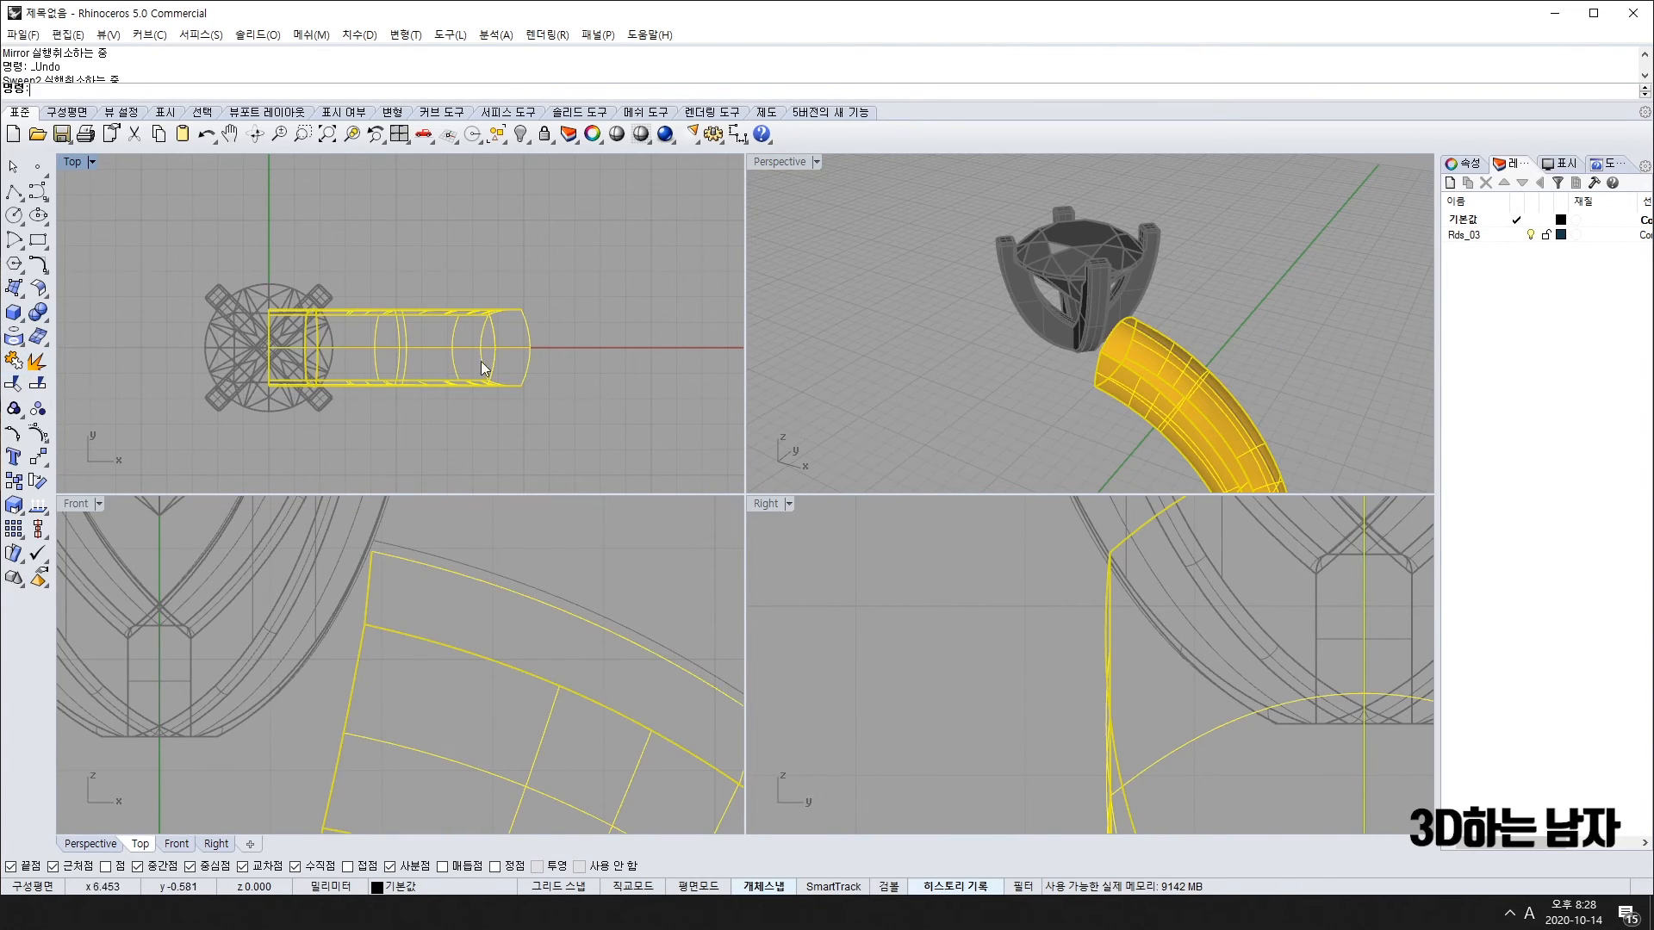
Step: Mirror the joined band across the vertical line through the origin
{"action": "right_click_drag", "start_coordinate": [263, 350], "coordinate": [320, 356]}
{"action": "type", "text": "mirror"}
{"action": "key", "text": "Return"}
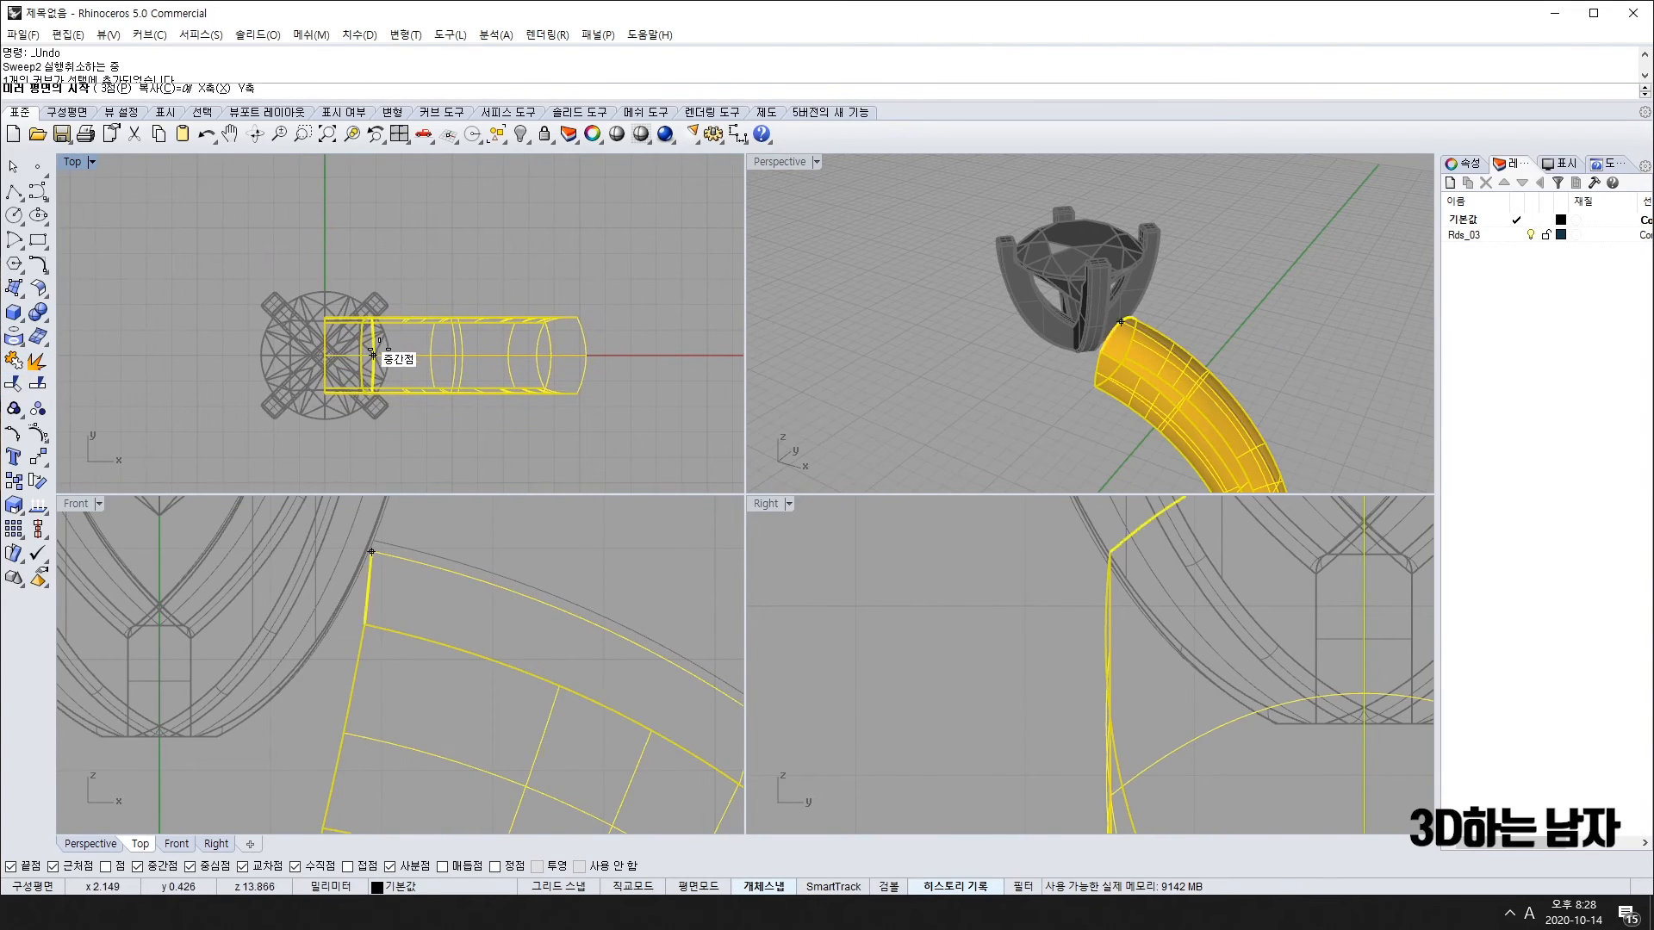
{"action": "left_click", "coordinate": [325, 355]}
{"action": "left_click", "coordinate": [331, 230]}
Step: Delete the leftover construction curves around the ring
{"action": "right_click_drag", "start_coordinate": [1082, 400], "coordinate": [1227, 380]}
{"action": "scroll", "coordinate": [1226, 380], "scroll_direction": "down", "scroll_amount": 4}
{"action": "left_click_drag", "start_coordinate": [1227, 380], "coordinate": [949, 464]}
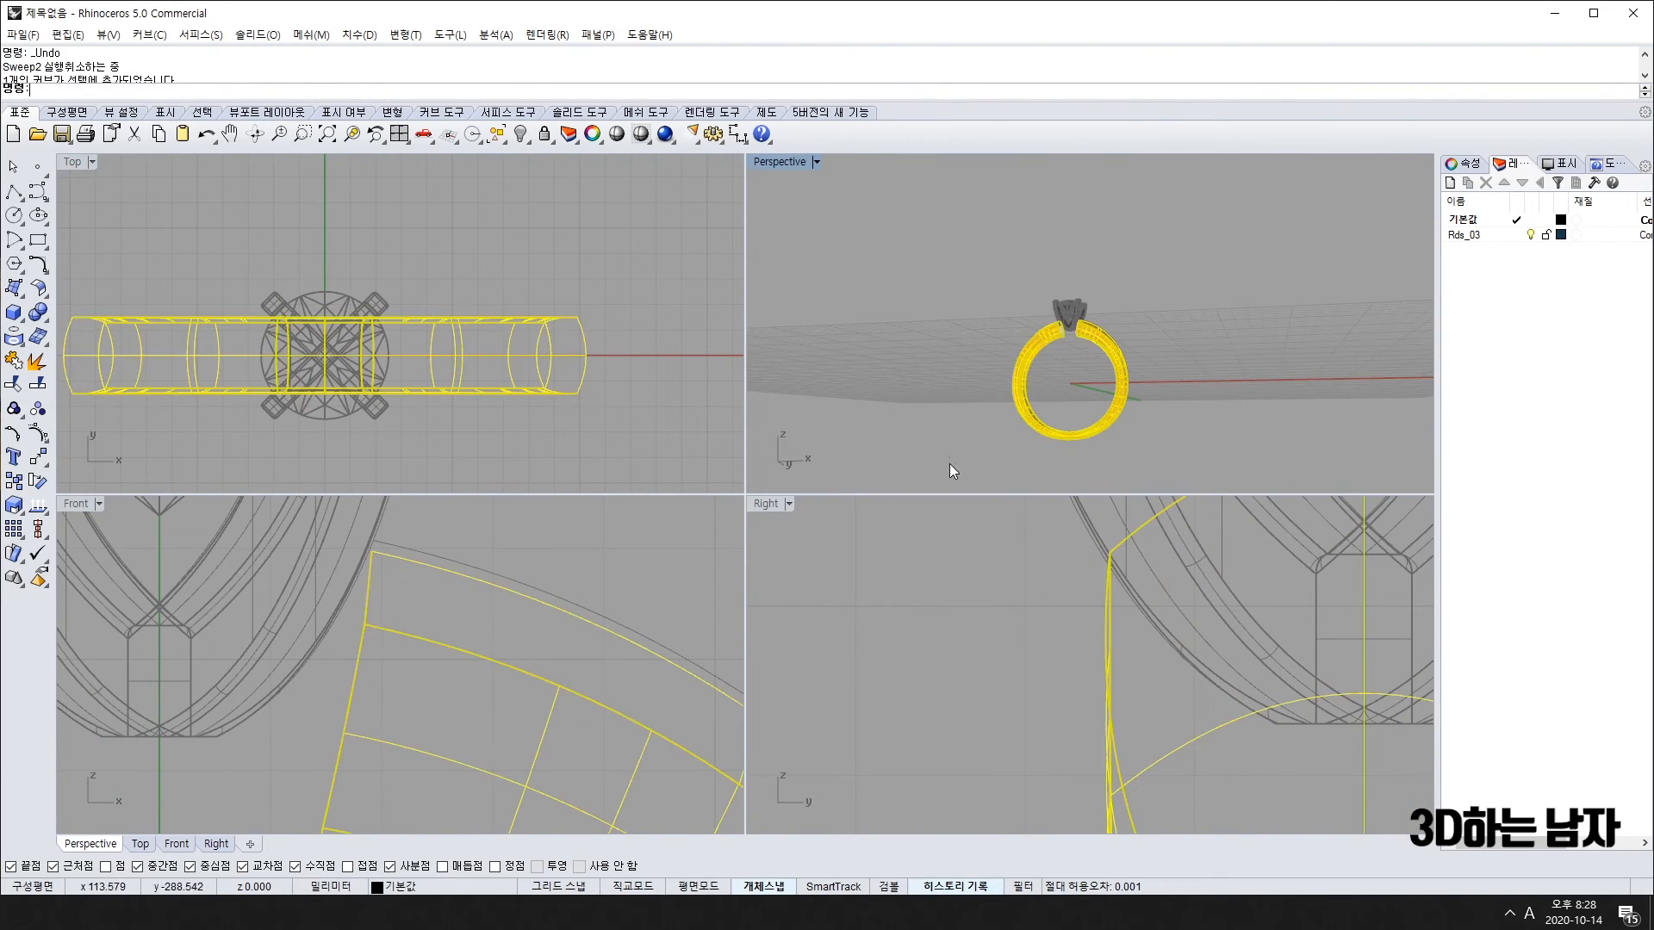
{"action": "key", "text": "Delete"}
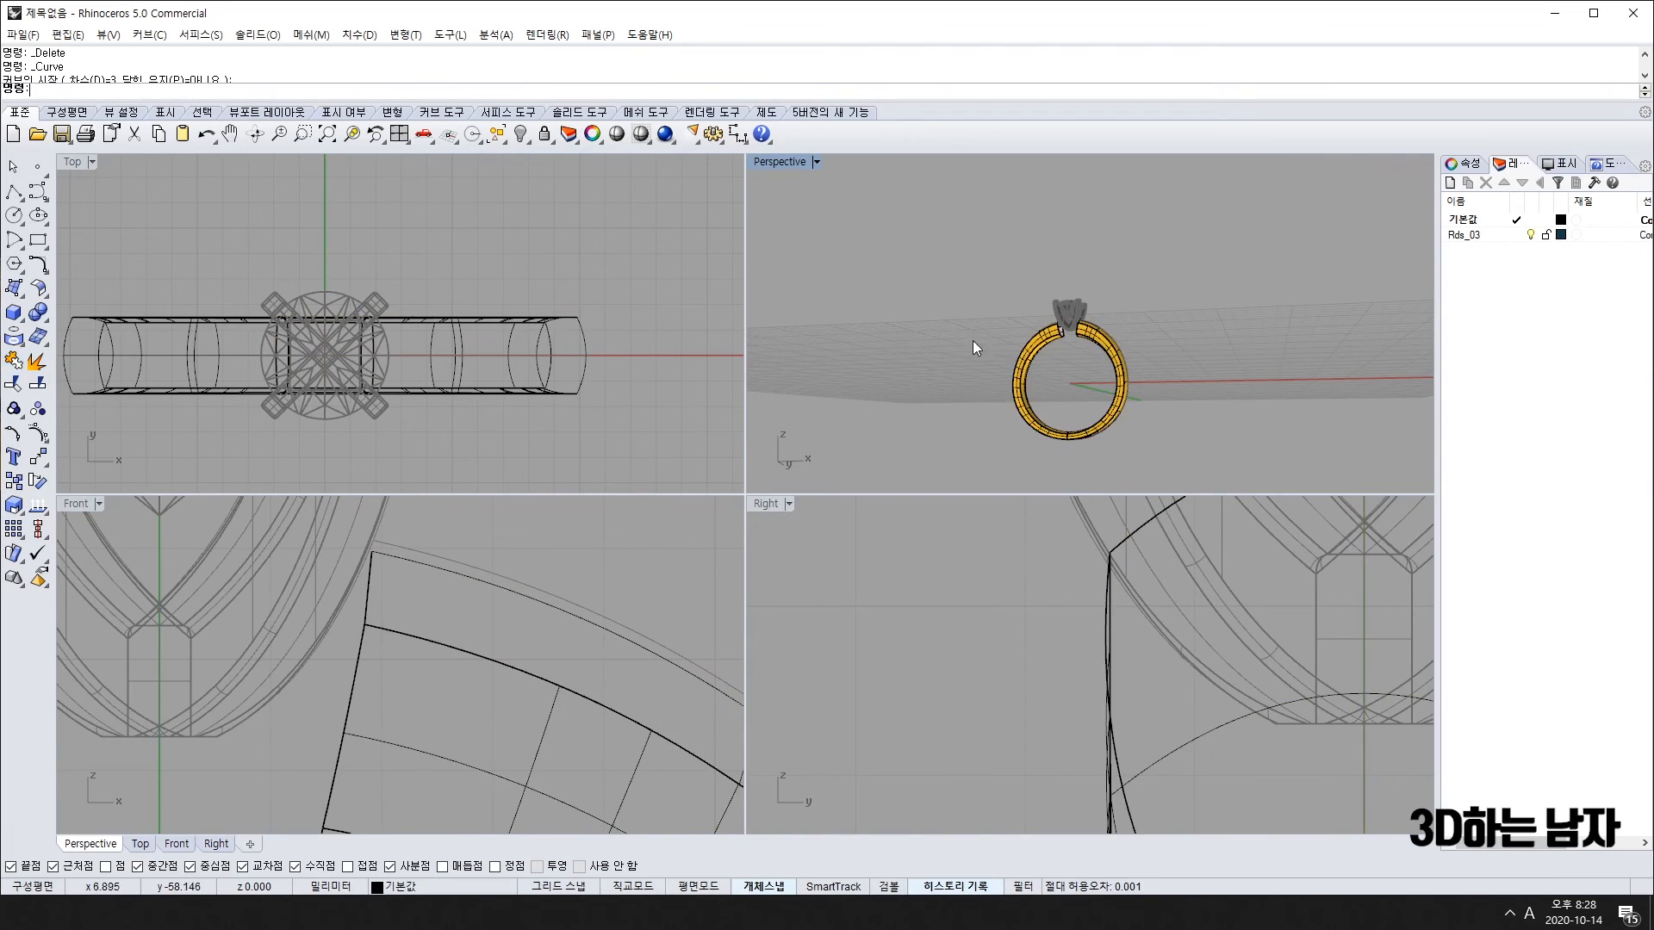
Step: Cap one open band end under the head with a Surface from Edge Curves
{"action": "scroll", "coordinate": [973, 339], "scroll_direction": "up", "scroll_amount": 10}
{"action": "right_click_drag", "start_coordinate": [1001, 314], "coordinate": [1223, 374]}
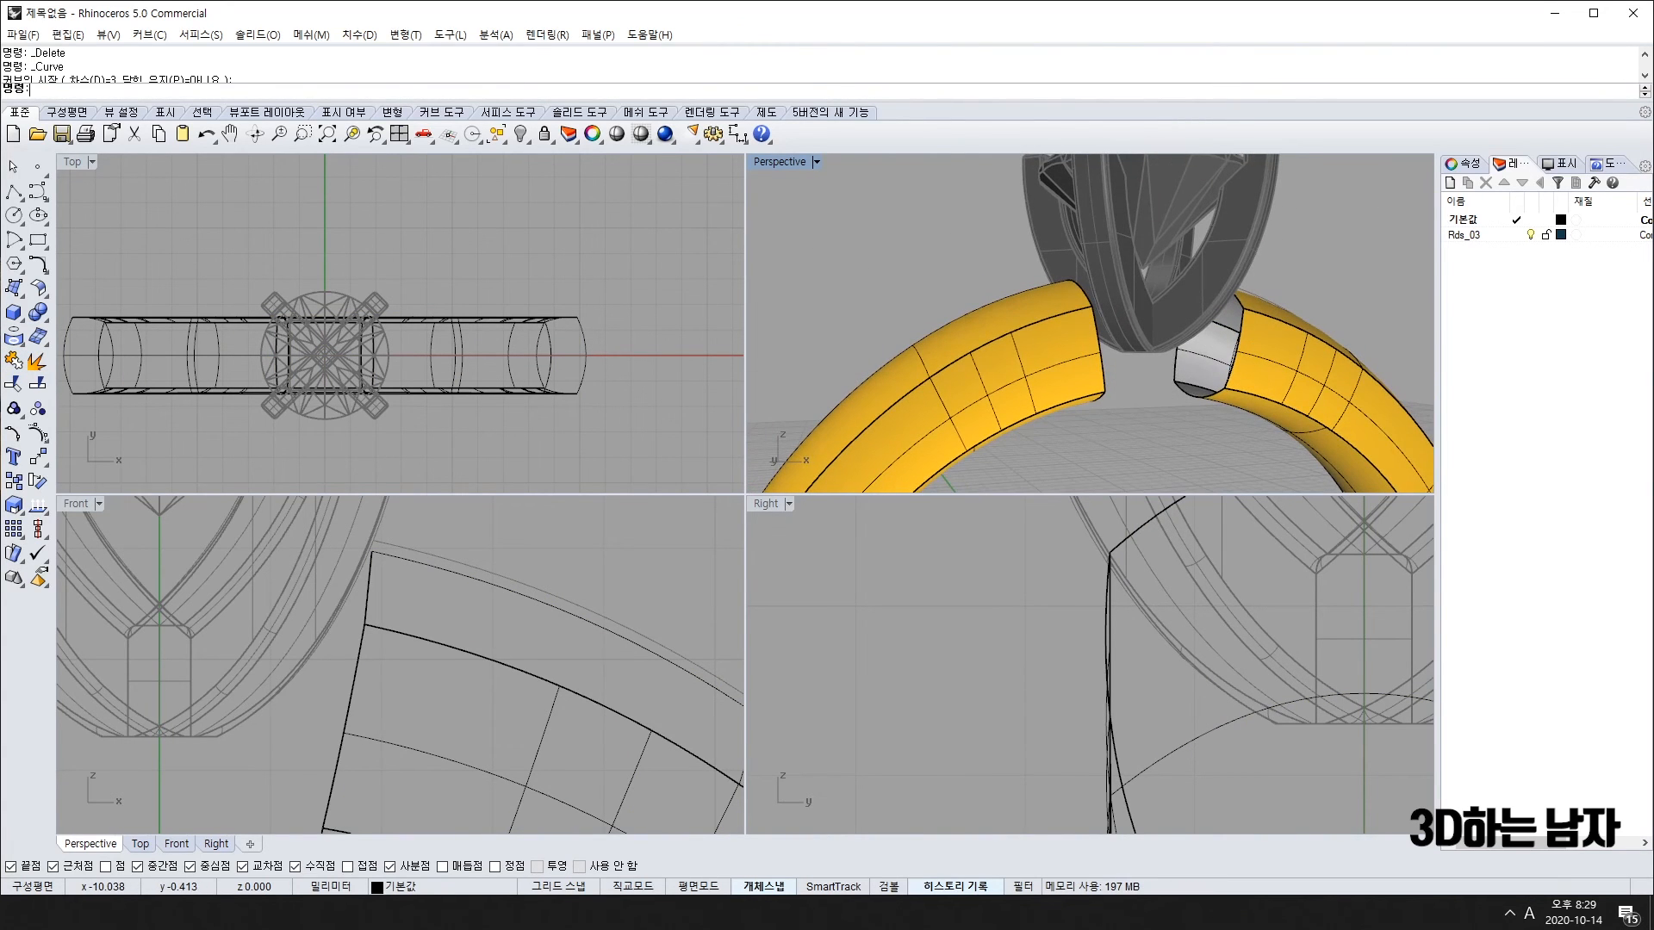
{"action": "left_click", "coordinate": [15, 290]}
{"action": "left_click", "coordinate": [134, 298]}
{"action": "left_click", "coordinate": [1243, 347]}
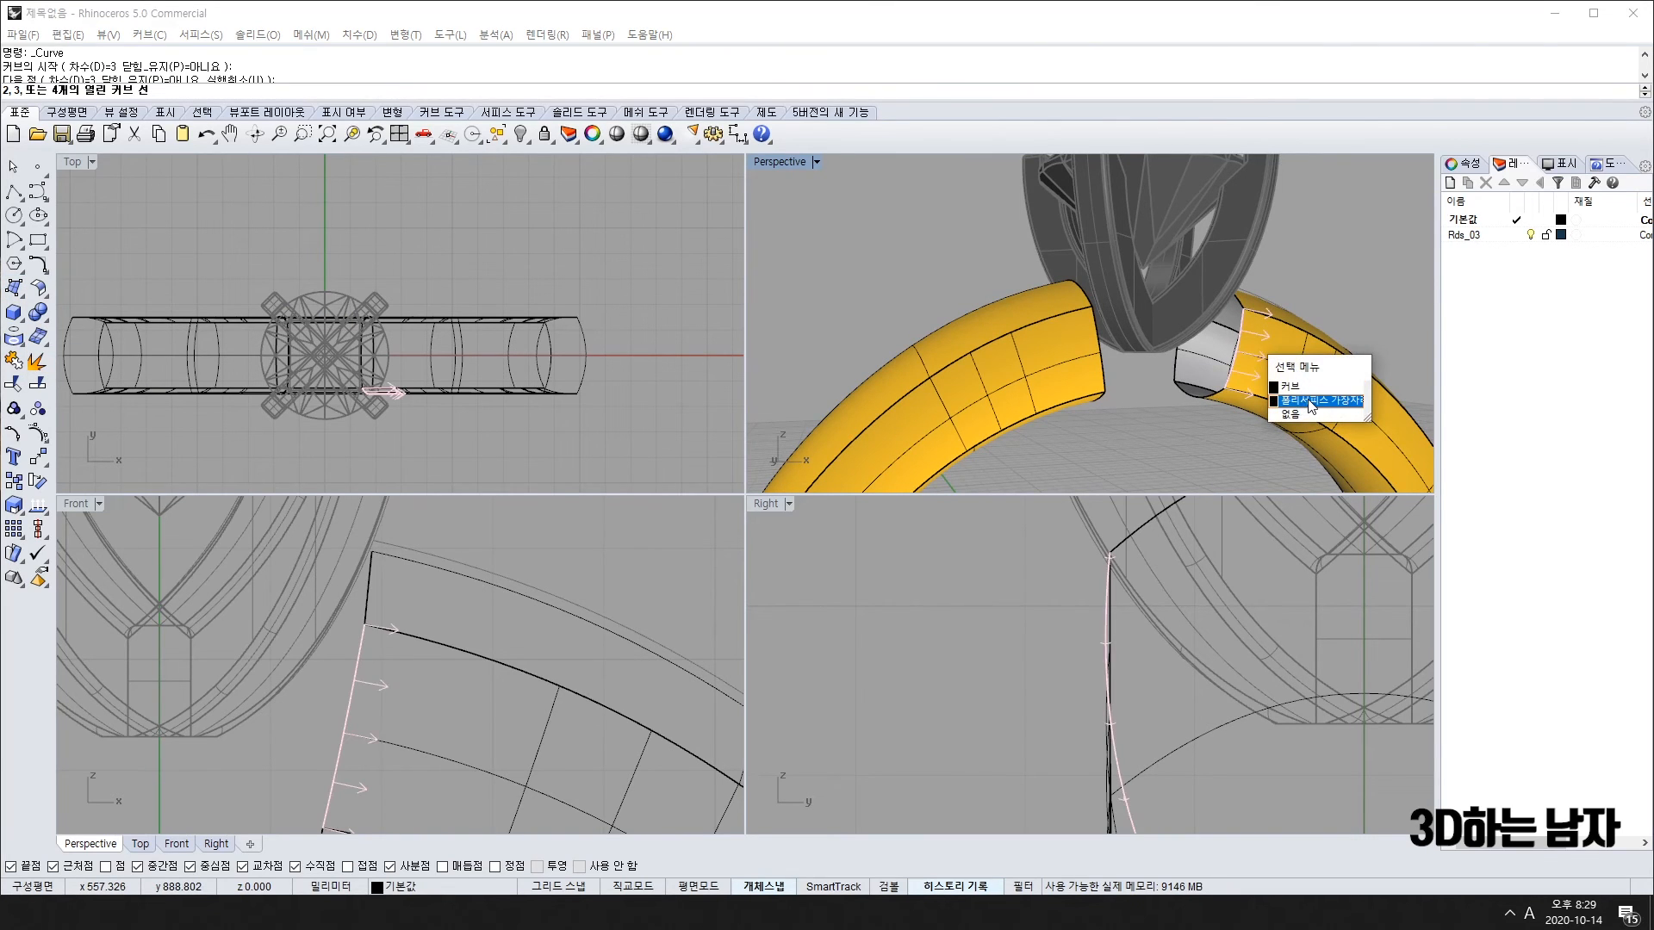
{"action": "left_click", "coordinate": [1213, 399]}
{"action": "left_click", "coordinate": [1176, 370]}
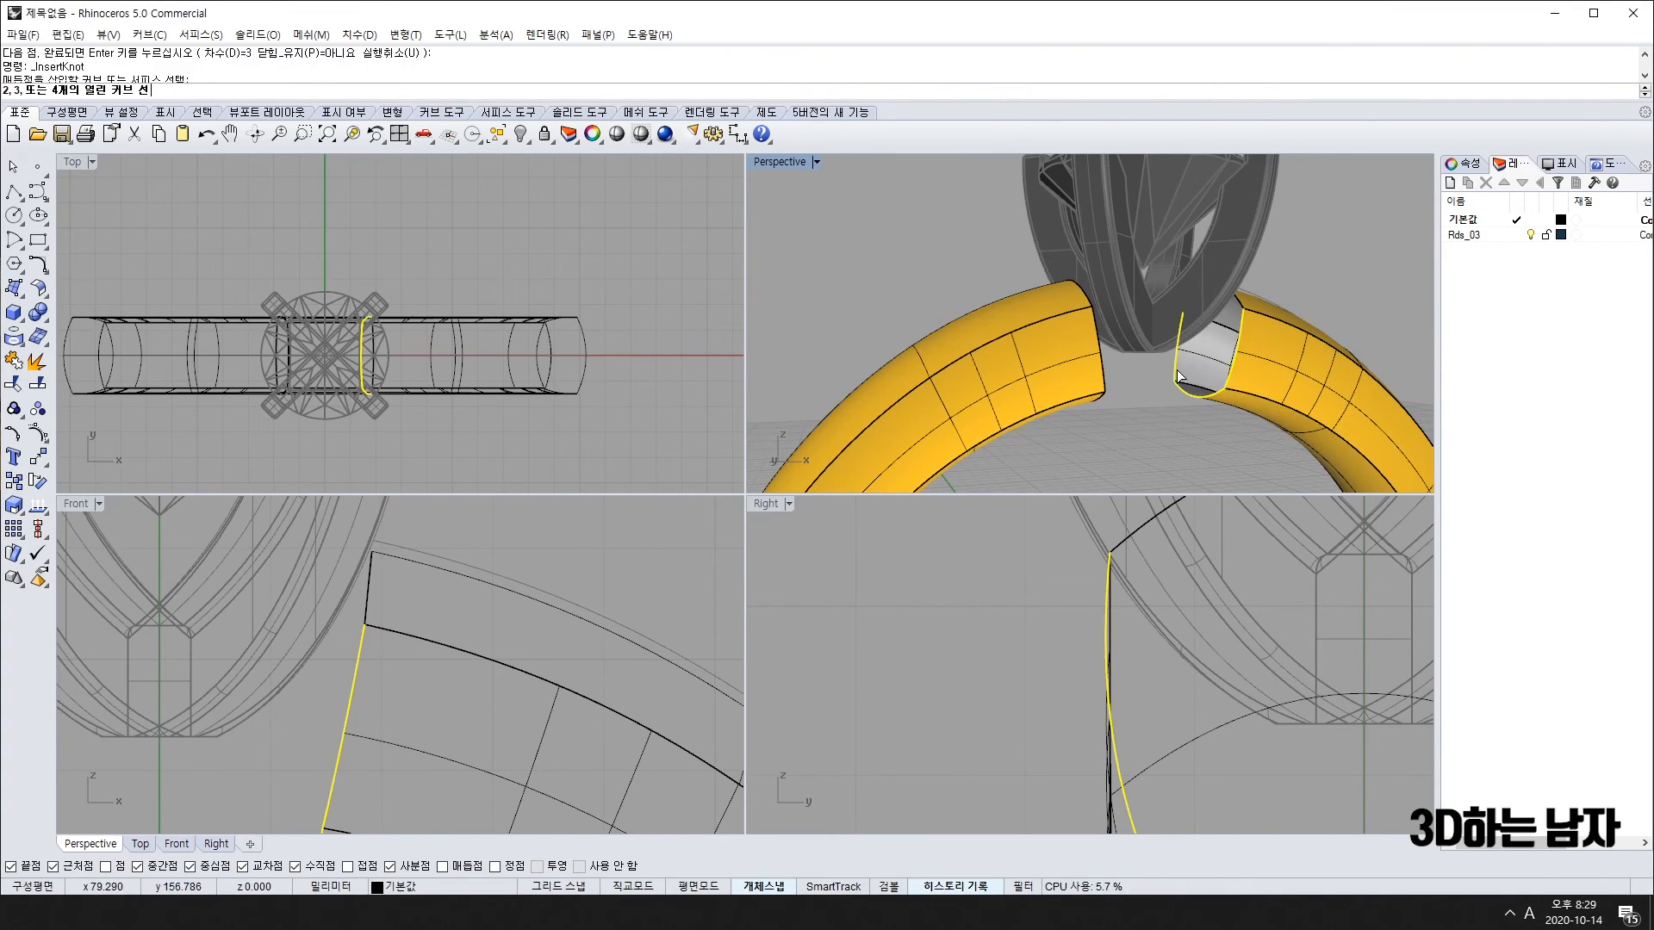
{"action": "left_click", "coordinate": [1240, 302]}
Step: Mirror the new end cap about the origin onto the other band end
{"action": "right_click_drag", "start_coordinate": [1269, 317], "coordinate": [1186, 369]}
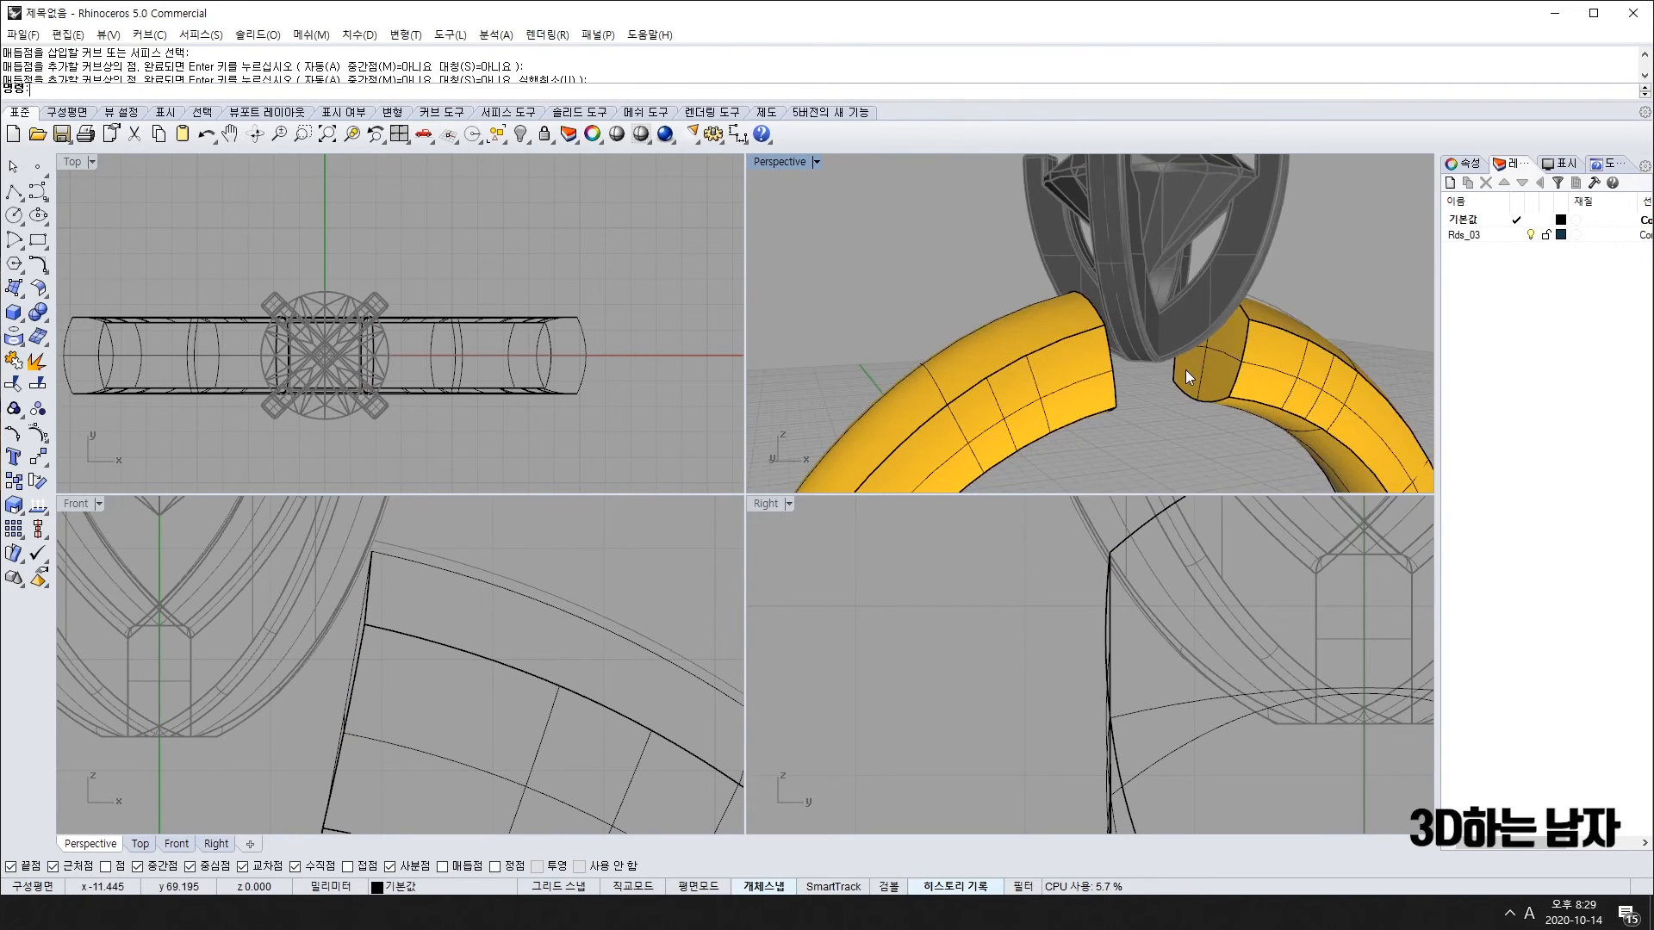
{"action": "left_click", "coordinate": [1222, 373]}
{"action": "right_click_drag", "start_coordinate": [303, 339], "coordinate": [292, 363]}
{"action": "type", "text": "mirror"}
{"action": "key", "text": "Return"}
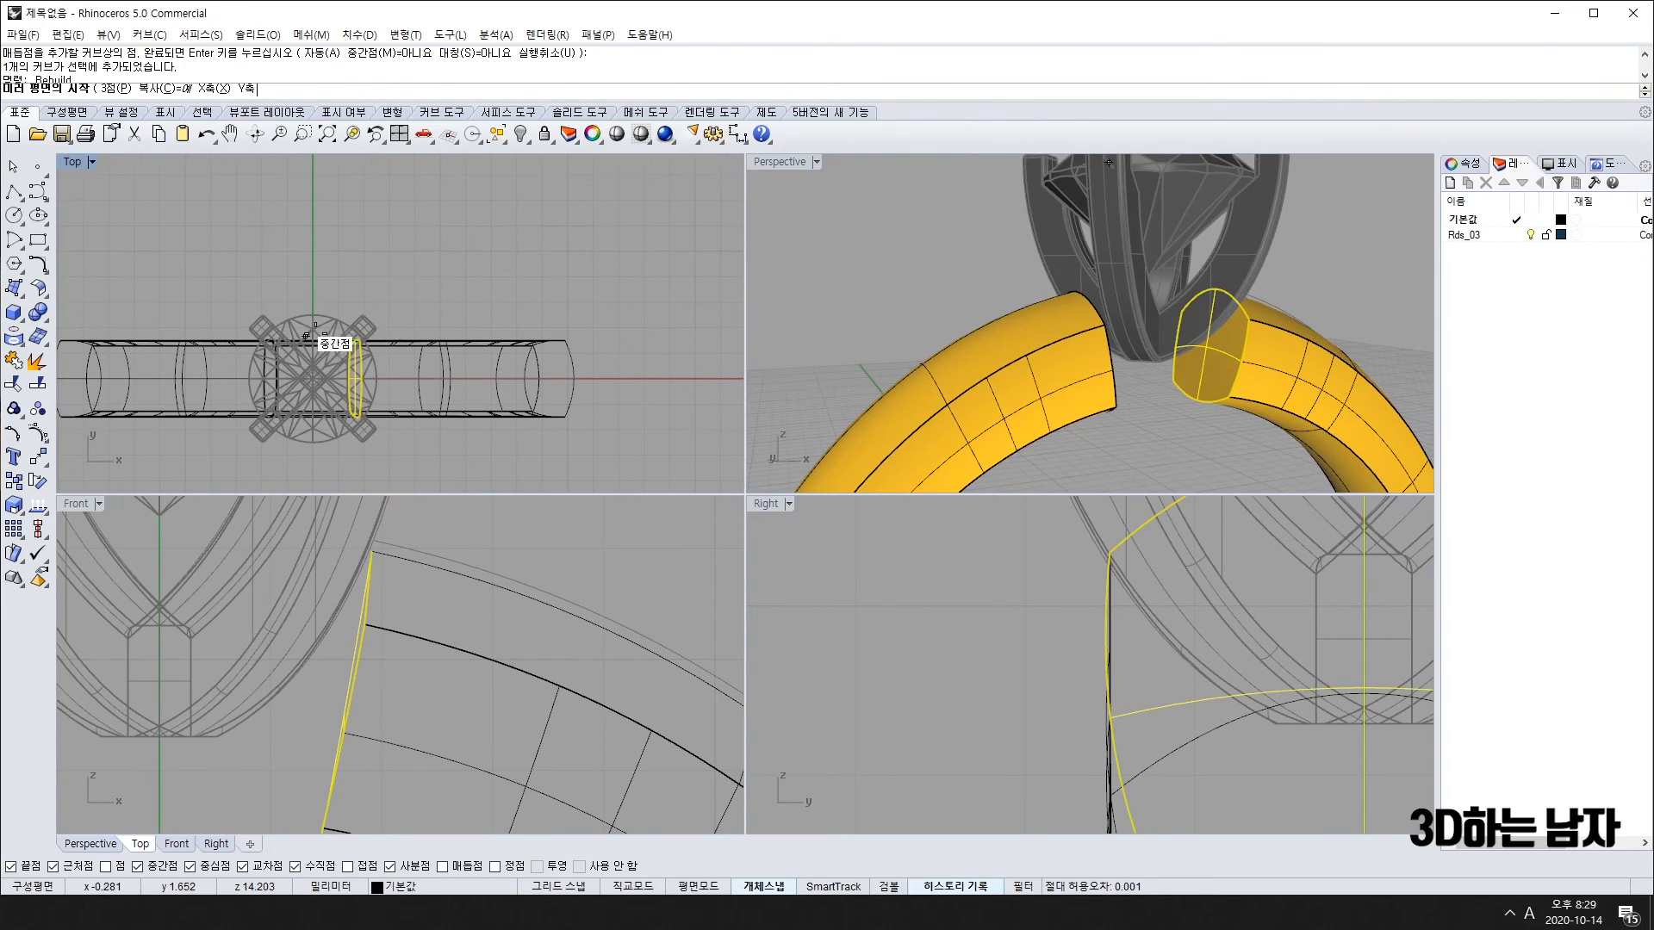
{"action": "left_click", "coordinate": [313, 378]}
{"action": "left_click", "coordinate": [313, 228]}
Step: Join the two ring halves into one band
{"action": "right_click_drag", "start_coordinate": [1005, 405], "coordinate": [1063, 415]}
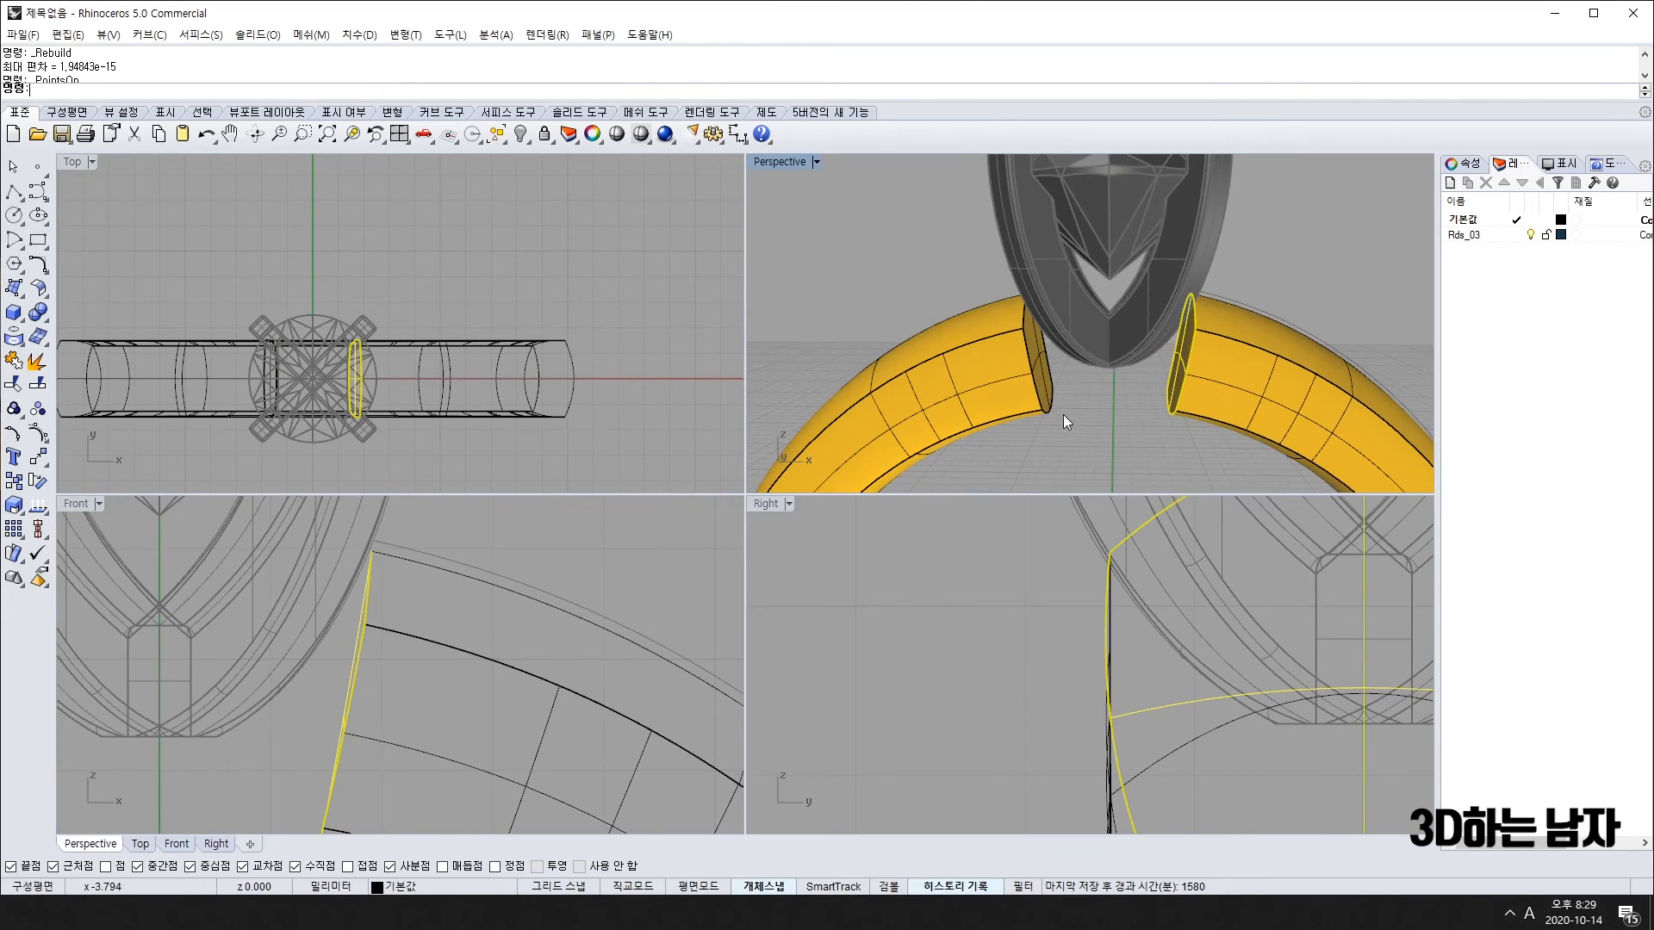
{"action": "key", "text": "Escape"}
{"action": "left_click", "coordinate": [997, 391]}
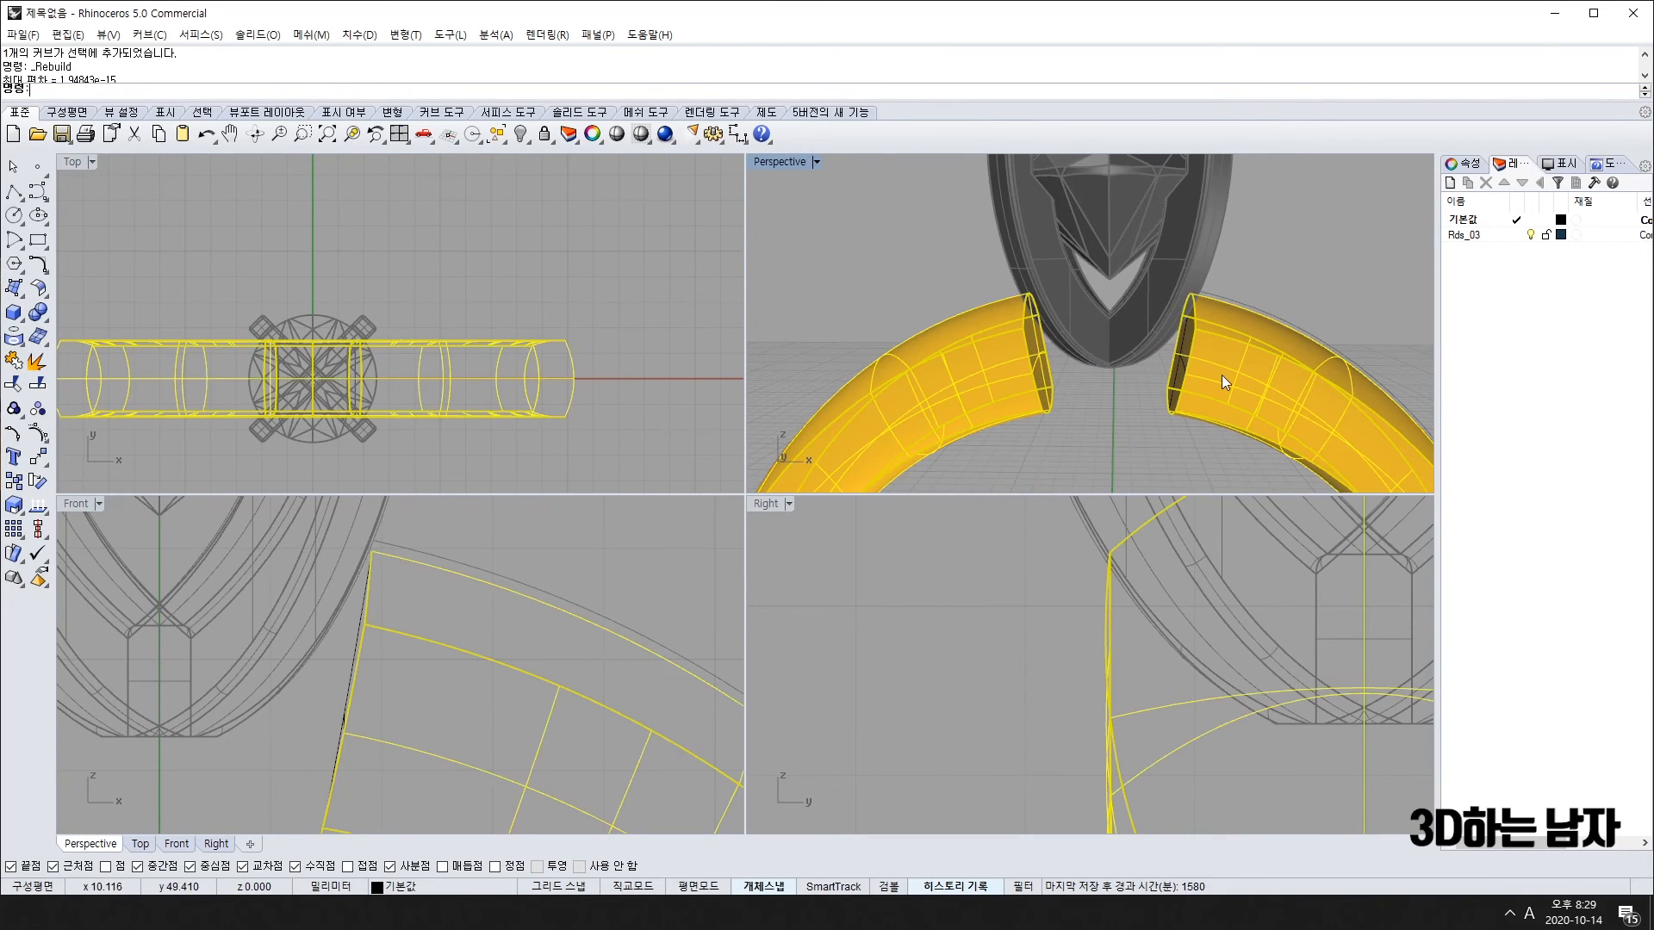
{"action": "key", "text": "alt+Left"}
{"action": "key", "text": "alt+Left"}
{"action": "key", "text": "alt+Left"}
{"action": "left_click", "coordinate": [14, 360]}
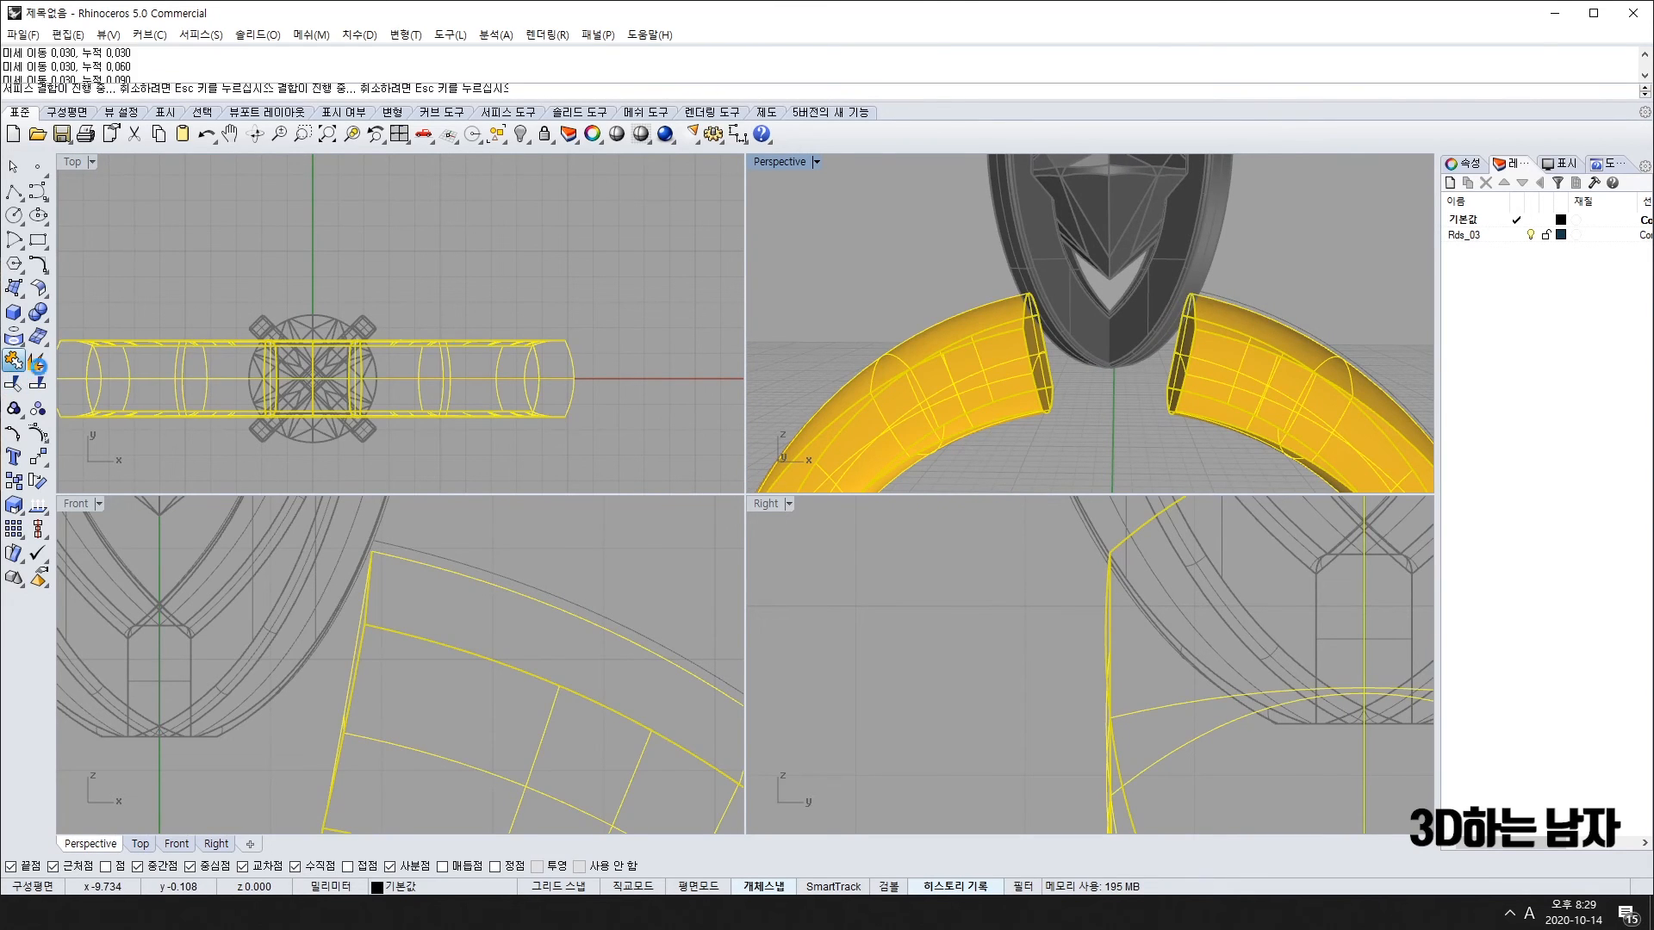
{"action": "left_click", "coordinate": [1135, 385]}
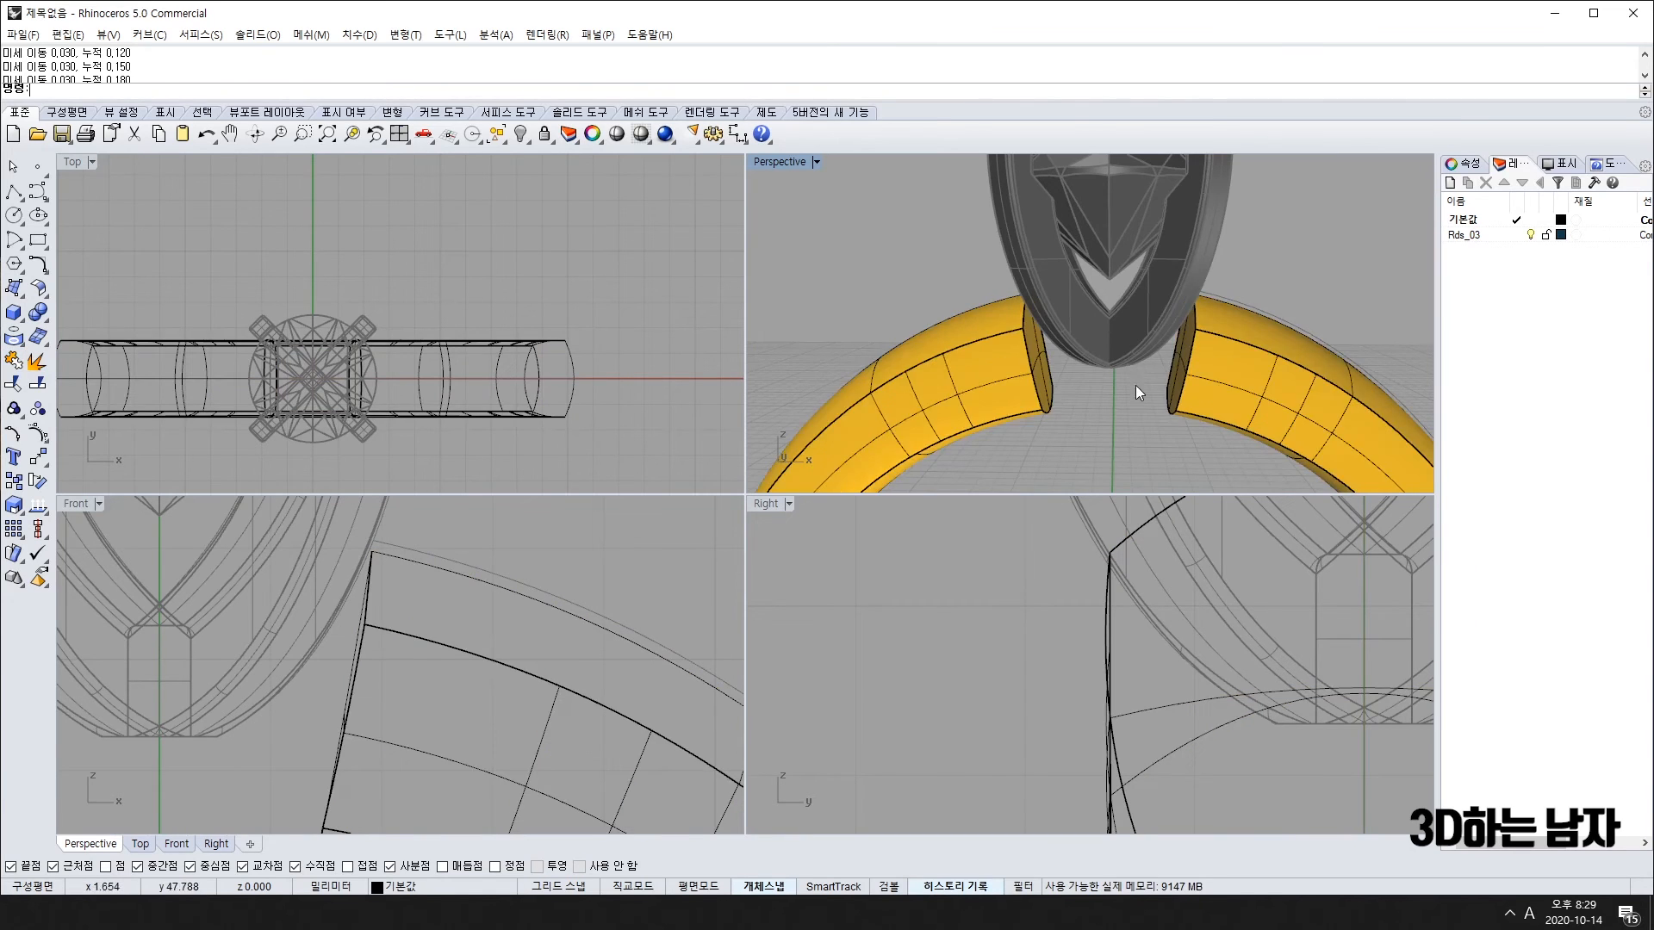
Step: Orbit and zoom around the joined ring band to inspect it from the side
{"action": "scroll", "coordinate": [1135, 385], "scroll_direction": "down", "scroll_amount": 5}
{"action": "right_click_drag", "start_coordinate": [1135, 385], "coordinate": [1155, 307]}
{"action": "left_click", "coordinate": [1186, 375]}
{"action": "scroll", "coordinate": [1145, 406], "scroll_direction": "down", "scroll_amount": 3}
{"action": "key", "text": "Escape"}
{"action": "scroll", "coordinate": [1066, 420], "scroll_direction": "up", "scroll_amount": 5}
{"action": "scroll", "coordinate": [193, 761], "scroll_direction": "down", "scroll_amount": 5}
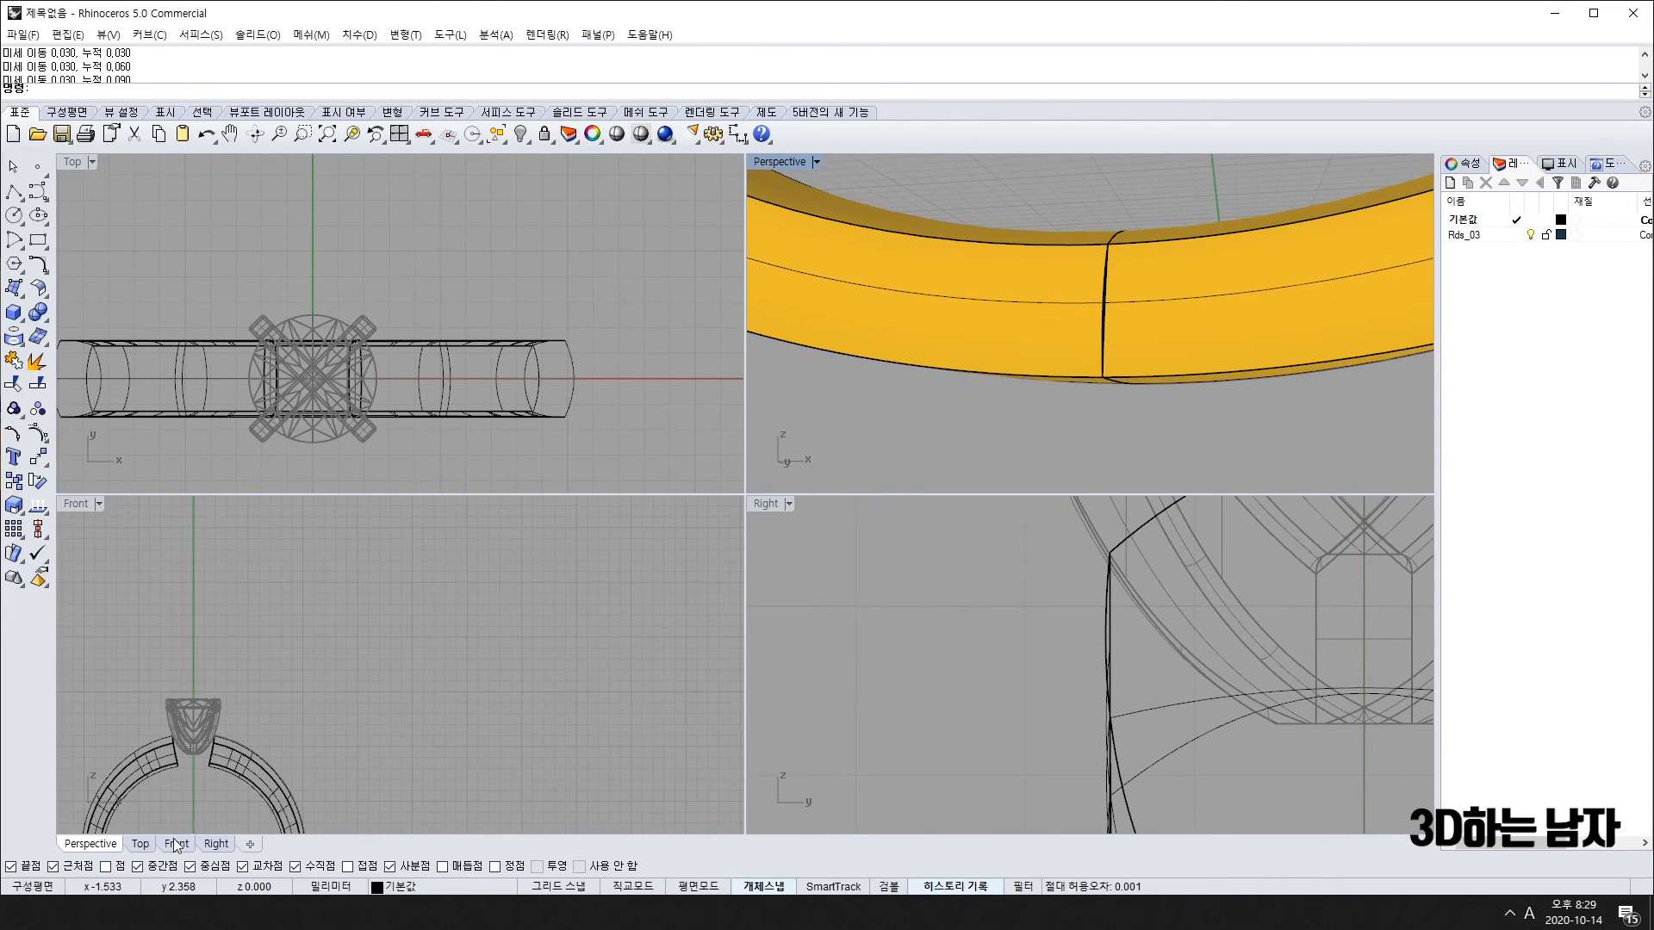
{"action": "scroll", "coordinate": [222, 758], "scroll_direction": "up", "scroll_amount": 3}
{"action": "scroll", "coordinate": [271, 686], "scroll_direction": "up", "scroll_amount": 2}
{"action": "scroll", "coordinate": [203, 638], "scroll_direction": "up", "scroll_amount": 3}
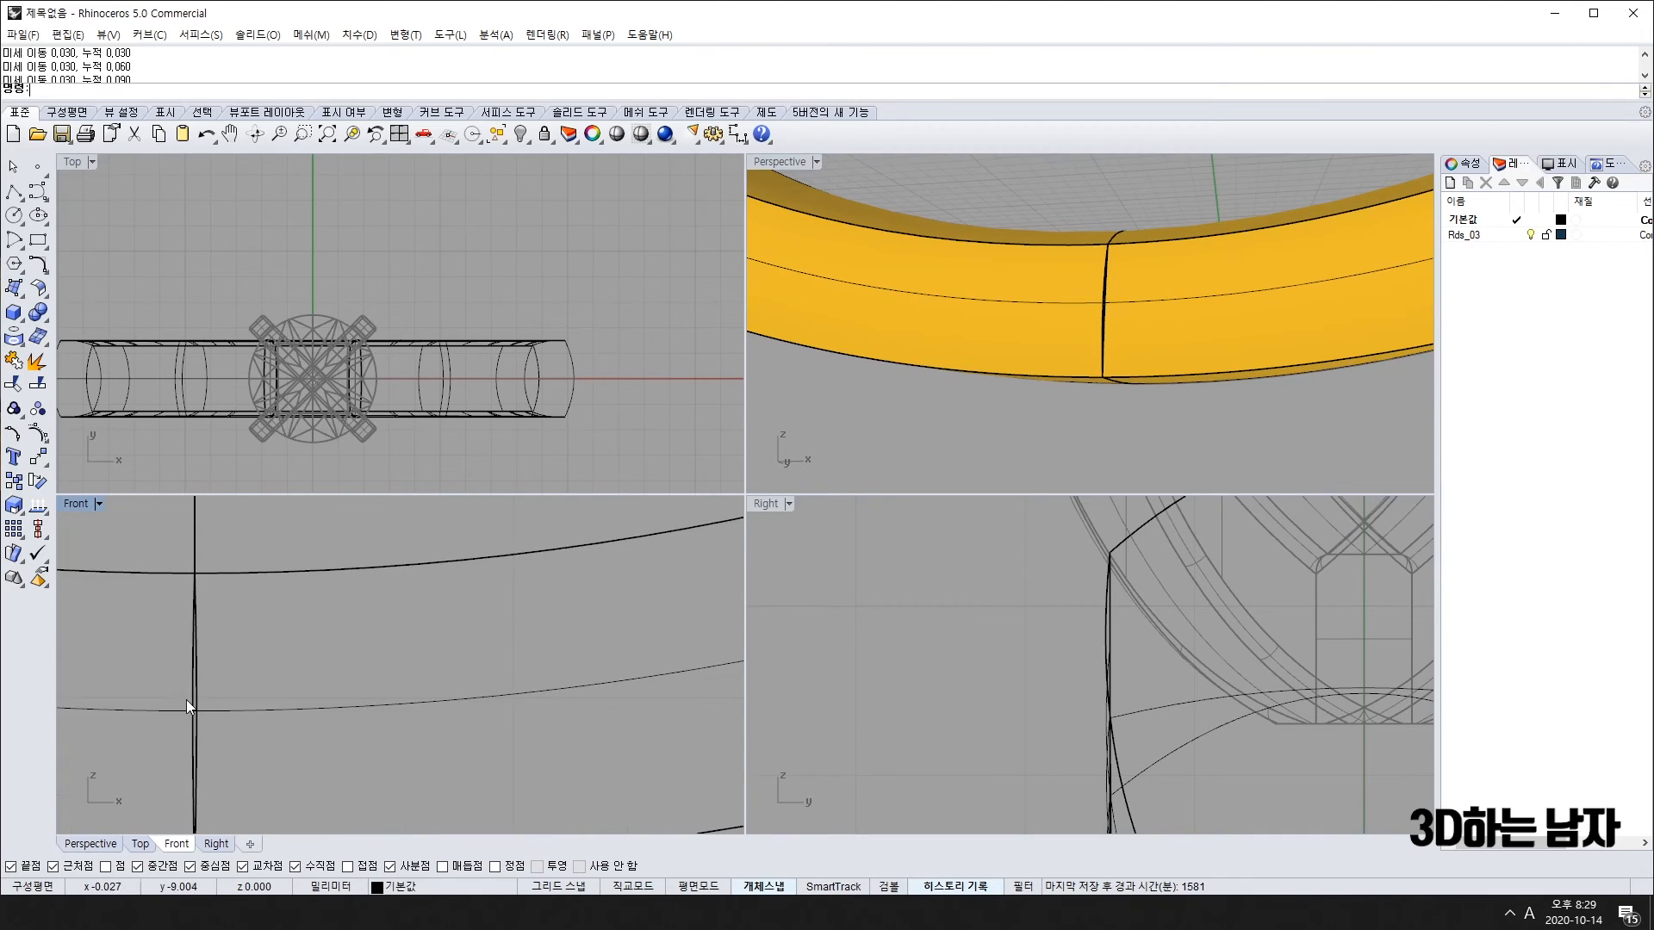
{"action": "scroll", "coordinate": [185, 654], "scroll_direction": "up", "scroll_amount": 2}
{"action": "scroll", "coordinate": [187, 663], "scroll_direction": "down", "scroll_amount": 4}
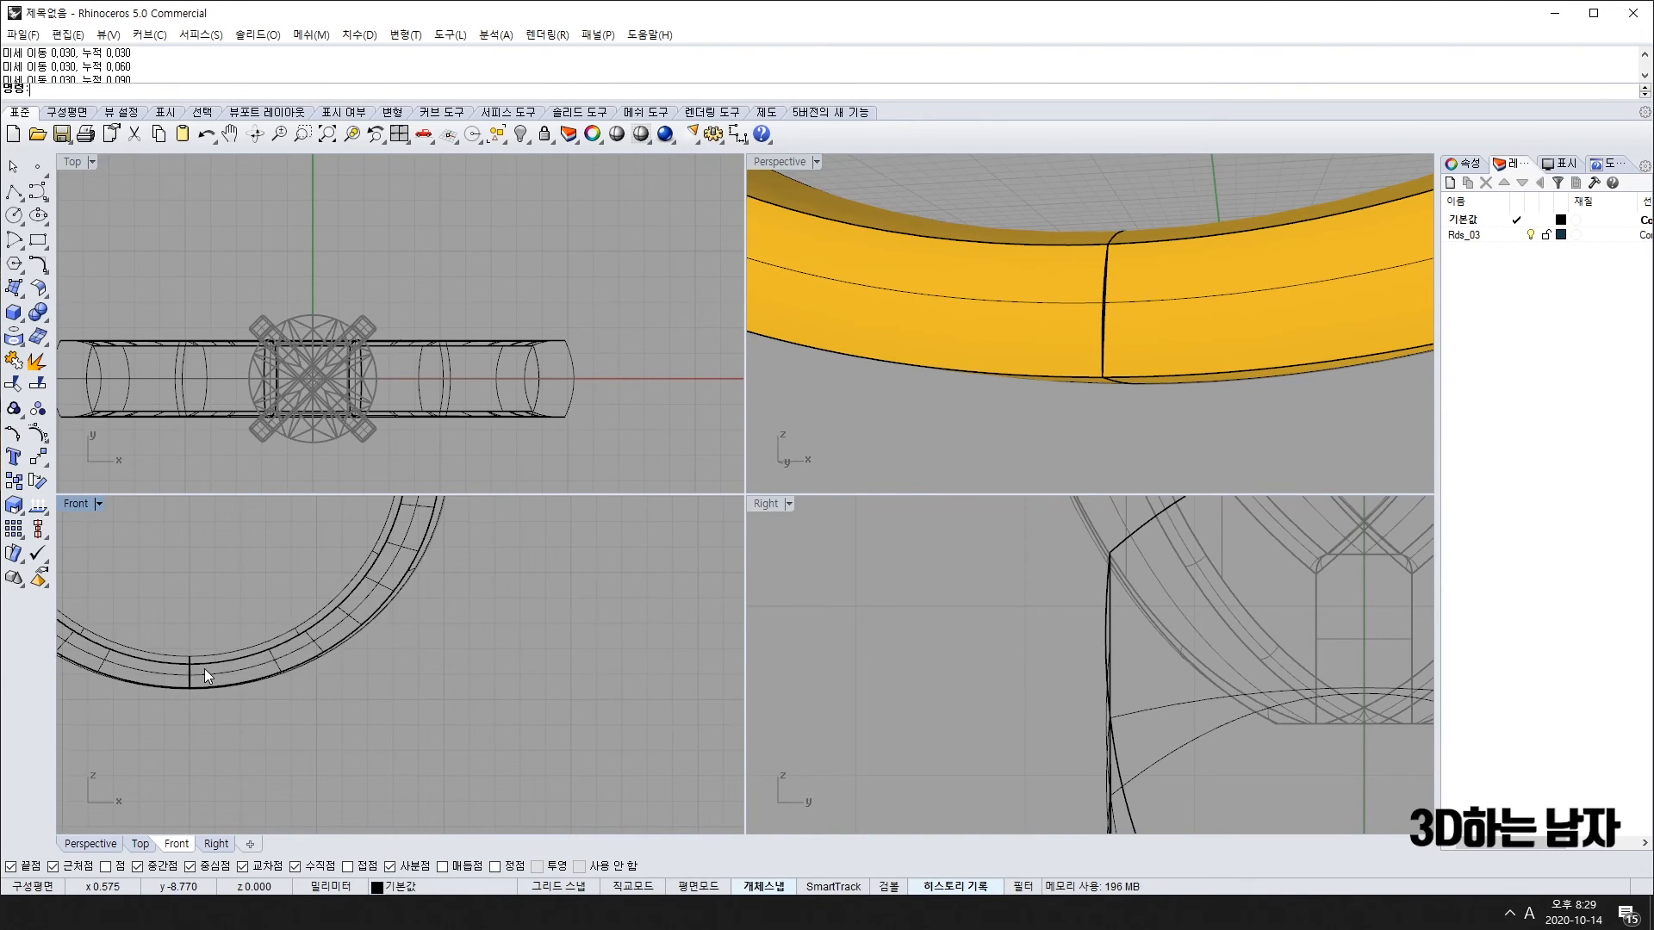
Step: Select the ring in the Front view and undo the last operation
{"action": "left_click", "coordinate": [215, 672]}
{"action": "scroll", "coordinate": [184, 577], "scroll_direction": "down", "scroll_amount": 5}
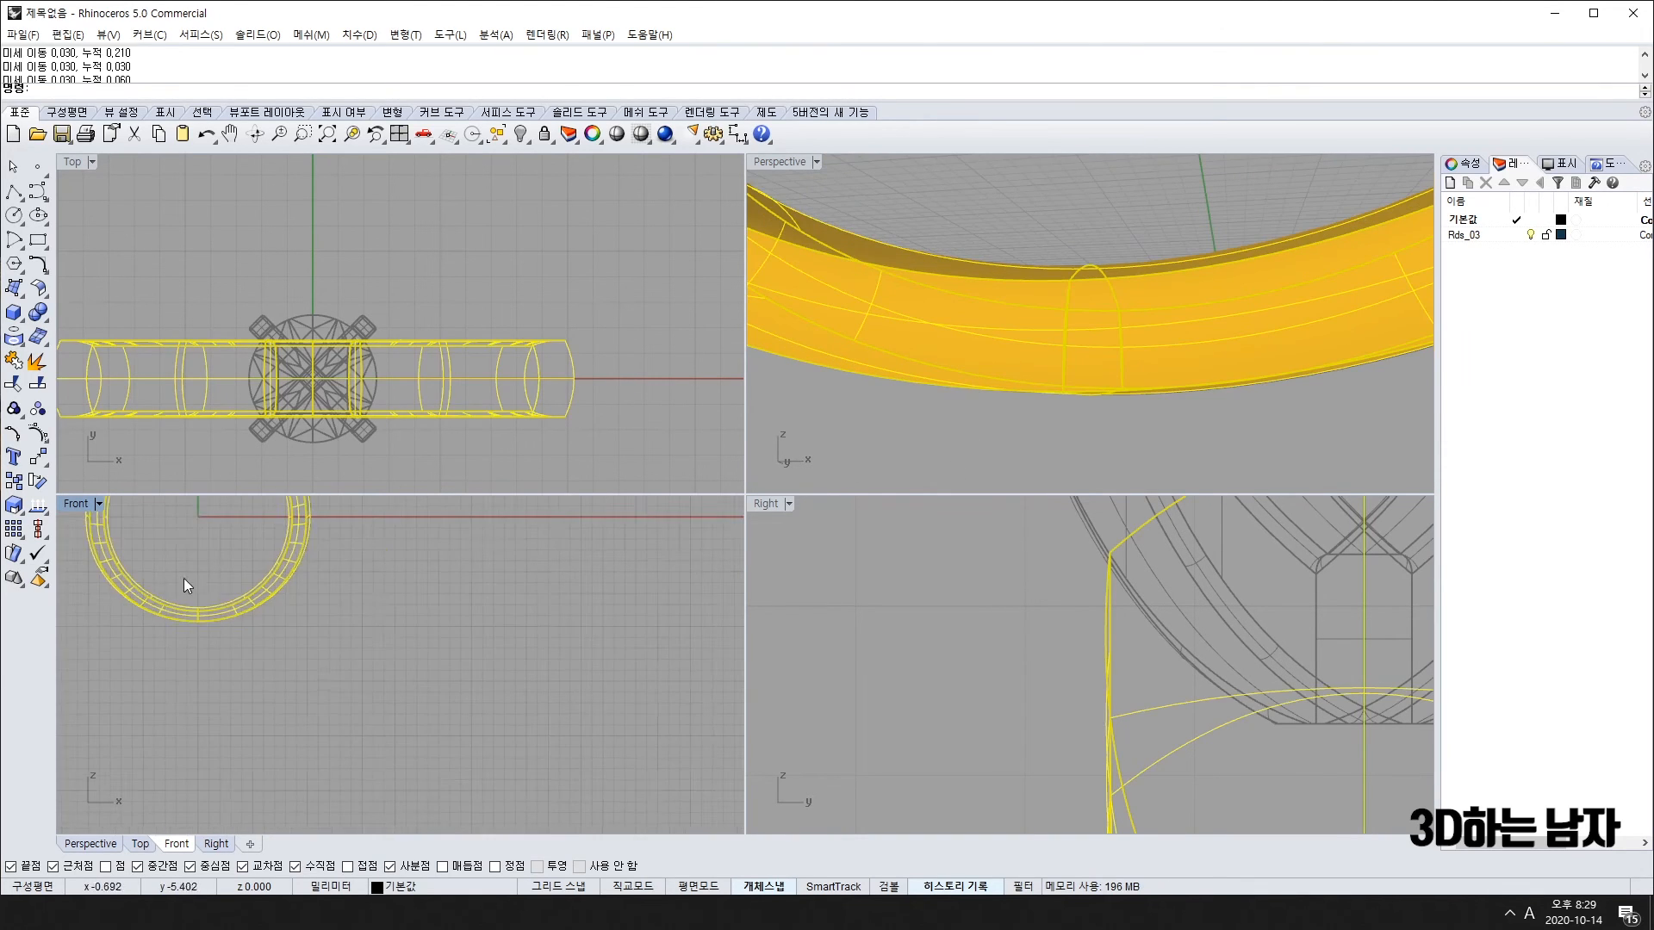
{"action": "left_click", "coordinate": [282, 628]}
{"action": "scroll", "coordinate": [281, 629], "scroll_direction": "down", "scroll_amount": 6}
{"action": "left_click_drag", "start_coordinate": [291, 619], "coordinate": [234, 685]}
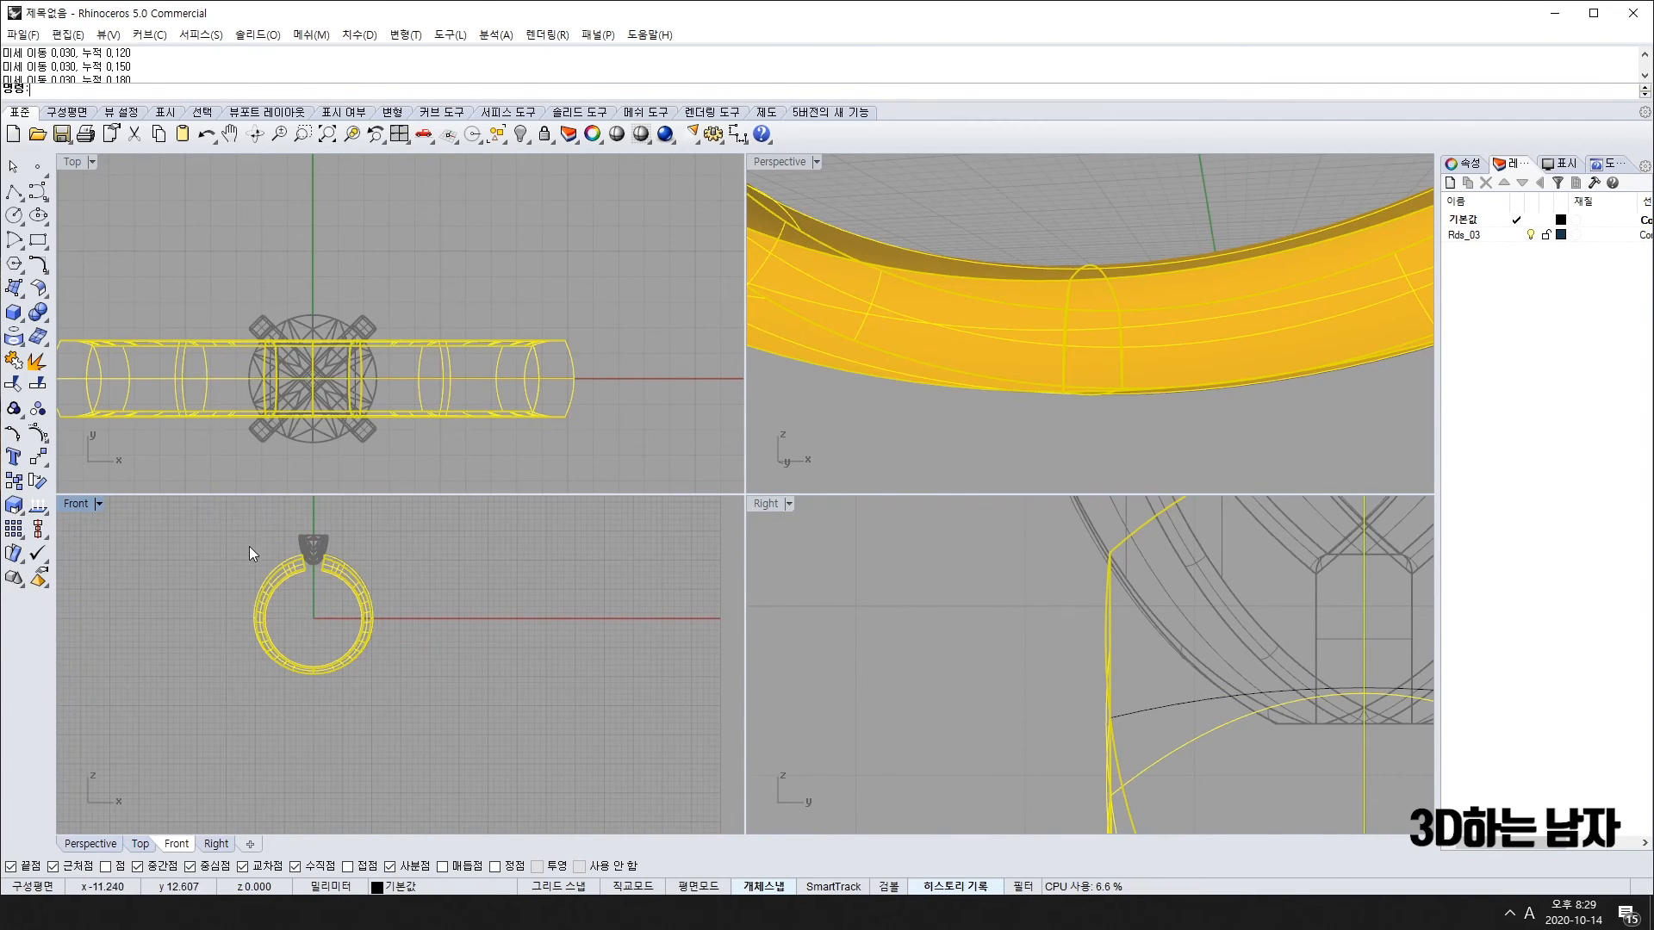
{"action": "key", "text": "ctrl+z"}
{"action": "key", "text": "ctrl+z"}
{"action": "key", "text": "ctrl+z"}
Step: Delete the left half of the ring and view the remaining cut end
{"action": "left_click", "coordinate": [1006, 219]}
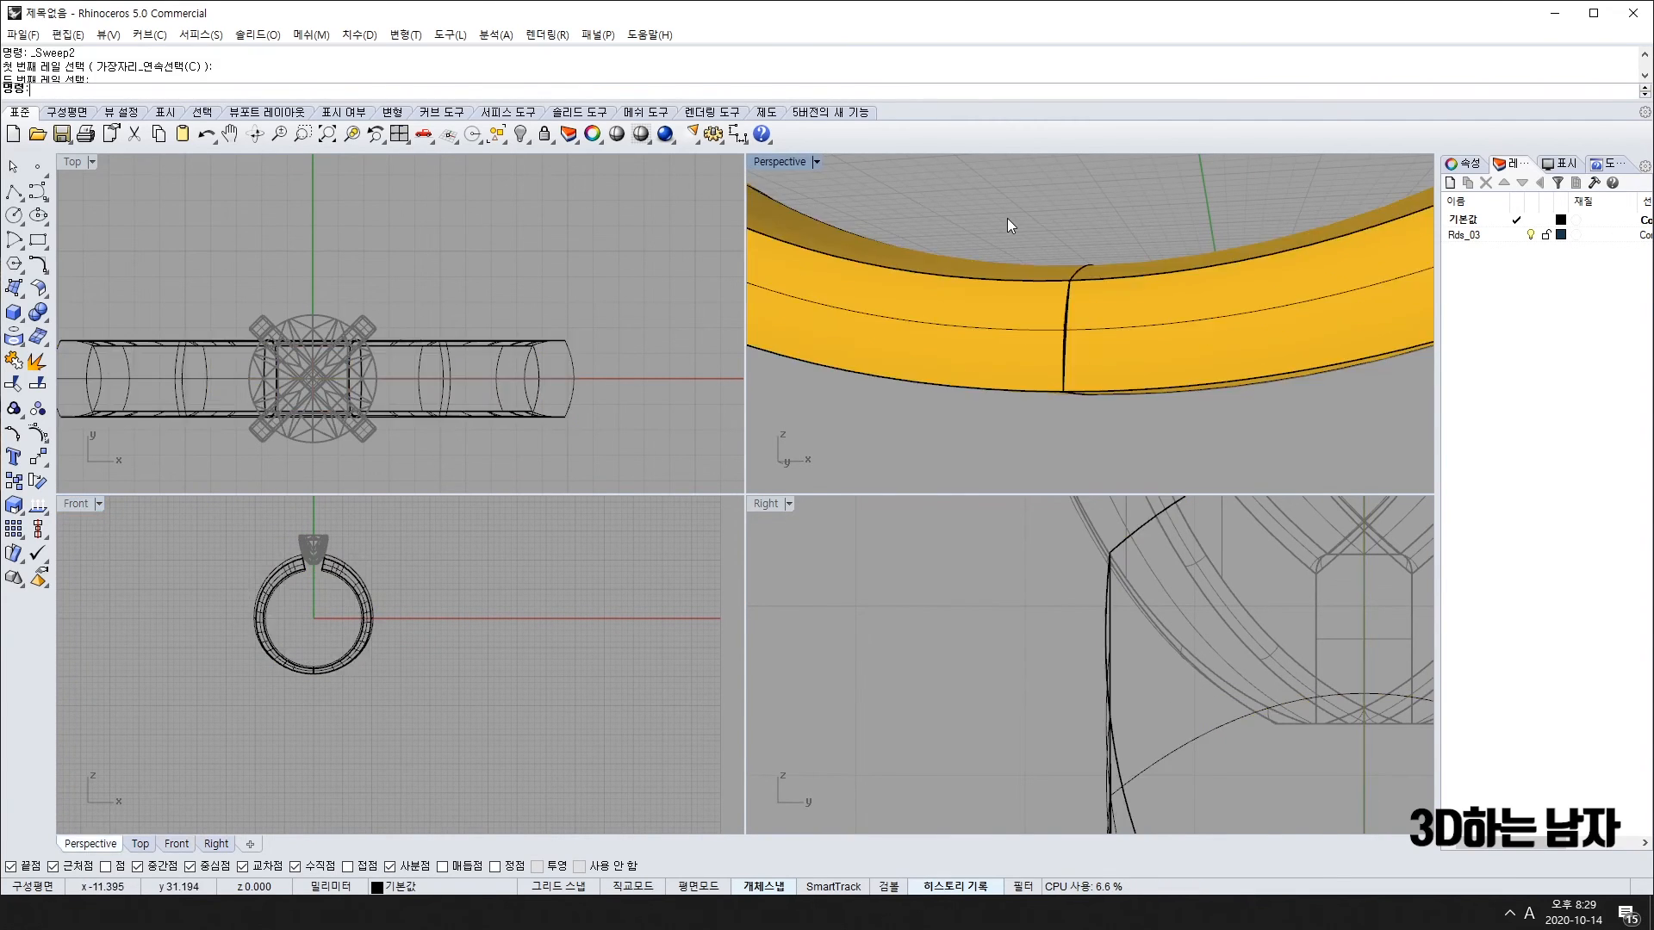
{"action": "left_click_drag", "start_coordinate": [1006, 219], "coordinate": [929, 441]}
{"action": "key", "text": "Delete"}
{"action": "scroll", "coordinate": [321, 556], "scroll_direction": "up", "scroll_amount": 3}
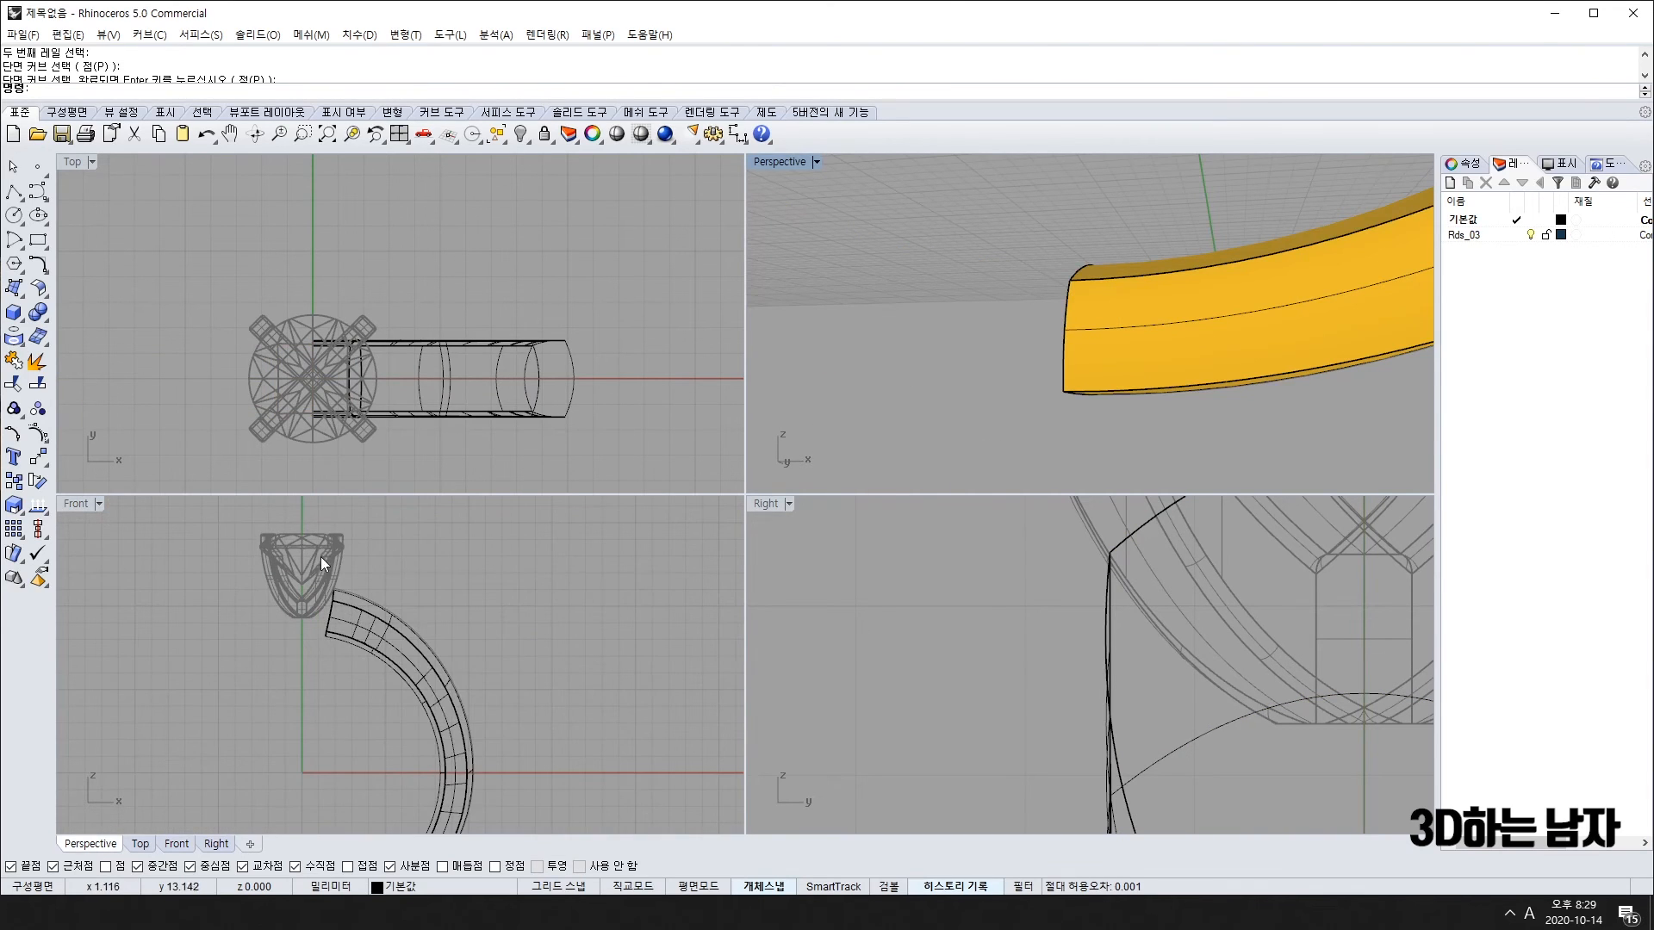
{"action": "right_click_drag", "start_coordinate": [991, 362], "coordinate": [905, 367]}
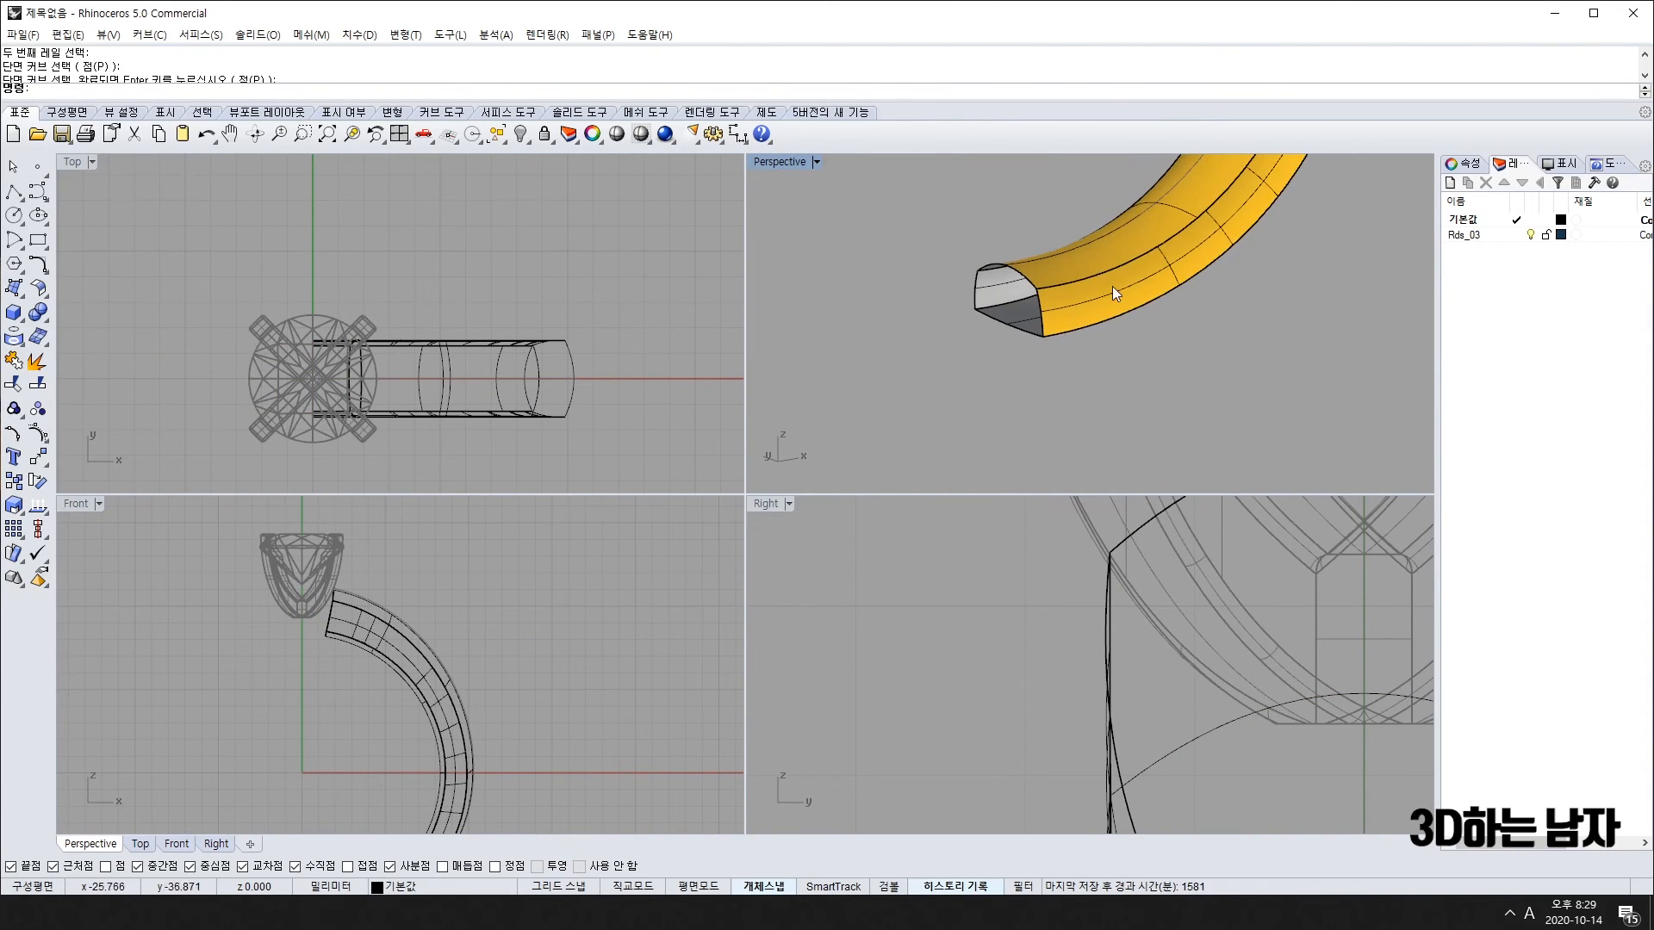
{"action": "scroll", "coordinate": [1057, 275], "scroll_direction": "up", "scroll_amount": 5}
{"action": "scroll", "coordinate": [1058, 273], "scroll_direction": "down", "scroll_amount": 2}
{"action": "scroll", "coordinate": [403, 727], "scroll_direction": "up", "scroll_amount": 8}
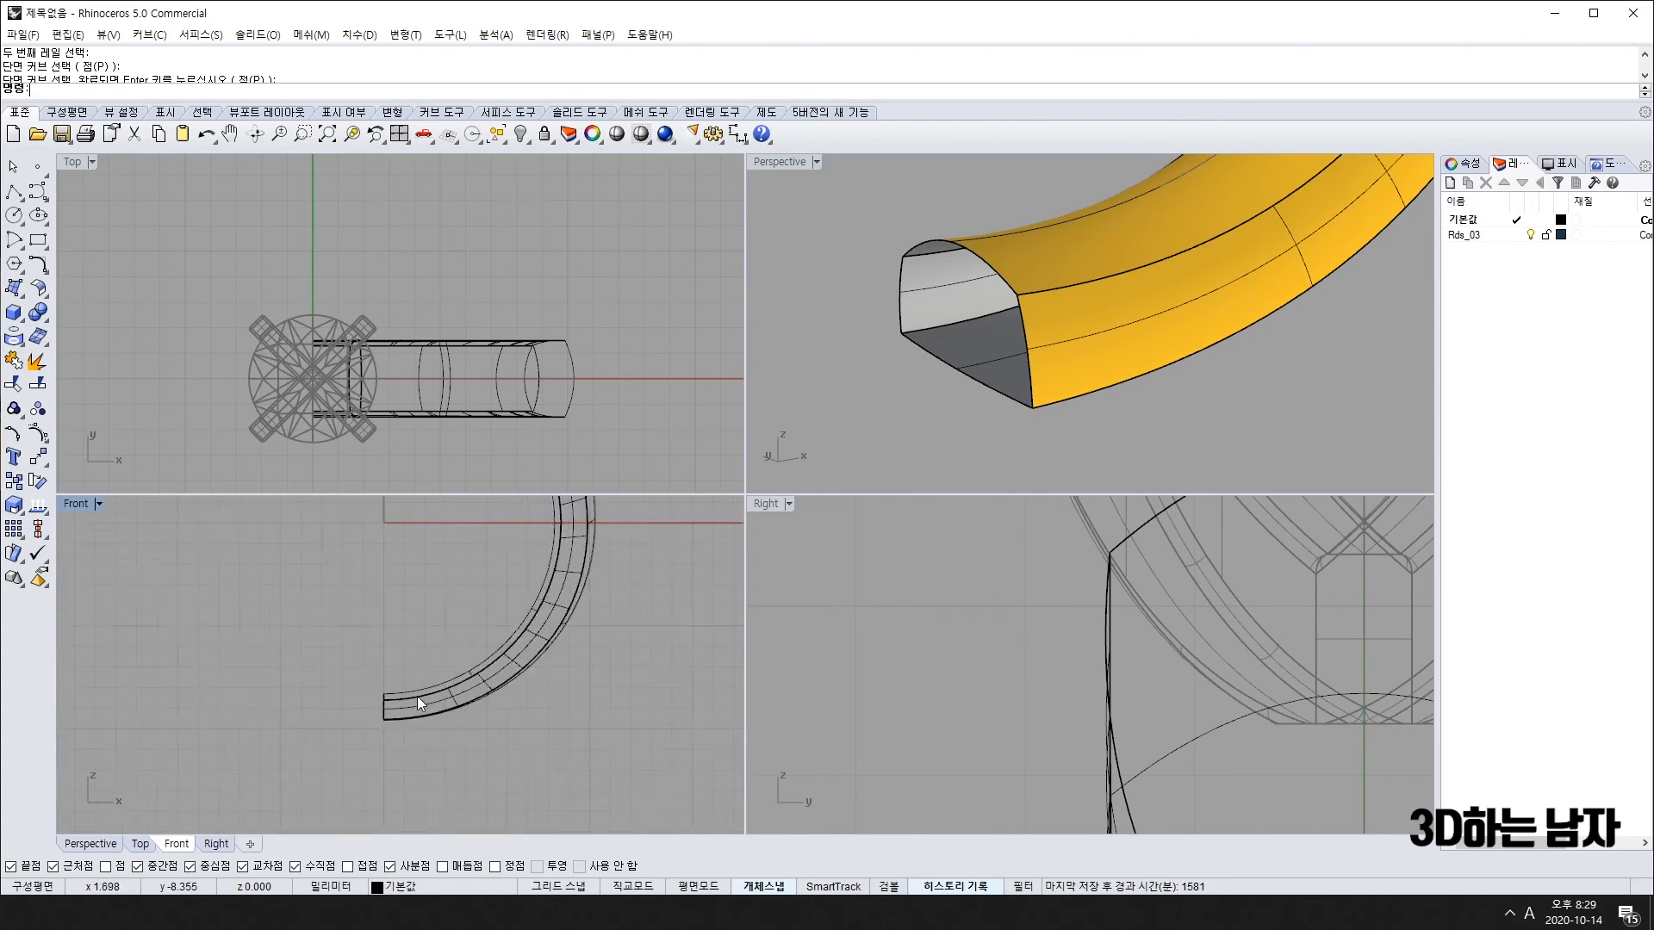
{"action": "scroll", "coordinate": [390, 680], "scroll_direction": "up", "scroll_amount": 3}
{"action": "scroll", "coordinate": [385, 674], "scroll_direction": "down", "scroll_amount": 3}
{"action": "scroll", "coordinate": [400, 607], "scroll_direction": "up", "scroll_amount": 4}
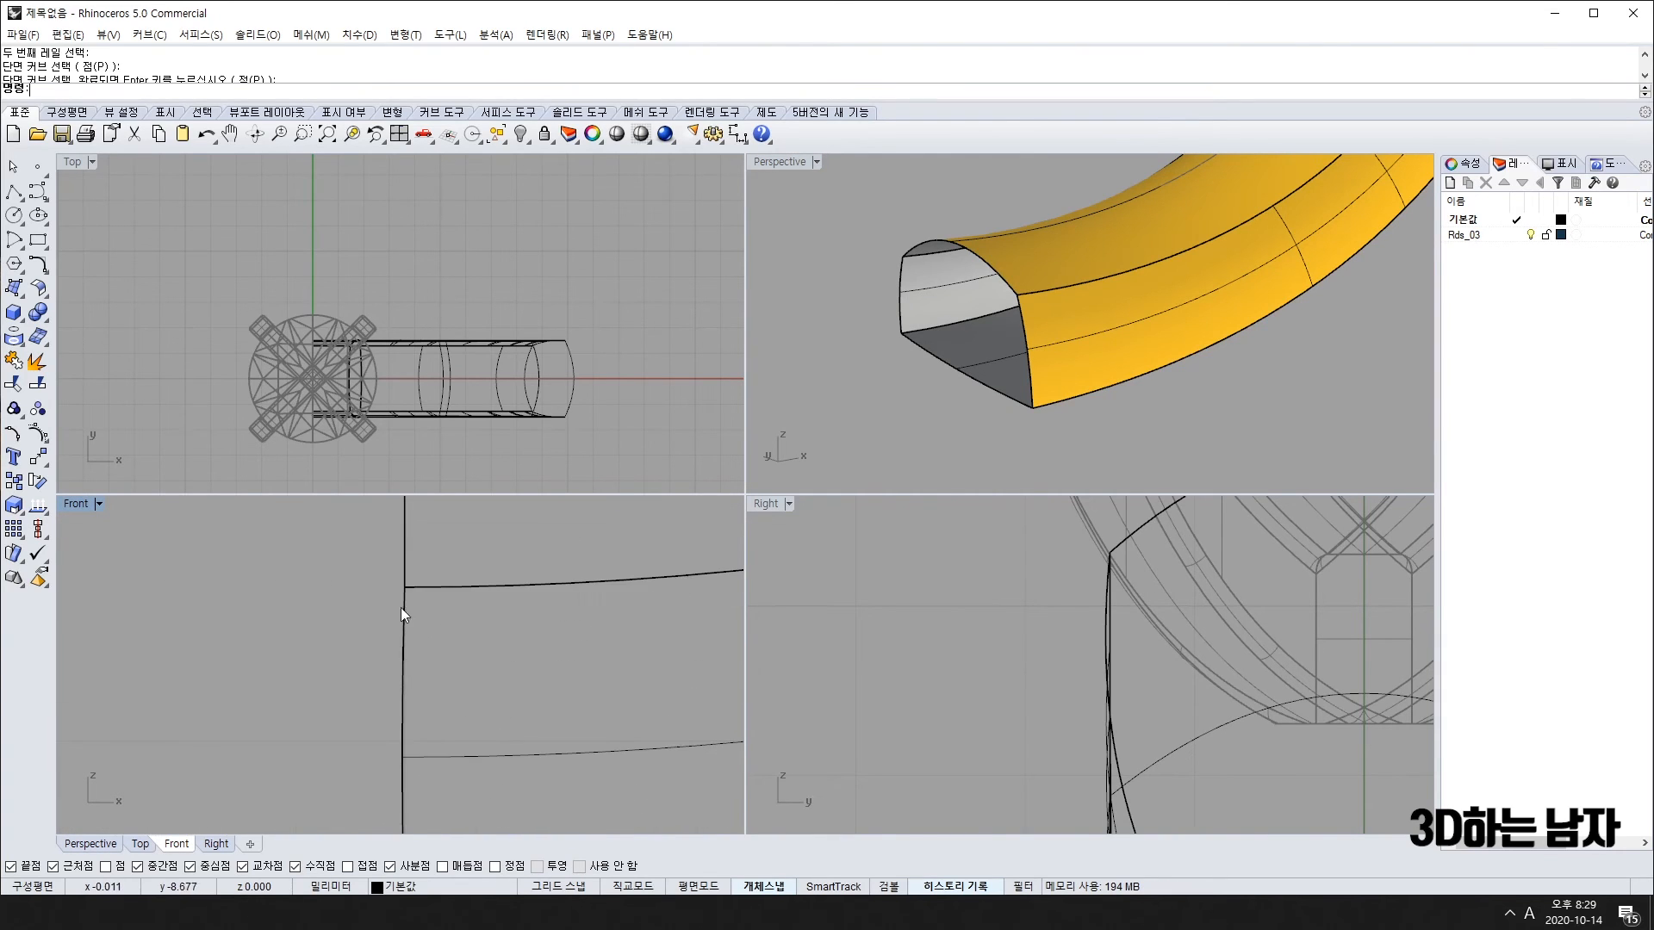
{"action": "scroll", "coordinate": [411, 710], "scroll_direction": "down", "scroll_amount": 12}
Step: Mirror all the band surfaces with the mirror plane starting at the origin (0)
{"action": "key", "text": "ctrl+a"}
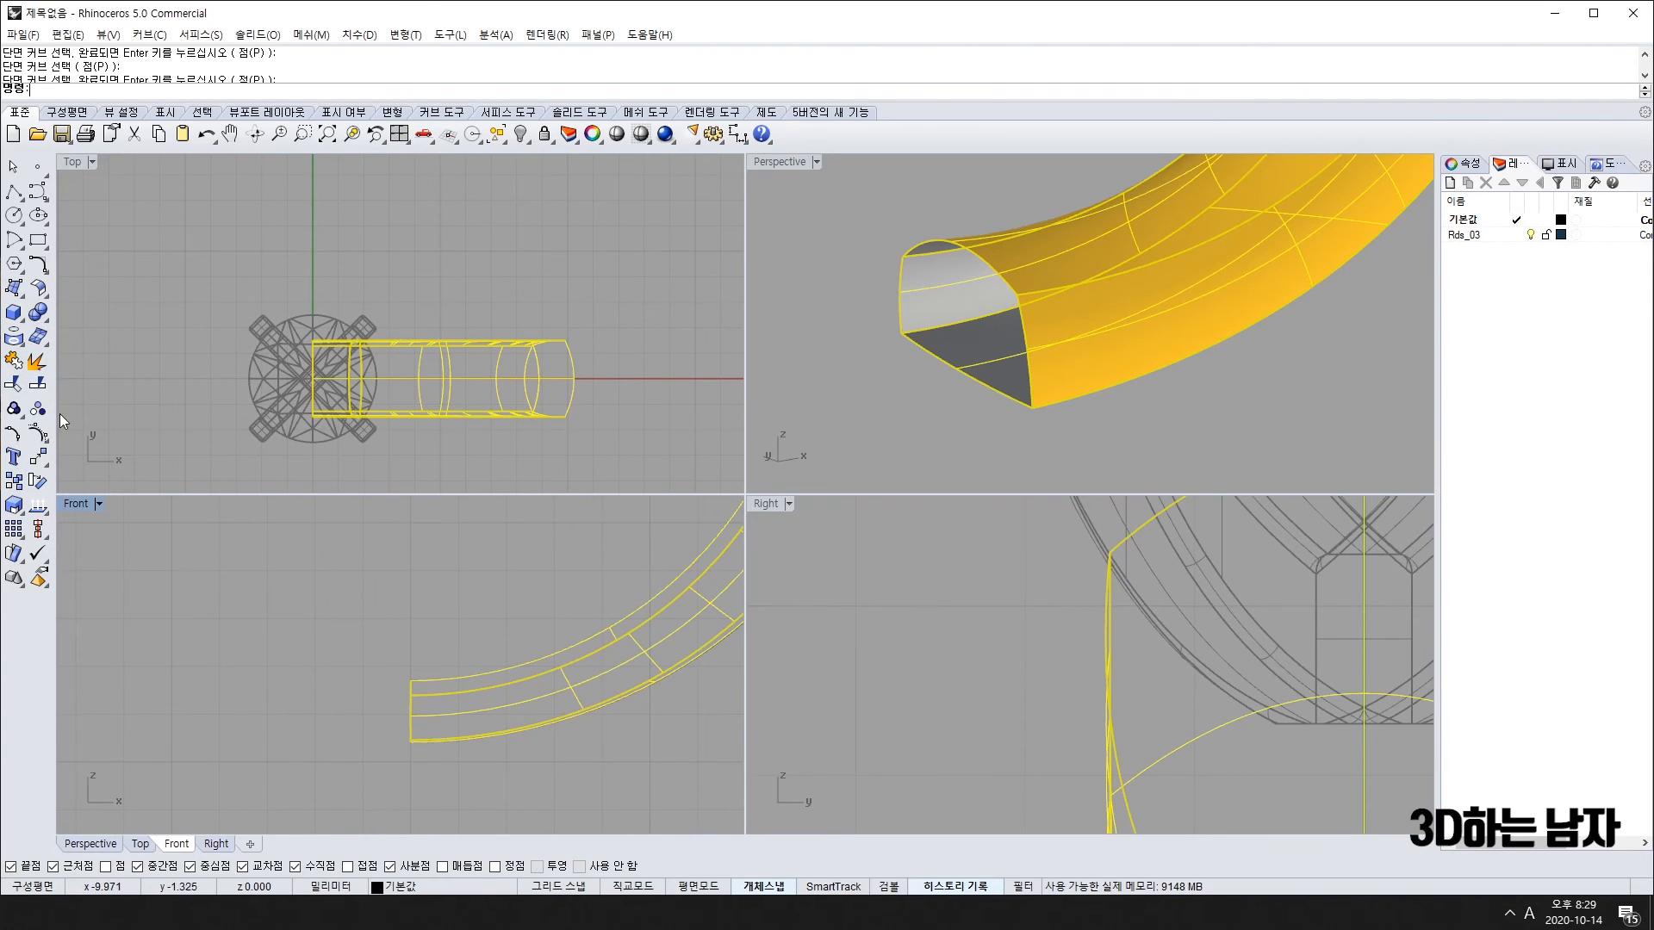
{"action": "left_click", "coordinate": [36, 362]}
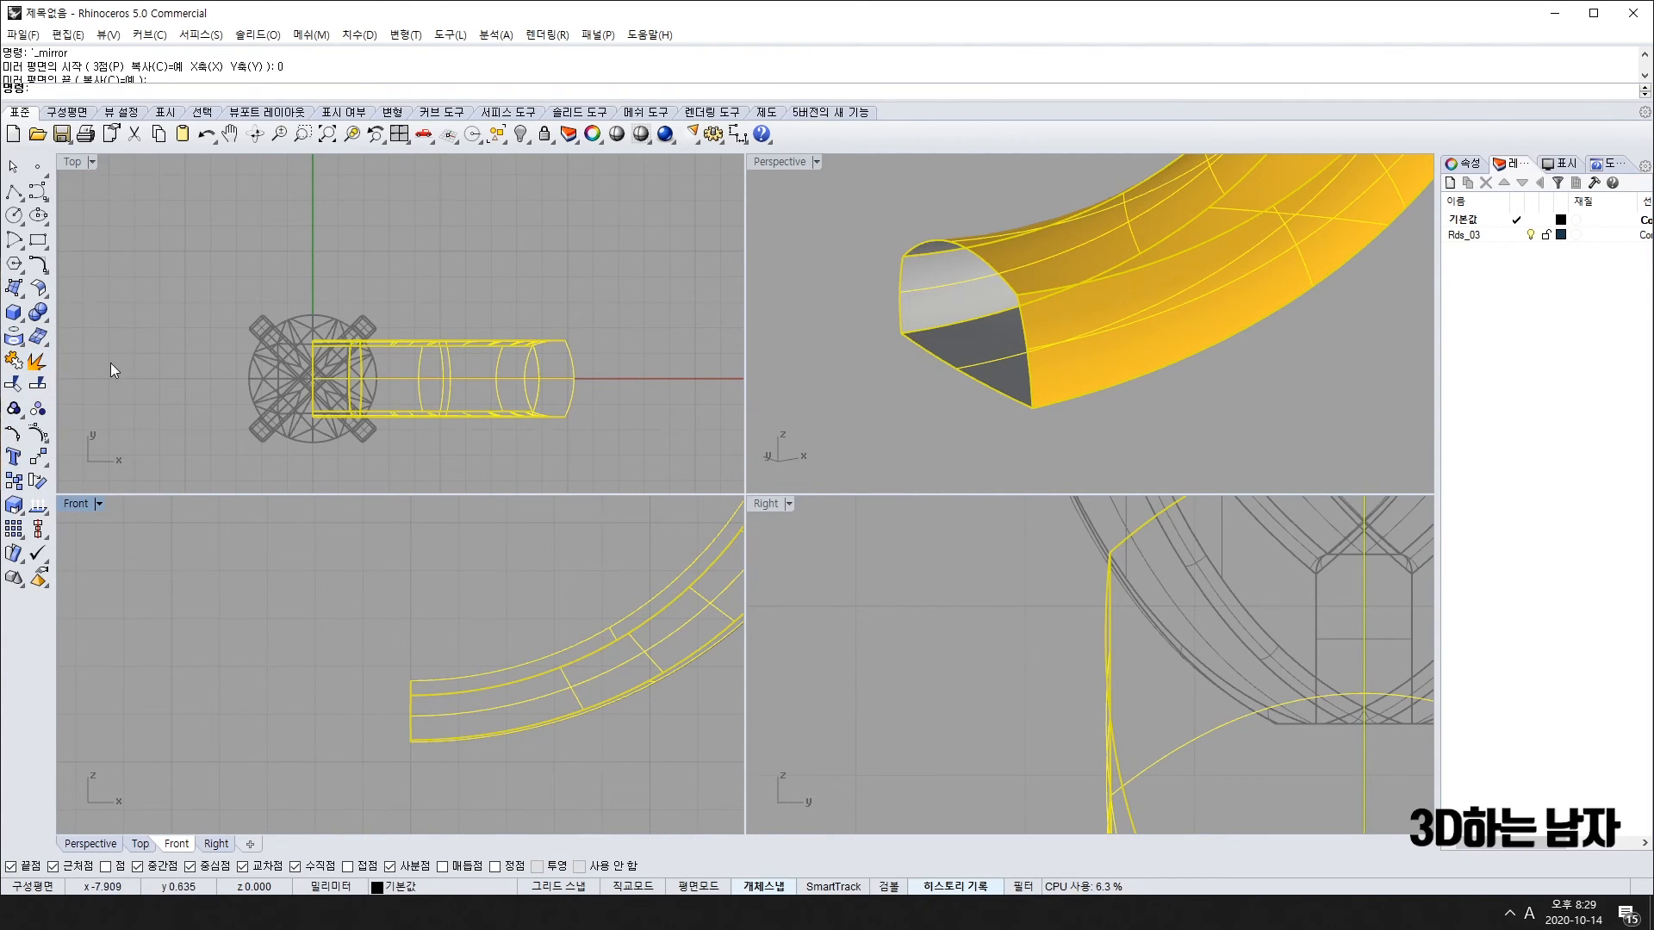
{"action": "type", "text": "0"}
{"action": "key", "text": "Return"}
{"action": "scroll", "coordinate": [374, 695], "scroll_direction": "up", "scroll_amount": 4}
Step: Drag the band's end control points left past the centre and join the band surfaces
{"action": "left_click_drag", "start_coordinate": [385, 599], "coordinate": [453, 829]}
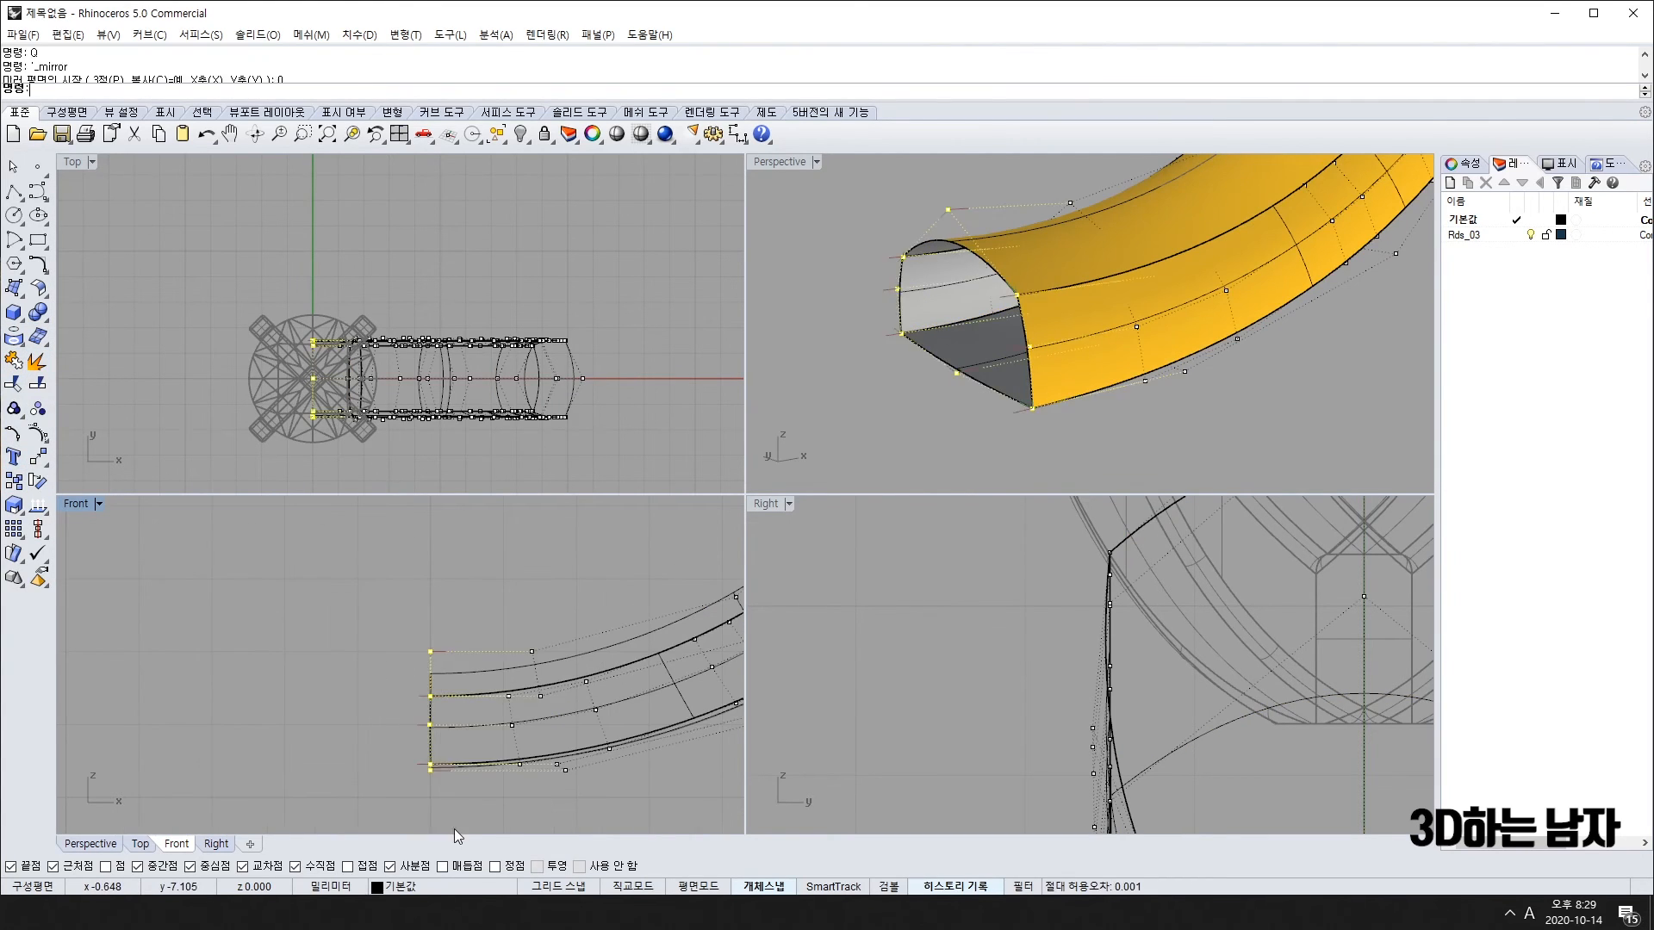
{"action": "right_click_drag", "start_coordinate": [429, 823], "coordinate": [413, 749]}
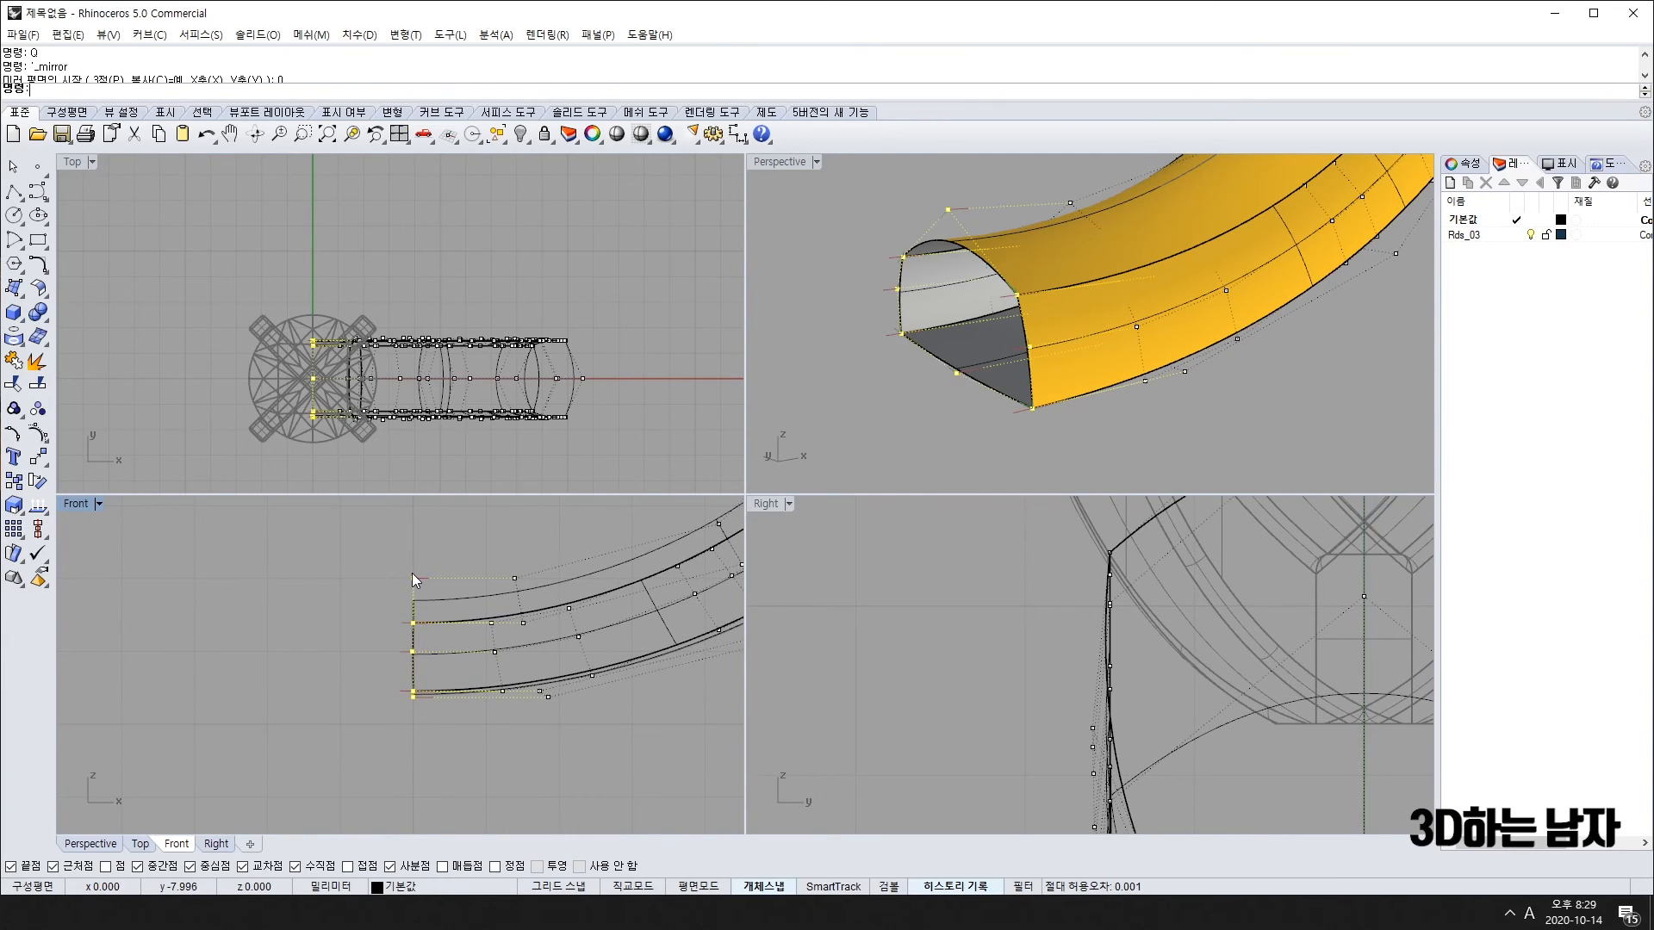
{"action": "left_click_drag", "start_coordinate": [412, 574], "coordinate": [405, 580]}
{"action": "key", "text": "ctrl+j"}
{"action": "right_click_drag", "start_coordinate": [503, 756], "coordinate": [376, 738]}
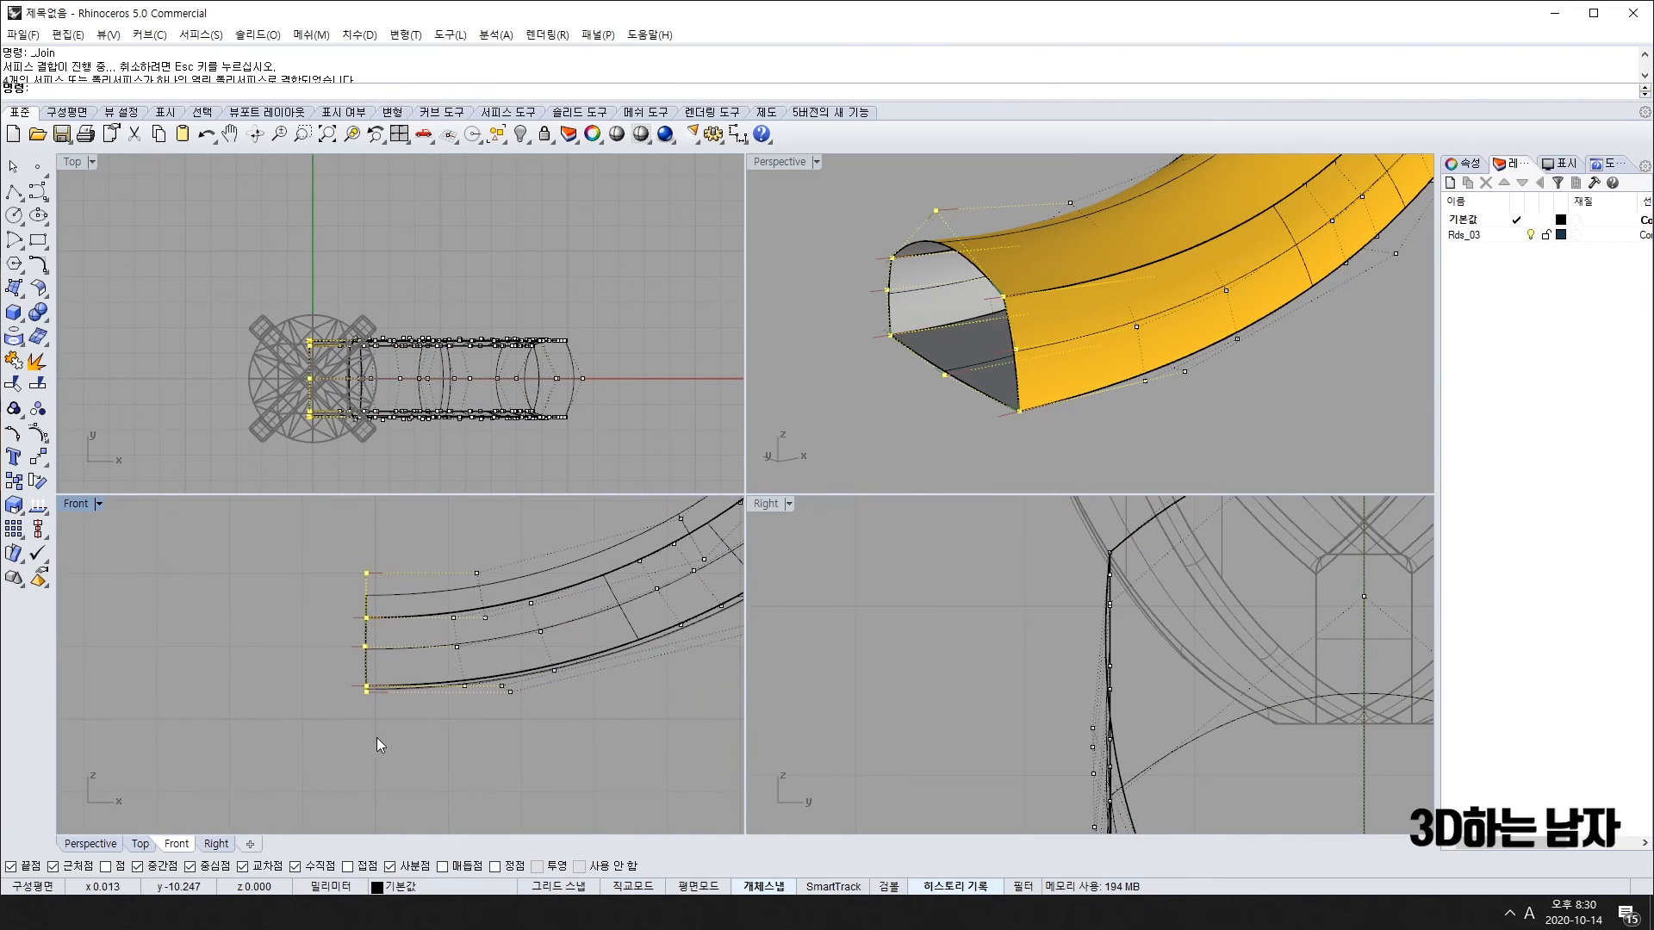
Step: Draw a vertical cutting line through the ring's centre at x=0 in the Front view
{"action": "left_click", "coordinate": [14, 191]}
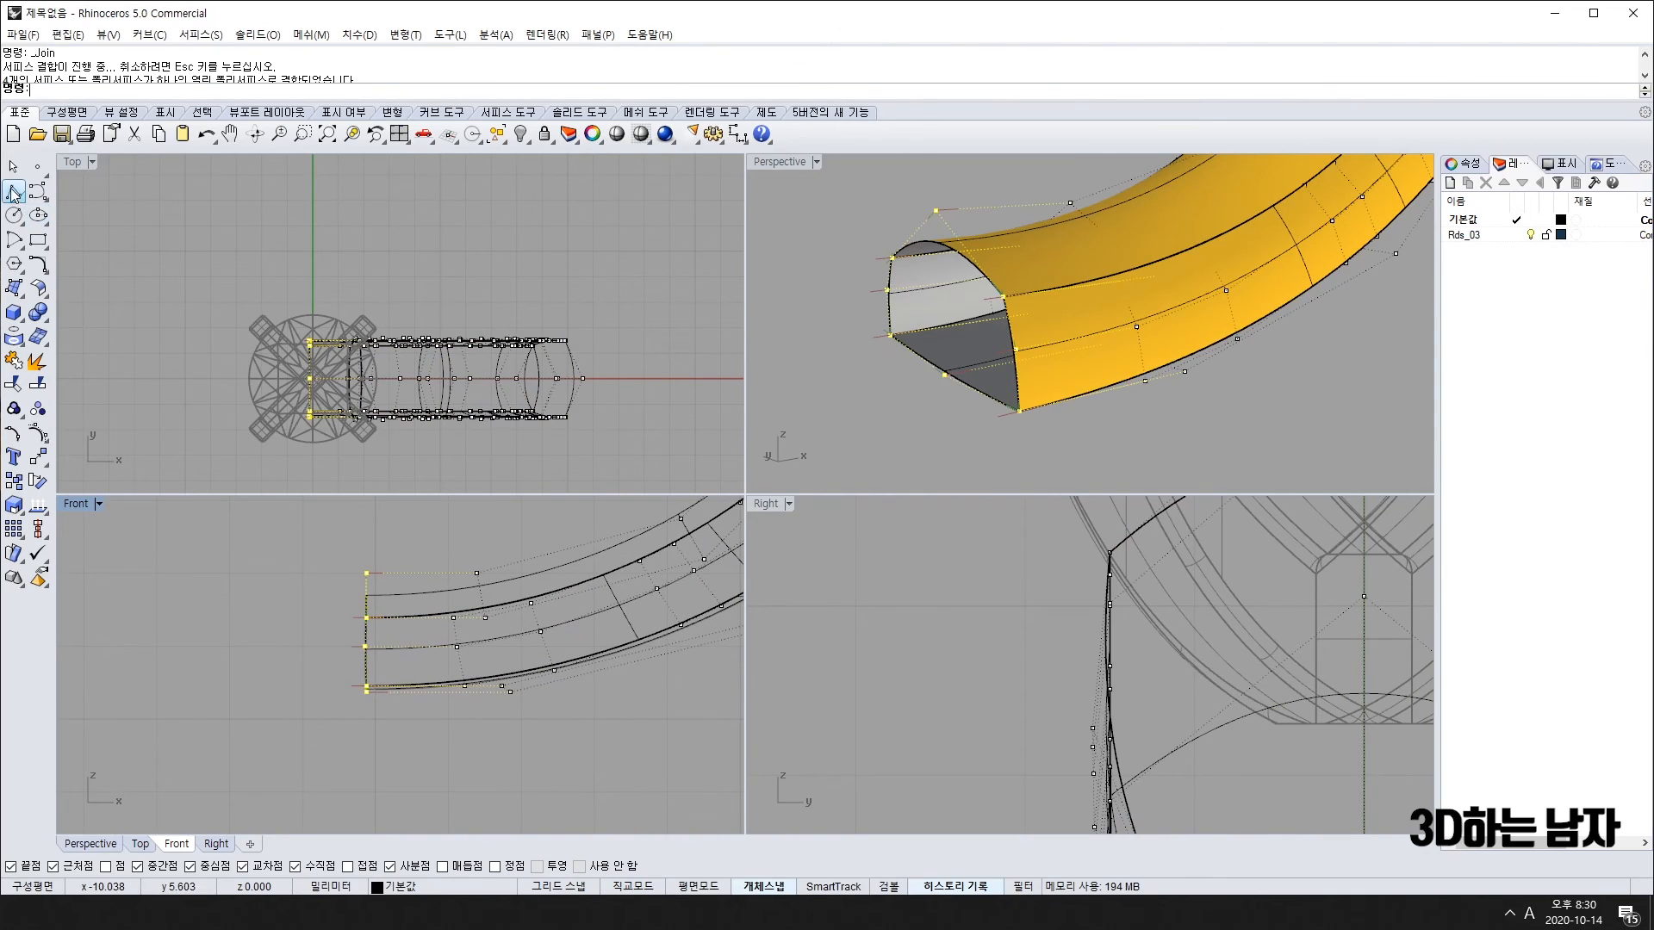
{"action": "left_click", "coordinate": [374, 502]}
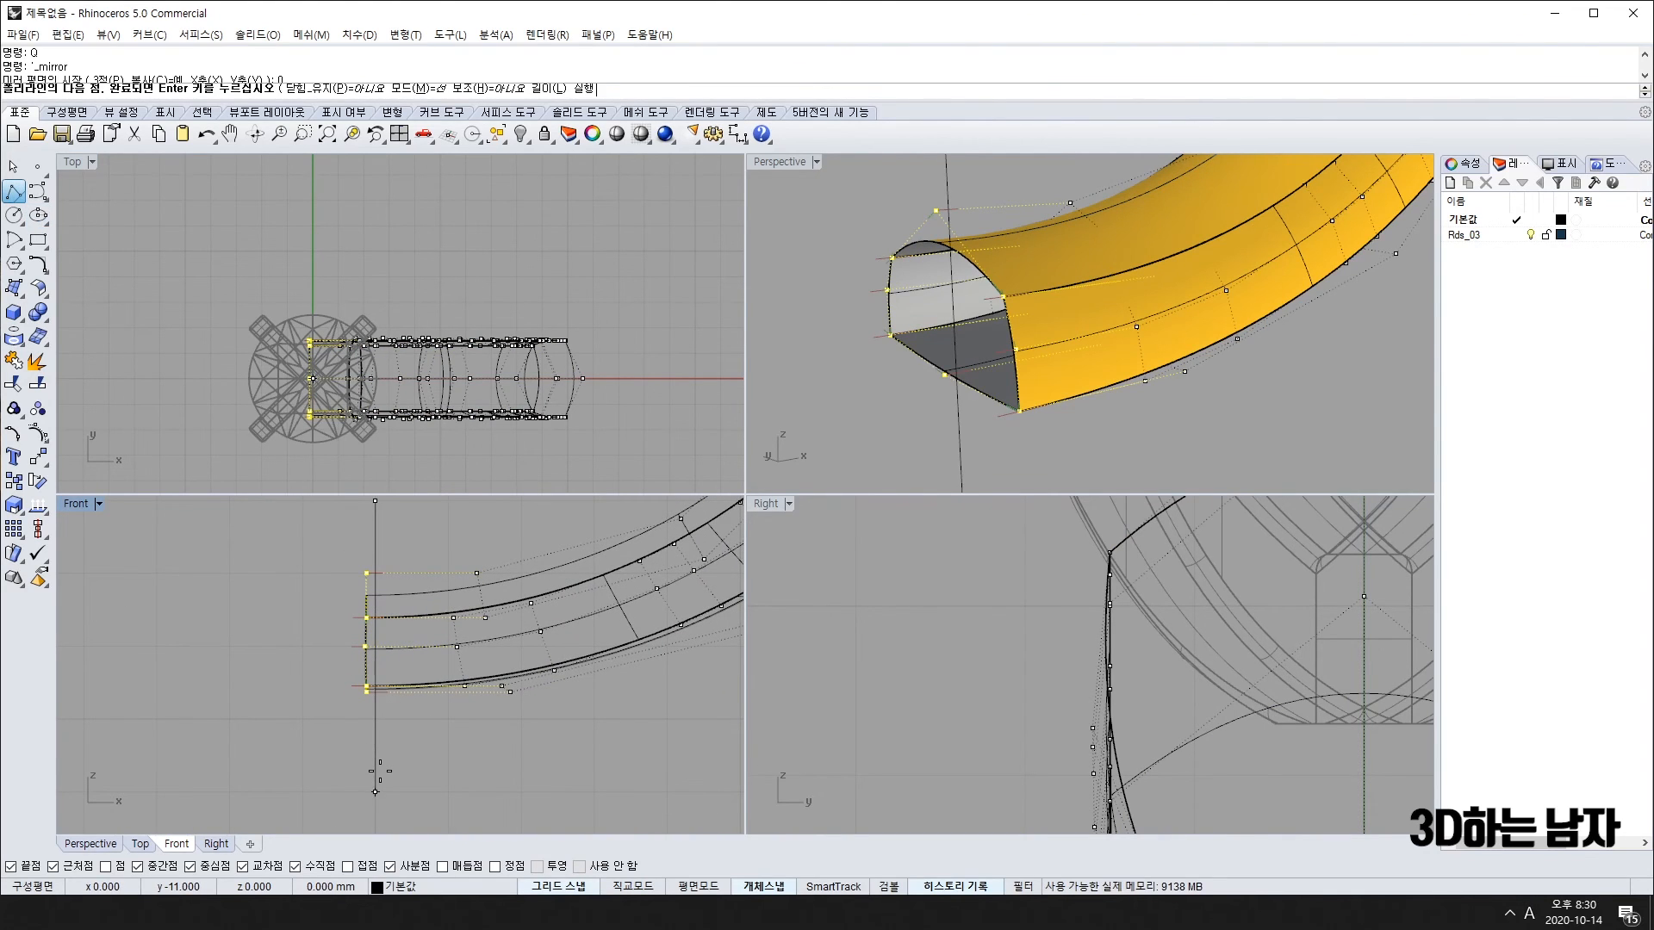
{"action": "scroll", "coordinate": [366, 732], "scroll_direction": "down", "scroll_amount": 10}
{"action": "key", "text": "Escape"}
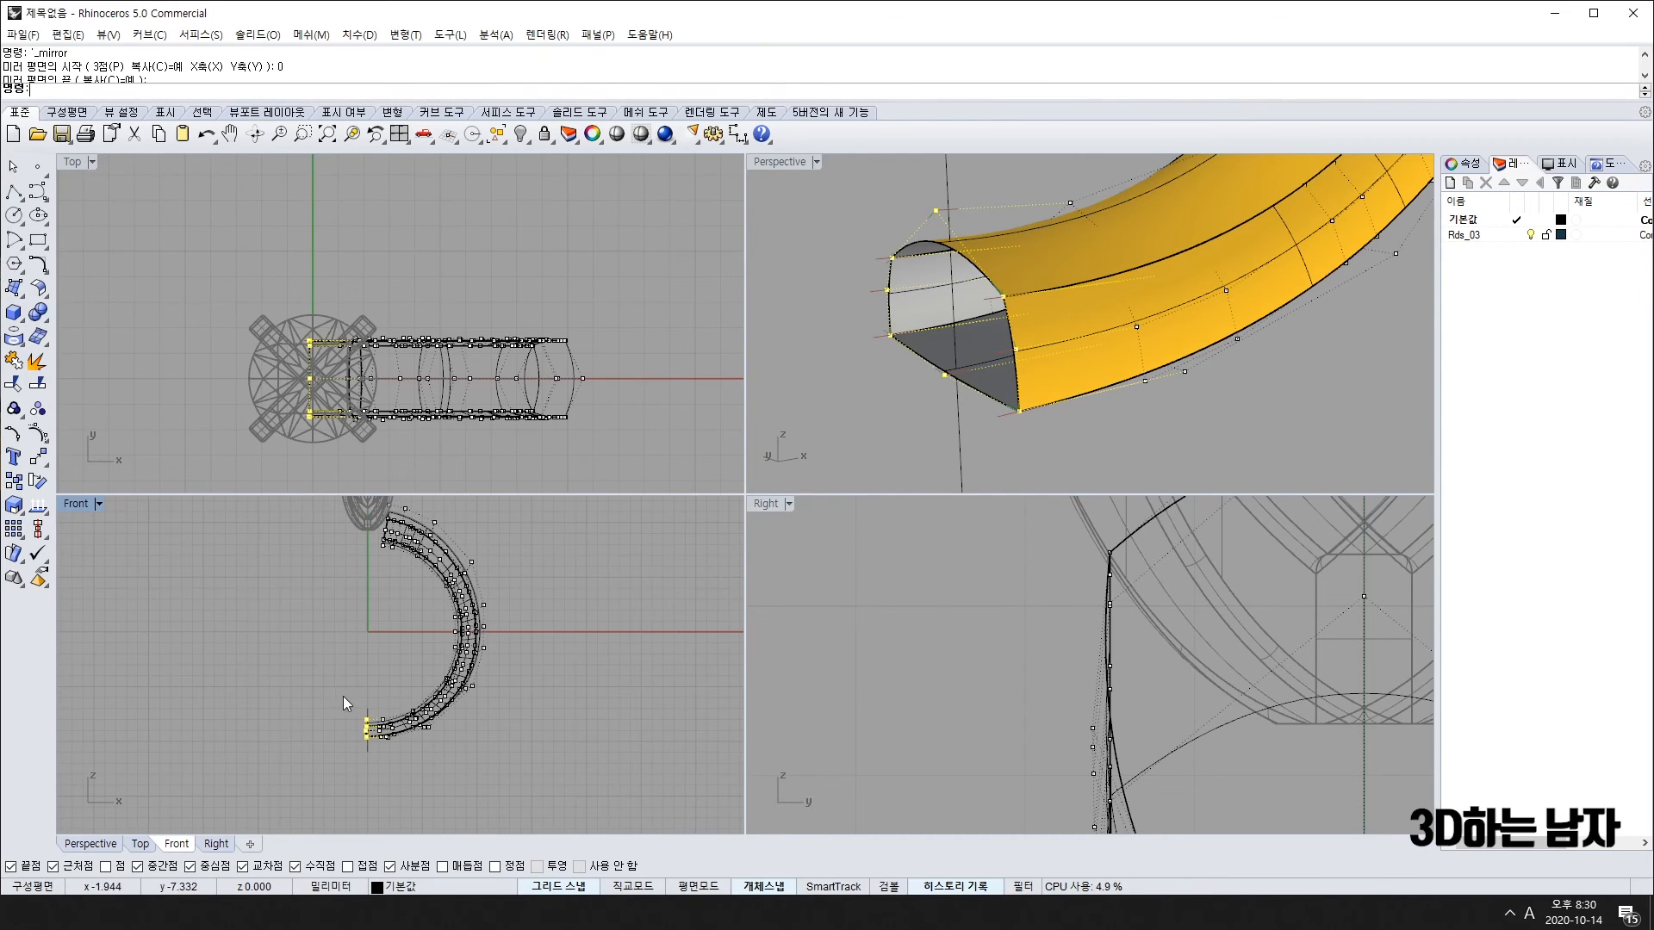
{"action": "scroll", "coordinate": [366, 732], "scroll_direction": "up", "scroll_amount": 8}
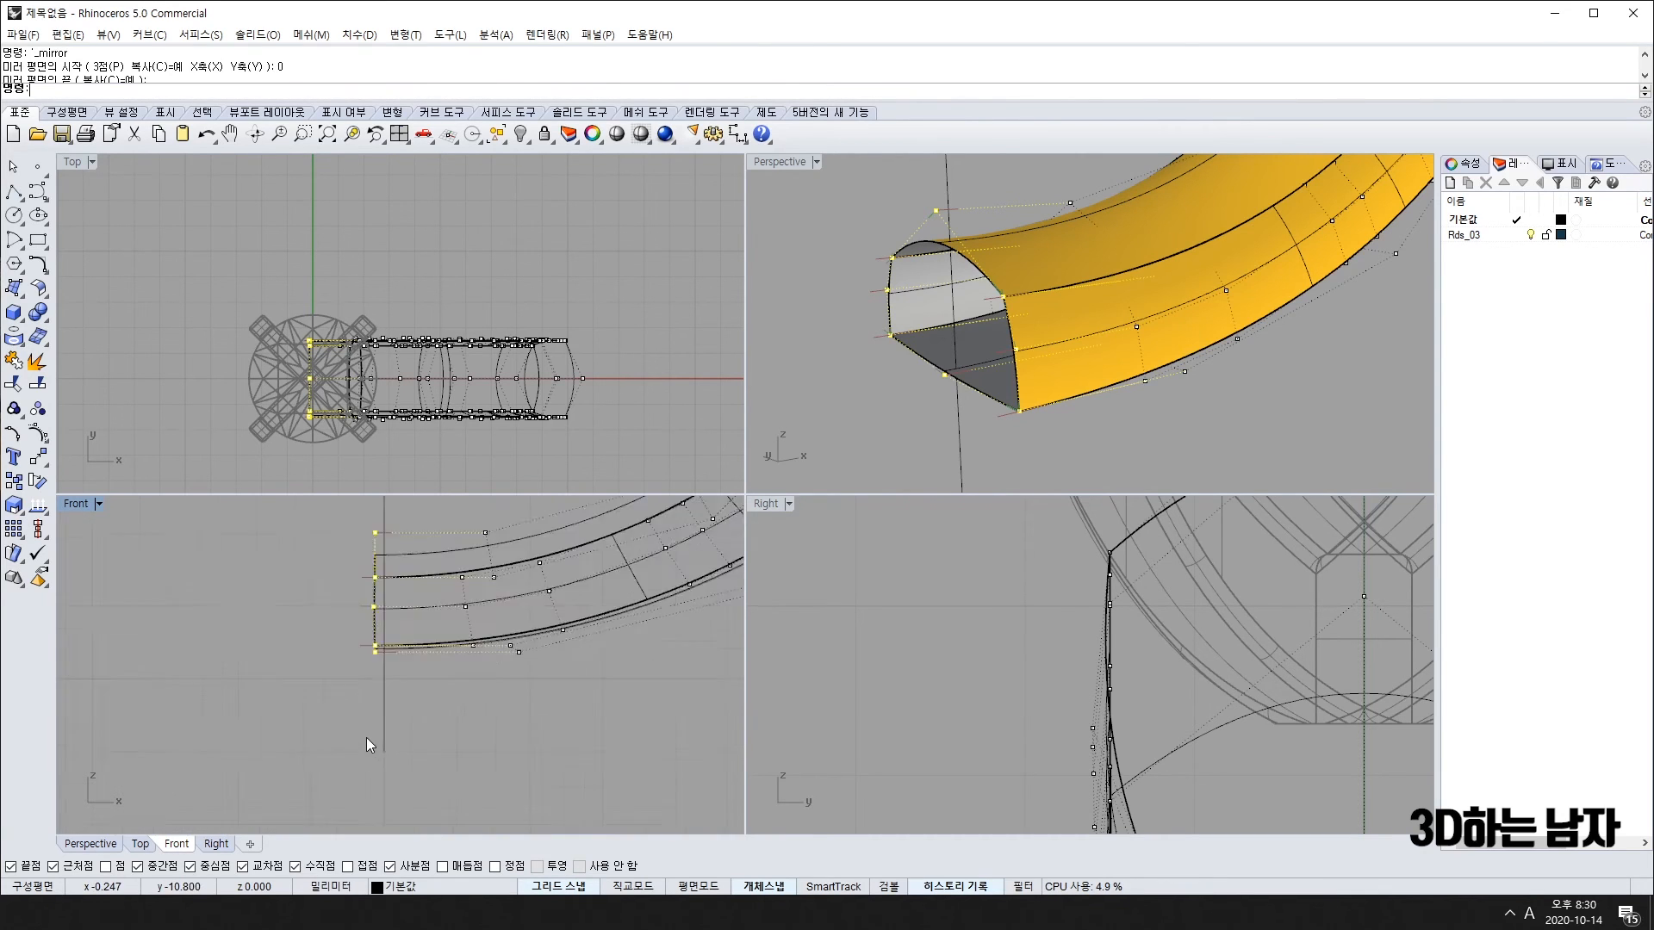
{"action": "key", "text": "Escape"}
{"action": "left_click", "coordinate": [393, 662]}
{"action": "right_click_drag", "start_coordinate": [344, 624], "coordinate": [362, 715]}
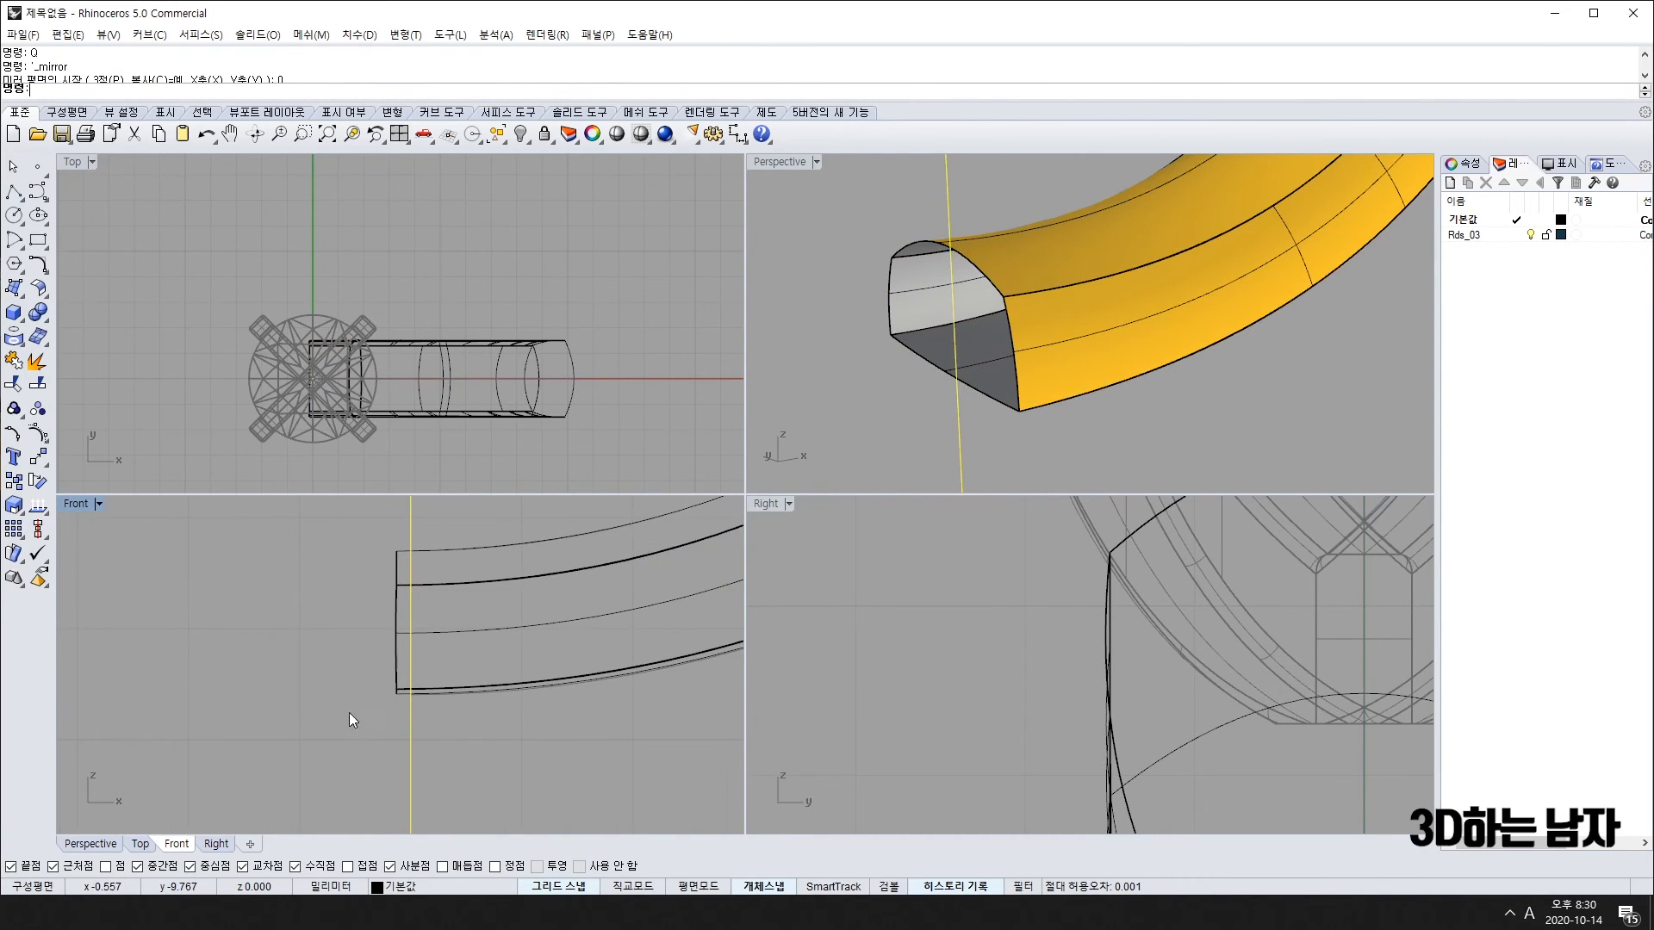
Step: Trim away the band strip past the vertical line, then delete the line
{"action": "left_click", "coordinate": [14, 384]}
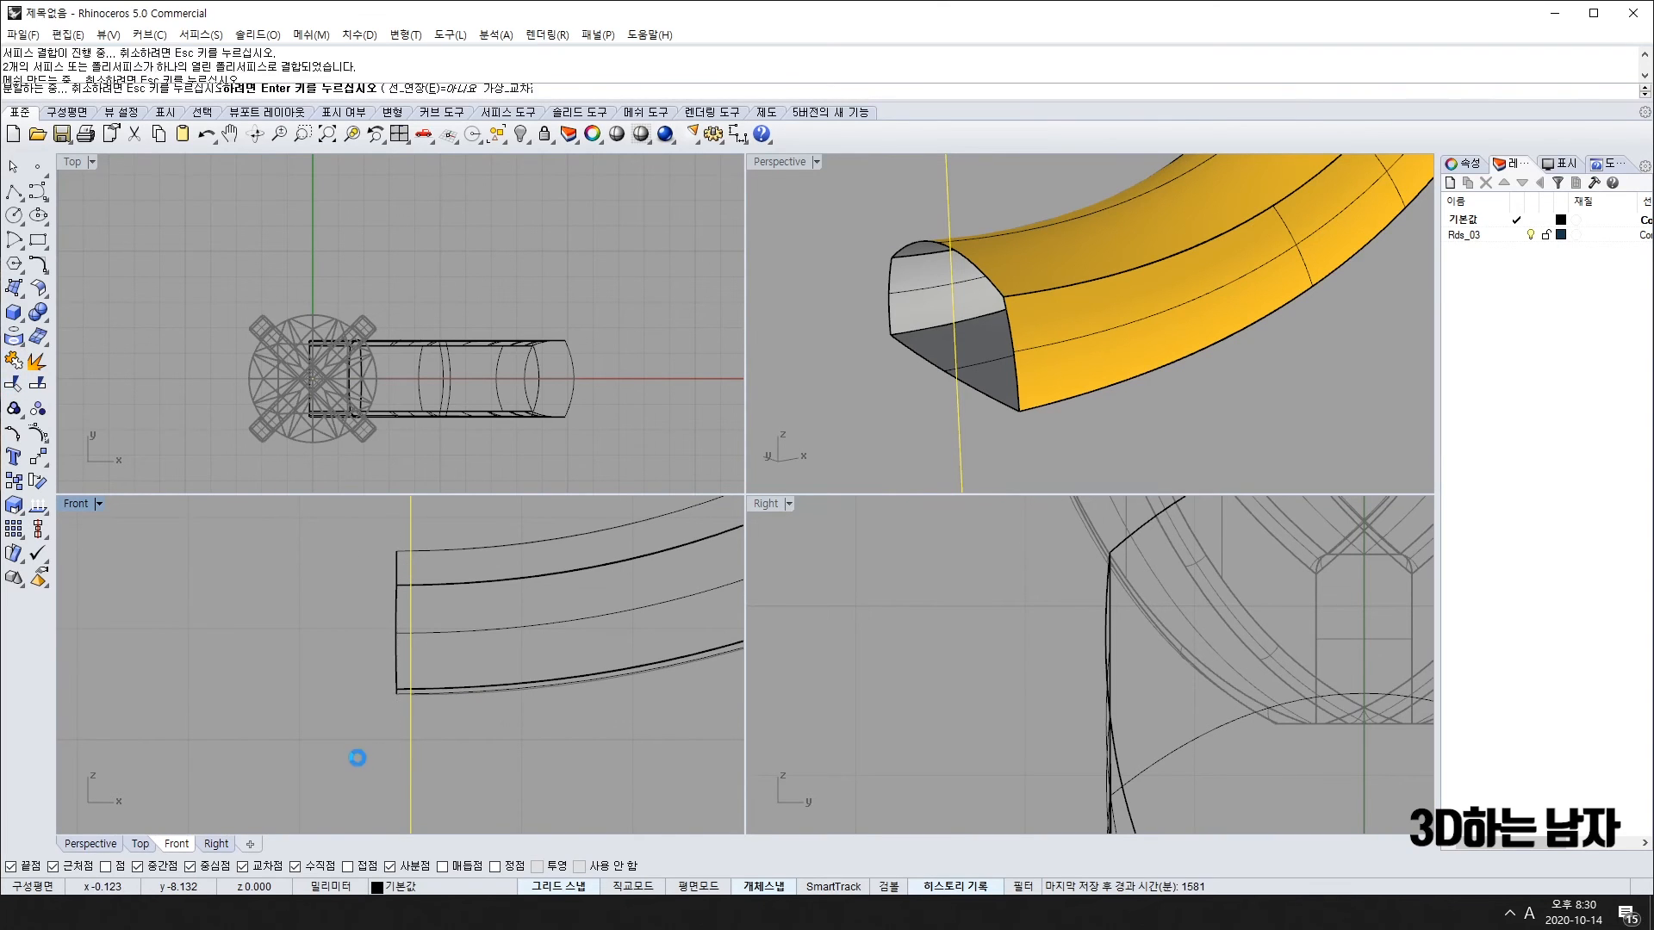
{"action": "left_click", "coordinate": [398, 555]}
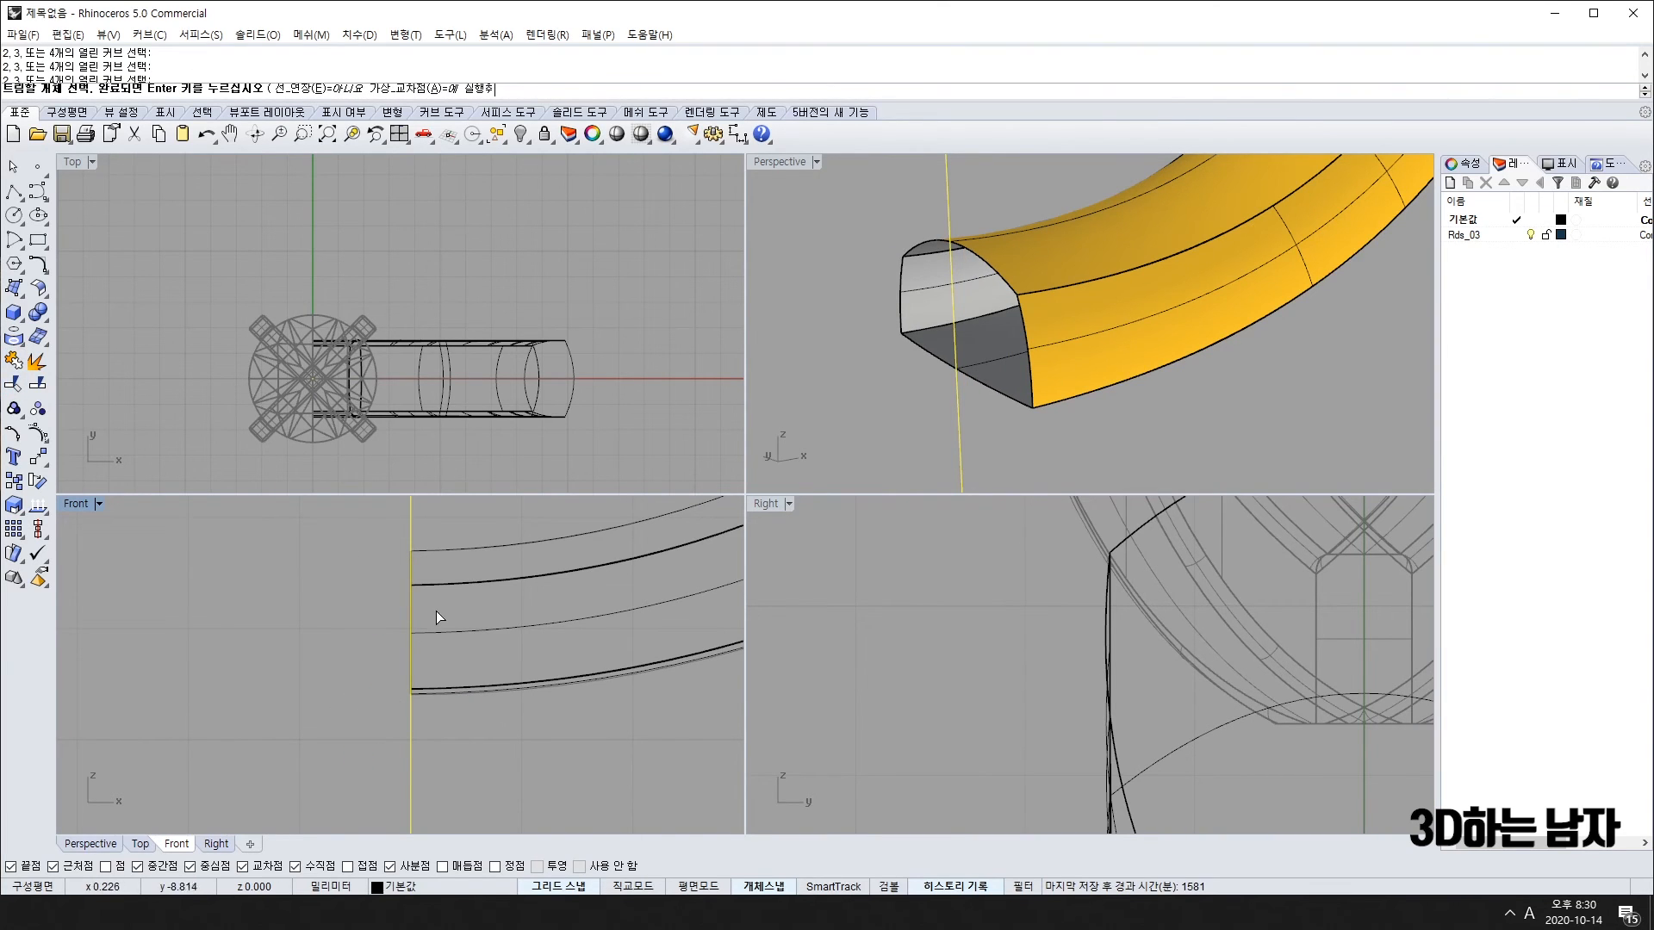
{"action": "key", "text": "Return"}
{"action": "key", "text": "Delete"}
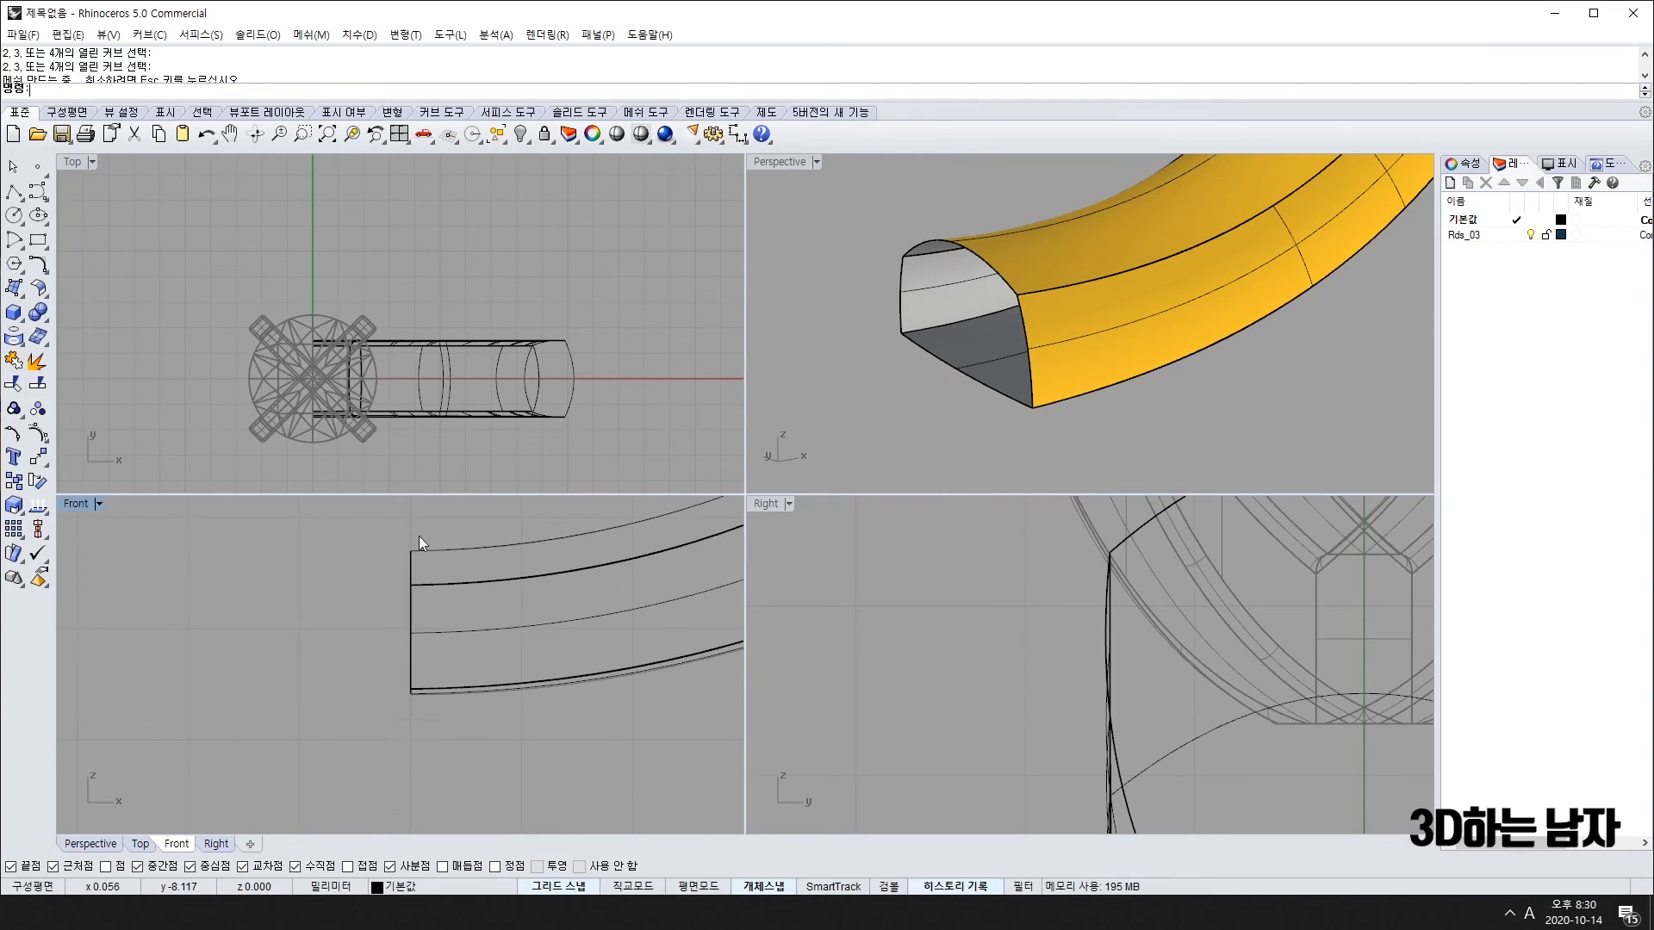
{"action": "scroll", "coordinate": [432, 612], "scroll_direction": "down", "scroll_amount": 6}
Step: Mirror the band about the vertical Y axis through the origin in Top and join both halves
{"action": "key", "text": "ctrl+a"}
{"action": "right_click_drag", "start_coordinate": [298, 448], "coordinate": [378, 468]}
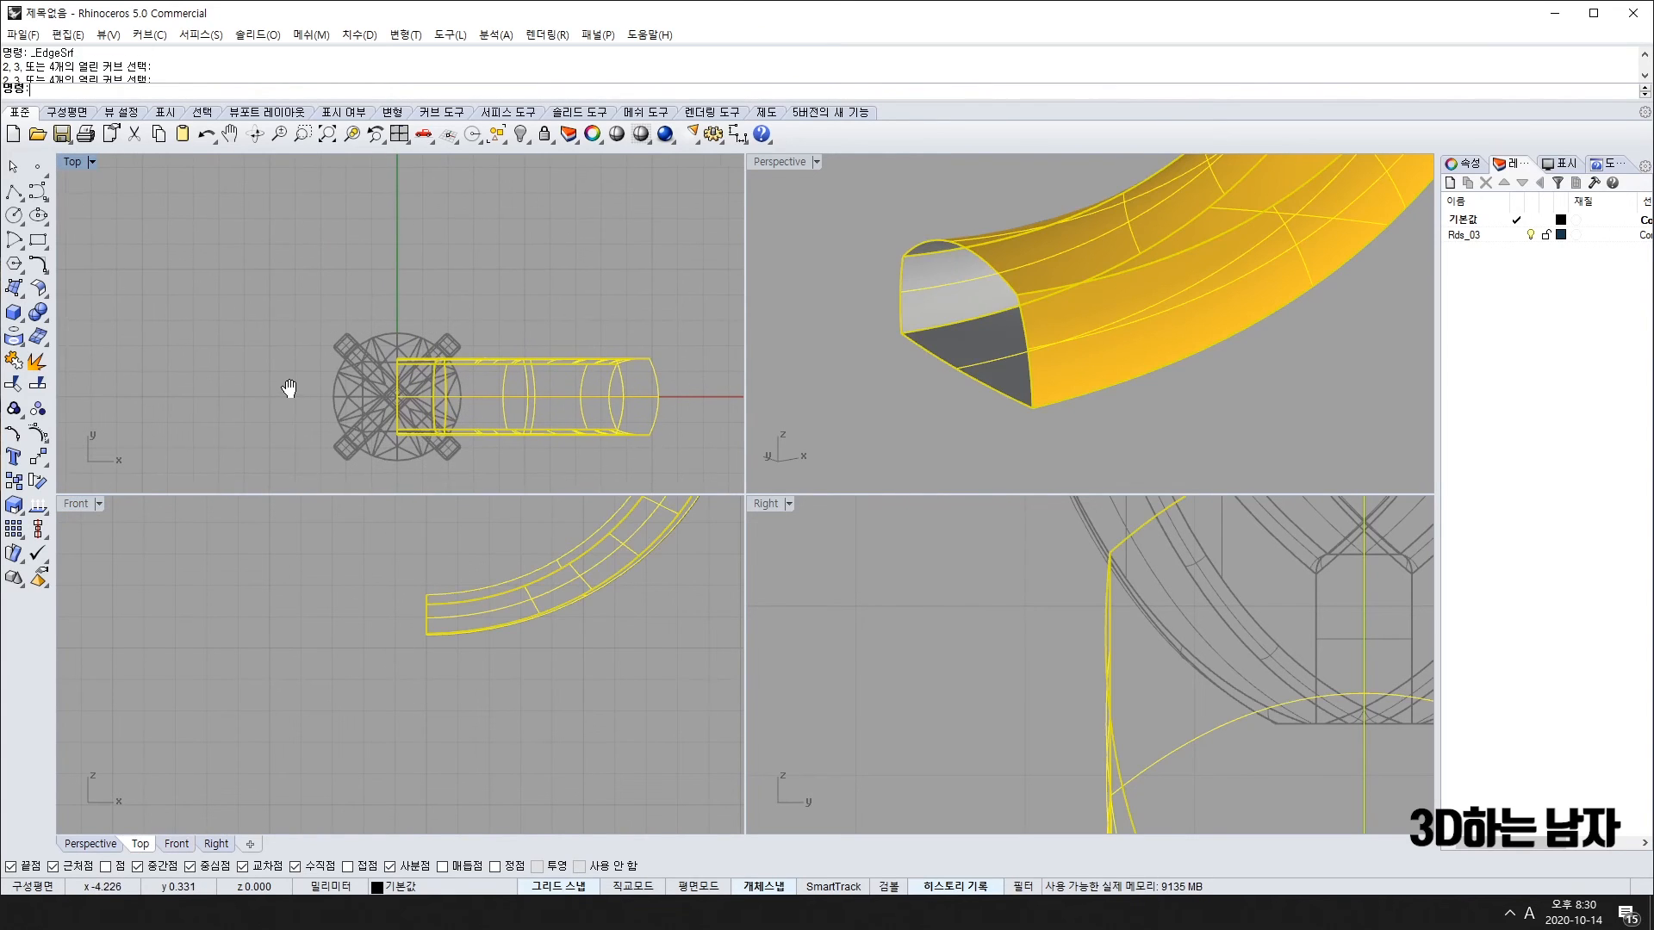
{"action": "type", "text": "Q"}
{"action": "key", "text": "Return"}
{"action": "left_click", "coordinate": [392, 398]}
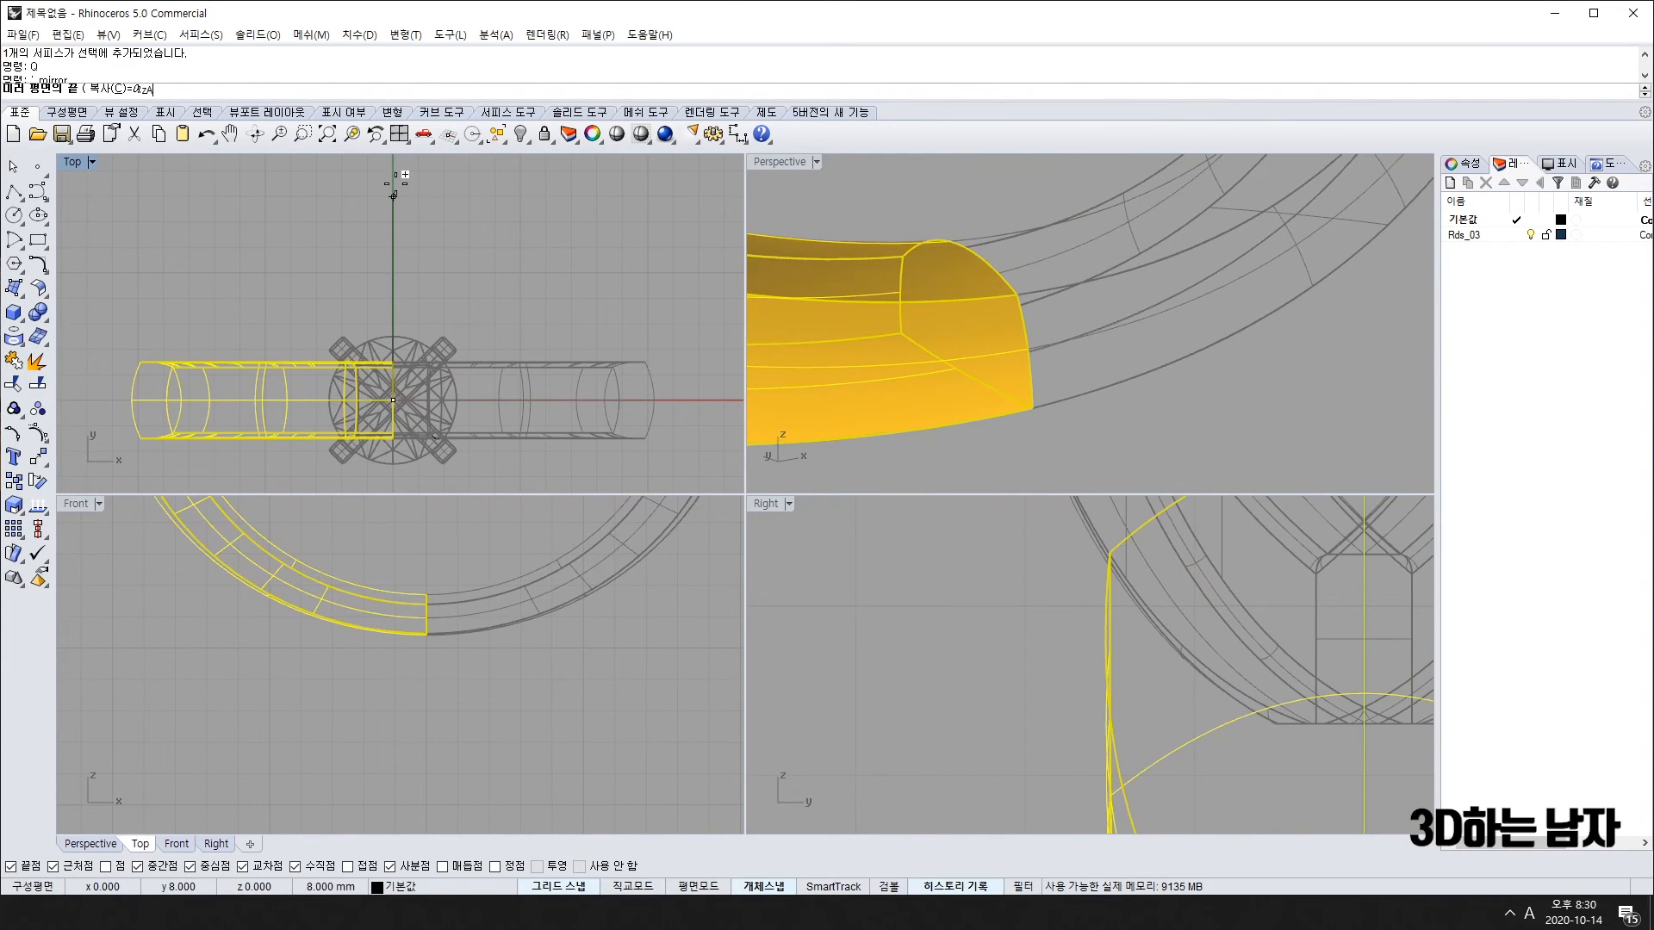
{"action": "left_click", "coordinate": [393, 197]}
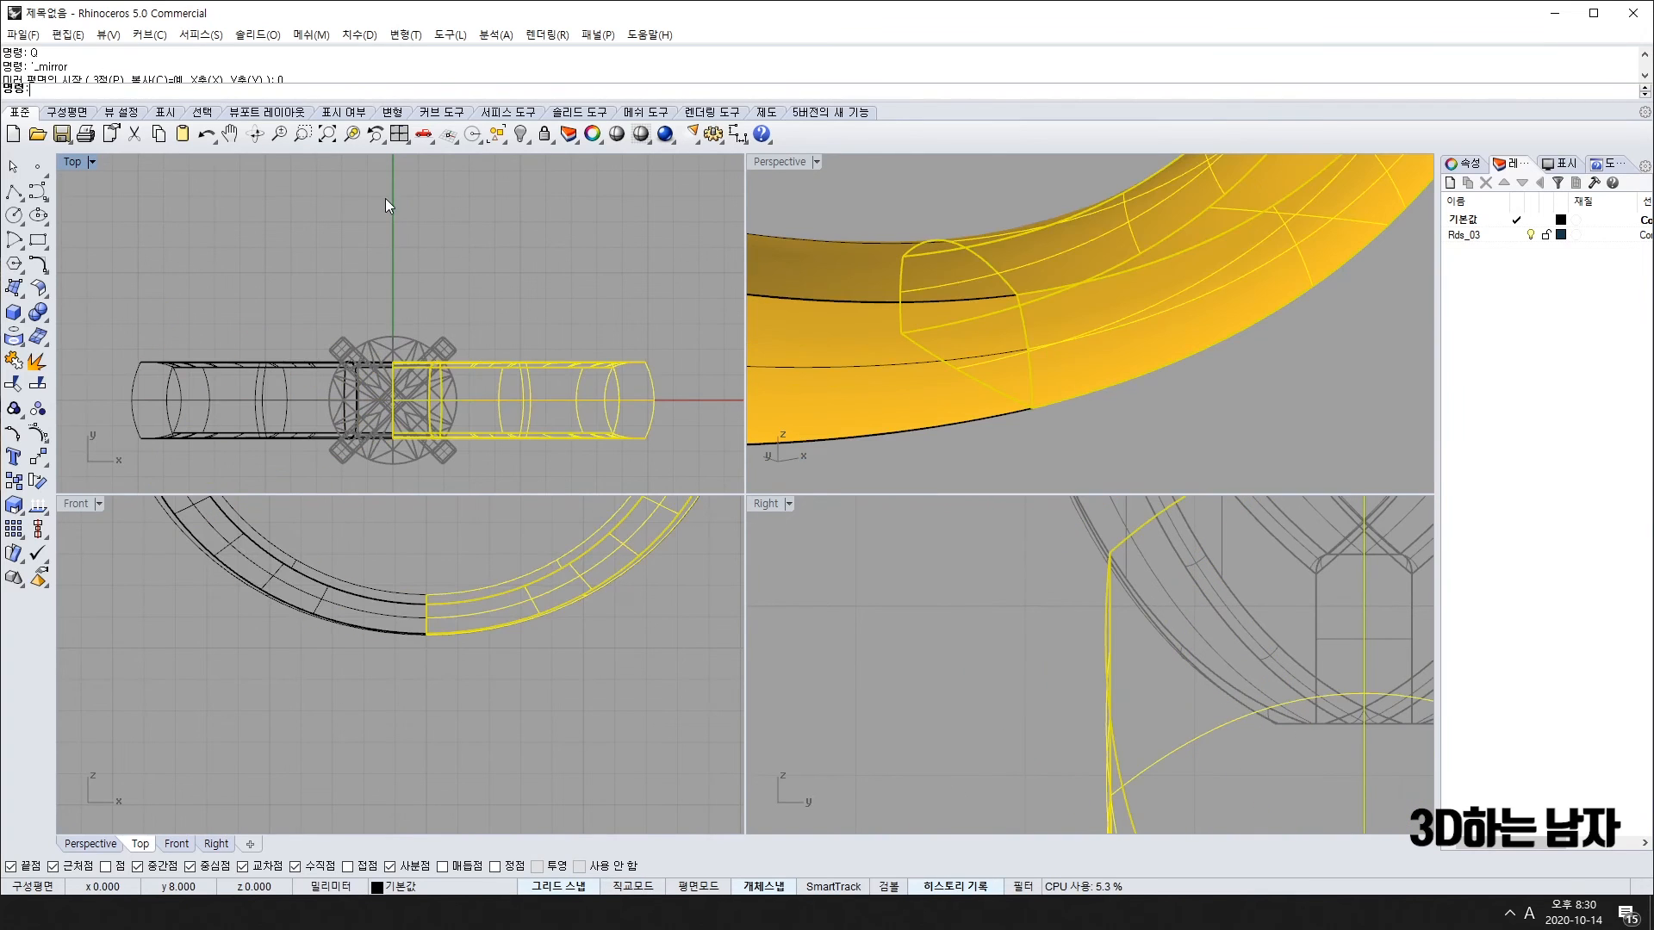
{"action": "left_click_drag", "start_coordinate": [464, 558], "coordinate": [379, 620]}
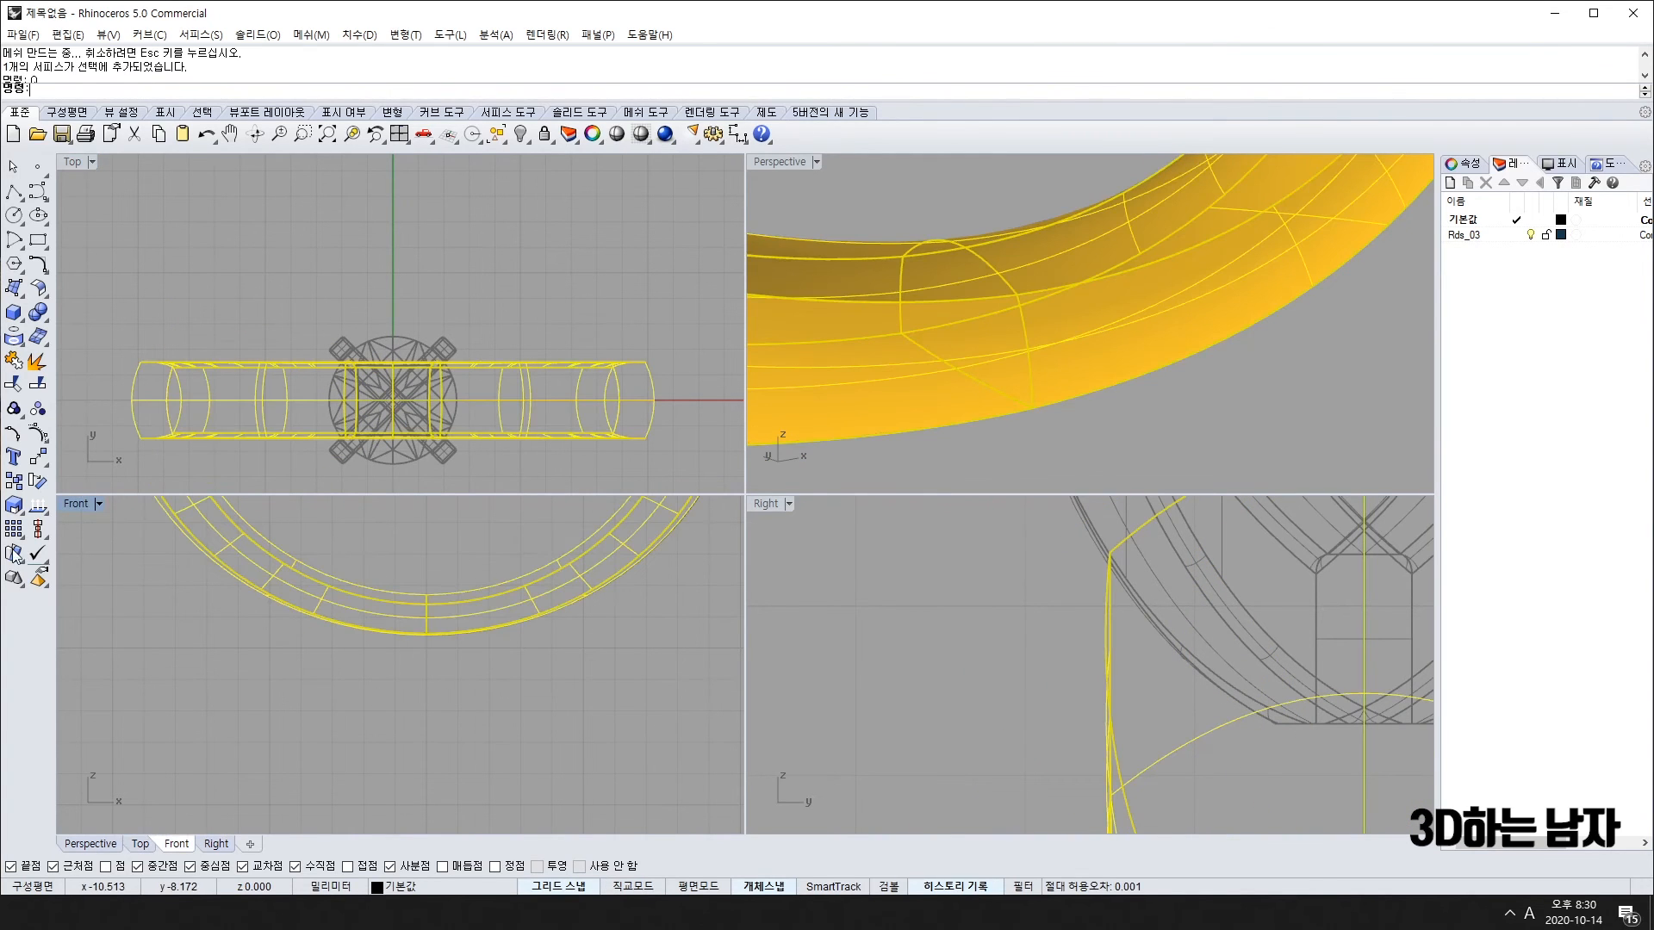
{"action": "left_click", "coordinate": [13, 360]}
Step: Close the band's open end with an edge-curve surface and join the cap onto the band
{"action": "left_click", "coordinate": [867, 390]}
{"action": "right_click_drag", "start_coordinate": [952, 275], "coordinate": [836, 214]}
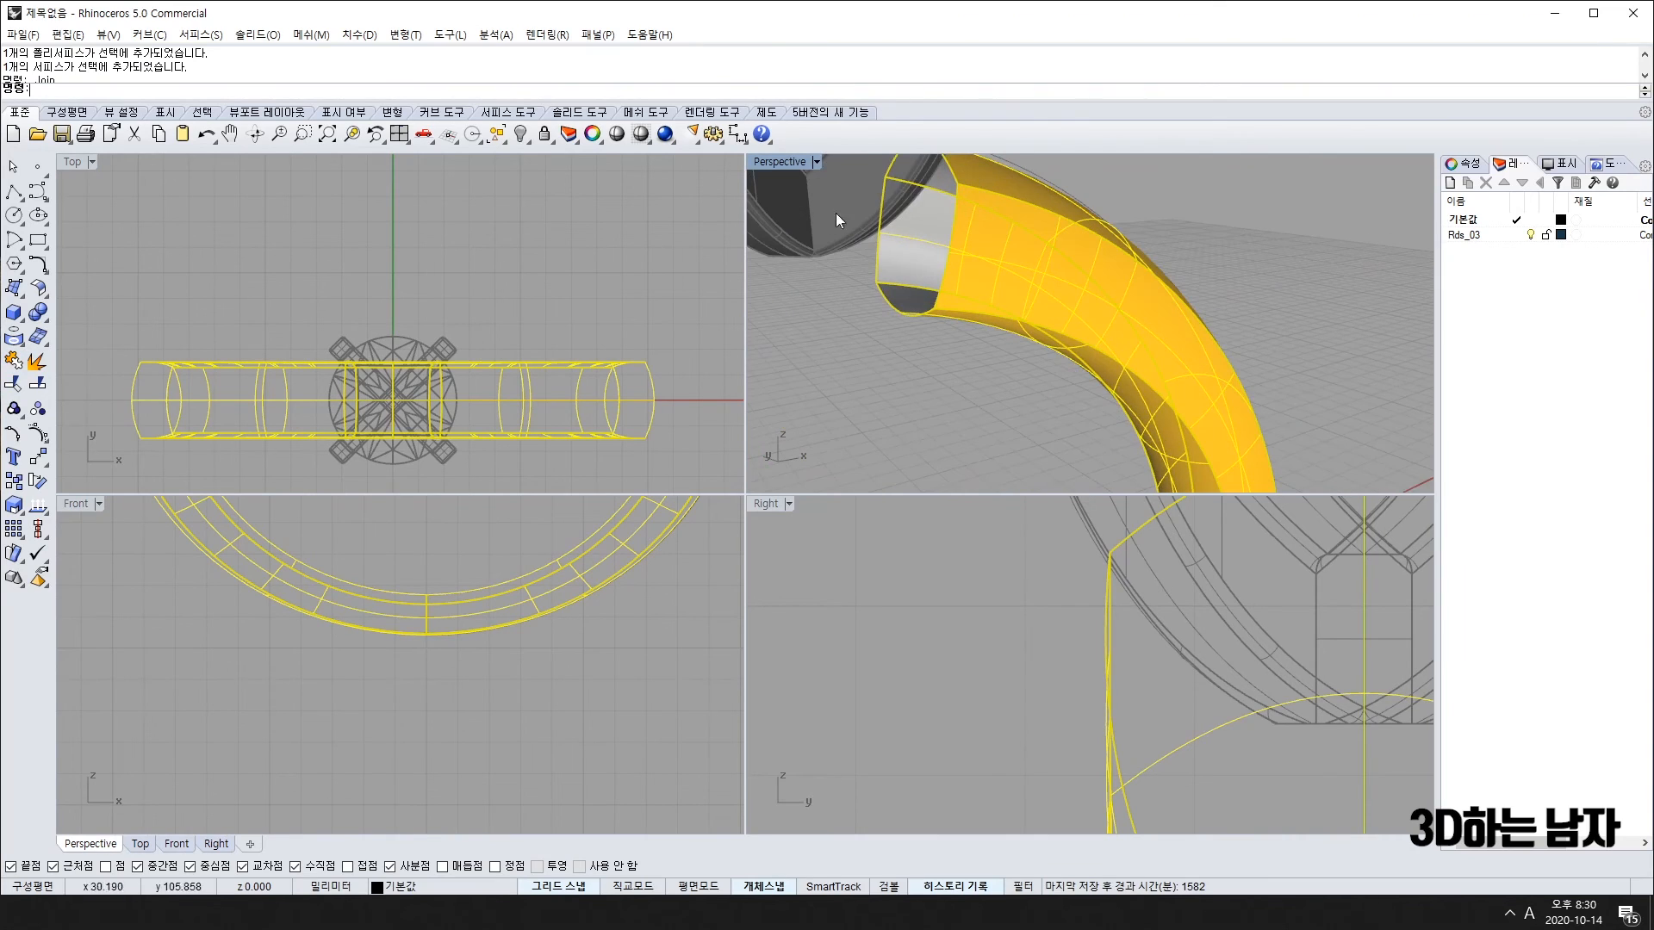
{"action": "left_click", "coordinate": [15, 288]}
{"action": "left_click", "coordinate": [136, 297]}
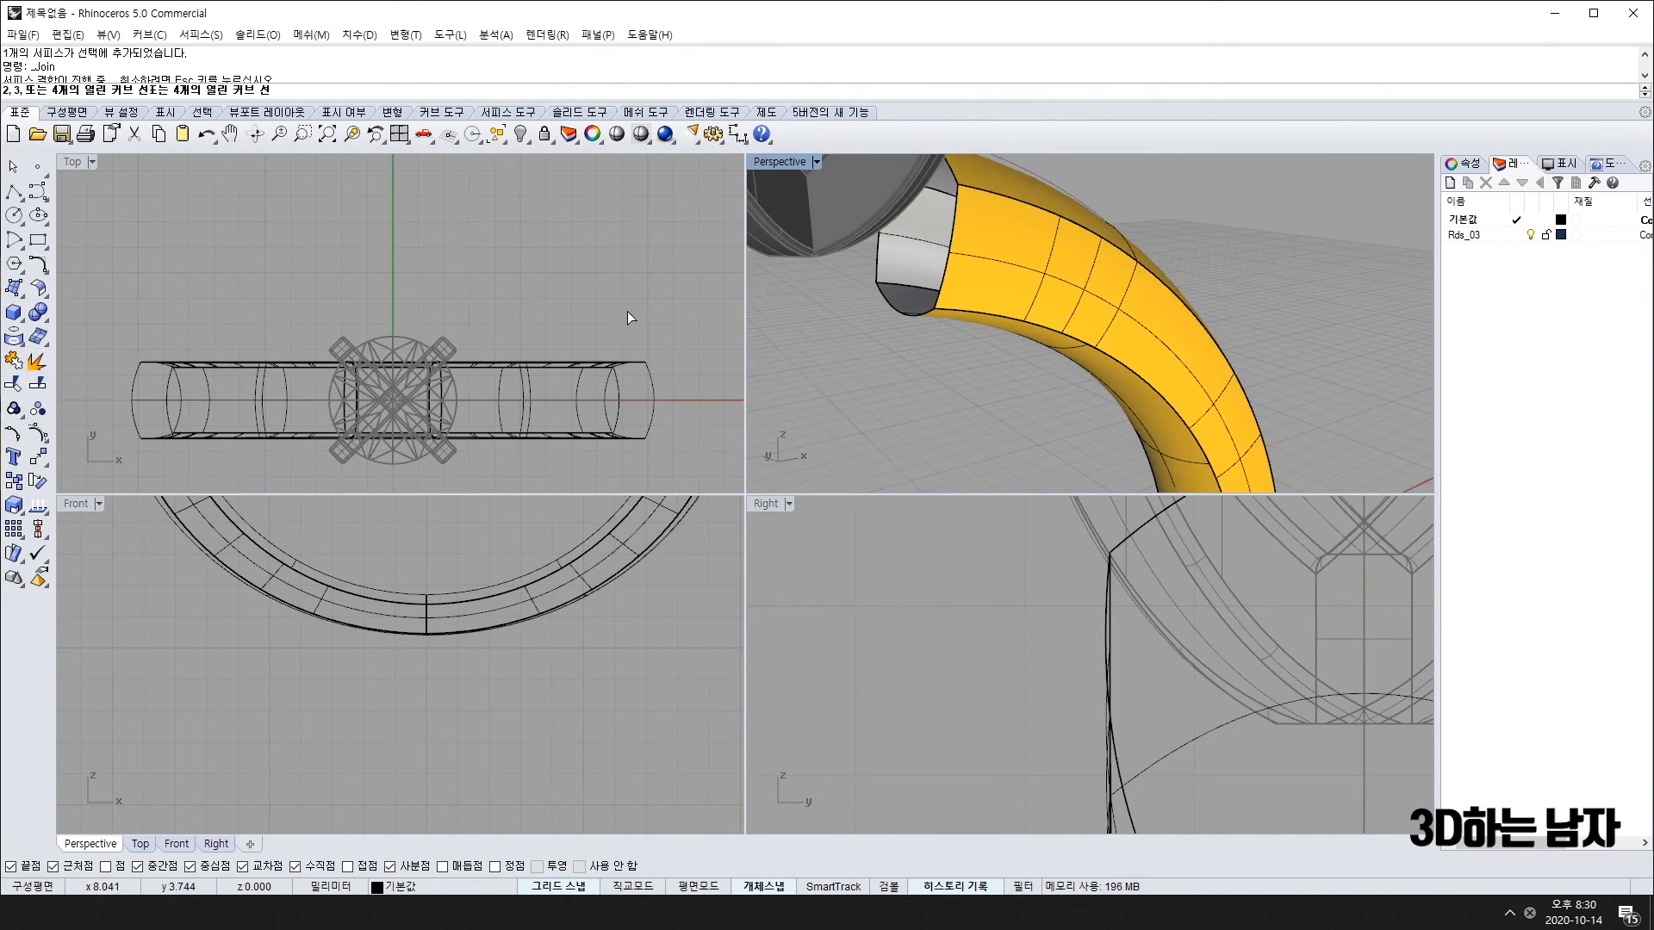
{"action": "left_click", "coordinate": [878, 258]}
{"action": "left_click", "coordinate": [951, 254]}
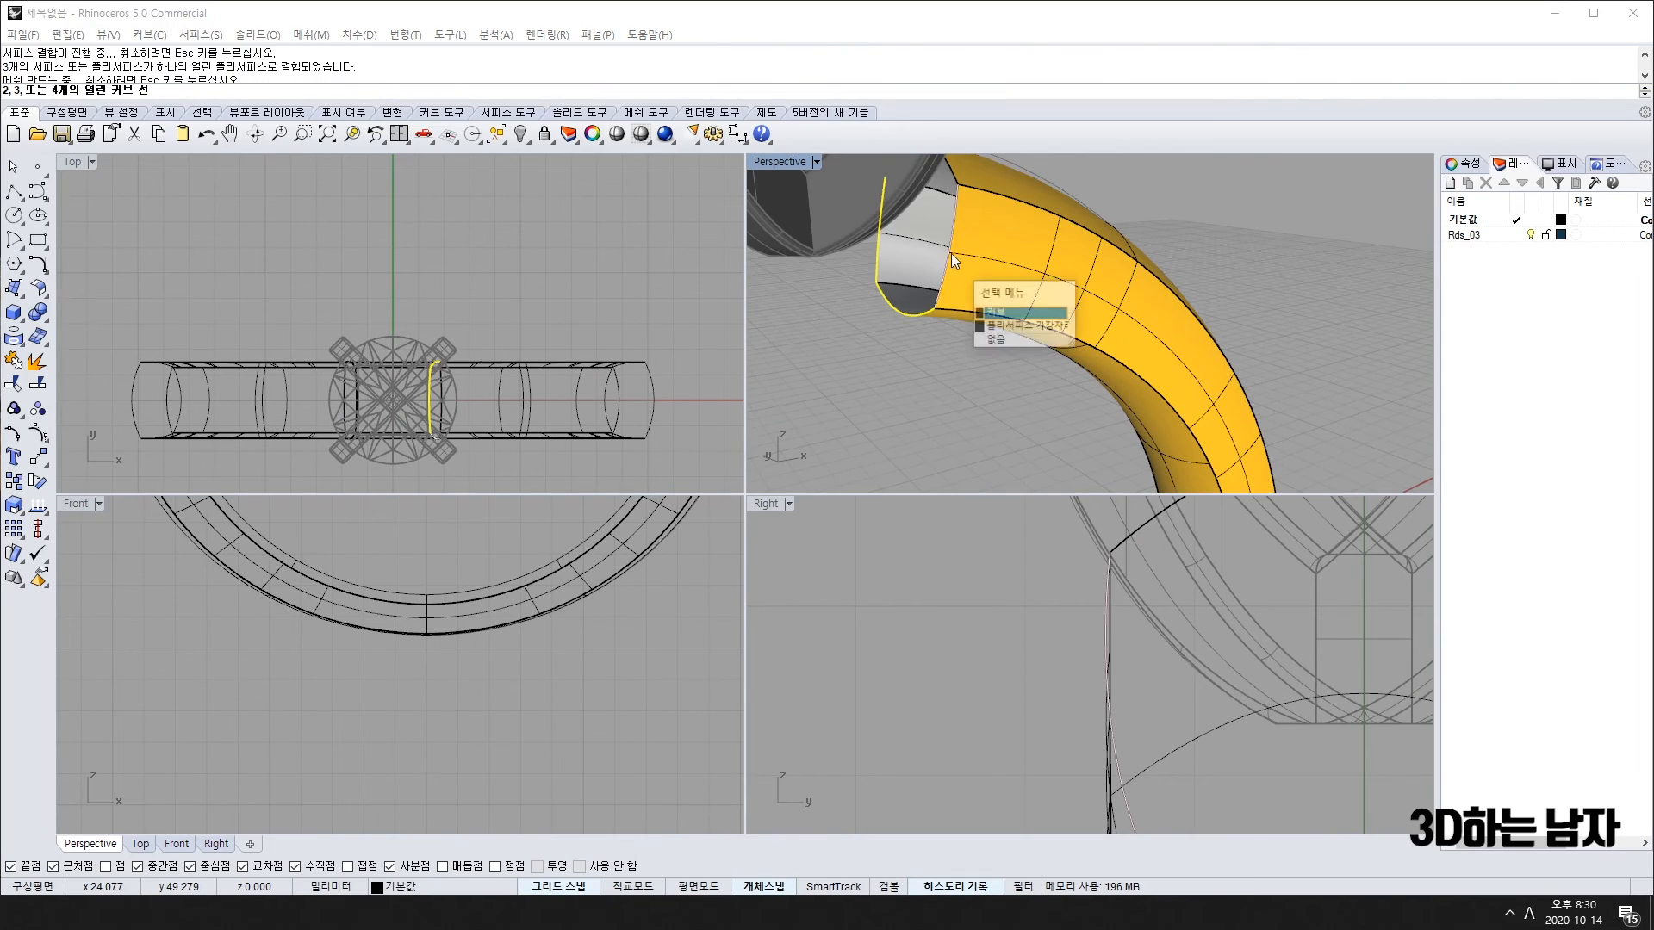
{"action": "left_click", "coordinate": [1012, 322]}
{"action": "key", "text": "Return"}
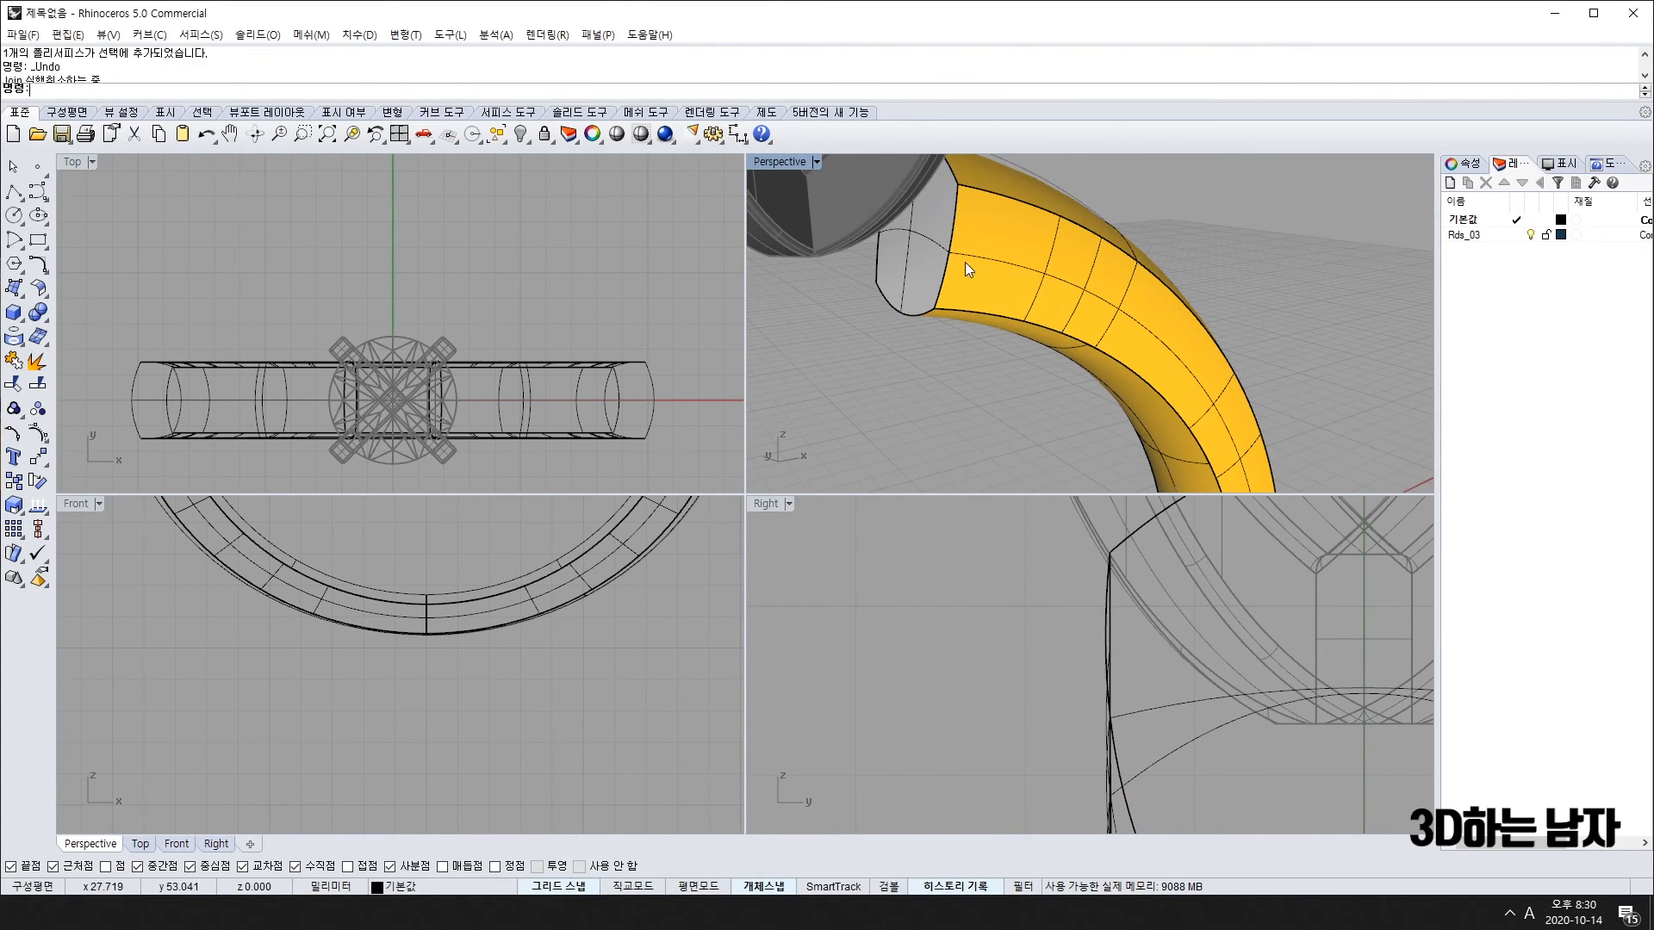
{"action": "left_click", "coordinate": [927, 254]}
{"action": "key", "text": "ctrl+j"}
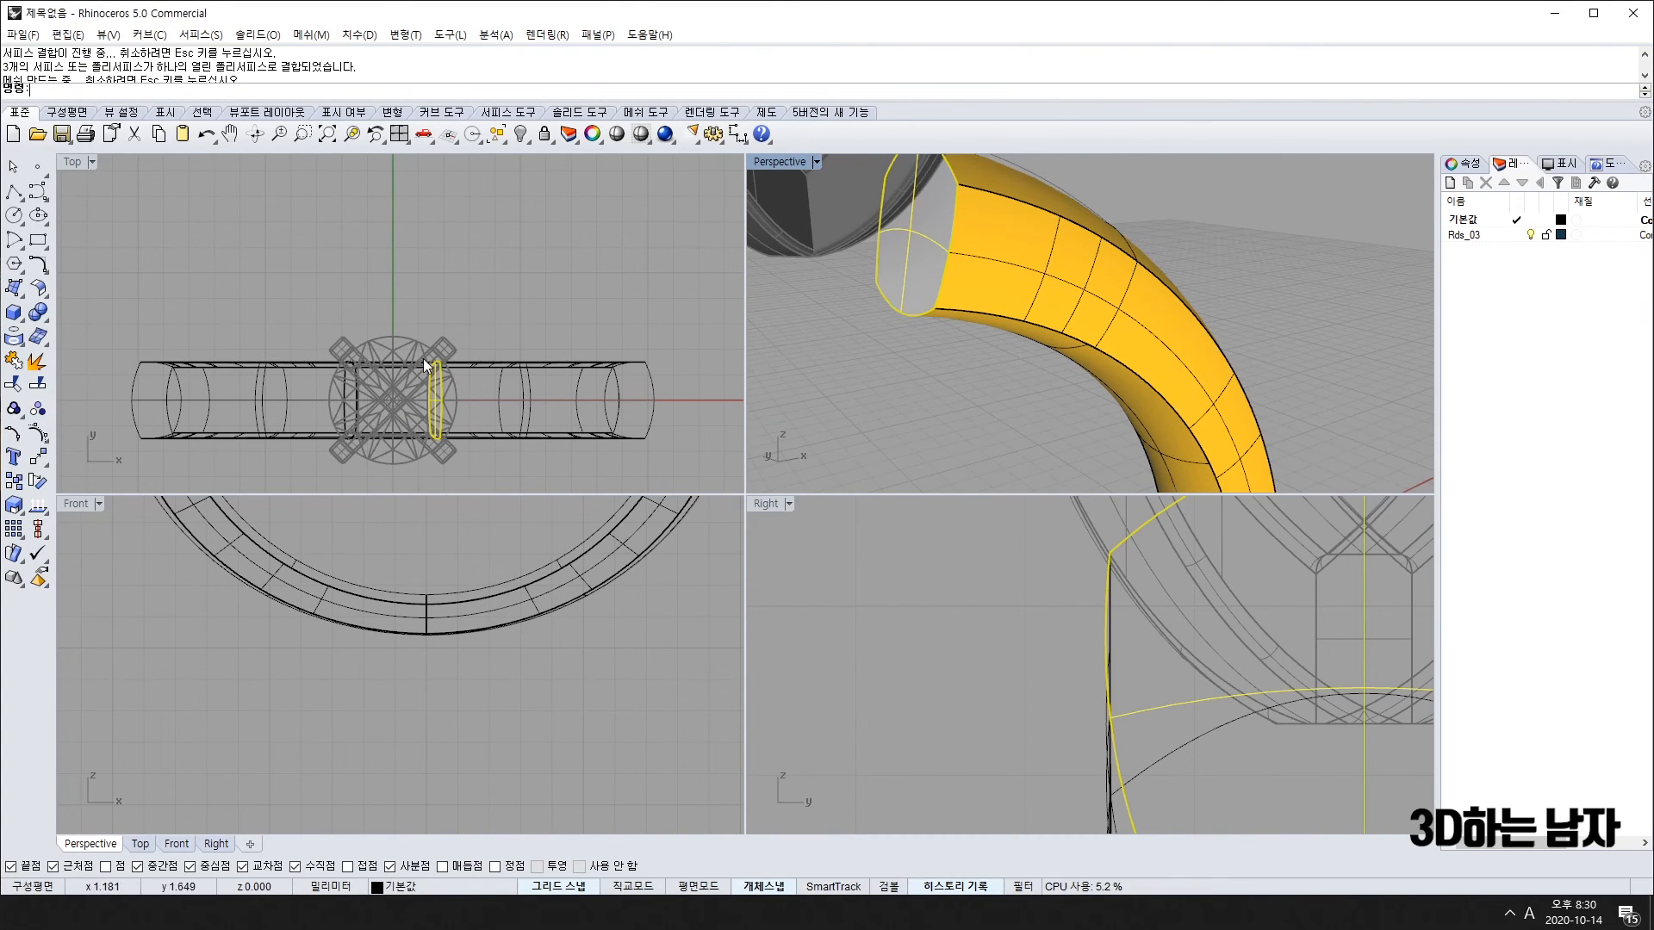
Step: Undo the recent mirror and join, leaving the gap beneath the head
{"action": "right_click_drag", "start_coordinate": [419, 375], "coordinate": [341, 360]}
{"action": "key", "text": "ctrl+z"}
{"action": "key", "text": "ctrl+z"}
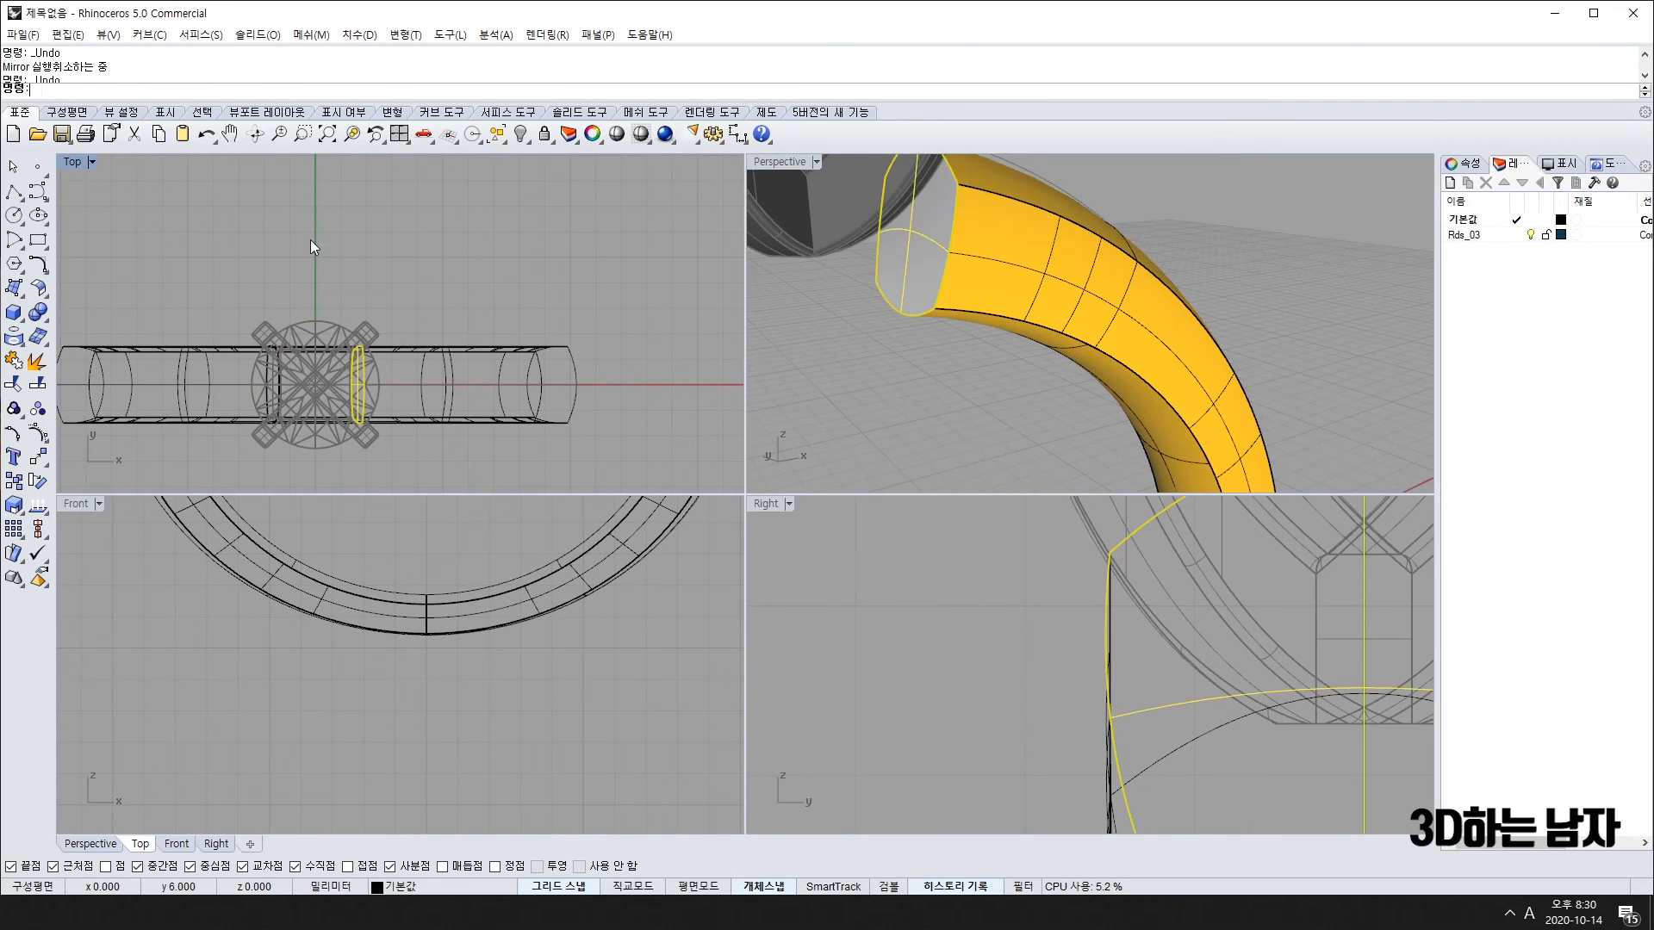
{"action": "left_click_drag", "start_coordinate": [617, 331], "coordinate": [540, 432]}
{"action": "right_click_drag", "start_coordinate": [989, 312], "coordinate": [875, 353]}
{"action": "scroll", "coordinate": [876, 353], "scroll_direction": "up", "scroll_amount": 5}
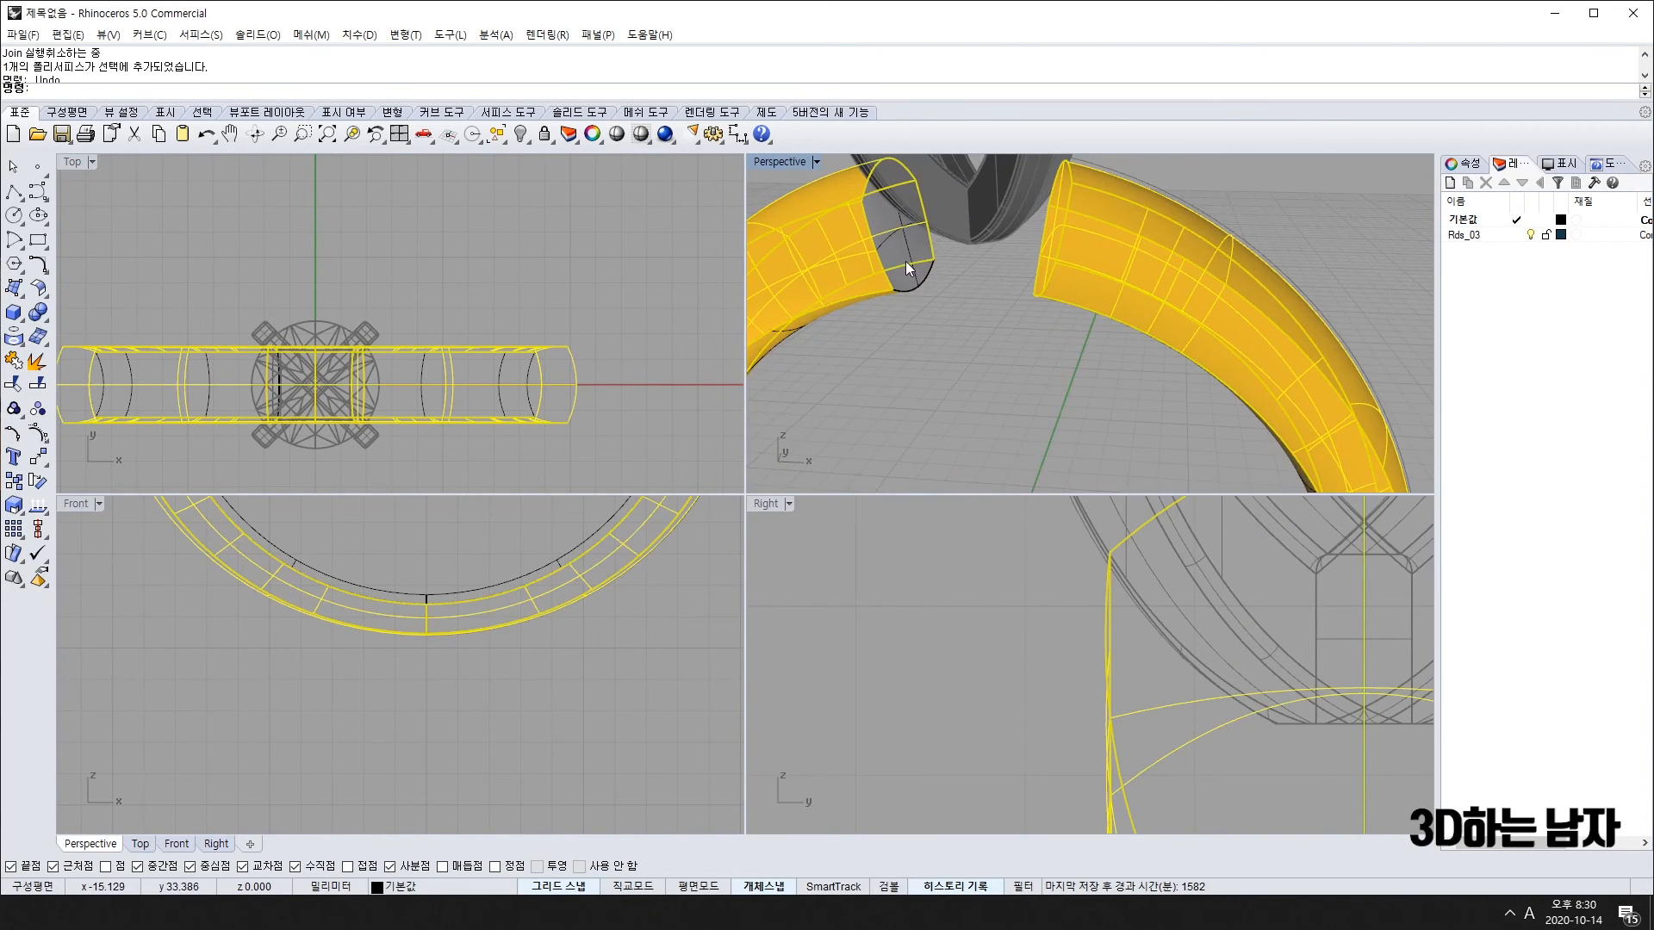
Step: Explode the ring band polysurface into four separate surfaces after a trial Join
{"action": "left_click", "coordinate": [14, 363]}
{"action": "left_click", "coordinate": [926, 311]}
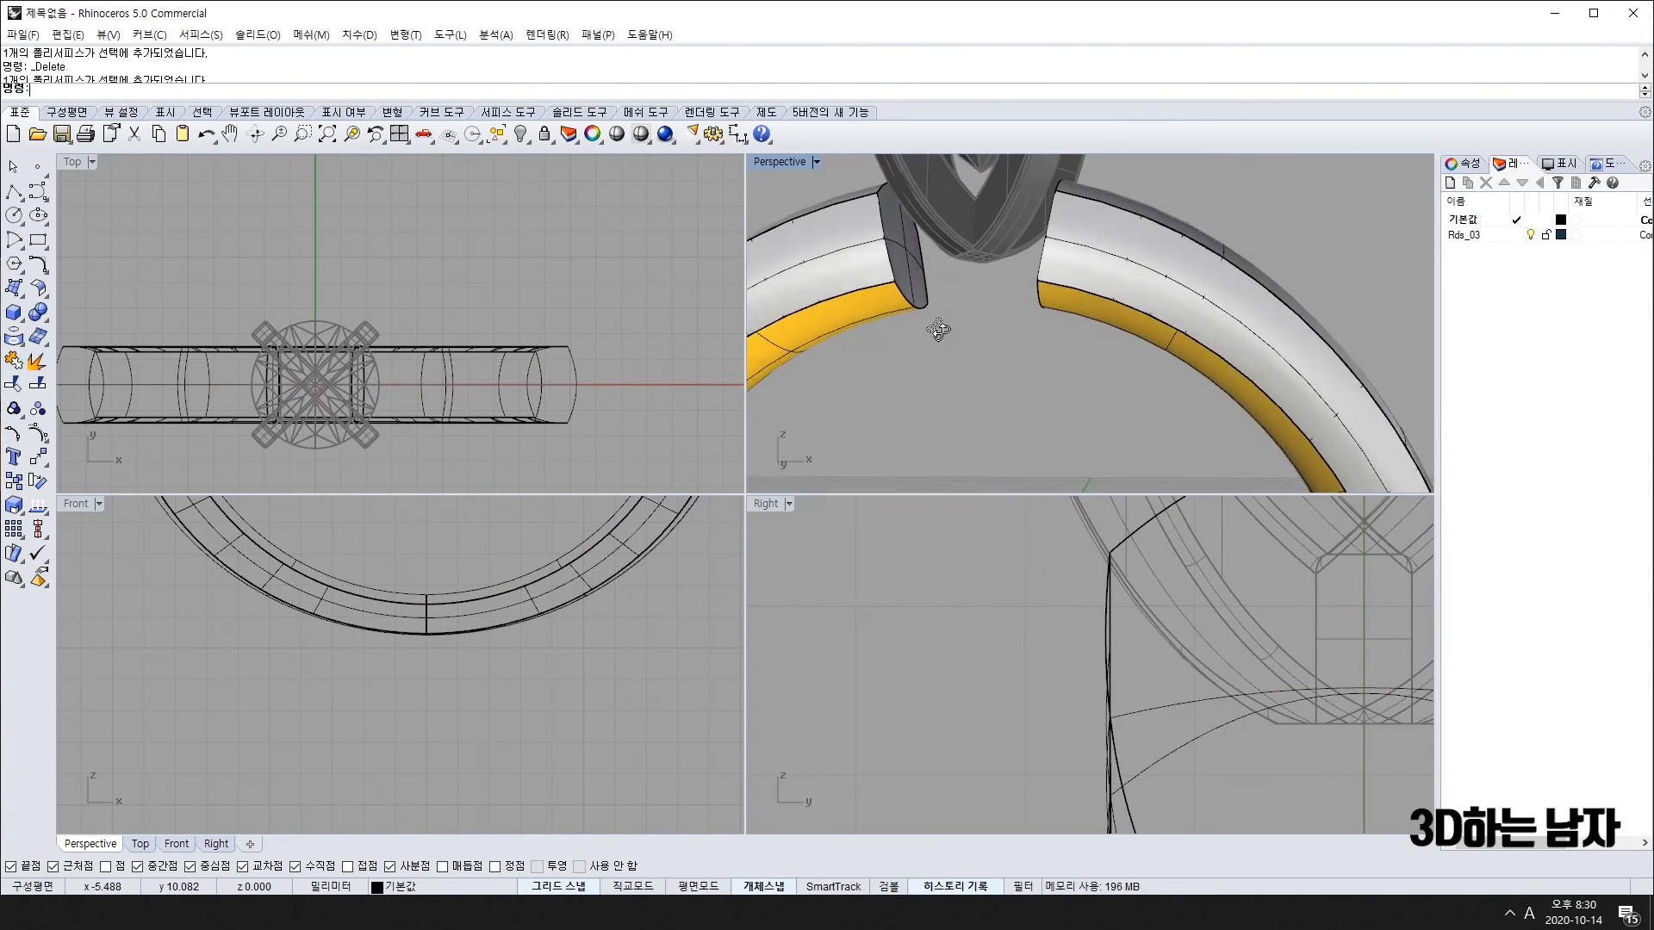
{"action": "left_click", "coordinate": [1115, 276], "text": "shift"}
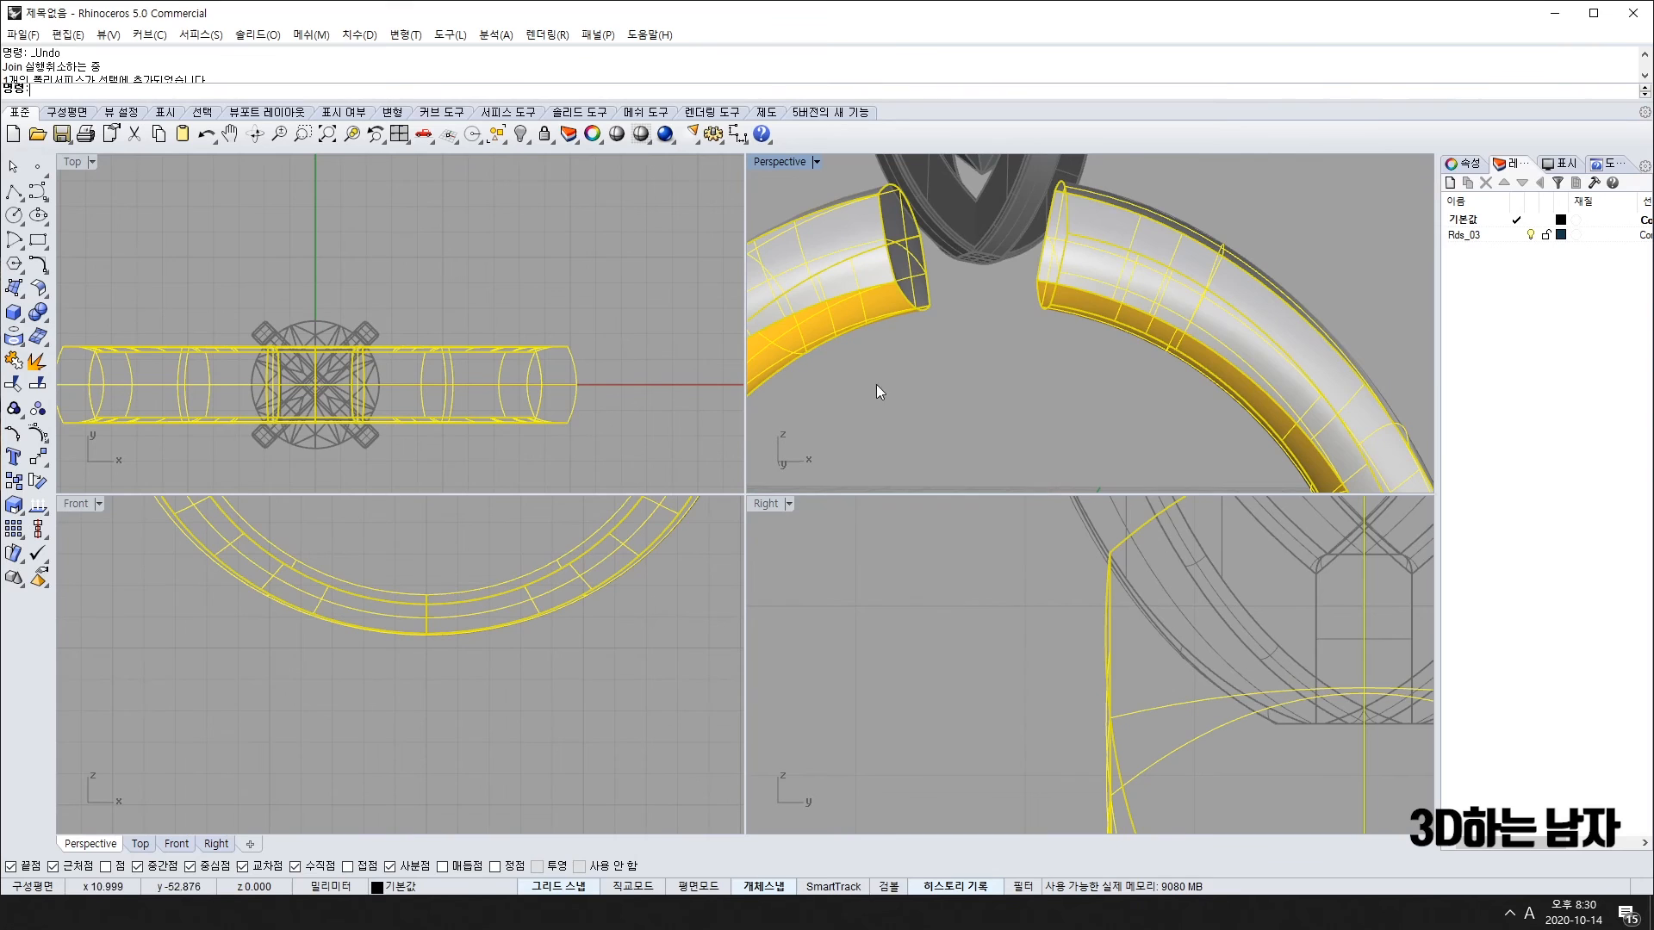
{"action": "left_click", "coordinate": [17, 362]}
{"action": "key", "text": "Escape"}
{"action": "scroll", "coordinate": [1118, 392], "scroll_direction": "down", "scroll_amount": 5}
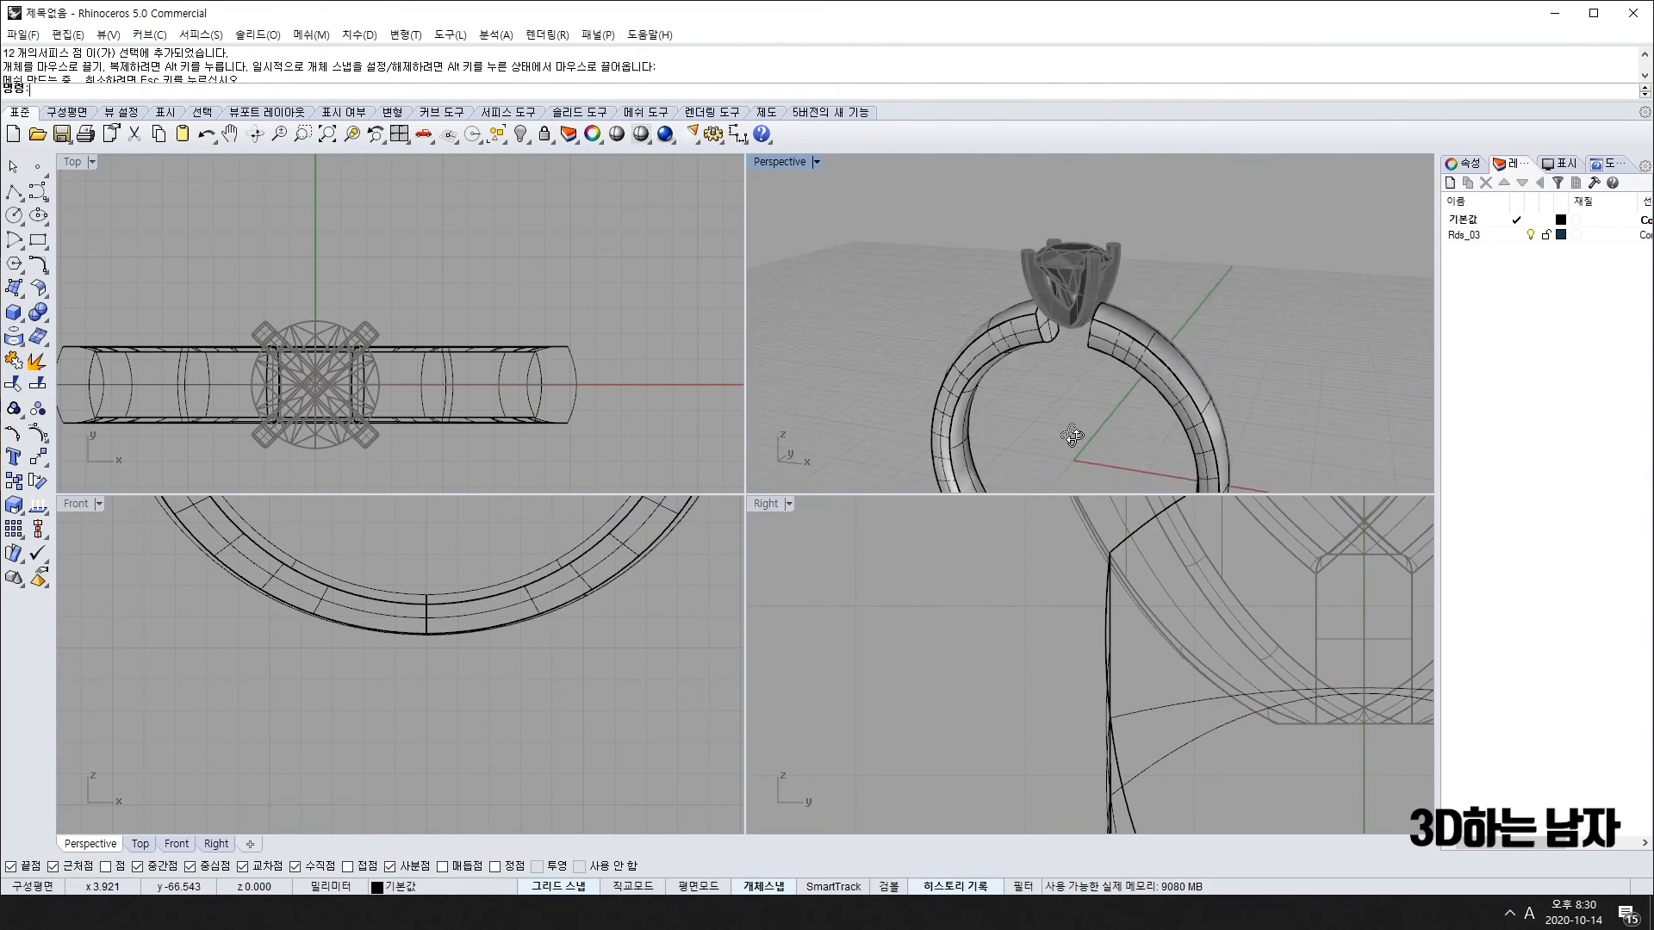
{"action": "right_click_drag", "start_coordinate": [1117, 393], "coordinate": [1118, 266]}
{"action": "left_click", "coordinate": [1182, 373]}
Step: Select the band's inner arc and try a polyline across the gap, then cancel it
{"action": "key", "text": "Escape"}
{"action": "scroll", "coordinate": [1122, 319], "scroll_direction": "up", "scroll_amount": 6}
{"action": "left_click", "coordinate": [1135, 301]}
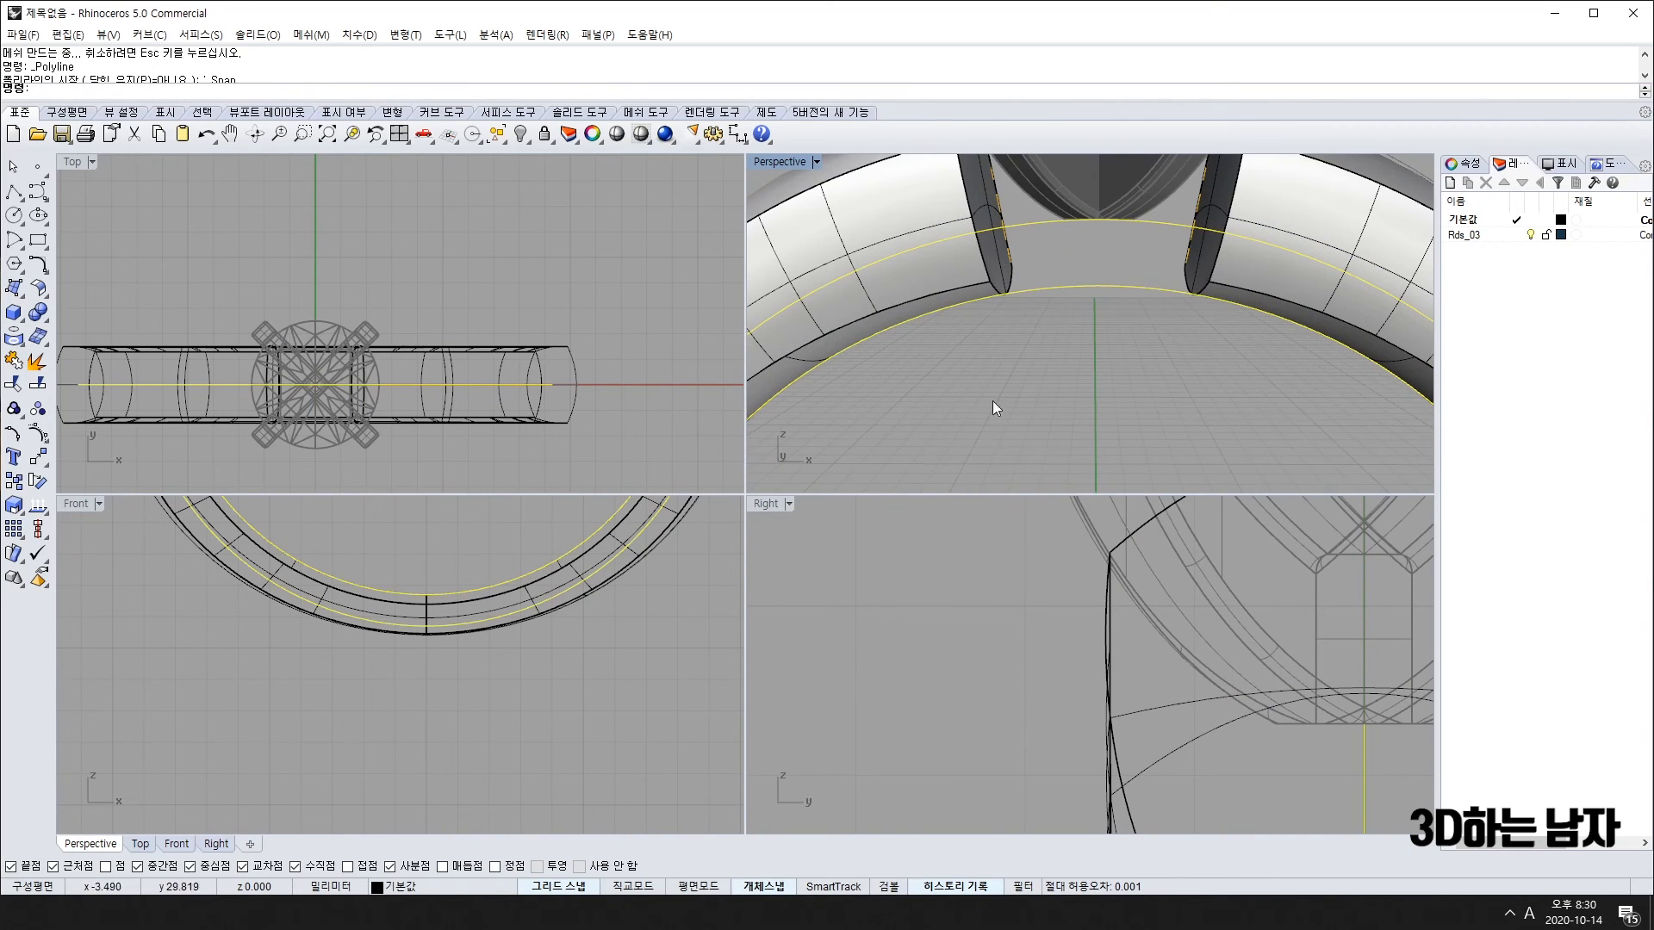
{"action": "right_click_drag", "start_coordinate": [1137, 423], "coordinate": [1126, 286]}
{"action": "left_click", "coordinate": [1182, 238]}
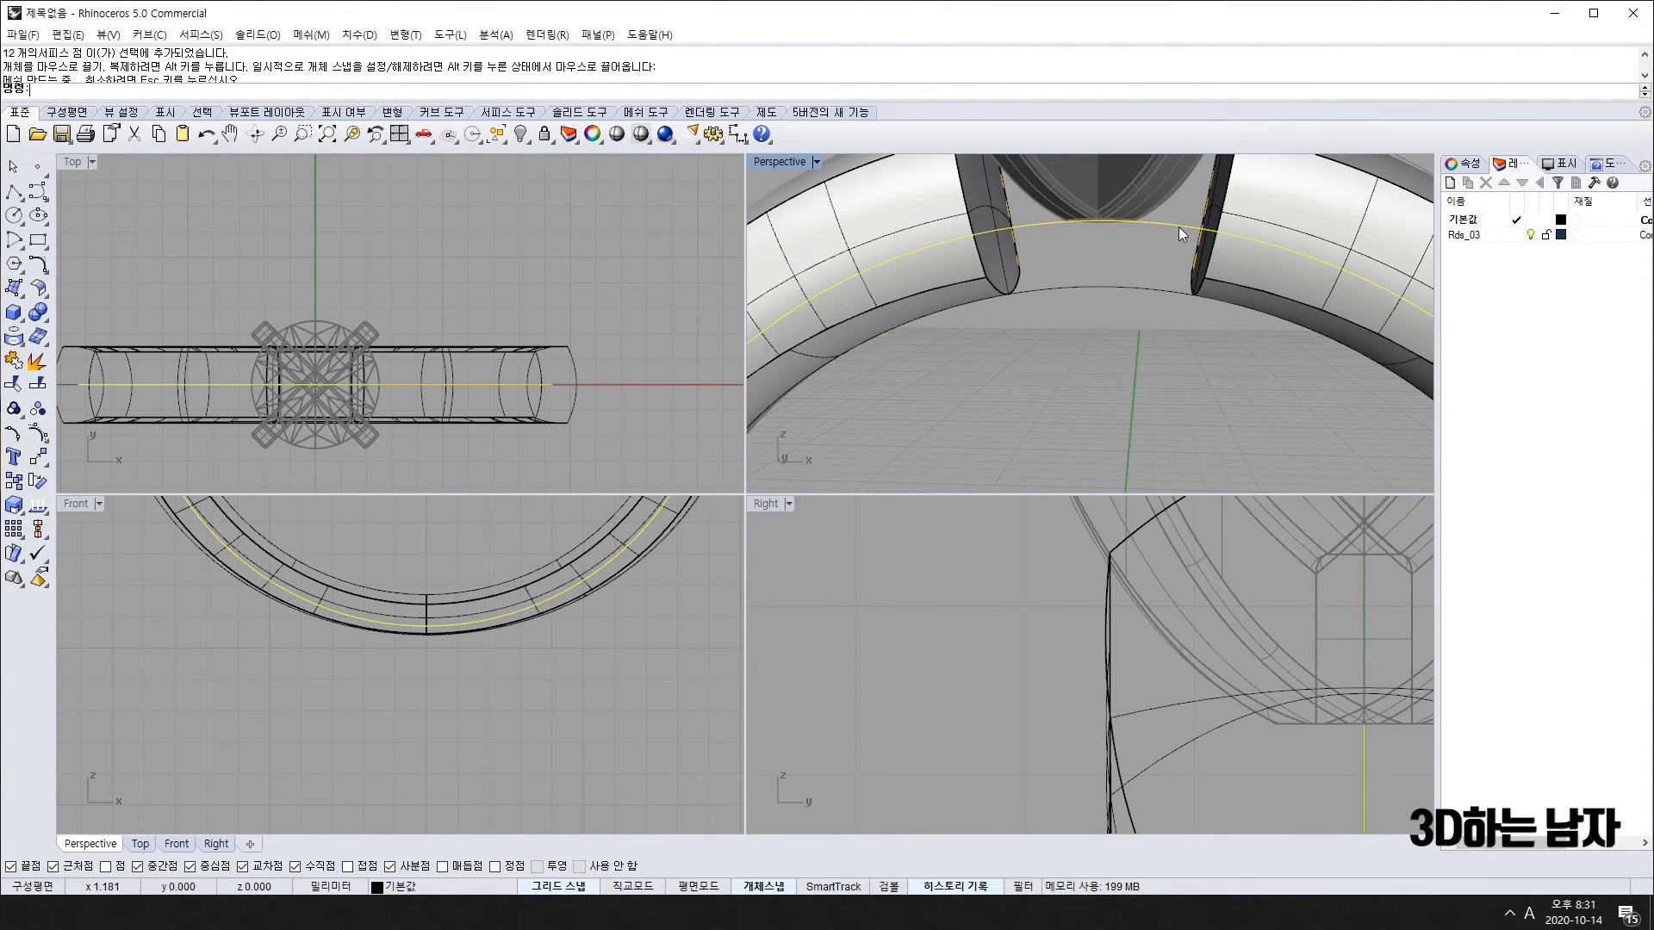
{"action": "scroll", "coordinate": [460, 647], "scroll_direction": "down", "scroll_amount": 5}
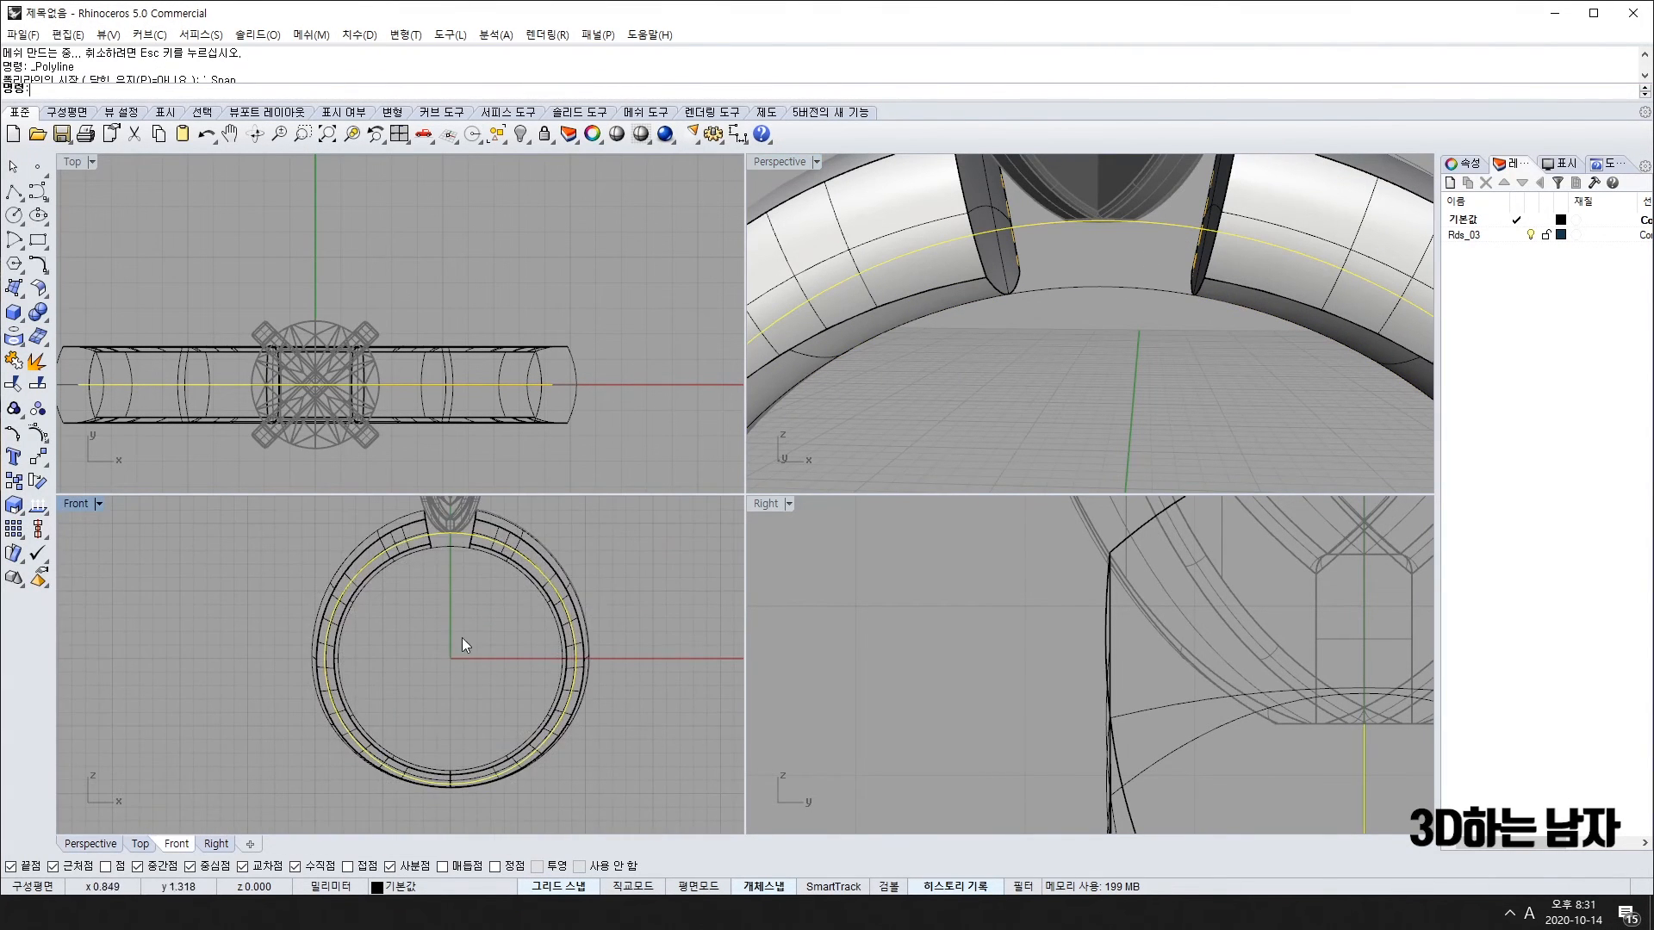
{"action": "scroll", "coordinate": [458, 552], "scroll_direction": "up", "scroll_amount": 5}
{"action": "left_click", "coordinate": [429, 602]}
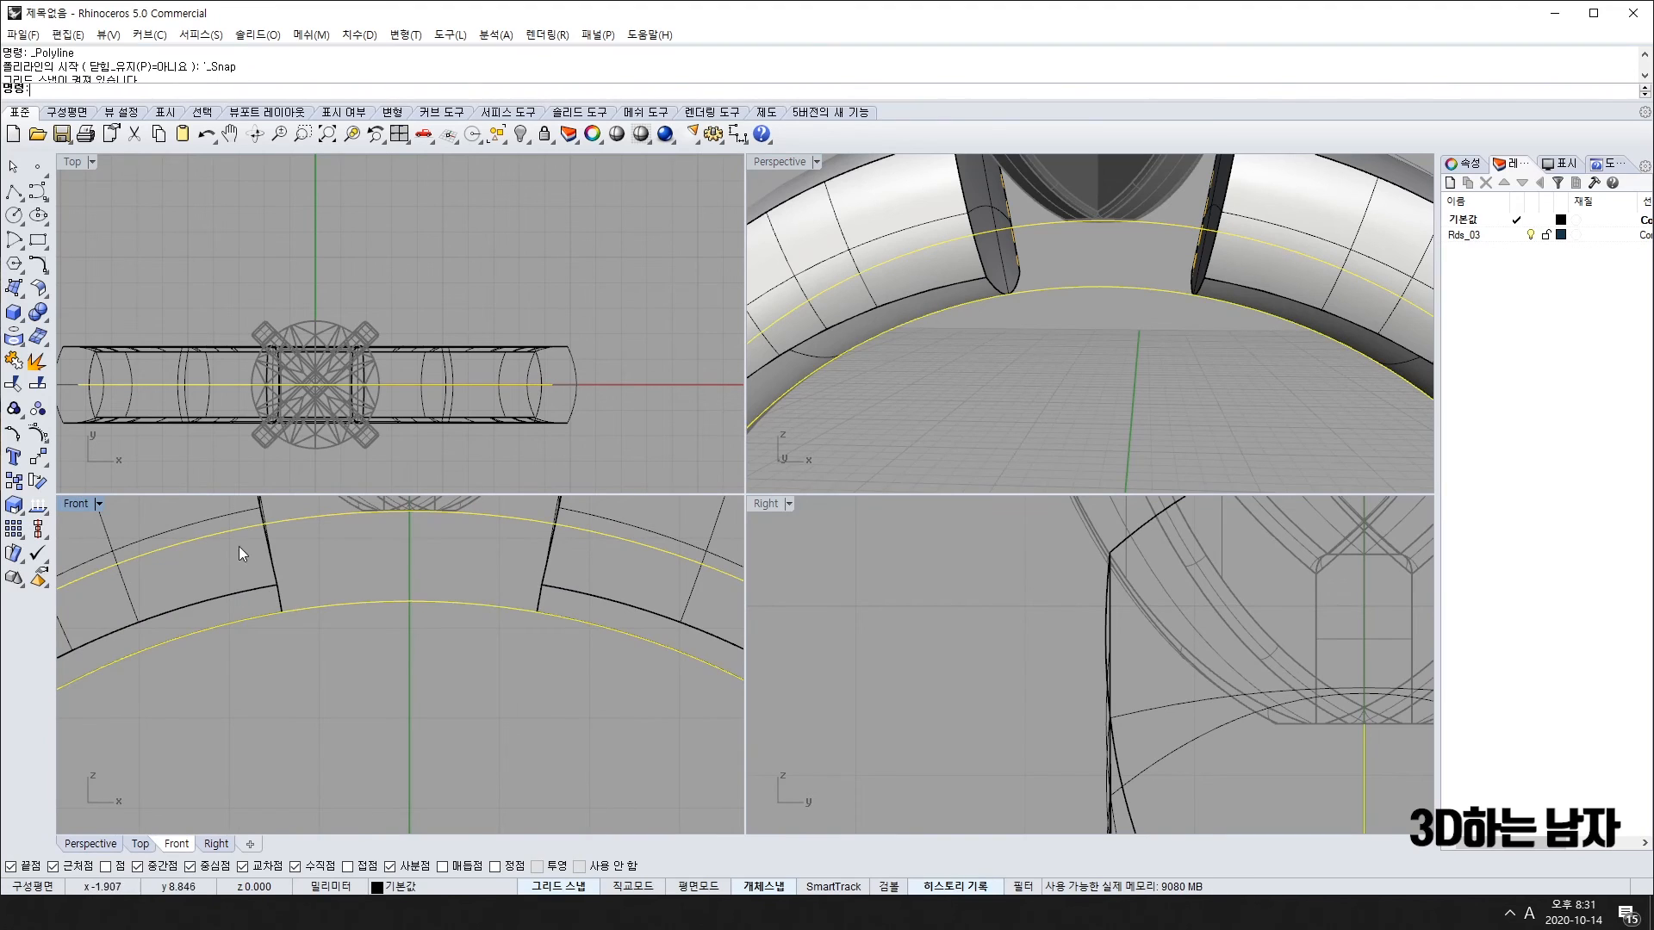
{"action": "right_click_drag", "start_coordinate": [275, 611], "coordinate": [355, 659]}
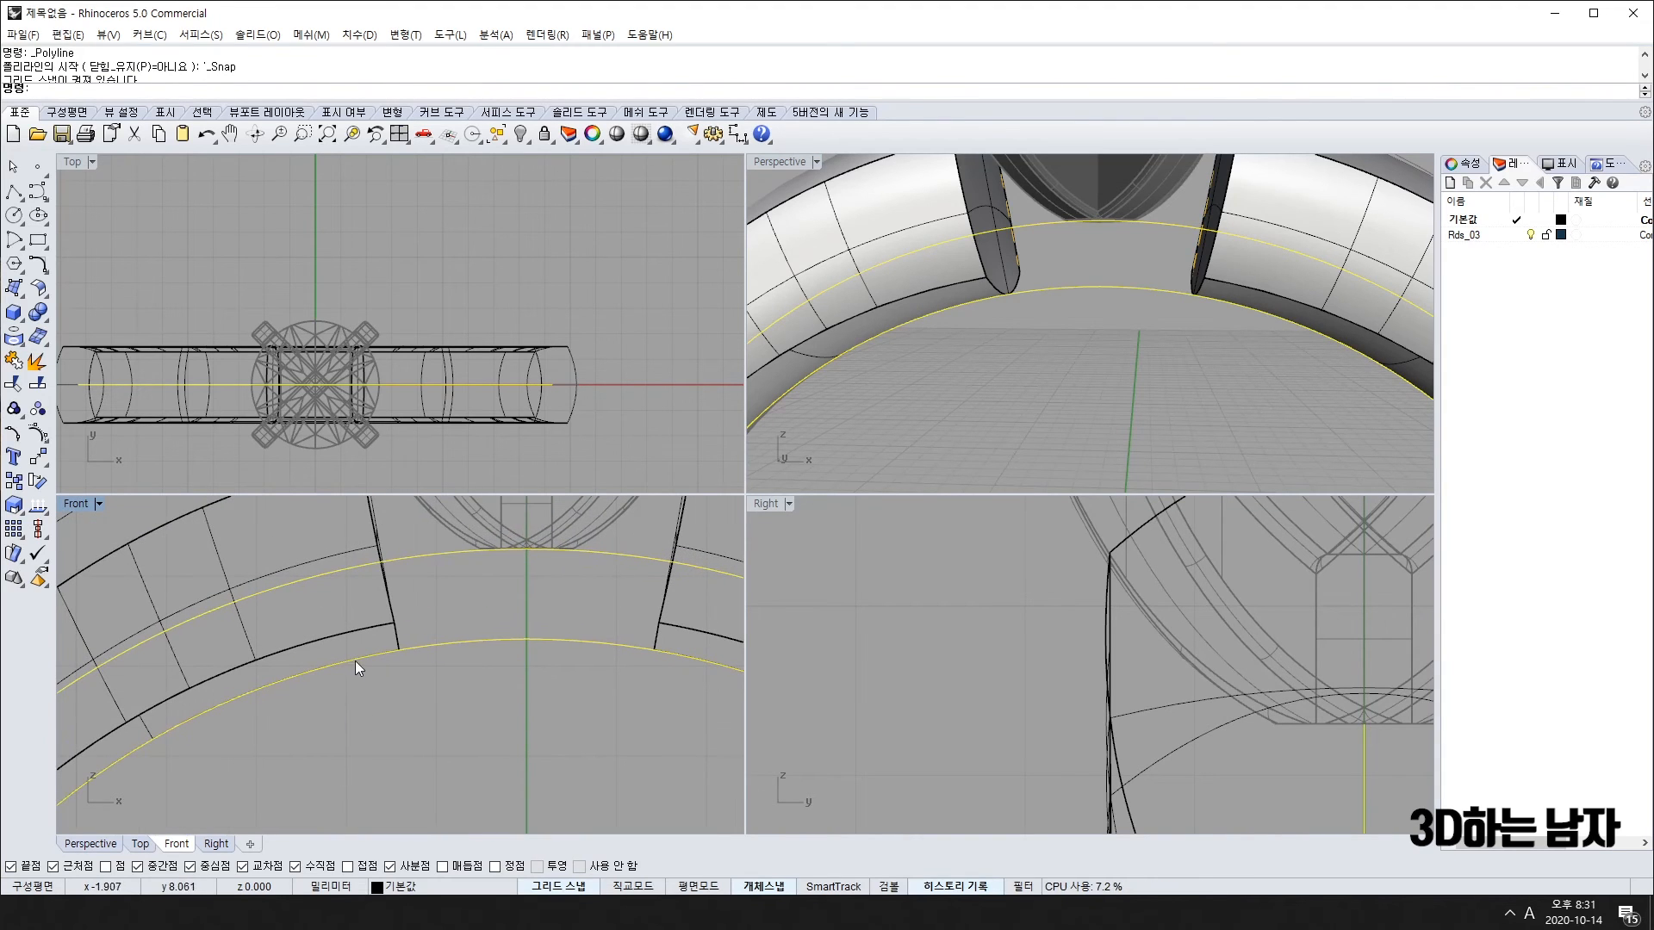
{"action": "key", "text": "Return"}
{"action": "left_click", "coordinate": [385, 652]}
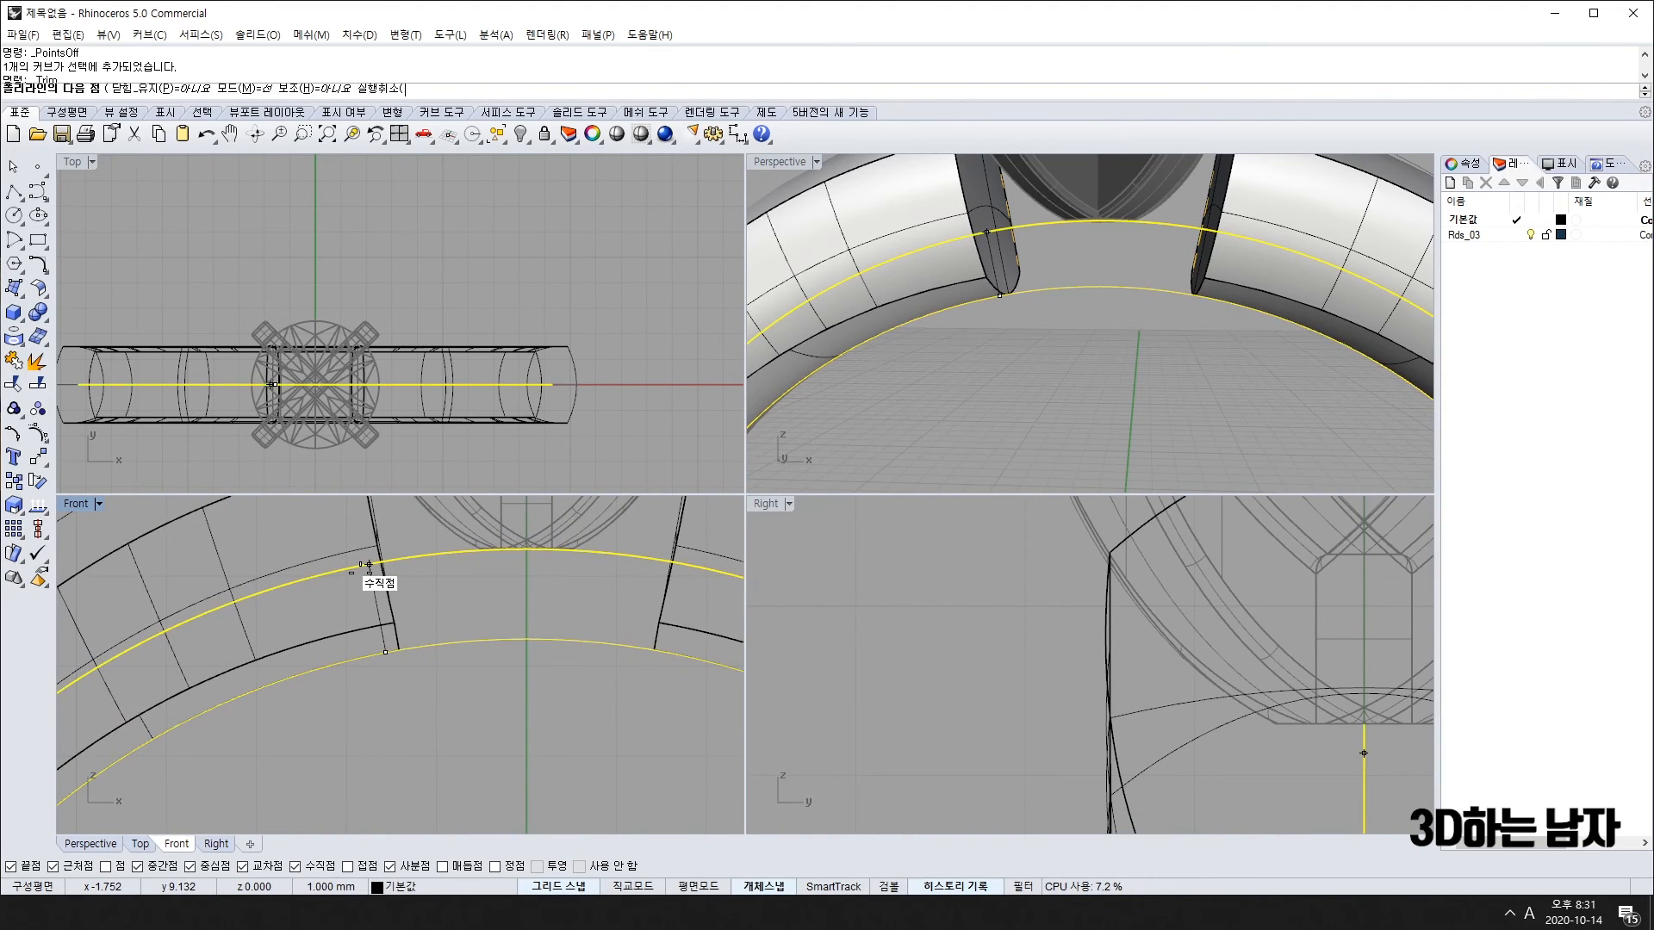
{"action": "key", "text": "Escape"}
{"action": "key", "text": "Escape"}
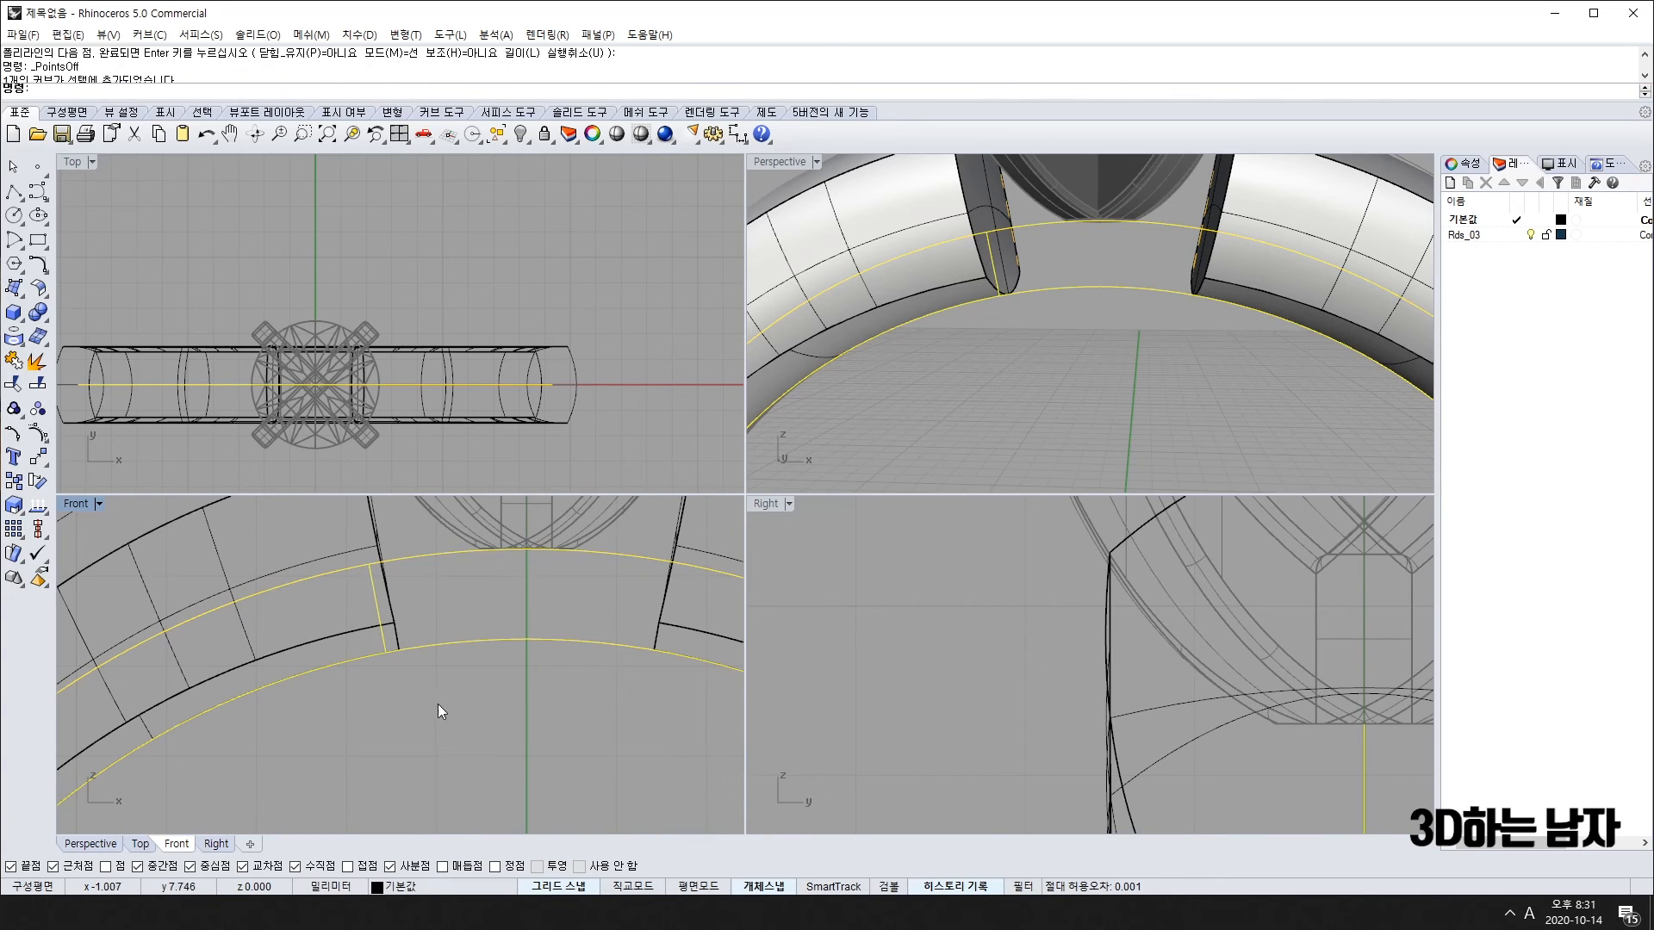
Step: Mirror the short band-end line about the centre to the gap's other side
{"action": "left_click", "coordinate": [379, 599]}
{"action": "scroll", "coordinate": [518, 637], "scroll_direction": "down", "scroll_amount": 3}
{"action": "type", "text": "mirror"}
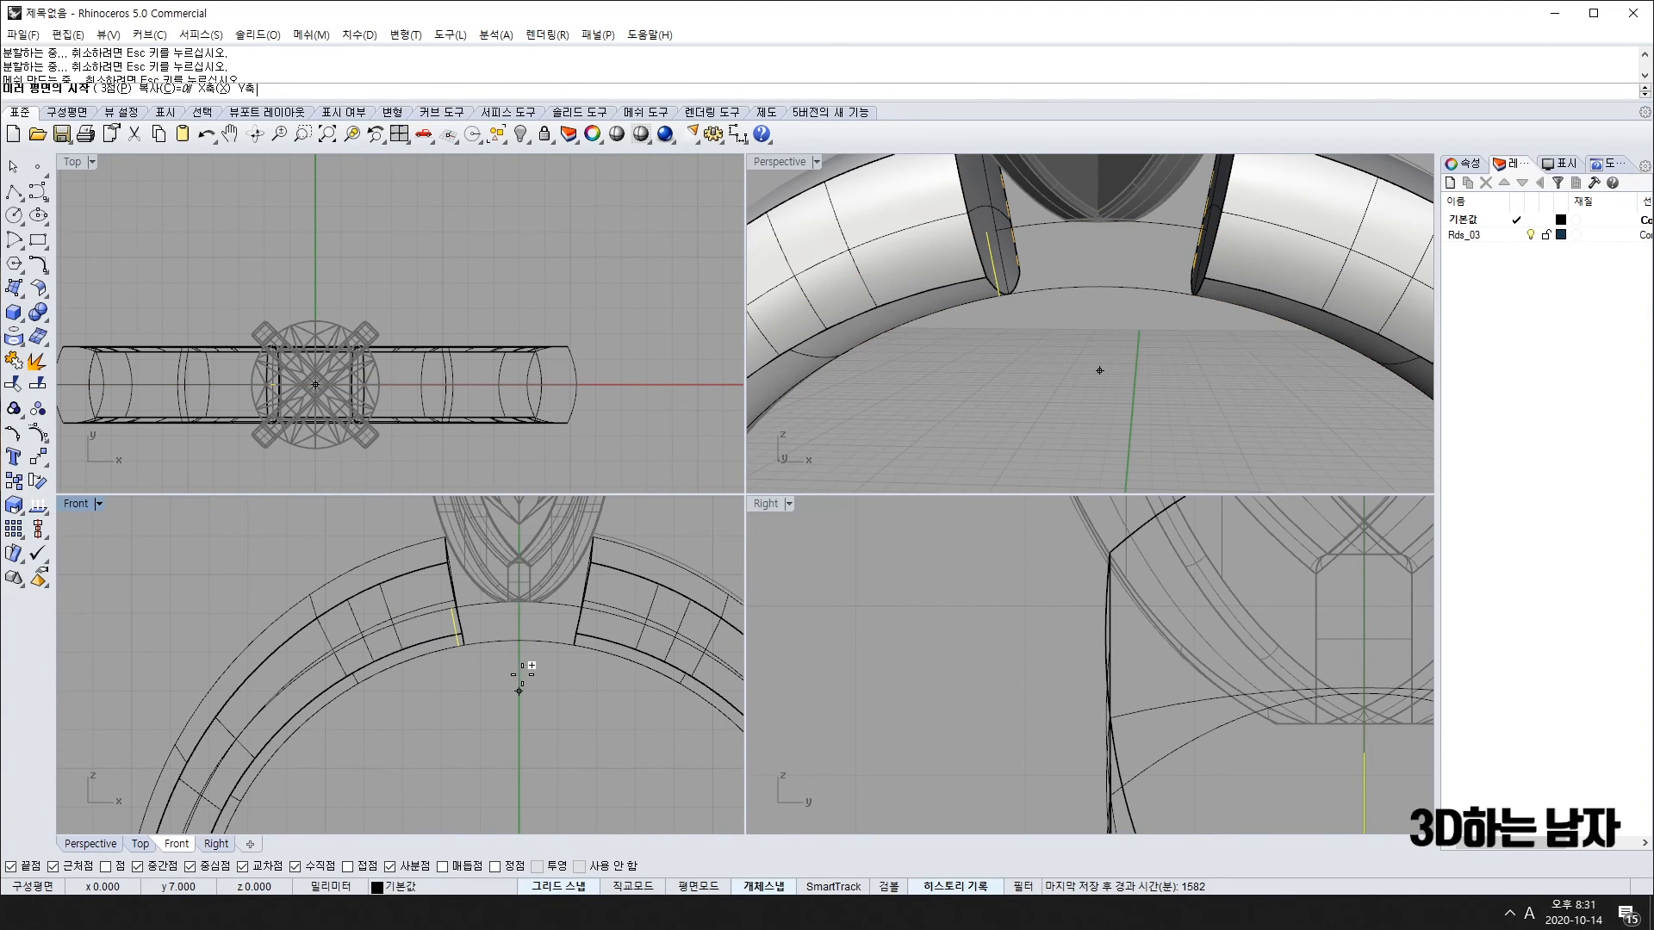
{"action": "key", "text": "Return"}
{"action": "left_click", "coordinate": [519, 729]}
{"action": "left_click", "coordinate": [539, 711]}
{"action": "scroll", "coordinate": [572, 646], "scroll_direction": "up", "scroll_amount": 4}
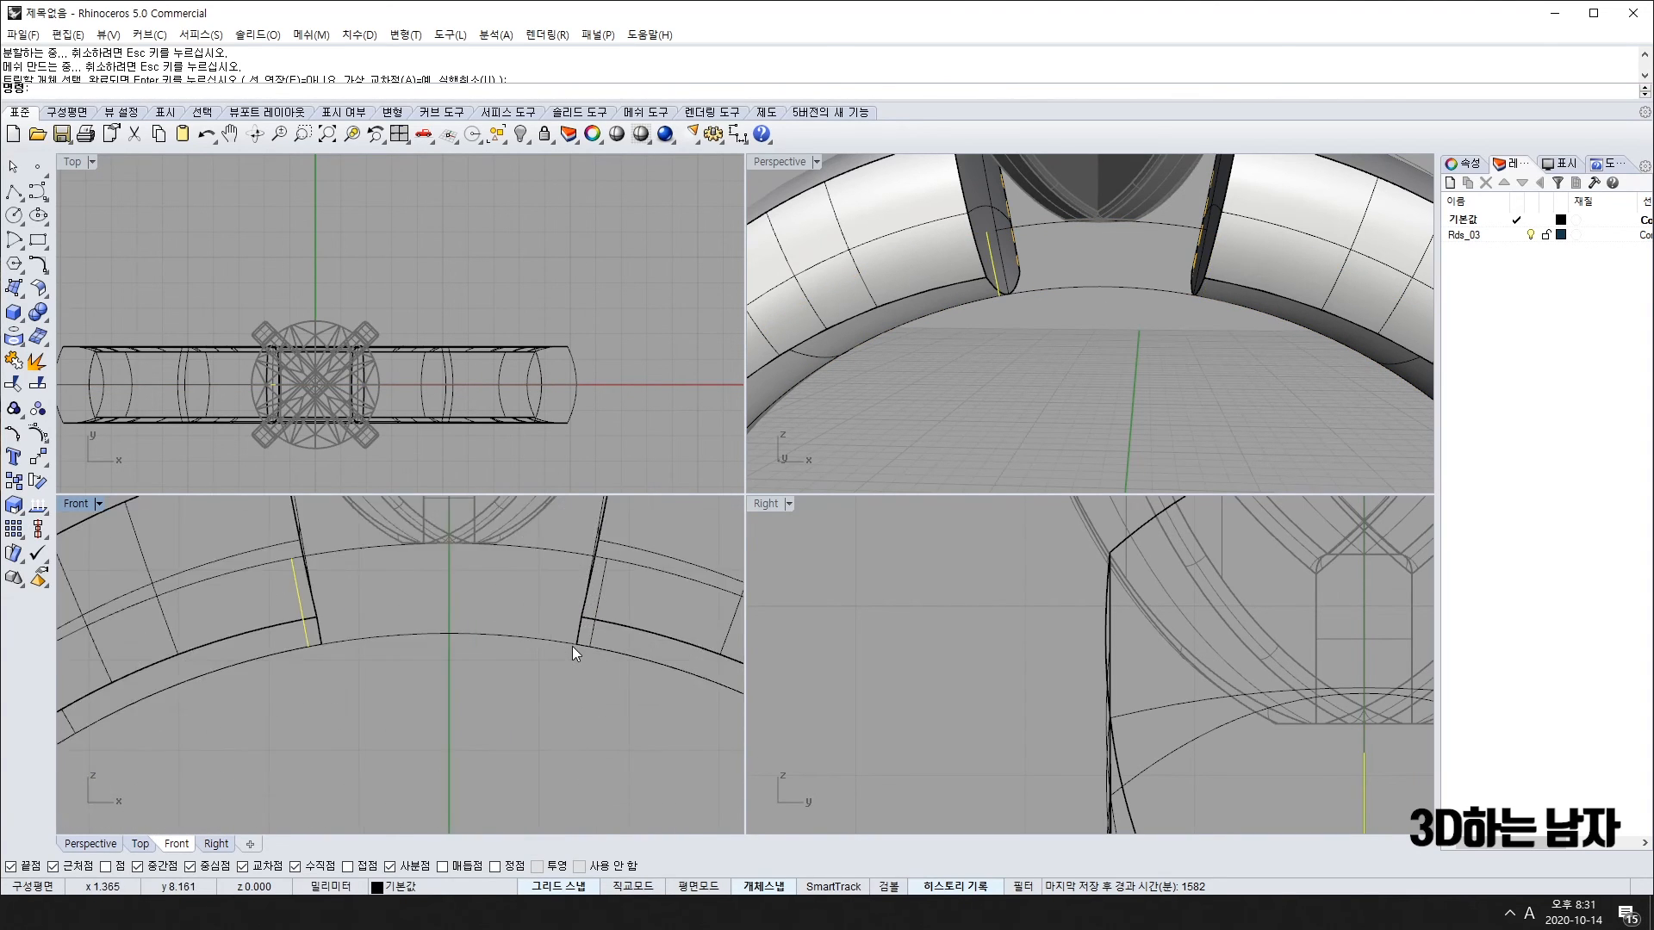
Step: Trim the upper and lower arcs between the two lines and join the curves
{"action": "left_click", "coordinate": [604, 562], "text": "shift"}
{"action": "left_click", "coordinate": [528, 638], "text": "shift"}
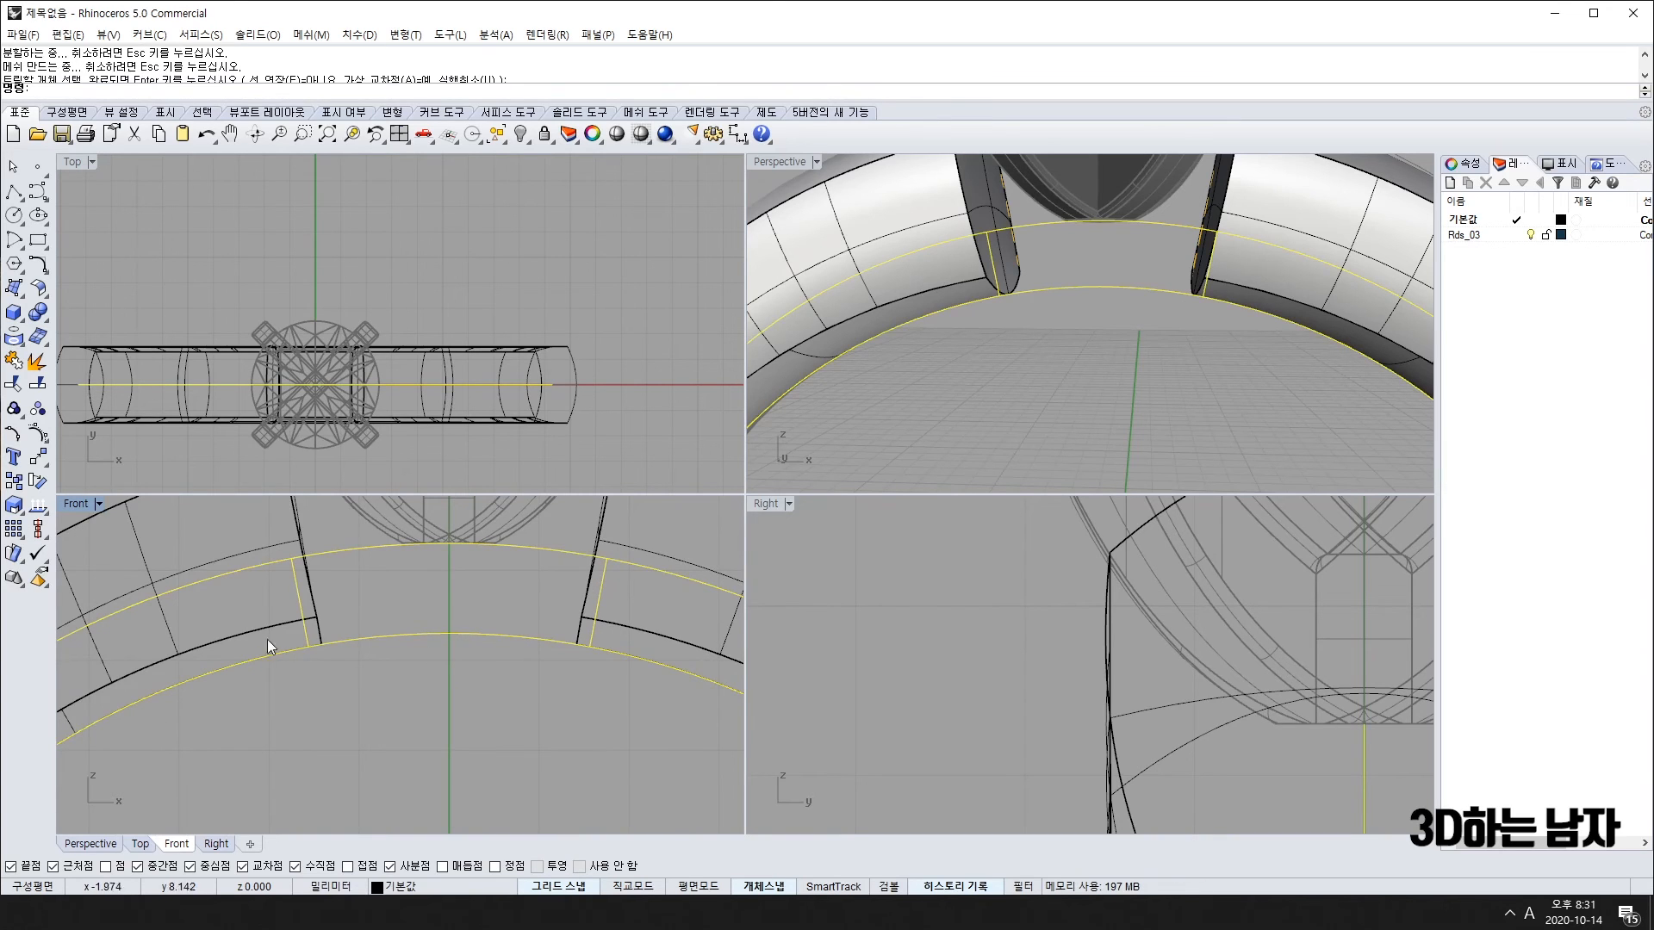
{"action": "left_click", "coordinate": [36, 383]}
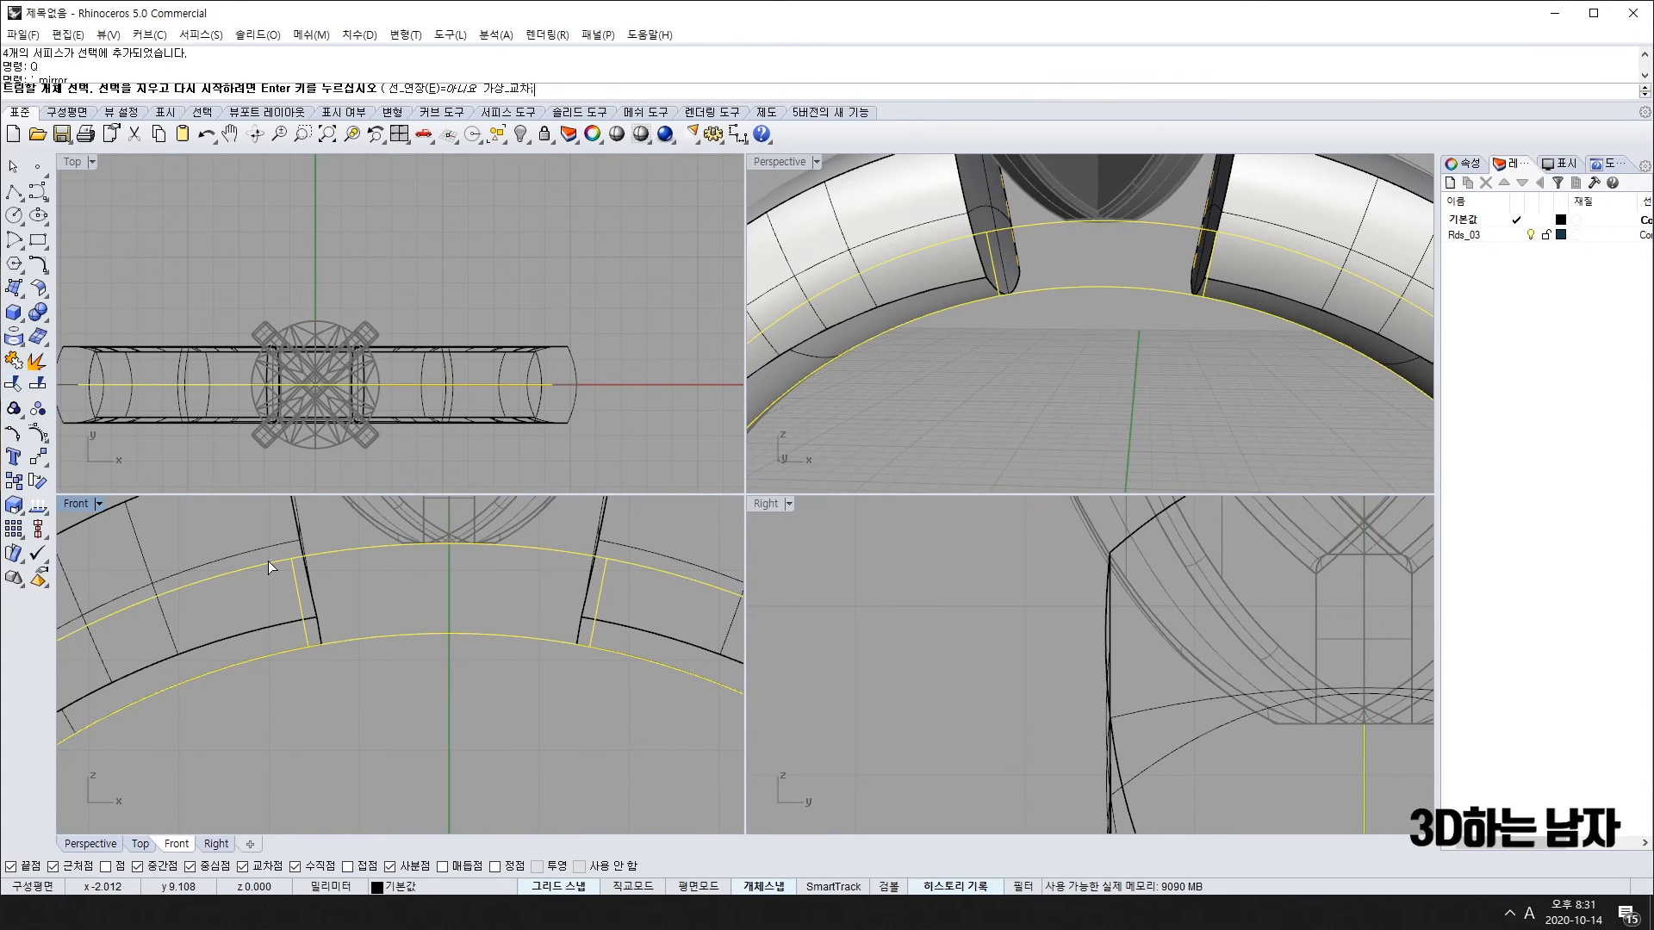
{"action": "left_click", "coordinate": [282, 652]}
{"action": "left_click", "coordinate": [336, 697]}
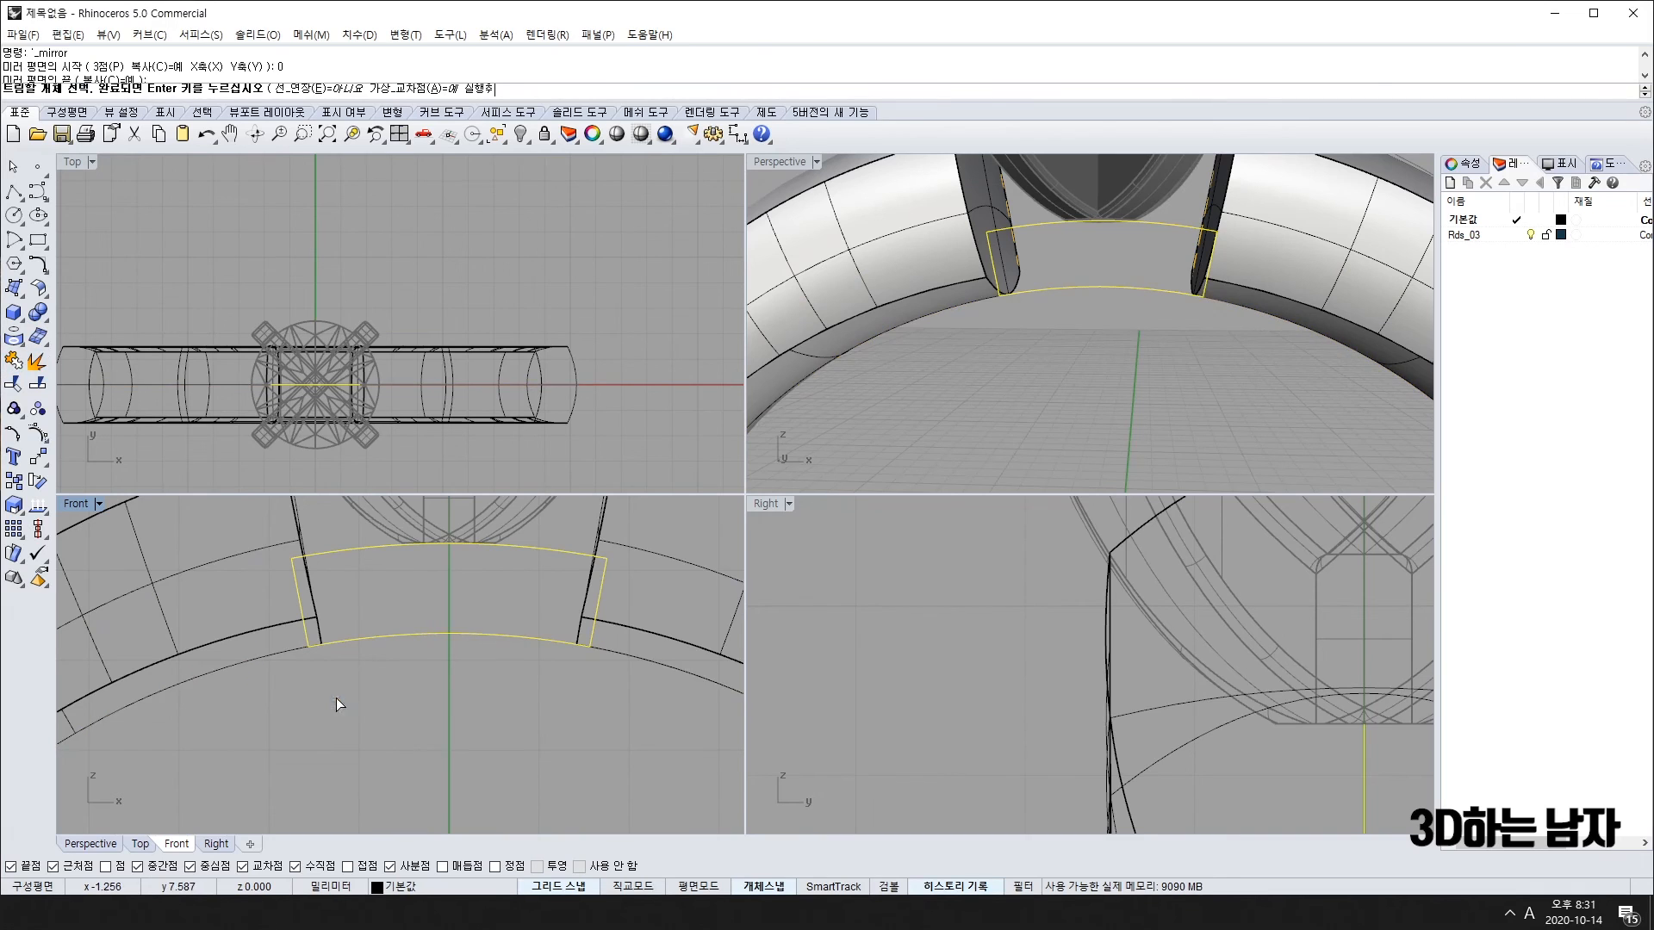
{"action": "scroll", "coordinate": [564, 704], "scroll_direction": "down", "scroll_amount": 5}
{"action": "key", "text": "Return"}
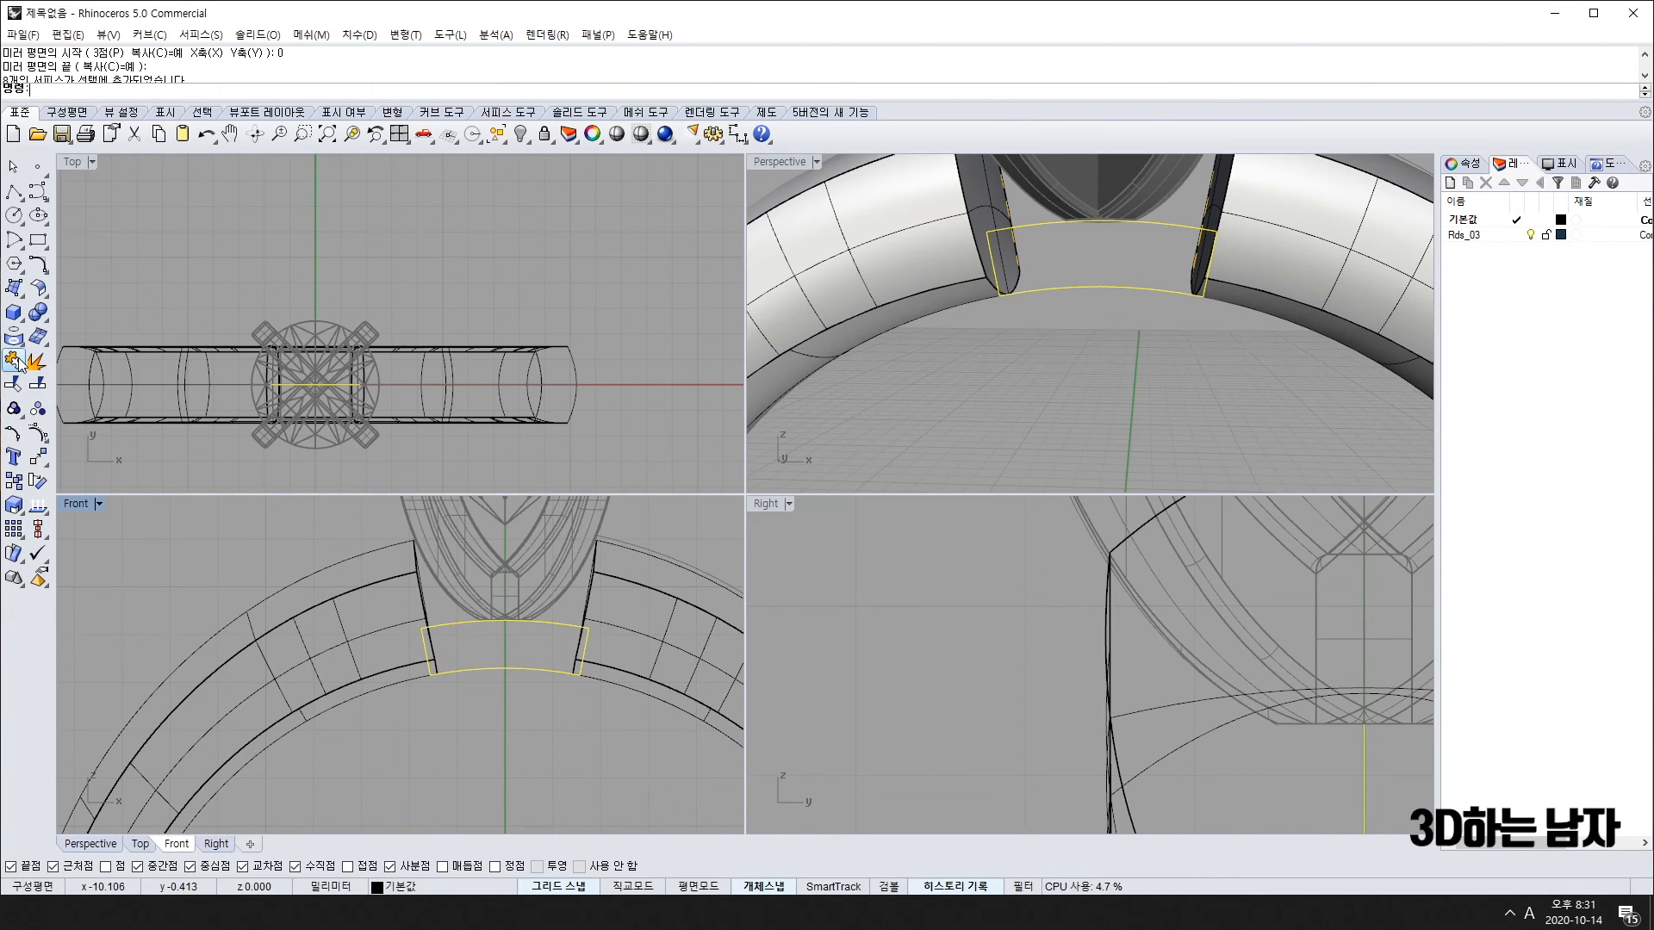
{"action": "left_click", "coordinate": [16, 362]}
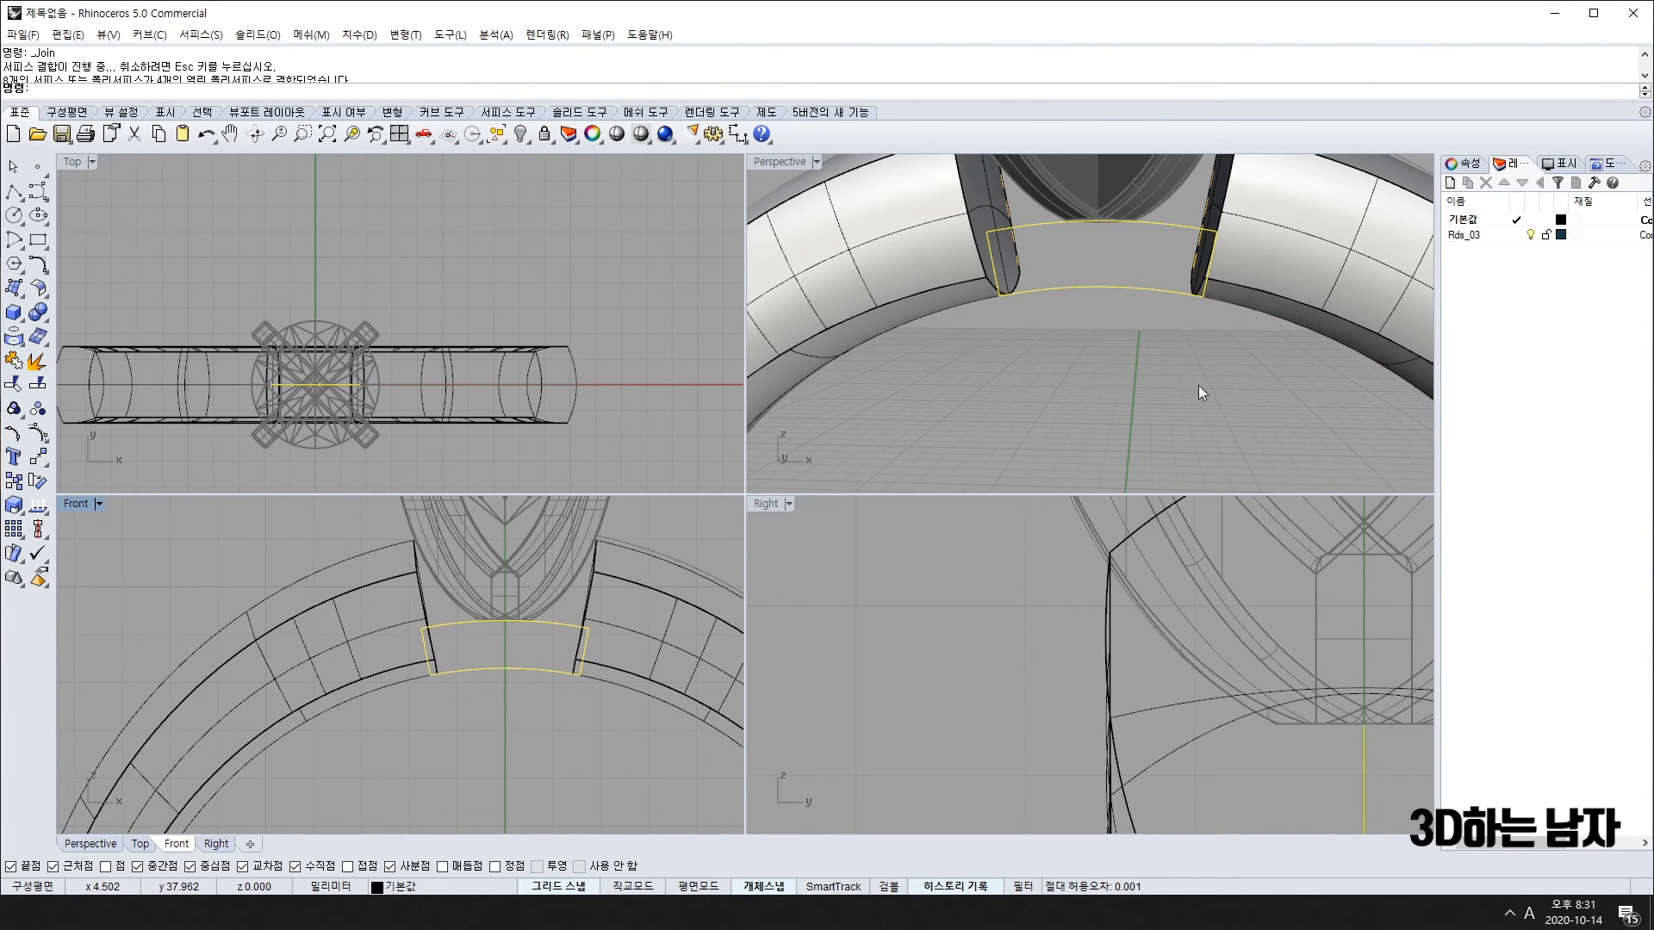
Step: Extrude the bridge surface with ExtrudeSrf into a solid block
{"action": "mouse_move", "coordinate": [1198, 385]}
{"action": "right_mouse_down"}
{"action": "mouse_move", "coordinate": [1073, 353]}
{"action": "mouse_move", "coordinate": [1206, 371]}
{"action": "mouse_move", "coordinate": [1211, 389]}
{"action": "right_mouse_up"}
{"action": "right_click_drag", "start_coordinate": [1196, 322], "coordinate": [1111, 366]}
{"action": "scroll", "coordinate": [339, 382], "scroll_direction": "up", "scroll_amount": 4}
{"action": "type", "text": "ExtrudeSrf"}
{"action": "key", "text": "Return"}
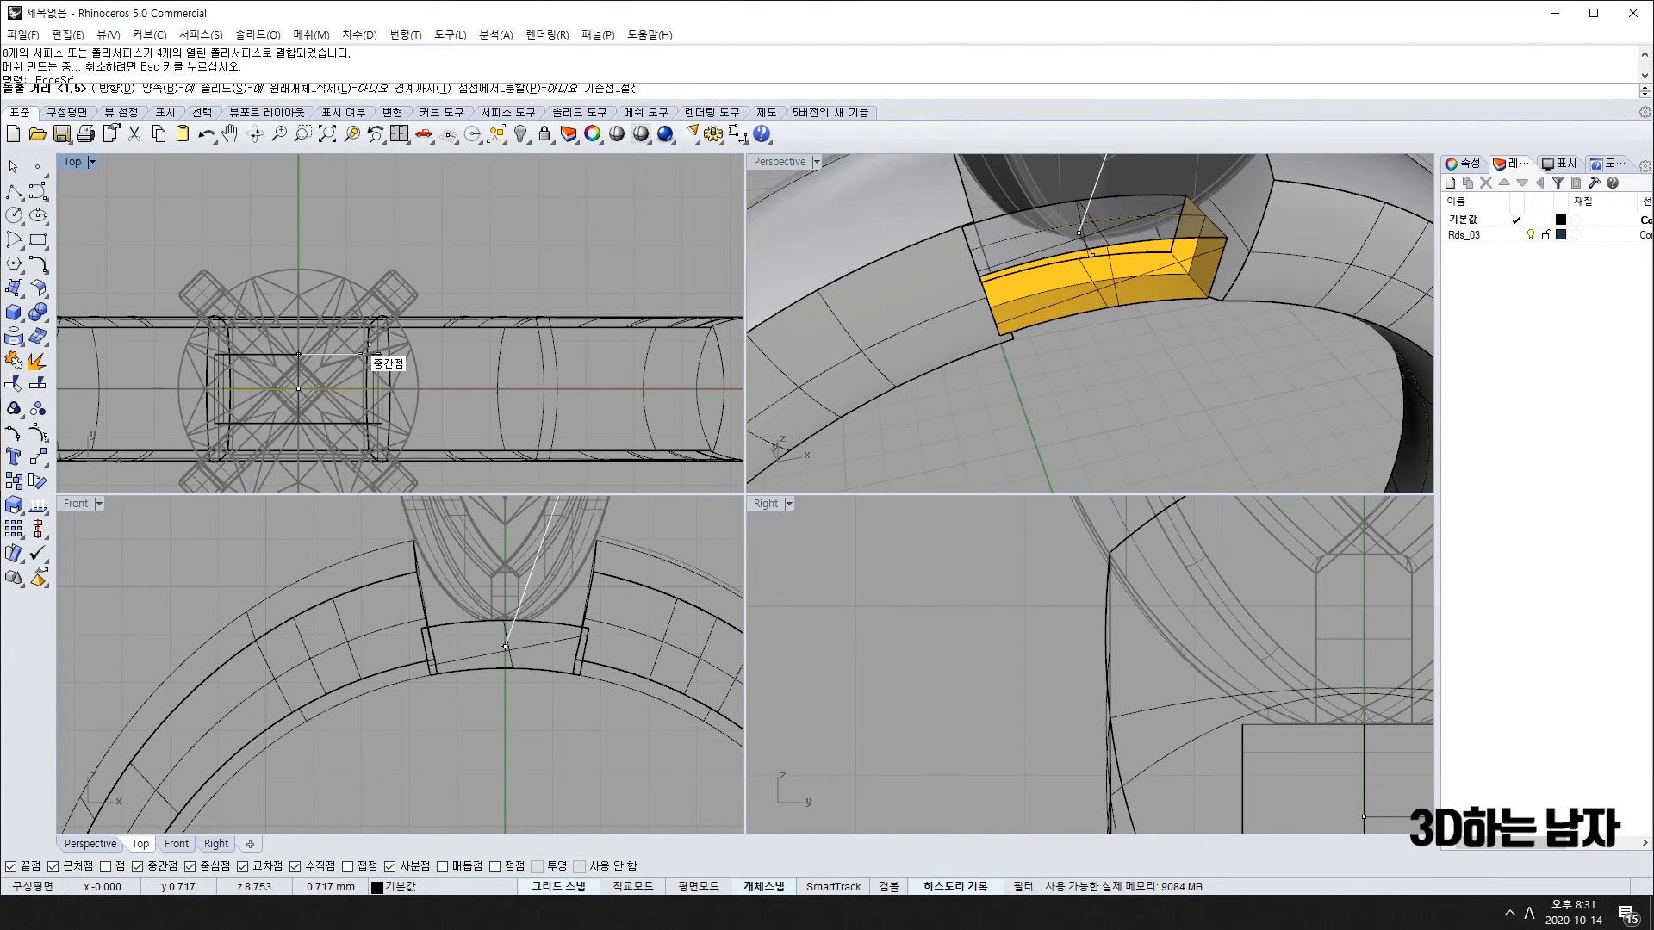
{"action": "left_click", "coordinate": [299, 354]}
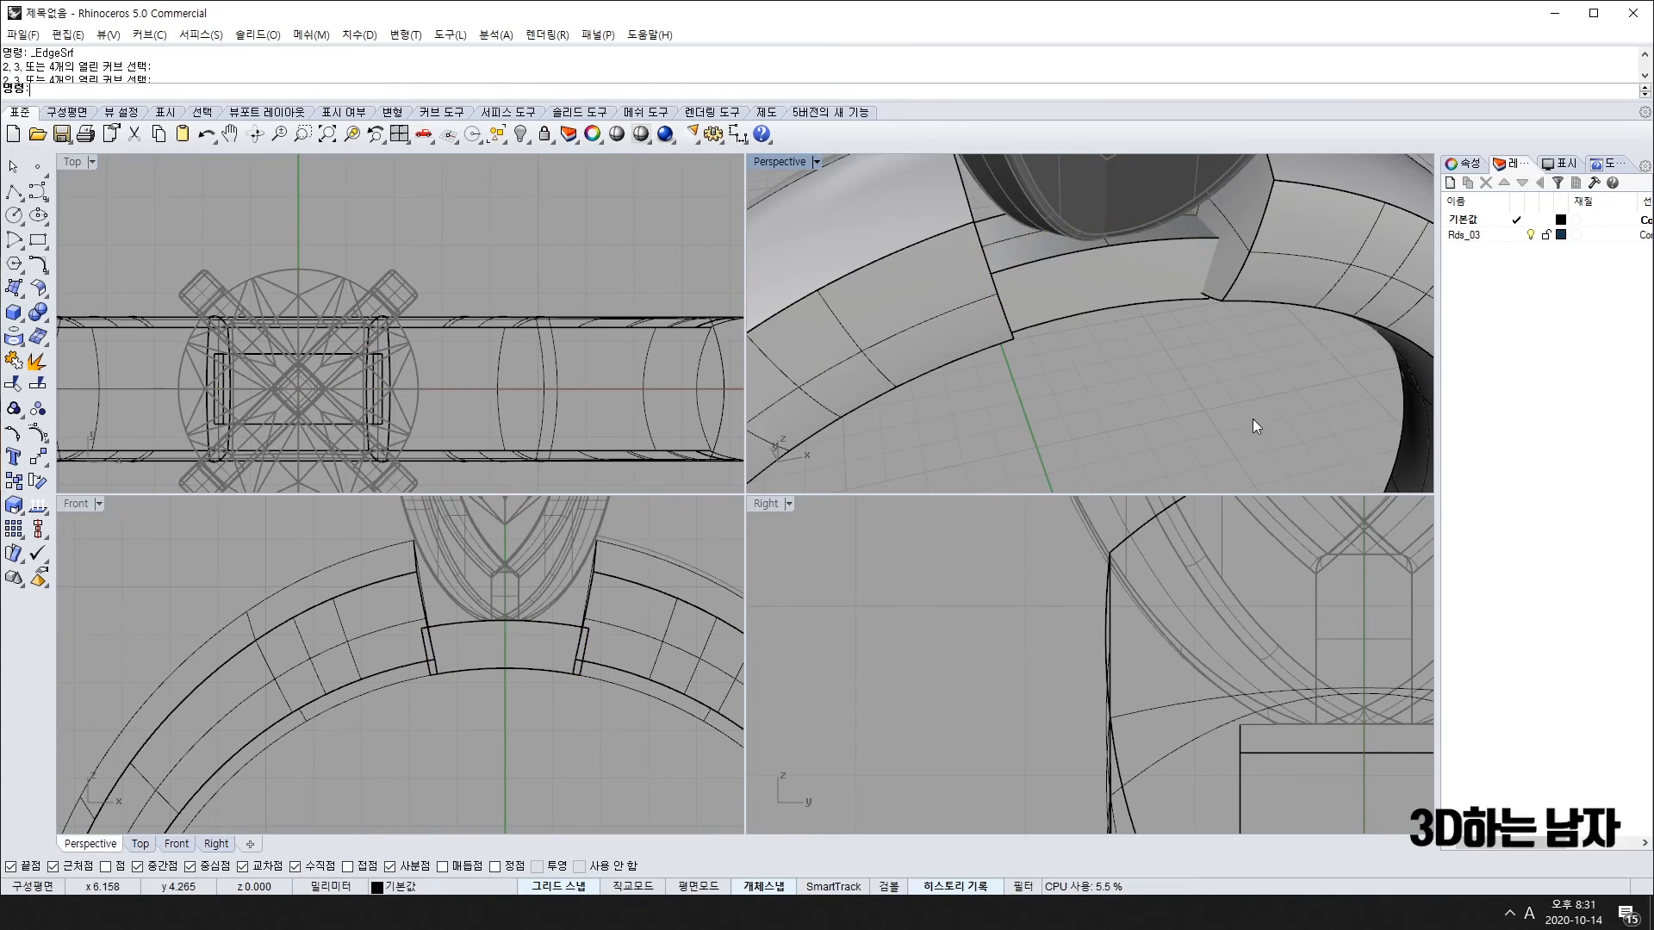
Step: Join the centre bridge segment to the surrounding surfaces and select the bridge block
{"action": "right_click_drag", "start_coordinate": [1252, 418], "coordinate": [1201, 249]}
{"action": "left_click", "coordinate": [1120, 251]}
{"action": "key", "text": "ctrl+j"}
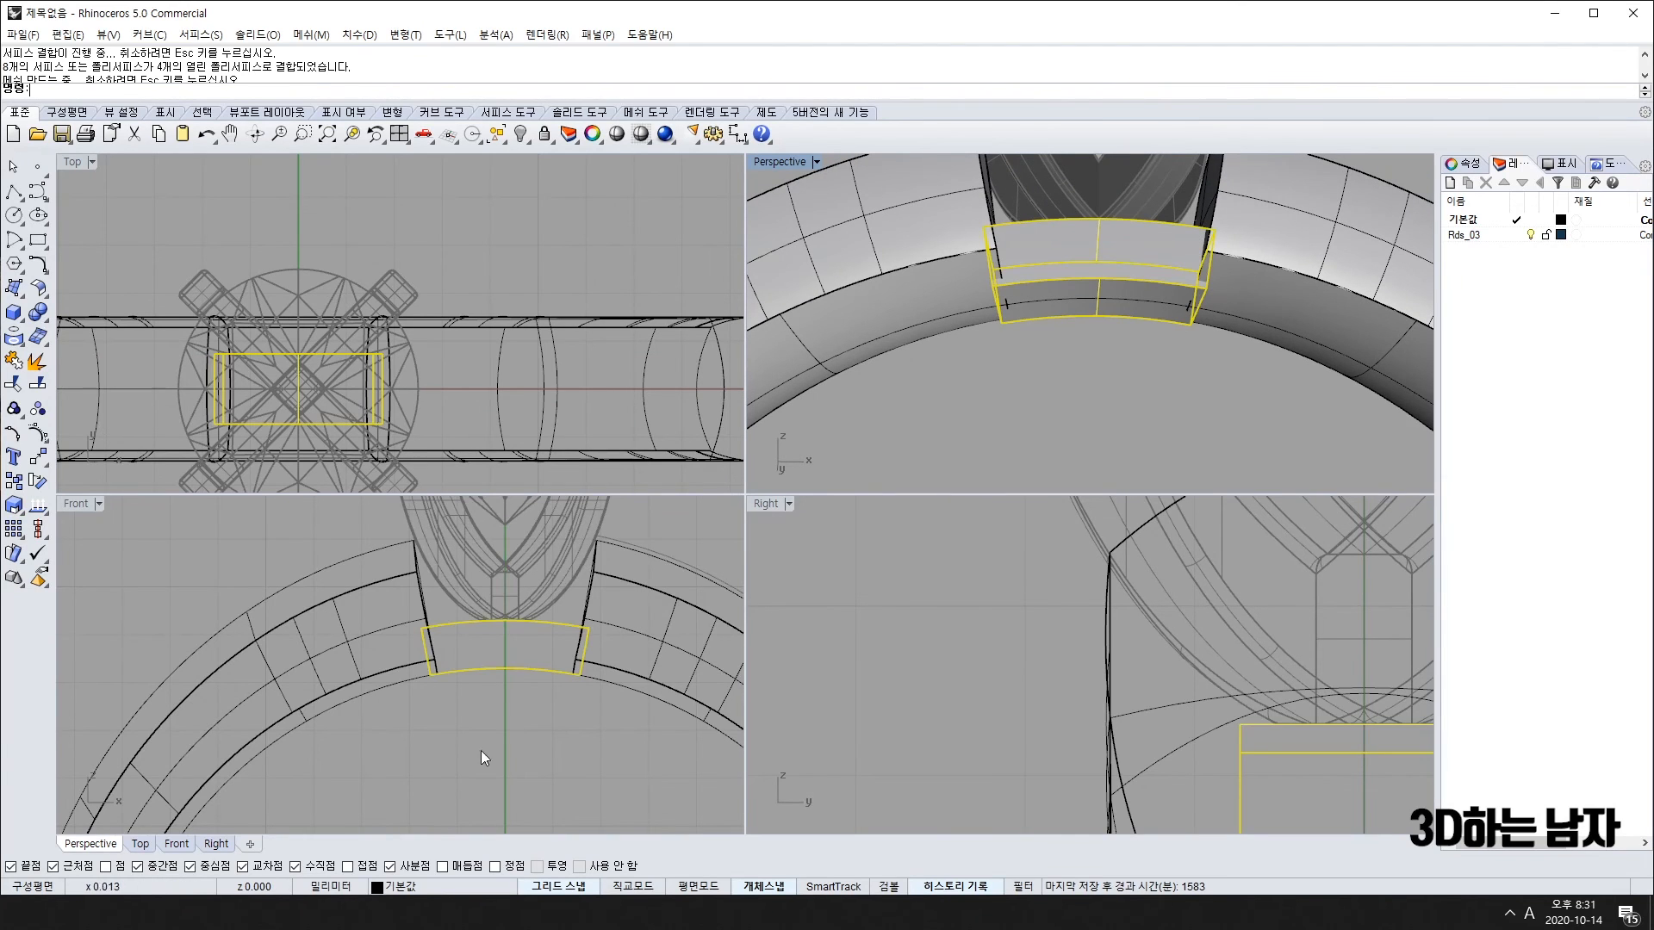
{"action": "scroll", "coordinate": [546, 676], "scroll_direction": "up", "scroll_amount": 5}
{"action": "left_click", "coordinate": [1111, 446]}
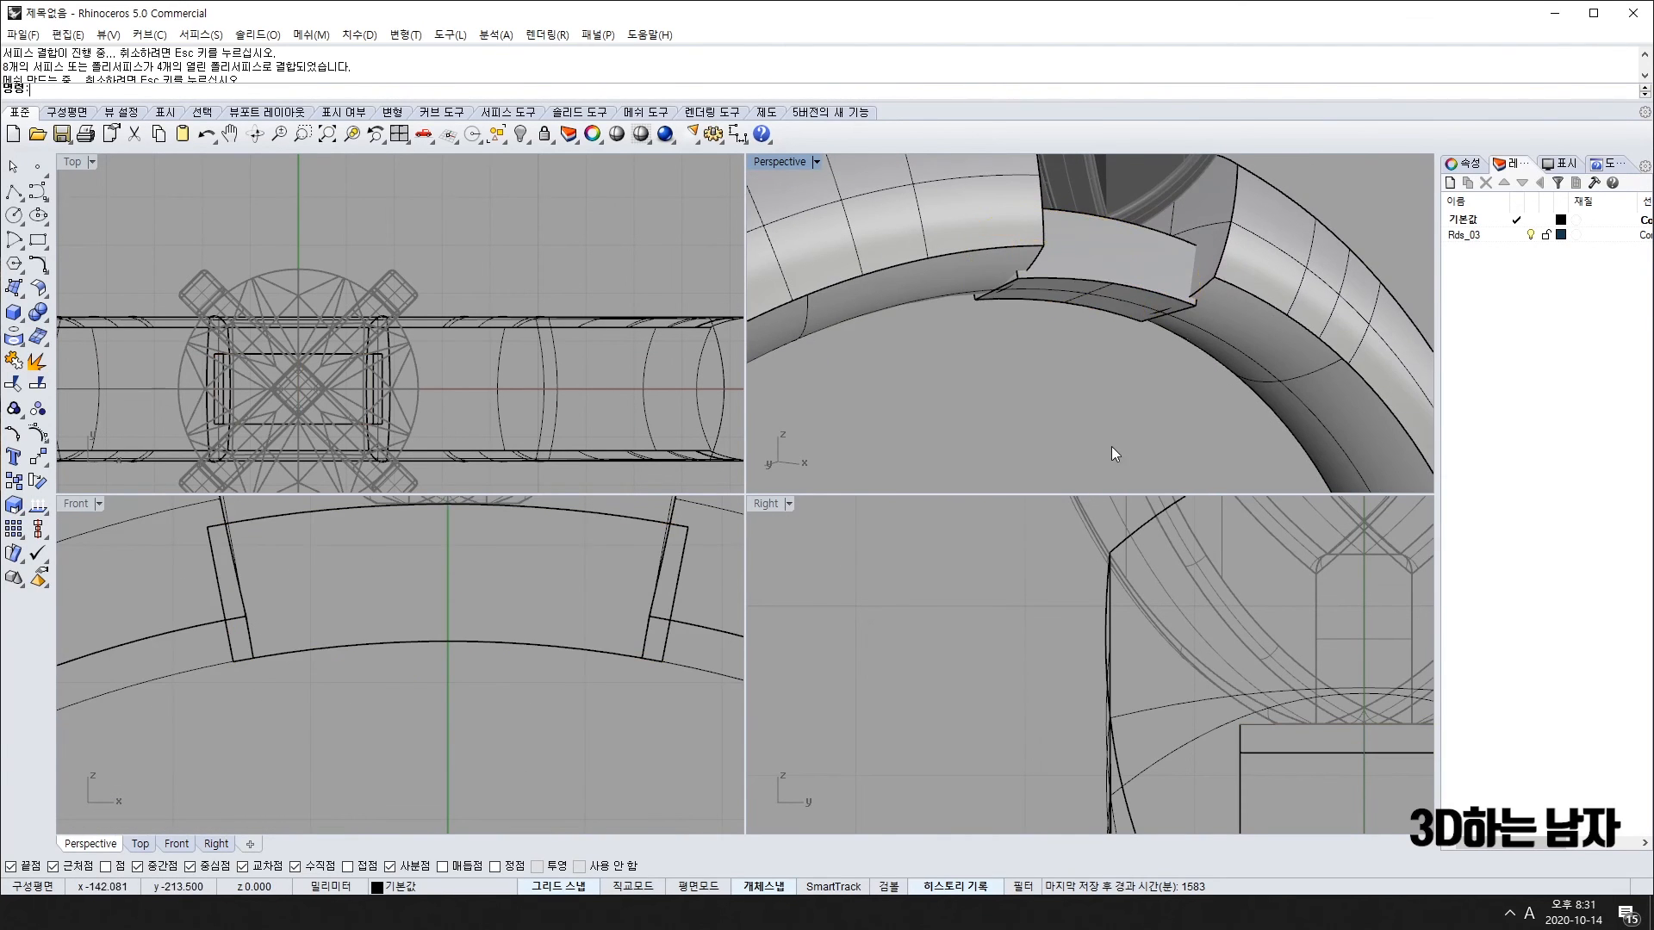
{"action": "right_click_drag", "start_coordinate": [1111, 446], "coordinate": [1058, 448]}
{"action": "left_click", "coordinate": [1109, 293]}
{"action": "right_click_drag", "start_coordinate": [379, 745], "coordinate": [374, 769]}
Step: Make the block's end face with EdgeSrf and mirror it across the origin
{"action": "left_click", "coordinate": [373, 765]}
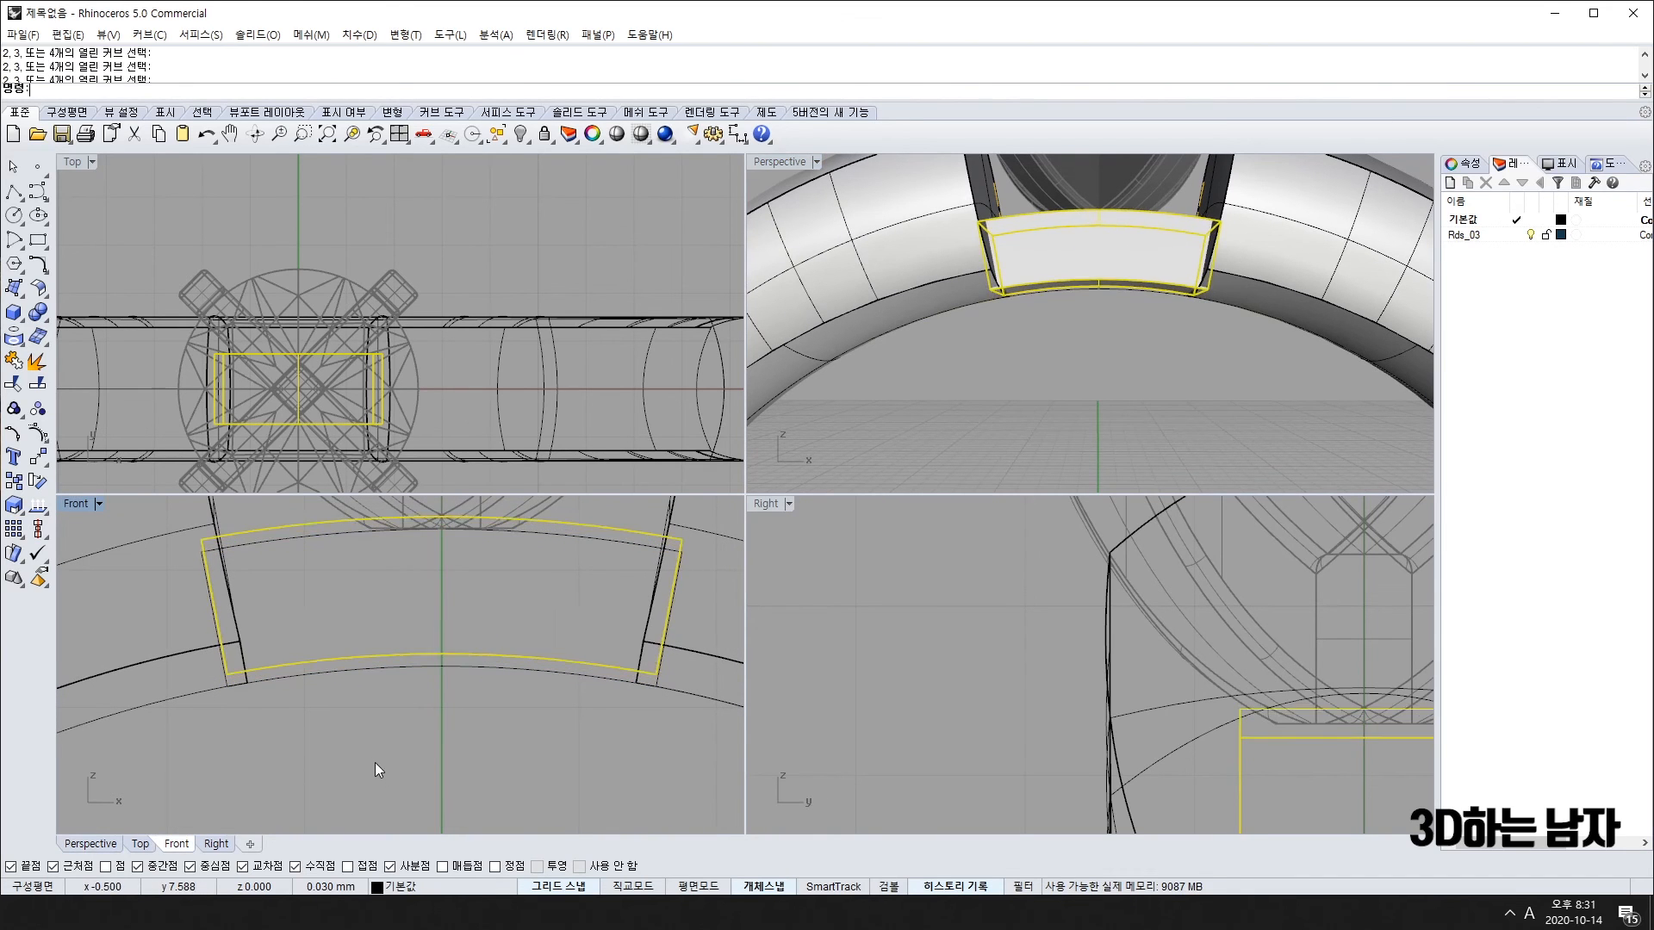
{"action": "right_click_drag", "start_coordinate": [1121, 449], "coordinate": [1155, 416]}
{"action": "left_click", "coordinate": [1177, 290]}
{"action": "type", "text": "mi"}
{"action": "key", "text": "Return"}
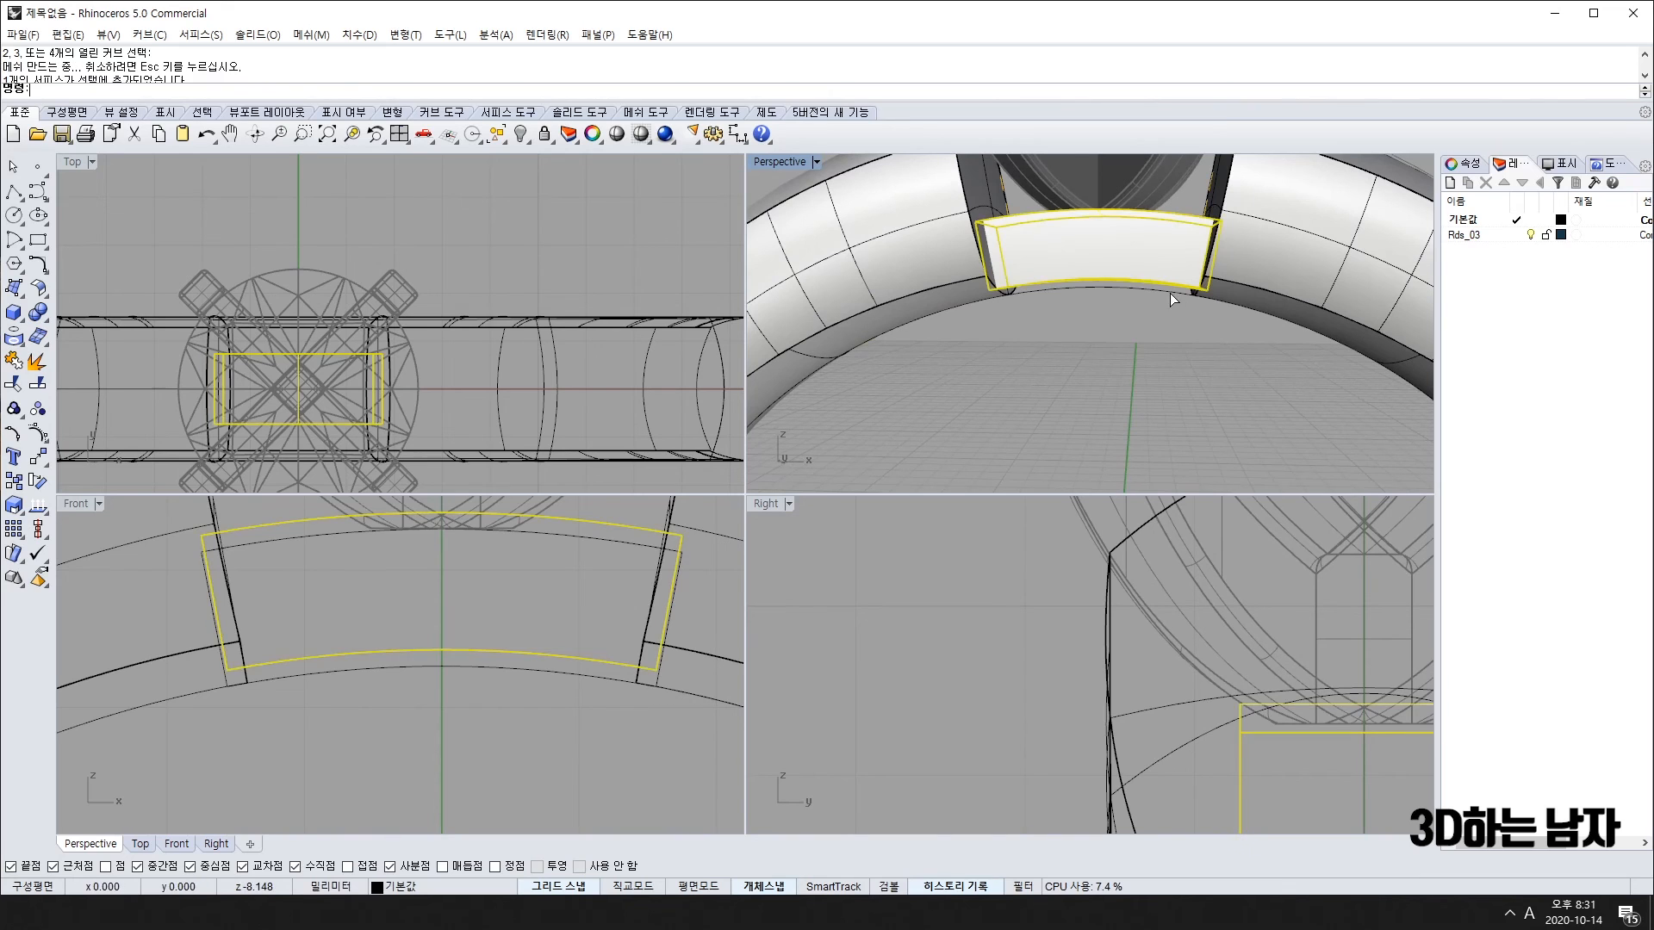
{"action": "type", "text": "0"}
{"action": "key", "text": "Return"}
{"action": "left_click", "coordinate": [1177, 358]}
{"action": "key", "text": "Delete"}
Step: Orbit and zoom around the ring to check the filled bridge
{"action": "scroll", "coordinate": [1121, 417], "scroll_direction": "down", "scroll_amount": 2}
{"action": "scroll", "coordinate": [1121, 417], "scroll_direction": "down", "scroll_amount": 3}
{"action": "right_click_drag", "start_coordinate": [1122, 417], "coordinate": [1079, 333]}
{"action": "scroll", "coordinate": [1075, 399], "scroll_direction": "up", "scroll_amount": 5}
{"action": "scroll", "coordinate": [1087, 378], "scroll_direction": "down", "scroll_amount": 5}
{"action": "scroll", "coordinate": [1095, 375], "scroll_direction": "down", "scroll_amount": 4}
{"action": "scroll", "coordinate": [1086, 370], "scroll_direction": "up", "scroll_amount": 10}
{"action": "scroll", "coordinate": [1079, 332], "scroll_direction": "down", "scroll_amount": 4}
{"action": "scroll", "coordinate": [425, 593], "scroll_direction": "down", "scroll_amount": 4}
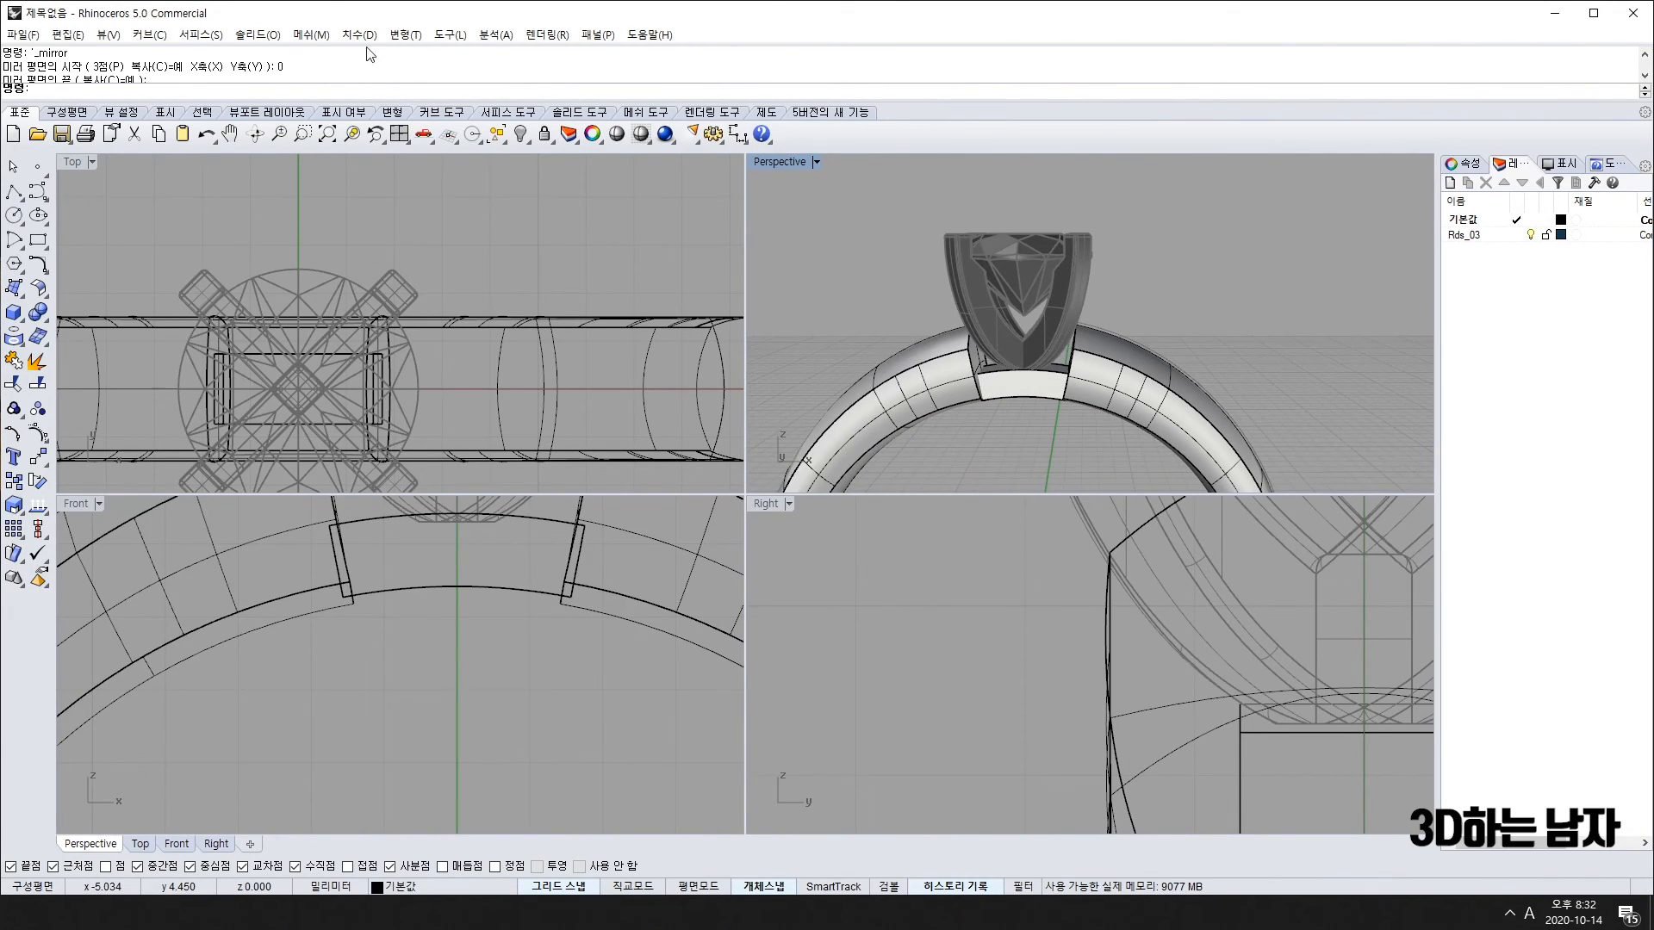
Step: Unlock the stone and prongs and nudge them slightly upward
{"action": "right_click", "coordinate": [547, 135]}
{"action": "scroll", "coordinate": [383, 565], "scroll_direction": "down", "scroll_amount": 3}
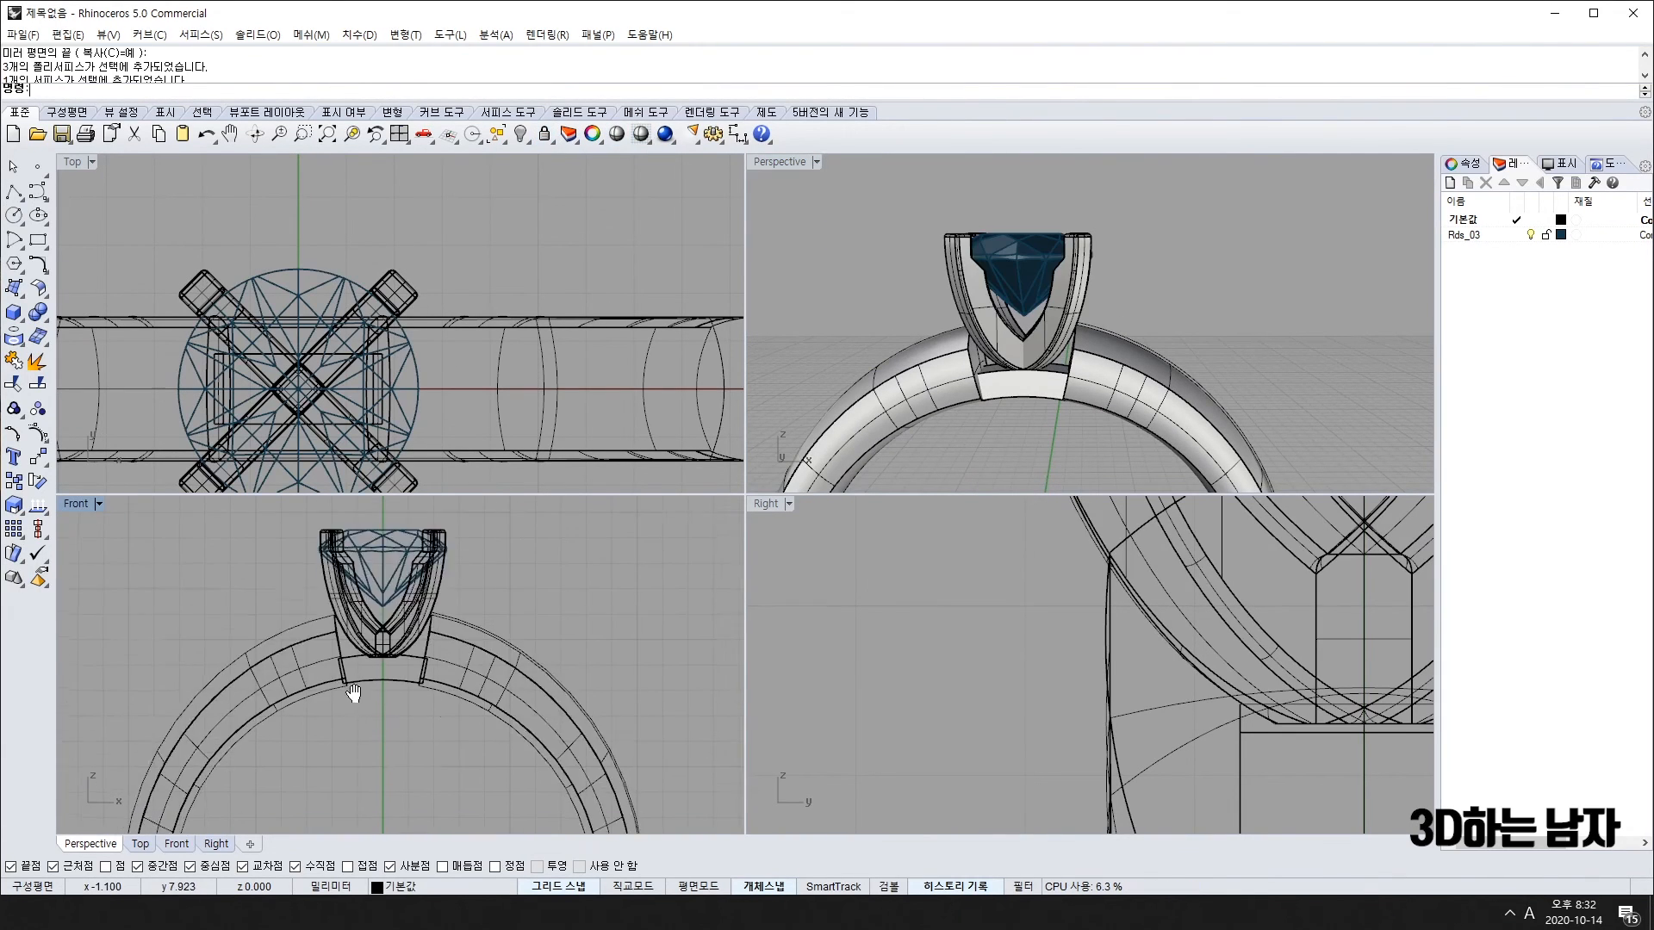
{"action": "scroll", "coordinate": [384, 728], "scroll_direction": "up", "scroll_amount": 4}
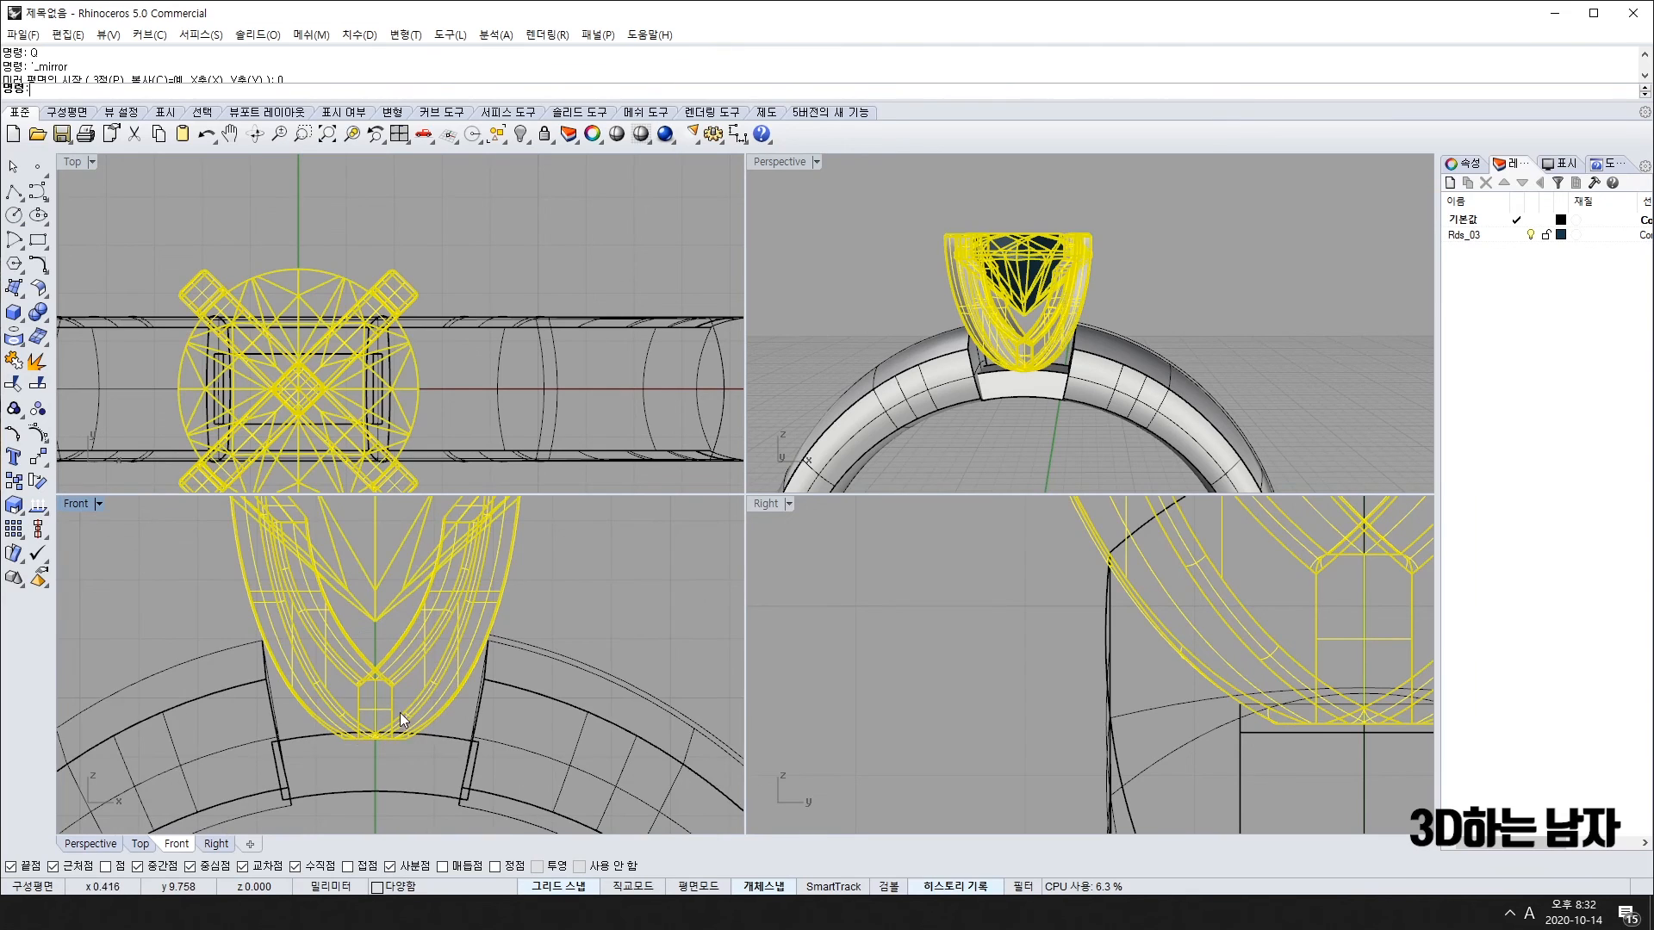
{"action": "left_click", "coordinate": [414, 696]}
{"action": "mouse_move", "coordinate": [414, 696]}
{"action": "left_mouse_down"}
{"action": "mouse_move", "coordinate": [411, 721]}
{"action": "mouse_move", "coordinate": [412, 699]}
{"action": "left_mouse_up"}
{"action": "left_click", "coordinate": [1228, 377]}
{"action": "scroll", "coordinate": [1012, 406], "scroll_direction": "up", "scroll_amount": 7}
{"action": "right_click_drag", "start_coordinate": [1017, 405], "coordinate": [931, 430]}
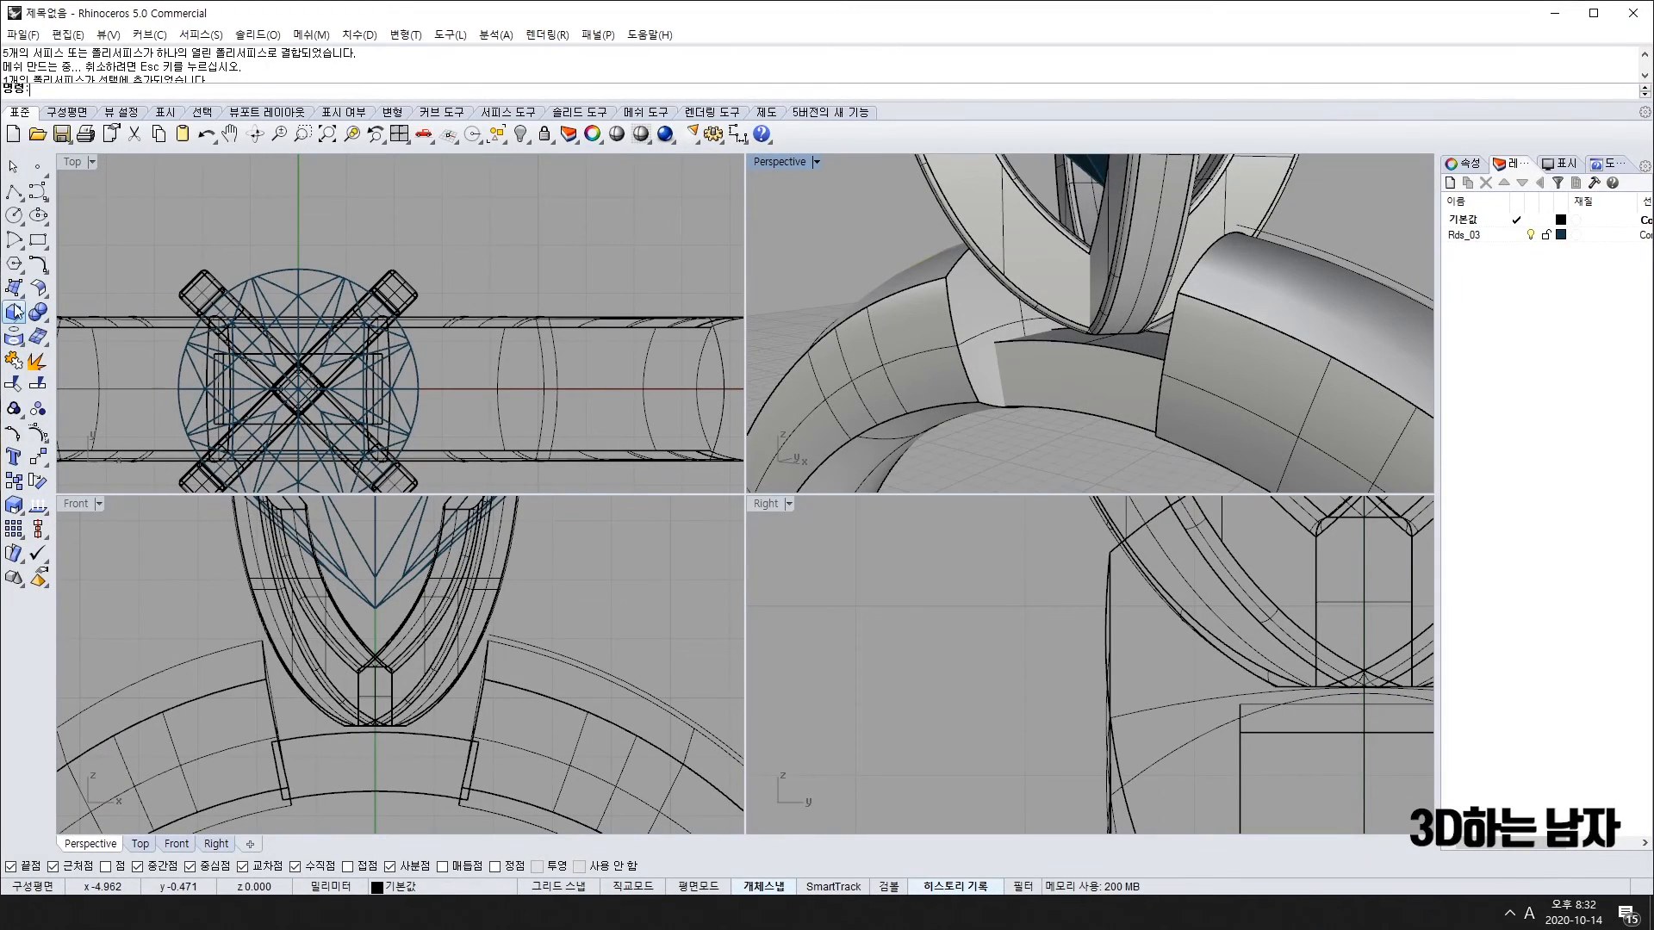
Step: Draw a centre-corner square rectangle centred on the gem in Top
{"action": "left_click", "coordinate": [39, 241]}
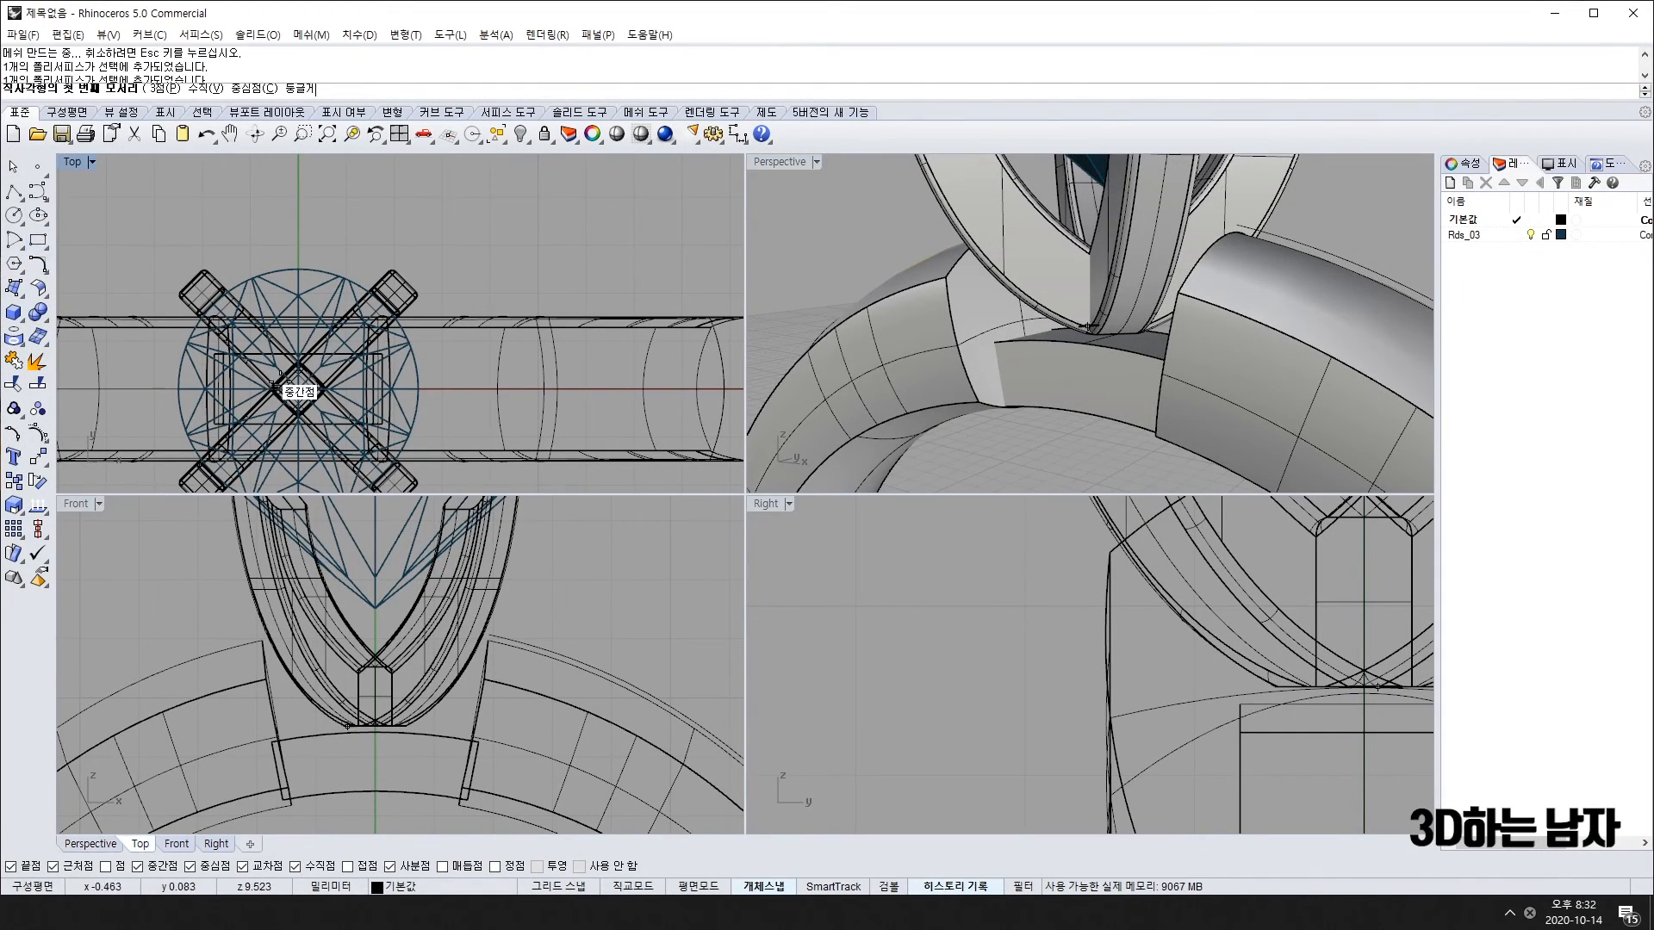
{"action": "left_click", "coordinate": [297, 387]}
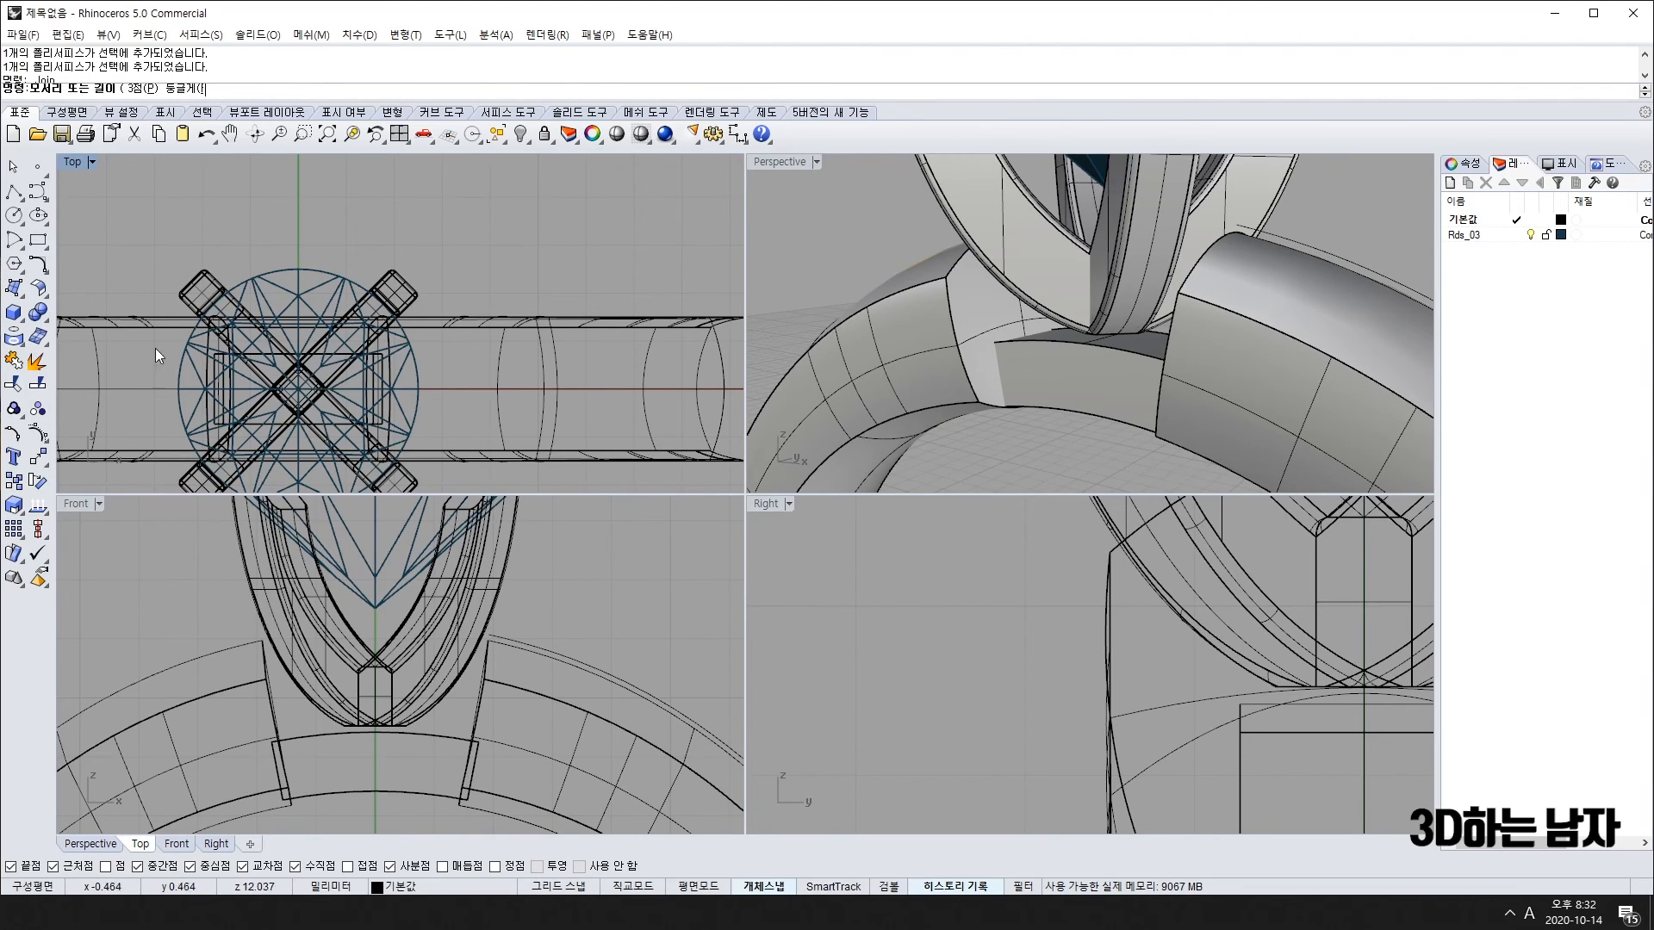
{"action": "right_click", "coordinate": [39, 241]}
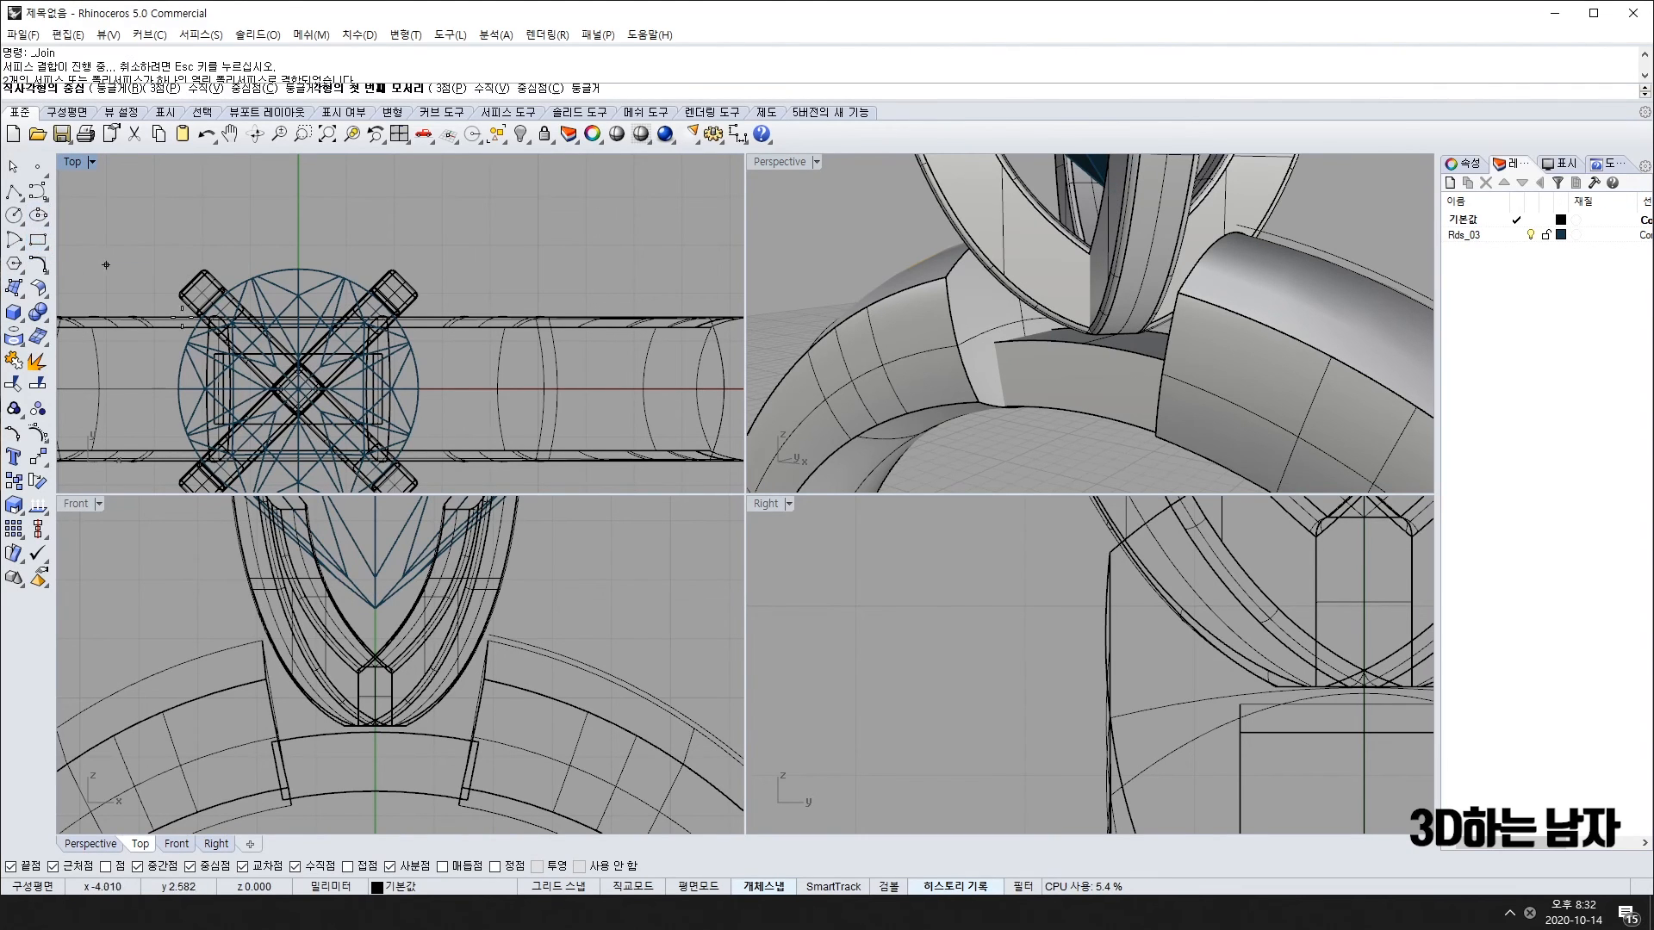
{"action": "left_click", "coordinate": [297, 384]}
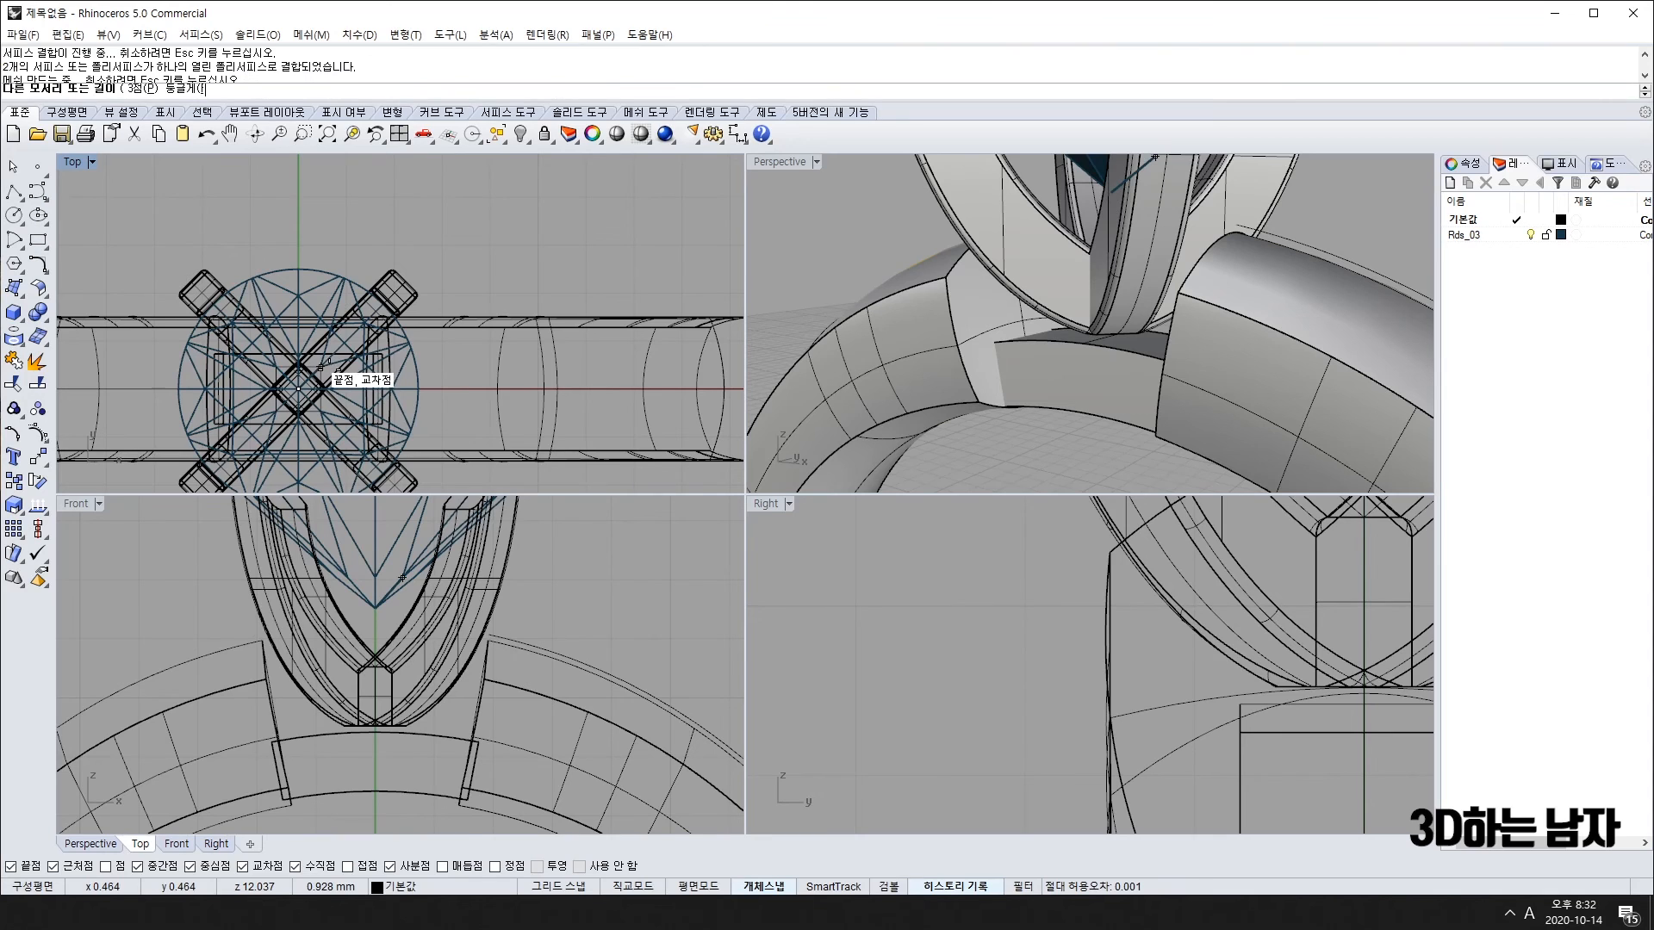
{"action": "left_click", "coordinate": [321, 366]}
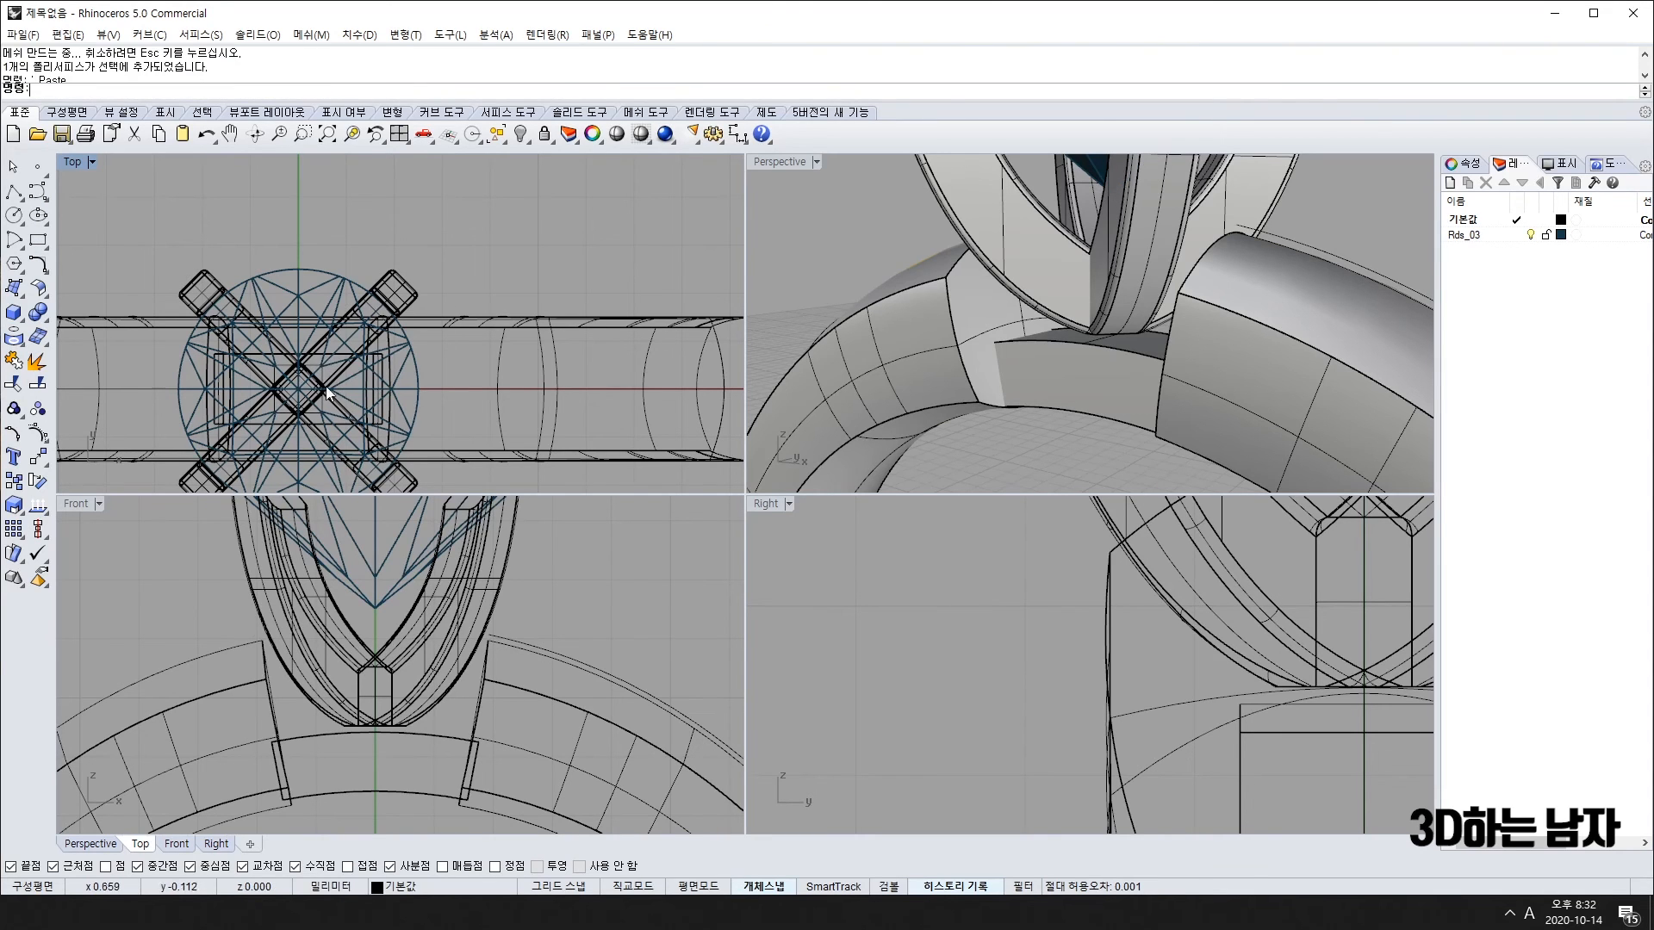
{"action": "scroll", "coordinate": [317, 364], "scroll_direction": "up", "scroll_amount": 5}
{"action": "left_click", "coordinate": [310, 370]}
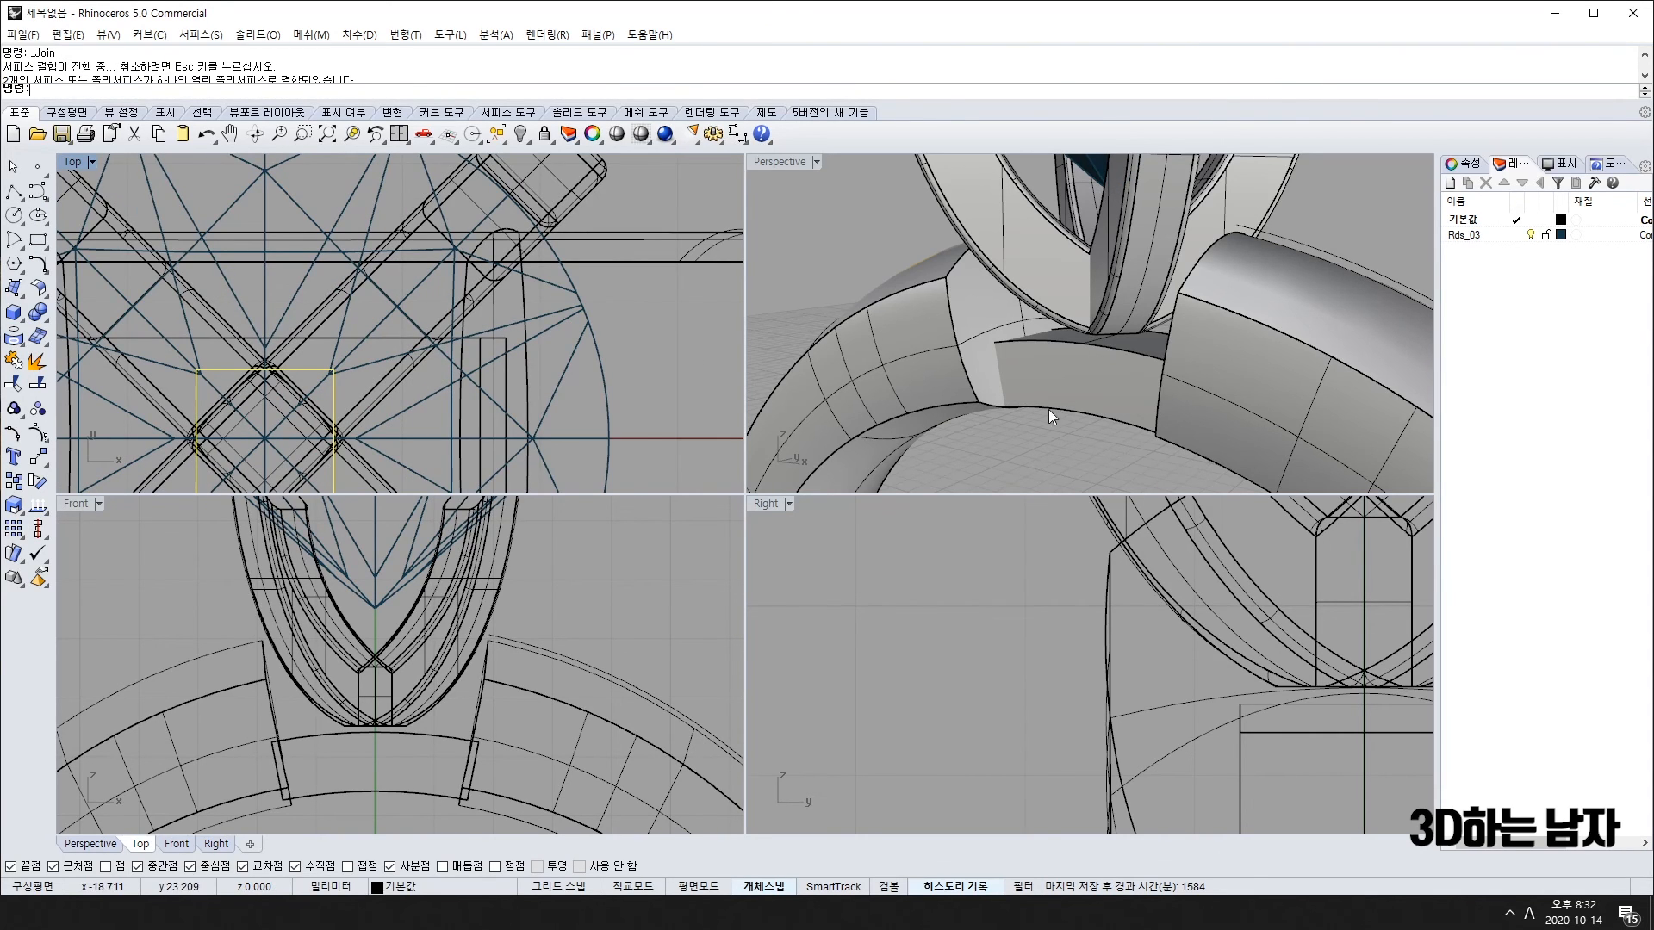
Step: Extrude the square into a solid post and move it up to the ring top
{"action": "right_click_drag", "start_coordinate": [1047, 415], "coordinate": [1092, 414]}
{"action": "scroll", "coordinate": [538, 728], "scroll_direction": "down", "scroll_amount": 10}
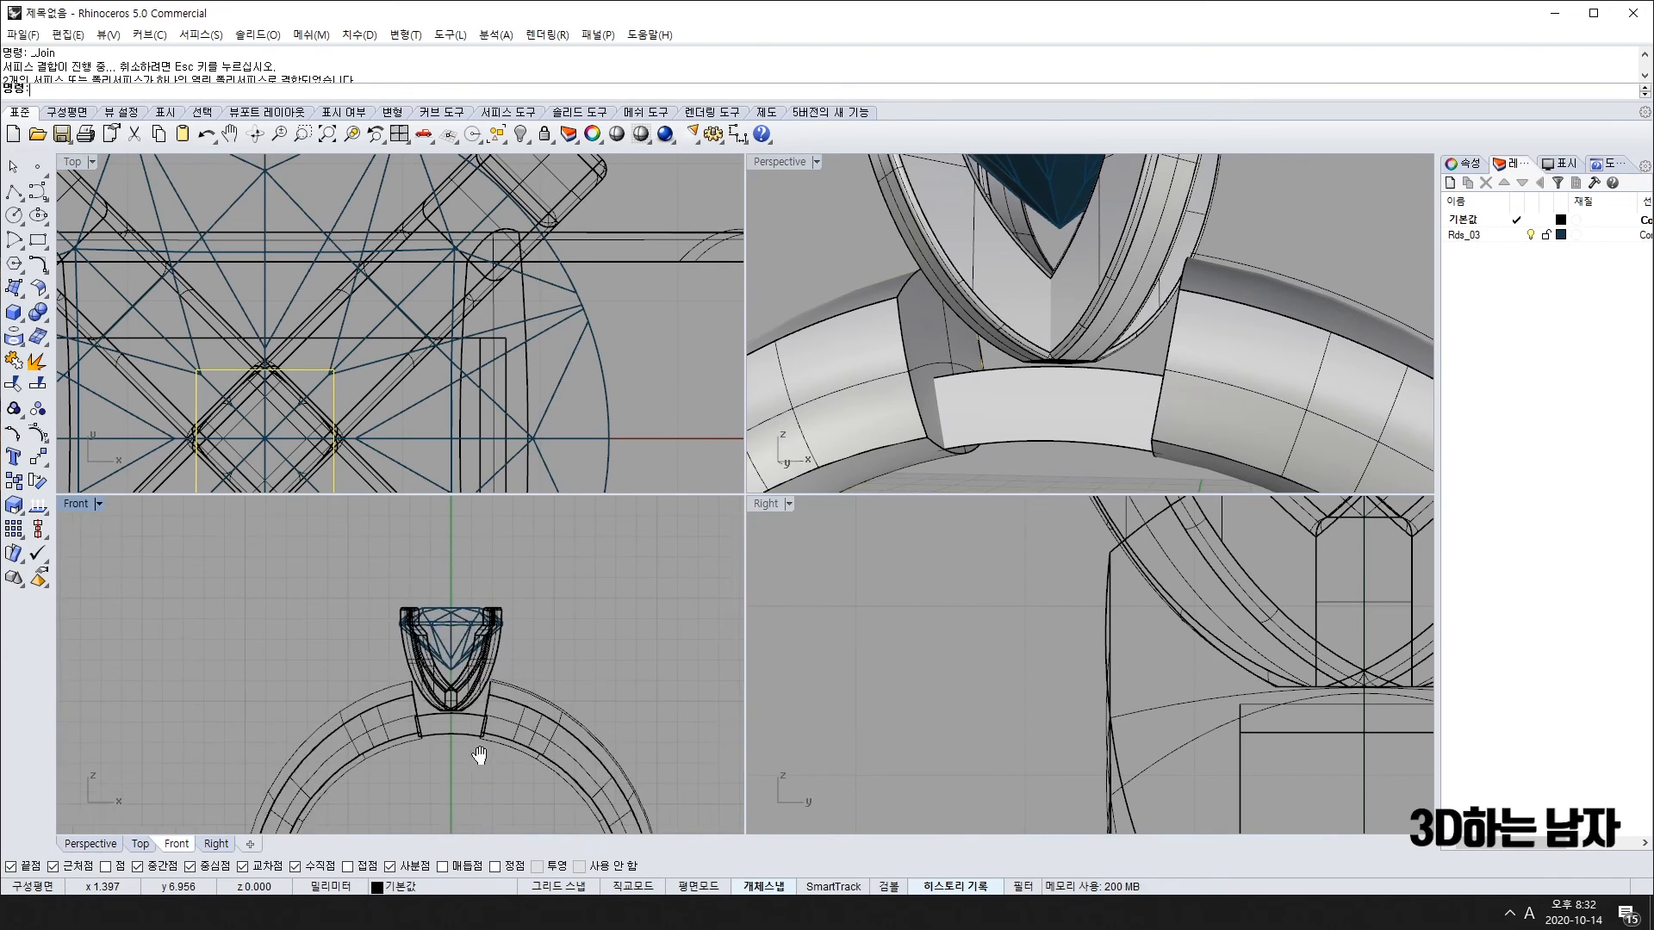
{"action": "right_click_drag", "start_coordinate": [477, 751], "coordinate": [506, 548]}
{"action": "type", "text": "ex"}
{"action": "key", "text": "Return"}
{"action": "left_click", "coordinate": [491, 653]}
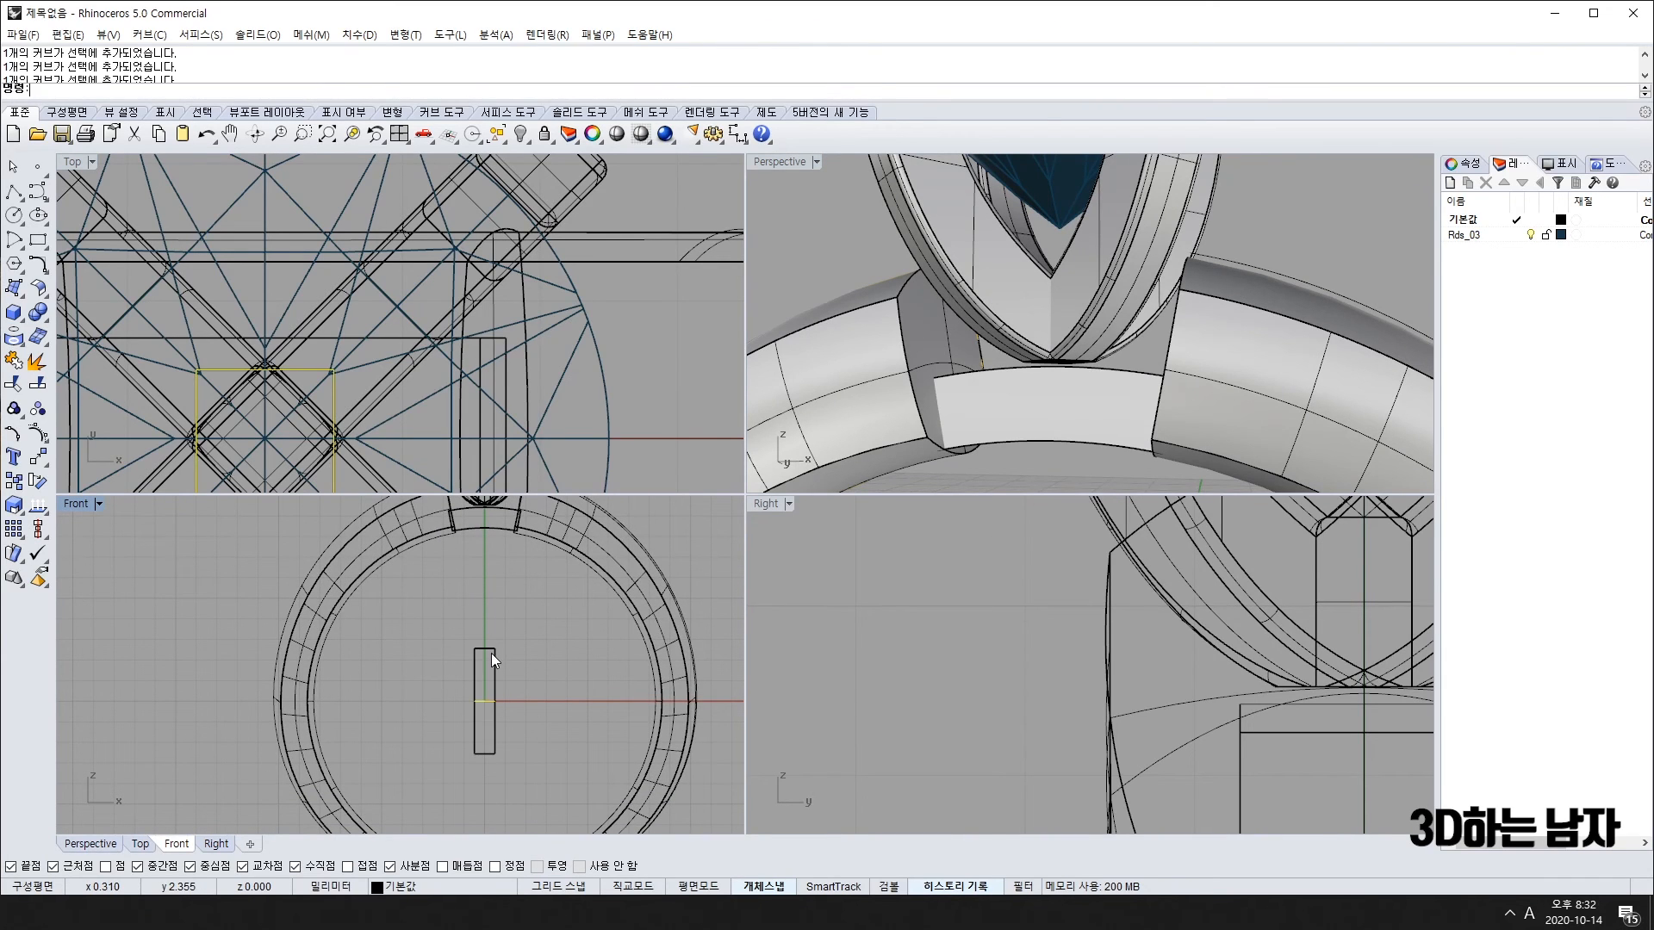
{"action": "left_click_drag", "start_coordinate": [492, 652], "coordinate": [501, 507]}
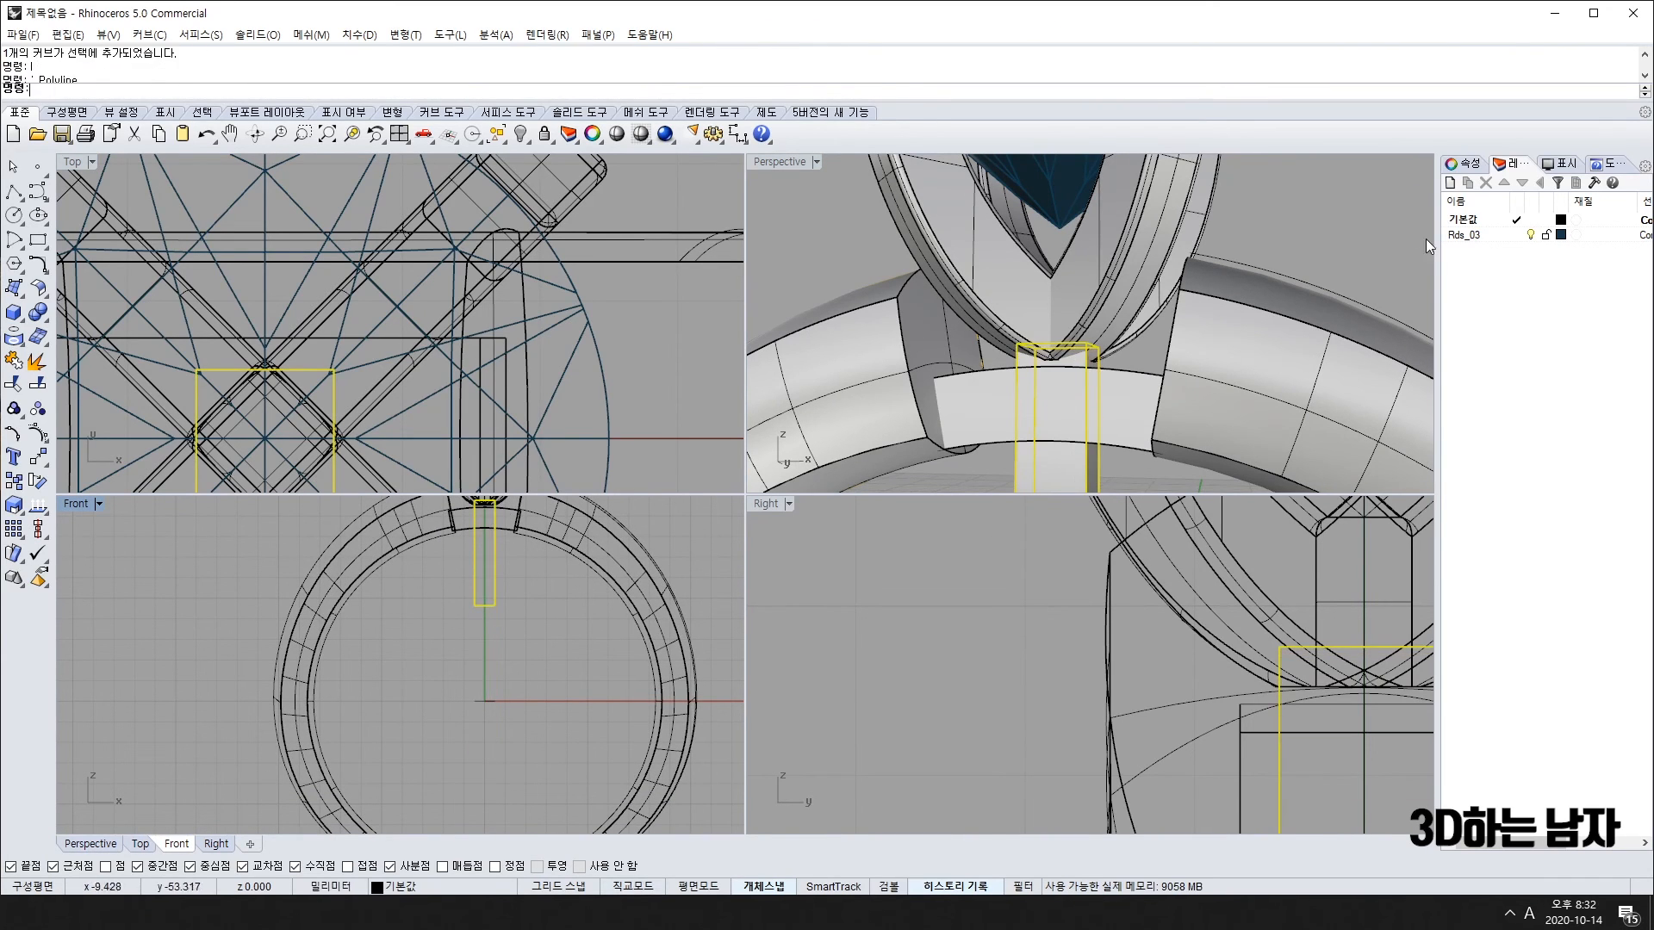
{"action": "key", "text": "Escape"}
{"action": "right_click_drag", "start_coordinate": [1161, 321], "coordinate": [1122, 361]}
Step: Move the gem head and post left off the ring in Front
{"action": "scroll", "coordinate": [1125, 403], "scroll_direction": "down", "scroll_amount": 6}
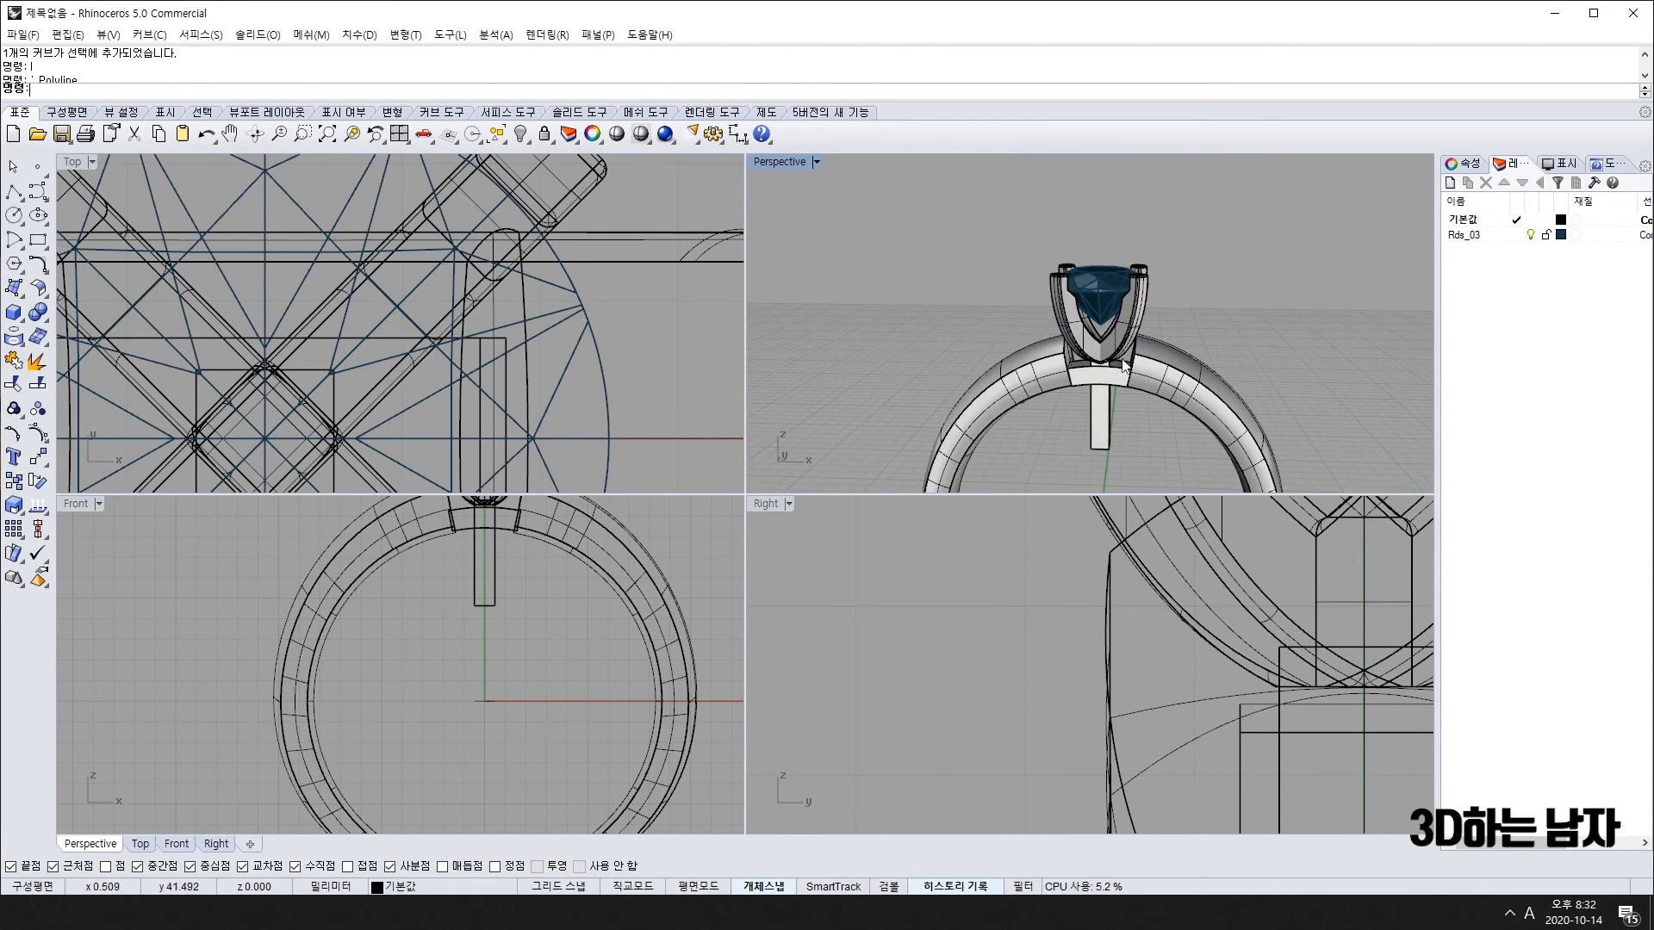
{"action": "left_click", "coordinate": [1108, 415]}
{"action": "left_click_drag", "start_coordinate": [1182, 248], "coordinate": [1025, 313], "text": "shift"}
{"action": "scroll", "coordinate": [486, 611], "scroll_direction": "down", "scroll_amount": 4}
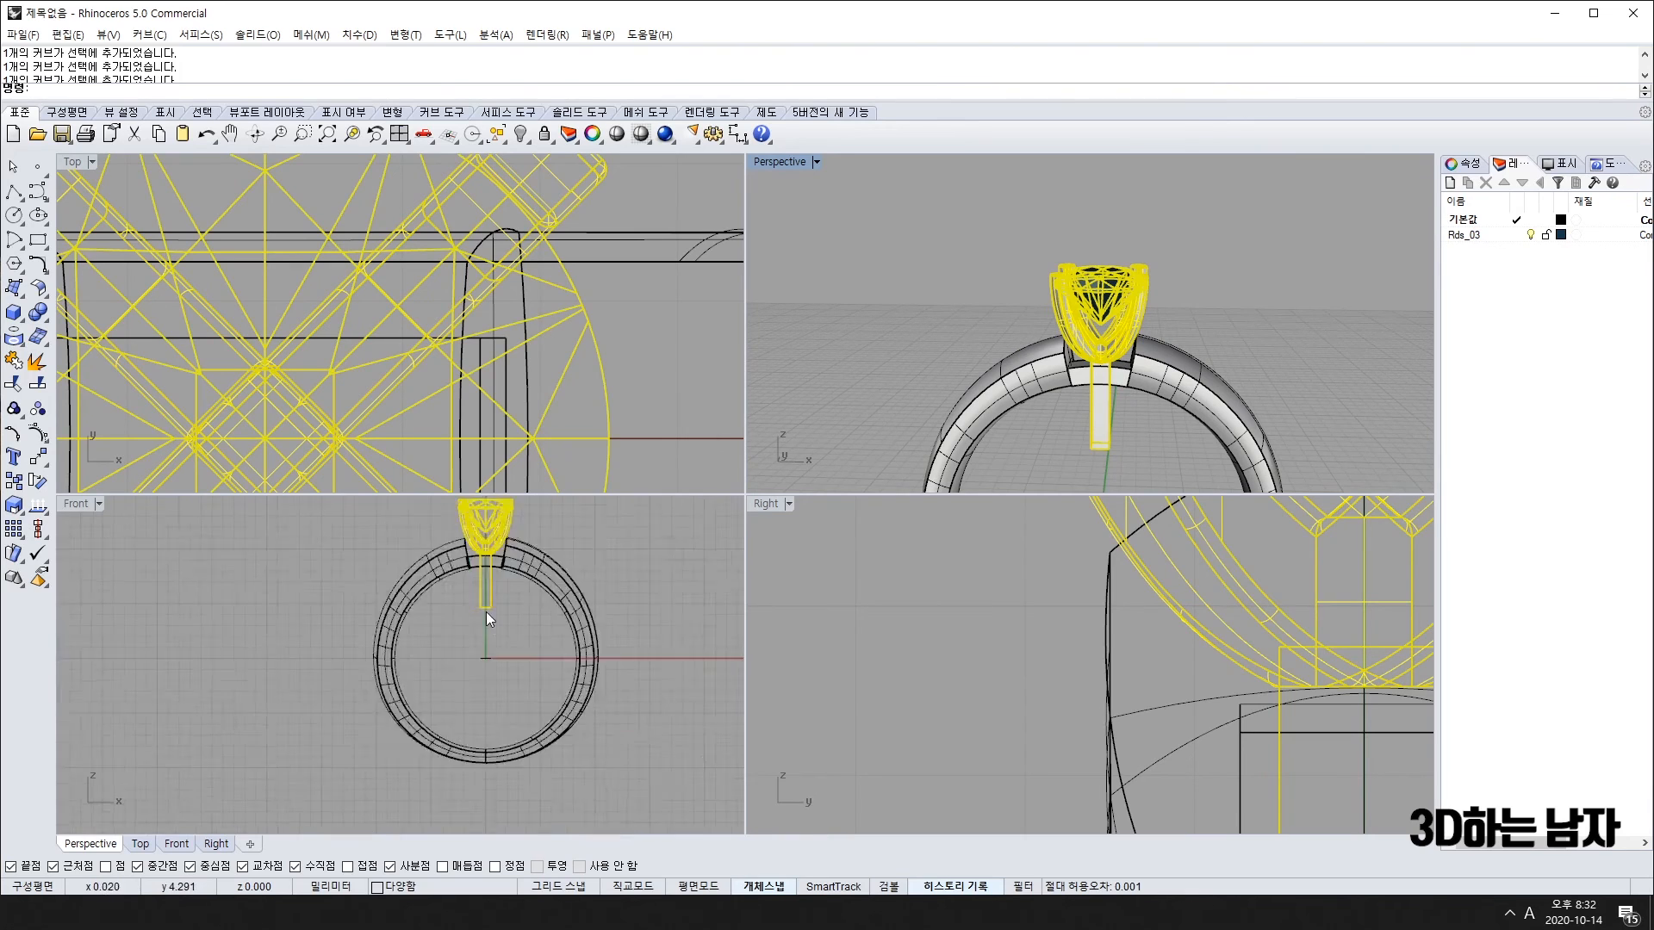
{"action": "left_click_drag", "start_coordinate": [500, 590], "coordinate": [312, 606]}
{"action": "left_click", "coordinate": [642, 557]}
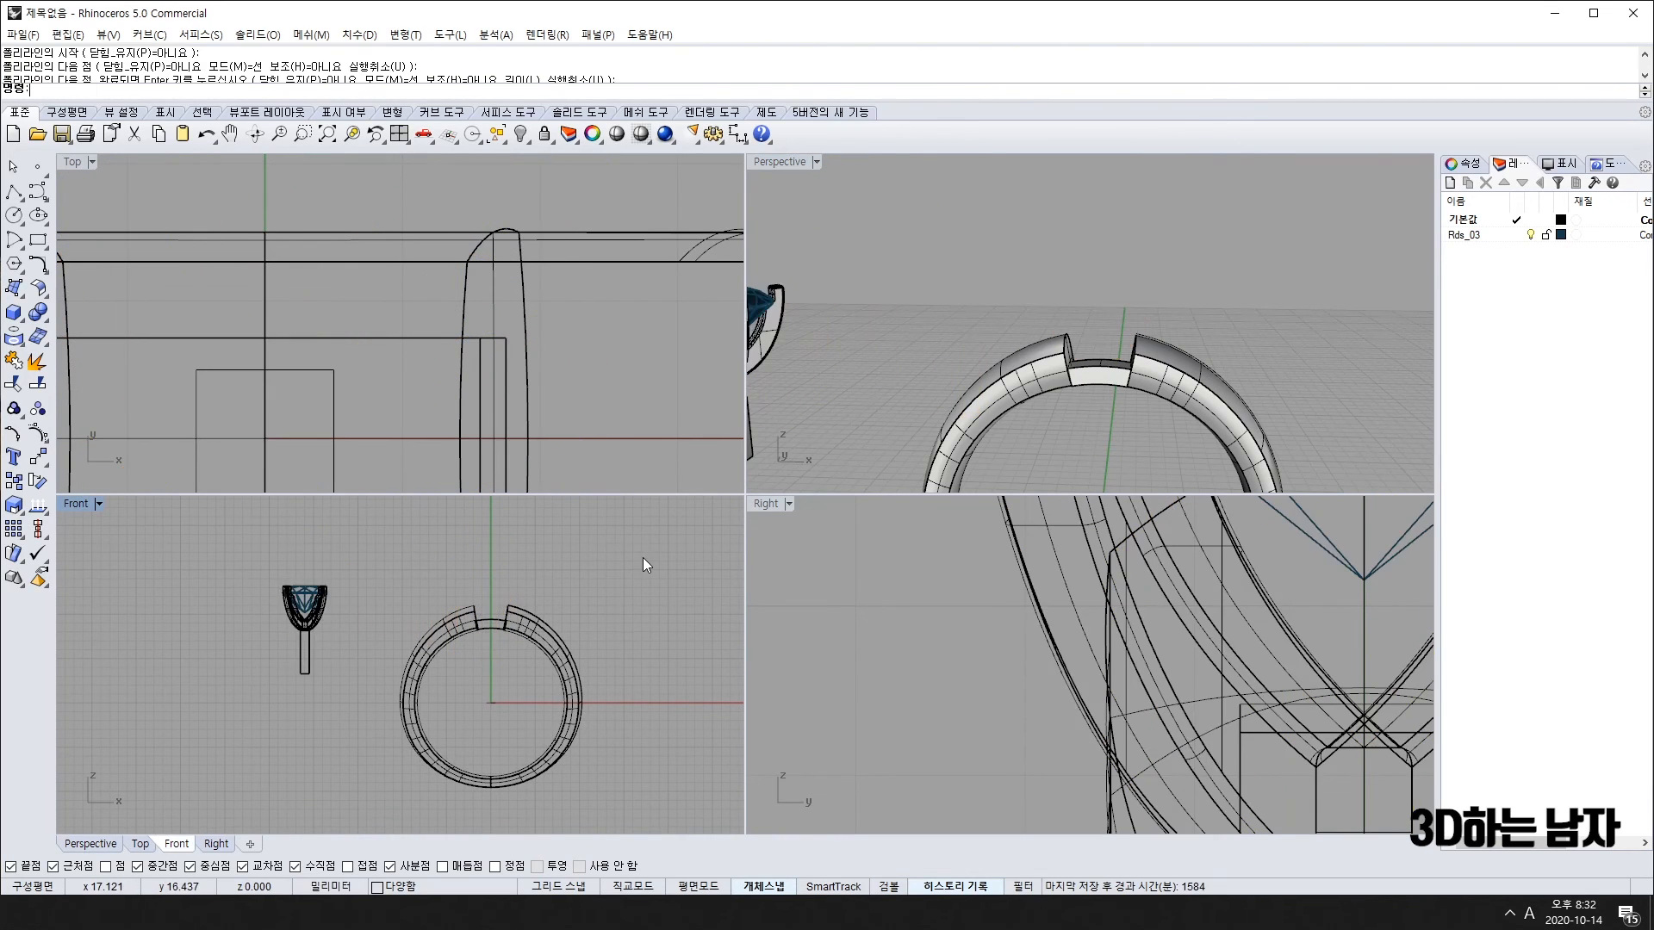
{"action": "left_click_drag", "start_coordinate": [334, 686], "coordinate": [335, 686]}
{"action": "left_click_drag", "start_coordinate": [371, 541], "coordinate": [604, 842]}
{"action": "scroll", "coordinate": [503, 632], "scroll_direction": "up", "scroll_amount": 10}
{"action": "left_click", "coordinate": [1101, 411]}
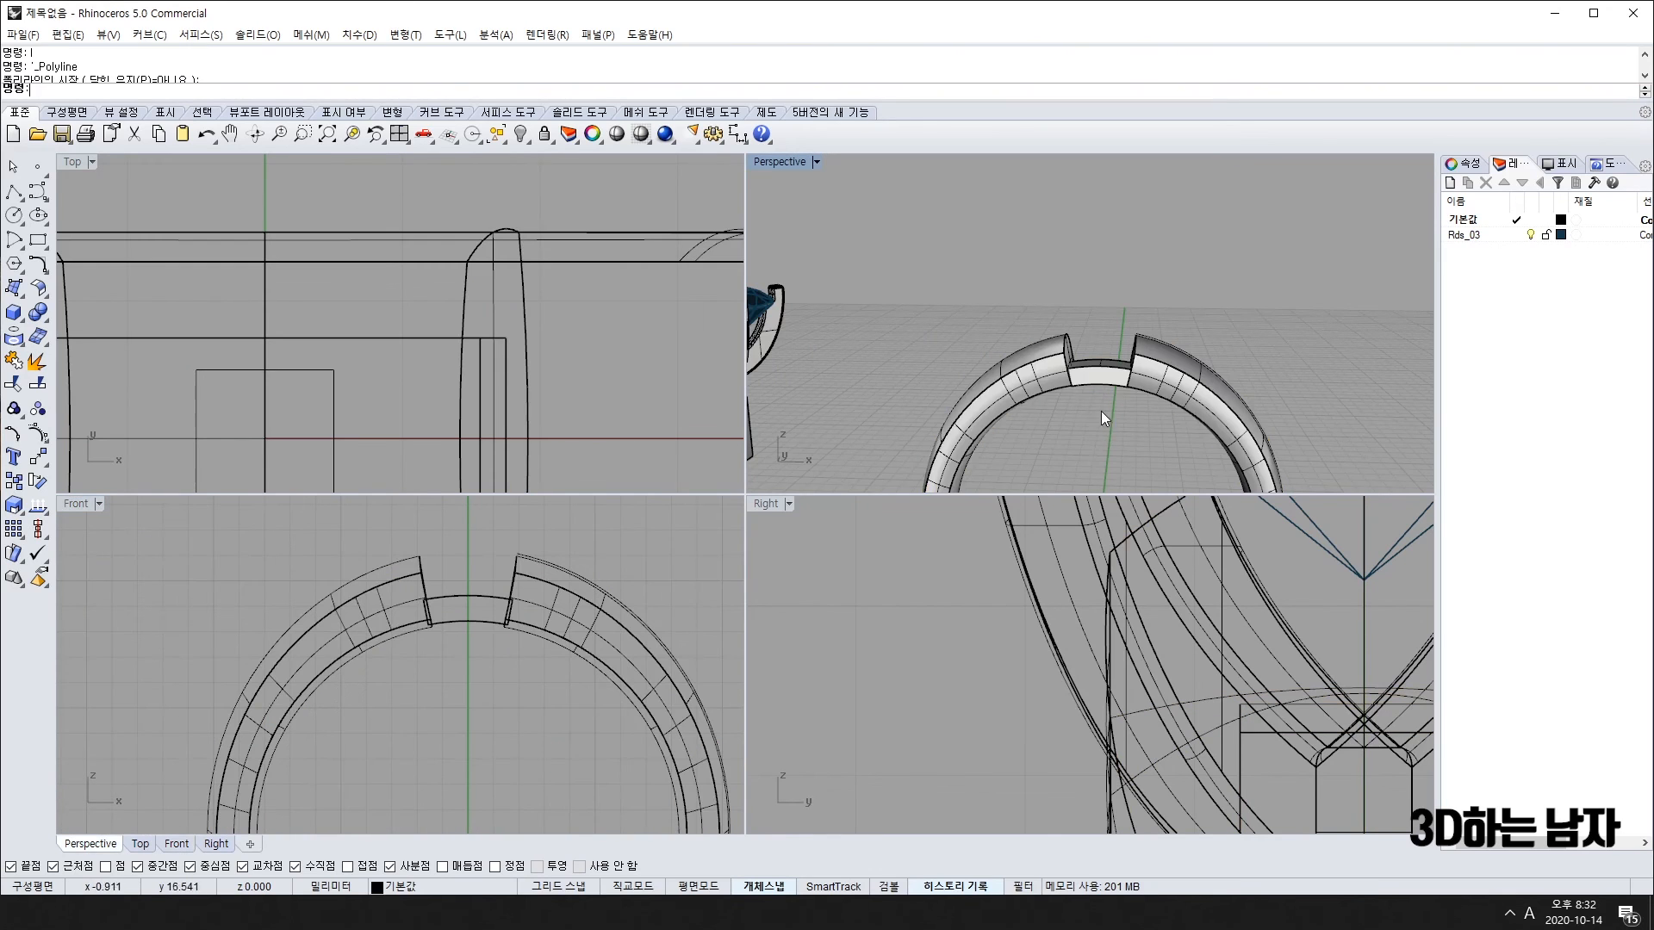
{"action": "mouse_move", "coordinate": [1101, 411]}
{"action": "right_mouse_down"}
{"action": "mouse_move", "coordinate": [1117, 471]}
{"action": "mouse_move", "coordinate": [1070, 419]}
{"action": "right_mouse_up"}
{"action": "scroll", "coordinate": [880, 425], "scroll_direction": "down", "scroll_amount": 2}
Step: Undo the move, then join the four bridge outline curves into one closed curve
{"action": "key", "text": "ctrl+z"}
{"action": "left_click", "coordinate": [1108, 435]}
{"action": "left_click", "coordinate": [1059, 424]}
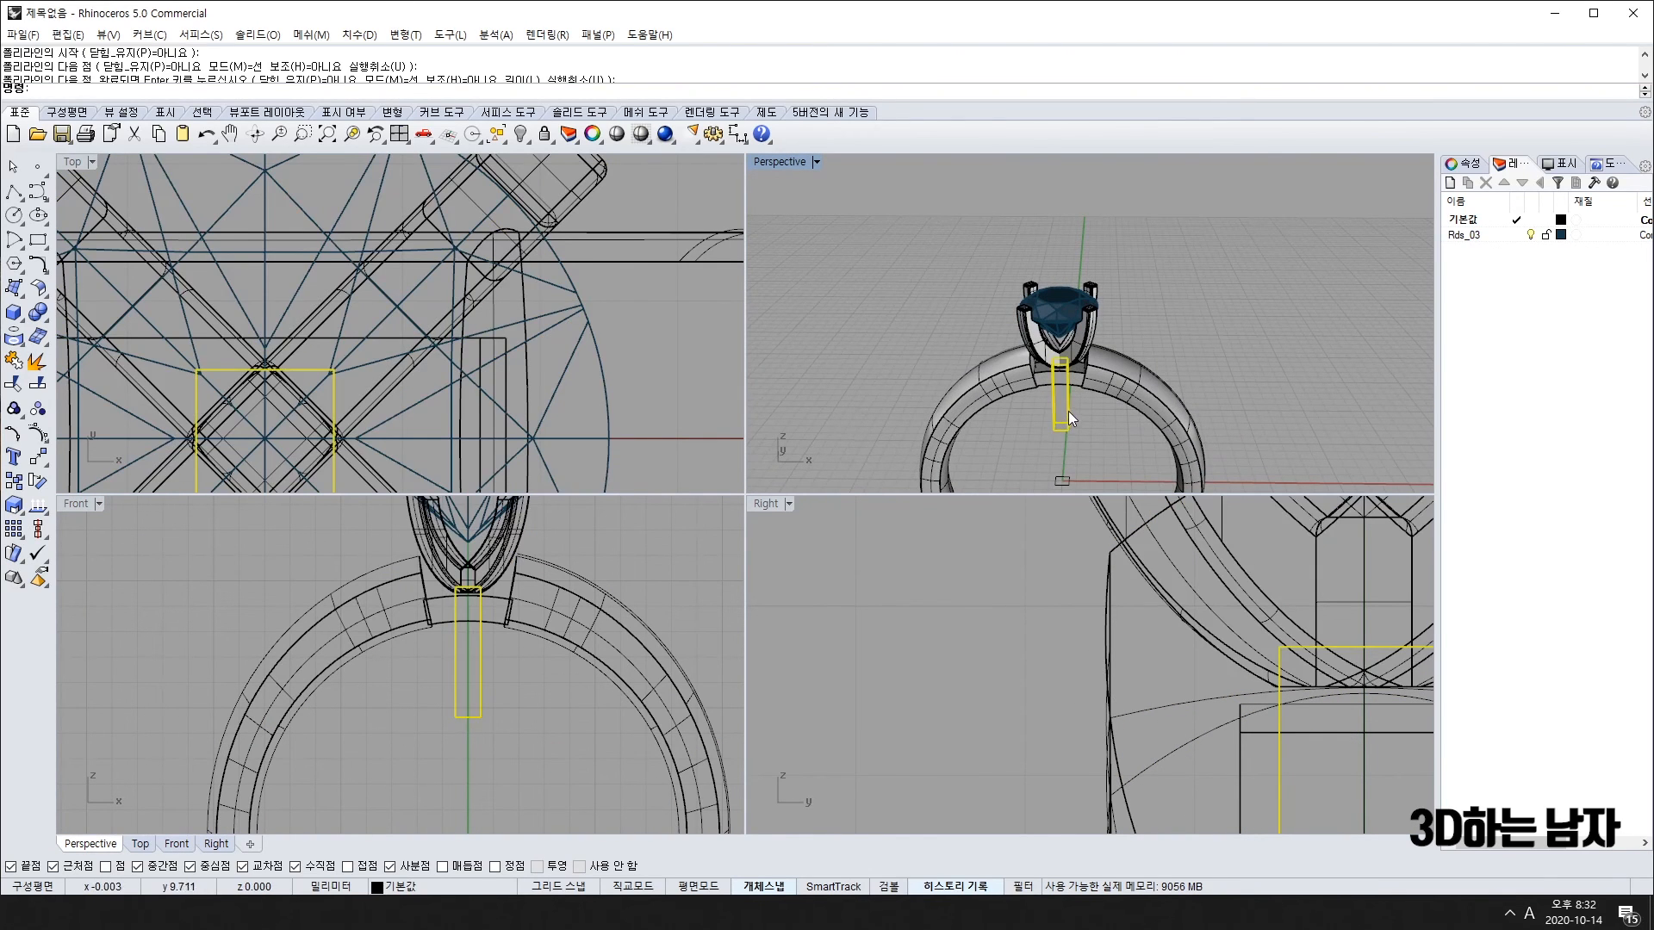
{"action": "scroll", "coordinate": [1068, 410], "scroll_direction": "up", "scroll_amount": 5}
{"action": "left_click", "coordinate": [1075, 333]}
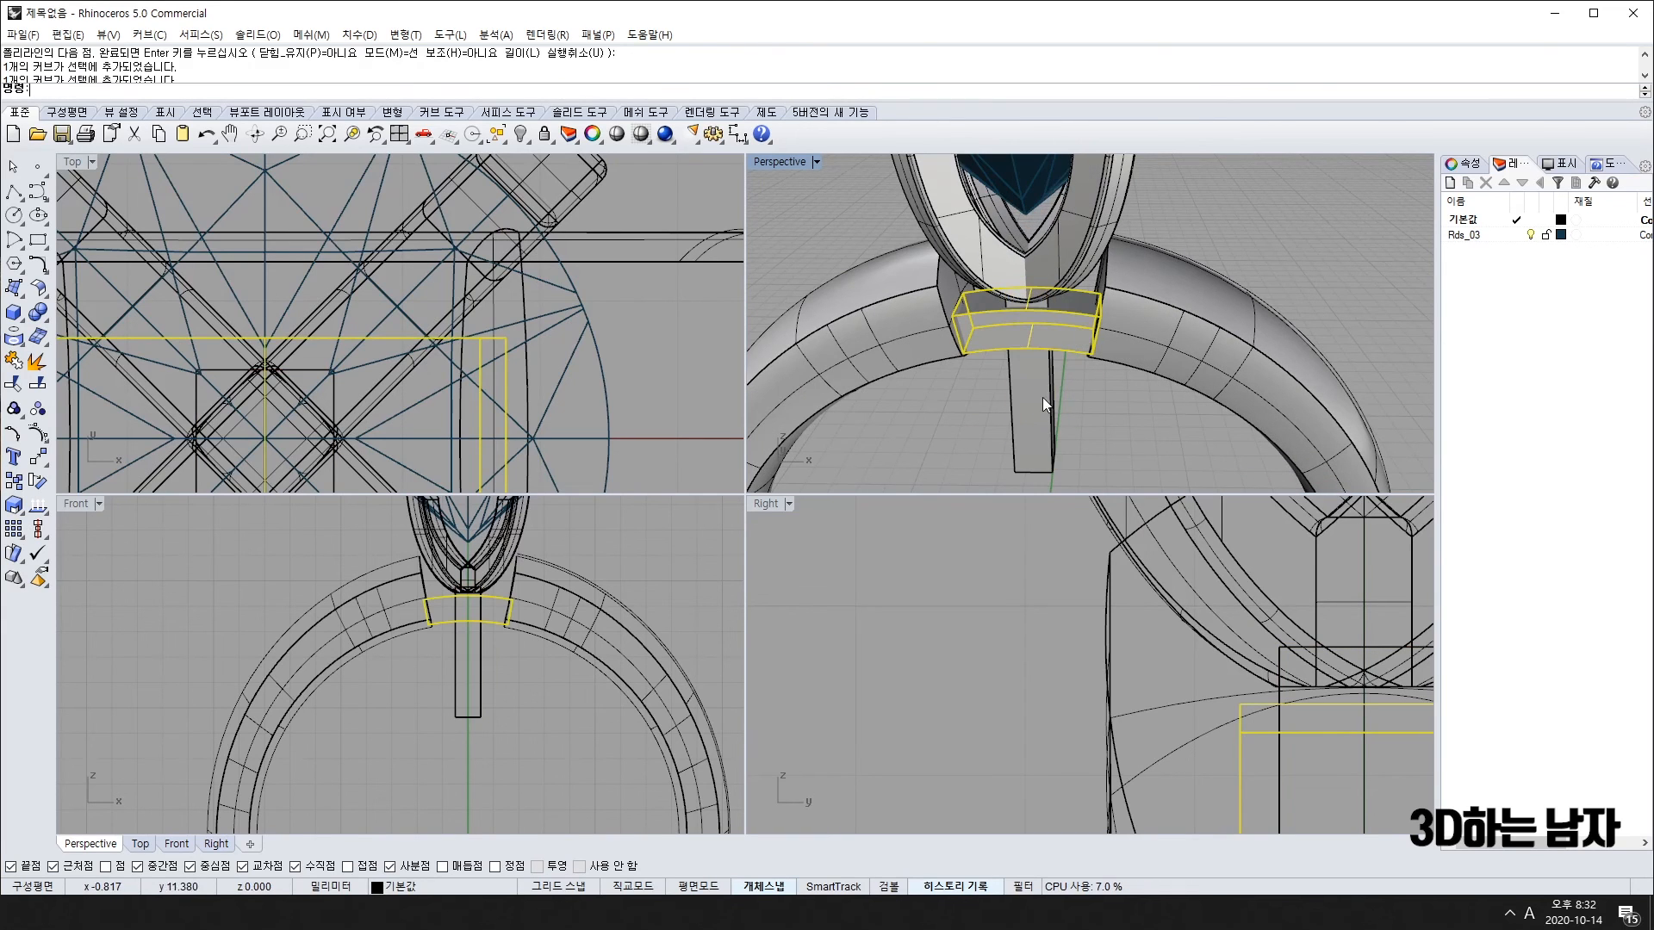
{"action": "key", "text": "ctrl+j"}
{"action": "right_click_drag", "start_coordinate": [1065, 396], "coordinate": [1159, 262]}
{"action": "scroll", "coordinate": [1037, 281], "scroll_direction": "up", "scroll_amount": 3}
{"action": "scroll", "coordinate": [1055, 340], "scroll_direction": "up", "scroll_amount": 5}
{"action": "right_click_drag", "start_coordinate": [1054, 336], "coordinate": [1071, 376]}
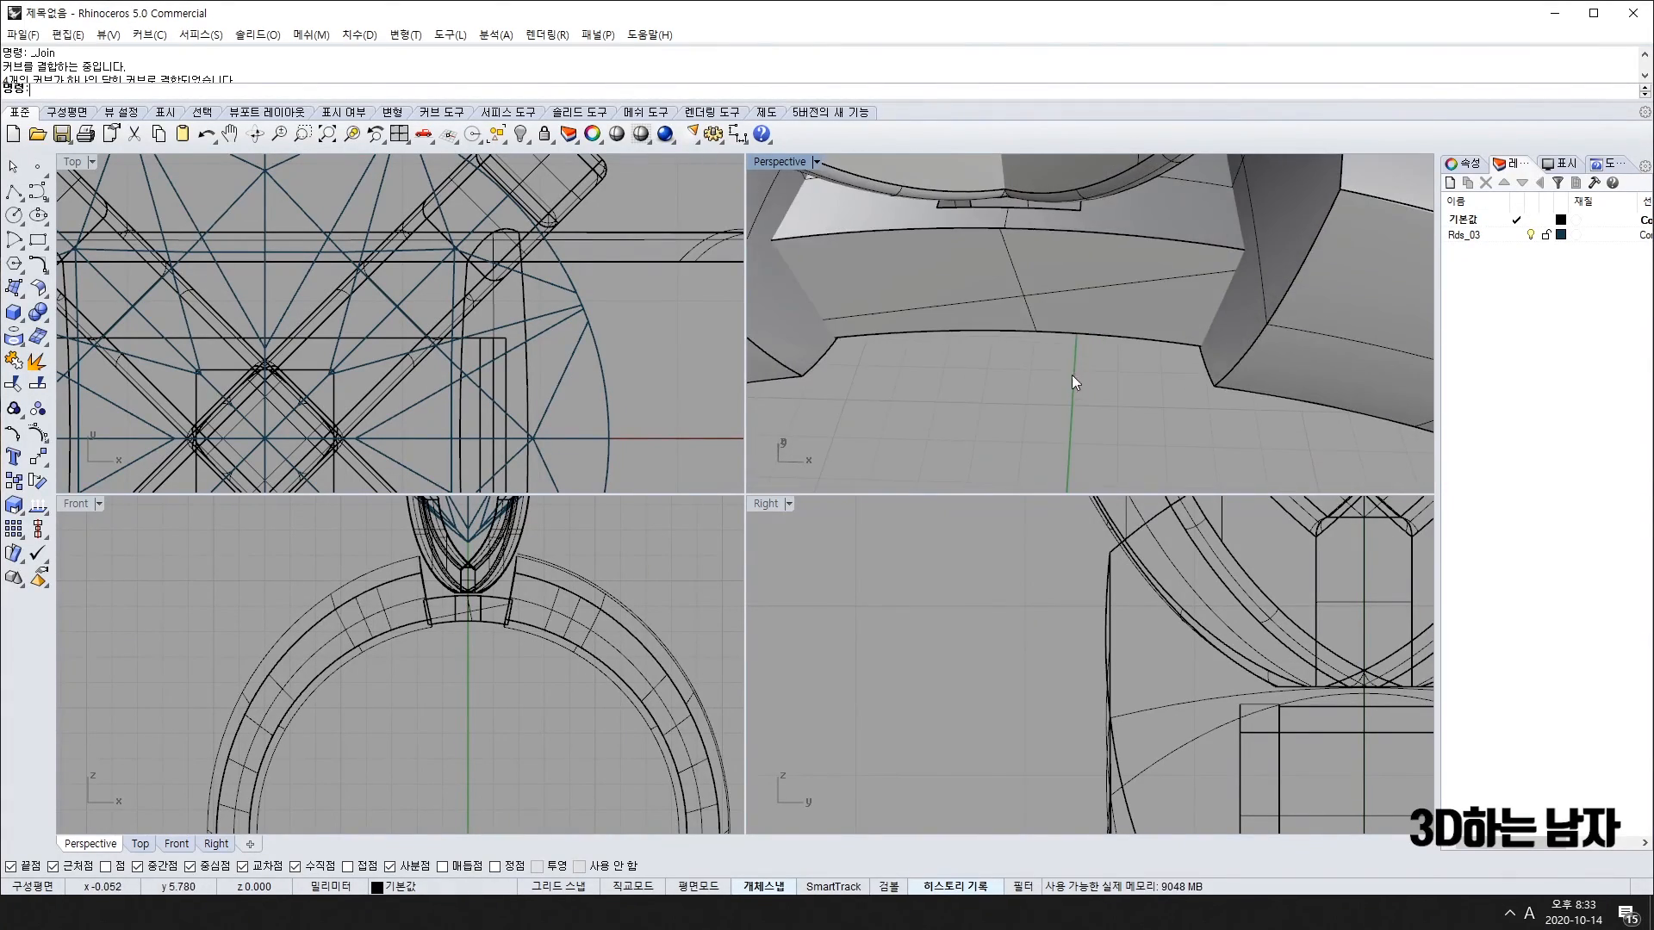
Step: Start extruding the closed bridge curve with ExtrudeCrv and reselect the post
{"action": "scroll", "coordinate": [1112, 273], "scroll_direction": "down", "scroll_amount": 7}
{"action": "scroll", "coordinate": [1025, 260], "scroll_direction": "up", "scroll_amount": 5}
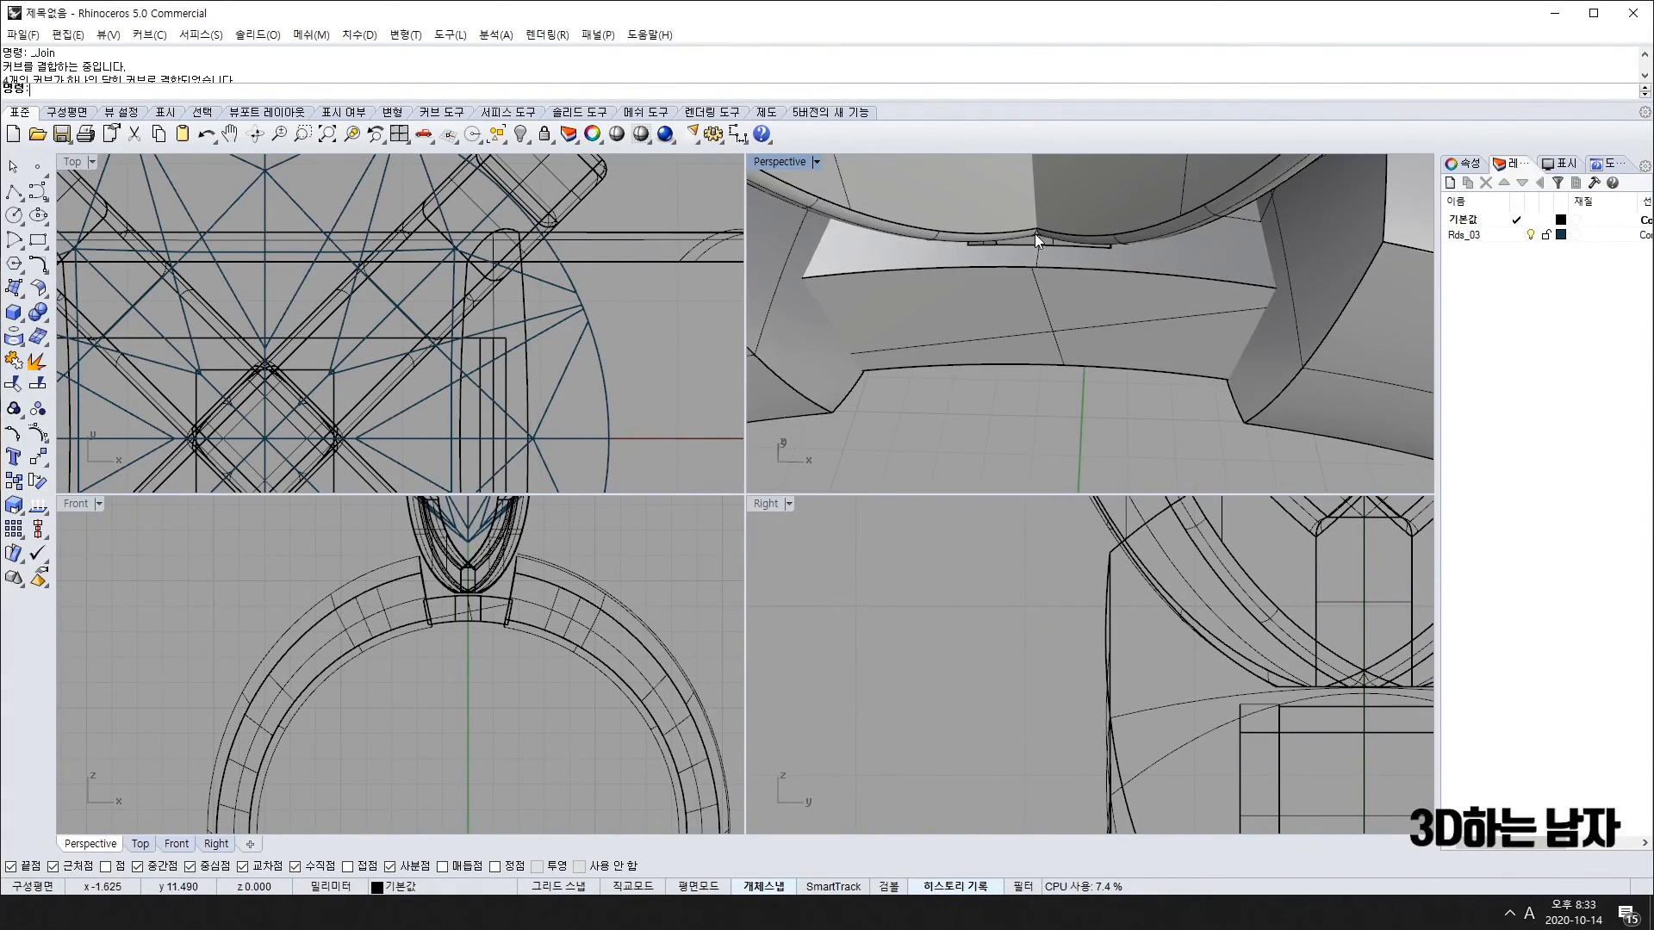
{"action": "scroll", "coordinate": [1034, 234], "scroll_direction": "down", "scroll_amount": 7}
{"action": "right_click_drag", "start_coordinate": [1038, 236], "coordinate": [1167, 253]}
{"action": "type", "text": "e"}
{"action": "key", "text": "space"}
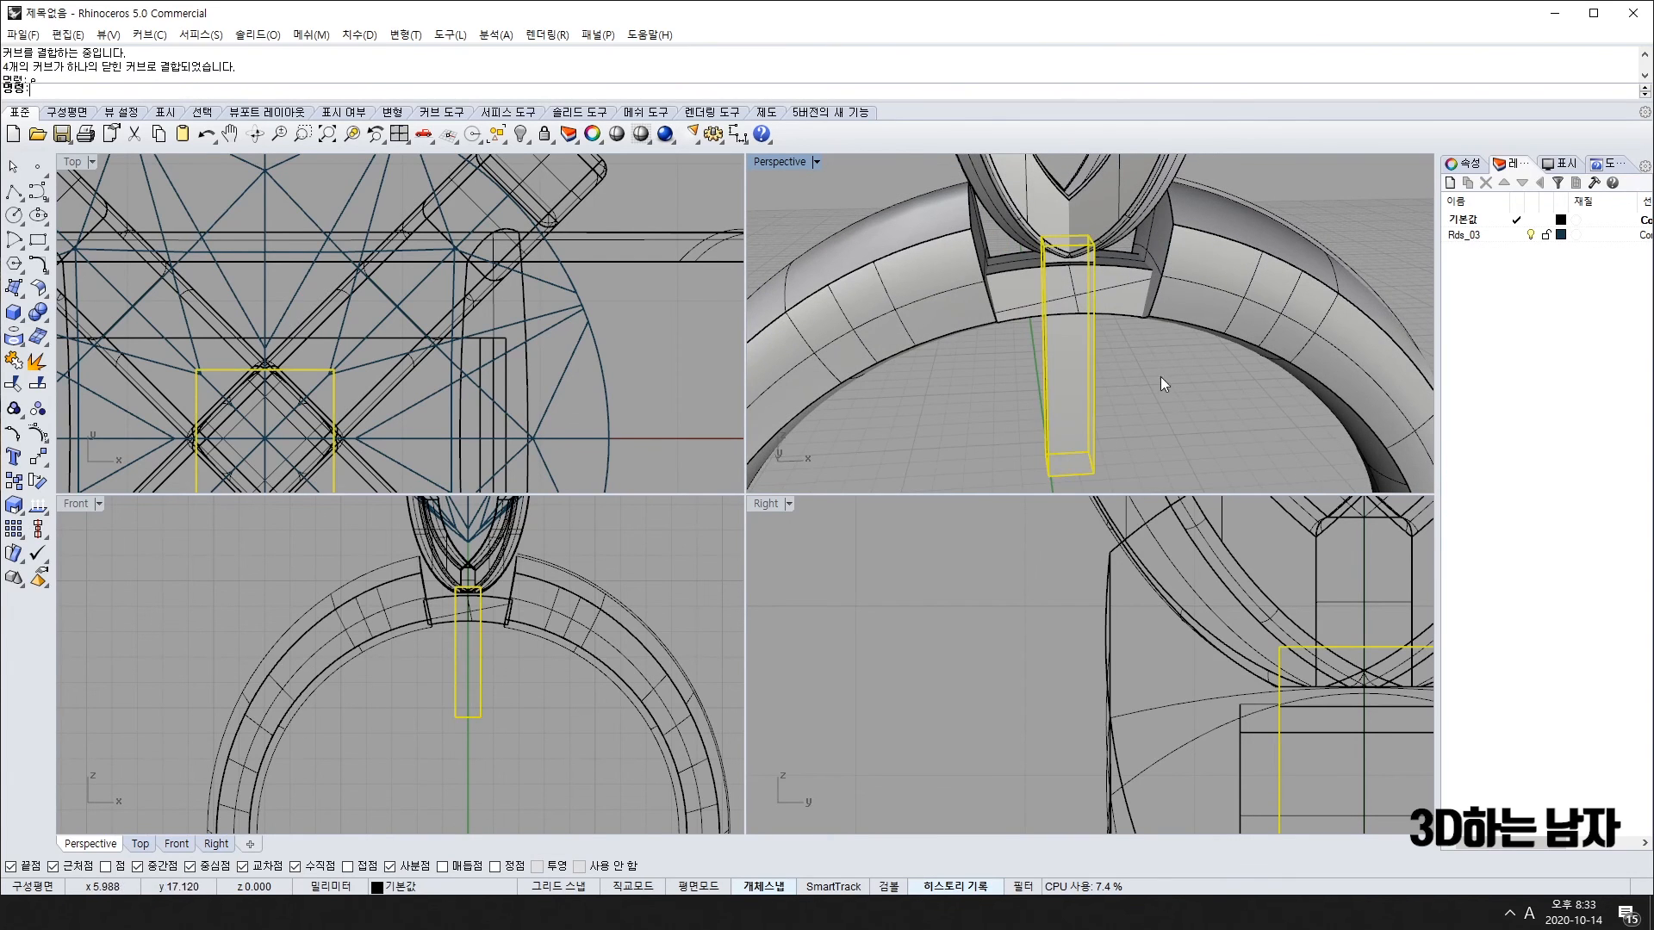
{"action": "right_click_drag", "start_coordinate": [1161, 376], "coordinate": [1133, 362]}
{"action": "left_click", "coordinate": [1208, 453]}
{"action": "left_click", "coordinate": [1086, 422]}
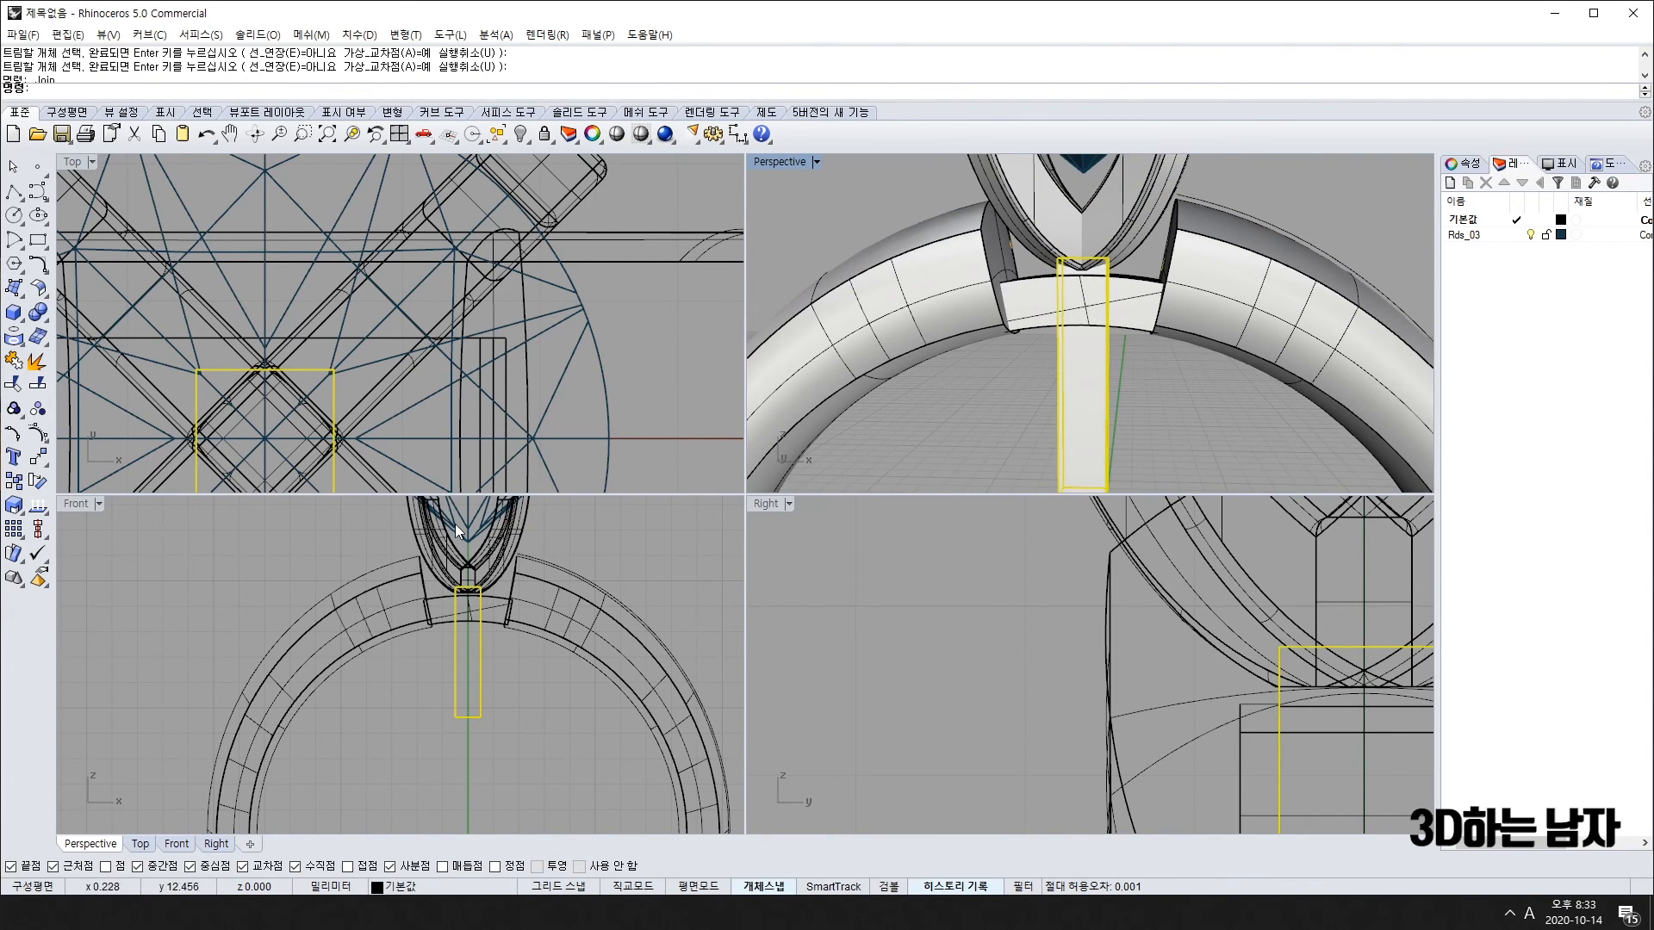
Step: Move the head and gem left beside the ring in the Front view
{"action": "right_click_drag", "start_coordinate": [493, 599], "coordinate": [490, 724]}
{"action": "scroll", "coordinate": [443, 627], "scroll_direction": "down", "scroll_amount": 6}
{"action": "left_click_drag", "start_coordinate": [383, 650], "coordinate": [267, 621], "text": "shift"}
{"action": "left_click", "coordinate": [366, 595]}
{"action": "scroll", "coordinate": [1050, 400], "scroll_direction": "down", "scroll_amount": 10}
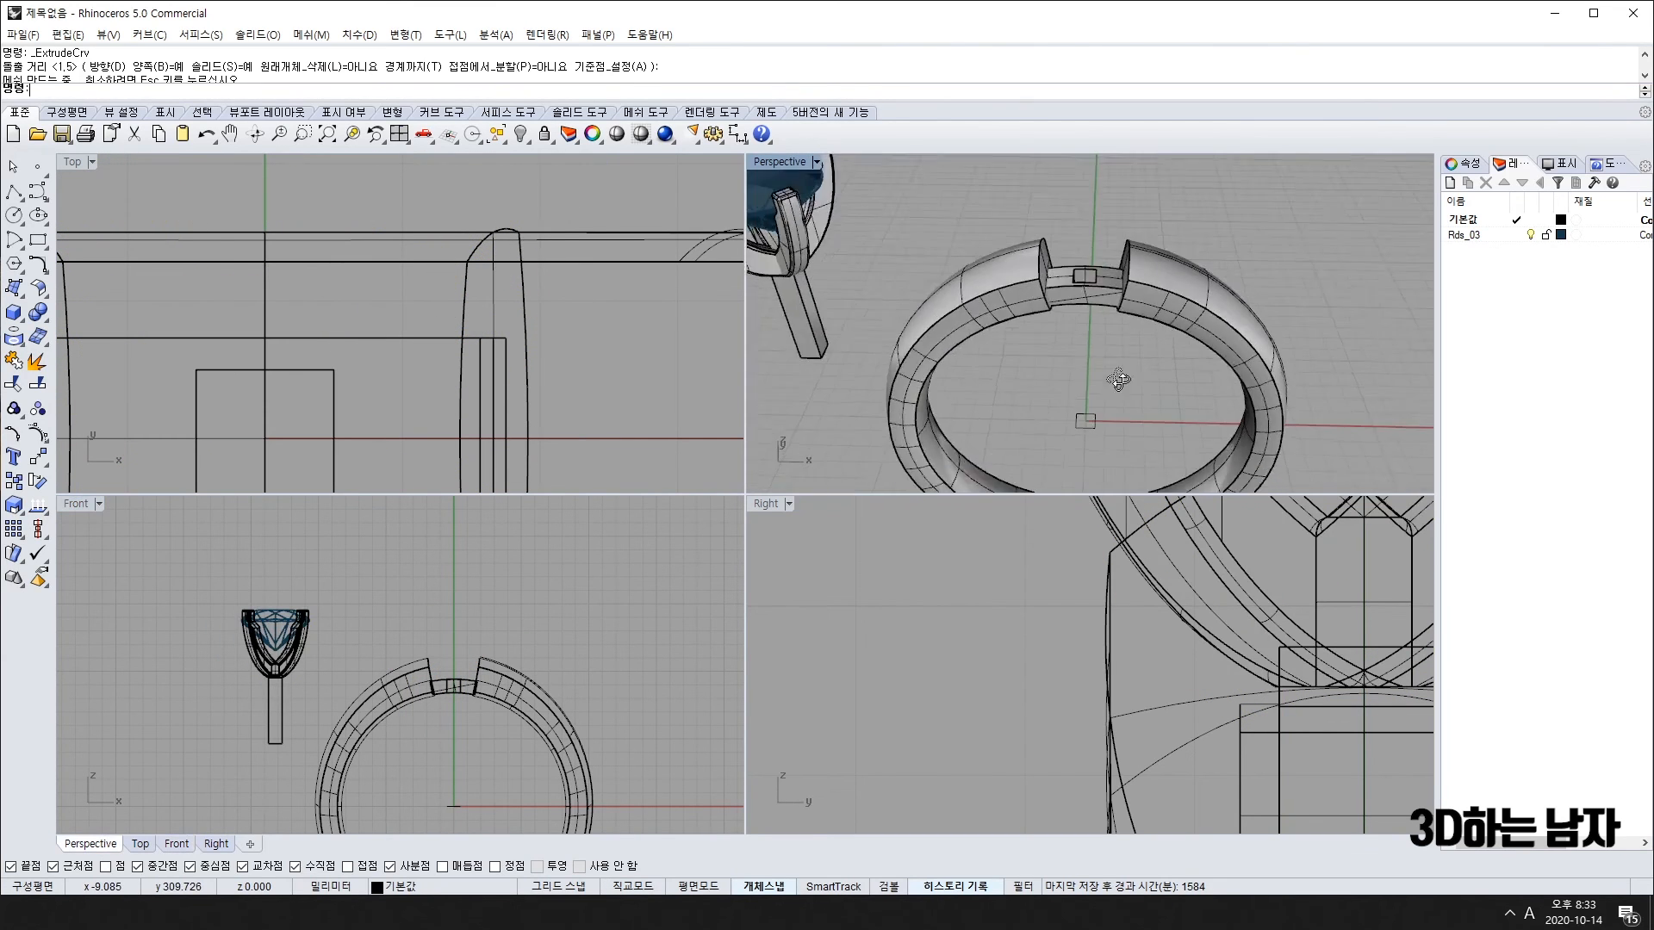
{"action": "scroll", "coordinate": [1085, 301], "scroll_direction": "up", "scroll_amount": 10}
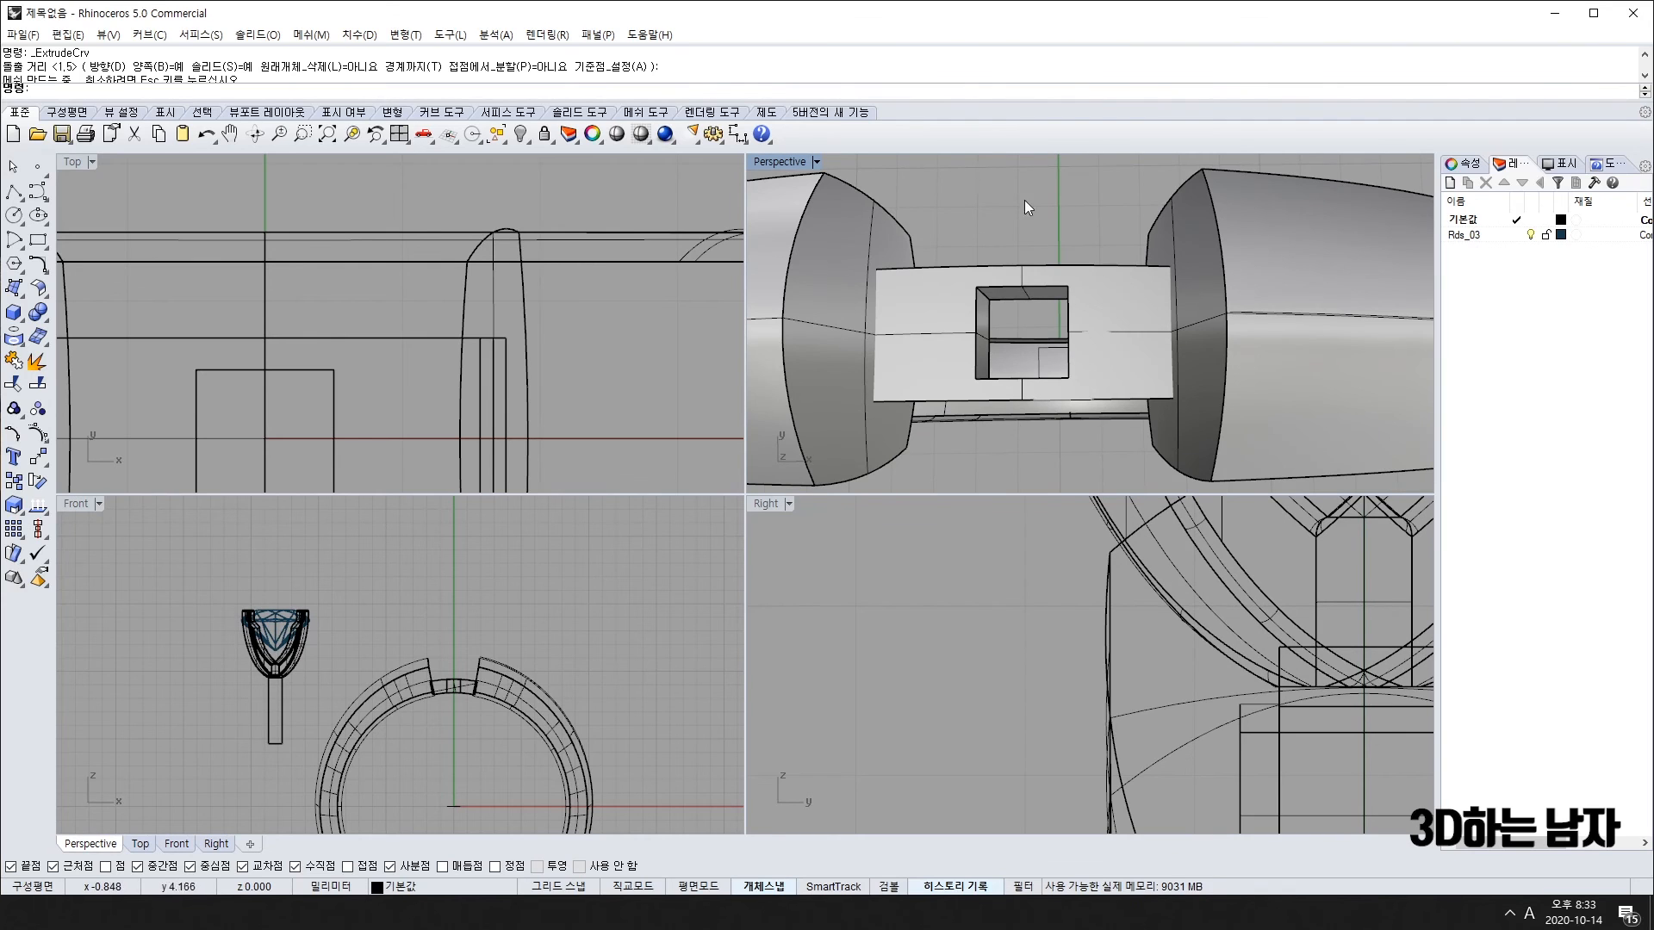
{"action": "scroll", "coordinate": [1025, 200], "scroll_direction": "down", "scroll_amount": 10}
{"action": "right_click_drag", "start_coordinate": [1025, 199], "coordinate": [758, 298]}
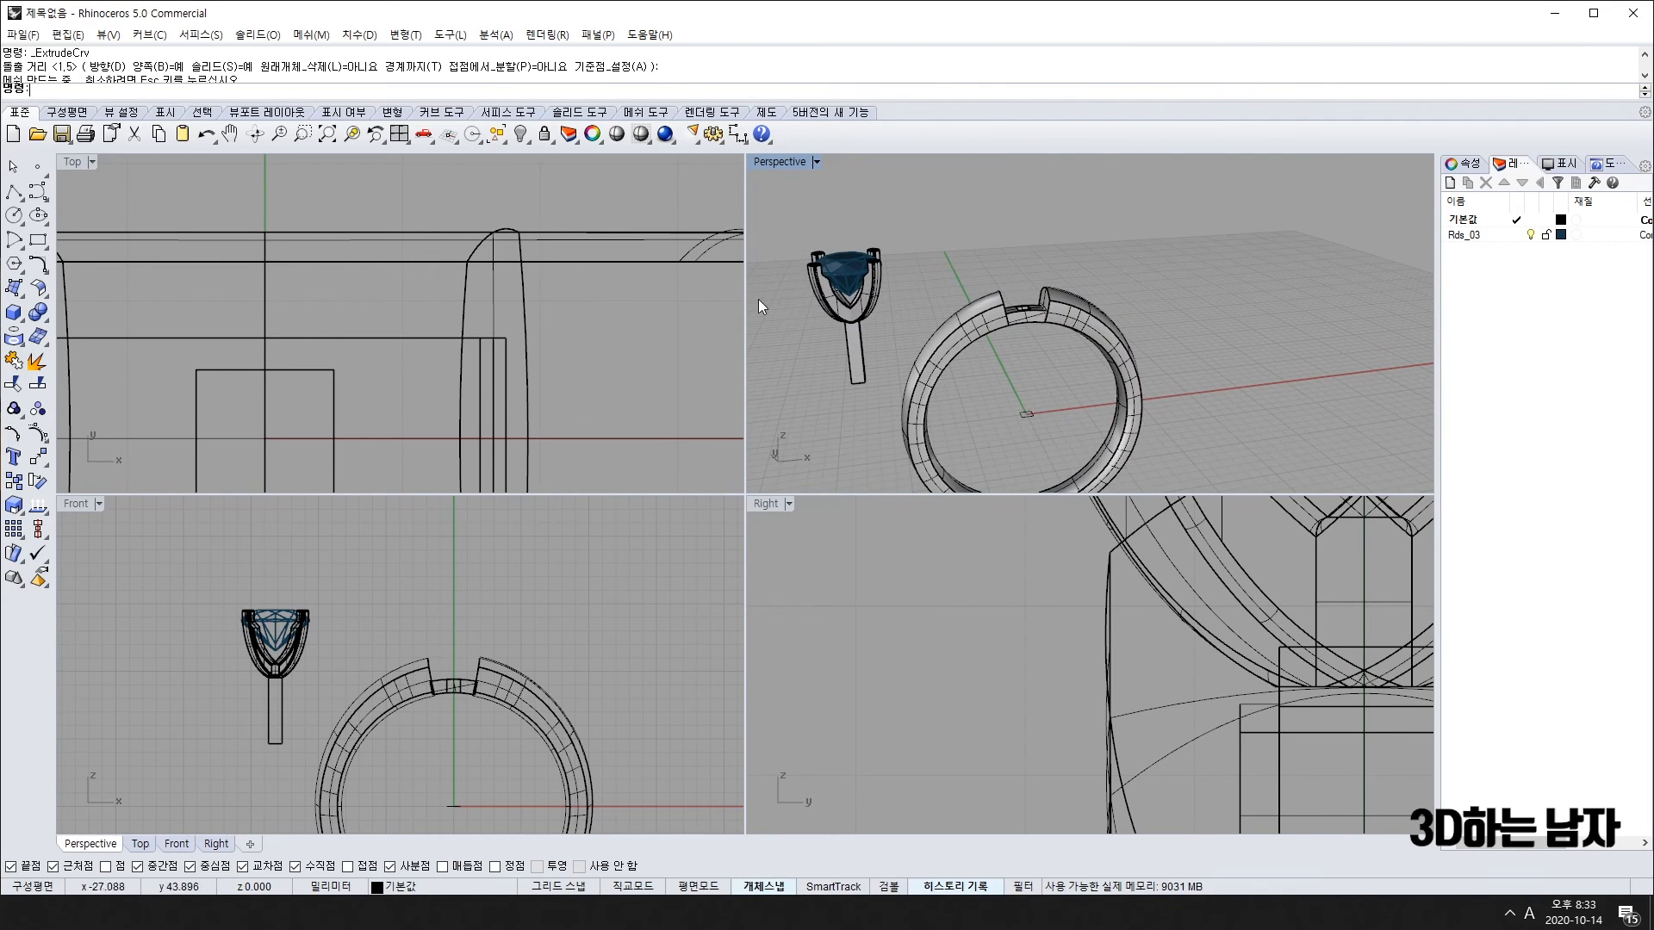
Step: Ungroup the head assembly, delete the blue gem, and group the prong head with its post
{"action": "left_click", "coordinate": [880, 265]}
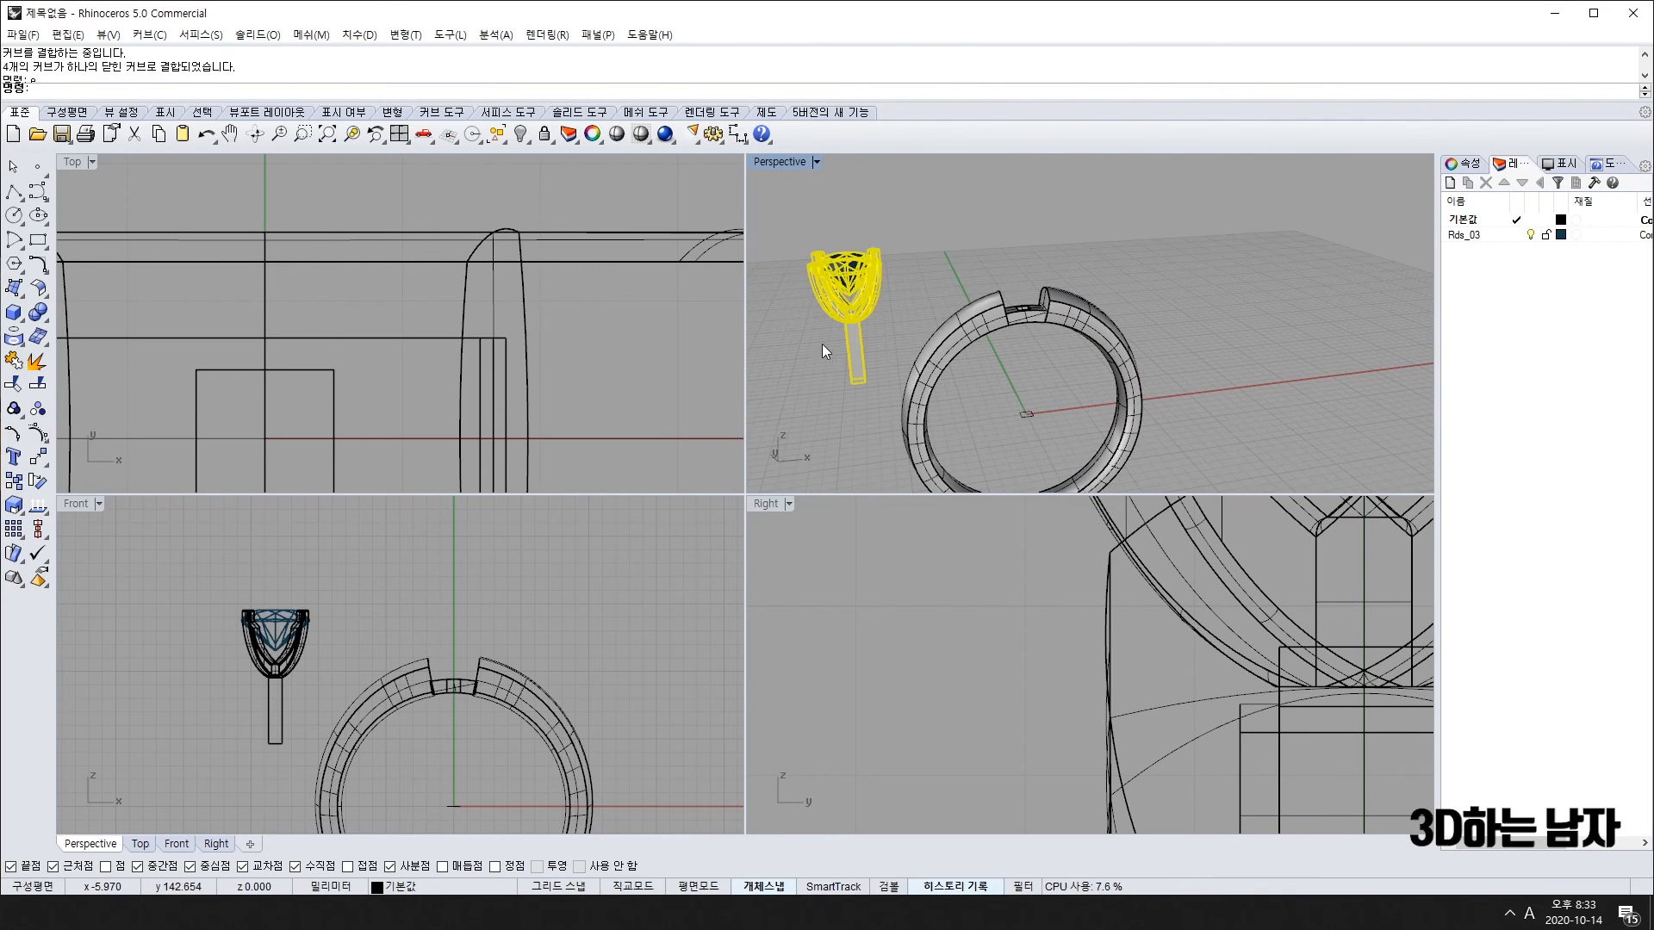
{"action": "key", "text": "Escape"}
{"action": "left_click", "coordinate": [818, 295]}
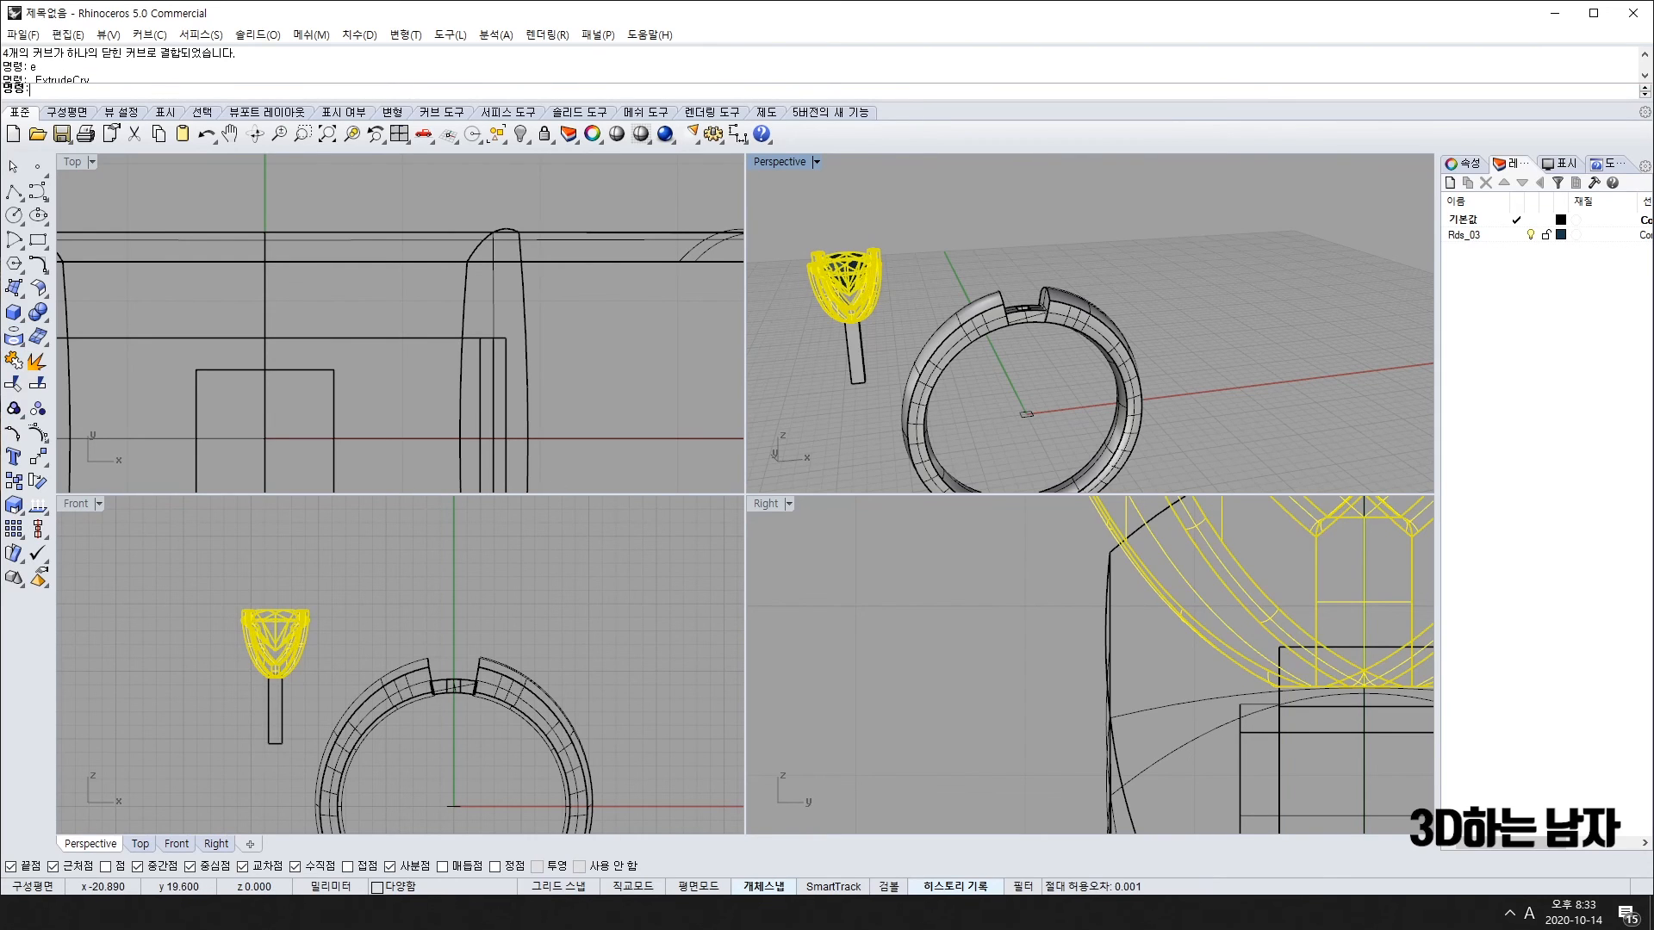
{"action": "left_click", "coordinate": [41, 408]}
{"action": "left_click", "coordinate": [799, 294]}
{"action": "left_click", "coordinate": [829, 265]}
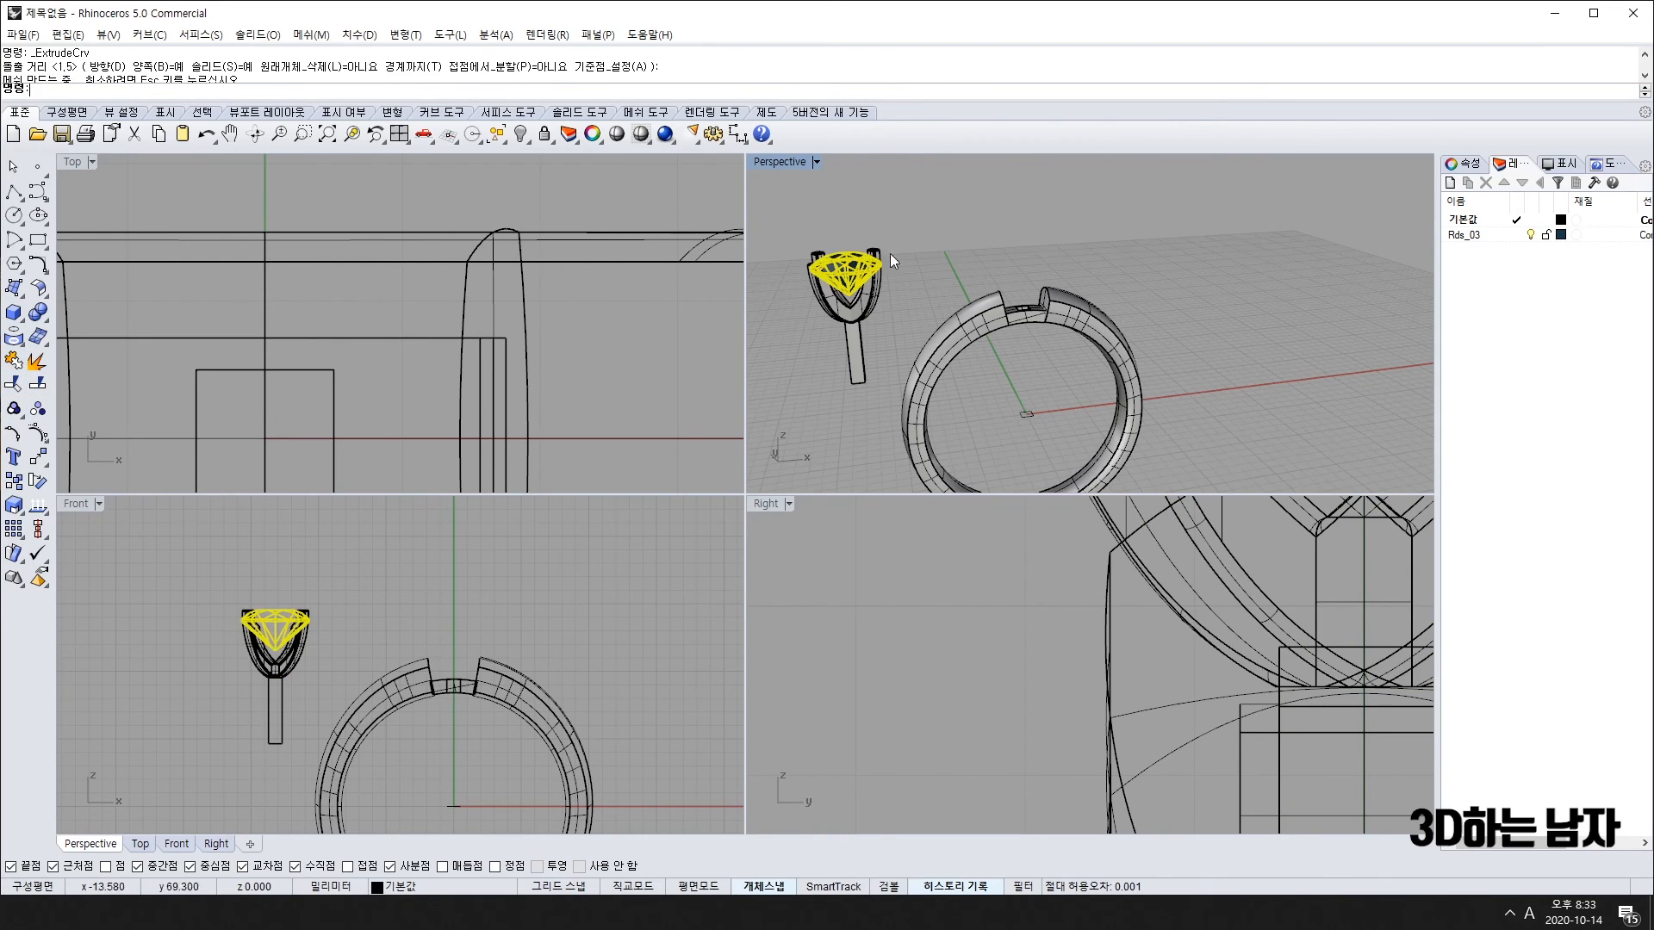
{"action": "mouse_move", "coordinate": [883, 287]}
{"action": "right_mouse_down"}
{"action": "mouse_move", "coordinate": [910, 319]}
{"action": "mouse_move", "coordinate": [903, 344]}
{"action": "mouse_move", "coordinate": [904, 283]}
{"action": "right_mouse_up"}
{"action": "key", "text": "Delete"}
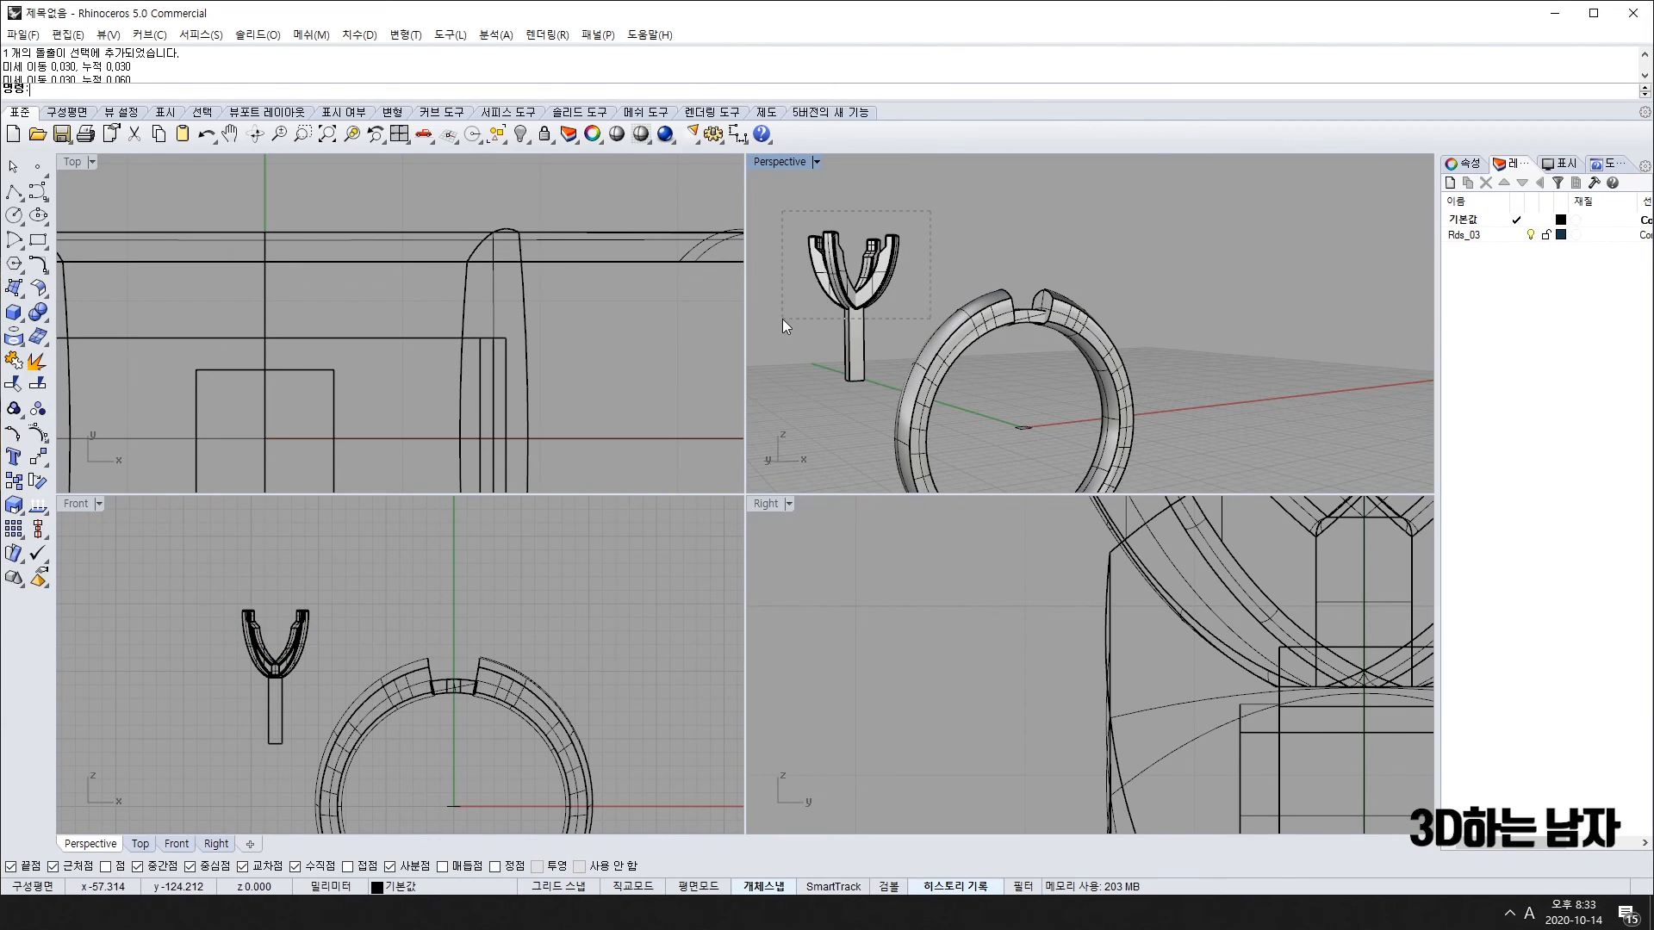
{"action": "left_click_drag", "start_coordinate": [783, 319], "coordinate": [780, 323]}
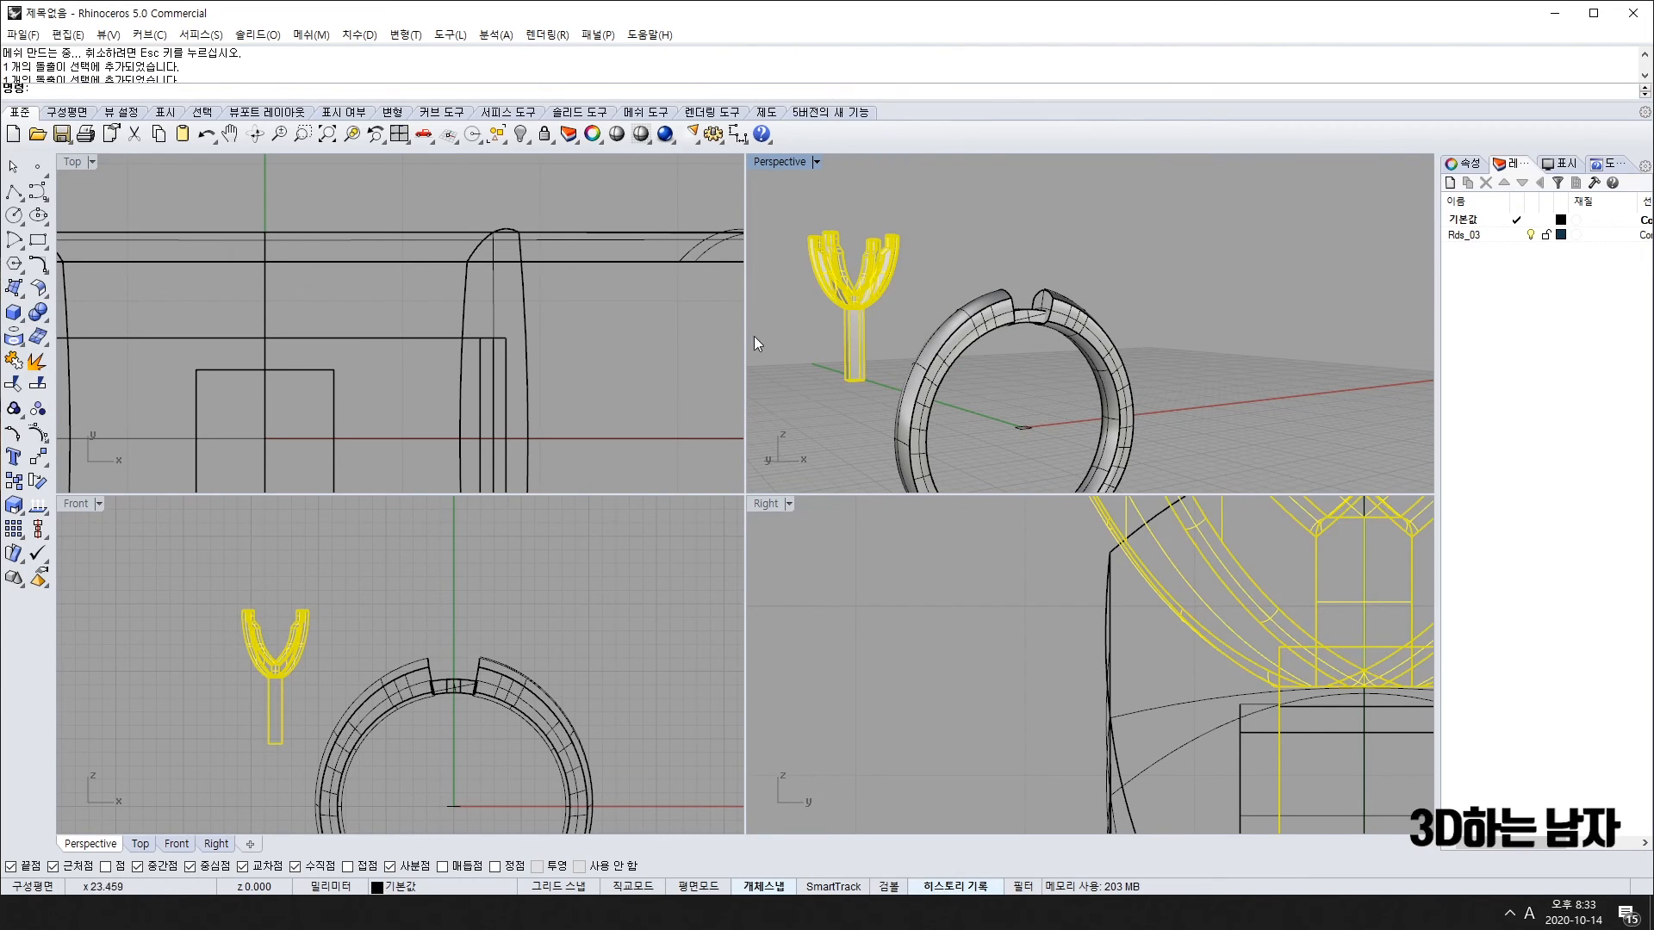
{"action": "left_click", "coordinate": [16, 413]}
{"action": "left_click", "coordinate": [951, 278]}
Step: Bring the grouped prong head onto the ring top over the bridge and reselect the whole head
{"action": "left_click_drag", "start_coordinate": [1172, 270], "coordinate": [952, 351]}
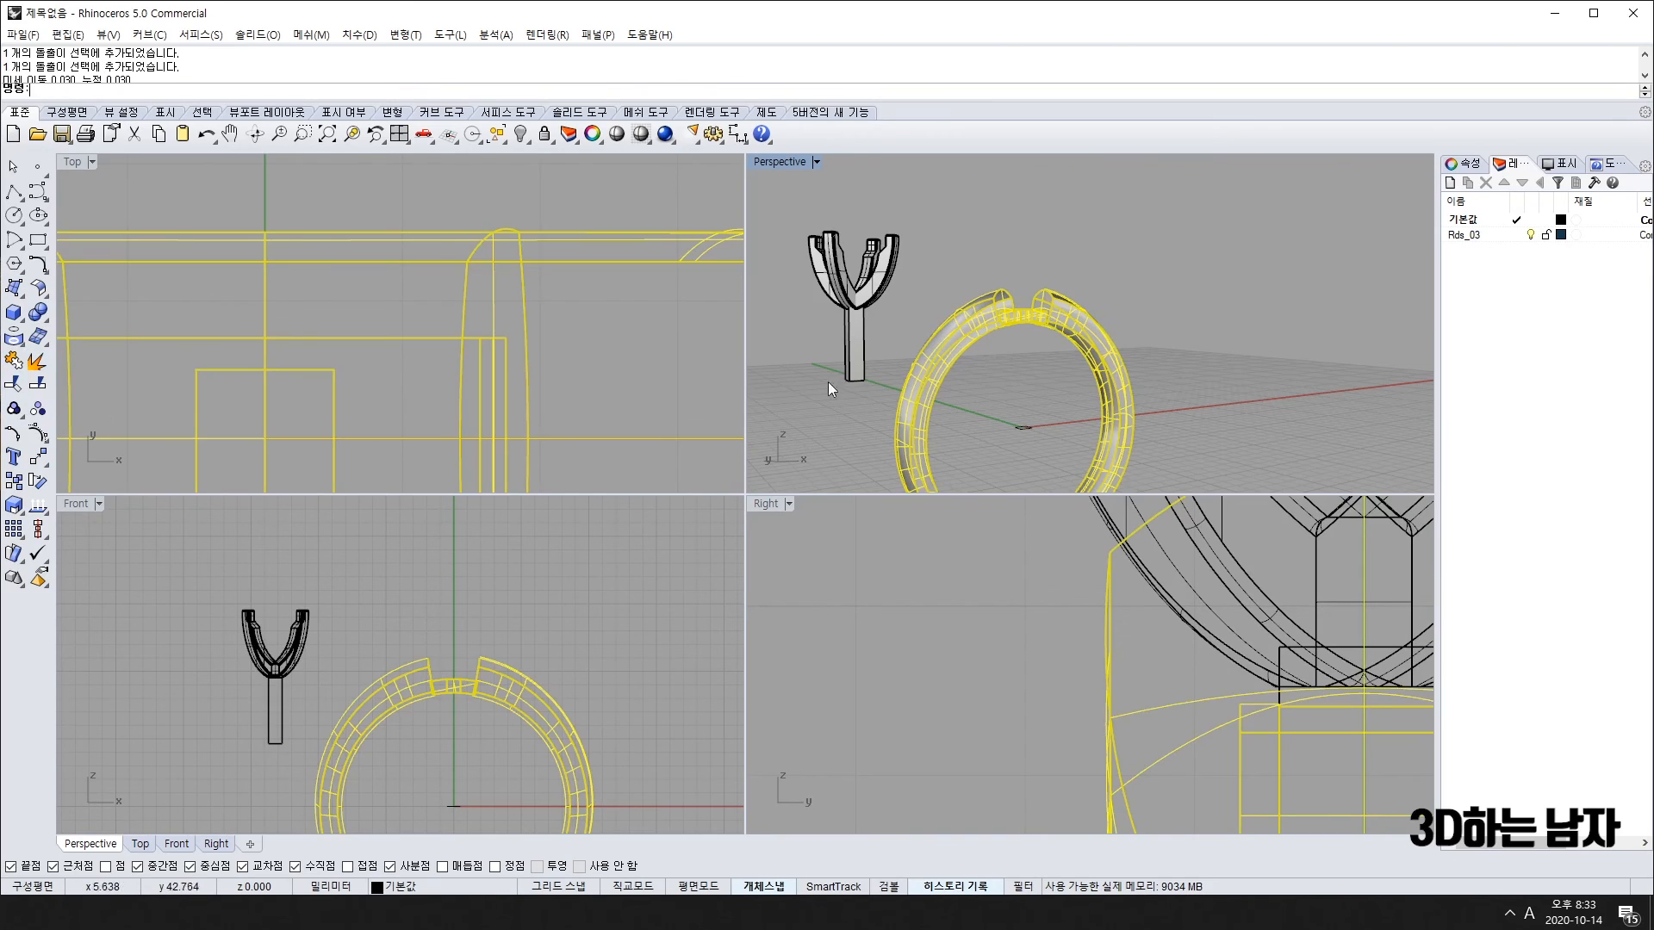
{"action": "left_click", "coordinate": [15, 412]}
{"action": "scroll", "coordinate": [1123, 339], "scroll_direction": "down", "scroll_amount": 5}
{"action": "right_click_drag", "start_coordinate": [1123, 339], "coordinate": [1055, 181]}
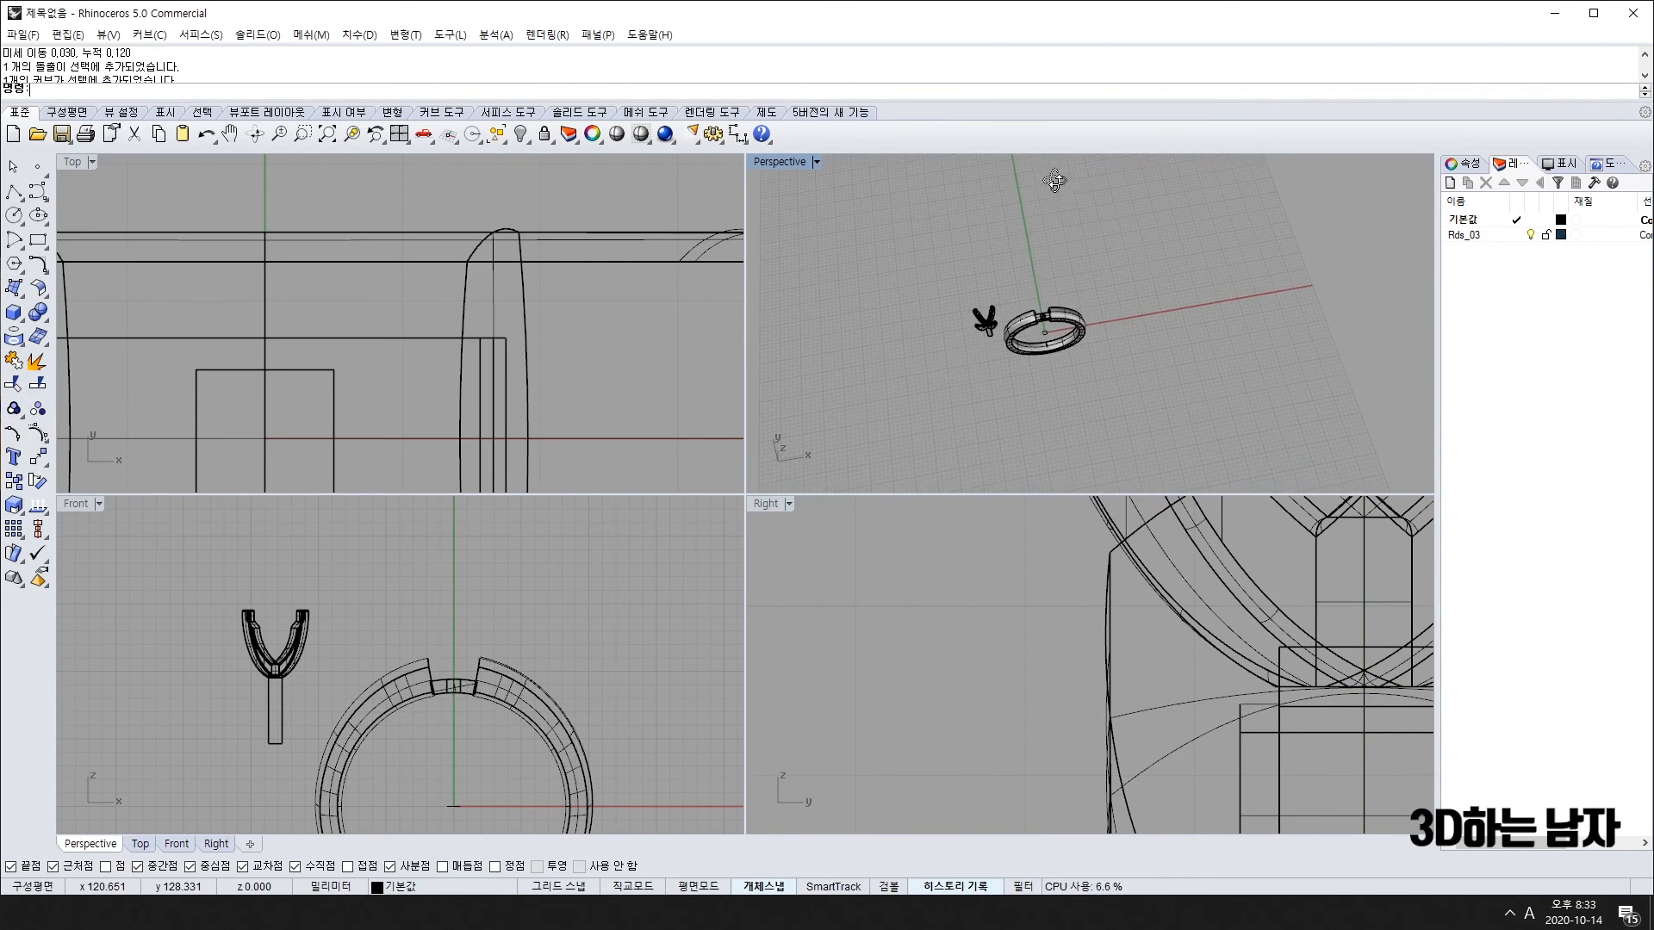
{"action": "scroll", "coordinate": [1015, 361], "scroll_direction": "up", "scroll_amount": 6}
{"action": "right_click_drag", "start_coordinate": [1025, 374], "coordinate": [1072, 336], "text": "shift"}
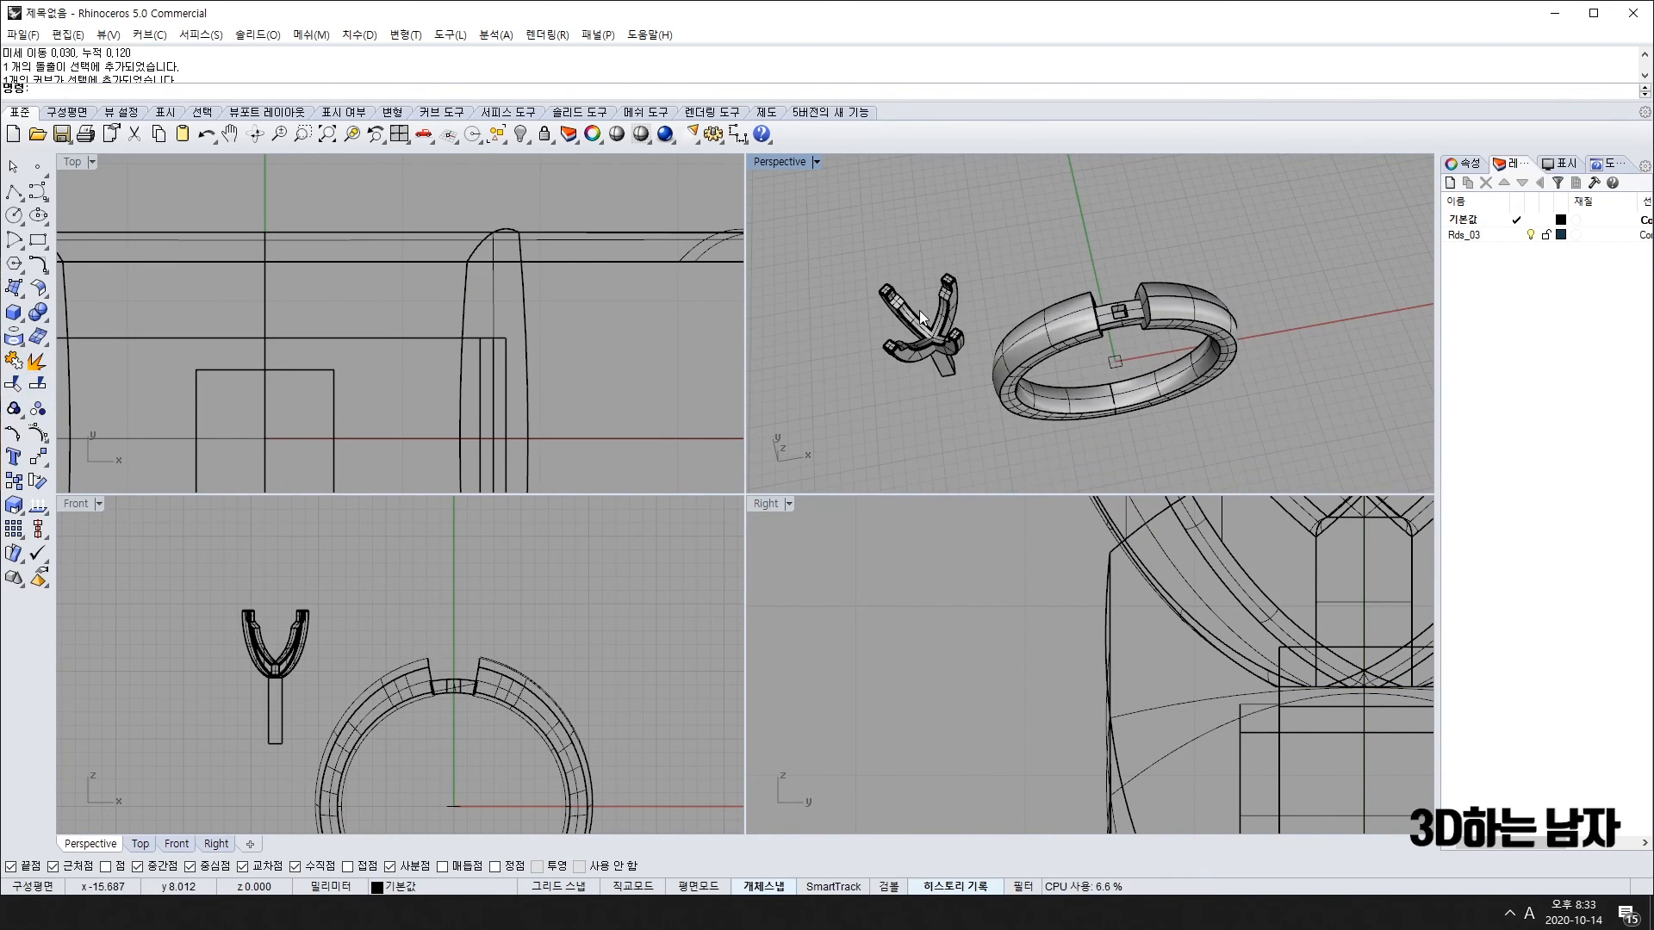
{"action": "left_click", "coordinate": [919, 313]}
{"action": "left_click_drag", "start_coordinate": [284, 667], "coordinate": [281, 663]}
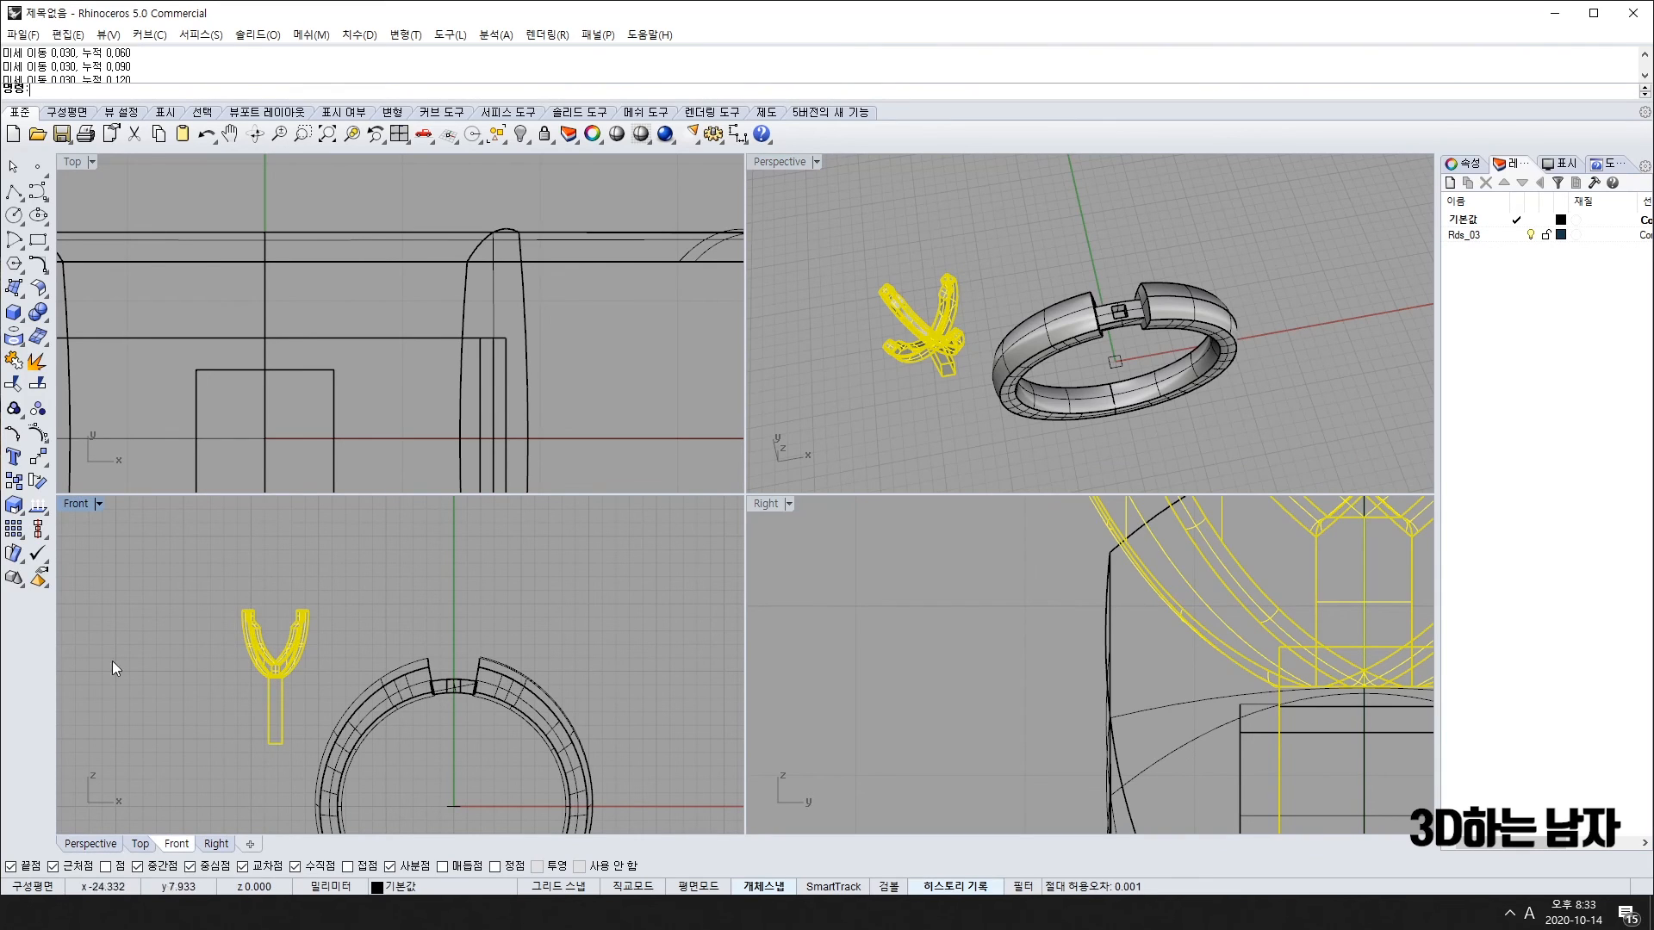
{"action": "left_click", "coordinate": [1137, 336]}
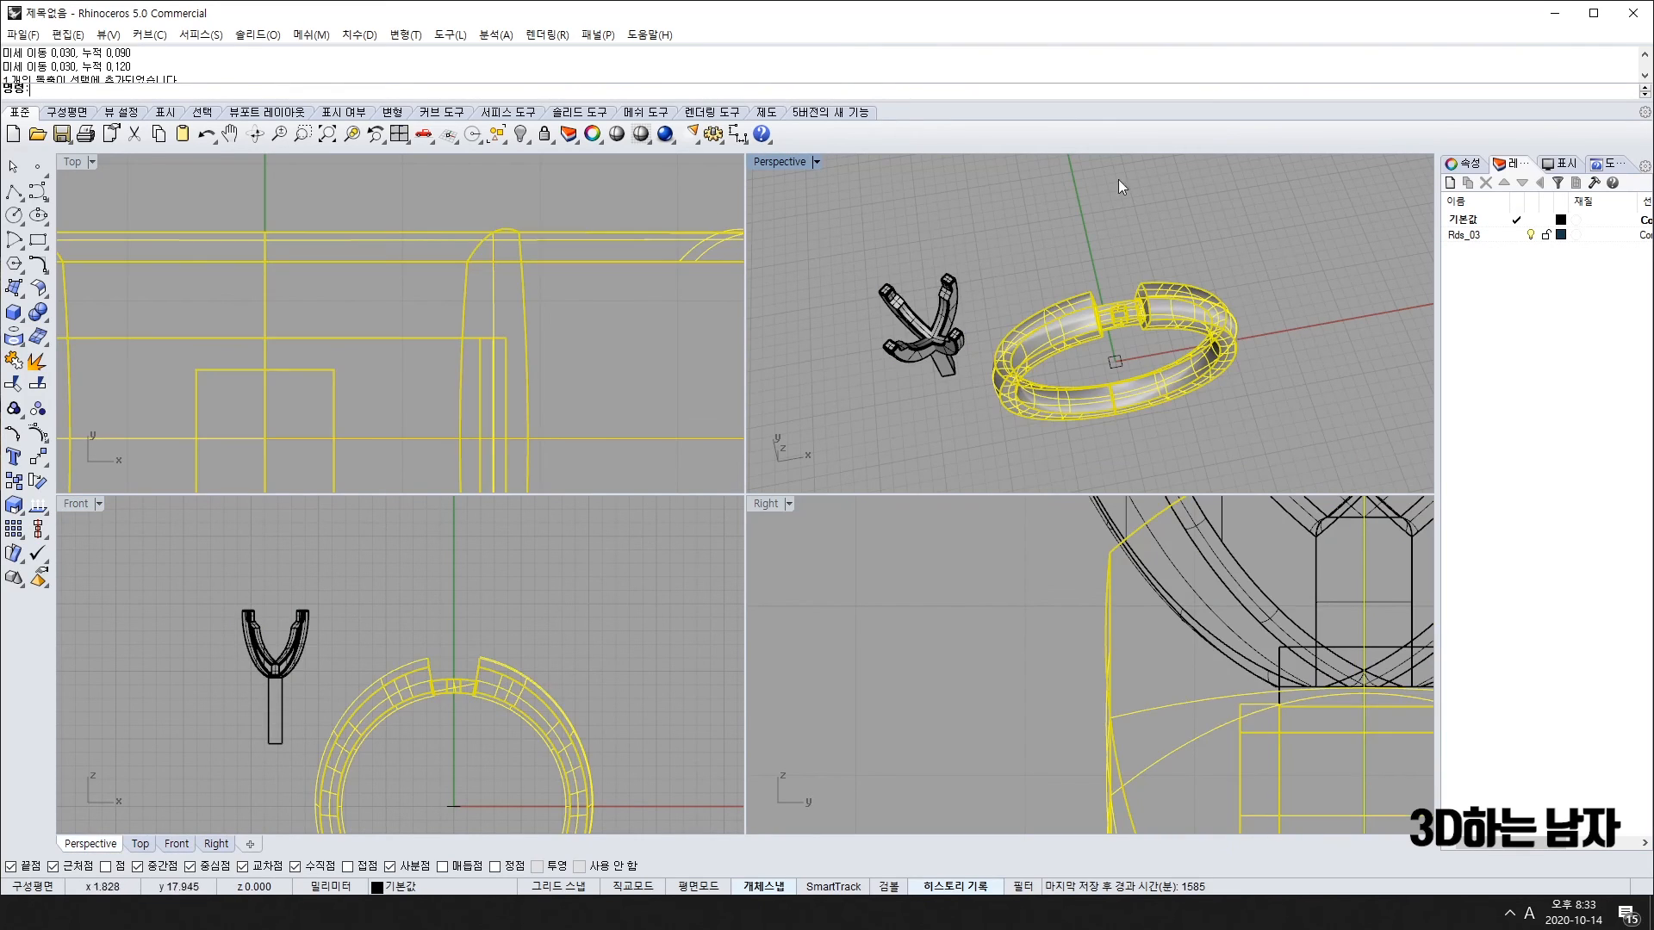
{"action": "left_click", "coordinate": [1386, 237]}
{"action": "left_click_drag", "start_coordinate": [961, 379], "coordinate": [1087, 310]}
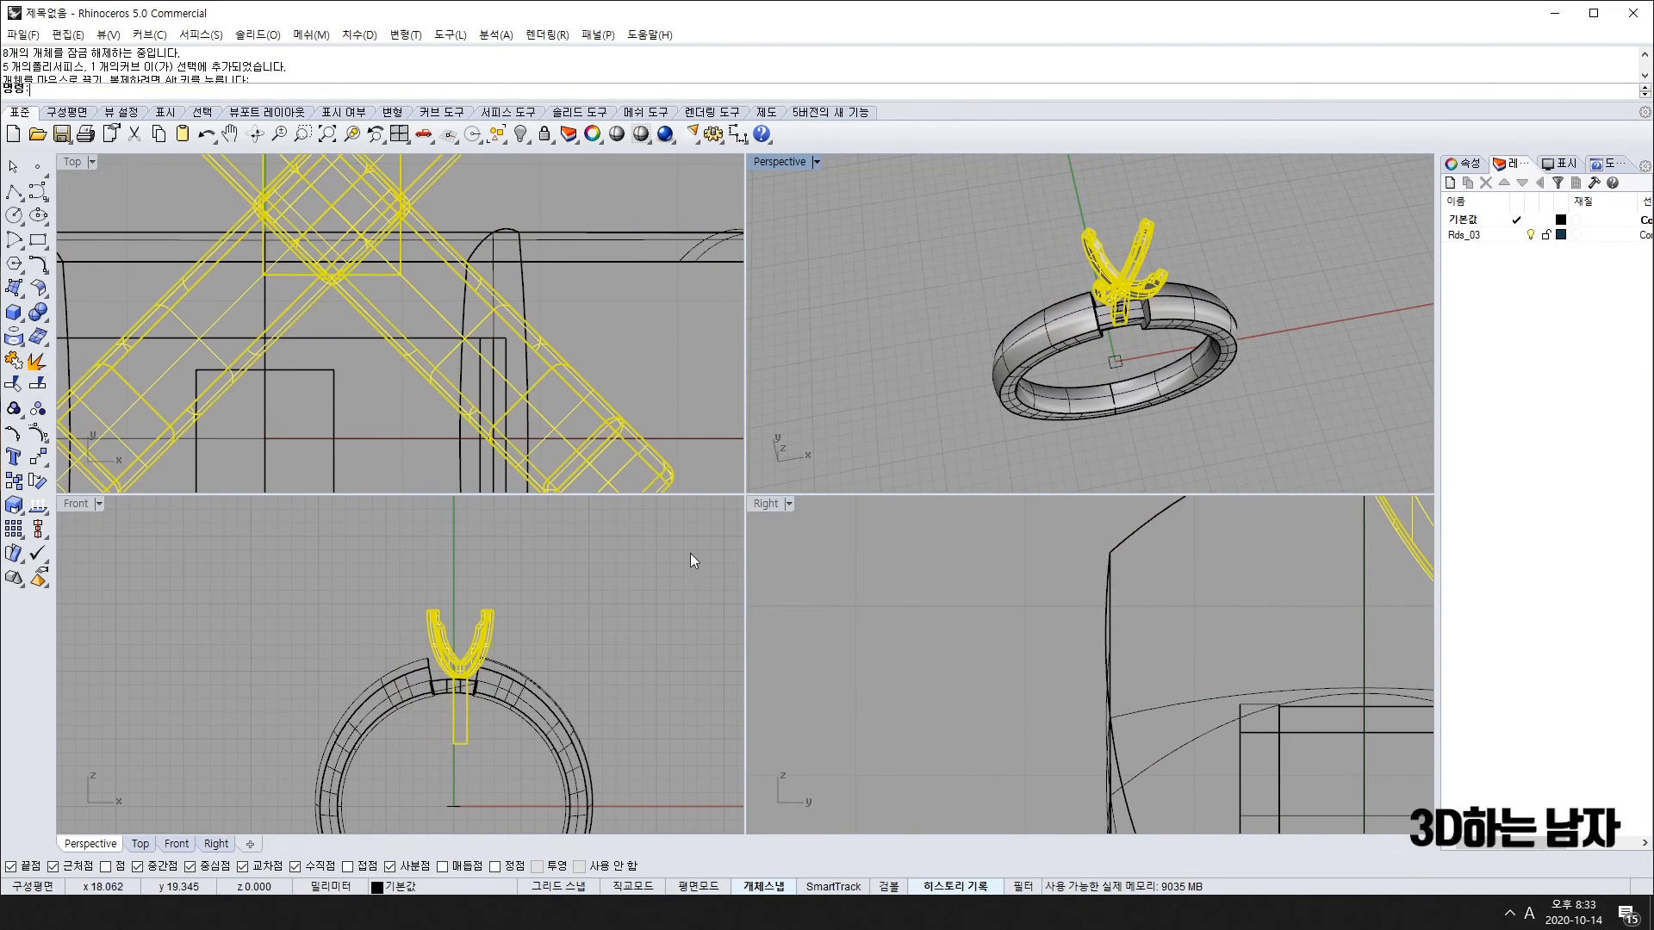
Step: Slide the prong head sideways in the Right view to centre it, then turn off grid Snap (F9)
{"action": "mouse_move", "coordinate": [495, 634]}
{"action": "left_mouse_down"}
{"action": "mouse_move", "coordinate": [477, 631]}
{"action": "mouse_move", "coordinate": [490, 619]}
{"action": "mouse_move", "coordinate": [485, 637]}
{"action": "left_mouse_up"}
{"action": "left_click", "coordinate": [1249, 459]}
{"action": "right_click_drag", "start_coordinate": [1249, 459], "coordinate": [1295, 490]}
{"action": "right_click_drag", "start_coordinate": [1356, 518], "coordinate": [1136, 713]}
{"action": "left_click", "coordinate": [1243, 616]}
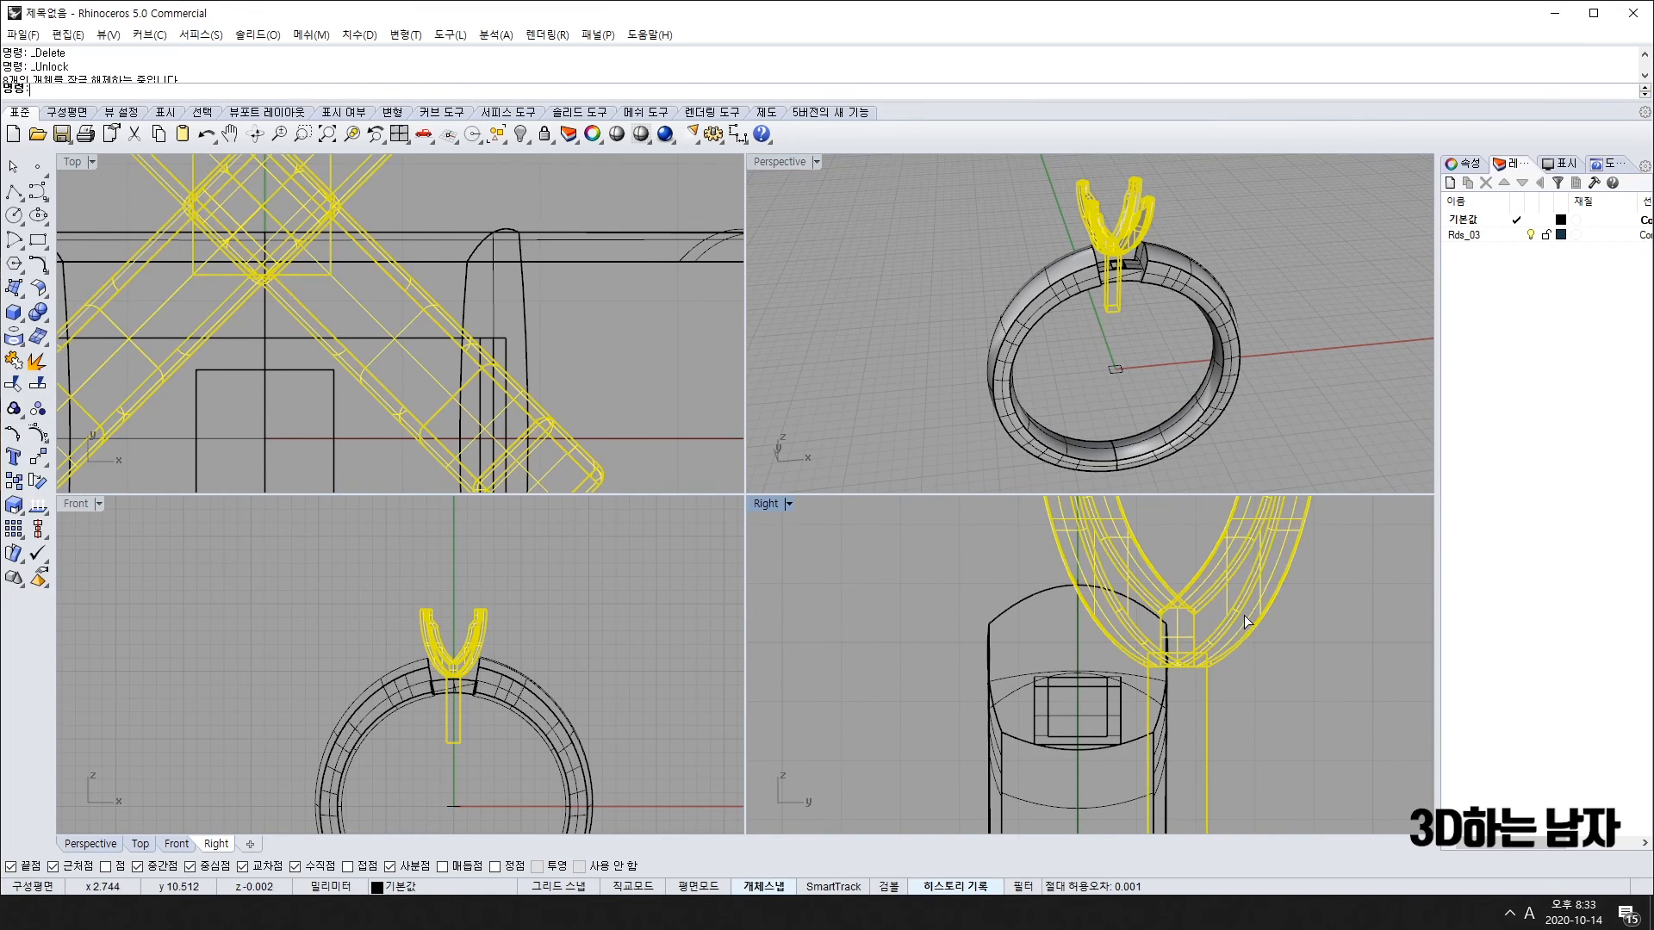
{"action": "left_click_drag", "start_coordinate": [1244, 615], "coordinate": [1144, 634]}
{"action": "key", "text": "F9"}
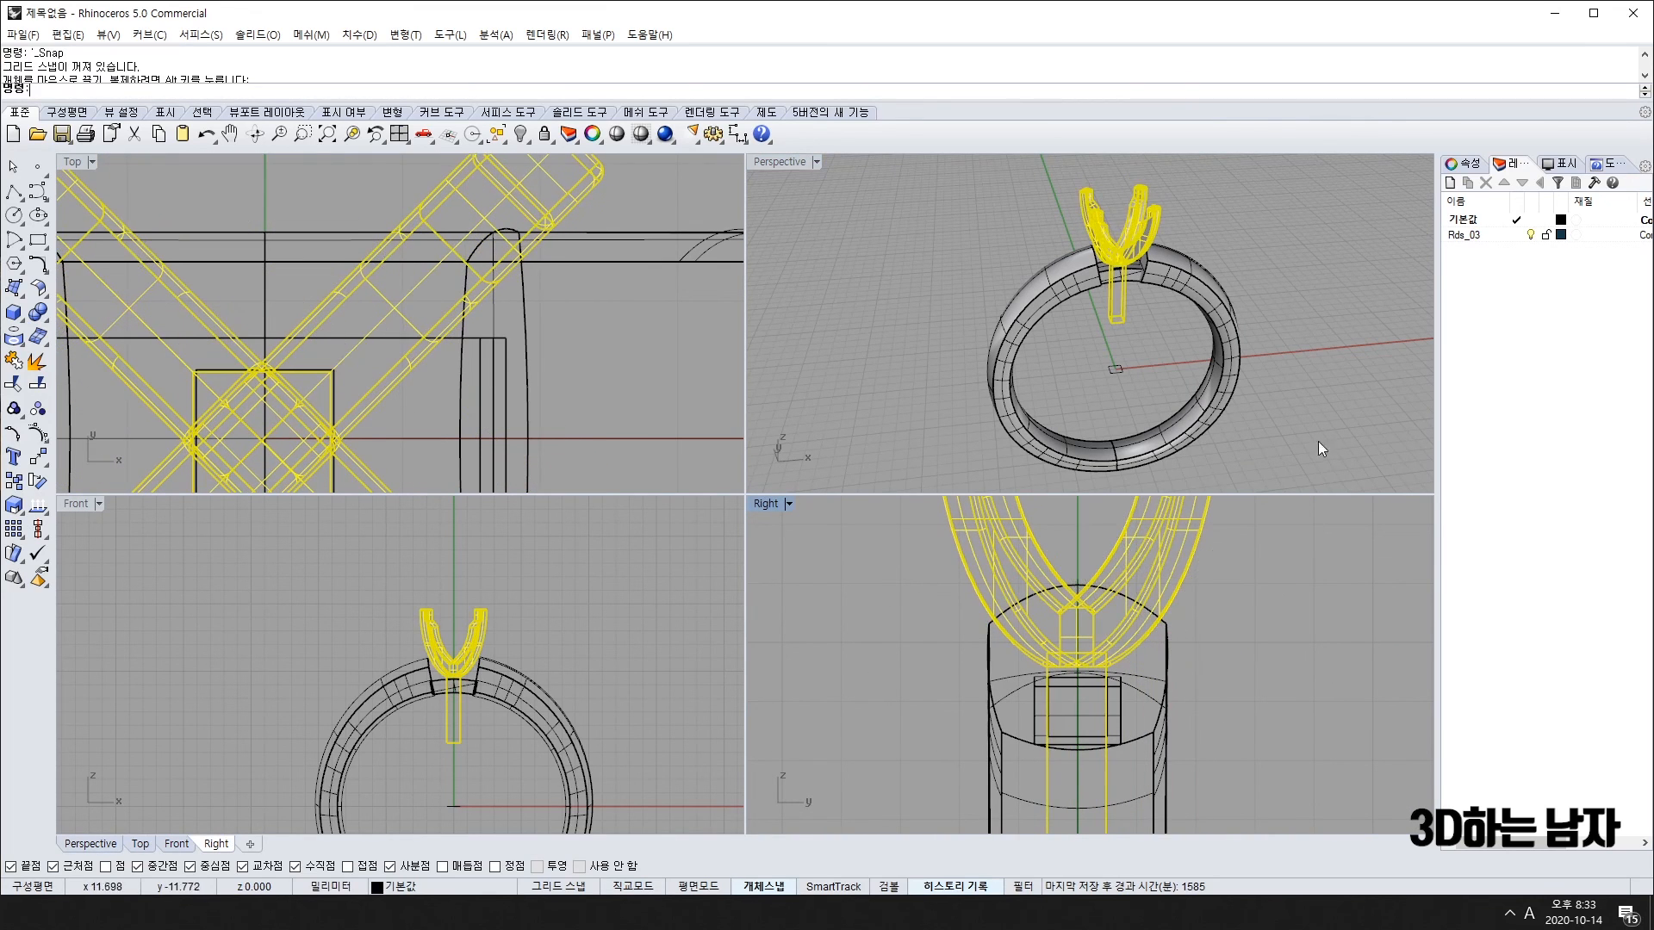
Step: Orbit and zoom Perspective to check the post's seating, then unlock and select the locked objects
{"action": "left_click", "coordinate": [1317, 440]}
{"action": "right_click_drag", "start_coordinate": [1318, 440], "coordinate": [1124, 252]}
{"action": "scroll", "coordinate": [1124, 252], "scroll_direction": "up", "scroll_amount": 6}
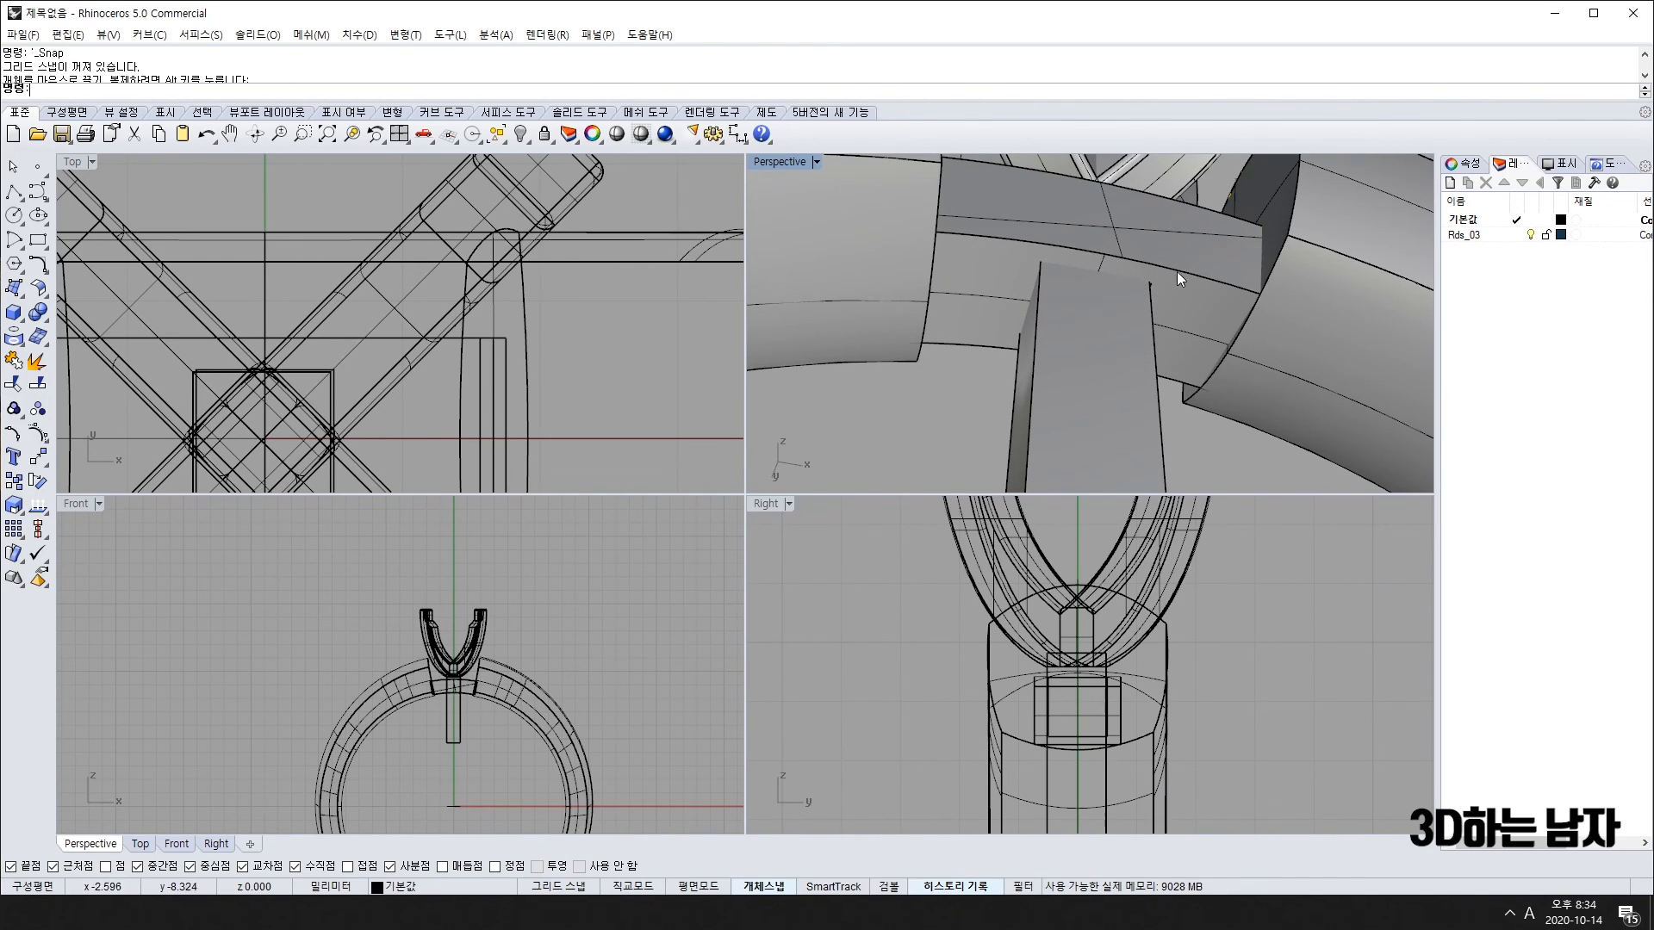
{"action": "scroll", "coordinate": [1231, 252], "scroll_direction": "down", "scroll_amount": 5}
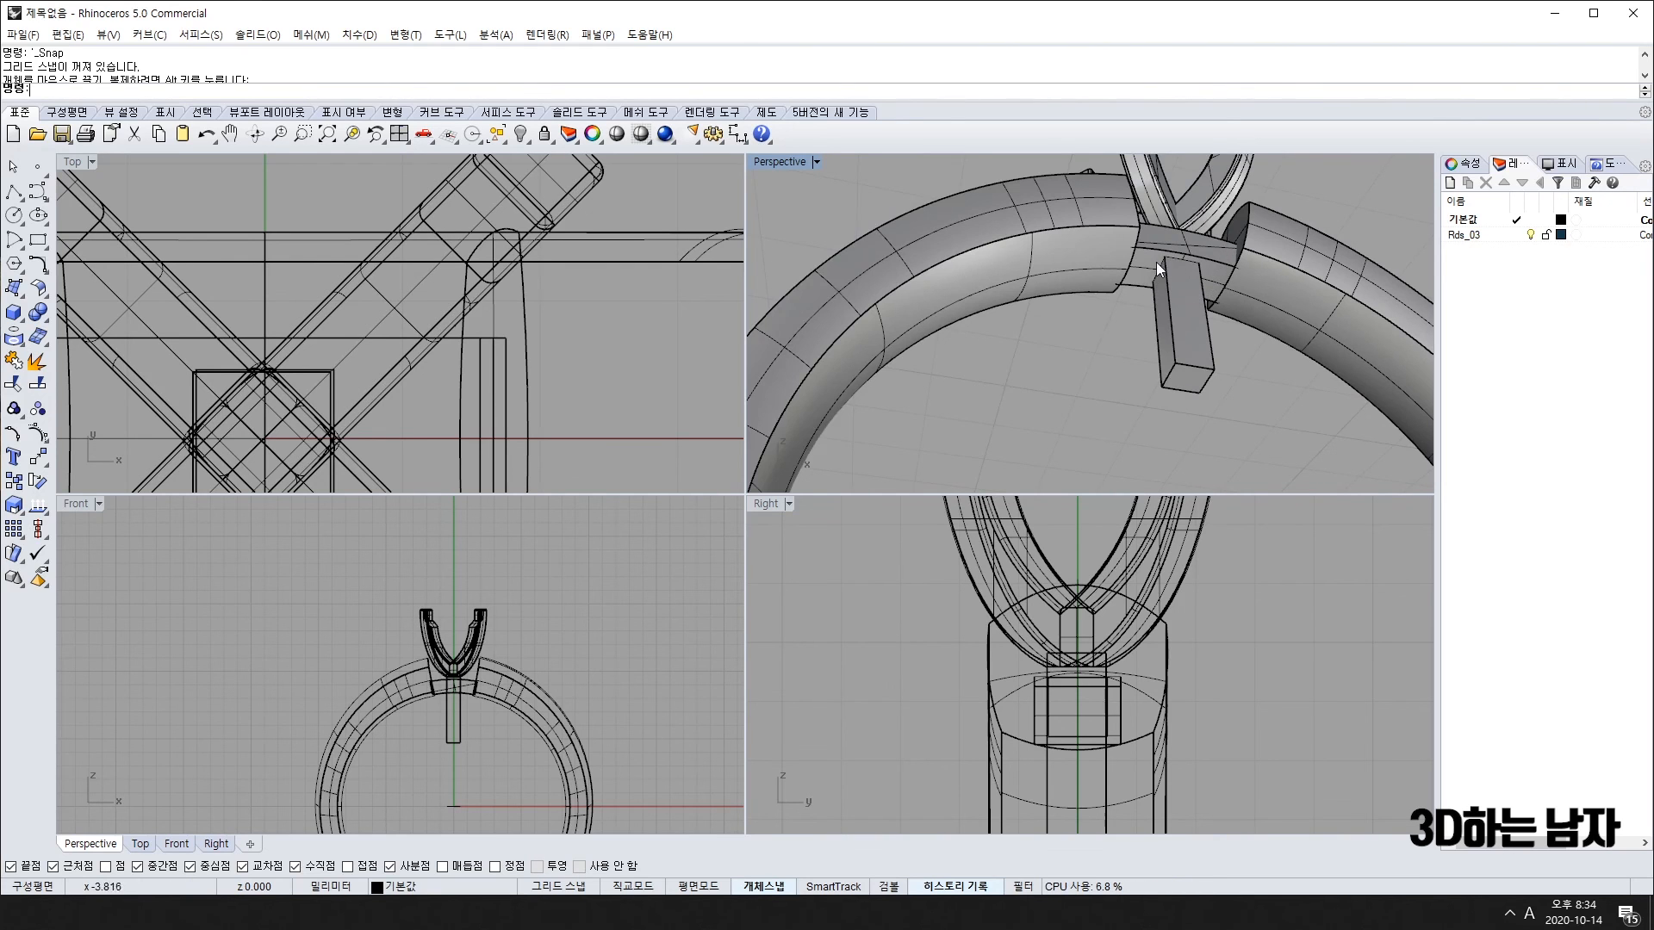
{"action": "right_click_drag", "start_coordinate": [1157, 262], "coordinate": [1228, 385]}
{"action": "scroll", "coordinate": [1201, 315], "scroll_direction": "up", "scroll_amount": 5}
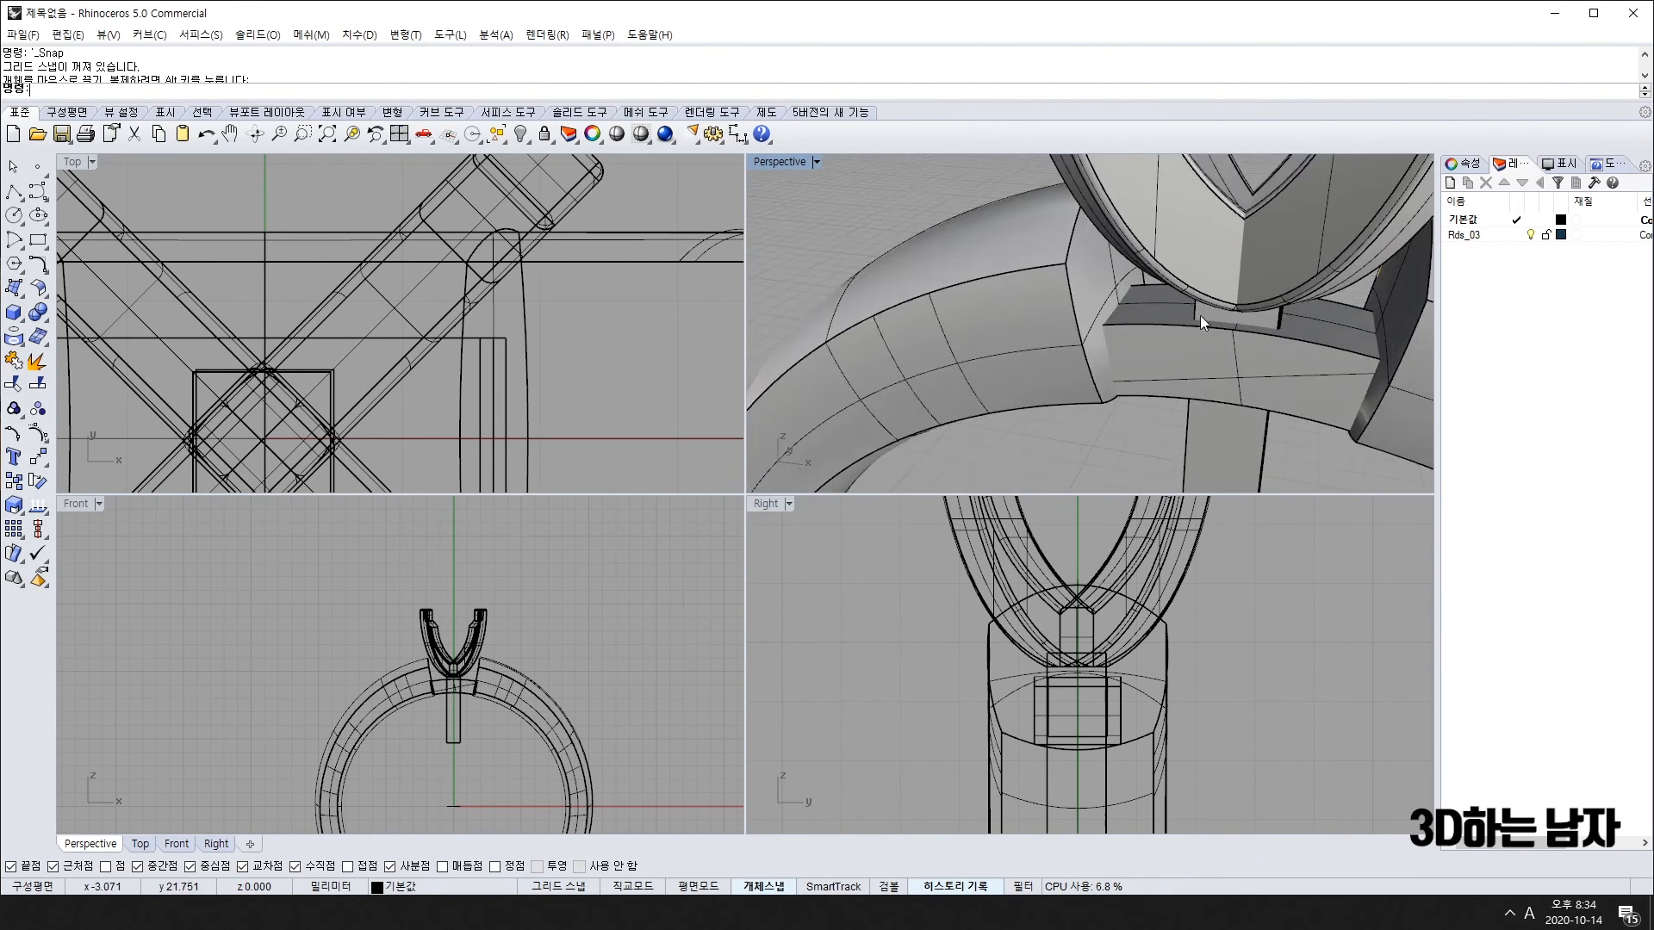
{"action": "scroll", "coordinate": [1199, 315], "scroll_direction": "down", "scroll_amount": 2}
{"action": "scroll", "coordinate": [1276, 306], "scroll_direction": "down", "scroll_amount": 4}
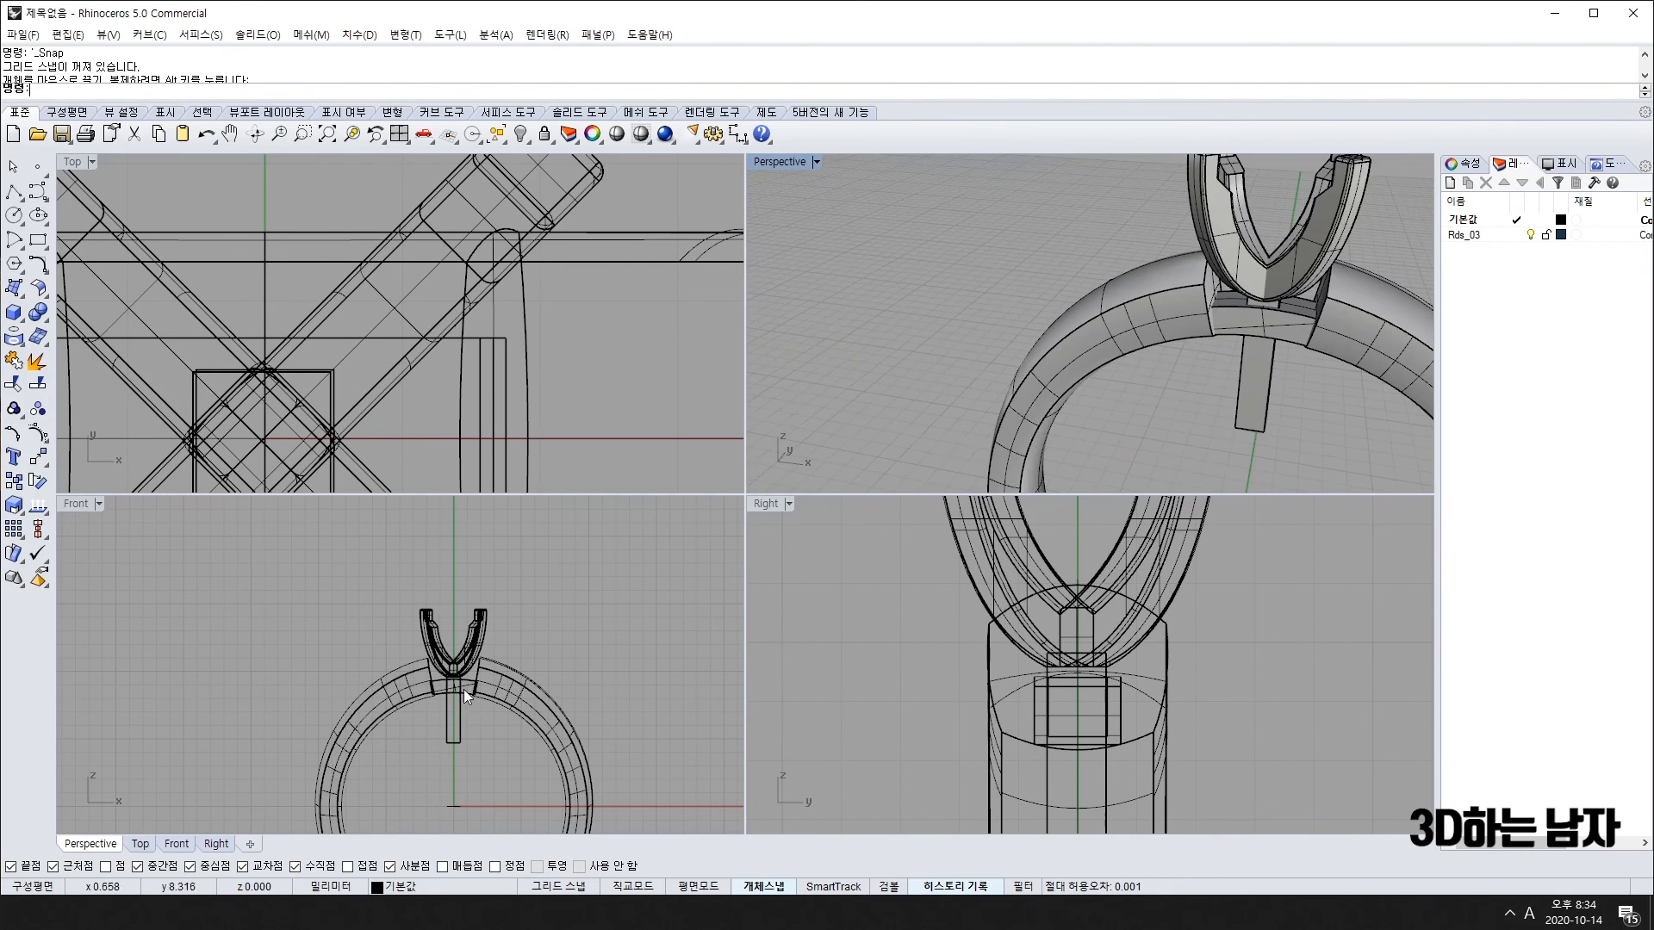
{"action": "scroll", "coordinate": [464, 689], "scroll_direction": "up", "scroll_amount": 4}
{"action": "key", "text": "ctrl+alt+l"}
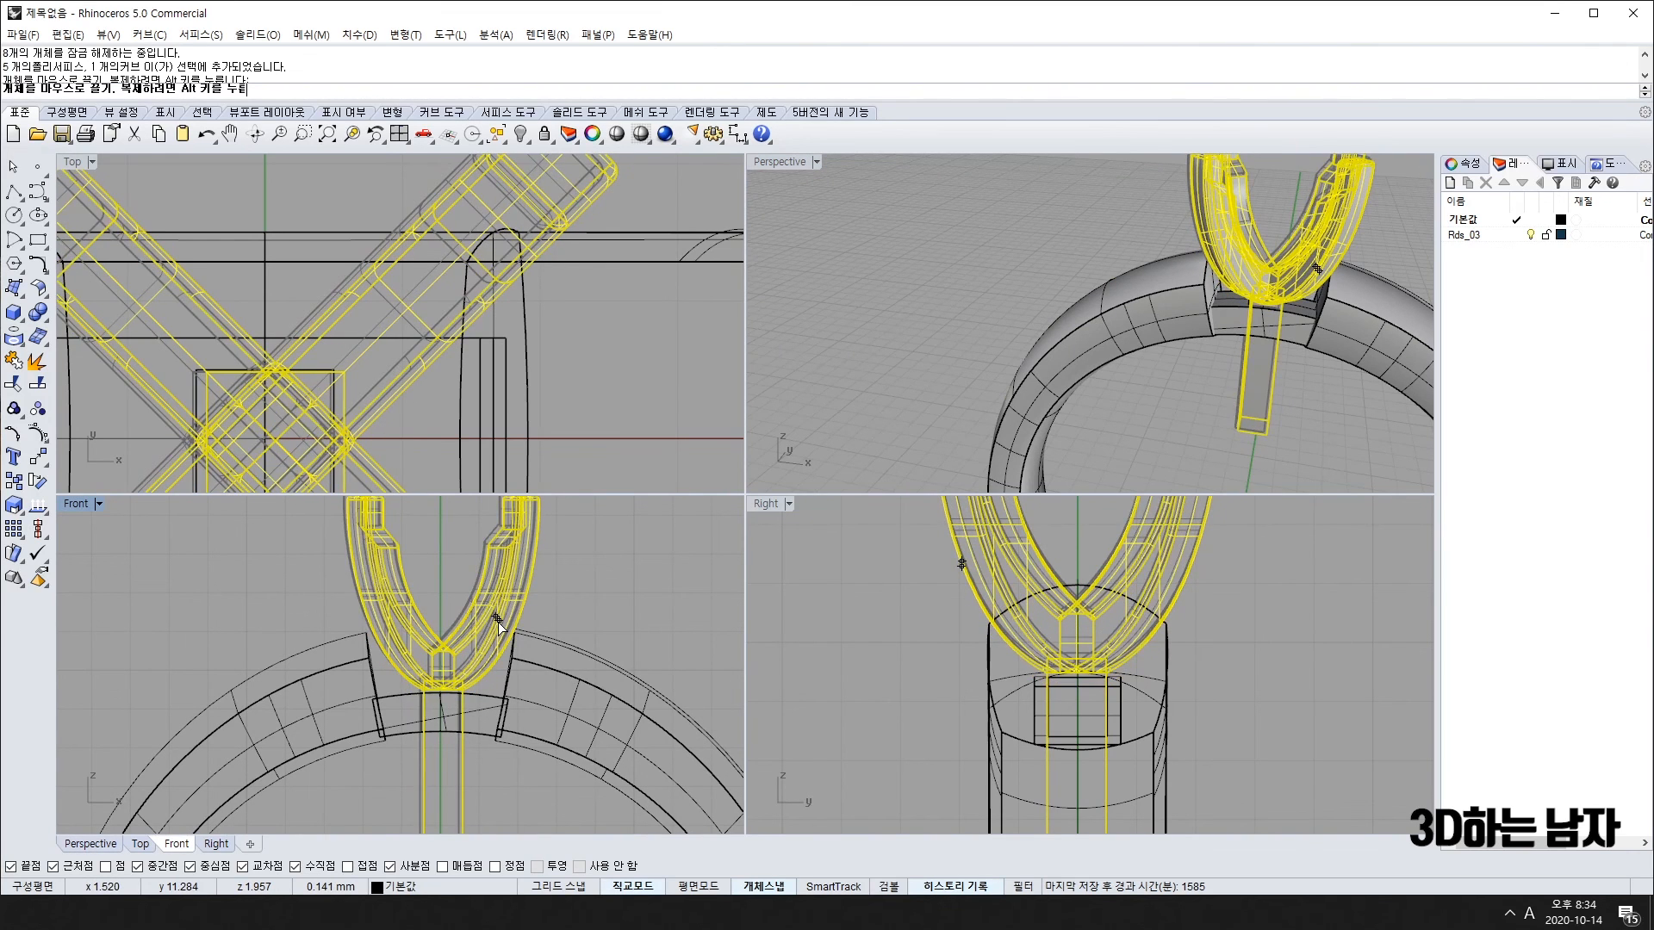
Step: Nudge the prong head, then drag it left of the ring in the Front view
{"action": "left_click_drag", "start_coordinate": [497, 622], "coordinate": [498, 624]}
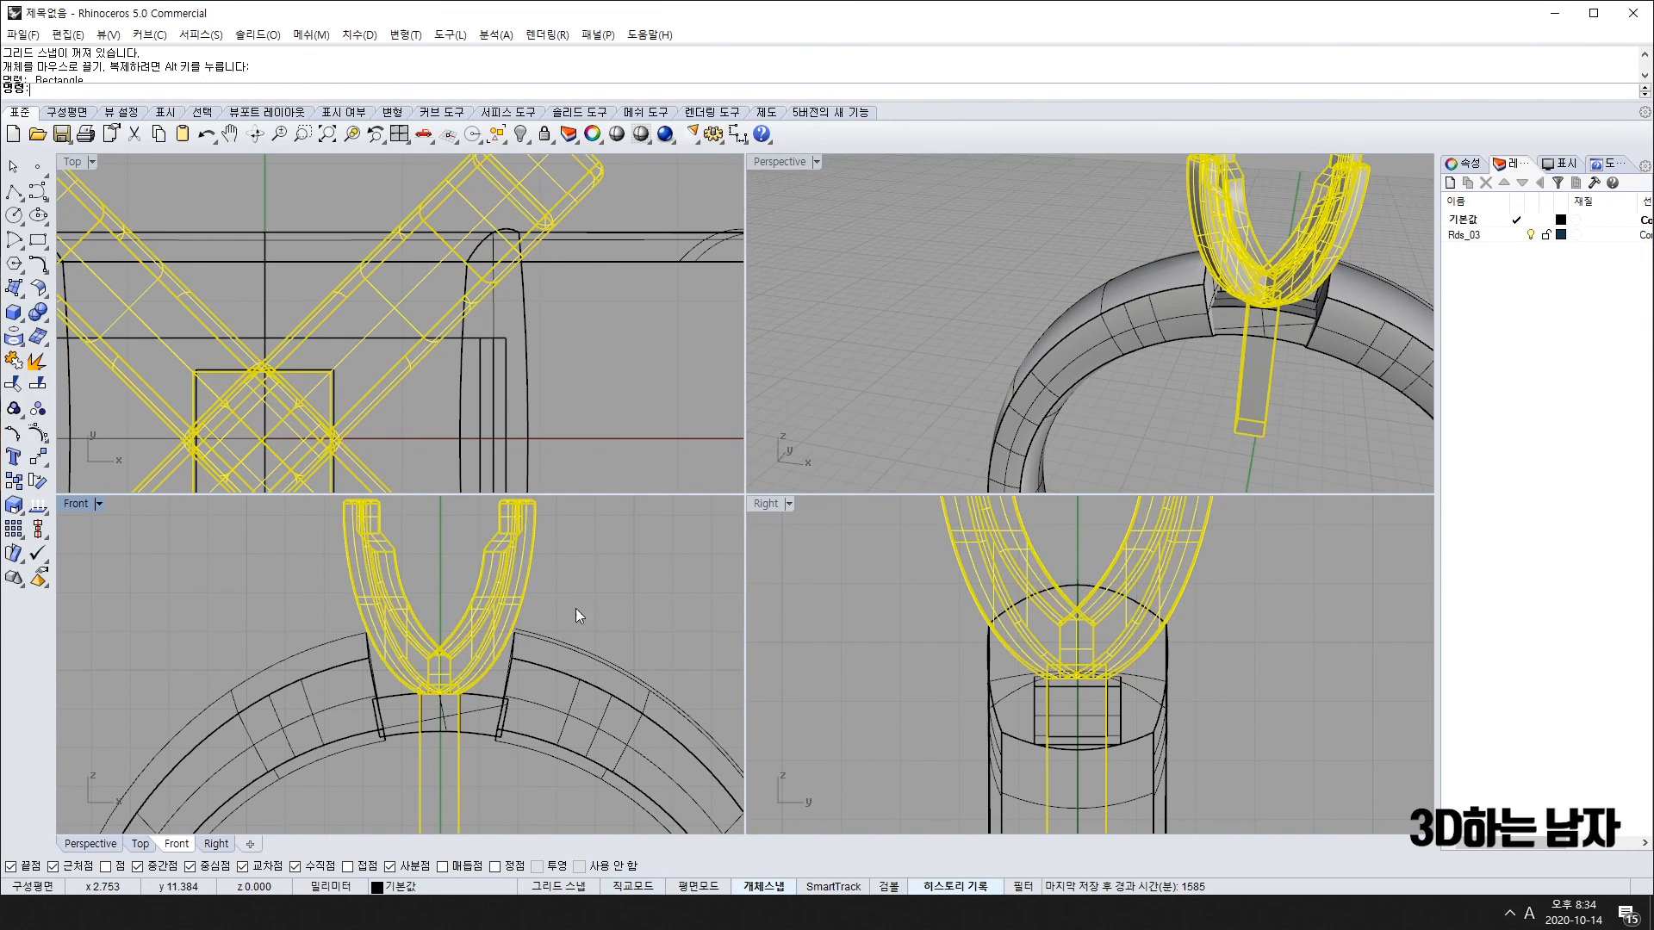
{"action": "scroll", "coordinate": [1251, 312], "scroll_direction": "up", "scroll_amount": 4}
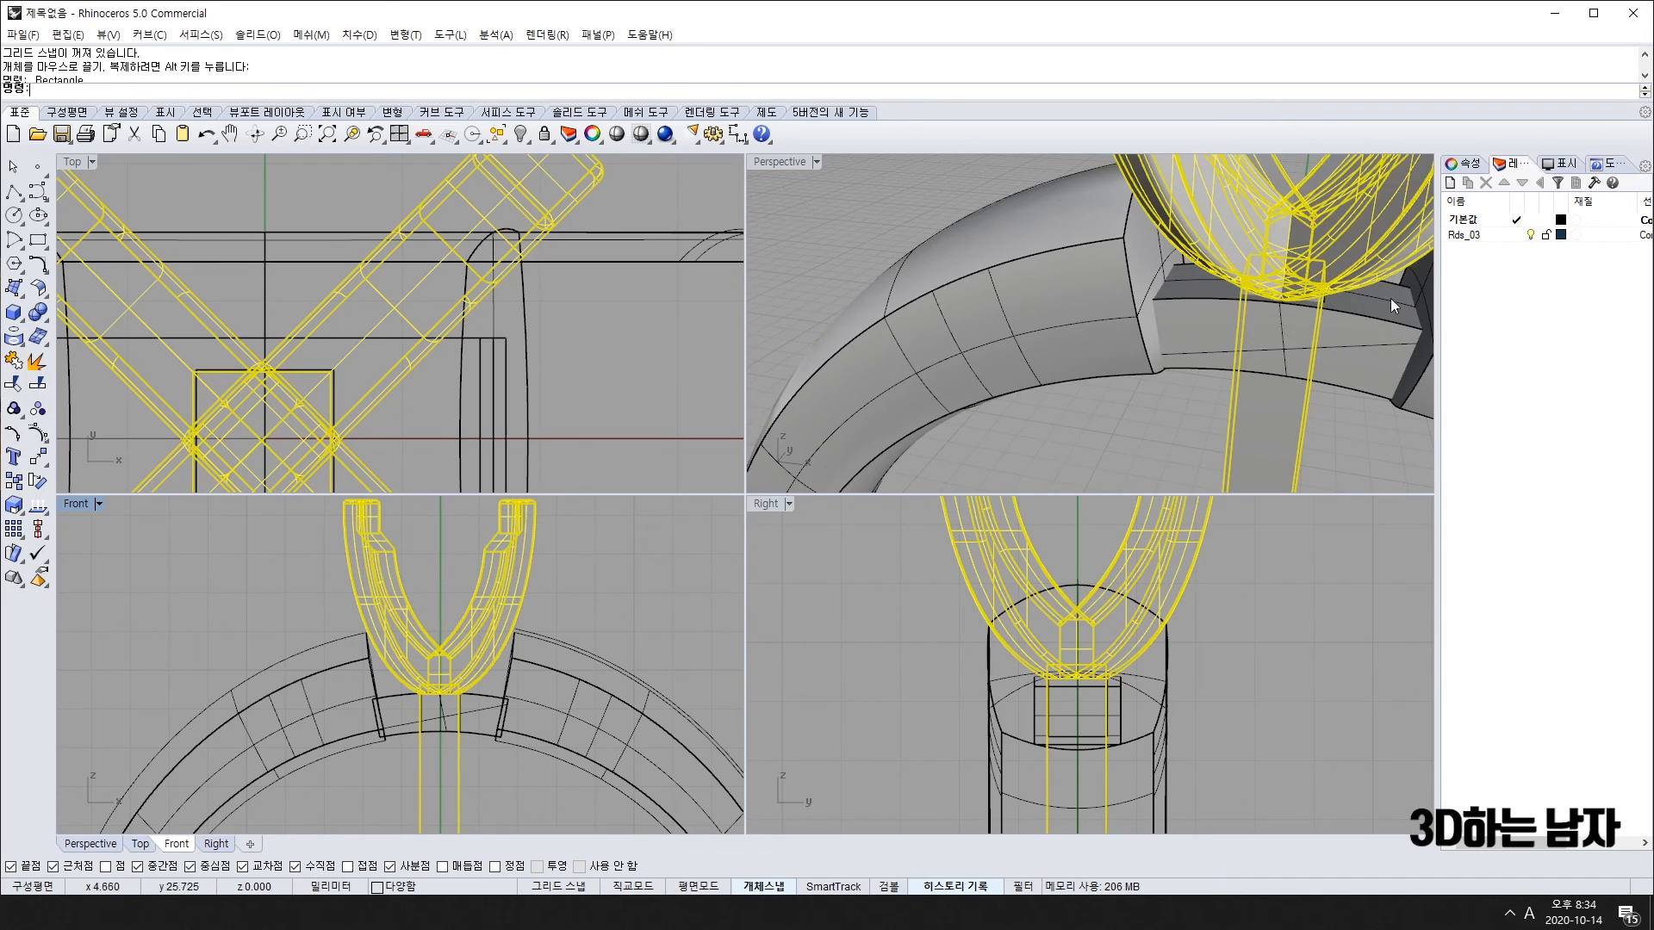
{"action": "scroll", "coordinate": [1391, 298], "scroll_direction": "down", "scroll_amount": 6}
{"action": "right_click_drag", "start_coordinate": [1405, 324], "coordinate": [1161, 323]}
{"action": "scroll", "coordinate": [578, 528], "scroll_direction": "down", "scroll_amount": 5}
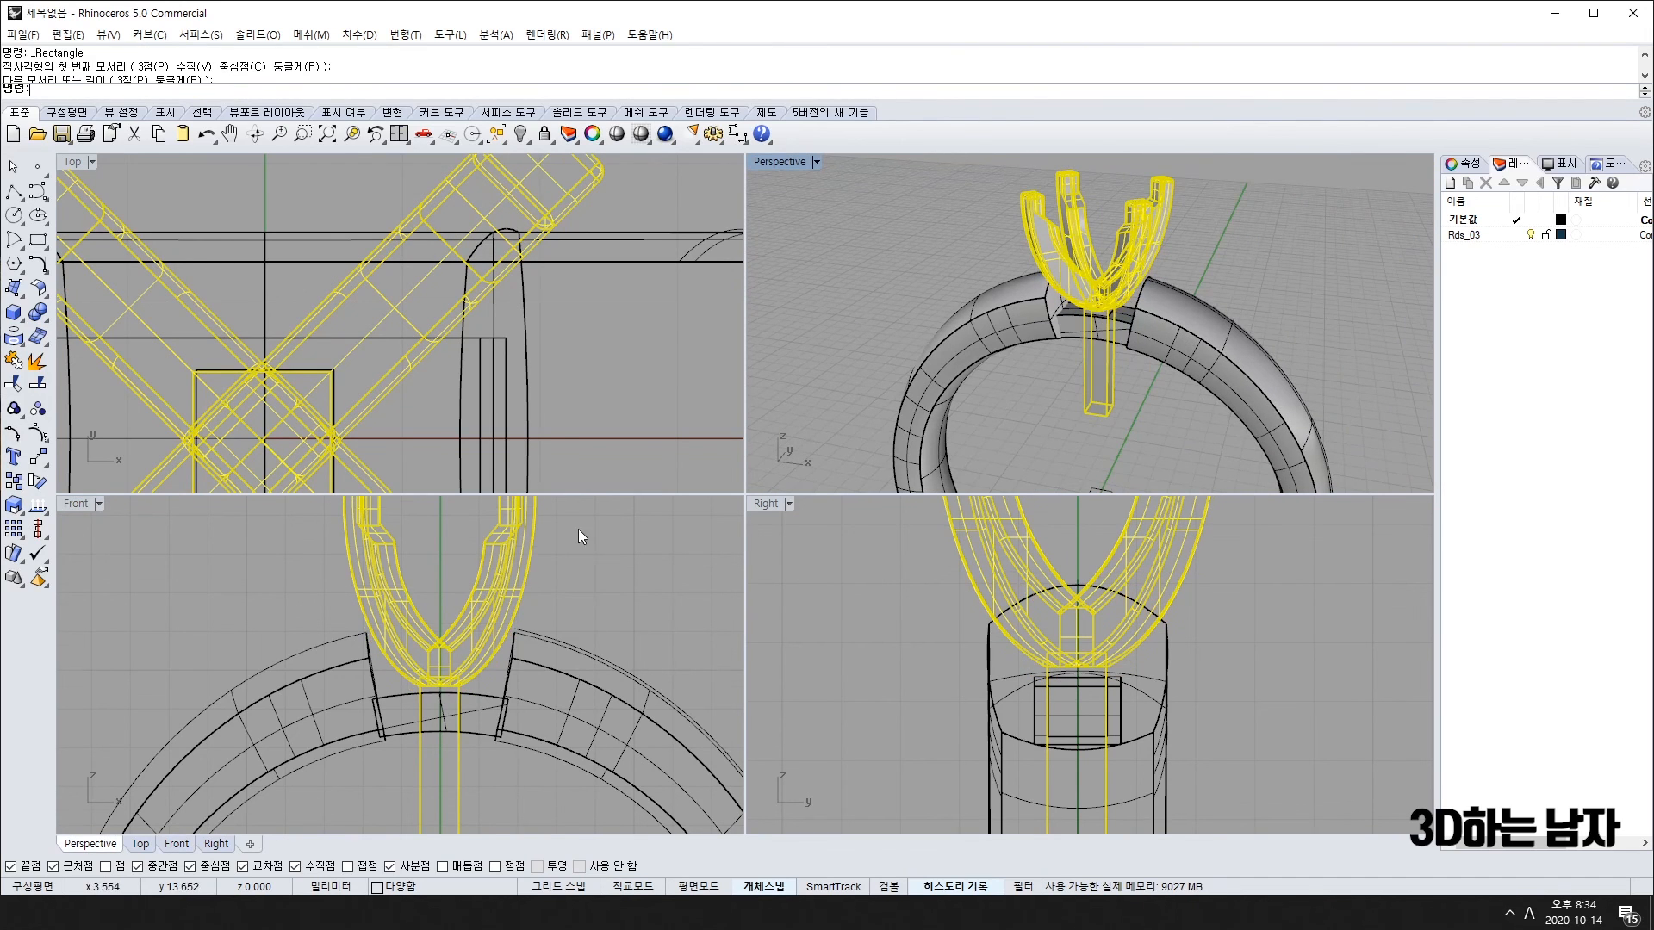
{"action": "left_click_drag", "start_coordinate": [557, 558], "coordinate": [395, 551]}
{"action": "left_click", "coordinate": [642, 543]}
Step: Inspect the bridge's square opening in Perspective, then drag the prong head back onto the ring top
{"action": "right_click_drag", "start_coordinate": [1077, 362], "coordinate": [1109, 339]}
{"action": "scroll", "coordinate": [1108, 339], "scroll_direction": "up", "scroll_amount": 5}
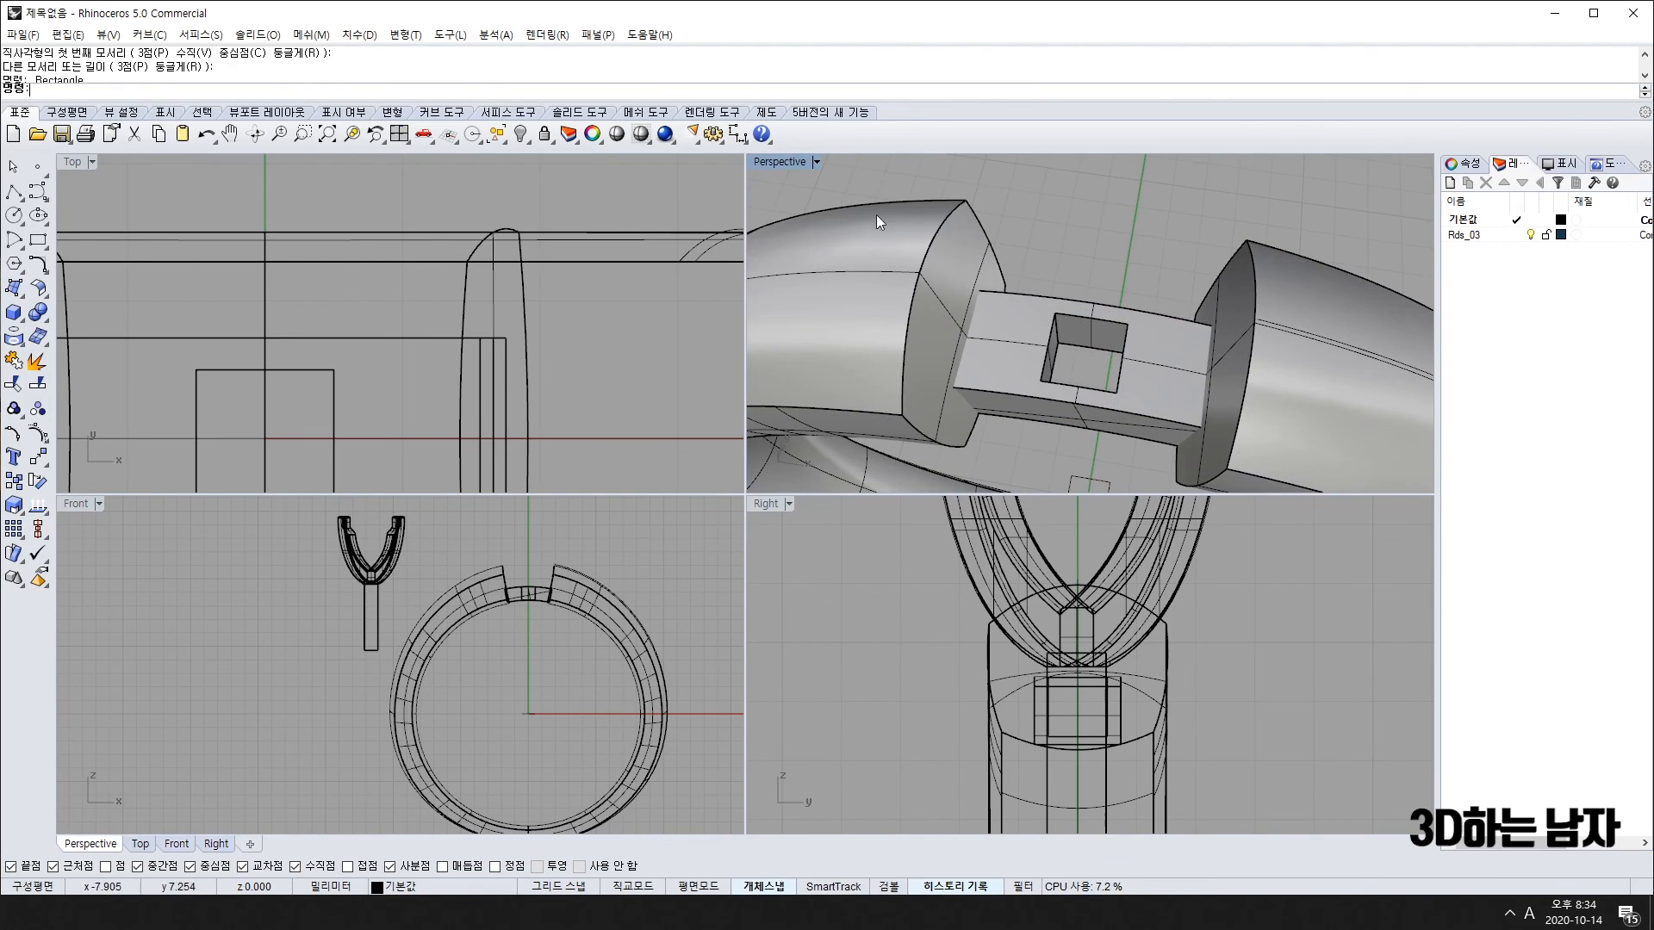
{"action": "scroll", "coordinate": [1187, 318], "scroll_direction": "down", "scroll_amount": 6}
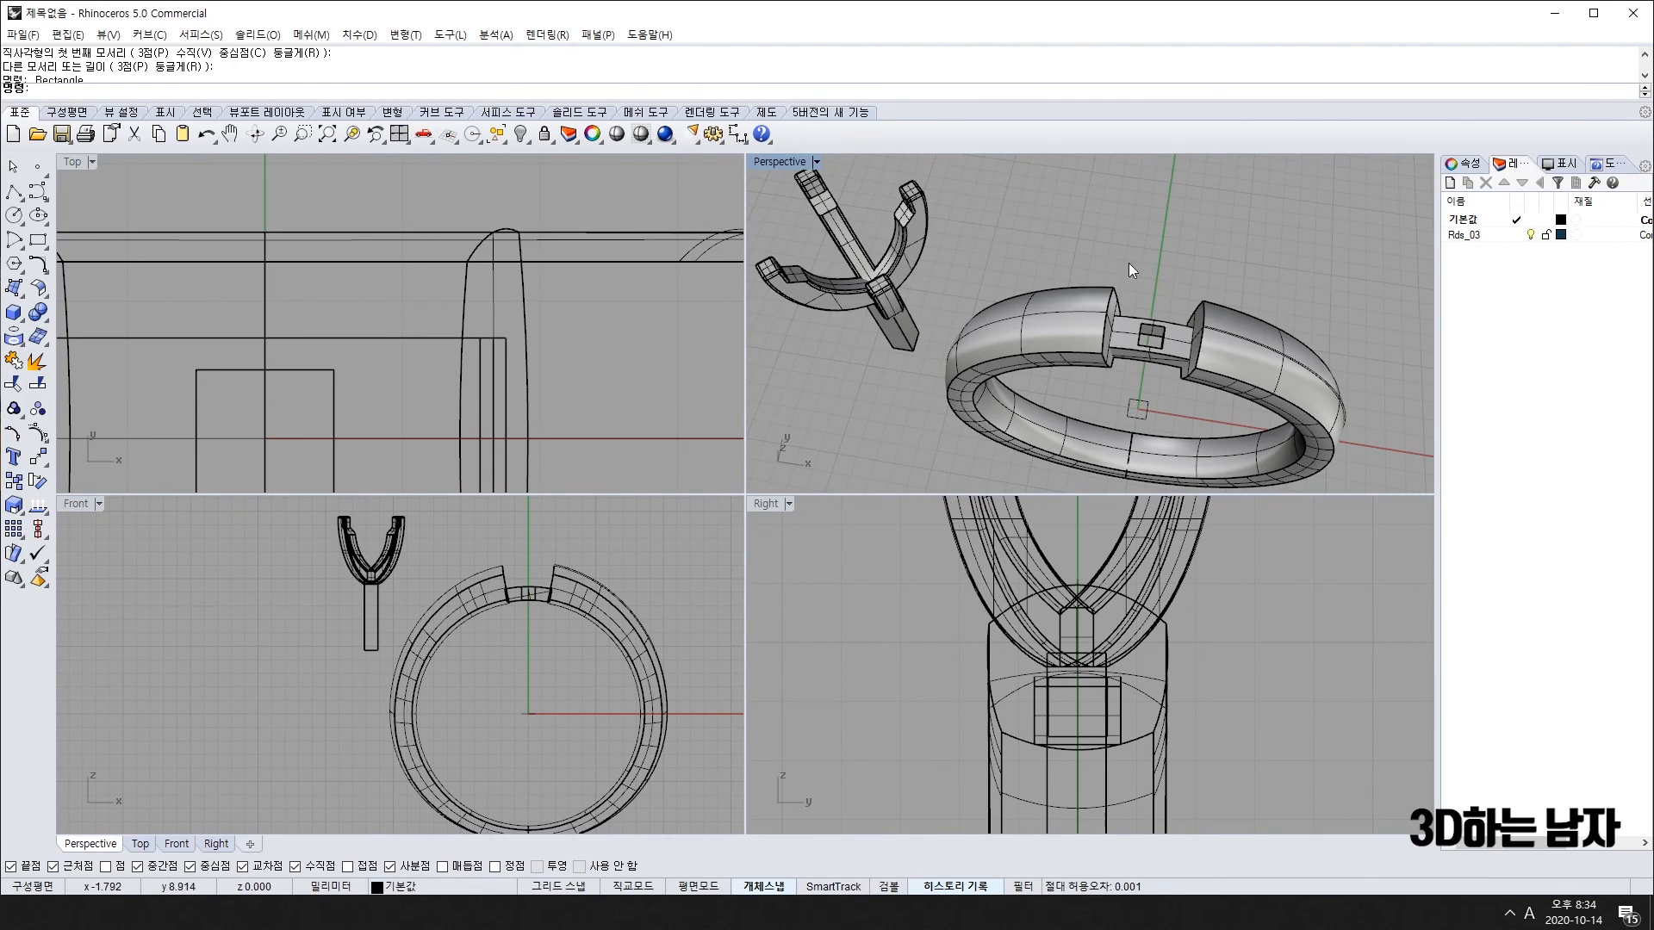
{"action": "scroll", "coordinate": [1104, 257], "scroll_direction": "down", "scroll_amount": 3}
{"action": "right_click_drag", "start_coordinate": [1192, 364], "coordinate": [1100, 329]}
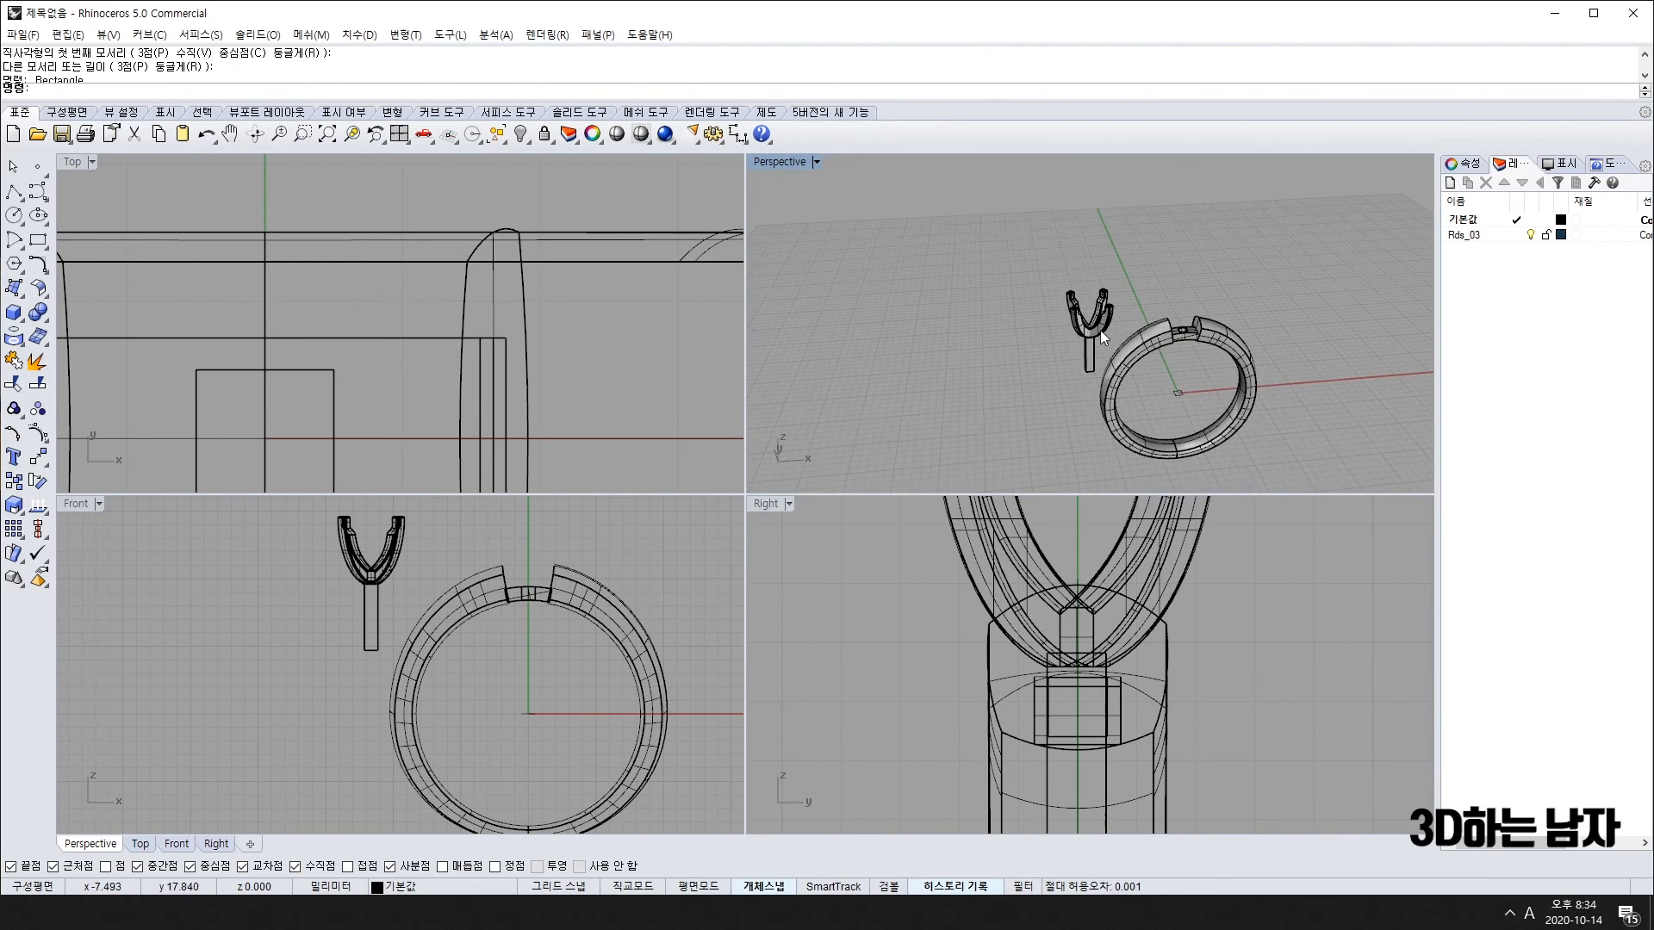
{"action": "left_click", "coordinate": [1092, 326]}
{"action": "left_click_drag", "start_coordinate": [398, 564], "coordinate": [555, 564]}
Step: Deselect the prong head and zoom Perspective to check its fit over the bridge socket
{"action": "left_click", "coordinate": [1206, 390]}
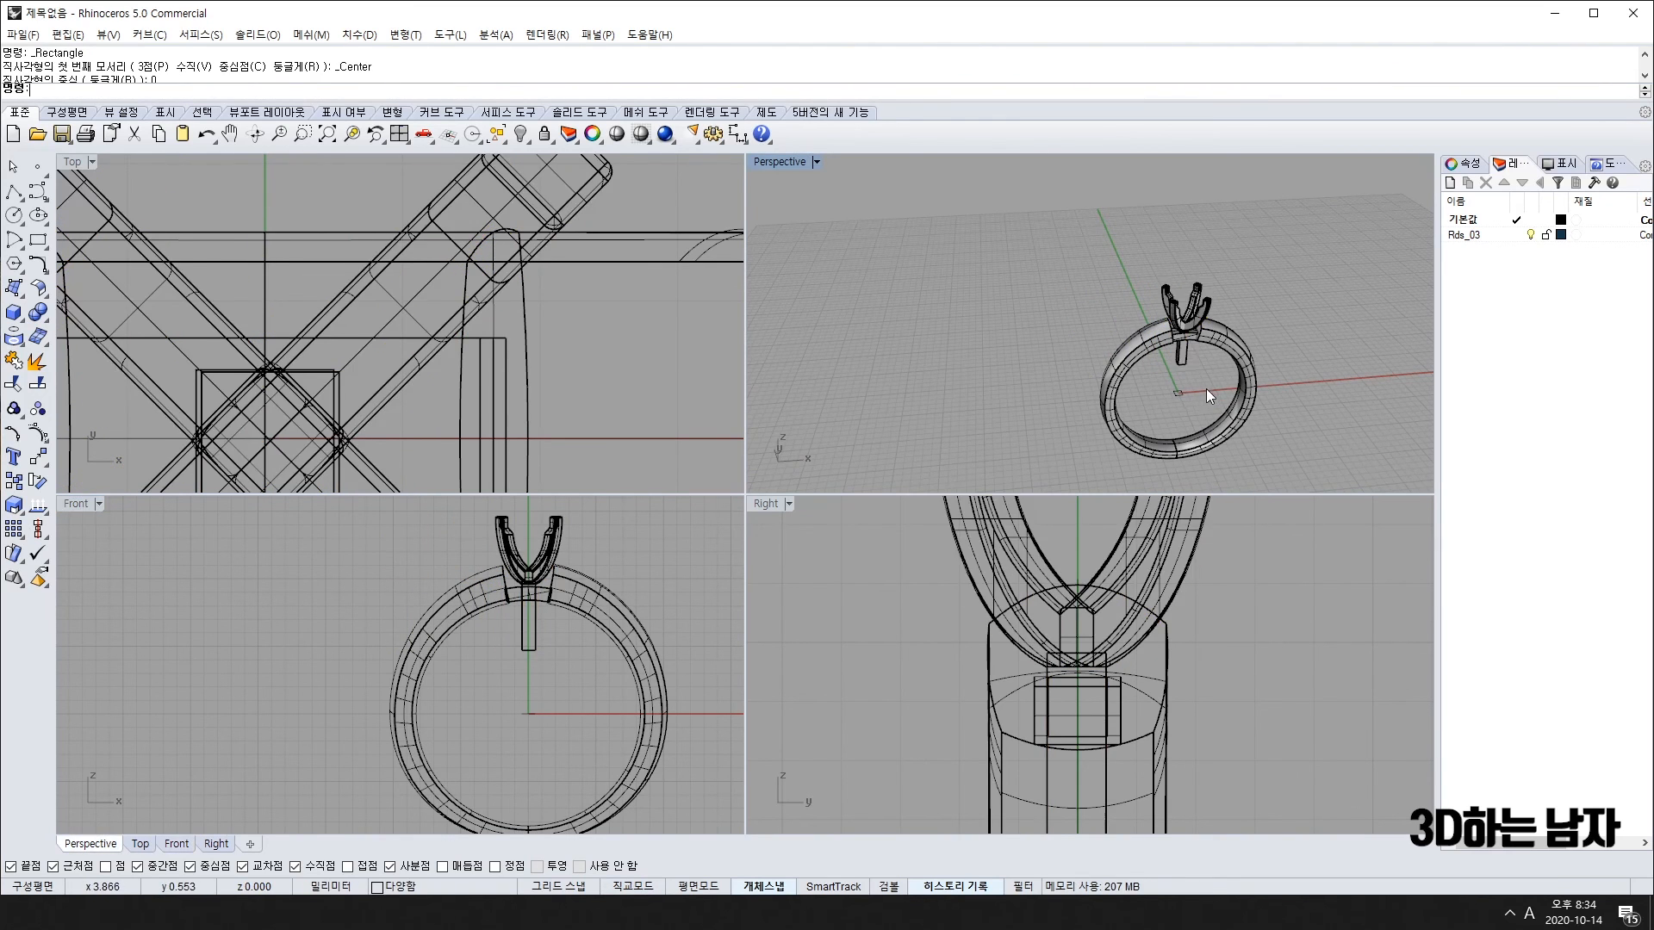
{"action": "scroll", "coordinate": [1180, 339], "scroll_direction": "up", "scroll_amount": 10}
{"action": "scroll", "coordinate": [1182, 325], "scroll_direction": "up", "scroll_amount": 4}
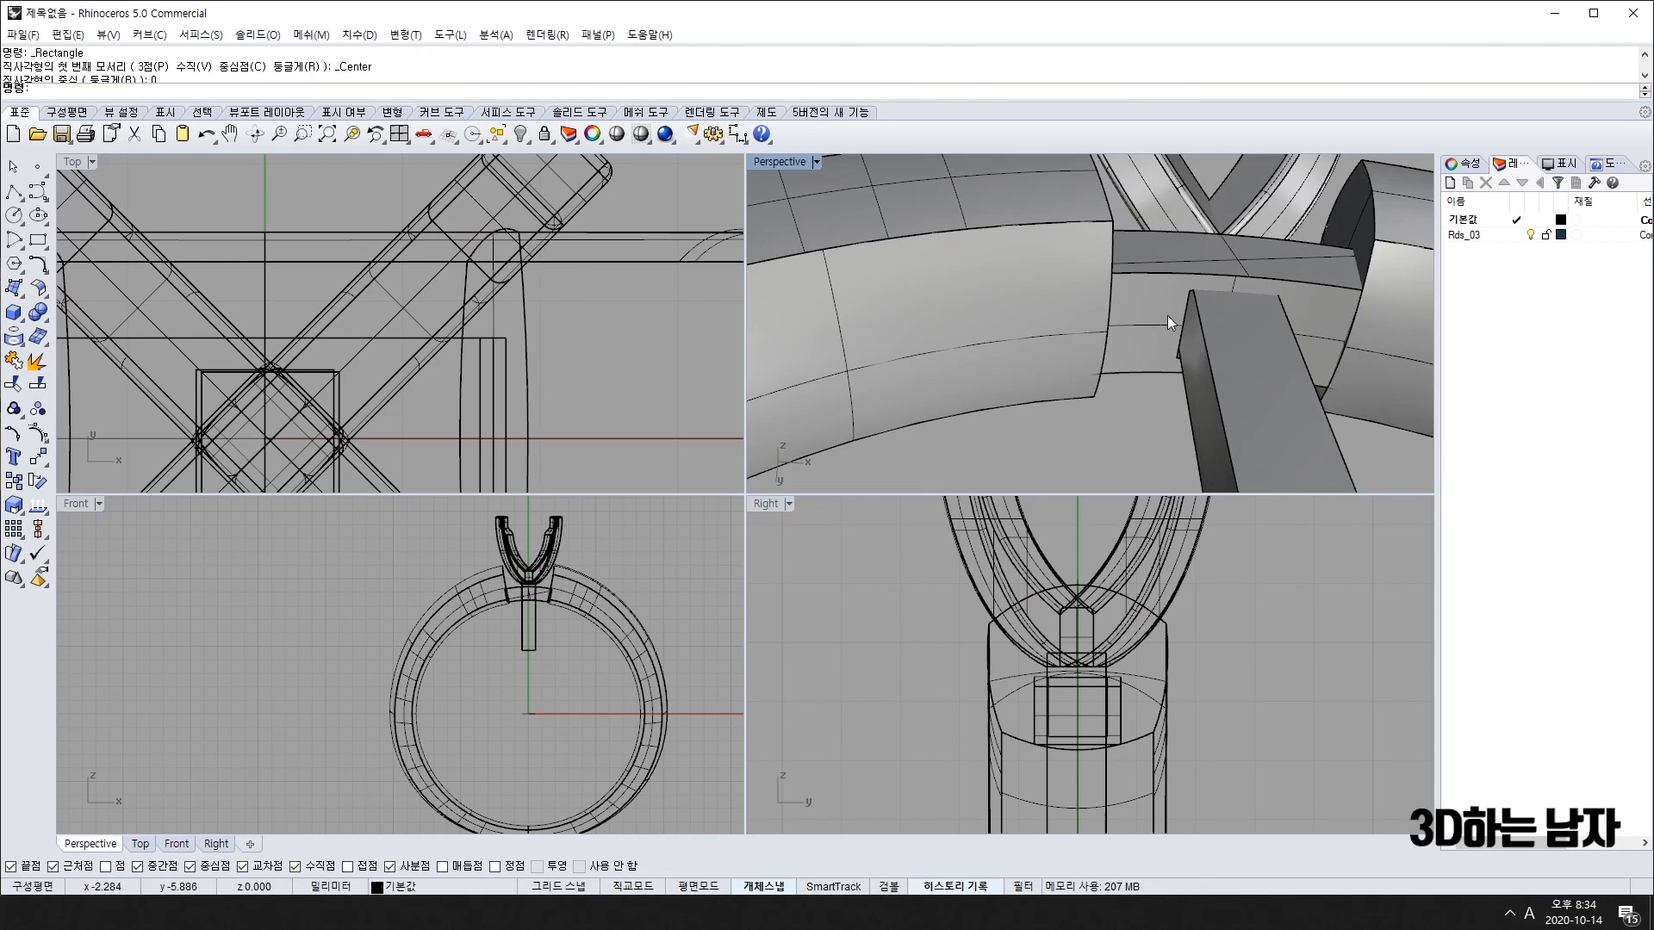
{"action": "scroll", "coordinate": [1223, 345], "scroll_direction": "down", "scroll_amount": 12}
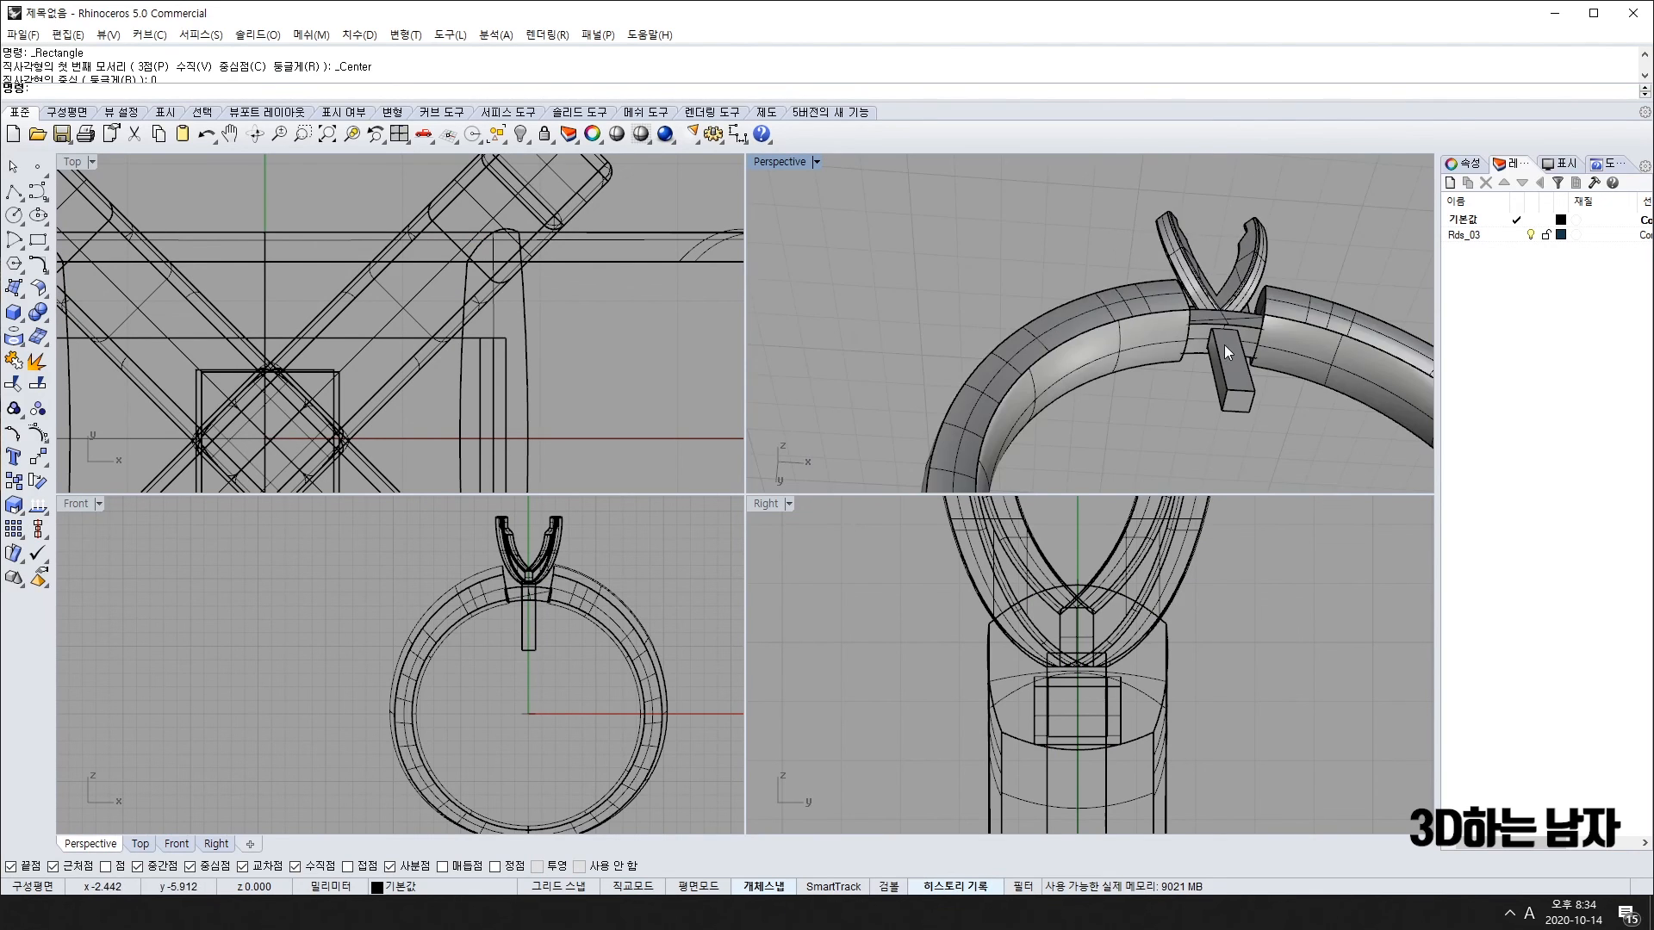
{"action": "scroll", "coordinate": [1300, 291], "scroll_direction": "up", "scroll_amount": 4}
{"action": "scroll", "coordinate": [1216, 304], "scroll_direction": "up", "scroll_amount": 3}
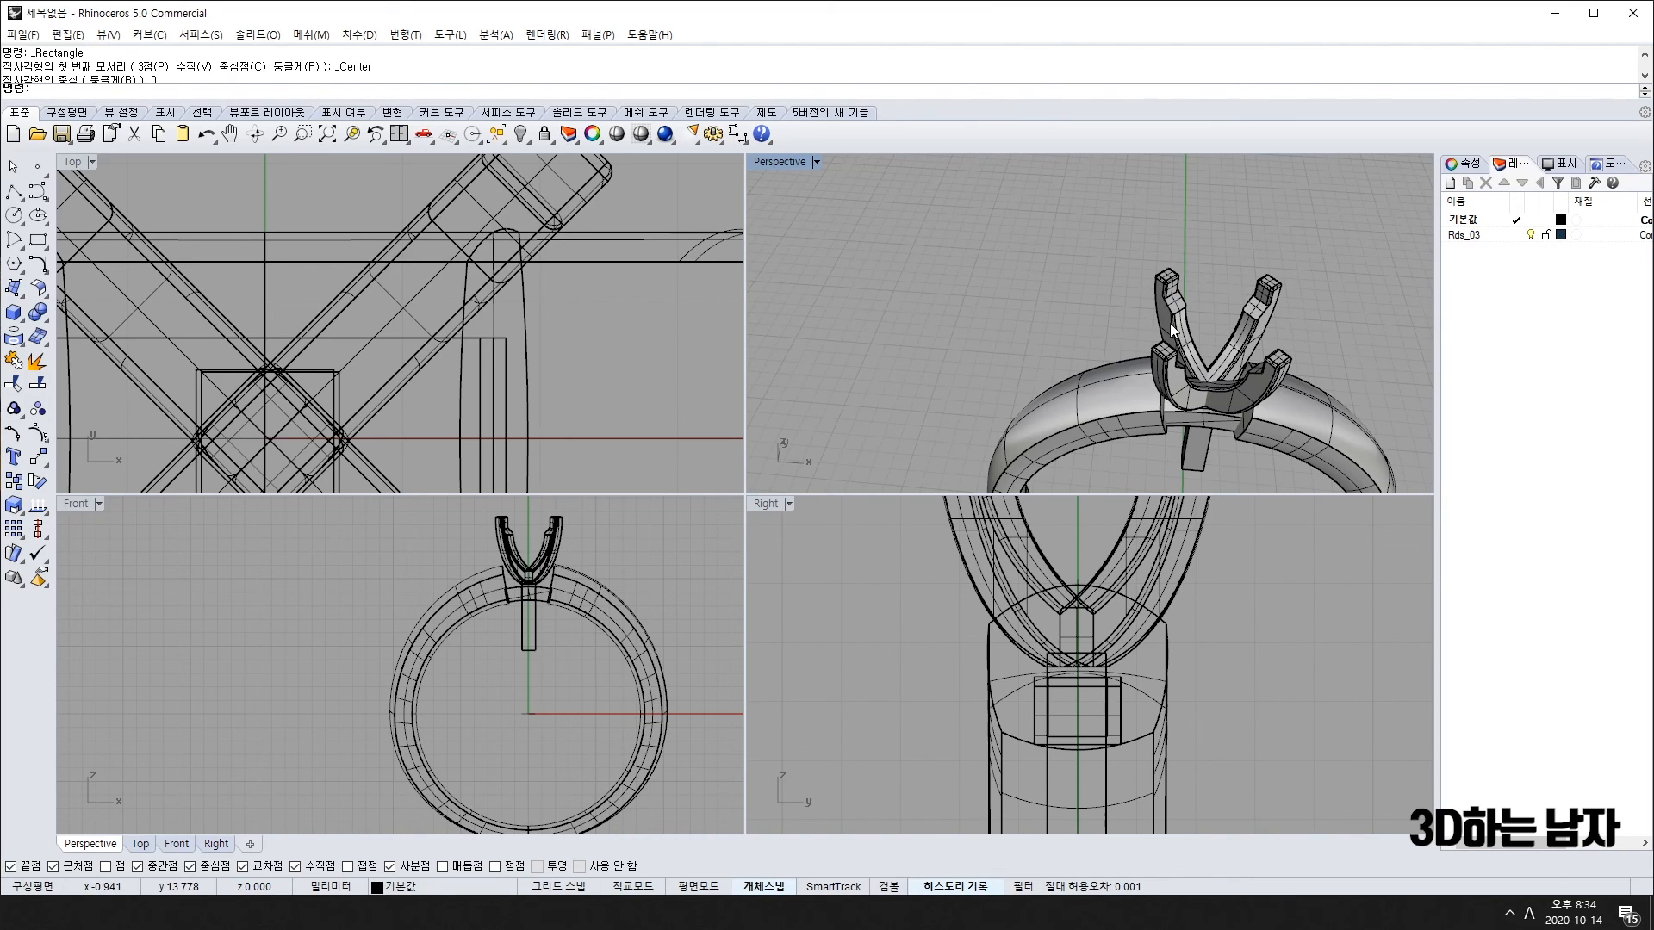
Step: Undo the last two moves and reselect the head solid in Perspective
{"action": "key", "text": "ctrl+z"}
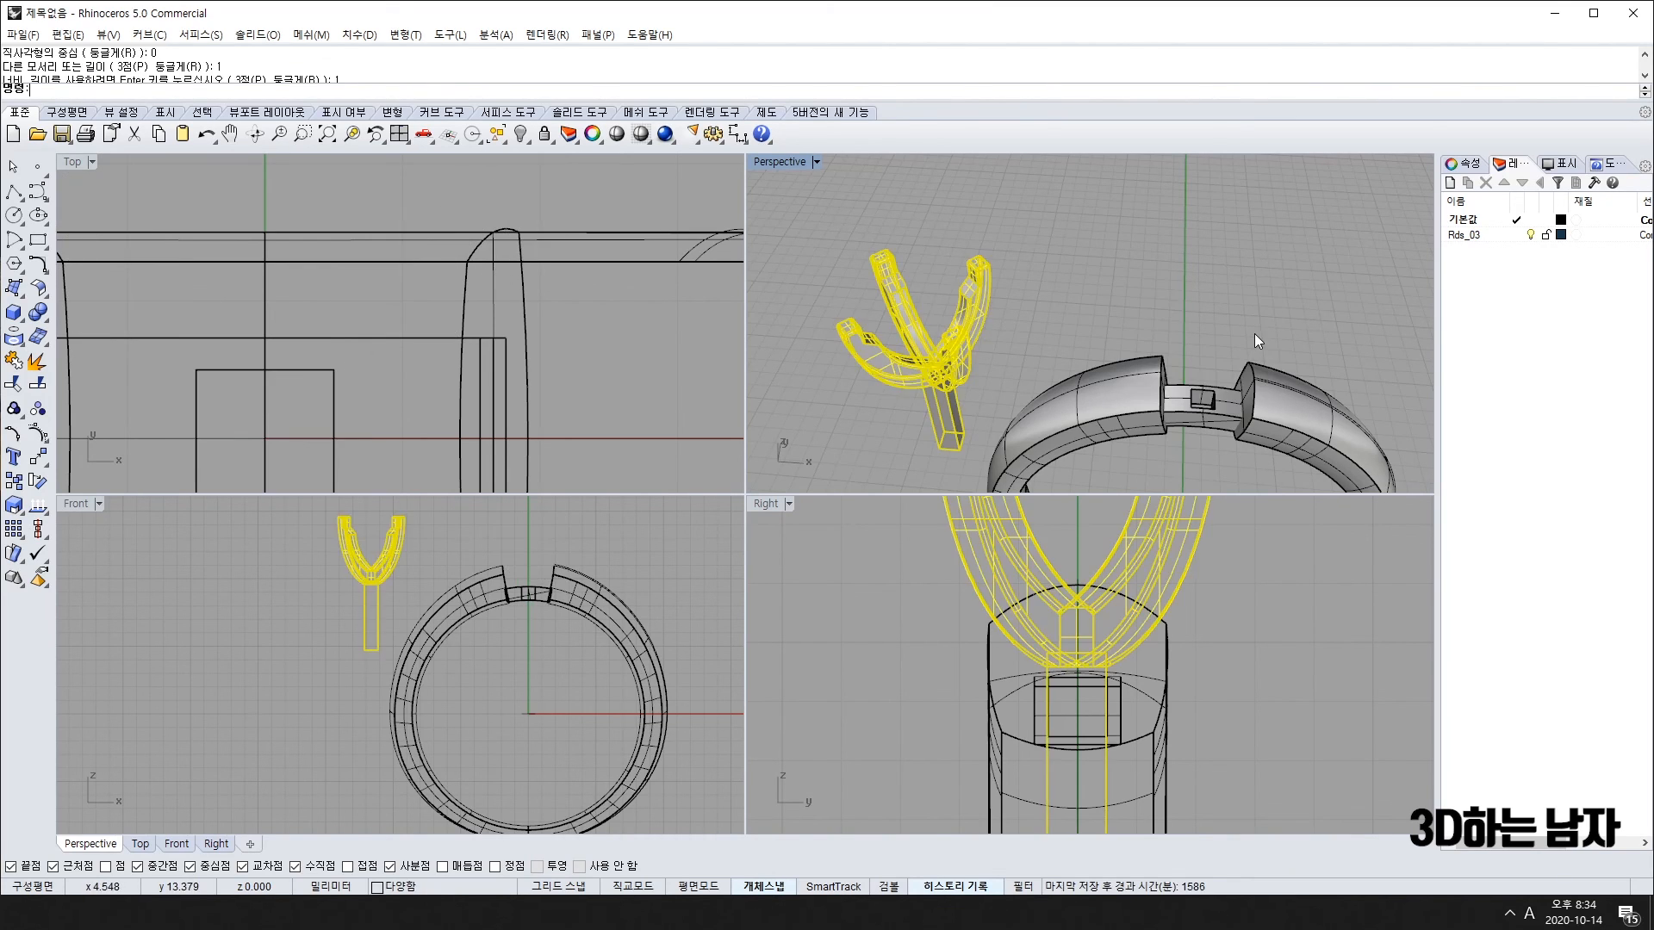
{"action": "key", "text": "ctrl+z"}
{"action": "key", "text": "ctrl+z"}
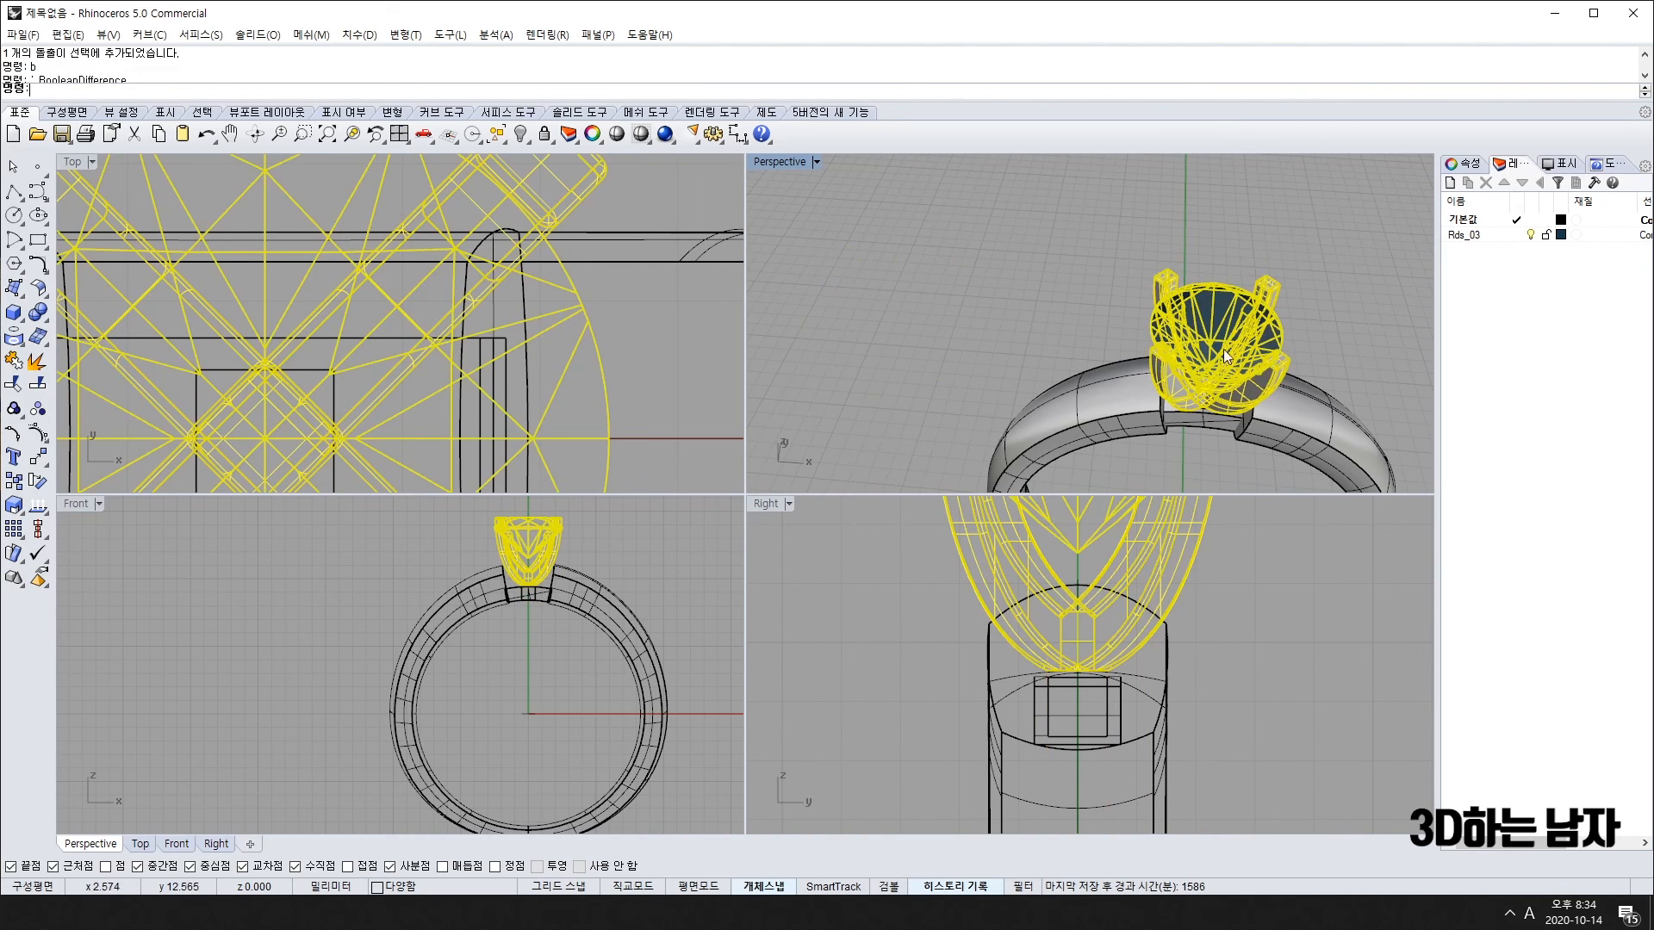
{"action": "key", "text": "Escape"}
{"action": "right_click_drag", "start_coordinate": [1223, 350], "coordinate": [1301, 213]}
{"action": "scroll", "coordinate": [1231, 242], "scroll_direction": "up", "scroll_amount": 5}
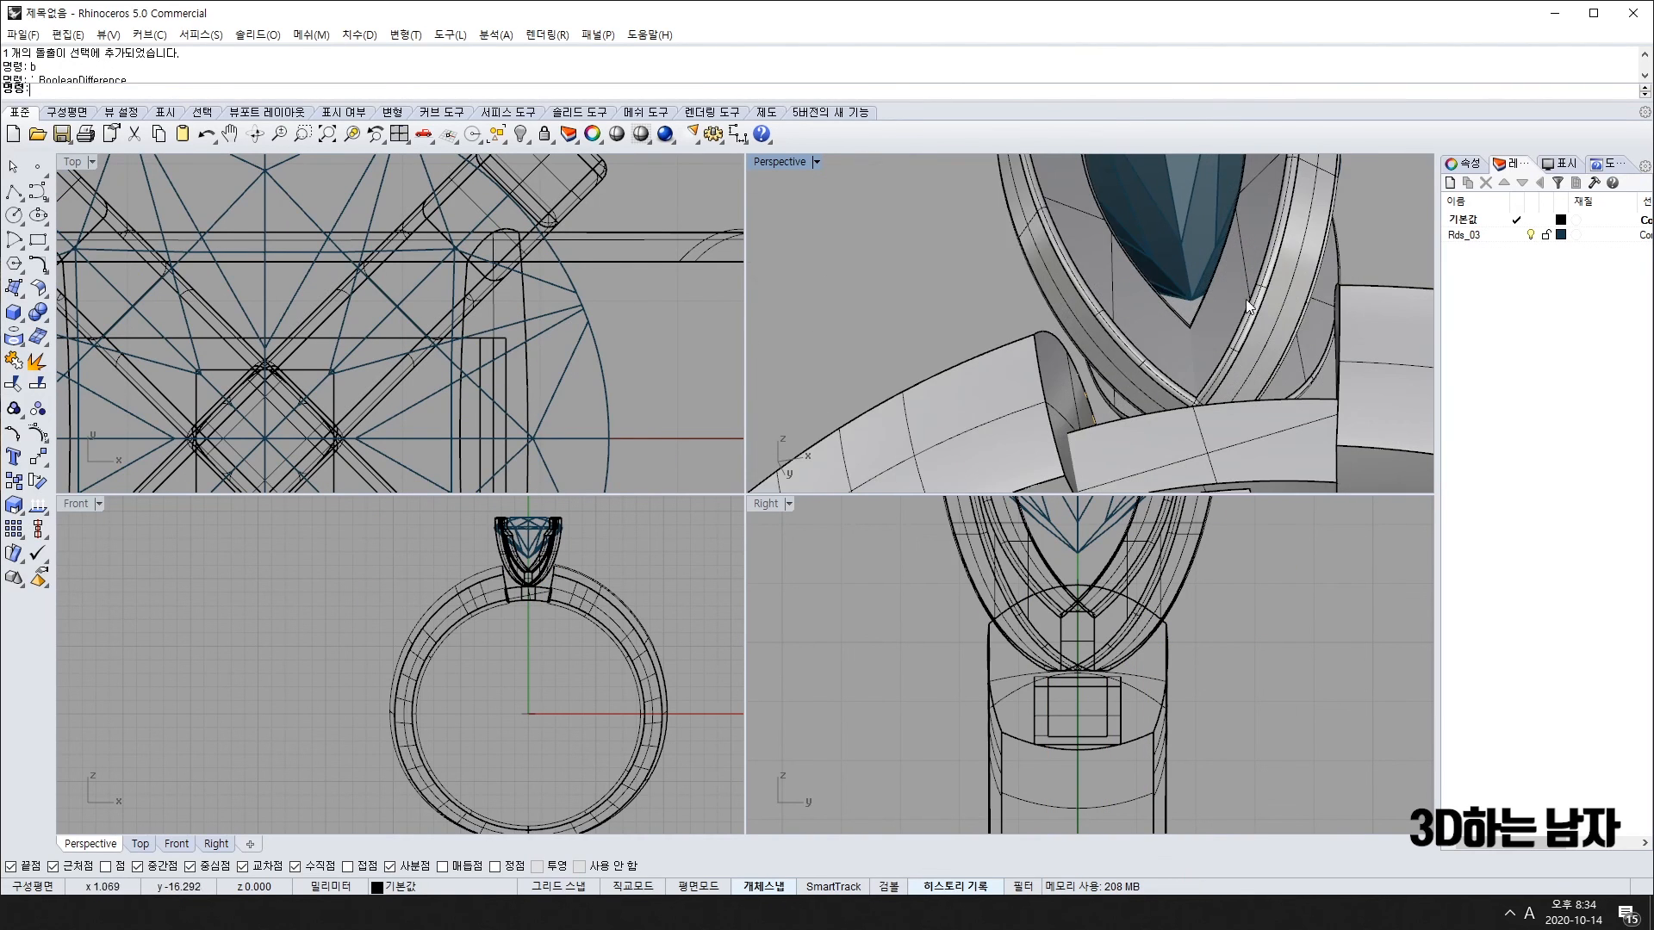
{"action": "left_click", "coordinate": [1230, 241]}
{"action": "scroll", "coordinate": [553, 710], "scroll_direction": "down", "scroll_amount": 3}
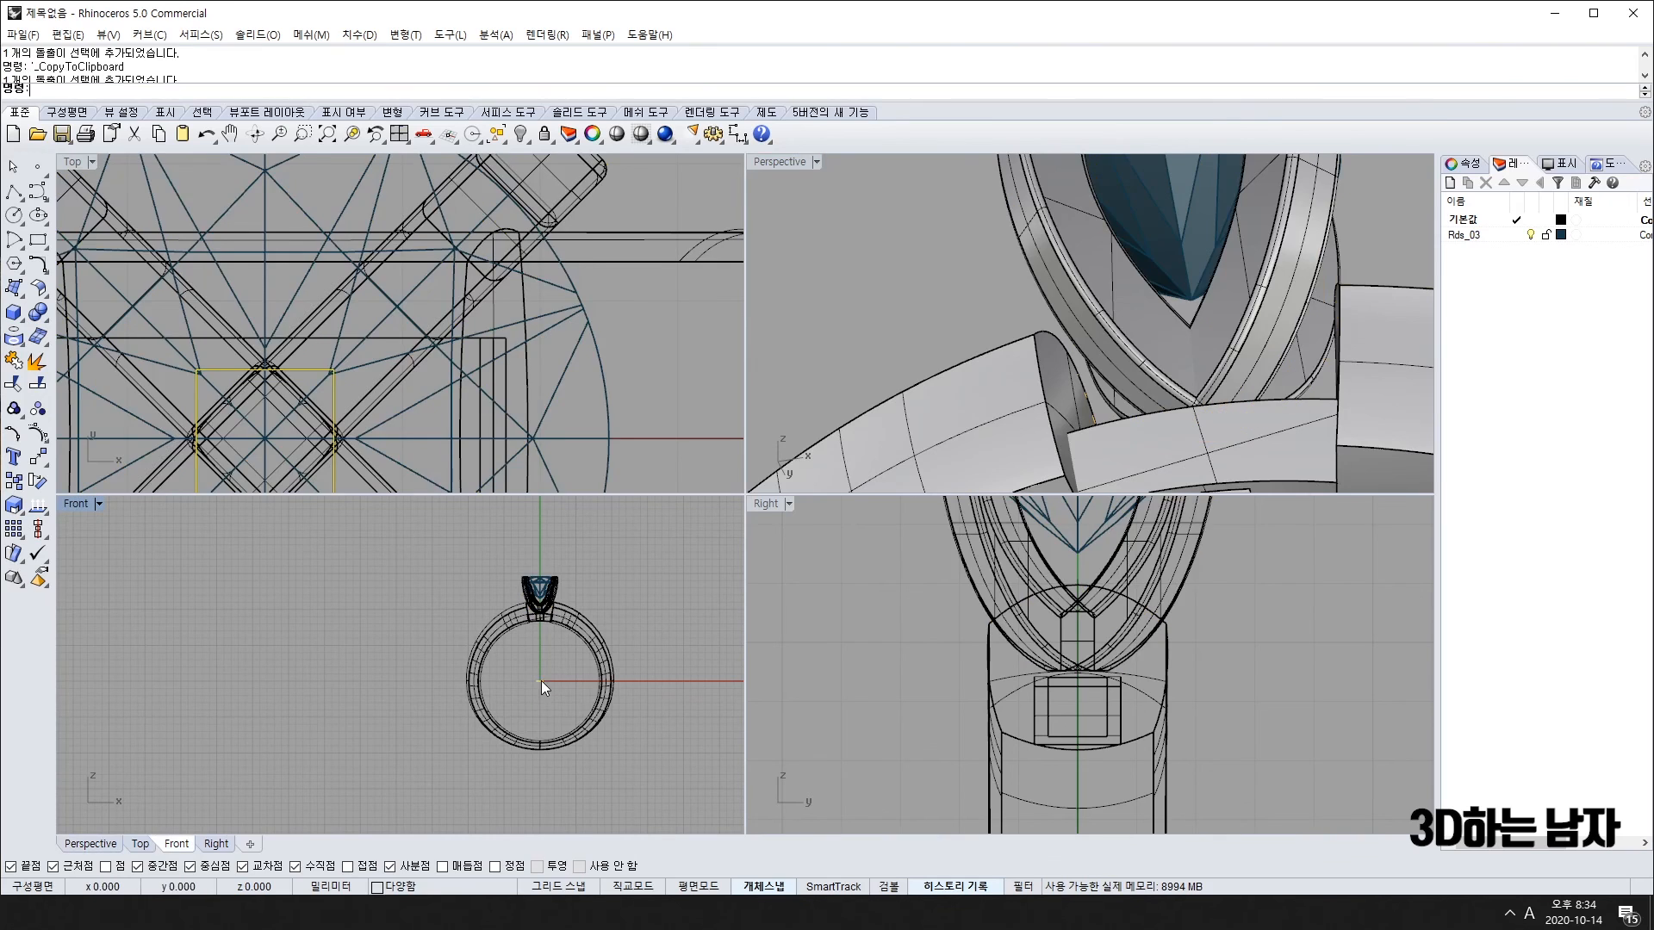
Step: Extrude the thin rectangle into a solid and raise it up to the bridge
{"action": "left_click", "coordinate": [541, 680]}
{"action": "left_click", "coordinate": [554, 663]}
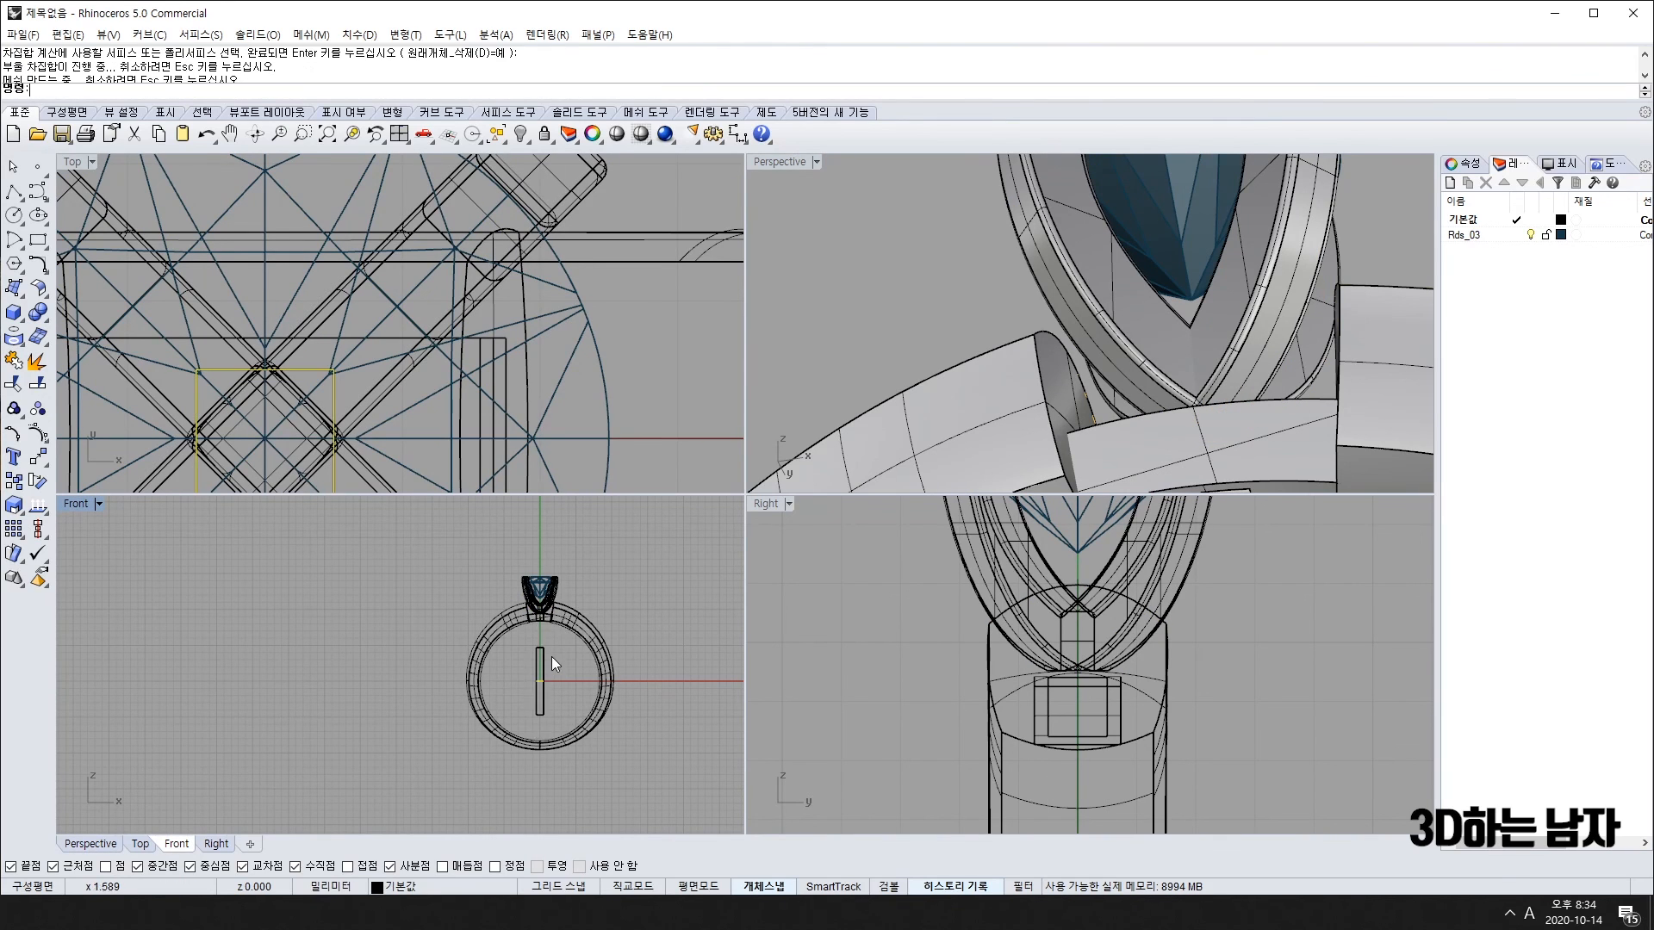
{"action": "scroll", "coordinate": [554, 662], "scroll_direction": "up", "scroll_amount": 3}
{"action": "left_click_drag", "start_coordinate": [514, 624], "coordinate": [526, 542]}
{"action": "left_click", "coordinate": [1033, 345]}
{"action": "right_click_drag", "start_coordinate": [1034, 345], "coordinate": [1167, 297]}
Step: Delete the leftover thin rod and undo back to before the socket cut
{"action": "left_click", "coordinate": [1166, 296]}
{"action": "scroll", "coordinate": [311, 391], "scroll_direction": "down", "scroll_amount": 3}
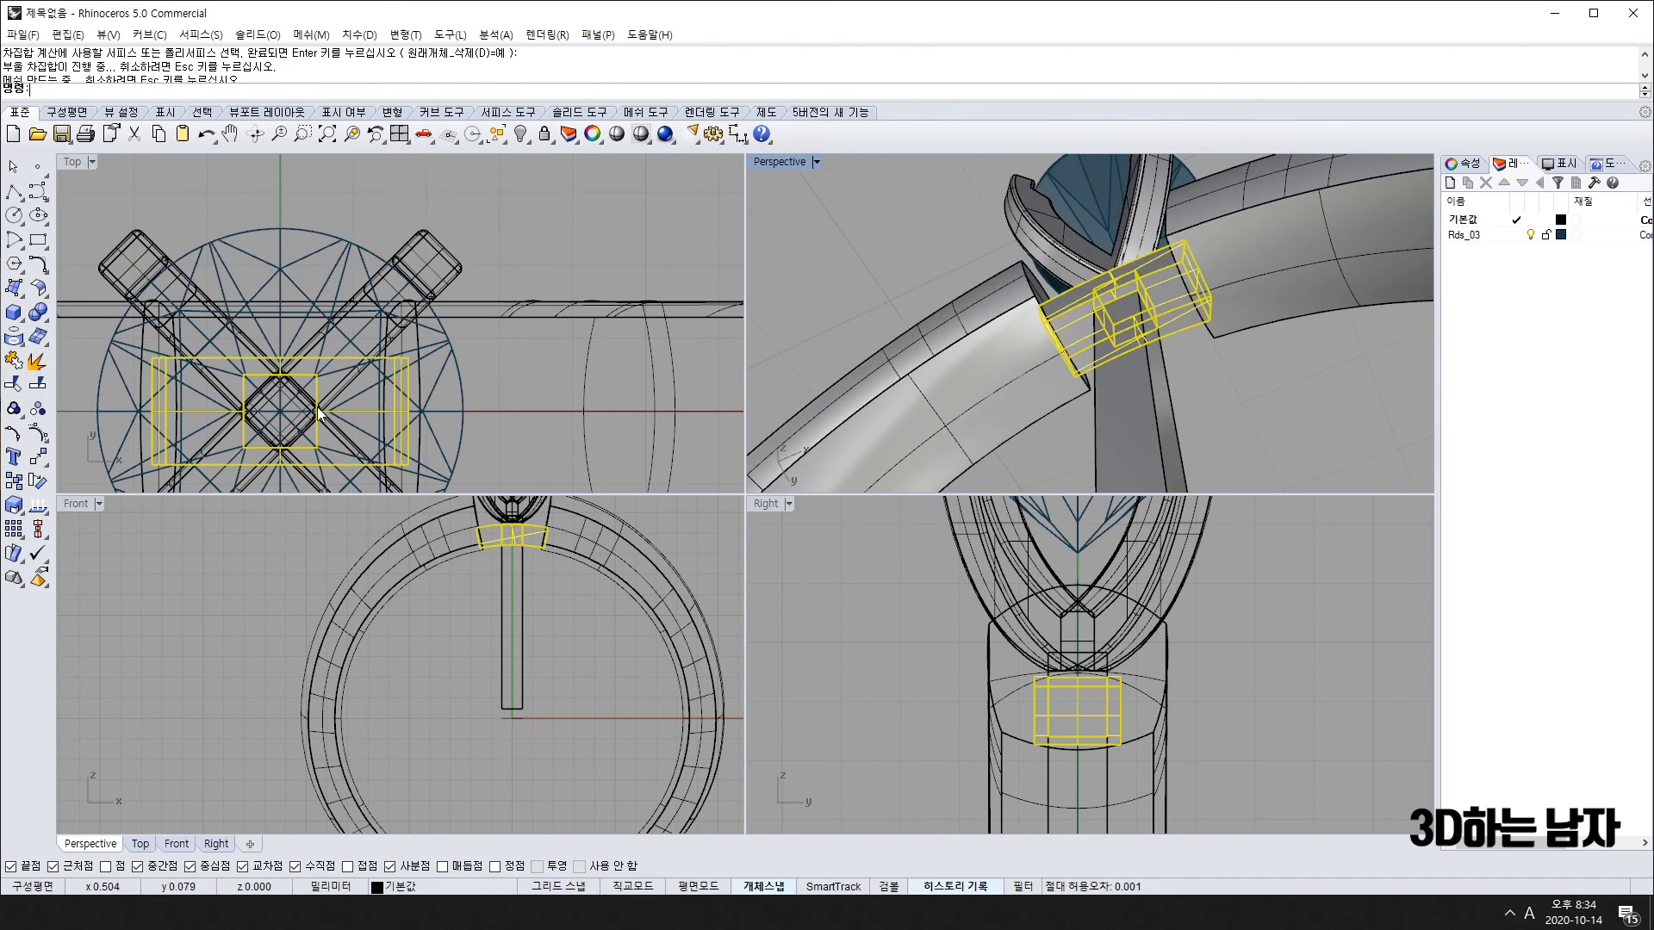
{"action": "left_click", "coordinate": [1138, 417]}
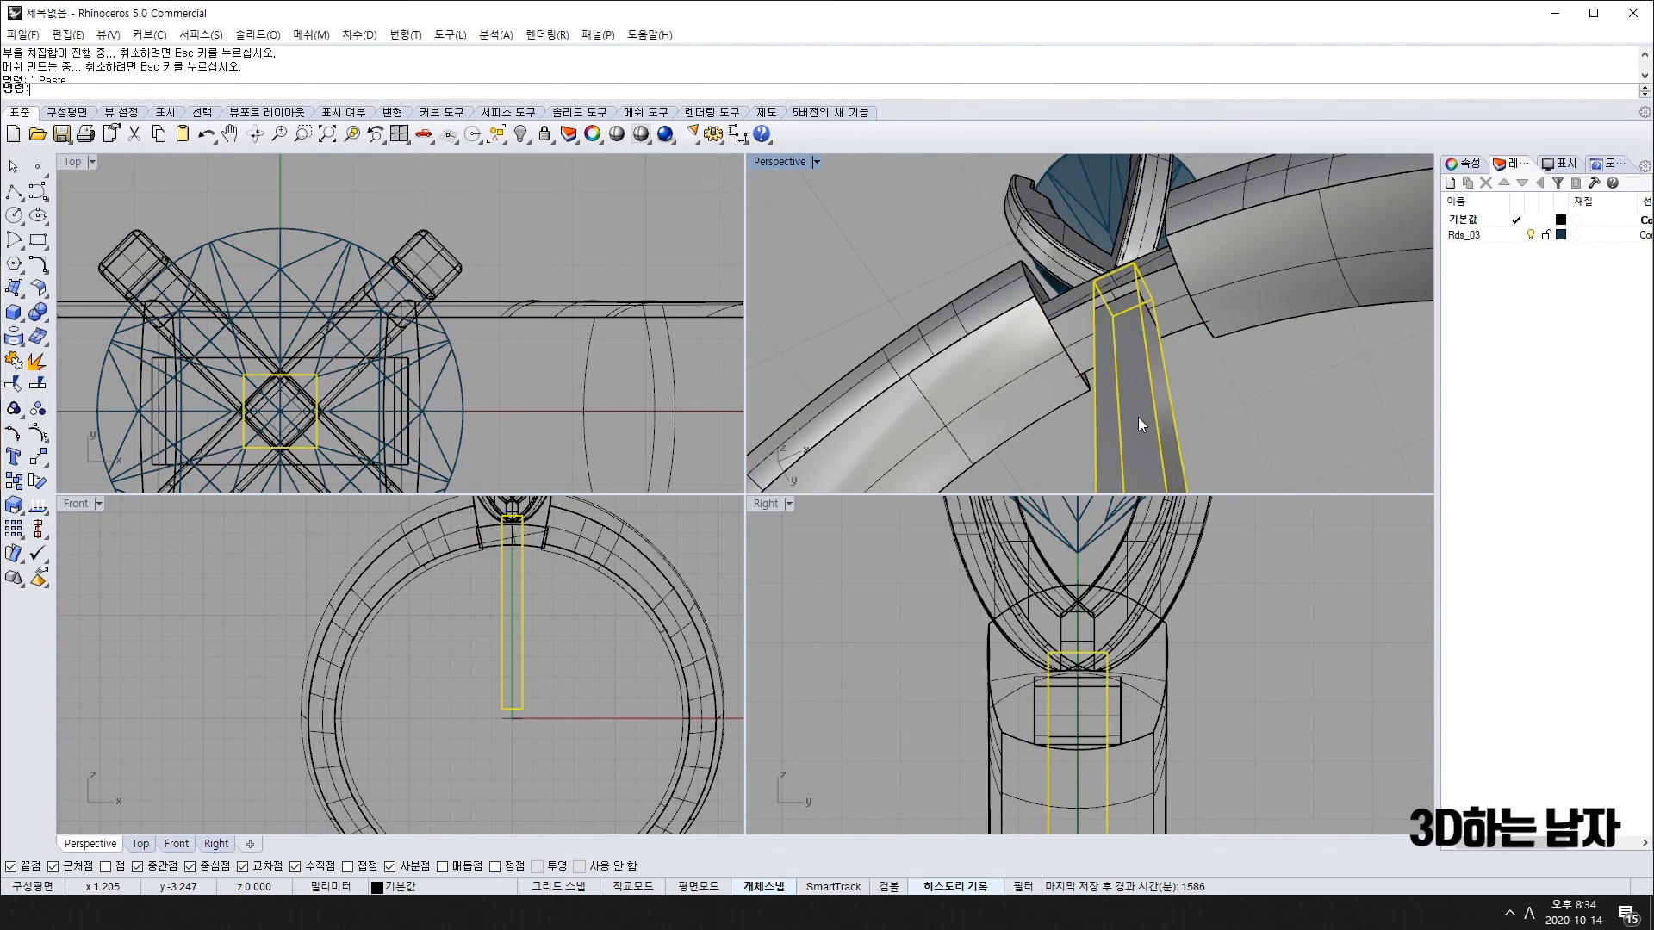
{"action": "key", "text": "Delete"}
{"action": "scroll", "coordinate": [1141, 317], "scroll_direction": "up", "scroll_amount": 5}
{"action": "scroll", "coordinate": [1141, 317], "scroll_direction": "down", "scroll_amount": 3}
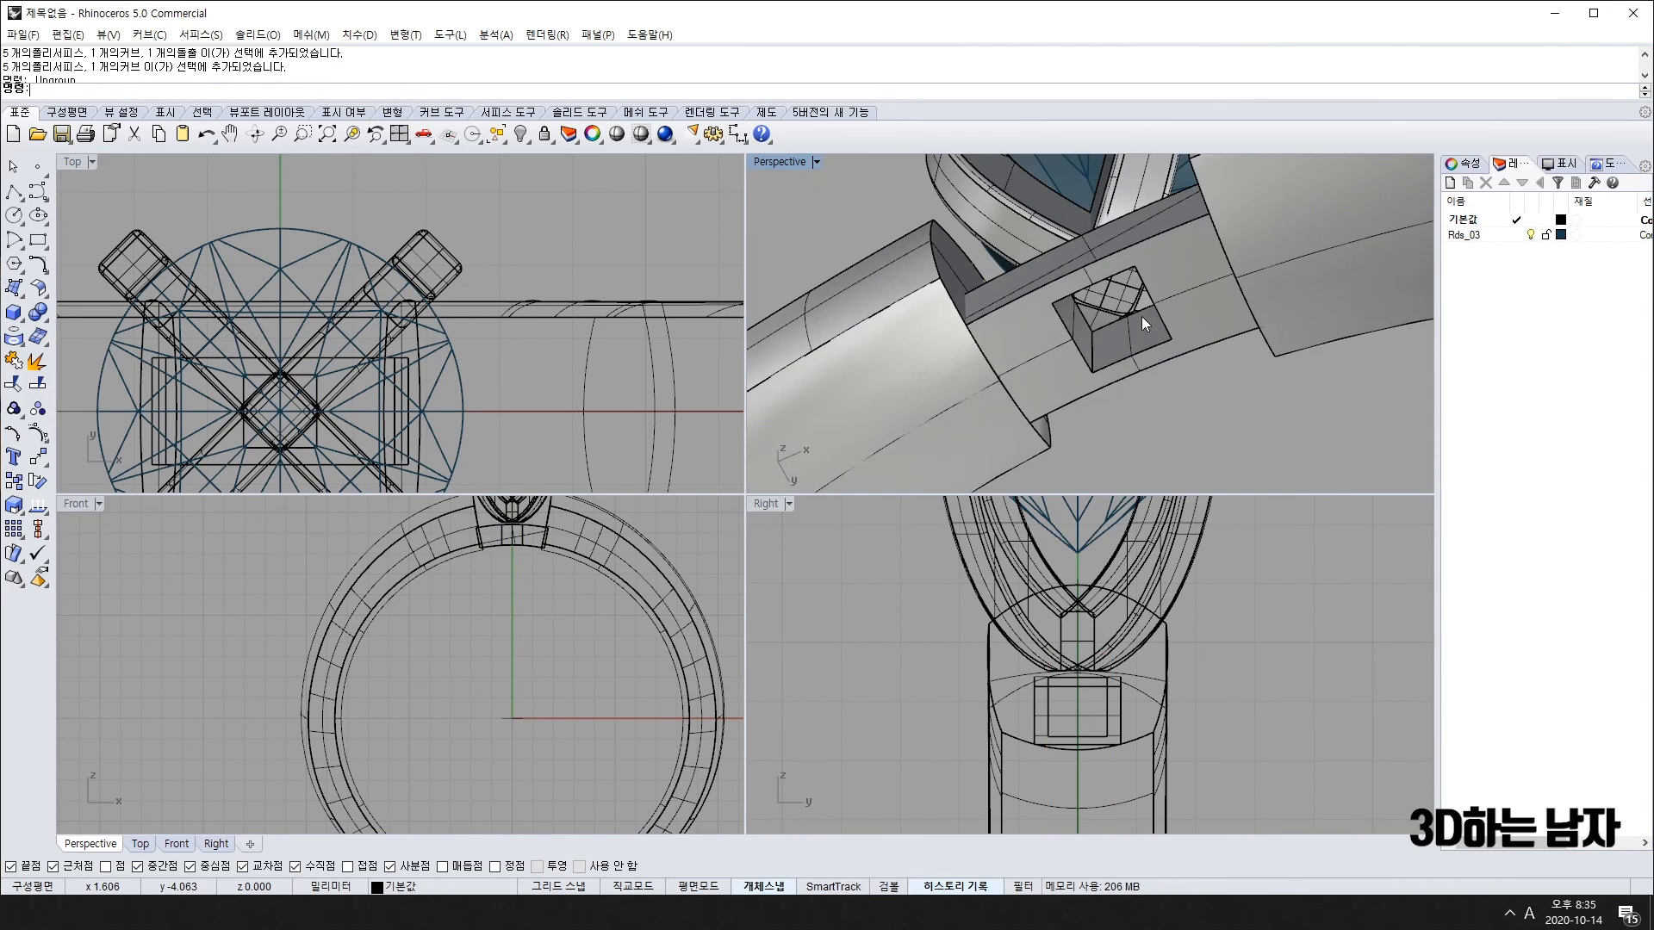
{"action": "key", "text": "ctrl+z"}
{"action": "key", "text": "ctrl+z"}
{"action": "key", "text": "ctrl+z"}
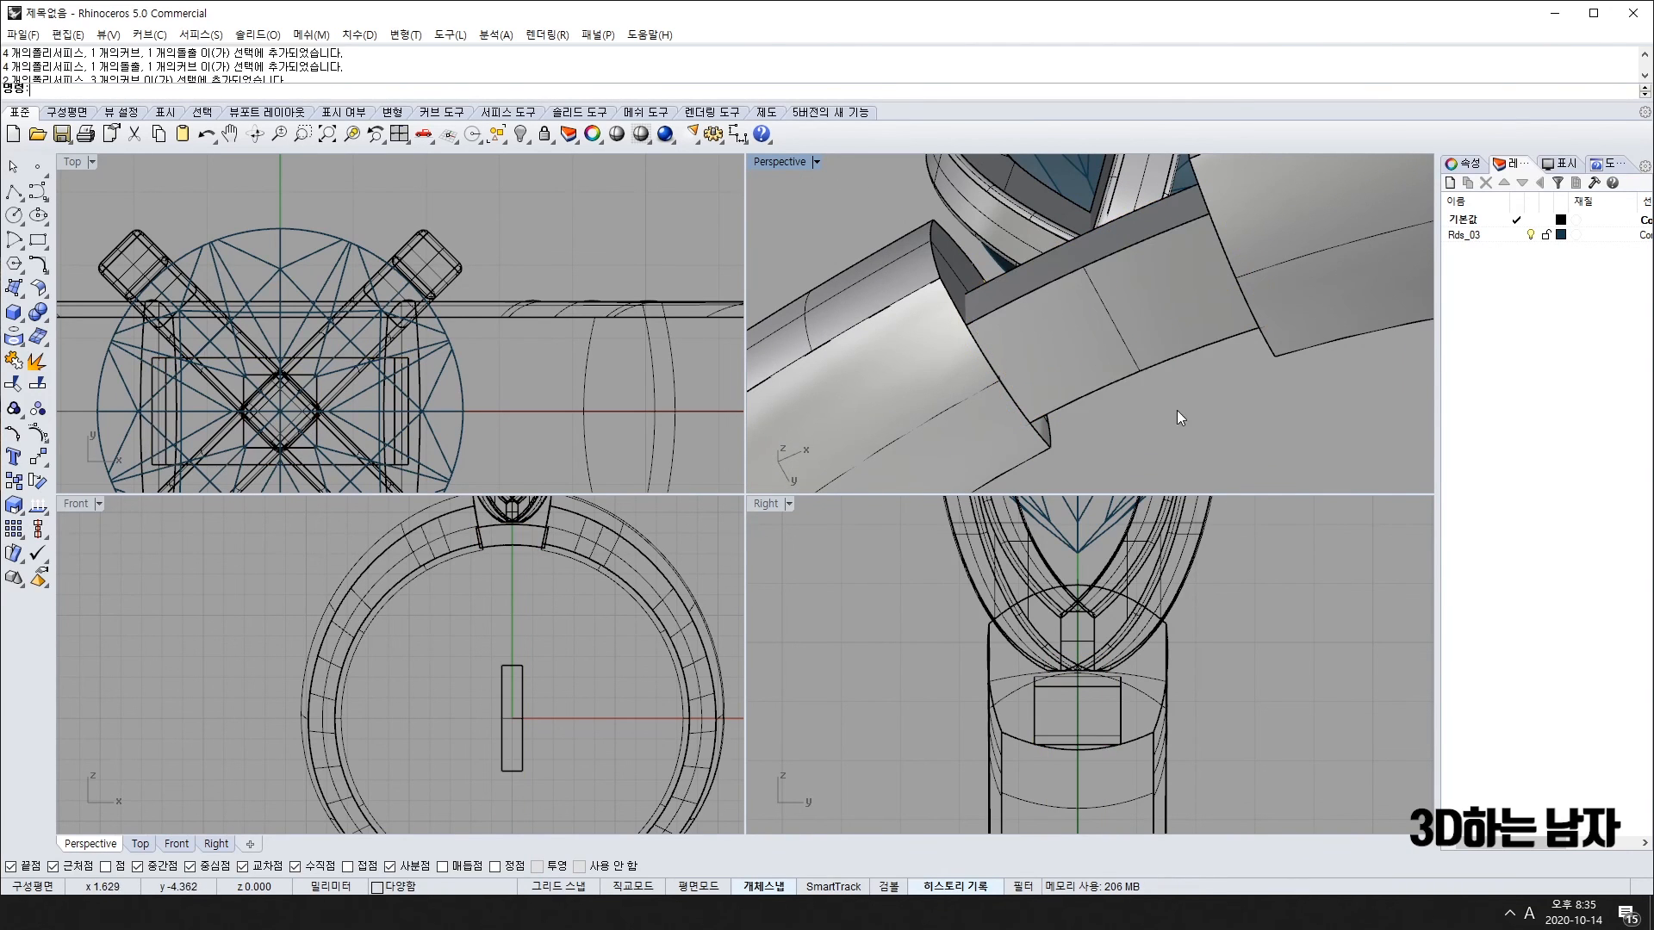
Step: Scale the bridge block larger using an origin and two reference points
{"action": "left_click", "coordinate": [280, 412]}
{"action": "scroll", "coordinate": [291, 425], "scroll_direction": "down", "scroll_amount": 5}
{"action": "left_click", "coordinate": [288, 278]}
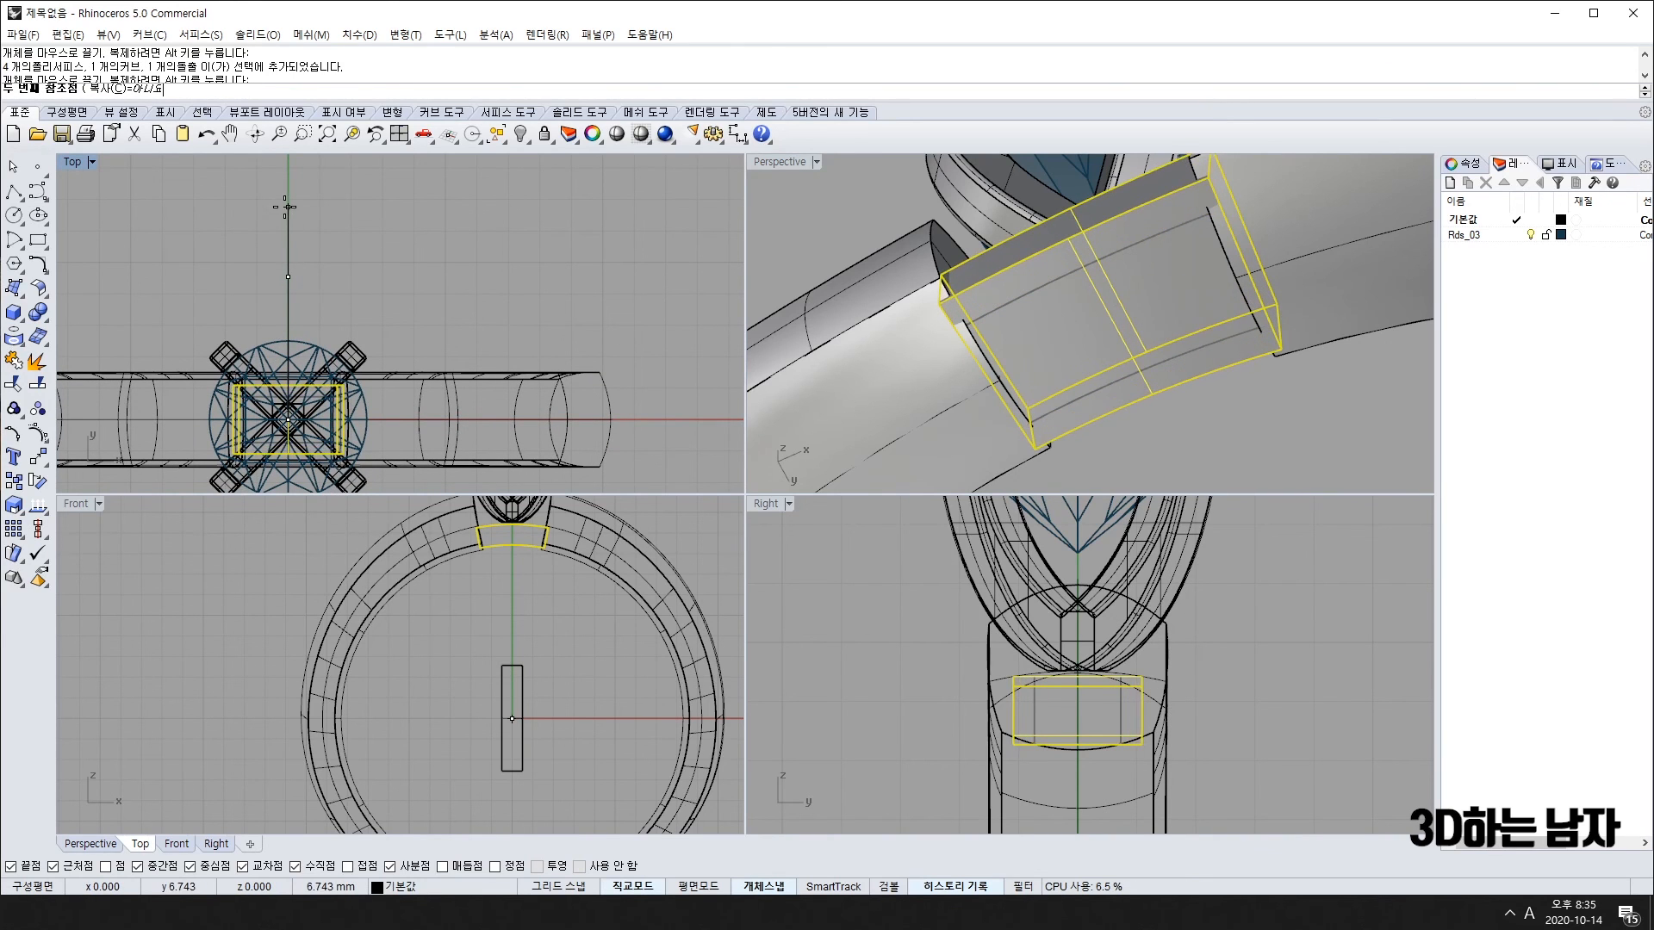
{"action": "left_click", "coordinate": [283, 212]}
{"action": "left_click", "coordinate": [913, 175]}
Step: Try moving the bridge block, then undo the move
{"action": "right_click_drag", "start_coordinate": [1013, 247], "coordinate": [1069, 326]}
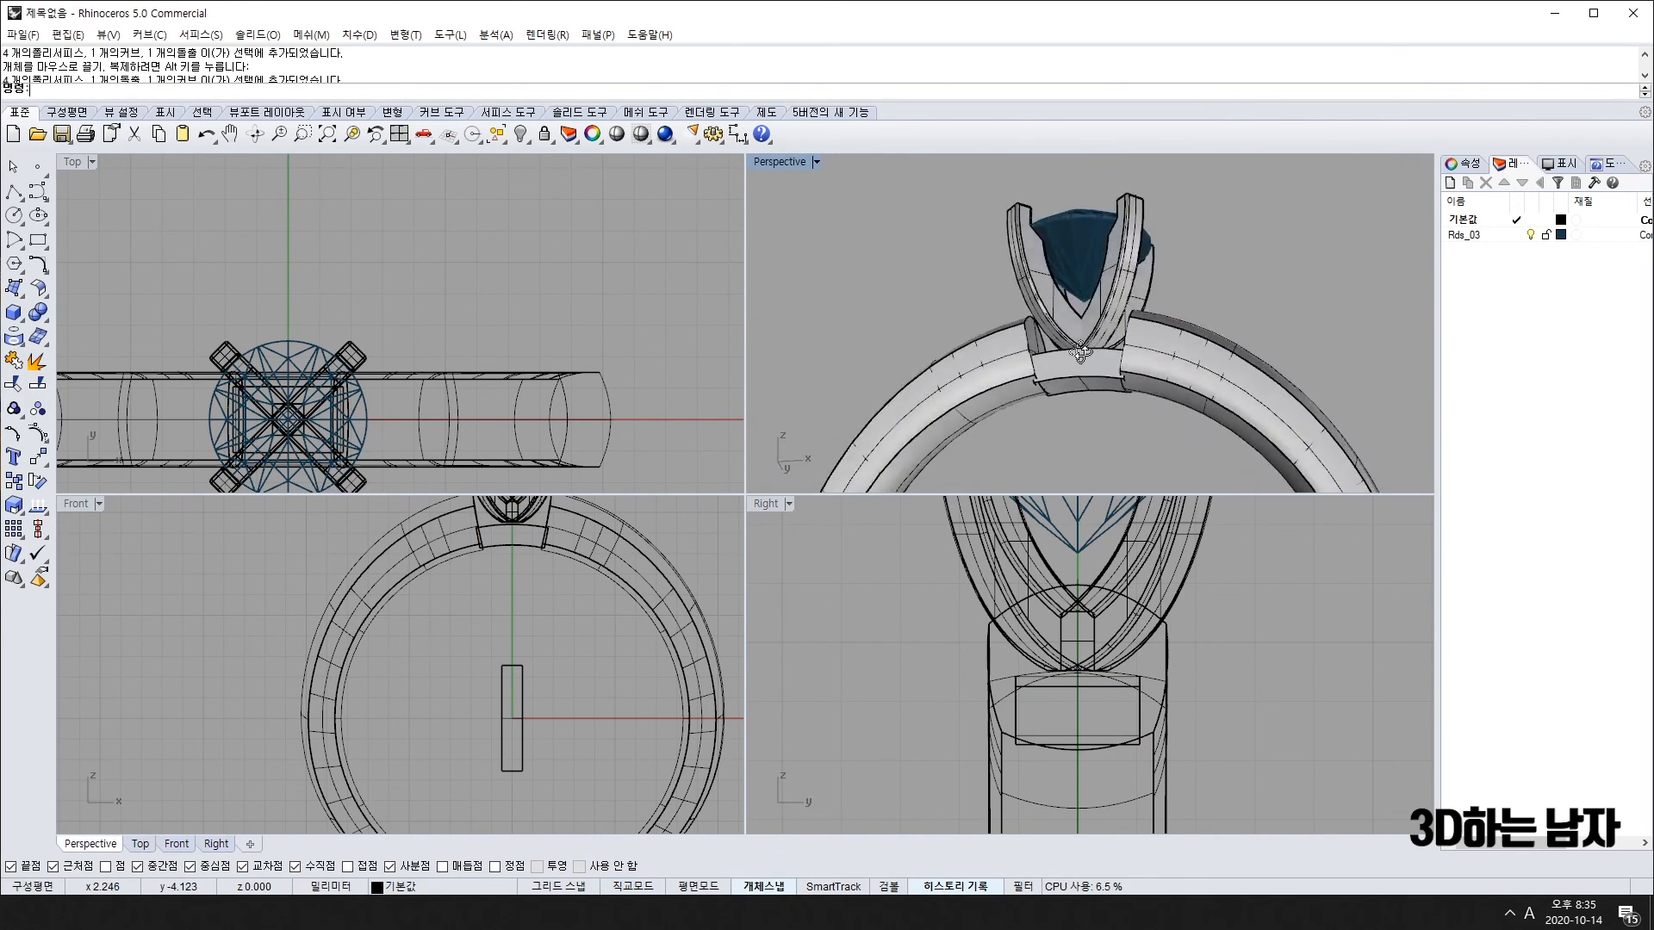
{"action": "scroll", "coordinate": [1100, 366], "scroll_direction": "up", "scroll_amount": 3}
{"action": "left_click", "coordinate": [1100, 366]}
{"action": "scroll", "coordinate": [378, 623], "scroll_direction": "up", "scroll_amount": 5}
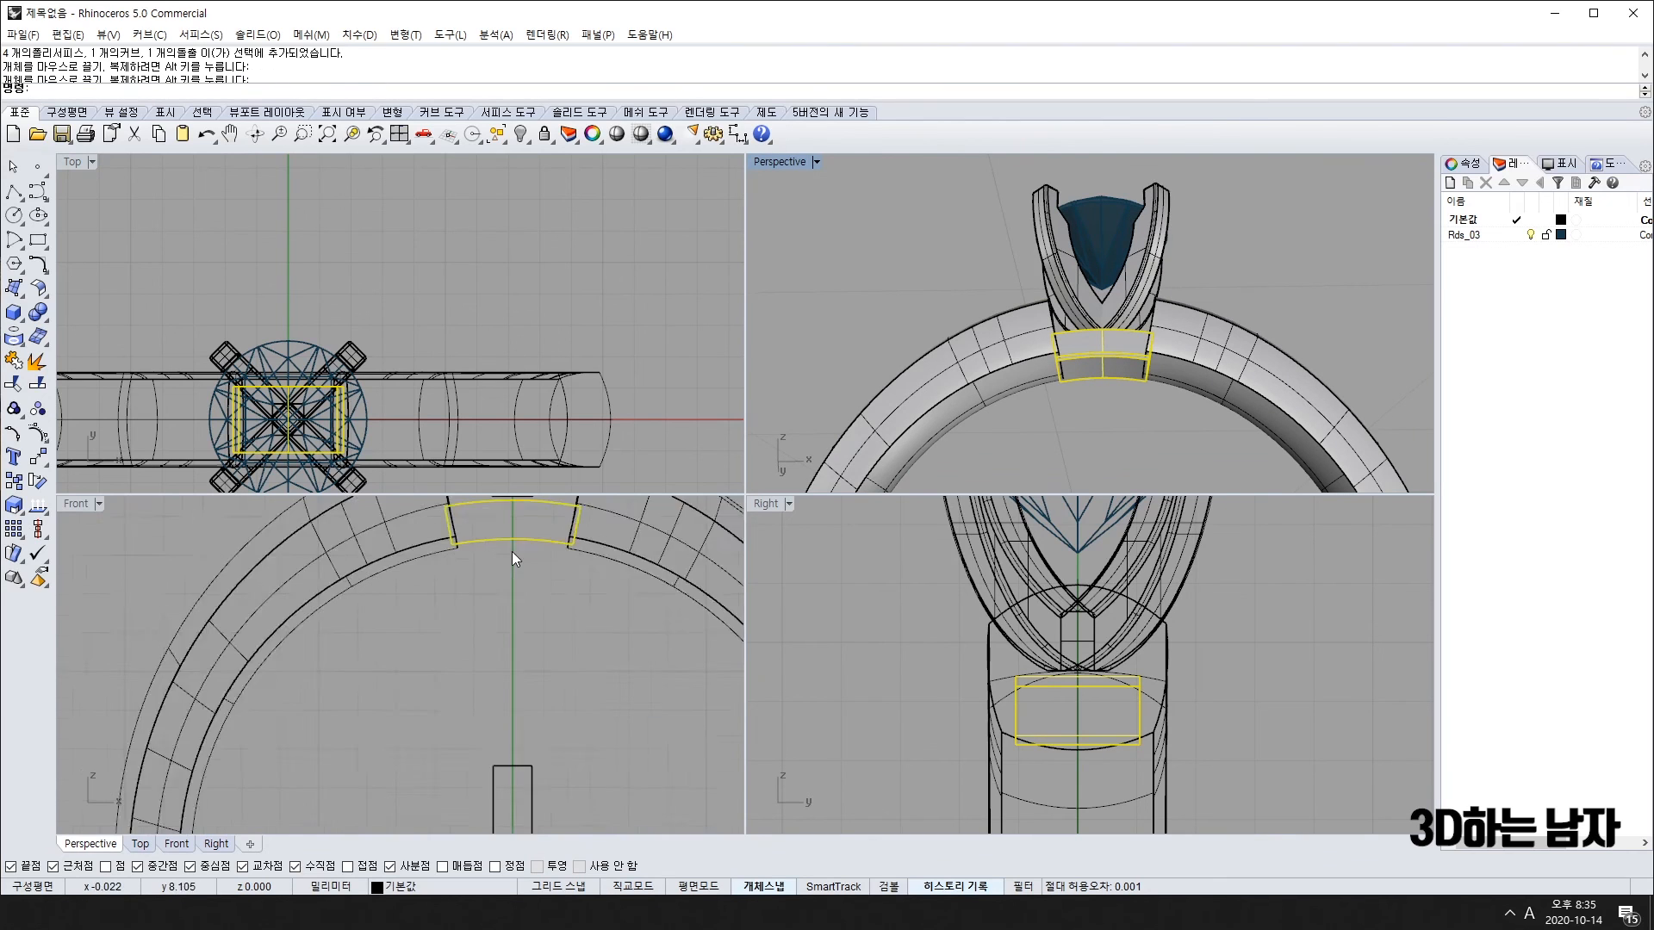
{"action": "left_click_drag", "start_coordinate": [521, 534], "coordinate": [526, 595]}
{"action": "key", "text": "ctrl+z"}
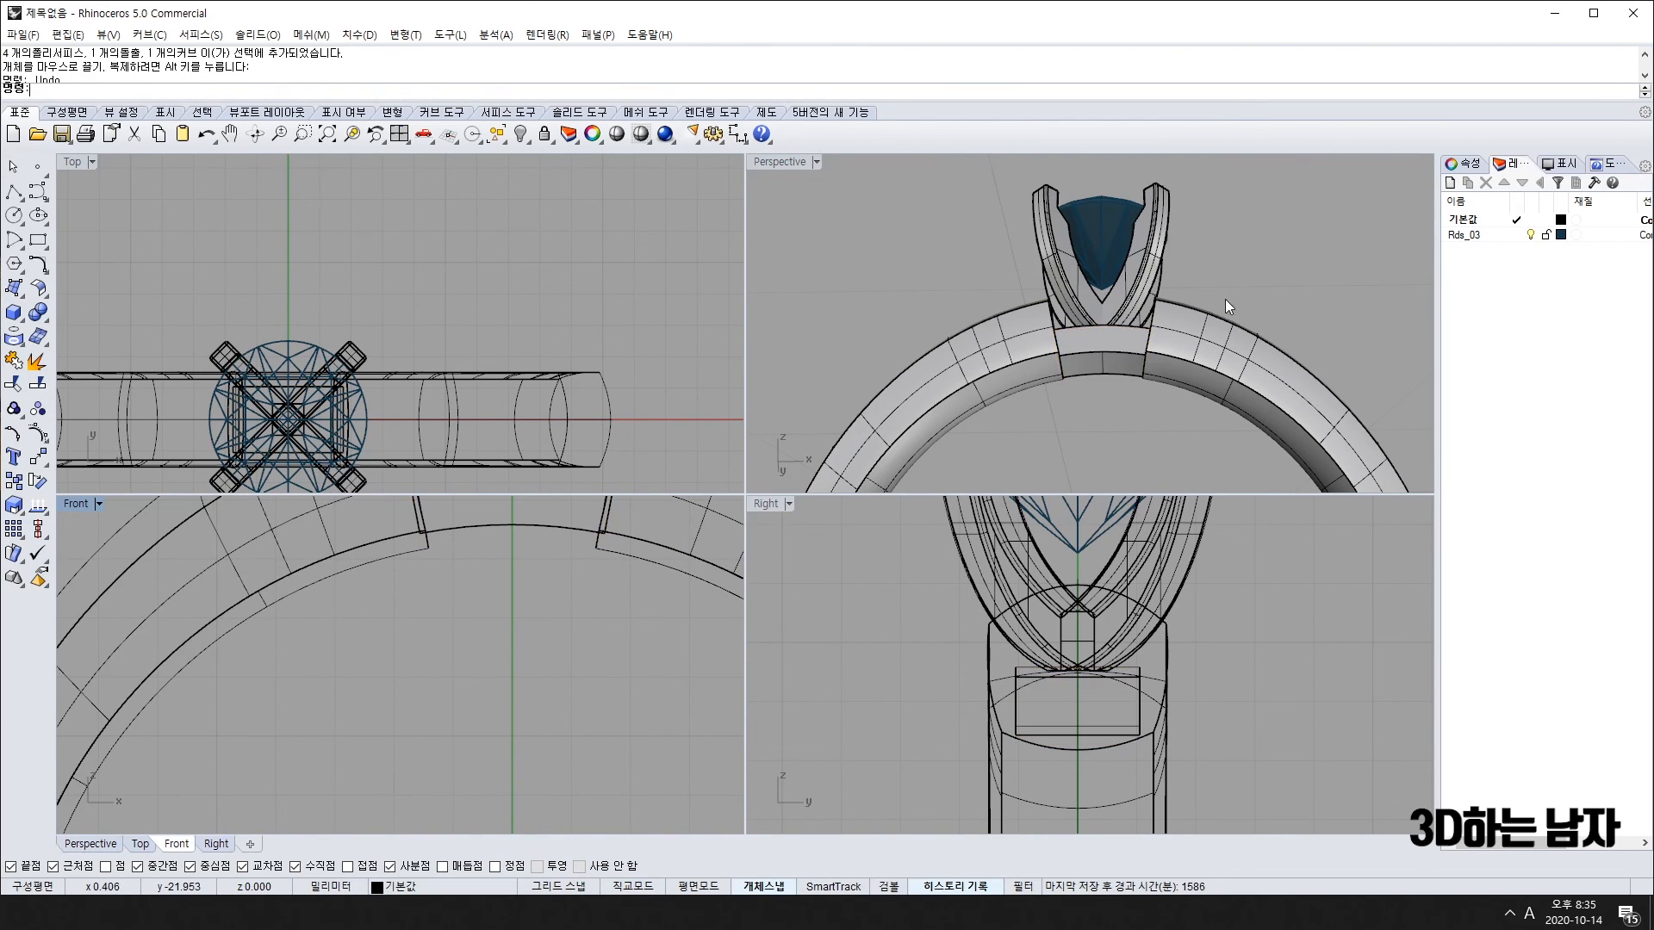
Step: Move the small box up into the stem, undo it, then redo the move
{"action": "right_click_drag", "start_coordinate": [1077, 294], "coordinate": [1075, 383]}
{"action": "scroll", "coordinate": [400, 642], "scroll_direction": "down", "scroll_amount": 5}
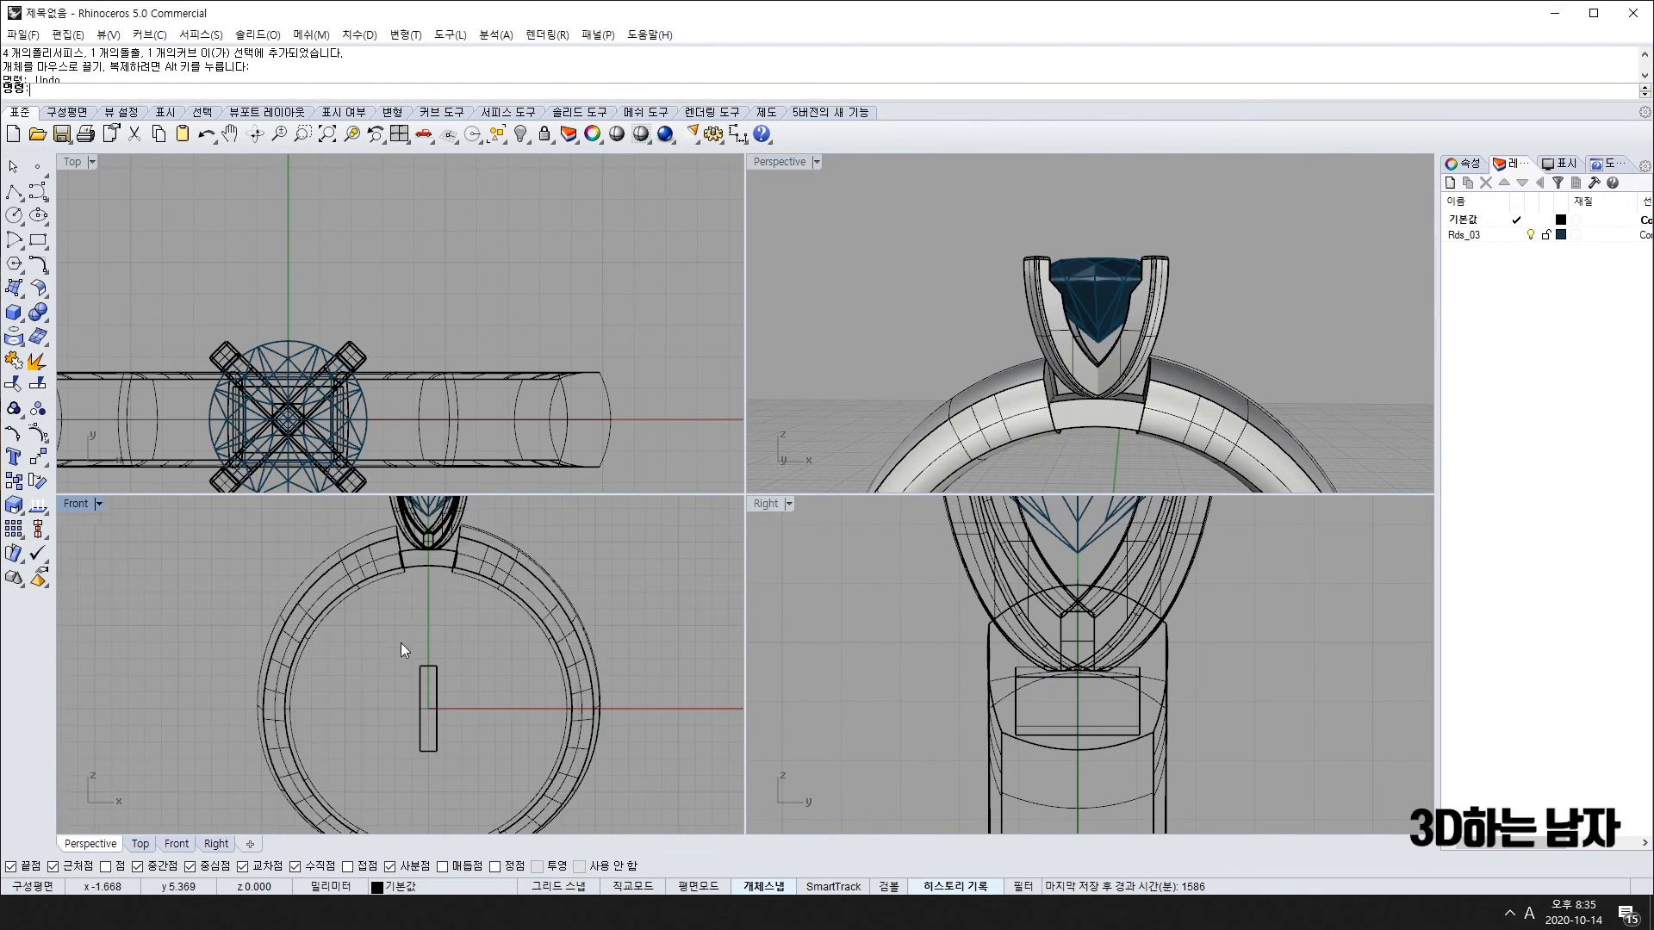
{"action": "left_click_drag", "start_coordinate": [511, 543], "coordinate": [373, 614]}
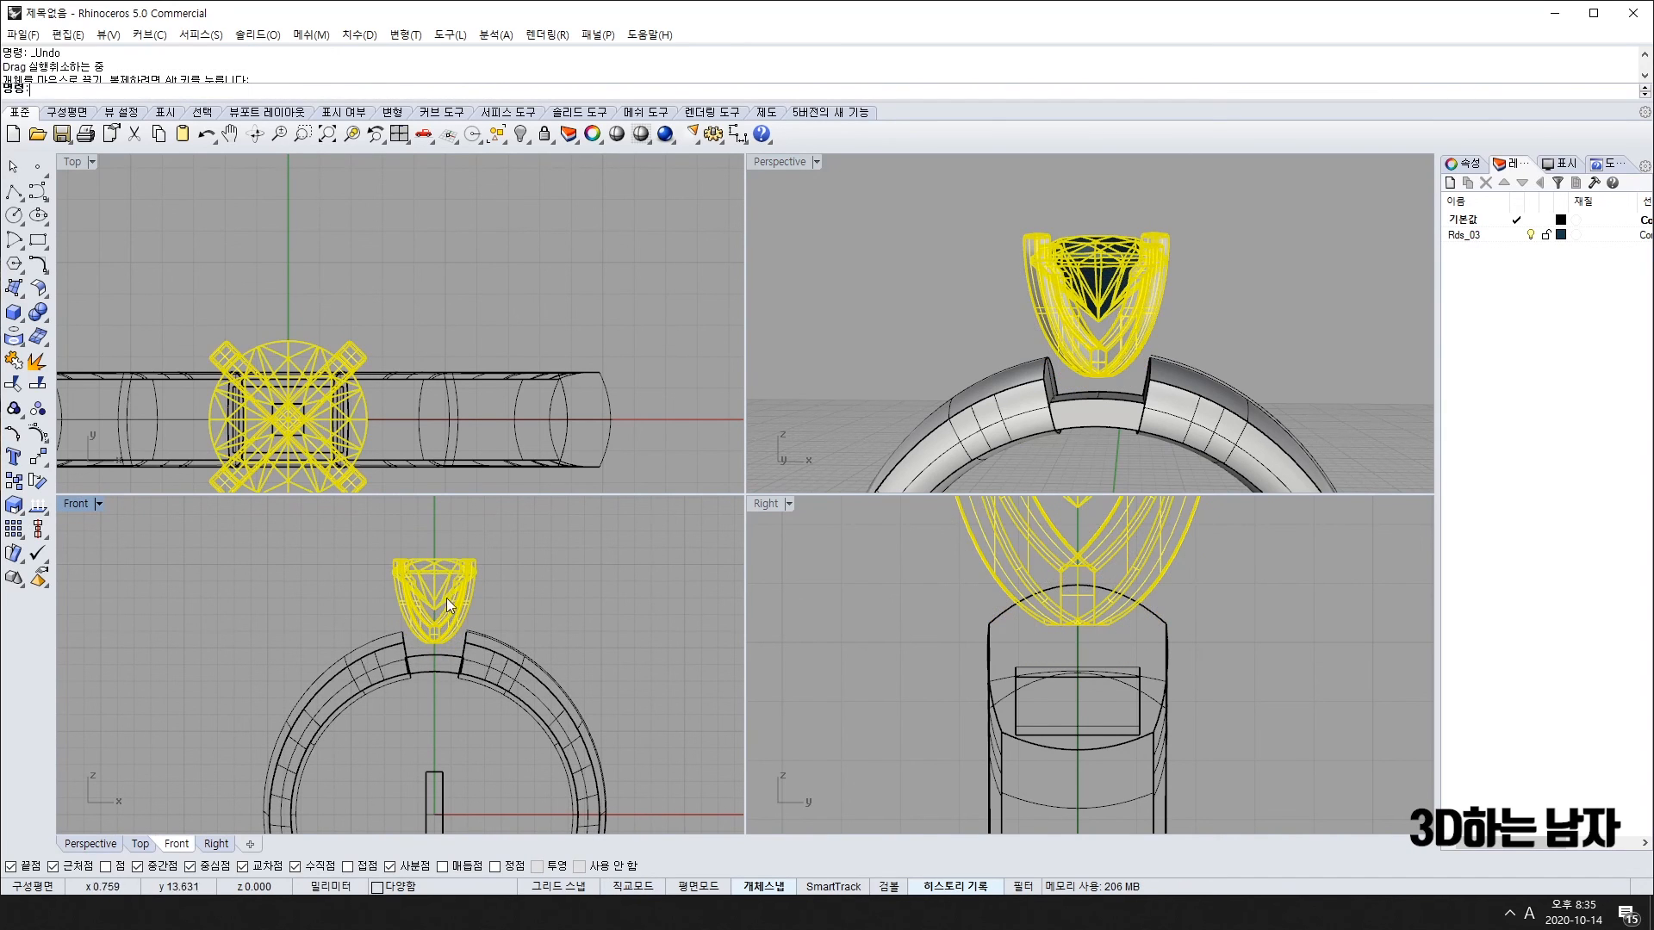
{"action": "left_click_drag", "start_coordinate": [432, 793], "coordinate": [442, 665]}
{"action": "key", "text": "ctrl+z"}
{"action": "scroll", "coordinate": [449, 668], "scroll_direction": "up", "scroll_amount": 3}
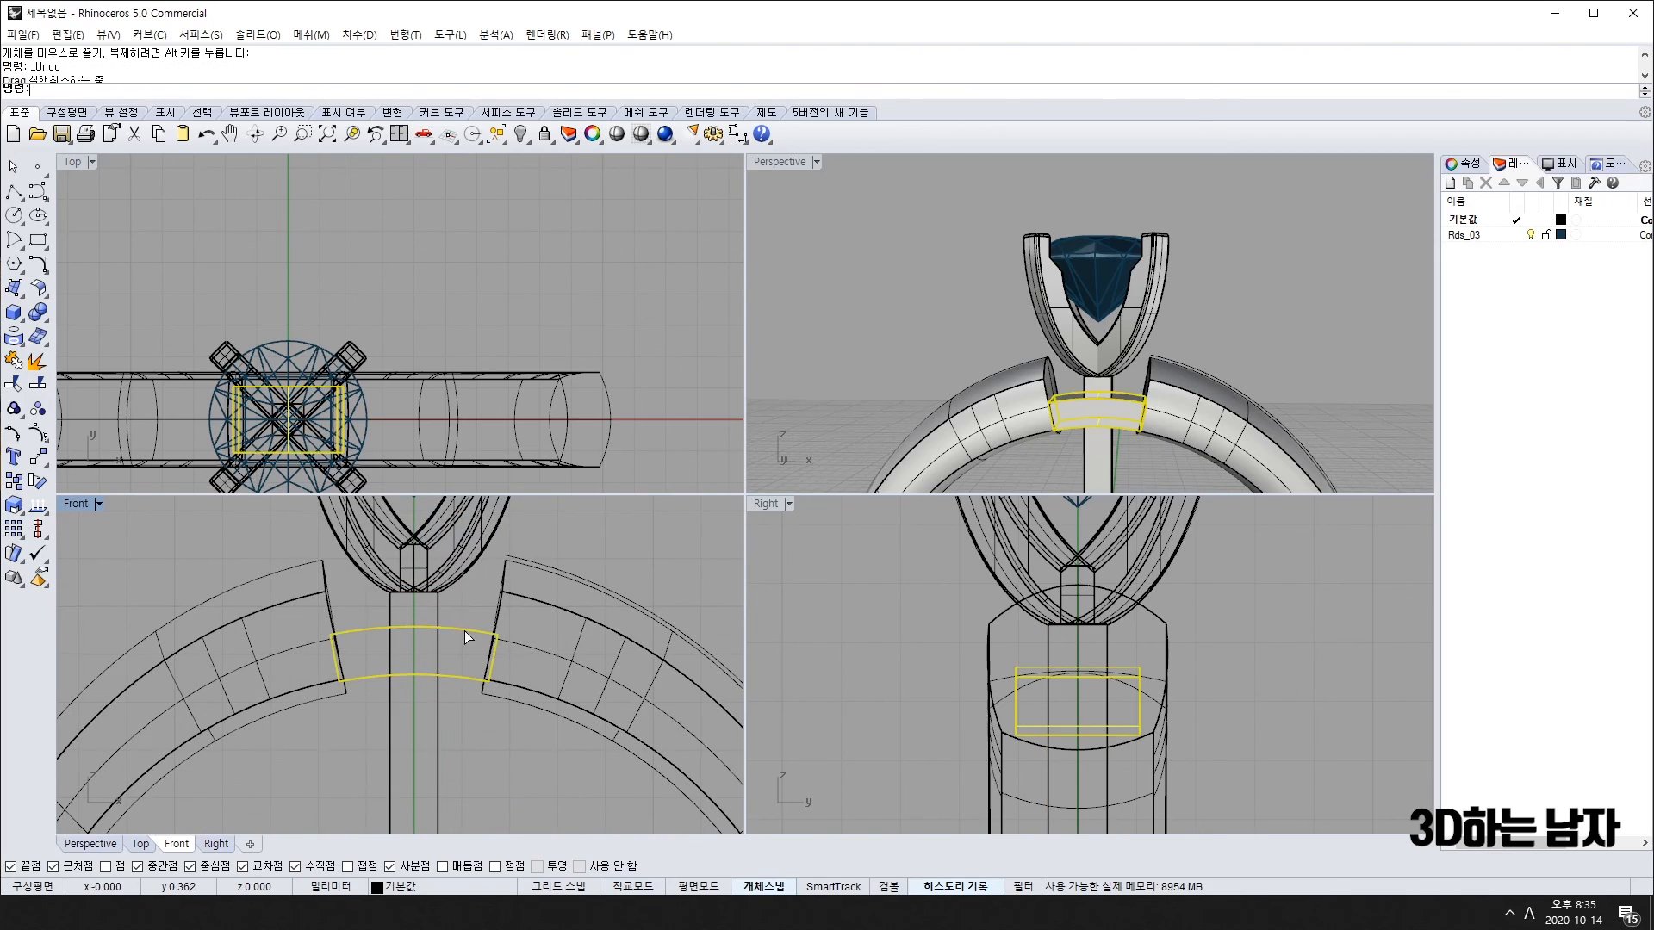
{"action": "type", "text": "b"}
{"action": "key", "text": "BackSpace"}
{"action": "key", "text": "ctrl+y"}
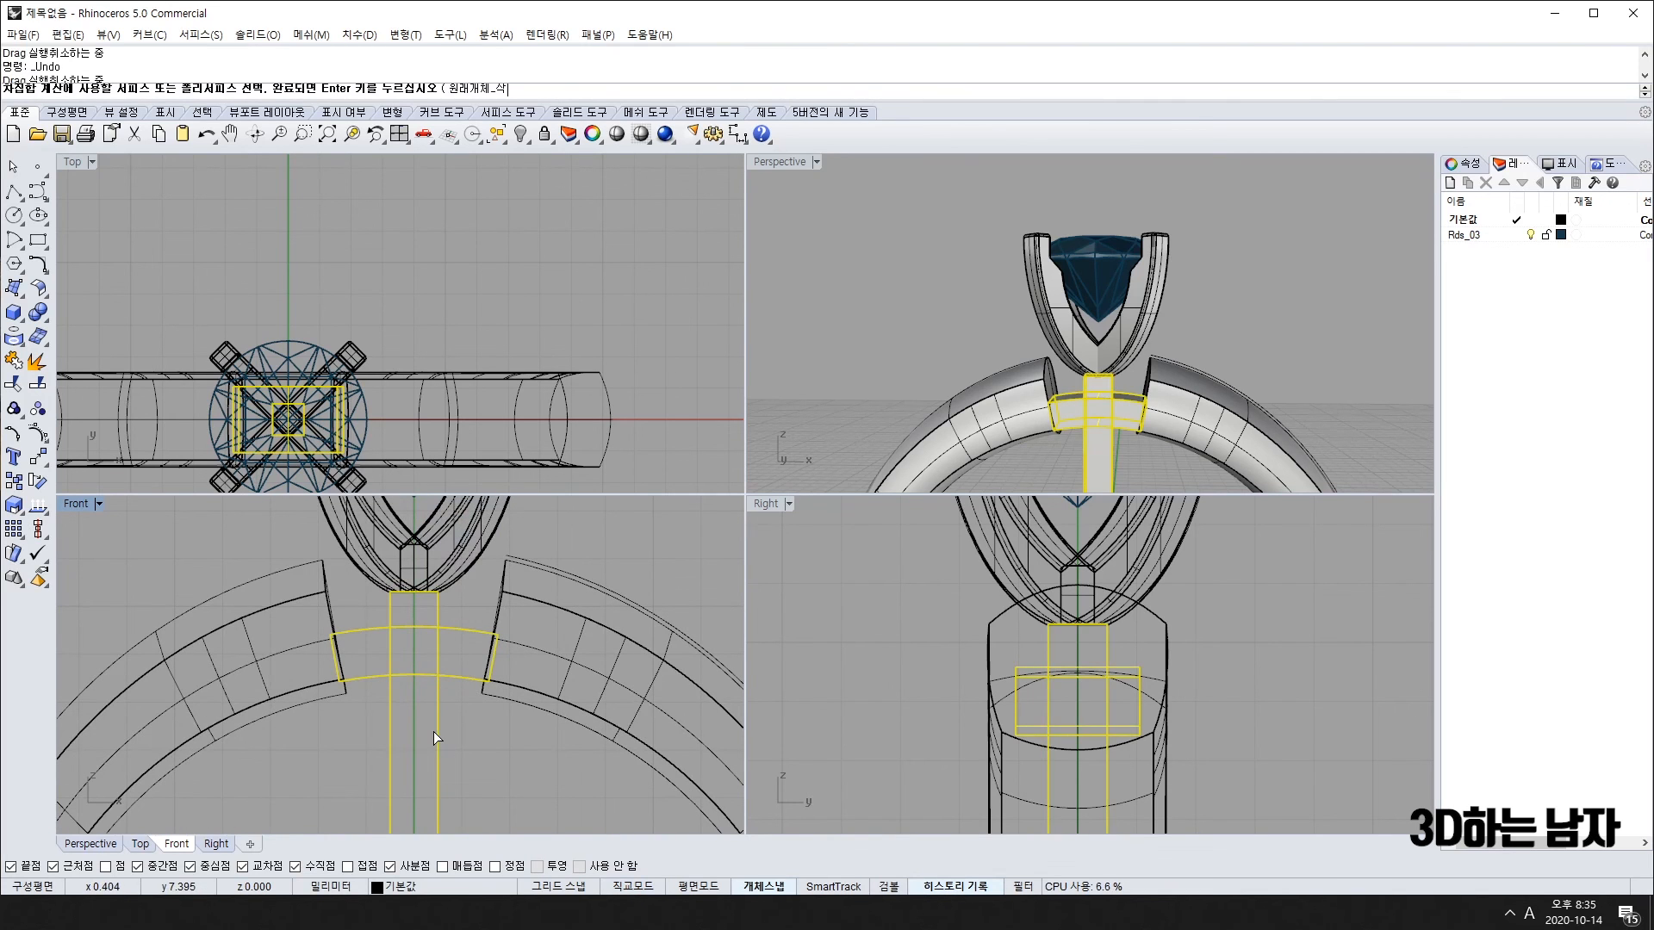
{"action": "key", "text": "Escape"}
Step: Inspect the ring from the front, undo back to the longer stem box, and select it
{"action": "right_click_drag", "start_coordinate": [1064, 430], "coordinate": [1082, 161]}
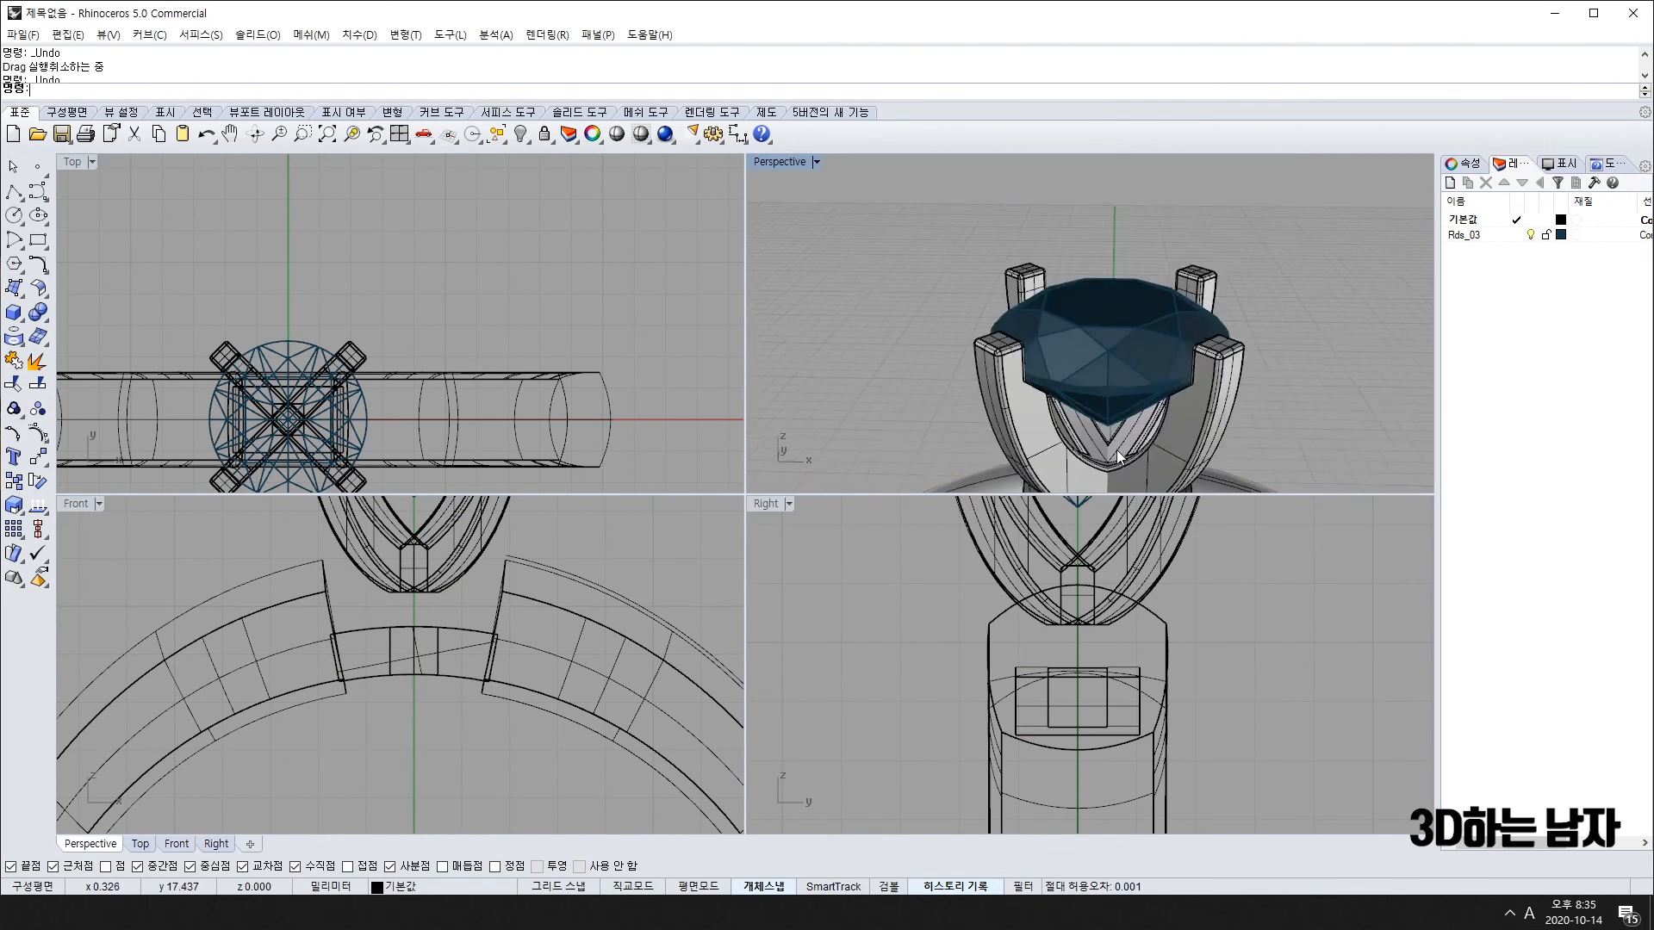
{"action": "scroll", "coordinate": [1117, 450], "scroll_direction": "up", "scroll_amount": 6}
{"action": "scroll", "coordinate": [1070, 282], "scroll_direction": "down", "scroll_amount": 3}
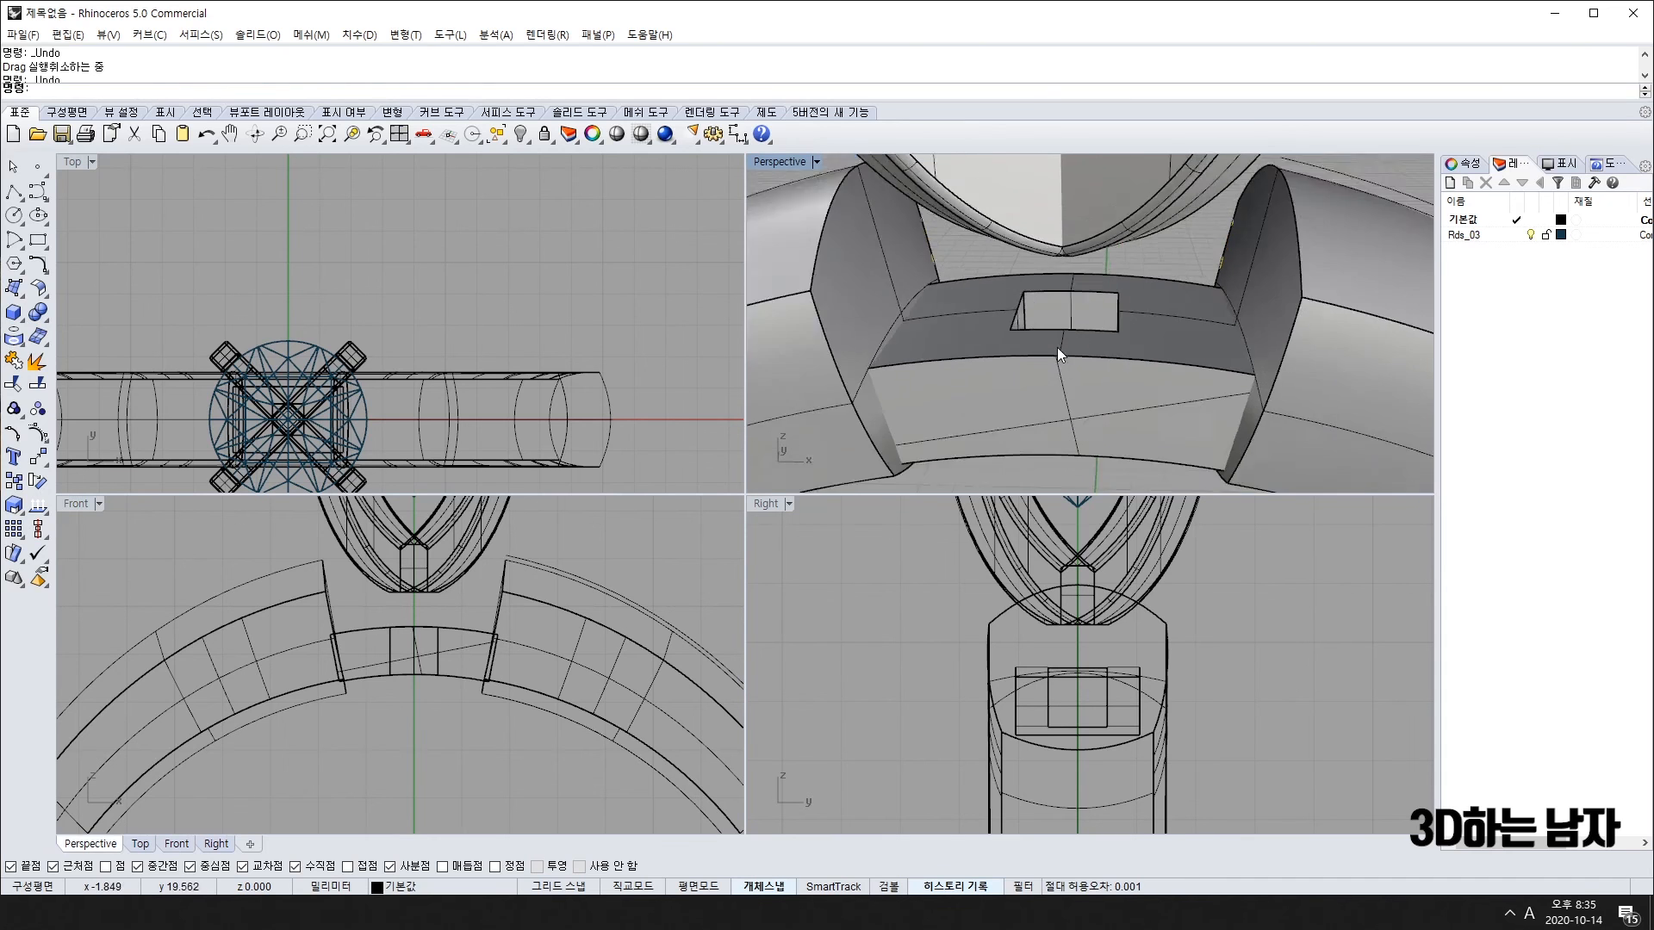
{"action": "right_click_drag", "start_coordinate": [1058, 348], "coordinate": [1112, 250]}
{"action": "key", "text": "ctrl+z"}
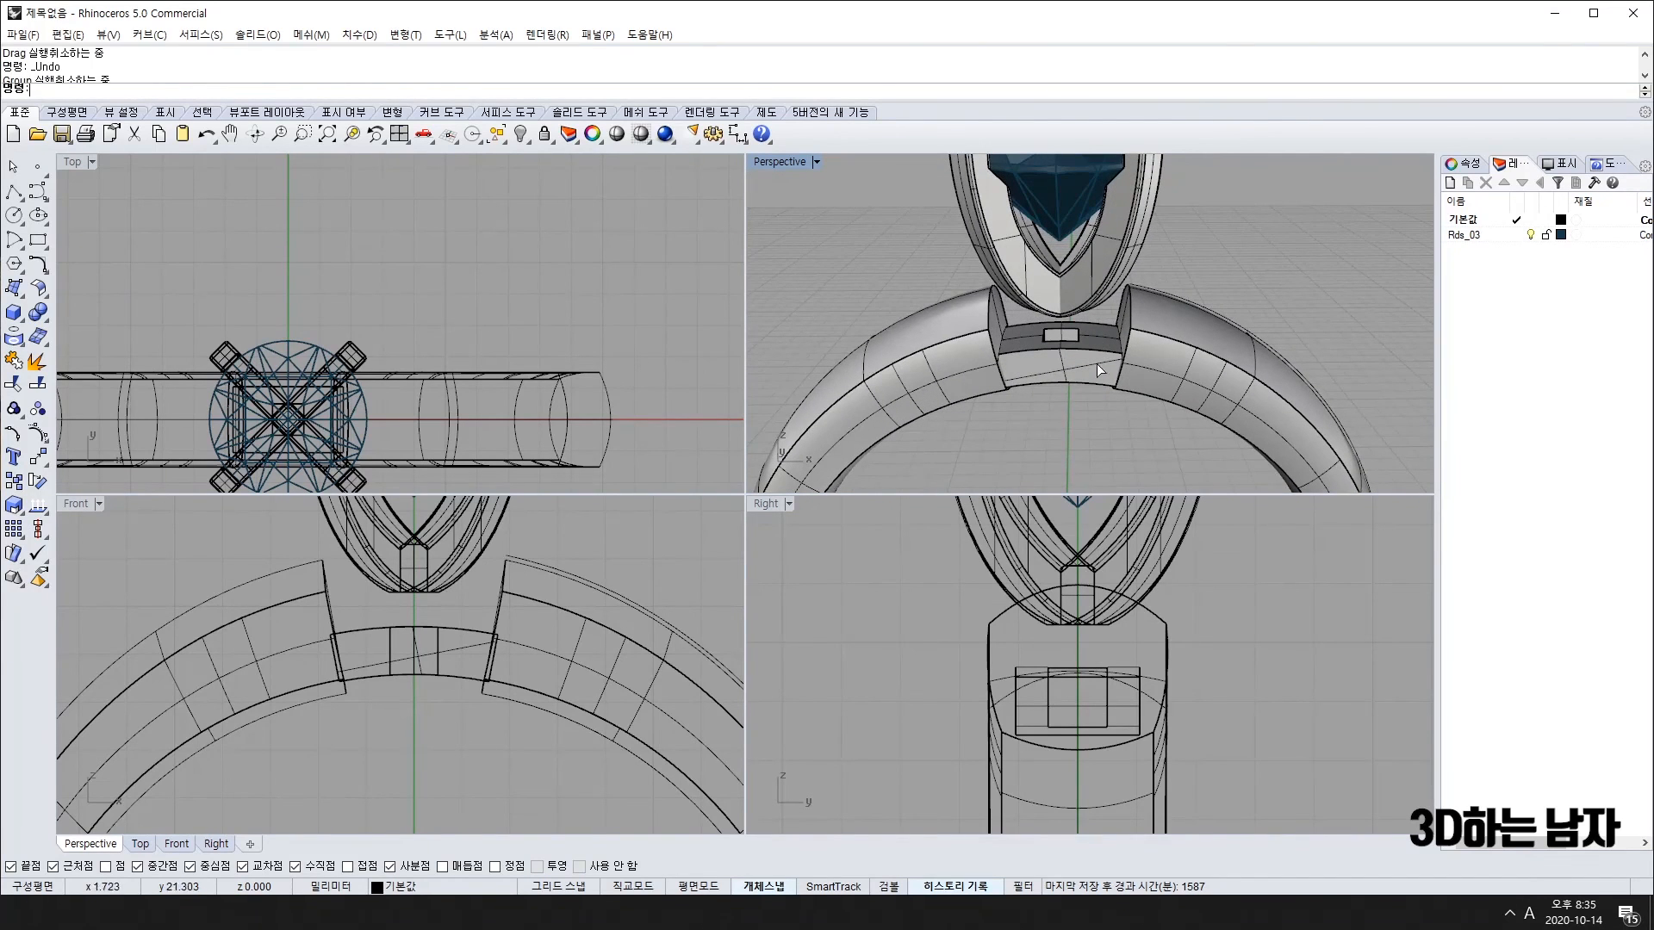
{"action": "key", "text": "ctrl+z"}
{"action": "left_click", "coordinate": [1079, 444]}
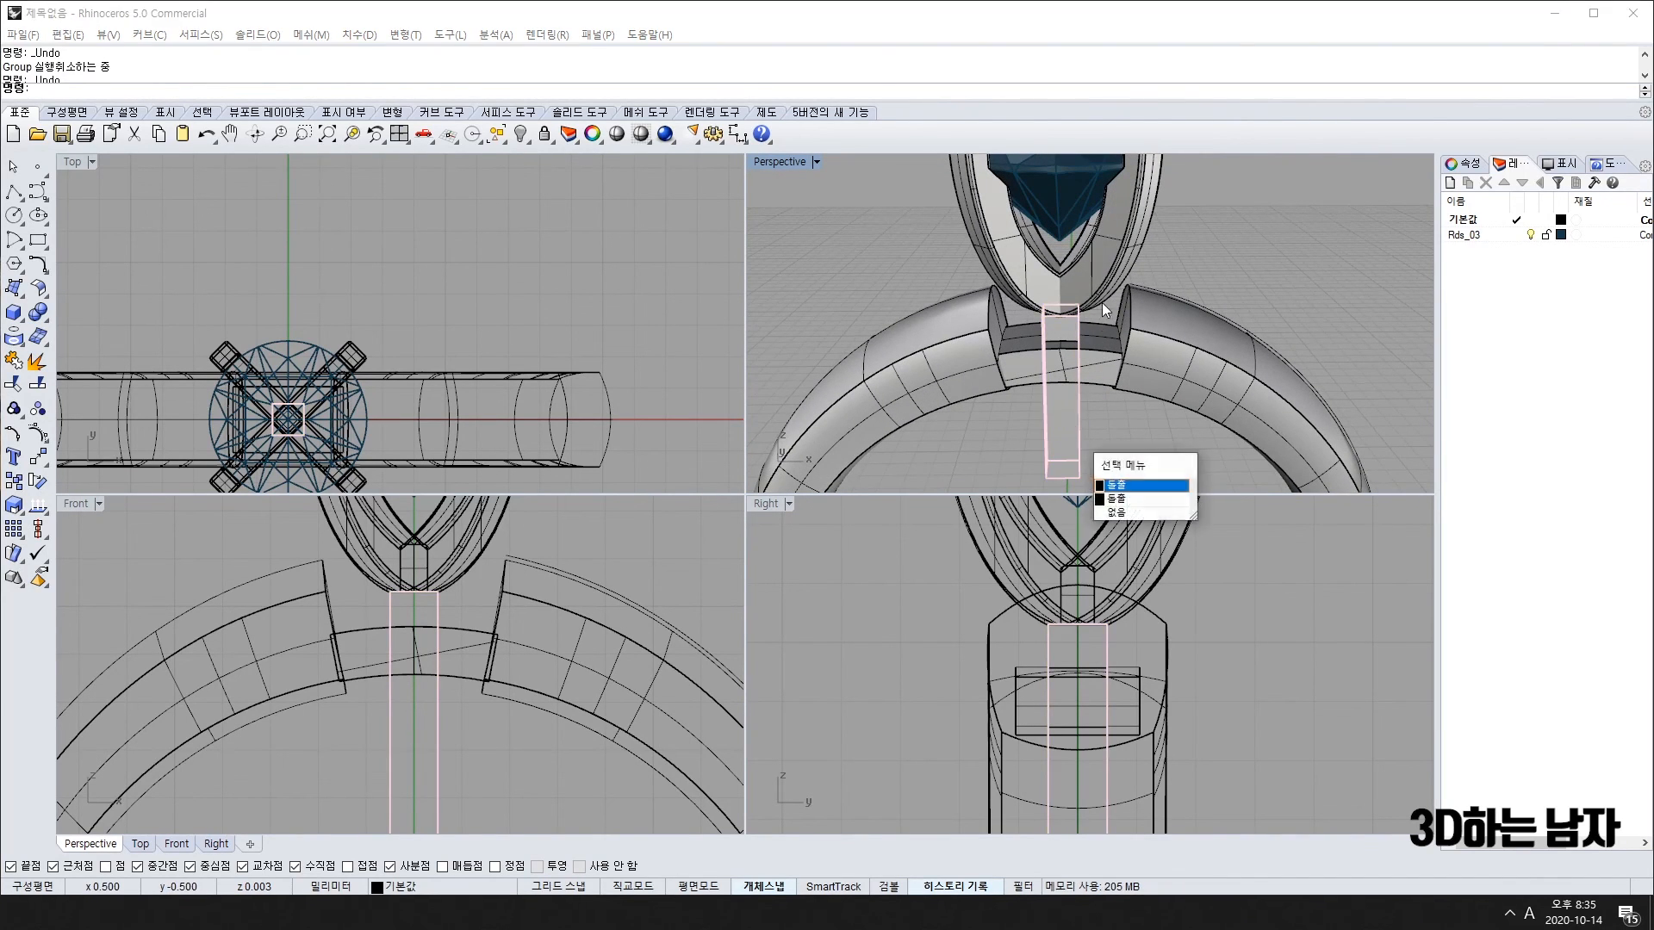
{"action": "left_click", "coordinate": [1113, 481]}
Step: Undo the move, grouping, deletion and ungroup steps to restore the socket and head
{"action": "key", "text": "ctrl+z"}
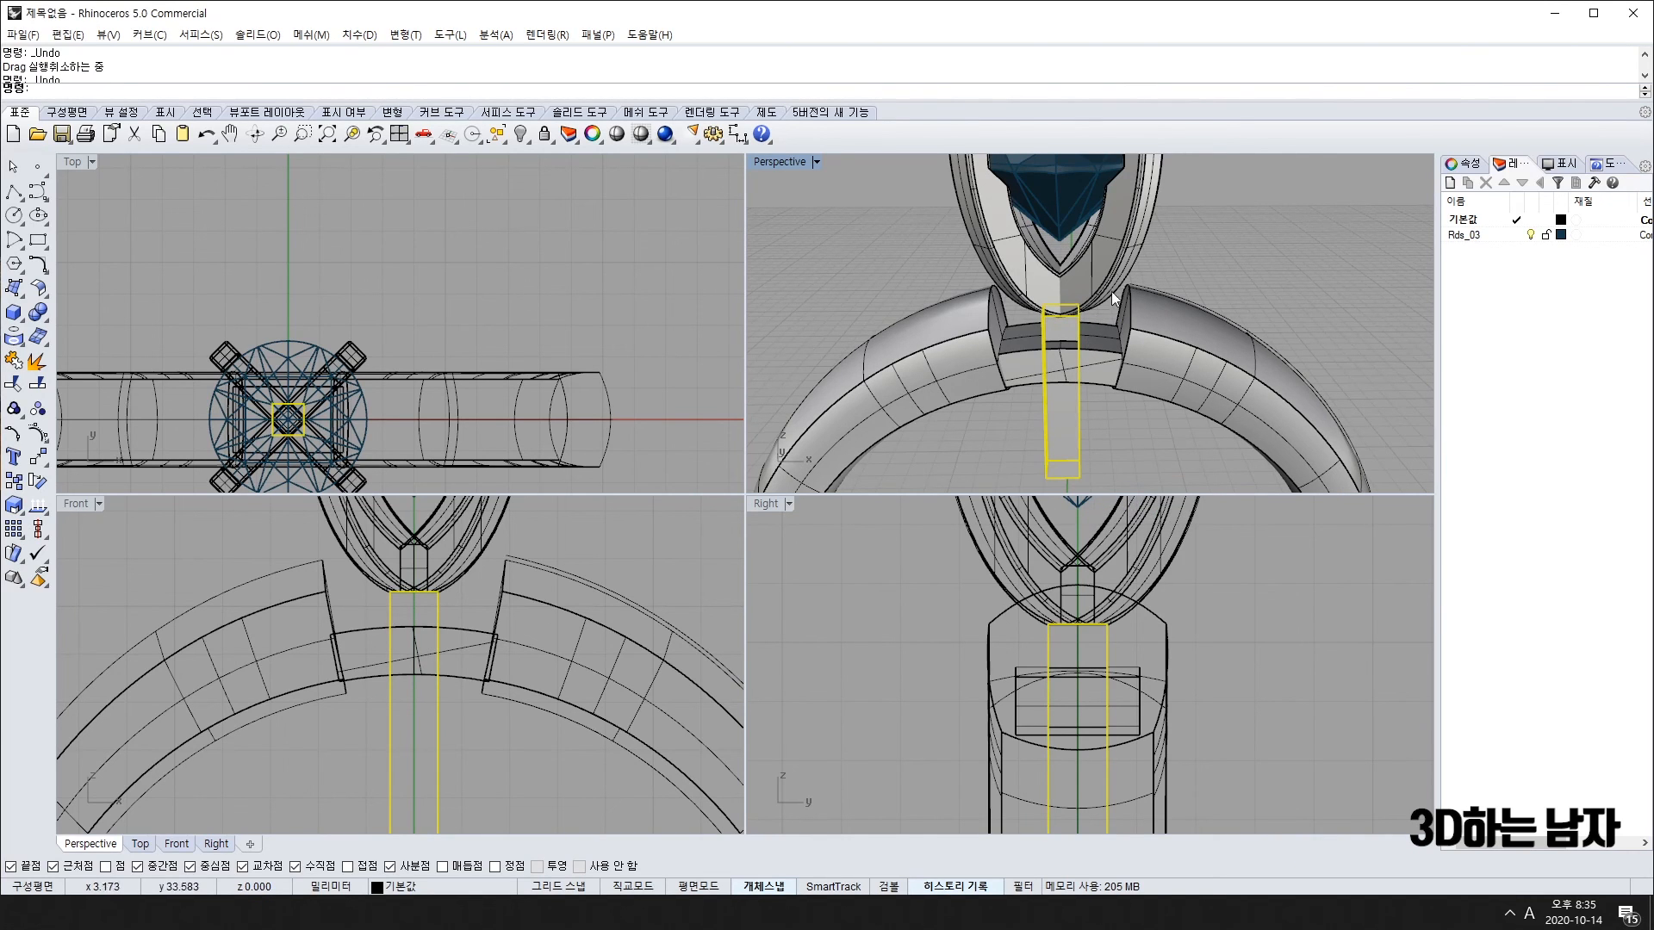
{"action": "key", "text": "ctrl+z"}
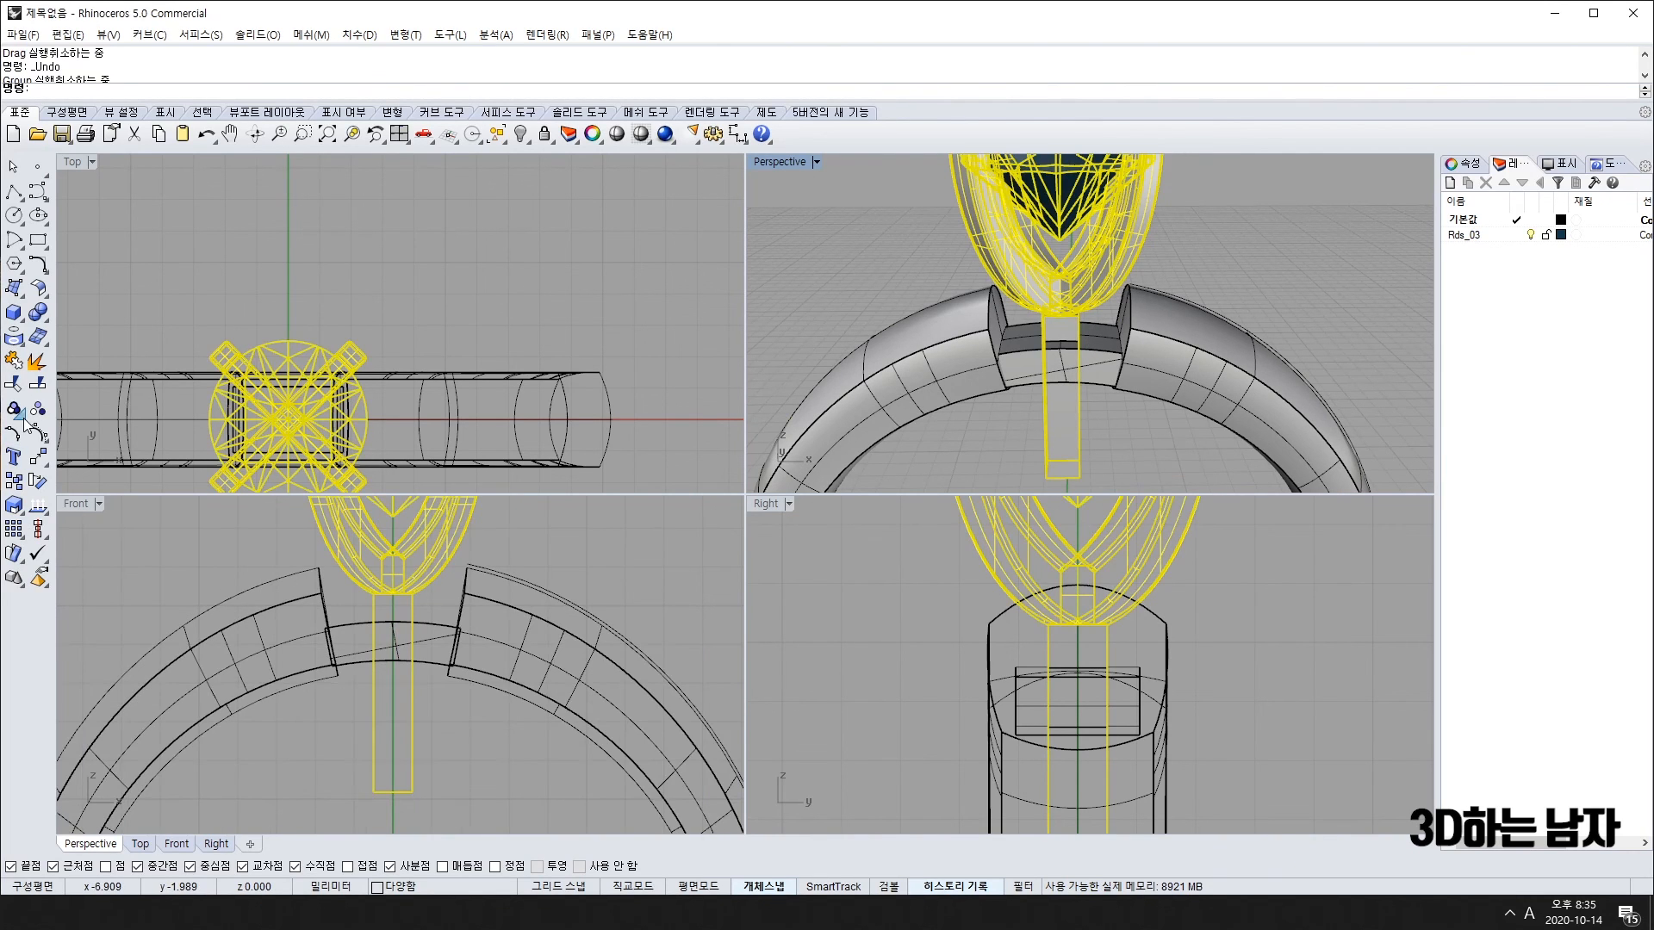
{"action": "key", "text": "ctrl+z"}
{"action": "scroll", "coordinate": [366, 625], "scroll_direction": "down", "scroll_amount": 5}
{"action": "key", "text": "ctrl+z"}
{"action": "key", "text": "ctrl+z"}
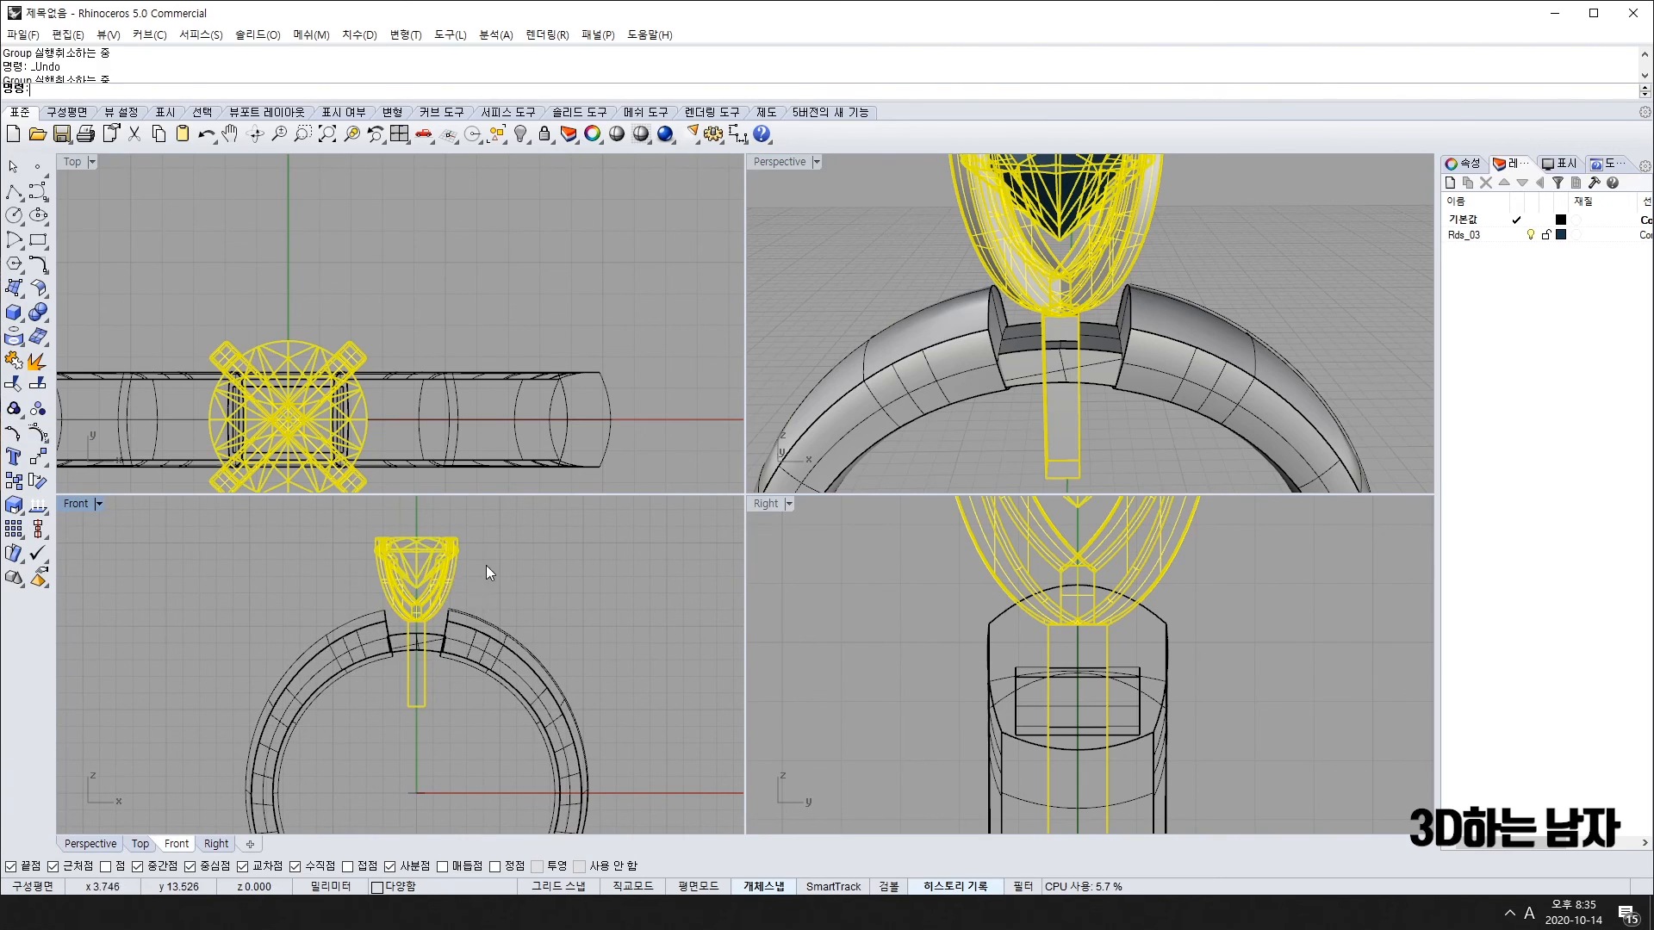
Step: Deselect and orbit Perspective to view the band and head from above and the side
{"action": "key", "text": "Escape"}
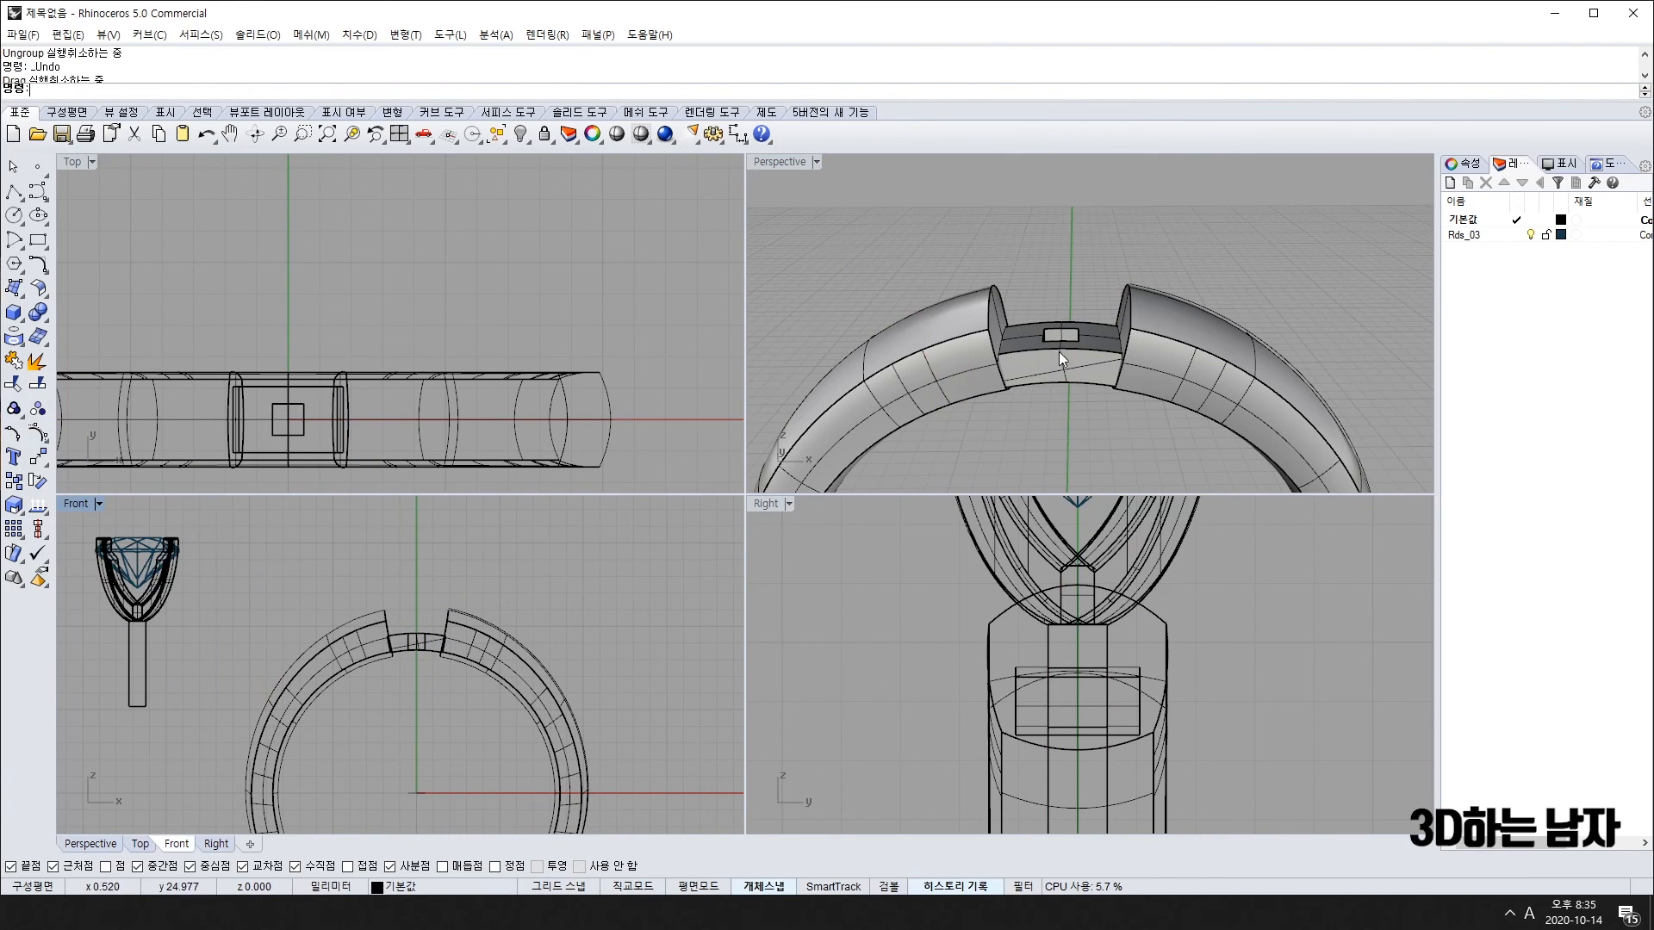
{"action": "scroll", "coordinate": [1059, 351], "scroll_direction": "down", "scroll_amount": 5}
{"action": "scroll", "coordinate": [1063, 337], "scroll_direction": "up", "scroll_amount": 4}
{"action": "scroll", "coordinate": [1064, 336], "scroll_direction": "down", "scroll_amount": 5}
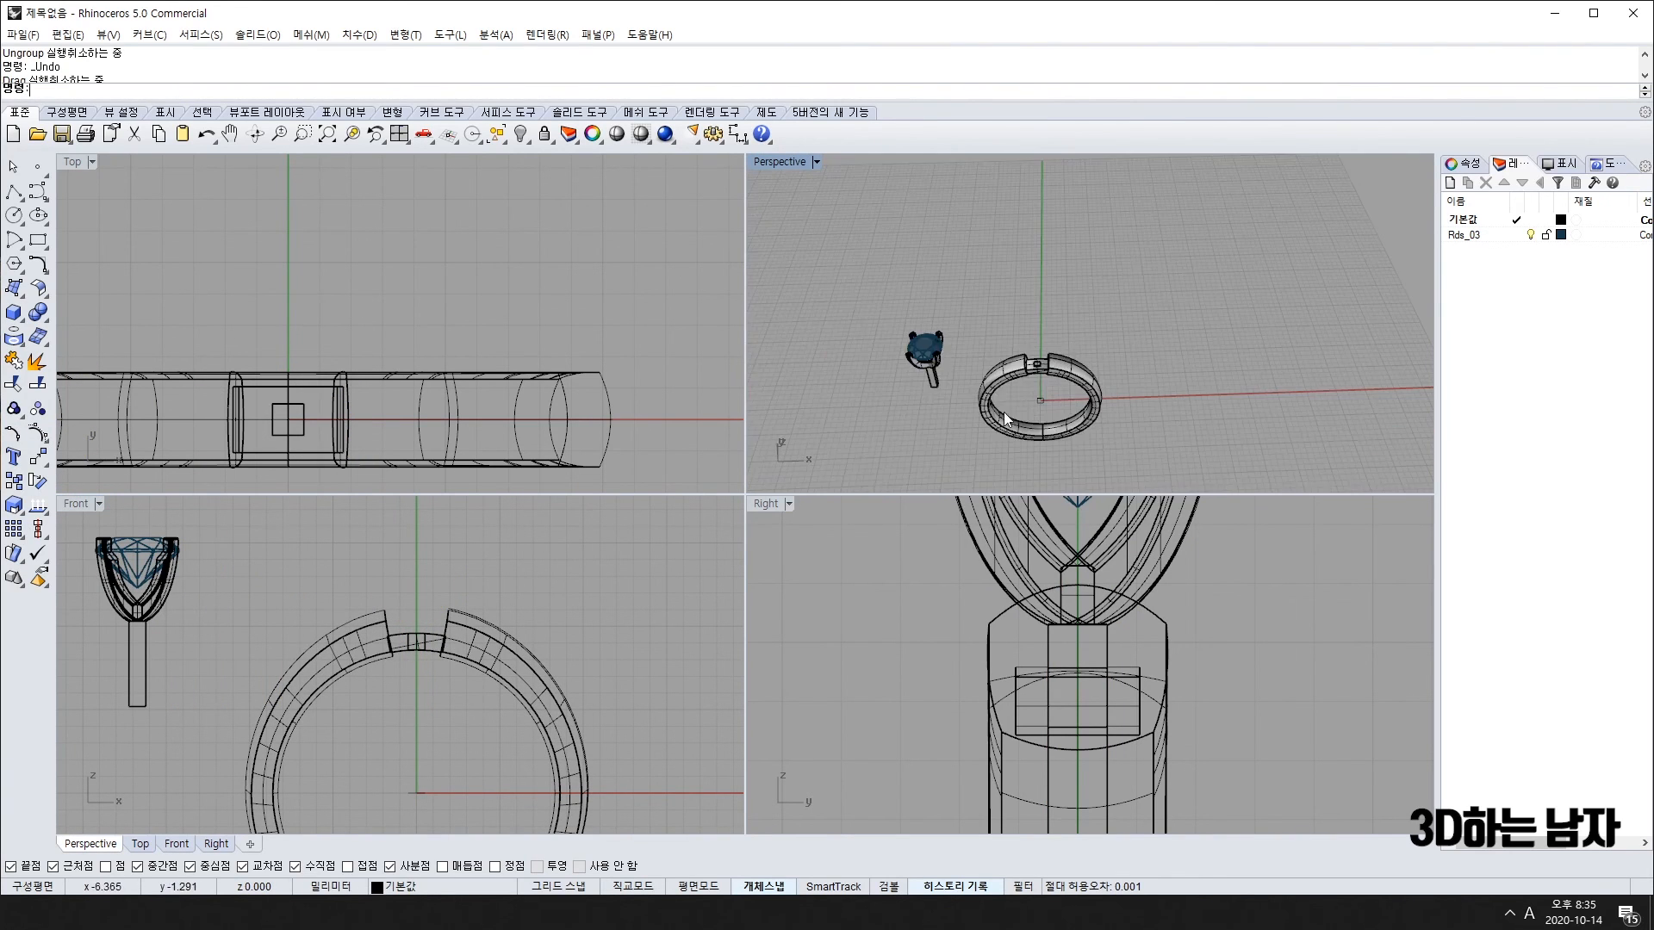
{"action": "right_click_drag", "start_coordinate": [1005, 413], "coordinate": [1098, 322]}
{"action": "scroll", "coordinate": [1020, 376], "scroll_direction": "up", "scroll_amount": 5}
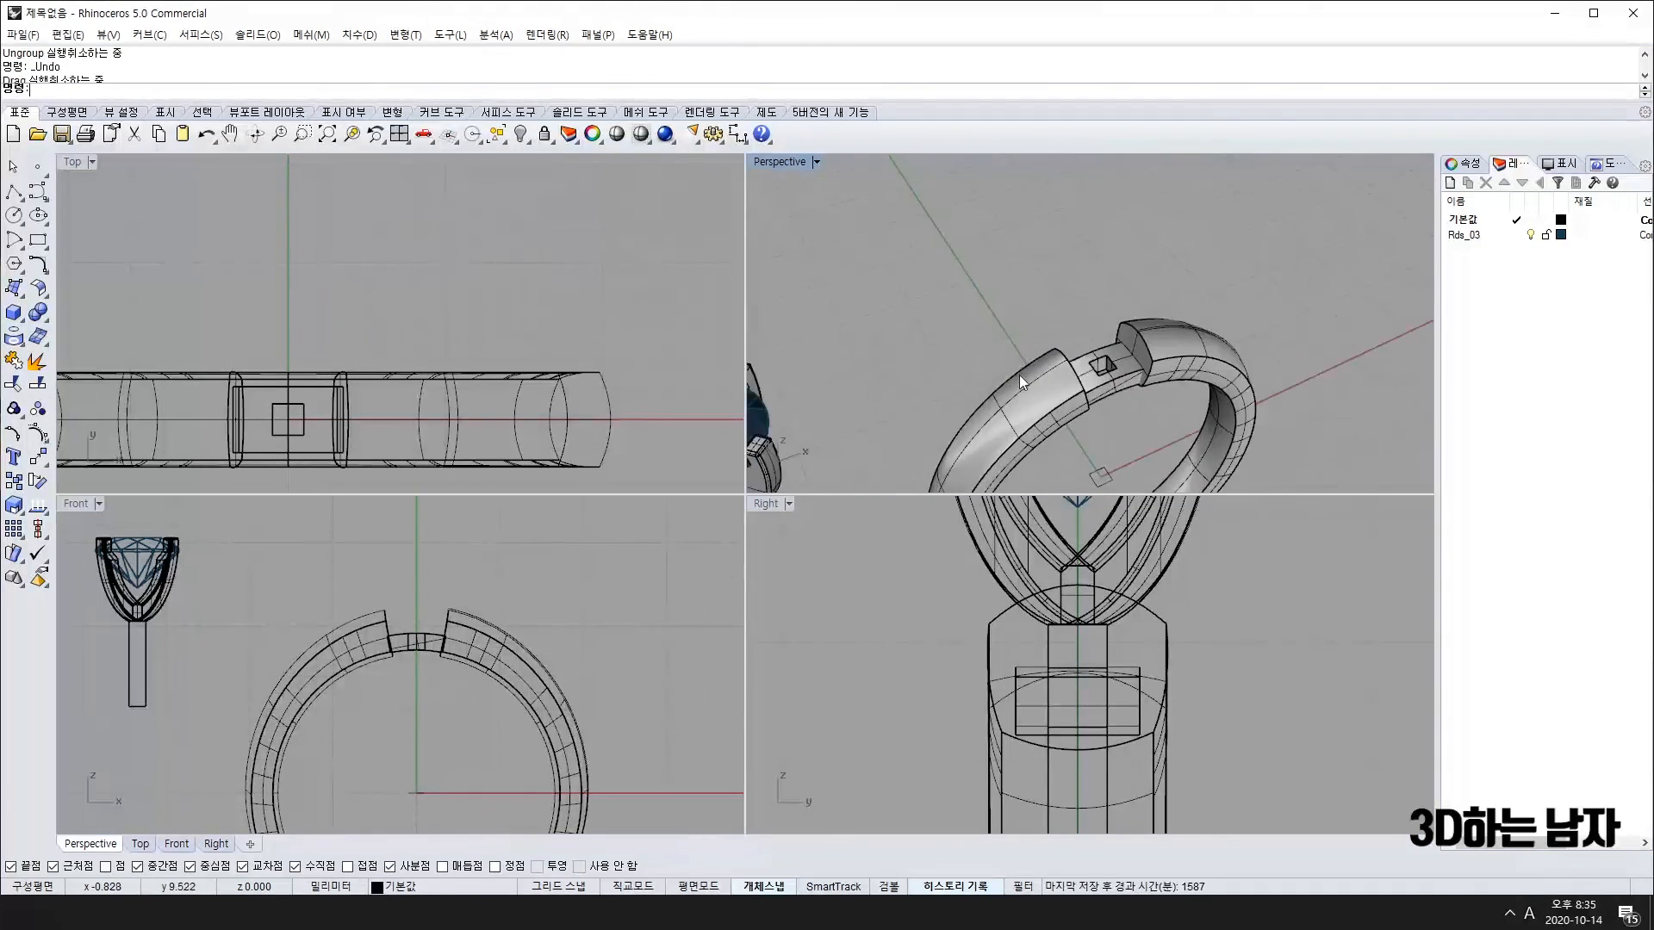
{"action": "right_click_drag", "start_coordinate": [1020, 375], "coordinate": [1179, 279]}
{"action": "scroll", "coordinate": [888, 453], "scroll_direction": "down", "scroll_amount": 5}
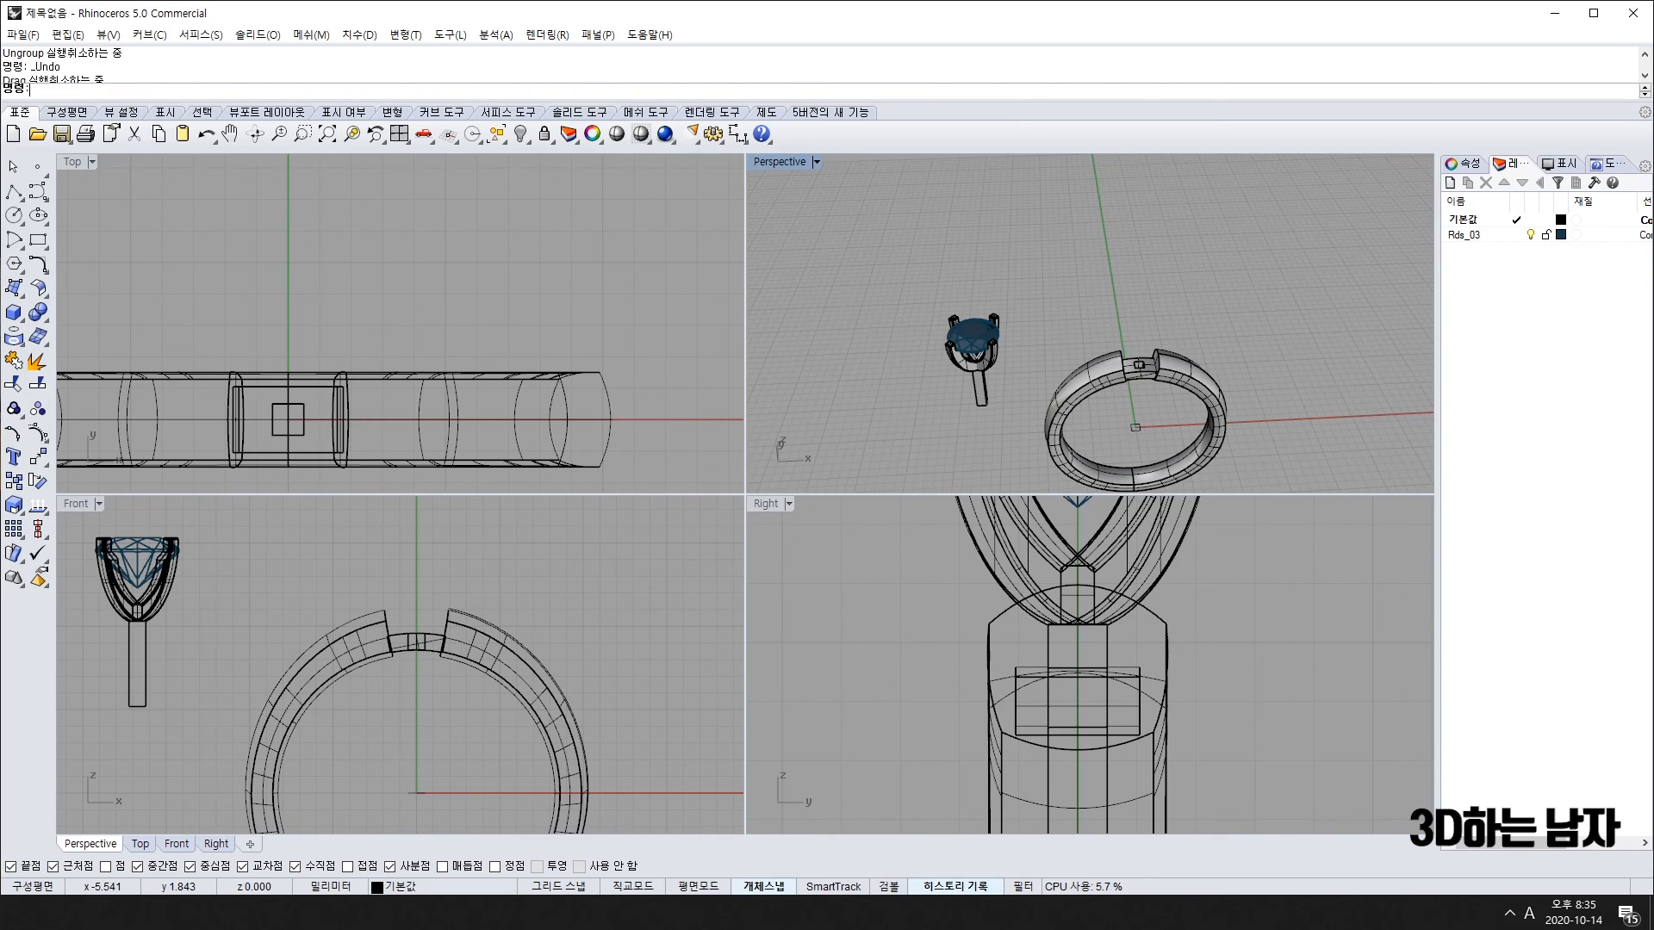
Step: Switch to Chrome and open the Naver diamond carat-to-millimetre size chart tab
{"action": "key", "text": "alt+Tab"}
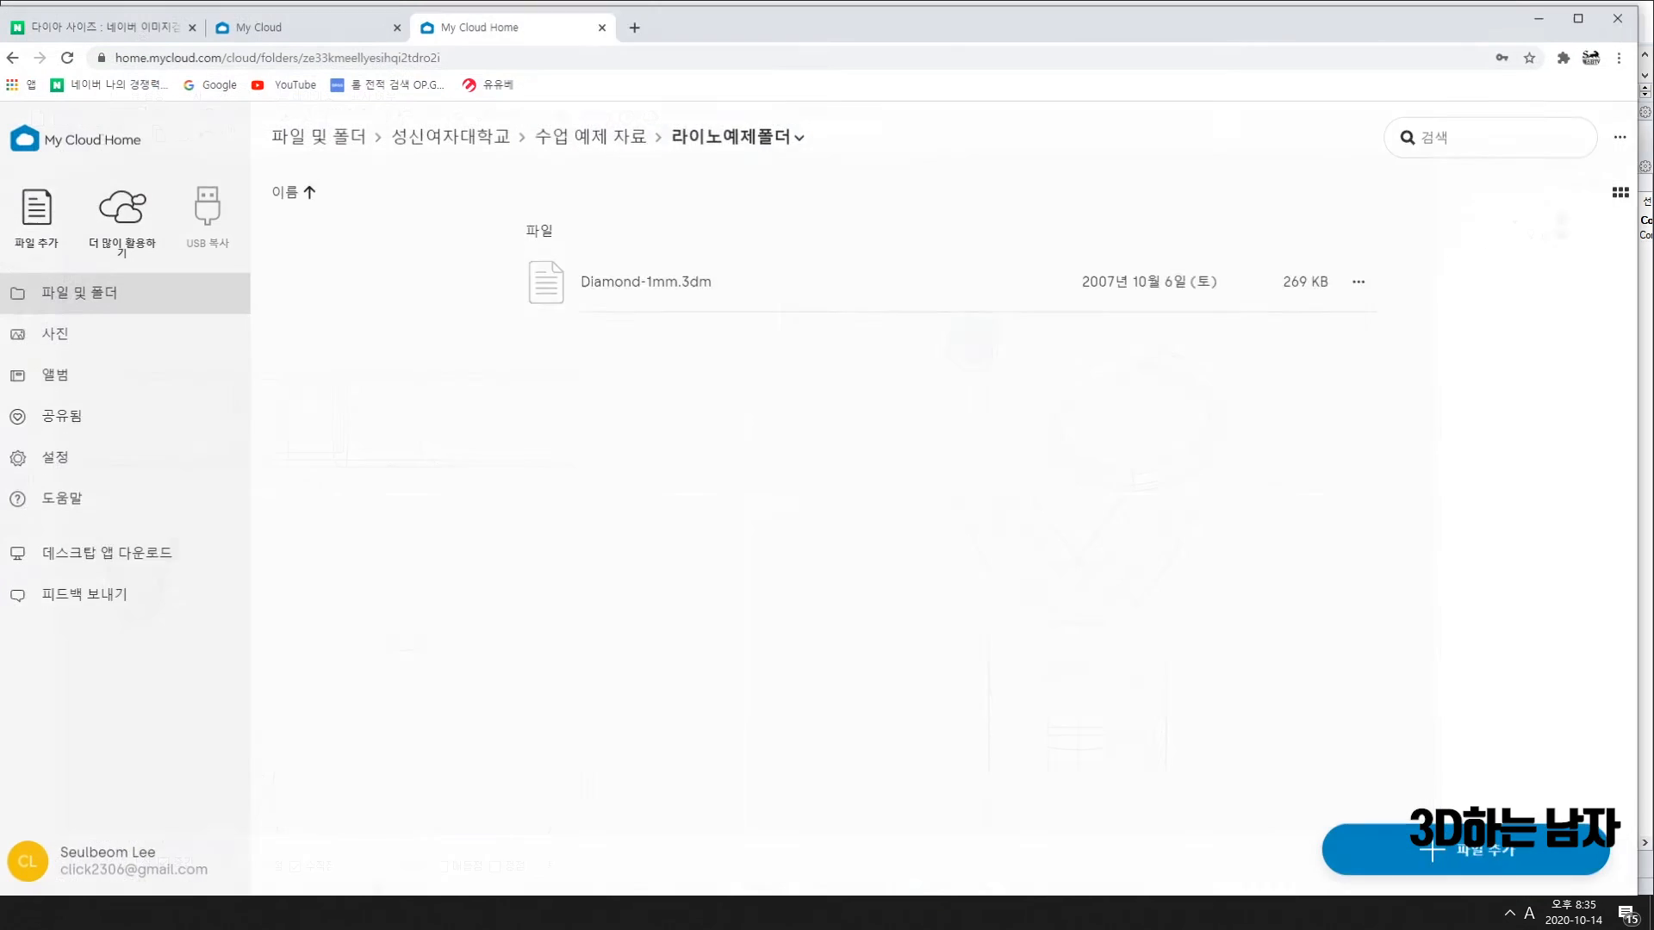
{"action": "left_click", "coordinate": [309, 23]}
{"action": "left_click", "coordinate": [172, 24]}
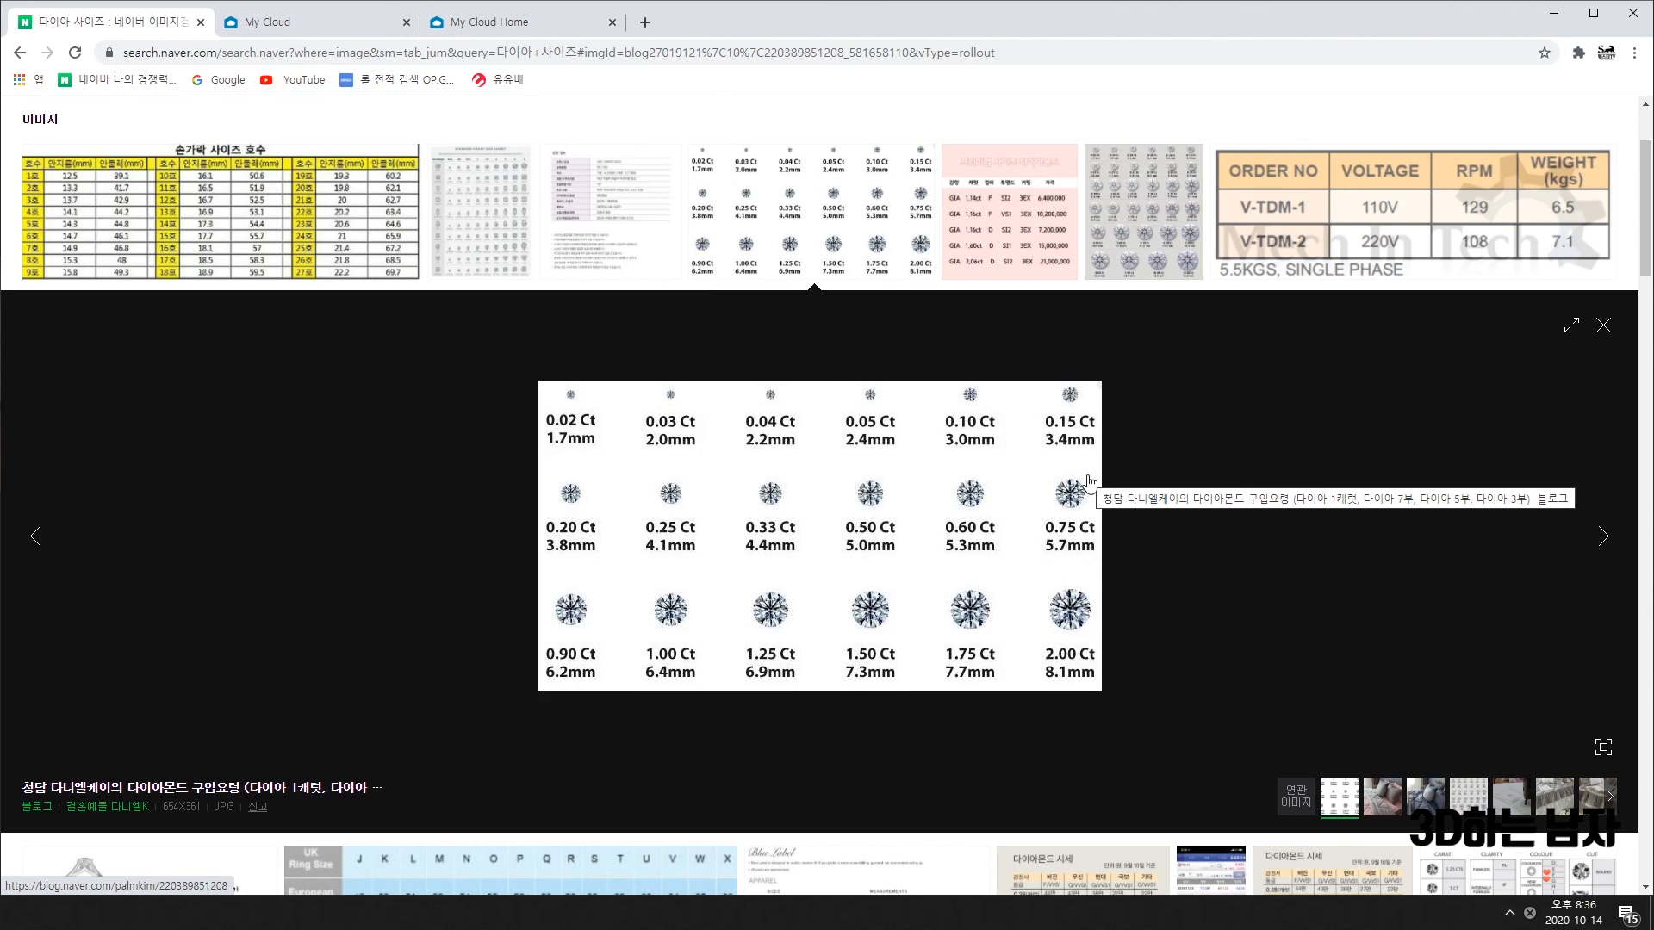
{"action": "left_click", "coordinate": [1555, 13]}
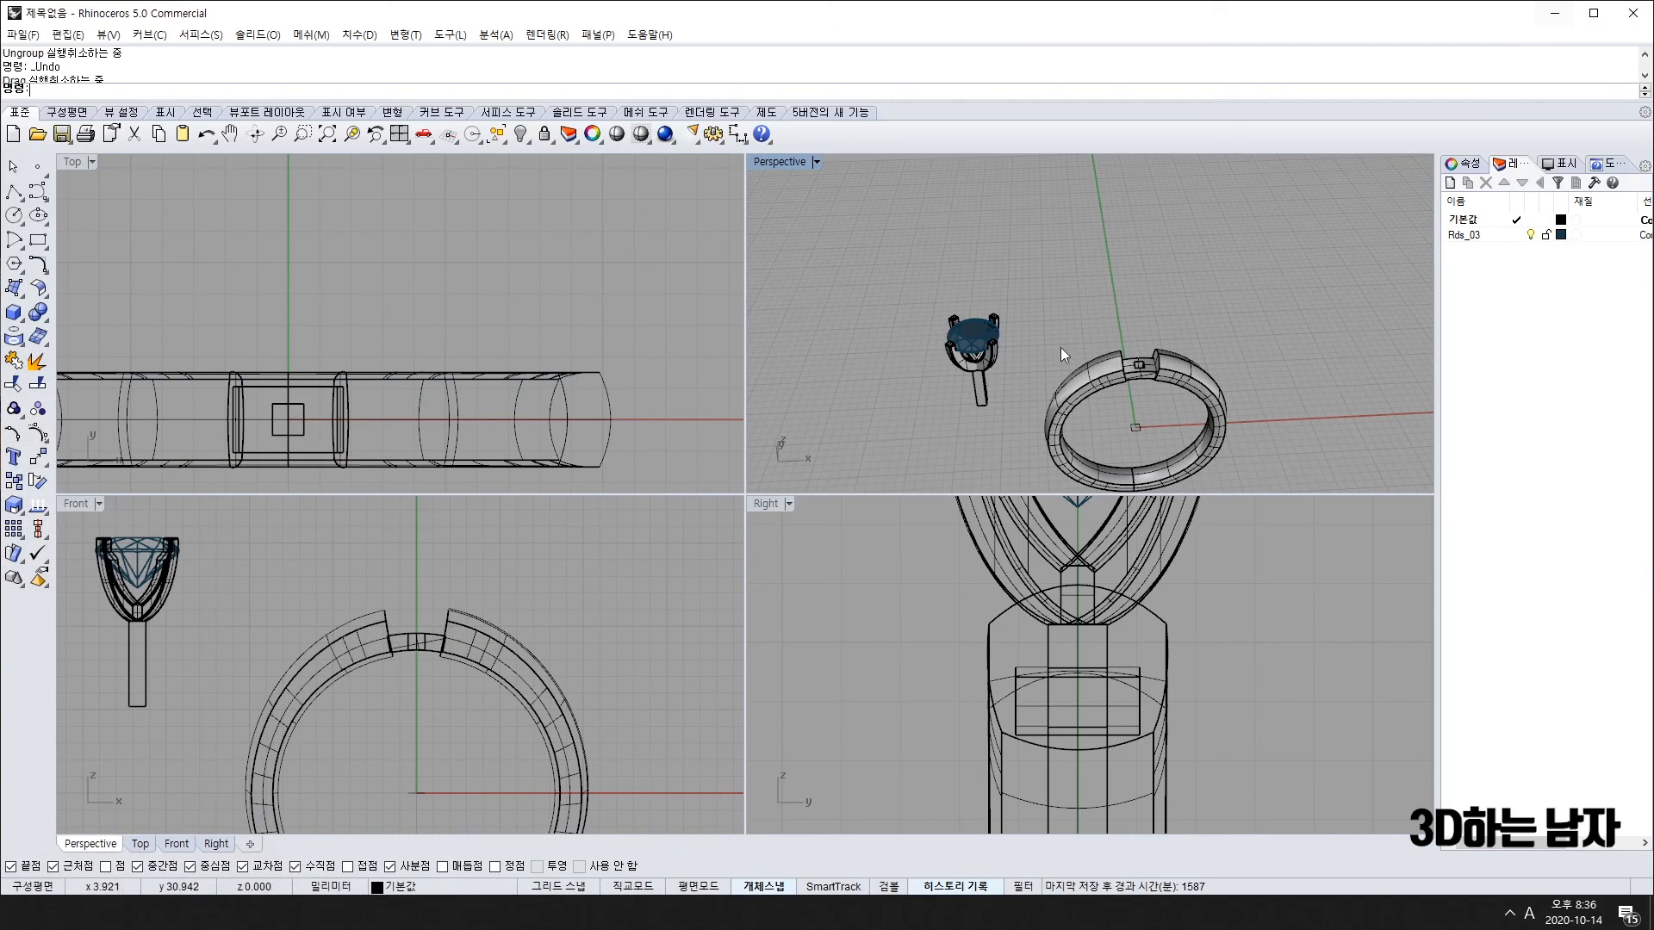
{"action": "right_click_drag", "start_coordinate": [1184, 410], "coordinate": [1105, 402]}
{"action": "scroll", "coordinate": [1072, 374], "scroll_direction": "up", "scroll_amount": 4}
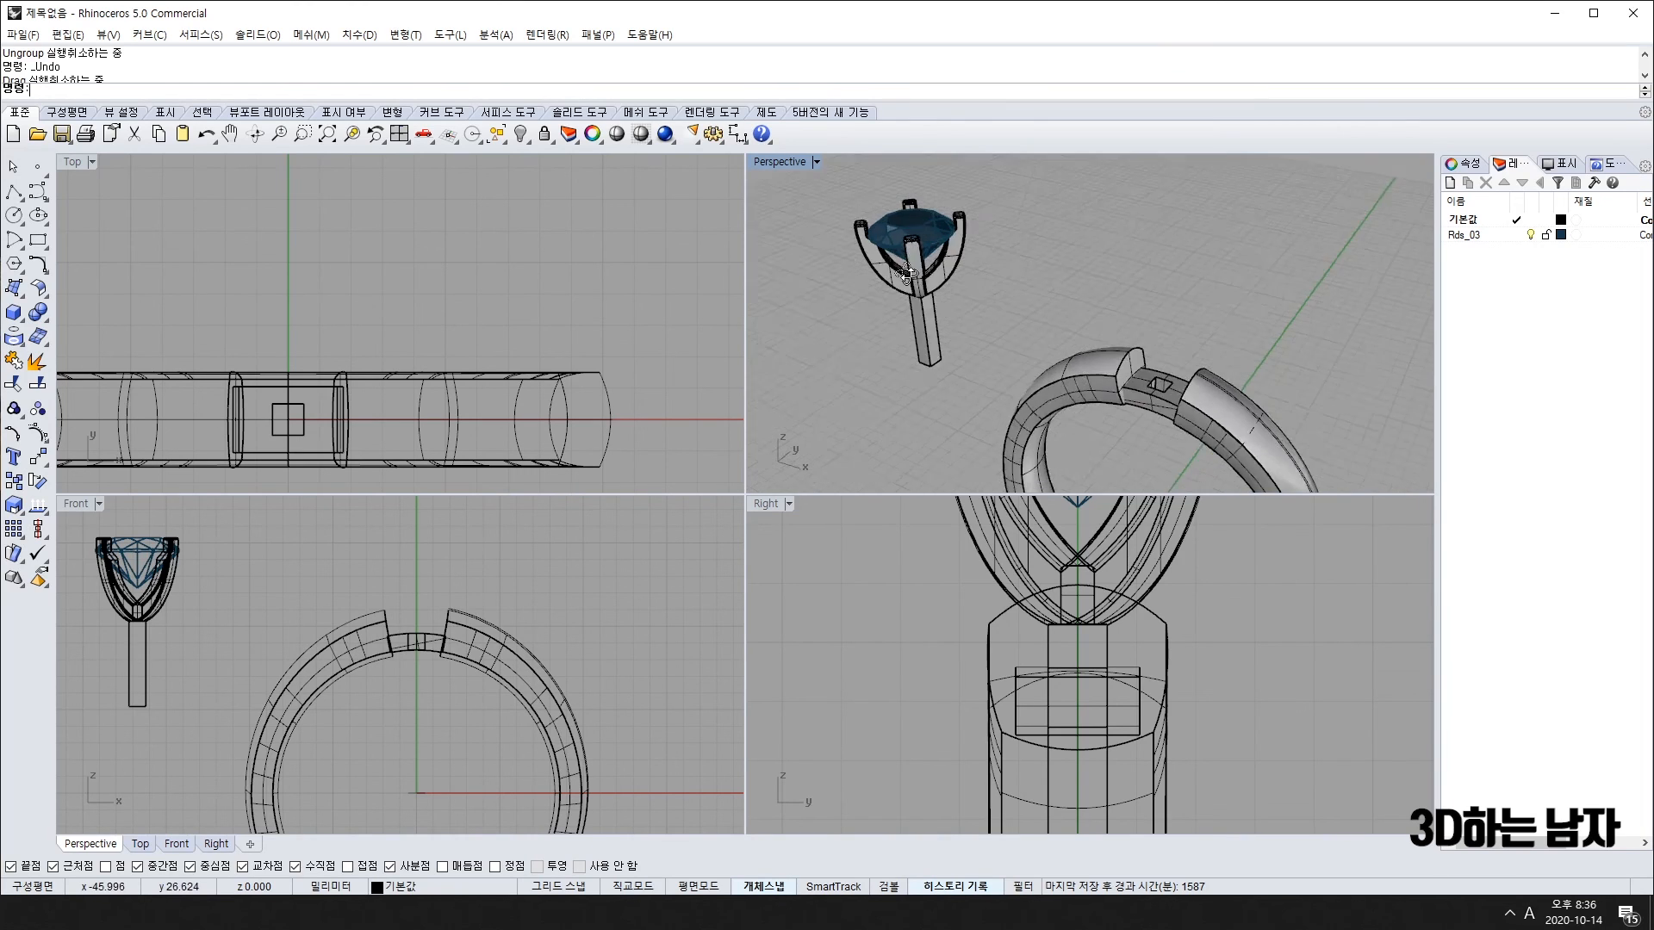
{"action": "right_click_drag", "start_coordinate": [905, 275], "coordinate": [967, 294]}
{"action": "scroll", "coordinate": [1107, 412], "scroll_direction": "down", "scroll_amount": 3}
{"action": "right_click_drag", "start_coordinate": [1106, 412], "coordinate": [1041, 368]}
{"action": "scroll", "coordinate": [1040, 368], "scroll_direction": "up", "scroll_amount": 2}
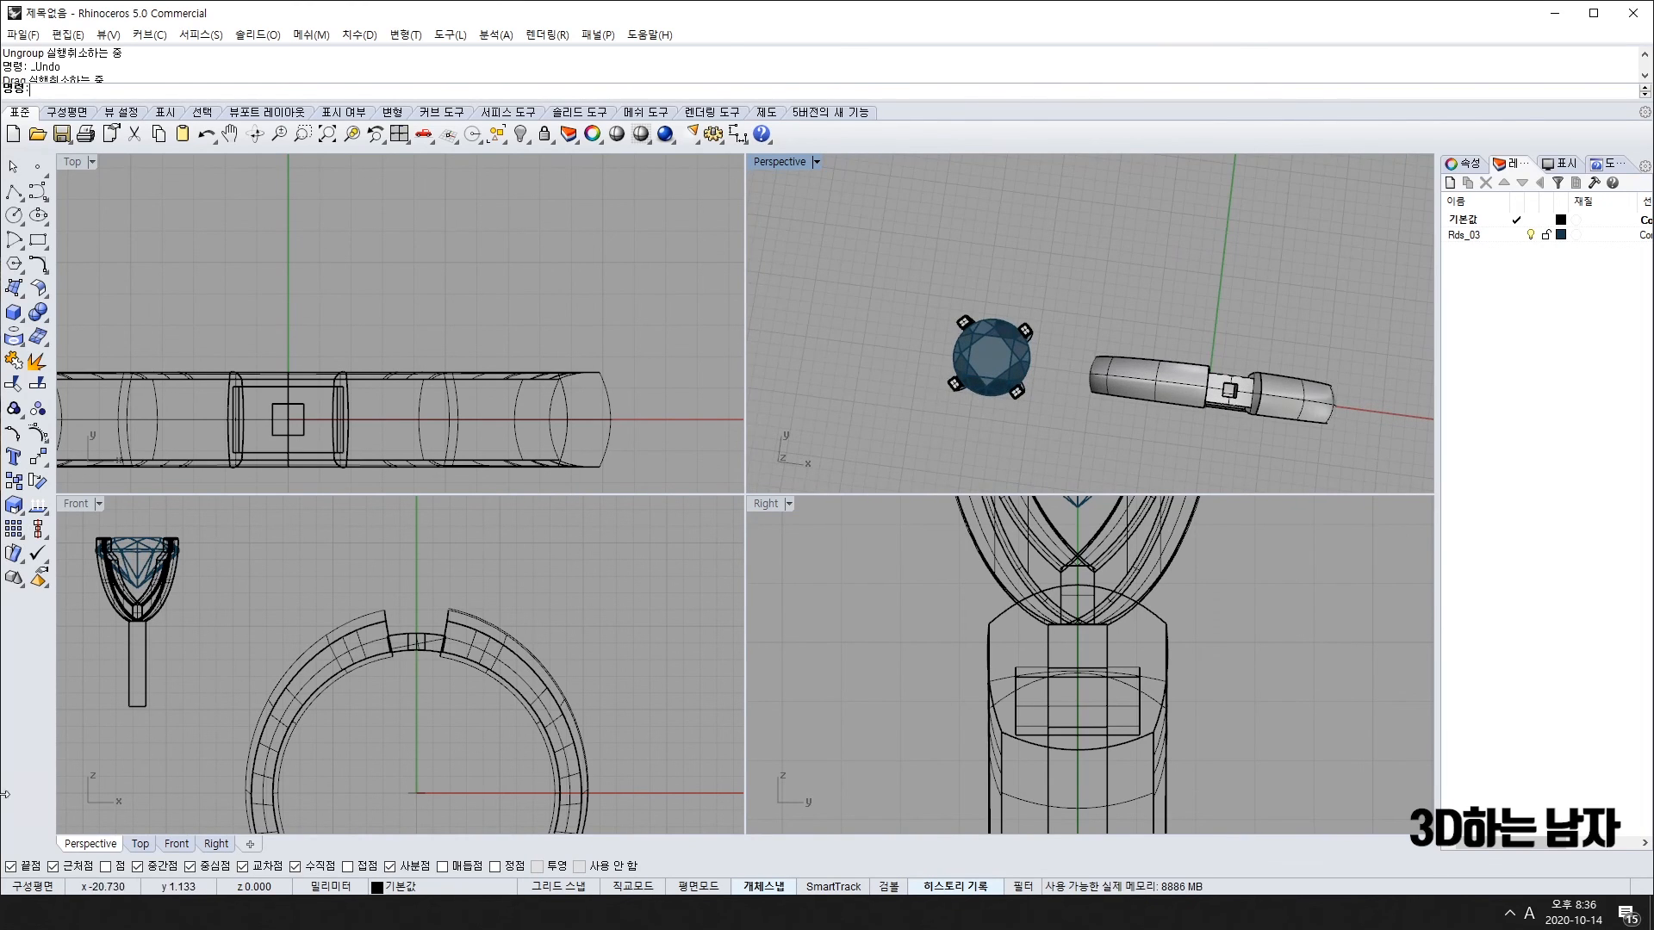